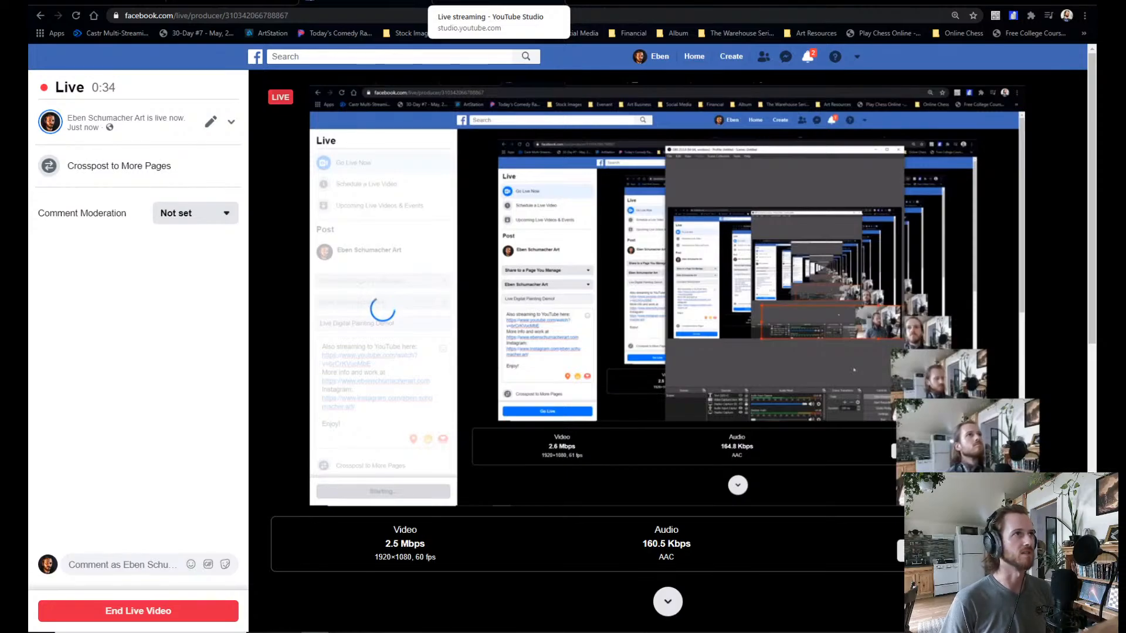
Check the live stream in YouTube Studio, on its YouTube watch page and in Facebook Live Producer, including the comment moderation options.
{"action": "left_click", "coordinate": [499, 2]}
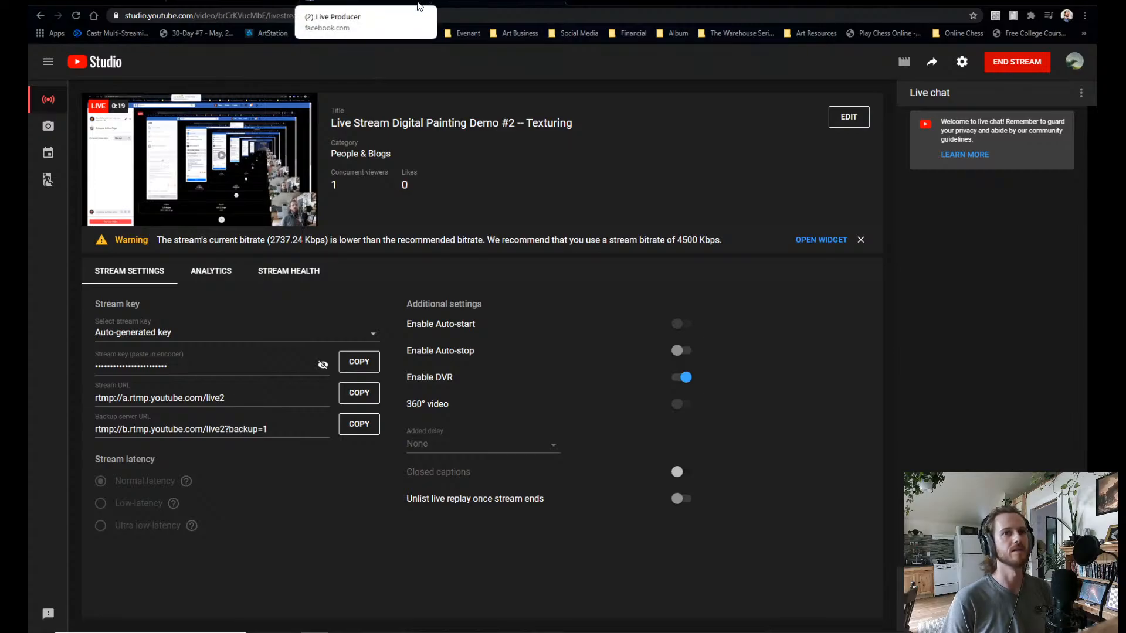
{"action": "left_click", "coordinate": [267, 2]}
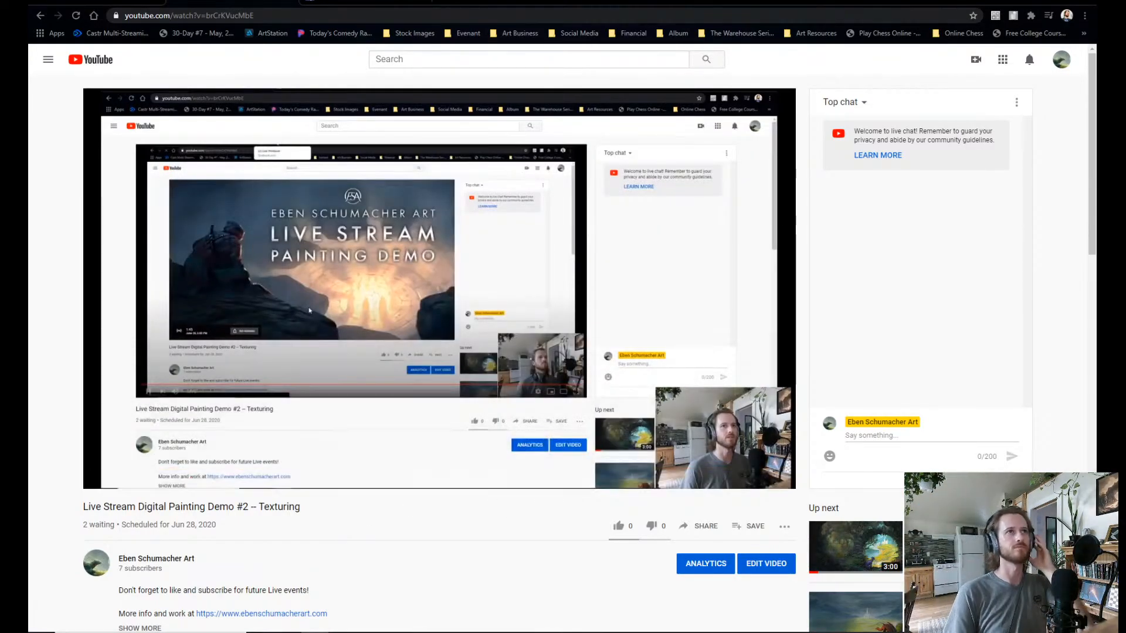
{"action": "left_click", "coordinate": [365, 2]}
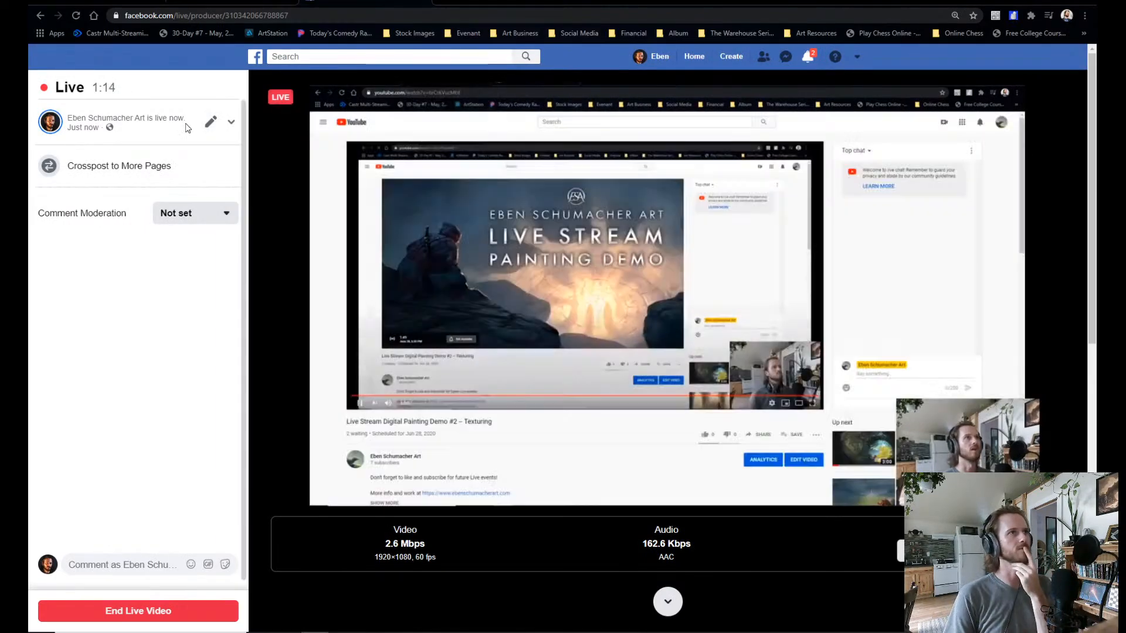
{"action": "left_click", "coordinate": [197, 221]}
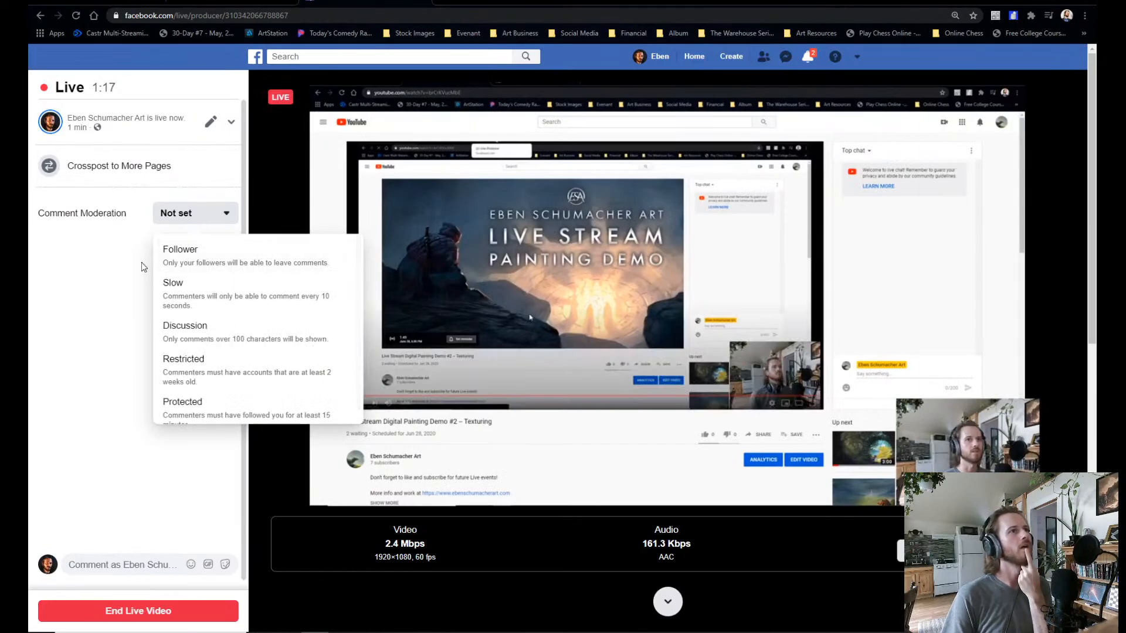
{"action": "left_click", "coordinate": [81, 264]}
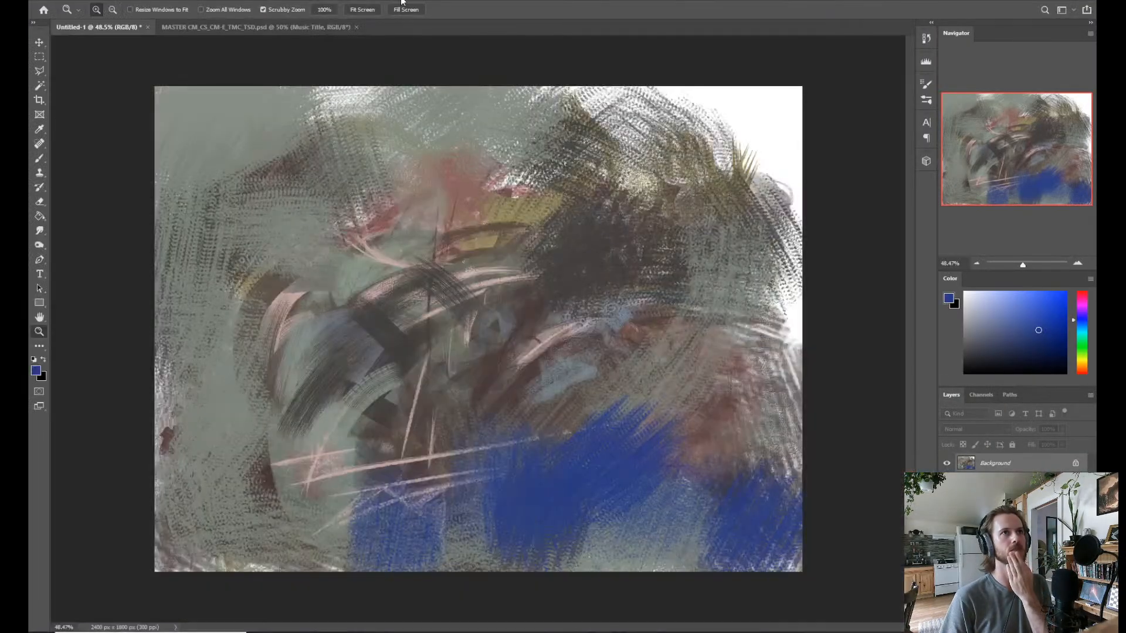
Close the Untitled-1 painting without saving, and close the MASTER CM_CS_CM-E_TMC_TSD.psd document.
{"action": "left_click", "coordinate": [148, 27]}
{"action": "left_click", "coordinate": [557, 228]}
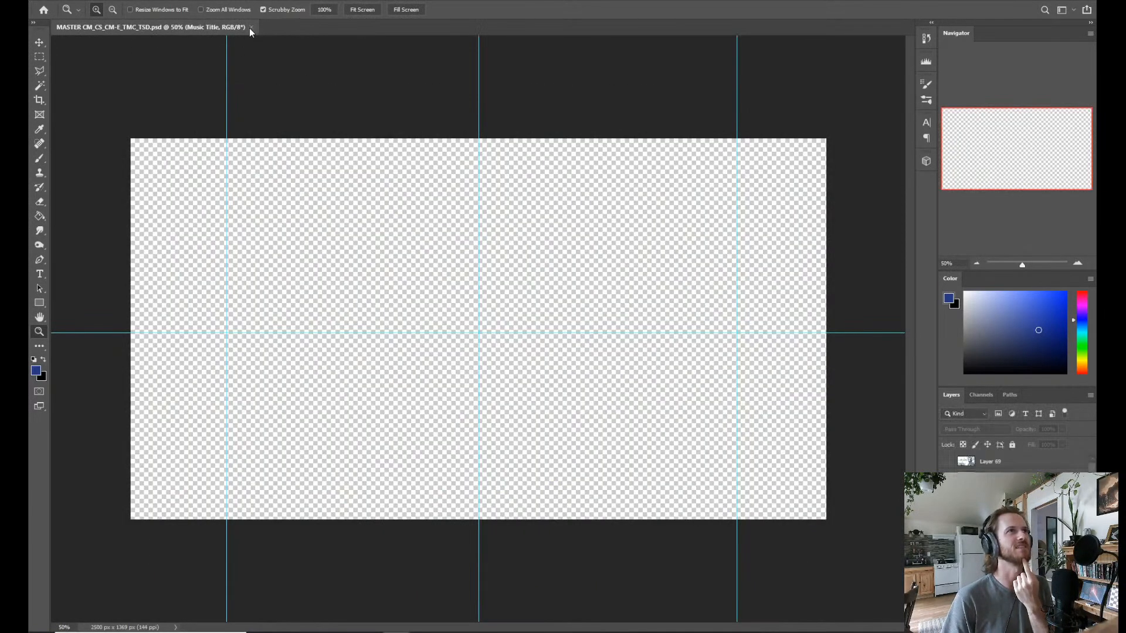
{"action": "left_click", "coordinate": [251, 27]}
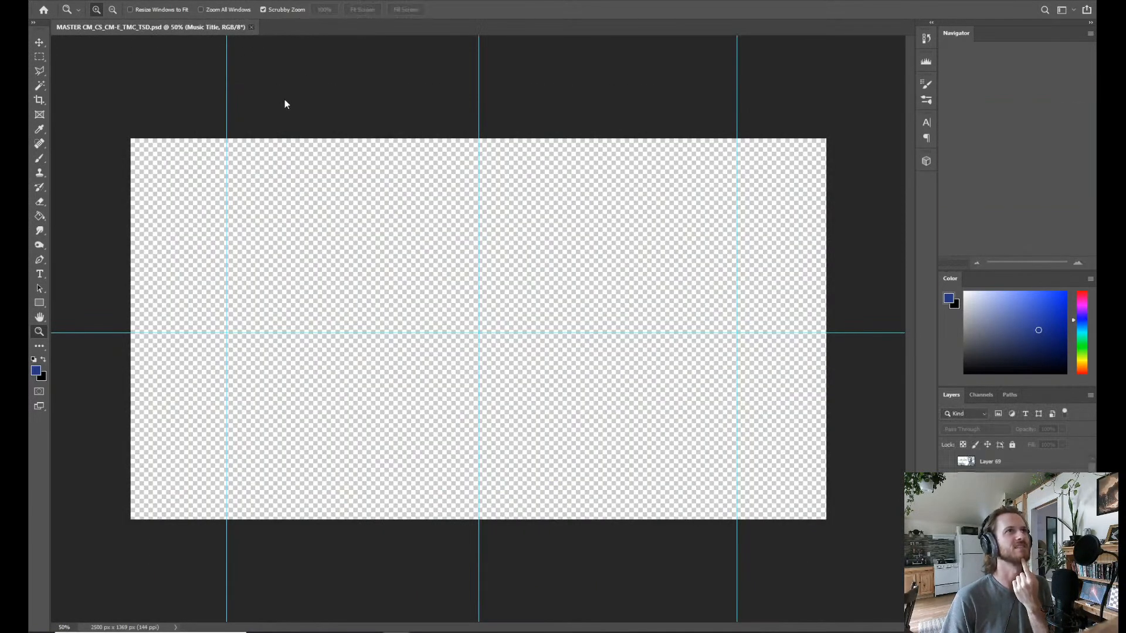
Dismiss the new document setup and close the floating JPG photo so that no documents stay open.
{"action": "left_click", "coordinate": [58, 1]}
{"action": "left_click", "coordinate": [64, 9]}
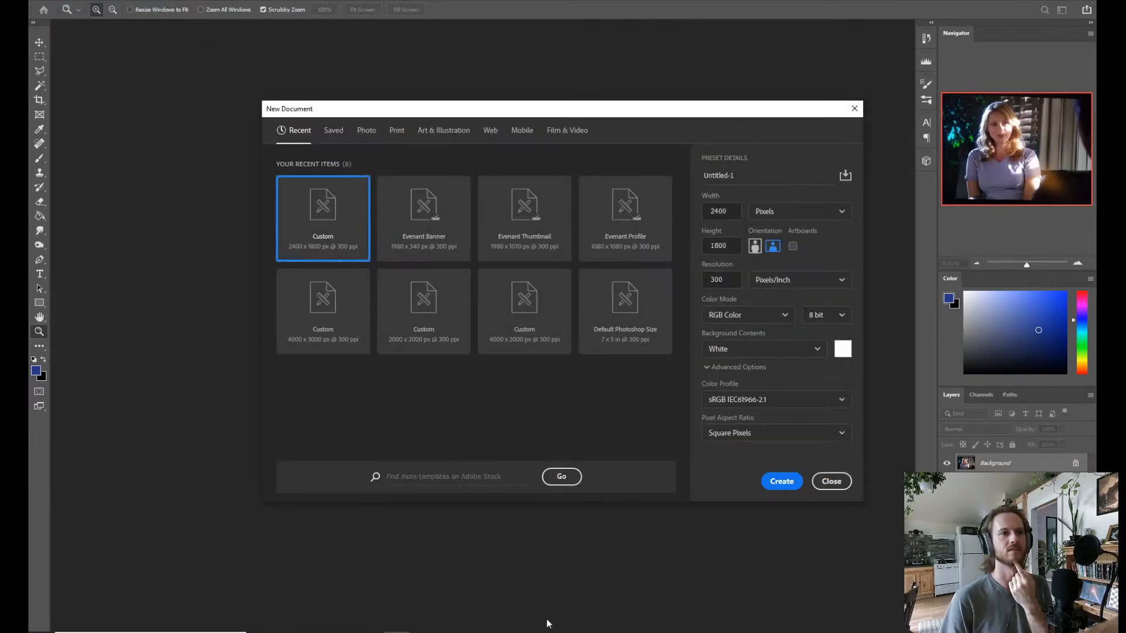
{"action": "left_click", "coordinate": [456, 580]}
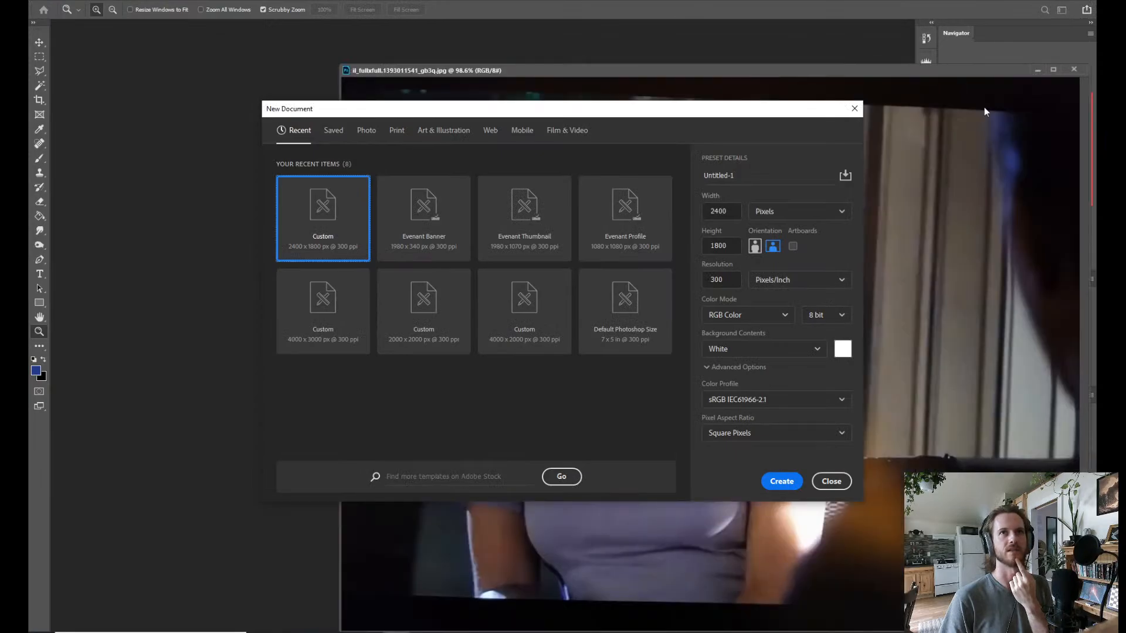
{"action": "left_click", "coordinate": [831, 481]}
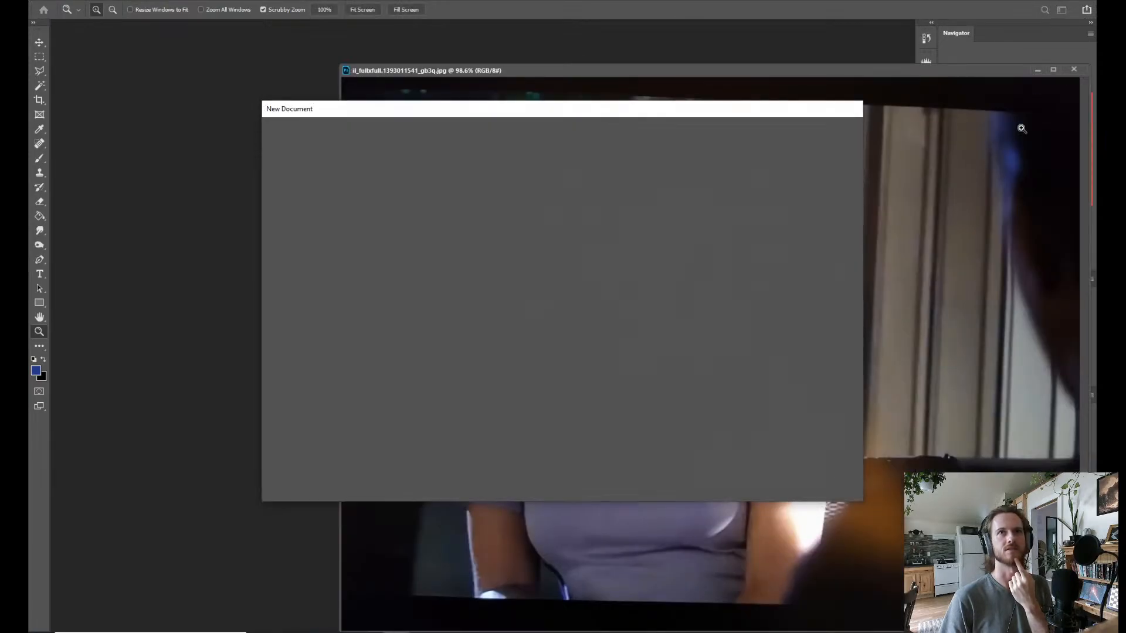
{"action": "left_click", "coordinate": [1074, 70]}
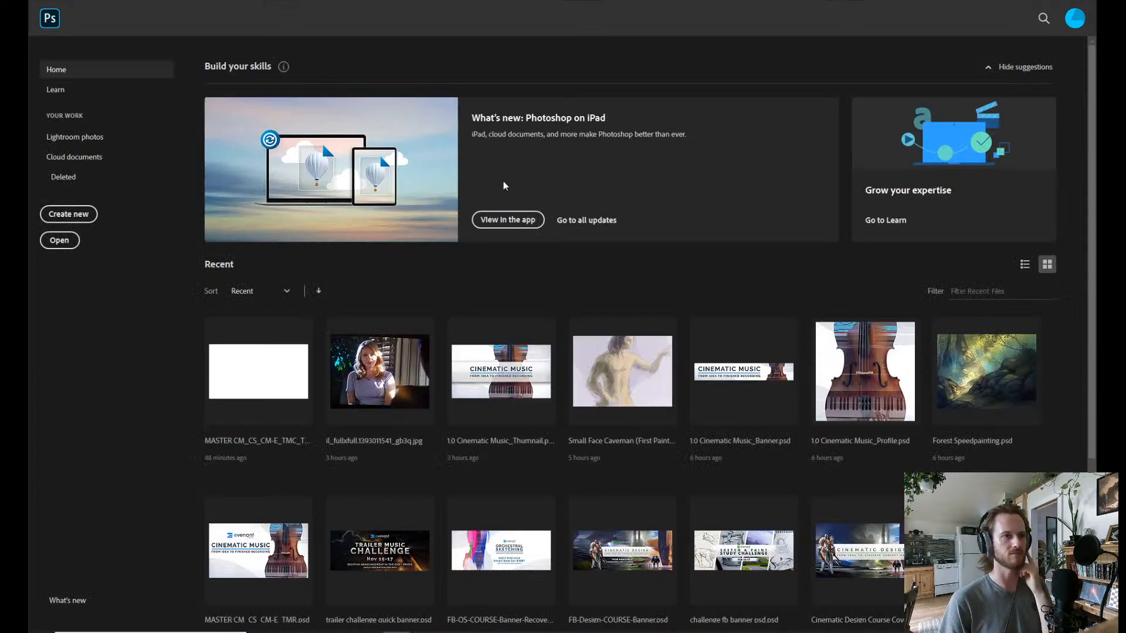
Switch to the browser and check the stream and its chat in Facebook Live Producer, YouTube Studio and the YouTube watch page.
{"action": "key", "text": "alt+Tab"}
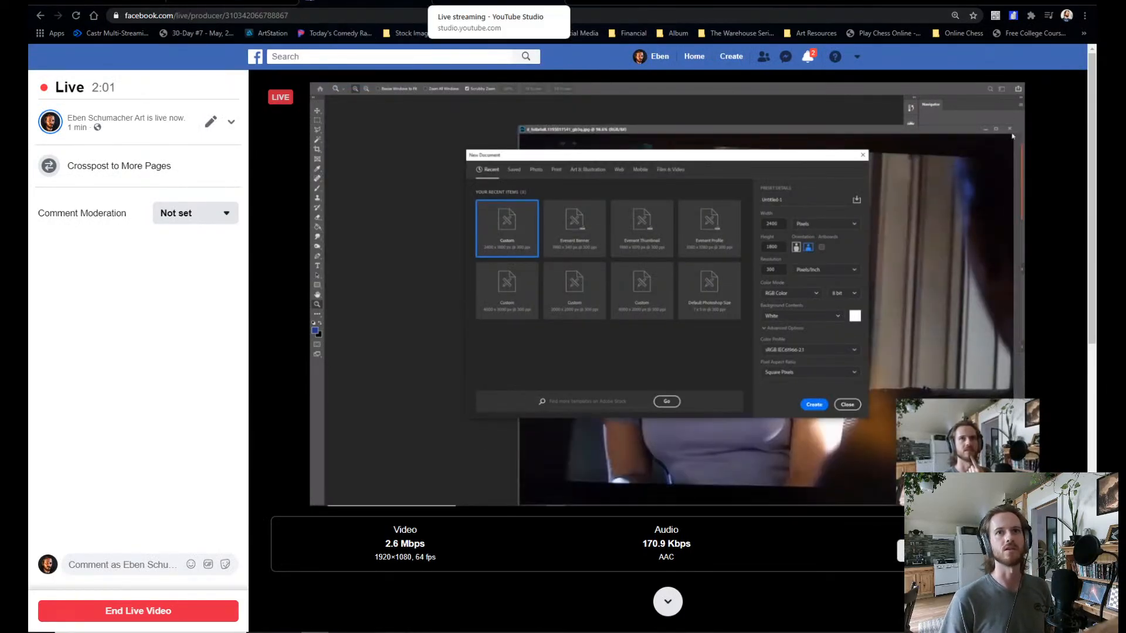
{"action": "left_click", "coordinate": [498, 2]}
{"action": "left_click", "coordinate": [363, 2]}
{"action": "left_click", "coordinate": [235, 2]}
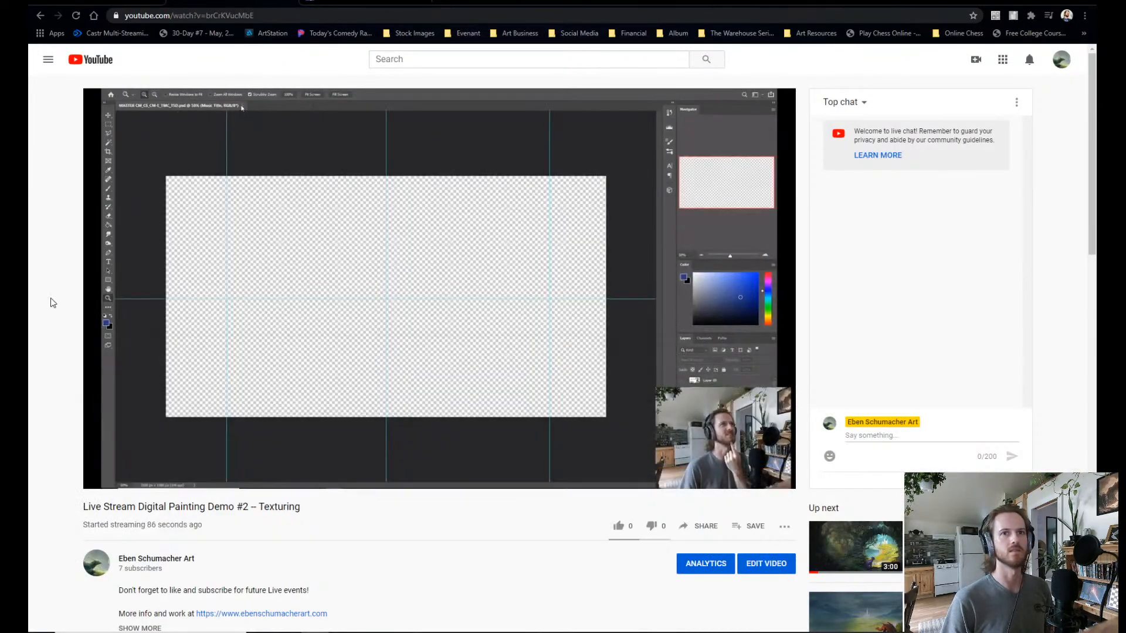
{"action": "left_click", "coordinate": [367, 2]}
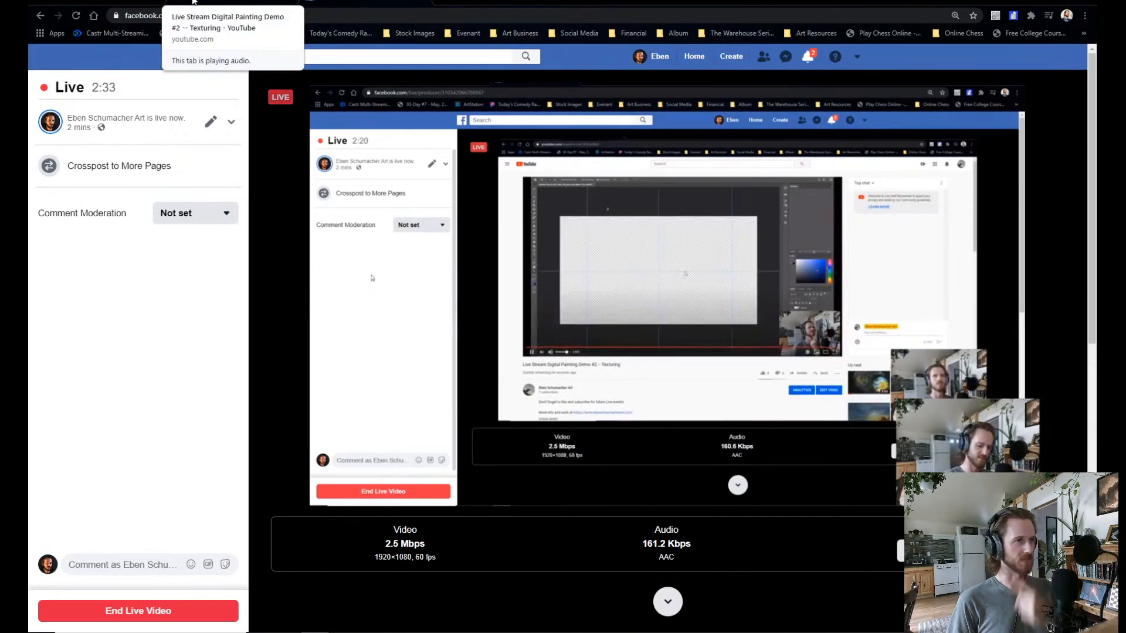
{"action": "left_click", "coordinate": [499, 7]}
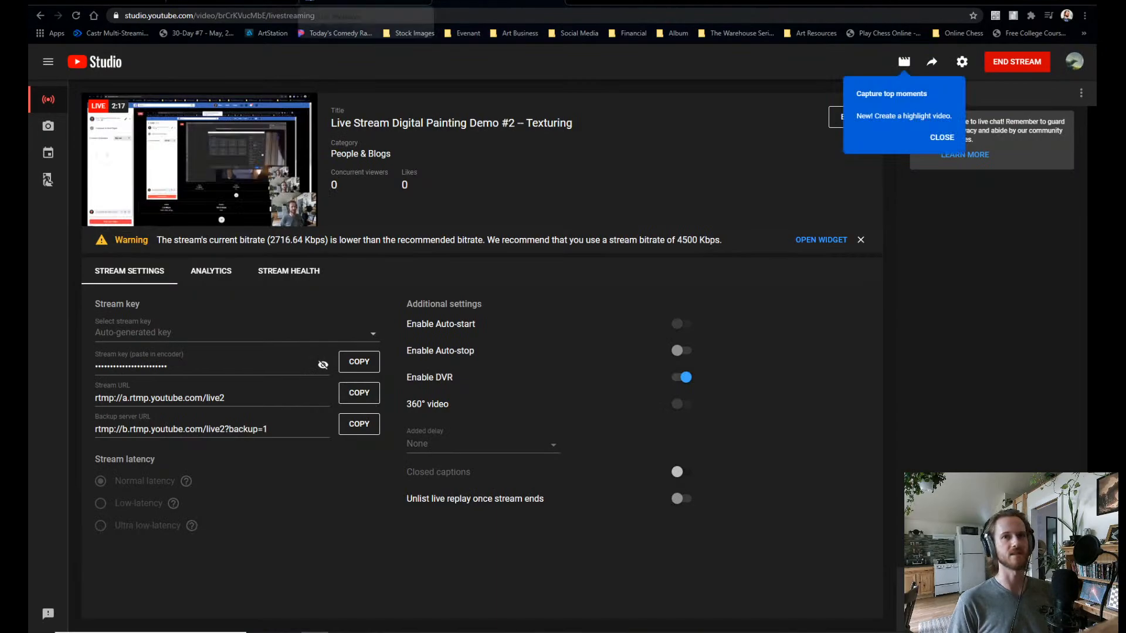
{"action": "left_click", "coordinate": [364, 7]}
{"action": "scroll", "coordinate": [329, 382], "scroll_direction": "down", "scroll_amount": 4}
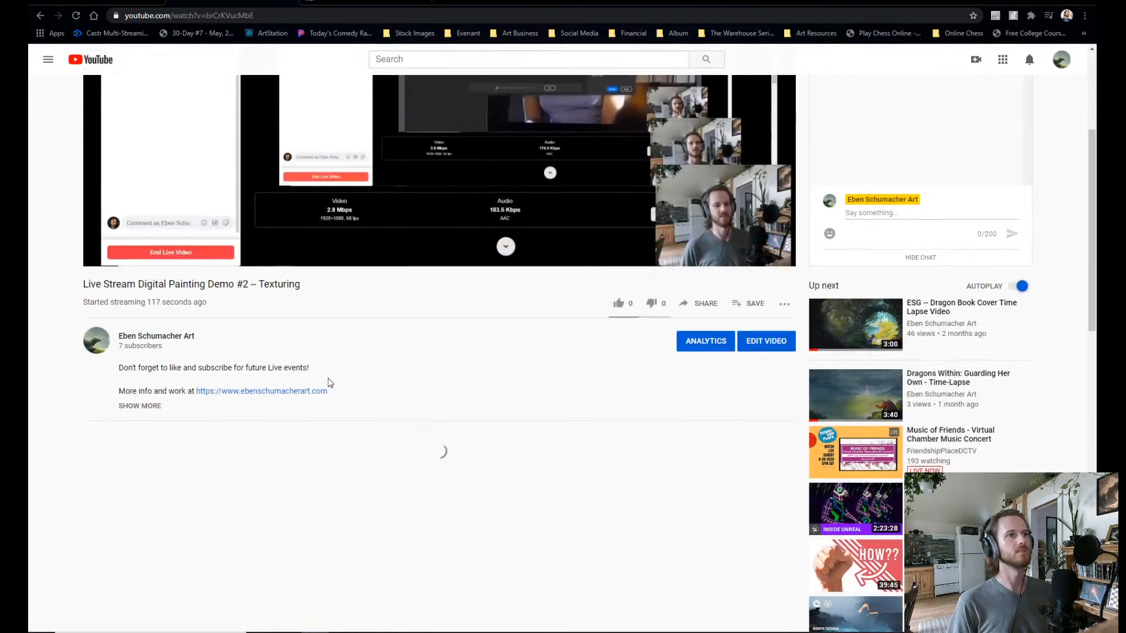
{"action": "scroll", "coordinate": [328, 382], "scroll_direction": "up", "scroll_amount": 4}
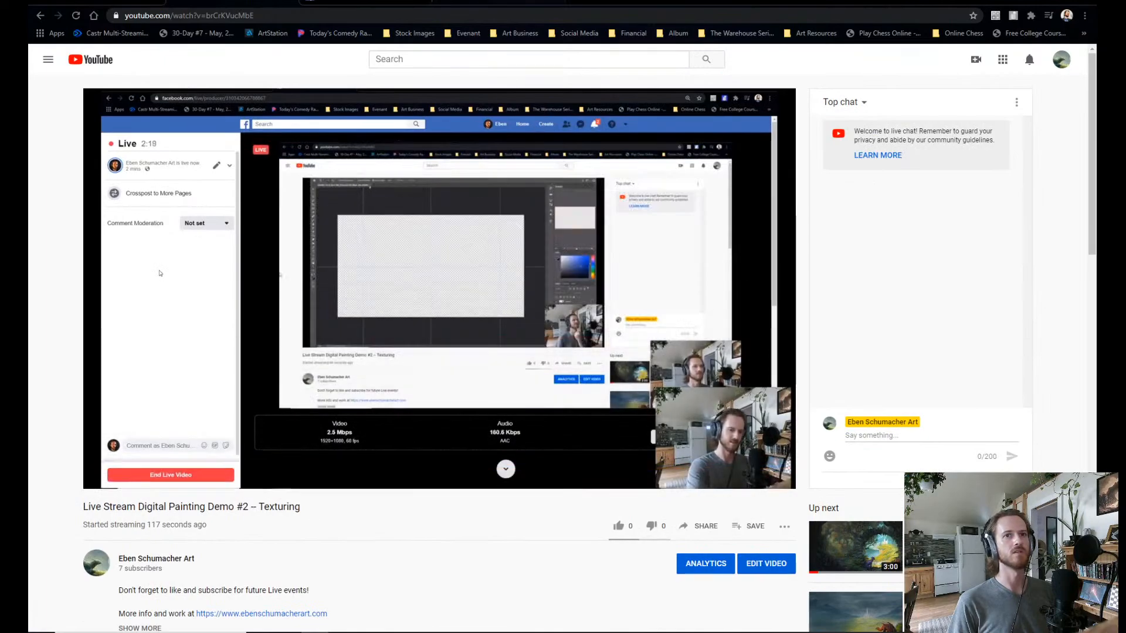
{"action": "left_click", "coordinate": [365, 2]}
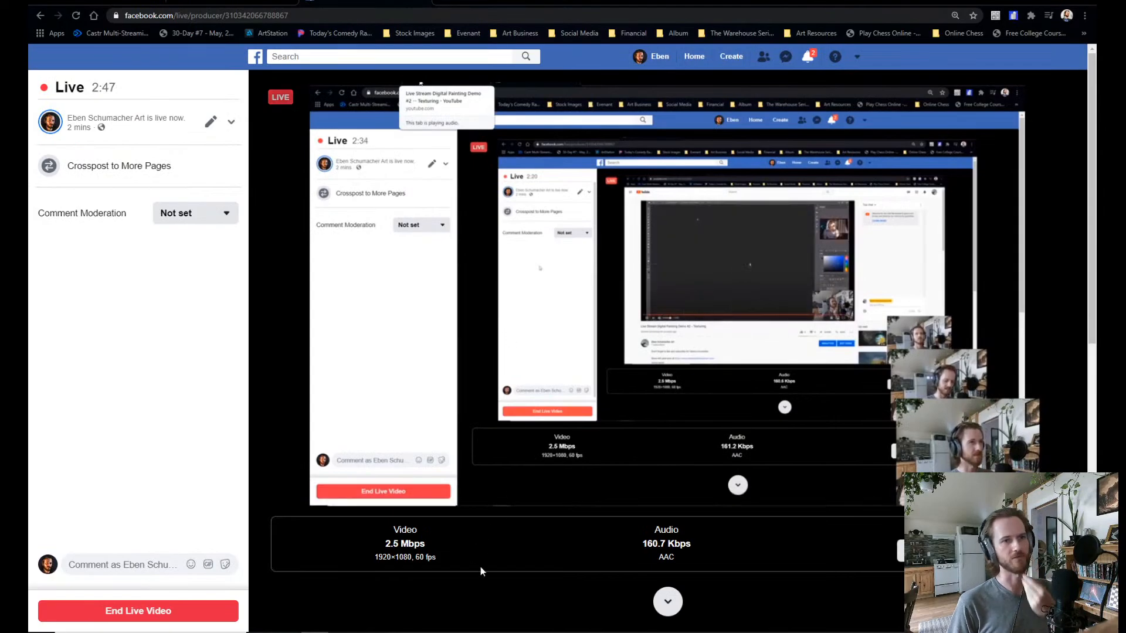
Switch to Photoshop and create a new white 4000 x 2000 pixel document at 300 pixels/inch in RGB Color.
{"action": "key", "text": "alt+Tab"}
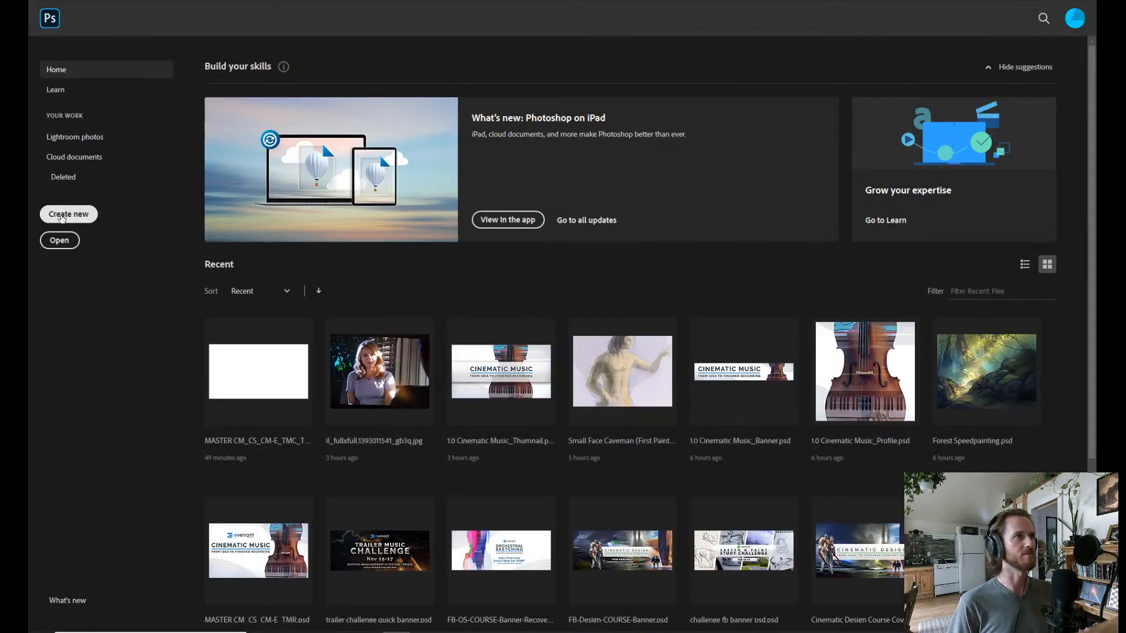
{"action": "left_click", "coordinate": [69, 214]}
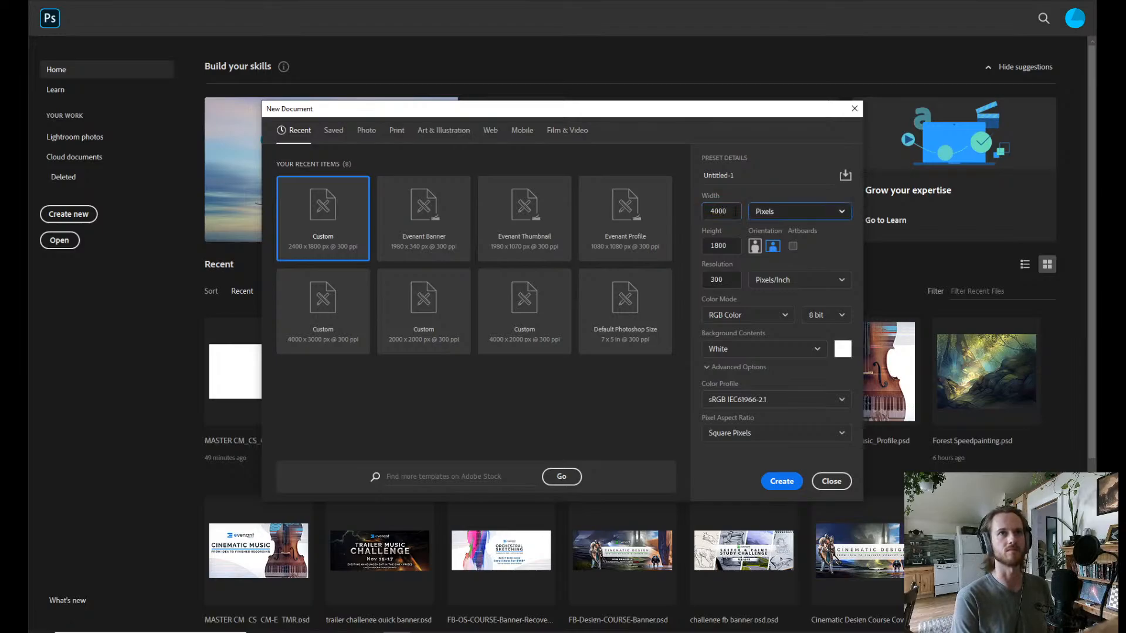
{"action": "key", "text": "Tab"}
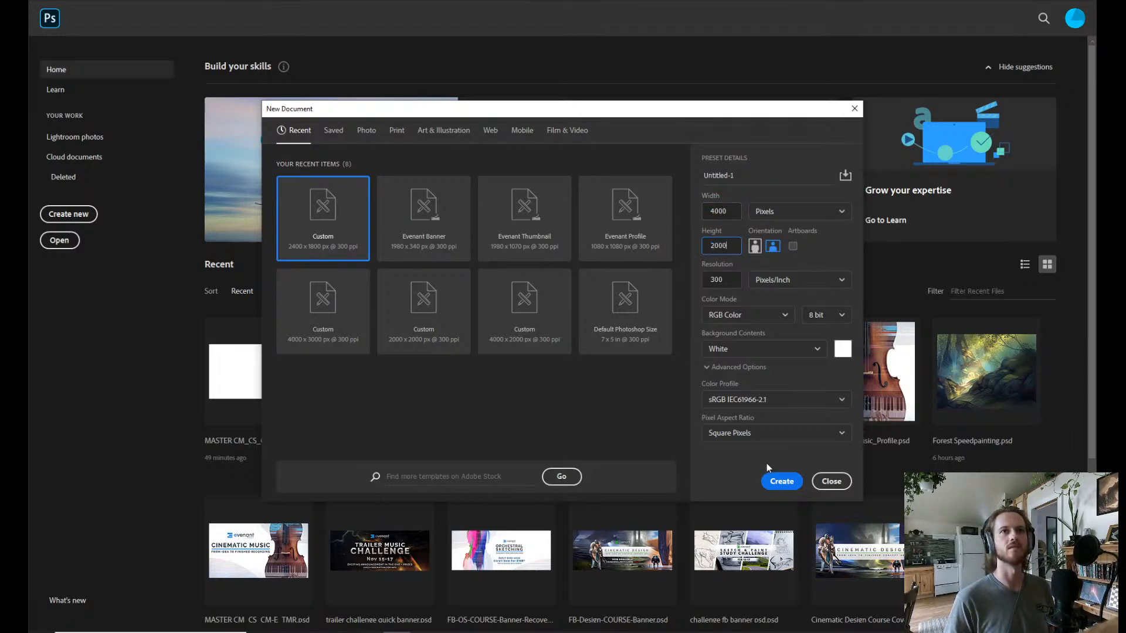
{"action": "left_click", "coordinate": [776, 479]}
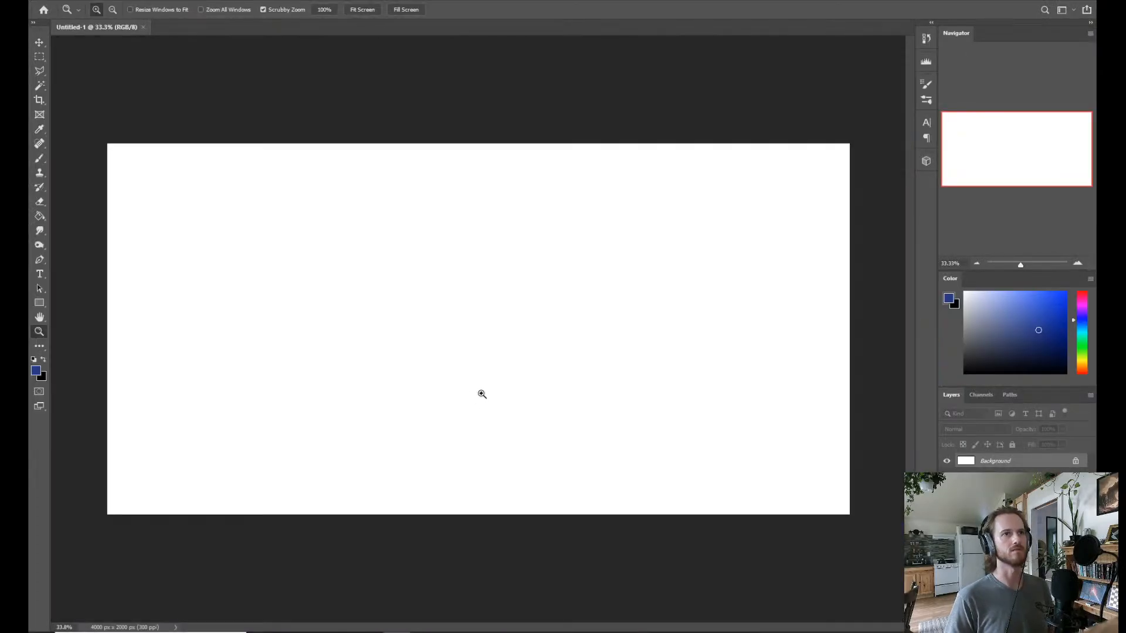
{"action": "left_click_drag", "start_coordinate": [480, 392], "coordinate": [483, 396]}
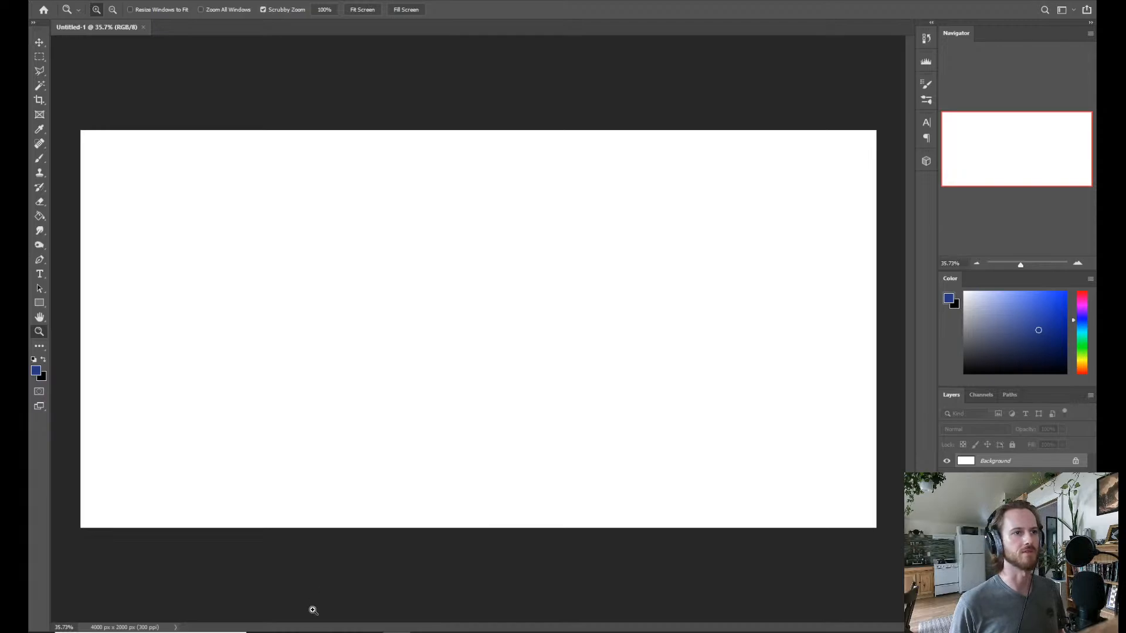
Switch to the browser and check the stream picture and viewer comments on Facebook and YouTube again.
{"action": "mouse_move", "coordinate": [314, 632]}
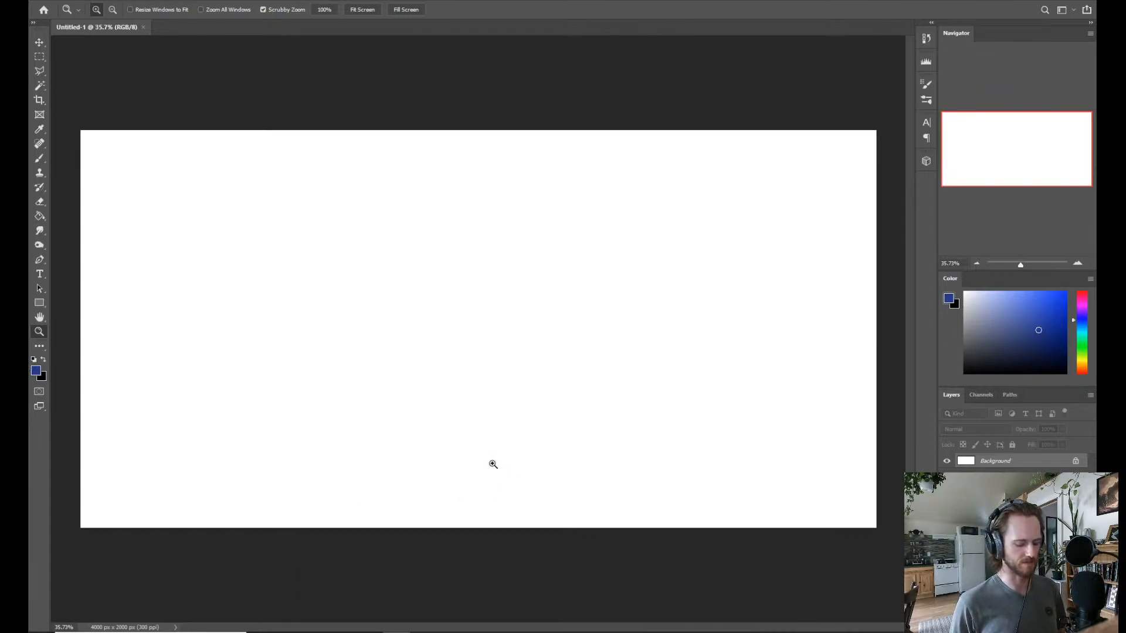
{"action": "key", "text": "alt+Tab"}
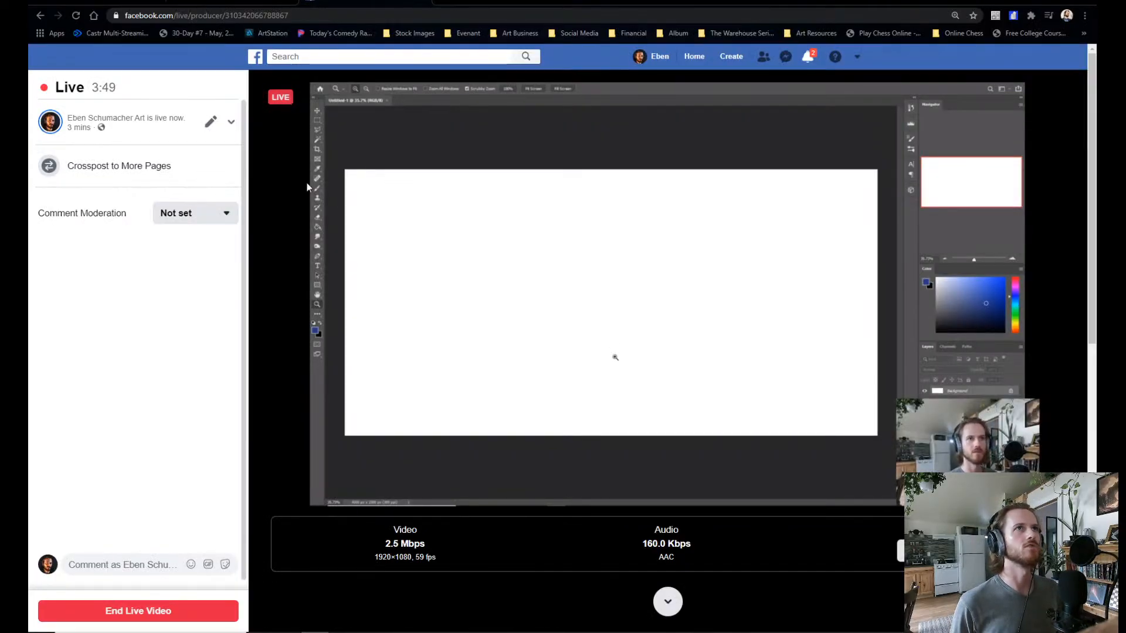
{"action": "left_click", "coordinate": [241, 2]}
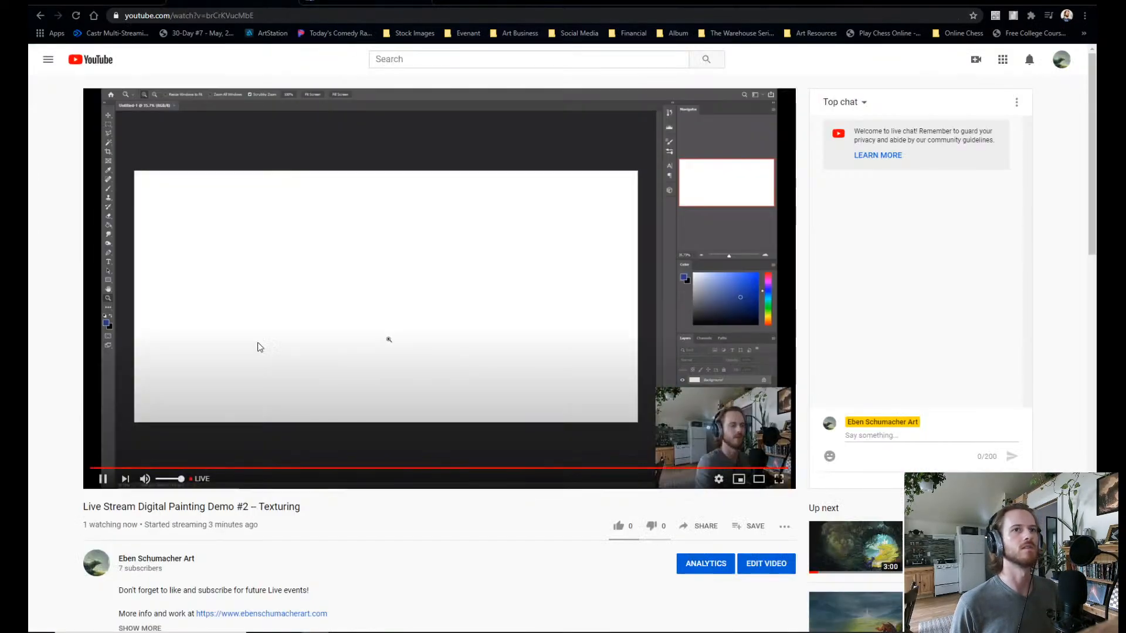
{"action": "scroll", "coordinate": [325, 352], "scroll_direction": "down", "scroll_amount": 2}
{"action": "scroll", "coordinate": [322, 357], "scroll_direction": "up", "scroll_amount": 2}
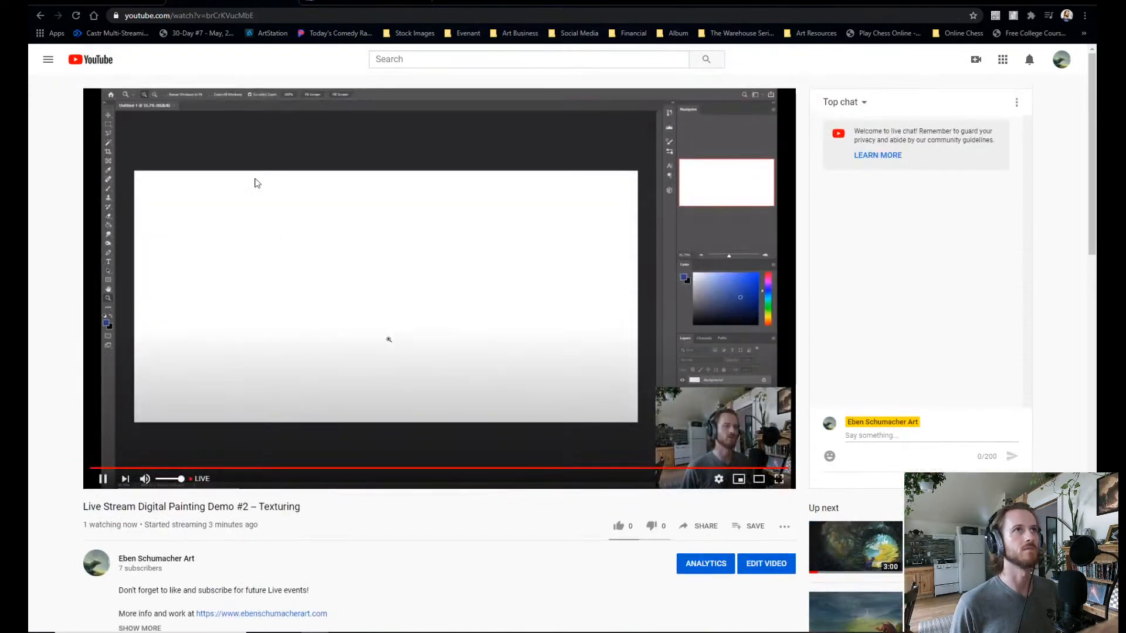
{"action": "left_click", "coordinate": [352, 2]}
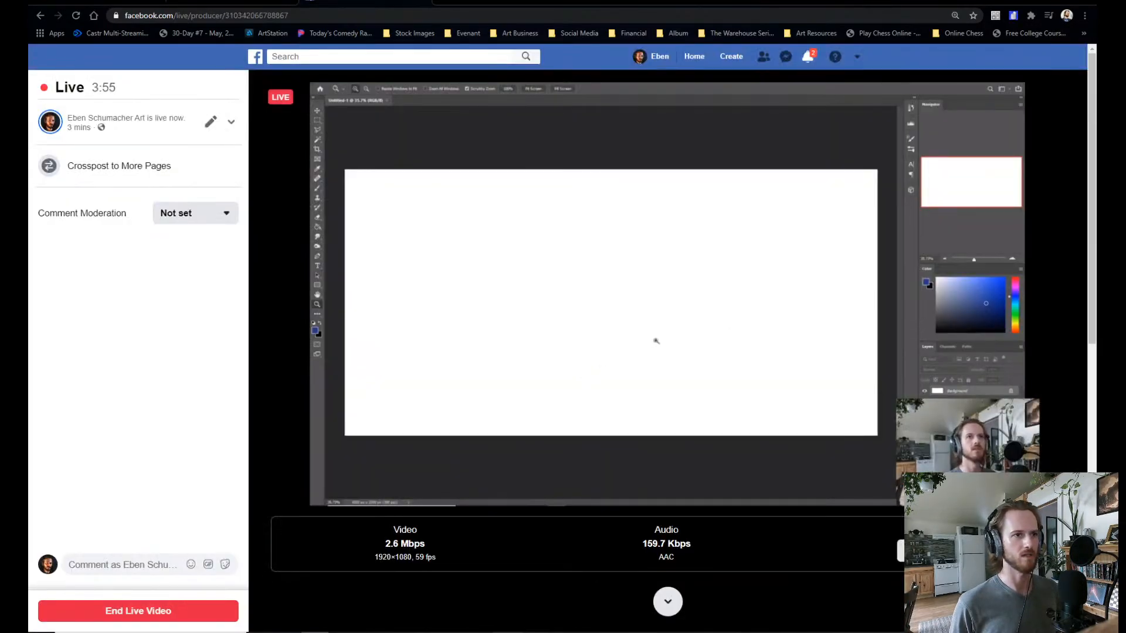
Switch back to Photoshop, activate the Brush tool and browse the presets in the Greg_Rutkowski_gumroad_02_brushes group.
{"action": "mouse_move", "coordinate": [396, 632]}
{"action": "left_click", "coordinate": [396, 592]}
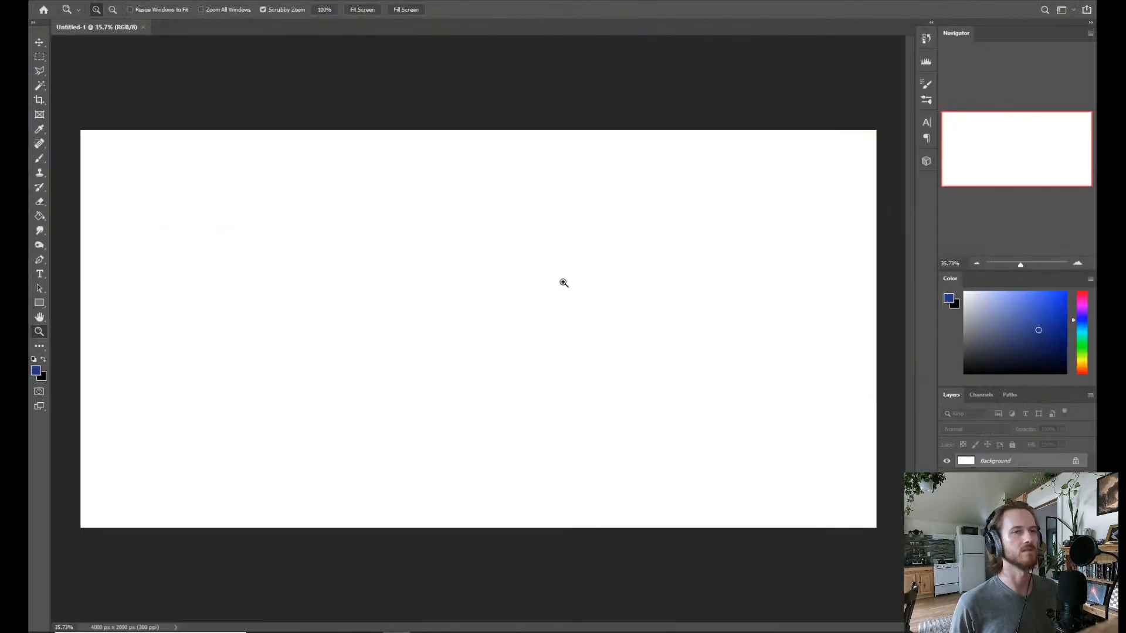
{"action": "key", "text": "b"}
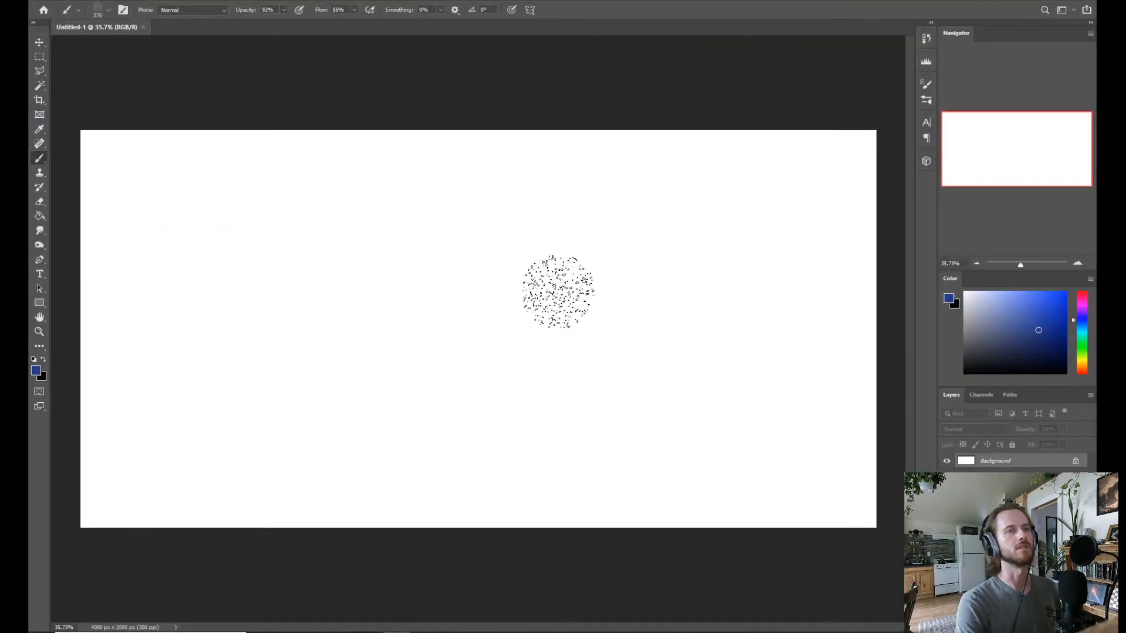
{"action": "right_click", "coordinate": [557, 287]}
{"action": "scroll", "coordinate": [840, 502], "scroll_direction": "up", "scroll_amount": 3}
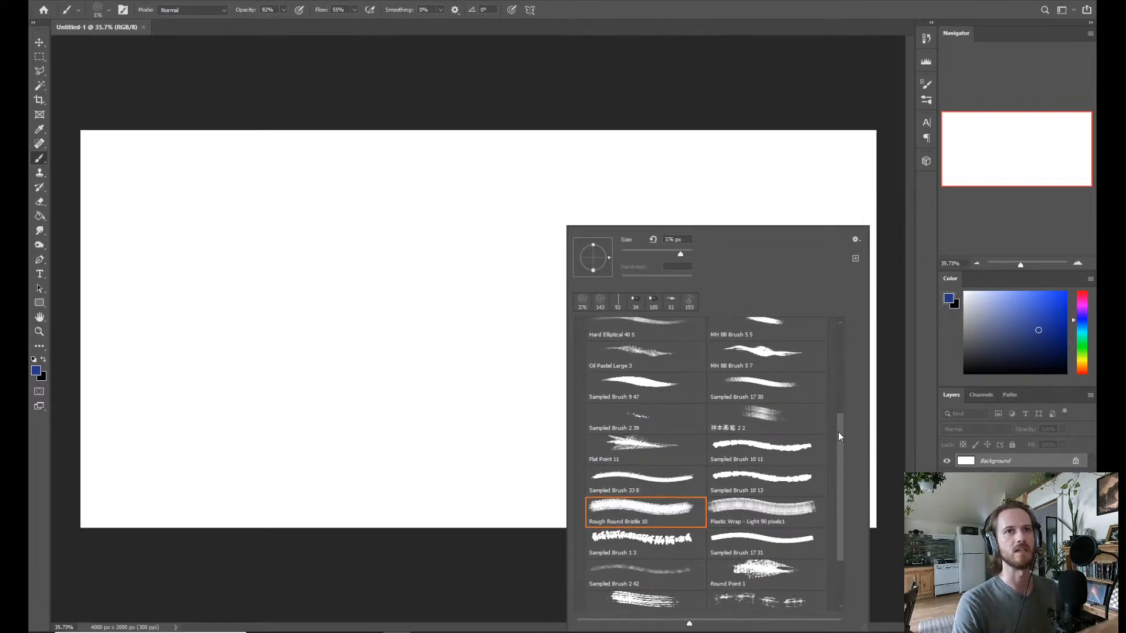
{"action": "scroll", "coordinate": [838, 432], "scroll_direction": "up", "scroll_amount": 2}
{"action": "scroll", "coordinate": [841, 416], "scroll_direction": "up", "scroll_amount": 1}
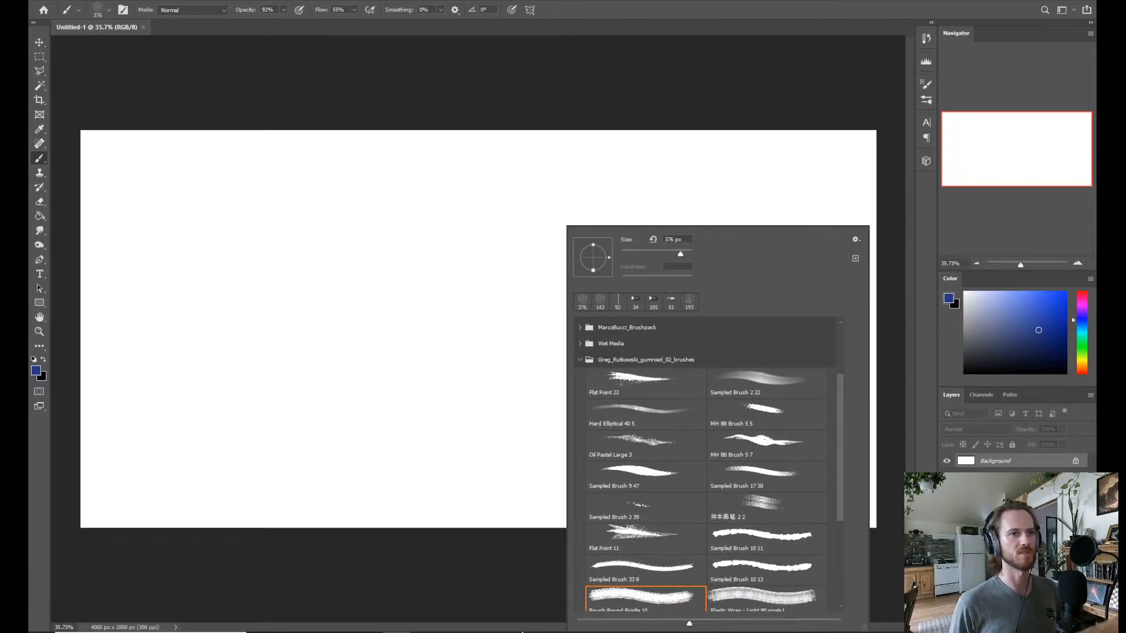
View the contents of the Gumroad_02 - Greg Rutkowski folder in File Explorer, then minimize its window.
{"action": "left_click", "coordinate": [343, 632]}
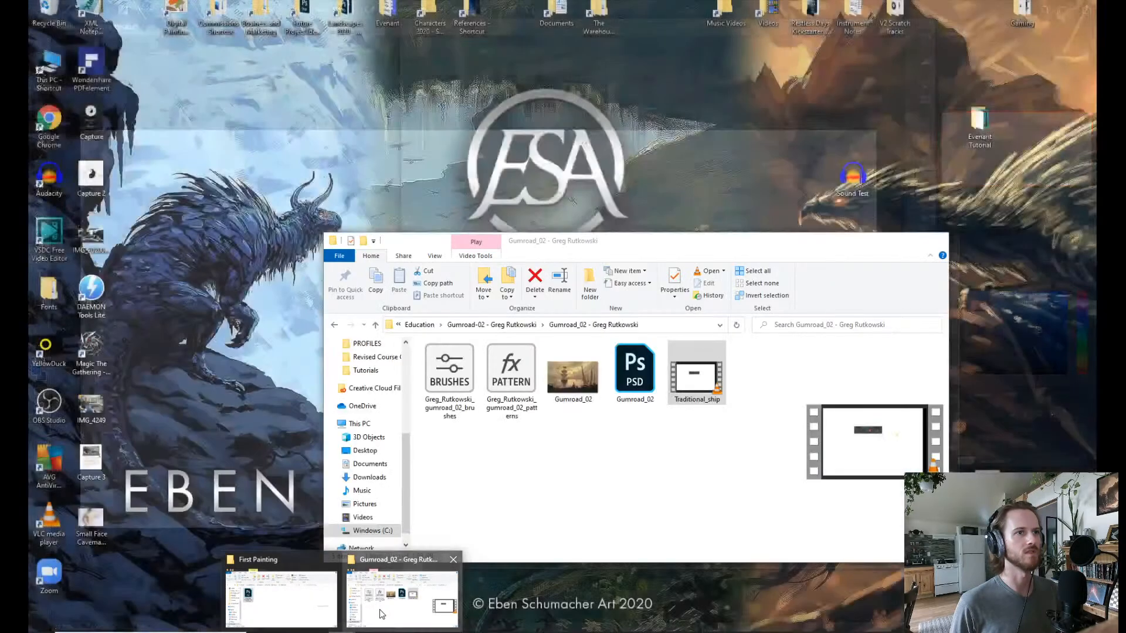
{"action": "left_click", "coordinate": [380, 615]}
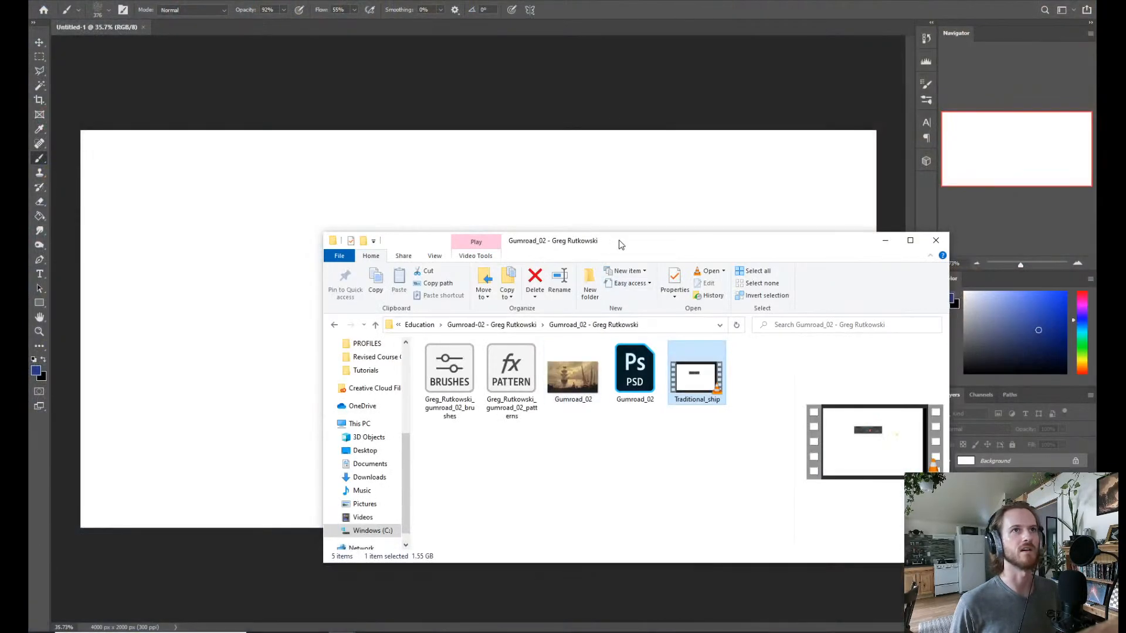
{"action": "left_click", "coordinate": [885, 241]}
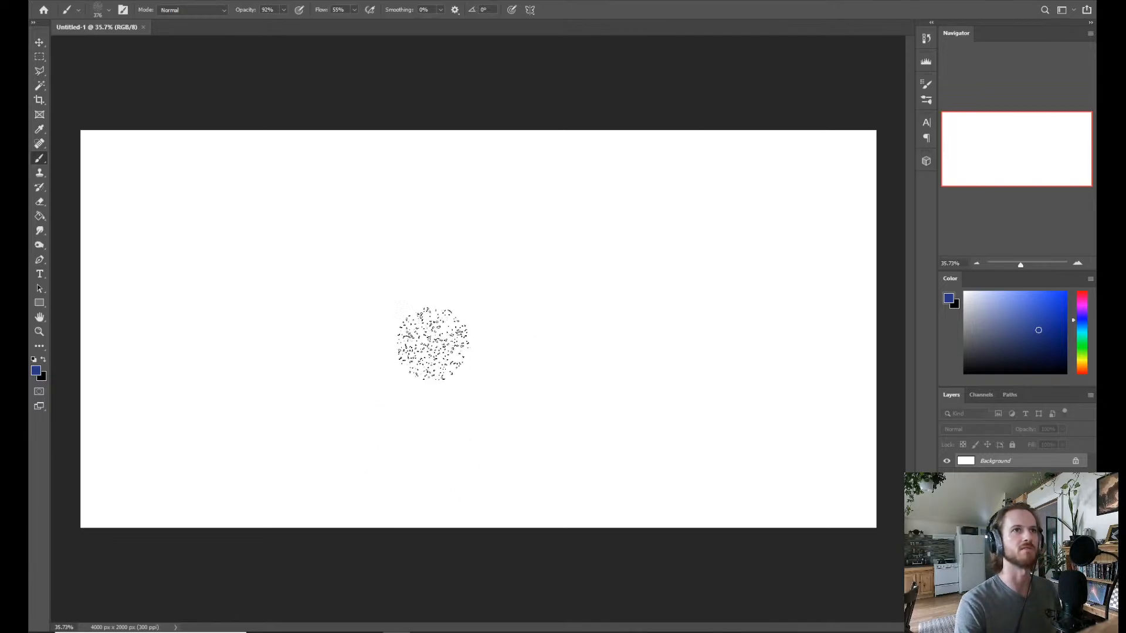
Open the brush presets, collapse the Greg_Rutkowski_gumroad_02_brushes group and expand the Eben's Essentials group.
{"action": "right_click", "coordinate": [486, 270]}
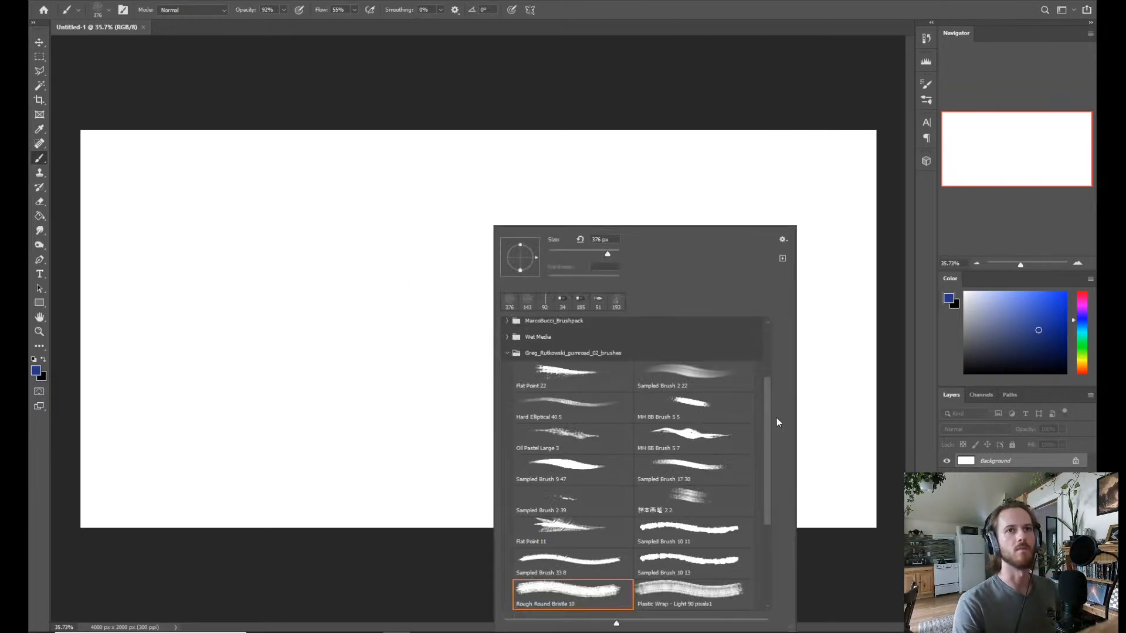
{"action": "scroll", "coordinate": [767, 412], "scroll_direction": "up", "scroll_amount": 5}
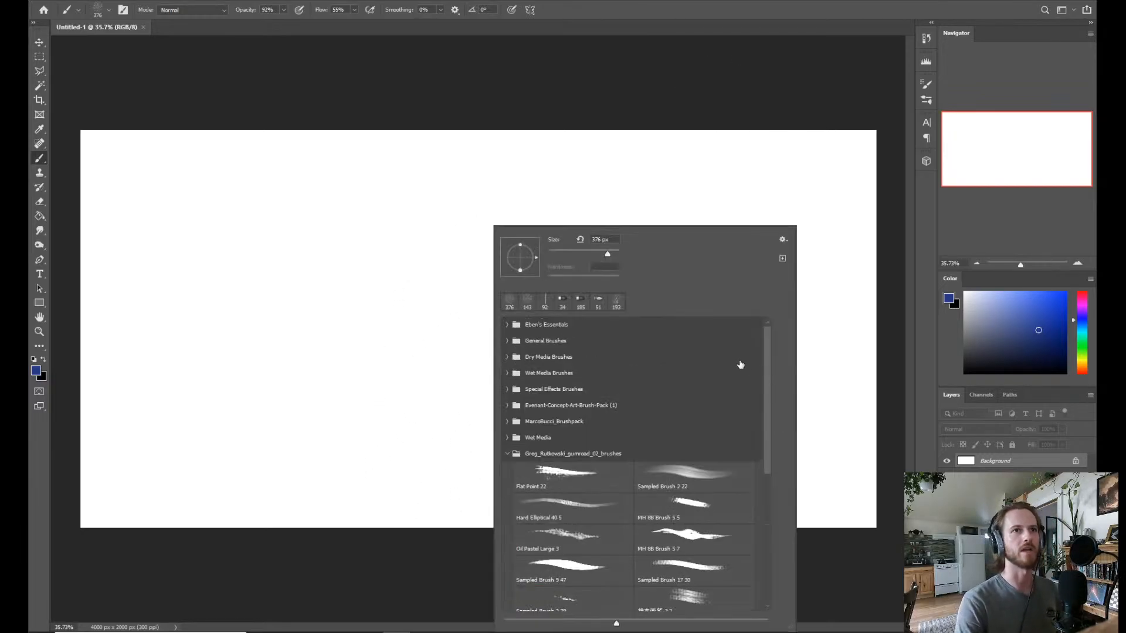
{"action": "left_click", "coordinate": [507, 455]}
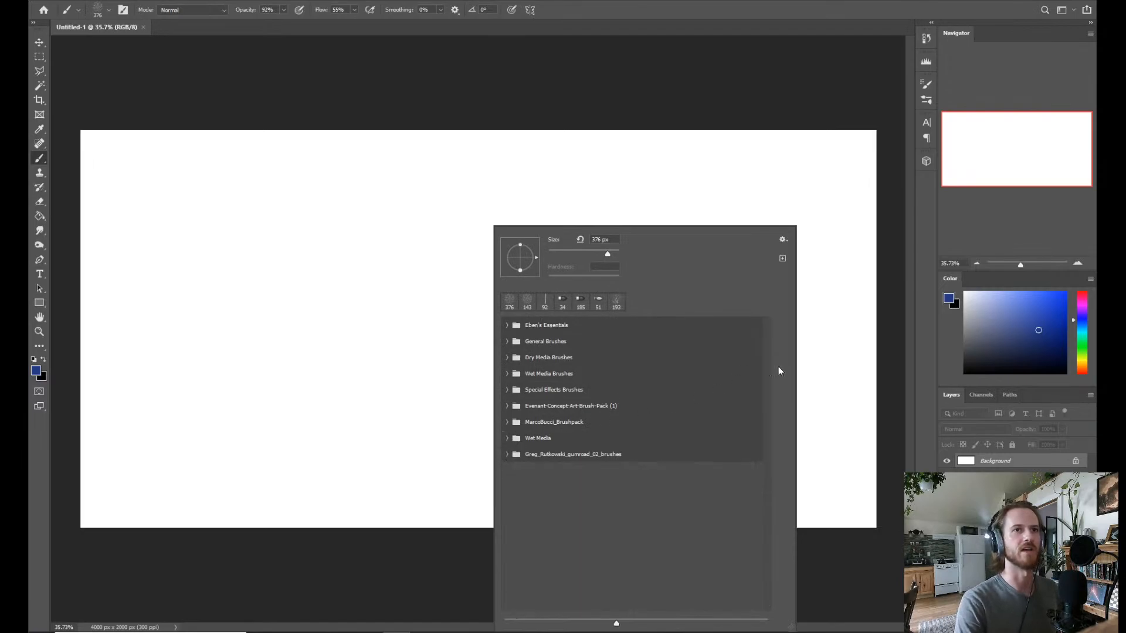
{"action": "left_click", "coordinate": [506, 326]}
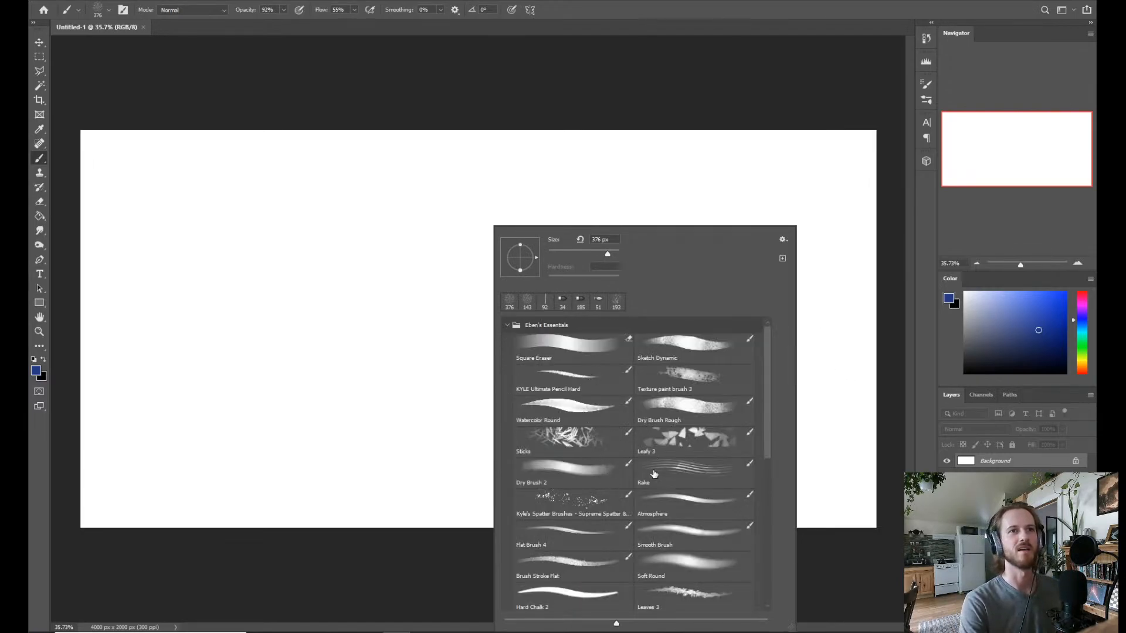
Try selecting the Leafy 3 and Rake presets and look through the other Eben's Essentials brushes.
{"action": "left_click", "coordinate": [669, 442]}
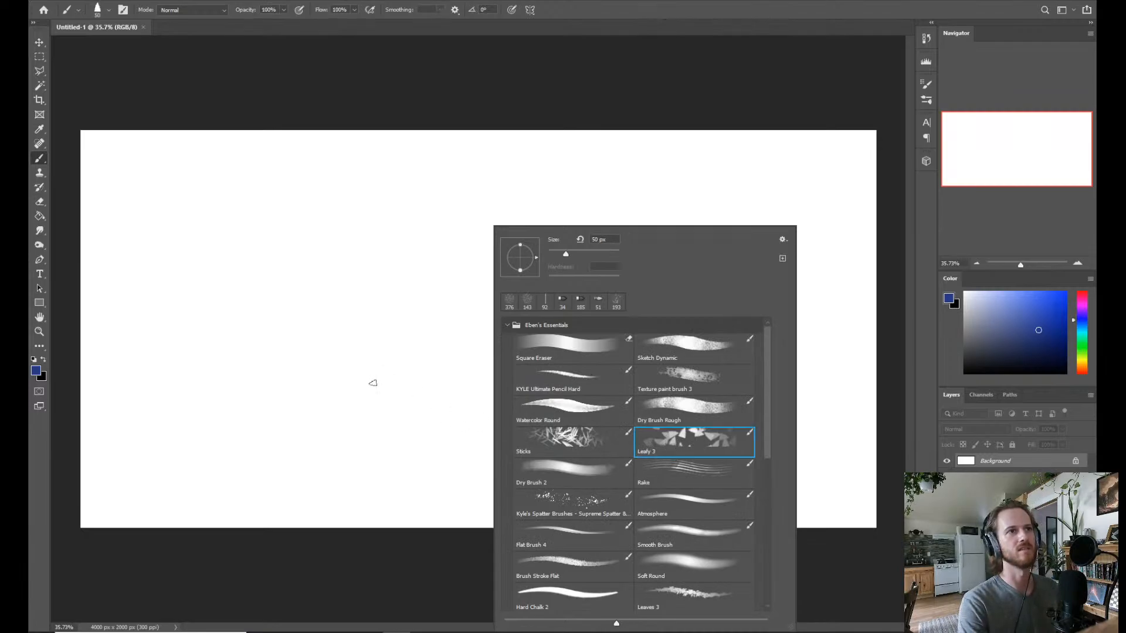
{"action": "scroll", "coordinate": [769, 420], "scroll_direction": "down", "scroll_amount": 5}
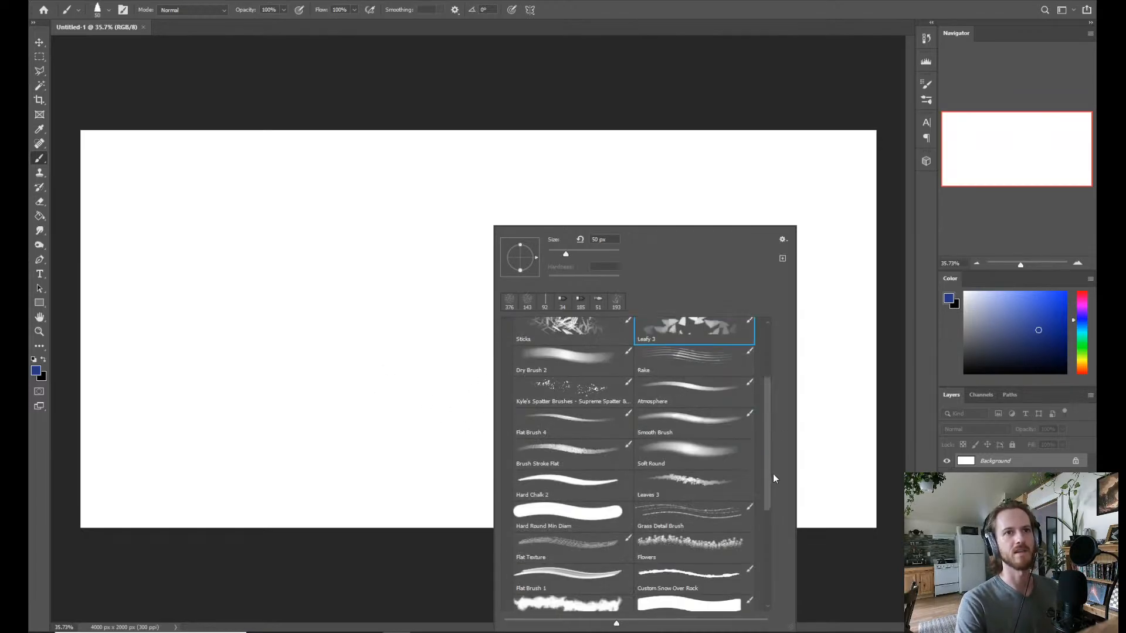
{"action": "scroll", "coordinate": [765, 504], "scroll_direction": "down", "scroll_amount": 5}
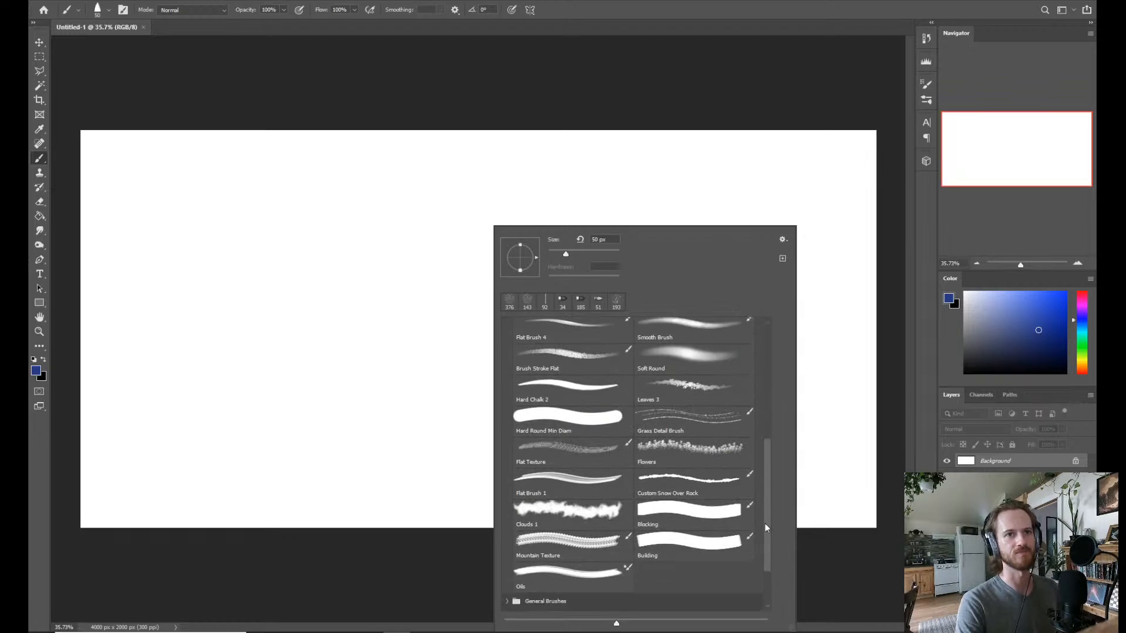
{"action": "scroll", "coordinate": [762, 499], "scroll_direction": "up", "scroll_amount": 5}
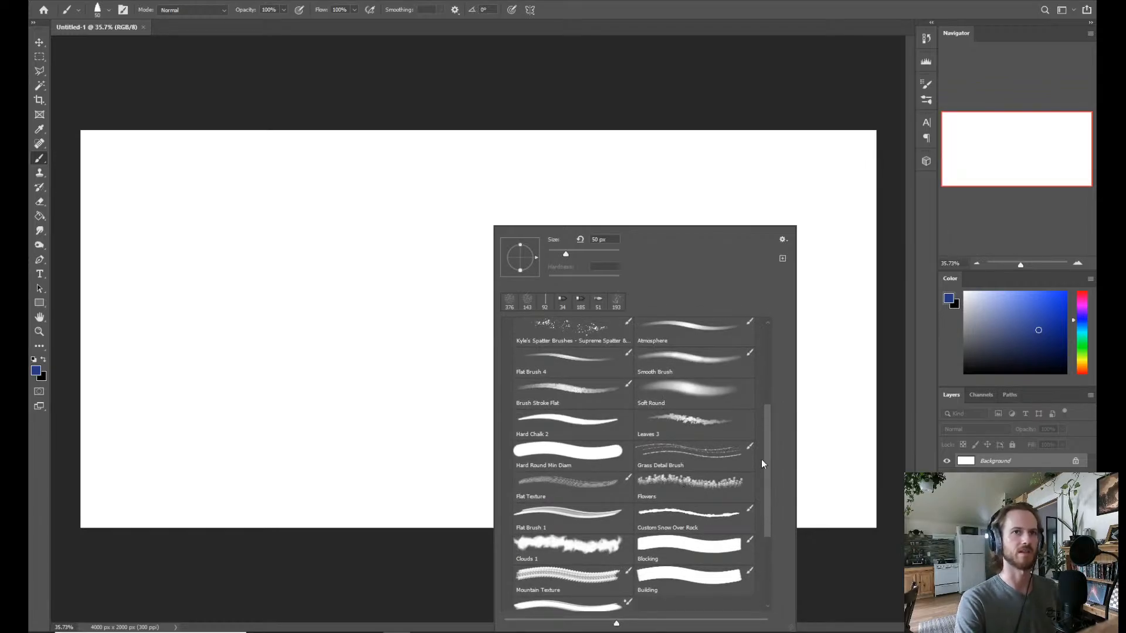
{"action": "scroll", "coordinate": [768, 444], "scroll_direction": "up", "scroll_amount": 3}
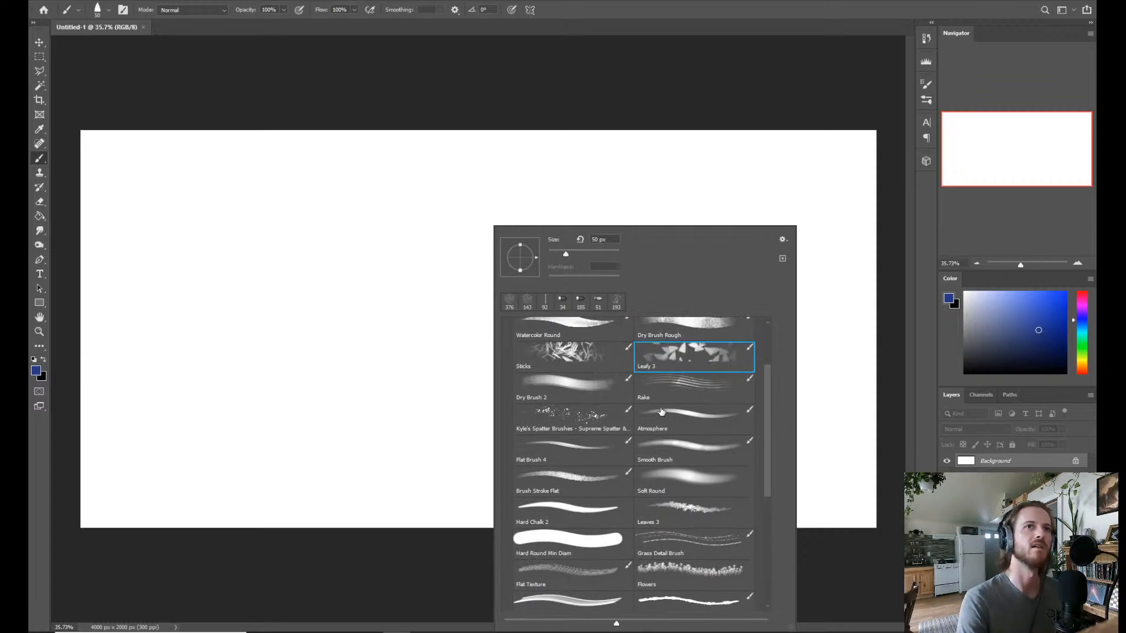
{"action": "left_click", "coordinate": [696, 391]}
{"action": "scroll", "coordinate": [765, 444], "scroll_direction": "down", "scroll_amount": 3}
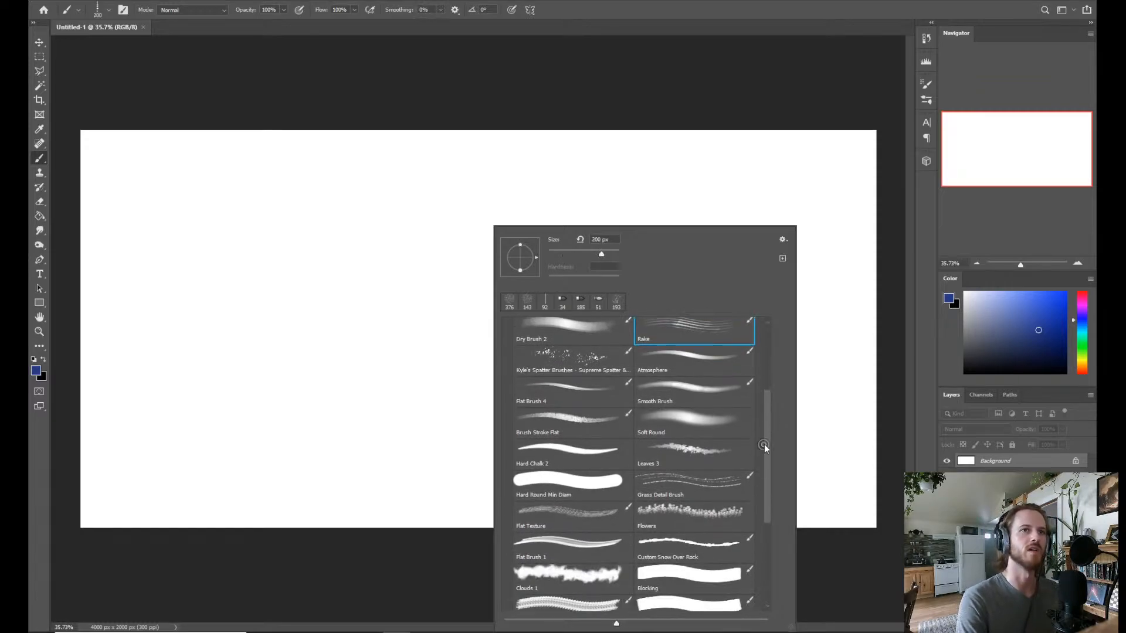
{"action": "mouse_move", "coordinate": [767, 456]}
{"action": "left_mouse_down"}
{"action": "mouse_move", "coordinate": [762, 484]}
{"action": "mouse_move", "coordinate": [768, 439]}
{"action": "left_mouse_up"}
{"action": "scroll", "coordinate": [768, 436], "scroll_direction": "up", "scroll_amount": 2}
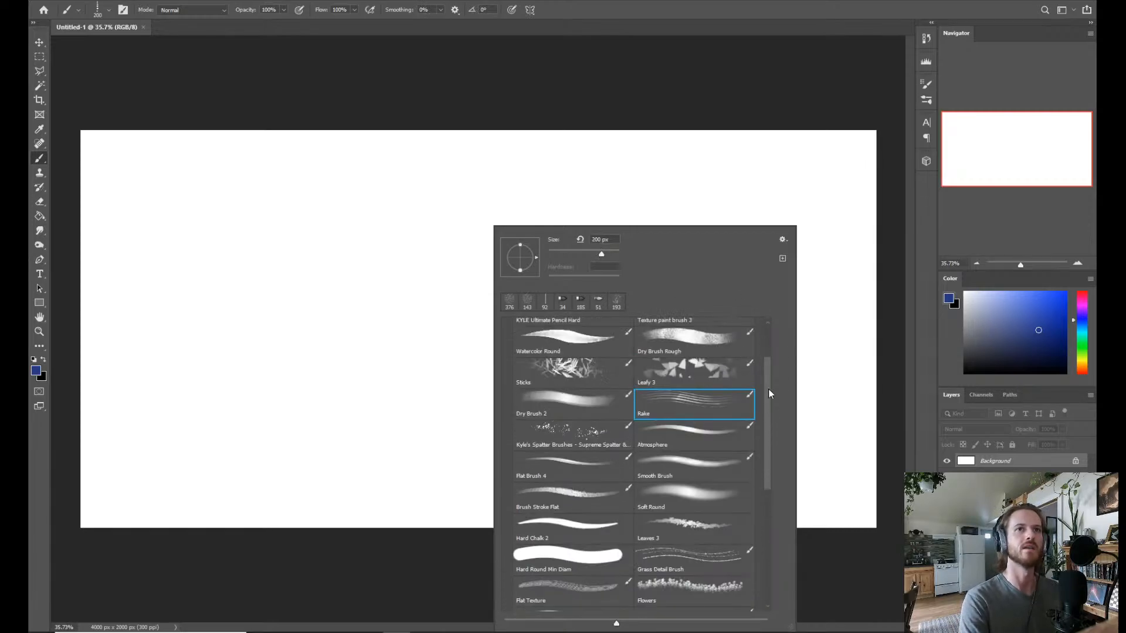
{"action": "left_click_drag", "start_coordinate": [768, 388], "coordinate": [761, 353]}
Select the Texture paint brush 3 preset and test it with broad overlapping blue strokes around the canvas's centre-left area.
{"action": "left_click", "coordinate": [673, 382]}
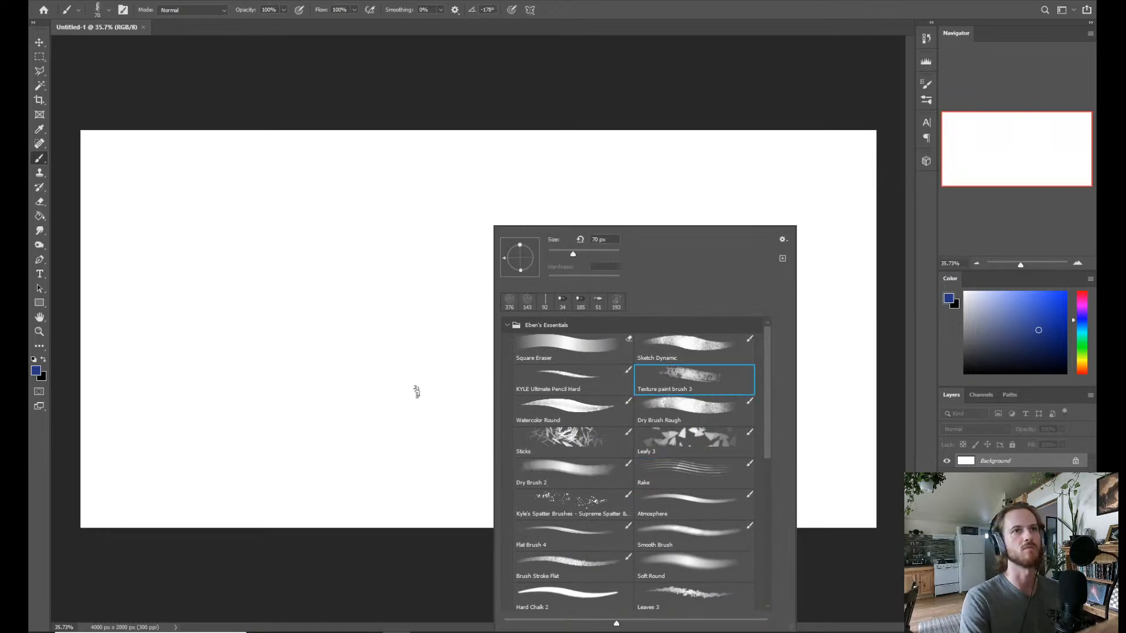
{"action": "left_click_drag", "start_coordinate": [385, 393], "coordinate": [400, 403]}
{"action": "mouse_move", "coordinate": [424, 347]}
{"action": "left_mouse_down"}
{"action": "mouse_move", "coordinate": [397, 377]}
{"action": "mouse_move", "coordinate": [477, 326]}
{"action": "mouse_move", "coordinate": [432, 352]}
{"action": "mouse_move", "coordinate": [410, 340]}
{"action": "mouse_move", "coordinate": [395, 357]}
{"action": "left_mouse_up"}
{"action": "mouse_move", "coordinate": [294, 396]}
{"action": "left_mouse_down"}
{"action": "mouse_move", "coordinate": [375, 305]}
{"action": "mouse_move", "coordinate": [354, 340]}
{"action": "left_mouse_up"}
{"action": "mouse_move", "coordinate": [296, 366]}
{"action": "left_mouse_down"}
{"action": "mouse_move", "coordinate": [435, 287]}
{"action": "mouse_move", "coordinate": [378, 372]}
{"action": "mouse_move", "coordinate": [355, 466]}
{"action": "left_mouse_up"}
{"action": "key", "text": "z"}
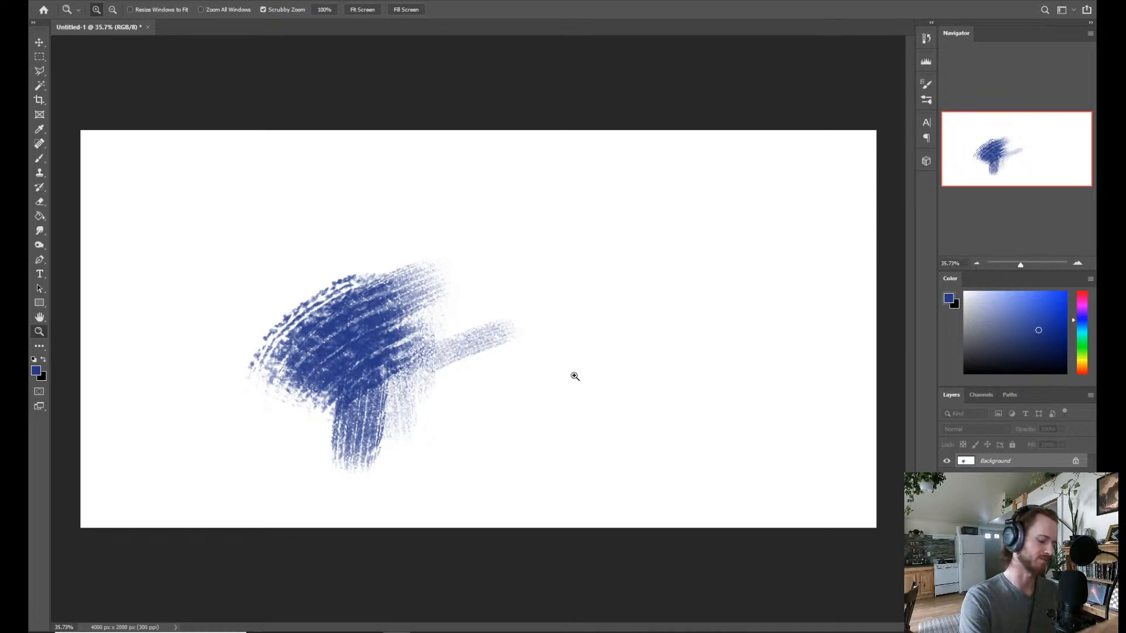
{"action": "key", "text": "b"}
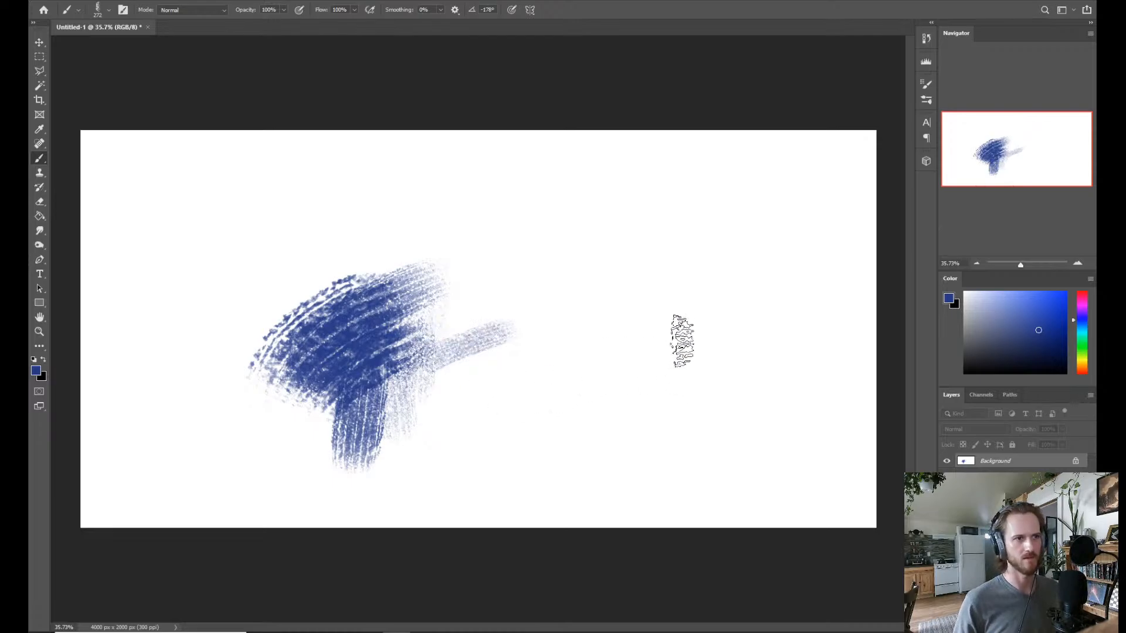
Switch to the browser and like the viewer's emoji comment on the Facebook live video.
{"action": "left_click", "coordinate": [315, 632]}
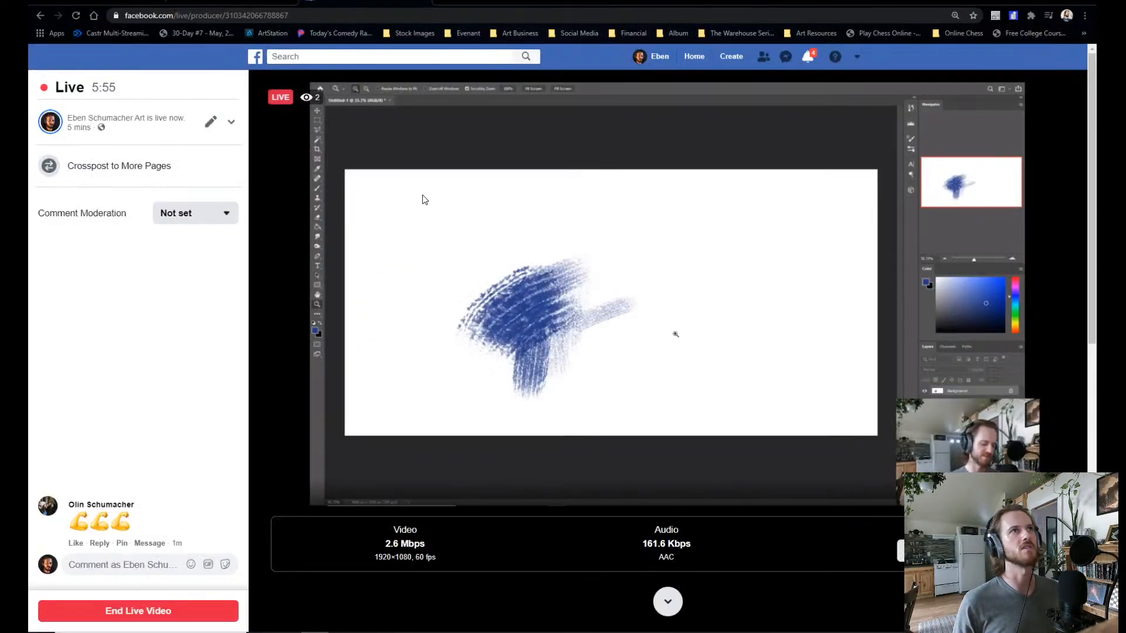
{"action": "left_click", "coordinate": [76, 543]}
{"action": "left_click", "coordinate": [109, 561]}
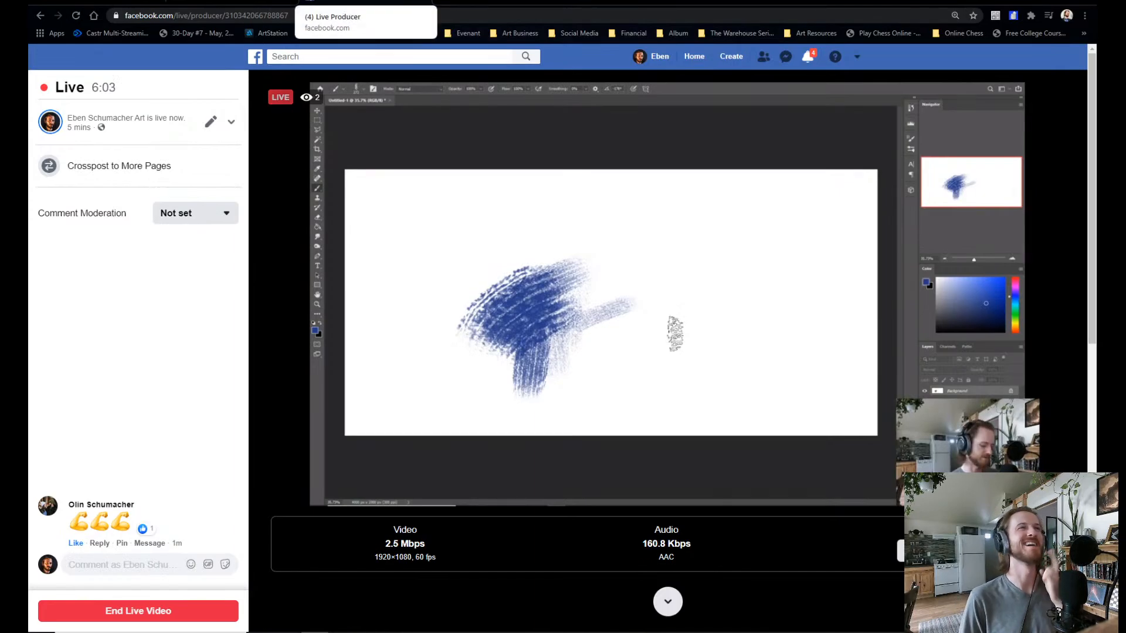
Check the stream and chat in YouTube Studio and on the YouTube watch page, and return to Facebook Live Producer.
{"action": "left_click", "coordinate": [499, 3]}
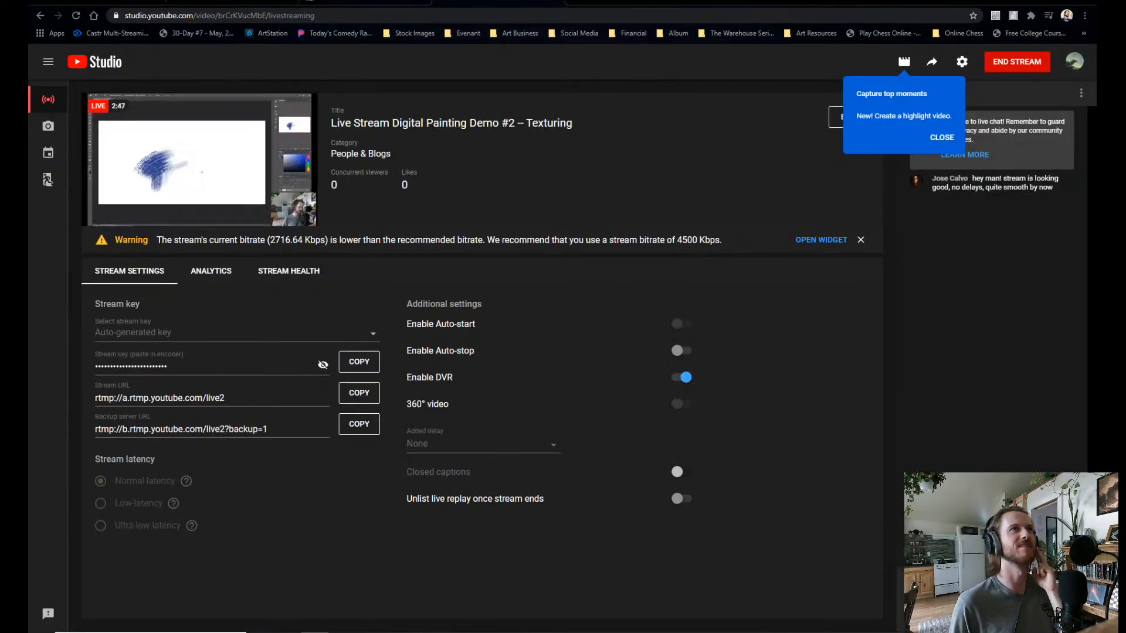
{"action": "left_click", "coordinate": [365, 3]}
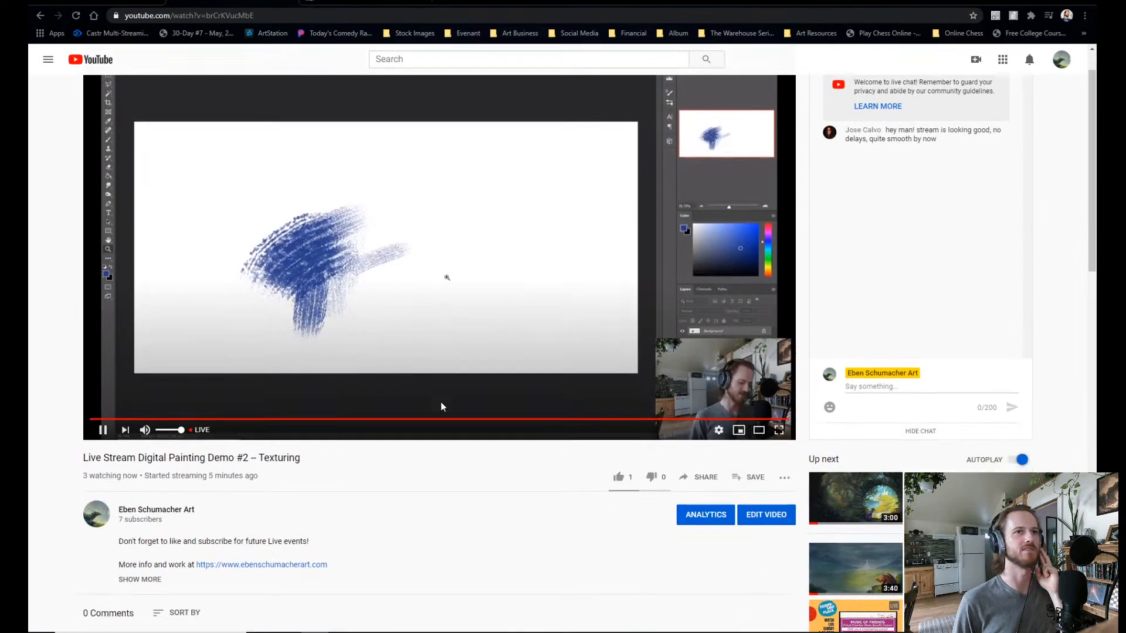
{"action": "scroll", "coordinate": [440, 406], "scroll_direction": "up", "scroll_amount": 1}
{"action": "scroll", "coordinate": [434, 406], "scroll_direction": "down", "scroll_amount": 3}
{"action": "scroll", "coordinate": [436, 410], "scroll_direction": "up", "scroll_amount": 3}
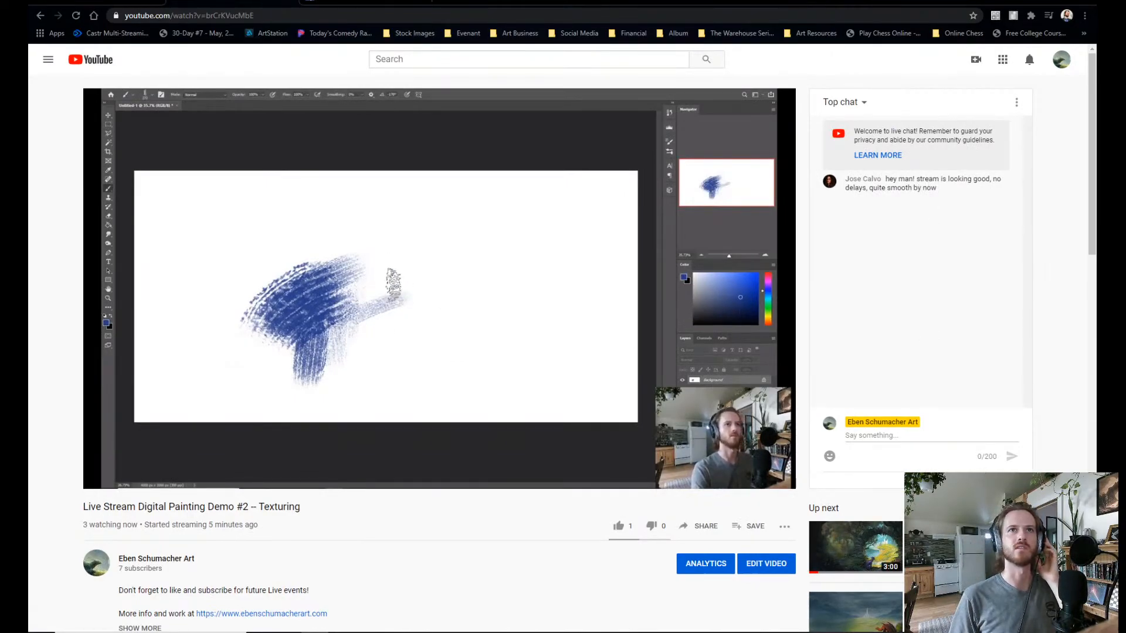
{"action": "left_click", "coordinate": [911, 436]}
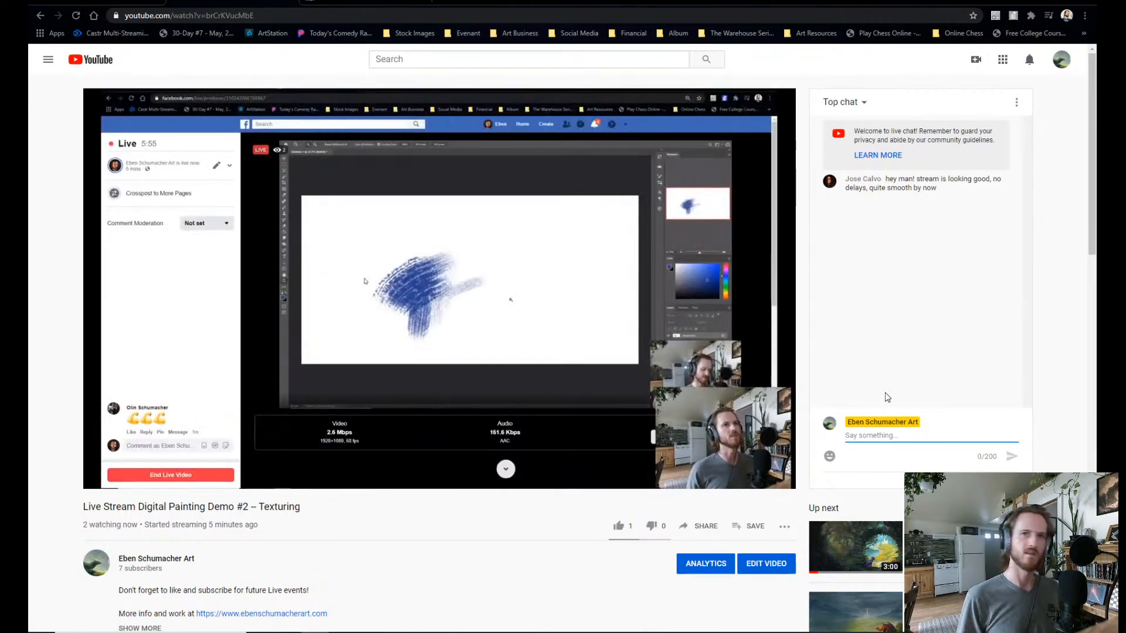
{"action": "key", "text": "ctrl+Tab"}
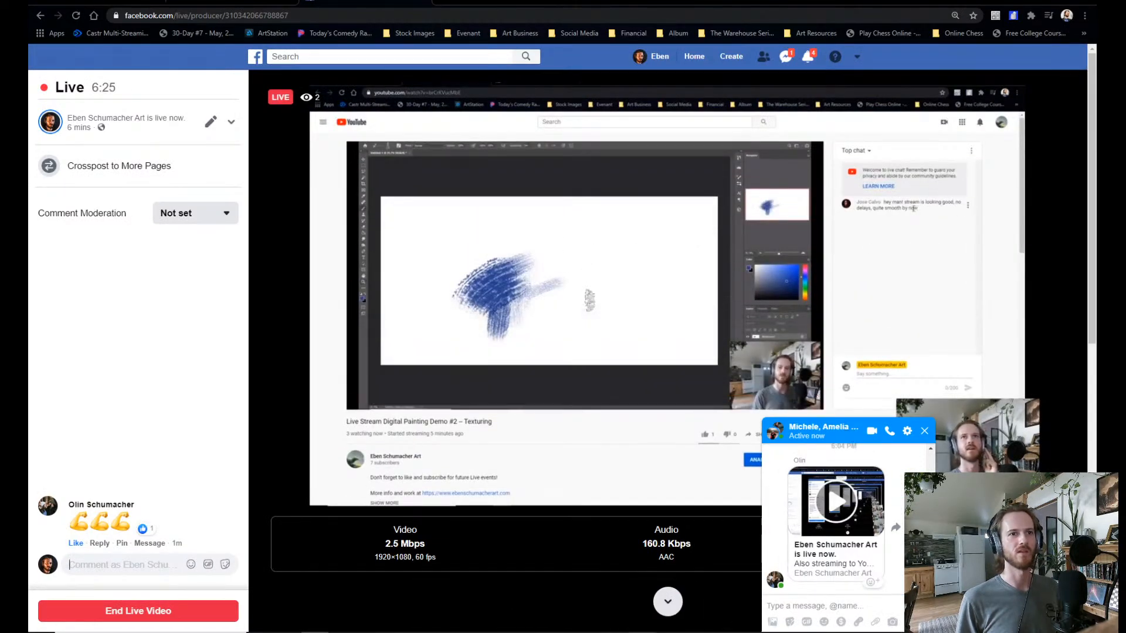
Switch back to Photoshop and undo all the blue test strokes until the canvas is blank.
{"action": "key", "text": "alt+Tab"}
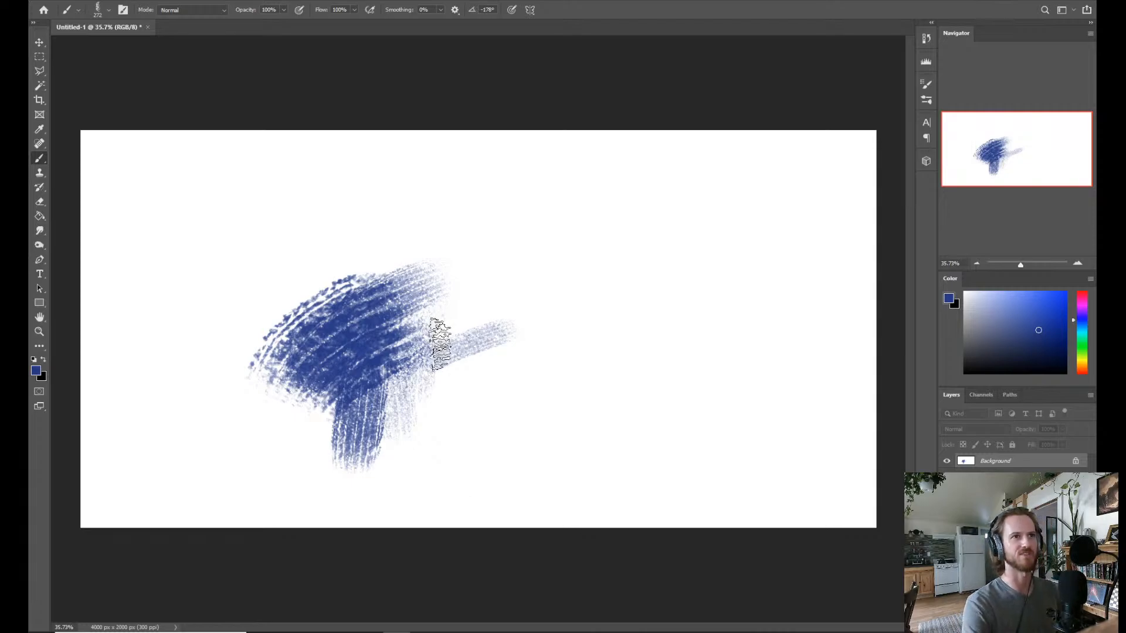
{"action": "key", "text": "z"}
{"action": "mouse_move", "coordinate": [470, 411]}
{"action": "left_mouse_down"}
{"action": "mouse_move", "coordinate": [460, 420]}
{"action": "mouse_move", "coordinate": [477, 432]}
{"action": "left_mouse_up"}
{"action": "key", "text": "ctrl+z"}
{"action": "key", "text": "ctrl+z"}
{"action": "key", "text": "ctrl+z"}
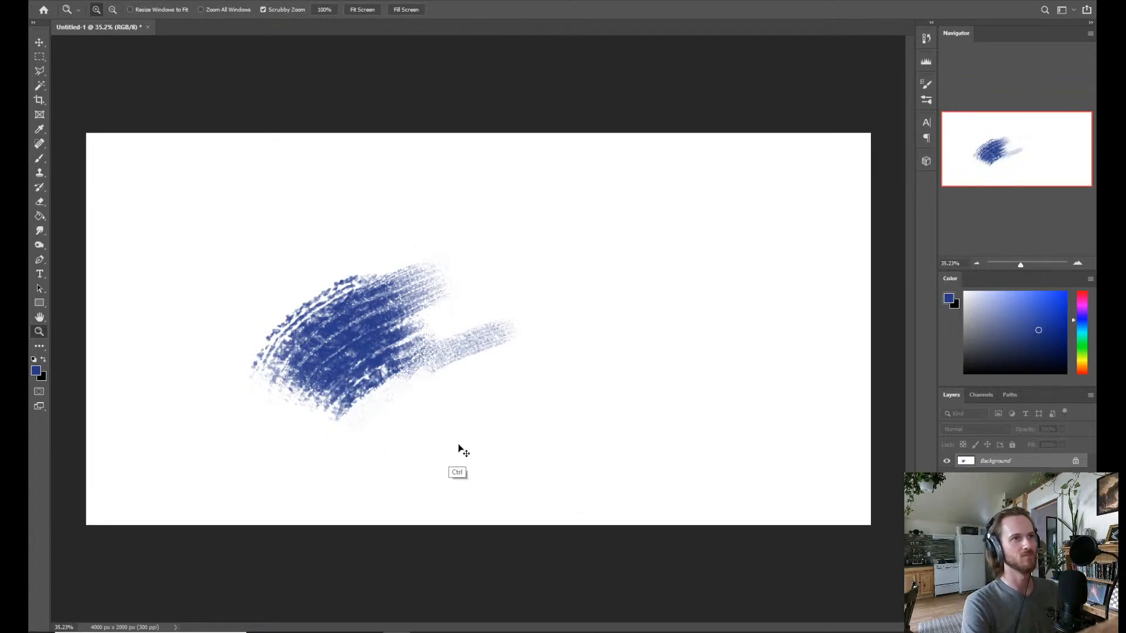
{"action": "key", "text": "ctrl+z"}
{"action": "key", "text": "ctrl+z"}
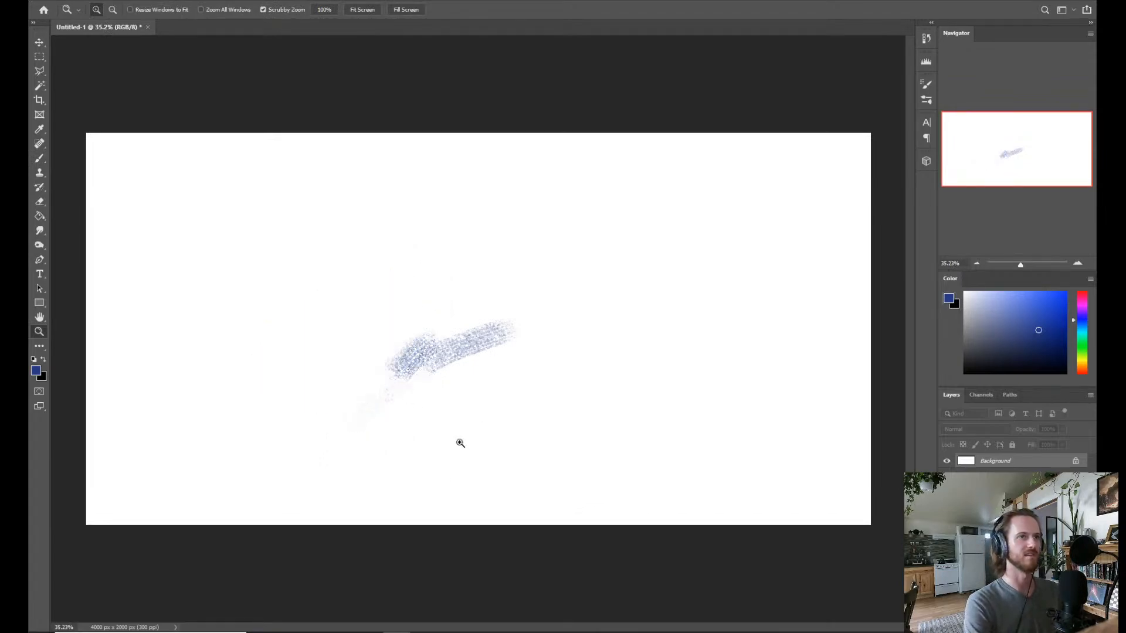
{"action": "key", "text": "b"}
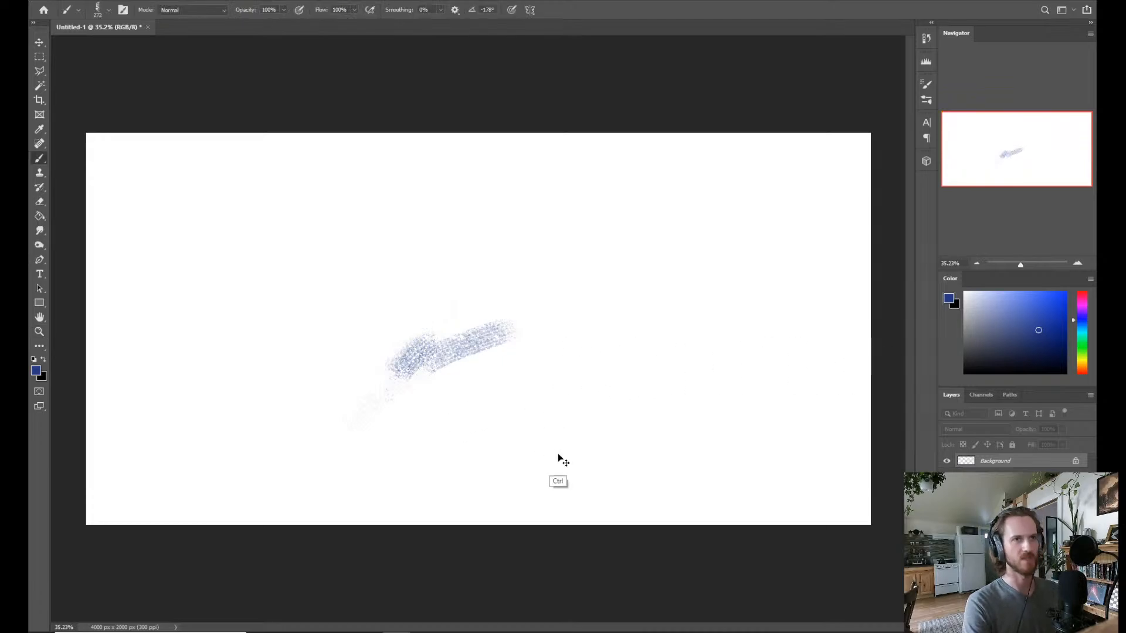
{"action": "key", "text": "ctrl+z"}
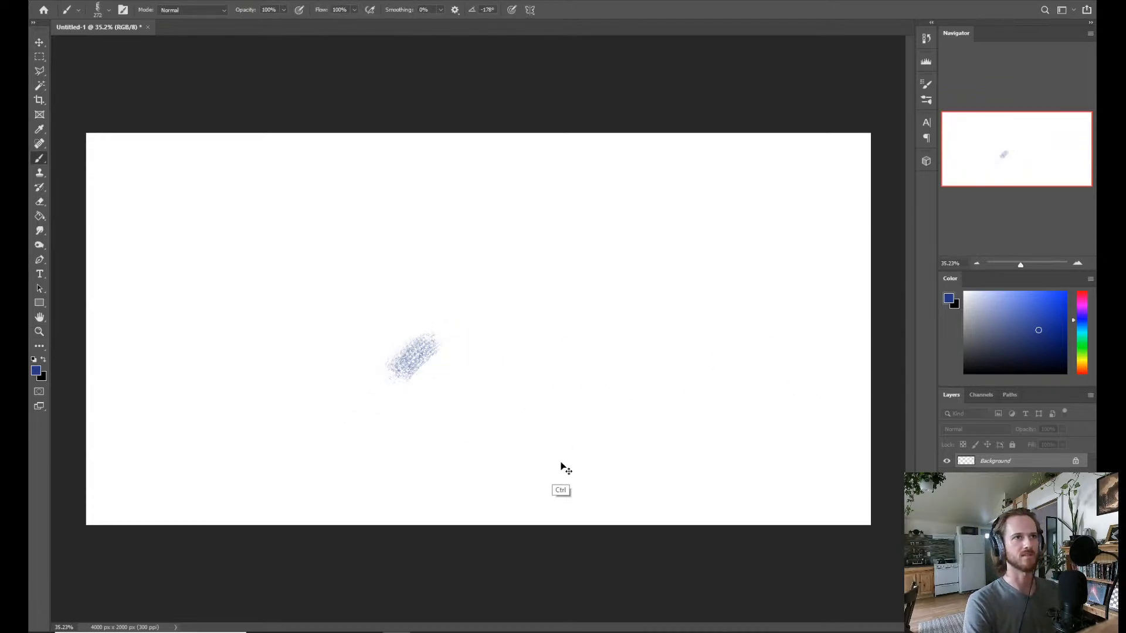
{"action": "key", "text": "ctrl+z"}
{"action": "key", "text": "ctrl+z"}
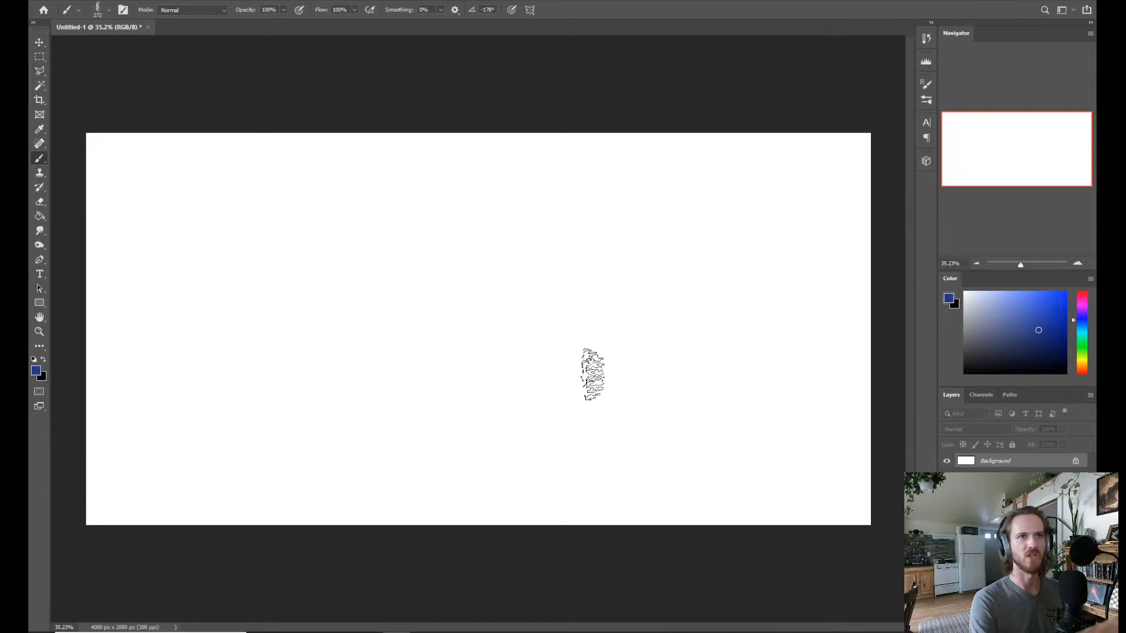
Add a new layer with the default settings and choose the KYLE Ultimate Pencil Hard brush from Eben's Essentials.
{"action": "key", "text": "ctrl+shift+n"}
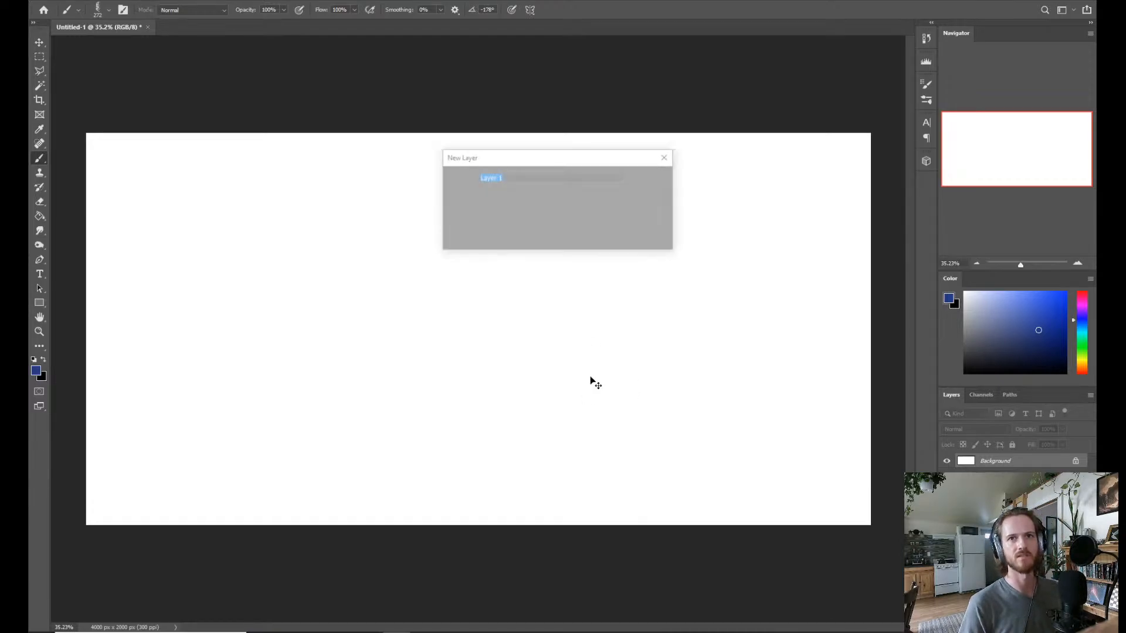
{"action": "key", "text": "Return"}
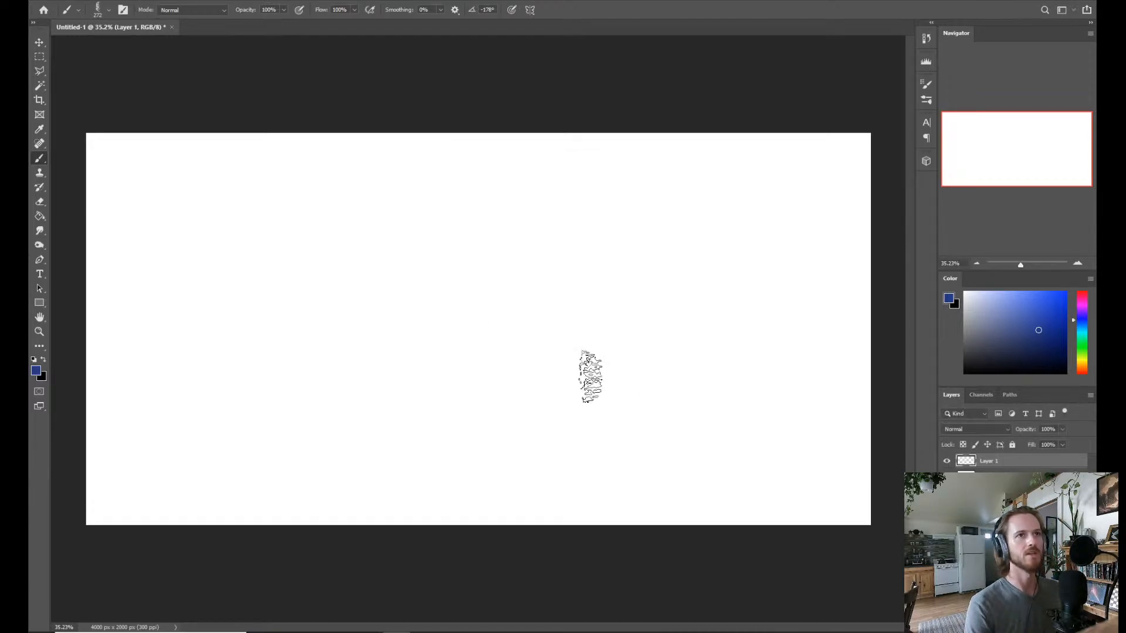
{"action": "right_click", "coordinate": [520, 333]}
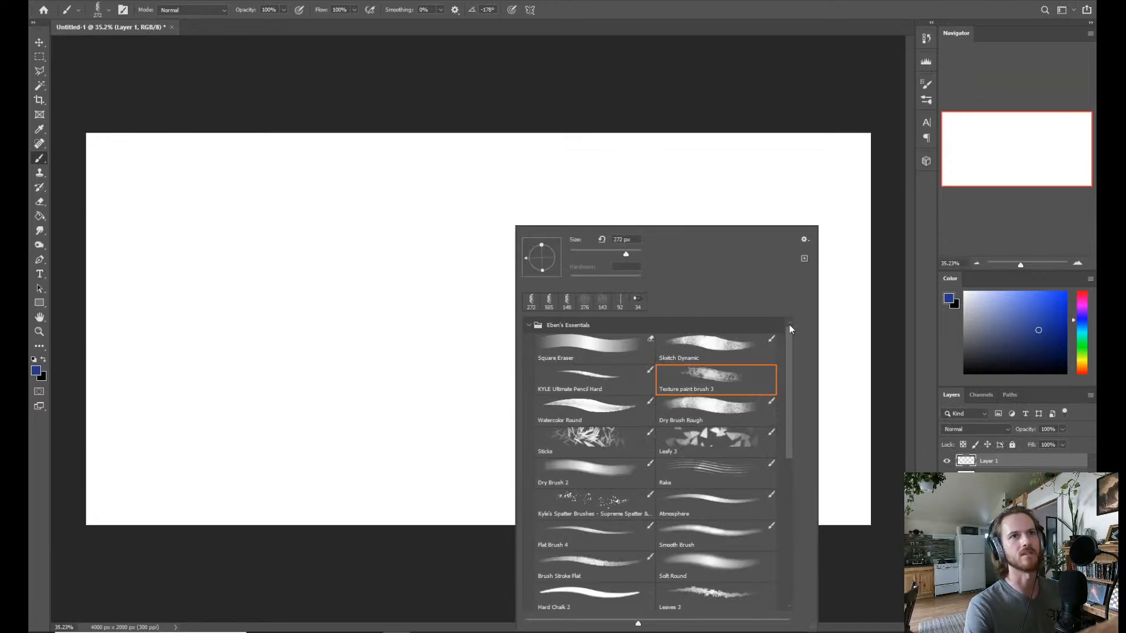
{"action": "left_click", "coordinate": [581, 379]}
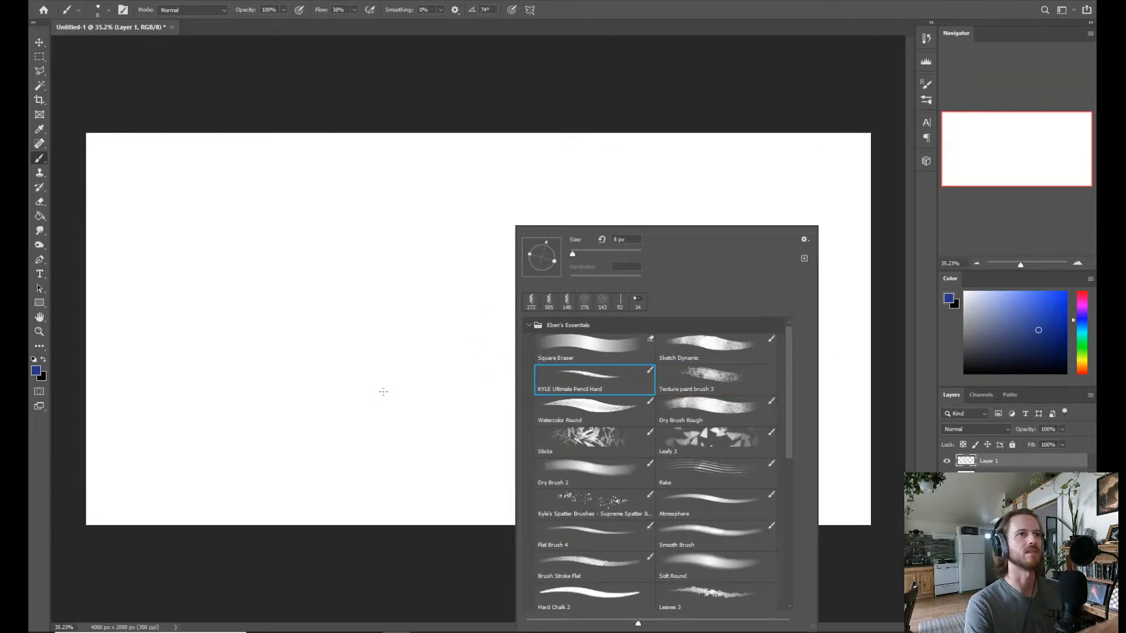
{"action": "left_click_drag", "start_coordinate": [393, 387], "coordinate": [387, 389]}
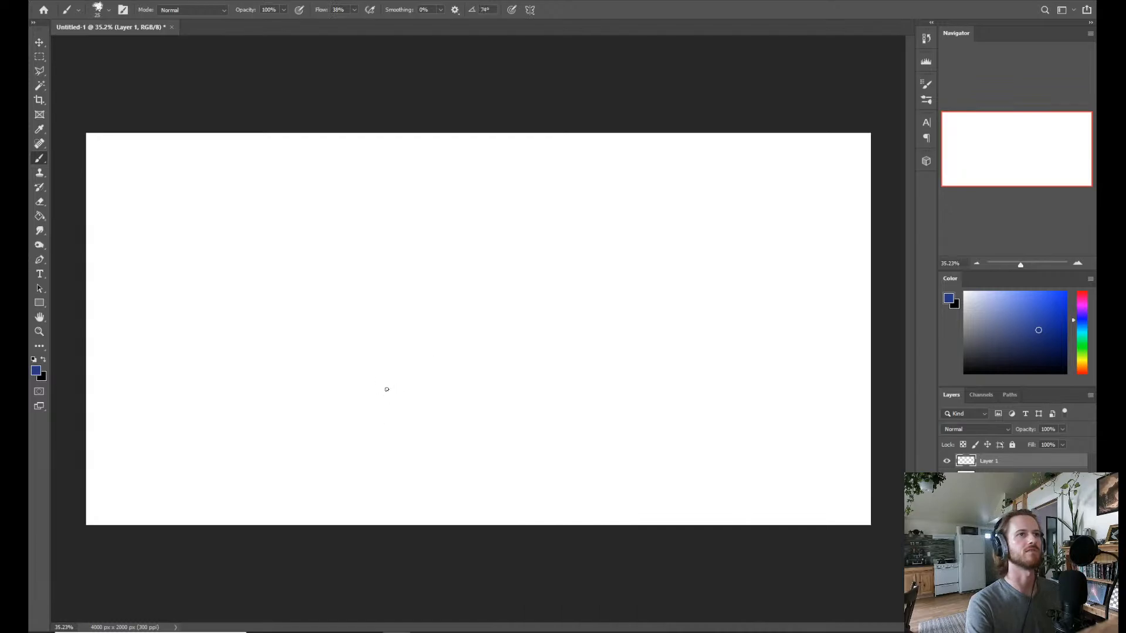
Set the foreground colour to dark grey and sketch a long, slightly rising line across the canvas's lower middle.
{"action": "left_click_drag", "start_coordinate": [991, 341], "coordinate": [956, 345]}
{"action": "left_click_drag", "start_coordinate": [398, 387], "coordinate": [399, 386]}
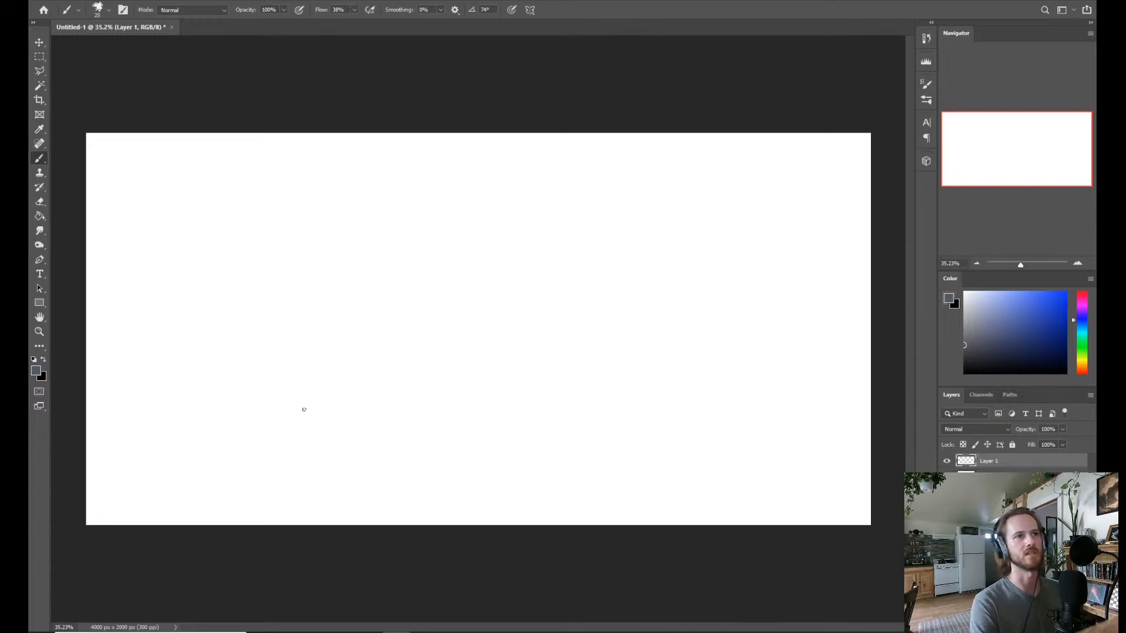
{"action": "left_click_drag", "start_coordinate": [333, 408], "coordinate": [616, 387]}
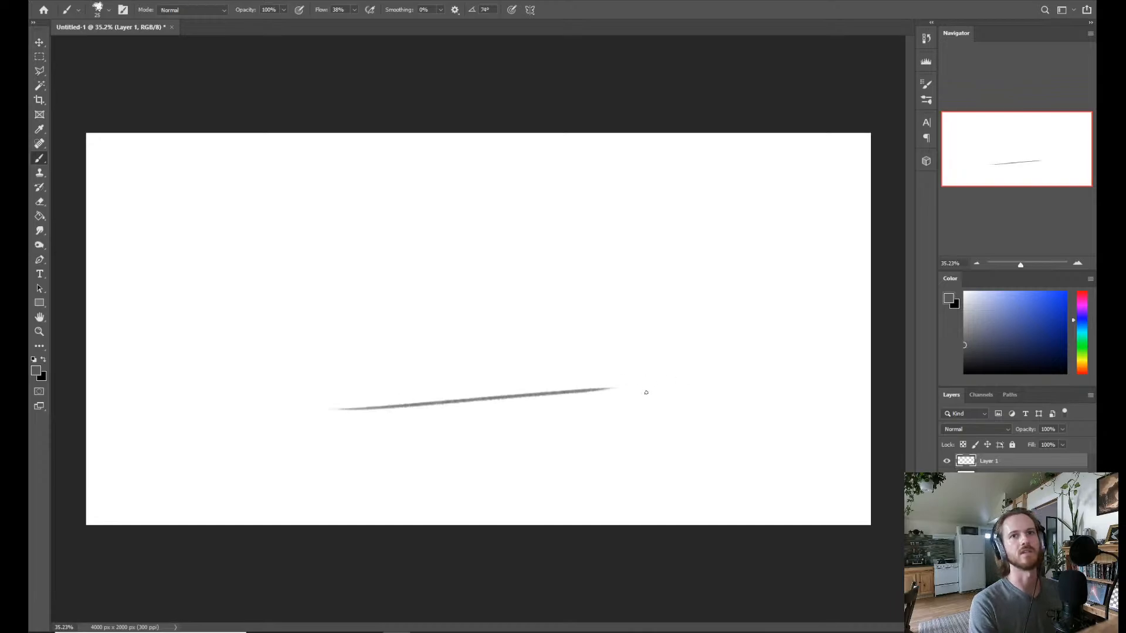
Set the foreground colour to a lighter grey and sketch sweeping ground contours at the canvas's lower left, middle right and along the foreground.
{"action": "left_click", "coordinate": [964, 332]}
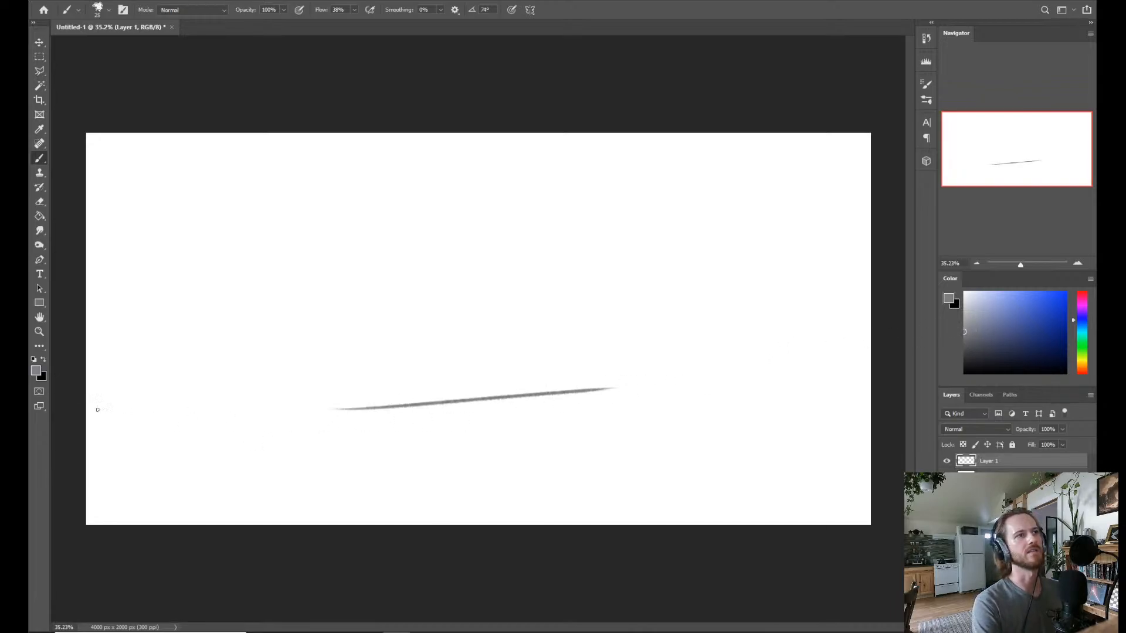
{"action": "left_click_drag", "start_coordinate": [97, 409], "coordinate": [237, 448]}
{"action": "left_click_drag", "start_coordinate": [384, 468], "coordinate": [200, 465]}
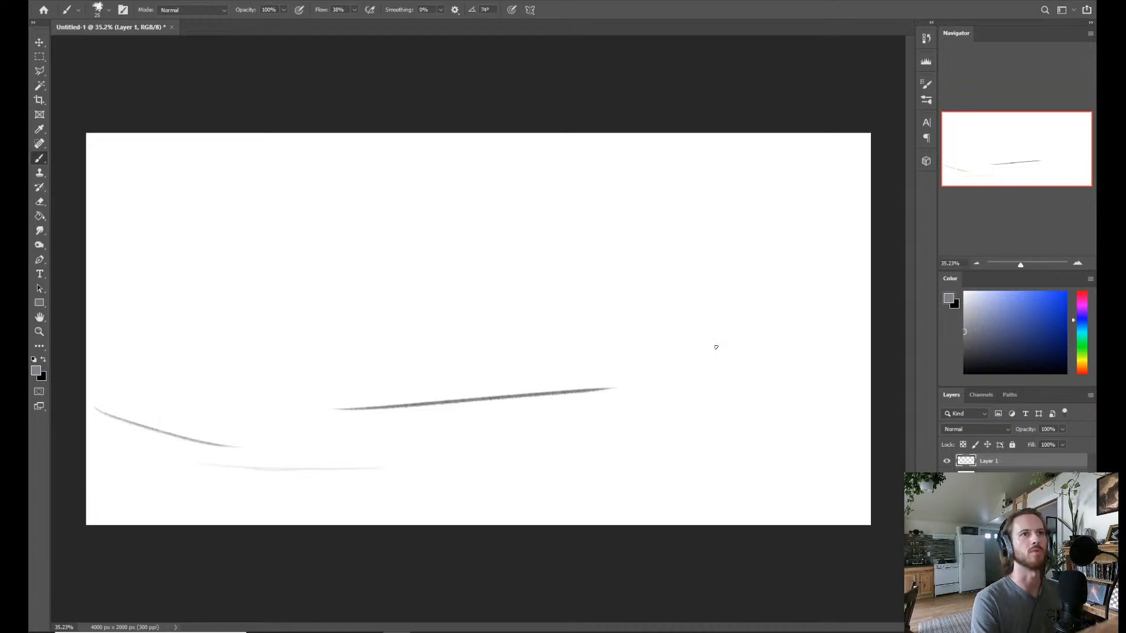
{"action": "left_click_drag", "start_coordinate": [570, 409], "coordinate": [716, 366]}
{"action": "left_click_drag", "start_coordinate": [690, 414], "coordinate": [768, 388]}
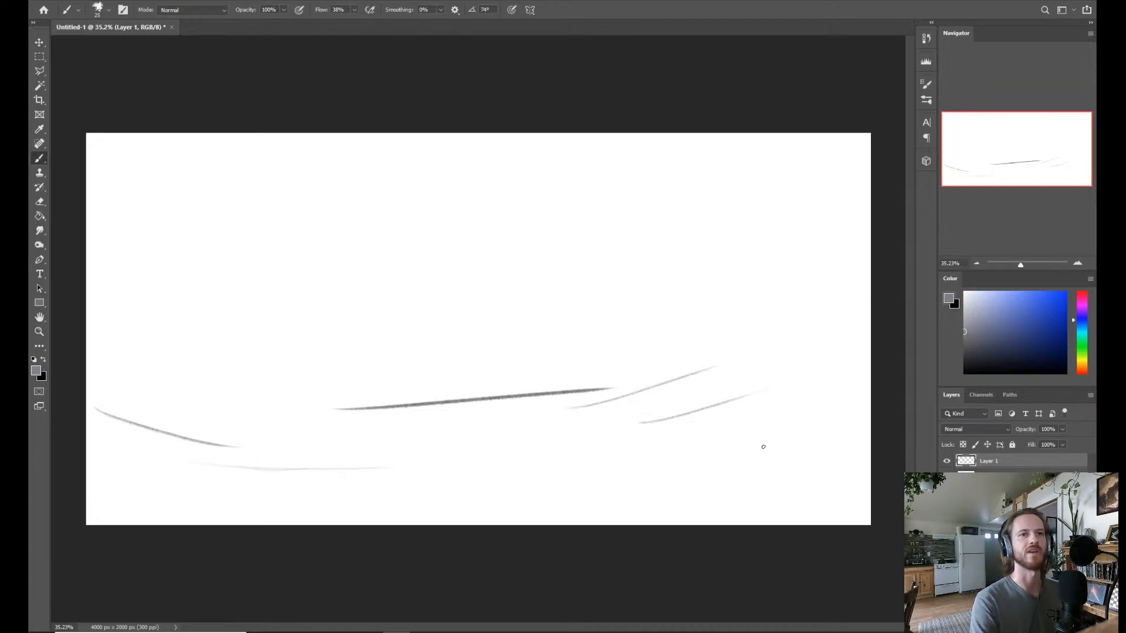
{"action": "left_click_drag", "start_coordinate": [510, 495], "coordinate": [715, 469]}
{"action": "left_click_drag", "start_coordinate": [806, 452], "coordinate": [331, 525]}
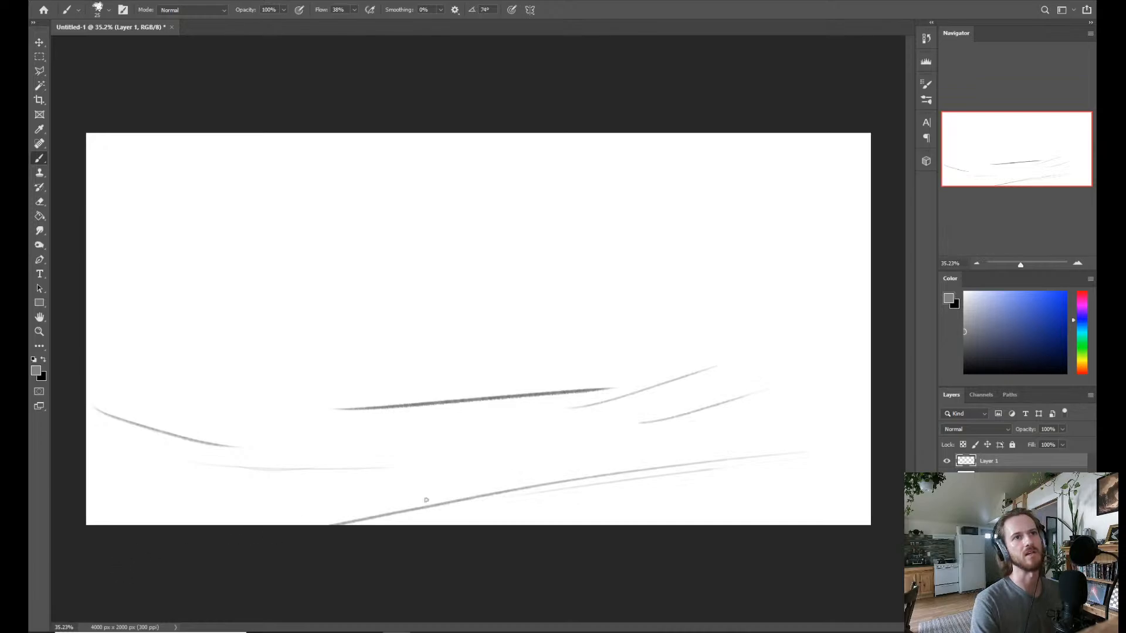
Sketch lines fanning out from the lower centre: descending foreground edges, two rising diagonals to the right, and a small curve on the dark line.
{"action": "mouse_move", "coordinate": [545, 437]}
{"action": "left_mouse_down"}
{"action": "mouse_move", "coordinate": [874, 402]}
{"action": "mouse_move", "coordinate": [658, 495]}
{"action": "mouse_move", "coordinate": [728, 525]}
{"action": "left_mouse_up"}
{"action": "left_click_drag", "start_coordinate": [527, 457], "coordinate": [572, 496]}
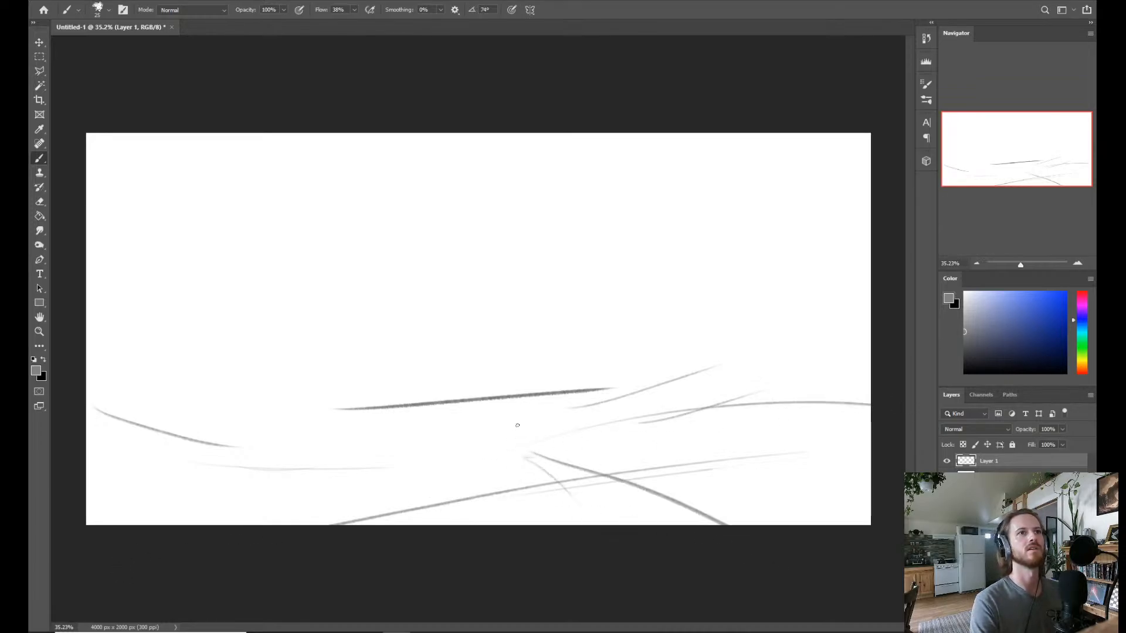
{"action": "left_click_drag", "start_coordinate": [540, 413], "coordinate": [765, 310]}
{"action": "left_click_drag", "start_coordinate": [487, 412], "coordinate": [672, 280]}
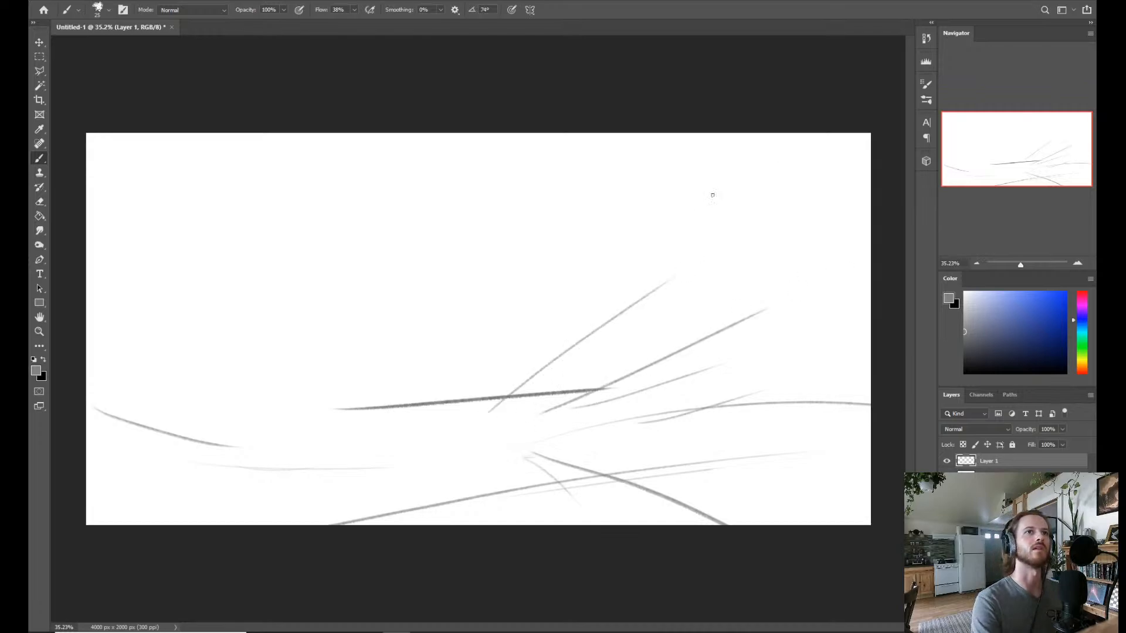
{"action": "left_click_drag", "start_coordinate": [536, 376], "coordinate": [564, 390]}
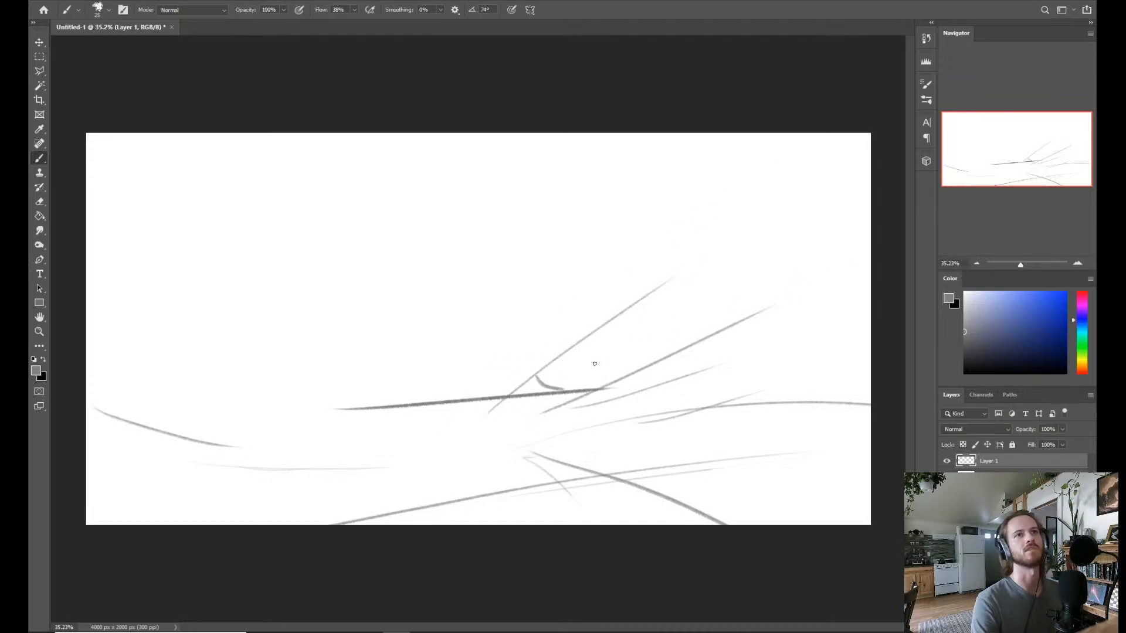
Sketch the lower-left foreground bank with its stepped ledge, diagonal underside strokes and a small dark upright shape at the canvas's bottom edge.
{"action": "mouse_move", "coordinate": [162, 483]}
{"action": "left_mouse_down"}
{"action": "mouse_move", "coordinate": [297, 541]}
{"action": "mouse_move", "coordinate": [311, 515]}
{"action": "mouse_move", "coordinate": [357, 518]}
{"action": "mouse_move", "coordinate": [251, 525]}
{"action": "left_mouse_up"}
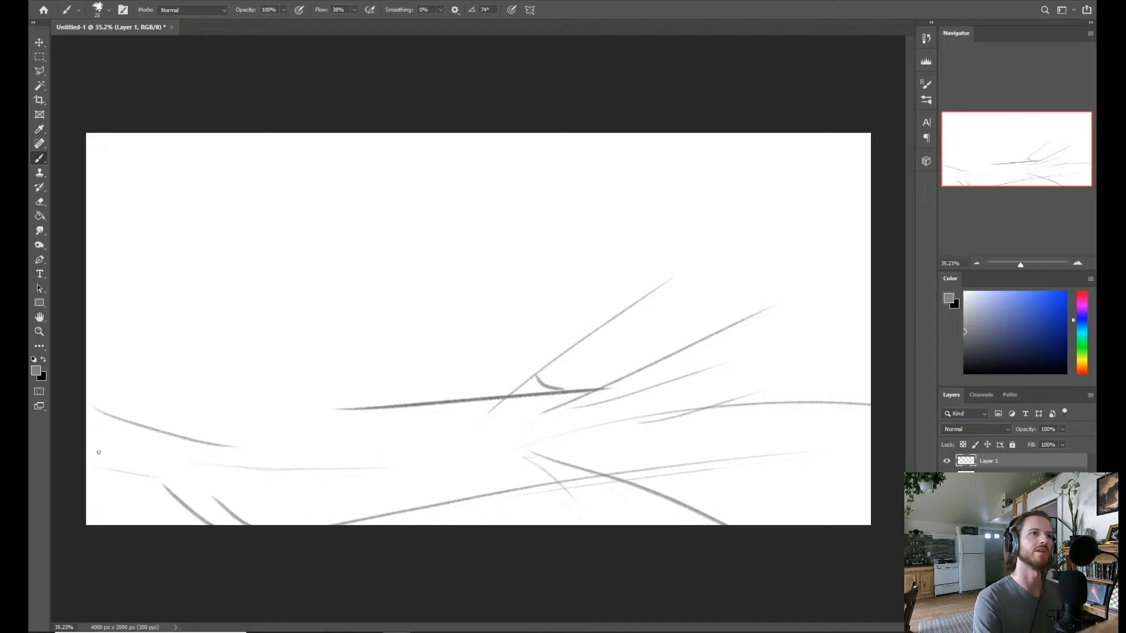
{"action": "mouse_move", "coordinate": [103, 455]}
{"action": "left_mouse_down"}
{"action": "mouse_move", "coordinate": [386, 487]}
{"action": "mouse_move", "coordinate": [401, 491]}
{"action": "mouse_move", "coordinate": [405, 525]}
{"action": "left_mouse_up"}
{"action": "left_click_drag", "start_coordinate": [386, 509], "coordinate": [401, 525]}
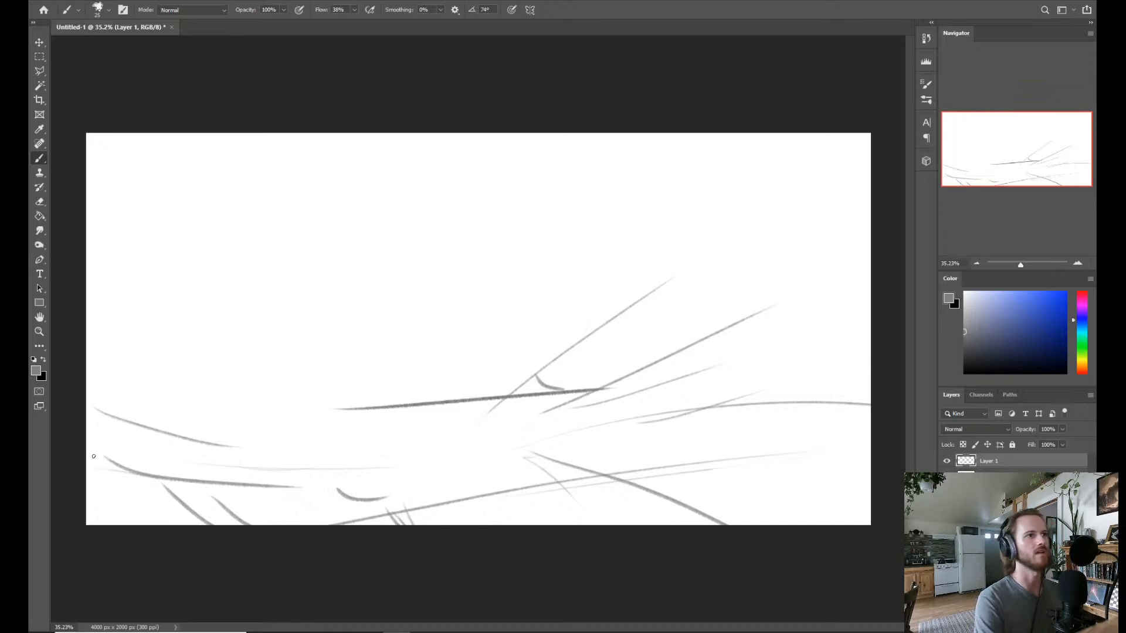
{"action": "left_click_drag", "start_coordinate": [370, 498], "coordinate": [318, 526]}
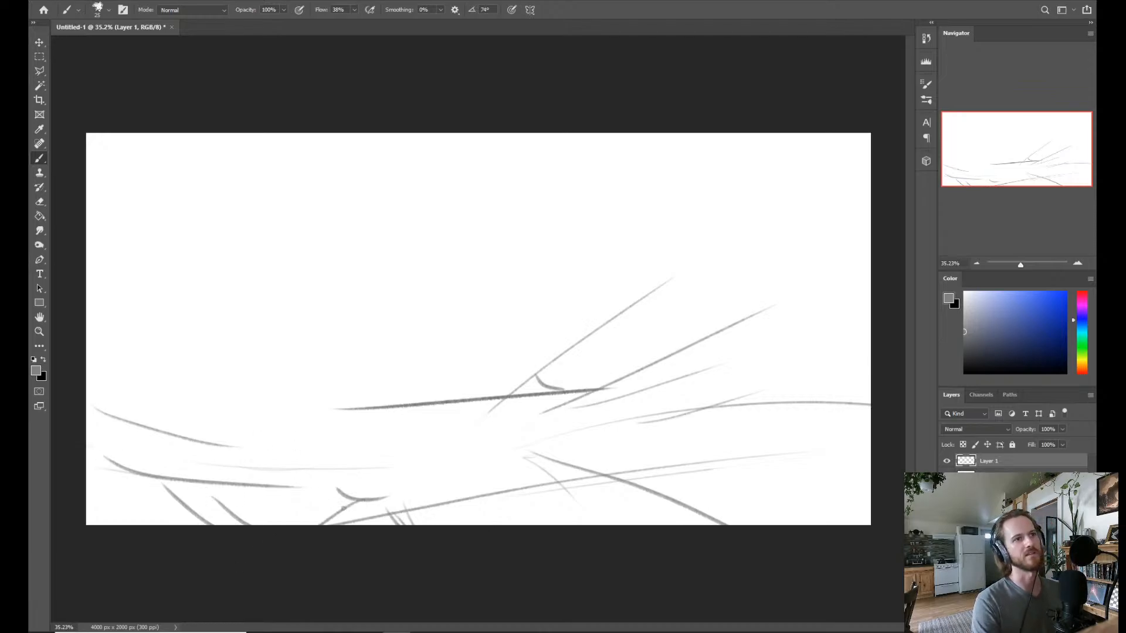
{"action": "left_click_drag", "start_coordinate": [404, 506], "coordinate": [389, 526]}
{"action": "left_click_drag", "start_coordinate": [313, 482], "coordinate": [337, 490]}
{"action": "left_click_drag", "start_coordinate": [403, 500], "coordinate": [405, 525]}
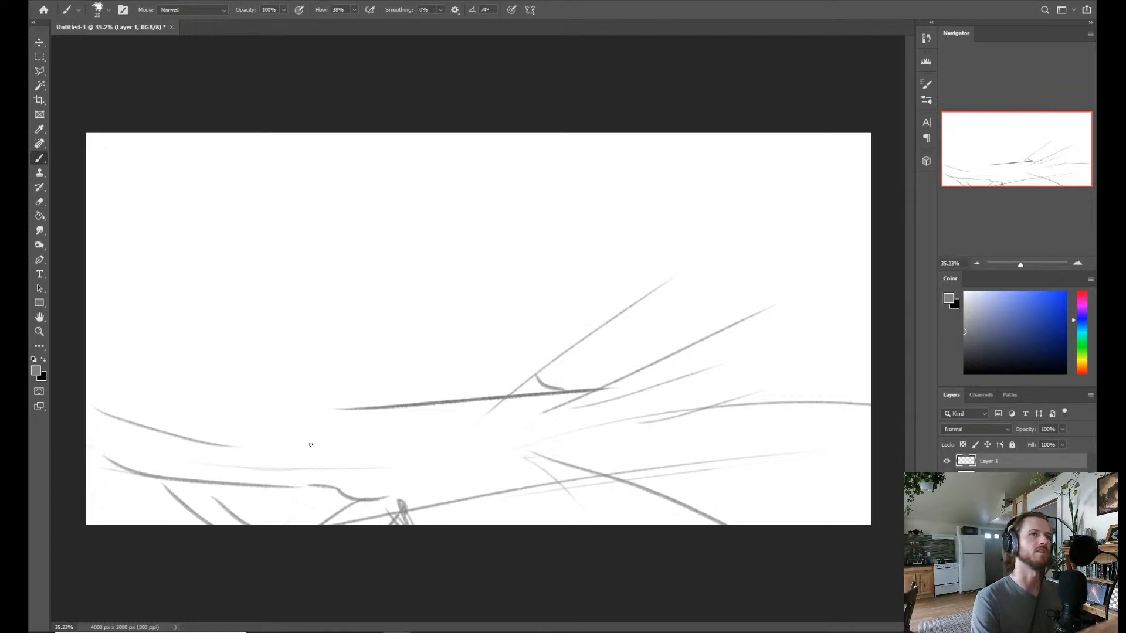
{"action": "mouse_move", "coordinate": [293, 483]}
{"action": "left_mouse_down"}
{"action": "mouse_move", "coordinate": [345, 479]}
{"action": "mouse_move", "coordinate": [313, 482]}
{"action": "left_mouse_up"}
{"action": "left_click_drag", "start_coordinate": [398, 499], "coordinate": [408, 524]}
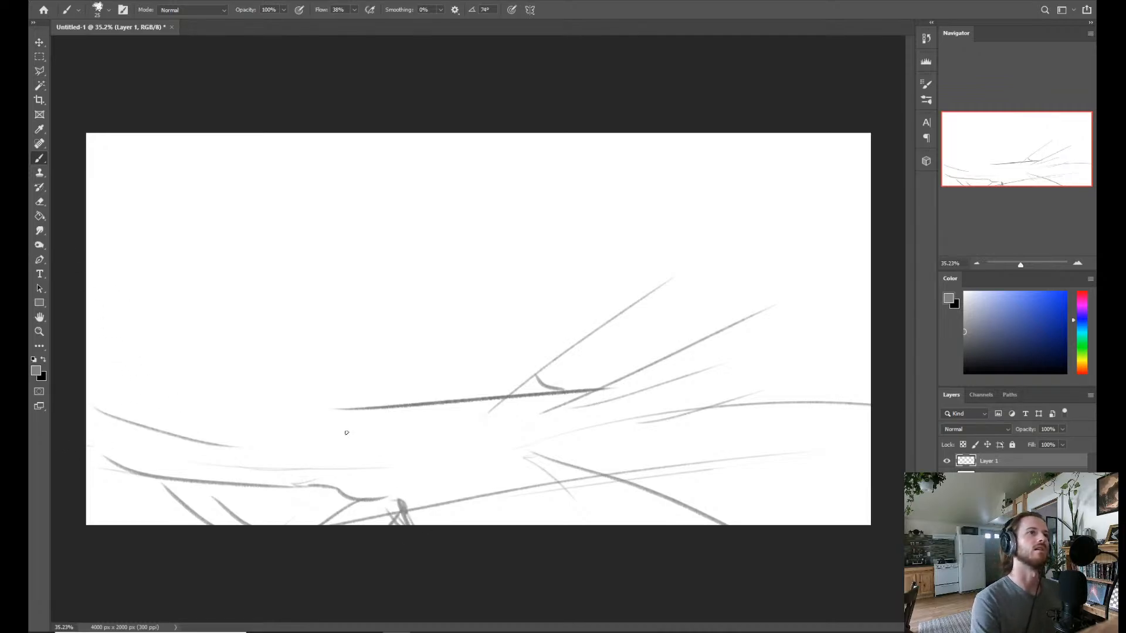
Sketch light, near-horizontal terrain strokes and short accents in the middle ground below the dark horizon line.
{"action": "left_click_drag", "start_coordinate": [235, 427], "coordinate": [350, 434]}
{"action": "mouse_move", "coordinate": [278, 440]}
{"action": "left_mouse_down"}
{"action": "mouse_move", "coordinate": [297, 443]}
{"action": "mouse_move", "coordinate": [306, 422]}
{"action": "left_mouse_up"}
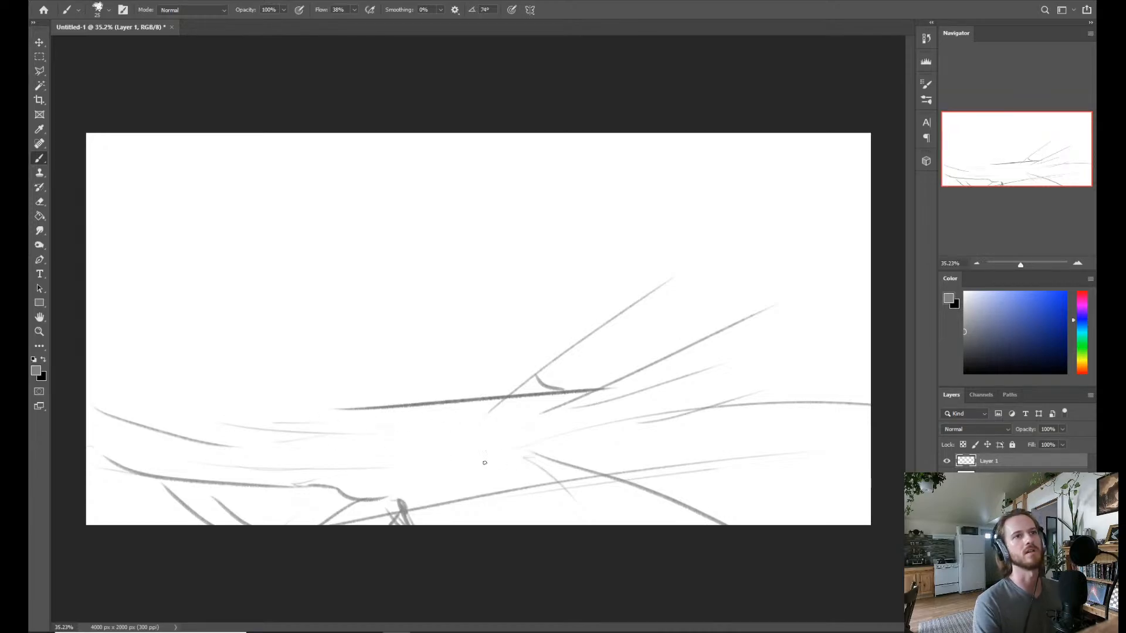
{"action": "mouse_move", "coordinate": [530, 459]}
{"action": "left_mouse_down"}
{"action": "mouse_move", "coordinate": [422, 457]}
{"action": "mouse_move", "coordinate": [456, 434]}
{"action": "left_mouse_up"}
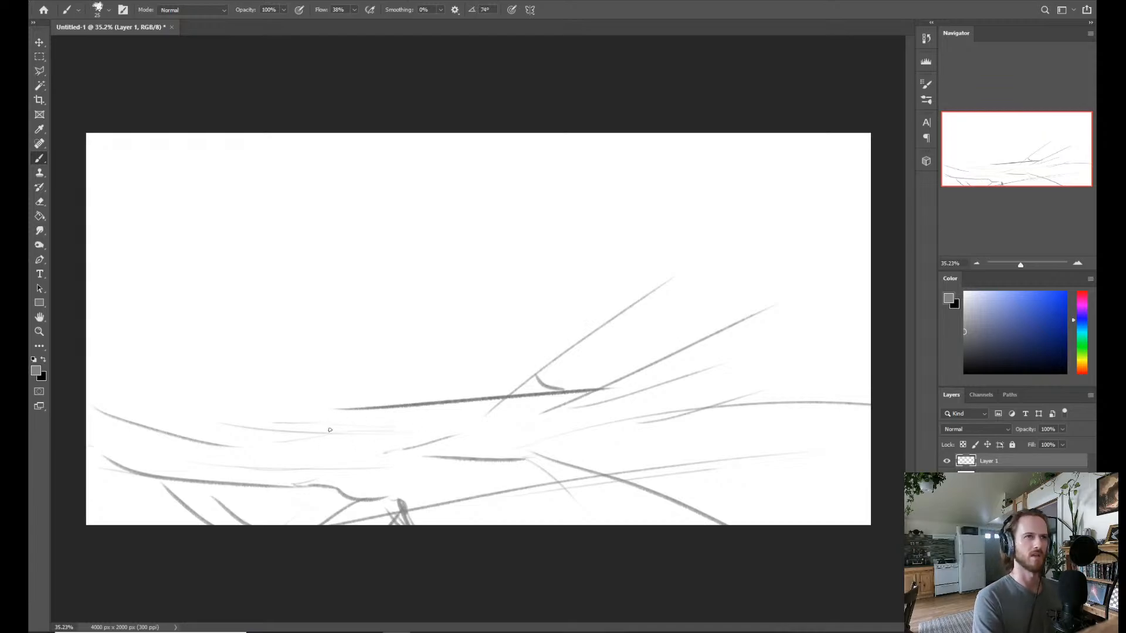
{"action": "left_click_drag", "start_coordinate": [314, 420], "coordinate": [335, 414]}
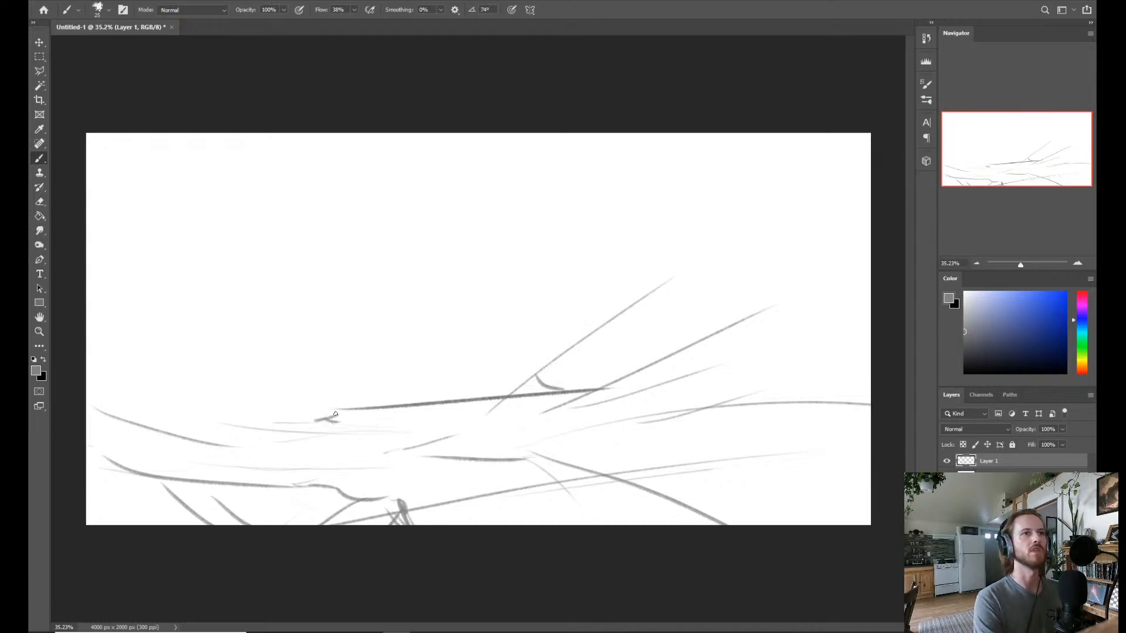
{"action": "mouse_move", "coordinate": [429, 422]}
{"action": "left_mouse_down"}
{"action": "mouse_move", "coordinate": [510, 421]}
{"action": "mouse_move", "coordinate": [463, 432]}
{"action": "left_mouse_up"}
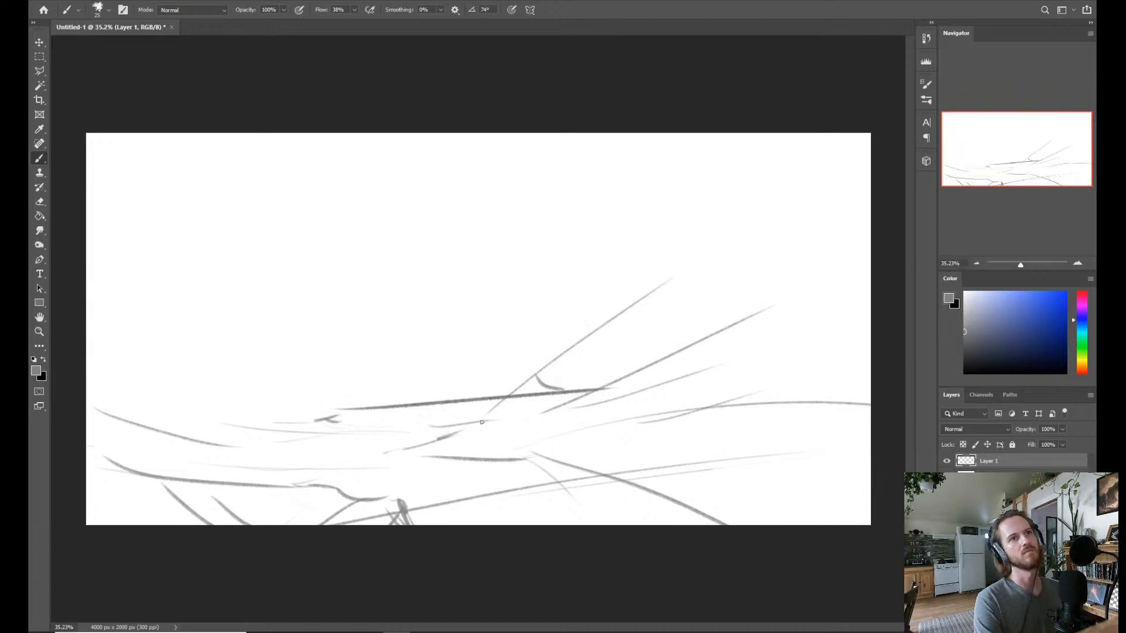
Undo the small test mark where the foreground edges meet, extend the inner edge to the canvas bottom, and lightly mark its starting point.
{"action": "left_click_drag", "start_coordinate": [526, 450], "coordinate": [542, 458]}
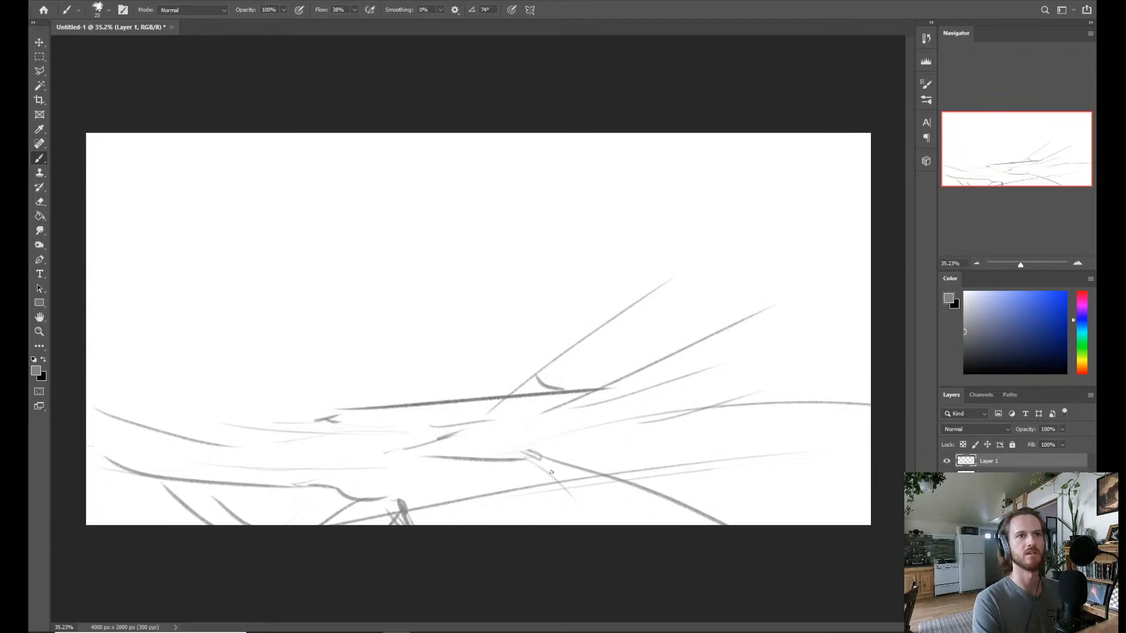
{"action": "key", "text": "ctrl+z"}
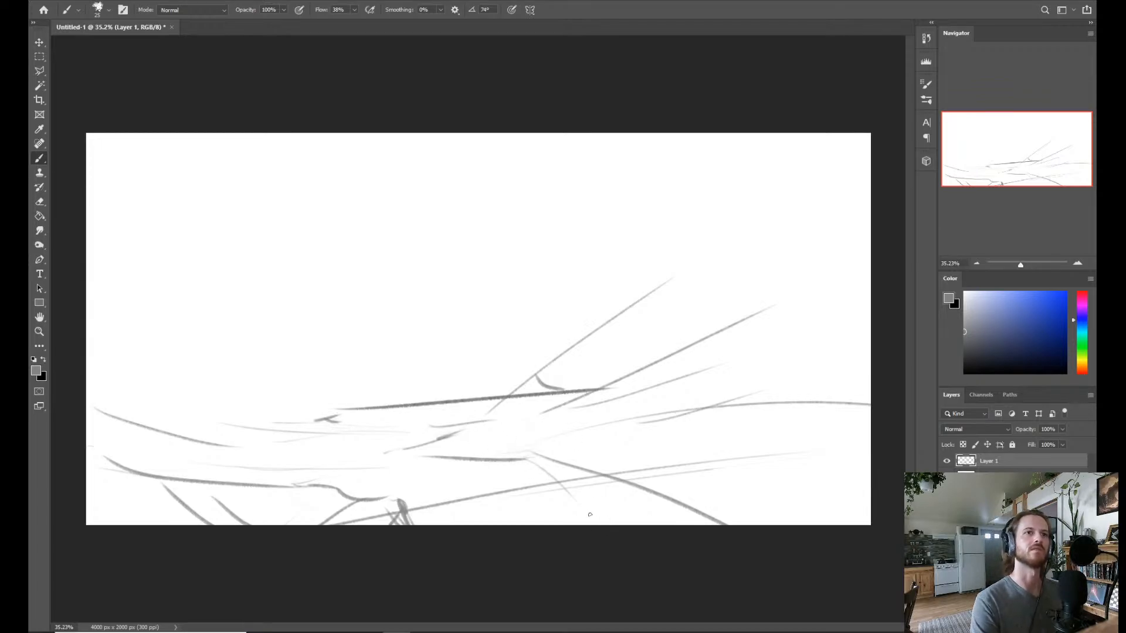
{"action": "left_click_drag", "start_coordinate": [590, 514], "coordinate": [613, 547]}
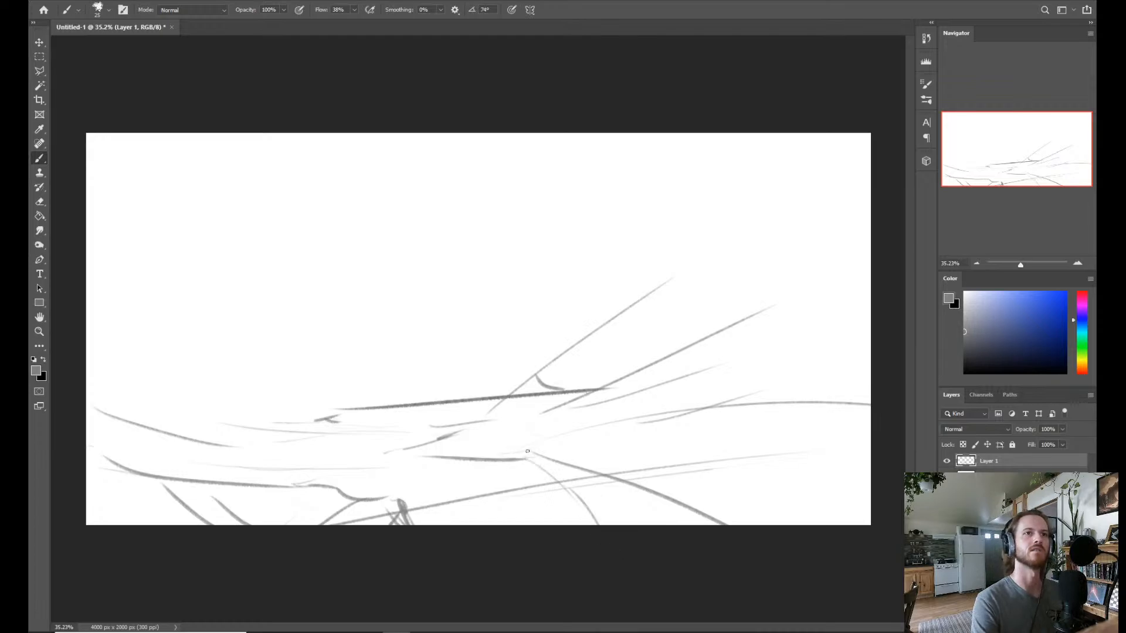
{"action": "left_click_drag", "start_coordinate": [546, 453], "coordinate": [523, 448]}
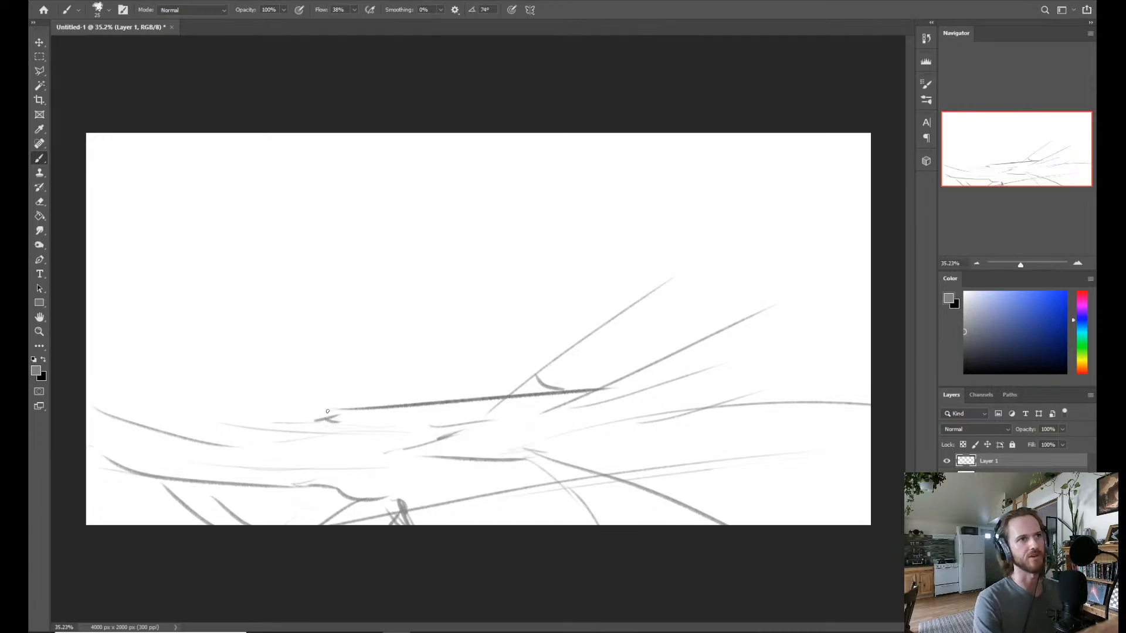
Draw faint straight horizontal guides across the horizon and sketch the far-left slope descending to meet them.
{"action": "left_click_drag", "start_coordinate": [94, 334], "coordinate": [130, 355]}
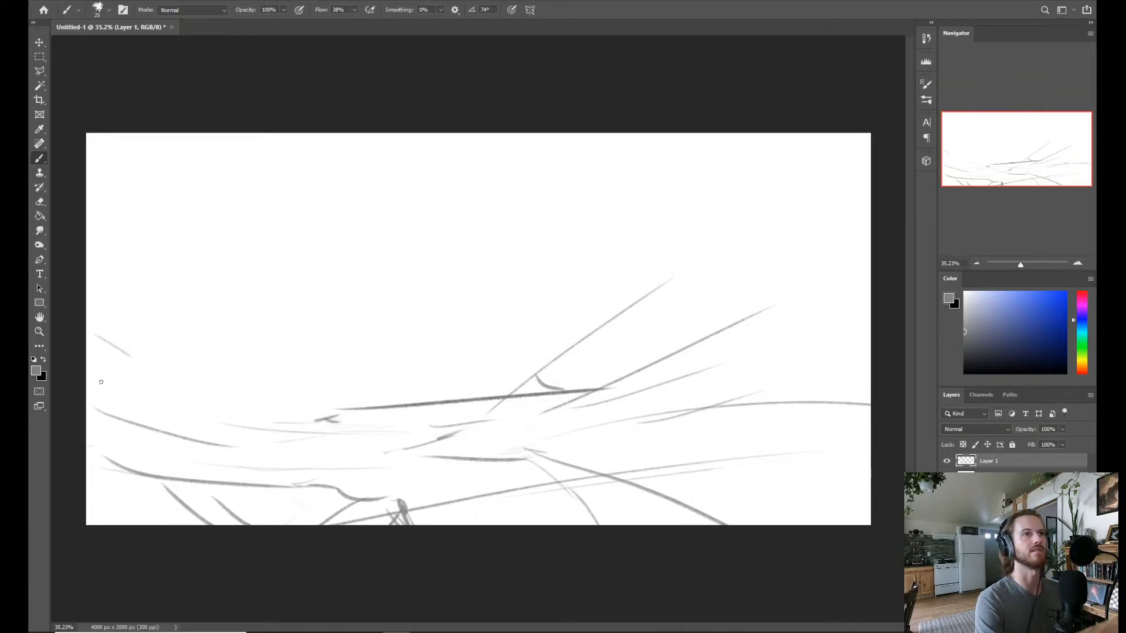
{"action": "left_click_drag", "start_coordinate": [872, 412], "coordinate": [264, 412]}
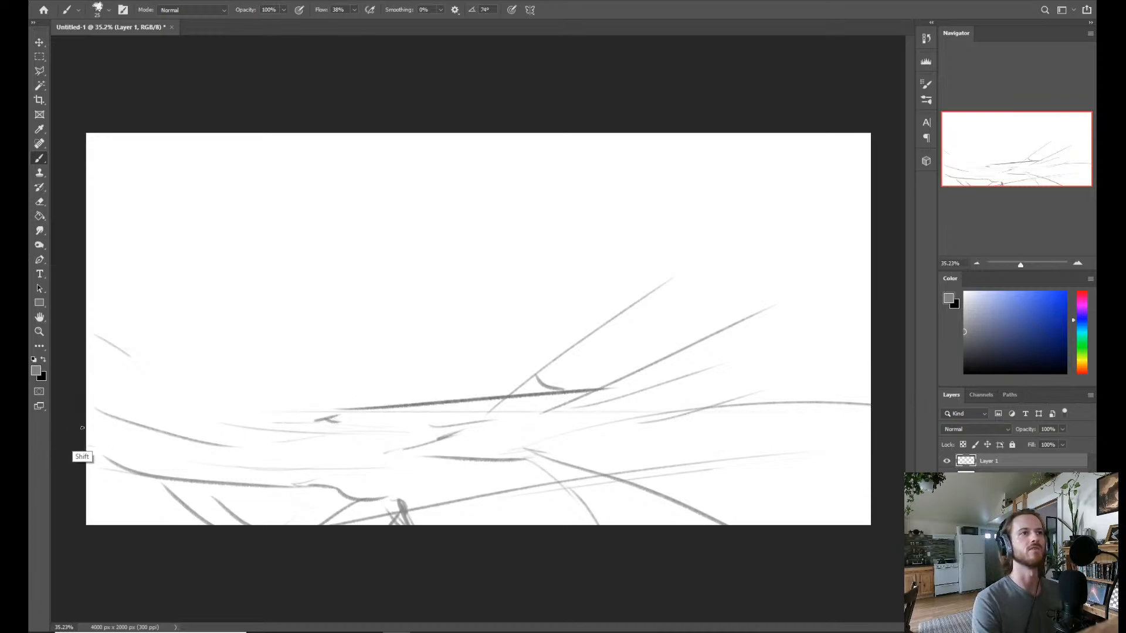
{"action": "left_click_drag", "start_coordinate": [868, 401], "coordinate": [246, 400]}
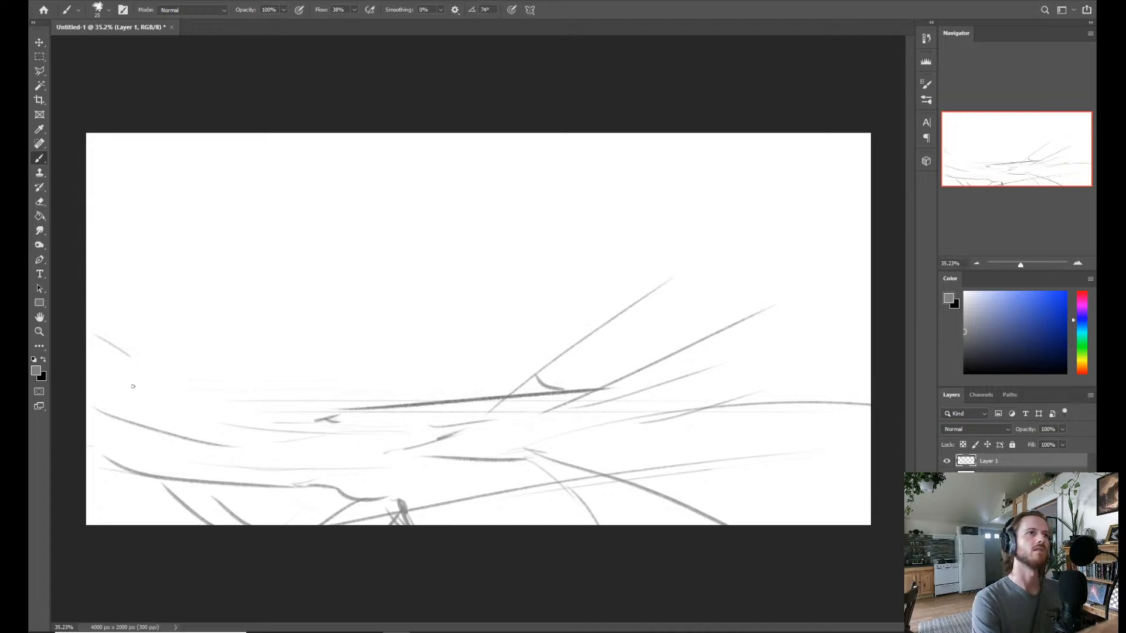
{"action": "mouse_move", "coordinate": [103, 366]}
{"action": "left_mouse_down"}
{"action": "mouse_move", "coordinate": [265, 413]}
{"action": "mouse_move", "coordinate": [360, 396]}
{"action": "mouse_move", "coordinate": [289, 411]}
{"action": "mouse_move", "coordinate": [320, 409]}
{"action": "left_mouse_up"}
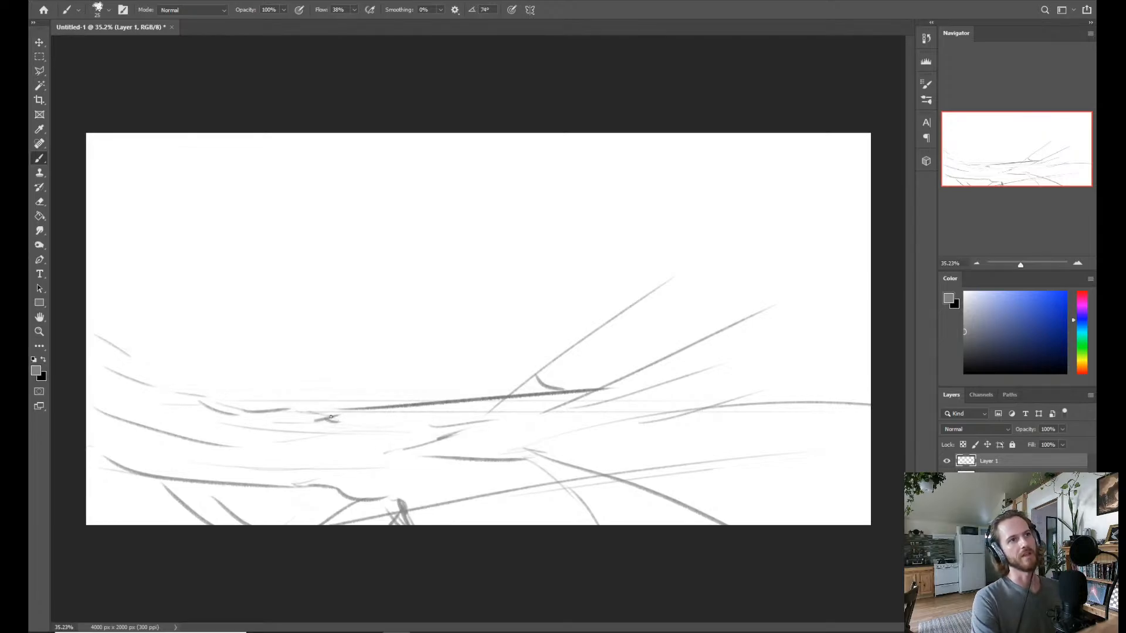
{"action": "key", "text": "ctrl+z"}
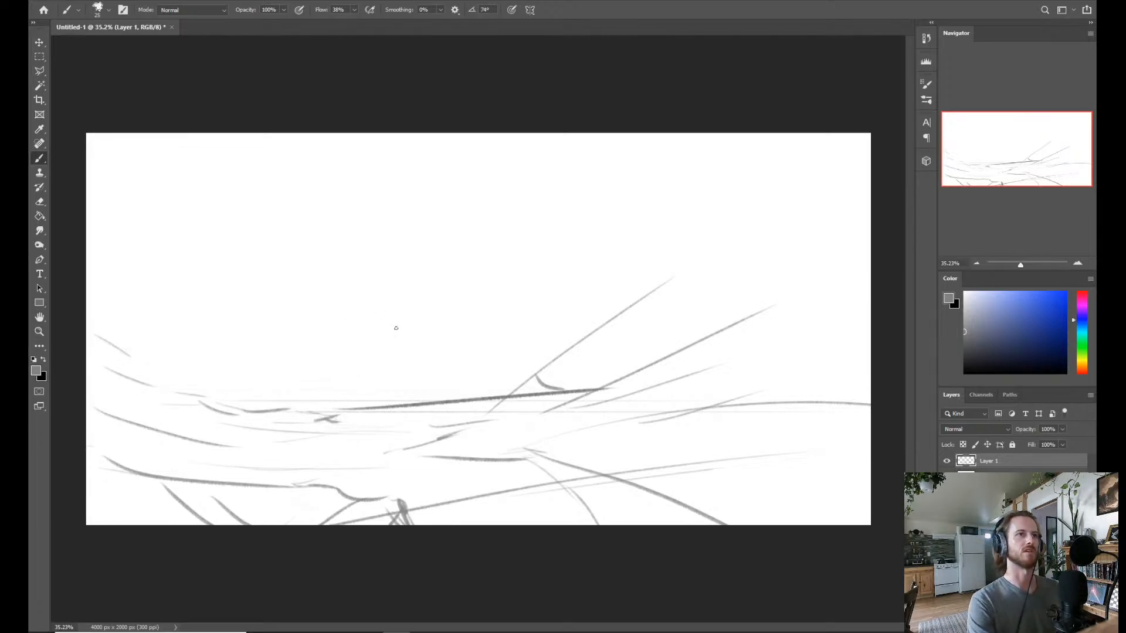
Reduce the brush size to 14 and sketch a short vertical mark at the dark horizon line's left end, undoing the taller retry.
{"action": "mouse_move", "coordinate": [398, 362]}
{"action": "left_mouse_down"}
{"action": "mouse_move", "coordinate": [366, 387]}
{"action": "mouse_move", "coordinate": [340, 366]}
{"action": "left_mouse_up"}
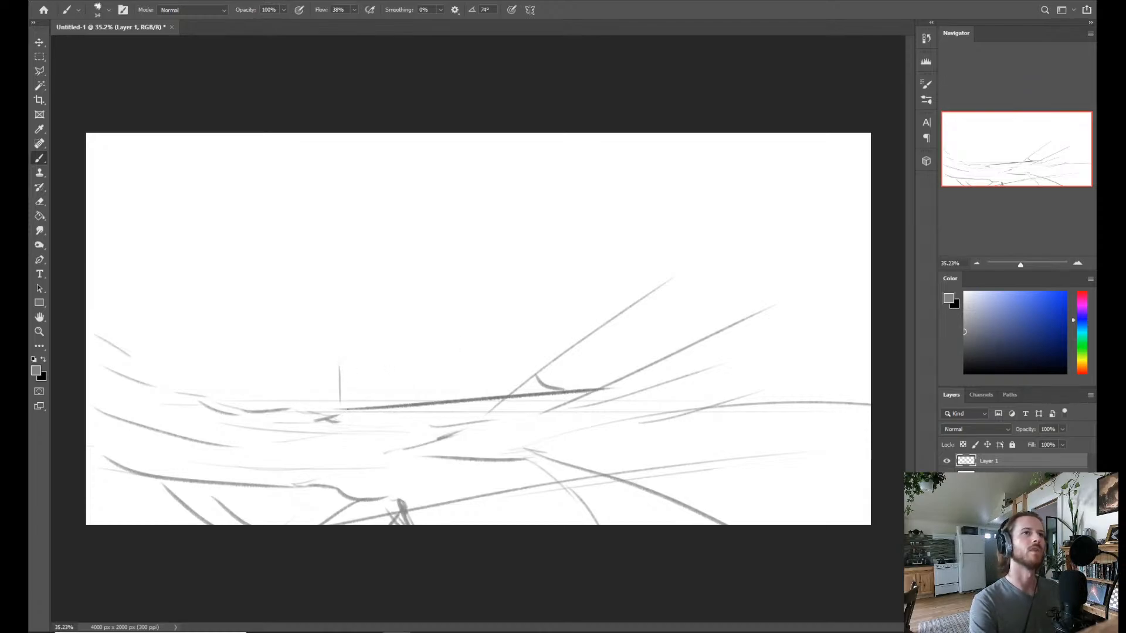
{"action": "left_click_drag", "start_coordinate": [340, 406], "coordinate": [340, 338]}
{"action": "key", "text": "ctrl+z"}
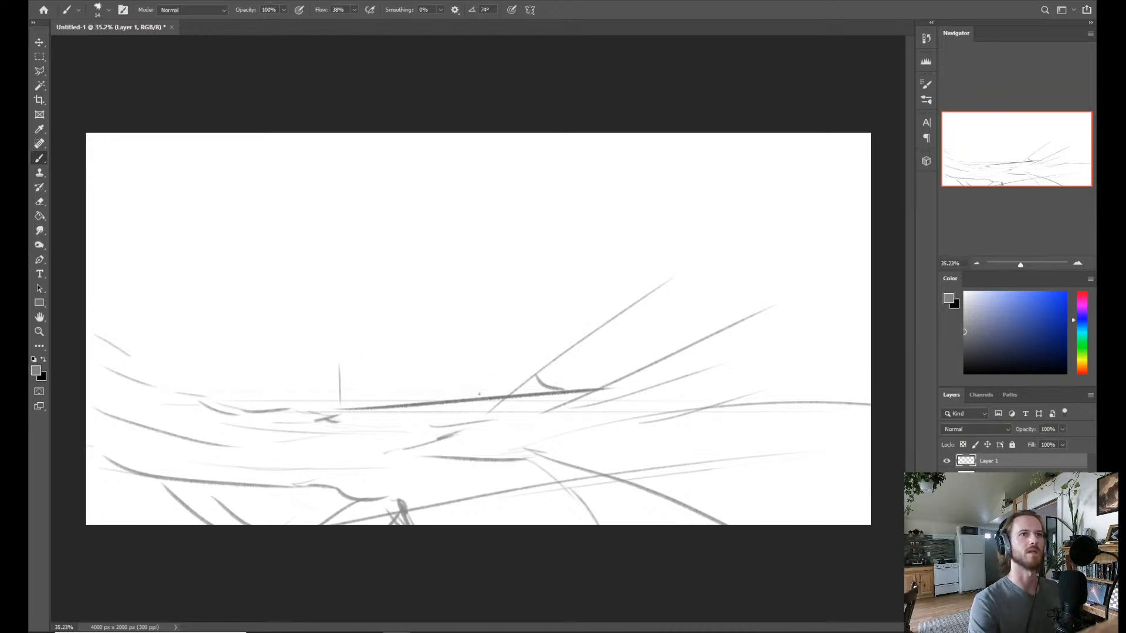
Erase the steep diagonal and small curve above the dark horizon line, enlarging the eraser to about 73 px, and return to the brush.
{"action": "key", "text": "e"}
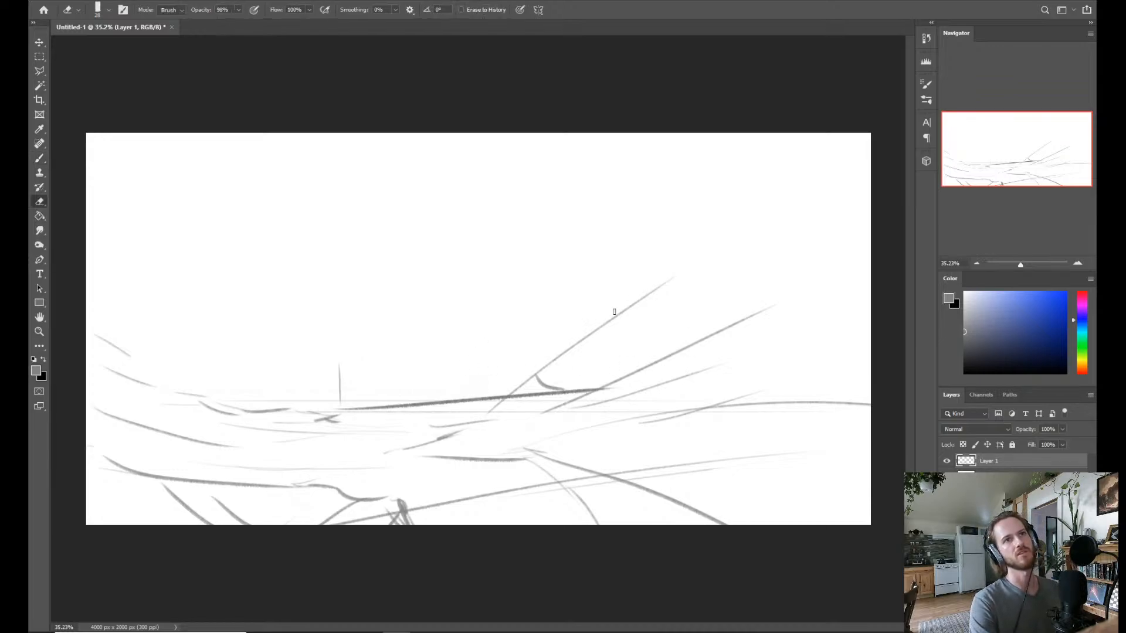
{"action": "mouse_move", "coordinate": [661, 285]}
{"action": "left_mouse_down"}
{"action": "mouse_move", "coordinate": [580, 326]}
{"action": "mouse_move", "coordinate": [534, 375]}
{"action": "left_mouse_up"}
{"action": "right_click", "coordinate": [583, 327], "text": "alt"}
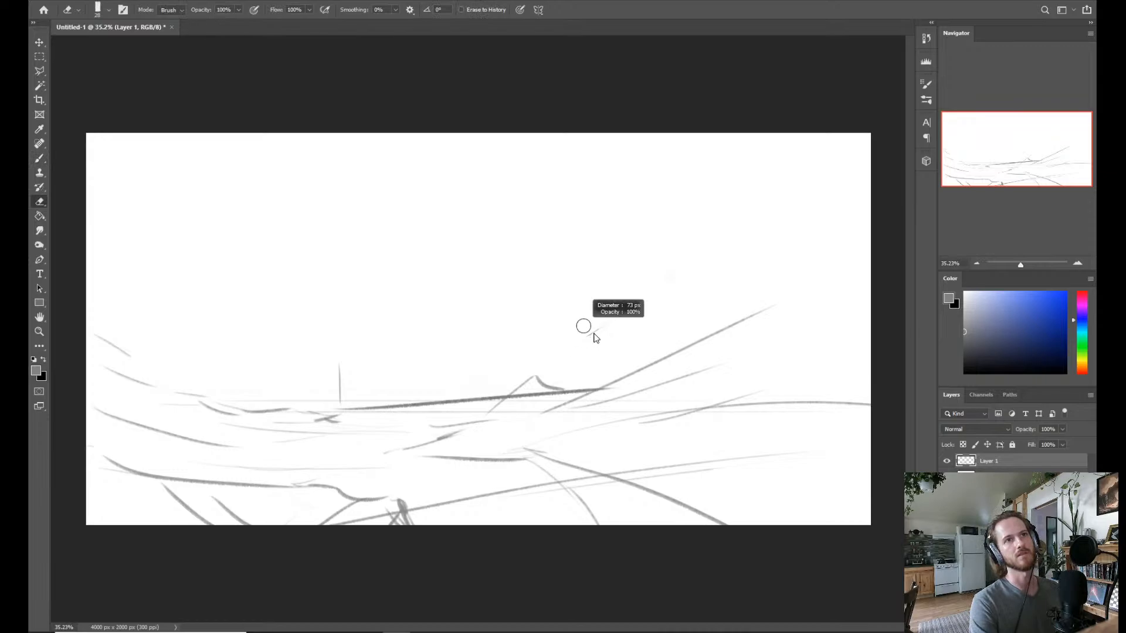
{"action": "left_click_drag", "start_coordinate": [602, 328], "coordinate": [587, 337]}
{"action": "mouse_move", "coordinate": [538, 375]}
{"action": "left_mouse_down"}
{"action": "mouse_move", "coordinate": [498, 399]}
{"action": "mouse_move", "coordinate": [564, 384]}
{"action": "left_mouse_up"}
{"action": "key", "text": "b"}
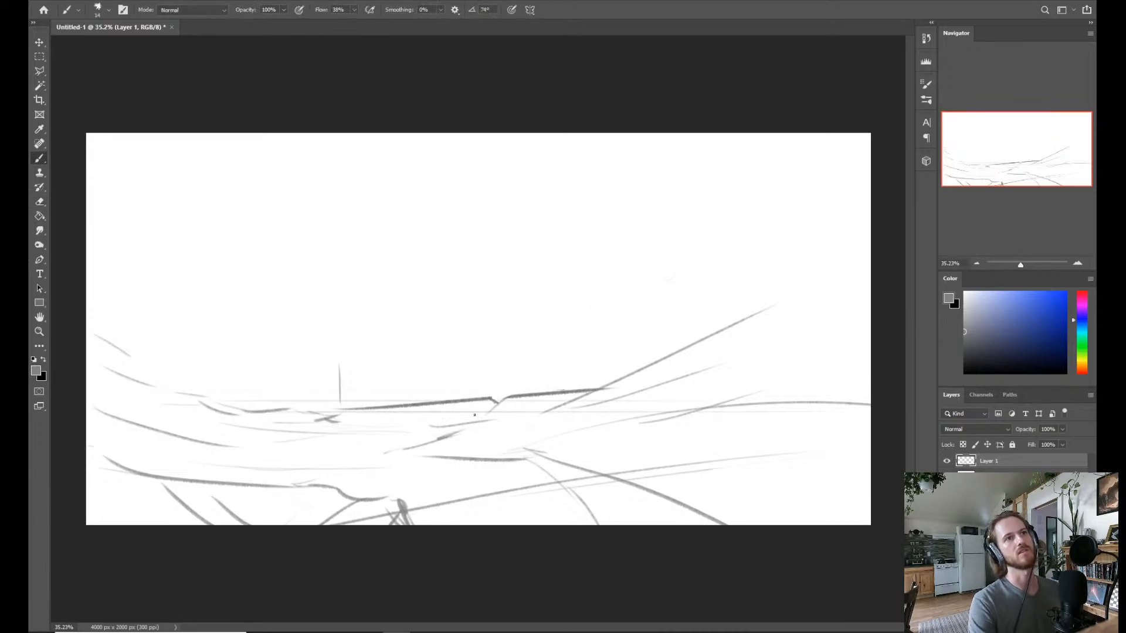
Sketch a tall tapering tower with a narrow spire above the dark line's right end, plus thin uprights and ground strokes beside the gap.
{"action": "left_click_drag", "start_coordinate": [485, 415], "coordinate": [455, 422]}
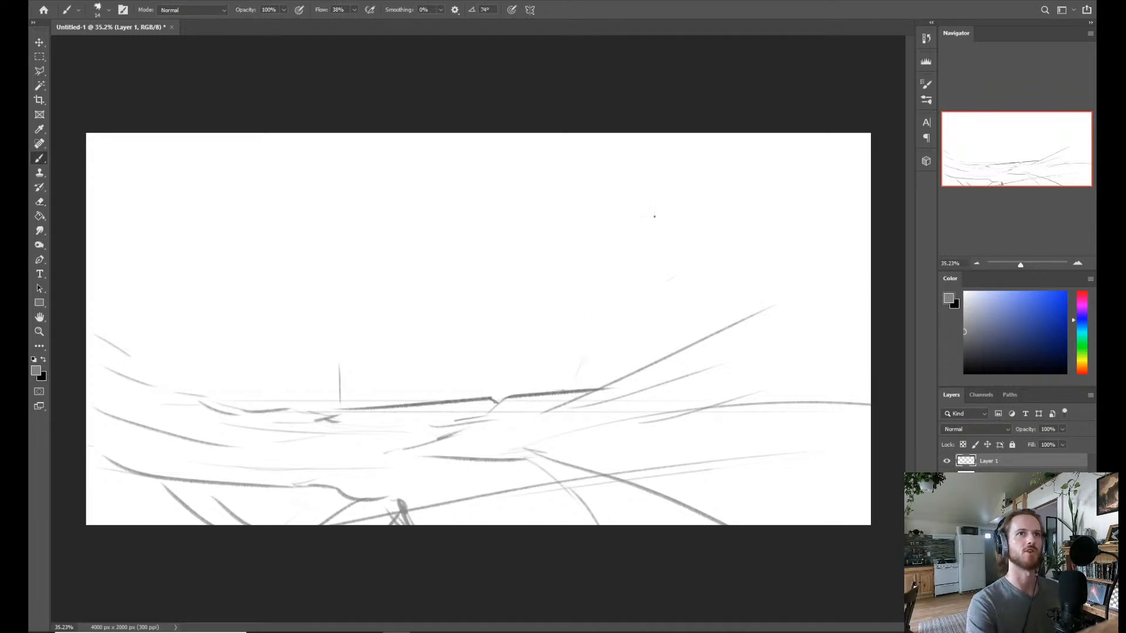
{"action": "left_click_drag", "start_coordinate": [605, 282], "coordinate": [613, 342]}
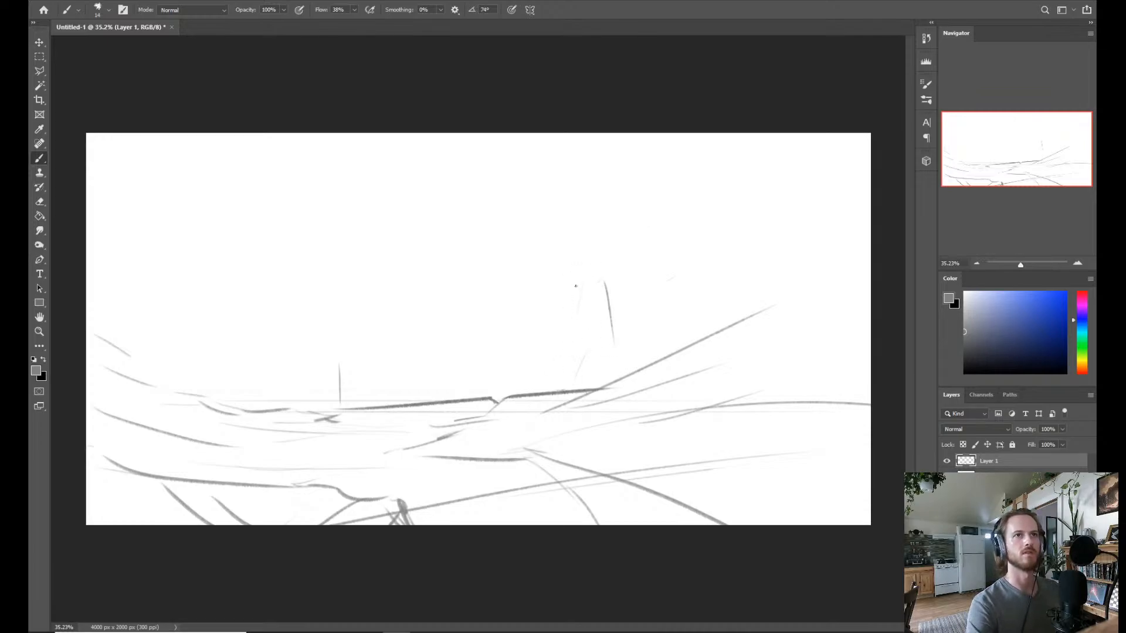
{"action": "mouse_move", "coordinate": [576, 286]}
{"action": "left_mouse_down"}
{"action": "mouse_move", "coordinate": [567, 352]}
{"action": "mouse_move", "coordinate": [589, 285]}
{"action": "left_mouse_up"}
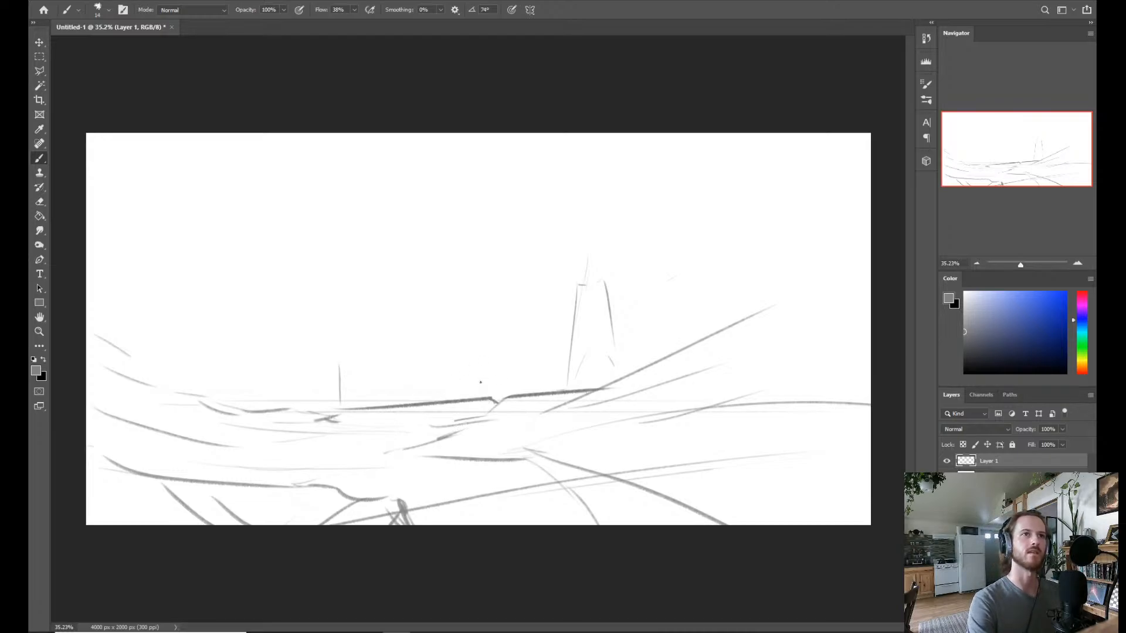
{"action": "left_click_drag", "start_coordinate": [477, 399], "coordinate": [478, 353]}
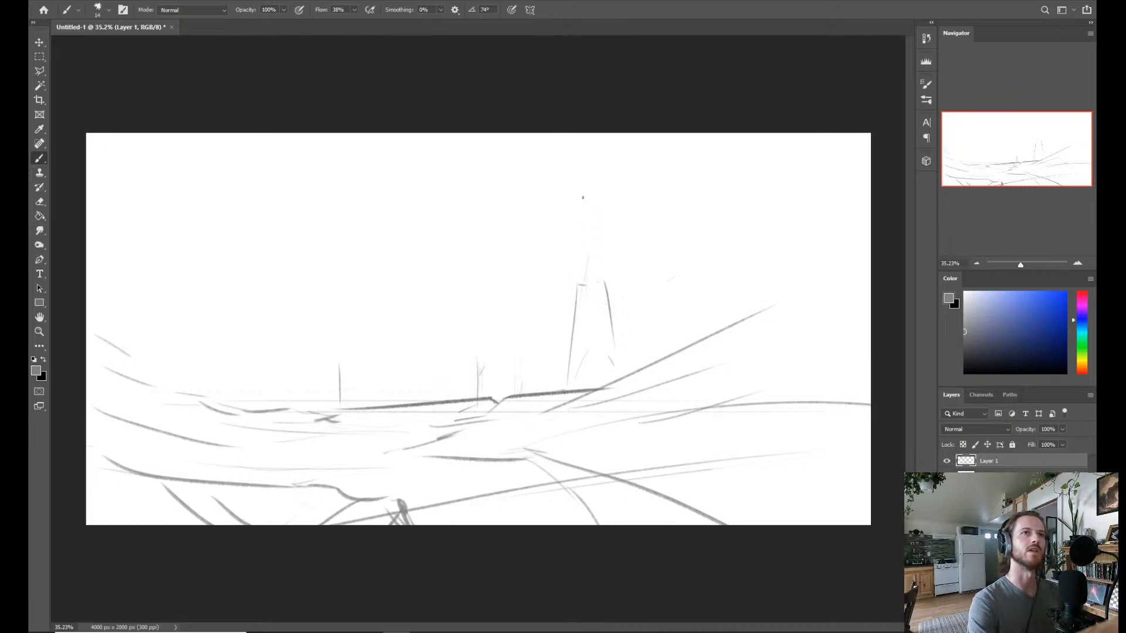
{"action": "left_click_drag", "start_coordinate": [583, 208], "coordinate": [581, 286]}
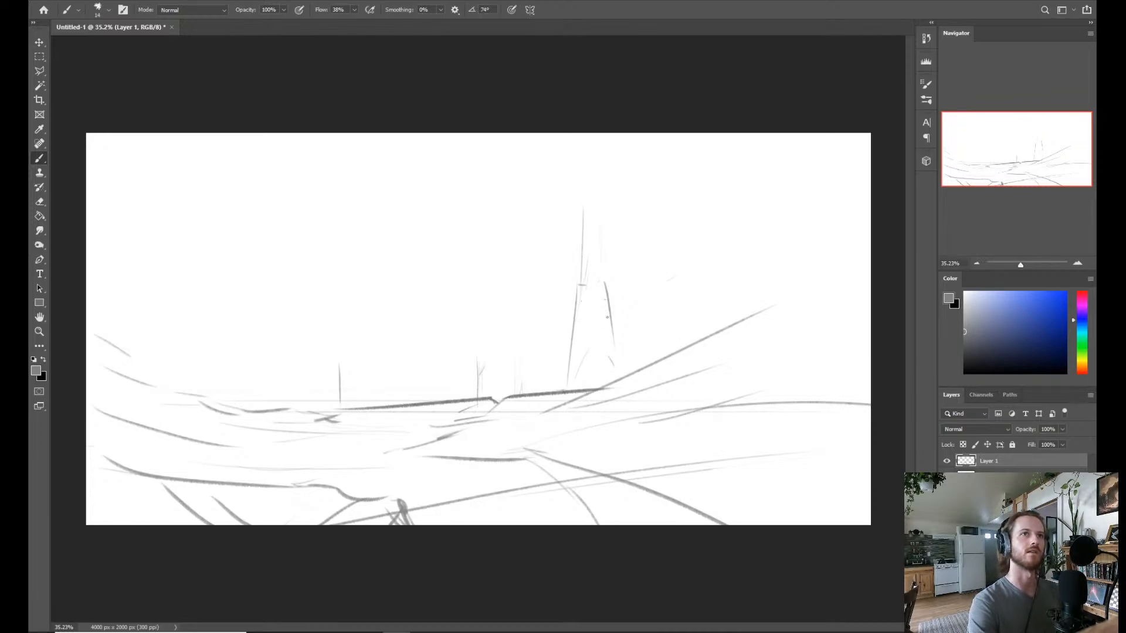
{"action": "left_click_drag", "start_coordinate": [593, 212], "coordinate": [596, 273]}
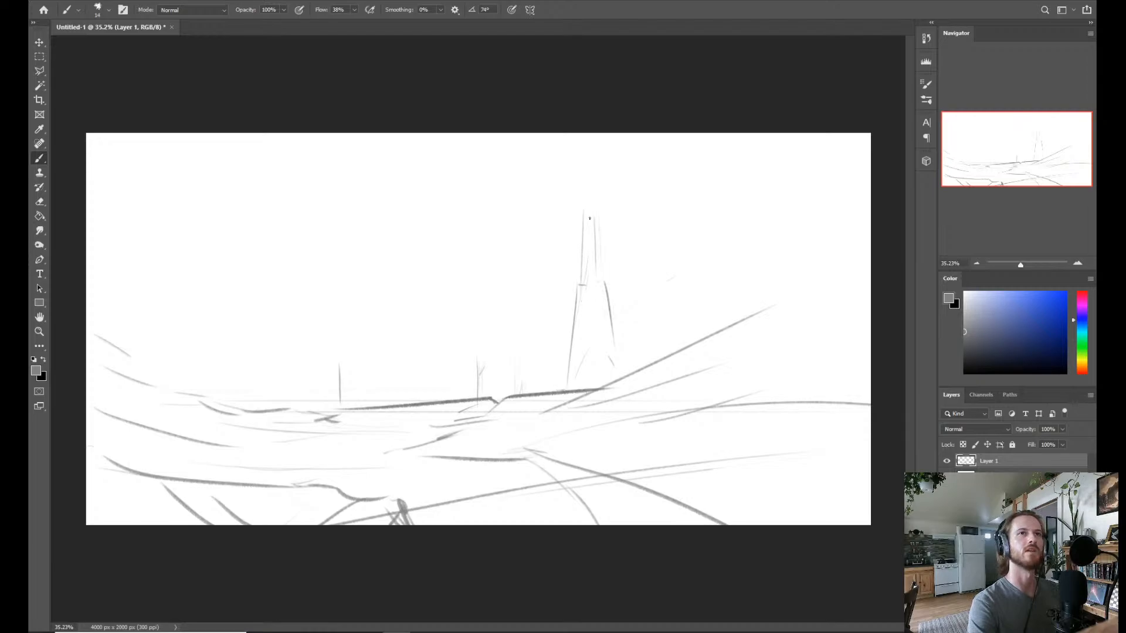
{"action": "left_click_drag", "start_coordinate": [594, 225], "coordinate": [598, 266]}
{"action": "key", "text": "ctrl+z"}
{"action": "key", "text": "ctrl+z"}
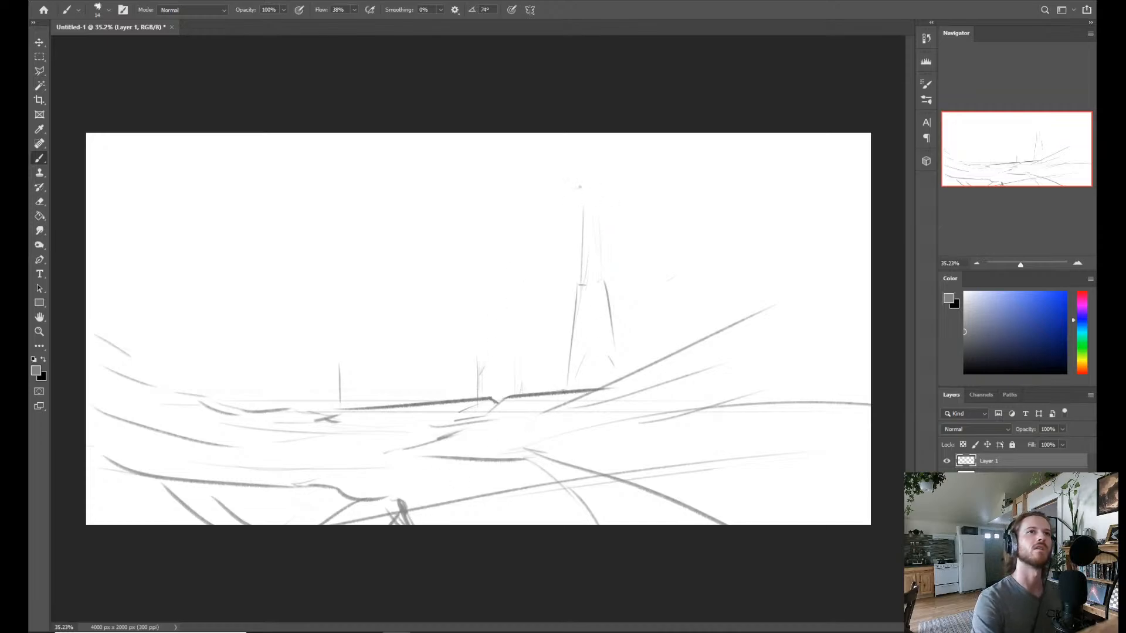
Mark the canvas's upper edge above the tower and draw a straight slanted line from the horizon up along its left side.
{"action": "left_click", "coordinate": [582, 135]}
{"action": "left_click", "coordinate": [547, 383], "text": "shift"}
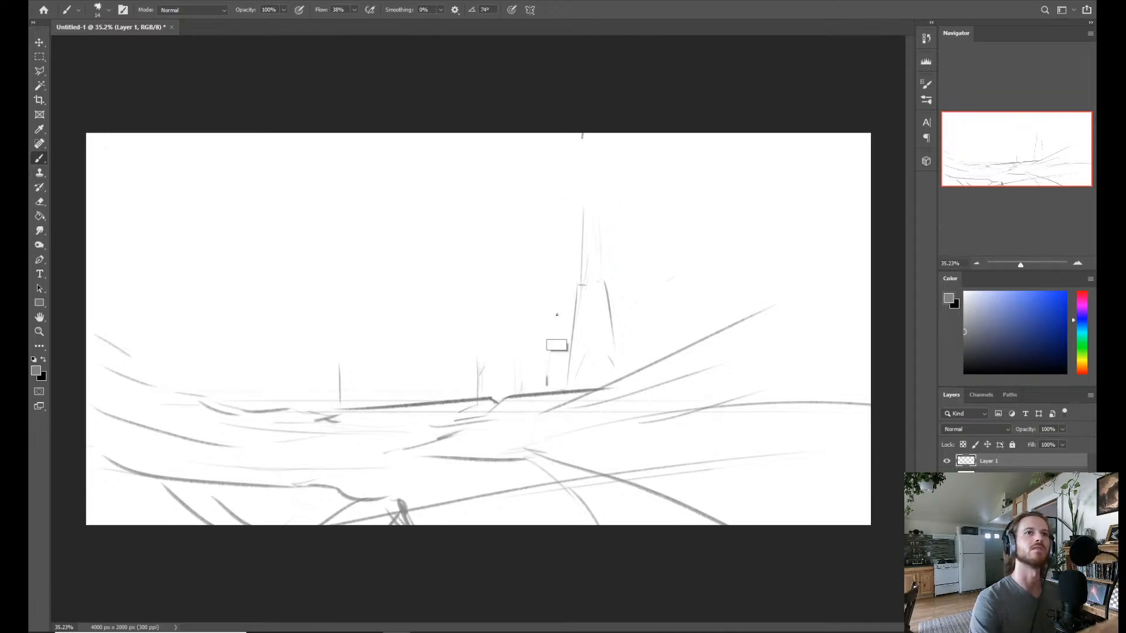
{"action": "left_click", "coordinate": [545, 390], "text": "shift"}
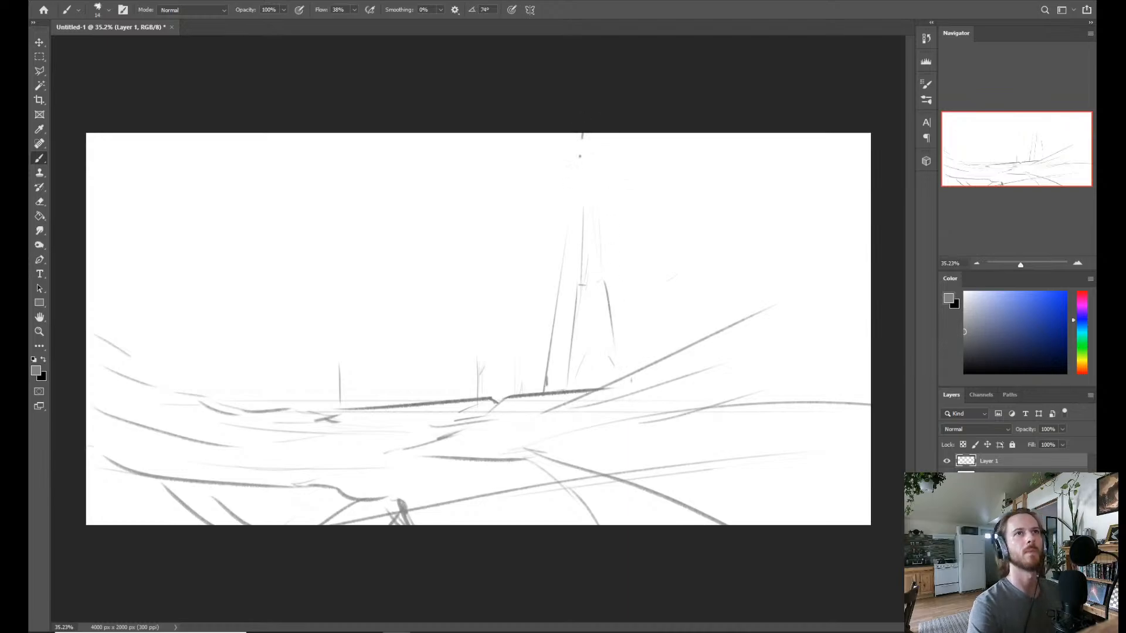
{"action": "left_click", "coordinate": [569, 205], "text": "shift"}
{"action": "key", "text": "ctrl+z"}
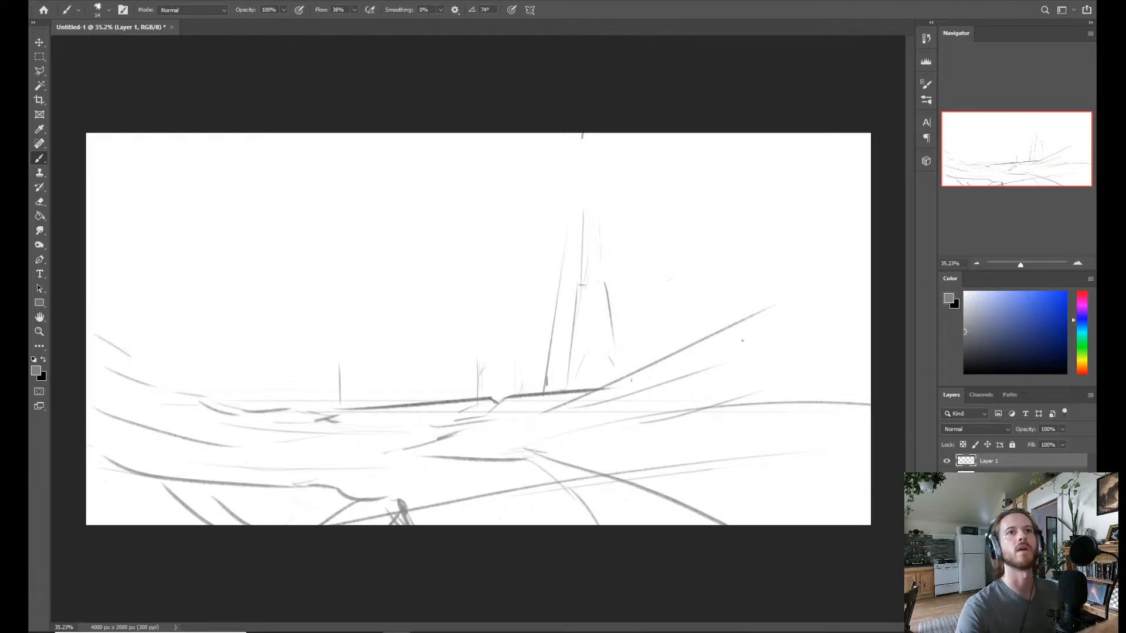
Try the Building brush with short strokes and a straight diagonal line across the tower's left side.
{"action": "right_click", "coordinate": [637, 313]}
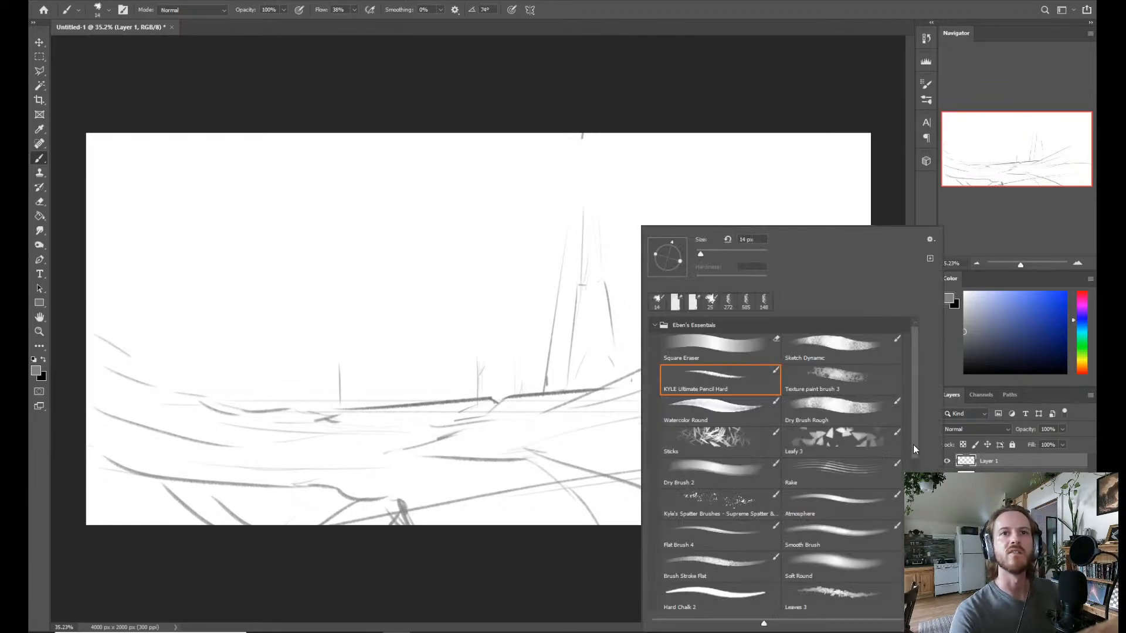
{"action": "scroll", "coordinate": [913, 449], "scroll_direction": "down", "scroll_amount": 7}
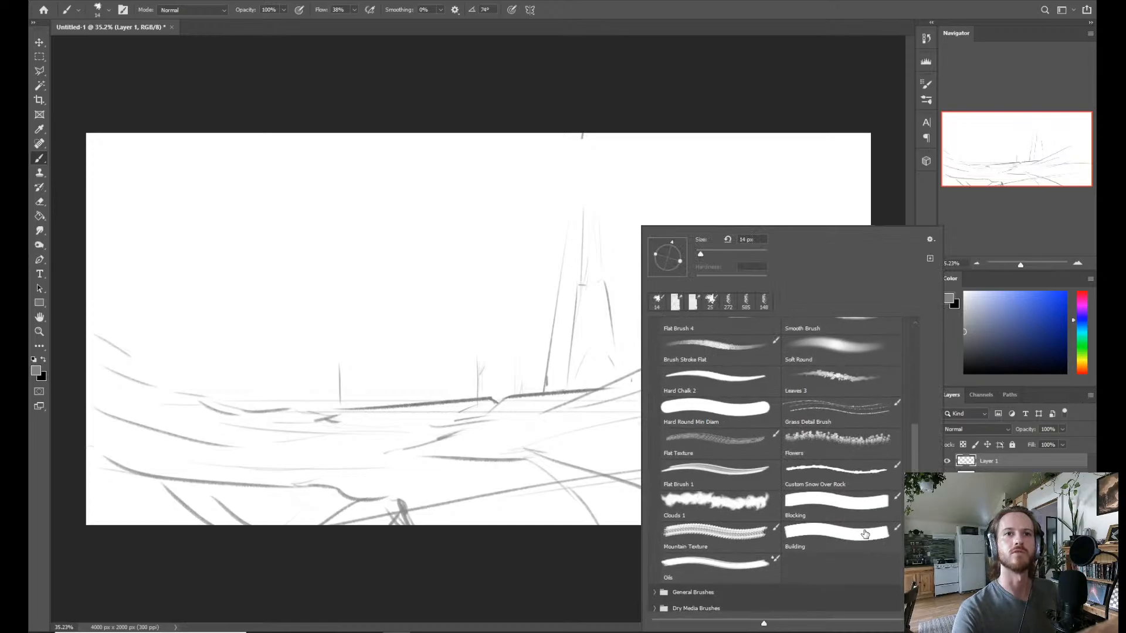
{"action": "left_click", "coordinate": [857, 534]}
{"action": "left_click", "coordinate": [562, 306]}
{"action": "left_click_drag", "start_coordinate": [563, 291], "coordinate": [559, 327]}
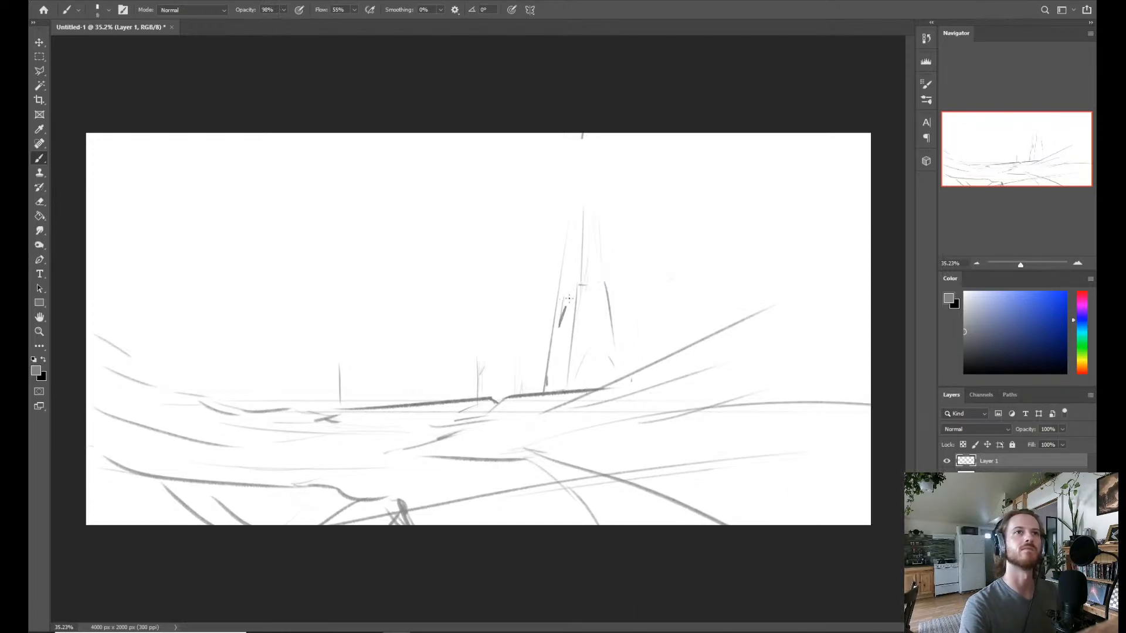
{"action": "key", "text": "ctrl+z"}
{"action": "left_click", "coordinate": [596, 218]}
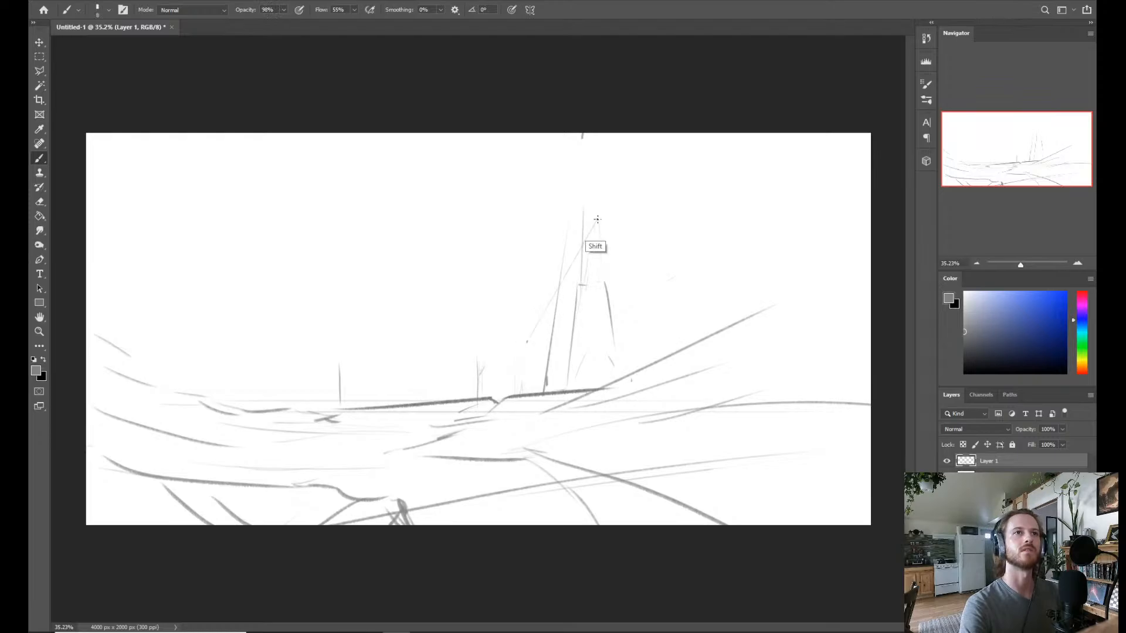
{"action": "left_click", "coordinate": [527, 341], "text": "shift"}
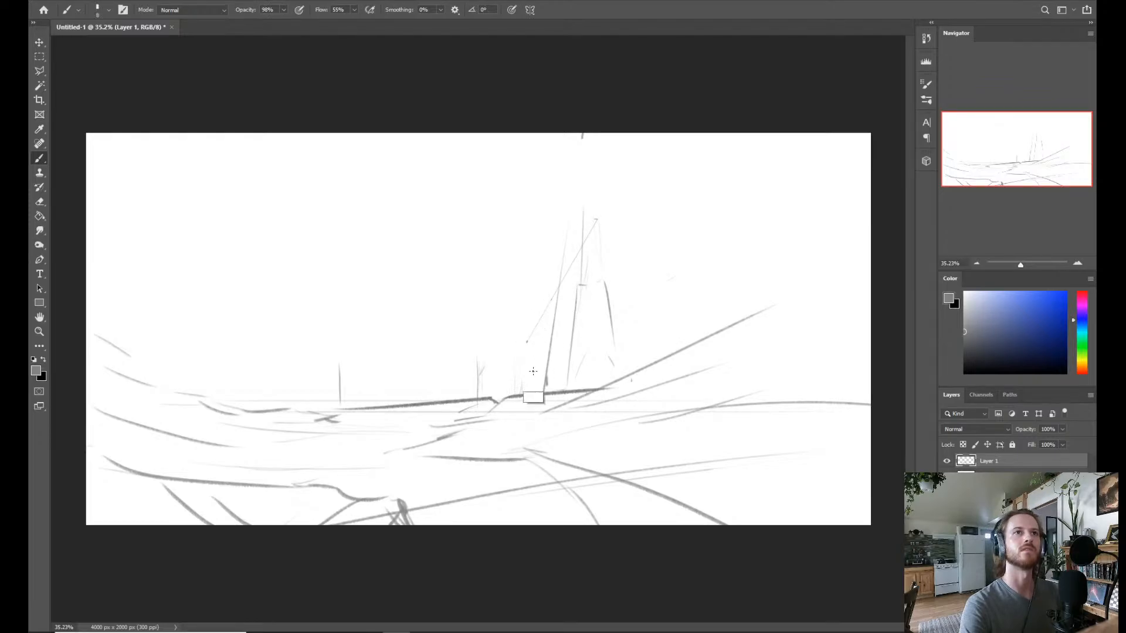
Try the Blocking brush with a short mark left of the tower's base.
{"action": "right_click", "coordinate": [595, 279]}
{"action": "left_click", "coordinate": [787, 516]}
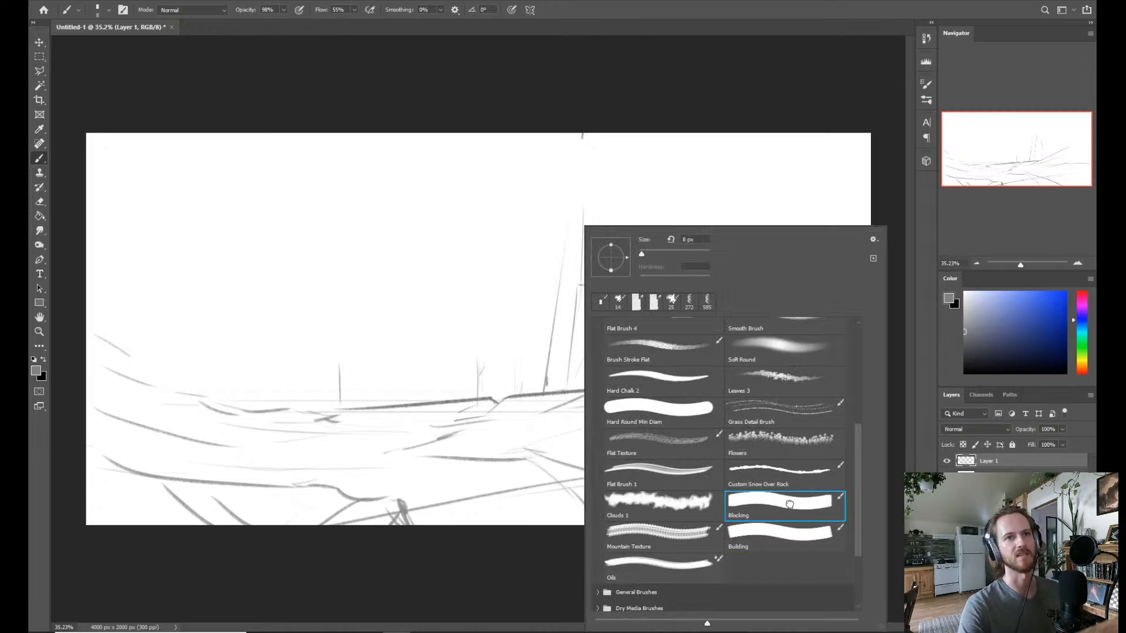
{"action": "right_click", "coordinate": [519, 354], "text": "alt"}
{"action": "left_click_drag", "start_coordinate": [521, 363], "coordinate": [516, 363]}
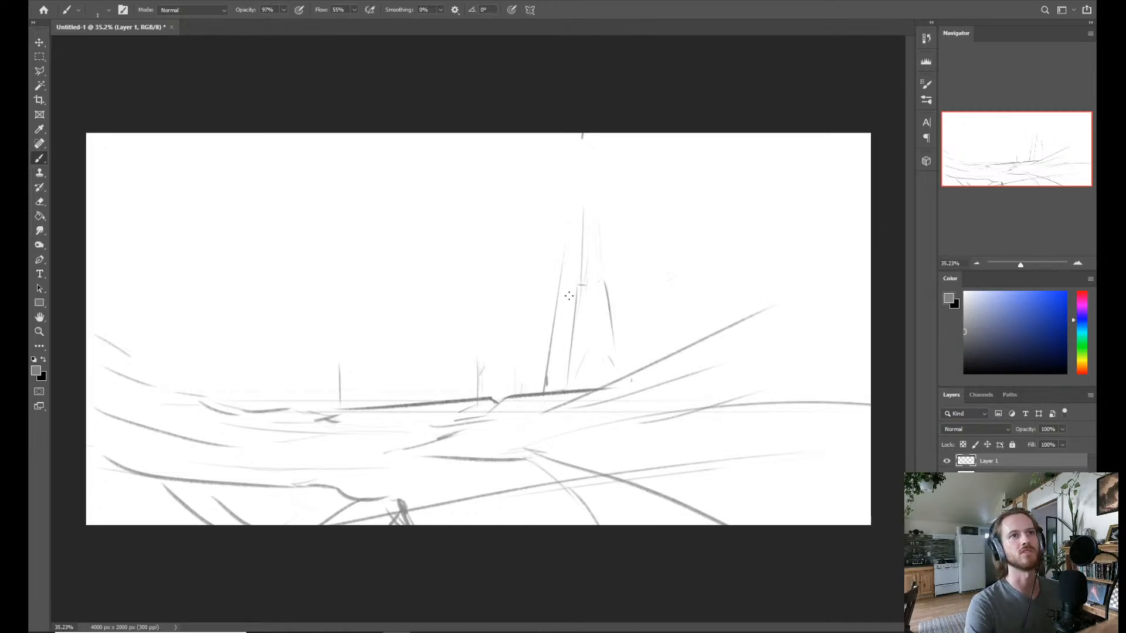
Switch to the Building brush and give it the 80 px rectangular tip, leaving Transfer off.
{"action": "right_click", "coordinate": [849, 535]}
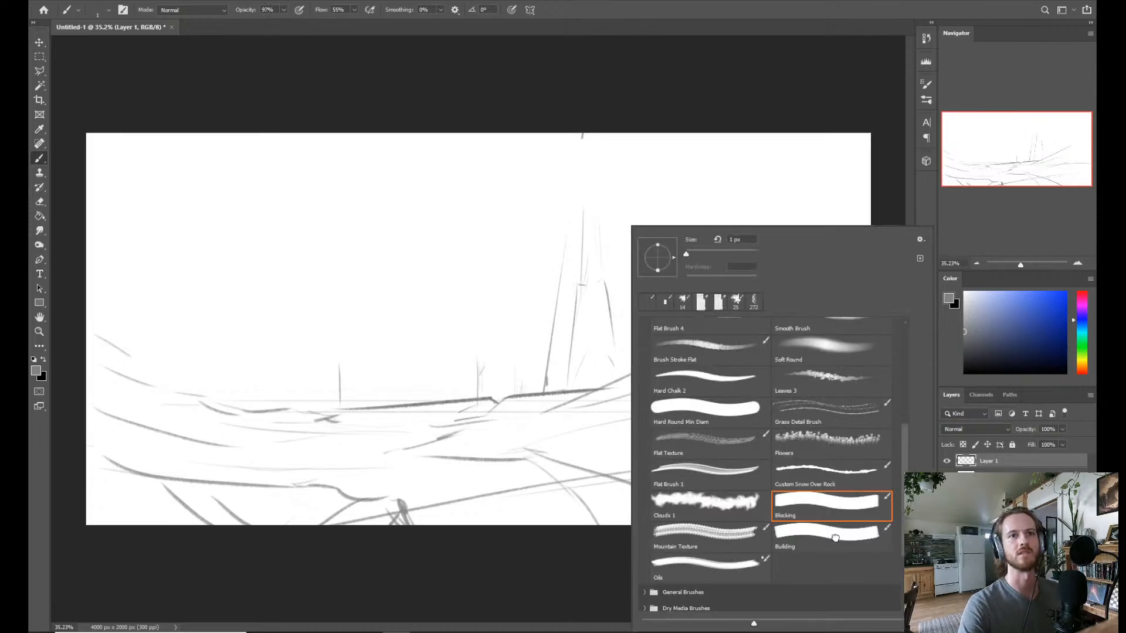
{"action": "left_click", "coordinate": [848, 535]}
{"action": "left_click", "coordinate": [927, 85]}
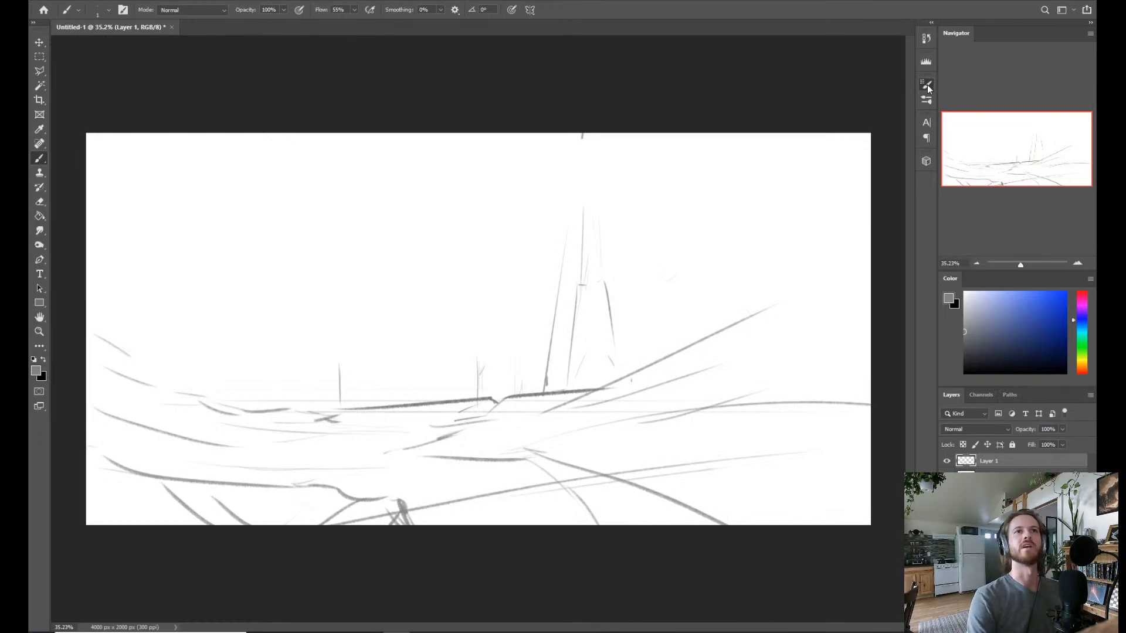
{"action": "left_click", "coordinate": [927, 85]}
{"action": "left_click", "coordinate": [784, 103]}
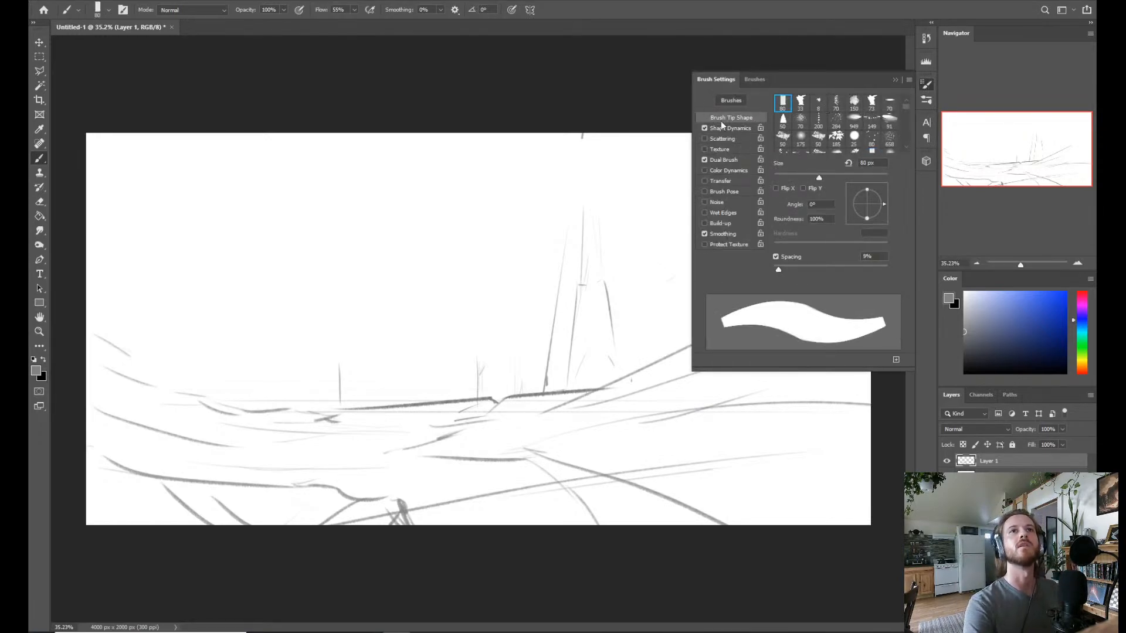
{"action": "left_click", "coordinate": [704, 182]}
{"action": "left_click", "coordinate": [705, 182]}
Test the rectangular tip with a mark on the horizon by the tower's base, undoing the straight line toward the canvas's upper edge.
{"action": "left_click", "coordinate": [536, 393]}
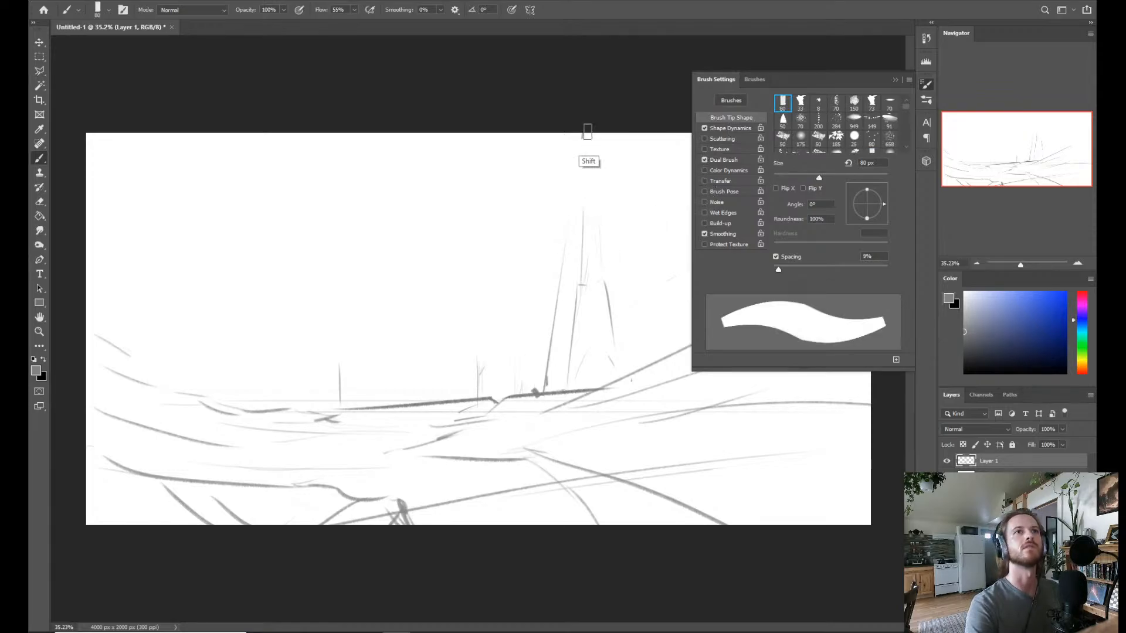
{"action": "left_click", "coordinate": [585, 131], "text": "shift"}
{"action": "key", "text": "ctrl+z"}
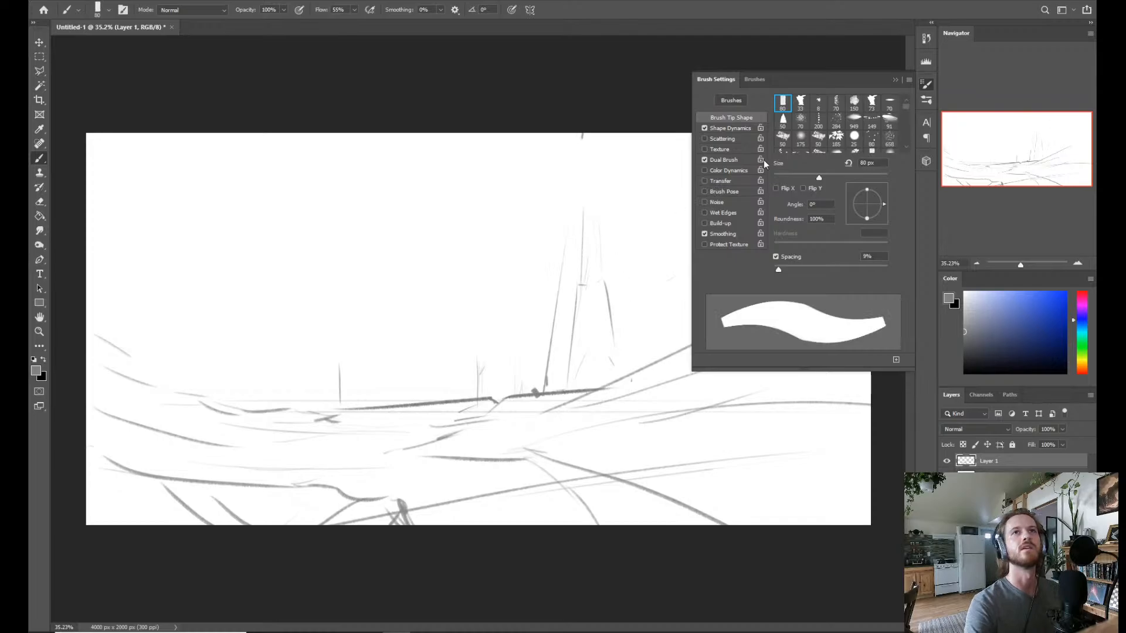
Save the current brush as a new preset named Building 1 with its tool settings included, and close the brush settings.
{"action": "left_click", "coordinate": [896, 359]}
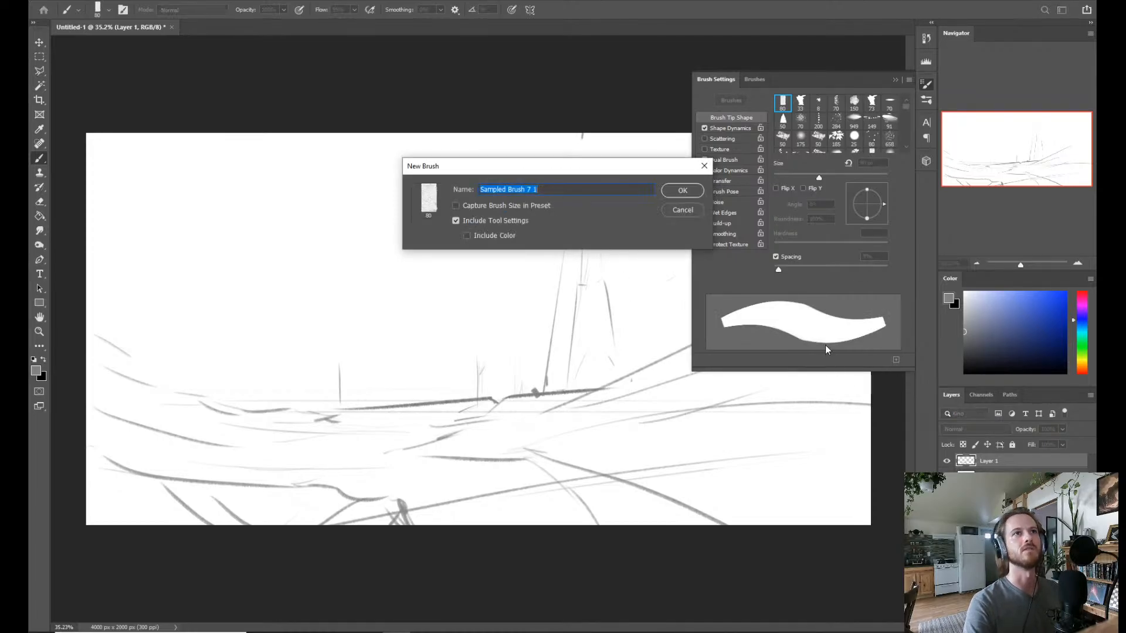
{"action": "type", "text": "Bu"}
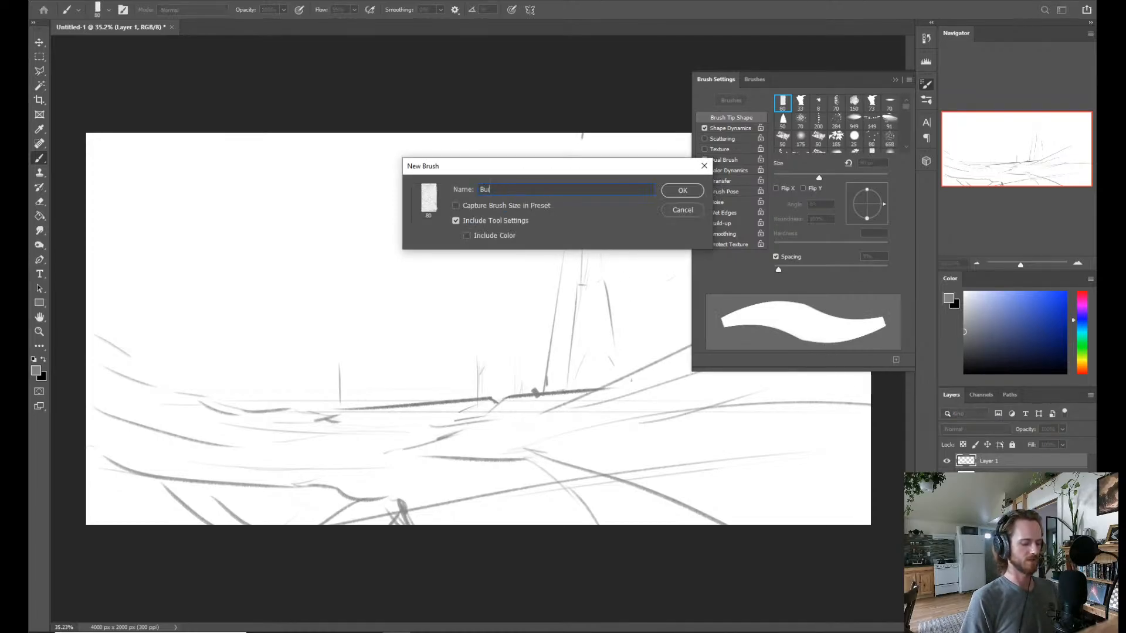
{"action": "type", "text": "ilding 1"}
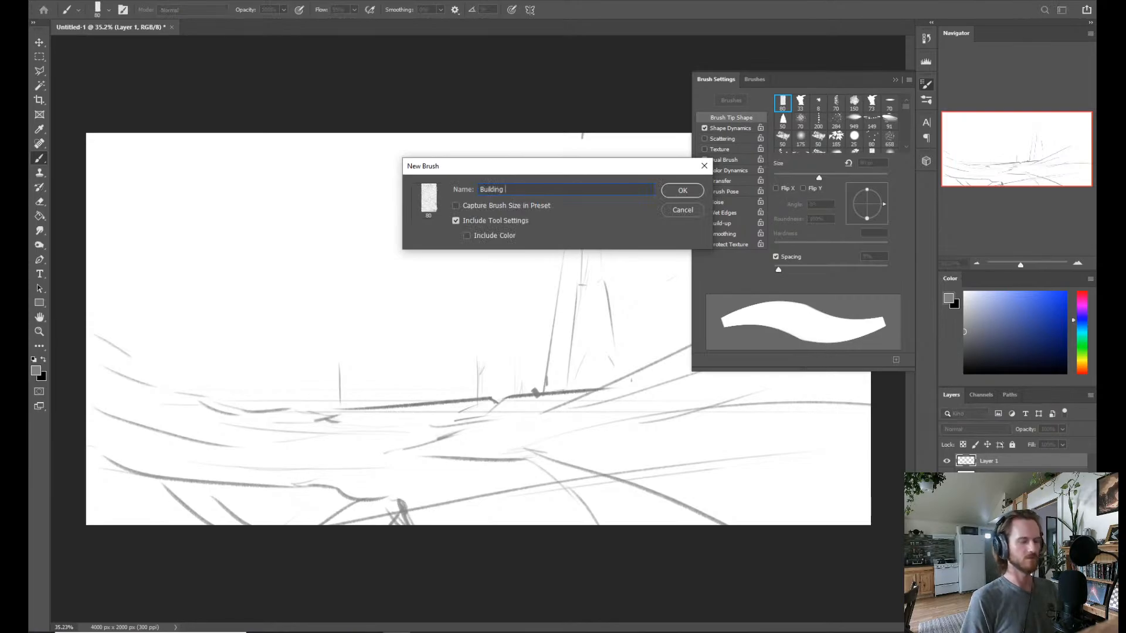
{"action": "key", "text": "Return"}
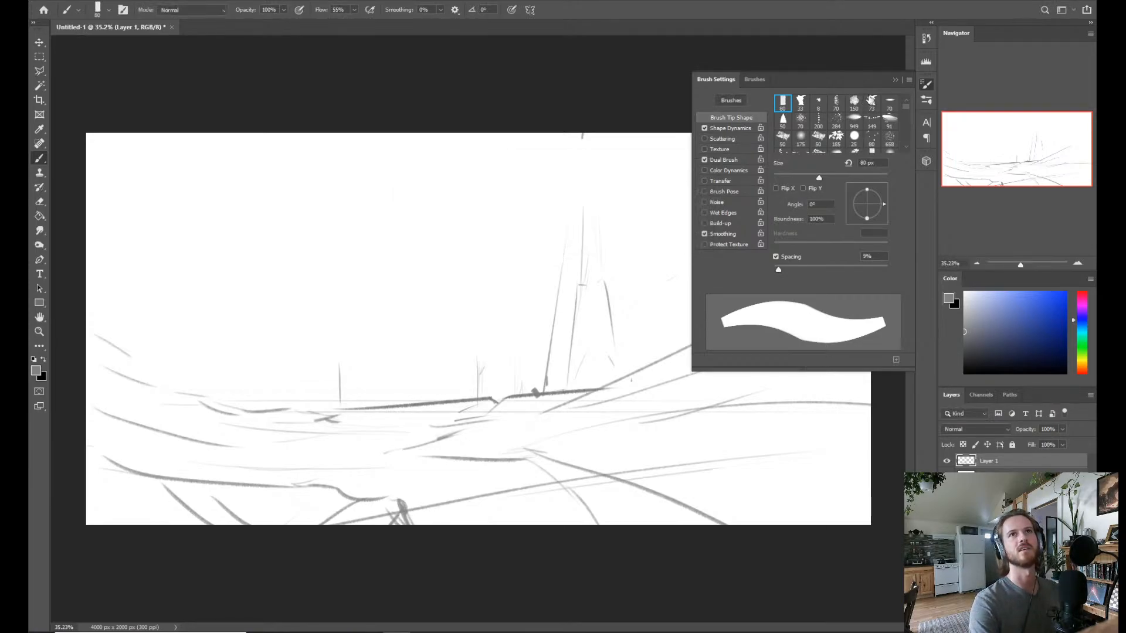
{"action": "left_click", "coordinate": [895, 80]}
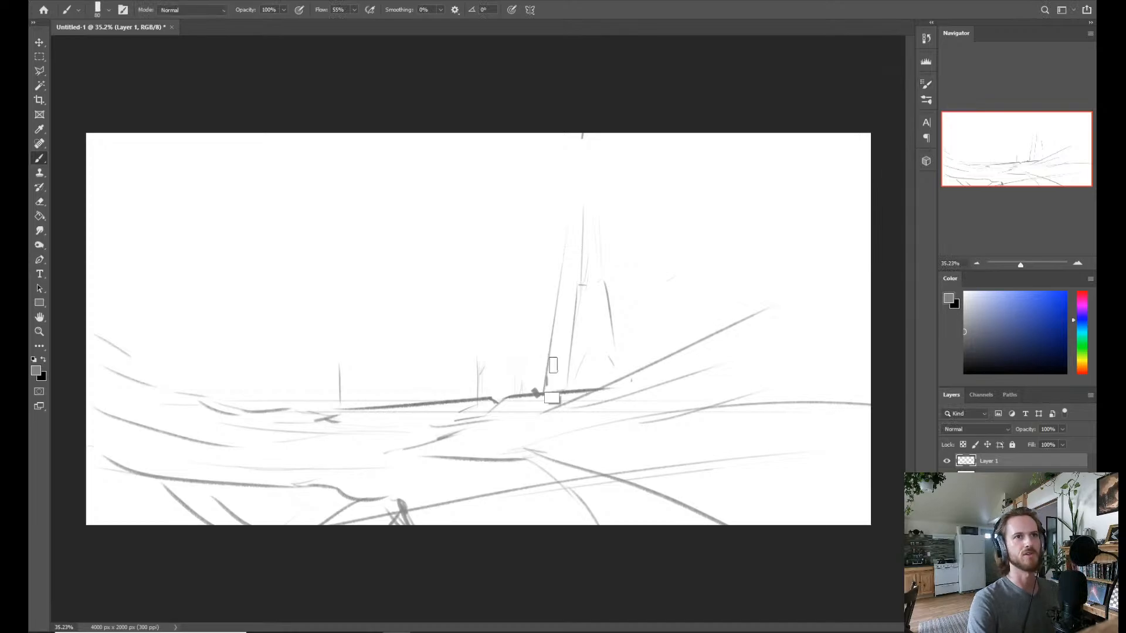
Shrink the brush and draw the tower's straight left edge from the dark horizon line up to the canvas's upper edge.
{"action": "right_click", "coordinate": [552, 363], "text": "alt"}
{"action": "right_click", "coordinate": [632, 213], "text": "alt"}
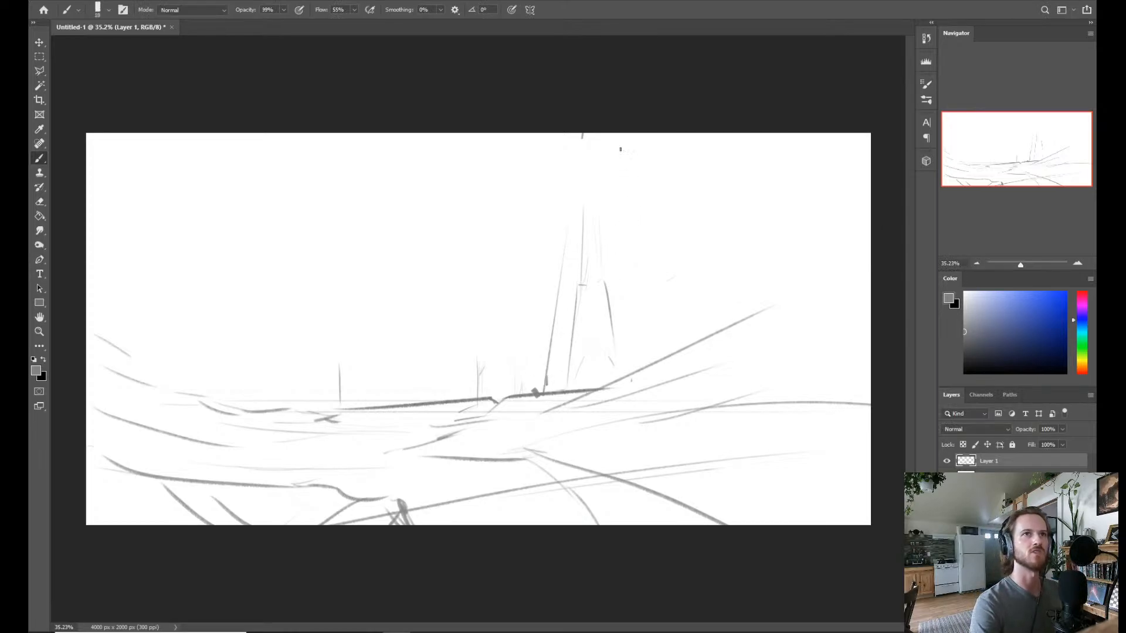
{"action": "left_click", "coordinate": [546, 394], "text": "shift"}
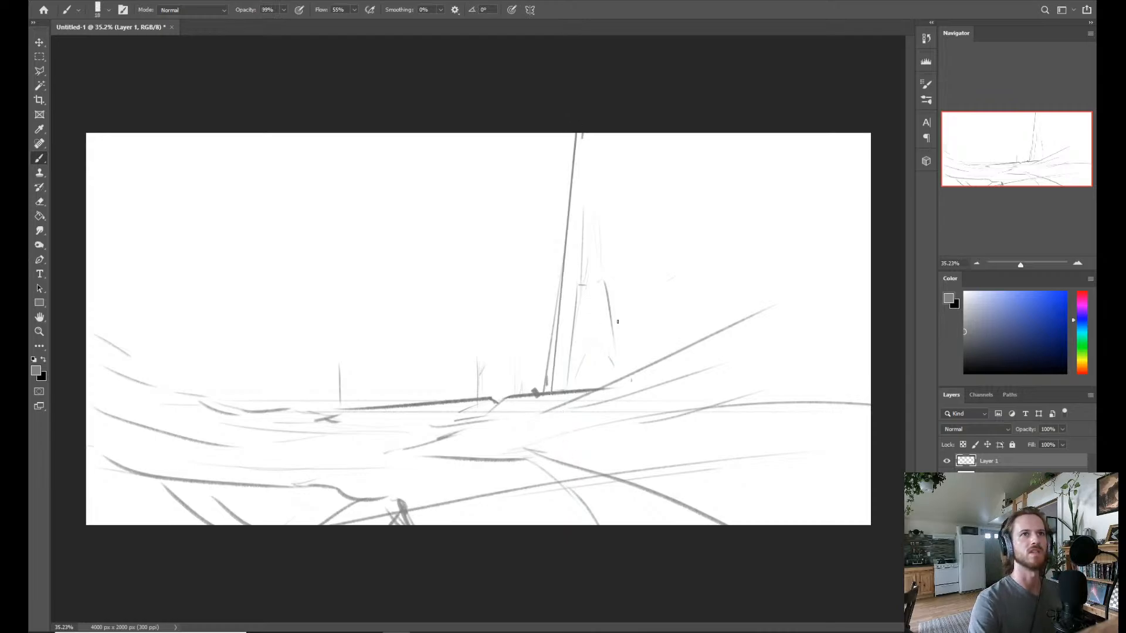
Draw the tower's straight right edge from the canvas's upper edge down to the slope, redoing it until the taper looks right.
{"action": "left_click", "coordinate": [615, 104], "text": "shift"}
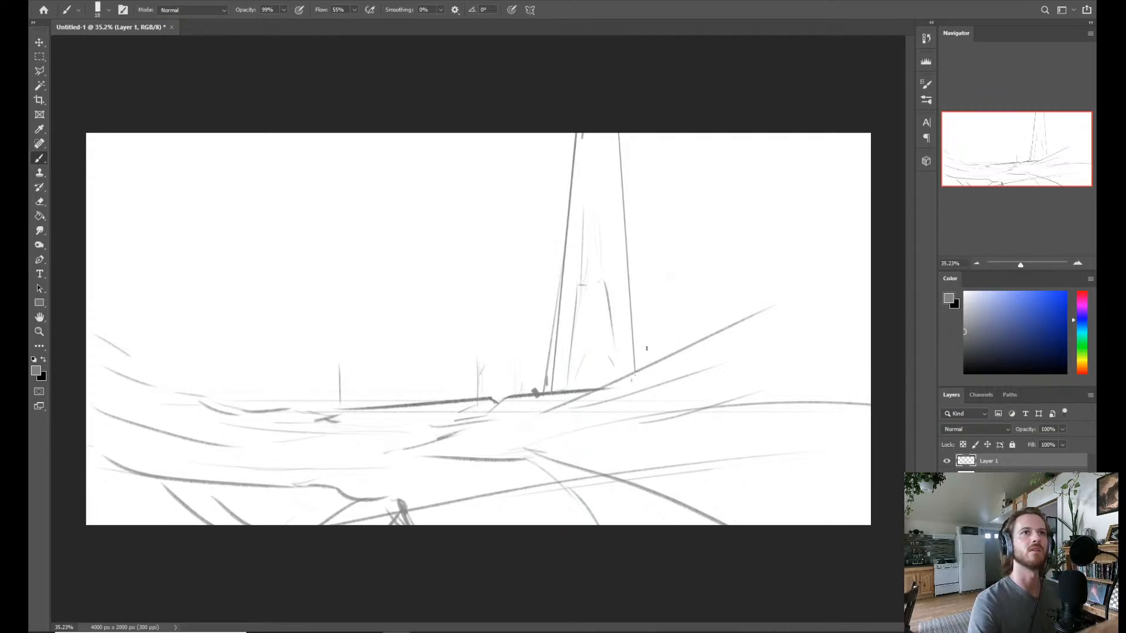
{"action": "key", "text": "ctrl+z"}
{"action": "left_click", "coordinate": [604, 130], "text": "shift"}
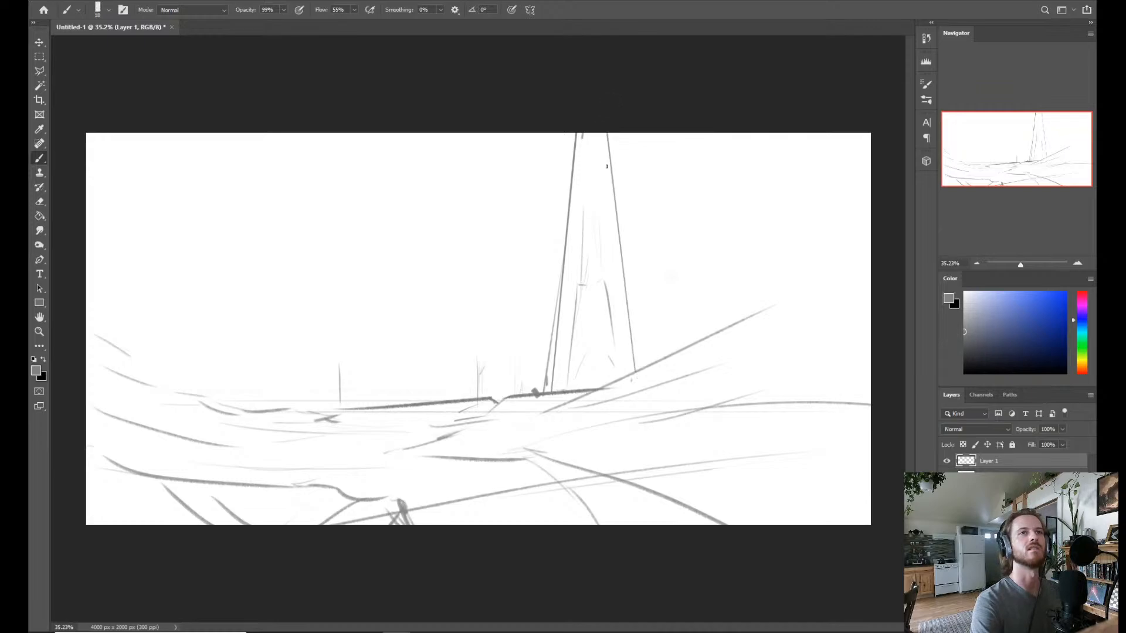
{"action": "key", "text": "ctrl+z"}
{"action": "left_click", "coordinate": [611, 111]}
{"action": "left_click", "coordinate": [631, 378], "text": "shift"}
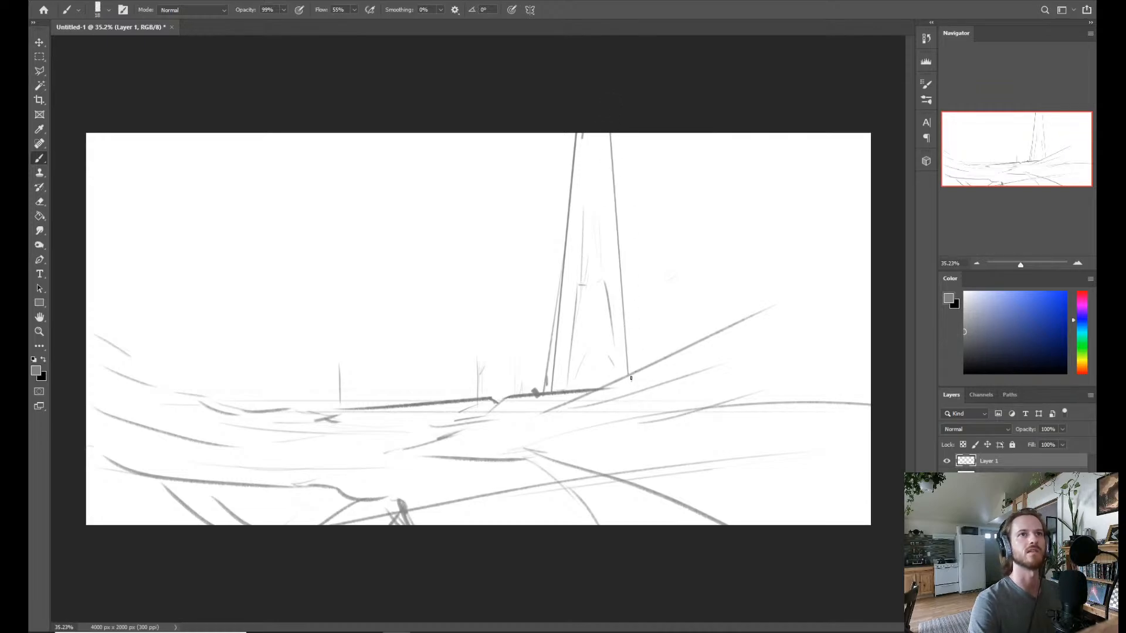
Add a short upright beside the tower's right base and a slanted buttress line from the right edge toward the slope.
{"action": "left_click", "coordinate": [644, 367]}
{"action": "left_click", "coordinate": [635, 293], "text": "shift"}
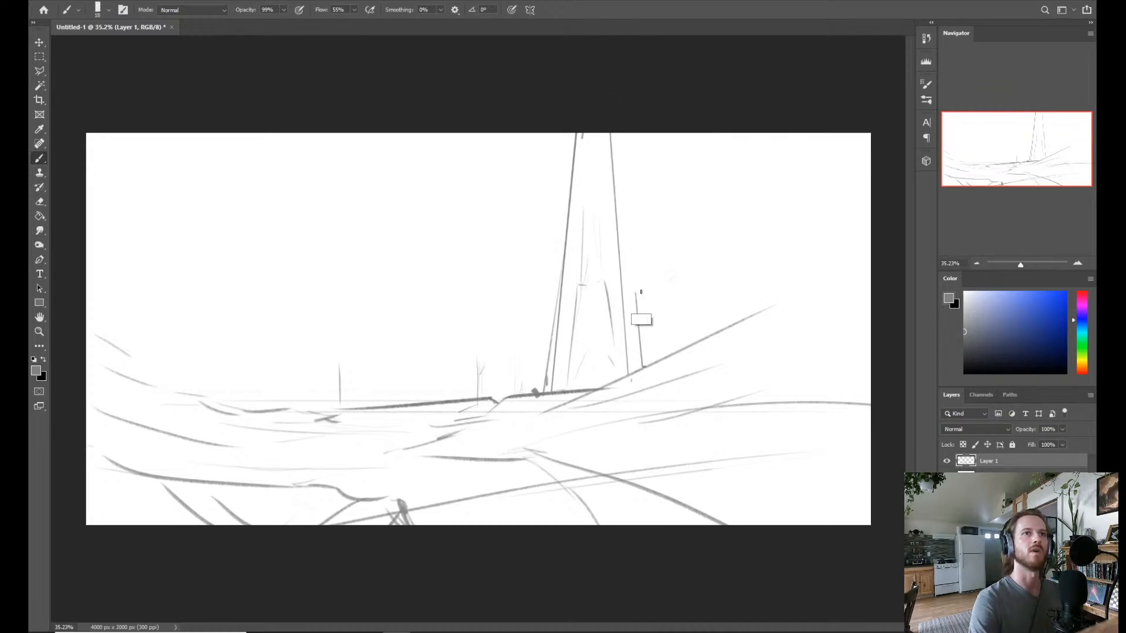
{"action": "left_click", "coordinate": [622, 281]}
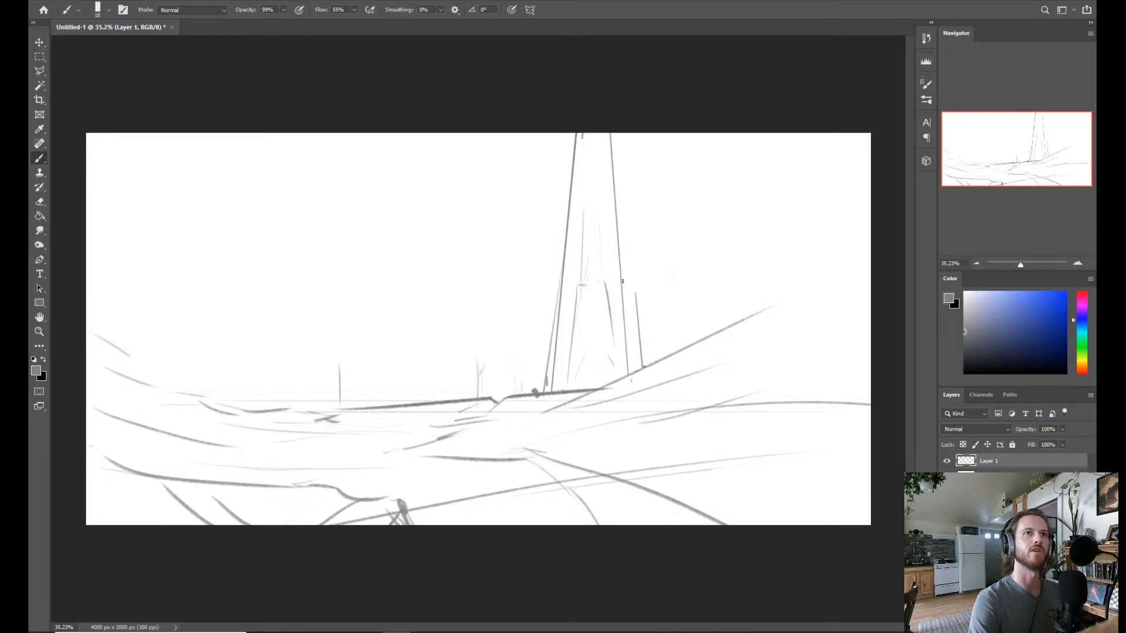
{"action": "left_click", "coordinate": [665, 352], "text": "shift"}
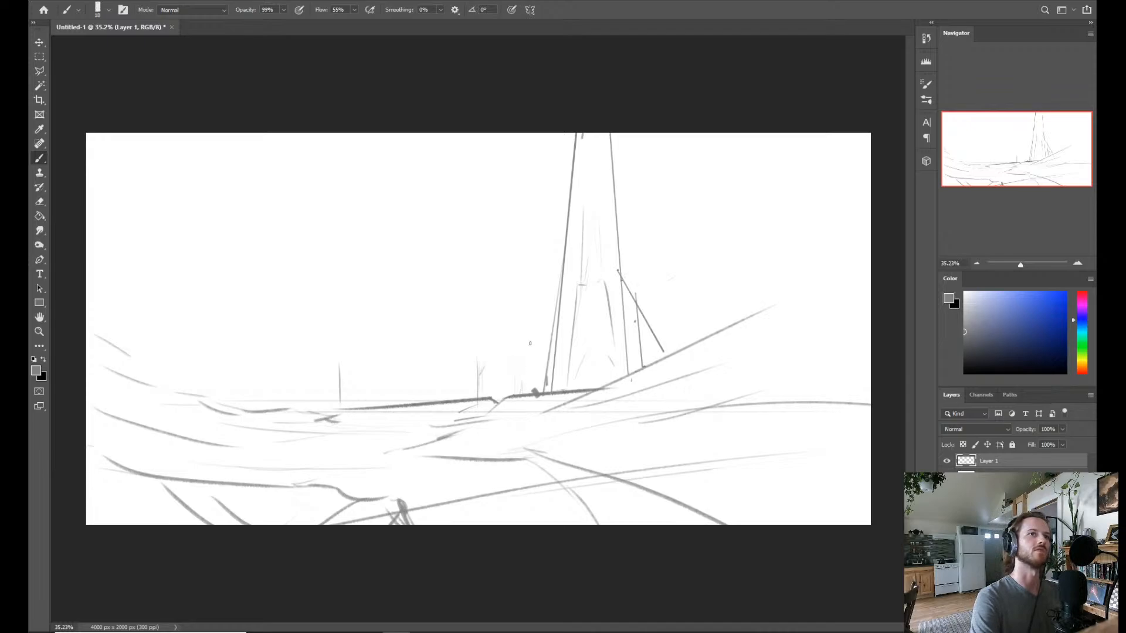
Draw a short slanted line rising from the horizon left of the tower, undoing the second one closer to it.
{"action": "left_click_drag", "start_coordinate": [526, 338], "coordinate": [515, 393]}
{"action": "mouse_move", "coordinate": [547, 312]}
{"action": "left_mouse_down"}
{"action": "mouse_move", "coordinate": [533, 369]}
{"action": "mouse_move", "coordinate": [547, 313]}
{"action": "left_mouse_up"}
{"action": "key", "text": "ctrl+z"}
{"action": "key", "text": "ctrl+z"}
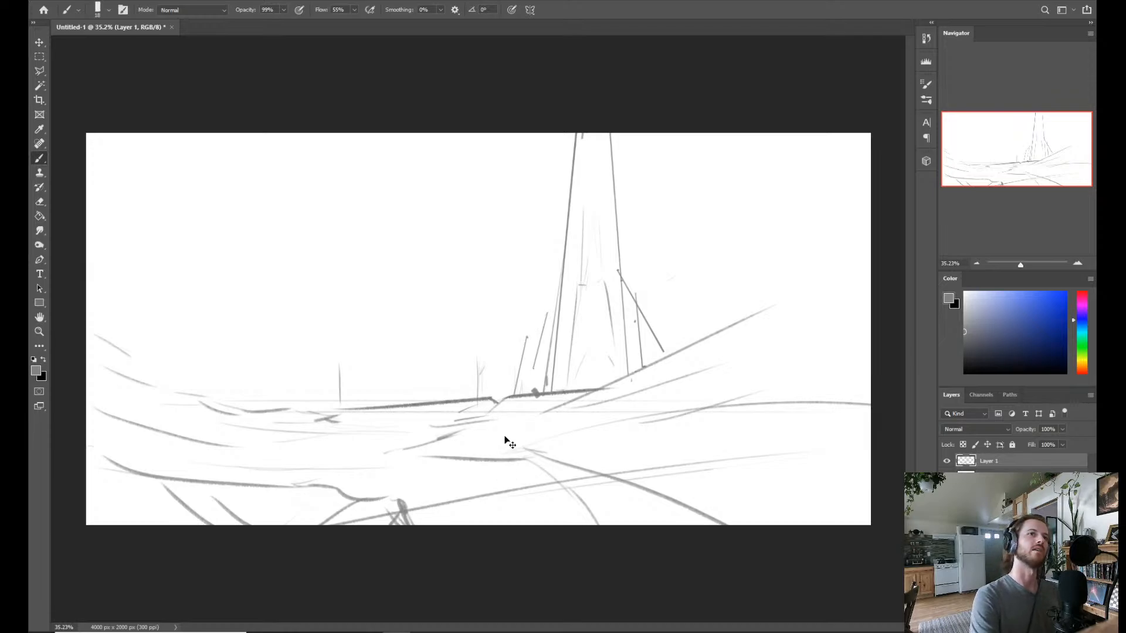
Outline a smaller pointed tower on the dark horizon line's middle with a stepped right side, redoing its lower right edge.
{"action": "left_click", "coordinate": [451, 295], "text": "shift"}
{"action": "left_click", "coordinate": [448, 361], "text": "shift"}
{"action": "left_click", "coordinate": [455, 370]}
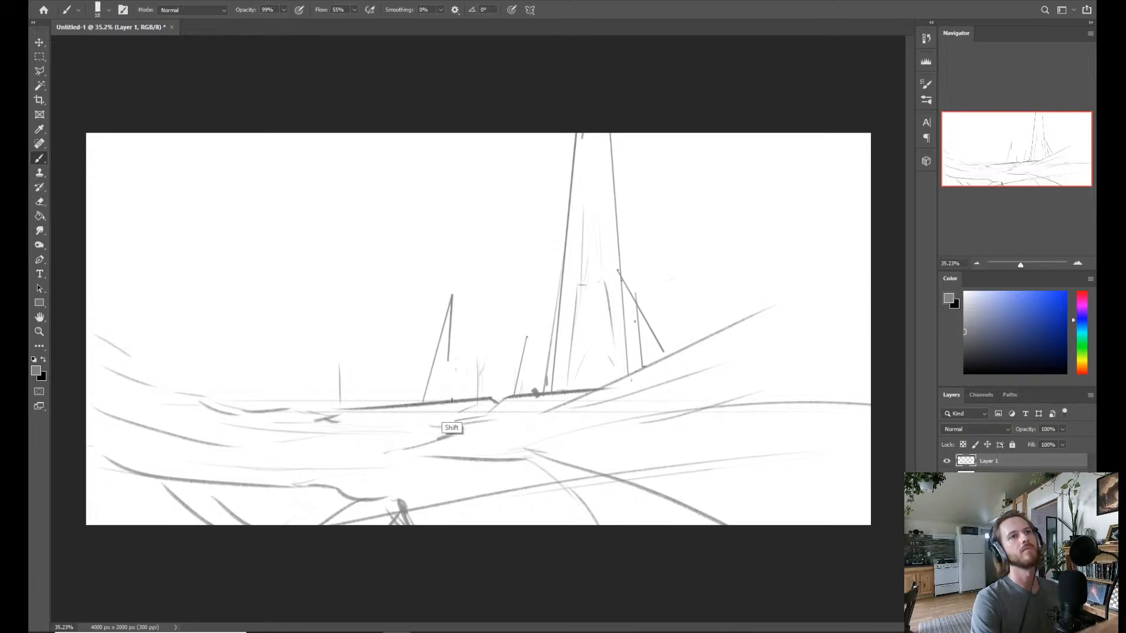
{"action": "left_click", "coordinate": [452, 402], "text": "shift"}
{"action": "left_click", "coordinate": [450, 403], "text": "shift"}
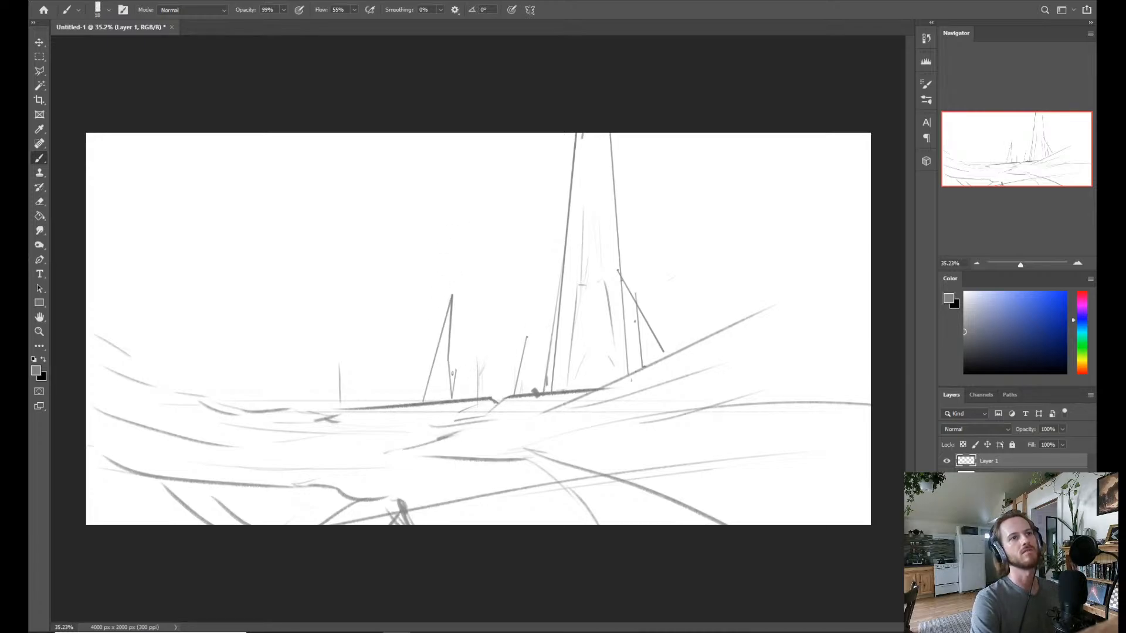
{"action": "key", "text": "ctrl+z"}
{"action": "key", "text": "ctrl+z"}
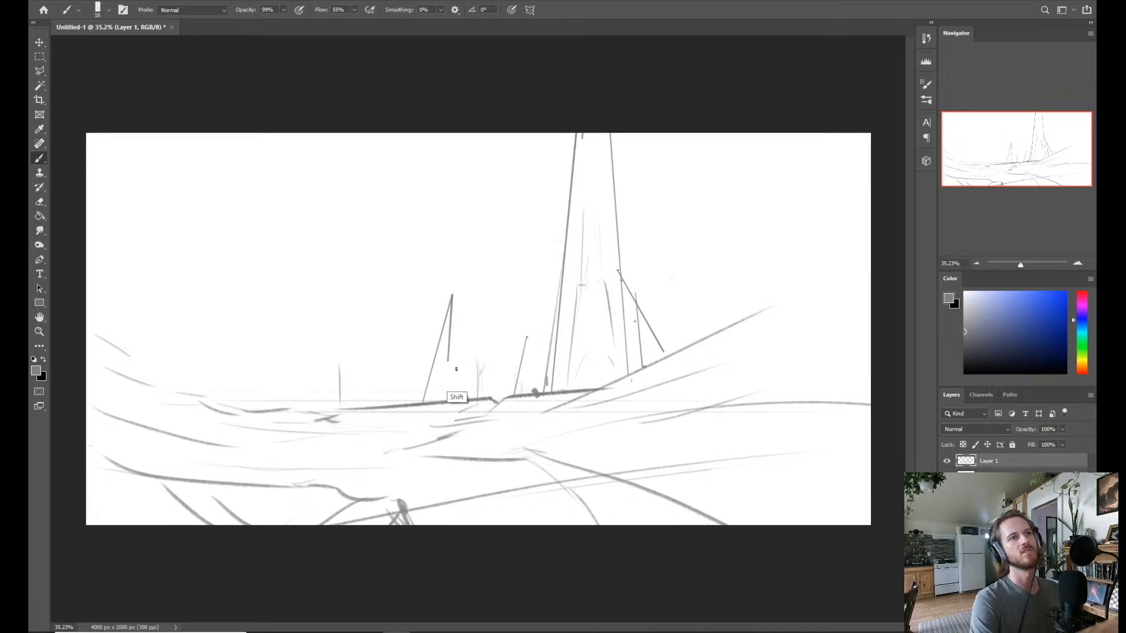
{"action": "left_click", "coordinate": [456, 368], "text": "shift"}
{"action": "left_click", "coordinate": [459, 394], "text": "shift"}
Outline a small slanted spire on the horizon just left of the smaller pointed tower.
{"action": "left_click", "coordinate": [386, 406]}
{"action": "left_click", "coordinate": [408, 363], "text": "shift"}
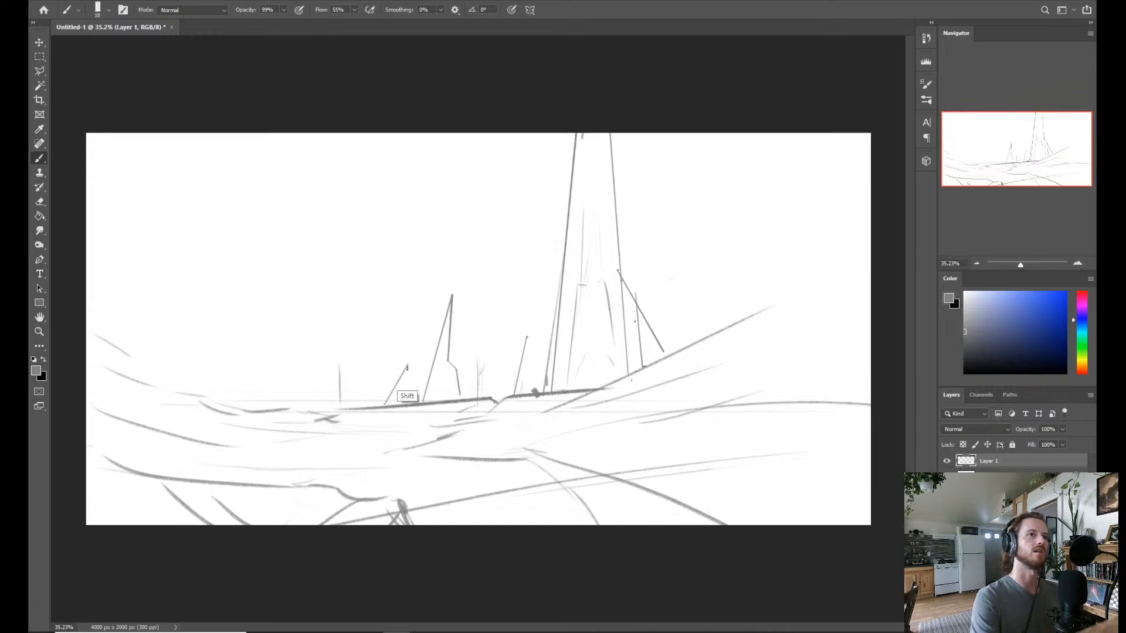
{"action": "left_click", "coordinate": [381, 405], "text": "shift"}
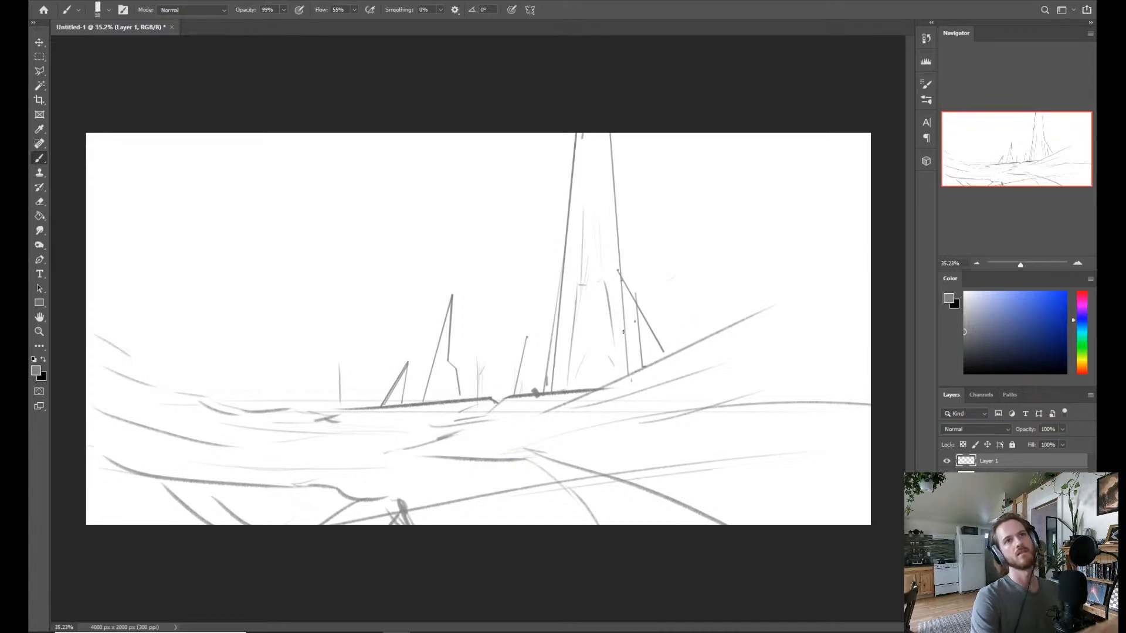
Outline a left-leaning pointed spire on the slope right of the huge tower, with a small triangular rock shape beside it.
{"action": "left_click", "coordinate": [718, 339]}
{"action": "left_click", "coordinate": [702, 258], "text": "shift"}
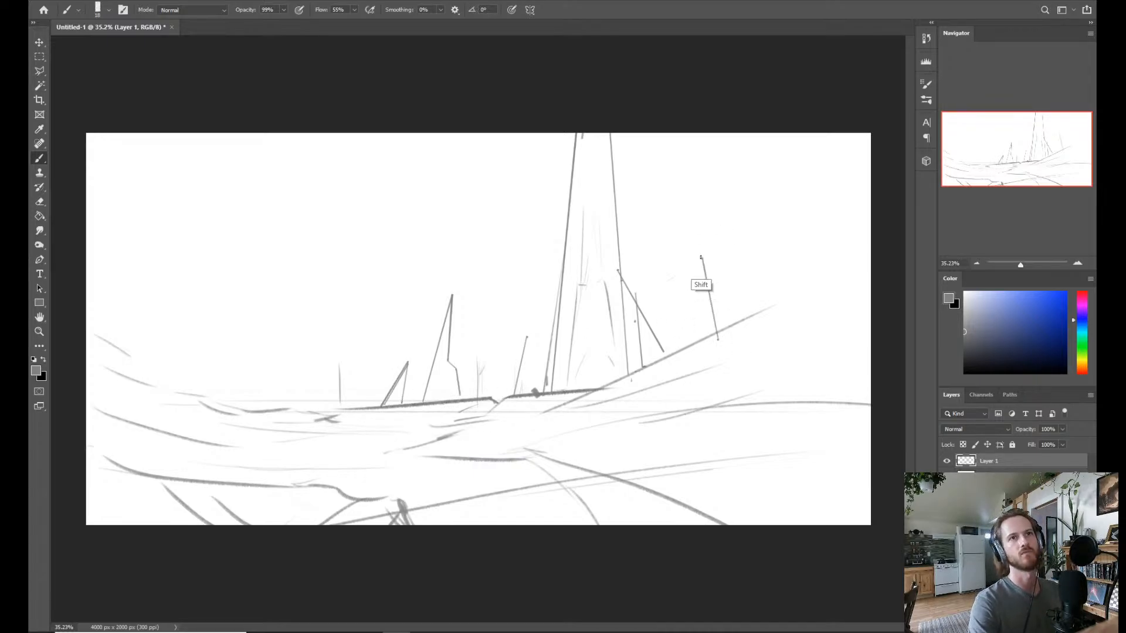
{"action": "left_click", "coordinate": [751, 324], "text": "shift"}
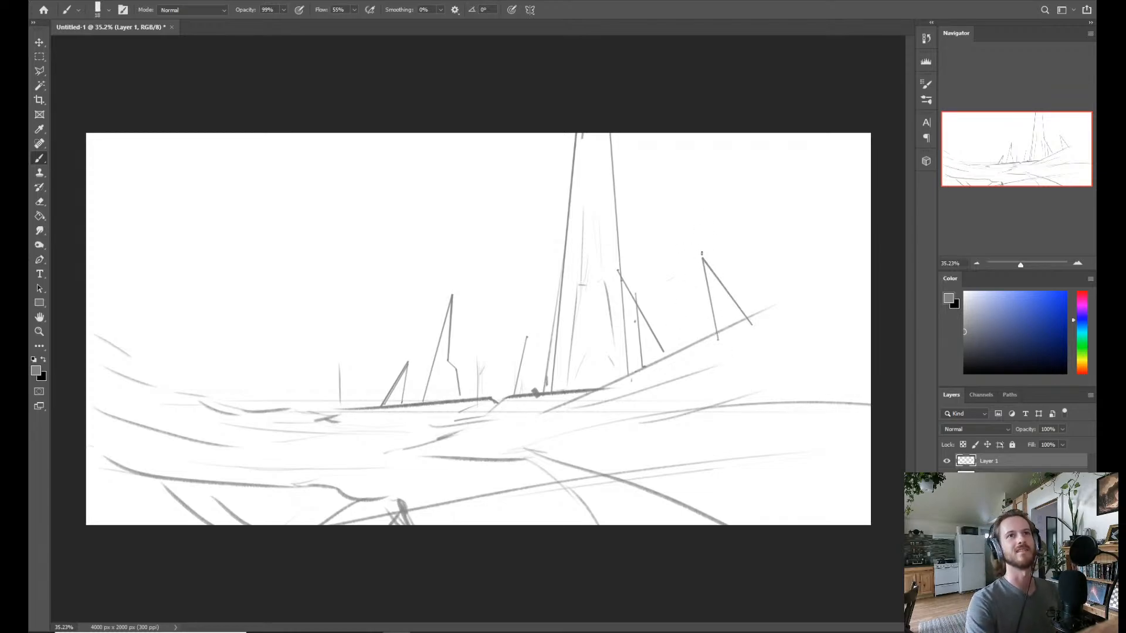
{"action": "left_click", "coordinate": [756, 317]}
{"action": "left_click", "coordinate": [756, 297], "text": "shift"}
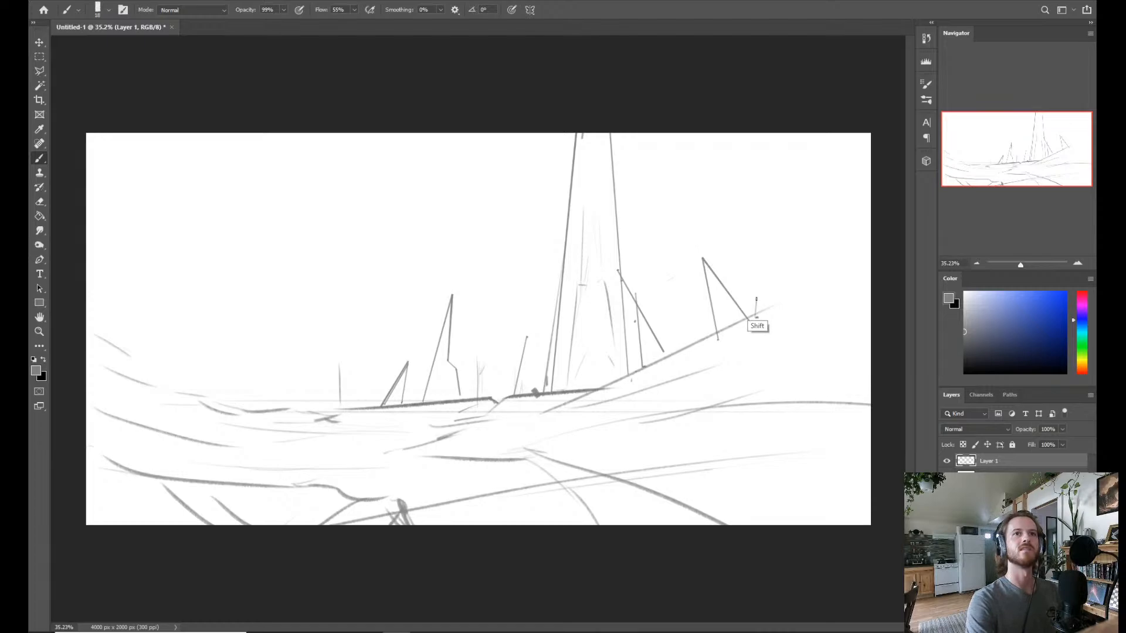
{"action": "left_click", "coordinate": [787, 311], "text": "shift"}
Draw two bent ridge lines rising from the small triangular rock to the canvas's right edge, one above the other.
{"action": "left_click", "coordinate": [769, 305]}
{"action": "left_click", "coordinate": [788, 269], "text": "shift"}
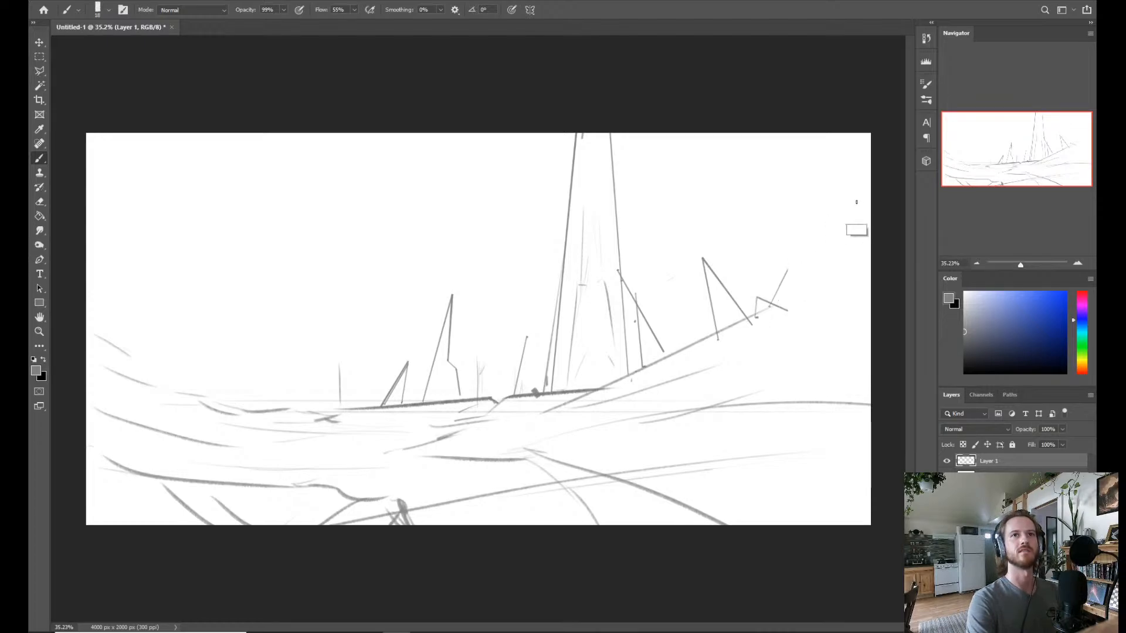
{"action": "left_click", "coordinate": [877, 184], "text": "shift"}
{"action": "left_click", "coordinate": [777, 307]}
{"action": "left_click", "coordinate": [796, 284], "text": "shift"}
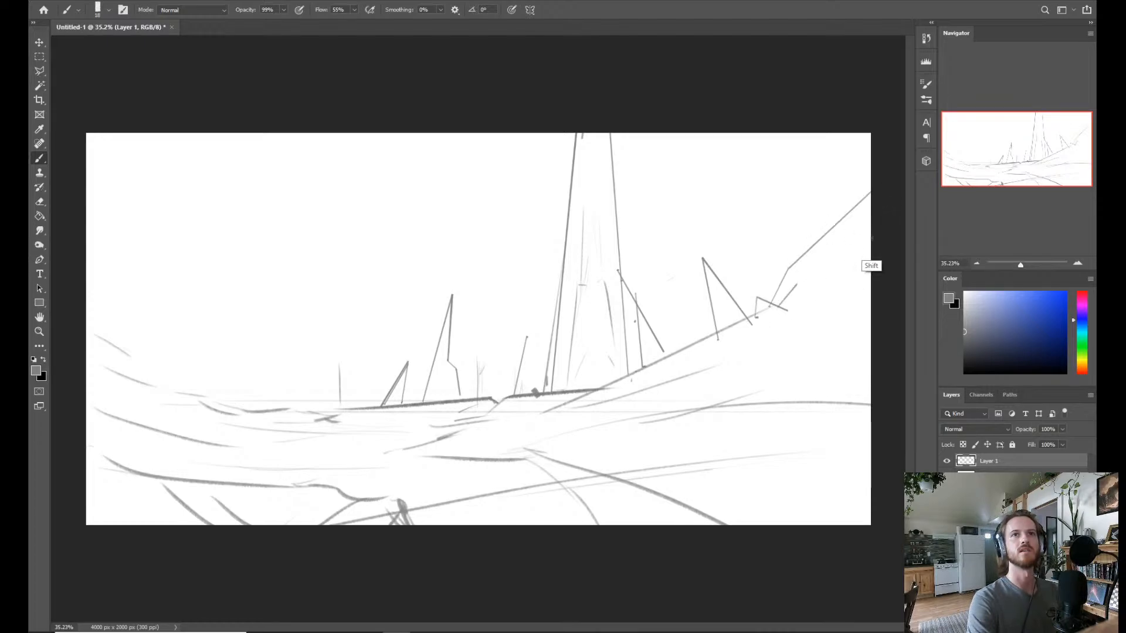
{"action": "left_click", "coordinate": [873, 238], "text": "shift"}
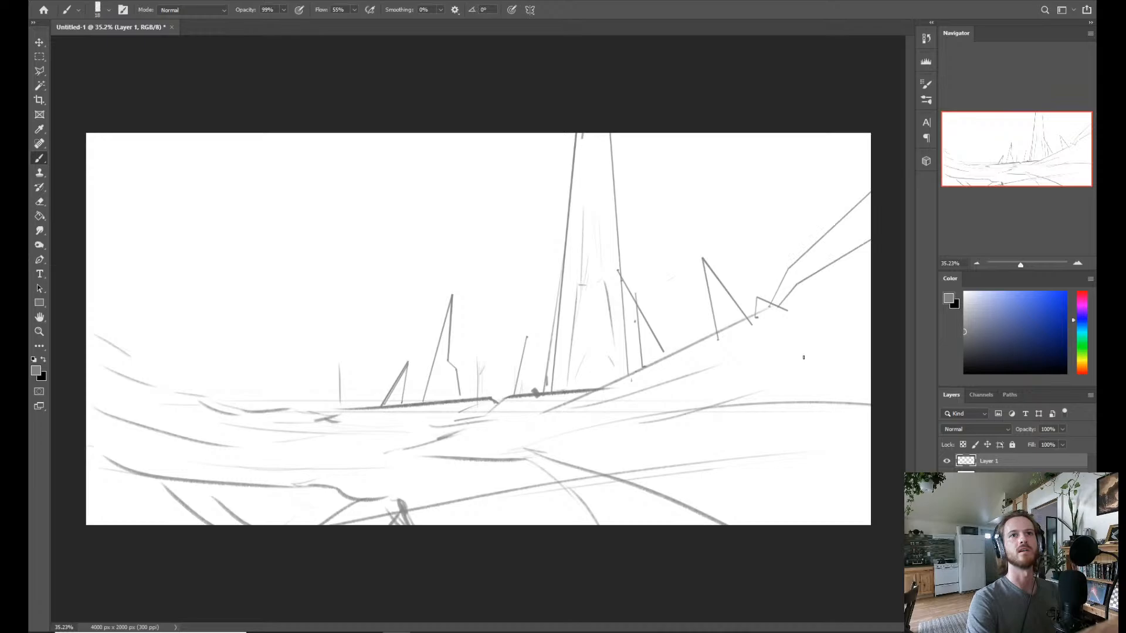
Draw a bent contour line from the huge tower's right base up along the slope to the canvas's right edge.
{"action": "left_click", "coordinate": [636, 384]}
{"action": "left_click", "coordinate": [662, 365], "text": "shift"}
{"action": "left_click", "coordinate": [873, 285], "text": "shift"}
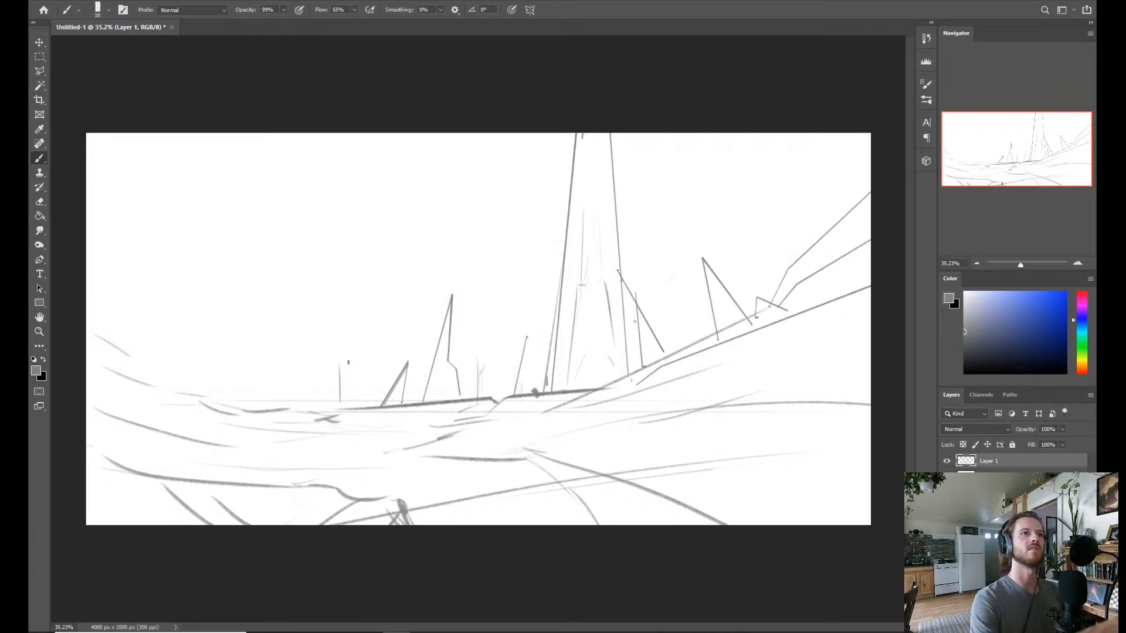
{"action": "left_click", "coordinate": [415, 355]}
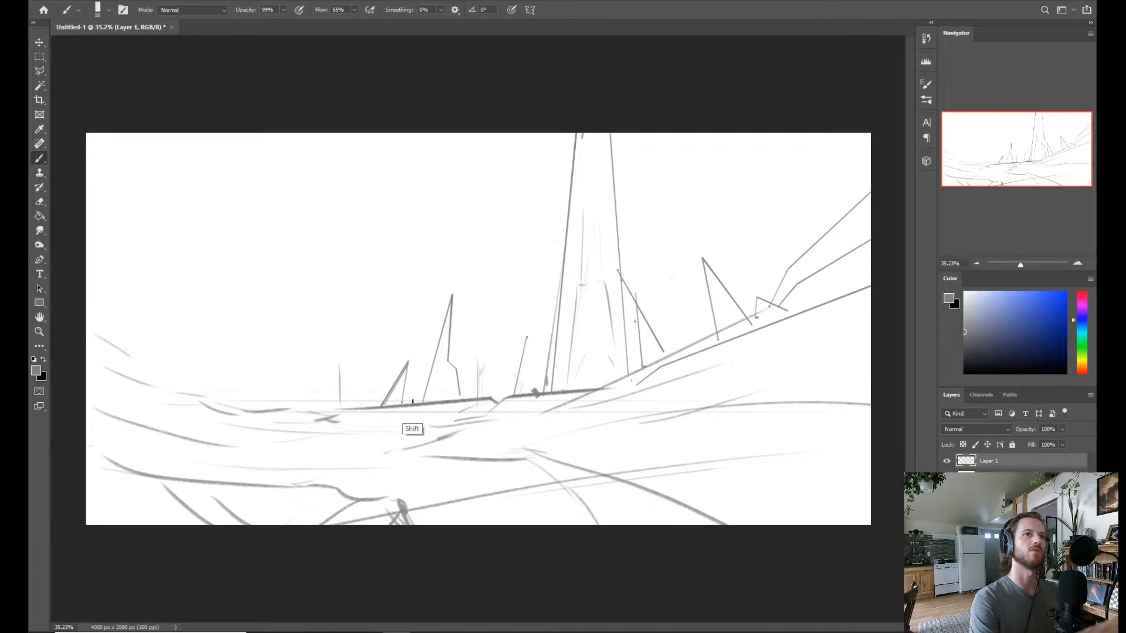
{"action": "left_click", "coordinate": [414, 403], "text": "shift"}
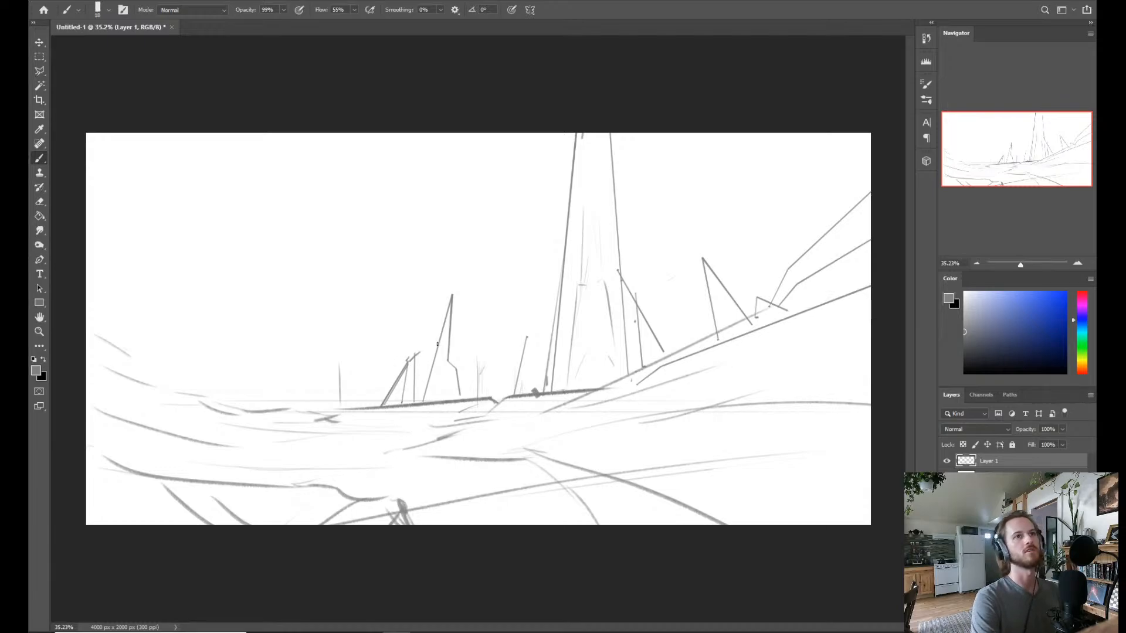
{"action": "key", "text": "ctrl+z"}
{"action": "key", "text": "ctrl+z"}
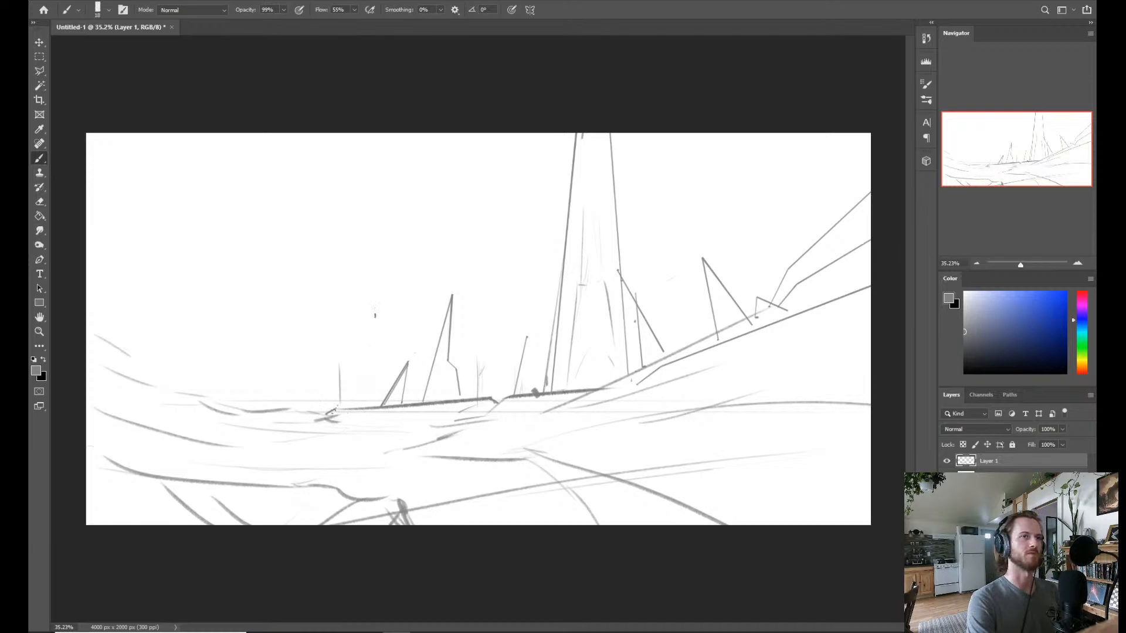
Erase the tip of the small slanted spire and redraw it slightly lower with the brush.
{"action": "key", "text": "e"}
{"action": "left_click_drag", "start_coordinate": [405, 357], "coordinate": [403, 364]}
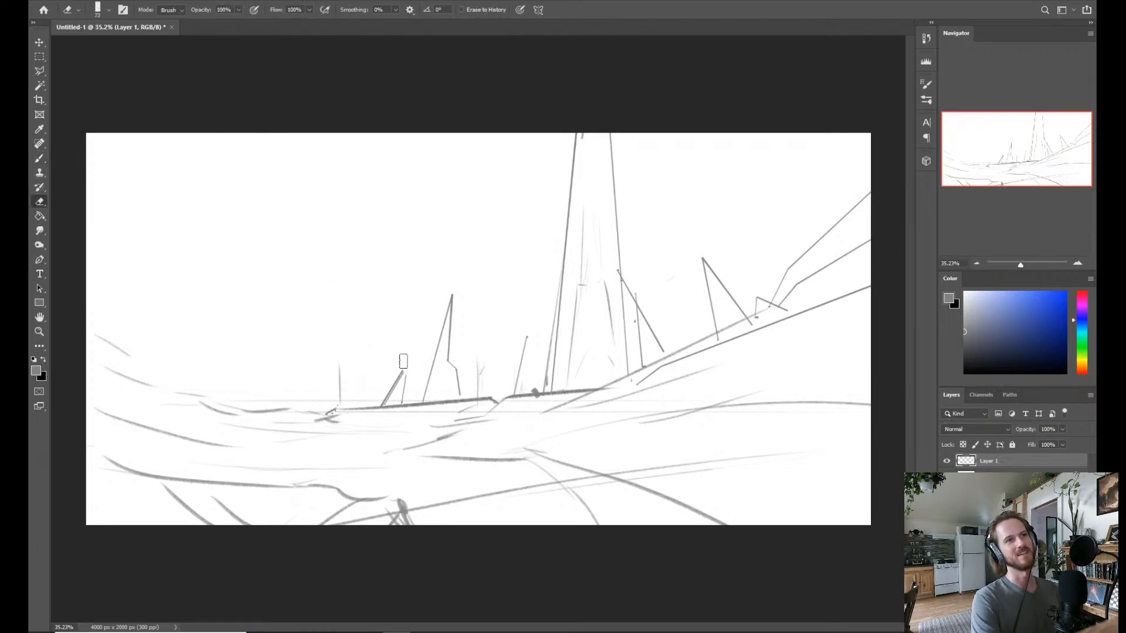
{"action": "key", "text": "b"}
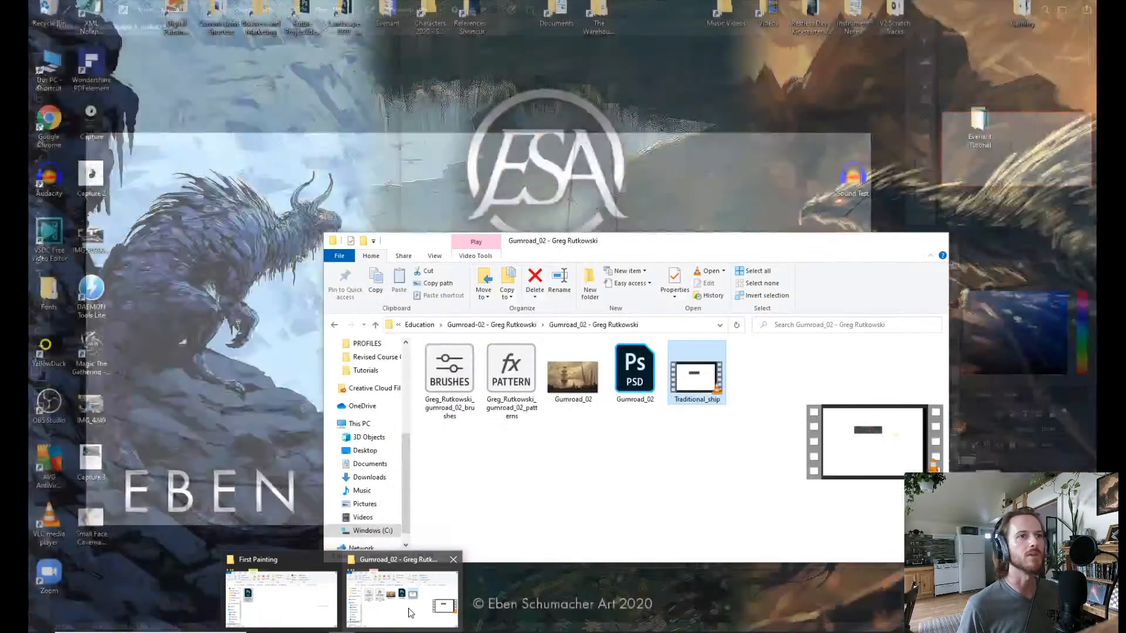
{"action": "left_click", "coordinate": [410, 609]}
{"action": "left_click", "coordinate": [750, 126]}
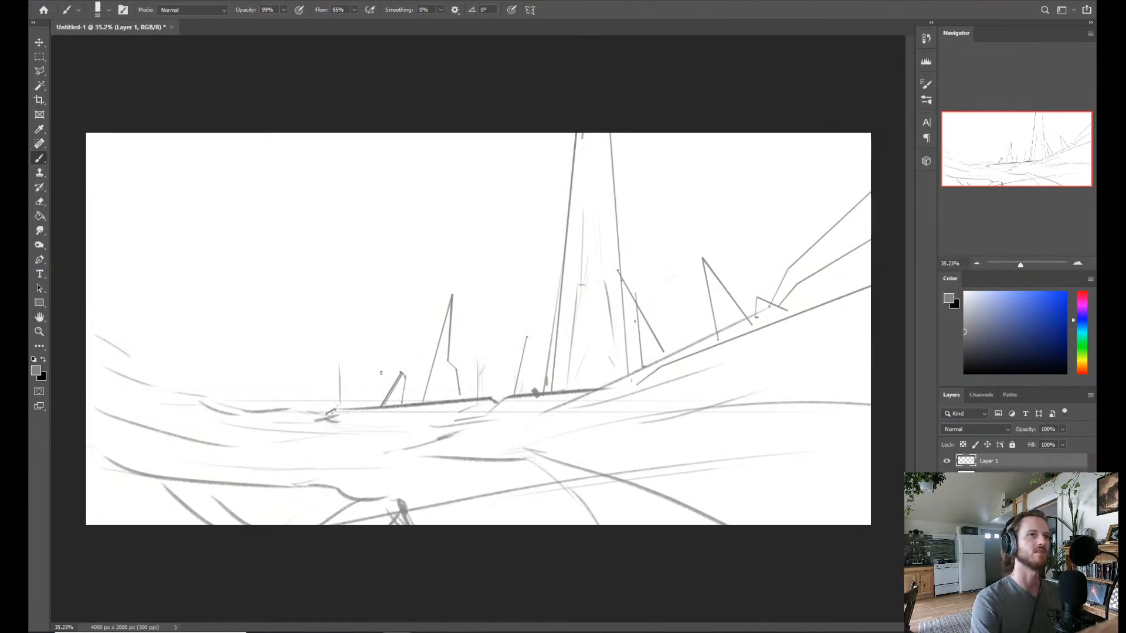
{"action": "key", "text": "w"}
{"action": "left_click", "coordinate": [342, 368]}
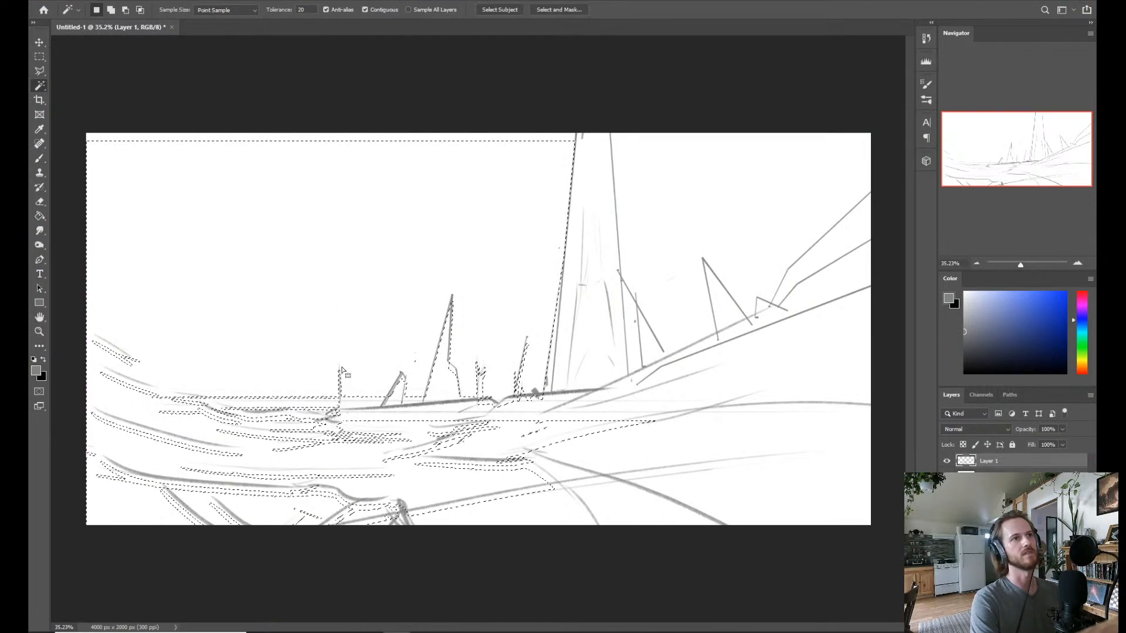
{"action": "key", "text": "ctrl+d"}
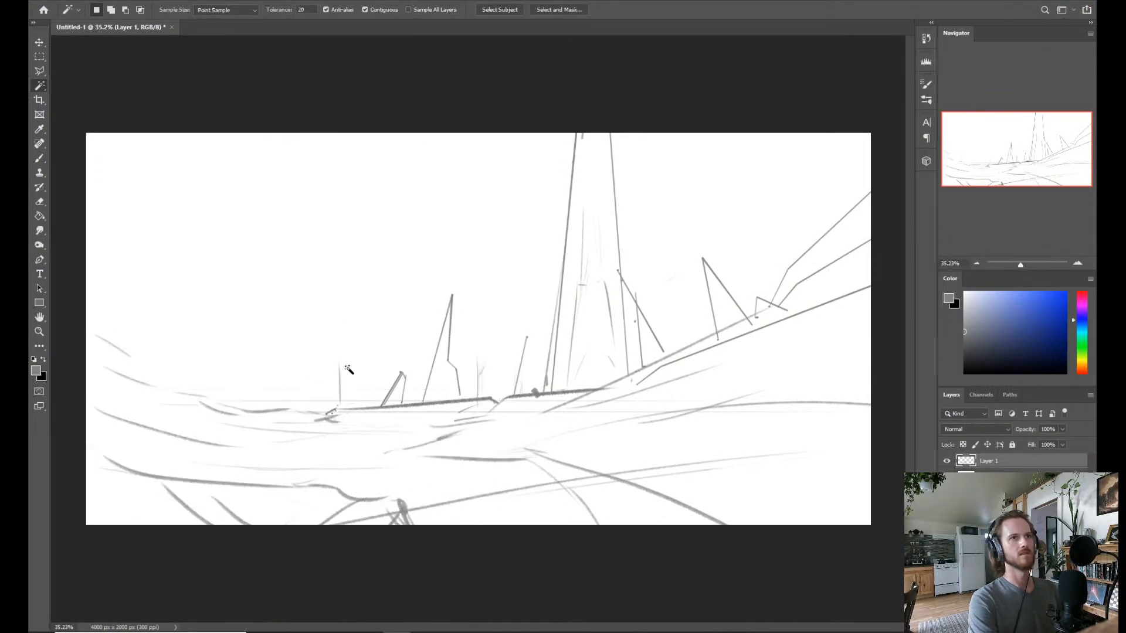
Erase the thin upright left of the small spire and the loose marks between the pointed tower and the huge tower.
{"action": "key", "text": "e"}
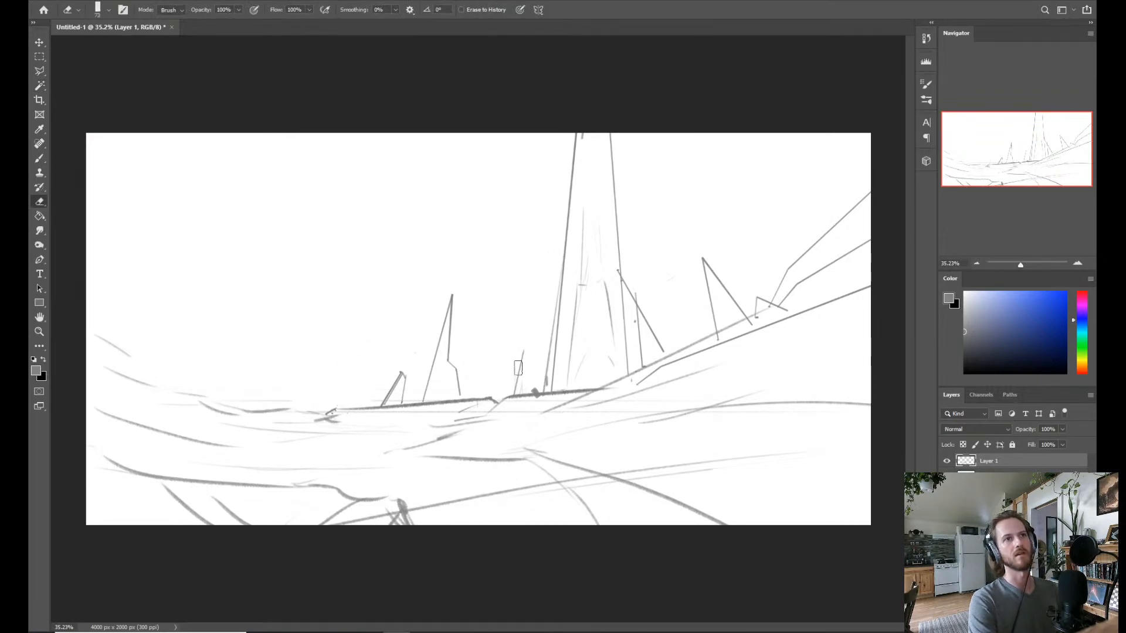
{"action": "key", "text": "b"}
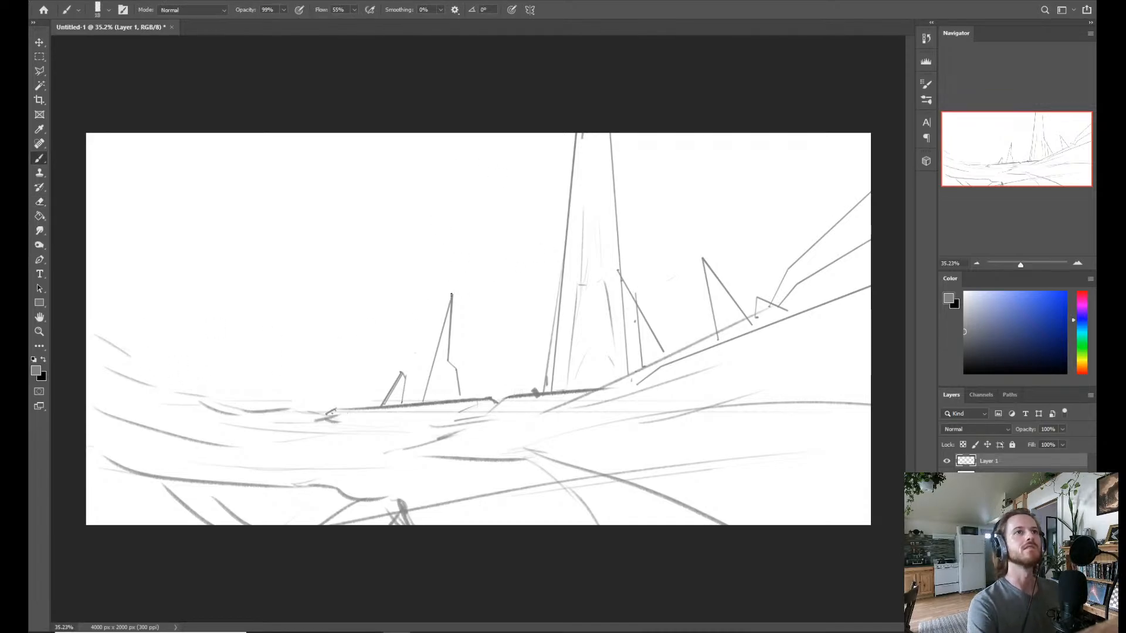
Extend the smaller pointed tower into a much taller spire and add short slanted lines at its base, undoing the overlong left one.
{"action": "left_click", "coordinate": [477, 198], "text": "shift"}
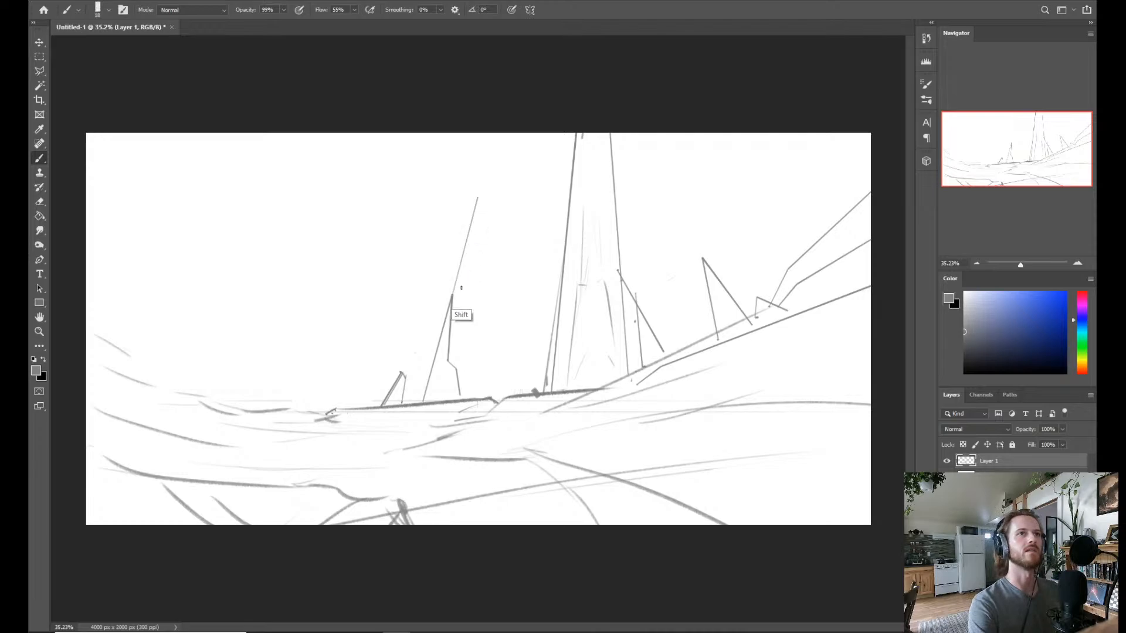
{"action": "left_click", "coordinate": [457, 370], "text": "shift"}
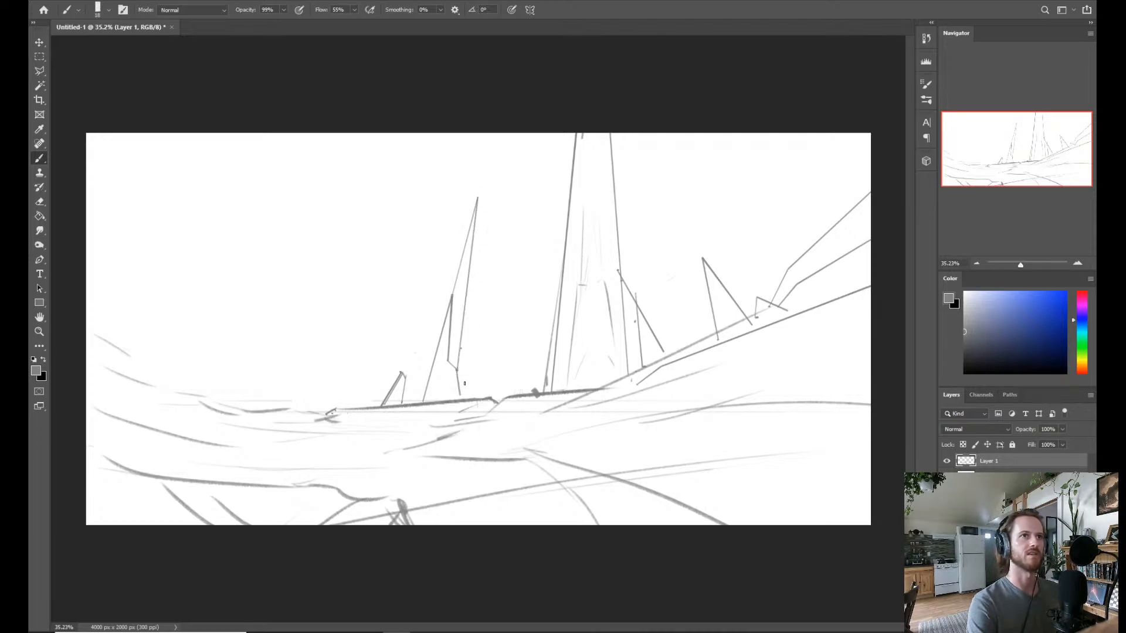
{"action": "key", "text": "shift"}
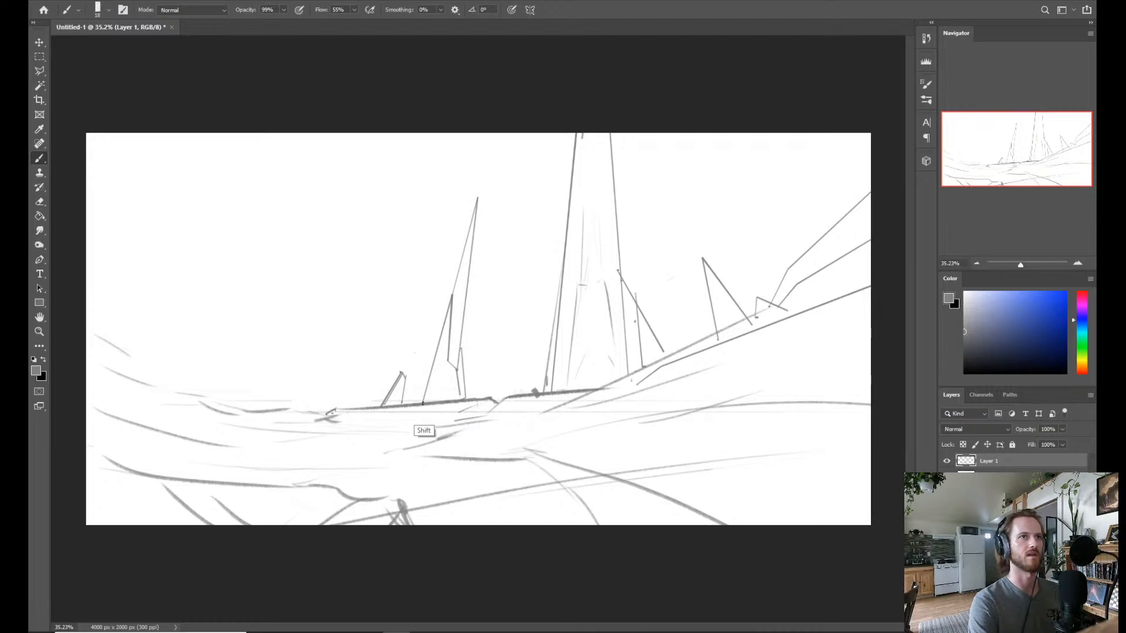
{"action": "left_click", "coordinate": [456, 297], "text": "shift"}
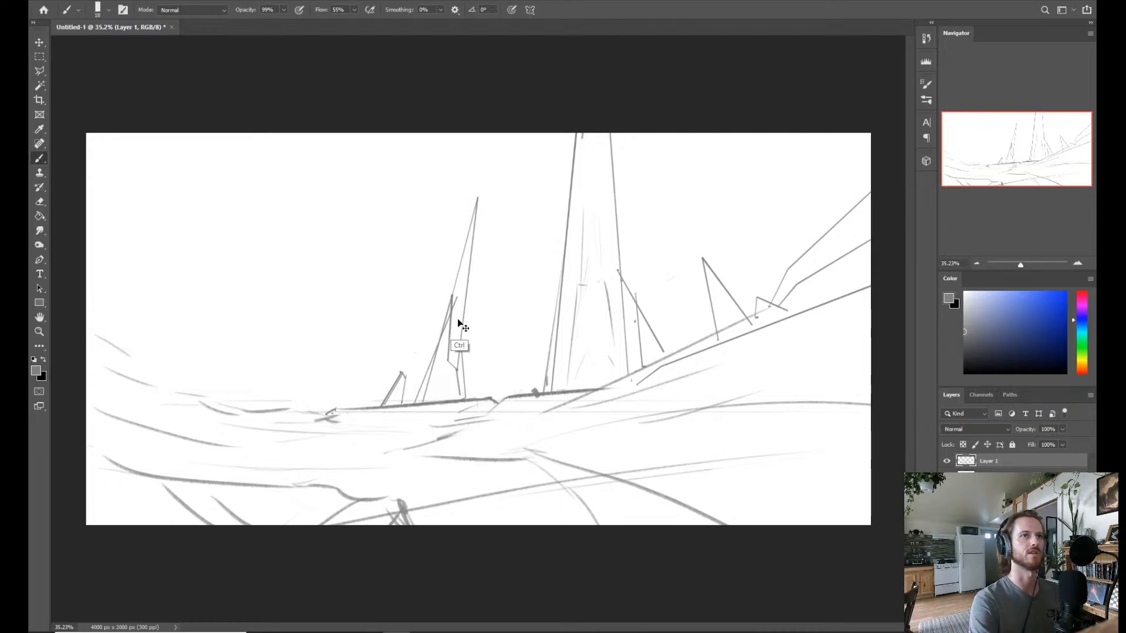
{"action": "key", "text": "ctrl+z"}
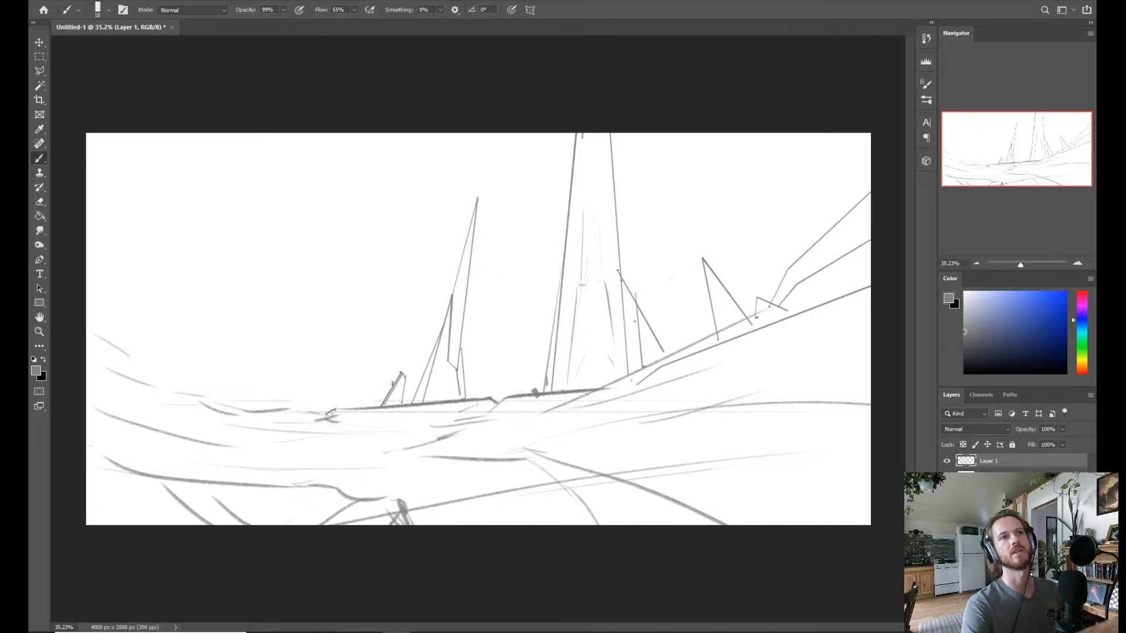
Outline a larger spire behind the small slanted one, redoing its left side, and add a tiny spire at its left foot.
{"action": "left_click", "coordinate": [367, 407], "text": "shift"}
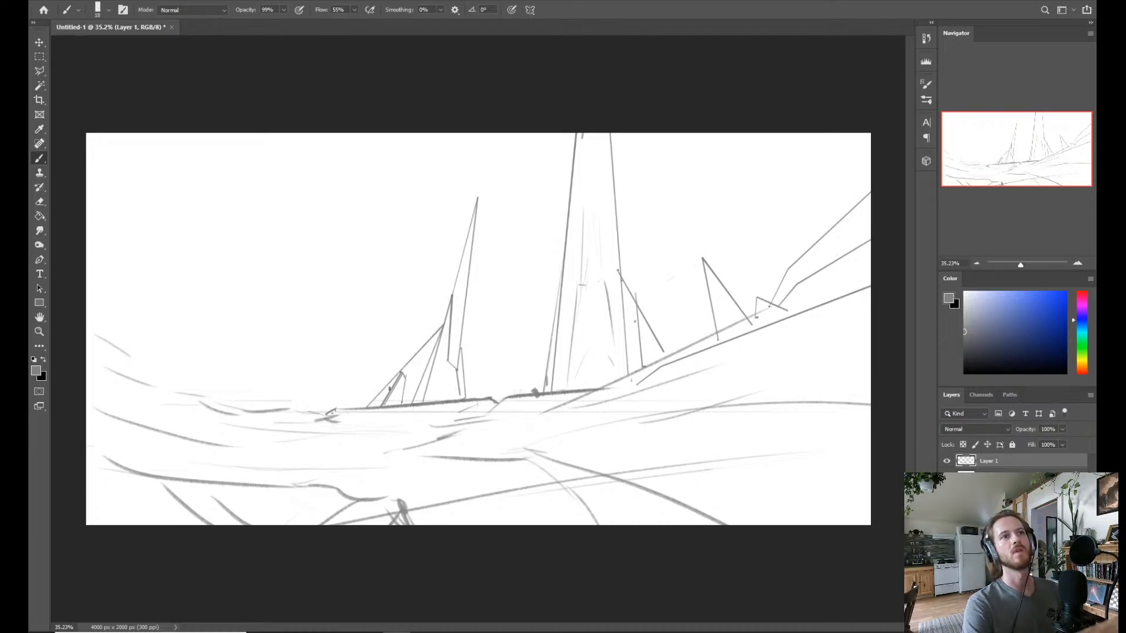
{"action": "key", "text": "ctrl+z"}
{"action": "left_click", "coordinate": [420, 317], "text": "shift"}
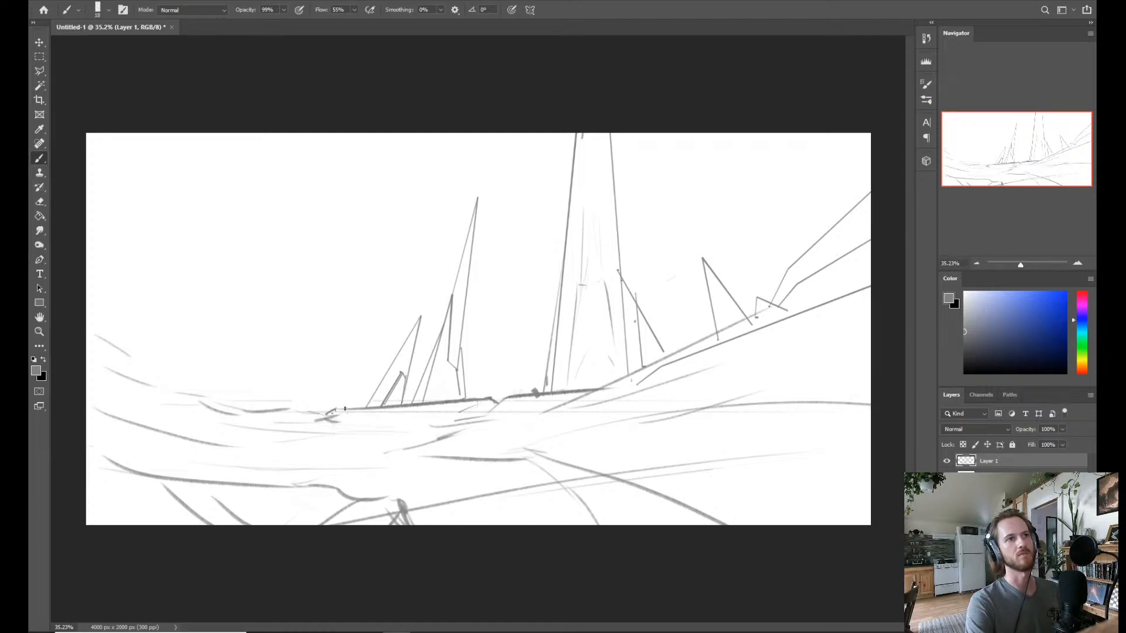
{"action": "mouse_move", "coordinate": [345, 409]}
{"action": "left_mouse_down"}
{"action": "mouse_move", "coordinate": [372, 383]}
{"action": "mouse_move", "coordinate": [369, 408]}
{"action": "left_mouse_up"}
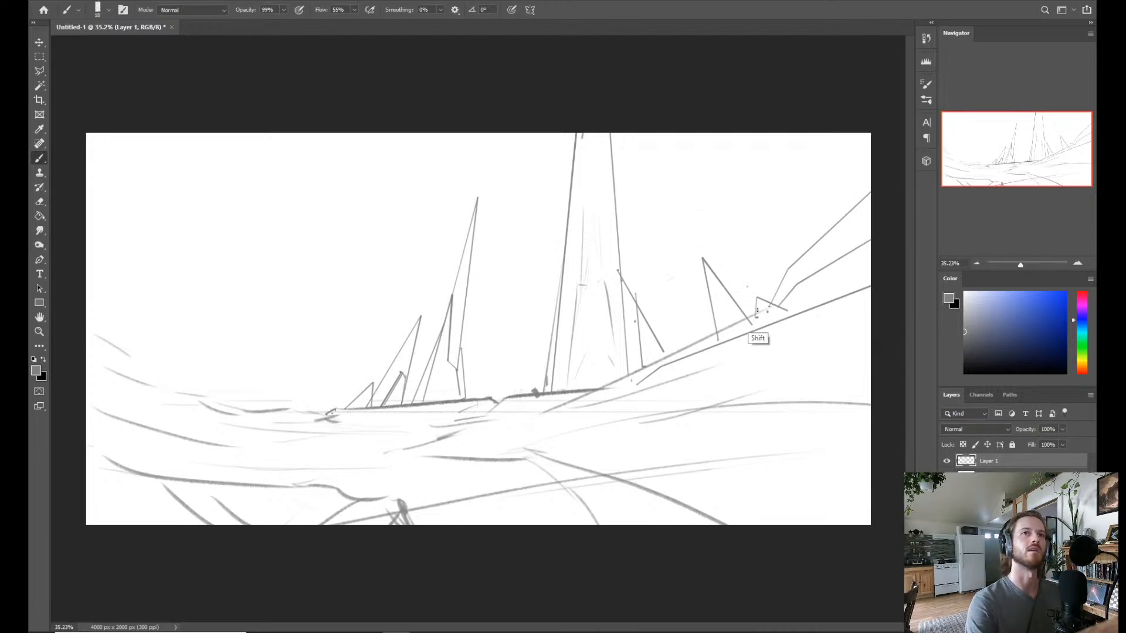
Draw a larger triangle around the small triangular rock on the right slope.
{"action": "left_click_drag", "start_coordinate": [747, 286], "coordinate": [756, 309]}
{"action": "left_click", "coordinate": [796, 296], "text": "shift"}
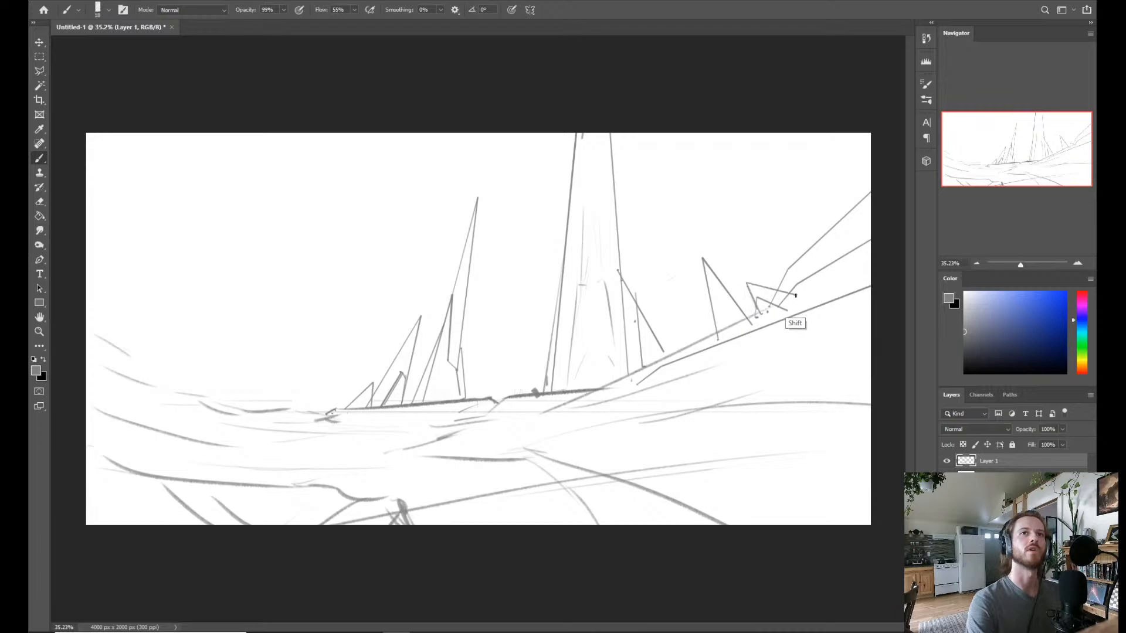
{"action": "left_click", "coordinate": [758, 311], "text": "shift"}
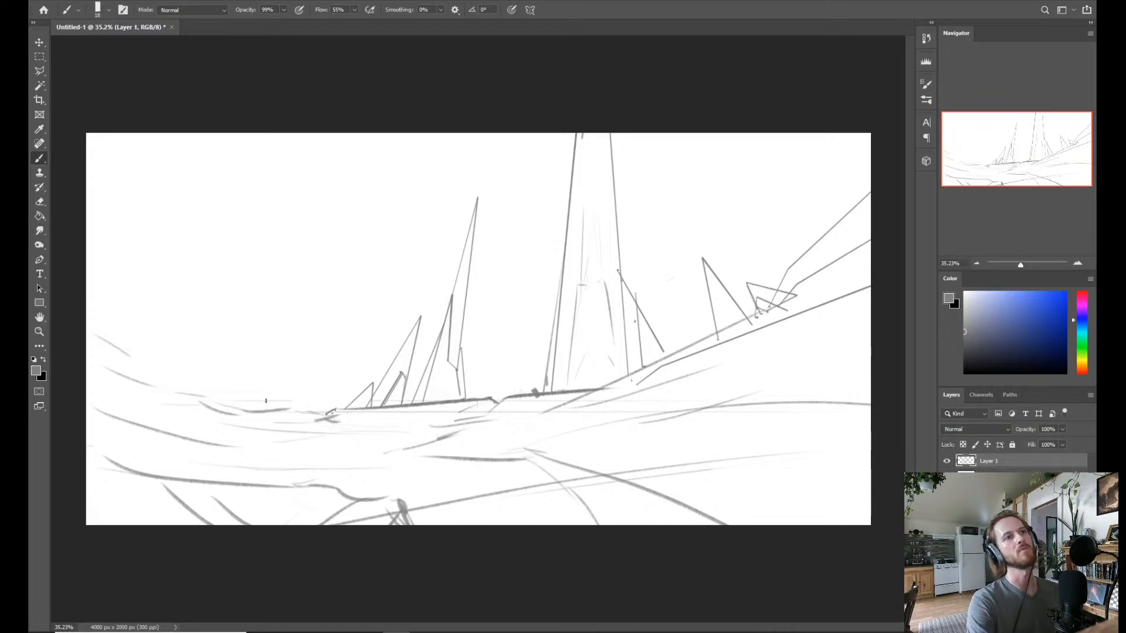
Outline a low angular rock with a peaked top at the left end of the dark horizon line.
{"action": "left_click", "coordinate": [269, 411]}
{"action": "left_click", "coordinate": [302, 387], "text": "shift"}
{"action": "left_click", "coordinate": [337, 400], "text": "shift"}
{"action": "left_click", "coordinate": [338, 407], "text": "shift"}
{"action": "left_click", "coordinate": [317, 415], "text": "shift"}
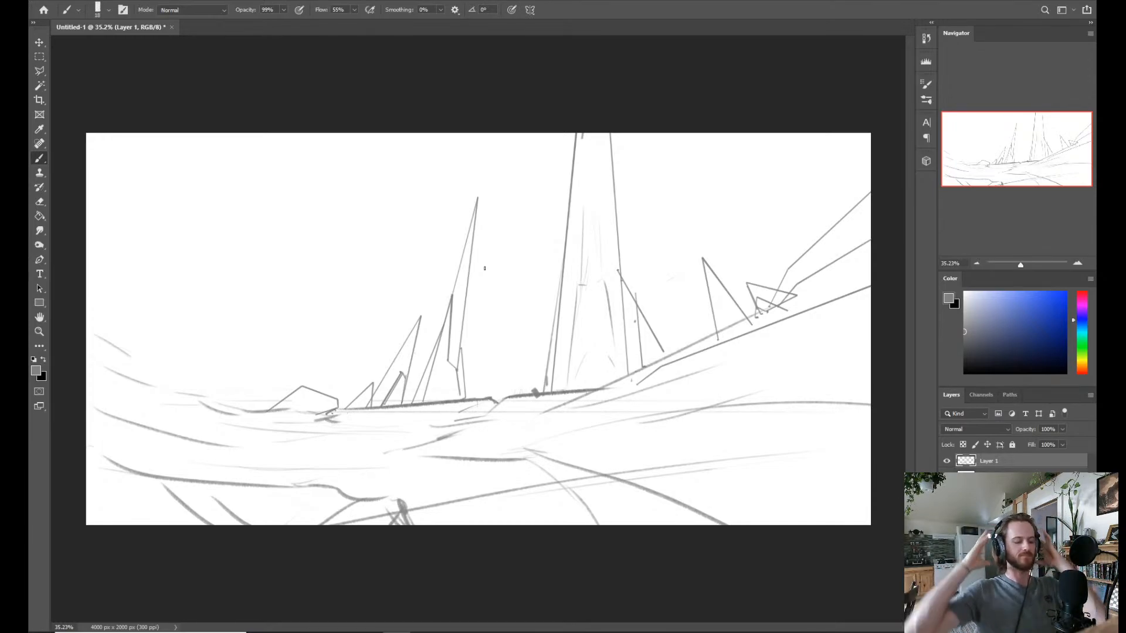
Sketch a small flat block at the left foot of the low angular rock.
{"action": "key", "text": "z"}
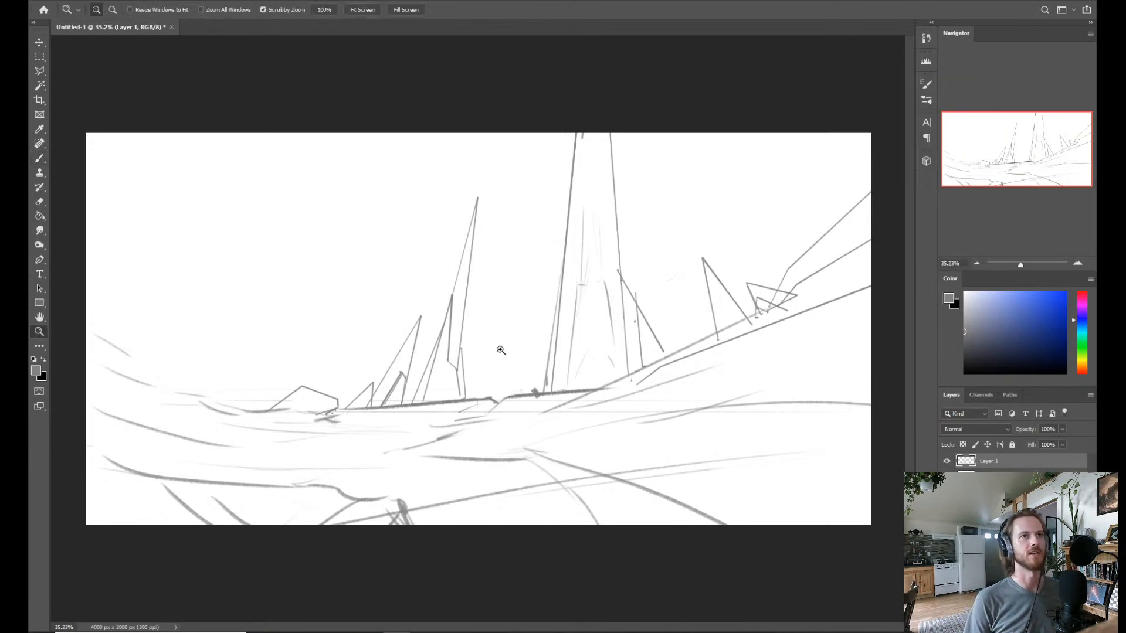
{"action": "left_click_drag", "start_coordinate": [500, 352], "coordinate": [489, 352]}
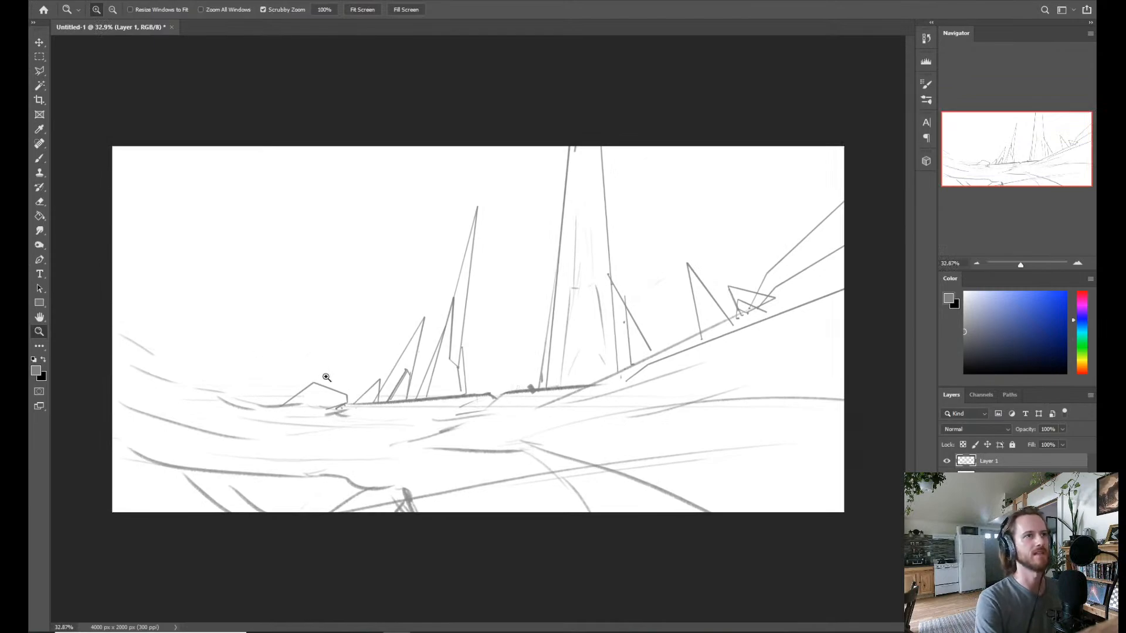
{"action": "key", "text": "b"}
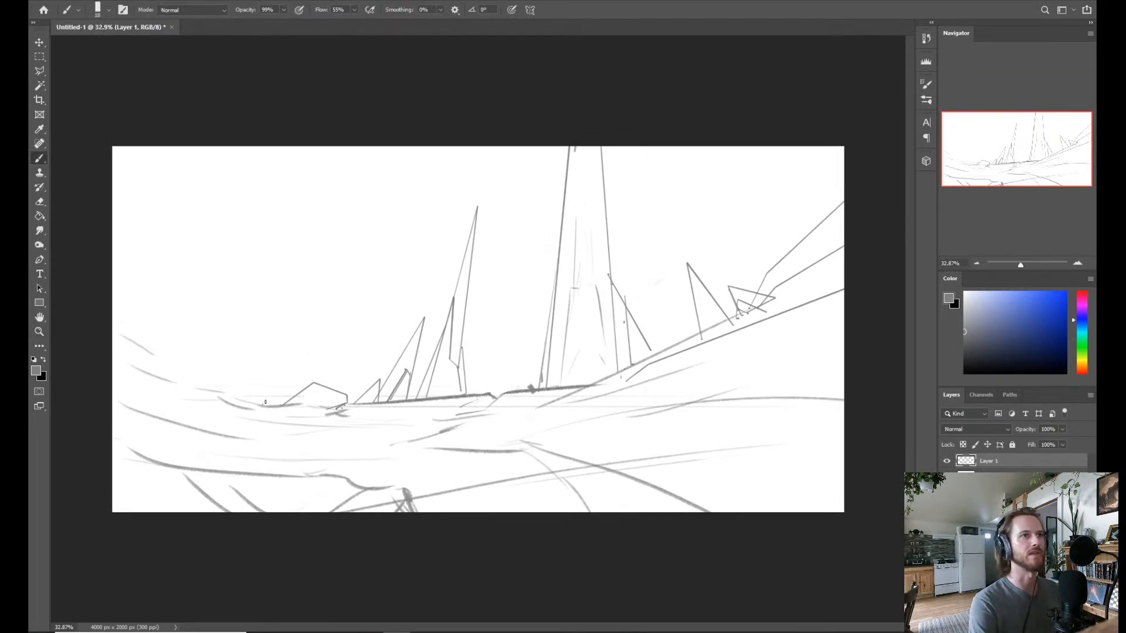
{"action": "mouse_move", "coordinate": [279, 402]}
{"action": "left_mouse_down"}
{"action": "mouse_move", "coordinate": [262, 407]}
{"action": "mouse_move", "coordinate": [285, 411]}
{"action": "left_mouse_up"}
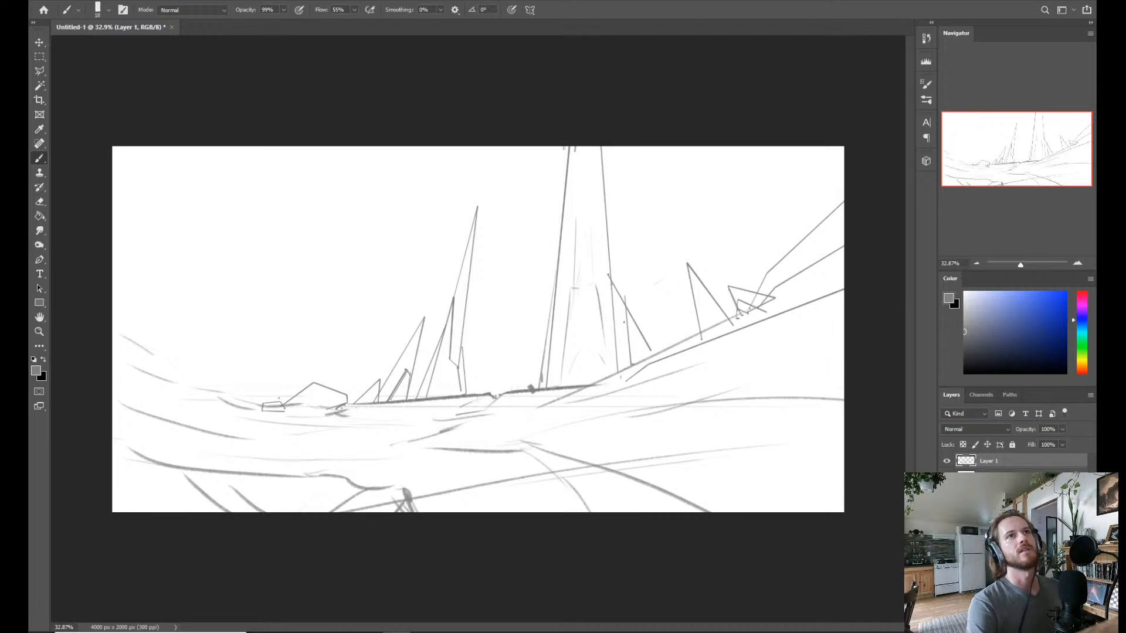
Draw a straight slanted edge just outside the huge tower's left side, from the canvas's upper edge down to the horizon.
{"action": "left_click", "coordinate": [562, 146]}
{"action": "left_click", "coordinate": [527, 389], "text": "shift"}
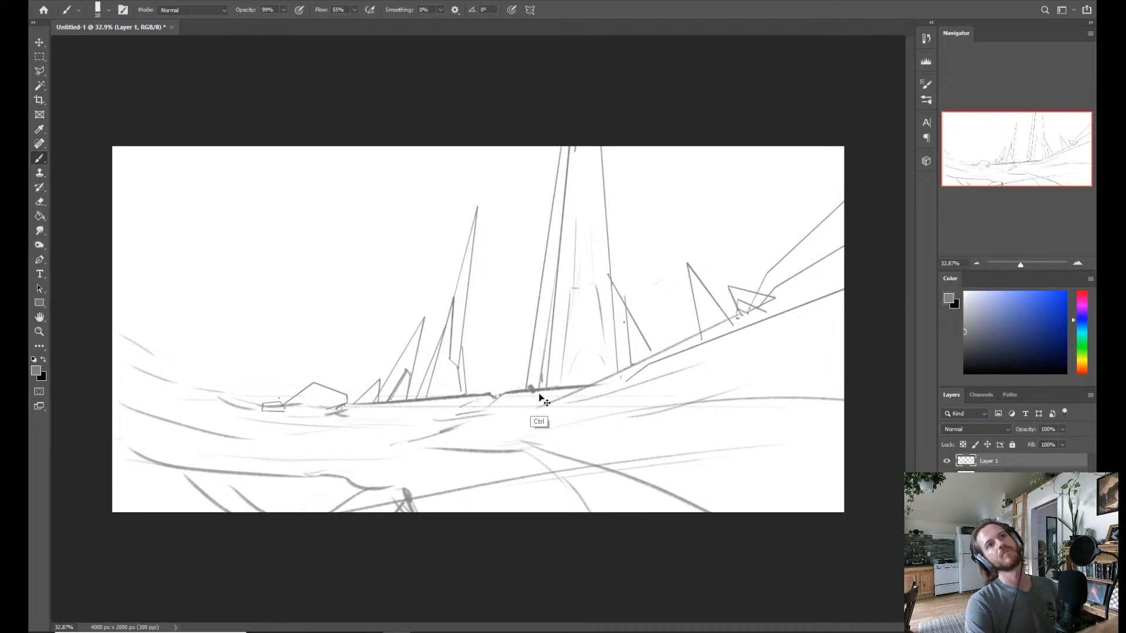
Try straight slanted bands across the upper part of the tower's front face.
{"action": "left_click_drag", "start_coordinate": [603, 181], "coordinate": [568, 150]}
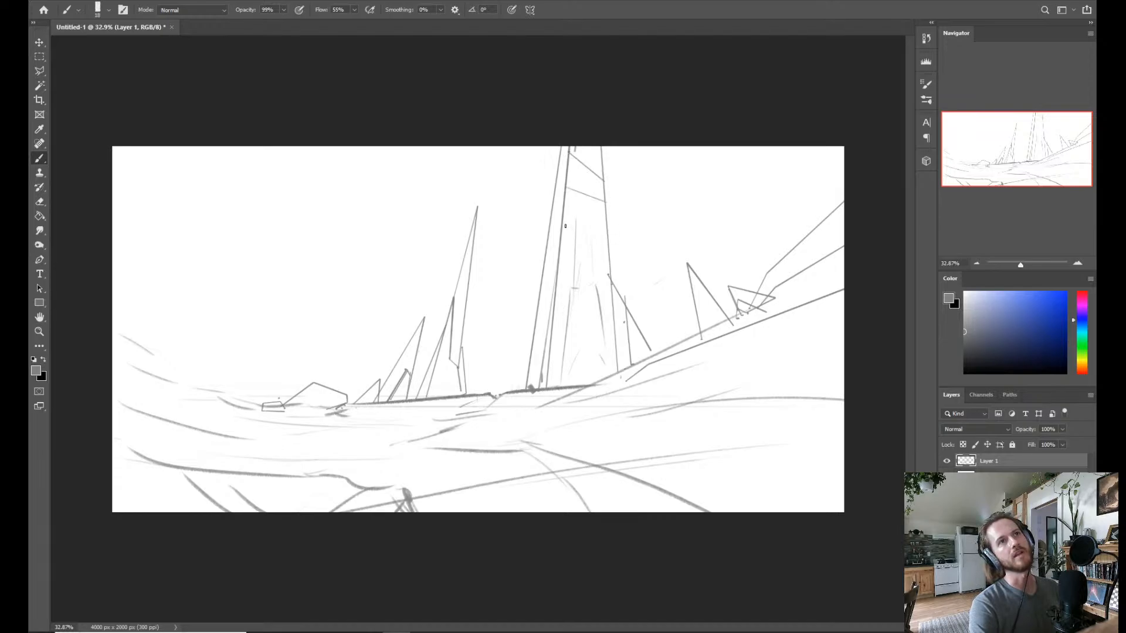
{"action": "left_click", "coordinate": [565, 188]}
{"action": "left_click", "coordinate": [604, 206], "text": "shift"}
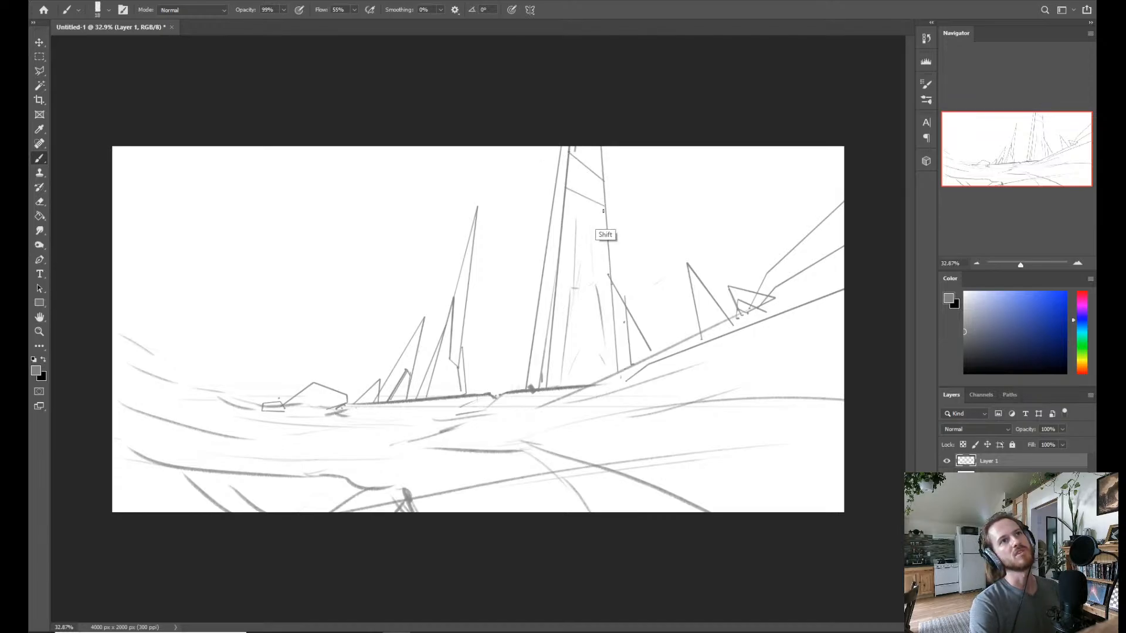
{"action": "left_click", "coordinate": [560, 224]}
{"action": "left_click", "coordinate": [608, 235], "text": "shift"}
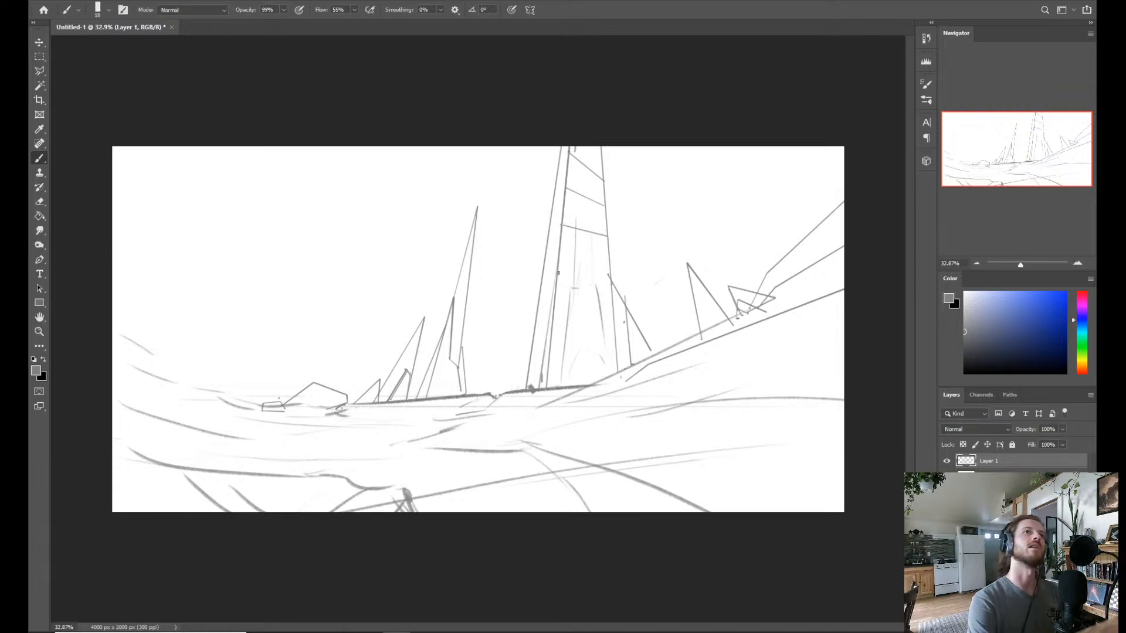
{"action": "key", "text": "ctrl+z"}
{"action": "key", "text": "ctrl+z"}
{"action": "key", "text": "ctrl+z"}
{"action": "key", "text": "ctrl+z"}
{"action": "key", "text": "ctrl+z"}
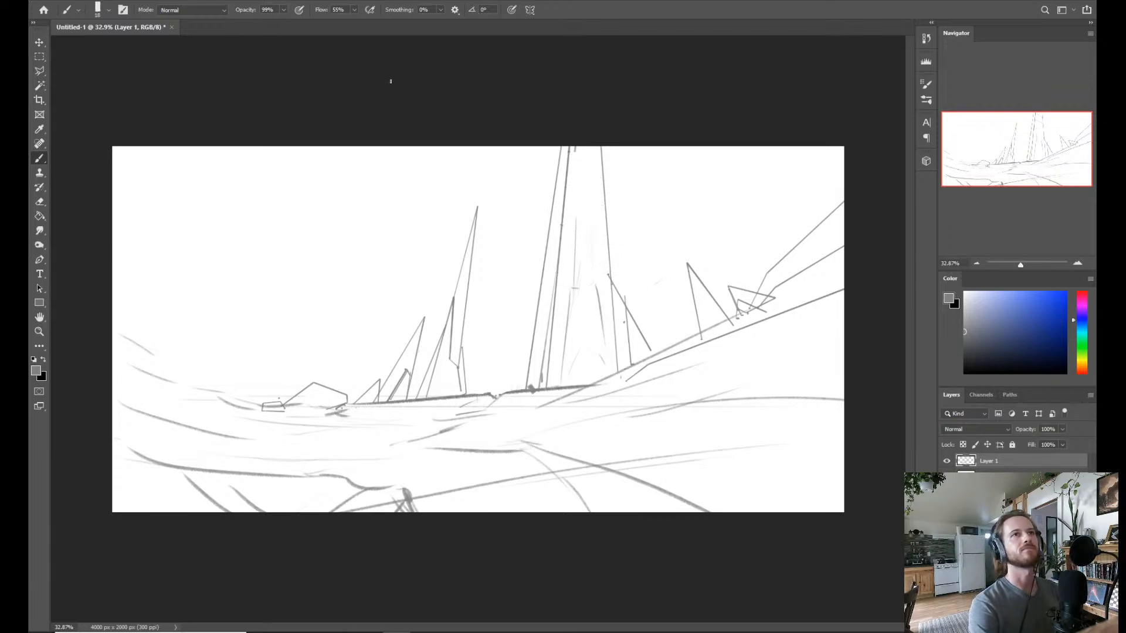
Add a new layer for perspective guides and set the foreground colour to a light red.
{"action": "key", "text": "ctrl+shift+n"}
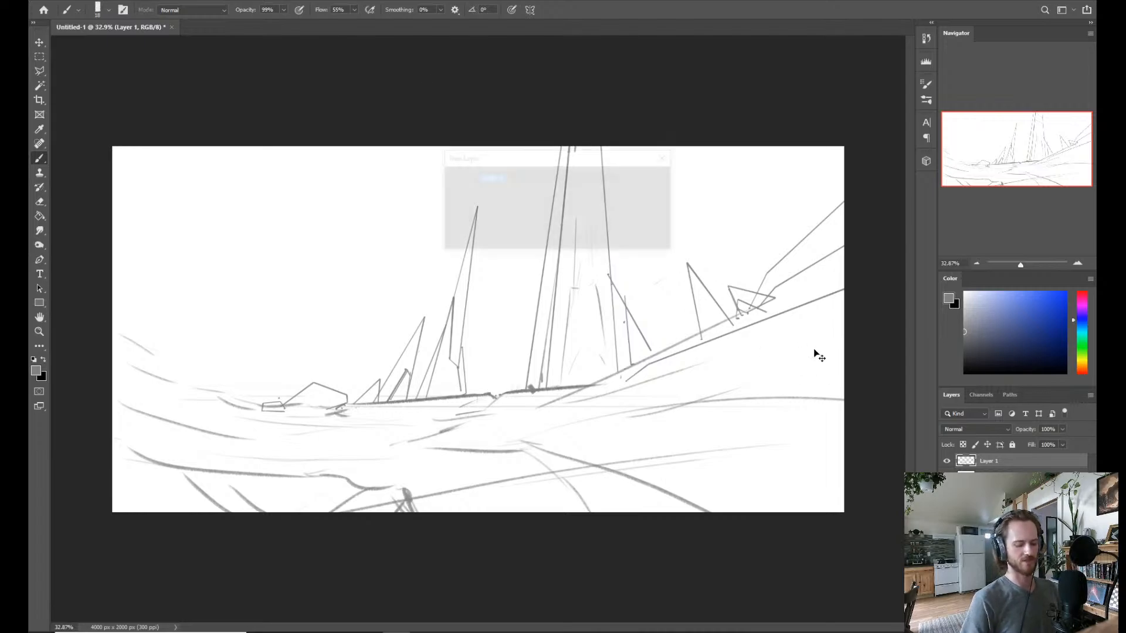
{"action": "key", "text": "Return"}
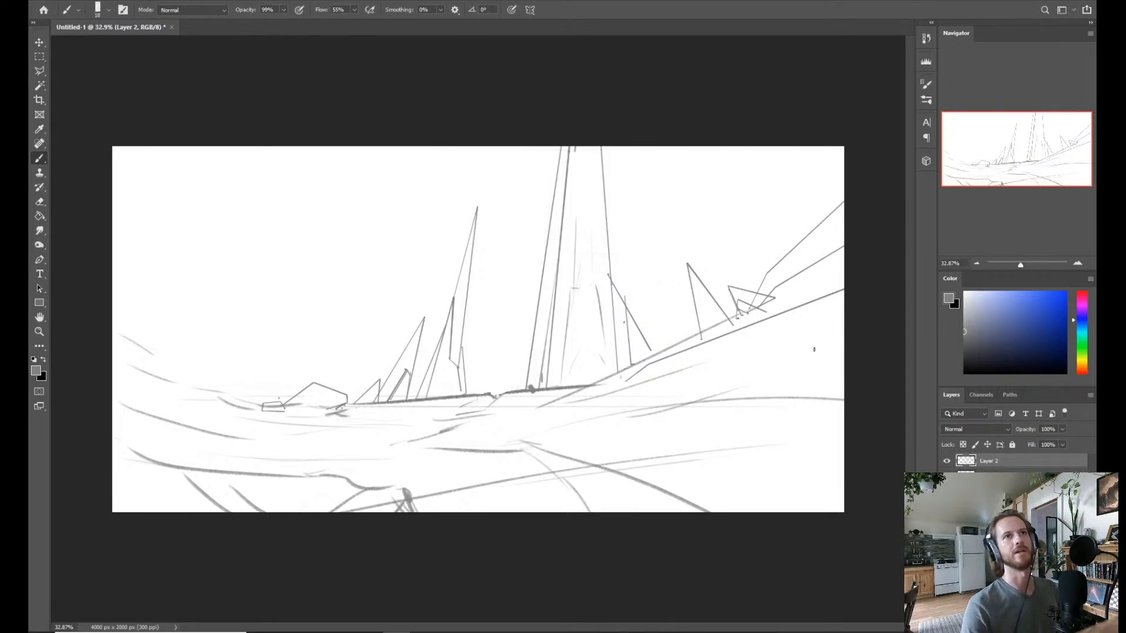
{"action": "left_click", "coordinate": [1081, 311]}
{"action": "mouse_move", "coordinate": [1077, 315]}
{"action": "left_mouse_down"}
{"action": "mouse_move", "coordinate": [1083, 303]}
{"action": "mouse_move", "coordinate": [1083, 366]}
{"action": "left_mouse_up"}
{"action": "left_click_drag", "start_coordinate": [989, 333], "coordinate": [997, 332]}
{"action": "left_click_drag", "start_coordinate": [1083, 367], "coordinate": [1084, 371]}
{"action": "left_click_drag", "start_coordinate": [1030, 296], "coordinate": [1031, 285]}
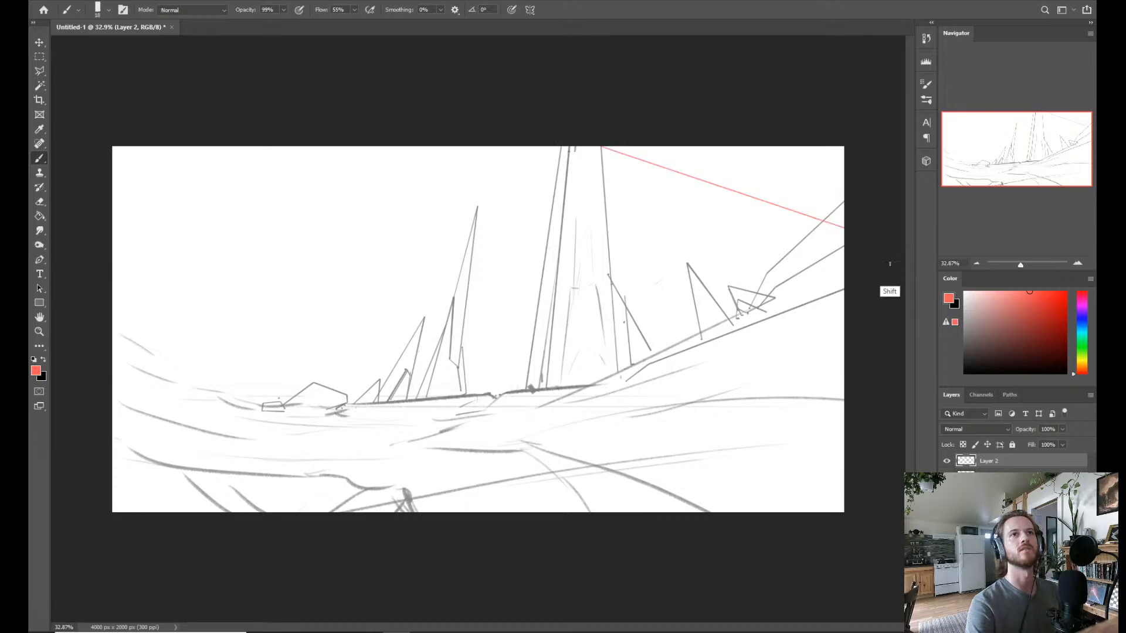
Draw straight red perspective guides across the sky, slanting down to the canvas's right edge, redoing the third one.
{"action": "left_click", "coordinate": [343, 120], "text": "shift"}
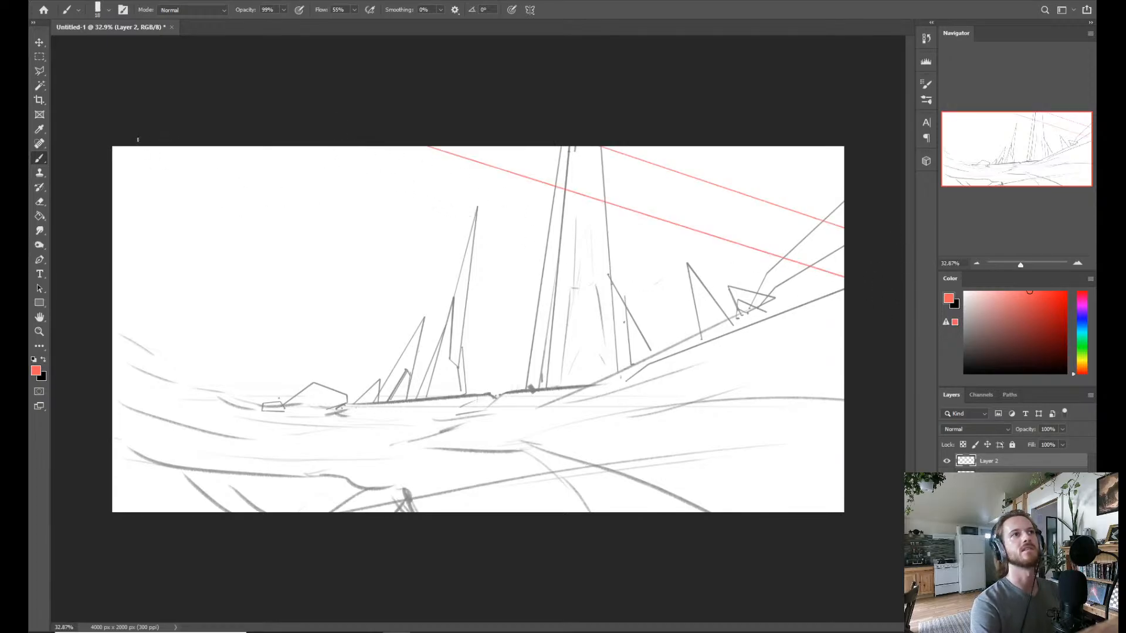
{"action": "left_click", "coordinate": [872, 321], "text": "shift"}
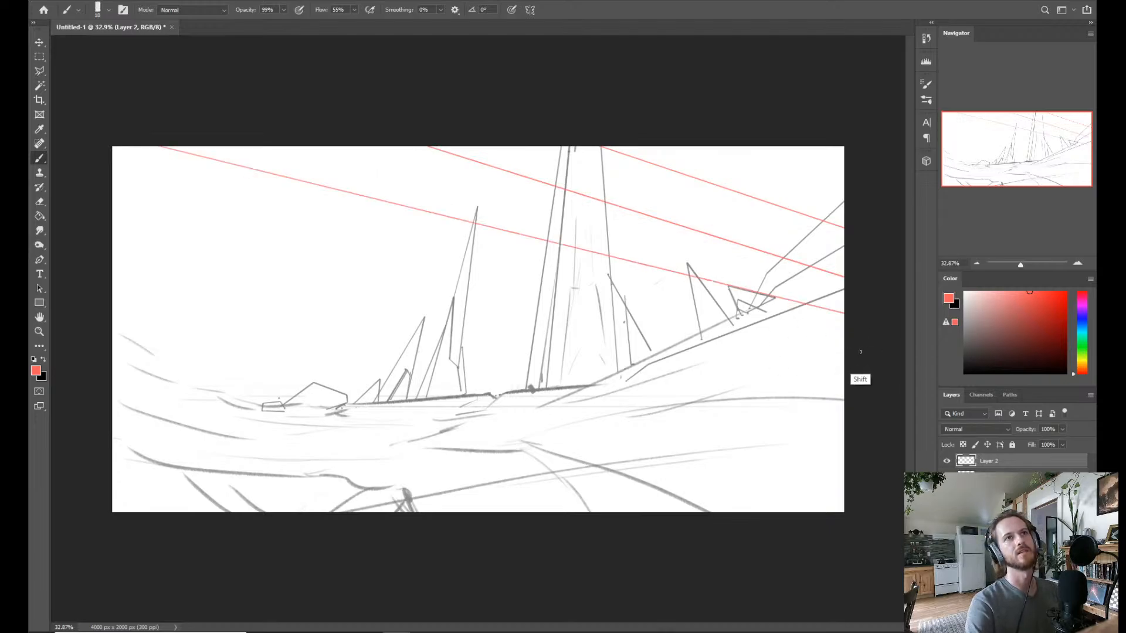
{"action": "key", "text": "ctrl+z"}
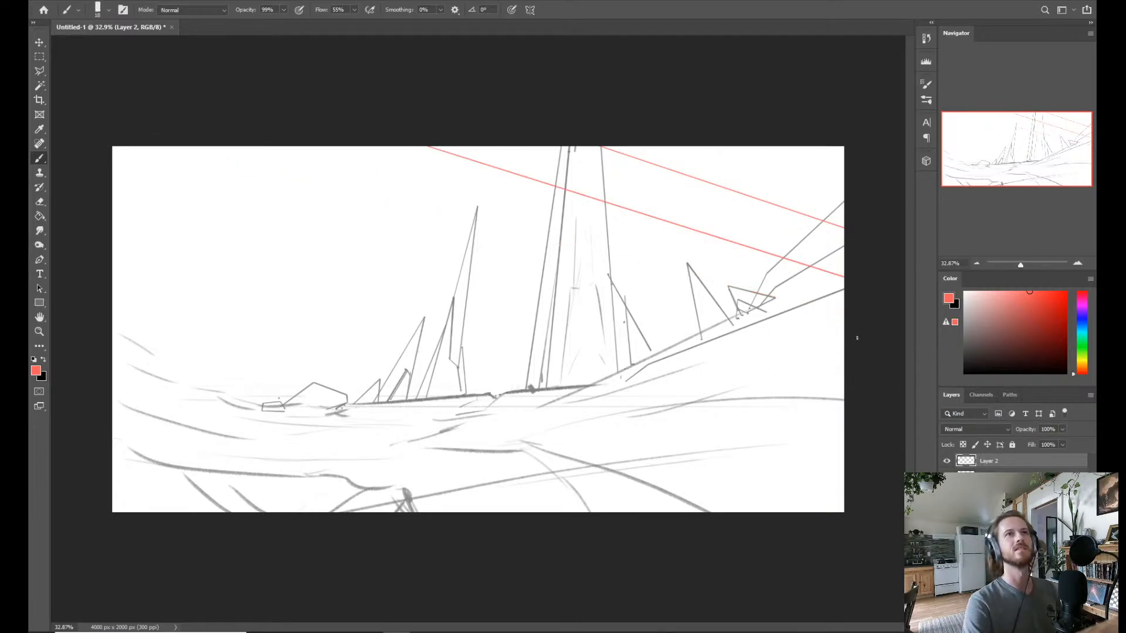
{"action": "left_click", "coordinate": [205, 106], "text": "shift"}
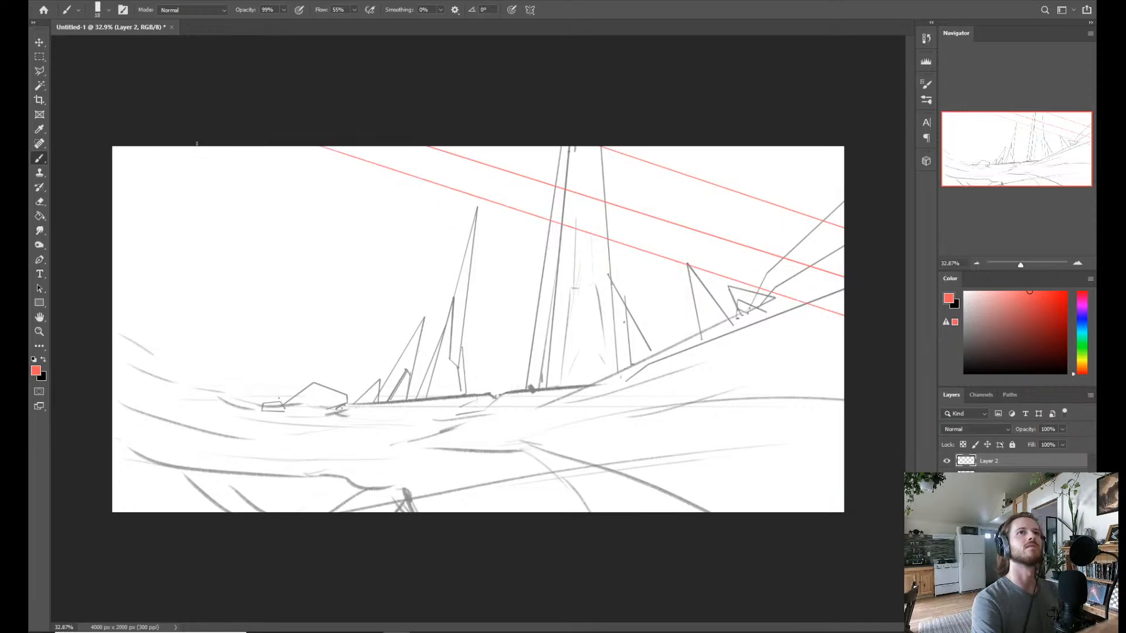
{"action": "key", "text": "ctrl+z"}
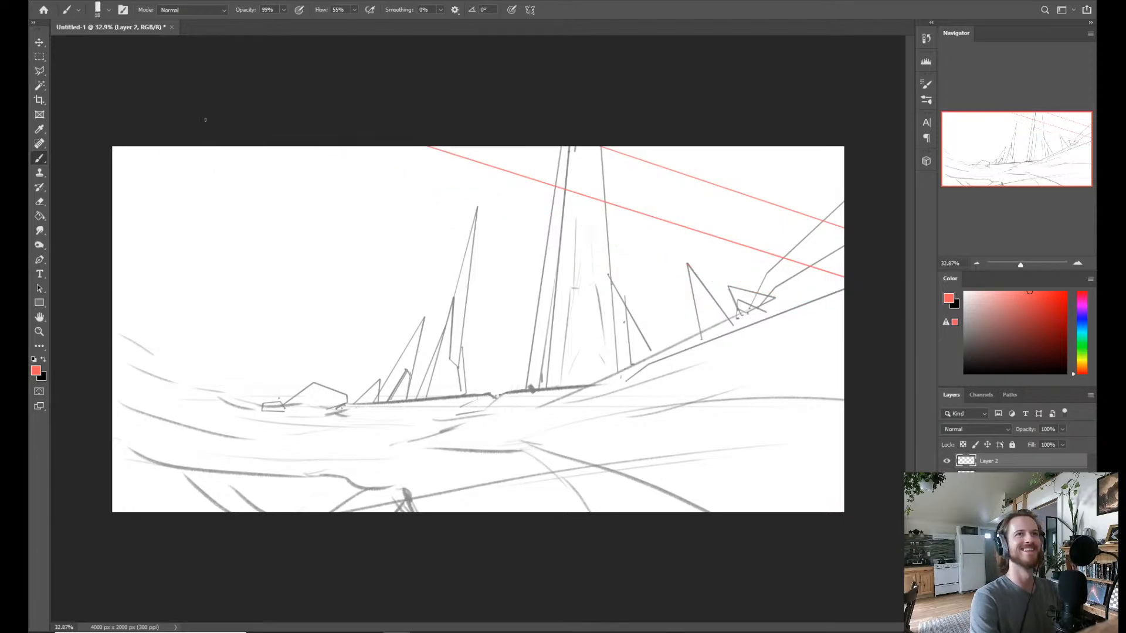
{"action": "left_click", "coordinate": [95, 120], "text": "shift"}
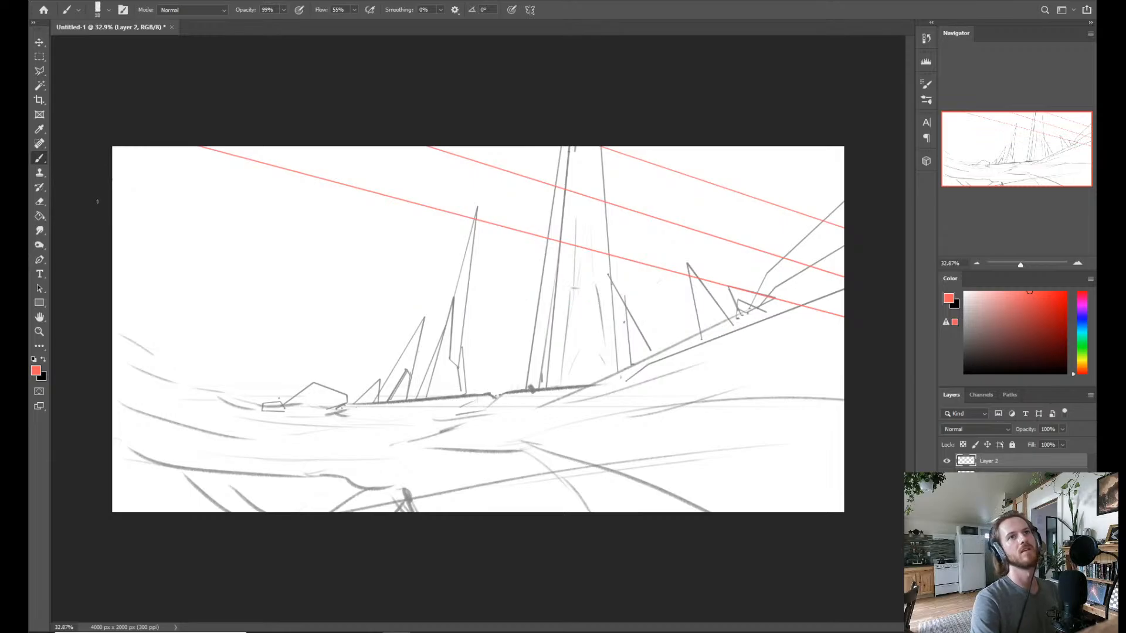
Continue the red guides down the canvas, flattening them towards the horizon and slanting them up to the right below it.
{"action": "left_click", "coordinate": [884, 348], "text": "shift"}
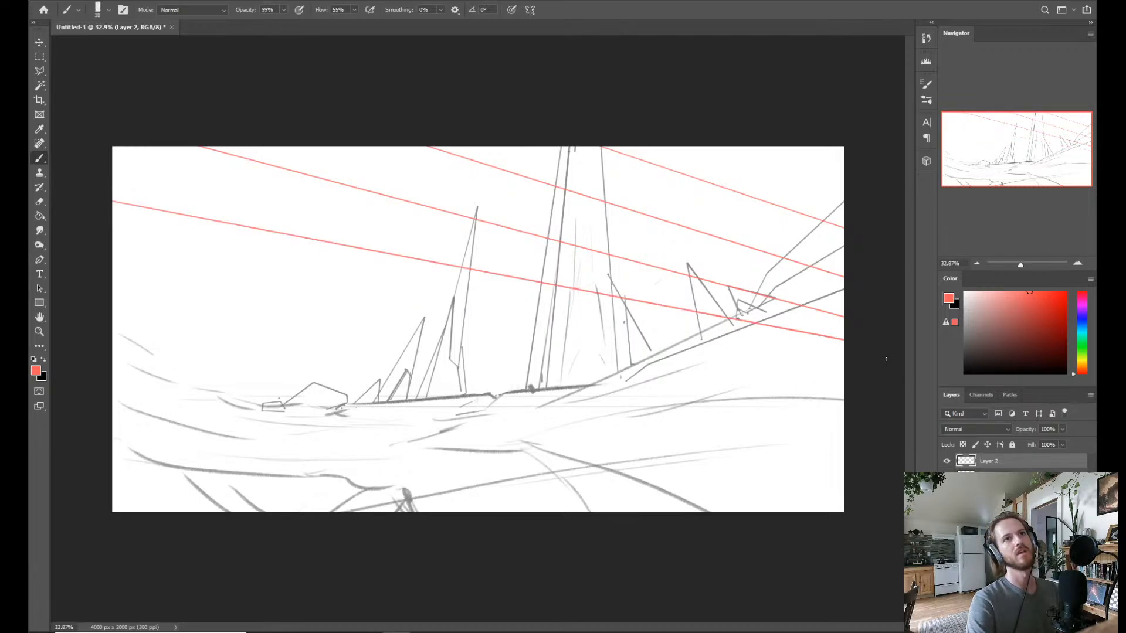
{"action": "key", "text": "ctrl+z"}
{"action": "left_click", "coordinate": [75, 207], "text": "shift"}
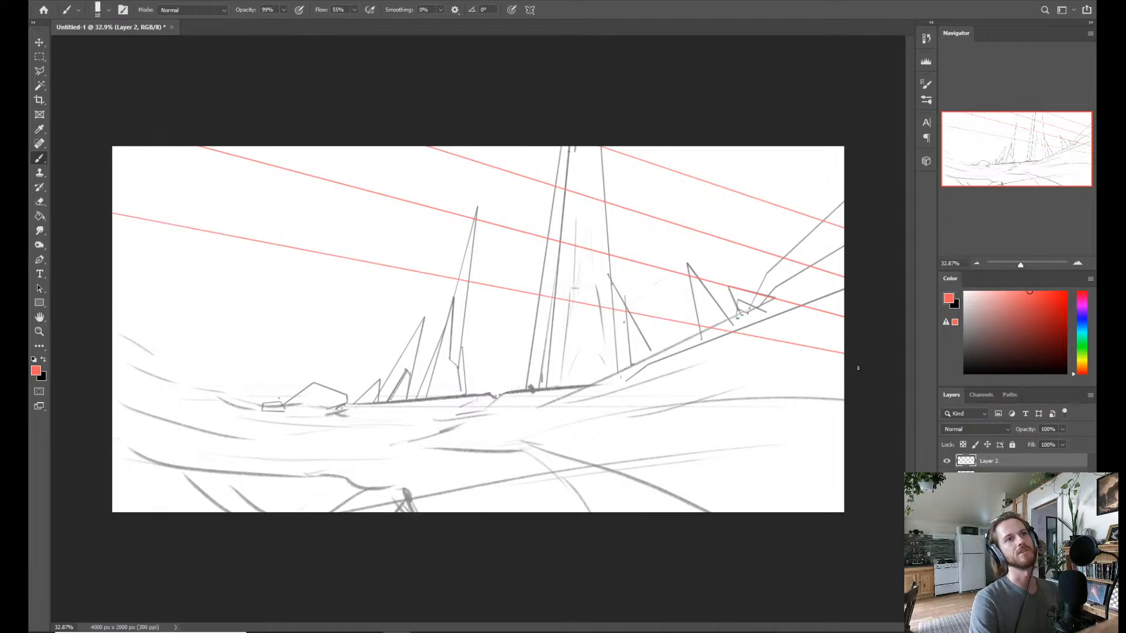
{"action": "left_click", "coordinate": [82, 298], "text": "shift"}
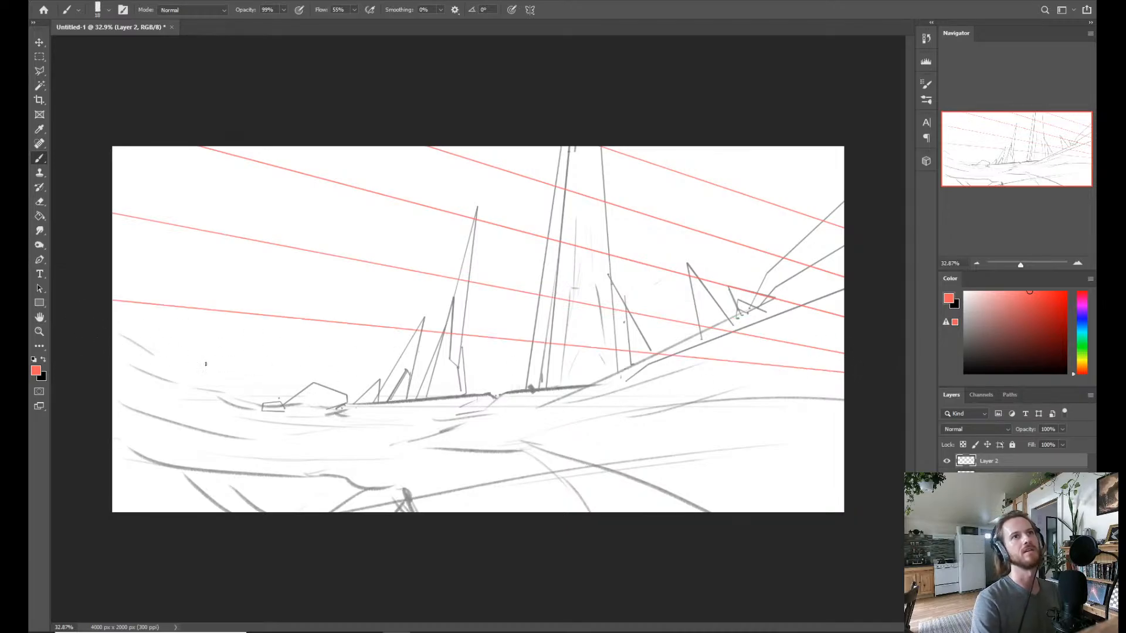
{"action": "left_click", "coordinate": [86, 397], "text": "shift"}
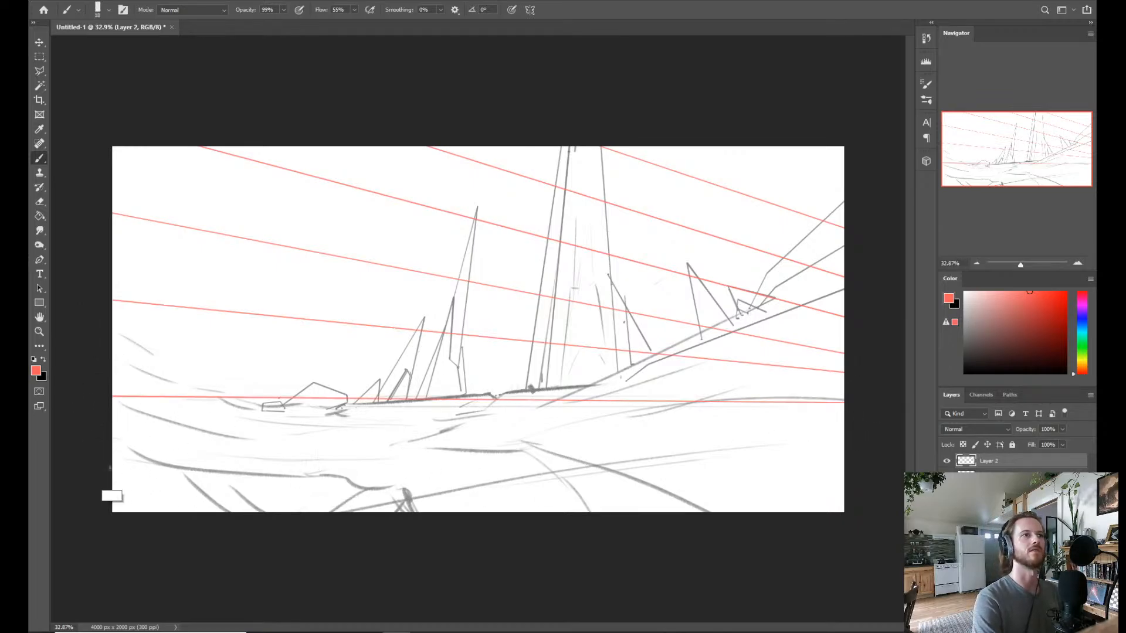
{"action": "left_click", "coordinate": [88, 486], "text": "shift"}
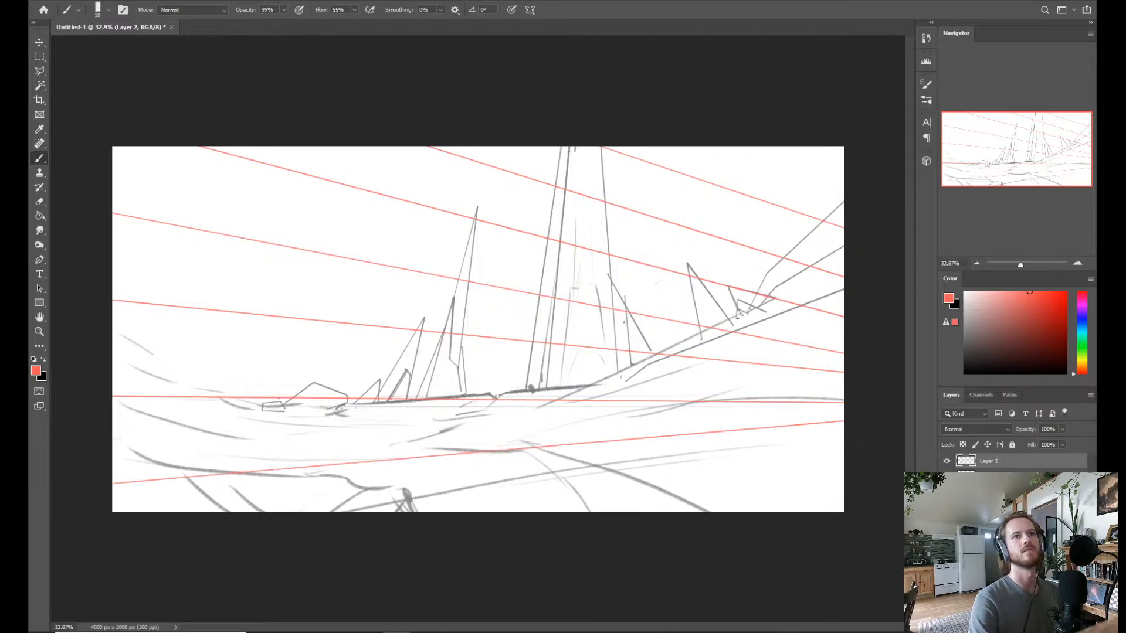
{"action": "left_click", "coordinate": [292, 562], "text": "shift"}
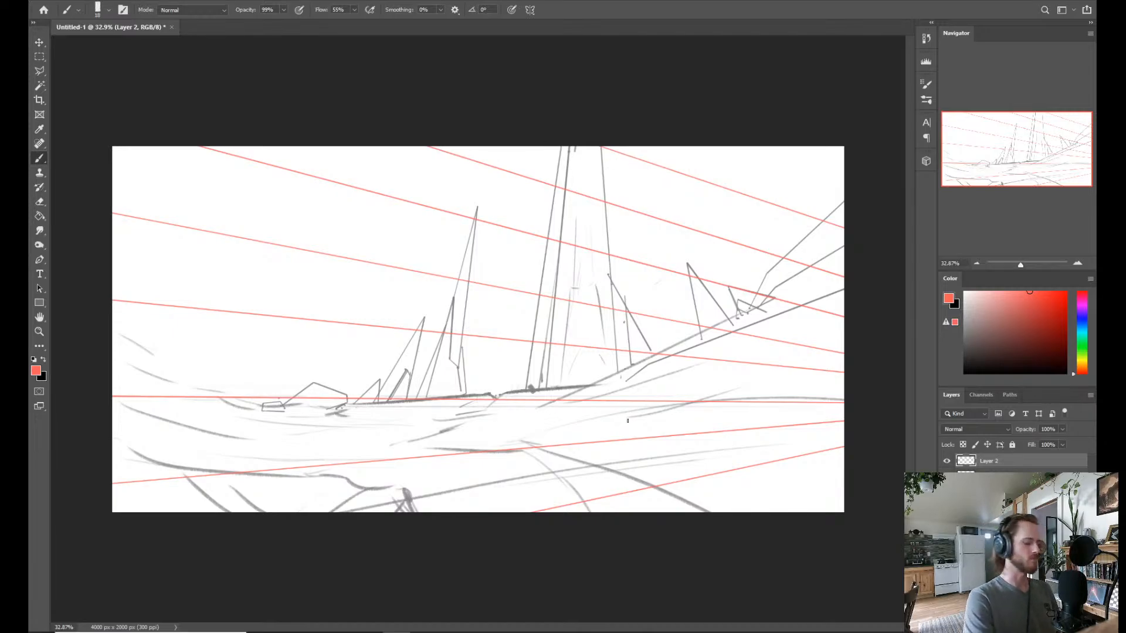
Distort the red guide layer with Free Transform, shifting its left side up and pulling its right corners inward.
{"action": "key", "text": "ctrl+t"}
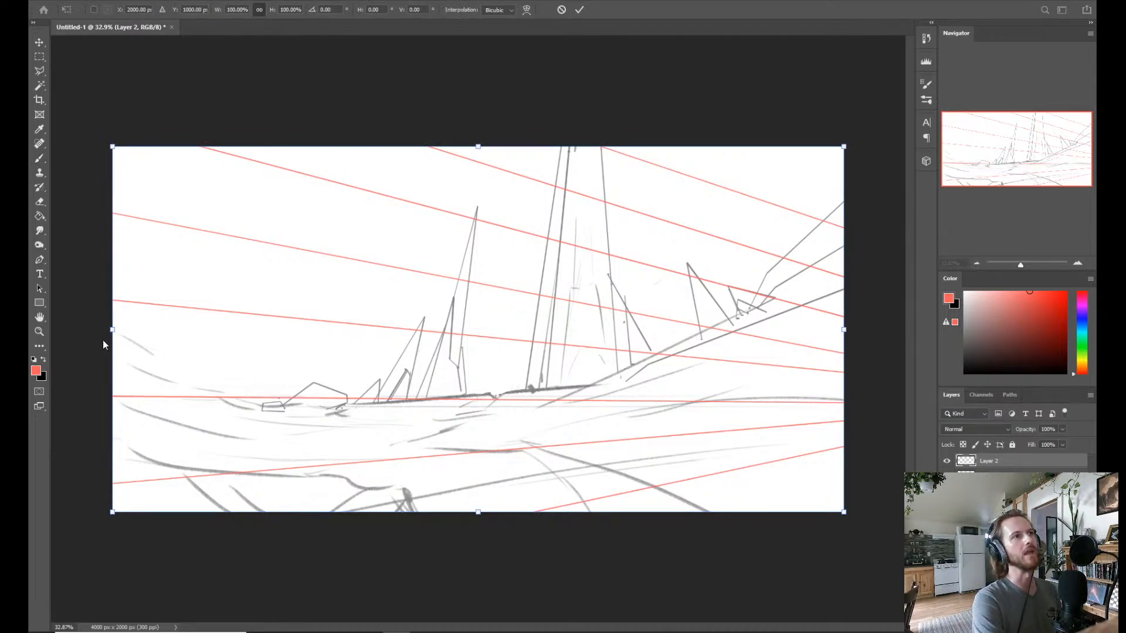
{"action": "left_click_drag", "start_coordinate": [112, 331], "coordinate": [113, 264]}
{"action": "left_click_drag", "start_coordinate": [843, 512], "coordinate": [819, 484]}
{"action": "mouse_move", "coordinate": [846, 149]}
{"action": "left_mouse_down"}
{"action": "mouse_move", "coordinate": [808, 160]}
{"action": "mouse_move", "coordinate": [832, 153]}
{"action": "left_mouse_up"}
{"action": "left_click_drag", "start_coordinate": [826, 320], "coordinate": [833, 322]}
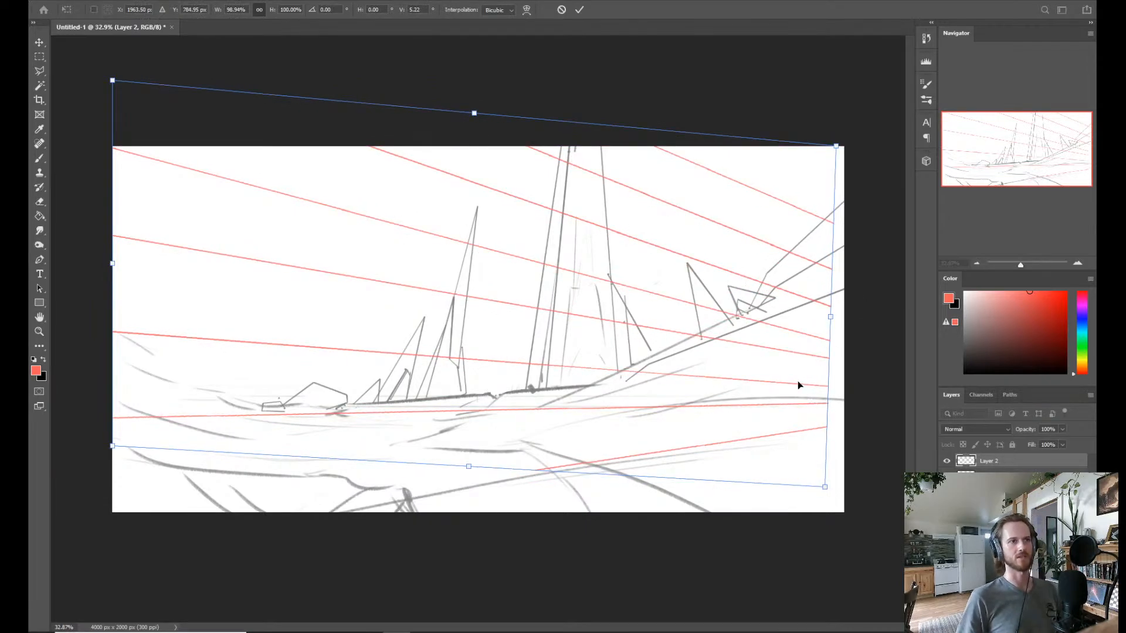
{"action": "key", "text": "Return"}
Draw a steeper straight red guide across the canvas's lower-right corner with the brush.
{"action": "key", "text": "b"}
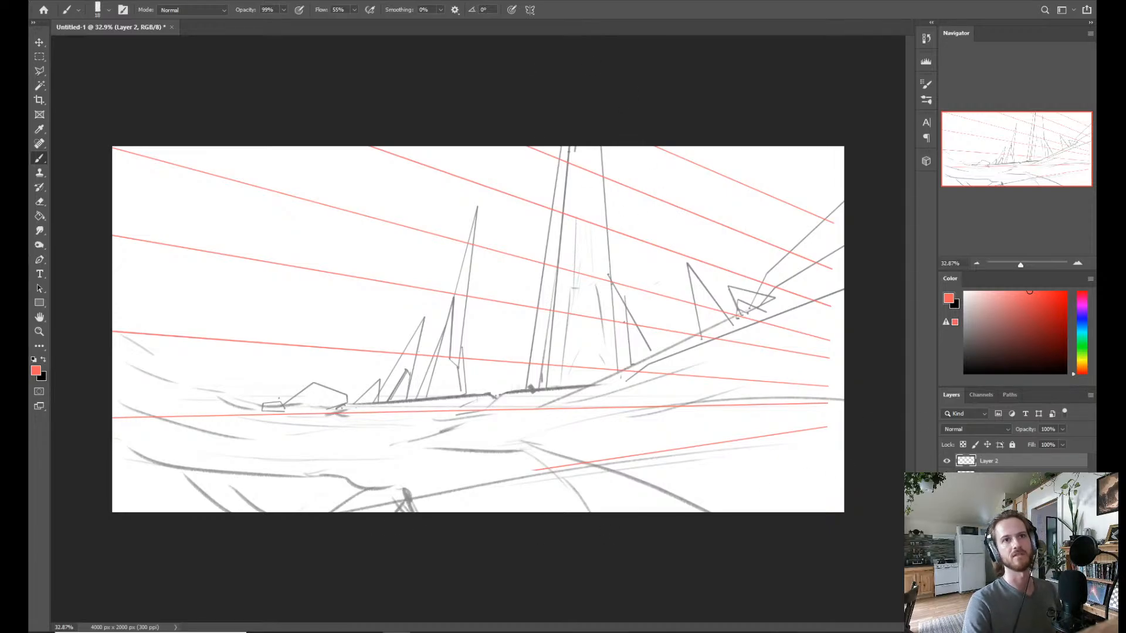
{"action": "left_click", "coordinate": [870, 450]}
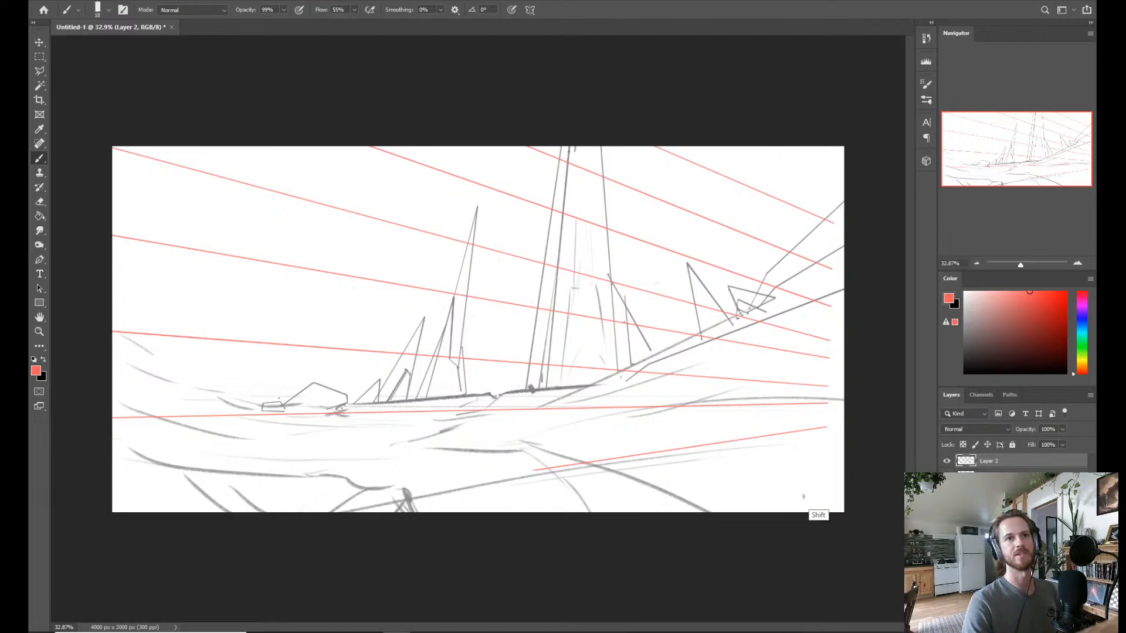
{"action": "left_click", "coordinate": [613, 548], "text": "shift"}
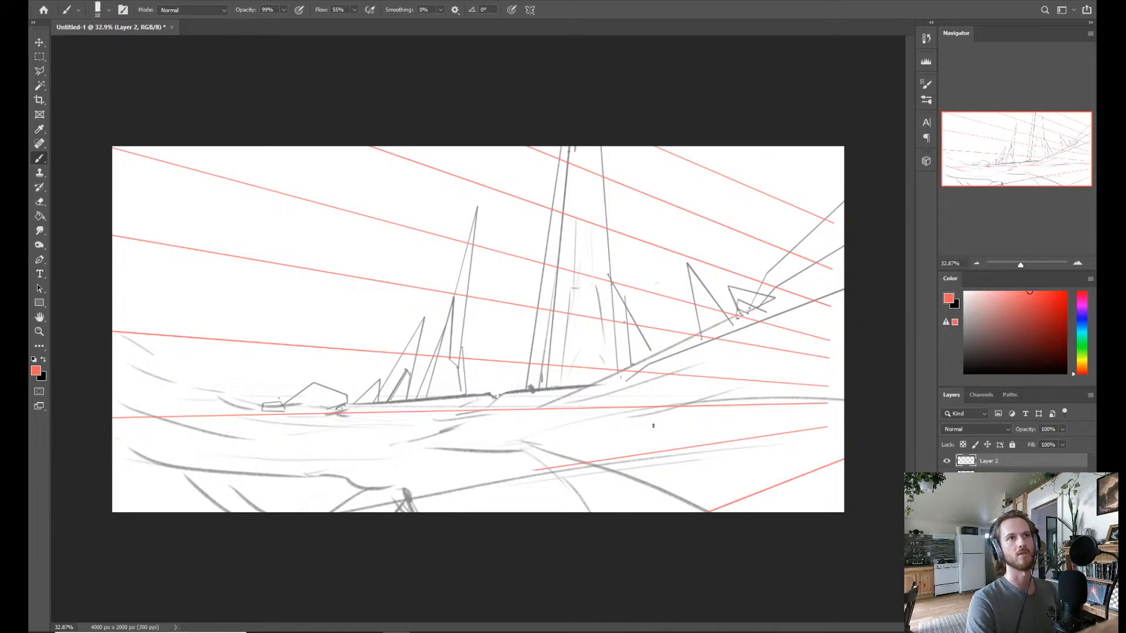
Add another new layer and set the foreground colour to a medium blue.
{"action": "key", "text": "ctrl+shift+n"}
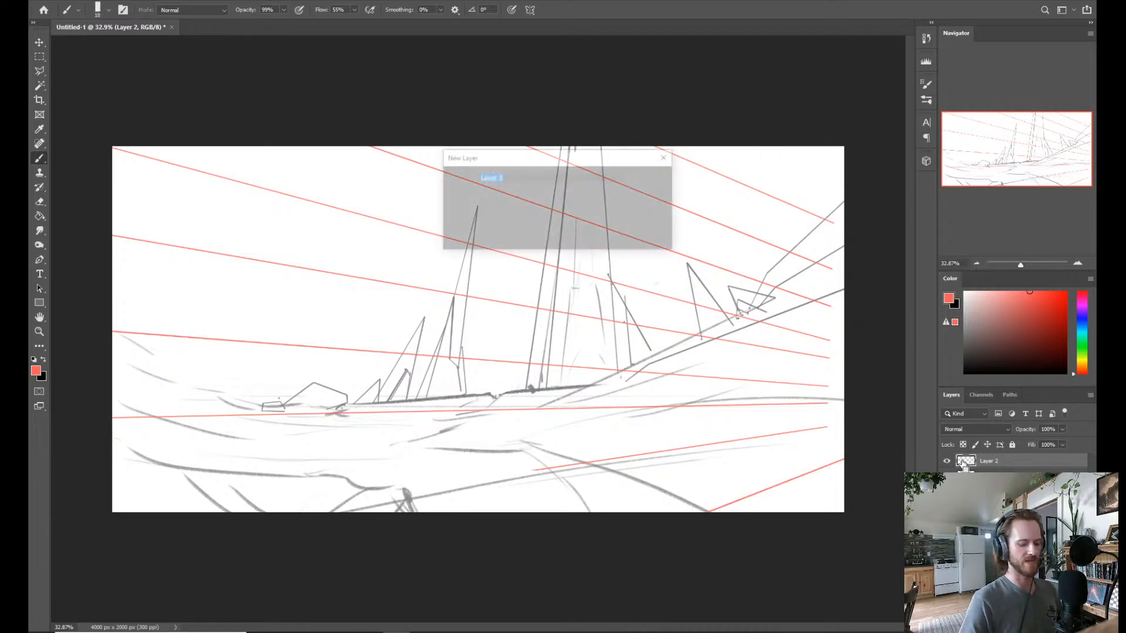
{"action": "key", "text": "Return"}
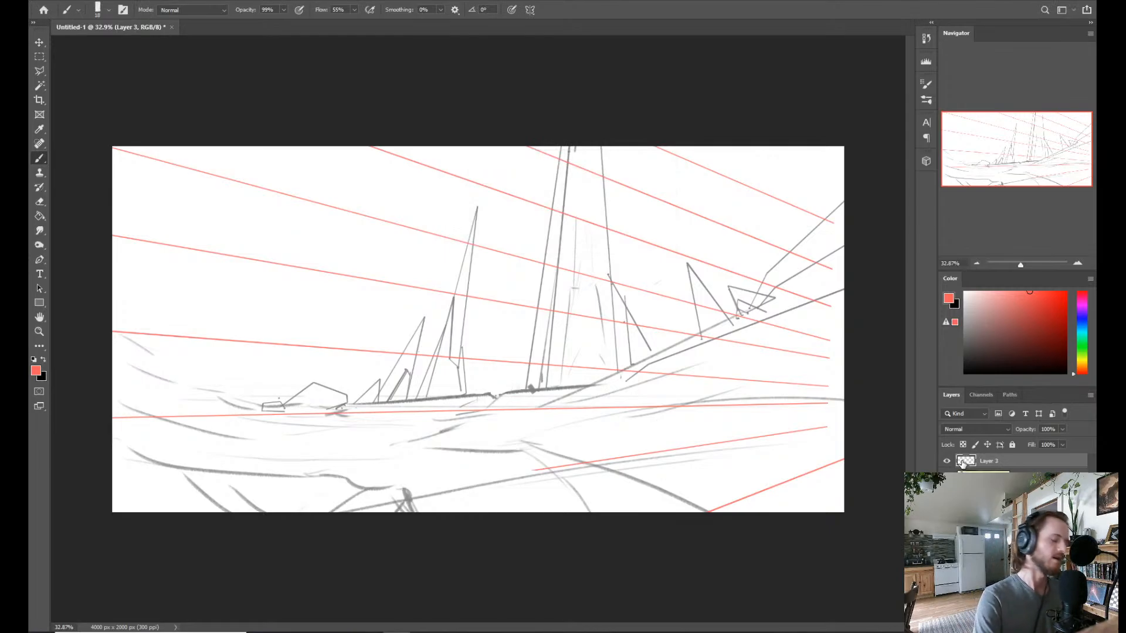
{"action": "left_click", "coordinate": [1078, 318]}
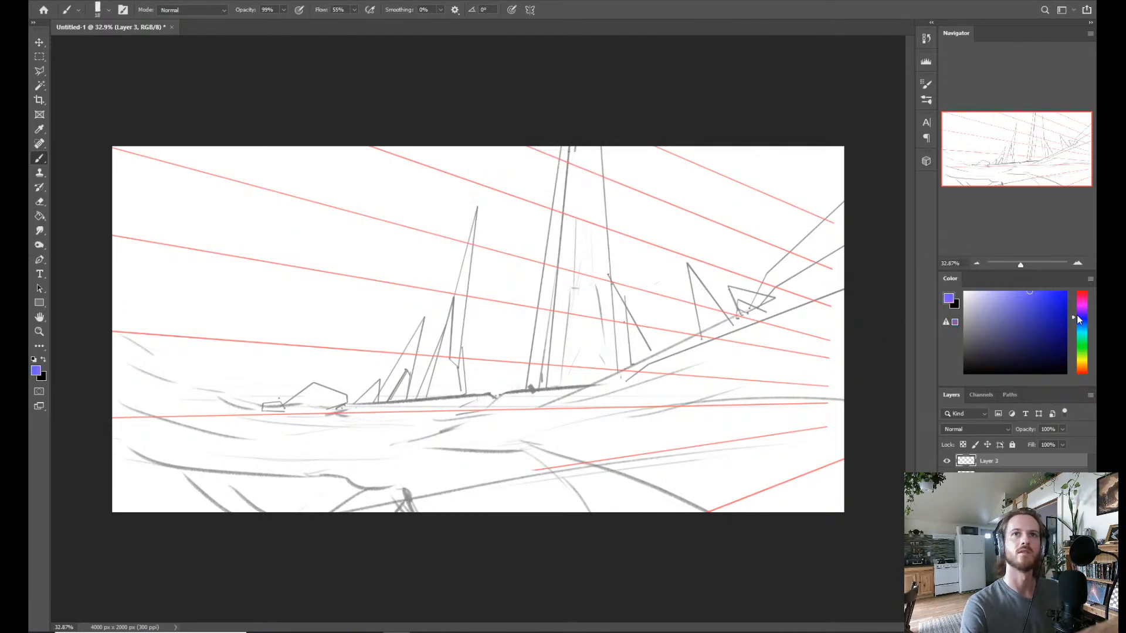
{"action": "mouse_move", "coordinate": [1076, 315]}
{"action": "left_mouse_down"}
{"action": "mouse_move", "coordinate": [1079, 339]}
{"action": "mouse_move", "coordinate": [1085, 320]}
{"action": "left_mouse_up"}
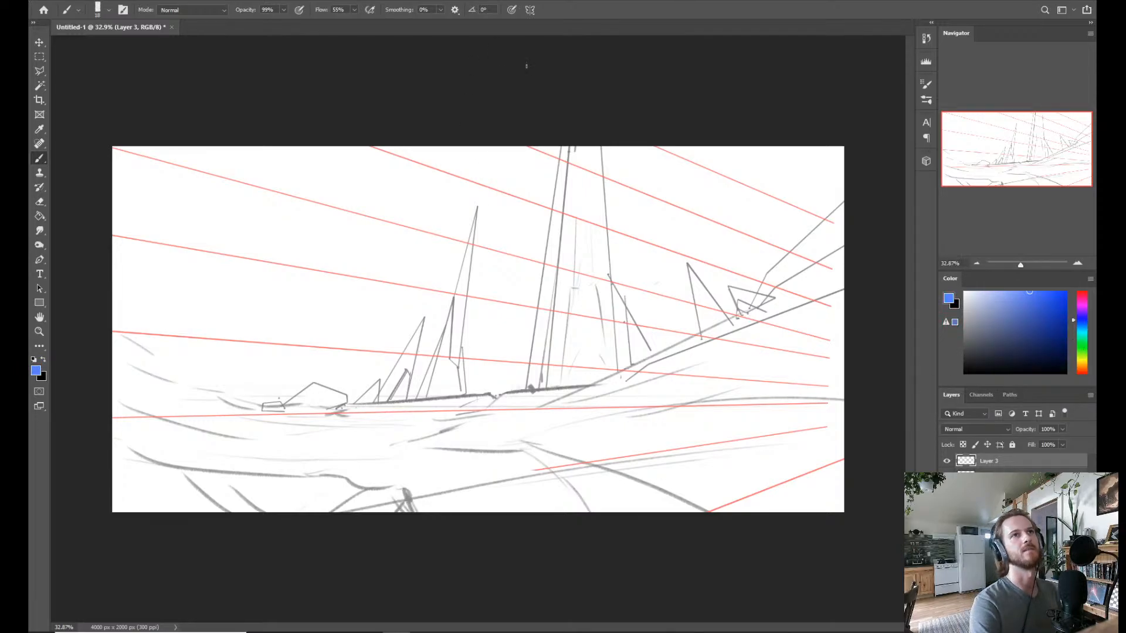
Draw two straight blue guides with the brush, one down each side of the tower, converging towards the top of the canvas.
{"action": "left_click", "coordinate": [564, 81]}
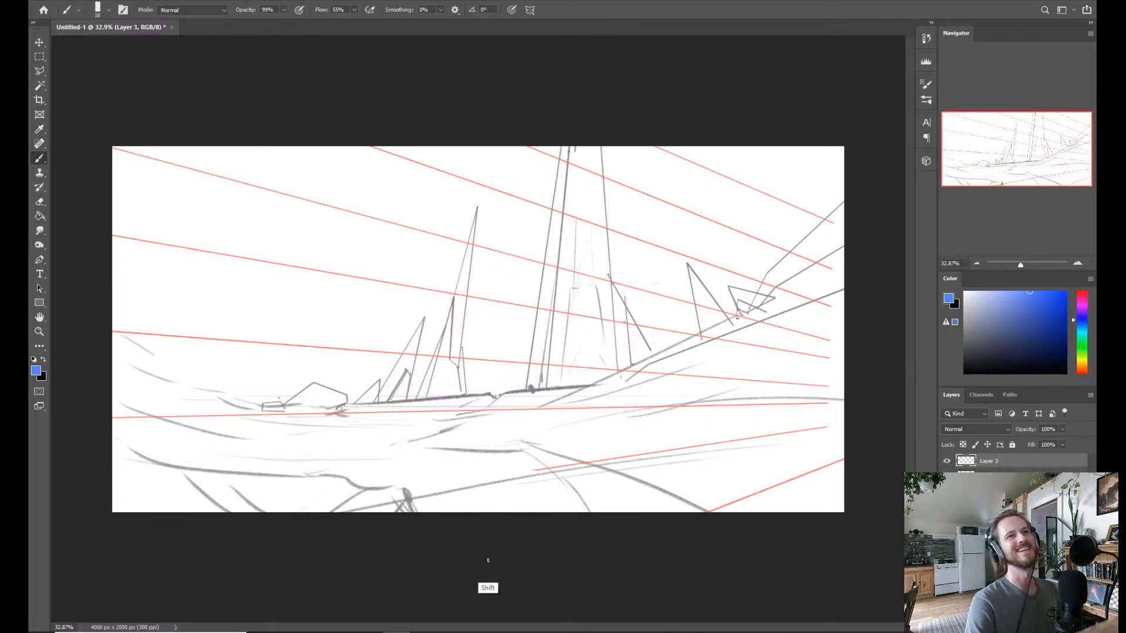
{"action": "left_click", "coordinate": [482, 604], "text": "shift"}
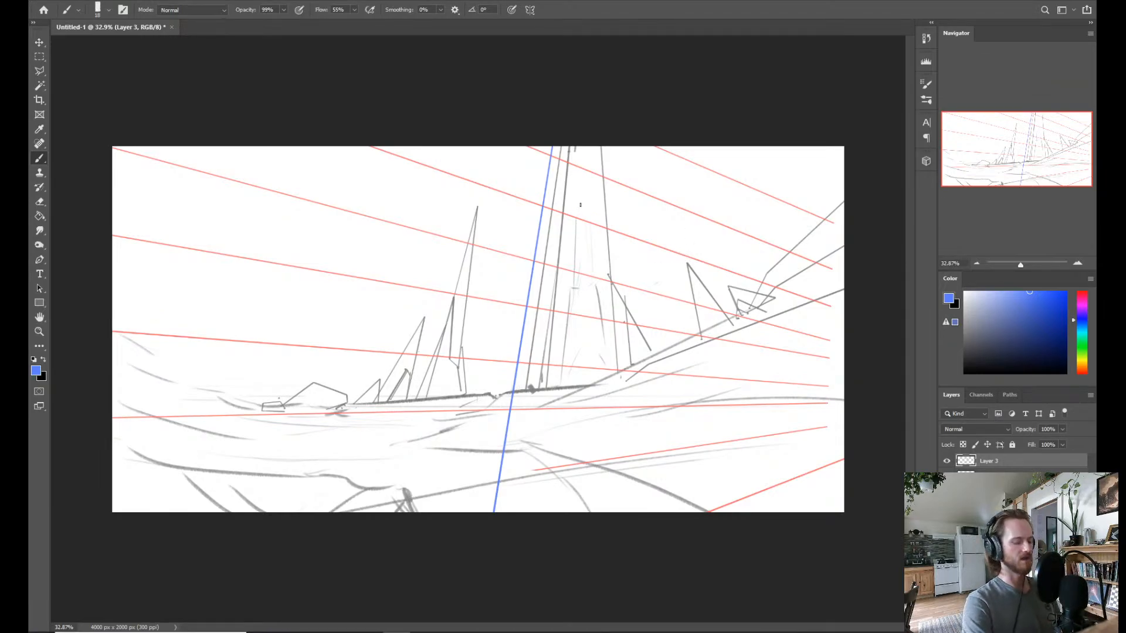
{"action": "left_click", "coordinate": [649, 580], "text": "shift"}
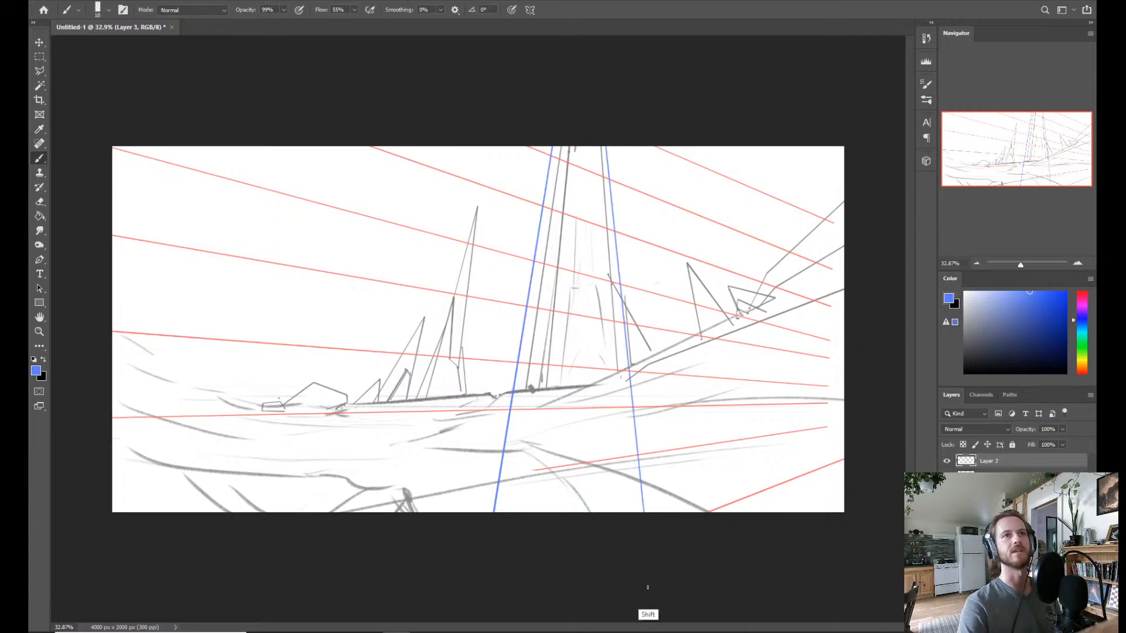
{"action": "key", "text": "ctrl+z"}
{"action": "left_click", "coordinate": [606, 99]}
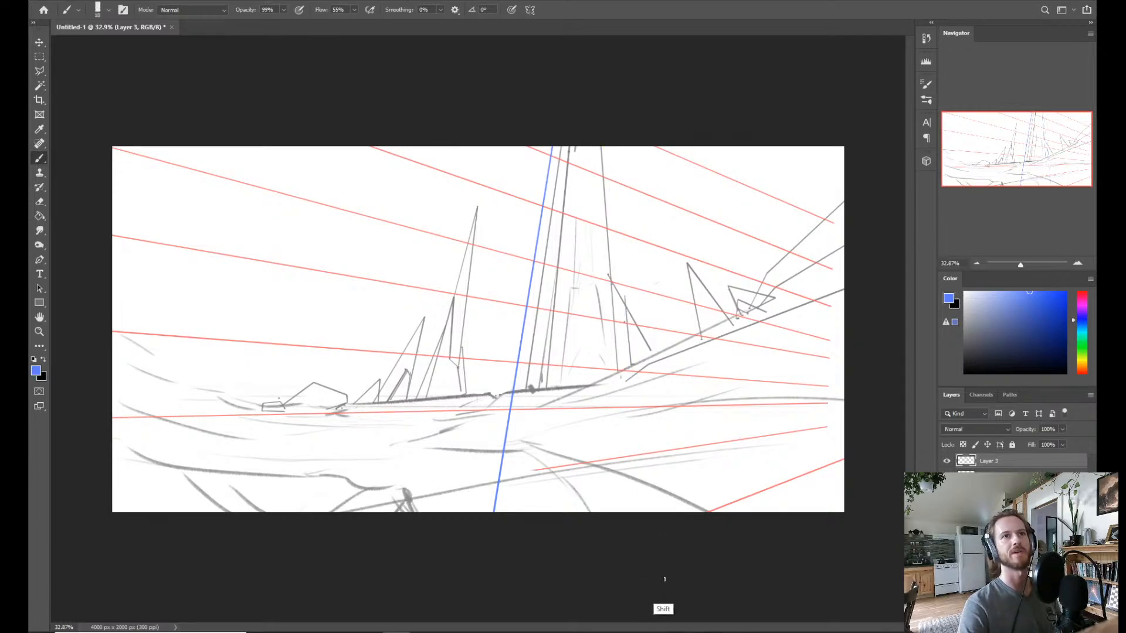
{"action": "left_click", "coordinate": [666, 612], "text": "shift"}
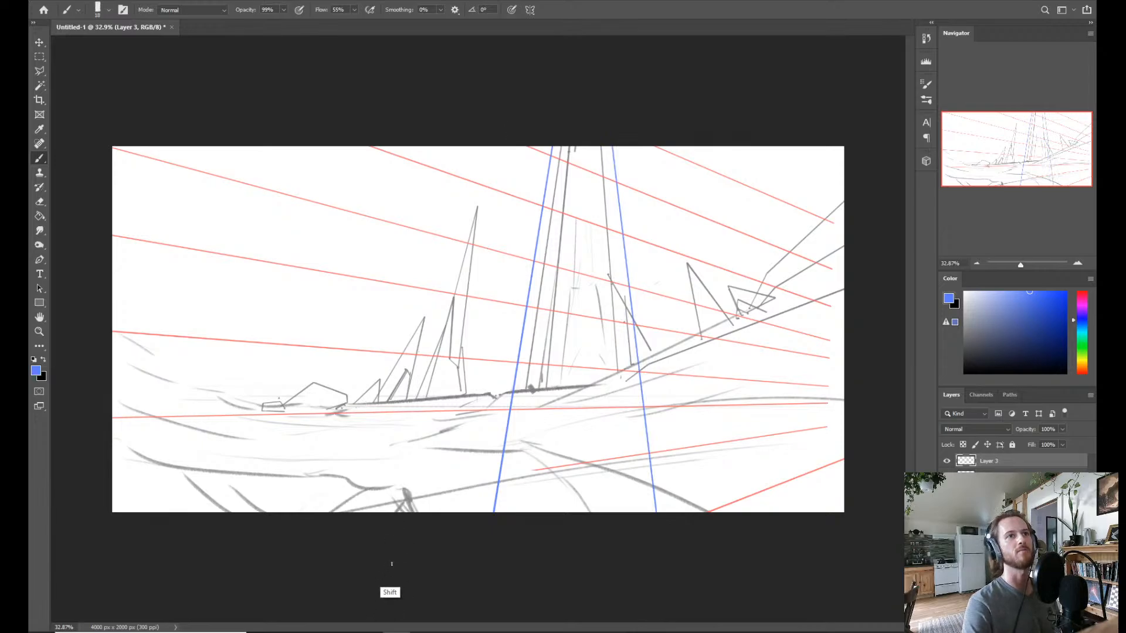
Draw three increasingly slanted blue guides left of the tower and one right of it, all converging upwards.
{"action": "left_click", "coordinate": [510, 103]}
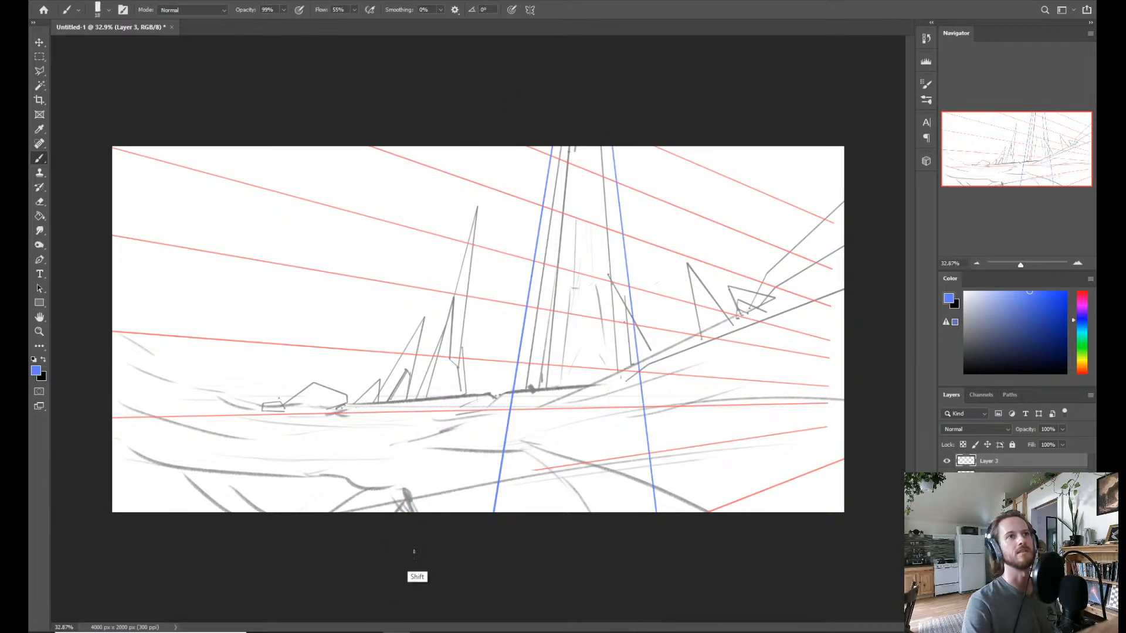
{"action": "left_click", "coordinate": [387, 603], "text": "shift"}
{"action": "left_click", "coordinate": [433, 117]}
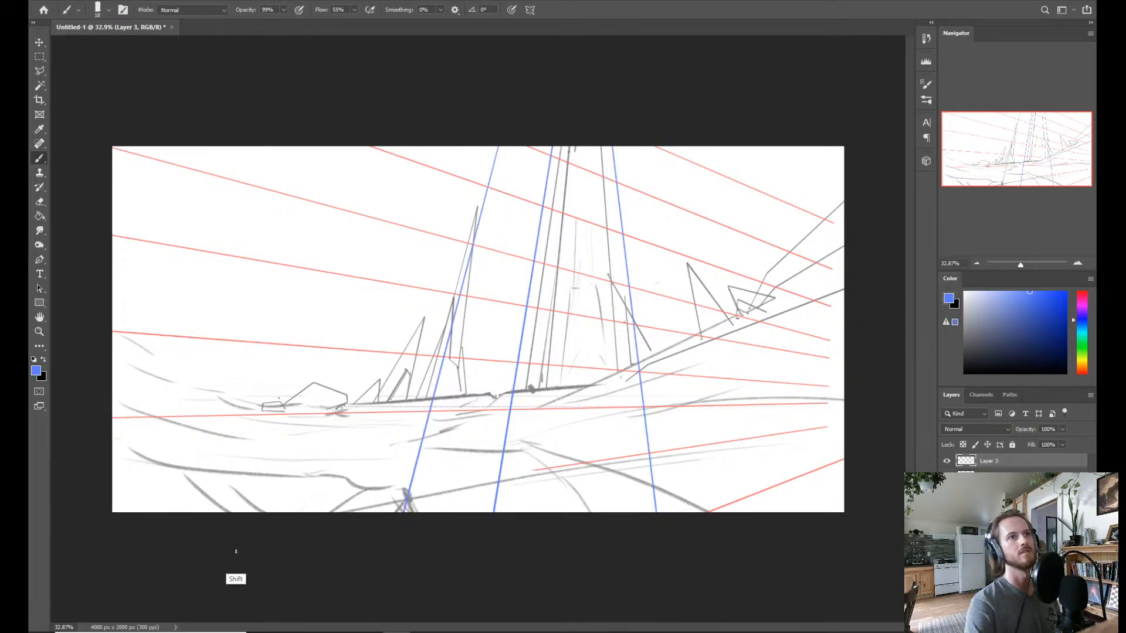
{"action": "left_click", "coordinate": [233, 557], "text": "shift"}
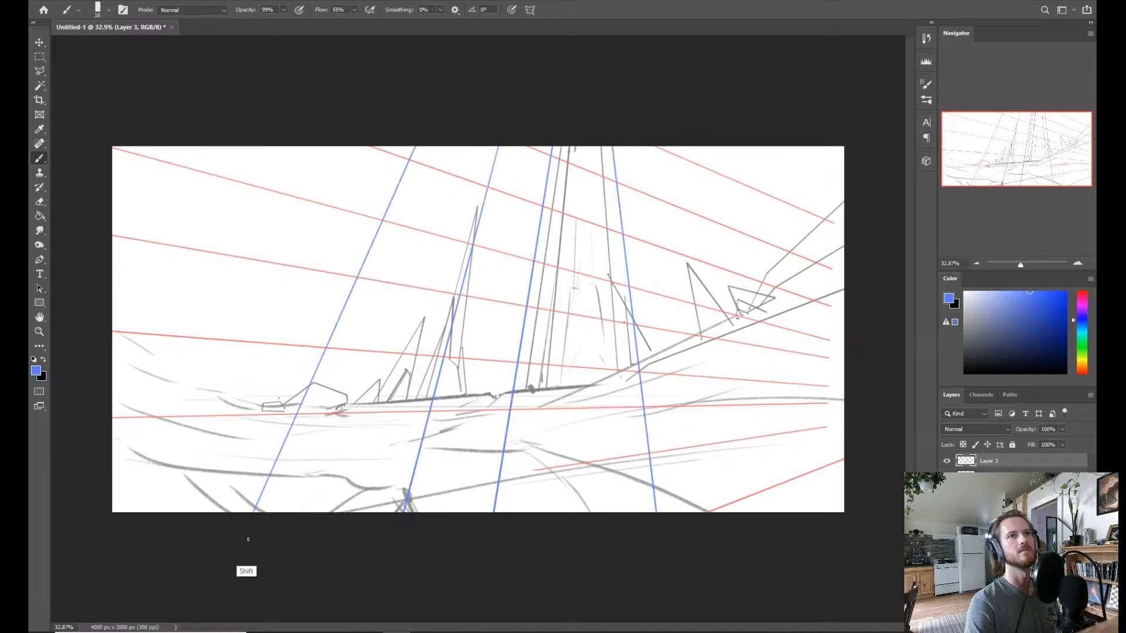
{"action": "left_click", "coordinate": [74, 498], "text": "shift"}
{"action": "left_click", "coordinate": [694, 94]}
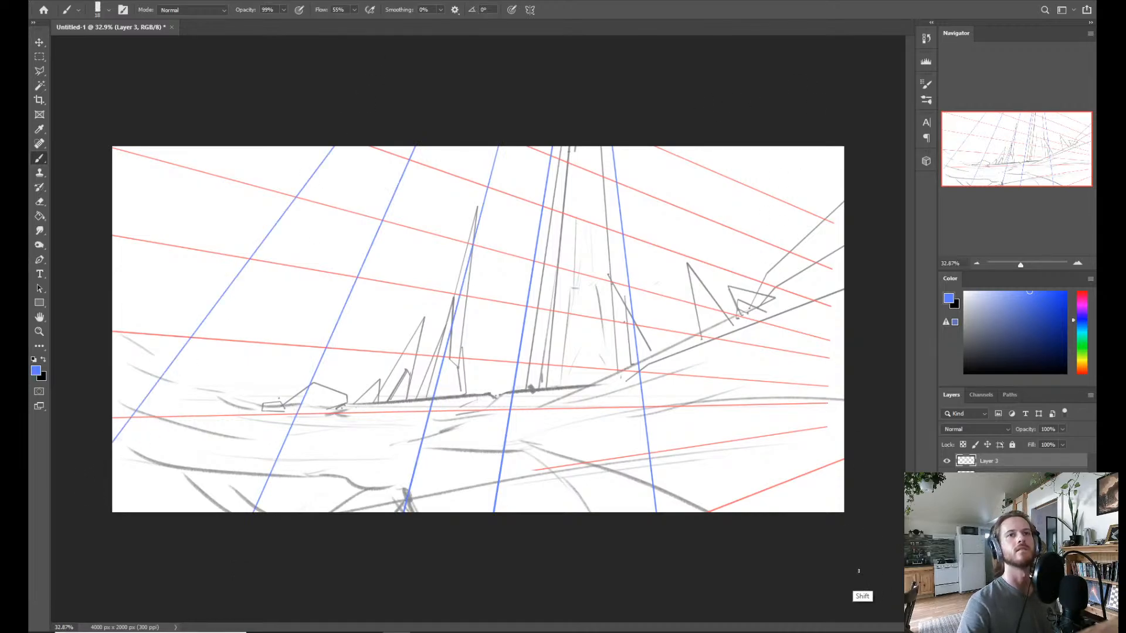
{"action": "left_click", "coordinate": [848, 593], "text": "shift"}
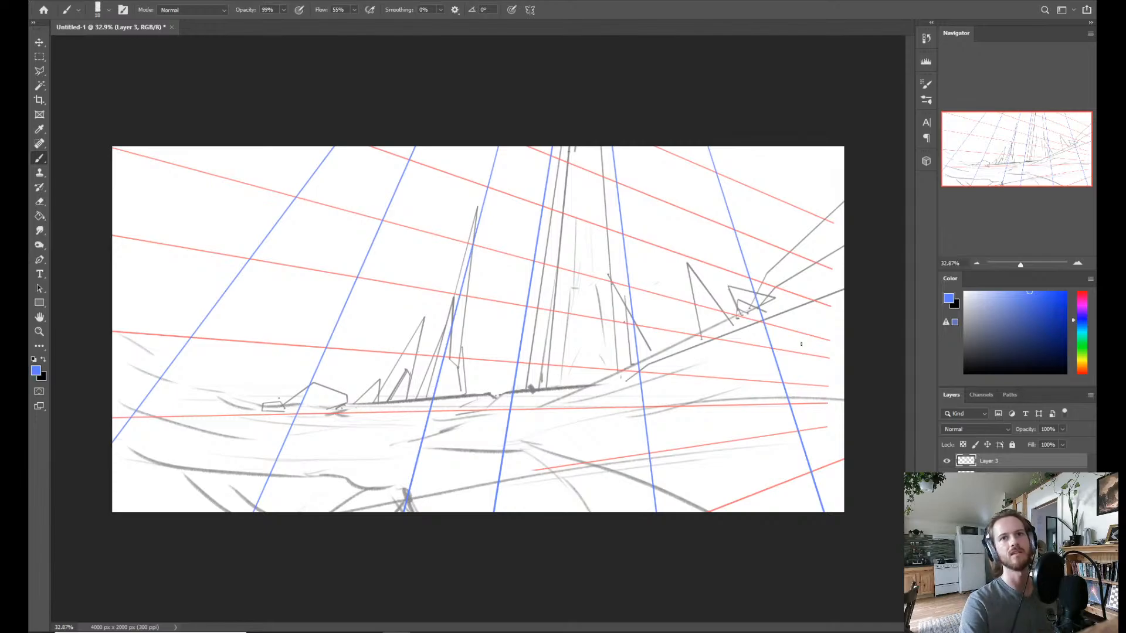
Group the red and blue guide layers and rename the group Perspective.
{"action": "left_click", "coordinate": [946, 461]}
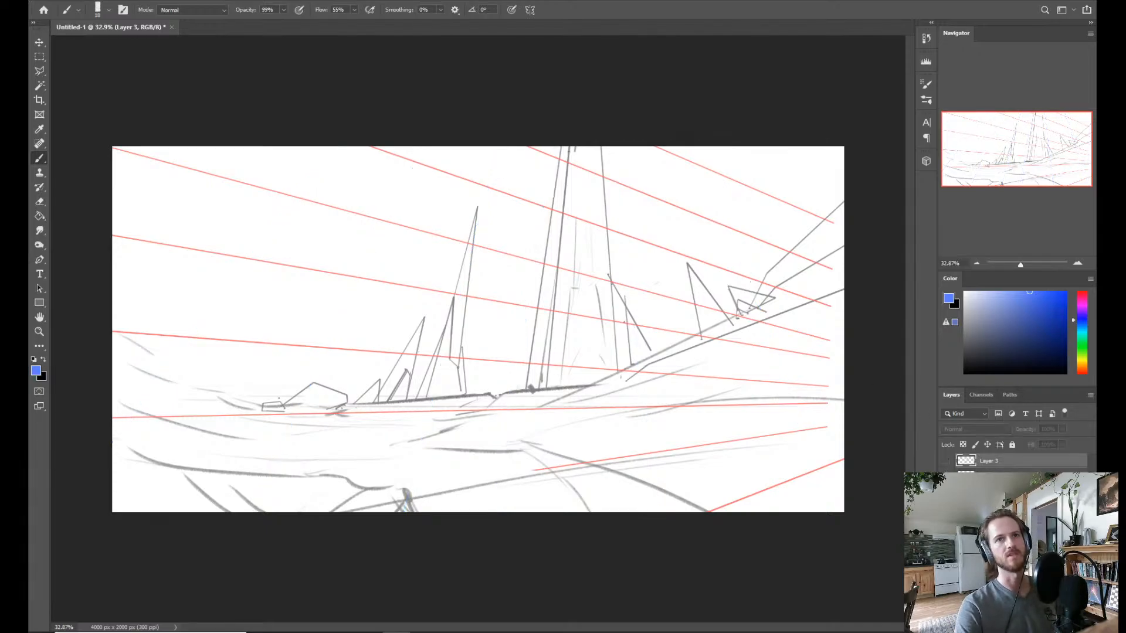
{"action": "left_click", "coordinate": [946, 461]}
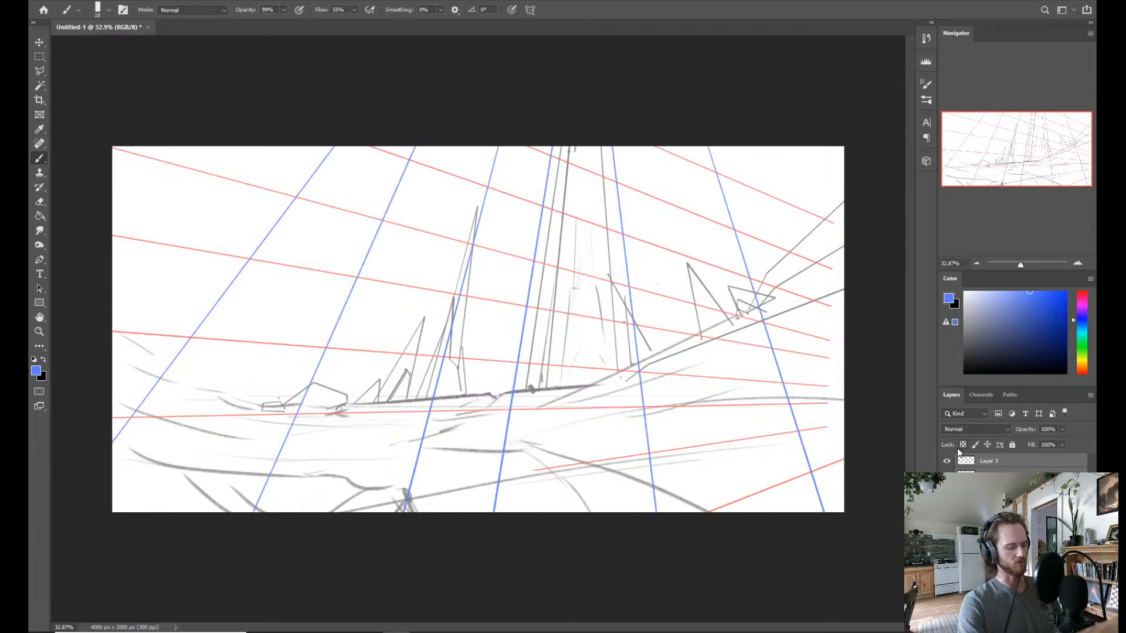
{"action": "key", "text": "ctrl+g"}
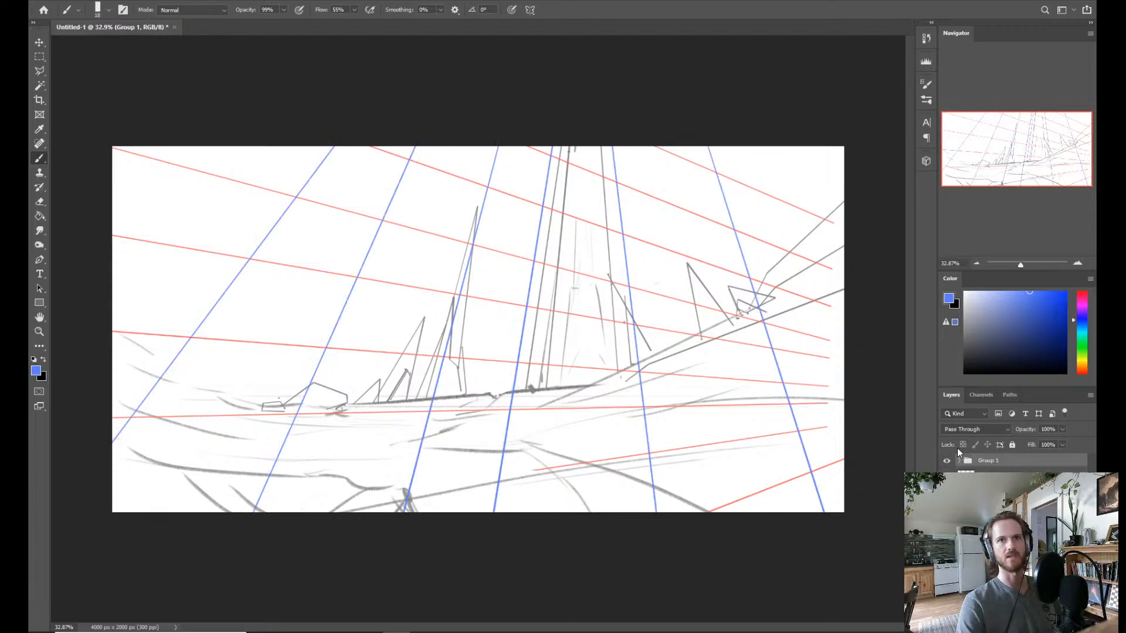
{"action": "double_click", "coordinate": [988, 460]}
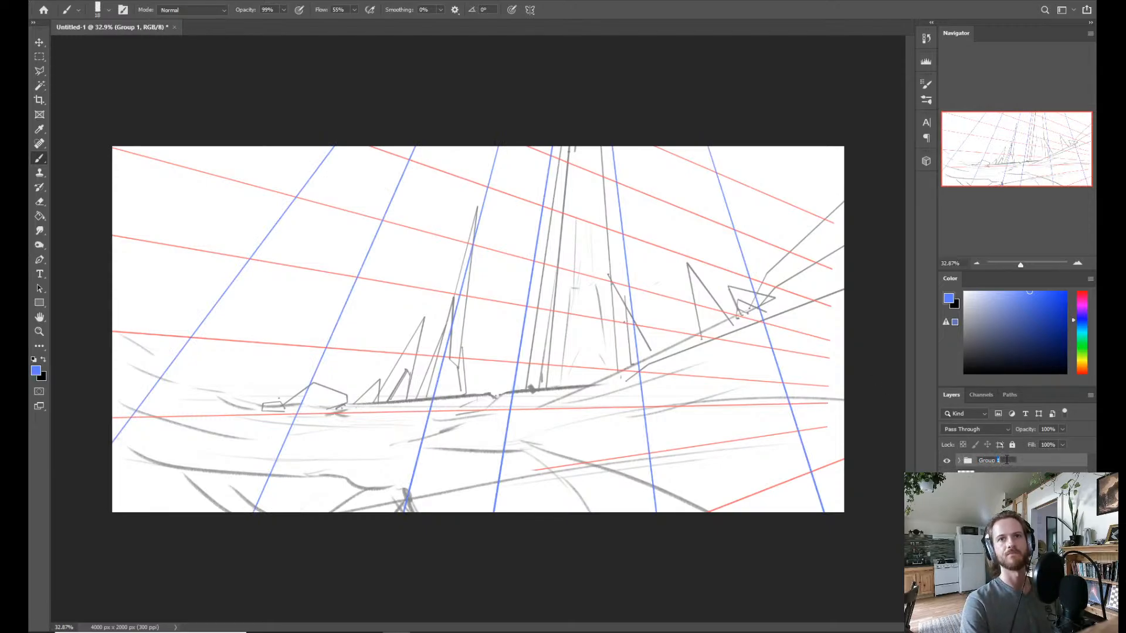
{"action": "left_click_drag", "start_coordinate": [1003, 460], "coordinate": [977, 460]}
{"action": "type", "text": "P"}
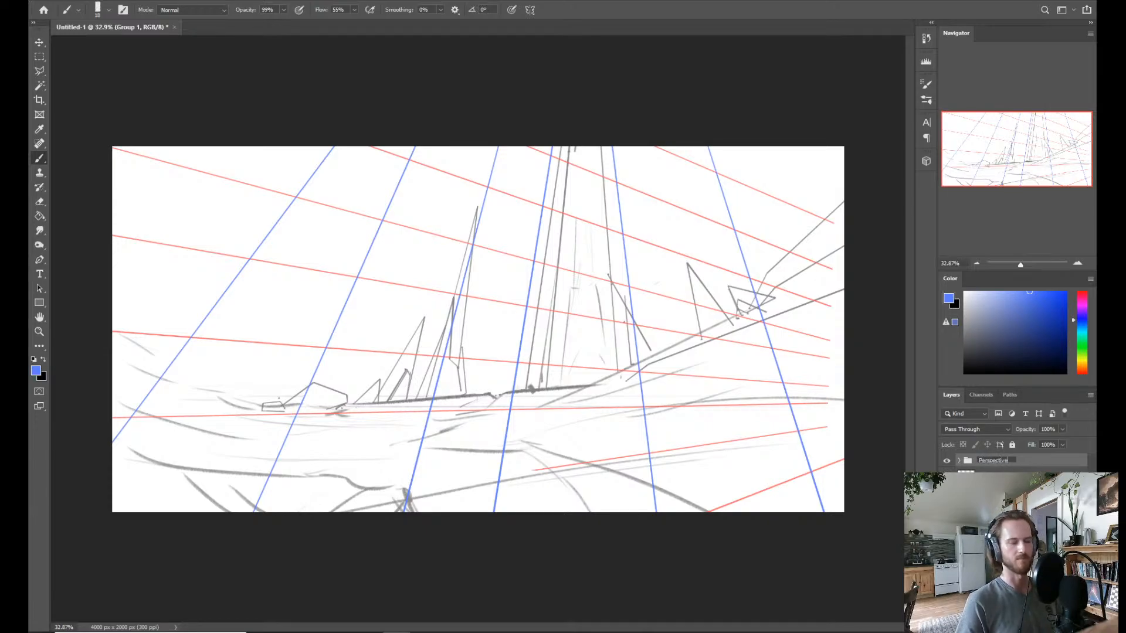
{"action": "type", "text": "erspective"}
{"action": "key", "text": "Return"}
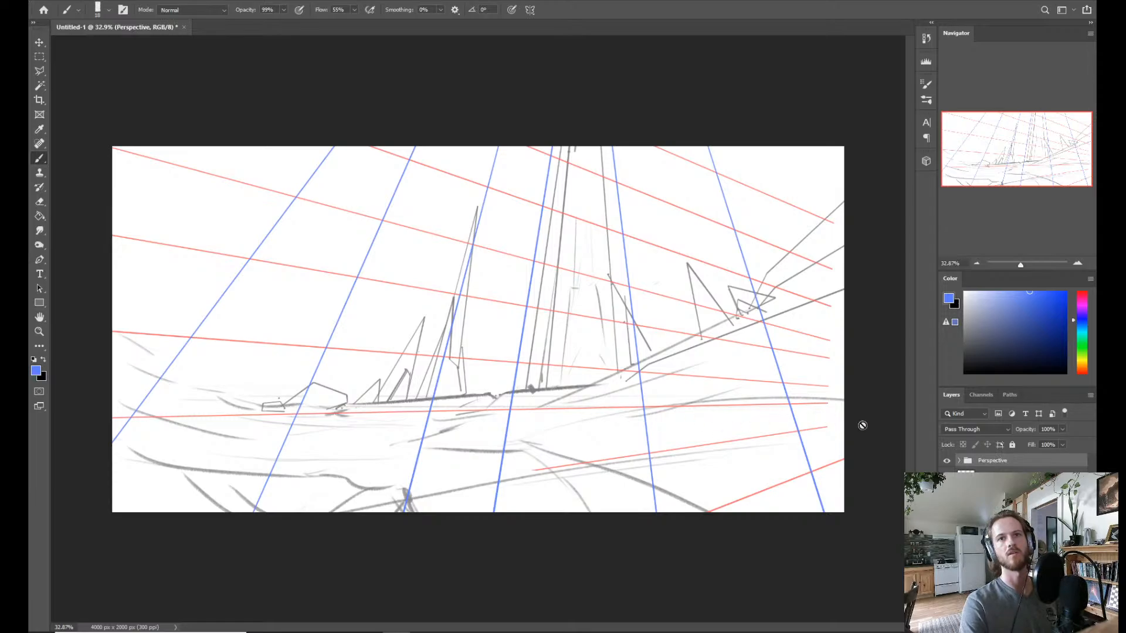
Hide the Perspective group and make the sketch layer, Layer 1, active.
{"action": "left_click", "coordinate": [946, 461]}
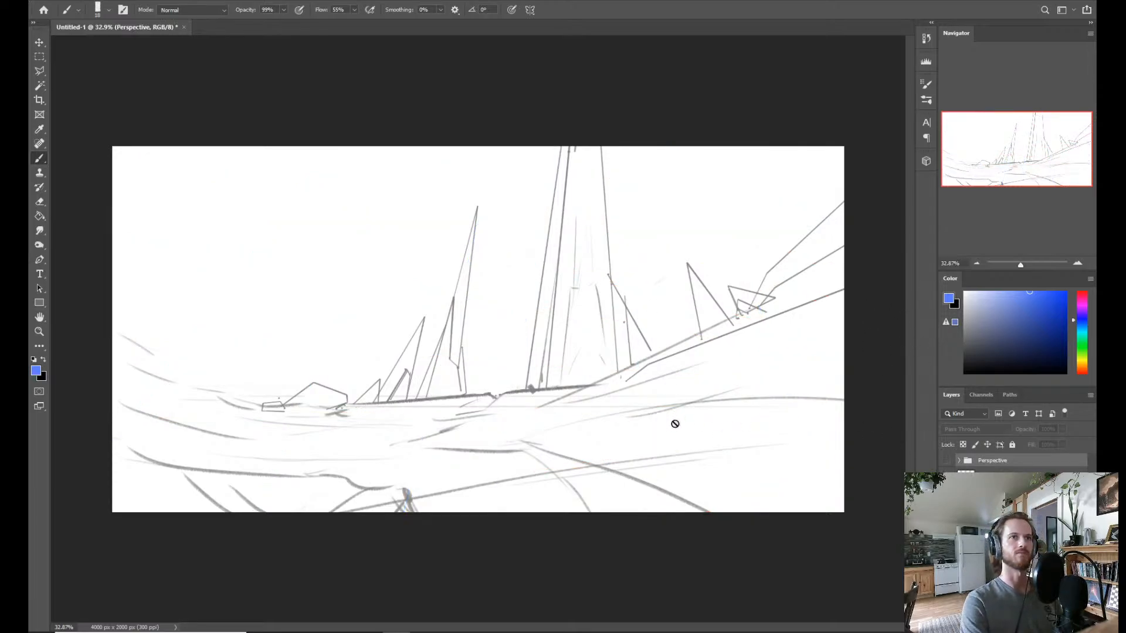
{"action": "key", "text": "z"}
{"action": "mouse_move", "coordinate": [686, 367]}
{"action": "left_mouse_down"}
{"action": "mouse_move", "coordinate": [666, 395]}
{"action": "mouse_move", "coordinate": [669, 422]}
{"action": "left_mouse_up"}
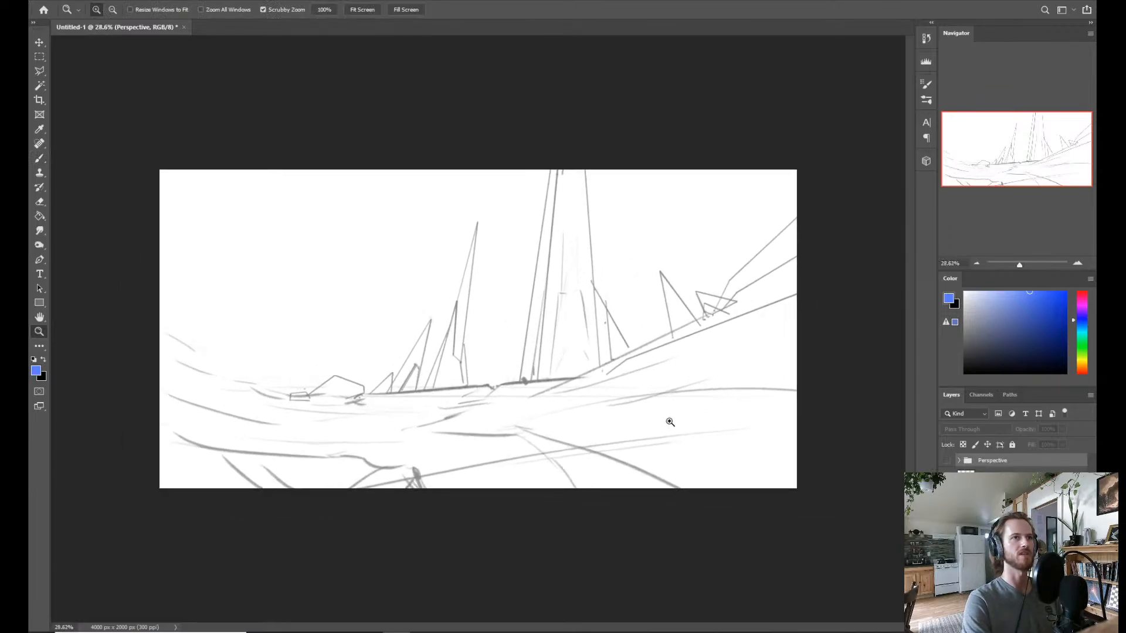
{"action": "left_click", "coordinate": [991, 479]}
{"action": "left_click", "coordinate": [947, 461]}
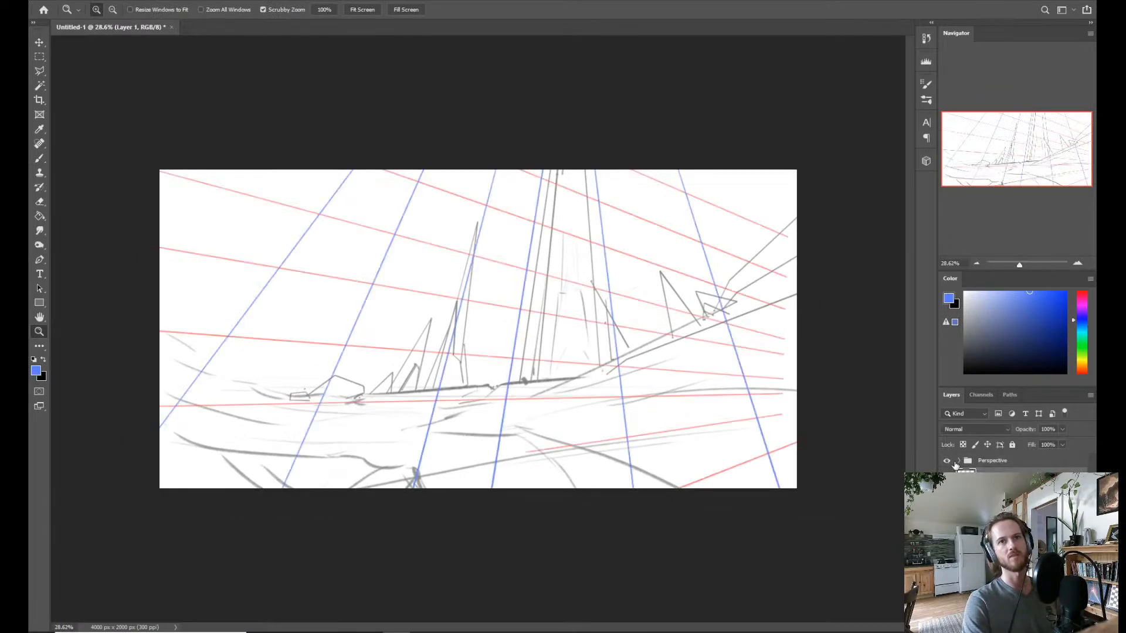
{"action": "left_click", "coordinate": [946, 461]}
Sample grey from the sketch and brush a sweeping slope curve from the canvas's left edge down to the rocks, with contour lines below.
{"action": "key", "text": "b"}
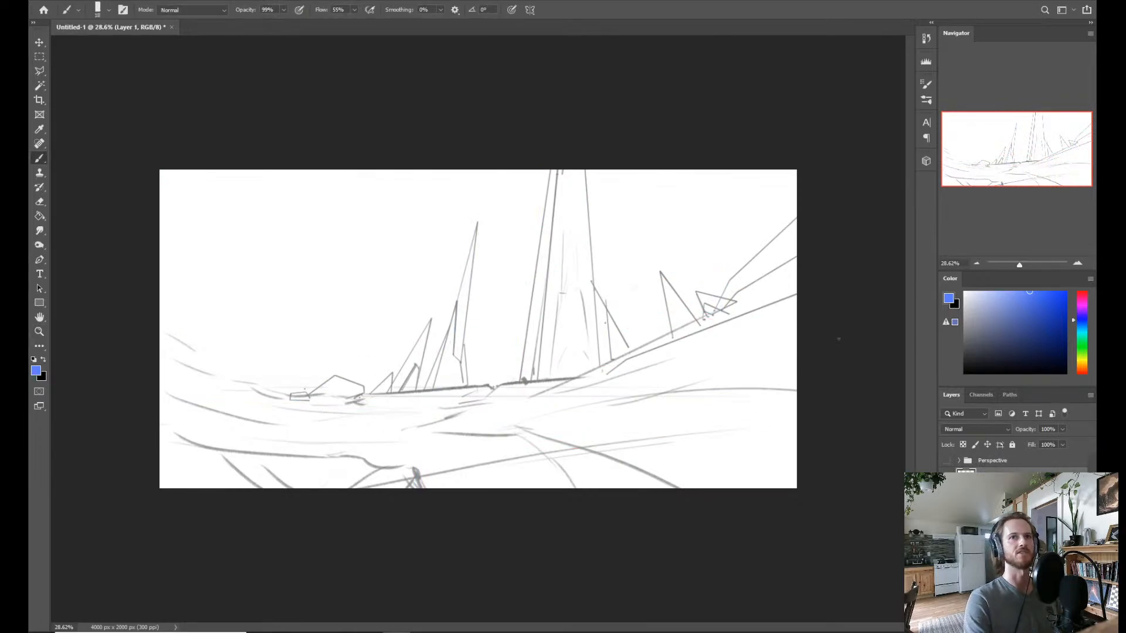
{"action": "left_click", "coordinate": [461, 382], "text": "alt"}
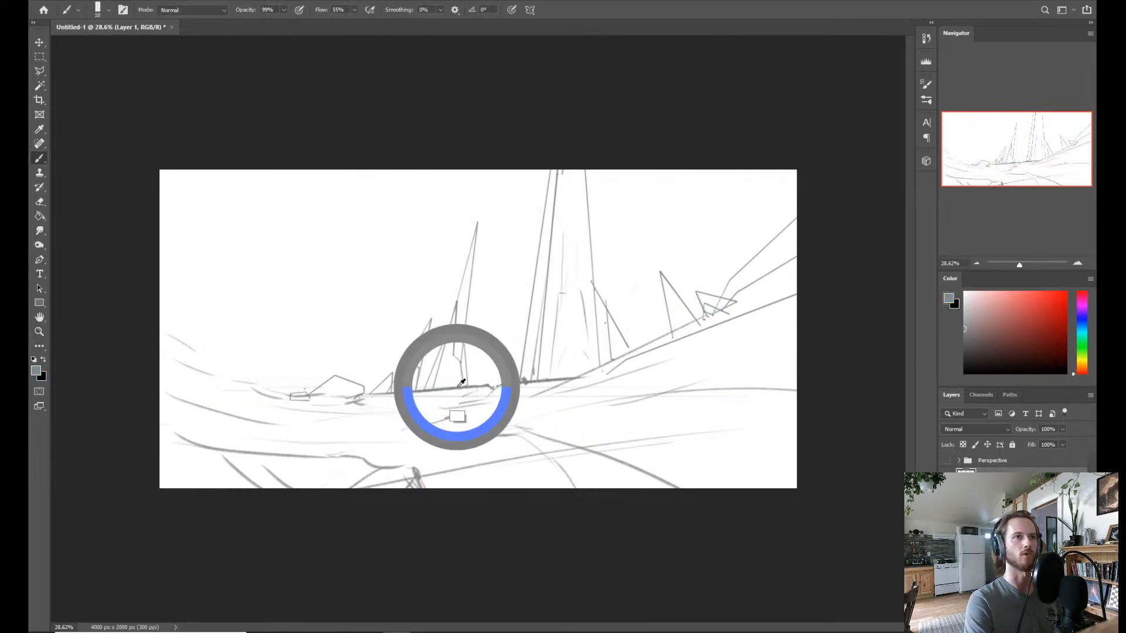
{"action": "left_click_drag", "start_coordinate": [461, 382], "coordinate": [414, 318]}
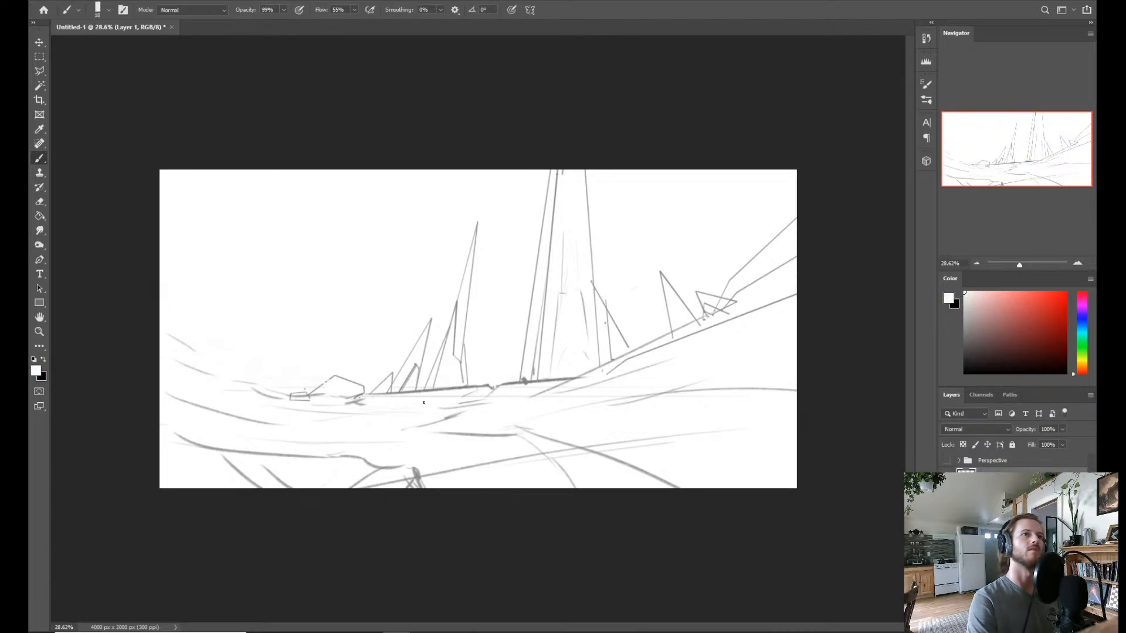
{"action": "left_click", "coordinate": [423, 403], "text": "alt"}
{"action": "left_click_drag", "start_coordinate": [161, 299], "coordinate": [293, 394]}
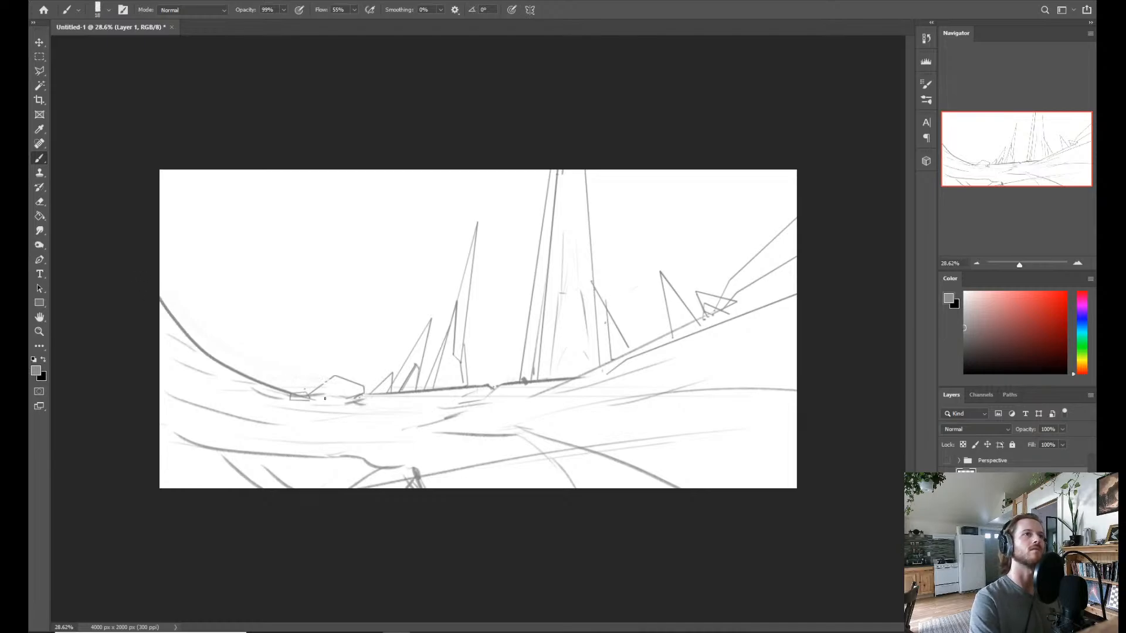
{"action": "key", "text": "ctrl+z"}
{"action": "mouse_move", "coordinate": [160, 270]}
{"action": "left_mouse_down"}
{"action": "mouse_move", "coordinate": [294, 380]}
{"action": "mouse_move", "coordinate": [332, 391]}
{"action": "left_mouse_up"}
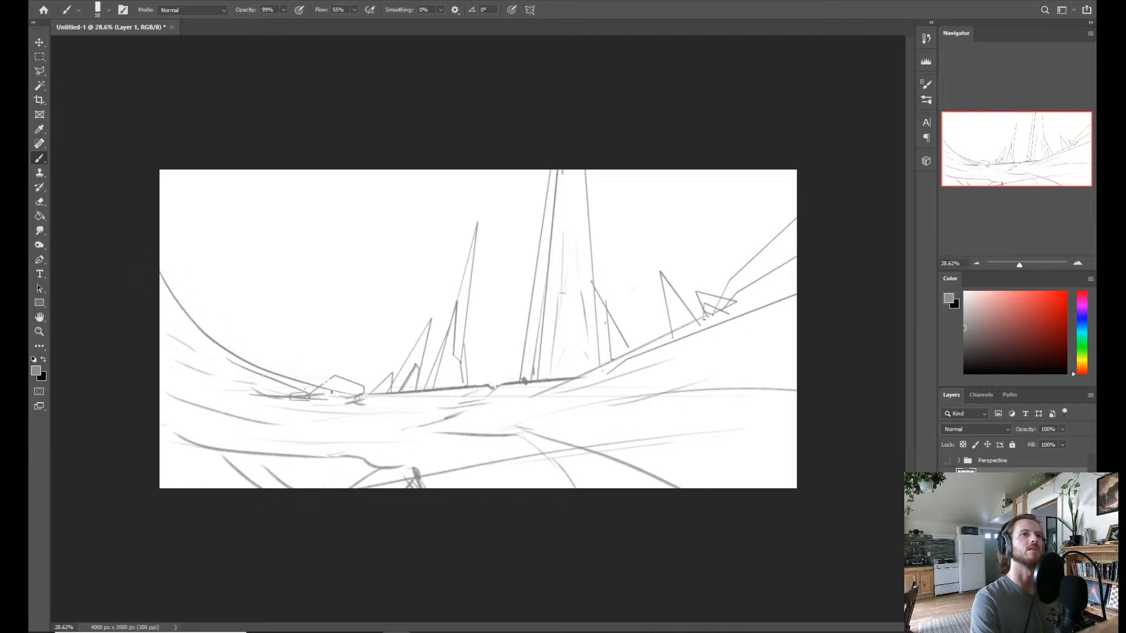
{"action": "left_click_drag", "start_coordinate": [229, 401], "coordinate": [398, 409]}
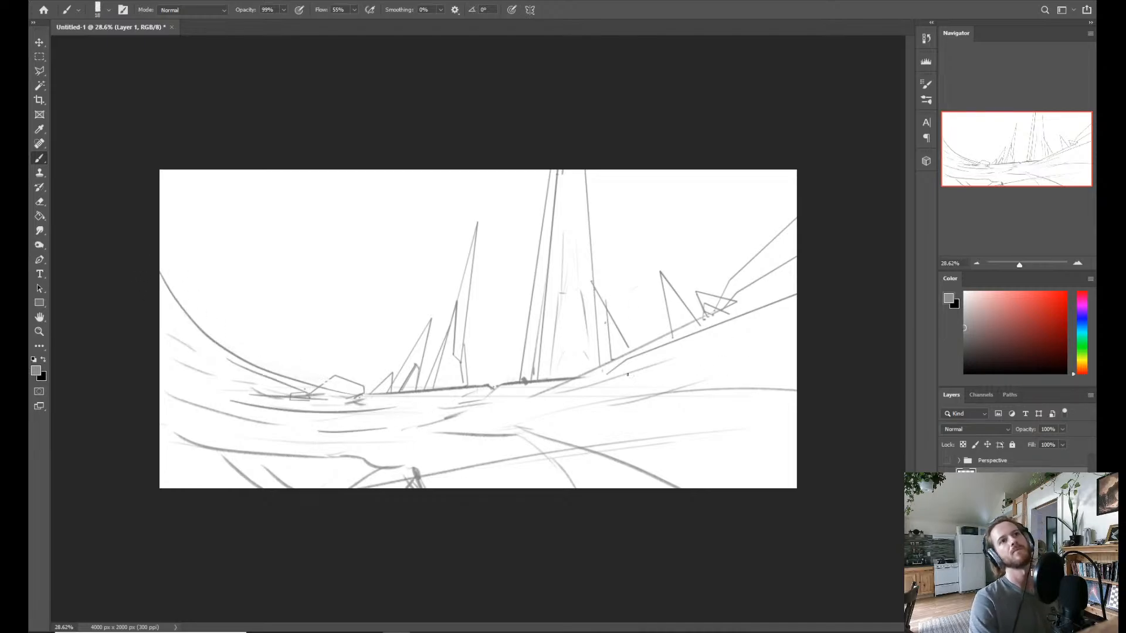
Sketch short contour strokes on the ground right of the tower's base, undoing the unwanted ones.
{"action": "mouse_move", "coordinate": [560, 396]}
{"action": "left_mouse_down"}
{"action": "mouse_move", "coordinate": [688, 364]}
{"action": "mouse_move", "coordinate": [796, 368]}
{"action": "mouse_move", "coordinate": [699, 393]}
{"action": "left_mouse_up"}
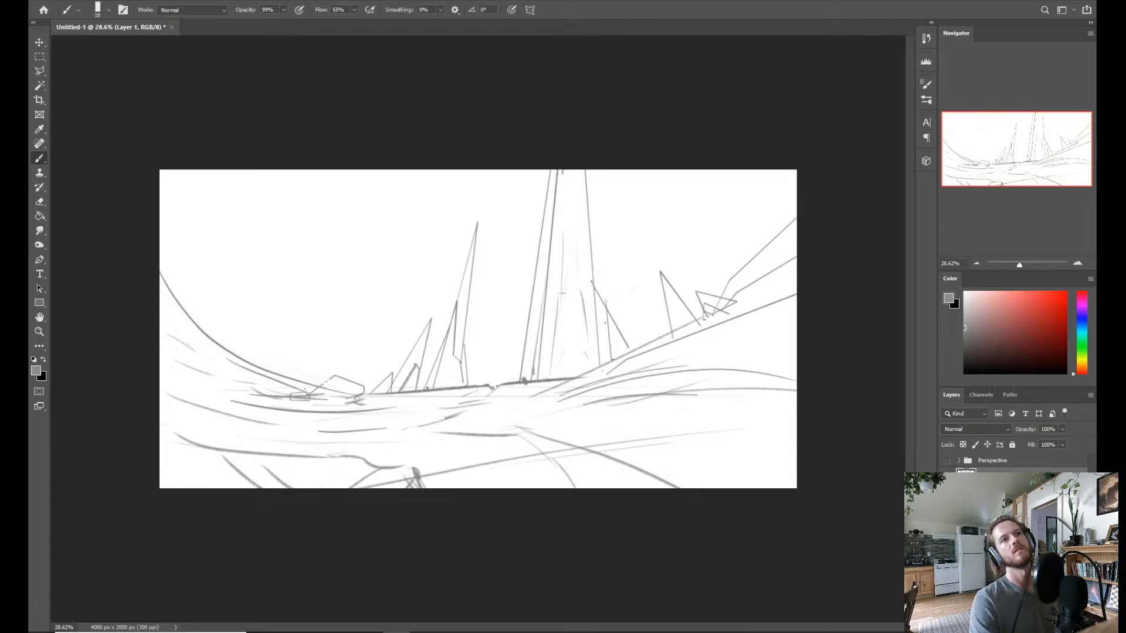
{"action": "key", "text": "ctrl+z"}
{"action": "key", "text": "ctrl+z"}
{"action": "mouse_move", "coordinate": [593, 401]}
{"action": "left_mouse_down"}
{"action": "mouse_move", "coordinate": [743, 401]}
{"action": "mouse_move", "coordinate": [676, 415]}
{"action": "left_mouse_up"}
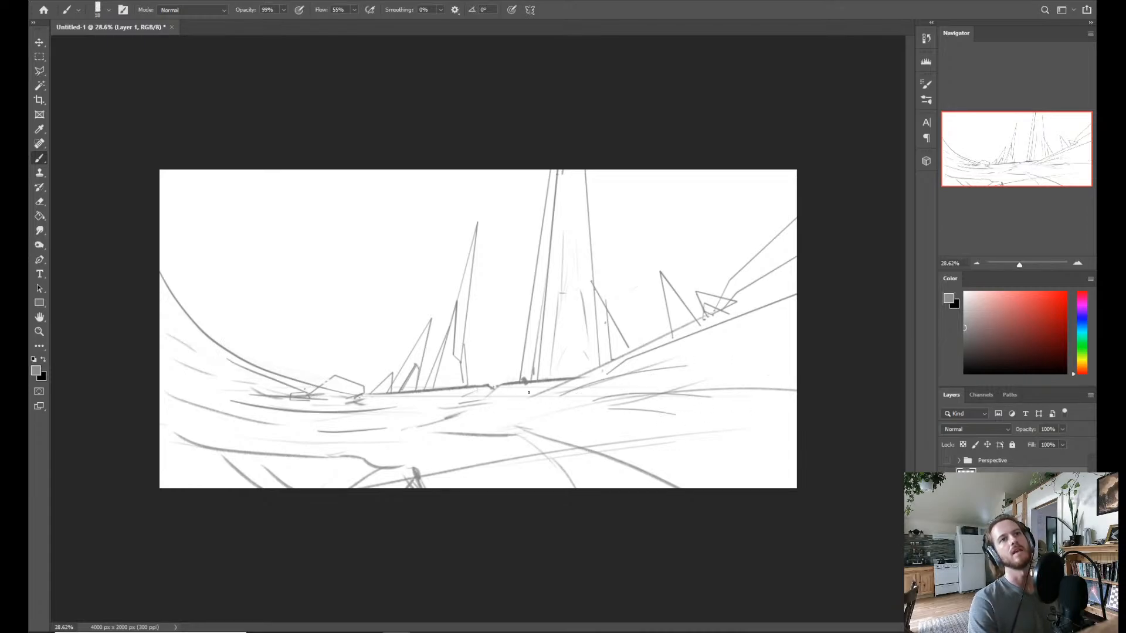
{"action": "key", "text": "ctrl+z"}
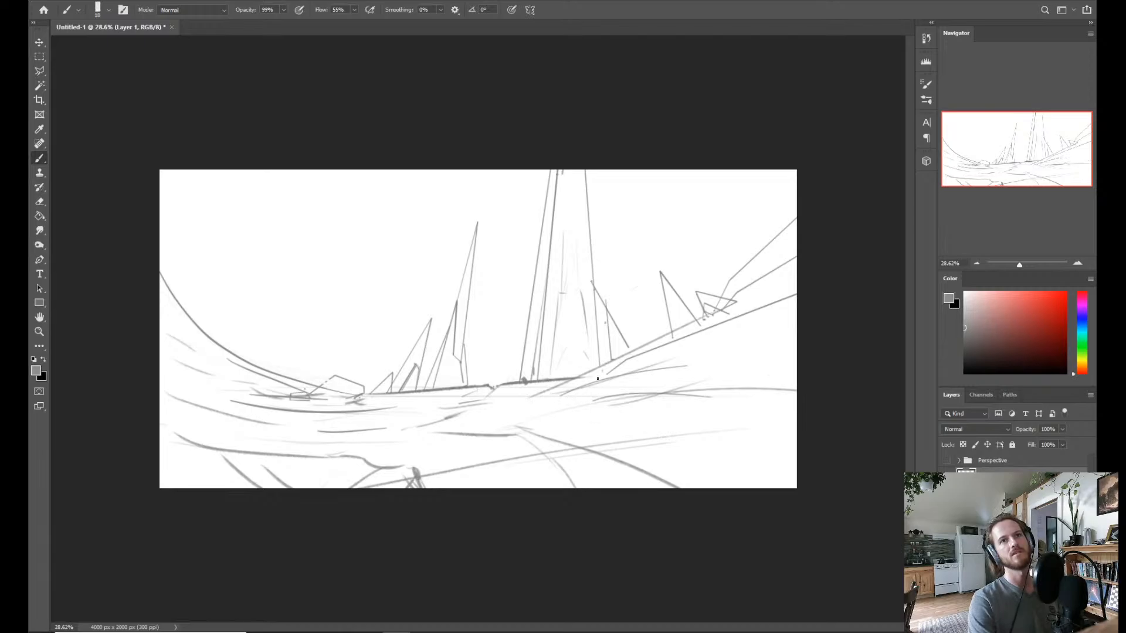
Move the Building 2 brush into the Eben's Essentials brush group and select the KYLE Ultimate Pencil Hard brush.
{"action": "right_click", "coordinate": [589, 269]}
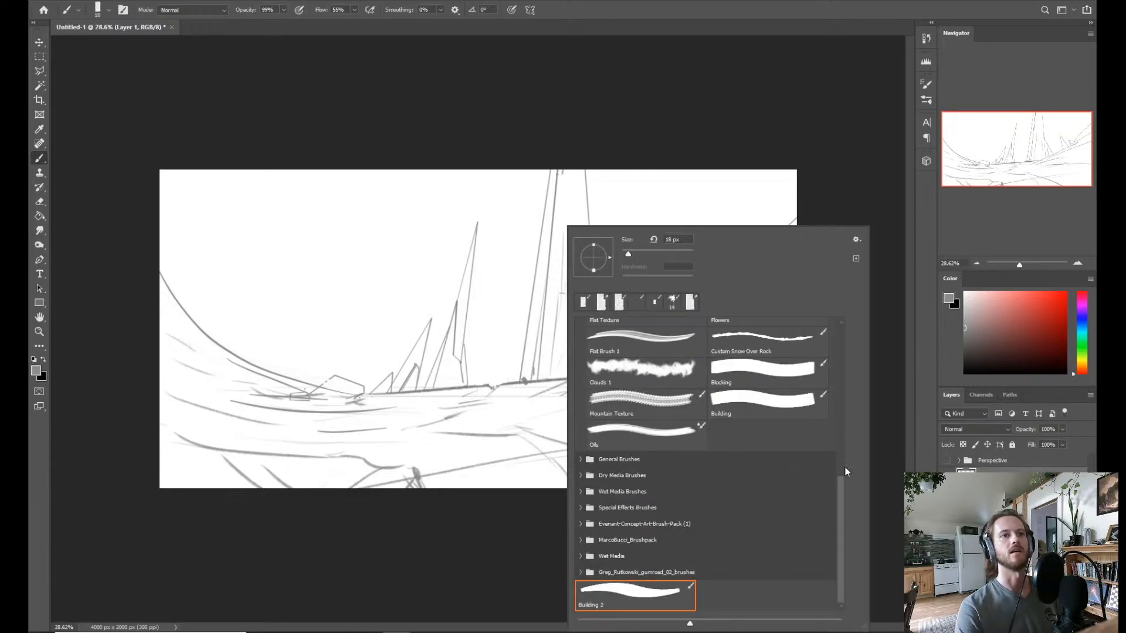
{"action": "left_click_drag", "start_coordinate": [625, 592], "coordinate": [768, 464]}
{"action": "scroll", "coordinate": [836, 434], "scroll_direction": "up", "scroll_amount": 5}
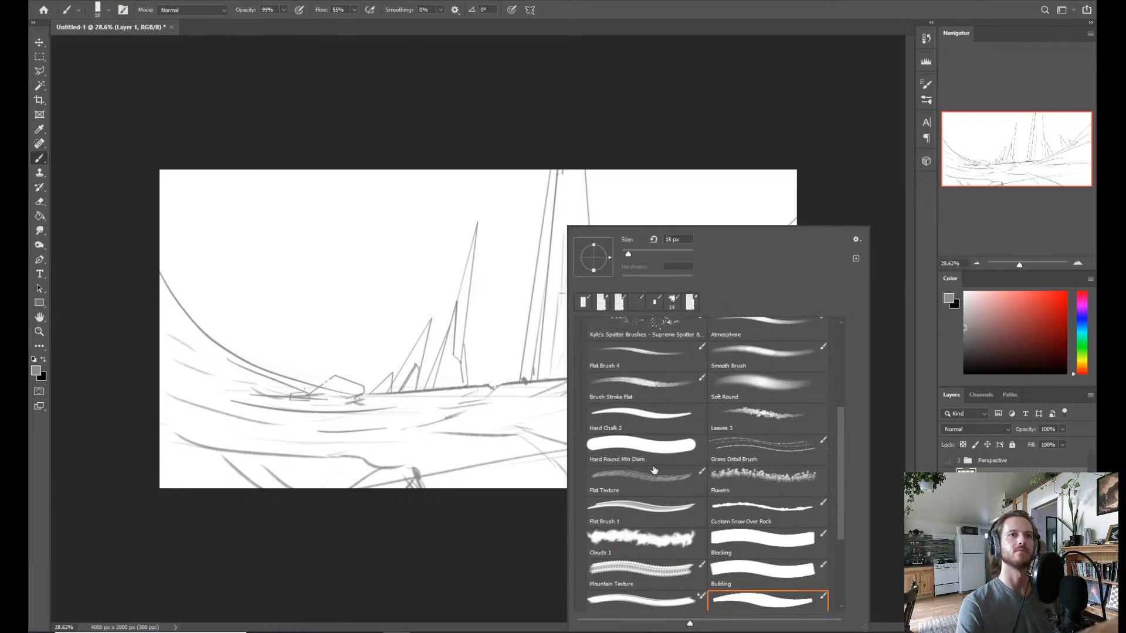
{"action": "scroll", "coordinate": [842, 417], "scroll_direction": "up", "scroll_amount": 3}
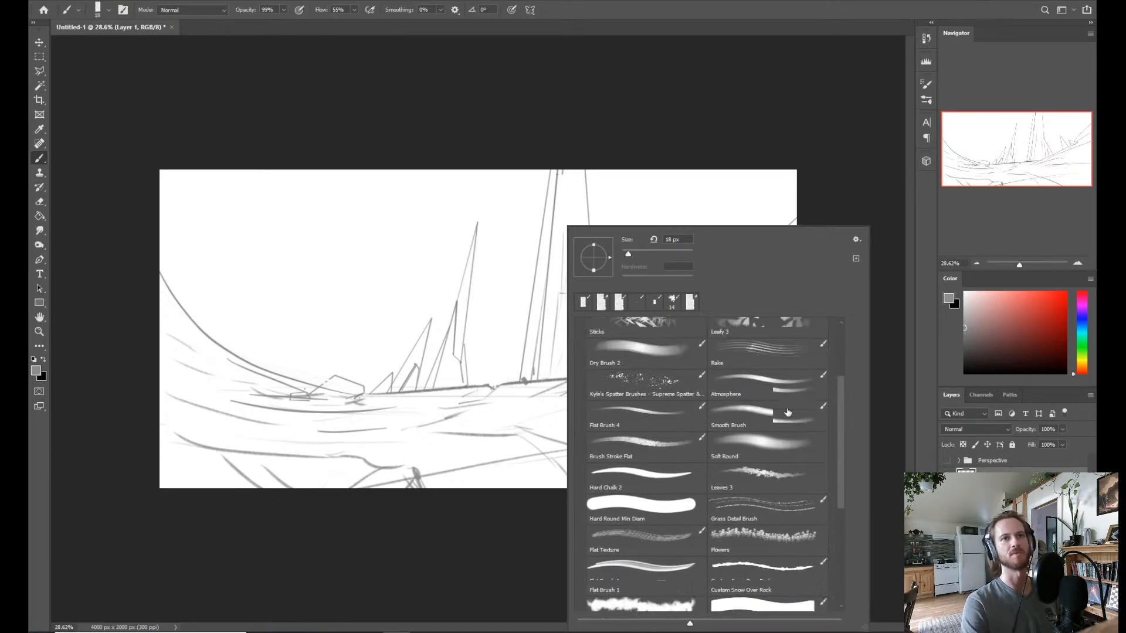
{"action": "left_click", "coordinate": [746, 460]}
{"action": "left_click", "coordinate": [760, 434]}
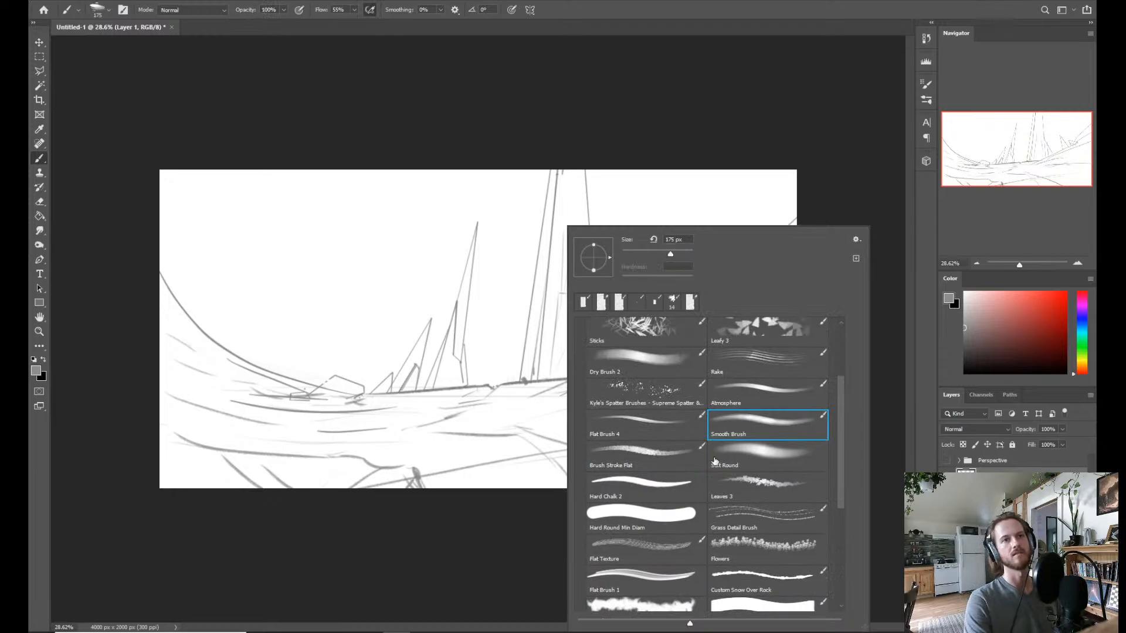
{"action": "scroll", "coordinate": [846, 423], "scroll_direction": "up", "scroll_amount": 3}
{"action": "left_click", "coordinate": [660, 512]}
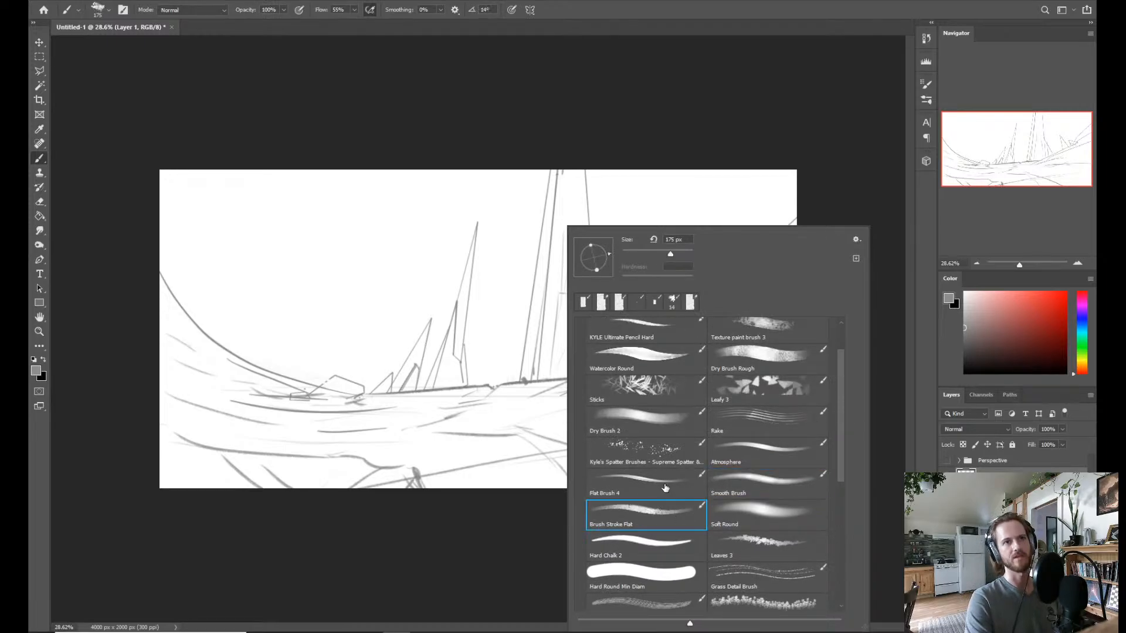
{"action": "left_click", "coordinate": [667, 487]}
{"action": "scroll", "coordinate": [839, 402], "scroll_direction": "up", "scroll_amount": 3}
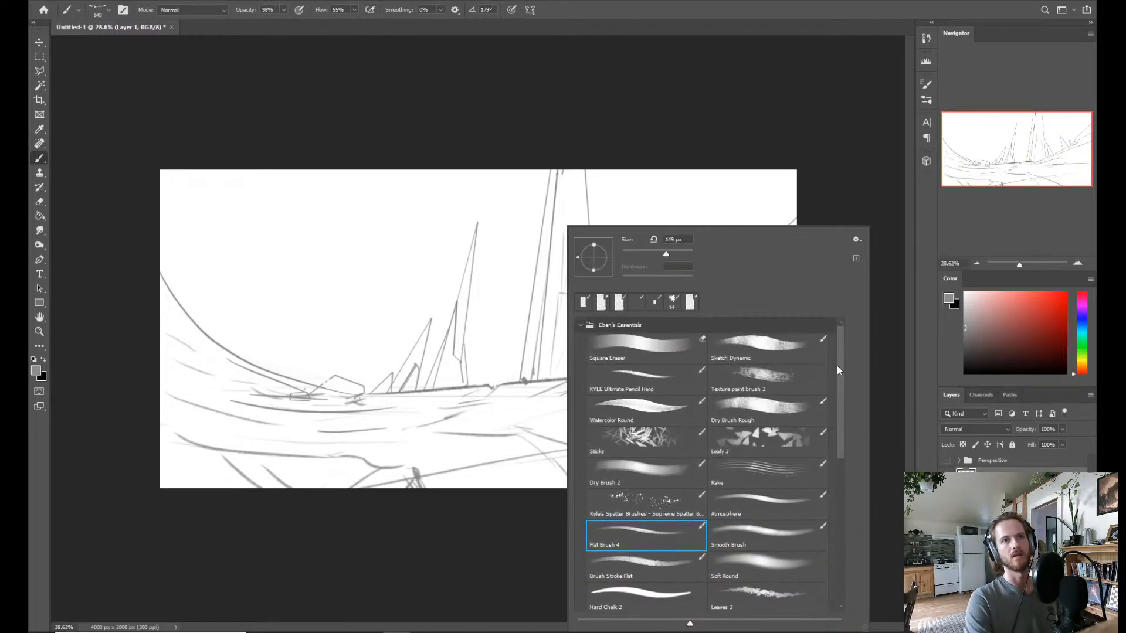
{"action": "left_click", "coordinate": [661, 386]}
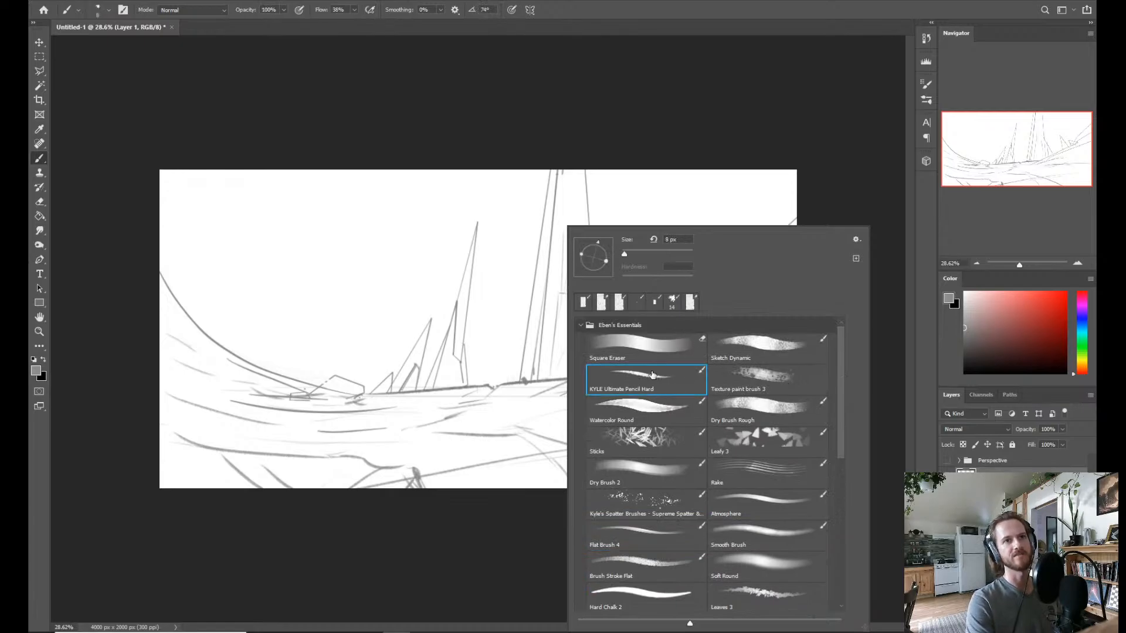
Sketch faint angular strokes above the low rocks where the sweeping slope on the canvas's left side meets the horizon.
{"action": "left_click", "coordinate": [378, 402]}
{"action": "left_click_drag", "start_coordinate": [384, 384], "coordinate": [388, 385]}
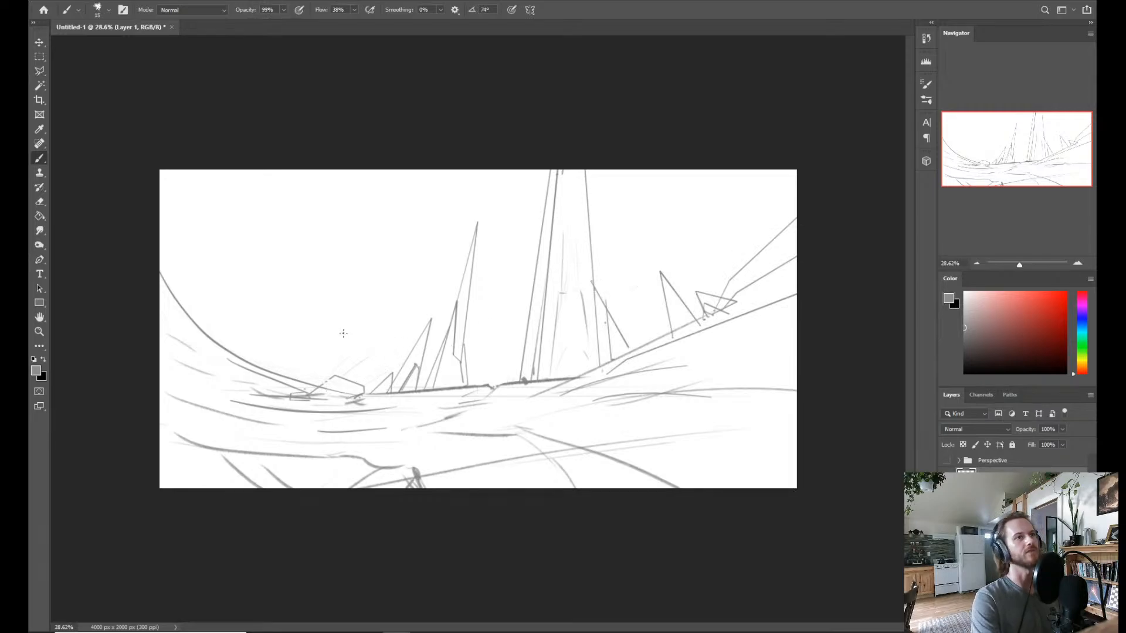
{"action": "left_click_drag", "start_coordinate": [325, 381], "coordinate": [306, 369]}
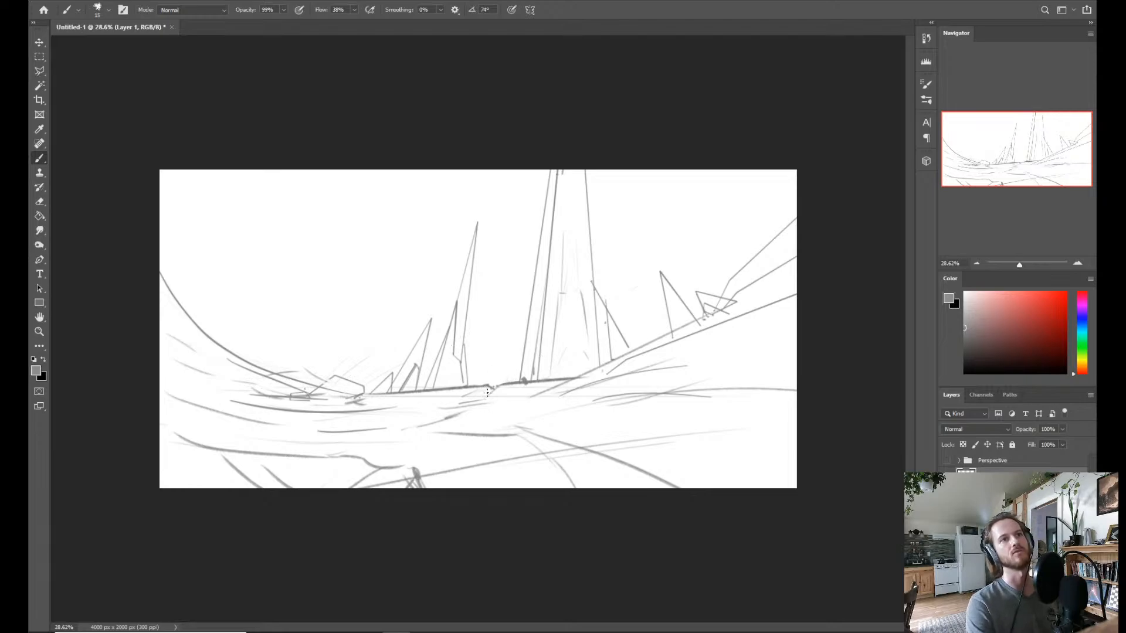
Sketch a short ledge and a diagonal ground edge joining the horizon to the foreground ridge's pointed corner, undoing the unwanted strokes.
{"action": "mouse_move", "coordinate": [489, 388]}
{"action": "left_mouse_down"}
{"action": "mouse_move", "coordinate": [447, 403]}
{"action": "mouse_move", "coordinate": [493, 401]}
{"action": "left_mouse_up"}
{"action": "key", "text": "ctrl+z"}
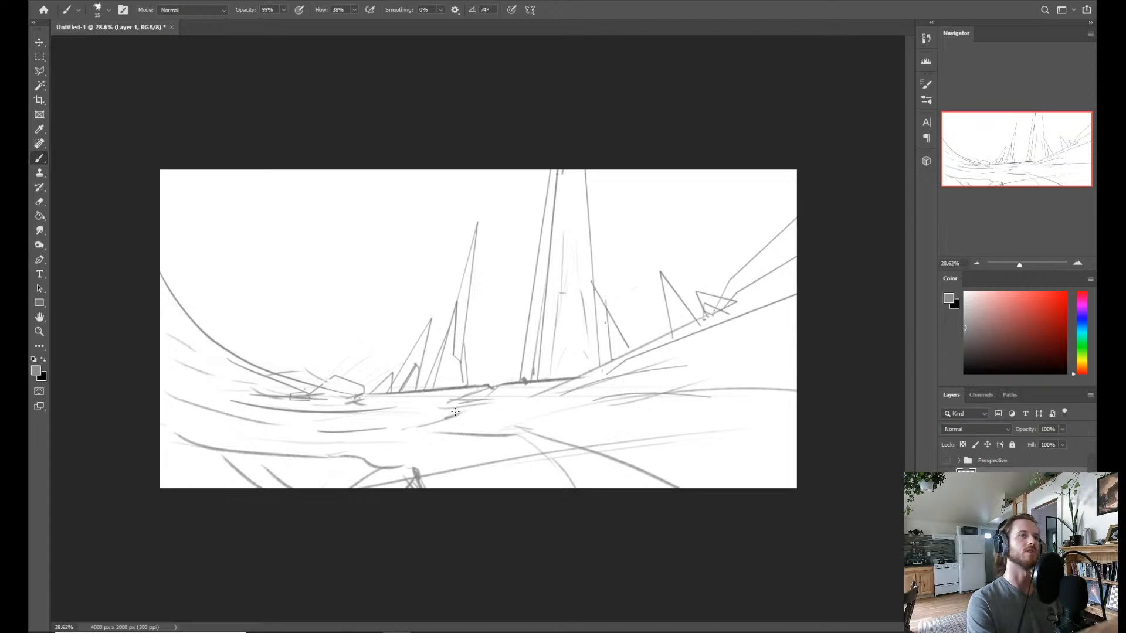
{"action": "key", "text": "ctrl+z"}
{"action": "key", "text": "ctrl+z"}
{"action": "left_click_drag", "start_coordinate": [449, 402], "coordinate": [499, 398]}
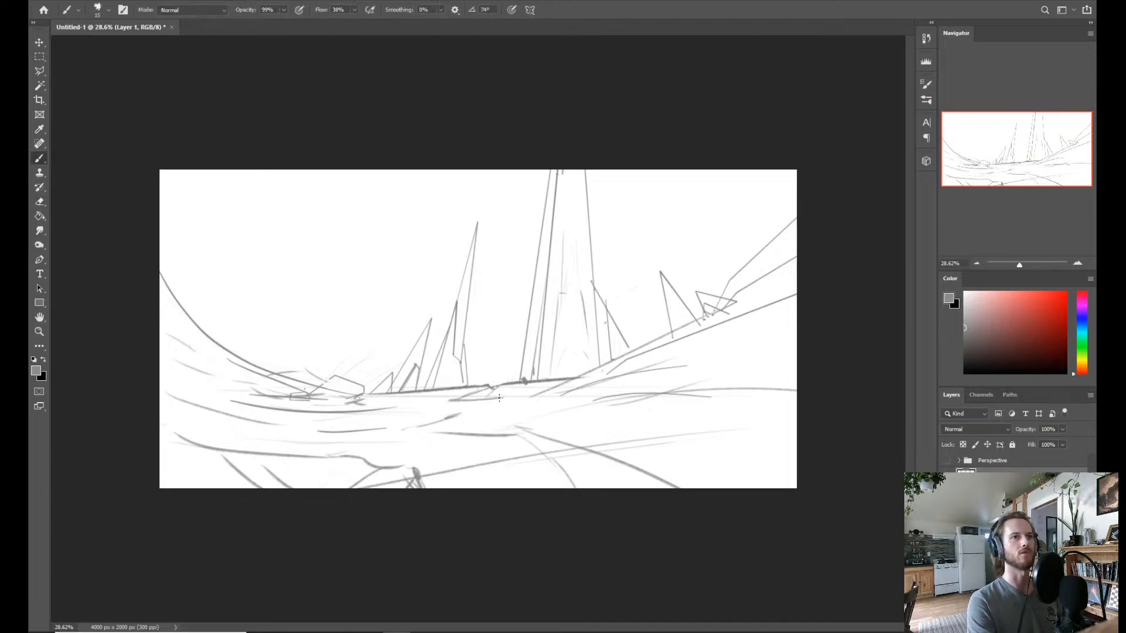
{"action": "left_click_drag", "start_coordinate": [421, 427], "coordinate": [499, 397]}
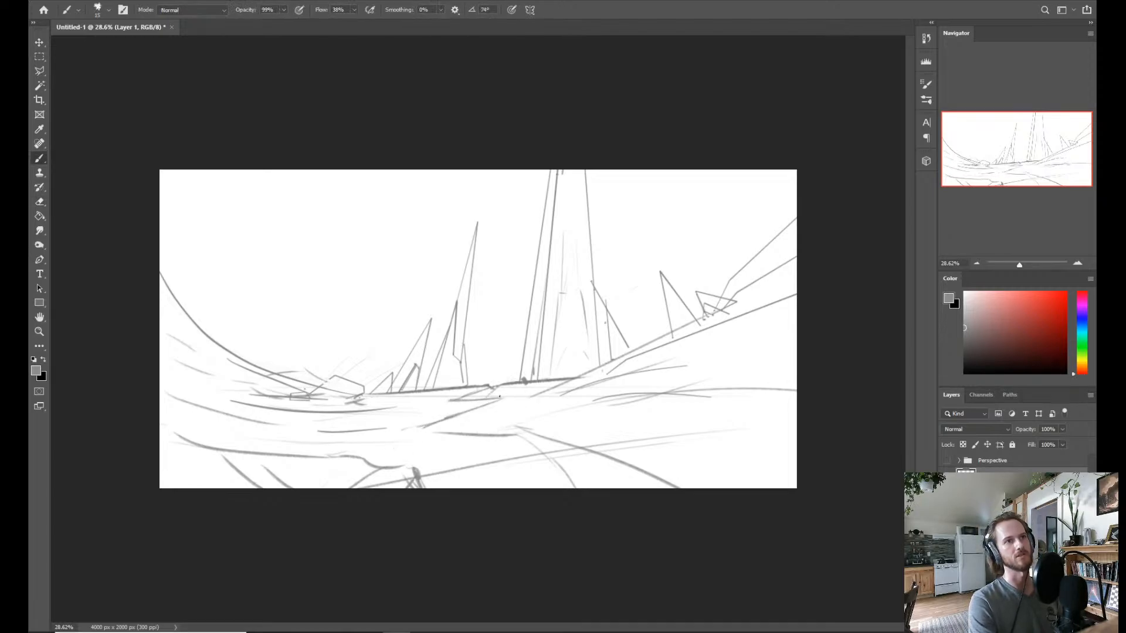
{"action": "left_click_drag", "start_coordinate": [421, 427], "coordinate": [454, 437]}
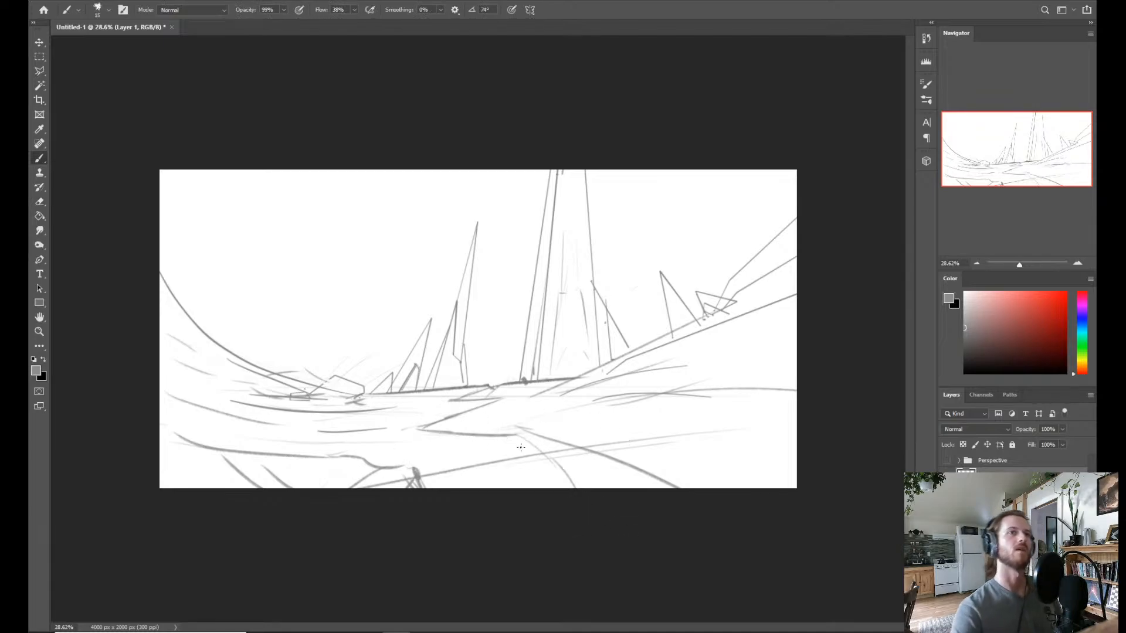
Erase and redraw the foreground ridge lines below the tower, closing the ridge's upper edge and undoing the stray mark.
{"action": "mouse_move", "coordinate": [511, 438]}
{"action": "left_mouse_down"}
{"action": "mouse_move", "coordinate": [579, 482]}
{"action": "mouse_move", "coordinate": [555, 456]}
{"action": "mouse_move", "coordinate": [570, 460]}
{"action": "left_mouse_up"}
{"action": "key", "text": "e"}
{"action": "key", "text": "b"}
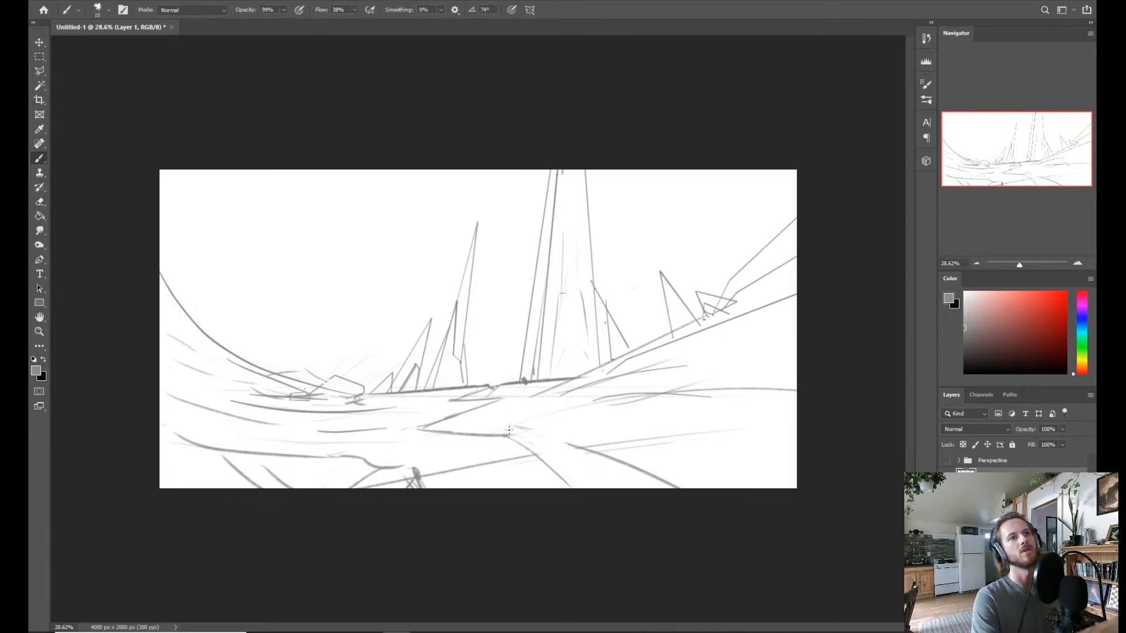
{"action": "mouse_move", "coordinate": [568, 444]}
{"action": "left_mouse_down"}
{"action": "mouse_move", "coordinate": [522, 427]}
{"action": "mouse_move", "coordinate": [567, 436]}
{"action": "mouse_move", "coordinate": [494, 429]}
{"action": "left_mouse_up"}
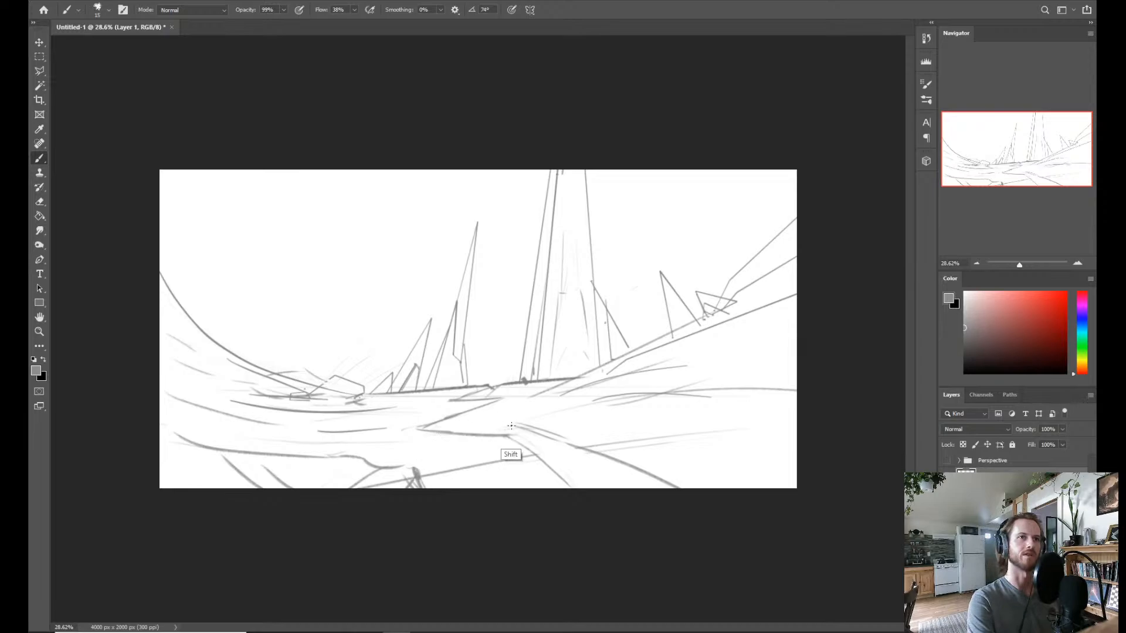
{"action": "mouse_move", "coordinate": [515, 426]}
{"action": "left_mouse_down"}
{"action": "mouse_move", "coordinate": [441, 429]}
{"action": "mouse_move", "coordinate": [515, 425]}
{"action": "left_mouse_up"}
{"action": "key", "text": "ctrl+z"}
{"action": "key", "text": "ctrl"}
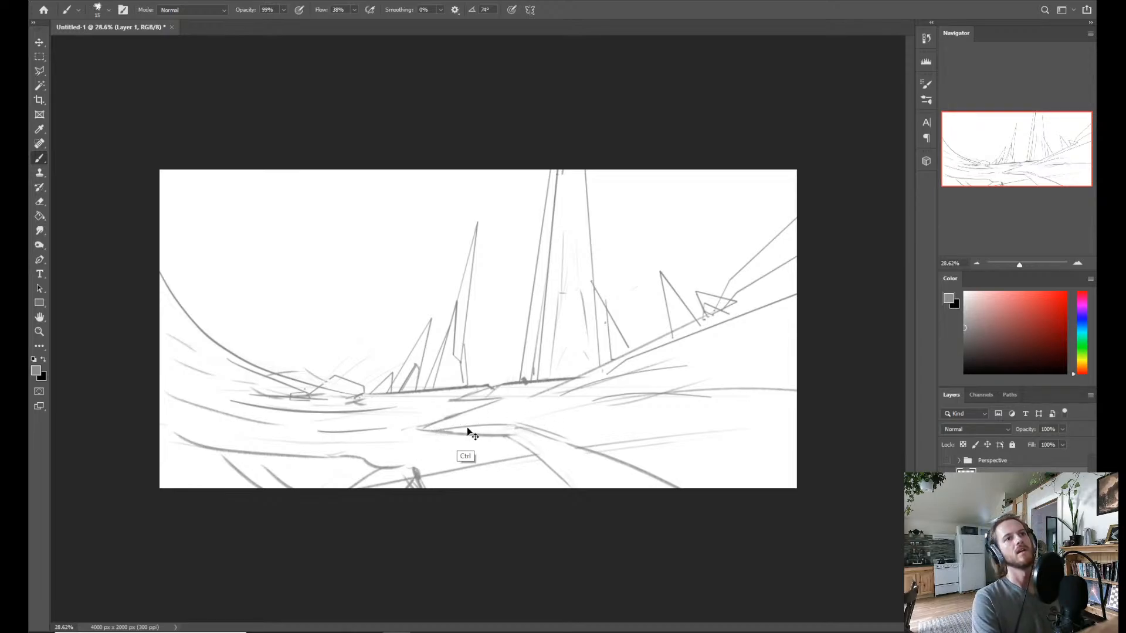
{"action": "mouse_move", "coordinate": [437, 429]}
{"action": "left_mouse_down"}
{"action": "mouse_move", "coordinate": [554, 428]}
{"action": "mouse_move", "coordinate": [437, 429]}
{"action": "mouse_move", "coordinate": [501, 426]}
{"action": "left_mouse_up"}
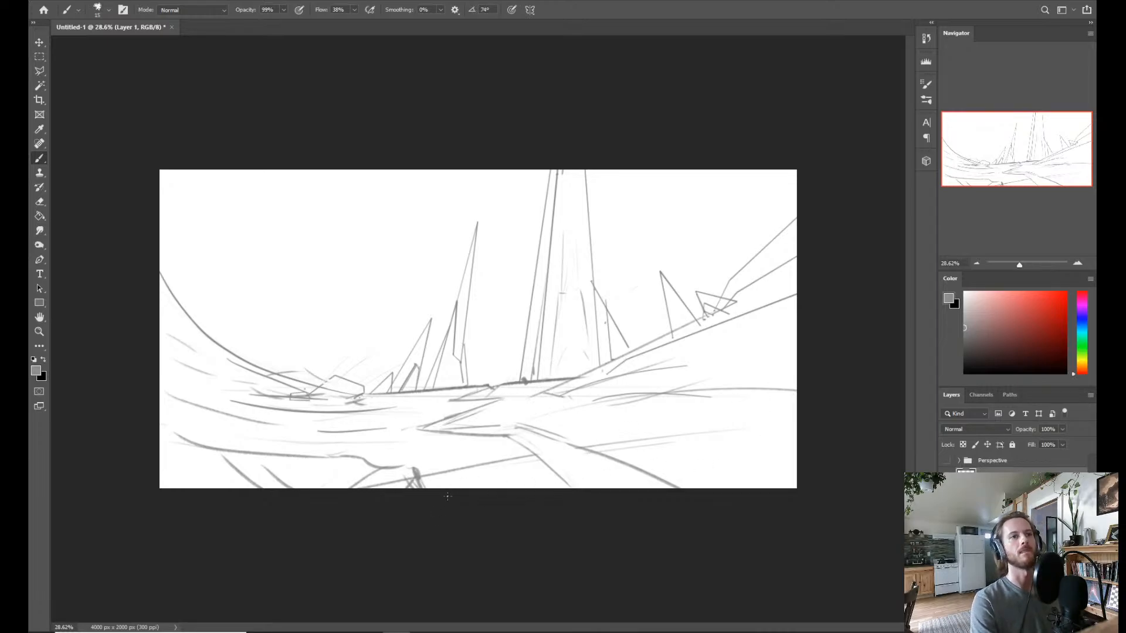
Sketch long curved contour lines across the foreground slope to the tower's right, undoing and redrawing the first one.
{"action": "left_click_drag", "start_coordinate": [623, 458], "coordinate": [746, 418]}
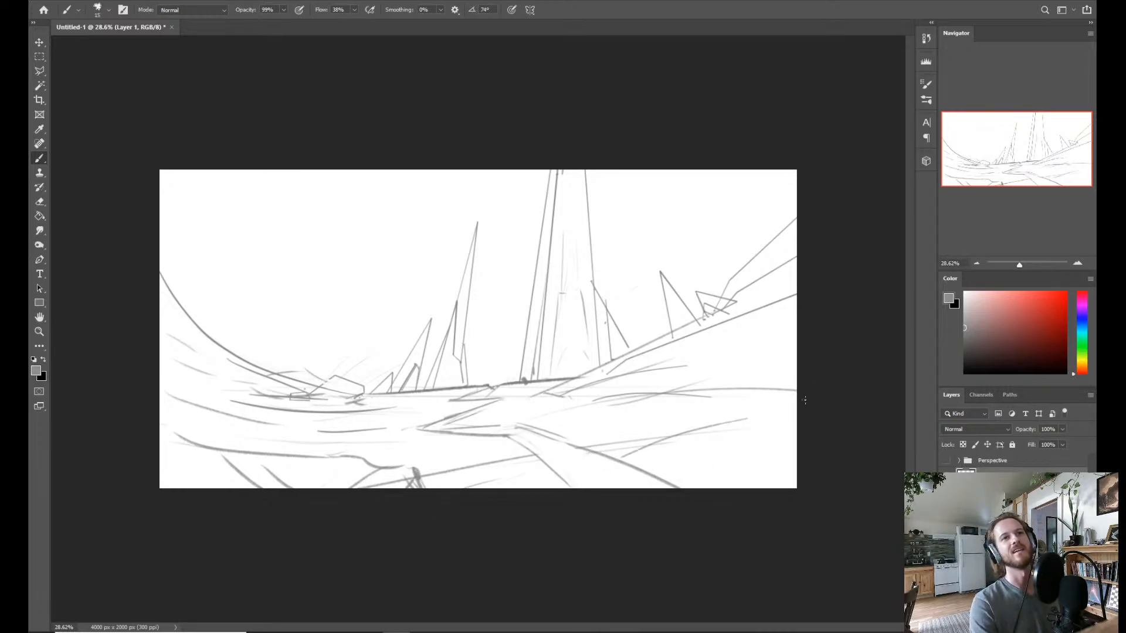
{"action": "key", "text": "ctrl+z"}
{"action": "left_click_drag", "start_coordinate": [633, 457], "coordinate": [790, 429]}
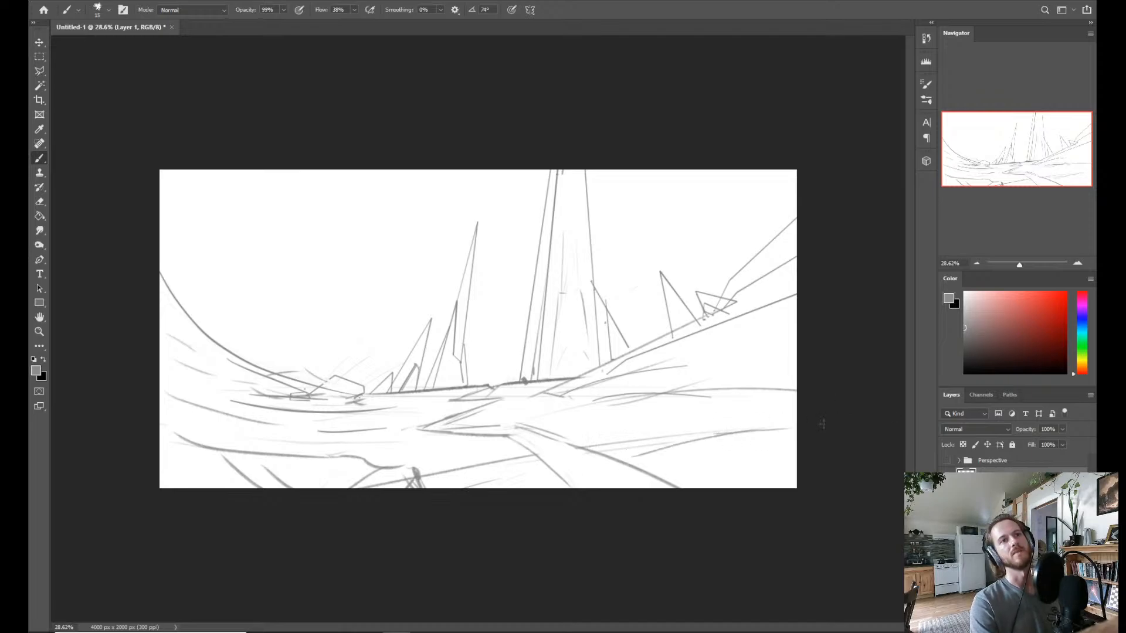
{"action": "left_click", "coordinate": [703, 432]}
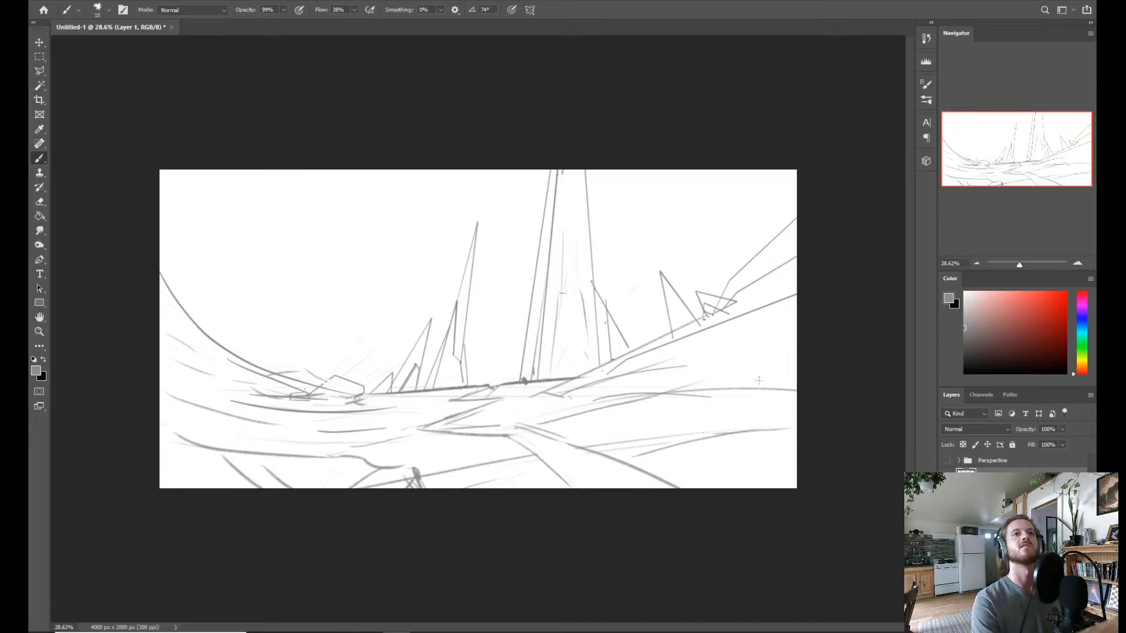
Show the Perspective group while sketching lines around the foreground ridge's peak, and hide the group again.
{"action": "left_click", "coordinate": [946, 460]}
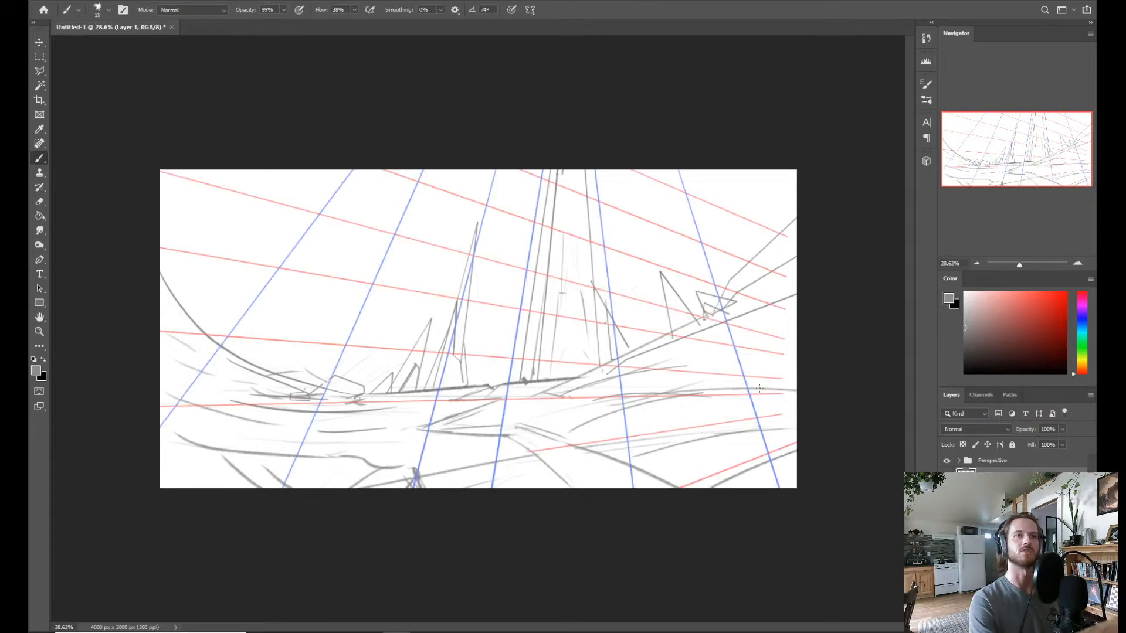
{"action": "mouse_move", "coordinate": [581, 408]}
{"action": "left_mouse_down"}
{"action": "mouse_move", "coordinate": [513, 428]}
{"action": "mouse_move", "coordinate": [531, 429]}
{"action": "left_mouse_up"}
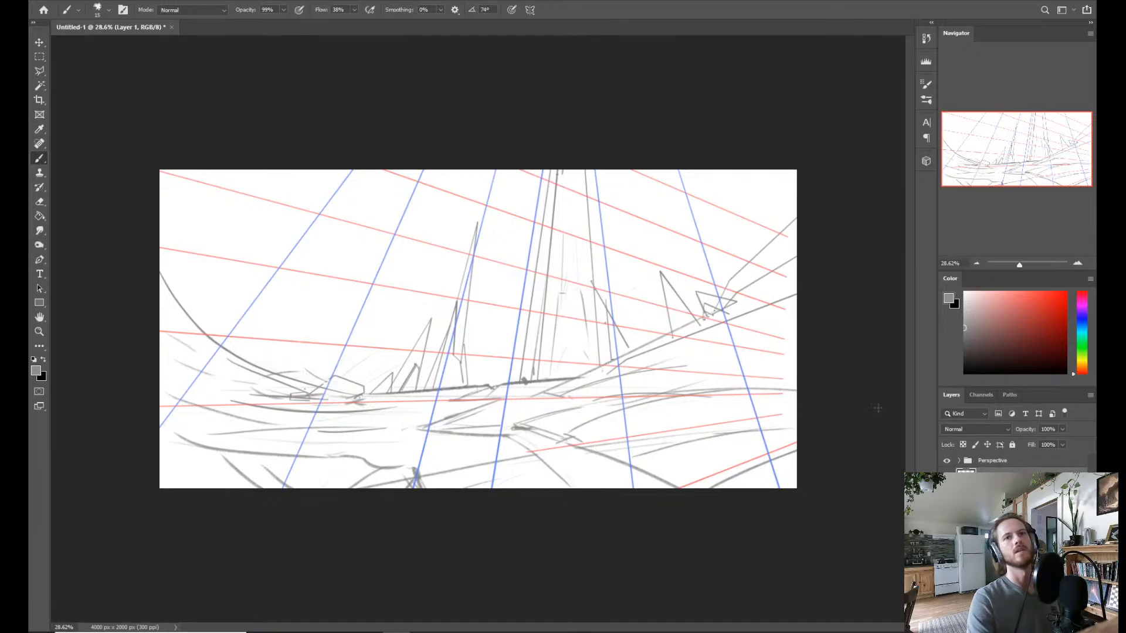
{"action": "left_click", "coordinate": [946, 461]}
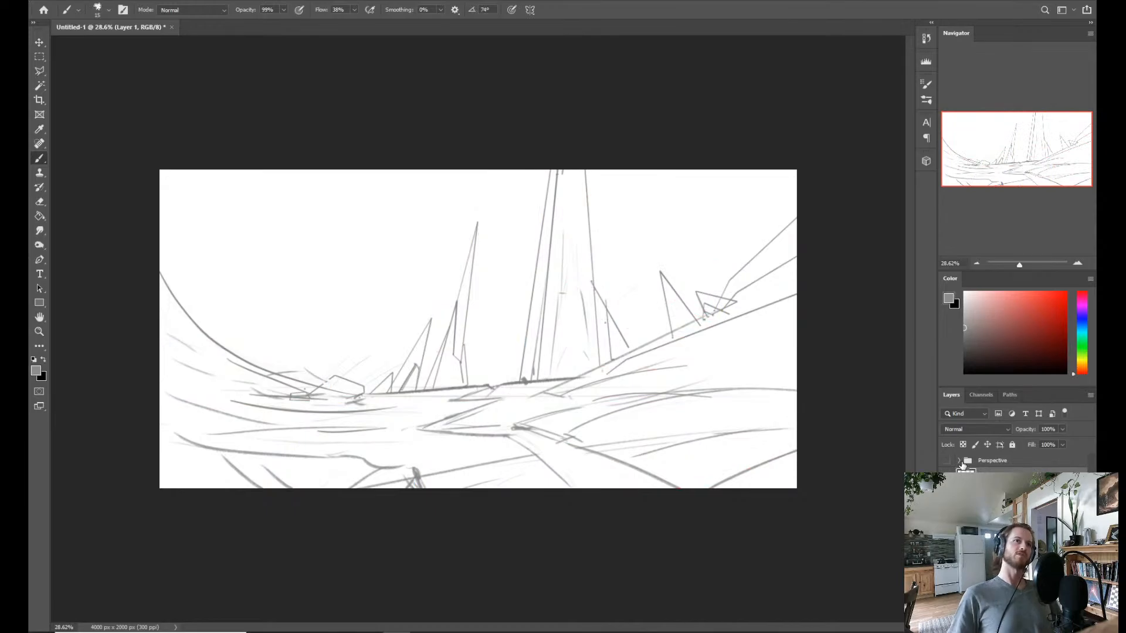
Flip the canvas horizontally and select another brush from further down the brush presets for straight-edged shapes.
{"action": "key", "text": "ctrl+shift+h"}
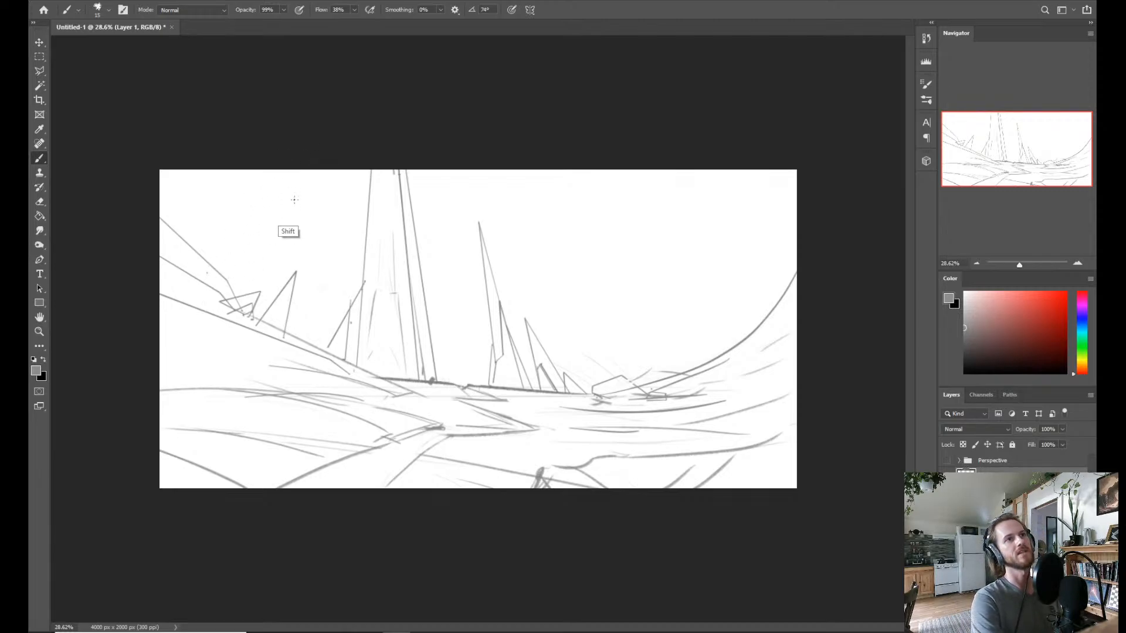
{"action": "right_click", "coordinate": [314, 361]}
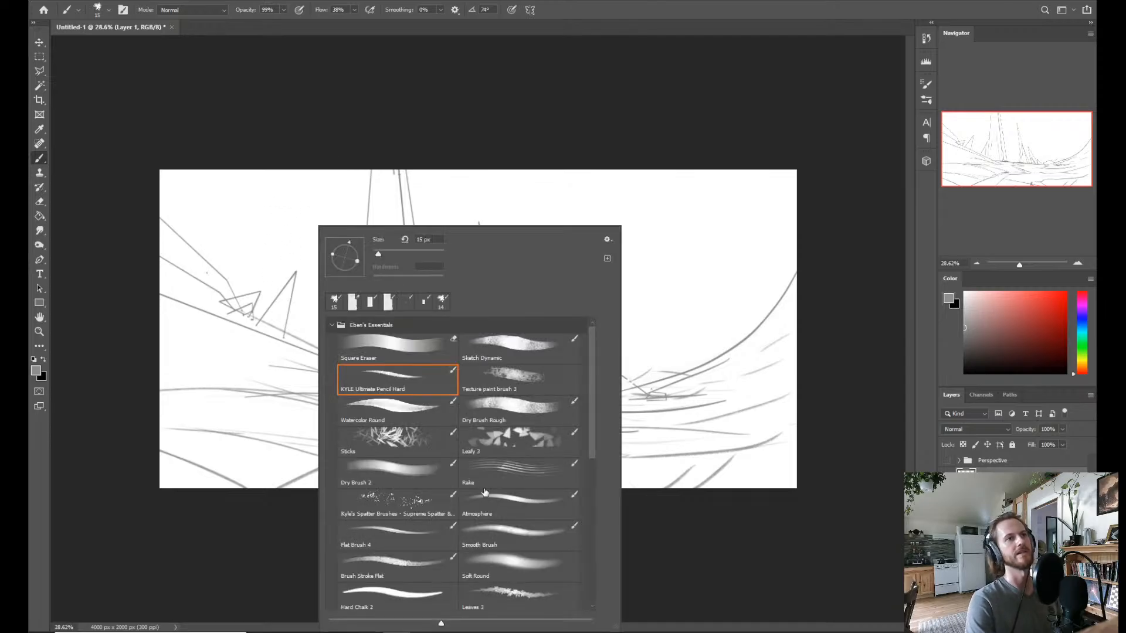
{"action": "left_click_drag", "start_coordinate": [594, 455], "coordinate": [597, 590]}
{"action": "left_click", "coordinate": [530, 469]}
{"action": "left_click", "coordinate": [214, 350]}
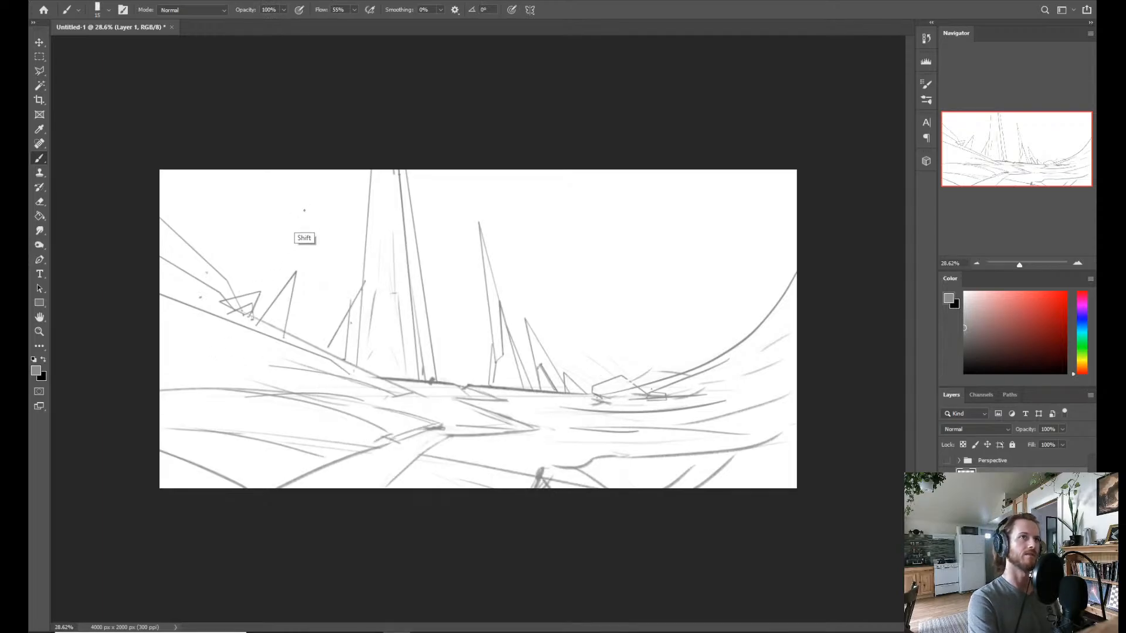
Draw a large jagged rock spire with straight connected segments, rising behind the small rocks on the slope beside the tower.
{"action": "left_click", "coordinate": [306, 205], "text": "shift"}
{"action": "left_click", "coordinate": [281, 256], "text": "shift"}
{"action": "left_click", "coordinate": [285, 271], "text": "shift"}
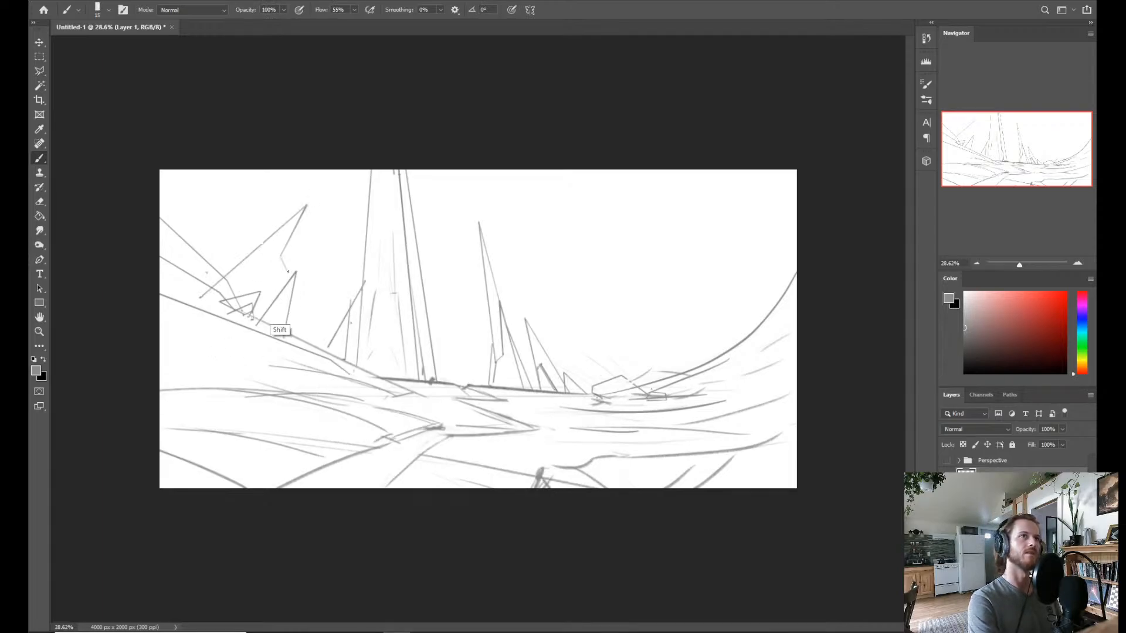
{"action": "left_click", "coordinate": [209, 297], "text": "shift"}
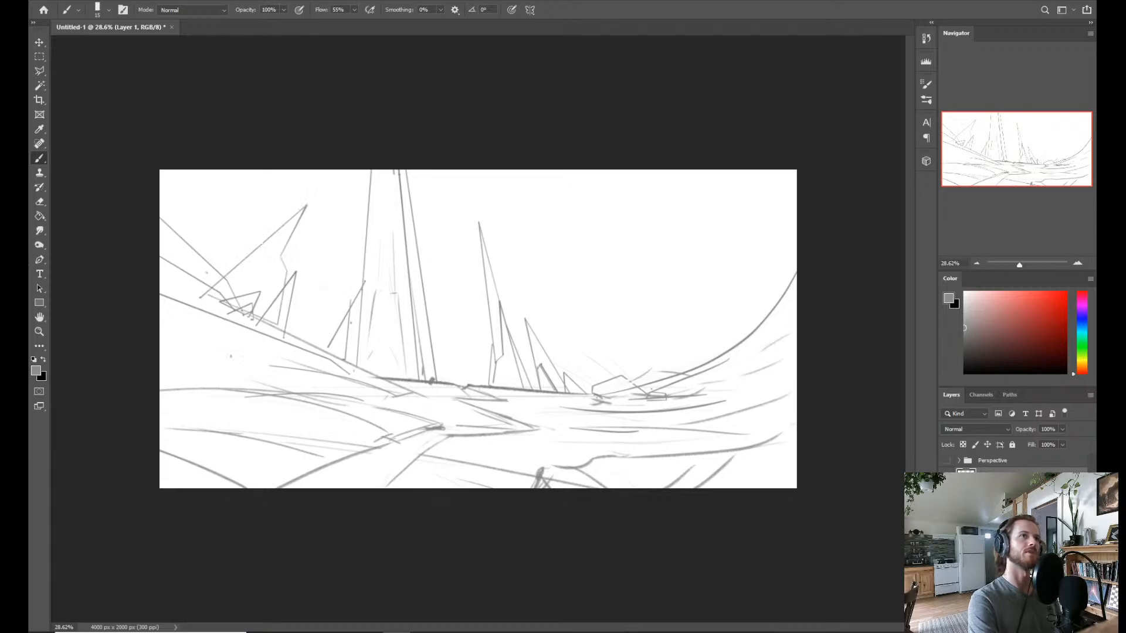
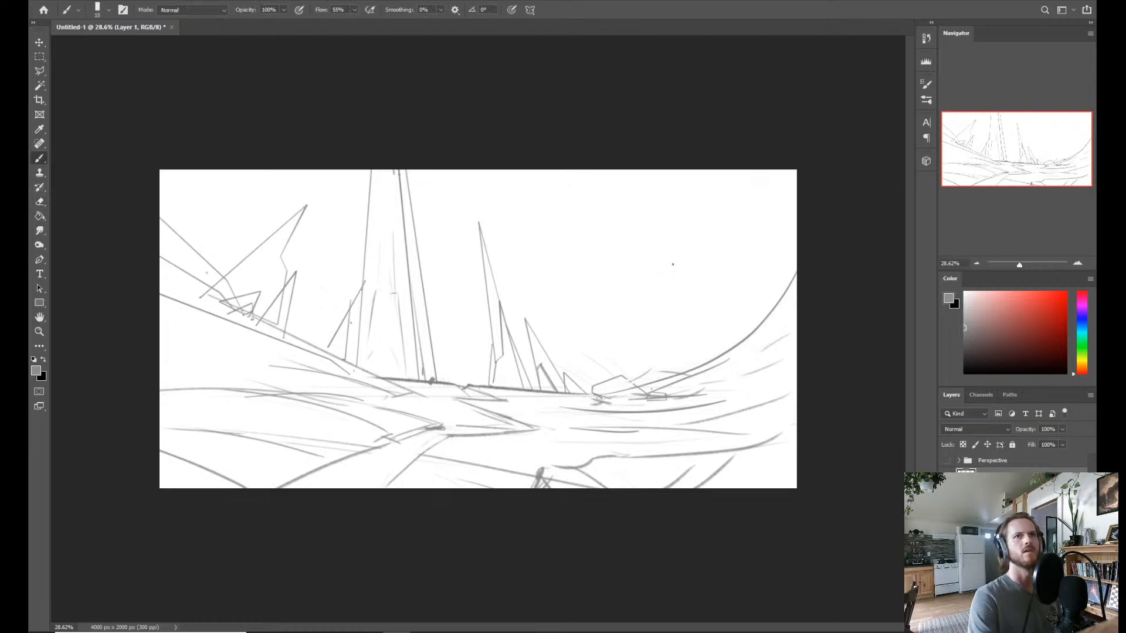
Show the Perspective group, draw two straight converging edges of a second huge tower over the foreground slope, and hide the group again.
{"action": "left_click", "coordinate": [677, 424]}
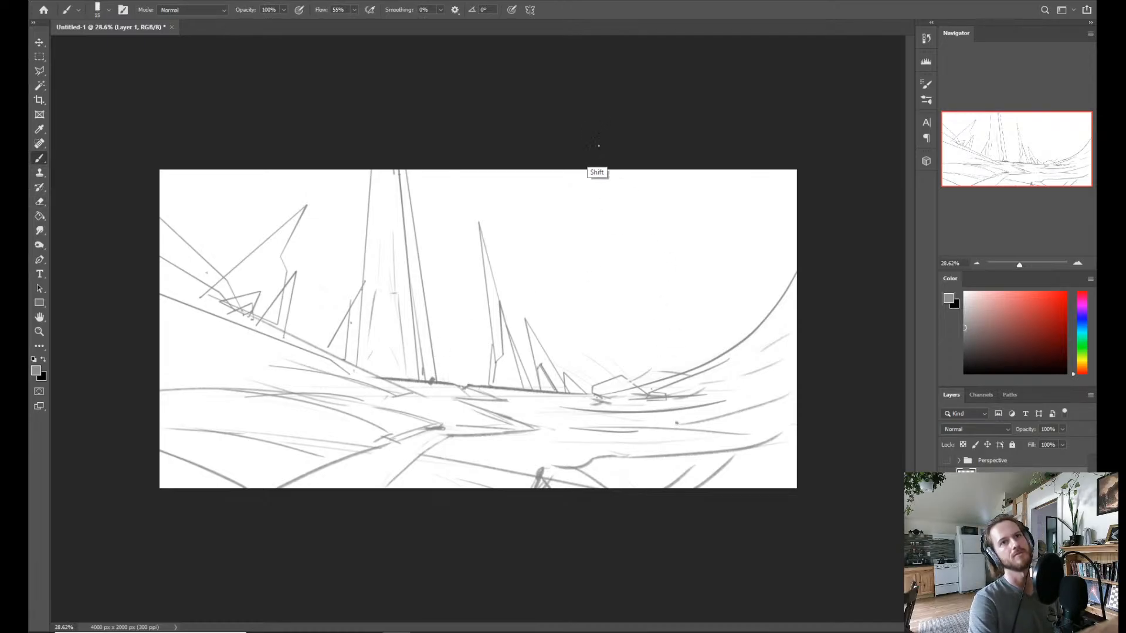
{"action": "left_click", "coordinate": [946, 460]}
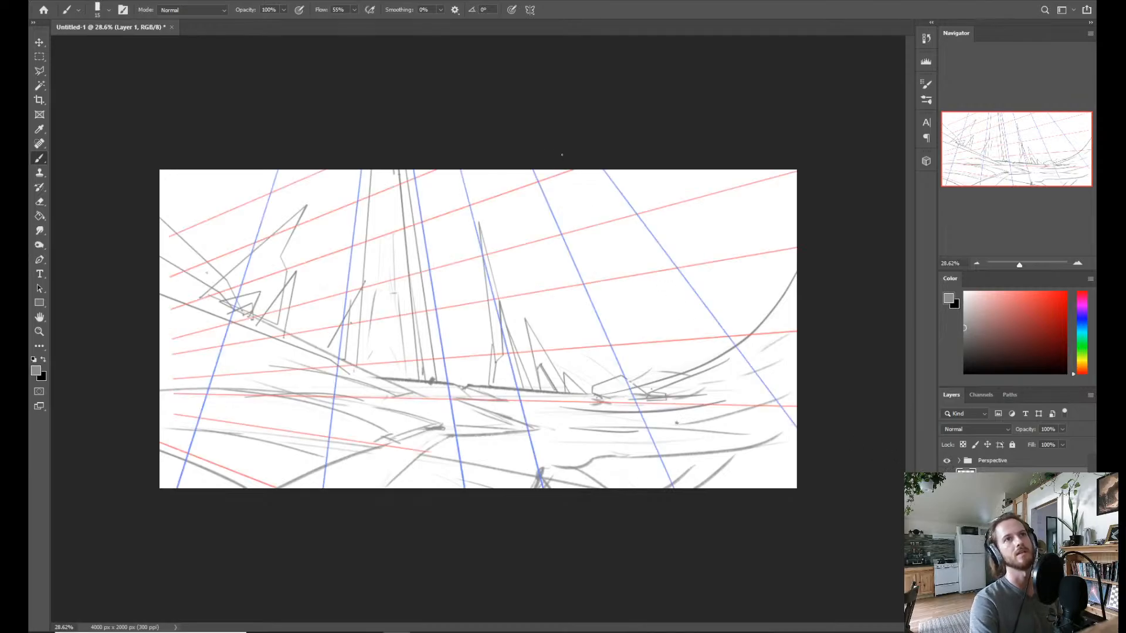
{"action": "left_click", "coordinate": [676, 423], "text": "shift"}
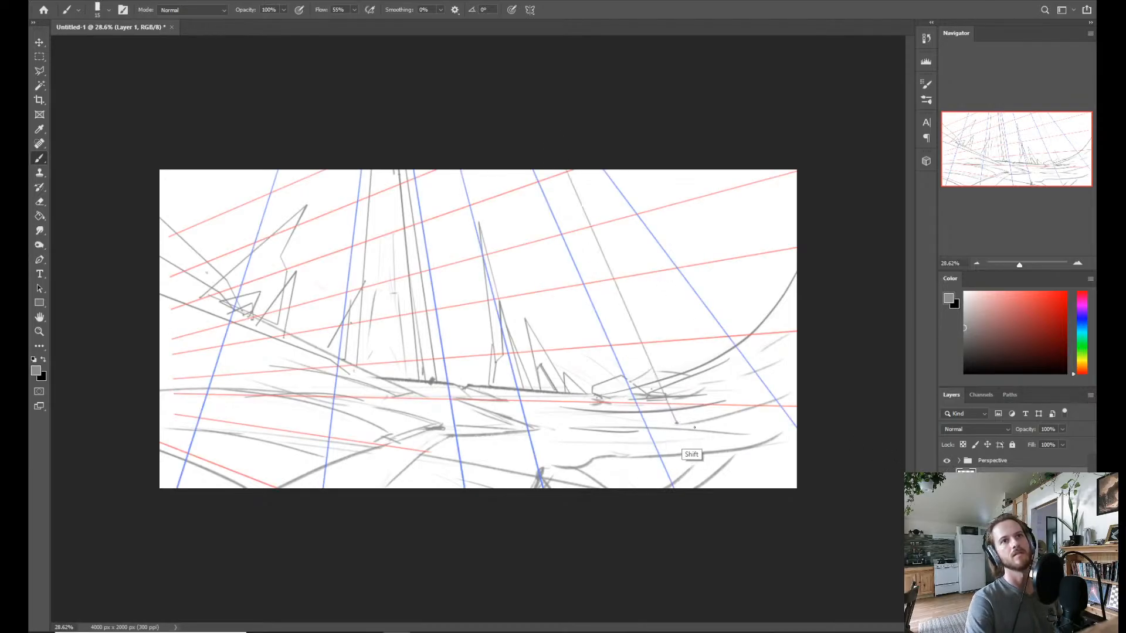
{"action": "left_click", "coordinate": [694, 427], "text": "shift"}
{"action": "left_click", "coordinate": [840, 399], "text": "shift"}
{"action": "left_click", "coordinate": [649, 103], "text": "shift"}
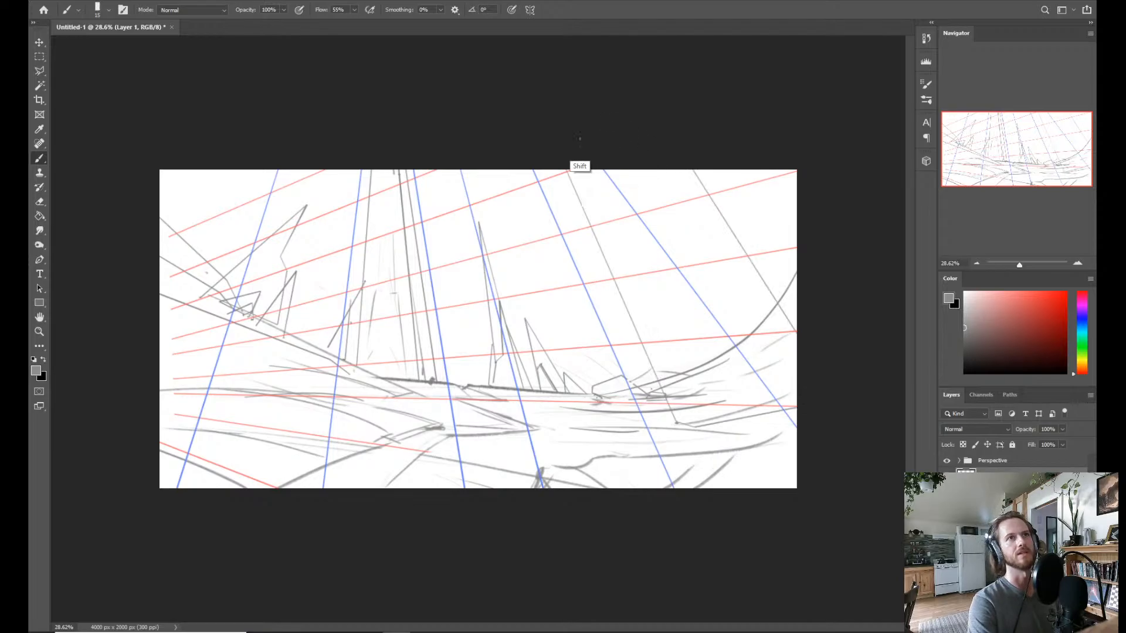
{"action": "left_click", "coordinate": [947, 460]}
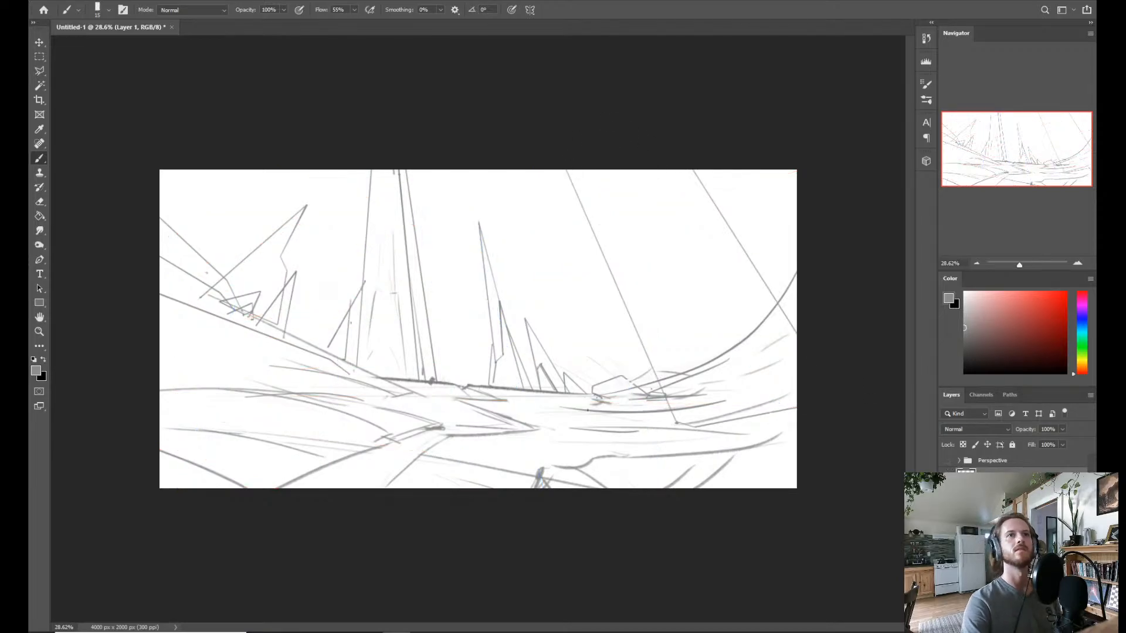
Erase the steep curved ridge between the new tower's edges and redraw it as a lower mound across the tower's base.
{"action": "key", "text": "e"}
{"action": "mouse_move", "coordinate": [675, 355]}
{"action": "left_mouse_down"}
{"action": "mouse_move", "coordinate": [673, 372]}
{"action": "mouse_move", "coordinate": [718, 341]}
{"action": "mouse_move", "coordinate": [770, 352]}
{"action": "mouse_move", "coordinate": [674, 379]}
{"action": "mouse_move", "coordinate": [732, 392]}
{"action": "mouse_move", "coordinate": [765, 304]}
{"action": "mouse_move", "coordinate": [778, 303]}
{"action": "left_mouse_up"}
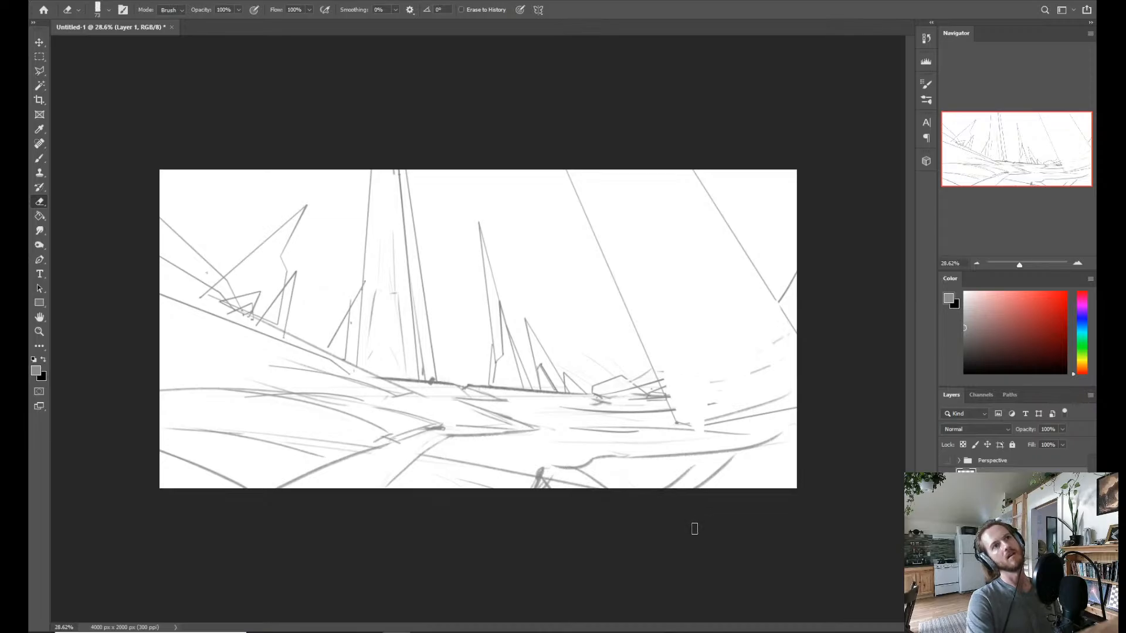
{"action": "key", "text": "b"}
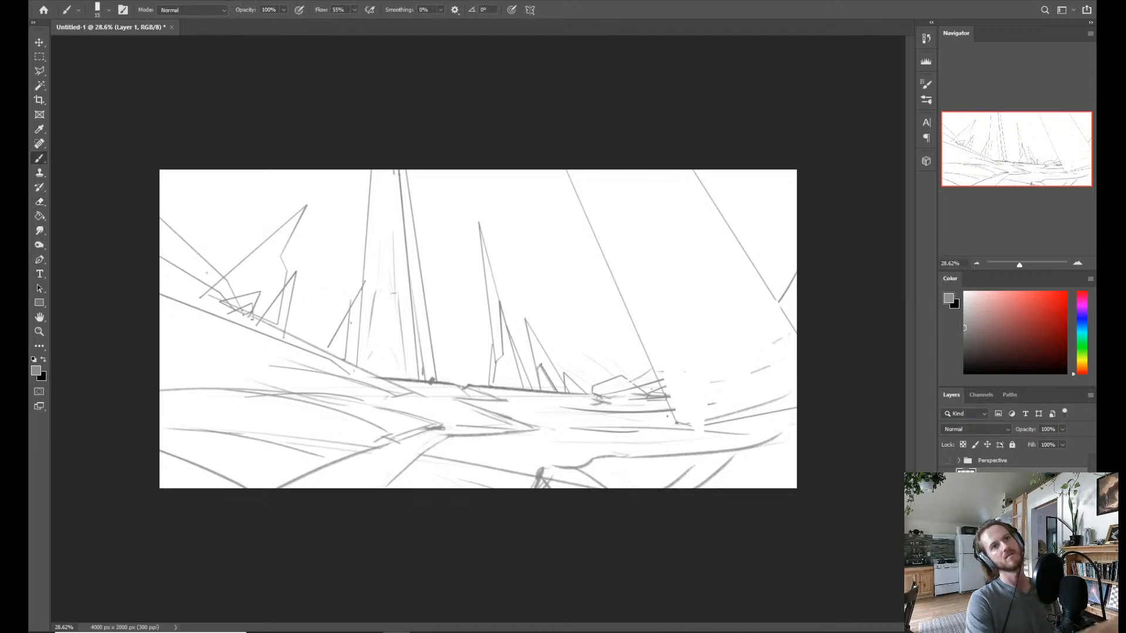
{"action": "mouse_move", "coordinate": [664, 415]}
{"action": "left_mouse_down"}
{"action": "mouse_move", "coordinate": [738, 376]}
{"action": "mouse_move", "coordinate": [769, 366]}
{"action": "mouse_move", "coordinate": [795, 369]}
{"action": "left_mouse_up"}
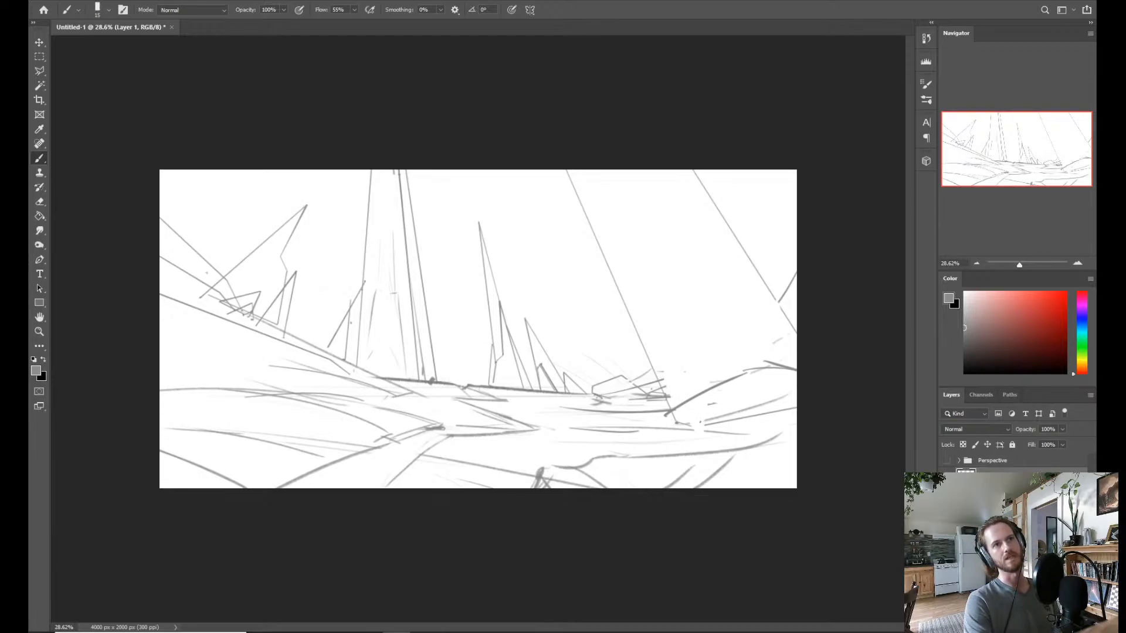
Lasso the original tower with its neighbouring spires, skew the selection horizontally by -5.13°, and deselect it.
{"action": "key", "text": "l"}
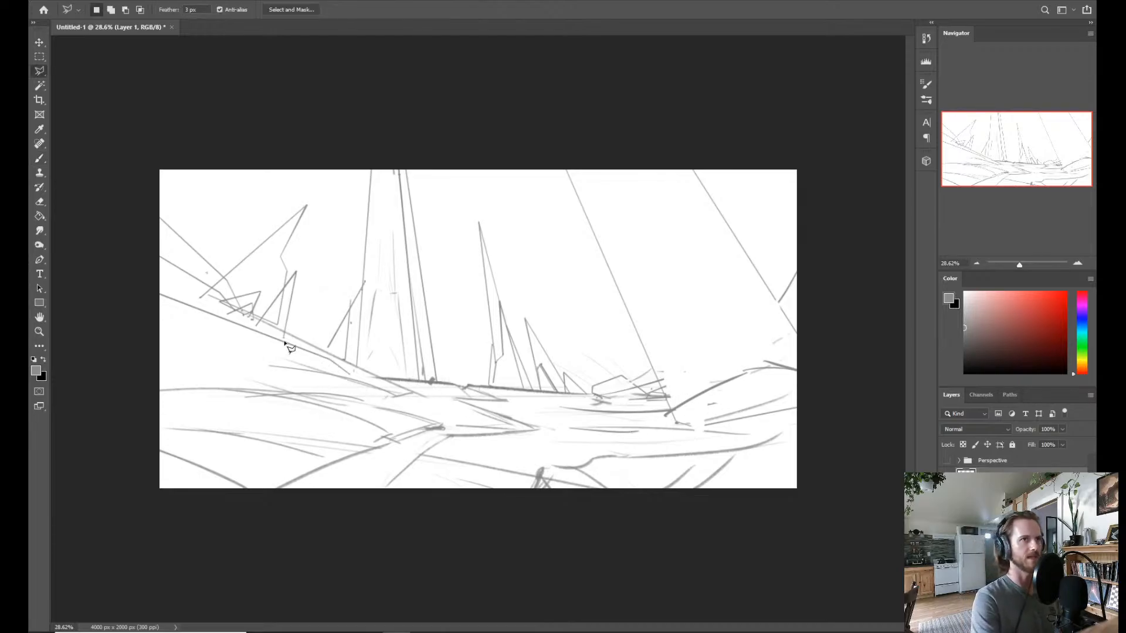
{"action": "left_click", "coordinate": [375, 376]}
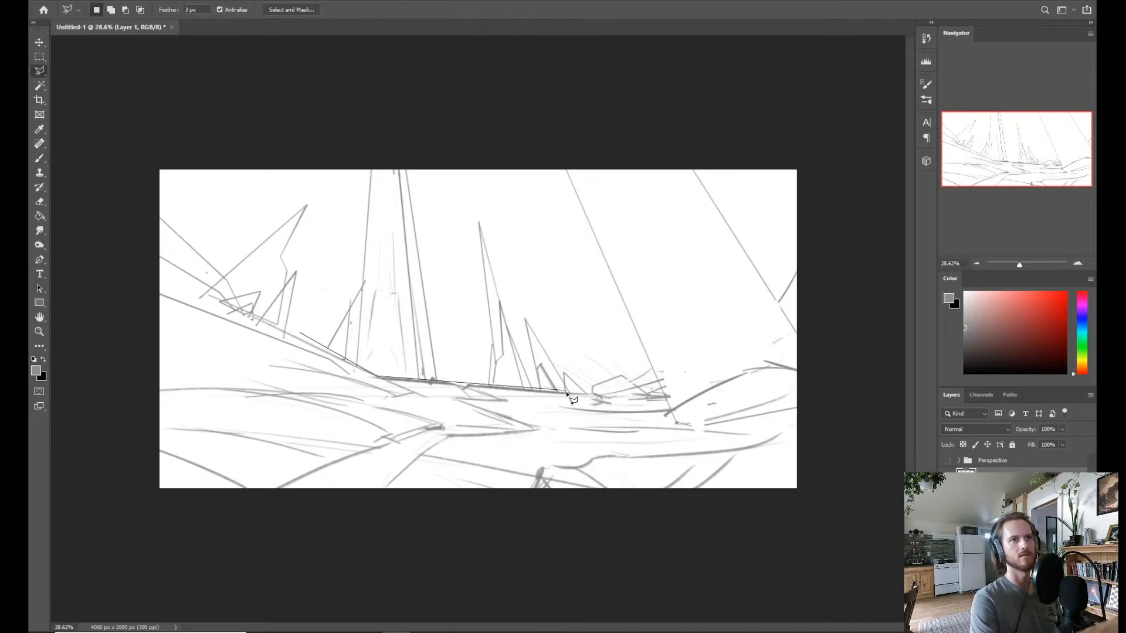
{"action": "left_click", "coordinate": [587, 391]}
{"action": "left_click", "coordinate": [508, 182]}
{"action": "left_click", "coordinate": [452, 135]}
{"action": "left_click", "coordinate": [345, 135]}
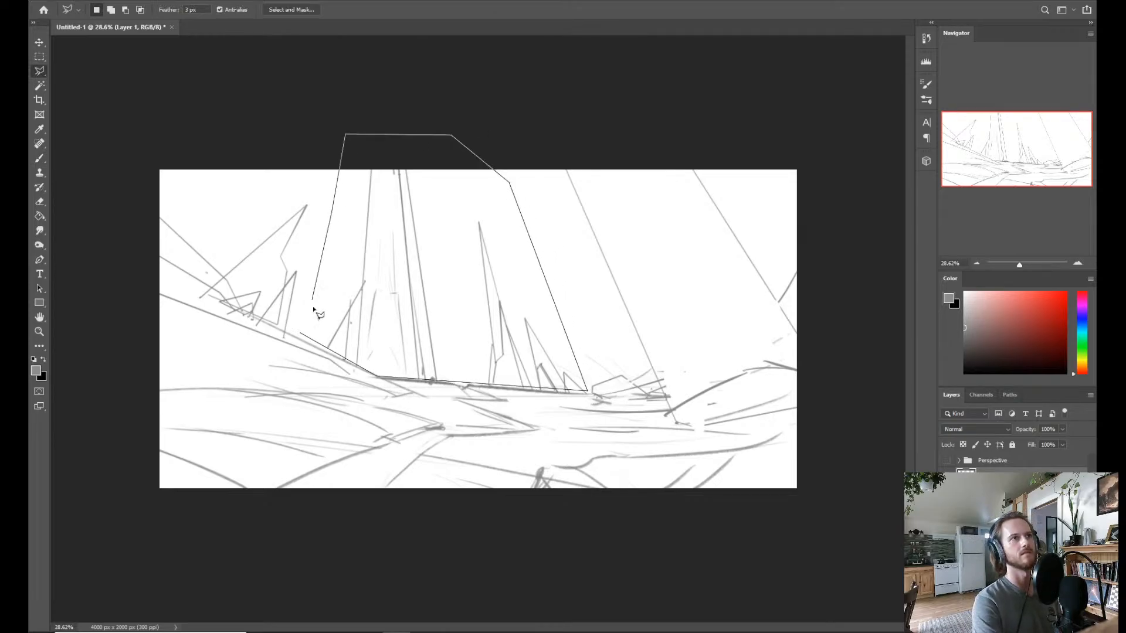
{"action": "left_click", "coordinate": [301, 334]}
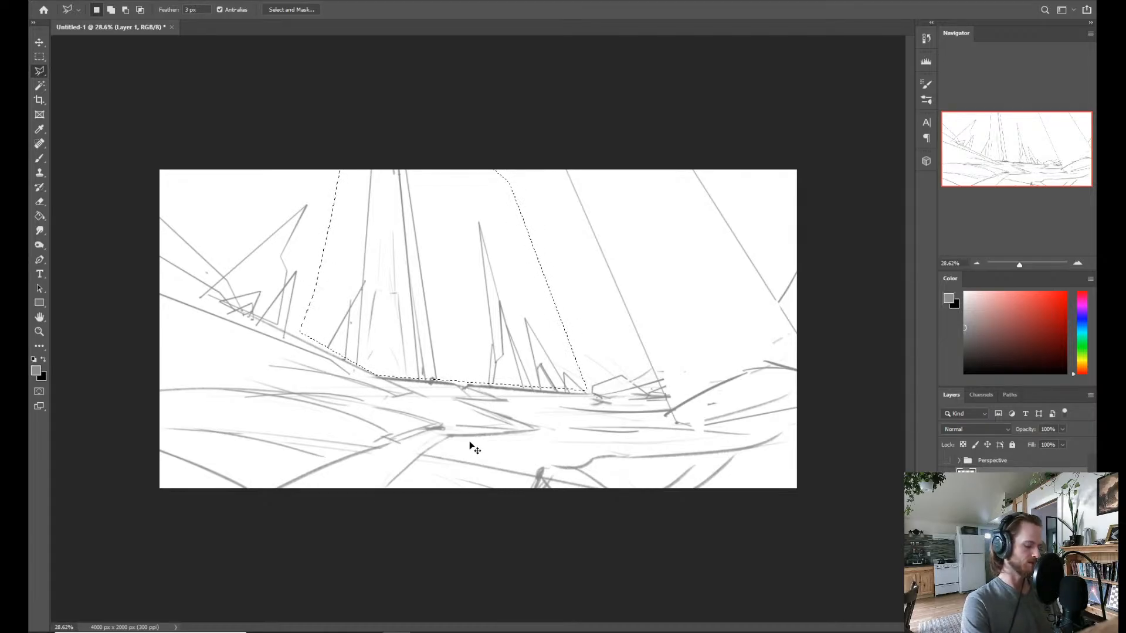
{"action": "key", "text": "ctrl+t"}
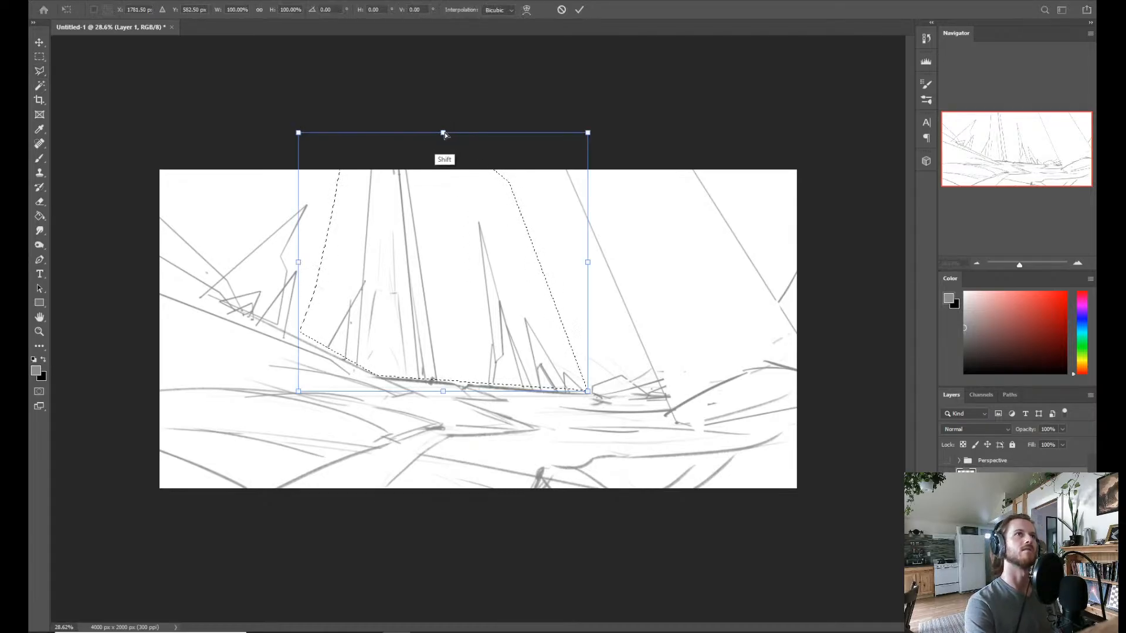
{"action": "left_click_drag", "start_coordinate": [445, 134], "coordinate": [466, 134]}
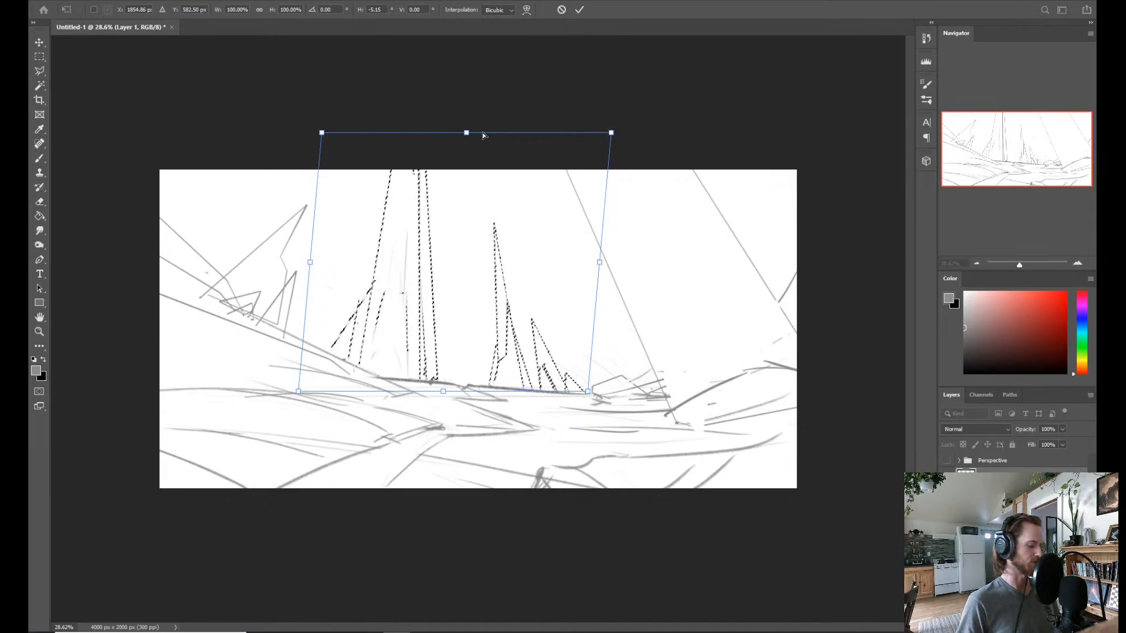
{"action": "key", "text": "Return"}
{"action": "key", "text": "l"}
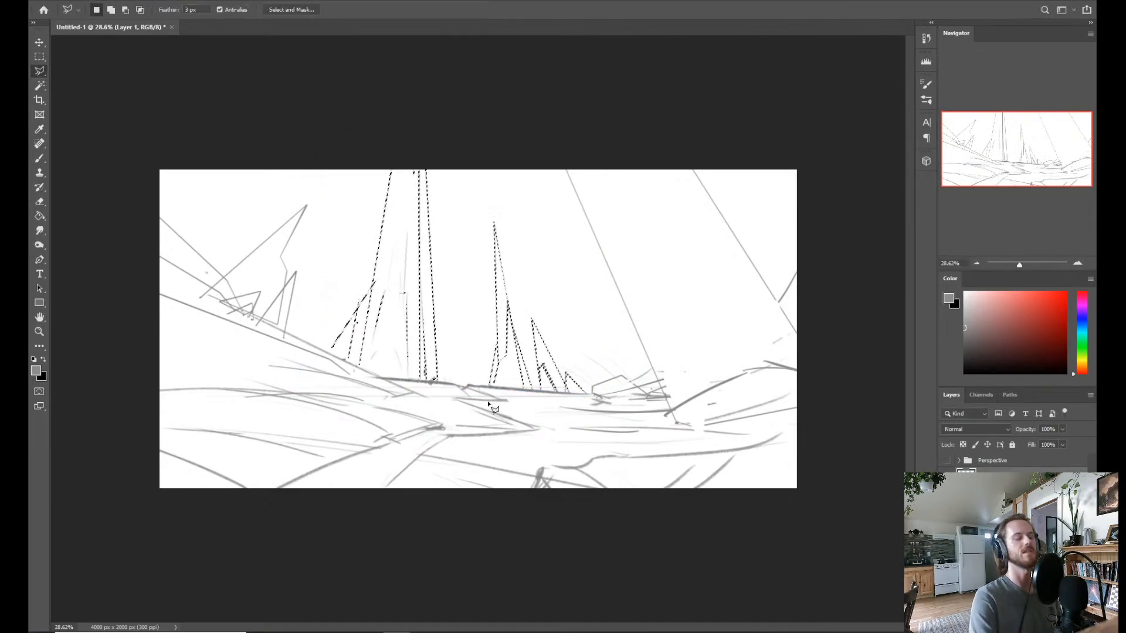
{"action": "key", "text": "ctrl+d"}
{"action": "left_click", "coordinate": [71, 1]}
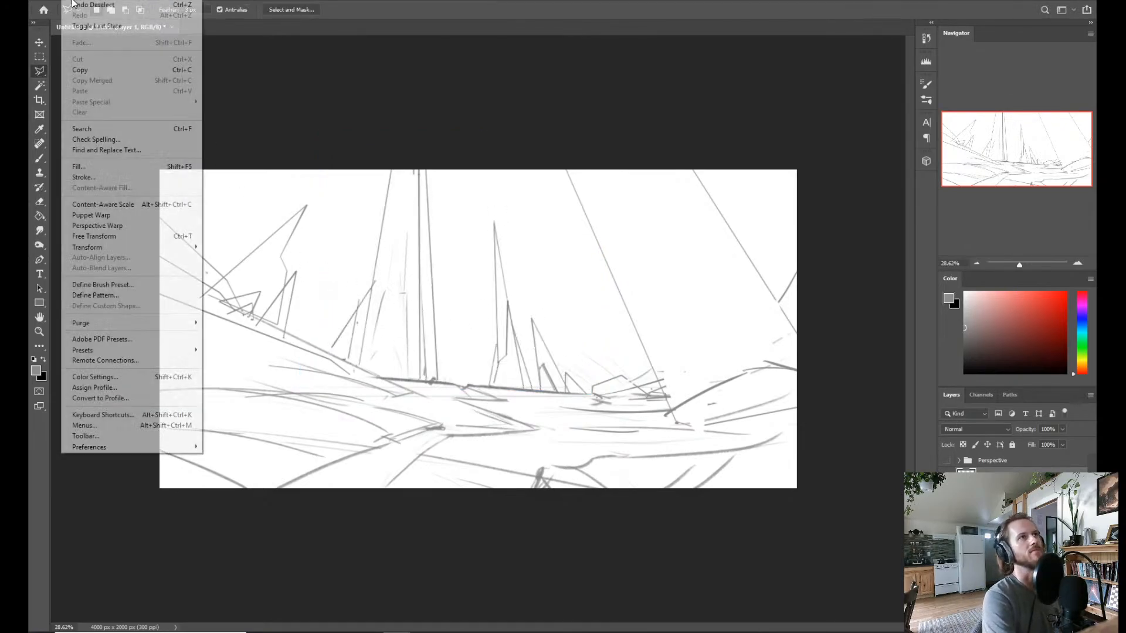
{"action": "mouse_move", "coordinate": [171, 248]}
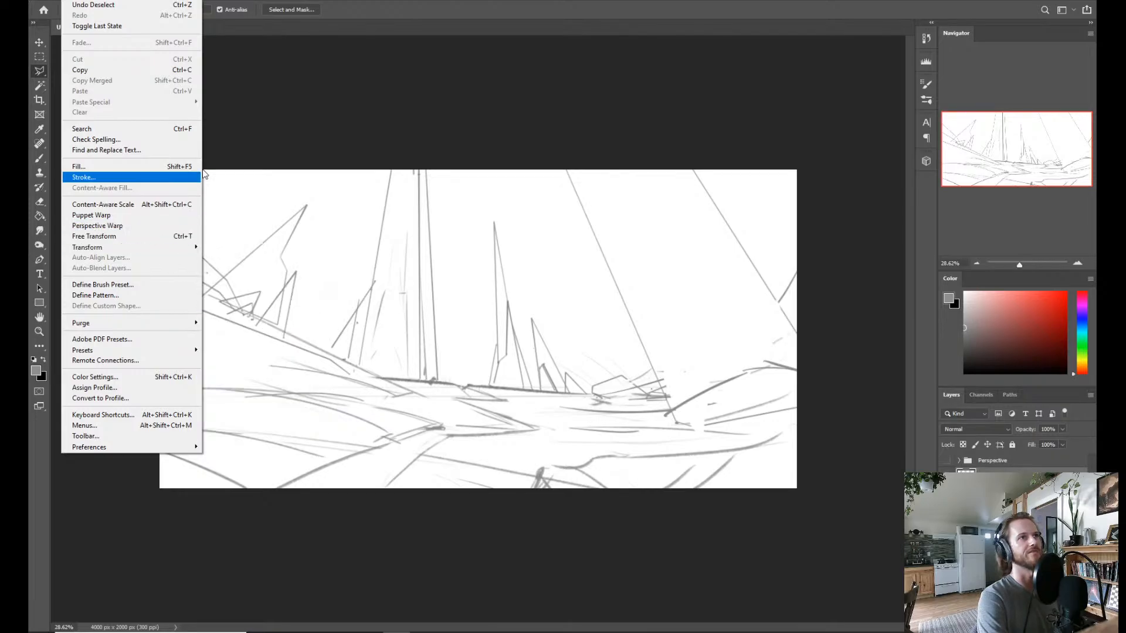
{"action": "left_click", "coordinate": [477, 136]}
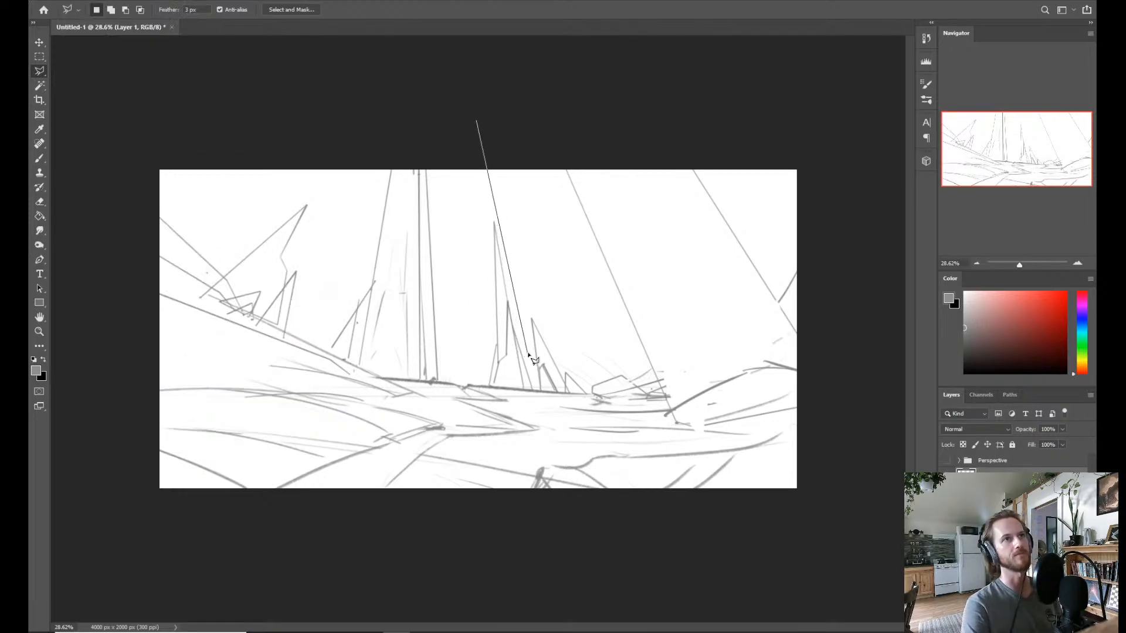
{"action": "key", "text": "z"}
{"action": "left_click_drag", "start_coordinate": [519, 327], "coordinate": [520, 401]}
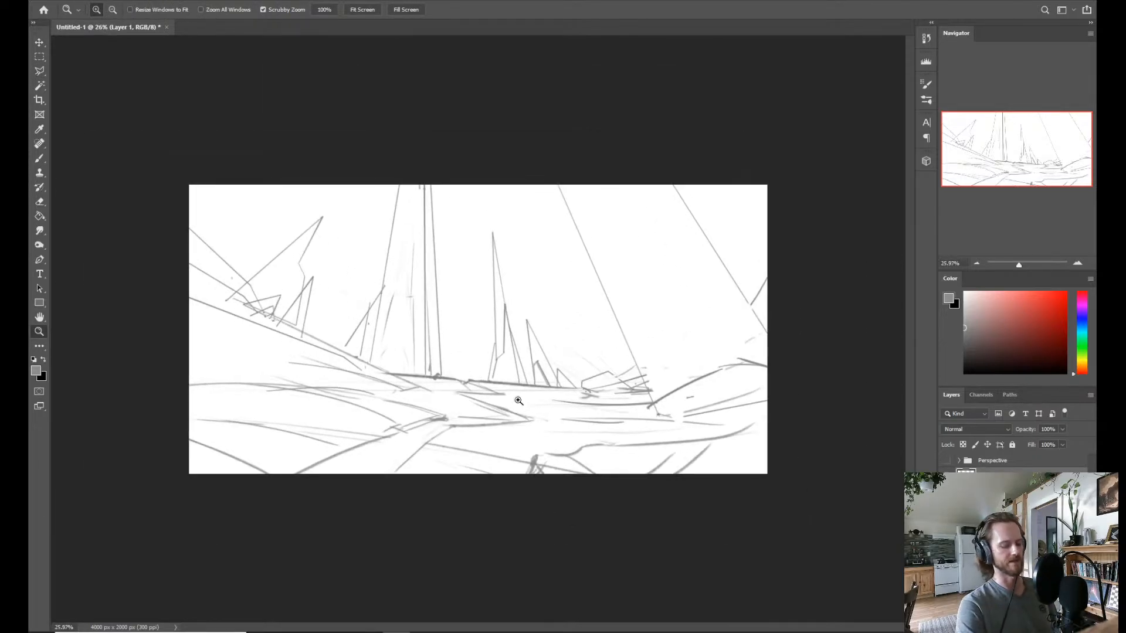
{"action": "key", "text": "l"}
{"action": "left_click", "coordinate": [590, 215]}
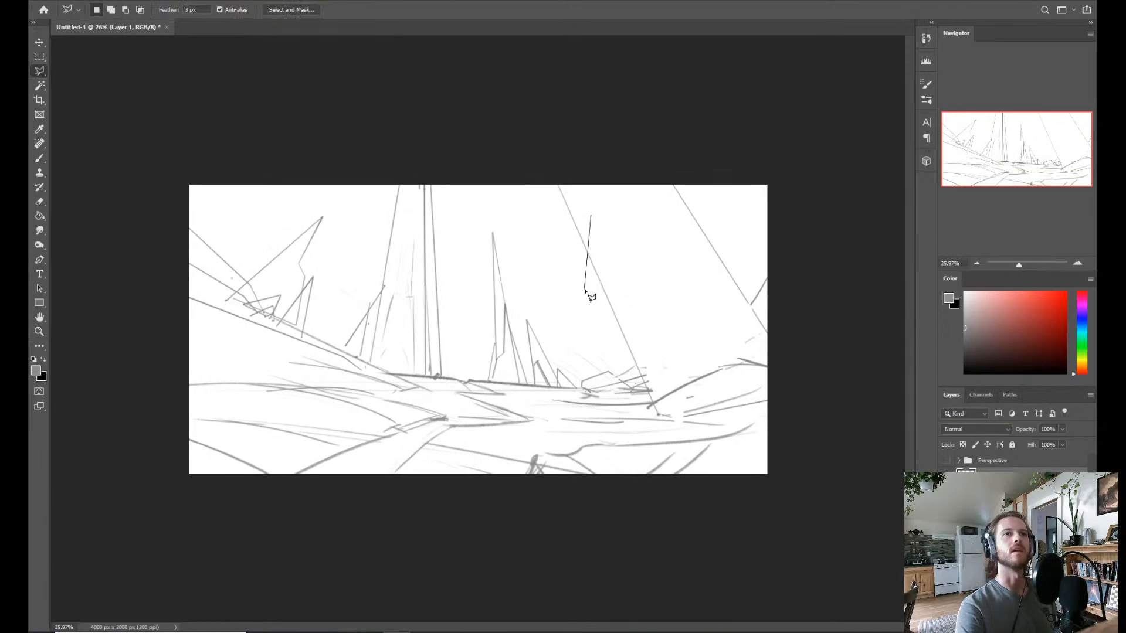
{"action": "key", "text": "Escape"}
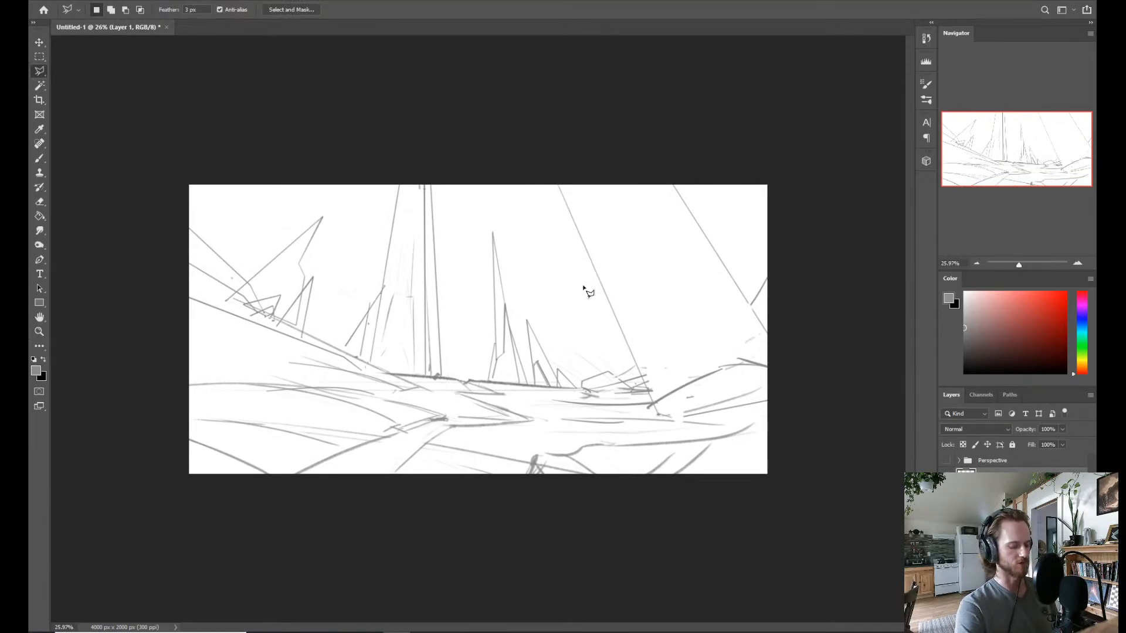
Draw a tall jagged spire with straight segments over the second tower's inner edge, and erase stray lines at its base.
{"action": "key", "text": "b"}
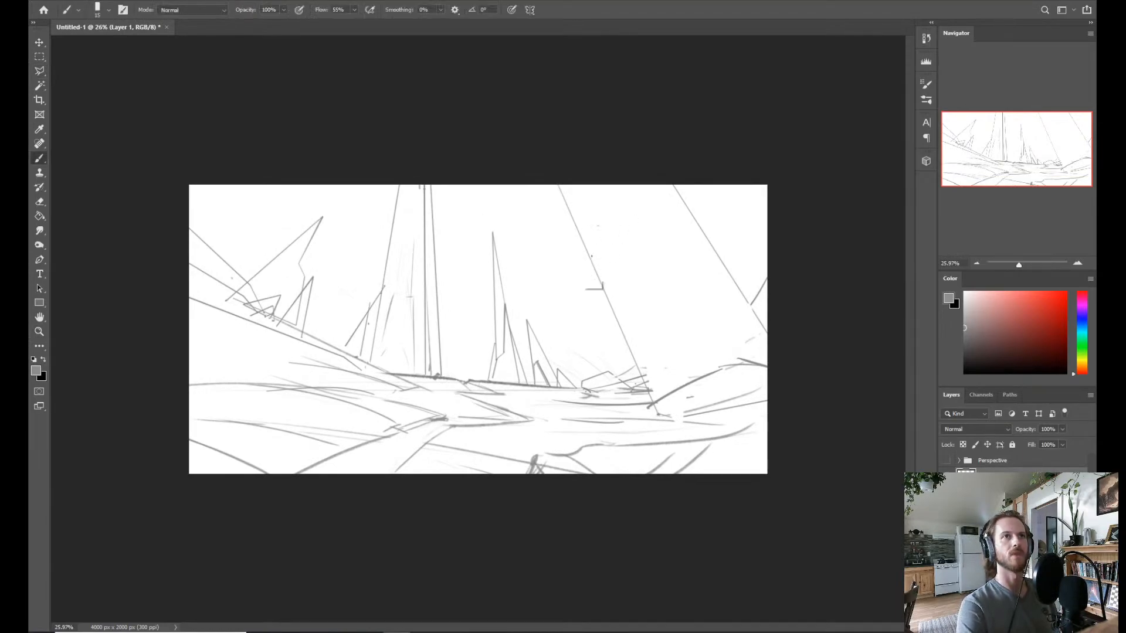
{"action": "left_click", "coordinate": [588, 274], "text": "shift"}
{"action": "left_click", "coordinate": [620, 413], "text": "shift"}
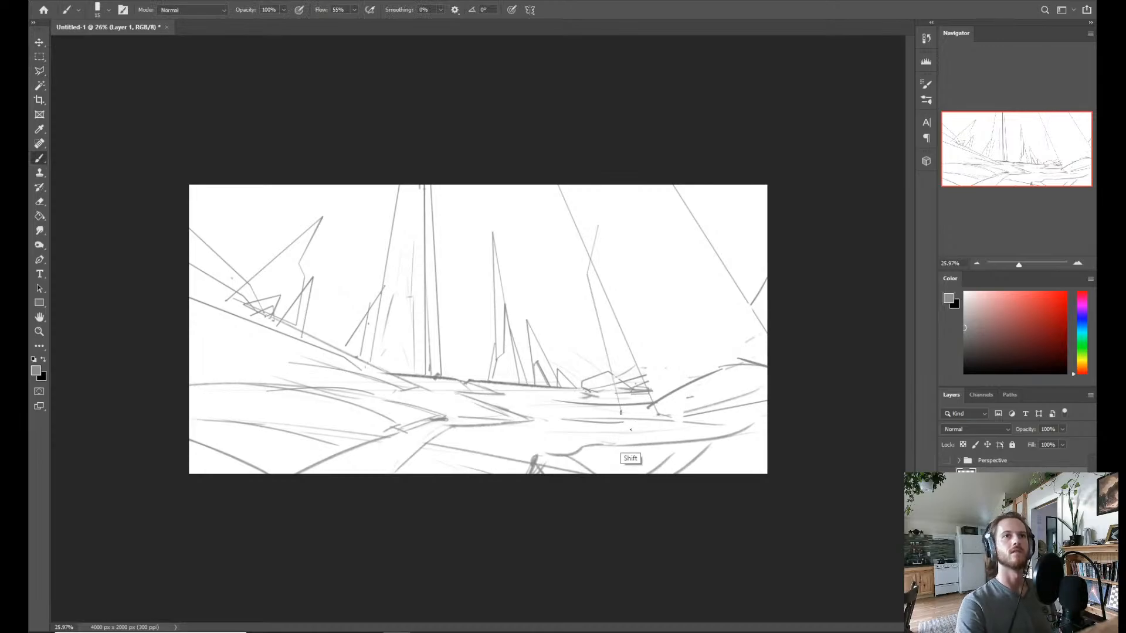
{"action": "left_click", "coordinate": [677, 391], "text": "shift"}
{"action": "left_click", "coordinate": [598, 222], "text": "shift"}
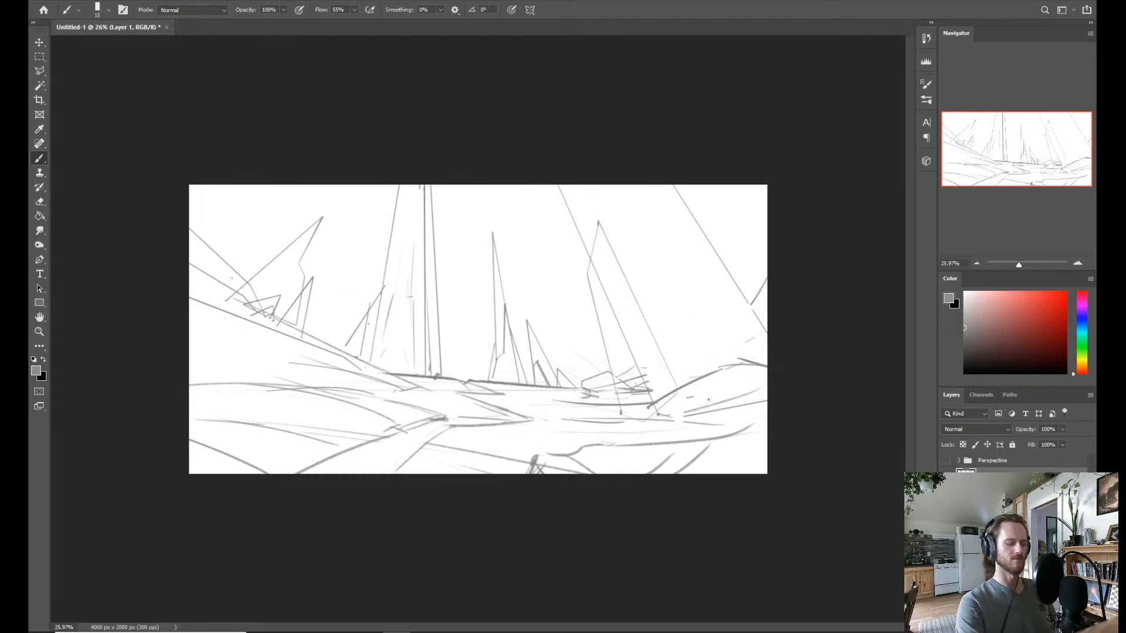
{"action": "key", "text": "e"}
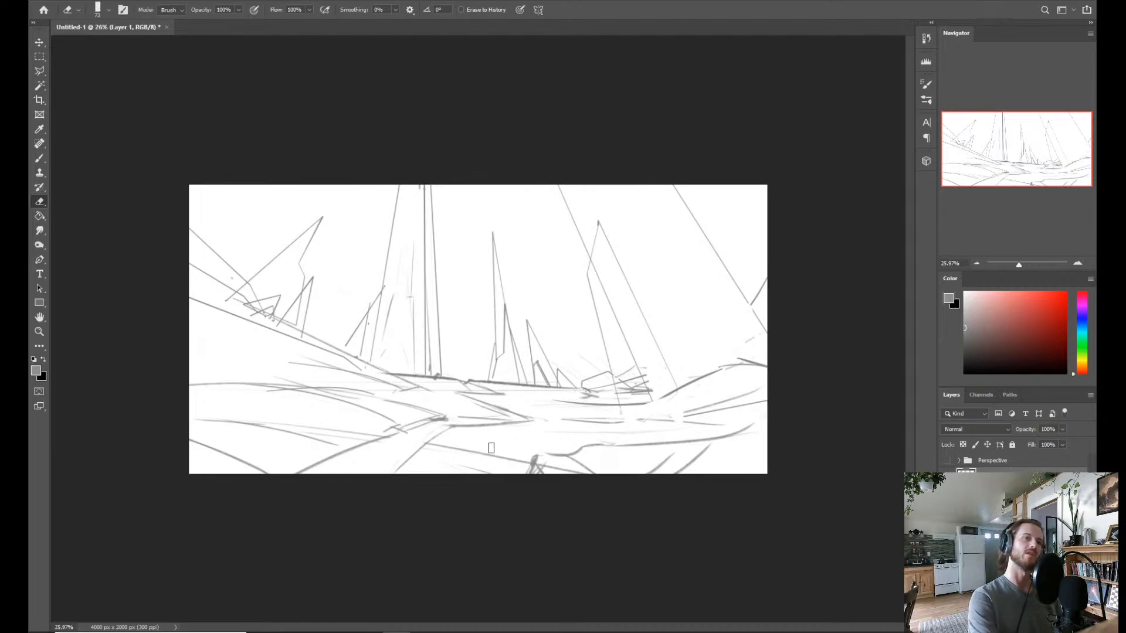
{"action": "key", "text": "b"}
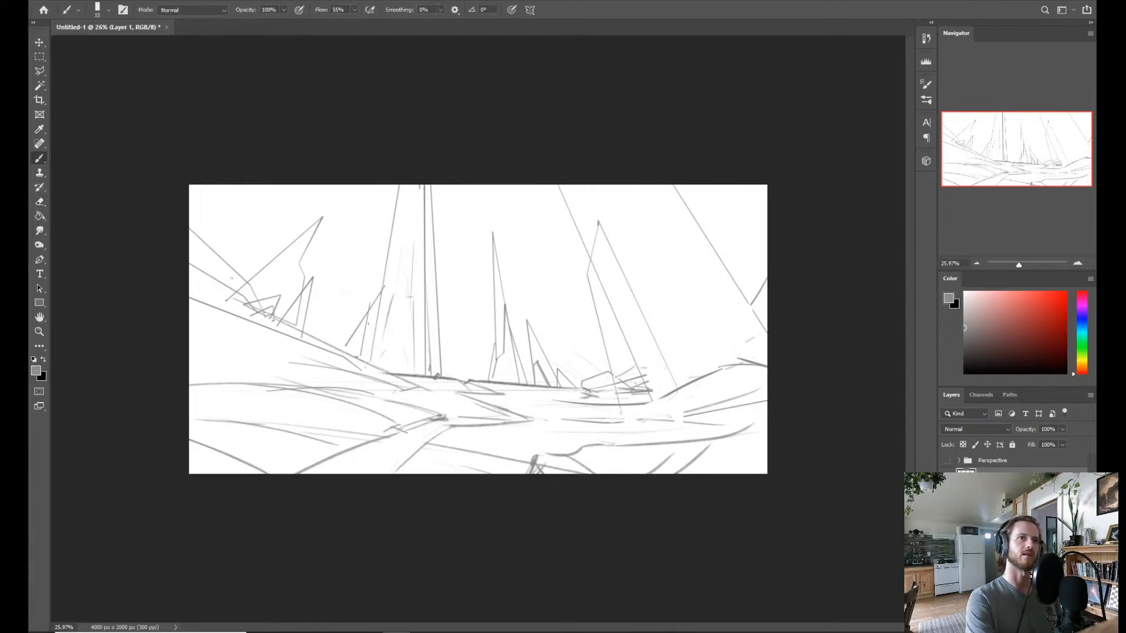
{"action": "left_click", "coordinate": [509, 418], "text": "shift"}
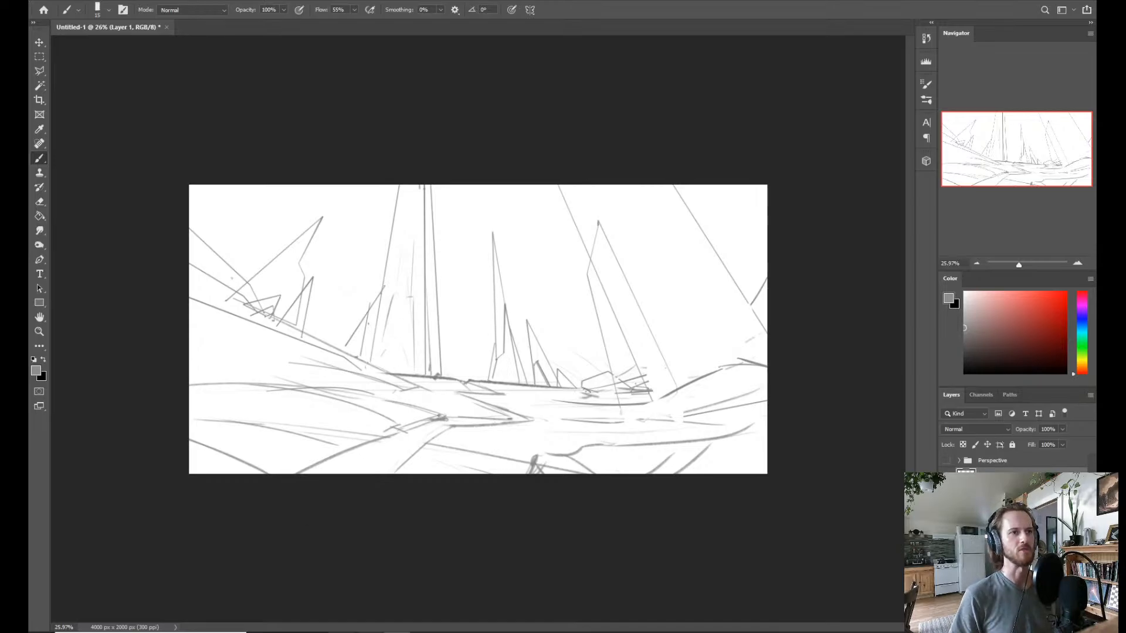
Switch to the browser to check the Facebook Live and YouTube stream comments, and return to Photoshop.
{"action": "key", "text": "alt+Tab"}
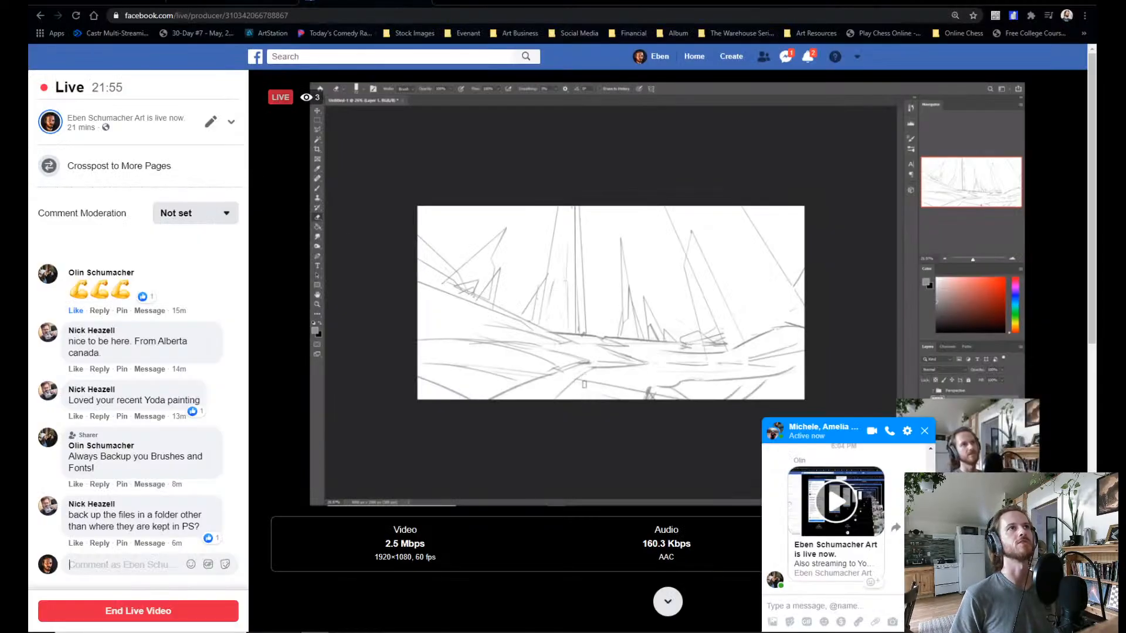
{"action": "key", "text": "ctrl+Tab"}
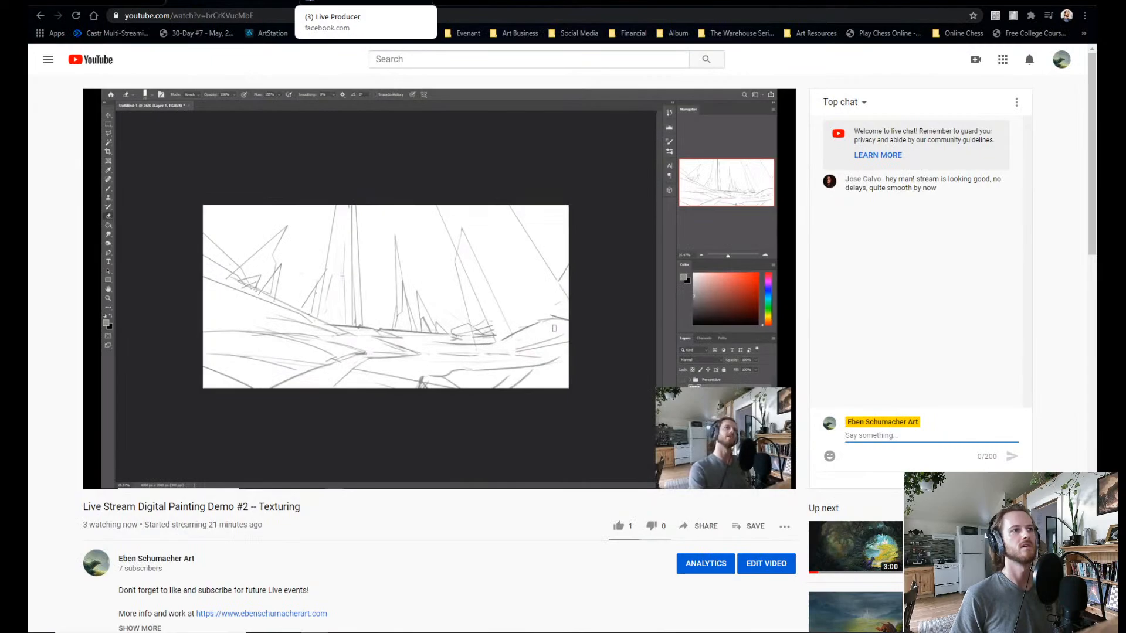
{"action": "left_click", "coordinate": [365, 2]}
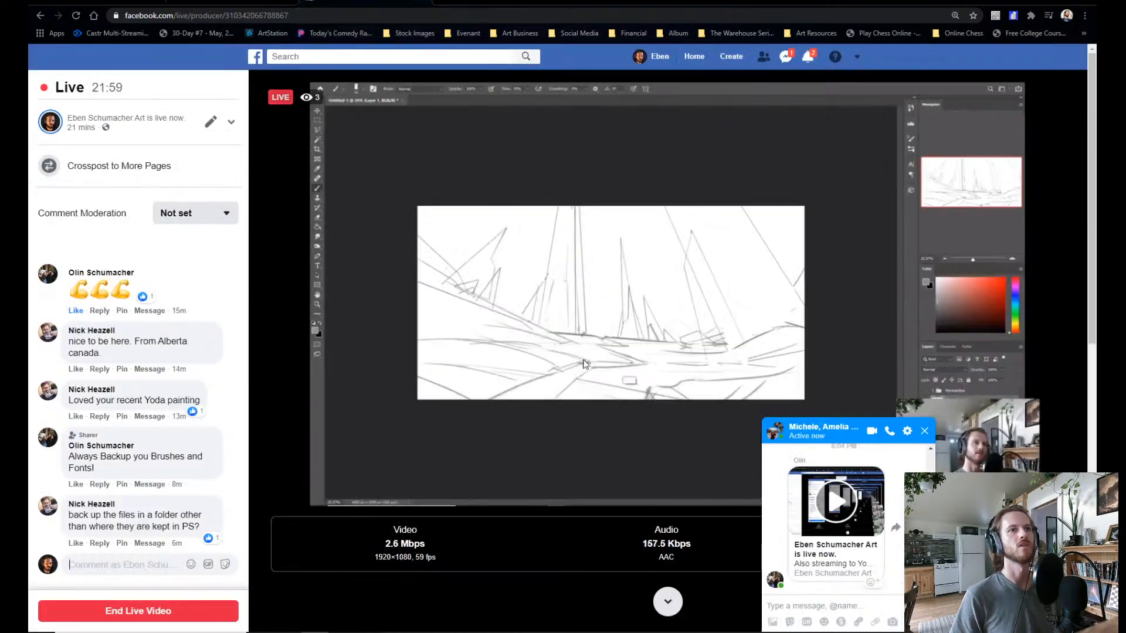
{"action": "key", "text": "alt+Tab"}
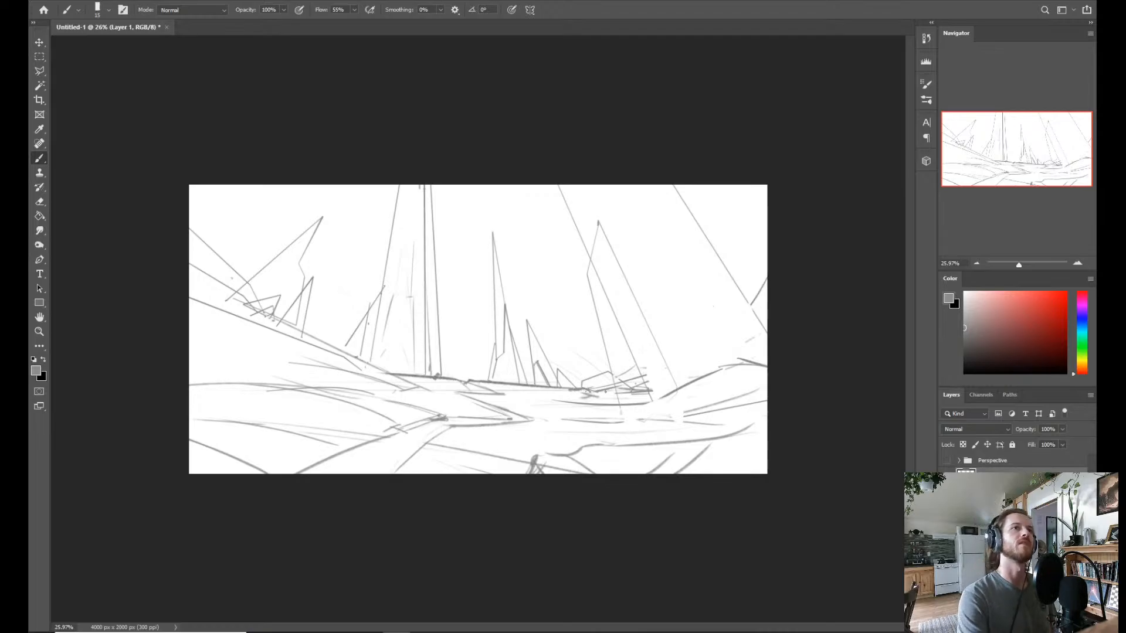
Try a straight, slightly slanted horizon line across the full canvas width, and undo it.
{"action": "left_click", "coordinate": [153, 352]}
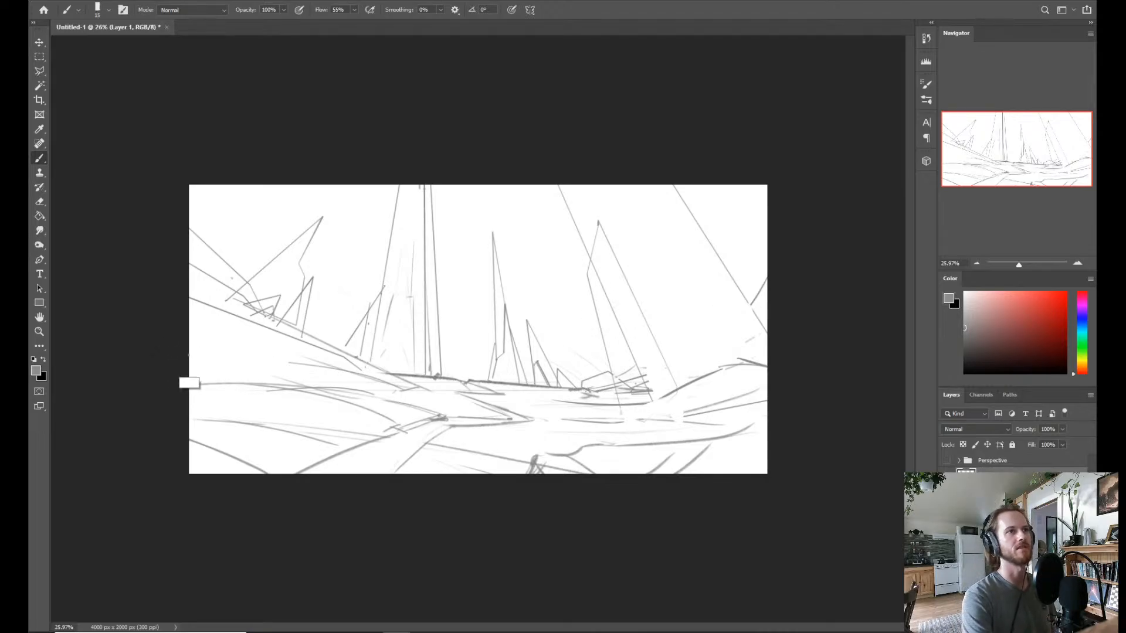
{"action": "left_click", "coordinate": [807, 379], "text": "shift"}
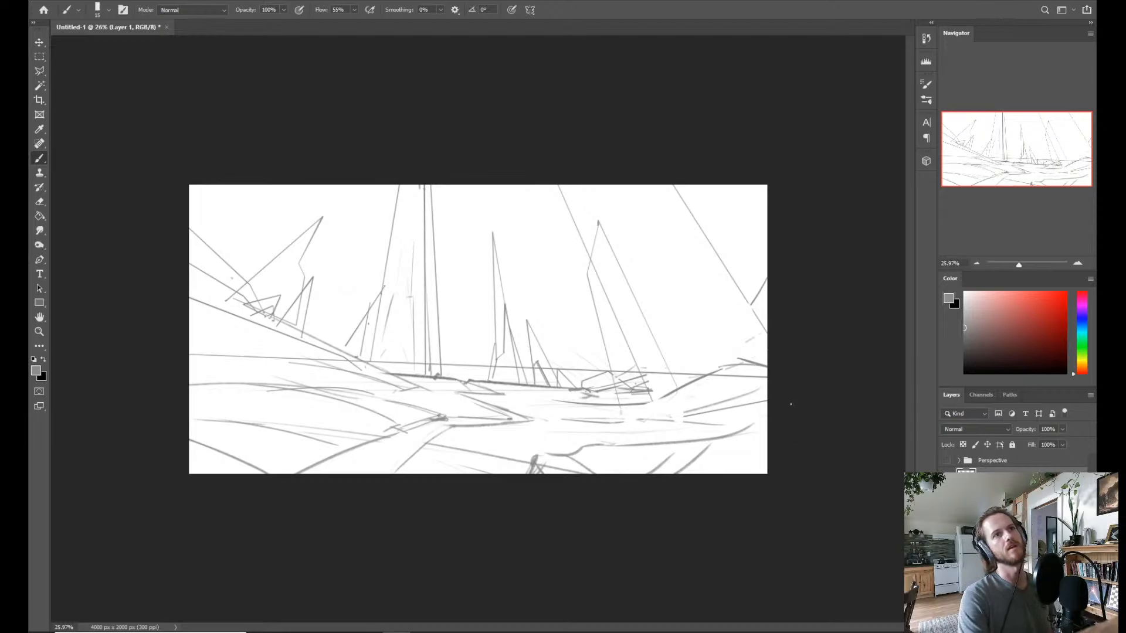
{"action": "key", "text": "ctrl+z"}
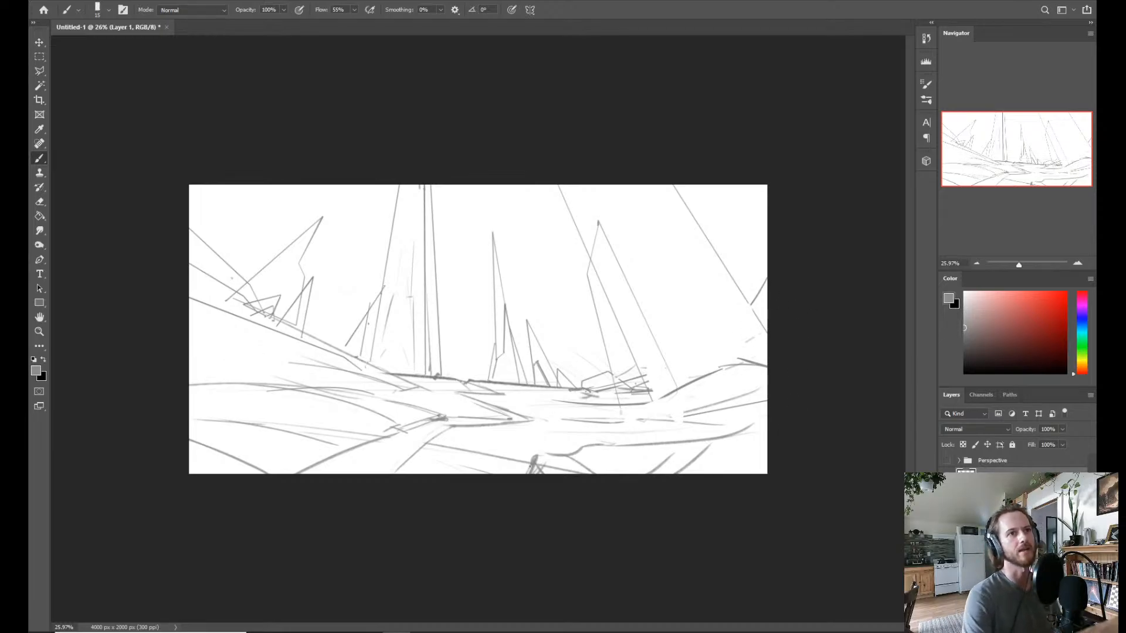
Sketch a thin ledge contour in straight segments from the foreground rock corner up to the canvas's right edge.
{"action": "left_click", "coordinate": [536, 454], "text": "shift"}
{"action": "left_click", "coordinate": [539, 447], "text": "shift"}
{"action": "left_click", "coordinate": [562, 444], "text": "shift"}
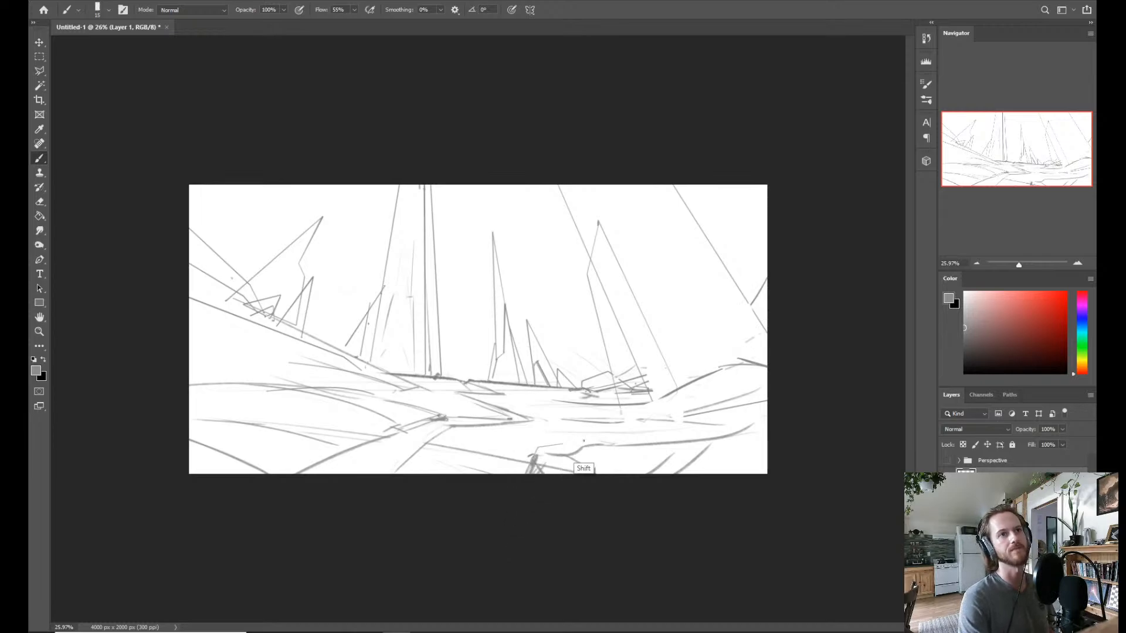
{"action": "left_click", "coordinate": [600, 436], "text": "shift"}
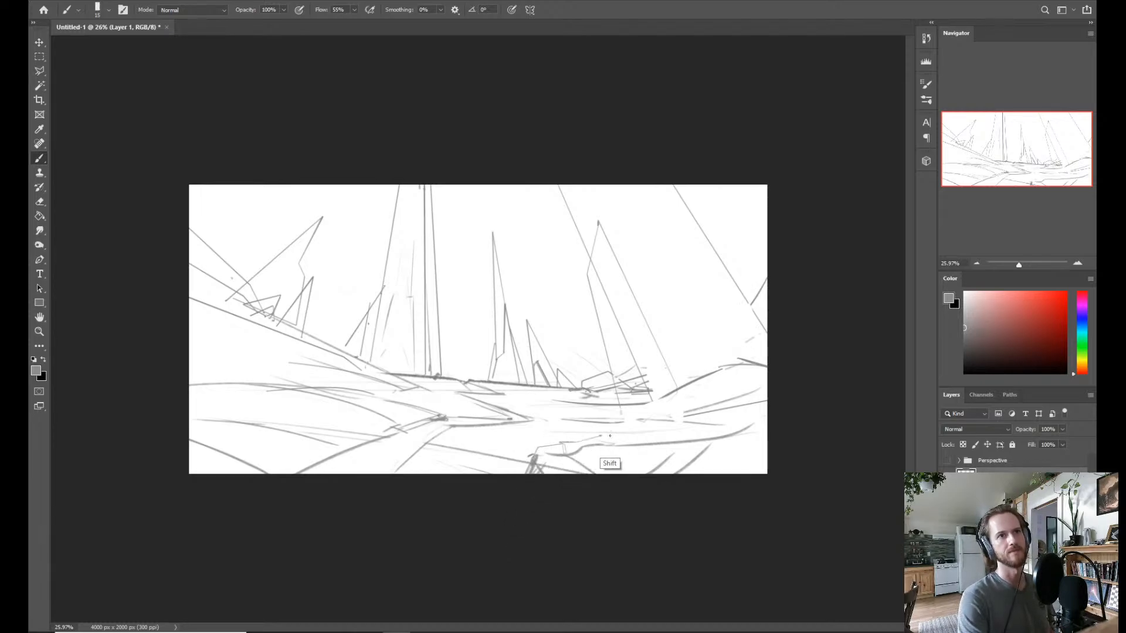
{"action": "left_click", "coordinate": [783, 399], "text": "shift"}
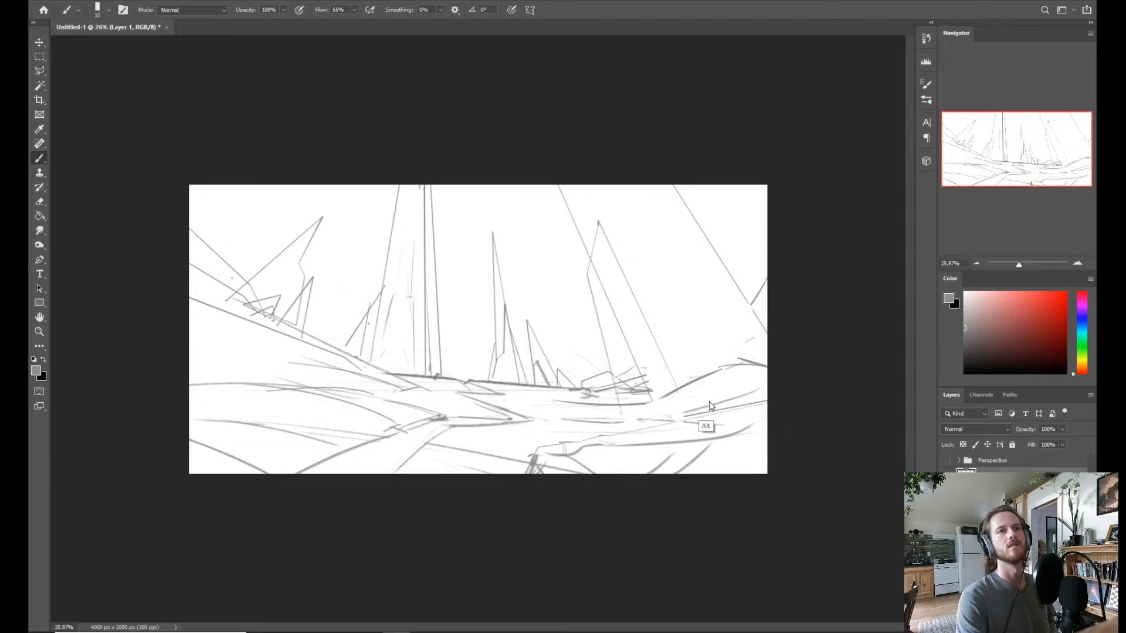
Thicken the foreground ledge's top line with a 46 px brush at 99% opacity, and undo the last strokes around its near corner.
{"action": "key", "text": "3"}
{"action": "key", "text": "9"}
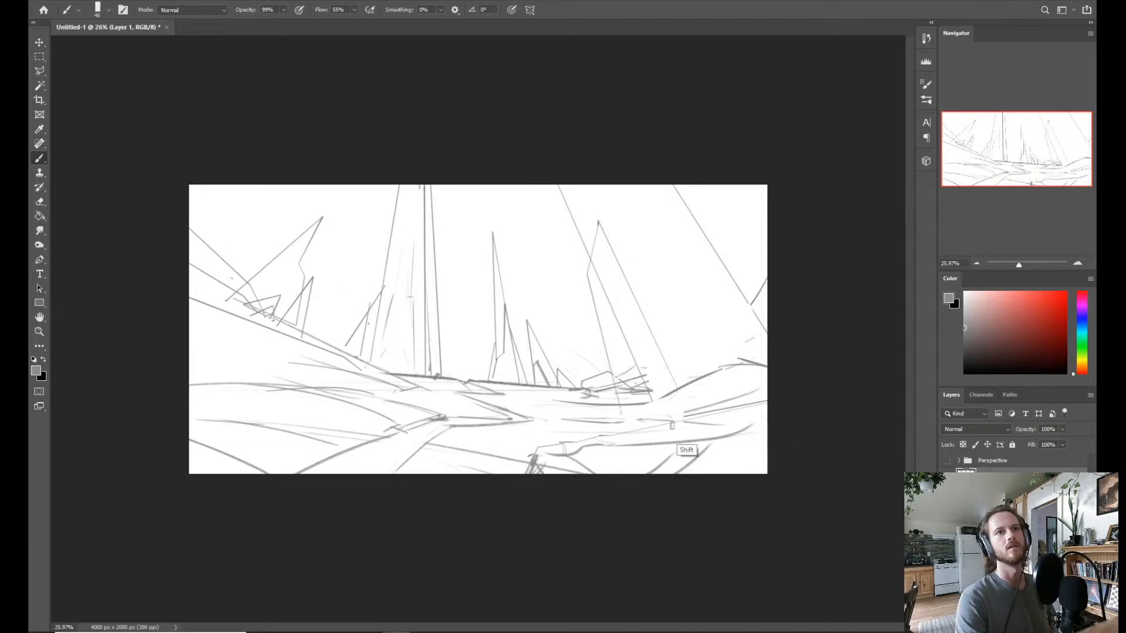
{"action": "left_click", "coordinate": [591, 440], "text": "shift"}
{"action": "left_click_drag", "start_coordinate": [580, 444], "coordinate": [532, 455]}
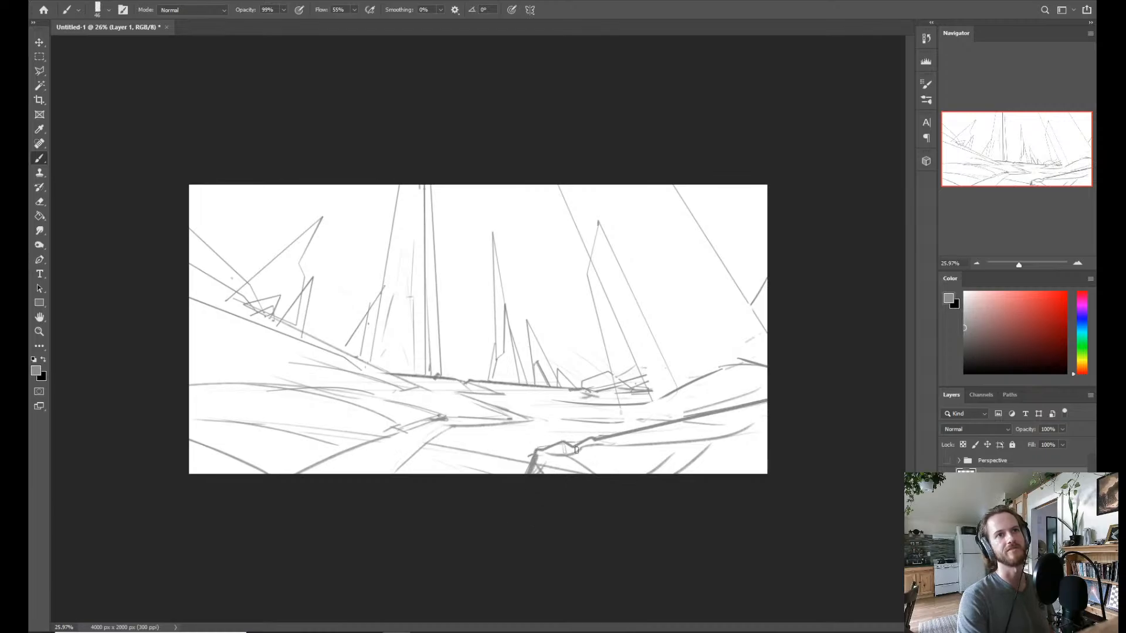
{"action": "key", "text": "ctrl+z"}
{"action": "key", "text": "ctrl+z"}
{"action": "key", "text": "ctrl+z"}
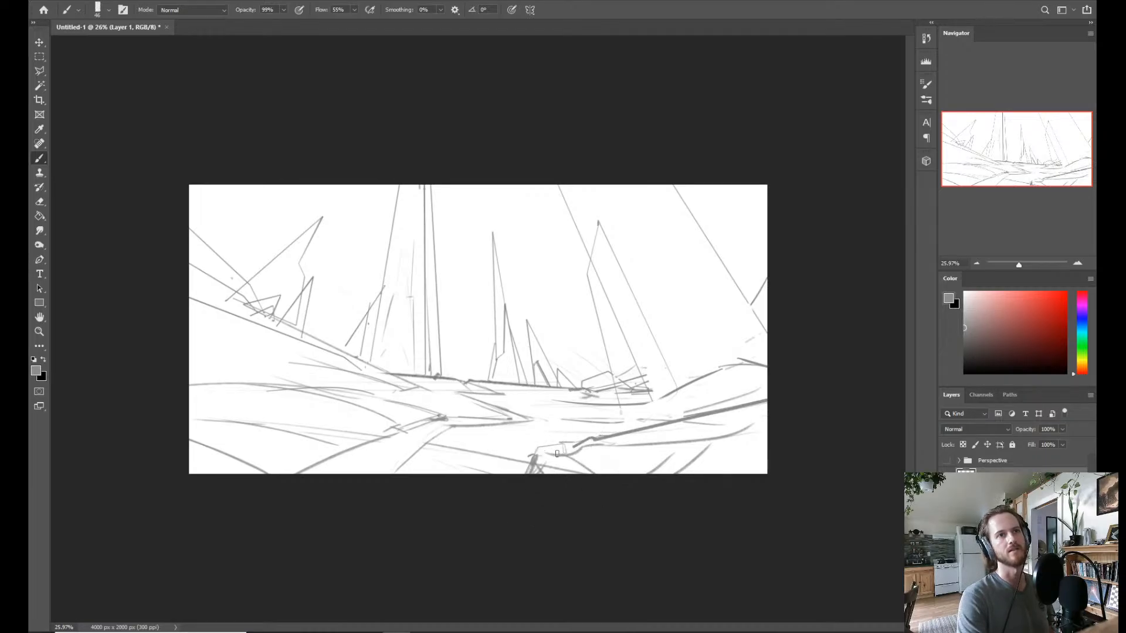
Redraw the near end of the ledge's heavy top edge so that it runs straight into the rock corner.
{"action": "left_click", "coordinate": [538, 450], "text": "shift"}
{"action": "left_click", "coordinate": [527, 490], "text": "shift"}
{"action": "left_click", "coordinate": [535, 449], "text": "shift"}
{"action": "left_click", "coordinate": [531, 467], "text": "shift"}
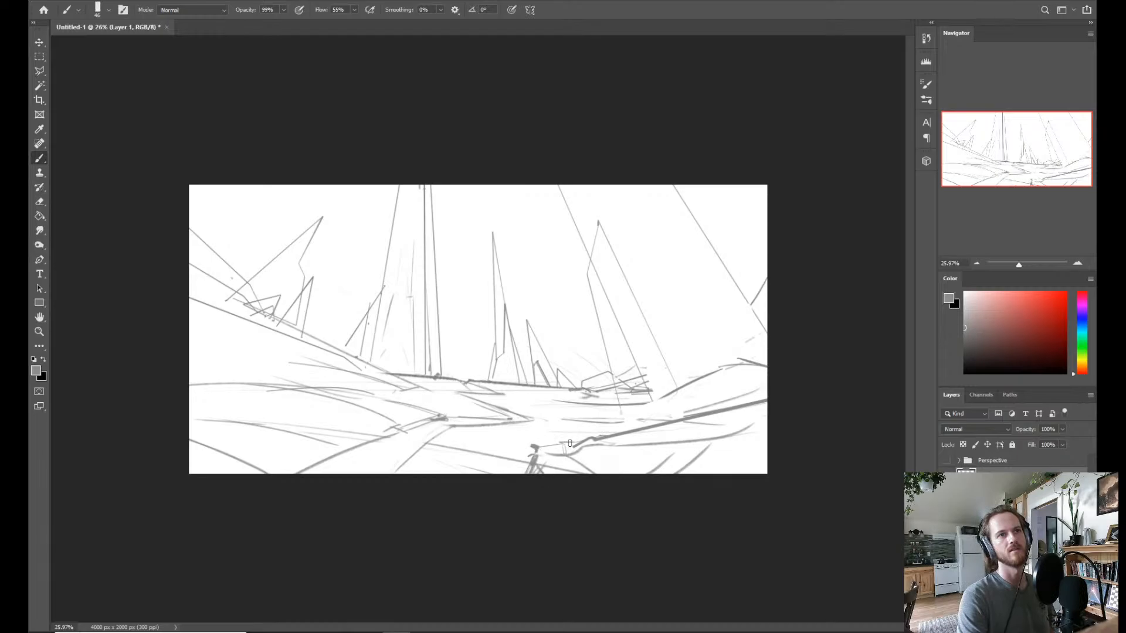
{"action": "left_click", "coordinate": [570, 443], "text": "shift"}
{"action": "left_click", "coordinate": [587, 440], "text": "shift"}
{"action": "left_click", "coordinate": [537, 449]}
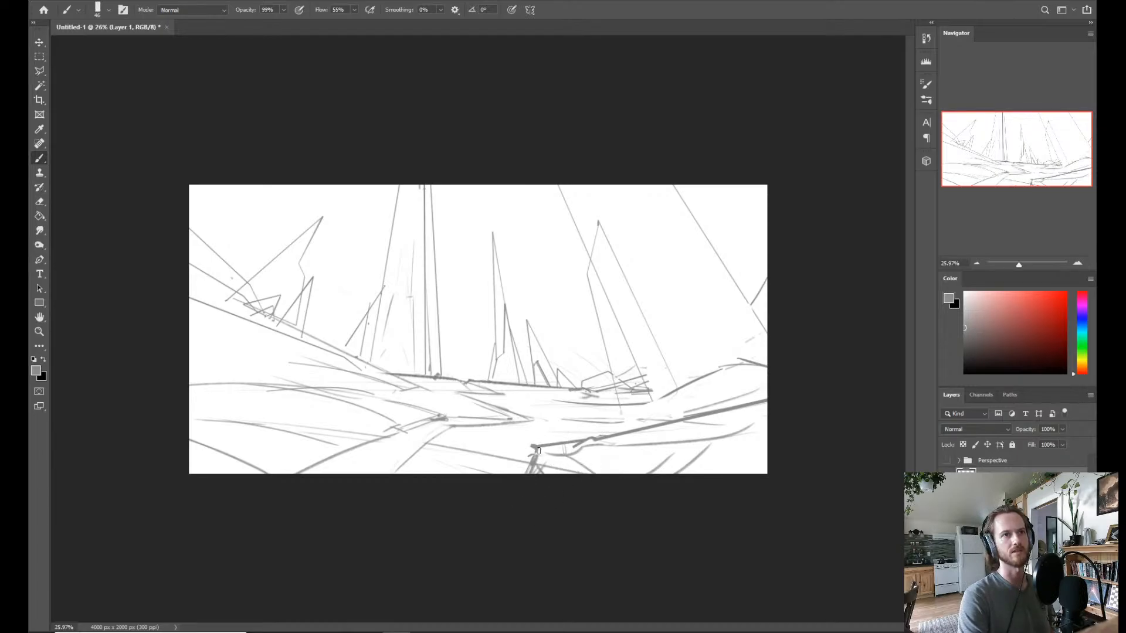
Outline the rock face dropping from the ledge's corner to the canvas edge, and thicken the ledge's lower contour.
{"action": "left_click", "coordinate": [519, 489], "text": "shift"}
{"action": "left_click", "coordinate": [536, 456]}
{"action": "left_click", "coordinate": [546, 467], "text": "shift"}
{"action": "left_click", "coordinate": [565, 468], "text": "shift"}
{"action": "left_click", "coordinate": [579, 490], "text": "shift"}
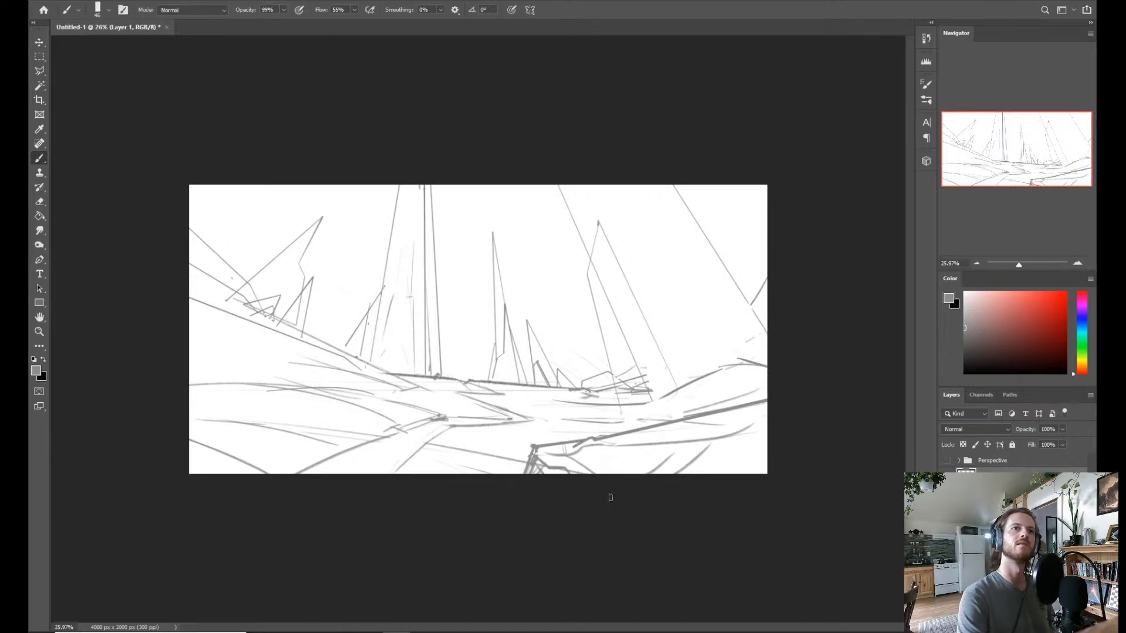
{"action": "mouse_move", "coordinate": [725, 437]}
{"action": "left_mouse_down"}
{"action": "mouse_move", "coordinate": [703, 461]}
{"action": "mouse_move", "coordinate": [762, 429]}
{"action": "left_mouse_up"}
Paint a small figure silhouette on the foreground ledge with dark clumps scattered along the edge around it.
{"action": "mouse_move", "coordinate": [610, 438]}
{"action": "left_mouse_down"}
{"action": "mouse_move", "coordinate": [612, 421]}
{"action": "mouse_move", "coordinate": [619, 438]}
{"action": "left_mouse_up"}
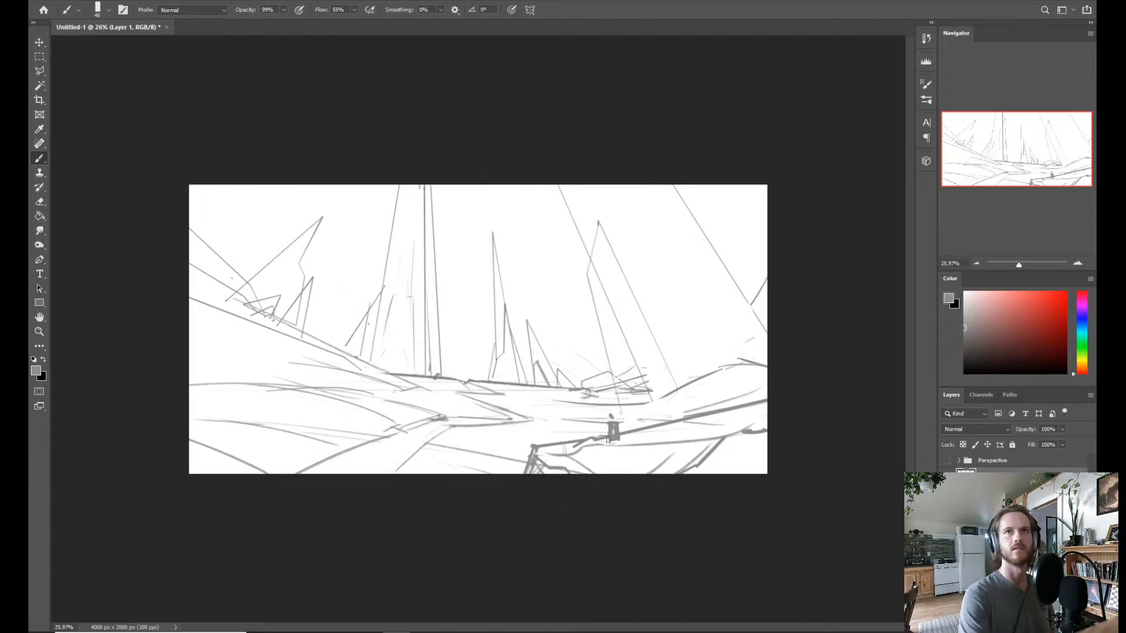
{"action": "left_click_drag", "start_coordinate": [608, 423], "coordinate": [609, 440]}
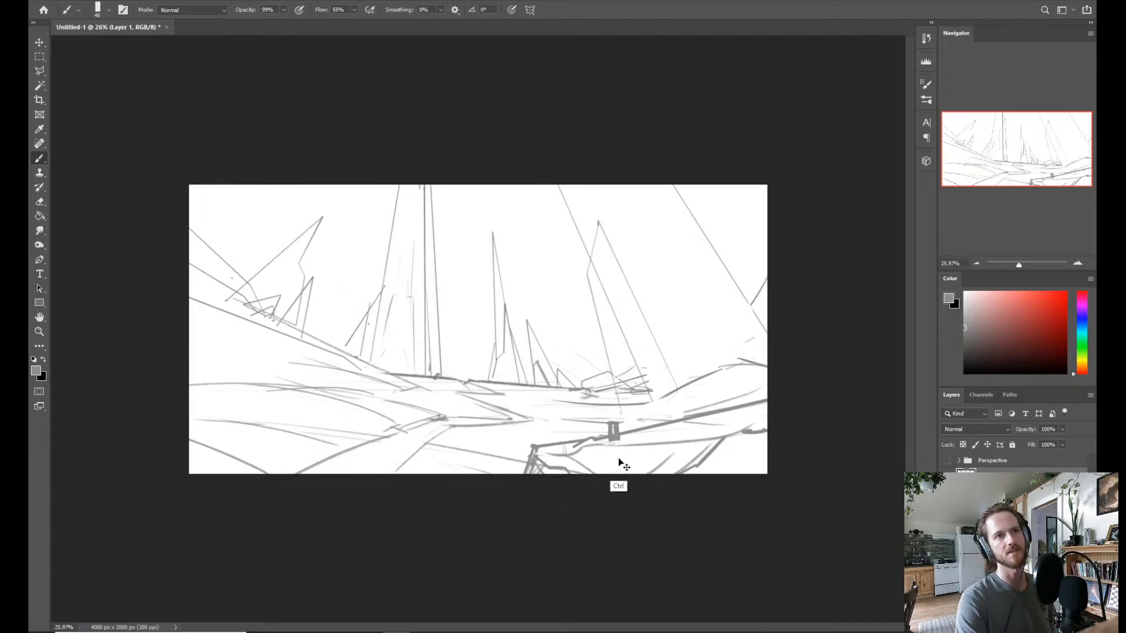
{"action": "key", "text": "ctrl+z"}
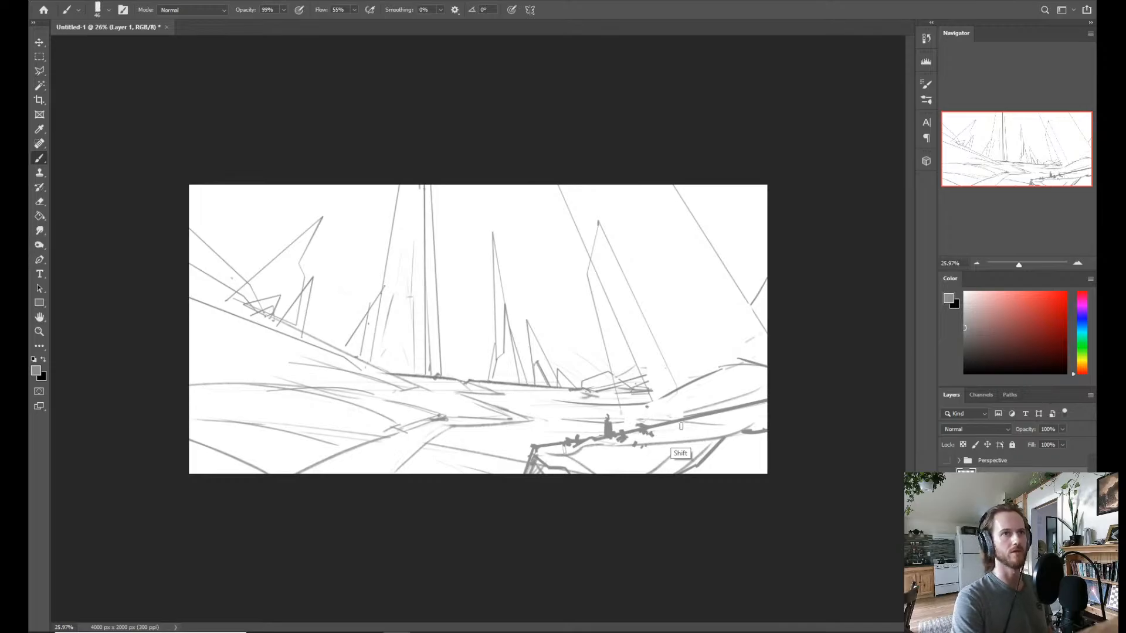
{"action": "left_click_drag", "start_coordinate": [645, 406], "coordinate": [681, 427]}
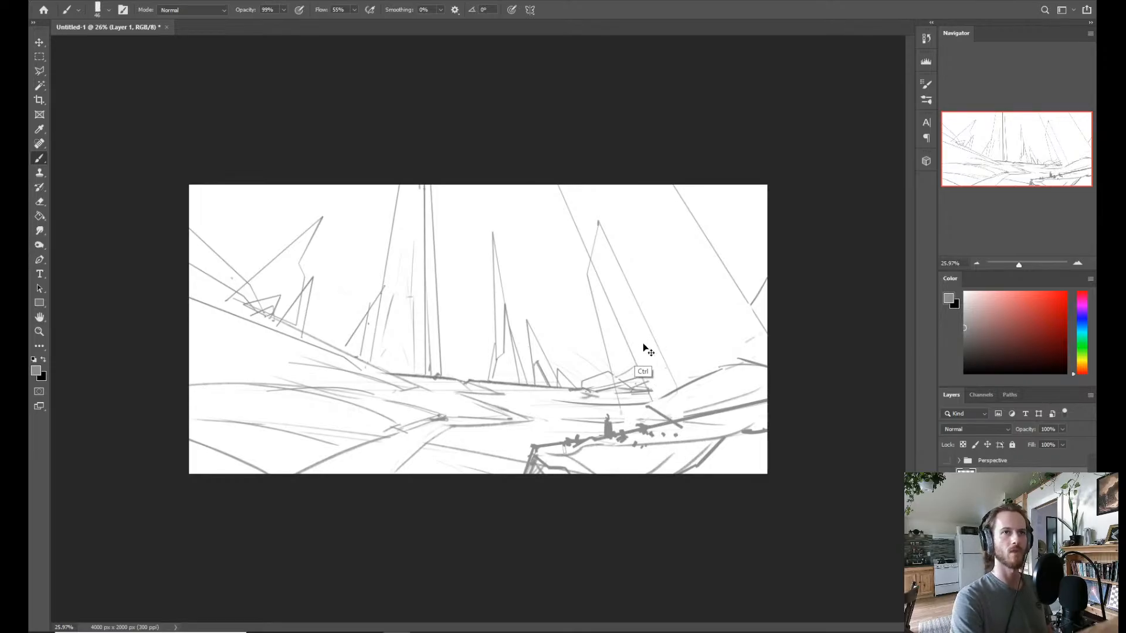
Switch to the KYLE Ultimate Pencil Hard brush at 23 px and sketch surface strokes on the ledge below the figure.
{"action": "right_click", "coordinate": [645, 363]}
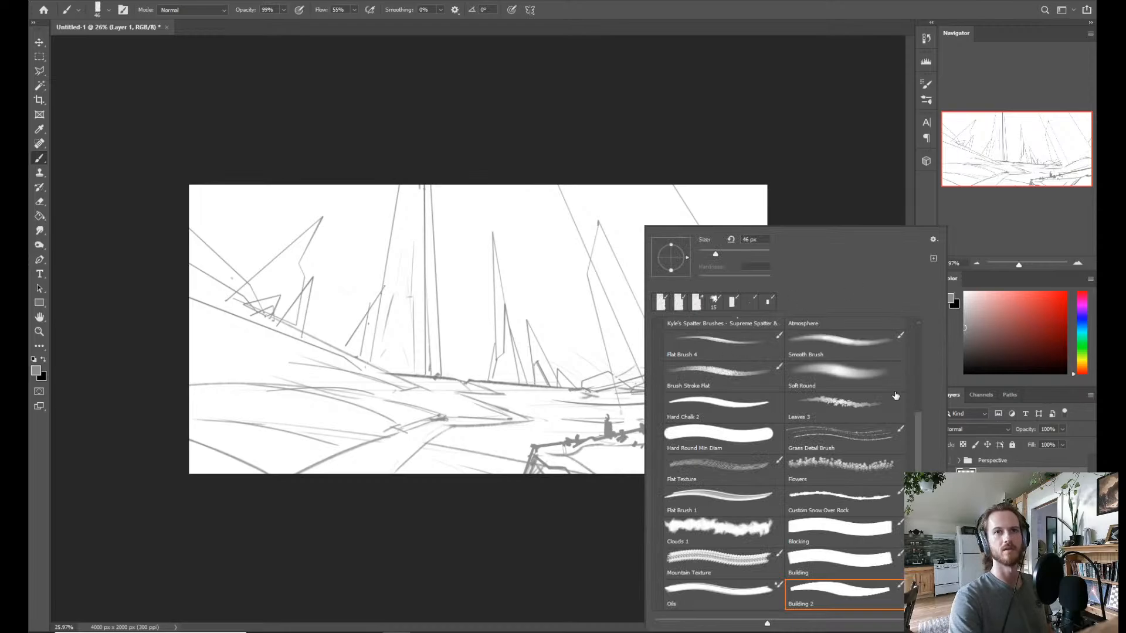
{"action": "scroll", "coordinate": [918, 424], "scroll_direction": "up", "scroll_amount": 3}
{"action": "left_click", "coordinate": [706, 384]}
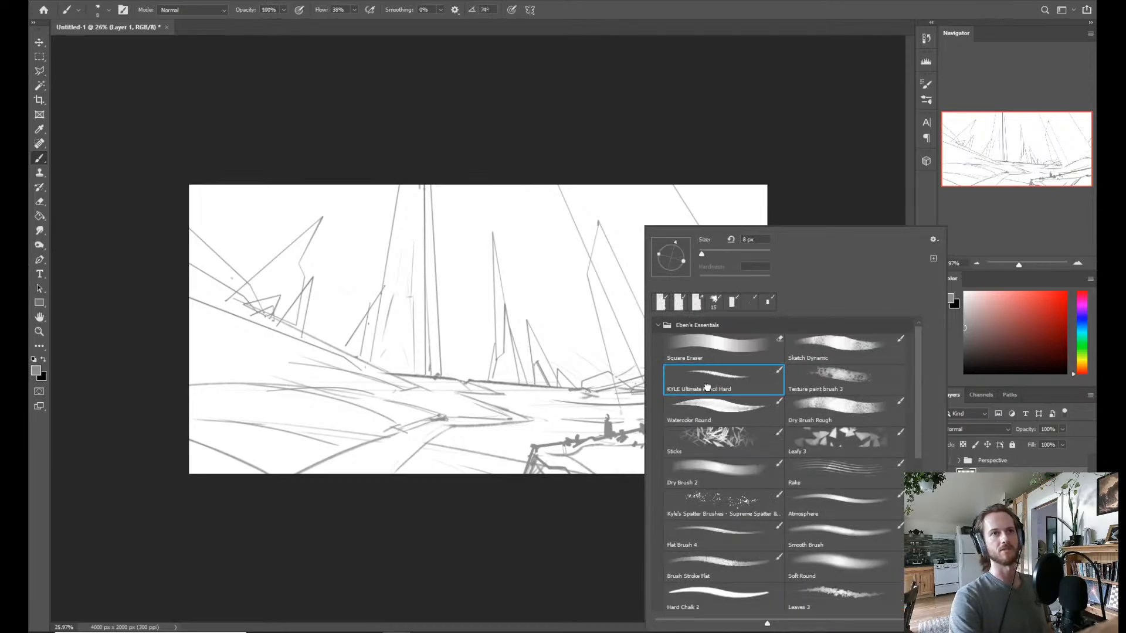
{"action": "key", "text": "Return"}
{"action": "right_click", "coordinate": [602, 441], "text": "alt"}
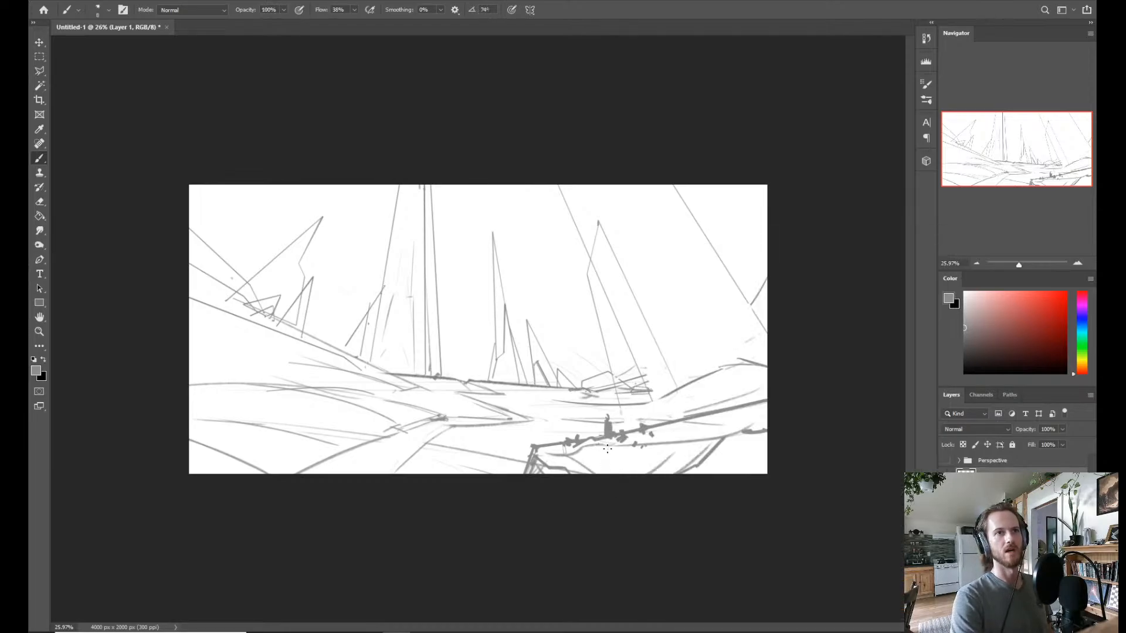
{"action": "right_click", "coordinate": [601, 450], "text": "alt"}
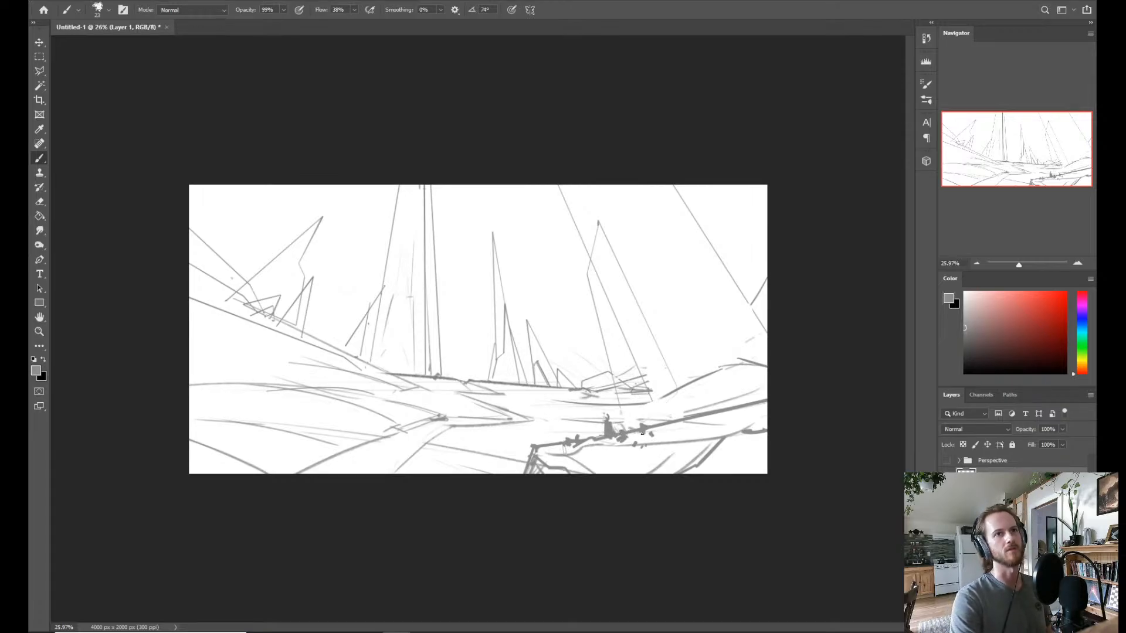
{"action": "mouse_move", "coordinate": [612, 441]}
{"action": "left_mouse_down"}
{"action": "mouse_move", "coordinate": [679, 423]}
{"action": "mouse_move", "coordinate": [666, 449]}
{"action": "mouse_move", "coordinate": [643, 448]}
{"action": "mouse_move", "coordinate": [658, 455]}
{"action": "mouse_move", "coordinate": [644, 441]}
{"action": "mouse_move", "coordinate": [630, 455]}
{"action": "mouse_move", "coordinate": [637, 461]}
{"action": "mouse_move", "coordinate": [607, 456]}
{"action": "mouse_move", "coordinate": [628, 468]}
{"action": "mouse_move", "coordinate": [585, 471]}
{"action": "left_mouse_up"}
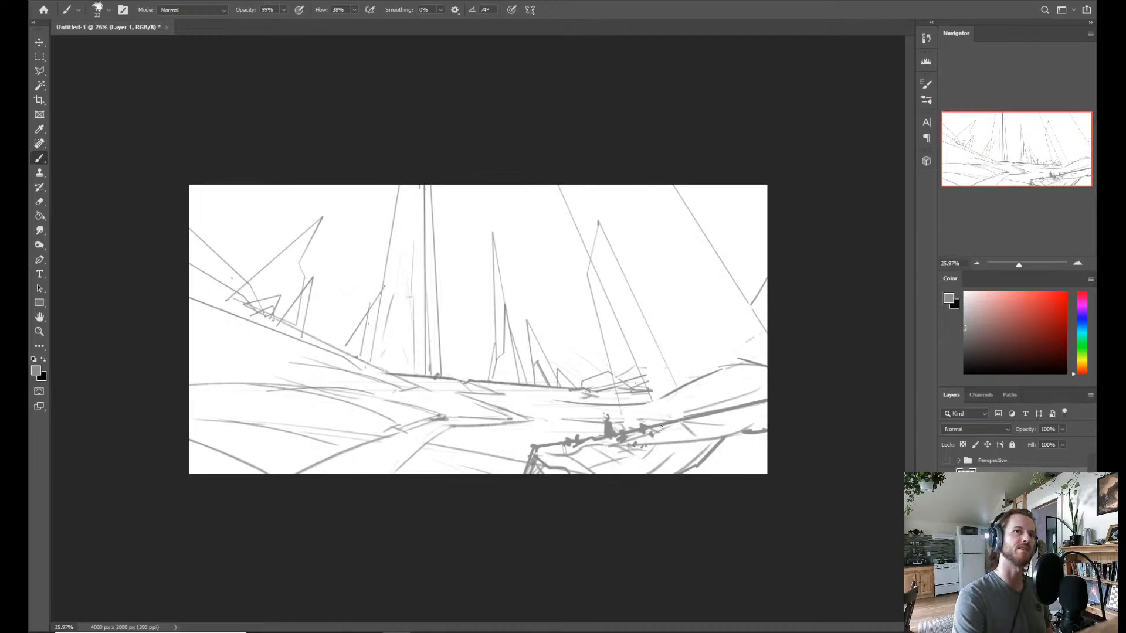
Add more pencil strokes to the ledge's rock surface, and erase the tangled lines at the leaning spire's base.
{"action": "key", "text": "e"}
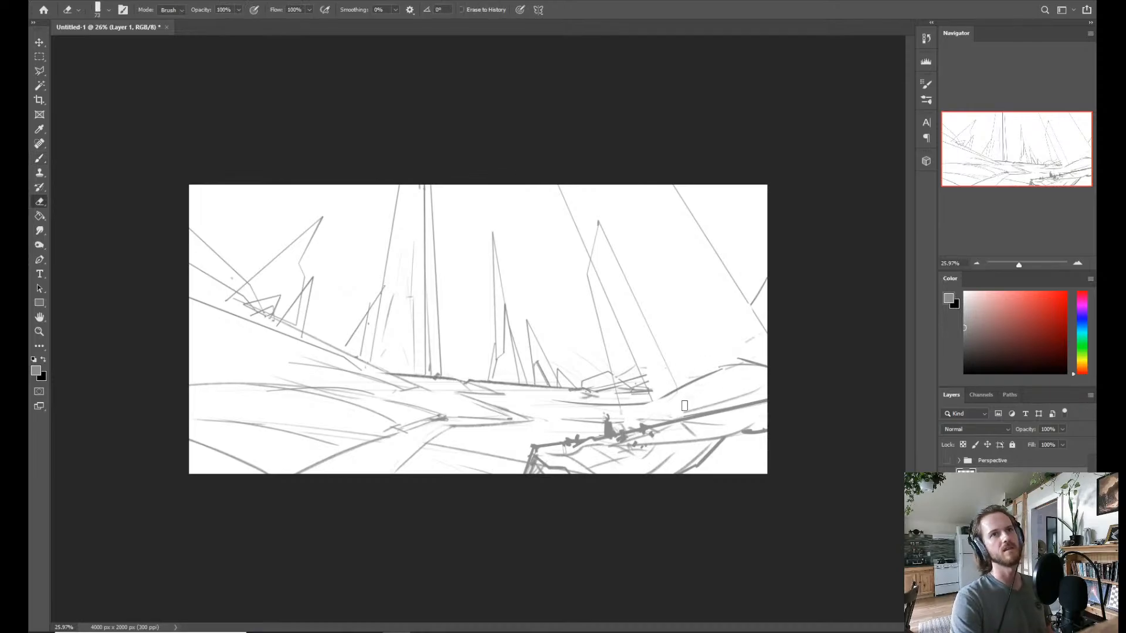
{"action": "key", "text": "b"}
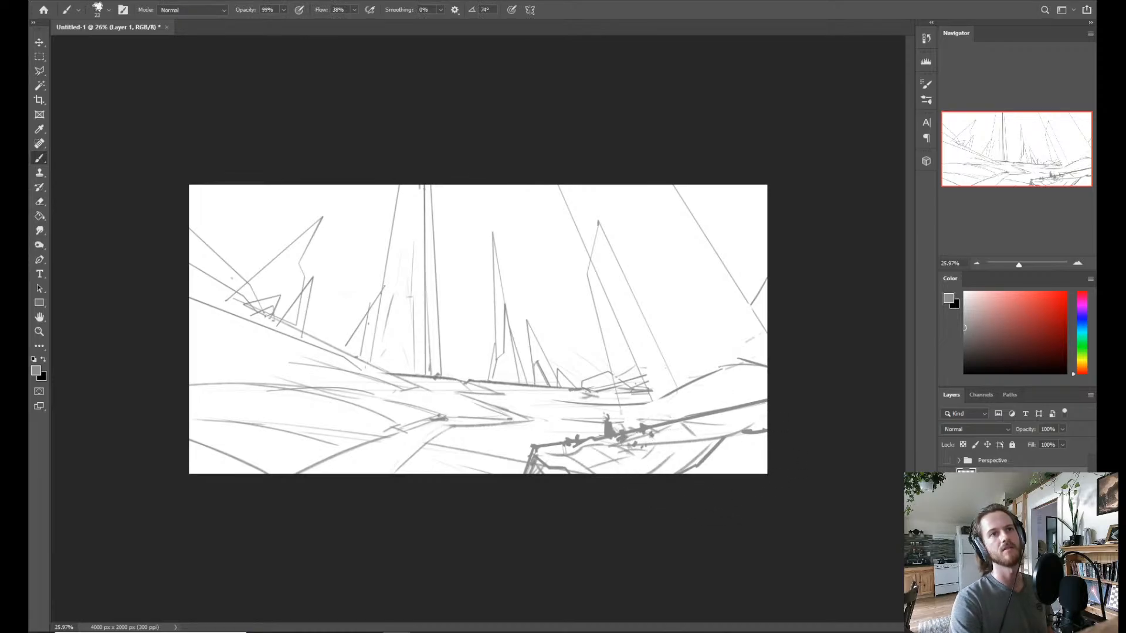
{"action": "left_click", "coordinate": [638, 429], "text": "alt"}
{"action": "left_click_drag", "start_coordinate": [634, 442], "coordinate": [668, 467]}
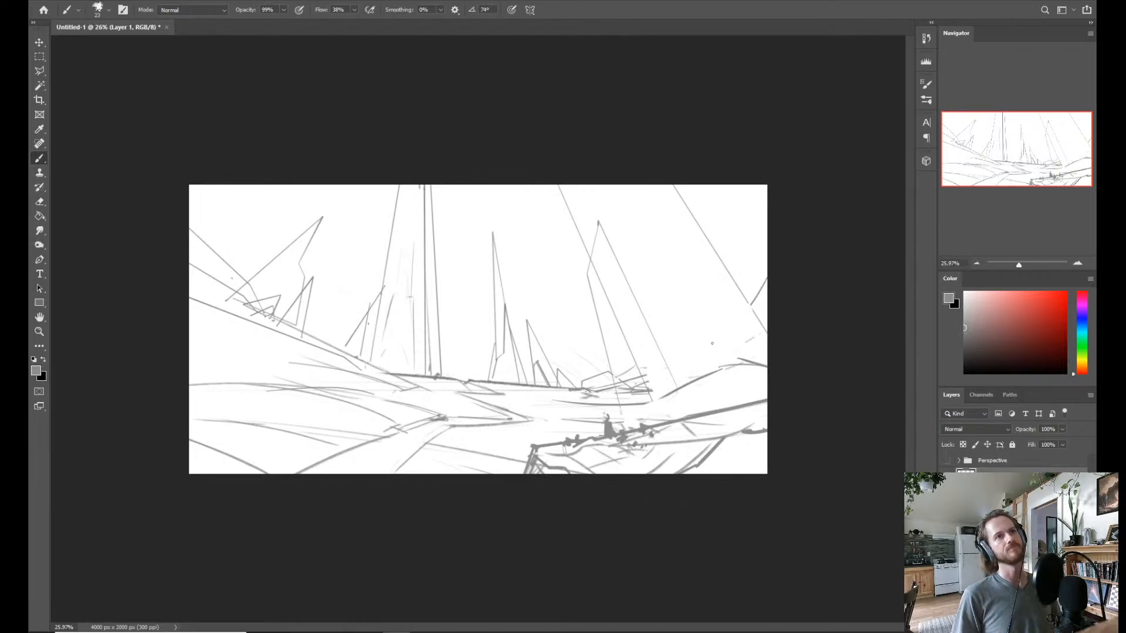
{"action": "key", "text": "e"}
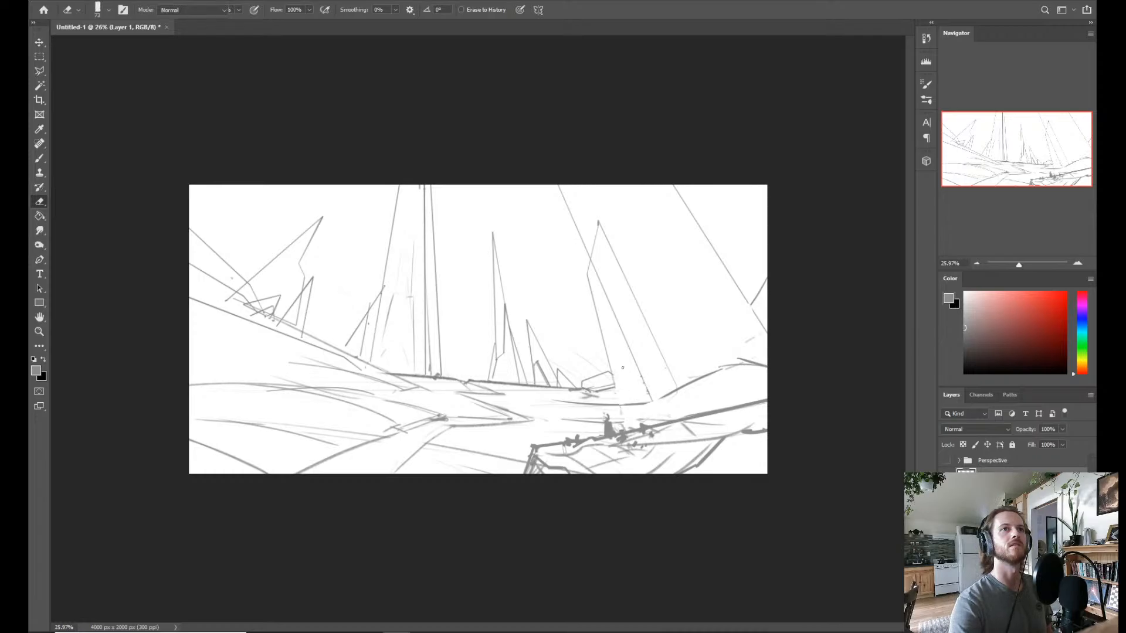
Retrace the leaning spire's outline with heavier straight lines down to the ground, using the Building 2 brush at 23 px.
{"action": "key", "text": "b"}
{"action": "right_click", "coordinate": [594, 338]}
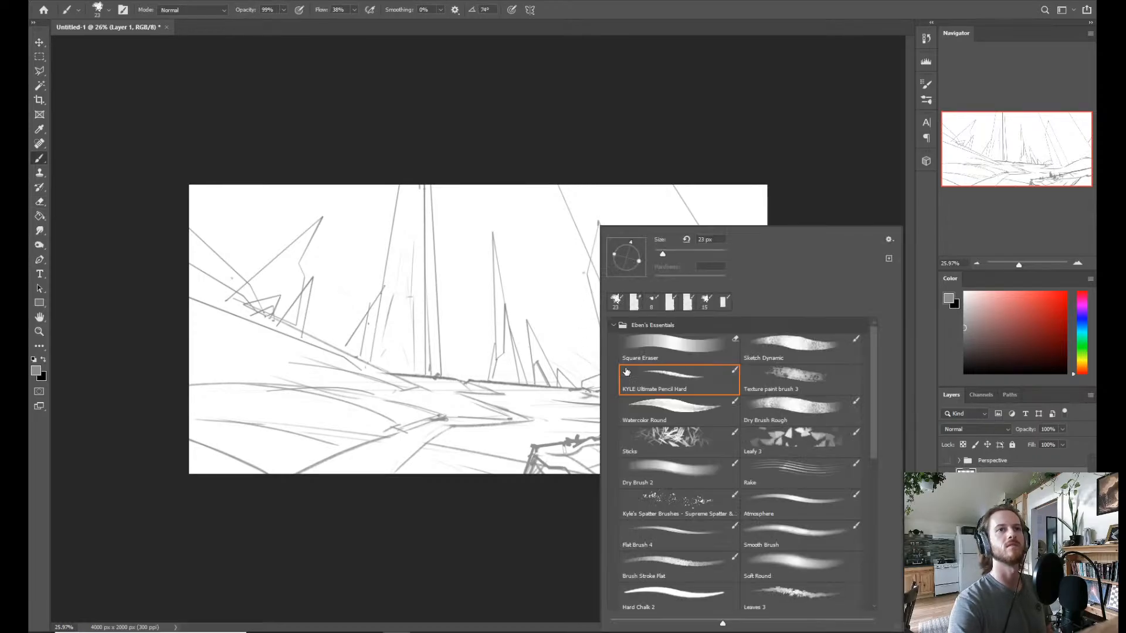
{"action": "left_click_drag", "start_coordinate": [874, 447], "coordinate": [874, 507]}
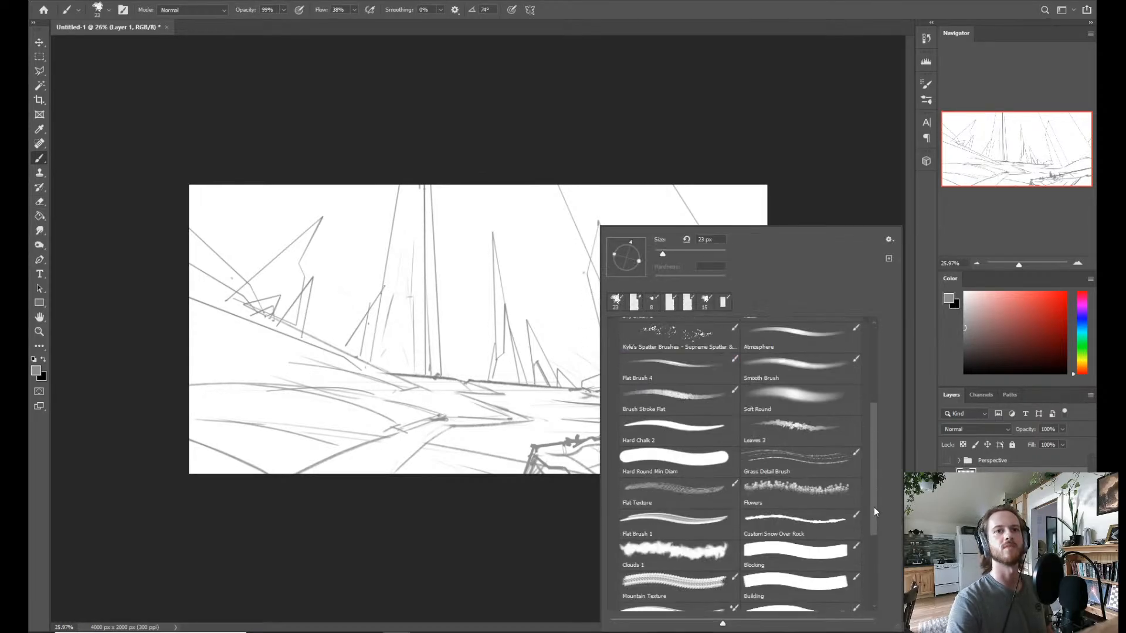
{"action": "double_click", "coordinate": [811, 605]}
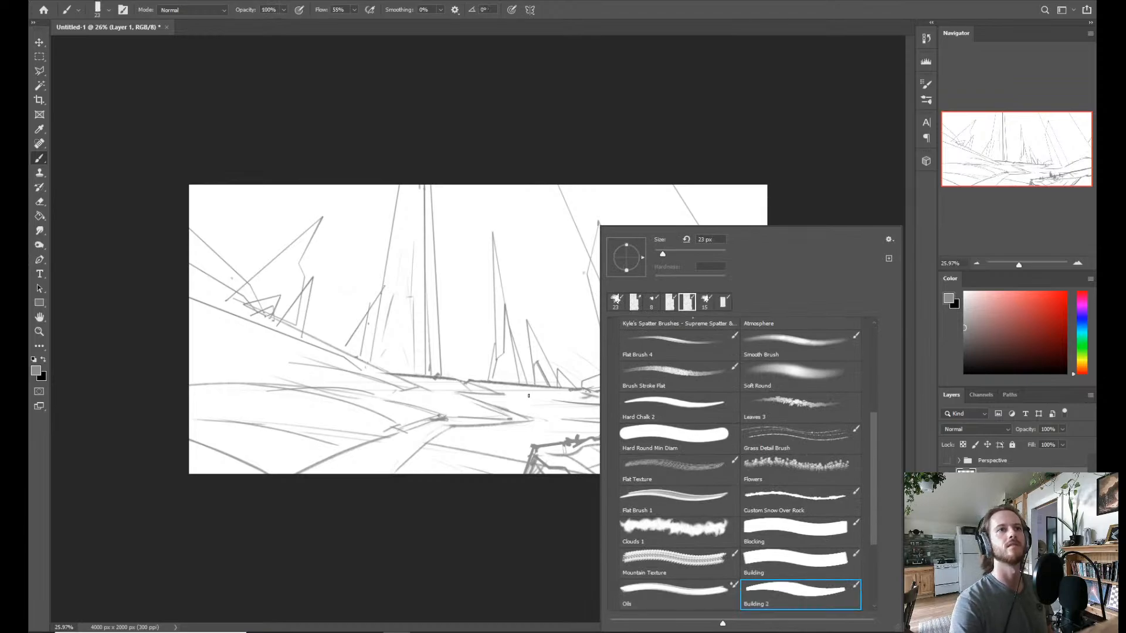
{"action": "left_click", "coordinate": [588, 269], "text": "shift"}
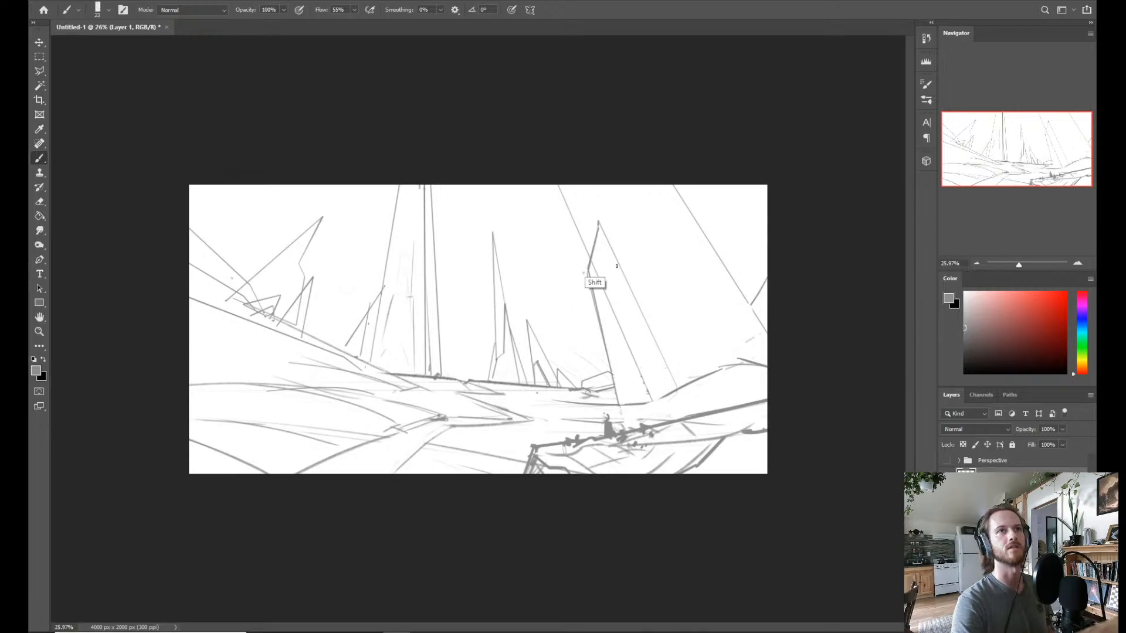
{"action": "left_click", "coordinate": [683, 388], "text": "shift"}
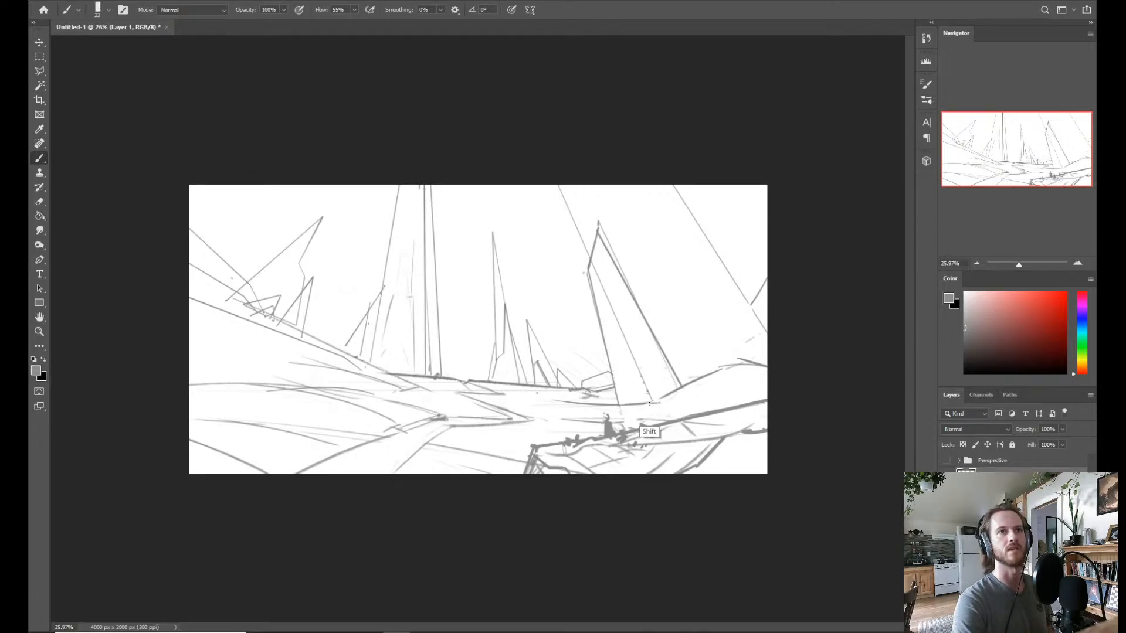
{"action": "left_click", "coordinate": [649, 404], "text": "shift"}
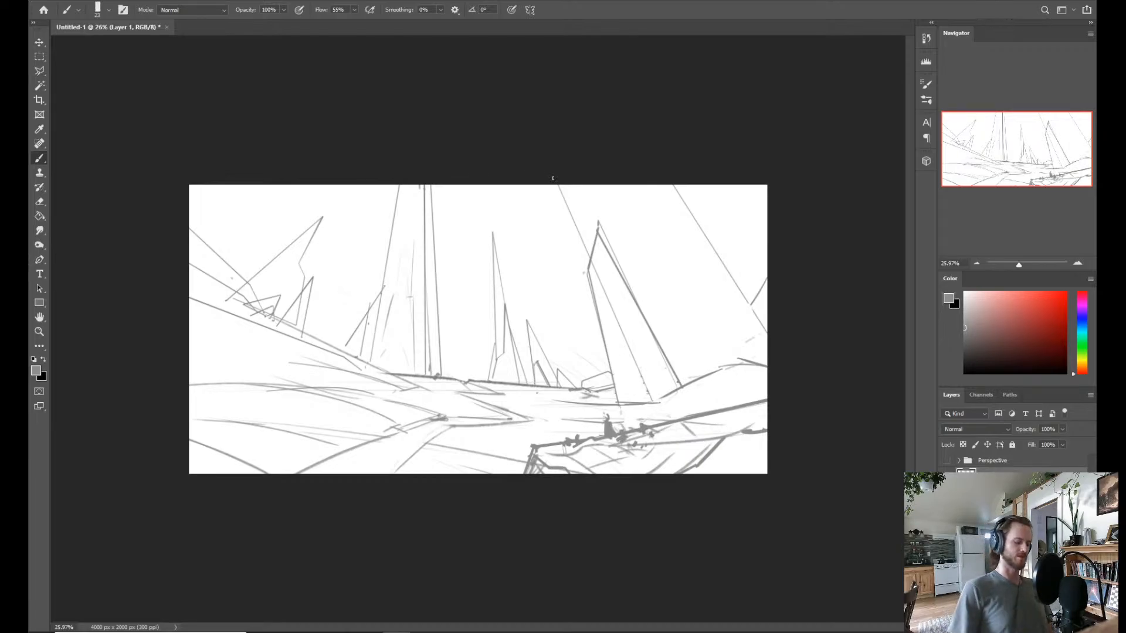
Create a new layer for painting, and set up the Blocking brush at 300 px.
{"action": "key", "text": "ctrl+shift+n"}
{"action": "key", "text": "Return"}
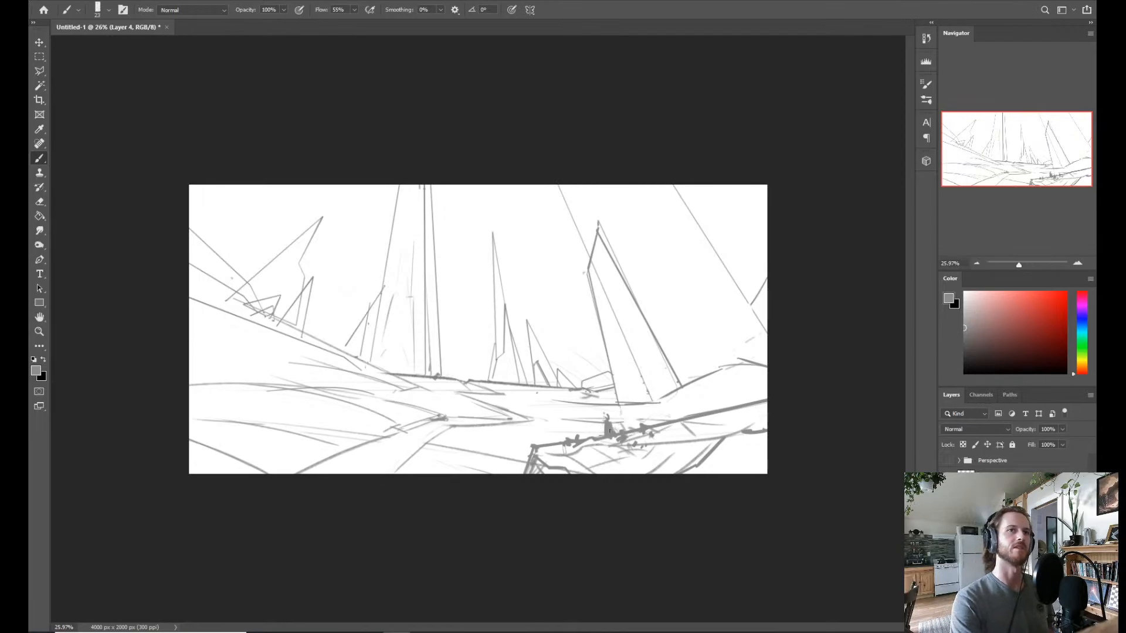
{"action": "right_click", "coordinate": [622, 345]}
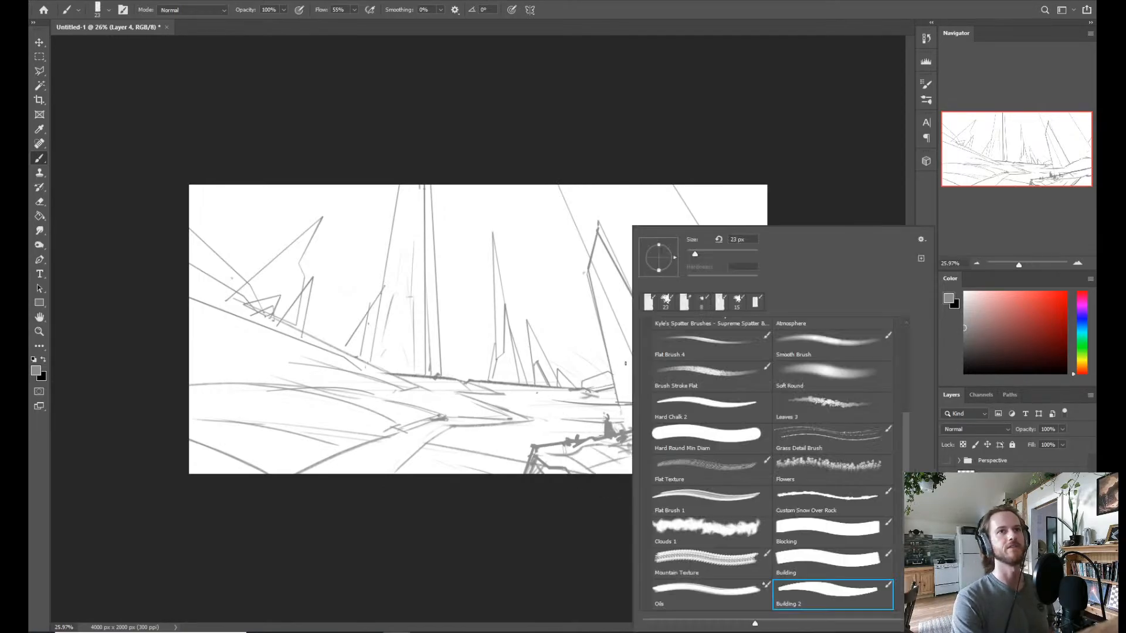
{"action": "left_click", "coordinate": [808, 533]}
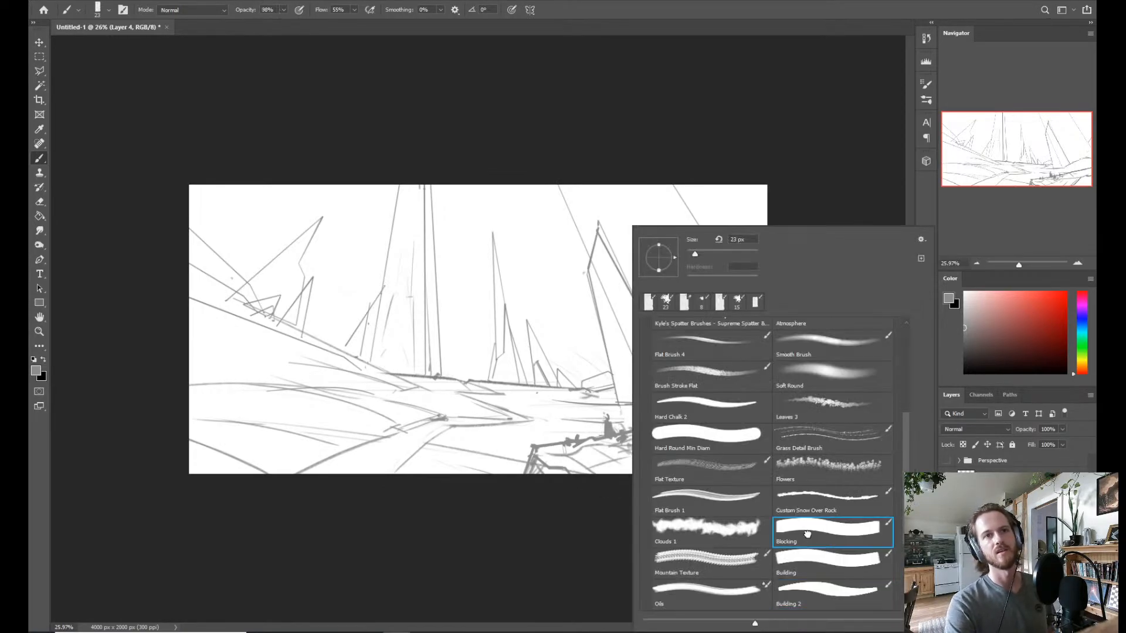
{"action": "left_click", "coordinate": [551, 478]}
{"action": "left_click_drag", "start_coordinate": [507, 435], "coordinate": [545, 435]}
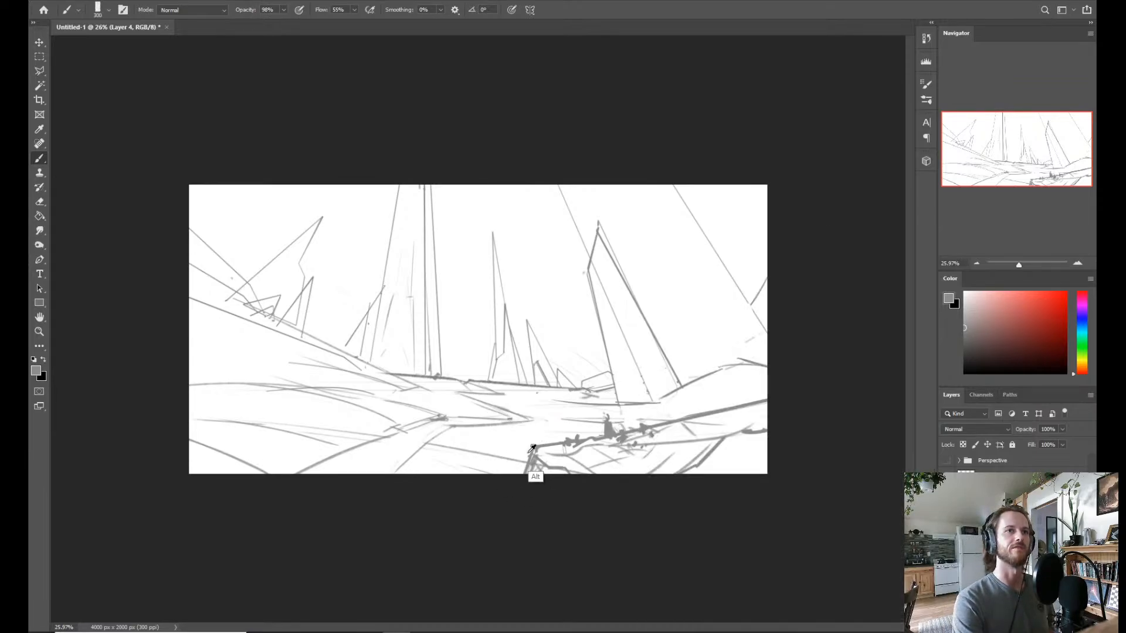
Try a broad grey patch across the middle ground behind the foreground ledge, and undo it.
{"action": "left_click", "coordinate": [456, 413], "text": "alt"}
{"action": "left_click_drag", "start_coordinate": [459, 409], "coordinate": [560, 431]}
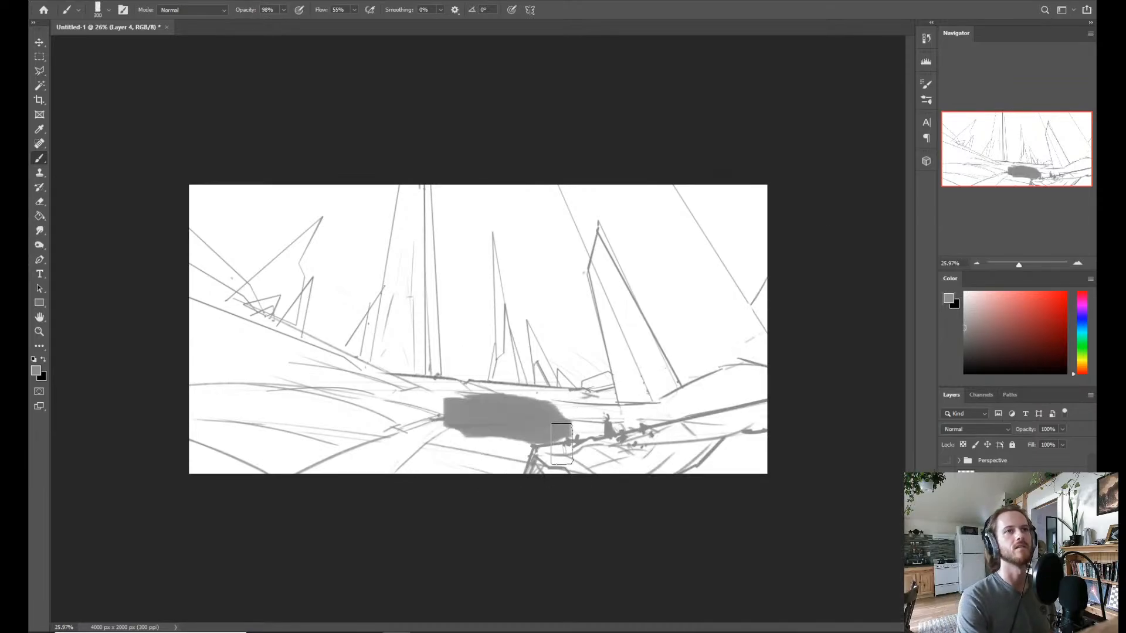
{"action": "key", "text": "ctrl+z"}
{"action": "key", "text": "ctrl+z"}
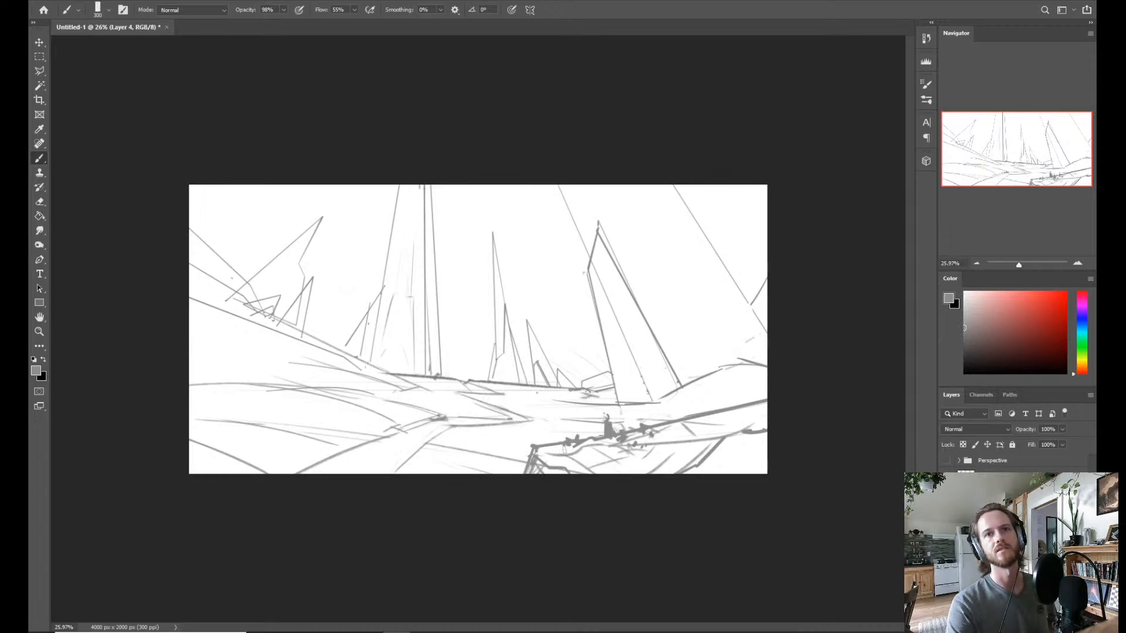
Darken the sketch lines with a Levels midtone of 0.01, and lower the sketch layer's opacity to 40%.
{"action": "left_click", "coordinate": [993, 477]}
{"action": "key", "text": "ctrl+l"}
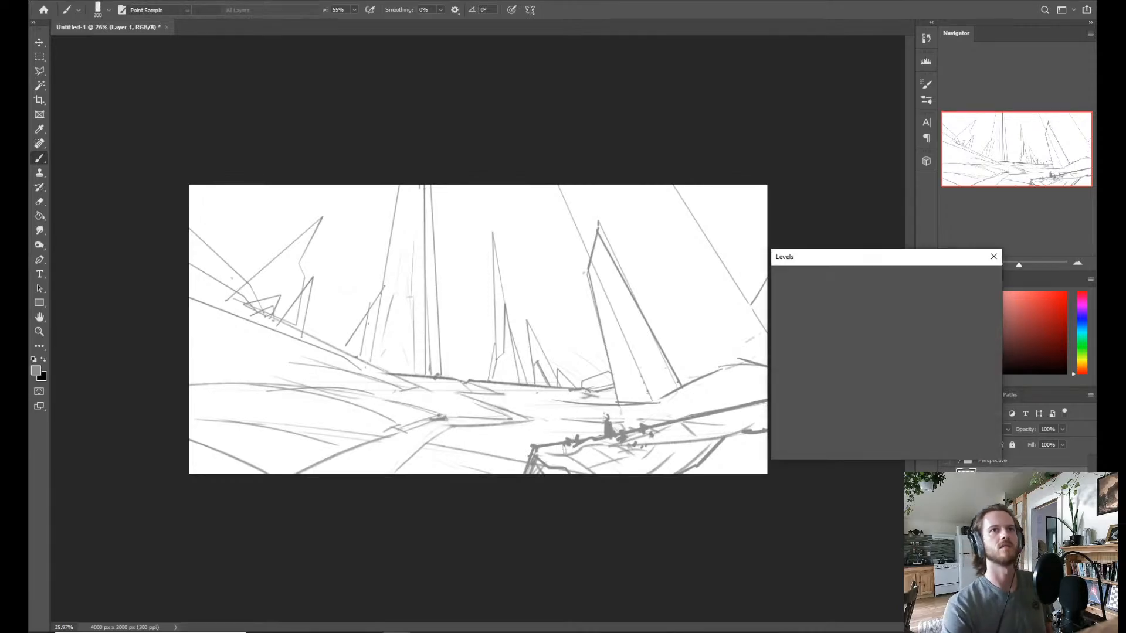
{"action": "mouse_move", "coordinate": [853, 384]}
{"action": "left_mouse_down"}
{"action": "mouse_move", "coordinate": [810, 385]}
{"action": "mouse_move", "coordinate": [924, 394]}
{"action": "mouse_move", "coordinate": [957, 326]}
{"action": "left_mouse_up"}
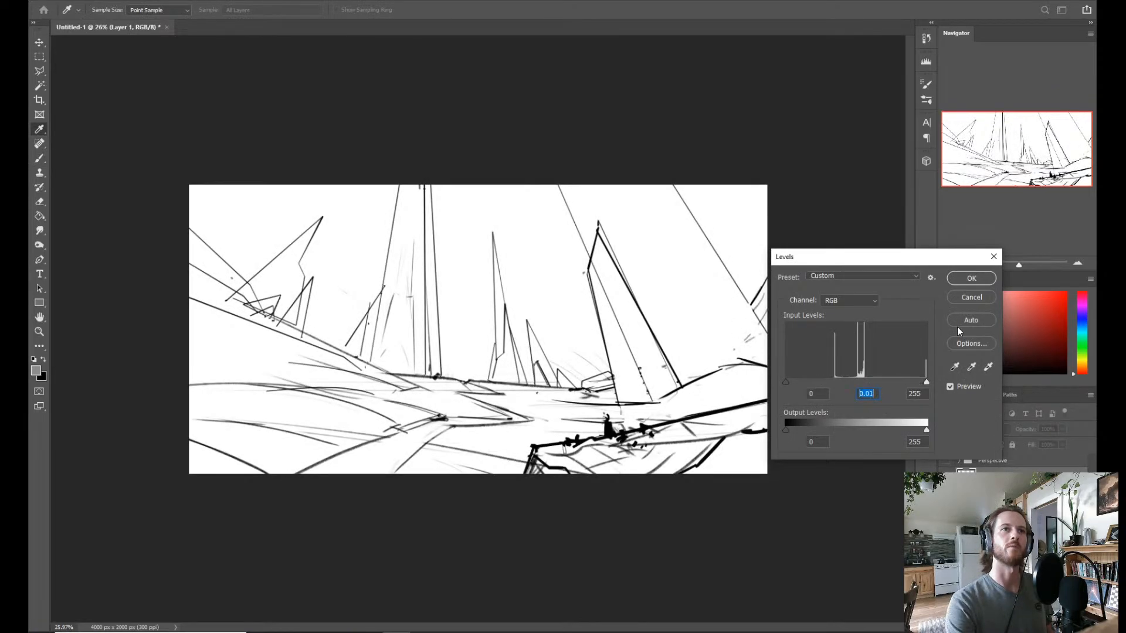
{"action": "left_click", "coordinate": [971, 278]}
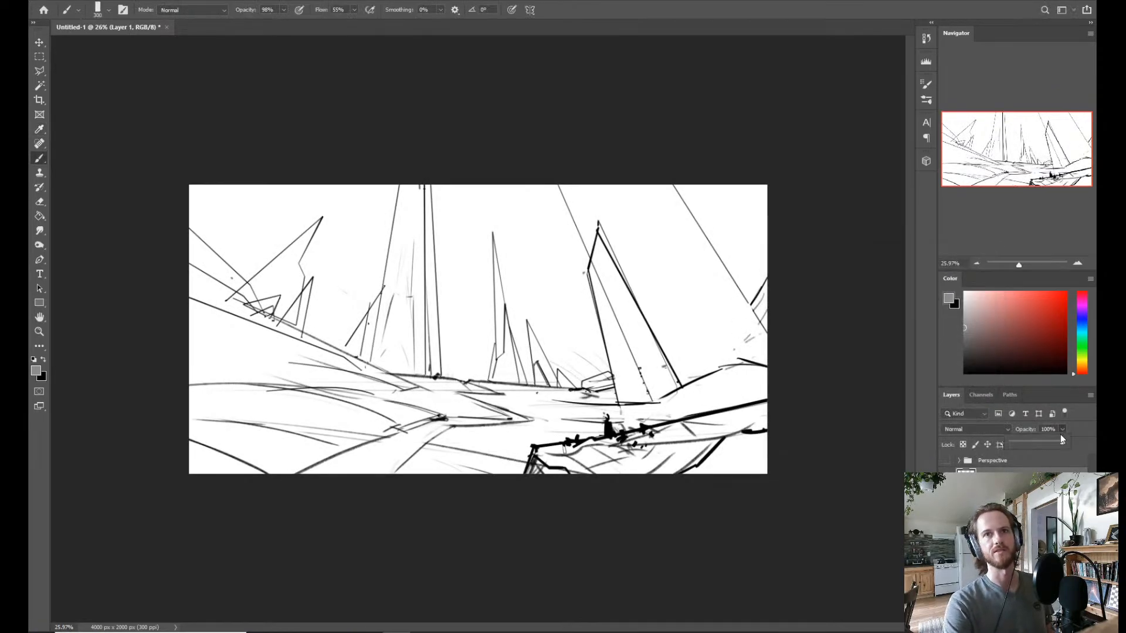
{"action": "left_click_drag", "start_coordinate": [1062, 430], "coordinate": [1033, 443]}
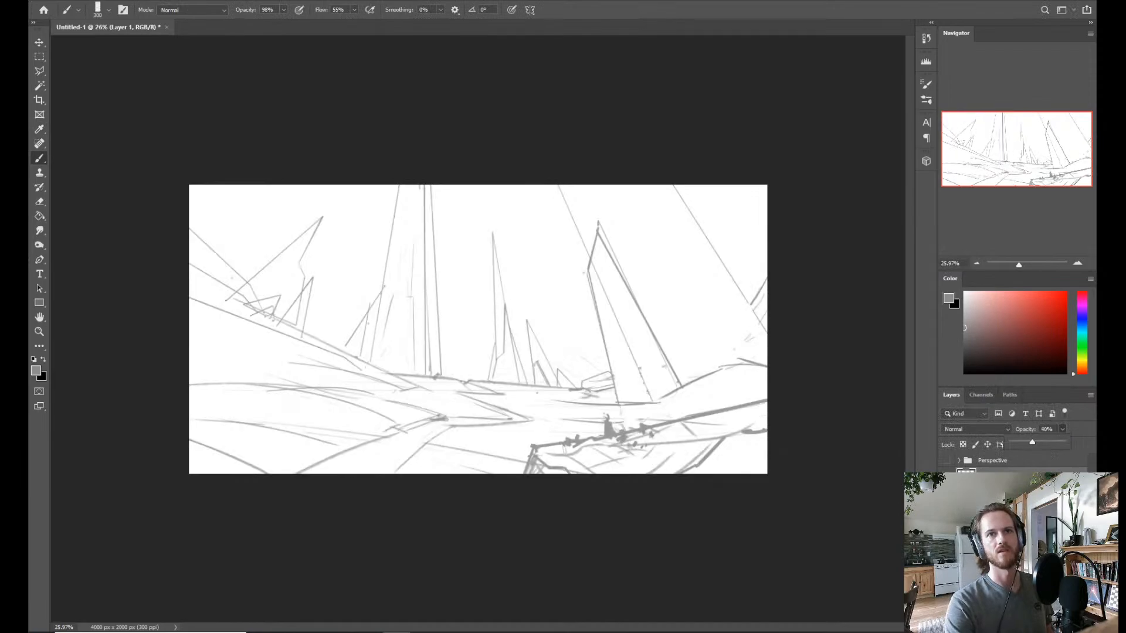
Try a small grey patch in the centre of the middle ground, and undo it.
{"action": "mouse_move", "coordinate": [499, 409]}
{"action": "left_mouse_down"}
{"action": "mouse_move", "coordinate": [522, 415]}
{"action": "mouse_move", "coordinate": [494, 413]}
{"action": "mouse_move", "coordinate": [499, 425]}
{"action": "left_mouse_up"}
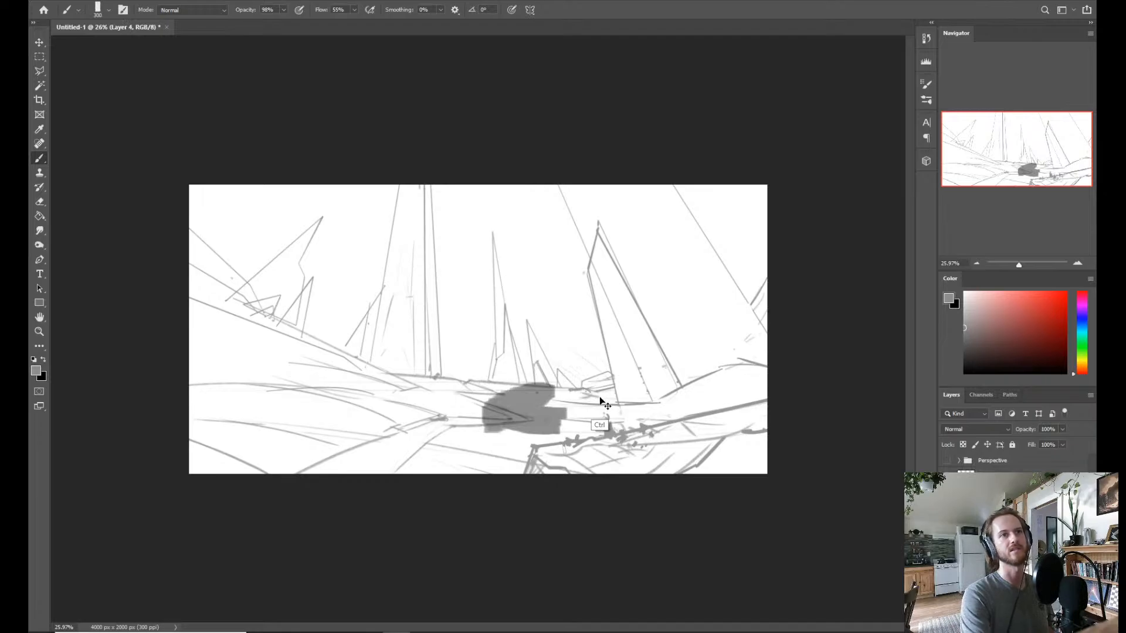
{"action": "key", "text": "ctrl+z"}
{"action": "key", "text": "ctrl+z"}
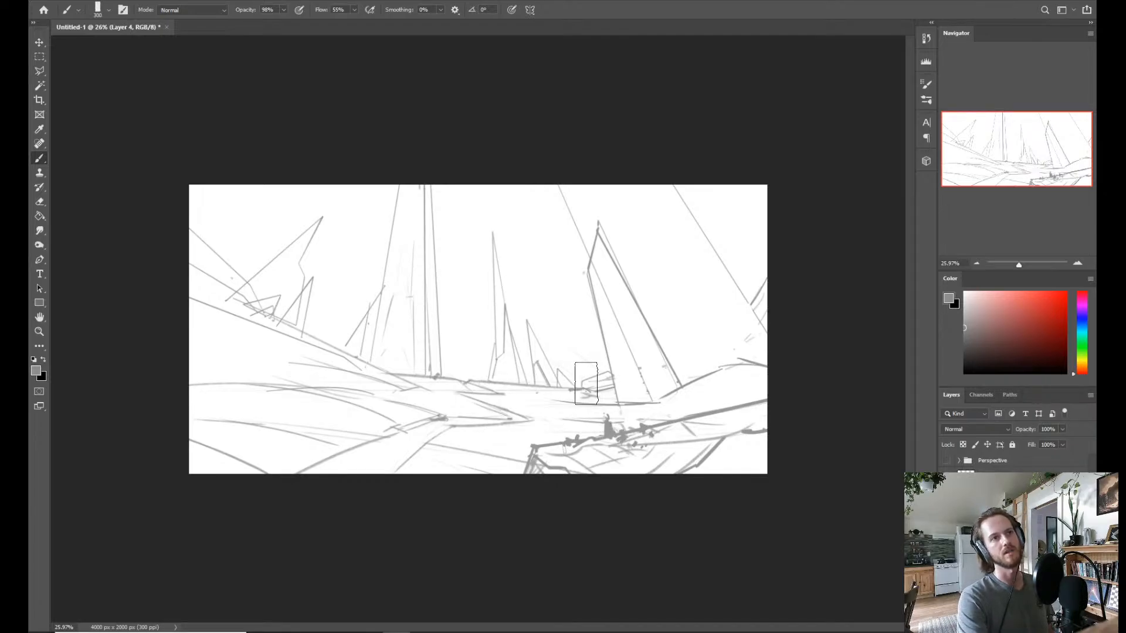
Block in the ground, the near slope and the large leaning tower with flat mid grey, using the Blocking brush.
{"action": "left_click_drag", "start_coordinate": [496, 404], "coordinate": [598, 400]}
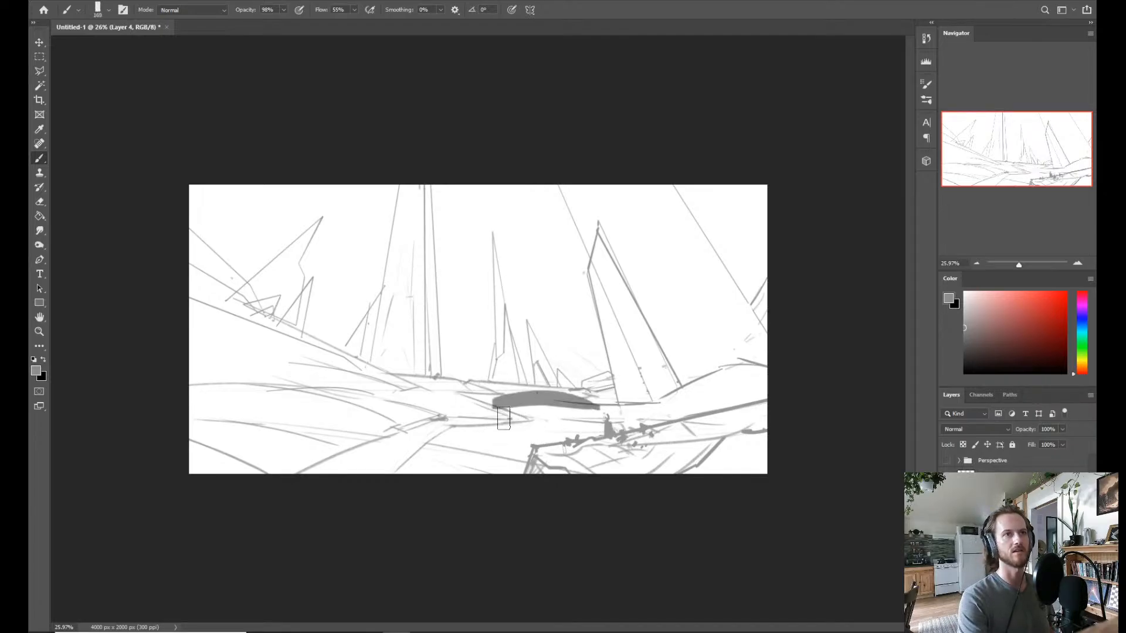
{"action": "left_click_drag", "start_coordinate": [501, 425], "coordinate": [609, 417]}
{"action": "right_click", "coordinate": [578, 405]}
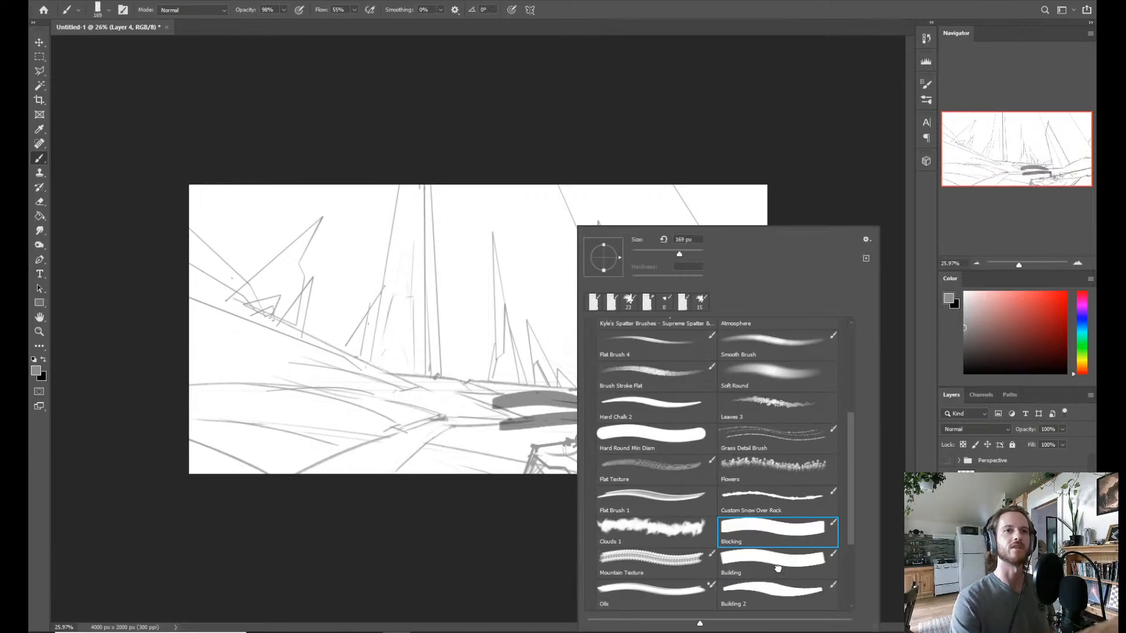
{"action": "left_click", "coordinate": [748, 535]}
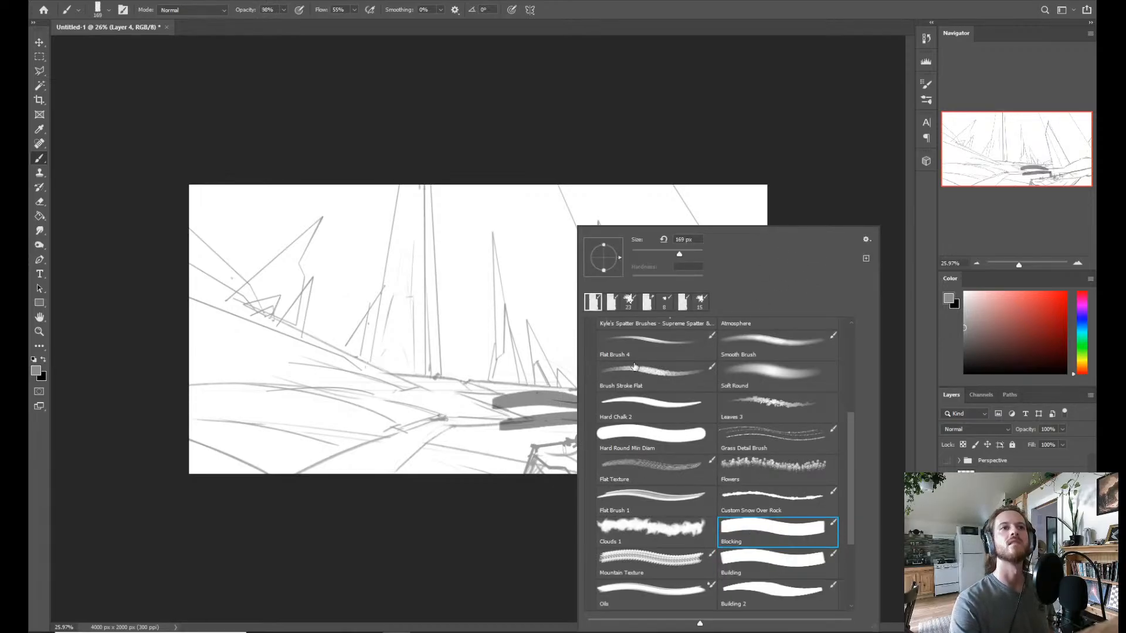
{"action": "mouse_move", "coordinate": [351, 412]}
{"action": "left_mouse_down"}
{"action": "mouse_move", "coordinate": [468, 417]}
{"action": "mouse_move", "coordinate": [469, 428]}
{"action": "mouse_move", "coordinate": [432, 419]}
{"action": "left_mouse_up"}
{"action": "left_click_drag", "start_coordinate": [177, 367], "coordinate": [597, 478]}
{"action": "mouse_move", "coordinate": [330, 478]}
{"action": "left_mouse_down"}
{"action": "mouse_move", "coordinate": [144, 465]}
{"action": "mouse_move", "coordinate": [741, 476]}
{"action": "mouse_move", "coordinate": [107, 359]}
{"action": "mouse_move", "coordinate": [375, 369]}
{"action": "mouse_move", "coordinate": [581, 472]}
{"action": "mouse_move", "coordinate": [791, 395]}
{"action": "mouse_move", "coordinate": [623, 425]}
{"action": "mouse_move", "coordinate": [642, 275]}
{"action": "mouse_move", "coordinate": [604, 180]}
{"action": "mouse_move", "coordinate": [739, 397]}
{"action": "mouse_move", "coordinate": [604, 252]}
{"action": "mouse_move", "coordinate": [621, 351]}
{"action": "mouse_move", "coordinate": [498, 375]}
{"action": "mouse_move", "coordinate": [195, 338]}
{"action": "mouse_move", "coordinate": [403, 472]}
{"action": "mouse_move", "coordinate": [455, 472]}
{"action": "mouse_move", "coordinate": [766, 314]}
{"action": "mouse_move", "coordinate": [748, 259]}
{"action": "mouse_move", "coordinate": [698, 194]}
{"action": "mouse_move", "coordinate": [586, 246]}
{"action": "mouse_move", "coordinate": [580, 329]}
{"action": "left_mouse_up"}
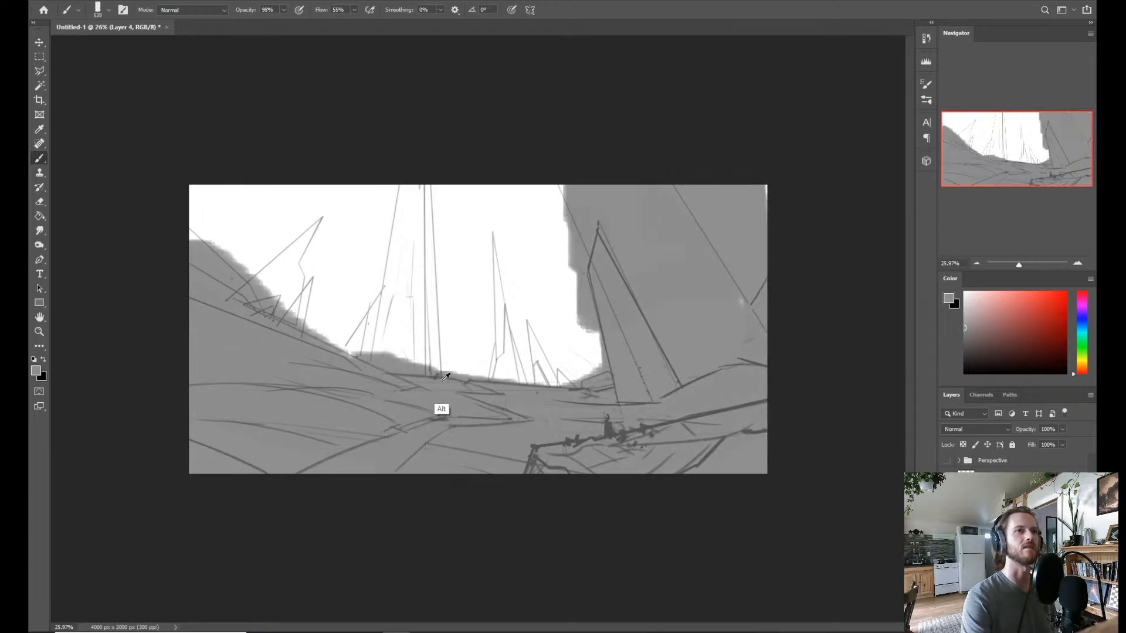
Pick a lighter neutral grey, try a stroke of it over the middle ground, and undo the stroke.
{"action": "right_click", "coordinate": [408, 380], "text": "alt+shift"}
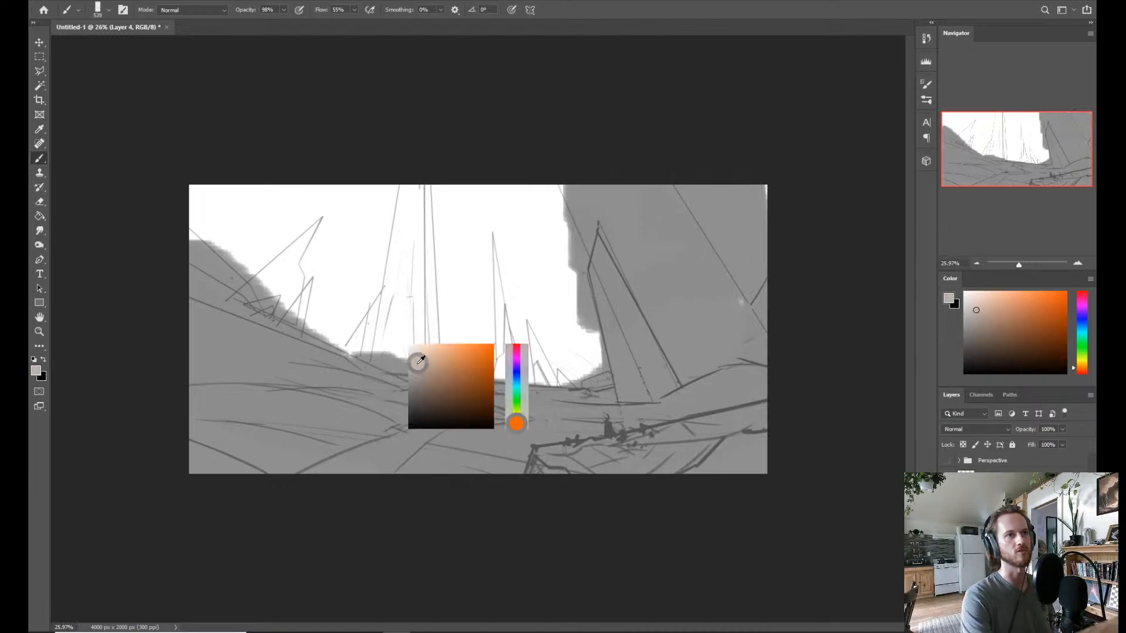
{"action": "right_click", "coordinate": [408, 368], "text": "alt+shift"}
{"action": "mouse_move", "coordinate": [392, 391]}
{"action": "left_mouse_down"}
{"action": "mouse_move", "coordinate": [447, 401]}
{"action": "mouse_move", "coordinate": [456, 377]}
{"action": "left_mouse_up"}
{"action": "key", "text": "ctrl+z"}
{"action": "key", "text": "ctrl+z"}
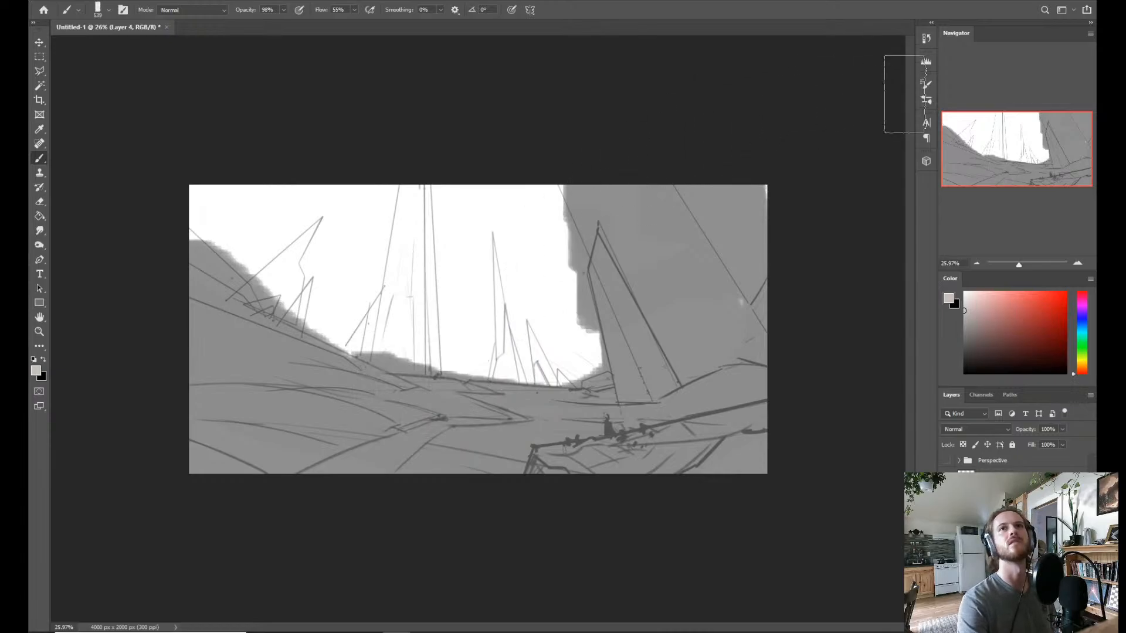
Enable Transfer for the blocking brush, and paint a translucent light grey stroke across the middle ground.
{"action": "left_click", "coordinate": [926, 85]}
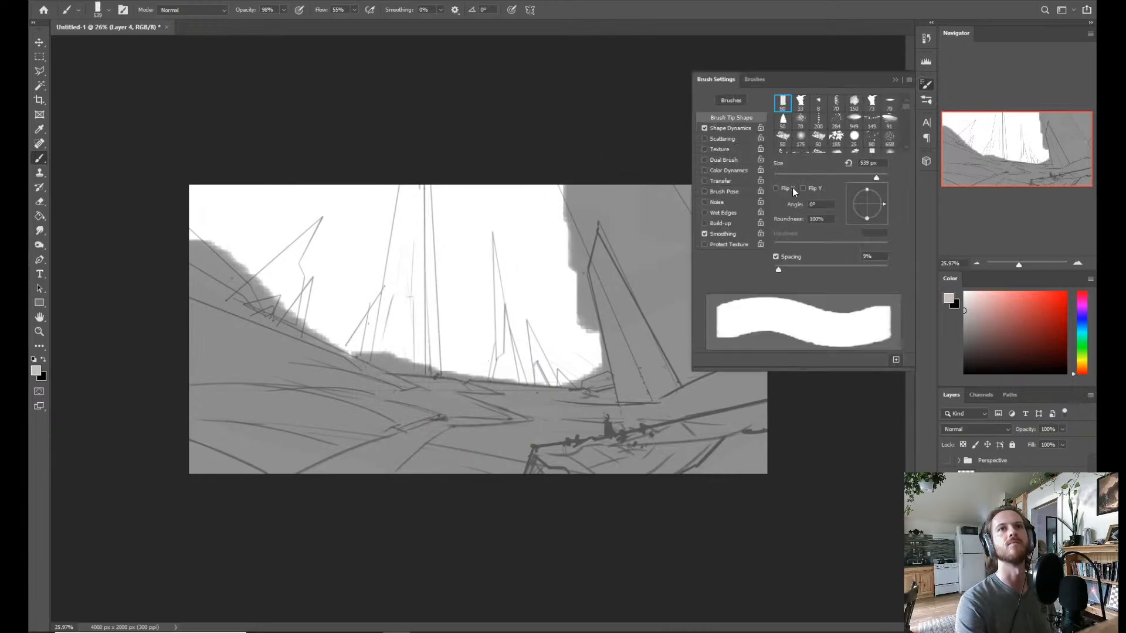
{"action": "left_click", "coordinate": [704, 181]}
{"action": "left_click_drag", "start_coordinate": [329, 390], "coordinate": [399, 390]}
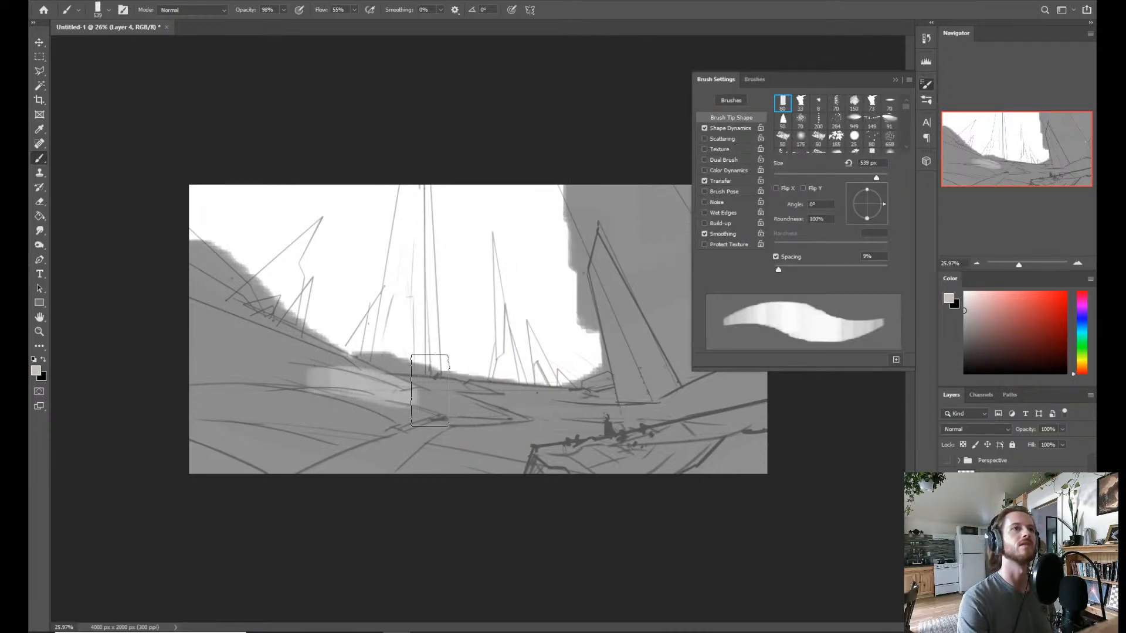
{"action": "left_click", "coordinate": [896, 80]}
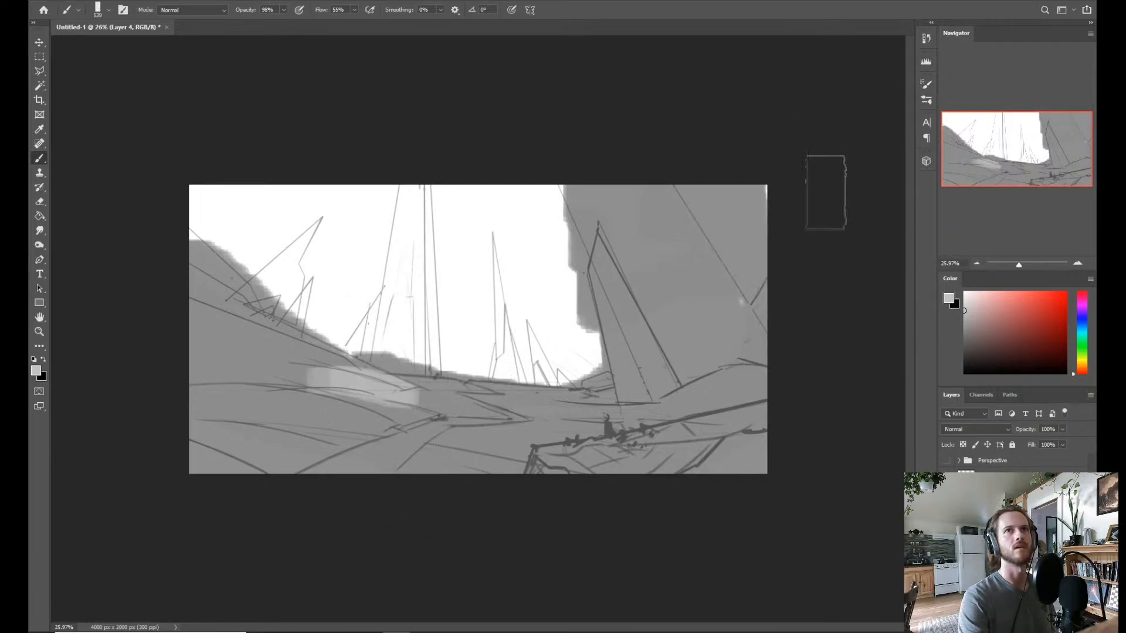
Save the modified brush as a new preset named Transfer Blocking, with its tool settings included.
{"action": "left_click", "coordinate": [925, 84]}
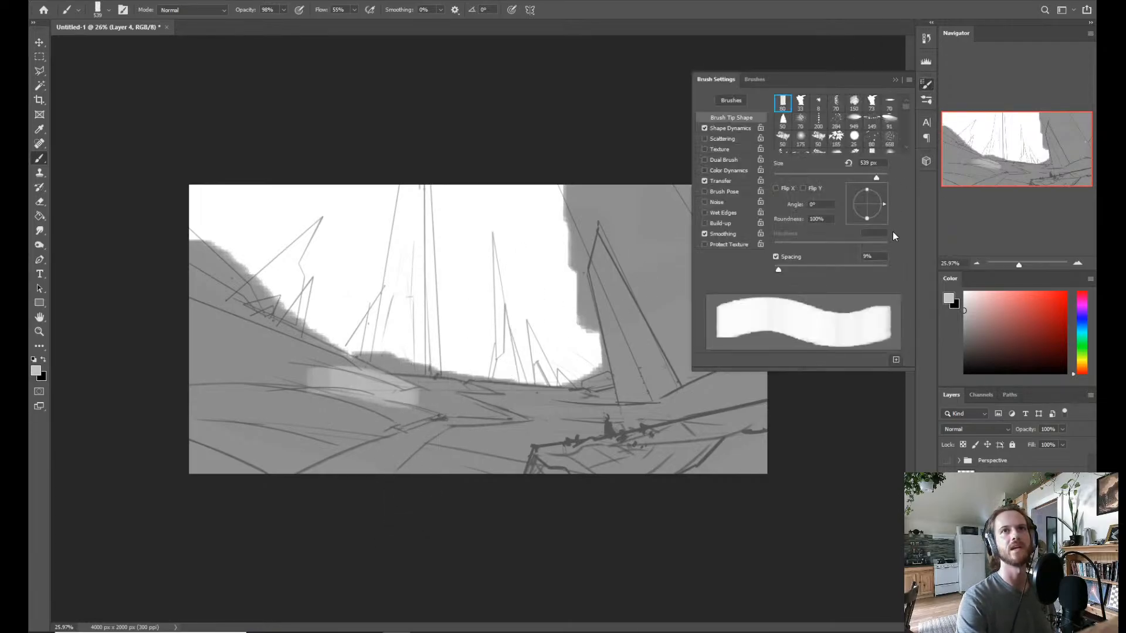
{"action": "left_click", "coordinate": [896, 361]}
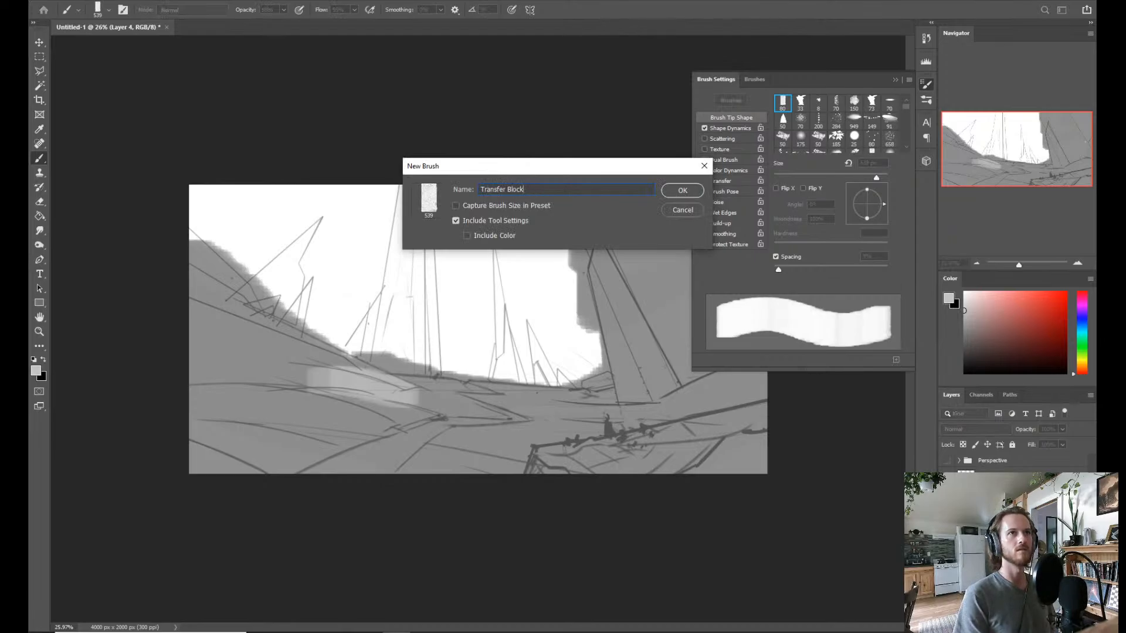
{"action": "type", "text": "Transfer Blockin"}
{"action": "key", "text": "Return"}
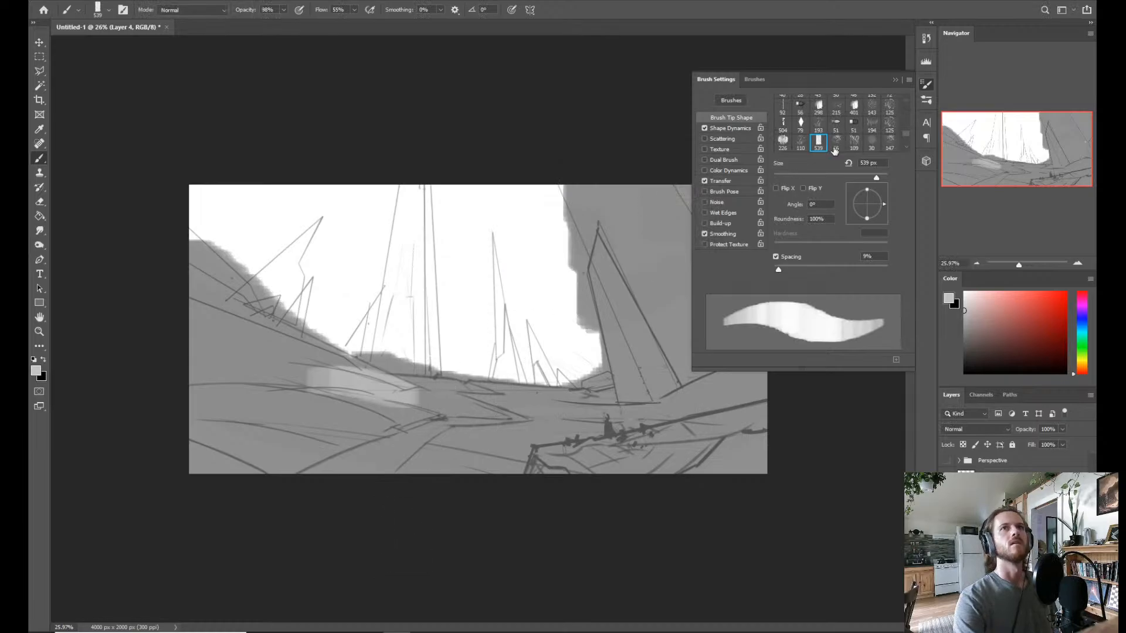
{"action": "left_click", "coordinate": [895, 81]}
Undo a trial stroke on the leaning spire, and brush layers of lighter grey over the middle ground up to the foreground ledge.
{"action": "left_click_drag", "start_coordinate": [595, 310], "coordinate": [638, 380]}
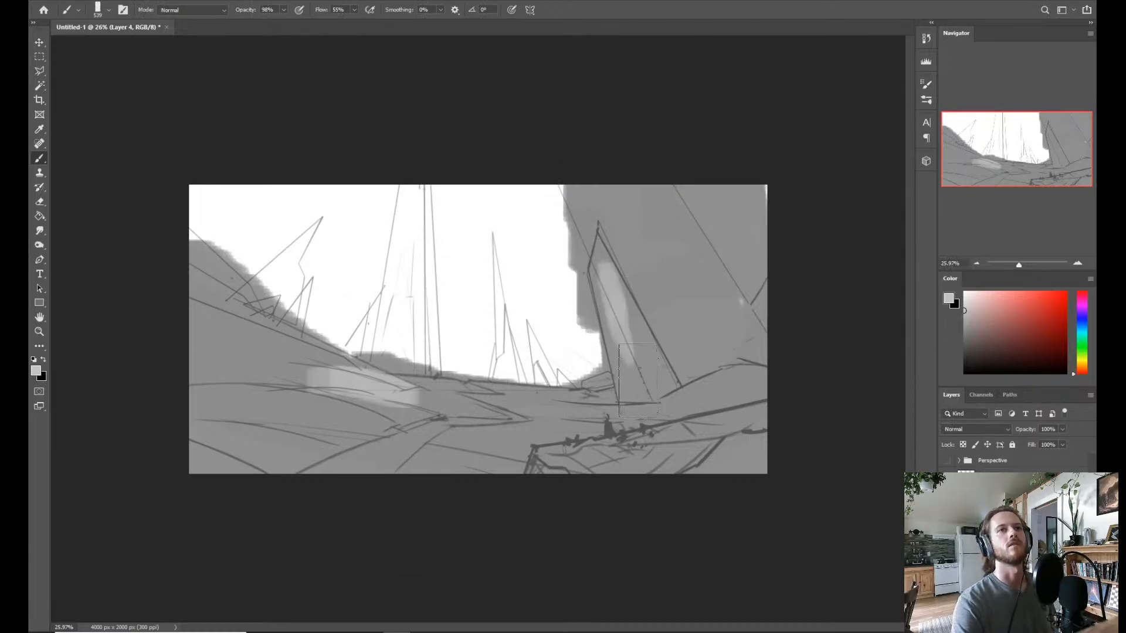
{"action": "key", "text": "ctrl+z"}
{"action": "mouse_move", "coordinate": [375, 408]}
{"action": "left_mouse_down"}
{"action": "mouse_move", "coordinate": [514, 414]}
{"action": "mouse_move", "coordinate": [433, 411]}
{"action": "mouse_move", "coordinate": [431, 398]}
{"action": "mouse_move", "coordinate": [572, 394]}
{"action": "mouse_move", "coordinate": [569, 419]}
{"action": "mouse_move", "coordinate": [540, 430]}
{"action": "mouse_move", "coordinate": [319, 461]}
{"action": "mouse_move", "coordinate": [392, 430]}
{"action": "left_mouse_up"}
{"action": "left_click_drag", "start_coordinate": [463, 415], "coordinate": [504, 428]}
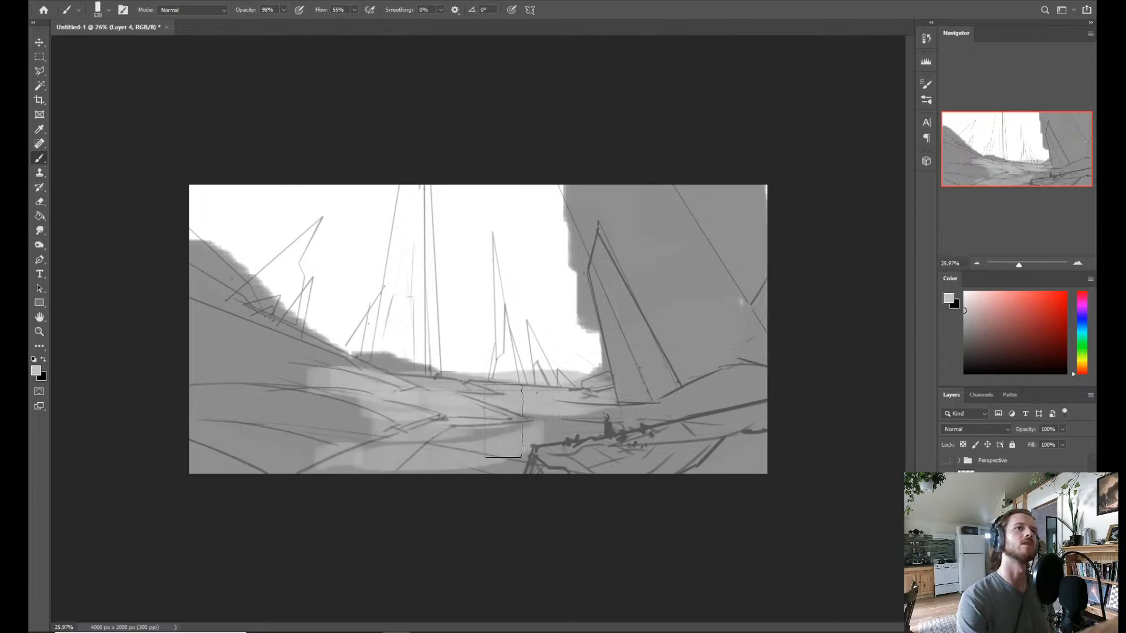
{"action": "mouse_move", "coordinate": [391, 412]}
{"action": "left_mouse_down"}
{"action": "mouse_move", "coordinate": [575, 423]}
{"action": "mouse_move", "coordinate": [481, 459]}
{"action": "mouse_move", "coordinate": [438, 454]}
{"action": "left_mouse_up"}
{"action": "left_click_drag", "start_coordinate": [331, 410], "coordinate": [371, 422]}
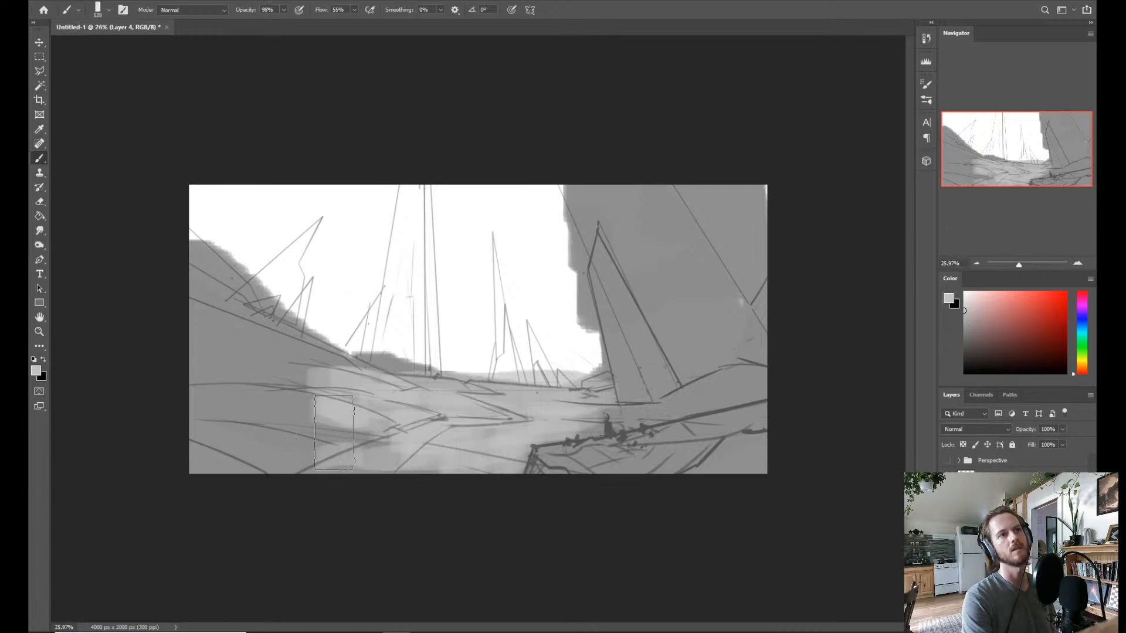
Sample the slope's mid grey, enlarge the brush, and blend the edge between the dark slope and the light middle ground.
{"action": "left_click", "coordinate": [268, 357], "text": "alt"}
{"action": "left_click_drag", "start_coordinate": [309, 359], "coordinate": [329, 359]}
{"action": "right_click", "coordinate": [303, 372], "text": "alt"}
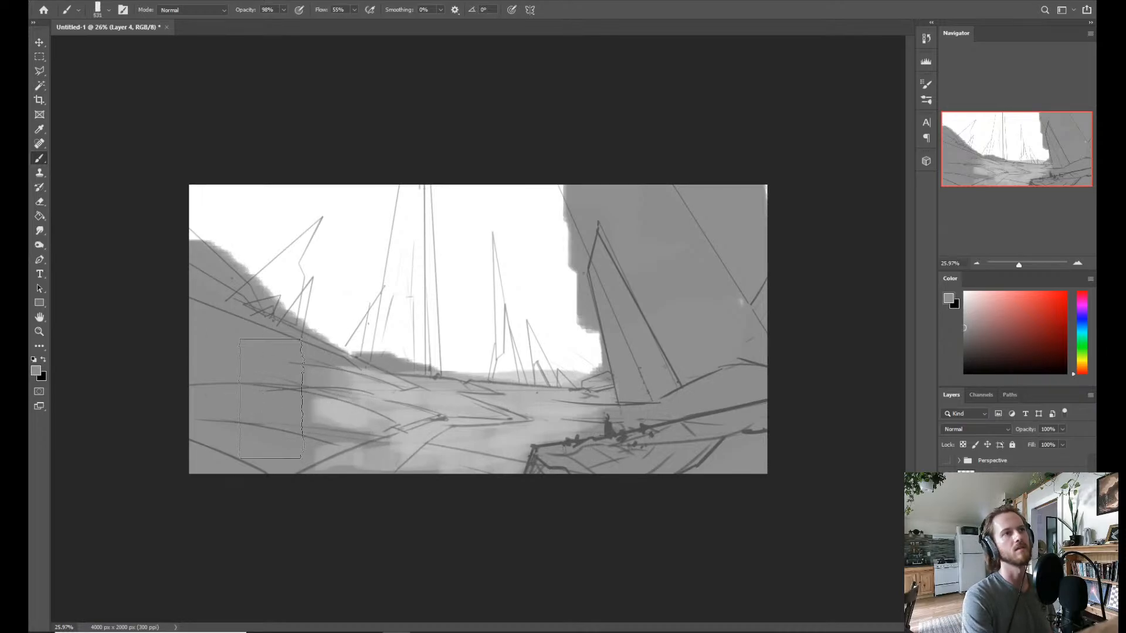
{"action": "mouse_move", "coordinate": [275, 388]}
{"action": "left_mouse_down"}
{"action": "mouse_move", "coordinate": [362, 431]}
{"action": "mouse_move", "coordinate": [281, 459]}
{"action": "mouse_move", "coordinate": [343, 451]}
{"action": "left_mouse_up"}
{"action": "left_click", "coordinate": [422, 395], "text": "alt"}
{"action": "left_click_drag", "start_coordinate": [326, 394], "coordinate": [343, 404]}
Dab a near-white haze over the horizon at the central tower's base, and blend sampled greys into the near slope.
{"action": "left_click", "coordinate": [406, 335], "text": "alt"}
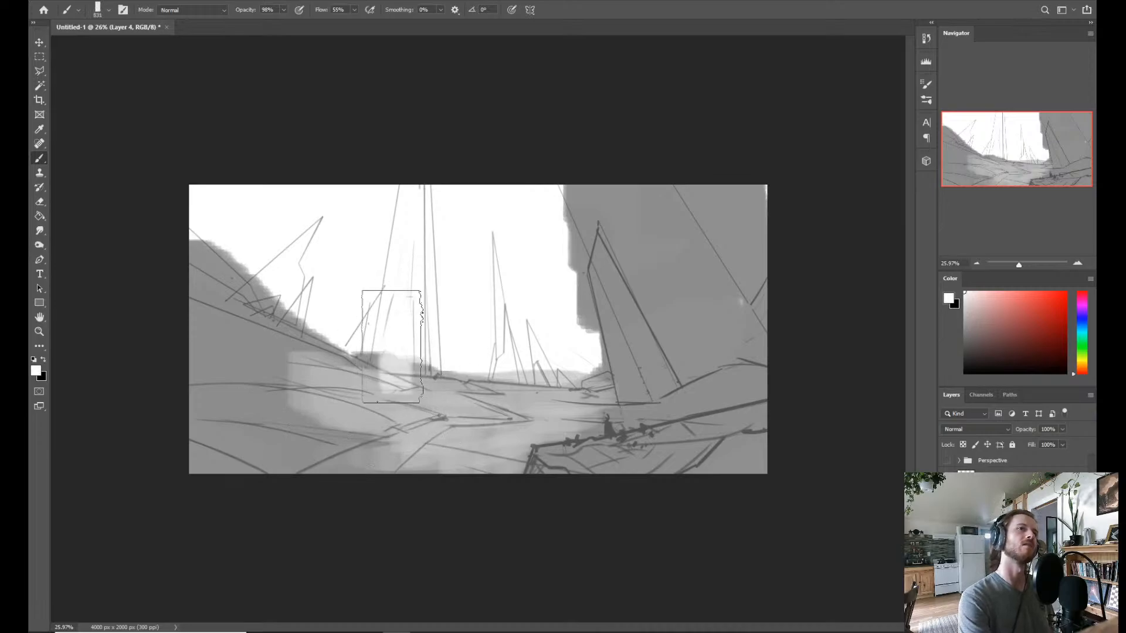
{"action": "mouse_move", "coordinate": [390, 343]}
{"action": "left_mouse_down"}
{"action": "mouse_move", "coordinate": [437, 334]}
{"action": "mouse_move", "coordinate": [406, 373]}
{"action": "mouse_move", "coordinate": [437, 401]}
{"action": "mouse_move", "coordinate": [392, 334]}
{"action": "left_mouse_up"}
{"action": "left_click", "coordinate": [286, 328], "text": "alt"}
{"action": "left_click", "coordinate": [282, 334], "text": "alt"}
{"action": "mouse_move", "coordinate": [300, 365]}
{"action": "left_mouse_down"}
{"action": "mouse_move", "coordinate": [350, 380]}
{"action": "mouse_move", "coordinate": [329, 428]}
{"action": "mouse_move", "coordinate": [329, 396]}
{"action": "mouse_move", "coordinate": [306, 392]}
{"action": "mouse_move", "coordinate": [308, 467]}
{"action": "left_mouse_up"}
{"action": "left_click", "coordinate": [378, 399], "text": "alt"}
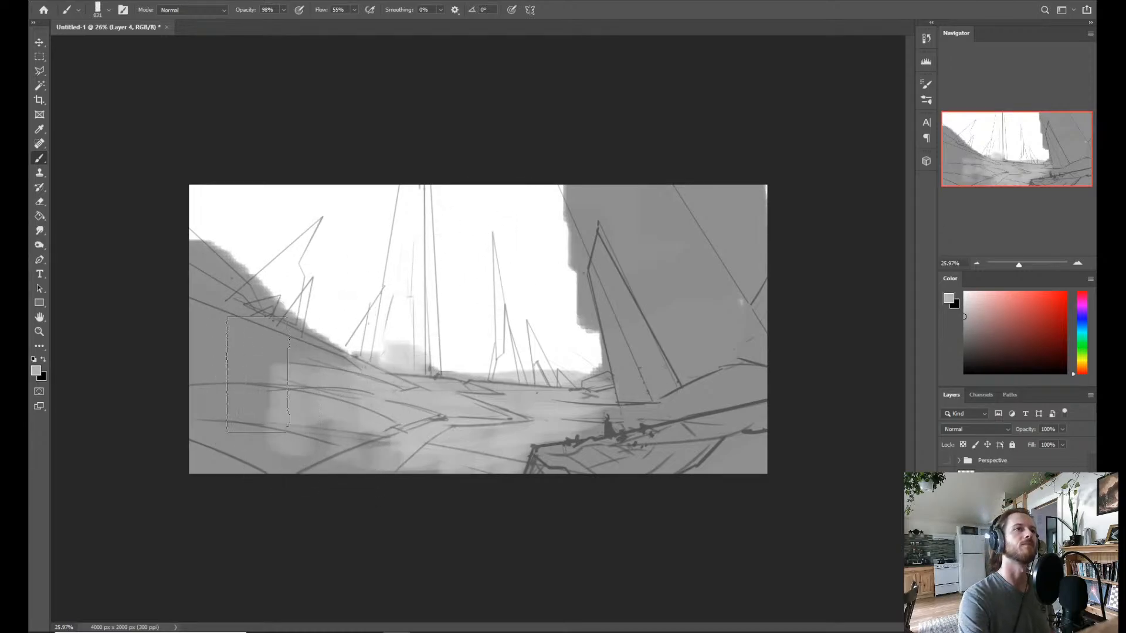
{"action": "left_click", "coordinate": [247, 346], "text": "alt"}
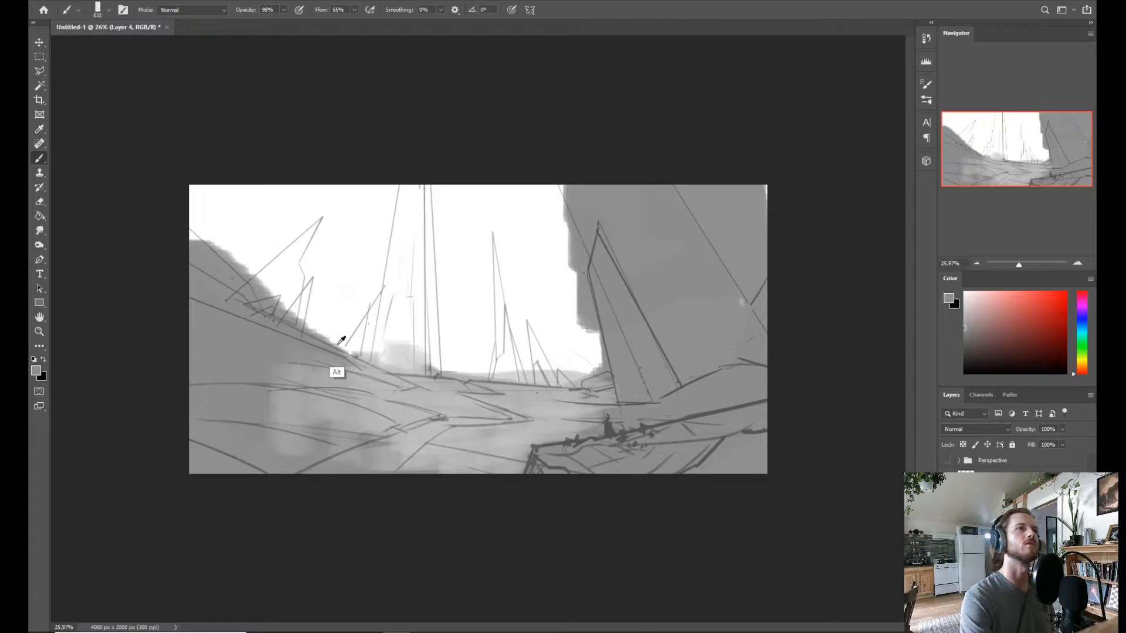
Fill the sky with a sampled light grey behind the spires and on both sides of the large leaning tower.
{"action": "left_click", "coordinate": [346, 378], "text": "alt"}
{"action": "mouse_move", "coordinate": [340, 264]}
{"action": "left_mouse_down"}
{"action": "mouse_move", "coordinate": [305, 211]}
{"action": "mouse_move", "coordinate": [223, 160]}
{"action": "left_mouse_up"}
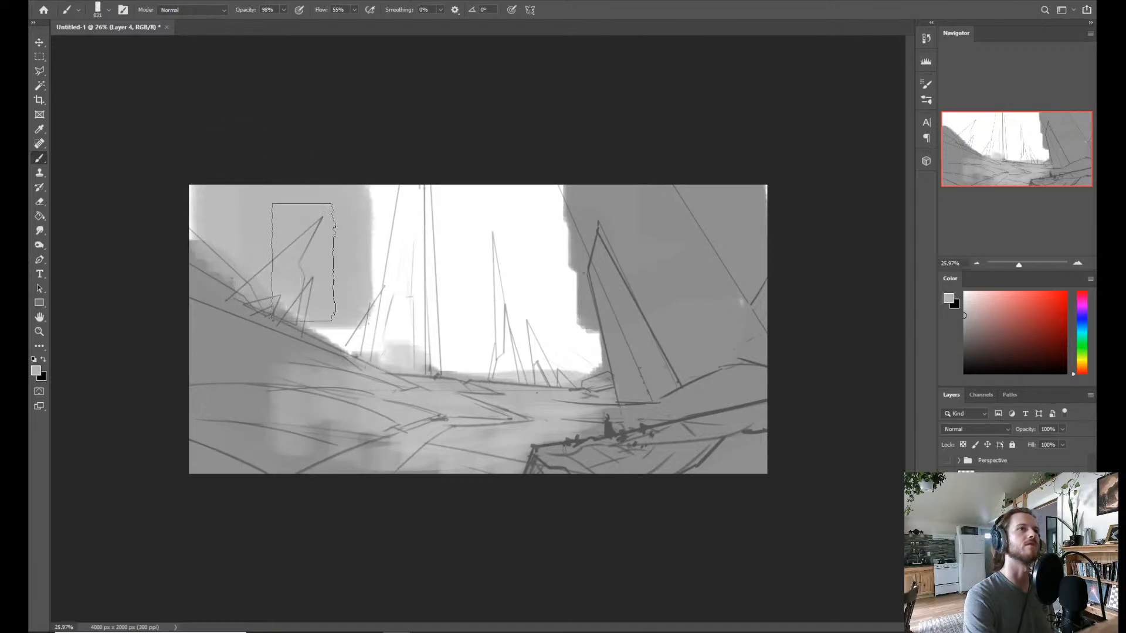
{"action": "mouse_move", "coordinate": [303, 262]}
{"action": "left_mouse_down"}
{"action": "mouse_move", "coordinate": [375, 291]}
{"action": "mouse_move", "coordinate": [390, 192]}
{"action": "mouse_move", "coordinate": [401, 221]}
{"action": "mouse_move", "coordinate": [485, 244]}
{"action": "mouse_move", "coordinate": [475, 290]}
{"action": "mouse_move", "coordinate": [380, 299]}
{"action": "mouse_move", "coordinate": [347, 281]}
{"action": "mouse_move", "coordinate": [435, 311]}
{"action": "mouse_move", "coordinate": [567, 329]}
{"action": "mouse_move", "coordinate": [519, 221]}
{"action": "mouse_move", "coordinate": [550, 311]}
{"action": "left_mouse_up"}
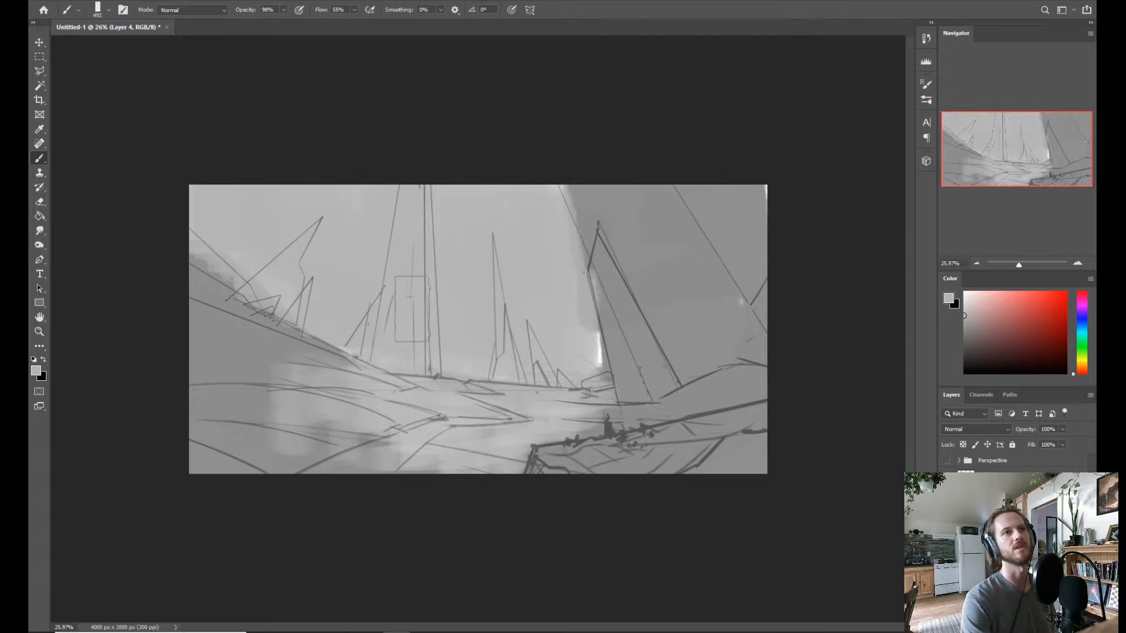
{"action": "left_click_drag", "start_coordinate": [580, 343], "coordinate": [557, 343]}
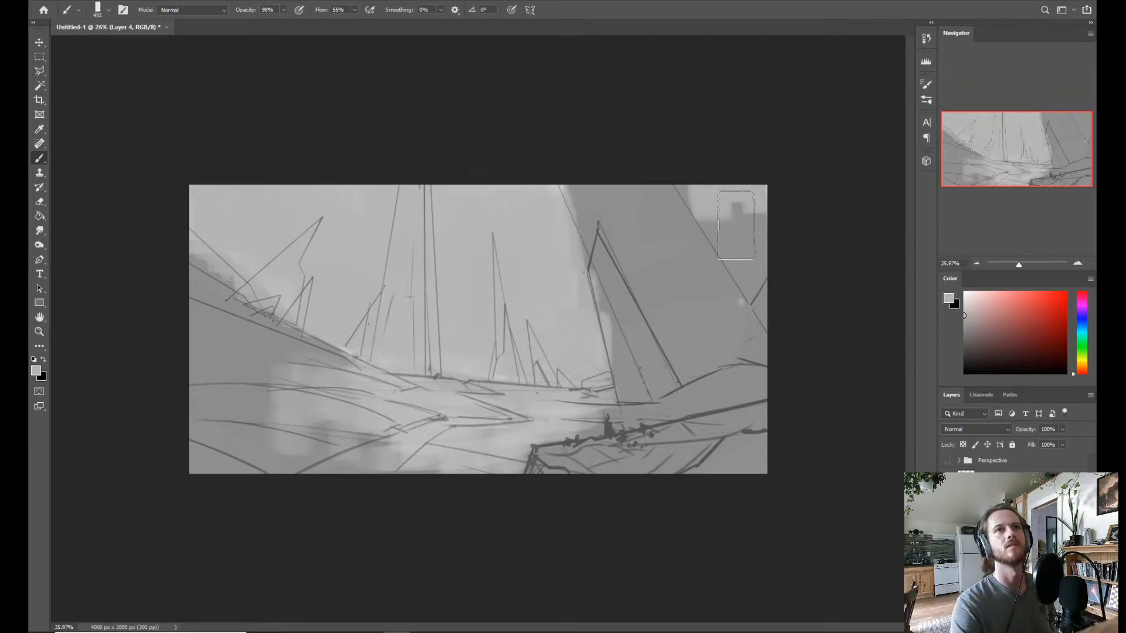
{"action": "left_click_drag", "start_coordinate": [736, 225], "coordinate": [773, 244]}
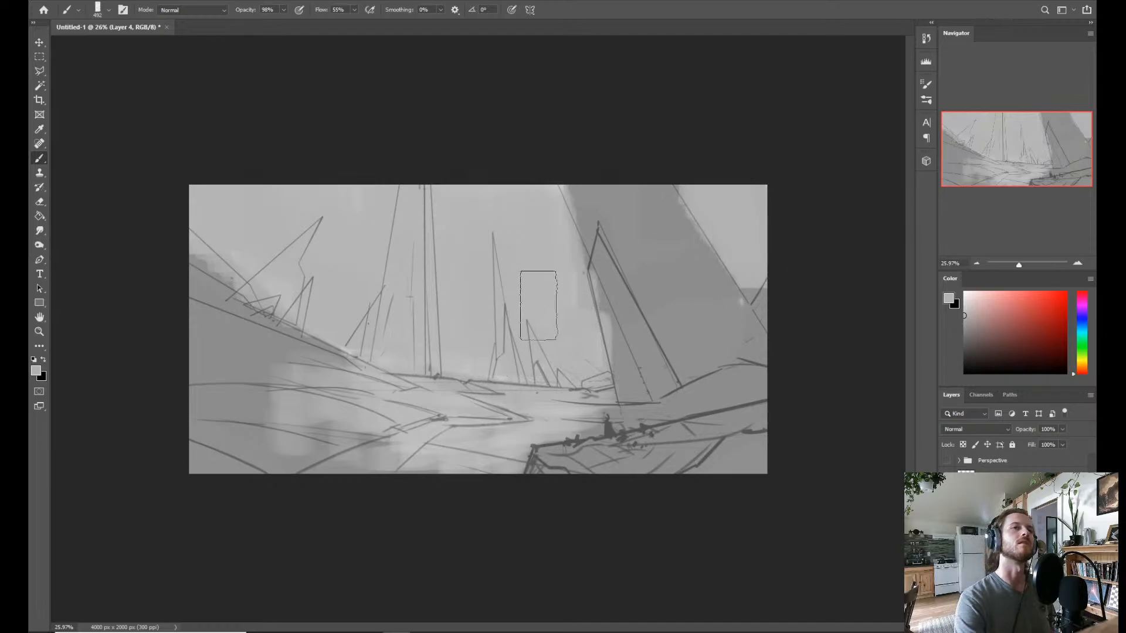
Move the Transfer Blocking preset up beside the other painting brushes, and switch to a soft brush.
{"action": "right_click", "coordinate": [557, 358]}
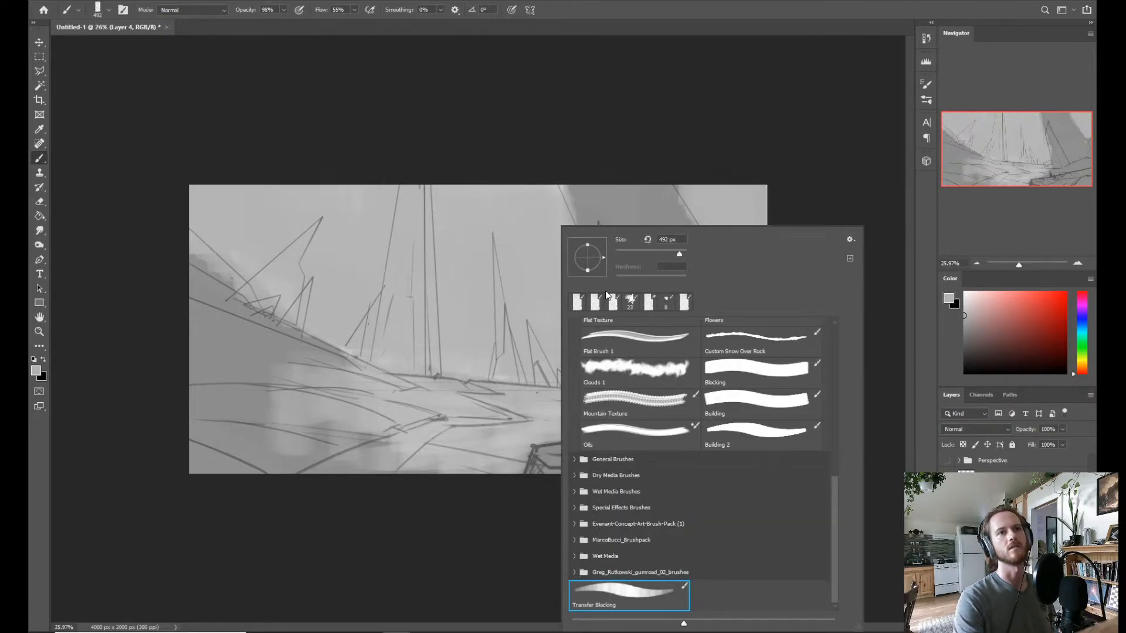
{"action": "mouse_move", "coordinate": [685, 600]}
{"action": "left_mouse_down"}
{"action": "mouse_move", "coordinate": [757, 440]}
{"action": "mouse_move", "coordinate": [822, 464]}
{"action": "left_mouse_up"}
{"action": "left_click_drag", "start_coordinate": [835, 524], "coordinate": [835, 445]}
{"action": "left_click", "coordinate": [753, 411]}
{"action": "key", "text": "Return"}
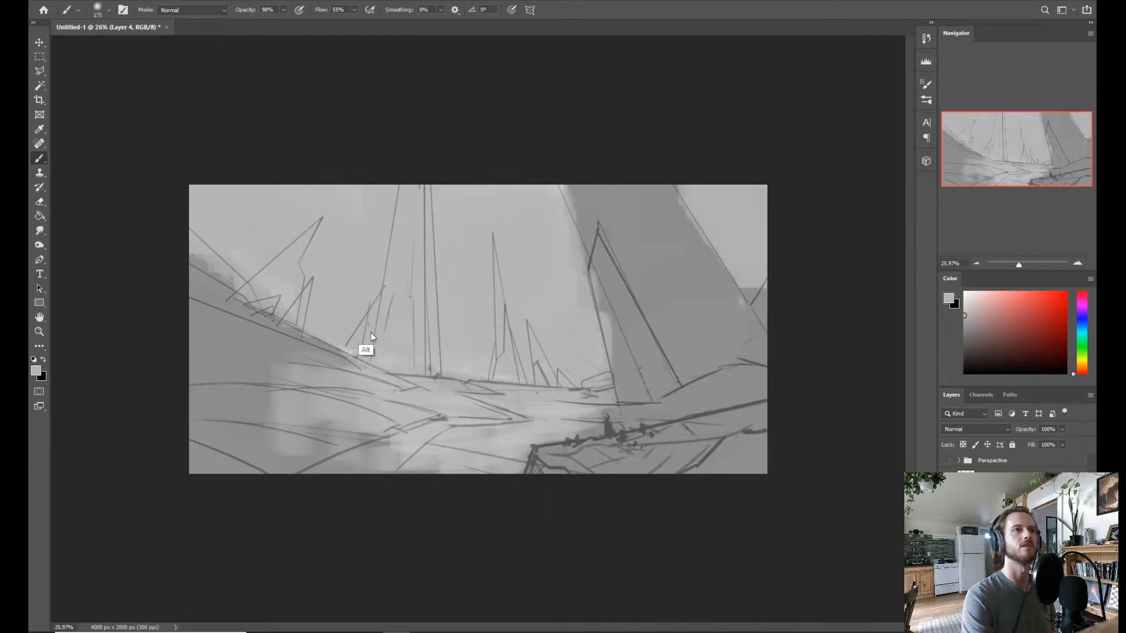
{"action": "mouse_move", "coordinate": [371, 332]}
{"action": "left_mouse_down"}
{"action": "mouse_move", "coordinate": [388, 336]}
{"action": "mouse_move", "coordinate": [361, 351]}
{"action": "left_mouse_up"}
{"action": "key", "text": "l"}
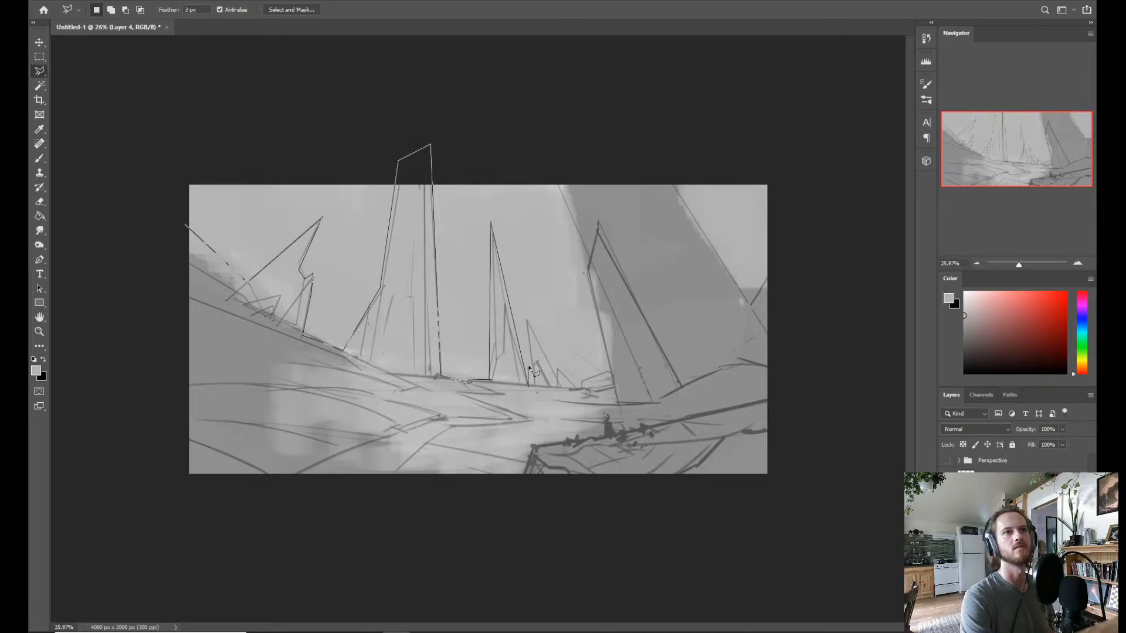
{"action": "key", "text": "Escape"}
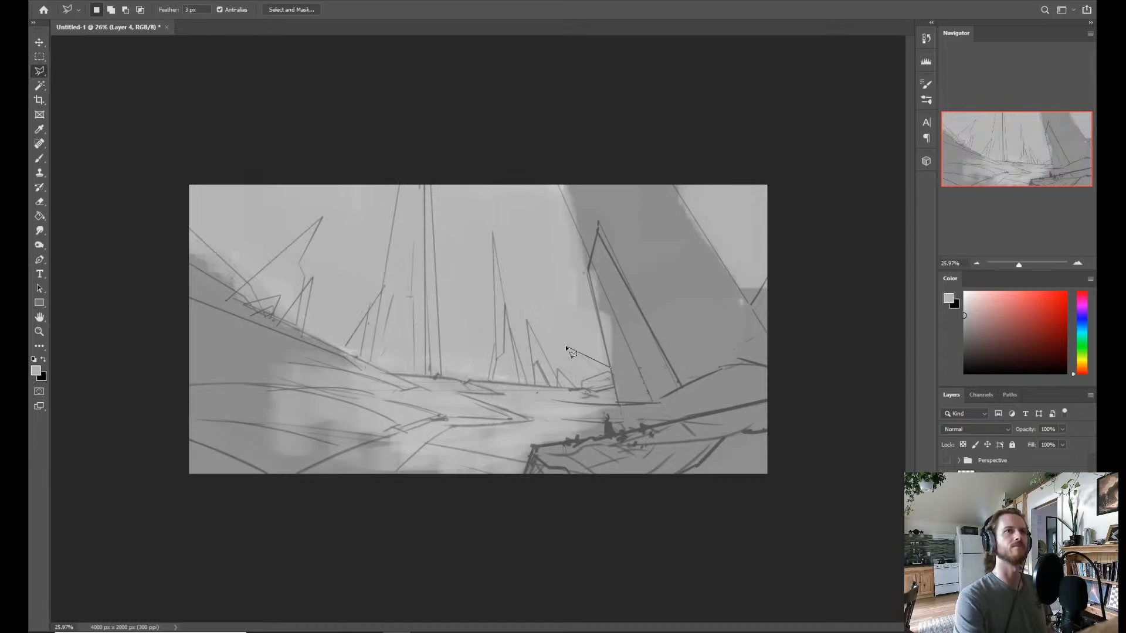
{"action": "key", "text": "Escape"}
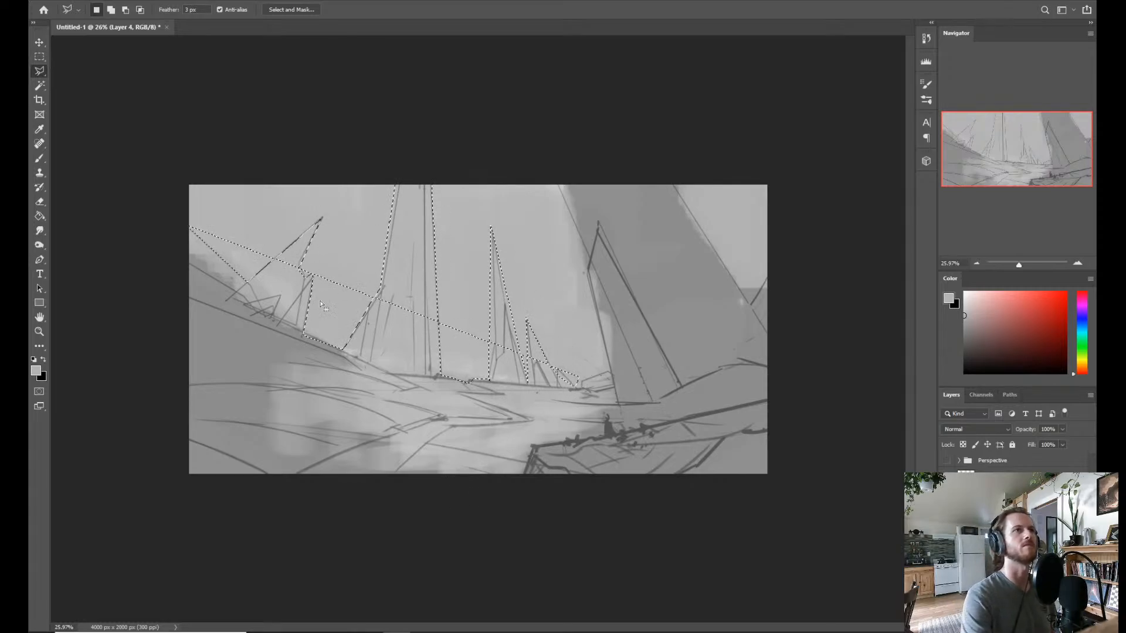
{"action": "left_click", "coordinate": [206, 276]}
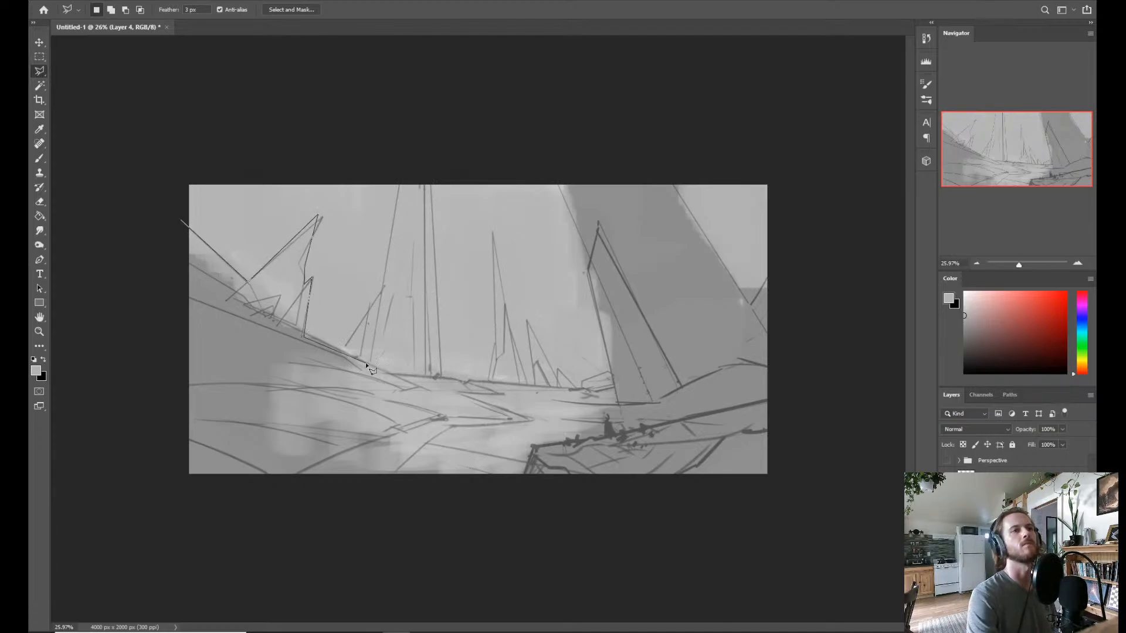
Select the sky with the Polygonal Lasso, tracing around the slope, spires, central tower and large leaning tower, and closing the outline above the canvas.
{"action": "left_click", "coordinate": [400, 163]}
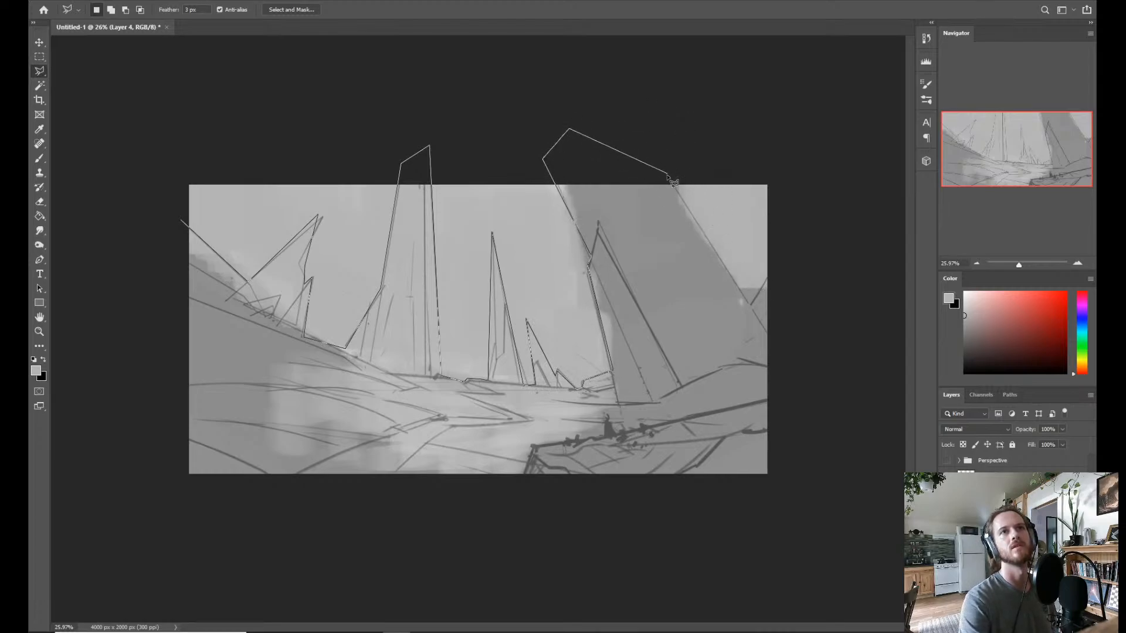
{"action": "left_click", "coordinate": [765, 154]}
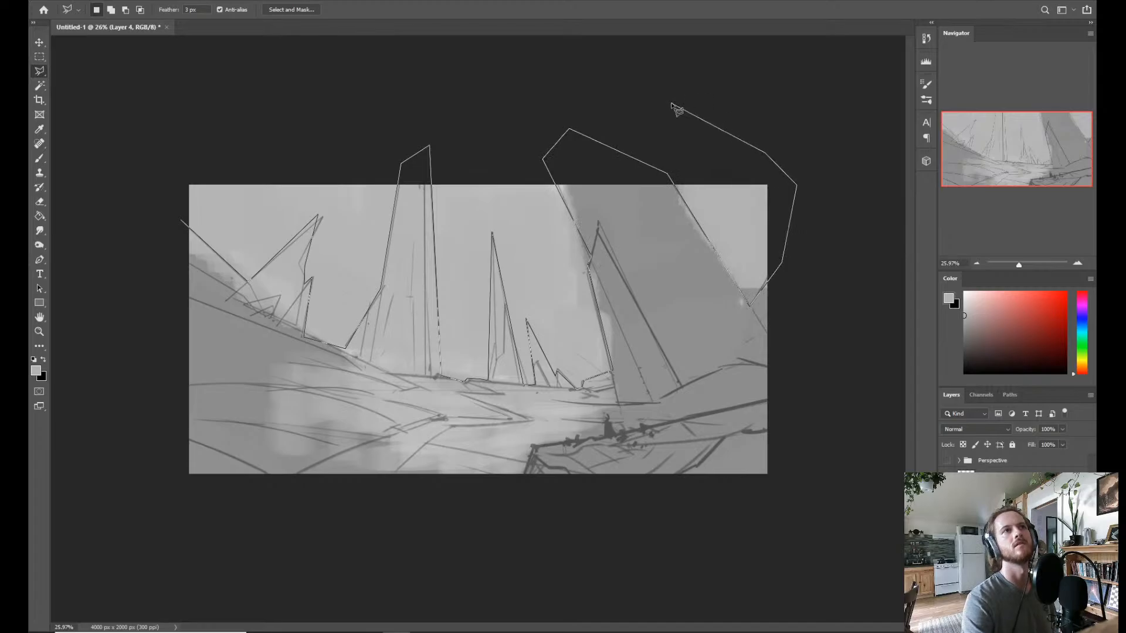
{"action": "left_click", "coordinate": [671, 103]}
{"action": "left_click", "coordinate": [489, 77]}
{"action": "left_click", "coordinate": [272, 105]}
{"action": "left_click", "coordinate": [197, 123]}
{"action": "left_click", "coordinate": [177, 184]}
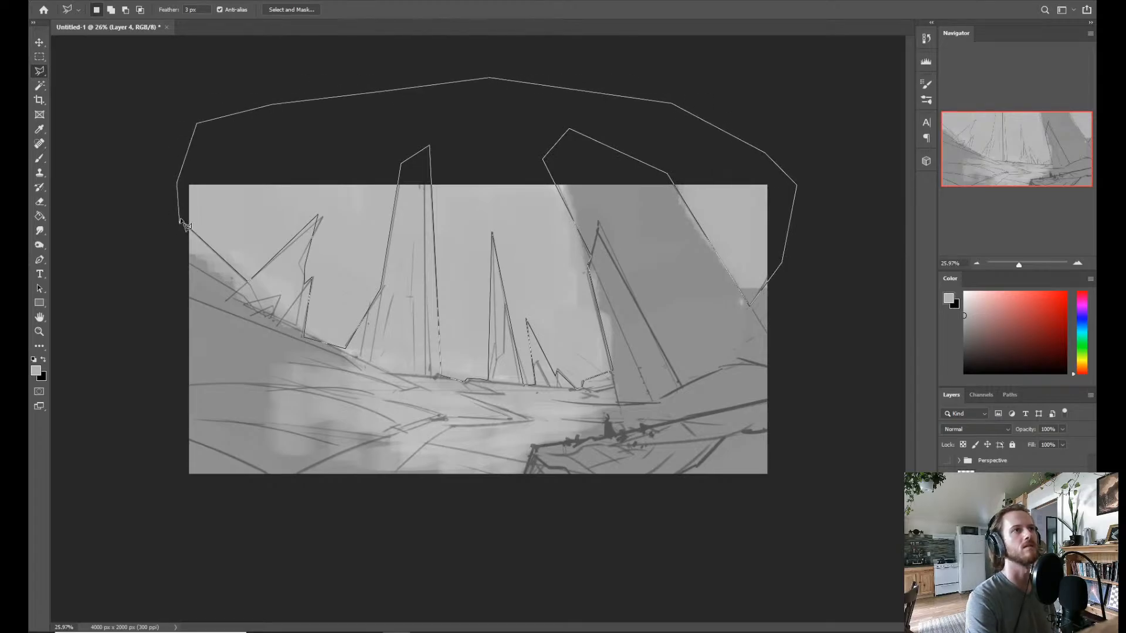
{"action": "left_click", "coordinate": [181, 226]}
Enlarge the soft brush and paint a near-white glow low in the selected sky, behind the spires and the towers.
{"action": "key", "text": "b"}
{"action": "right_click", "coordinate": [574, 374], "text": "alt"}
{"action": "left_click_drag", "start_coordinate": [574, 374], "coordinate": [637, 374], "text": "alt"}
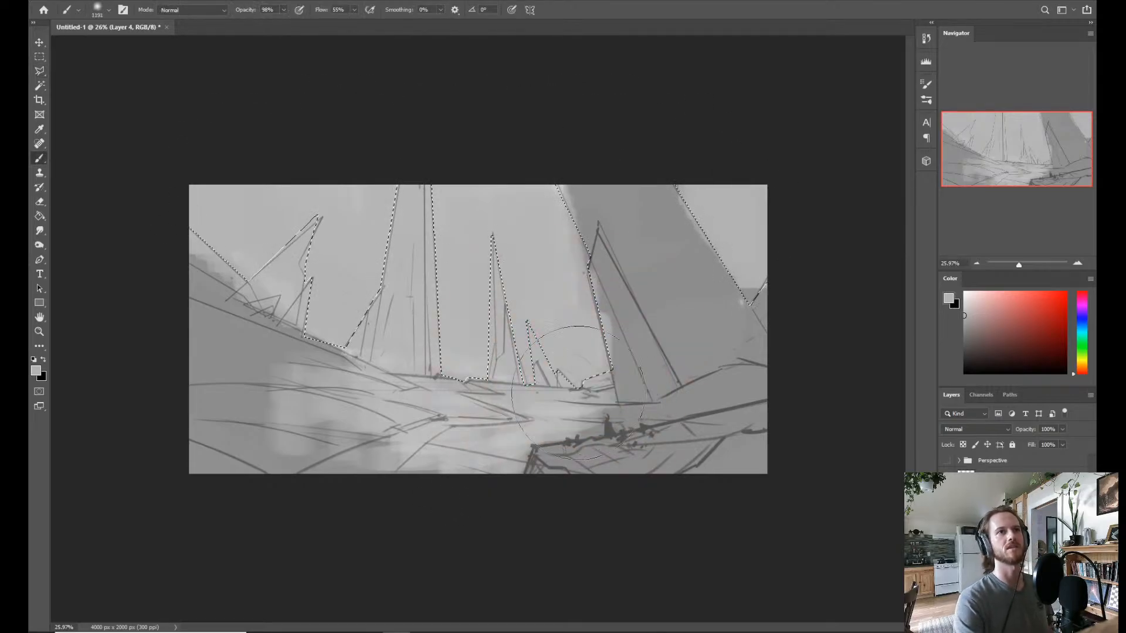
{"action": "left_click", "coordinate": [971, 313]}
{"action": "left_click_drag", "start_coordinate": [971, 314], "coordinate": [964, 300]}
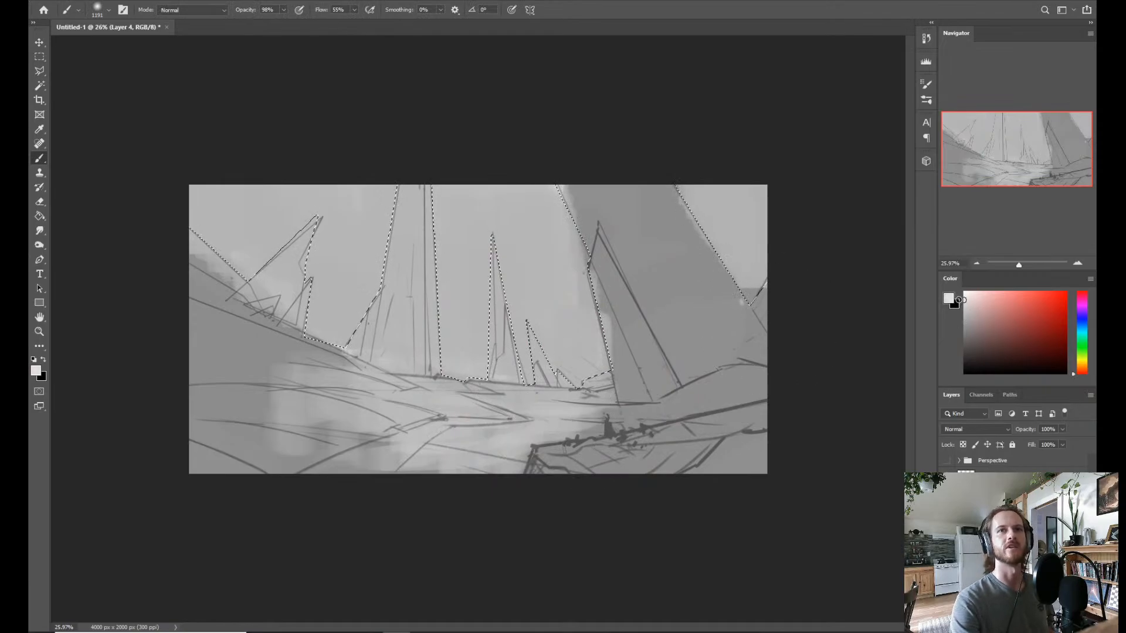
{"action": "mouse_move", "coordinate": [432, 350]}
{"action": "left_mouse_down"}
{"action": "mouse_move", "coordinate": [530, 403]}
{"action": "mouse_move", "coordinate": [272, 369]}
{"action": "mouse_move", "coordinate": [314, 329]}
{"action": "left_mouse_up"}
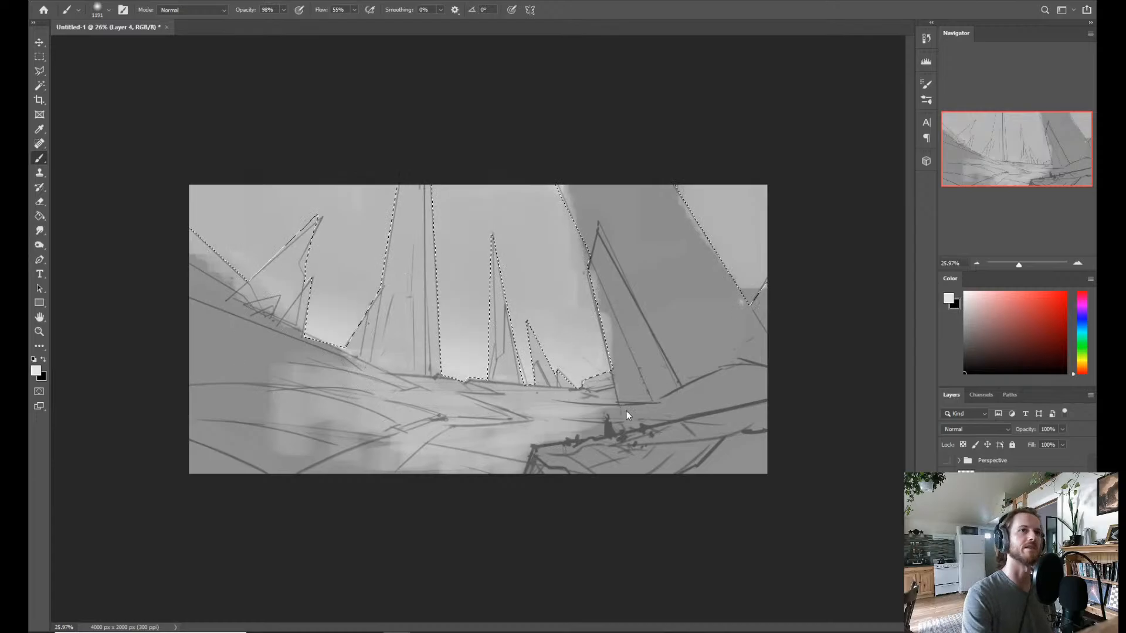
{"action": "mouse_move", "coordinate": [581, 399]}
{"action": "left_mouse_down"}
{"action": "mouse_move", "coordinate": [557, 372]}
{"action": "mouse_move", "coordinate": [495, 345]}
{"action": "mouse_move", "coordinate": [494, 332]}
{"action": "left_mouse_up"}
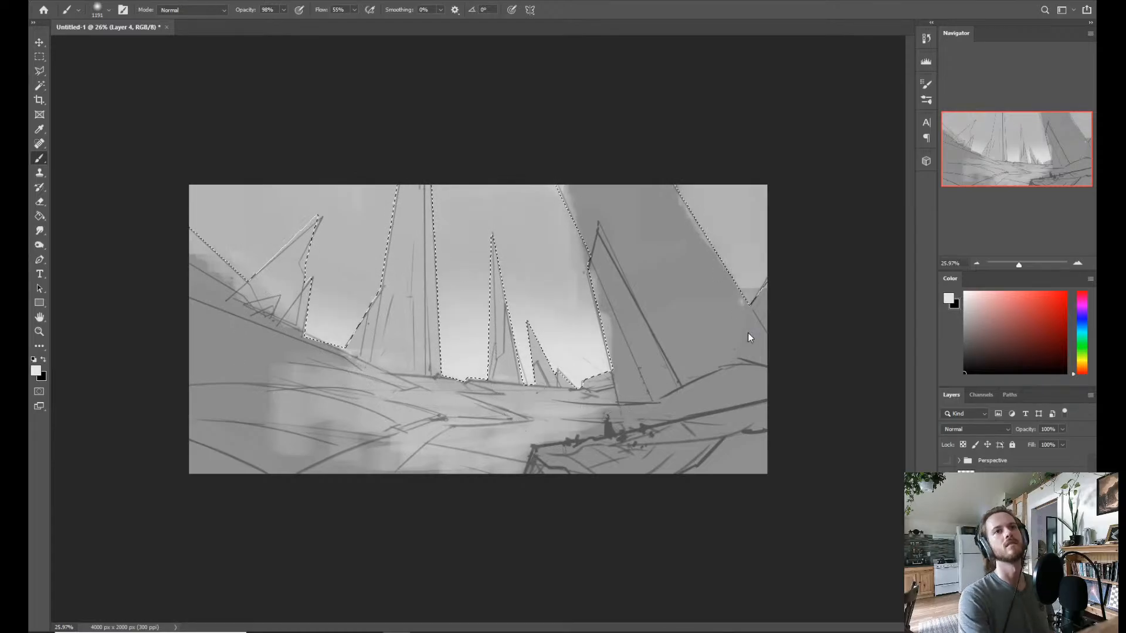
{"action": "left_click_drag", "start_coordinate": [415, 406], "coordinate": [491, 323]}
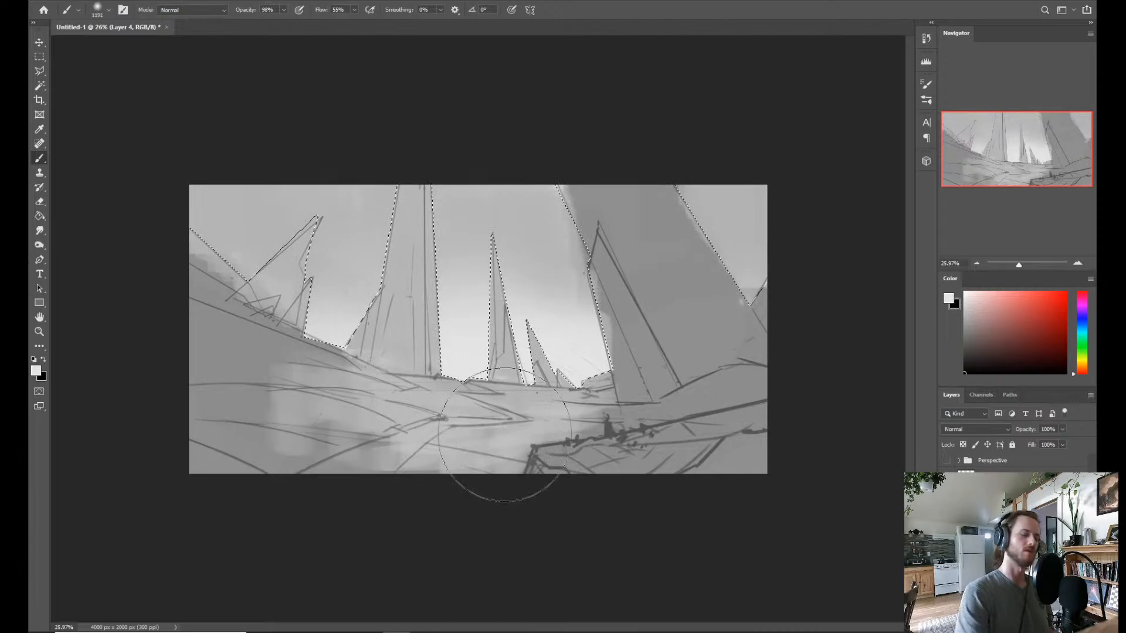
Invert the selection to the landforms, sample the large tower's grey, and fill the central tower and spires with it.
{"action": "key", "text": "alt"}
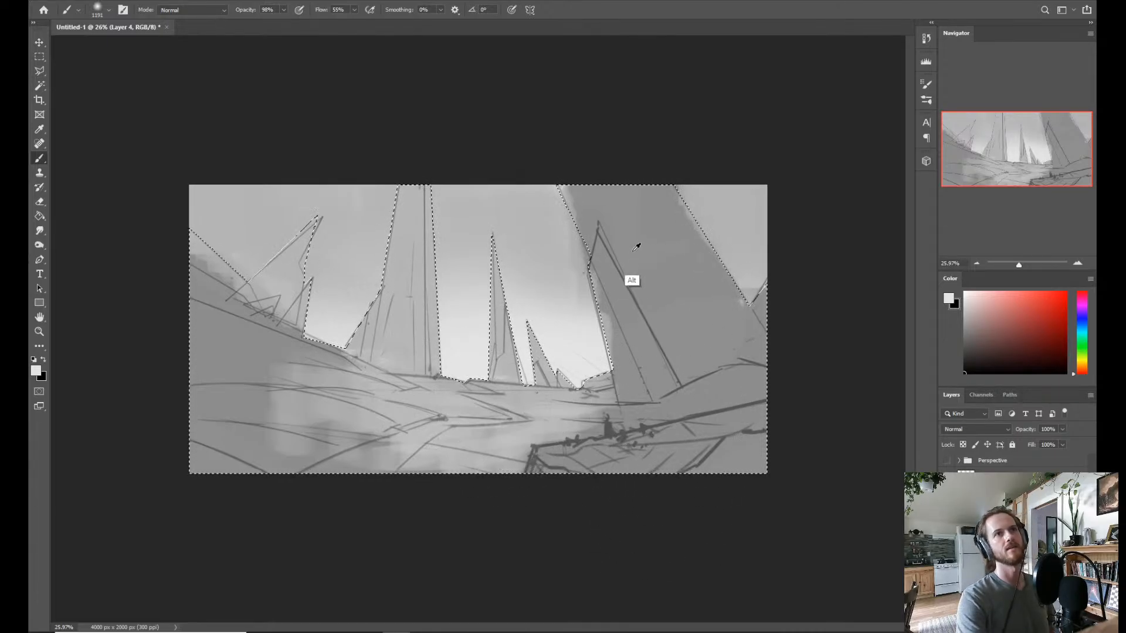
{"action": "left_click", "coordinate": [636, 247], "text": "alt"}
{"action": "mouse_move", "coordinate": [389, 176]}
{"action": "left_mouse_down"}
{"action": "mouse_move", "coordinate": [414, 156]}
{"action": "mouse_move", "coordinate": [432, 175]}
{"action": "left_mouse_up"}
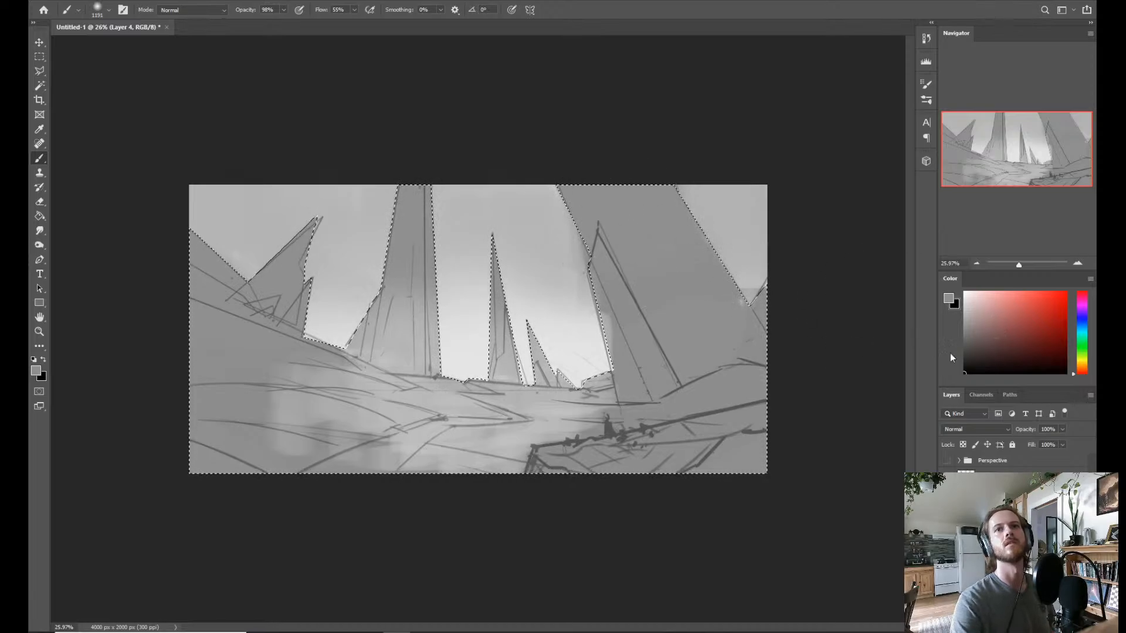
Choose a darker grey and shade the near slope and the large leaning tower within the selection.
{"action": "left_click", "coordinate": [977, 326]}
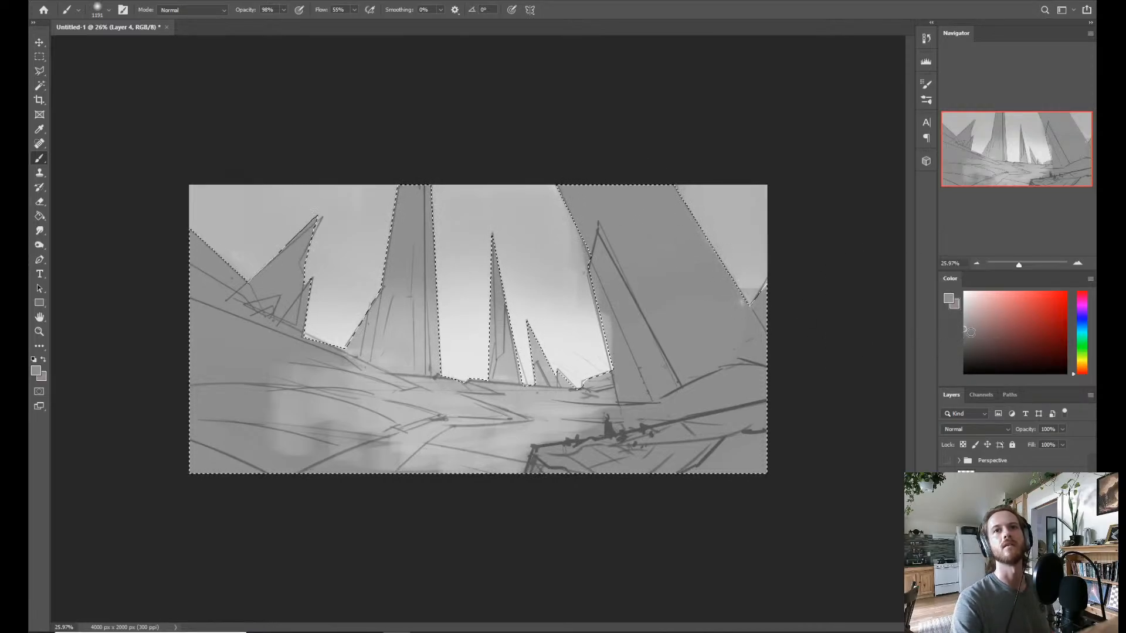
{"action": "left_click", "coordinate": [966, 335]}
{"action": "left_click_drag", "start_coordinate": [968, 300], "coordinate": [953, 353]}
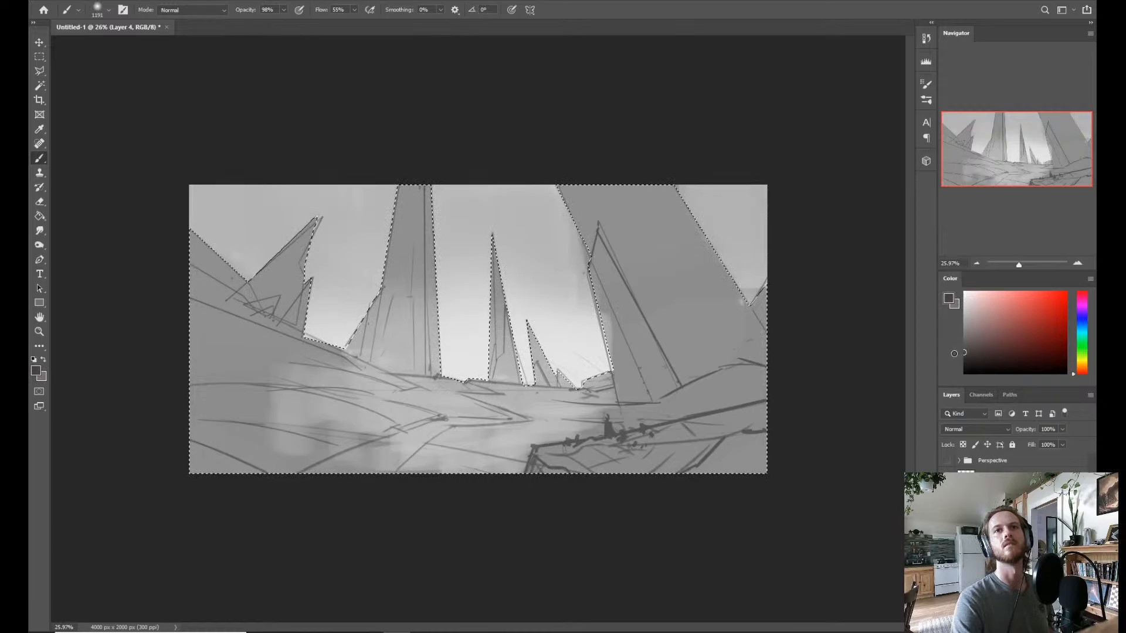
{"action": "left_click", "coordinate": [971, 346]}
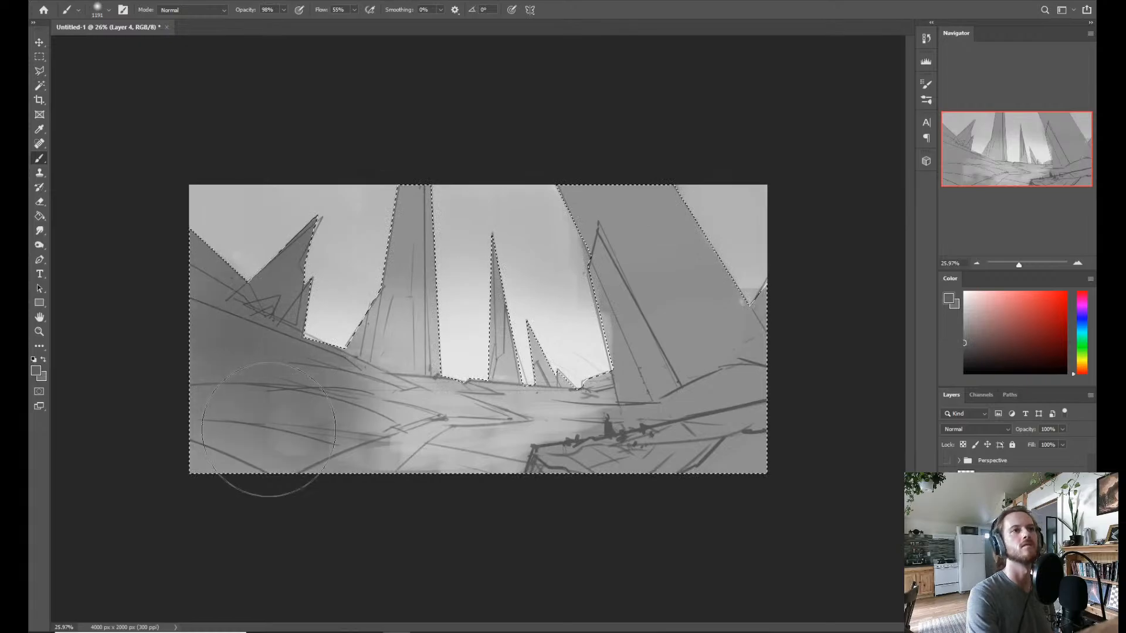
{"action": "left_click_drag", "start_coordinate": [268, 430], "coordinate": [196, 414]}
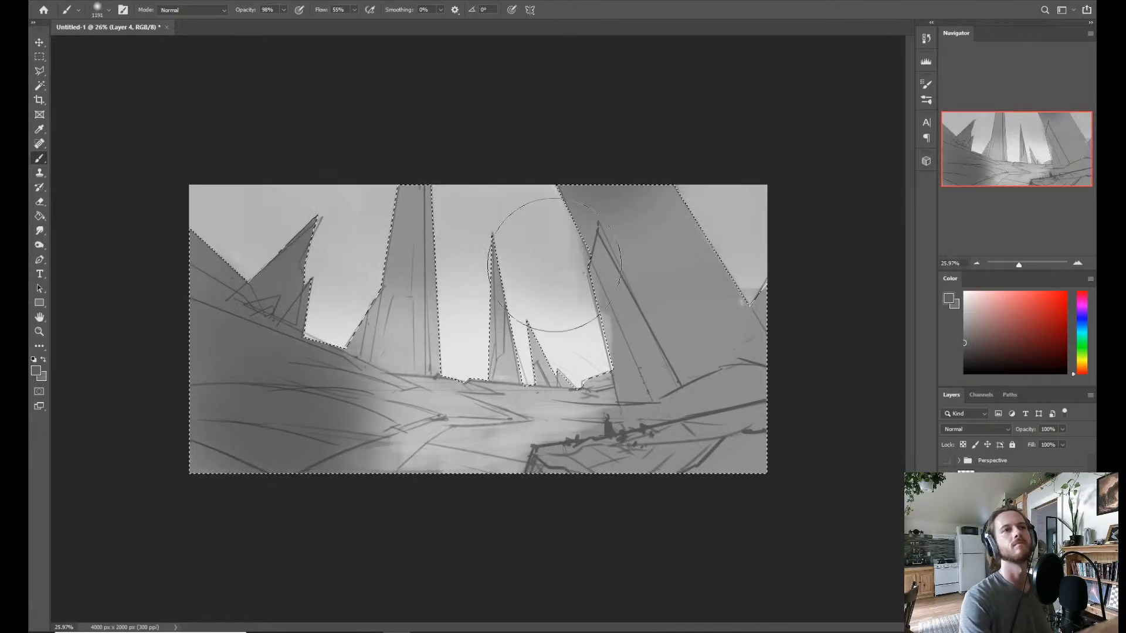
{"action": "mouse_move", "coordinate": [590, 131]}
{"action": "left_mouse_down"}
{"action": "mouse_move", "coordinate": [658, 195]}
{"action": "mouse_move", "coordinate": [646, 238]}
{"action": "left_mouse_up"}
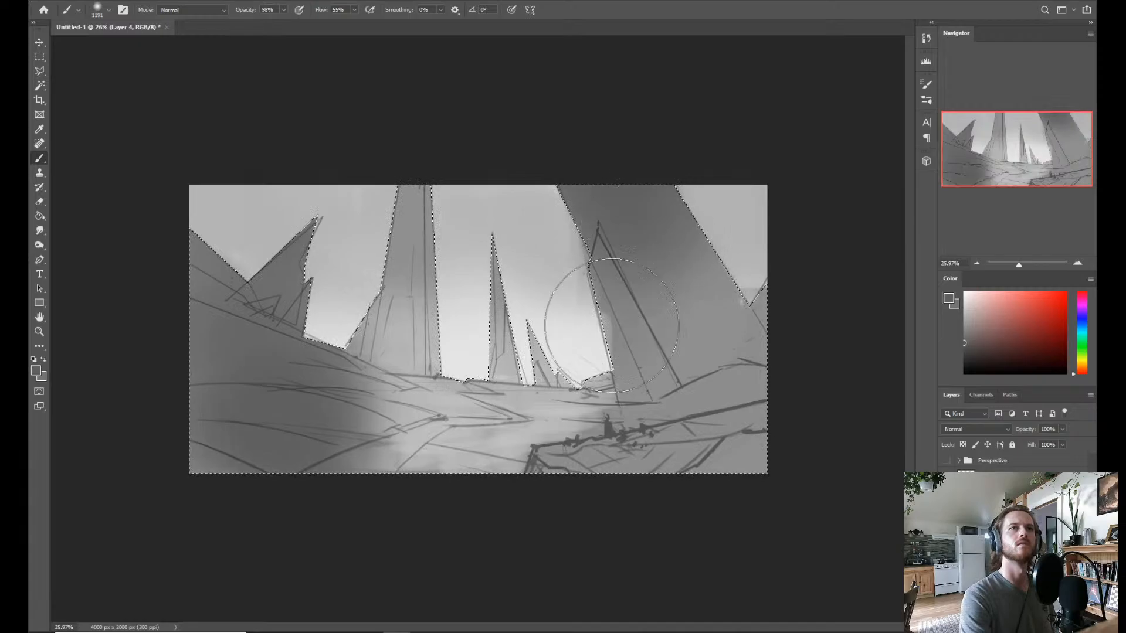
{"action": "mouse_move", "coordinate": [611, 326]}
{"action": "left_mouse_down"}
{"action": "mouse_move", "coordinate": [670, 264]}
{"action": "mouse_move", "coordinate": [707, 268]}
{"action": "mouse_move", "coordinate": [673, 207]}
{"action": "mouse_move", "coordinate": [707, 263]}
{"action": "mouse_move", "coordinate": [762, 271]}
{"action": "mouse_move", "coordinate": [760, 285]}
{"action": "mouse_move", "coordinate": [697, 331]}
{"action": "mouse_move", "coordinate": [758, 324]}
{"action": "left_mouse_up"}
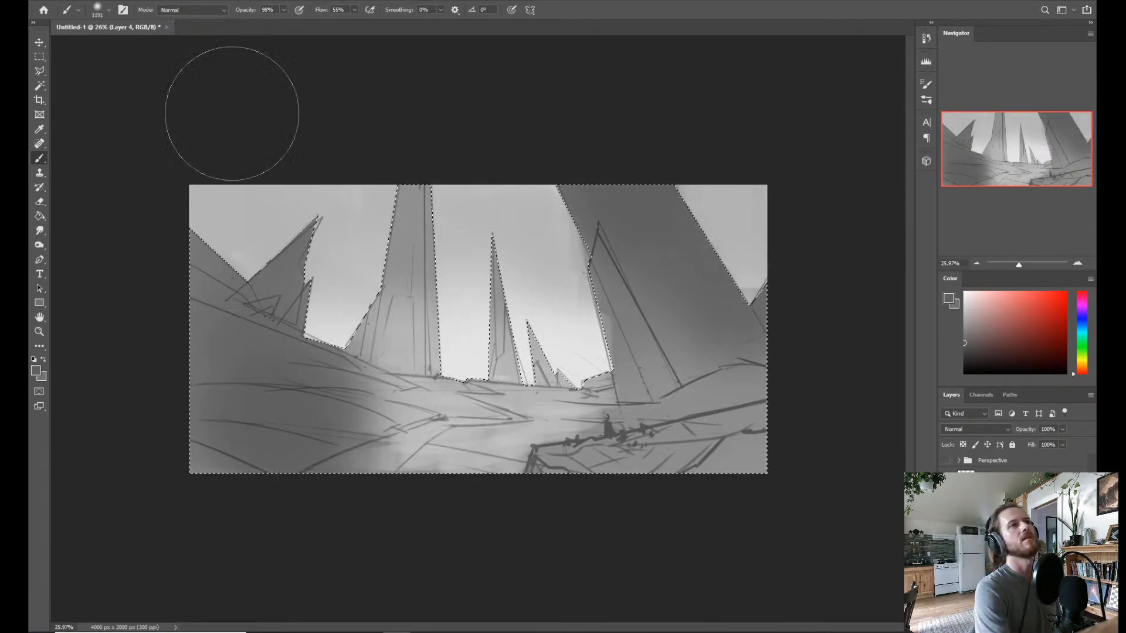
Blend the dark slope's edge into the lighter middle ground and foreground with sampled greys, adjusting the brush size.
{"action": "left_click", "coordinate": [390, 403], "text": "alt"}
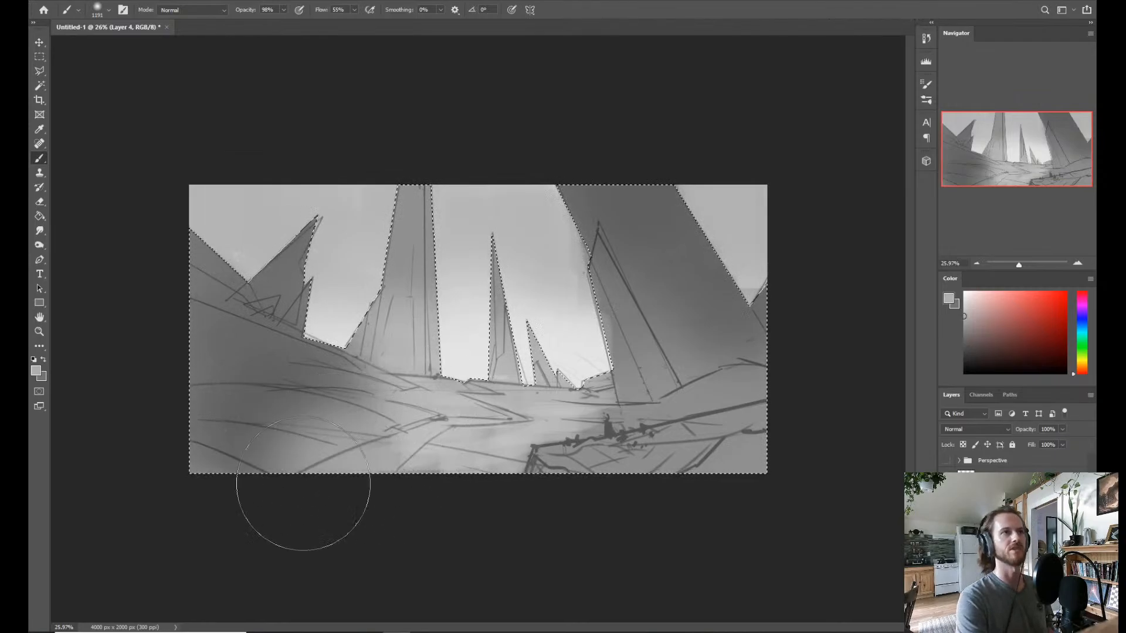
{"action": "left_click", "coordinate": [271, 356], "text": "alt"}
{"action": "left_click_drag", "start_coordinate": [300, 374], "coordinate": [298, 385]}
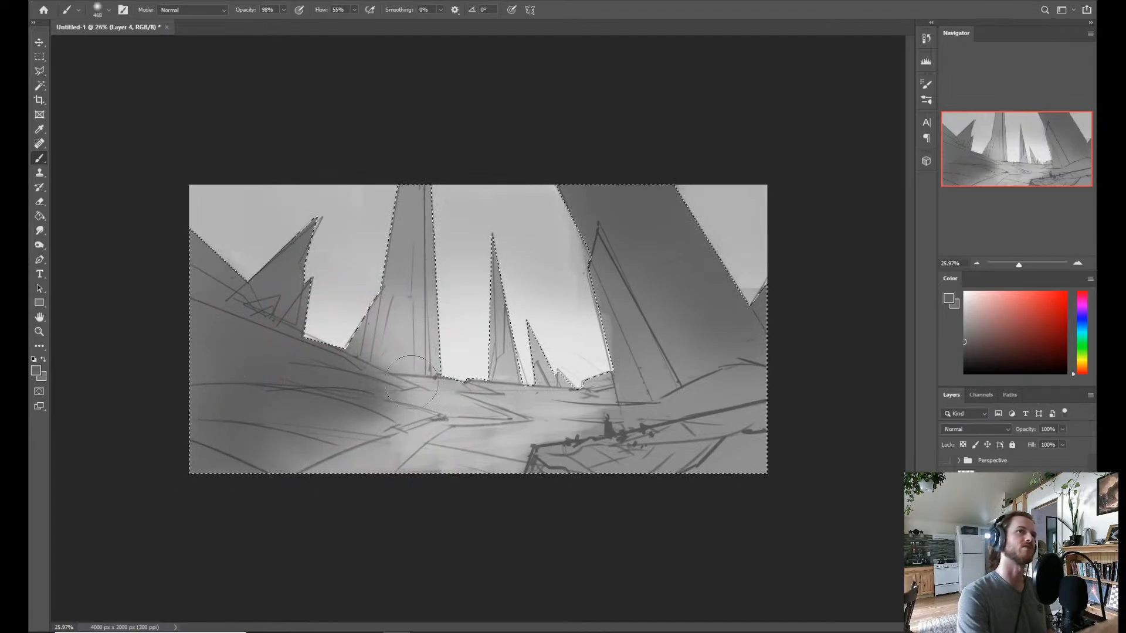
{"action": "left_click", "coordinate": [427, 406], "text": "alt"}
{"action": "mouse_move", "coordinate": [378, 411]}
{"action": "left_mouse_down"}
{"action": "mouse_move", "coordinate": [352, 418]}
{"action": "mouse_move", "coordinate": [351, 406]}
{"action": "left_mouse_up"}
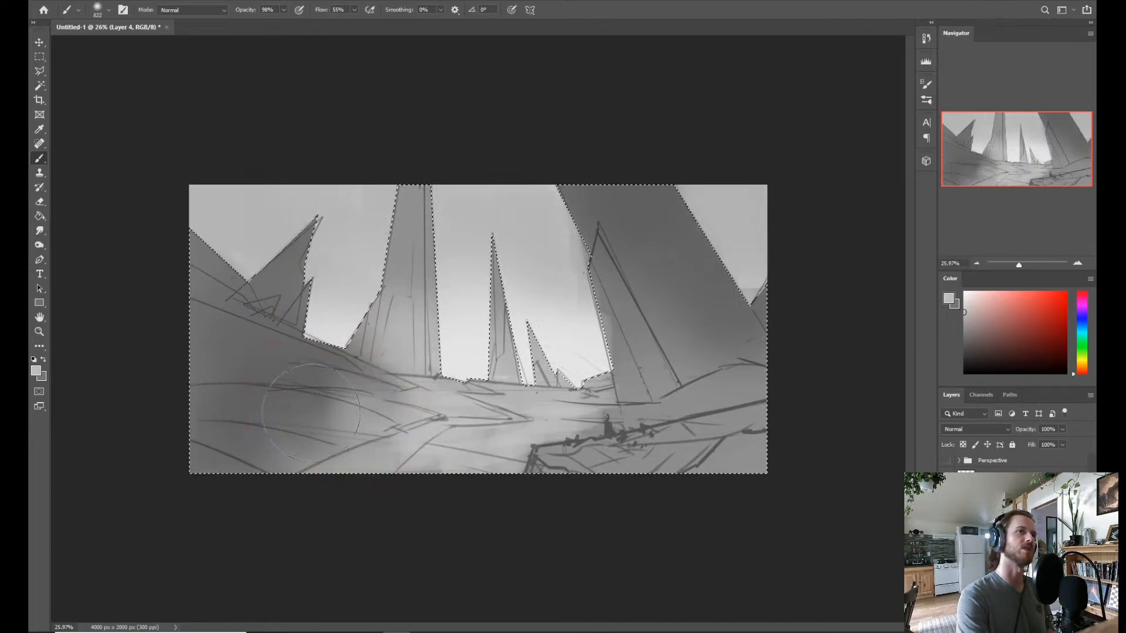
{"action": "left_click", "coordinate": [302, 388], "text": "alt"}
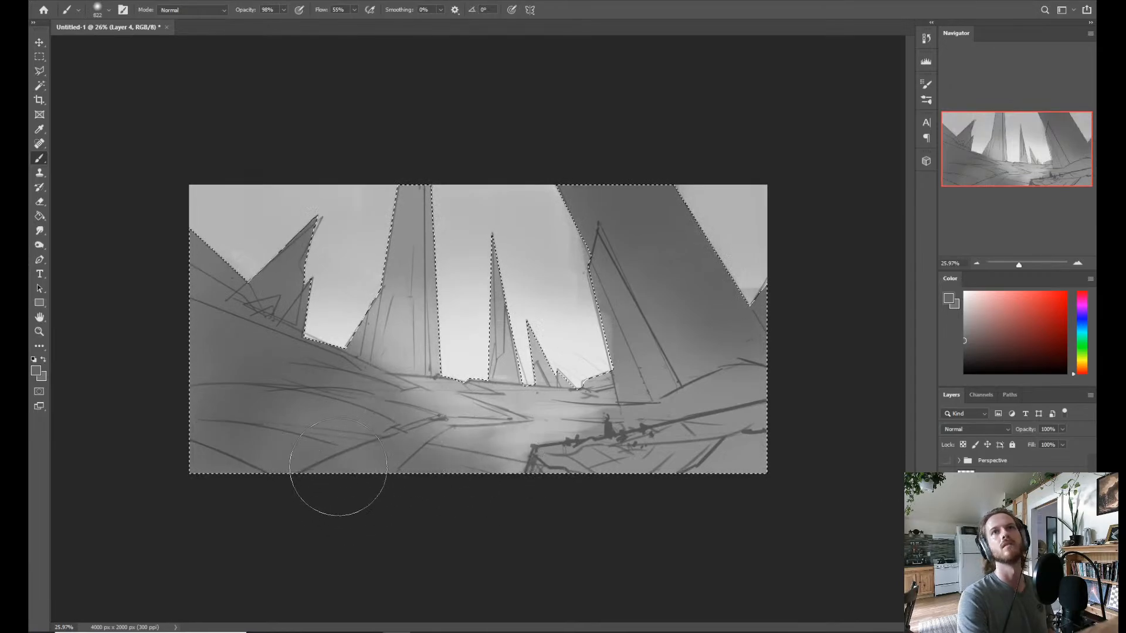
{"action": "left_click", "coordinate": [515, 458], "text": "alt"}
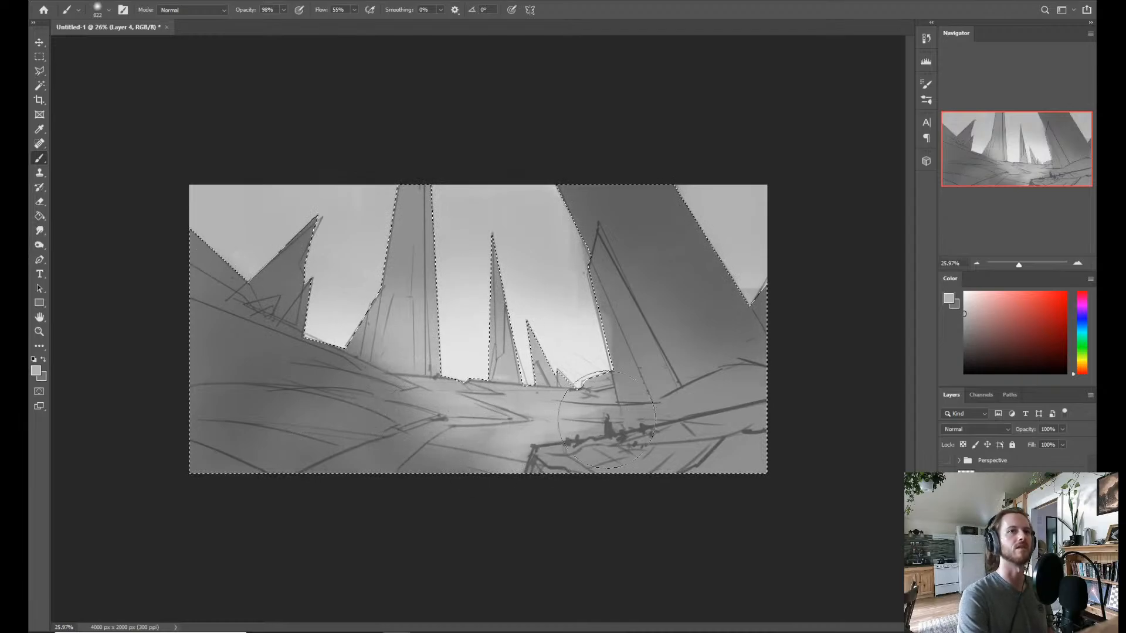
{"action": "left_click_drag", "start_coordinate": [606, 419], "coordinate": [578, 422], "text": "alt"}
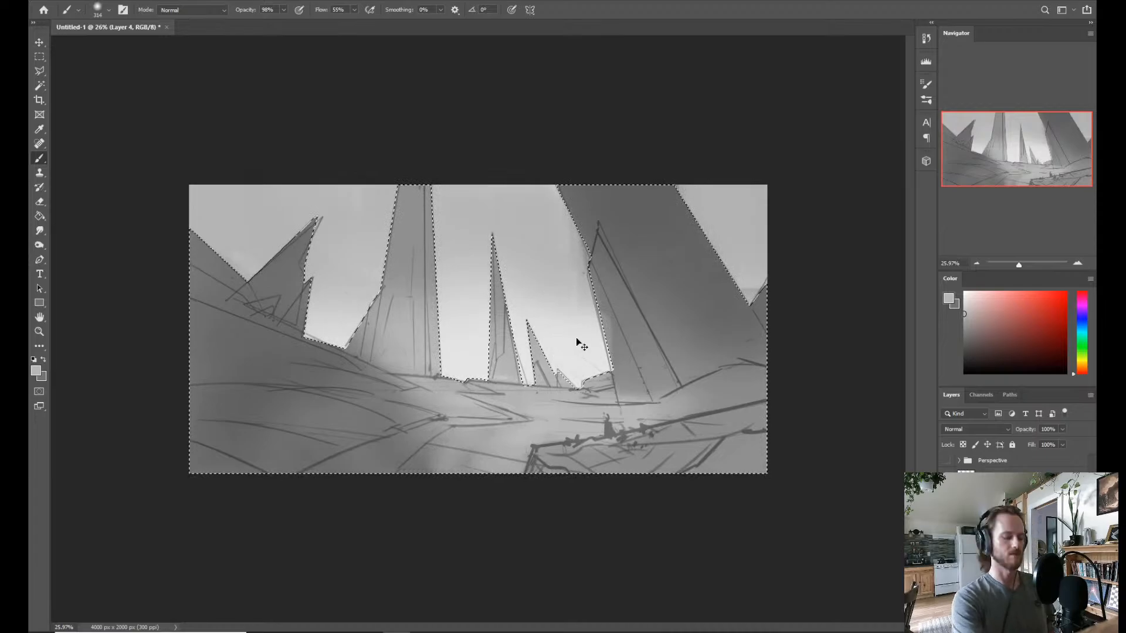
Clear the selection and flip the canvas horizontally to check the composition.
{"action": "key", "text": "ctrl+d"}
{"action": "key", "text": "ctrl+f"}
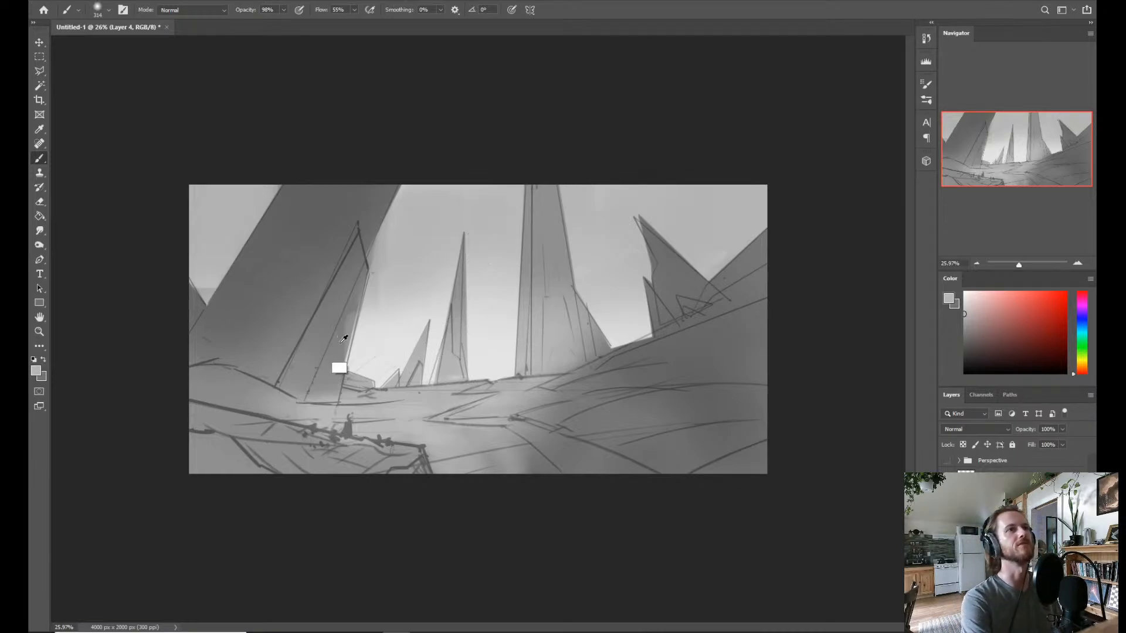
{"action": "key", "text": "alt"}
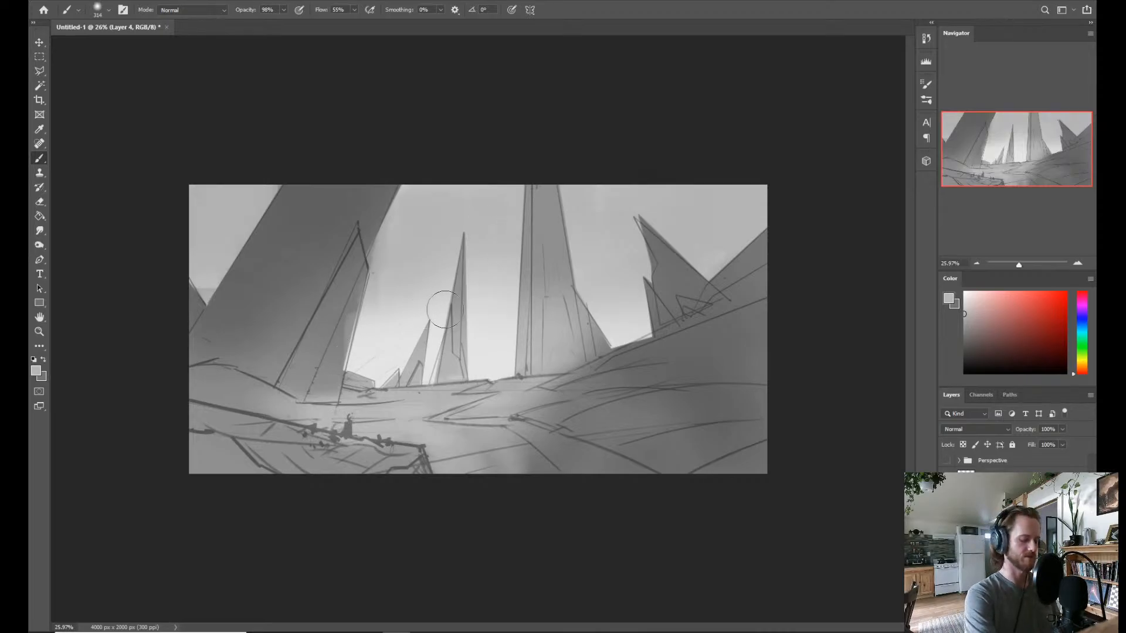
{"action": "key", "text": "l"}
{"action": "key", "text": "alt+l"}
{"action": "left_click", "coordinate": [440, 159]}
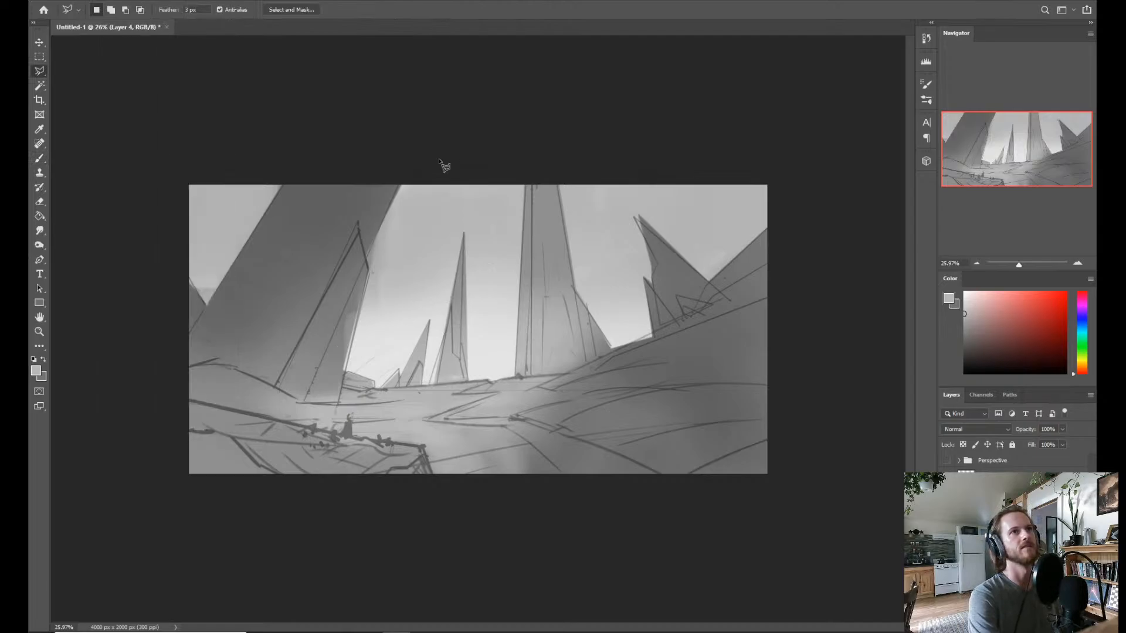
{"action": "key", "text": "Escape"}
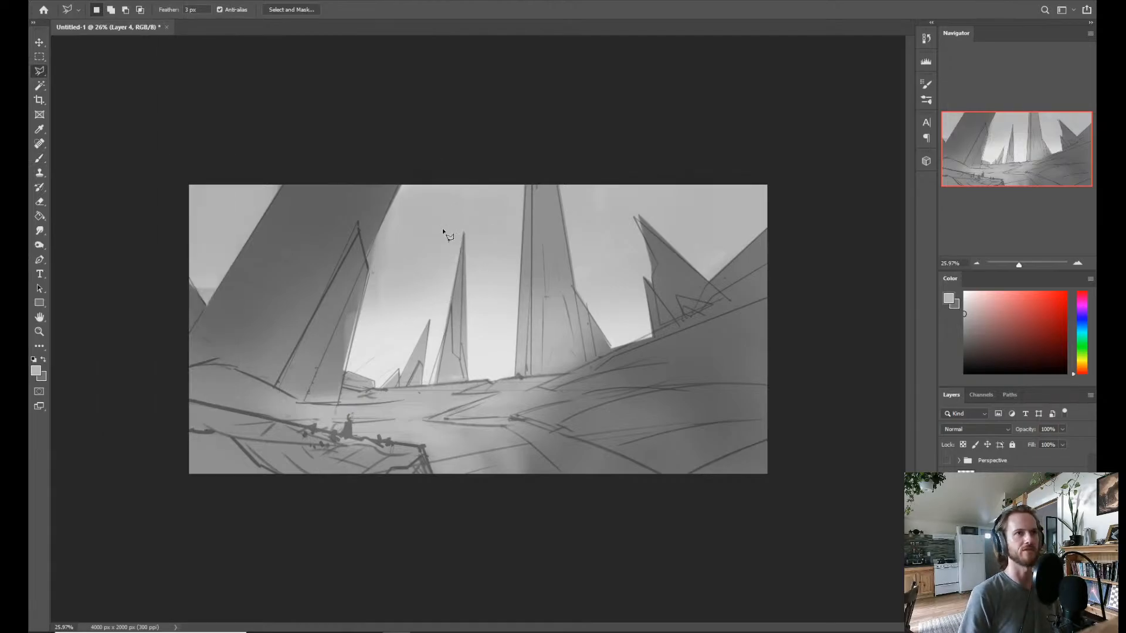
Return the canvas to its original orientation and restore the landform selection.
{"action": "key", "text": "ctrl+shift+h"}
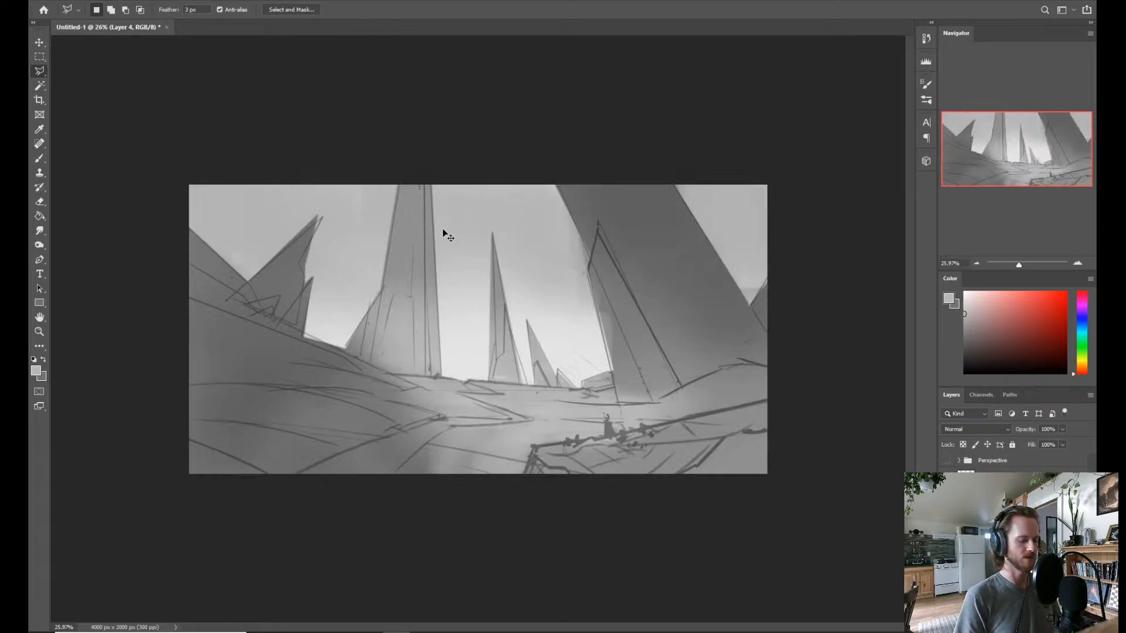
{"action": "key", "text": "ctrl+shift+h"}
{"action": "key", "text": "ctrl+shift+h"}
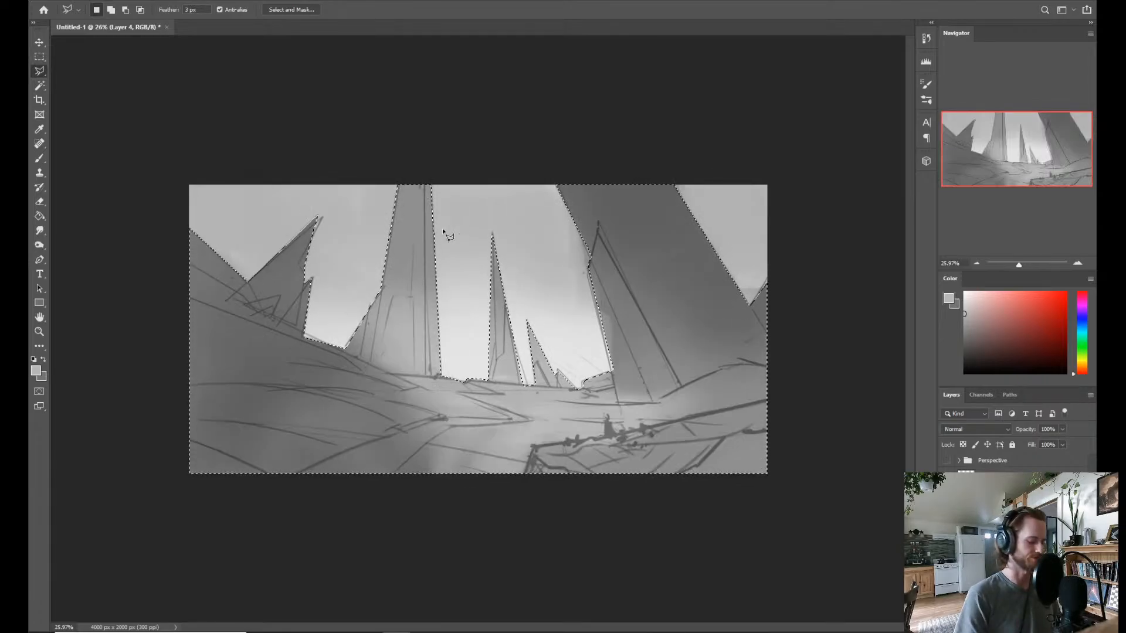
Sample greys from the large leaning tower and smooth its dark shading around the smaller spire with the soft brush.
{"action": "key", "text": "b"}
{"action": "left_click", "coordinate": [620, 229], "text": "alt"}
{"action": "mouse_move", "coordinate": [610, 246]}
{"action": "left_mouse_down"}
{"action": "mouse_move", "coordinate": [595, 321]}
{"action": "mouse_move", "coordinate": [602, 350]}
{"action": "mouse_move", "coordinate": [625, 251]}
{"action": "left_mouse_up"}
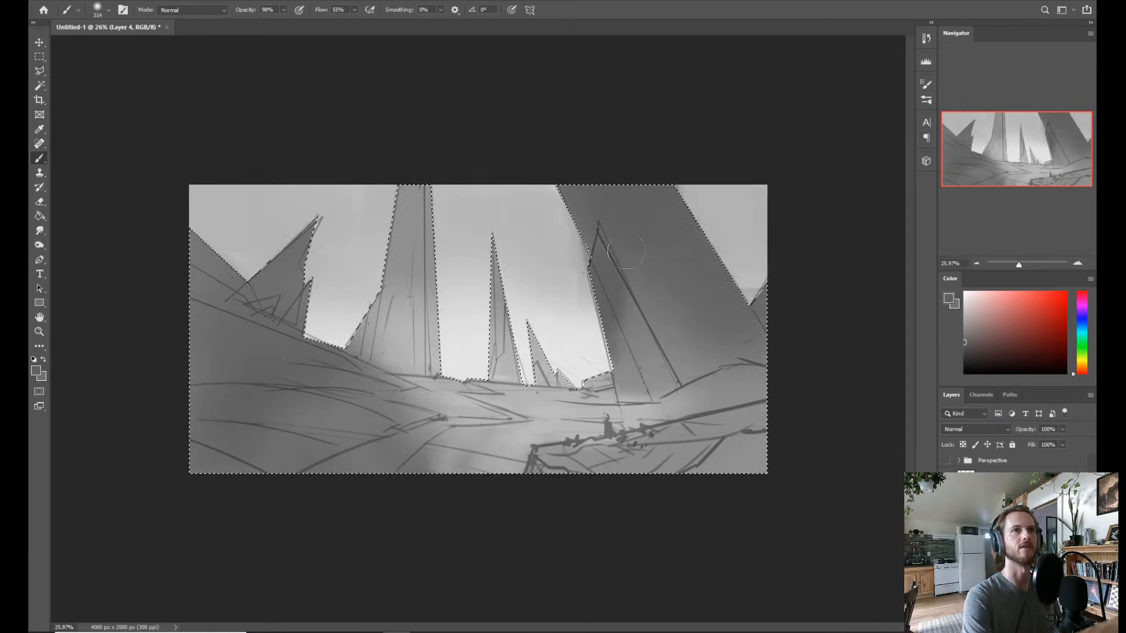
{"action": "left_click", "coordinate": [610, 351], "text": "alt"}
{"action": "right_click", "coordinate": [603, 339]}
{"action": "key", "text": "Escape"}
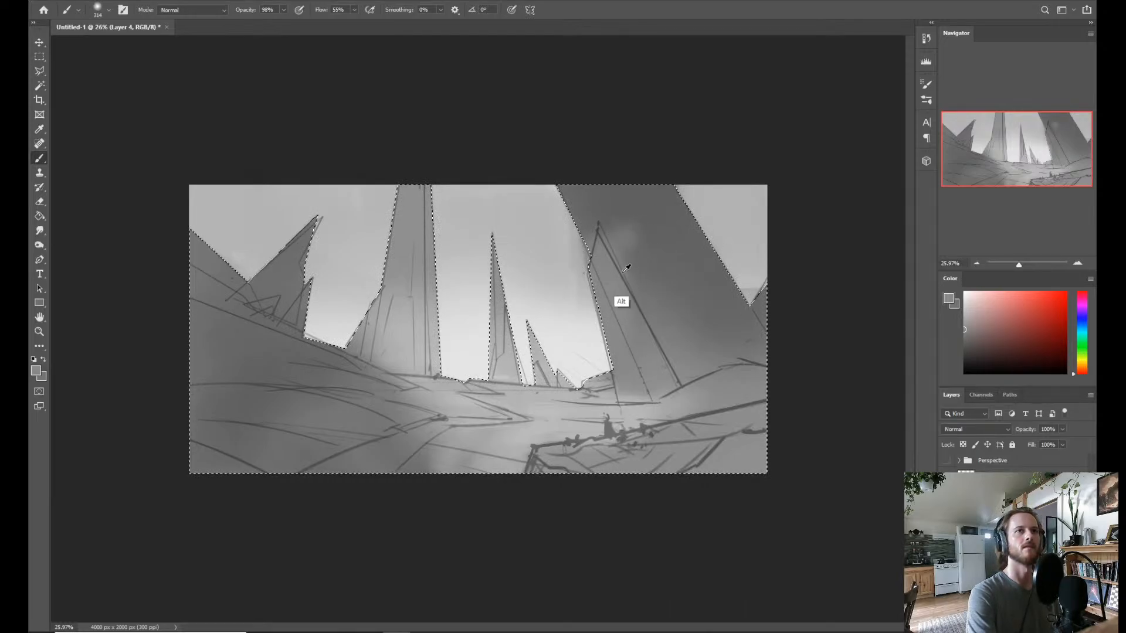
{"action": "mouse_move", "coordinate": [652, 246]}
{"action": "left_mouse_down"}
{"action": "mouse_move", "coordinate": [631, 254]}
{"action": "mouse_move", "coordinate": [654, 219]}
{"action": "left_mouse_up"}
{"action": "left_click", "coordinate": [682, 251], "text": "alt"}
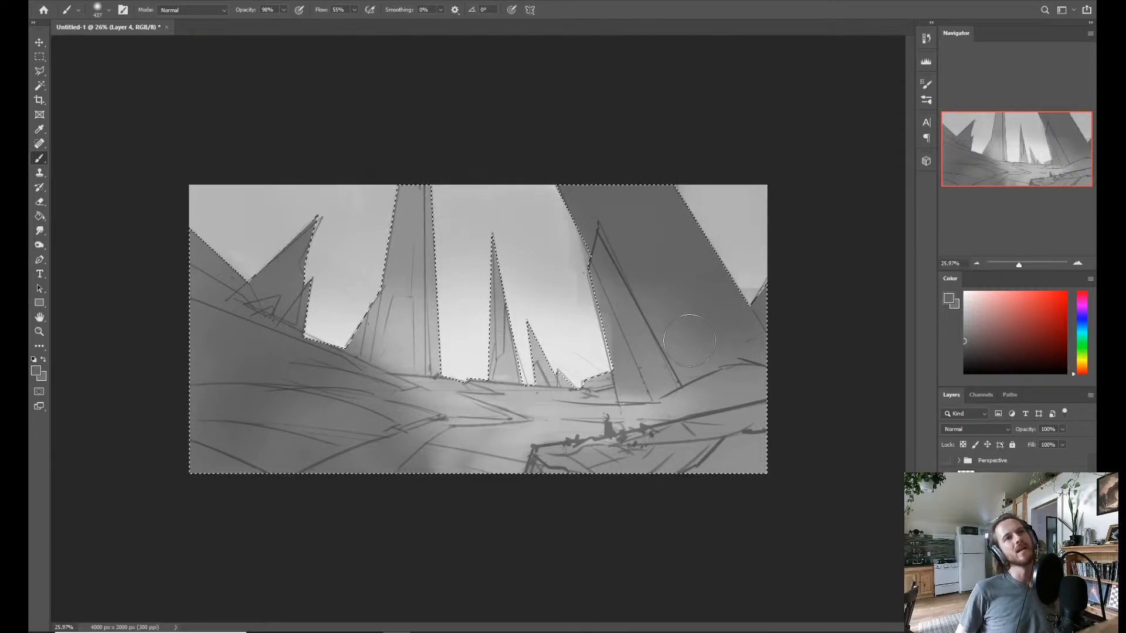
Clear the landform selection and enclose the large leaning tower's sky-side edge above the smaller spire in a polygonal lasso selection.
{"action": "key", "text": "ctrl+d"}
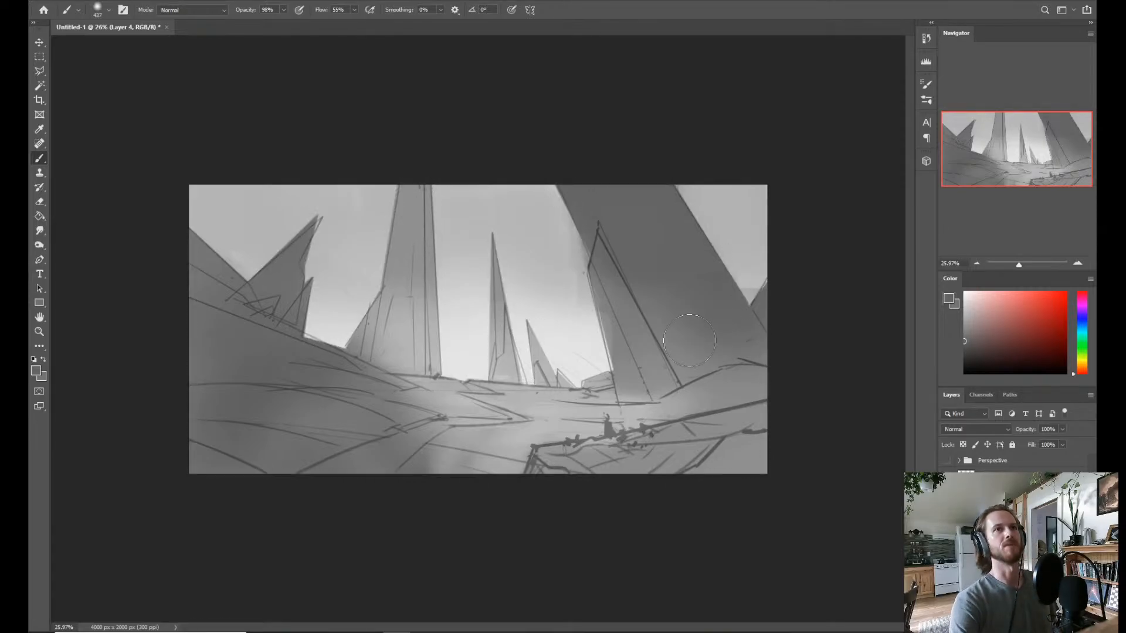
{"action": "key", "text": "l"}
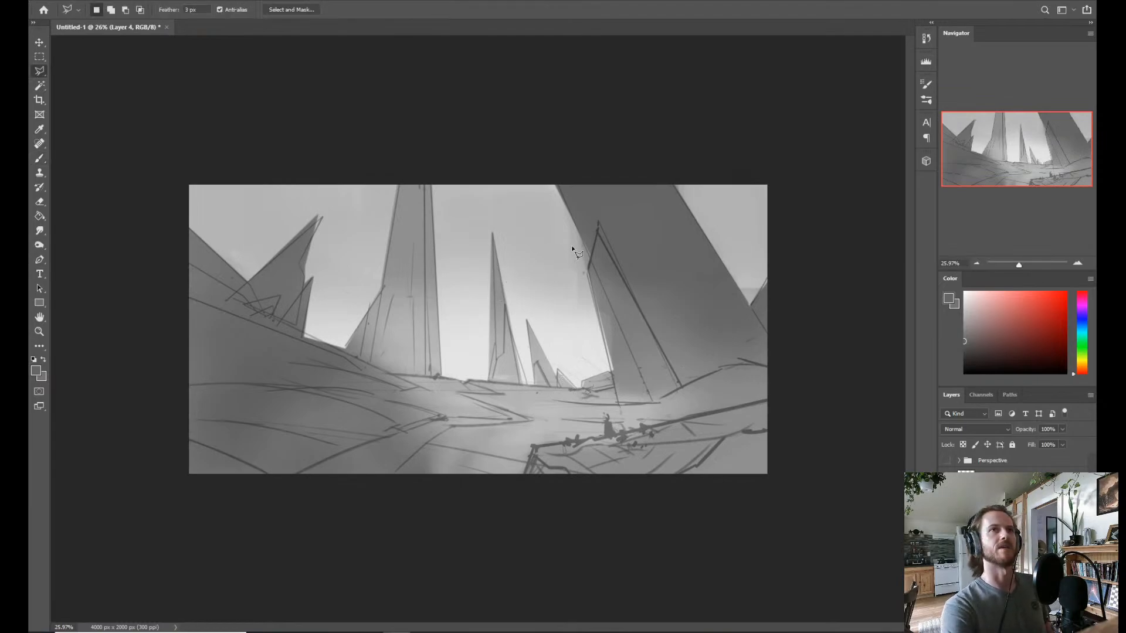
{"action": "left_click", "coordinate": [584, 273]}
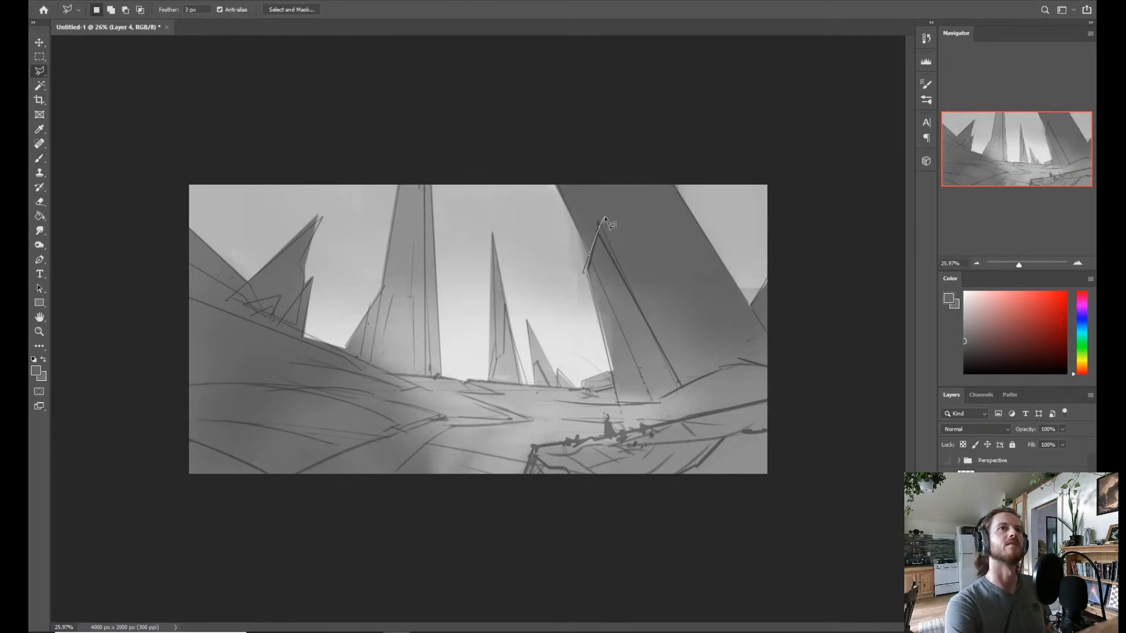
{"action": "left_click", "coordinate": [597, 226]}
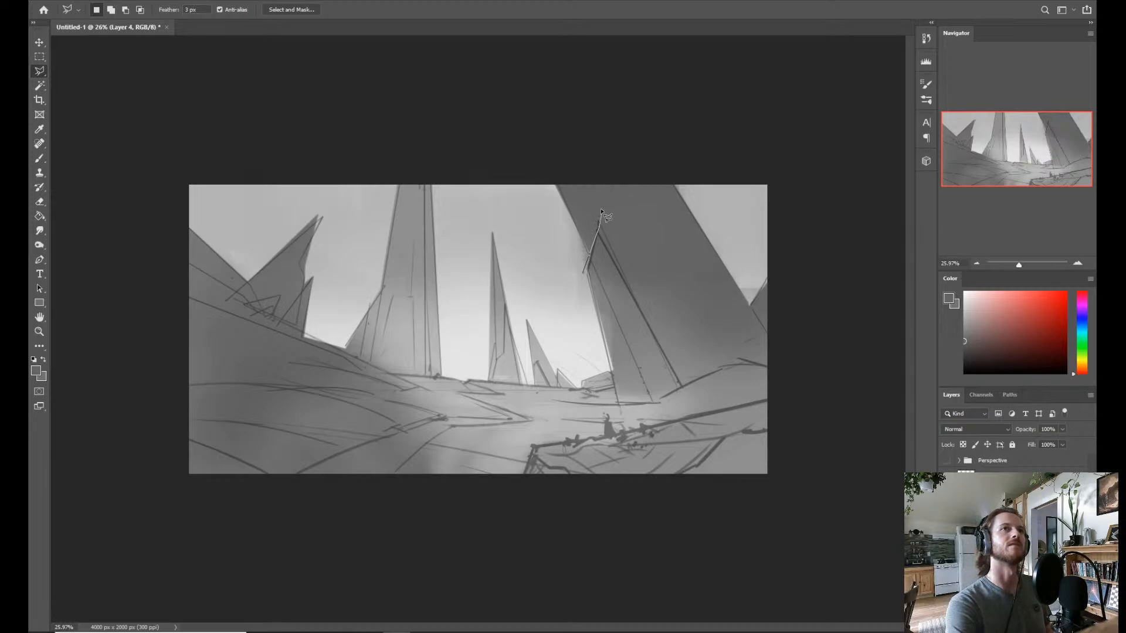
{"action": "left_click", "coordinate": [590, 152]}
{"action": "left_click", "coordinate": [541, 164]}
{"action": "left_click", "coordinate": [533, 198]}
{"action": "left_click", "coordinate": [552, 257]}
{"action": "left_click", "coordinate": [572, 282]}
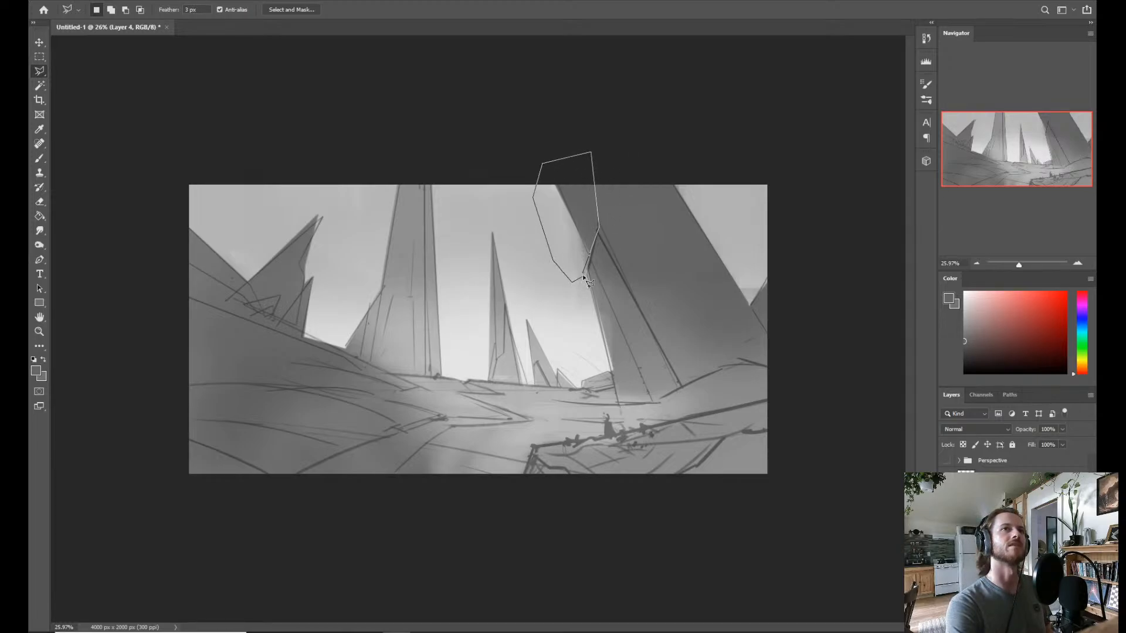
{"action": "left_click", "coordinate": [582, 274]}
Cover the selected part of the leaning tower with light sky grey using the soft brush and clear the selection.
{"action": "key", "text": "b"}
{"action": "mouse_move", "coordinate": [558, 231]}
{"action": "left_mouse_down"}
{"action": "mouse_move", "coordinate": [580, 170]}
{"action": "mouse_move", "coordinate": [558, 188]}
{"action": "left_mouse_up"}
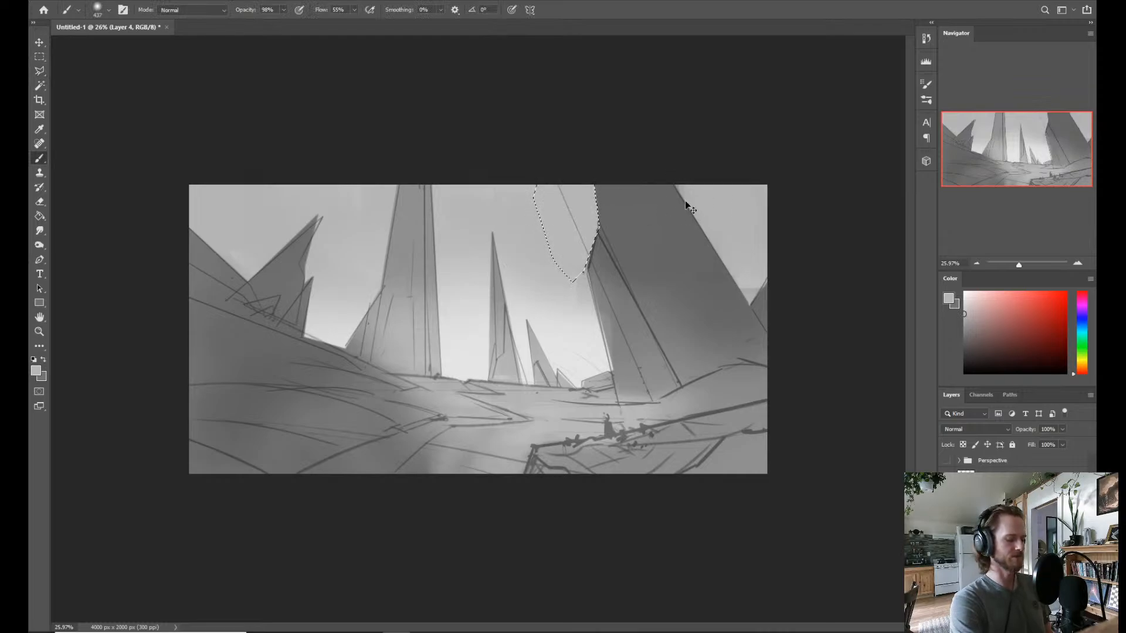
{"action": "key", "text": "ctrl+d"}
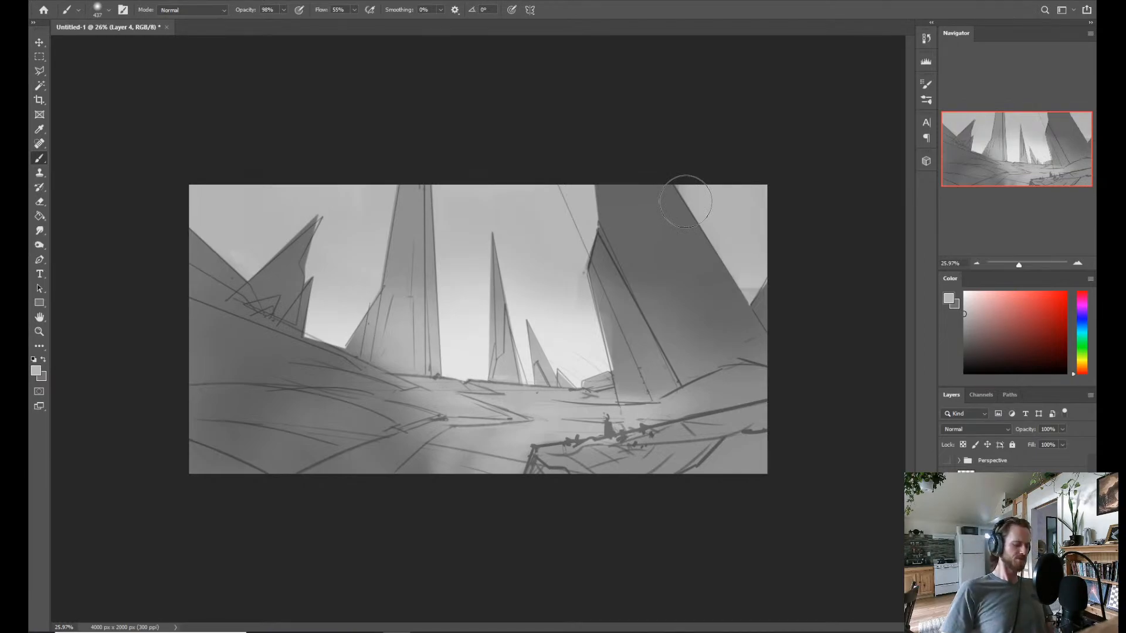
Enlarge the brush and extend the large tower's dark grey over the remaining sky to the nearby canvas edge.
{"action": "left_click", "coordinate": [721, 308], "text": "alt"}
{"action": "left_click_drag", "start_coordinate": [724, 314], "coordinate": [741, 319]}
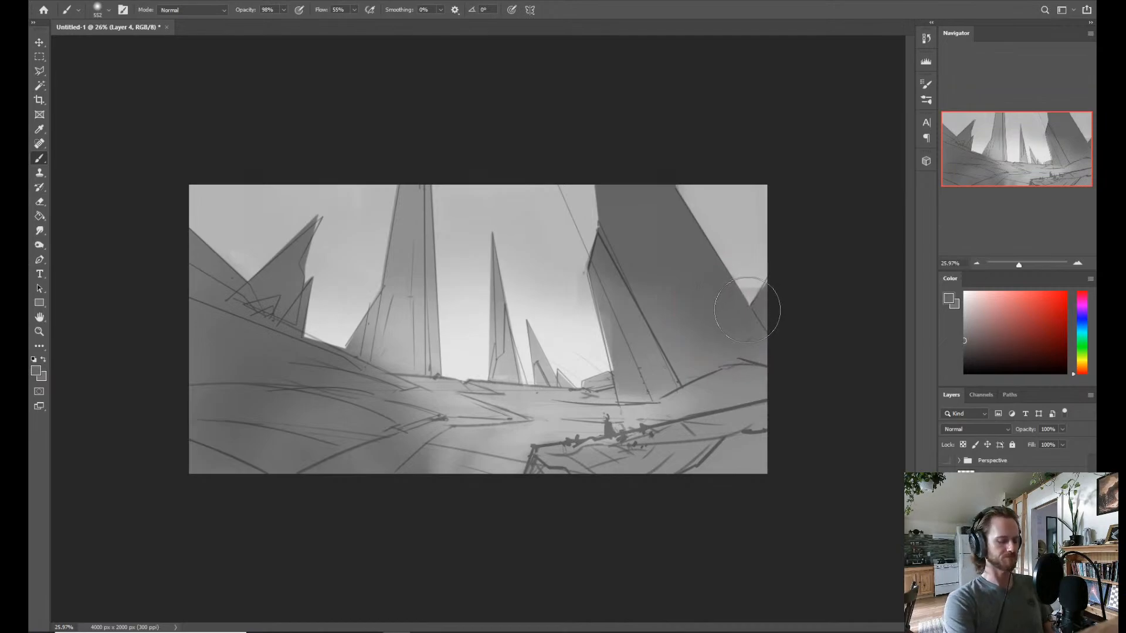
{"action": "key", "text": "l"}
{"action": "key", "text": "b"}
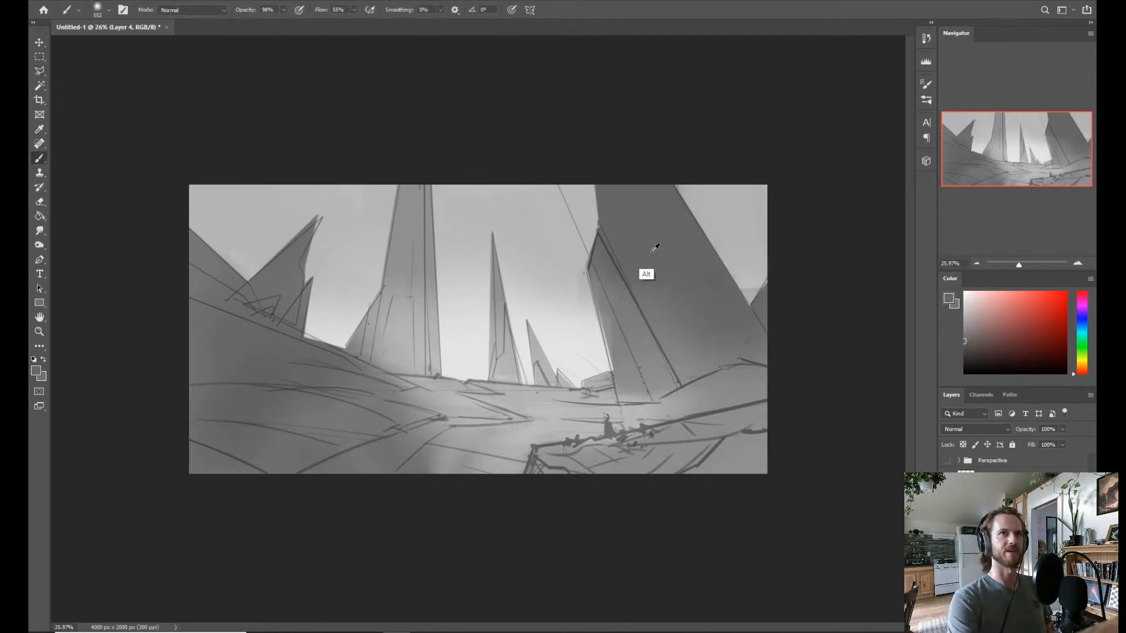
{"action": "mouse_move", "coordinate": [742, 196]}
{"action": "left_mouse_down"}
{"action": "mouse_move", "coordinate": [694, 188]}
{"action": "mouse_move", "coordinate": [754, 234]}
{"action": "mouse_move", "coordinate": [756, 276]}
{"action": "left_mouse_up"}
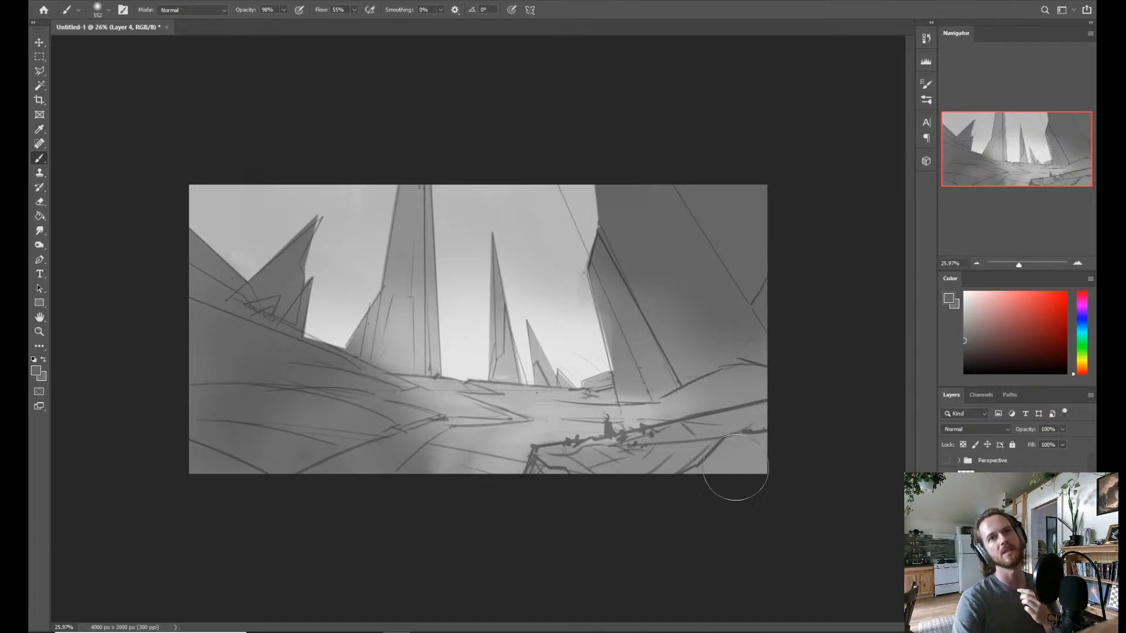
Compare the painting with the perspective guides, hide them again, and flip the canvas horizontally to check the composition.
{"action": "left_click", "coordinate": [946, 460]}
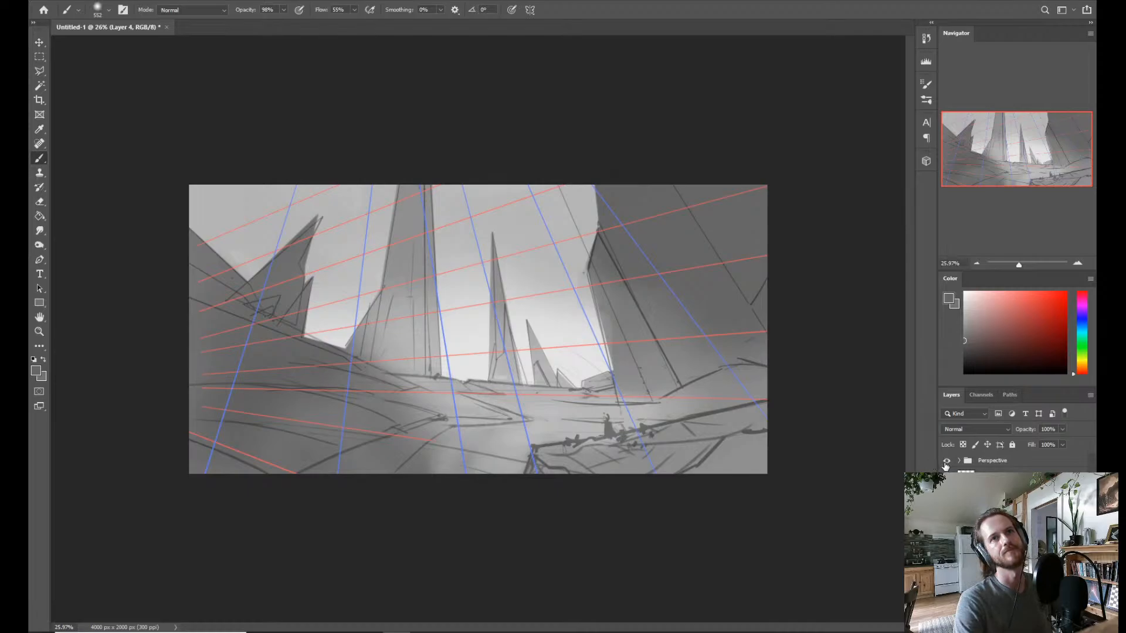
{"action": "left_click", "coordinate": [946, 461]}
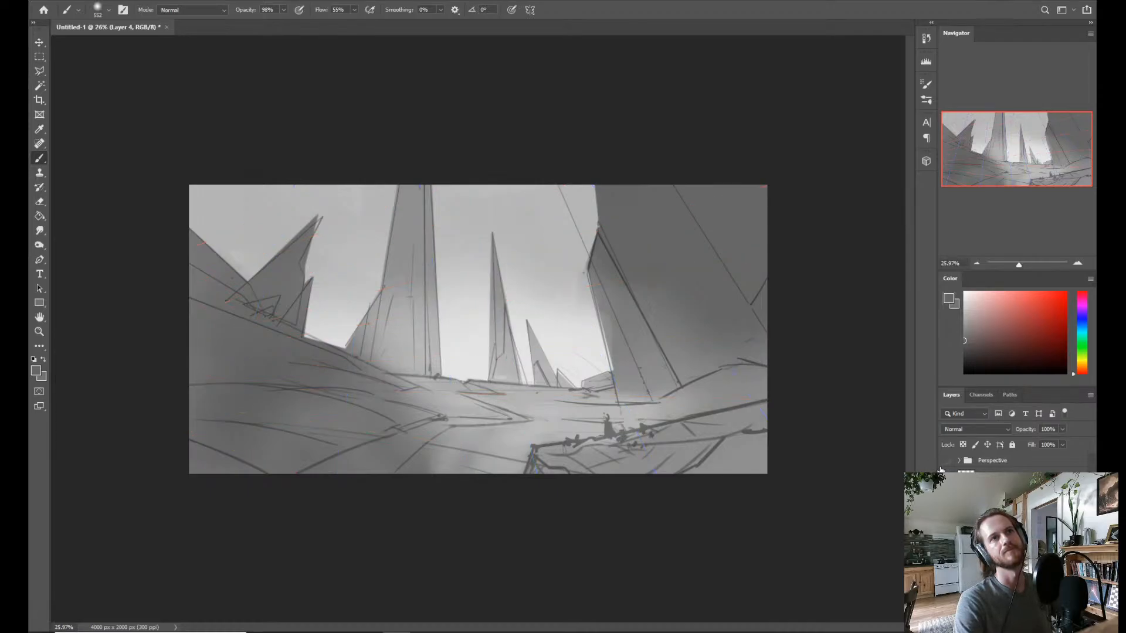
{"action": "key", "text": "z"}
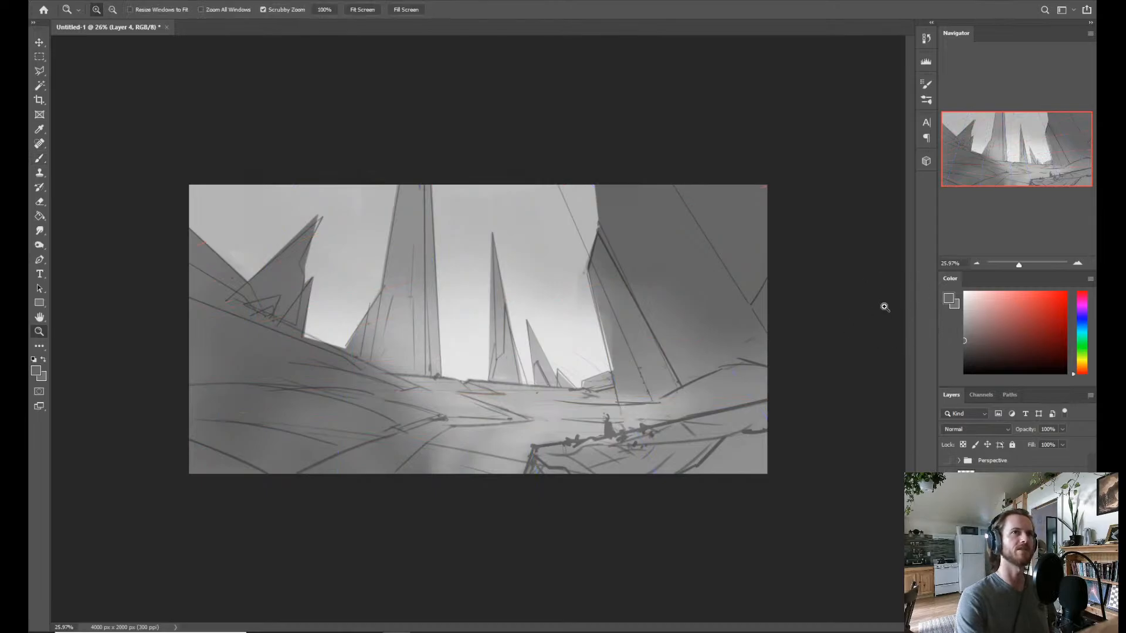
{"action": "left_click_drag", "start_coordinate": [671, 353], "coordinate": [654, 397]}
{"action": "key", "text": "ctrl+f"}
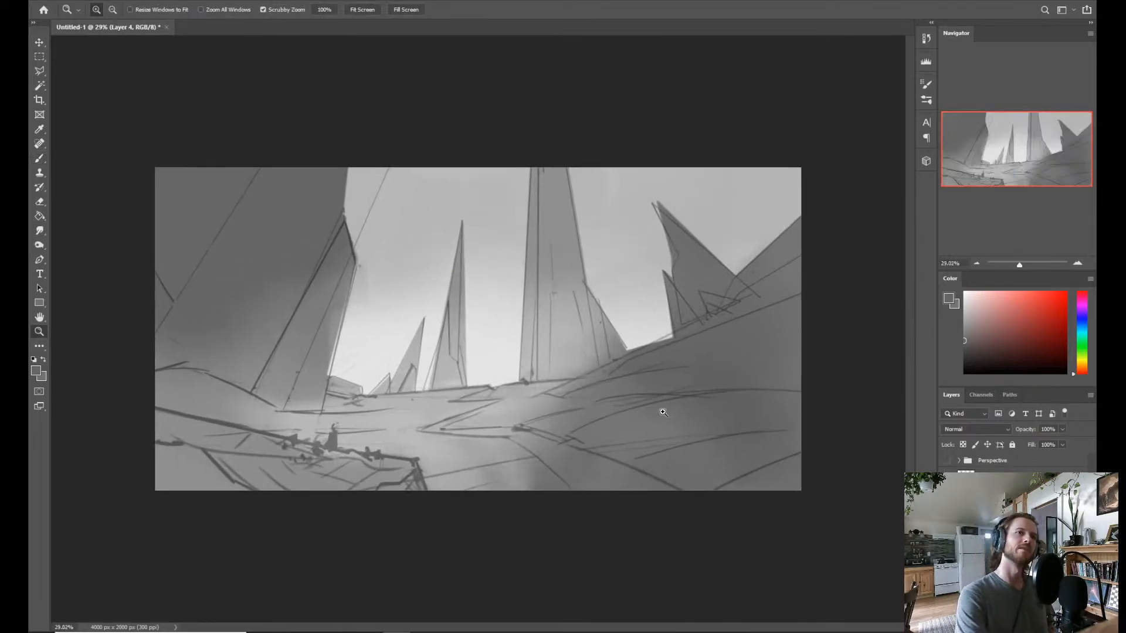
Sample light greys from the ground and sky and brush soft haze over the bases of the small distant spires.
{"action": "key", "text": "b"}
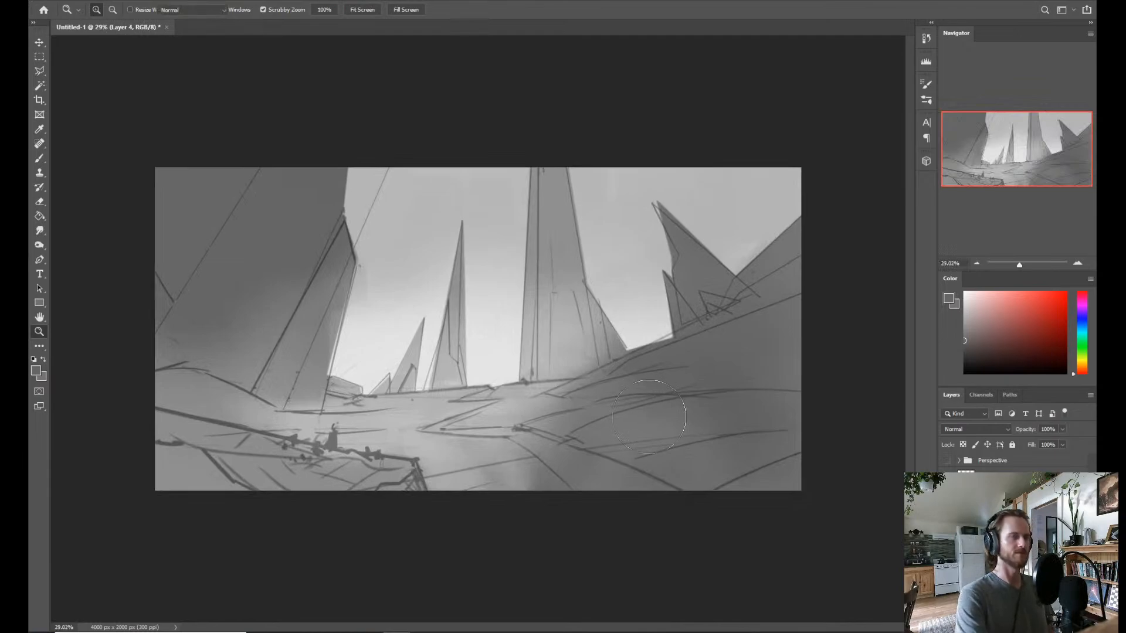
{"action": "left_click", "coordinate": [364, 438], "text": "alt"}
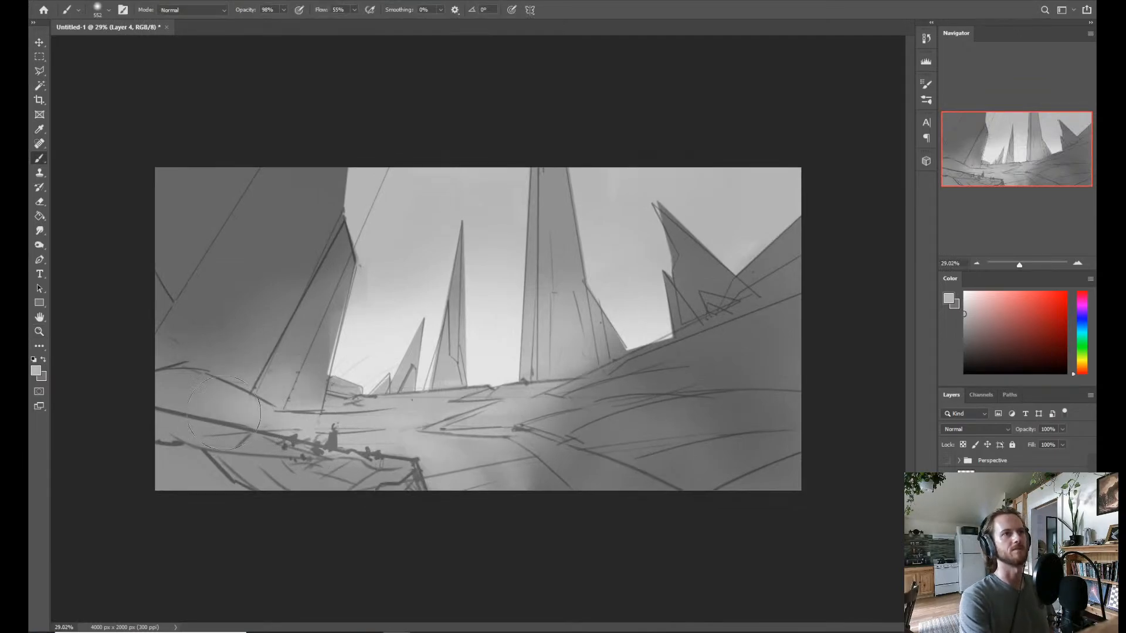
{"action": "left_click", "coordinate": [491, 357], "text": "alt"}
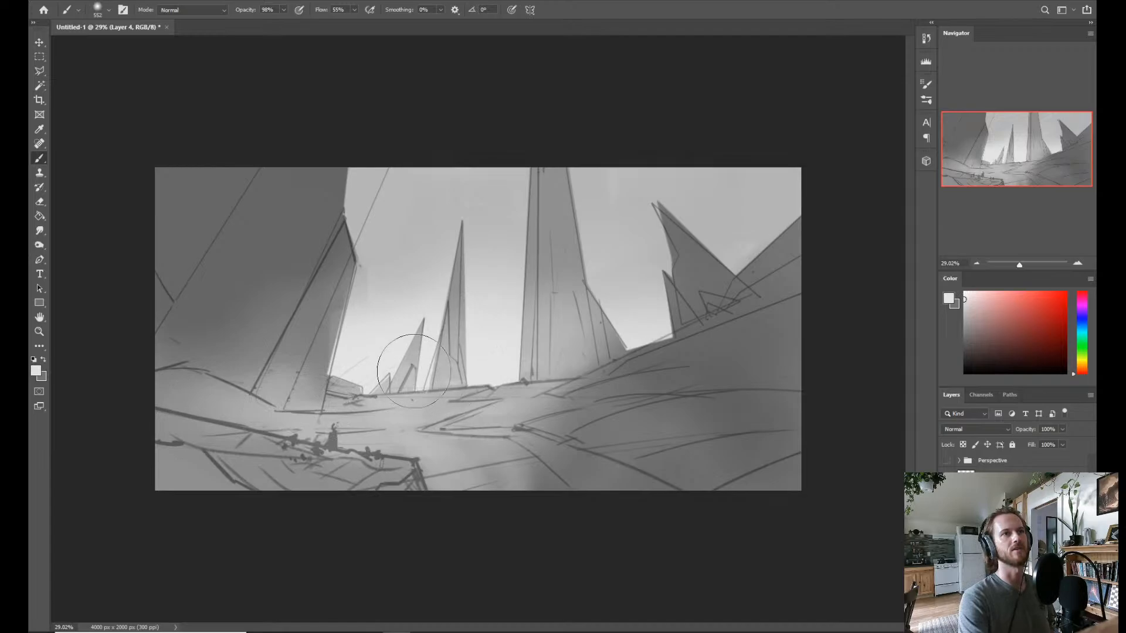
{"action": "mouse_move", "coordinate": [445, 363]}
{"action": "left_mouse_down"}
{"action": "mouse_move", "coordinate": [421, 393]}
{"action": "mouse_move", "coordinate": [455, 391]}
{"action": "left_mouse_up"}
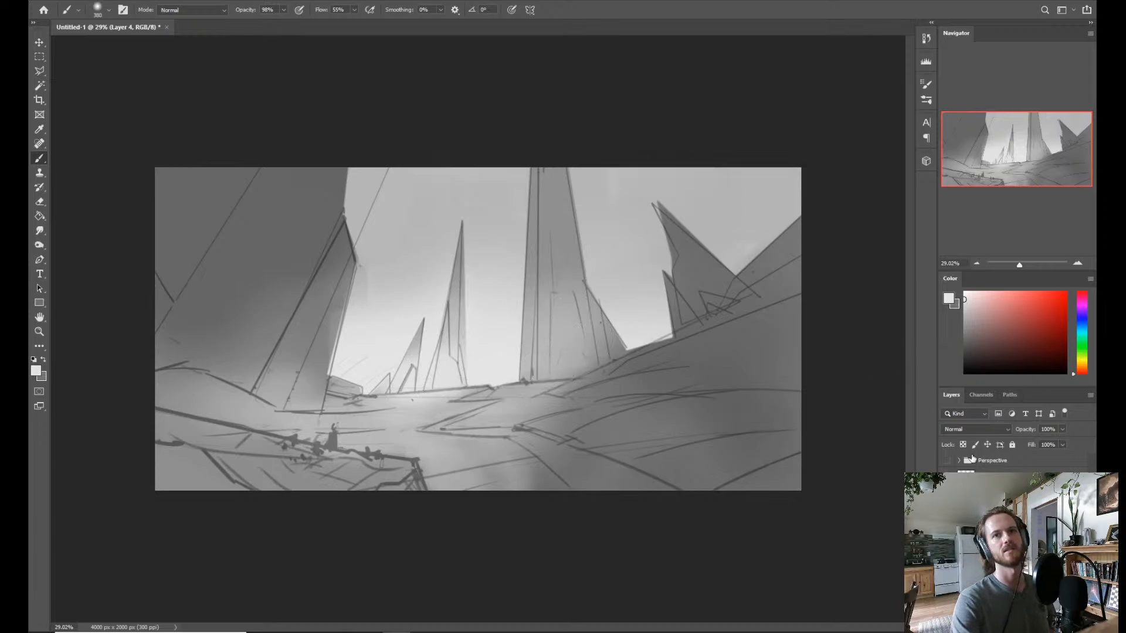
Check the values without the sketch lines and touch up the ground below the small spires with a smaller brush and sampled grey.
{"action": "left_click", "coordinate": [946, 460]}
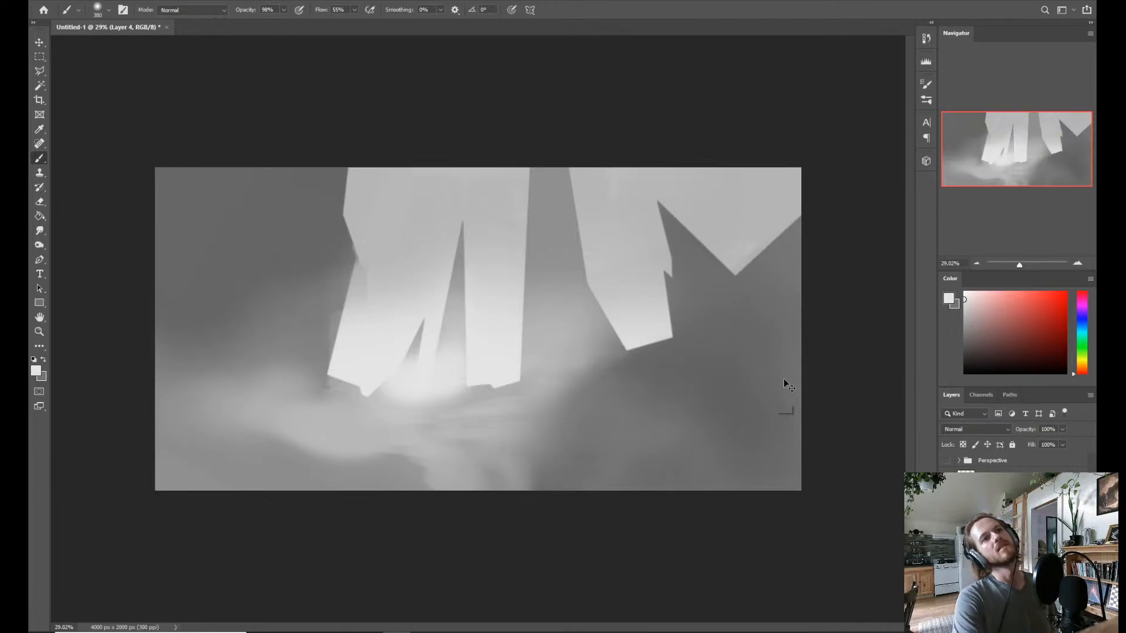
{"action": "key", "text": "ctrl+z"}
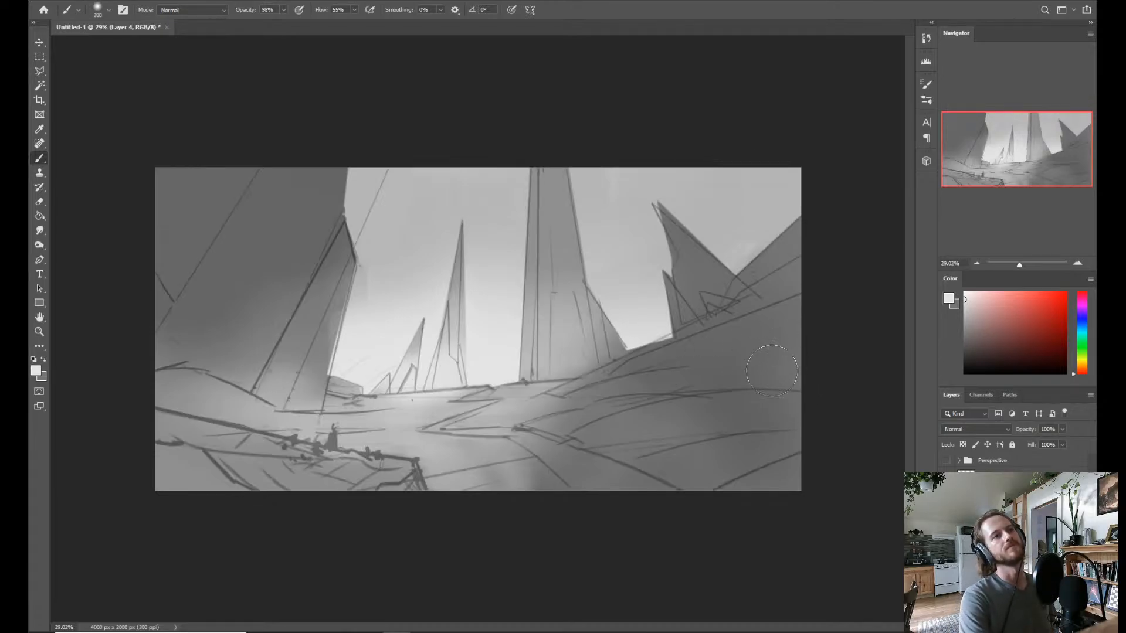
{"action": "right_click", "coordinate": [413, 409], "text": "alt"}
{"action": "left_click_drag", "start_coordinate": [412, 407], "coordinate": [378, 411]}
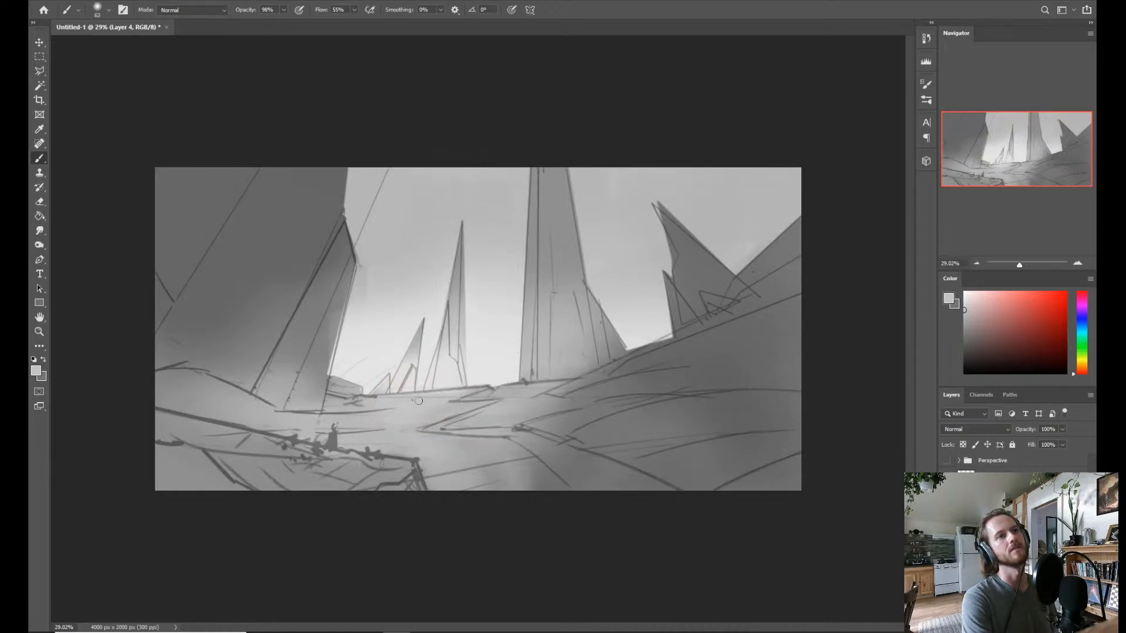
{"action": "left_click", "coordinate": [447, 374], "text": "alt"}
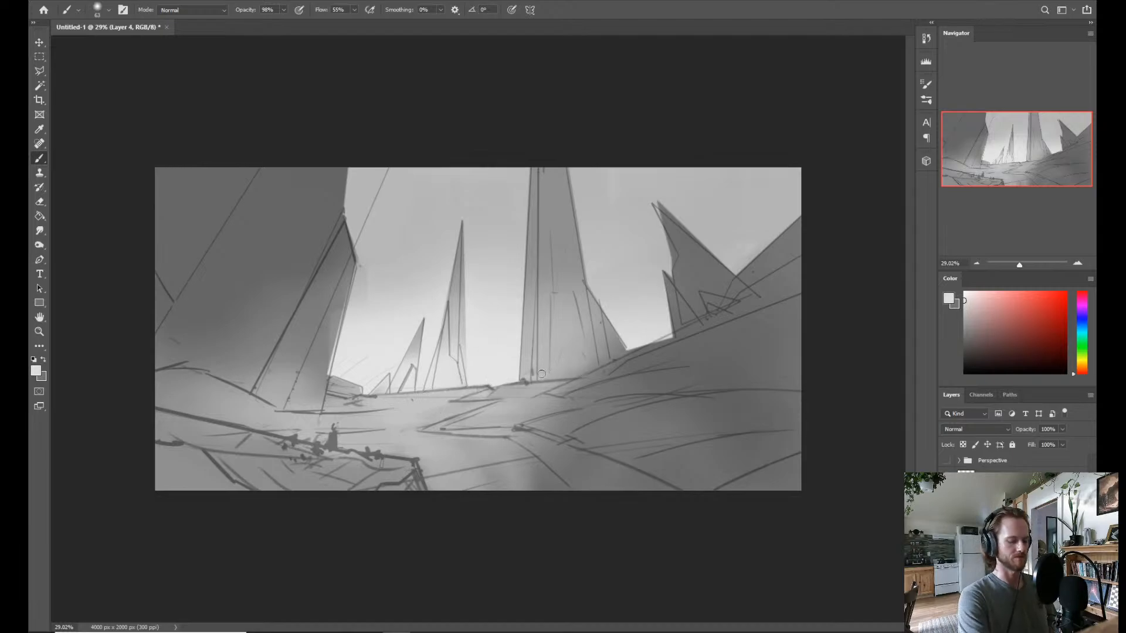
Lasso the central tower's base along the slope's ridge, lighten it with haze for a crisp ground edge, and clear the selection.
{"action": "key", "text": "l"}
{"action": "mouse_move", "coordinate": [531, 384]}
{"action": "left_mouse_down"}
{"action": "mouse_move", "coordinate": [577, 380]}
{"action": "mouse_move", "coordinate": [661, 332]}
{"action": "mouse_move", "coordinate": [646, 237]}
{"action": "mouse_move", "coordinate": [555, 204]}
{"action": "mouse_move", "coordinate": [440, 230]}
{"action": "mouse_move", "coordinate": [477, 296]}
{"action": "mouse_move", "coordinate": [474, 355]}
{"action": "mouse_move", "coordinate": [508, 383]}
{"action": "mouse_move", "coordinate": [582, 364]}
{"action": "mouse_move", "coordinate": [603, 367]}
{"action": "mouse_move", "coordinate": [558, 384]}
{"action": "mouse_move", "coordinate": [603, 375]}
{"action": "mouse_move", "coordinate": [615, 353]}
{"action": "mouse_move", "coordinate": [563, 318]}
{"action": "mouse_move", "coordinate": [529, 312]}
{"action": "mouse_move", "coordinate": [514, 348]}
{"action": "mouse_move", "coordinate": [594, 375]}
{"action": "mouse_move", "coordinate": [632, 360]}
{"action": "mouse_move", "coordinate": [590, 416]}
{"action": "mouse_move", "coordinate": [603, 346]}
{"action": "mouse_move", "coordinate": [619, 340]}
{"action": "mouse_move", "coordinate": [566, 334]}
{"action": "mouse_move", "coordinate": [553, 369]}
{"action": "mouse_move", "coordinate": [579, 380]}
{"action": "left_mouse_up"}
{"action": "key", "text": "b"}
{"action": "key", "text": "ctrl+d"}
Examine the painted silhouettes with the sketch lines hidden at different magnifications, and show the sketch again.
{"action": "key", "text": "z"}
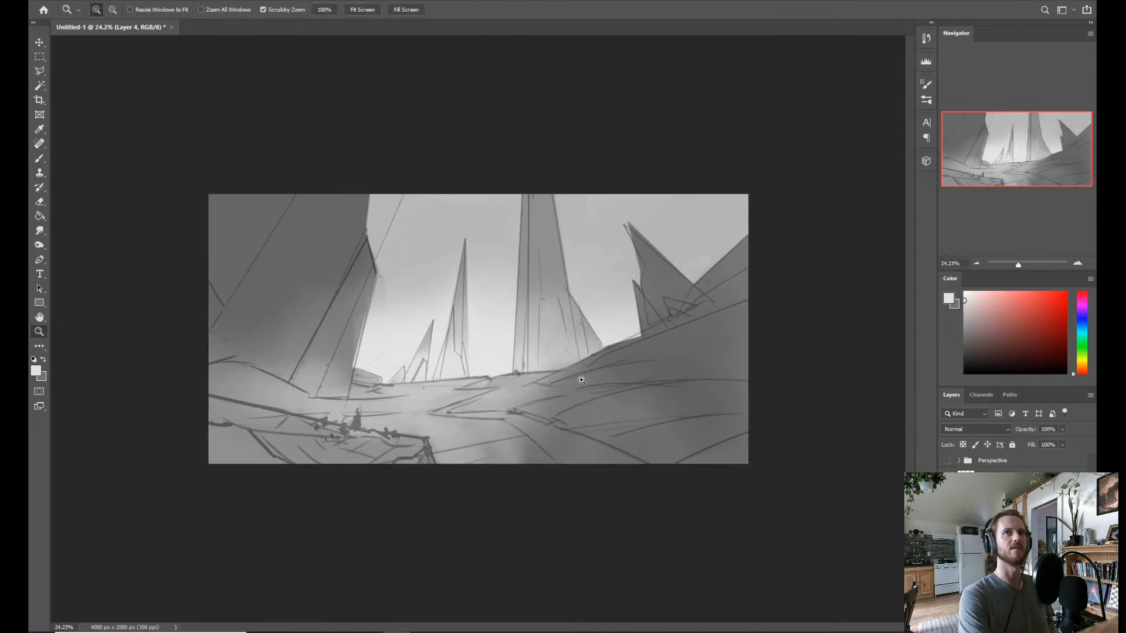
{"action": "left_click", "coordinate": [947, 461]}
{"action": "mouse_move", "coordinate": [495, 402]}
{"action": "left_mouse_down"}
{"action": "mouse_move", "coordinate": [528, 409]}
{"action": "mouse_move", "coordinate": [491, 428]}
{"action": "mouse_move", "coordinate": [512, 372]}
{"action": "mouse_move", "coordinate": [502, 410]}
{"action": "mouse_move", "coordinate": [518, 423]}
{"action": "mouse_move", "coordinate": [506, 433]}
{"action": "left_mouse_up"}
{"action": "left_click_drag", "start_coordinate": [776, 437], "coordinate": [799, 429]}
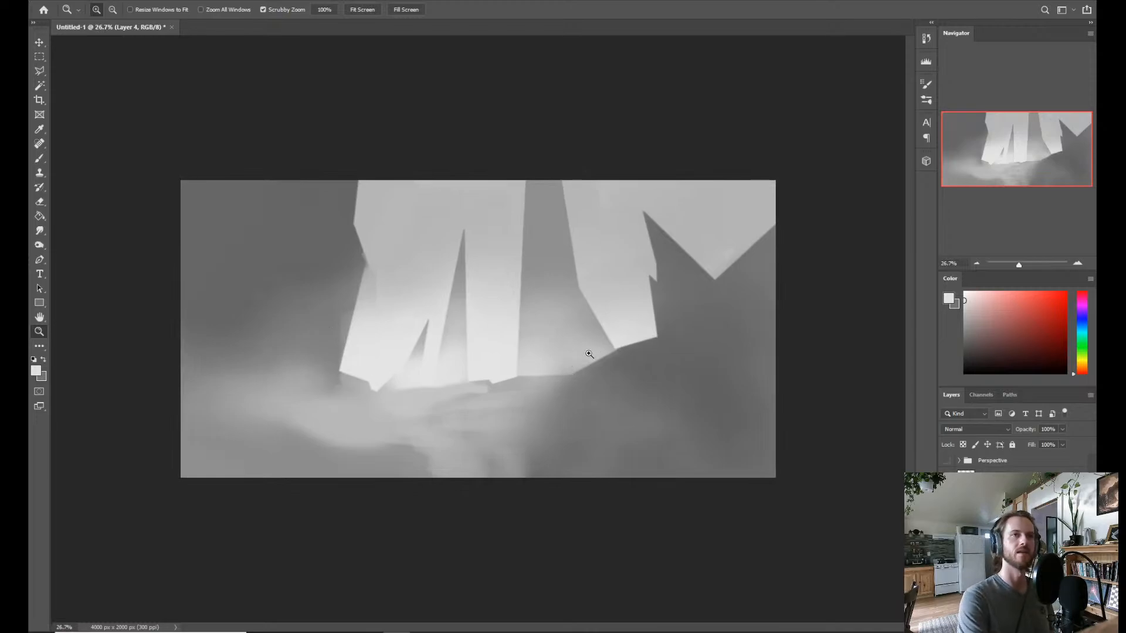
{"action": "left_click_drag", "start_coordinate": [576, 386], "coordinate": [592, 377]}
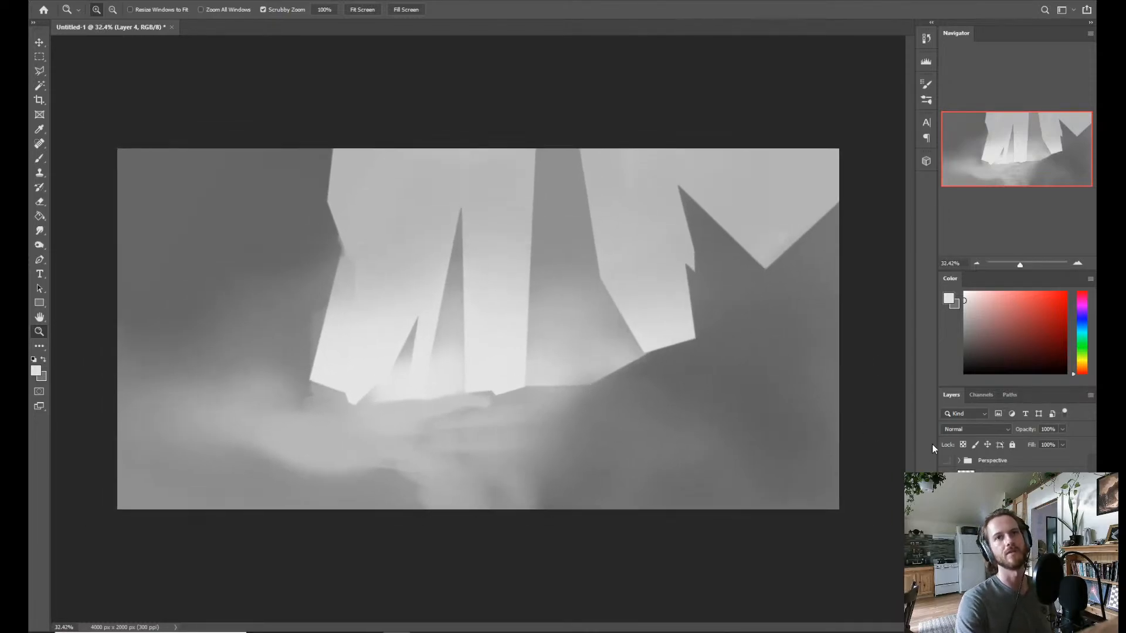
{"action": "left_click", "coordinate": [946, 461]}
{"action": "left_click", "coordinate": [947, 462]}
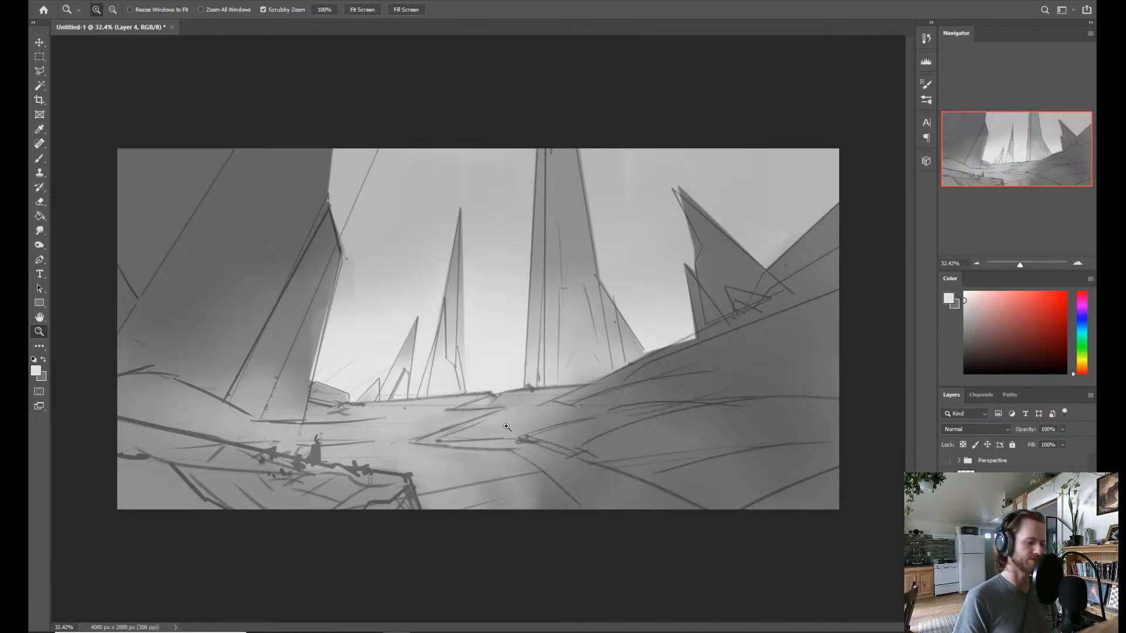
Flip the canvas horizontally and back again to compare the composition in both orientations.
{"action": "key", "text": "ctrl+f"}
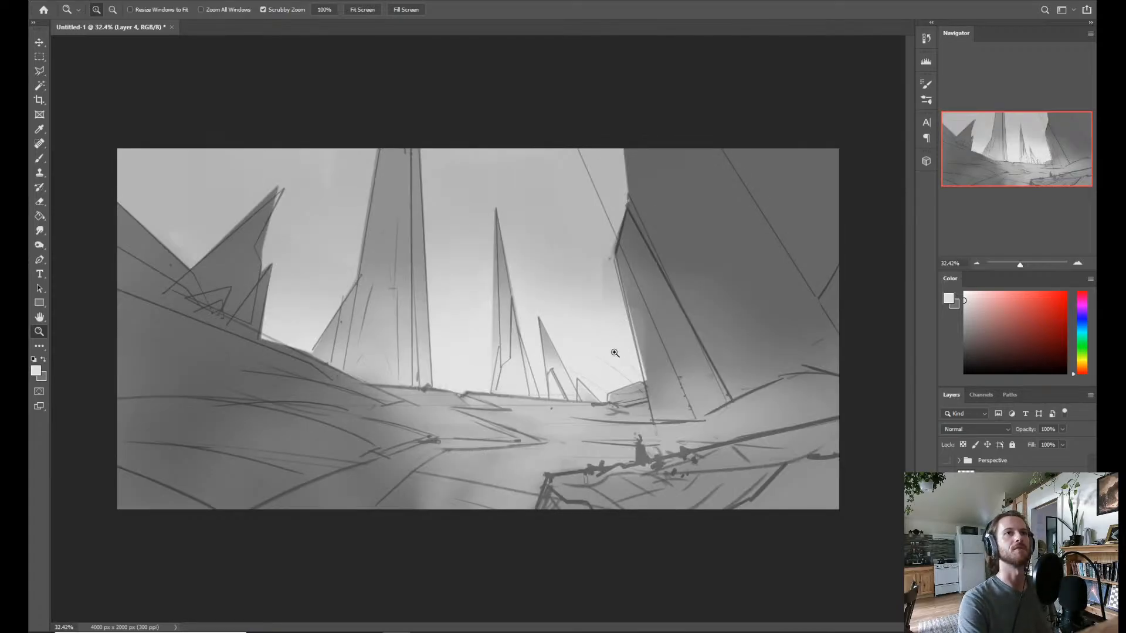
{"action": "left_click_drag", "start_coordinate": [613, 354], "coordinate": [642, 347]}
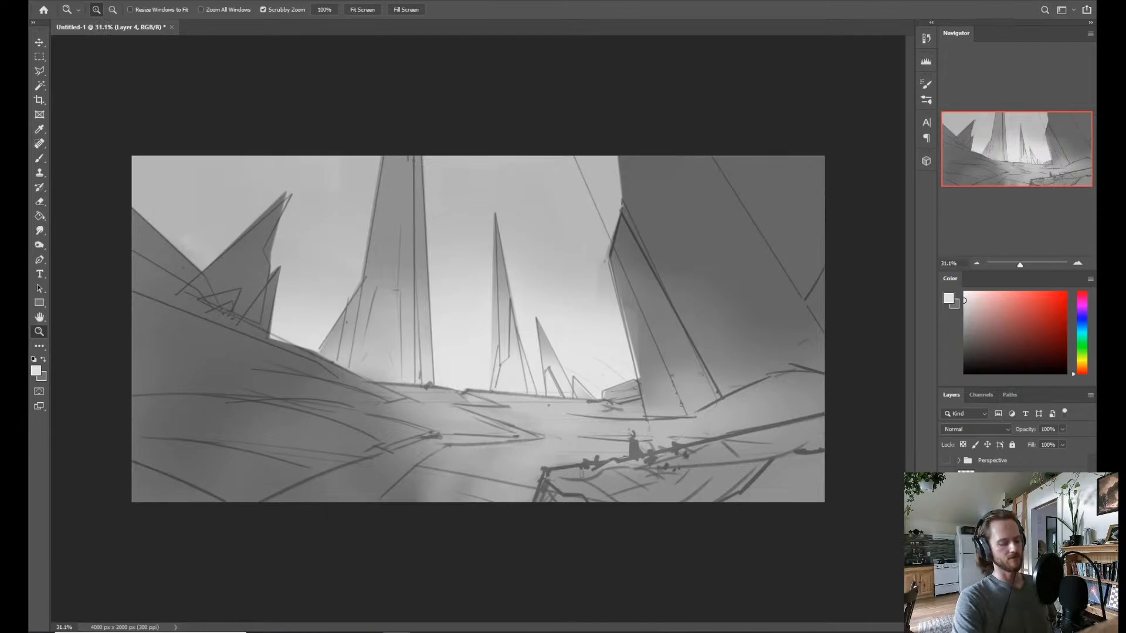
{"action": "key", "text": "ctrl+shift+h"}
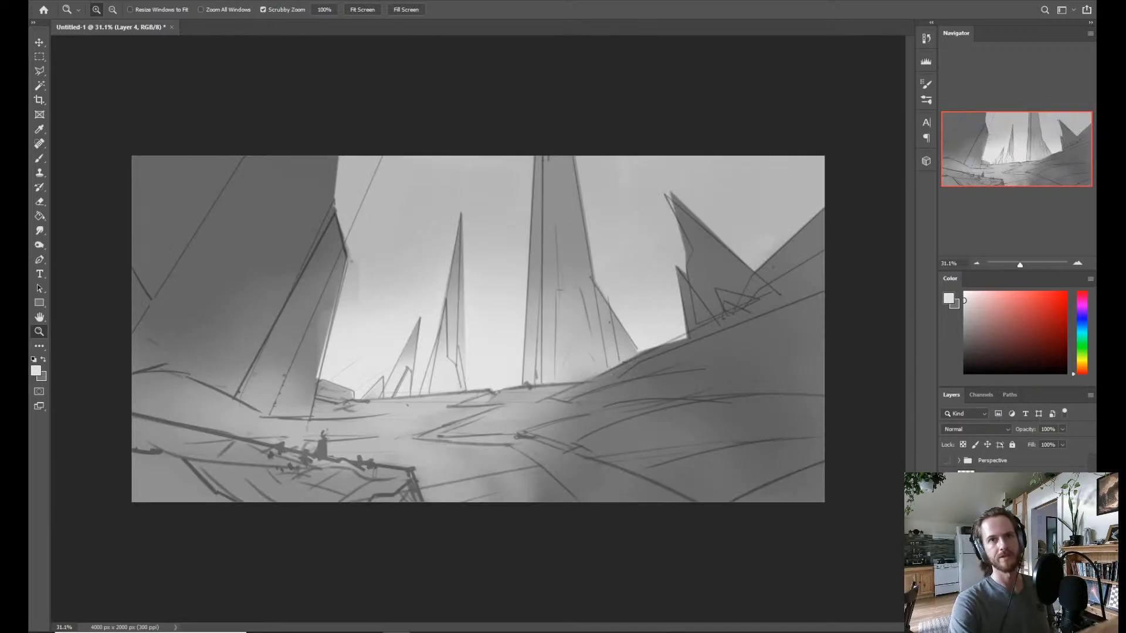
Check the painting with sketch Layer 1 hidden, show it again, and merge the sketch and painting layers into one for further brushing.
{"action": "double_click", "coordinate": [990, 476]}
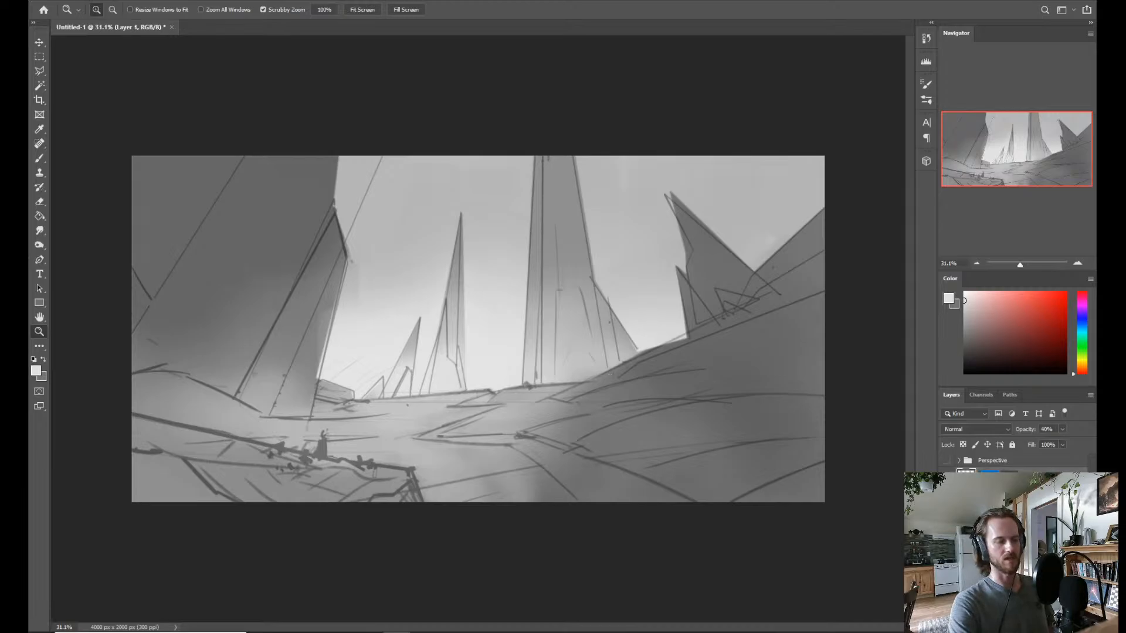
{"action": "left_click", "coordinate": [946, 476]}
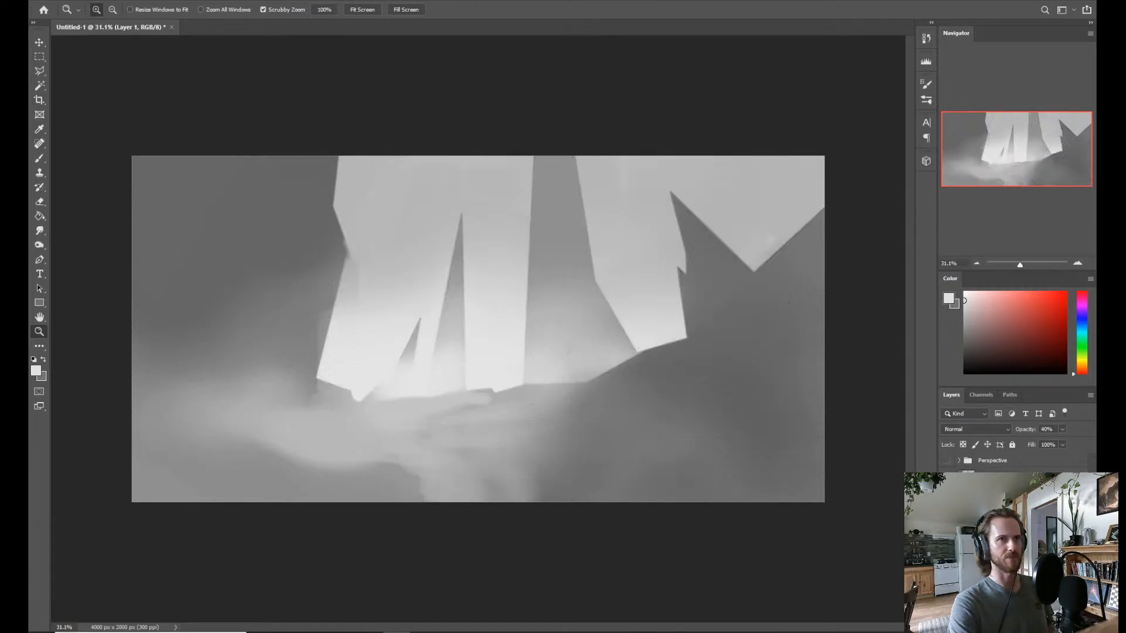
{"action": "left_click", "coordinate": [946, 476]}
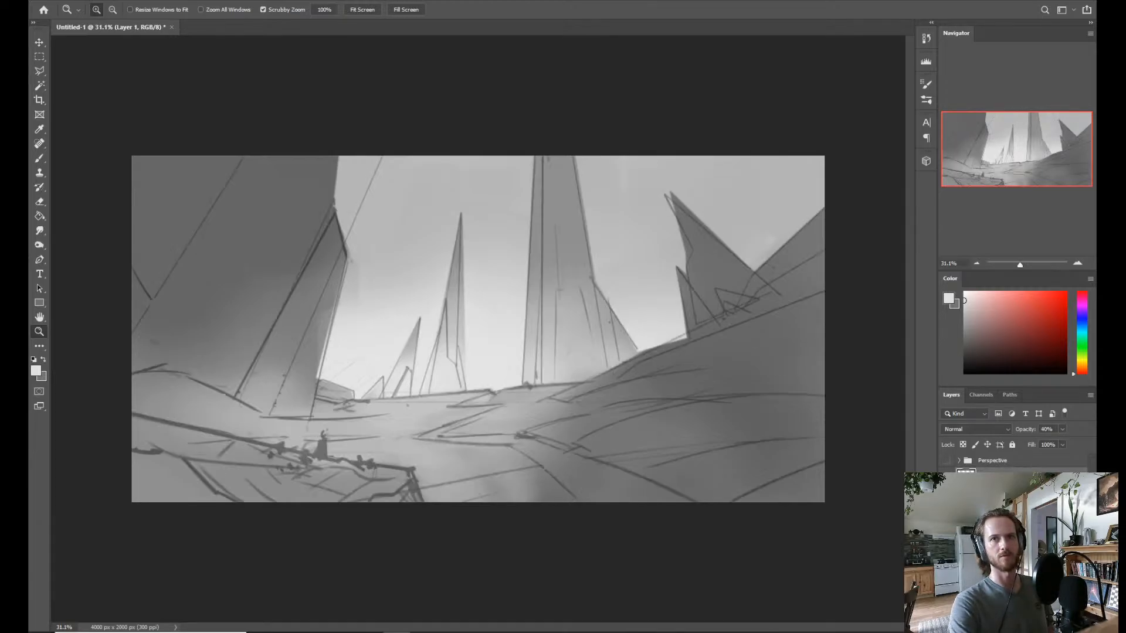
{"action": "left_click", "coordinate": [989, 508], "text": "shift"}
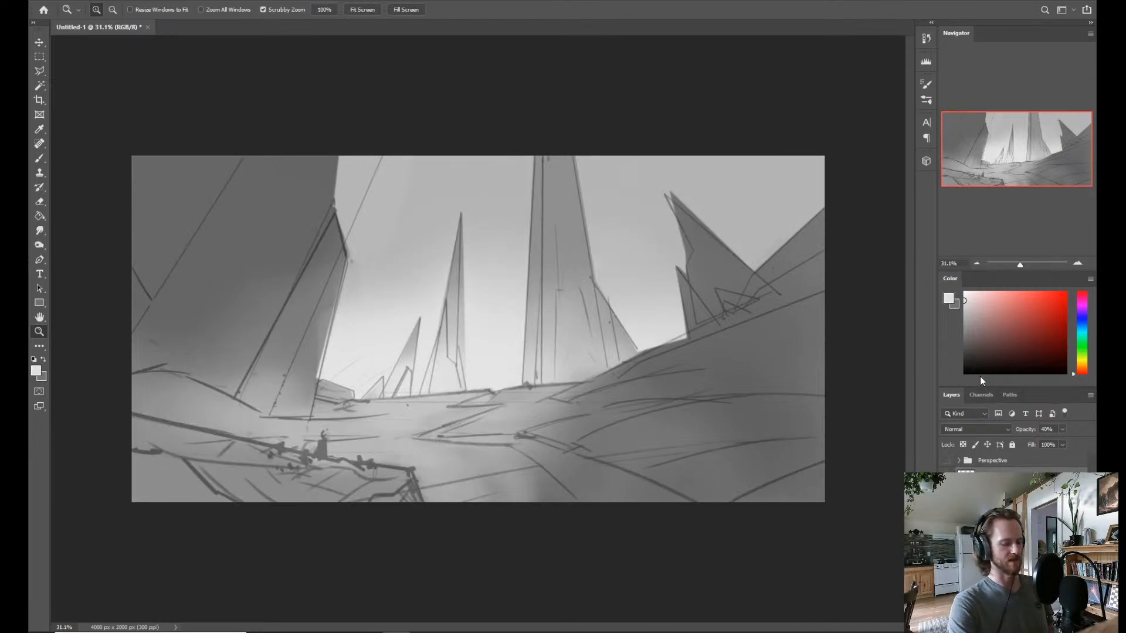
{"action": "key", "text": "ctrl+e"}
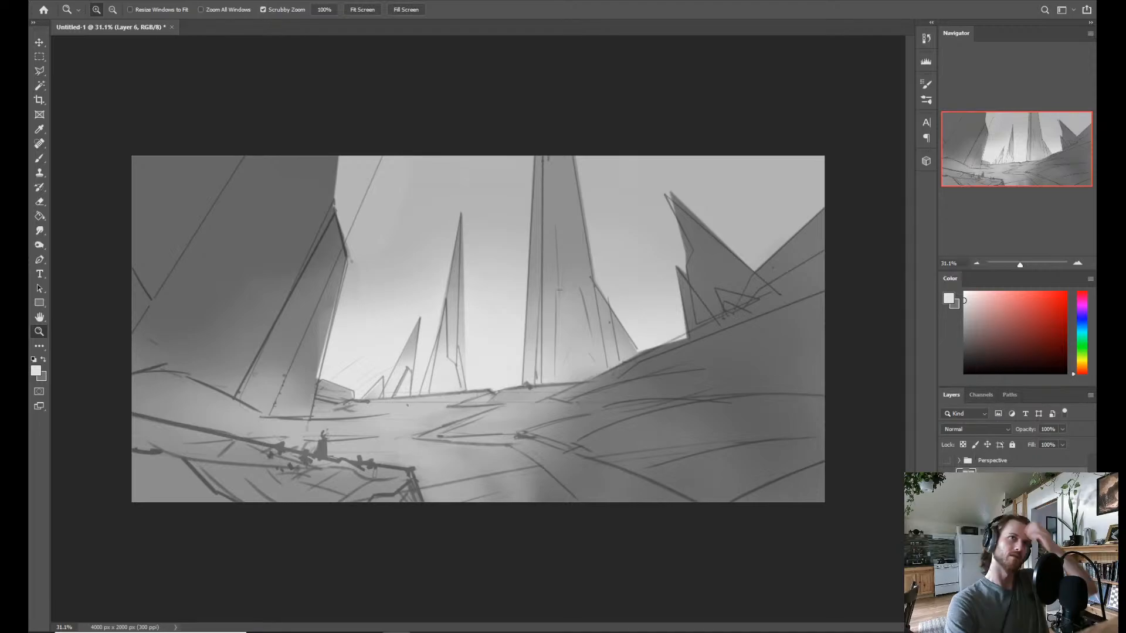
{"action": "key", "text": "b"}
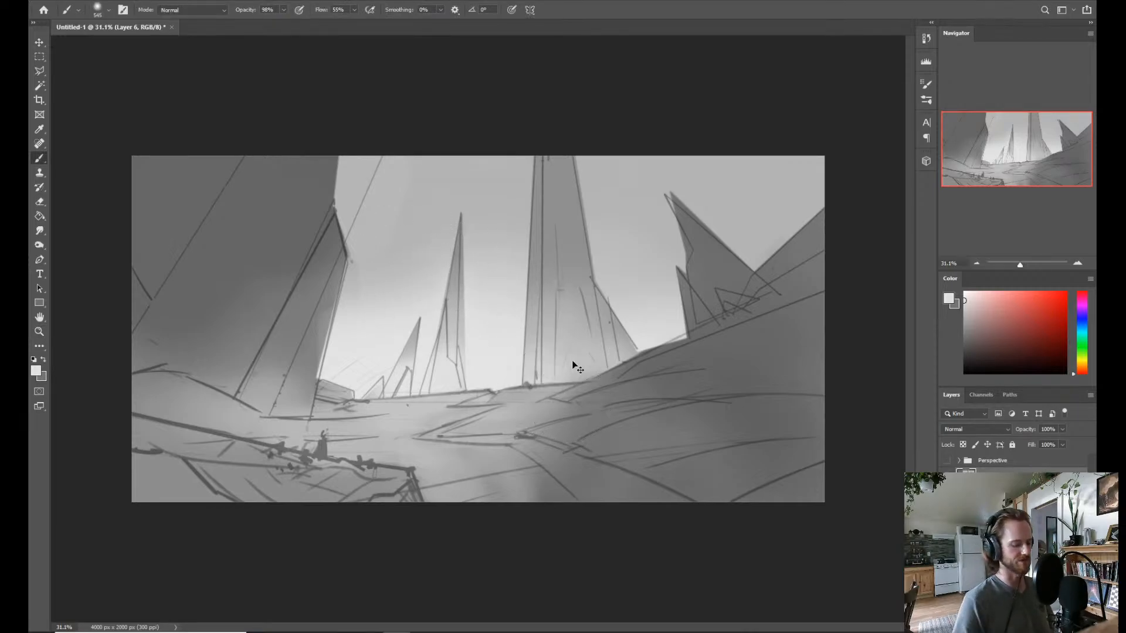
Open Color Balance for the merged painting, cool the shadows towards blue, and set the highlights to red +6 and yellow -4.
{"action": "key", "text": "ctrl+b"}
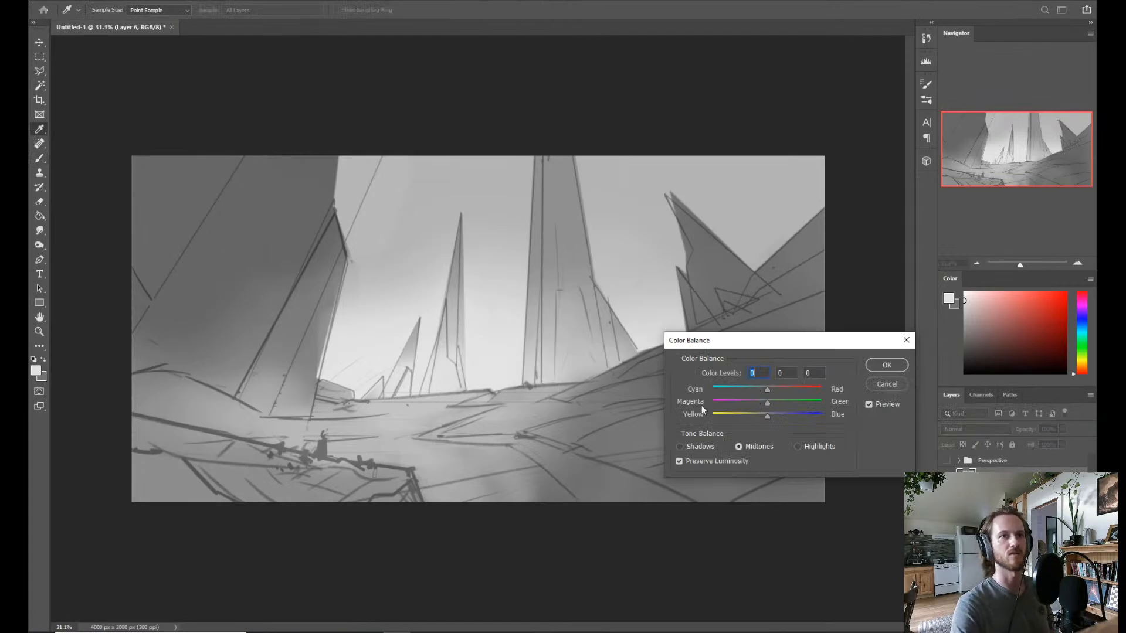
{"action": "left_click", "coordinate": [696, 447]}
{"action": "mouse_move", "coordinate": [768, 420]}
{"action": "left_mouse_down"}
{"action": "mouse_move", "coordinate": [782, 415]}
{"action": "mouse_move", "coordinate": [759, 389]}
{"action": "mouse_move", "coordinate": [759, 416]}
{"action": "mouse_move", "coordinate": [774, 388]}
{"action": "mouse_move", "coordinate": [755, 416]}
{"action": "mouse_move", "coordinate": [765, 413]}
{"action": "left_mouse_up"}
{"action": "left_click", "coordinate": [801, 448]}
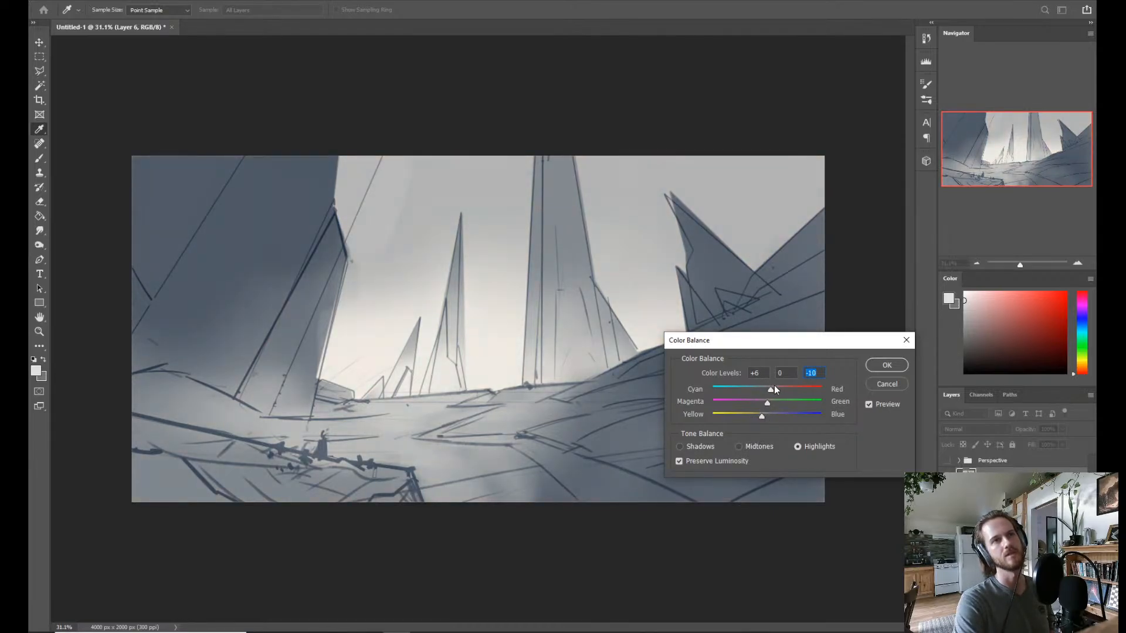
{"action": "left_click_drag", "start_coordinate": [761, 415], "coordinate": [765, 415]}
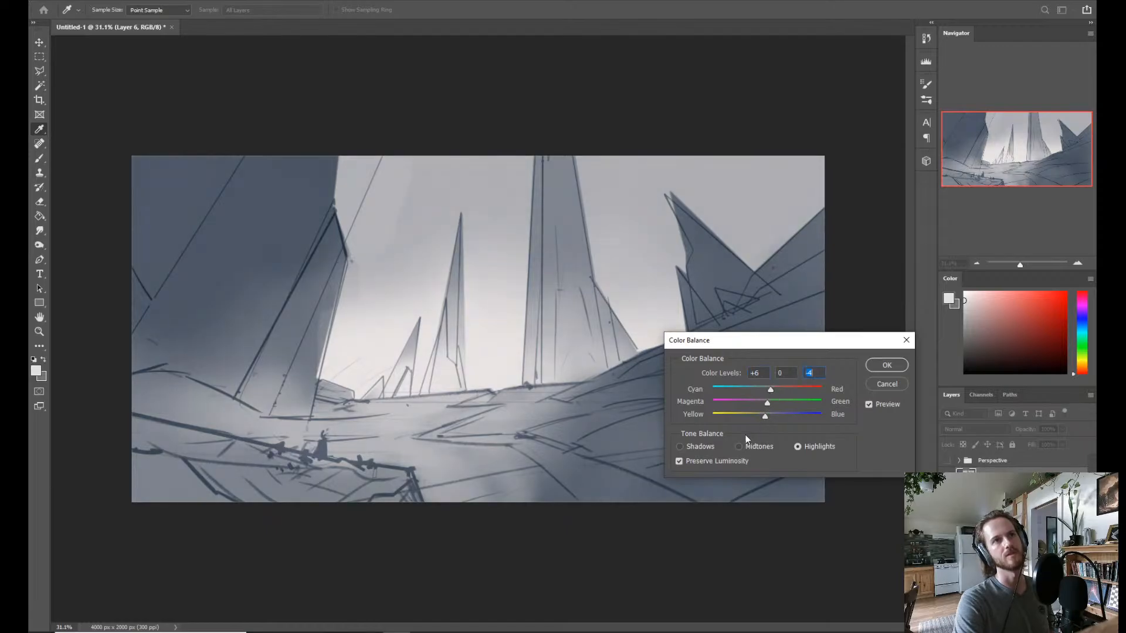
Set the shadows to cyan -15 and blue +10, the midtones to green +11, warm the highlights, and apply the Color Balance.
{"action": "left_click", "coordinate": [702, 448]}
{"action": "left_click_drag", "start_coordinate": [779, 414], "coordinate": [772, 414]}
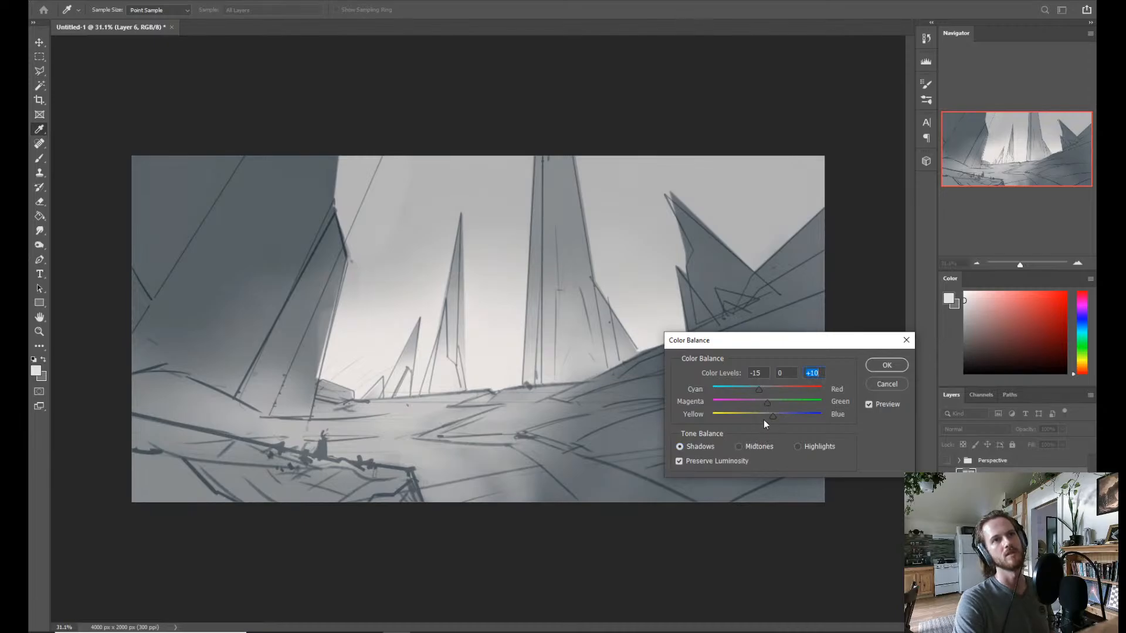
{"action": "key", "text": "ctrl+2"}
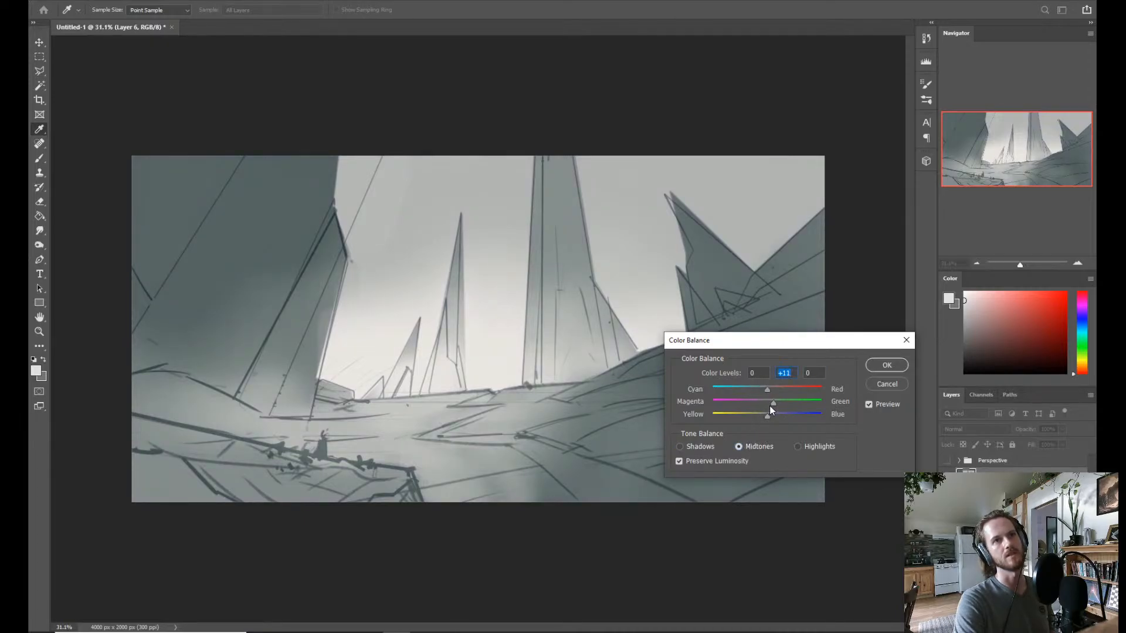
{"action": "left_click", "coordinate": [796, 445]}
{"action": "mouse_move", "coordinate": [765, 392]}
{"action": "left_mouse_down"}
{"action": "mouse_move", "coordinate": [755, 392]}
{"action": "mouse_move", "coordinate": [771, 398]}
{"action": "left_mouse_up"}
{"action": "left_click", "coordinate": [889, 364]}
Set up Texture paint brush 3 at a larger size, sampling grey-green tones from the cliff and a light tone from the sky.
{"action": "key", "text": "b"}
{"action": "left_click", "coordinate": [221, 276], "text": "alt"}
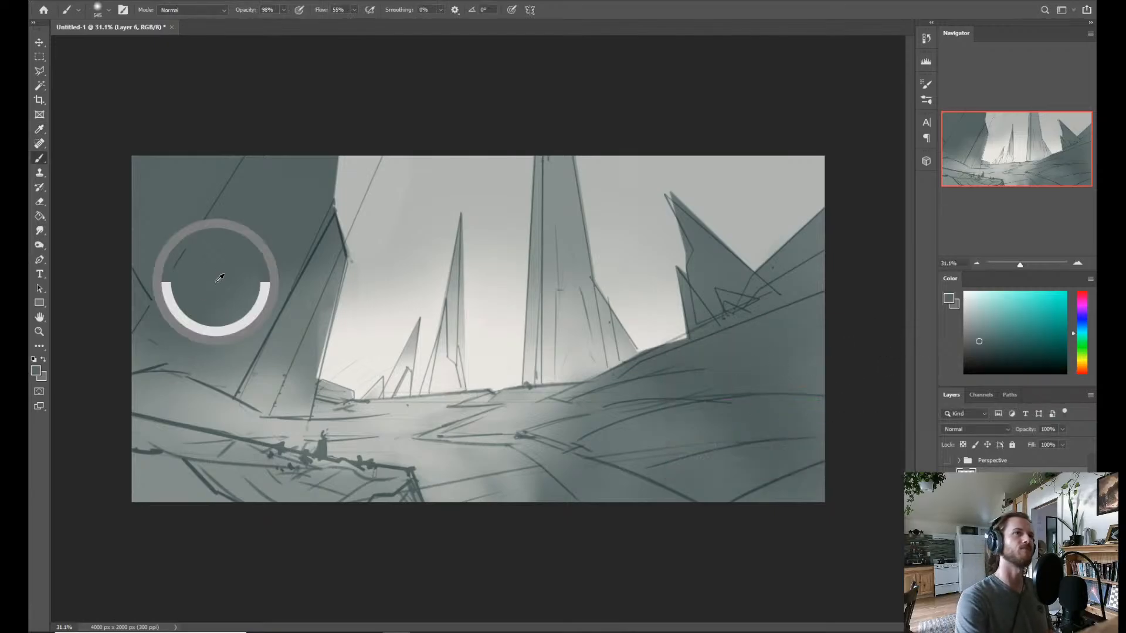
{"action": "right_click", "coordinate": [476, 369]}
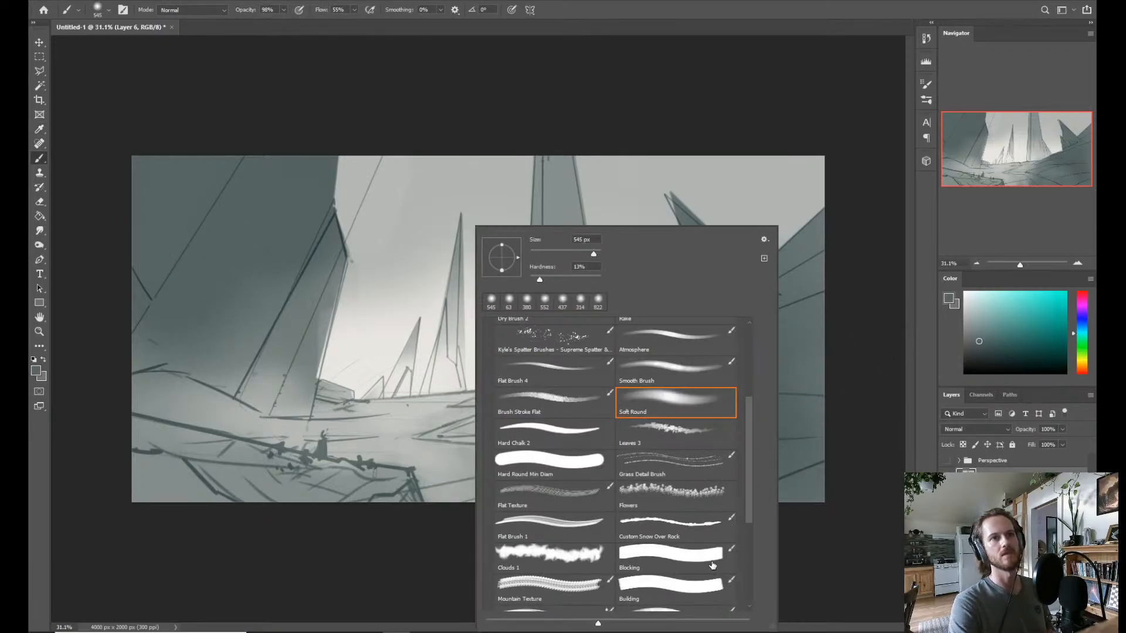
{"action": "left_click_drag", "start_coordinate": [748, 485], "coordinate": [748, 431]}
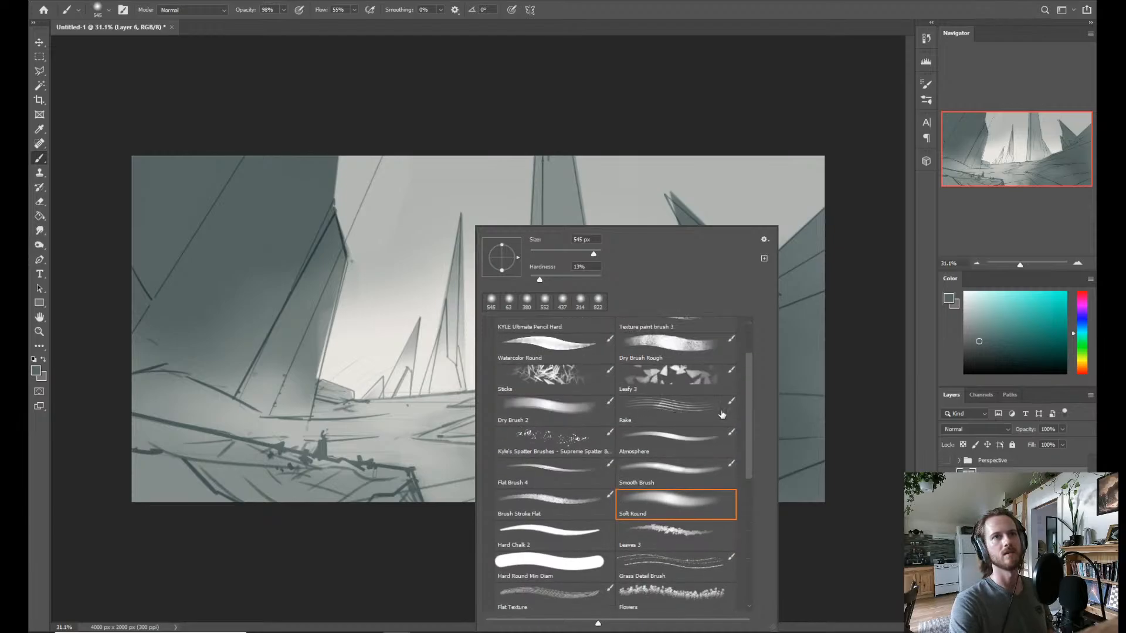
{"action": "left_click", "coordinate": [680, 378]}
{"action": "scroll", "coordinate": [748, 403], "scroll_direction": "up", "scroll_amount": 2}
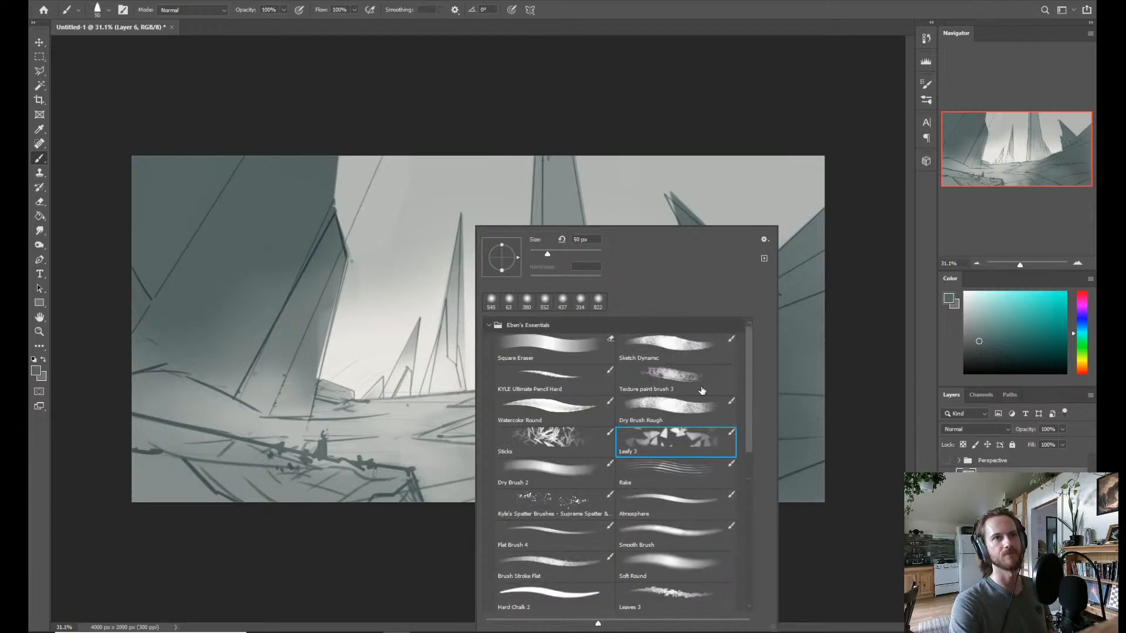
{"action": "left_click", "coordinate": [683, 407]}
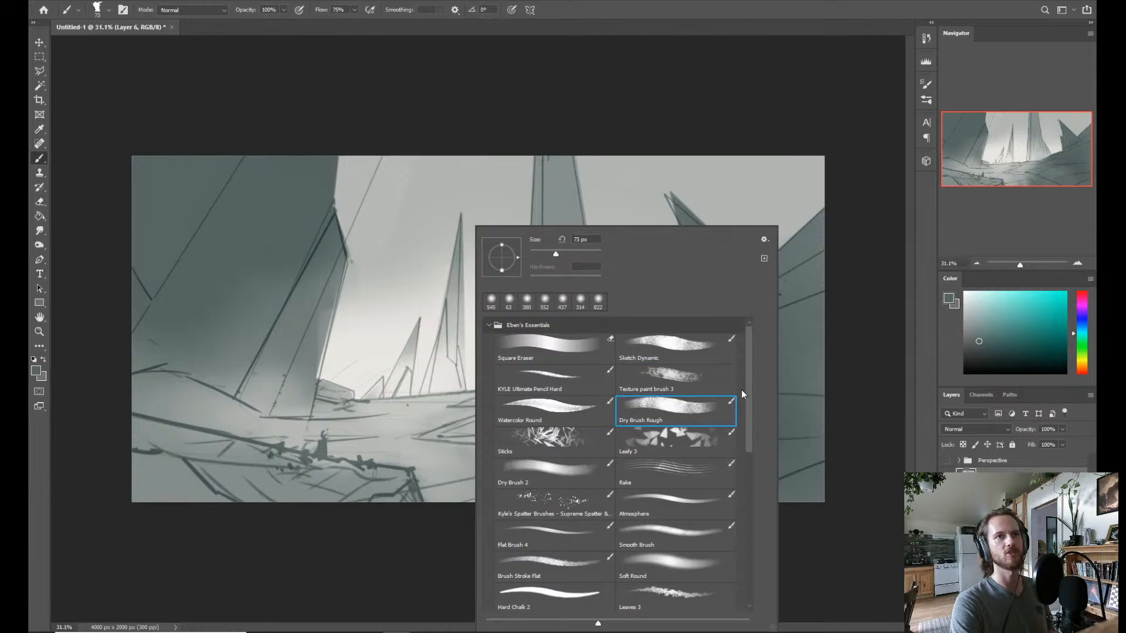
{"action": "left_click", "coordinate": [675, 376]}
{"action": "right_click", "coordinate": [340, 365], "text": "alt"}
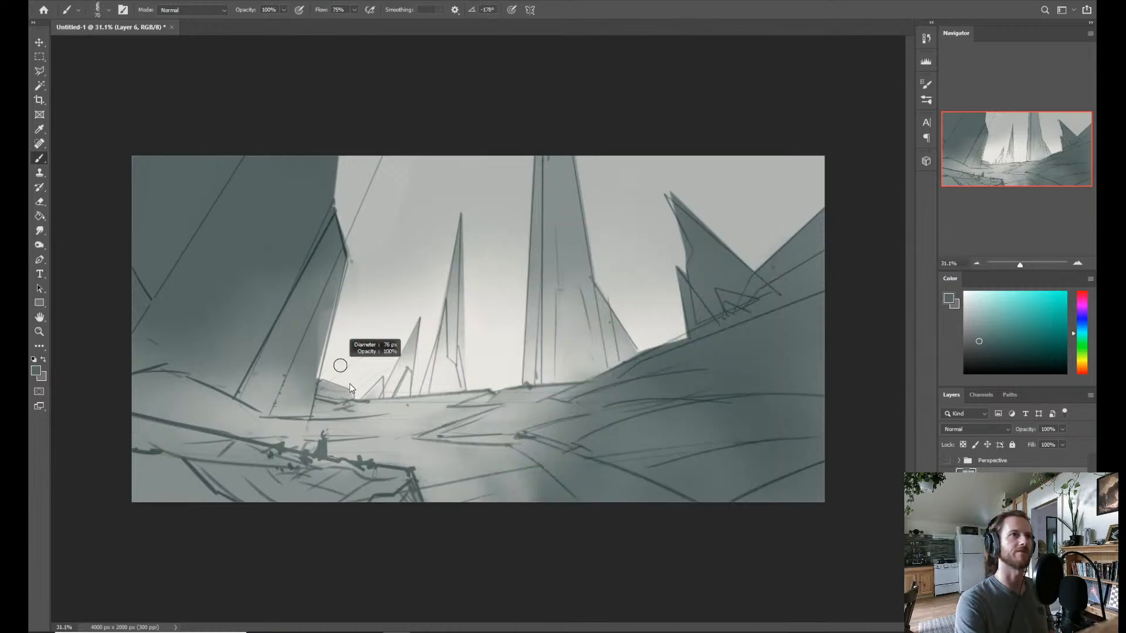
{"action": "left_click_drag", "start_coordinate": [350, 384], "coordinate": [356, 371]}
{"action": "left_click", "coordinate": [302, 290], "text": "alt"}
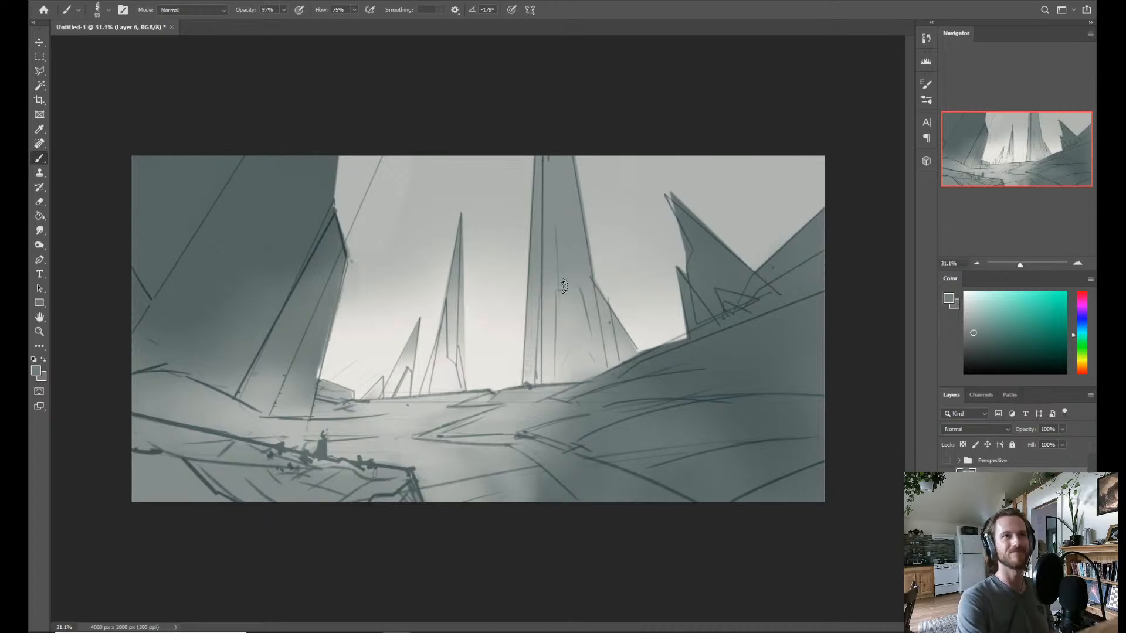
{"action": "left_click", "coordinate": [503, 256], "text": "alt"}
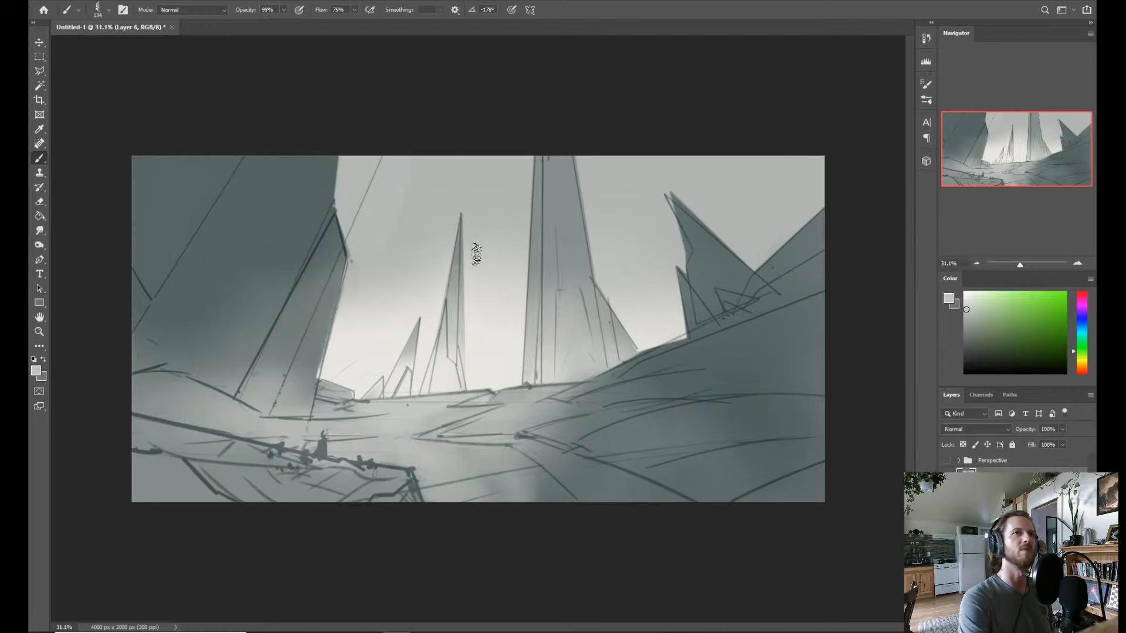
Select all sky areas between and beside the rock spires with the Magic Wand, adding each region to the selection.
{"action": "key", "text": "w"}
{"action": "left_click", "coordinate": [498, 252]}
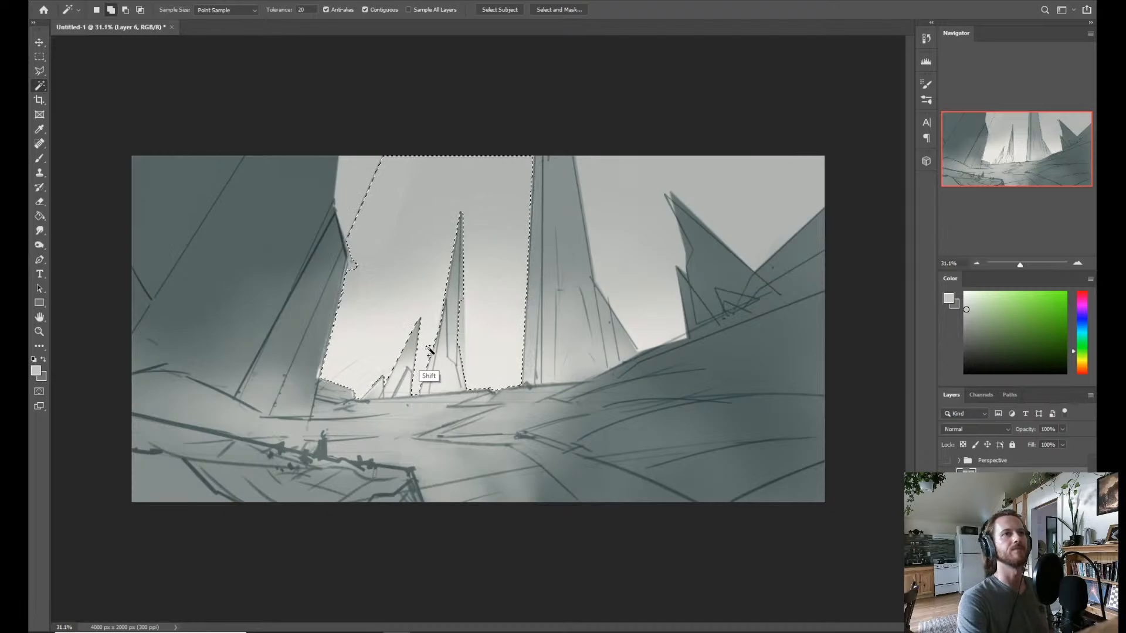
{"action": "left_click", "coordinate": [746, 205], "text": "shift"}
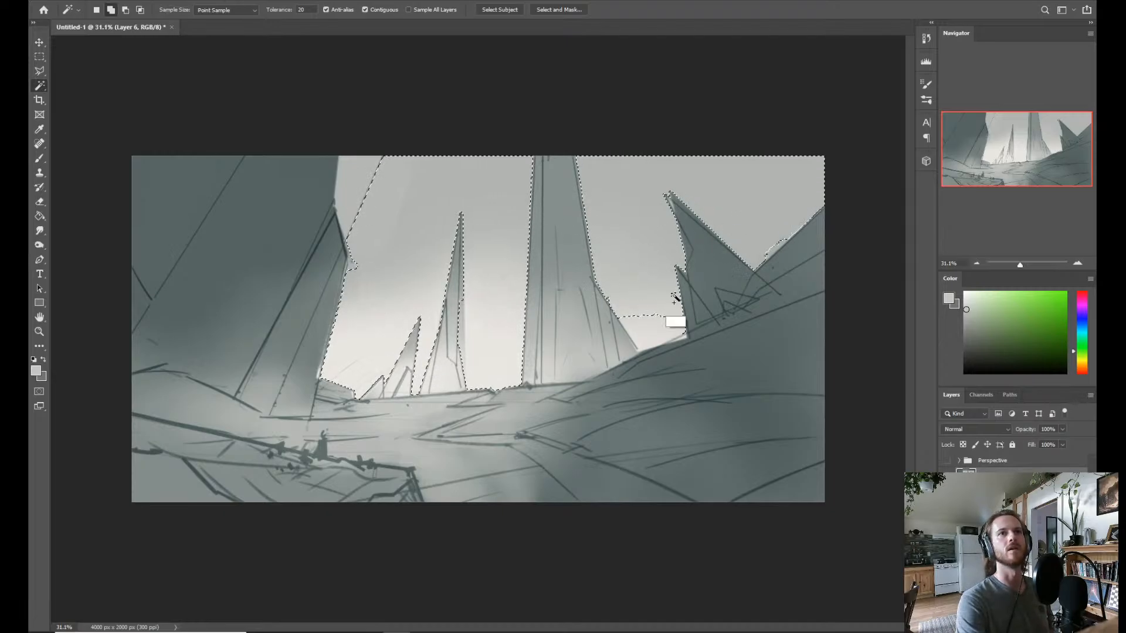
{"action": "left_click", "coordinate": [646, 345], "text": "shift"}
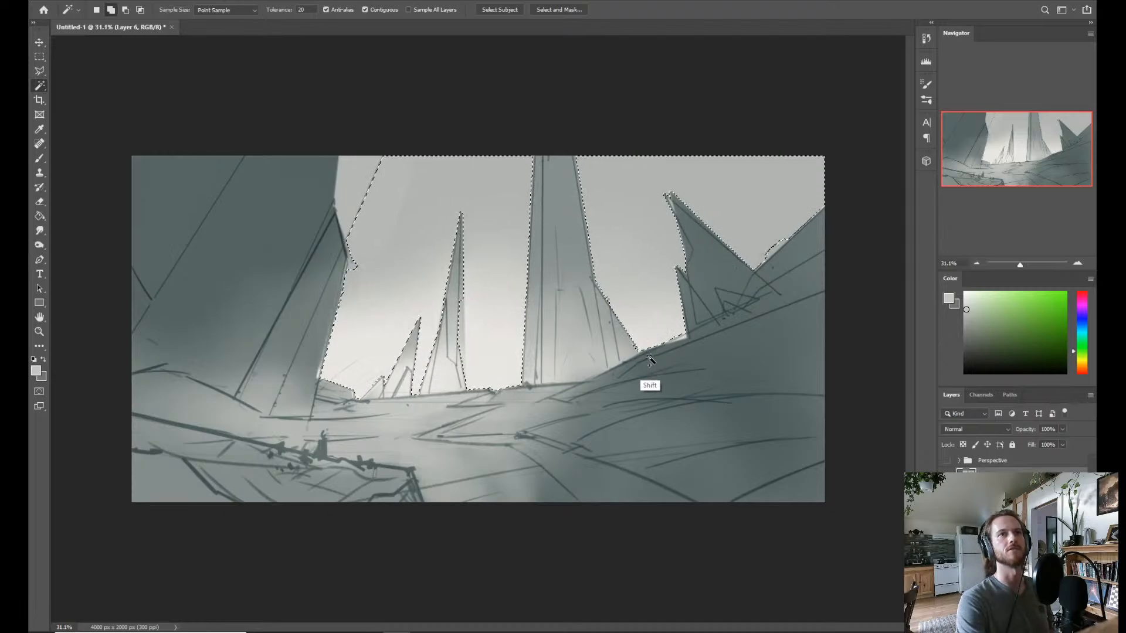
{"action": "left_click", "coordinate": [345, 206], "text": "shift"}
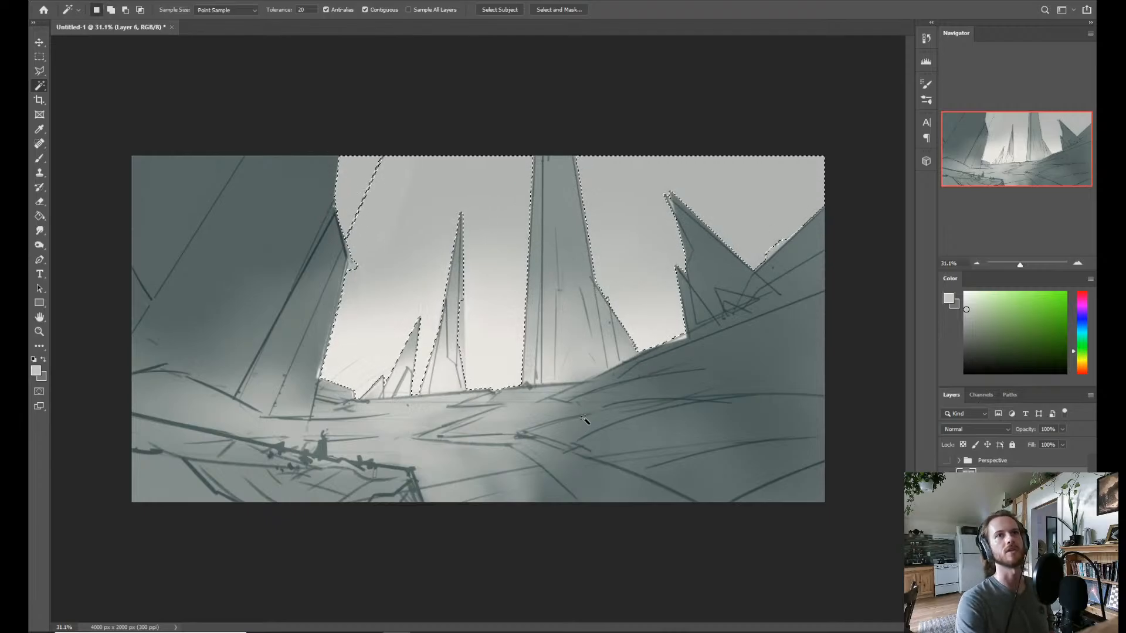
Switch to the Soft Round brush, detach the Color panel, and pick a light blue foreground colour for the sky.
{"action": "key", "text": "b"}
{"action": "right_click", "coordinate": [554, 338]}
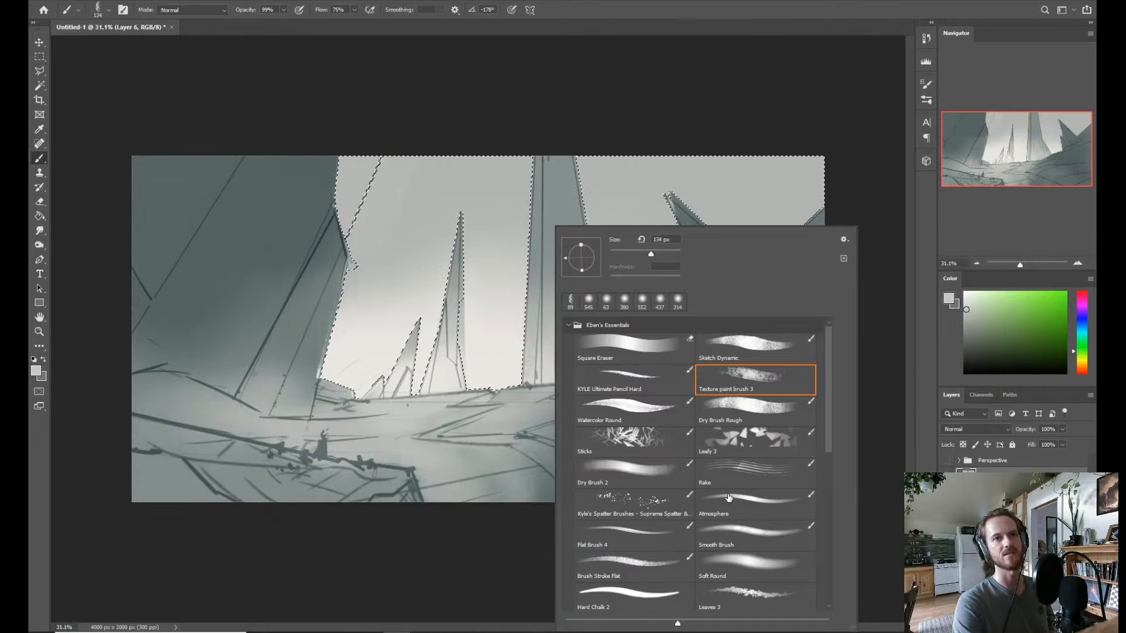
{"action": "left_click", "coordinate": [725, 576]}
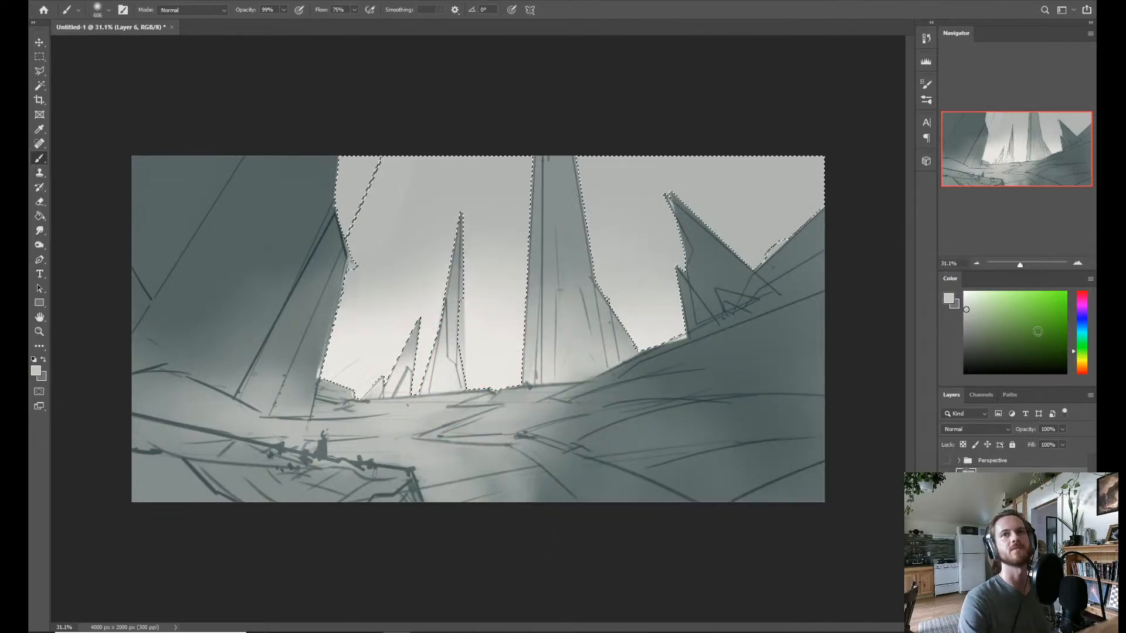
{"action": "left_click", "coordinate": [1081, 325]}
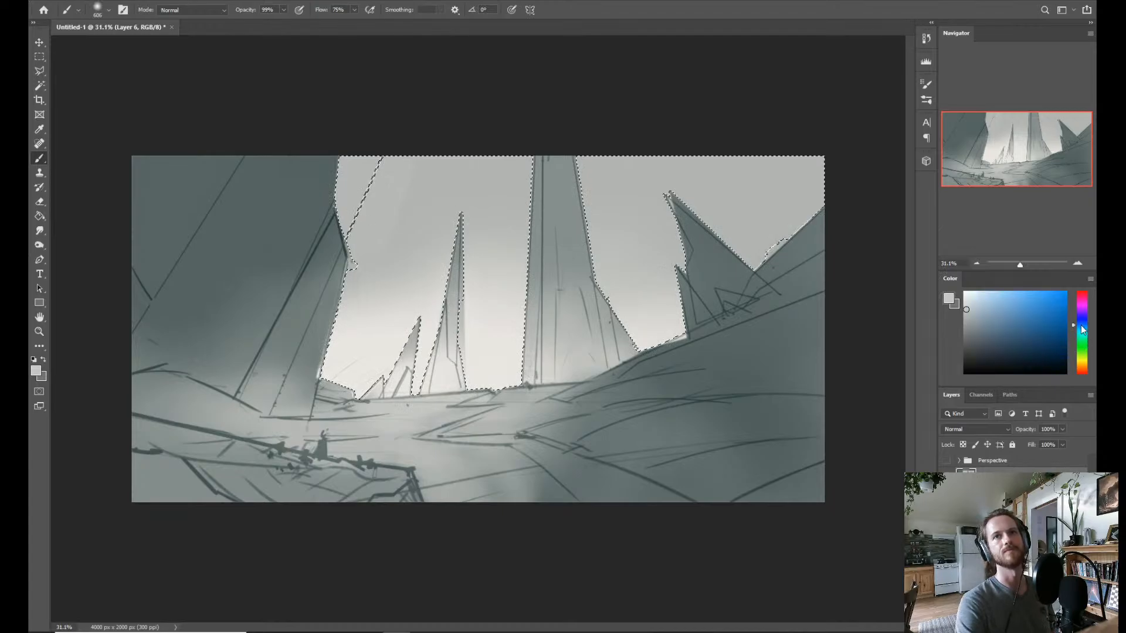
{"action": "left_click_drag", "start_coordinate": [947, 281], "coordinate": [111, 519]}
{"action": "left_click", "coordinate": [163, 556]}
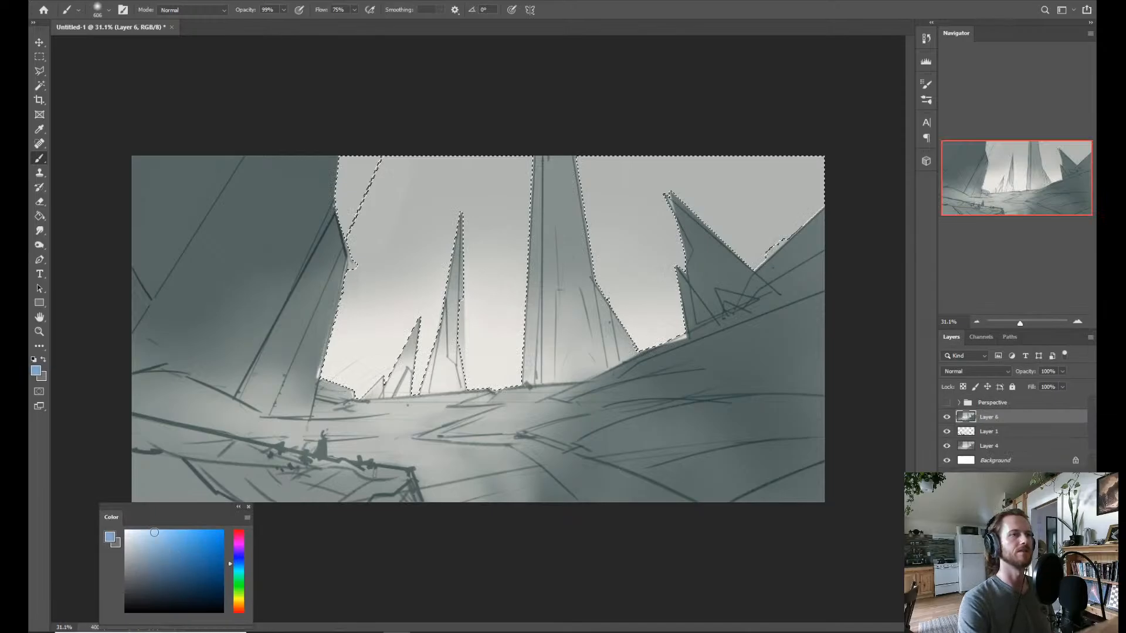
Paint the selected sky blue with the large soft brush, blending into pale blue-white haze near the horizon.
{"action": "mouse_move", "coordinate": [427, 138]}
{"action": "left_mouse_down"}
{"action": "mouse_move", "coordinate": [477, 131]}
{"action": "mouse_move", "coordinate": [491, 250]}
{"action": "left_mouse_up"}
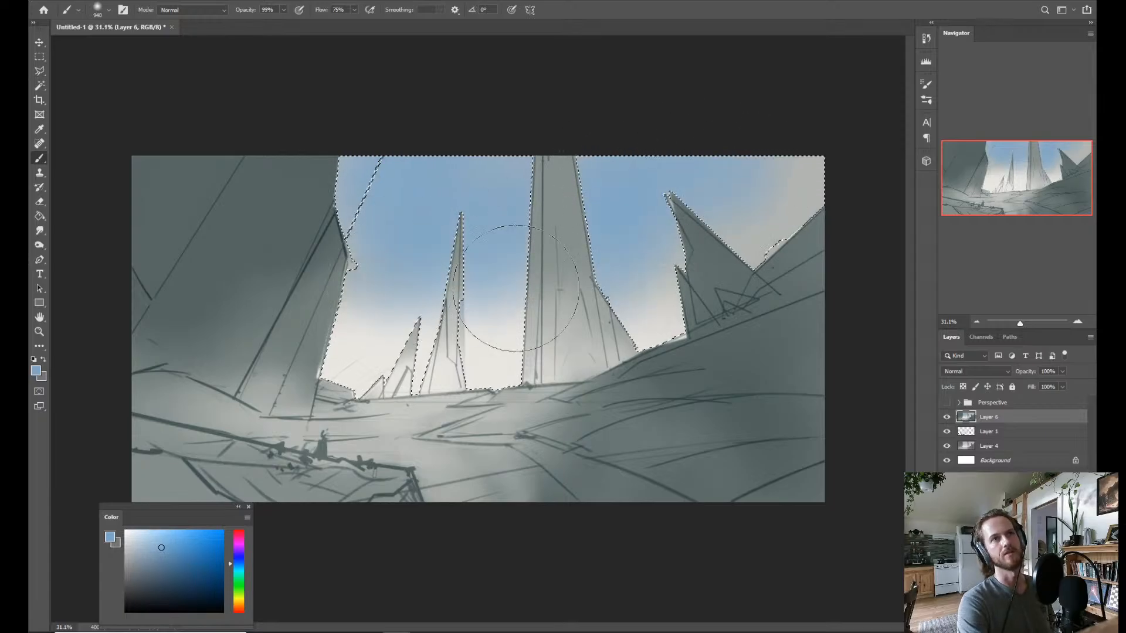
{"action": "mouse_move", "coordinate": [516, 287]}
{"action": "left_mouse_down"}
{"action": "mouse_move", "coordinate": [456, 332]}
{"action": "mouse_move", "coordinate": [375, 315]}
{"action": "mouse_move", "coordinate": [613, 273]}
{"action": "mouse_move", "coordinate": [473, 321]}
{"action": "mouse_move", "coordinate": [495, 339]}
{"action": "left_mouse_up"}
{"action": "left_click", "coordinate": [505, 394], "text": "alt"}
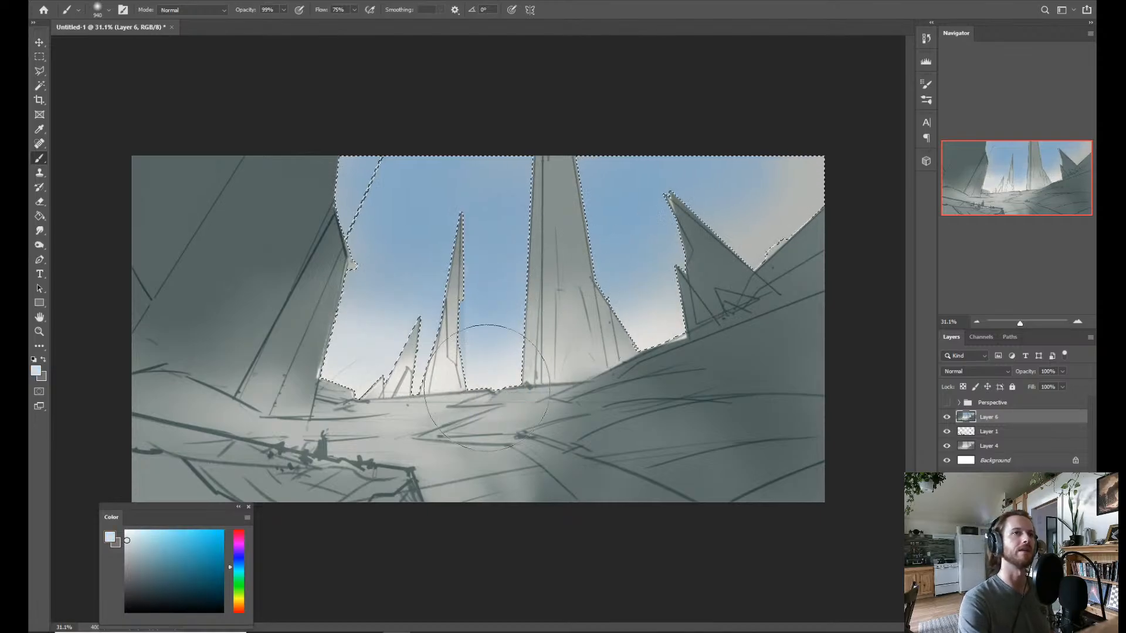
{"action": "left_click", "coordinate": [483, 356], "text": "alt"}
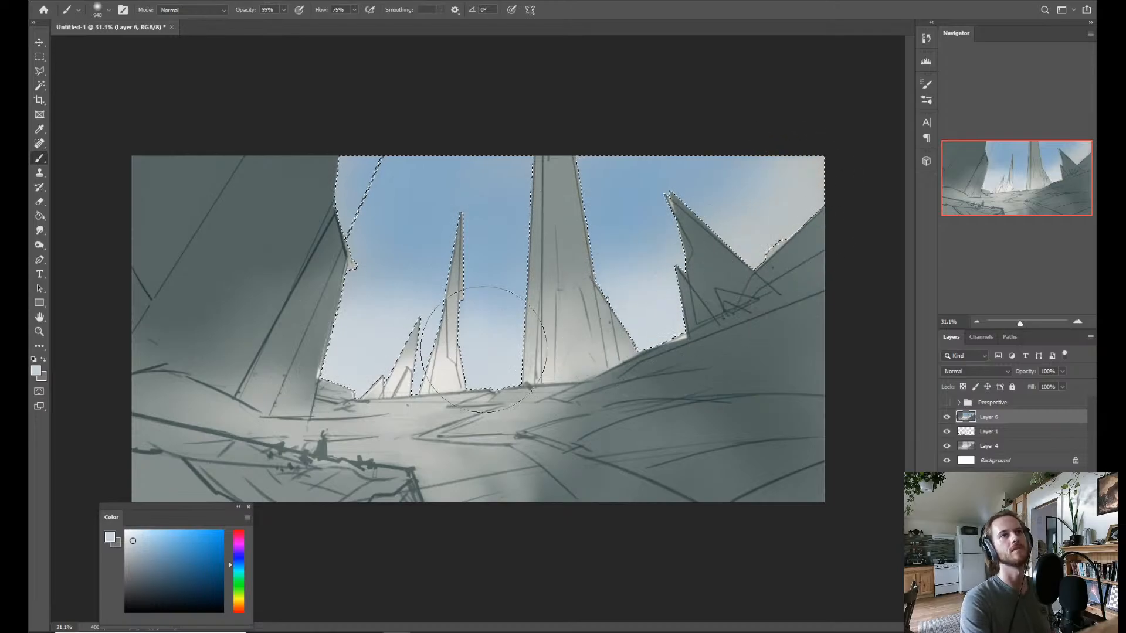
Extend a muted blue across the upper sky to the right of the tower, and brighten the horizon with near-white blue.
{"action": "left_click", "coordinate": [427, 253], "text": "alt"}
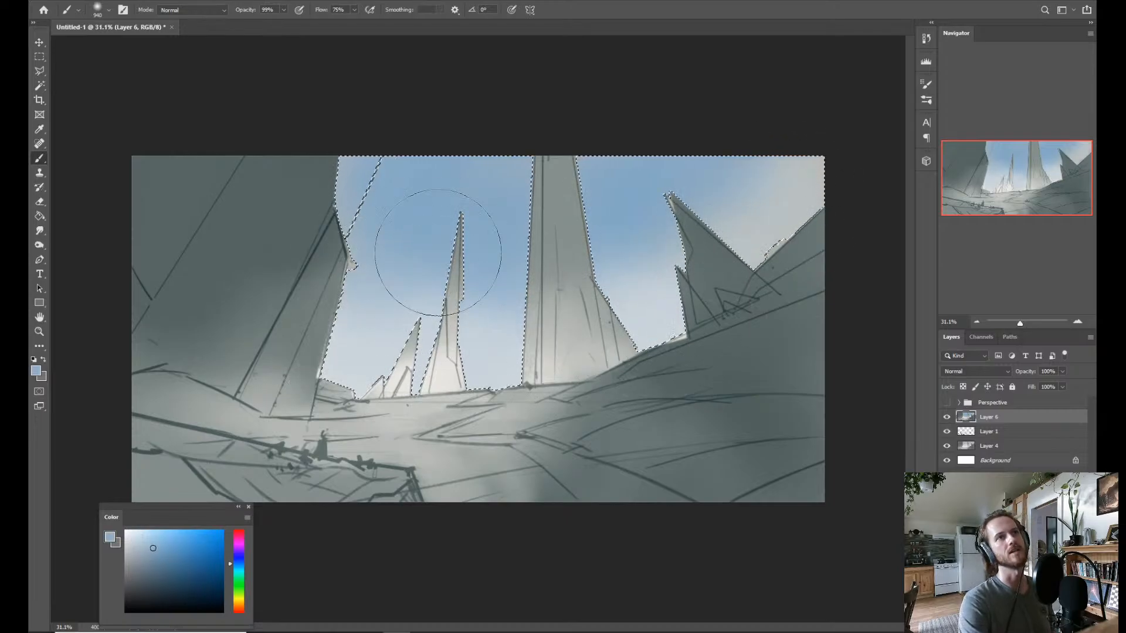
{"action": "mouse_move", "coordinate": [438, 253]}
{"action": "left_mouse_down"}
{"action": "mouse_move", "coordinate": [521, 137]}
{"action": "mouse_move", "coordinate": [517, 153]}
{"action": "mouse_move", "coordinate": [635, 163]}
{"action": "left_mouse_up"}
{"action": "left_click", "coordinate": [625, 219], "text": "alt"}
{"action": "mouse_move", "coordinate": [554, 156]}
{"action": "left_mouse_down"}
{"action": "mouse_move", "coordinate": [604, 197]}
{"action": "mouse_move", "coordinate": [659, 191]}
{"action": "left_mouse_up"}
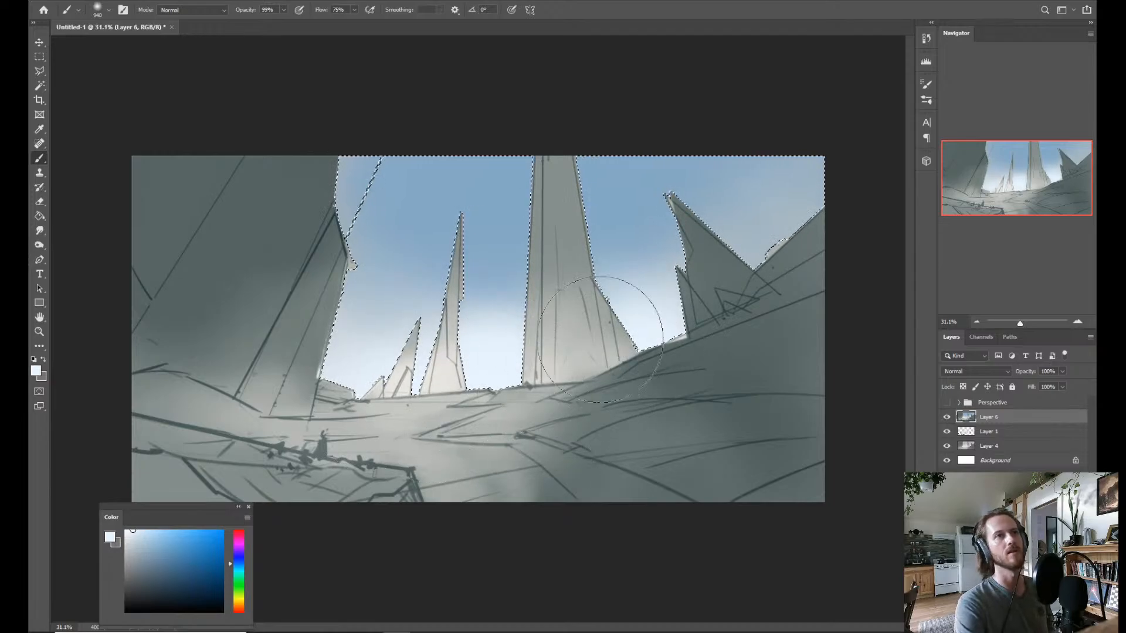
{"action": "left_click_drag", "start_coordinate": [536, 310], "coordinate": [525, 293]}
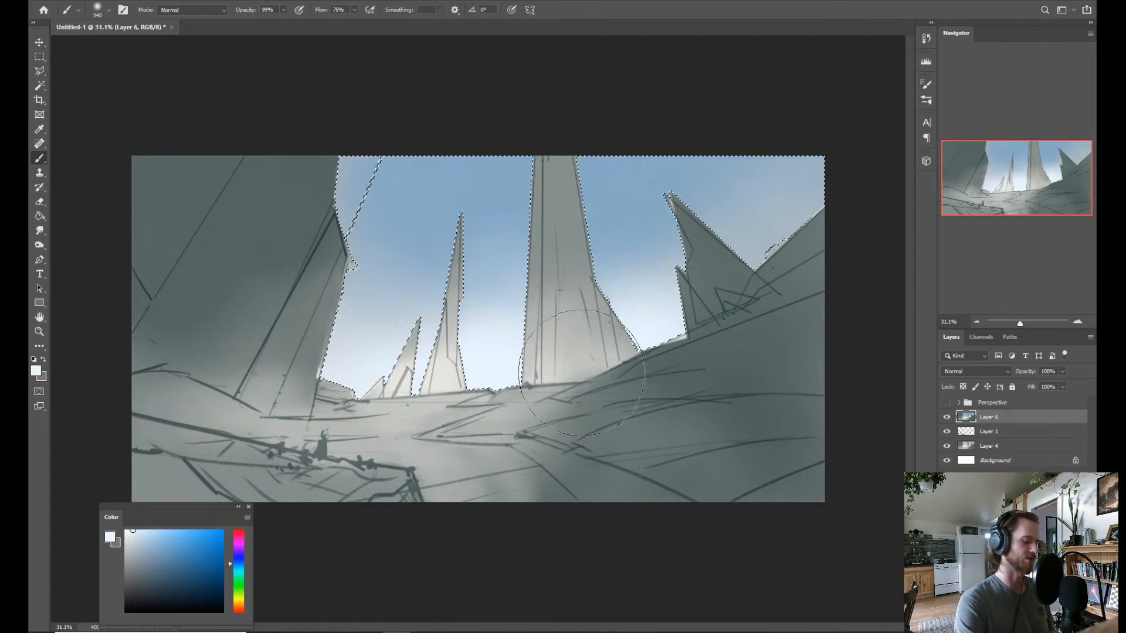
Invert the selection to cover the land and spires, and sample the central tower's grey as the paint colour.
{"action": "key", "text": "ctrl+shift+i"}
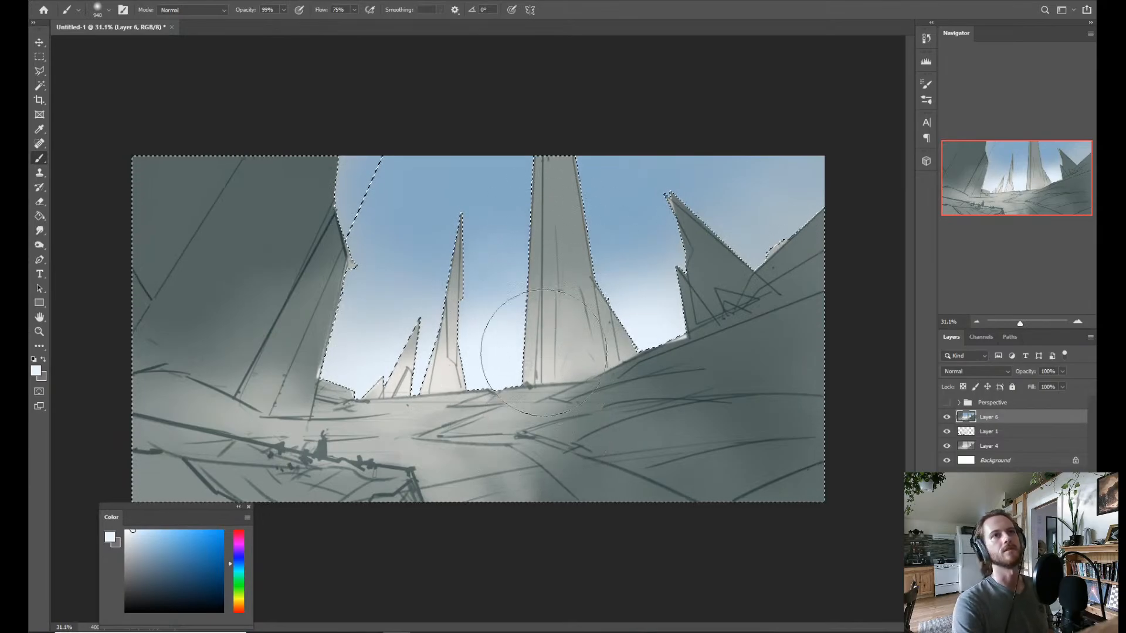
{"action": "left_click", "coordinate": [551, 211], "text": "alt"}
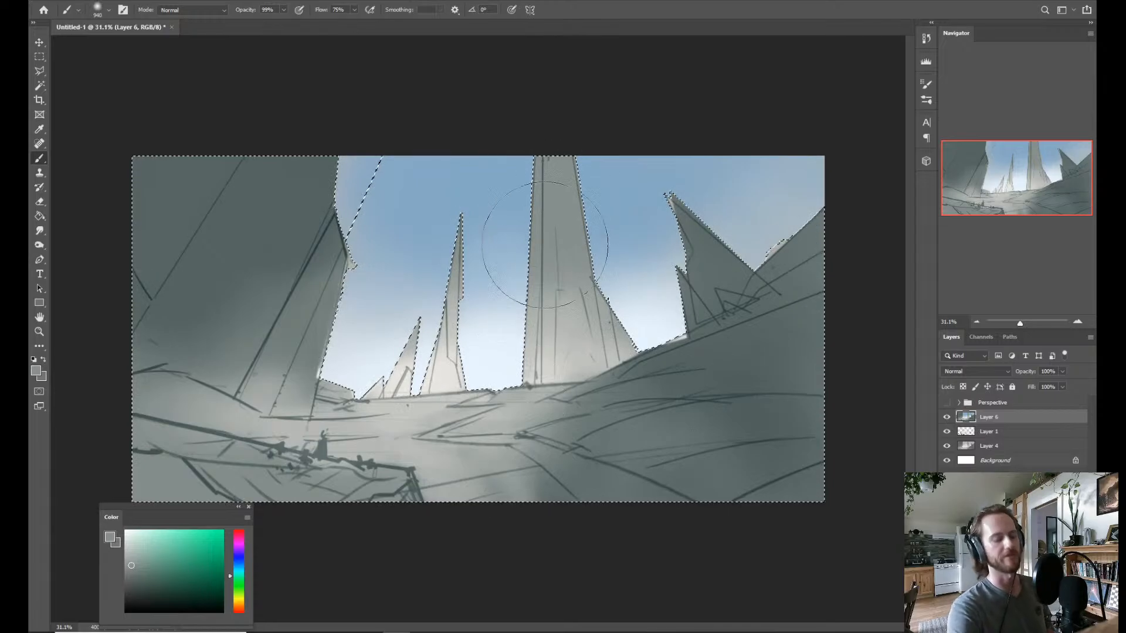
{"action": "key", "text": "l"}
{"action": "left_click", "coordinate": [546, 136]}
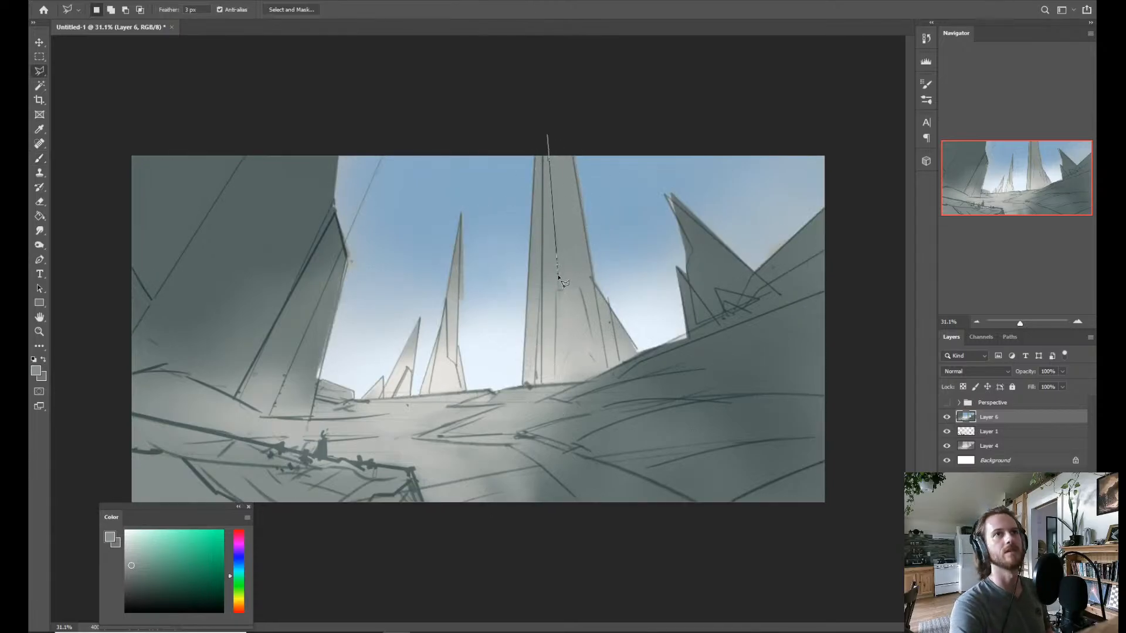
{"action": "key", "text": "Escape"}
{"action": "left_click", "coordinate": [543, 136]}
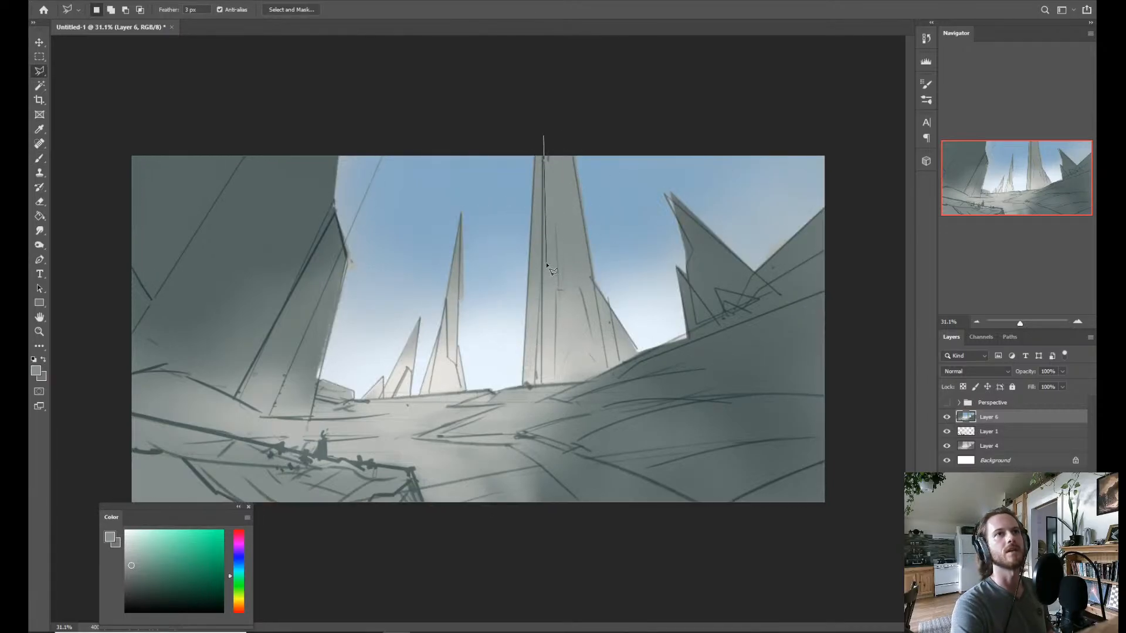
{"action": "key", "text": "Escape"}
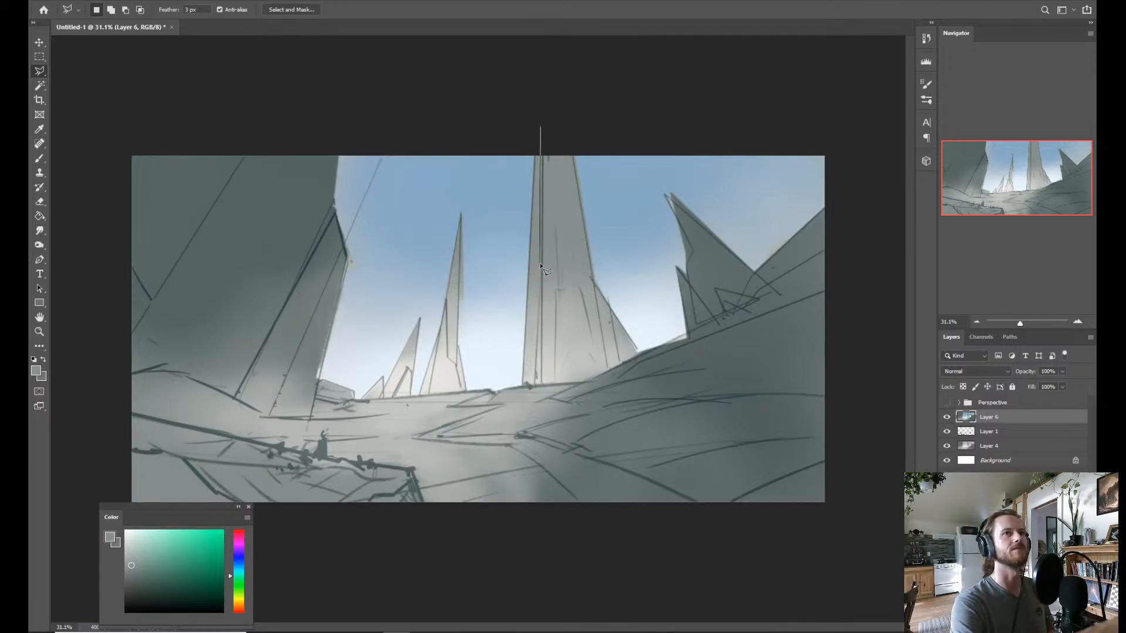
{"action": "left_click", "coordinate": [543, 125]}
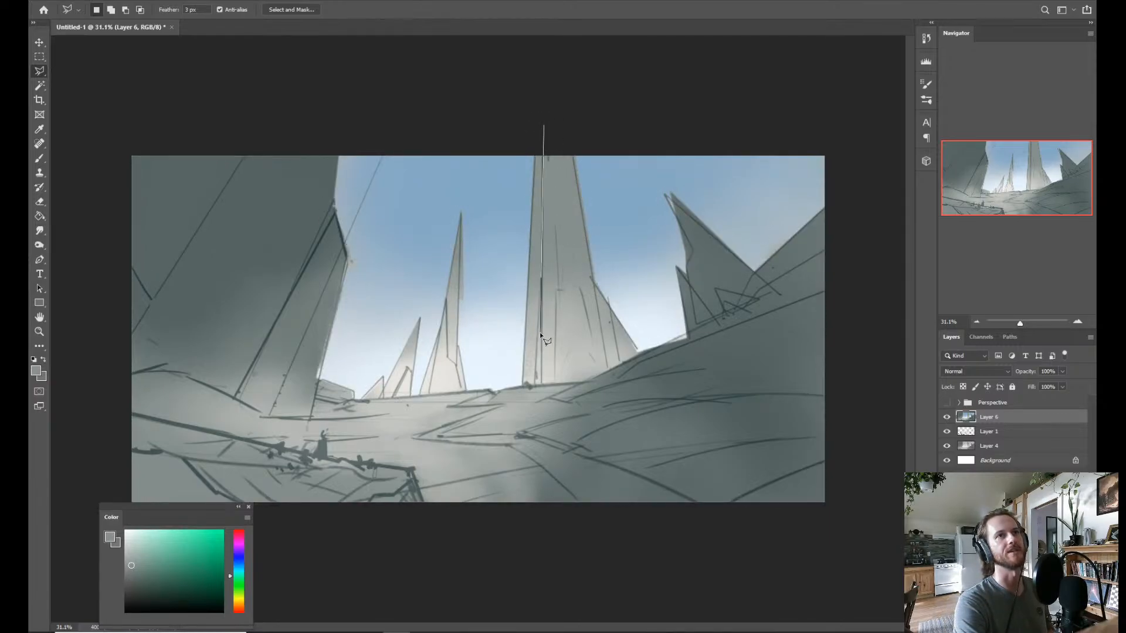
{"action": "left_click", "coordinate": [541, 260]}
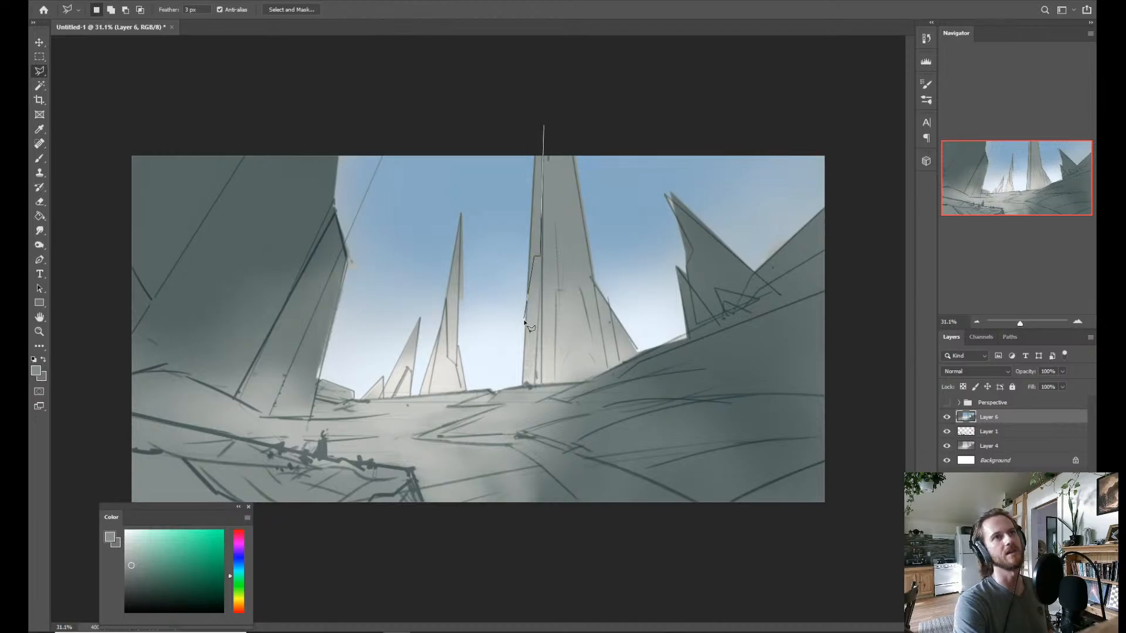
{"action": "left_click", "coordinate": [524, 315]}
{"action": "key", "text": "Escape"}
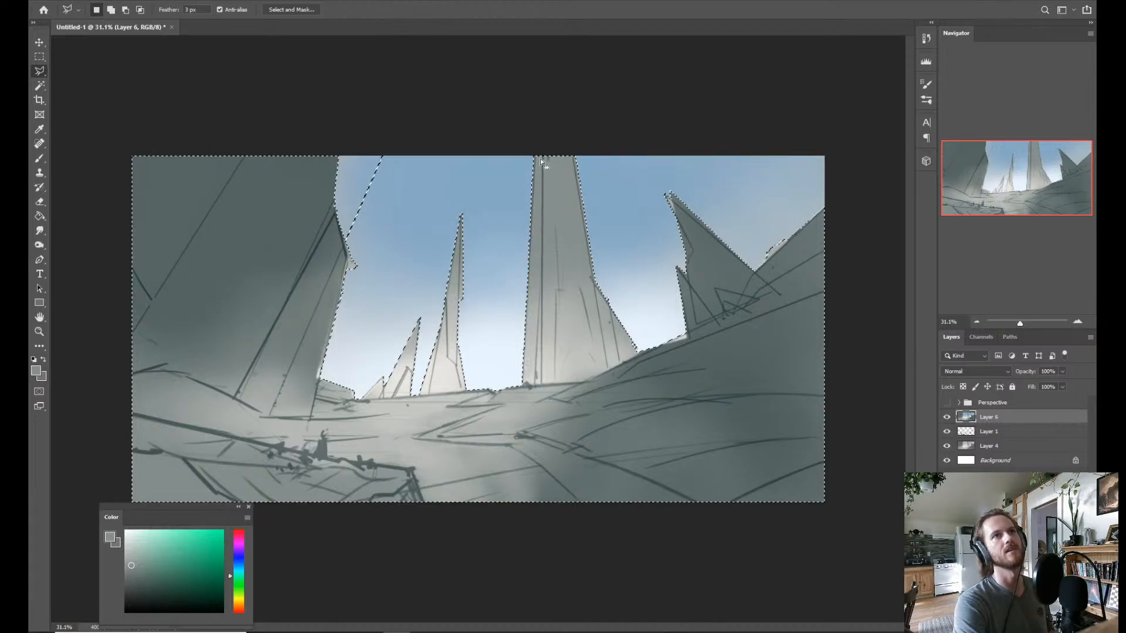
{"action": "left_click", "coordinate": [543, 146]}
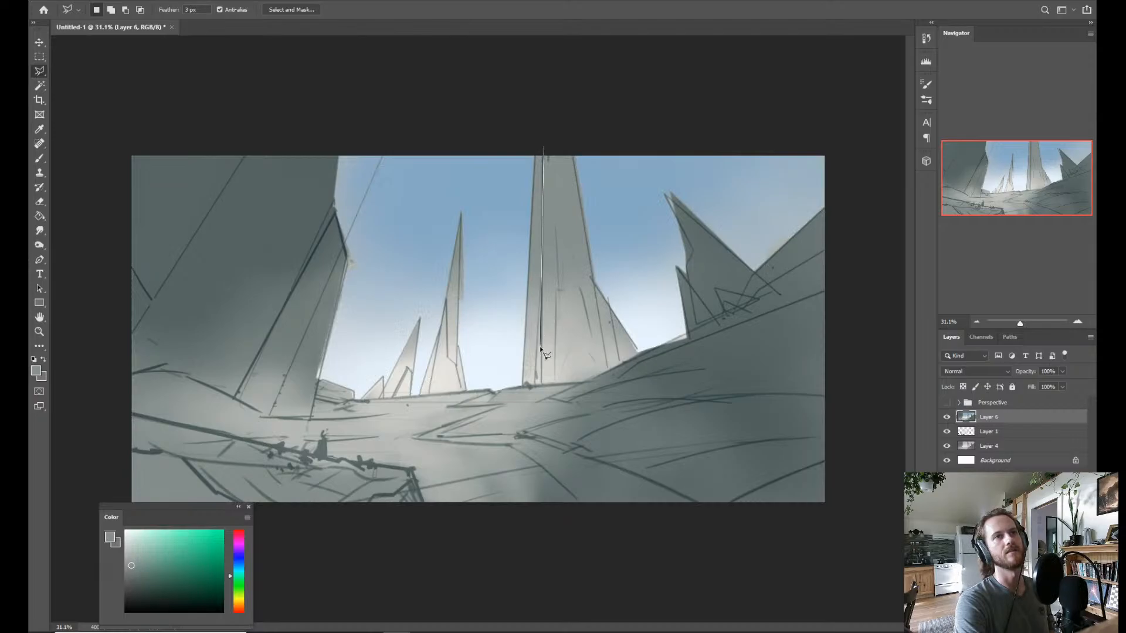
{"action": "left_click", "coordinate": [519, 385]}
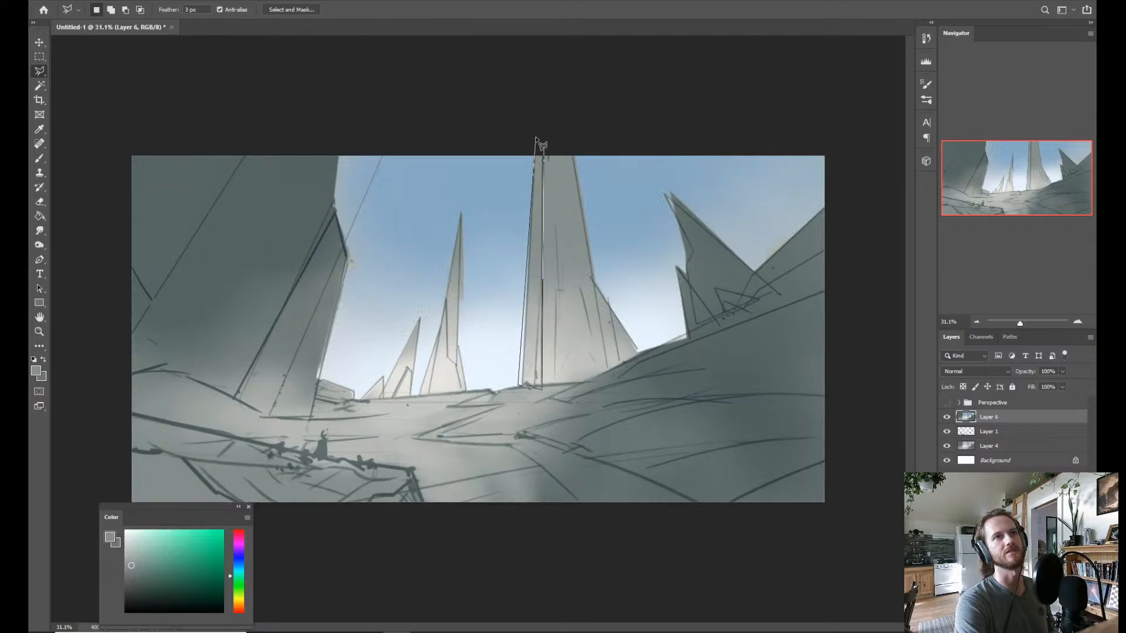
{"action": "key", "text": "Escape"}
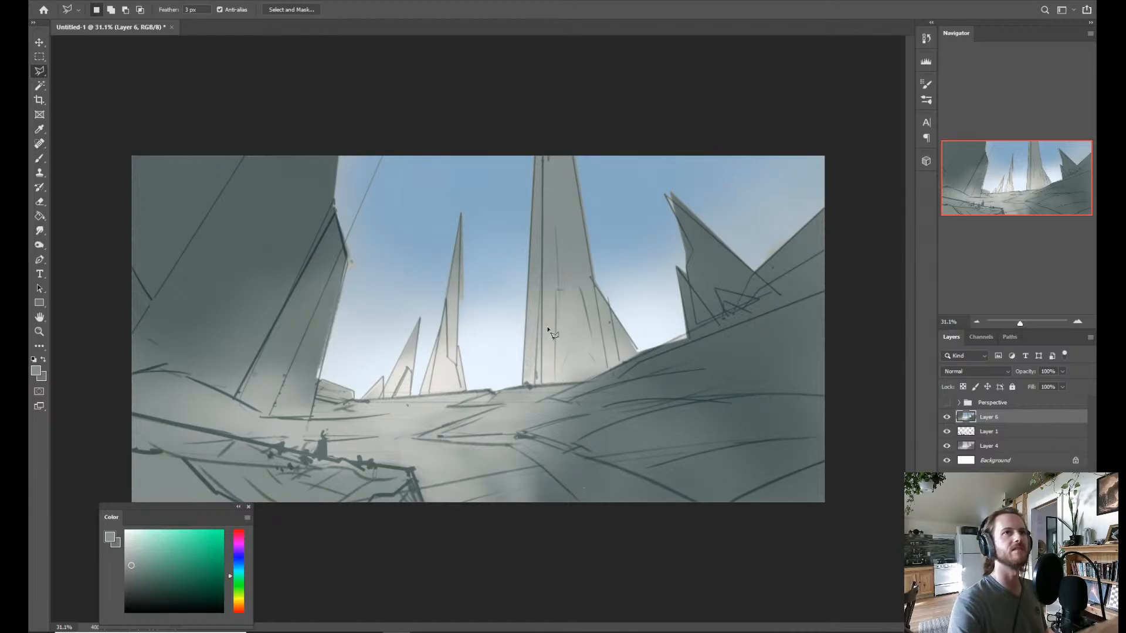
{"action": "left_click", "coordinate": [536, 145]}
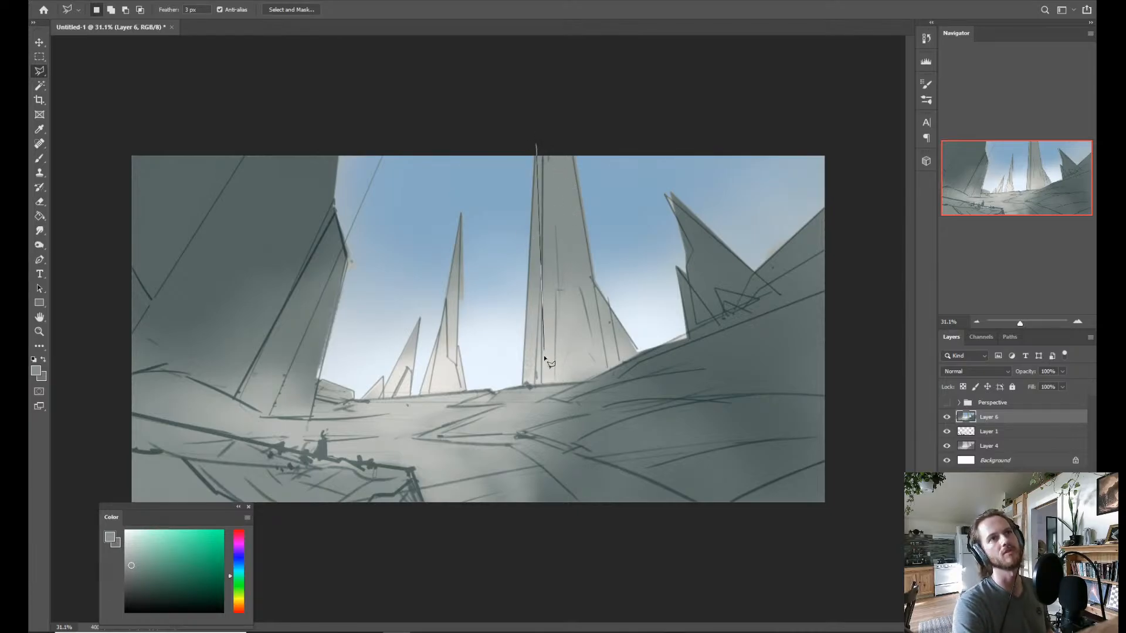
{"action": "key", "text": "Escape"}
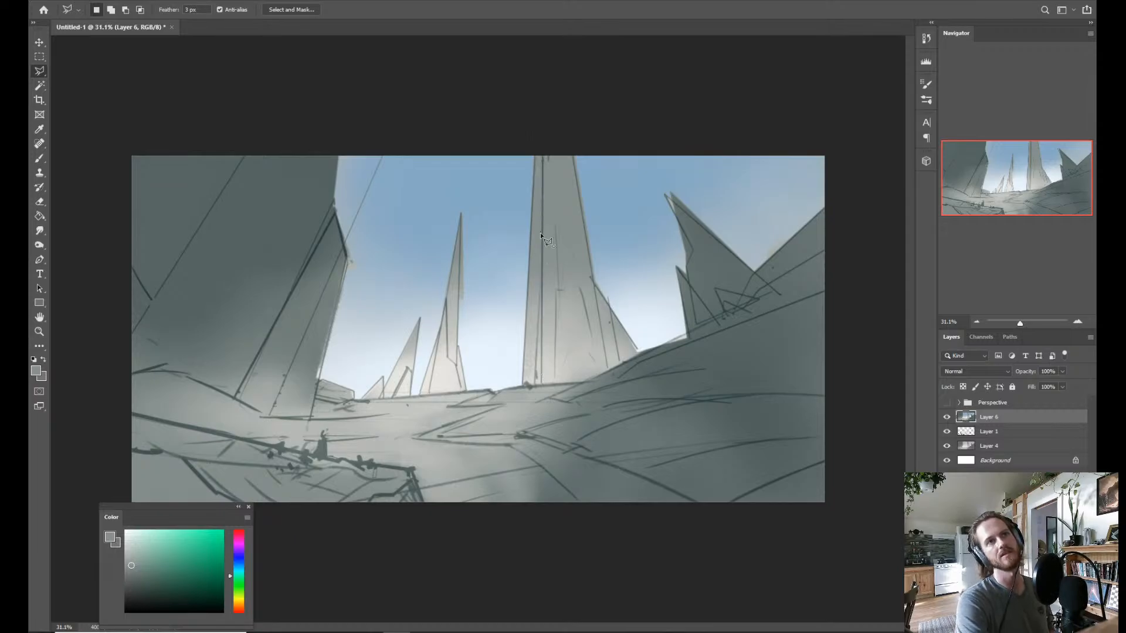
{"action": "left_click", "coordinate": [540, 235]}
{"action": "key", "text": "Escape"}
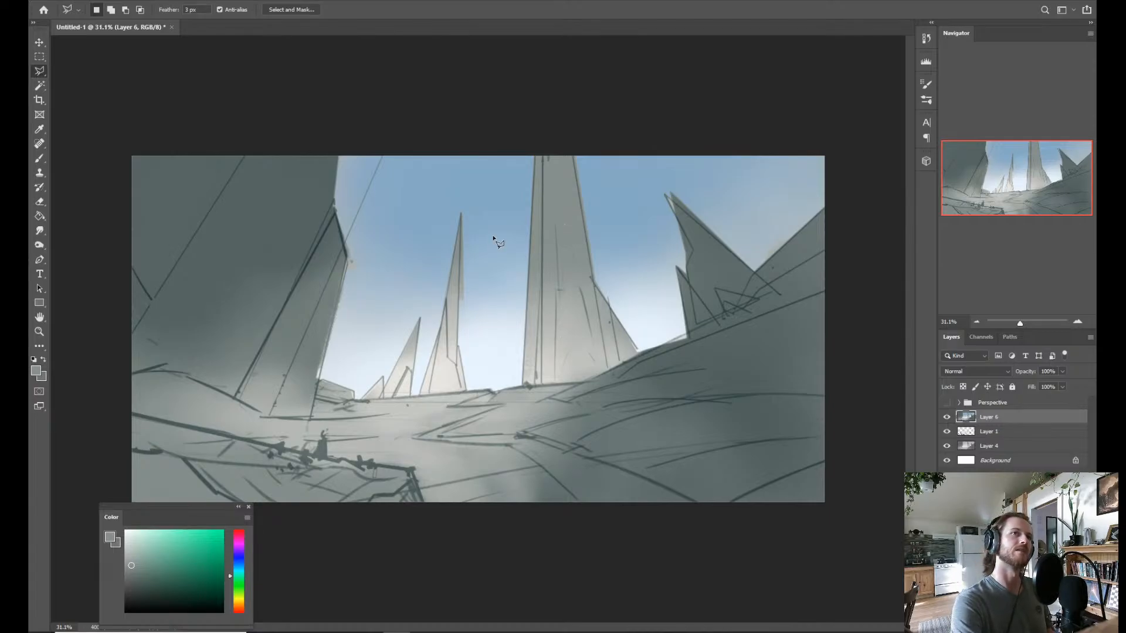
{"action": "left_click", "coordinate": [545, 146]}
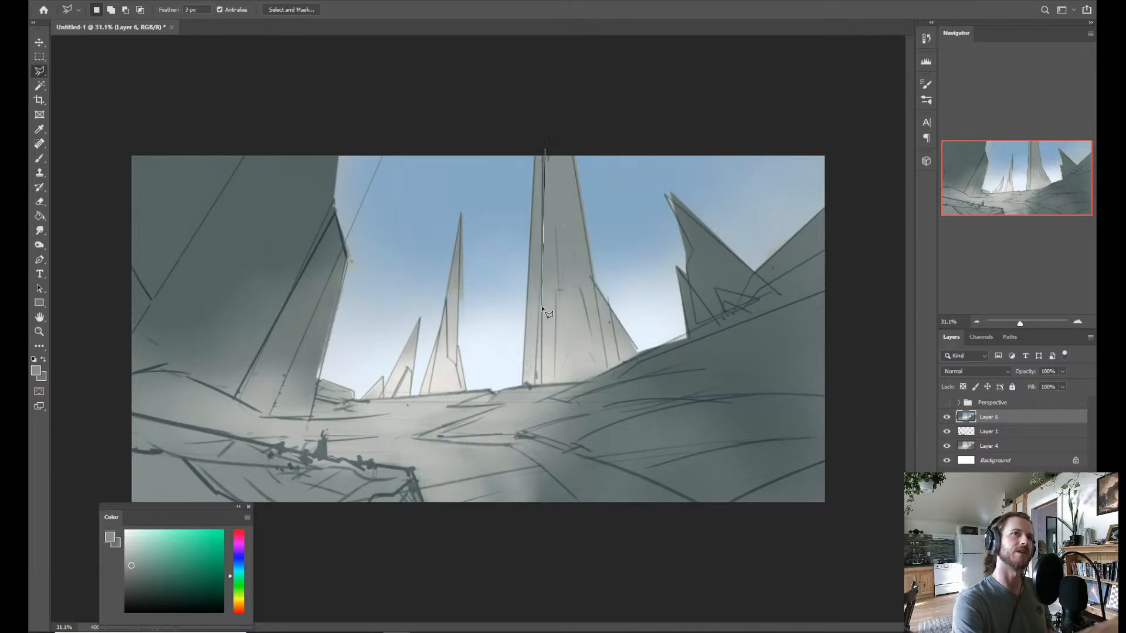
{"action": "key", "text": "Escape"}
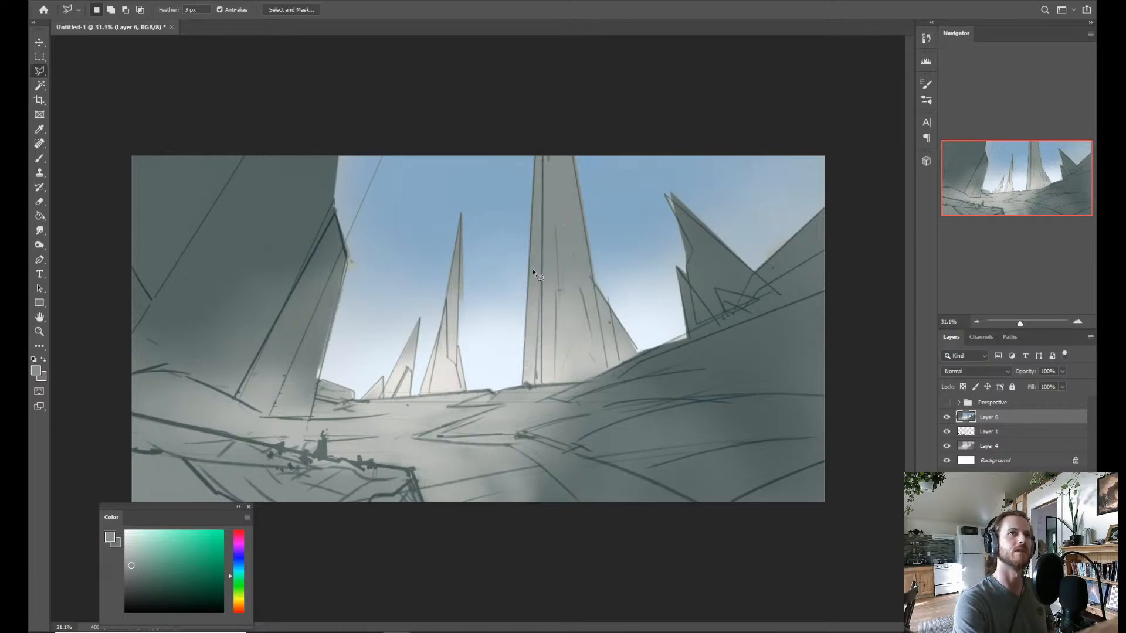
Select a narrow tapering strip along the left side of the central tower with the Polygonal Lasso.
{"action": "left_click", "coordinate": [541, 151]}
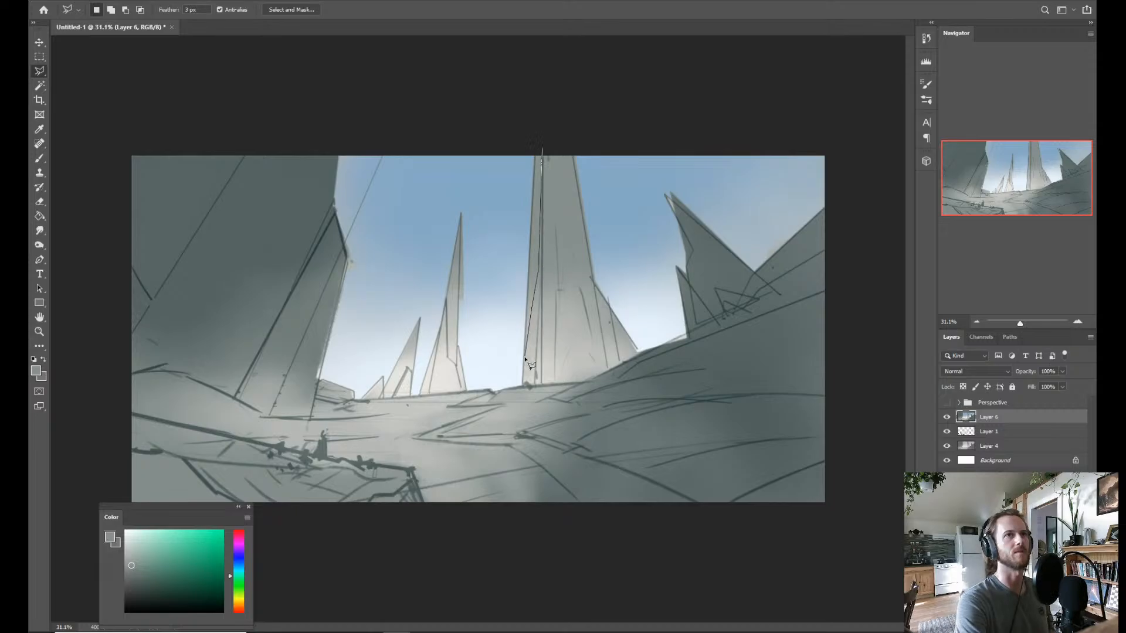
{"action": "left_click", "coordinate": [523, 382]}
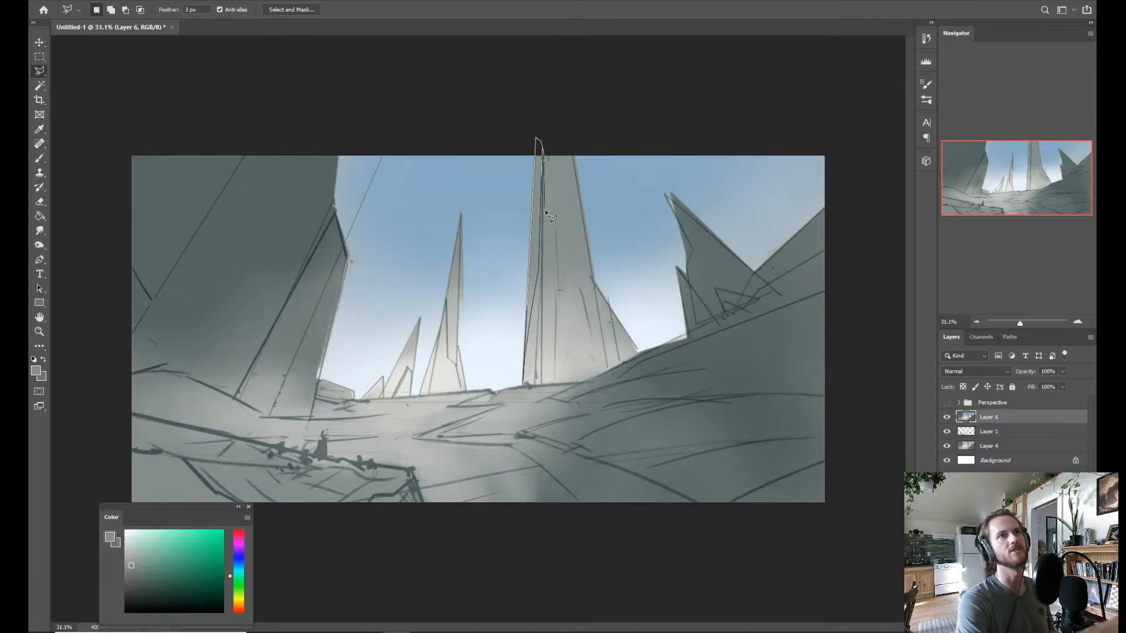
{"action": "left_click", "coordinate": [541, 151]}
Switch to the Dry Brush 2 brush preset and pick a light warm orange-yellow as the paint colour.
{"action": "key", "text": "b"}
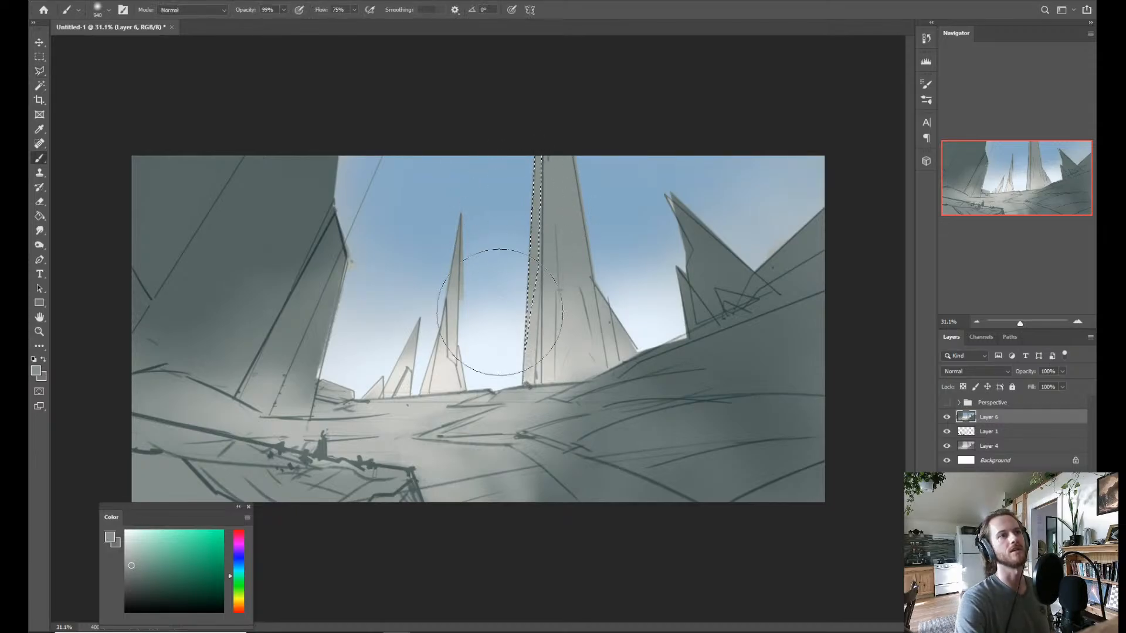
{"action": "left_click", "coordinate": [241, 595]}
{"action": "left_click_drag", "start_coordinate": [242, 594], "coordinate": [242, 598]}
{"action": "left_click", "coordinate": [166, 541]}
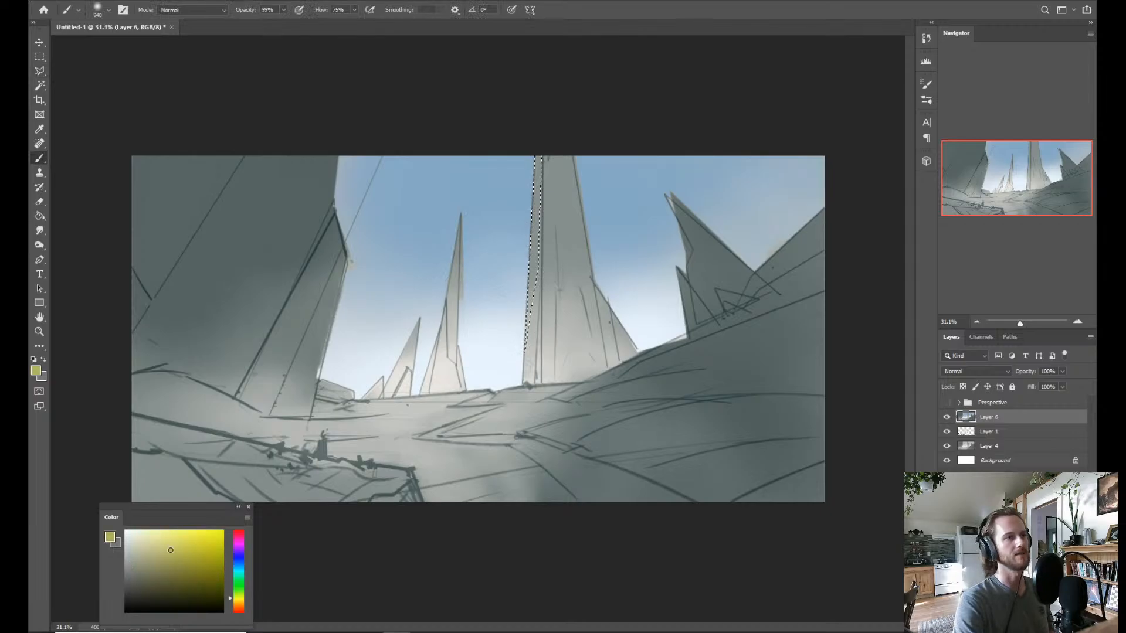
{"action": "right_click", "coordinate": [519, 234]}
{"action": "left_click", "coordinate": [699, 413]}
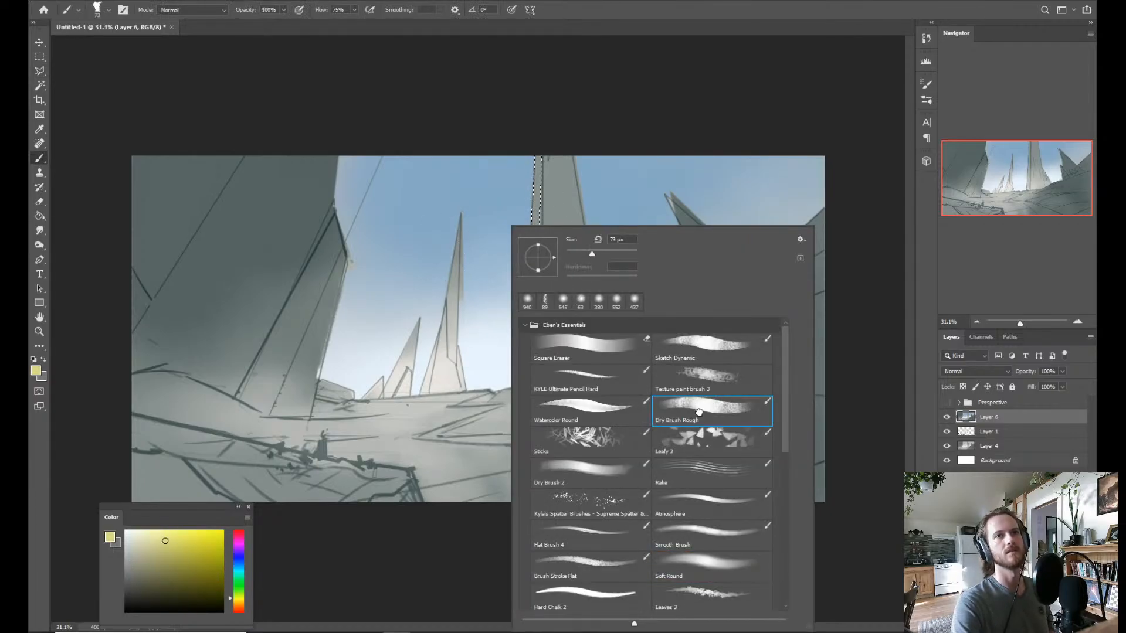
{"action": "left_click_drag", "start_coordinate": [429, 341], "coordinate": [442, 344]}
{"action": "right_click", "coordinate": [442, 346]}
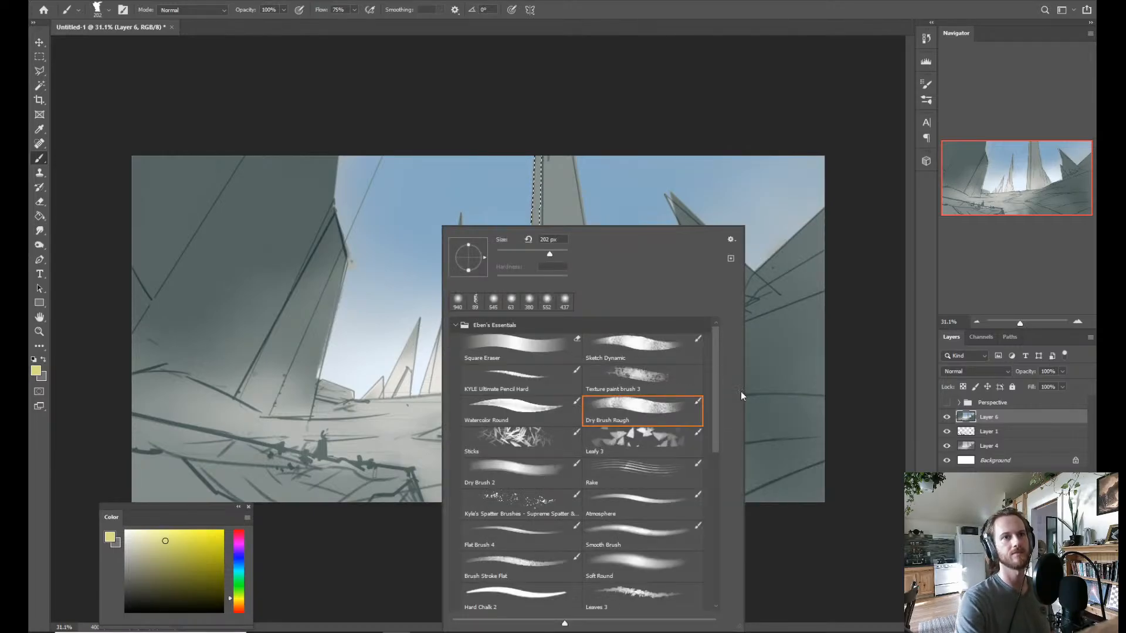
{"action": "left_click_drag", "start_coordinate": [716, 432], "coordinate": [716, 449]}
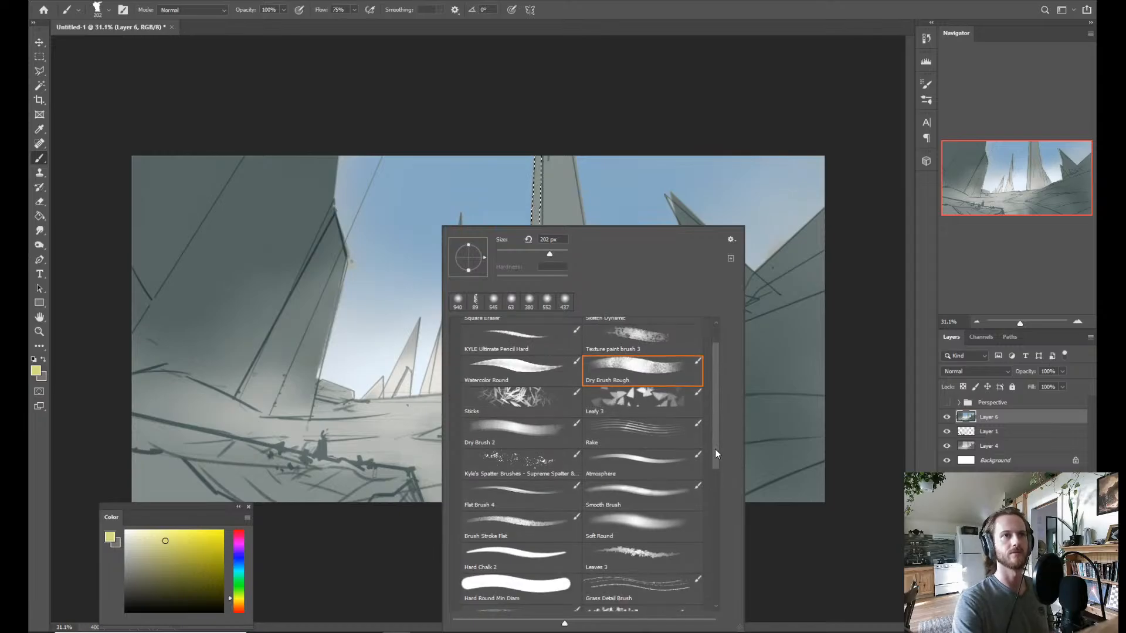
{"action": "left_click", "coordinate": [519, 432]}
{"action": "left_click", "coordinate": [240, 601]}
{"action": "left_click", "coordinate": [239, 603]}
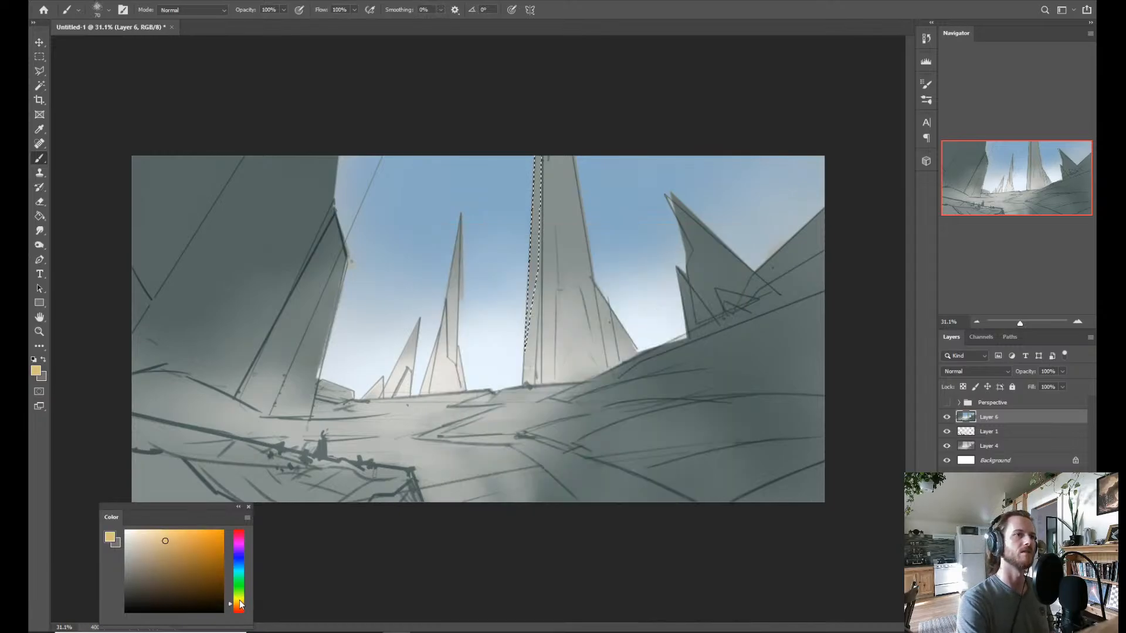
{"action": "left_click", "coordinate": [162, 536]}
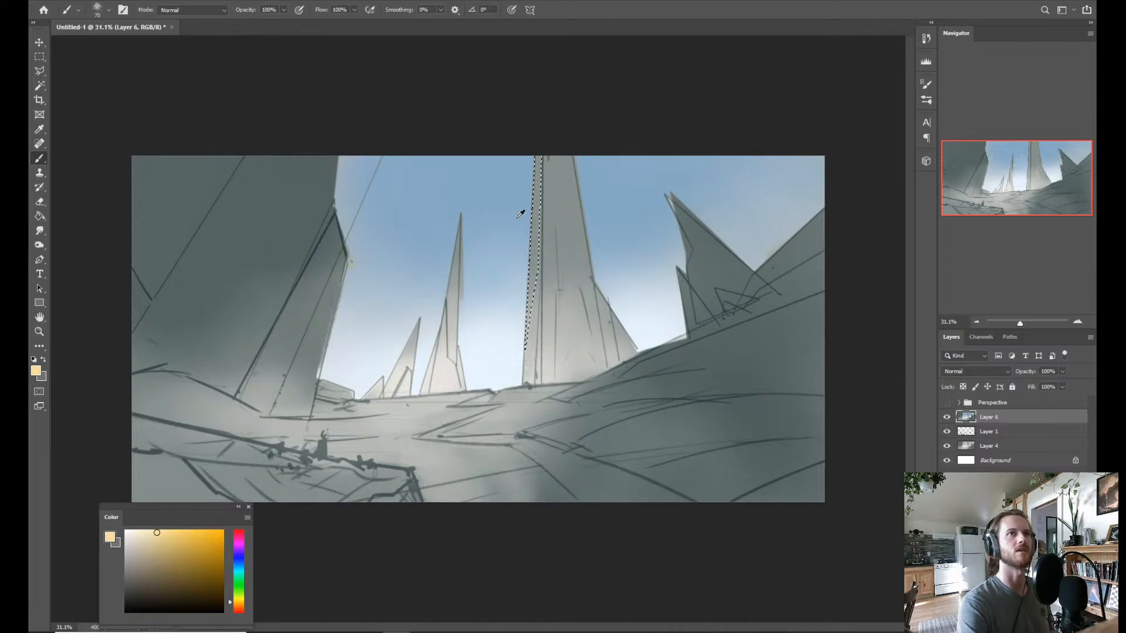
Paint the selected strip of the central tower with the light orange-yellow and clear the selection.
{"action": "mouse_move", "coordinate": [515, 214]}
{"action": "left_mouse_down"}
{"action": "mouse_move", "coordinate": [518, 259]}
{"action": "mouse_move", "coordinate": [531, 200]}
{"action": "mouse_move", "coordinate": [554, 187]}
{"action": "mouse_move", "coordinate": [523, 377]}
{"action": "mouse_move", "coordinate": [522, 293]}
{"action": "left_mouse_up"}
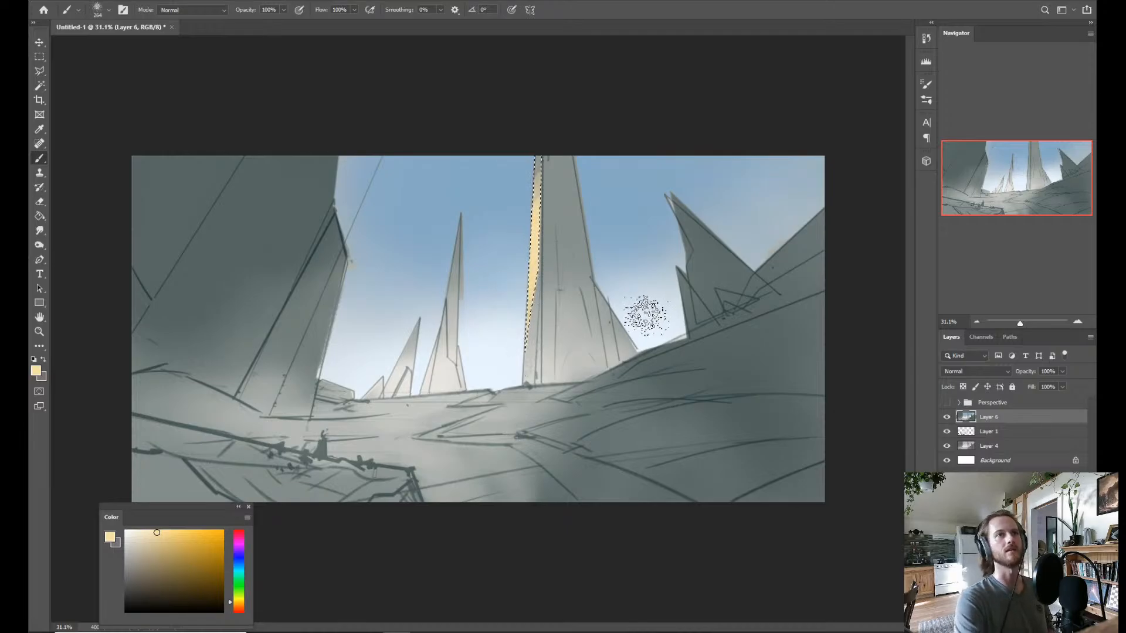
{"action": "key", "text": "ctrl+d"}
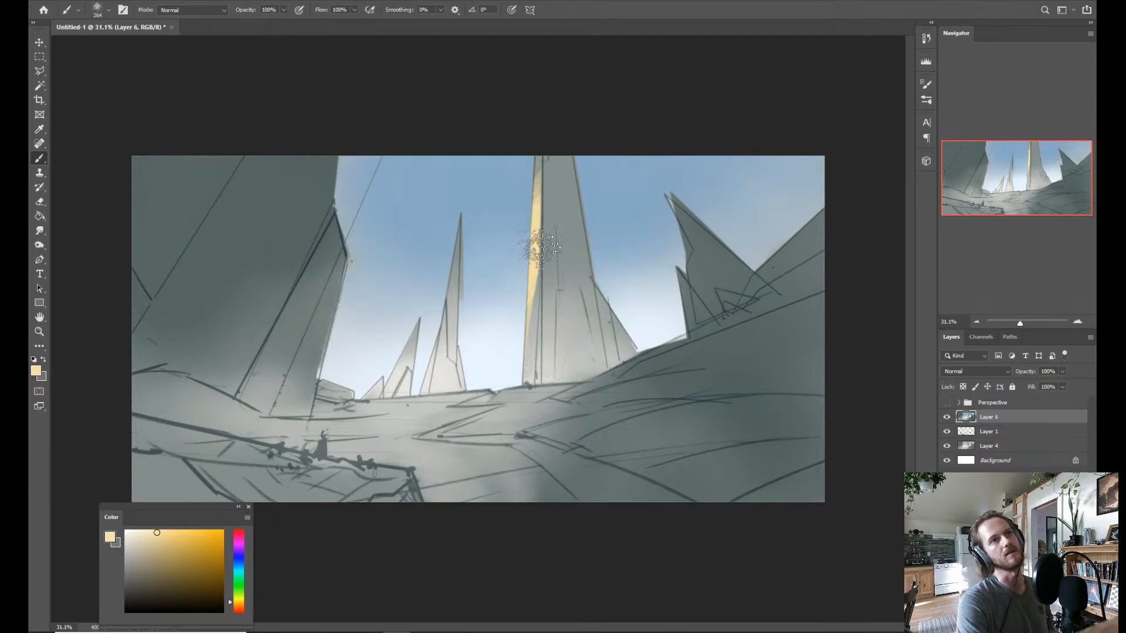
Undo the yellow strip on the central tower and repaint the selected area in a paler cream.
{"action": "left_click", "coordinate": [137, 531]}
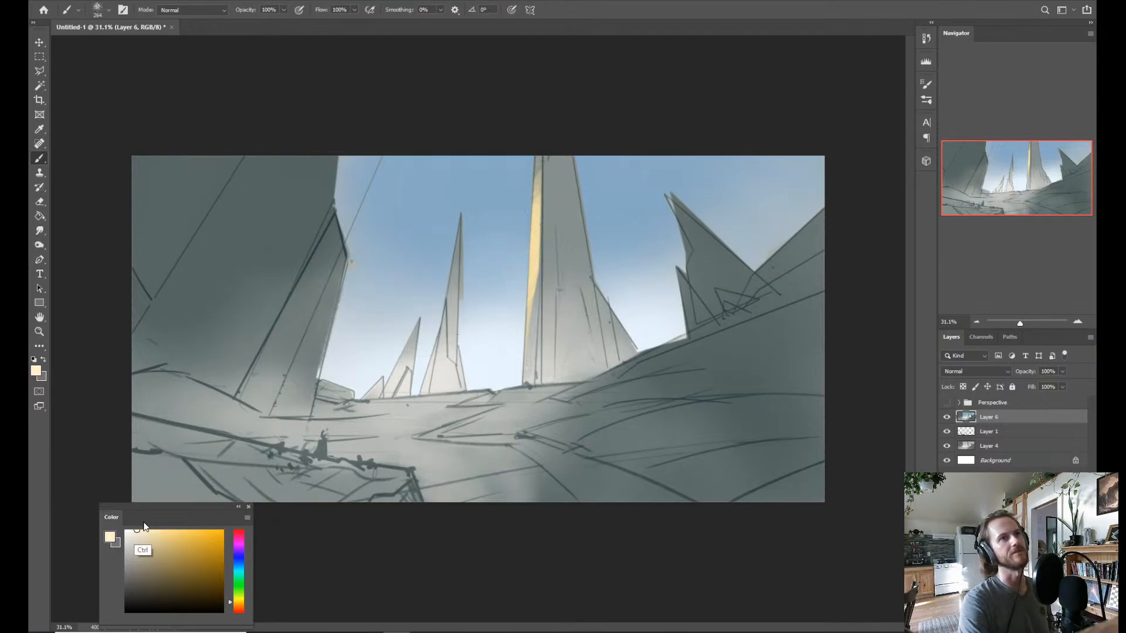
{"action": "key", "text": "ctrl+z"}
{"action": "key", "text": "ctrl+z"}
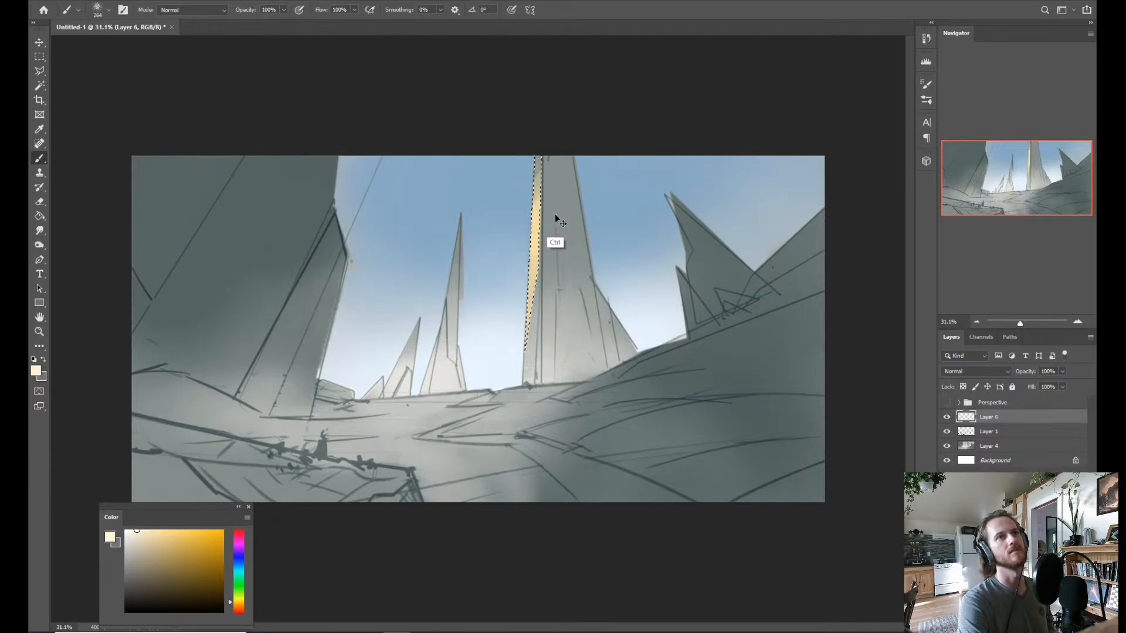
{"action": "key", "text": "ctrl+z"}
{"action": "key", "text": "ctrl+z"}
{"action": "key", "text": "ctrl+z"}
{"action": "key", "text": "ctrl+z"}
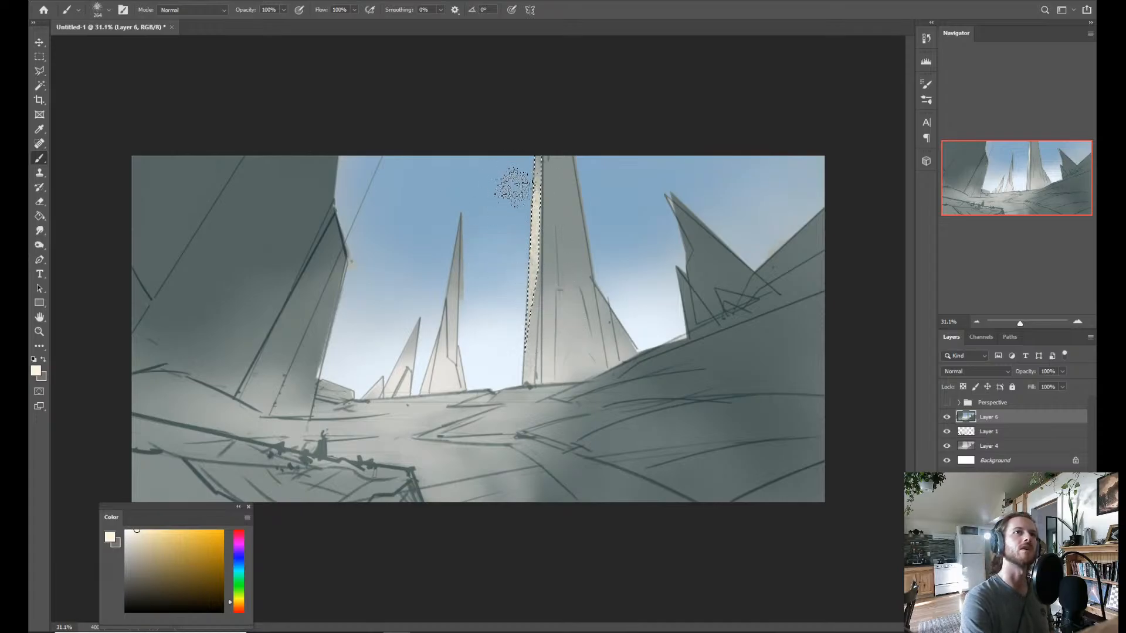
Clear the selection and brush a warmer, pale orange-cream glow over the base of the central tower.
{"action": "key", "text": "ctrl+d"}
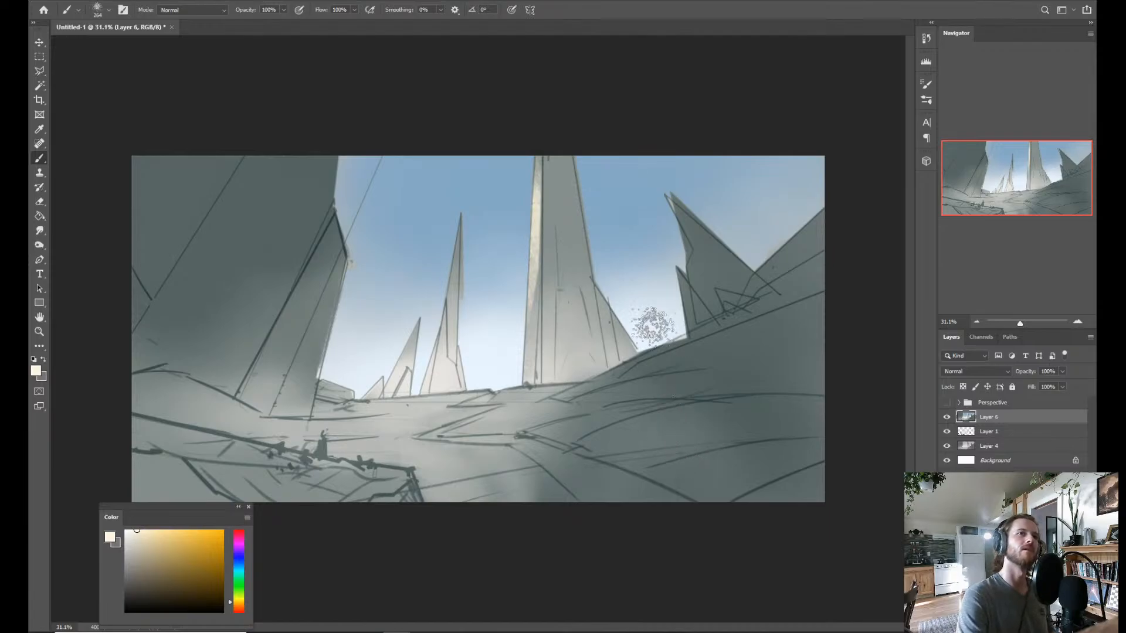
{"action": "key", "text": "l"}
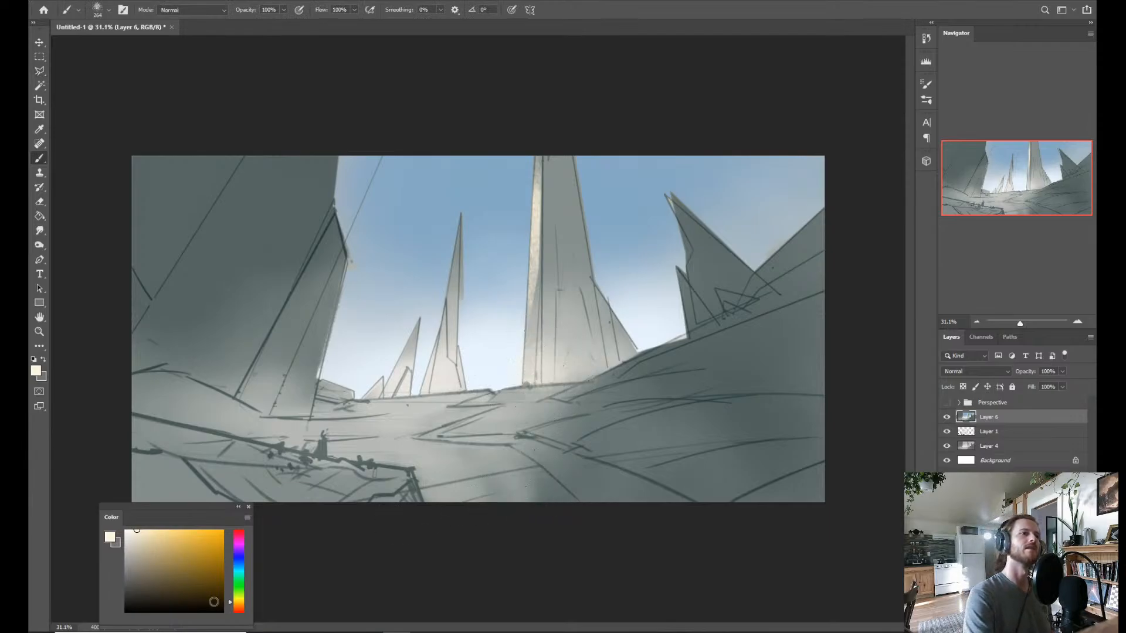
{"action": "left_click", "coordinate": [238, 605]}
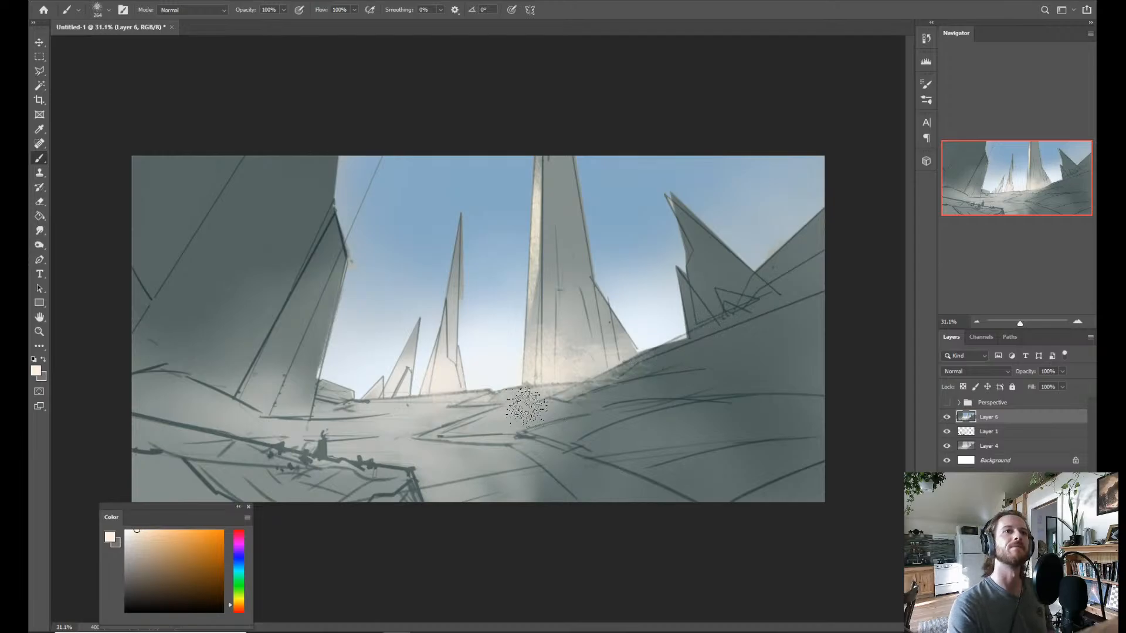
Pick a muted yellow-green and paint grassy patches over the right hillside and across the middle ground.
{"action": "left_click_drag", "start_coordinate": [241, 594], "coordinate": [240, 592]}
{"action": "left_click", "coordinate": [160, 564]}
{"action": "left_click_drag", "start_coordinate": [160, 564], "coordinate": [168, 535]}
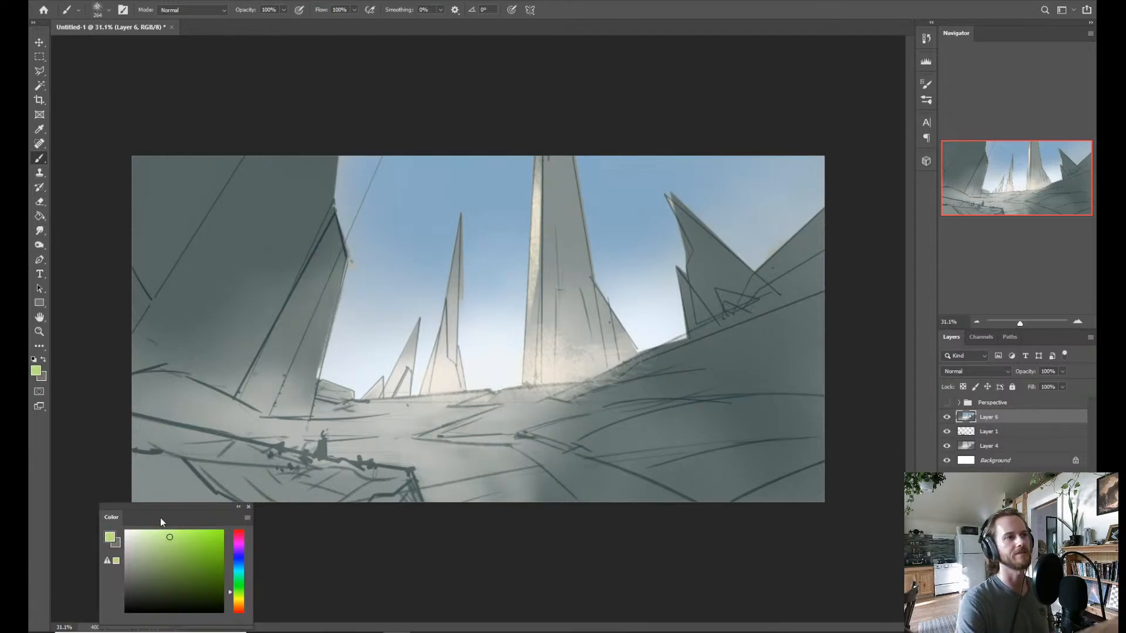
{"action": "left_click", "coordinate": [159, 551]}
{"action": "left_click", "coordinate": [238, 597]}
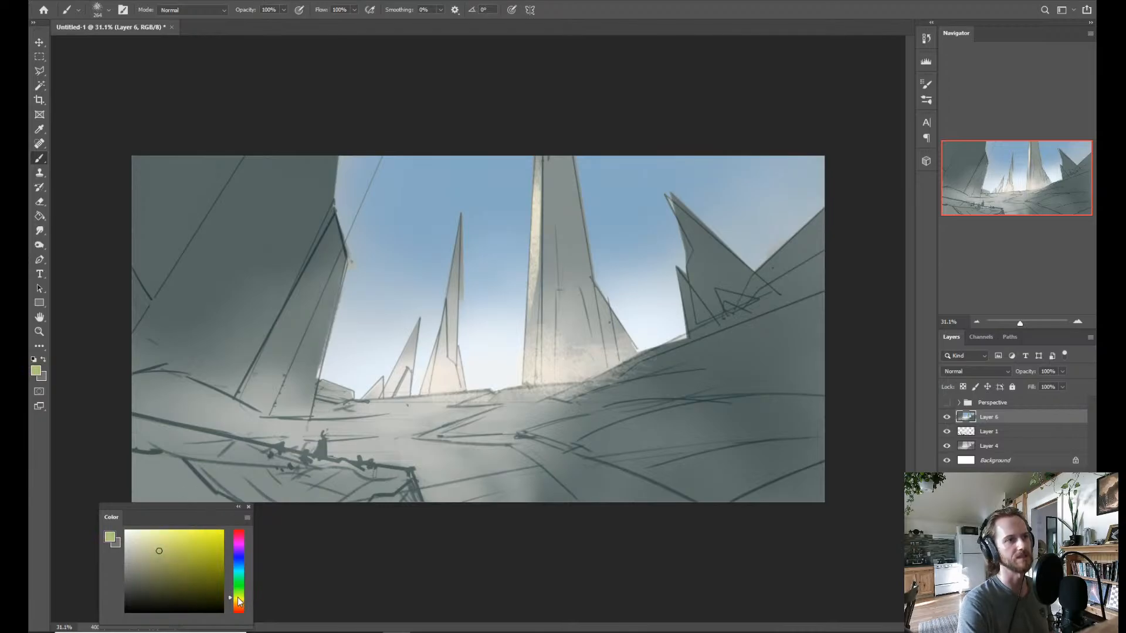
{"action": "mouse_move", "coordinate": [616, 410]}
{"action": "left_mouse_down"}
{"action": "mouse_move", "coordinate": [522, 415]}
{"action": "mouse_move", "coordinate": [614, 444]}
{"action": "mouse_move", "coordinate": [683, 387]}
{"action": "left_mouse_up"}
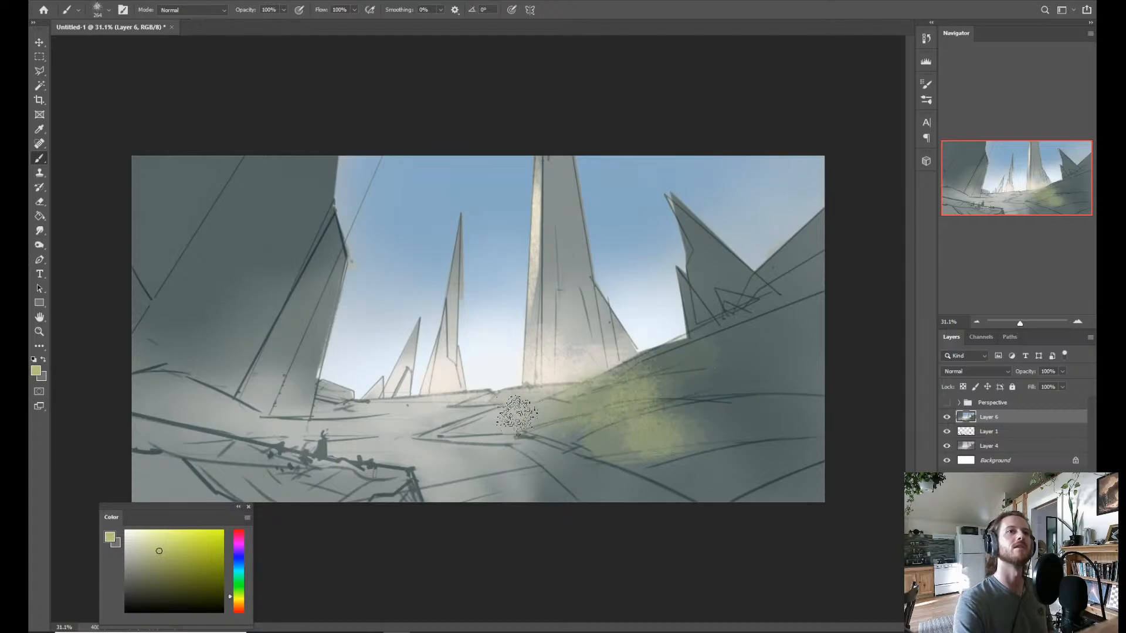
{"action": "mouse_move", "coordinate": [548, 418]}
{"action": "left_mouse_down"}
{"action": "mouse_move", "coordinate": [594, 442]}
{"action": "mouse_move", "coordinate": [656, 392]}
{"action": "mouse_move", "coordinate": [667, 356]}
{"action": "mouse_move", "coordinate": [750, 319]}
{"action": "mouse_move", "coordinate": [712, 351]}
{"action": "mouse_move", "coordinate": [717, 419]}
{"action": "mouse_move", "coordinate": [679, 418]}
{"action": "mouse_move", "coordinate": [702, 480]}
{"action": "mouse_move", "coordinate": [524, 432]}
{"action": "mouse_move", "coordinate": [404, 416]}
{"action": "mouse_move", "coordinate": [442, 428]}
{"action": "mouse_move", "coordinate": [376, 438]}
{"action": "mouse_move", "coordinate": [484, 464]}
{"action": "mouse_move", "coordinate": [510, 456]}
{"action": "mouse_move", "coordinate": [531, 474]}
{"action": "mouse_move", "coordinate": [553, 402]}
{"action": "mouse_move", "coordinate": [570, 402]}
{"action": "mouse_move", "coordinate": [499, 423]}
{"action": "left_mouse_up"}
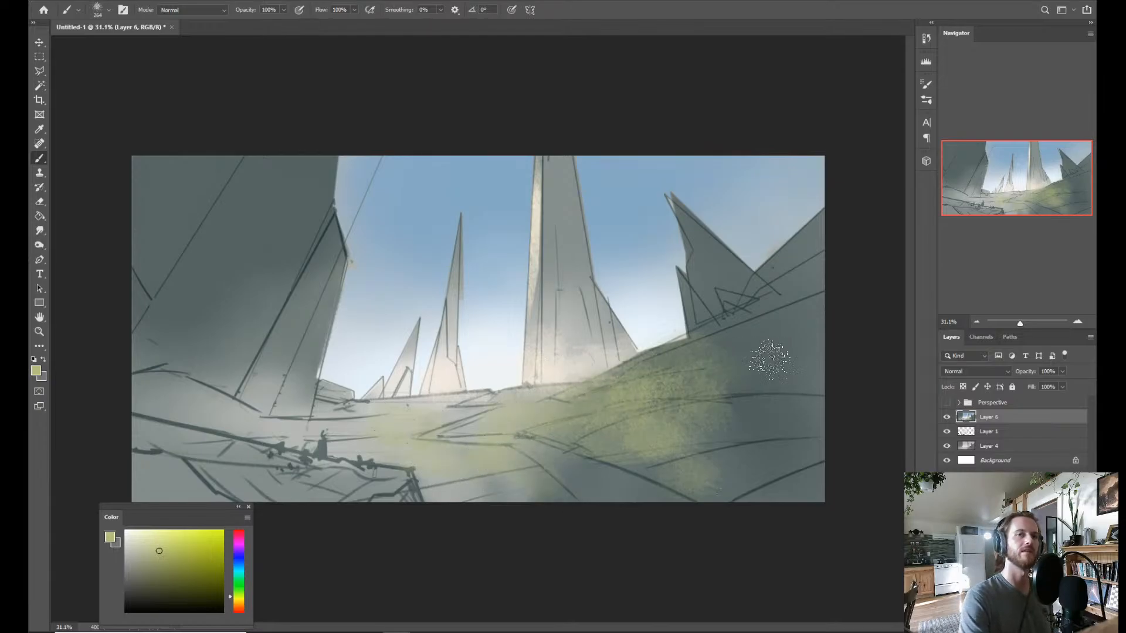
Sample darker greens and greys from the right hillside and blend shadow tones into its grass with the dry brush.
{"action": "left_click", "coordinate": [755, 367], "text": "alt"}
{"action": "left_click", "coordinate": [646, 395], "text": "alt"}
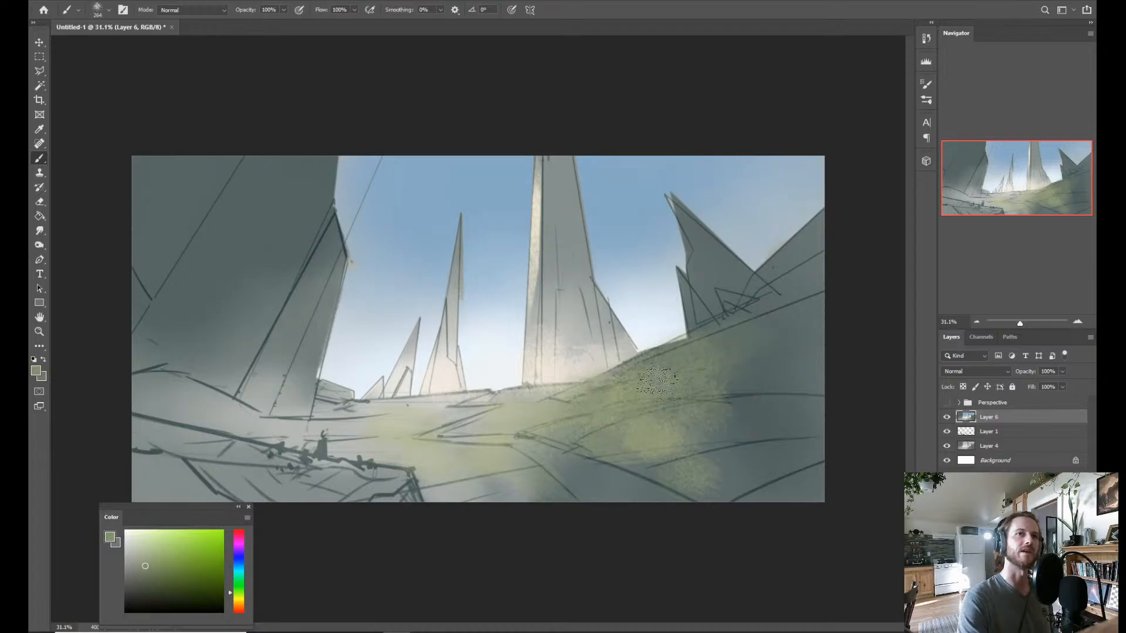
{"action": "left_click", "coordinate": [763, 385], "text": "alt"}
{"action": "mouse_move", "coordinate": [631, 406]}
{"action": "left_mouse_down"}
{"action": "mouse_move", "coordinate": [716, 382]}
{"action": "mouse_move", "coordinate": [577, 415]}
{"action": "left_mouse_up"}
{"action": "left_click", "coordinate": [677, 399], "text": "alt"}
{"action": "left_click", "coordinate": [737, 407], "text": "alt"}
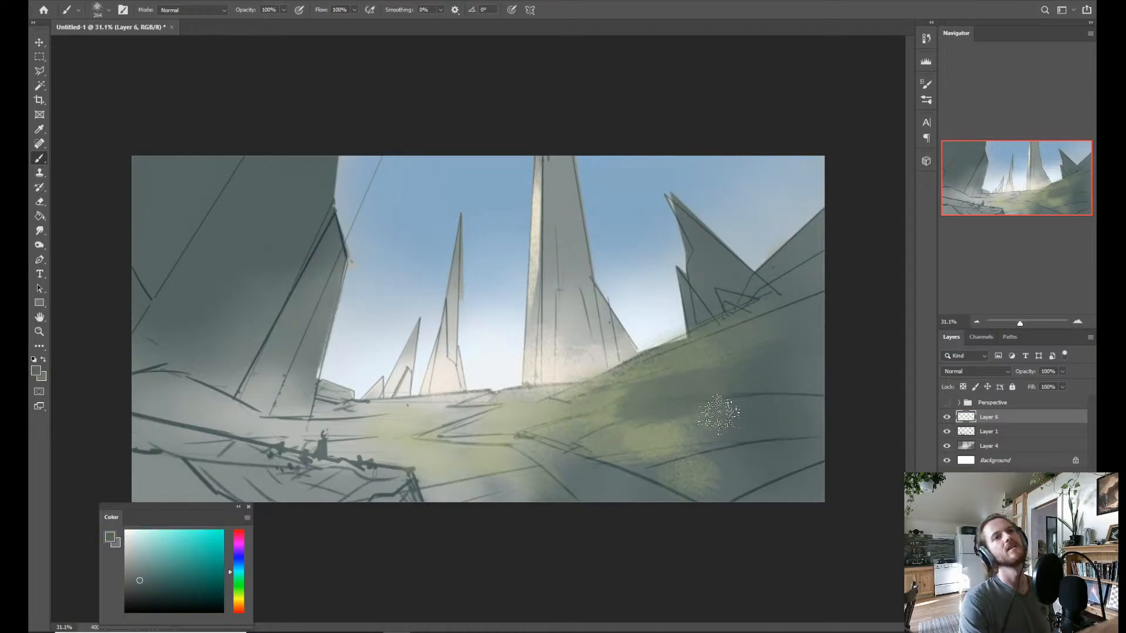
{"action": "left_click", "coordinate": [740, 389], "text": "alt"}
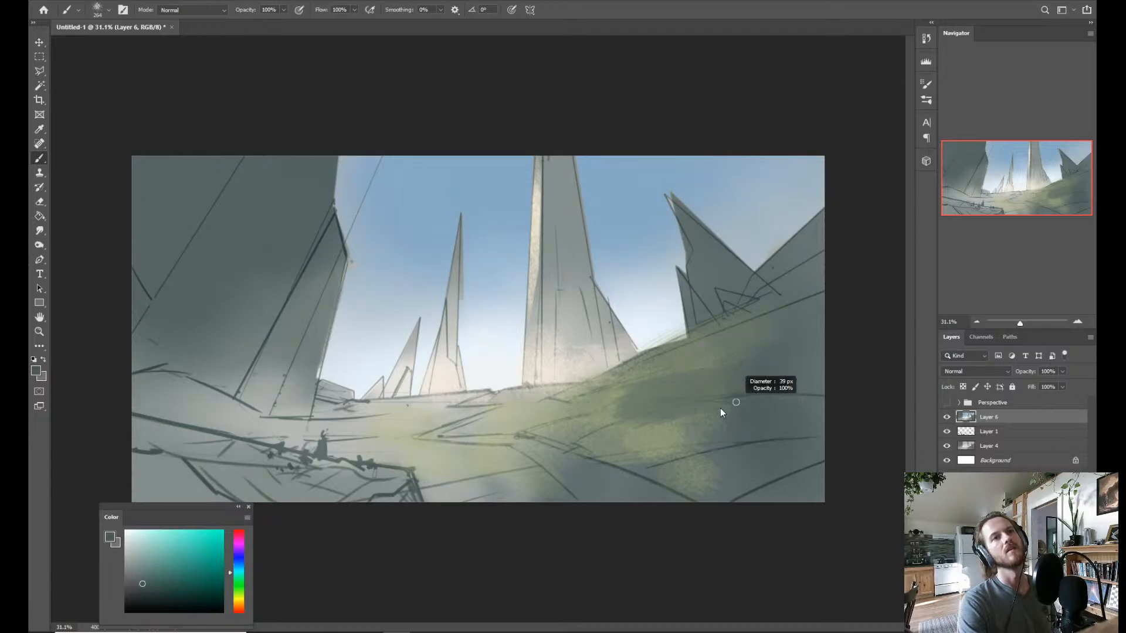
{"action": "left_click", "coordinate": [755, 438], "text": "alt"}
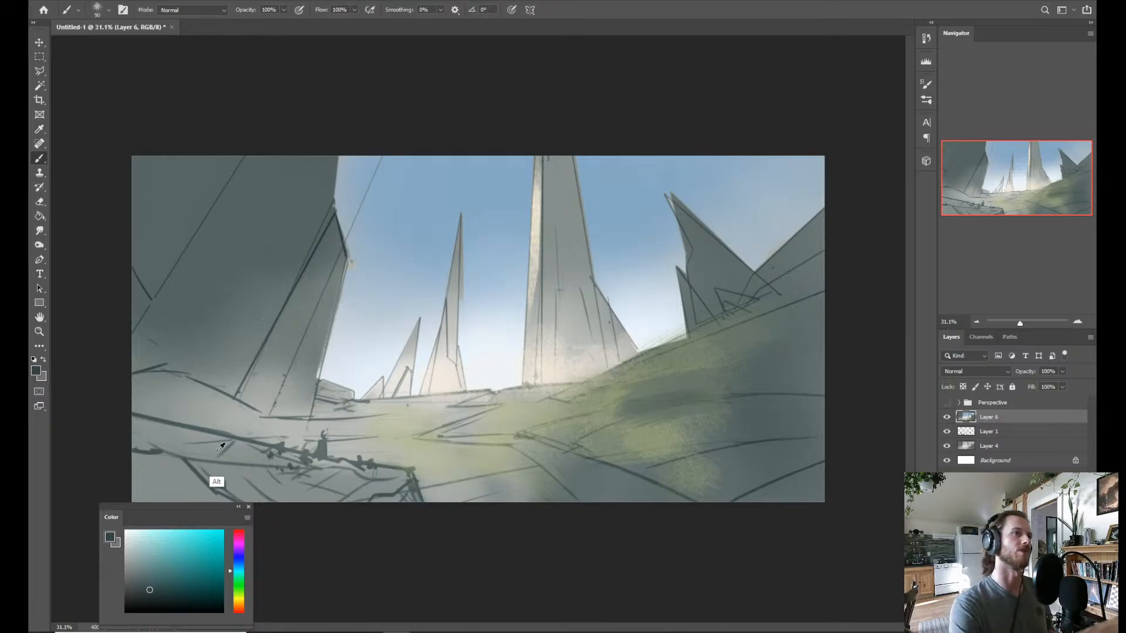
Sample the left cliff's grey, shift it toward blue, darken it and brush shadow tones across the cliff face.
{"action": "left_click", "coordinate": [228, 256], "text": "alt"}
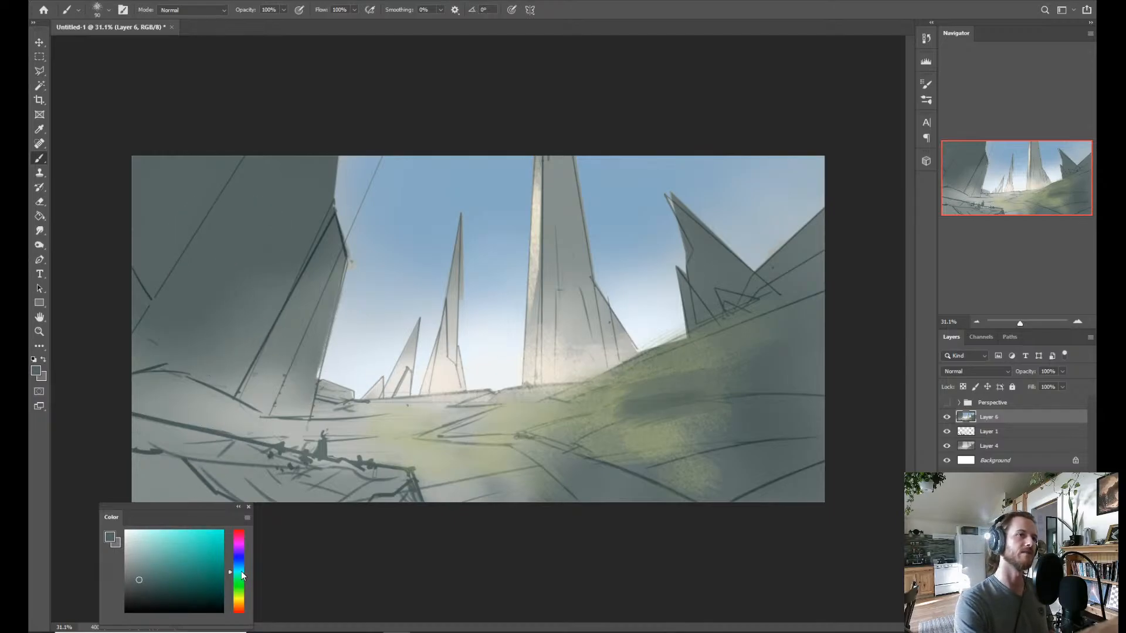
{"action": "left_click_drag", "start_coordinate": [241, 571], "coordinate": [240, 567]}
{"action": "mouse_move", "coordinate": [216, 244]}
{"action": "left_mouse_down"}
{"action": "mouse_move", "coordinate": [229, 266]}
{"action": "mouse_move", "coordinate": [265, 241]}
{"action": "left_mouse_up"}
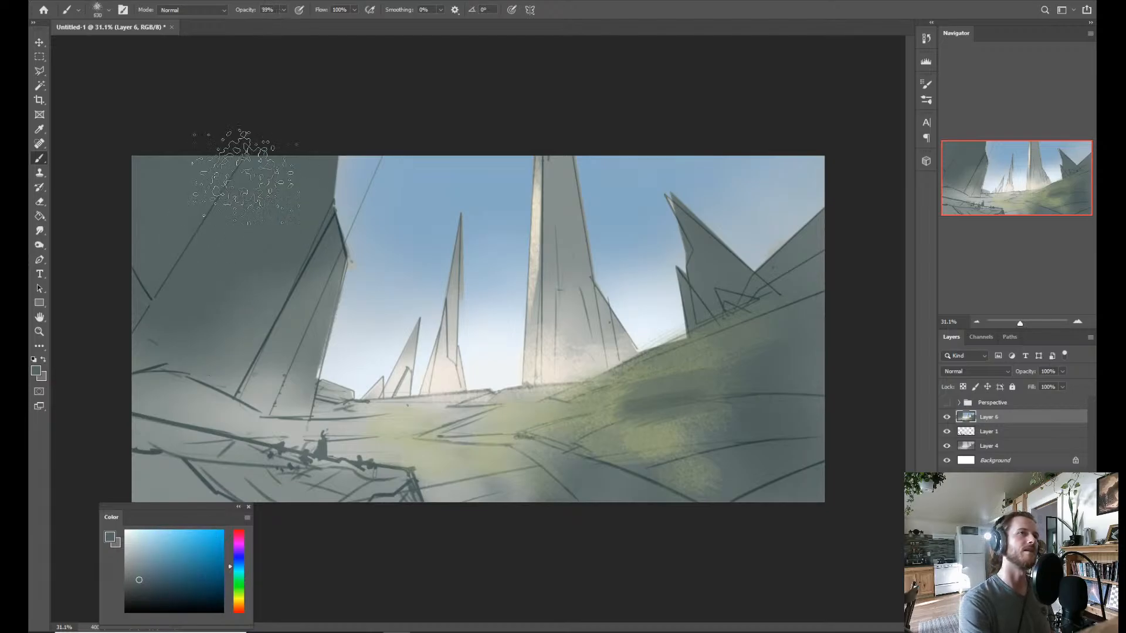
{"action": "left_click_drag", "start_coordinate": [175, 239], "coordinate": [188, 260]}
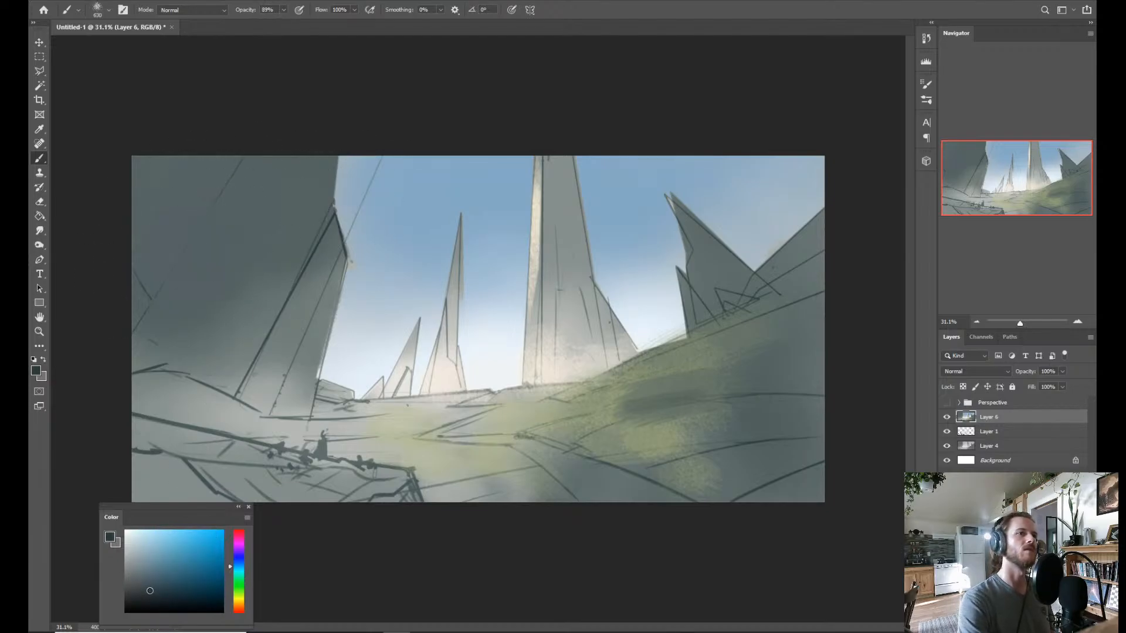
{"action": "left_click_drag", "start_coordinate": [150, 591], "coordinate": [146, 592]}
{"action": "left_click_drag", "start_coordinate": [244, 234], "coordinate": [196, 216]}
{"action": "left_click_drag", "start_coordinate": [179, 313], "coordinate": [247, 361]}
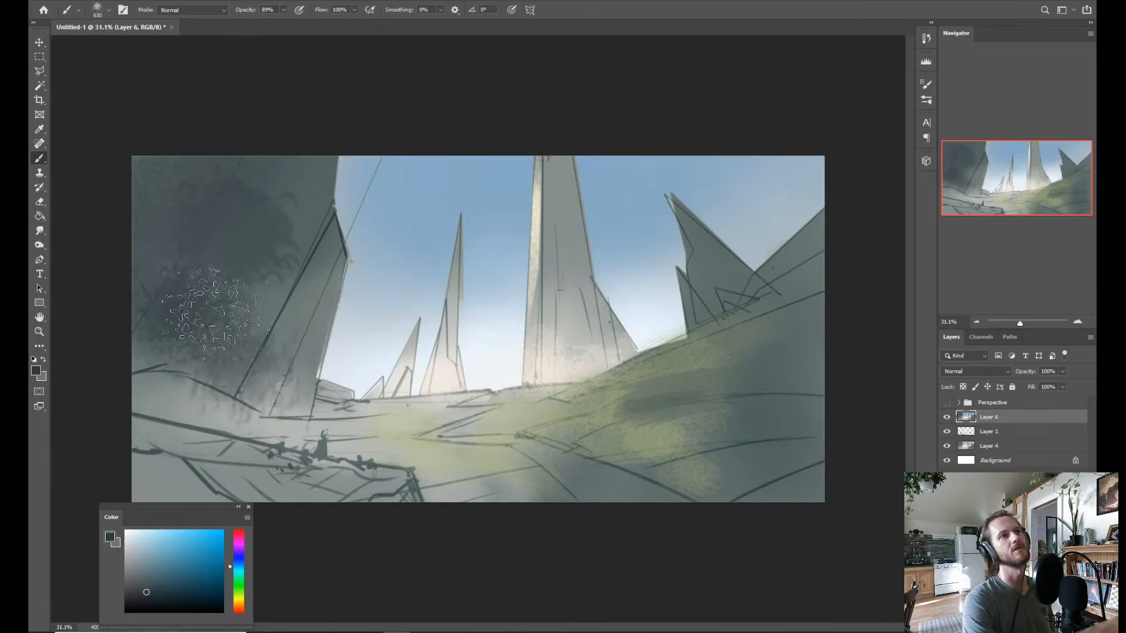
Brush a deeper, more saturated blue shadow down the left cliff and over the foreground rocks, redoing the stroke toward the valley.
{"action": "left_click", "coordinate": [172, 594]}
{"action": "mouse_move", "coordinate": [253, 262]}
{"action": "left_mouse_down"}
{"action": "mouse_move", "coordinate": [164, 257]}
{"action": "mouse_move", "coordinate": [249, 157]}
{"action": "mouse_move", "coordinate": [270, 192]}
{"action": "mouse_move", "coordinate": [260, 306]}
{"action": "mouse_move", "coordinate": [260, 285]}
{"action": "mouse_move", "coordinate": [166, 335]}
{"action": "mouse_move", "coordinate": [216, 399]}
{"action": "mouse_move", "coordinate": [196, 403]}
{"action": "mouse_move", "coordinate": [225, 403]}
{"action": "mouse_move", "coordinate": [262, 373]}
{"action": "mouse_move", "coordinate": [261, 347]}
{"action": "mouse_move", "coordinate": [189, 422]}
{"action": "left_mouse_up"}
{"action": "mouse_move", "coordinate": [250, 316]}
{"action": "left_mouse_down"}
{"action": "mouse_move", "coordinate": [248, 339]}
{"action": "mouse_move", "coordinate": [191, 380]}
{"action": "left_mouse_up"}
{"action": "mouse_move", "coordinate": [245, 419]}
{"action": "left_mouse_down"}
{"action": "mouse_move", "coordinate": [259, 437]}
{"action": "mouse_move", "coordinate": [293, 437]}
{"action": "mouse_move", "coordinate": [277, 402]}
{"action": "mouse_move", "coordinate": [307, 458]}
{"action": "mouse_move", "coordinate": [344, 454]}
{"action": "mouse_move", "coordinate": [336, 438]}
{"action": "mouse_move", "coordinate": [392, 429]}
{"action": "mouse_move", "coordinate": [410, 470]}
{"action": "mouse_move", "coordinate": [359, 465]}
{"action": "mouse_move", "coordinate": [405, 491]}
{"action": "left_mouse_up"}
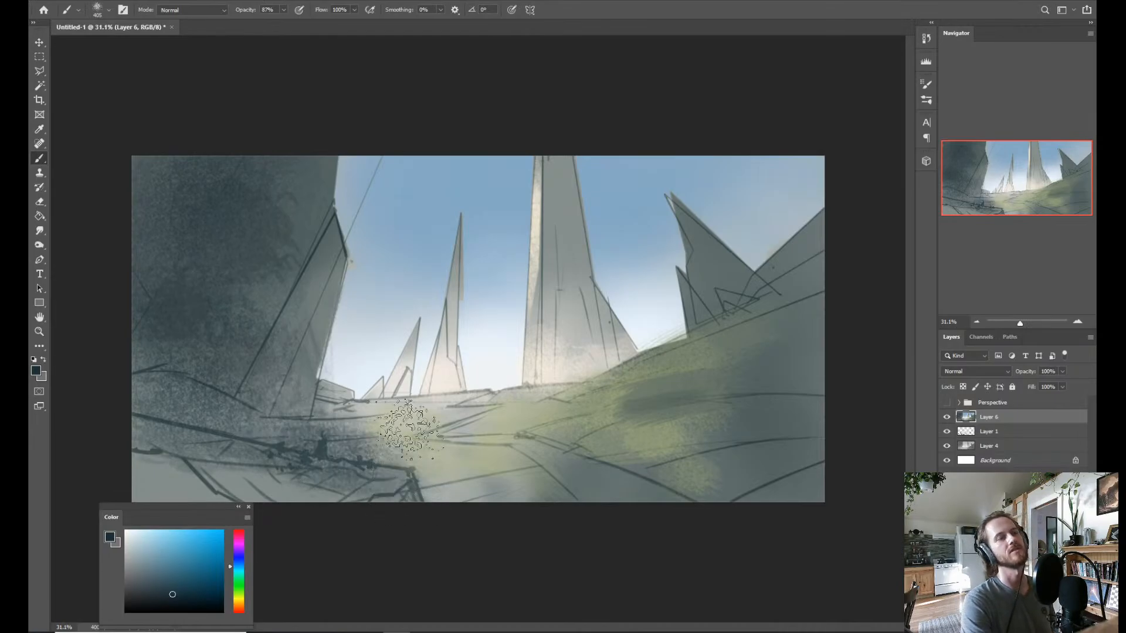
{"action": "key", "text": "ctrl+z"}
{"action": "mouse_move", "coordinate": [323, 419]}
{"action": "left_mouse_down"}
{"action": "mouse_move", "coordinate": [298, 419]}
{"action": "mouse_move", "coordinate": [394, 440]}
{"action": "left_mouse_up"}
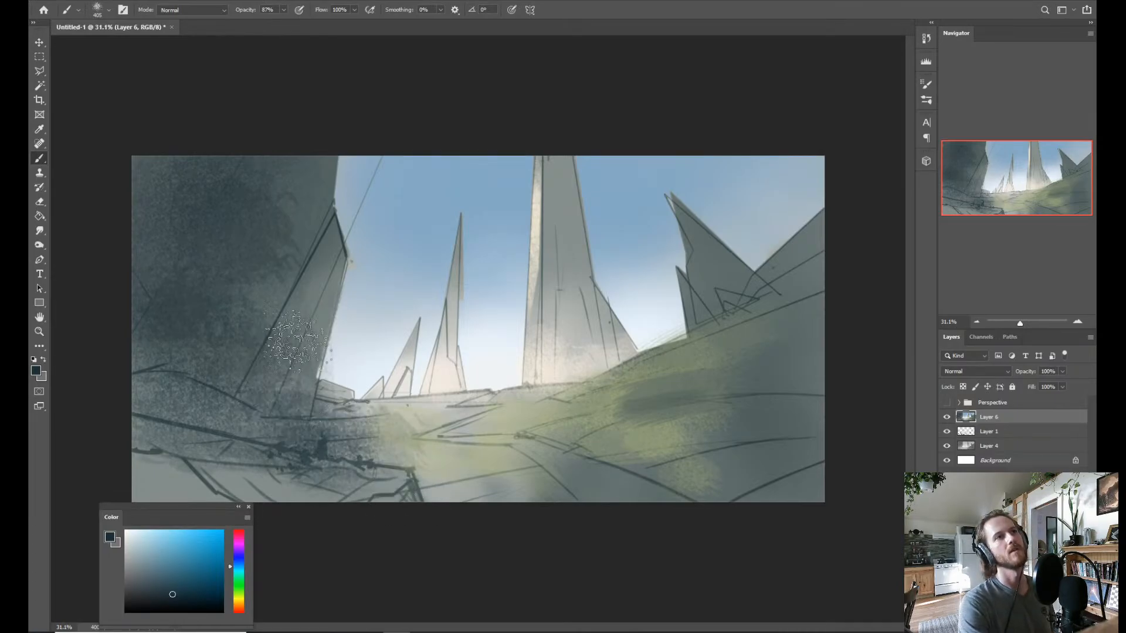
Pick a brighter blue and glaze it over the lower left cliff, middle ground and right hillside, undoing the last stroke.
{"action": "left_click", "coordinate": [187, 579]}
{"action": "mouse_move", "coordinate": [258, 343]}
{"action": "left_mouse_down"}
{"action": "mouse_move", "coordinate": [246, 306]}
{"action": "mouse_move", "coordinate": [281, 279]}
{"action": "mouse_move", "coordinate": [232, 347]}
{"action": "mouse_move", "coordinate": [284, 391]}
{"action": "mouse_move", "coordinate": [314, 328]}
{"action": "left_mouse_up"}
{"action": "mouse_move", "coordinate": [387, 466]}
{"action": "left_mouse_down"}
{"action": "mouse_move", "coordinate": [478, 447]}
{"action": "mouse_move", "coordinate": [431, 493]}
{"action": "mouse_move", "coordinate": [466, 485]}
{"action": "mouse_move", "coordinate": [522, 444]}
{"action": "mouse_move", "coordinate": [515, 410]}
{"action": "left_mouse_up"}
{"action": "mouse_move", "coordinate": [759, 398]}
{"action": "left_mouse_down"}
{"action": "mouse_move", "coordinate": [779, 477]}
{"action": "mouse_move", "coordinate": [593, 550]}
{"action": "mouse_move", "coordinate": [542, 478]}
{"action": "left_mouse_up"}
{"action": "mouse_move", "coordinate": [463, 472]}
{"action": "left_mouse_down"}
{"action": "mouse_move", "coordinate": [478, 478]}
{"action": "mouse_move", "coordinate": [516, 448]}
{"action": "left_mouse_up"}
{"action": "key", "text": "ctrl+z"}
Sample greens and dark teal from the right hillside, soften its grass patches and paint a curved shadow band across the slope.
{"action": "left_click", "coordinate": [611, 472], "text": "alt"}
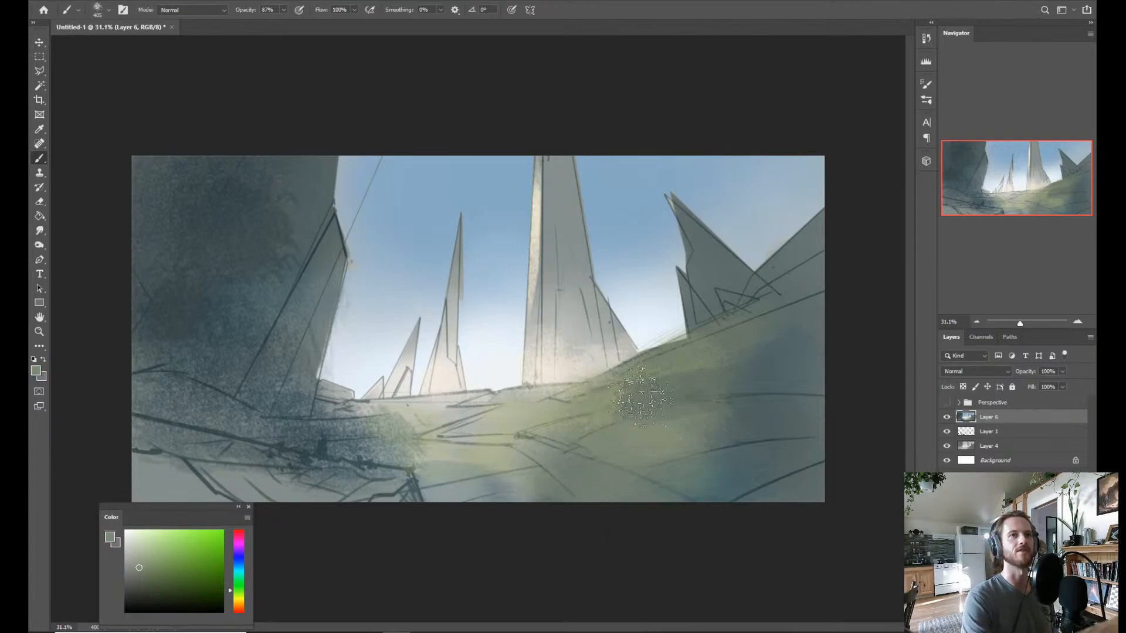
{"action": "left_click_drag", "start_coordinate": [639, 399], "coordinate": [659, 427]}
{"action": "left_click", "coordinate": [503, 425], "text": "alt"}
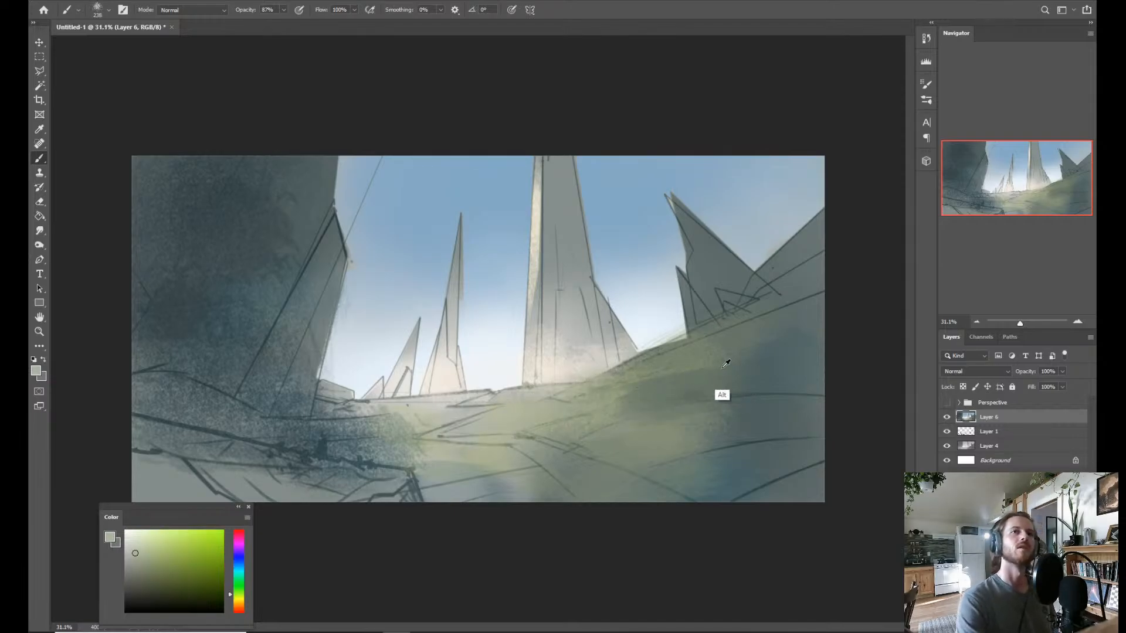
{"action": "left_click", "coordinate": [712, 404], "text": "alt"}
{"action": "left_click_drag", "start_coordinate": [698, 412], "coordinate": [694, 410]}
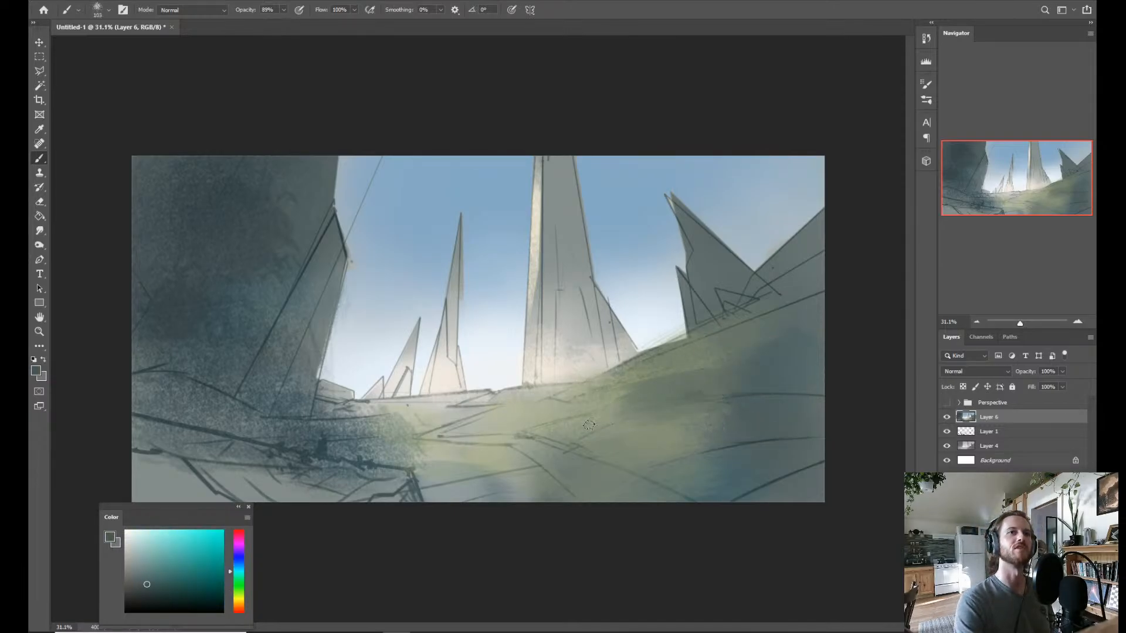
{"action": "left_click_drag", "start_coordinate": [577, 436], "coordinate": [750, 396]}
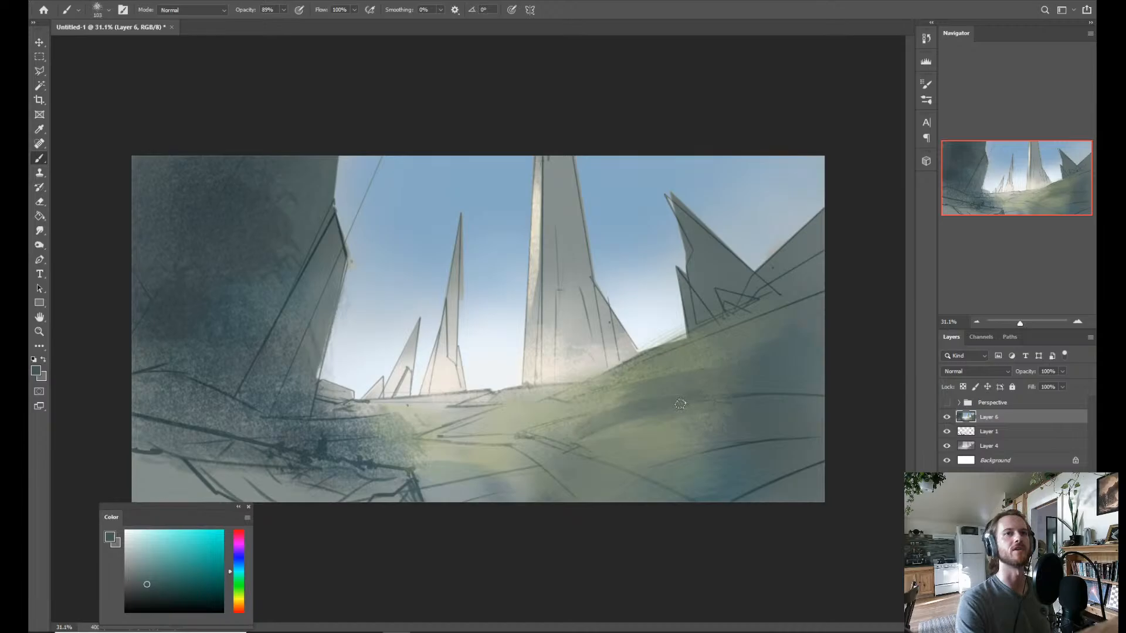
{"action": "left_click", "coordinate": [756, 438], "text": "alt"}
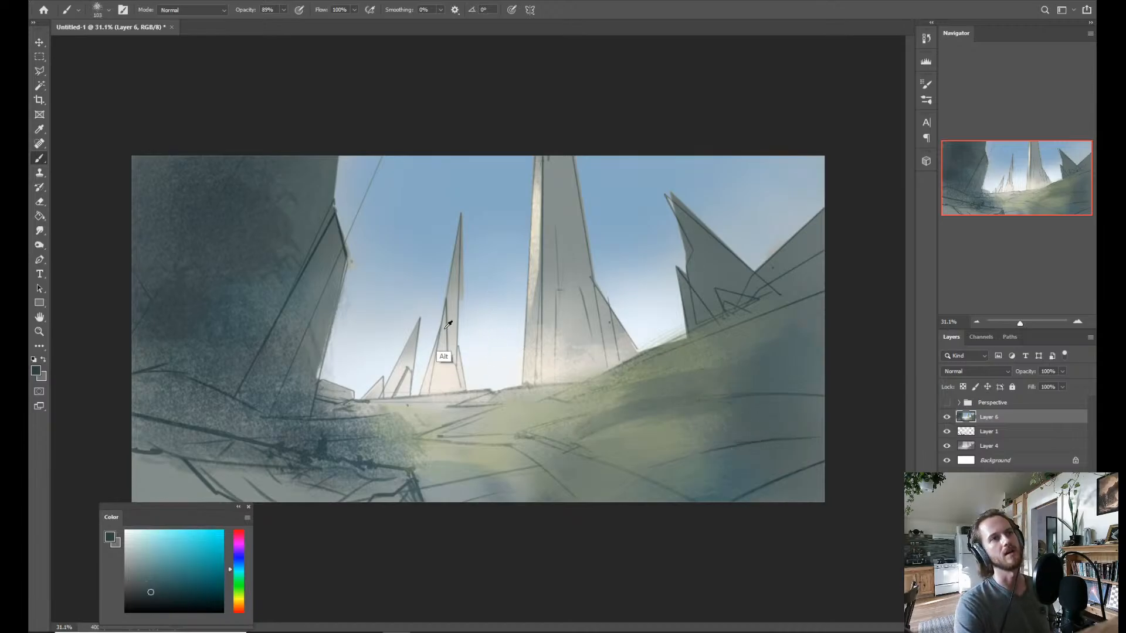
Sample the pale sky near the horizon and paint a soft cloud beside the left cliff.
{"action": "left_click", "coordinate": [378, 367], "text": "alt"}
{"action": "left_click_drag", "start_coordinate": [383, 229], "coordinate": [408, 245]}
{"action": "left_click_drag", "start_coordinate": [376, 249], "coordinate": [403, 262]}
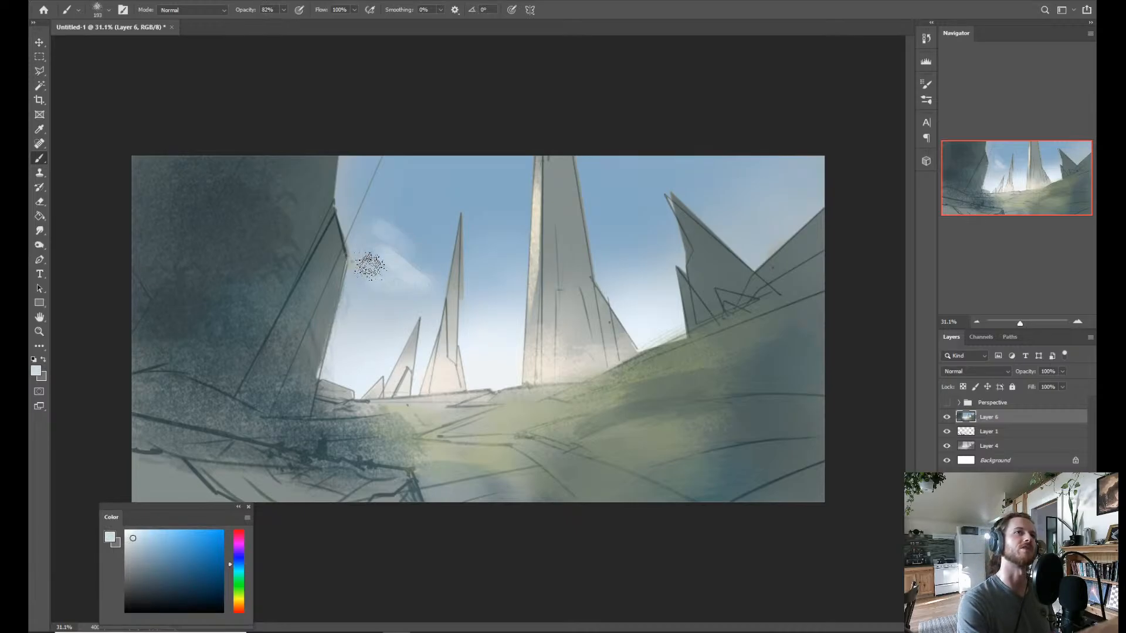
Try several brush presets, settle on Atmosphere and build up the soft pale cloud beside the left cliff.
{"action": "right_click", "coordinate": [427, 228]}
{"action": "left_click", "coordinate": [625, 524]}
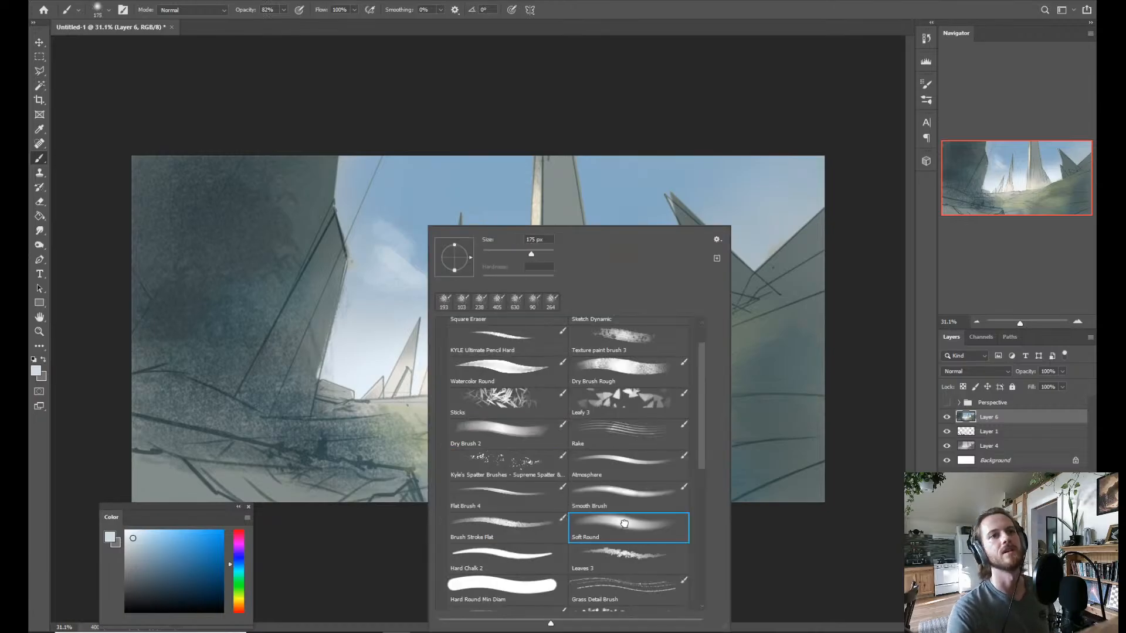
{"action": "left_click", "coordinate": [528, 445]}
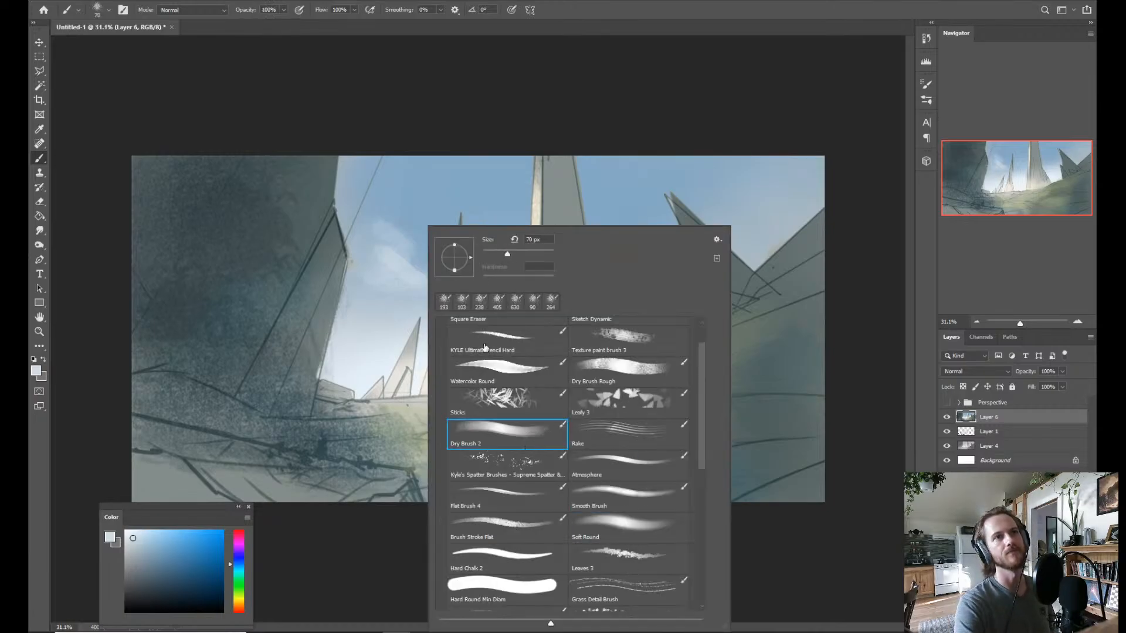
{"action": "left_click", "coordinate": [615, 380]}
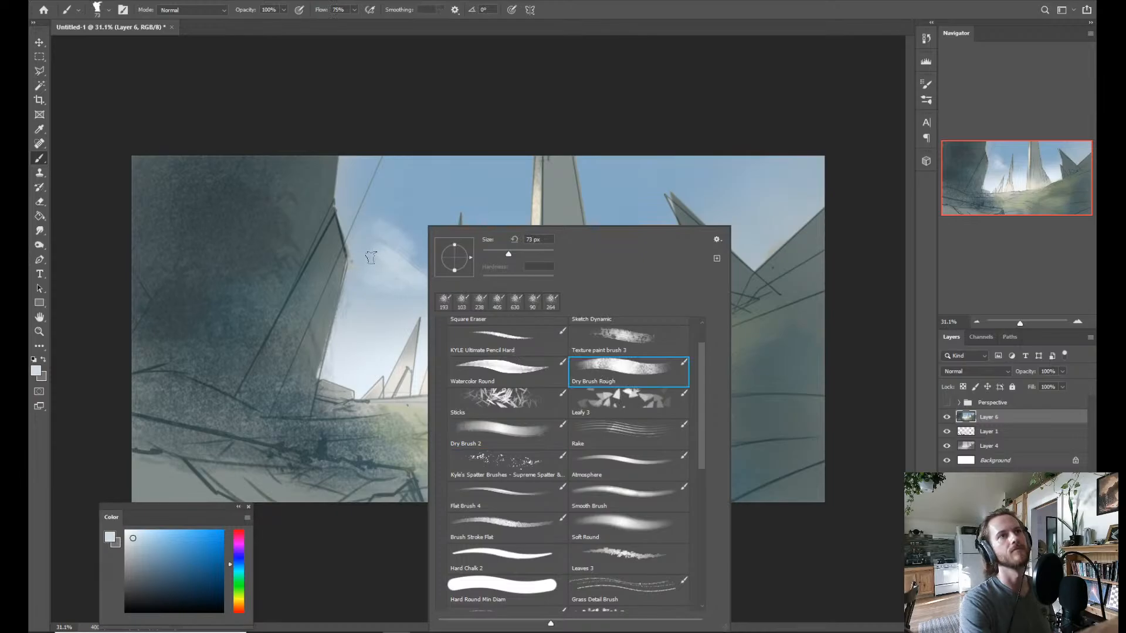
{"action": "left_click", "coordinate": [649, 523]}
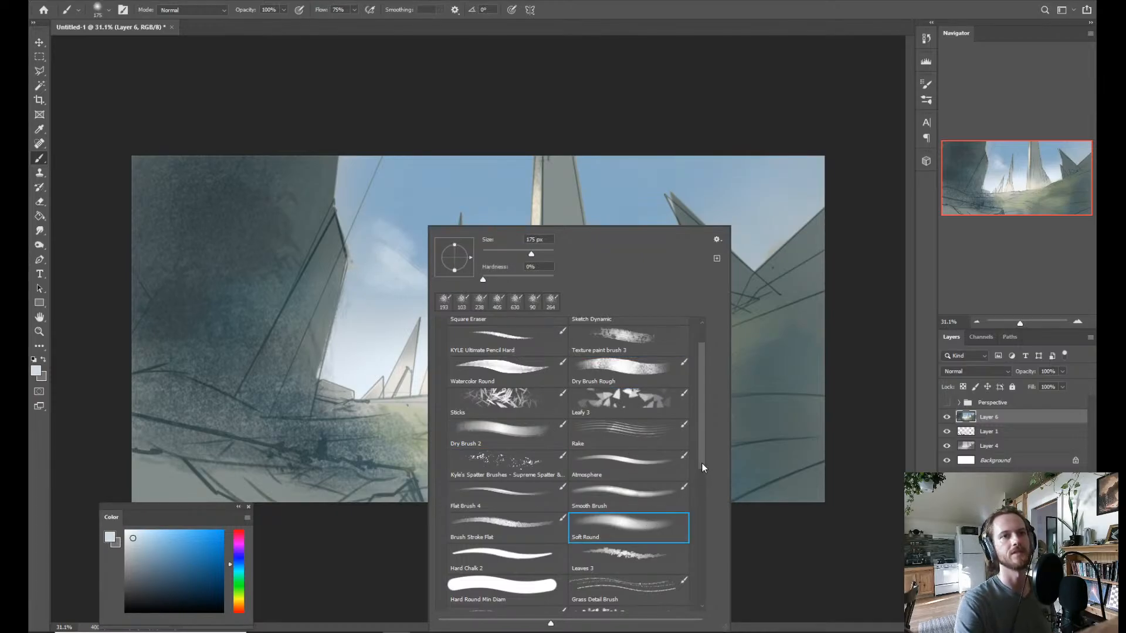
{"action": "mouse_move", "coordinate": [702, 464]}
{"action": "left_mouse_down"}
{"action": "mouse_move", "coordinate": [694, 546]}
{"action": "mouse_move", "coordinate": [702, 467]}
{"action": "left_mouse_up"}
{"action": "left_click", "coordinate": [513, 536]}
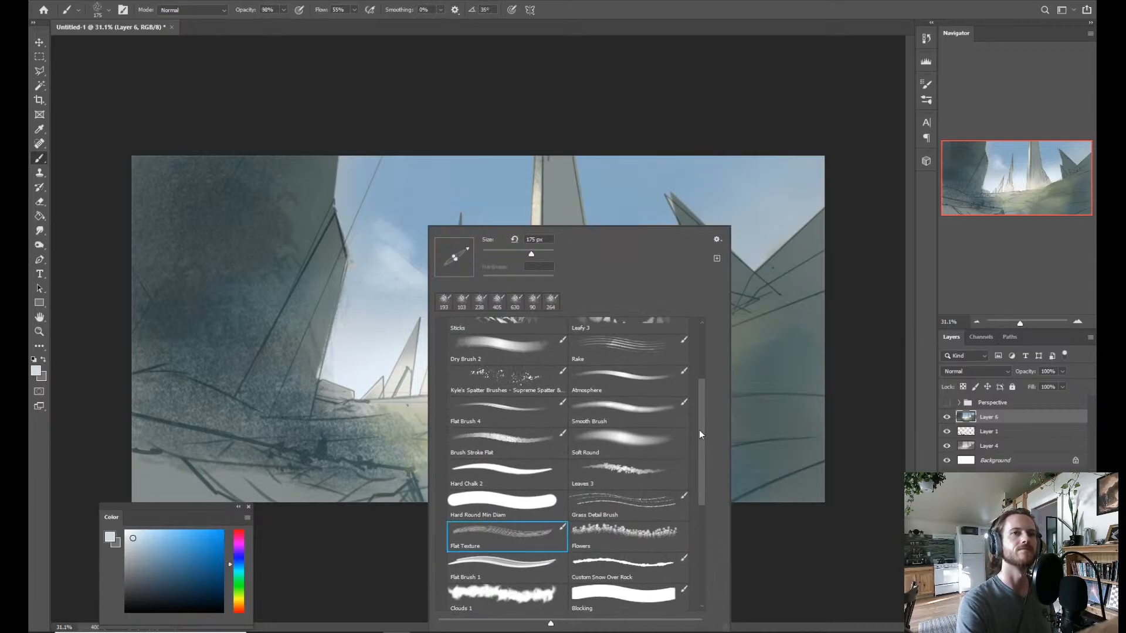
{"action": "left_click_drag", "start_coordinate": [697, 425], "coordinate": [697, 418]}
{"action": "left_click", "coordinate": [625, 434]}
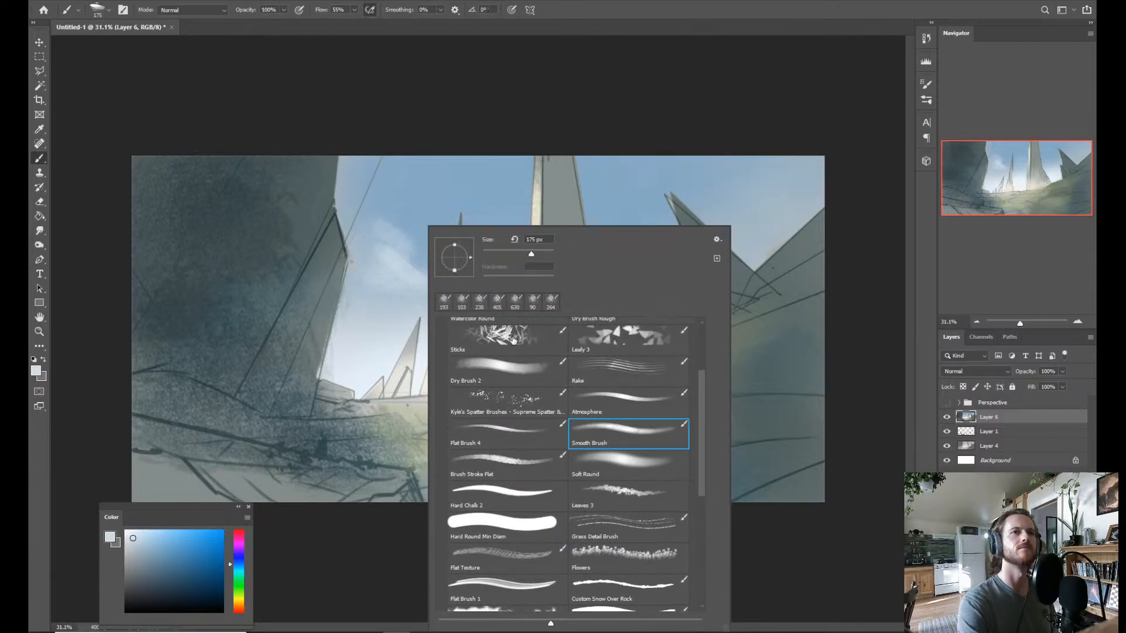
{"action": "left_click", "coordinate": [632, 400]}
{"action": "left_click_drag", "start_coordinate": [372, 230], "coordinate": [394, 230]}
{"action": "mouse_move", "coordinate": [368, 239]}
{"action": "left_mouse_down"}
{"action": "mouse_move", "coordinate": [395, 261]}
{"action": "mouse_move", "coordinate": [385, 273]}
{"action": "mouse_move", "coordinate": [410, 288]}
{"action": "left_mouse_up"}
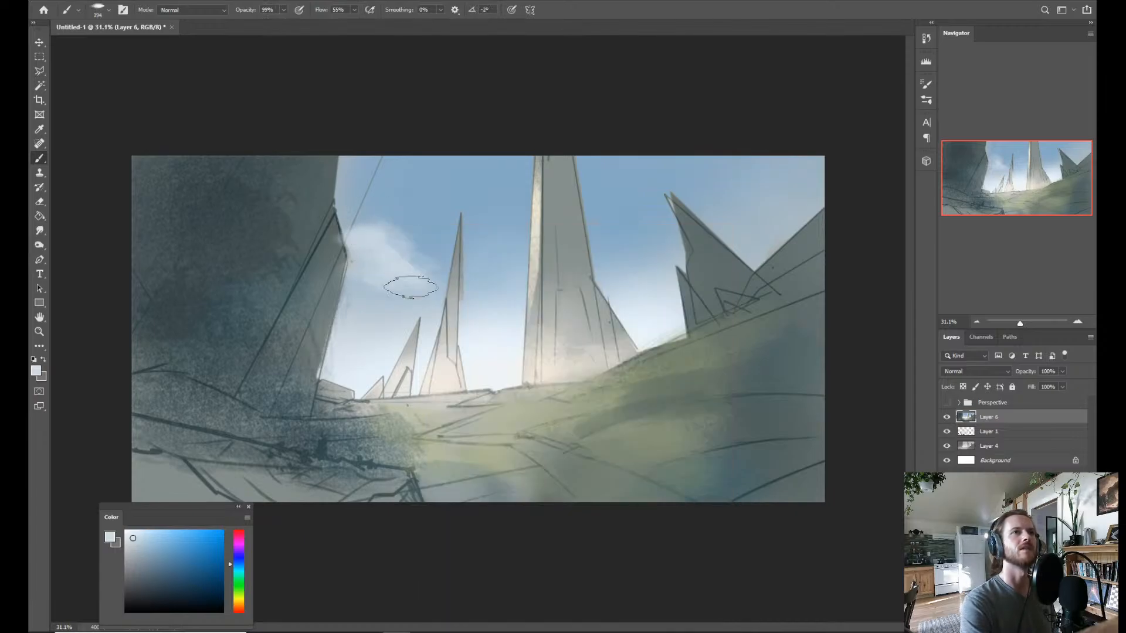
Switch to the Dry Brush 2 preset and extend pale cloud wisps behind the slender spire toward the central tower.
{"action": "right_click", "coordinate": [533, 341]}
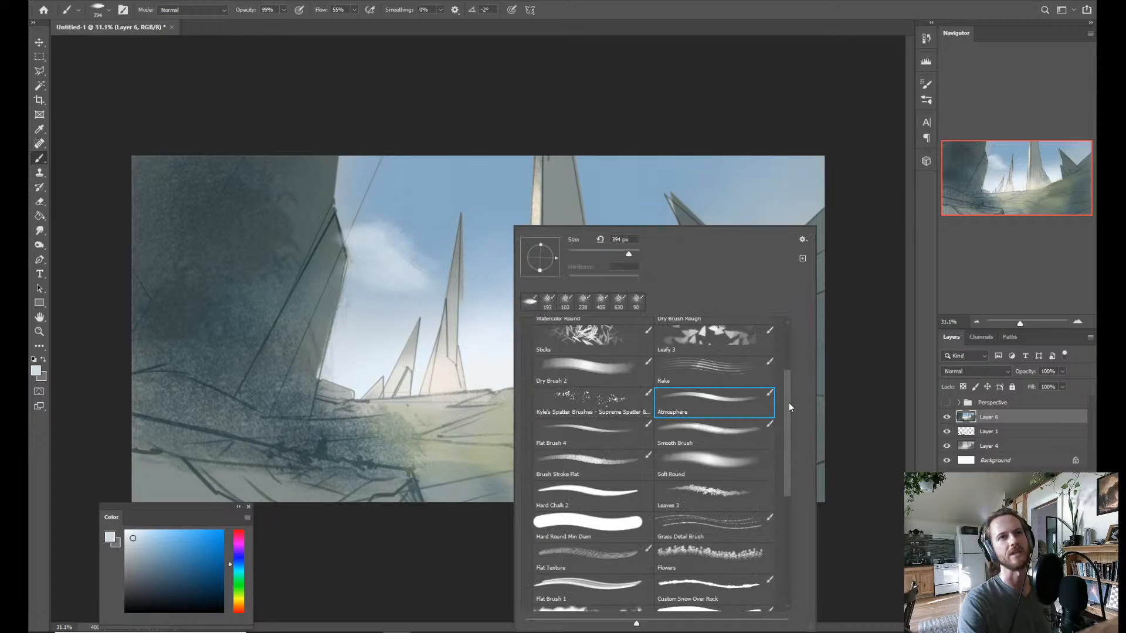
{"action": "left_click_drag", "start_coordinate": [789, 402], "coordinate": [789, 376]}
{"action": "left_click", "coordinate": [623, 435]}
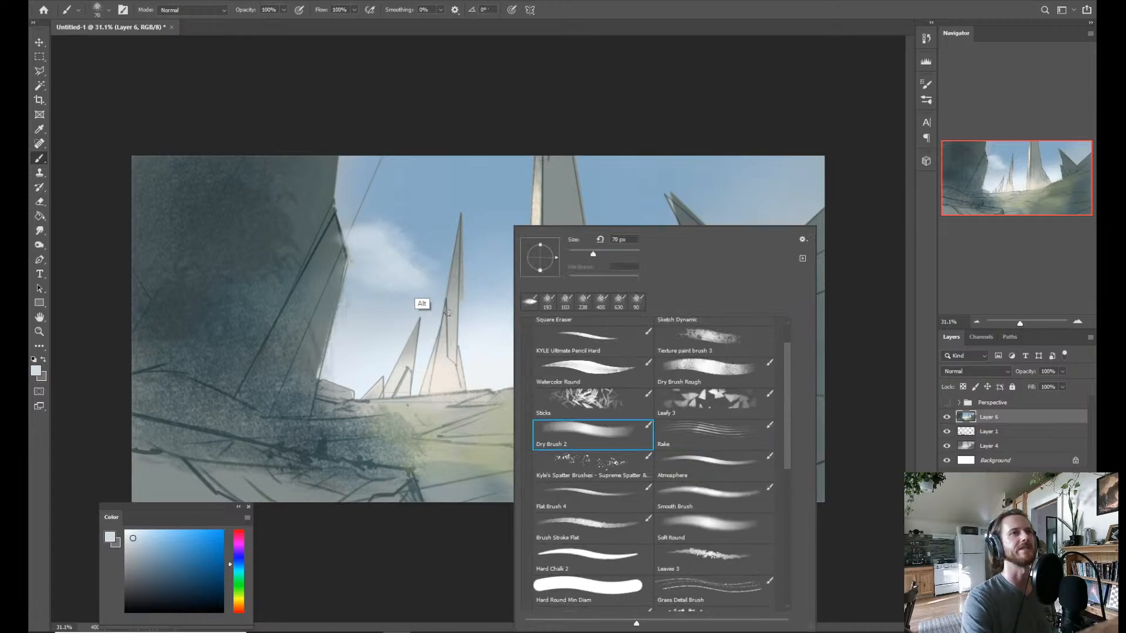
{"action": "left_click", "coordinate": [429, 286]}
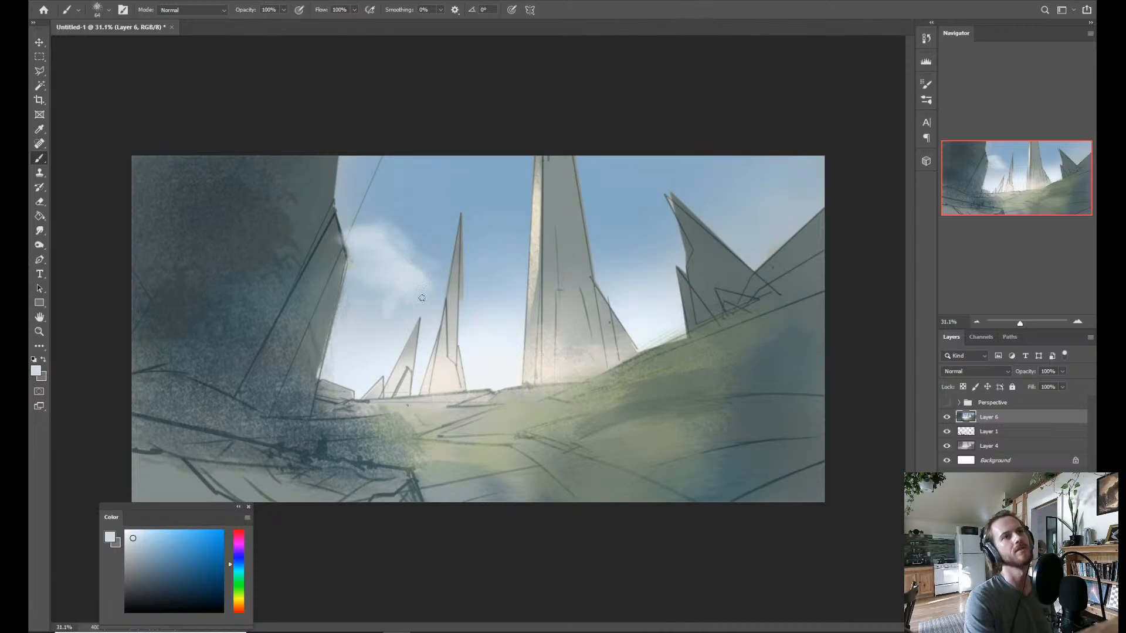
{"action": "left_click_drag", "start_coordinate": [418, 301], "coordinate": [461, 306]}
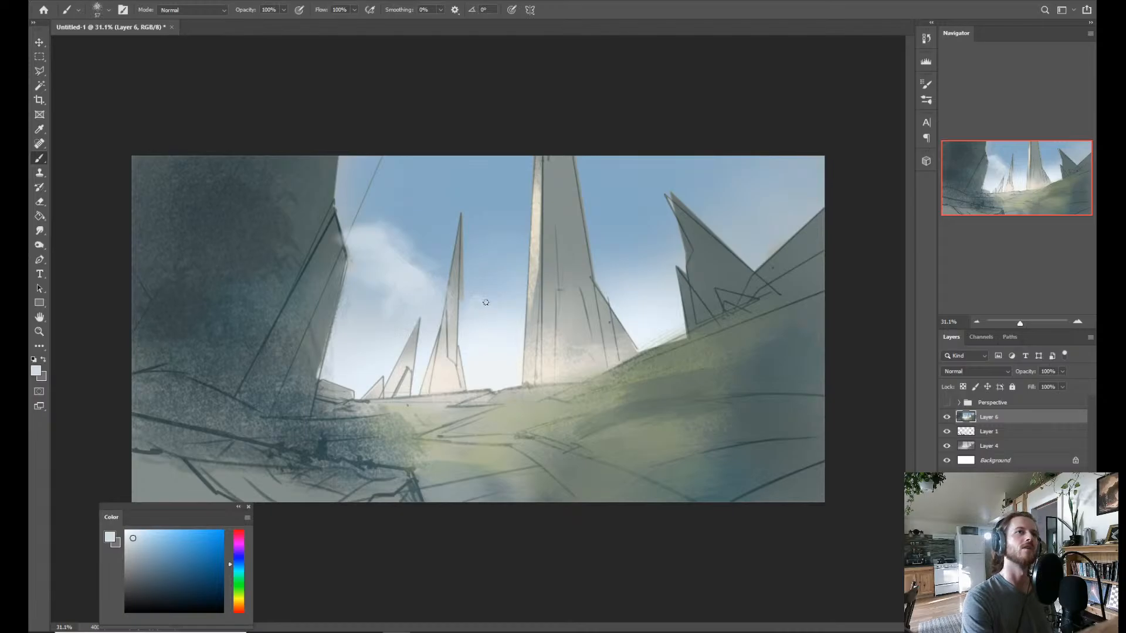
{"action": "left_click", "coordinate": [505, 343], "text": "alt"}
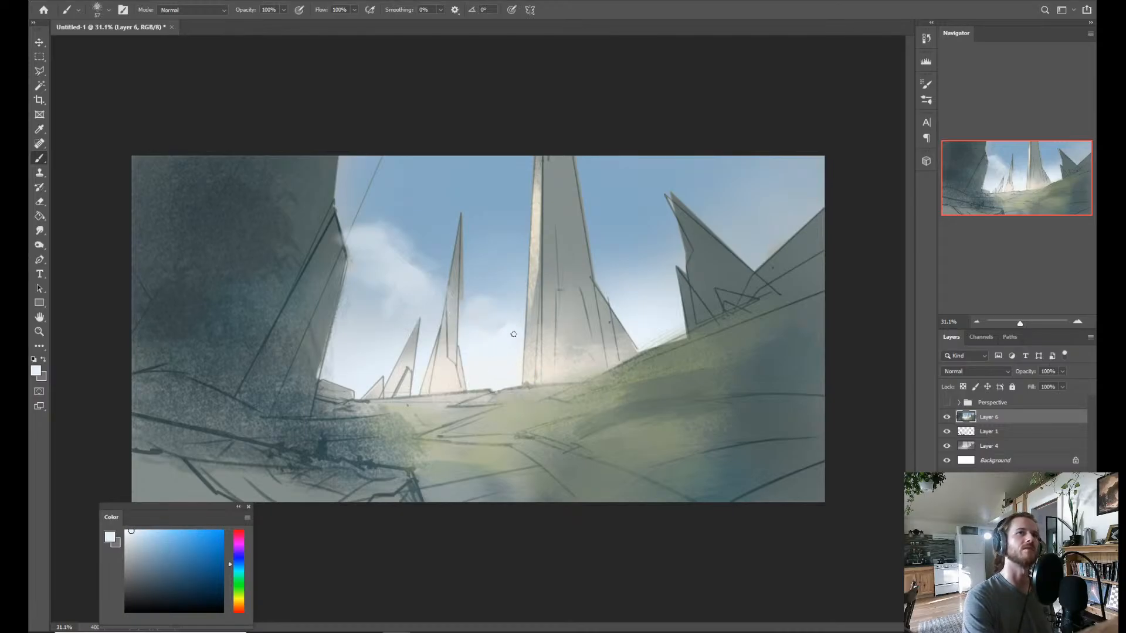
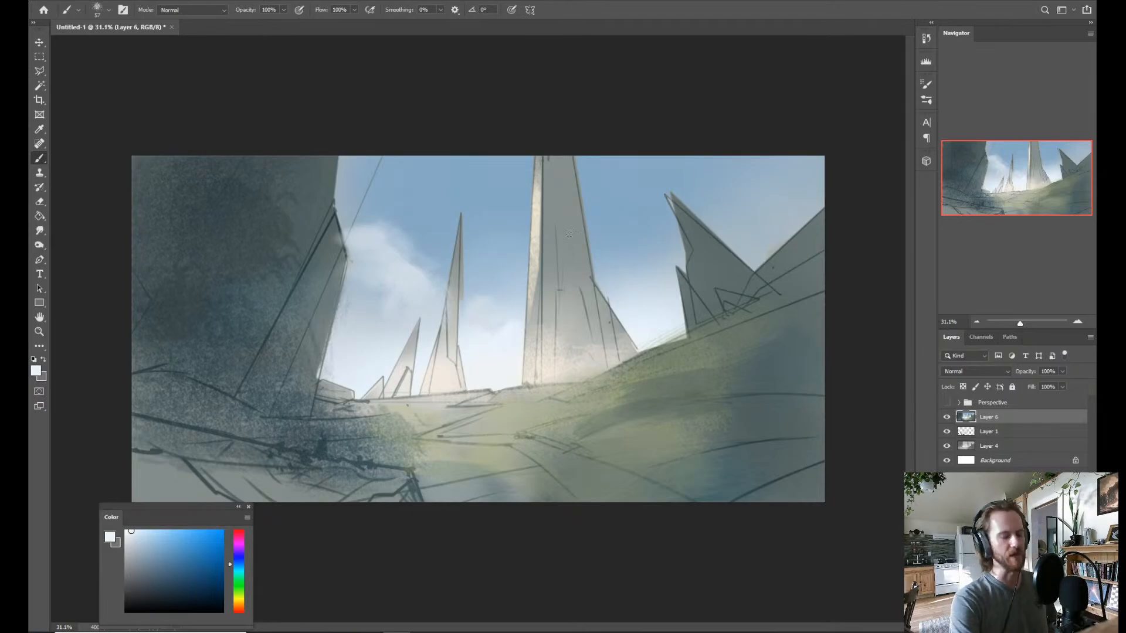
Sample pale sky tones and dab soft cloud shapes between the slender spire and the central tower and beside the tower's right slope.
{"action": "left_click", "coordinate": [511, 313], "text": "alt"}
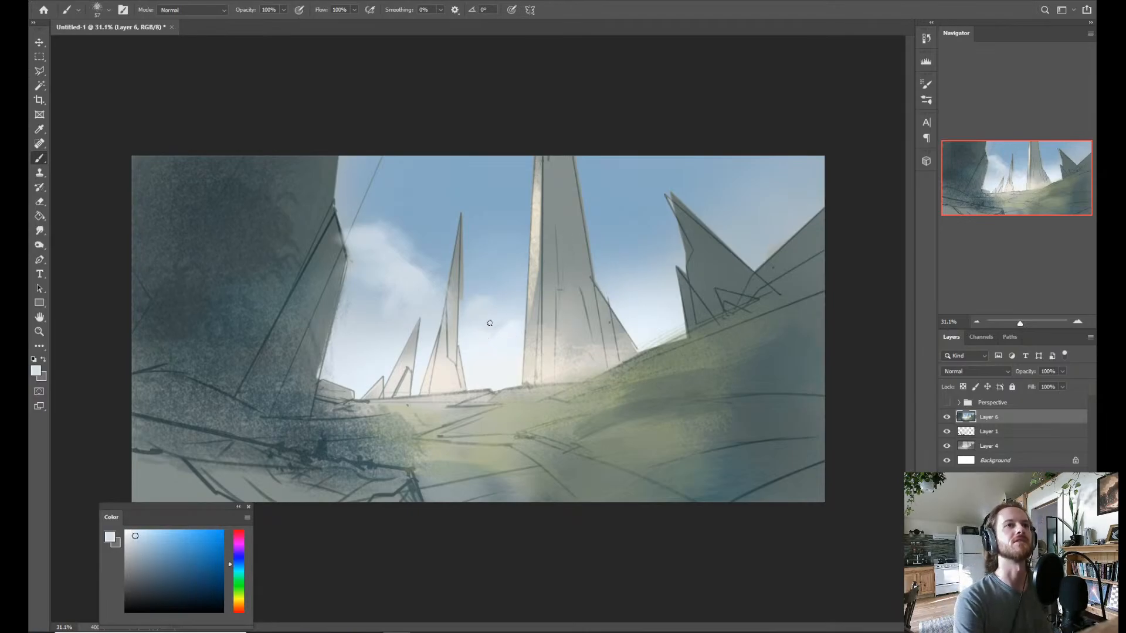
{"action": "left_click", "coordinate": [486, 323], "text": "alt"}
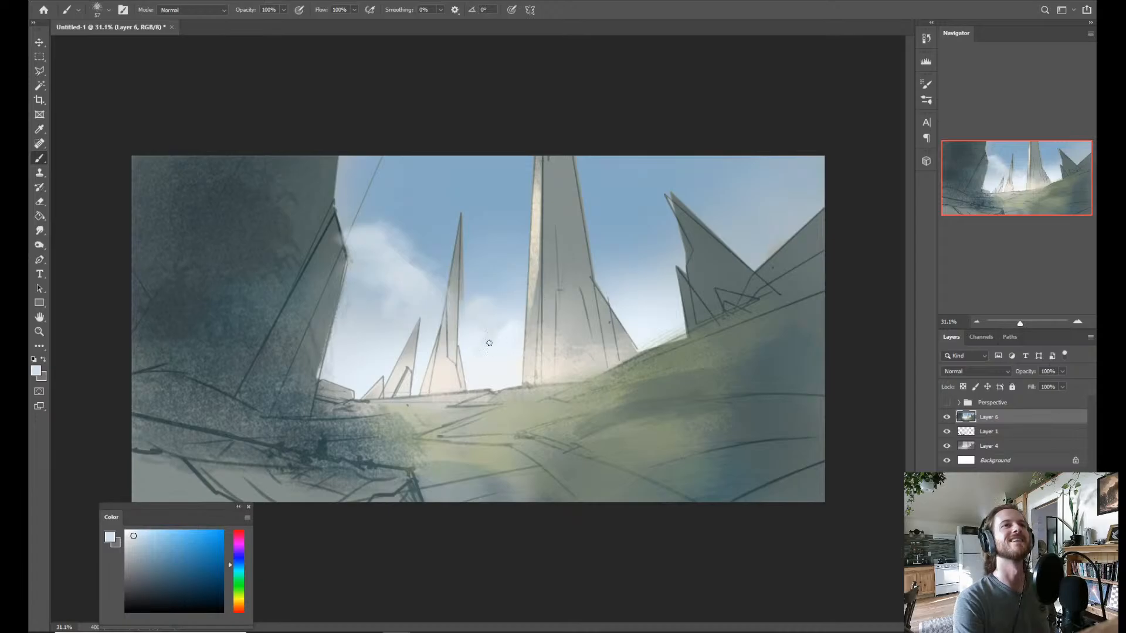
{"action": "left_click", "coordinate": [509, 327], "text": "alt"}
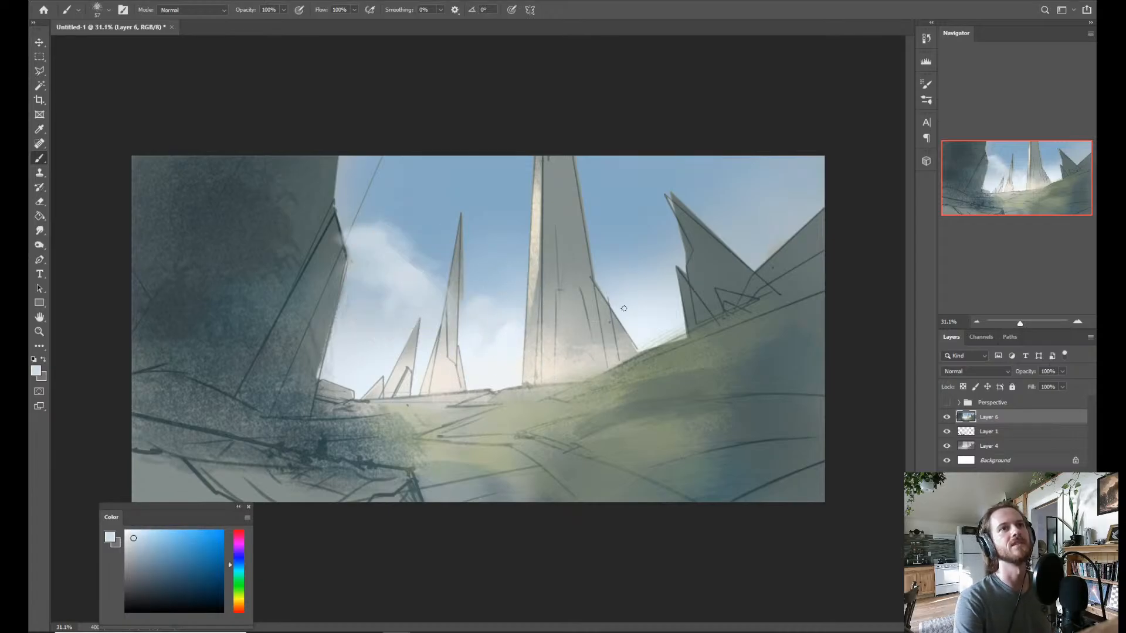
{"action": "left_click", "coordinate": [640, 300], "text": "alt"}
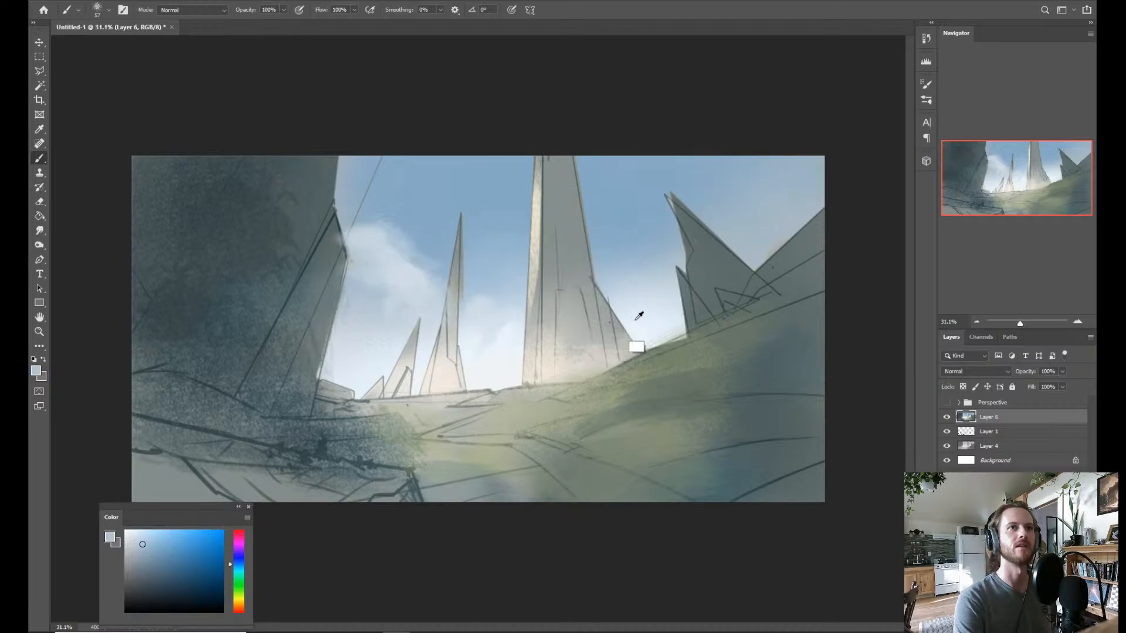
{"action": "left_click", "coordinate": [369, 233], "text": "alt"}
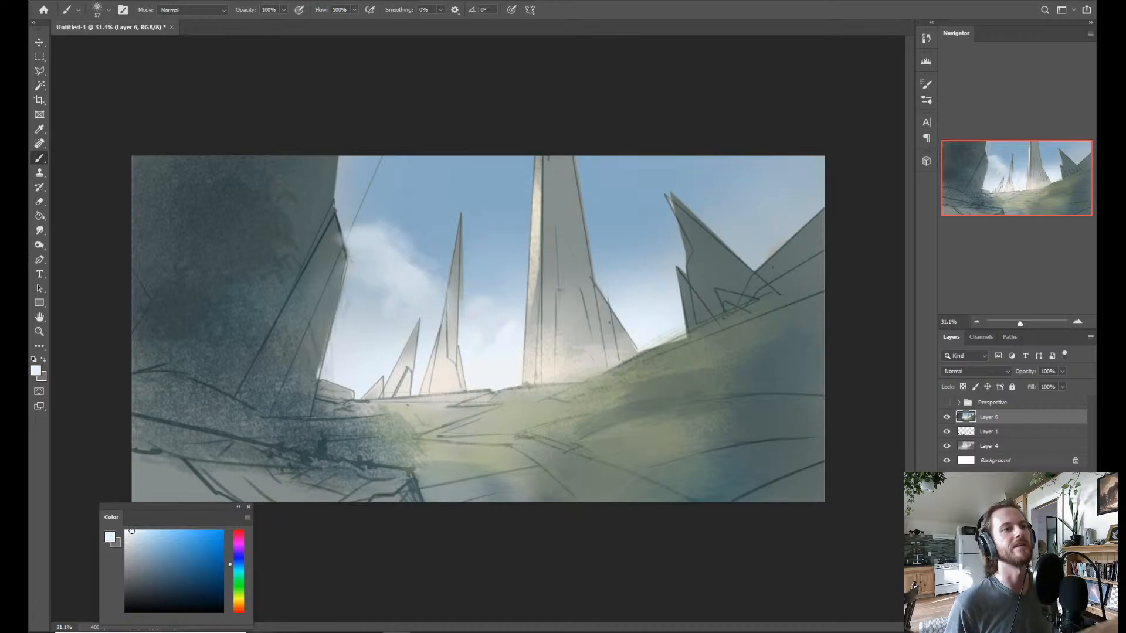
Switch to the browser to check viewer comments on the YouTube and Facebook live pages, and return to Photoshop.
{"action": "left_click", "coordinate": [314, 632]}
{"action": "left_click", "coordinate": [232, 2]}
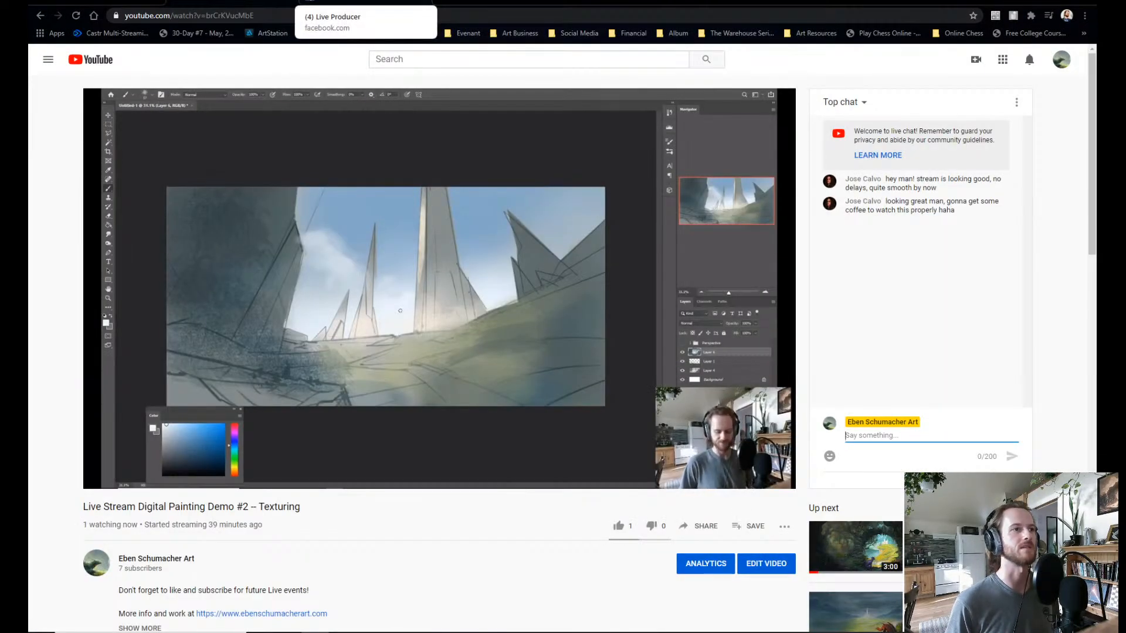
{"action": "left_click", "coordinate": [352, 2]}
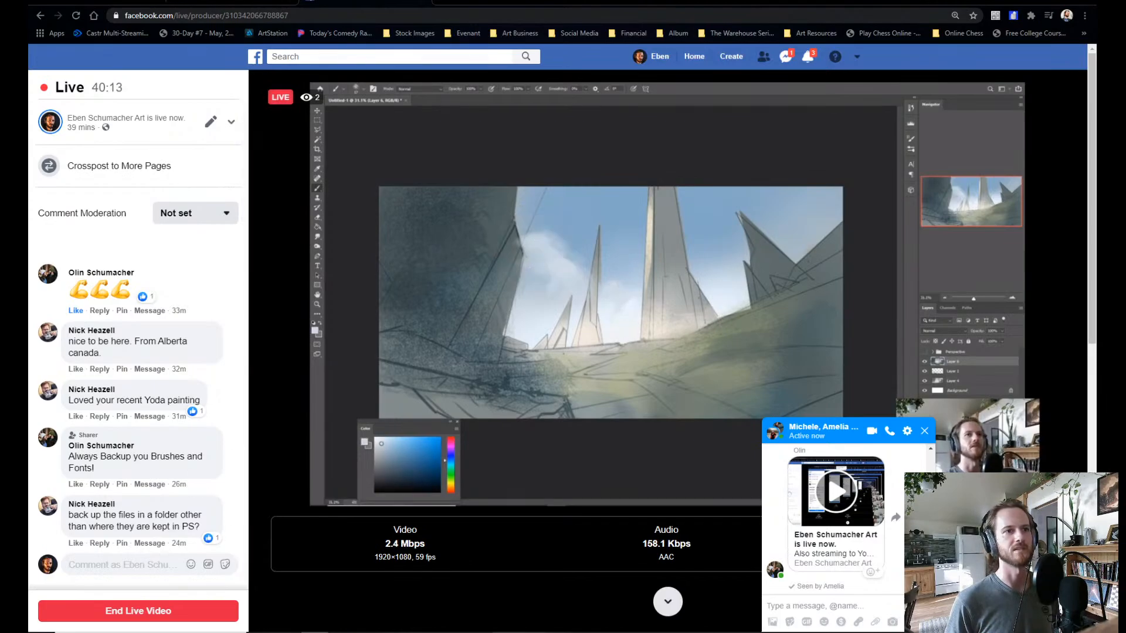
{"action": "mouse_move", "coordinate": [397, 631]}
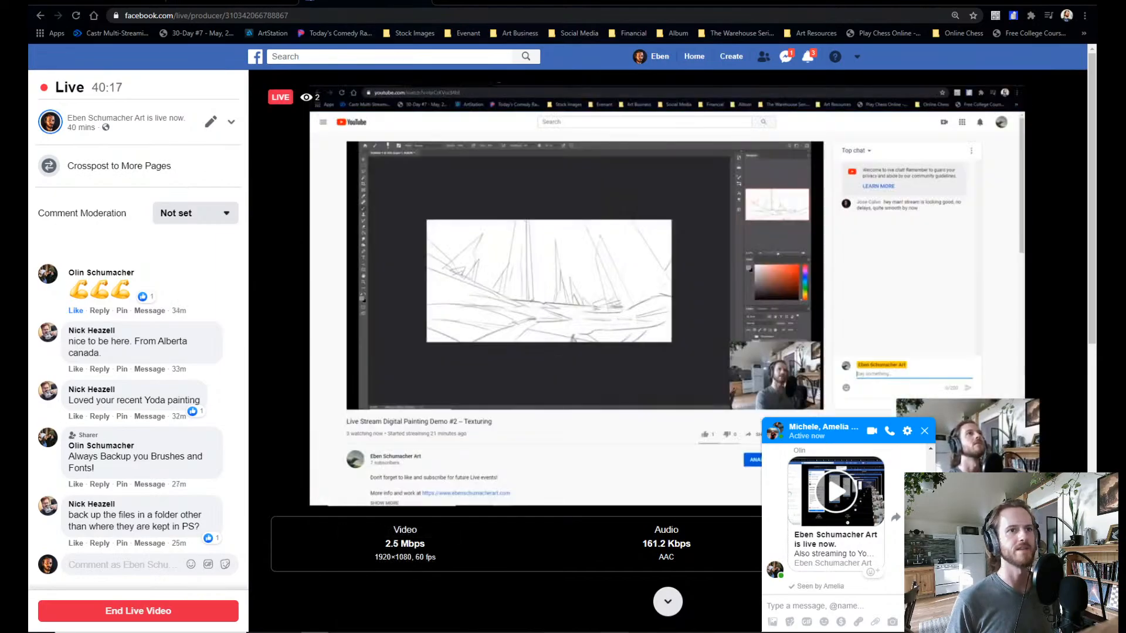
{"action": "left_click", "coordinate": [581, 610]}
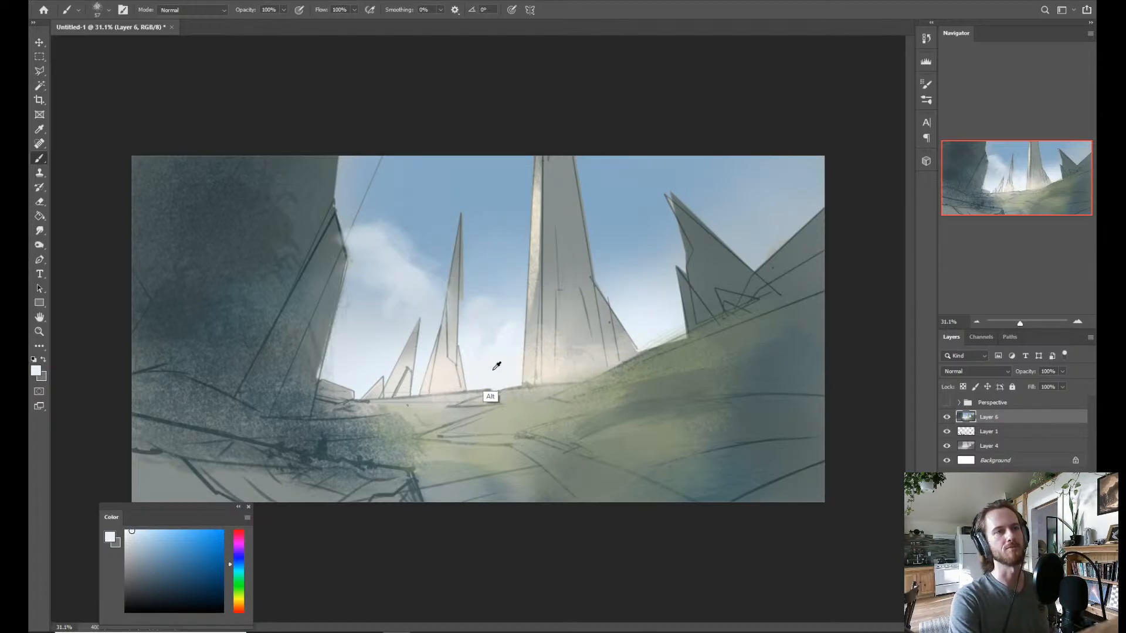
Examine the brush preset options for exporting the first brush group in the list.
{"action": "right_click", "coordinate": [503, 326]}
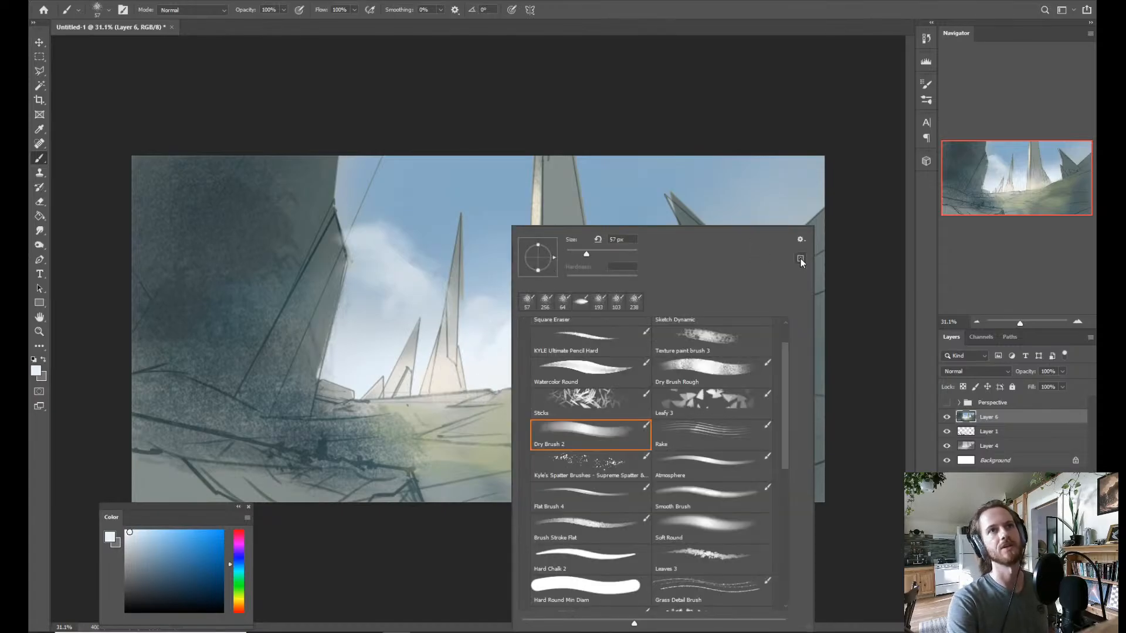
{"action": "left_click", "coordinate": [800, 240]}
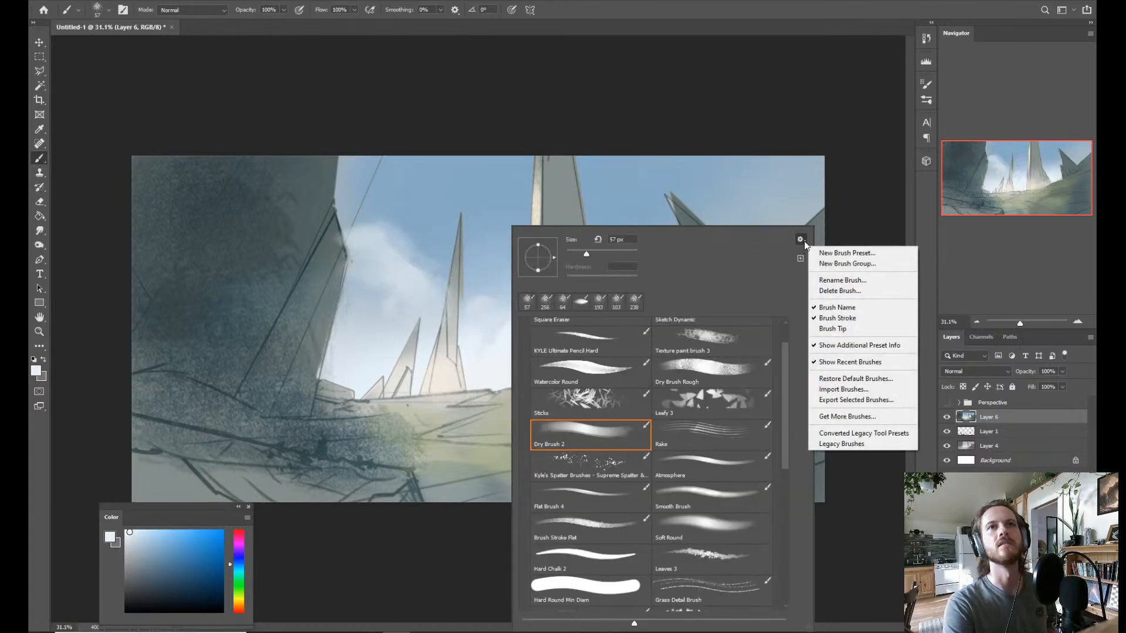
{"action": "left_click", "coordinate": [771, 282]}
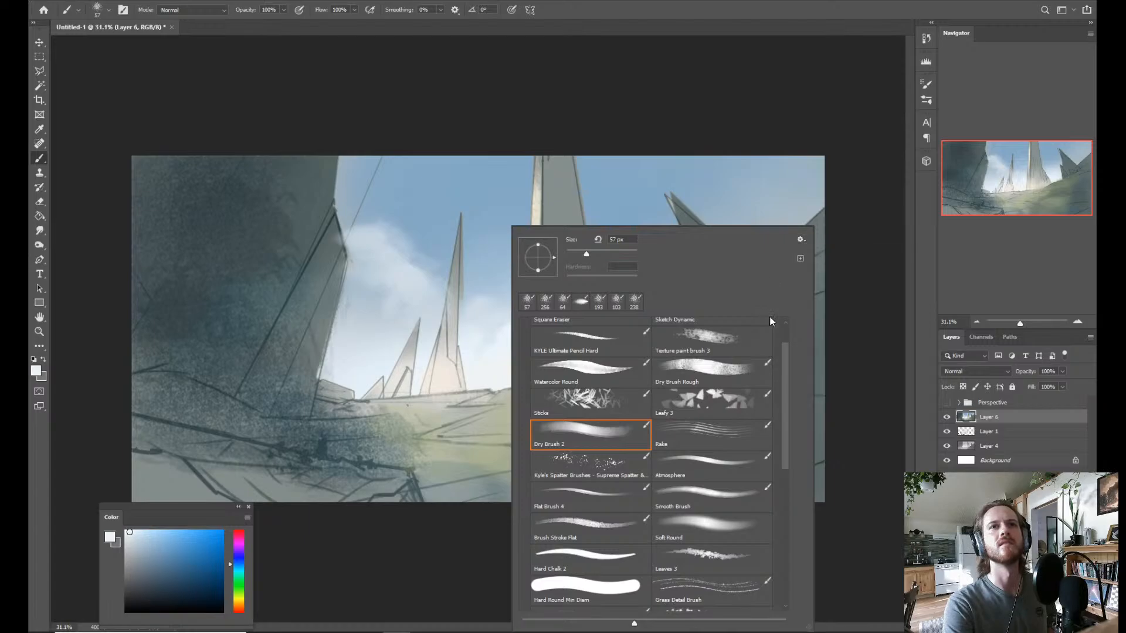
{"action": "scroll", "coordinate": [685, 347], "scroll_direction": "up", "scroll_amount": 1}
{"action": "left_click", "coordinate": [657, 323]}
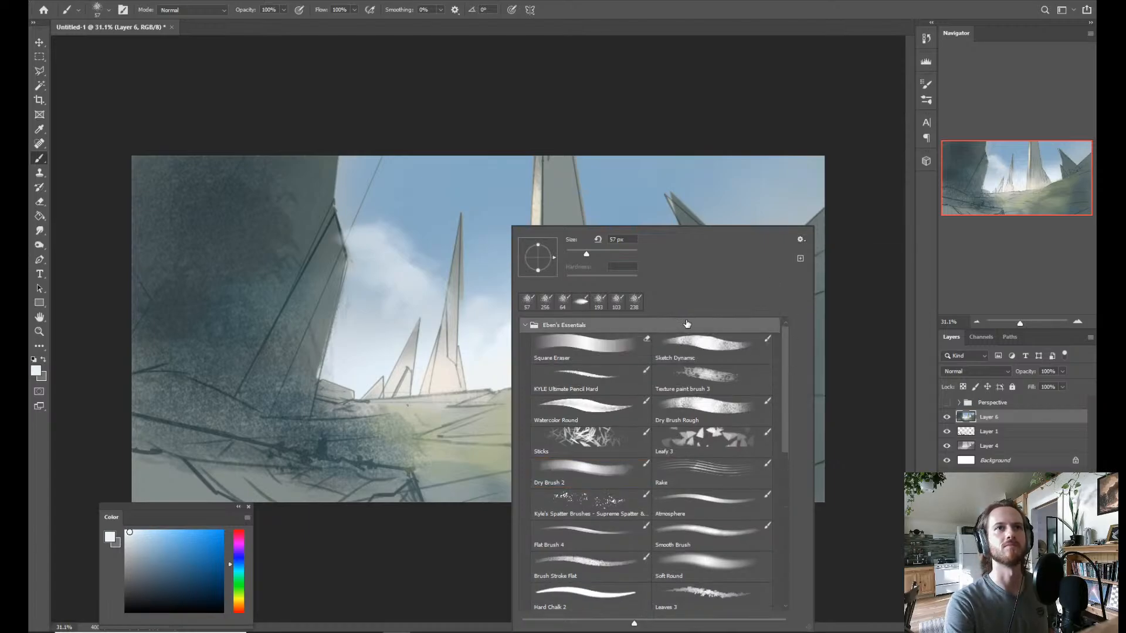
{"action": "right_click", "coordinate": [686, 326]}
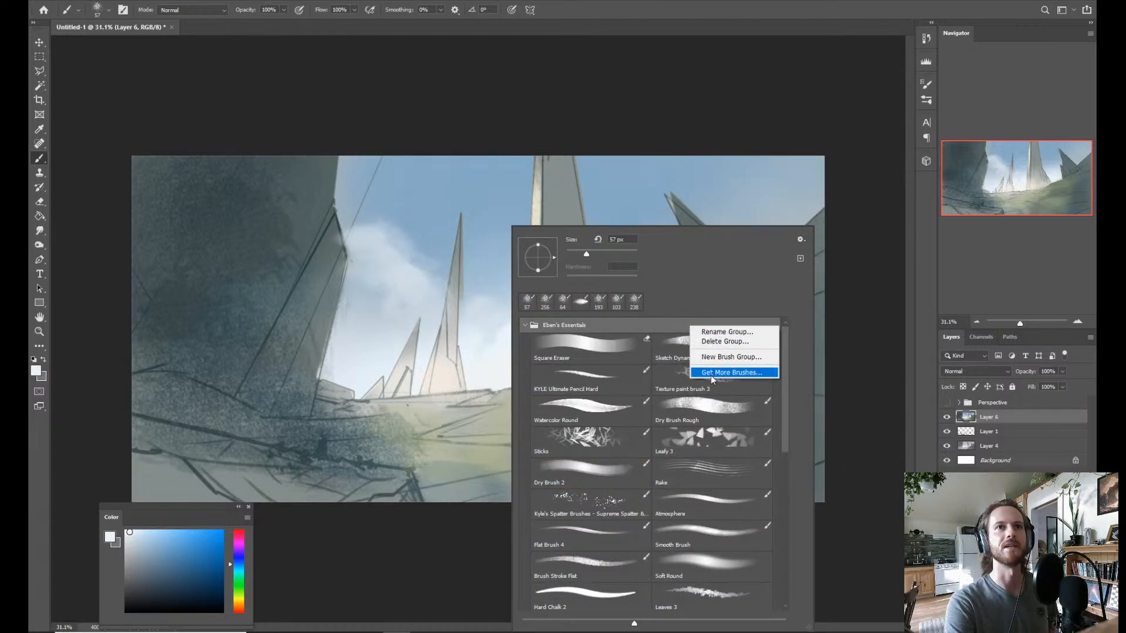
{"action": "left_click", "coordinate": [800, 239]}
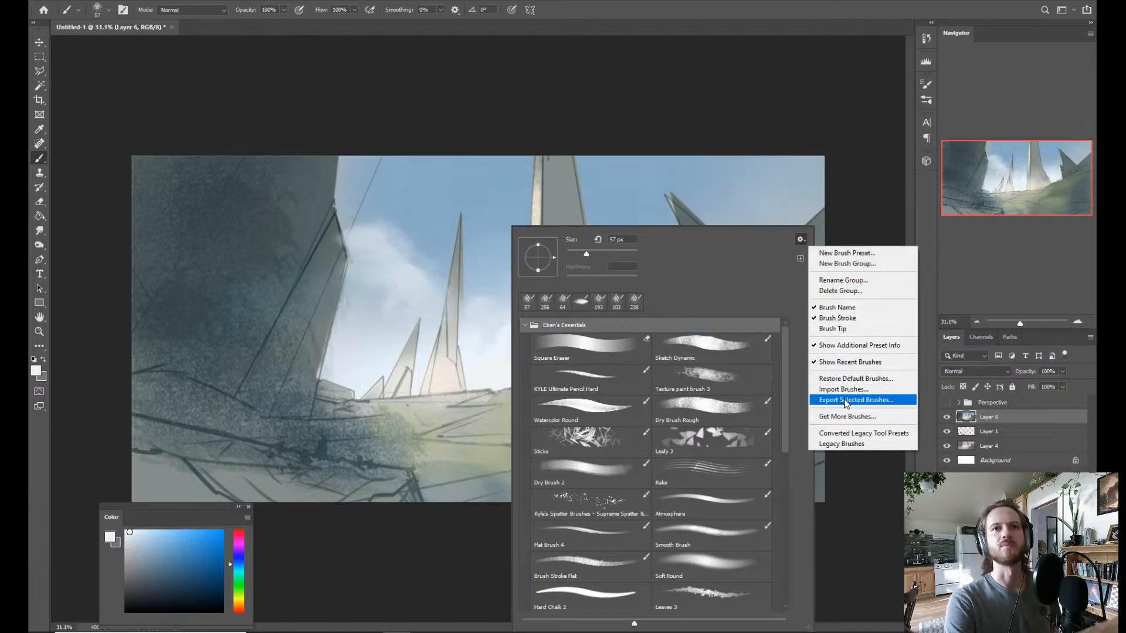
{"action": "left_click", "coordinate": [767, 241]}
{"action": "left_click", "coordinate": [864, 196]}
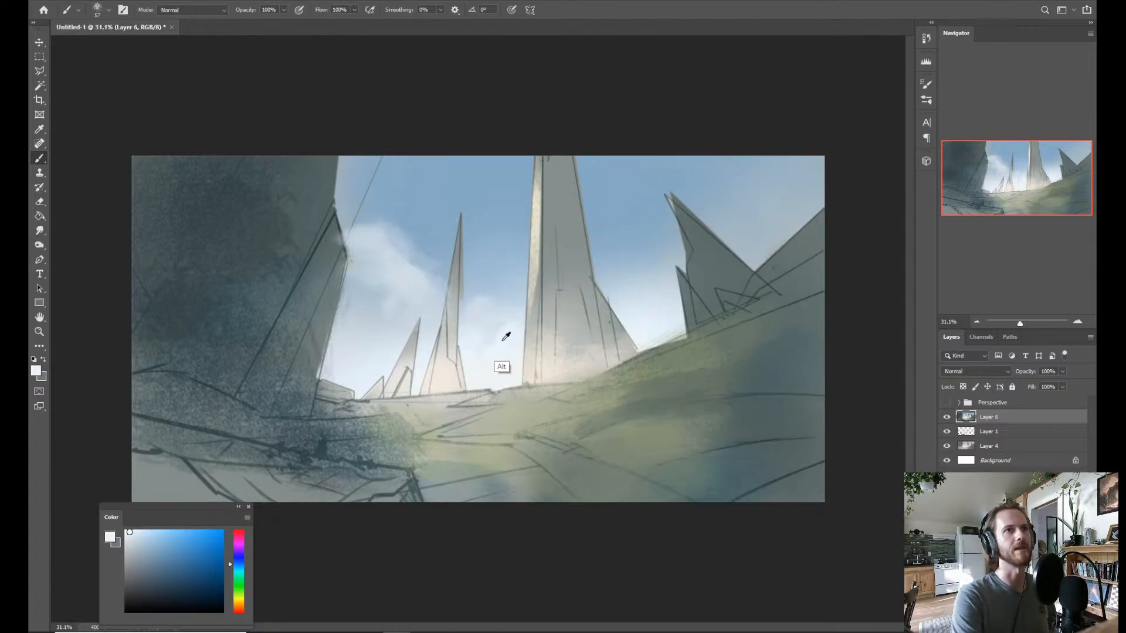
Enlarge the brush to 89 px, dab pale cloud beside the central tower and refine the left cloud's edge with sampled sky blues.
{"action": "left_click", "coordinate": [627, 303], "text": "alt"}
{"action": "left_click_drag", "start_coordinate": [624, 311], "coordinate": [635, 305]}
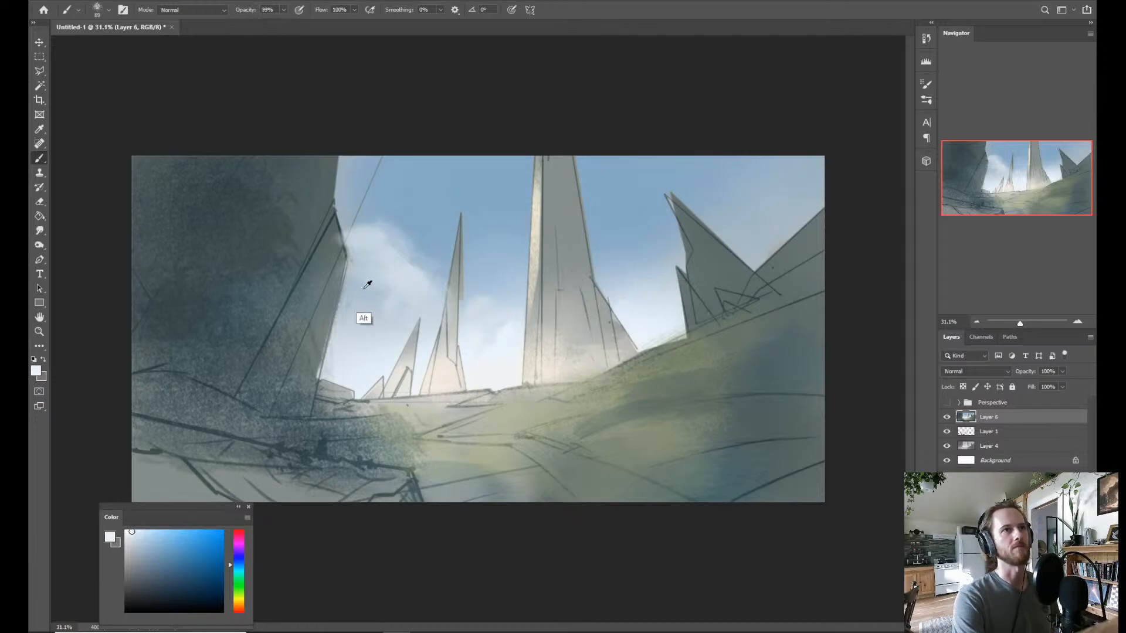
{"action": "left_click", "coordinate": [402, 280], "text": "alt"}
{"action": "left_click", "coordinate": [466, 281], "text": "alt"}
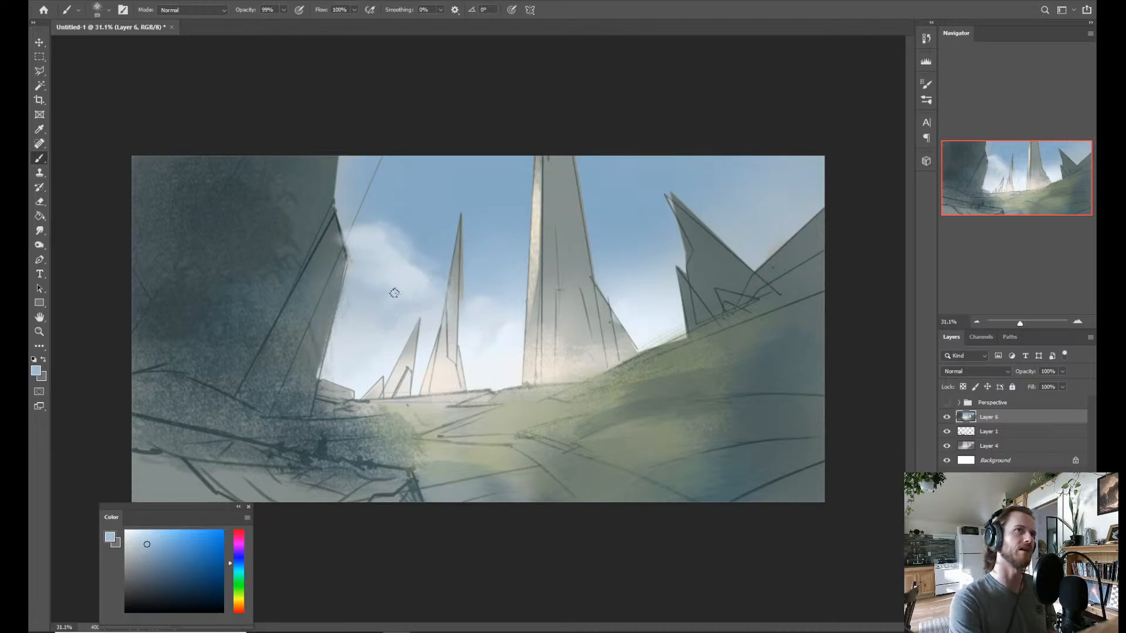
{"action": "left_click", "coordinate": [435, 268], "text": "alt"}
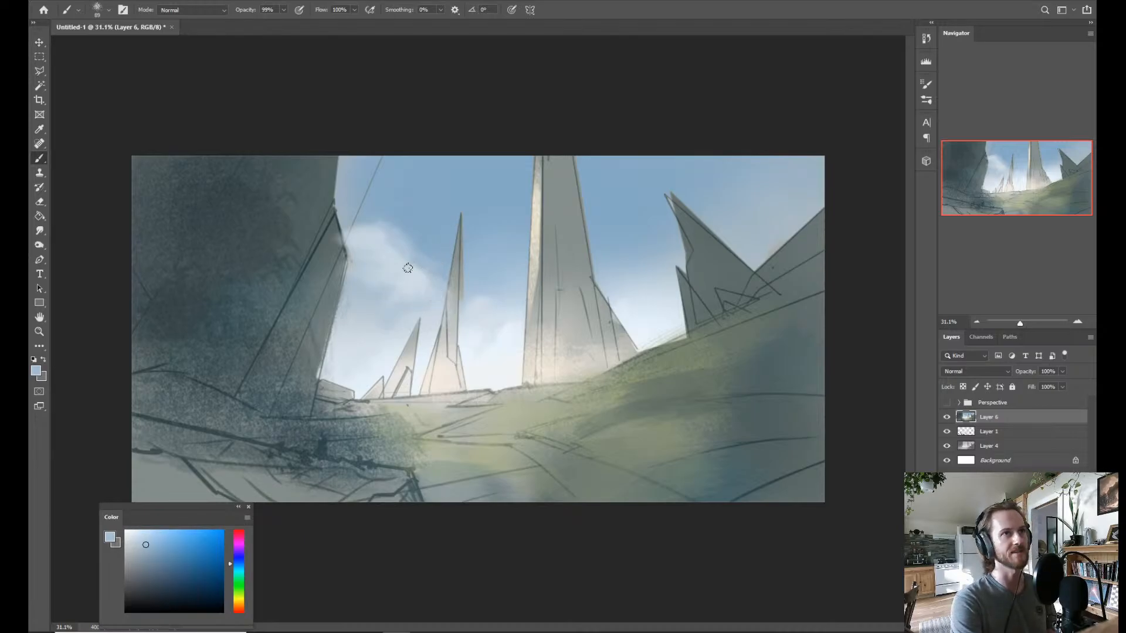
{"action": "left_click", "coordinate": [442, 255], "text": "alt"}
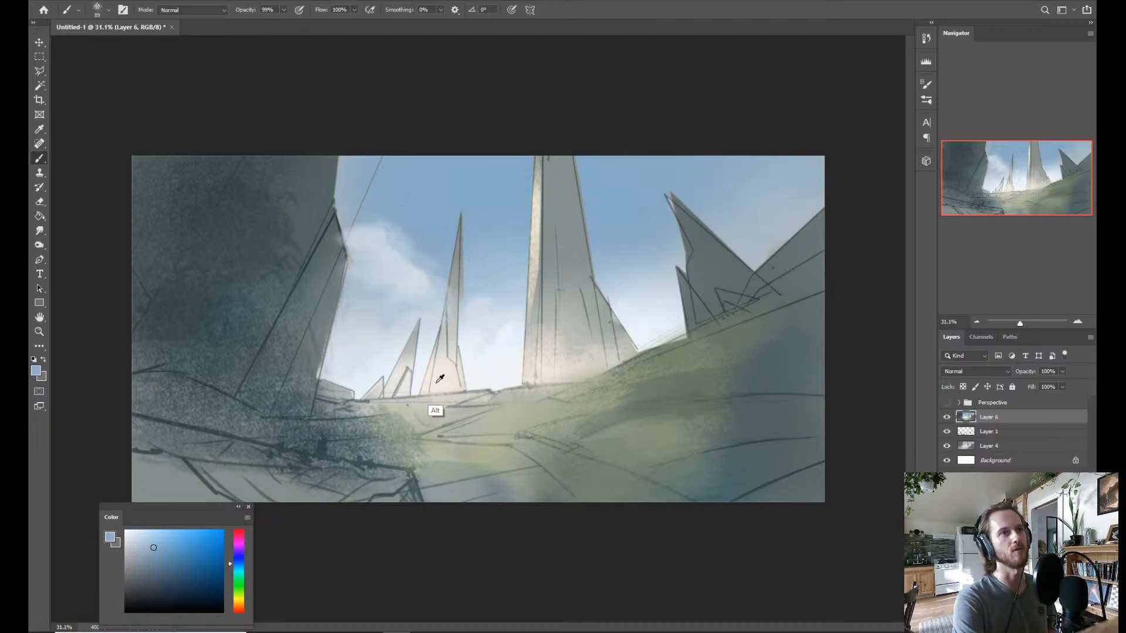
Sample off-white tones and paint a soft cloud puff over the tip of the small spire beside the slender one.
{"action": "left_click", "coordinate": [422, 319], "text": "alt"}
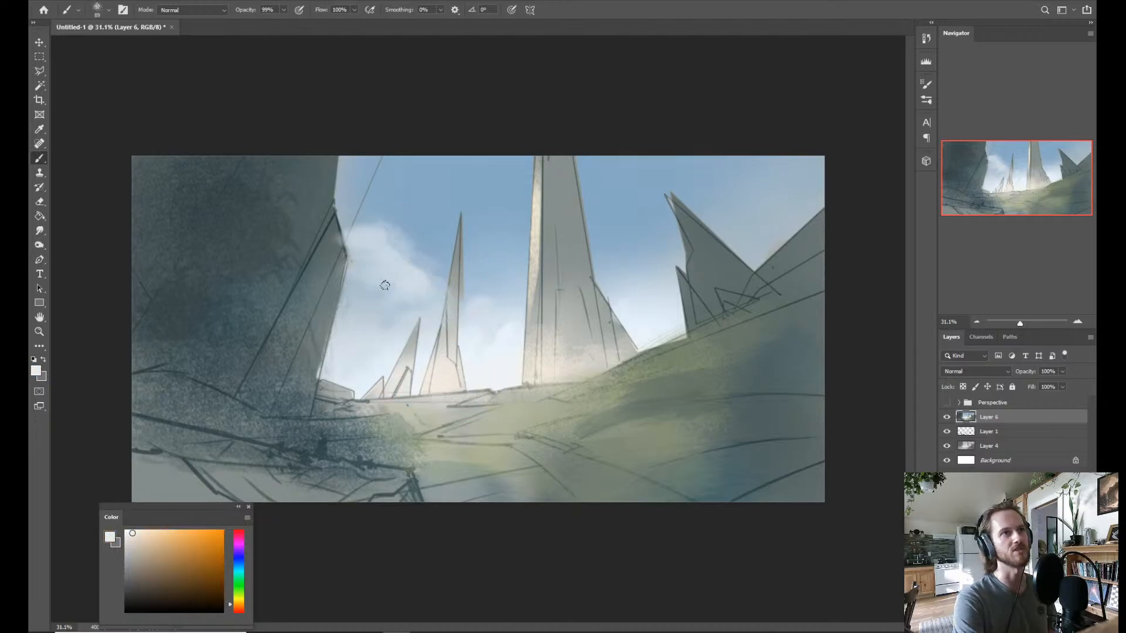
{"action": "left_click", "coordinate": [437, 322], "text": "alt"}
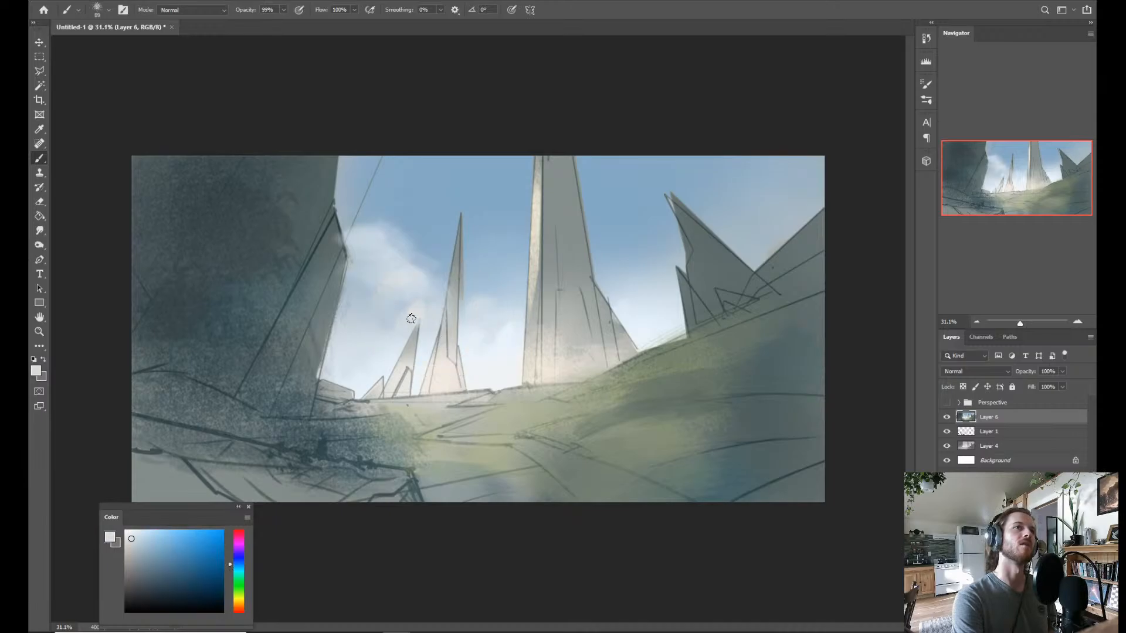
{"action": "left_click", "coordinate": [421, 315], "text": "alt"}
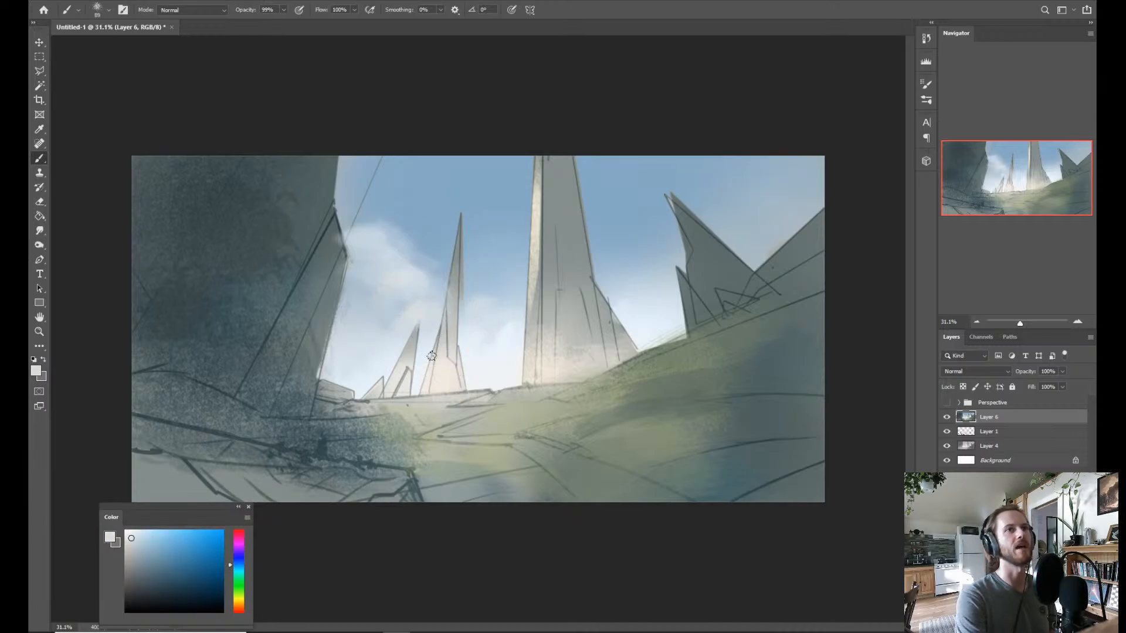
Sample horizon white and sky blue to shape the left cloud's edge and paint soft cloud between the central tower and the jagged right rocks.
{"action": "left_click", "coordinate": [666, 340], "text": "alt"}
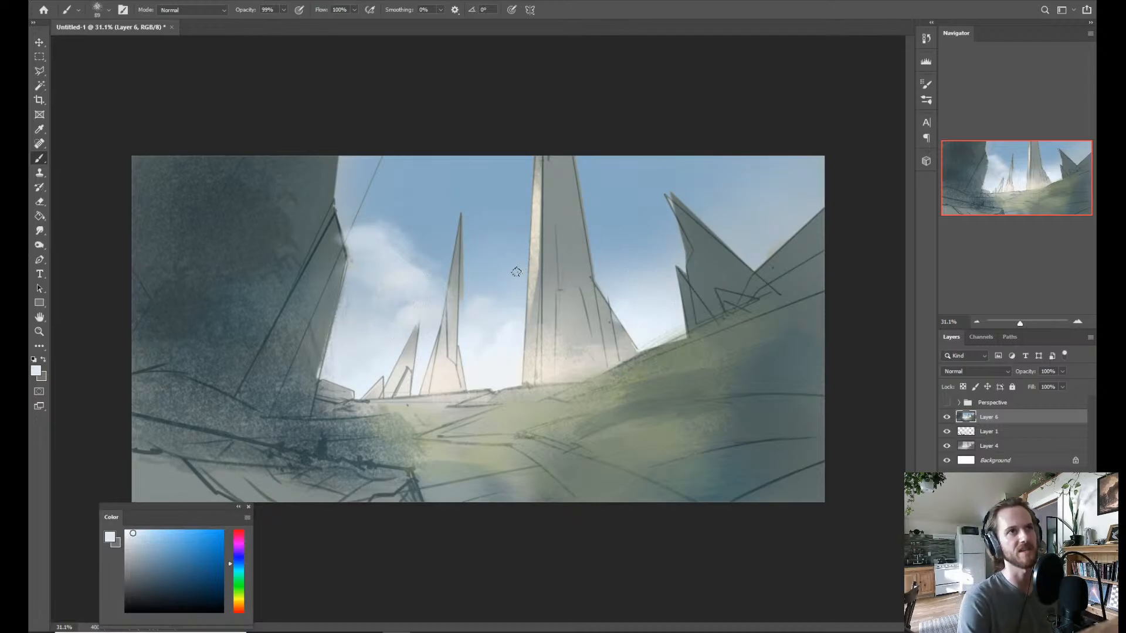
{"action": "left_click", "coordinate": [425, 249], "text": "alt"}
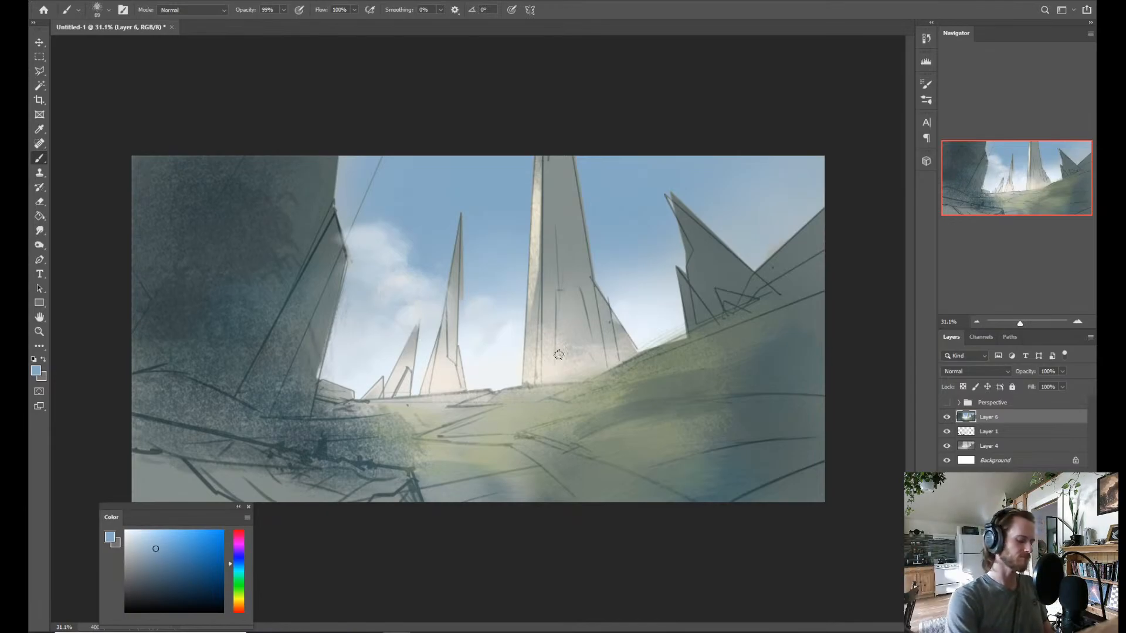
{"action": "left_click", "coordinate": [610, 237], "text": "alt"}
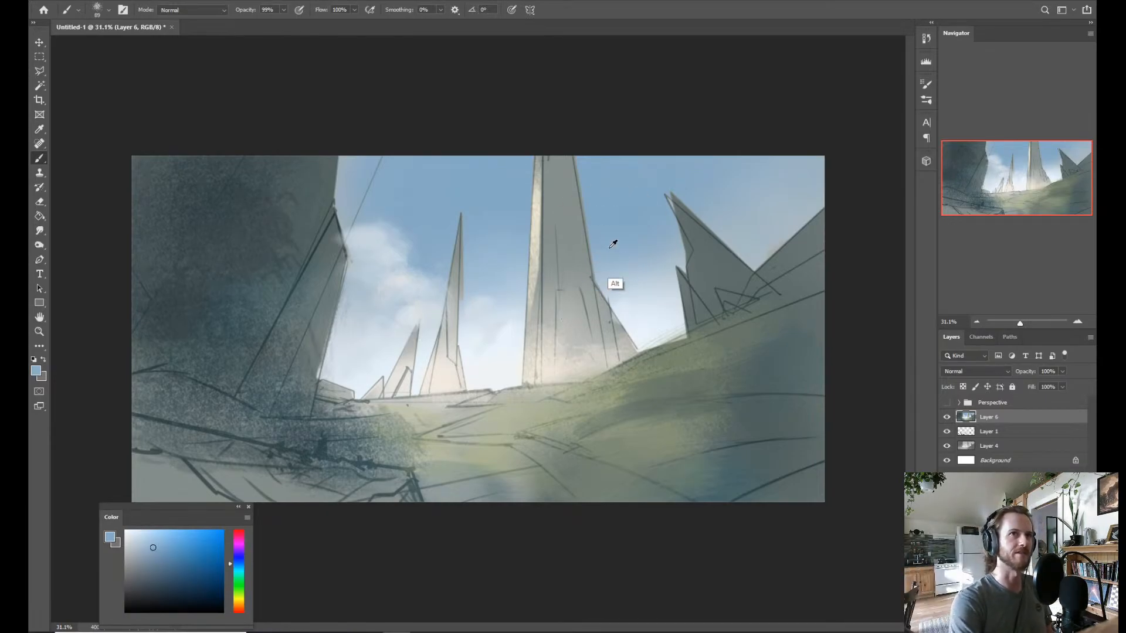
{"action": "left_click", "coordinate": [636, 304], "text": "alt"}
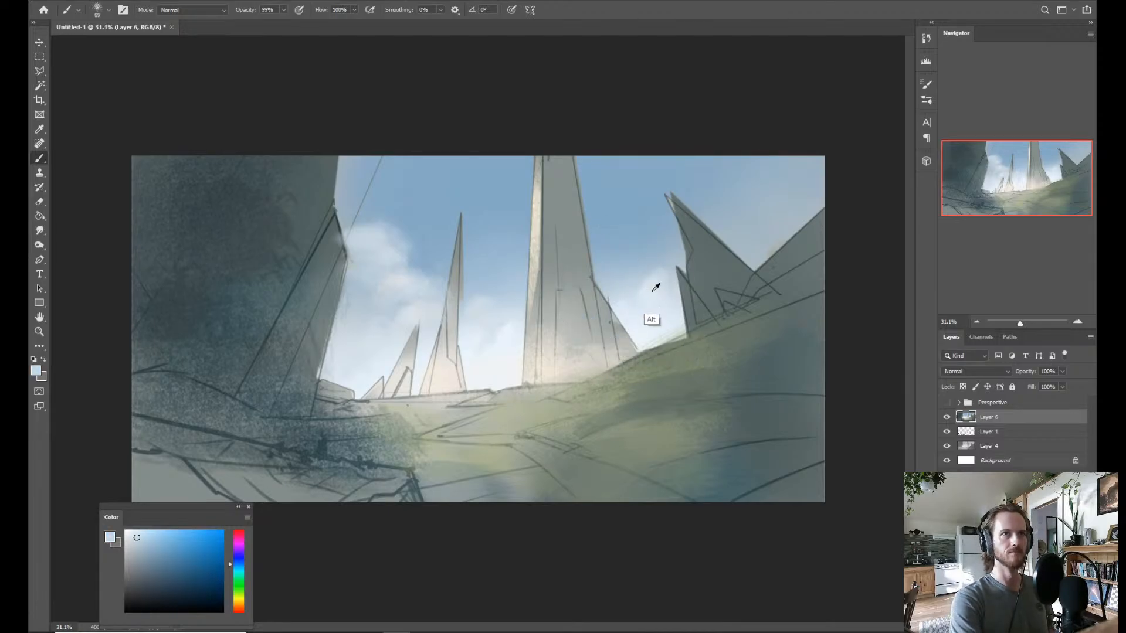
Paint bright white cloud puffs around the small spire's tip and a pure white cloud between the slender spire and the central tower.
{"action": "left_click", "coordinate": [422, 300], "text": "alt"}
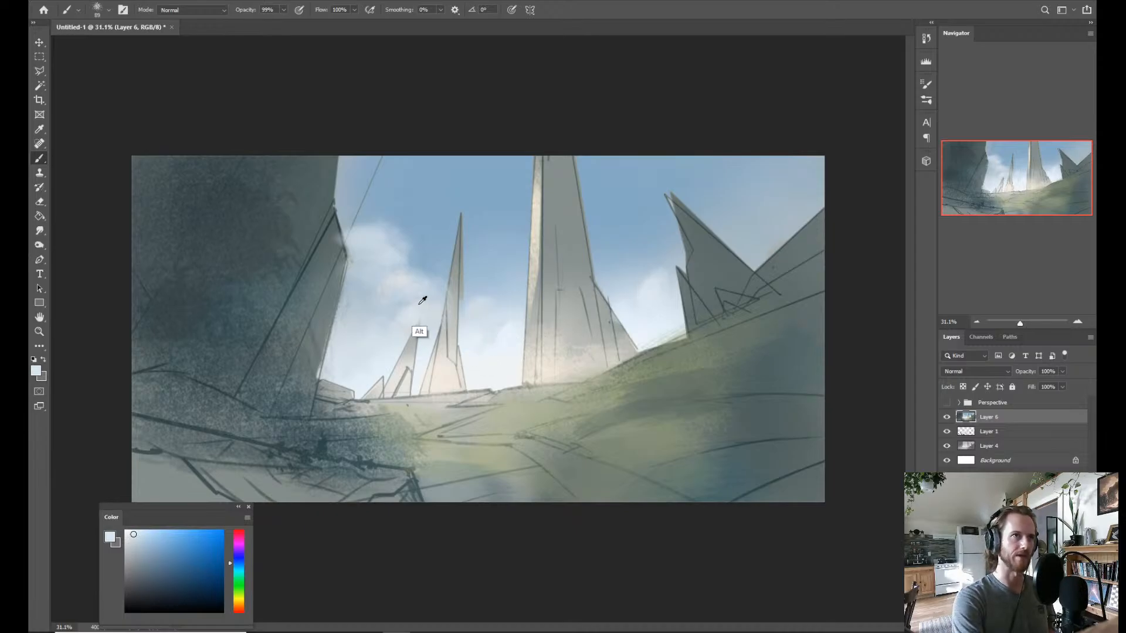
{"action": "left_click", "coordinate": [495, 380], "text": "alt"}
{"action": "left_click_drag", "start_coordinate": [410, 321], "coordinate": [424, 310]}
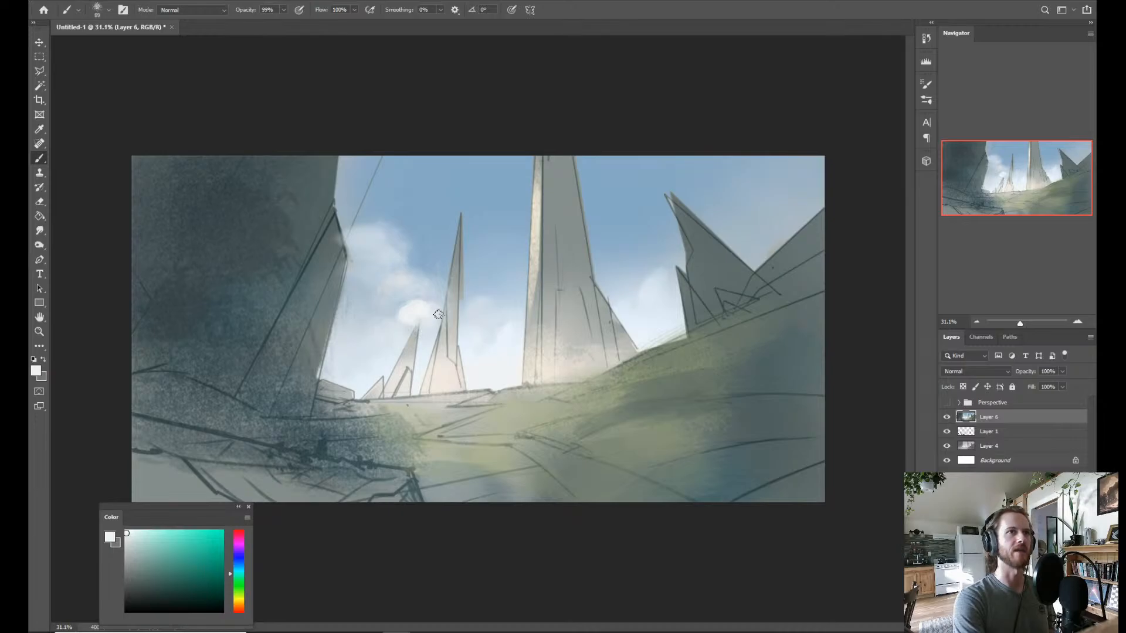
{"action": "left_click_drag", "start_coordinate": [419, 325], "coordinate": [413, 343]}
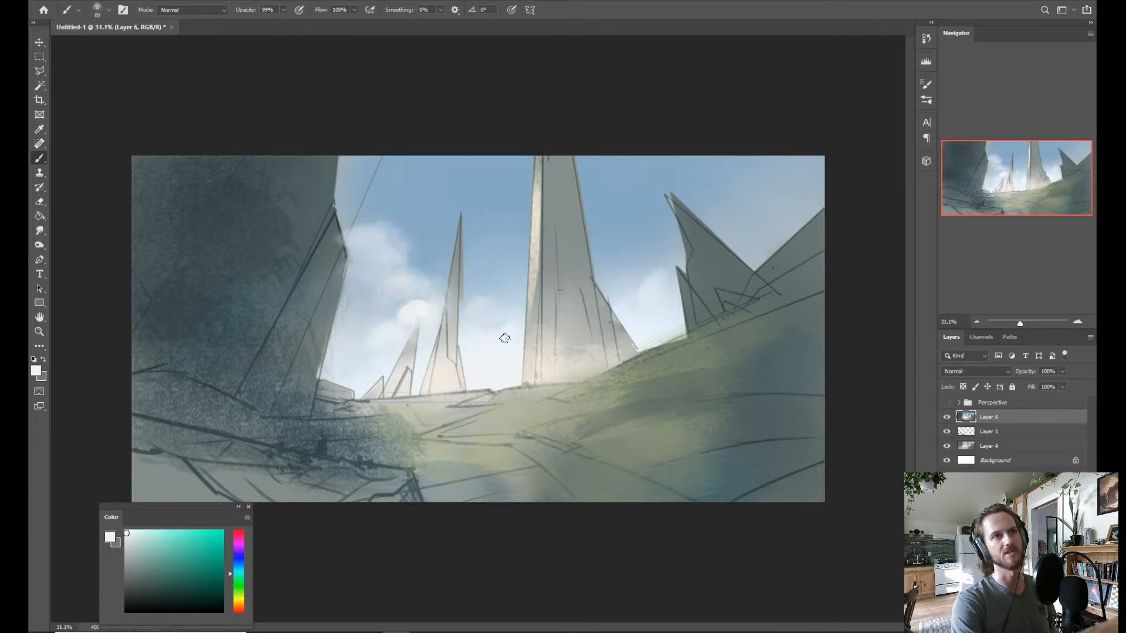
{"action": "left_click", "coordinate": [128, 537]}
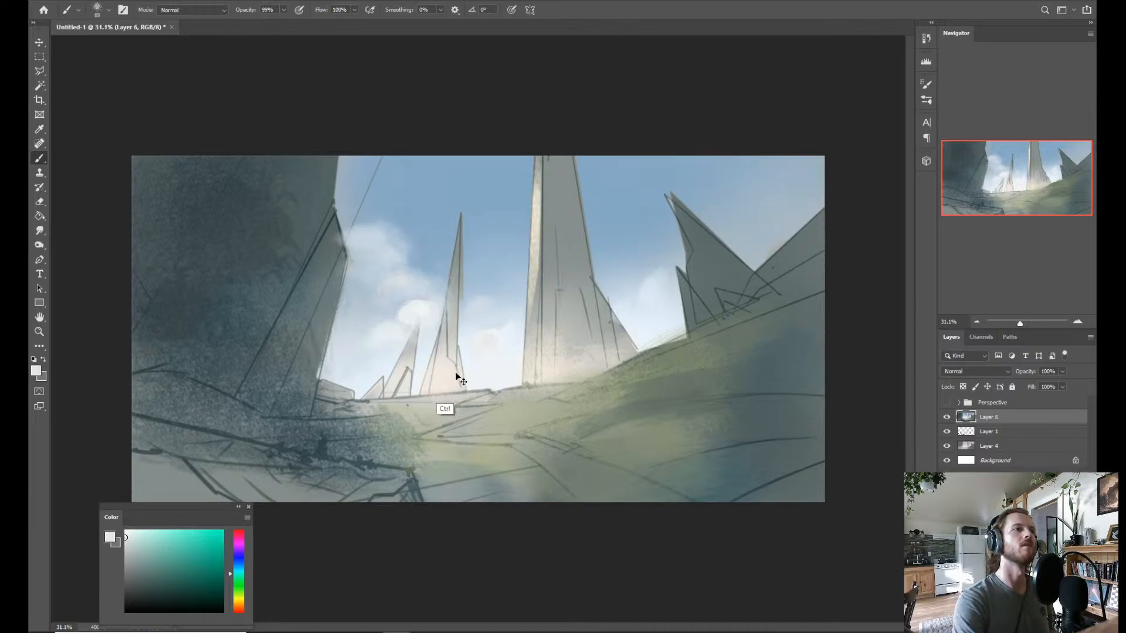
{"action": "left_click", "coordinate": [126, 531]}
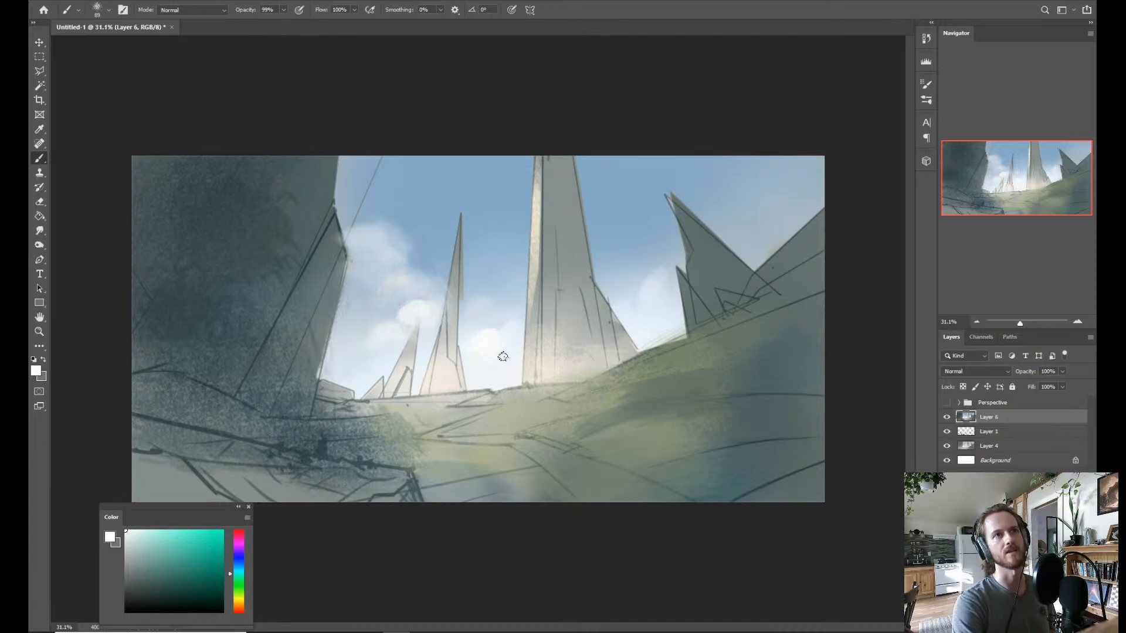
Collapse the Eben's Essentials brush set to look over the installed brush folders, and undo the stray dab on the grass.
{"action": "right_click", "coordinate": [638, 289]}
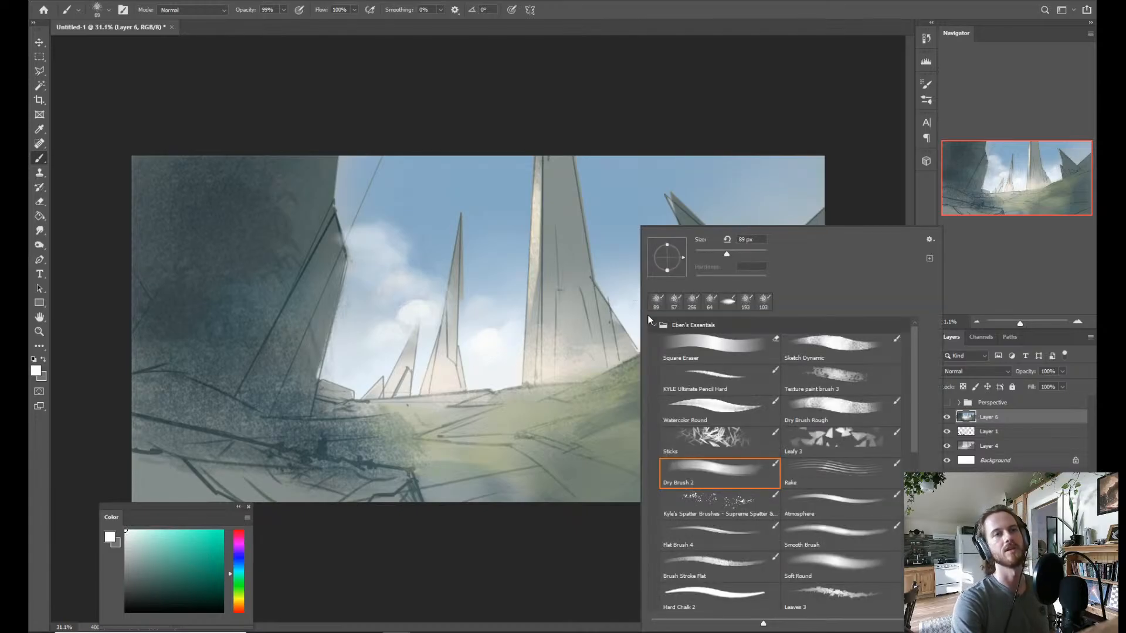
{"action": "left_click", "coordinate": [655, 326]}
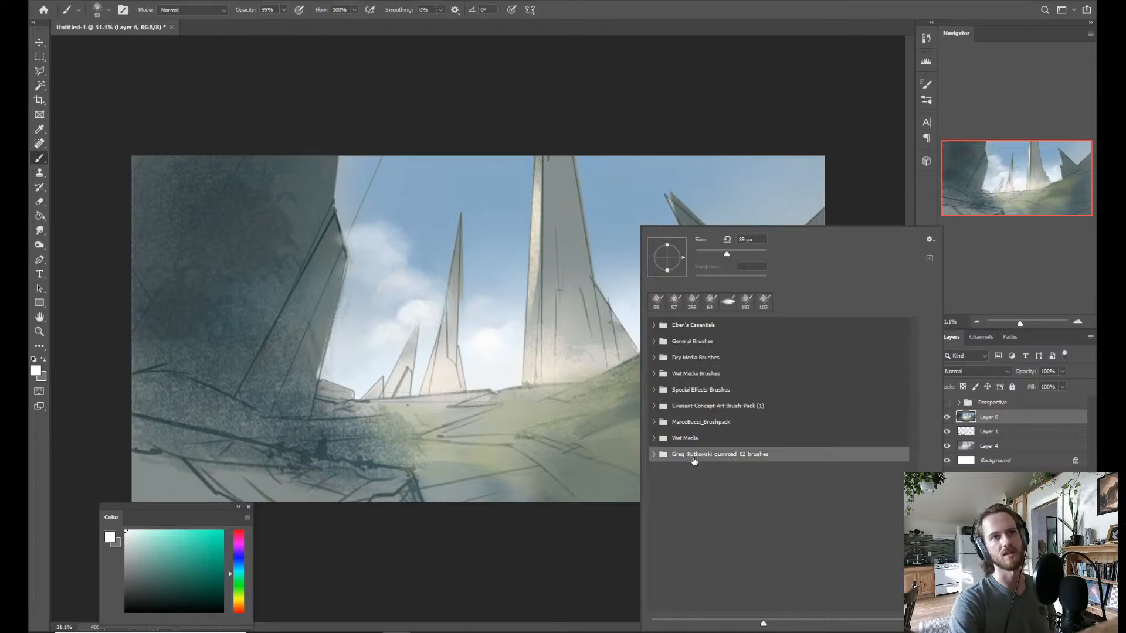
{"action": "left_click", "coordinate": [695, 328]}
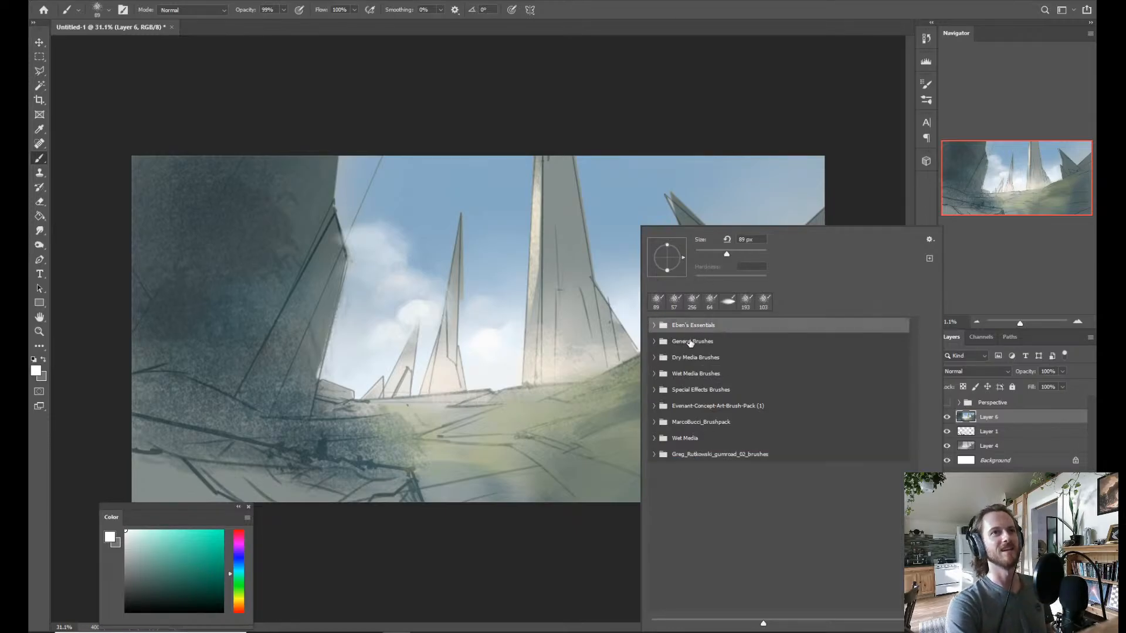
{"action": "left_click", "coordinate": [550, 409]}
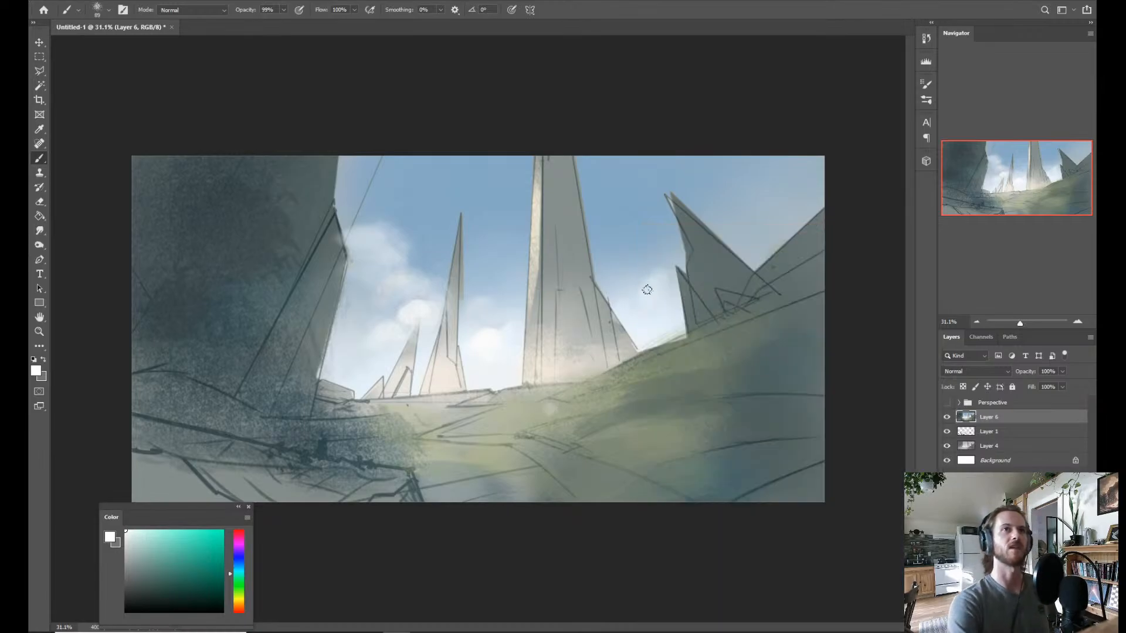
{"action": "key", "text": "ctrl+z"}
Paint white cloud between the central tower and the jagged rocks, and add speckled cloud texture above it with a larger brush.
{"action": "left_click_drag", "start_coordinate": [649, 290], "coordinate": [641, 296]}
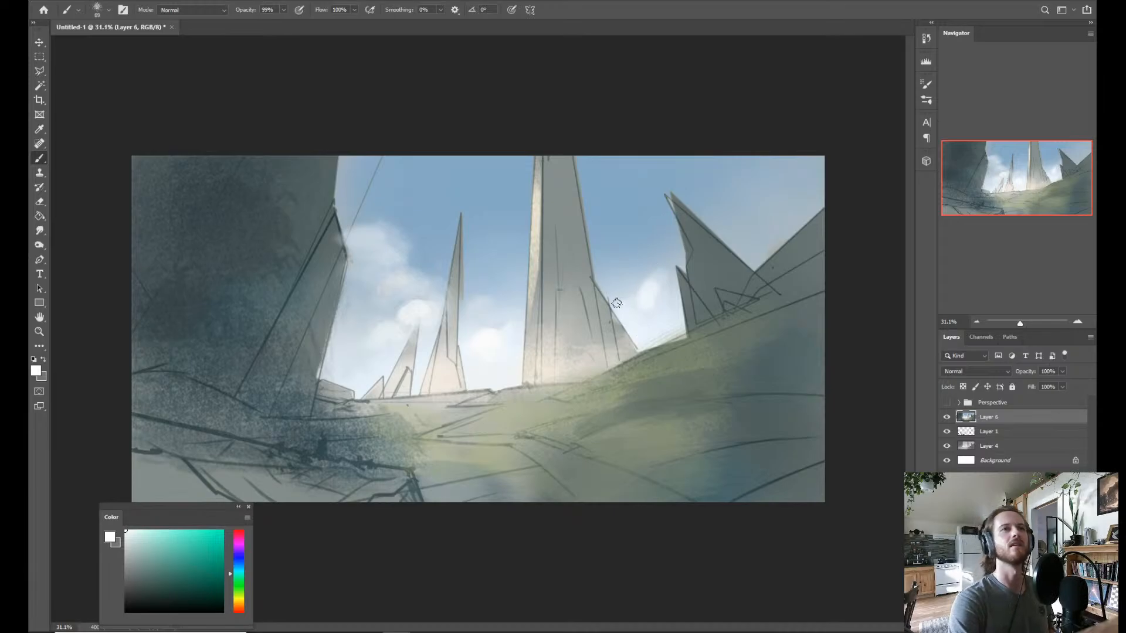
{"action": "left_click", "coordinate": [639, 296], "text": "alt"}
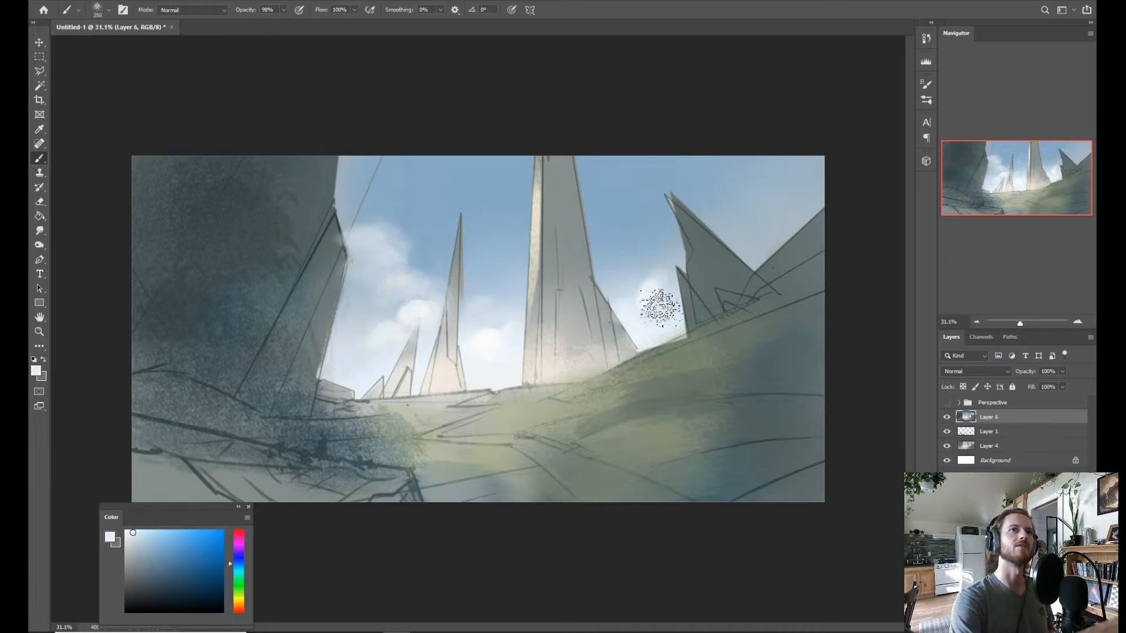
{"action": "mouse_move", "coordinate": [668, 281]}
{"action": "left_mouse_down"}
{"action": "mouse_move", "coordinate": [651, 242]}
{"action": "mouse_move", "coordinate": [626, 249]}
{"action": "mouse_move", "coordinate": [634, 243]}
{"action": "mouse_move", "coordinate": [621, 269]}
{"action": "mouse_move", "coordinate": [633, 279]}
{"action": "mouse_move", "coordinate": [649, 255]}
{"action": "mouse_move", "coordinate": [631, 291]}
{"action": "mouse_move", "coordinate": [654, 247]}
{"action": "mouse_move", "coordinate": [632, 228]}
{"action": "mouse_move", "coordinate": [653, 203]}
{"action": "mouse_move", "coordinate": [605, 238]}
{"action": "mouse_move", "coordinate": [641, 281]}
{"action": "mouse_move", "coordinate": [672, 236]}
{"action": "mouse_move", "coordinate": [620, 265]}
{"action": "left_mouse_up"}
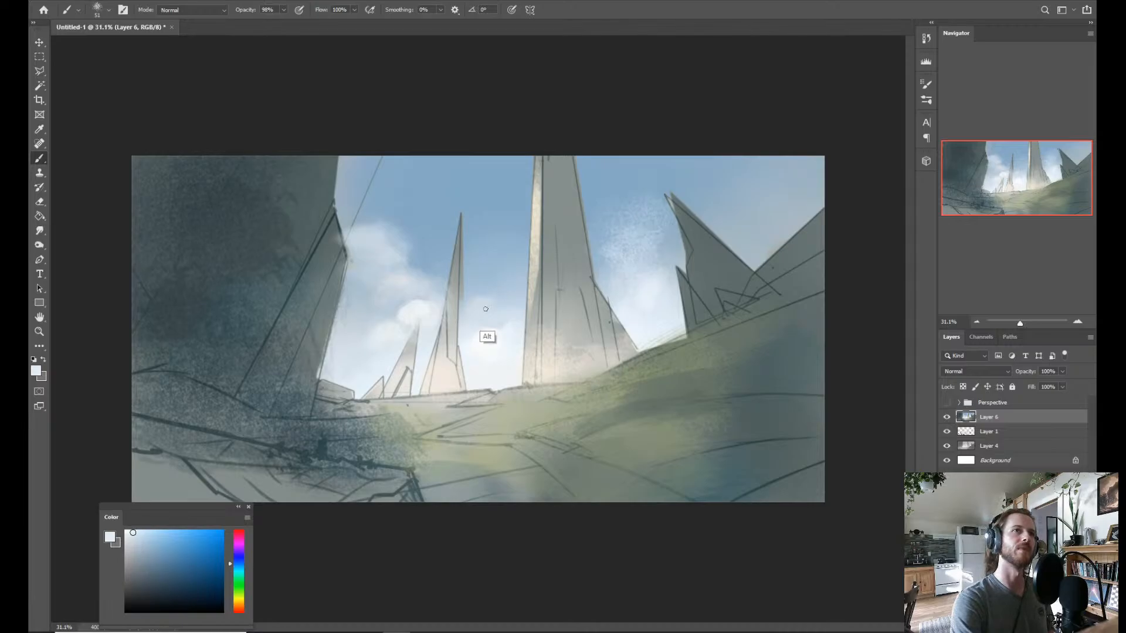
{"action": "left_click_drag", "start_coordinate": [510, 309], "coordinate": [513, 262]}
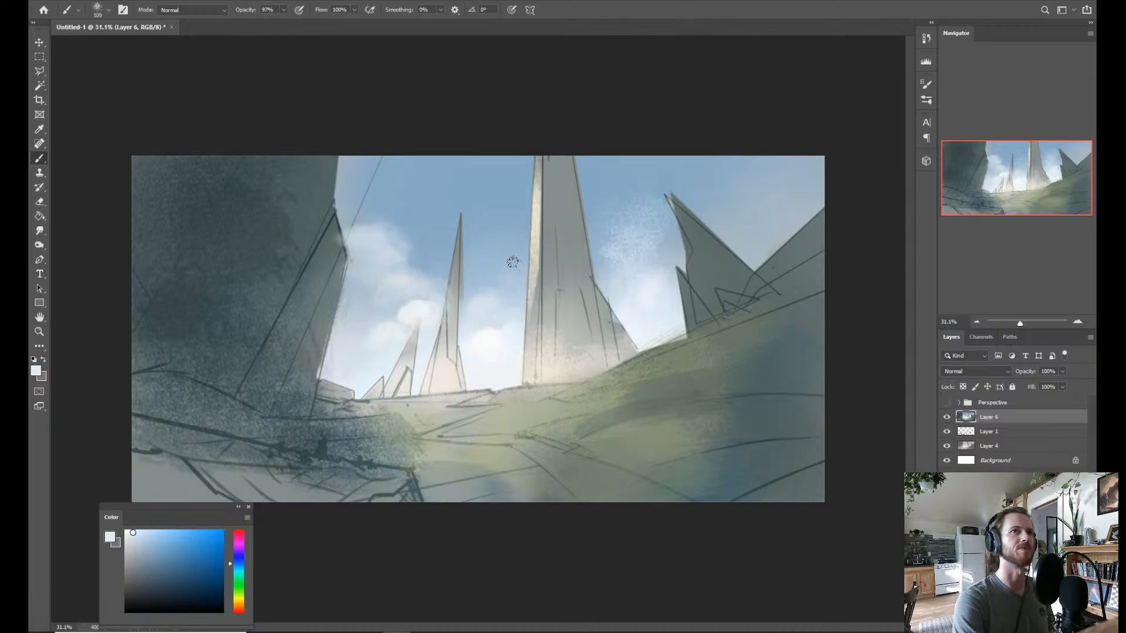
Paint faint grey-blue cloud in the sky behind the jagged rocks with a 109 px brush.
{"action": "mouse_move", "coordinate": [737, 183]}
{"action": "left_mouse_down"}
{"action": "mouse_move", "coordinate": [722, 221]}
{"action": "mouse_move", "coordinate": [742, 212]}
{"action": "mouse_move", "coordinate": [720, 222]}
{"action": "mouse_move", "coordinate": [772, 210]}
{"action": "mouse_move", "coordinate": [723, 239]}
{"action": "mouse_move", "coordinate": [748, 220]}
{"action": "mouse_move", "coordinate": [754, 230]}
{"action": "mouse_move", "coordinate": [732, 236]}
{"action": "mouse_move", "coordinate": [742, 225]}
{"action": "mouse_move", "coordinate": [718, 185]}
{"action": "mouse_move", "coordinate": [712, 220]}
{"action": "mouse_move", "coordinate": [742, 192]}
{"action": "left_mouse_up"}
{"action": "left_click", "coordinate": [725, 224], "text": "alt"}
{"action": "left_click", "coordinate": [754, 219], "text": "alt"}
{"action": "left_click", "coordinate": [753, 230], "text": "alt"}
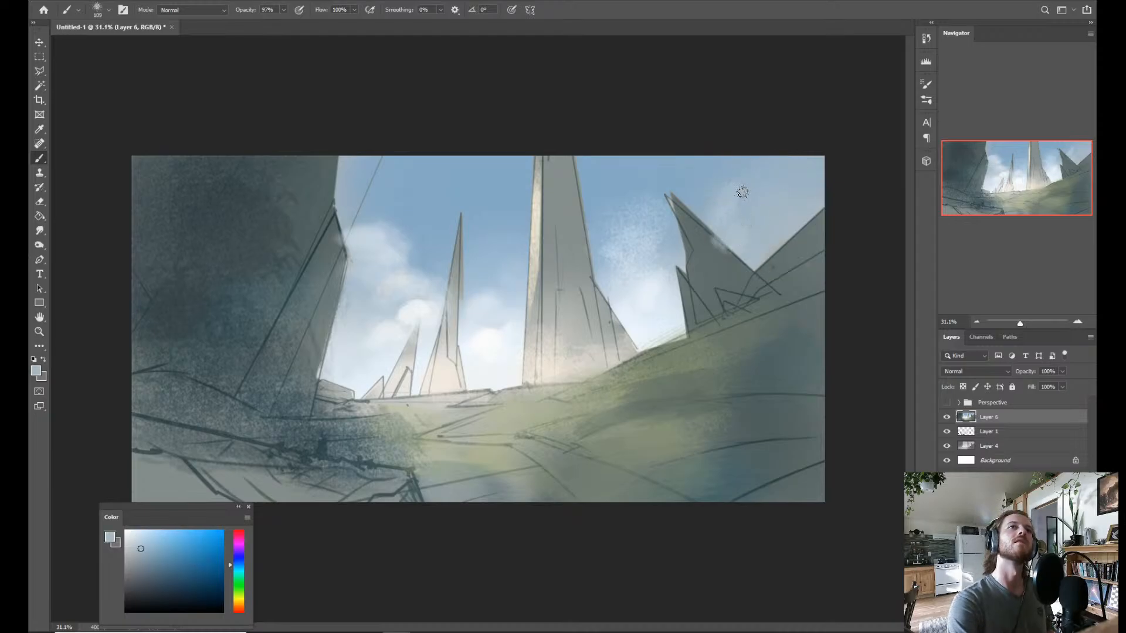
Expand the Eben's Essentials brush set in the brush presets to view its brushes.
{"action": "right_click", "coordinate": [705, 212]}
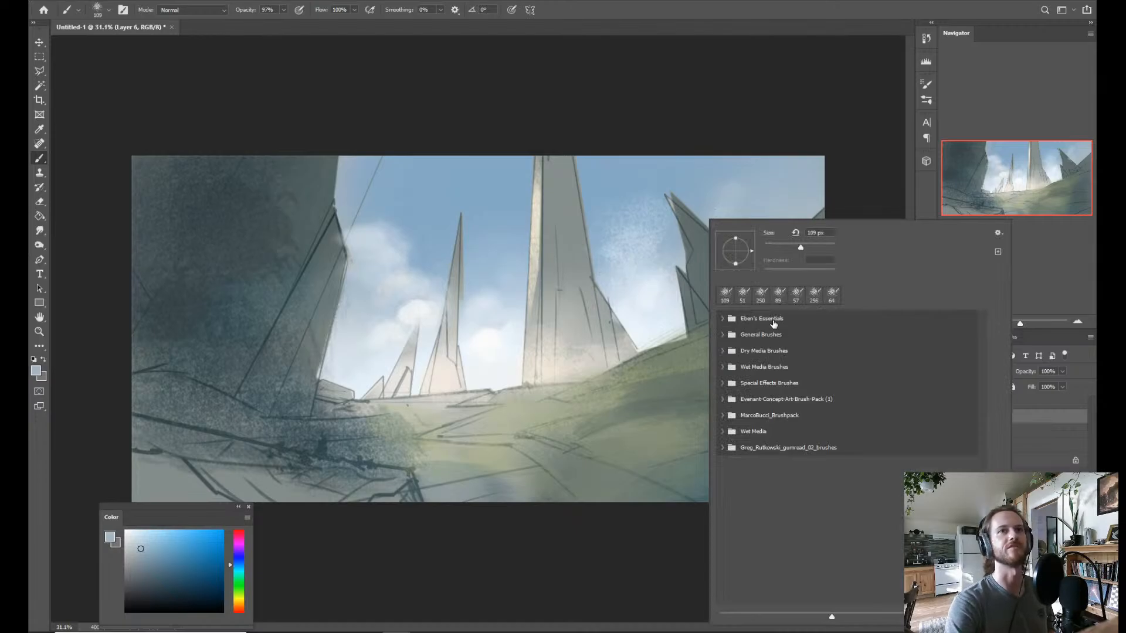
{"action": "left_click", "coordinate": [725, 324]}
{"action": "left_click", "coordinate": [729, 320]}
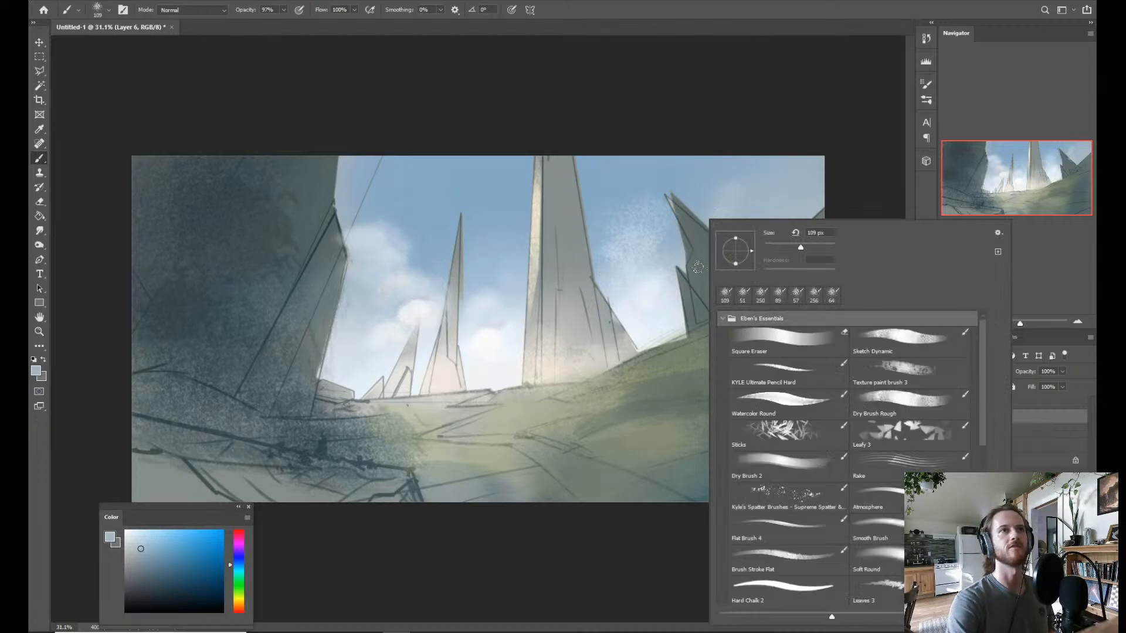
Soften the speckled cloud beside the central tower with sampled sky blue and brighten its middle with sampled pale white.
{"action": "left_click", "coordinate": [610, 210]}
{"action": "left_click", "coordinate": [604, 229], "text": "alt"}
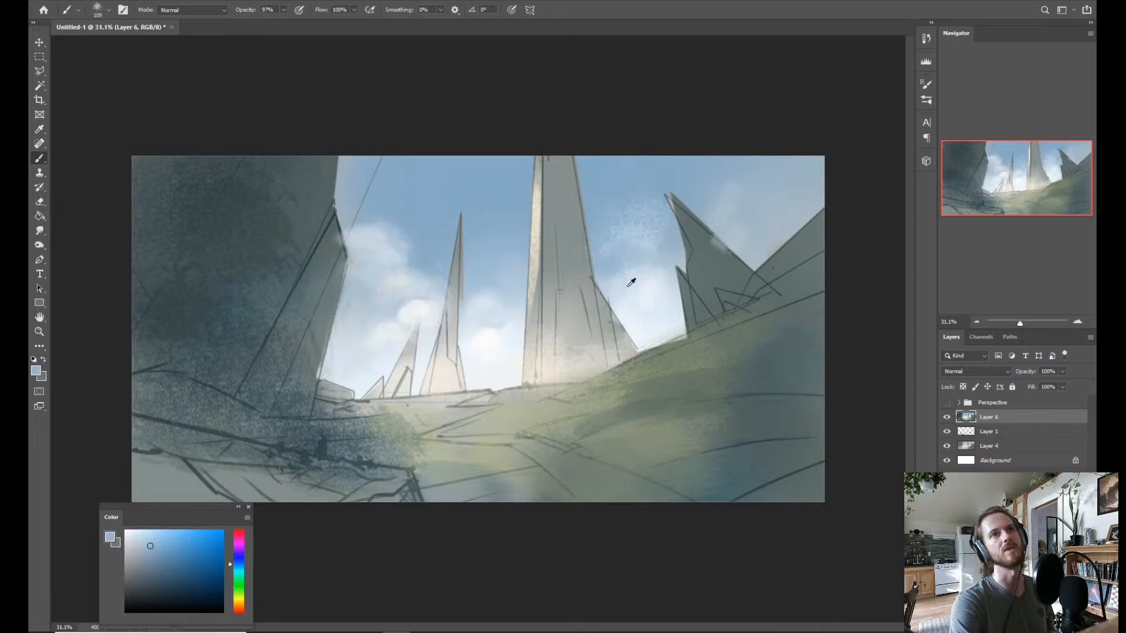
{"action": "left_click", "coordinate": [608, 276], "text": "alt"}
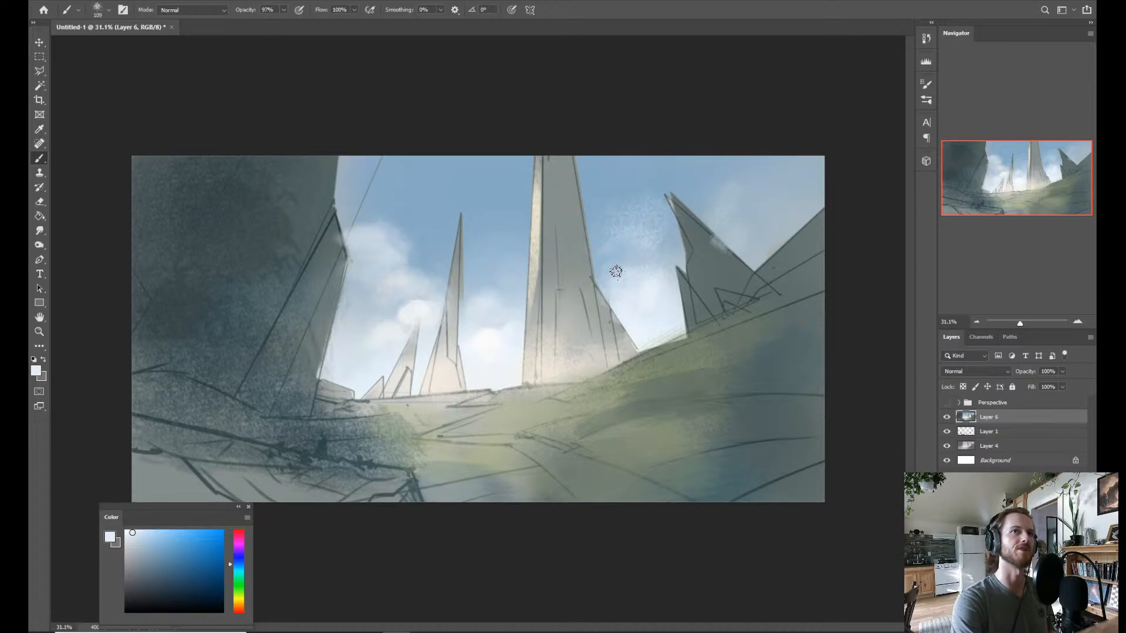
{"action": "mouse_move", "coordinate": [616, 272]}
{"action": "left_mouse_down"}
{"action": "mouse_move", "coordinate": [628, 226]}
{"action": "mouse_move", "coordinate": [658, 221]}
{"action": "mouse_move", "coordinate": [649, 238]}
{"action": "left_mouse_up"}
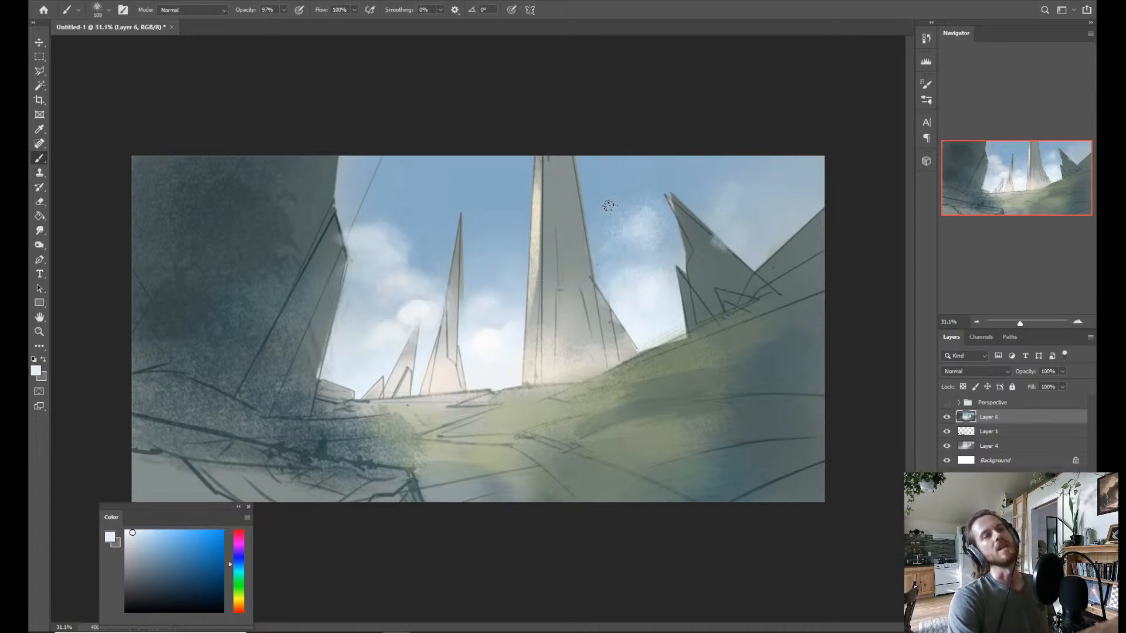
Paint wispy white cloud streaks above the jagged rocks, sweeping diagonally down to the central tower.
{"action": "mouse_move", "coordinate": [674, 151]}
{"action": "left_mouse_down"}
{"action": "mouse_move", "coordinate": [622, 191]}
{"action": "mouse_move", "coordinate": [701, 154]}
{"action": "mouse_move", "coordinate": [626, 221]}
{"action": "mouse_move", "coordinate": [665, 193]}
{"action": "mouse_move", "coordinate": [645, 213]}
{"action": "mouse_move", "coordinate": [809, 143]}
{"action": "left_mouse_up"}
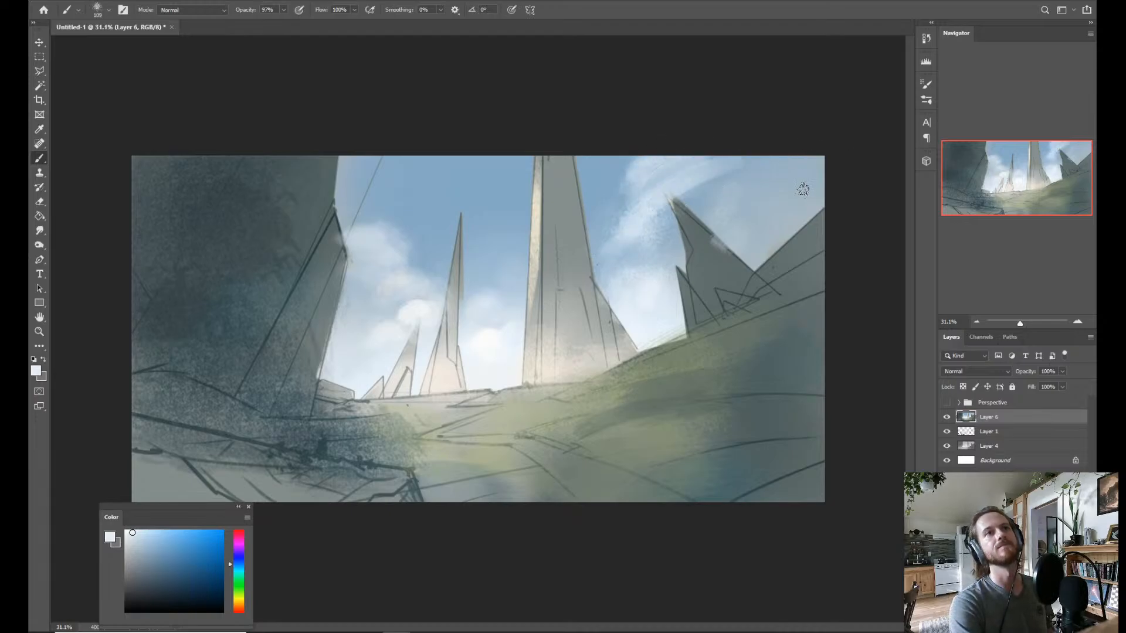
{"action": "mouse_move", "coordinate": [802, 189]}
{"action": "left_mouse_down"}
{"action": "mouse_move", "coordinate": [628, 258]}
{"action": "mouse_move", "coordinate": [612, 219]}
{"action": "mouse_move", "coordinate": [622, 234]}
{"action": "mouse_move", "coordinate": [675, 217]}
{"action": "mouse_move", "coordinate": [596, 263]}
{"action": "mouse_move", "coordinate": [619, 252]}
{"action": "left_mouse_up"}
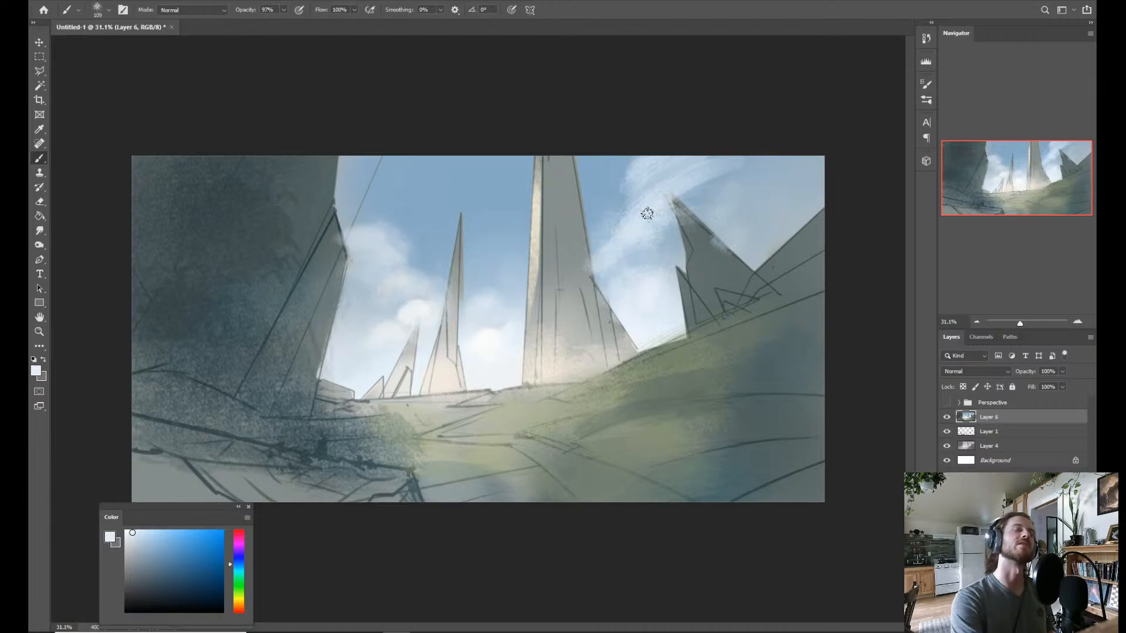
{"action": "left_click", "coordinate": [636, 228], "text": "alt"}
{"action": "left_click_drag", "start_coordinate": [644, 227], "coordinate": [626, 225]}
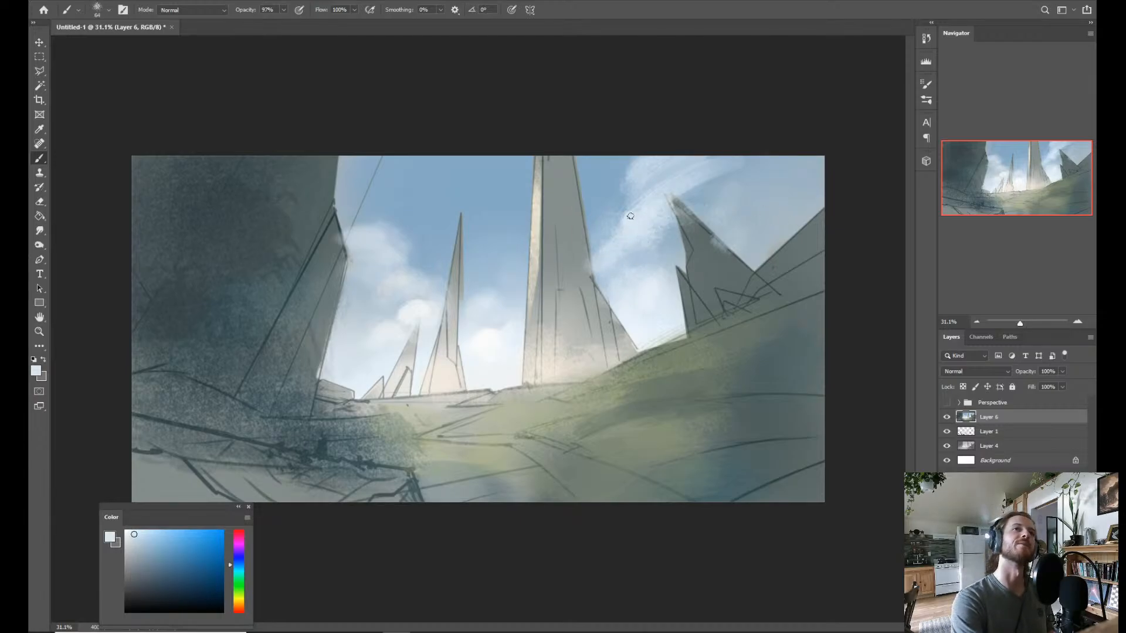
Refine the diagonal cloud's edges and shadows beside the central tower with sampled light and sky blues.
{"action": "left_click", "coordinate": [650, 206], "text": "alt"}
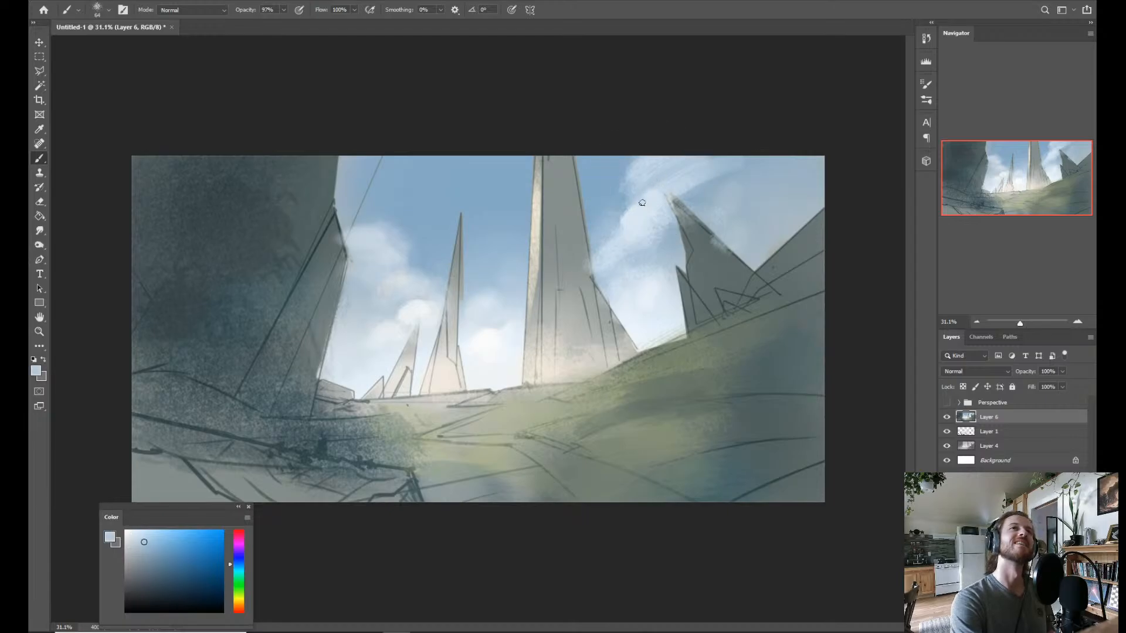
{"action": "left_click", "coordinate": [630, 226], "text": "alt"}
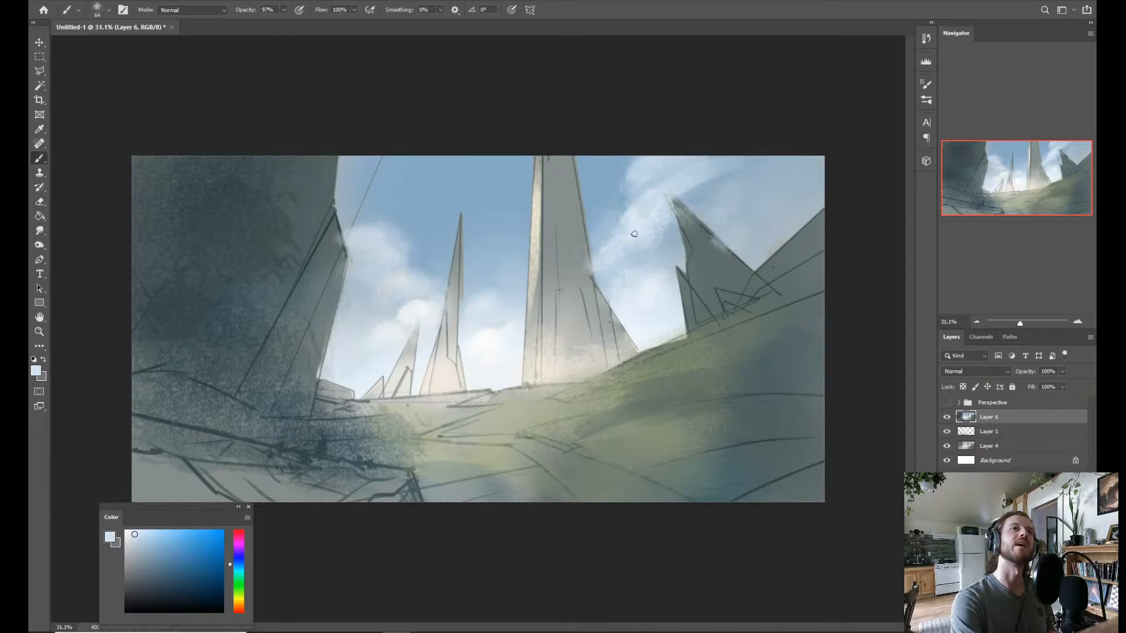
{"action": "left_click", "coordinate": [600, 229], "text": "alt"}
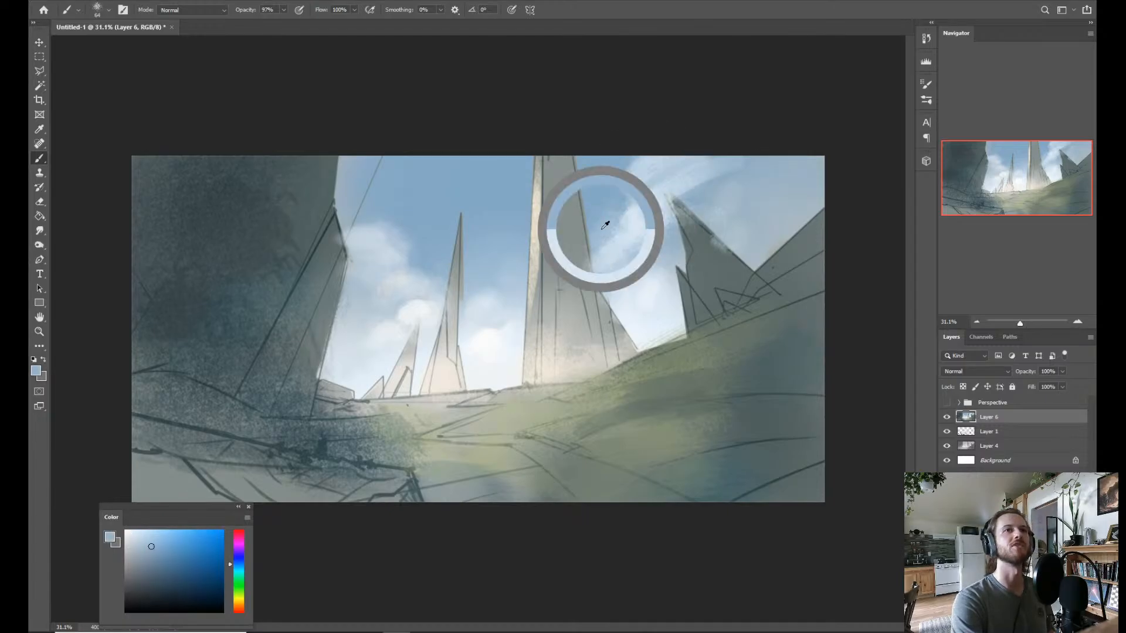
{"action": "left_click", "coordinate": [645, 249], "text": "alt"}
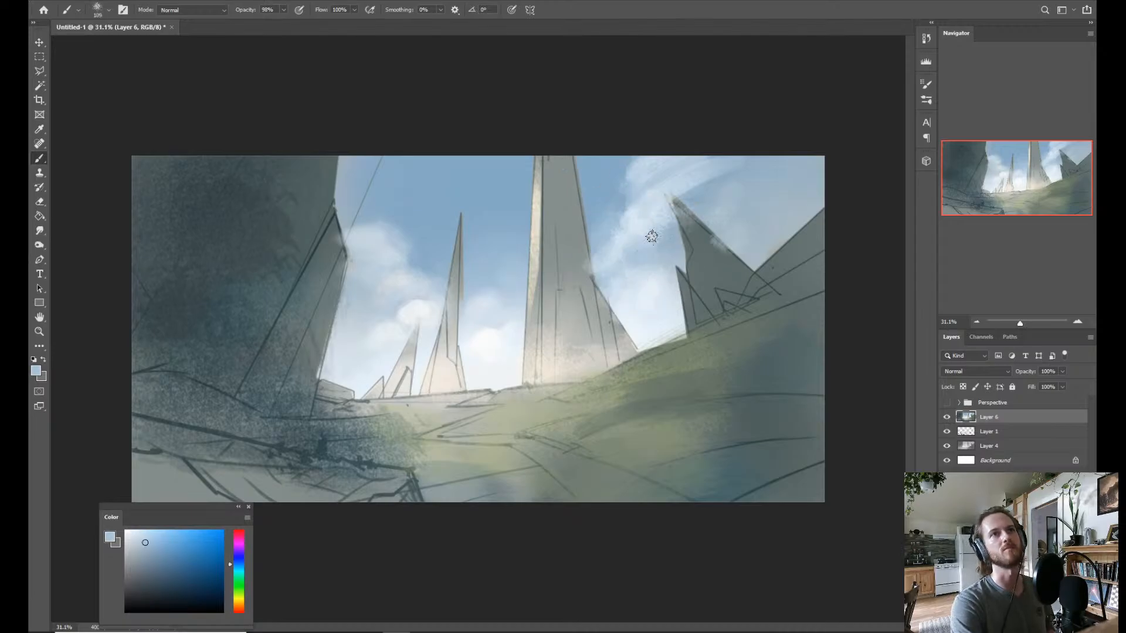
{"action": "left_click", "coordinate": [604, 258], "text": "alt"}
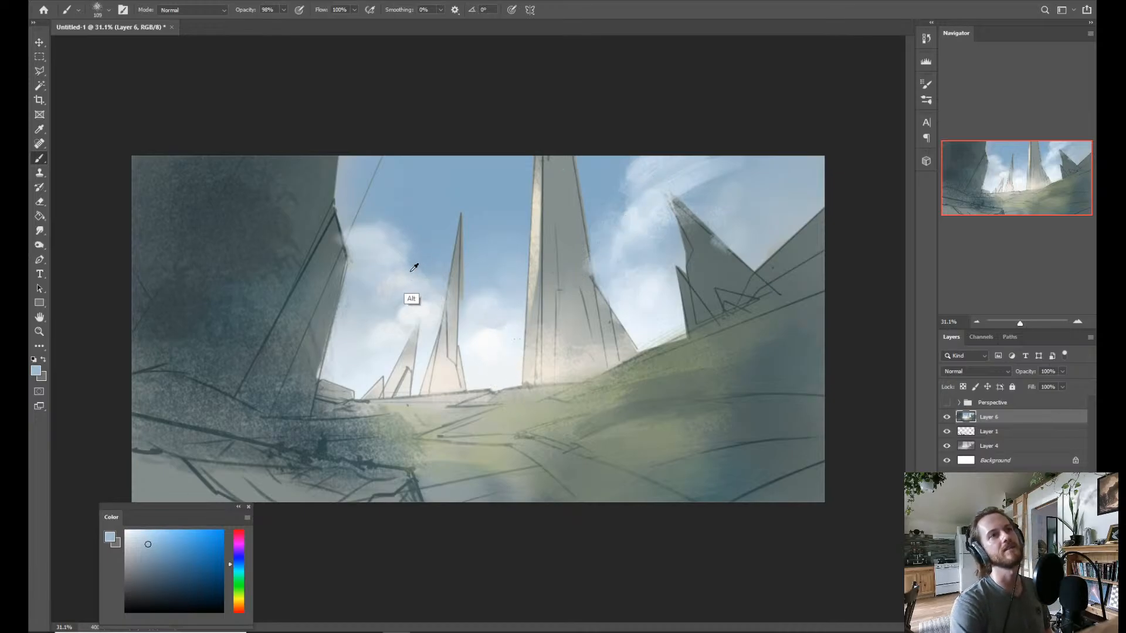
Add a pale puff beside the dark cliff's peak and reshape the left cloud's edge and shadows with sampled blues.
{"action": "left_click", "coordinate": [393, 256], "text": "alt"}
{"action": "mouse_move", "coordinate": [349, 218]}
{"action": "left_mouse_down"}
{"action": "mouse_move", "coordinate": [382, 199]}
{"action": "mouse_move", "coordinate": [353, 210]}
{"action": "left_mouse_up"}
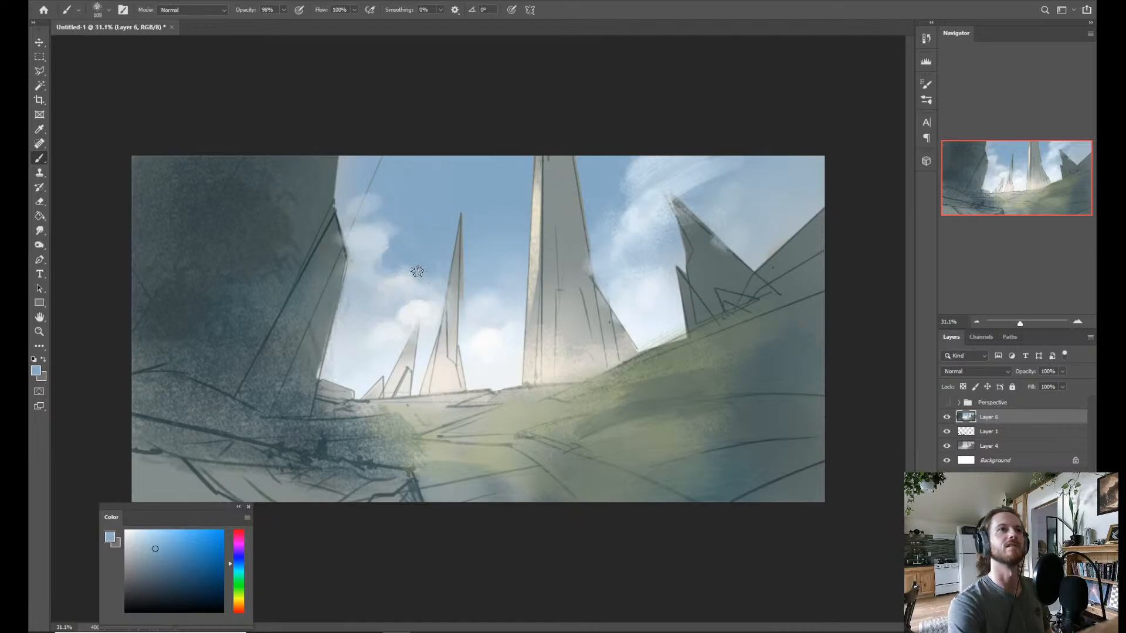
{"action": "left_click", "coordinate": [404, 281], "text": "alt"}
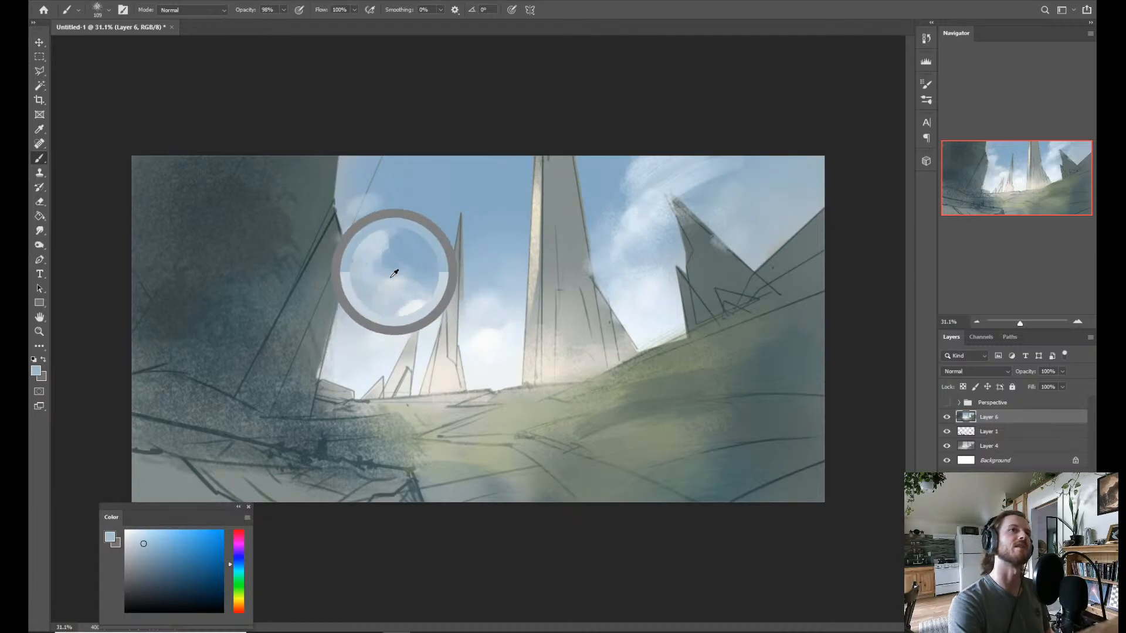
{"action": "left_click", "coordinate": [380, 280], "text": "alt"}
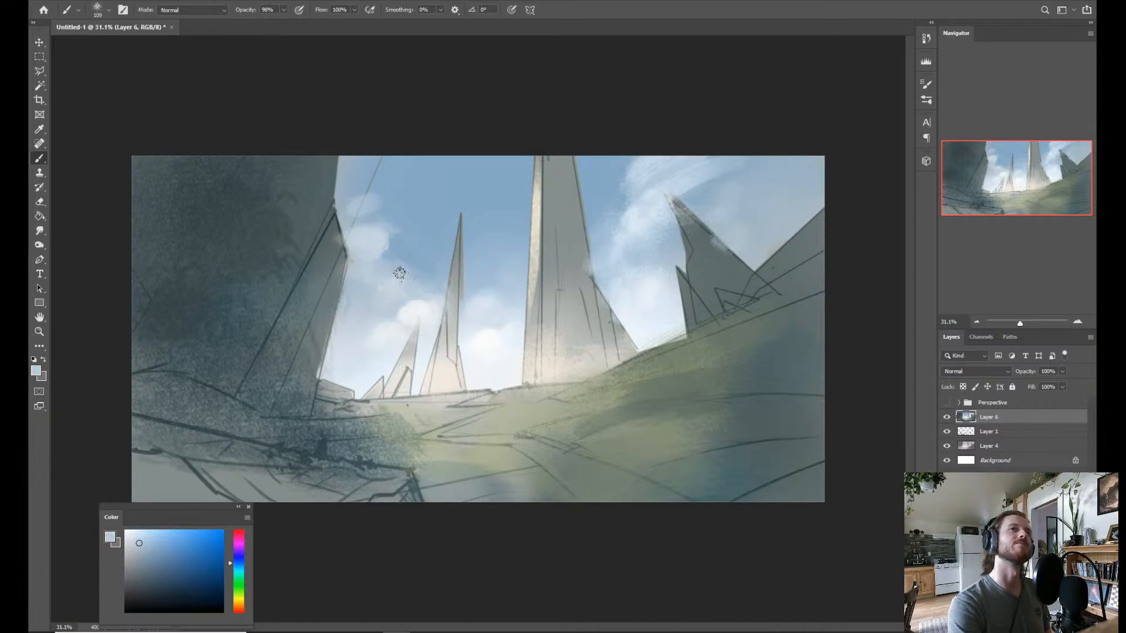
{"action": "left_click", "coordinate": [404, 253], "text": "alt"}
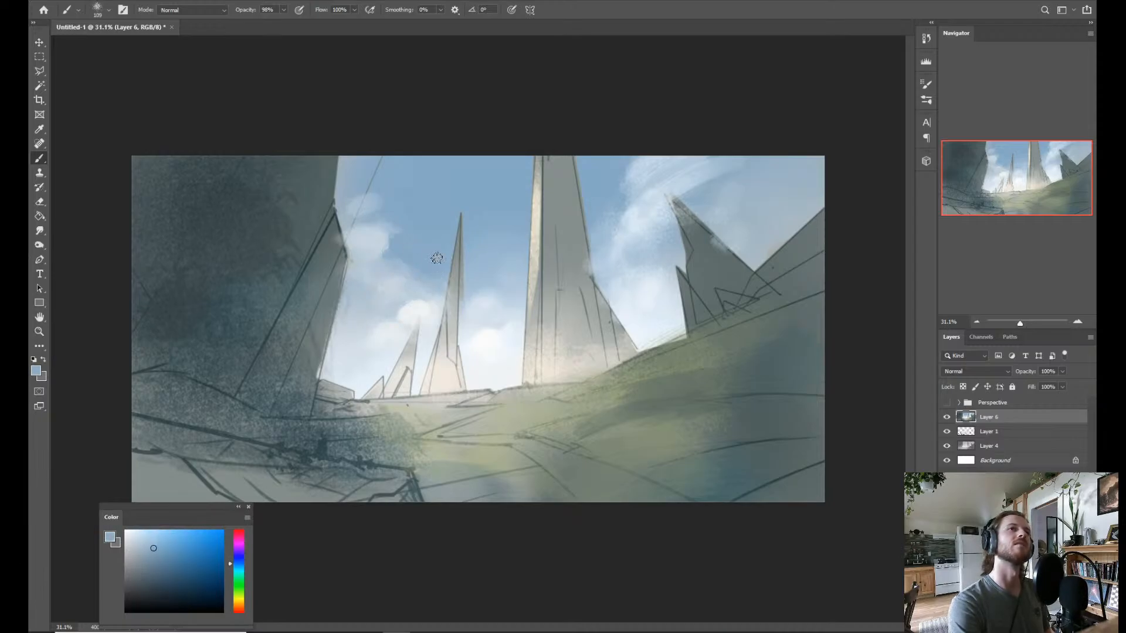
Sample pale cloud blue and paint a broad wispy cloud across the upper sky from the dark cliff towards the central tower.
{"action": "left_click", "coordinate": [378, 246], "text": "alt"}
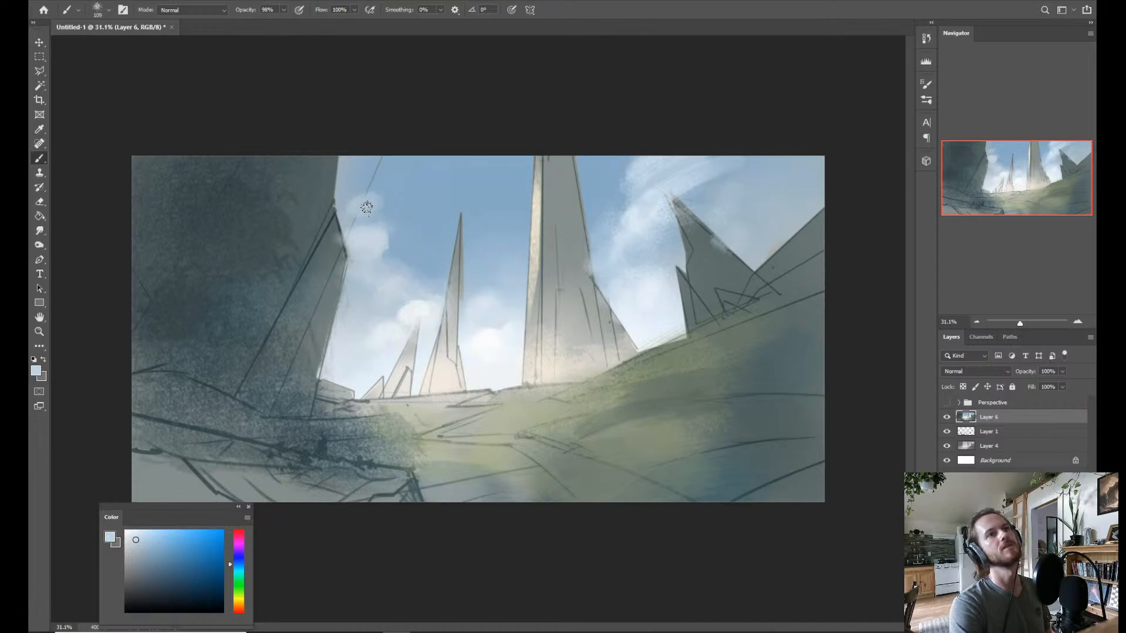
{"action": "mouse_move", "coordinate": [378, 212]}
{"action": "left_mouse_down"}
{"action": "mouse_move", "coordinate": [372, 181]}
{"action": "mouse_move", "coordinate": [455, 150]}
{"action": "mouse_move", "coordinate": [430, 171]}
{"action": "mouse_move", "coordinate": [518, 151]}
{"action": "mouse_move", "coordinate": [378, 204]}
{"action": "mouse_move", "coordinate": [398, 198]}
{"action": "mouse_move", "coordinate": [373, 168]}
{"action": "mouse_move", "coordinate": [349, 173]}
{"action": "mouse_move", "coordinate": [395, 191]}
{"action": "mouse_move", "coordinate": [414, 176]}
{"action": "left_mouse_up"}
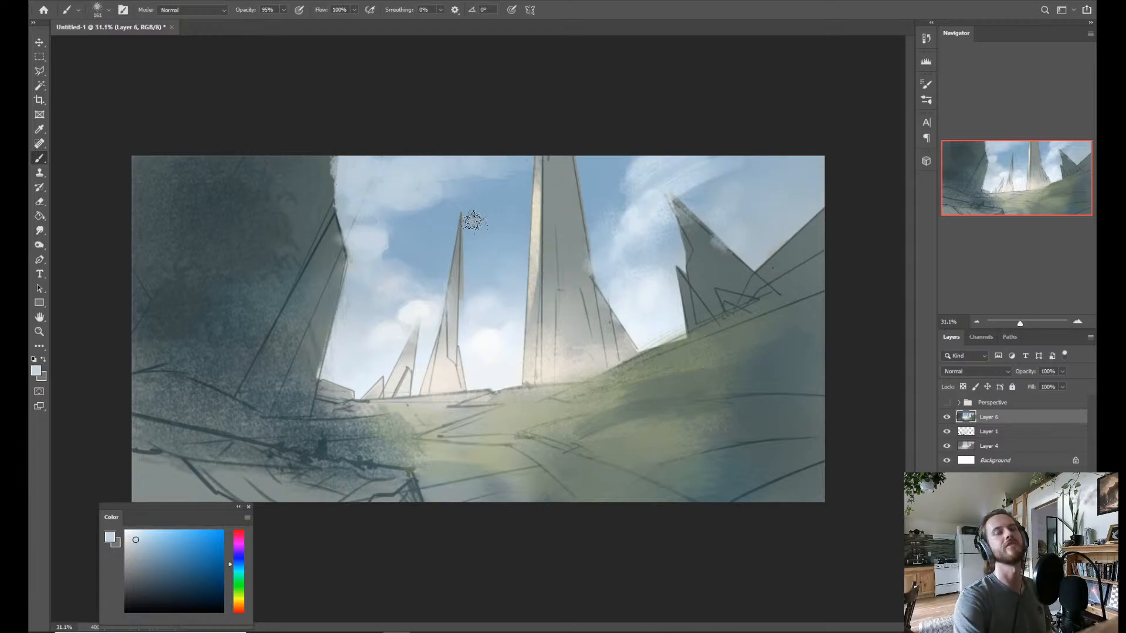
{"action": "left_click_drag", "start_coordinate": [423, 230], "coordinate": [392, 239]}
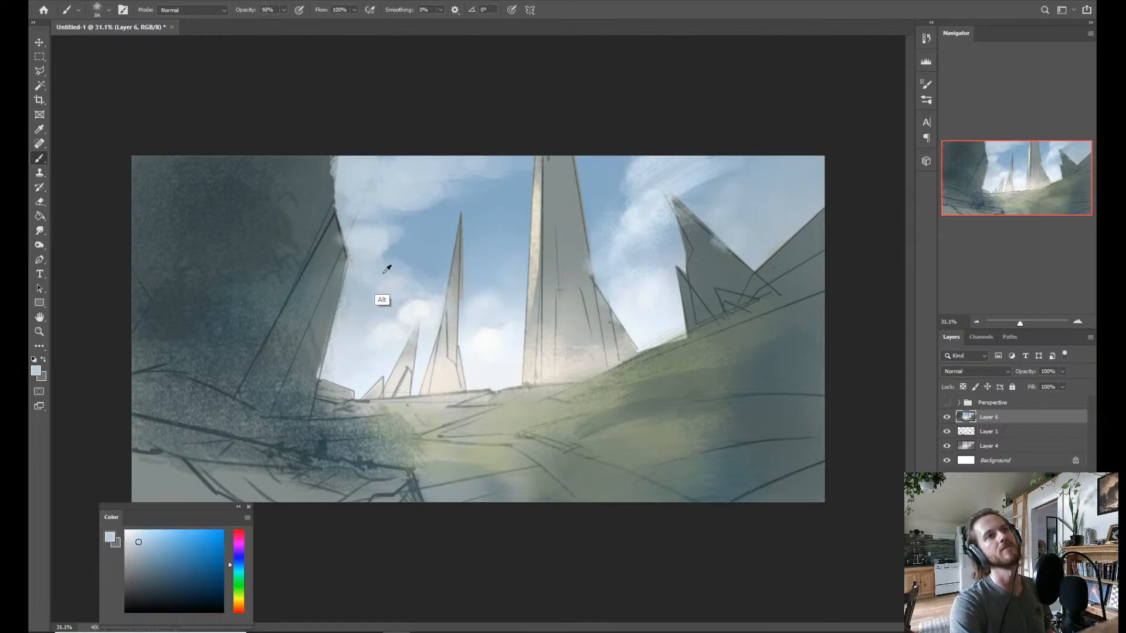
Sample bright cloud white for highlights on the left puffs, and blend the upper cloud's underside with sampled pale blues.
{"action": "left_click", "coordinate": [414, 303], "text": "alt"}
{"action": "mouse_move", "coordinate": [363, 225]}
{"action": "left_mouse_down"}
{"action": "mouse_move", "coordinate": [376, 228]}
{"action": "mouse_move", "coordinate": [388, 192]}
{"action": "left_mouse_up"}
{"action": "left_click", "coordinate": [413, 195], "text": "alt"}
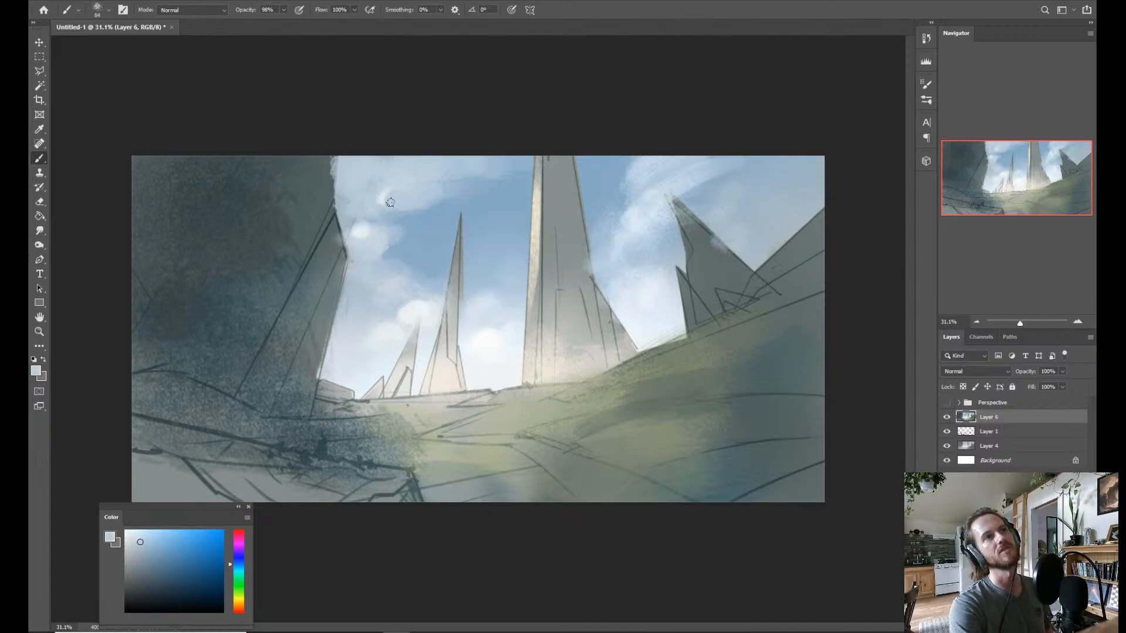
{"action": "left_click", "coordinate": [421, 199], "text": "alt"}
{"action": "mouse_move", "coordinate": [437, 194]}
{"action": "left_mouse_down"}
{"action": "mouse_move", "coordinate": [464, 189]}
{"action": "mouse_move", "coordinate": [455, 198]}
{"action": "left_mouse_up"}
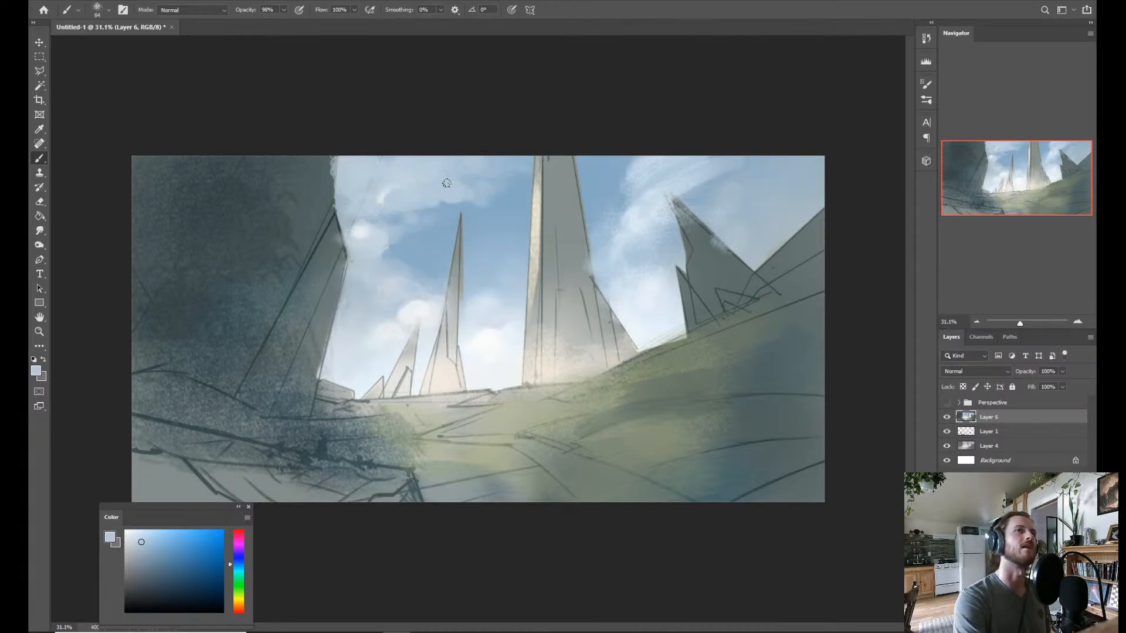
Undo a sky-blue dab in the upper cloud, touch up that cloud with pale blue and paint sky blue beside the dark cliff.
{"action": "left_click", "coordinate": [503, 237], "text": "alt"}
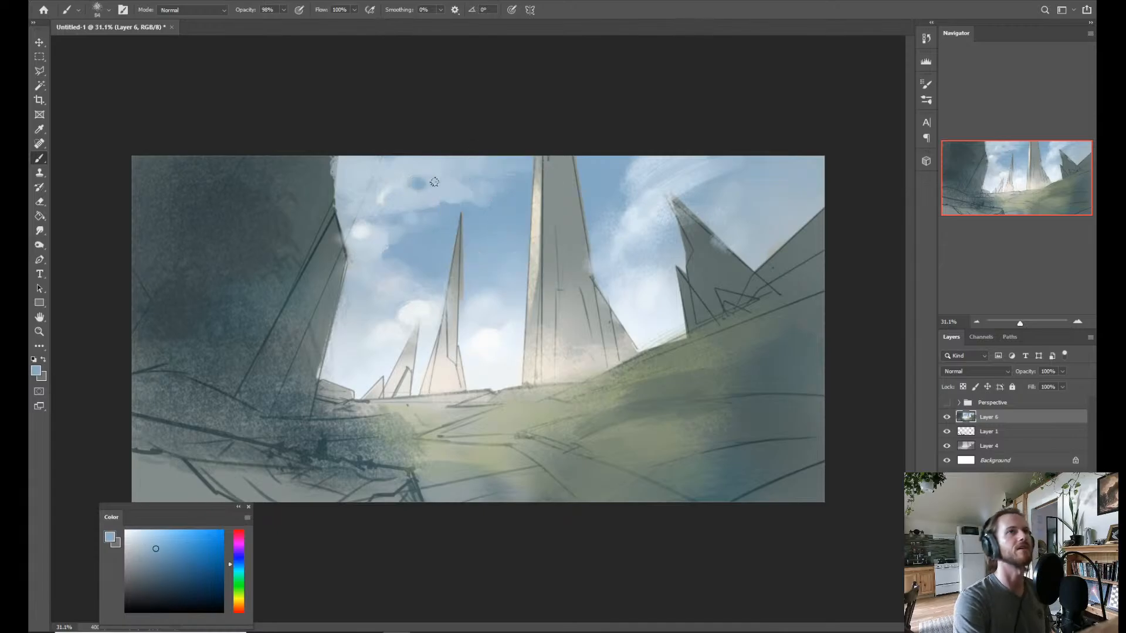
{"action": "key", "text": "ctrl"}
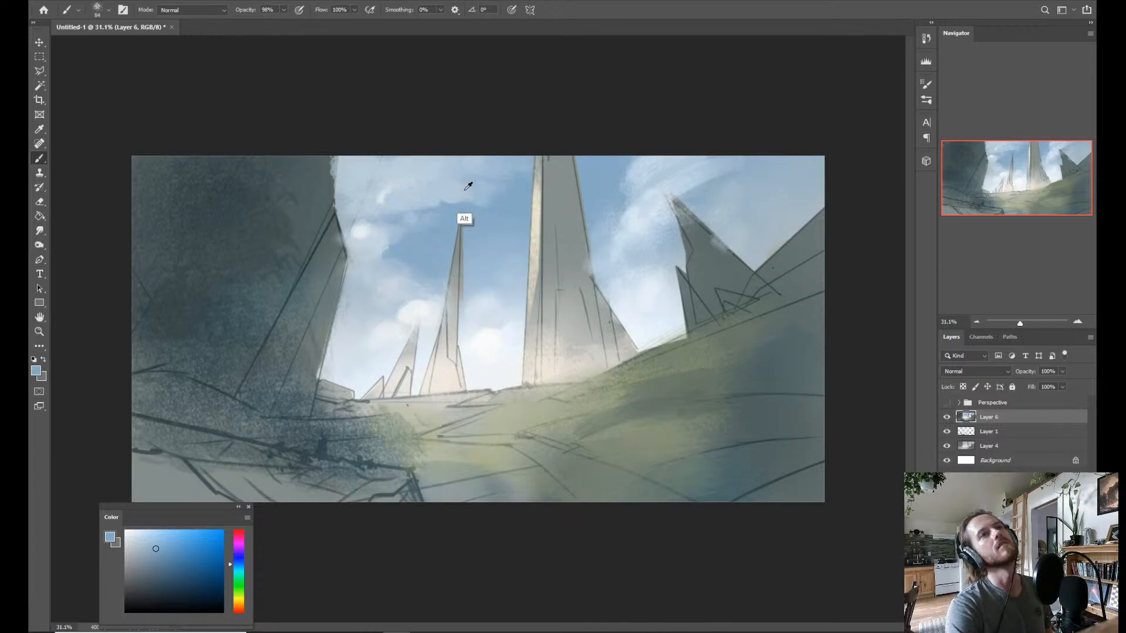
{"action": "left_click", "coordinate": [440, 192], "text": "alt"}
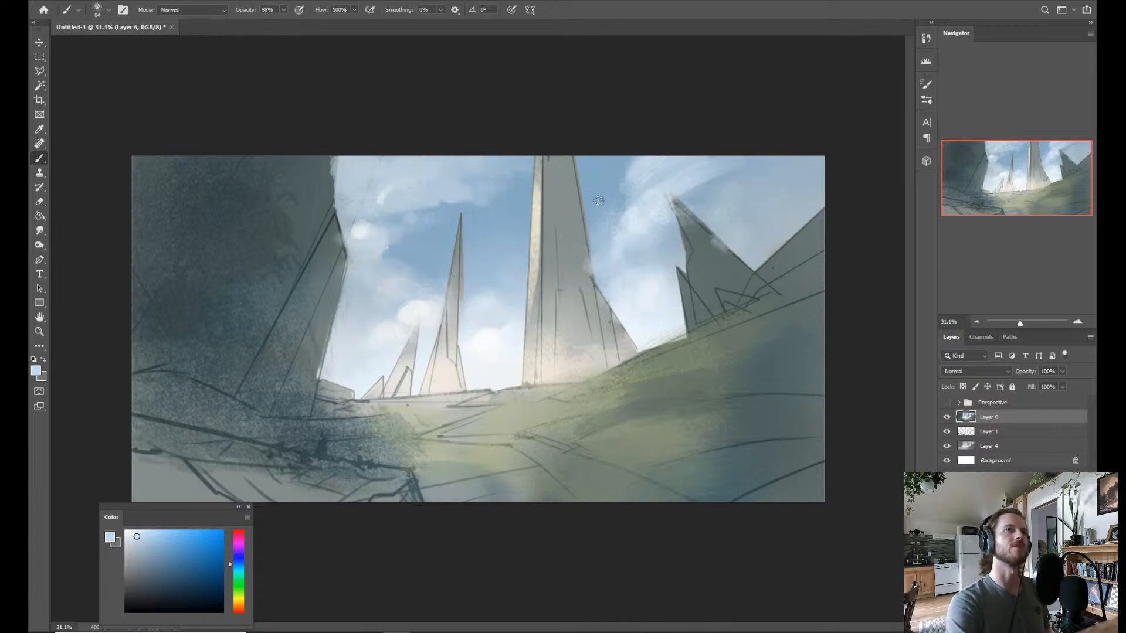
{"action": "left_click", "coordinate": [427, 284], "text": "alt"}
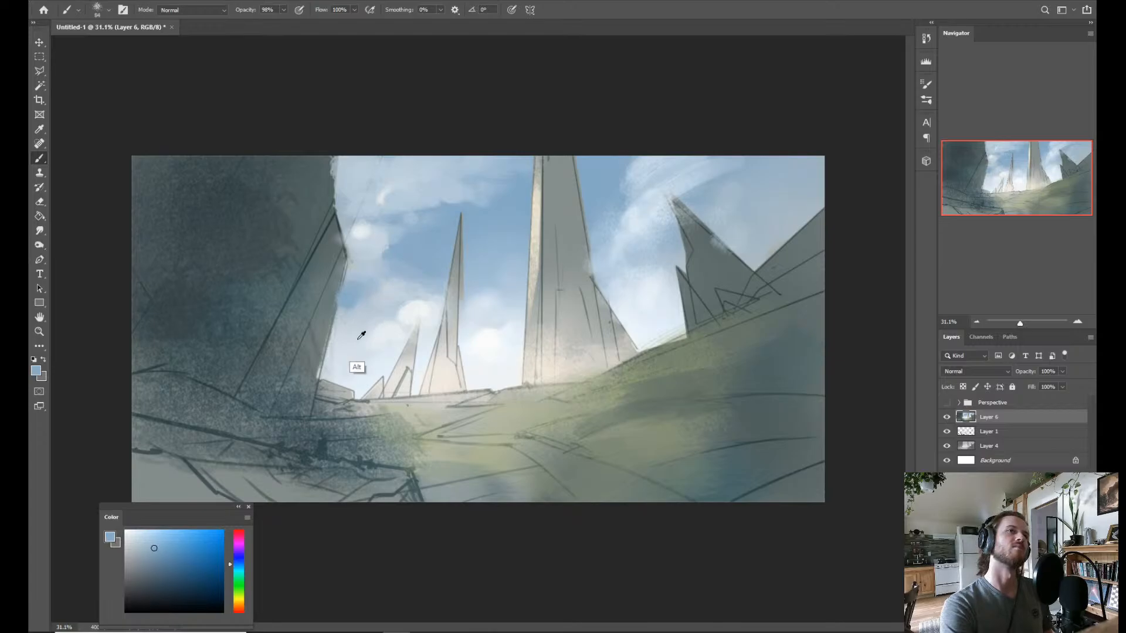
Touch up the low clouds and the puff beside the jagged rock with sampled whites and blue, and flip the canvas horizontally.
{"action": "left_click", "coordinate": [352, 361], "text": "alt"}
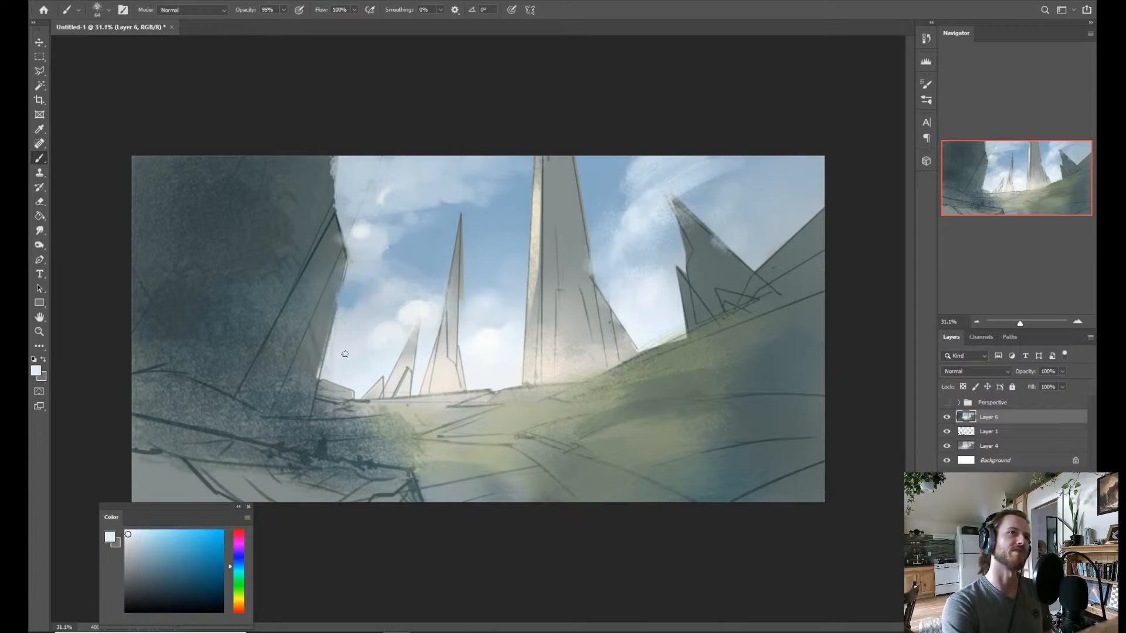
{"action": "left_click", "coordinate": [357, 303], "text": "alt"}
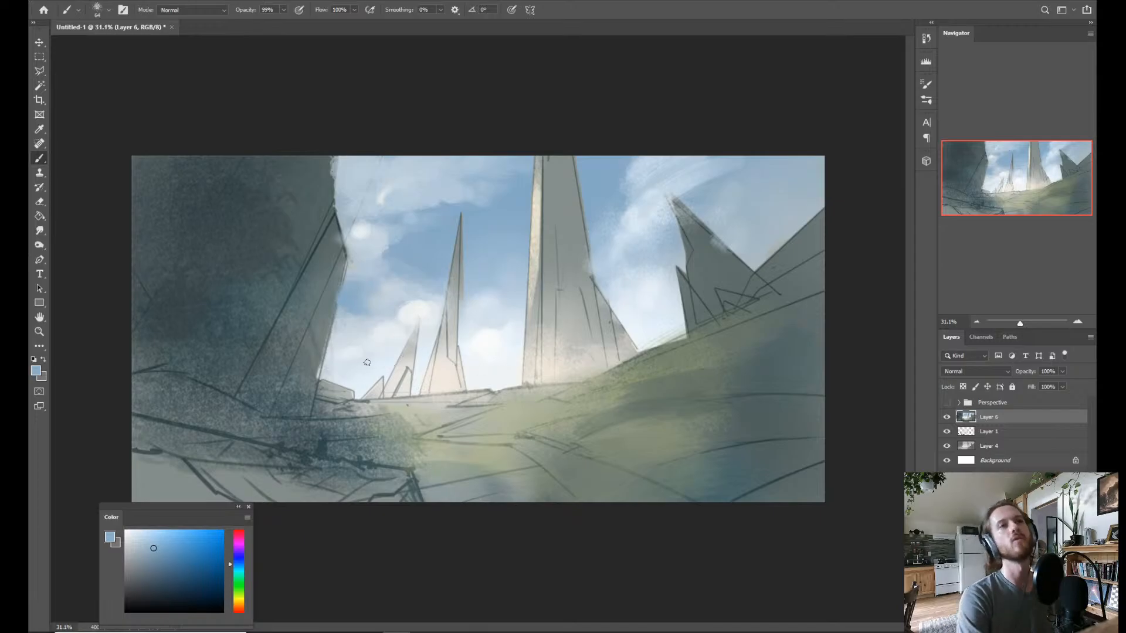
{"action": "left_click", "coordinate": [409, 316], "text": "alt"}
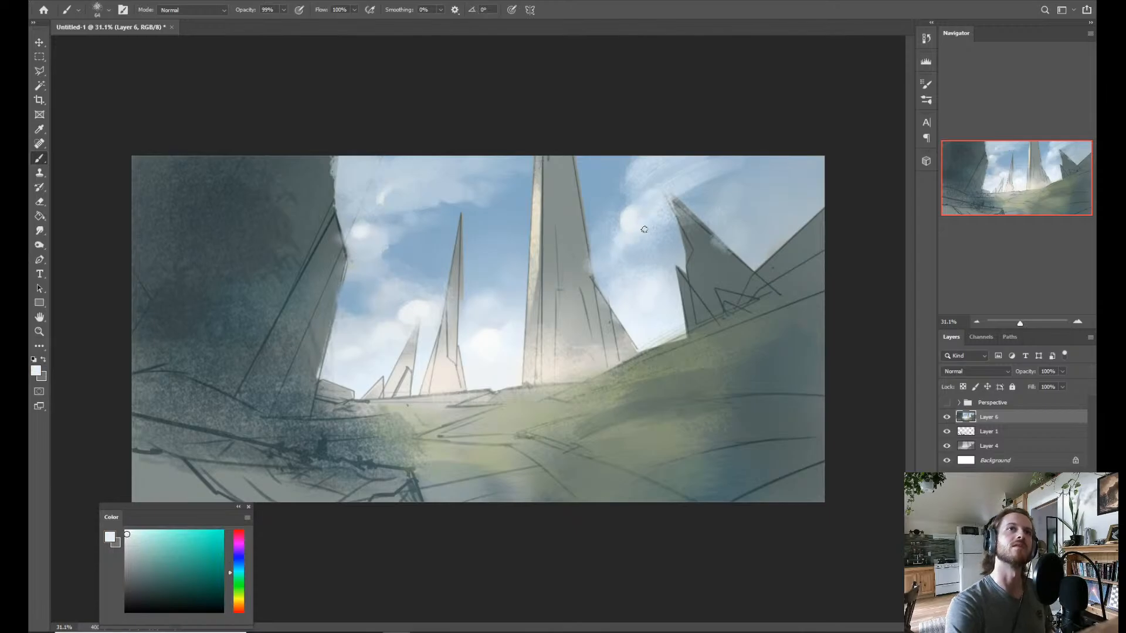
{"action": "key", "text": "ctrl+f"}
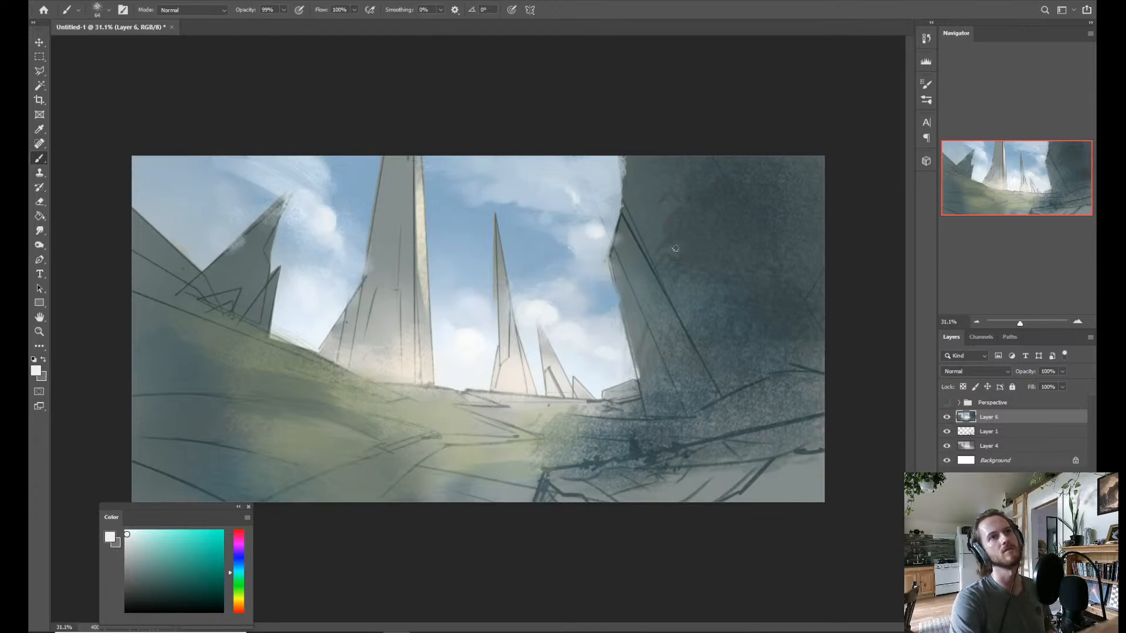
Sample grey-blue and shade the cloud bank above the jagged rock with a large textured brush.
{"action": "left_click", "coordinate": [219, 197], "text": "alt"}
{"action": "mouse_move", "coordinate": [212, 214]}
{"action": "left_mouse_down"}
{"action": "mouse_move", "coordinate": [258, 201]}
{"action": "mouse_move", "coordinate": [184, 205]}
{"action": "mouse_move", "coordinate": [183, 218]}
{"action": "mouse_move", "coordinate": [217, 221]}
{"action": "left_mouse_up"}
{"action": "left_click", "coordinate": [139, 563]}
{"action": "left_click_drag", "start_coordinate": [156, 182], "coordinate": [229, 163]}
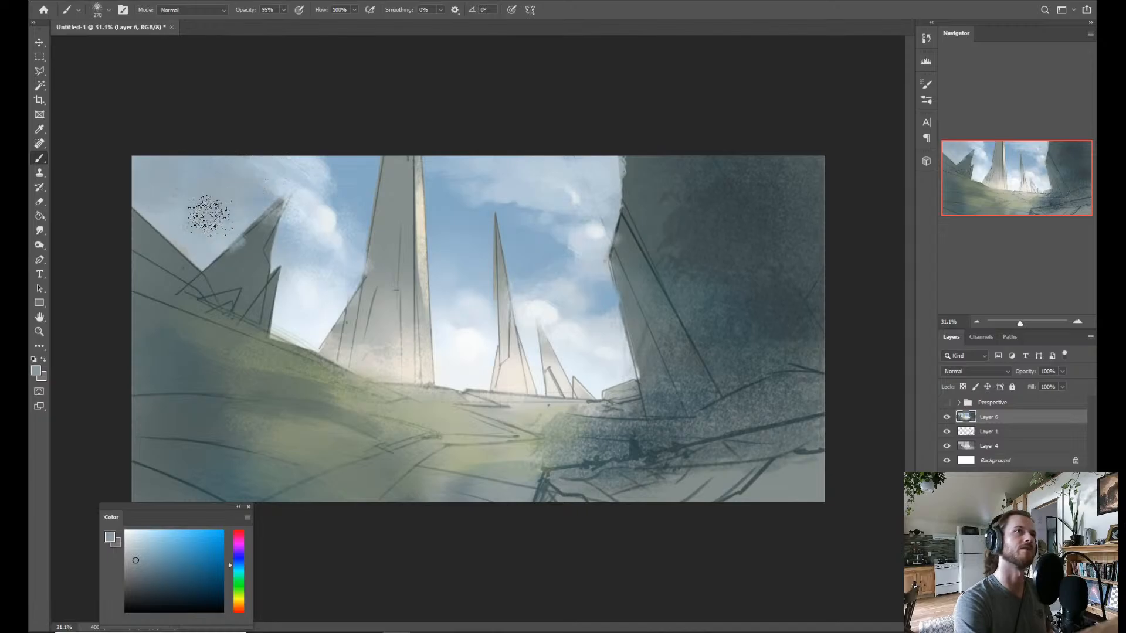
{"action": "left_click_drag", "start_coordinate": [282, 204], "coordinate": [266, 203]}
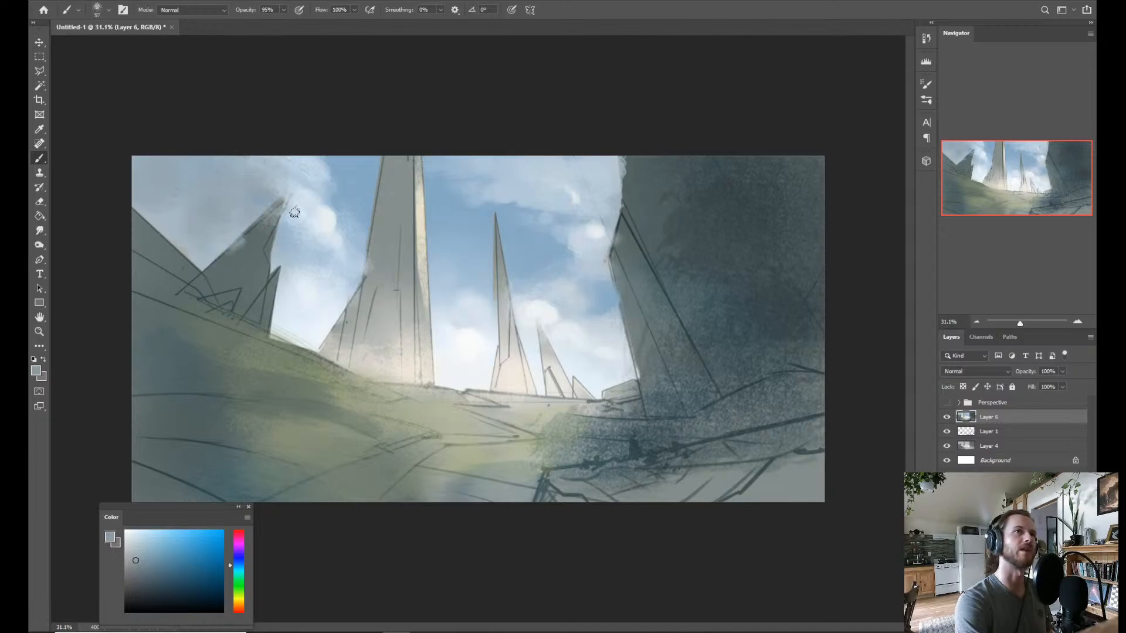
Reshape the cloud above the jagged rock with sampled pale and sky blues, adding a light puff and softening it with grey-blue.
{"action": "left_click", "coordinate": [289, 250], "text": "alt"}
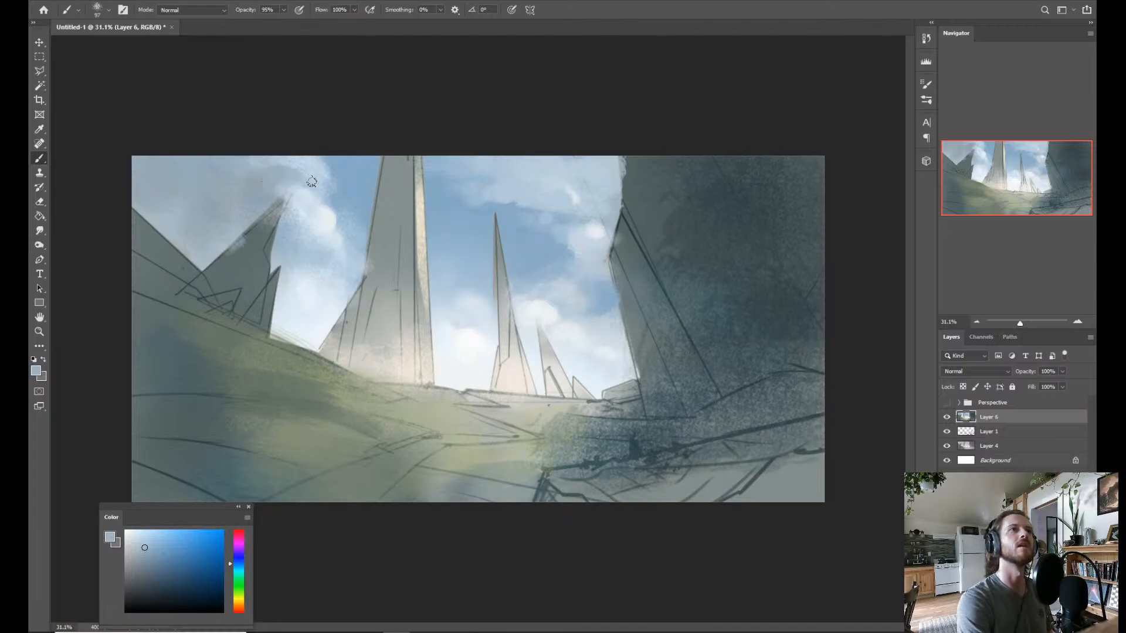
{"action": "left_click", "coordinate": [342, 203], "text": "alt"}
{"action": "left_click_drag", "start_coordinate": [325, 175], "coordinate": [324, 161]}
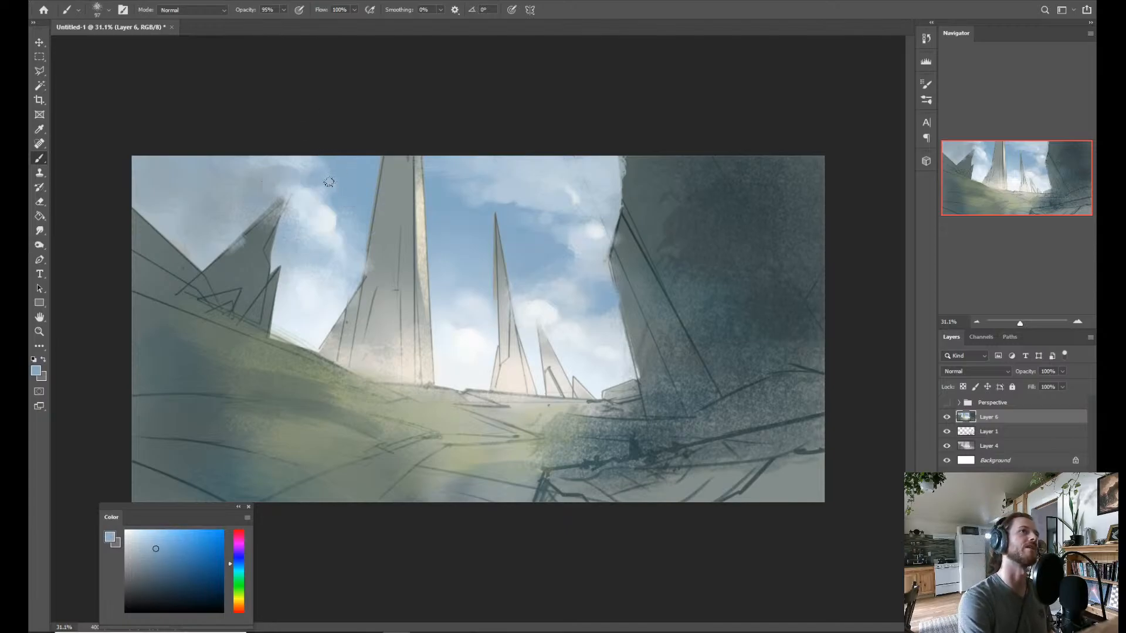
{"action": "left_click", "coordinate": [309, 235], "text": "alt"}
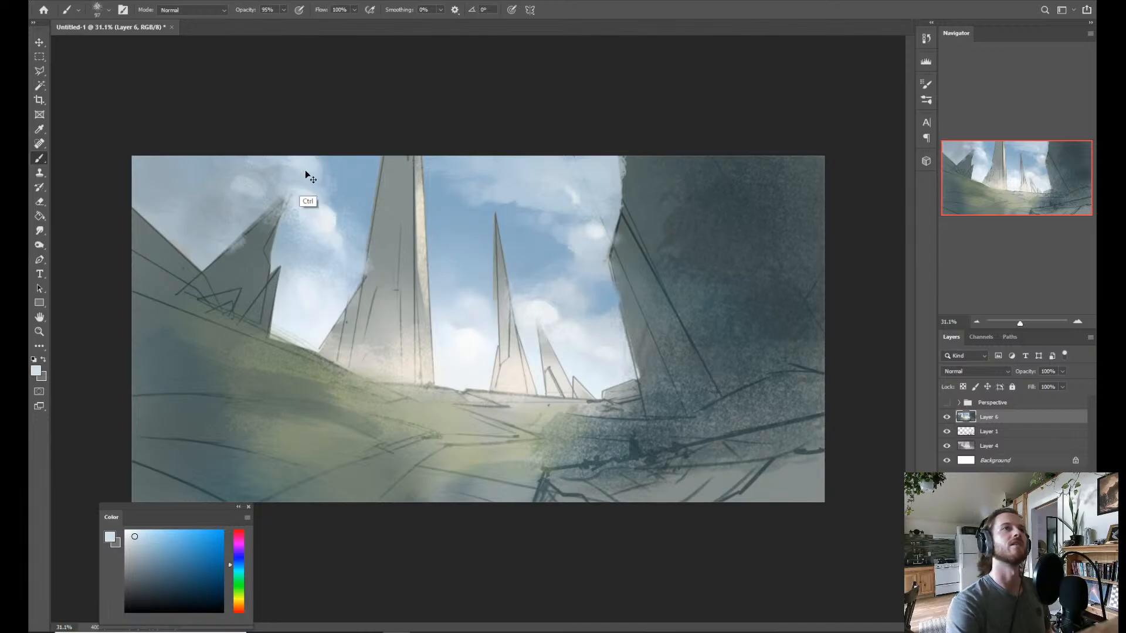
{"action": "left_click", "coordinate": [240, 201], "text": "alt"}
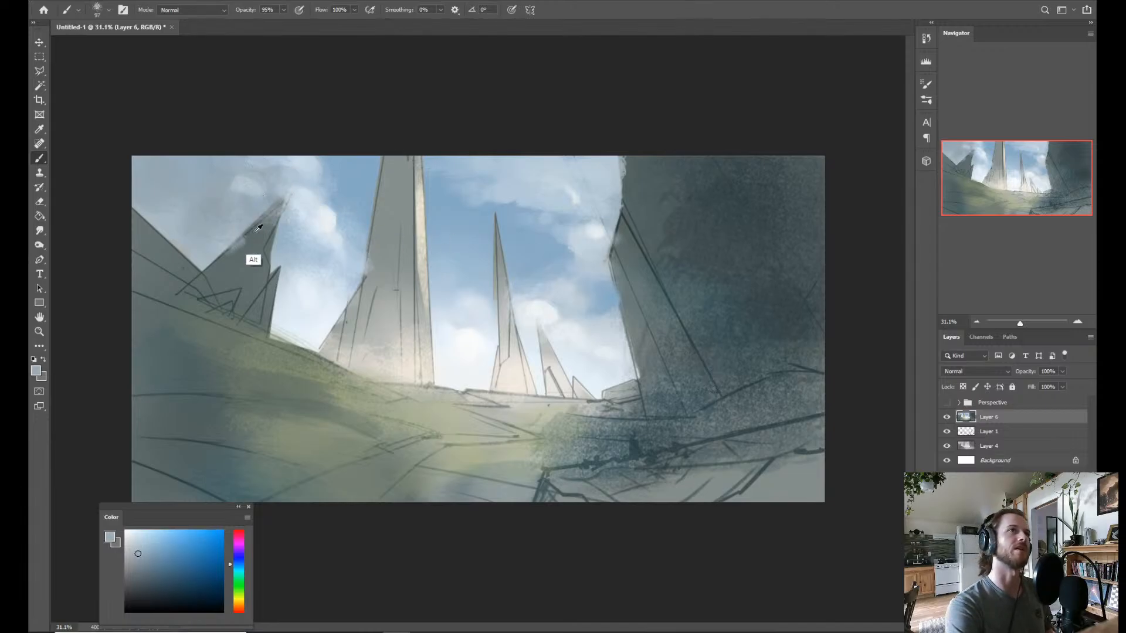
{"action": "left_click_drag", "start_coordinate": [248, 192], "coordinate": [253, 193]}
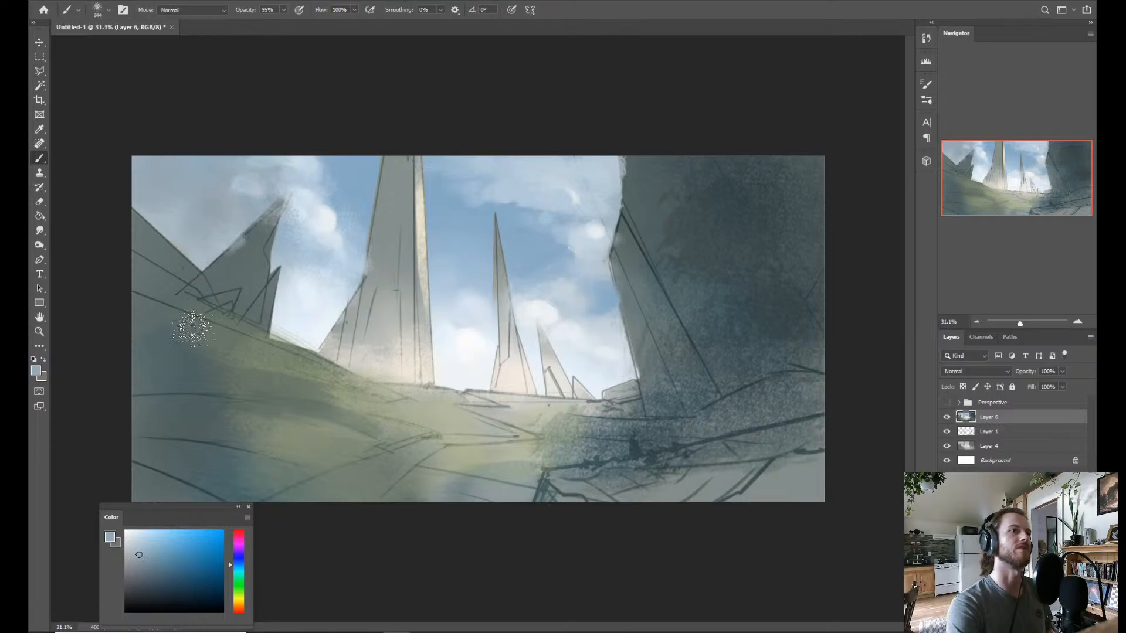
Sample a darker blue-grey and paint shadows across the upper clouds above the jagged rock and beside the dark cliff.
{"action": "left_click", "coordinate": [264, 226], "text": "alt"}
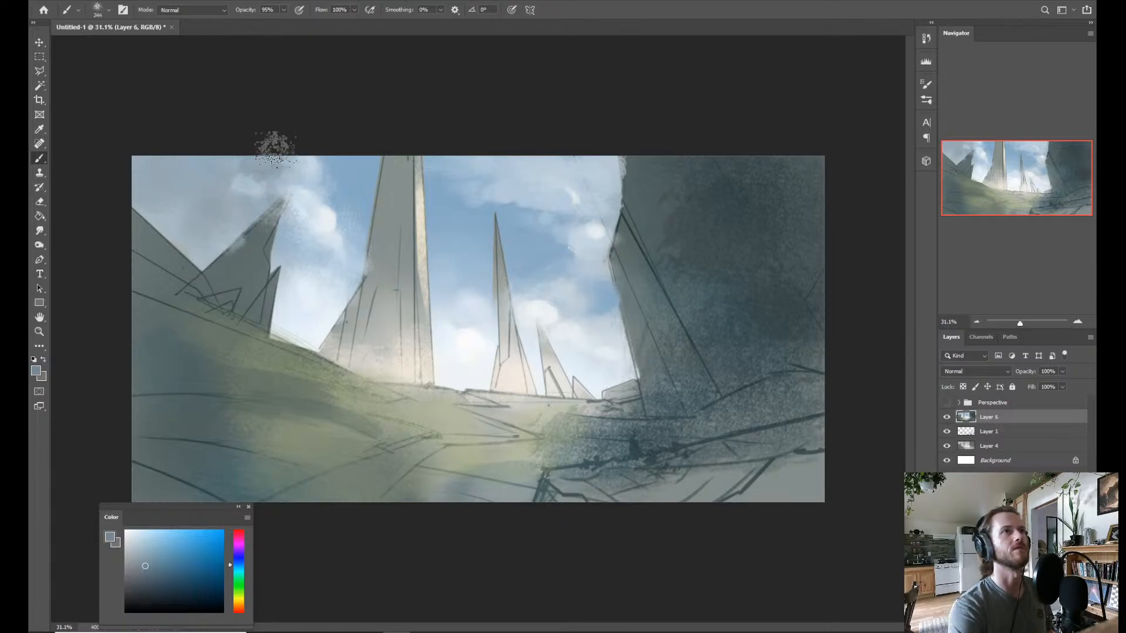
{"action": "mouse_move", "coordinate": [317, 148]}
{"action": "left_mouse_down"}
{"action": "mouse_move", "coordinate": [304, 170]}
{"action": "mouse_move", "coordinate": [238, 180]}
{"action": "mouse_move", "coordinate": [235, 193]}
{"action": "mouse_move", "coordinate": [238, 202]}
{"action": "mouse_move", "coordinate": [264, 181]}
{"action": "mouse_move", "coordinate": [328, 197]}
{"action": "left_mouse_up"}
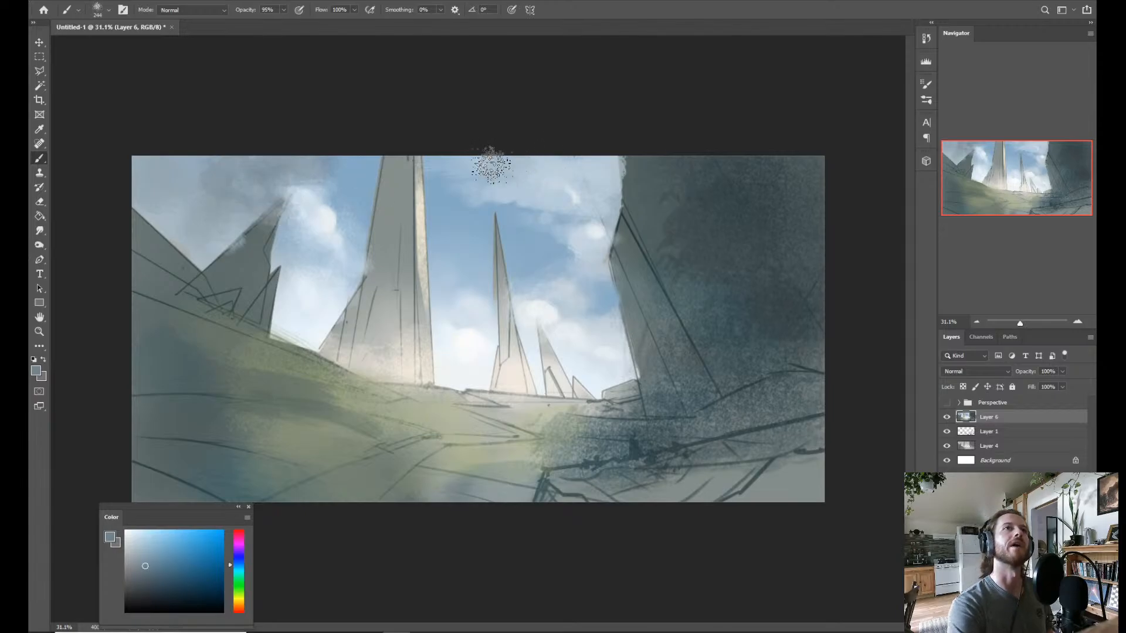
{"action": "mouse_move", "coordinate": [584, 136]}
{"action": "left_mouse_down"}
{"action": "mouse_move", "coordinate": [558, 160]}
{"action": "mouse_move", "coordinate": [590, 172]}
{"action": "mouse_move", "coordinate": [499, 191]}
{"action": "left_mouse_up"}
{"action": "left_click", "coordinate": [508, 198], "text": "alt"}
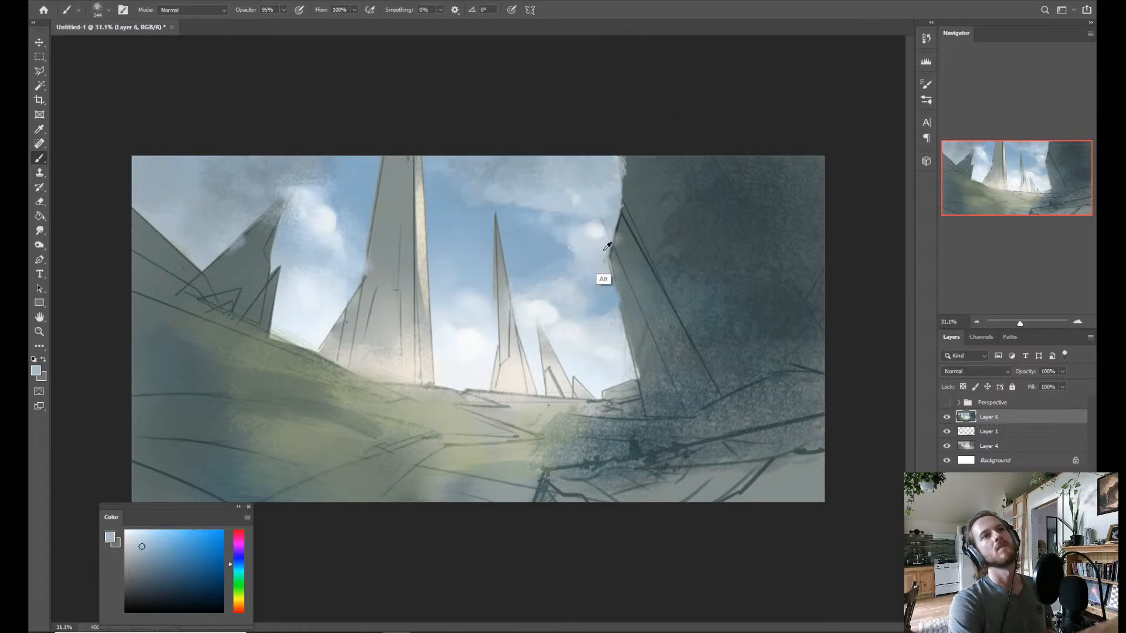
Refine the upper cloud beside the dark cliff with sampled cloud white, sky blue and pale blue at slightly reduced brush opacity.
{"action": "left_click", "coordinate": [588, 230], "text": "alt"}
{"action": "left_click_drag", "start_coordinate": [583, 195], "coordinate": [563, 190]}
{"action": "key", "text": "9"}
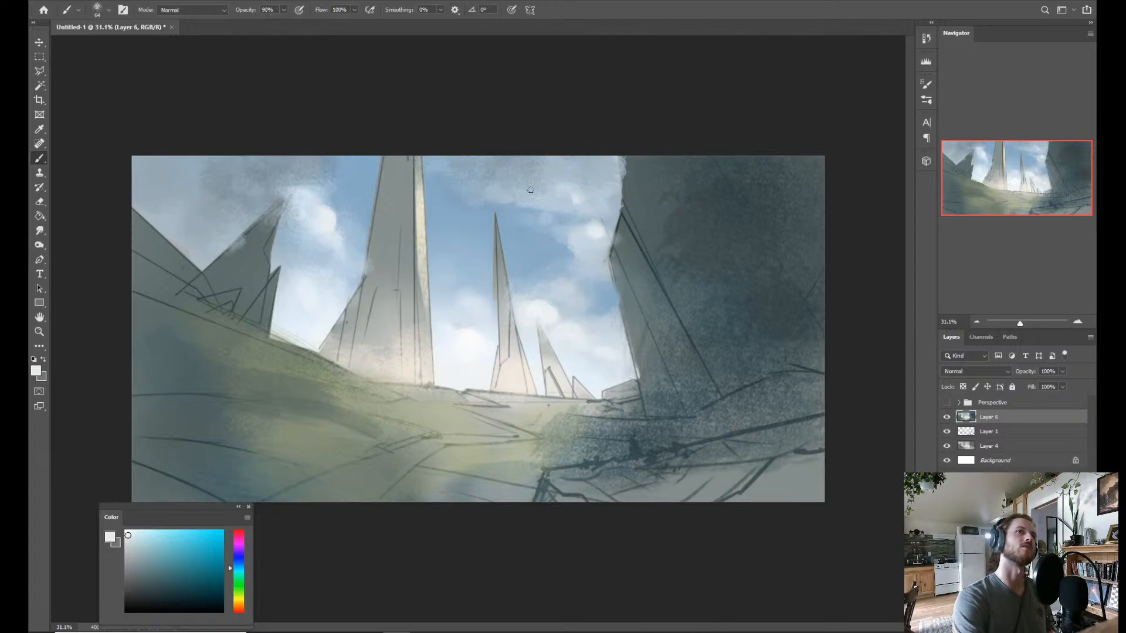
{"action": "left_click", "coordinate": [494, 213], "text": "alt"}
{"action": "mouse_move", "coordinate": [474, 213]}
{"action": "left_mouse_down"}
{"action": "mouse_move", "coordinate": [485, 215]}
{"action": "mouse_move", "coordinate": [459, 186]}
{"action": "left_mouse_up"}
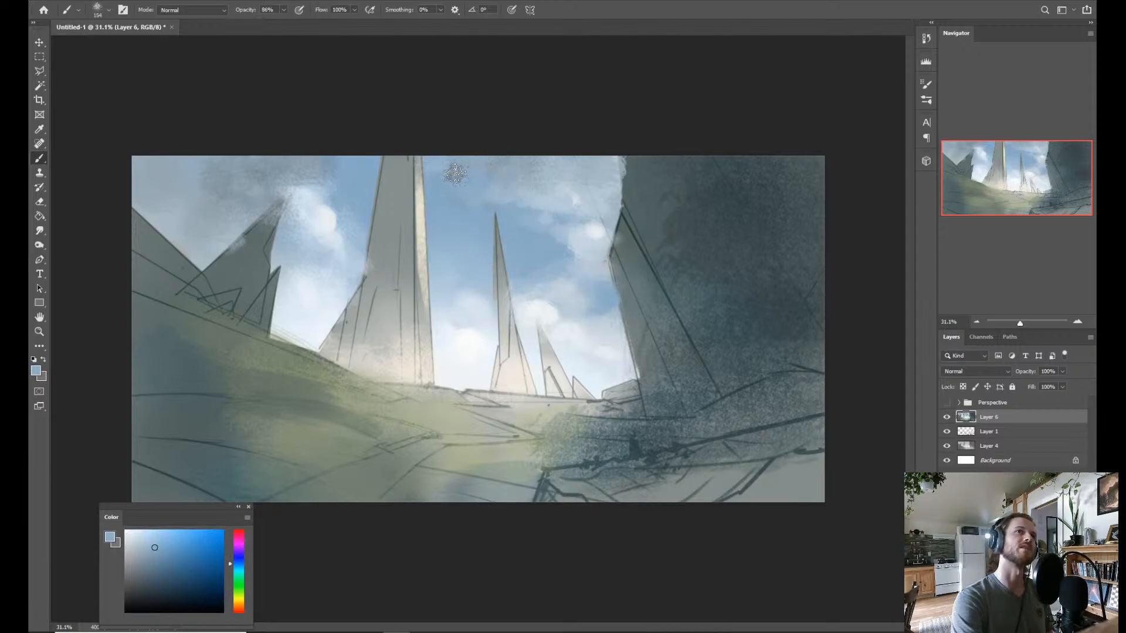
{"action": "left_click", "coordinate": [528, 195], "text": "alt"}
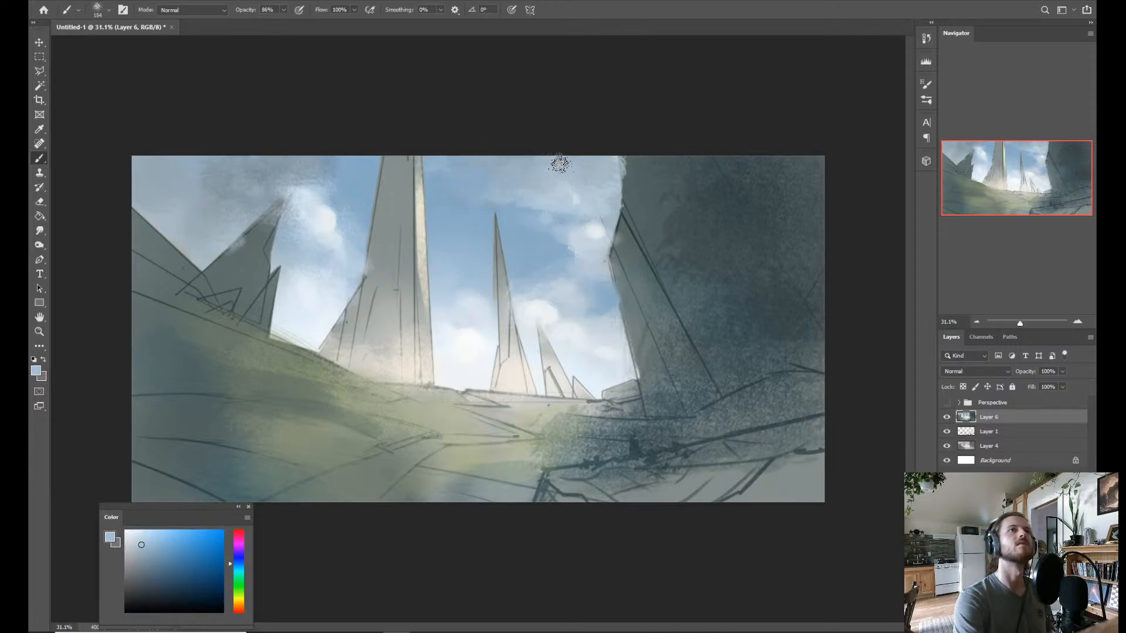
{"action": "left_click", "coordinate": [572, 231], "text": "alt"}
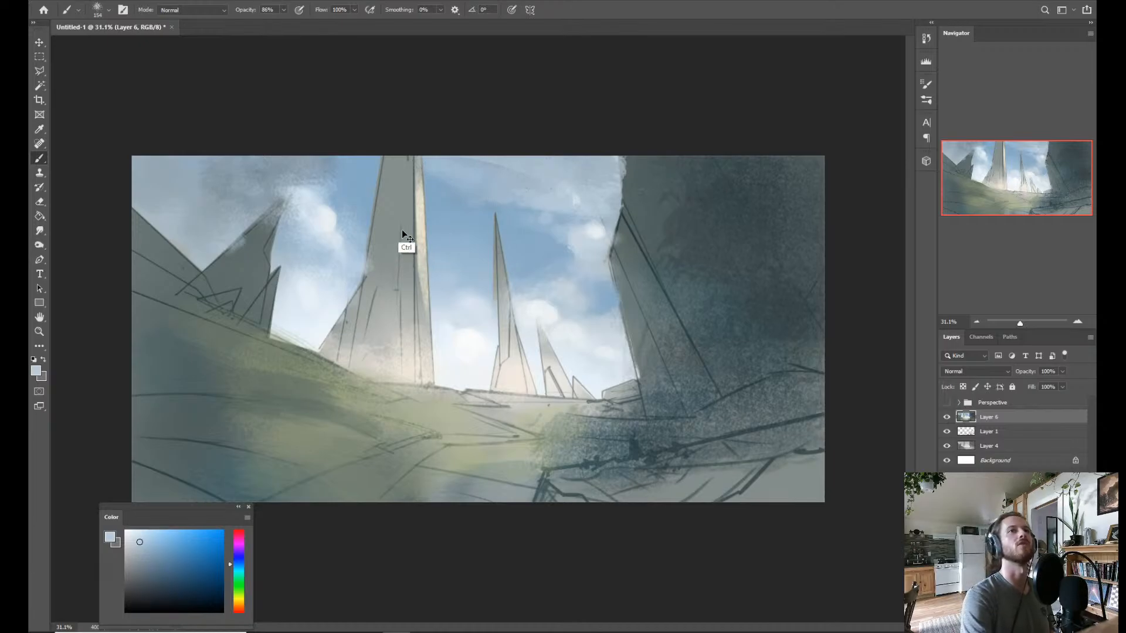
Lighten the dark cloud above the jagged rock with sampled pale tones and trim its edge with sky blue.
{"action": "left_click", "coordinate": [203, 227], "text": "alt"}
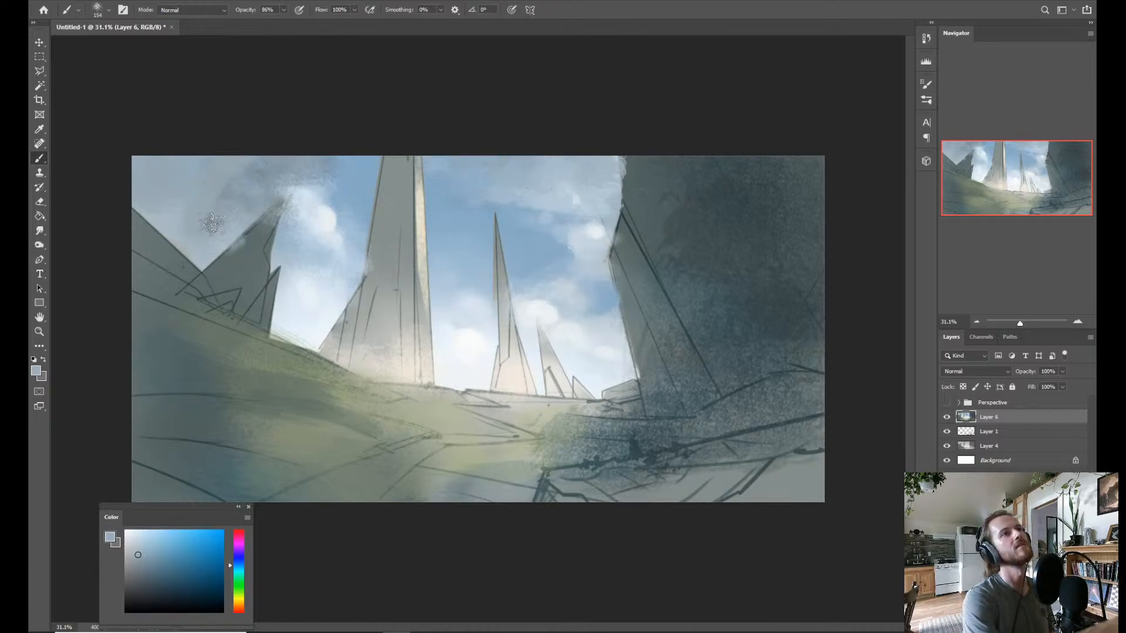
{"action": "left_click", "coordinate": [311, 242], "text": "alt"}
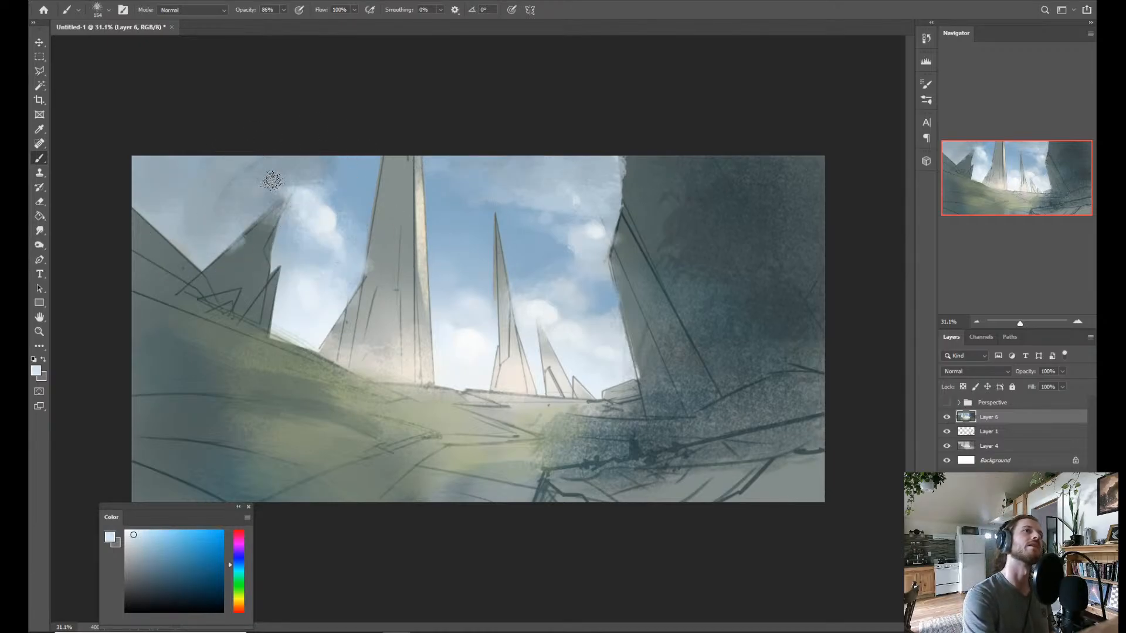
{"action": "left_click_drag", "start_coordinate": [272, 181], "coordinate": [306, 161]}
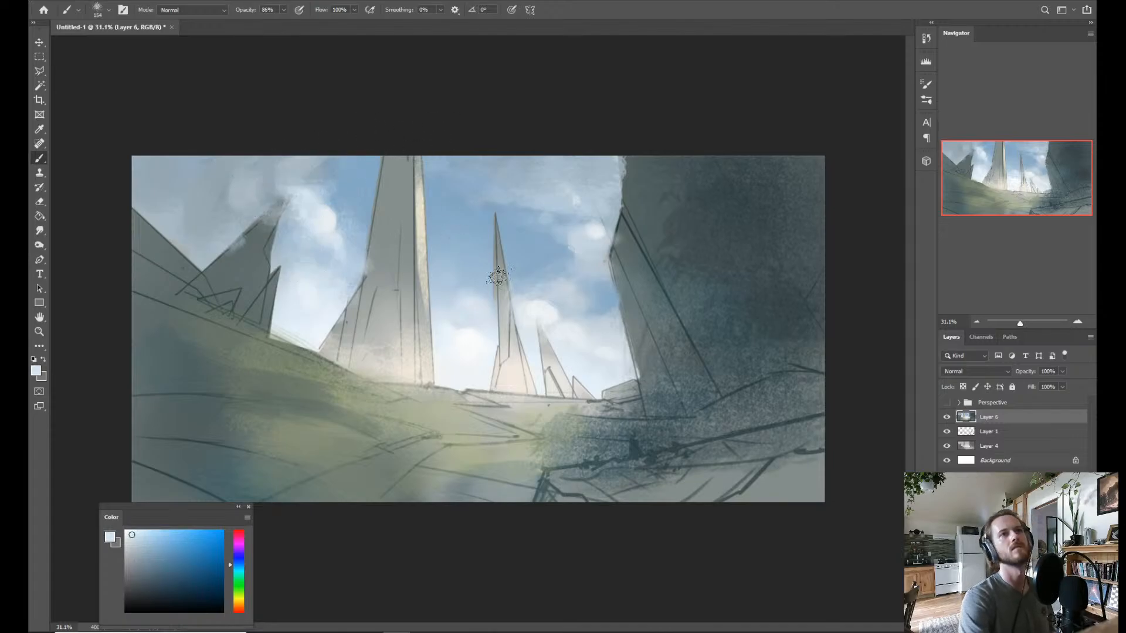
{"action": "left_click", "coordinate": [286, 239], "text": "alt"}
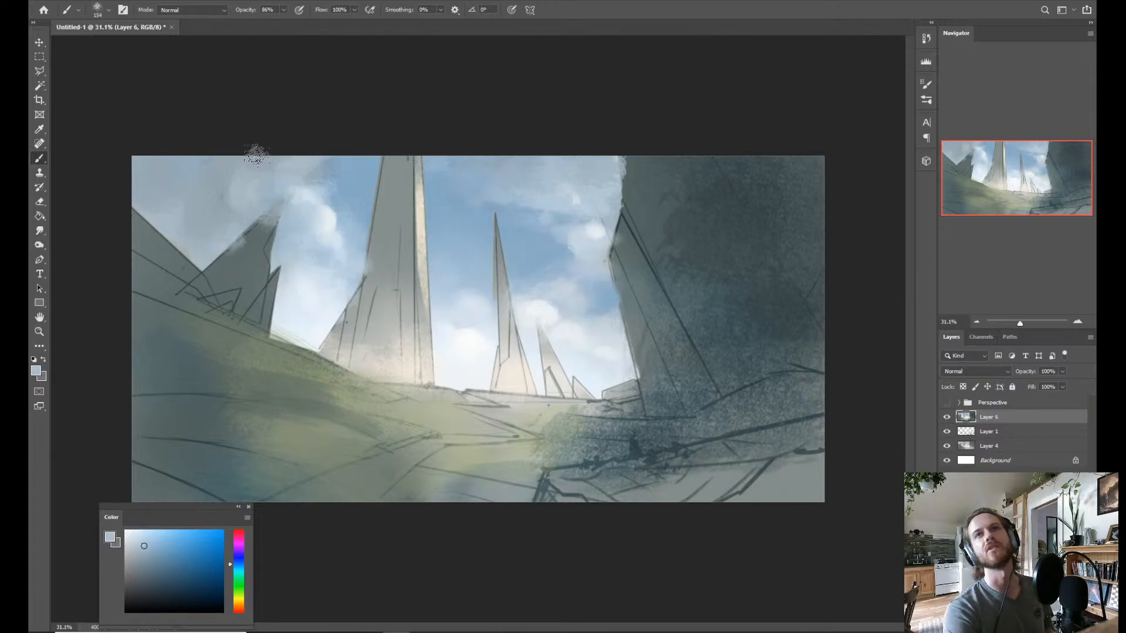
{"action": "left_click", "coordinate": [343, 194], "text": "alt"}
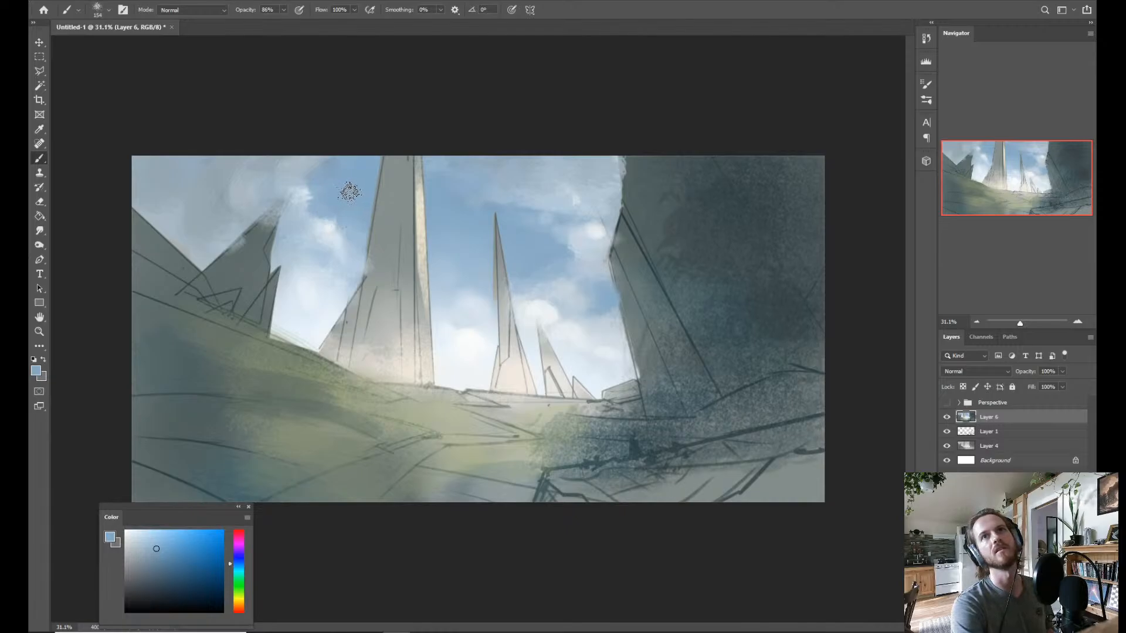
Brighten the puff between the jagged rock and the tall tower, and smudge the upper clouds into soft wisps.
{"action": "left_click", "coordinate": [343, 229], "text": "alt"}
{"action": "right_click", "coordinate": [343, 227], "text": "alt"}
{"action": "mouse_move", "coordinate": [342, 227]}
{"action": "left_mouse_down"}
{"action": "mouse_move", "coordinate": [333, 231]}
{"action": "mouse_move", "coordinate": [346, 219]}
{"action": "mouse_move", "coordinate": [333, 218]}
{"action": "left_mouse_up"}
{"action": "key", "text": "r"}
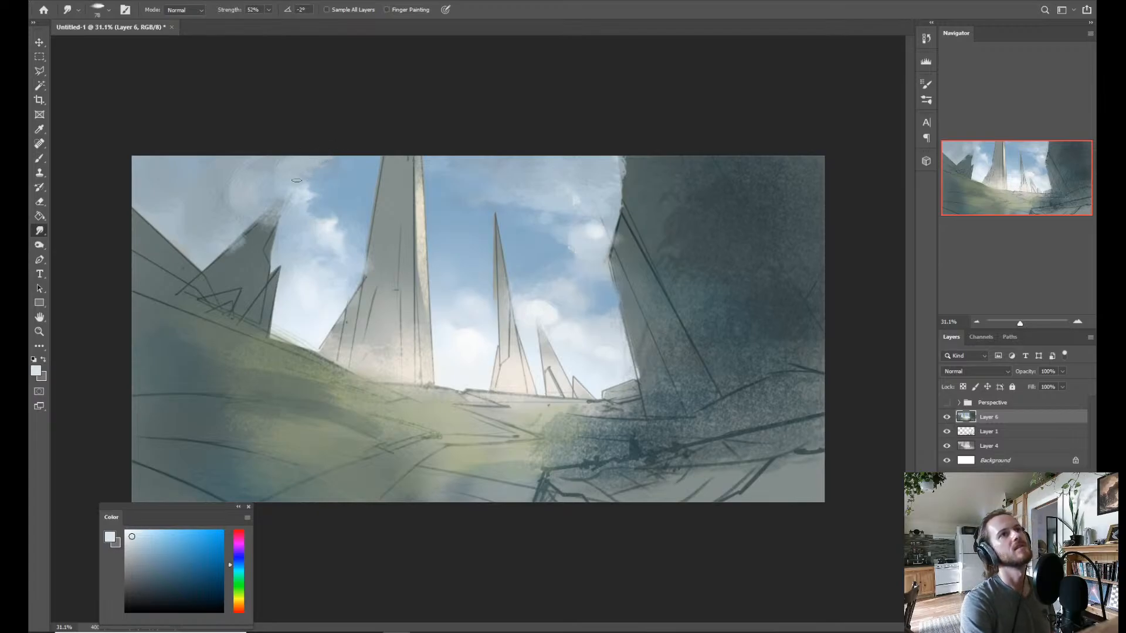
{"action": "mouse_move", "coordinate": [292, 191]}
{"action": "left_mouse_down"}
{"action": "mouse_move", "coordinate": [317, 190]}
{"action": "mouse_move", "coordinate": [257, 177]}
{"action": "left_mouse_up"}
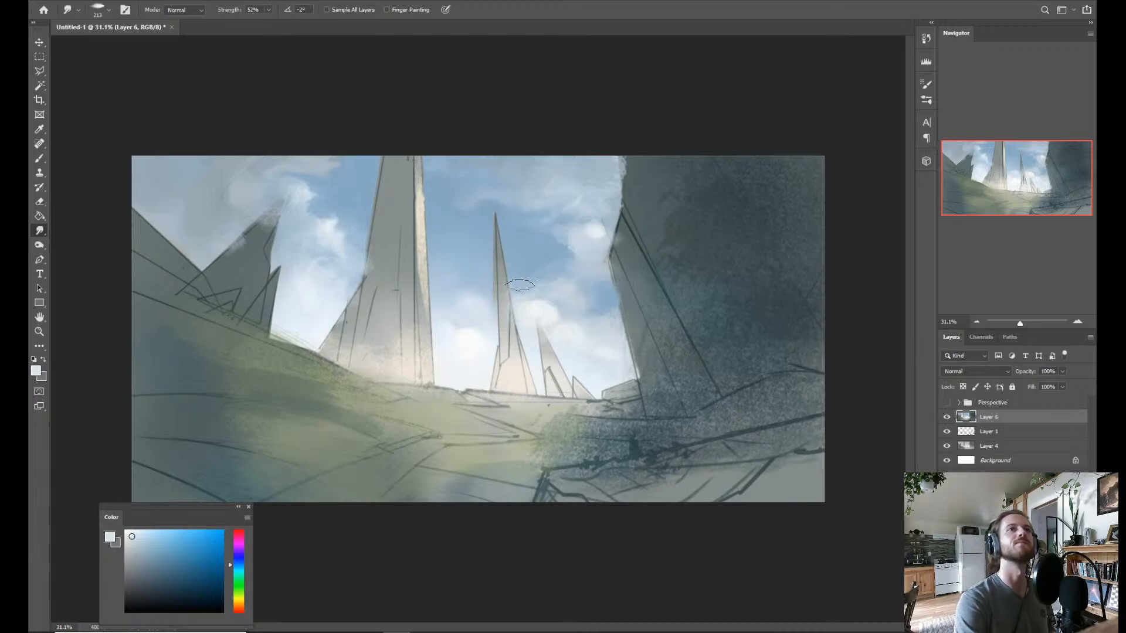
Select the tall tower's shaded face and base with the Magic Wand, adding adjoining areas to the selection.
{"action": "key", "text": "b"}
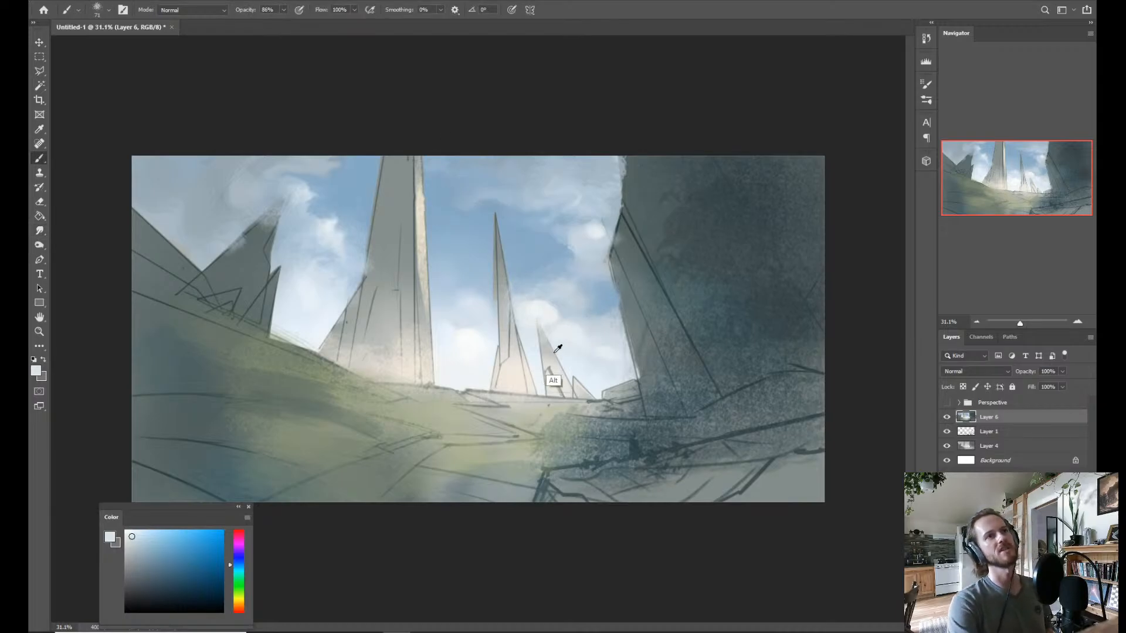
{"action": "left_click", "coordinate": [381, 313], "text": "alt"}
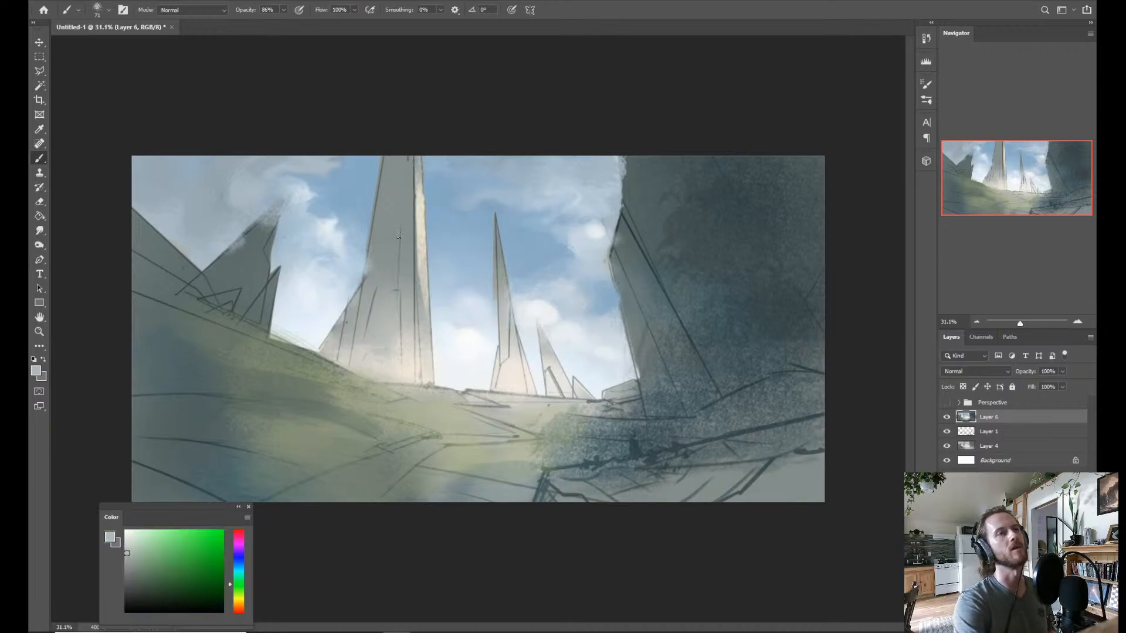
{"action": "key", "text": "w"}
{"action": "left_click", "coordinate": [393, 238]}
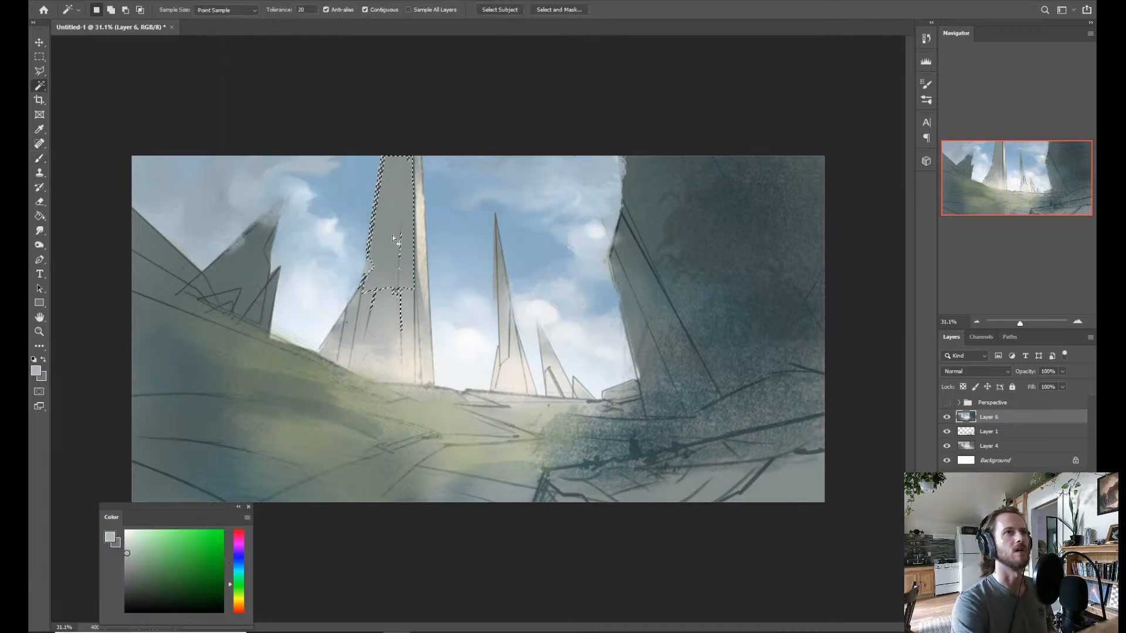
{"action": "left_click", "coordinate": [353, 347], "text": "shift"}
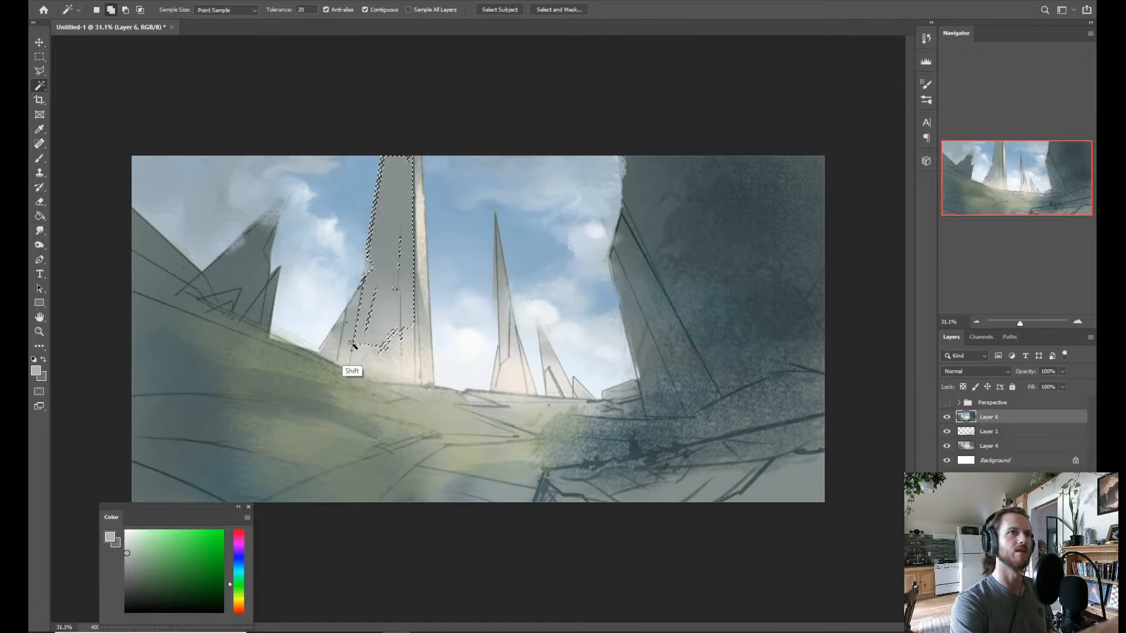
{"action": "left_click", "coordinate": [384, 371], "text": "shift"}
{"action": "left_click", "coordinate": [415, 369], "text": "shift"}
{"action": "left_click", "coordinate": [338, 359], "text": "shift"}
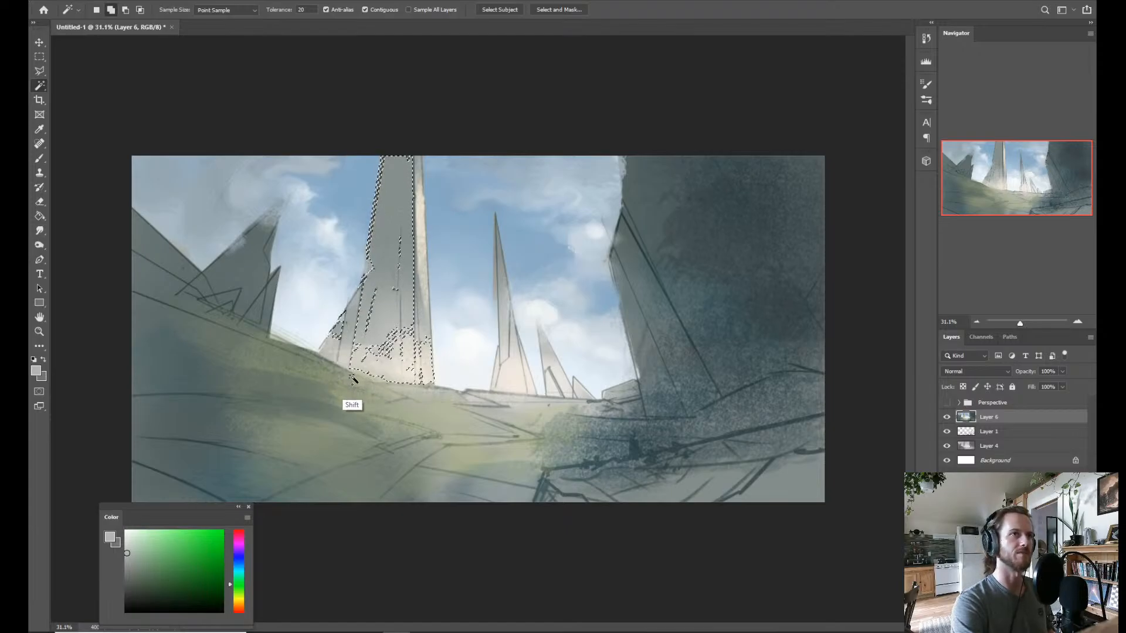
{"action": "left_click", "coordinate": [352, 380], "text": "shift"}
Sample sky blue and brush a soft atmospheric haze over the tall tower's lower part inside the selection with a larger brush.
{"action": "key", "text": "b"}
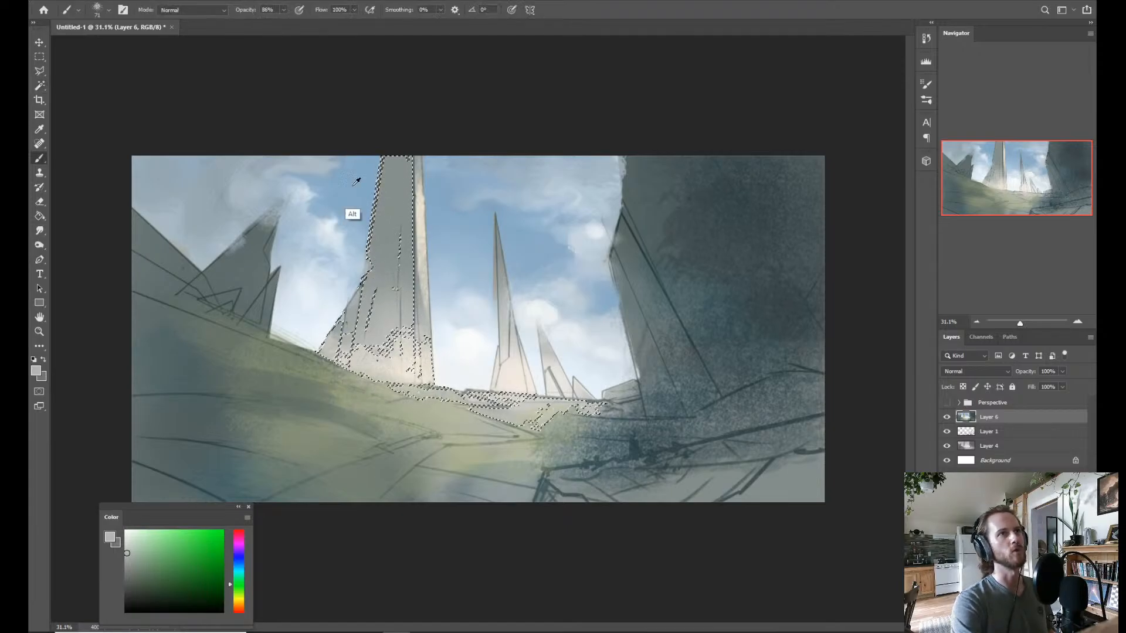
{"action": "left_click", "coordinate": [356, 181], "text": "alt"}
{"action": "right_click", "coordinate": [349, 336], "text": "alt"}
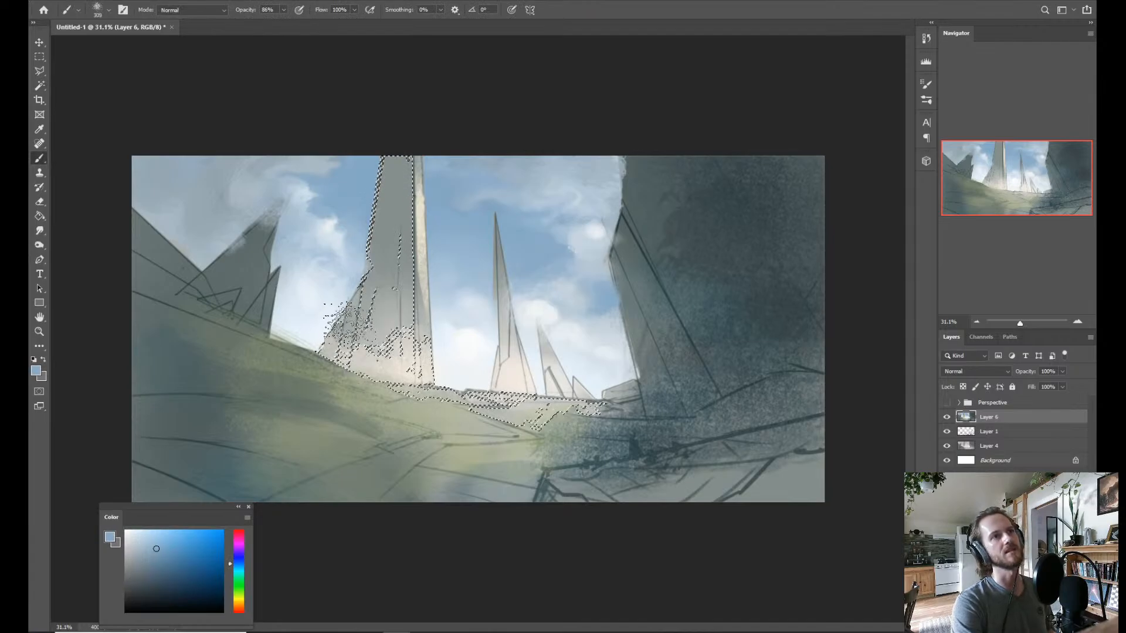
{"action": "left_click_drag", "start_coordinate": [349, 324], "coordinate": [336, 344]}
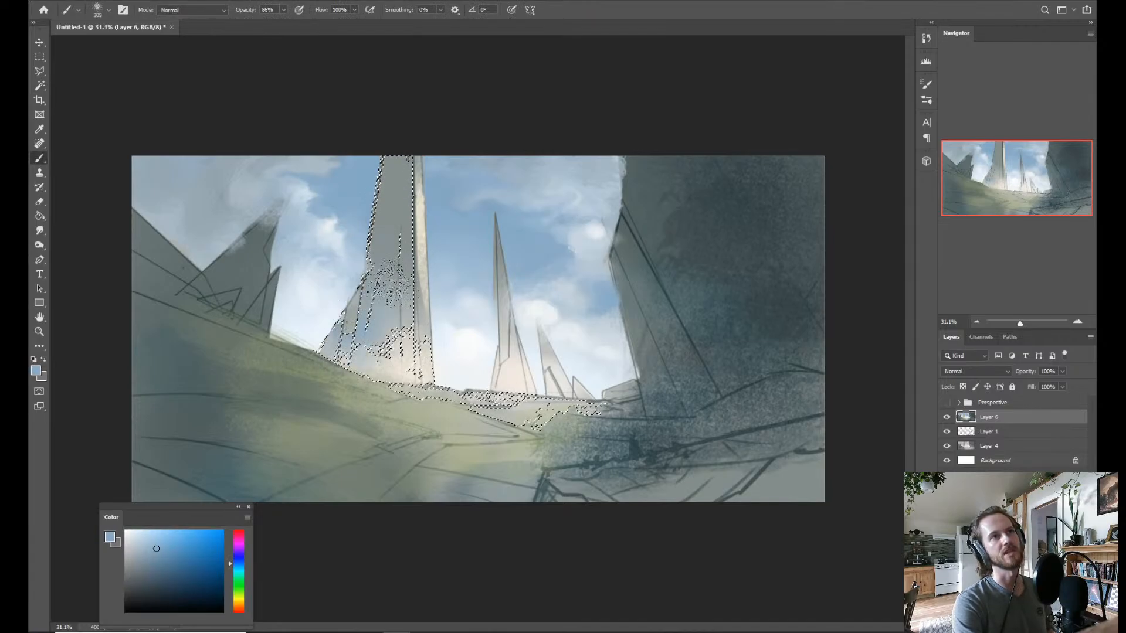
{"action": "left_click_drag", "start_coordinate": [365, 298], "coordinate": [378, 317]}
Add the tall tower's lower outer facet to the selection and brush sampled sky blue over its shaded face.
{"action": "key", "text": "w"}
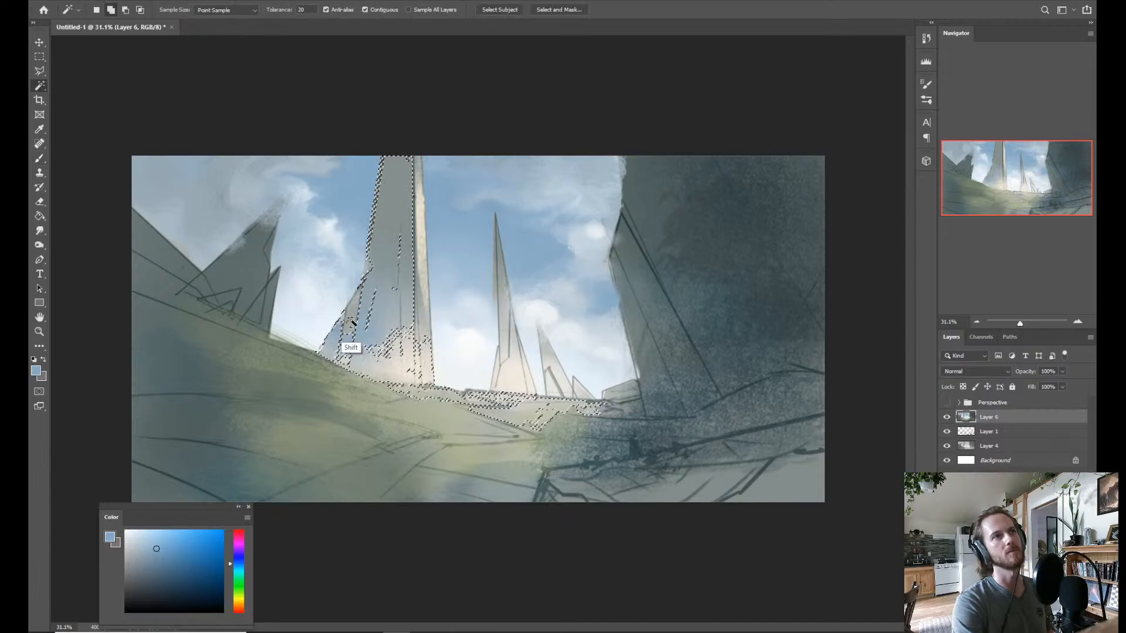
{"action": "left_click", "coordinate": [351, 326], "text": "shift"}
{"action": "key", "text": "b"}
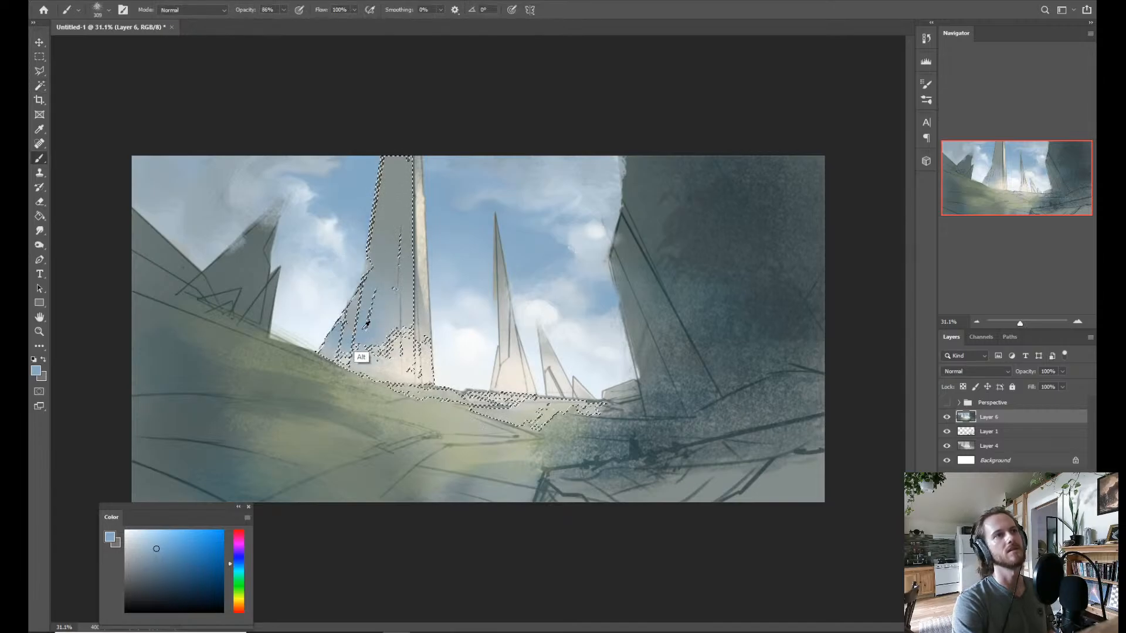
{"action": "left_click", "coordinate": [362, 355], "text": "alt"}
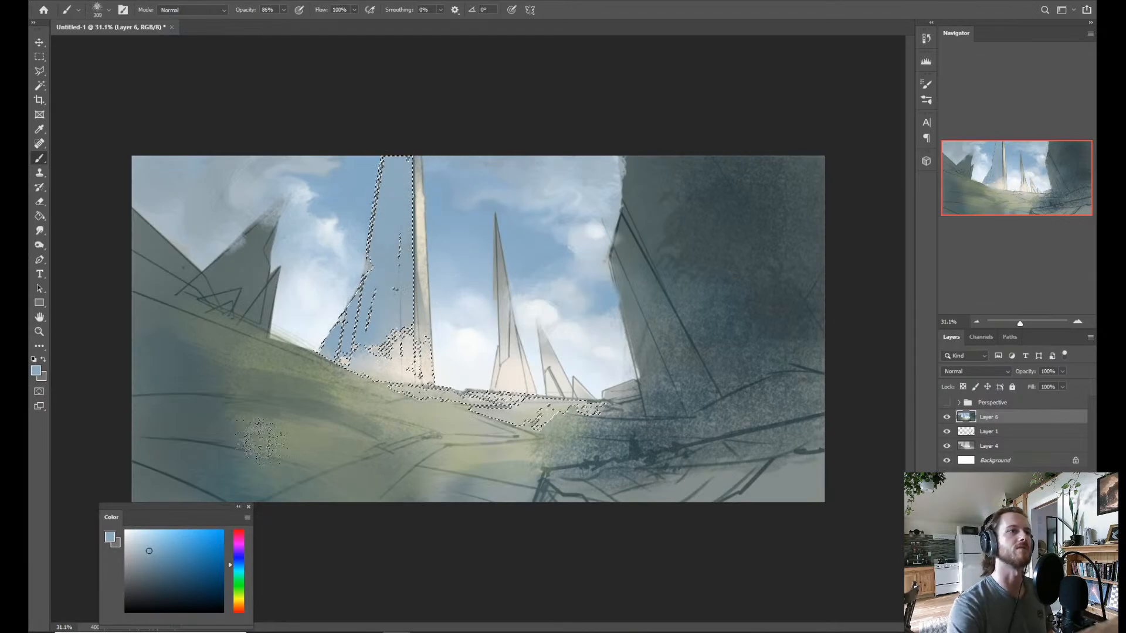
Darken the tall tower's upper shaded face with deep navy blue and blend it downward with a sampled mid blue.
{"action": "left_click", "coordinate": [350, 178], "text": "alt"}
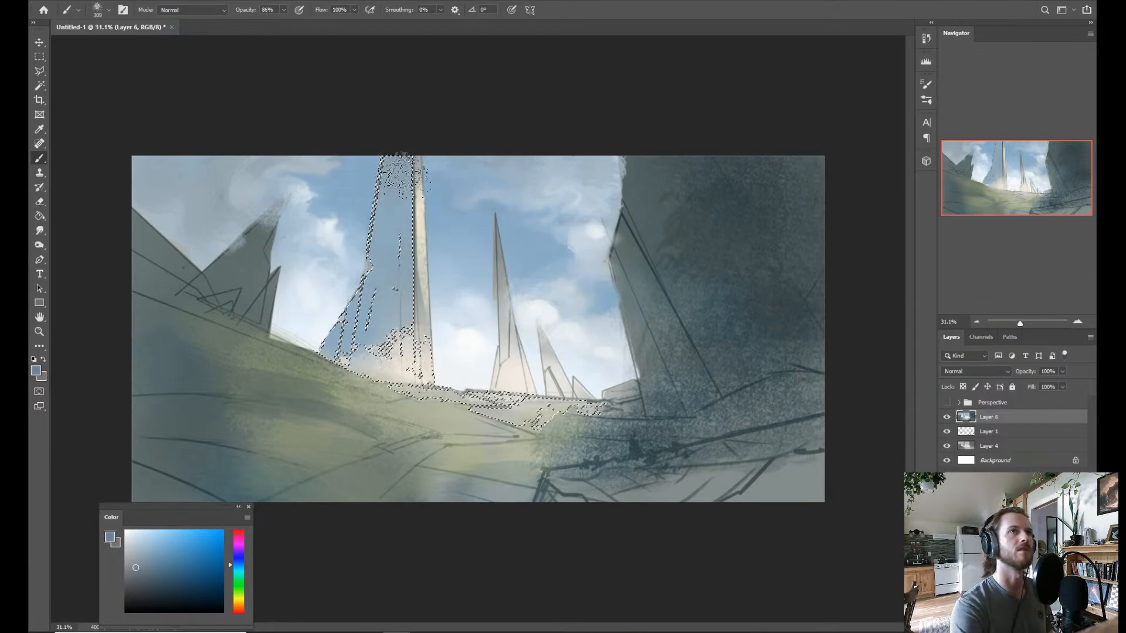
{"action": "left_click", "coordinate": [179, 587]}
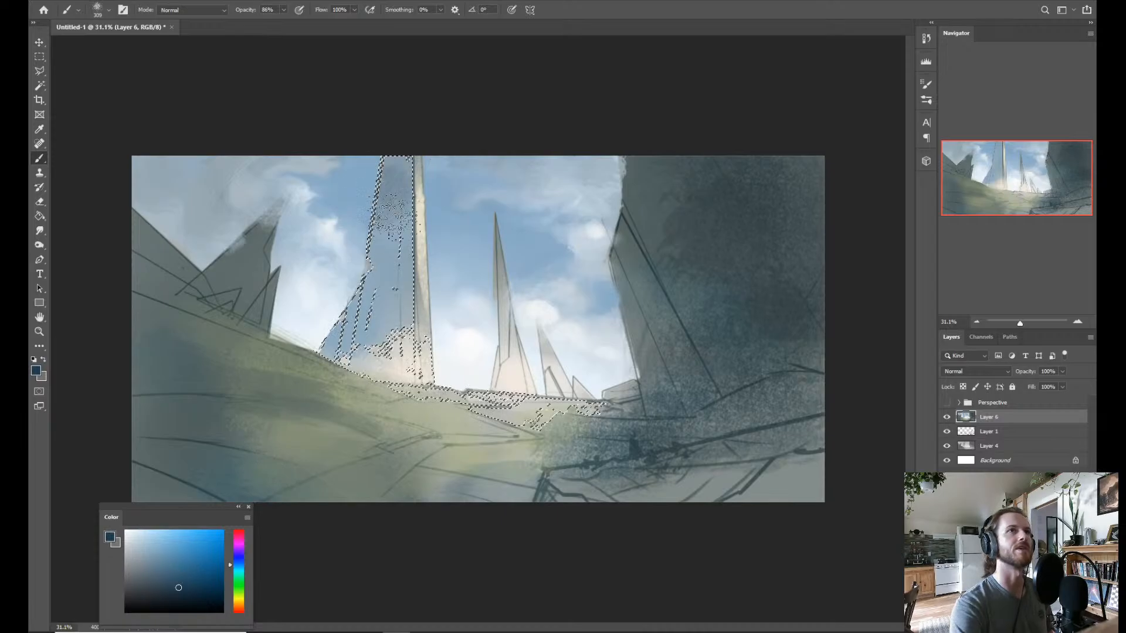
{"action": "mouse_move", "coordinate": [391, 182]}
{"action": "left_mouse_down"}
{"action": "mouse_move", "coordinate": [369, 298]}
{"action": "mouse_move", "coordinate": [397, 138]}
{"action": "mouse_move", "coordinate": [408, 214]}
{"action": "left_mouse_up"}
{"action": "left_click", "coordinate": [413, 252], "text": "alt"}
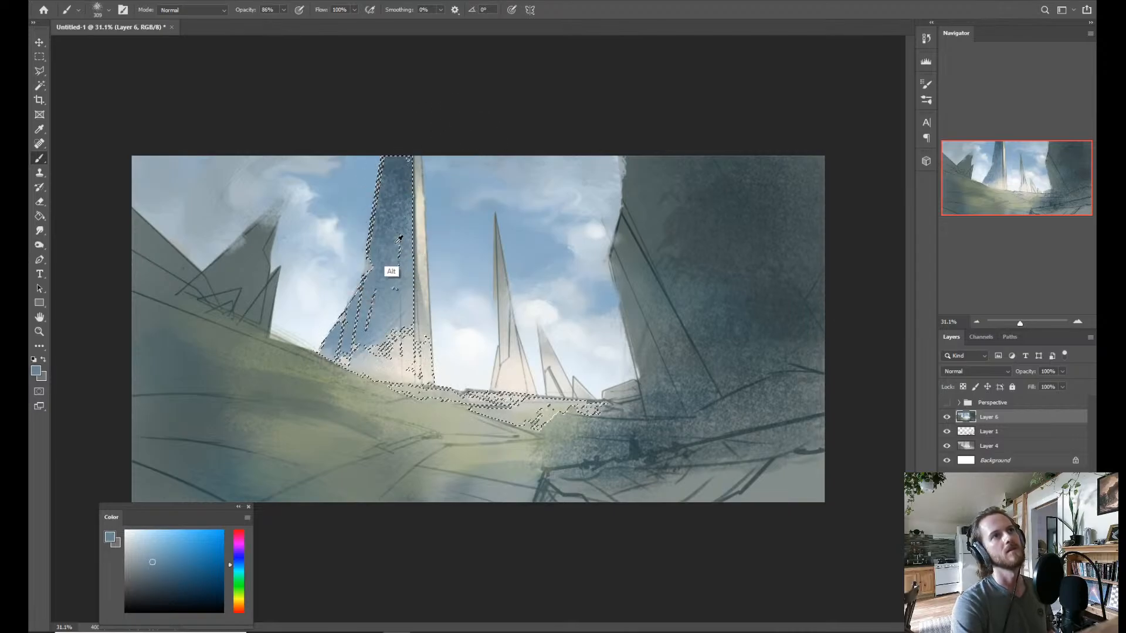
{"action": "left_click_drag", "start_coordinate": [421, 233], "coordinate": [399, 237]}
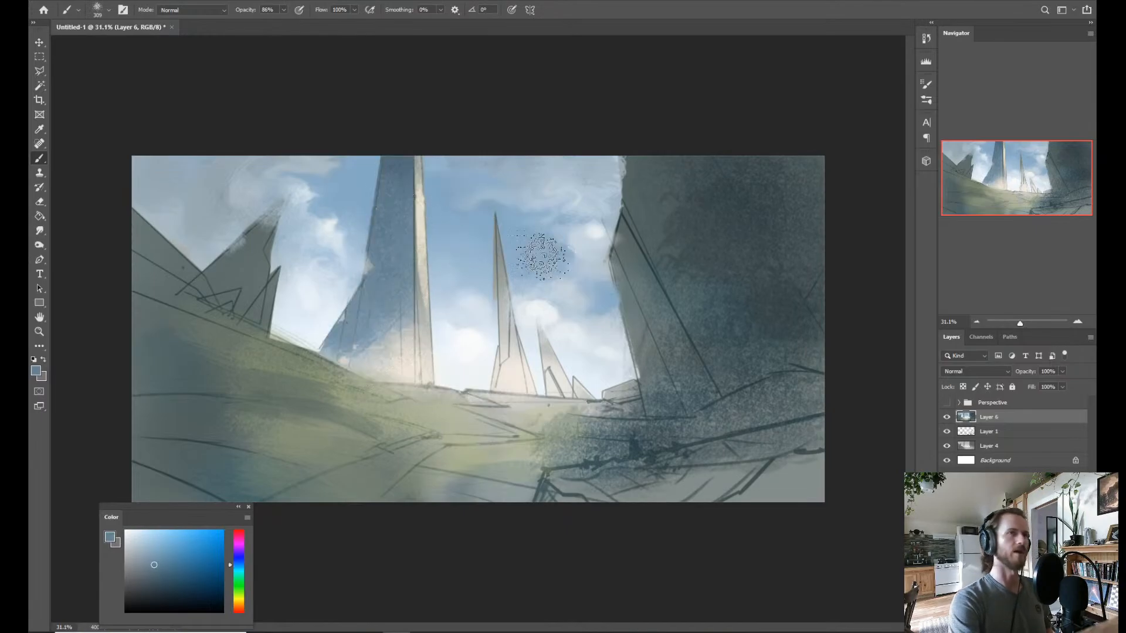
Check the tower without its selection, reselect it, and lighten the shaded face with softer greyish blues toward the base.
{"action": "key", "text": "ctrl+d"}
{"action": "key", "text": "z"}
{"action": "mouse_move", "coordinate": [491, 353]}
{"action": "left_mouse_down"}
{"action": "mouse_move", "coordinate": [477, 352]}
{"action": "mouse_move", "coordinate": [494, 354]}
{"action": "left_mouse_up"}
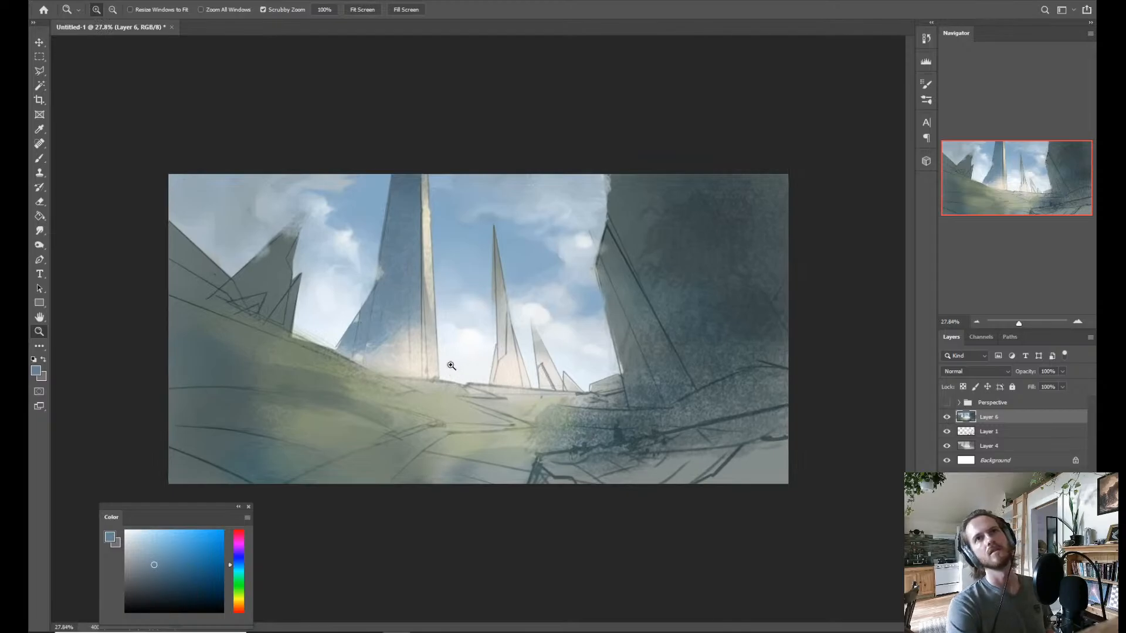
{"action": "key", "text": "ctrl+shift+d"}
{"action": "left_click_drag", "start_coordinate": [451, 365], "coordinate": [466, 365]}
{"action": "key", "text": "b"}
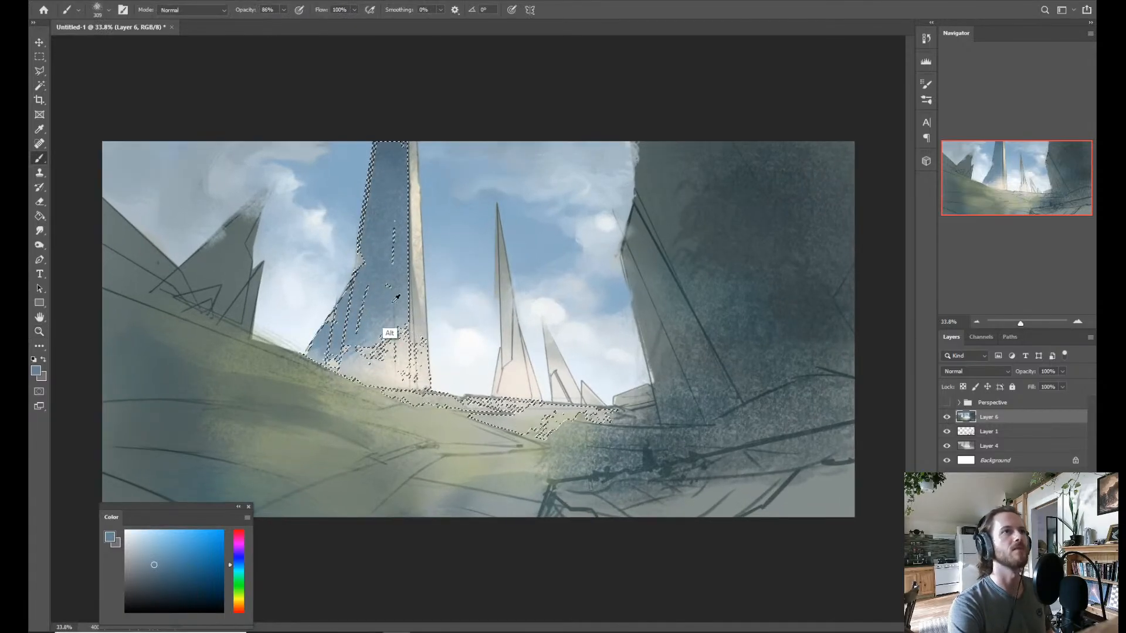
{"action": "left_click", "coordinate": [396, 298], "text": "alt"}
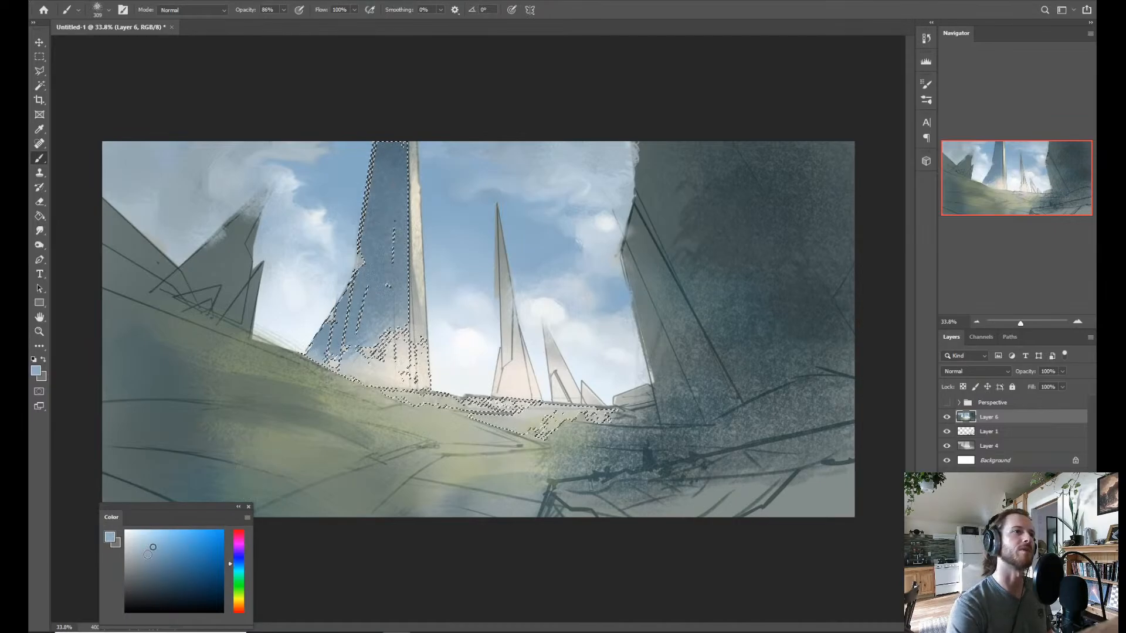
{"action": "left_click", "coordinate": [150, 561]}
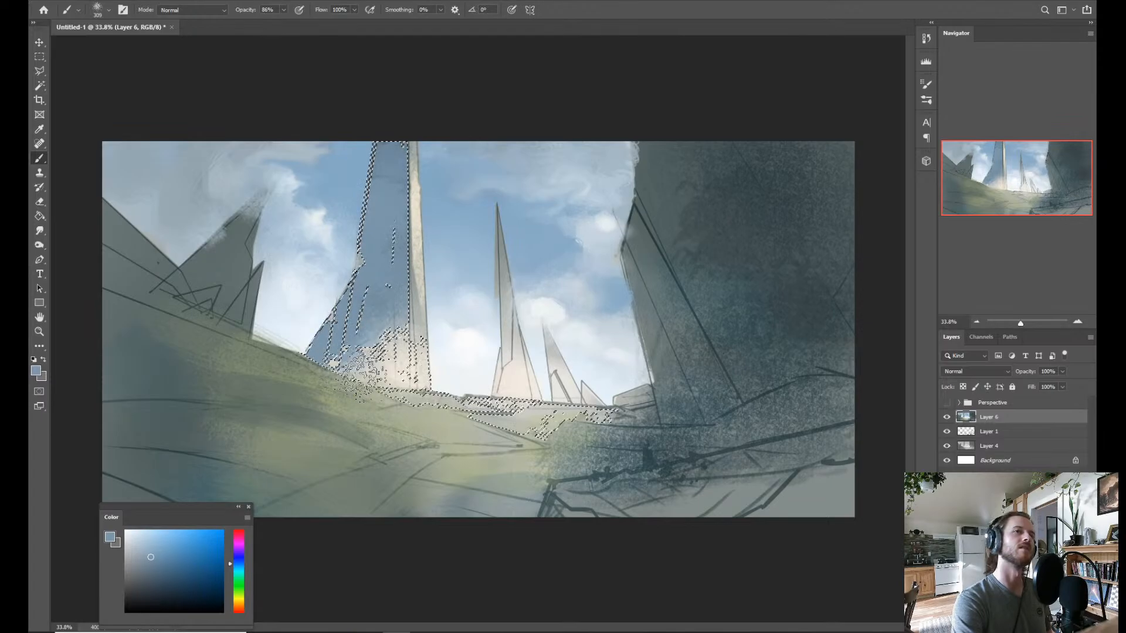
{"action": "left_click", "coordinate": [143, 550]}
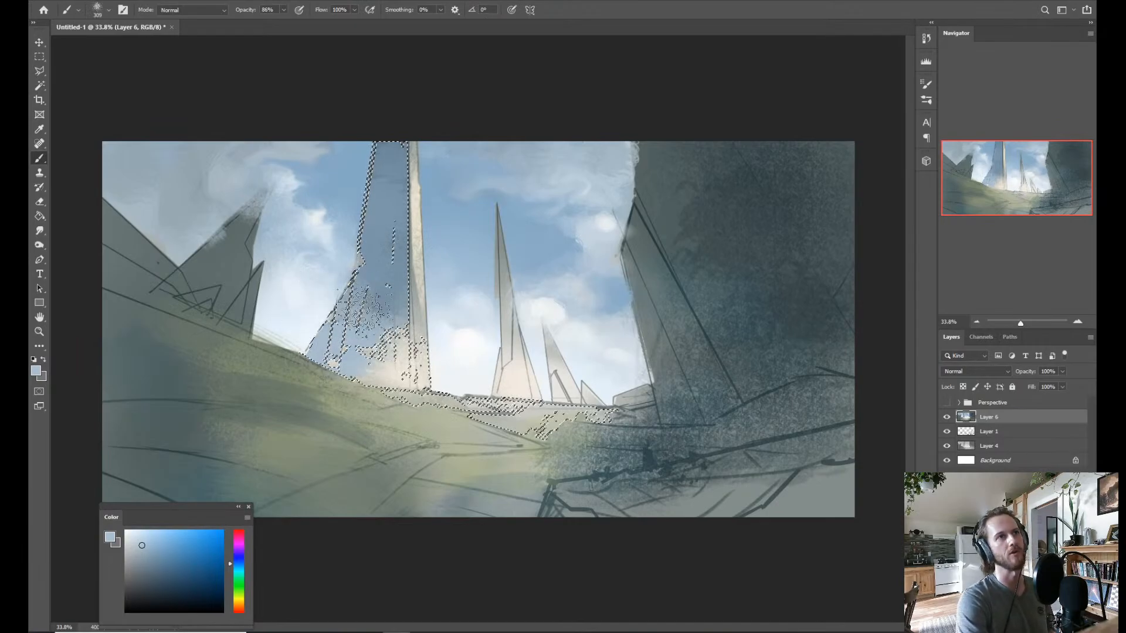
{"action": "left_click", "coordinate": [375, 297], "text": "alt"}
{"action": "left_click", "coordinate": [374, 334], "text": "alt"}
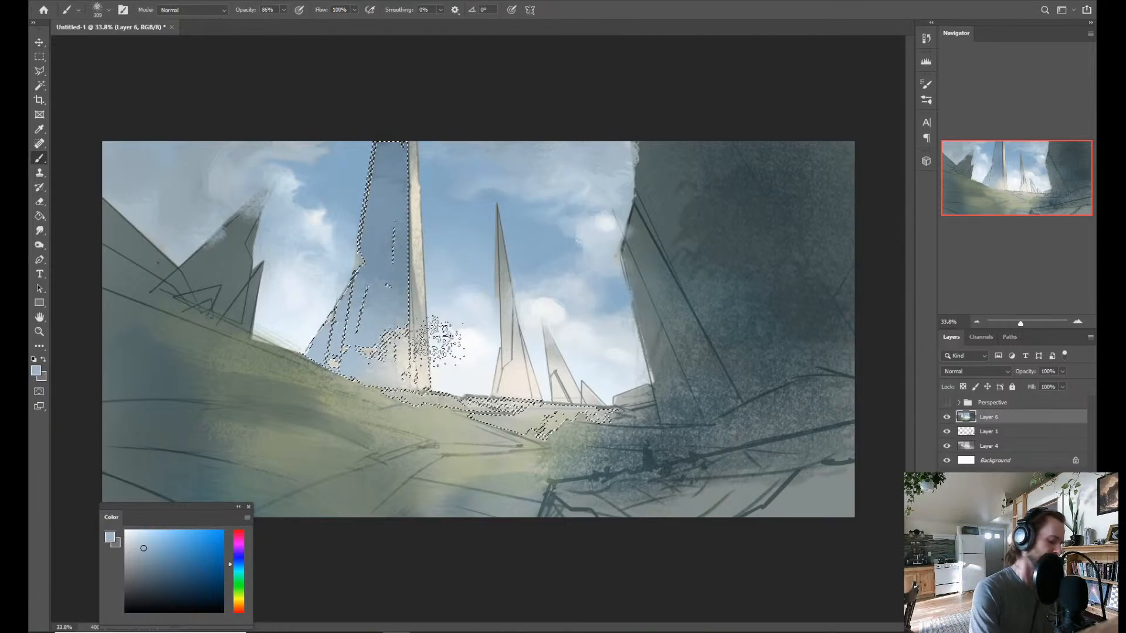
Brush very pale blue haze over the tall tower's base, soften its middle with sampled blue, and clear the selection.
{"action": "key", "text": "alt"}
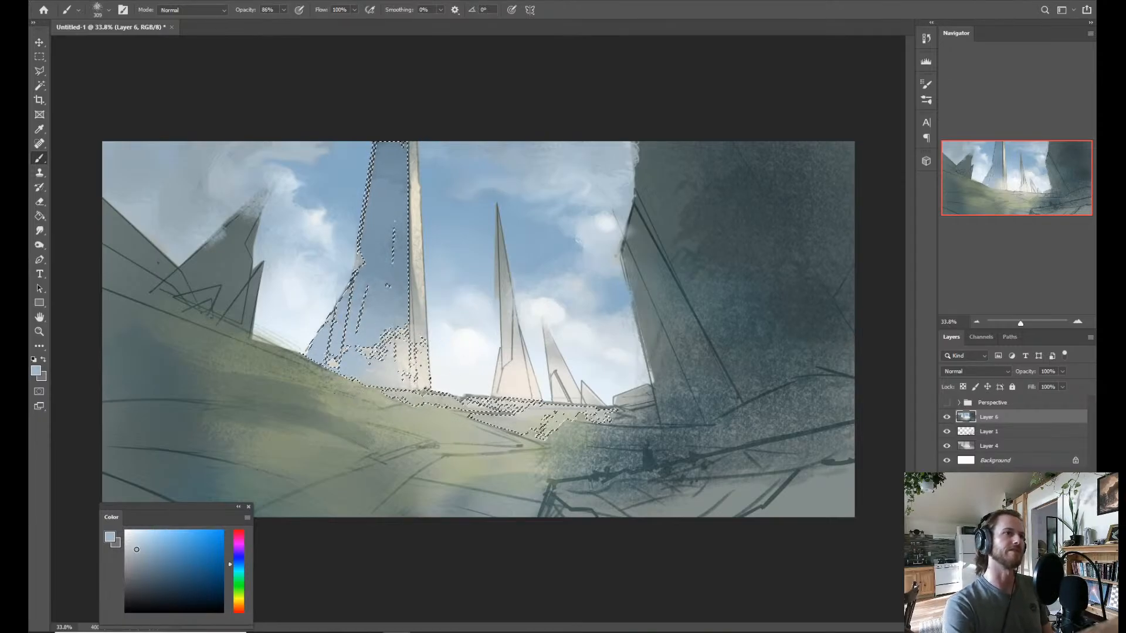
{"action": "left_click", "coordinate": [136, 540]}
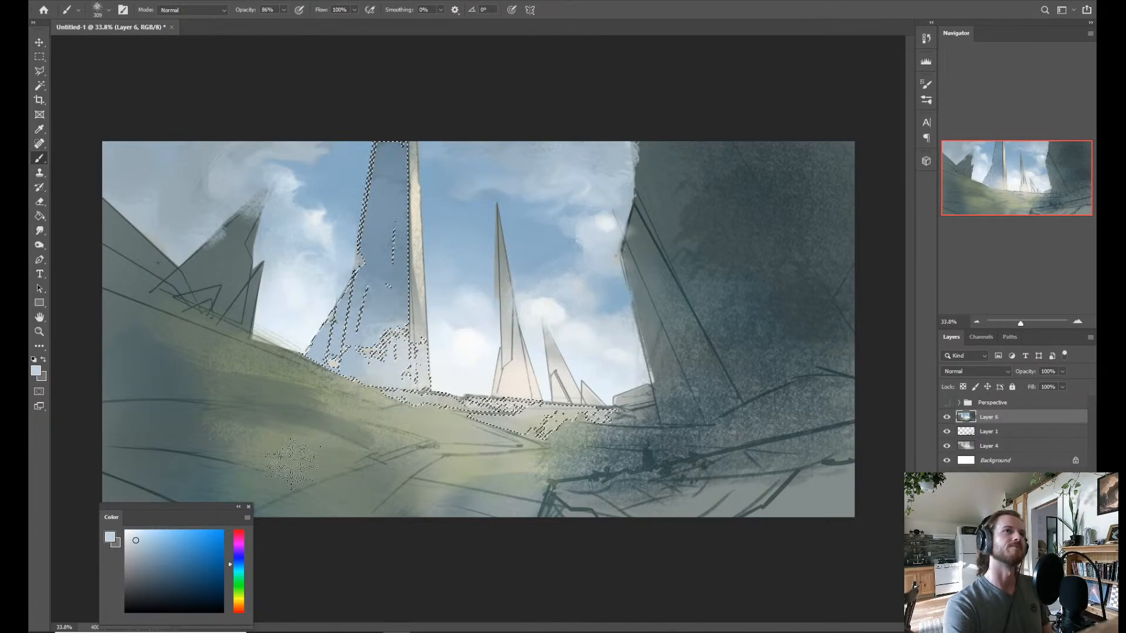
{"action": "left_click", "coordinate": [141, 532]}
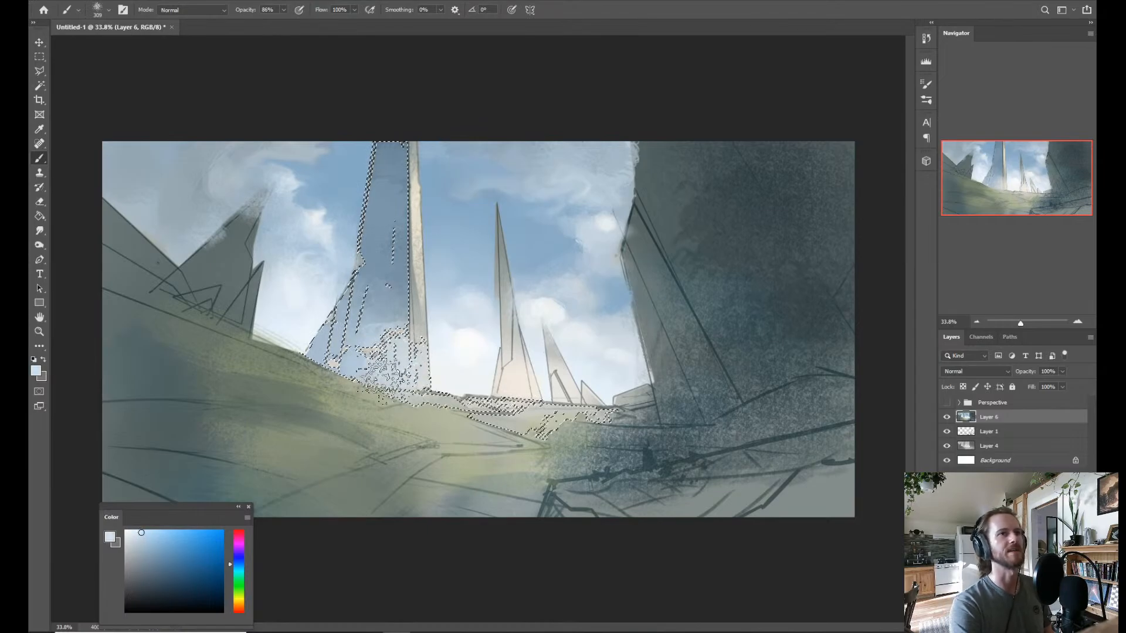
{"action": "mouse_move", "coordinate": [425, 375]}
{"action": "left_mouse_down"}
{"action": "mouse_move", "coordinate": [434, 349]}
{"action": "mouse_move", "coordinate": [387, 363]}
{"action": "mouse_move", "coordinate": [402, 395]}
{"action": "mouse_move", "coordinate": [419, 375]}
{"action": "mouse_move", "coordinate": [296, 343]}
{"action": "mouse_move", "coordinate": [390, 325]}
{"action": "mouse_move", "coordinate": [384, 302]}
{"action": "mouse_move", "coordinate": [413, 269]}
{"action": "mouse_move", "coordinate": [372, 288]}
{"action": "mouse_move", "coordinate": [394, 326]}
{"action": "left_mouse_up"}
{"action": "left_click", "coordinate": [384, 254], "text": "alt"}
{"action": "mouse_move", "coordinate": [384, 253]}
{"action": "left_mouse_down"}
{"action": "mouse_move", "coordinate": [380, 278]}
{"action": "mouse_move", "coordinate": [360, 283]}
{"action": "mouse_move", "coordinate": [353, 271]}
{"action": "mouse_move", "coordinate": [368, 314]}
{"action": "mouse_move", "coordinate": [399, 300]}
{"action": "left_mouse_up"}
{"action": "left_click", "coordinate": [381, 257], "text": "alt"}
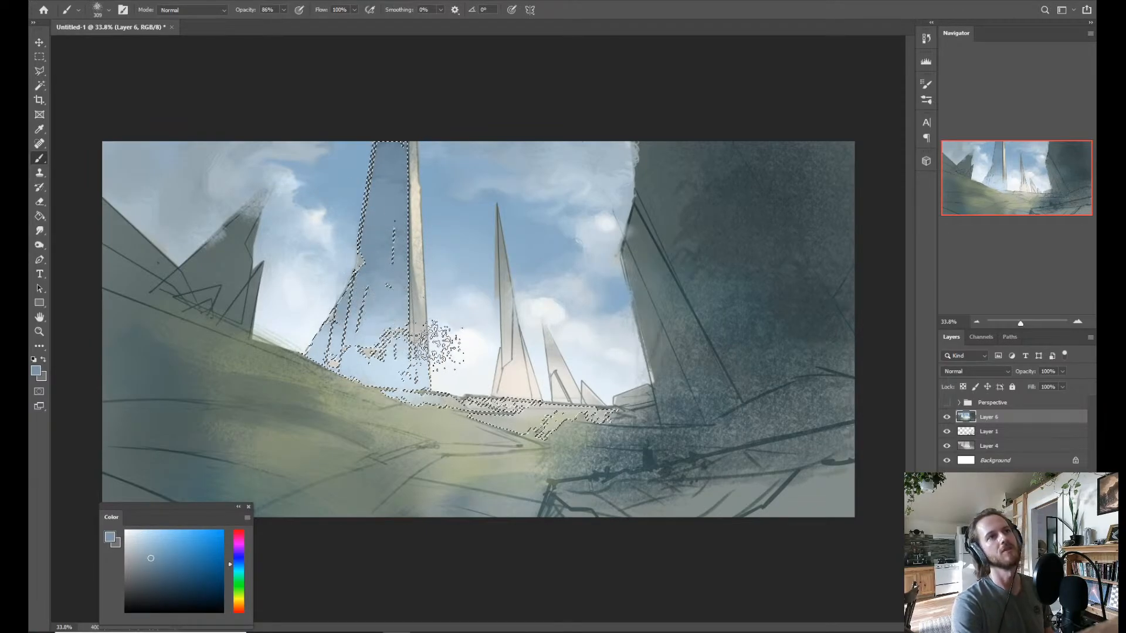
{"action": "key", "text": "ctrl+d"}
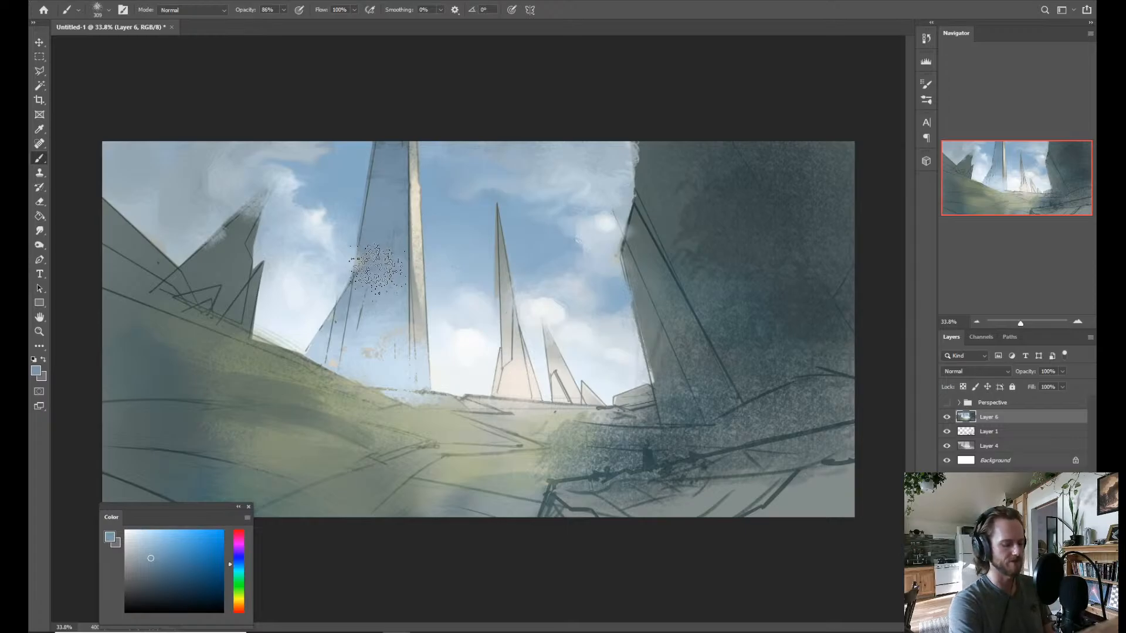
Lasso the rough patch on the tall tower's outer edge, brush it over with greyish blue, and deselect it.
{"action": "key", "text": "l"}
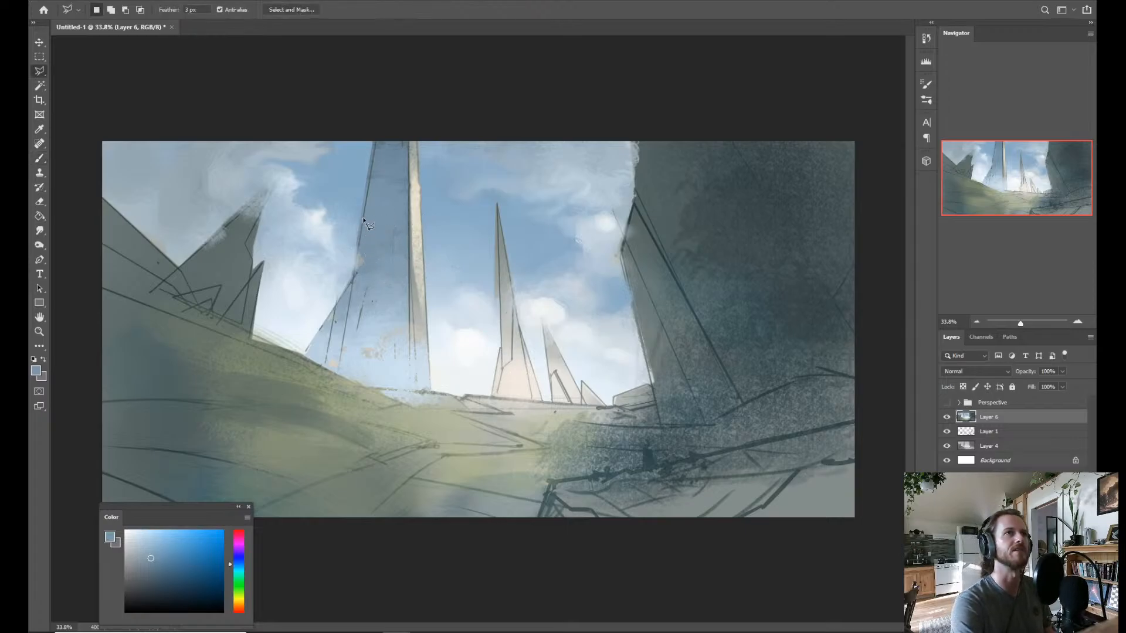
{"action": "left_click", "coordinate": [351, 298]}
{"action": "left_click", "coordinate": [371, 288]}
{"action": "left_click", "coordinate": [376, 222]}
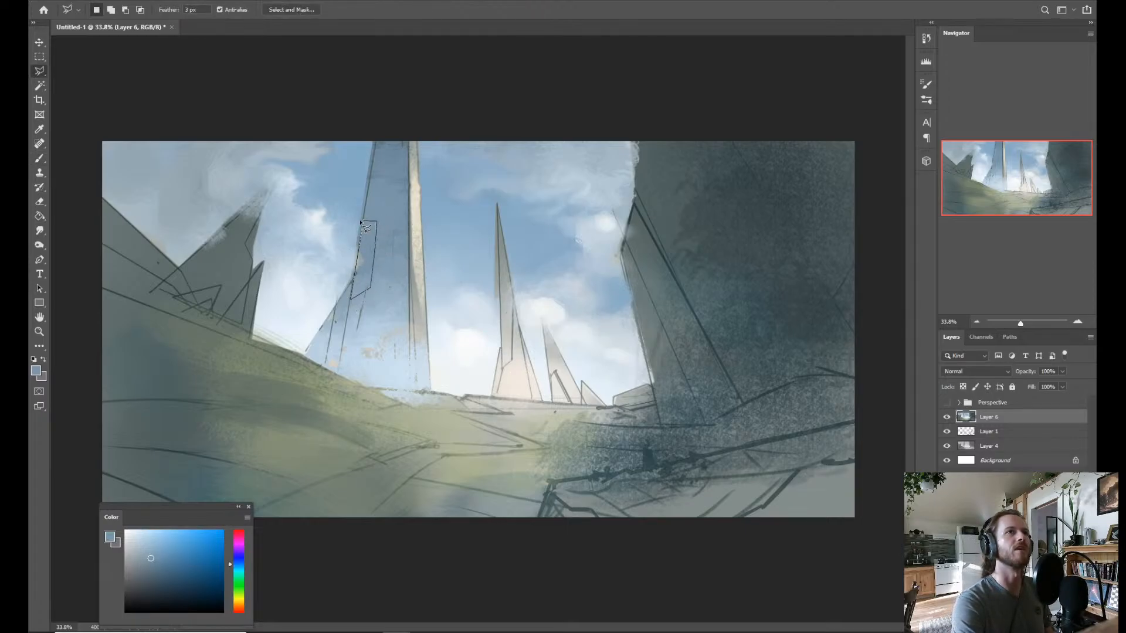
{"action": "key", "text": "Return"}
{"action": "key", "text": "b"}
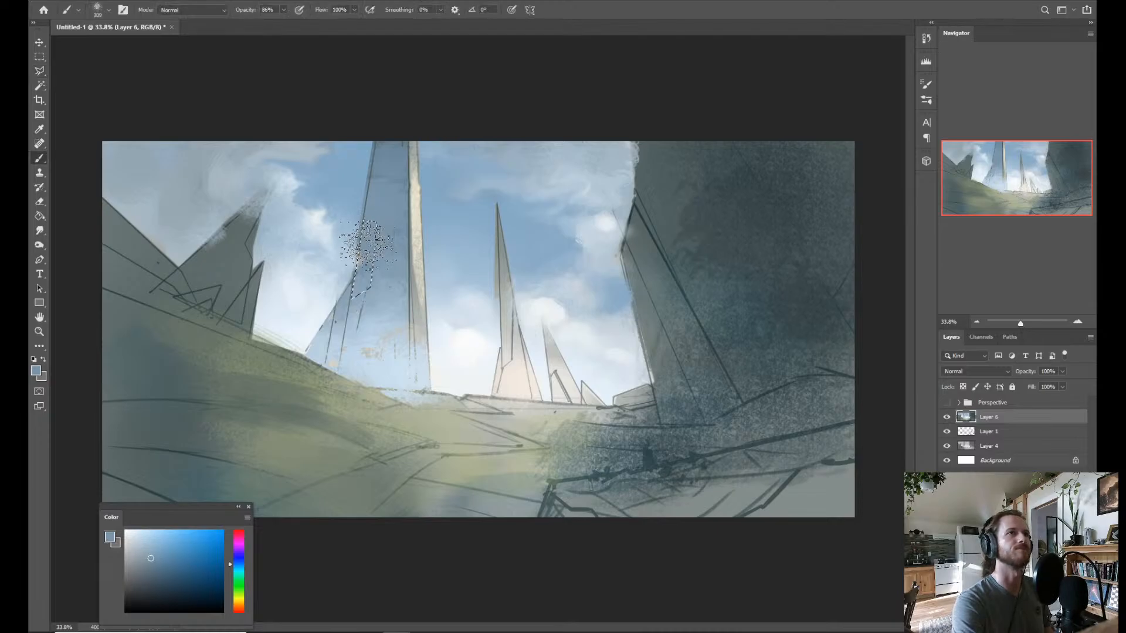
{"action": "key", "text": "ctrl+d"}
{"action": "key", "text": "z"}
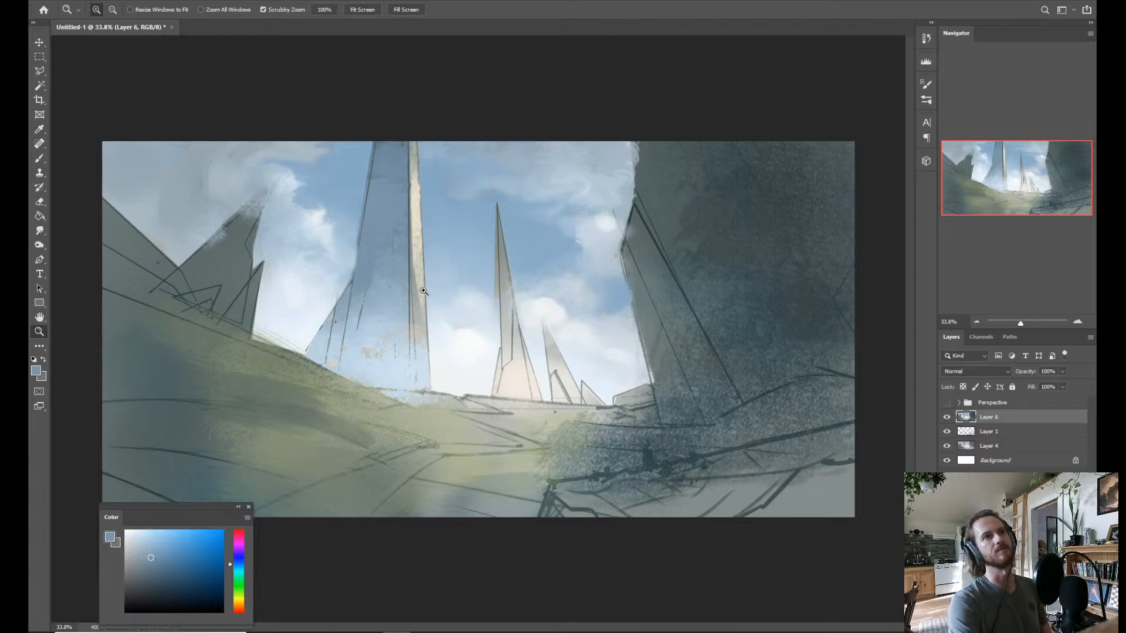
Outline the narrow middle spire's shaded face with the Polygonal Lasso and brush it greyish blue.
{"action": "key", "text": "l"}
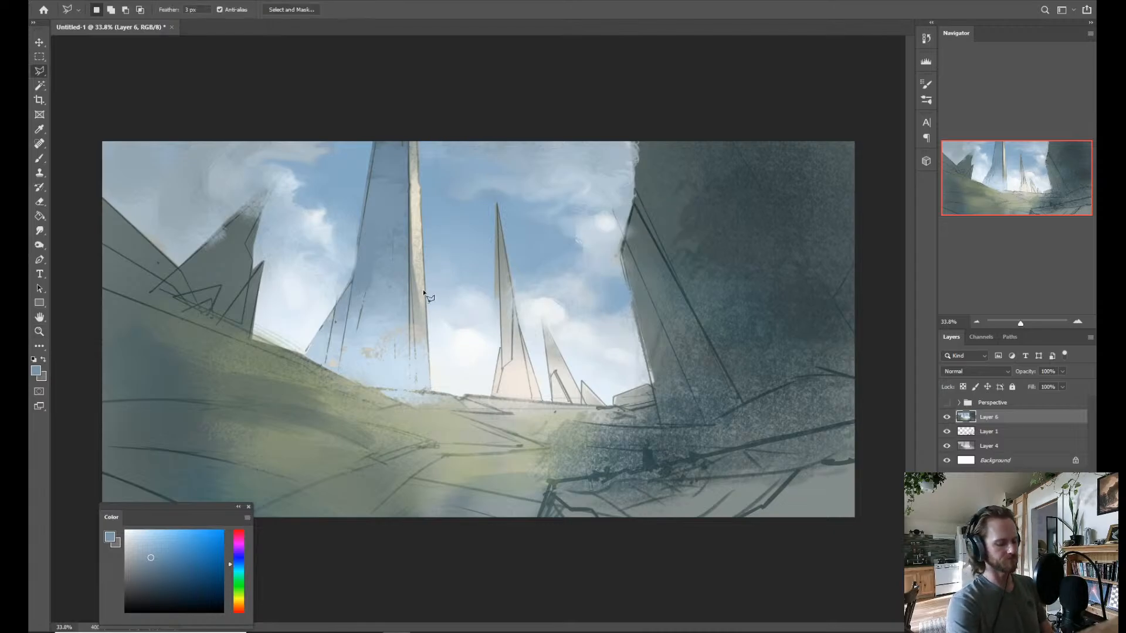
{"action": "left_click", "coordinate": [497, 203]}
{"action": "left_click", "coordinate": [514, 359]}
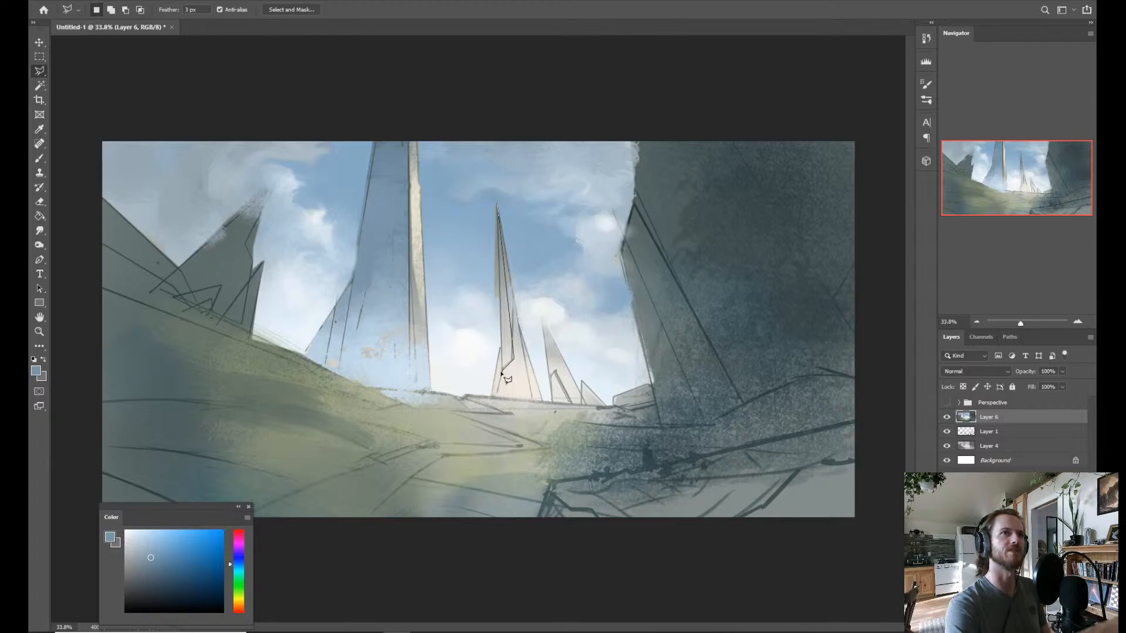
{"action": "left_click", "coordinate": [499, 368]}
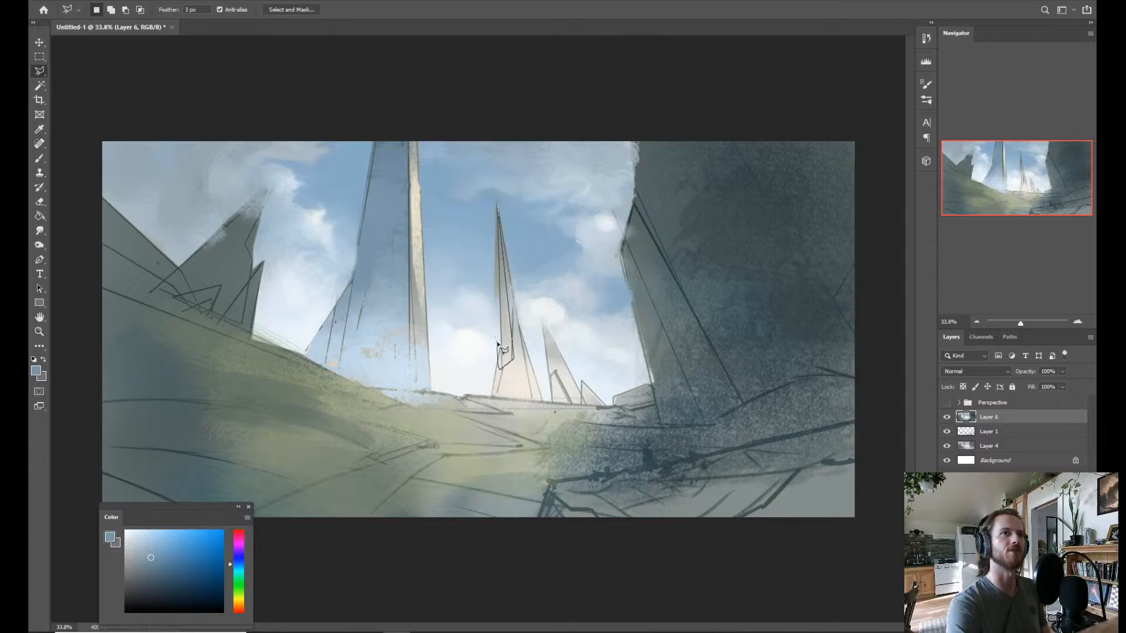
{"action": "left_click", "coordinate": [497, 203]}
{"action": "key", "text": "b"}
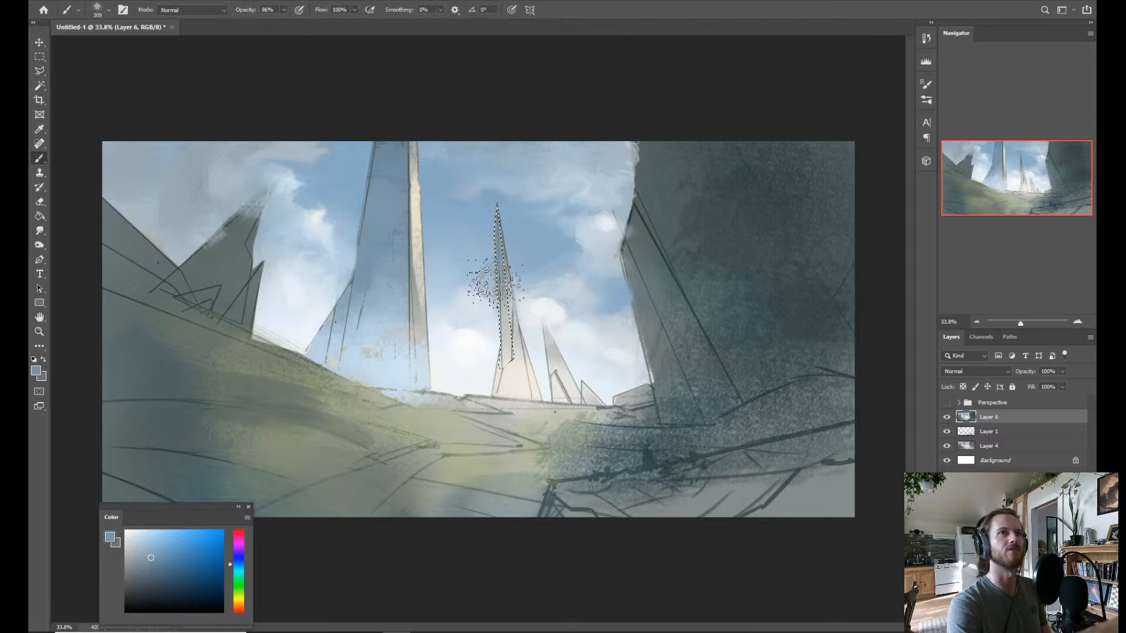
{"action": "mouse_move", "coordinate": [507, 311]}
{"action": "left_mouse_down"}
{"action": "mouse_move", "coordinate": [496, 358]}
{"action": "mouse_move", "coordinate": [495, 308]}
{"action": "mouse_move", "coordinate": [495, 318]}
{"action": "left_mouse_up"}
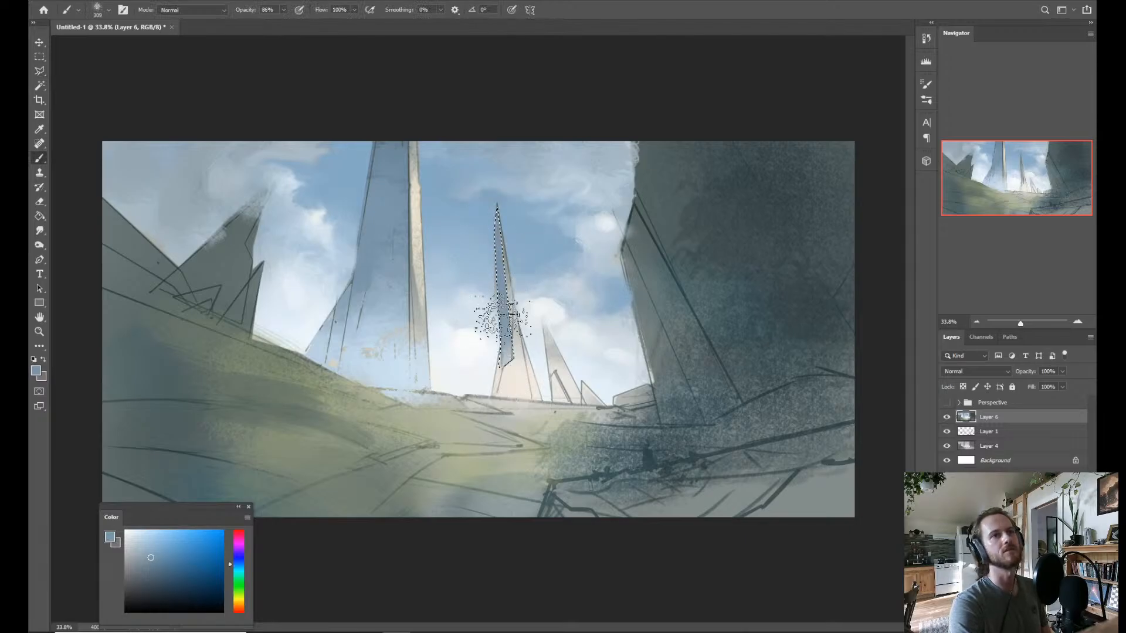
Invert the selection and brush sampled pale blue and cloud white over the narrow spire's base.
{"action": "key", "text": "ctrl+shift+i"}
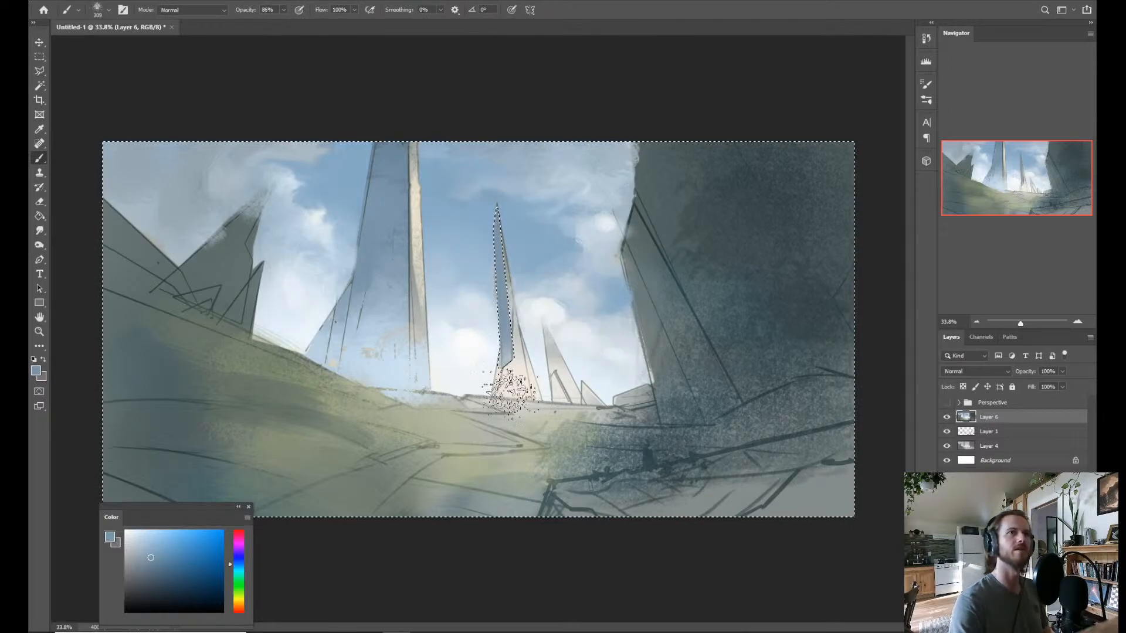
{"action": "left_click", "coordinate": [402, 367], "text": "alt"}
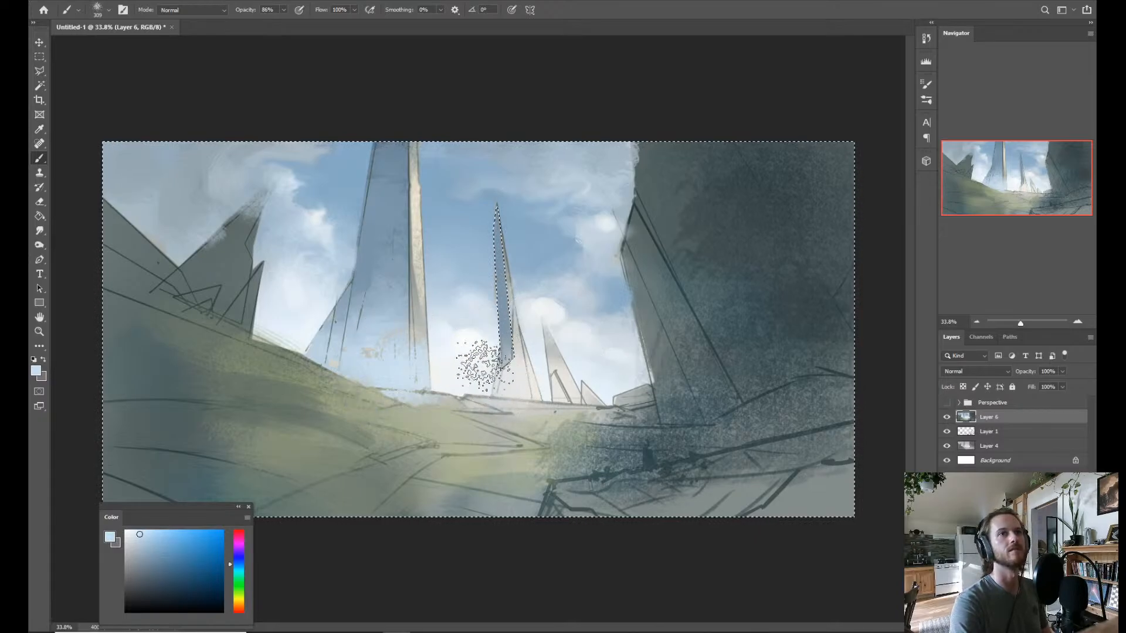
{"action": "left_click", "coordinate": [465, 343], "text": "alt"}
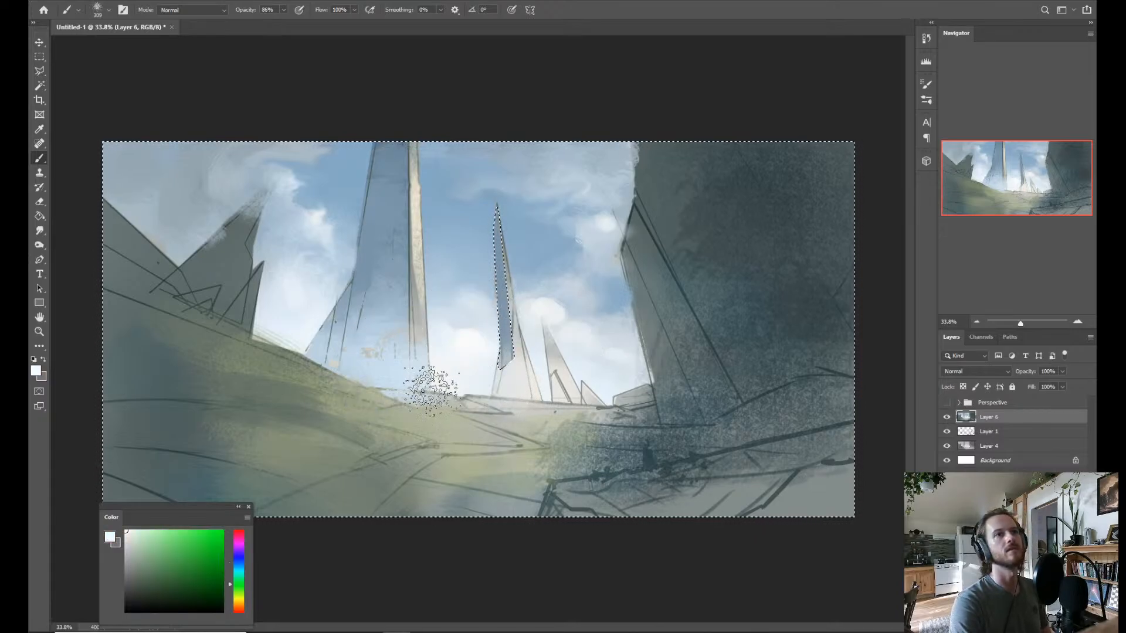
{"action": "mouse_move", "coordinate": [407, 381]}
{"action": "left_mouse_down"}
{"action": "mouse_move", "coordinate": [459, 354]}
{"action": "mouse_move", "coordinate": [438, 347]}
{"action": "mouse_move", "coordinate": [427, 352]}
{"action": "mouse_move", "coordinate": [438, 381]}
{"action": "mouse_move", "coordinate": [469, 355]}
{"action": "mouse_move", "coordinate": [452, 374]}
{"action": "left_mouse_up"}
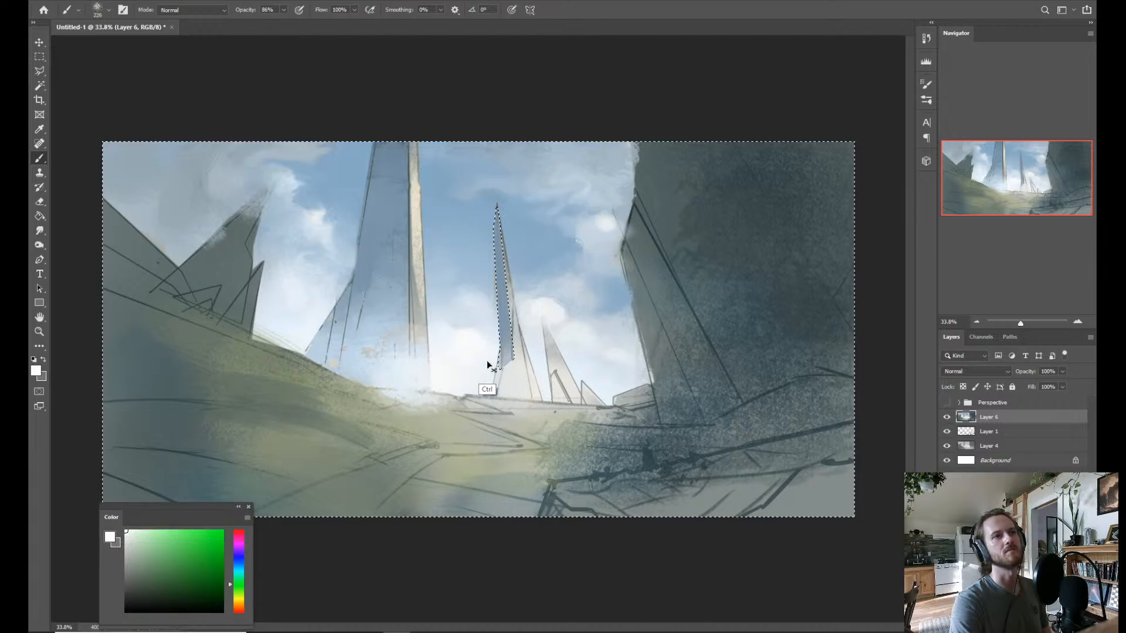
{"action": "key", "text": "ctrl+z"}
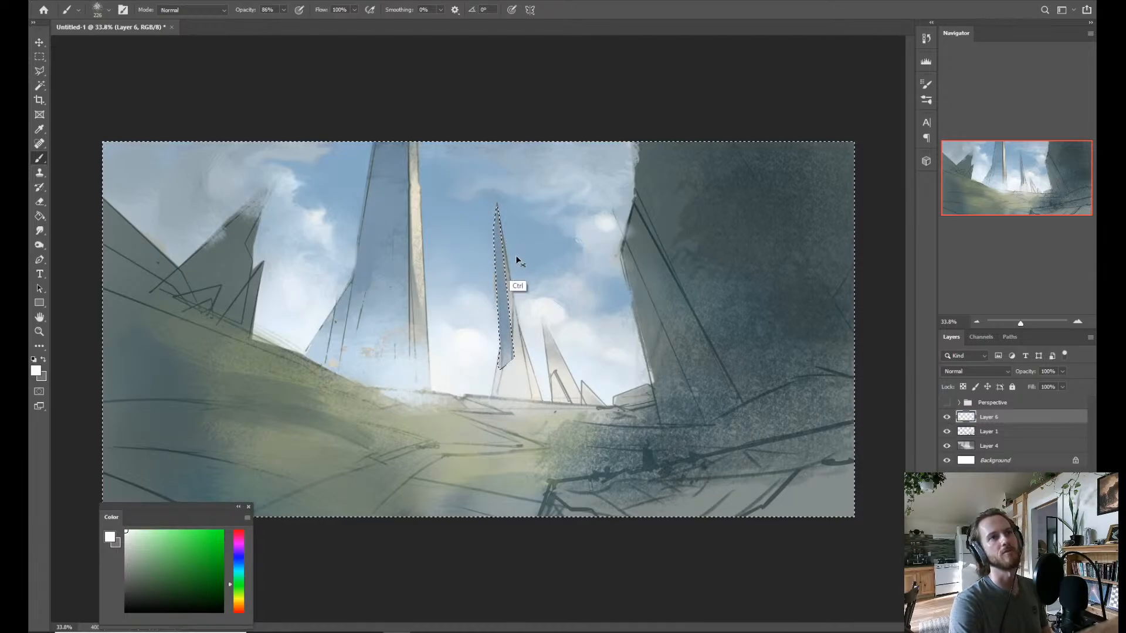
{"action": "key", "text": "ctrl+z"}
Clear the selection and outline a thin strip along the outer edge of the narrow spire's shaded face with the Polygonal Lasso.
{"action": "key", "text": "ctrl+d"}
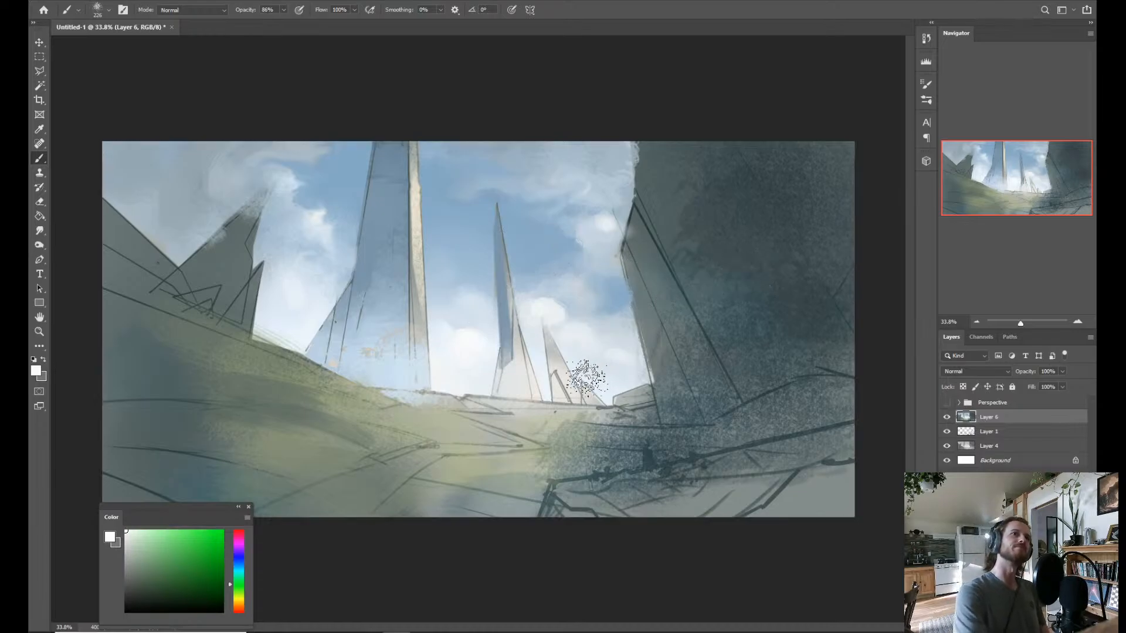
{"action": "key", "text": "z"}
{"action": "left_click_drag", "start_coordinate": [453, 308], "coordinate": [469, 283]}
{"action": "key", "text": "l"}
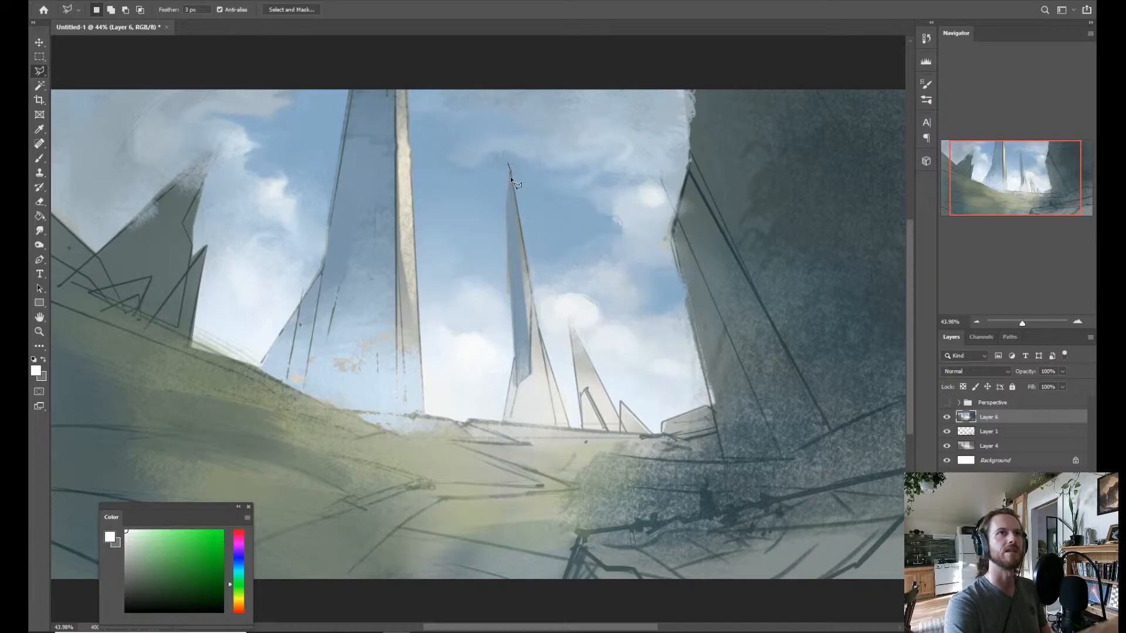
{"action": "left_click", "coordinate": [516, 354]}
{"action": "left_click", "coordinate": [500, 320]}
{"action": "left_click", "coordinate": [491, 217]}
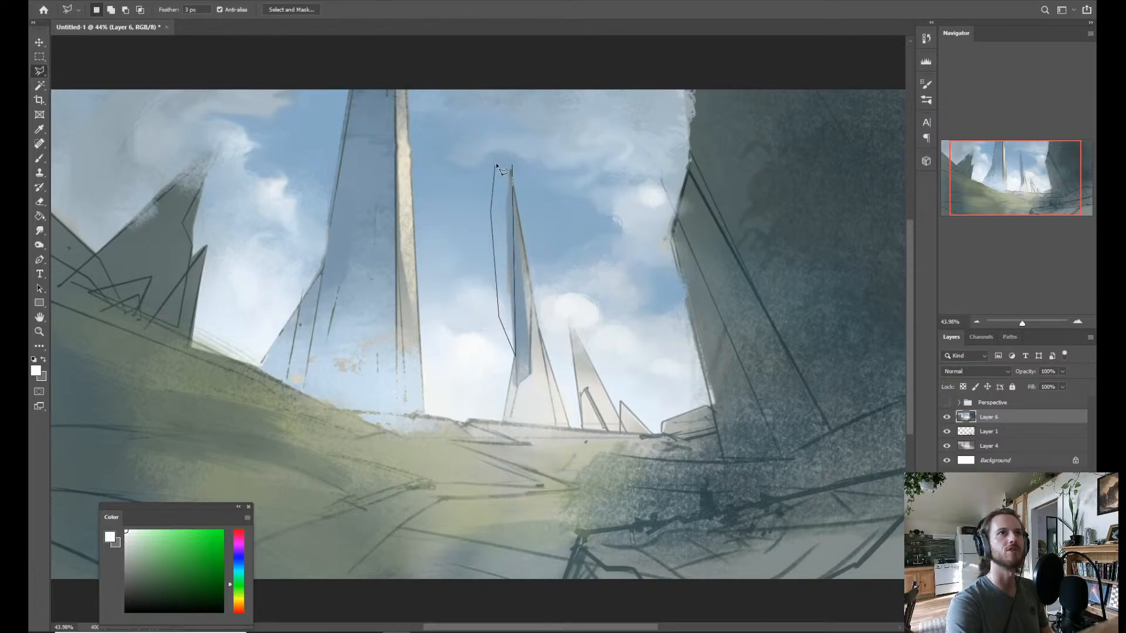
{"action": "left_click", "coordinate": [497, 163]}
{"action": "left_click", "coordinate": [509, 145]}
{"action": "left_click", "coordinate": [512, 166]}
Brush sampled sky blue and paler cloud blue over the strip to trim the narrow spire's edge, and deselect it.
{"action": "key", "text": "b"}
{"action": "left_click", "coordinate": [501, 252], "text": "alt"}
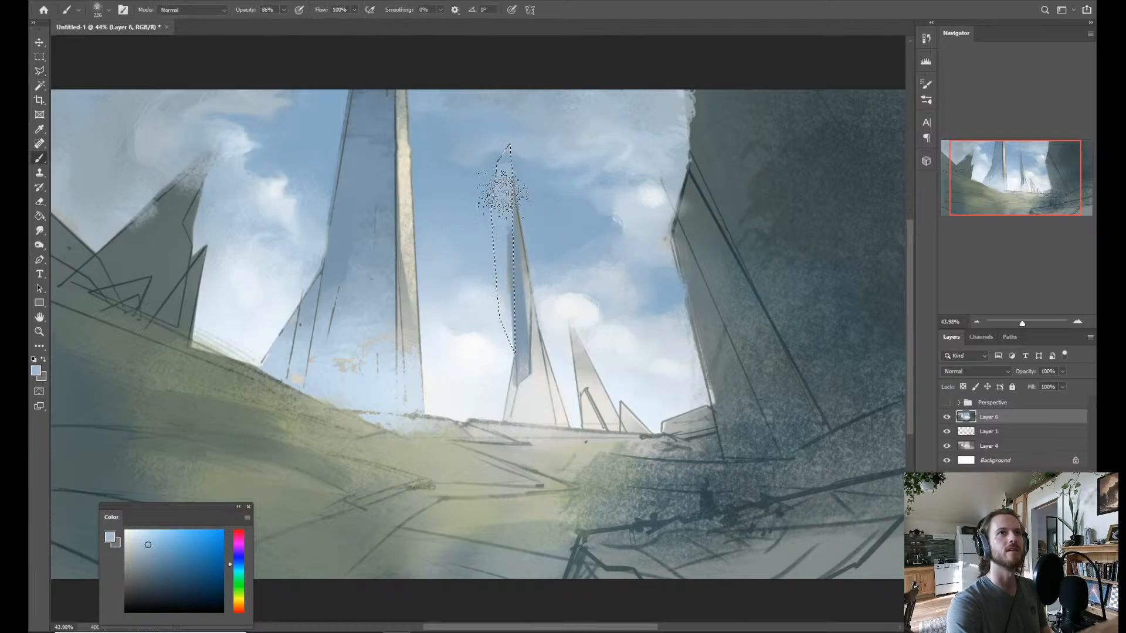
{"action": "mouse_move", "coordinate": [502, 188]}
{"action": "left_mouse_down"}
{"action": "mouse_move", "coordinate": [517, 229]}
{"action": "mouse_move", "coordinate": [511, 201]}
{"action": "mouse_move", "coordinate": [495, 199]}
{"action": "mouse_move", "coordinate": [507, 171]}
{"action": "mouse_move", "coordinate": [510, 279]}
{"action": "left_mouse_up"}
{"action": "left_click", "coordinate": [541, 214], "text": "alt"}
{"action": "left_click", "coordinate": [501, 350], "text": "alt"}
{"action": "left_click_drag", "start_coordinate": [504, 328], "coordinate": [511, 315]}
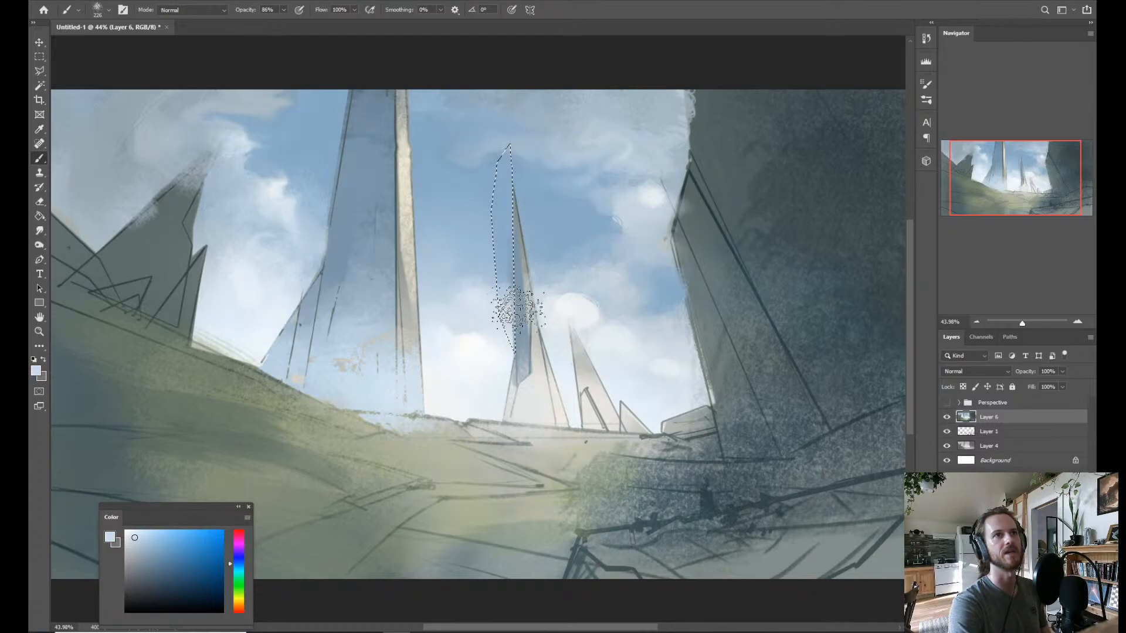
{"action": "key", "text": "ctrl+d"}
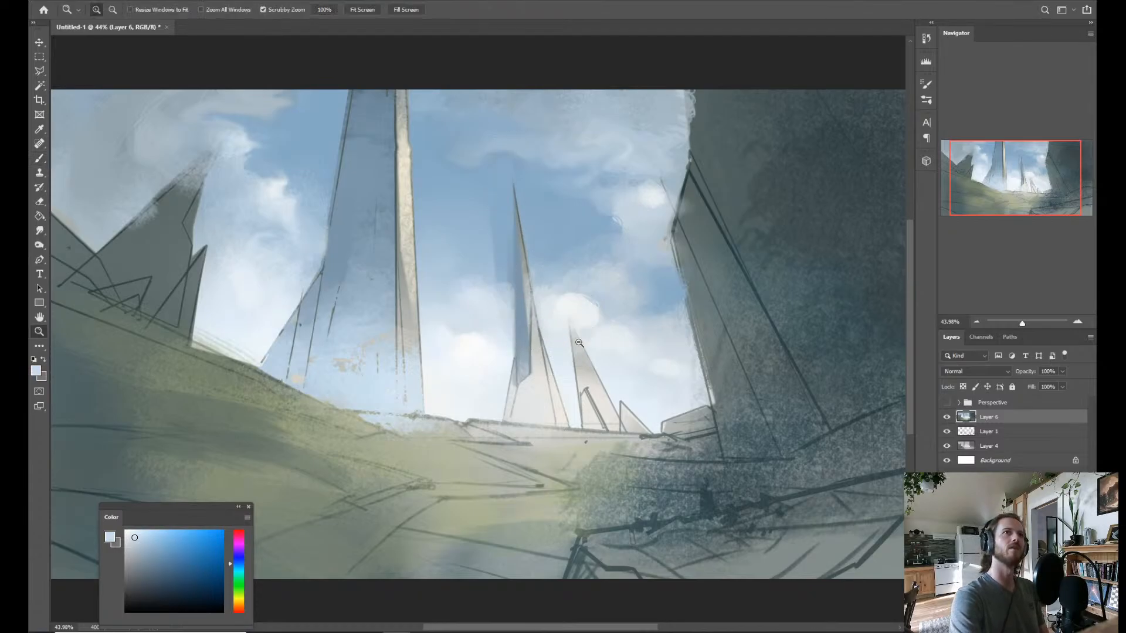
Reselect the strip to touch it up with sampled sky blue, deselect it, and smudge the sky beside the narrow spire.
{"action": "mouse_move", "coordinate": [579, 343]}
{"action": "left_mouse_down"}
{"action": "mouse_move", "coordinate": [564, 337]}
{"action": "mouse_move", "coordinate": [573, 333]}
{"action": "left_mouse_up"}
{"action": "key", "text": "ctrl+shift+d"}
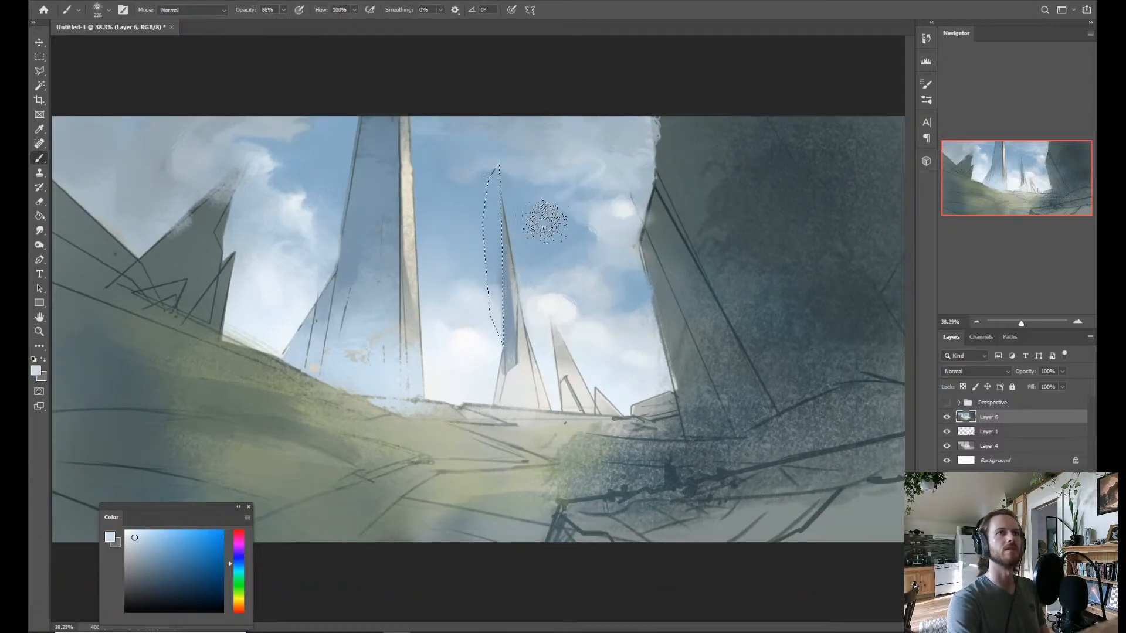
{"action": "left_click", "coordinate": [491, 260], "text": "alt"}
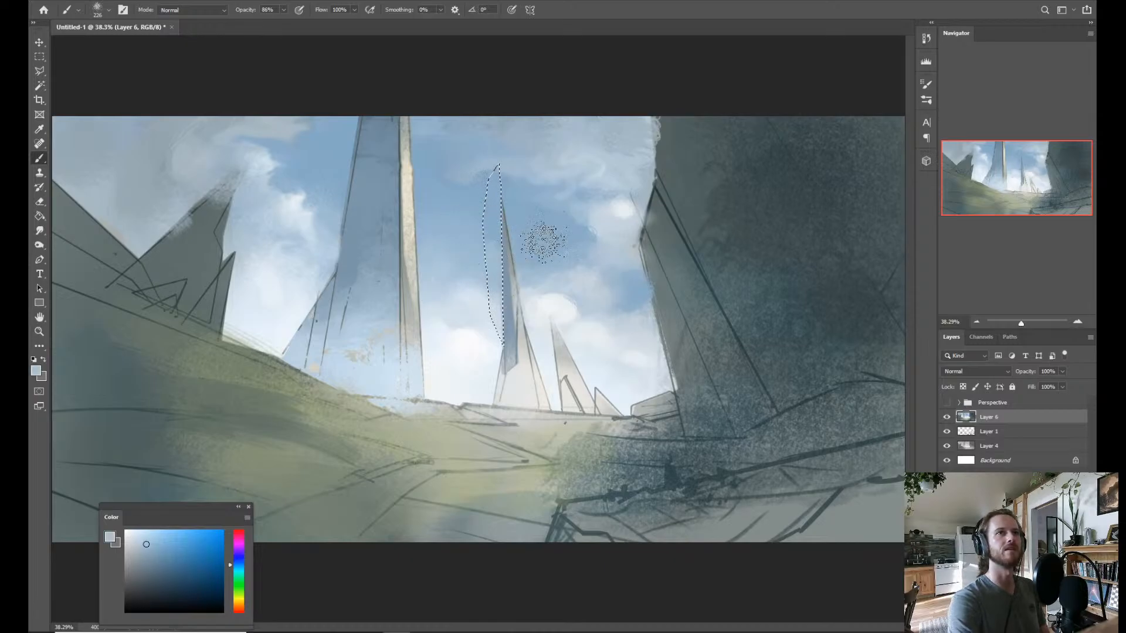
{"action": "key", "text": "ctrl+d"}
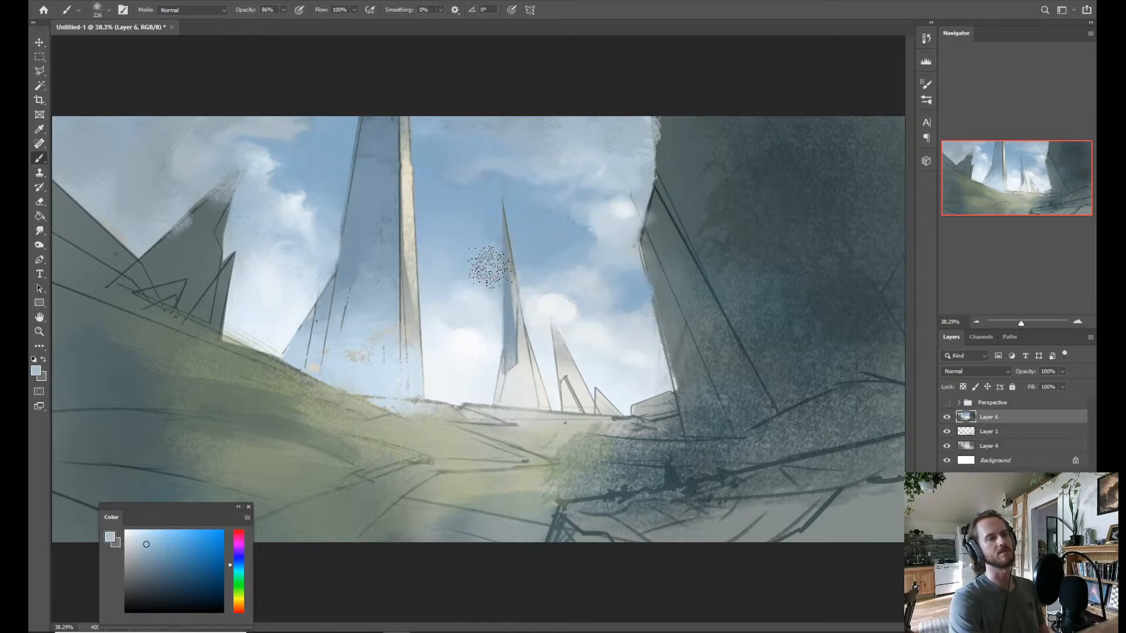
{"action": "key", "text": "r"}
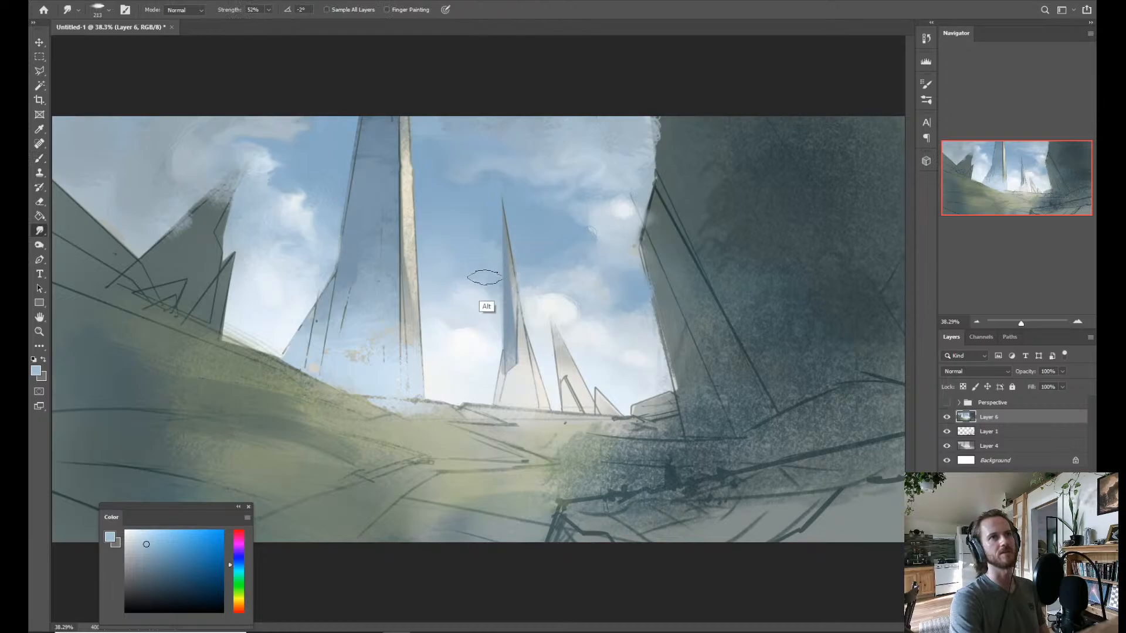
{"action": "mouse_move", "coordinate": [482, 275]}
{"action": "left_mouse_down"}
{"action": "mouse_move", "coordinate": [491, 270]}
{"action": "mouse_move", "coordinate": [490, 280]}
{"action": "mouse_move", "coordinate": [477, 272]}
{"action": "left_mouse_up"}
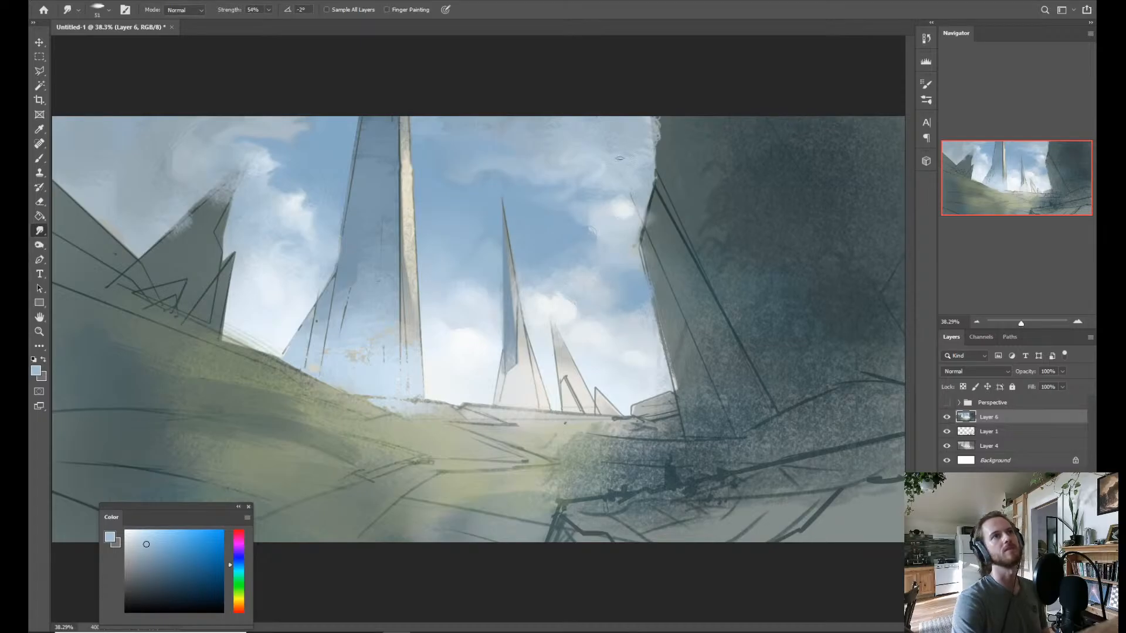
{"action": "key", "text": "b"}
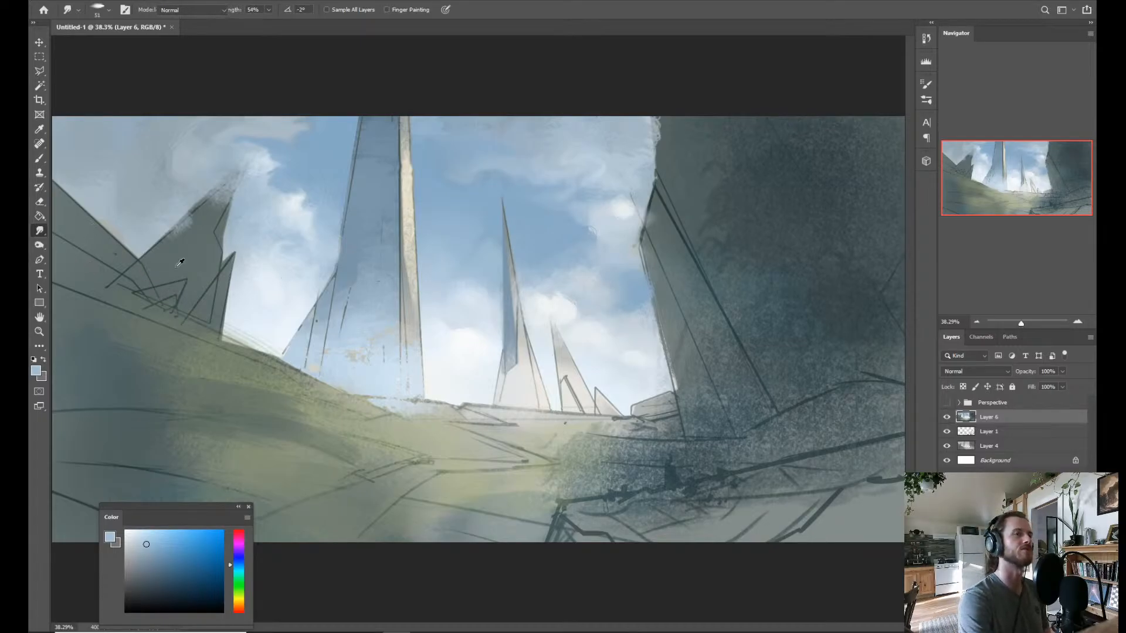
{"action": "left_click", "coordinate": [292, 285], "text": "alt"}
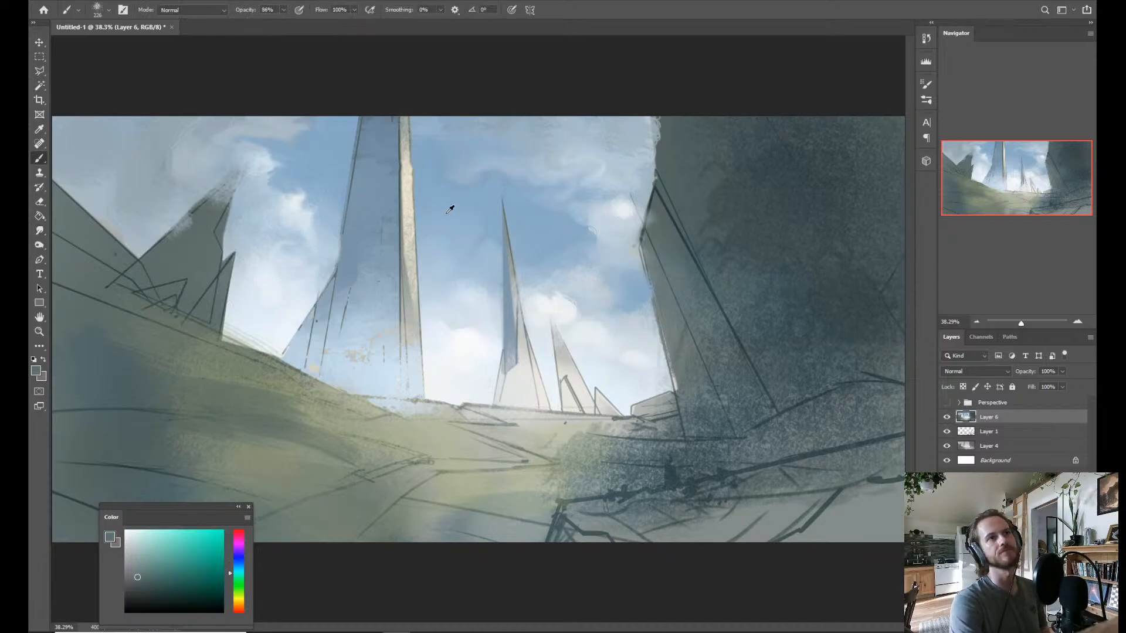
{"action": "left_click", "coordinate": [346, 252], "text": "alt"}
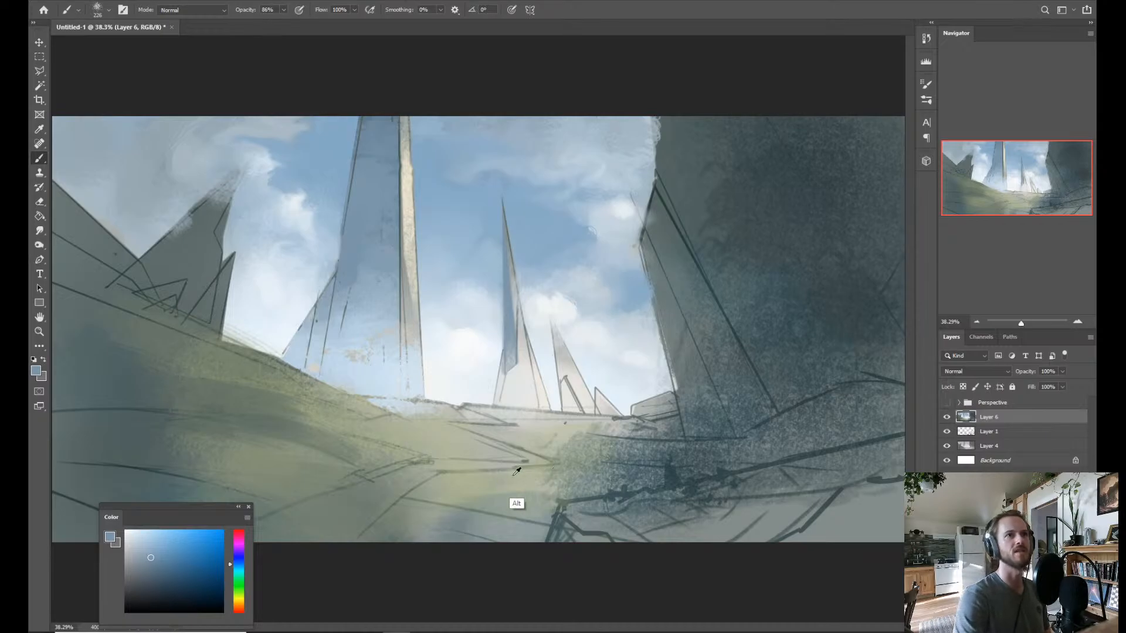
{"action": "left_click", "coordinate": [315, 404], "text": "alt"}
{"action": "mouse_move", "coordinate": [313, 416]}
{"action": "left_mouse_down"}
{"action": "mouse_move", "coordinate": [376, 423]}
{"action": "mouse_move", "coordinate": [361, 420]}
{"action": "mouse_move", "coordinate": [368, 430]}
{"action": "mouse_move", "coordinate": [342, 406]}
{"action": "left_mouse_up"}
{"action": "key", "text": "ctrl+z"}
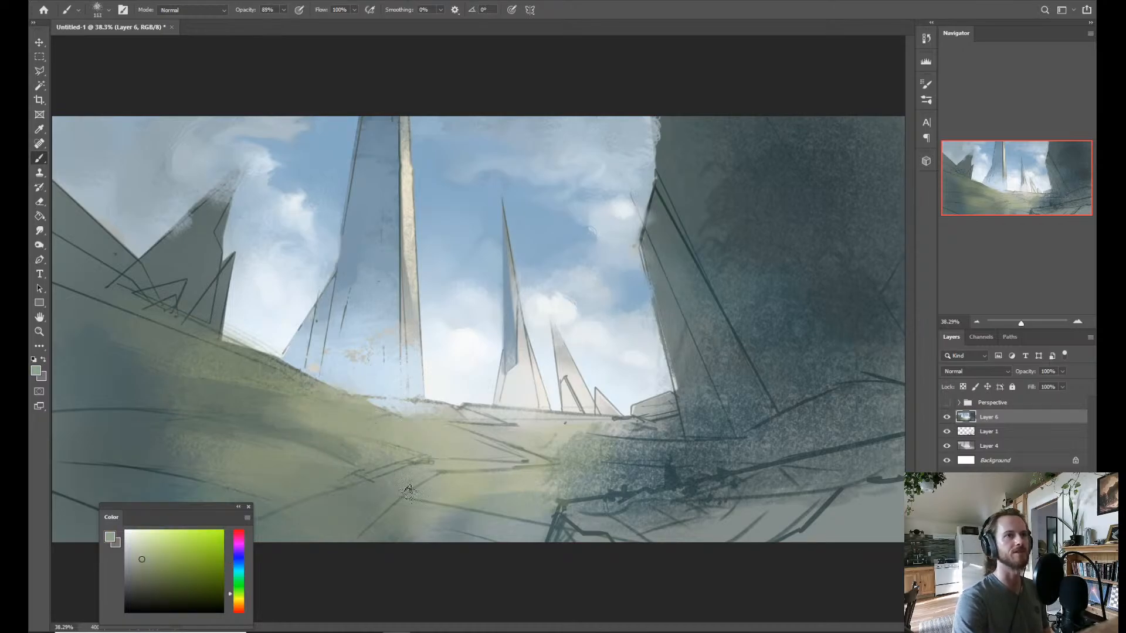
Paint a pale path across the grassy foreground with a sampled light tone, shifting its hue to a warm orange-grey.
{"action": "left_click", "coordinate": [502, 437], "text": "alt"}
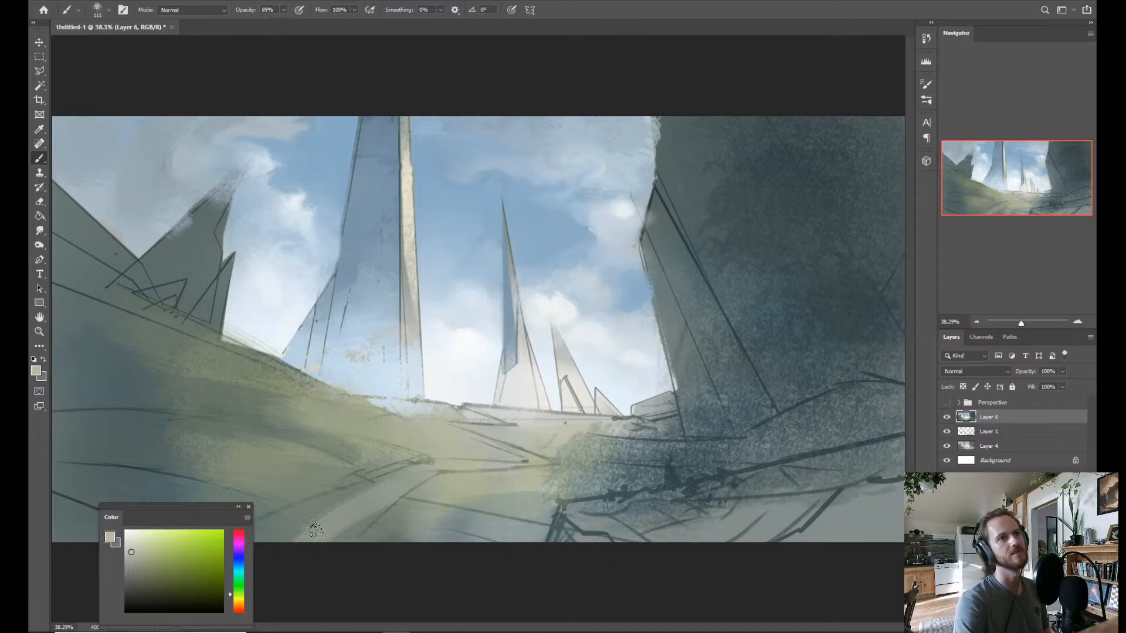
{"action": "left_click", "coordinate": [239, 602]}
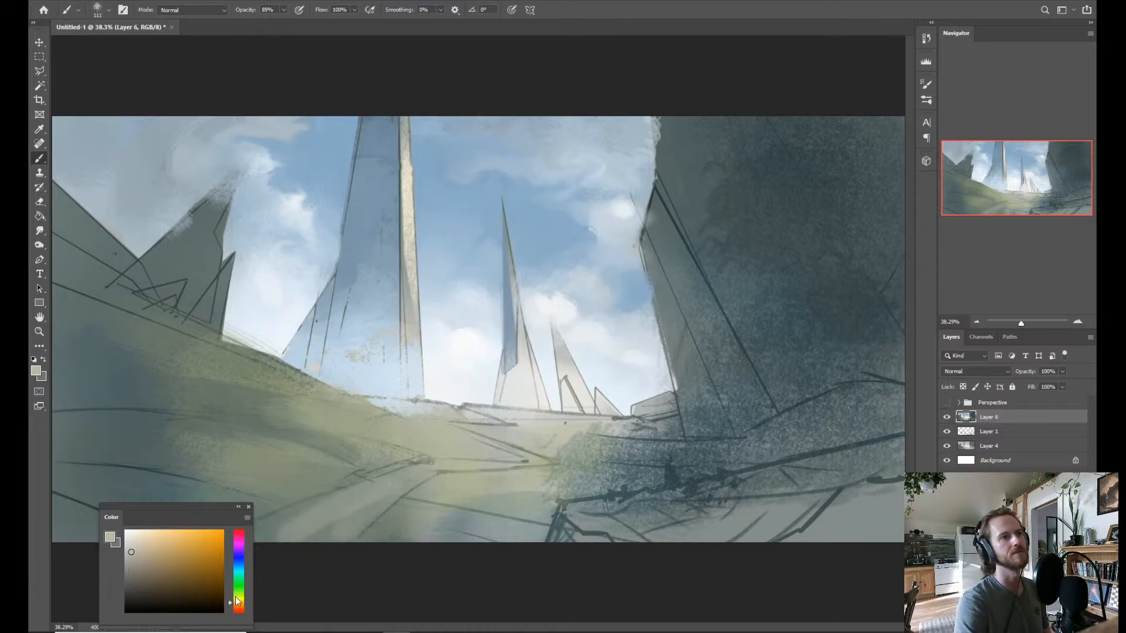
{"action": "left_click_drag", "start_coordinate": [316, 522], "coordinate": [399, 487]}
{"action": "left_click_drag", "start_coordinate": [360, 524], "coordinate": [430, 477]}
{"action": "left_click_drag", "start_coordinate": [369, 494], "coordinate": [421, 470]}
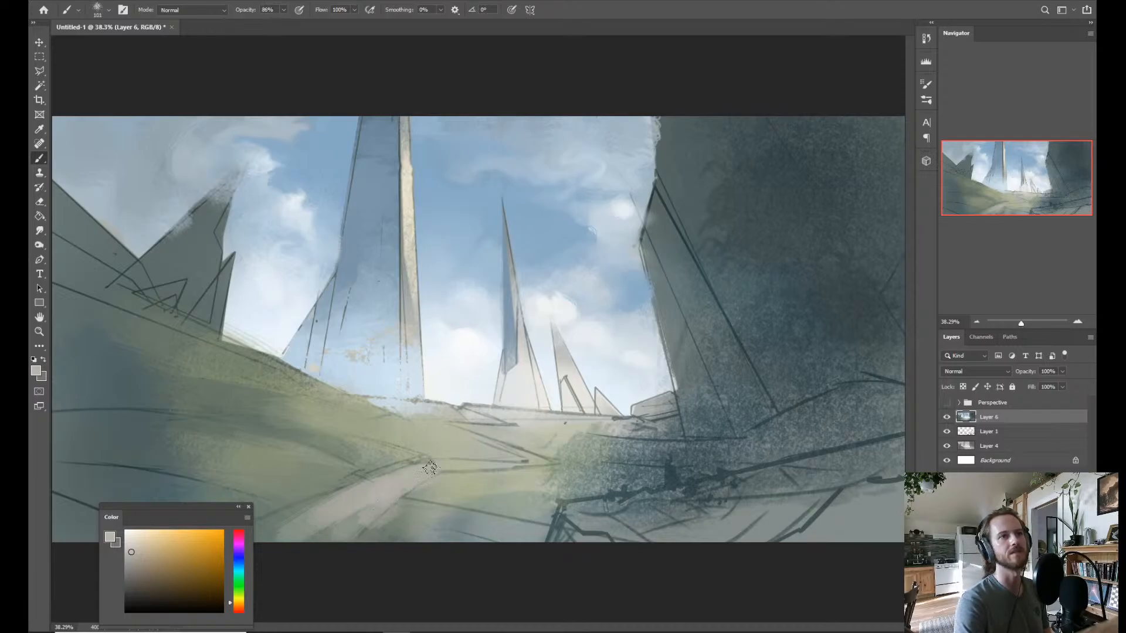
Switch to the Watercolor Round brush and refine the path, carrying it around the bend in the middle of the meadow.
{"action": "right_click", "coordinate": [457, 436]}
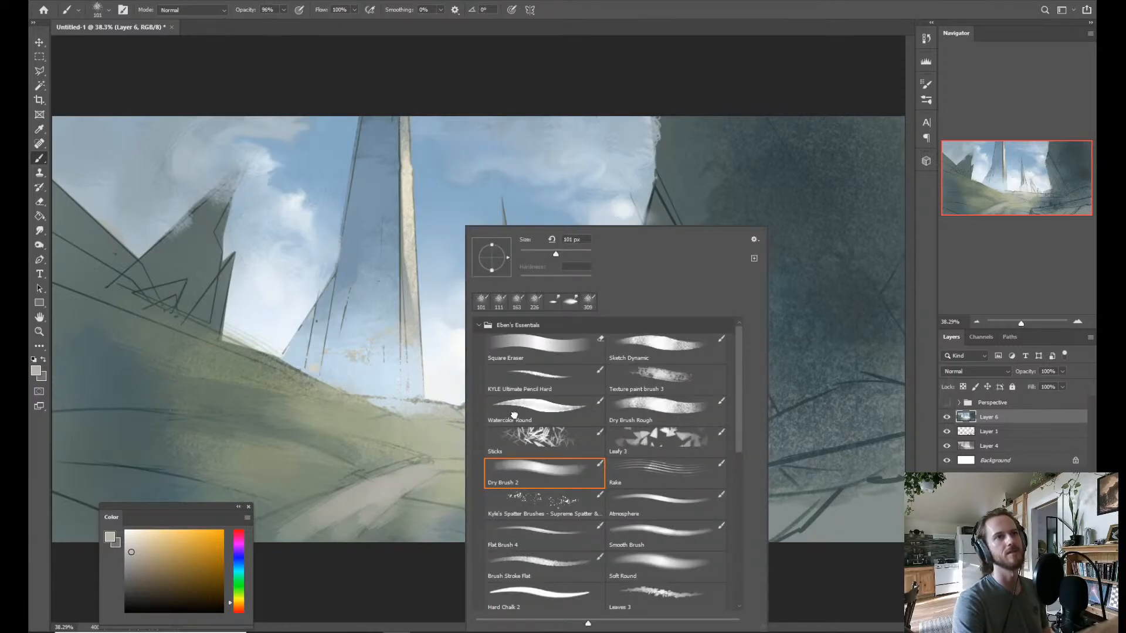
{"action": "left_click", "coordinate": [514, 415]}
{"action": "left_click", "coordinate": [383, 483]}
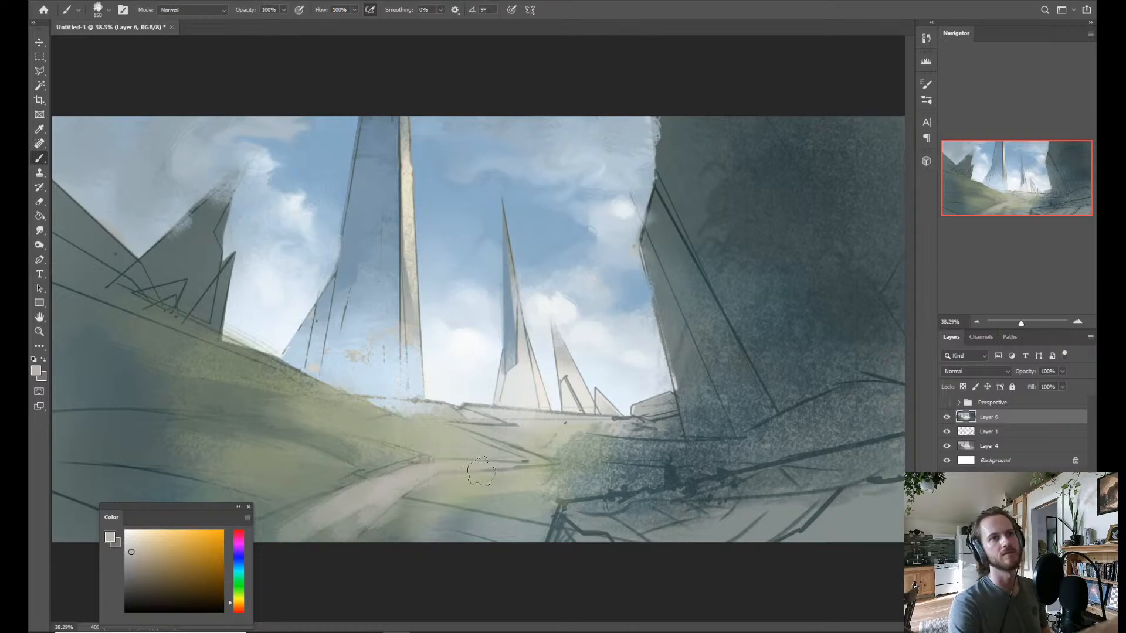
{"action": "left_click_drag", "start_coordinate": [459, 471], "coordinate": [431, 465]}
{"action": "left_click", "coordinate": [417, 479], "text": "alt"}
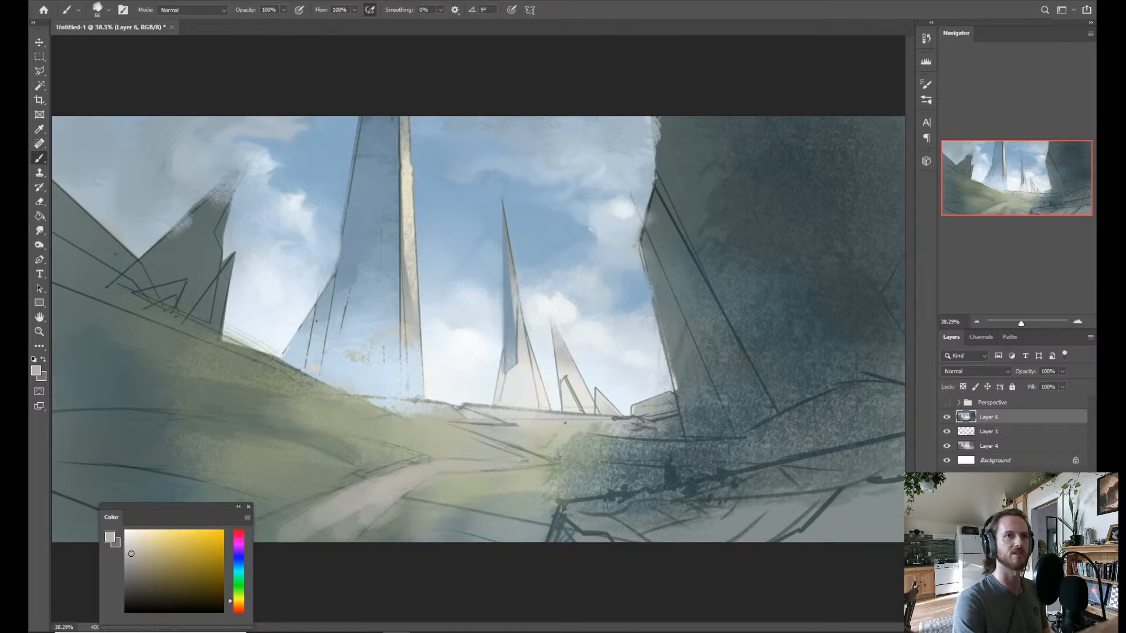
Pick a lighter warm off-white and brush it along the path's bend toward the dark rocks.
{"action": "left_click", "coordinate": [131, 541]}
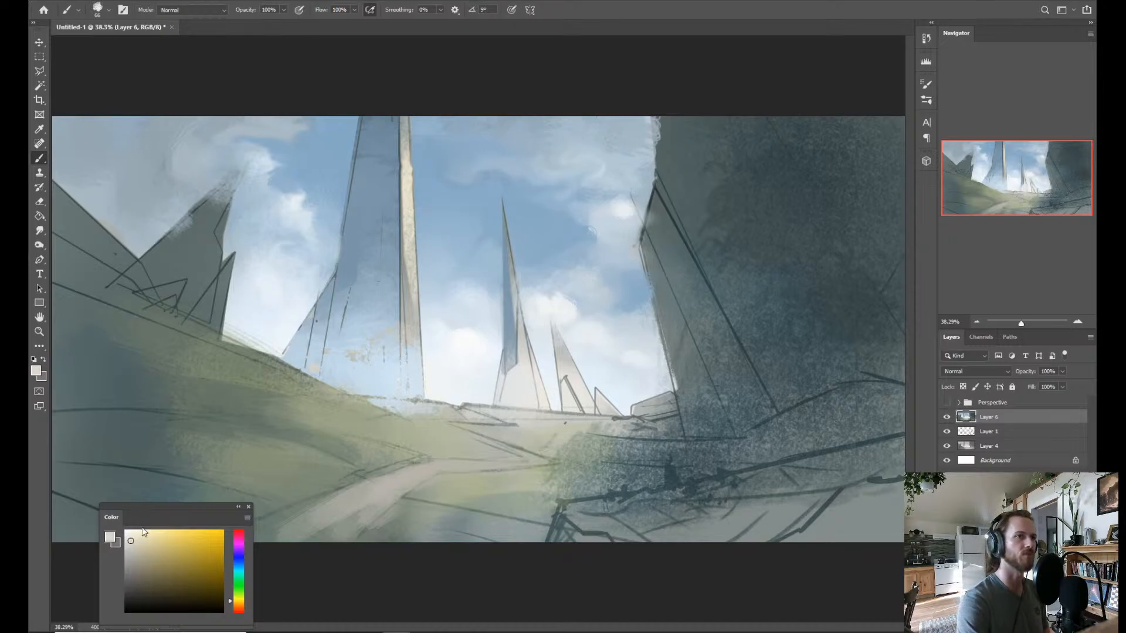
{"action": "mouse_move", "coordinate": [447, 462]}
{"action": "left_mouse_down"}
{"action": "mouse_move", "coordinate": [514, 464]}
{"action": "mouse_move", "coordinate": [443, 472]}
{"action": "mouse_move", "coordinate": [549, 461]}
{"action": "mouse_move", "coordinate": [503, 467]}
{"action": "left_mouse_up"}
{"action": "key", "text": "ctrl"}
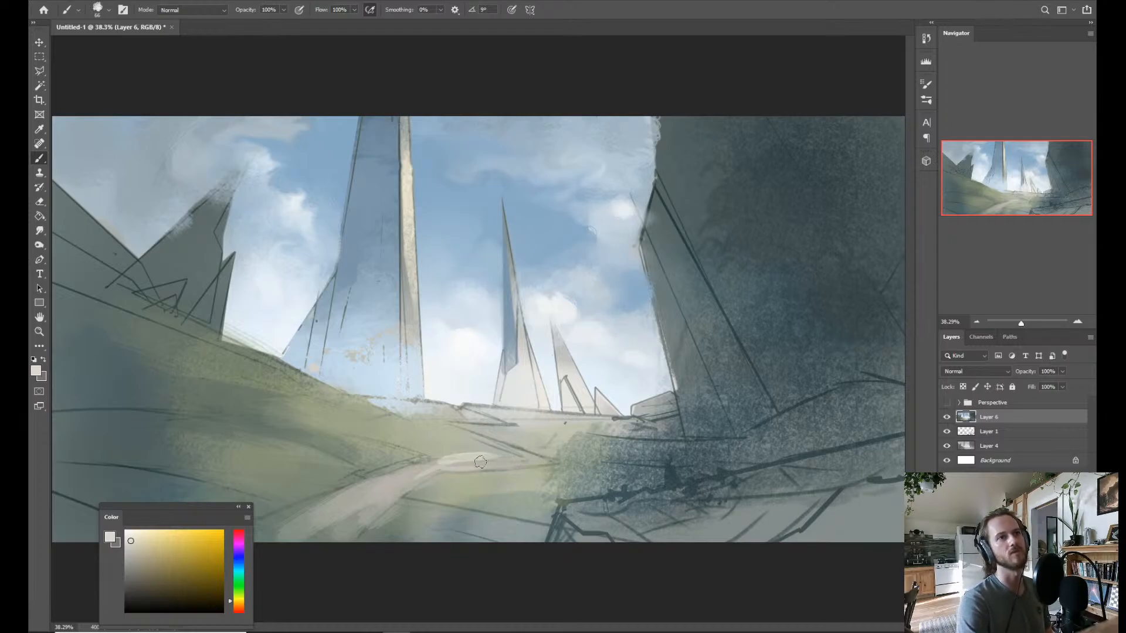
{"action": "left_click_drag", "start_coordinate": [444, 467], "coordinate": [548, 469]}
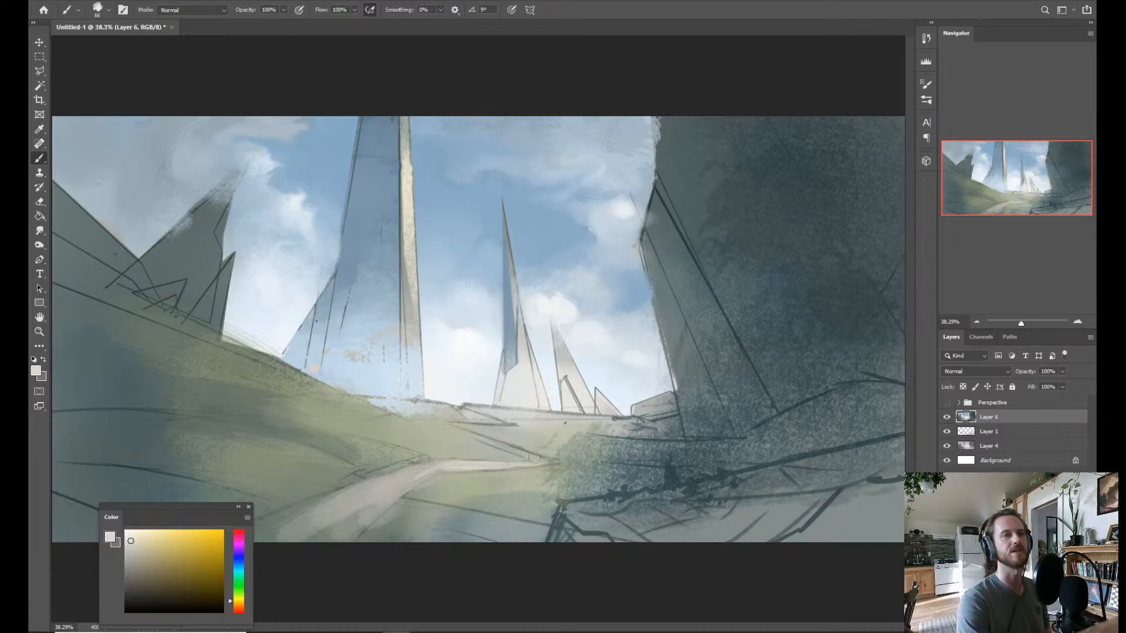
Brush the path's narrow zigzag back toward the horizon in off-white, and sample nearby ground tones to tidy its edges.
{"action": "left_click_drag", "start_coordinate": [467, 434], "coordinate": [541, 462]}
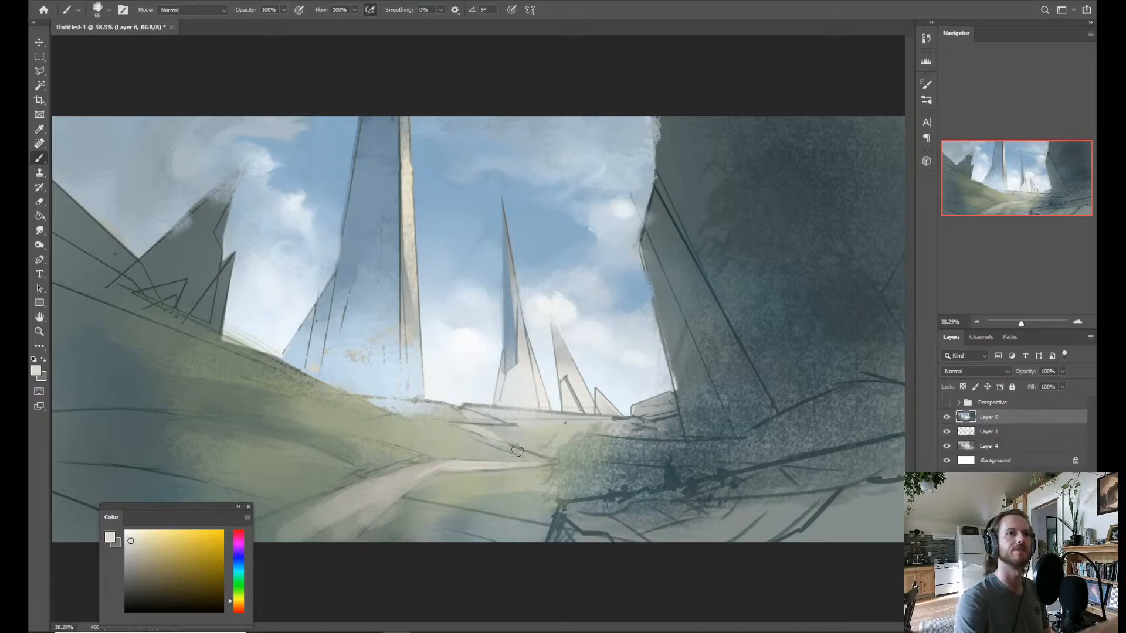
{"action": "key", "text": "ctrl+z"}
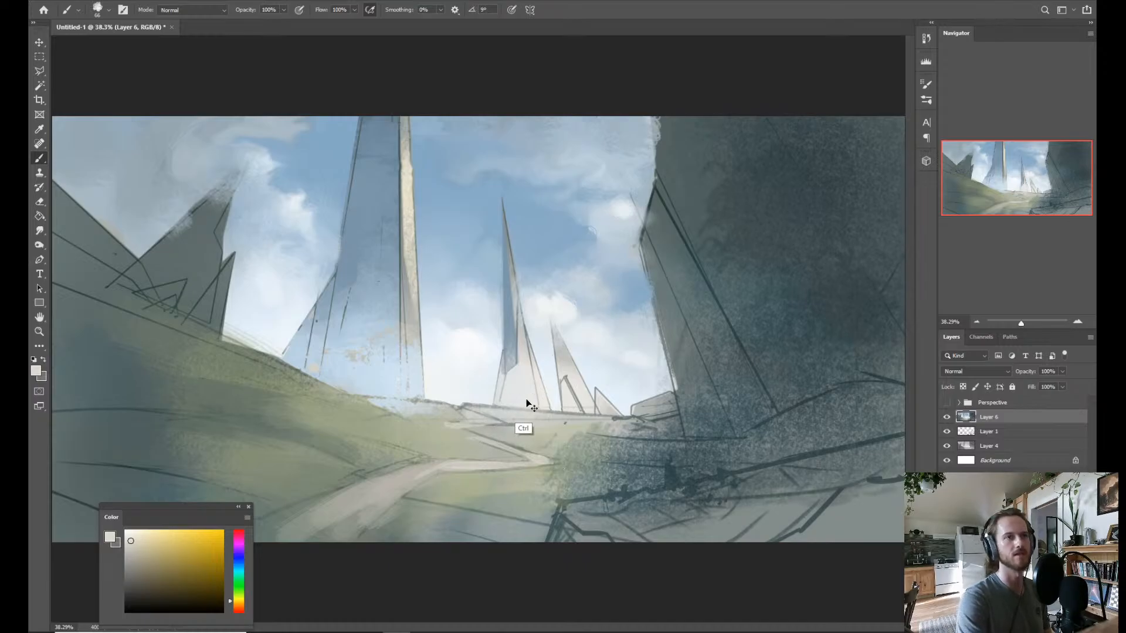
{"action": "mouse_move", "coordinate": [508, 431]}
{"action": "left_mouse_down"}
{"action": "mouse_move", "coordinate": [461, 442]}
{"action": "mouse_move", "coordinate": [446, 427]}
{"action": "mouse_move", "coordinate": [498, 424]}
{"action": "mouse_move", "coordinate": [472, 425]}
{"action": "mouse_move", "coordinate": [504, 424]}
{"action": "left_mouse_up"}
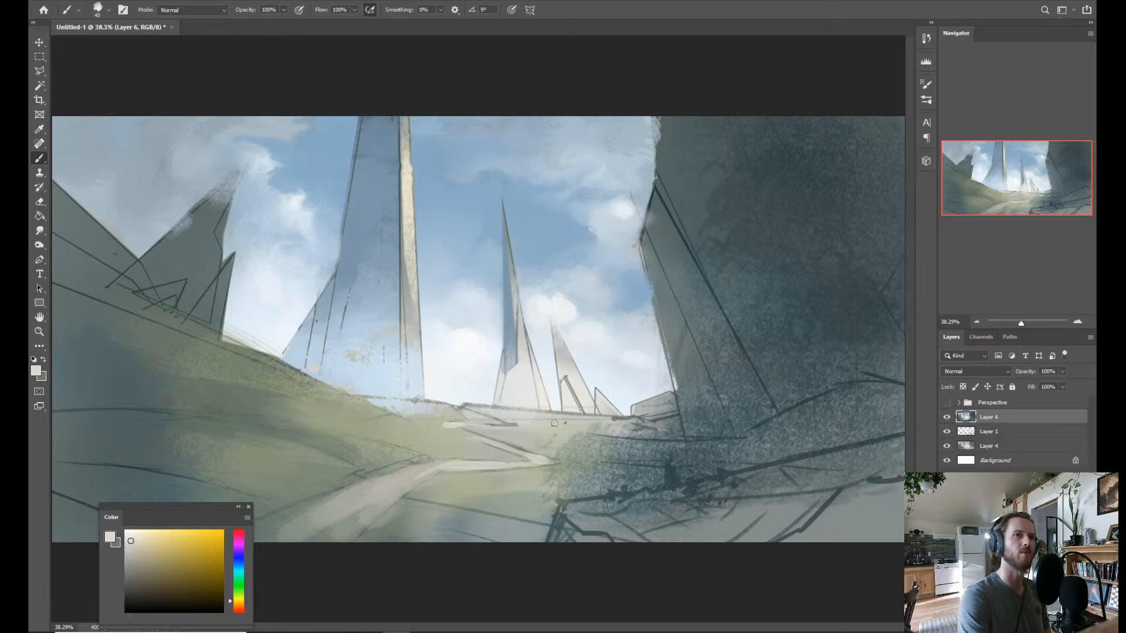
{"action": "left_click", "coordinate": [446, 438], "text": "alt"}
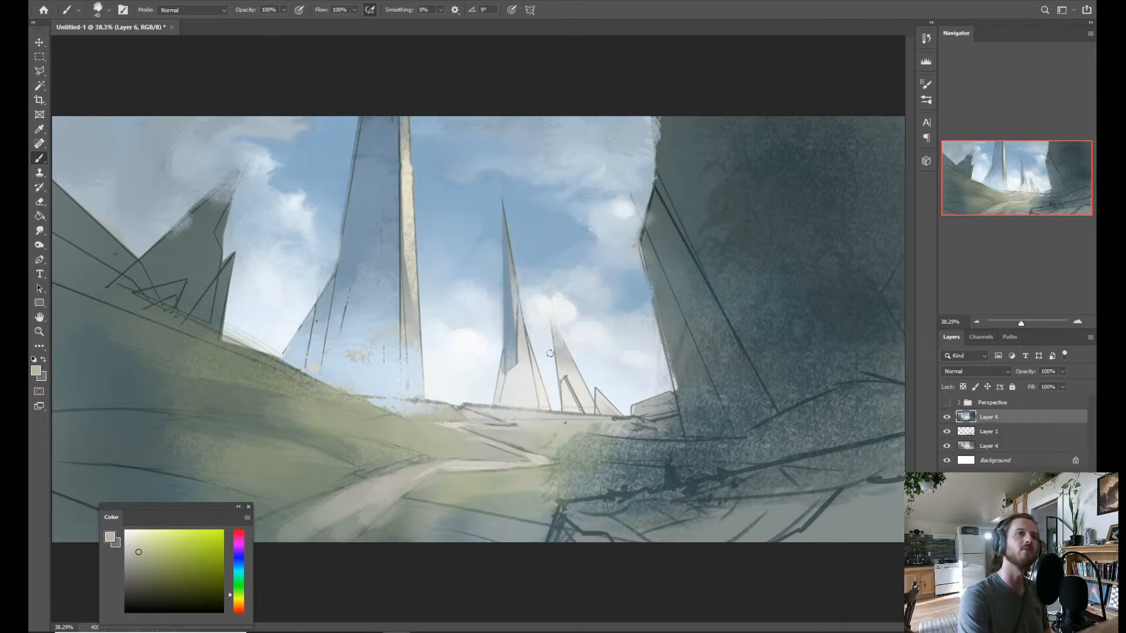
{"action": "left_click", "coordinate": [462, 417], "text": "alt"}
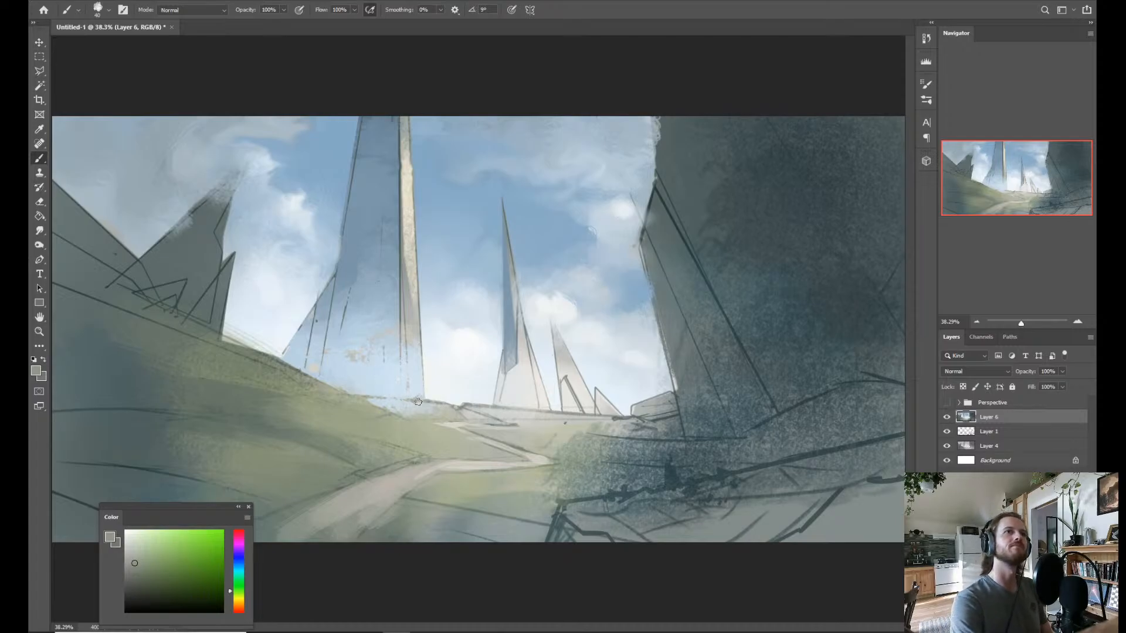
Flip the painting horizontally and select the narrow spire's shaded face with the Magic Wand.
{"action": "key", "text": "ctrl+f"}
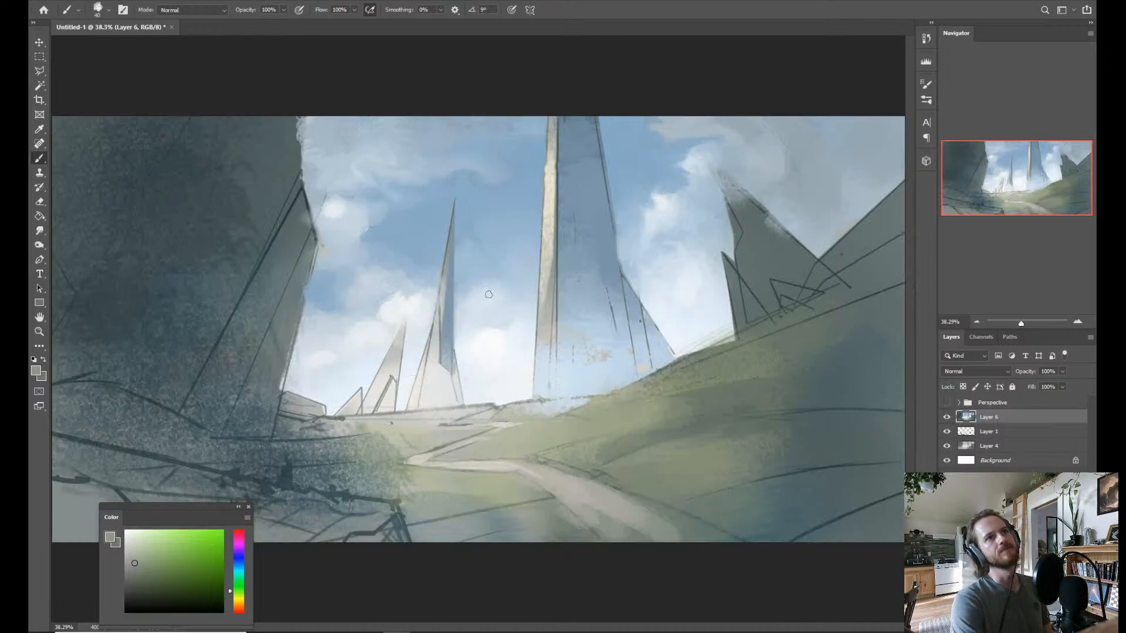
{"action": "key", "text": "w"}
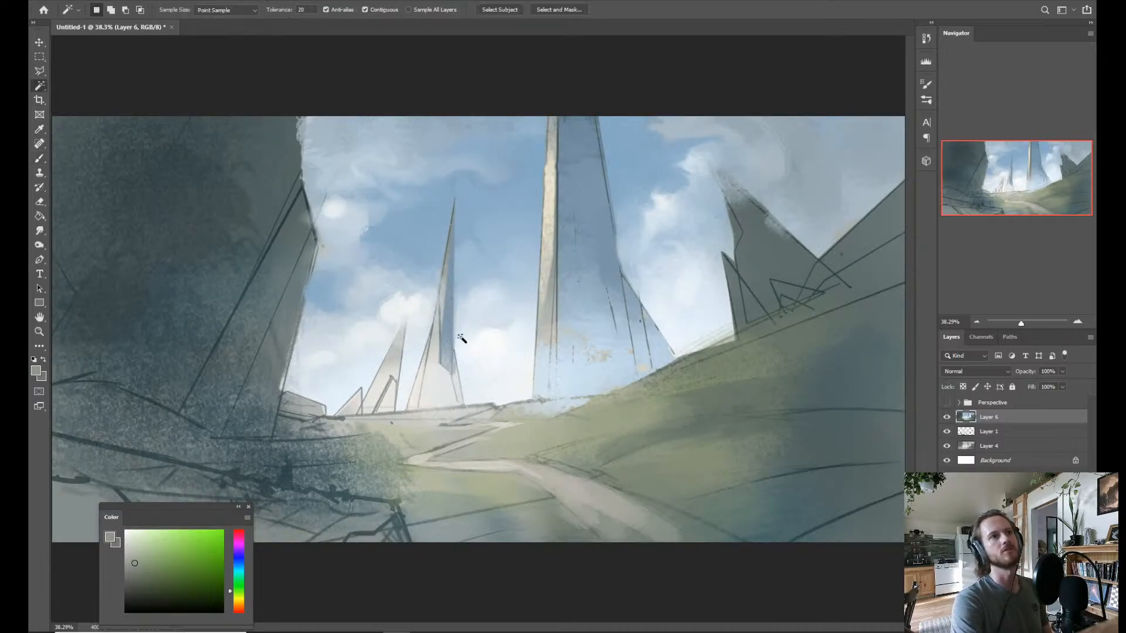
{"action": "left_click", "coordinate": [438, 350]}
Brush the narrow spire's selected face with sampled pale haze blue, greyish blue and sky blue.
{"action": "key", "text": "b"}
{"action": "left_click", "coordinate": [573, 401], "text": "alt"}
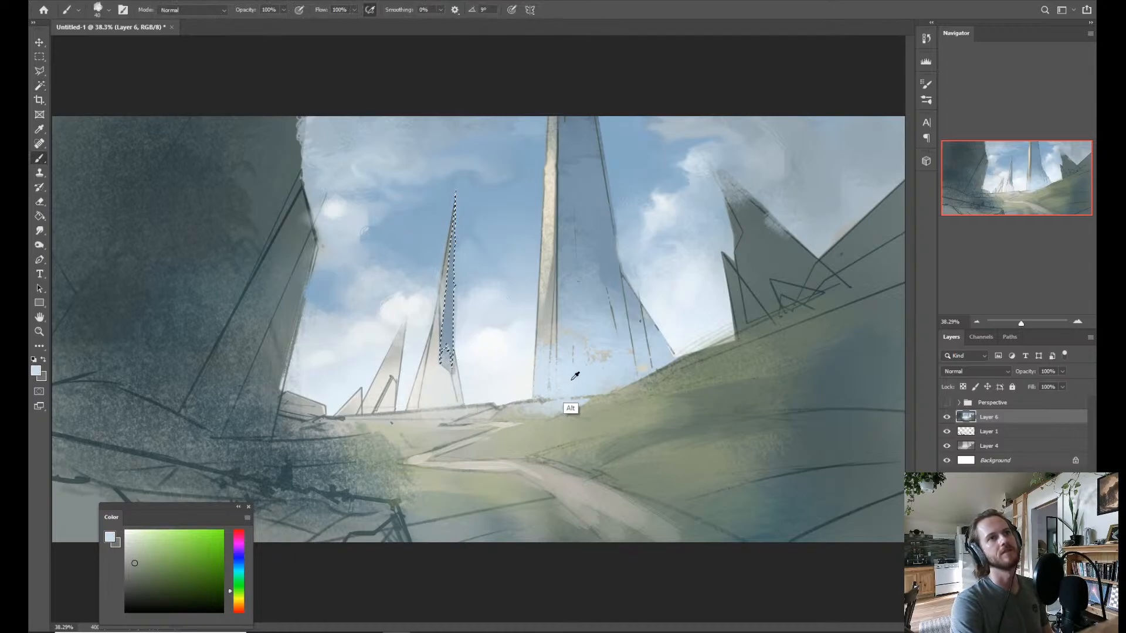
{"action": "mouse_move", "coordinate": [448, 349]}
{"action": "left_mouse_down"}
{"action": "mouse_move", "coordinate": [470, 349]}
{"action": "mouse_move", "coordinate": [454, 225]}
{"action": "left_mouse_up"}
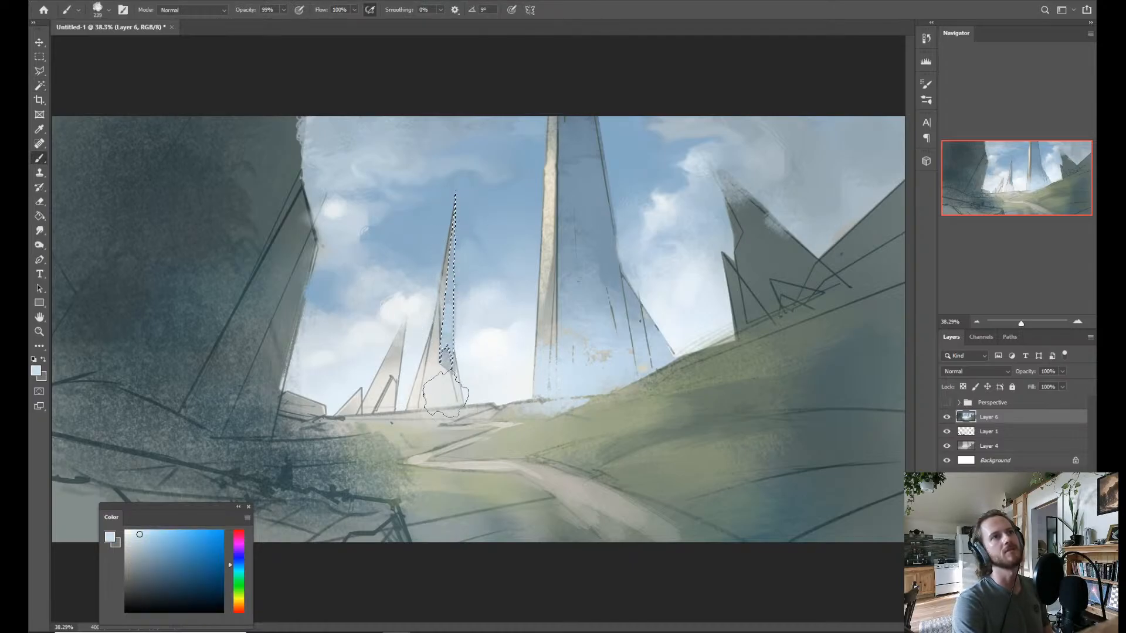
{"action": "left_click", "coordinate": [460, 301], "text": "alt"}
{"action": "left_click", "coordinate": [451, 380], "text": "alt"}
{"action": "left_click_drag", "start_coordinate": [449, 372], "coordinate": [461, 192]}
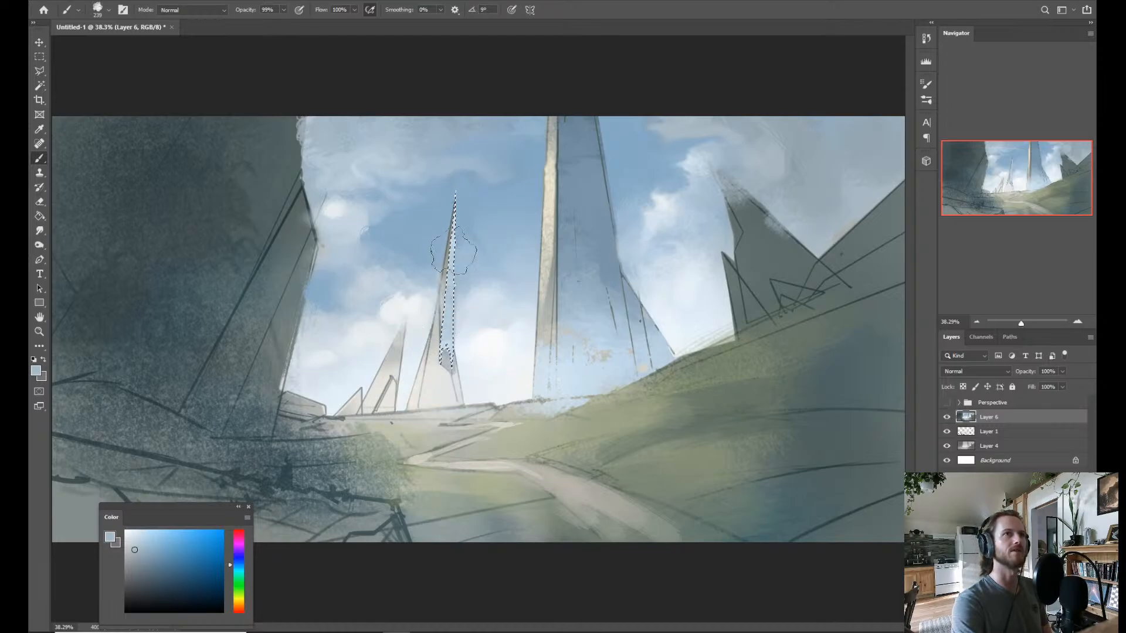
{"action": "left_click", "coordinate": [487, 264], "text": "alt"}
{"action": "mouse_move", "coordinate": [438, 345]}
{"action": "left_mouse_down"}
{"action": "mouse_move", "coordinate": [448, 269]}
{"action": "mouse_move", "coordinate": [443, 357]}
{"action": "mouse_move", "coordinate": [456, 274]}
{"action": "left_mouse_up"}
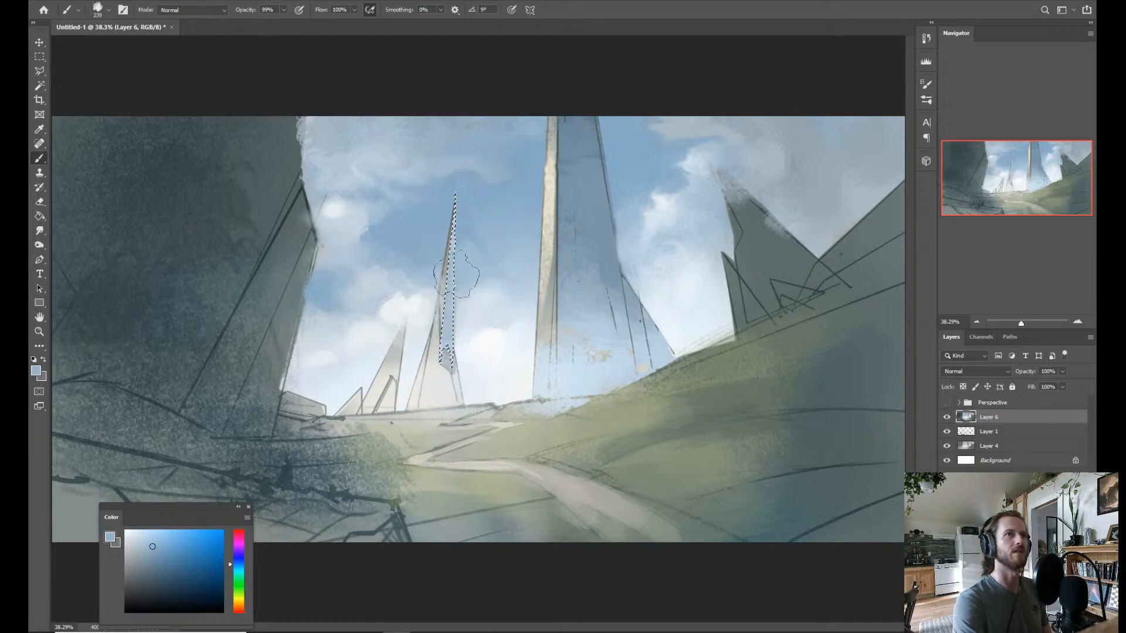
Deselect the narrow spire's shaded face and outline its sunlit face with the Polygonal Lasso.
{"action": "key", "text": "ctrl+d"}
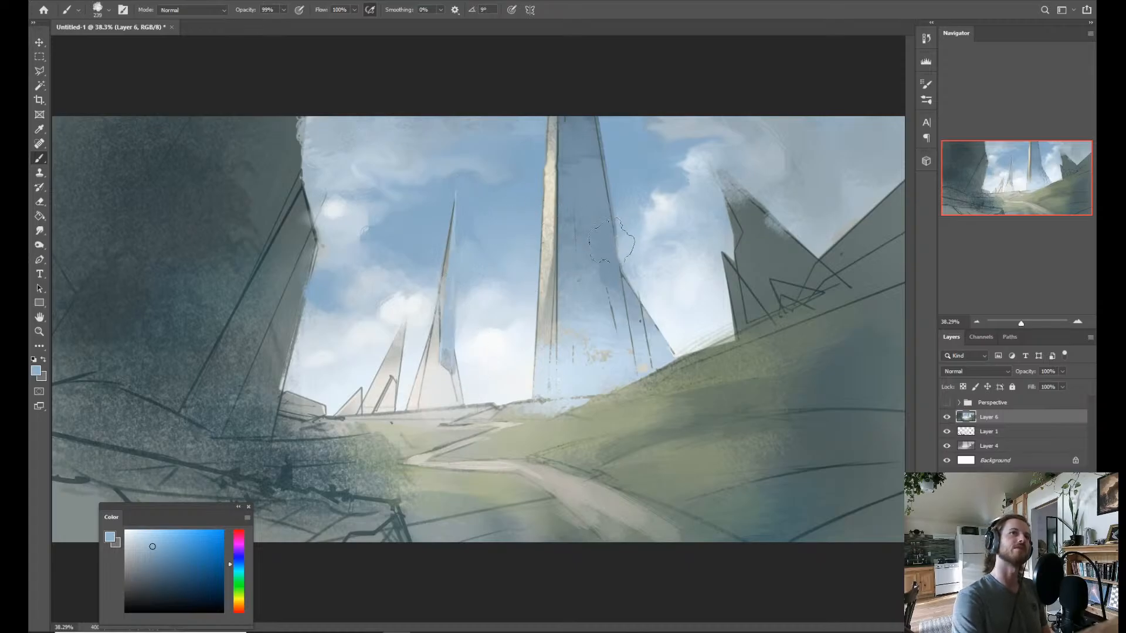
{"action": "key", "text": "l"}
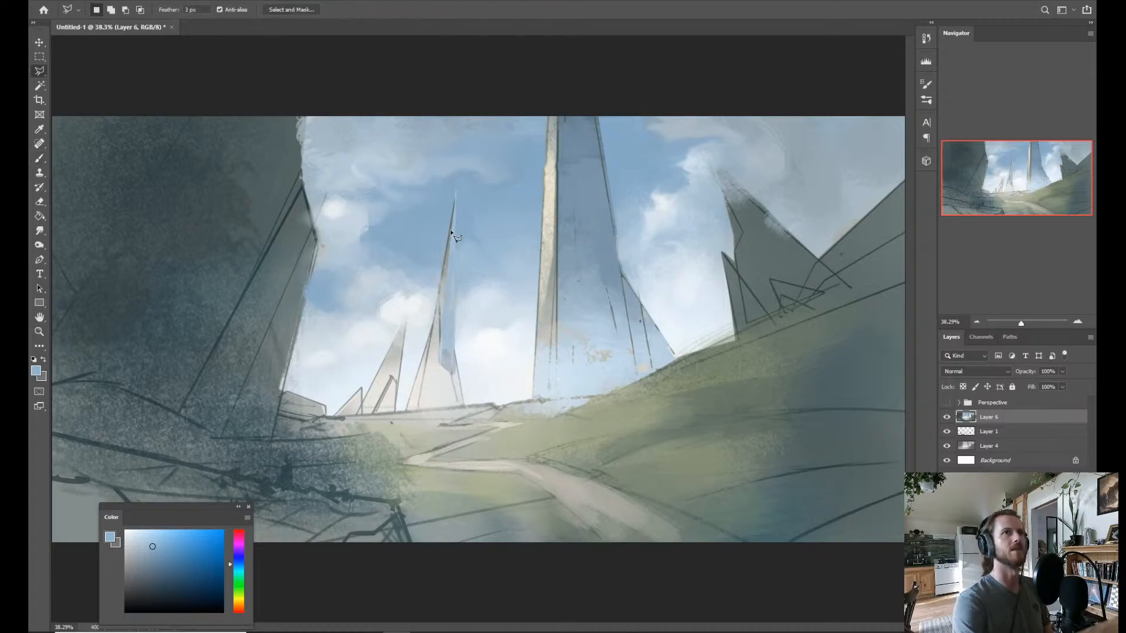
{"action": "left_click", "coordinate": [456, 192]}
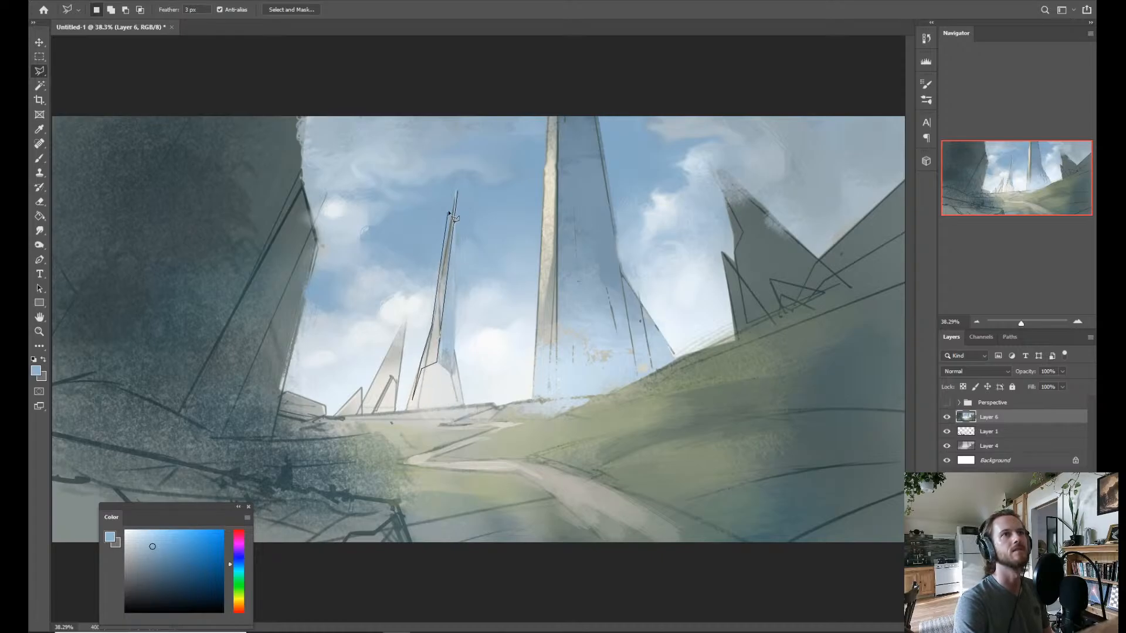
{"action": "left_click", "coordinate": [456, 192]}
Brush the selected sunlit face in warm cream sampled from the tall spire's lit edge, using the Dry Brush Rough brush.
{"action": "key", "text": "b"}
{"action": "left_click", "coordinate": [554, 223], "text": "alt"}
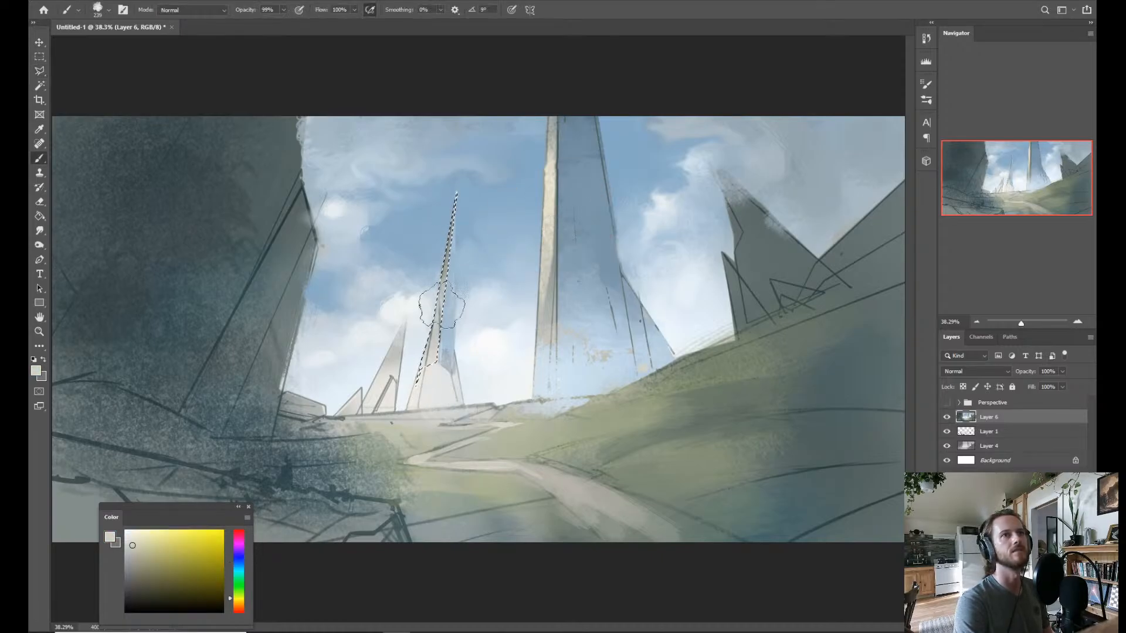
{"action": "right_click", "coordinate": [466, 258]}
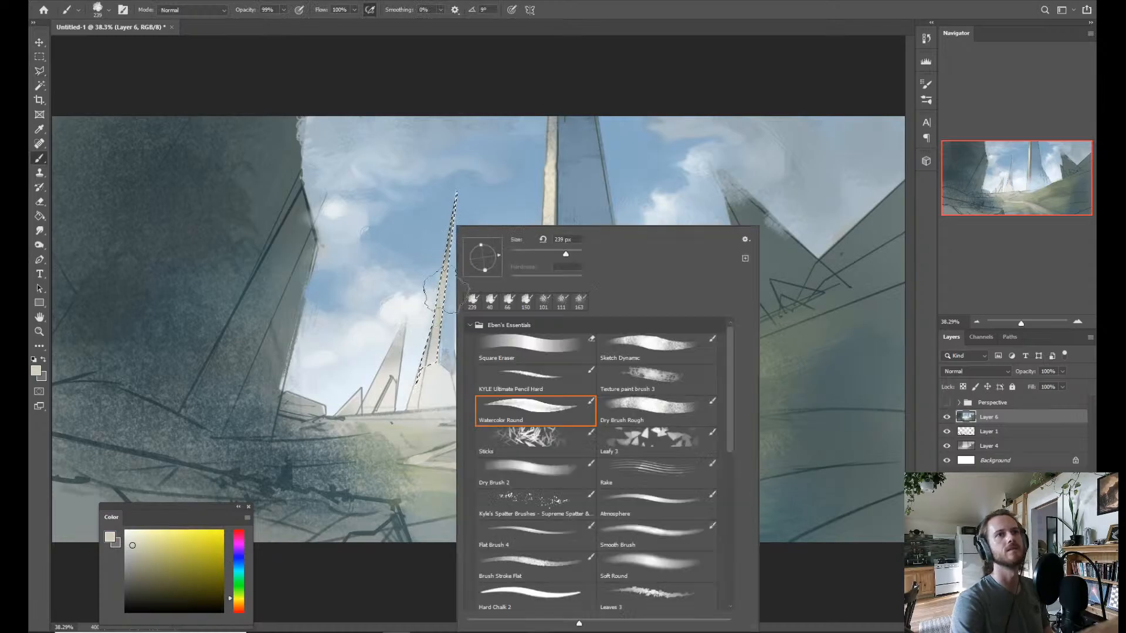
{"action": "left_click", "coordinate": [642, 413]}
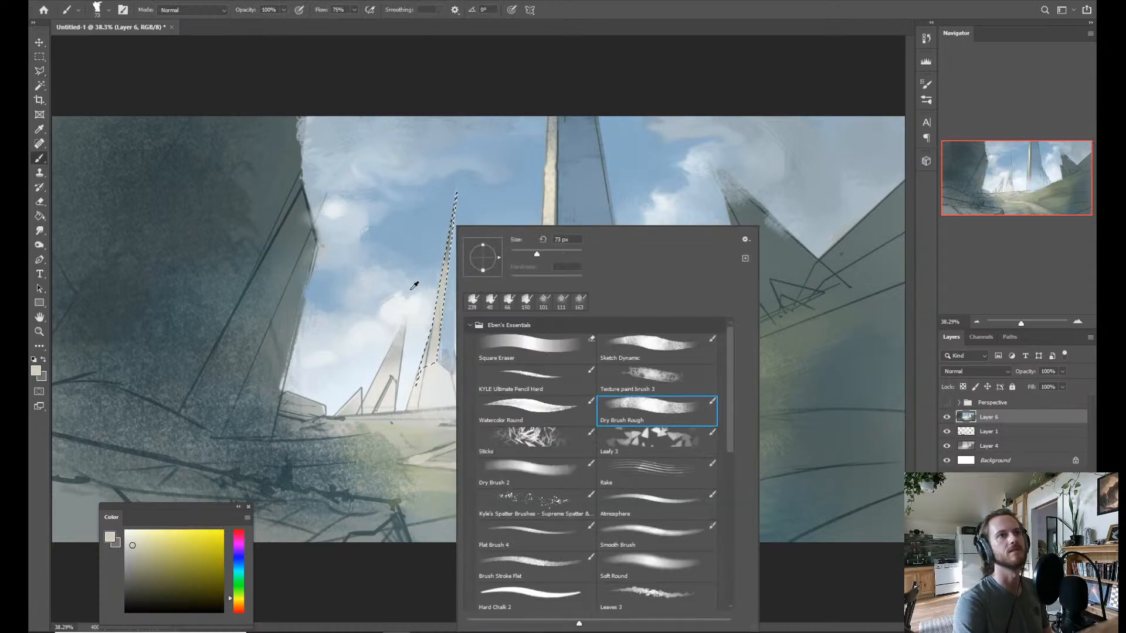
{"action": "left_click_drag", "start_coordinate": [423, 308], "coordinate": [435, 313]}
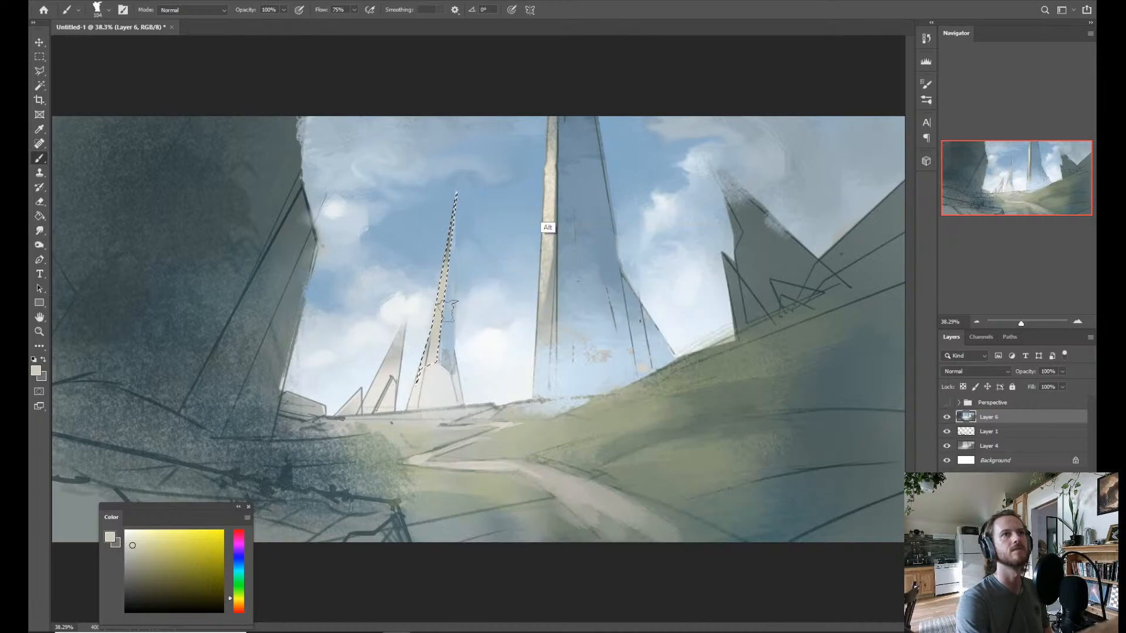
{"action": "left_click", "coordinate": [547, 190], "text": "alt"}
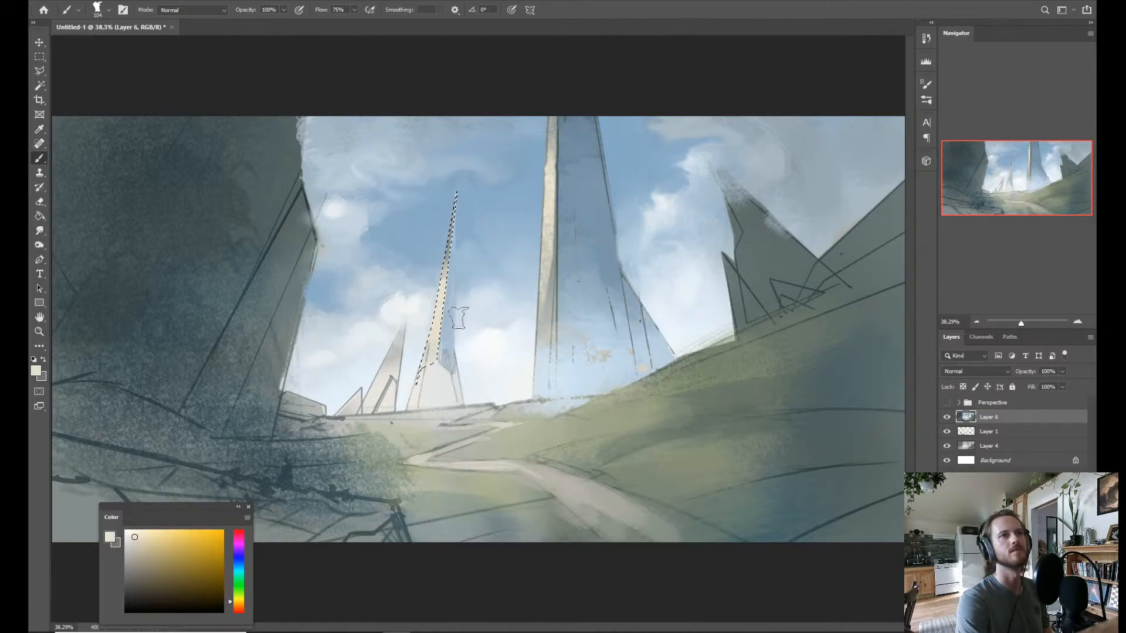
Brush the narrow spire's sunlit face in sampled pale bluish white with Texture paint brush 3, and clear the selection.
{"action": "right_click", "coordinate": [480, 280]}
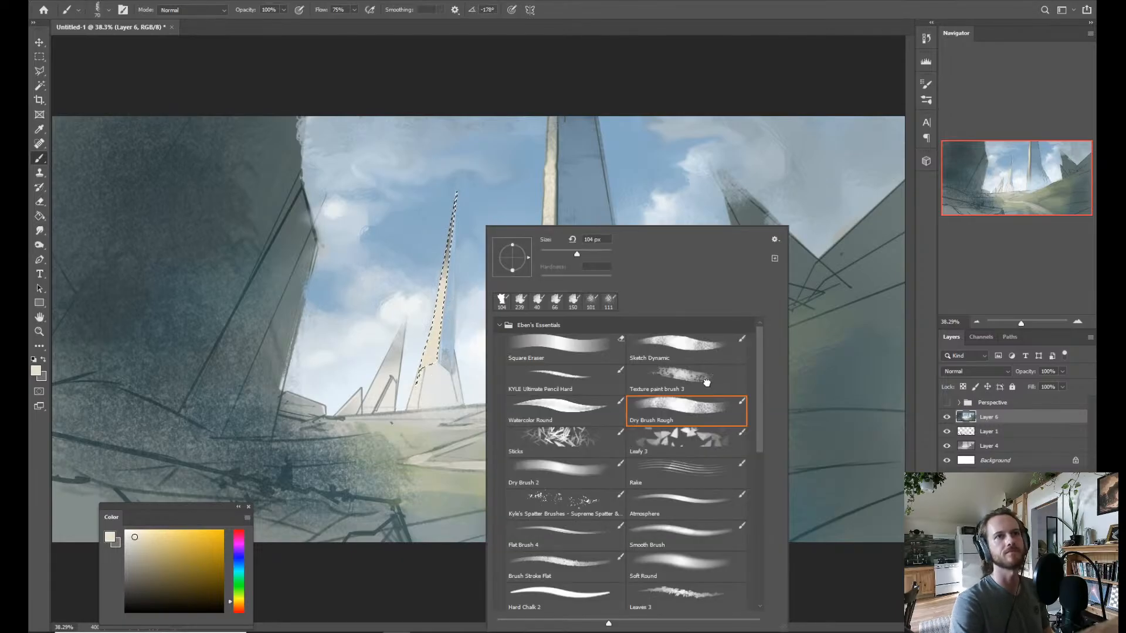
{"action": "left_click", "coordinate": [686, 377]}
{"action": "key", "text": "ctrl+d"}
{"action": "key", "text": "z"}
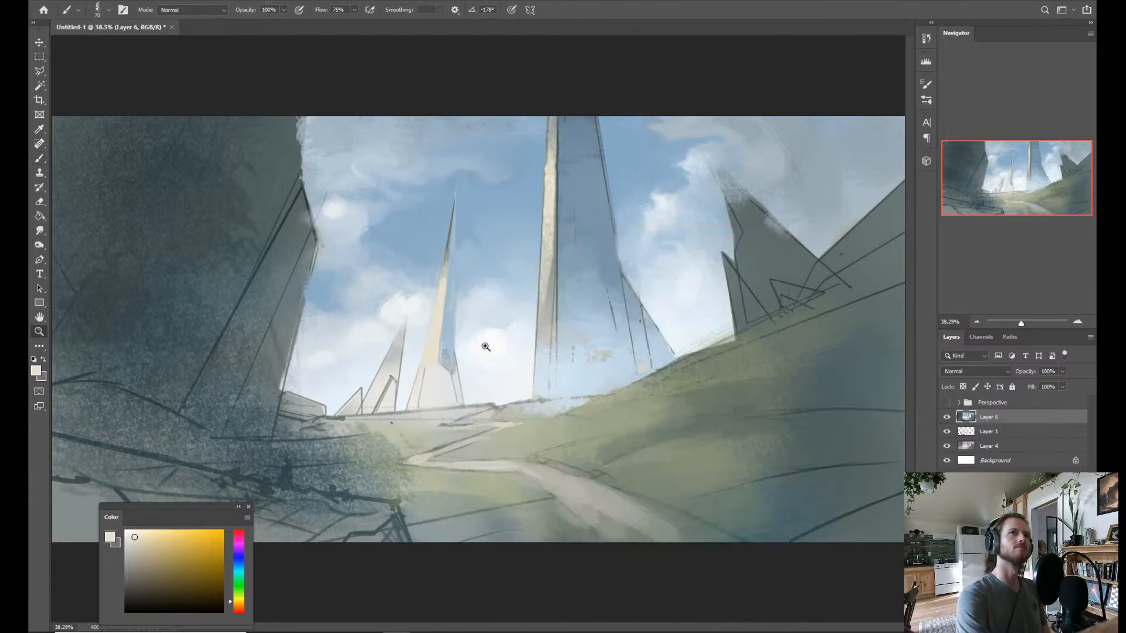
{"action": "scroll", "coordinate": [487, 327], "scroll_direction": "down", "scroll_amount": 2}
{"action": "scroll", "coordinate": [463, 277], "scroll_direction": "up", "scroll_amount": 1}
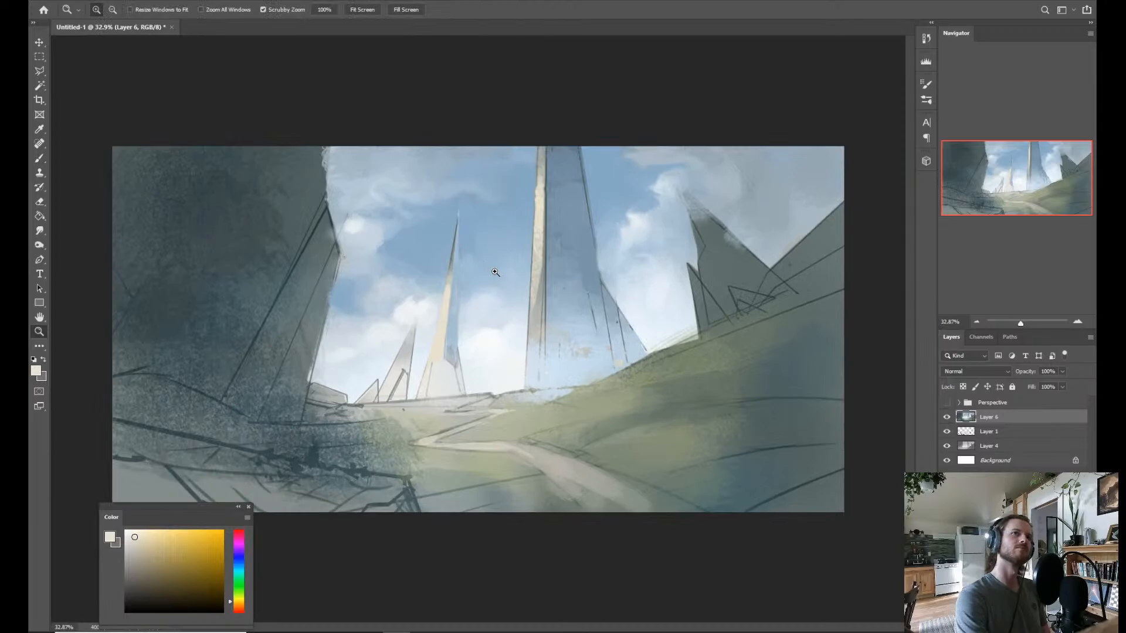
{"action": "key", "text": "ctrl+z"}
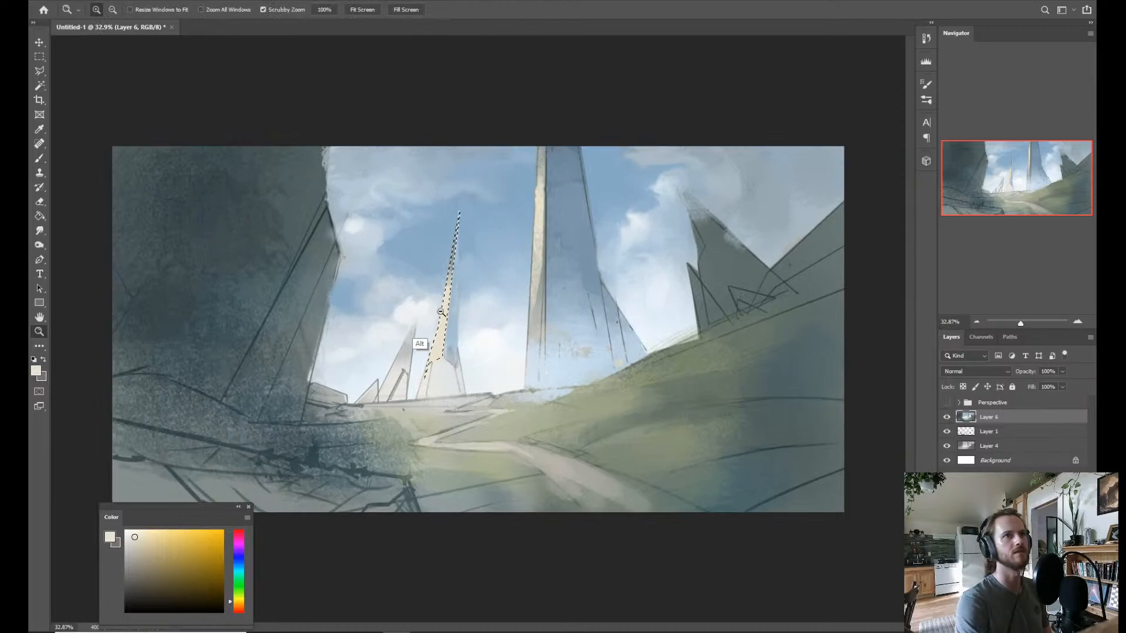
{"action": "key", "text": "b"}
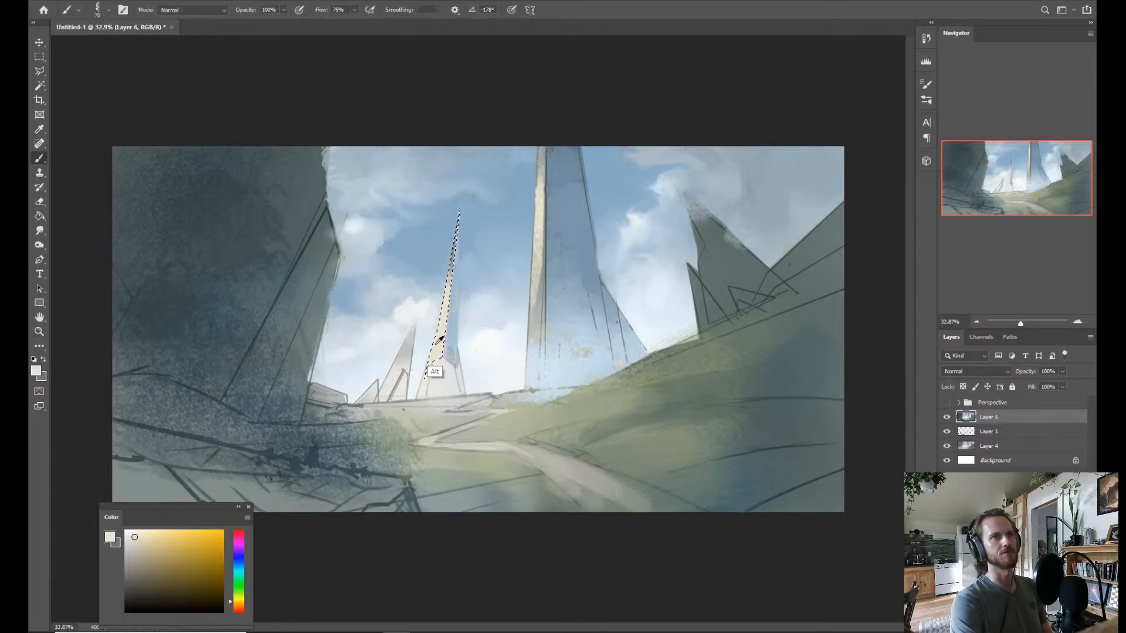
{"action": "left_click", "coordinate": [438, 311], "text": "alt"}
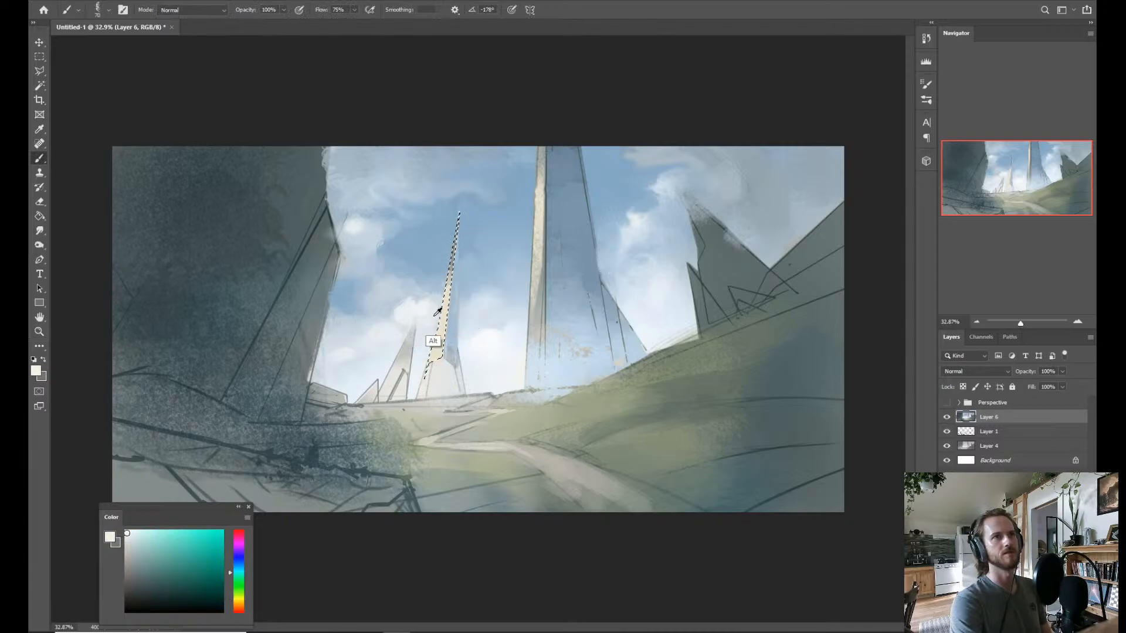
{"action": "left_click", "coordinate": [425, 348], "text": "alt"}
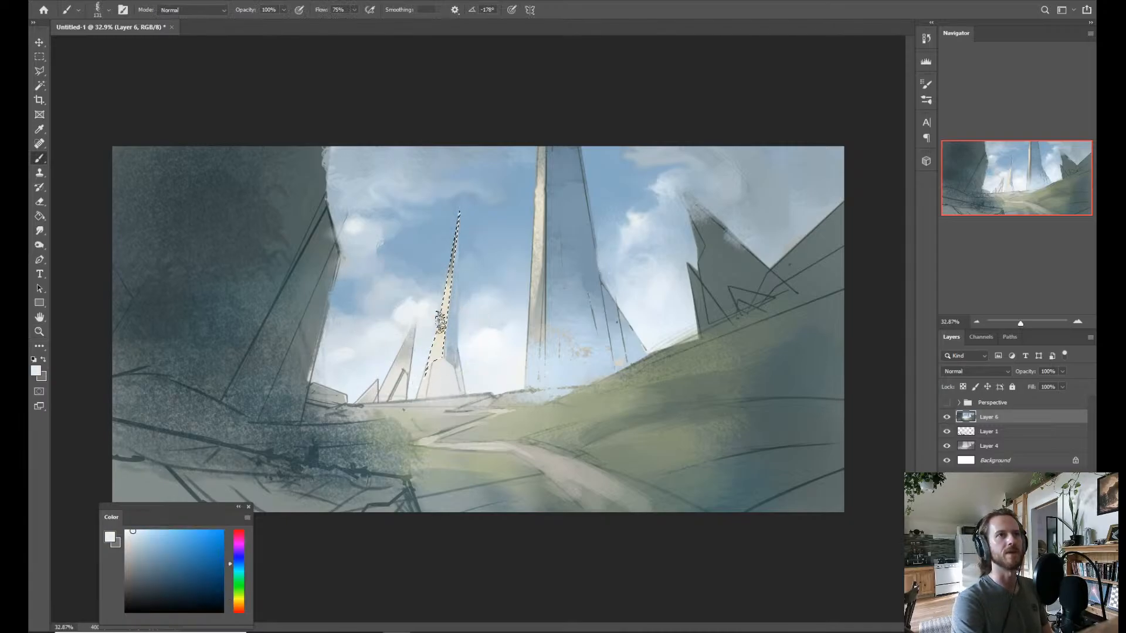
{"action": "left_click_drag", "start_coordinate": [466, 242], "coordinate": [417, 406]}
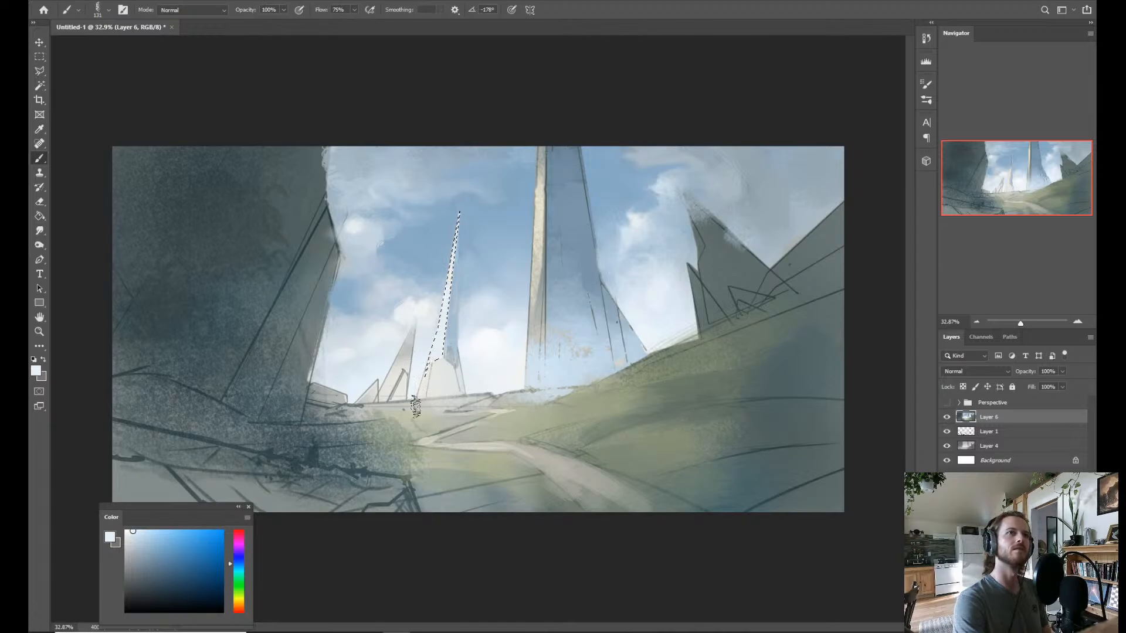
{"action": "key", "text": "ctrl+d"}
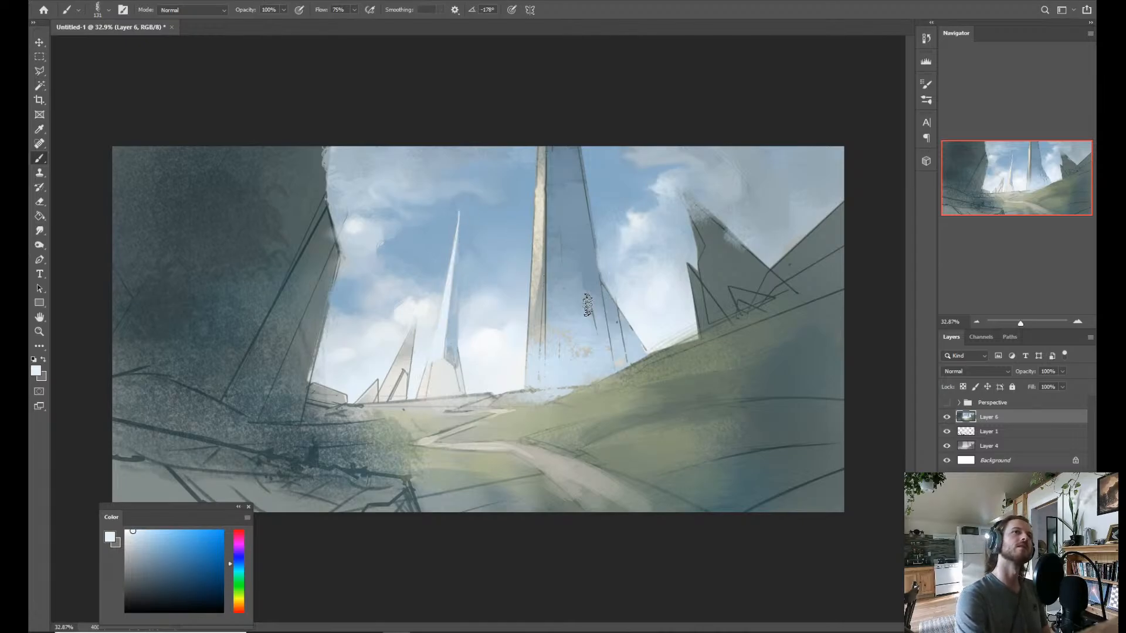
Reselect the narrow spire's sunlit face, brush it over in a more neutral off-white, and deselect.
{"action": "key", "text": "ctrl+shift+d"}
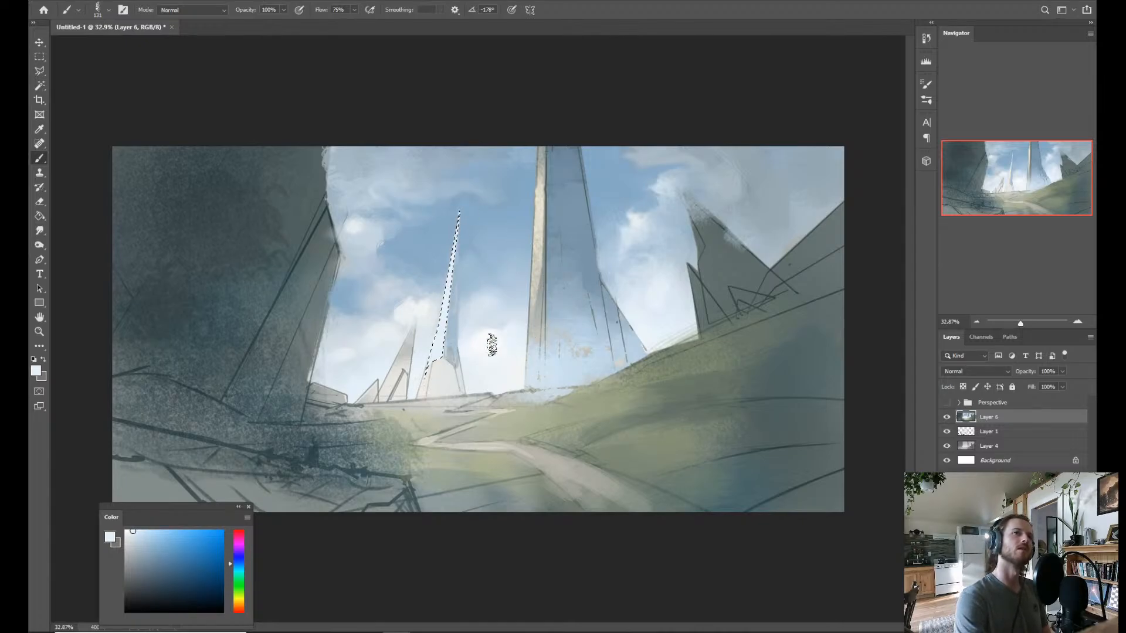
{"action": "left_click", "coordinate": [126, 539]}
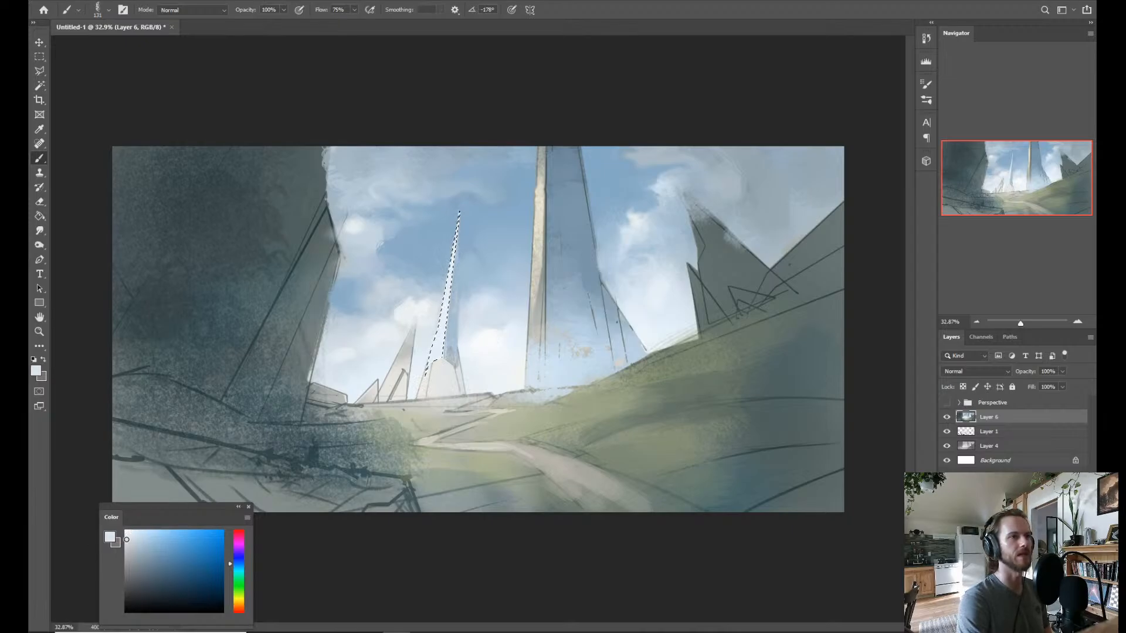
{"action": "mouse_move", "coordinate": [441, 287]}
{"action": "left_mouse_down"}
{"action": "mouse_move", "coordinate": [437, 330]}
{"action": "mouse_move", "coordinate": [472, 194]}
{"action": "mouse_move", "coordinate": [437, 380]}
{"action": "left_mouse_up"}
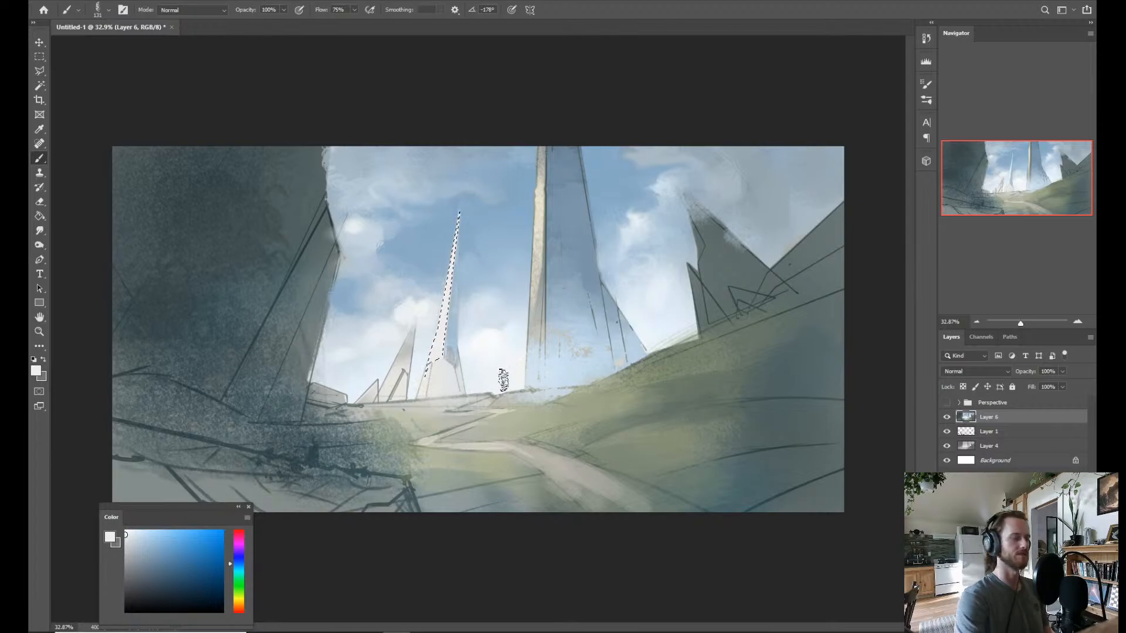
{"action": "key", "text": "ctrl+d"}
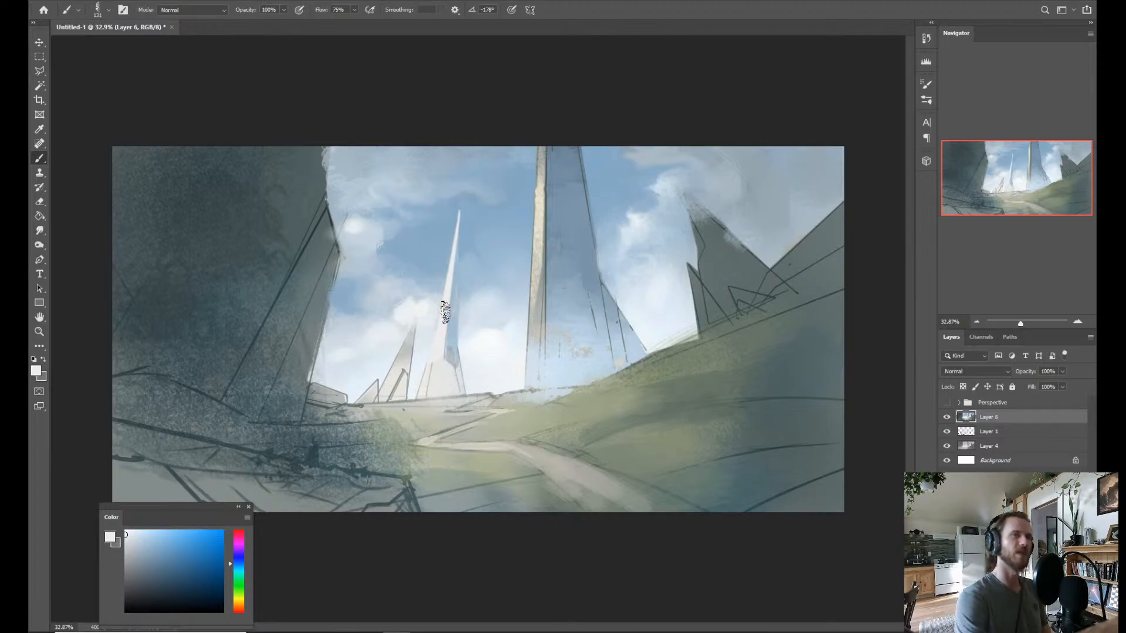
Sample the surrounding sky blue and paint over the narrow spire's tip to shorten it.
{"action": "key", "text": "alt"}
{"action": "left_click", "coordinate": [469, 250], "text": "alt"}
{"action": "left_click_drag", "start_coordinate": [474, 260], "coordinate": [452, 263]}
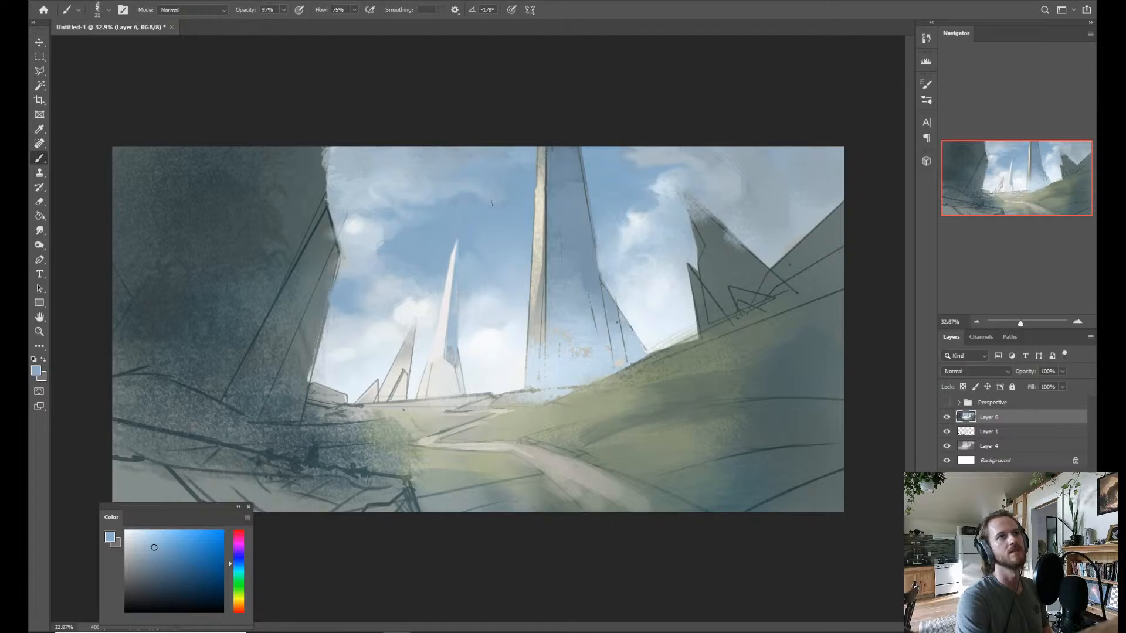
Touch up the lower part of the narrow spire where its faces meet, using sampled pale blues and cloud white.
{"action": "left_click", "coordinate": [447, 339], "text": "alt"}
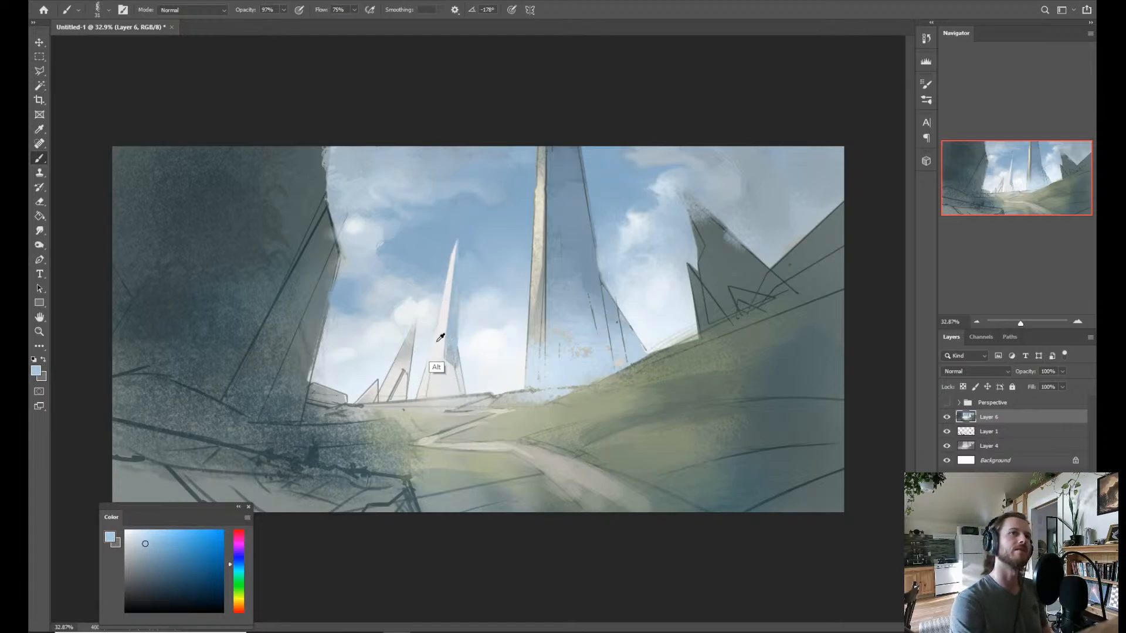
{"action": "left_click_drag", "start_coordinate": [435, 345], "coordinate": [435, 348]}
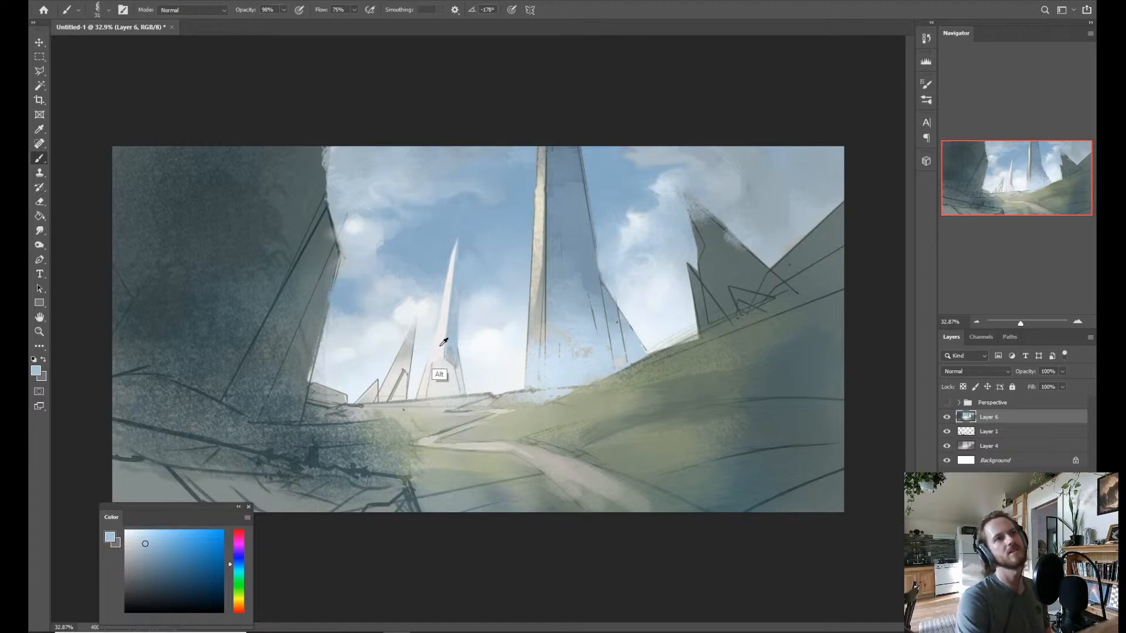
{"action": "key", "text": "alt"}
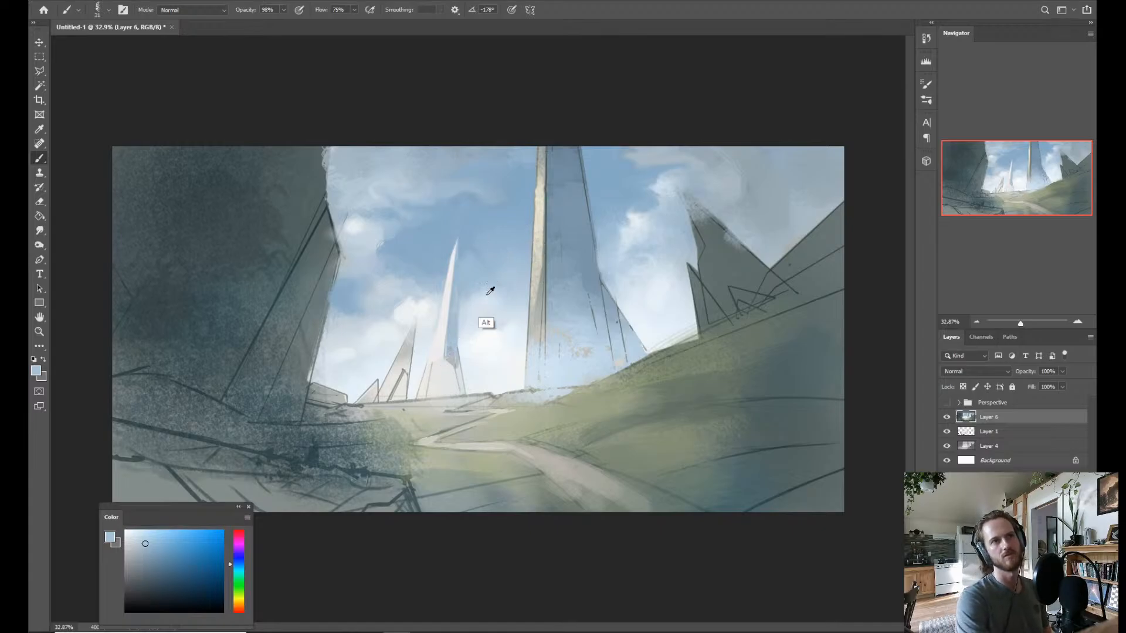
{"action": "left_click", "coordinate": [451, 343], "text": "alt"}
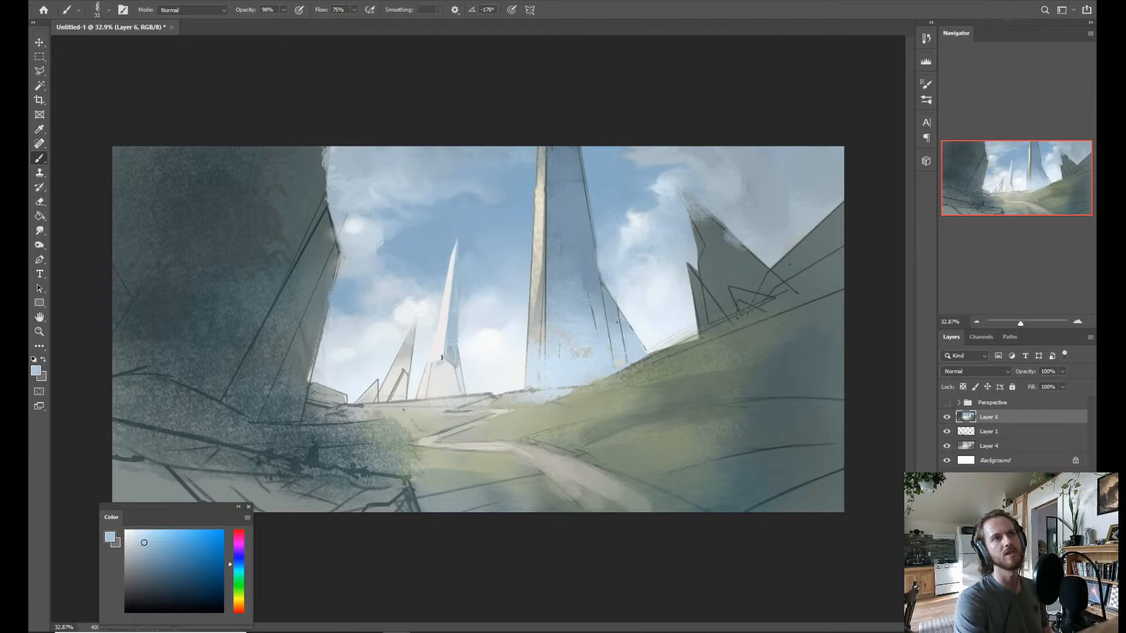
{"action": "left_click", "coordinate": [429, 341], "text": "alt"}
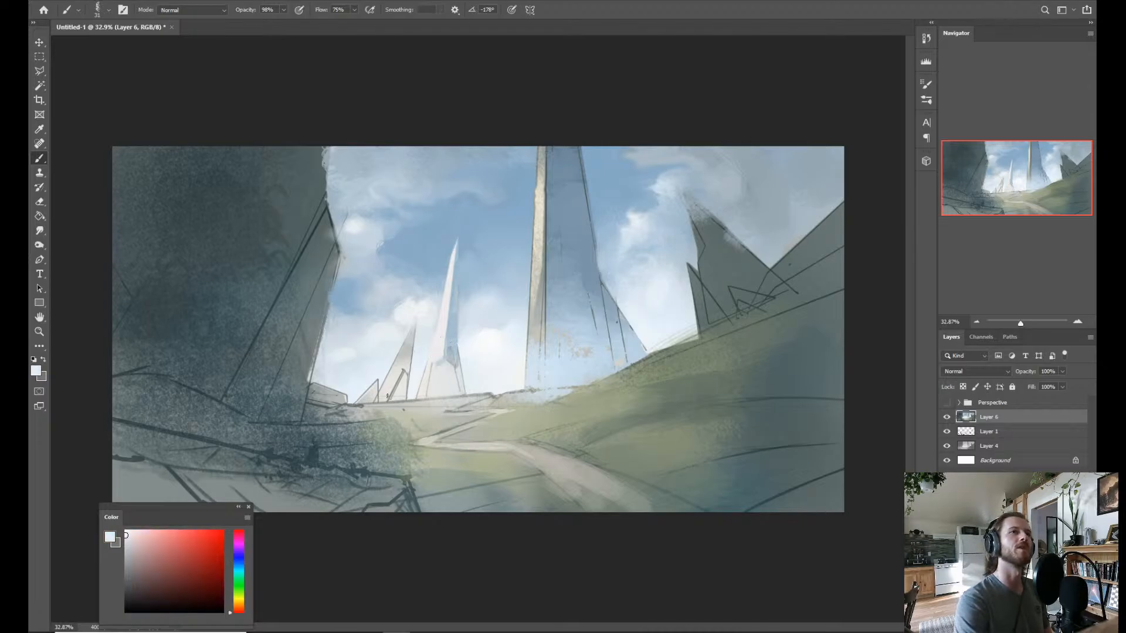
Select the small neighbouring spire's sunlit face with the Polygonal Lasso, brush it in sampled off-white, and deselect.
{"action": "left_click", "coordinate": [410, 317], "text": "alt"}
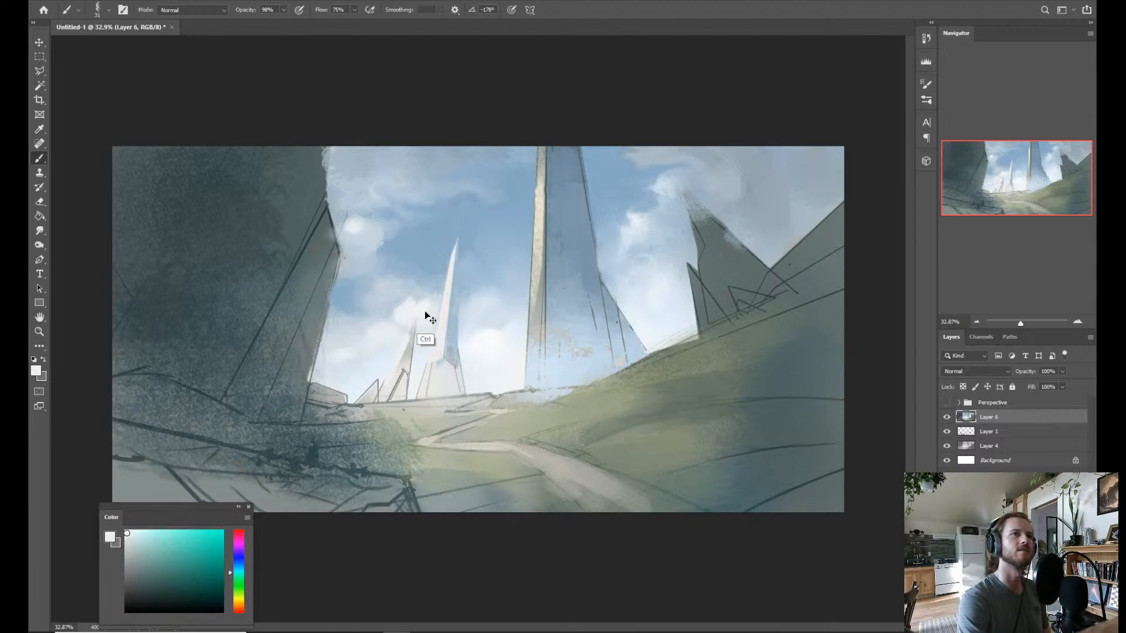
{"action": "key", "text": "l"}
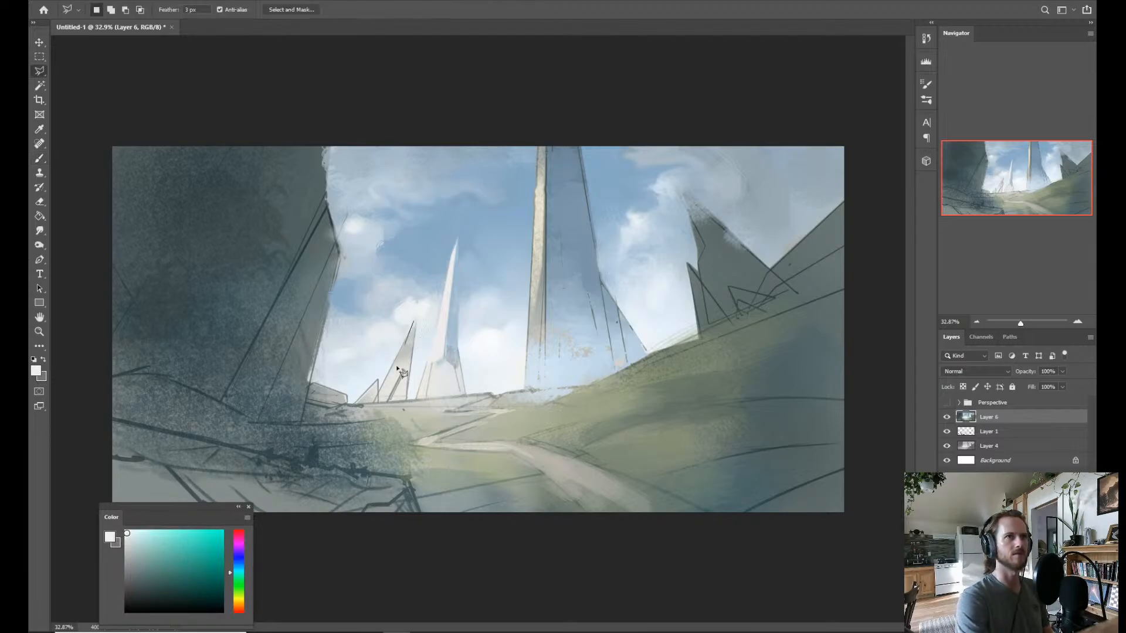
{"action": "left_click", "coordinate": [415, 322]}
{"action": "key", "text": "b"}
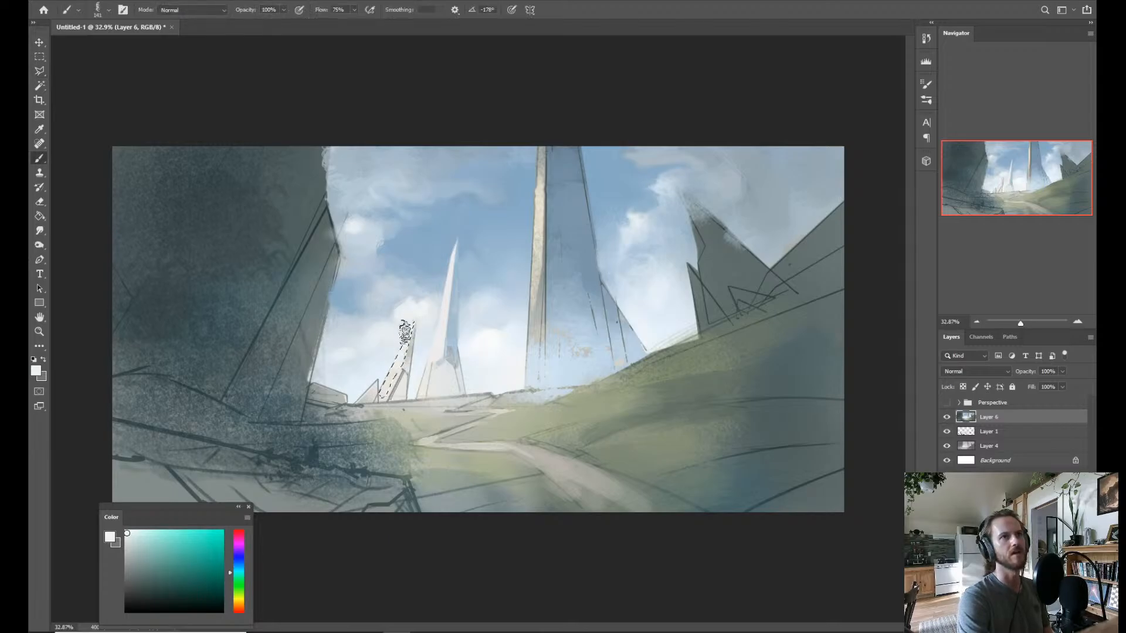
{"action": "mouse_move", "coordinate": [406, 332]}
{"action": "left_mouse_down"}
{"action": "mouse_move", "coordinate": [391, 371]}
{"action": "mouse_move", "coordinate": [408, 333]}
{"action": "left_mouse_up"}
{"action": "key", "text": "ctrl+d"}
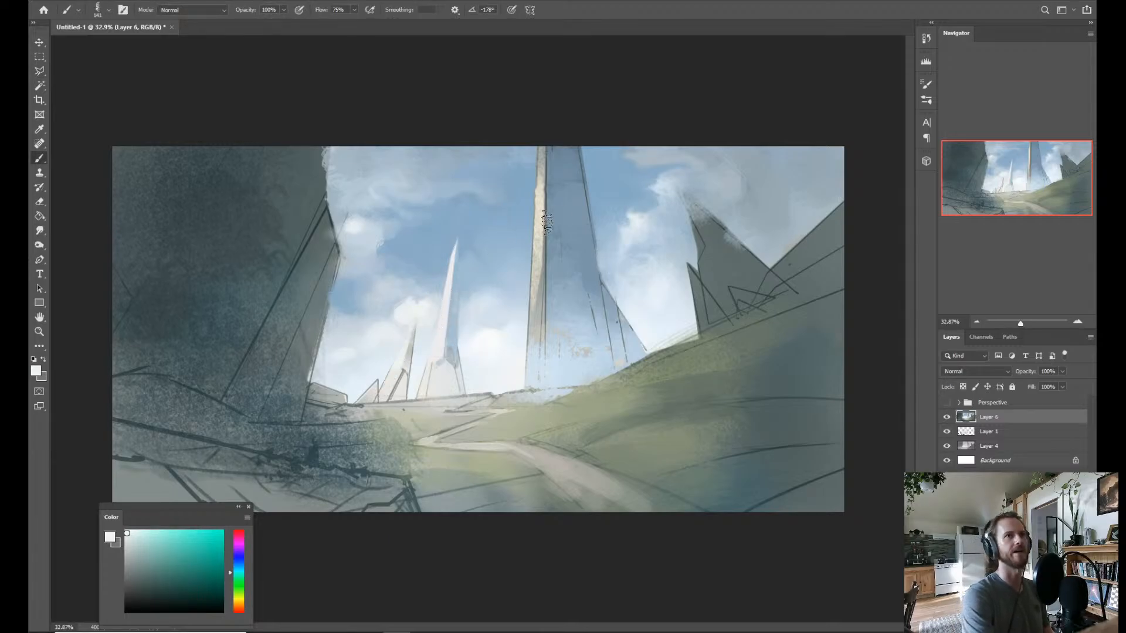
{"action": "left_click", "coordinate": [445, 321], "text": "alt"}
{"action": "key", "text": "ctrl+z"}
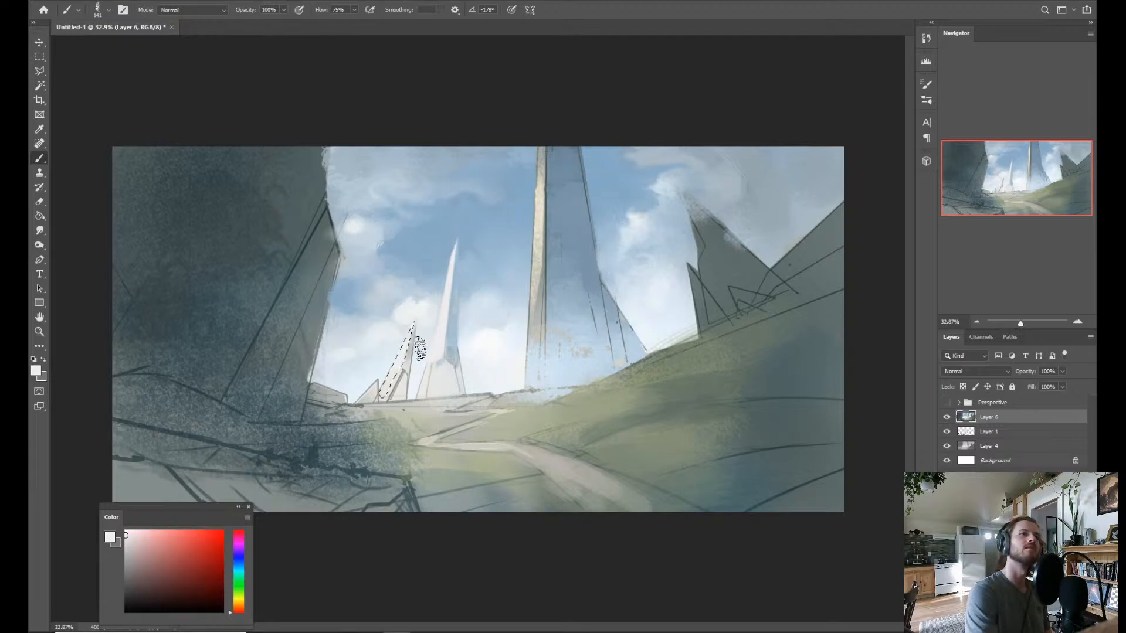
{"action": "left_click_drag", "start_coordinate": [416, 325], "coordinate": [395, 369]}
{"action": "key", "text": "ctrl+d"}
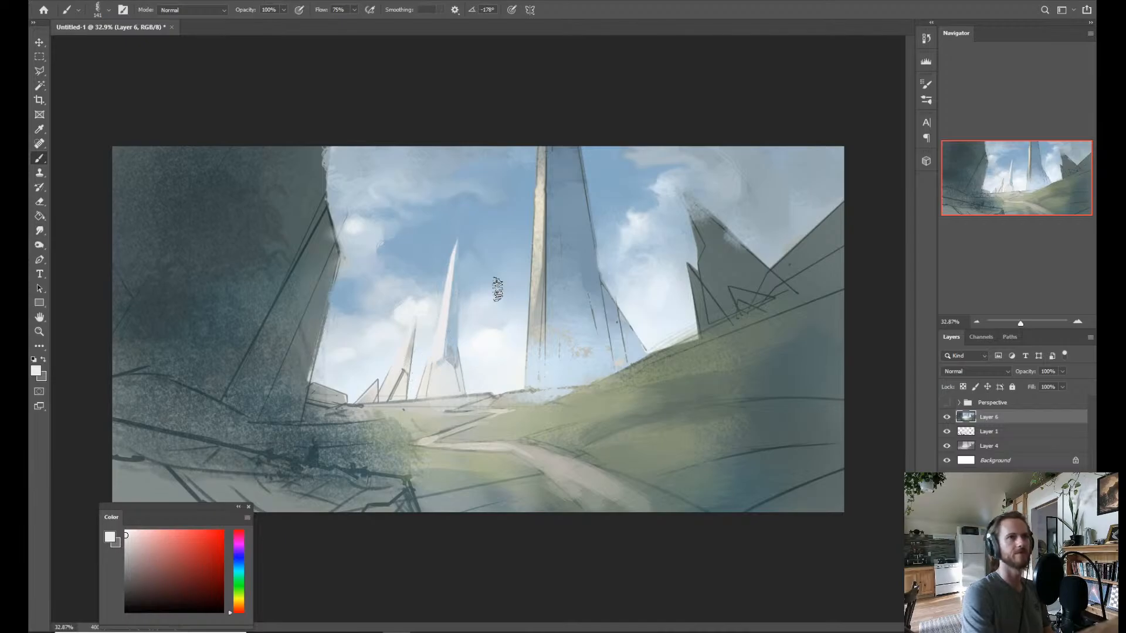
Select the tall central tower's sunlit face with the Polygonal Lasso and brush it over in off-white.
{"action": "key", "text": "l"}
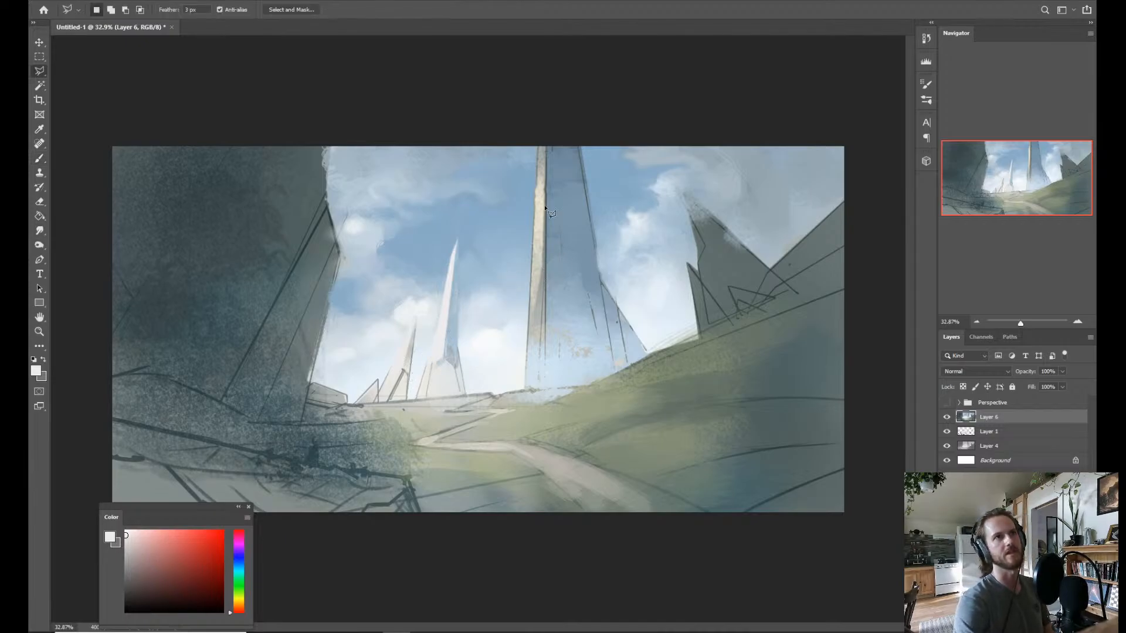
{"action": "left_click", "coordinate": [536, 143]}
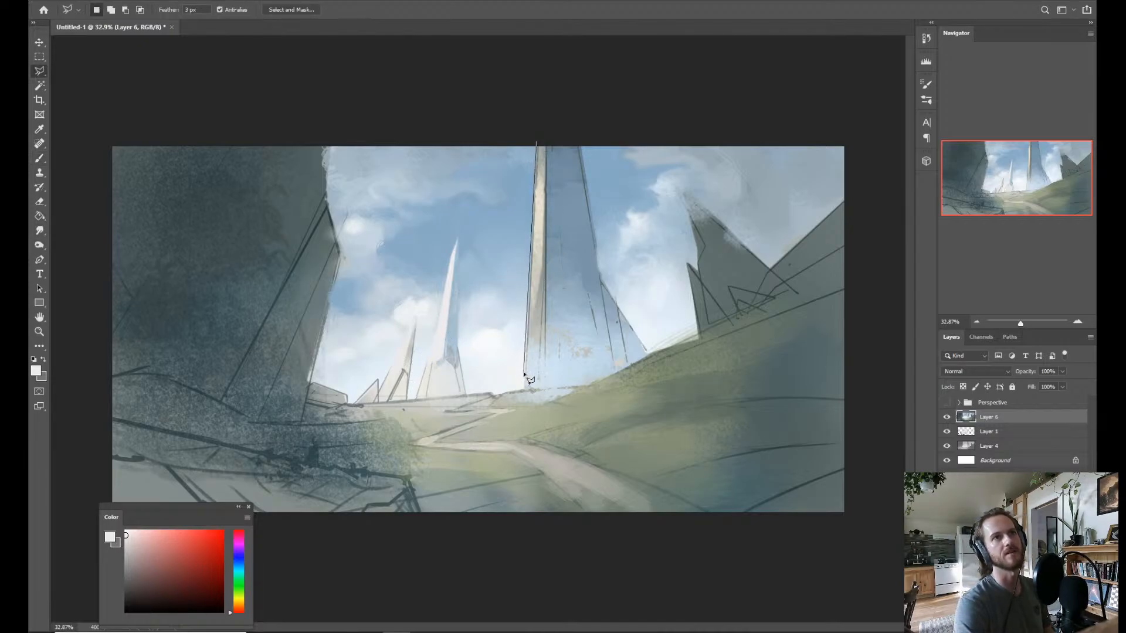
{"action": "left_click", "coordinate": [548, 371]}
{"action": "left_click", "coordinate": [538, 334]}
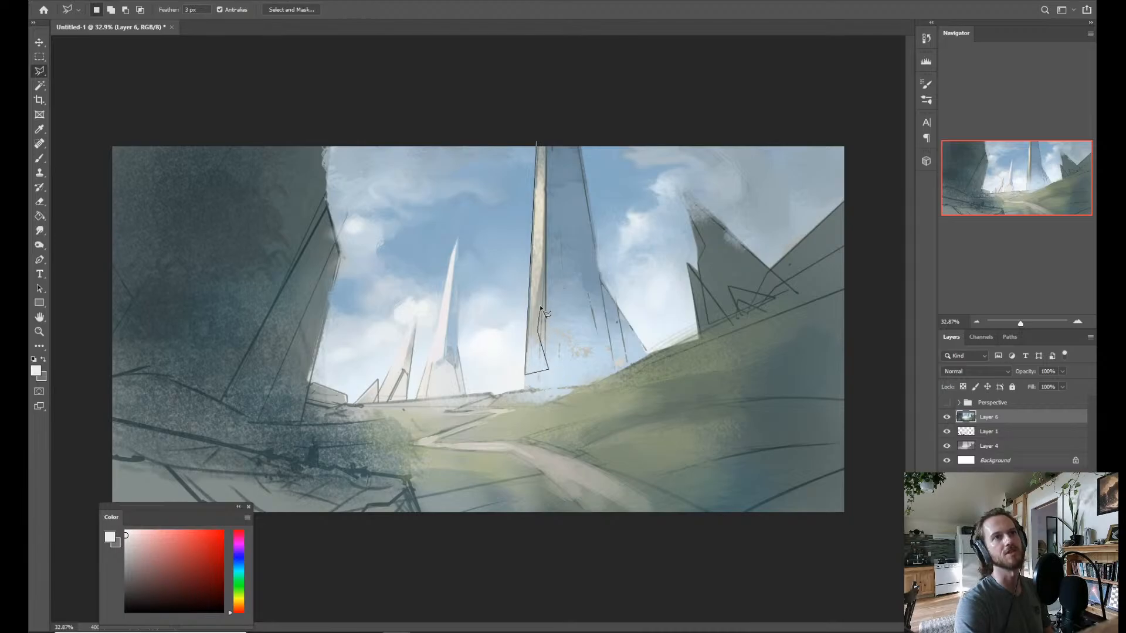
{"action": "left_click", "coordinate": [541, 145]}
{"action": "key", "text": "b"}
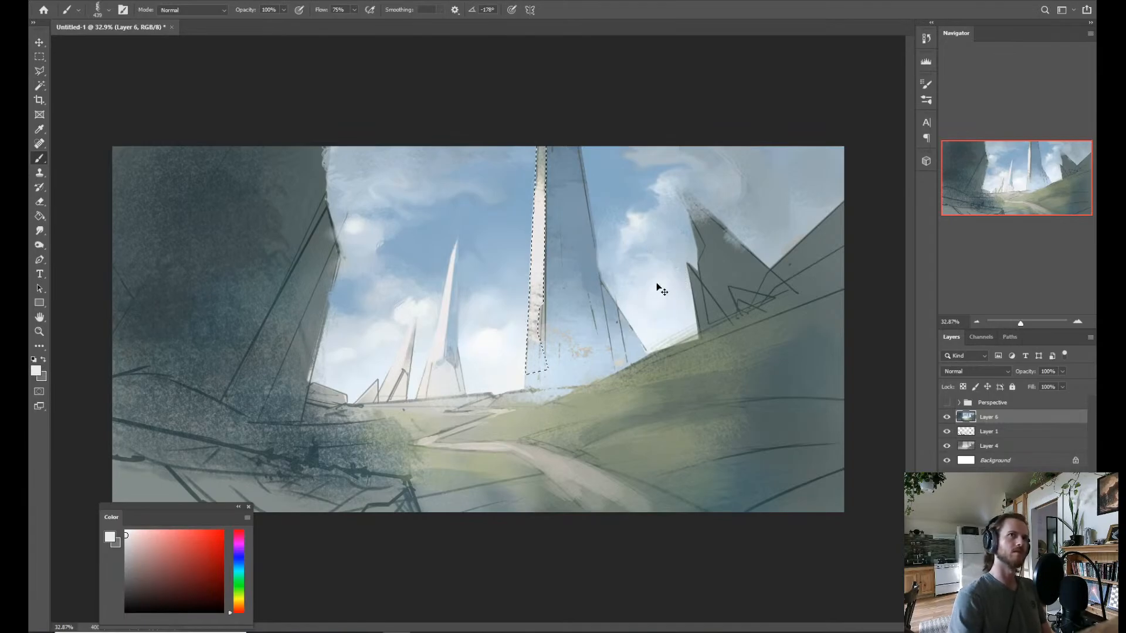
Invert the selection, then sample the tall tower's shaded grey-blue for painting with the Rake brush.
{"action": "key", "text": "ctrl+shift+i"}
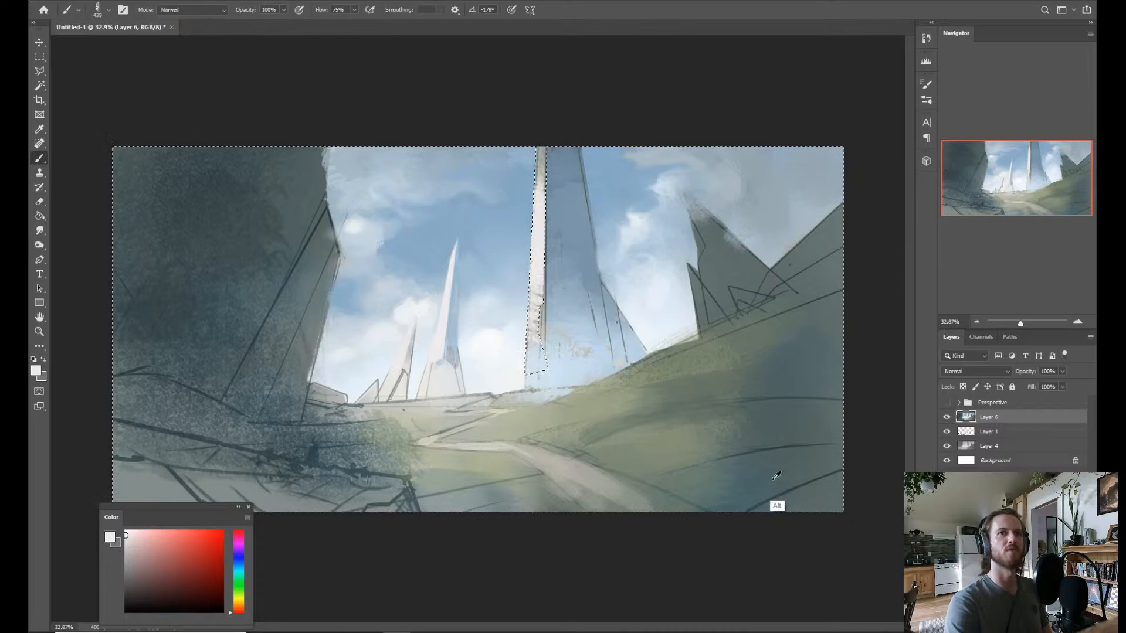
{"action": "left_click", "coordinate": [574, 177], "text": "alt"}
{"action": "right_click", "coordinate": [544, 190], "text": "alt"}
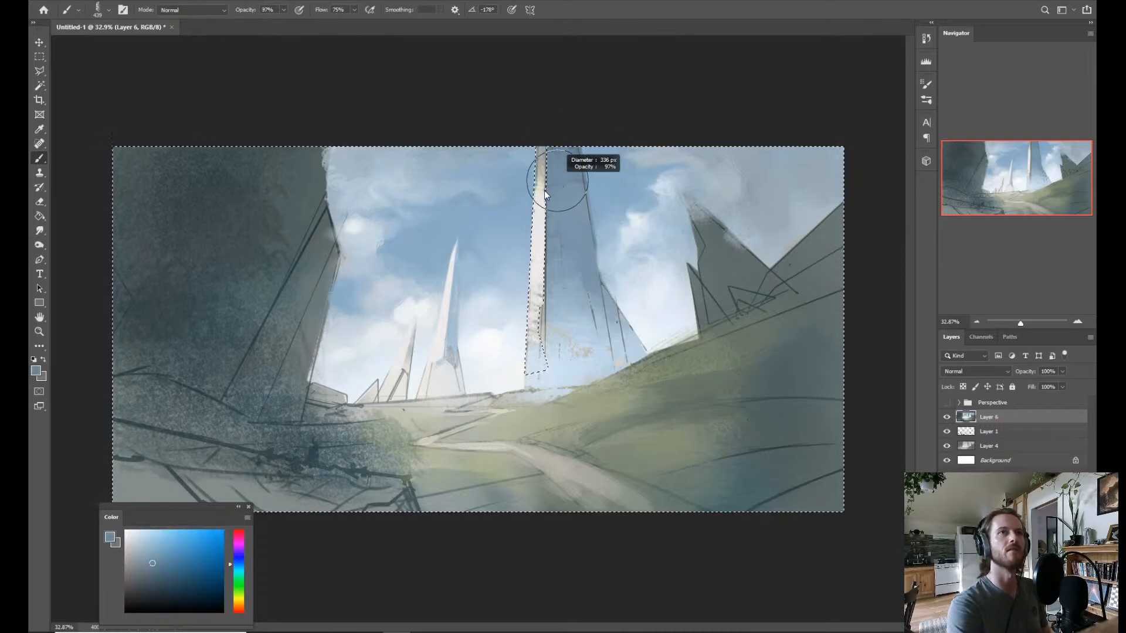
{"action": "right_click", "coordinate": [544, 190]}
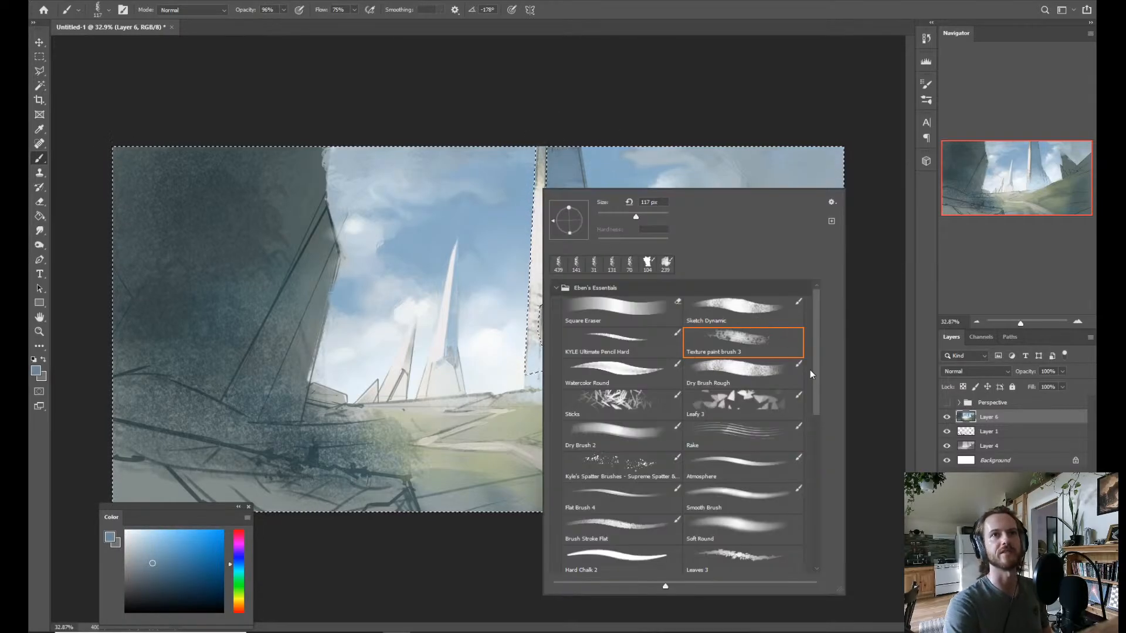
{"action": "left_click", "coordinate": [749, 436]}
Move Layer 4 above Layer 1, then show the Perspective guides with Layer 6 active and nothing selected.
{"action": "left_click_drag", "start_coordinate": [972, 445], "coordinate": [967, 424]}
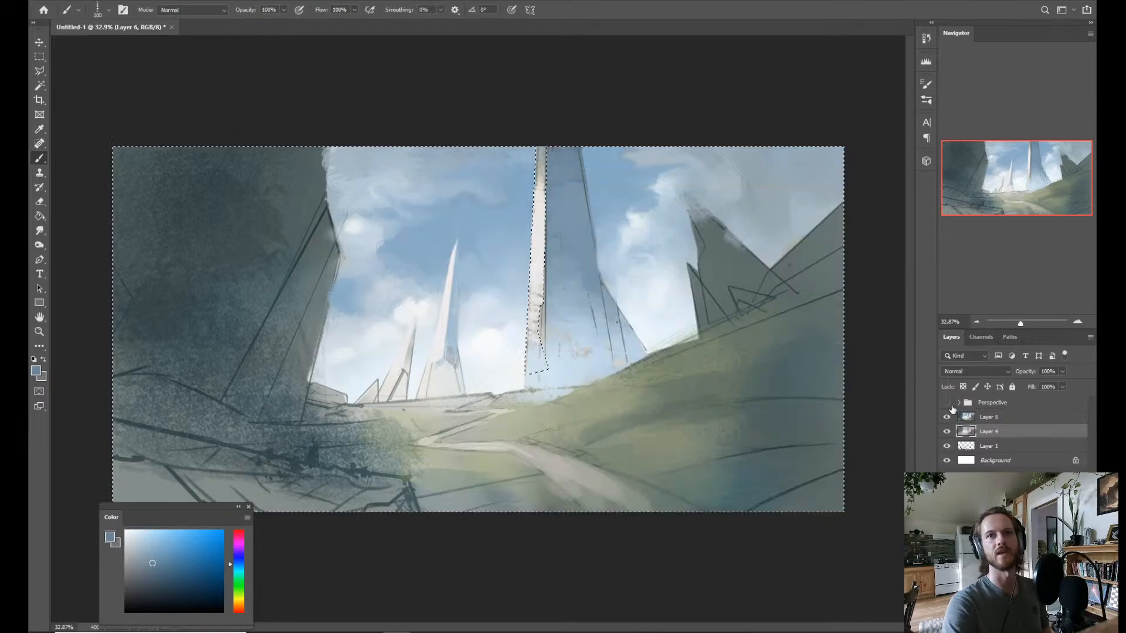
{"action": "left_click", "coordinate": [969, 419]}
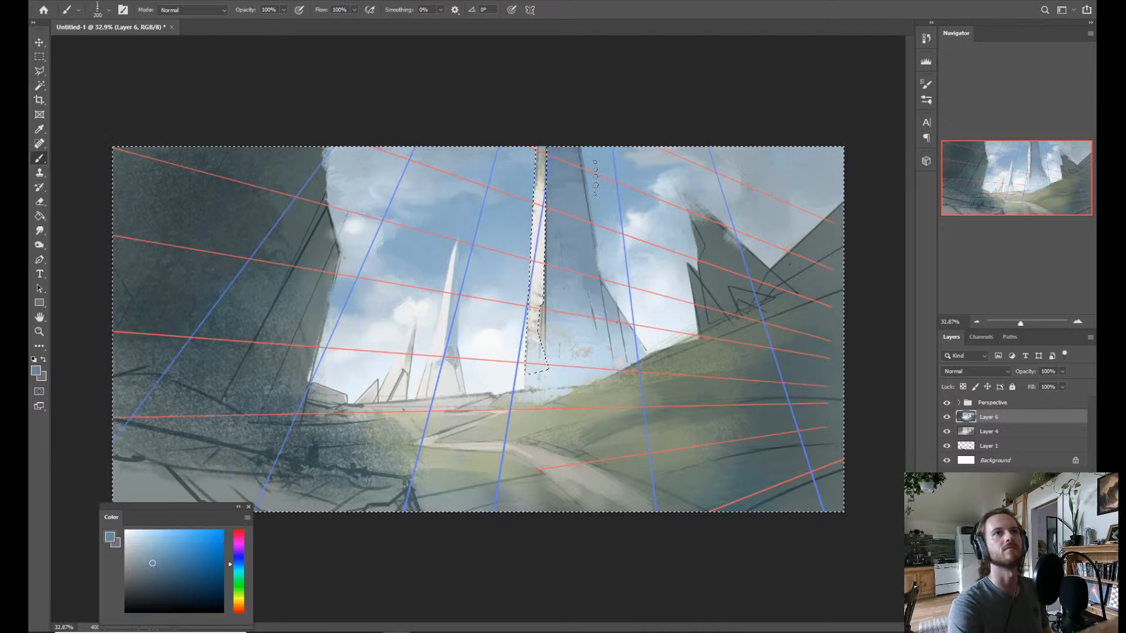
{"action": "key", "text": "ctrl+d"}
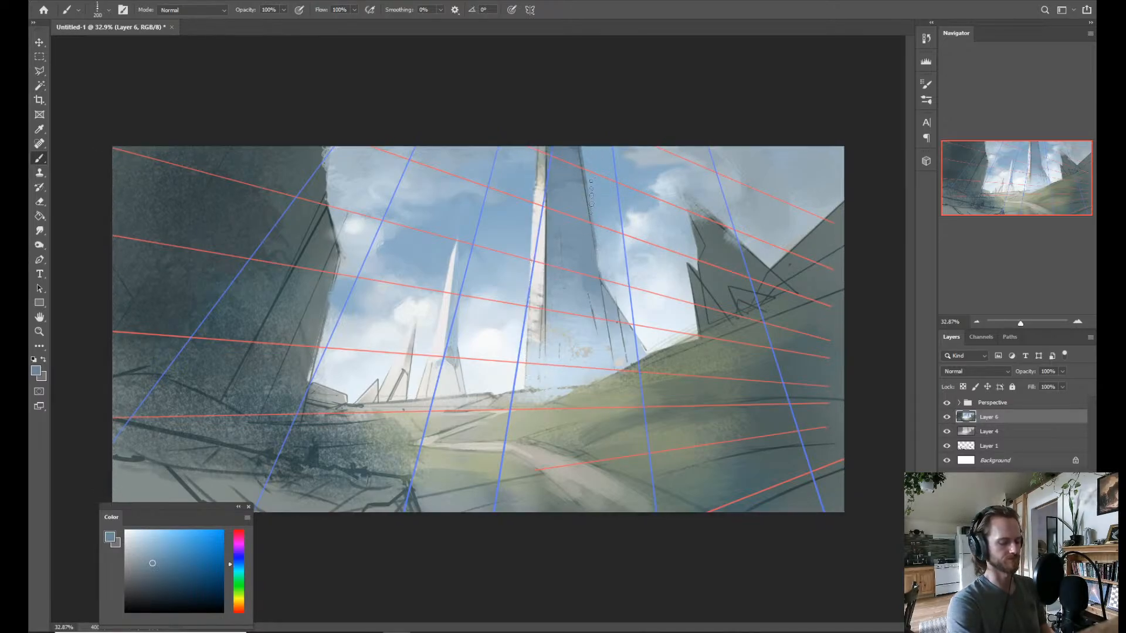
Select the tall tower's shaded face with the Polygonal Lasso, rake slightly darker blue bands across it along the perspective guides, and deselect.
{"action": "key", "text": "l"}
{"action": "left_click", "coordinate": [547, 140]}
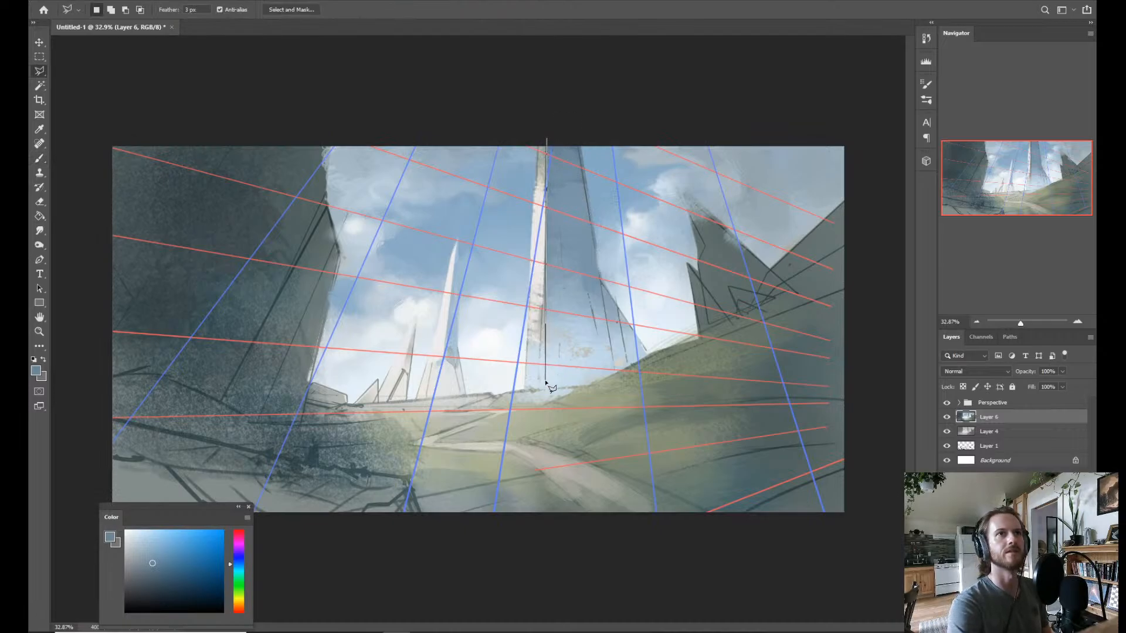
{"action": "left_click", "coordinate": [596, 386]}
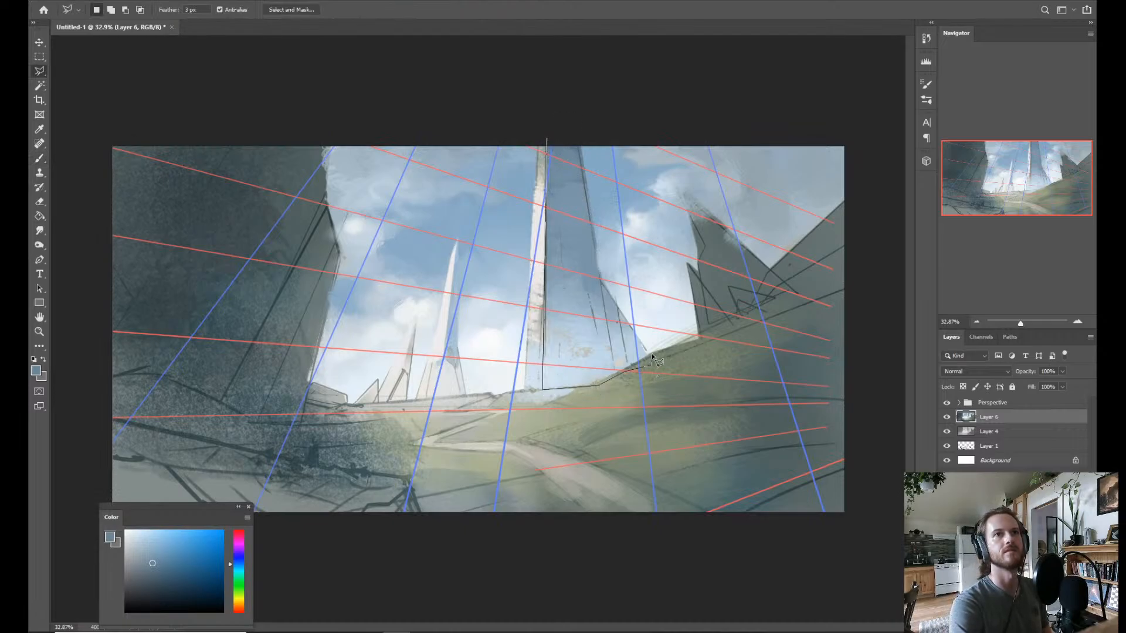
{"action": "left_click", "coordinate": [651, 361]}
{"action": "left_click", "coordinate": [599, 280]}
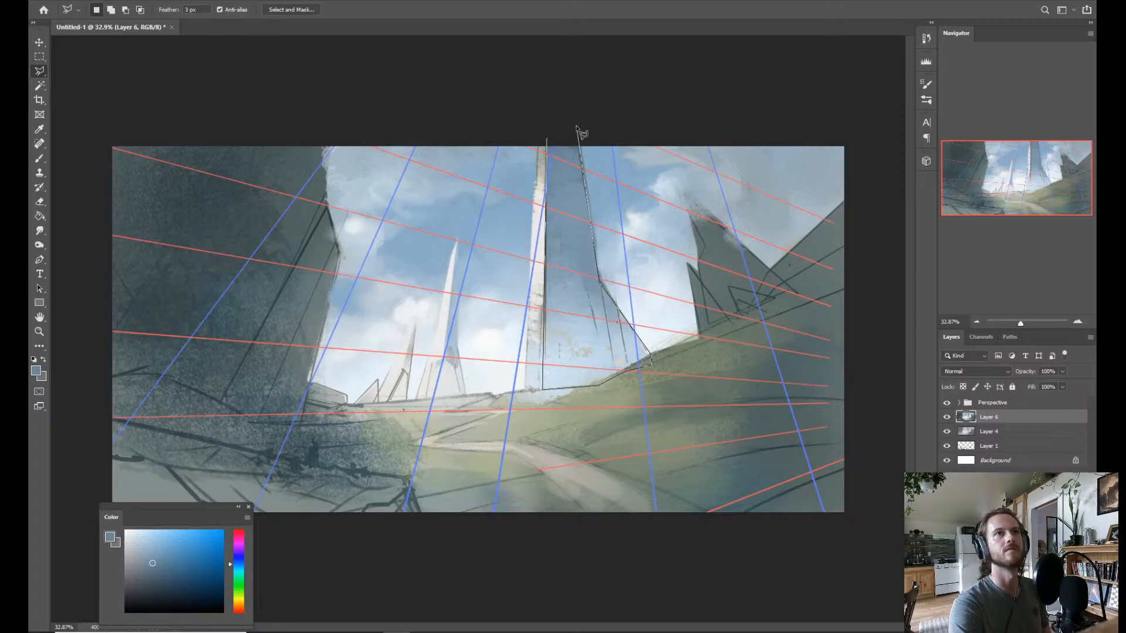
{"action": "left_click", "coordinate": [553, 145]}
{"action": "key", "text": "b"}
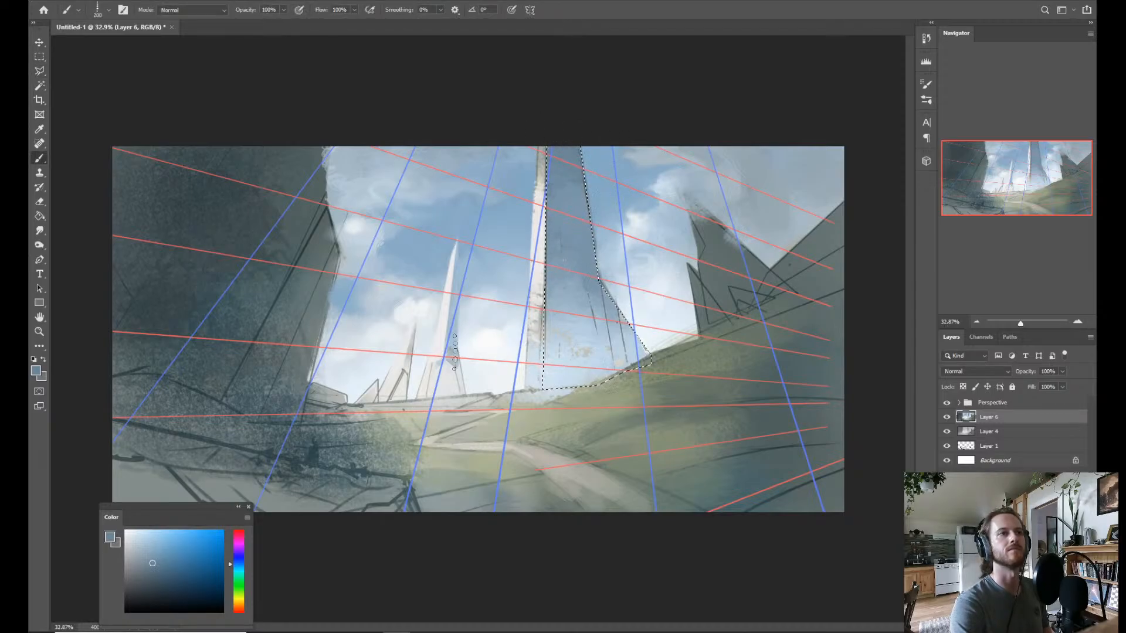
{"action": "right_click", "coordinate": [564, 197], "text": "alt+shift"}
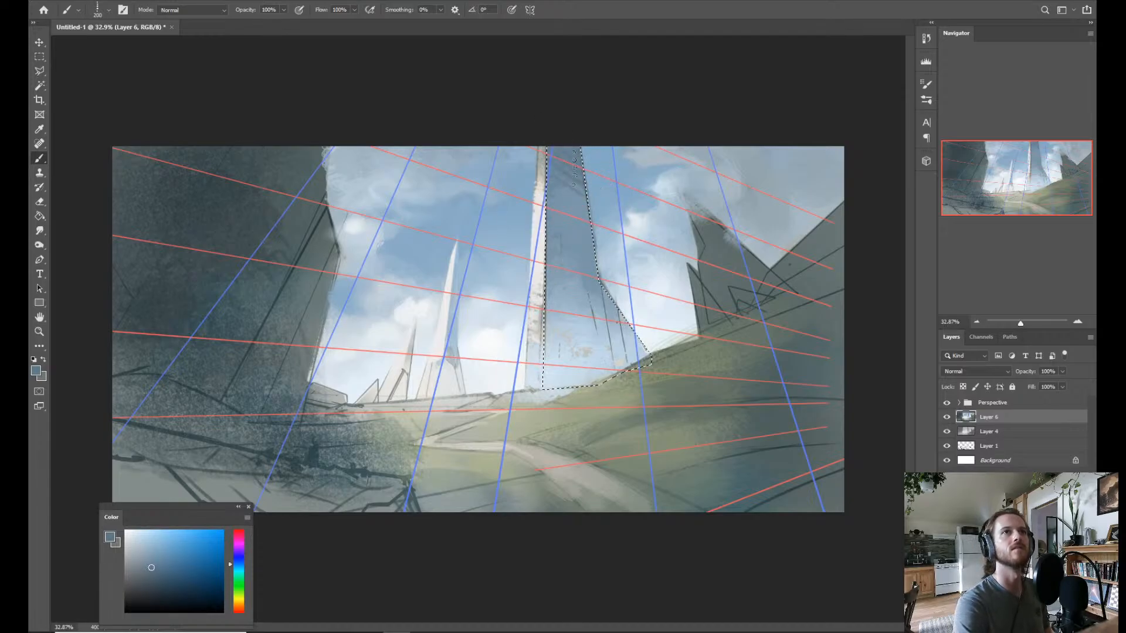
{"action": "mouse_move", "coordinate": [574, 170]}
{"action": "left_mouse_down"}
{"action": "mouse_move", "coordinate": [640, 202]}
{"action": "mouse_move", "coordinate": [576, 201]}
{"action": "mouse_move", "coordinate": [605, 204]}
{"action": "mouse_move", "coordinate": [597, 238]}
{"action": "mouse_move", "coordinate": [555, 190]}
{"action": "mouse_move", "coordinate": [585, 215]}
{"action": "mouse_move", "coordinate": [576, 202]}
{"action": "mouse_move", "coordinate": [597, 240]}
{"action": "left_mouse_up"}
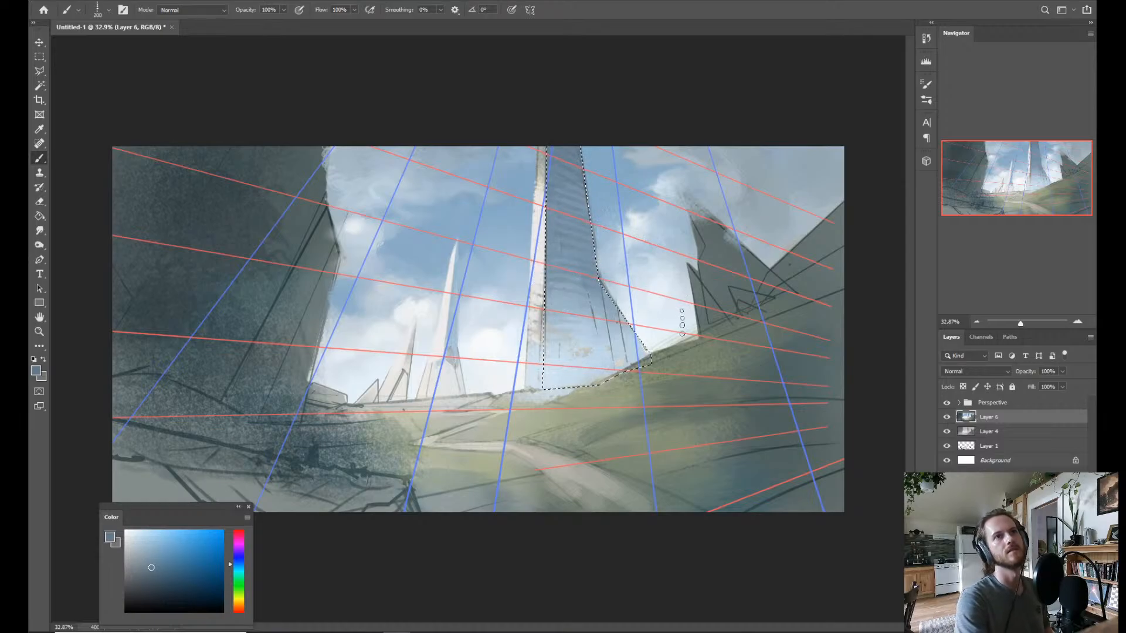
{"action": "key", "text": "ctrl+d"}
Hide the Perspective guides and check the banded tower within the whole painting.
{"action": "key", "text": "z"}
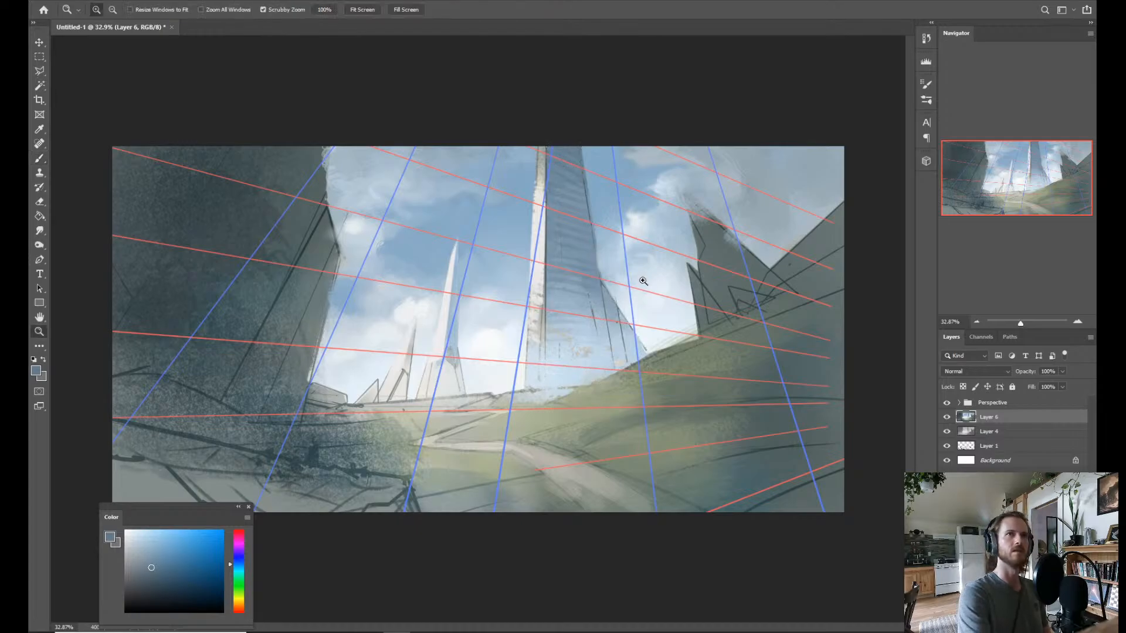
{"action": "mouse_move", "coordinate": [647, 276]}
{"action": "left_mouse_down"}
{"action": "mouse_move", "coordinate": [632, 272]}
{"action": "mouse_move", "coordinate": [654, 273]}
{"action": "left_mouse_up"}
{"action": "key", "text": "b"}
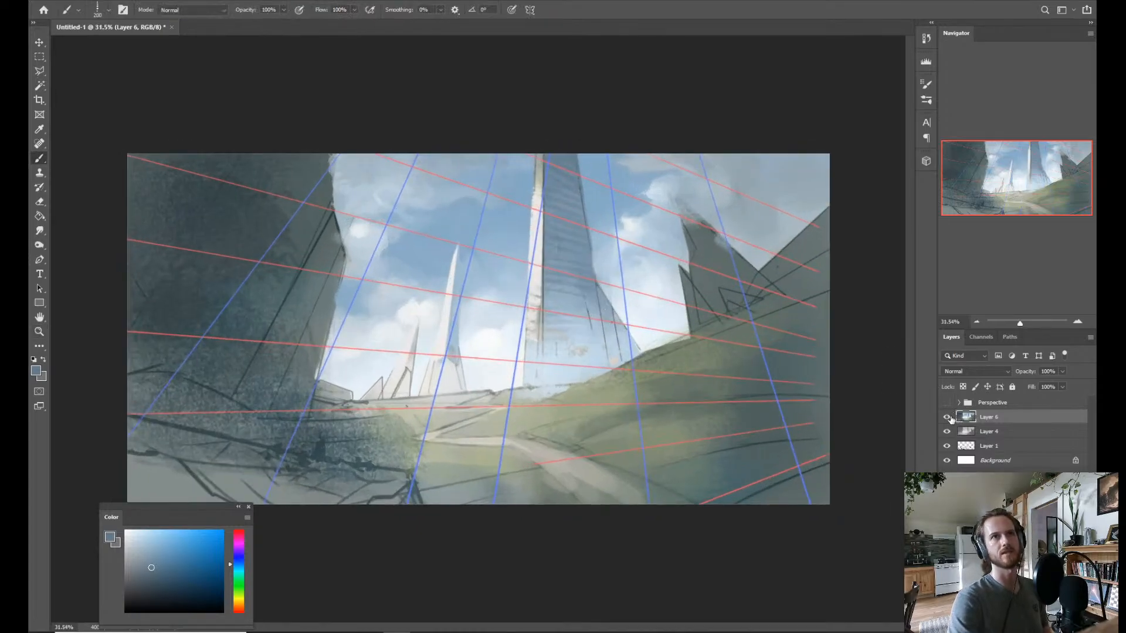
{"action": "key", "text": "z"}
{"action": "key", "text": "ctrl+minus"}
{"action": "key", "text": "ctrl+plus"}
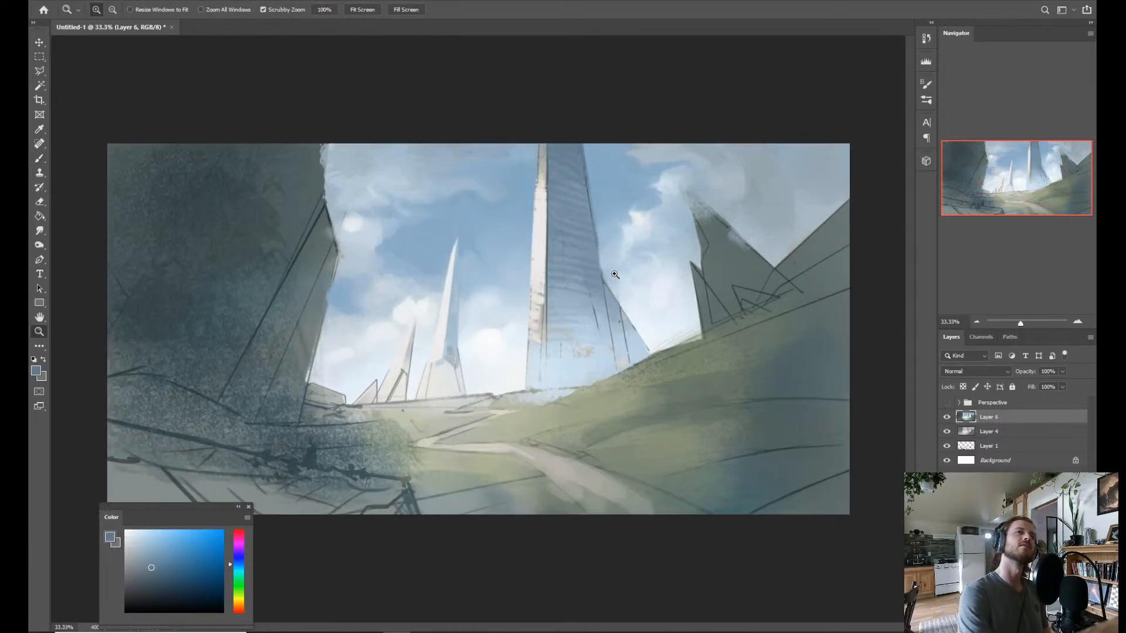
Sample the pale tone at the tall tower's base, shift its hue towards orange, and rake it over the tower's lower part.
{"action": "key", "text": "b"}
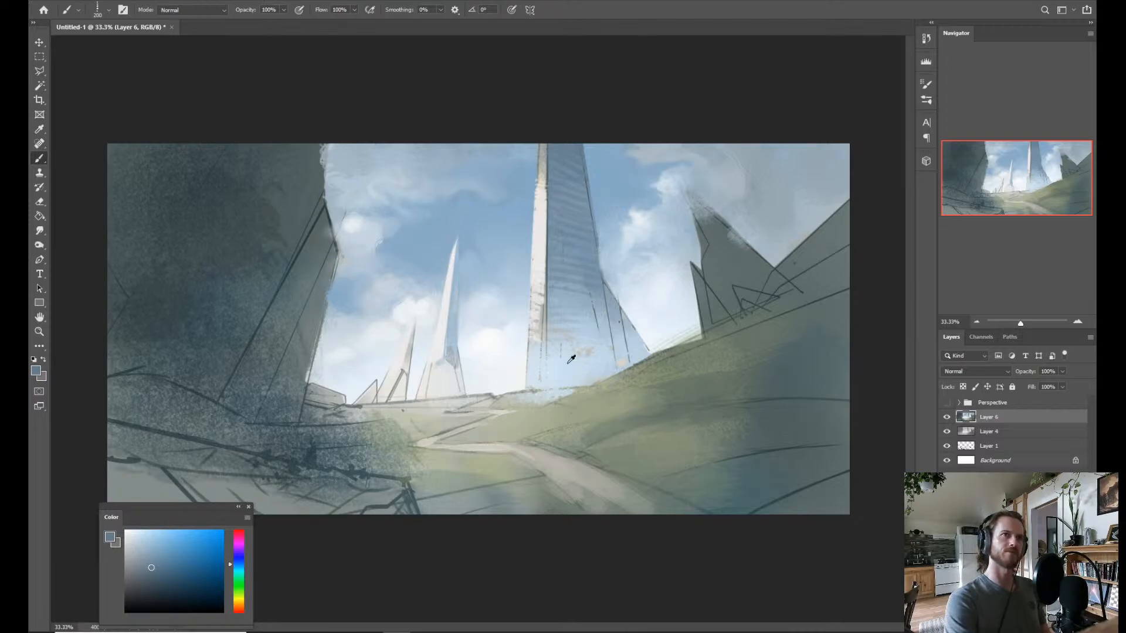
{"action": "left_click", "coordinate": [536, 375], "text": "alt"}
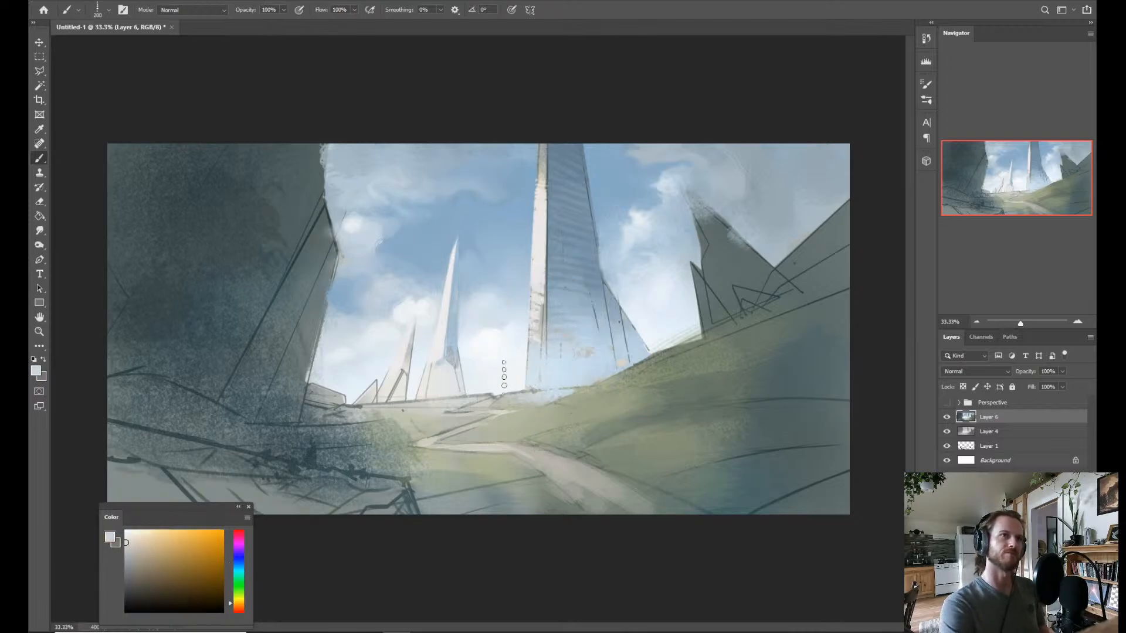
{"action": "left_click_drag", "start_coordinate": [241, 603], "coordinate": [245, 601]}
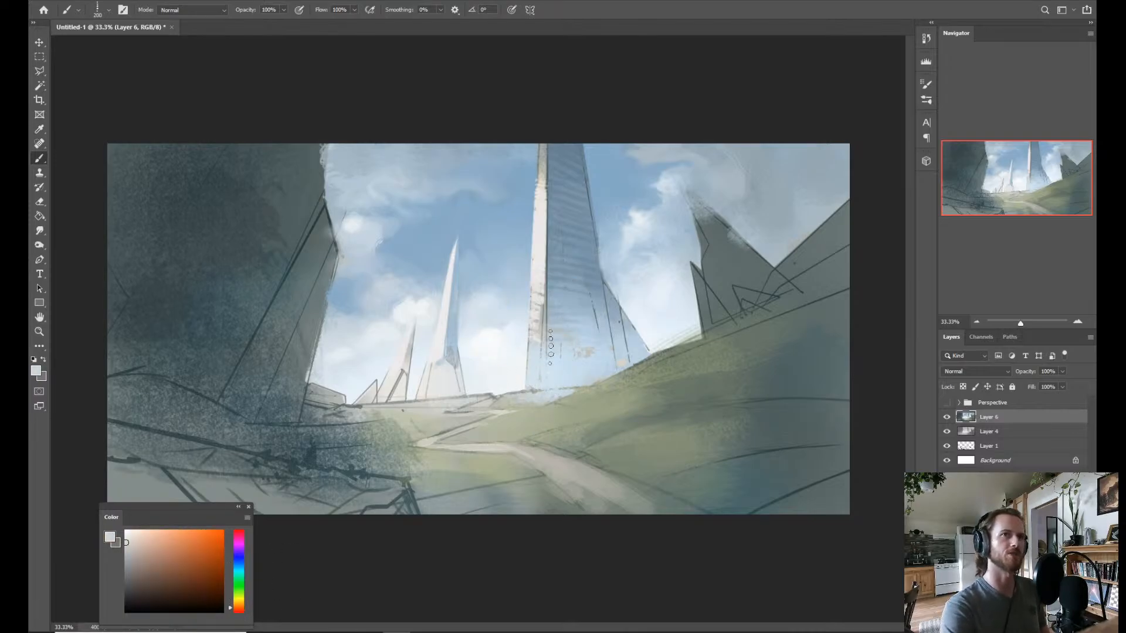
{"action": "left_click_drag", "start_coordinate": [541, 366], "coordinate": [540, 340]}
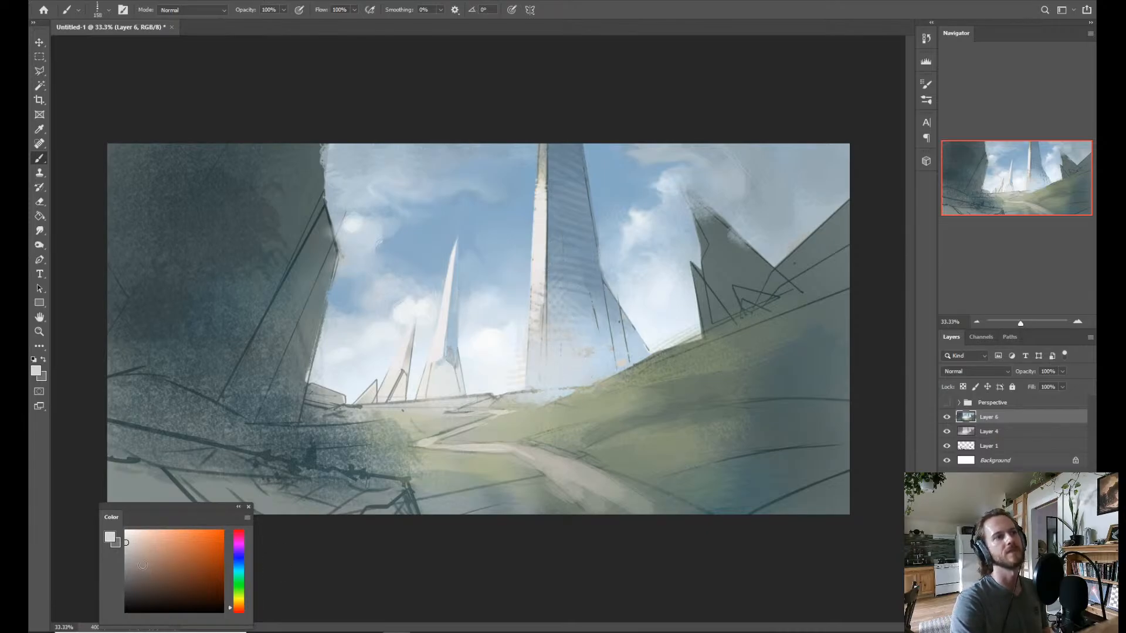
Pick a soft peach and Texture paint brush 3, and lightly tint the tall tower's sunlit face, undoing the first heavy strokes.
{"action": "left_click", "coordinate": [140, 544]}
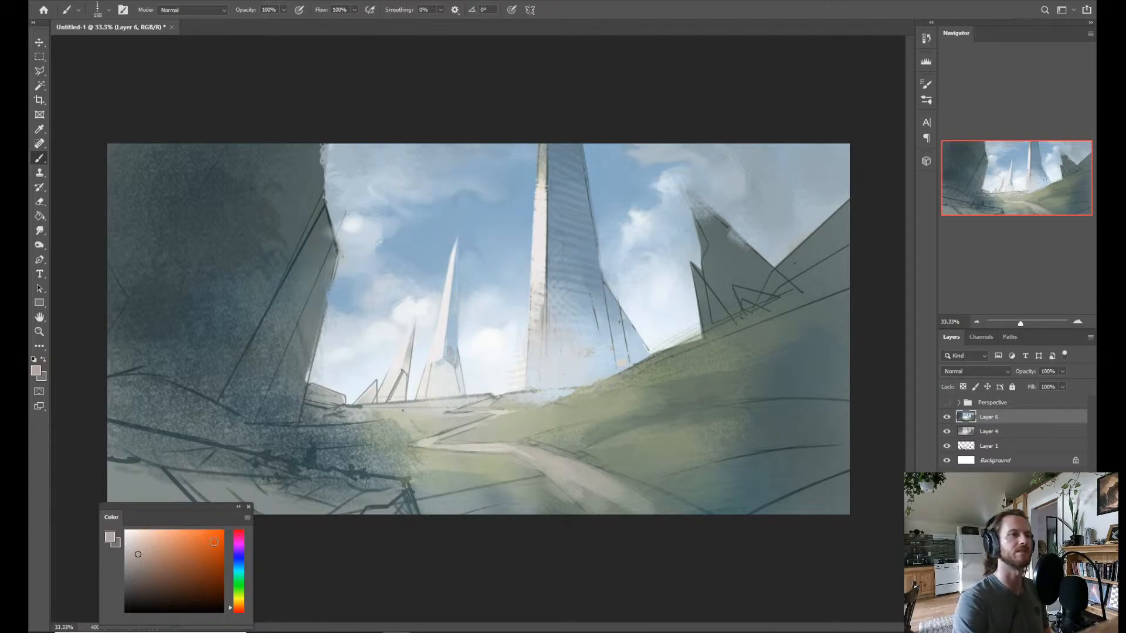
{"action": "right_click", "coordinate": [488, 340]}
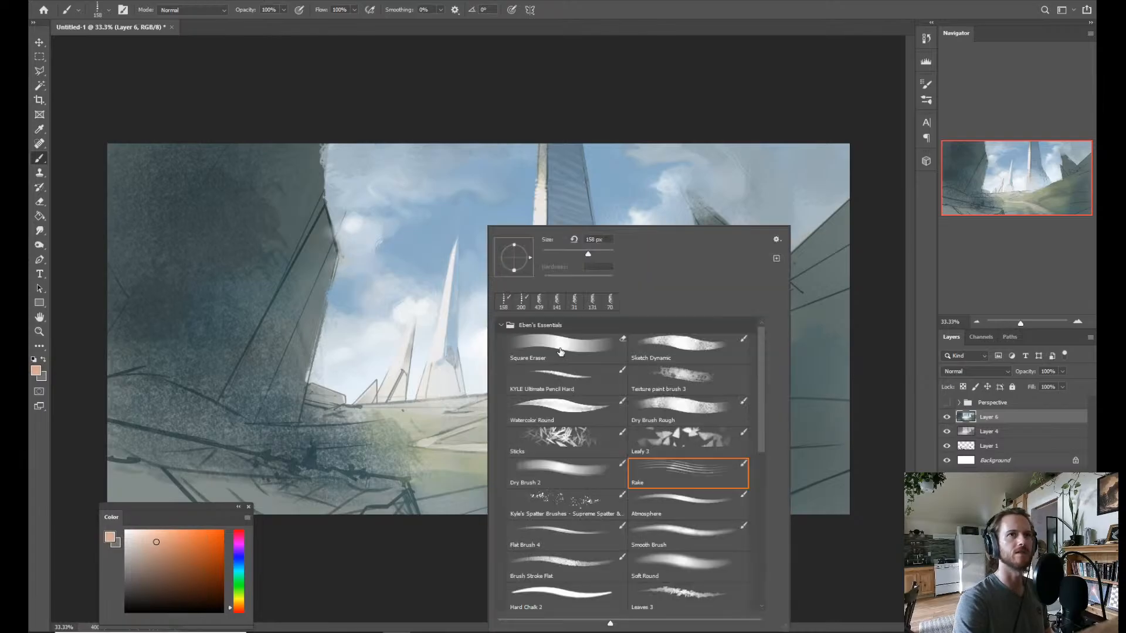
{"action": "left_click", "coordinate": [657, 378]}
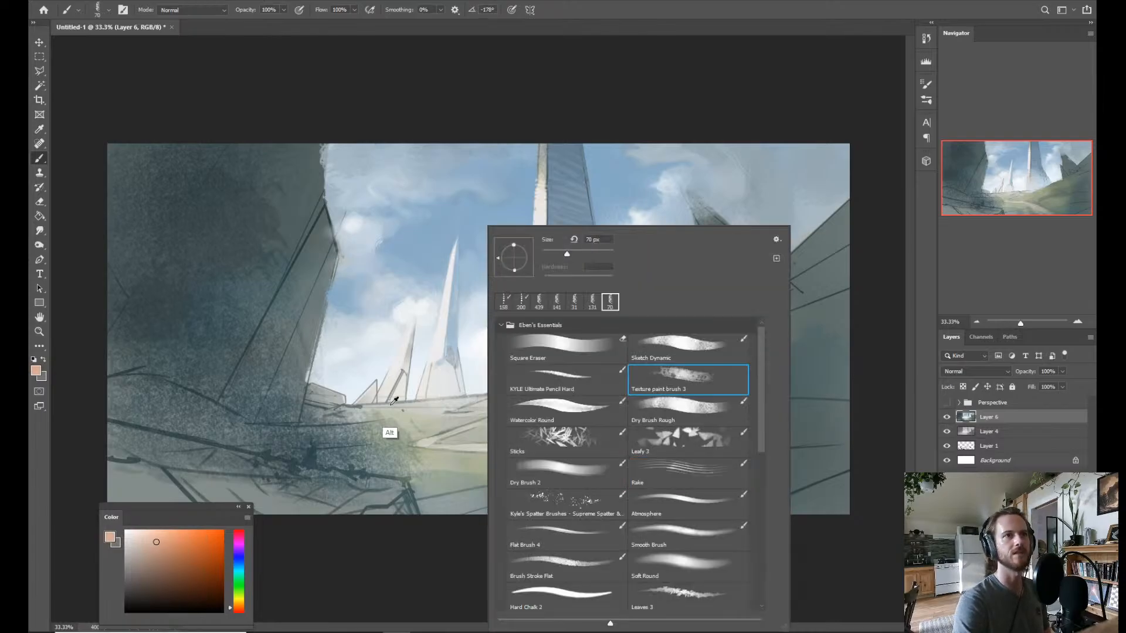
{"action": "left_click", "coordinate": [390, 433]}
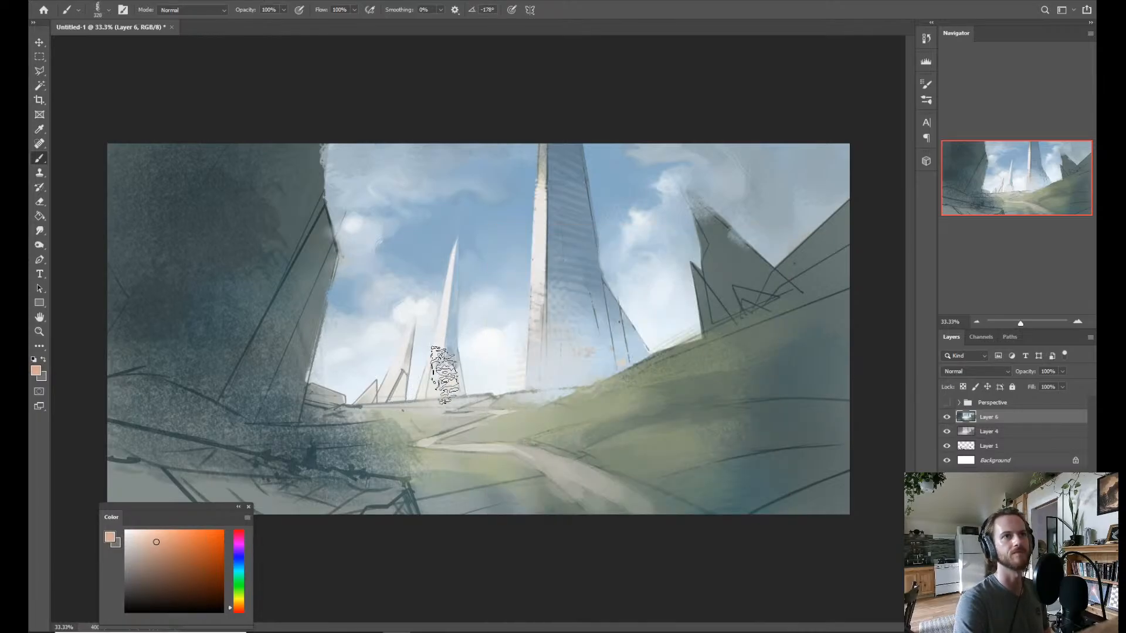
{"action": "left_click_drag", "start_coordinate": [581, 359], "coordinate": [542, 337]}
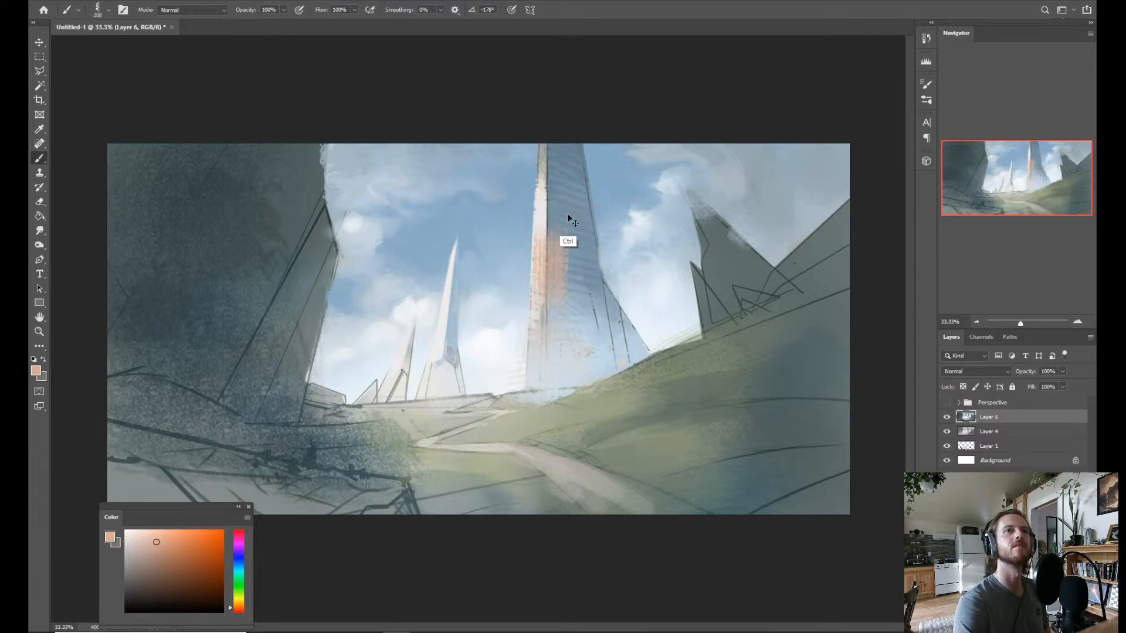
{"action": "key", "text": "ctrl+z"}
{"action": "mouse_move", "coordinate": [566, 240]}
{"action": "left_mouse_down"}
{"action": "mouse_move", "coordinate": [554, 244]}
{"action": "mouse_move", "coordinate": [548, 325]}
{"action": "left_mouse_up"}
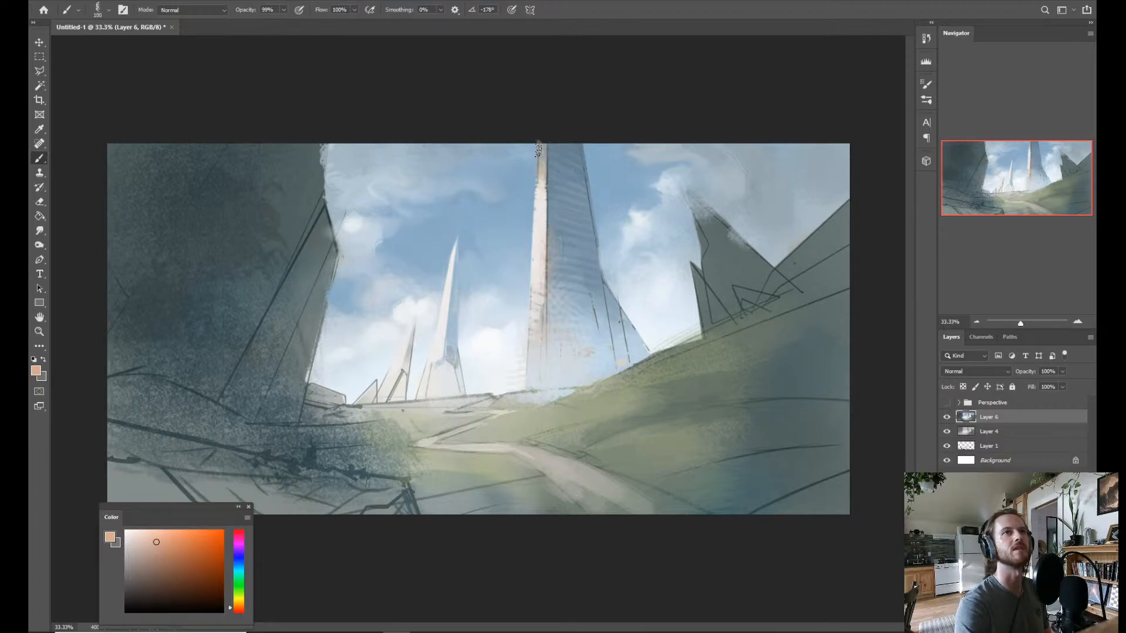
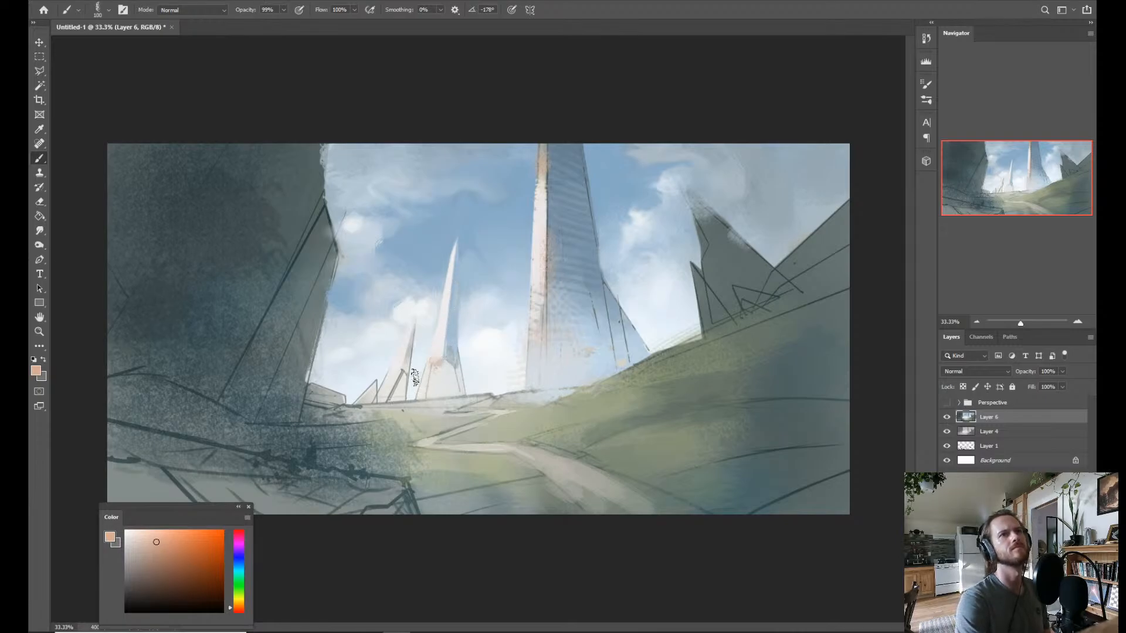
Select the middle spire's shaded face with the Polygonal Lasso and fill it with a light blue sampled from the spire.
{"action": "key", "text": "l"}
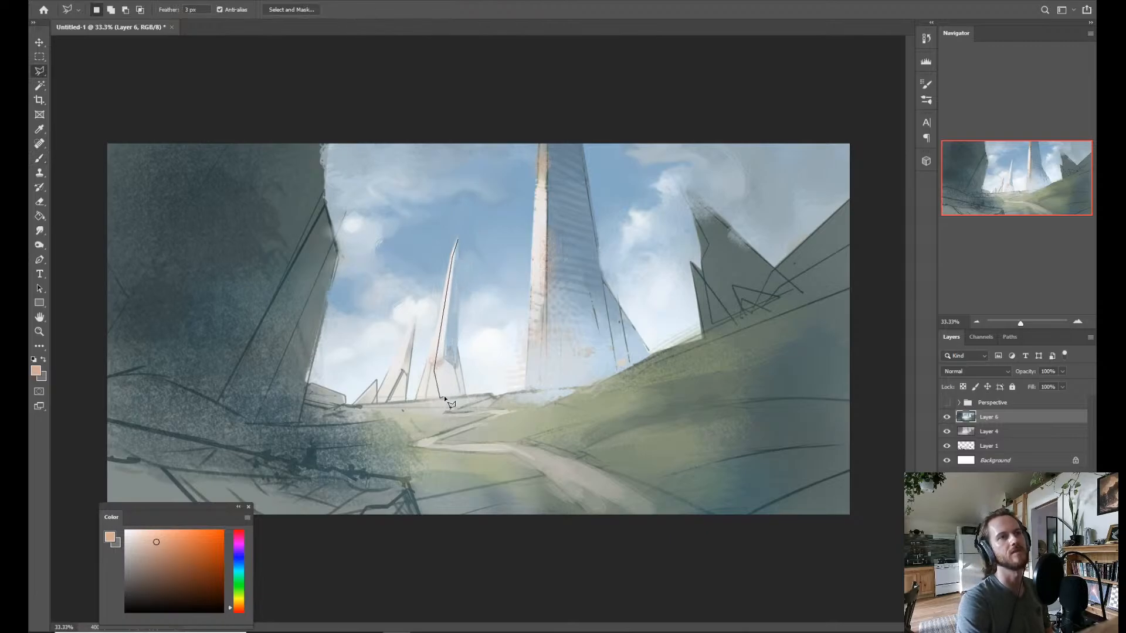
{"action": "left_click", "coordinate": [475, 397]}
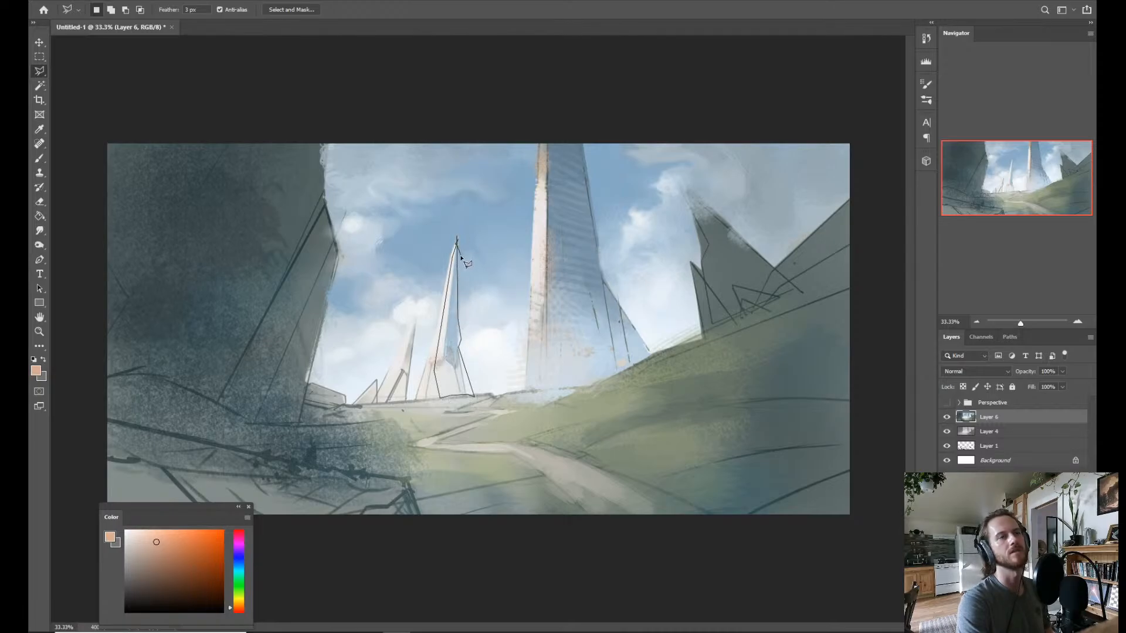
{"action": "left_click", "coordinate": [462, 257], "text": "ctrl"}
{"action": "key", "text": "b"}
{"action": "left_click", "coordinate": [455, 346], "text": "alt"}
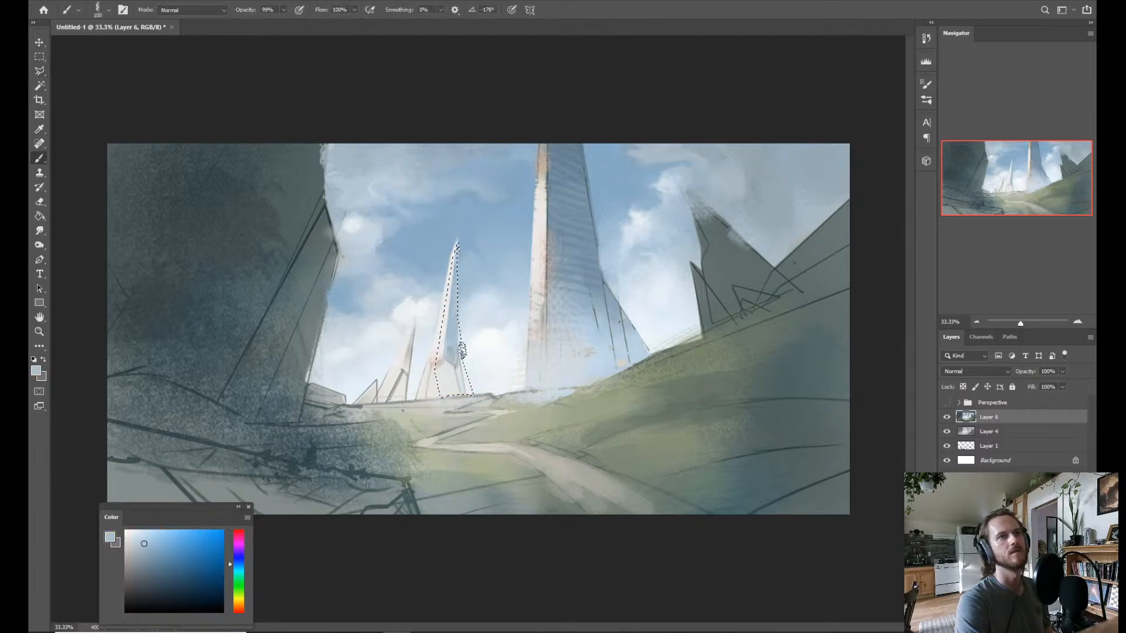
{"action": "mouse_move", "coordinate": [462, 350]}
{"action": "left_mouse_down"}
{"action": "mouse_move", "coordinate": [453, 289]}
{"action": "mouse_move", "coordinate": [436, 302]}
{"action": "mouse_move", "coordinate": [442, 286]}
{"action": "mouse_move", "coordinate": [453, 309]}
{"action": "left_mouse_up"}
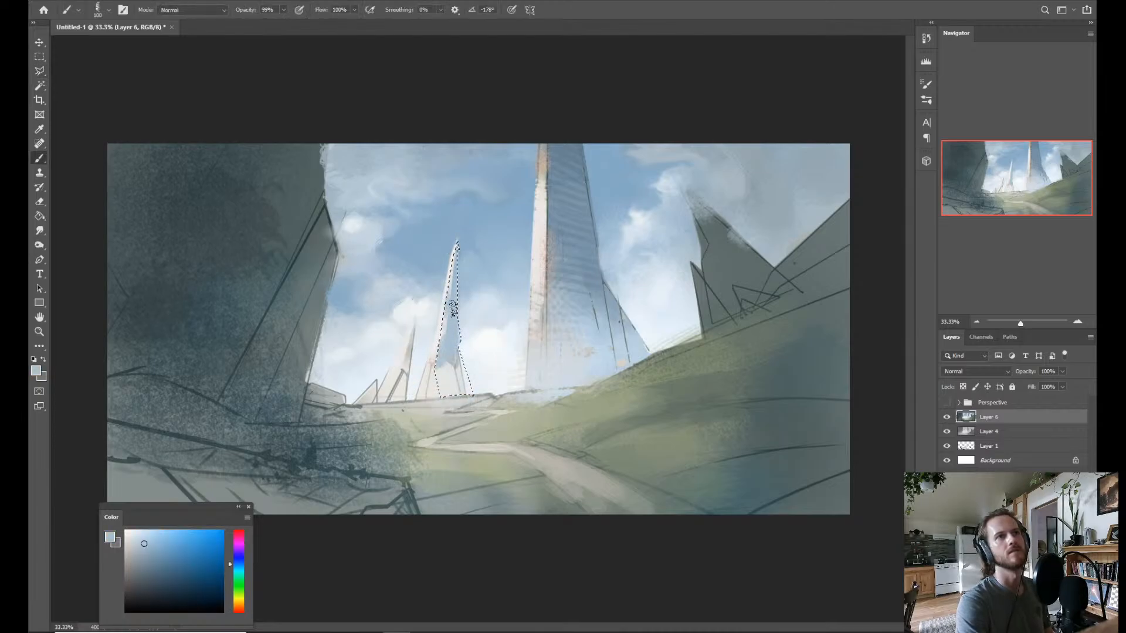
{"action": "mouse_move", "coordinate": [488, 345]}
{"action": "left_mouse_down"}
{"action": "mouse_move", "coordinate": [447, 367]}
{"action": "mouse_move", "coordinate": [479, 394]}
{"action": "left_mouse_up"}
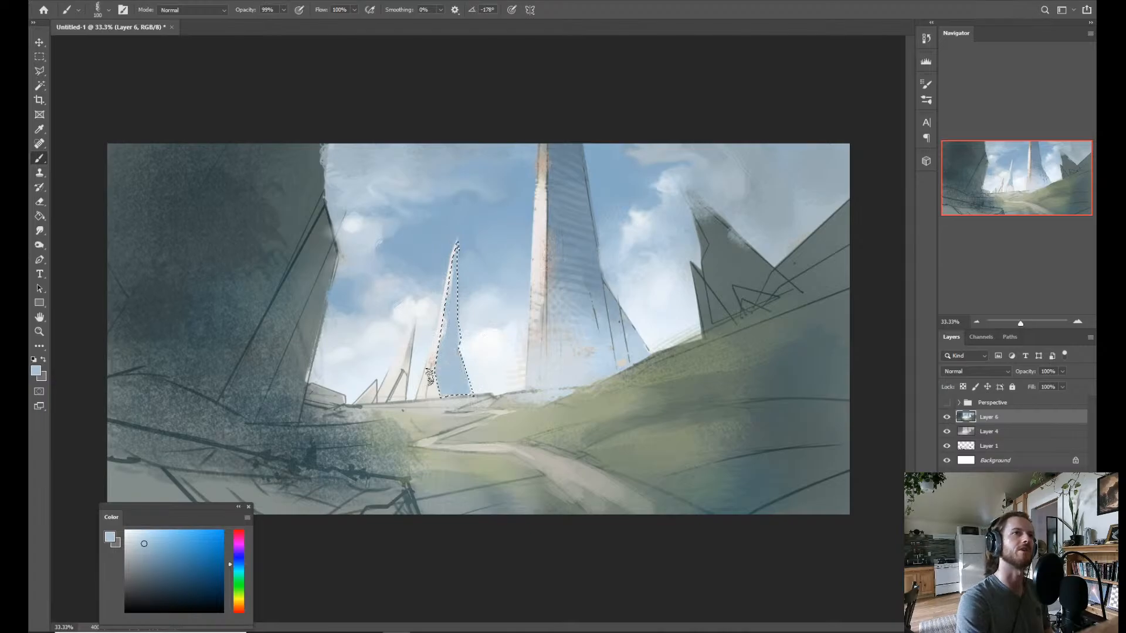
Sample a paler blue from the tall tower's base, enlarge the brush to 142 px, haze the middle spire's foot, and deselect.
{"action": "left_click", "coordinate": [565, 375], "text": "alt"}
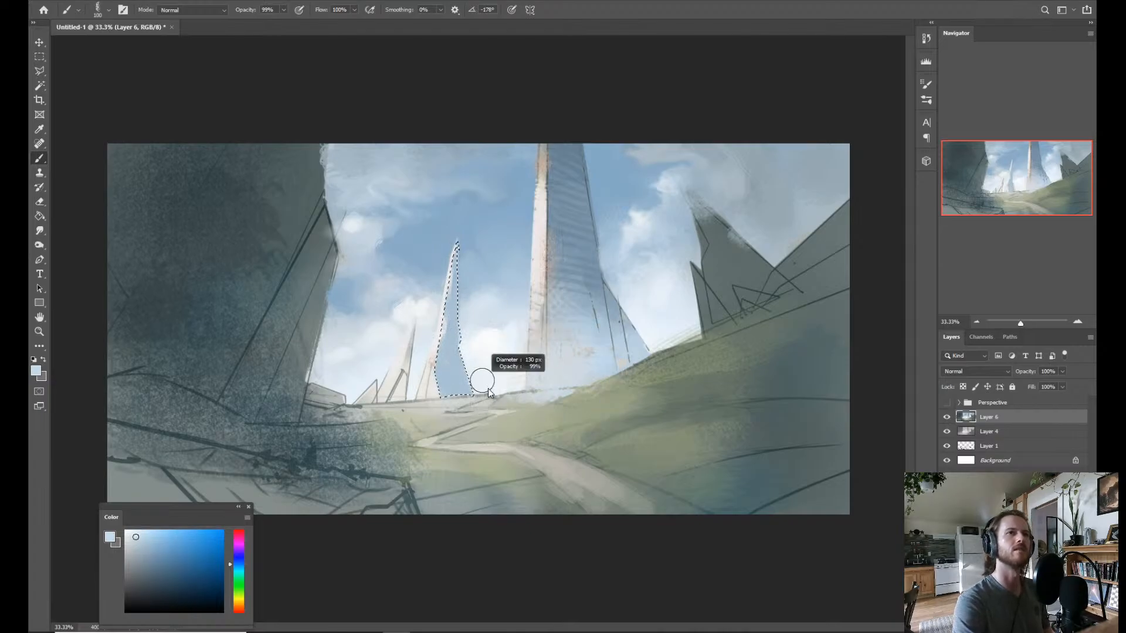
{"action": "mouse_move", "coordinate": [442, 381]}
{"action": "left_mouse_down"}
{"action": "mouse_move", "coordinate": [484, 385]}
{"action": "mouse_move", "coordinate": [465, 375]}
{"action": "left_mouse_up"}
{"action": "key", "text": "ctrl+d"}
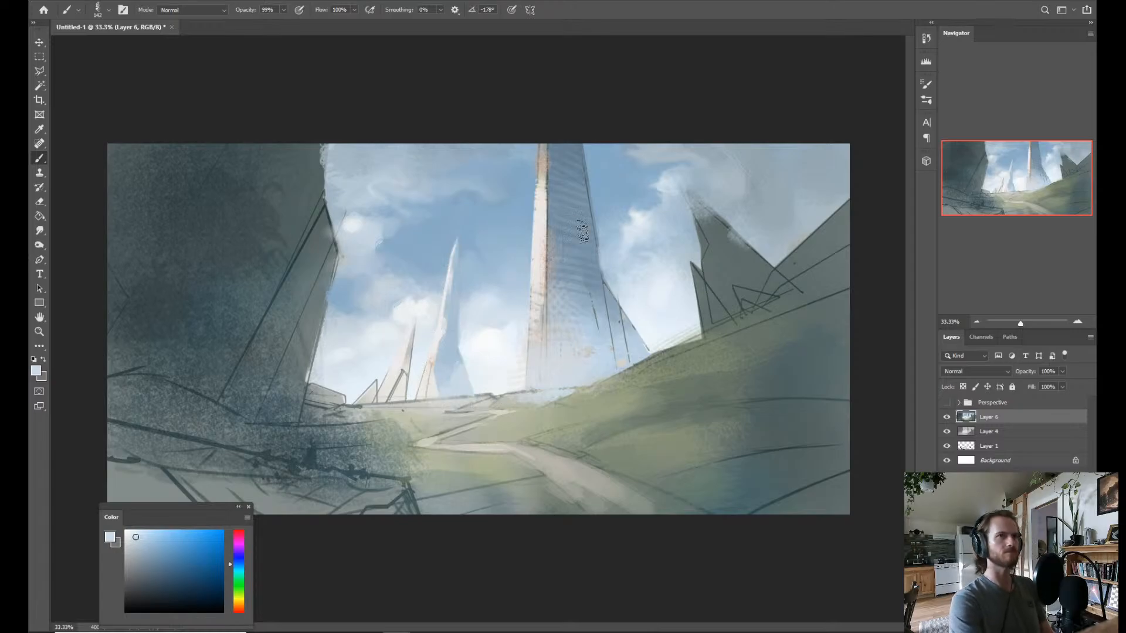
Select a narrow strip of the middle spire's upper sunlit edge, paint it with a sampled warm off-white, and deselect.
{"action": "key", "text": "z"}
{"action": "left_click_drag", "start_coordinate": [550, 255], "coordinate": [499, 346]}
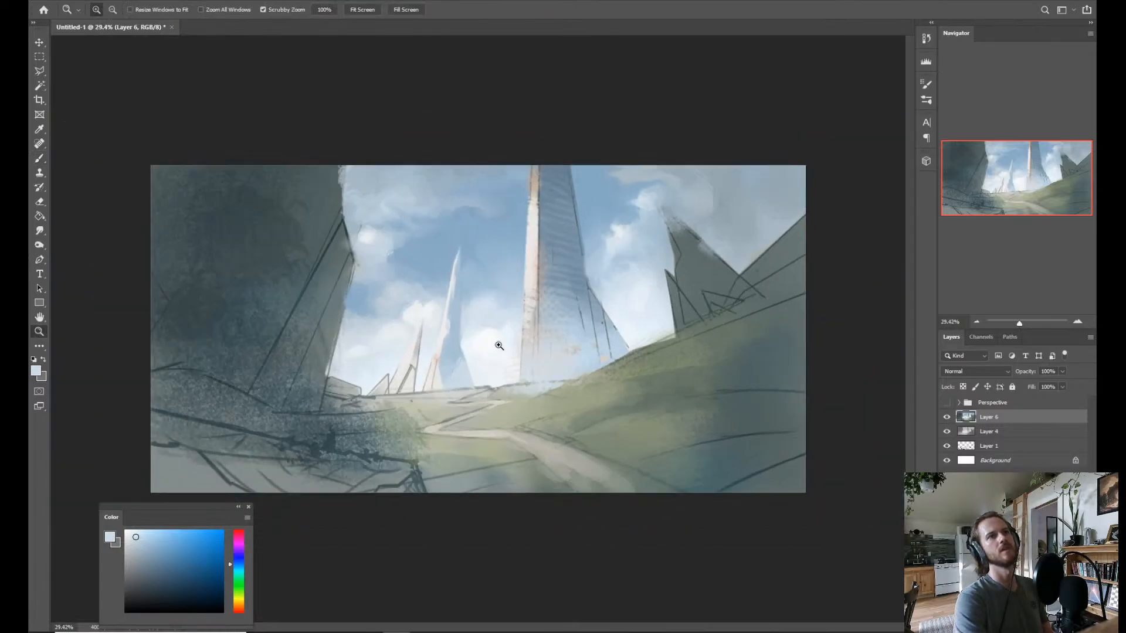
{"action": "key", "text": "l"}
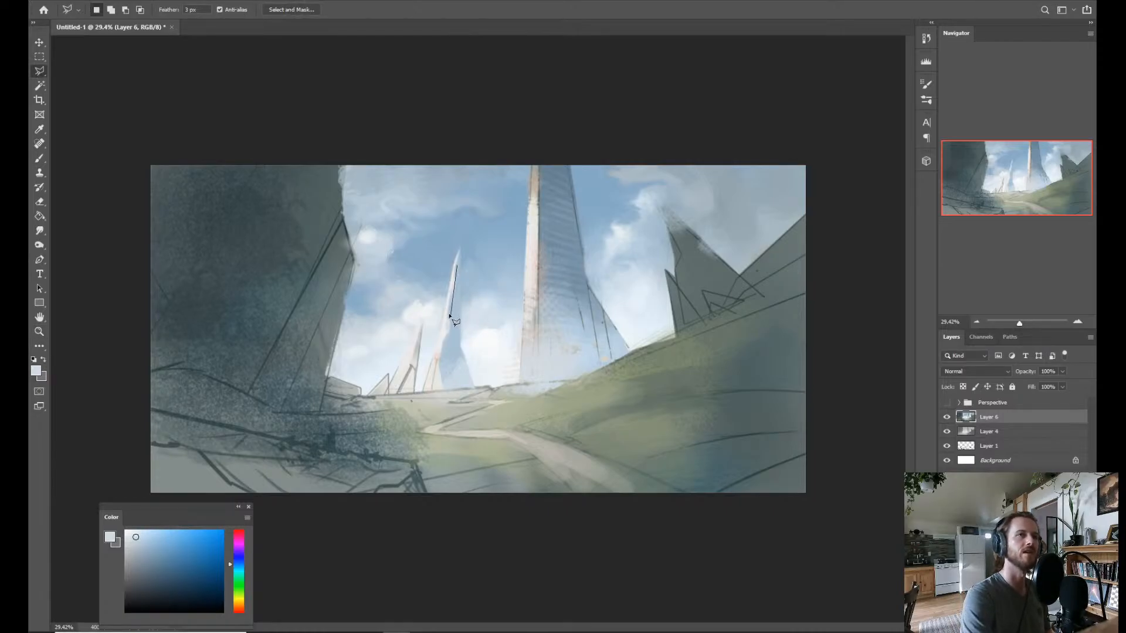
{"action": "left_click", "coordinate": [457, 269]}
{"action": "key", "text": "b"}
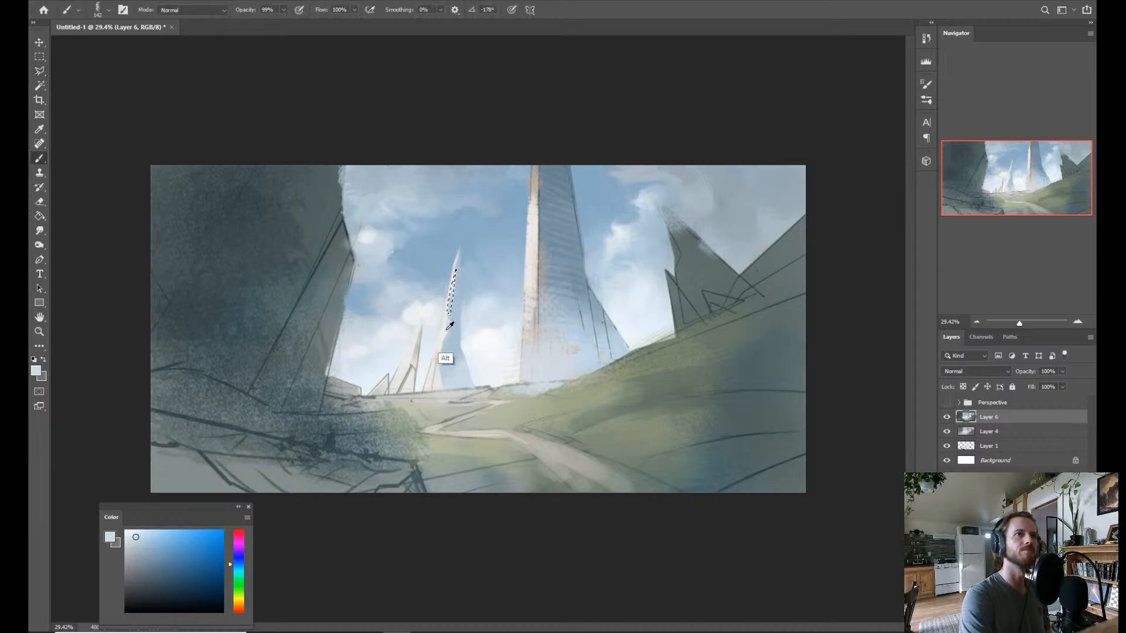
{"action": "left_click", "coordinate": [442, 355], "text": "alt"}
{"action": "key", "text": "ctrl+d"}
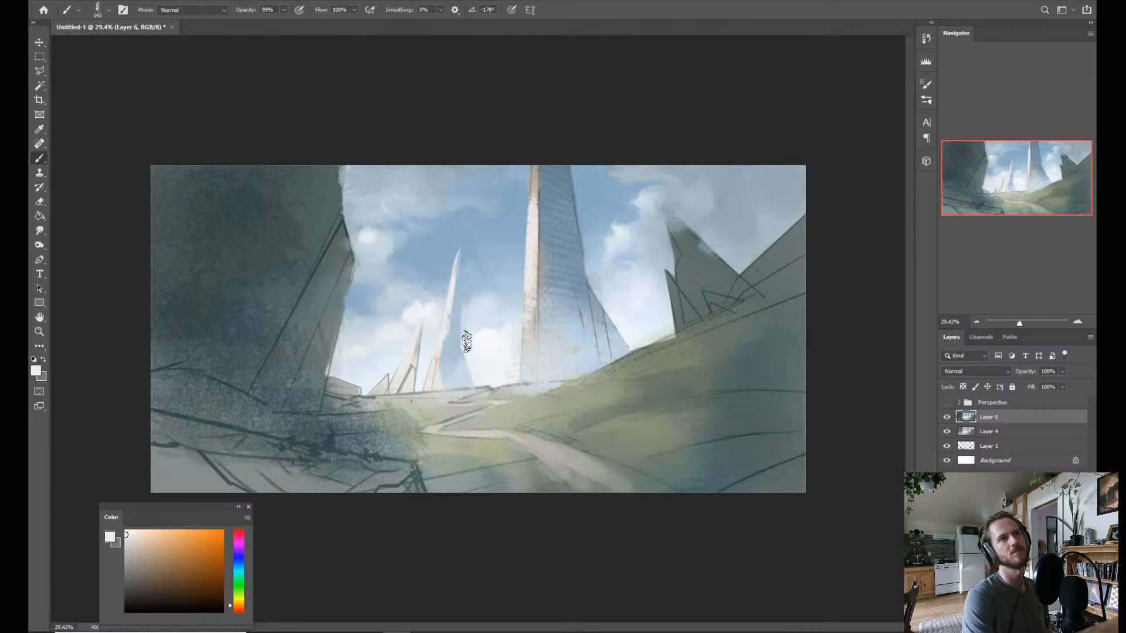
Lasso a small pointed facet at the middle spire's base, brush it with the off-white, and deselect.
{"action": "key", "text": "l"}
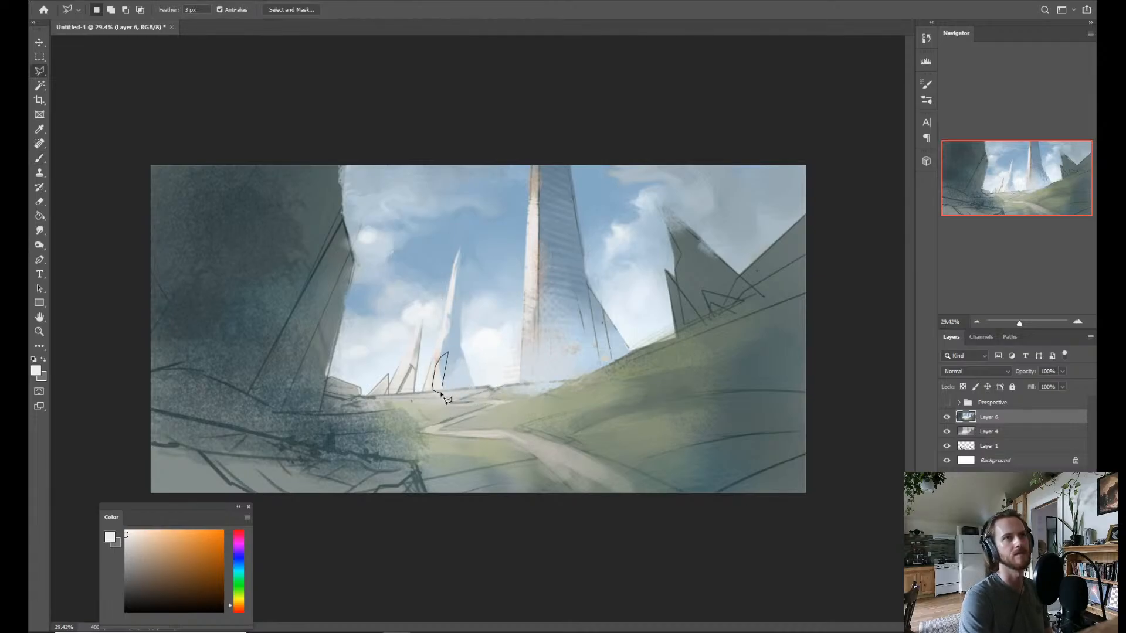
{"action": "left_click", "coordinate": [441, 385]}
{"action": "key", "text": "b"}
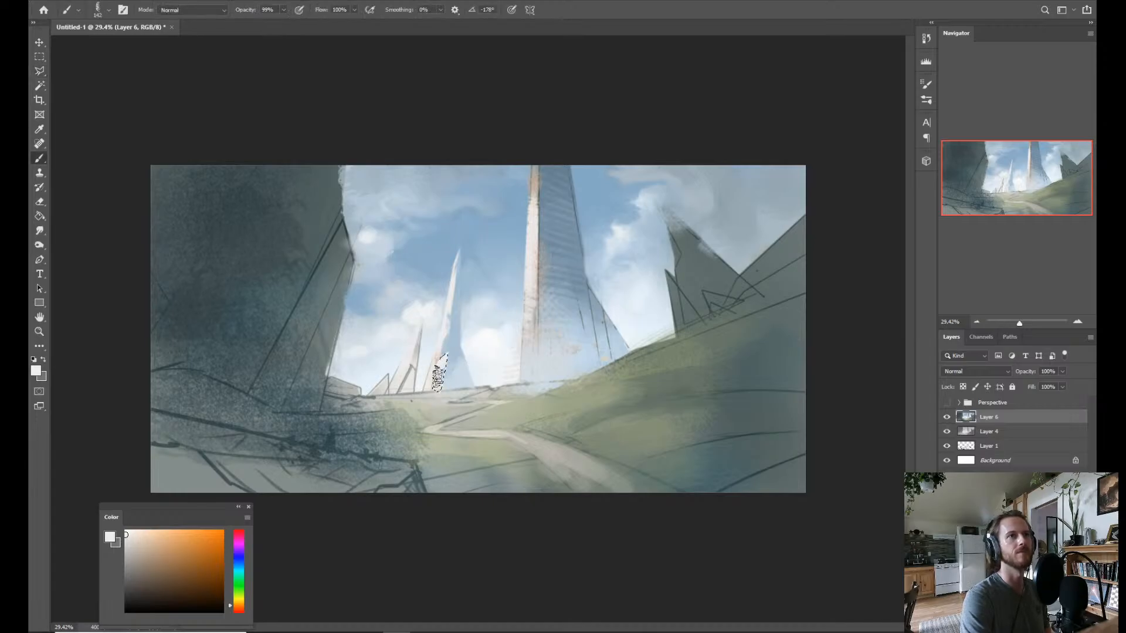
{"action": "key", "text": "ctrl+d"}
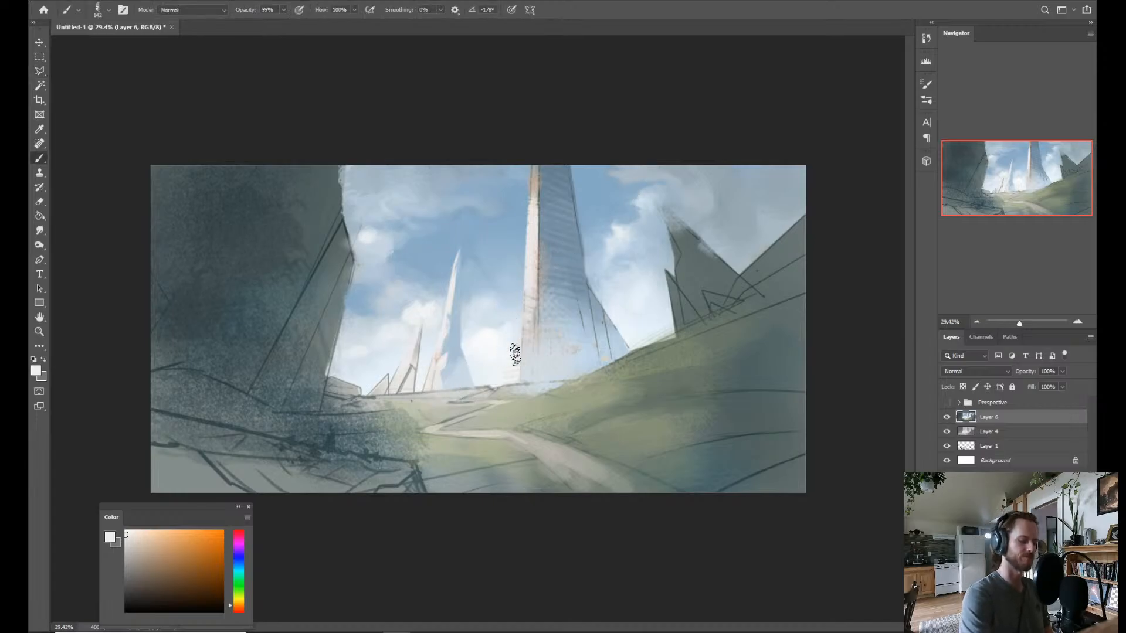
Lasso a tall pointed spur at the tall tower's lower corner, paint it with a pale warm tone sampled from the sunlit face, and deselect.
{"action": "key", "text": "l"}
{"action": "left_click", "coordinate": [549, 272]}
{"action": "left_click", "coordinate": [535, 321]}
{"action": "left_click", "coordinate": [530, 387]}
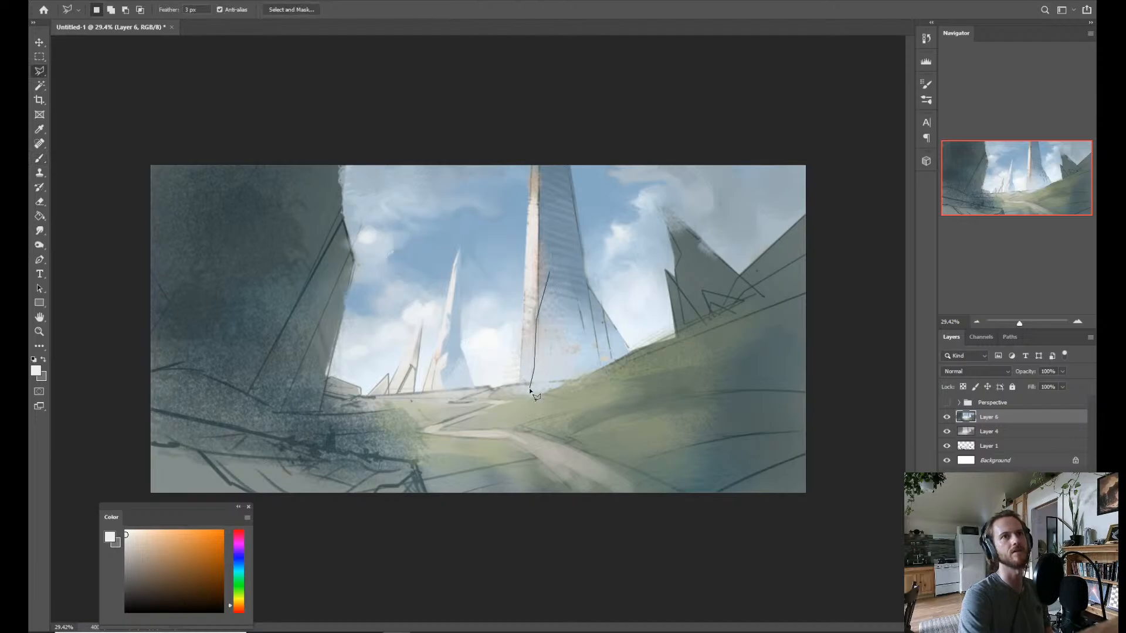
{"action": "left_click", "coordinate": [550, 274]}
{"action": "key", "text": "b"}
{"action": "left_click", "coordinate": [543, 291], "text": "alt"}
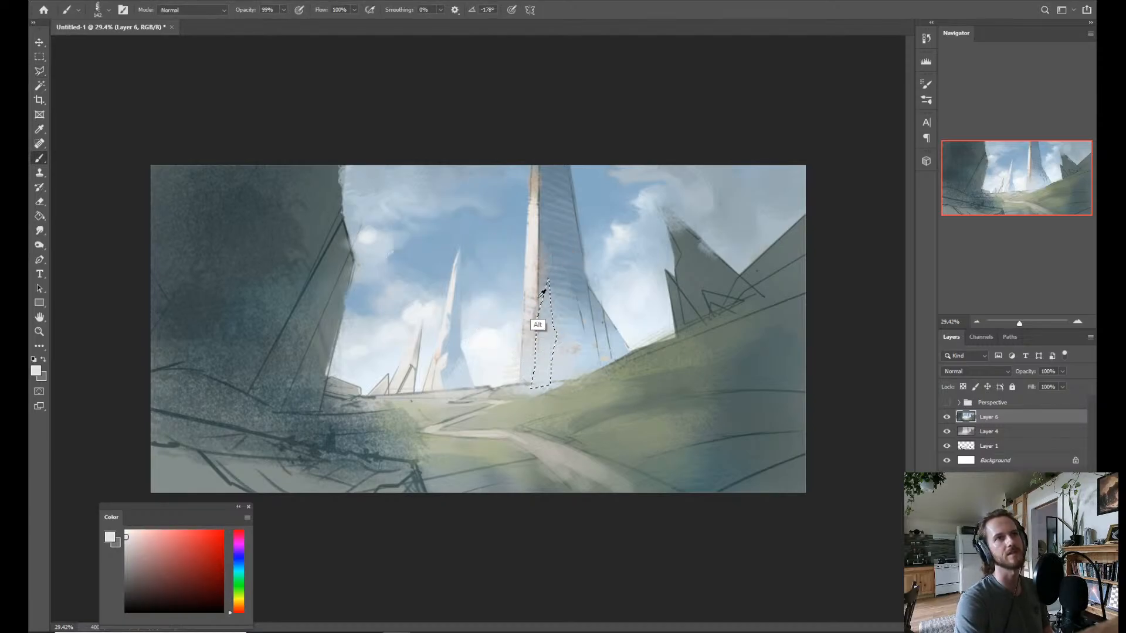
{"action": "left_click", "coordinate": [532, 349], "text": "alt"}
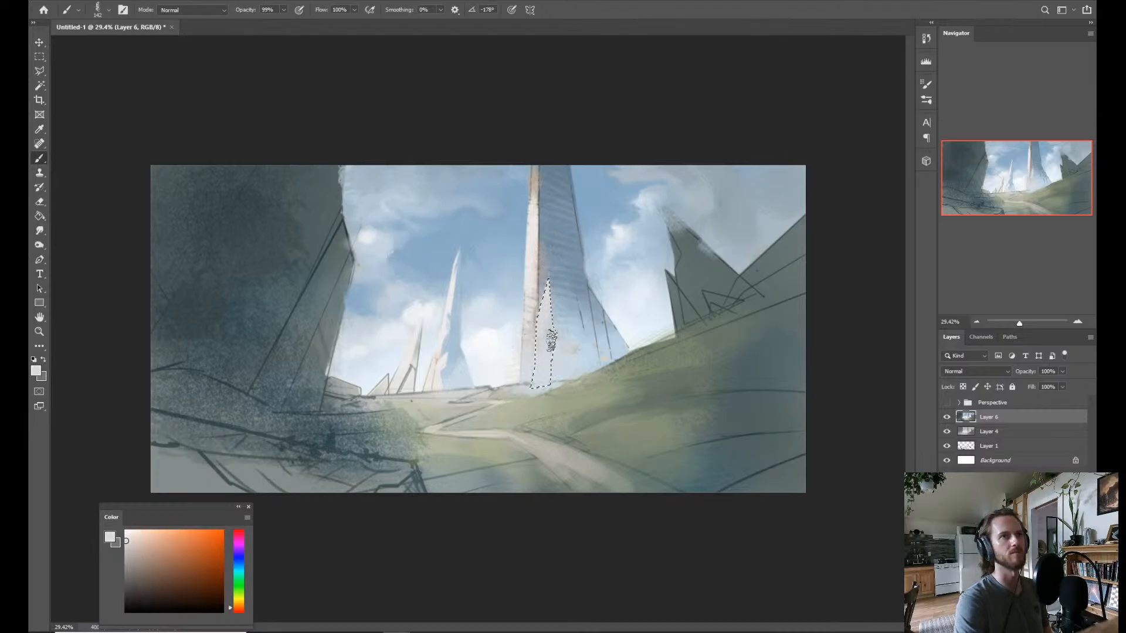
{"action": "key", "text": "ctrl+d"}
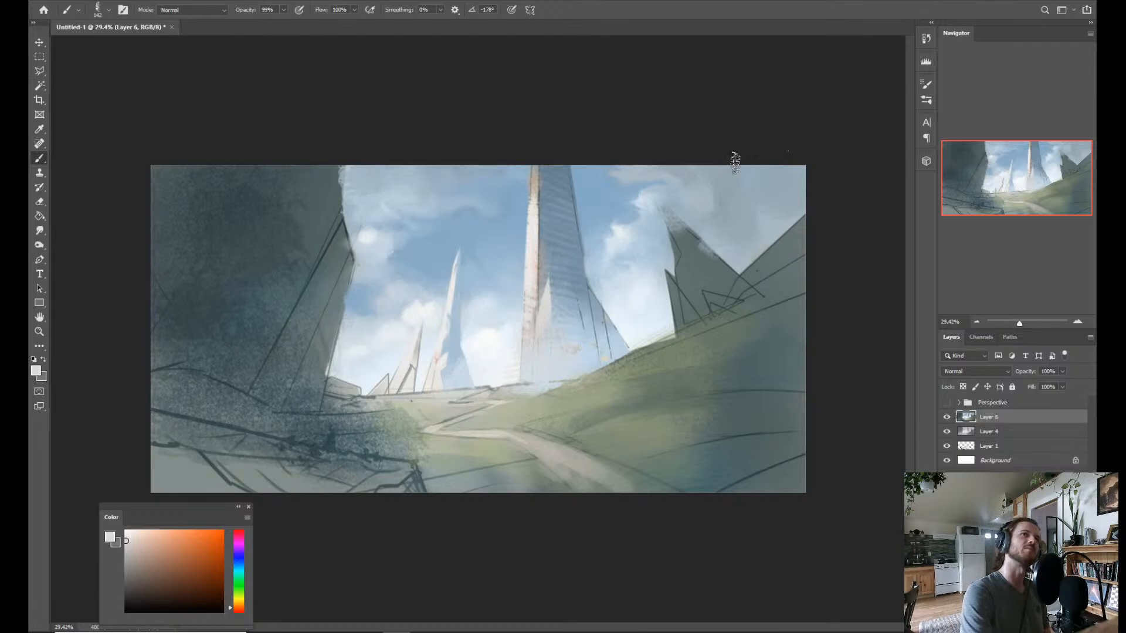
Lasso the small distant spire's shaded face and paint it with light blue sampled from the middle spire.
{"action": "key", "text": "z"}
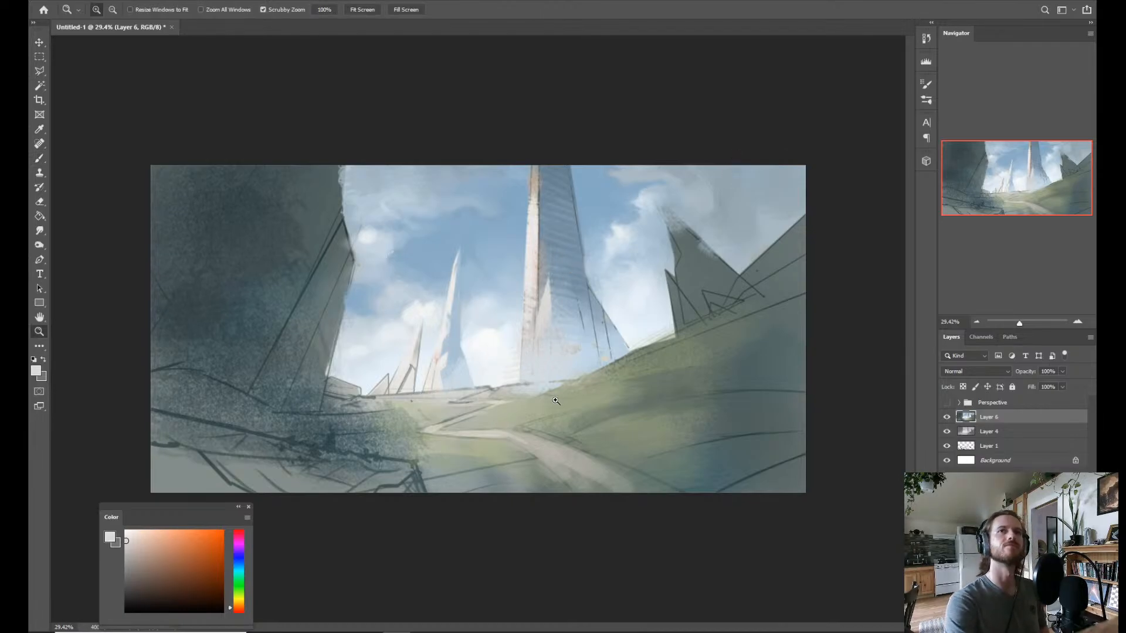
{"action": "key", "text": "b"}
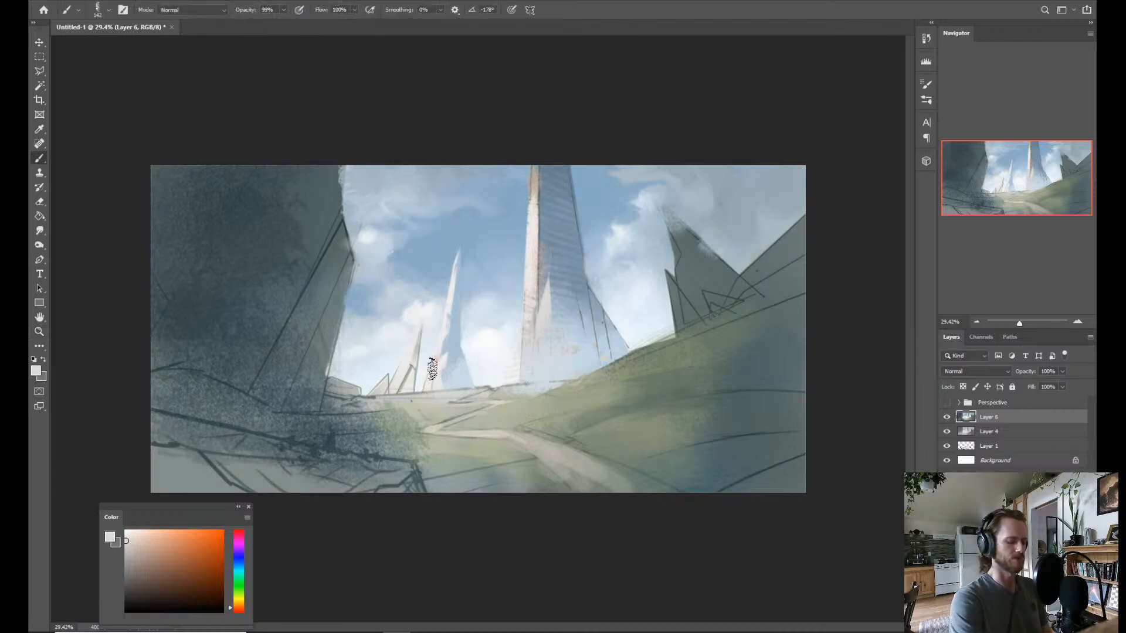
{"action": "key", "text": "l"}
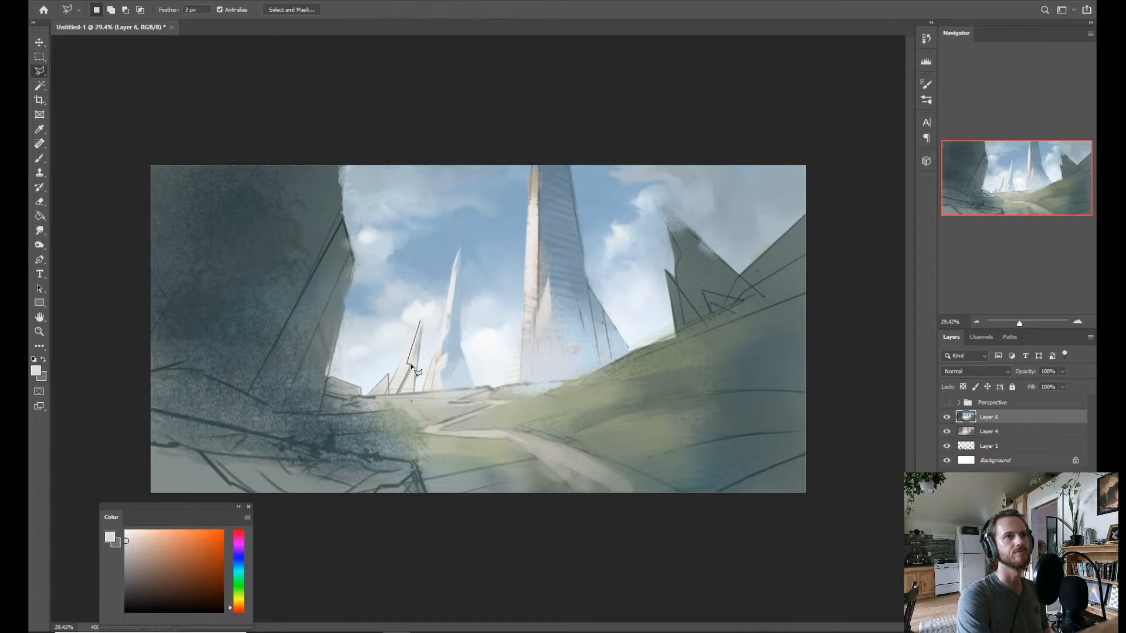
{"action": "left_click", "coordinate": [422, 318]}
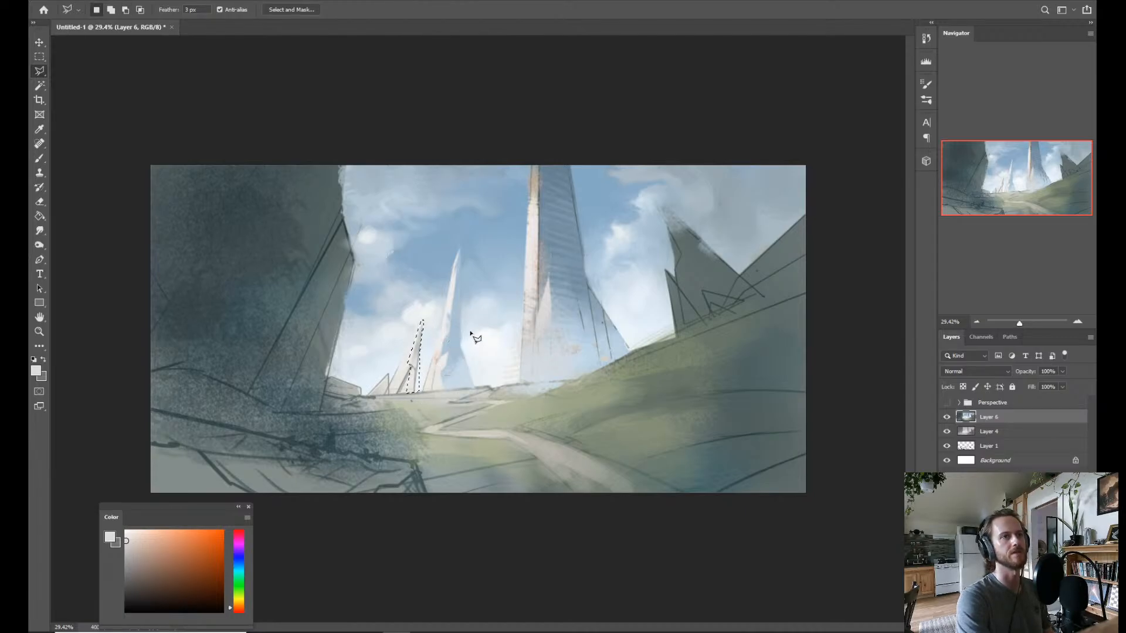
{"action": "key", "text": "b"}
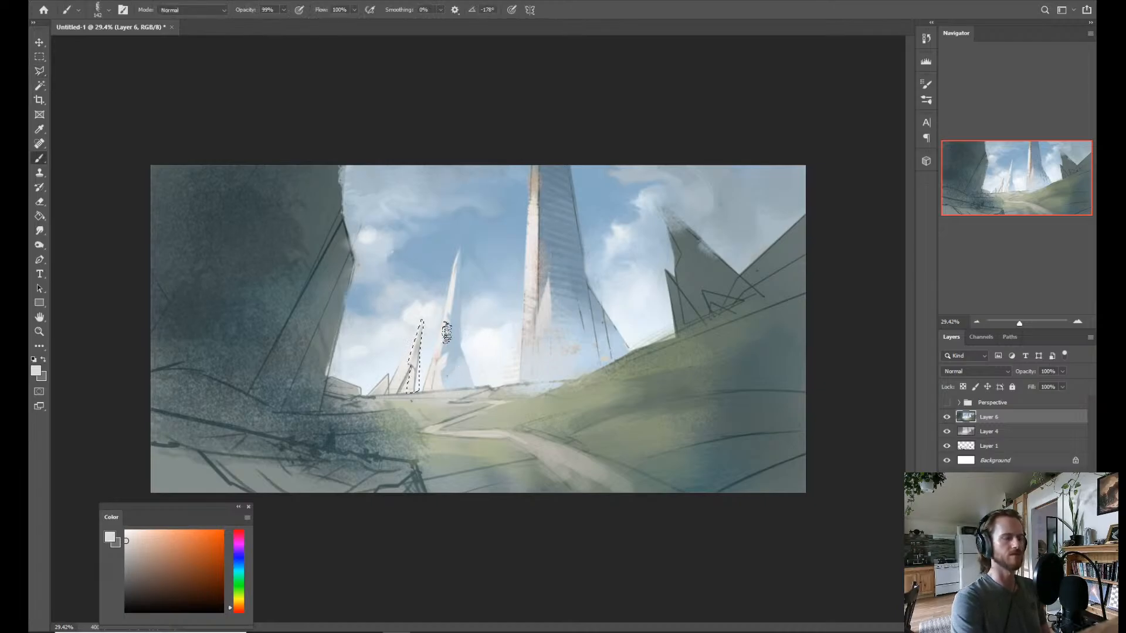
{"action": "left_click", "coordinate": [454, 369], "text": "alt"}
{"action": "left_click_drag", "start_coordinate": [411, 396], "coordinate": [421, 386]}
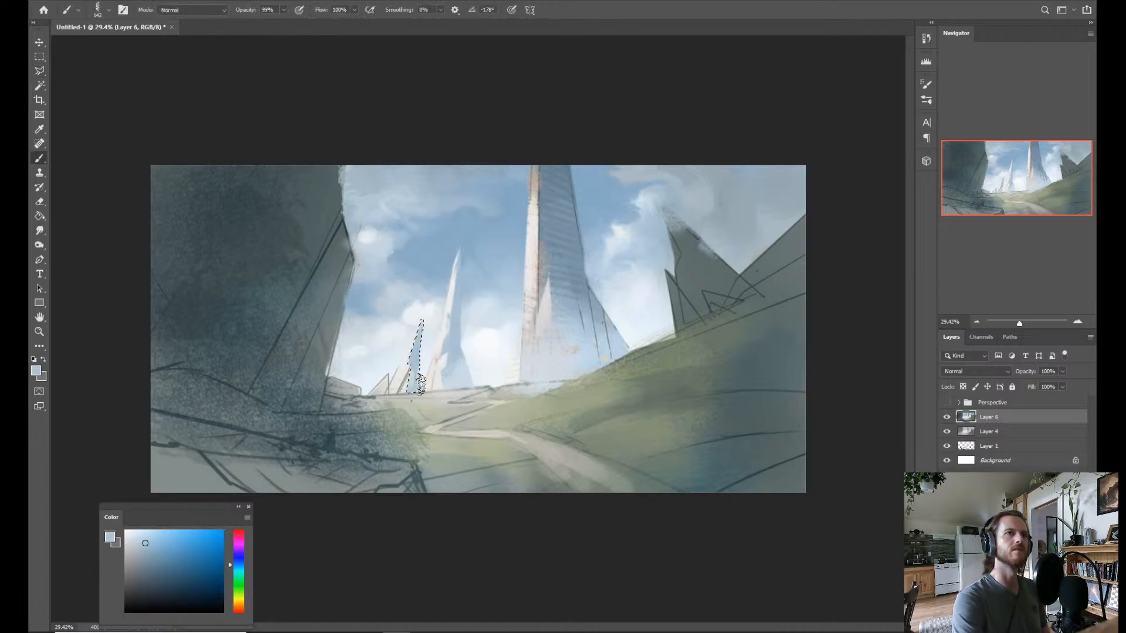
Sample paler tones near the middle spire's base, haze the small spire's lower shaded face, and deselect.
{"action": "left_click", "coordinate": [488, 371], "text": "alt"}
{"action": "left_click", "coordinate": [458, 382], "text": "alt"}
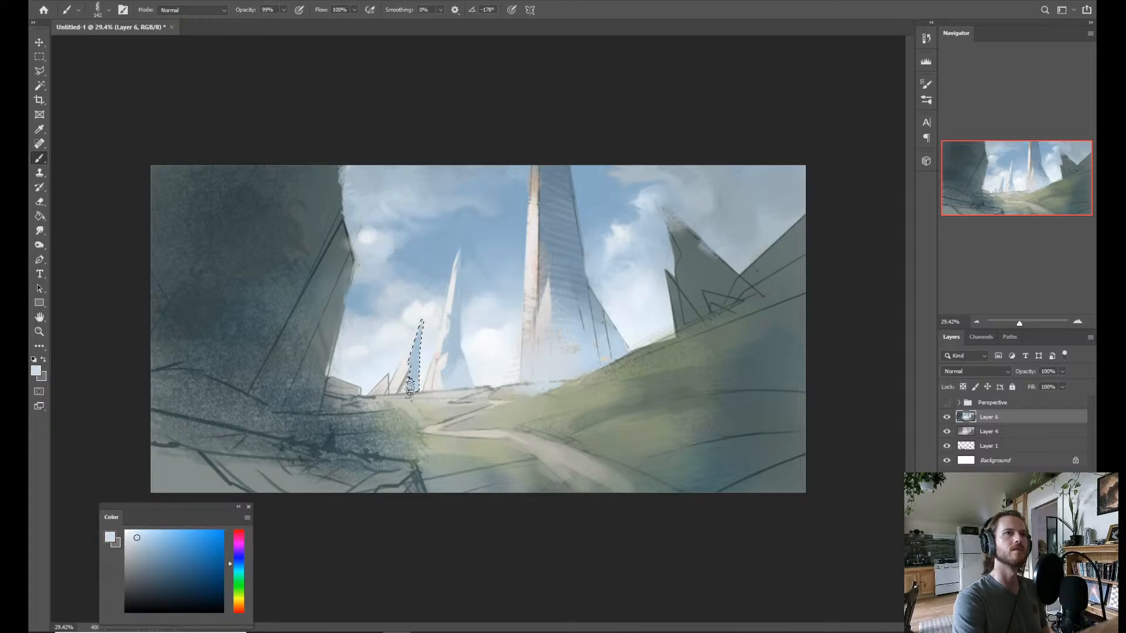
{"action": "left_click", "coordinate": [441, 381], "text": "alt"}
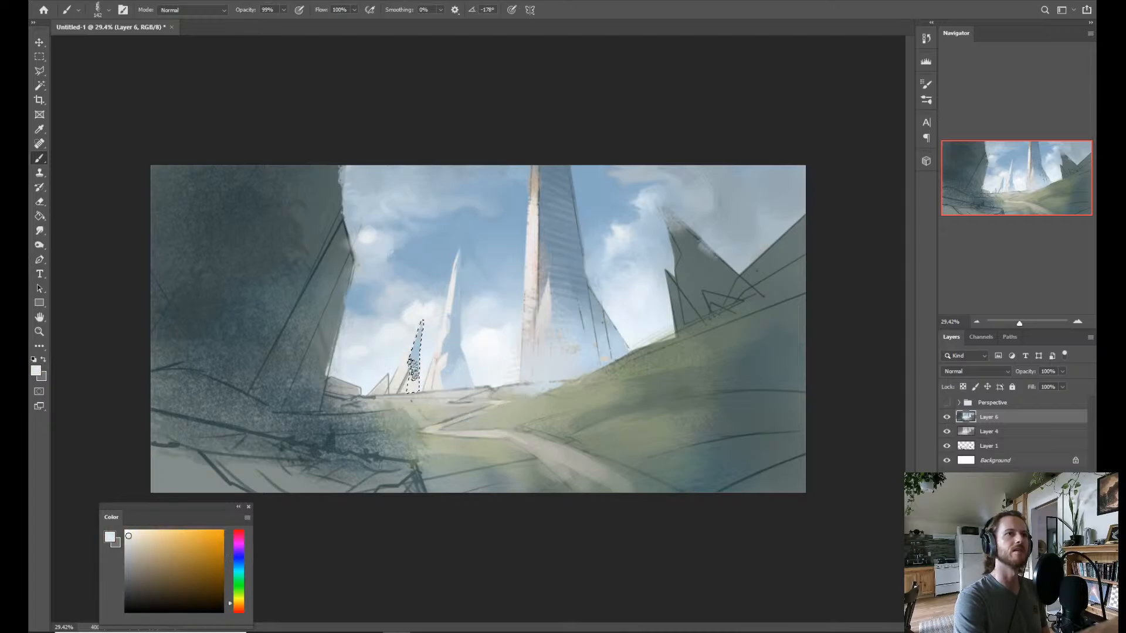
{"action": "key", "text": "ctrl+d"}
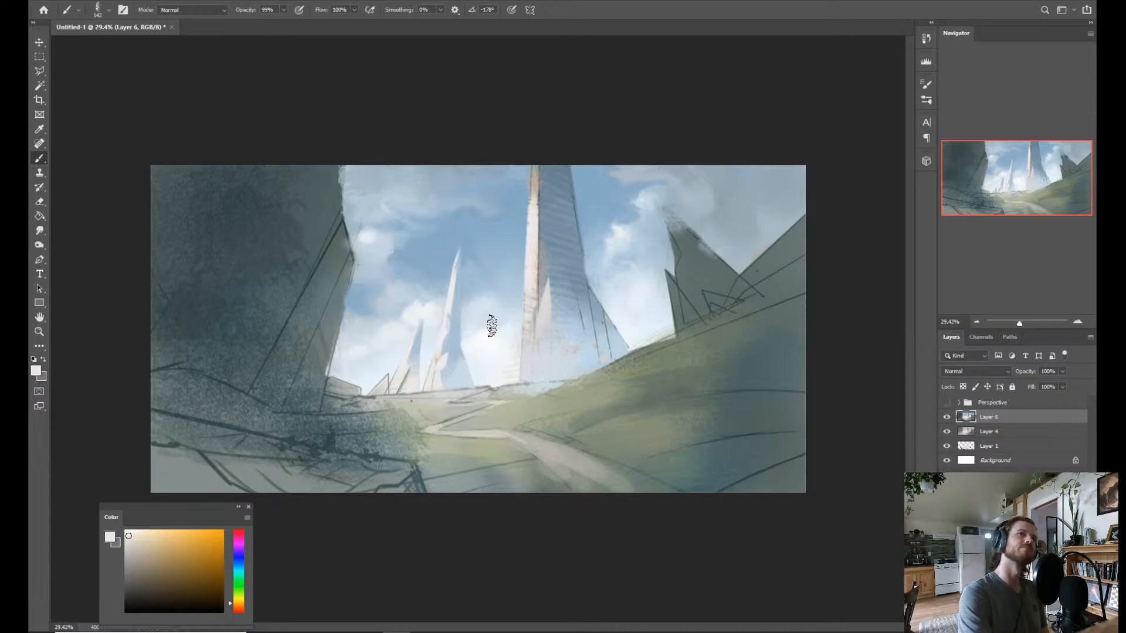
Restore the small spire's selection, soften its shaded face with pale tones sampled from the clouds, and check it within the whole painting.
{"action": "key", "text": "ctrl+z"}
{"action": "left_click", "coordinate": [432, 332], "text": "alt"}
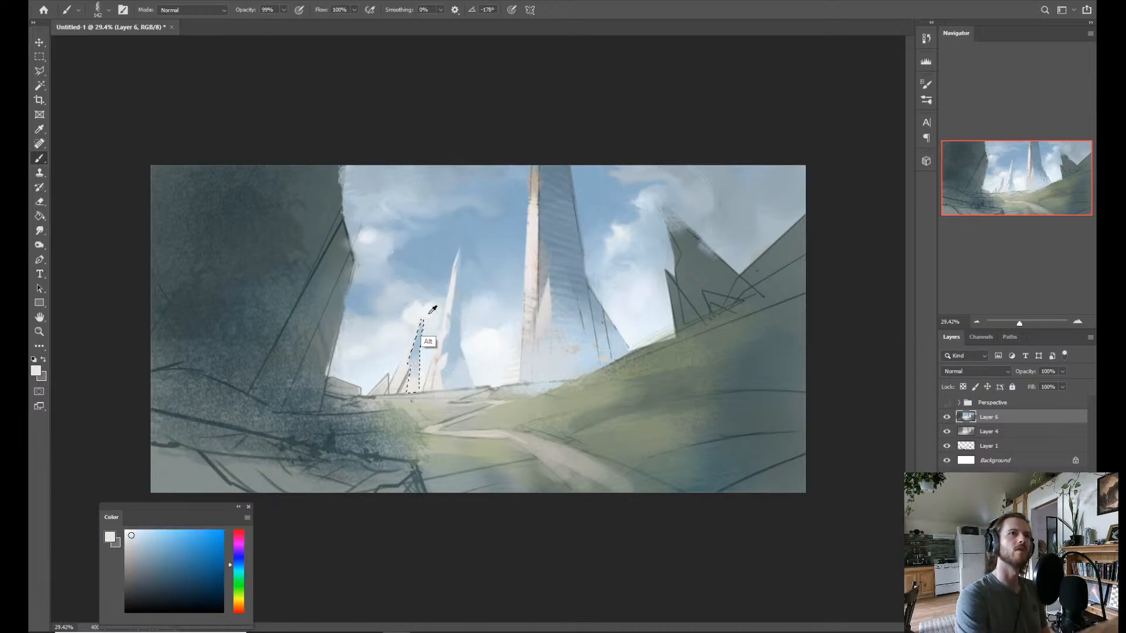
{"action": "left_click", "coordinate": [429, 327], "text": "alt"}
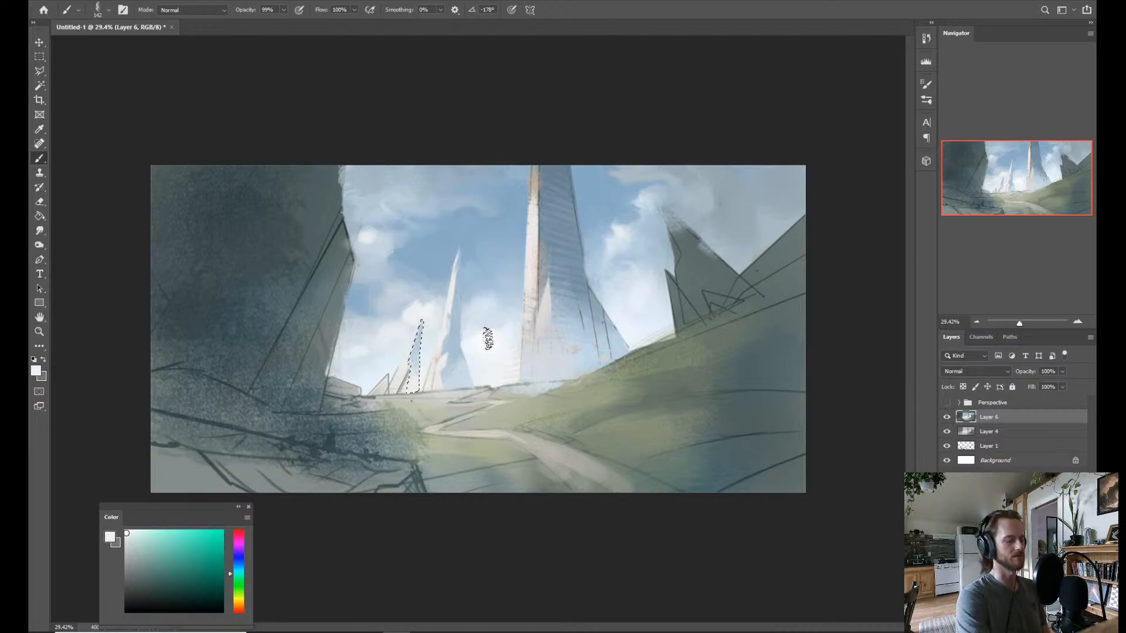
{"action": "key", "text": "z"}
{"action": "left_click", "coordinate": [492, 321]}
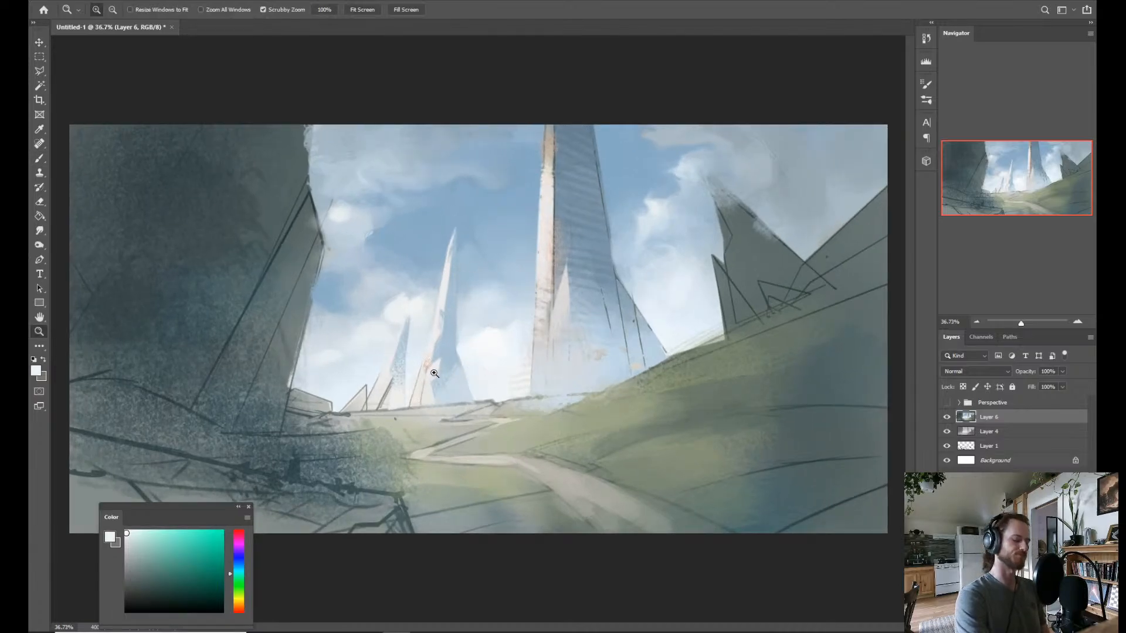
{"action": "key", "text": "b"}
{"action": "key", "text": "z"}
{"action": "mouse_move", "coordinate": [524, 305]}
{"action": "left_mouse_down"}
{"action": "mouse_move", "coordinate": [478, 346]}
{"action": "mouse_move", "coordinate": [497, 338]}
{"action": "left_mouse_up"}
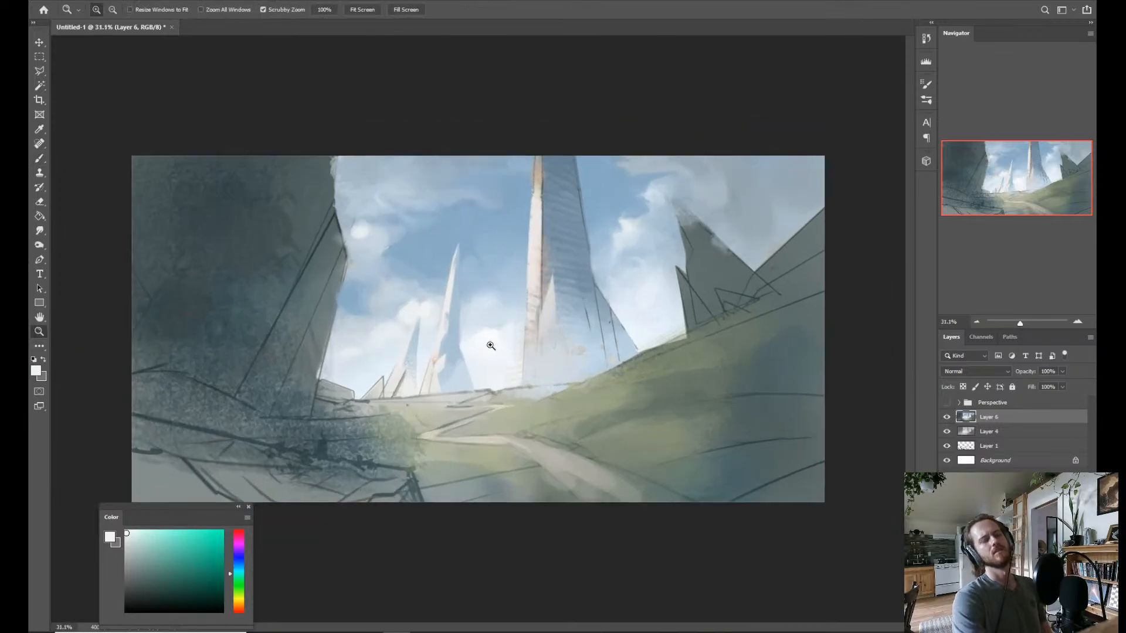
Flip the canvas horizontally and lasso a long narrow shadow strip along the tall tower's sunlit face, reaching past the spur to the base.
{"action": "key", "text": "ctrl+f"}
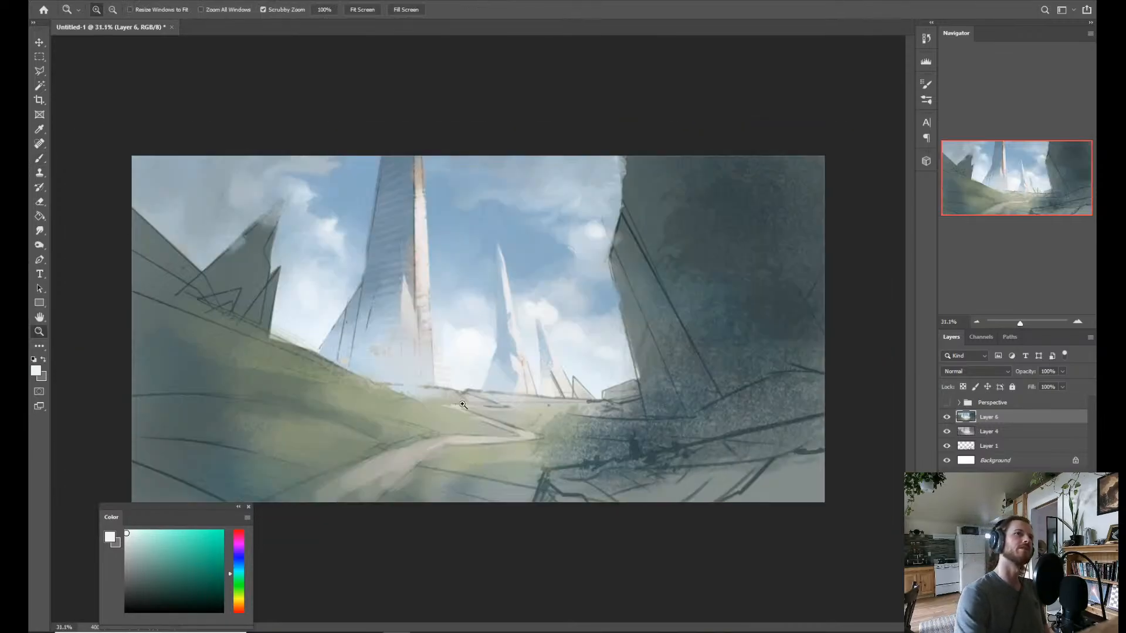
{"action": "key", "text": "l"}
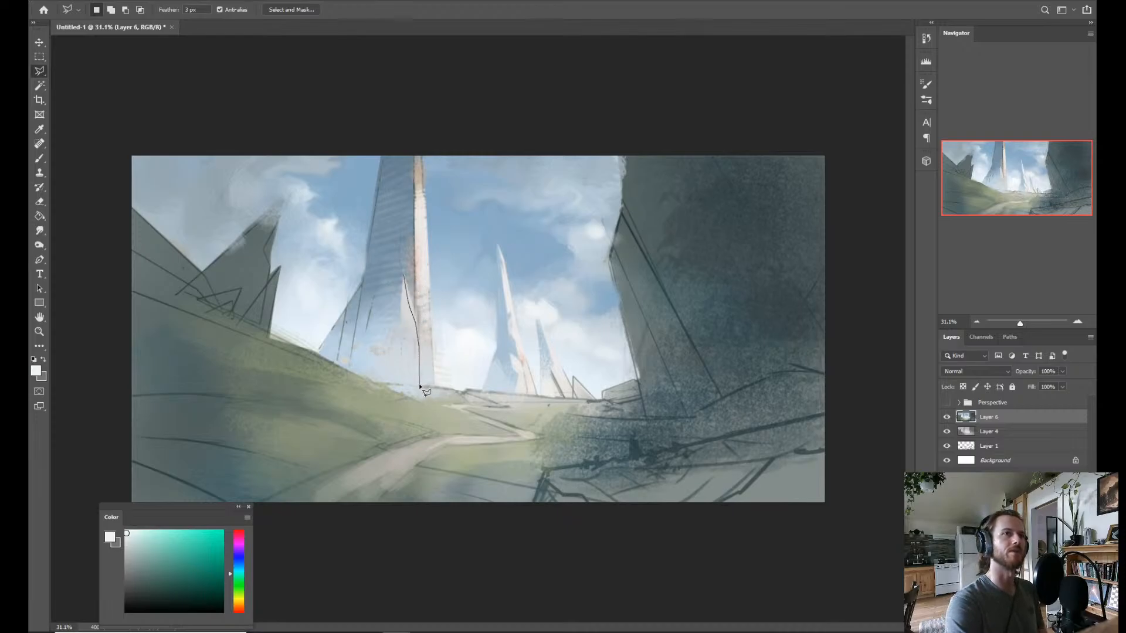
{"action": "key", "text": "Escape"}
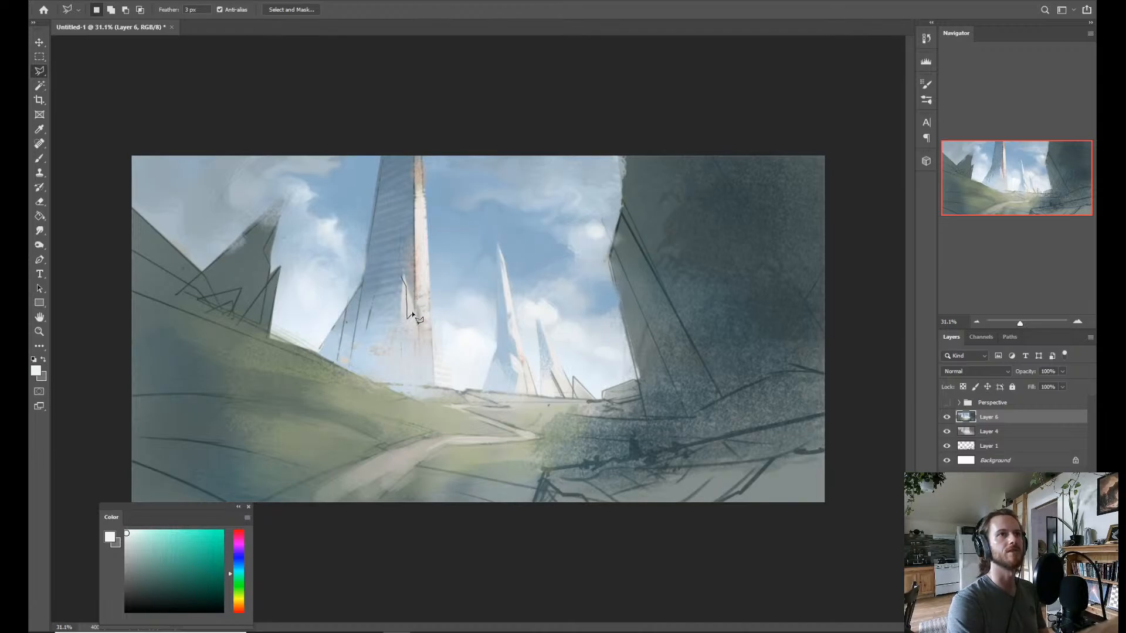
{"action": "key", "text": "Escape"}
{"action": "left_click", "coordinate": [421, 385]}
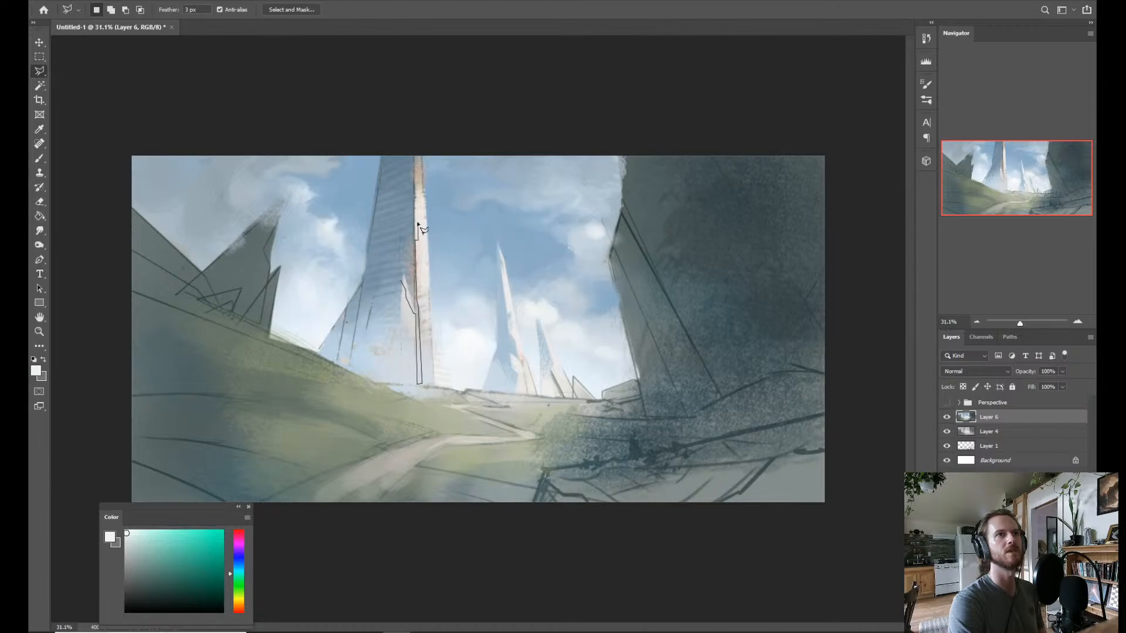
{"action": "left_click", "coordinate": [408, 136]}
{"action": "left_click", "coordinate": [400, 137]}
{"action": "left_click", "coordinate": [403, 282]}
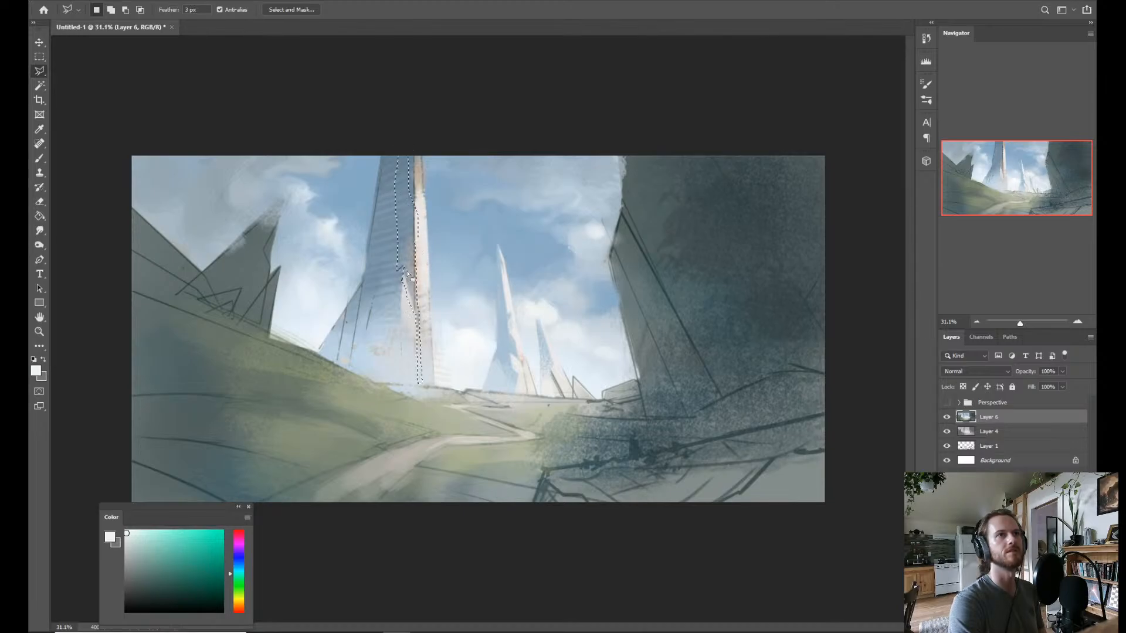
Paint the lassoed strip with blue sampled from the tower's shaded face, haze its base with paler sampled tones, and deselect.
{"action": "key", "text": "b"}
{"action": "left_click", "coordinate": [403, 228], "text": "alt"}
{"action": "left_click_drag", "start_coordinate": [404, 211], "coordinate": [422, 365]}
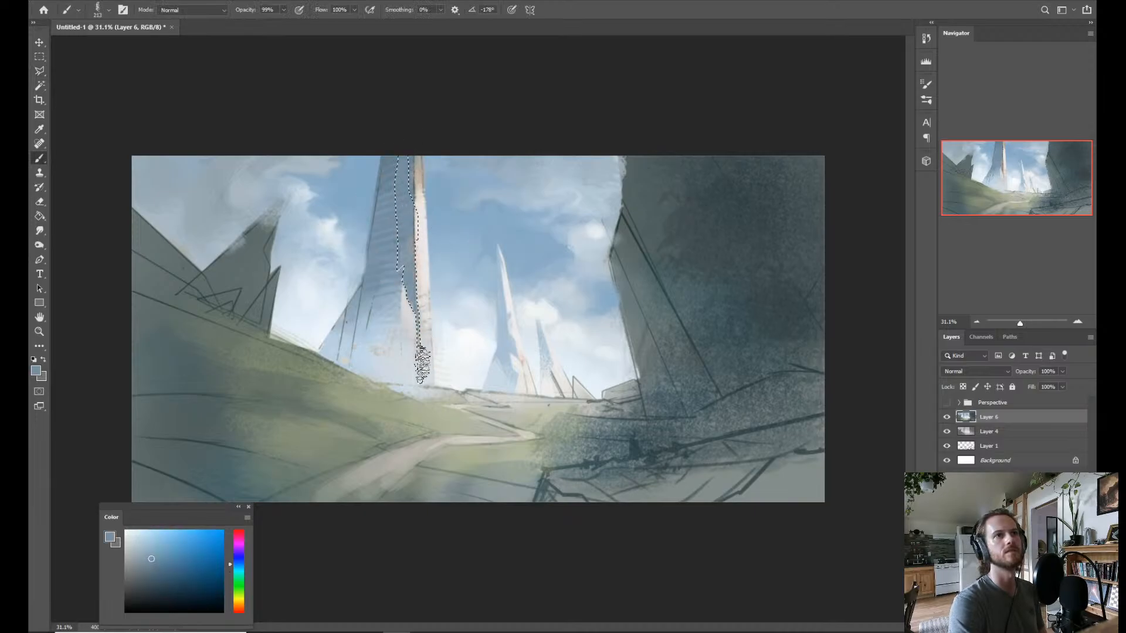
{"action": "left_click", "coordinate": [420, 381], "text": "alt"}
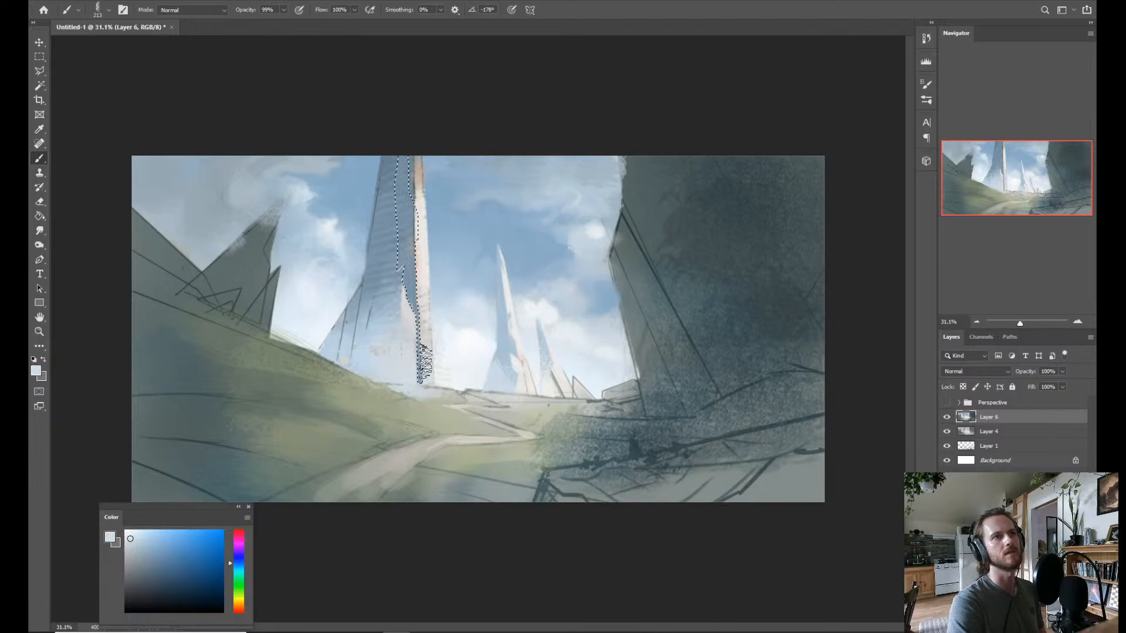
{"action": "left_click", "coordinate": [481, 267], "text": "alt"}
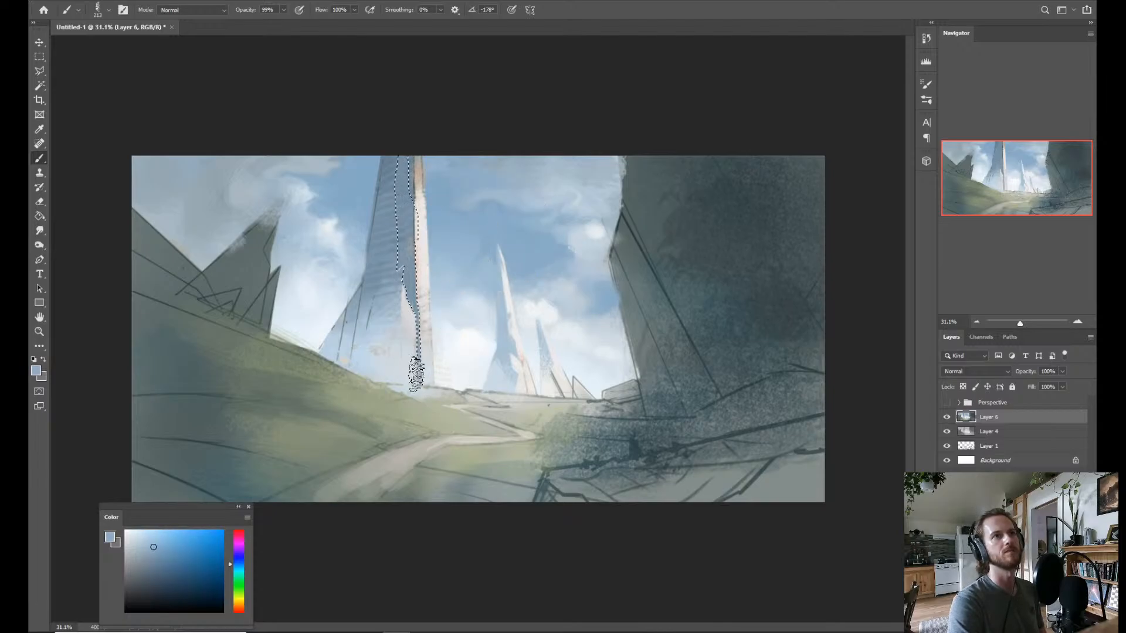
{"action": "key", "text": "ctrl+d"}
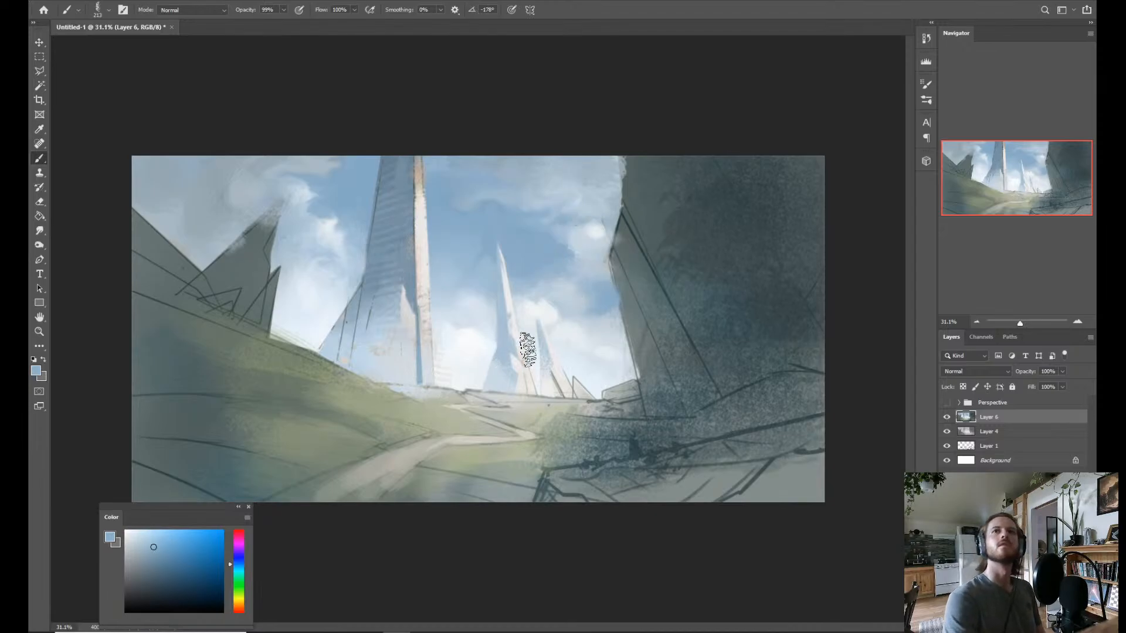
Restore the strip's selection, lighten its lower end with pale blue sampled from the sky beside the tower, and deselect.
{"action": "key", "text": "ctrl+shift+d"}
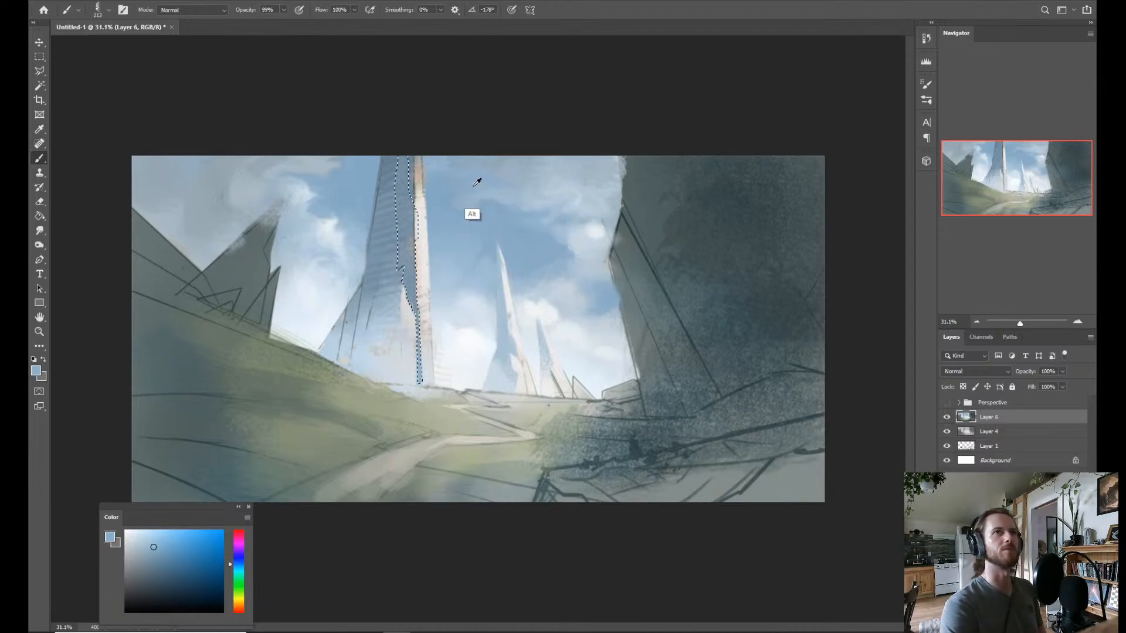
{"action": "left_click", "coordinate": [448, 297], "text": "alt"}
{"action": "left_click_drag", "start_coordinate": [419, 391], "coordinate": [419, 353]}
{"action": "key", "text": "ctrl+d"}
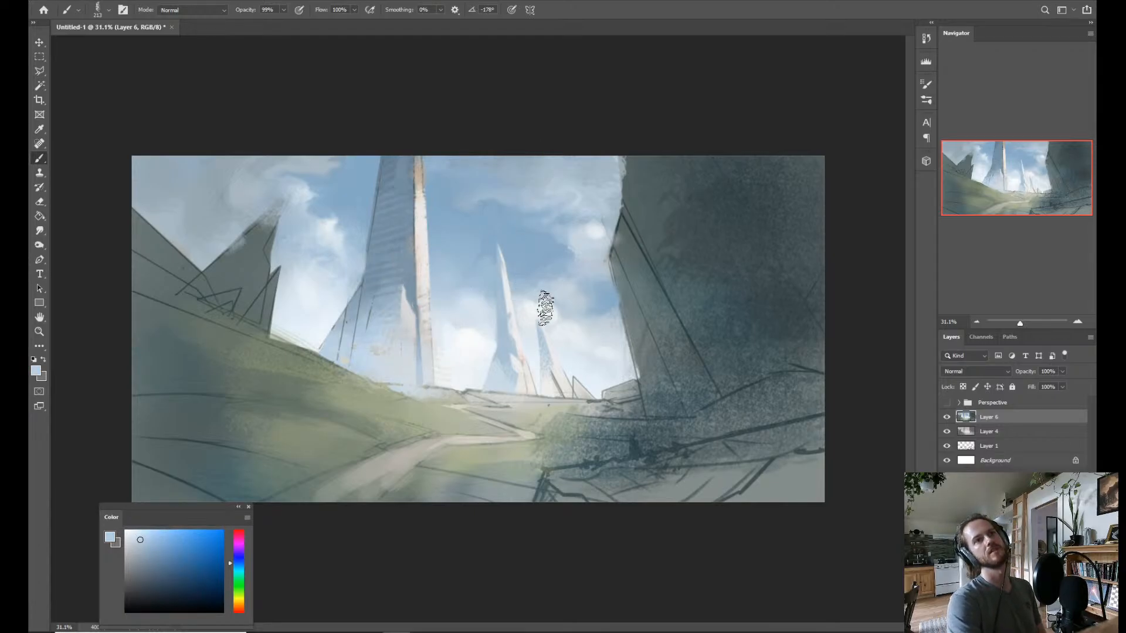
Lasso a jagged facet along the shaded side of the tower's spur and paint it with light blue sampled from the strip's base.
{"action": "key", "text": "l"}
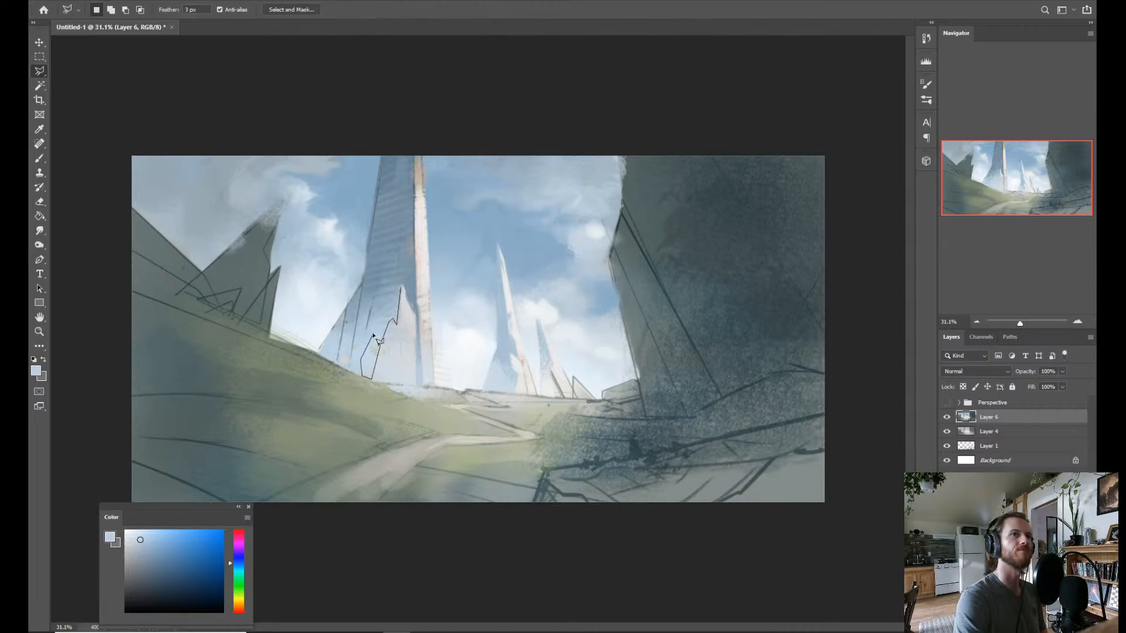
{"action": "double_click", "coordinate": [401, 288]}
{"action": "key", "text": "b"}
{"action": "left_click", "coordinate": [420, 355], "text": "alt"}
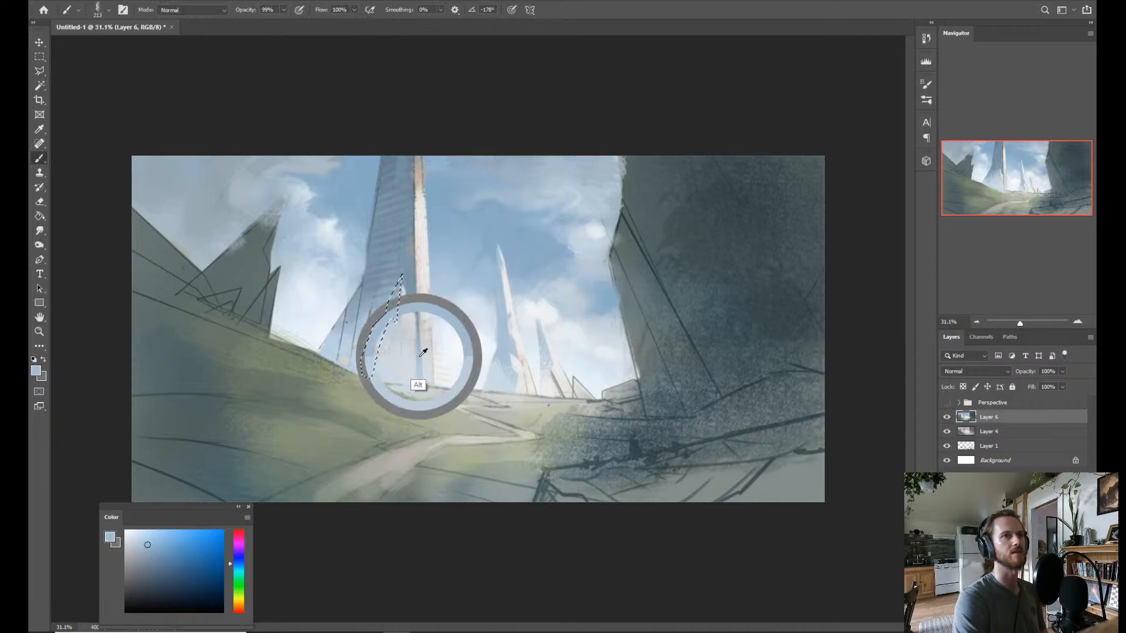
{"action": "mouse_move", "coordinate": [363, 353]}
{"action": "left_mouse_down"}
{"action": "mouse_move", "coordinate": [375, 377]}
{"action": "mouse_move", "coordinate": [387, 319]}
{"action": "mouse_move", "coordinate": [367, 339]}
{"action": "mouse_move", "coordinate": [396, 312]}
{"action": "mouse_move", "coordinate": [397, 289]}
{"action": "mouse_move", "coordinate": [401, 309]}
{"action": "mouse_move", "coordinate": [361, 373]}
{"action": "mouse_move", "coordinate": [448, 263]}
{"action": "mouse_move", "coordinate": [363, 359]}
{"action": "left_mouse_up"}
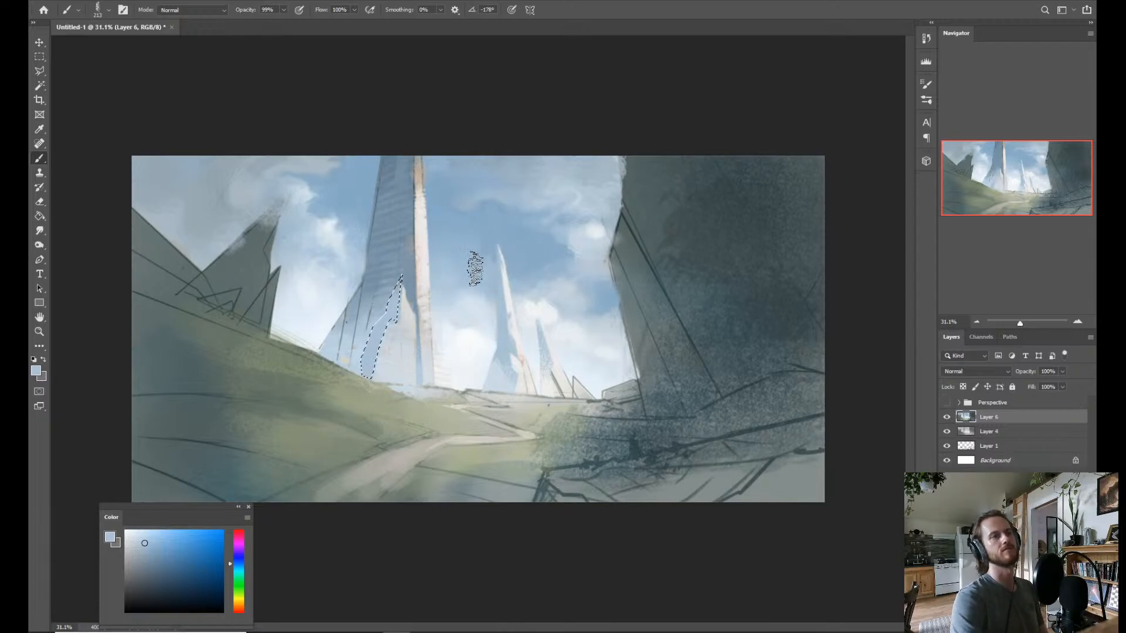
Try a deeper blue from the tower's shaded face on the jagged facet, undo that stroke, and deselect.
{"action": "left_click", "coordinate": [409, 290], "text": "alt"}
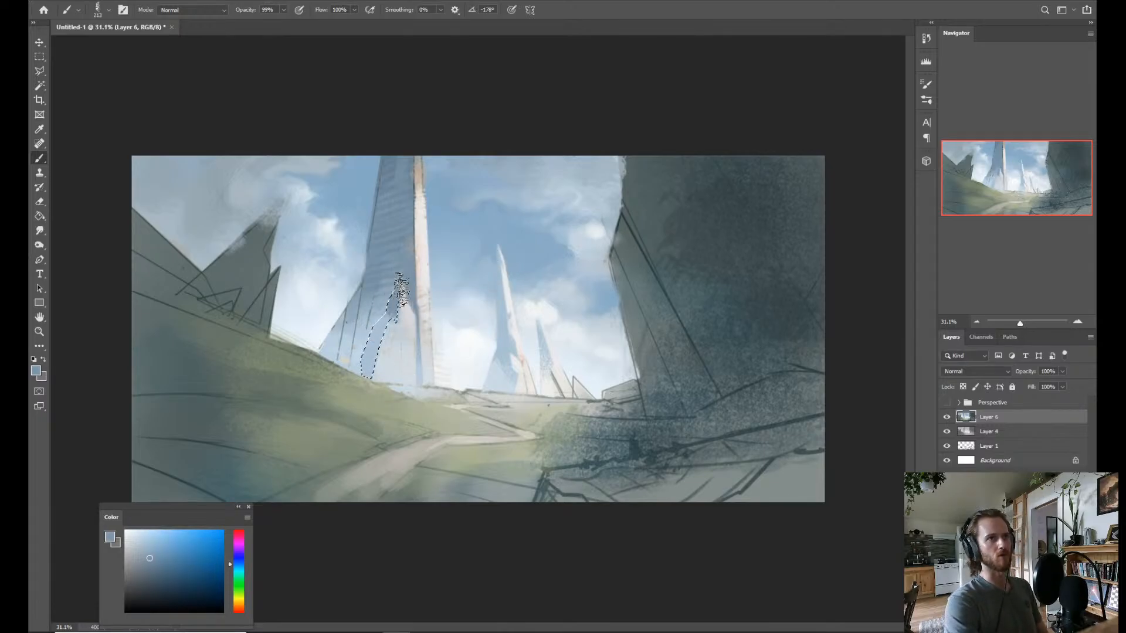
{"action": "left_click_drag", "start_coordinate": [402, 290], "coordinate": [383, 328]}
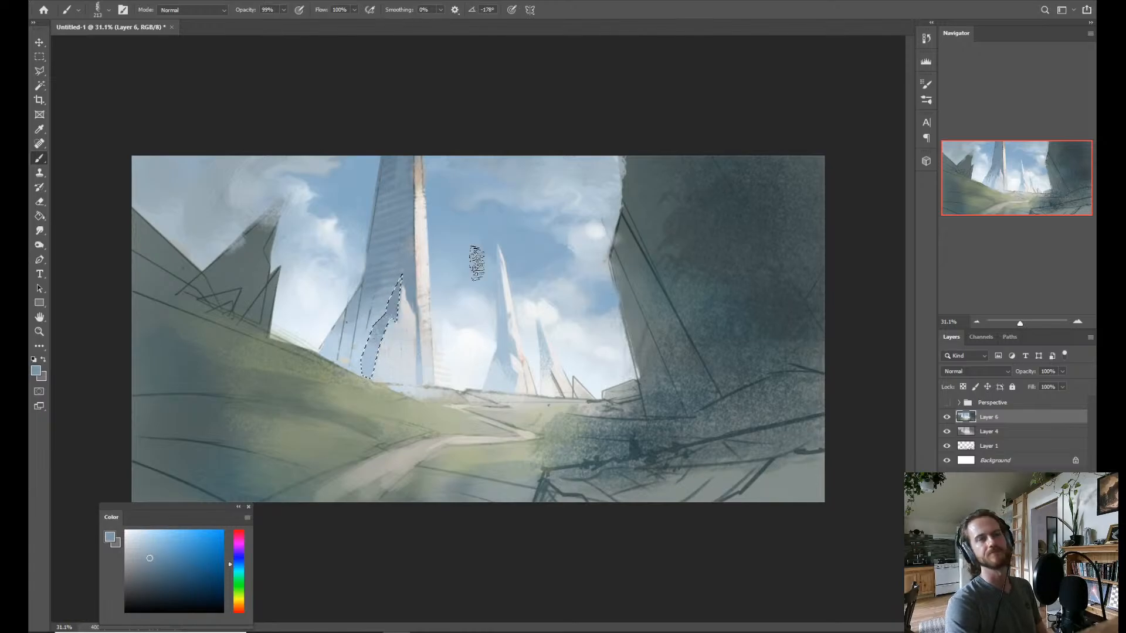
{"action": "key", "text": "ctrl+d"}
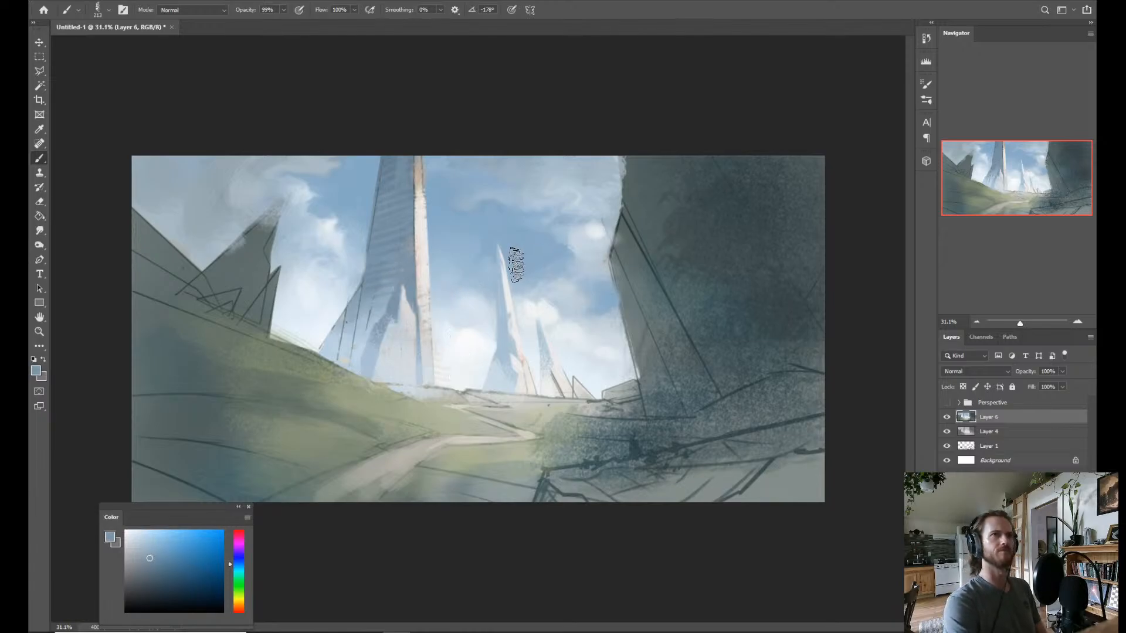
{"action": "key", "text": "ctrl+shift+d"}
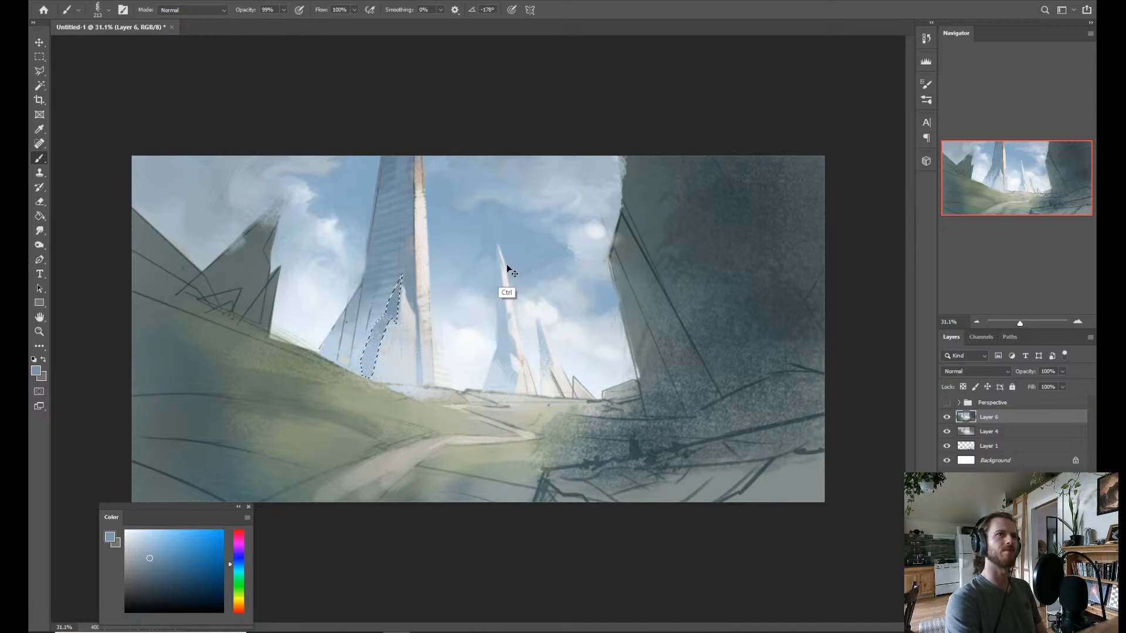
{"action": "key", "text": "ctrl+z"}
{"action": "key", "text": "ctrl+z"}
{"action": "key", "text": "ctrl+z"}
{"action": "key", "text": "ctrl+z"}
{"action": "key", "text": "ctrl+z"}
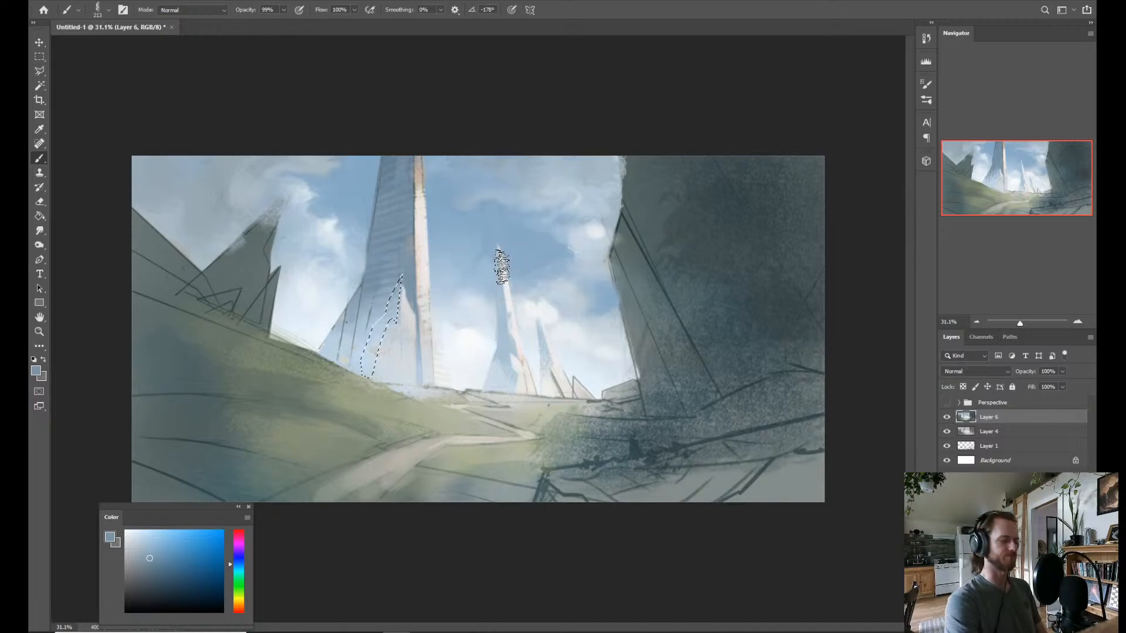
{"action": "key", "text": "ctrl+d"}
Lasso a thin sliver along the spur's shaded edge, paint it with blues sampled from the shadow strip, and deselect.
{"action": "key", "text": "l"}
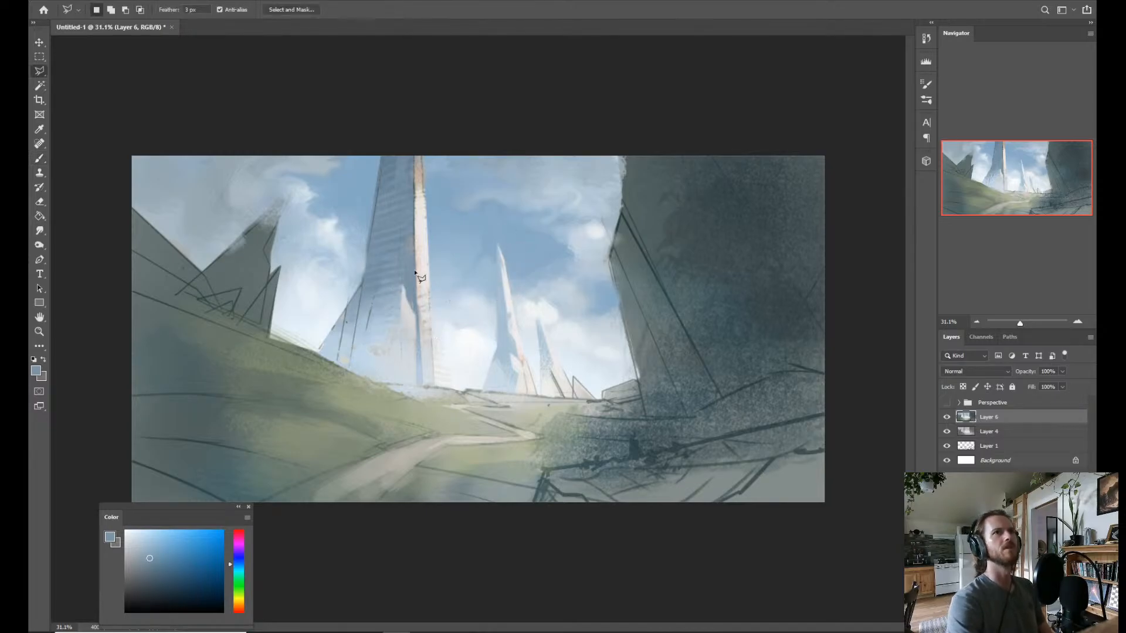
{"action": "left_click", "coordinate": [401, 287]}
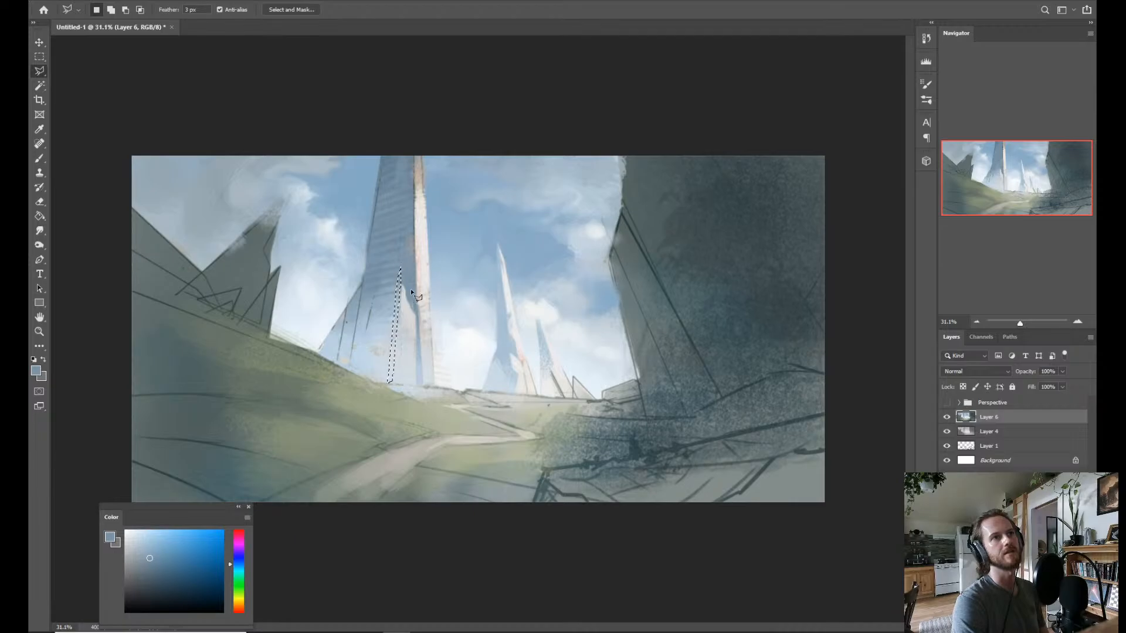
{"action": "key", "text": "b"}
{"action": "left_click", "coordinate": [404, 316], "text": "alt"}
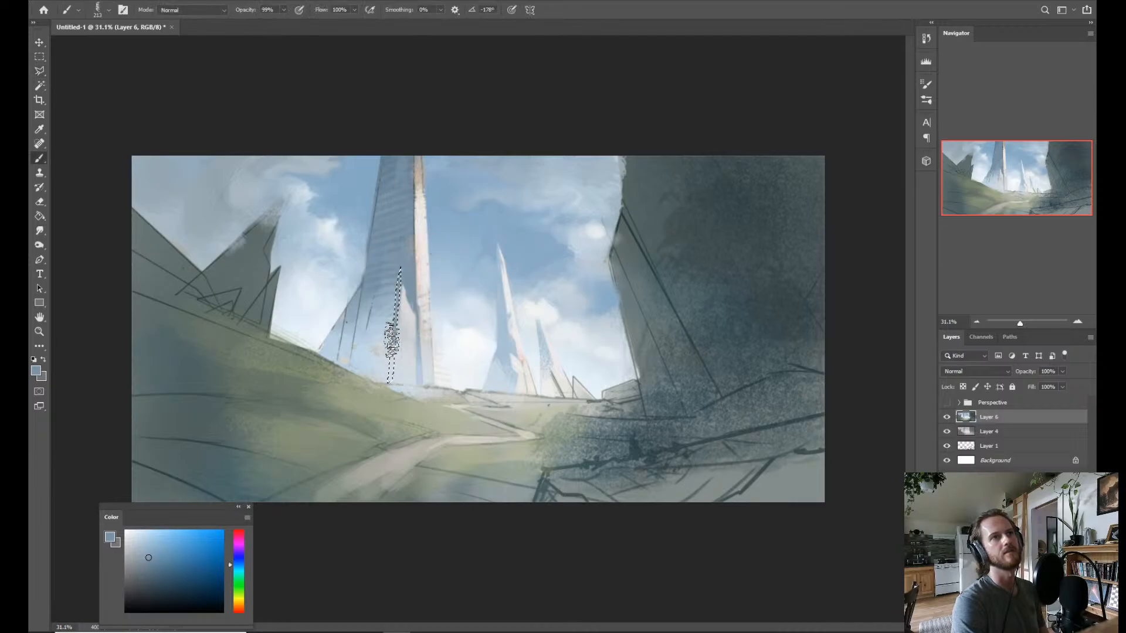
{"action": "left_click", "coordinate": [421, 354], "text": "alt"}
{"action": "left_click_drag", "start_coordinate": [392, 353], "coordinate": [395, 375]}
{"action": "left_click", "coordinate": [422, 373], "text": "alt"}
{"action": "key", "text": "ctrl+d"}
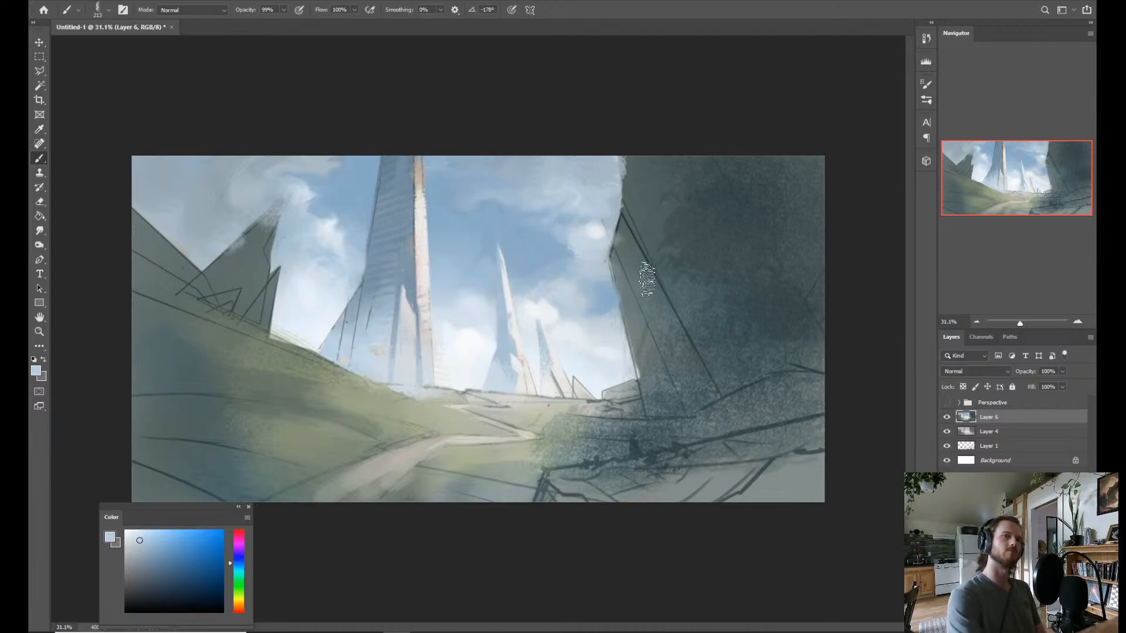
Flip the canvas back horizontally and lasso a narrow pointed spur against the sky beside the tall tower's sunlit base.
{"action": "key", "text": "ctrl+shift+h"}
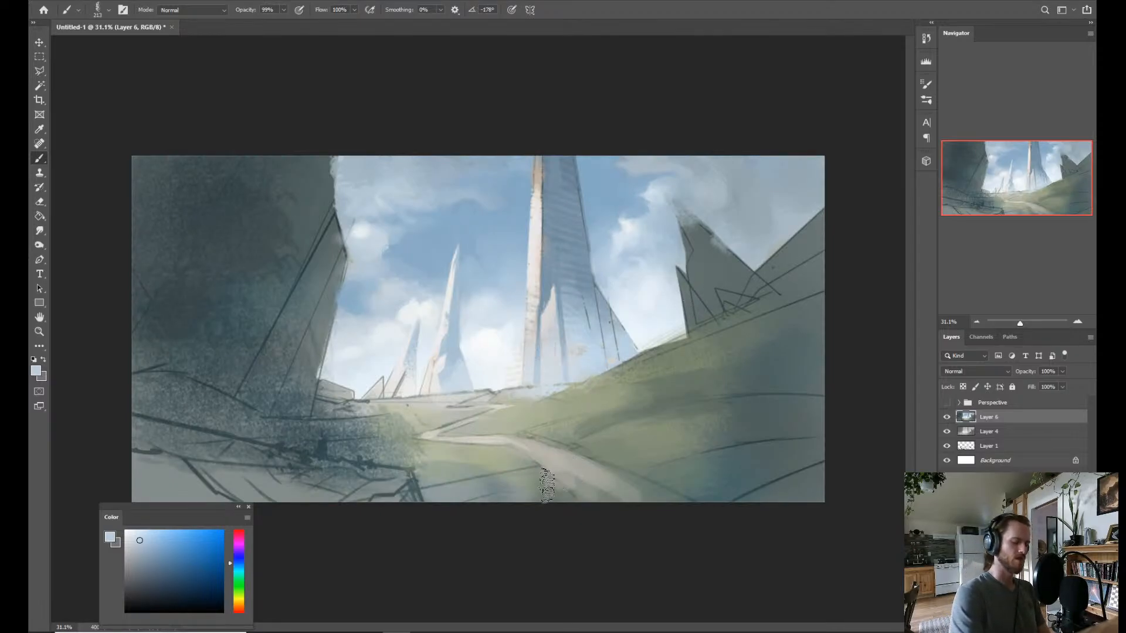
{"action": "key", "text": "l"}
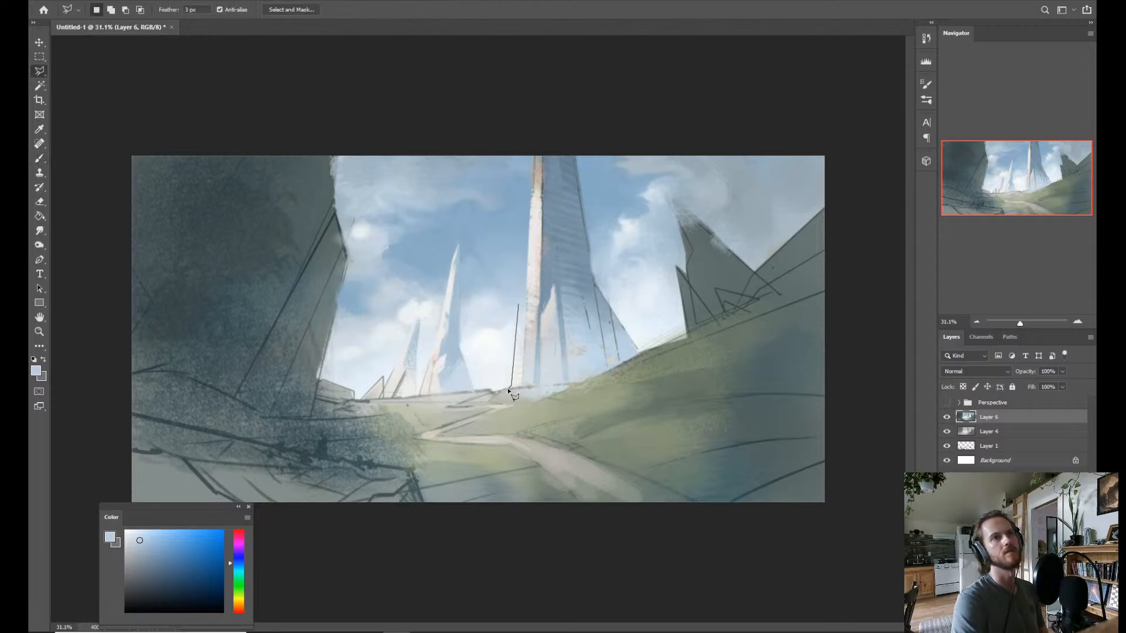
{"action": "left_click", "coordinate": [519, 305]}
Paint the lassoed spur with pale warm tones sampled from the tower's existing lower spur.
{"action": "key", "text": "b"}
{"action": "left_click", "coordinate": [541, 313], "text": "alt"}
{"action": "left_click", "coordinate": [542, 312], "text": "alt"}
{"action": "mouse_move", "coordinate": [510, 324]}
{"action": "left_mouse_down"}
{"action": "mouse_move", "coordinate": [523, 311]}
{"action": "mouse_move", "coordinate": [496, 398]}
{"action": "left_mouse_up"}
{"action": "left_click", "coordinate": [552, 310], "text": "alt"}
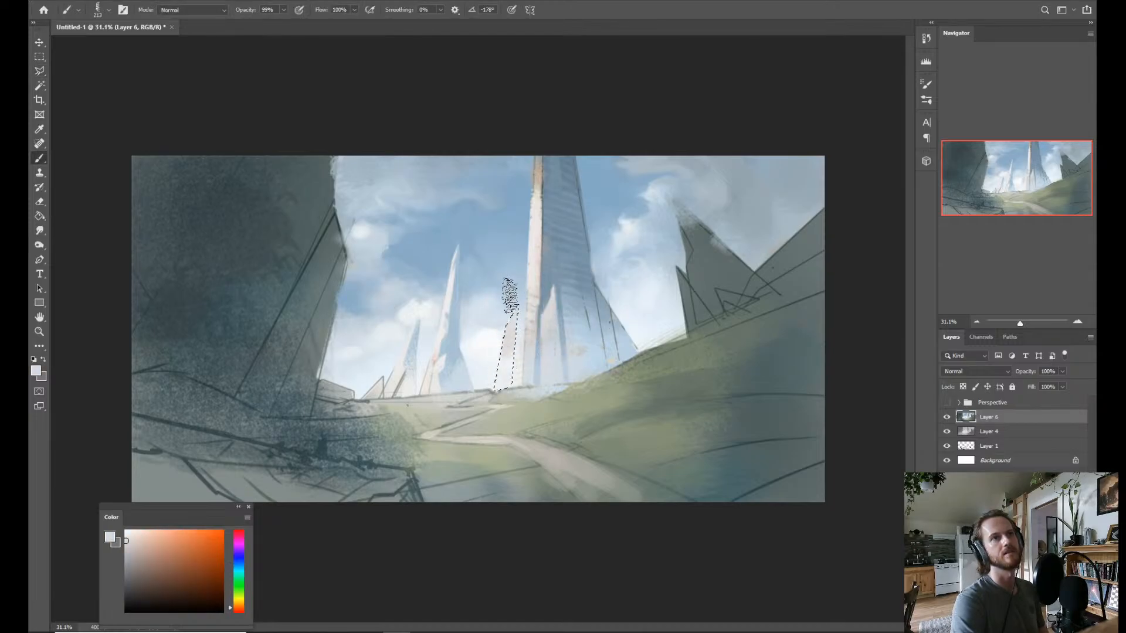
{"action": "left_click_drag", "start_coordinate": [510, 296], "coordinate": [494, 412]}
{"action": "left_click_drag", "start_coordinate": [508, 322], "coordinate": [506, 358]}
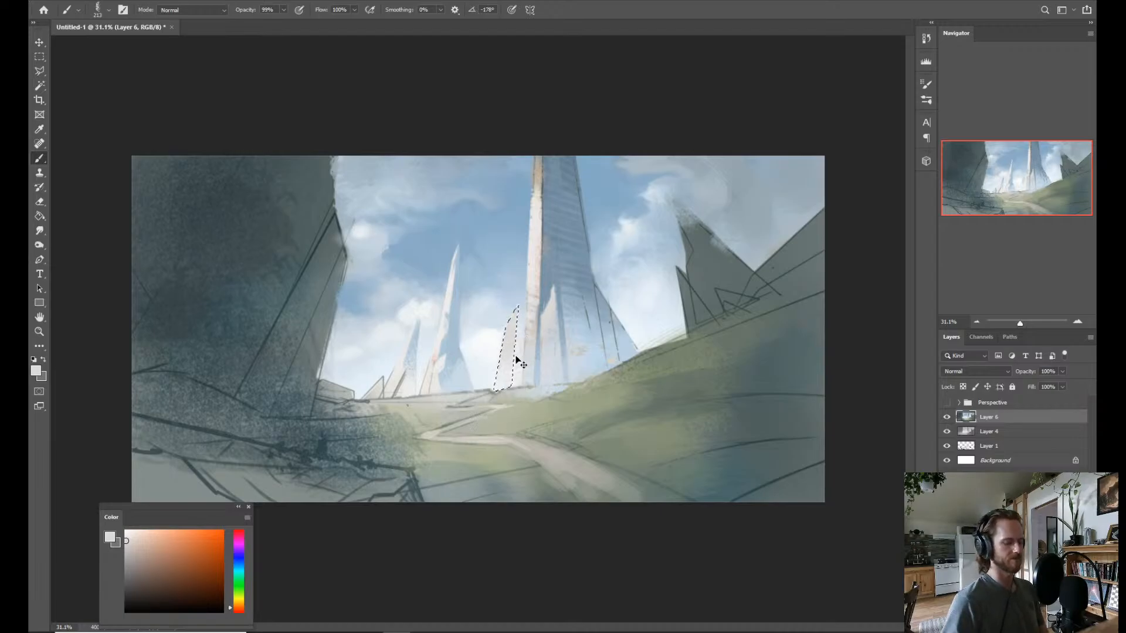
Invert the selection and intersect it with a lassoed narrow strip between the new spur and the tall tower's sunlit face.
{"action": "key", "text": "ctrl+shift+i"}
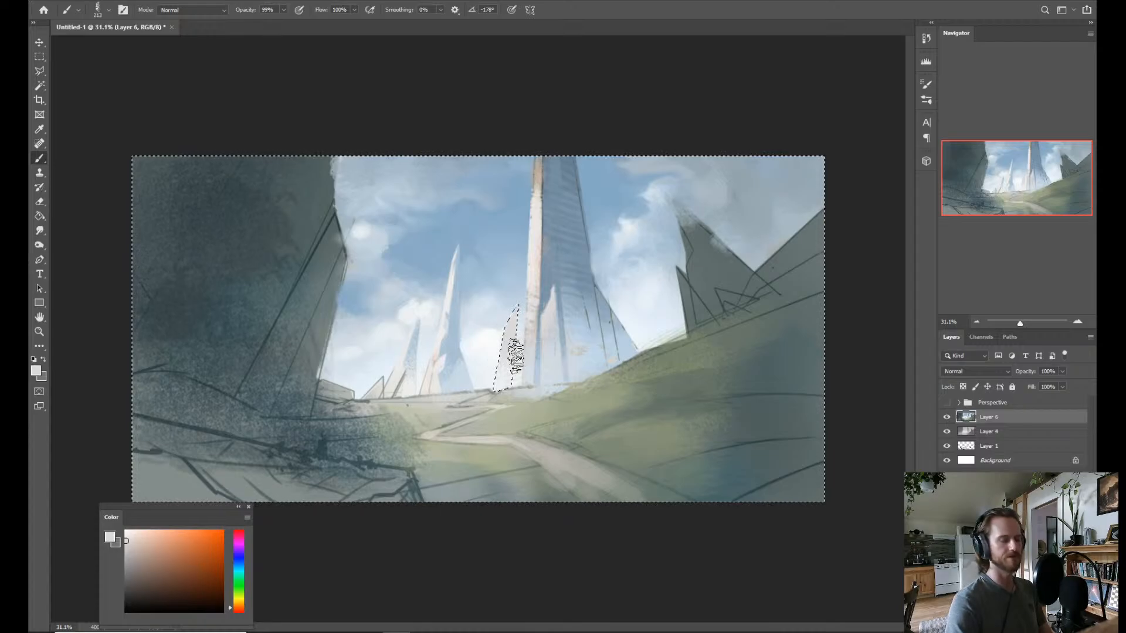
{"action": "key", "text": "l"}
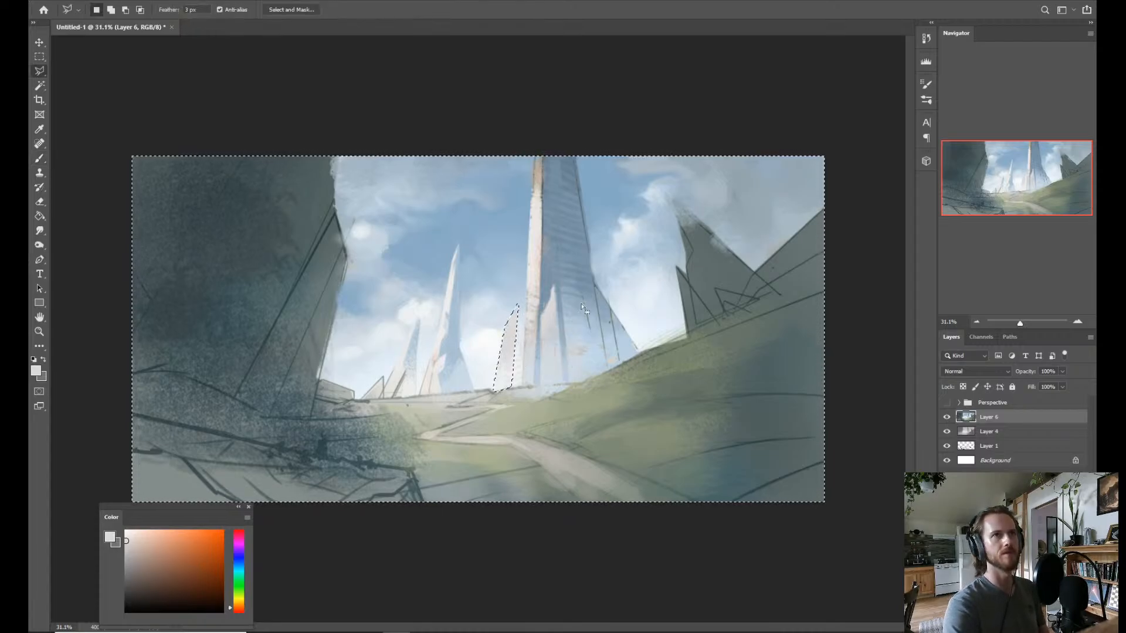
{"action": "left_click", "coordinate": [525, 303]}
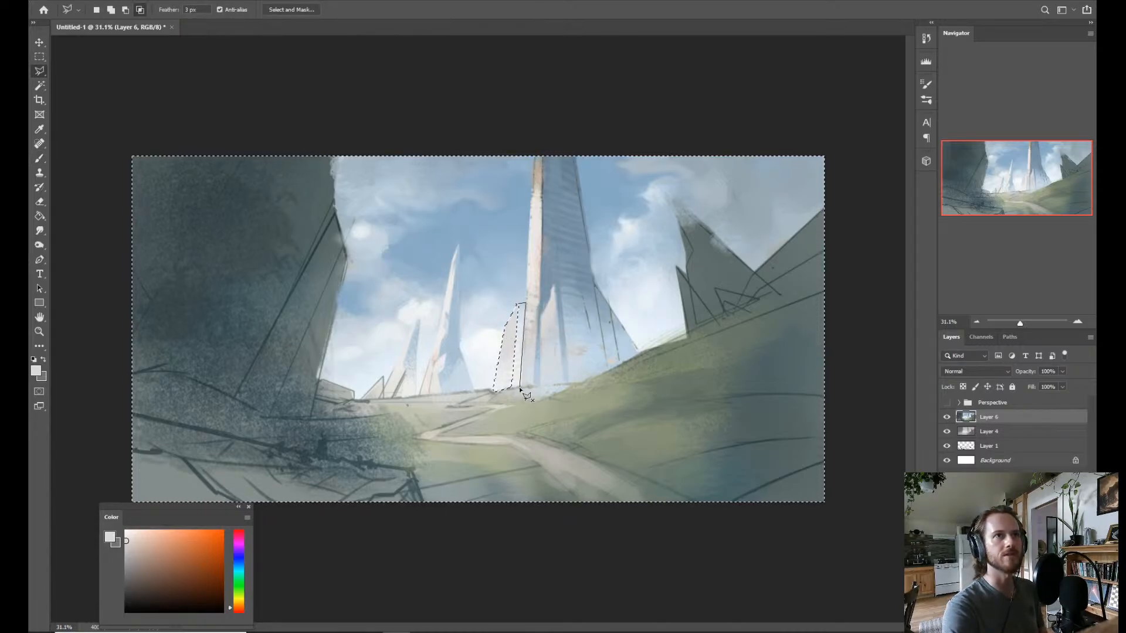
{"action": "left_click", "coordinate": [524, 387]}
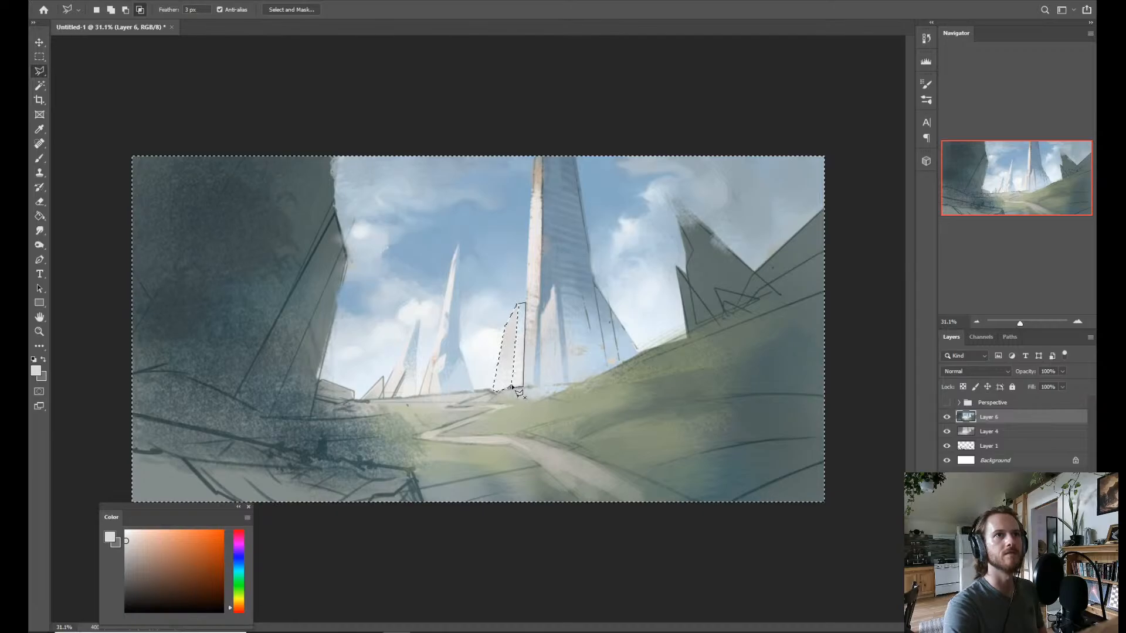
{"action": "left_click", "coordinate": [513, 388]}
Paint the strip behind the new spur with pale blue sampled from the tower's lower shadow, and deselect.
{"action": "key", "text": "b"}
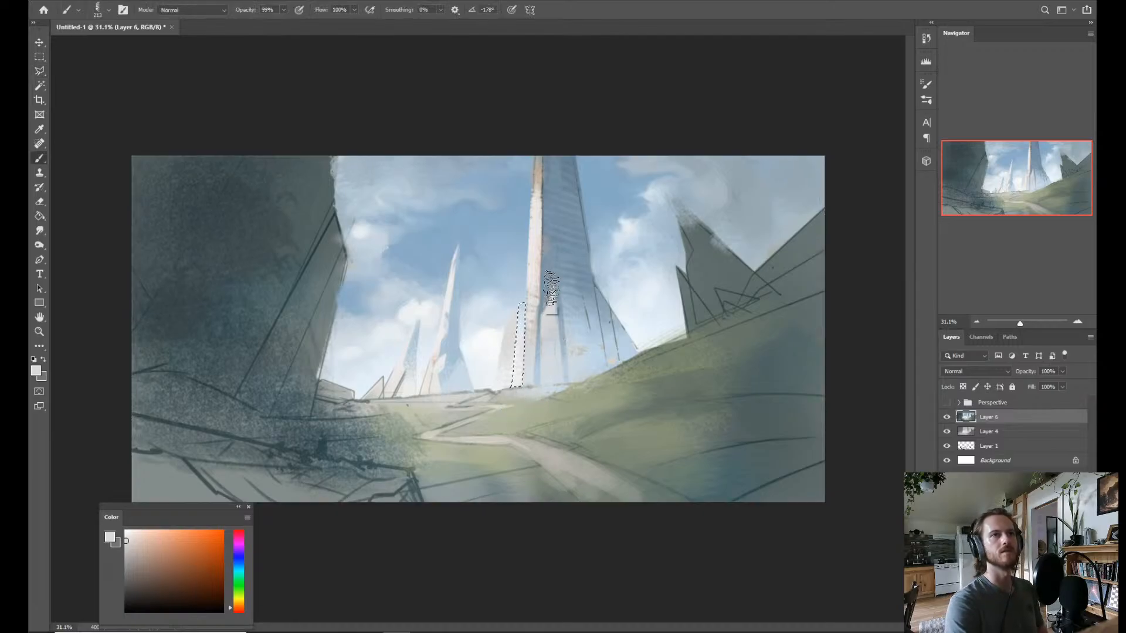
{"action": "left_click", "coordinate": [536, 364], "text": "alt"}
{"action": "mouse_move", "coordinate": [522, 319]}
{"action": "left_mouse_down"}
{"action": "mouse_move", "coordinate": [520, 380]}
{"action": "mouse_move", "coordinate": [543, 359]}
{"action": "mouse_move", "coordinate": [546, 369]}
{"action": "left_mouse_up"}
{"action": "key", "text": "ctrl+d"}
Restore the selection of the narrow shadow strip beside the tall tower and trim its top edge with a subtractive lasso cut.
{"action": "key", "text": "z"}
{"action": "key", "text": "ctrl+z"}
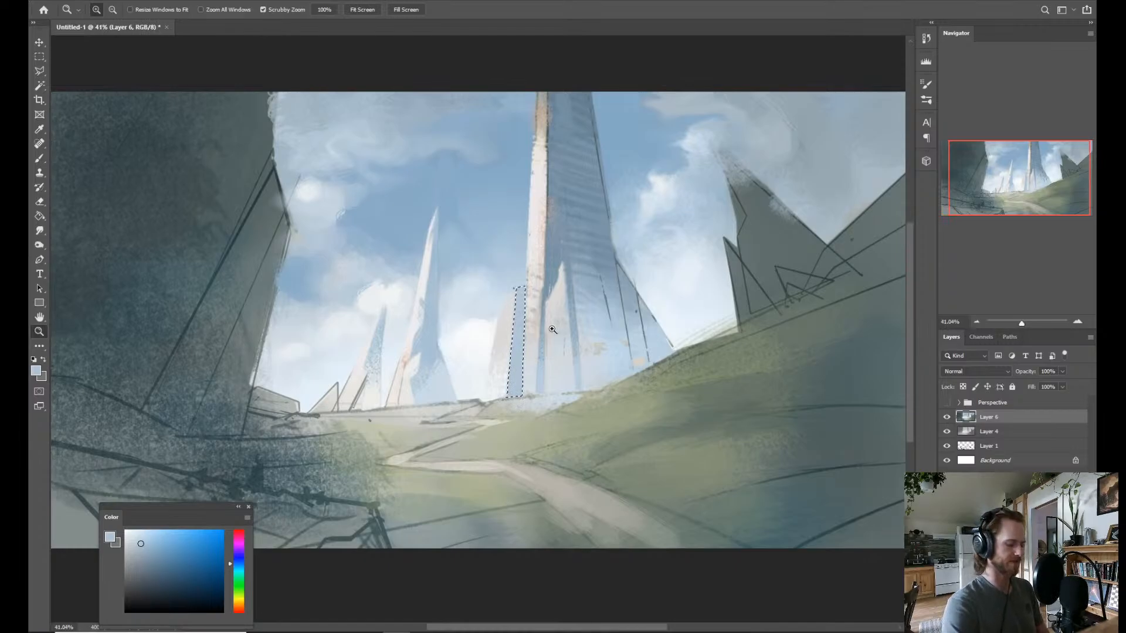
{"action": "key", "text": "l"}
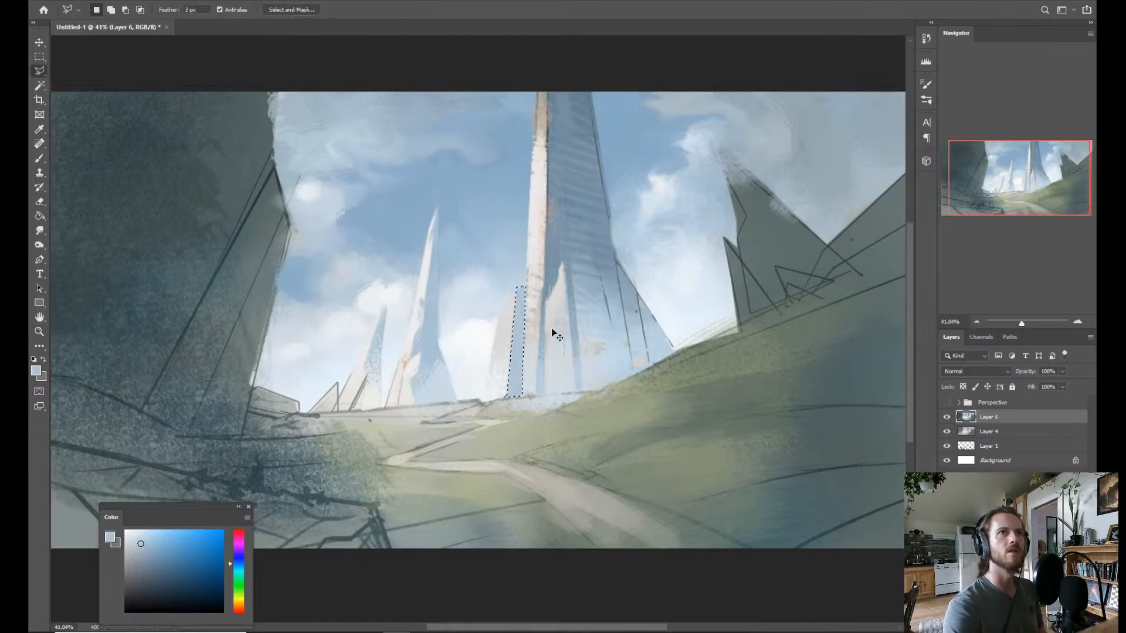
{"action": "key", "text": "alt"}
{"action": "left_click", "coordinate": [513, 288], "text": "alt"}
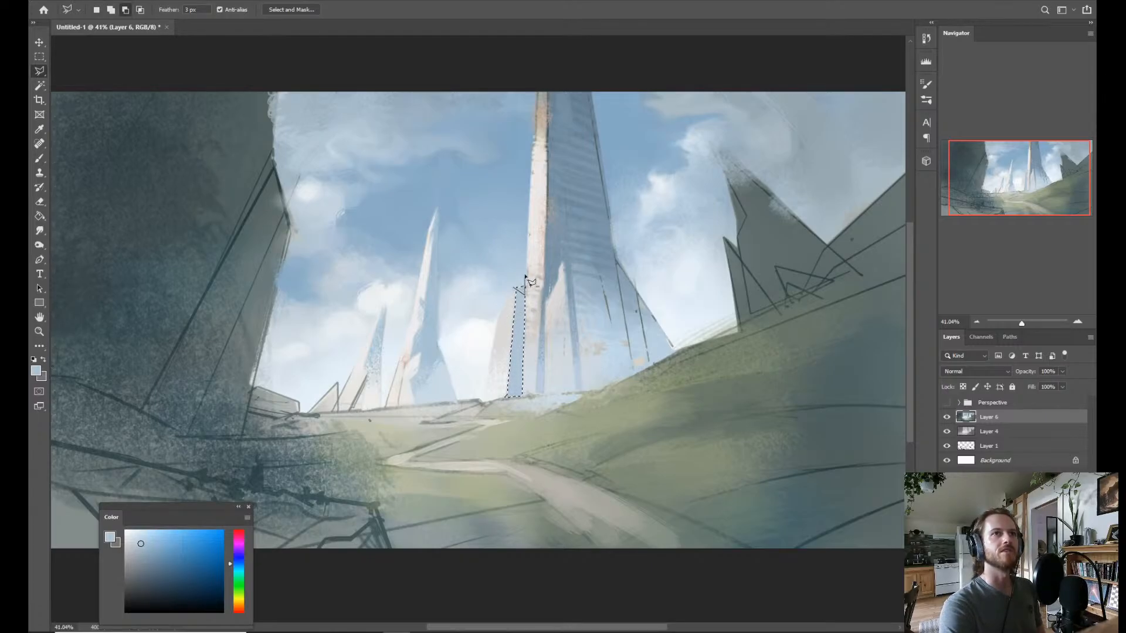
{"action": "left_click", "coordinate": [511, 286]}
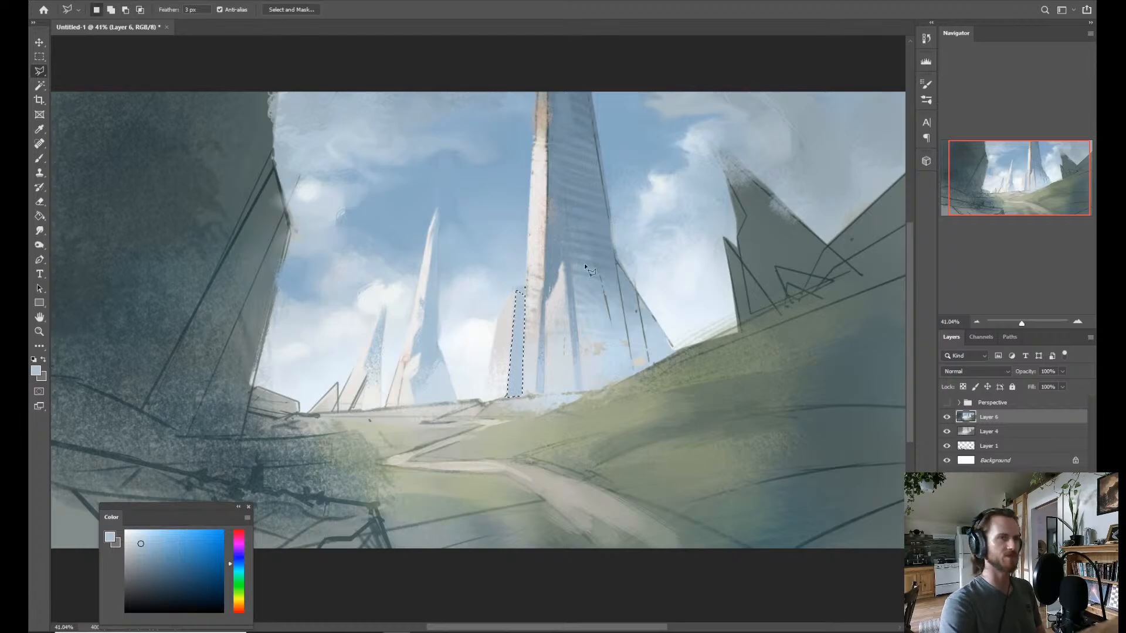
Paint the strip, invert the selection, cover the area just above the strip's top with sampled pale sky blue, and deselect.
{"action": "key", "text": "b"}
{"action": "mouse_move", "coordinate": [530, 329]}
{"action": "left_mouse_down"}
{"action": "mouse_move", "coordinate": [518, 283]}
{"action": "mouse_move", "coordinate": [514, 324]}
{"action": "mouse_move", "coordinate": [533, 328]}
{"action": "mouse_move", "coordinate": [518, 344]}
{"action": "mouse_move", "coordinate": [520, 285]}
{"action": "left_mouse_up"}
{"action": "key", "text": "ctrl+shift+i"}
{"action": "left_click", "coordinate": [512, 281], "text": "alt"}
{"action": "key", "text": "ctrl+z"}
{"action": "left_click", "coordinate": [536, 282], "text": "alt"}
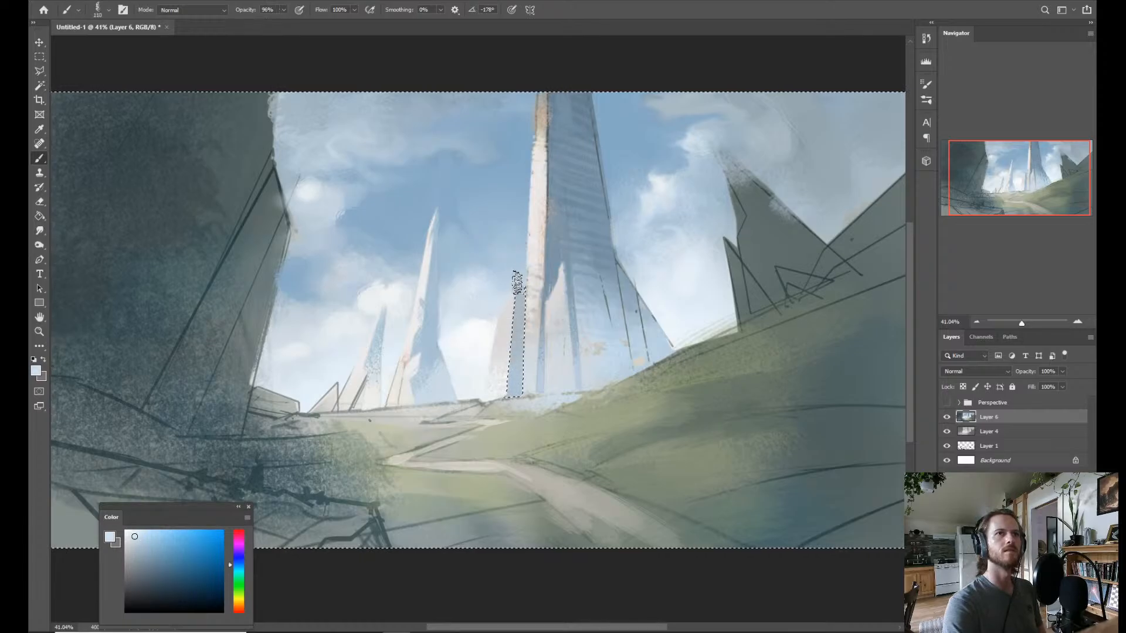
{"action": "left_click", "coordinate": [517, 279], "text": "alt"}
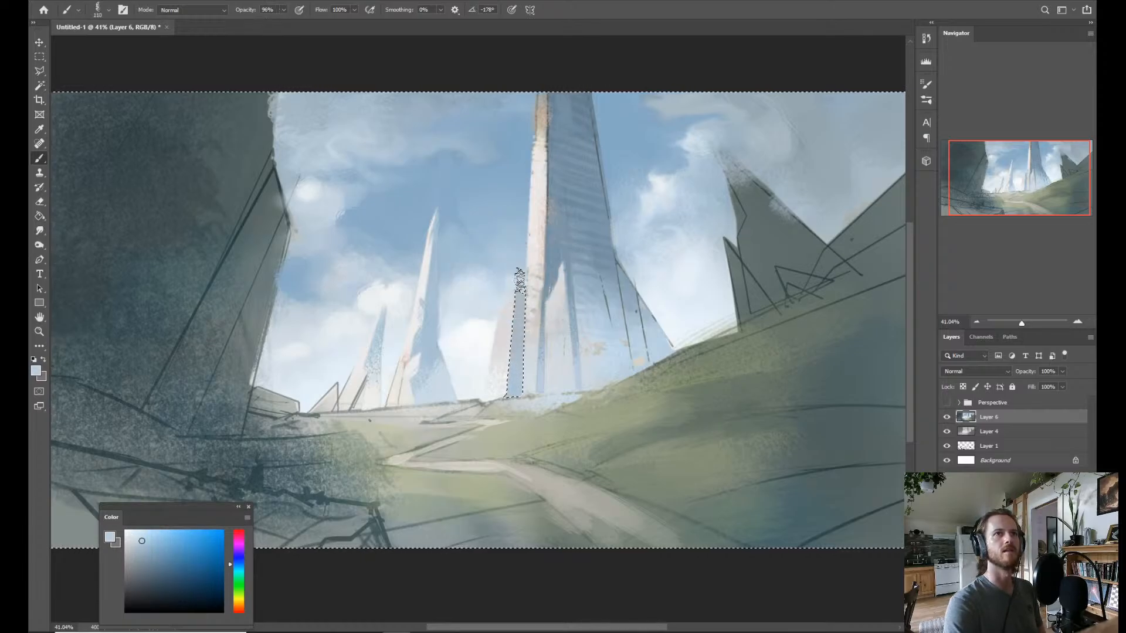
{"action": "left_click", "coordinate": [515, 273], "text": "alt"}
{"action": "left_click_drag", "start_coordinate": [516, 273], "coordinate": [513, 289]}
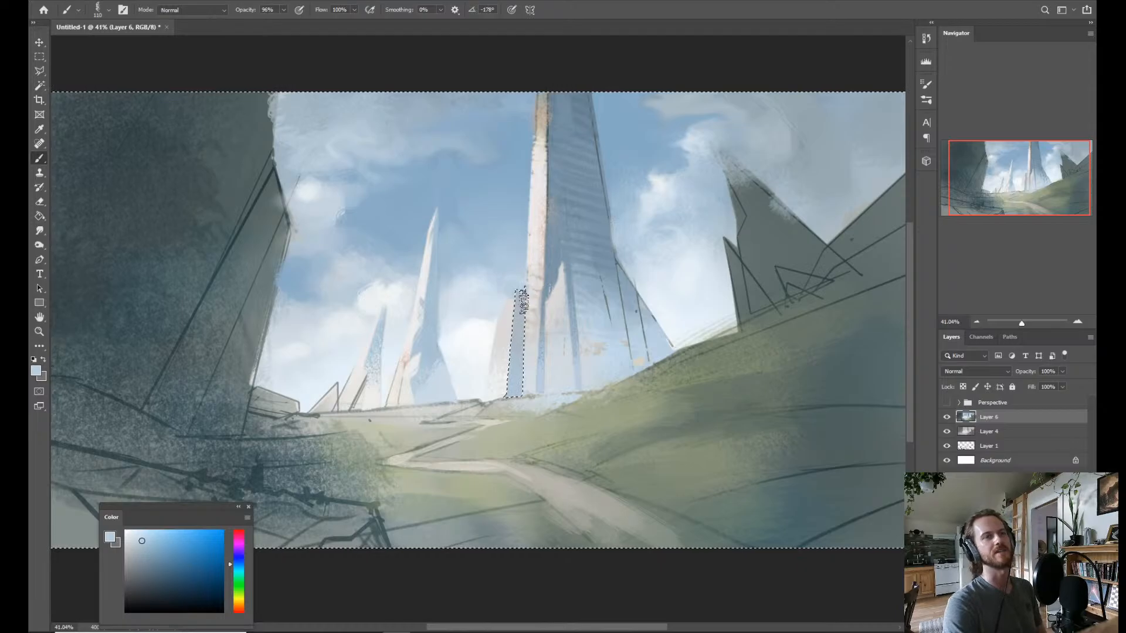
{"action": "left_click_drag", "start_coordinate": [528, 335], "coordinate": [518, 350]}
{"action": "left_click", "coordinate": [519, 276], "text": "alt"}
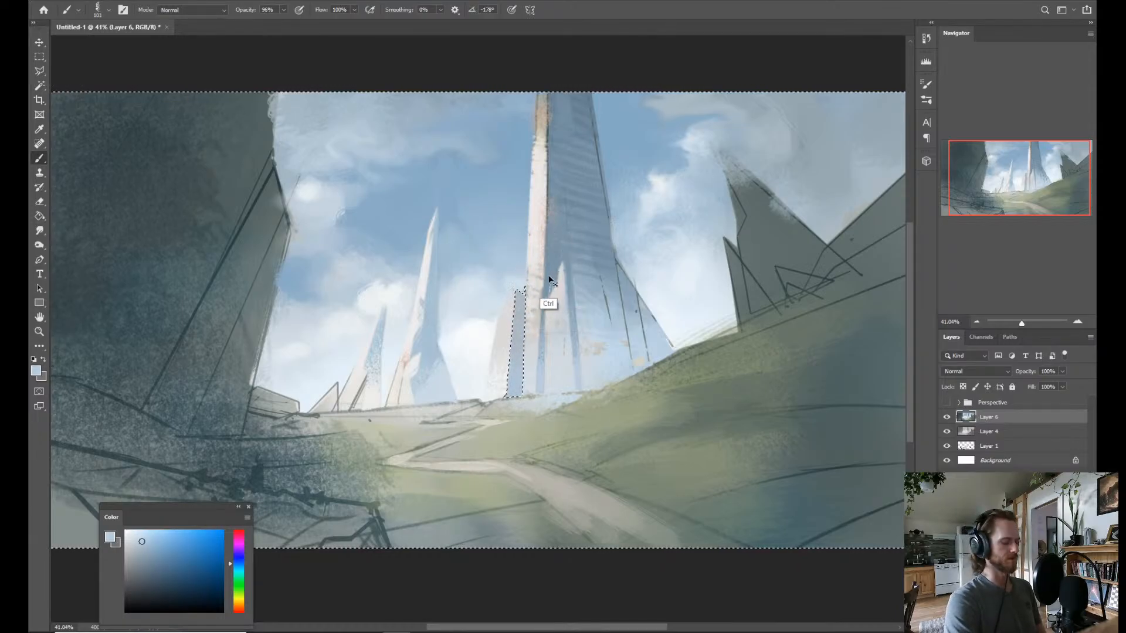
{"action": "key", "text": "ctrl+d"}
Reselect the strip beside the tower, darken its upper part with deeper blue sampled from the tower's shaded face, and deselect.
{"action": "left_click_drag", "start_coordinate": [583, 283], "coordinate": [546, 315]}
{"action": "key", "text": "ctrl+0"}
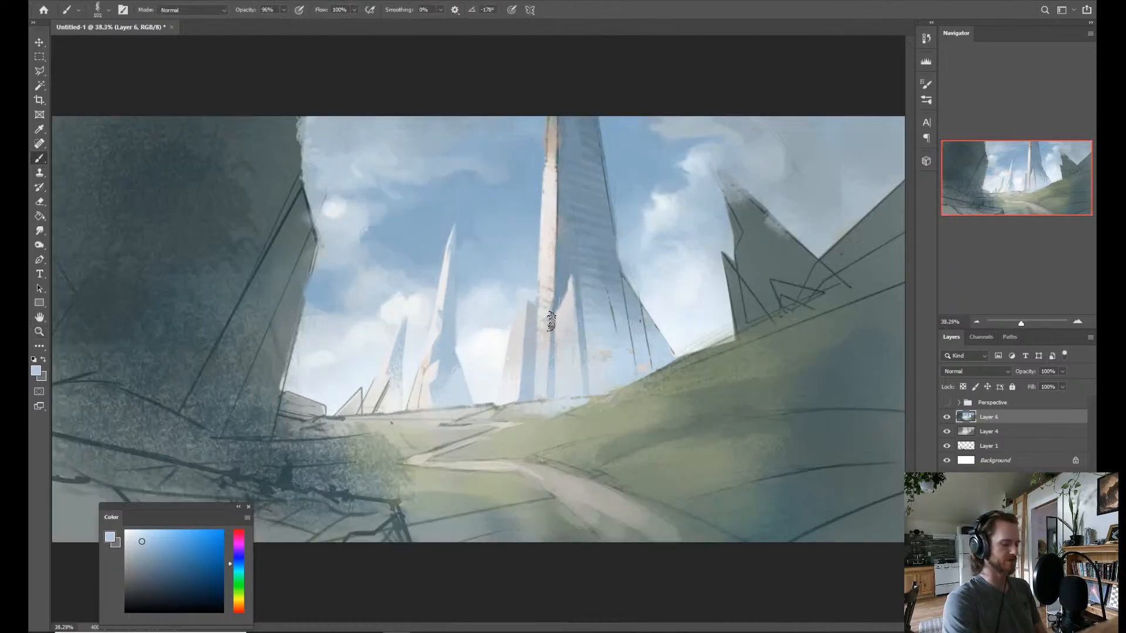
{"action": "key", "text": "w"}
{"action": "key", "text": "b"}
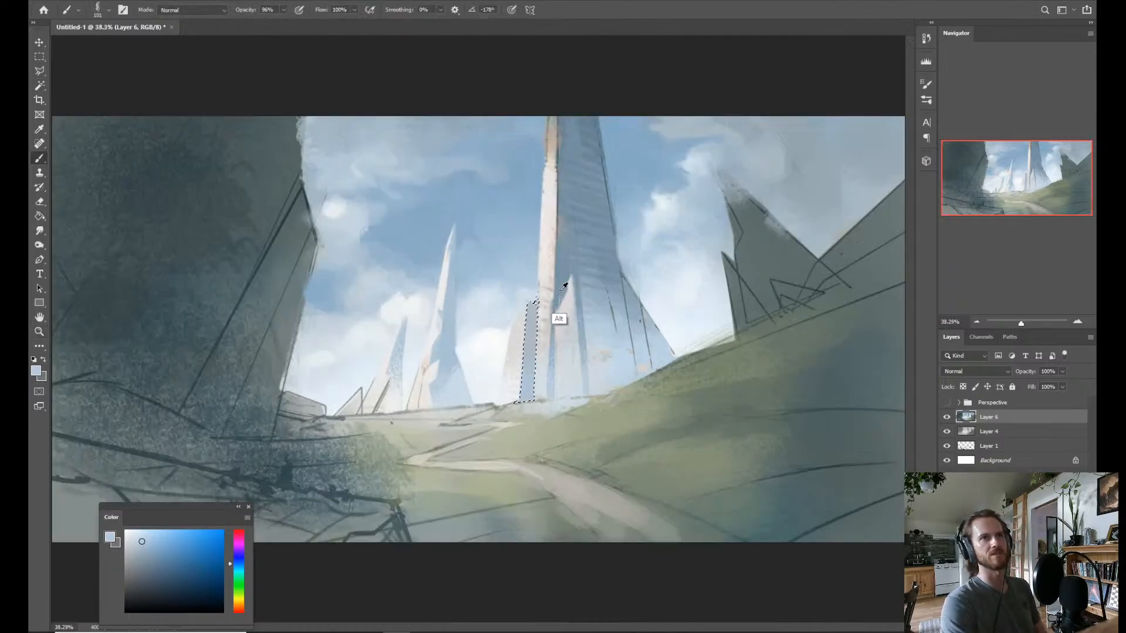
{"action": "left_click", "coordinate": [555, 299], "text": "alt"}
{"action": "left_click_drag", "start_coordinate": [530, 303], "coordinate": [532, 326]}
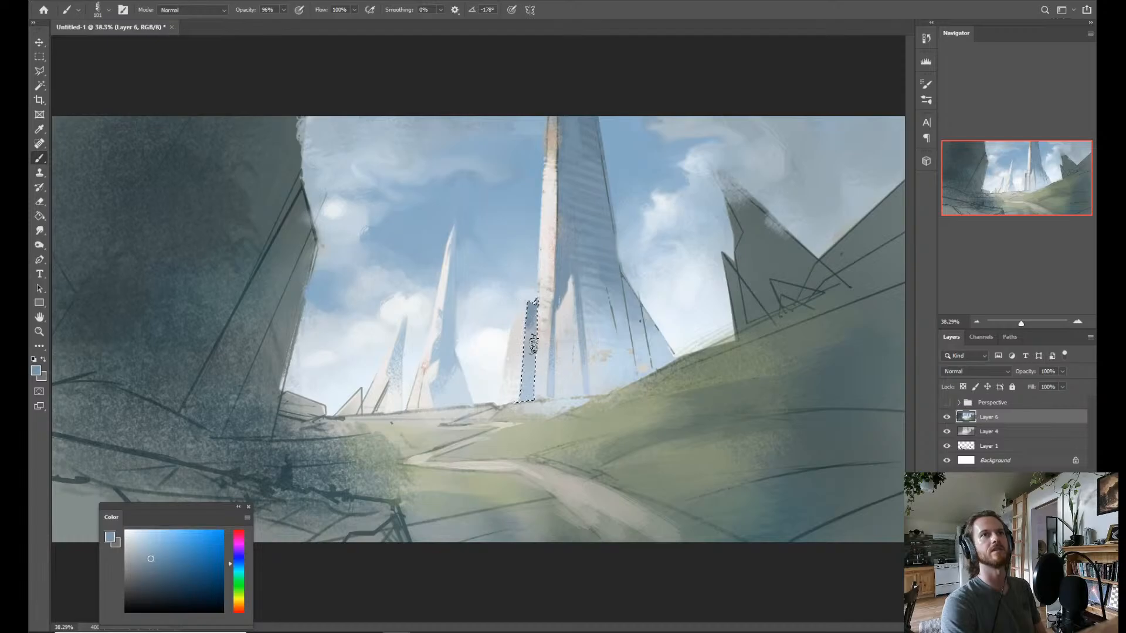
{"action": "key", "text": "ctrl+d"}
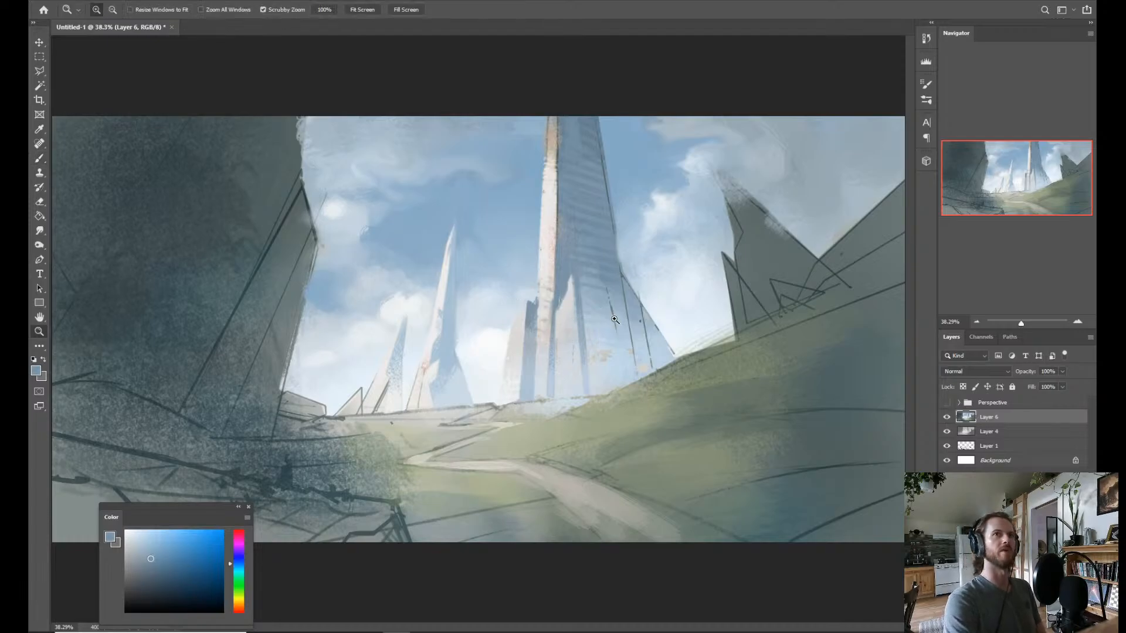
{"action": "left_click_drag", "start_coordinate": [615, 318], "coordinate": [598, 324]}
{"action": "key", "text": "ctrl+0"}
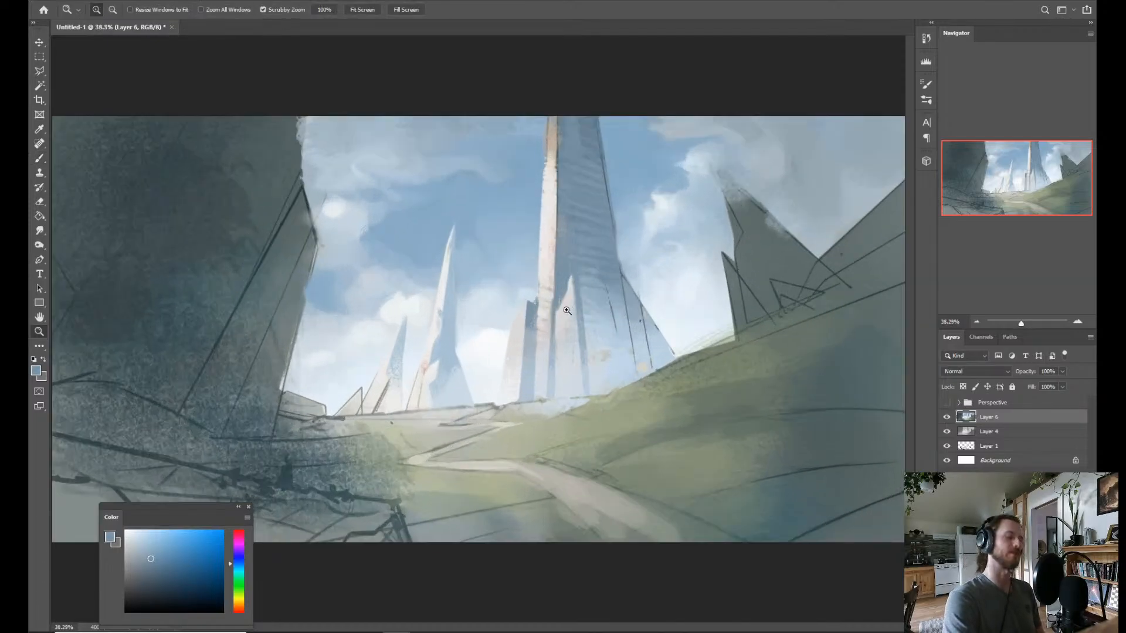
Lasso a taller pointed spur against the tower's base and fill it with pale warm gray sampled from the existing spur.
{"action": "key", "text": "l"}
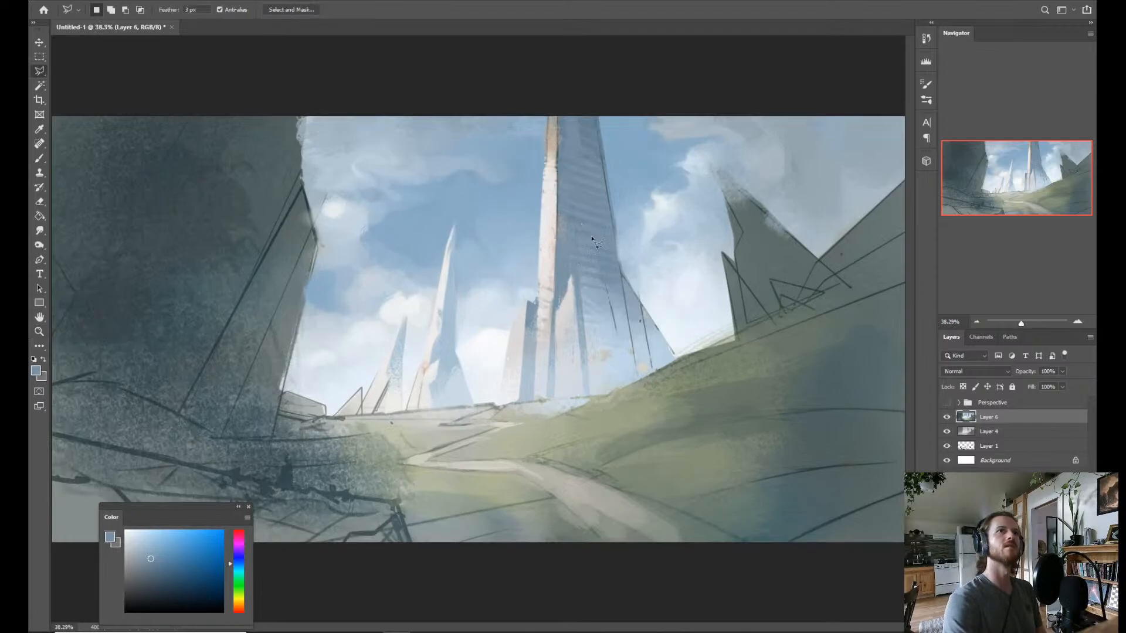
{"action": "left_click", "coordinate": [555, 400]}
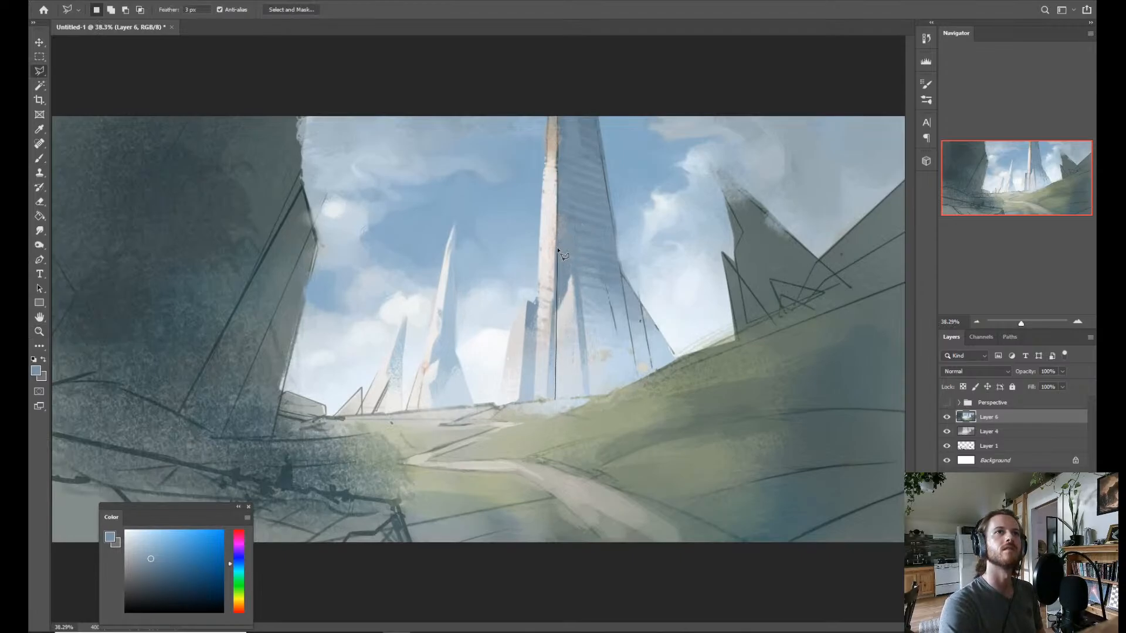
{"action": "left_click", "coordinate": [573, 278]}
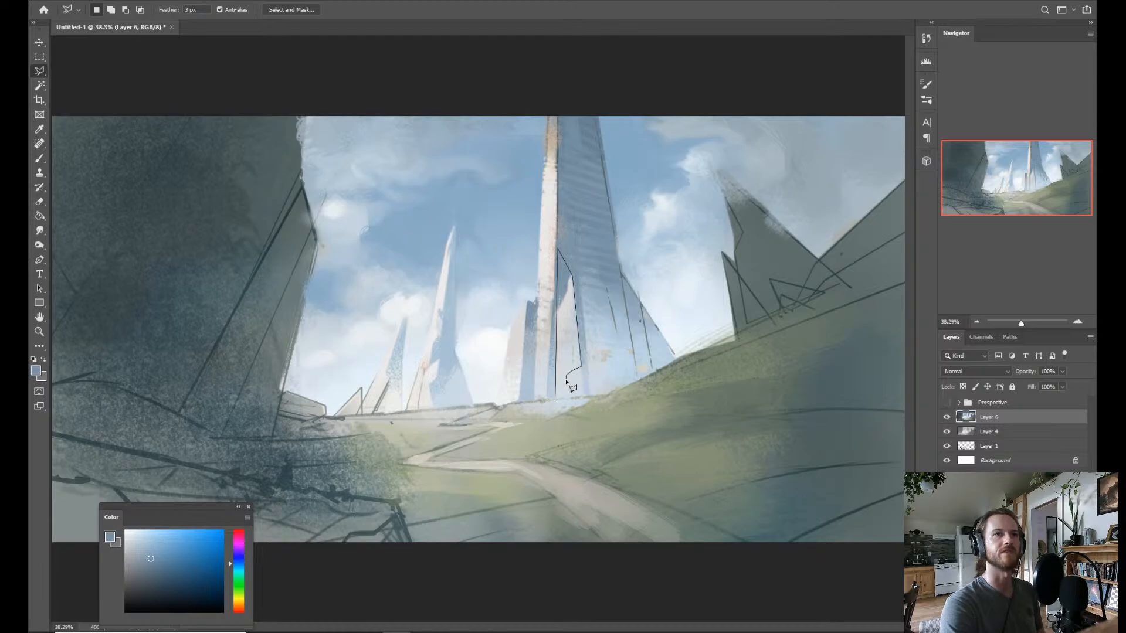
{"action": "left_click", "coordinate": [556, 400]}
{"action": "key", "text": "b"}
{"action": "left_click", "coordinate": [563, 340], "text": "alt"}
{"action": "left_click", "coordinate": [555, 255], "text": "alt"}
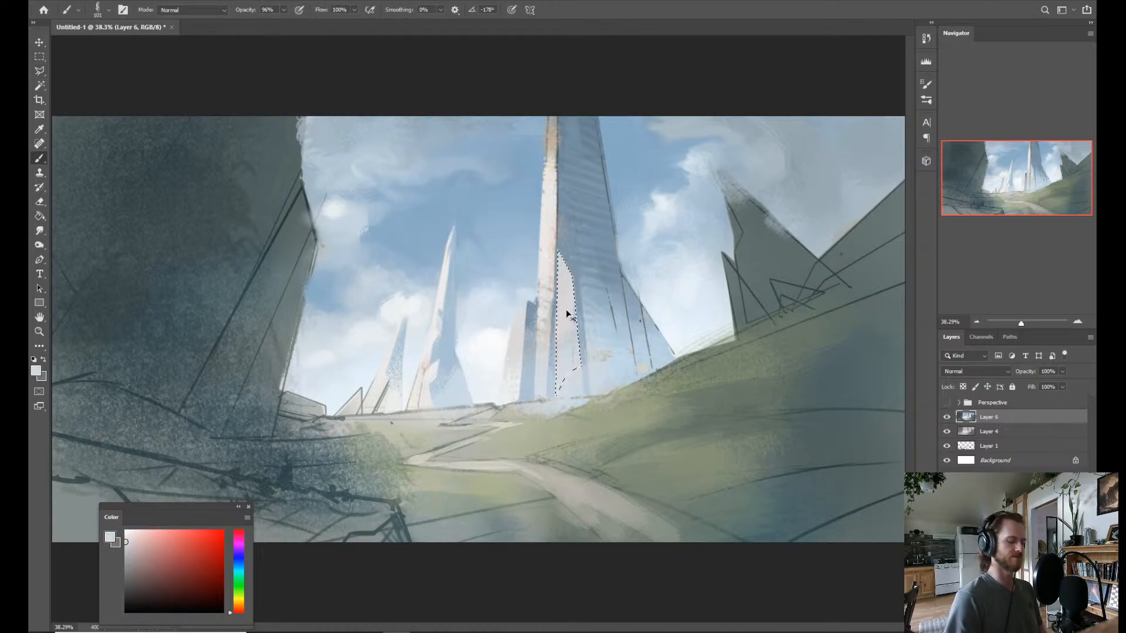
Invert the selection, paint pale blue shadow along the spur's edge beside the tower's sunlit face, and deselect.
{"action": "key", "text": "ctrl+shift+i"}
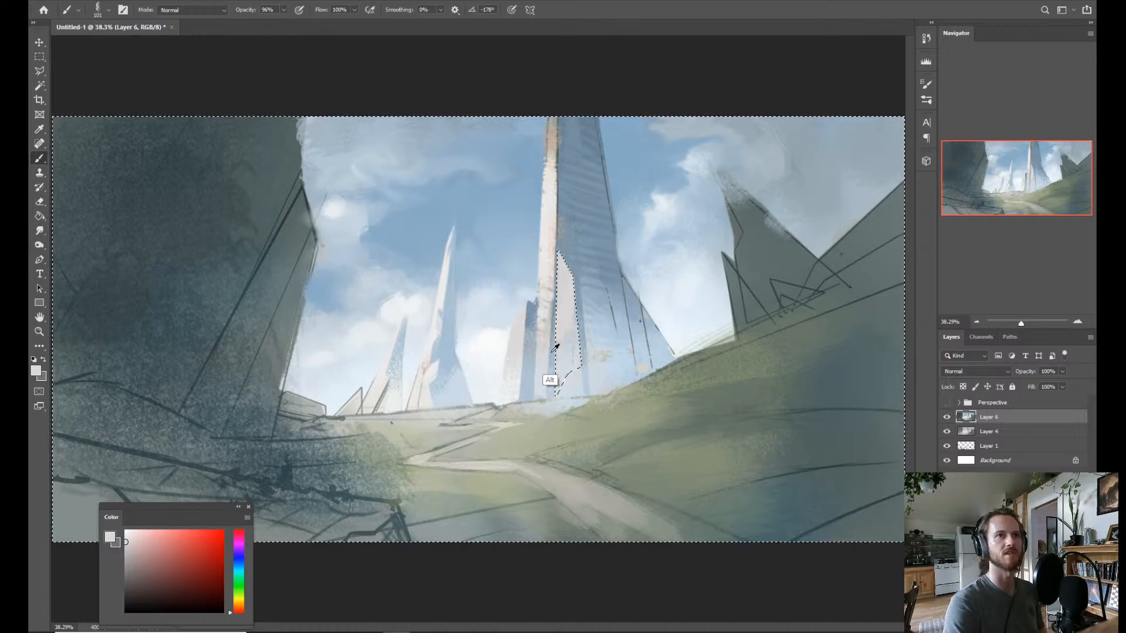
{"action": "left_click", "coordinate": [554, 355], "text": "alt"}
{"action": "left_click_drag", "start_coordinate": [558, 357], "coordinate": [552, 360]}
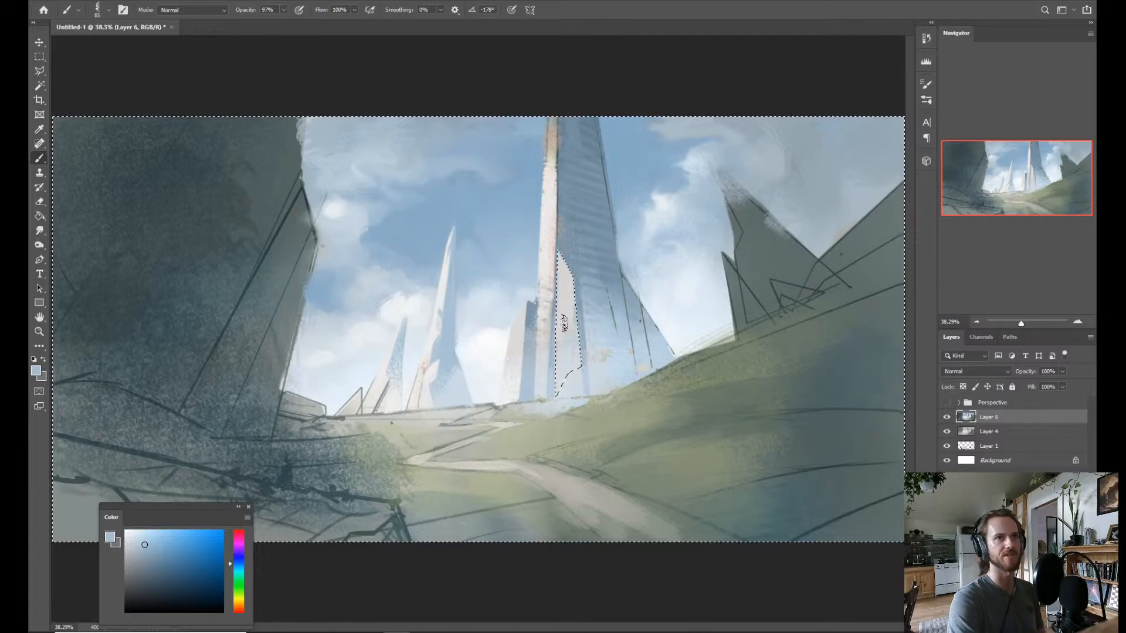
{"action": "left_click_drag", "start_coordinate": [561, 344], "coordinate": [557, 345]}
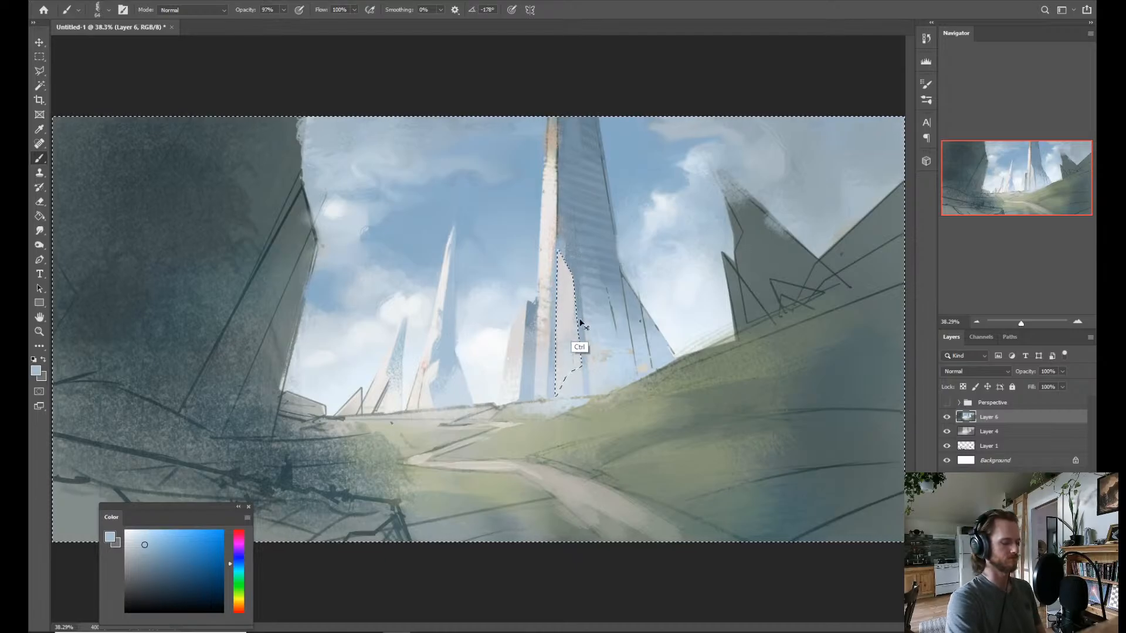
{"action": "key", "text": "d"}
Soften the spur's tip with grayish blue sampled from the tower.
{"action": "mouse_move", "coordinate": [582, 329]}
{"action": "left_mouse_down"}
{"action": "mouse_move", "coordinate": [543, 327]}
{"action": "mouse_move", "coordinate": [592, 310]}
{"action": "mouse_move", "coordinate": [594, 243]}
{"action": "left_mouse_up"}
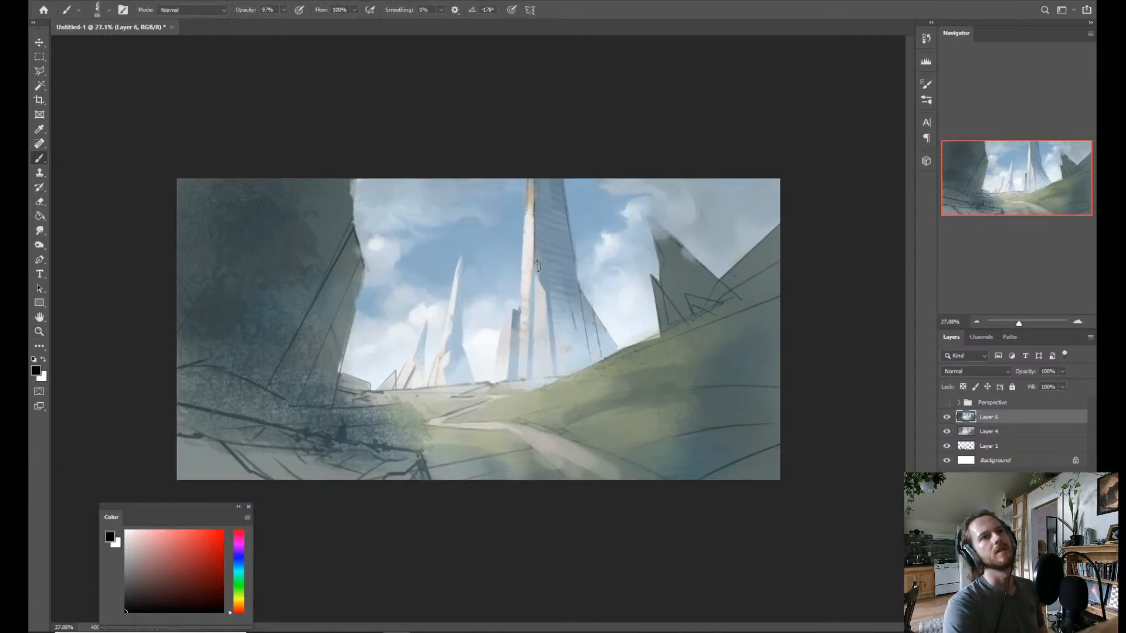
{"action": "left_click_drag", "start_coordinate": [545, 259], "coordinate": [564, 267]}
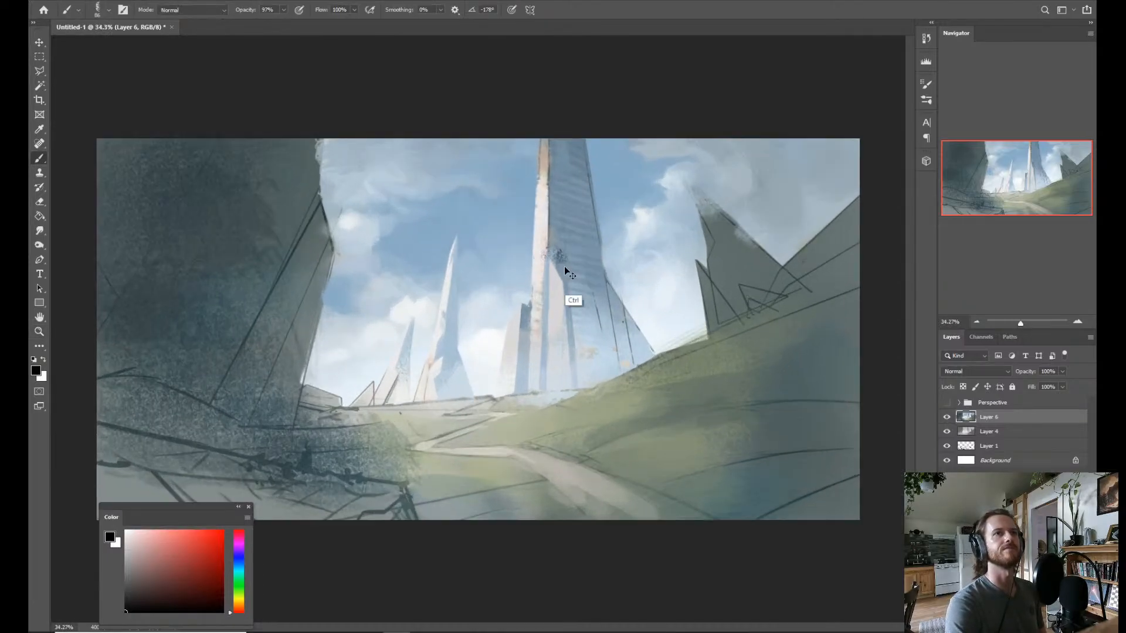
{"action": "left_click", "coordinate": [551, 247], "text": "alt"}
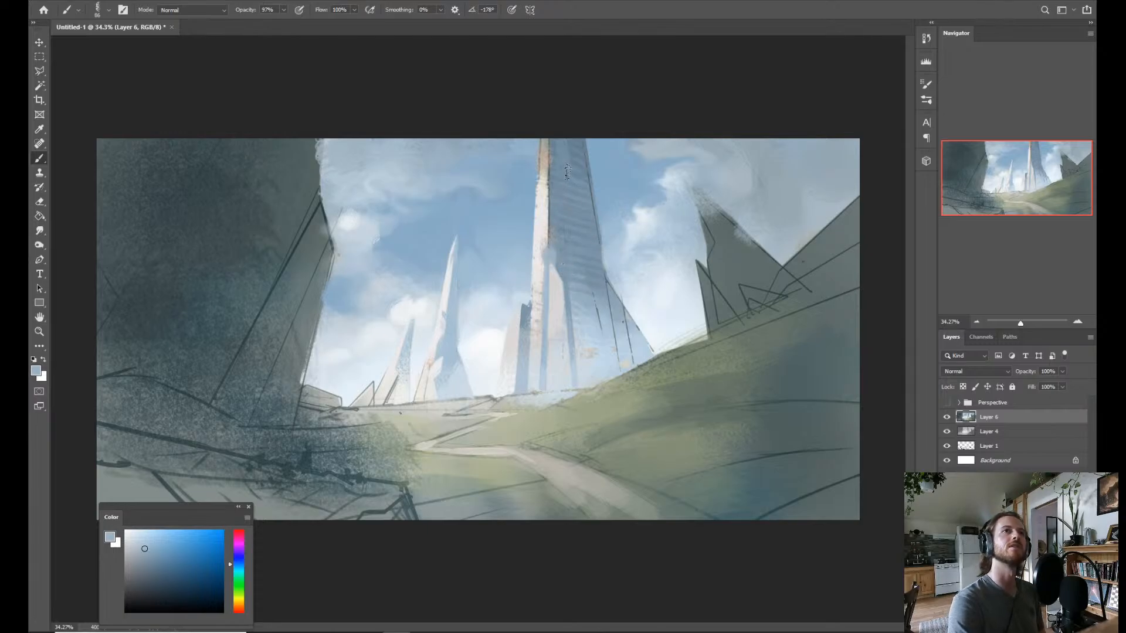
Sample the blue of the tower's upper shaded face and switch to the Dry Brush 2 brush.
{"action": "left_click", "coordinate": [522, 155], "text": "alt"}
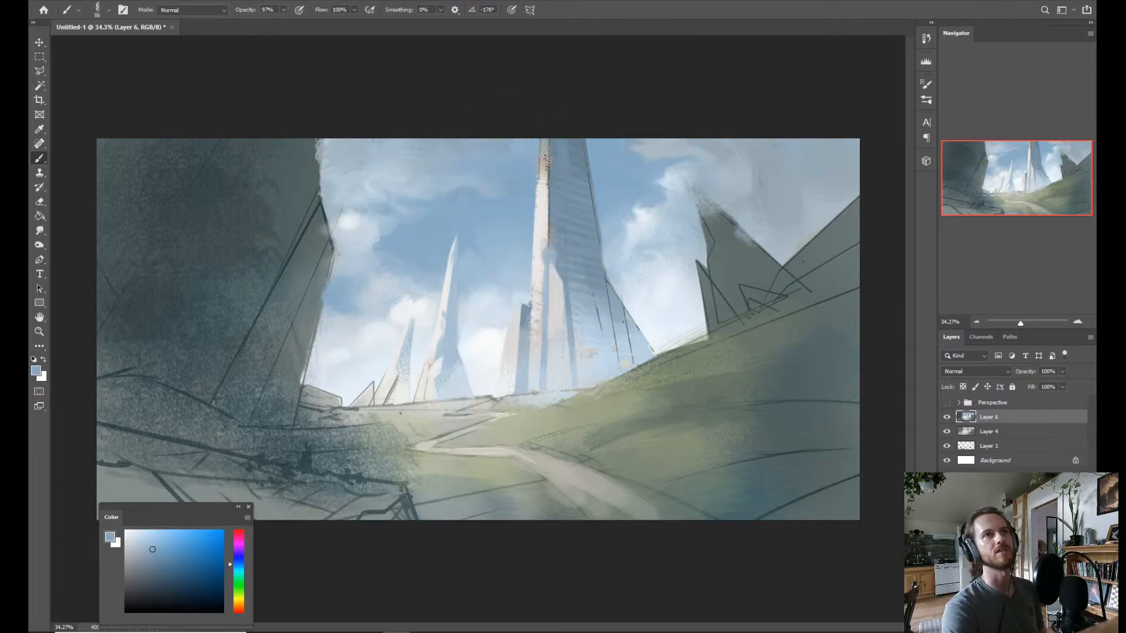
{"action": "left_click", "coordinate": [565, 146], "text": "alt"}
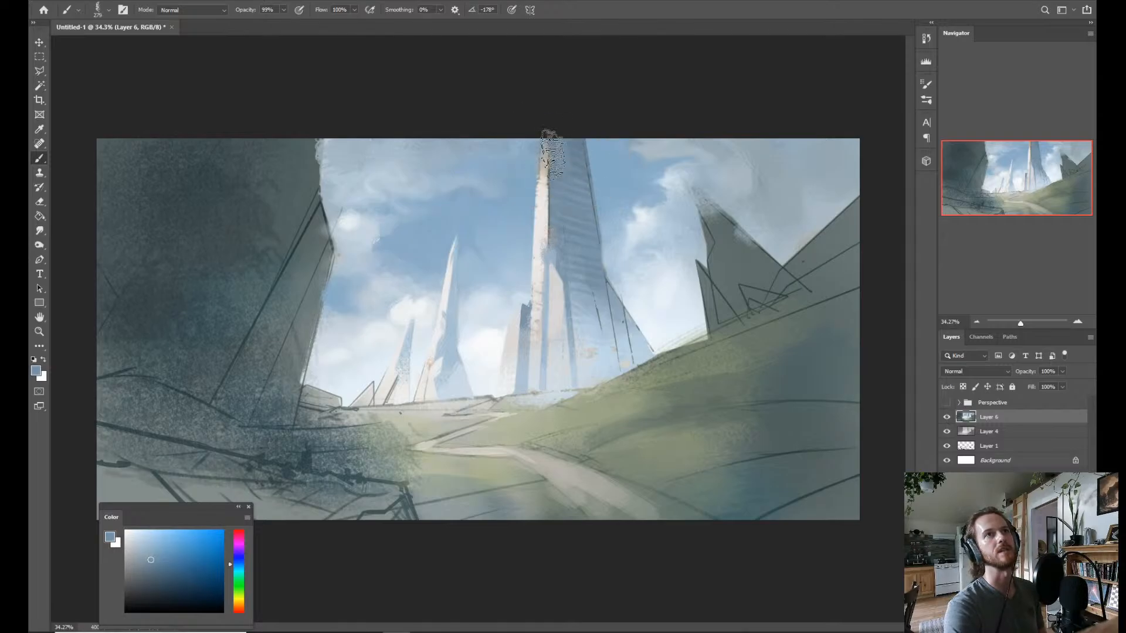
{"action": "right_click", "coordinate": [564, 170]}
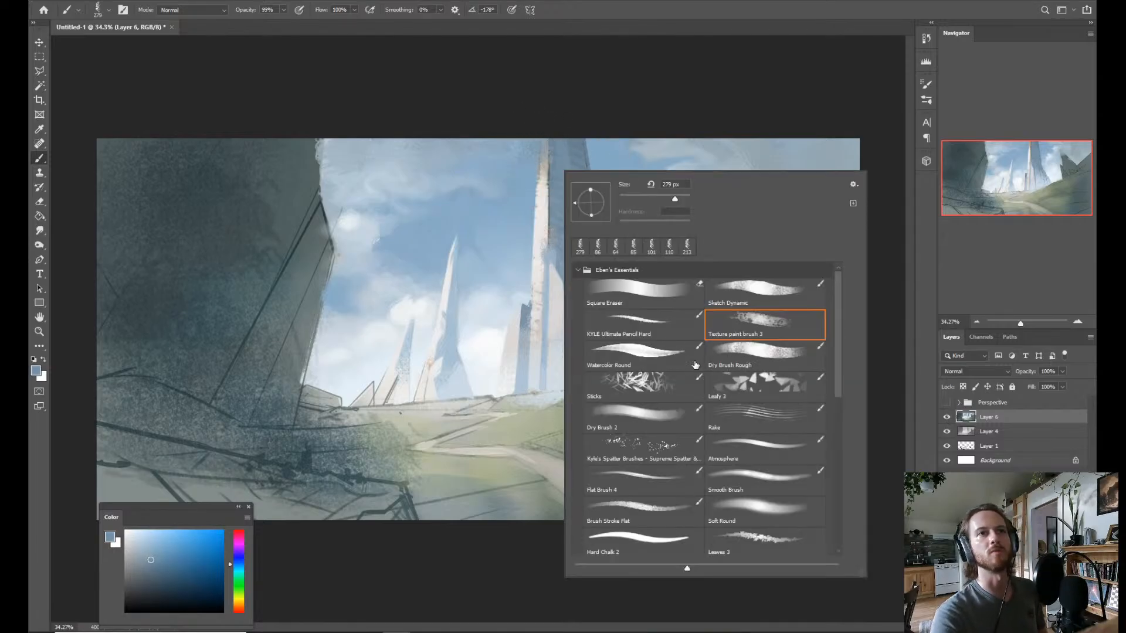
{"action": "left_click", "coordinate": [735, 353]}
{"action": "left_click", "coordinate": [536, 146]}
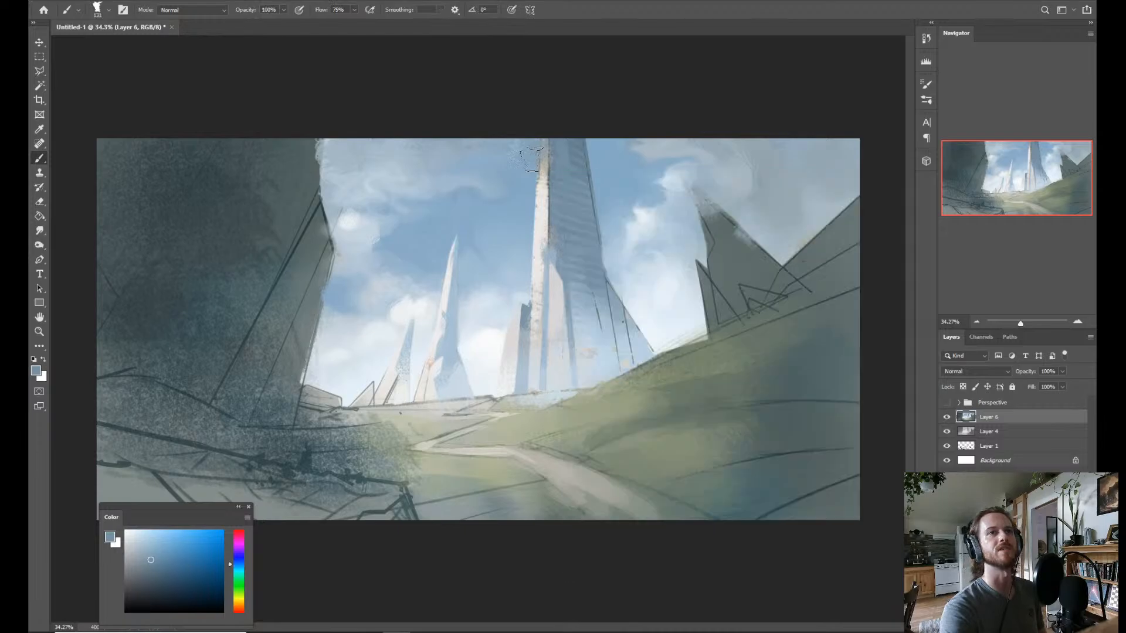
{"action": "right_click", "coordinate": [522, 202]}
{"action": "left_click", "coordinate": [597, 460]}
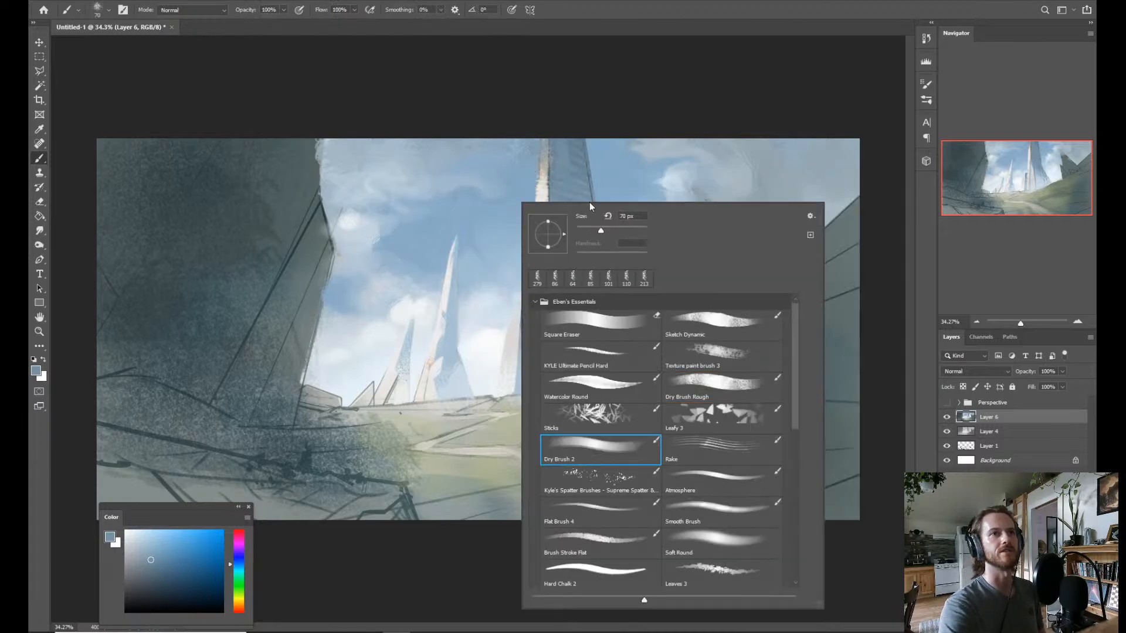
Brush muted blue cloud shadow over the tower's top and the sky on both sides of it.
{"action": "mouse_move", "coordinate": [551, 163]}
{"action": "left_mouse_down"}
{"action": "mouse_move", "coordinate": [584, 164]}
{"action": "mouse_move", "coordinate": [556, 125]}
{"action": "mouse_move", "coordinate": [540, 193]}
{"action": "mouse_move", "coordinate": [574, 189]}
{"action": "left_mouse_up"}
{"action": "key", "text": "ctrl+z"}
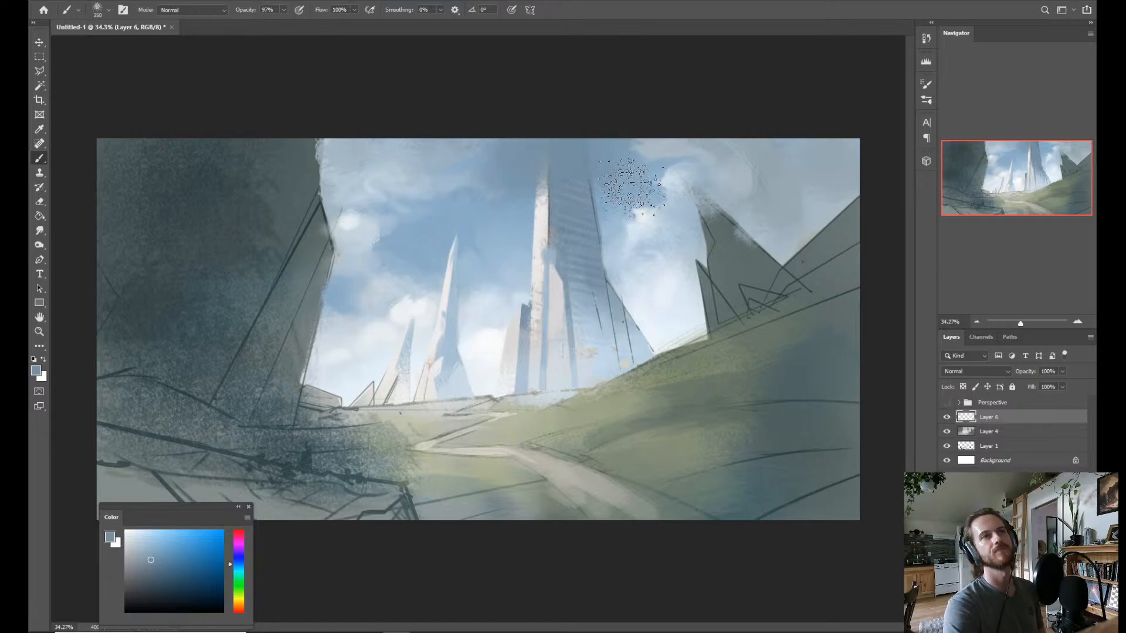
{"action": "left_click_drag", "start_coordinate": [624, 192], "coordinate": [598, 200]}
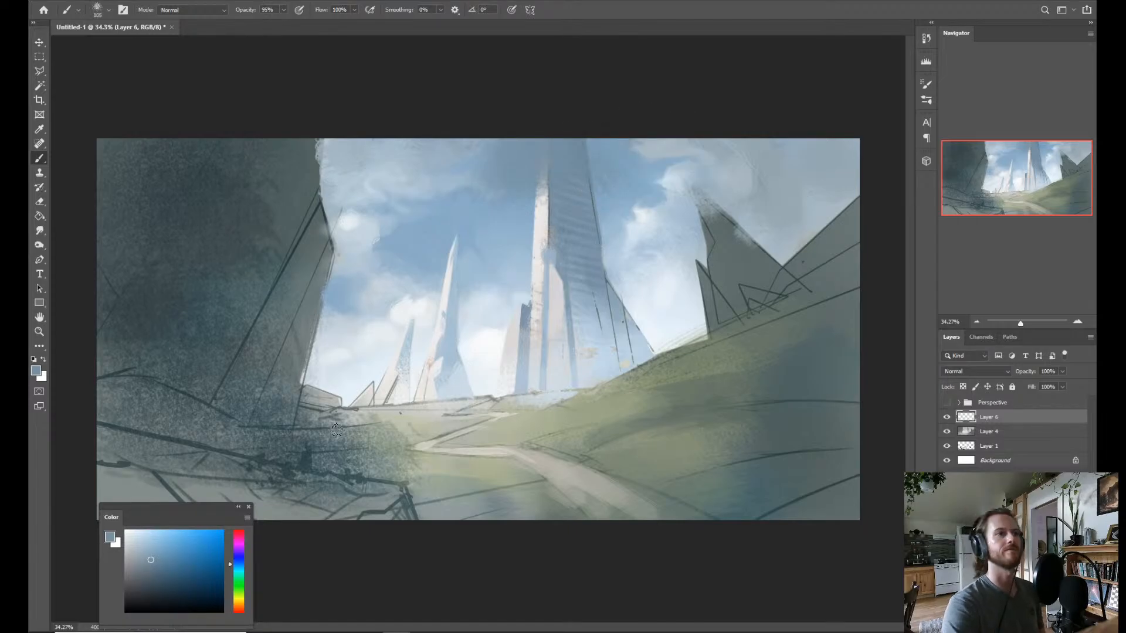
{"action": "left_click_drag", "start_coordinate": [478, 201], "coordinate": [522, 186]}
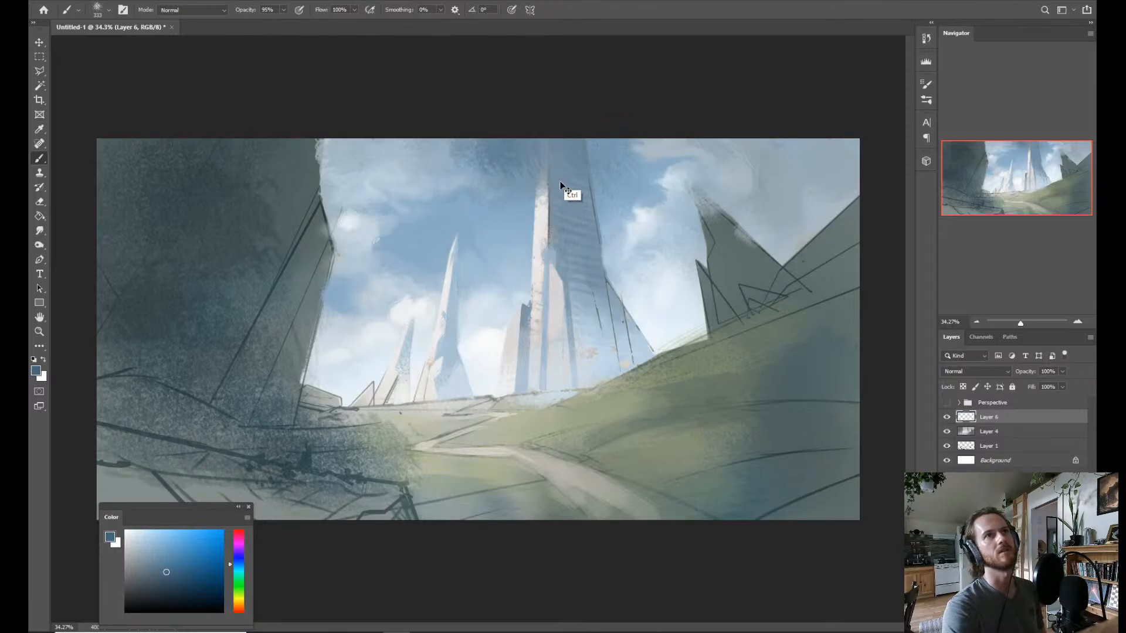
Deepen the tower's shaded face with darker blue at the top and a more saturated blue down toward its base.
{"action": "left_click_drag", "start_coordinate": [571, 184], "coordinate": [566, 176]}
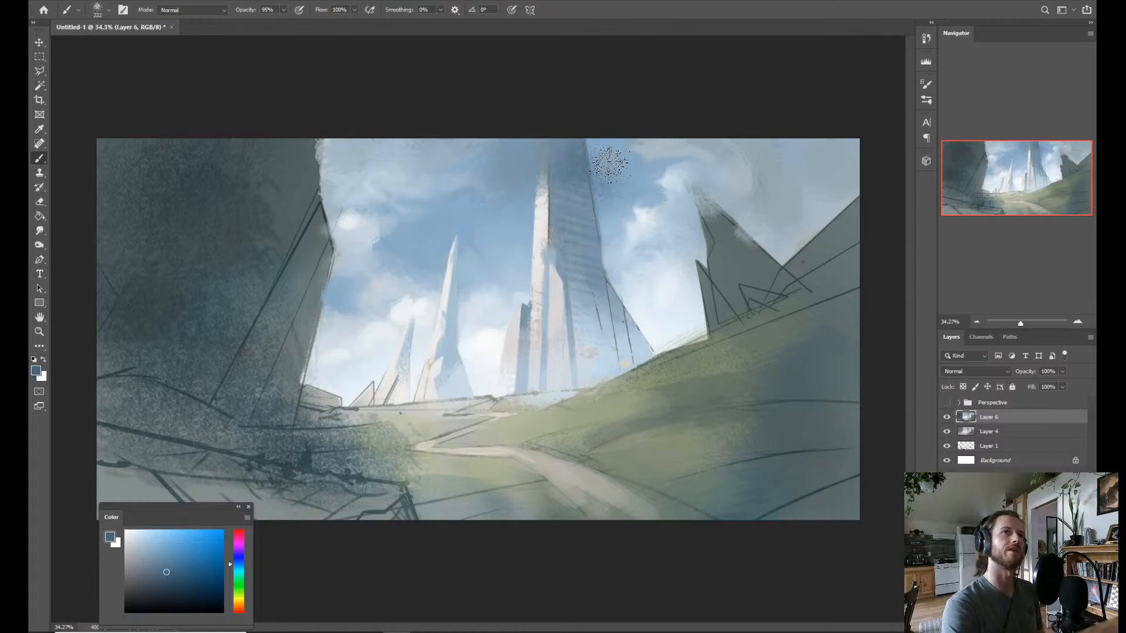
{"action": "key", "text": "ctrl+z"}
{"action": "left_click_drag", "start_coordinate": [568, 188], "coordinate": [557, 185]}
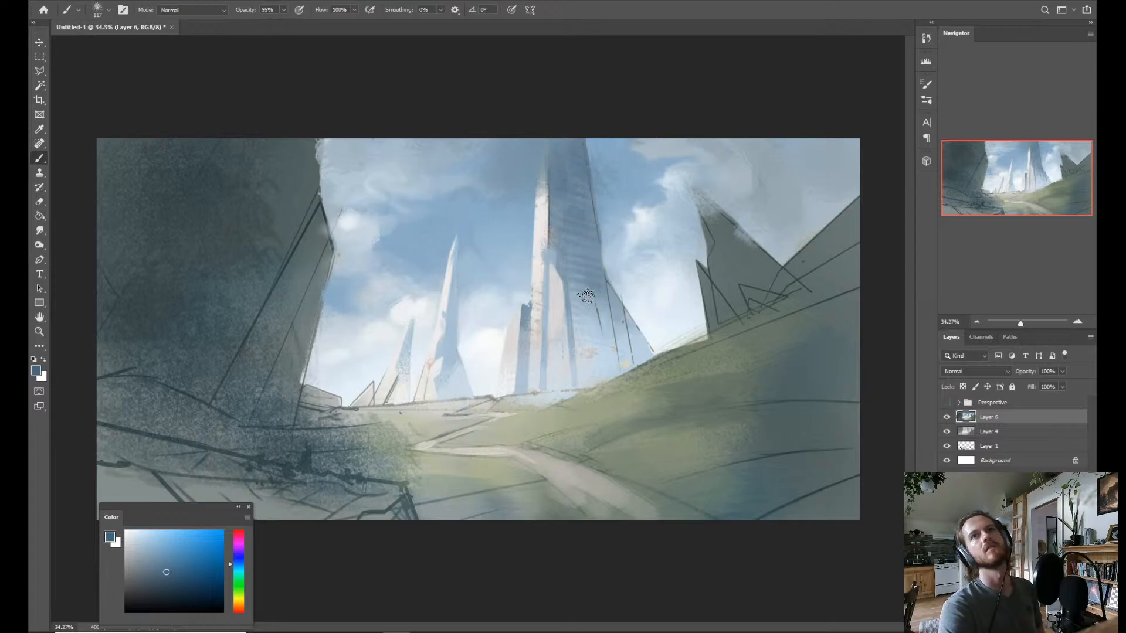
{"action": "left_click", "coordinate": [635, 165], "text": "alt"}
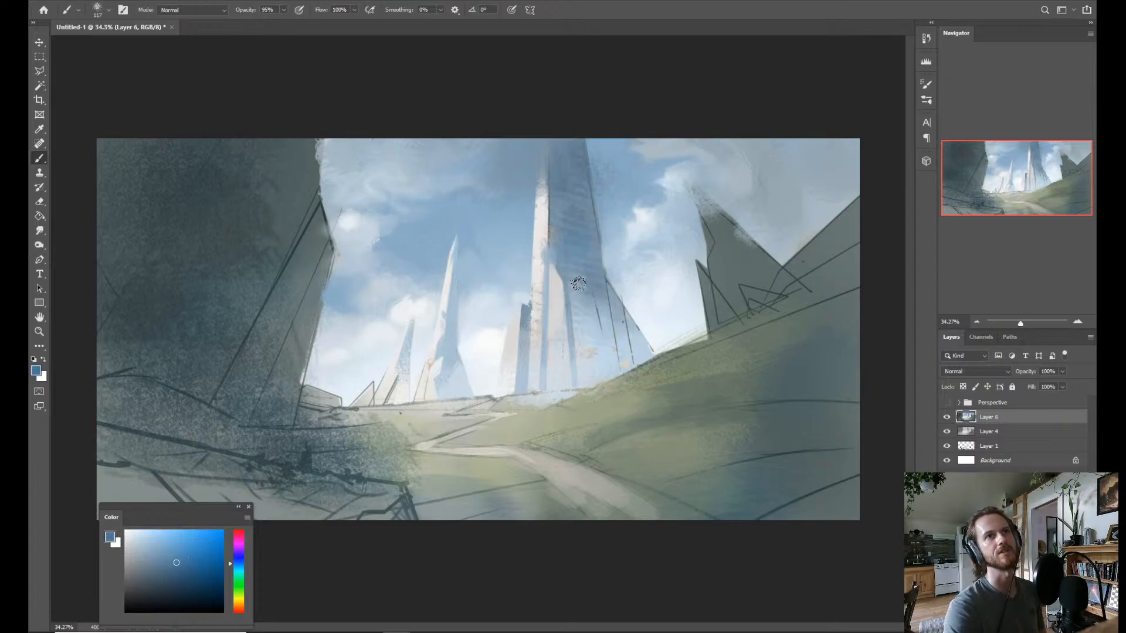
{"action": "mouse_move", "coordinate": [585, 306]}
{"action": "left_mouse_down"}
{"action": "mouse_move", "coordinate": [608, 307]}
{"action": "mouse_move", "coordinate": [558, 342]}
{"action": "mouse_move", "coordinate": [595, 284]}
{"action": "mouse_move", "coordinate": [581, 357]}
{"action": "mouse_move", "coordinate": [607, 285]}
{"action": "mouse_move", "coordinate": [561, 374]}
{"action": "mouse_move", "coordinate": [630, 352]}
{"action": "mouse_move", "coordinate": [590, 367]}
{"action": "left_mouse_up"}
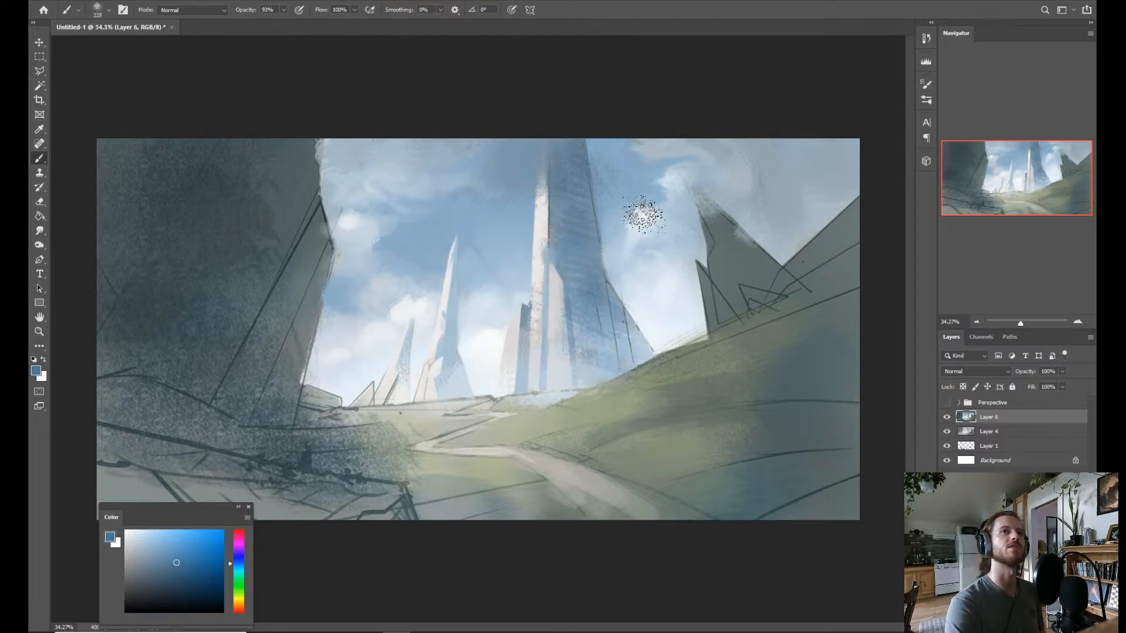
Brush pale sky blue sampled from the clouds as haze over the lower part of the tower's shaded side.
{"action": "left_click", "coordinate": [648, 350], "text": "alt"}
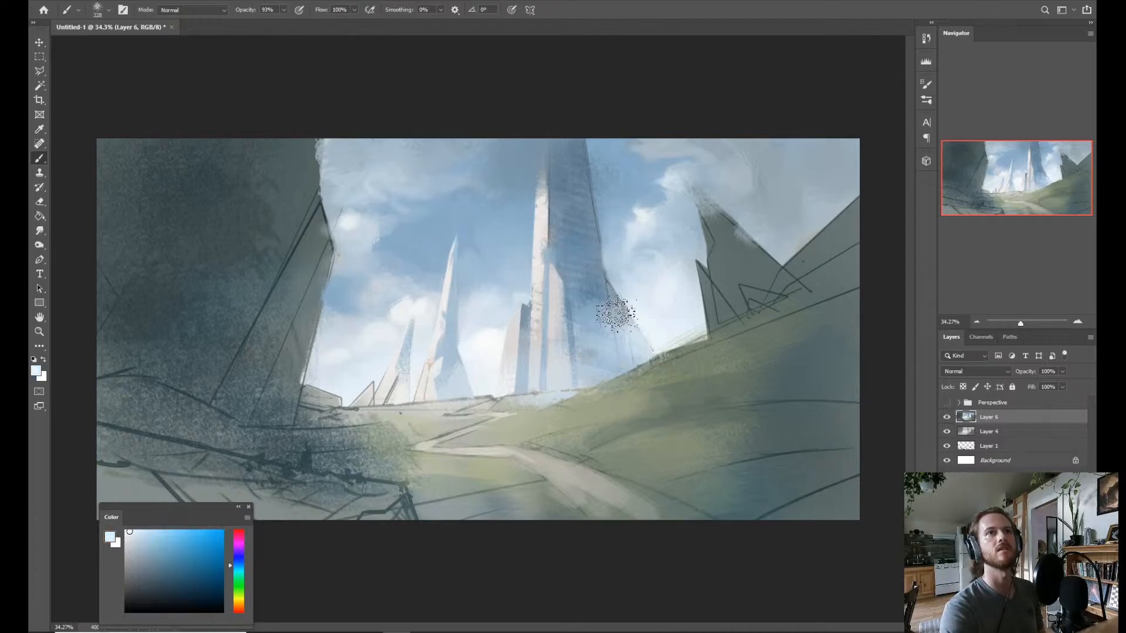
{"action": "left_click", "coordinate": [589, 326], "text": "alt"}
{"action": "left_click", "coordinate": [628, 287], "text": "alt"}
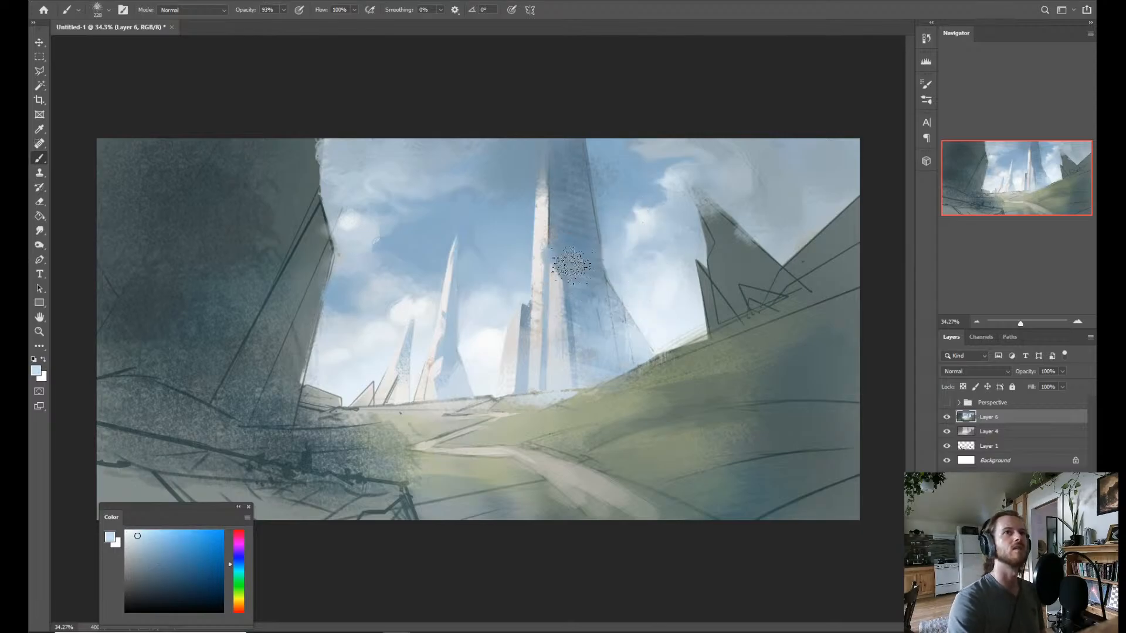
Reduce the brush size to 111 and sample the light blue at the tower's right edge.
{"action": "right_click", "coordinate": [607, 354], "text": "alt"}
{"action": "left_click_drag", "start_coordinate": [589, 371], "coordinate": [574, 370]}
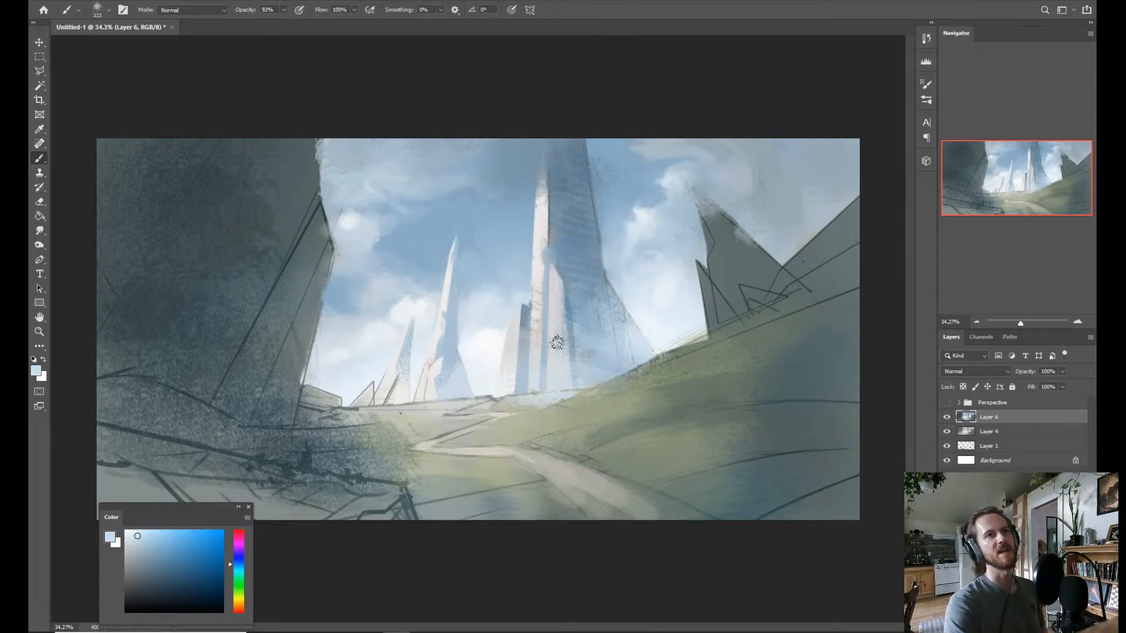
{"action": "key", "text": "z"}
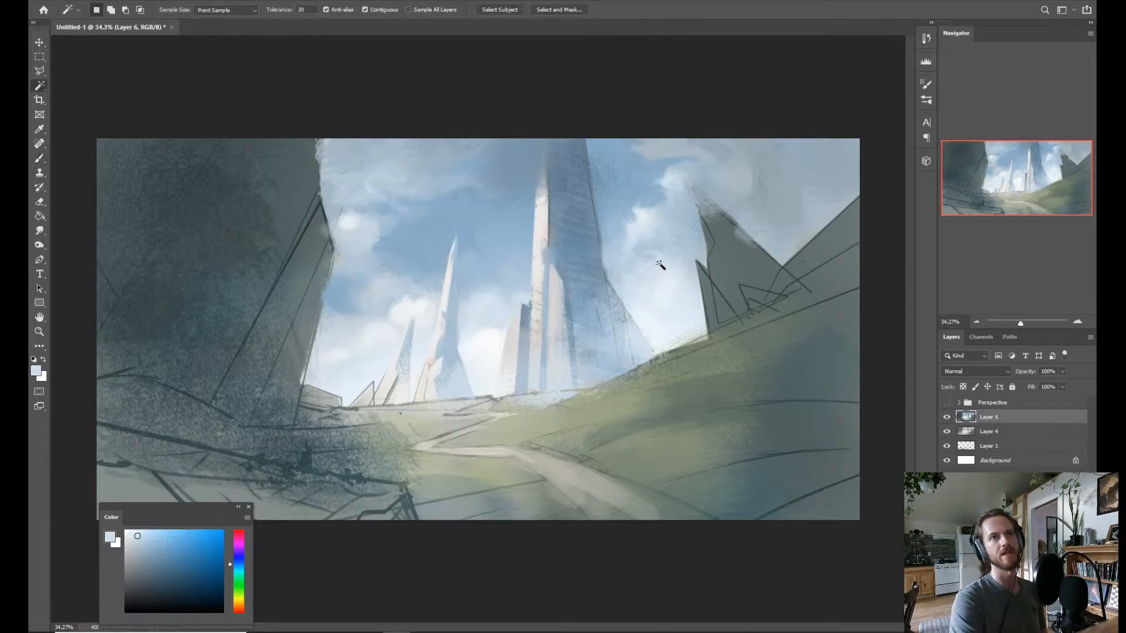
{"action": "mouse_move", "coordinate": [651, 261]}
{"action": "left_mouse_down"}
{"action": "mouse_move", "coordinate": [606, 263]}
{"action": "mouse_move", "coordinate": [624, 267]}
{"action": "mouse_move", "coordinate": [595, 302]}
{"action": "mouse_move", "coordinate": [611, 299]}
{"action": "left_mouse_up"}
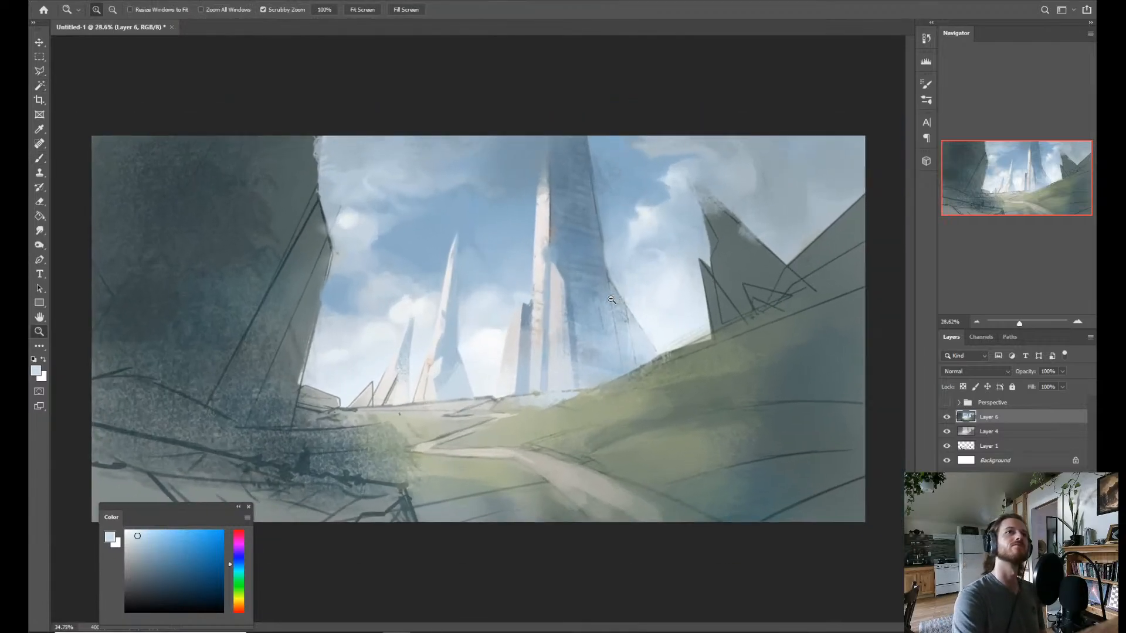
{"action": "key", "text": "b"}
{"action": "left_click", "coordinate": [598, 222], "text": "alt"}
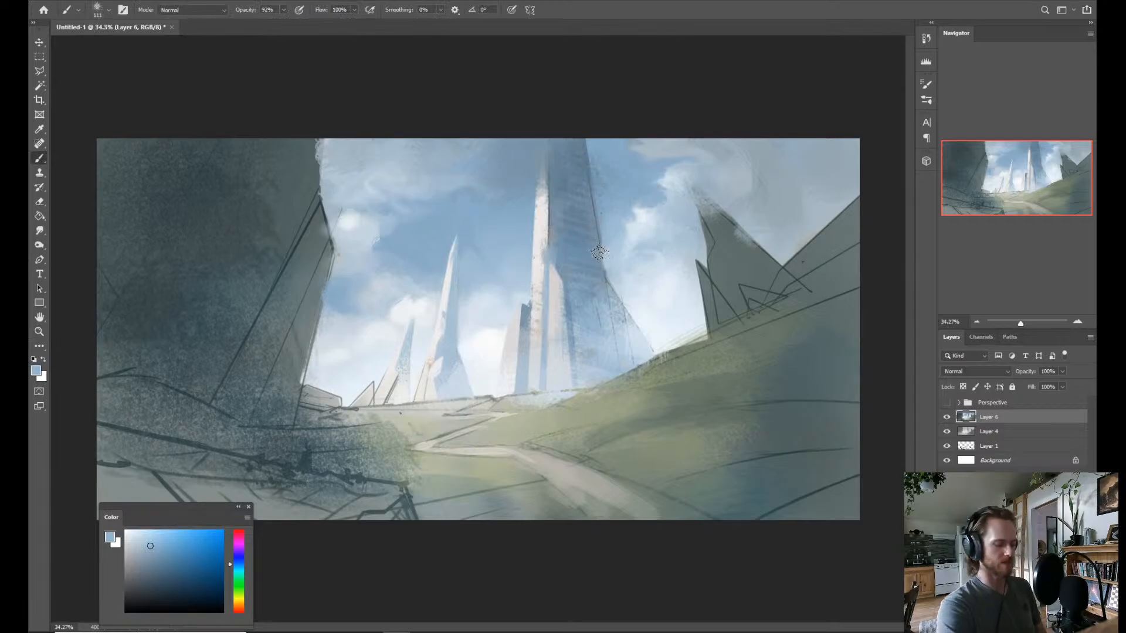
Select a narrow wedge of sky along the tower's right edge and paint light blue inside it to notch the silhouette.
{"action": "key", "text": "l"}
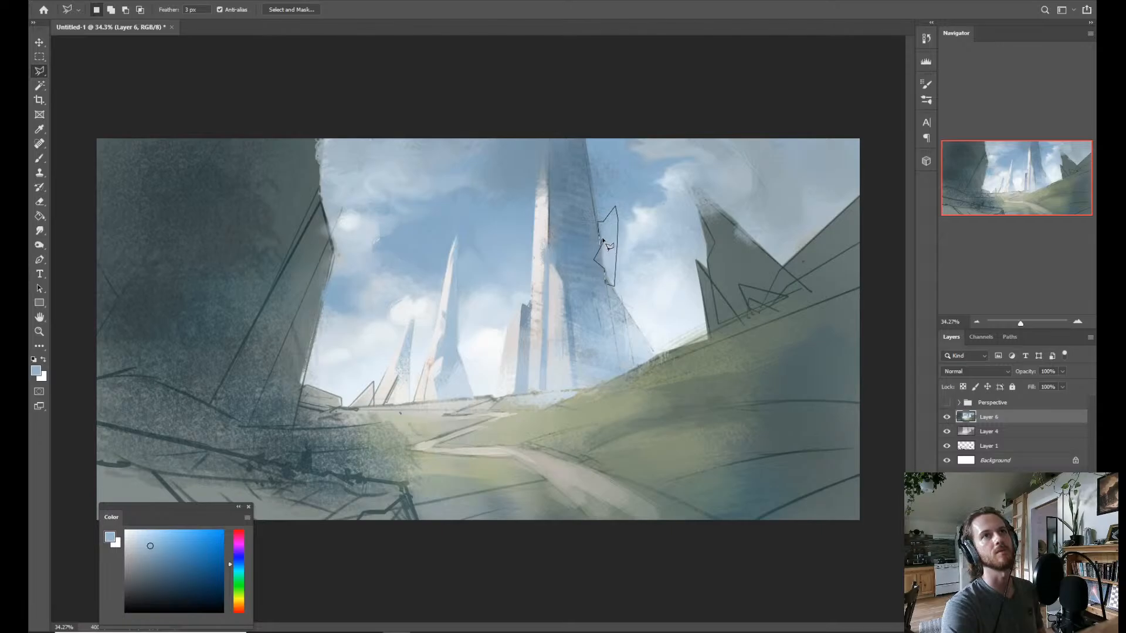
{"action": "key", "text": "Escape"}
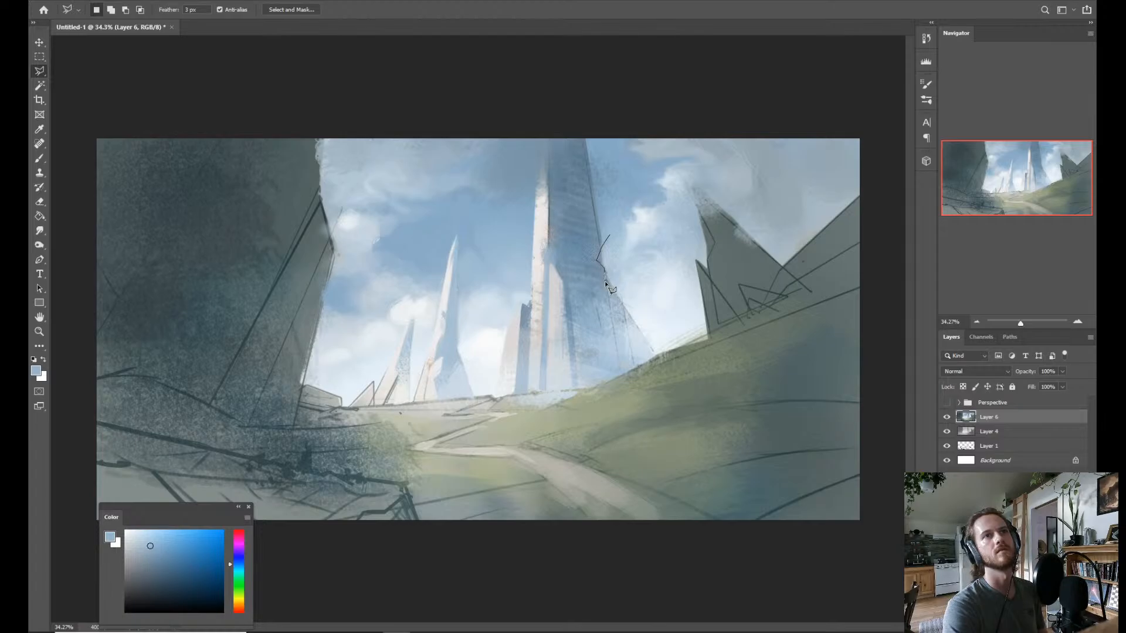
{"action": "left_click", "coordinate": [619, 289]}
{"action": "left_click", "coordinate": [620, 214]}
{"action": "double_click", "coordinate": [620, 269]}
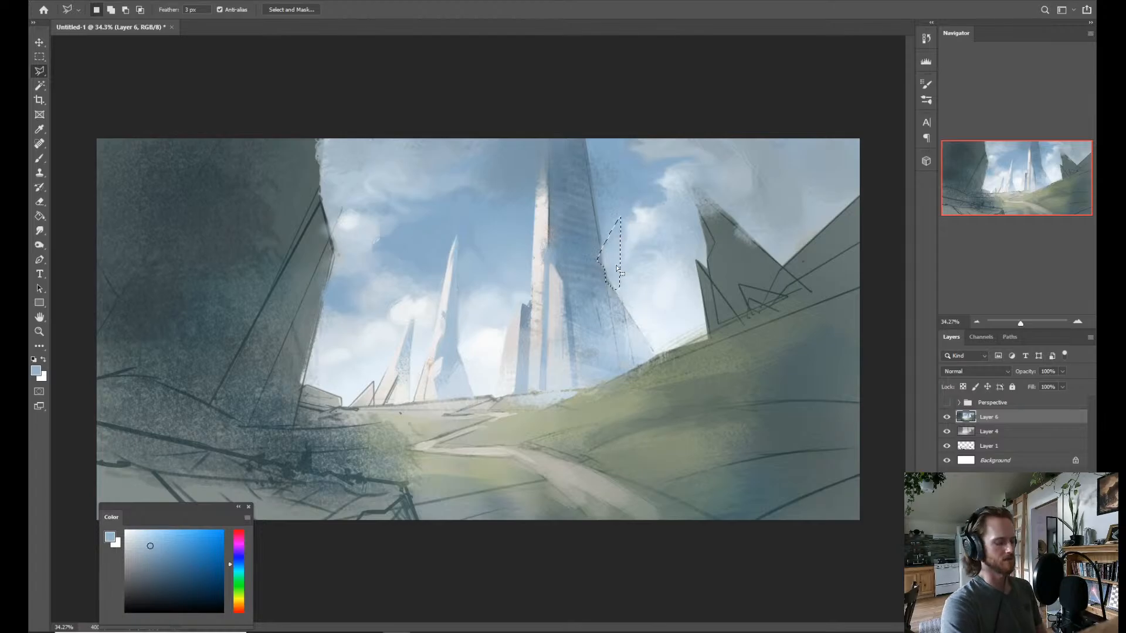
{"action": "key", "text": "b"}
{"action": "key", "text": "alt"}
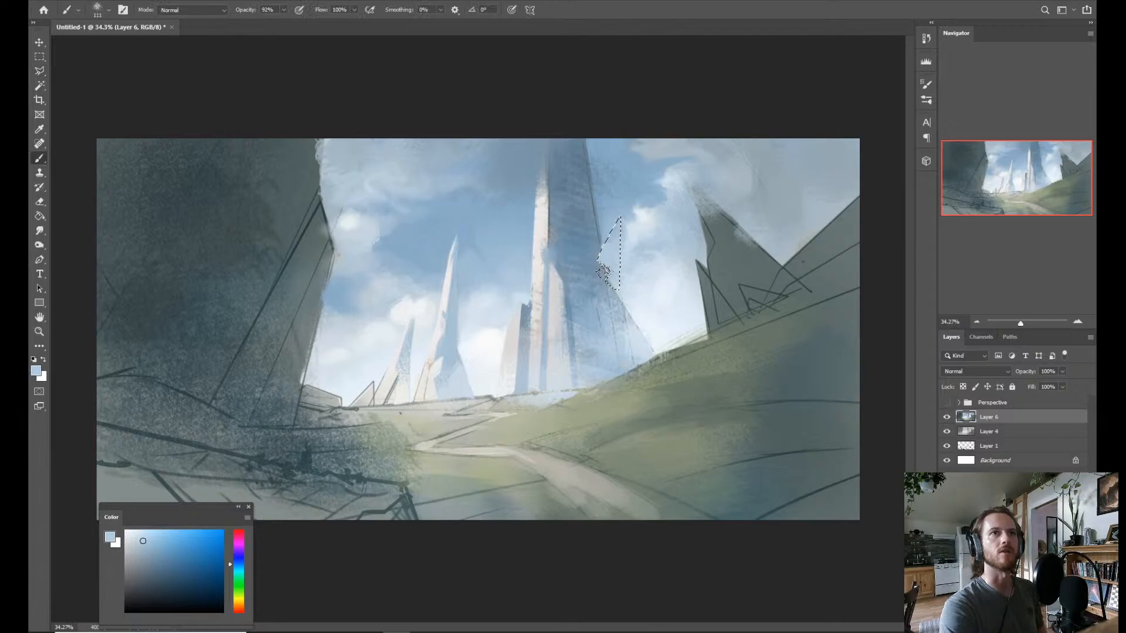
{"action": "key", "text": "ctrl+d"}
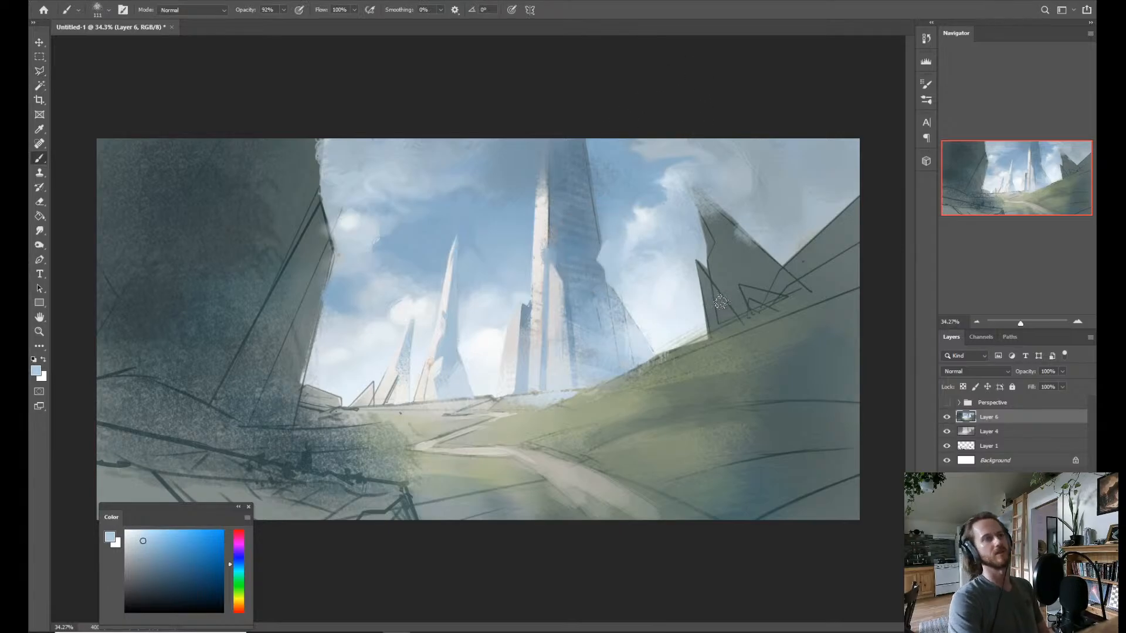
Select a thin slanted band across the middle of the tower and paint it with blue and warm gray as a protruding ledge.
{"action": "key", "text": "l"}
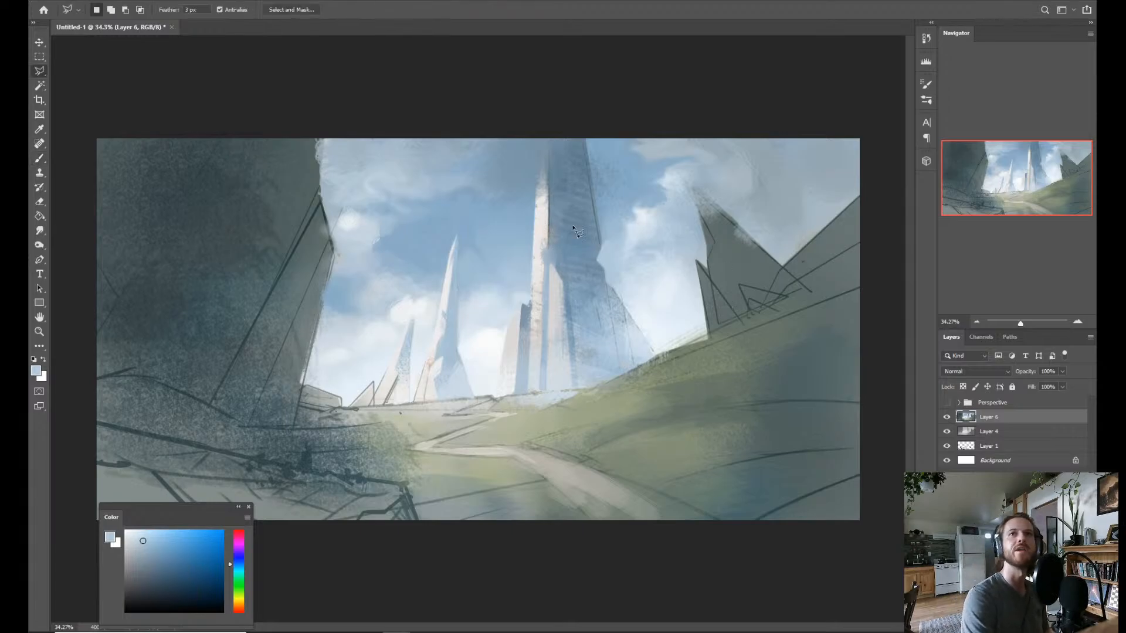
{"action": "left_click", "coordinate": [540, 247]}
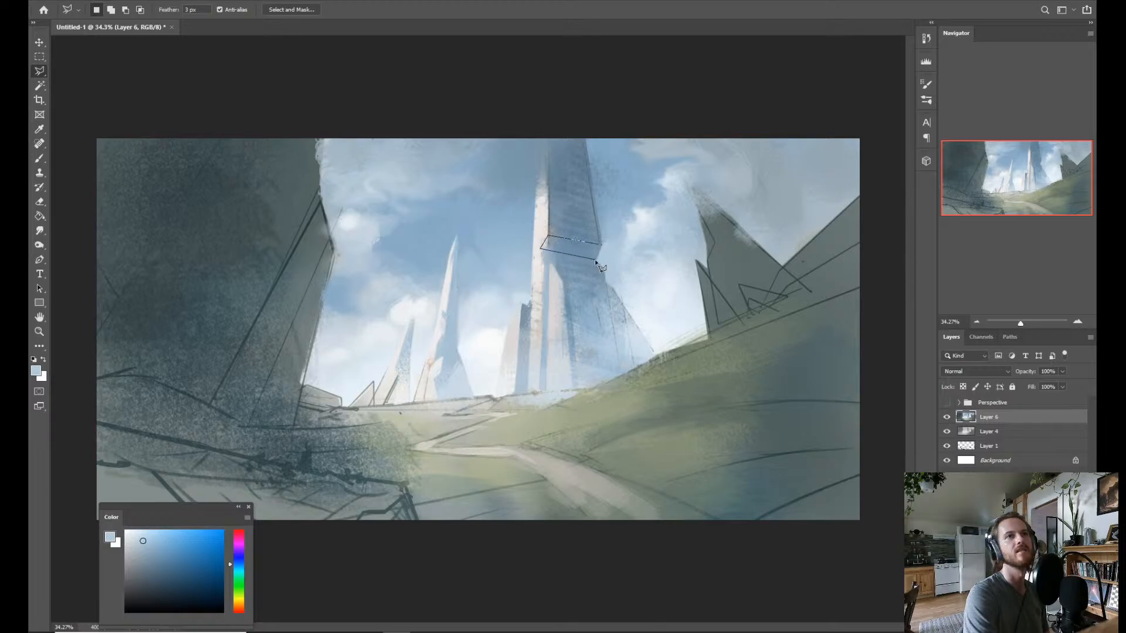
{"action": "double_click", "coordinate": [603, 245]}
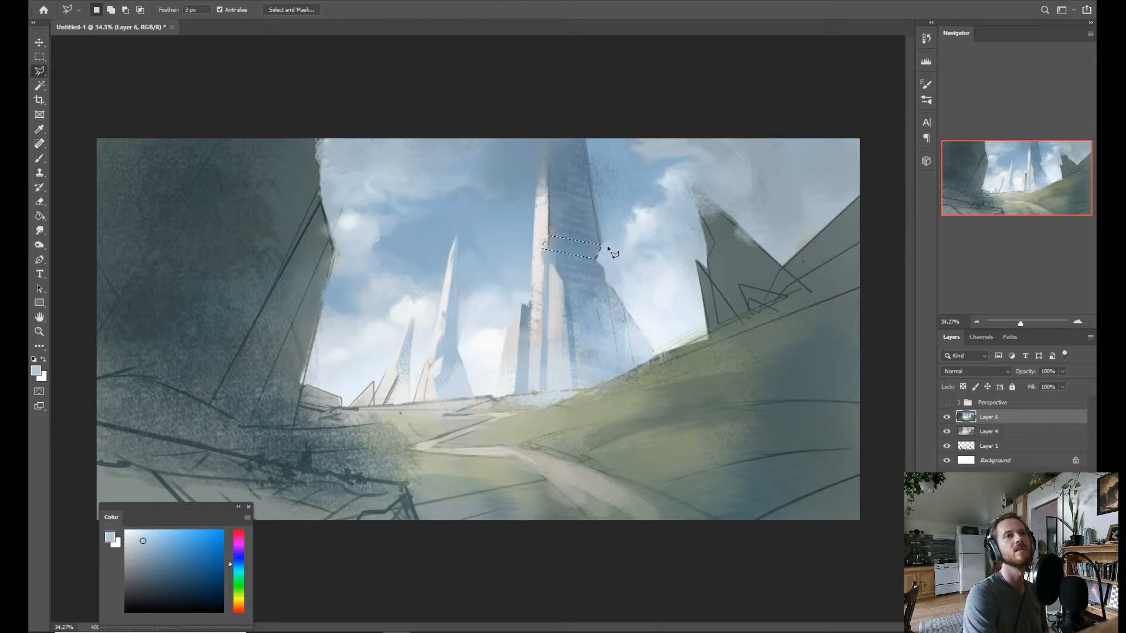
{"action": "key", "text": "b"}
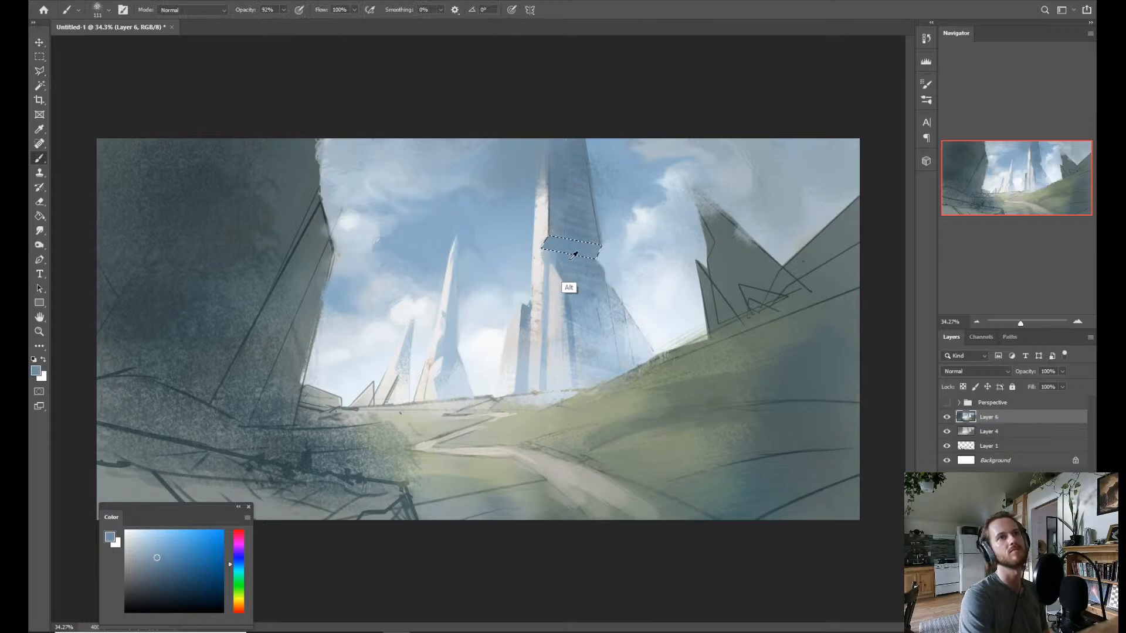
{"action": "left_click", "coordinate": [553, 233], "text": "alt"}
{"action": "mouse_move", "coordinate": [546, 250]}
{"action": "left_mouse_down"}
{"action": "mouse_move", "coordinate": [563, 243]}
{"action": "mouse_move", "coordinate": [546, 239]}
{"action": "mouse_move", "coordinate": [558, 250]}
{"action": "mouse_move", "coordinate": [596, 245]}
{"action": "left_mouse_up"}
{"action": "left_click", "coordinate": [586, 251], "text": "alt"}
{"action": "left_click", "coordinate": [554, 246], "text": "alt"}
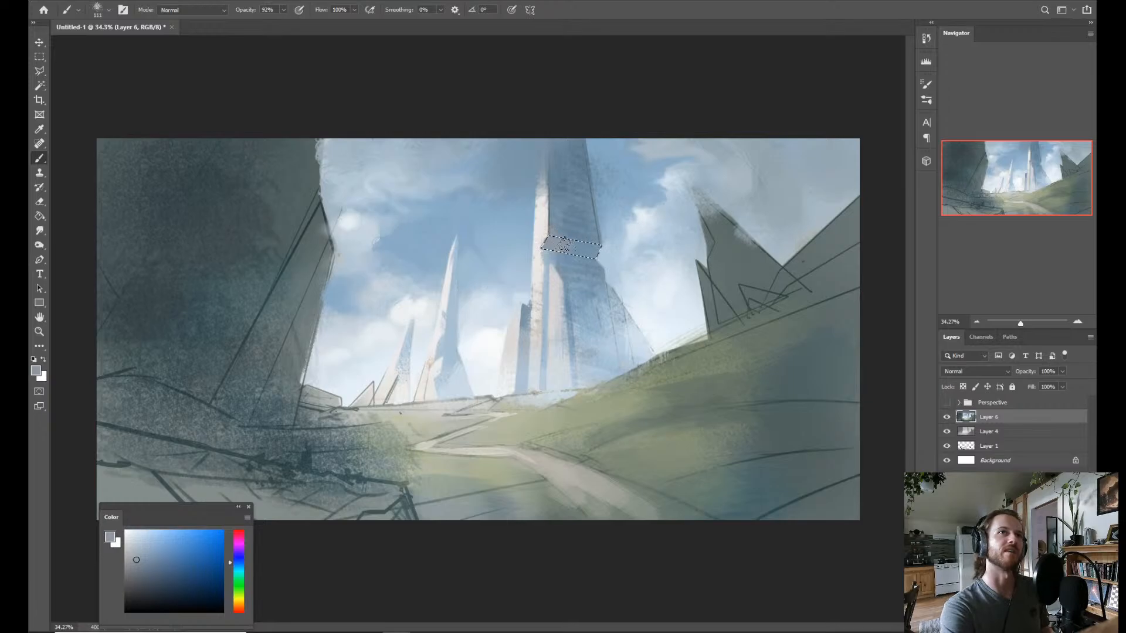
{"action": "key", "text": "ctrl+d"}
Sample the darker blue near the tower's top and smudge the upper end of its sunlit face into the cloud shadow.
{"action": "key", "text": "z"}
{"action": "left_click", "coordinate": [615, 224], "text": "alt"}
{"action": "left_click", "coordinate": [629, 234]}
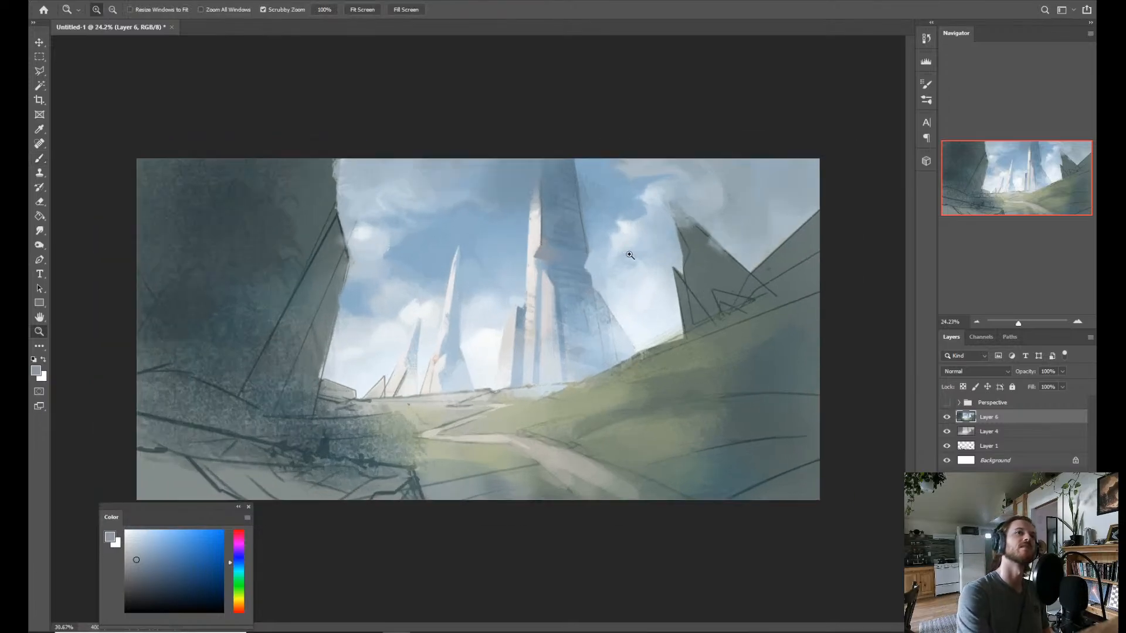
{"action": "left_click_drag", "start_coordinate": [629, 255], "coordinate": [613, 273]}
{"action": "key", "text": "b"}
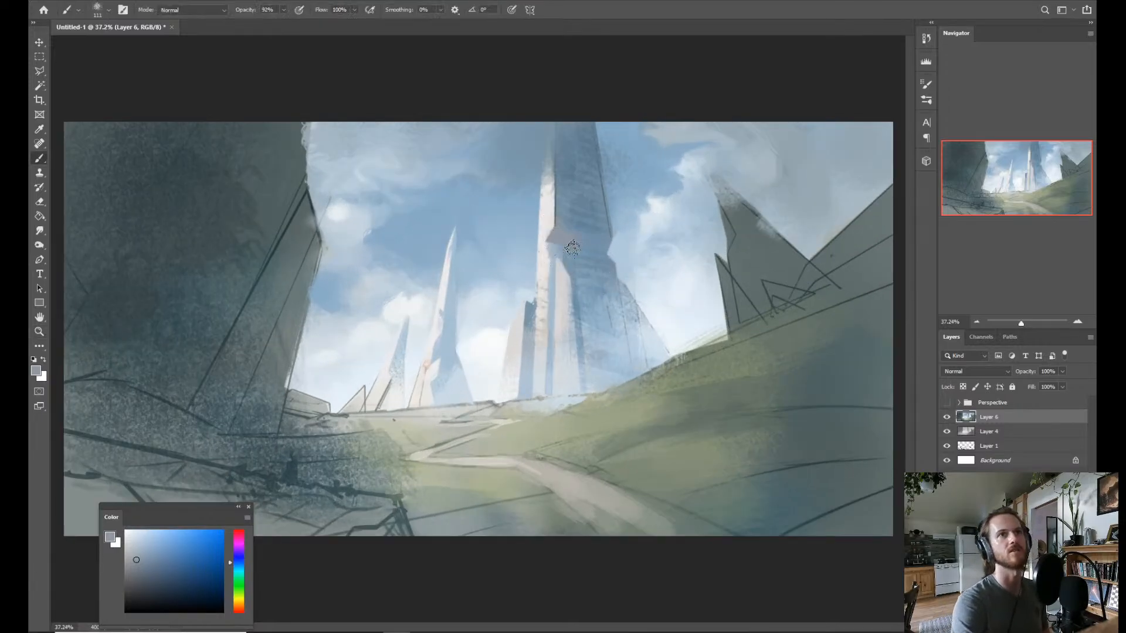
{"action": "key", "text": "z"}
{"action": "mouse_move", "coordinate": [603, 203]}
{"action": "left_mouse_down"}
{"action": "mouse_move", "coordinate": [568, 211]}
{"action": "mouse_move", "coordinate": [595, 220]}
{"action": "left_mouse_up"}
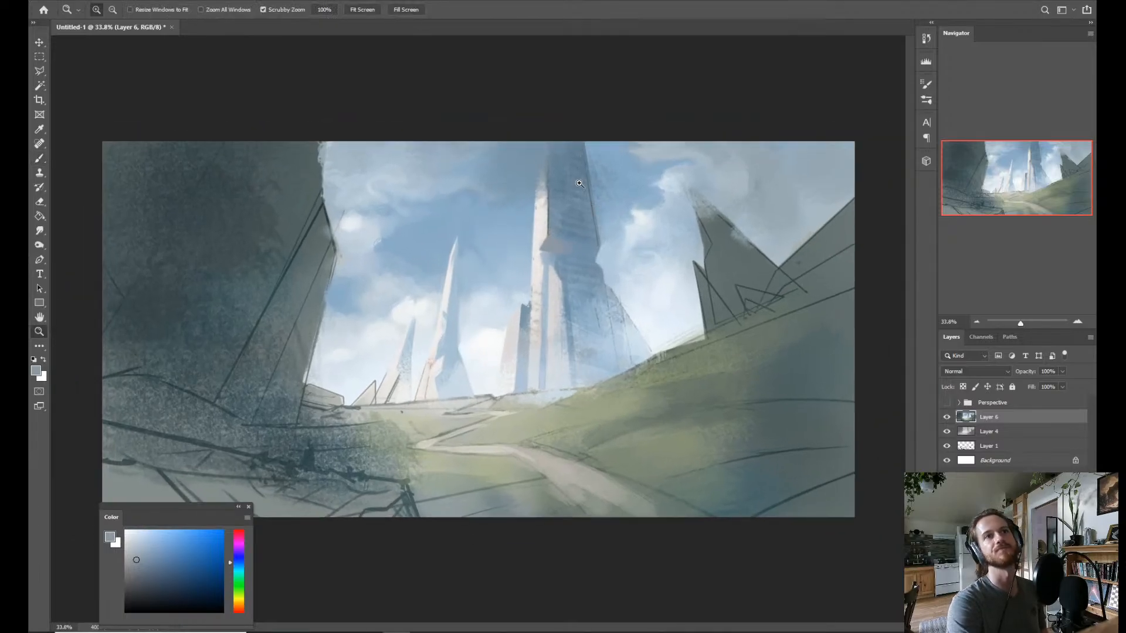
{"action": "key", "text": "b"}
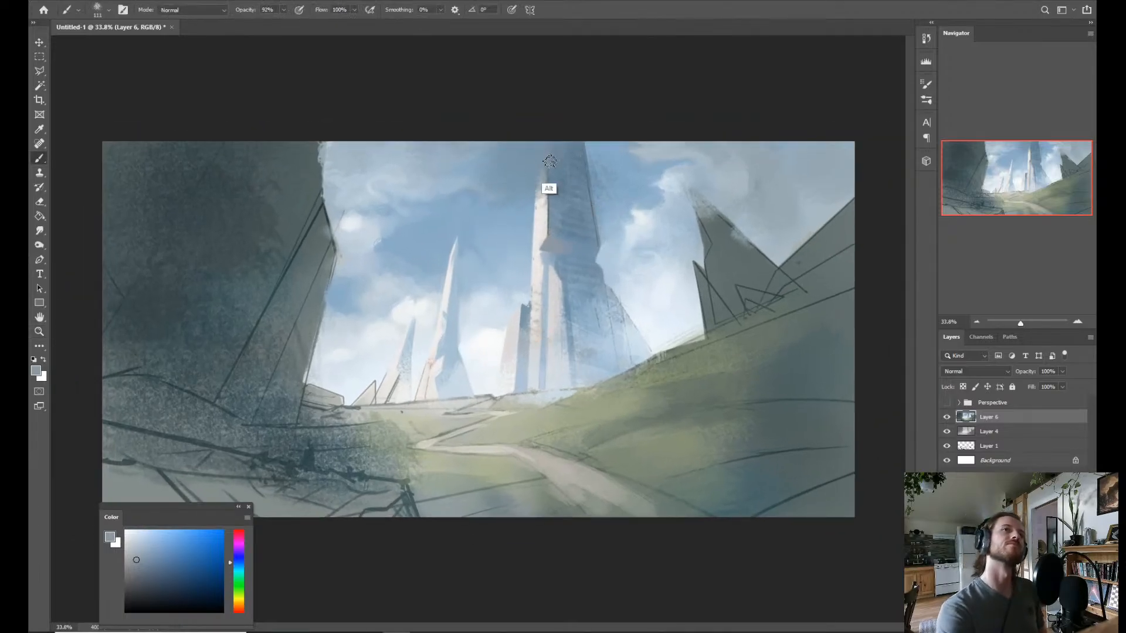
{"action": "left_click", "coordinate": [549, 187], "text": "alt"}
{"action": "key", "text": "r"}
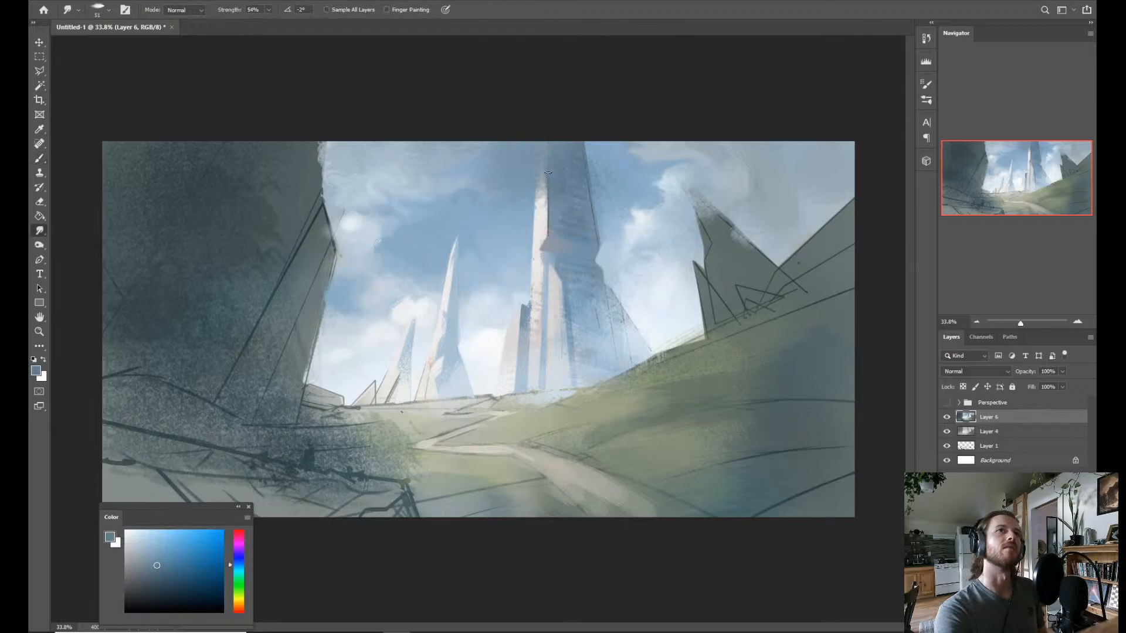
{"action": "key", "text": "b"}
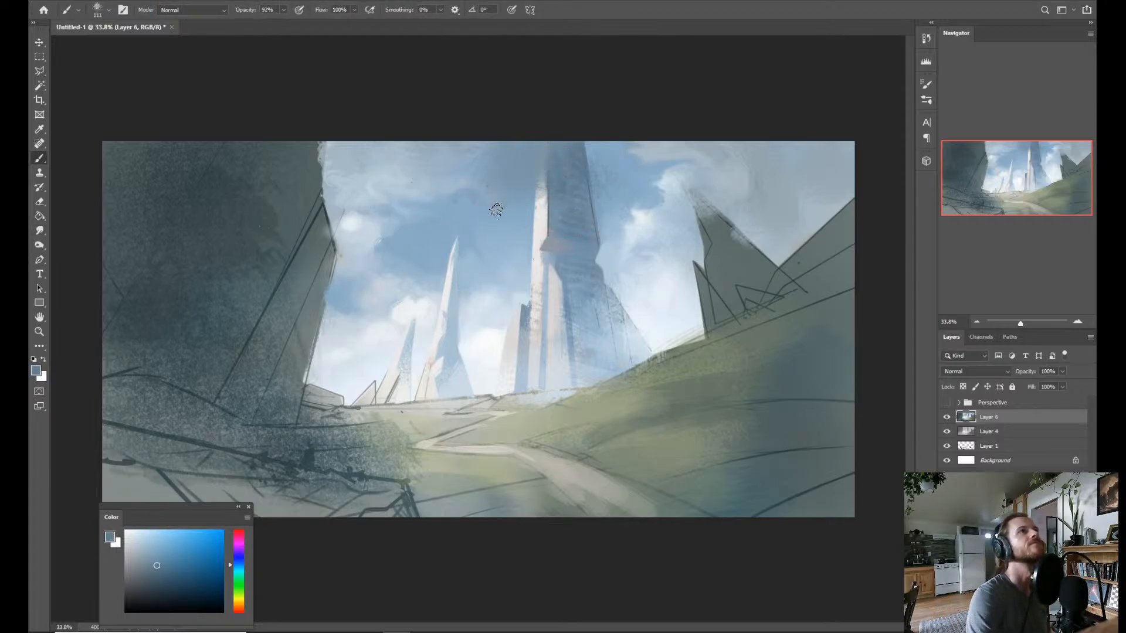
Switch to the Mixer Brush and set it to load solid colors only.
{"action": "key", "text": "shift+b"}
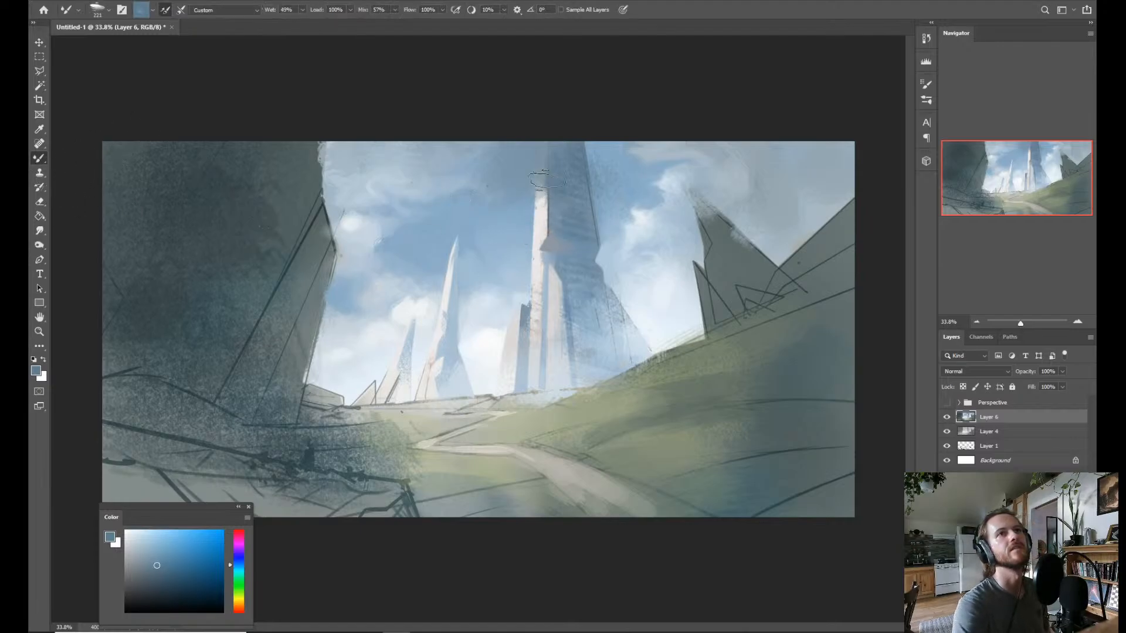
{"action": "left_click", "coordinate": [478, 228], "text": "alt"}
{"action": "left_click", "coordinate": [487, 248], "text": "alt"}
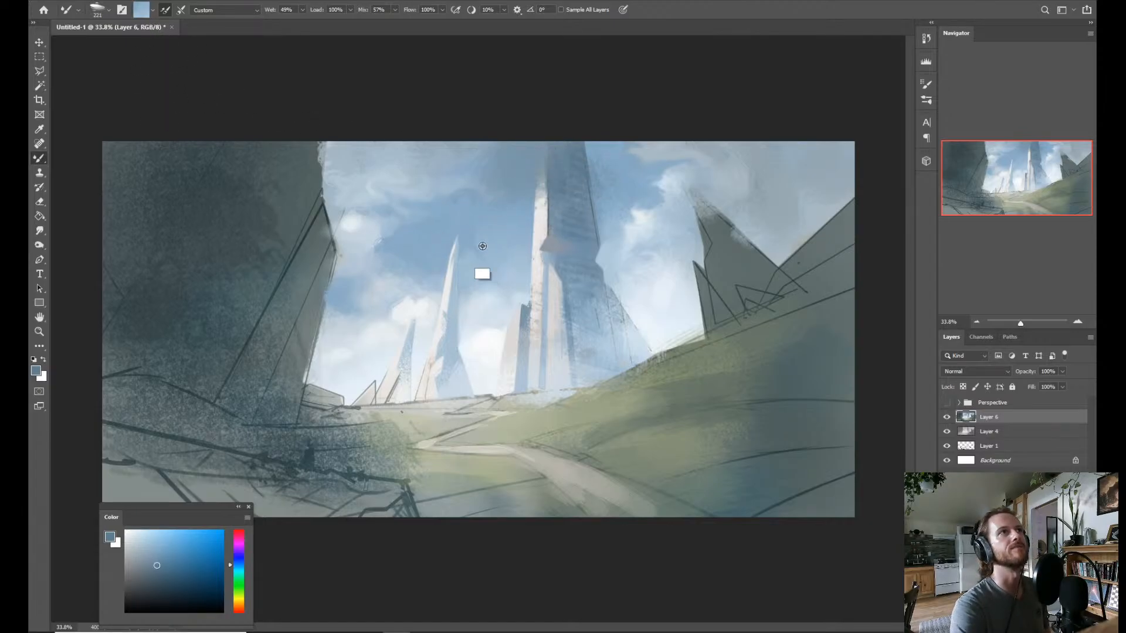
{"action": "left_click", "coordinate": [151, 17]}
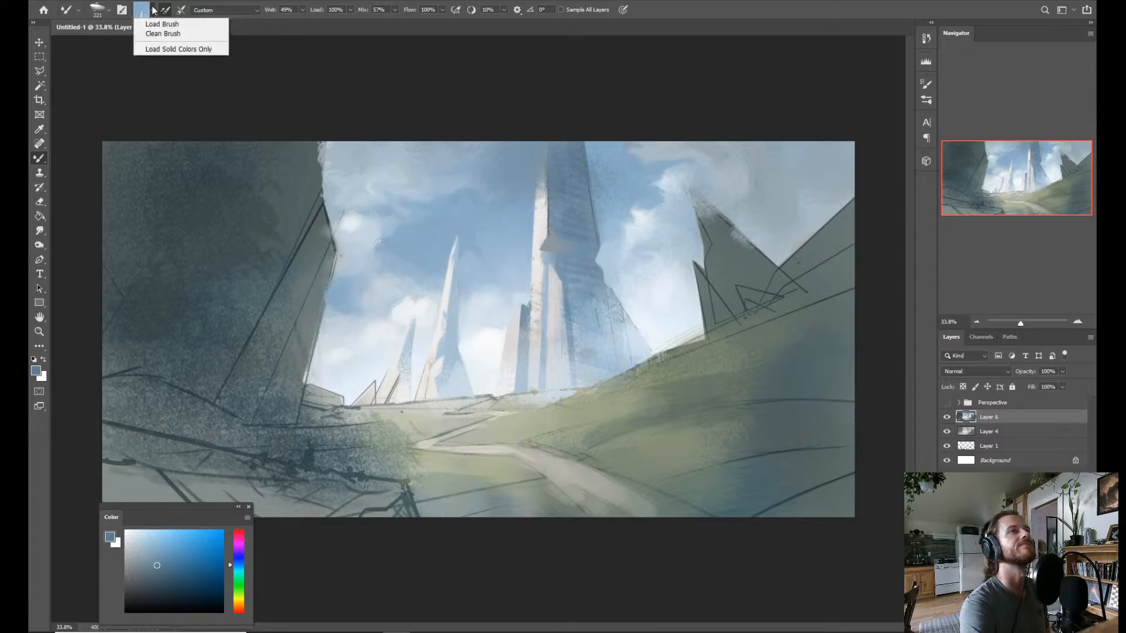
{"action": "left_click", "coordinate": [152, 11]}
{"action": "left_click", "coordinate": [153, 11]}
{"action": "left_click", "coordinate": [153, 11]}
{"action": "left_click", "coordinate": [157, 49]}
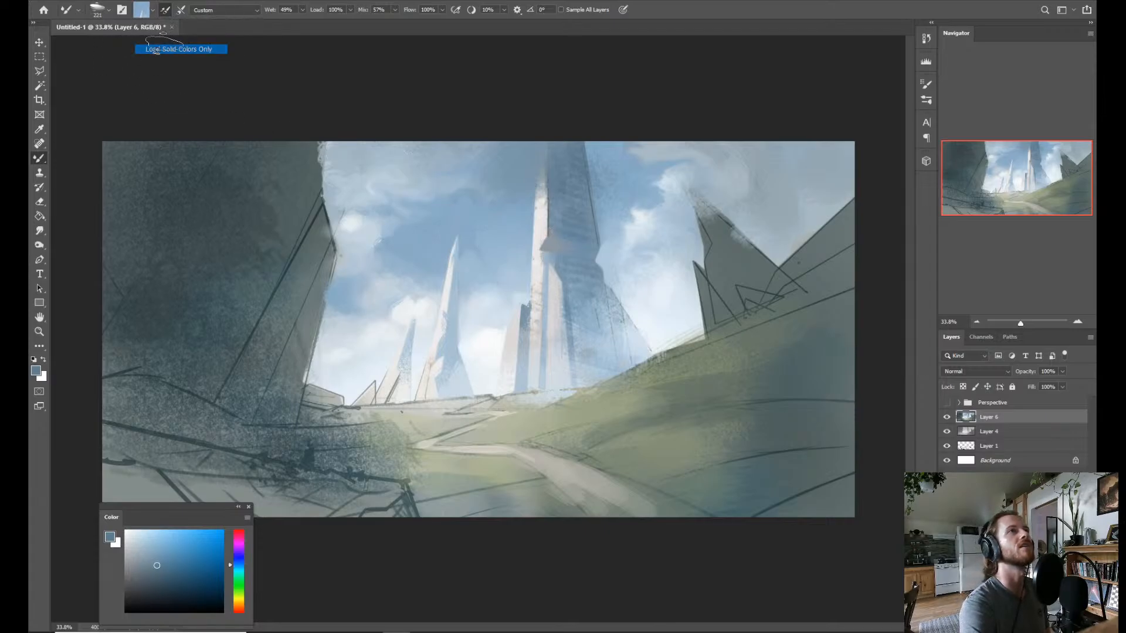
Test solid color sampling with the Mixer Brush on the sky, the hillside and the tower.
{"action": "left_click", "coordinate": [520, 239], "text": "alt"}
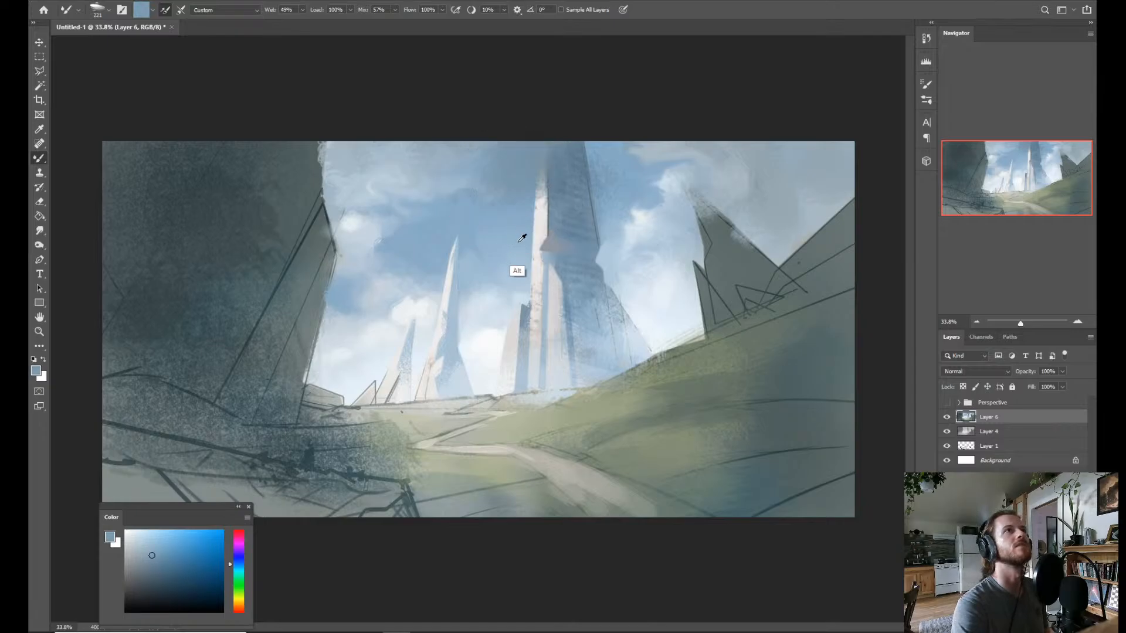
{"action": "left_click", "coordinate": [636, 217], "text": "alt"}
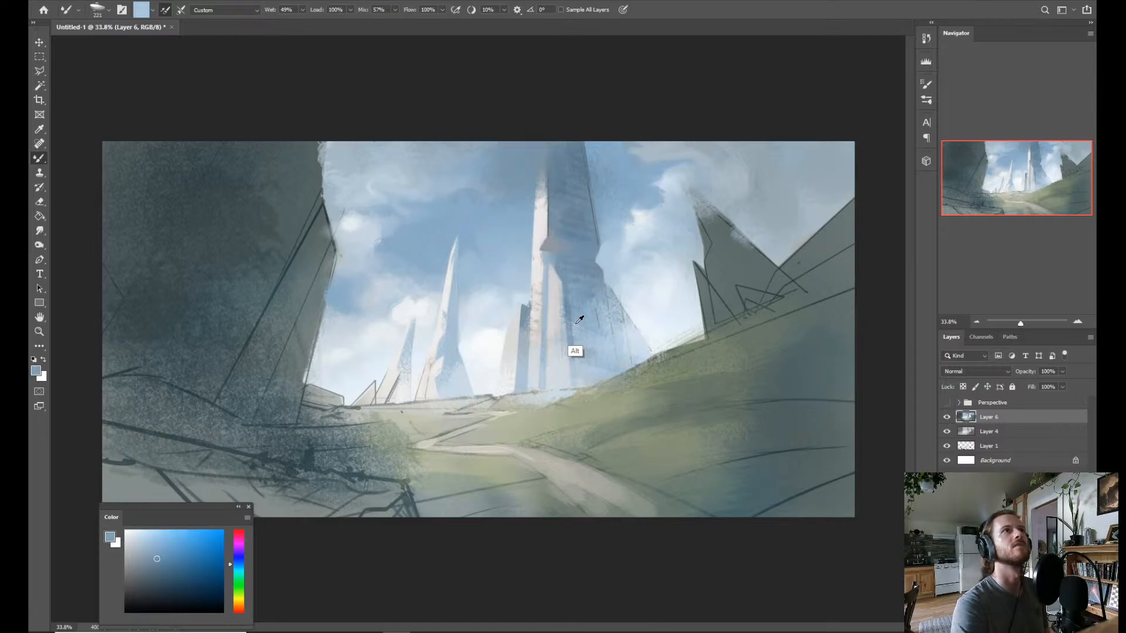
{"action": "left_click_drag", "start_coordinate": [547, 344], "coordinate": [558, 422]}
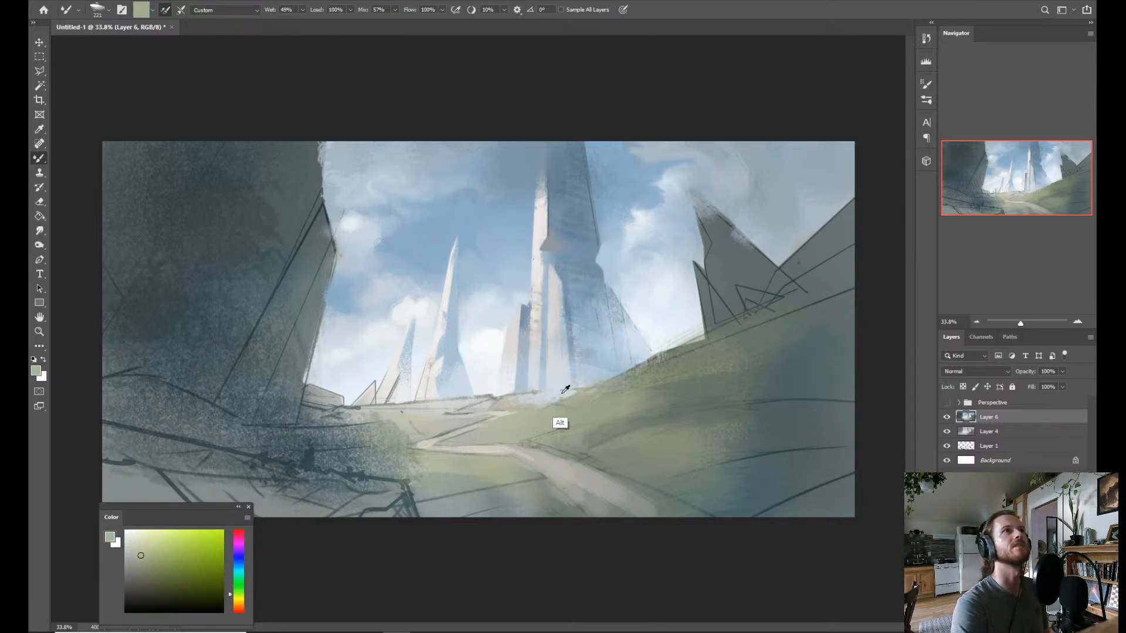
{"action": "left_click", "coordinate": [558, 192], "text": "alt"}
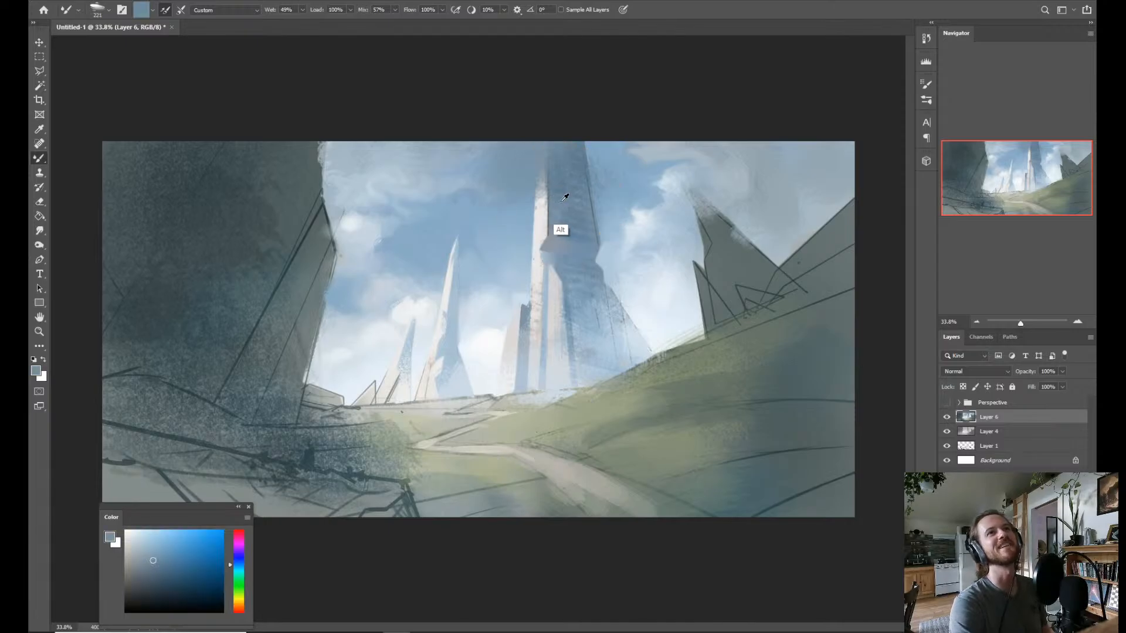
Reduce the Mixer Brush to 196 and blend muted blue sampled from the tower into the sky beside its top.
{"action": "left_click", "coordinate": [548, 255], "text": "alt"}
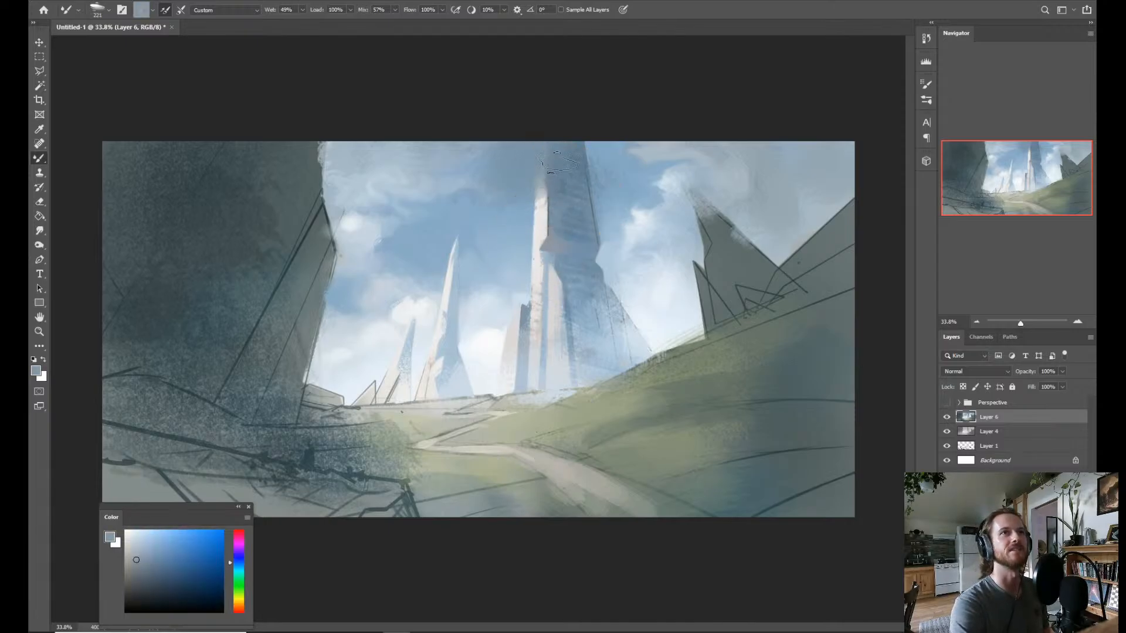
{"action": "left_click_drag", "start_coordinate": [564, 207], "coordinate": [552, 206]}
{"action": "left_click", "coordinate": [592, 224], "text": "alt"}
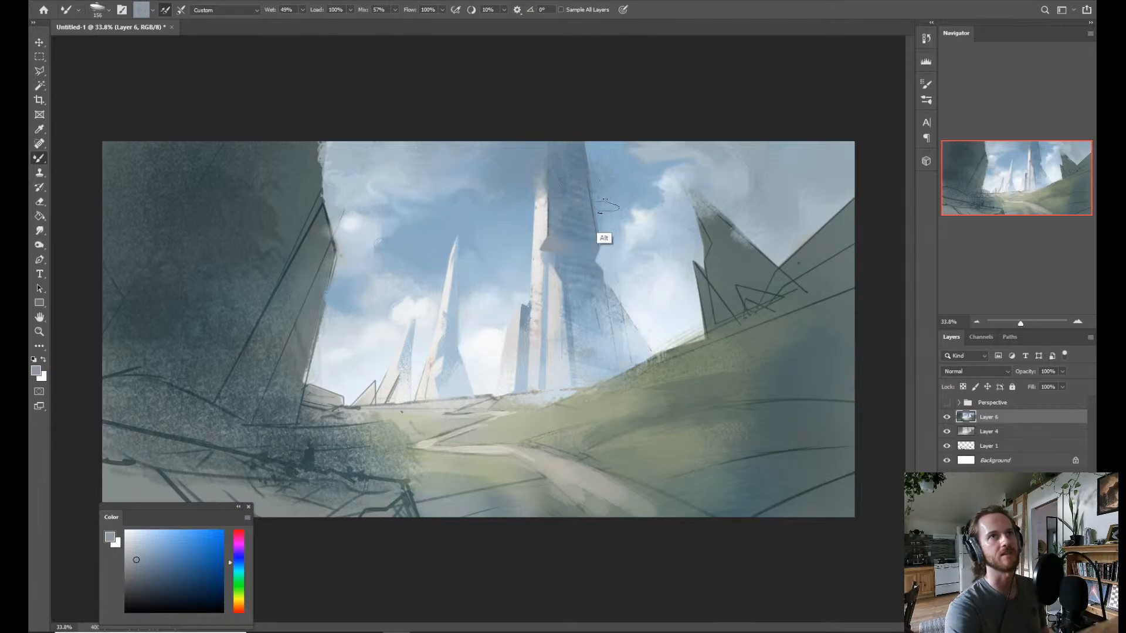
{"action": "left_click", "coordinate": [604, 207], "text": "alt"}
{"action": "left_click", "coordinate": [581, 193], "text": "alt"}
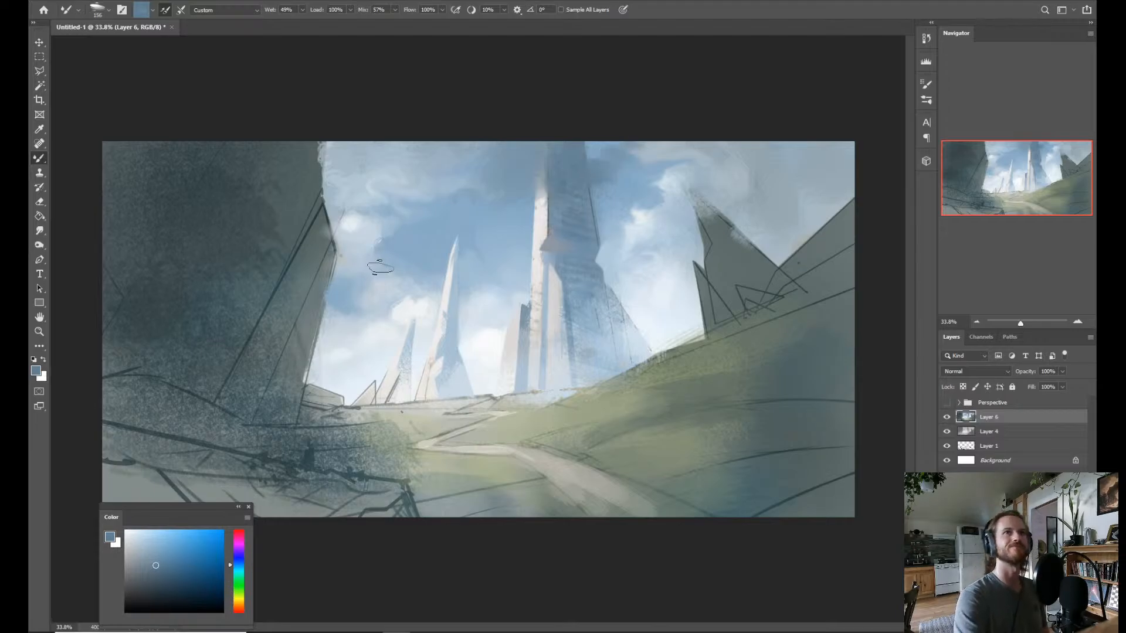
Deepen the cloud shadow beside the tower's top with a more saturated blue and sample light sky blue at the tower's right edge.
{"action": "left_click", "coordinate": [173, 563]}
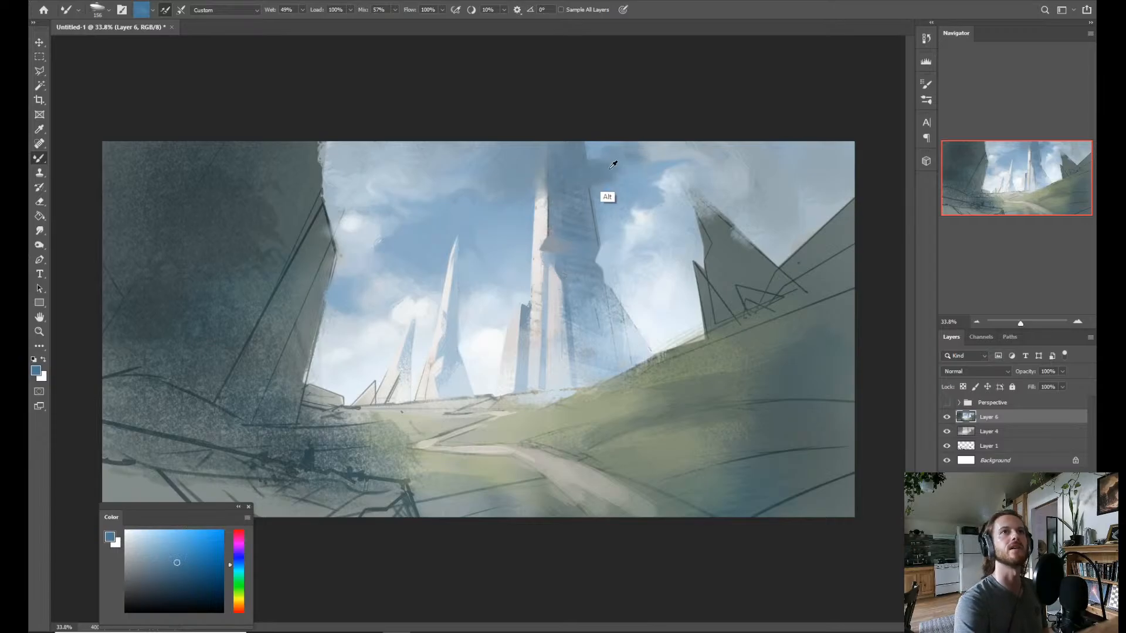
{"action": "left_click_drag", "start_coordinate": [616, 164], "coordinate": [634, 165]}
{"action": "left_click_drag", "start_coordinate": [572, 257], "coordinate": [552, 257]}
{"action": "left_click", "coordinate": [606, 204], "text": "alt"}
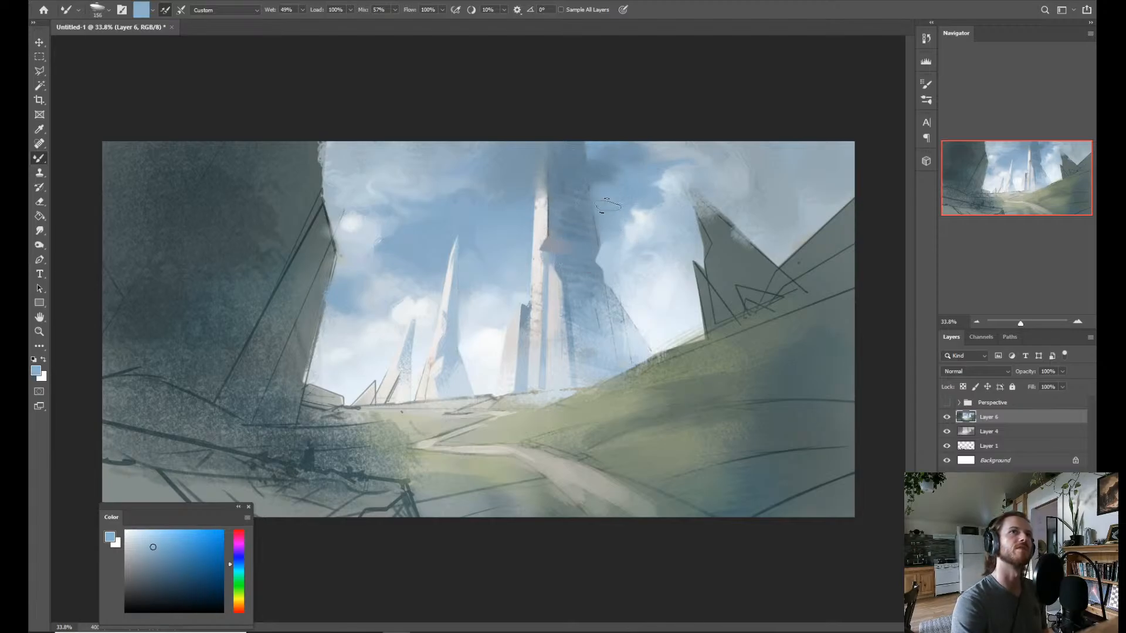
Mix a muted red from the tower's lit edge color and blend a warm accent along the light-shadow boundary by its ledge.
{"action": "left_click", "coordinate": [539, 221], "text": "alt"}
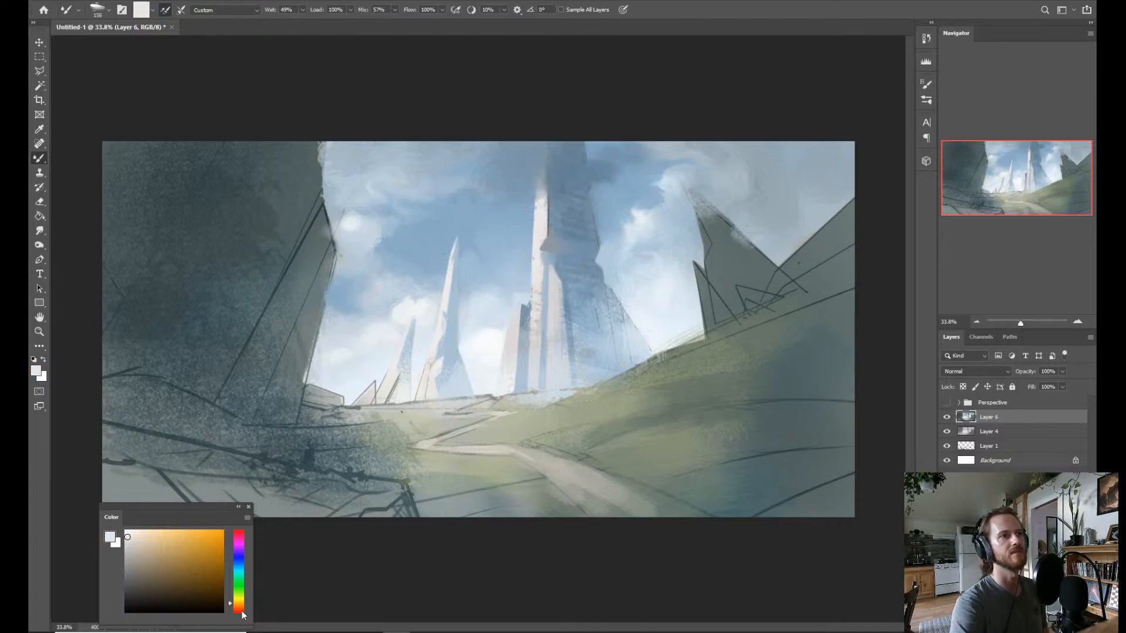
{"action": "left_click", "coordinate": [175, 565]}
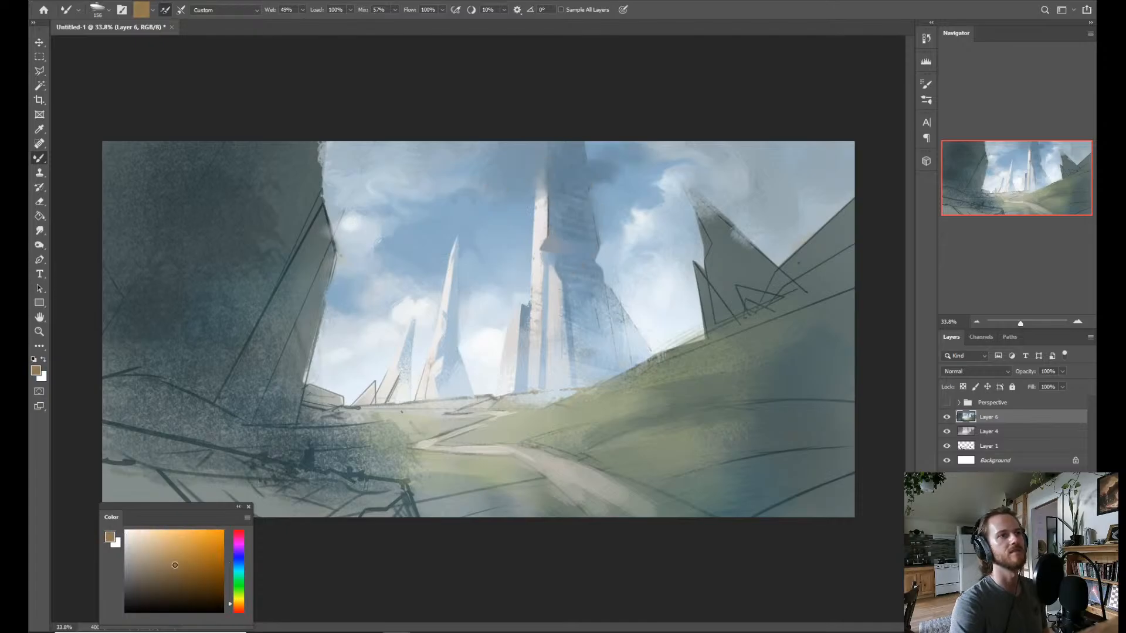
{"action": "left_click", "coordinate": [240, 612]}
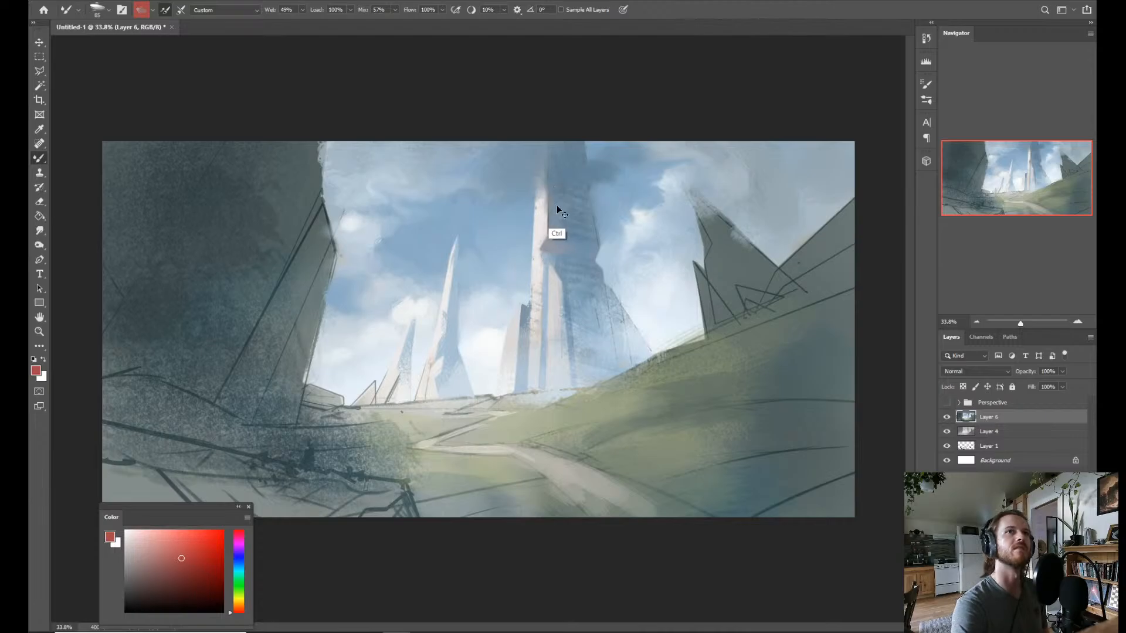
{"action": "left_click_drag", "start_coordinate": [549, 232], "coordinate": [550, 238]}
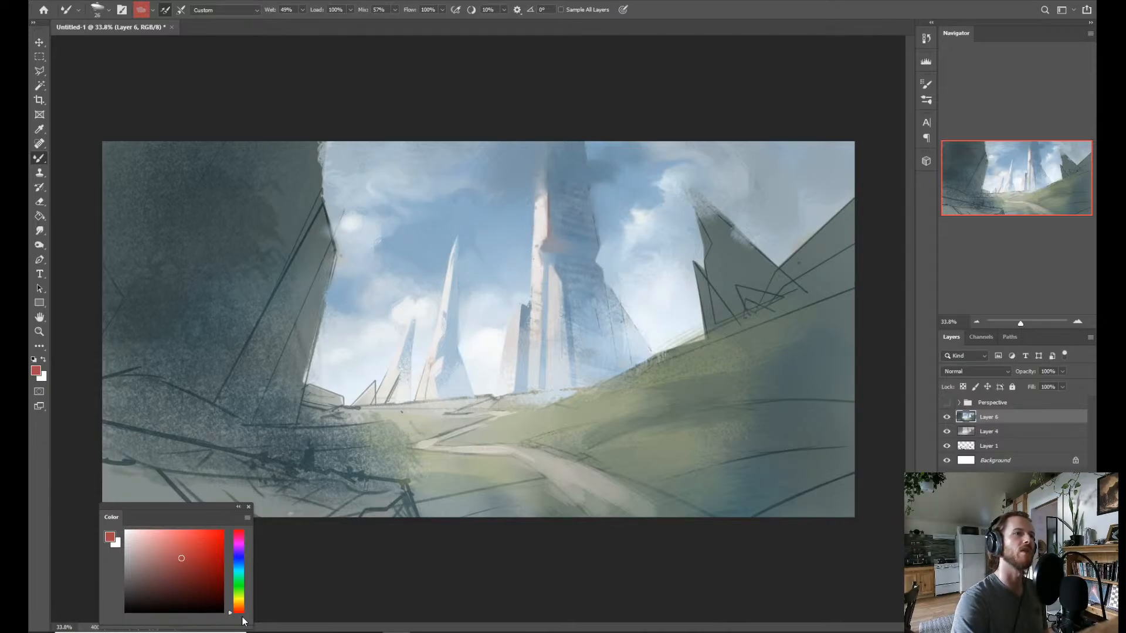
Shift to a saturated orange for warm accents on the tower and smaller spire, and sample pale peach from the spire.
{"action": "left_click_drag", "start_coordinate": [238, 609], "coordinate": [238, 608]}
{"action": "left_click", "coordinate": [196, 556]}
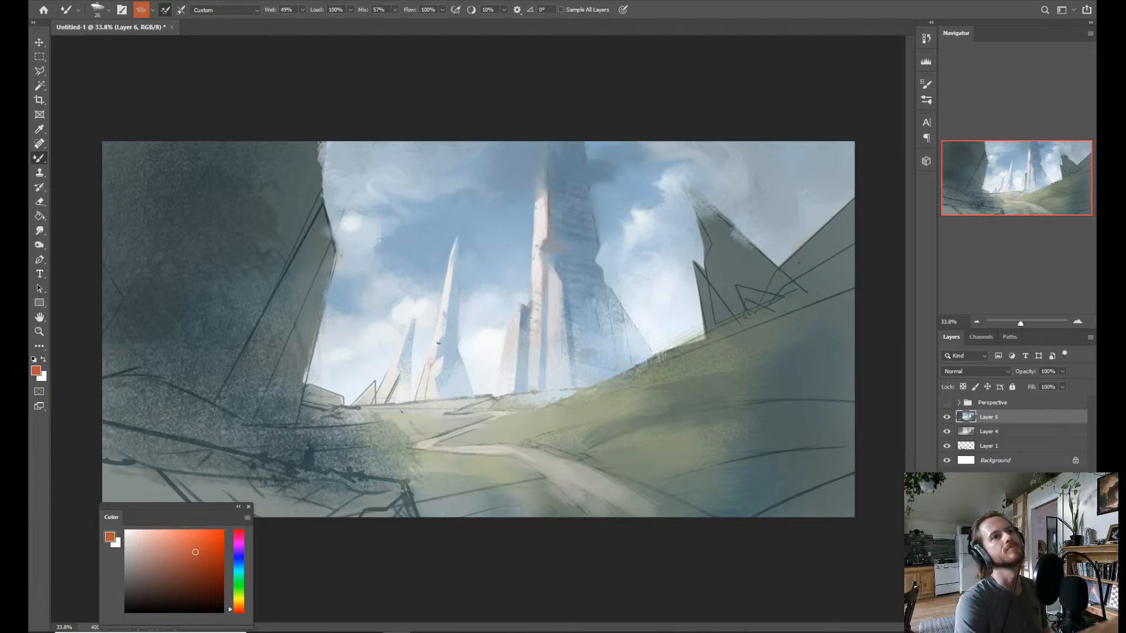
{"action": "left_click", "coordinate": [434, 357], "text": "alt"}
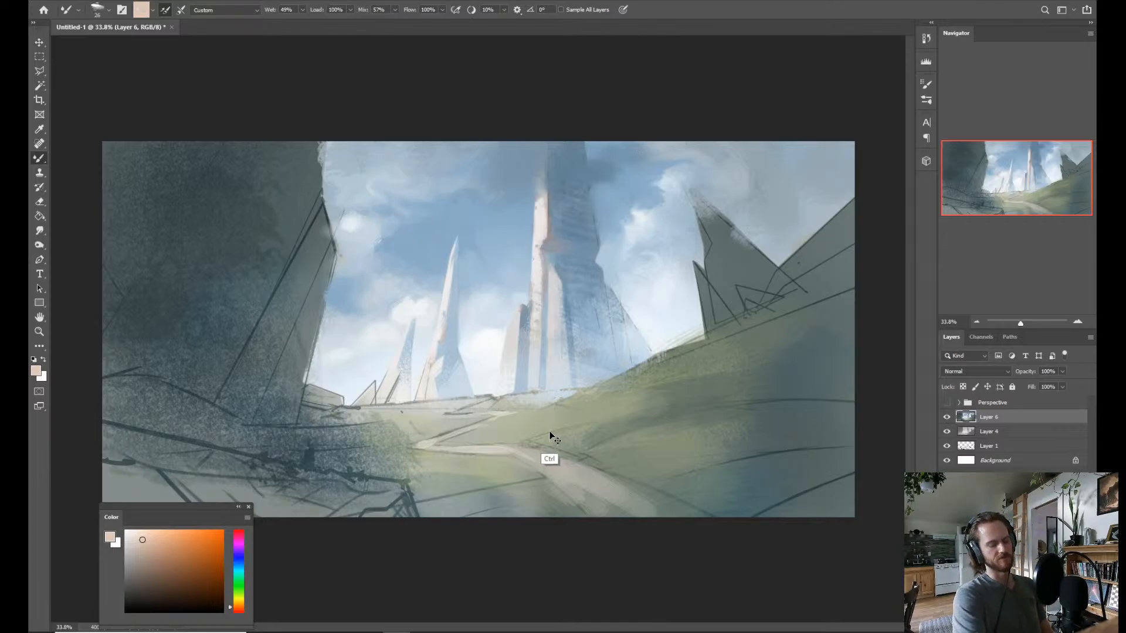
Flip the painting horizontally and return to the Mixer Brush.
{"action": "key", "text": "ctrl+f"}
{"action": "key", "text": "z"}
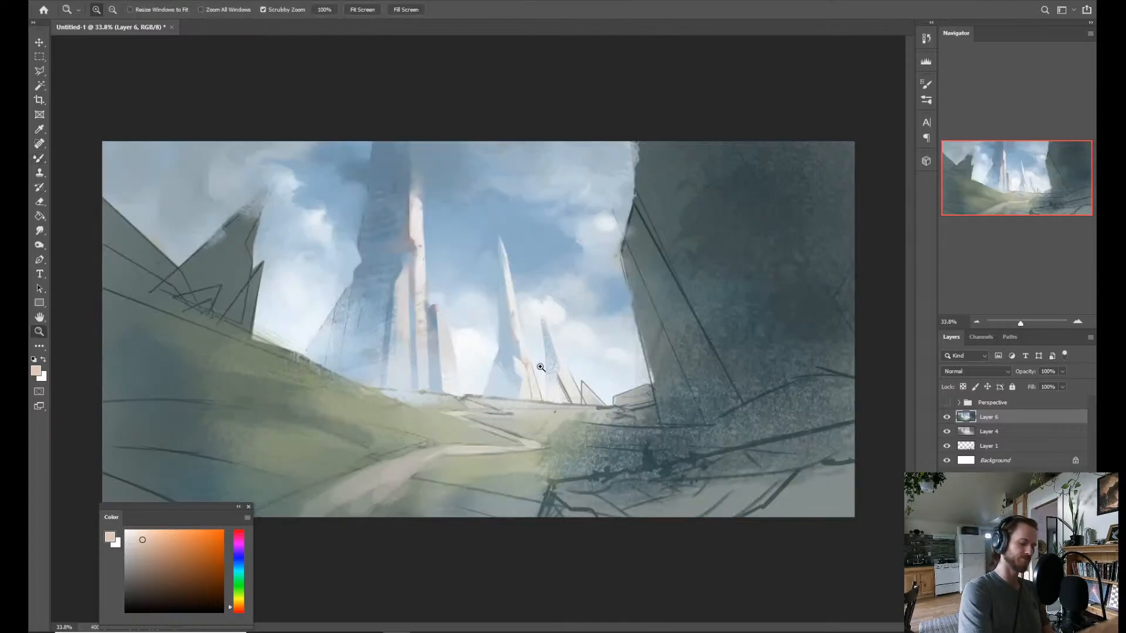
{"action": "key", "text": "l"}
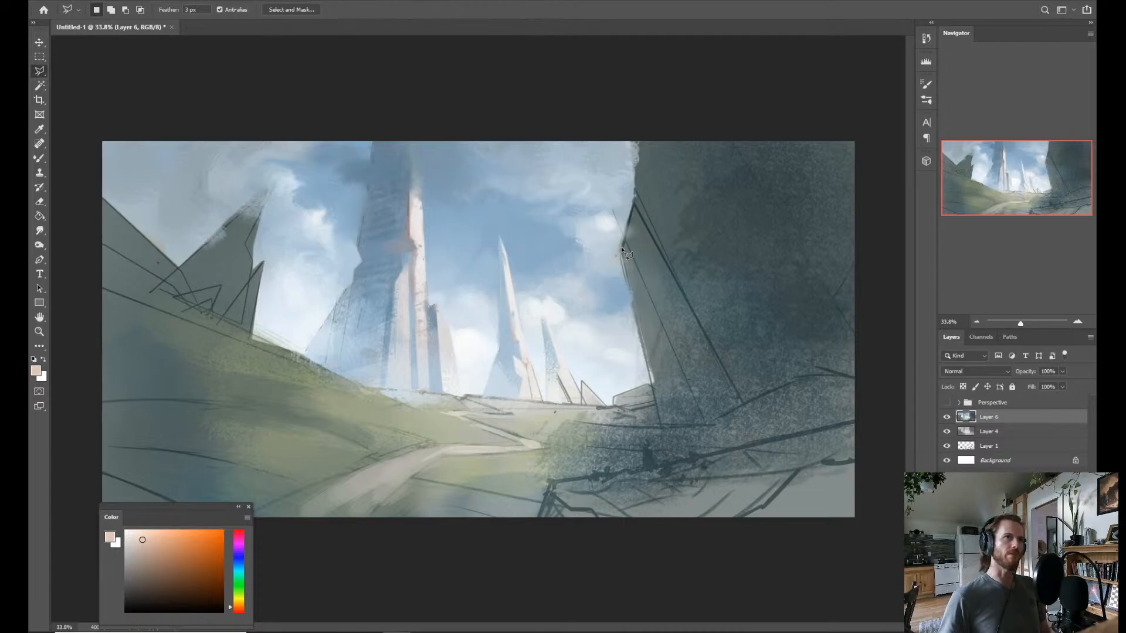
{"action": "key", "text": "b"}
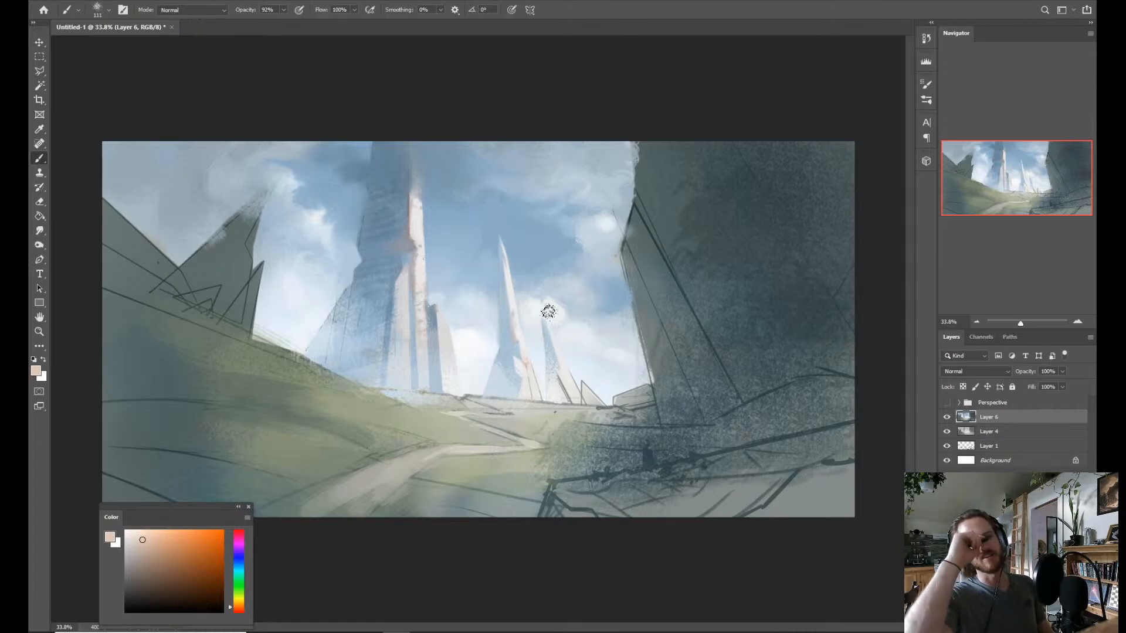
{"action": "key", "text": "alt"}
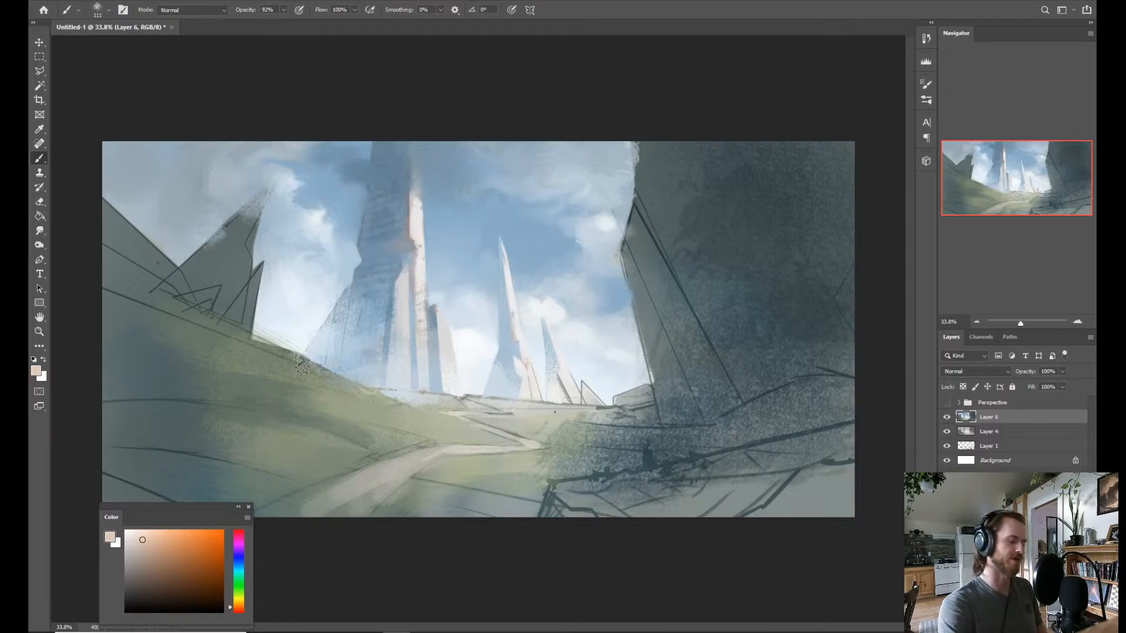
{"action": "key", "text": "alt+s"}
{"action": "key", "text": "Escape"}
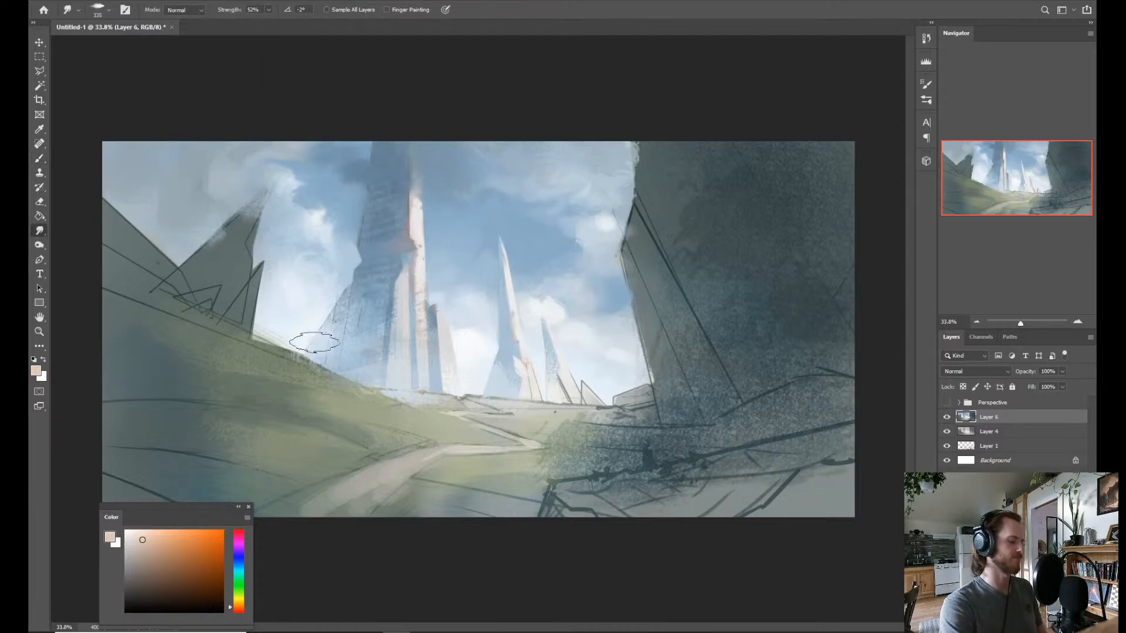
{"action": "key", "text": "b"}
{"action": "key", "text": "shift+b"}
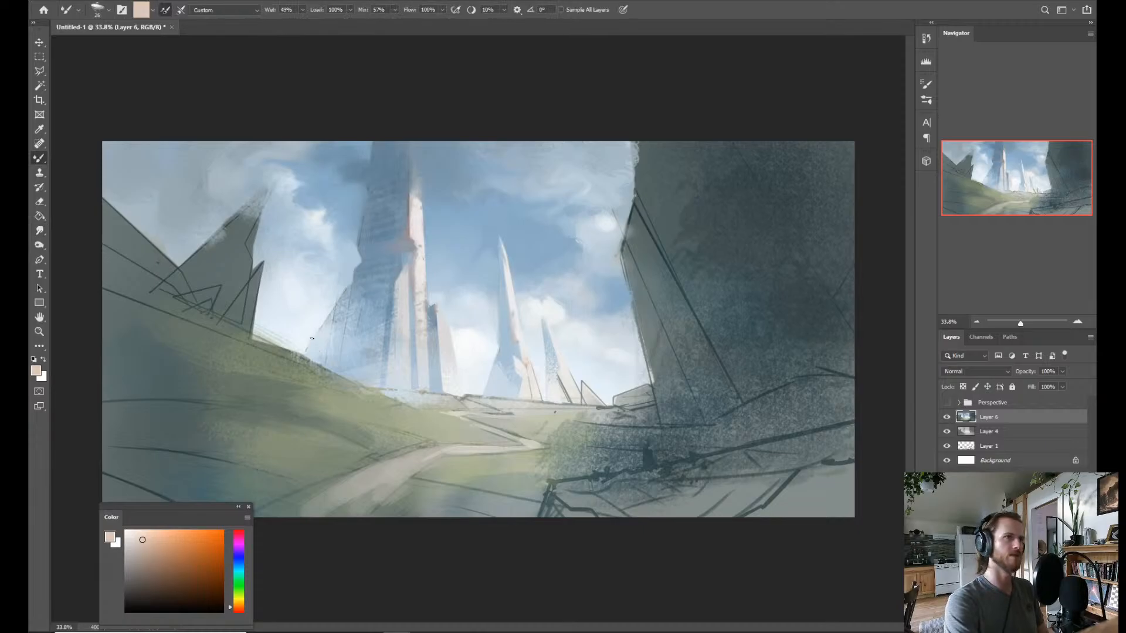
Sample near-white and light blue around the tower's flared base and blend cloud over its outer edge with the Mixer Brush at 103.
{"action": "left_click", "coordinate": [302, 332], "text": "alt"}
{"action": "left_click_drag", "start_coordinate": [305, 347], "coordinate": [319, 346]}
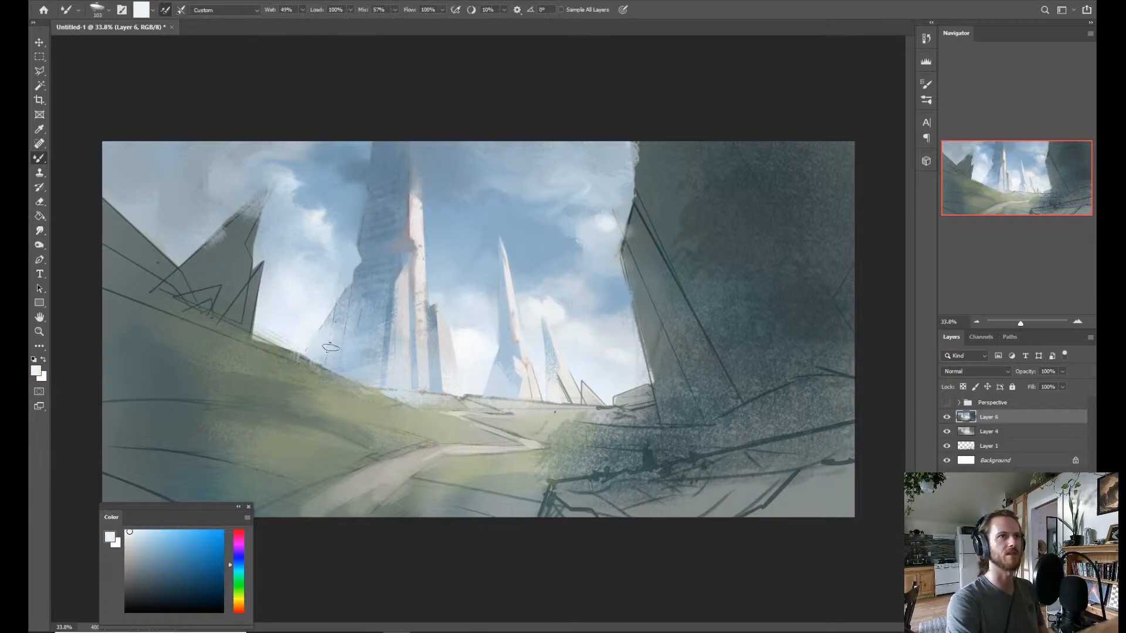
{"action": "left_click", "coordinate": [364, 346], "text": "alt"}
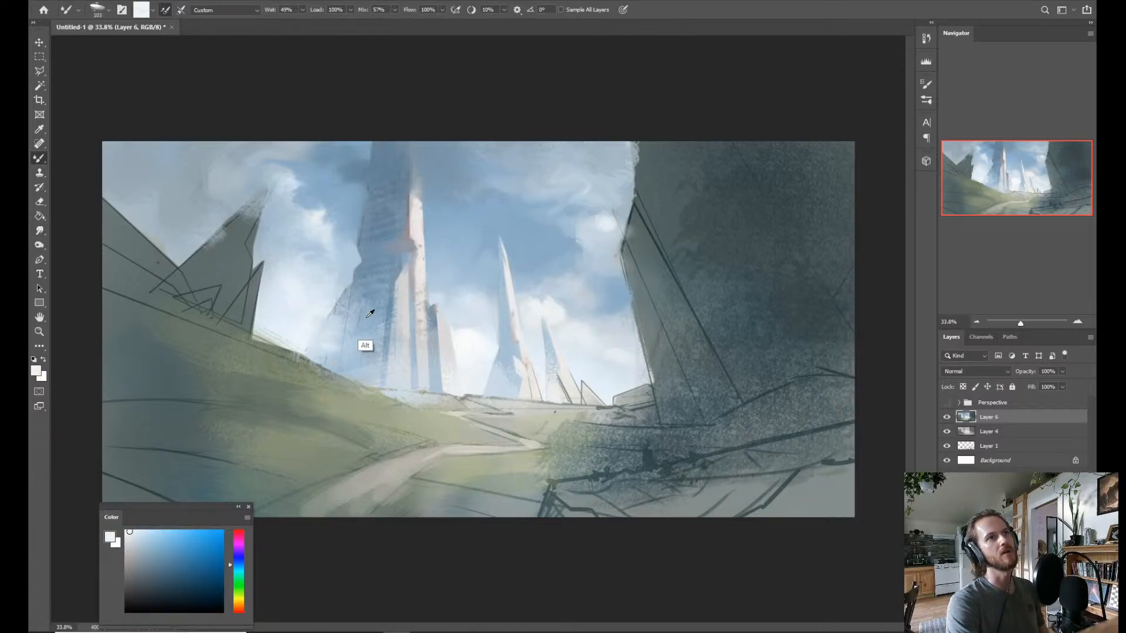
{"action": "left_click", "coordinate": [329, 295], "text": "alt"}
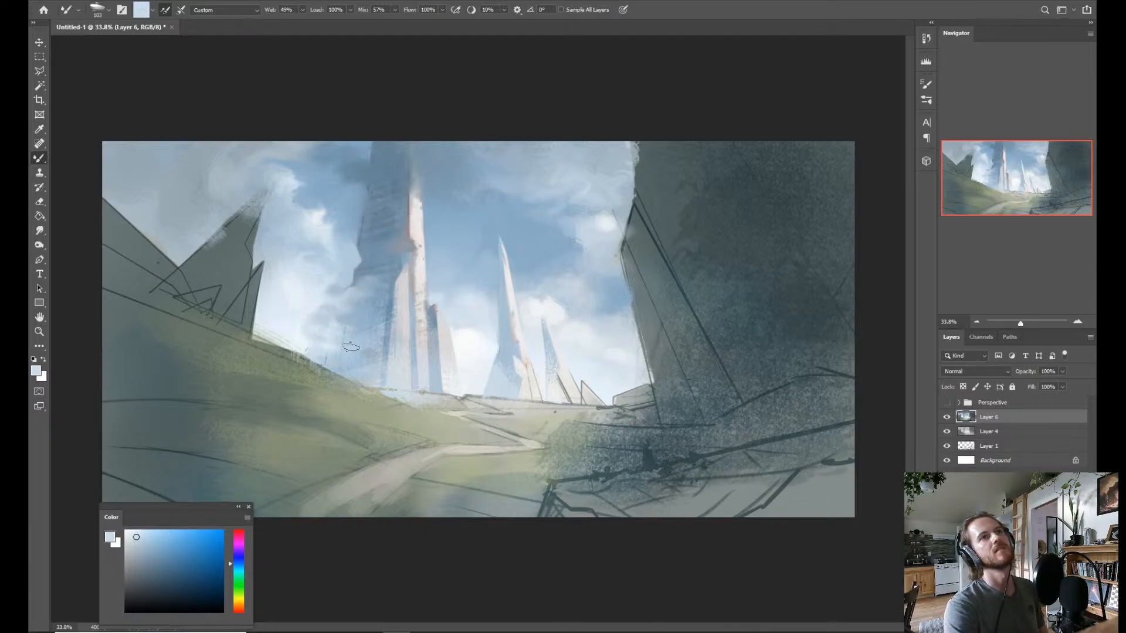
Sample soft blues from the tower and nearby sky and blend cloud shadow across the shaded side above its base.
{"action": "left_click", "coordinate": [367, 320], "text": "alt"}
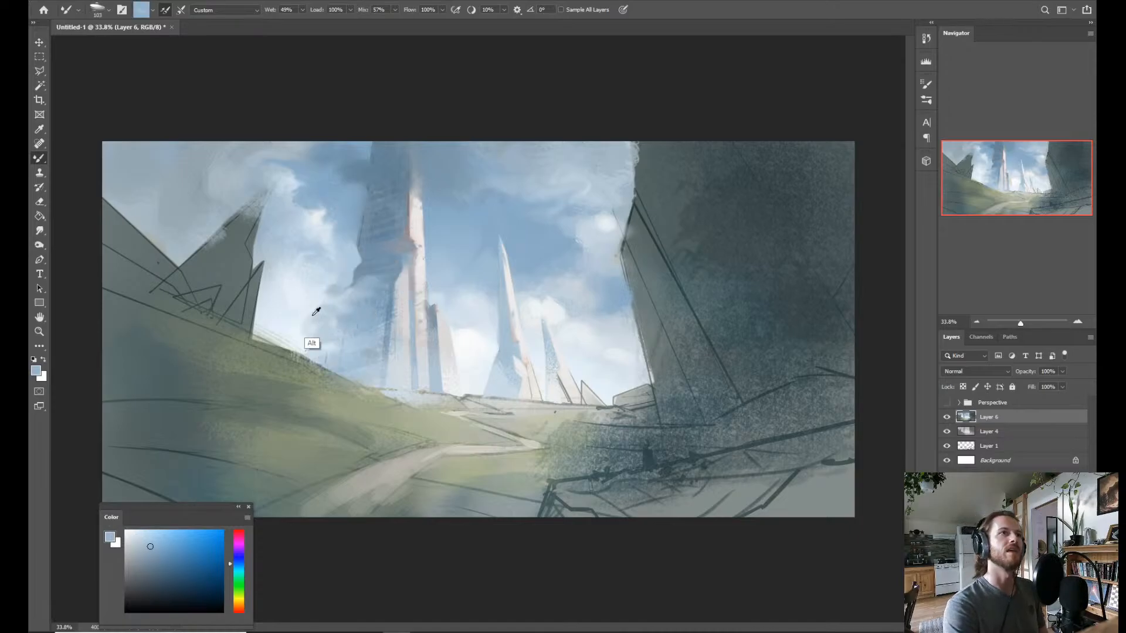
{"action": "left_click", "coordinate": [314, 314], "text": "alt"}
{"action": "left_click", "coordinate": [349, 321], "text": "alt"}
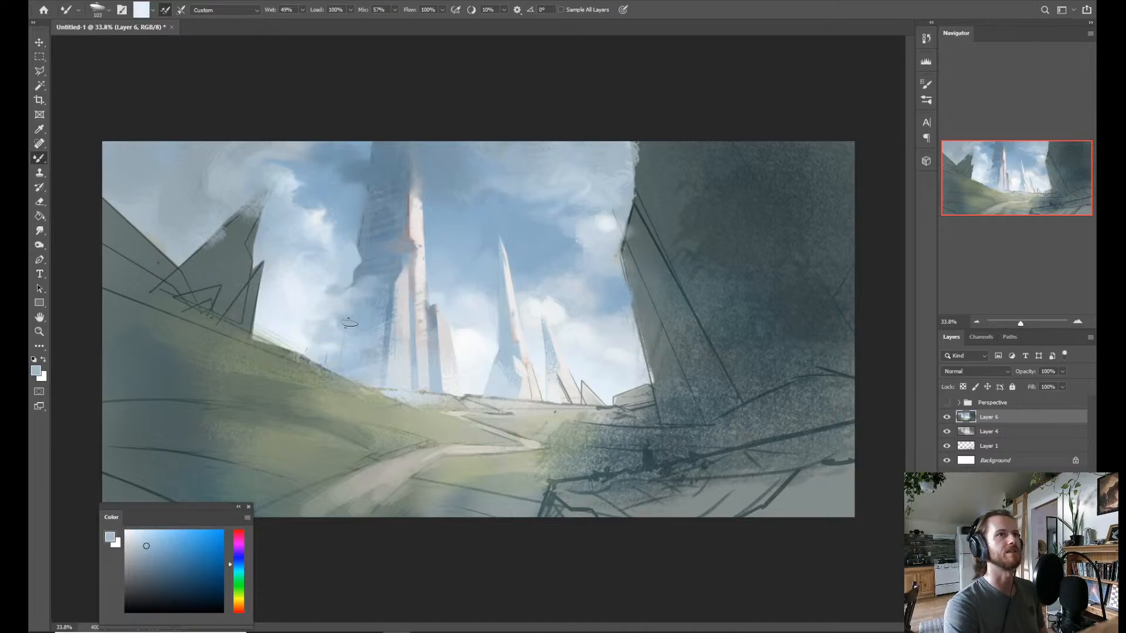
{"action": "mouse_move", "coordinate": [338, 321]}
{"action": "left_mouse_down"}
{"action": "mouse_move", "coordinate": [353, 322]}
{"action": "mouse_move", "coordinate": [328, 326]}
{"action": "mouse_move", "coordinate": [397, 319]}
{"action": "mouse_move", "coordinate": [390, 280]}
{"action": "left_mouse_up"}
Blend sampled white and pale blue into the sky between the hillside's edge and the tower's shaded base.
{"action": "left_click", "coordinate": [298, 302], "text": "alt"}
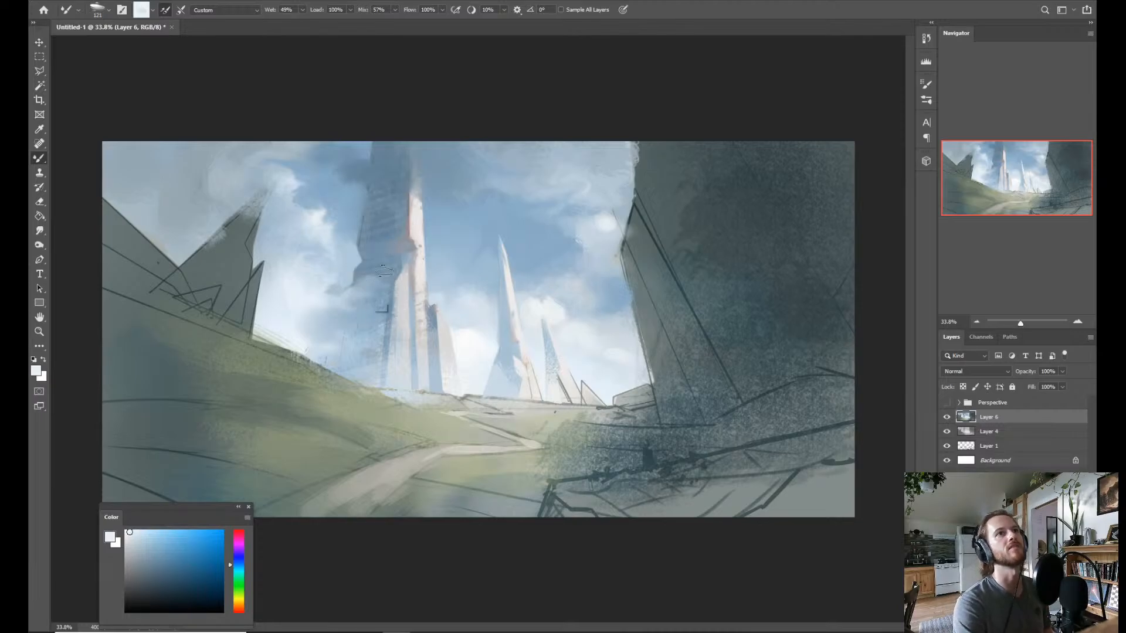
{"action": "left_click", "coordinate": [303, 350], "text": "alt"}
{"action": "left_click", "coordinate": [336, 341], "text": "alt"}
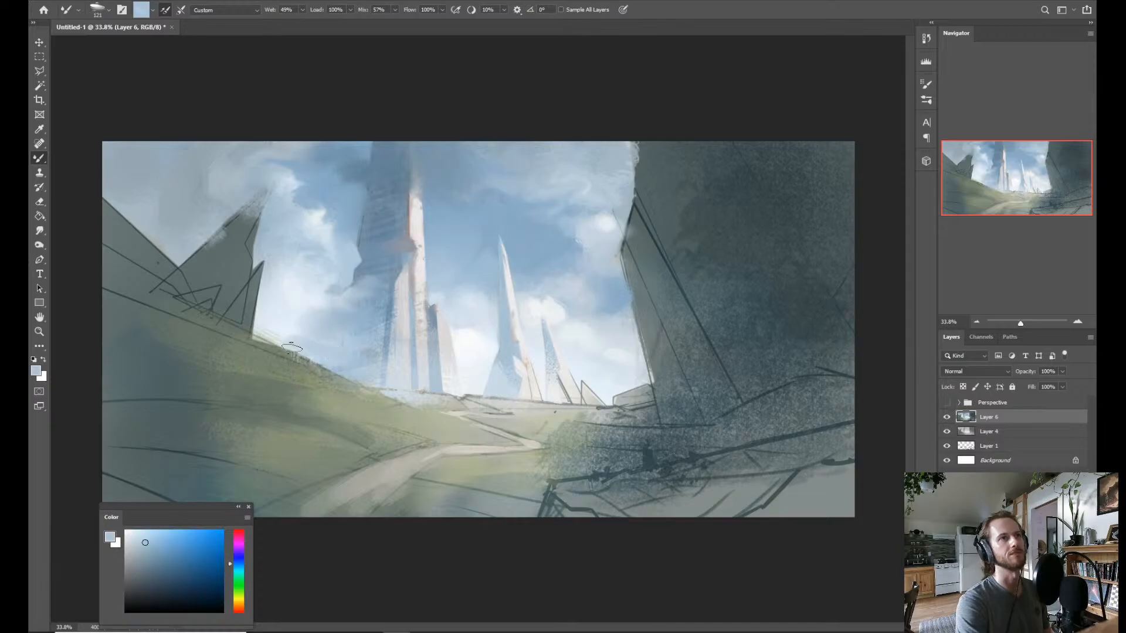
{"action": "left_click", "coordinate": [338, 341], "text": "alt"}
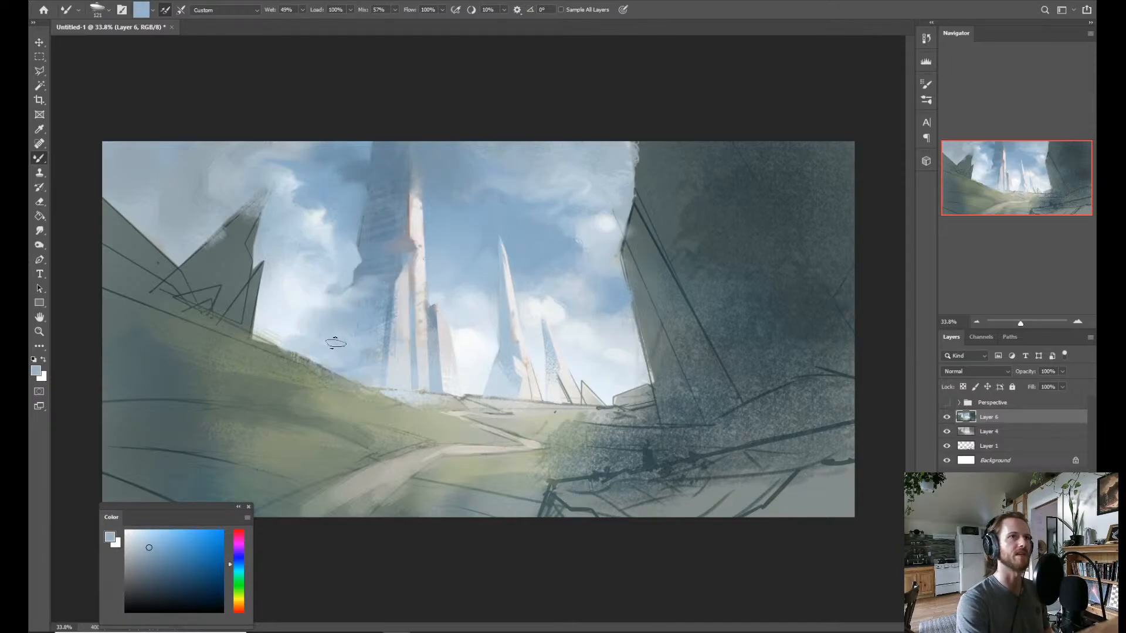
{"action": "left_click", "coordinate": [389, 316], "text": "alt"}
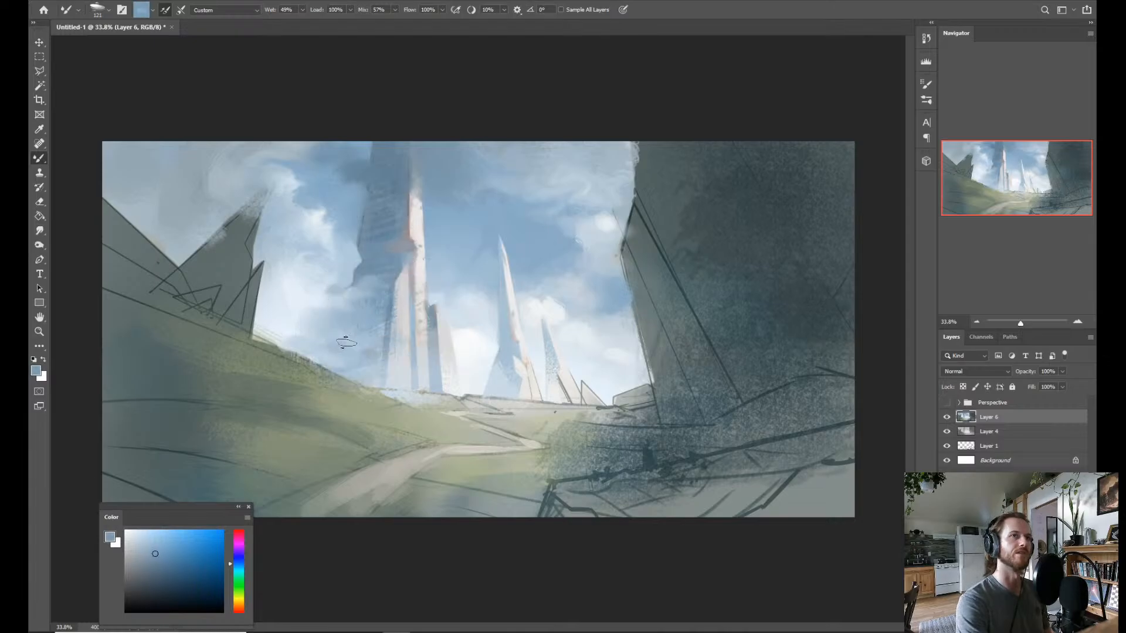
Sample pale tones from the tower's lit face and refine the light edge of its front buttress with a smaller brush.
{"action": "left_click", "coordinate": [390, 315], "text": "alt"}
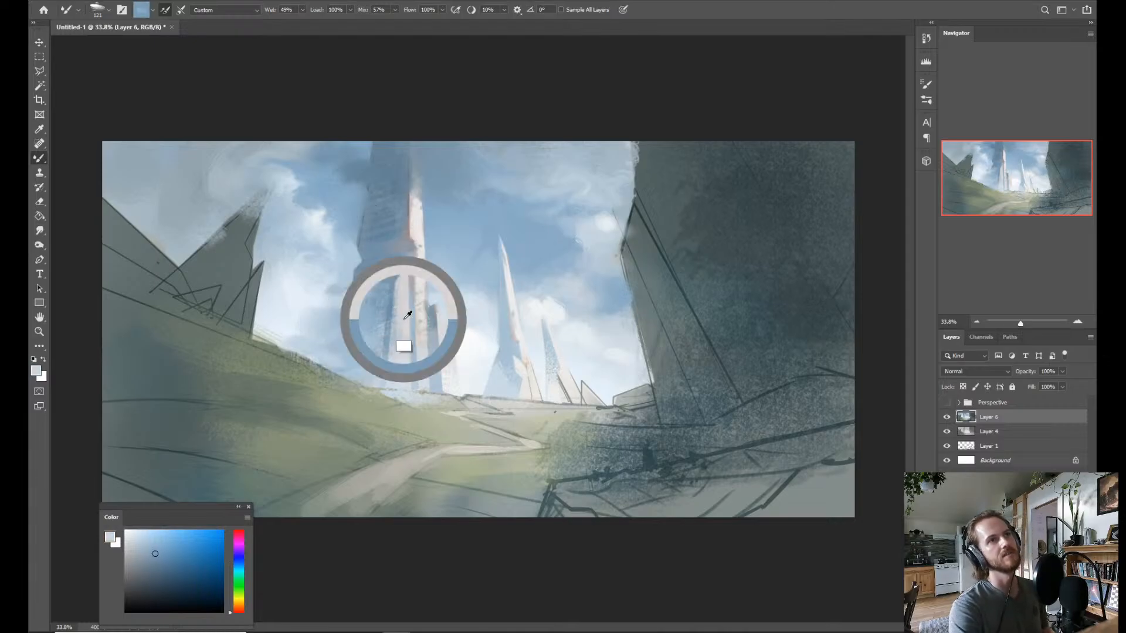
{"action": "left_click_drag", "start_coordinate": [380, 347], "coordinate": [379, 347]}
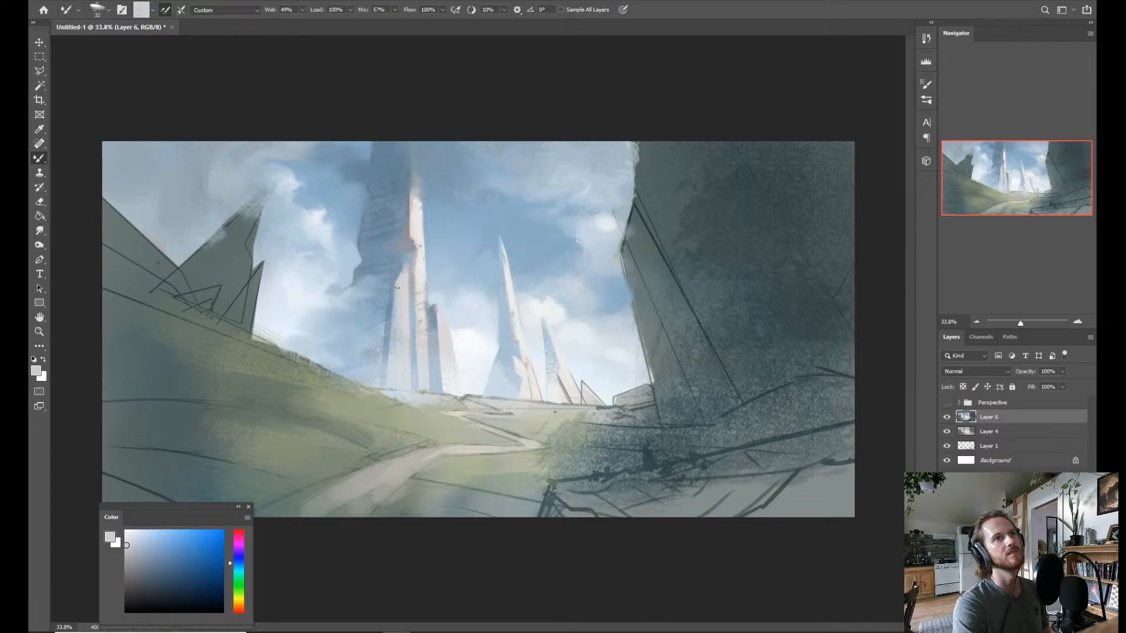
{"action": "left_click", "coordinate": [400, 284], "text": "alt"}
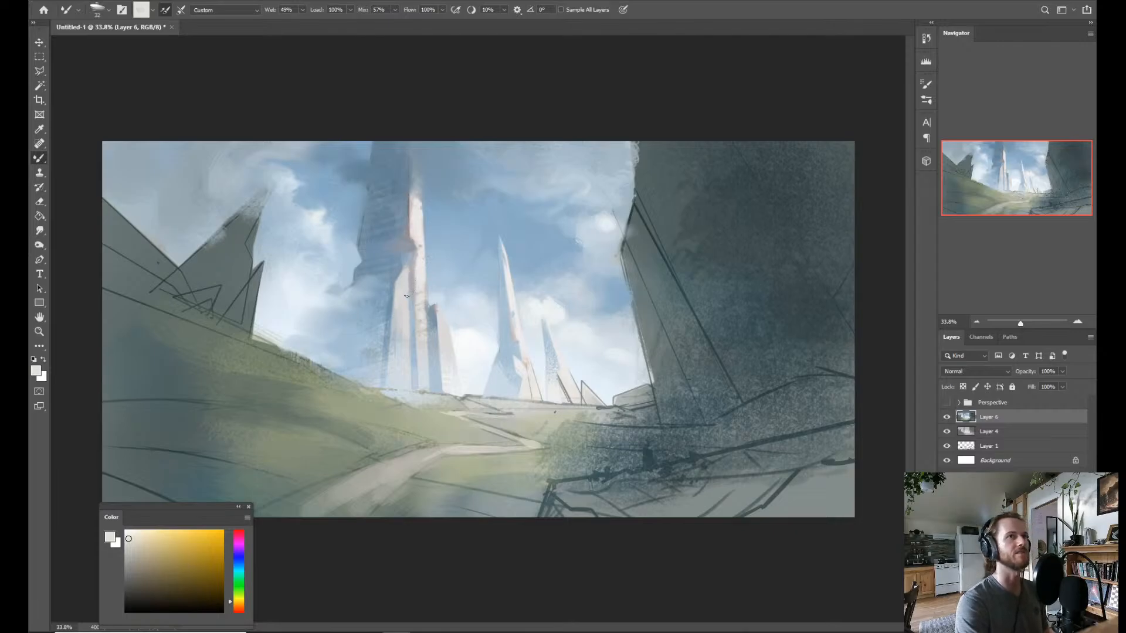
Select the pointed tip of the tower's front buttress with the Polygonal Lasso and brush in a pale highlight sampled from the lit face.
{"action": "key", "text": "l"}
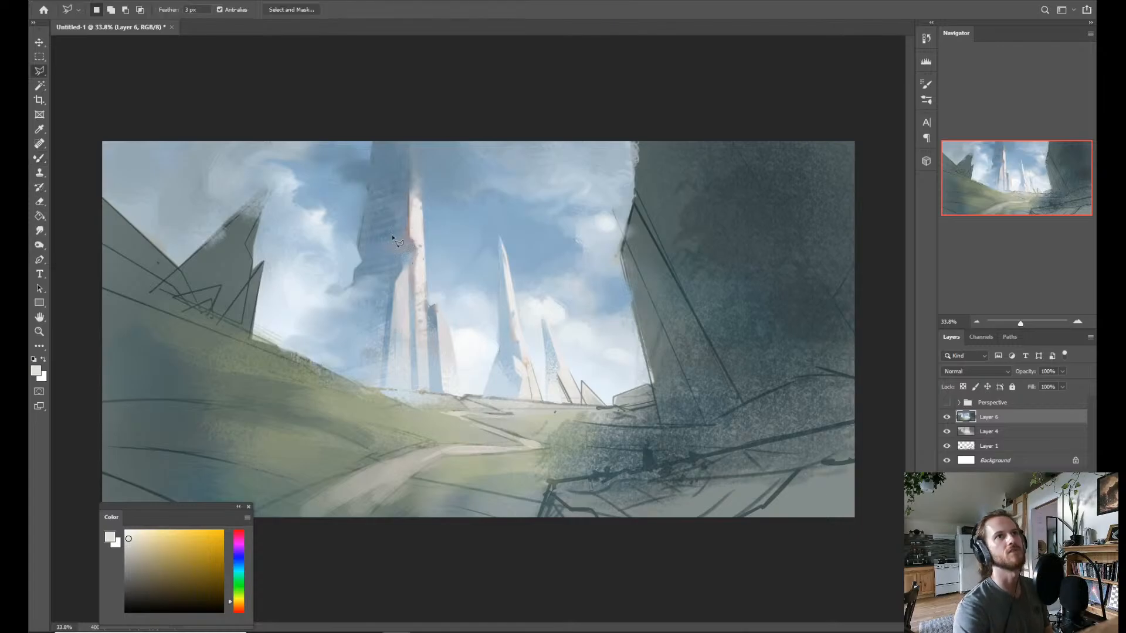
{"action": "left_click", "coordinate": [407, 258]}
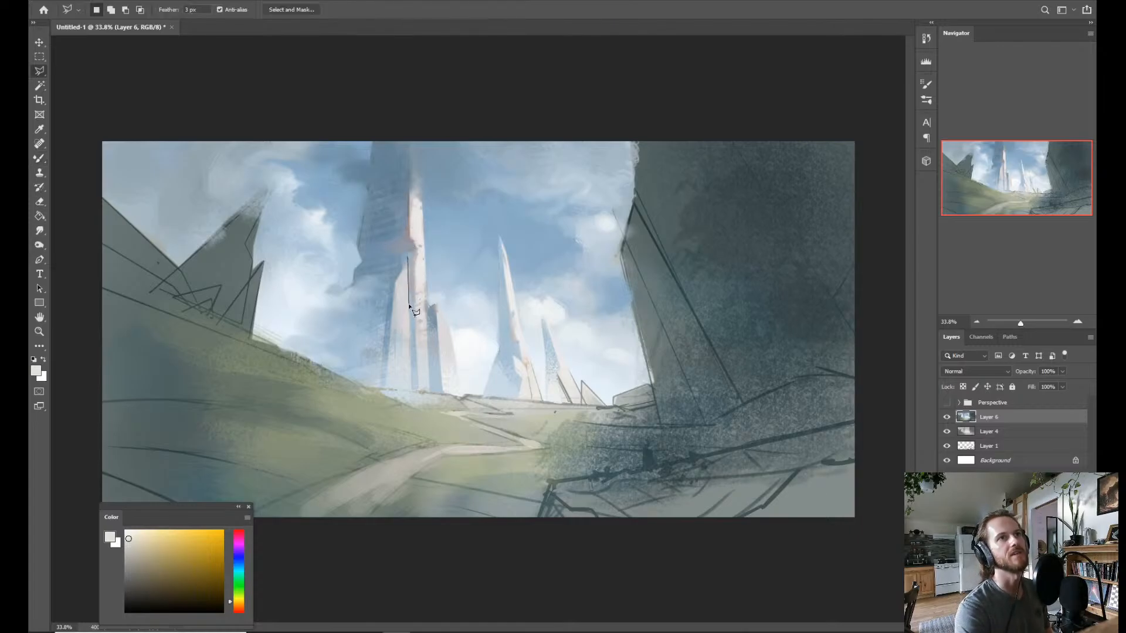
{"action": "key", "text": "Escape"}
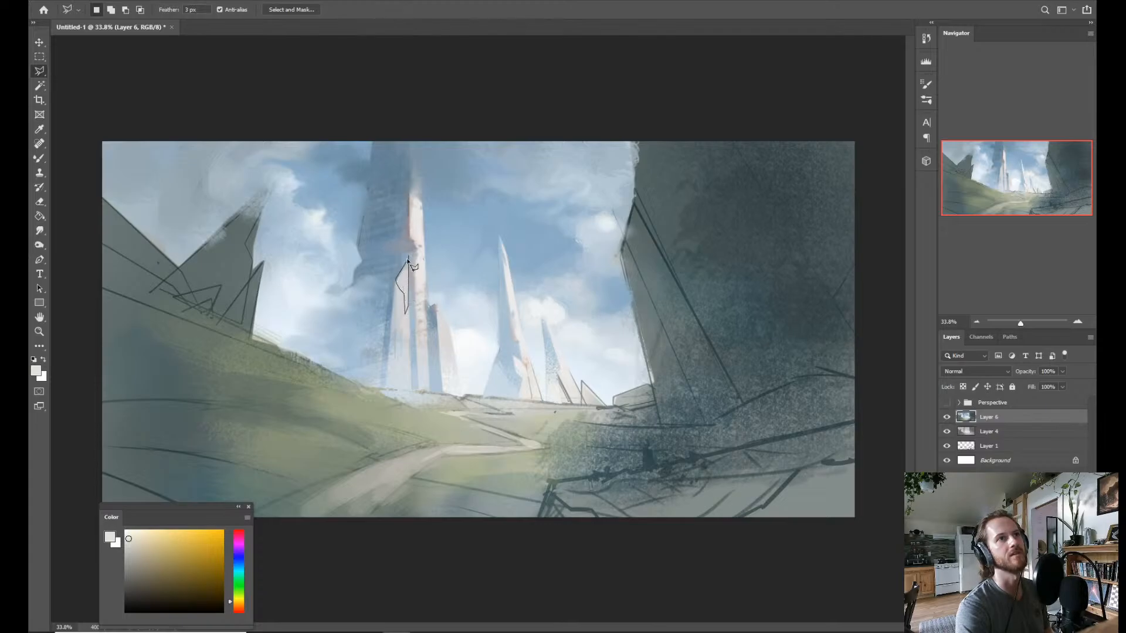
{"action": "key", "text": "b"}
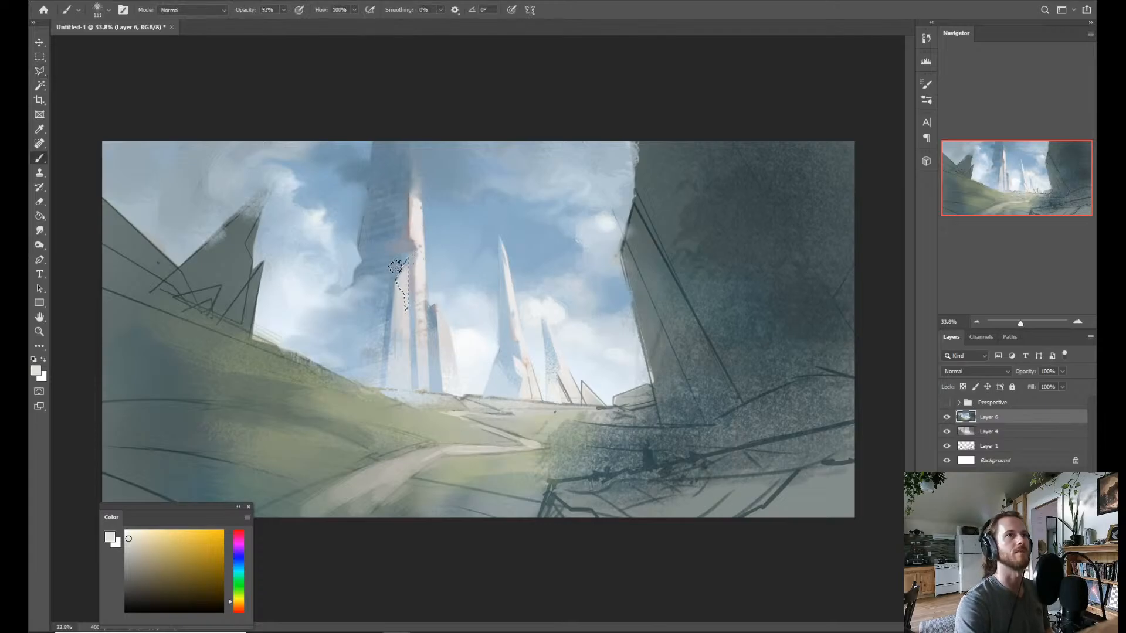
{"action": "right_click", "coordinate": [400, 267]}
{"action": "left_click", "coordinate": [373, 271]}
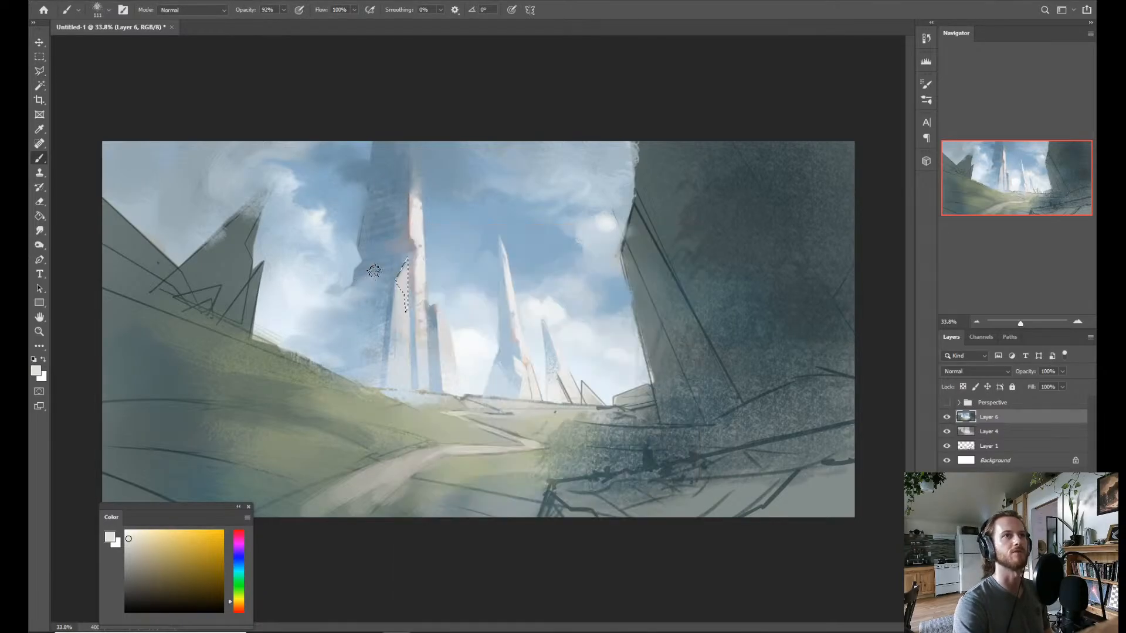
{"action": "left_click", "coordinate": [418, 234], "text": "alt"}
{"action": "left_click_drag", "start_coordinate": [402, 273], "coordinate": [423, 250]}
{"action": "left_click_drag", "start_coordinate": [411, 292], "coordinate": [406, 286]}
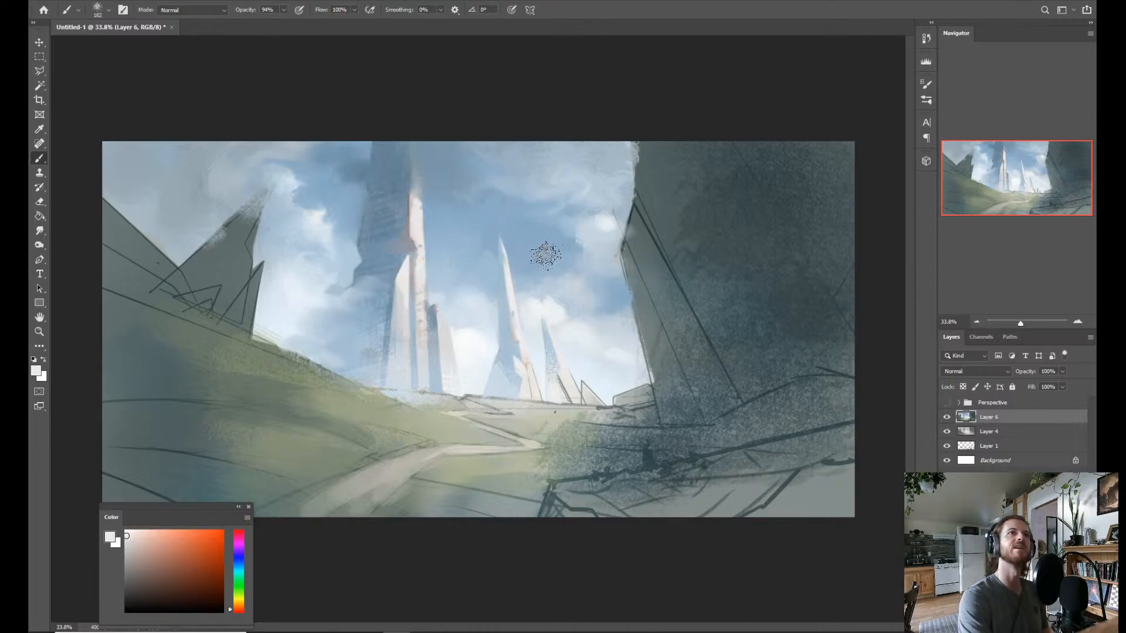
Outline a thin sliver just above the buttress tip on the tower with the Polygonal Lasso and brush it with the pale highlight color.
{"action": "key", "text": "z"}
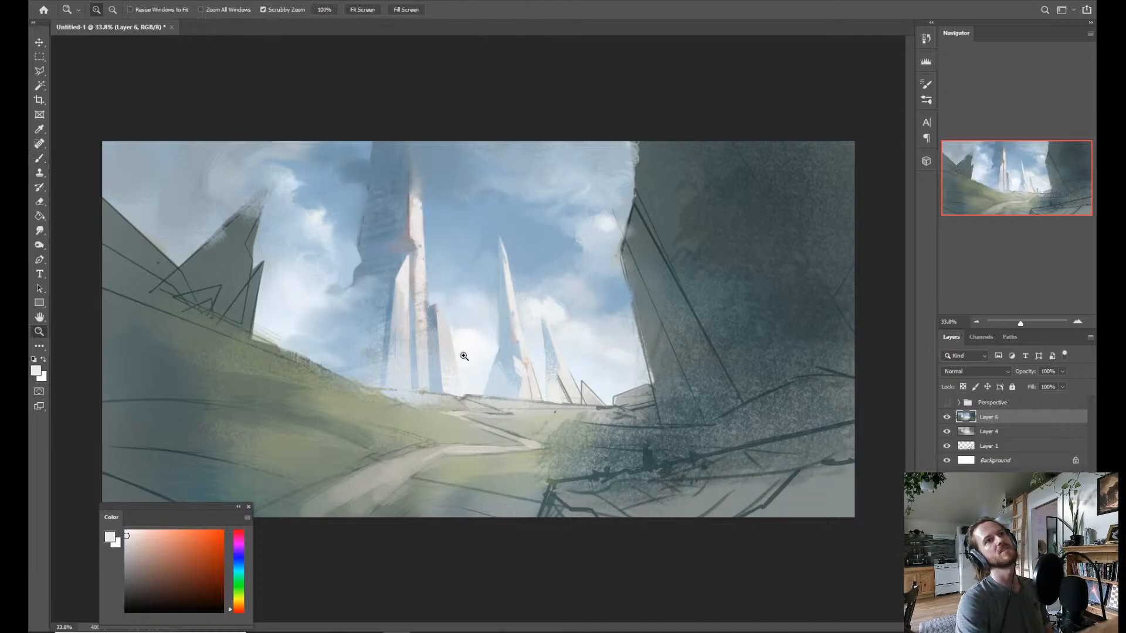
{"action": "left_click_drag", "start_coordinate": [464, 356], "coordinate": [477, 349]}
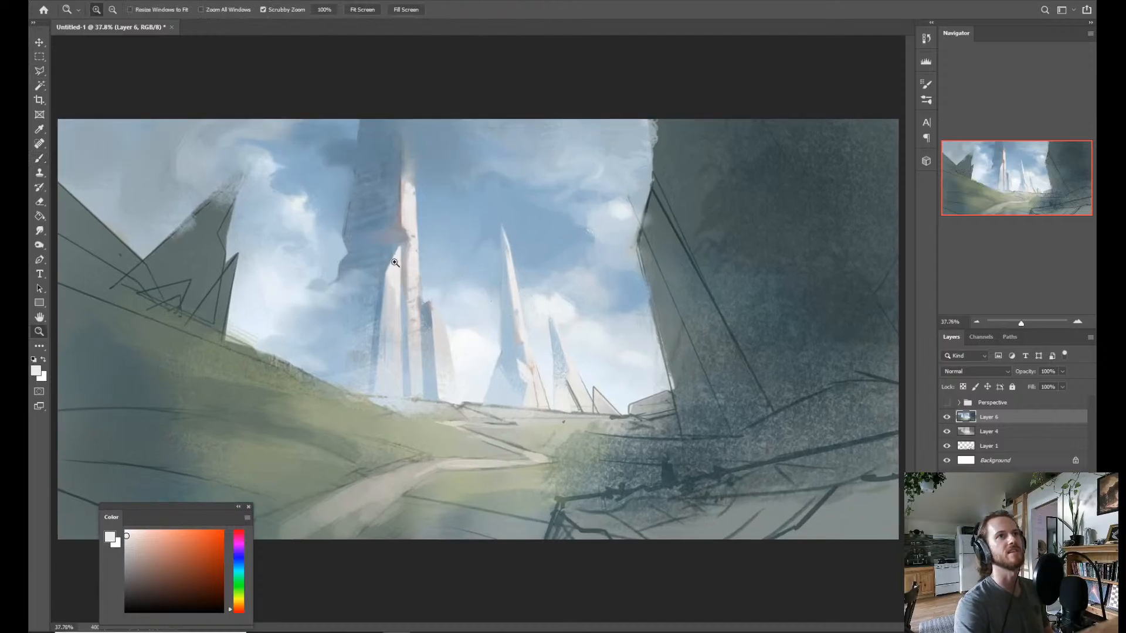
{"action": "left_click_drag", "start_coordinate": [455, 271], "coordinate": [469, 269]}
{"action": "key", "text": "l"}
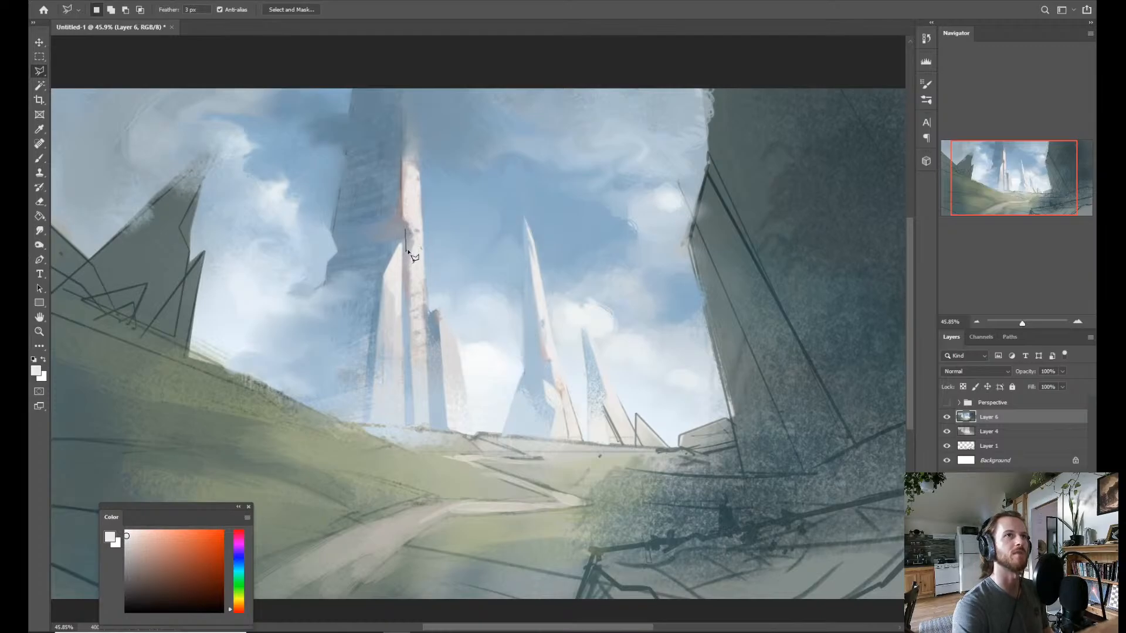
{"action": "key", "text": "b"}
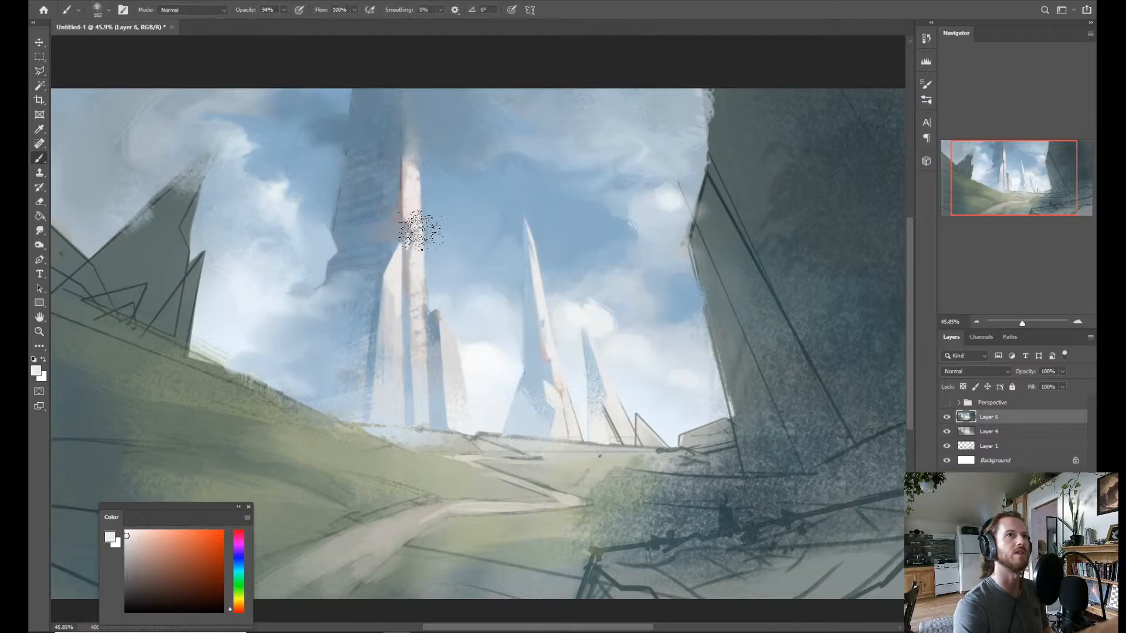
{"action": "key", "text": "z"}
{"action": "left_click_drag", "start_coordinate": [544, 246], "coordinate": [519, 245]}
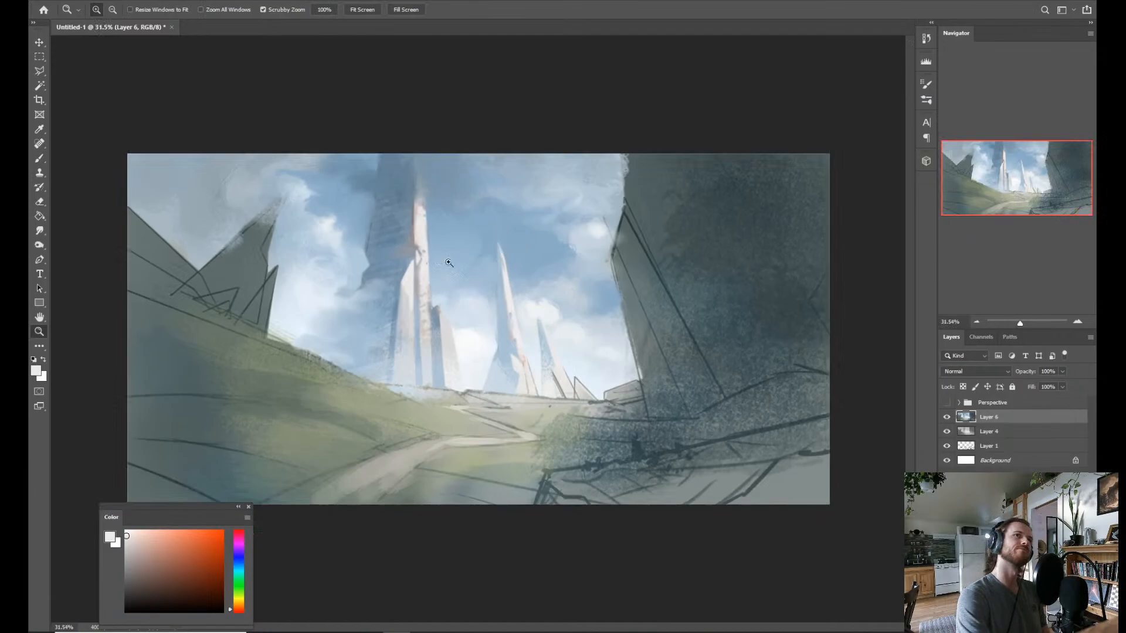
Outline a jagged sliver on the tower's lit face above the front buttress tip with the Polygonal Lasso and brush in a sampled blue-gray shadow.
{"action": "left_click_drag", "start_coordinate": [448, 261], "coordinate": [451, 264]}
{"action": "key", "text": "l"}
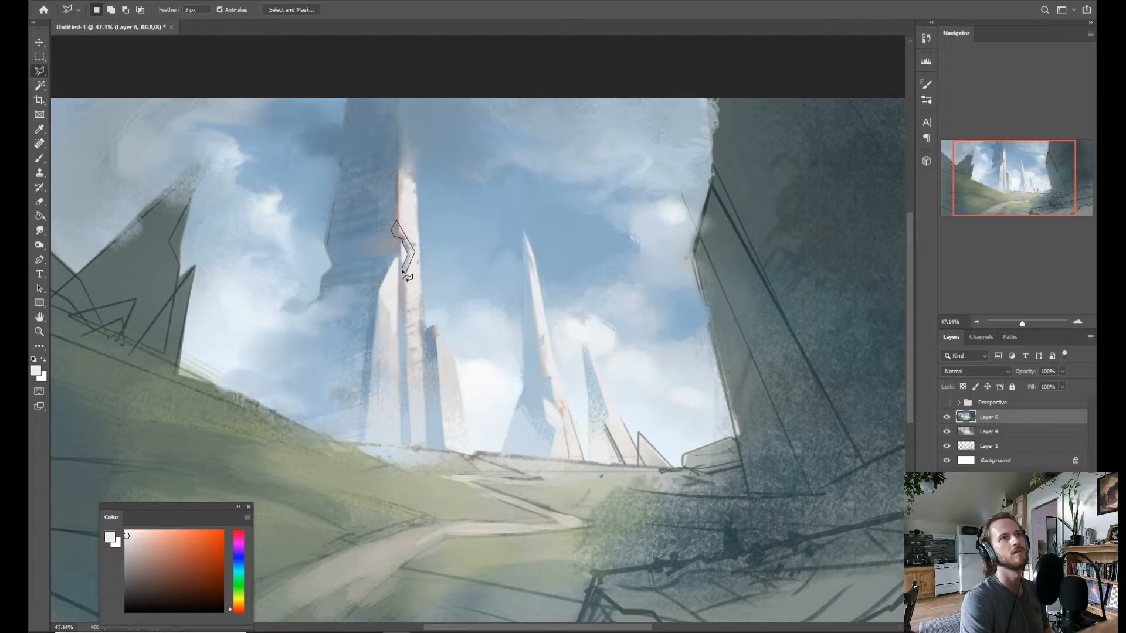
{"action": "double_click", "coordinate": [403, 283]}
{"action": "key", "text": "b"}
{"action": "left_click", "coordinate": [402, 259], "text": "alt"}
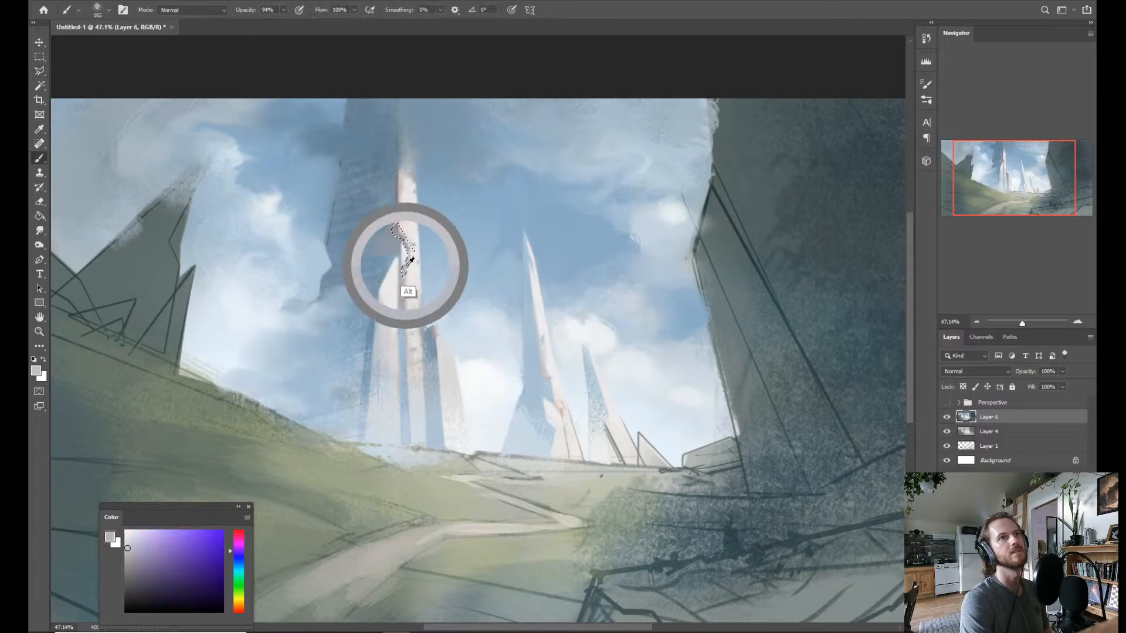
{"action": "left_click", "coordinate": [411, 208], "text": "alt"}
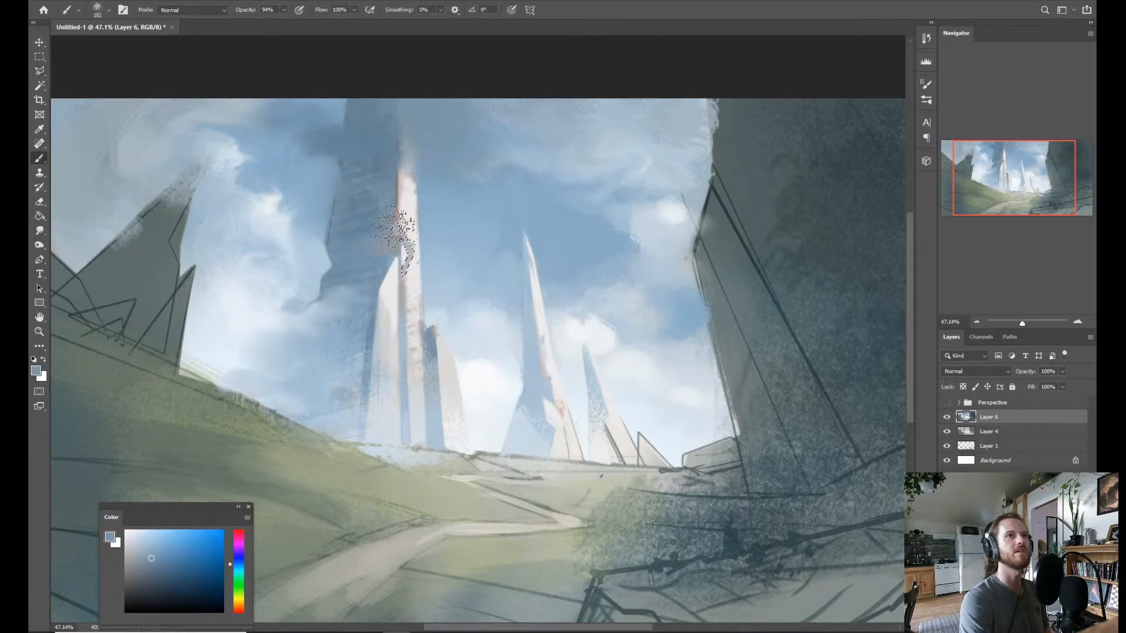
{"action": "left_click_drag", "start_coordinate": [413, 208], "coordinate": [405, 223]}
{"action": "key", "text": "ctrl+d"}
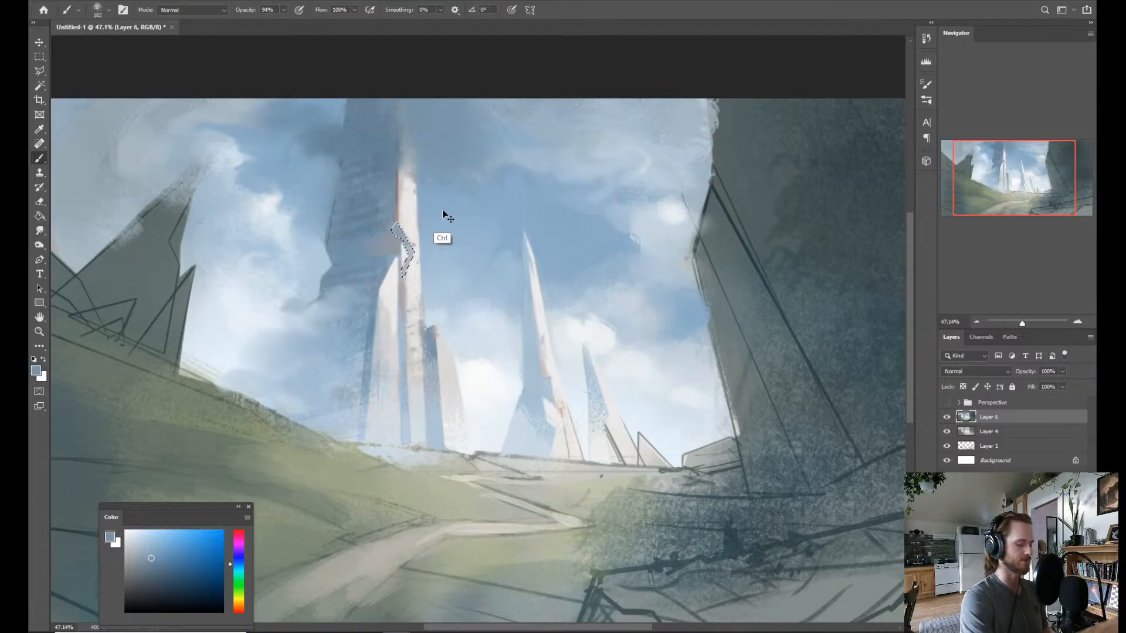
Select a thin diagonal sliver across the tower's lit face beside the front buttress with the Polygonal Lasso and brush in a sampled pale blue.
{"action": "key", "text": "ctrl+space"}
{"action": "mouse_move", "coordinate": [469, 282]}
{"action": "left_mouse_down"}
{"action": "mouse_move", "coordinate": [434, 288]}
{"action": "mouse_move", "coordinate": [446, 268]}
{"action": "left_mouse_up"}
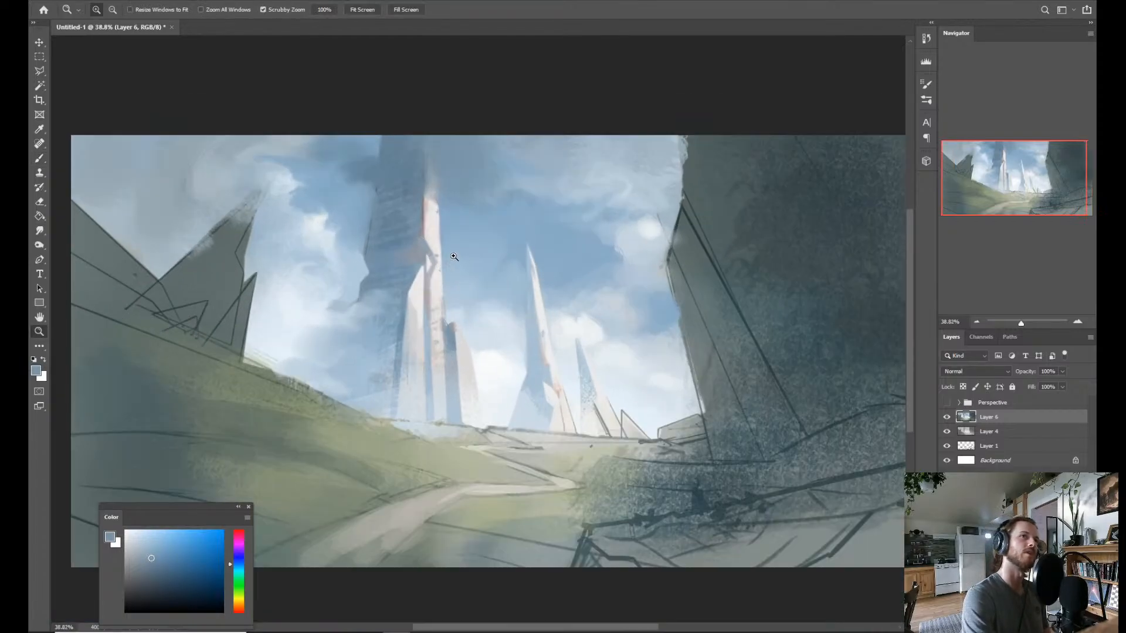
{"action": "key", "text": "l"}
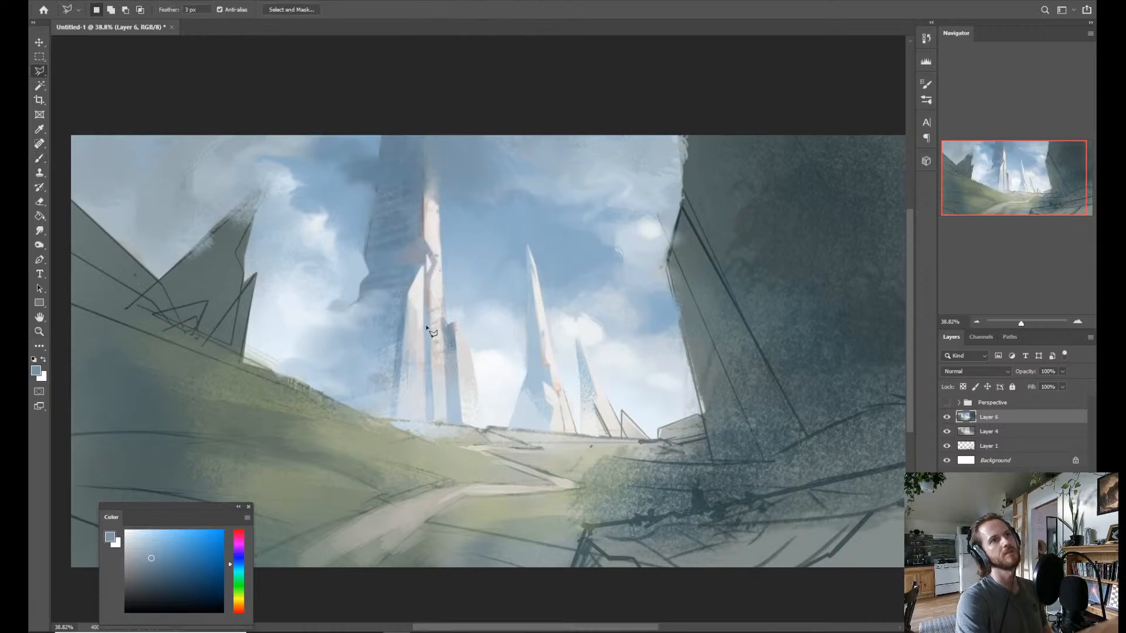
{"action": "left_click", "coordinate": [426, 329]}
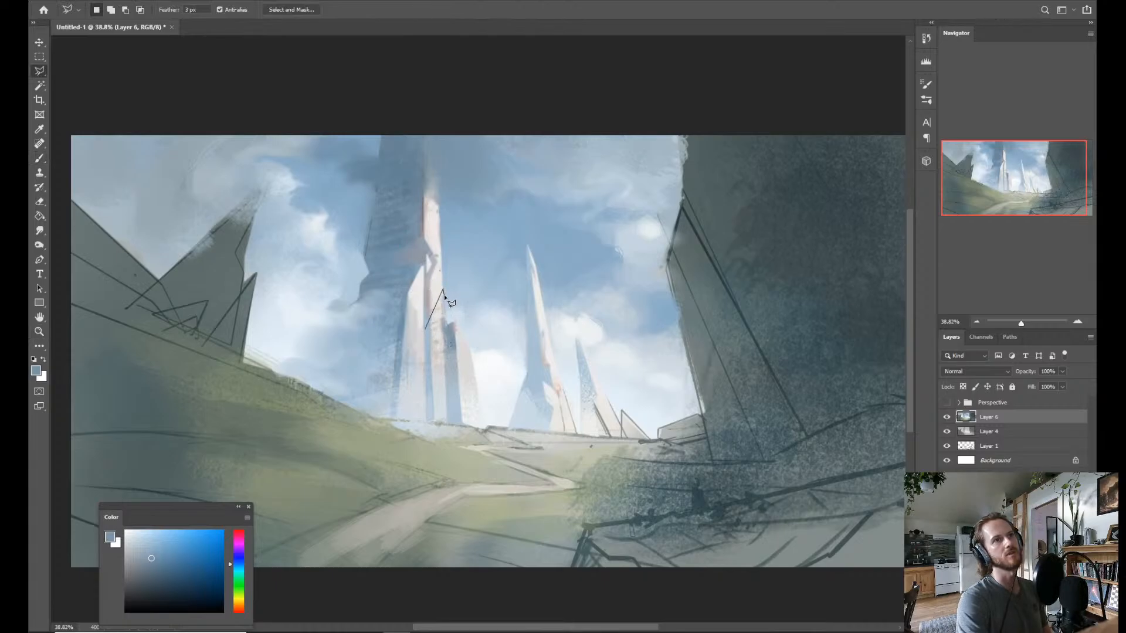
{"action": "left_click", "coordinate": [427, 336]}
{"action": "key", "text": "b"}
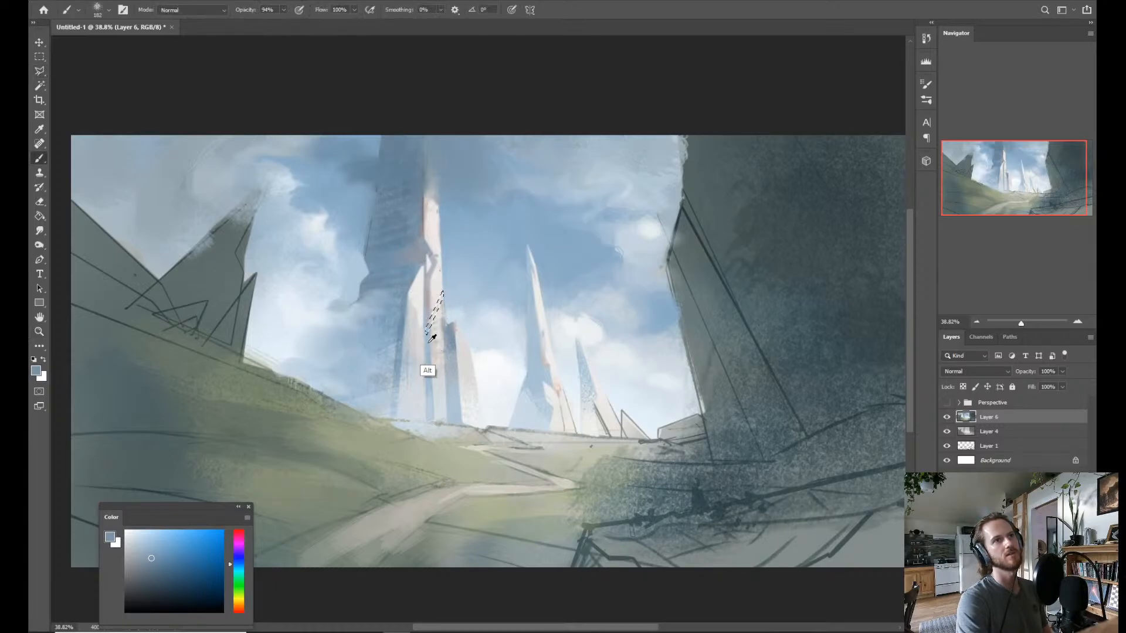
{"action": "left_click", "coordinate": [431, 307], "text": "alt"}
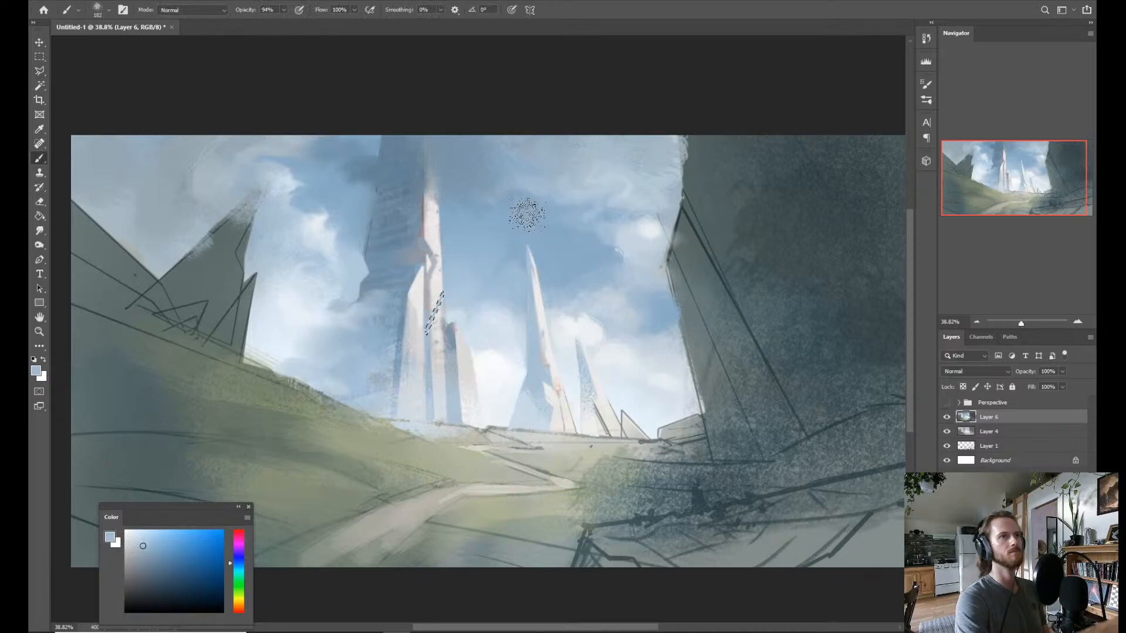
Brush sampled near-white tones into the clouds on both sides of the tall tower, using a smaller brush.
{"action": "key", "text": "z"}
{"action": "left_click_drag", "start_coordinate": [532, 239], "coordinate": [500, 264]}
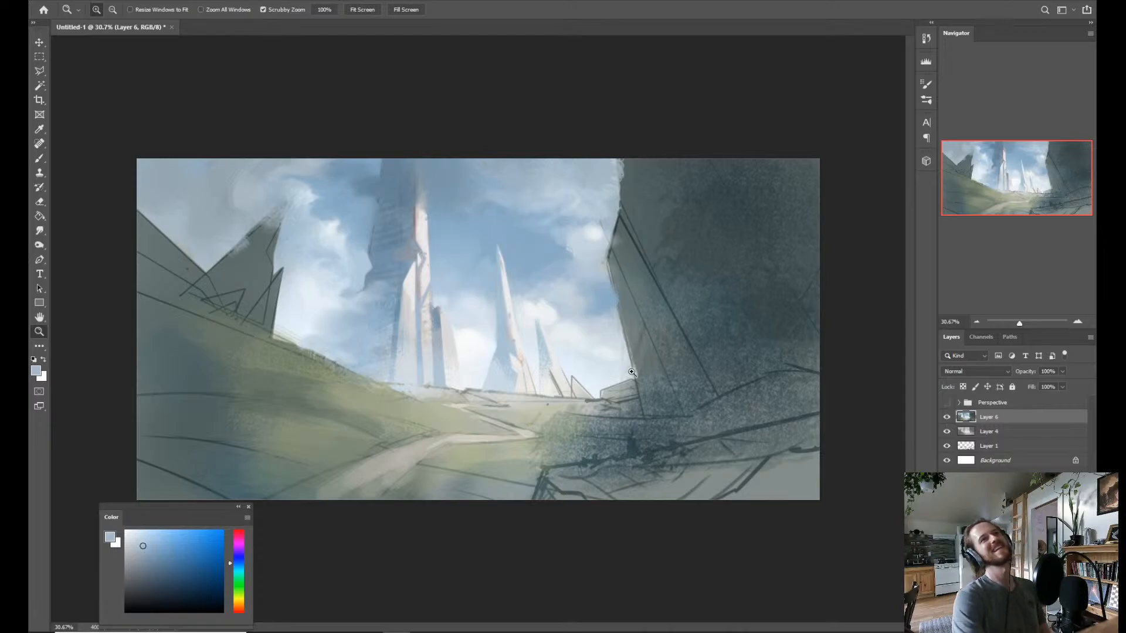
{"action": "left_click_drag", "start_coordinate": [425, 301], "coordinate": [445, 308]}
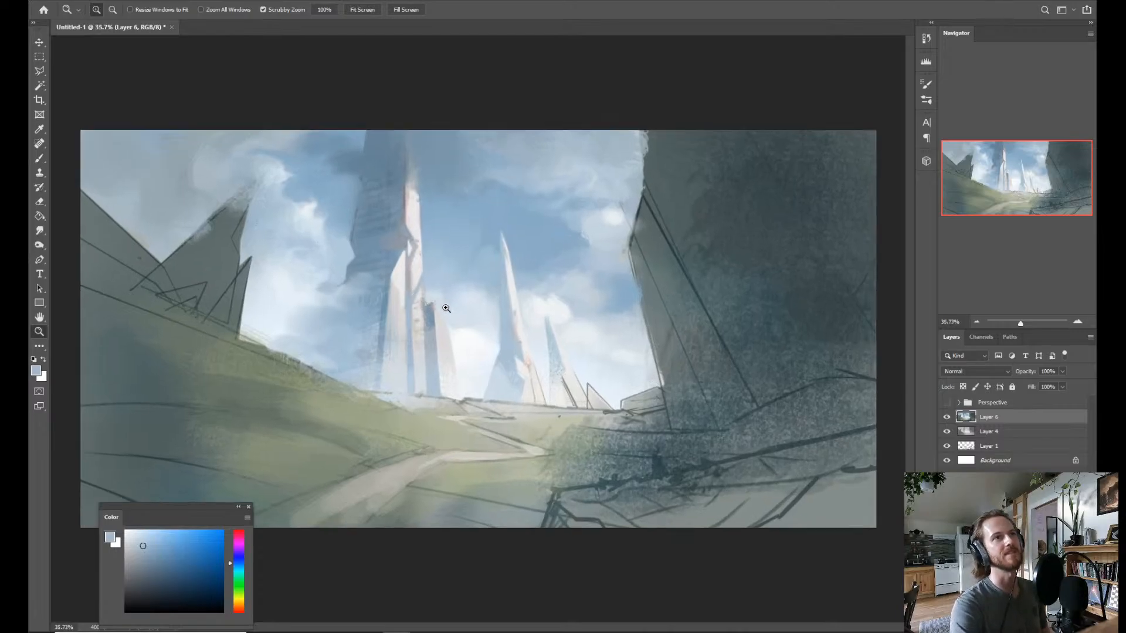
{"action": "key", "text": "b"}
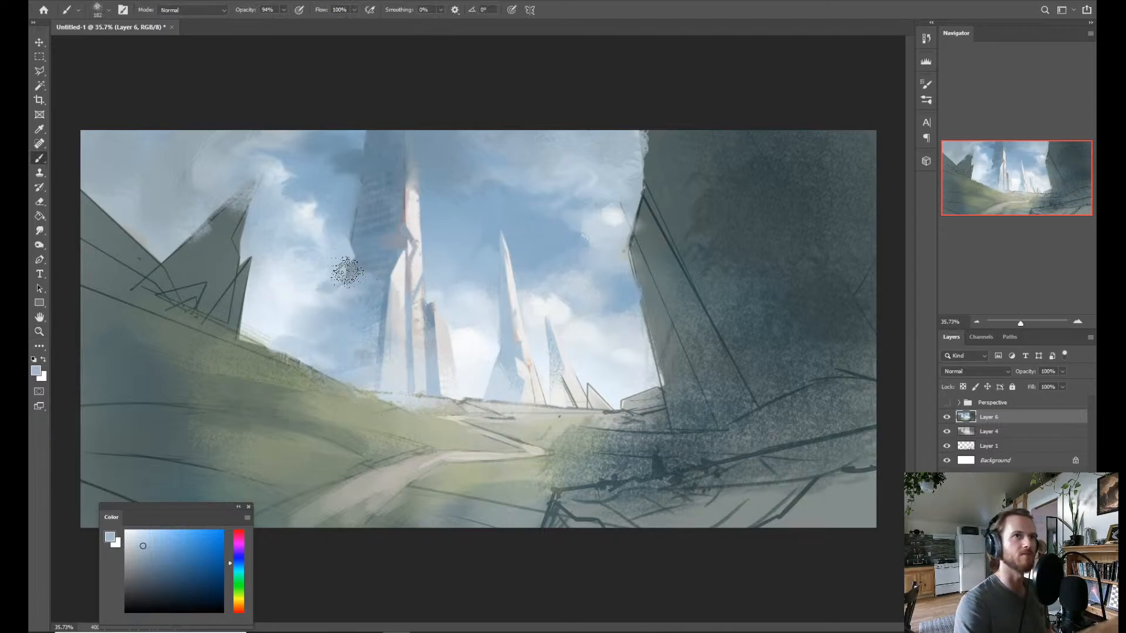
{"action": "left_click", "coordinate": [293, 296], "text": "alt"}
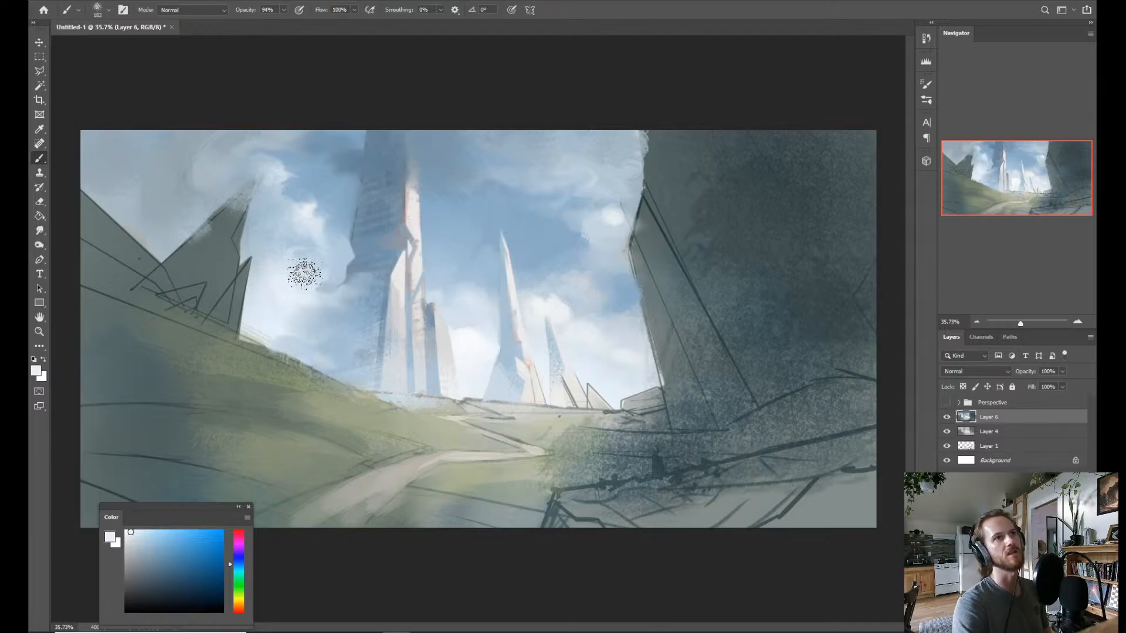
{"action": "key", "text": "alt"}
{"action": "left_click", "coordinate": [294, 296], "text": "alt"}
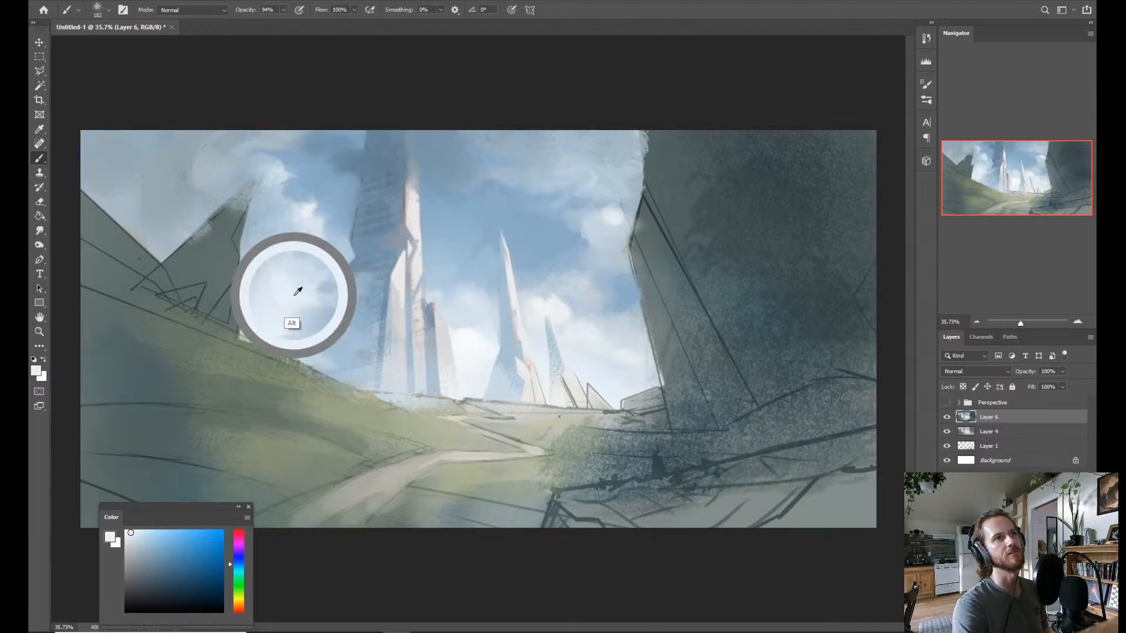
{"action": "mouse_move", "coordinate": [319, 289]}
{"action": "left_mouse_down"}
{"action": "mouse_move", "coordinate": [330, 289]}
{"action": "mouse_move", "coordinate": [312, 291]}
{"action": "left_mouse_up"}
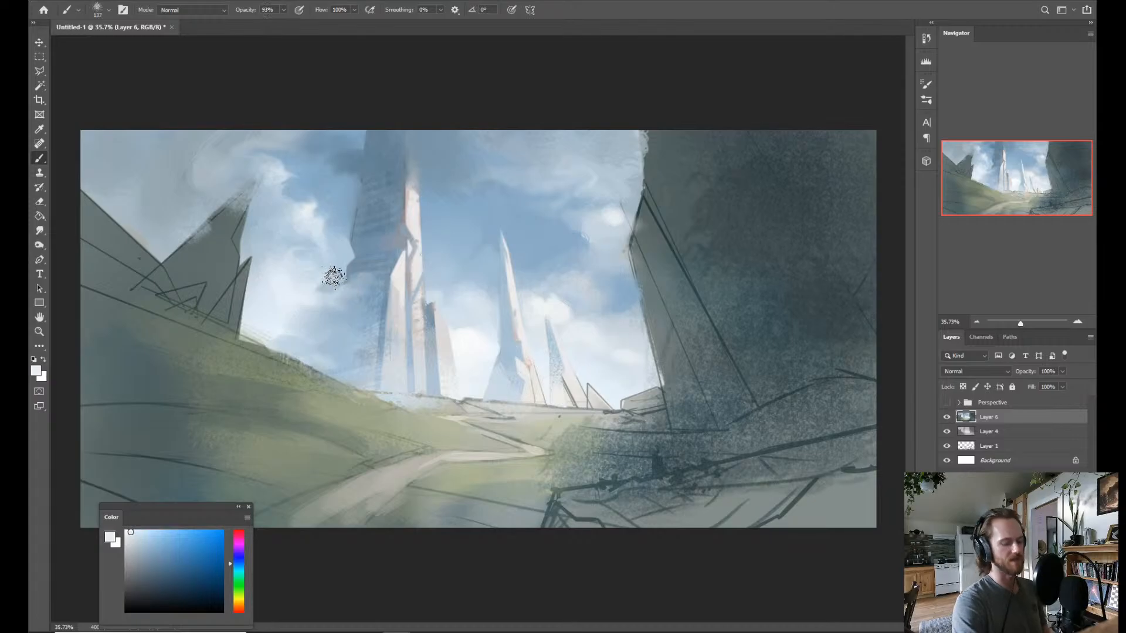
{"action": "left_click", "coordinate": [467, 349], "text": "alt"}
{"action": "left_click_drag", "start_coordinate": [448, 316], "coordinate": [450, 325]}
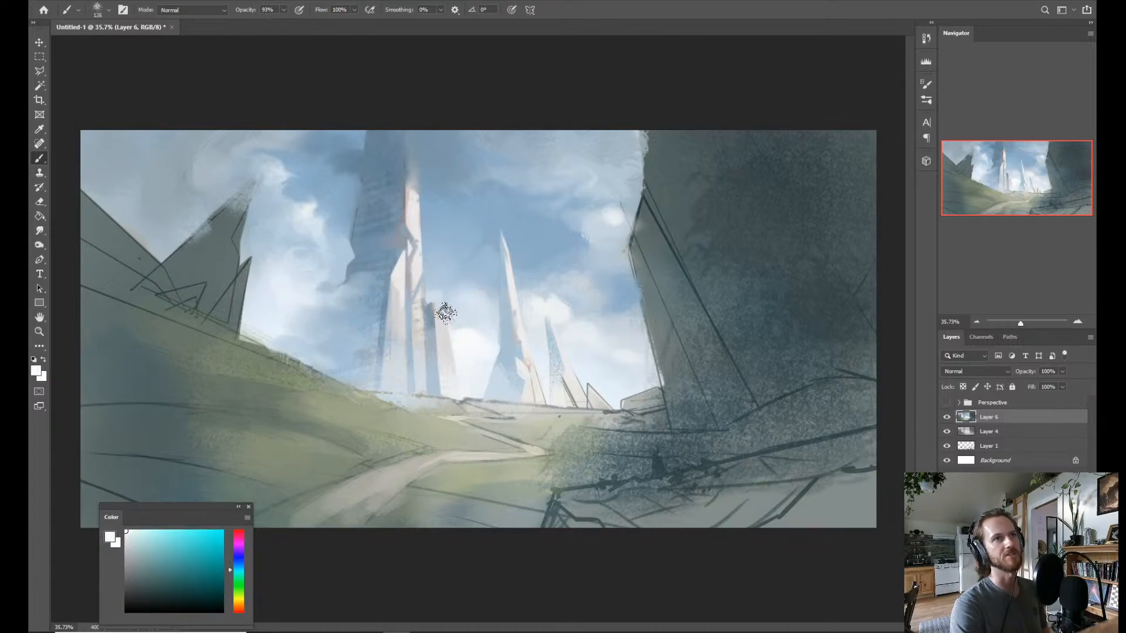
Blend sampled blue into the sky between the green hillside and the tower's shaded base with the Mixer Brush.
{"action": "key", "text": "v"}
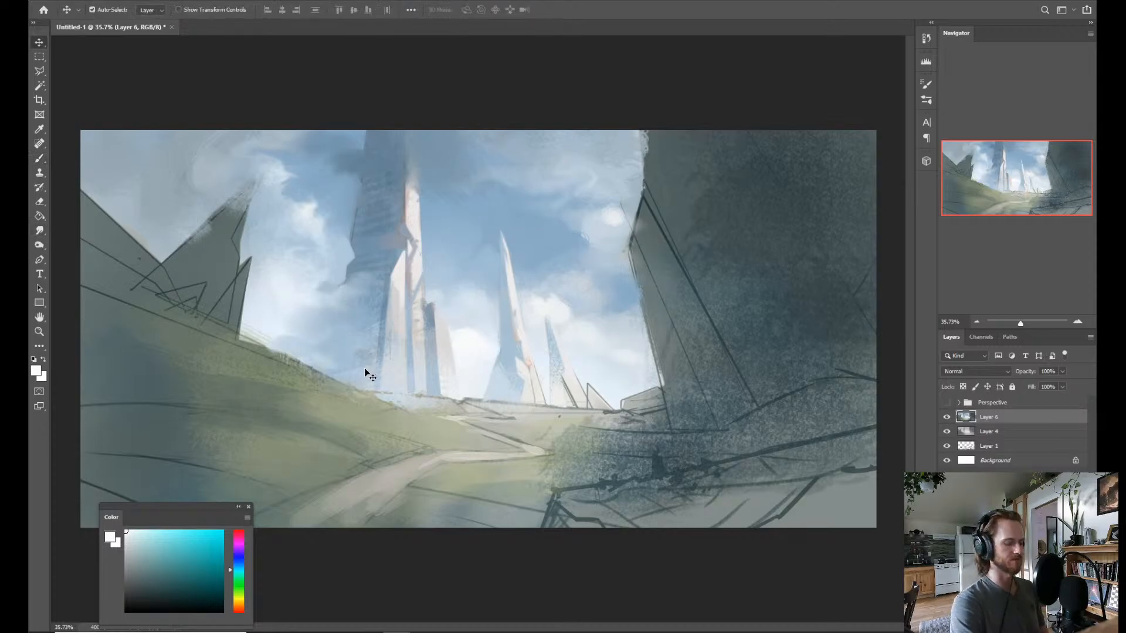
{"action": "key", "text": "b"}
{"action": "mouse_move", "coordinate": [323, 332]}
{"action": "left_mouse_down"}
{"action": "mouse_move", "coordinate": [344, 345]}
{"action": "mouse_move", "coordinate": [319, 334]}
{"action": "mouse_move", "coordinate": [334, 348]}
{"action": "left_mouse_up"}
{"action": "left_click", "coordinate": [277, 335], "text": "alt"}
{"action": "left_click", "coordinate": [324, 356], "text": "alt"}
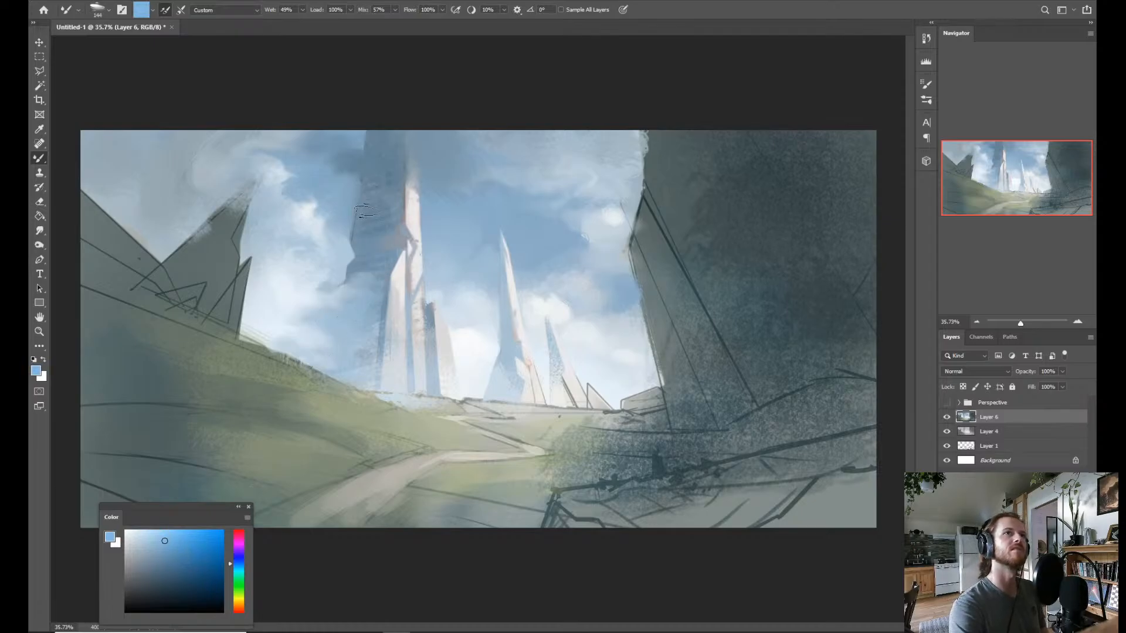
{"action": "key", "text": "alt"}
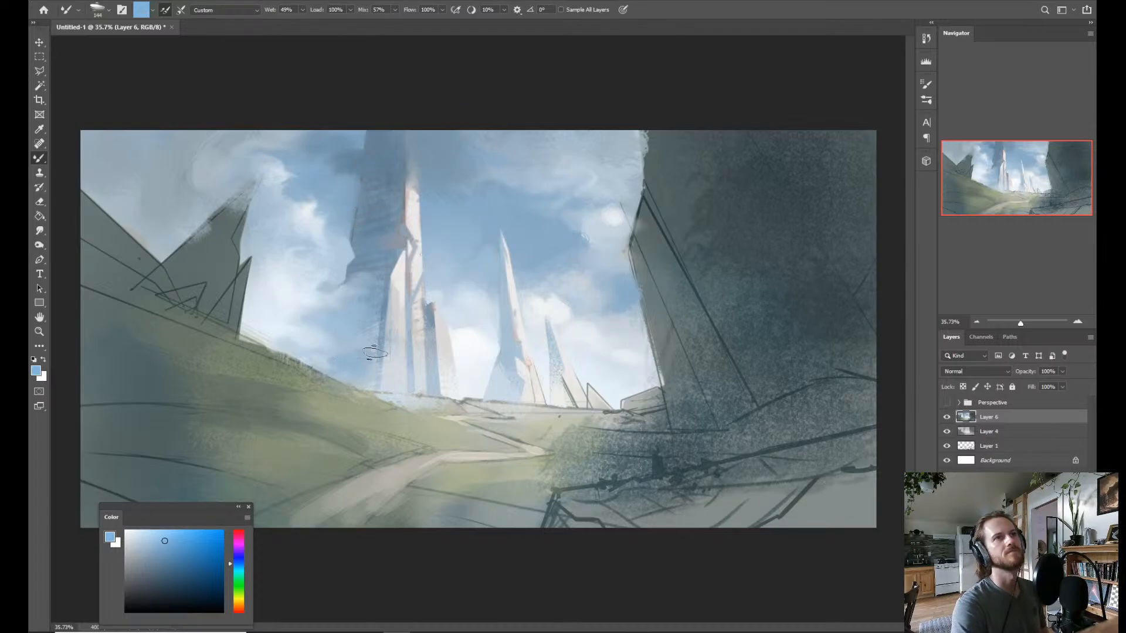
Reshape the cloud beside the dark cliff's edge with sampled white and sky blue, using the Mixer Brush at about 108 px.
{"action": "key", "text": "z"}
{"action": "mouse_move", "coordinate": [442, 331]}
{"action": "left_mouse_down"}
{"action": "mouse_move", "coordinate": [430, 351]}
{"action": "mouse_move", "coordinate": [469, 326]}
{"action": "left_mouse_up"}
{"action": "key", "text": "b"}
{"action": "left_click", "coordinate": [554, 311], "text": "alt"}
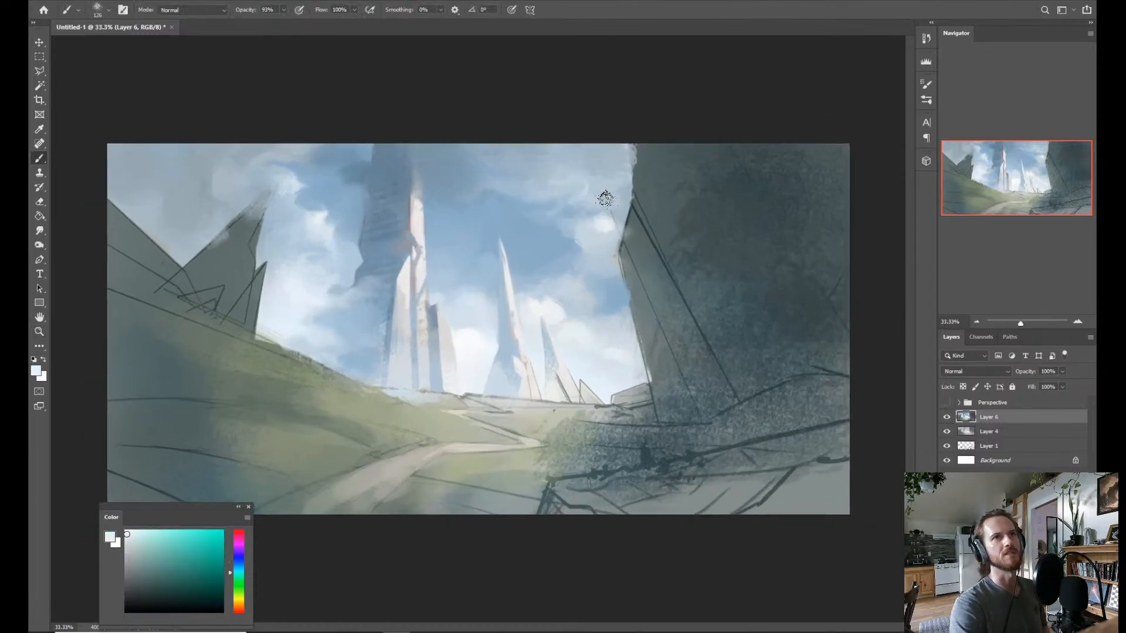
{"action": "key", "text": "shift+b"}
{"action": "left_click", "coordinate": [595, 239], "text": "alt"}
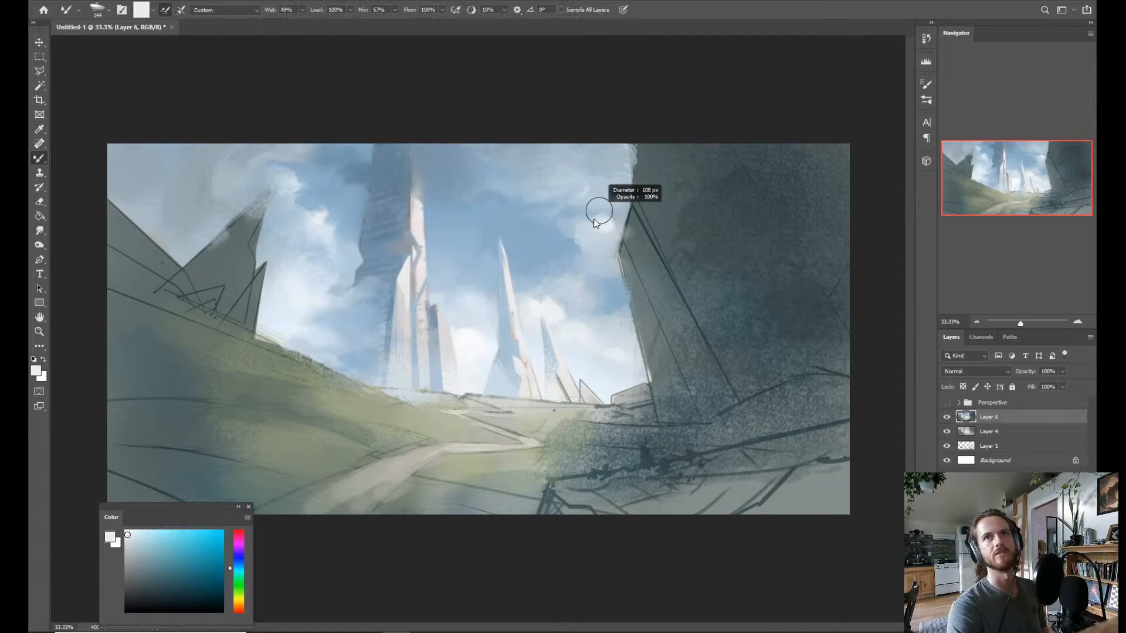
{"action": "left_click_drag", "start_coordinate": [593, 220], "coordinate": [591, 222]}
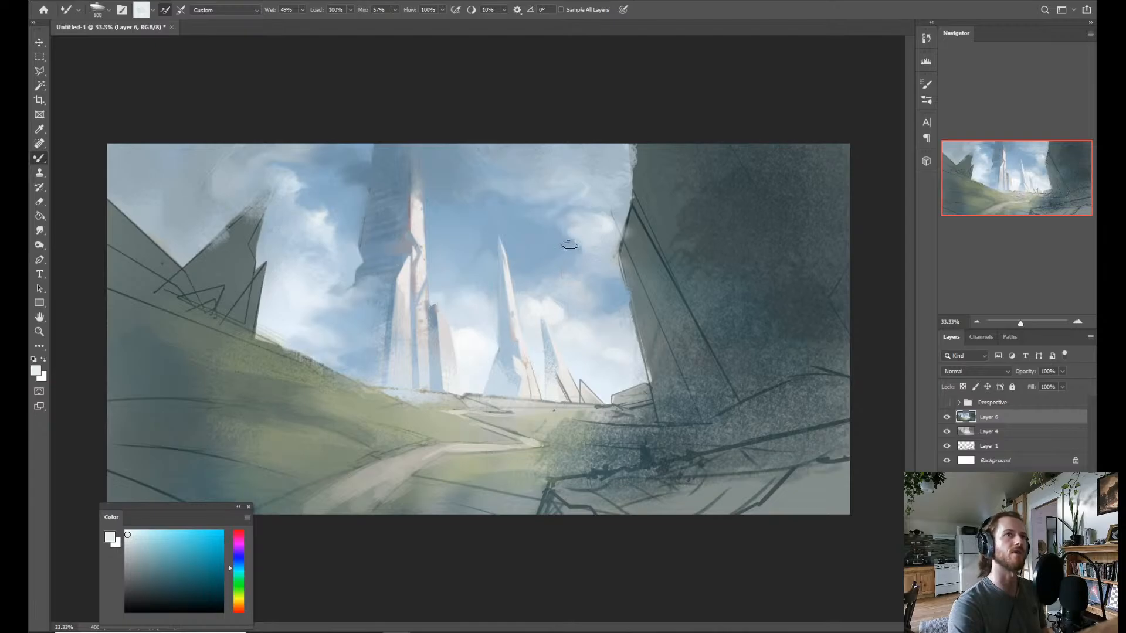
{"action": "left_click", "coordinate": [567, 241], "text": "alt"}
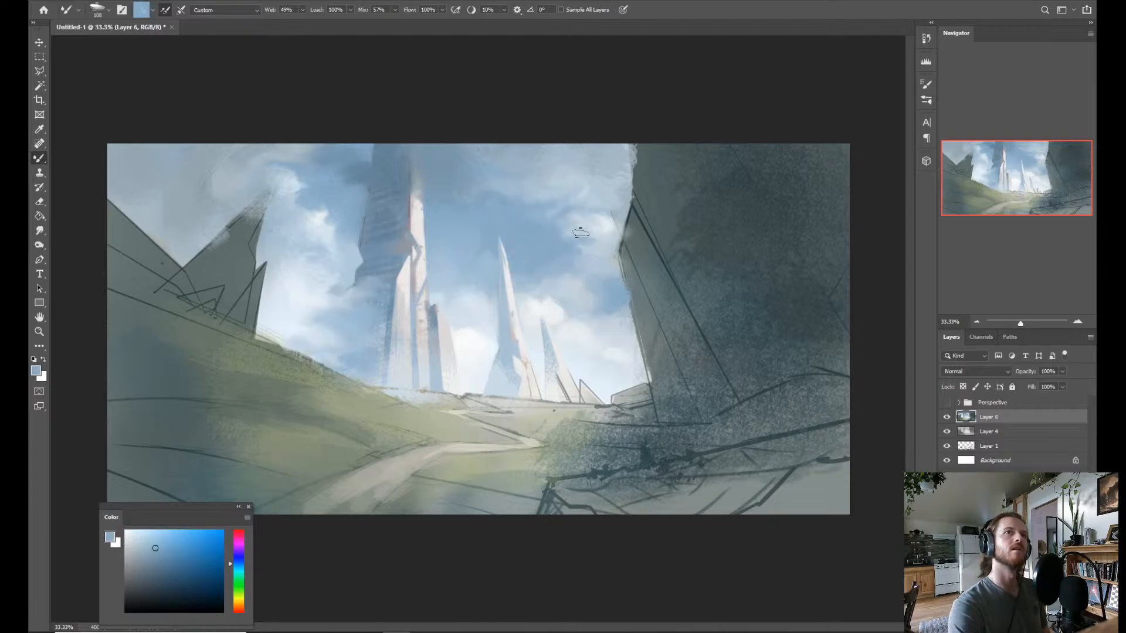
{"action": "left_click", "coordinate": [608, 250], "text": "alt"}
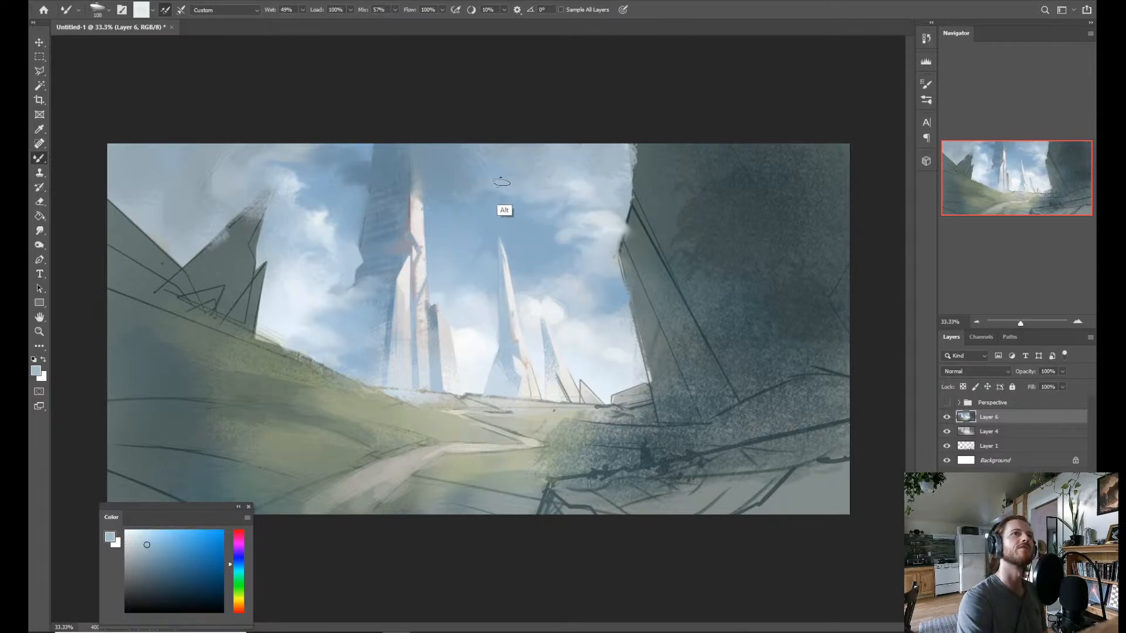
Smooth the sky and cloud edge above the middle spire's tip with sampled blues using the Mixer Brush.
{"action": "left_click", "coordinate": [499, 212], "text": "alt"}
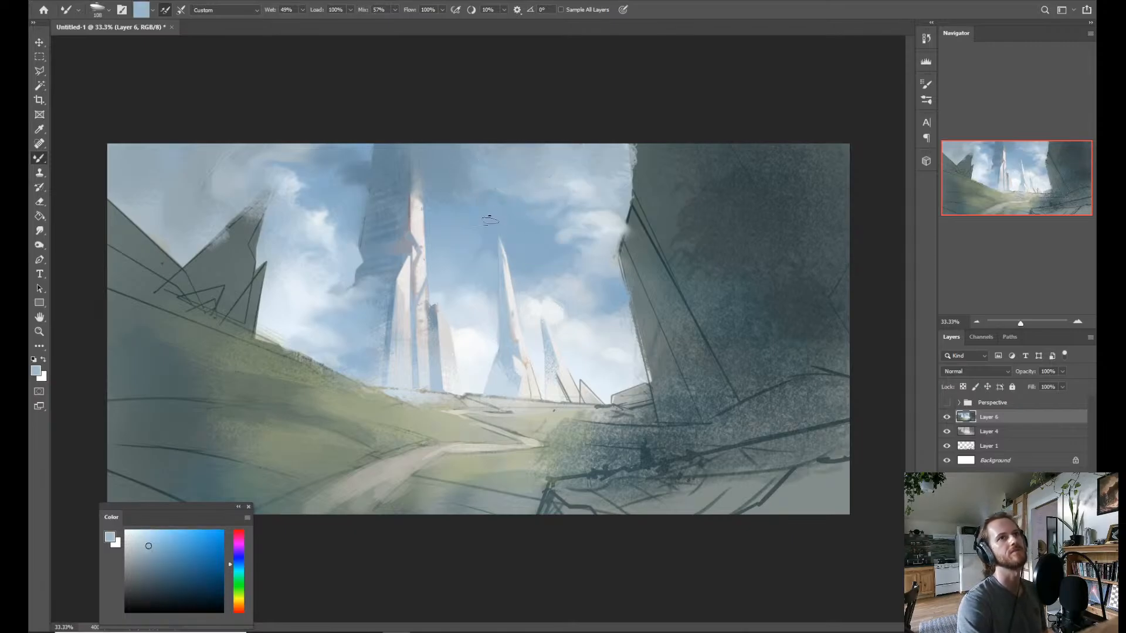
{"action": "left_click", "coordinate": [491, 210], "text": "alt"}
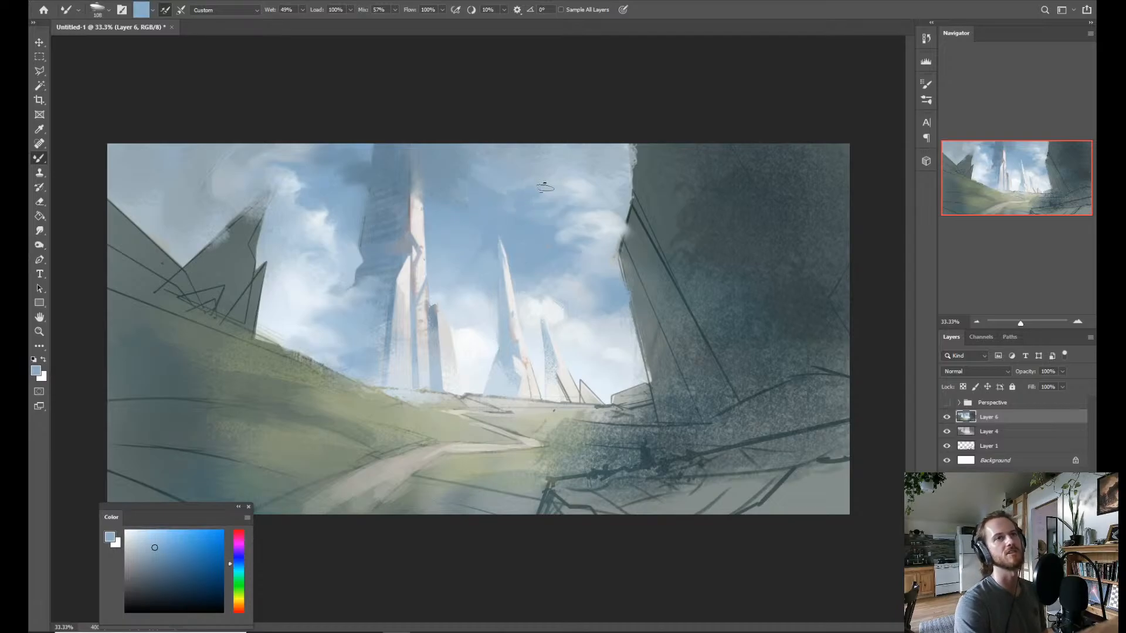
{"action": "left_click", "coordinate": [582, 215], "text": "alt"}
{"action": "left_click", "coordinate": [550, 230], "text": "alt"}
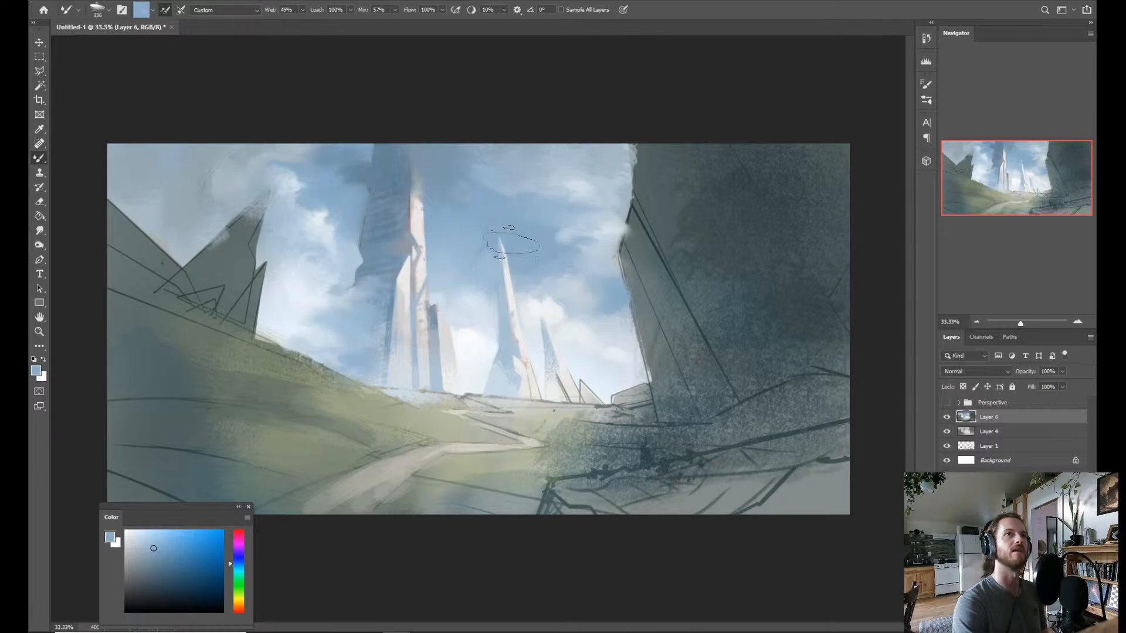
Soften the transition between the middle spire and the cliff-side cloud with alternating pale and mid-blue samples and a larger Mixer Brush.
{"action": "left_click", "coordinate": [606, 215], "text": "alt"}
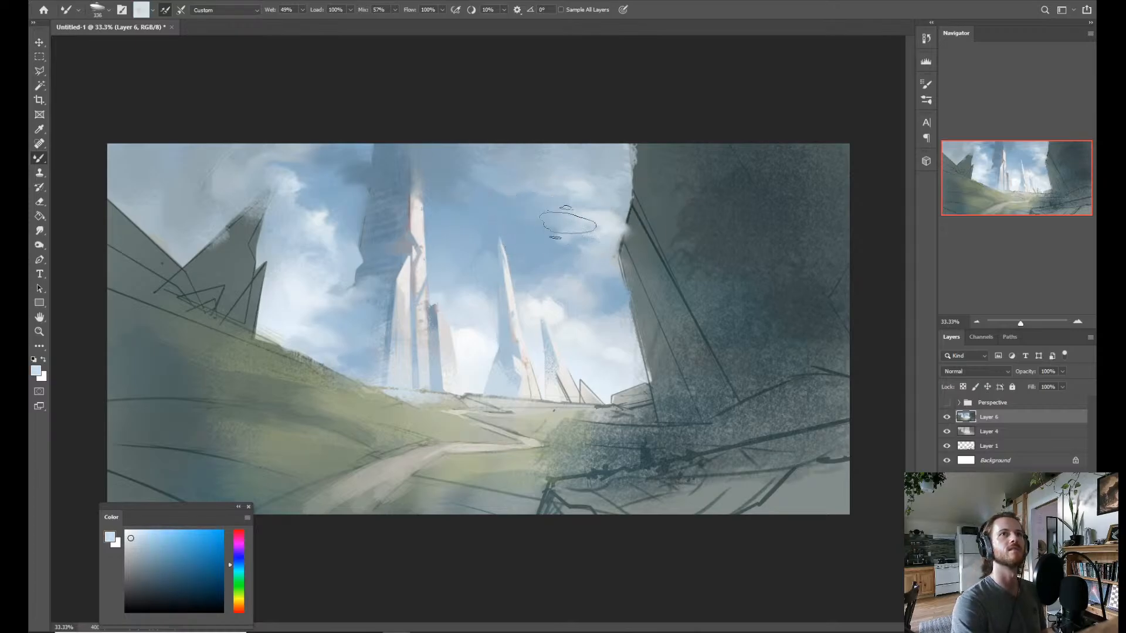
{"action": "left_click", "coordinate": [533, 240], "text": "alt"}
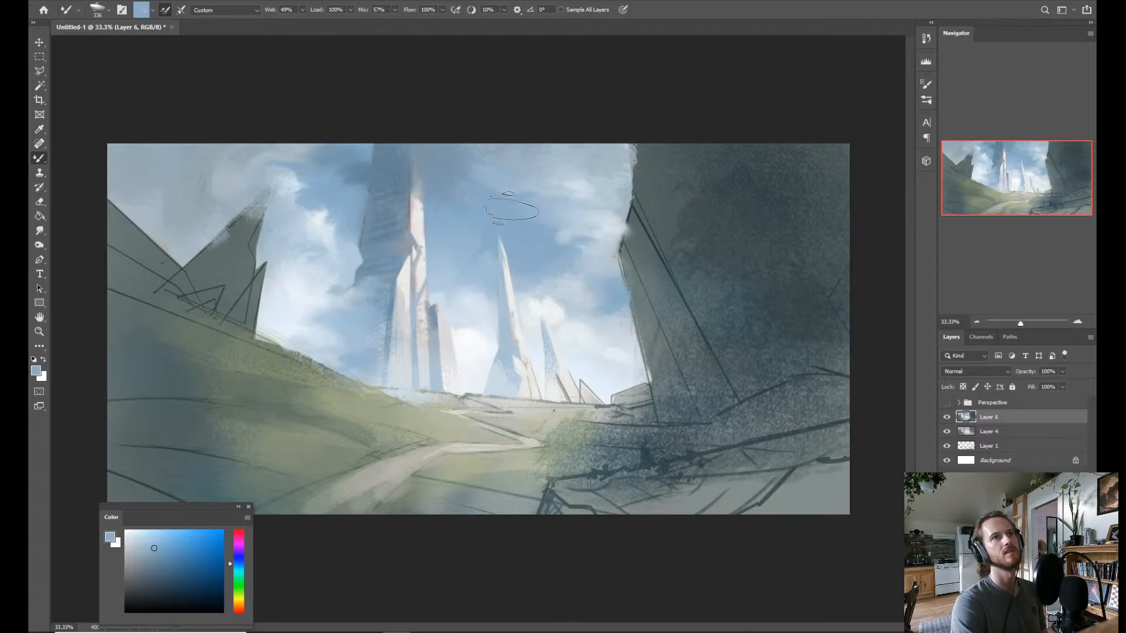
{"action": "left_click", "coordinate": [606, 222], "text": "alt"}
{"action": "left_click_drag", "start_coordinate": [578, 228], "coordinate": [577, 229]}
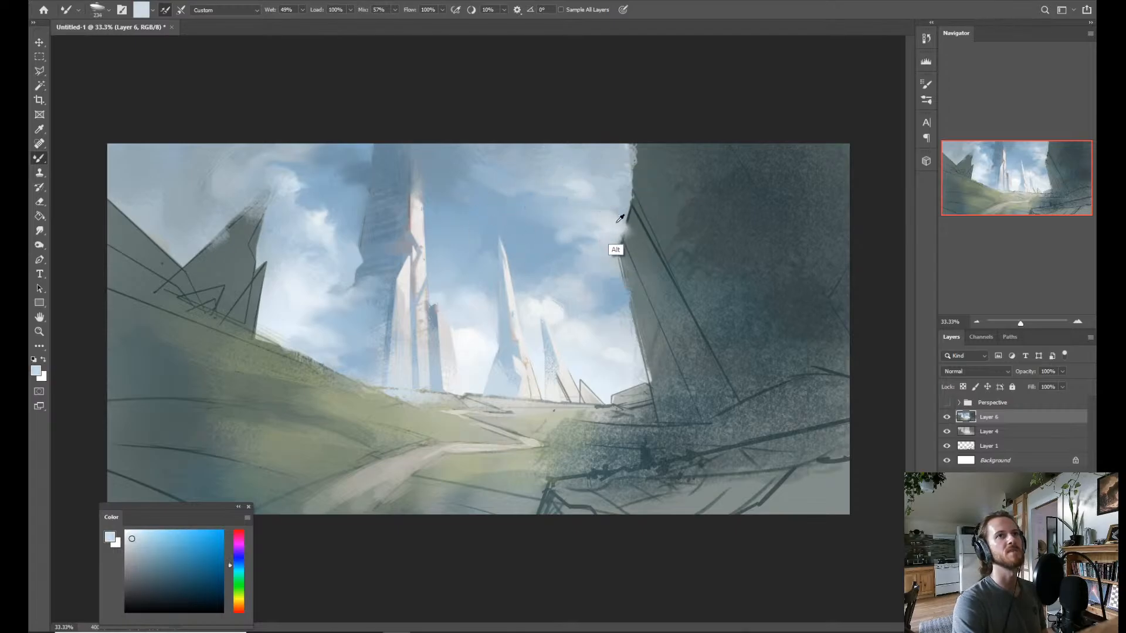
Sample whites from the low clouds around the small spire and paint bright wisps beside the cliff's edge and across the upper sky.
{"action": "left_click", "coordinate": [544, 320], "text": "alt"}
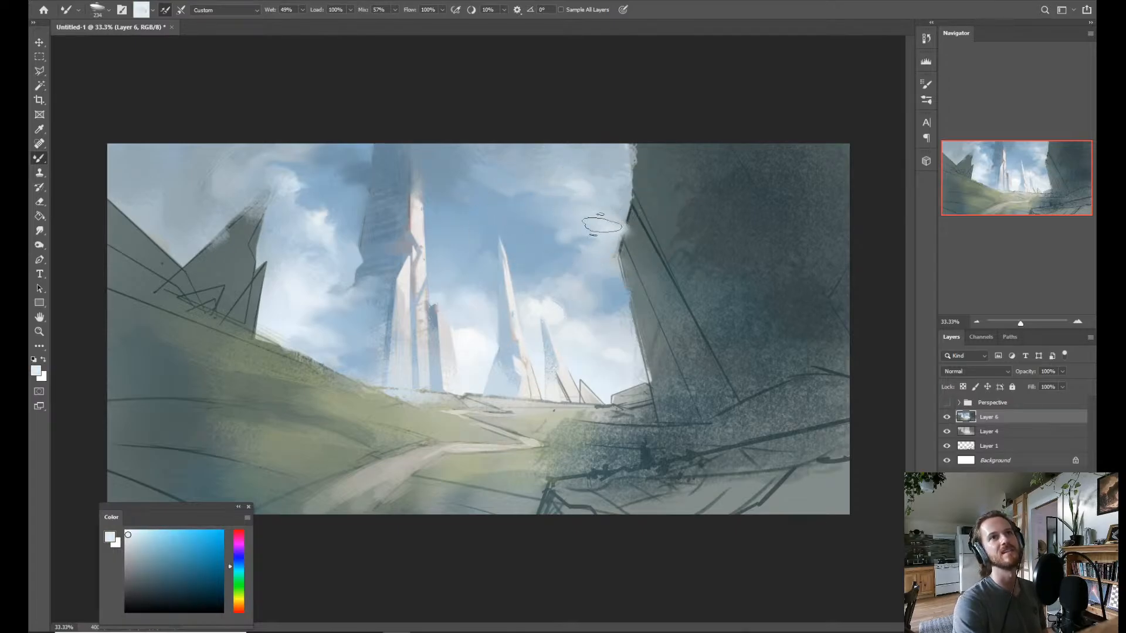
{"action": "left_click_drag", "start_coordinate": [620, 226], "coordinate": [610, 235]}
{"action": "key", "text": "b"}
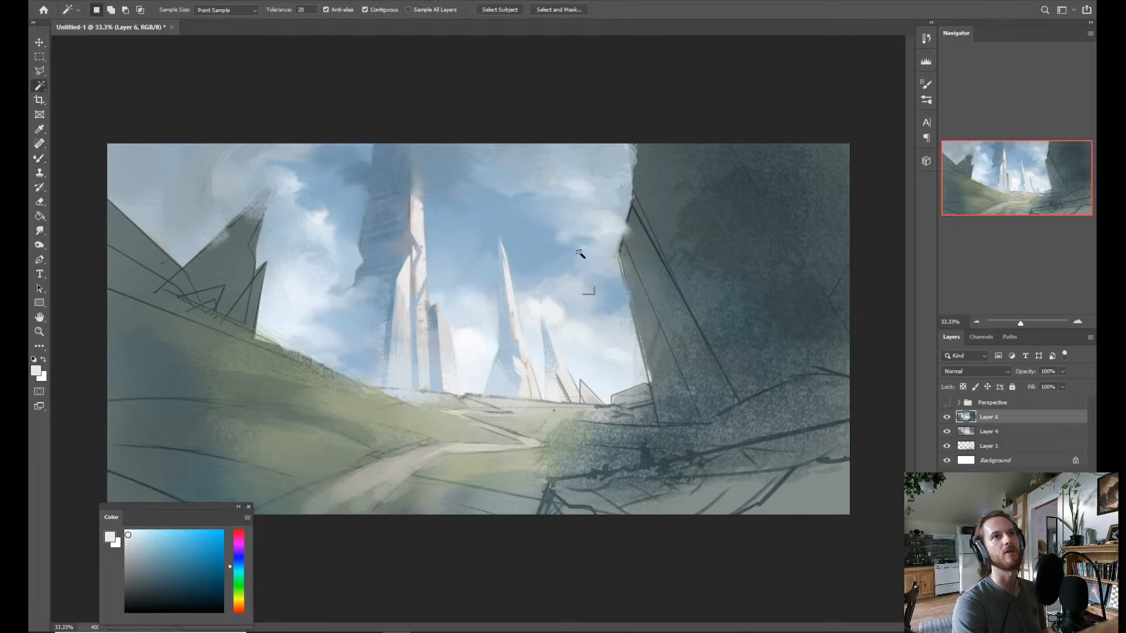
{"action": "left_click", "coordinate": [554, 328], "text": "alt"}
{"action": "key", "text": "b"}
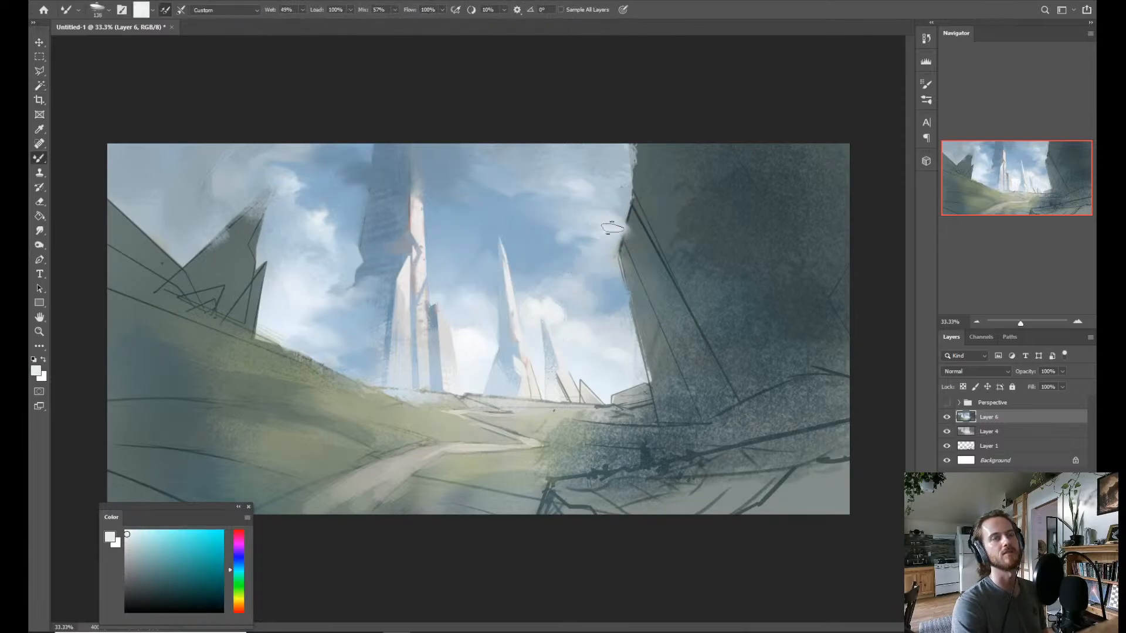
{"action": "left_click_drag", "start_coordinate": [612, 227], "coordinate": [597, 241]}
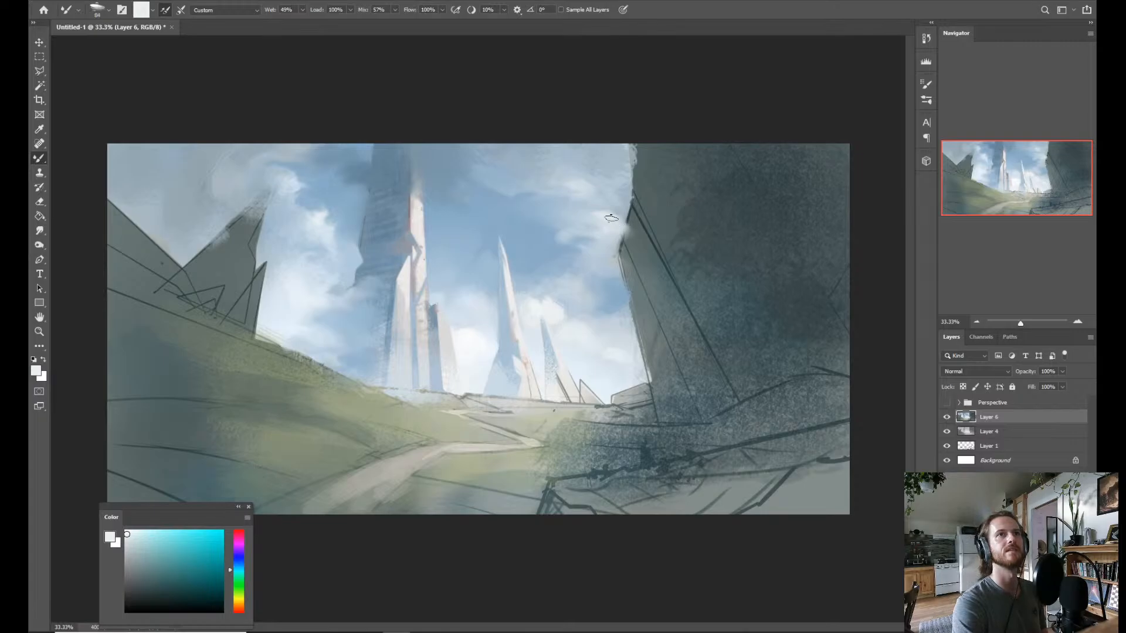
{"action": "mouse_move", "coordinate": [568, 185]}
{"action": "left_mouse_down"}
{"action": "mouse_move", "coordinate": [581, 183]}
{"action": "mouse_move", "coordinate": [481, 160]}
{"action": "left_mouse_up"}
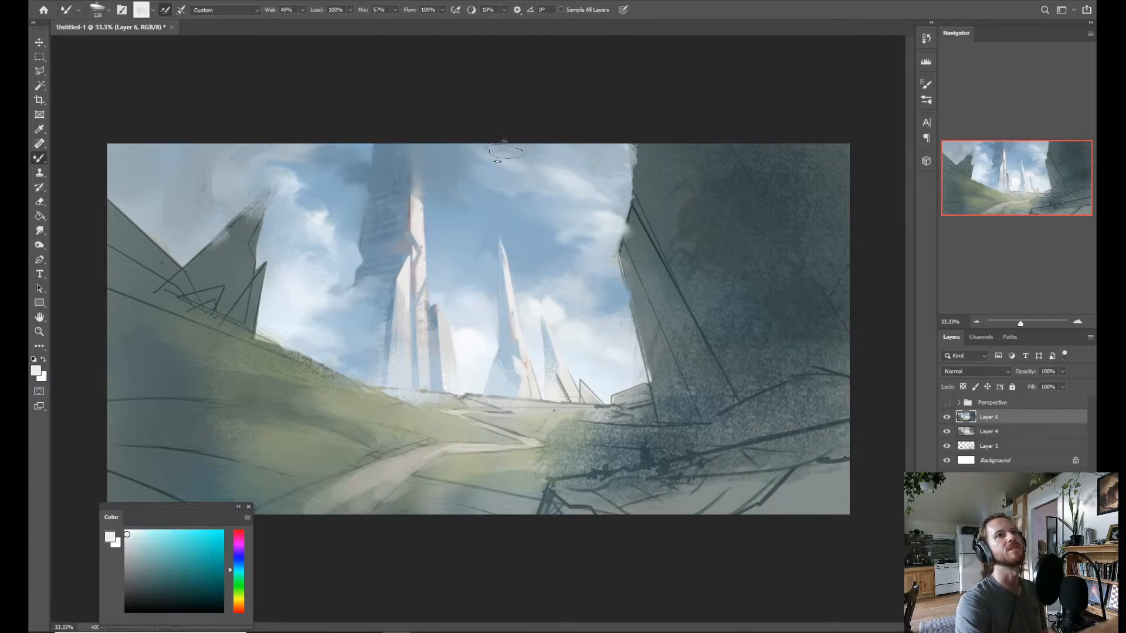
Blend sampled sky blues across the upper sky beside the tall tower and haze over the tower's upper lit edge with the Mixer Brush.
{"action": "left_click", "coordinate": [506, 188], "text": "alt"}
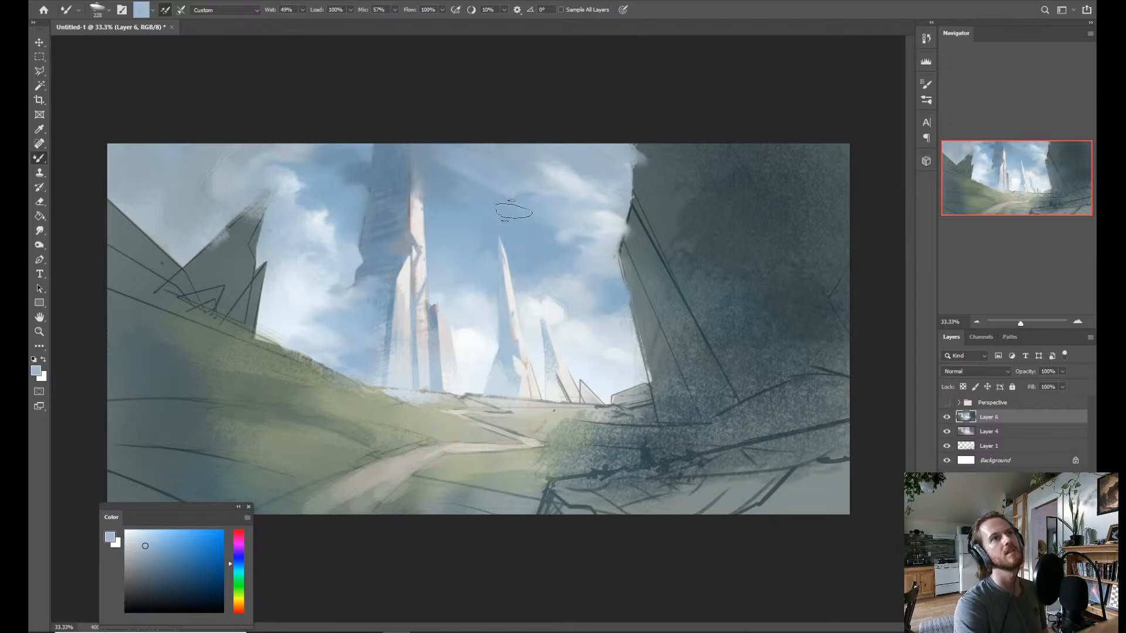
{"action": "left_click", "coordinate": [489, 241], "text": "alt"}
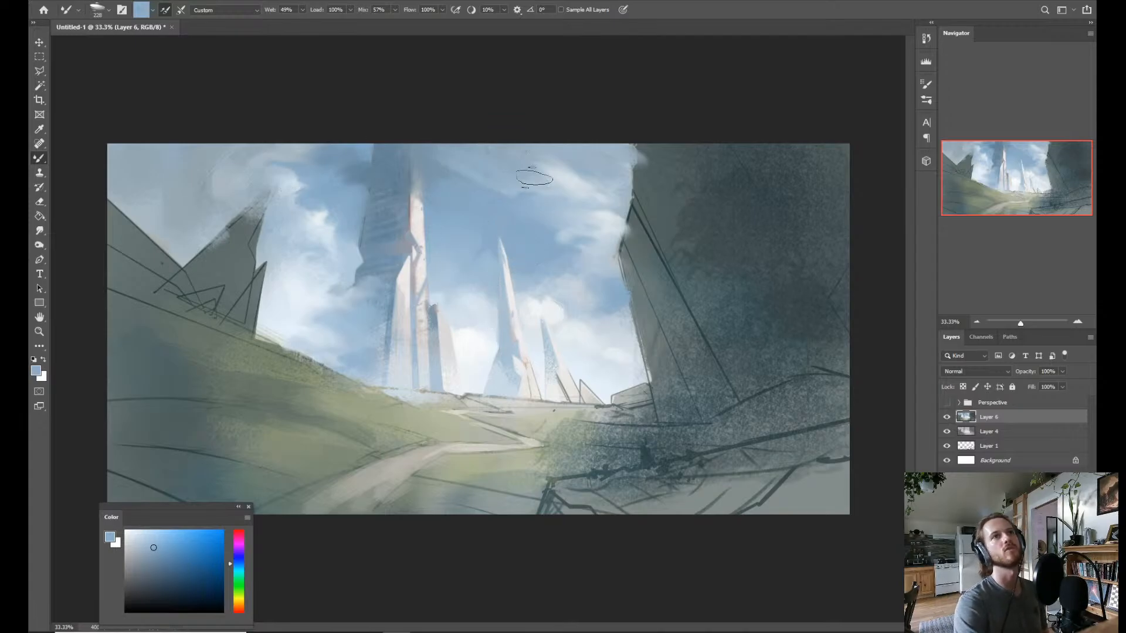
{"action": "left_click", "coordinate": [487, 230], "text": "alt"}
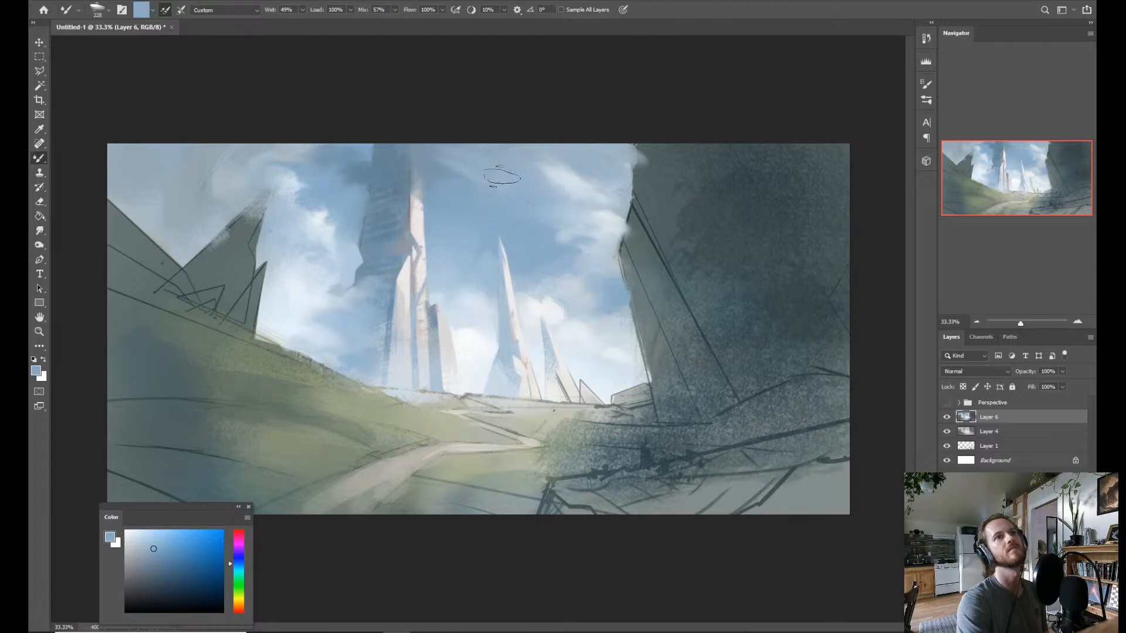
{"action": "left_click", "coordinate": [473, 200], "text": "alt"}
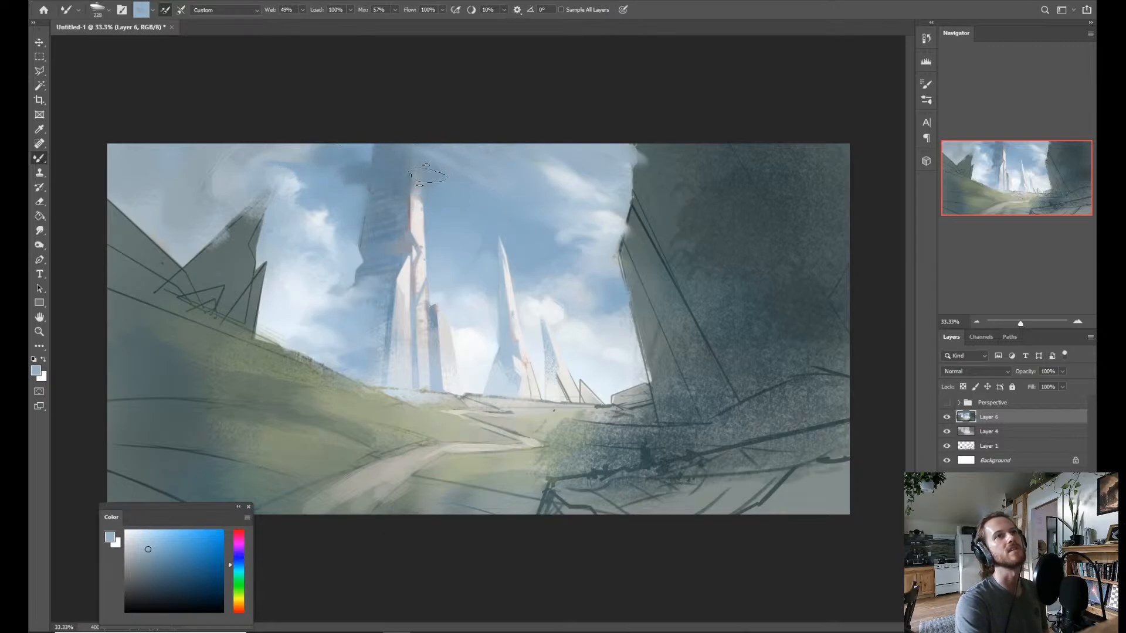
{"action": "left_click_drag", "start_coordinate": [441, 226], "coordinate": [434, 225]}
{"action": "mouse_move", "coordinate": [419, 174]}
{"action": "left_mouse_down"}
{"action": "mouse_move", "coordinate": [410, 172]}
{"action": "mouse_move", "coordinate": [421, 195]}
{"action": "left_mouse_up"}
{"action": "left_click", "coordinate": [452, 198], "text": "alt"}
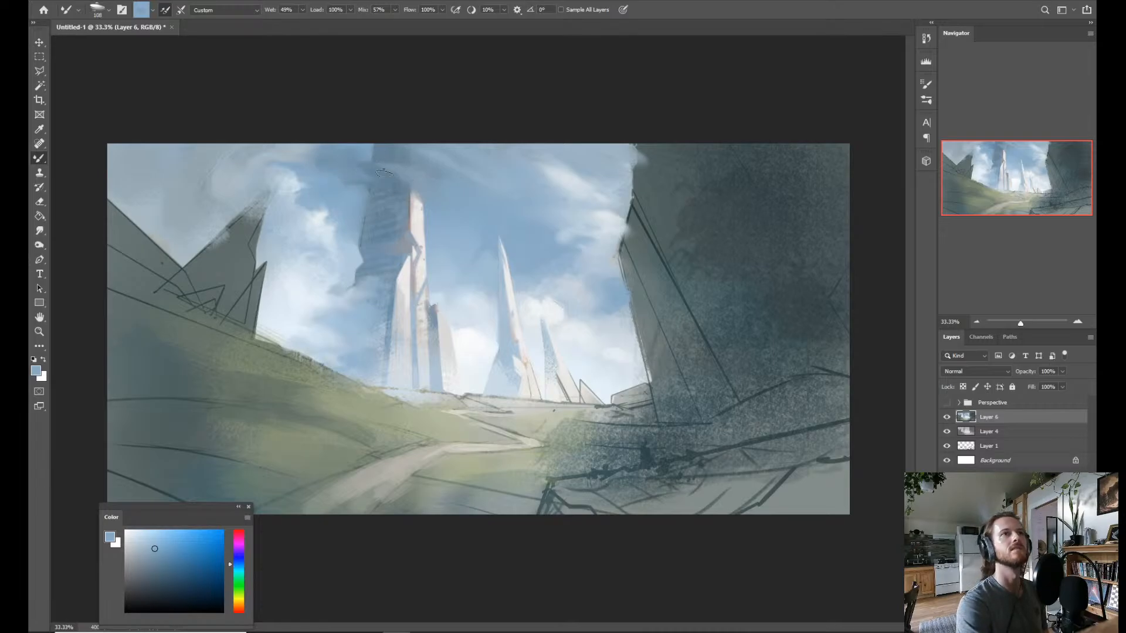
Paint a pale cloud wisp across the tall tower's upper part using whites sampled from the clouds and the Mixer Brush at about 108 px.
{"action": "left_click", "coordinate": [573, 184], "text": "alt"}
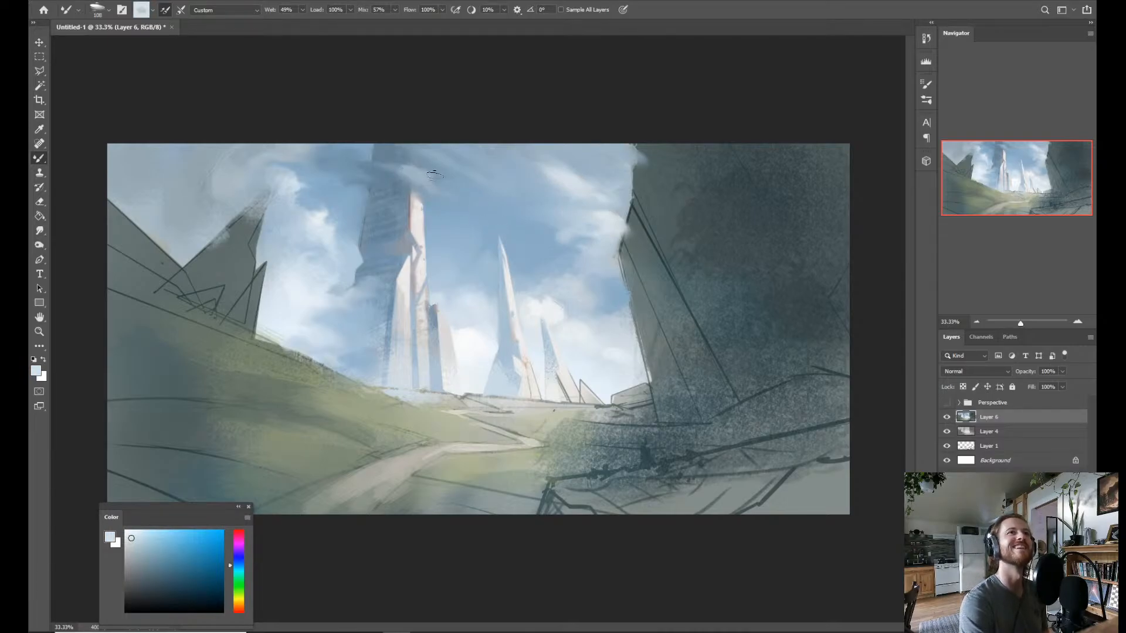
{"action": "left_click", "coordinate": [476, 371], "text": "alt"}
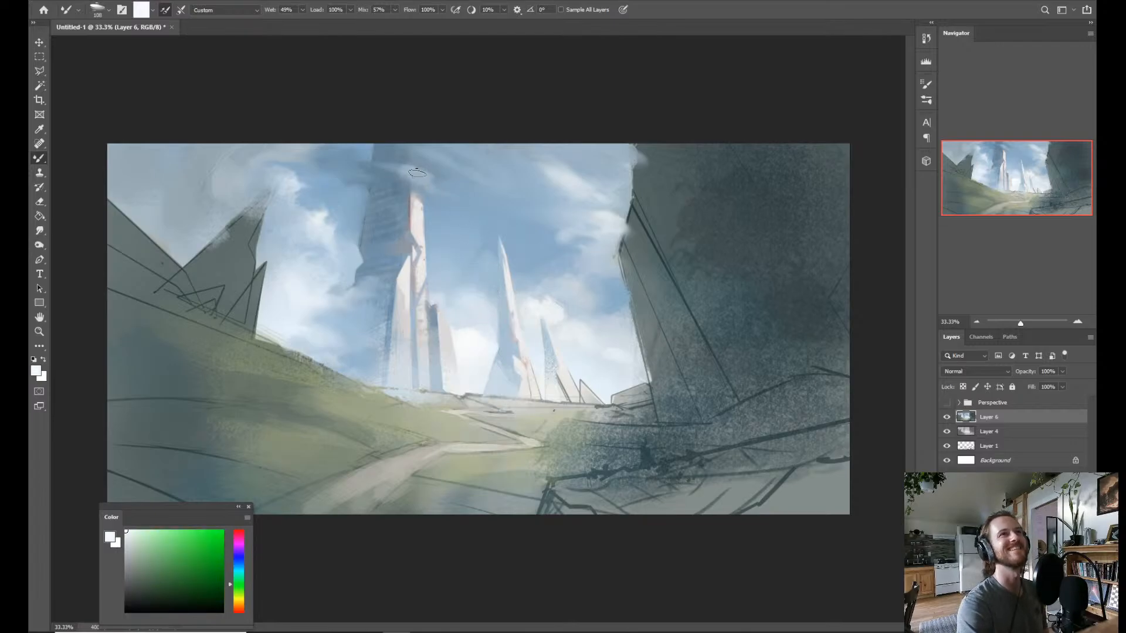
{"action": "left_click_drag", "start_coordinate": [417, 173], "coordinate": [427, 178]}
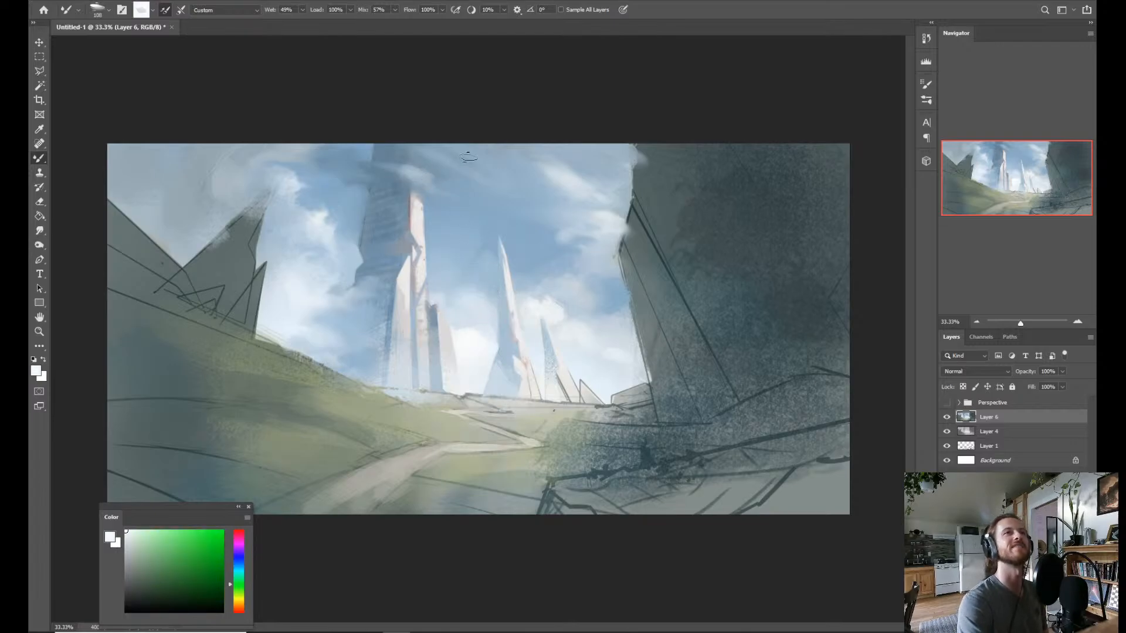
{"action": "left_click", "coordinate": [424, 177], "text": "alt"}
{"action": "left_click", "coordinate": [578, 183], "text": "alt"}
{"action": "left_click_drag", "start_coordinate": [401, 172], "coordinate": [436, 186]}
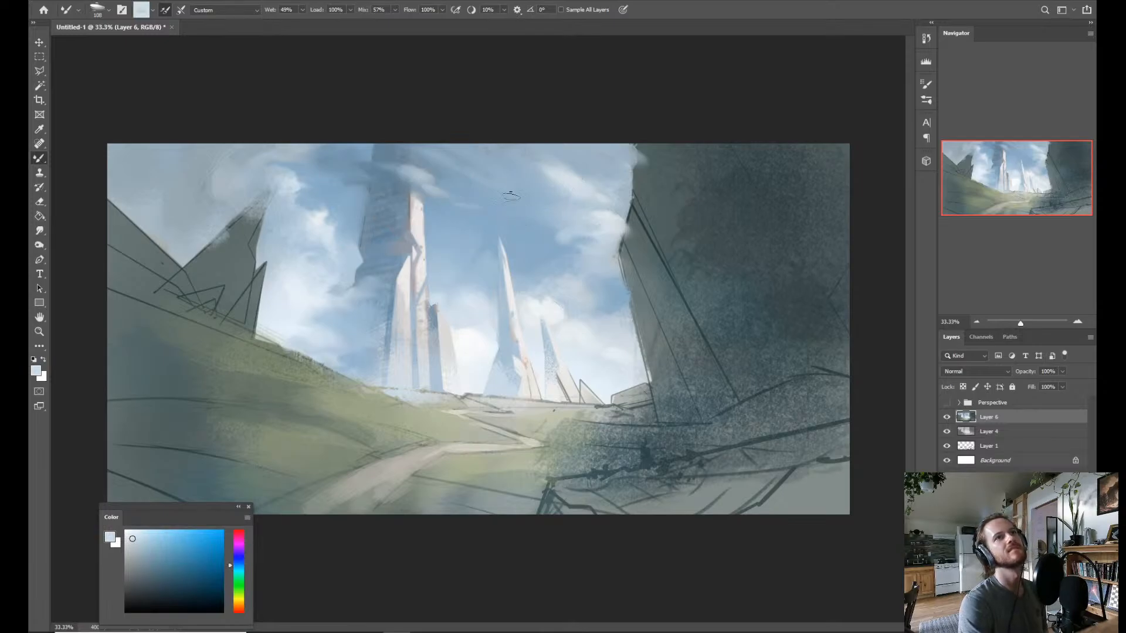
Streak pale cloud wisps across the upper sky between the tower and the cliff-side cloud with a larger Mixer Brush, undoing the last stroke.
{"action": "left_click", "coordinate": [497, 168], "text": "alt"}
{"action": "left_click_drag", "start_coordinate": [485, 182], "coordinate": [504, 181]}
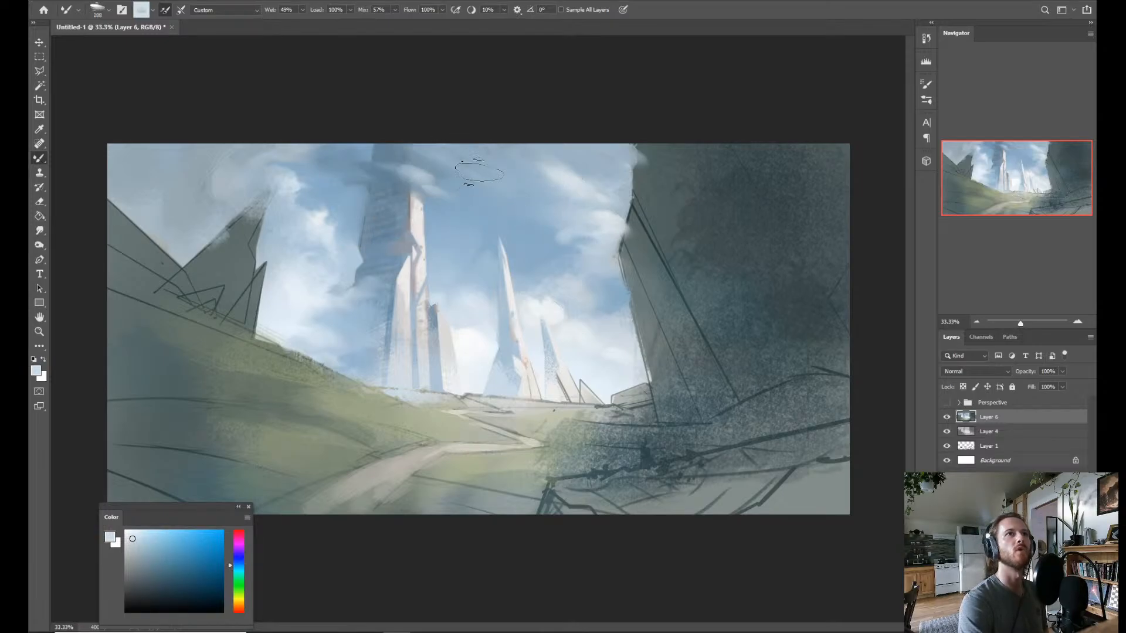
{"action": "left_click", "coordinate": [582, 195], "text": "alt"}
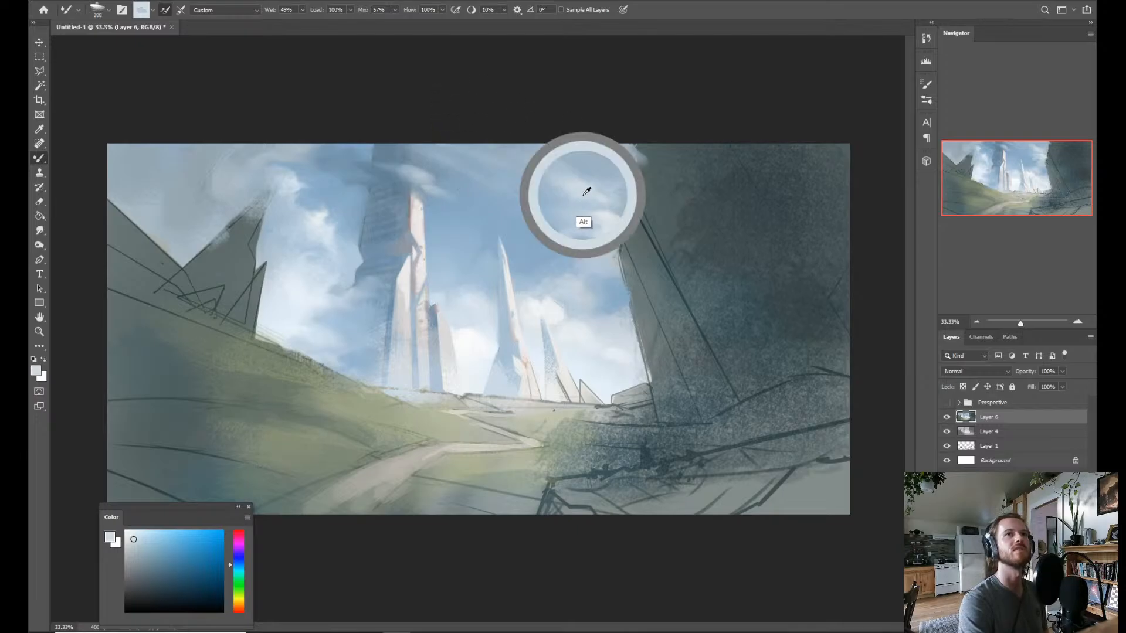
{"action": "mouse_move", "coordinate": [464, 191]}
{"action": "left_mouse_down"}
{"action": "mouse_move", "coordinate": [430, 178]}
{"action": "mouse_move", "coordinate": [437, 189]}
{"action": "mouse_move", "coordinate": [472, 192]}
{"action": "left_mouse_up"}
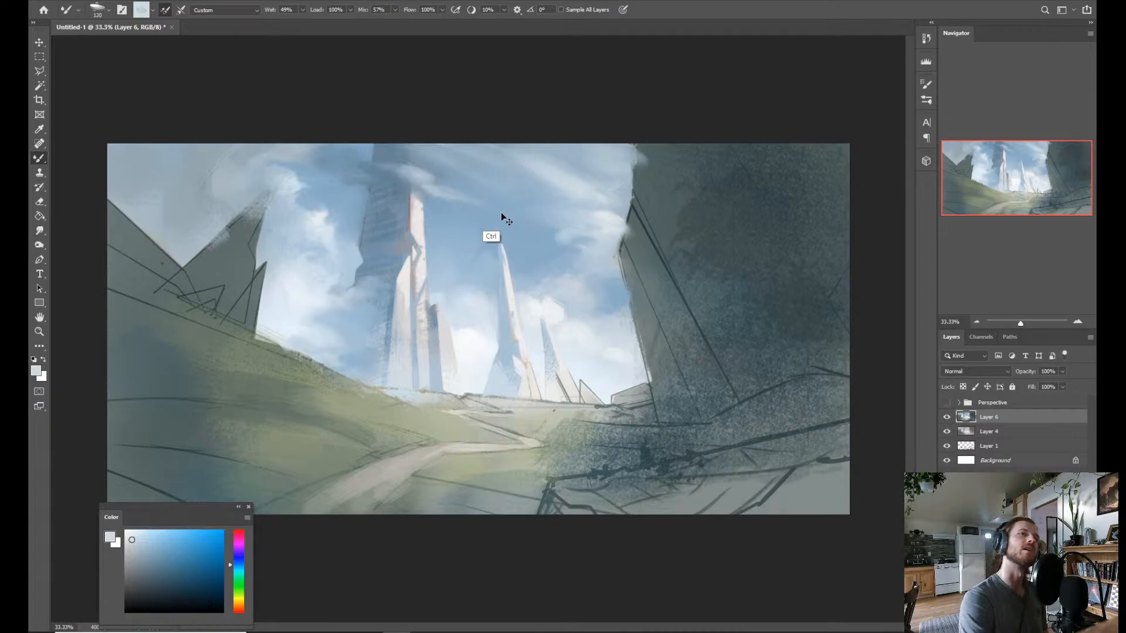
{"action": "key", "text": "ctrl+z"}
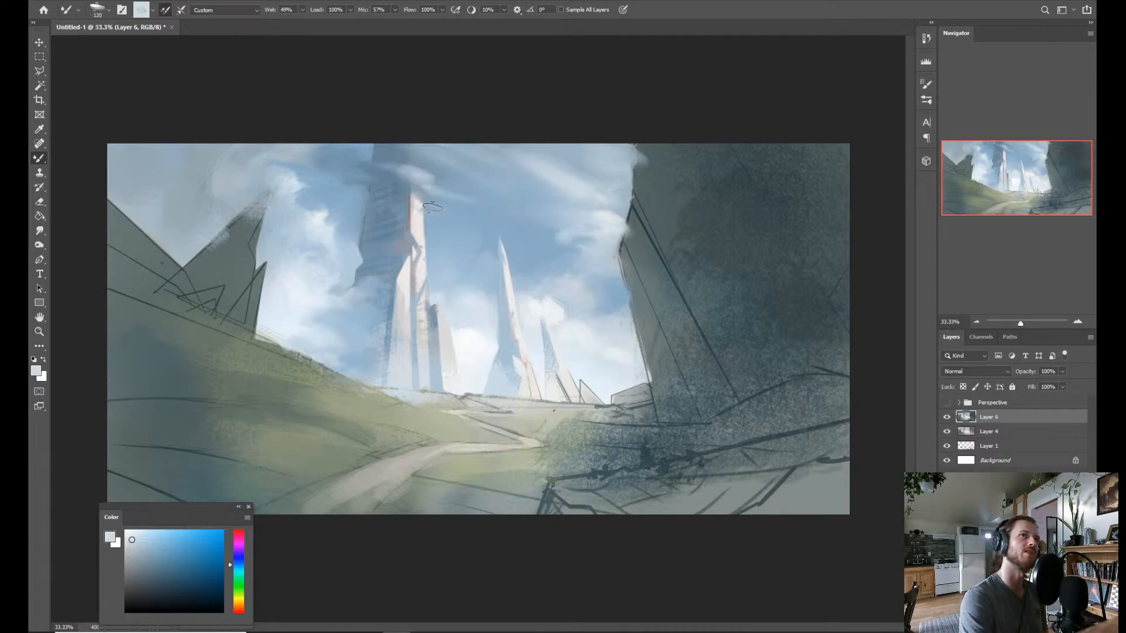
Blend sampled grey-blue into the upper cloud between the tall tower and the small jagged peak with the Mixer Brush.
{"action": "left_click", "coordinate": [343, 177], "text": "alt"}
{"action": "mouse_move", "coordinate": [310, 175]}
{"action": "left_mouse_down"}
{"action": "mouse_move", "coordinate": [291, 168]}
{"action": "mouse_move", "coordinate": [317, 162]}
{"action": "left_mouse_up"}
{"action": "left_click", "coordinate": [283, 159], "text": "alt"}
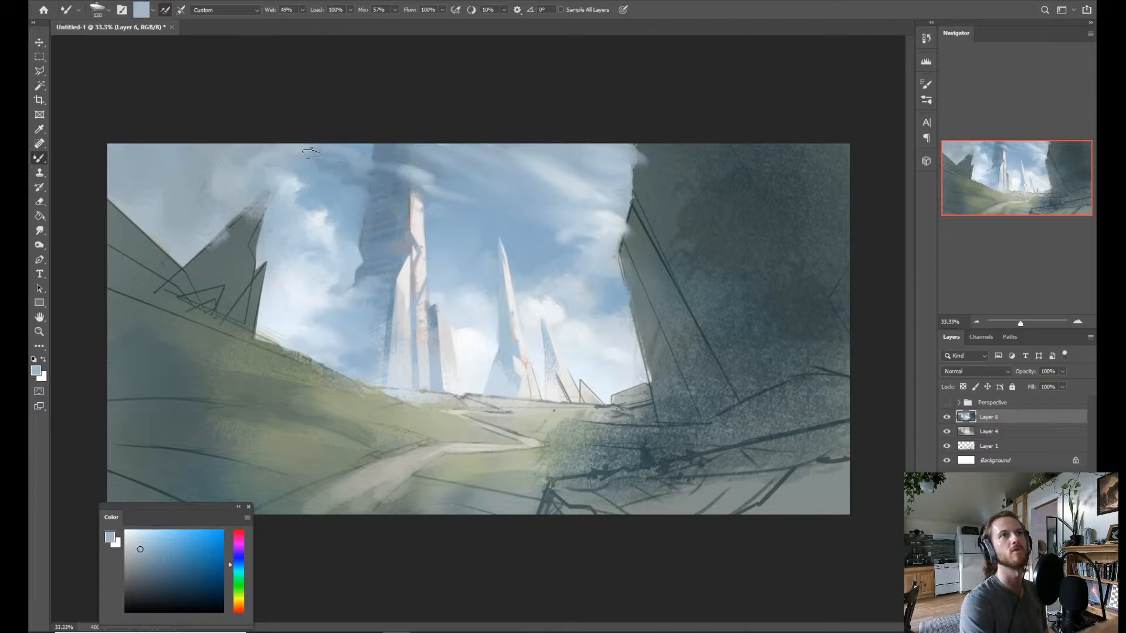
Flip the whole painting horizontally to check the composition from a mirrored view.
{"action": "key", "text": "z"}
{"action": "left_click_drag", "start_coordinate": [442, 143], "coordinate": [389, 135]}
{"action": "left_click_drag", "start_coordinate": [420, 234], "coordinate": [454, 247]}
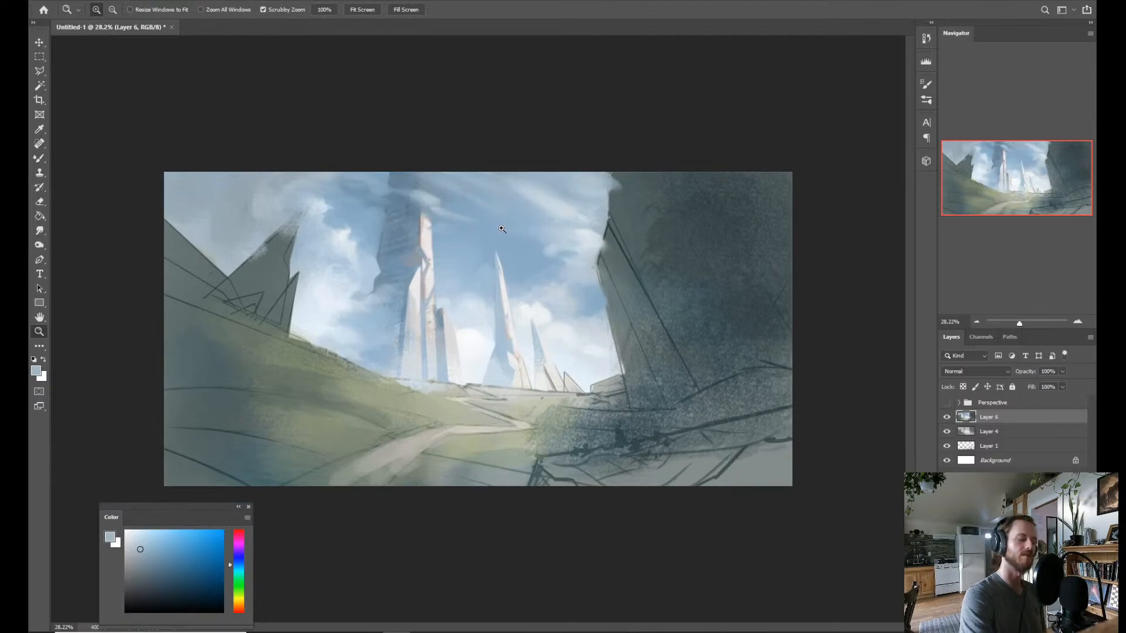
{"action": "key", "text": "b"}
{"action": "key", "text": "ctrl+f"}
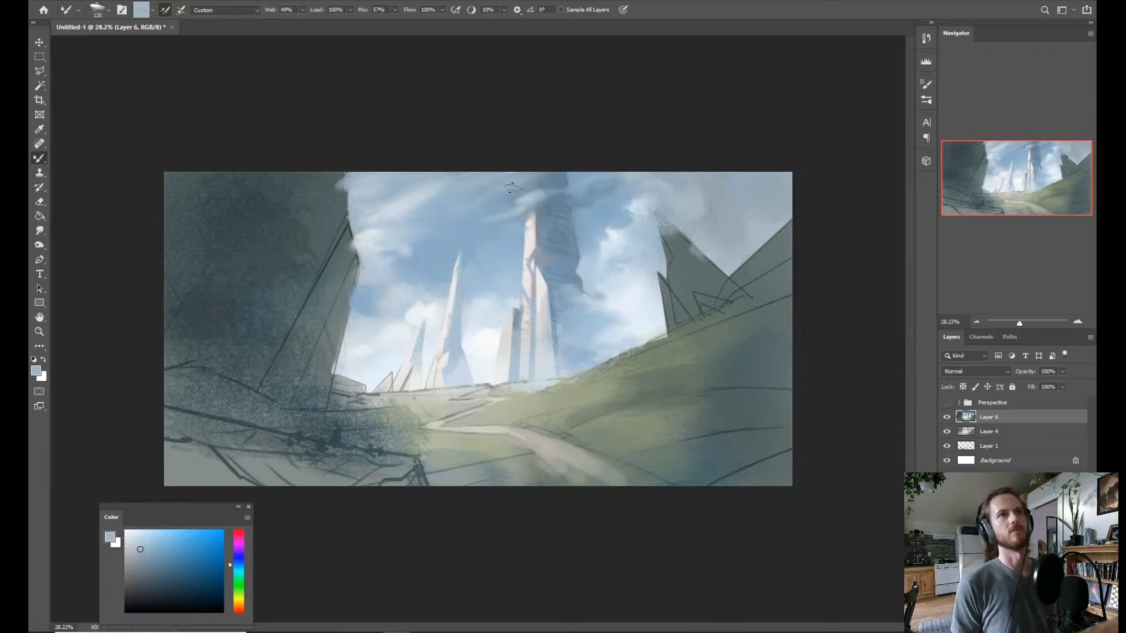
Build up the cloud puff over the tall tower's top with a sampled pale blue using the Brush tool, undoing the last stroke.
{"action": "key", "text": "shift+b"}
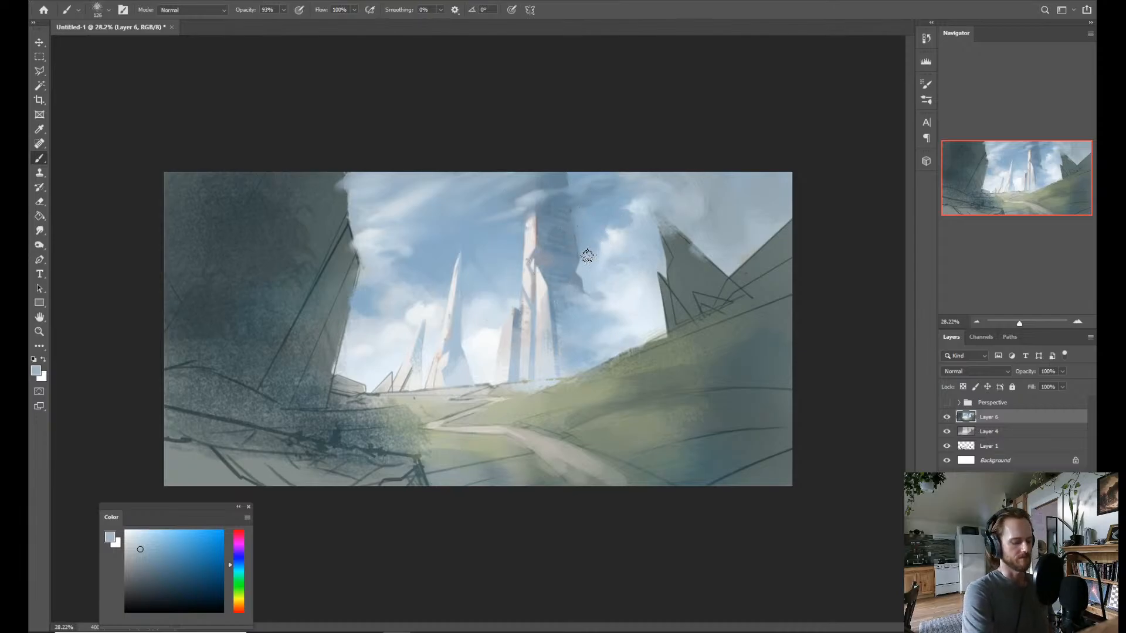
{"action": "left_click", "coordinate": [611, 245], "text": "alt"}
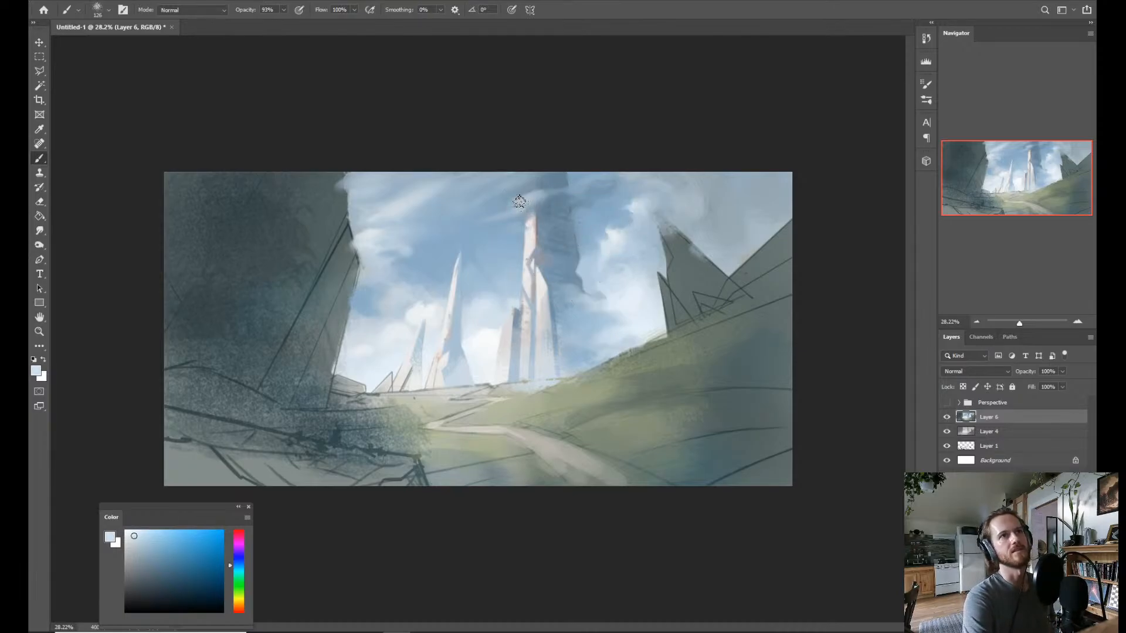
{"action": "left_click_drag", "start_coordinate": [519, 201], "coordinate": [540, 190]}
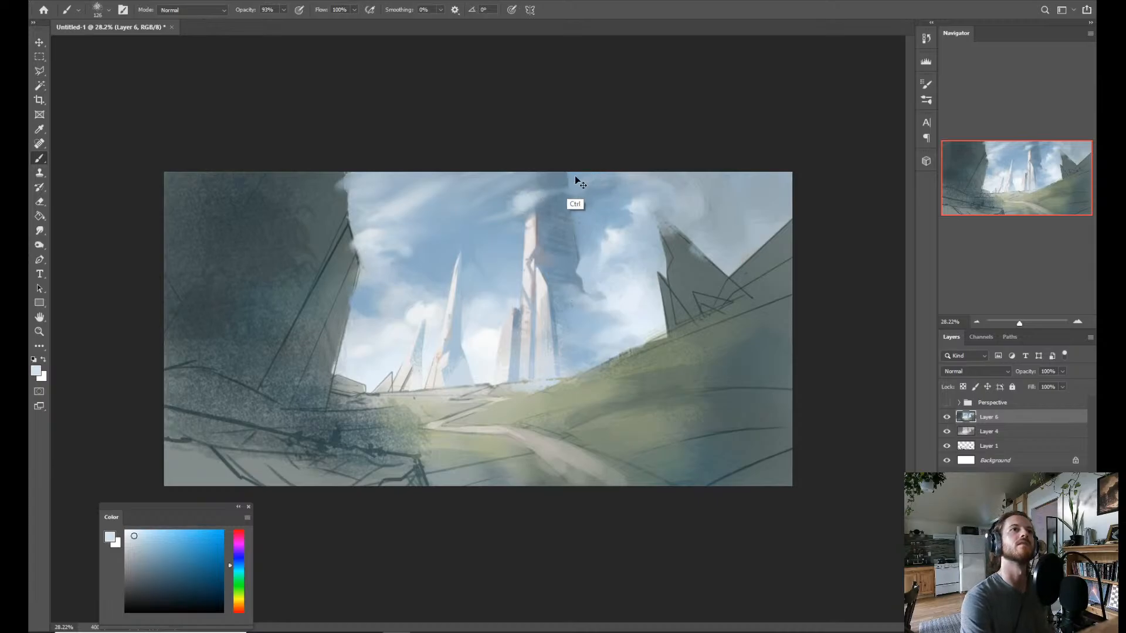
{"action": "key", "text": "ctrl+z"}
Smudge the cloud puff around the tall tower's top into the surrounding sky at 52% strength, shaping its edges and trailing wisps.
{"action": "key", "text": "r"}
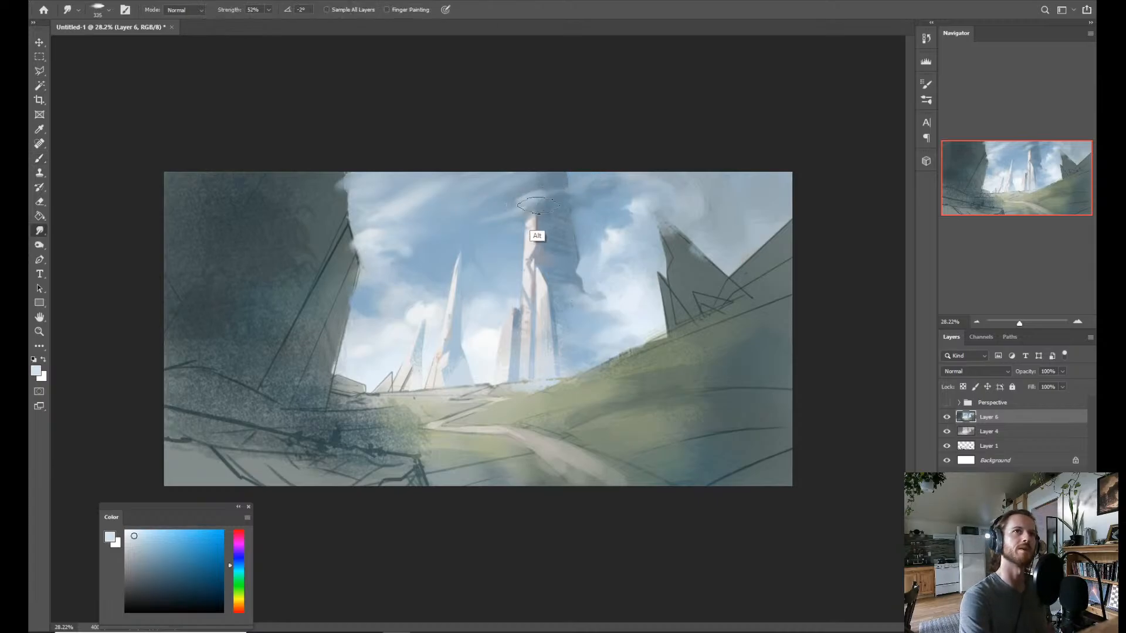
{"action": "left_click_drag", "start_coordinate": [538, 206], "coordinate": [515, 214], "text": "alt"}
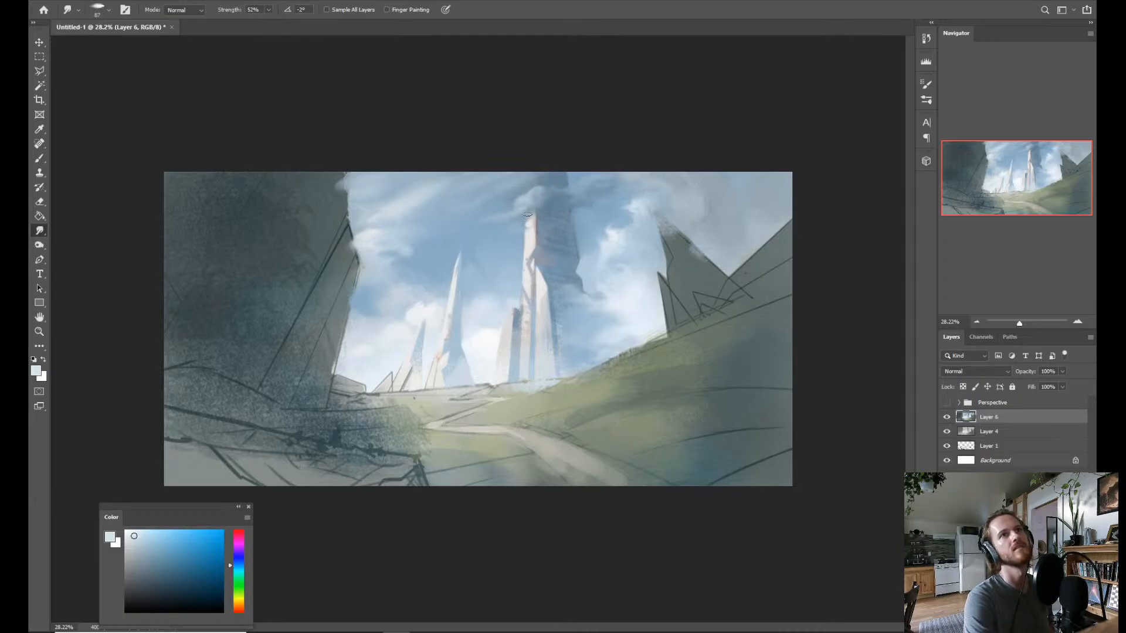
{"action": "mouse_move", "coordinate": [553, 190]}
{"action": "left_mouse_down"}
{"action": "mouse_move", "coordinate": [583, 287]}
{"action": "mouse_move", "coordinate": [552, 192]}
{"action": "left_mouse_up"}
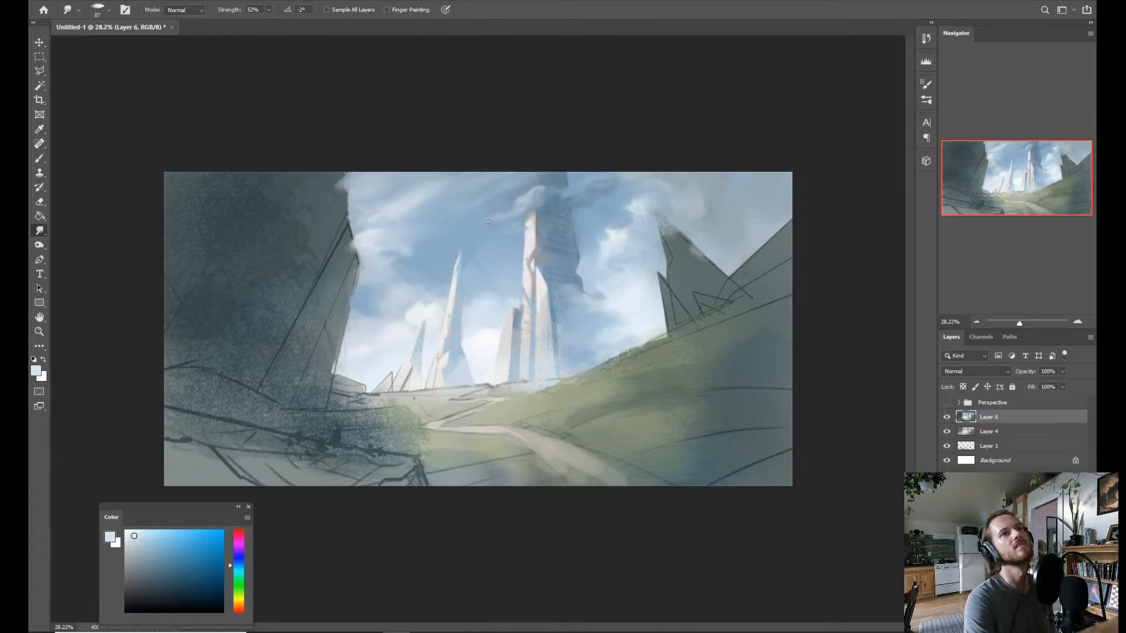
{"action": "mouse_move", "coordinate": [496, 220]}
{"action": "left_mouse_down"}
{"action": "mouse_move", "coordinate": [580, 290]}
{"action": "mouse_move", "coordinate": [496, 210]}
{"action": "left_mouse_up"}
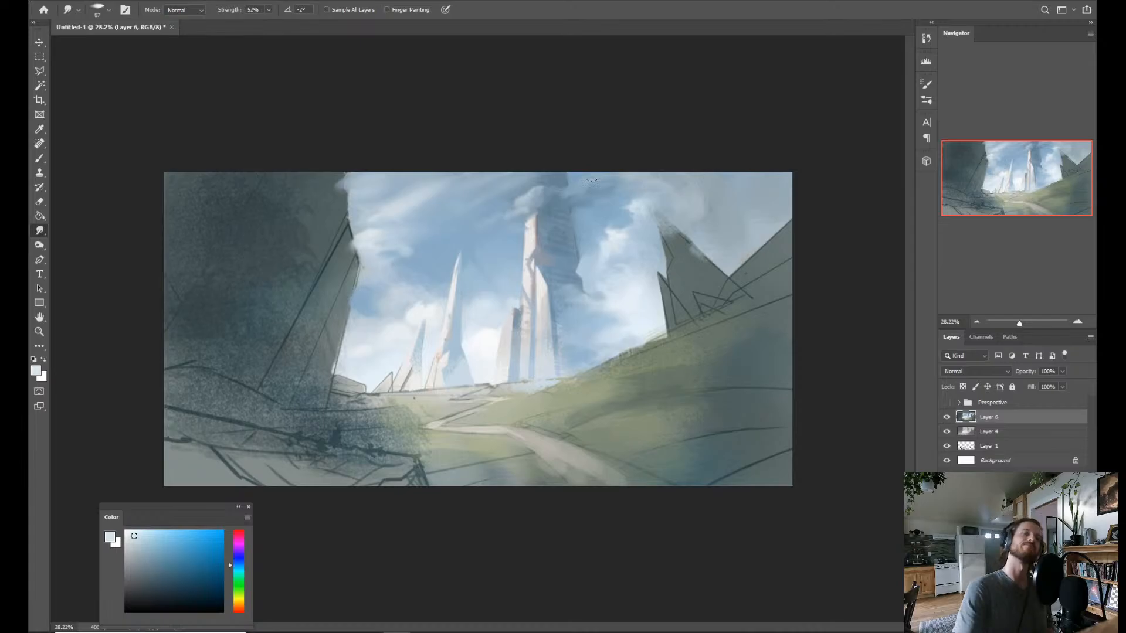
Smooth the tall tower's shaded side with a mid-blue sampled from its shadow using the Mixer Brush.
{"action": "key", "text": "b"}
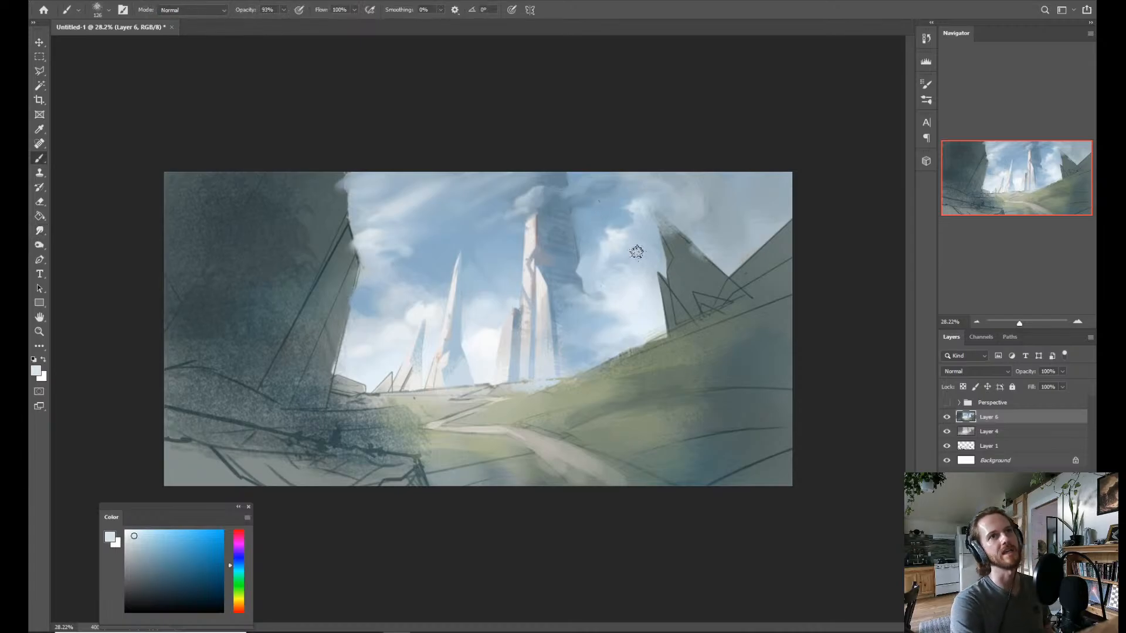
{"action": "key", "text": "shift+b"}
{"action": "left_click", "coordinate": [566, 232], "text": "alt"}
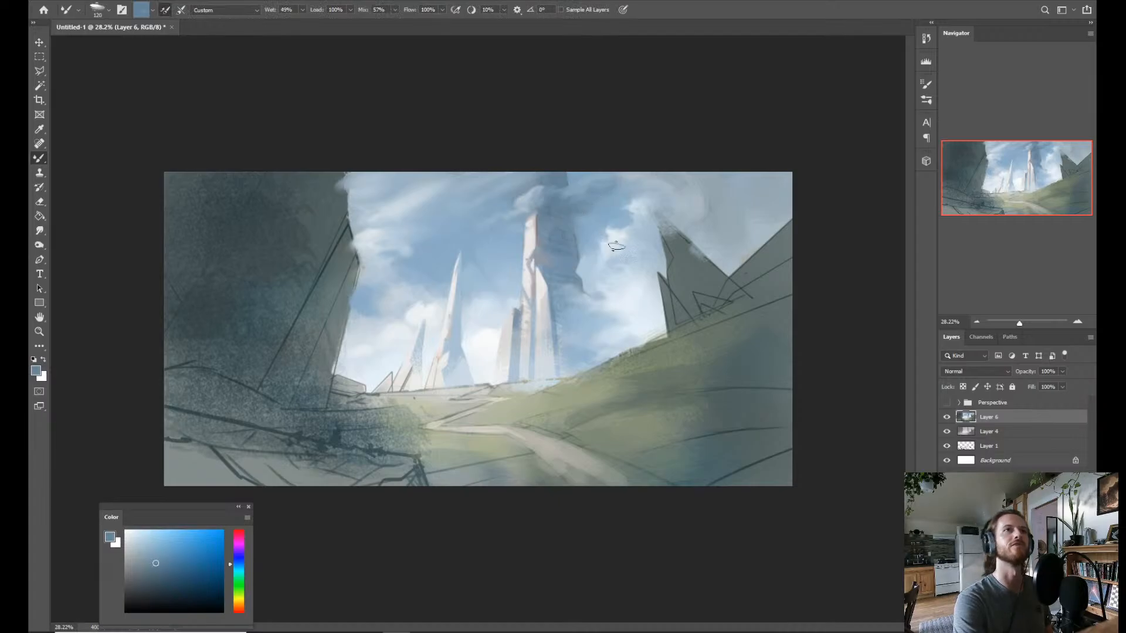
Compare the composition in both orientations by flipping the painting horizontally and back, and reselect the Brush tool.
{"action": "key", "text": "z"}
{"action": "left_click_drag", "start_coordinate": [616, 246], "coordinate": [574, 307]}
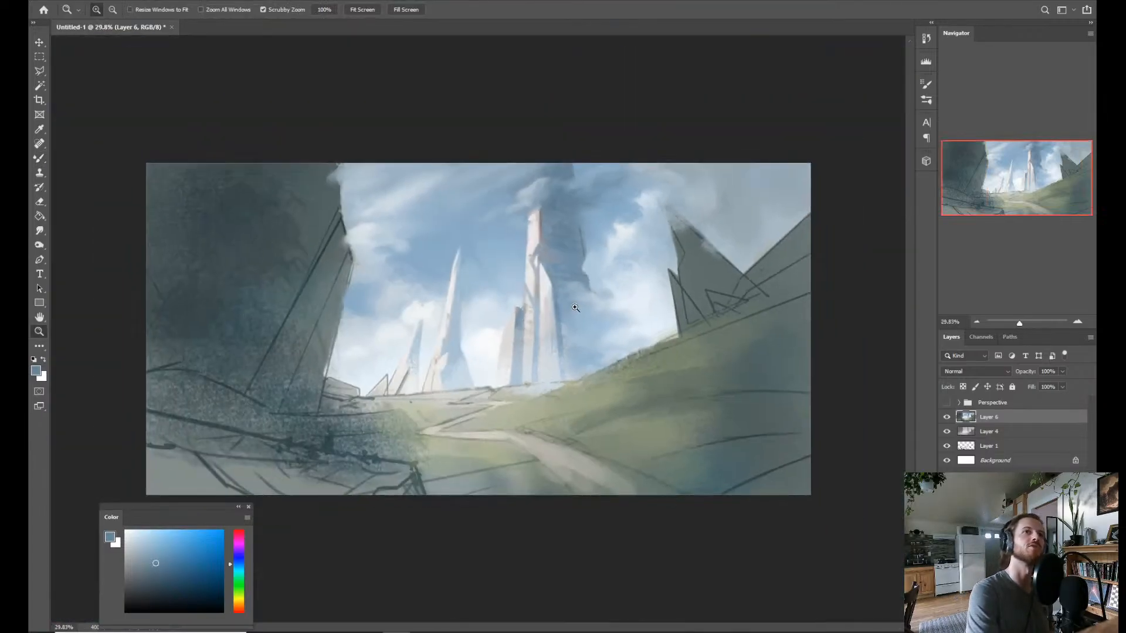
{"action": "key", "text": "ctrl+shift+h"}
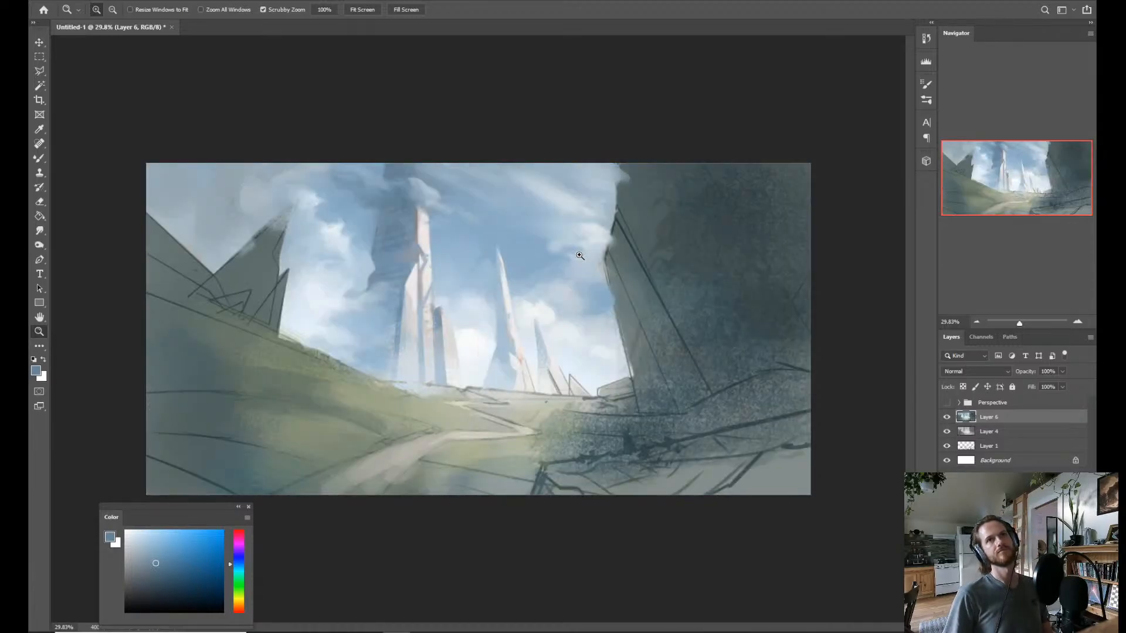
{"action": "key", "text": "ctrl+shift+h"}
{"action": "key", "text": "b"}
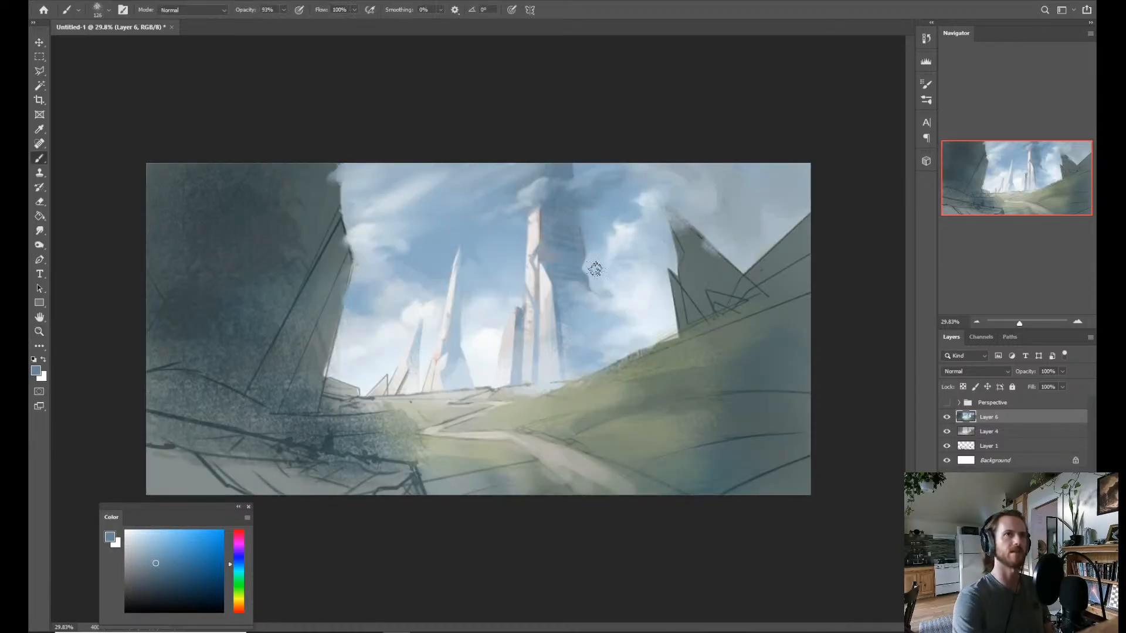
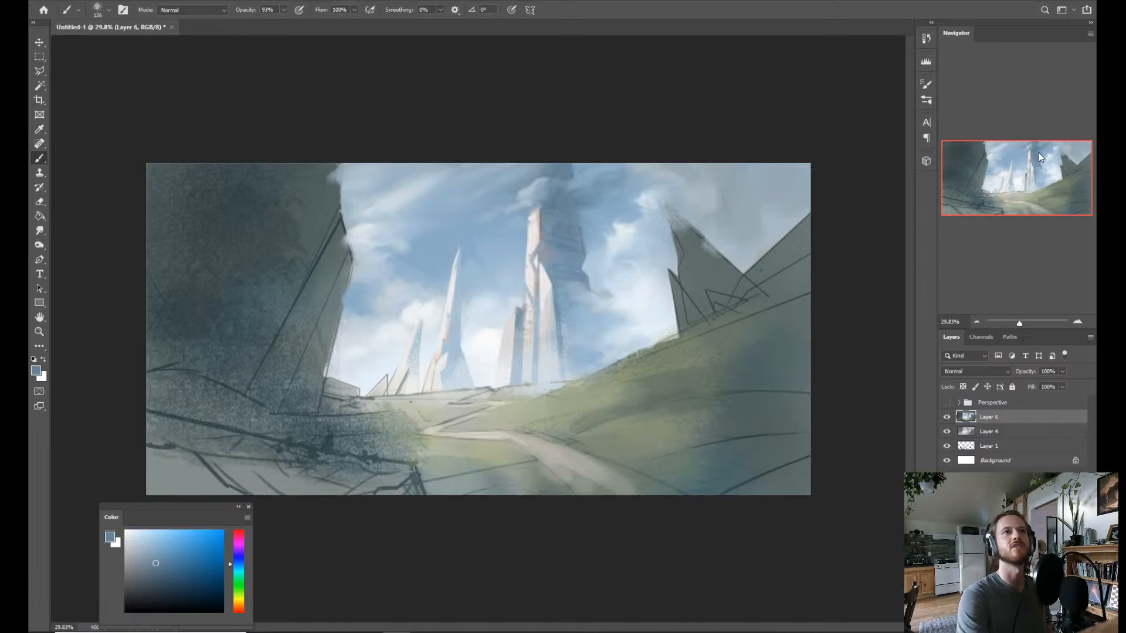
{"action": "key", "text": "alt"}
{"action": "key", "text": "z"}
{"action": "left_click", "coordinate": [544, 222]}
{"action": "left_click", "coordinate": [544, 222]}
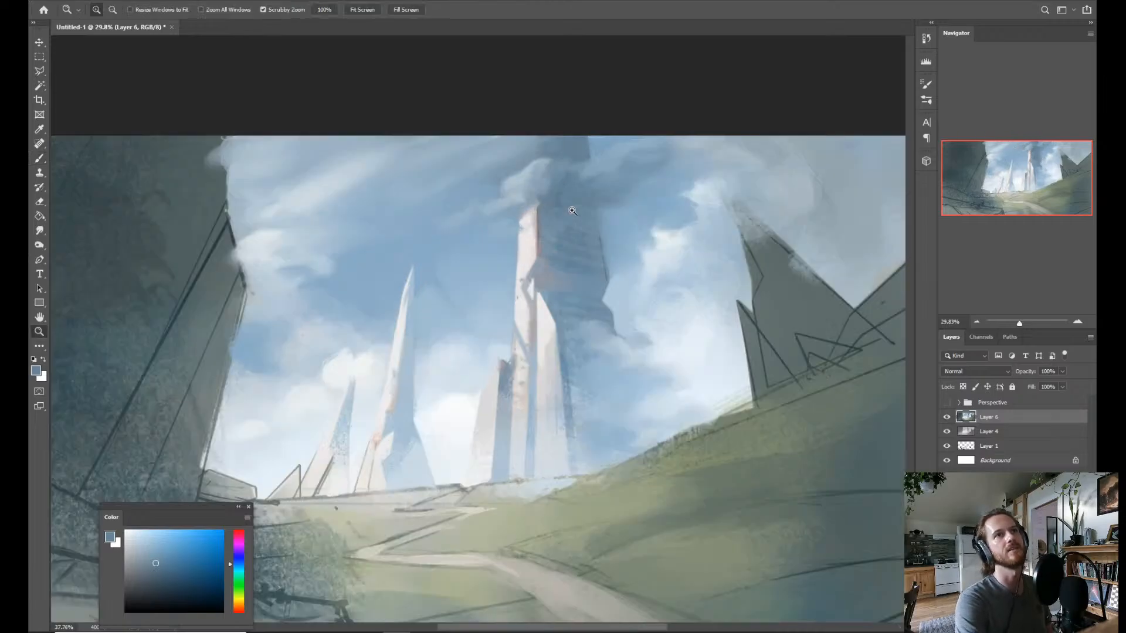
{"action": "left_click", "coordinate": [545, 223]}
{"action": "left_click", "coordinate": [545, 223]}
{"action": "left_click", "coordinate": [545, 223]}
{"action": "left_click_drag", "start_coordinate": [545, 222], "coordinate": [505, 274]}
{"action": "key", "text": "ctrl+plus"}
{"action": "key", "text": "ctrl+plus"}
{"action": "key", "text": "ctrl+plus"}
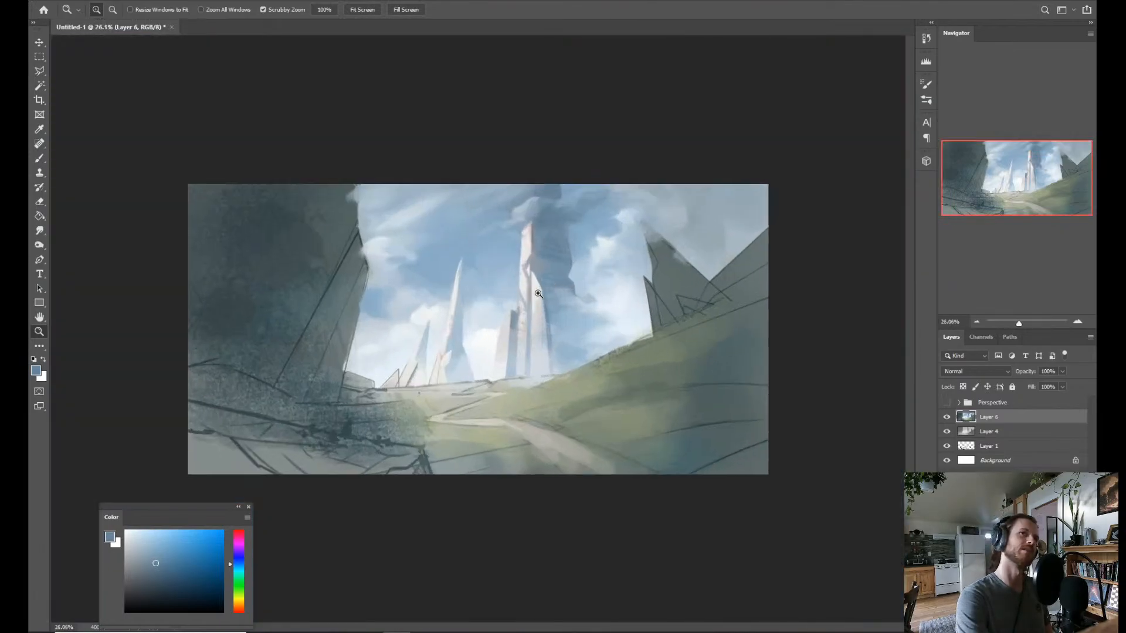
Sample a pale blue from the cloud and blend it around the tall central tower's tip with the Mixer Brush.
{"action": "key", "text": "b"}
{"action": "key", "text": "alt"}
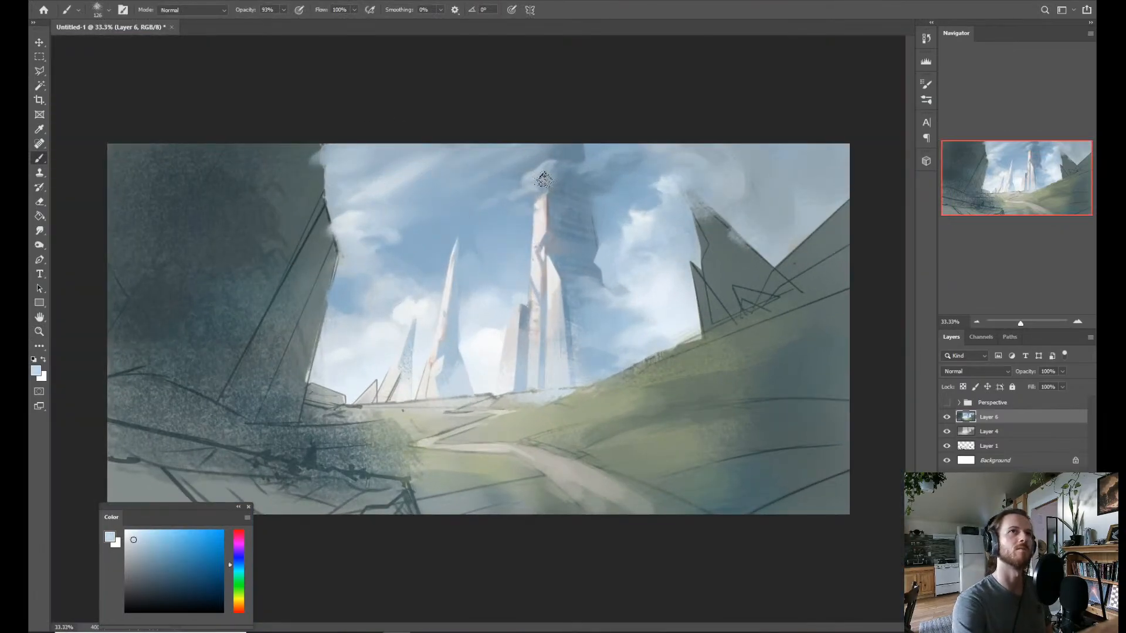
{"action": "key", "text": "shift+b"}
{"action": "key", "text": "r"}
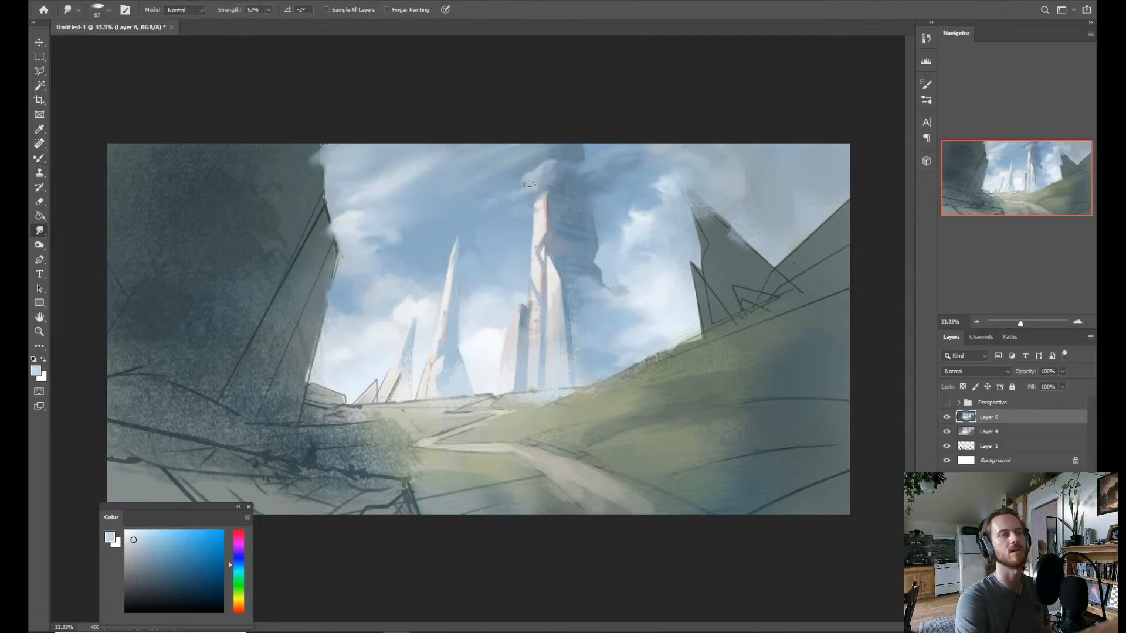
{"action": "key", "text": "b"}
{"action": "key", "text": "shift+b"}
{"action": "key", "text": "shift+b"}
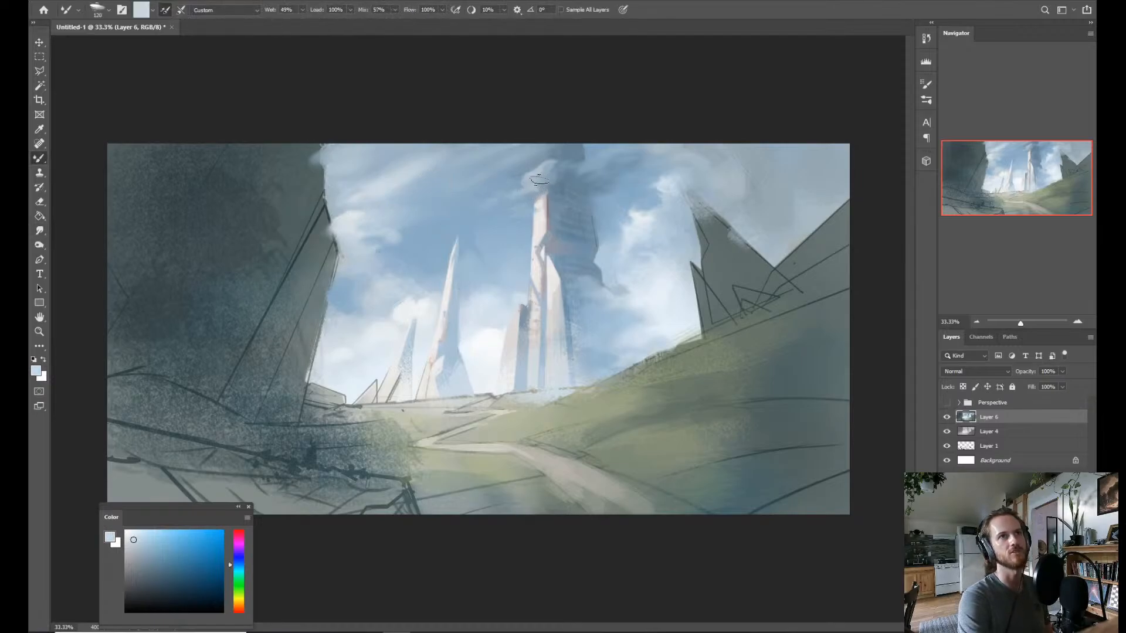
{"action": "left_click_drag", "start_coordinate": [525, 190], "coordinate": [570, 153]}
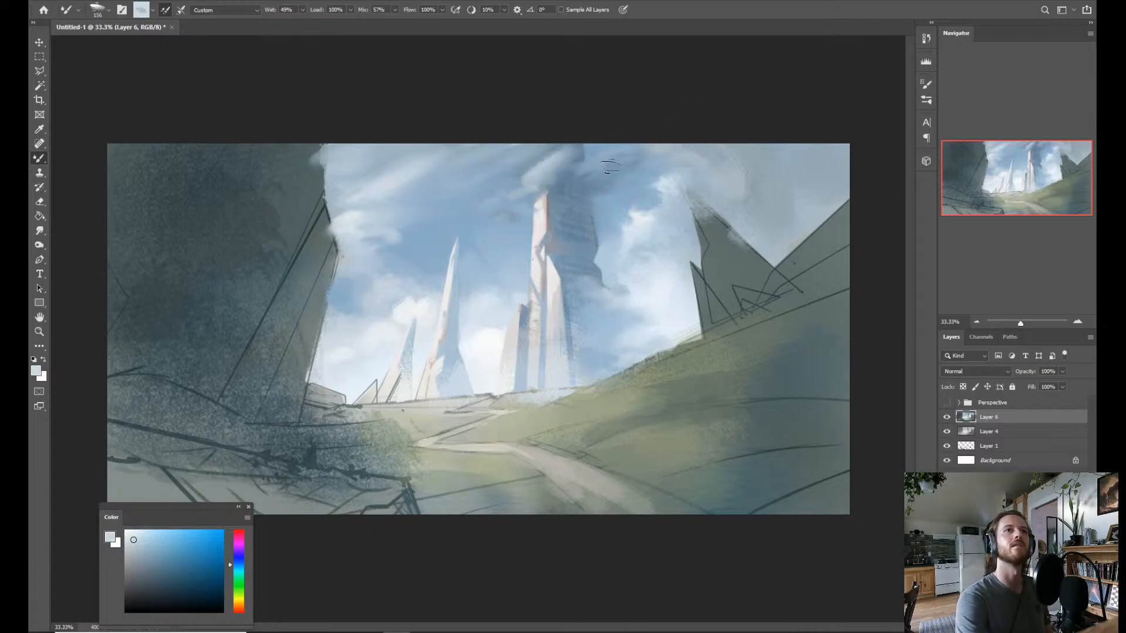
{"action": "left_click_drag", "start_coordinate": [511, 216], "coordinate": [645, 157]}
{"action": "mouse_move", "coordinate": [706, 191]}
{"action": "left_mouse_down"}
{"action": "mouse_move", "coordinate": [686, 191]}
{"action": "mouse_move", "coordinate": [717, 178]}
{"action": "left_mouse_up"}
{"action": "key", "text": "ctrl+z"}
{"action": "key", "text": "ctrl+z"}
Flip the canvas view horizontally and back to check the composition.
{"action": "key", "text": "ctrl+alt+h"}
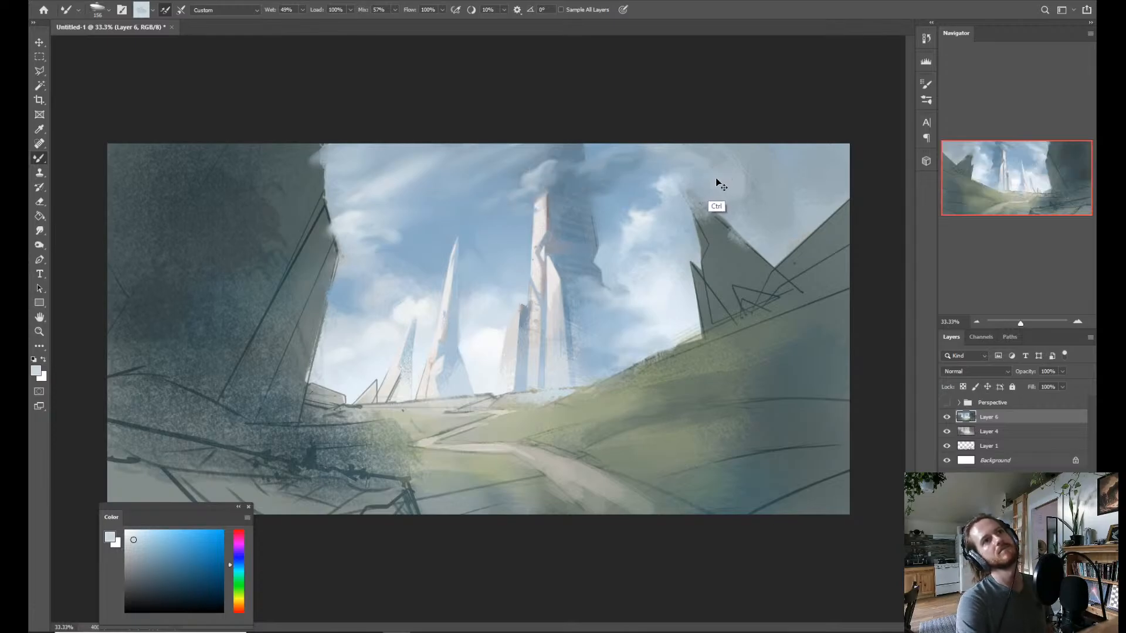
{"action": "key", "text": "ctrl+alt+h"}
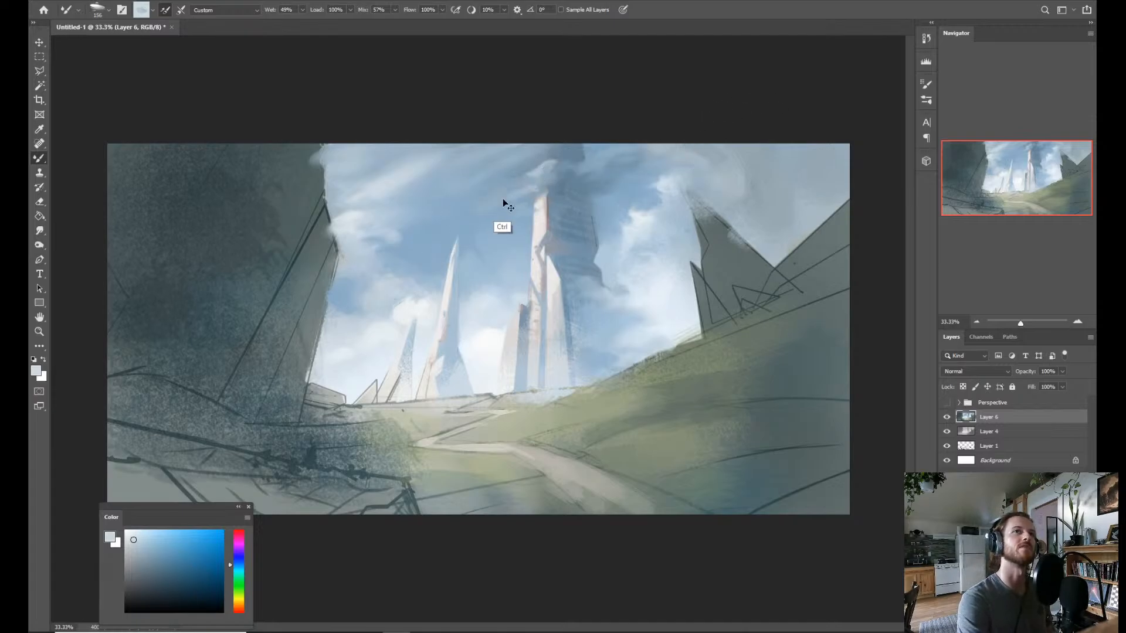
{"action": "key", "text": "ctrl+alt+h"}
{"action": "key", "text": "ctrl+alt+h"}
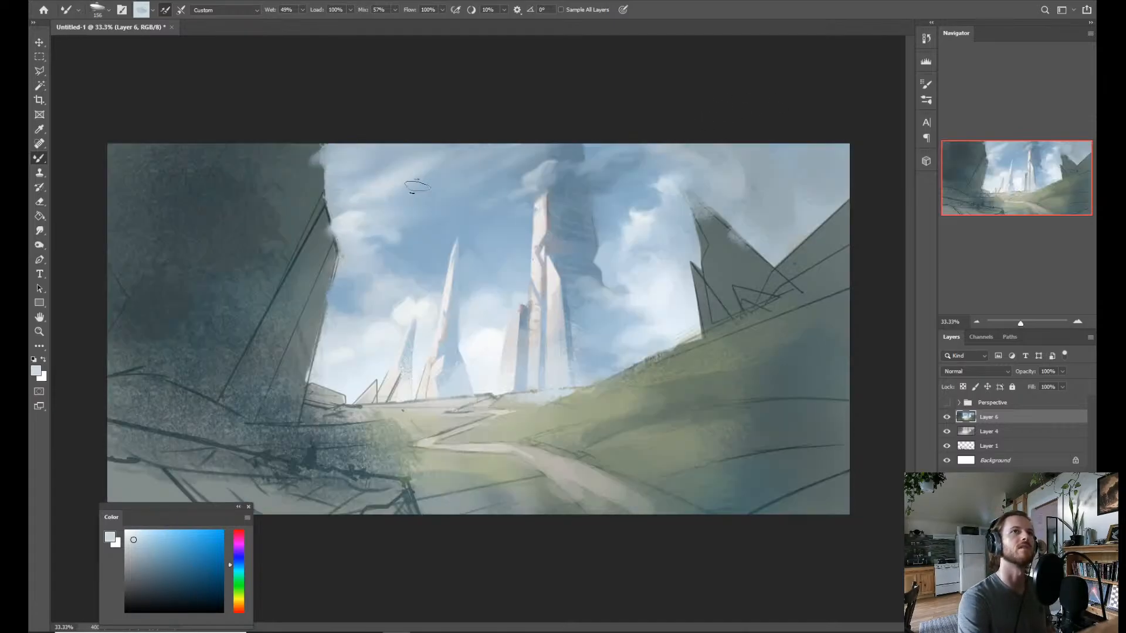
Sample a pale tone from the clouds beside the dark cliff and dab it onto the cloud at the central tower's tip.
{"action": "left_click", "coordinate": [353, 205], "text": "alt"}
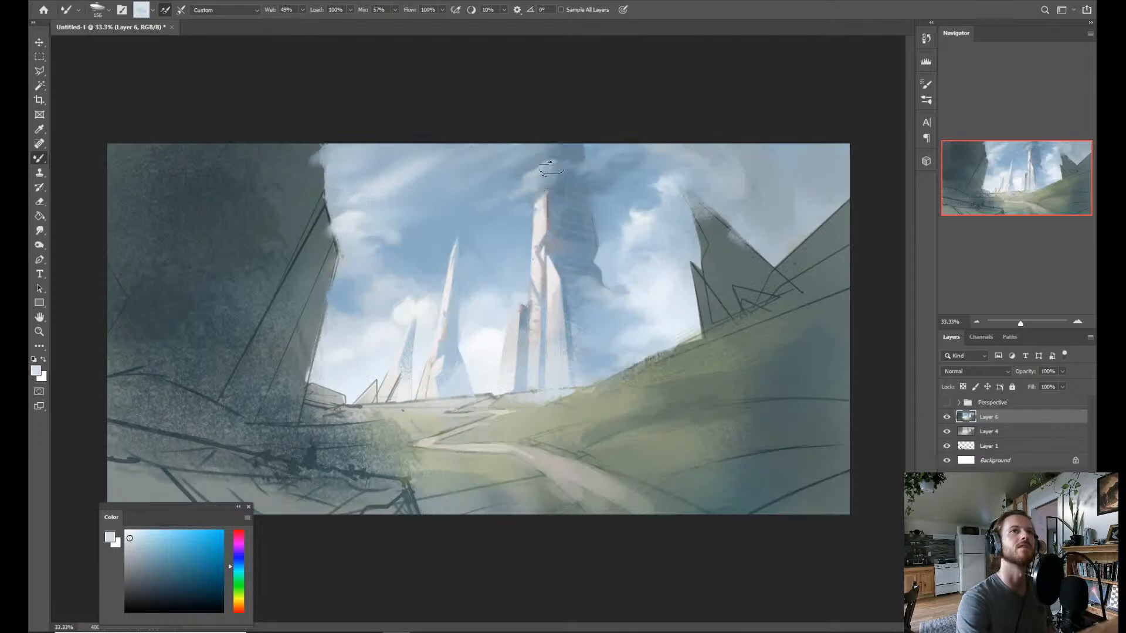
{"action": "key", "text": "z"}
{"action": "key", "text": "b"}
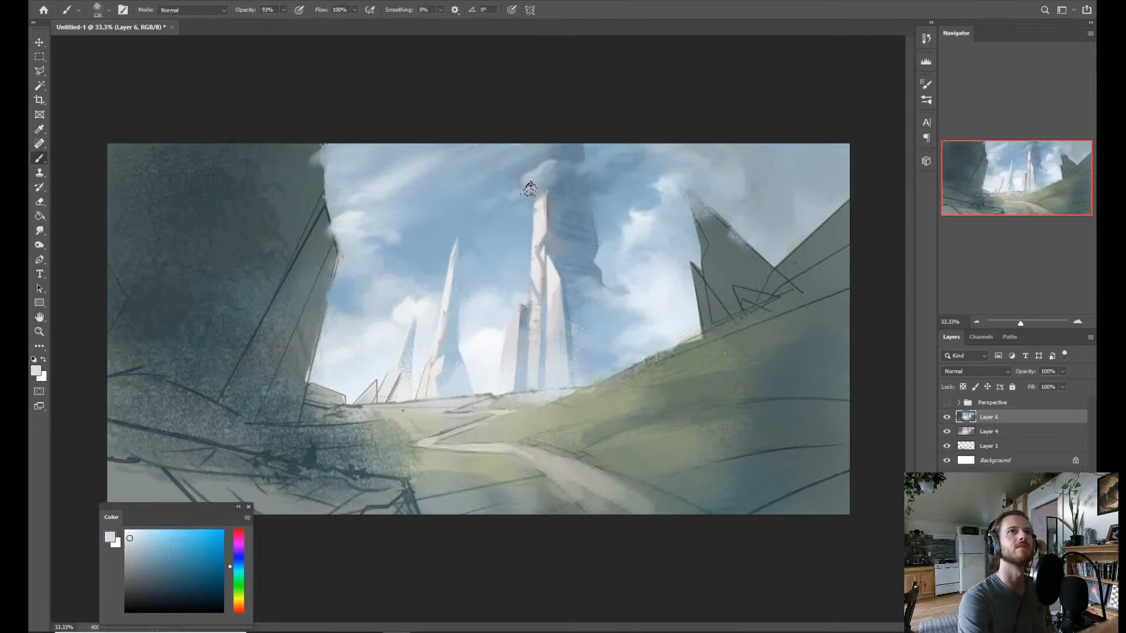
{"action": "left_click_drag", "start_coordinate": [527, 190], "coordinate": [522, 193]}
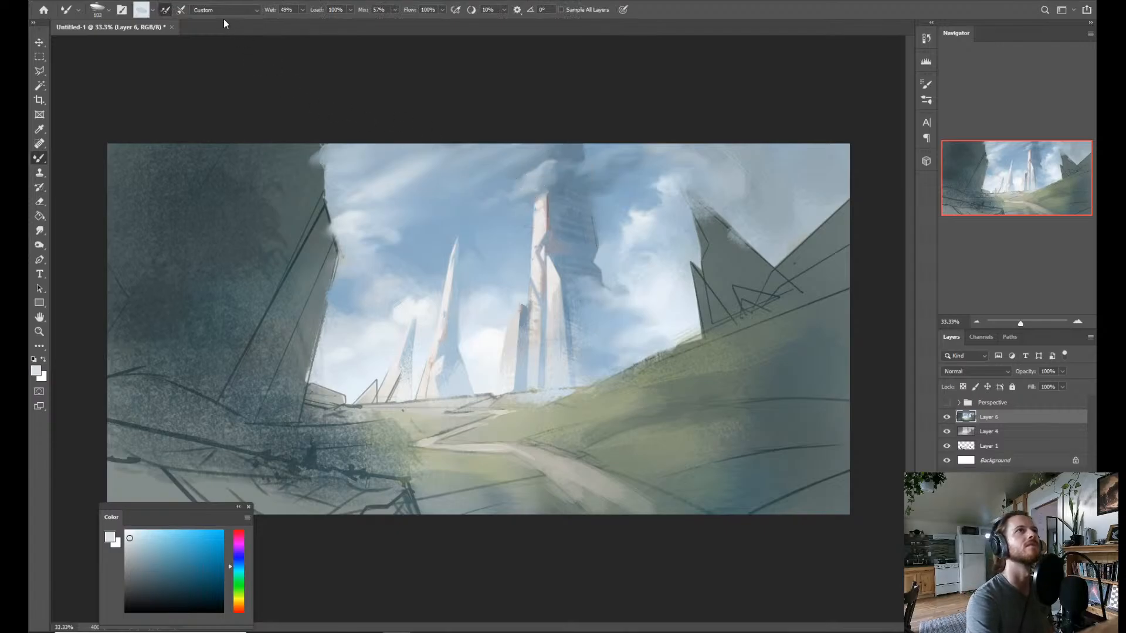
Sample near-white from the clouds behind the towers and build up the bright cloud puff over the central tower's tip with the Mixer Brush.
{"action": "left_click", "coordinate": [153, 10]}
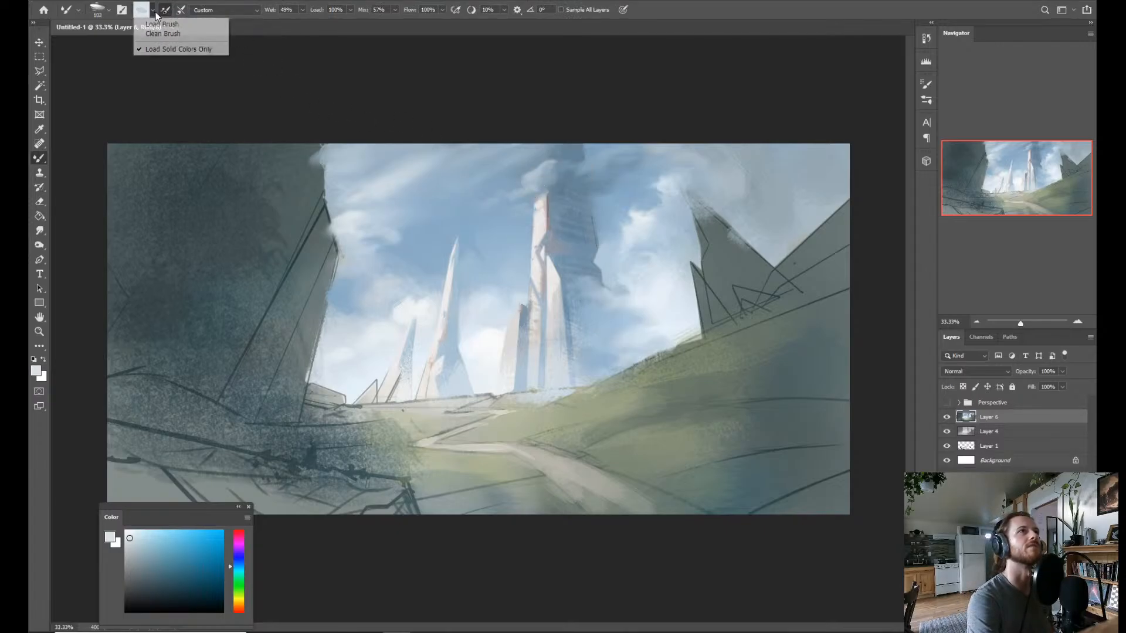
{"action": "left_click", "coordinate": [472, 252]}
{"action": "key", "text": "alt"}
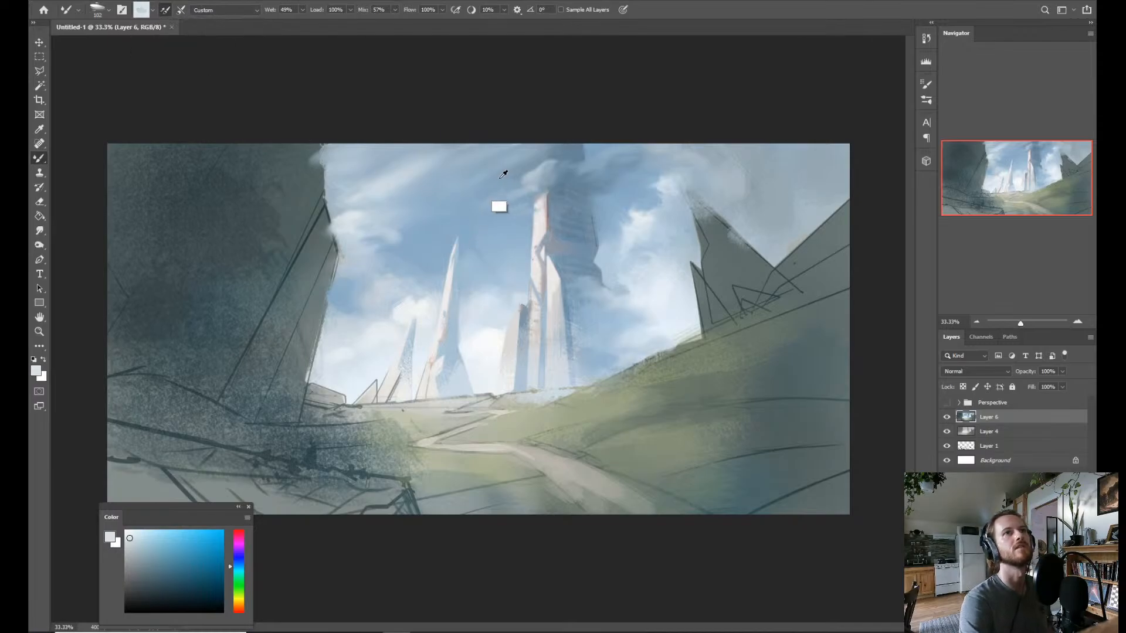
{"action": "left_click", "coordinate": [489, 337], "text": "alt"}
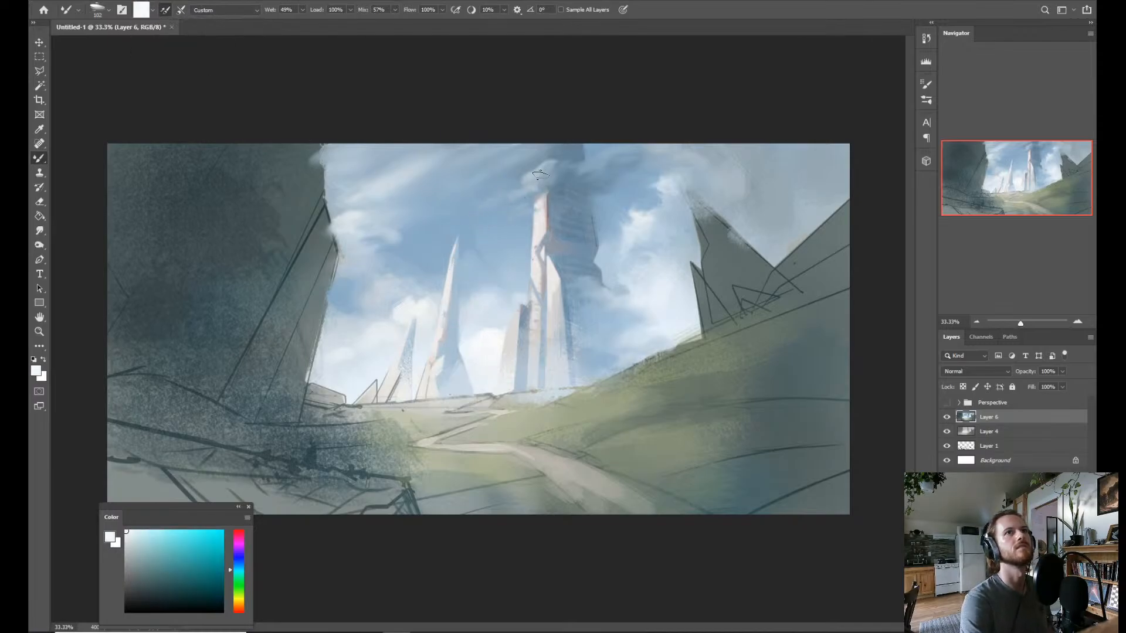
{"action": "mouse_move", "coordinate": [530, 183]}
{"action": "left_mouse_down"}
{"action": "mouse_move", "coordinate": [518, 195]}
{"action": "mouse_move", "coordinate": [563, 191]}
{"action": "left_mouse_up"}
{"action": "left_click", "coordinate": [546, 200], "text": "alt"}
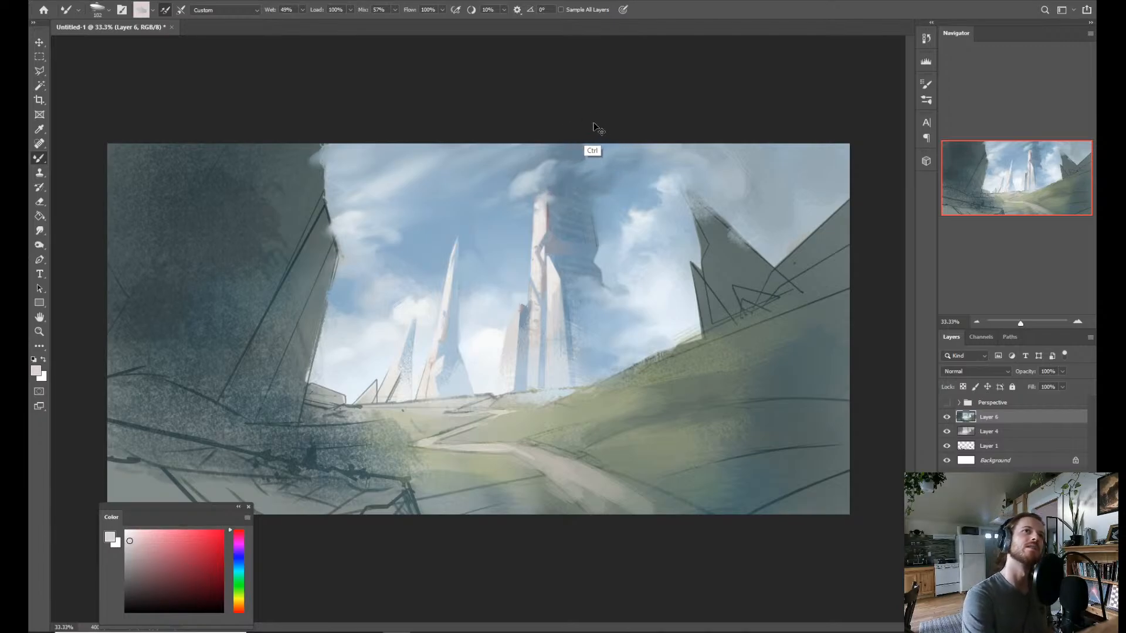
Sample near-white from the low clouds and extend the tower's cloud across its shaded side.
{"action": "left_click", "coordinate": [496, 219], "text": "alt"}
{"action": "left_click", "coordinate": [403, 338], "text": "alt"}
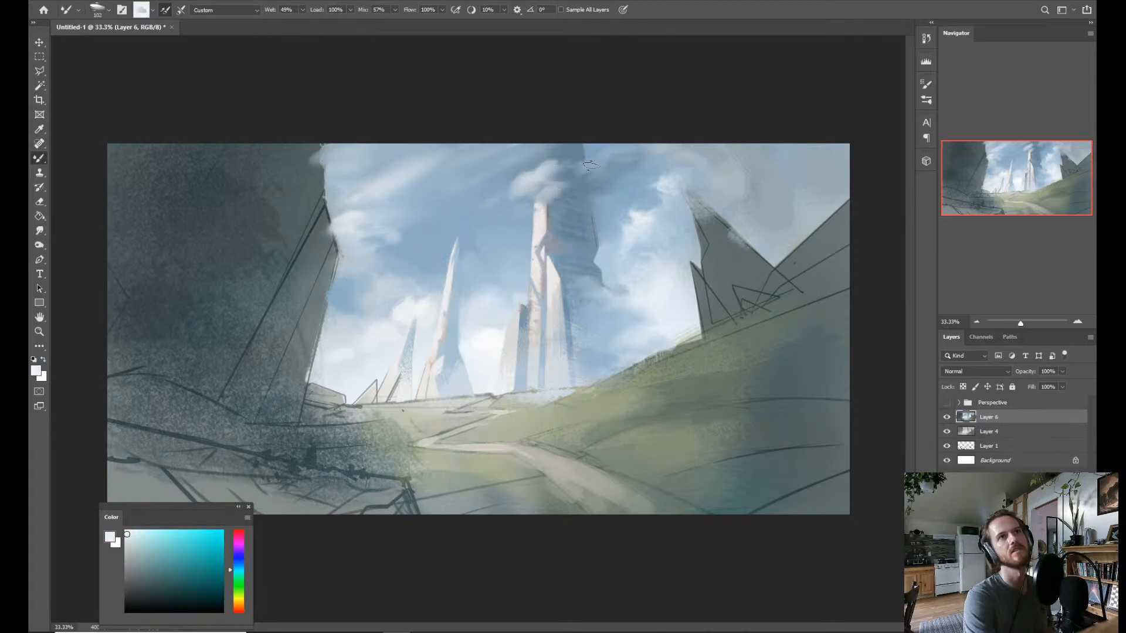
{"action": "left_click_drag", "start_coordinate": [591, 166], "coordinate": [566, 173]}
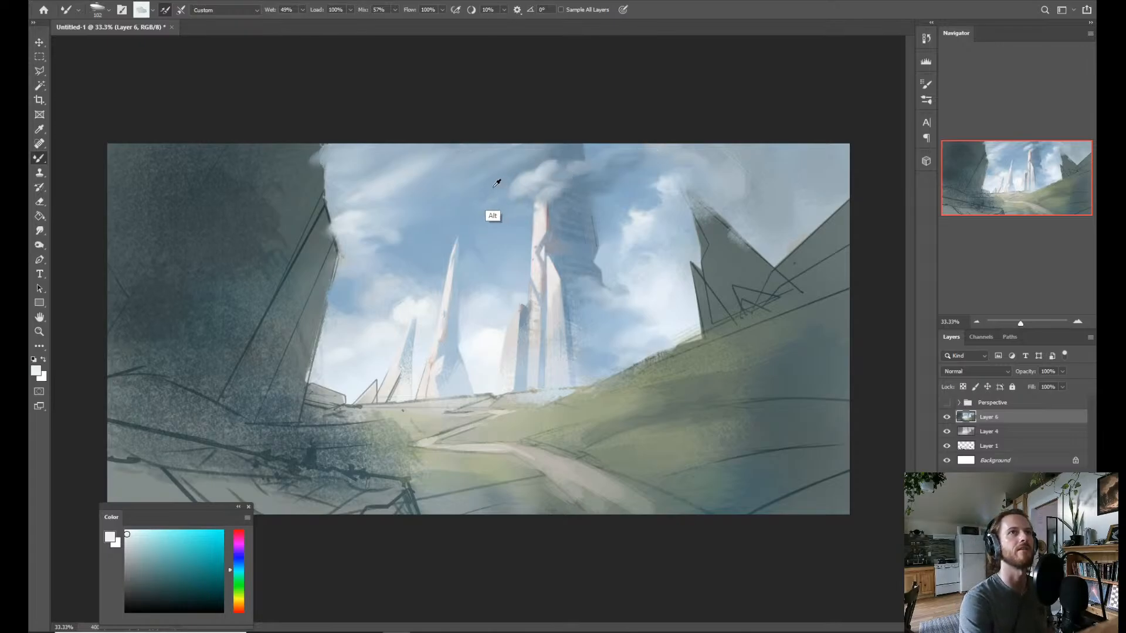
Sample blues from the sky and upper tower and paint shading into the cloud crossing the central tower.
{"action": "left_click", "coordinate": [493, 217], "text": "alt"}
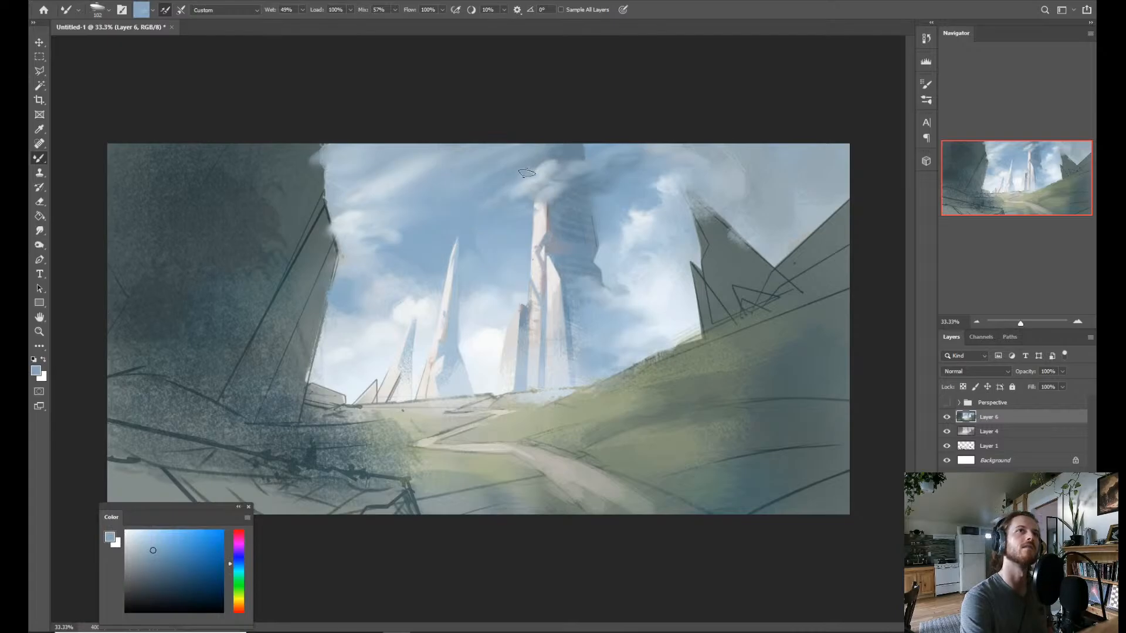
{"action": "left_click", "coordinate": [573, 151], "text": "alt"}
{"action": "left_click_drag", "start_coordinate": [551, 175], "coordinate": [540, 177]}
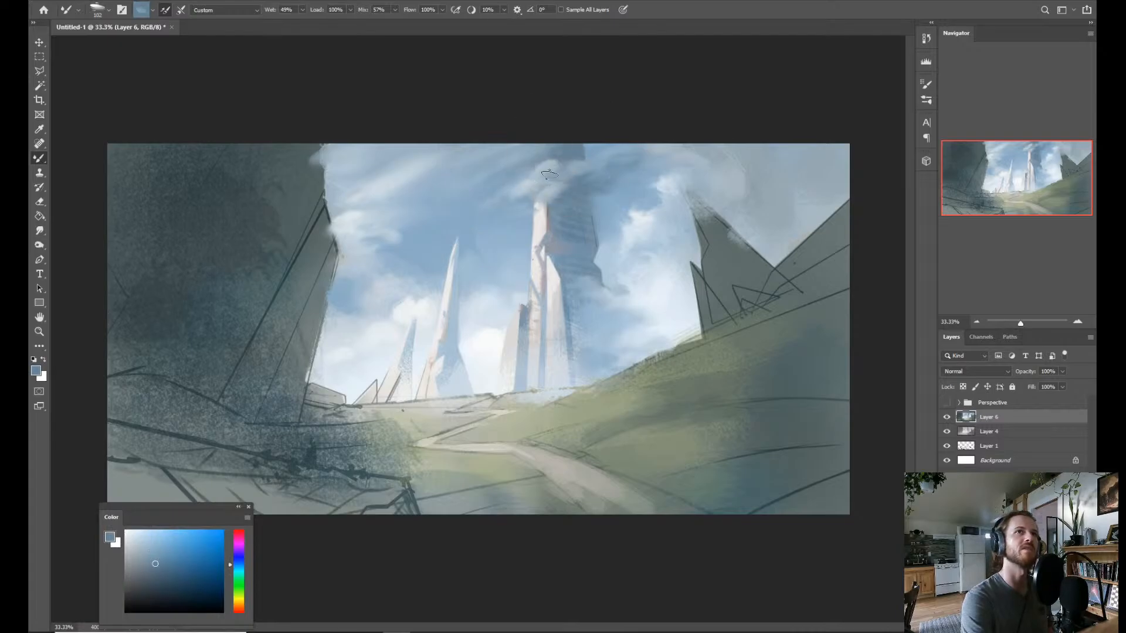
{"action": "left_click", "coordinate": [607, 238], "text": "alt"}
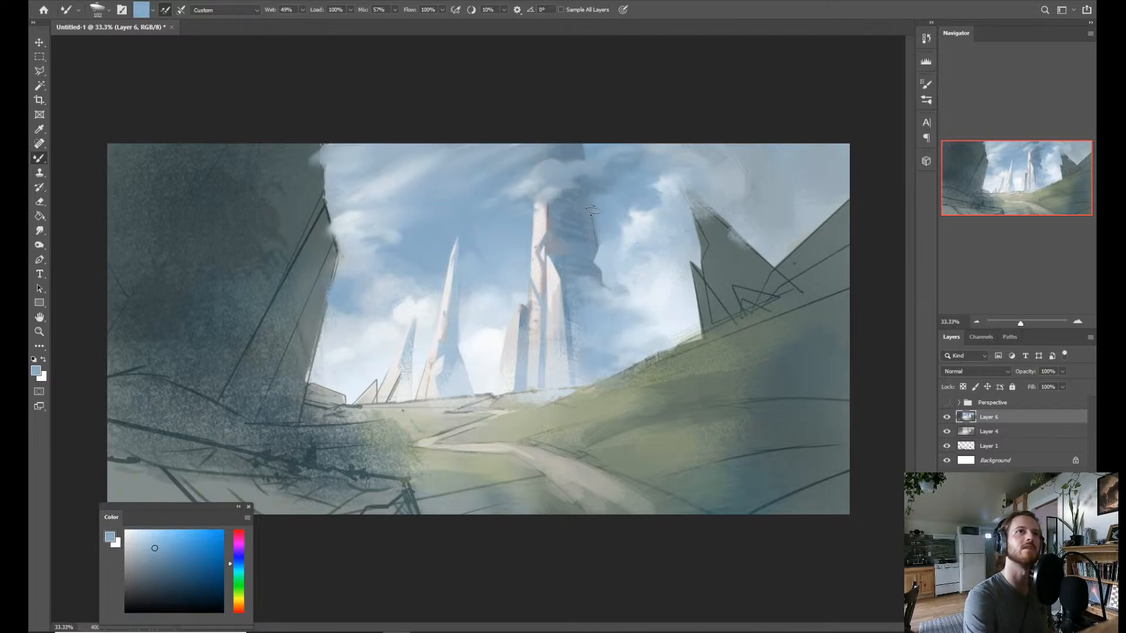
Sample the tower's shadow blue and the adjacent sky blue to refine the shaded side of the central tower below the cloud.
{"action": "key", "text": "shift+b"}
{"action": "scroll", "coordinate": [563, 319], "scroll_direction": "up", "scroll_amount": 1}
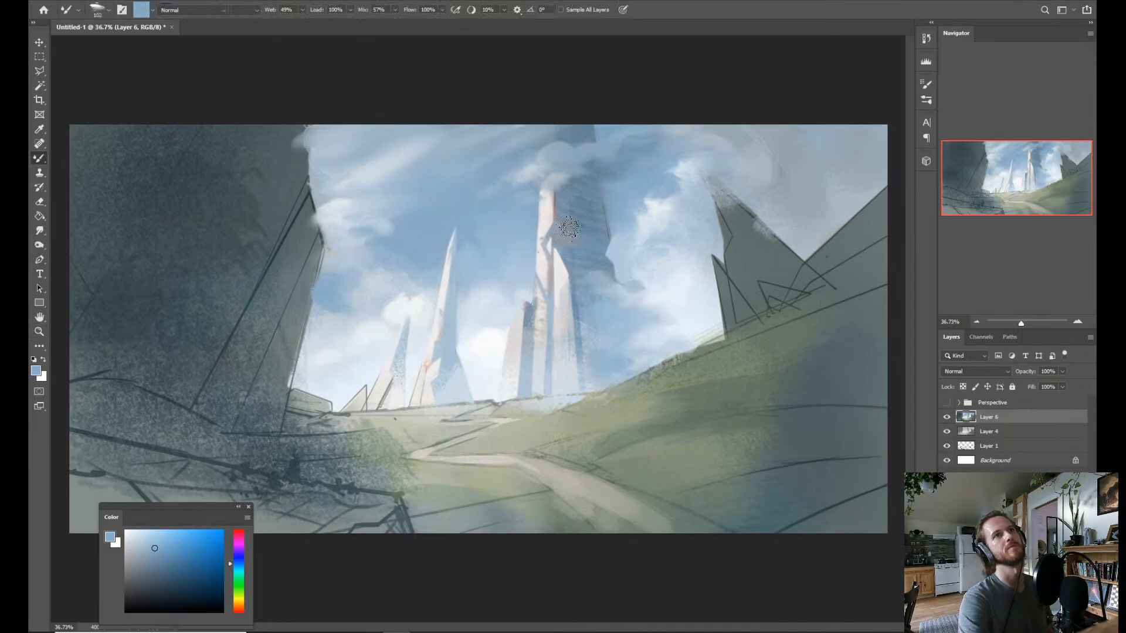
{"action": "left_click", "coordinate": [580, 178], "text": "alt"}
{"action": "key", "text": "shift+b"}
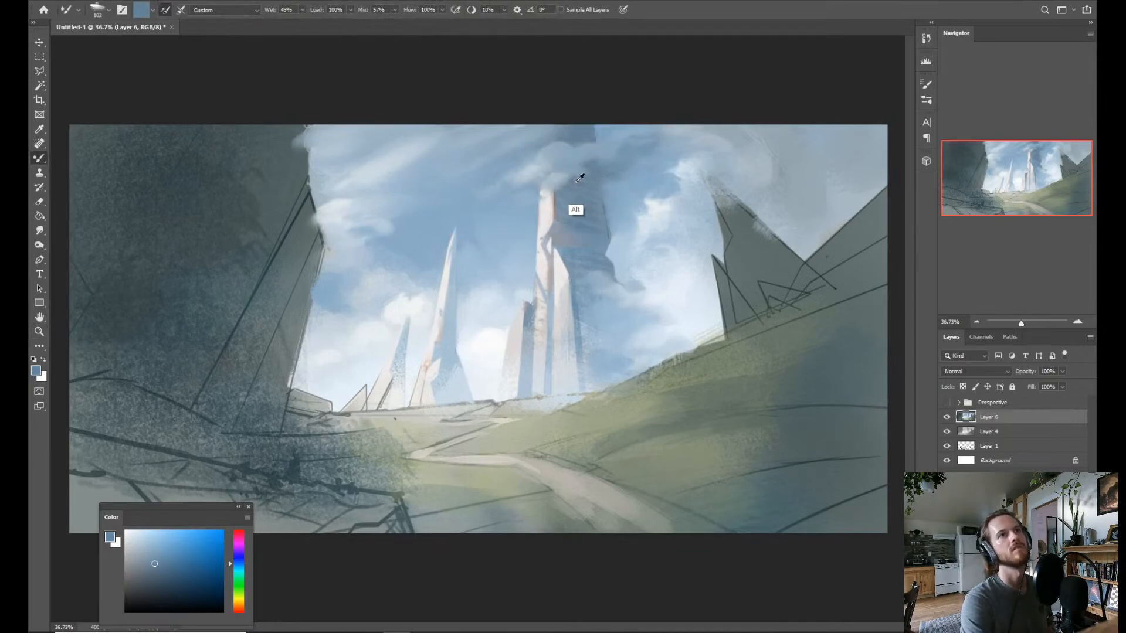
{"action": "left_click", "coordinate": [580, 178], "text": "alt"}
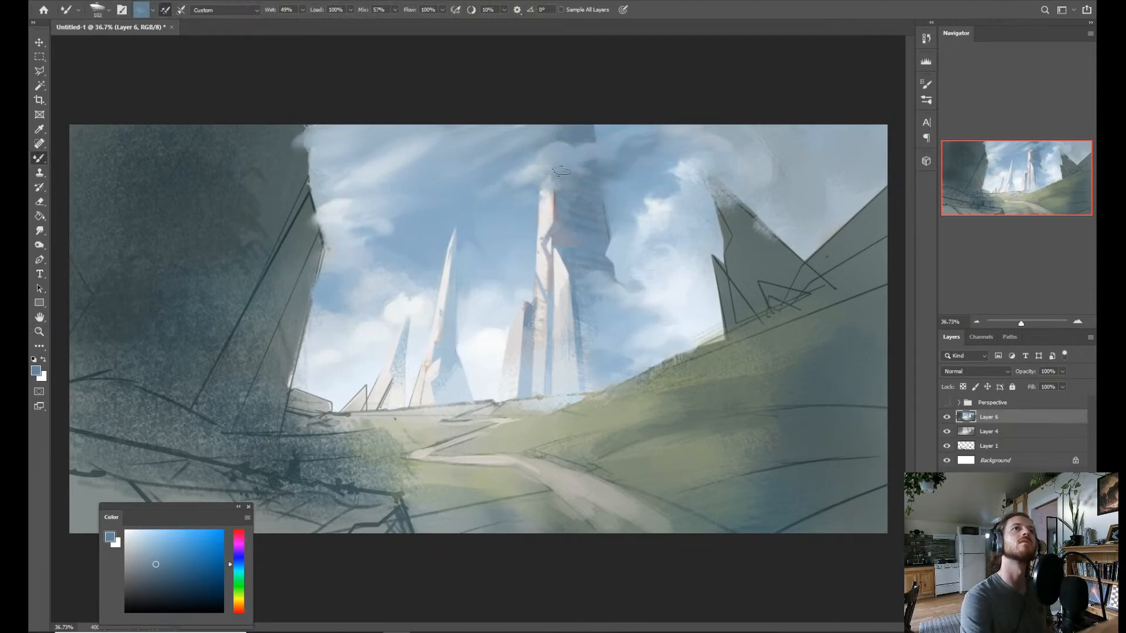
{"action": "mouse_move", "coordinate": [561, 171]}
{"action": "left_mouse_down"}
{"action": "mouse_move", "coordinate": [550, 174]}
{"action": "mouse_move", "coordinate": [570, 179]}
{"action": "left_mouse_up"}
{"action": "left_click", "coordinate": [615, 230], "text": "alt"}
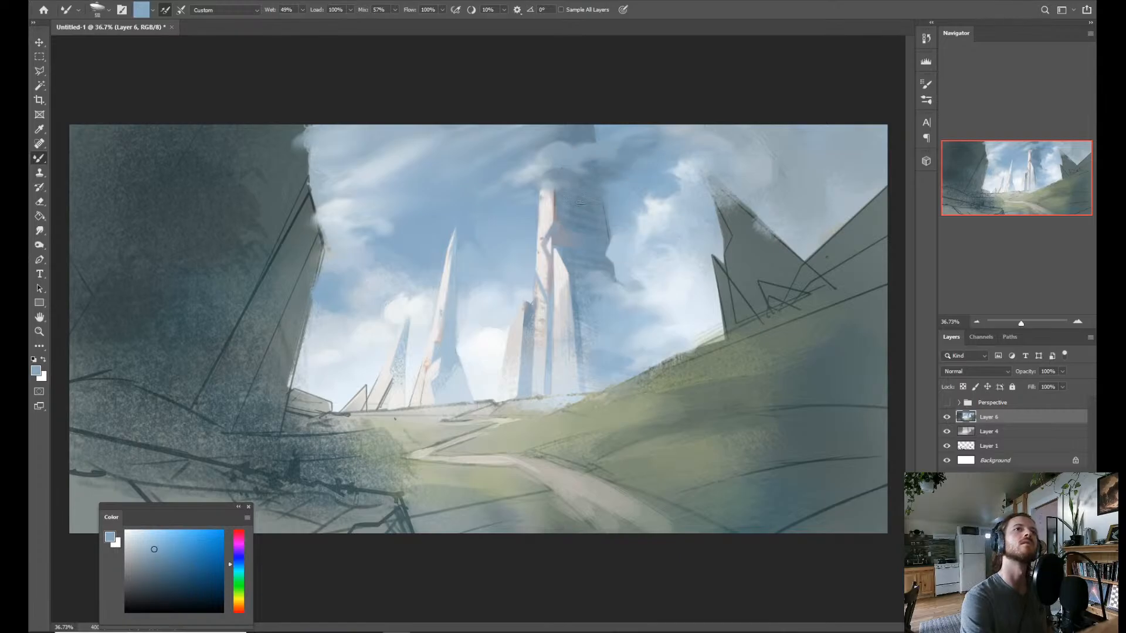
{"action": "left_click", "coordinate": [582, 232], "text": "alt"}
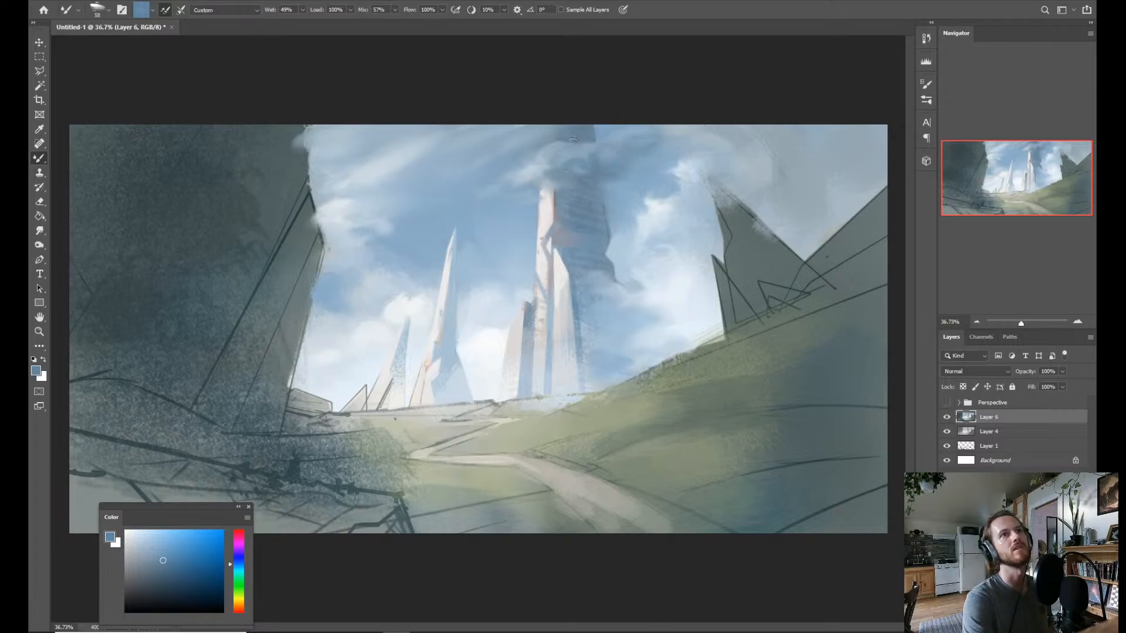
Paint thin pale cloud wisps trailing away from the central tower's tip and soften them with sampled sky blue.
{"action": "left_click", "coordinate": [529, 170], "text": "alt"}
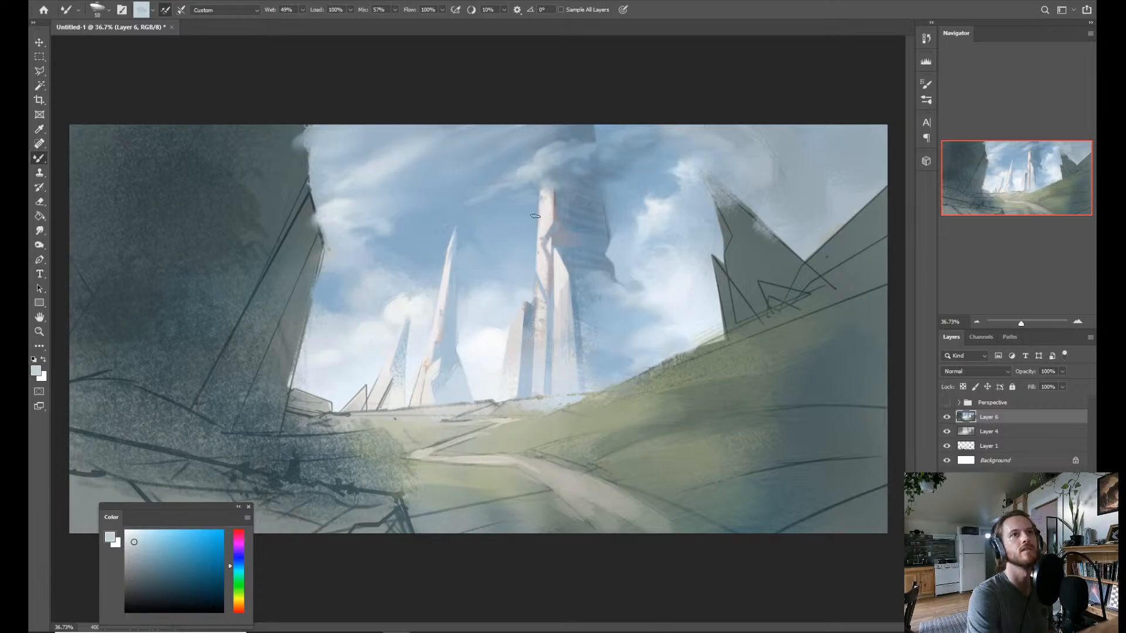
{"action": "left_click", "coordinate": [413, 310], "text": "alt"}
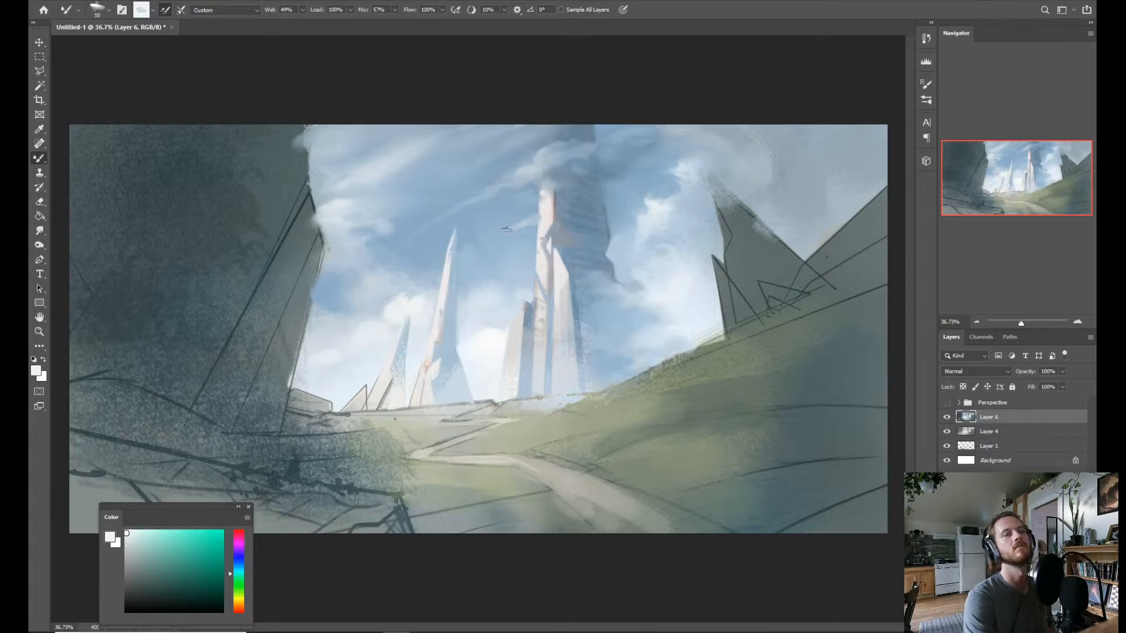
{"action": "left_click", "coordinate": [437, 232], "text": "alt"}
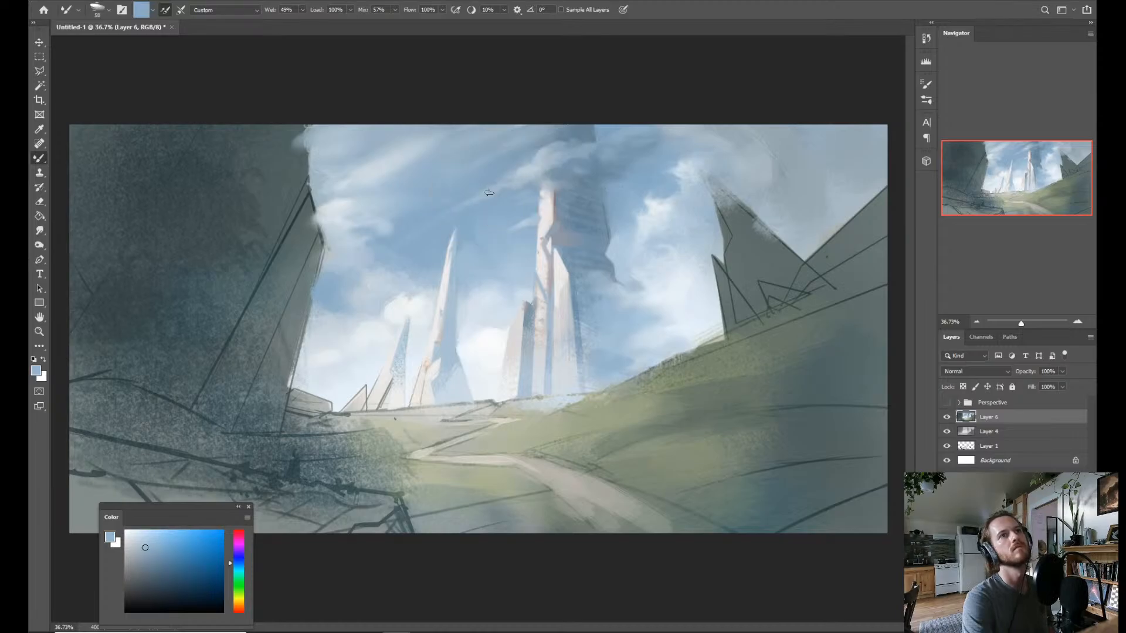
{"action": "left_click", "coordinate": [423, 219], "text": "alt"}
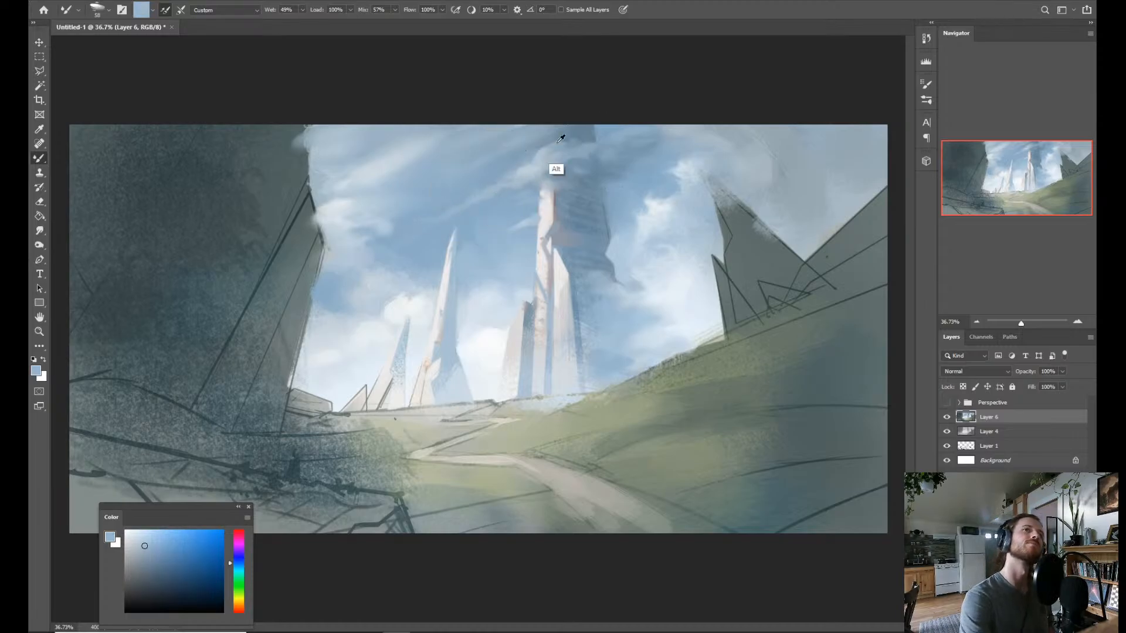
Enlarge the Mixer Brush to 124, choose a more saturated blue, and blend it over the cloud and shaded top of the central tower.
{"action": "left_click", "coordinate": [340, 194], "text": "alt"}
{"action": "right_click", "coordinate": [434, 182], "text": "alt"}
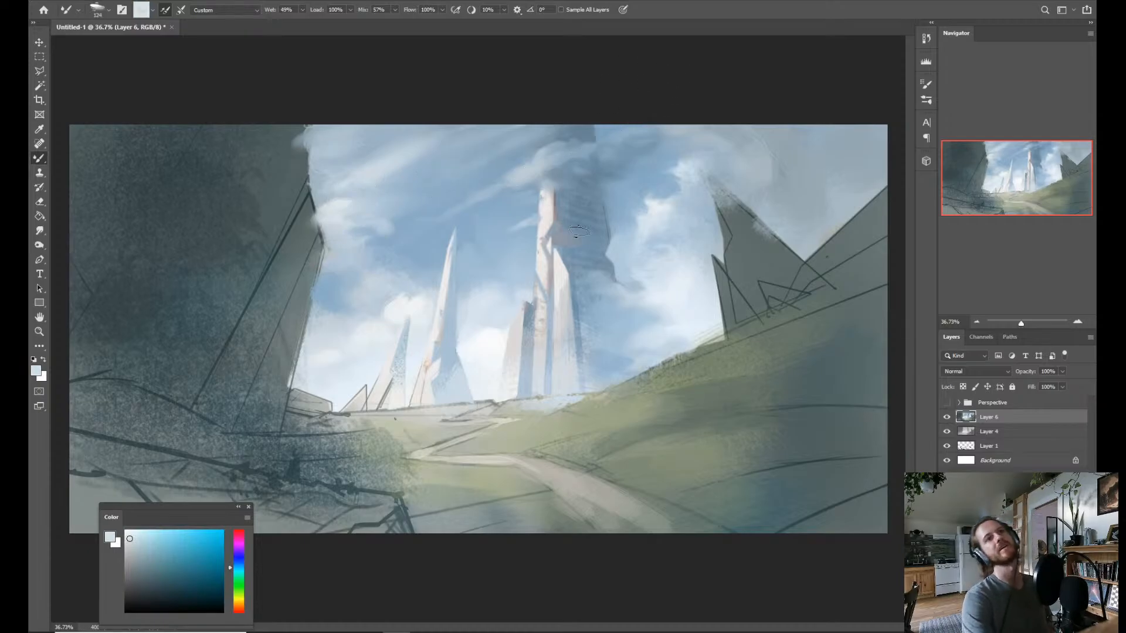
{"action": "left_click", "coordinate": [599, 184], "text": "alt"}
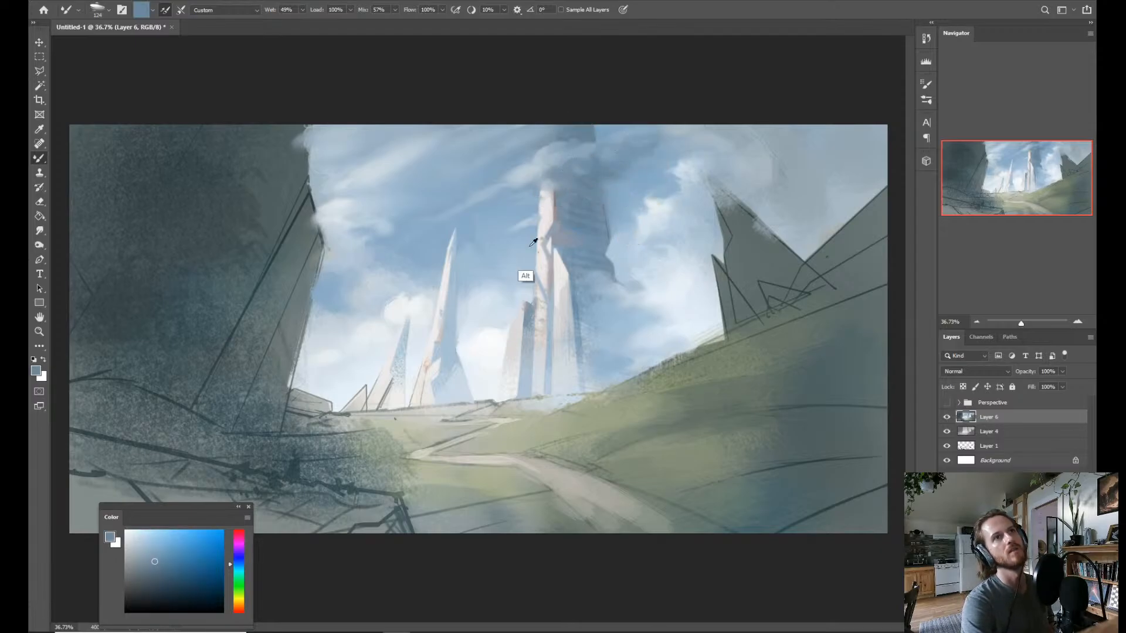
{"action": "left_click", "coordinate": [440, 232], "text": "alt"}
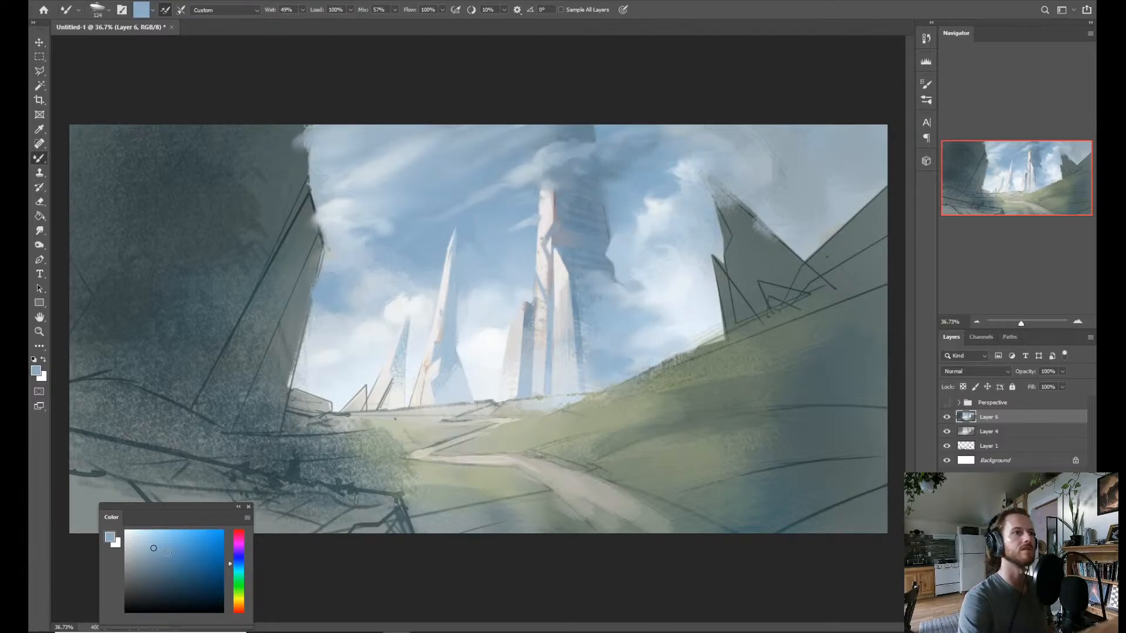
{"action": "left_click_drag", "start_coordinate": [167, 552], "coordinate": [163, 544]}
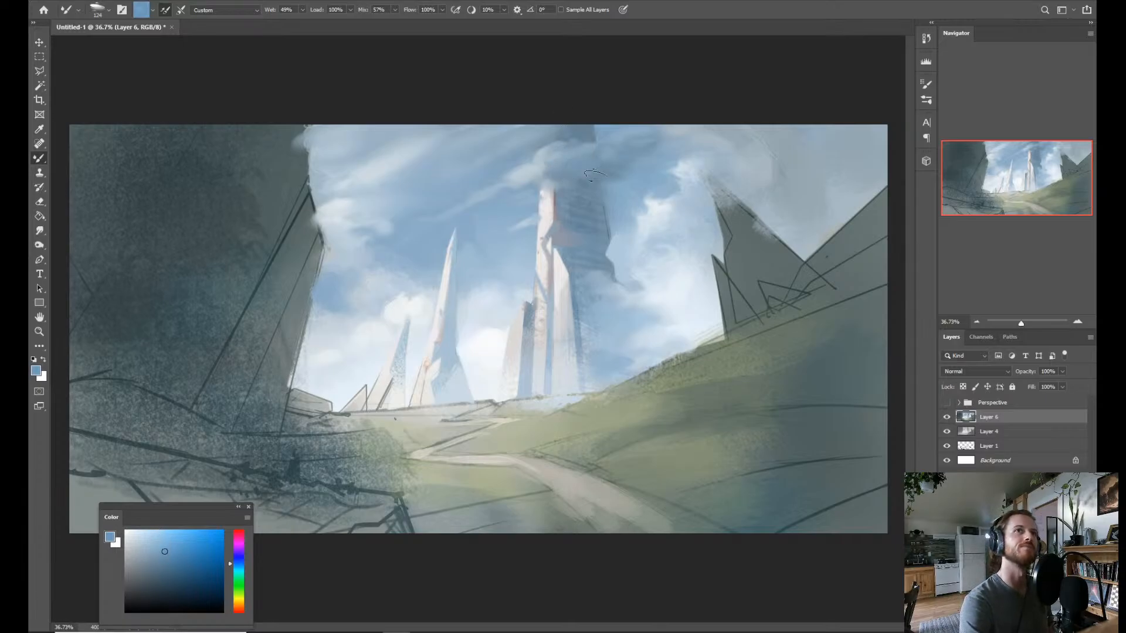
{"action": "mouse_move", "coordinate": [549, 174]}
{"action": "left_mouse_down"}
{"action": "mouse_move", "coordinate": [574, 185]}
{"action": "mouse_move", "coordinate": [551, 183]}
{"action": "left_mouse_up"}
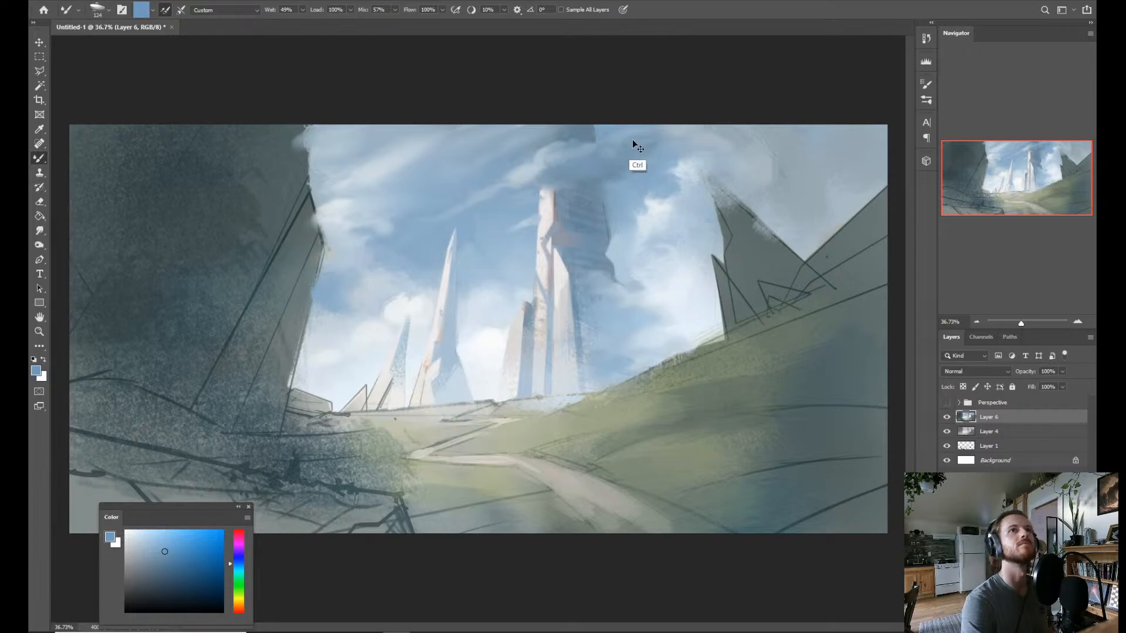
Undo the last stroke, then sample tower and sky blues and blend them into the clouds beside the central tower's top.
{"action": "key", "text": "ctrl+z"}
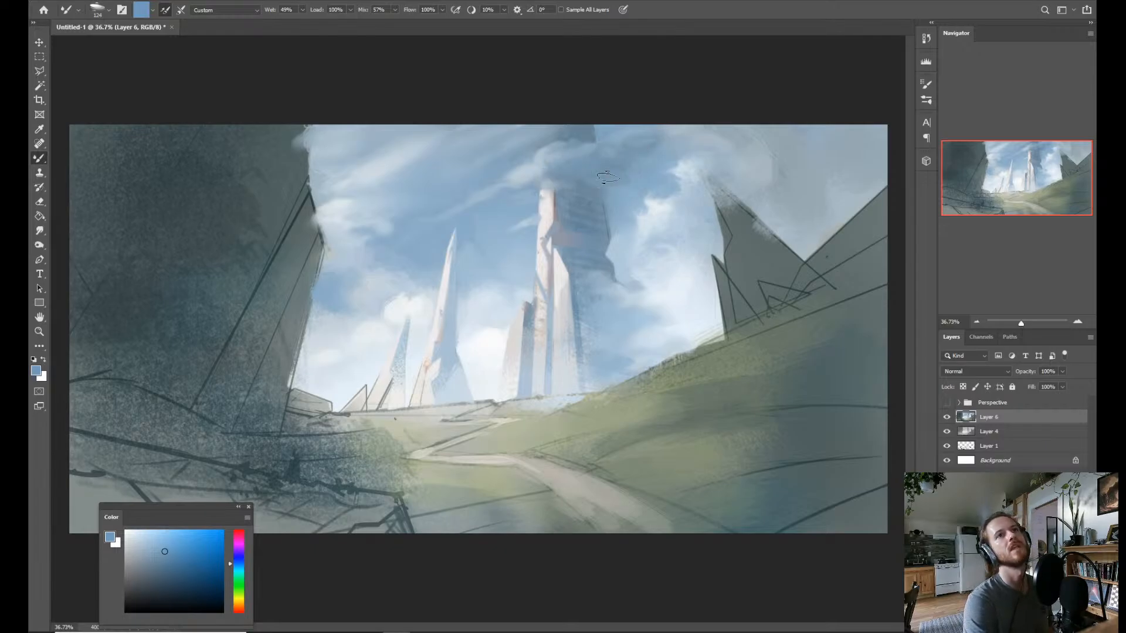
{"action": "left_click", "coordinate": [616, 178], "text": "alt"}
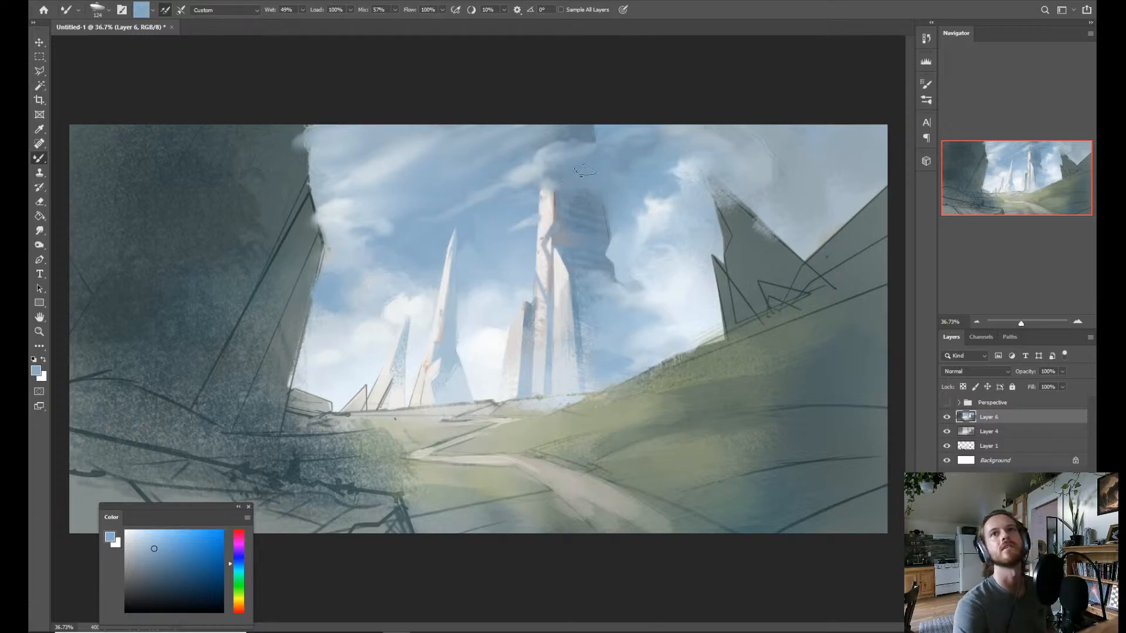
{"action": "left_click", "coordinate": [586, 232], "text": "alt"}
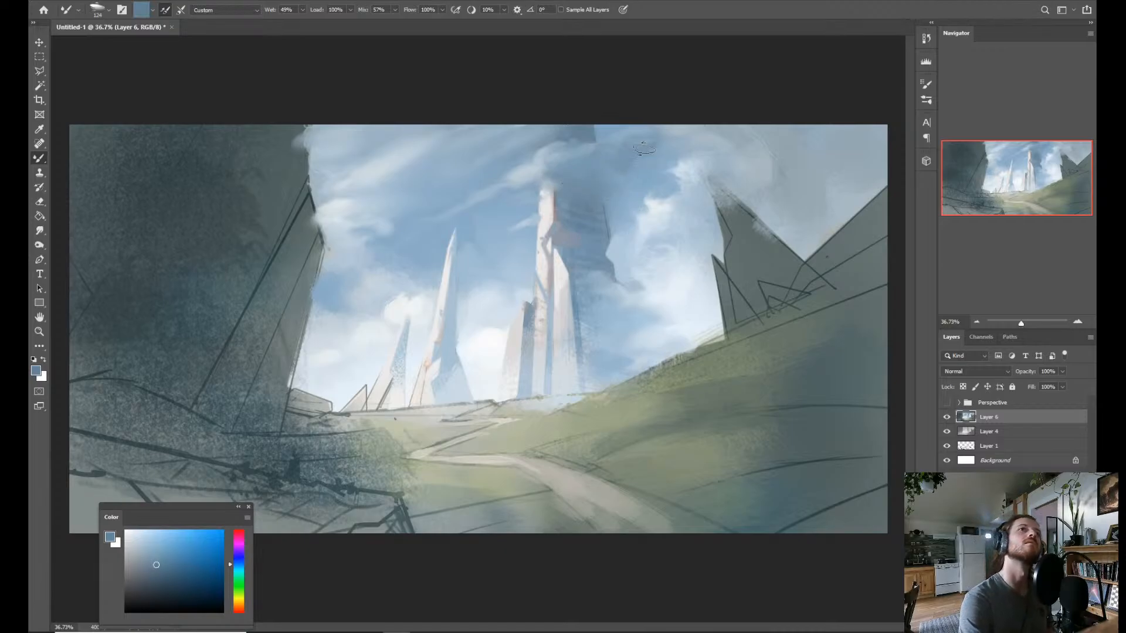
{"action": "left_click", "coordinate": [648, 133], "text": "alt"}
{"action": "mouse_move", "coordinate": [632, 144]}
{"action": "left_mouse_down"}
{"action": "mouse_move", "coordinate": [649, 146]}
{"action": "mouse_move", "coordinate": [670, 120]}
{"action": "left_mouse_up"}
Sample pale cloud blue and brush a broad, soft cloud over the sky above the right-hand rock peak.
{"action": "left_click", "coordinate": [701, 163], "text": "alt"}
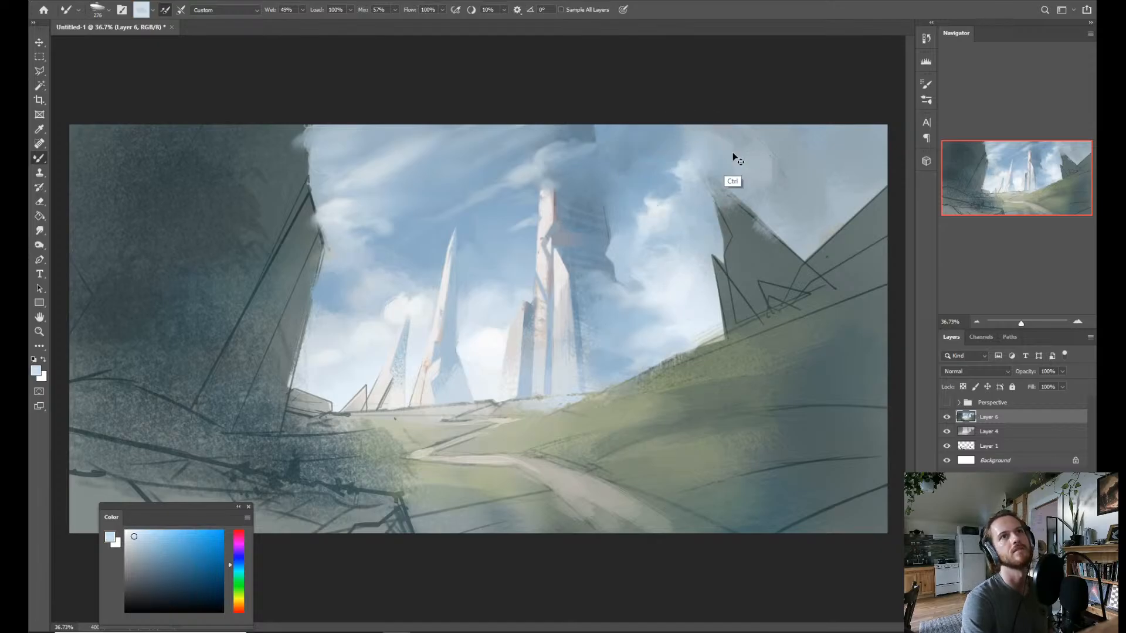
{"action": "left_click", "coordinate": [701, 192], "text": "alt"}
{"action": "left_click_drag", "start_coordinate": [712, 125], "coordinate": [762, 163]}
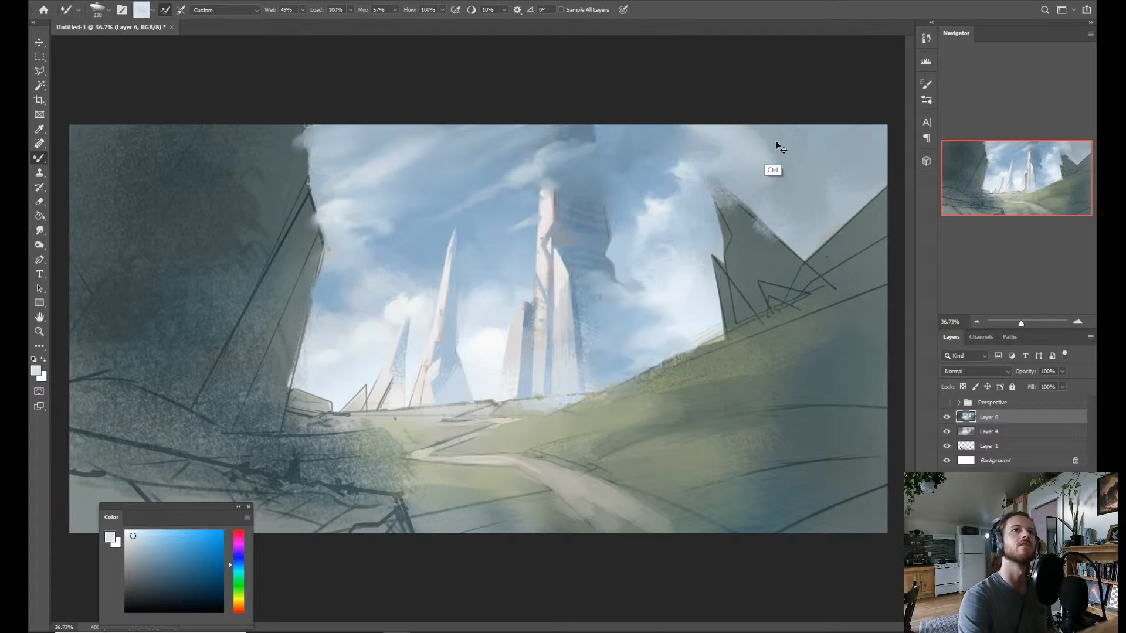
{"action": "left_click", "coordinate": [750, 199], "text": "alt"}
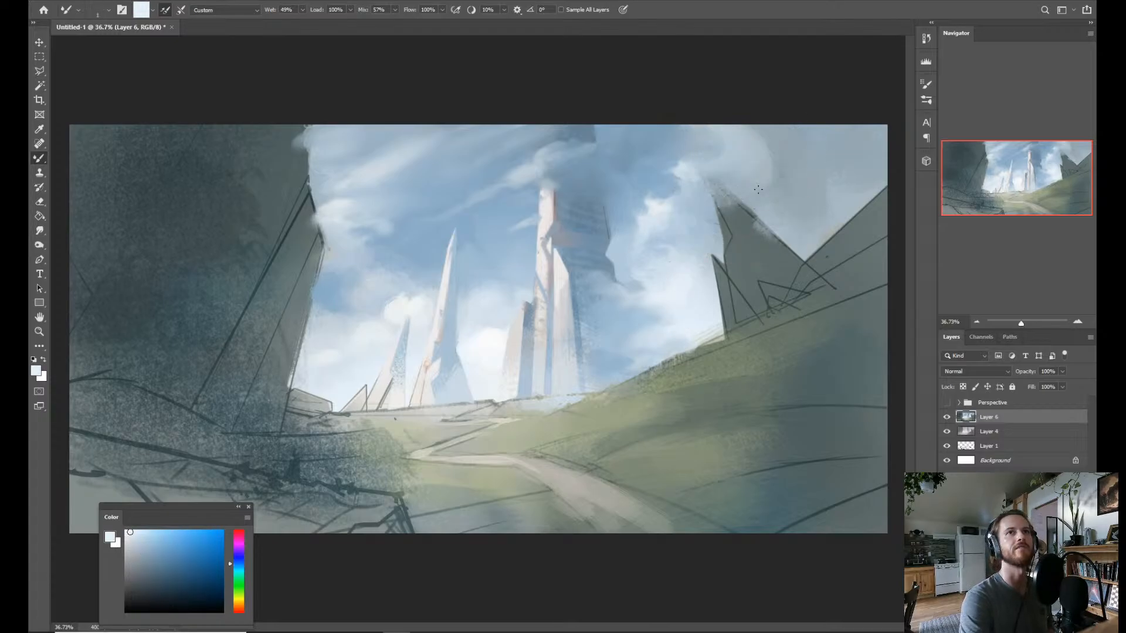
Paint a brighter upright cloud wisp above the right-hand peak with a smaller brush, then soften its edges with a larger one.
{"action": "right_click", "coordinate": [751, 190], "text": "alt"}
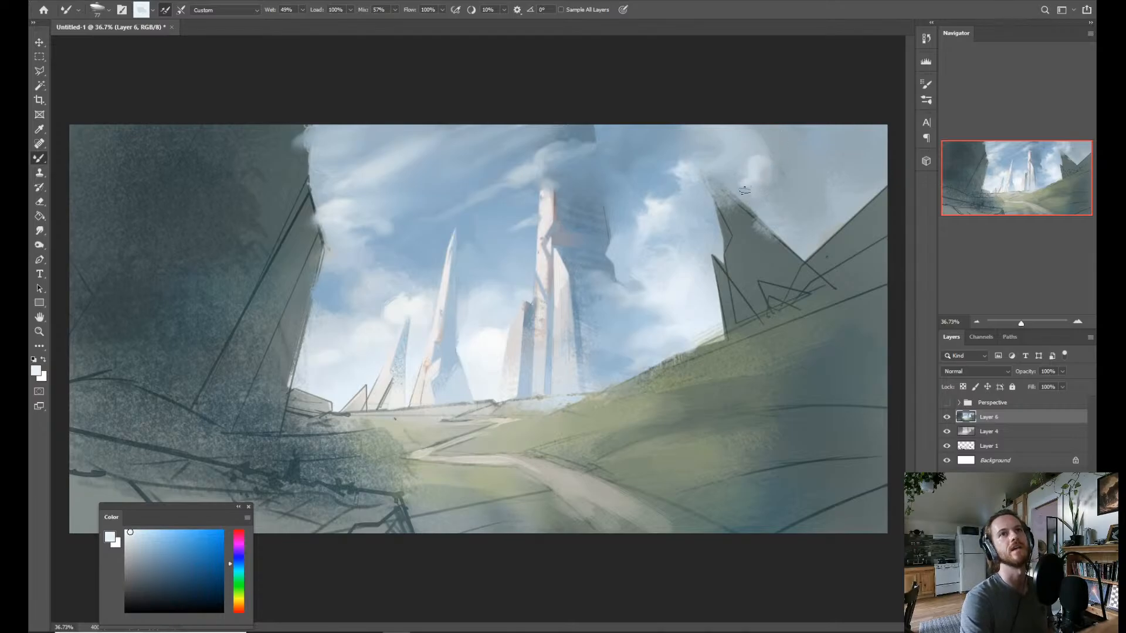
{"action": "left_click_drag", "start_coordinate": [761, 163], "coordinate": [762, 130]}
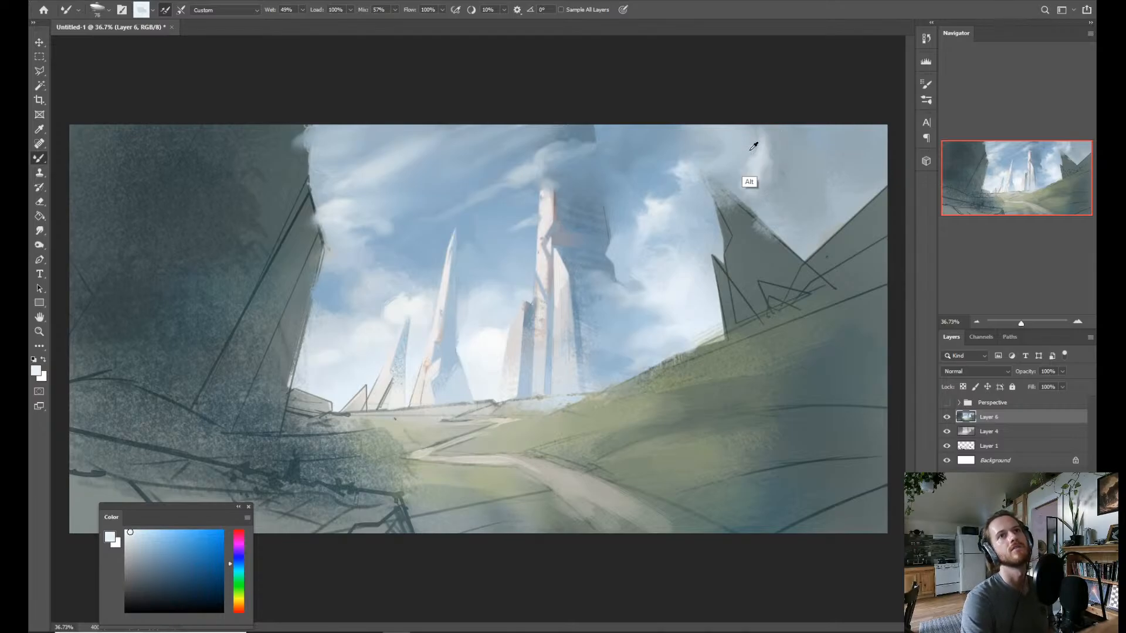
{"action": "right_click", "coordinate": [761, 122], "text": "alt"}
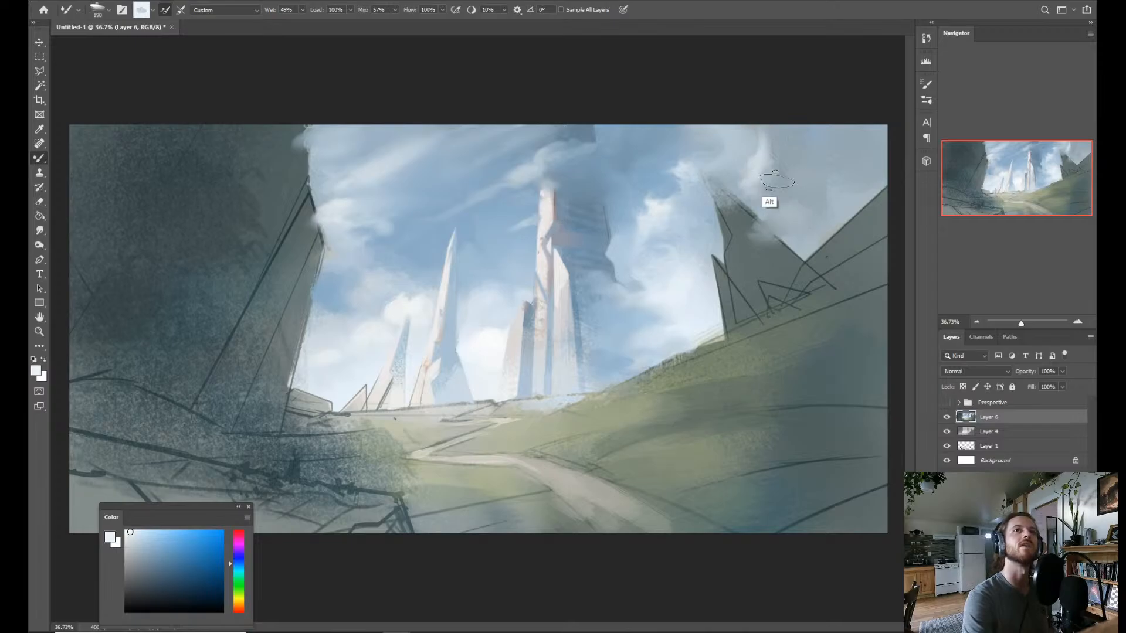
{"action": "left_click", "coordinate": [762, 164], "text": "alt"}
{"action": "left_click_drag", "start_coordinate": [786, 187], "coordinate": [797, 217]}
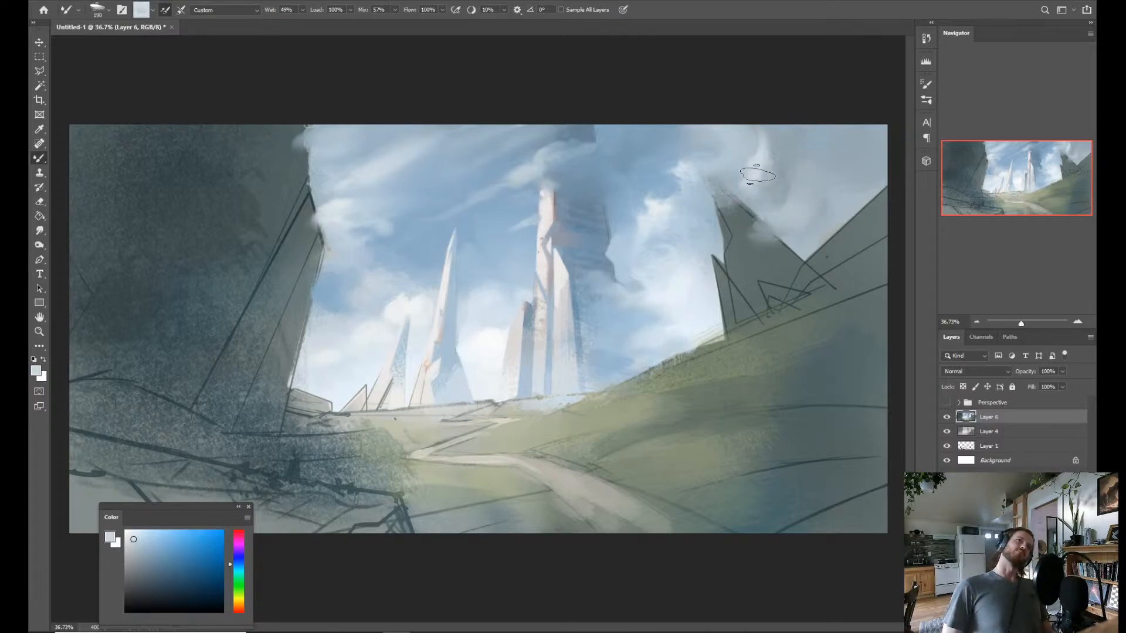
Sample sky blue and cloud white to drift haze across the upper part of the slim left spire, then smudge it.
{"action": "left_click", "coordinate": [450, 271], "text": "alt"}
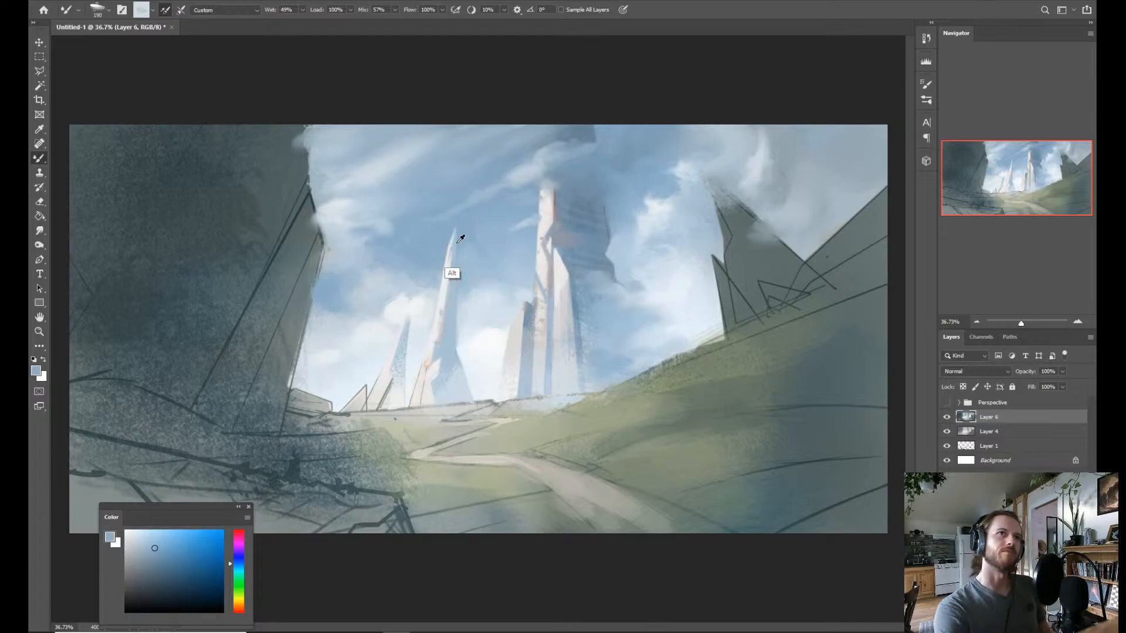
{"action": "right_click", "coordinate": [463, 257], "text": "alt"}
{"action": "left_click", "coordinate": [437, 302], "text": "alt"}
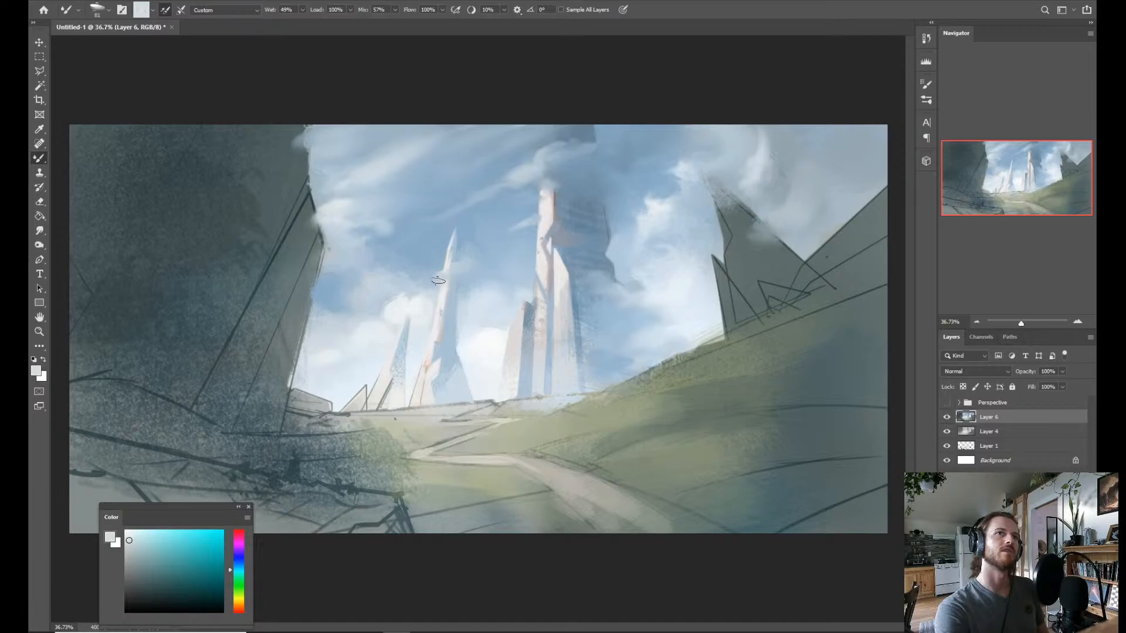
{"action": "left_click", "coordinate": [422, 300], "text": "alt"}
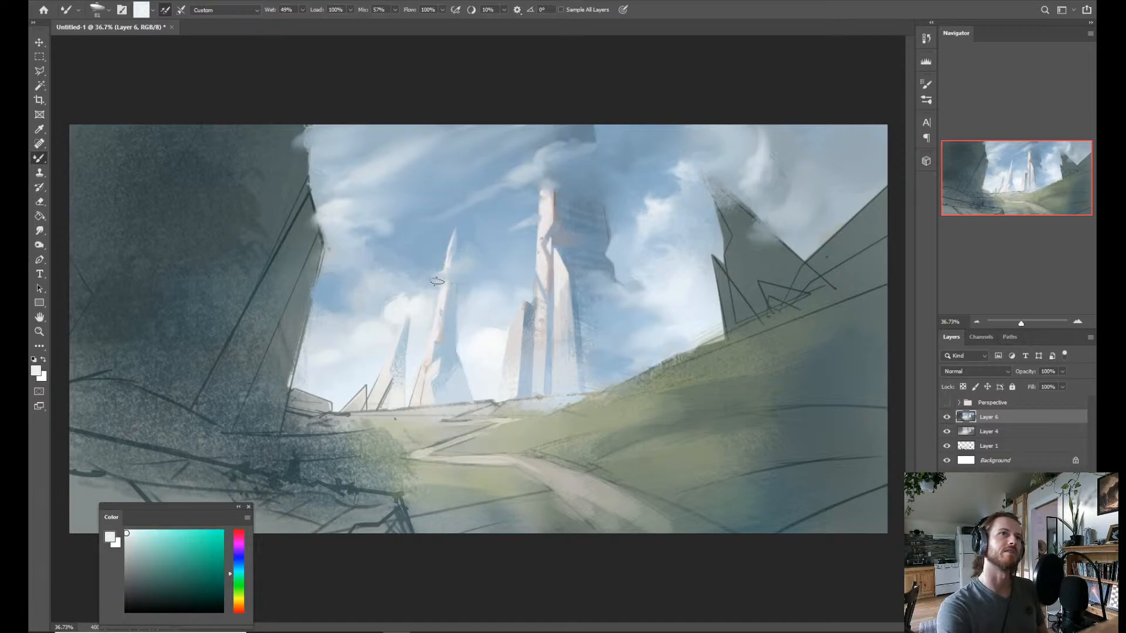
{"action": "left_click", "coordinate": [449, 327], "text": "alt"}
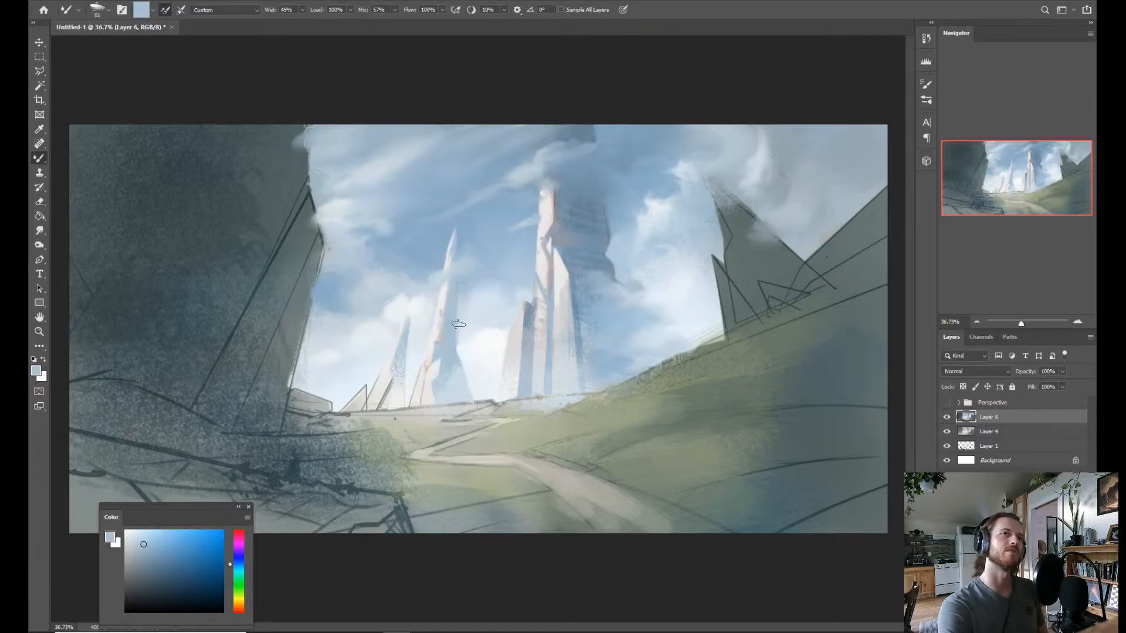
{"action": "key", "text": "r"}
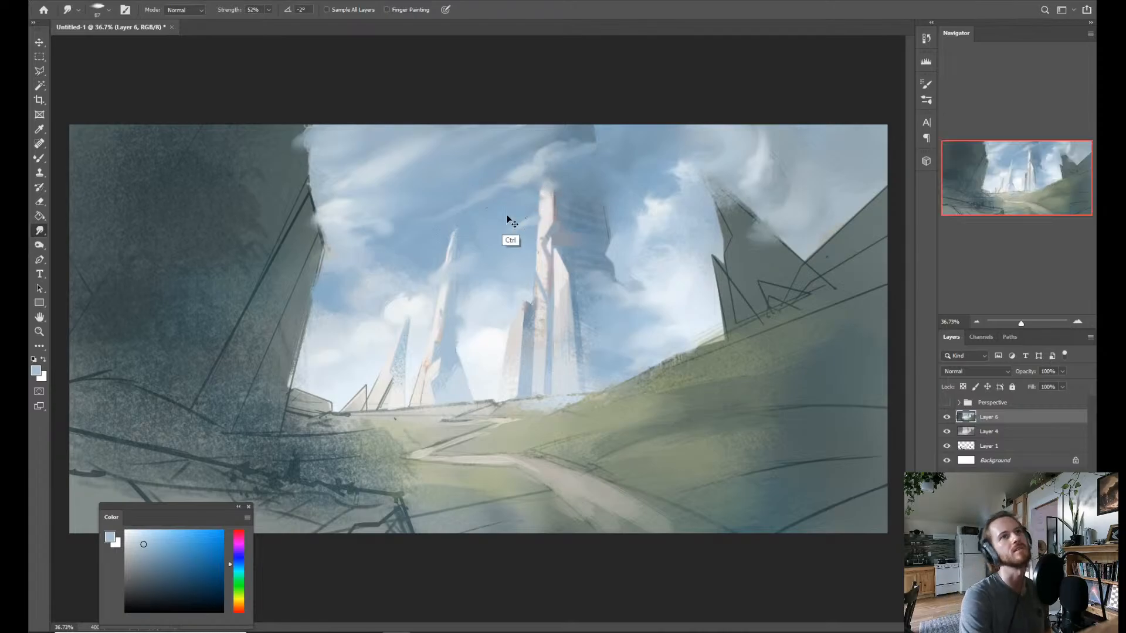
Paint out the slim left spire's tip with sampled sky blue, then dab sampled cloud white around its shortened top.
{"action": "key", "text": "b"}
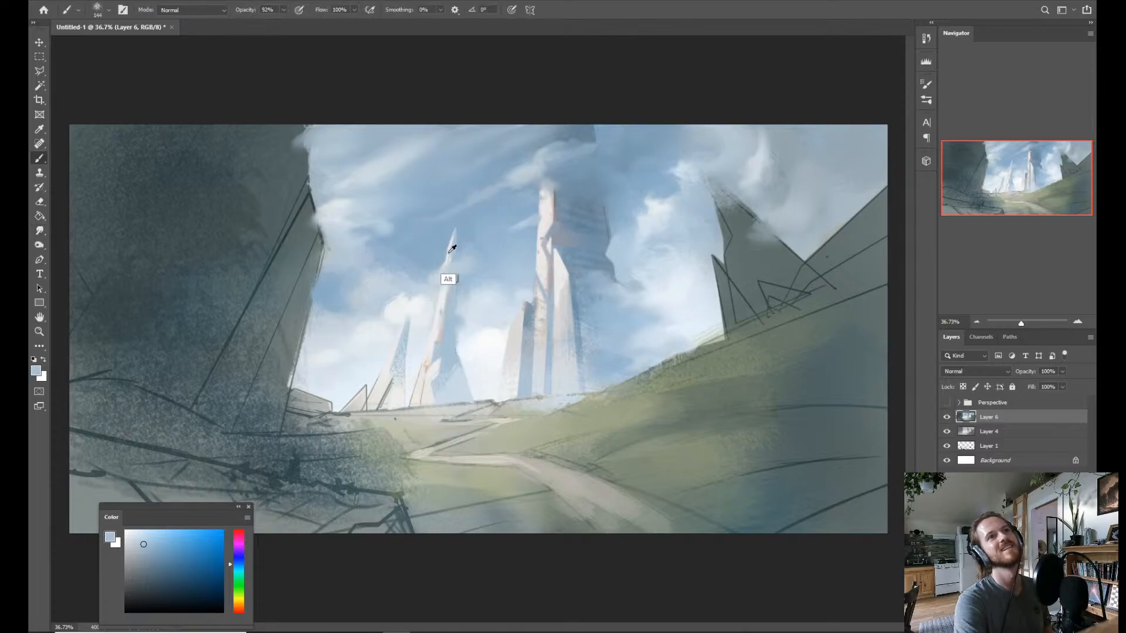
{"action": "left_click", "coordinate": [462, 243], "text": "alt"}
{"action": "left_click_drag", "start_coordinate": [456, 235], "coordinate": [461, 235]}
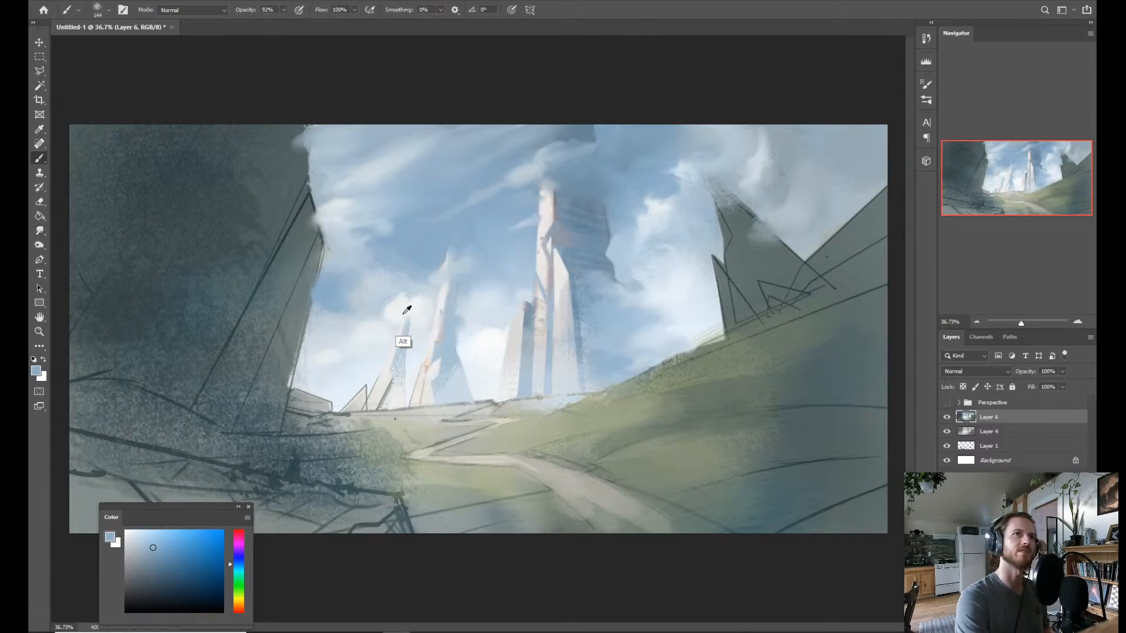
{"action": "left_click", "coordinate": [404, 343], "text": "alt"}
{"action": "left_click", "coordinate": [444, 243]}
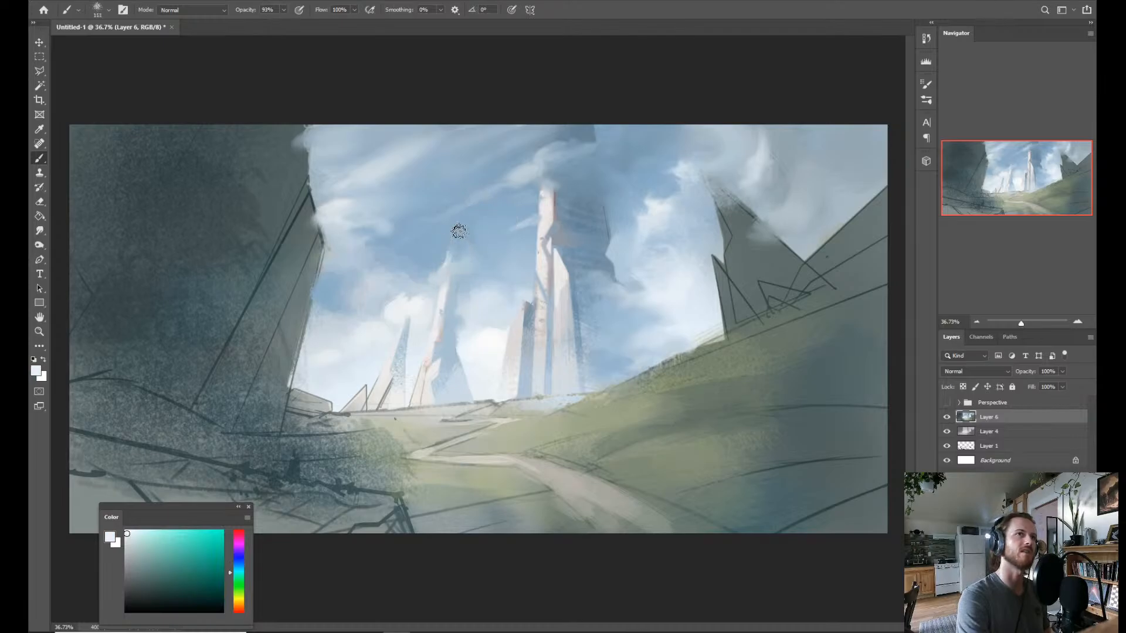
Blend the cloud at the slim spire's top with the Mixer Brush, enlarging it and sampling cloud white and sky blue.
{"action": "key", "text": "shift+b"}
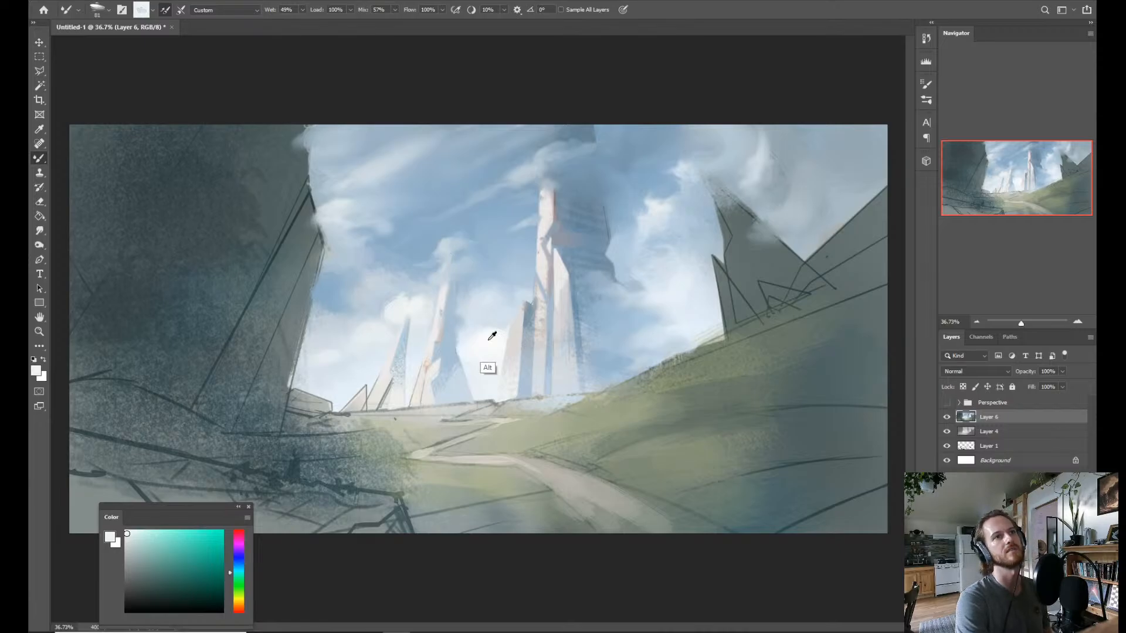
{"action": "left_click", "coordinate": [487, 366], "text": "alt"}
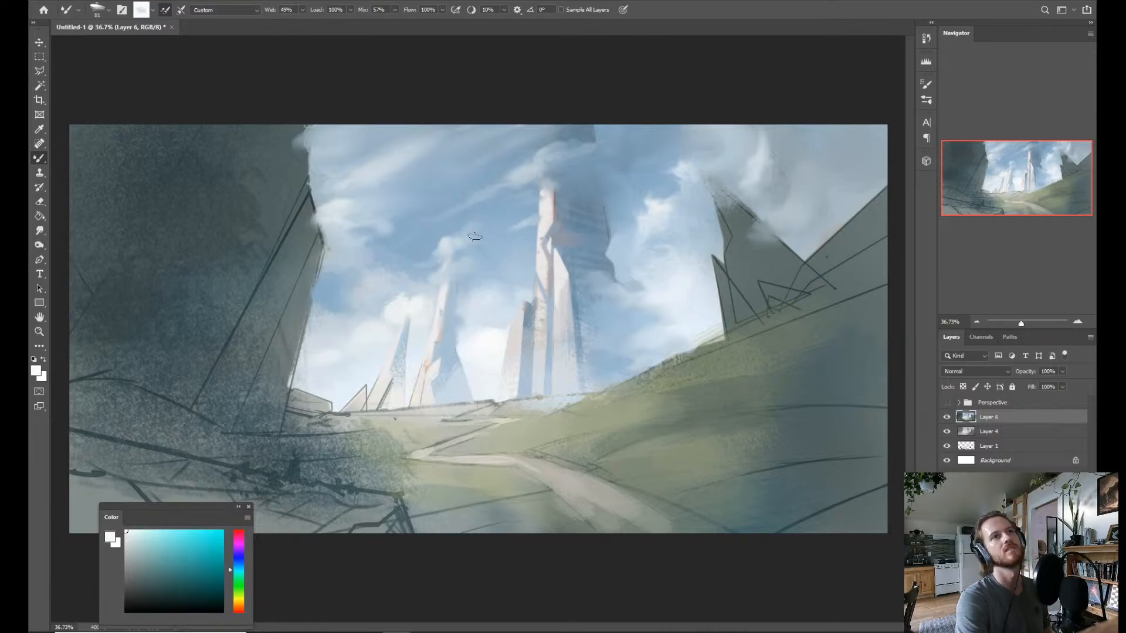
{"action": "key", "text": "bracketright"}
{"action": "key", "text": "bracketright"}
{"action": "key", "text": "bracketright"}
{"action": "key", "text": "bracketright"}
{"action": "key", "text": "bracketright"}
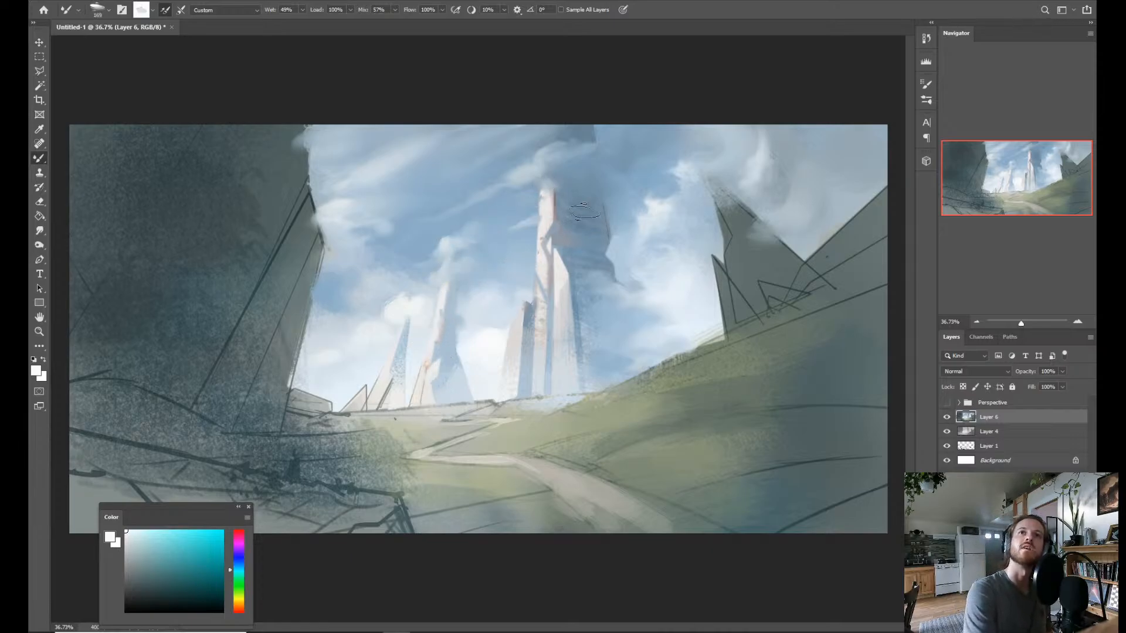
{"action": "left_click", "coordinate": [490, 258], "text": "alt"}
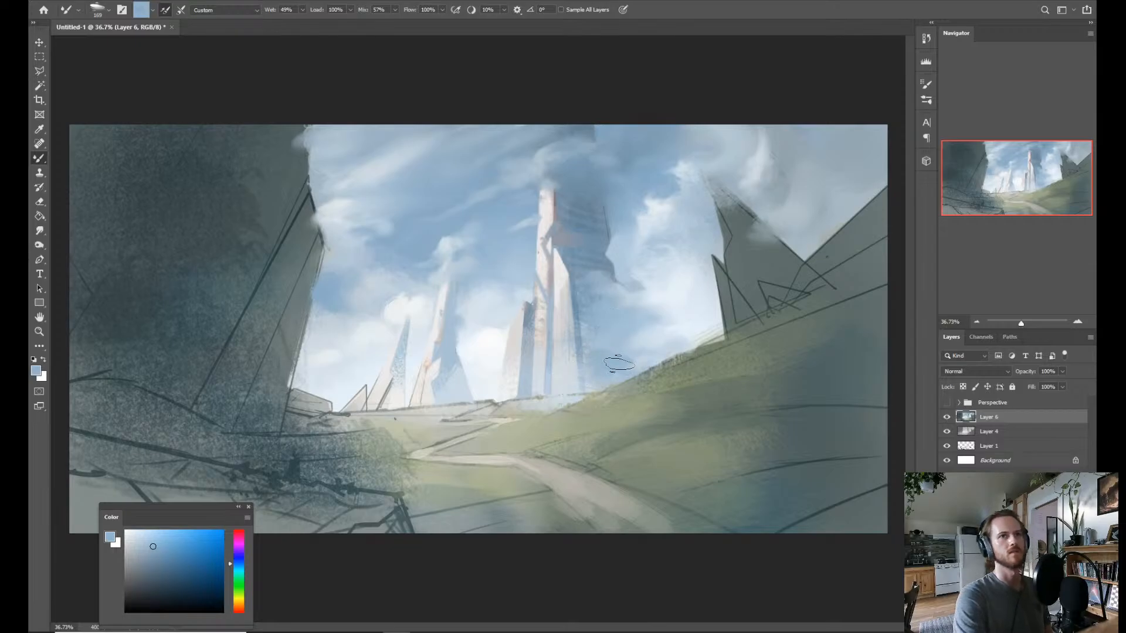
Flip the image horizontally and paint sampled cloud white into the clouds beside and above the left-hand rock peak.
{"action": "key", "text": "ctrl+shift+h"}
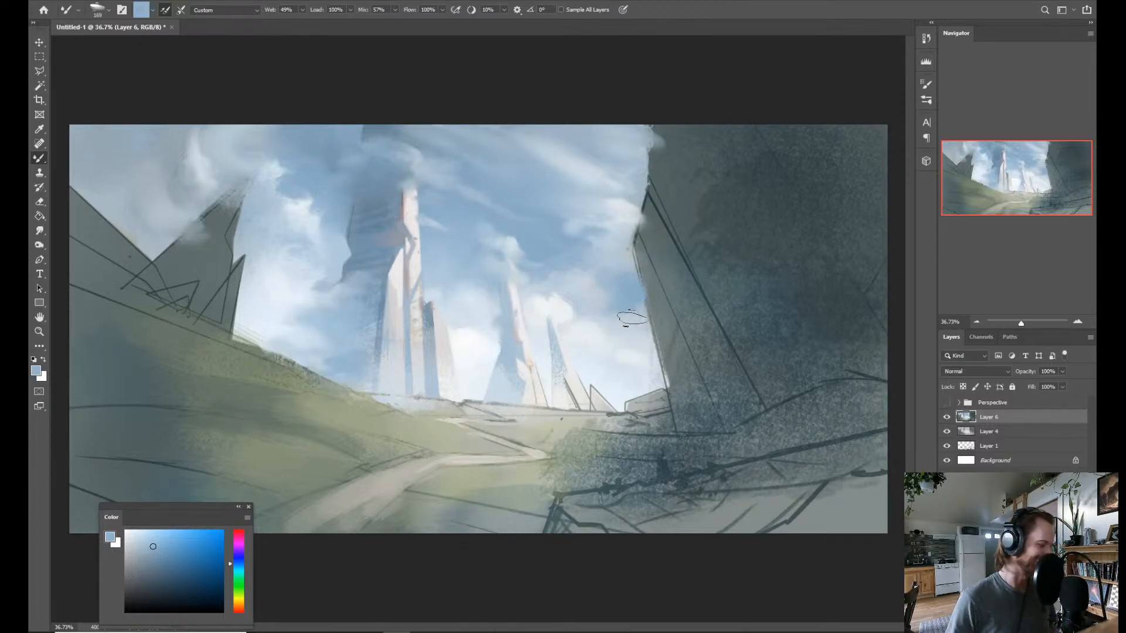
{"action": "key", "text": "shift+b"}
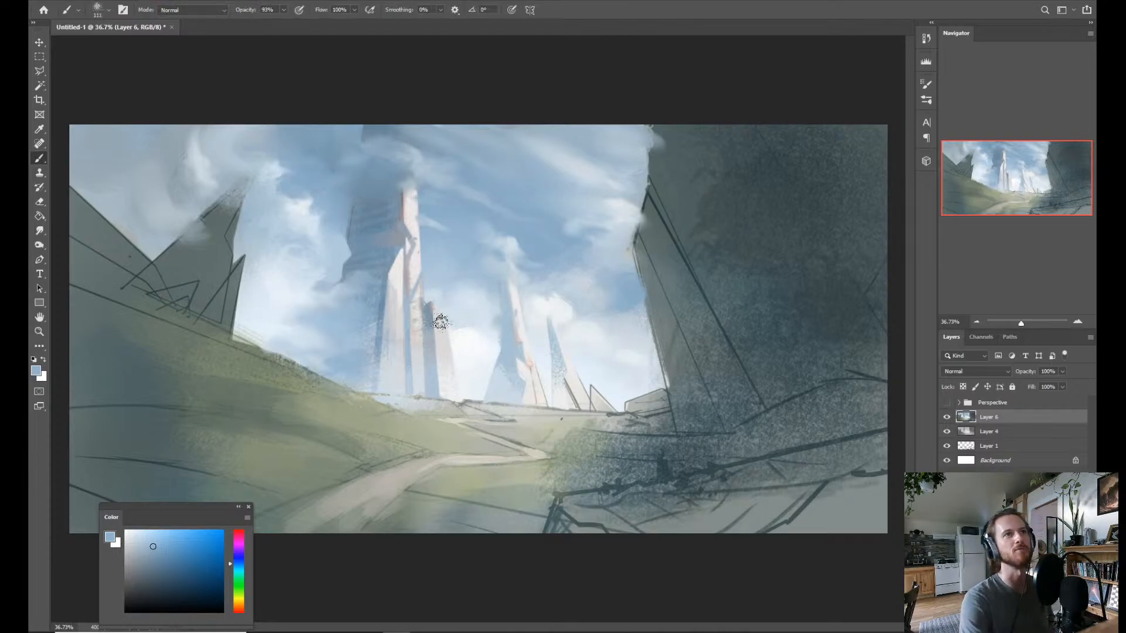
{"action": "left_click", "coordinate": [403, 273], "text": "alt"}
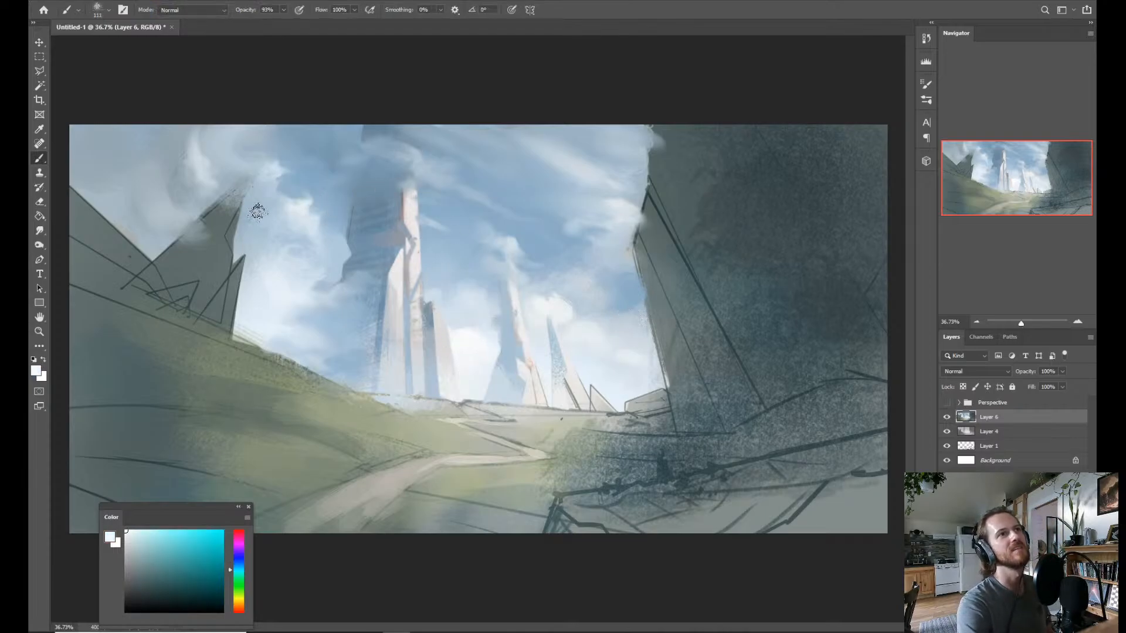
{"action": "key", "text": "shift+b"}
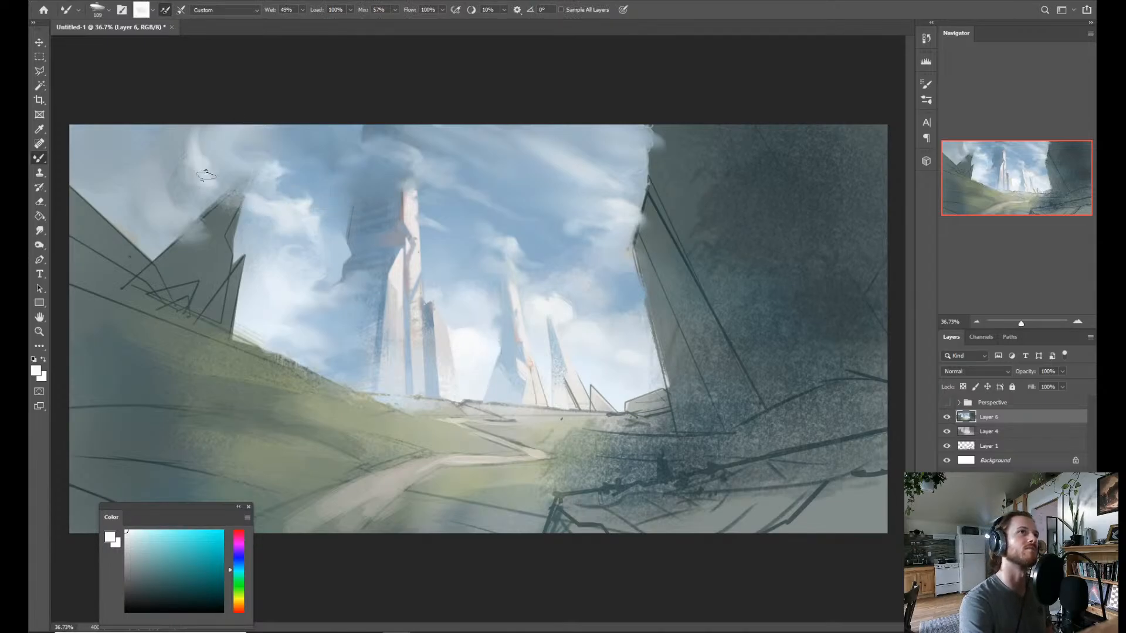
{"action": "mouse_move", "coordinate": [194, 176]}
{"action": "left_mouse_down"}
{"action": "mouse_move", "coordinate": [209, 183]}
{"action": "mouse_move", "coordinate": [168, 164]}
{"action": "mouse_move", "coordinate": [216, 183]}
{"action": "left_mouse_up"}
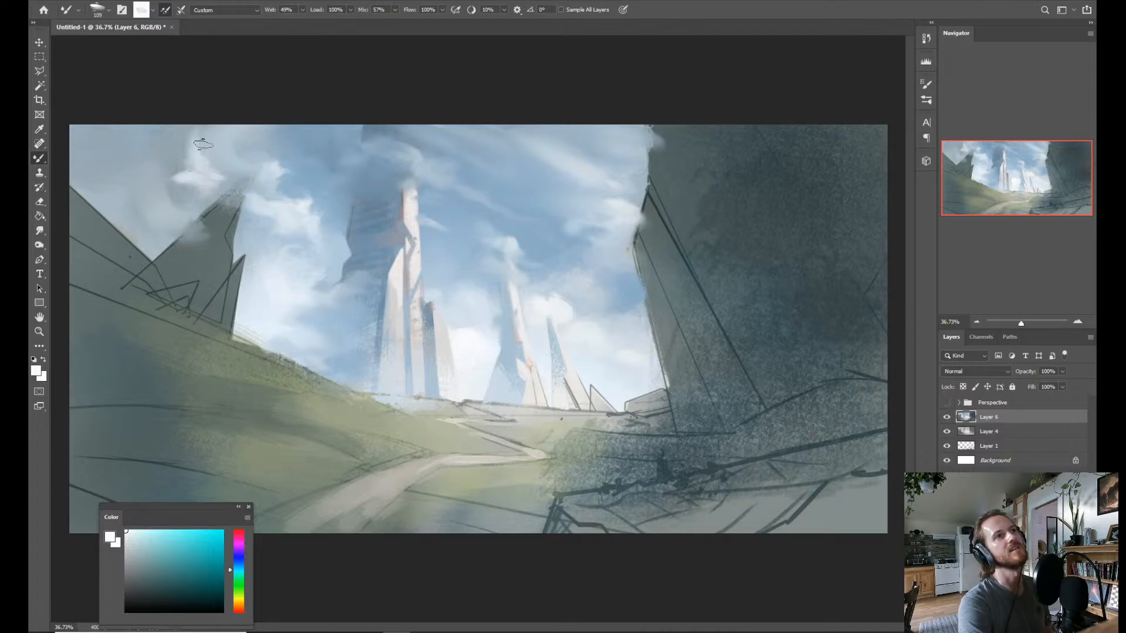
Sample sky blue and grey-blue cloud tones to shade and soften the small white cloud above the left-hand peak.
{"action": "left_click", "coordinate": [186, 144], "text": "alt"}
{"action": "left_click", "coordinate": [296, 179], "text": "alt"}
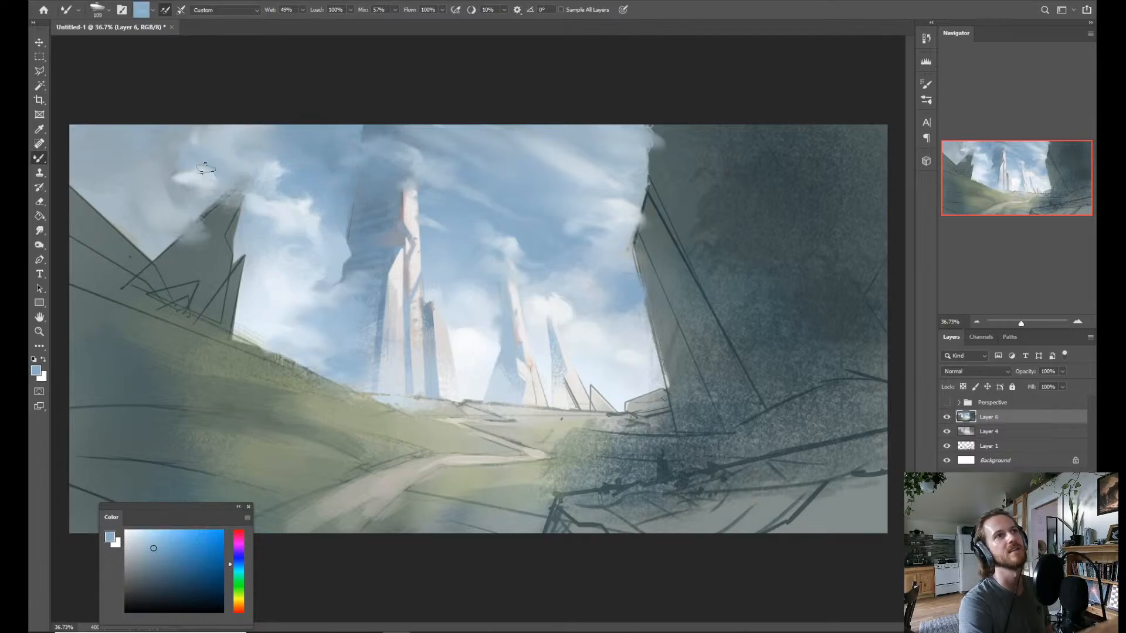
{"action": "left_click", "coordinate": [194, 173], "text": "alt"}
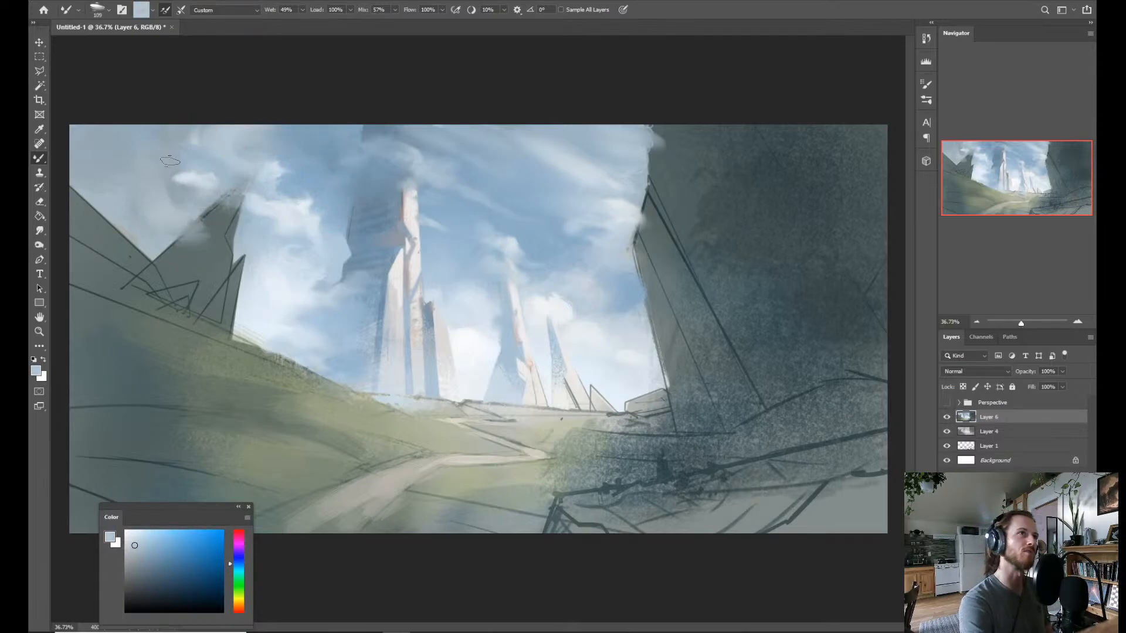
{"action": "mouse_move", "coordinate": [171, 180]}
{"action": "left_mouse_down"}
{"action": "mouse_move", "coordinate": [177, 162]}
{"action": "mouse_move", "coordinate": [180, 175]}
{"action": "mouse_move", "coordinate": [220, 181]}
{"action": "mouse_move", "coordinate": [210, 183]}
{"action": "left_mouse_up"}
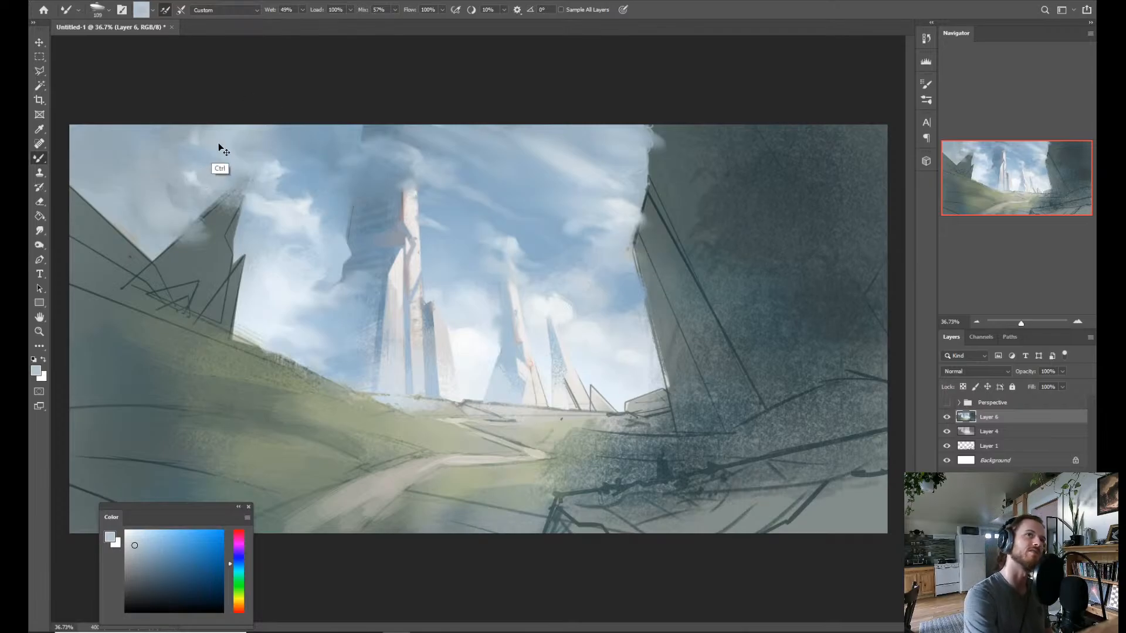
{"action": "left_click", "coordinate": [263, 240], "text": "alt"}
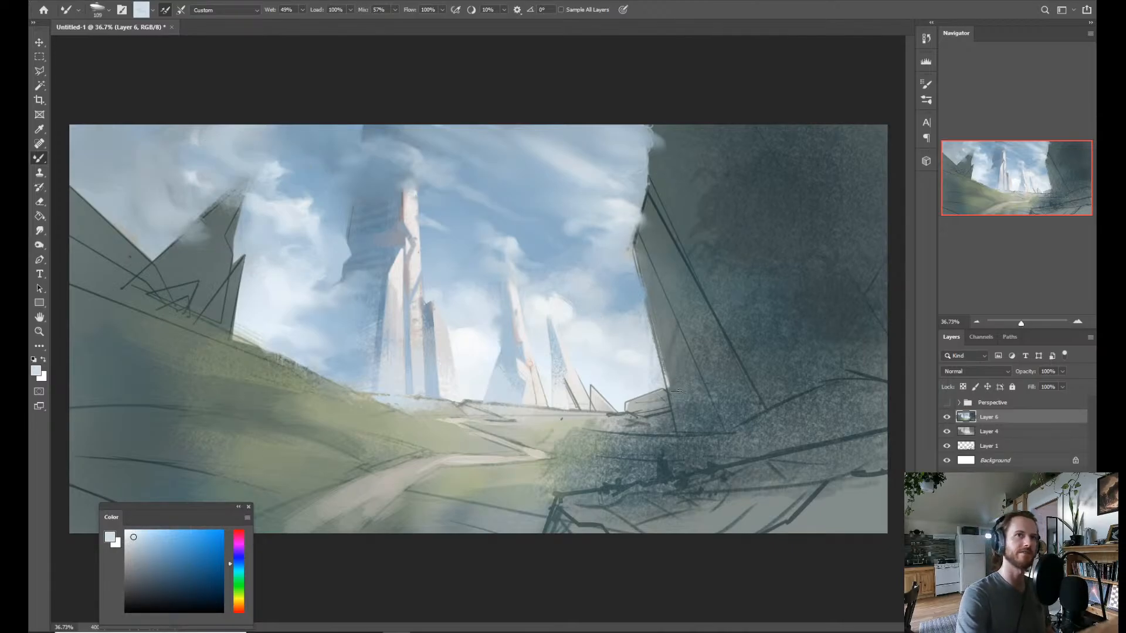
Sample the cliff's grey-green with the Brush and paint over the sketch lines and uneven edge at its left ledge.
{"action": "key", "text": "shift+b"}
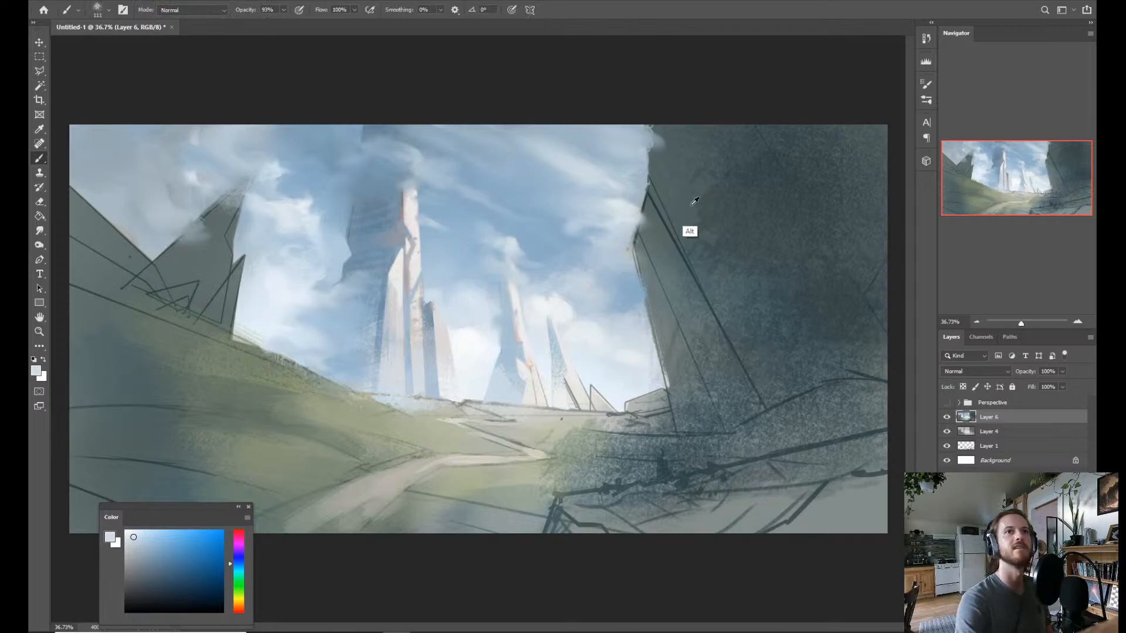
{"action": "left_click", "coordinate": [651, 261], "text": "alt"}
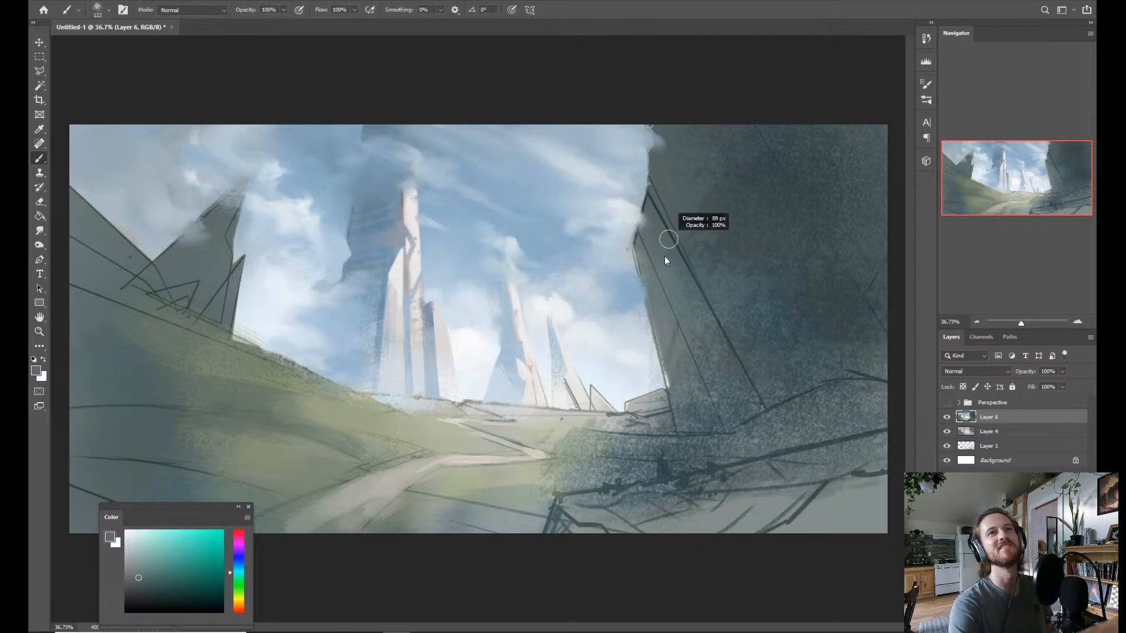
{"action": "mouse_move", "coordinate": [627, 222]}
{"action": "left_mouse_down"}
{"action": "mouse_move", "coordinate": [645, 226]}
{"action": "mouse_move", "coordinate": [635, 254]}
{"action": "left_mouse_up"}
{"action": "left_click_drag", "start_coordinate": [650, 204], "coordinate": [641, 252]}
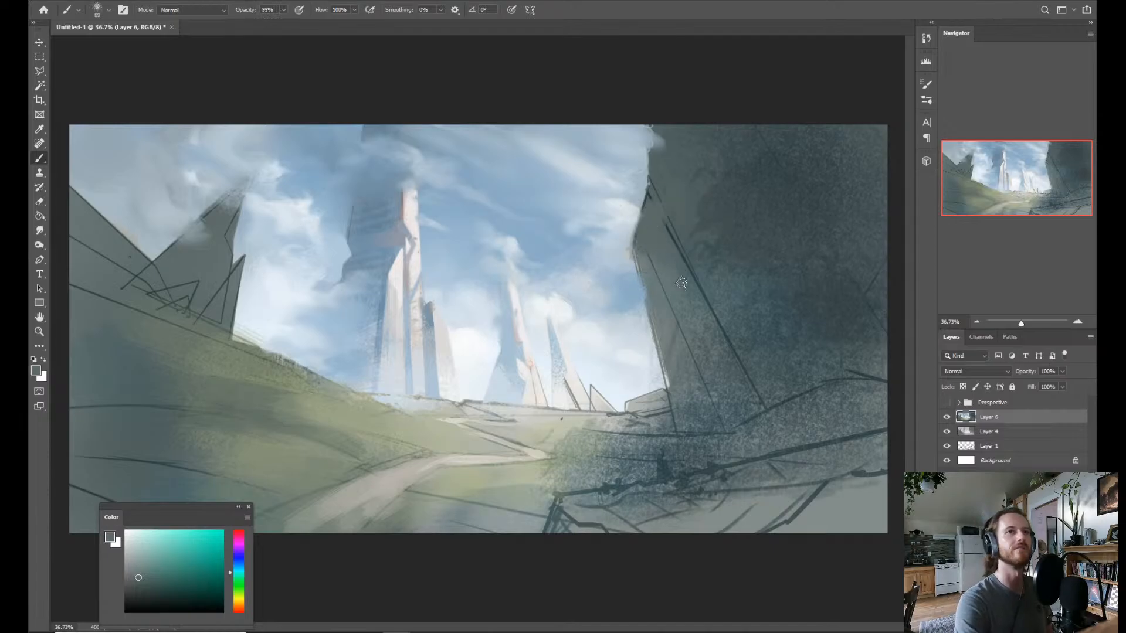
{"action": "left_click", "coordinate": [762, 401], "text": "alt"}
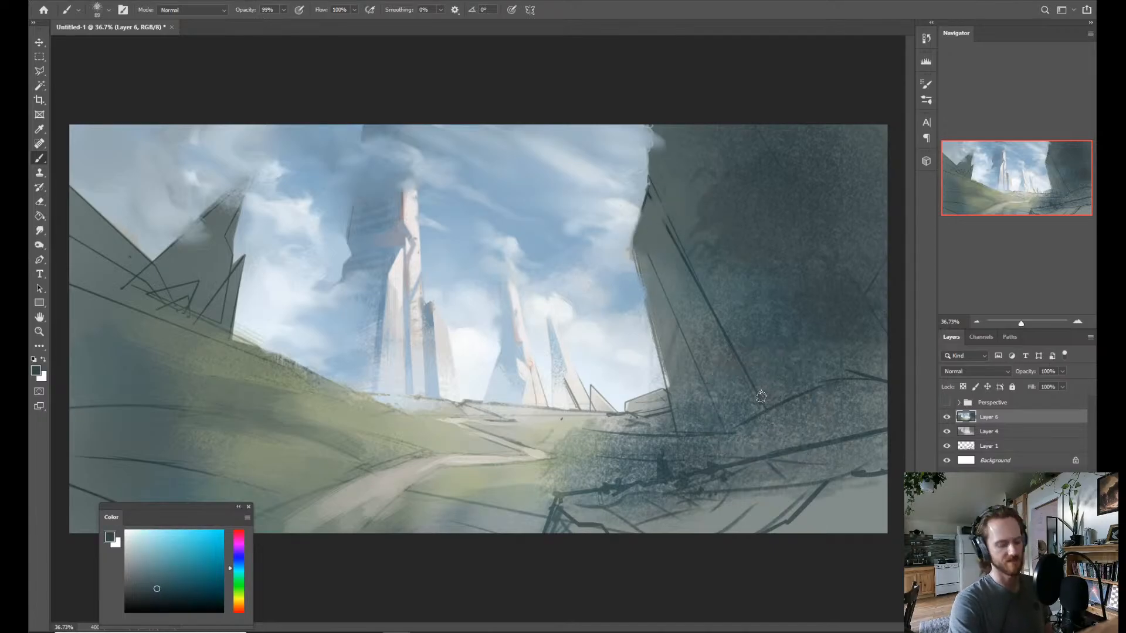
Show the Perspective guide group over the painting to check the cliff's outline.
{"action": "key", "text": "l"}
{"action": "left_click", "coordinate": [652, 180]}
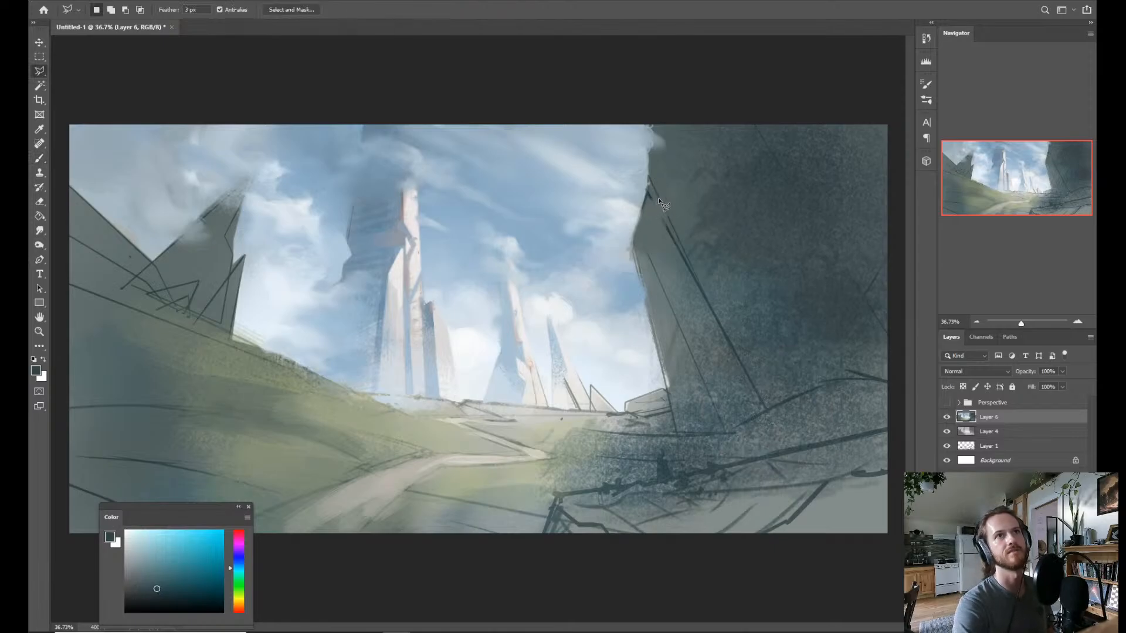
{"action": "left_click", "coordinate": [946, 403]}
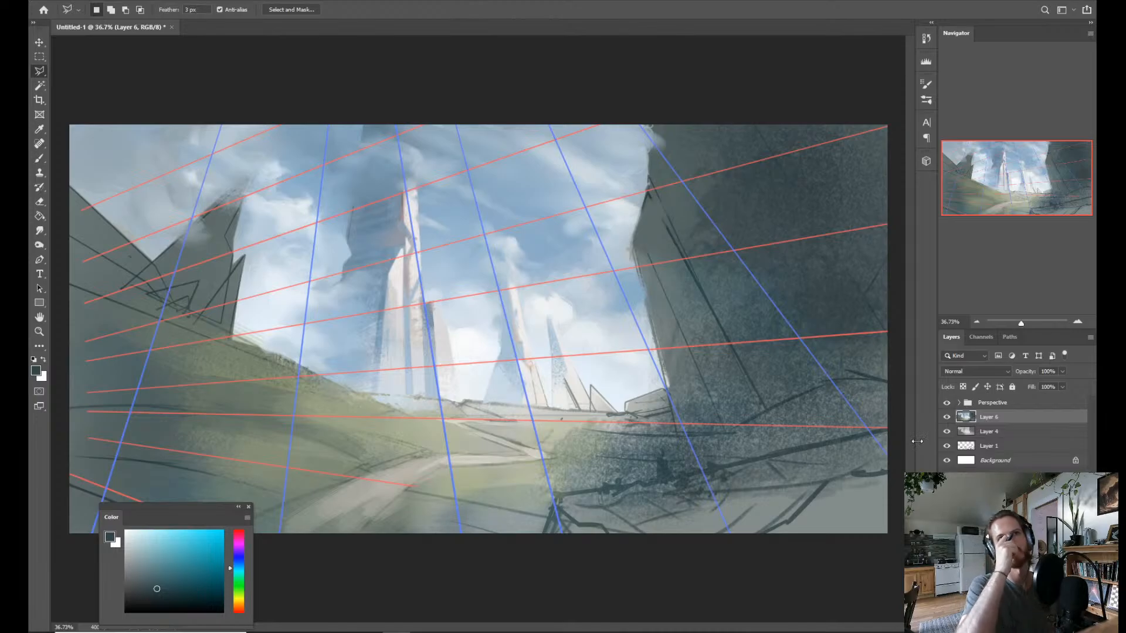
{"action": "key", "text": "b"}
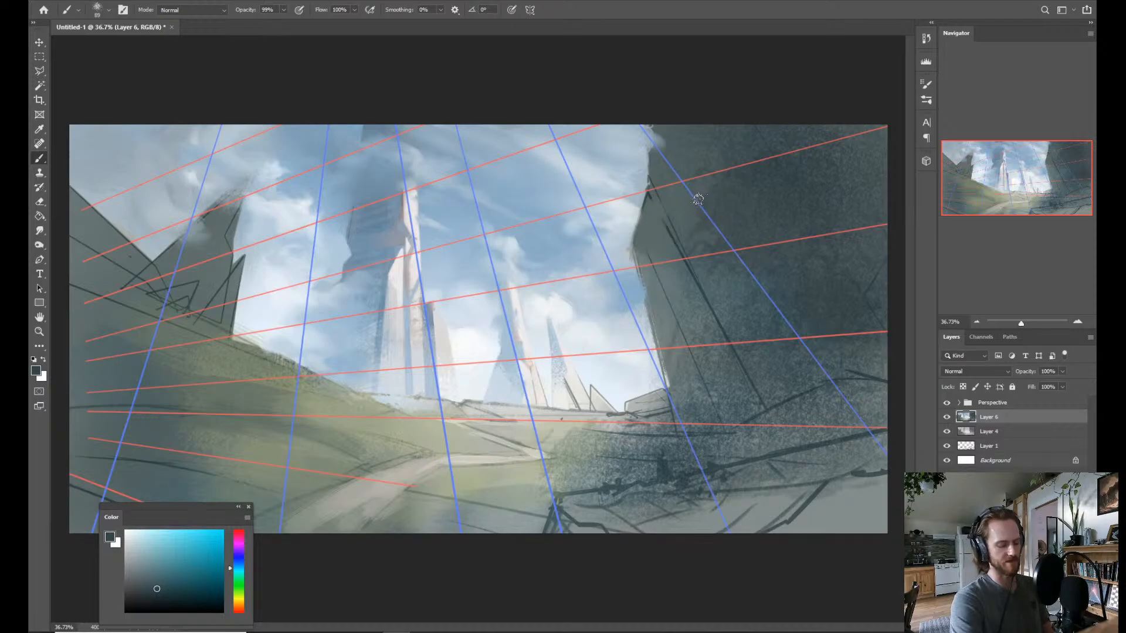
Lasso an angular notch at the cliff's upper left edge, paint it with sampled sky blue, and deselect.
{"action": "key", "text": "l"}
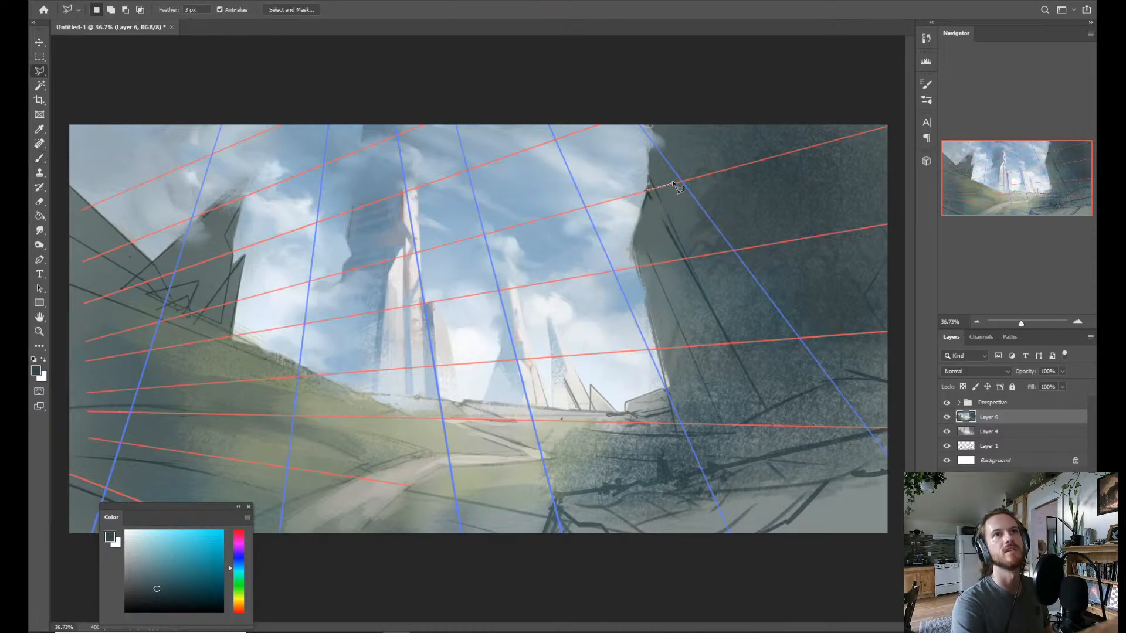
{"action": "left_click", "coordinate": [652, 150]}
{"action": "left_click", "coordinate": [667, 97]}
{"action": "left_click", "coordinate": [656, 87]}
{"action": "left_click", "coordinate": [627, 105]}
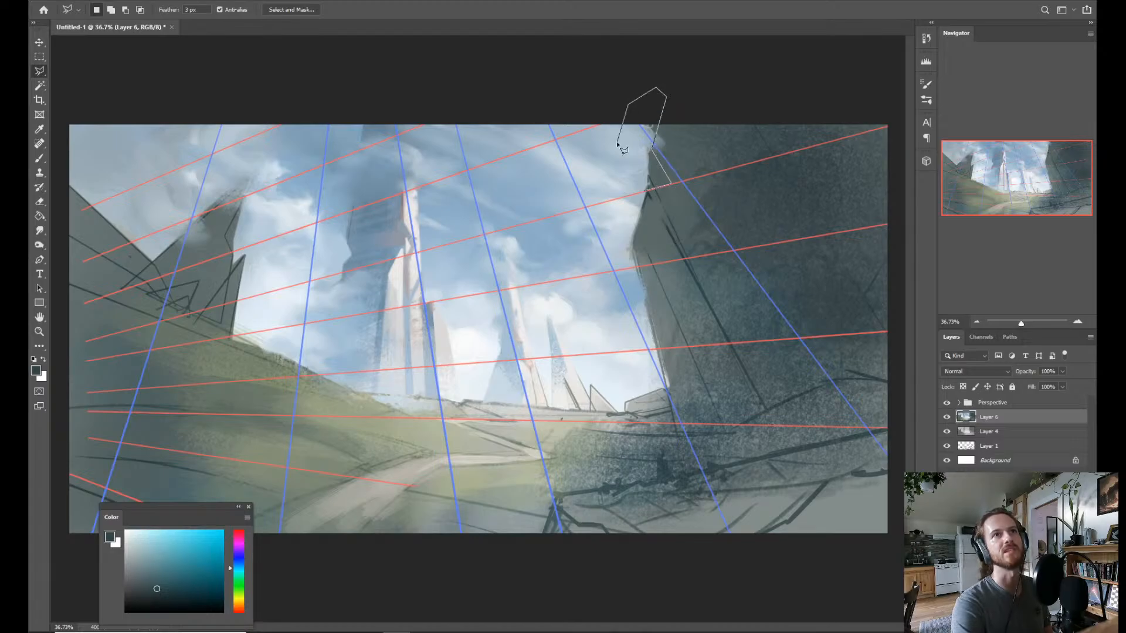
{"action": "left_click", "coordinate": [617, 142]}
{"action": "left_click", "coordinate": [612, 180]}
{"action": "left_click", "coordinate": [619, 192]}
{"action": "left_click", "coordinate": [645, 191]}
{"action": "key", "text": "b"}
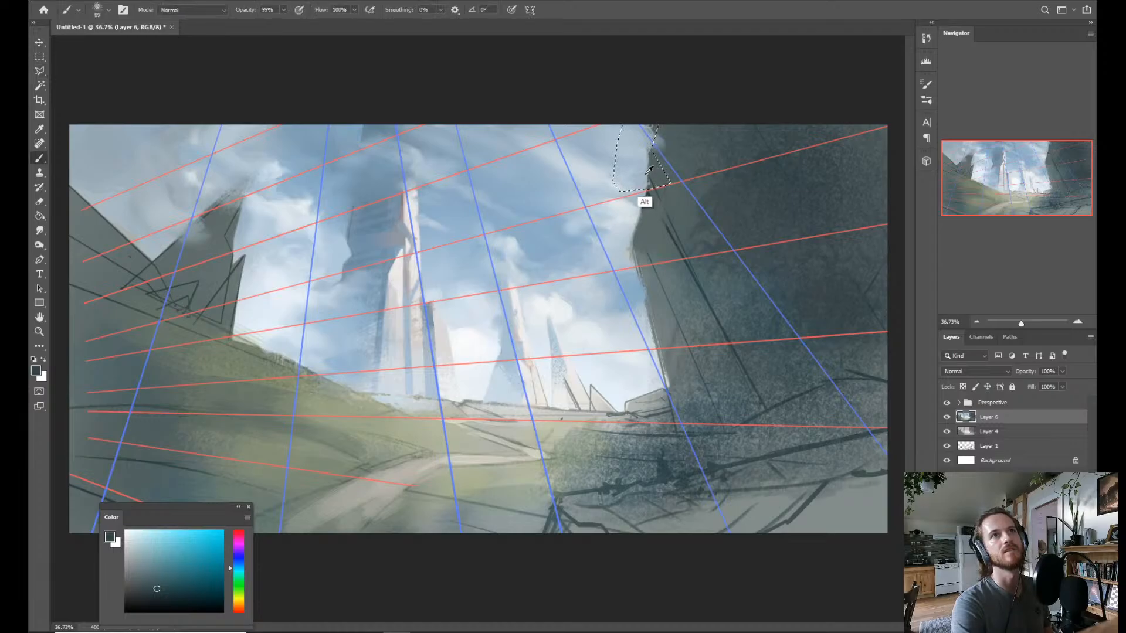
{"action": "left_click", "coordinate": [650, 176], "text": "alt"}
{"action": "mouse_move", "coordinate": [652, 174]}
{"action": "left_mouse_down"}
{"action": "mouse_move", "coordinate": [664, 160]}
{"action": "mouse_move", "coordinate": [654, 138]}
{"action": "mouse_move", "coordinate": [662, 176]}
{"action": "mouse_move", "coordinate": [659, 126]}
{"action": "mouse_move", "coordinate": [672, 111]}
{"action": "left_mouse_up"}
{"action": "key", "text": "ctrl+d"}
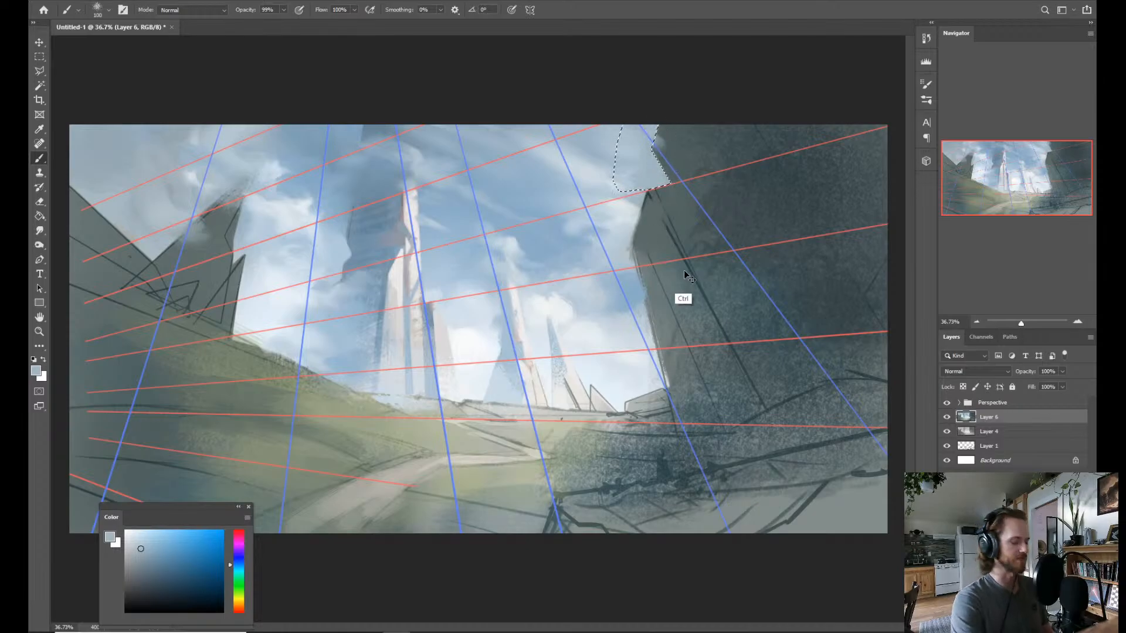
Lasso a small patch above the ledge at the cliff's edge, fill it with sampled cliff grey-green, and hide the Perspective guides.
{"action": "key", "text": "z"}
{"action": "mouse_move", "coordinate": [706, 267]}
{"action": "left_mouse_down"}
{"action": "mouse_move", "coordinate": [680, 281]}
{"action": "mouse_move", "coordinate": [695, 281]}
{"action": "left_mouse_up"}
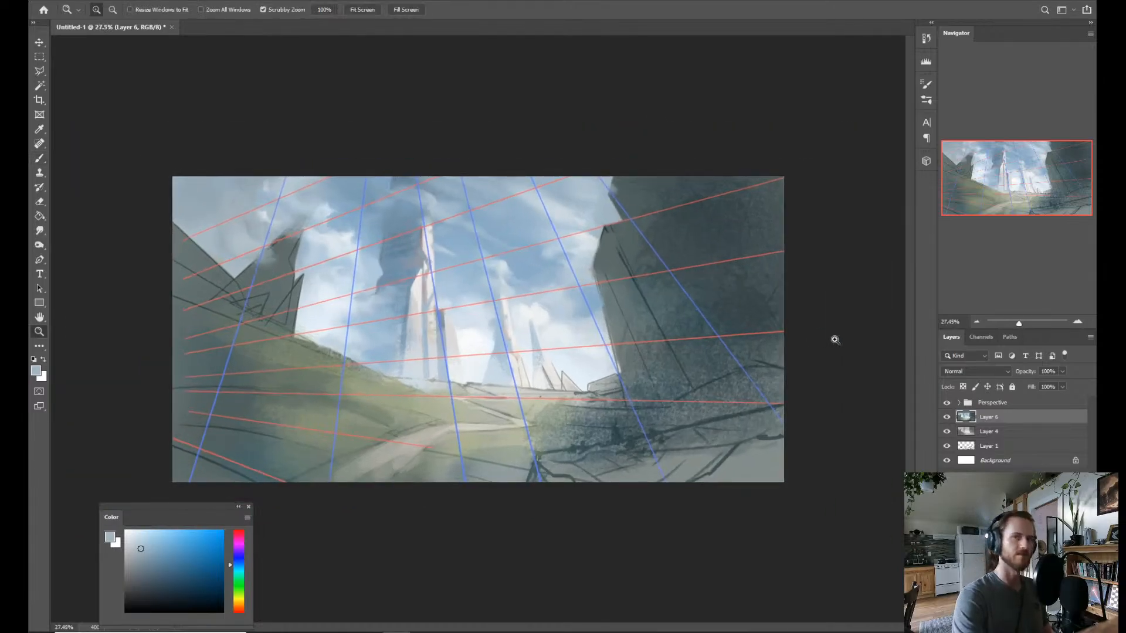
{"action": "left_click", "coordinate": [946, 403]}
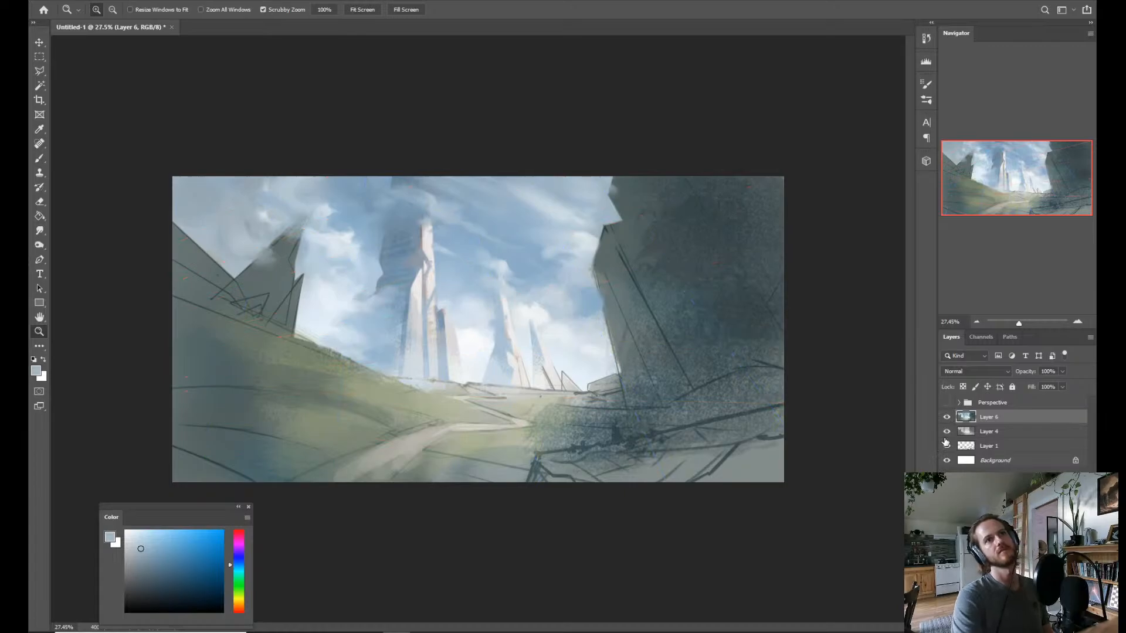
{"action": "left_click", "coordinate": [946, 403]}
{"action": "key", "text": "l"}
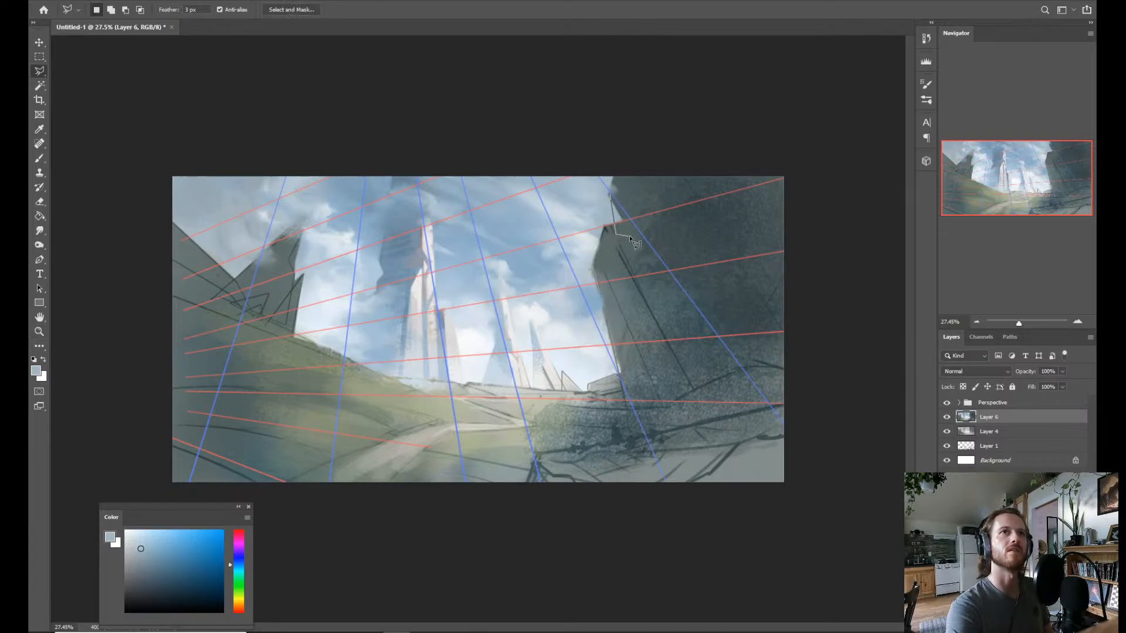
{"action": "left_click", "coordinate": [610, 199]}
{"action": "key", "text": "b"}
{"action": "left_click", "coordinate": [617, 224], "text": "alt"}
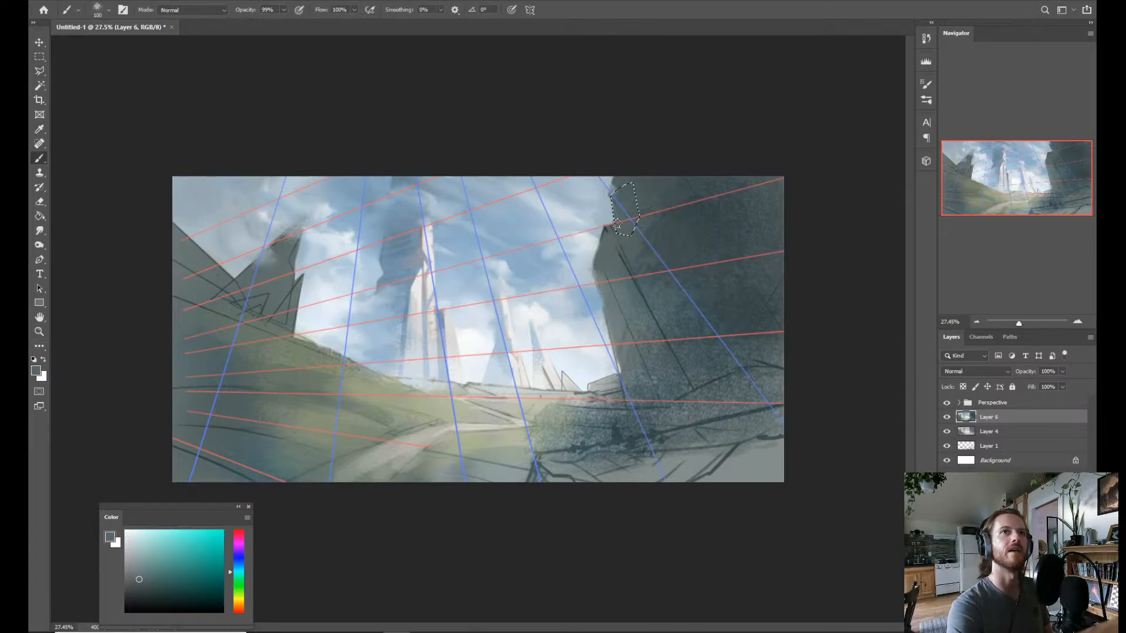
{"action": "key", "text": "ctrl+d"}
{"action": "left_click_drag", "start_coordinate": [644, 211], "coordinate": [657, 185]}
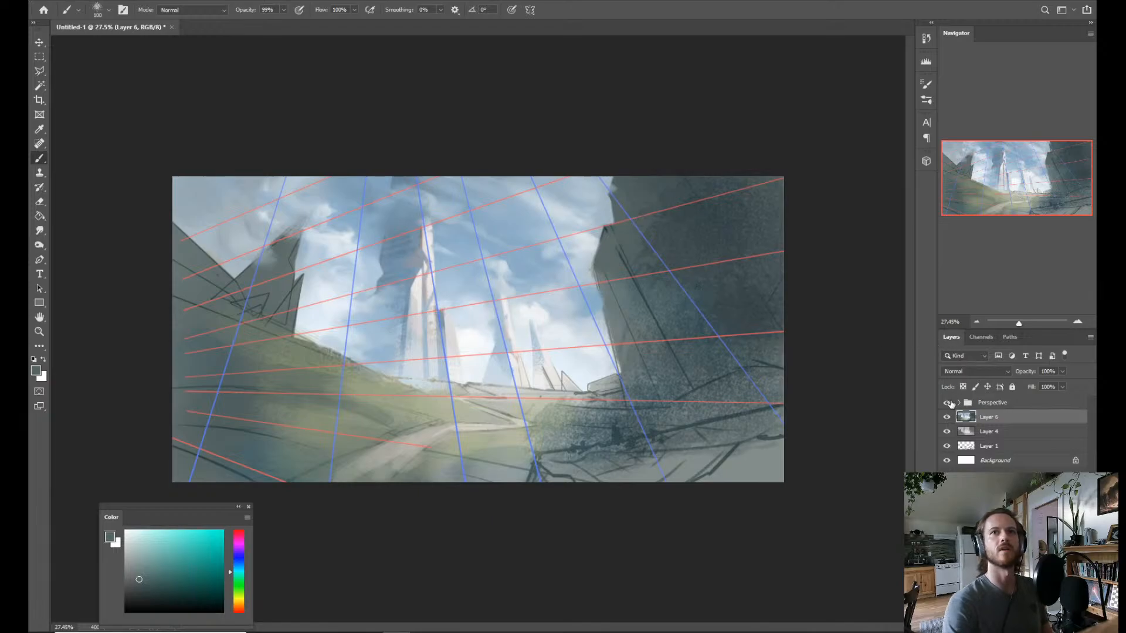
{"action": "left_click", "coordinate": [946, 403]}
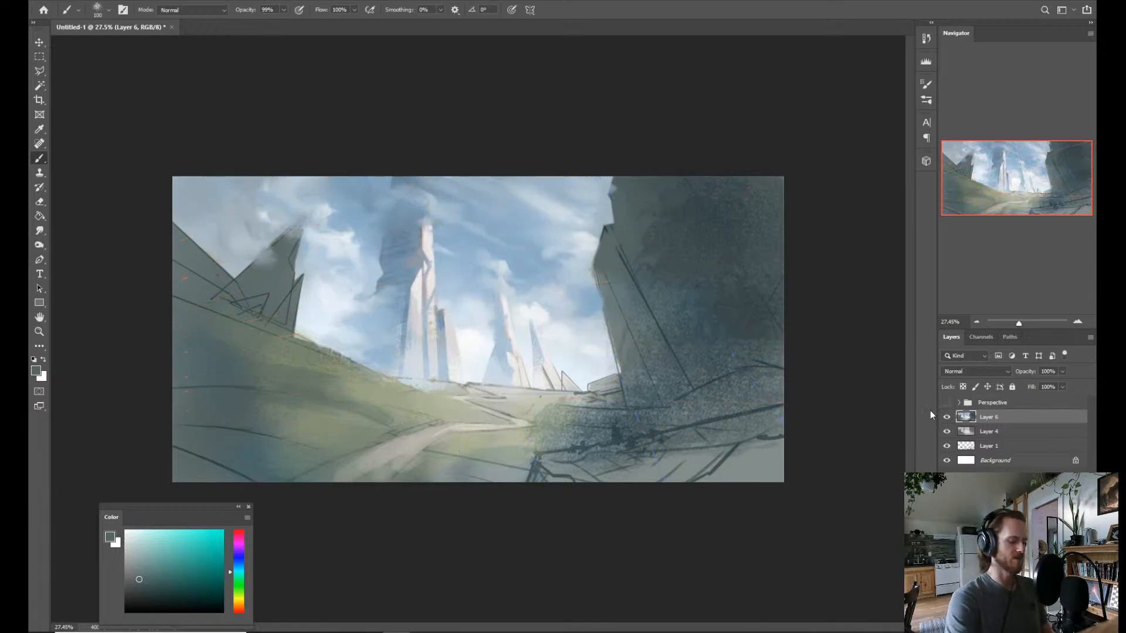
Lasso a narrow strip along the cliff's diagonal crease and paint it dark blue-grey with a bluer hue, then deselect.
{"action": "key", "text": "l"}
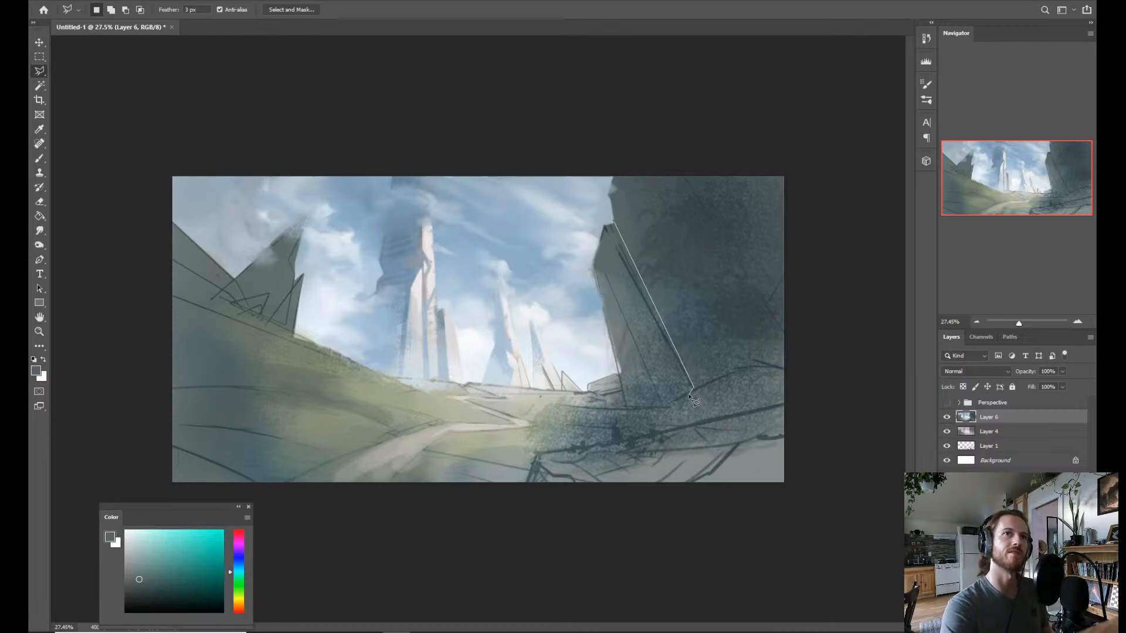
{"action": "left_click", "coordinate": [614, 222]}
{"action": "key", "text": "b"}
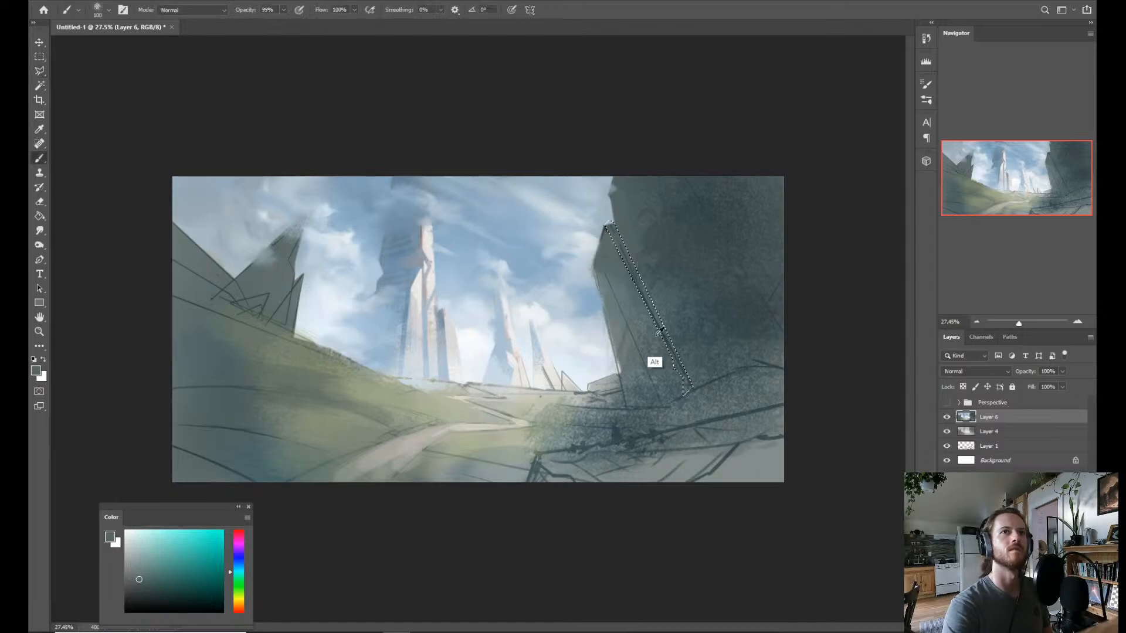
{"action": "left_click", "coordinate": [686, 363], "text": "alt"}
{"action": "left_click_drag", "start_coordinate": [674, 340], "coordinate": [684, 342]}
{"action": "left_click_drag", "start_coordinate": [613, 221], "coordinate": [630, 276]}
{"action": "left_click", "coordinate": [239, 561]}
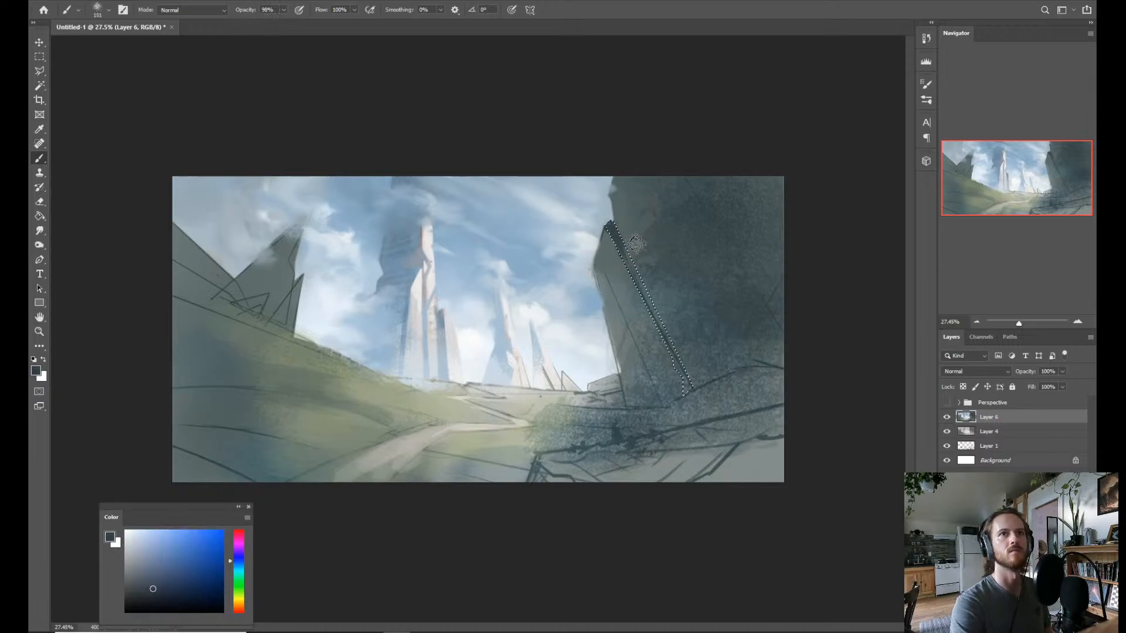
{"action": "left_click_drag", "start_coordinate": [615, 228], "coordinate": [627, 271]}
{"action": "key", "text": "alt"}
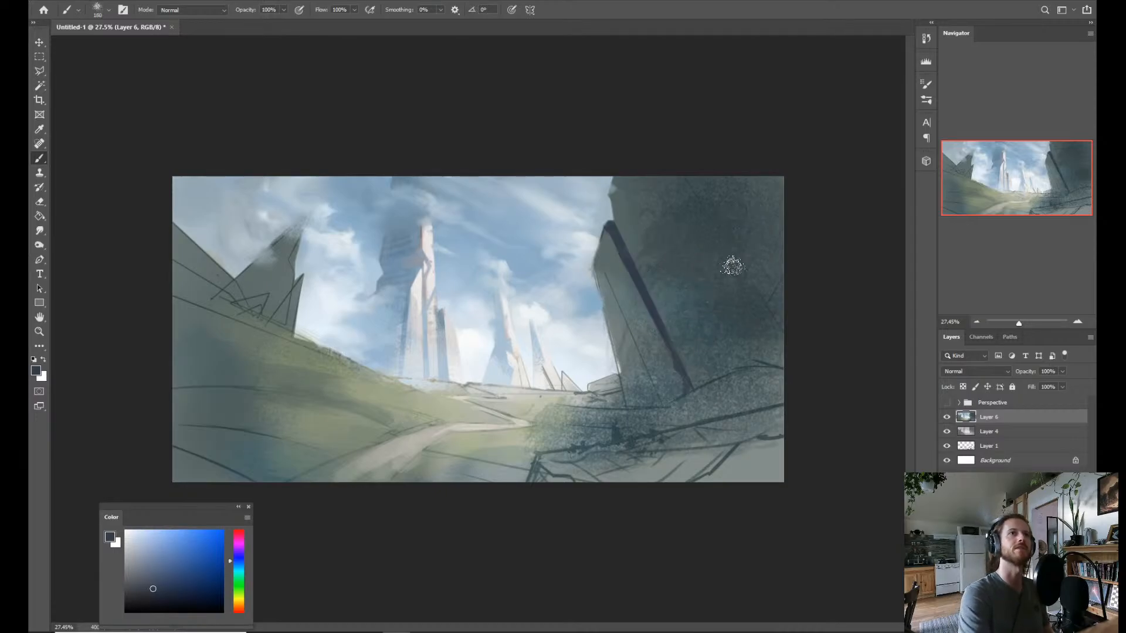
{"action": "key", "text": "ctrl"}
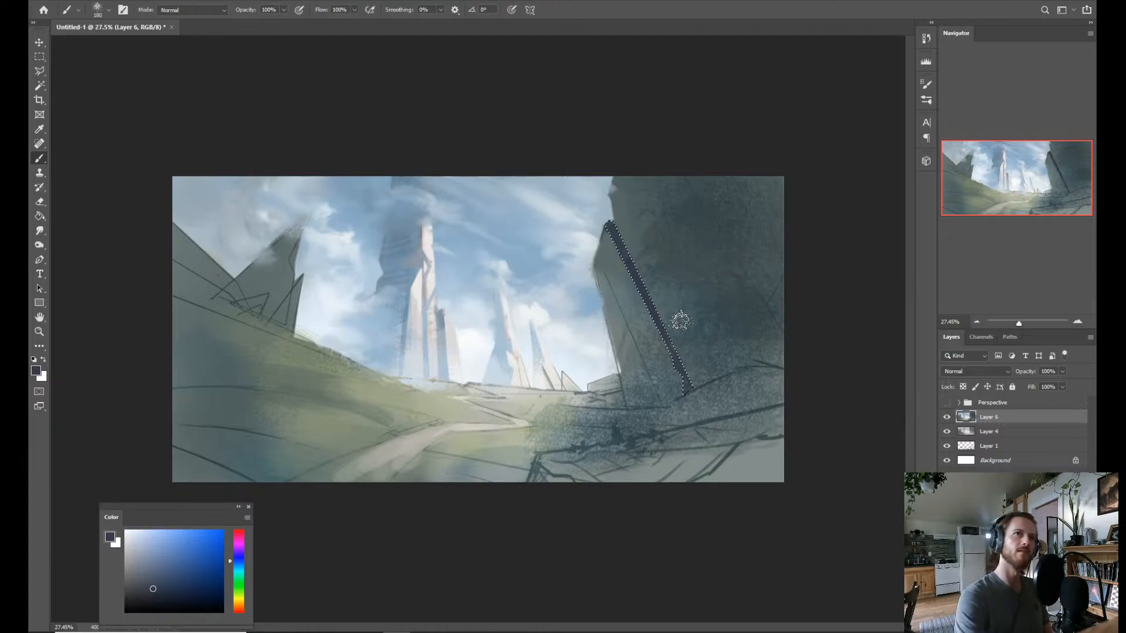
{"action": "key", "text": "alt"}
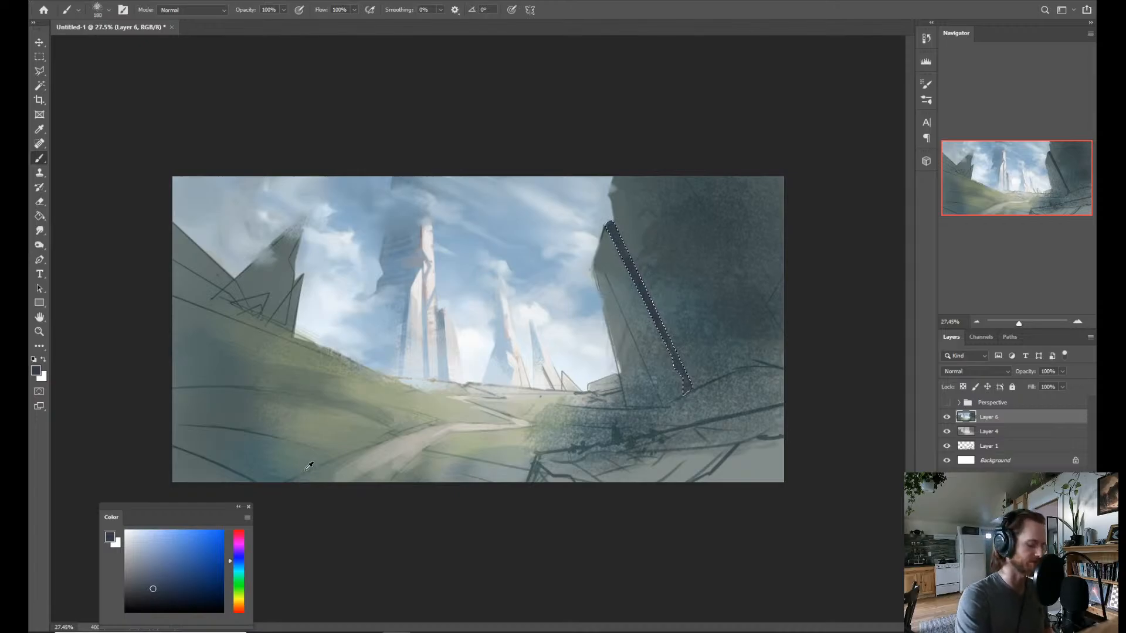
{"action": "key", "text": "ctrl+d"}
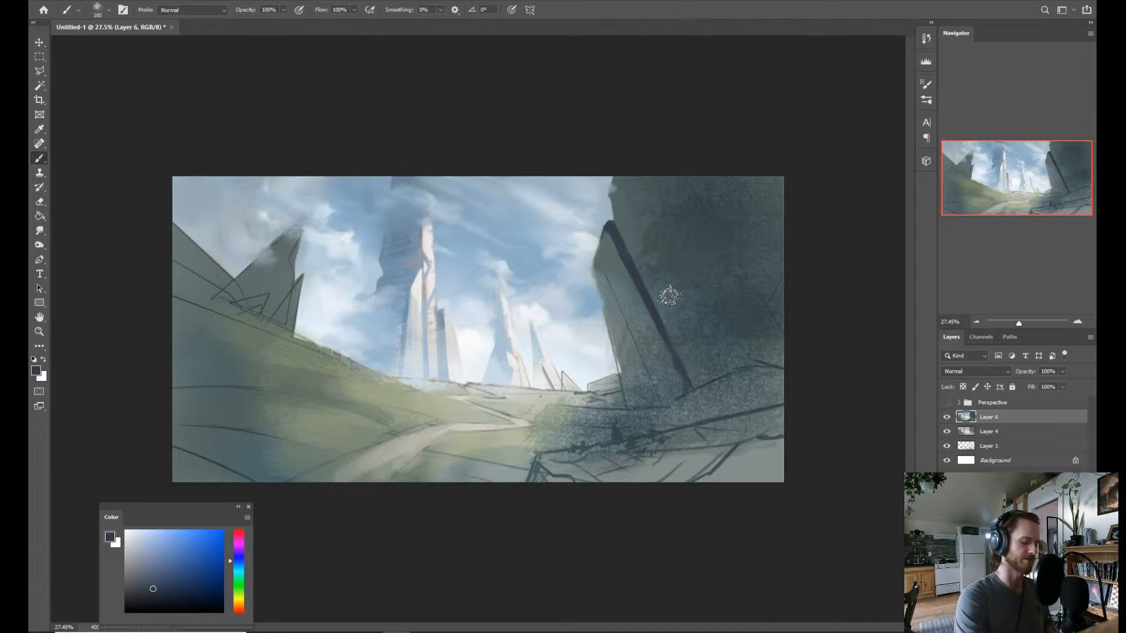
Lasso the triangular wedge below the diagonal crease, fill it with the dark blue-grey, and deselect.
{"action": "key", "text": "l"}
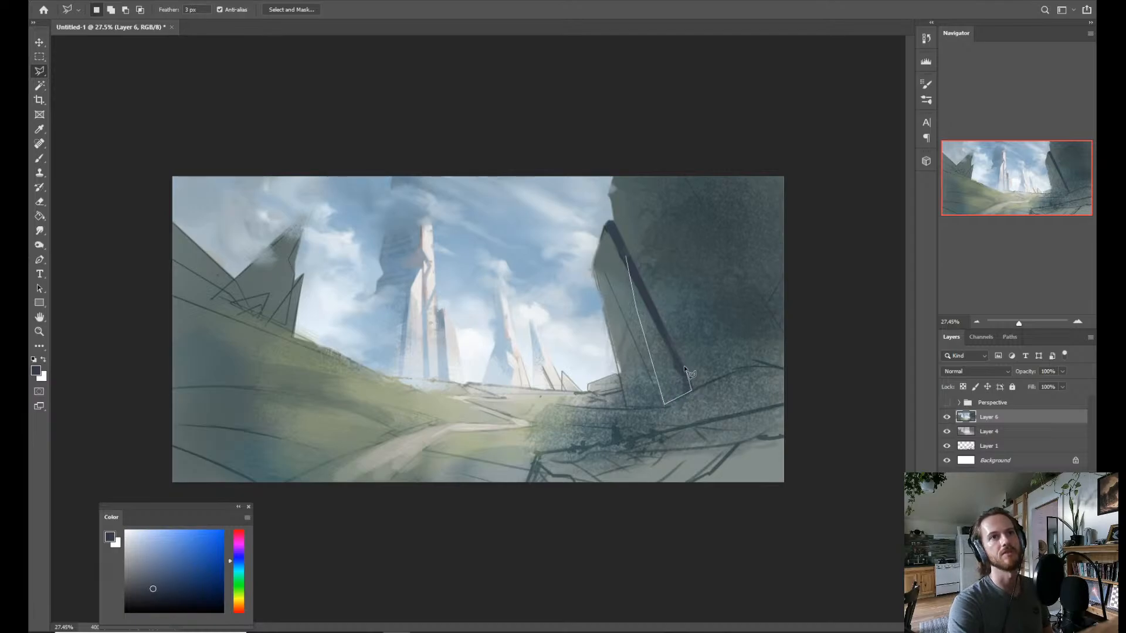
{"action": "left_click", "coordinate": [627, 263]}
{"action": "key", "text": "b"}
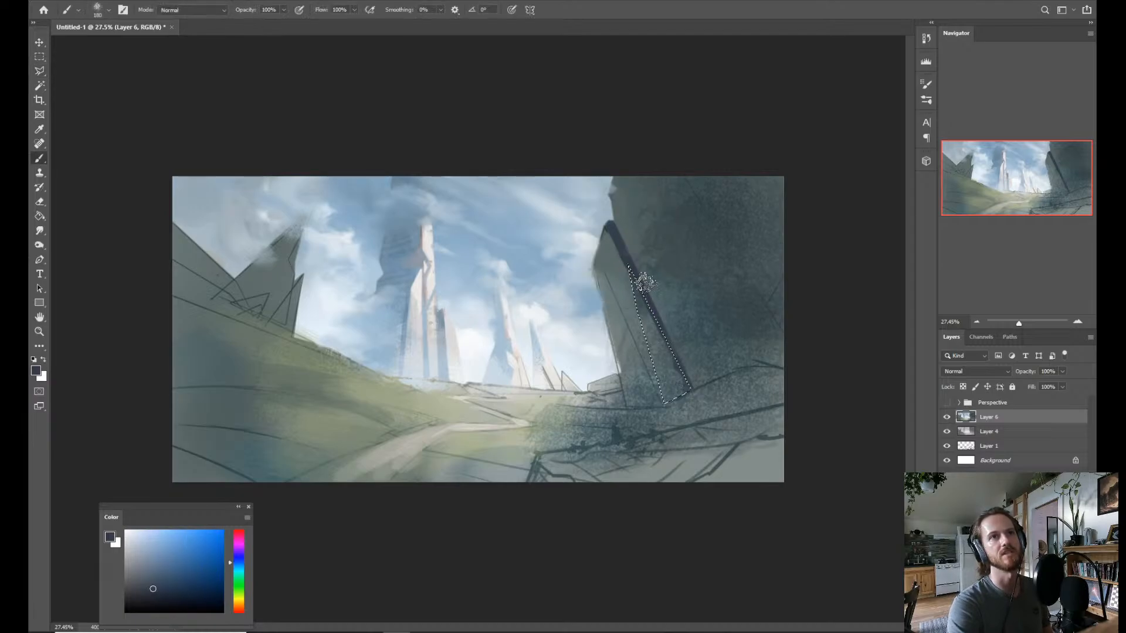
{"action": "mouse_move", "coordinate": [643, 283]}
{"action": "left_mouse_down"}
{"action": "mouse_move", "coordinate": [640, 382]}
{"action": "mouse_move", "coordinate": [672, 322]}
{"action": "mouse_move", "coordinate": [663, 380]}
{"action": "mouse_move", "coordinate": [689, 410]}
{"action": "mouse_move", "coordinate": [689, 320]}
{"action": "mouse_move", "coordinate": [680, 348]}
{"action": "mouse_move", "coordinate": [678, 294]}
{"action": "left_mouse_up"}
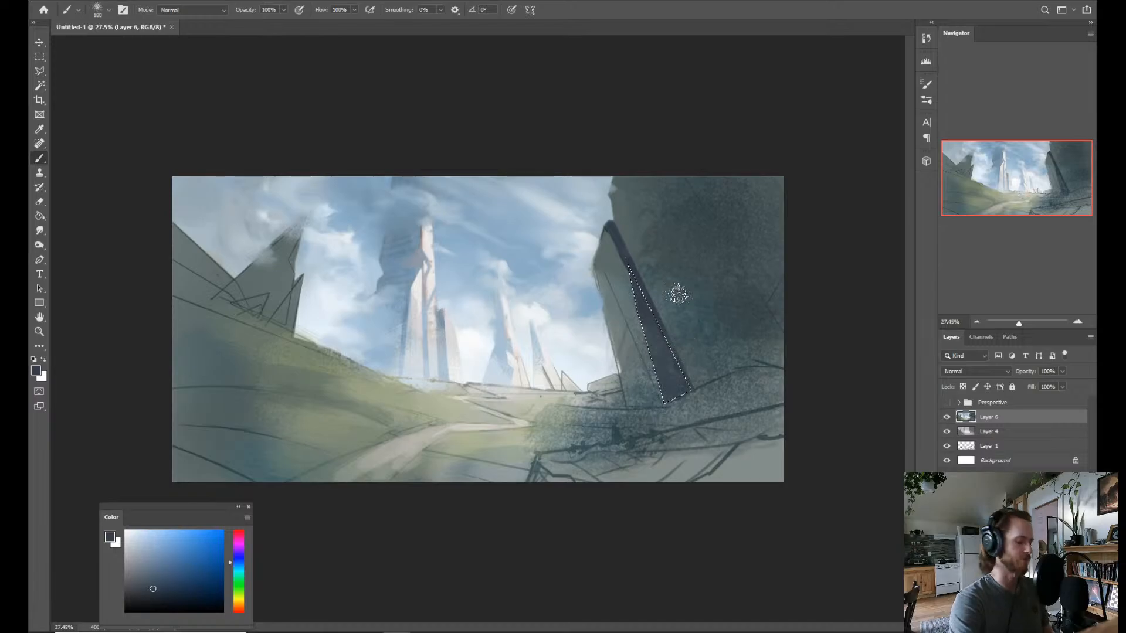
{"action": "key", "text": "ctrl+d"}
Lasso a straight-edged area of the cliff face across the dark wedge, paint it with sampled dark cliff tones, and deselect.
{"action": "key", "text": "z"}
{"action": "left_click_drag", "start_coordinate": [714, 252], "coordinate": [684, 259]}
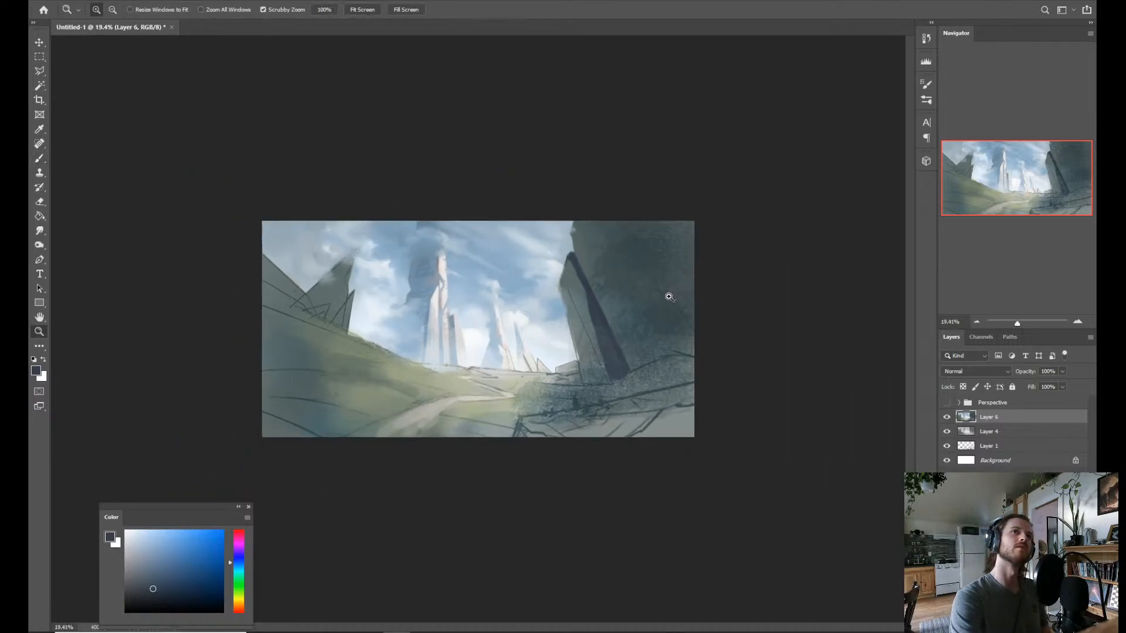
{"action": "key", "text": "l"}
{"action": "left_click", "coordinate": [607, 271]}
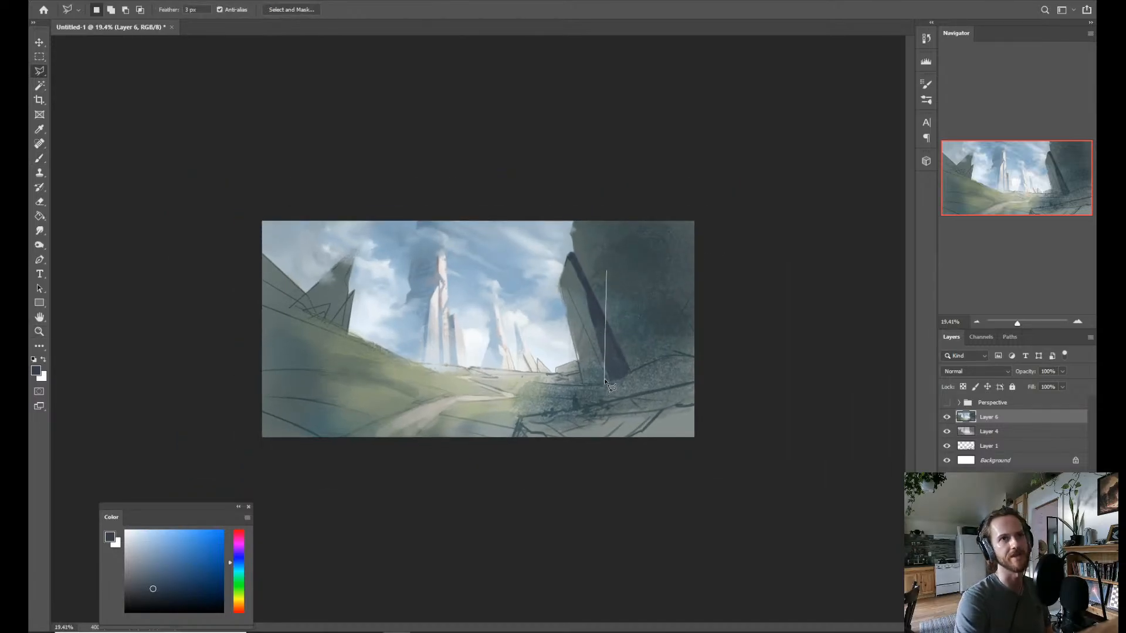
{"action": "left_click", "coordinate": [610, 380]}
{"action": "left_click", "coordinate": [664, 301]}
{"action": "left_click", "coordinate": [653, 266]}
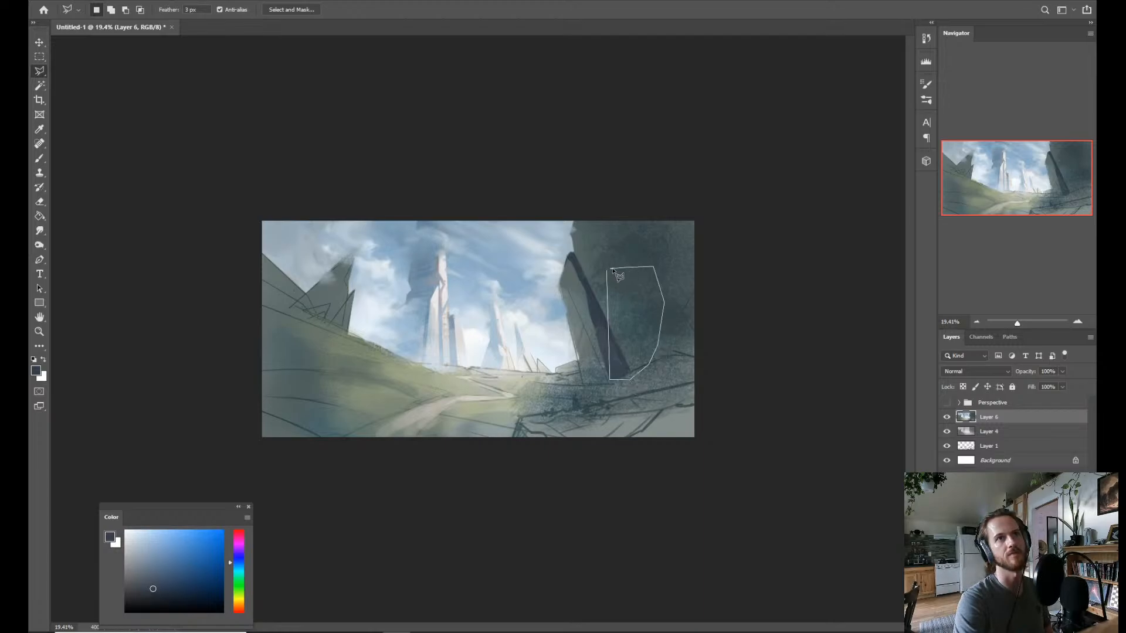
{"action": "left_click", "coordinate": [613, 271]}
{"action": "key", "text": "b"}
{"action": "left_click", "coordinate": [616, 347], "text": "alt"}
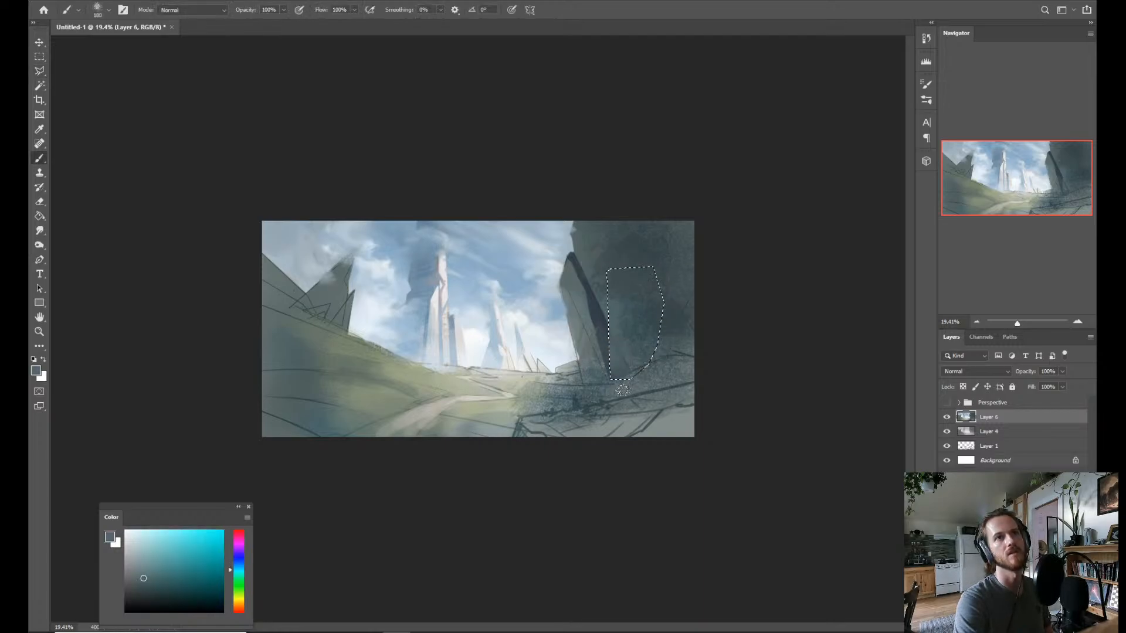
{"action": "left_click", "coordinate": [657, 320], "text": "alt"}
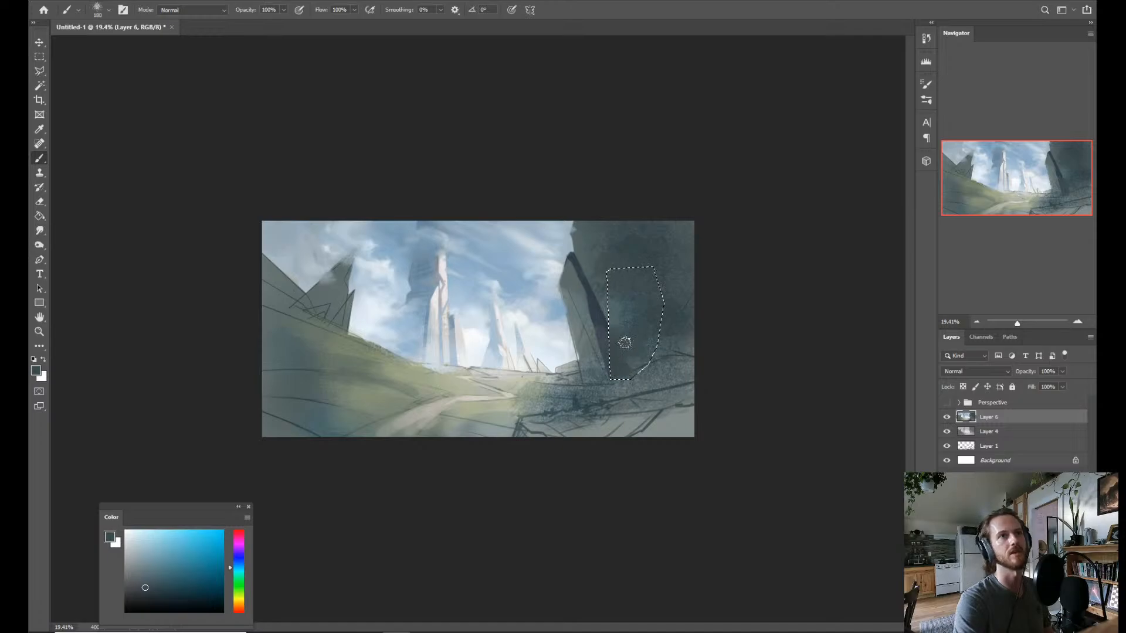
{"action": "key", "text": "ctrl+d"}
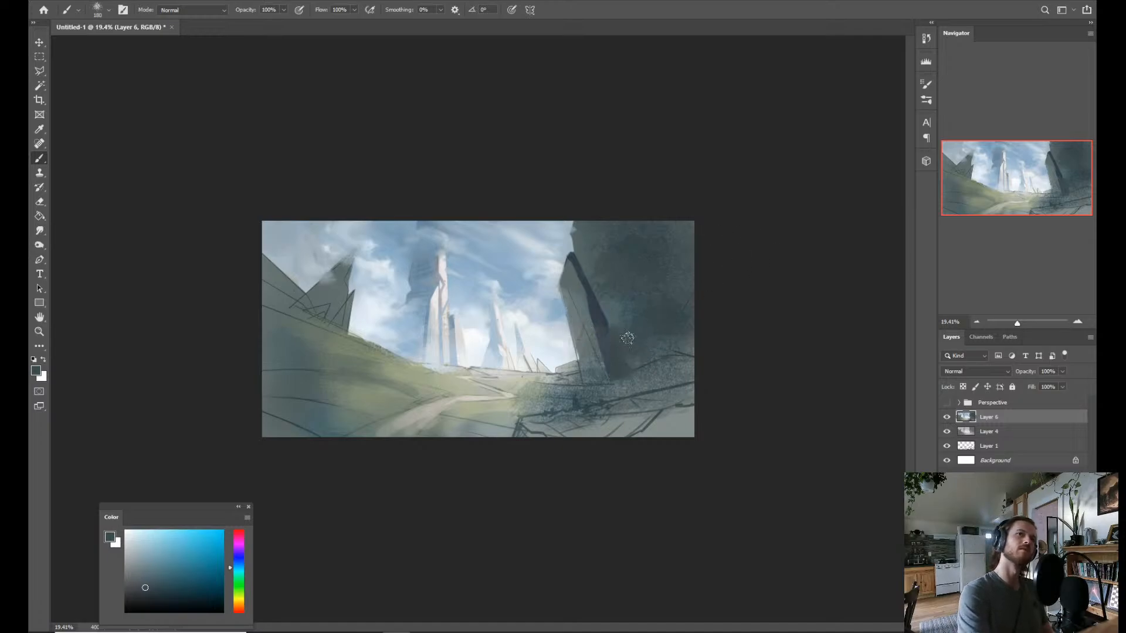
Reselect the previous cliff-face area, paint it with sampled grey and a warmer yellow-orange hue, and deselect.
{"action": "key", "text": "ctrl+shift+d"}
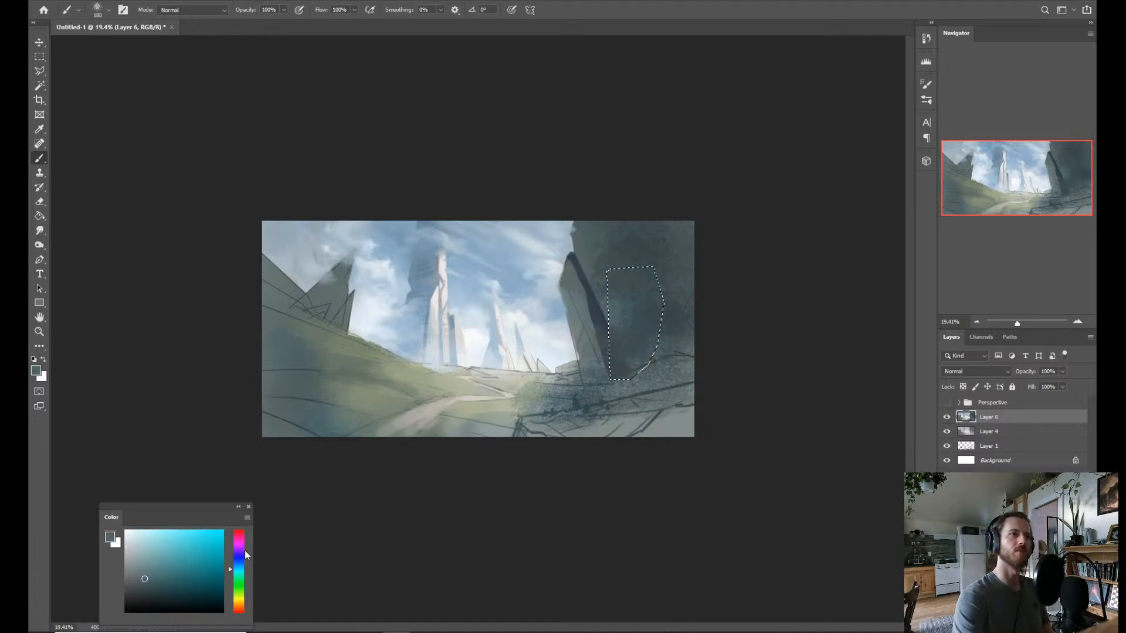
{"action": "left_click", "coordinate": [566, 401], "text": "alt"}
{"action": "left_click", "coordinate": [582, 390], "text": "alt"}
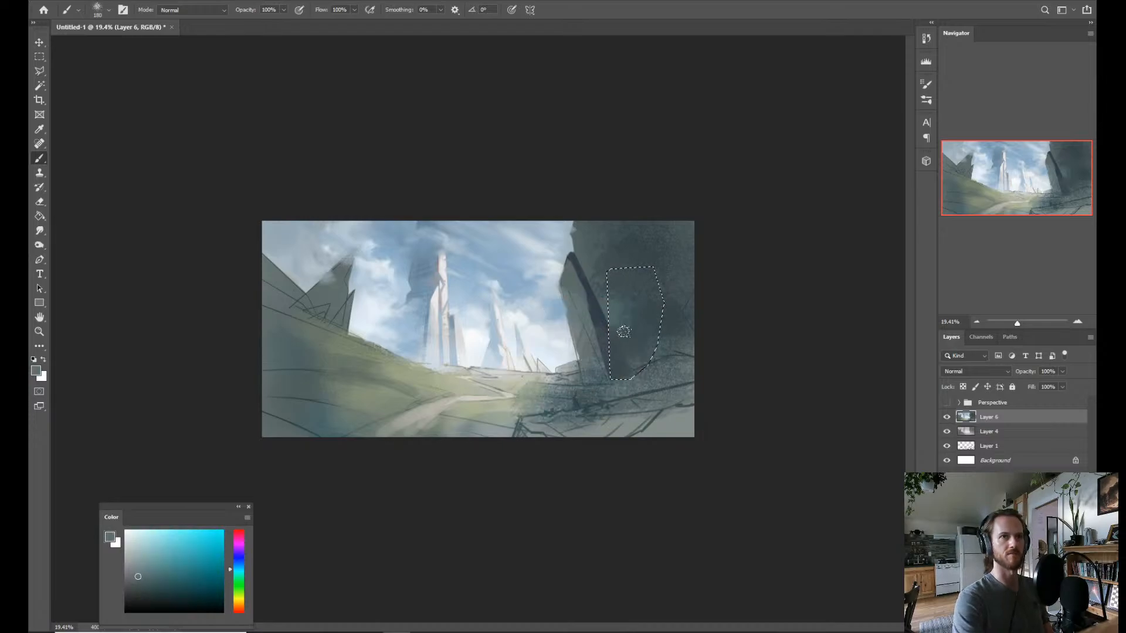
{"action": "left_click_drag", "start_coordinate": [625, 330], "coordinate": [611, 369]}
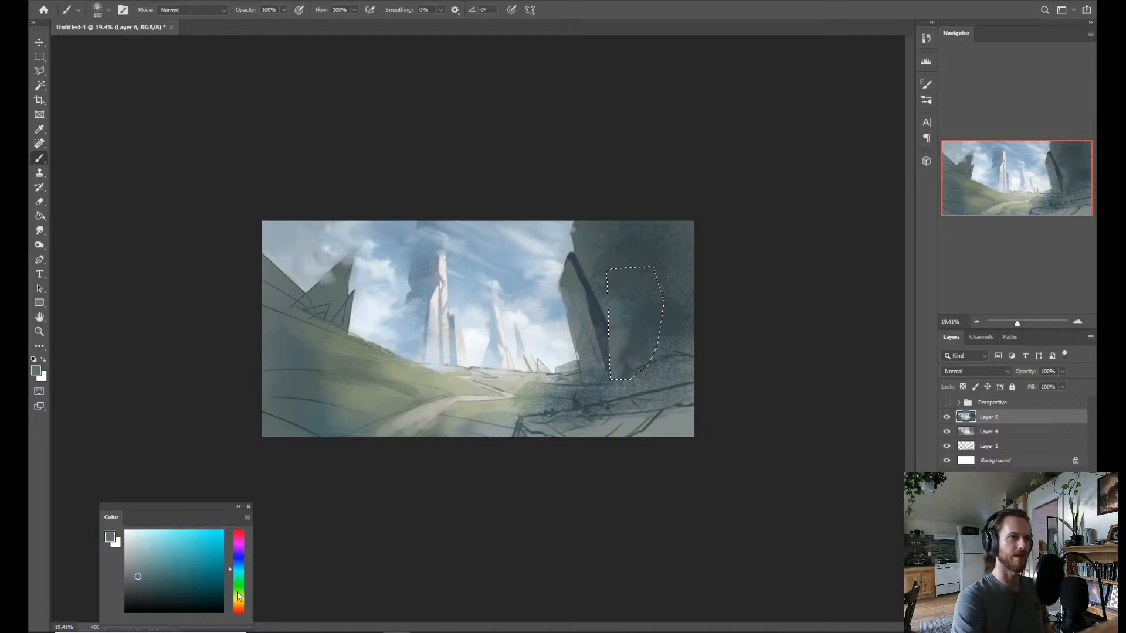
{"action": "left_click", "coordinate": [239, 604]}
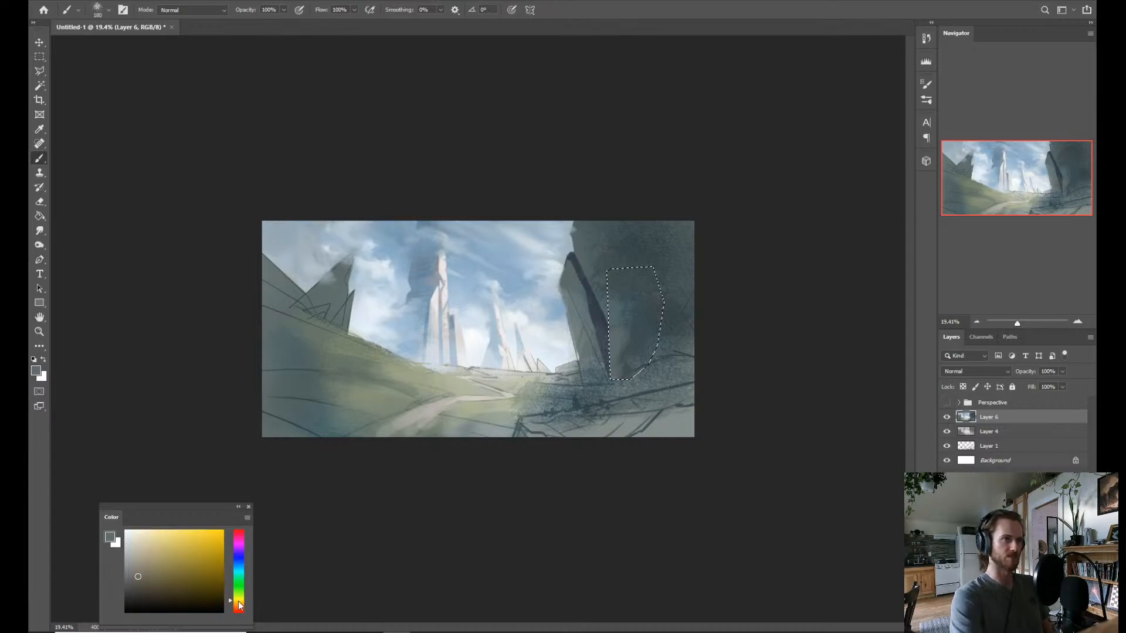
{"action": "left_click_drag", "start_coordinate": [543, 342], "coordinate": [570, 328]}
{"action": "mouse_move", "coordinate": [607, 293]}
{"action": "left_mouse_down"}
{"action": "mouse_move", "coordinate": [621, 329]}
{"action": "mouse_move", "coordinate": [611, 278]}
{"action": "mouse_move", "coordinate": [612, 378]}
{"action": "mouse_move", "coordinate": [649, 364]}
{"action": "mouse_move", "coordinate": [645, 335]}
{"action": "mouse_move", "coordinate": [653, 356]}
{"action": "mouse_move", "coordinate": [613, 353]}
{"action": "left_mouse_up"}
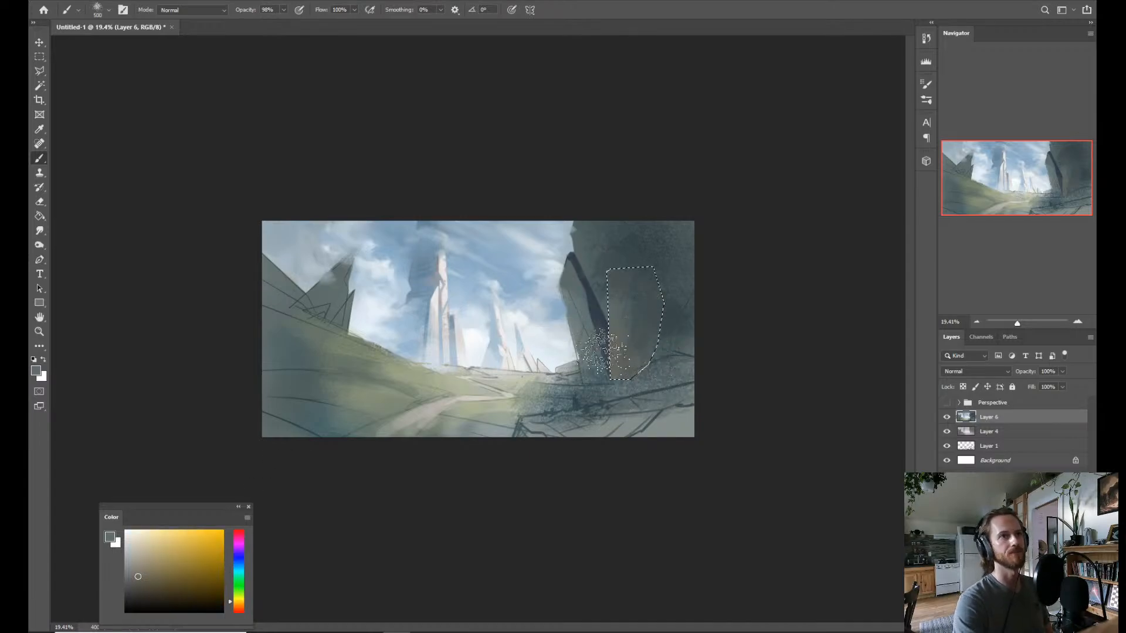
{"action": "key", "text": "ctrl+d"}
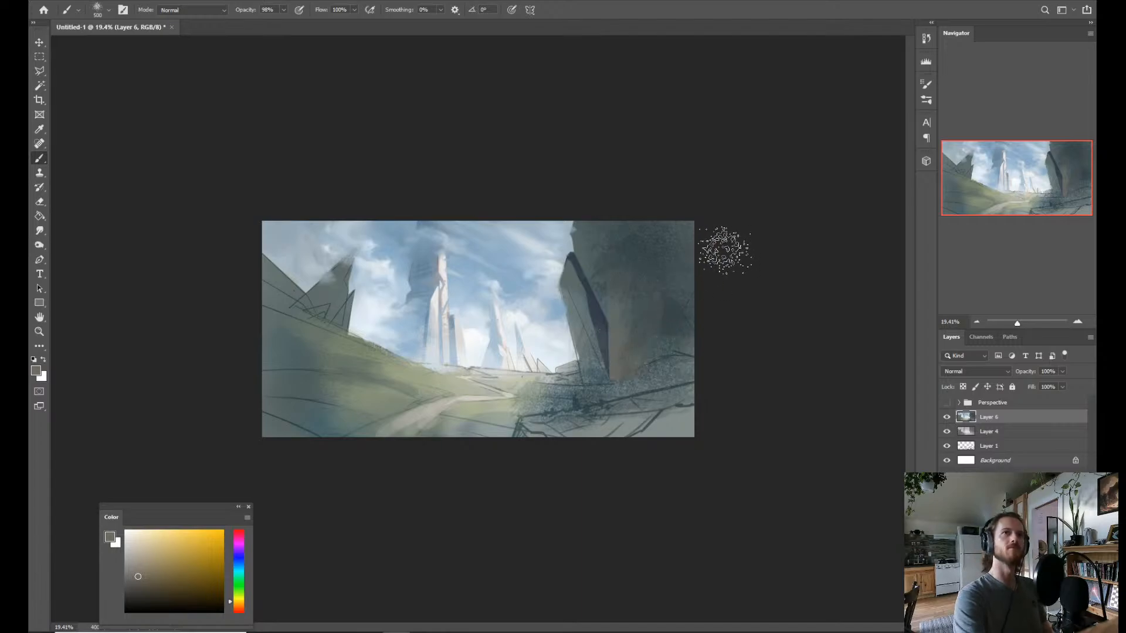
Lasso the sky-side strip of the leaning rock slab and paint it a warm brown-grey.
{"action": "key", "text": "l"}
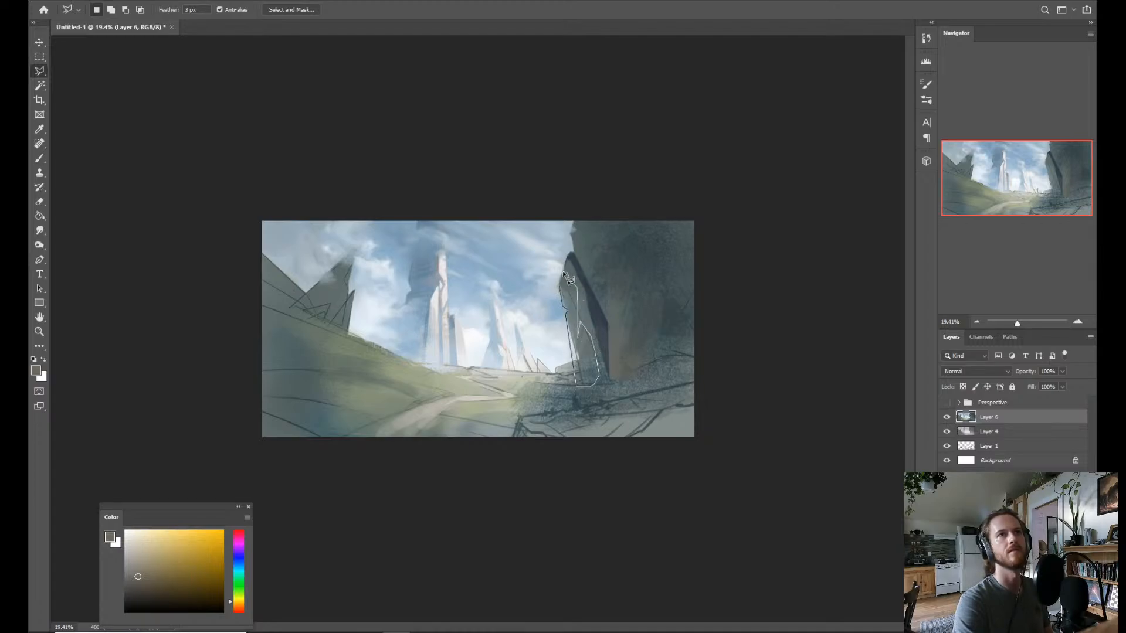
{"action": "double_click", "coordinate": [560, 290]}
{"action": "key", "text": "b"}
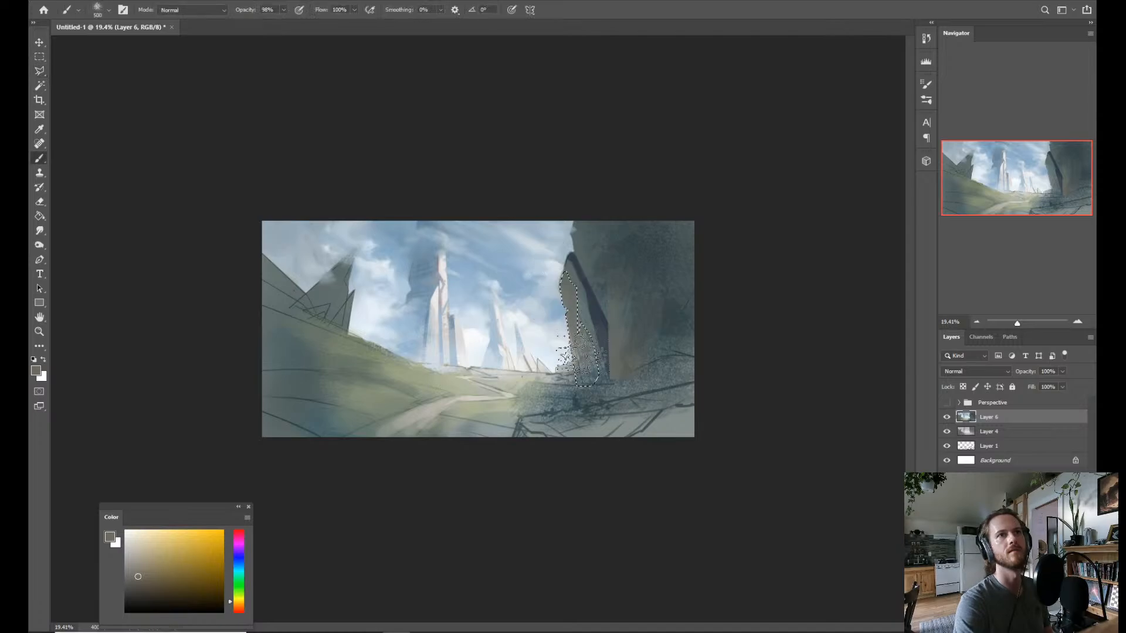
{"action": "left_click_drag", "start_coordinate": [567, 316], "coordinate": [581, 375]}
Try to darken the lower part of the selected slab strip with sampled dark blue-grey, and undo the strokes.
{"action": "key", "text": "alt"}
{"action": "left_click", "coordinate": [588, 314], "text": "alt"}
{"action": "left_click", "coordinate": [606, 405], "text": "alt"}
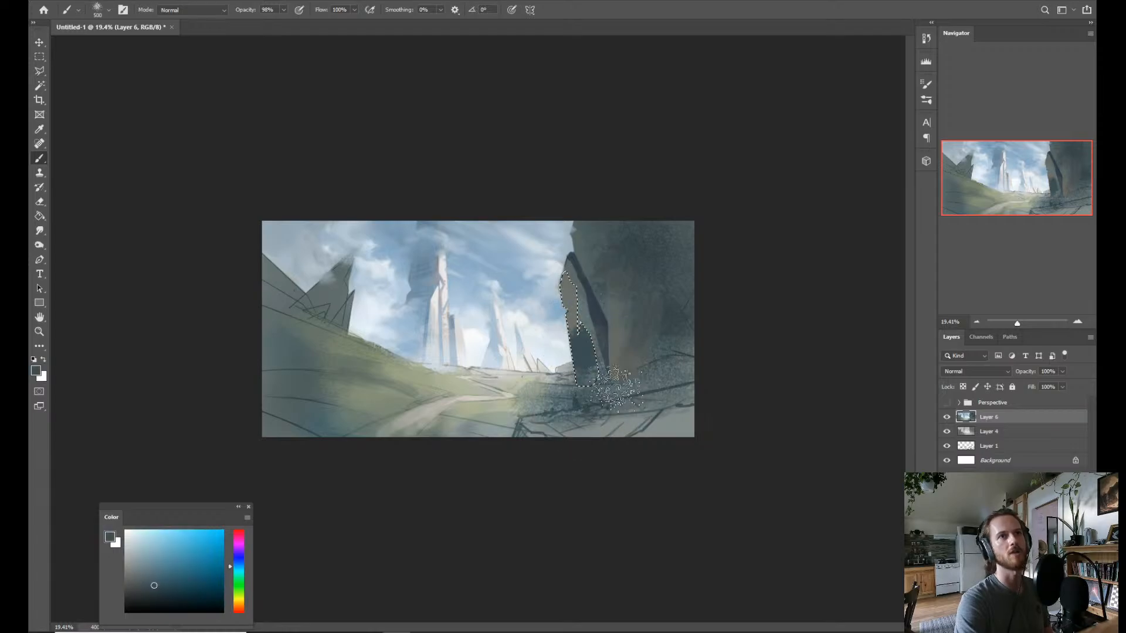
{"action": "key", "text": "ctrl+z"}
{"action": "key", "text": "ctrl+z"}
{"action": "key", "text": "ctrl+z"}
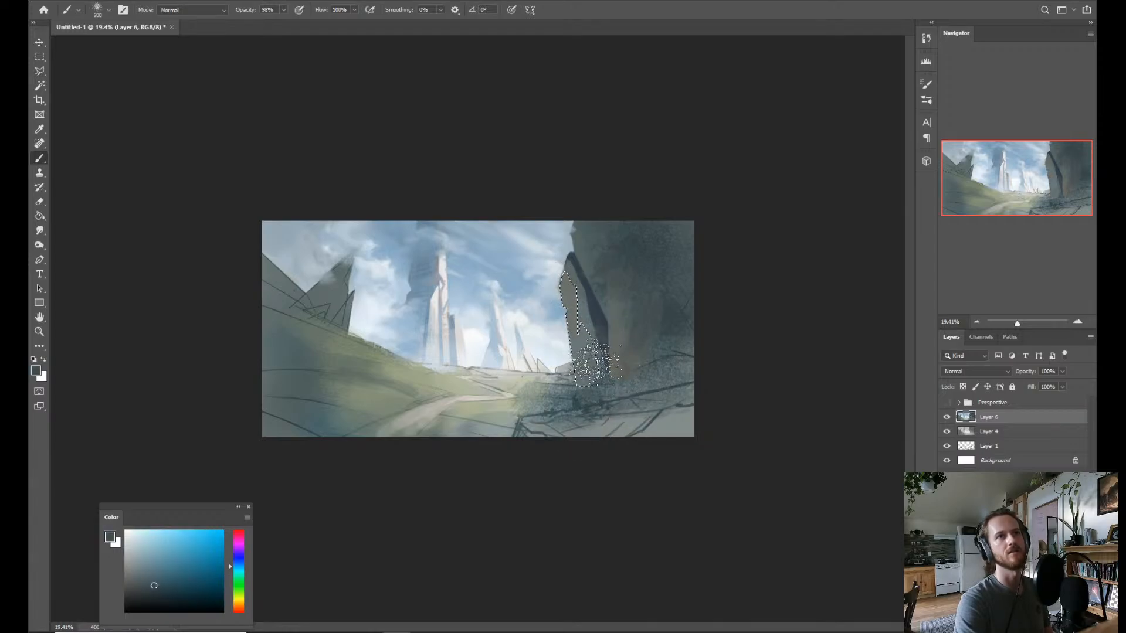
Paint the lower part of the selected slab strip with soft blue-grey and sampled dark cliff tones.
{"action": "left_click_drag", "start_coordinate": [598, 362], "coordinate": [588, 366]}
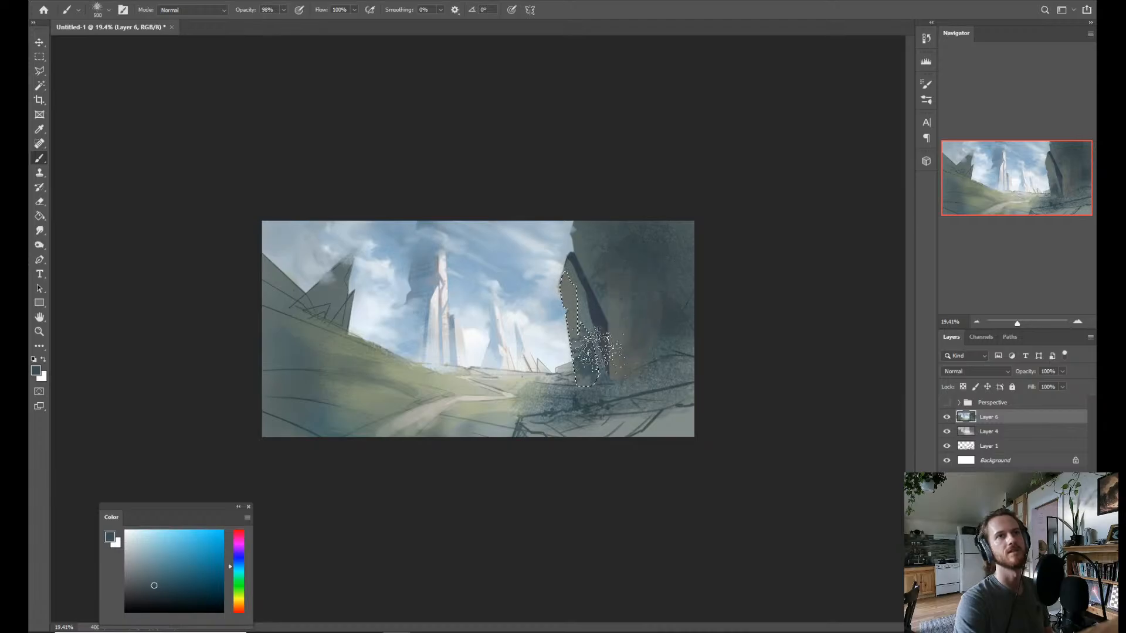
{"action": "key", "text": "ctrl+plus"}
{"action": "key", "text": "ctrl+plus"}
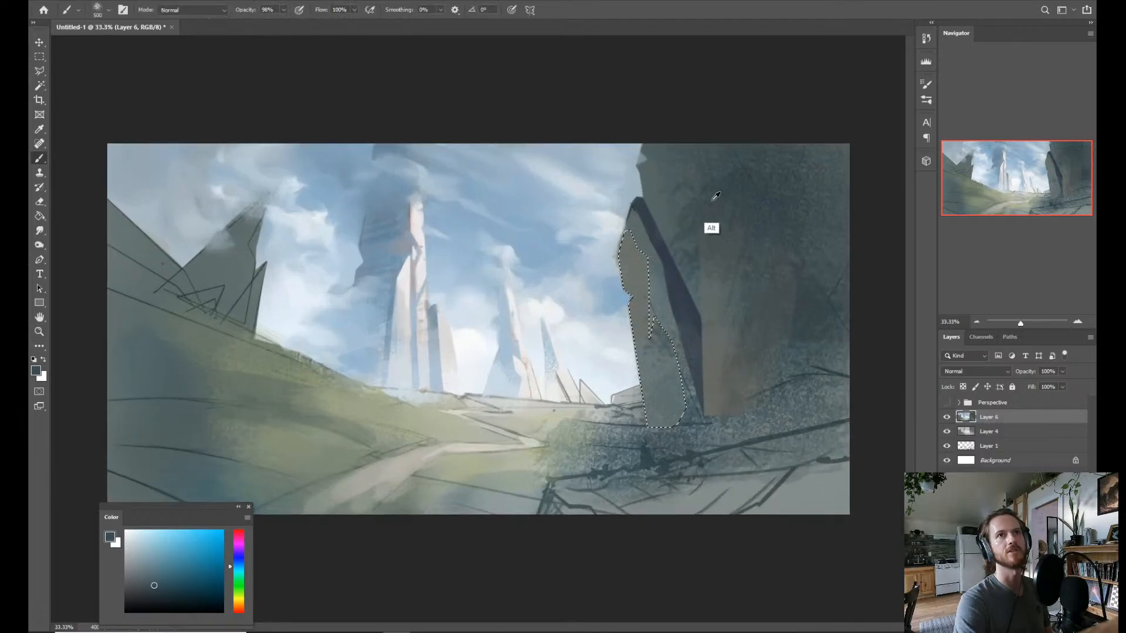
{"action": "left_click", "coordinate": [658, 257], "text": "alt"}
{"action": "left_click_drag", "start_coordinate": [650, 305], "coordinate": [626, 306]}
{"action": "mouse_move", "coordinate": [667, 343]}
{"action": "left_mouse_down"}
{"action": "mouse_move", "coordinate": [667, 423]}
{"action": "mouse_move", "coordinate": [661, 321]}
{"action": "mouse_move", "coordinate": [652, 335]}
{"action": "mouse_move", "coordinate": [667, 415]}
{"action": "left_mouse_up"}
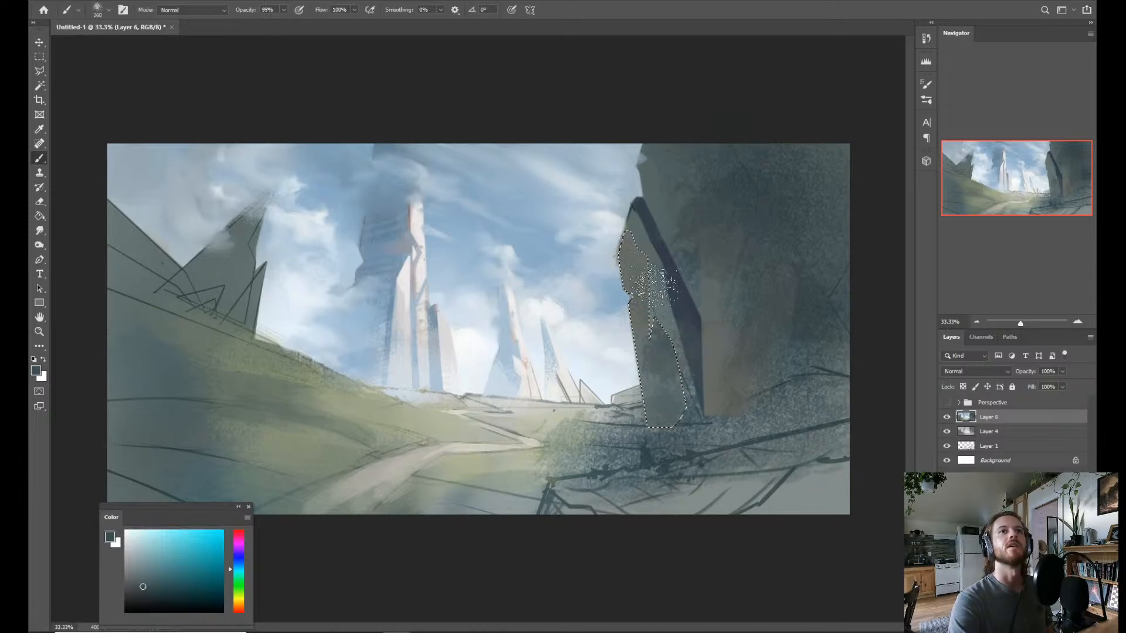
Shade the upper part of the selected slab strip with sampled dark crease tones and remove the selection.
{"action": "left_click", "coordinate": [676, 321], "text": "alt"}
{"action": "left_click_drag", "start_coordinate": [644, 282], "coordinate": [634, 311]}
{"action": "left_click", "coordinate": [677, 274], "text": "alt"}
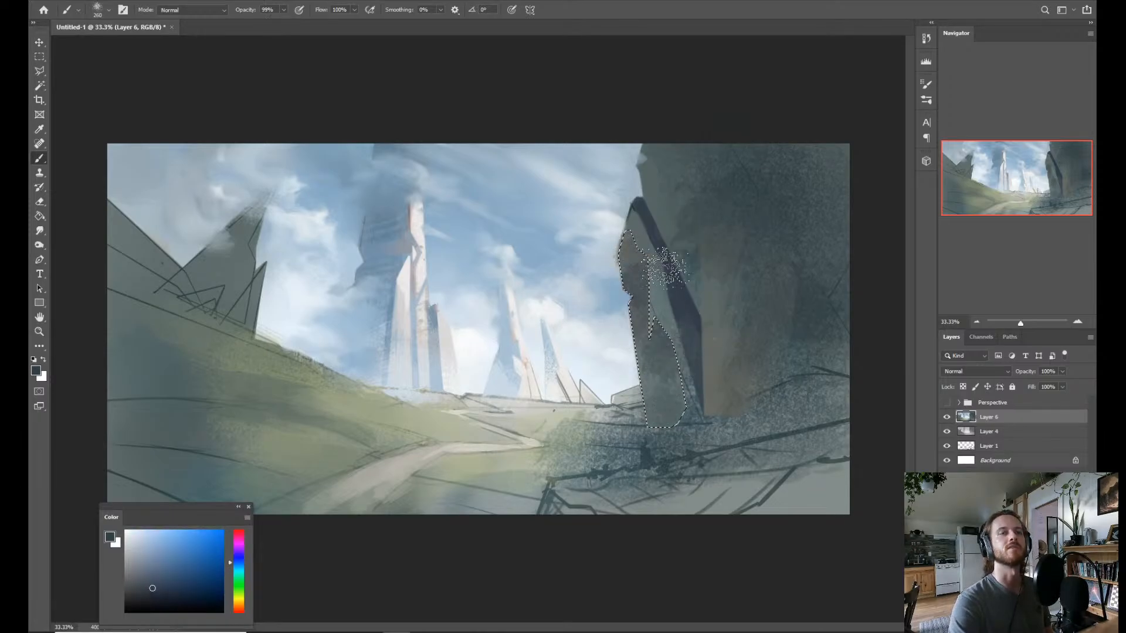
{"action": "mouse_move", "coordinate": [651, 264]}
{"action": "left_mouse_down"}
{"action": "mouse_move", "coordinate": [592, 408]}
{"action": "mouse_move", "coordinate": [634, 302]}
{"action": "mouse_move", "coordinate": [627, 246]}
{"action": "mouse_move", "coordinate": [621, 258]}
{"action": "mouse_move", "coordinate": [662, 252]}
{"action": "mouse_move", "coordinate": [627, 284]}
{"action": "mouse_move", "coordinate": [636, 250]}
{"action": "left_mouse_up"}
{"action": "left_click", "coordinate": [589, 411], "text": "alt"}
{"action": "key", "text": "ctrl+z"}
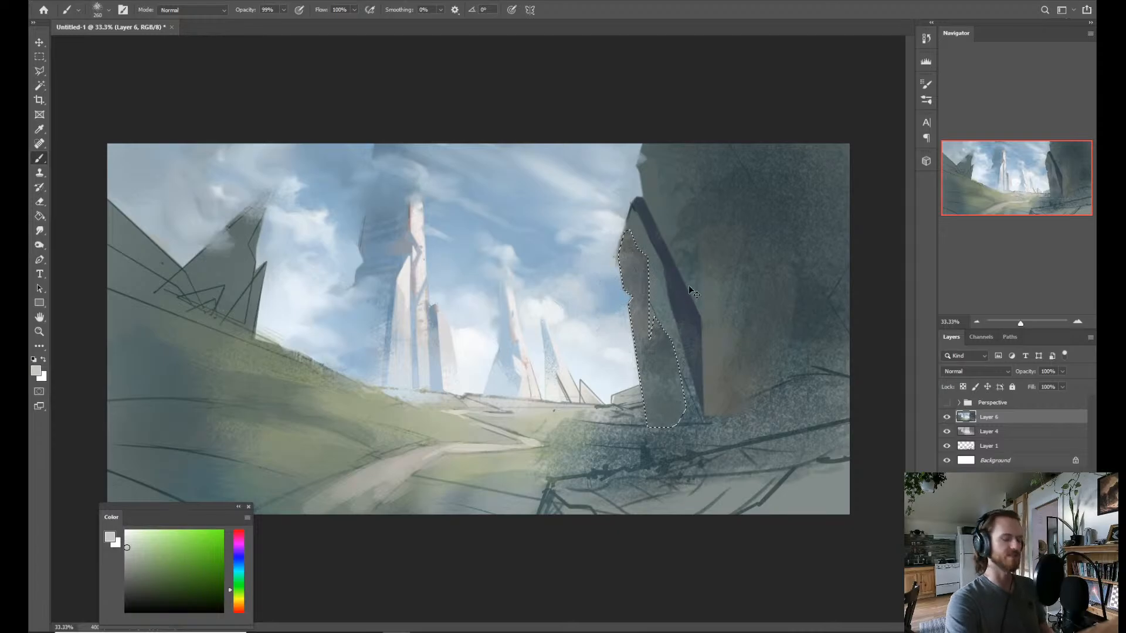
{"action": "key", "text": "z"}
{"action": "left_click_drag", "start_coordinate": [797, 179], "coordinate": [765, 177]}
{"action": "mouse_move", "coordinate": [641, 277]}
{"action": "left_mouse_down"}
{"action": "mouse_move", "coordinate": [638, 339]}
{"action": "mouse_move", "coordinate": [658, 327]}
{"action": "left_mouse_up"}
{"action": "key", "text": "b"}
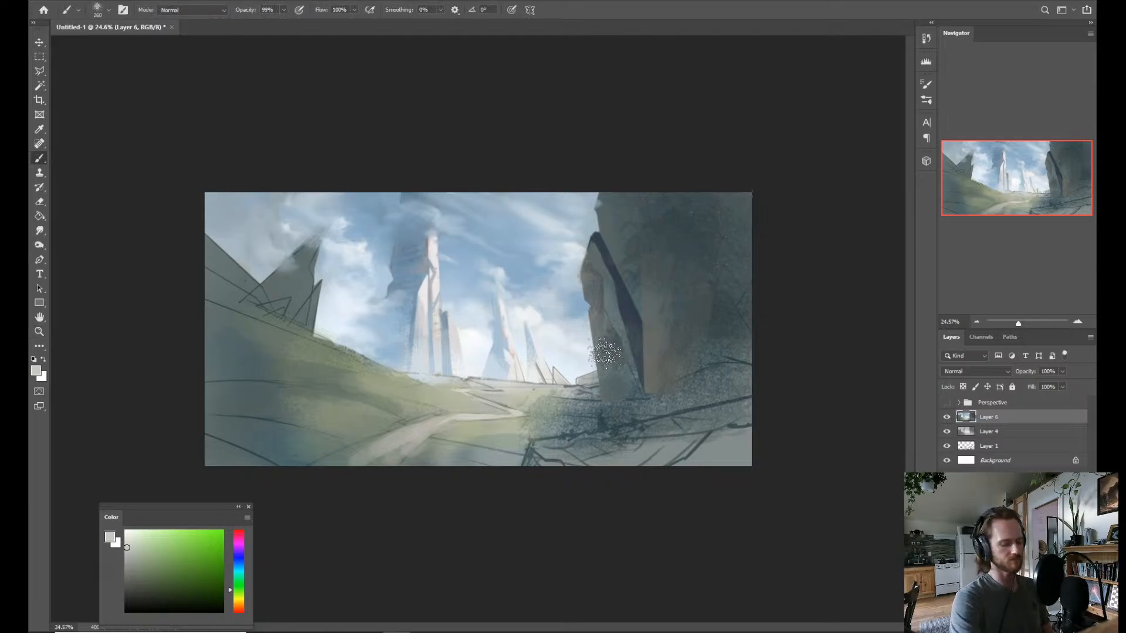
Lasso a thin diagonal strip across the leaning slab and try painting it sampled dark blue as a crack.
{"action": "key", "text": "l"}
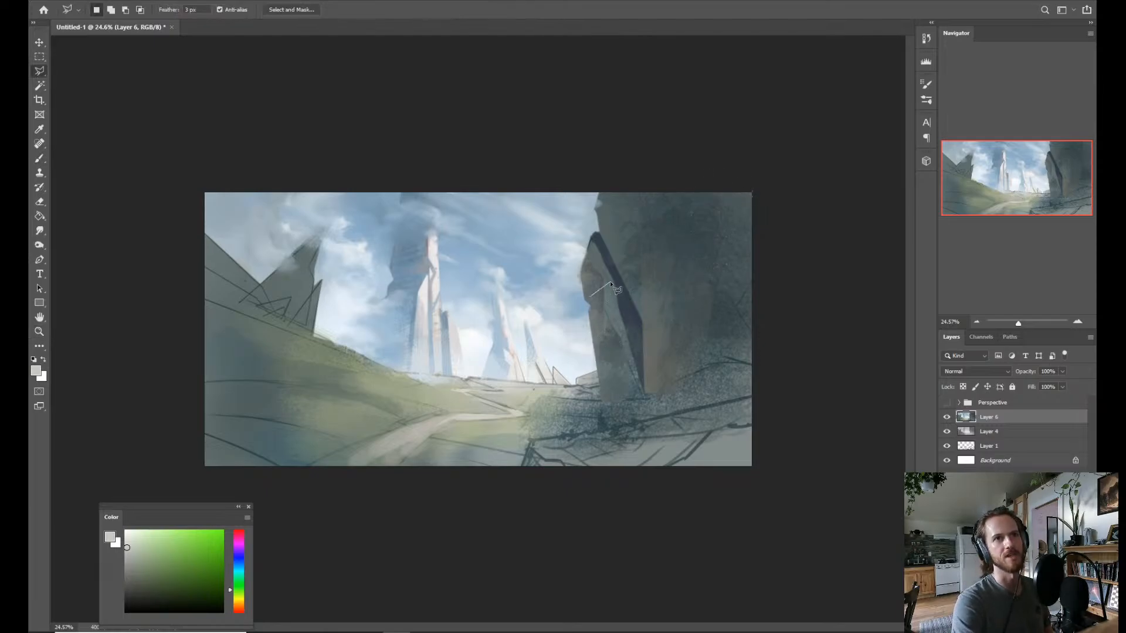
{"action": "left_click", "coordinate": [590, 296]}
{"action": "left_click", "coordinate": [612, 280]}
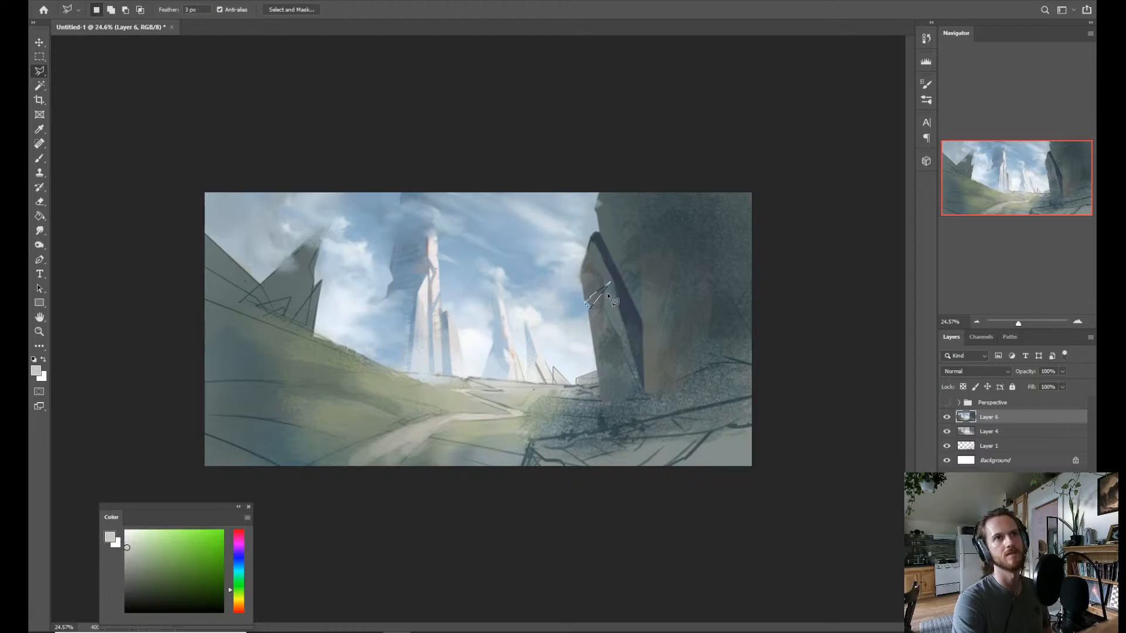
{"action": "key", "text": "b"}
{"action": "left_click", "coordinate": [630, 314], "text": "alt"}
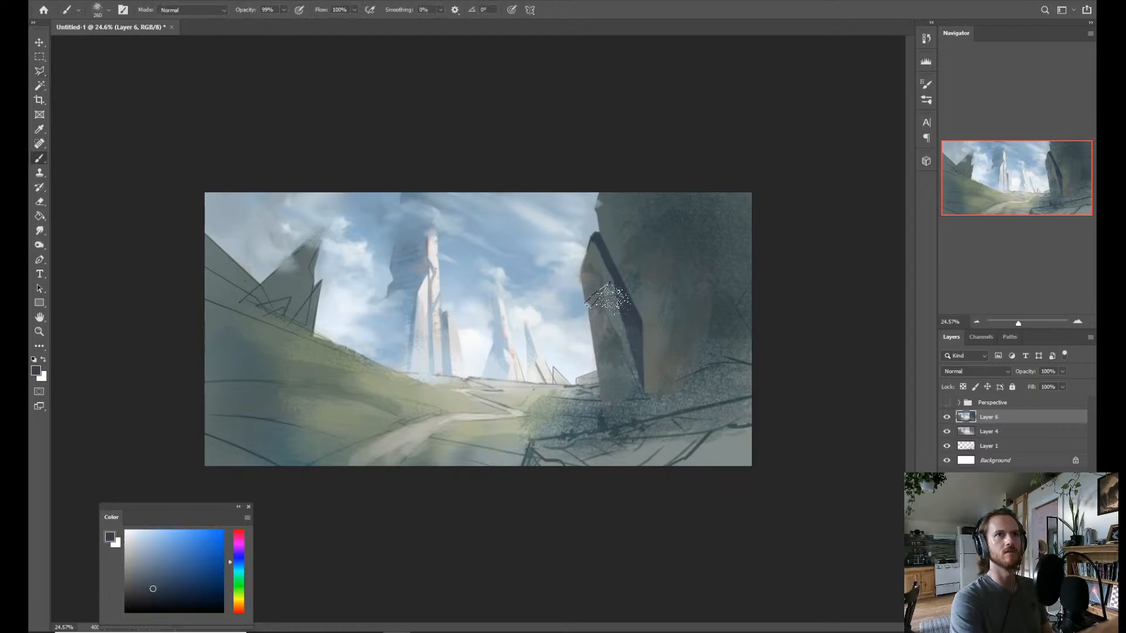
{"action": "mouse_move", "coordinate": [607, 289]}
{"action": "left_mouse_down"}
{"action": "mouse_move", "coordinate": [665, 238]}
{"action": "mouse_move", "coordinate": [656, 266]}
{"action": "mouse_move", "coordinate": [636, 276]}
{"action": "left_mouse_up"}
{"action": "key", "text": "z"}
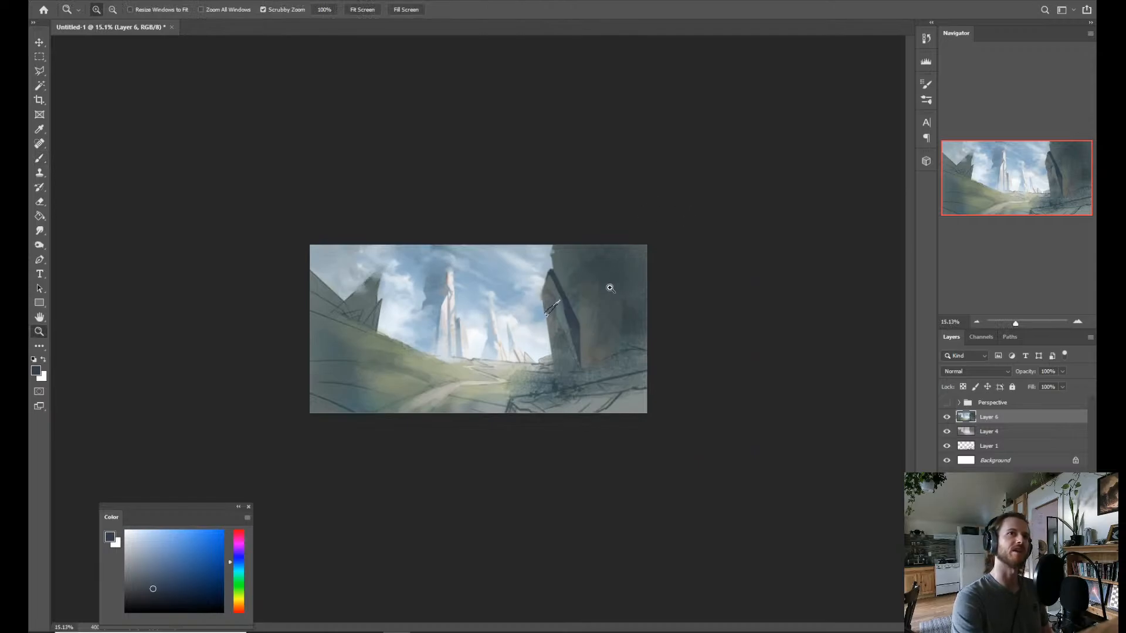
{"action": "left_click_drag", "start_coordinate": [597, 305], "coordinate": [630, 297]}
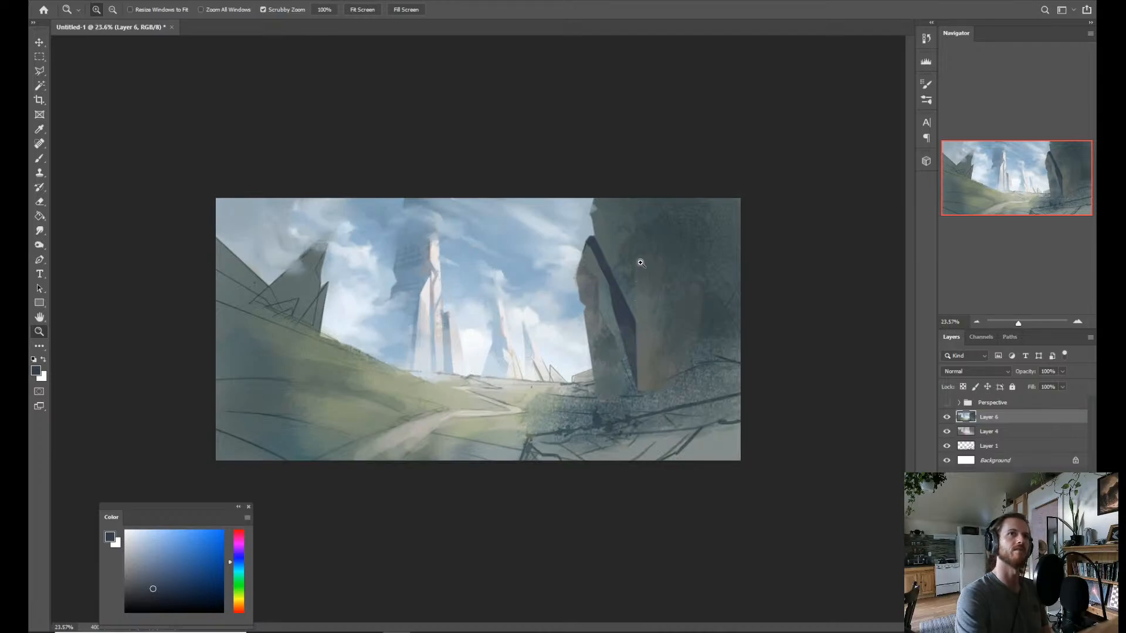
{"action": "key", "text": "l"}
{"action": "left_click", "coordinate": [661, 160]}
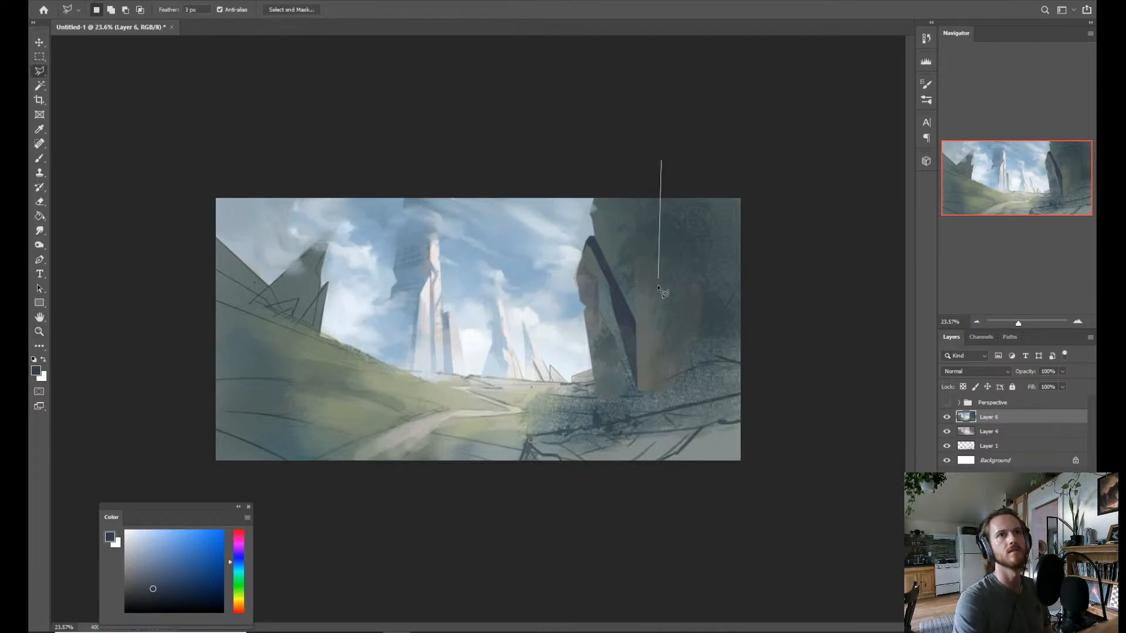
{"action": "left_click", "coordinate": [649, 295]}
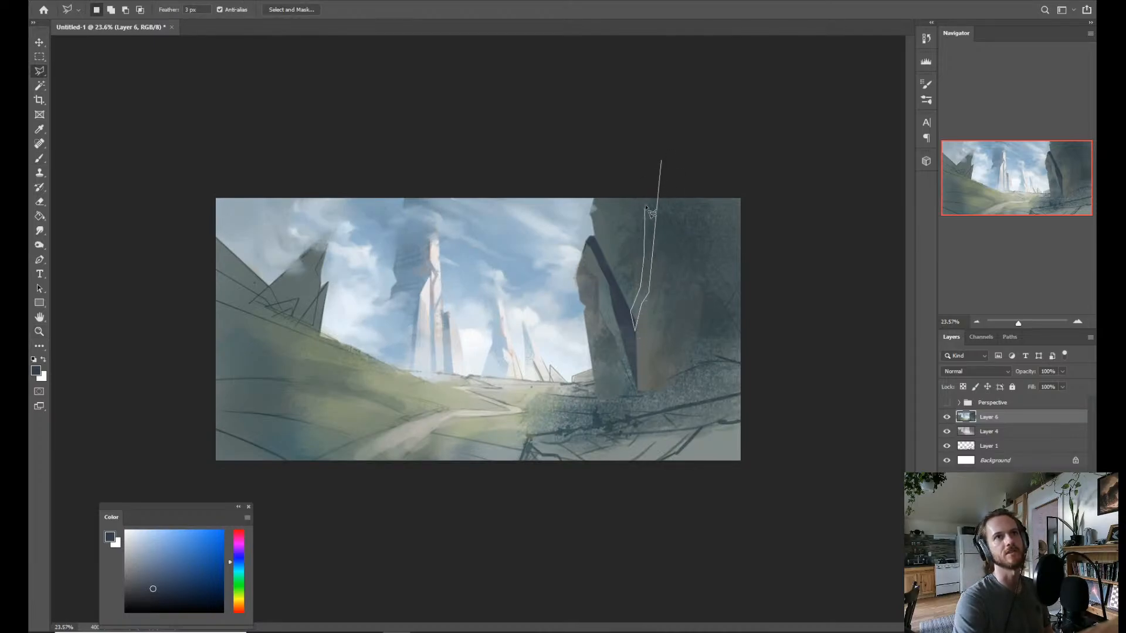
{"action": "left_click", "coordinate": [661, 160]}
{"action": "key", "text": "b"}
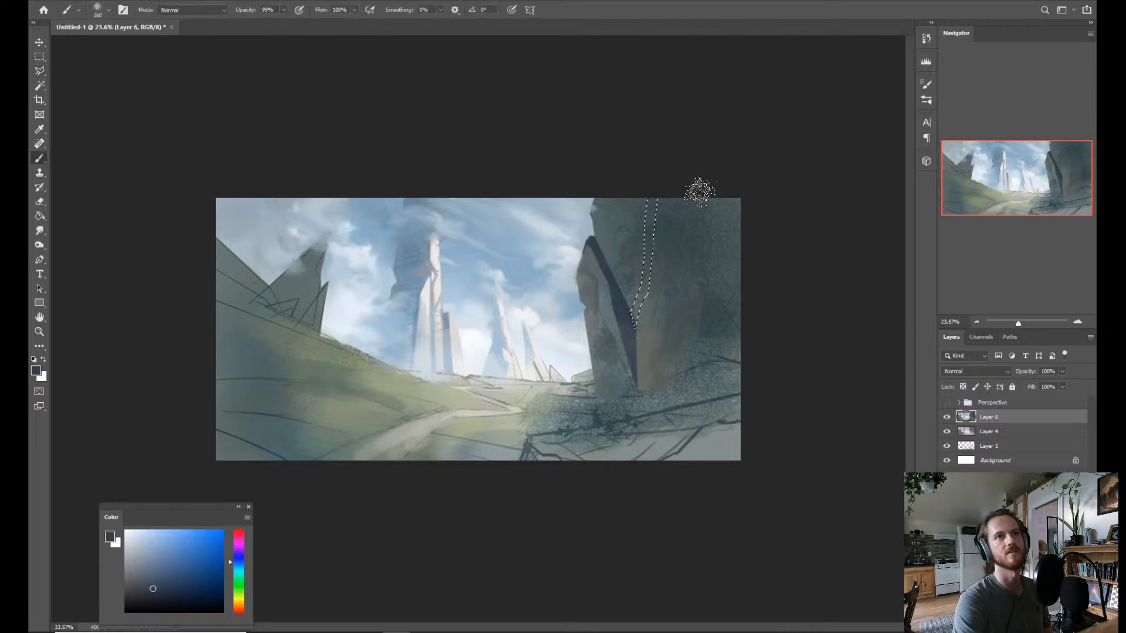
{"action": "key", "text": "ctrl+h"}
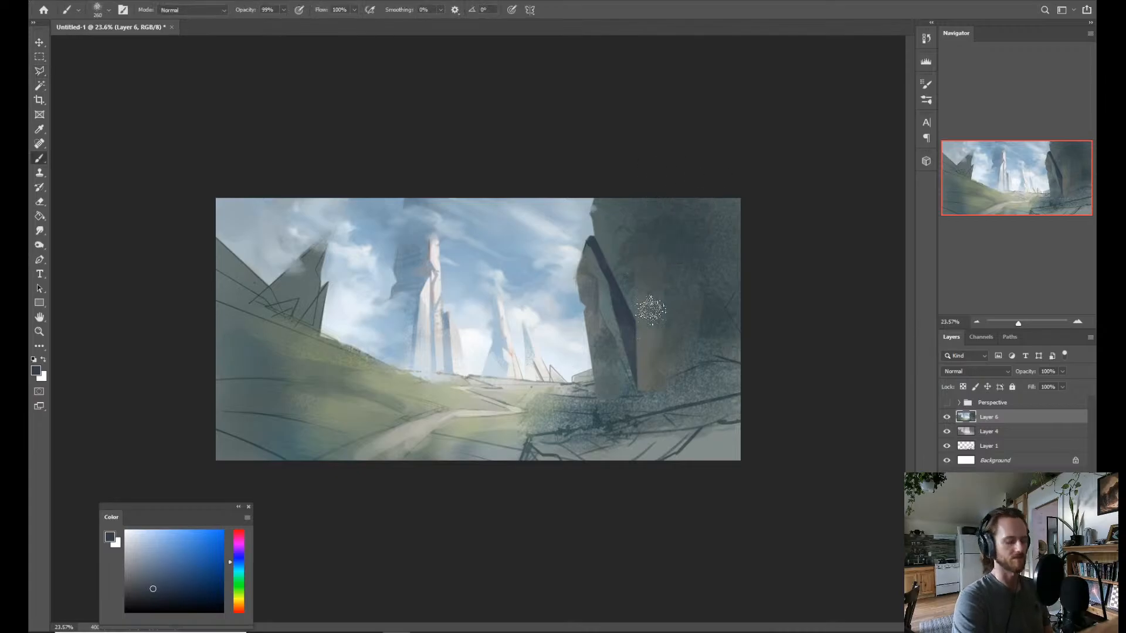
Lasso a funnel-shaped area from above the canvas down to the cliff's diagonal crease and paint it dark blue-grey.
{"action": "key", "text": "l"}
{"action": "left_click", "coordinate": [643, 302]}
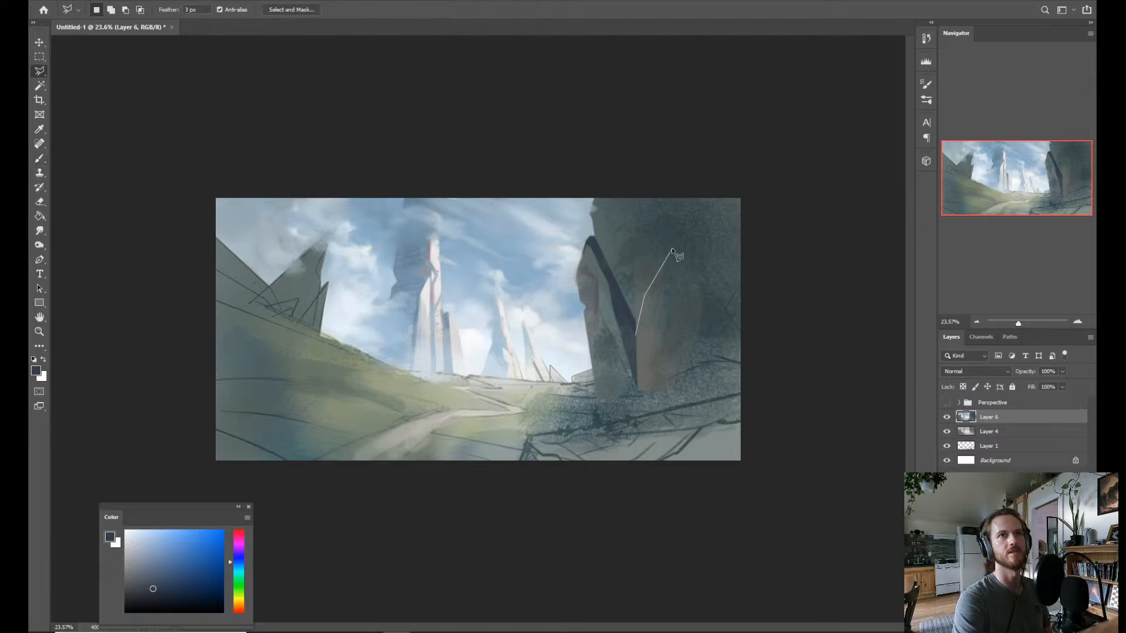
{"action": "left_click", "coordinate": [672, 249]}
{"action": "left_click", "coordinate": [680, 167]}
{"action": "left_click", "coordinate": [671, 134]}
{"action": "left_click", "coordinate": [640, 135]}
{"action": "left_click", "coordinate": [622, 149]}
{"action": "left_click", "coordinate": [609, 179]}
{"action": "left_click", "coordinate": [625, 259]}
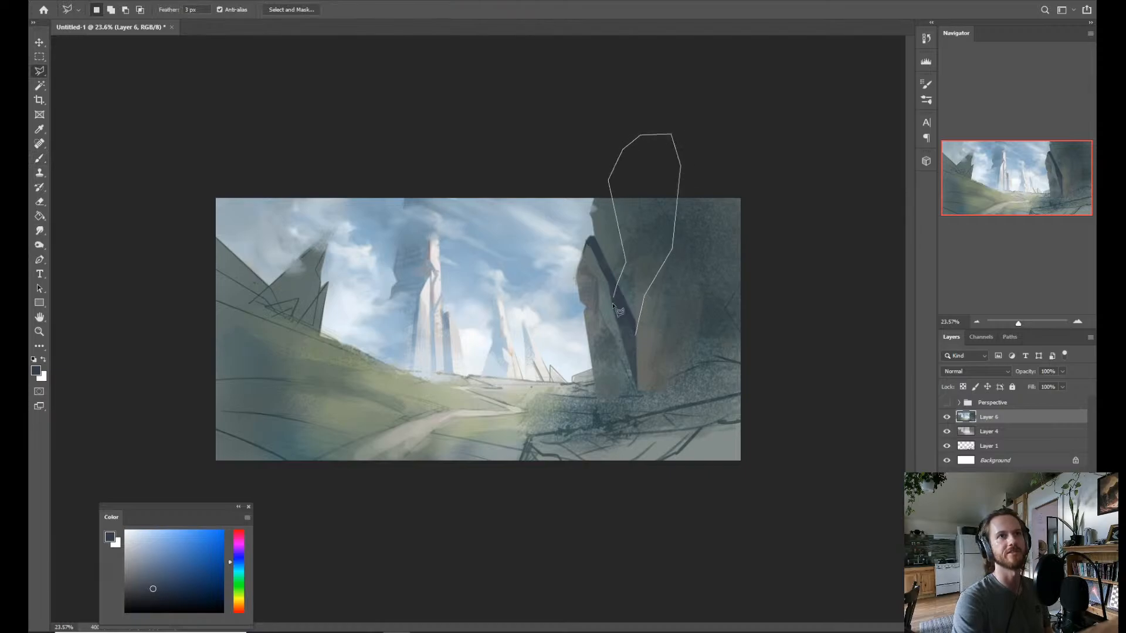
{"action": "left_click", "coordinate": [637, 339]}
{"action": "key", "text": "b"}
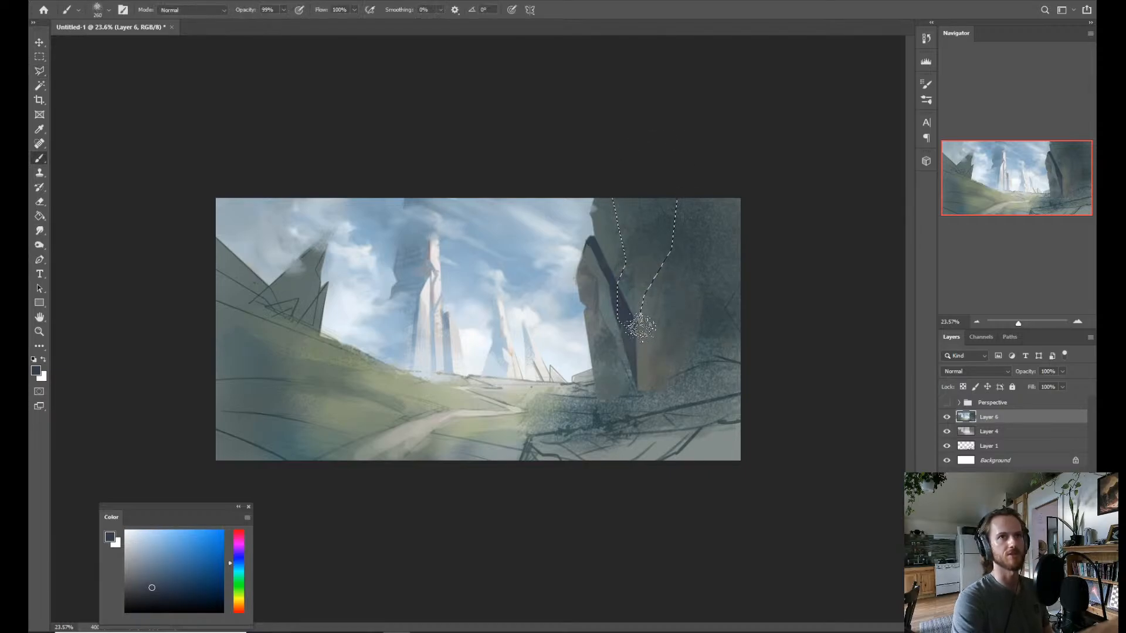
{"action": "mouse_move", "coordinate": [641, 326]}
{"action": "left_mouse_down"}
{"action": "mouse_move", "coordinate": [652, 307]}
{"action": "mouse_move", "coordinate": [628, 312]}
{"action": "left_mouse_up"}
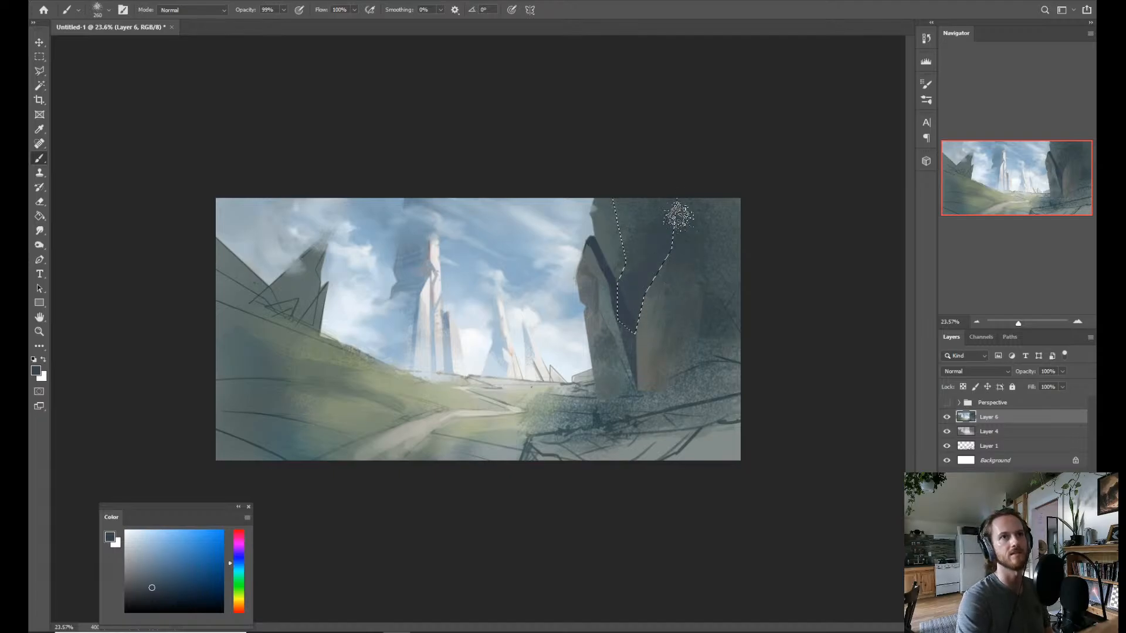
Clear the selection and flip the canvas horizontally to check the composition.
{"action": "key", "text": "z"}
{"action": "left_click_drag", "start_coordinate": [674, 359], "coordinate": [619, 341]}
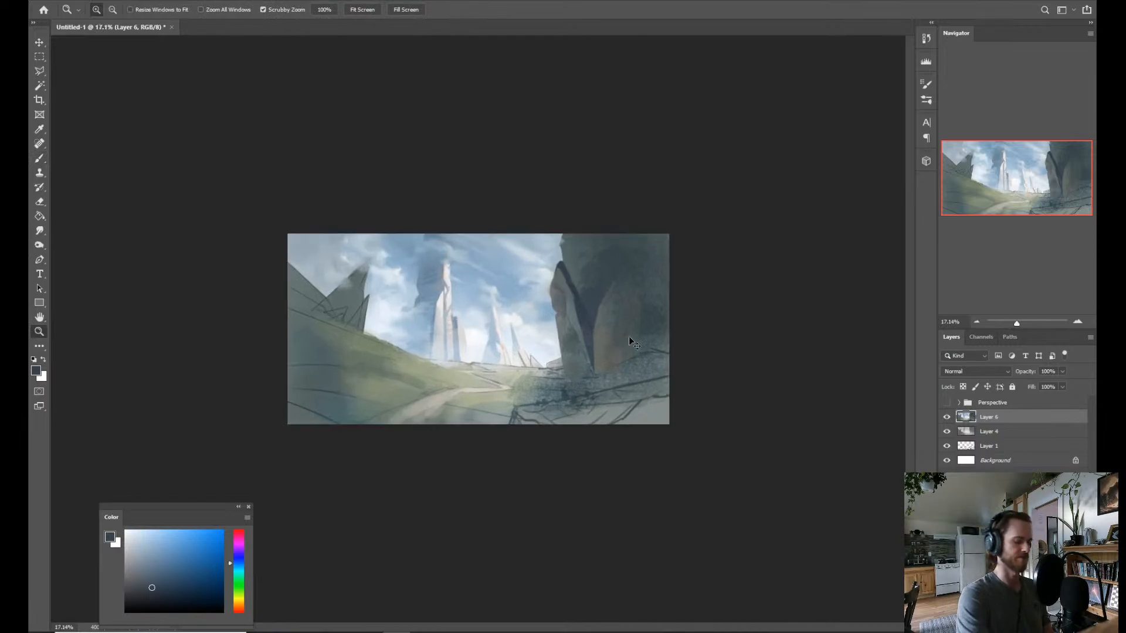
{"action": "key", "text": "ctrl+shift+h"}
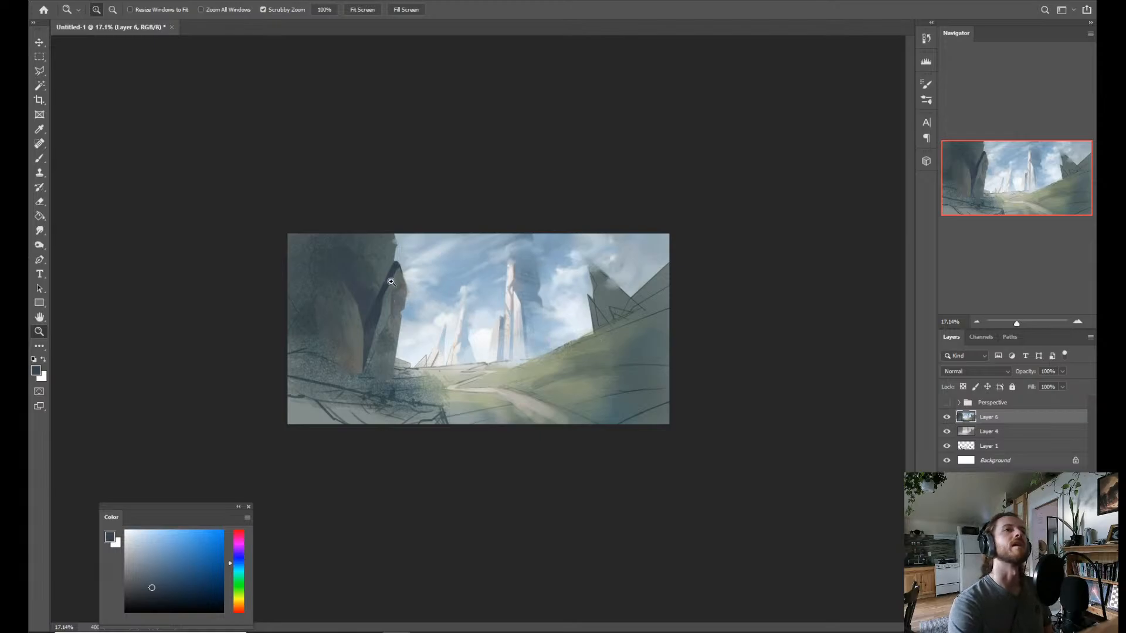
{"action": "left_click_drag", "start_coordinate": [391, 282], "coordinate": [410, 278]}
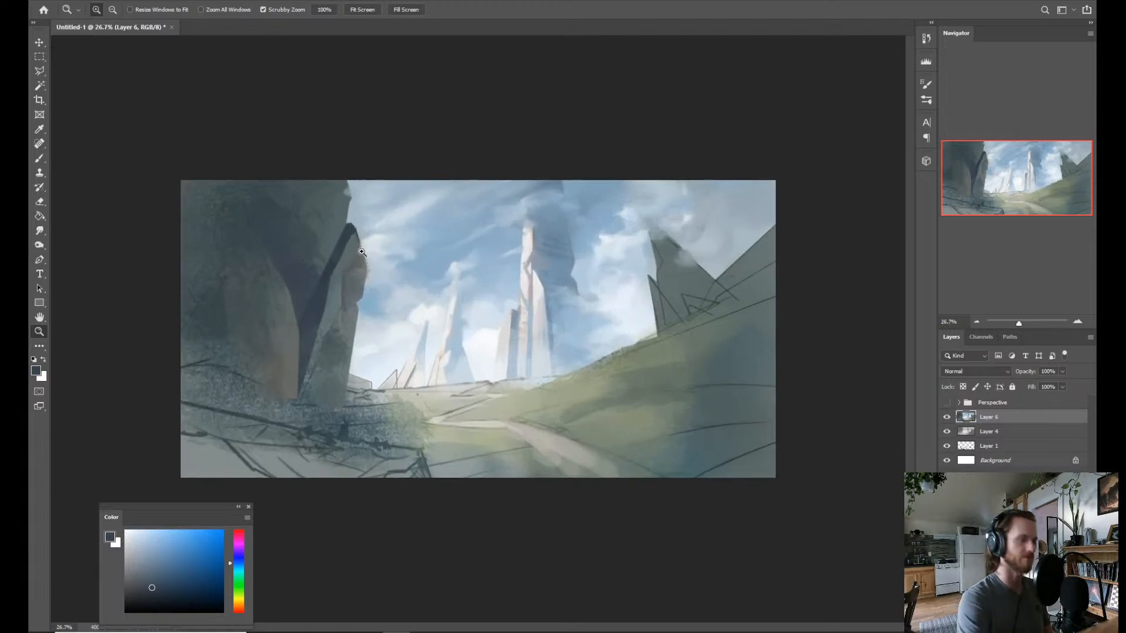
Select the dark crease and connected cliff shadow with the Magic Wand and paint the crease a more saturated blue.
{"action": "key", "text": "w"}
{"action": "left_click", "coordinate": [362, 256]}
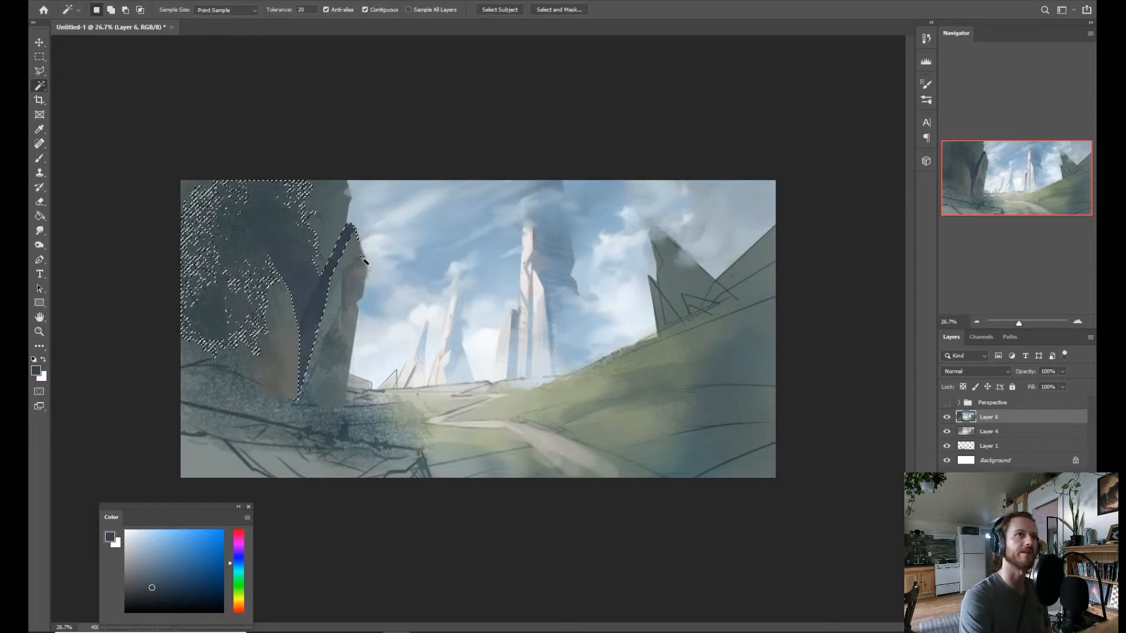
{"action": "key", "text": "b"}
{"action": "left_click", "coordinate": [355, 234], "text": "alt"}
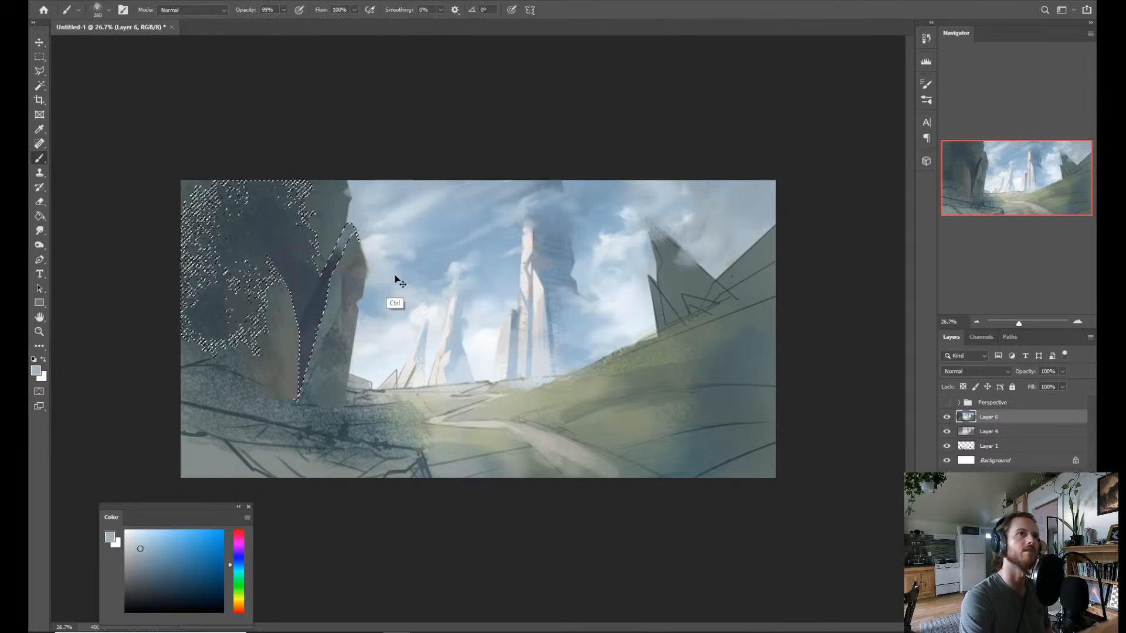
{"action": "left_click", "coordinate": [376, 314], "text": "alt"}
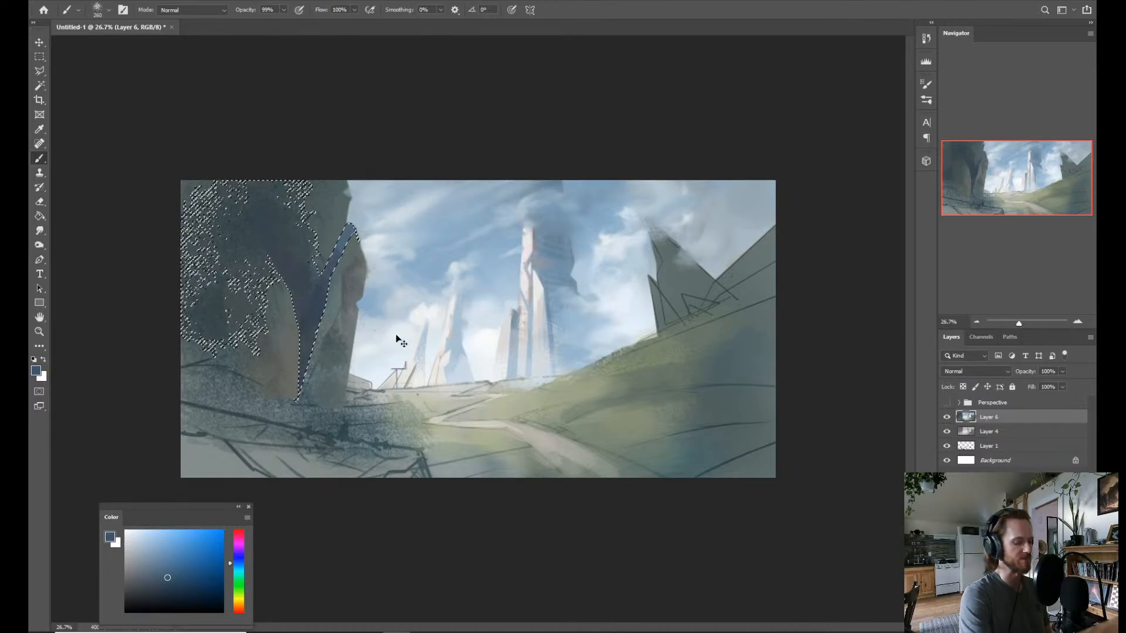
Clear the selection, lasso the upper tip of the blue crease and paint it with grey-green sampled from the cliff.
{"action": "key", "text": "ctrl+d"}
{"action": "left_click_drag", "start_coordinate": [396, 339], "coordinate": [452, 369]}
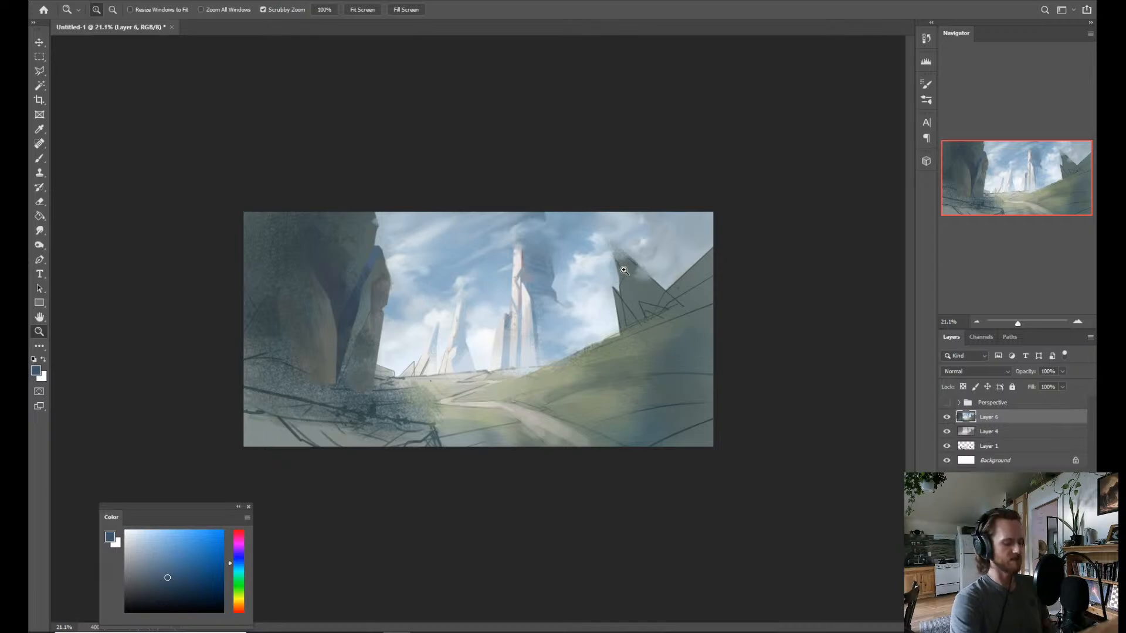
{"action": "key", "text": "l"}
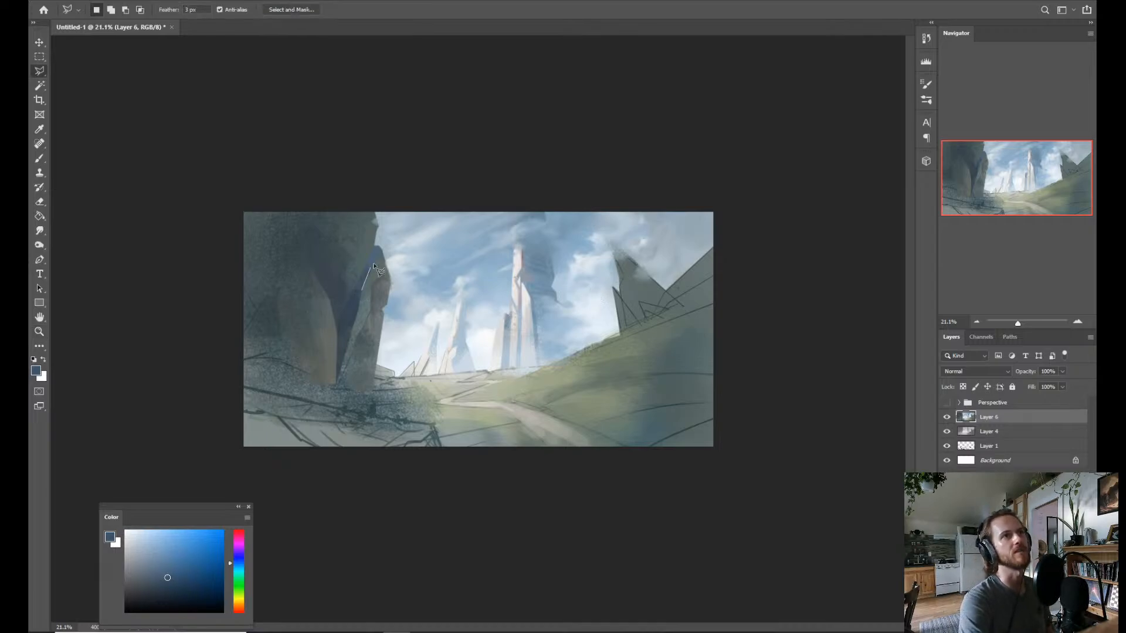
{"action": "key", "text": "Escape"}
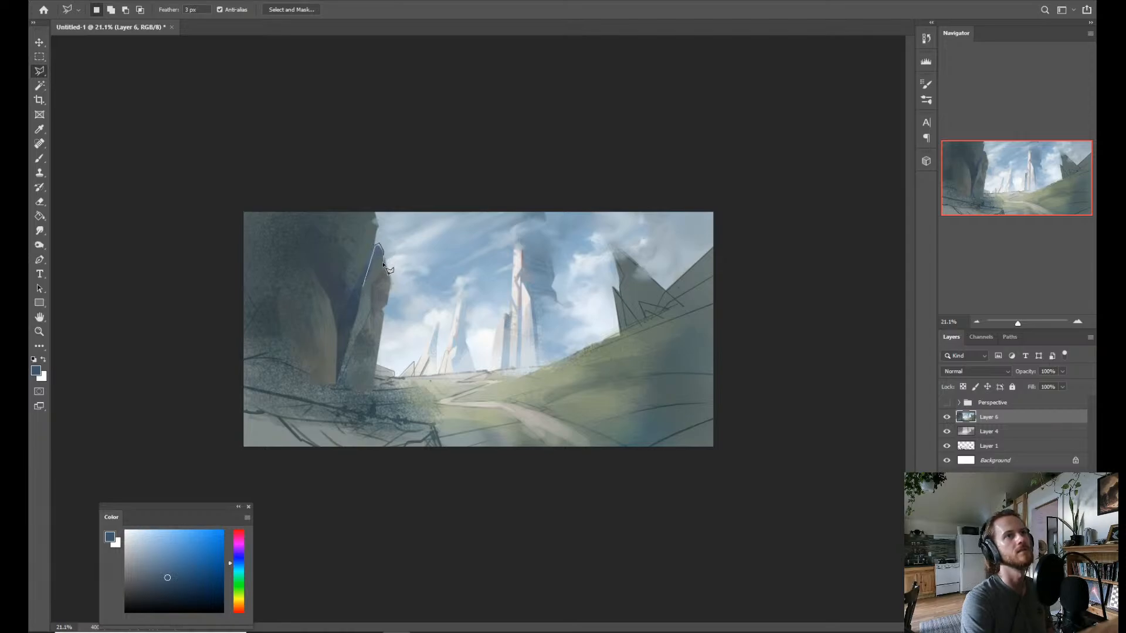
{"action": "key", "text": "b"}
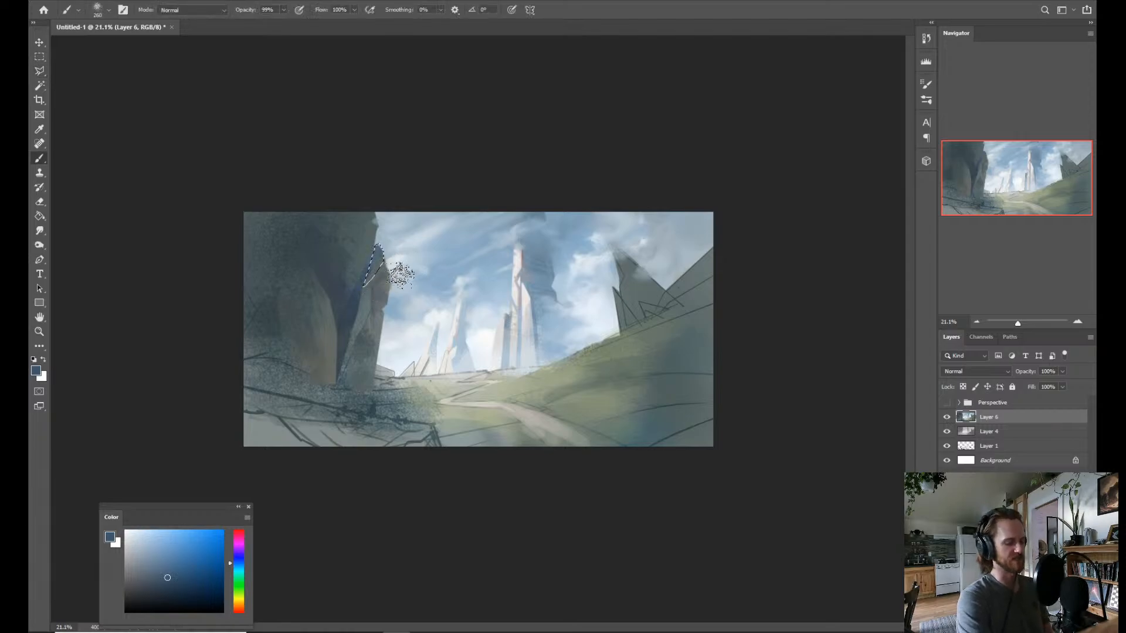
{"action": "key", "text": "alt"}
{"action": "left_click", "coordinate": [377, 274], "text": "alt"}
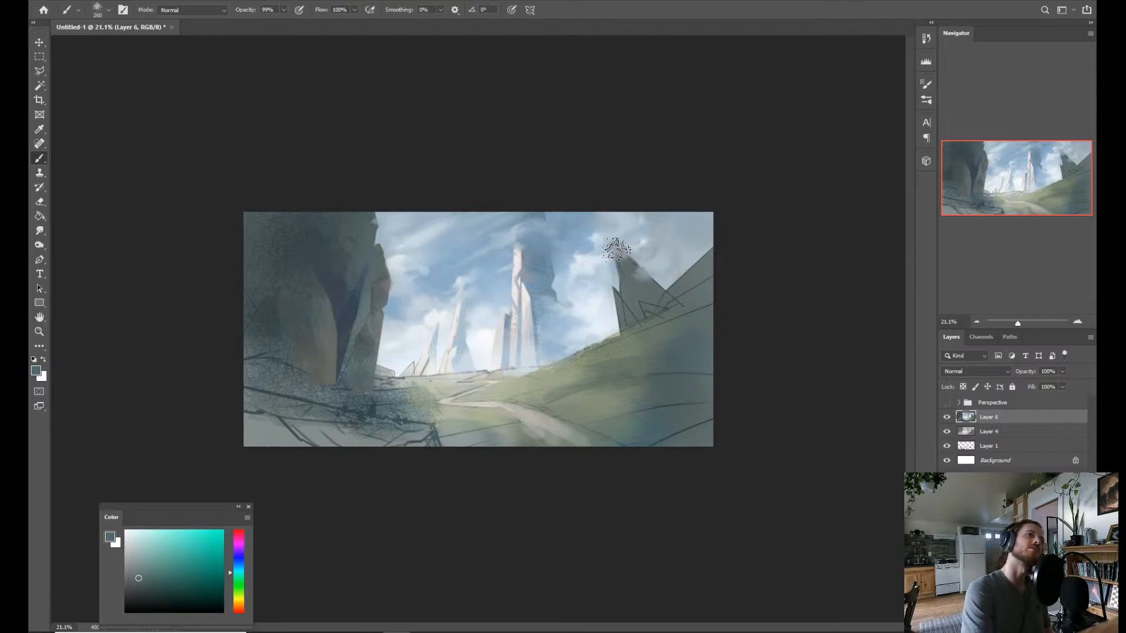
{"action": "key", "text": "z"}
{"action": "left_click_drag", "start_coordinate": [377, 254], "coordinate": [381, 254]}
{"action": "key", "text": "w"}
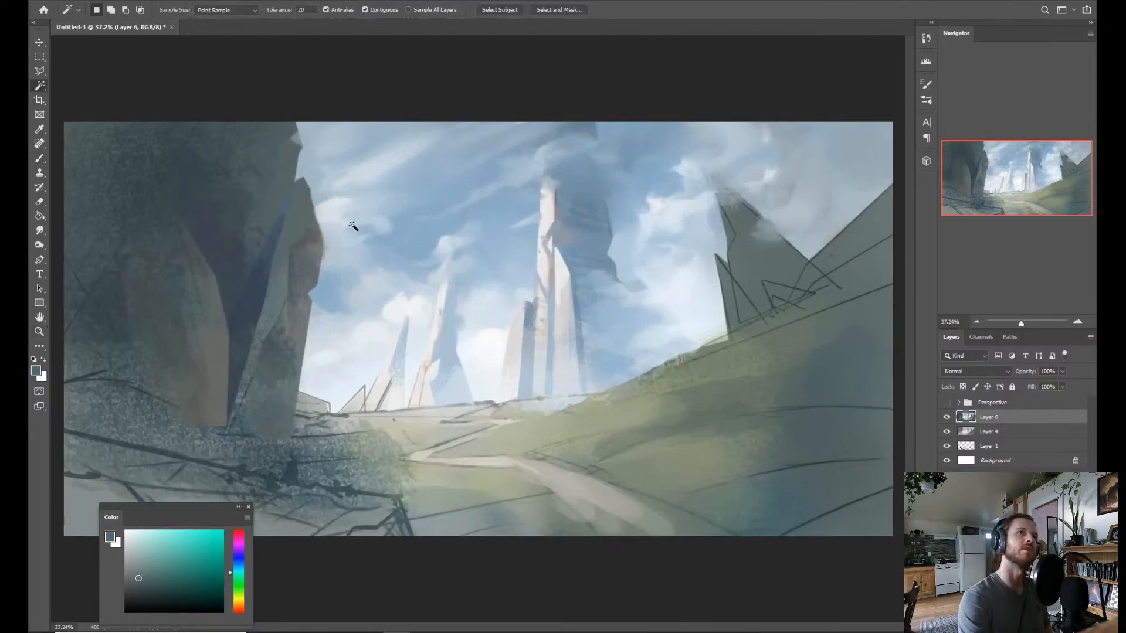
{"action": "left_click", "coordinate": [287, 209]}
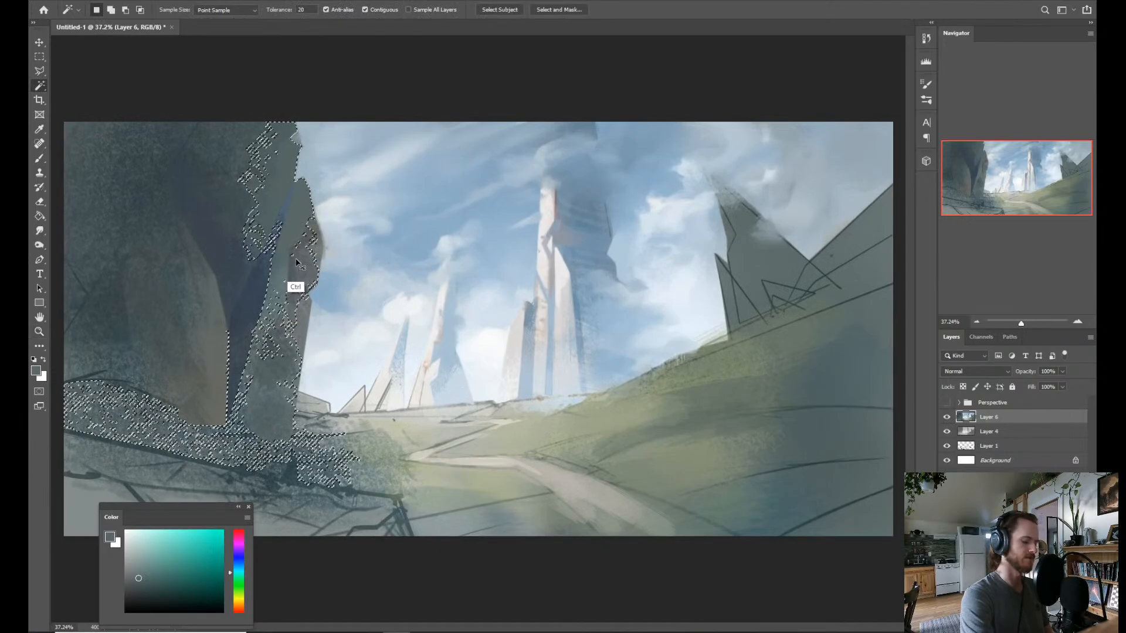
{"action": "key", "text": "ctrl+d"}
Lasso a thin strip along the upper end of the crease, paint it with sampled dark blue-grey and clear the selection.
{"action": "key", "text": "l"}
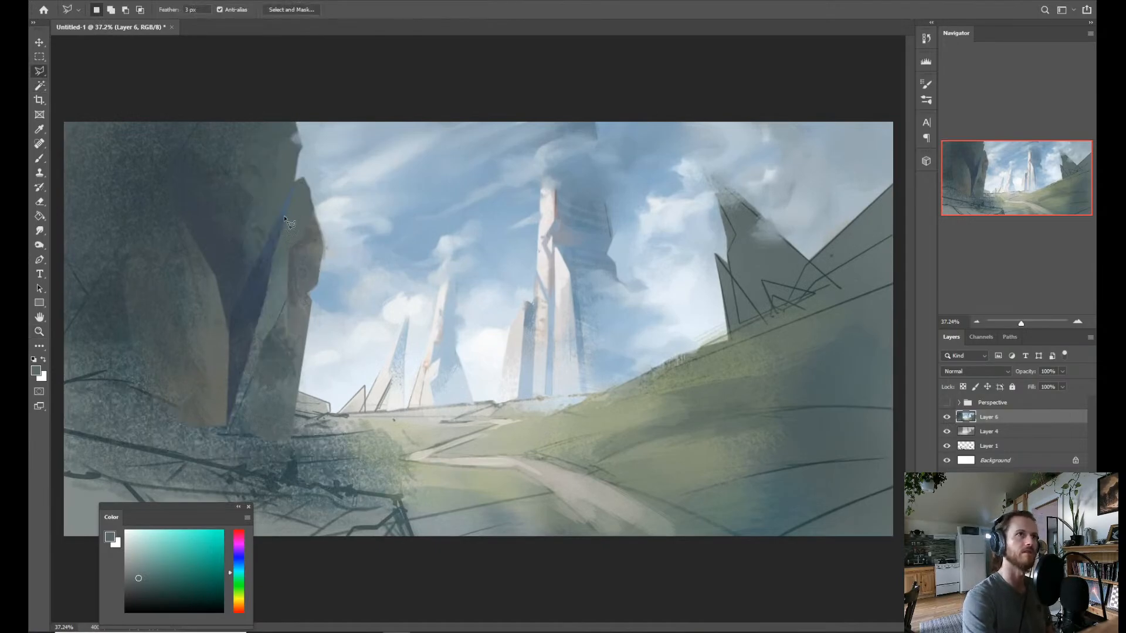
{"action": "left_click", "coordinate": [295, 181]}
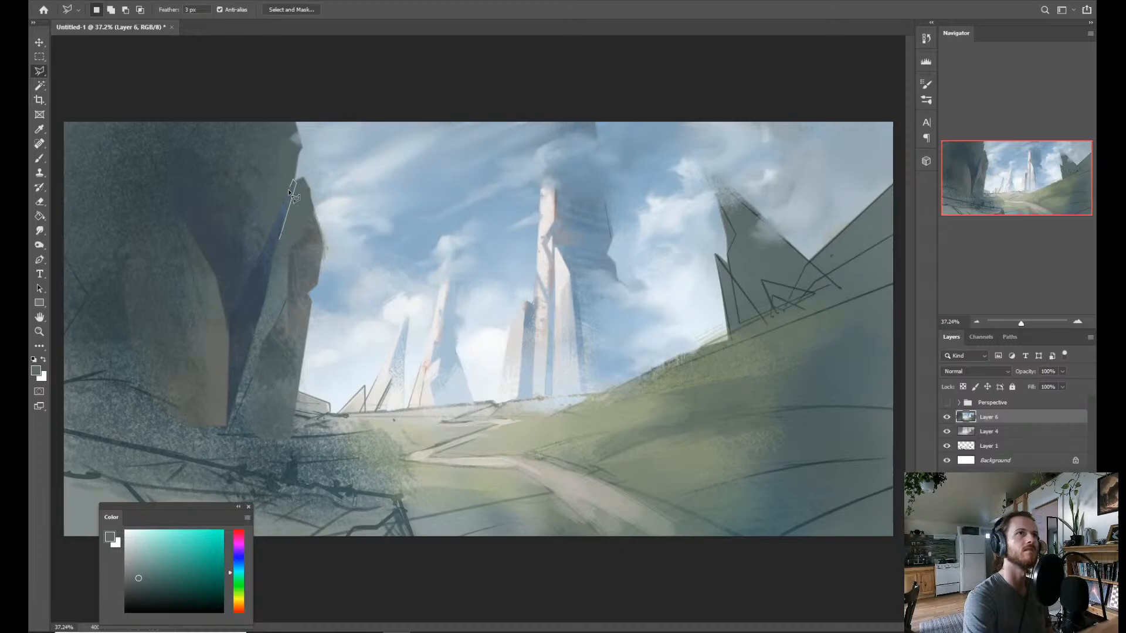
{"action": "double_click", "coordinate": [279, 242]}
{"action": "key", "text": "b"}
{"action": "left_click", "coordinate": [259, 275], "text": "alt"}
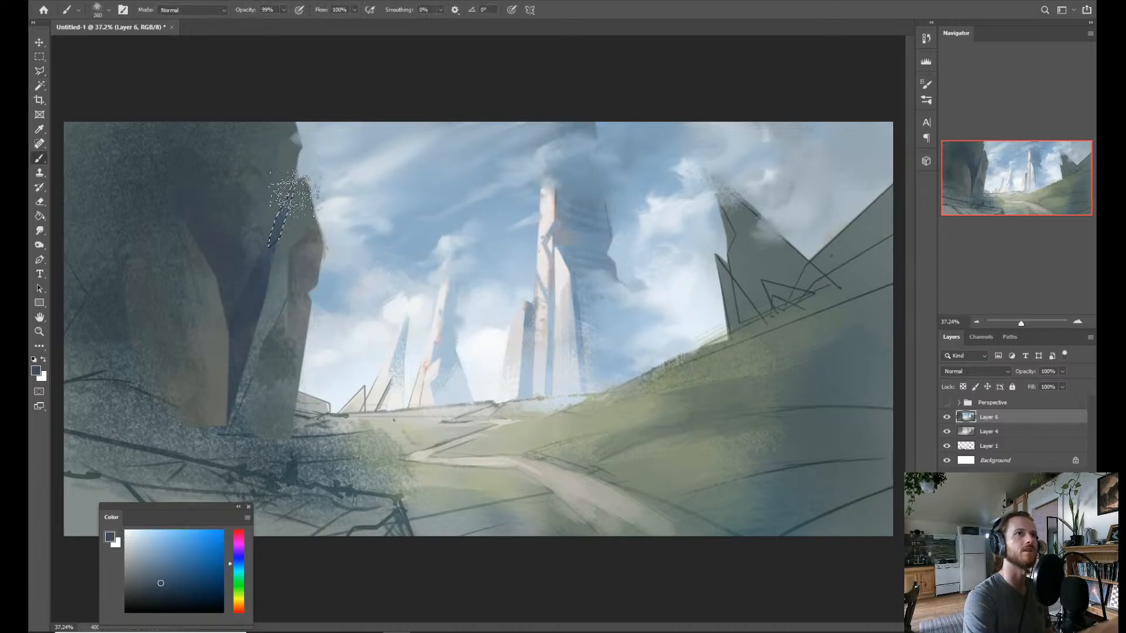
{"action": "key", "text": "ctrl+d"}
{"action": "key", "text": "z"}
{"action": "left_click_drag", "start_coordinate": [463, 272], "coordinate": [436, 273]}
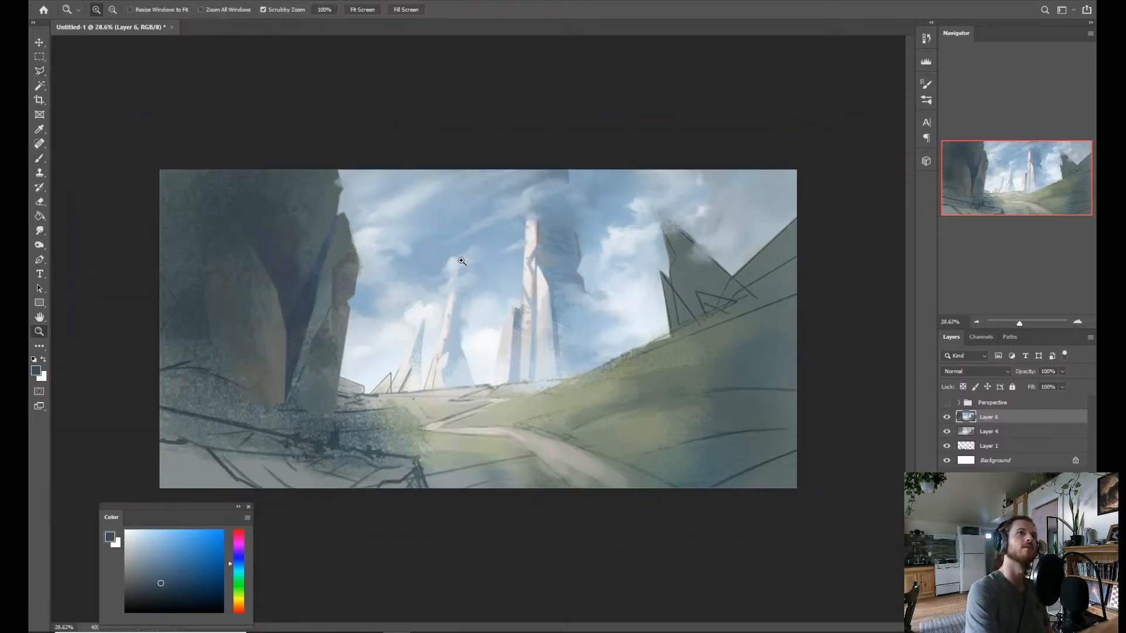
{"action": "left_click_drag", "start_coordinate": [543, 378], "coordinate": [523, 390]}
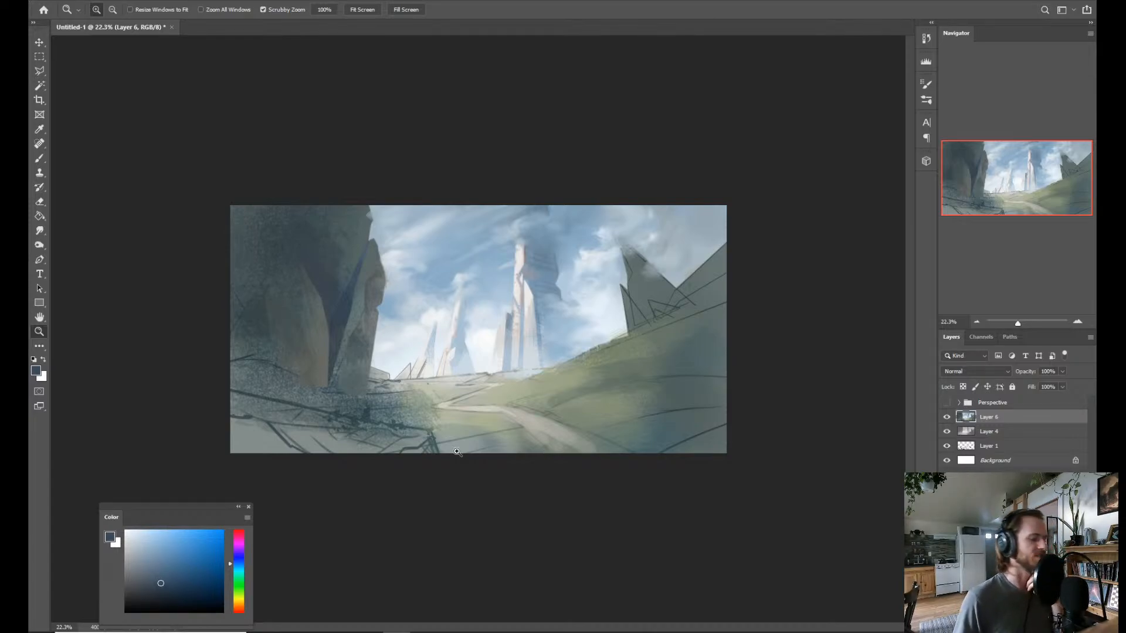
Switch to the browser, read the live-stream comments on Facebook and YouTube, and return to Photoshop.
{"action": "key", "text": "alt+Tab"}
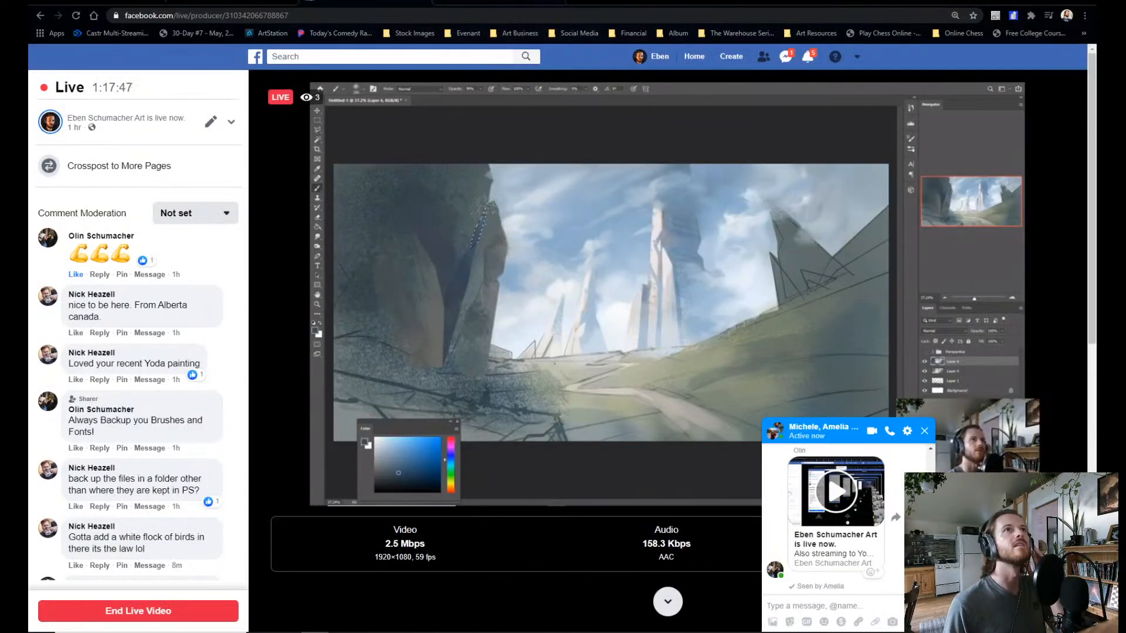
{"action": "key", "text": "ctrl+Tab"}
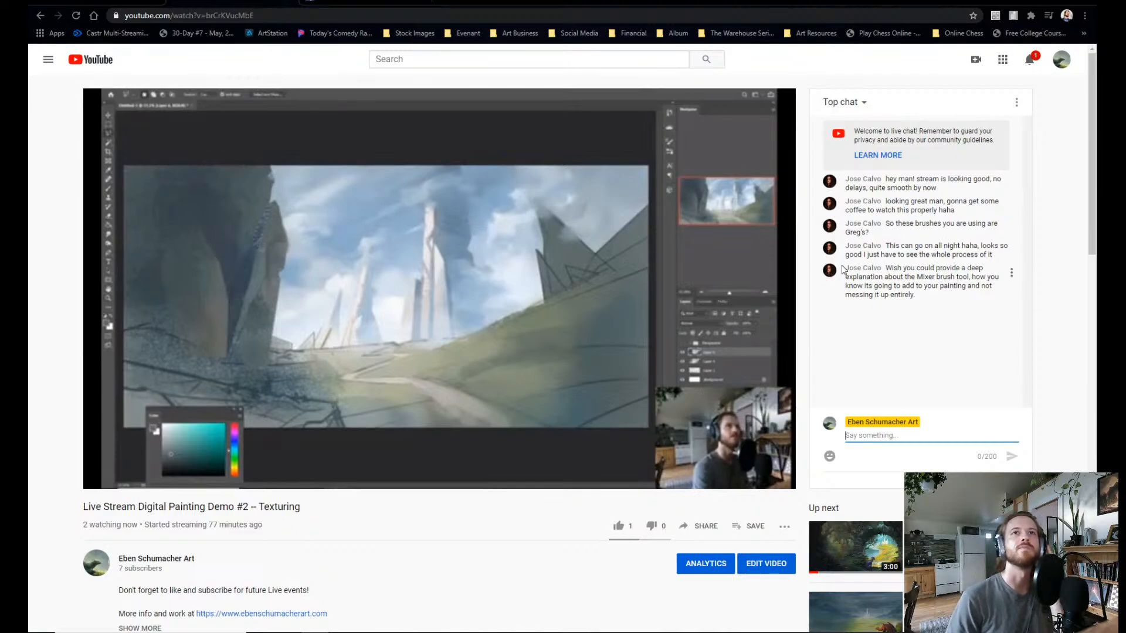
{"action": "left_click", "coordinate": [912, 224]}
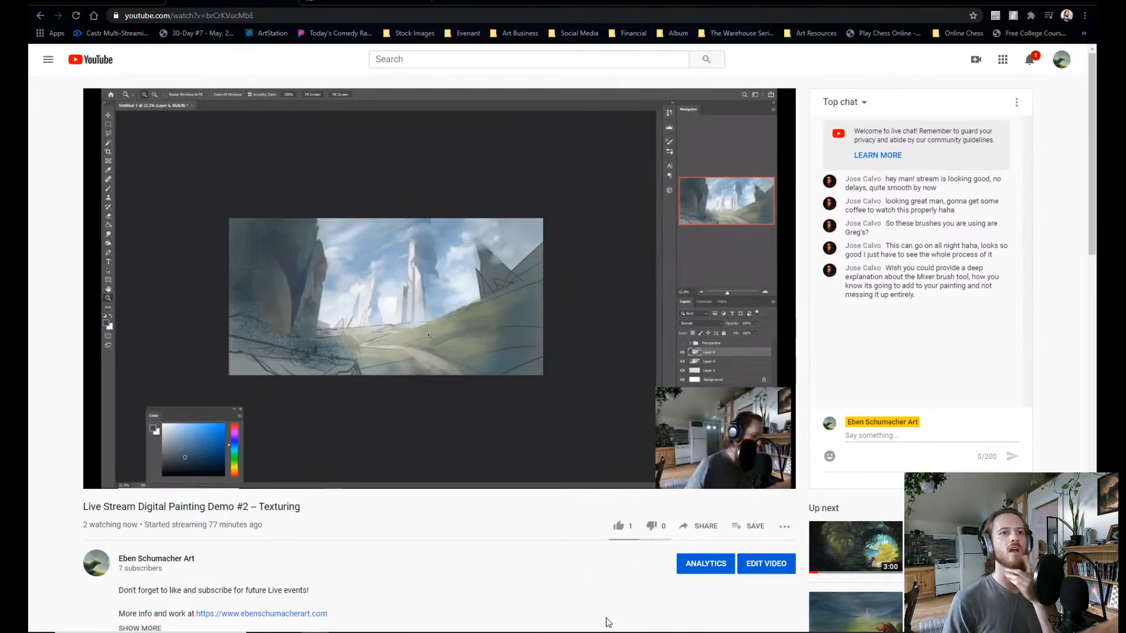
{"action": "left_click", "coordinate": [343, 632]}
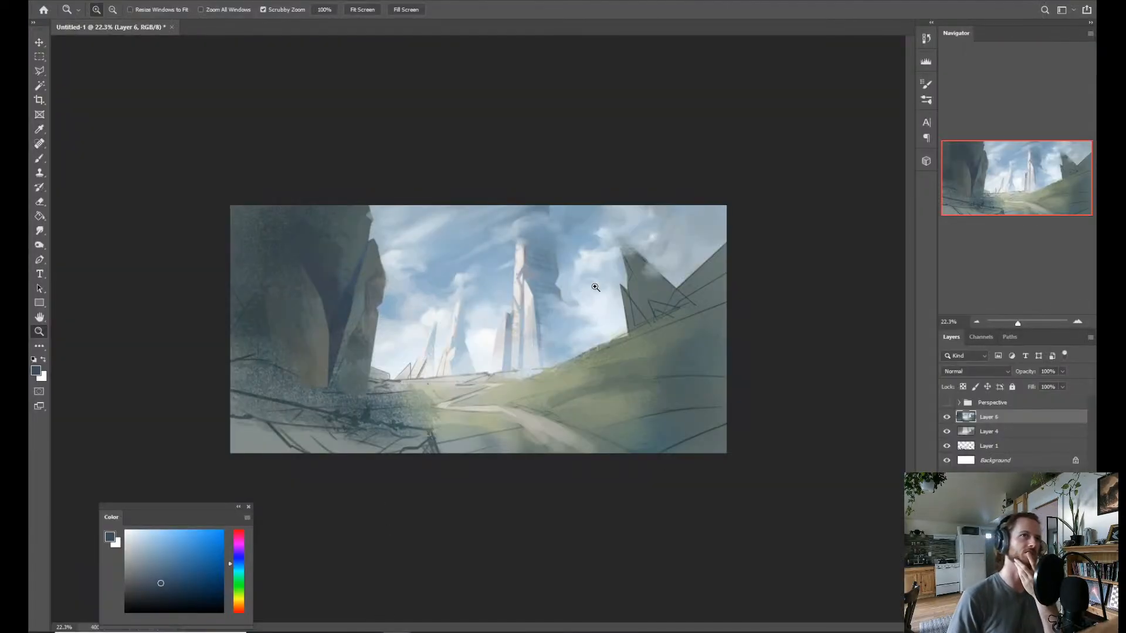
{"action": "key", "text": "b"}
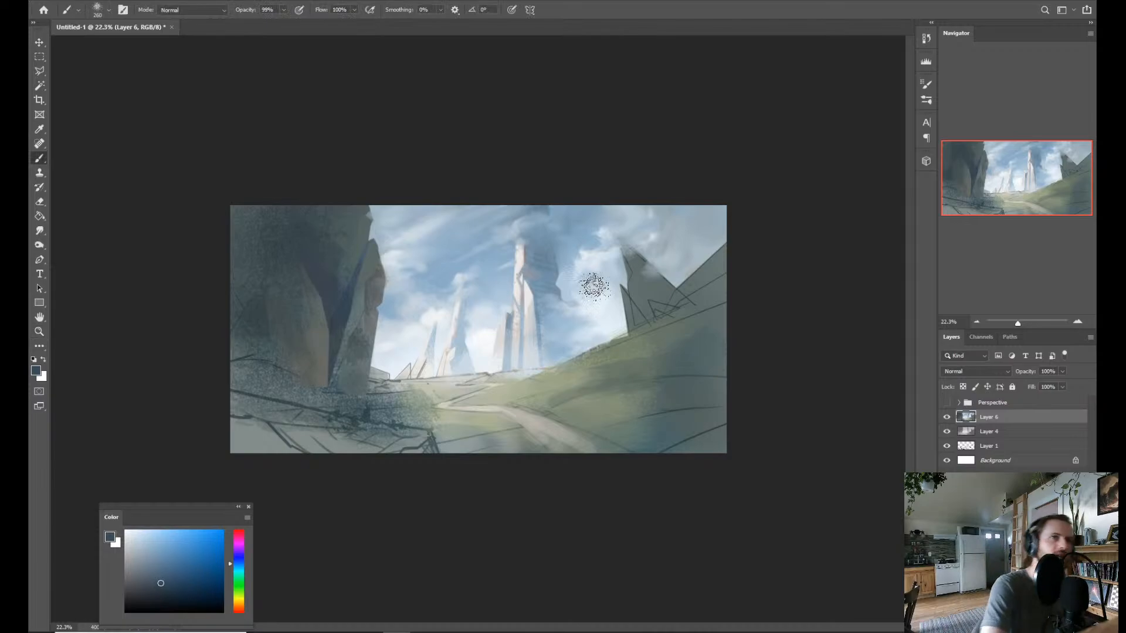
{"action": "key", "text": "ctrl+l"}
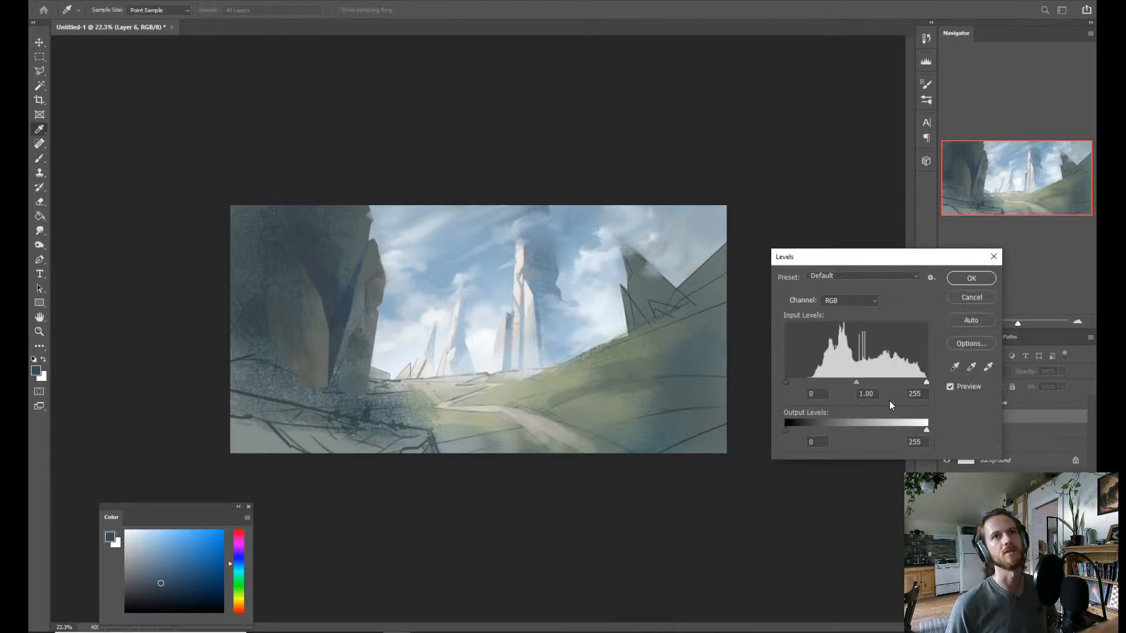
{"action": "left_click", "coordinate": [973, 301]}
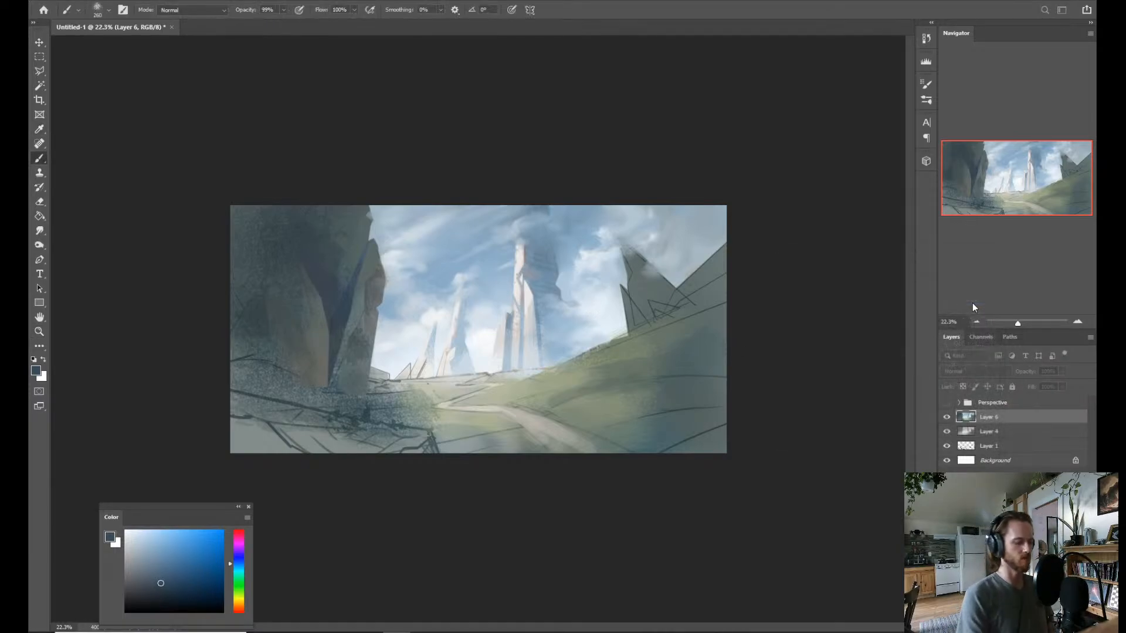
Raise the saturation of the painted Layer 6 to +31 with Hue/Saturation.
{"action": "key", "text": "ctrl+u"}
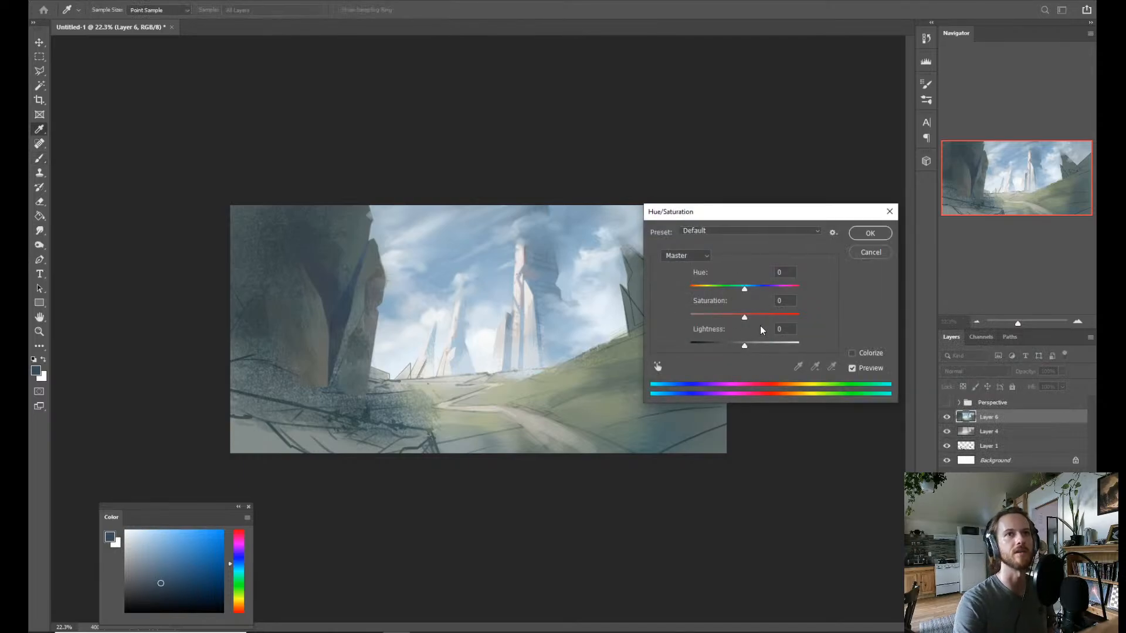
{"action": "left_click", "coordinate": [854, 234]}
{"action": "left_click_drag", "start_coordinate": [574, 354], "coordinate": [589, 353]}
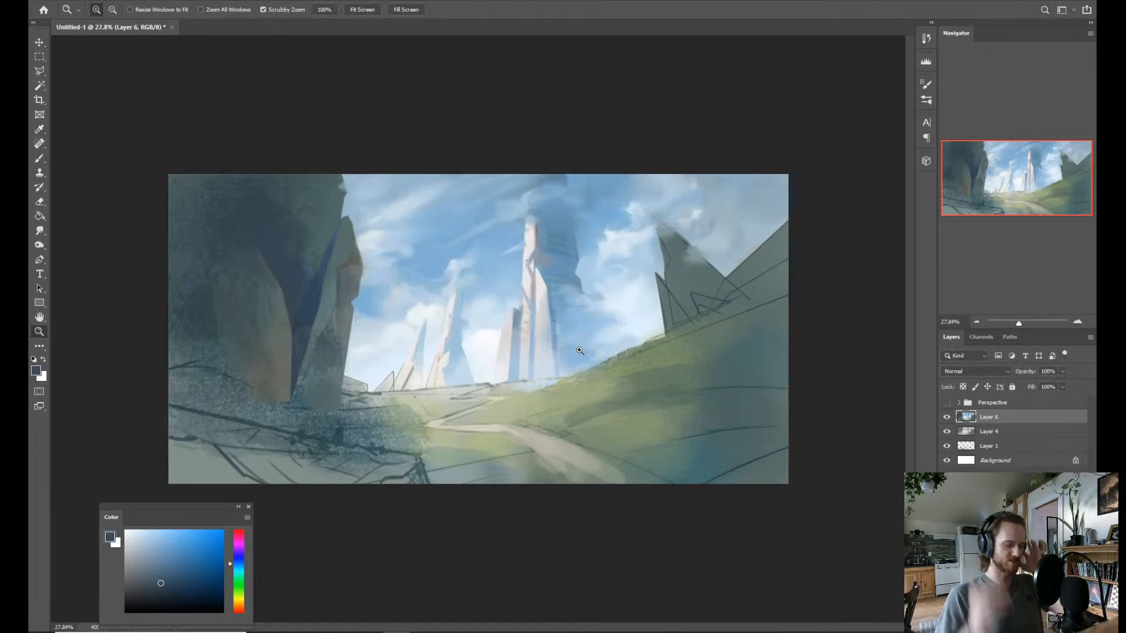
Toggle the visibility of the painted layer to compare it with the layers beneath.
{"action": "key", "text": "b"}
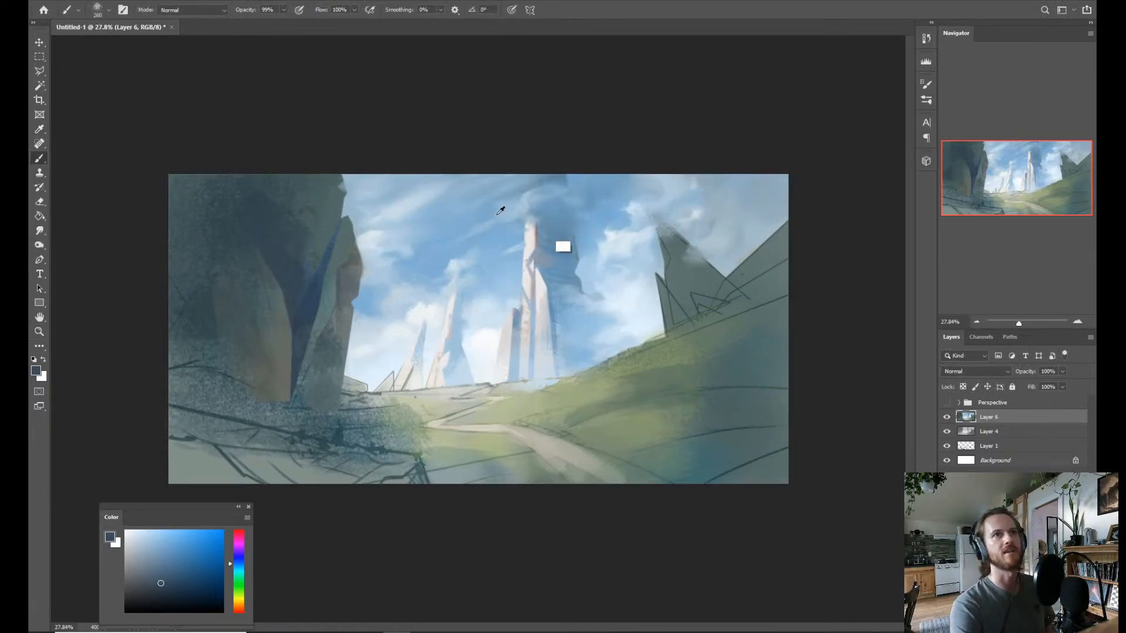
{"action": "key", "text": "alt"}
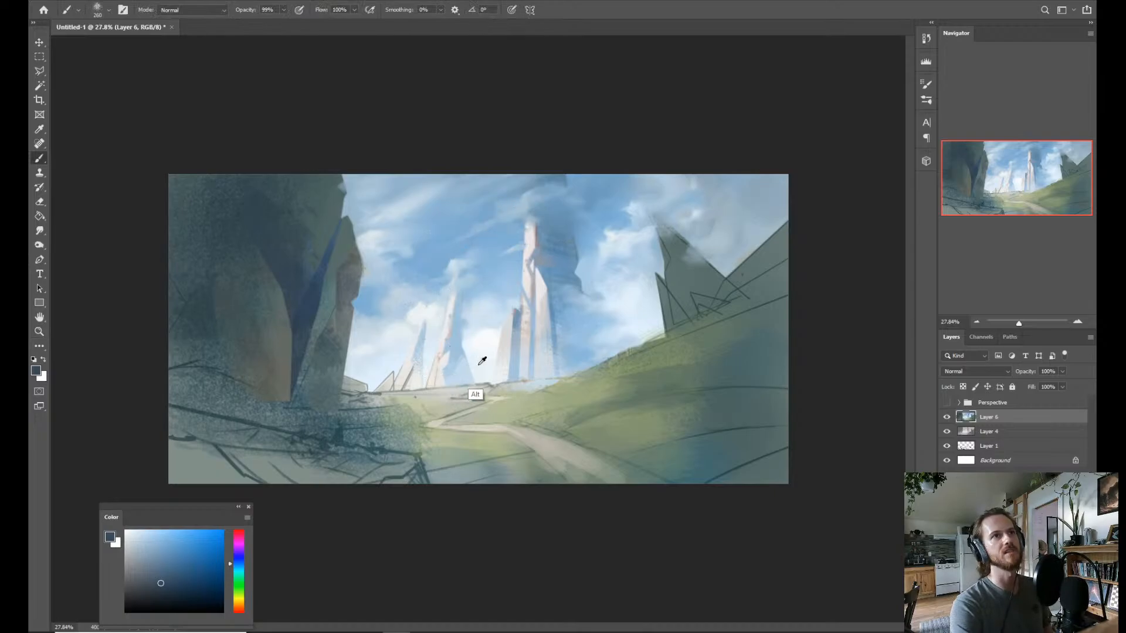
{"action": "left_click", "coordinate": [946, 418]}
{"action": "left_click", "coordinate": [946, 429]}
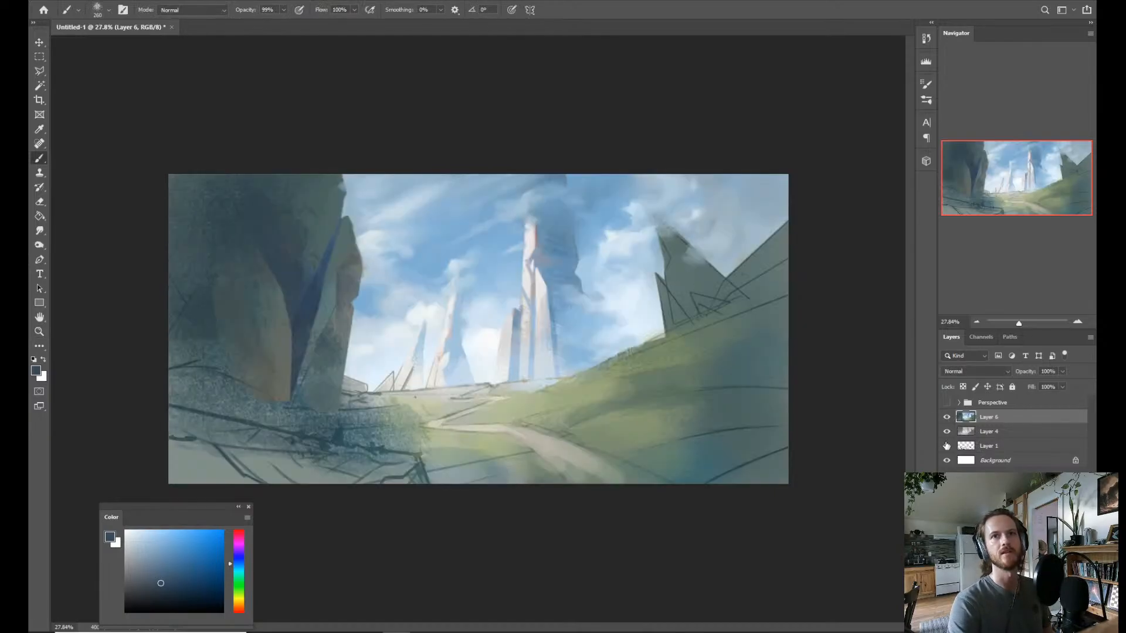
{"action": "left_click", "coordinate": [947, 418]}
{"action": "left_click", "coordinate": [947, 418]}
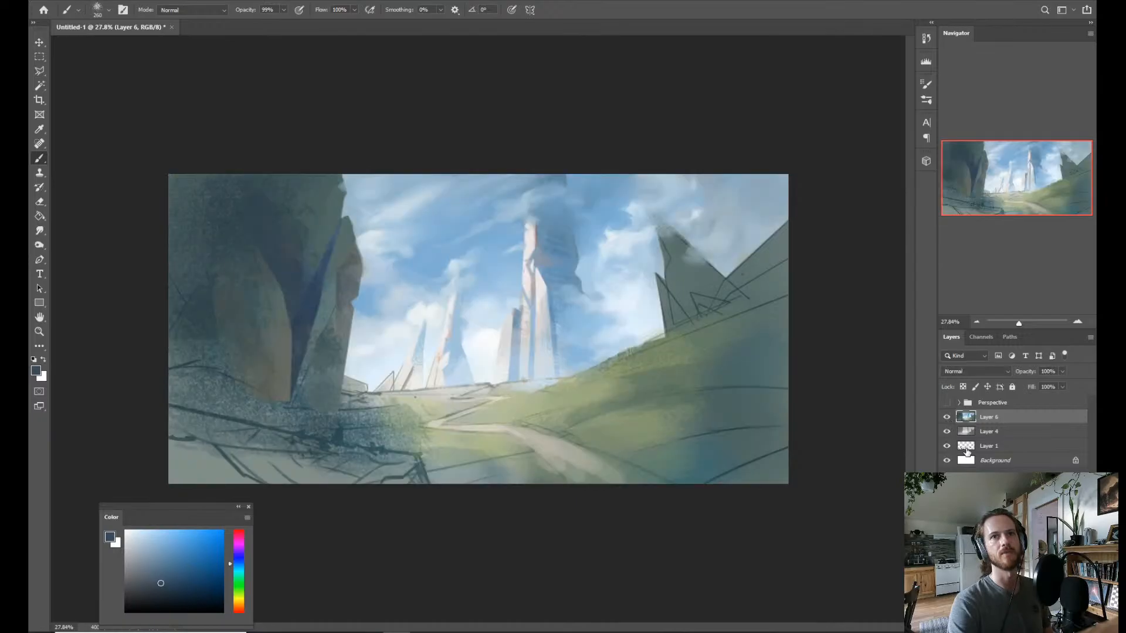
Move the Layer 1 line sketch directly above Layer 4 and toggle Layer 6 to compare the painting with the greyscale sketch.
{"action": "left_click_drag", "start_coordinate": [966, 446], "coordinate": [958, 427]}
{"action": "left_click", "coordinate": [946, 418]}
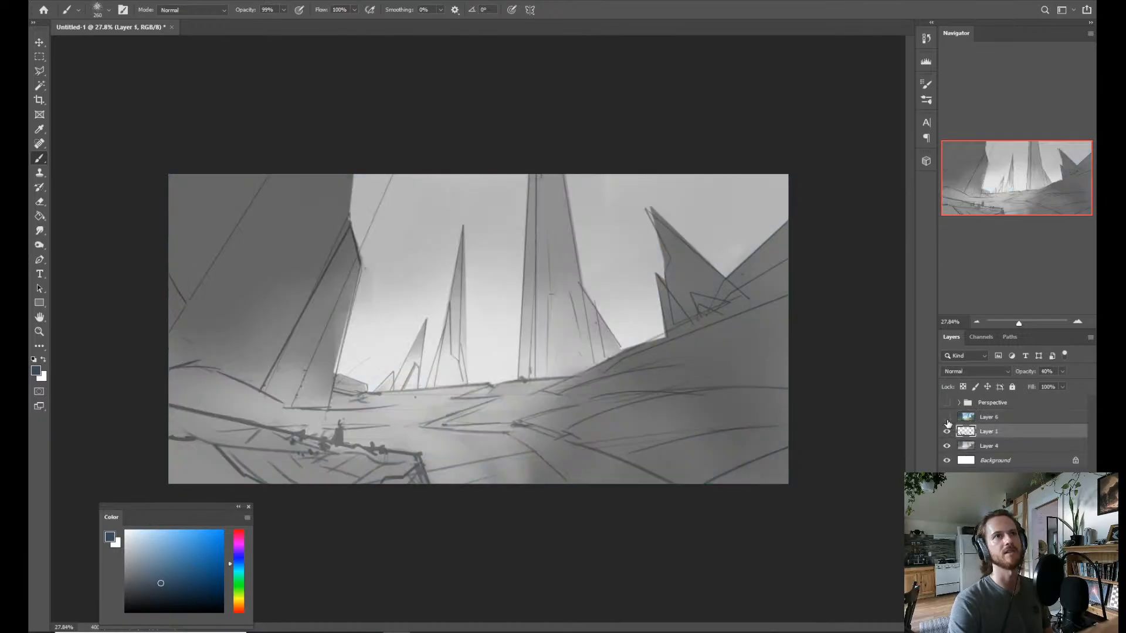
{"action": "left_click", "coordinate": [947, 417]}
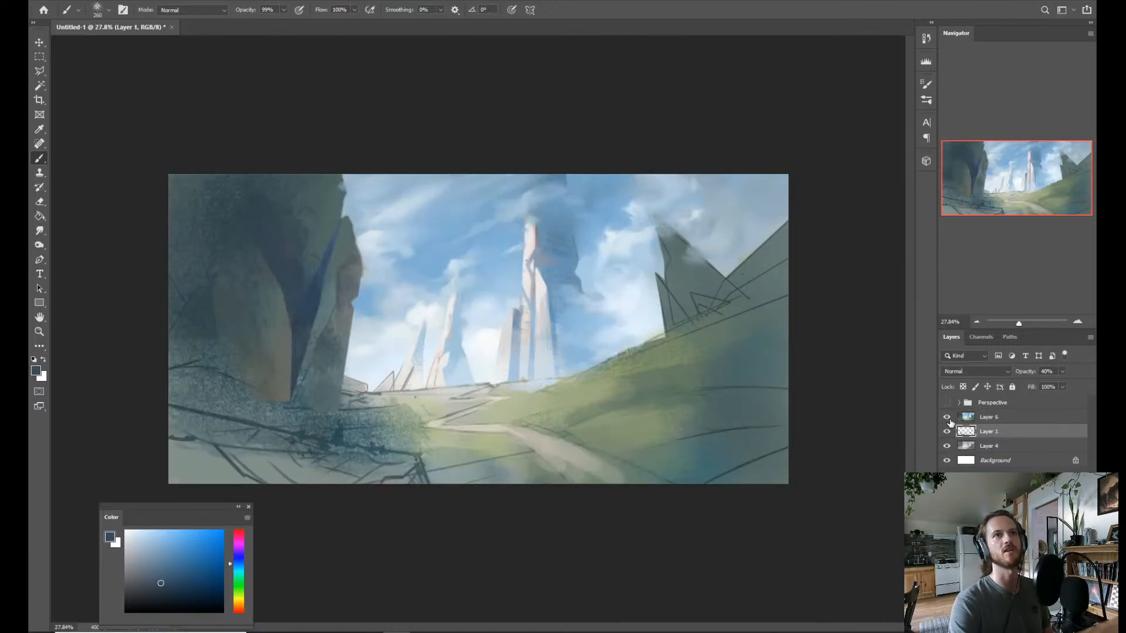
{"action": "left_click", "coordinate": [948, 418]}
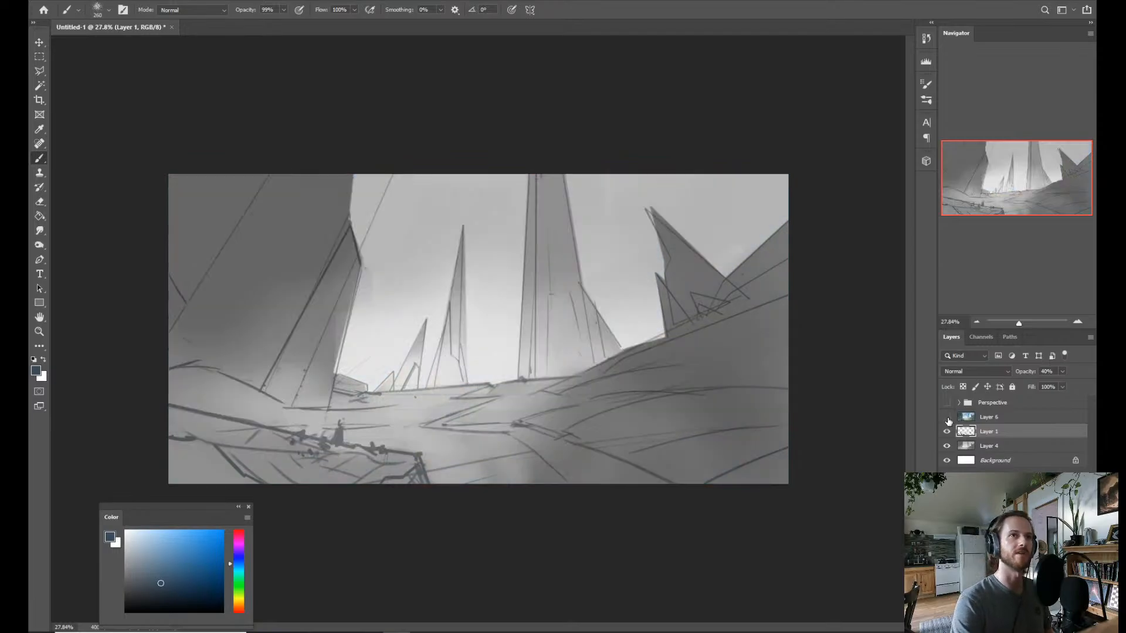
{"action": "left_click", "coordinate": [946, 420]}
Browse the brush presets for a different brush.
{"action": "key", "text": "z"}
{"action": "left_click_drag", "start_coordinate": [478, 329], "coordinate": [566, 317]}
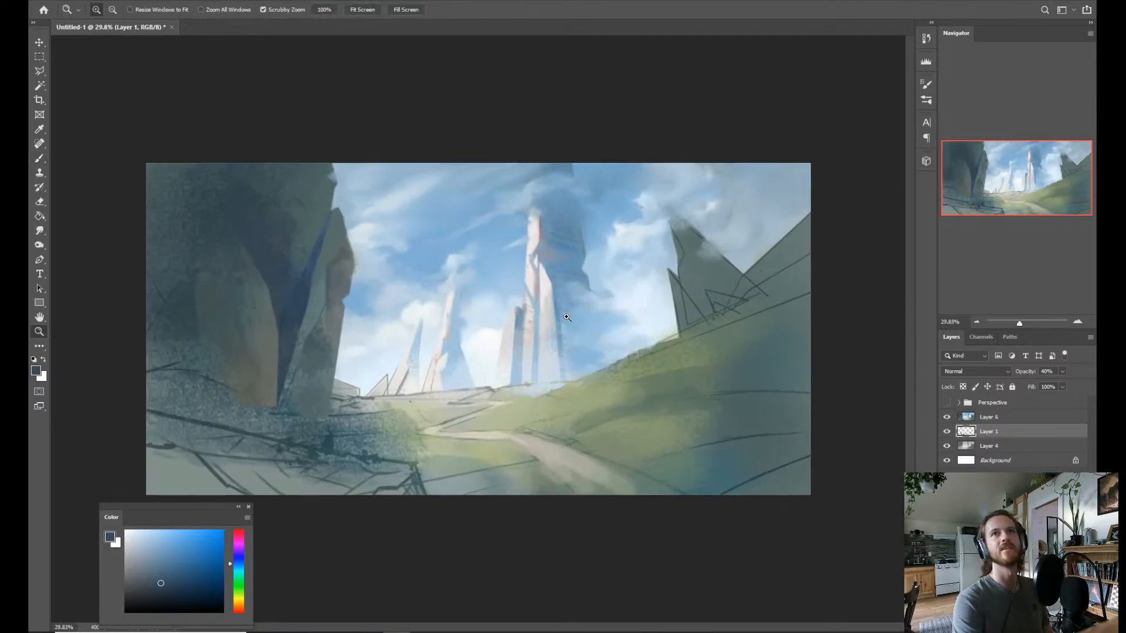
{"action": "left_click_drag", "start_coordinate": [558, 230], "coordinate": [580, 230]}
{"action": "key", "text": "b"}
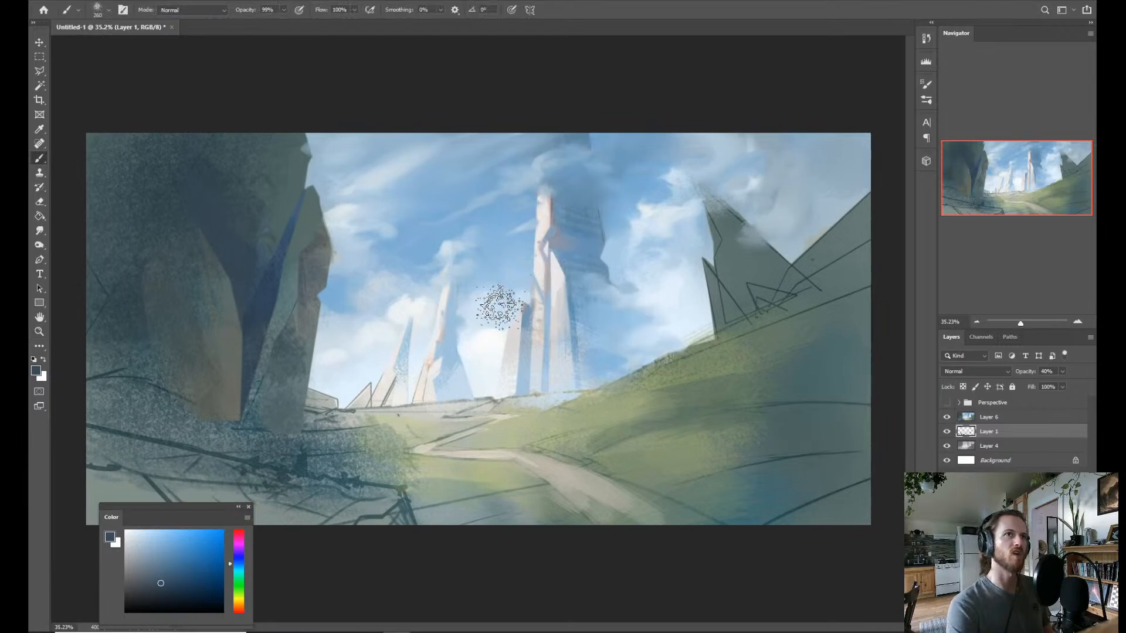
{"action": "right_click", "coordinate": [516, 298]}
{"action": "left_click_drag", "start_coordinate": [781, 417], "coordinate": [775, 470]}
{"action": "scroll", "coordinate": [779, 472], "scroll_direction": "down", "scroll_amount": 2}
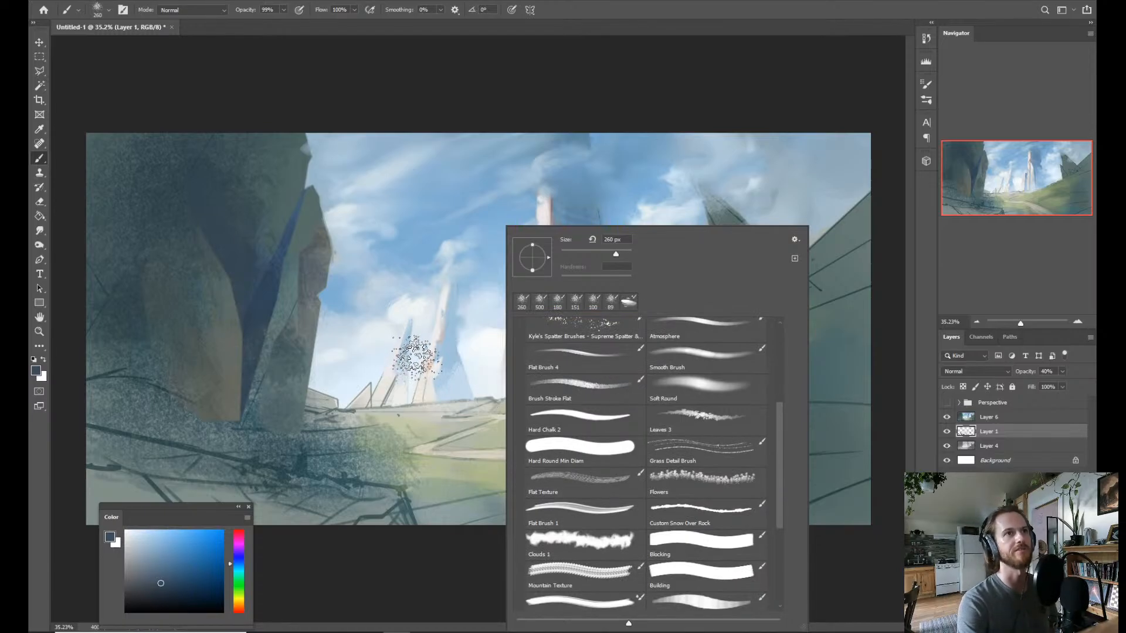
{"action": "key", "text": "Escape"}
Sample dark blue tones from the large cliff's crease and look through the brush presets and brush folders.
{"action": "key", "text": "alt"}
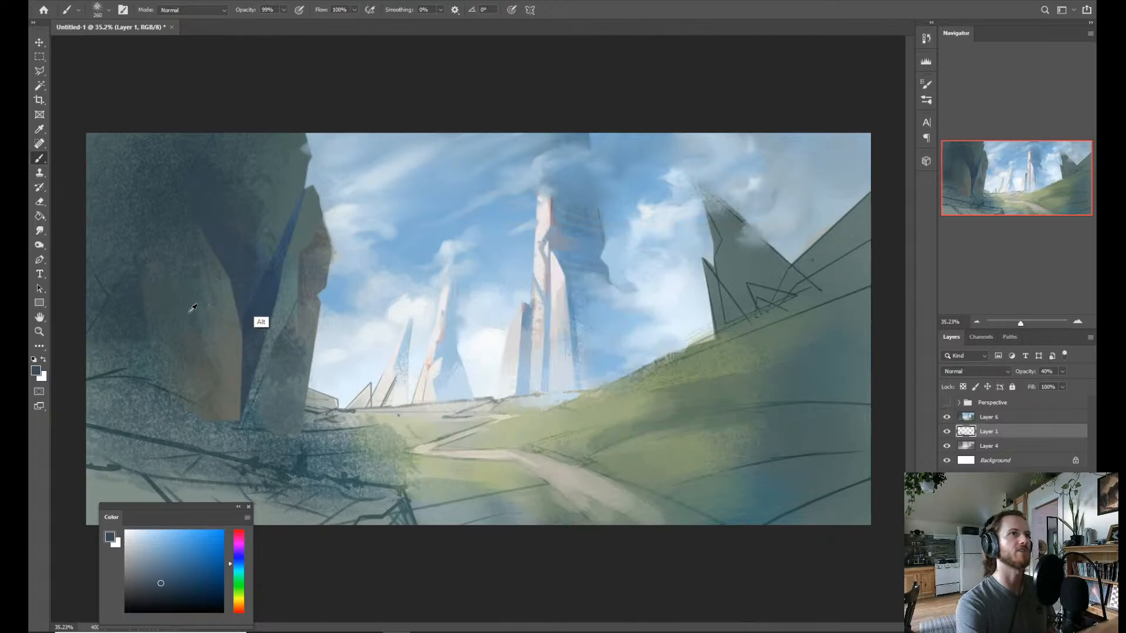
{"action": "left_click", "coordinate": [286, 241], "text": "alt"}
{"action": "key", "text": "l"}
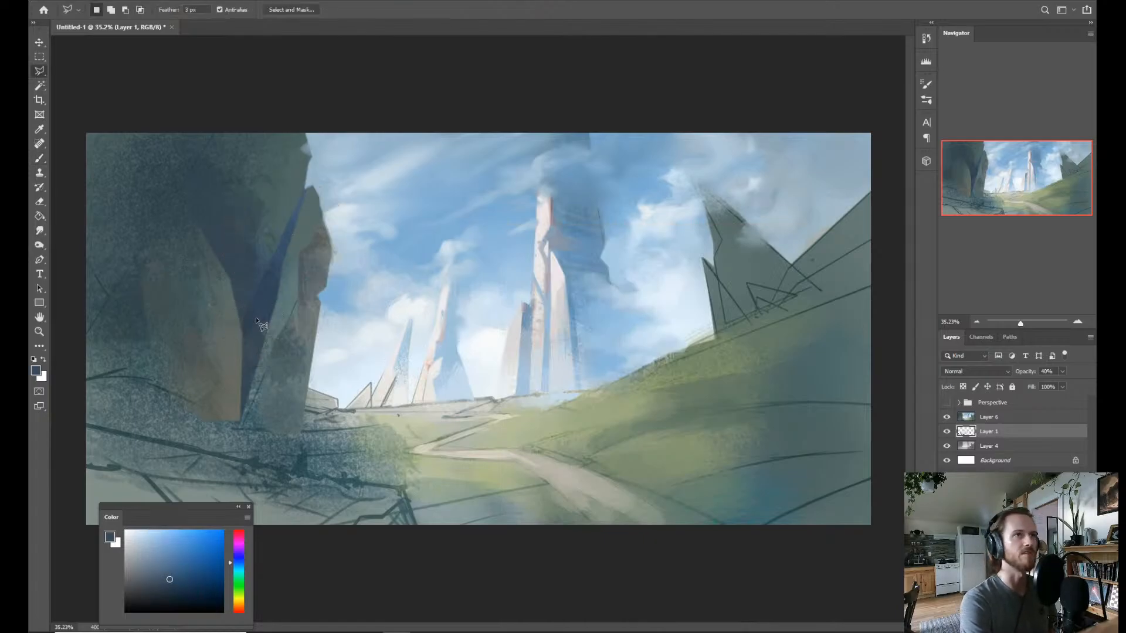
{"action": "key", "text": "b"}
{"action": "right_click", "coordinate": [433, 267]}
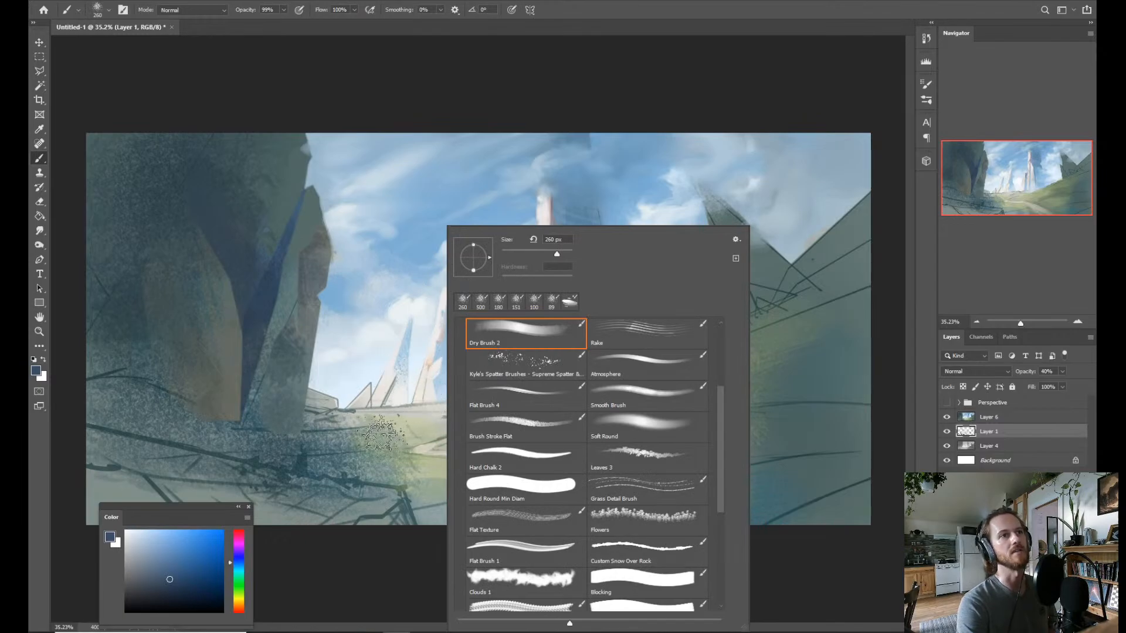
{"action": "left_click", "coordinate": [251, 338]}
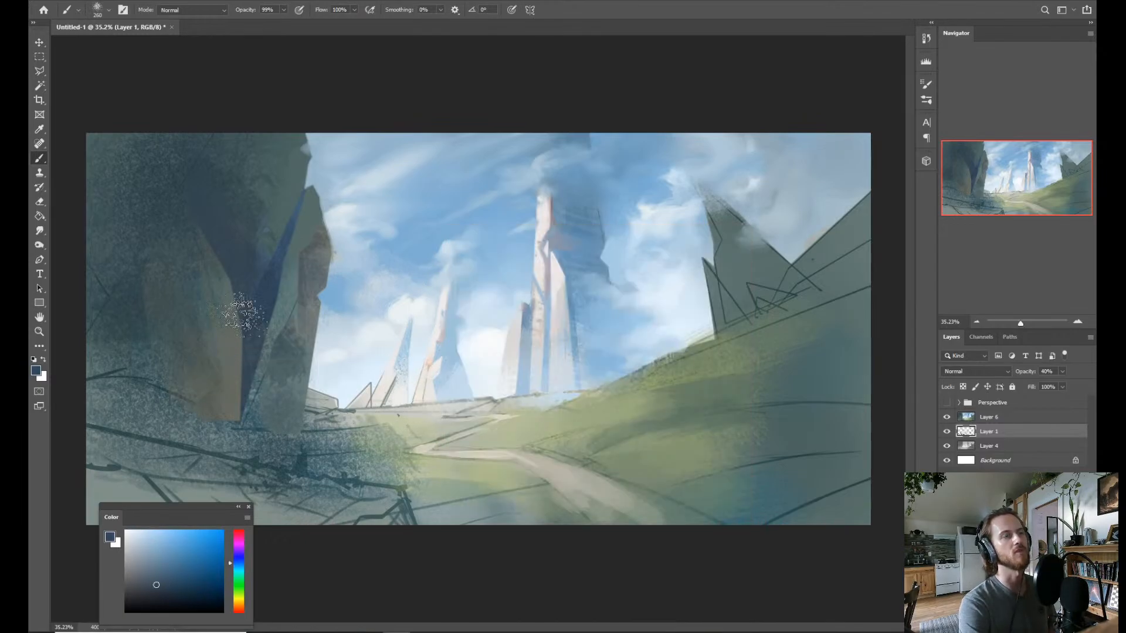
{"action": "right_click", "coordinate": [299, 280]}
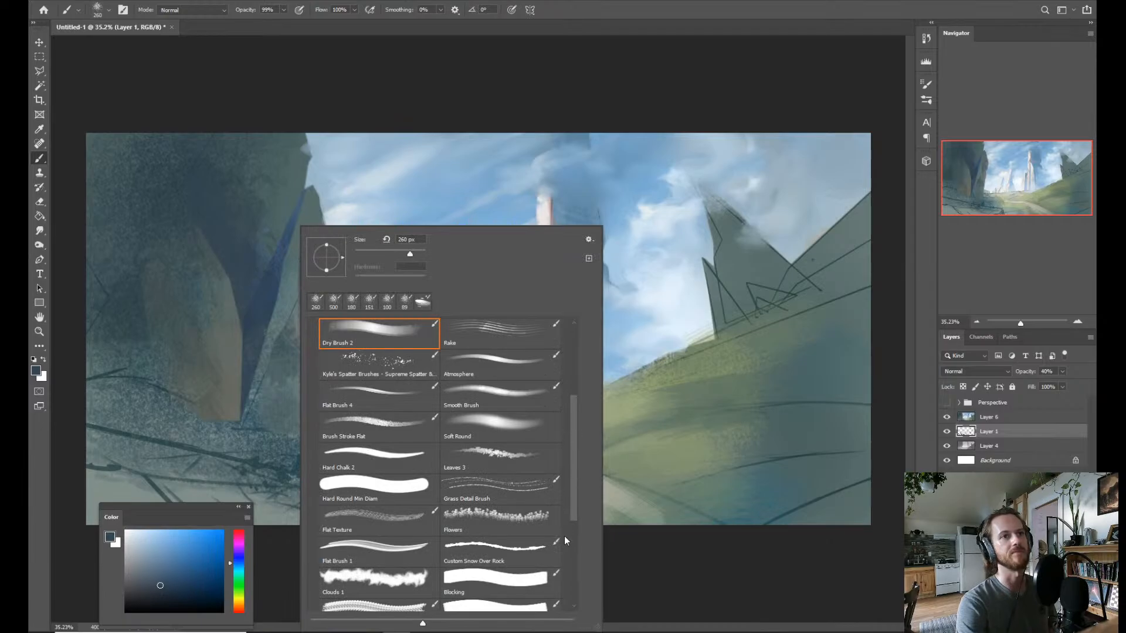
{"action": "scroll", "coordinate": [567, 542], "scroll_direction": "down", "scroll_amount": 5}
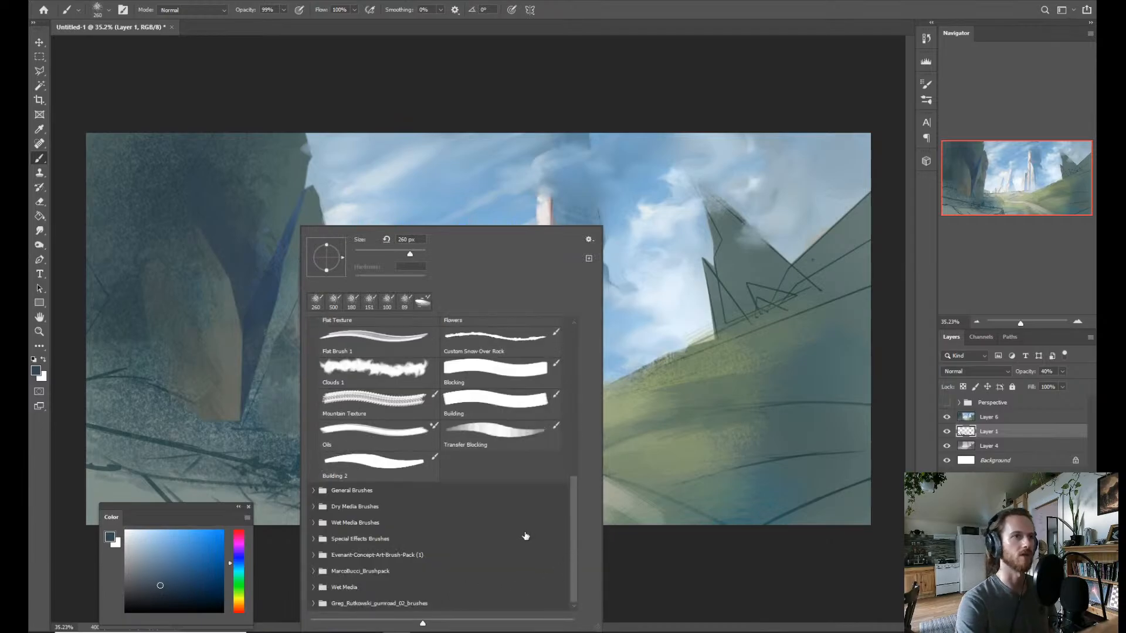
{"action": "left_click", "coordinate": [542, 200]}
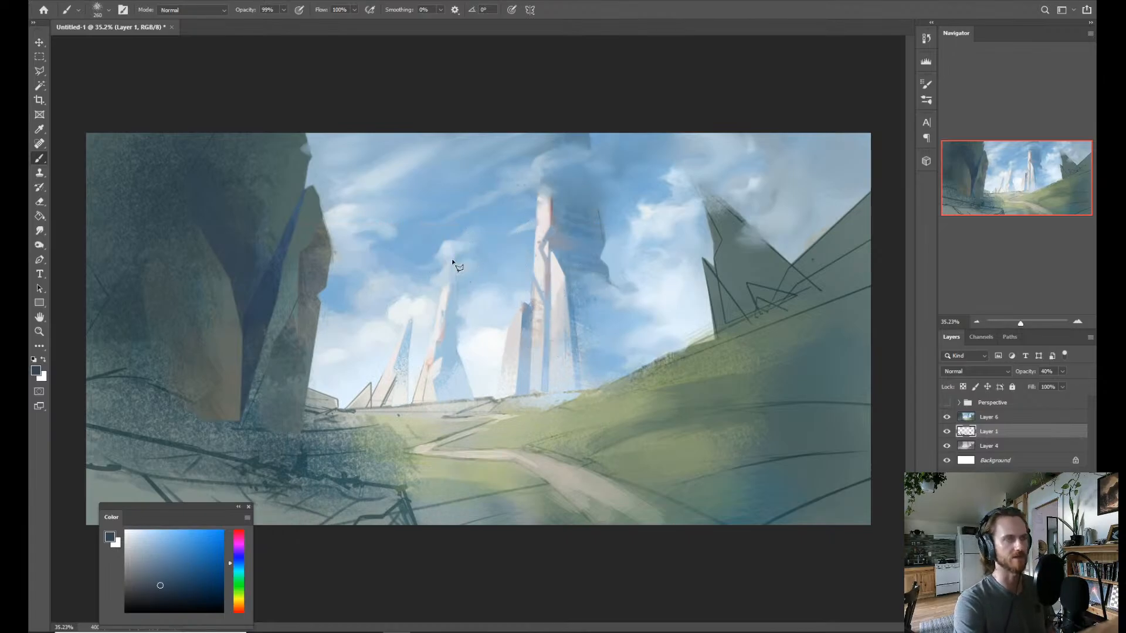
Select a small polygonal area at the foot of the right-hand rock and paint it grey-green on Layer 6.
{"action": "key", "text": "l"}
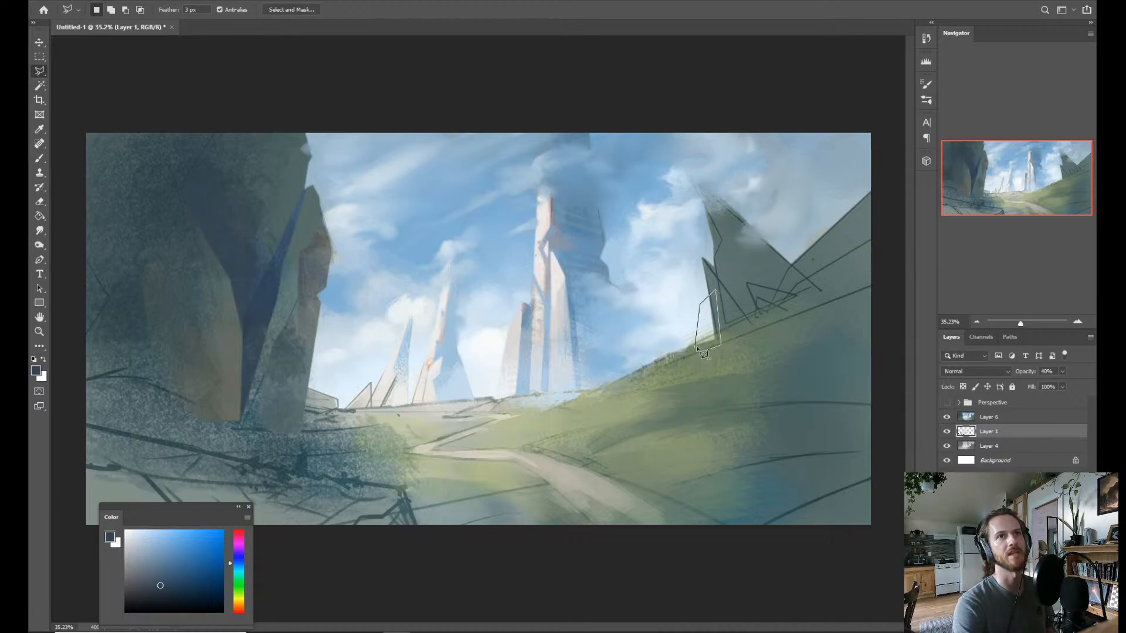
{"action": "left_click", "coordinate": [697, 349]}
{"action": "key", "text": "b"}
{"action": "left_click", "coordinate": [739, 268], "text": "alt"}
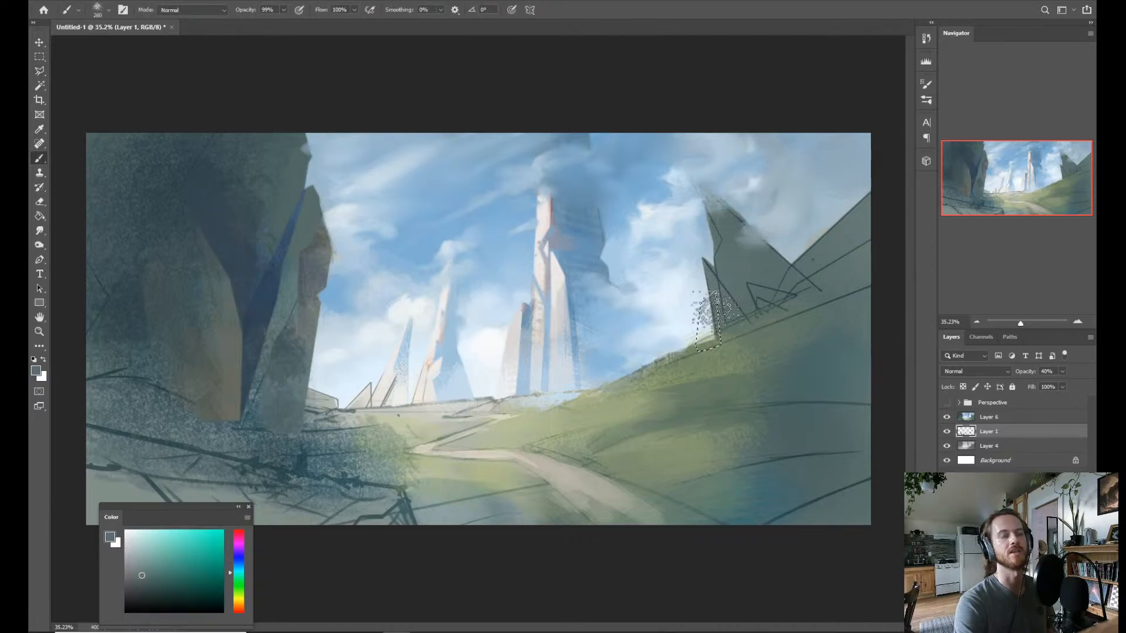
{"action": "left_click", "coordinate": [977, 417]}
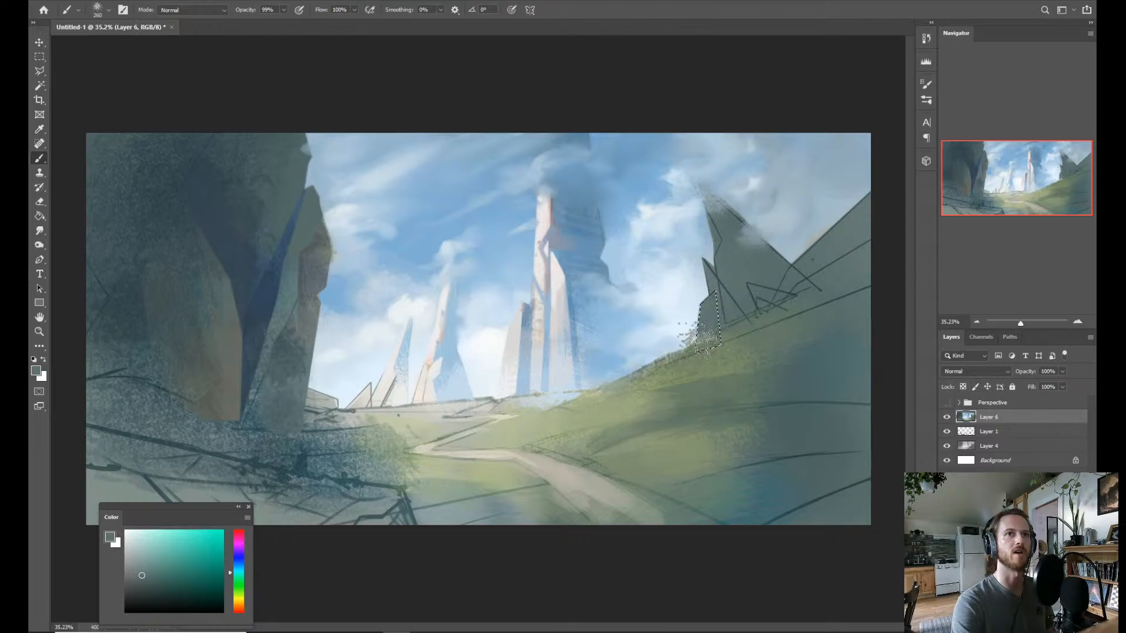
{"action": "left_click", "coordinate": [696, 410], "text": "alt"}
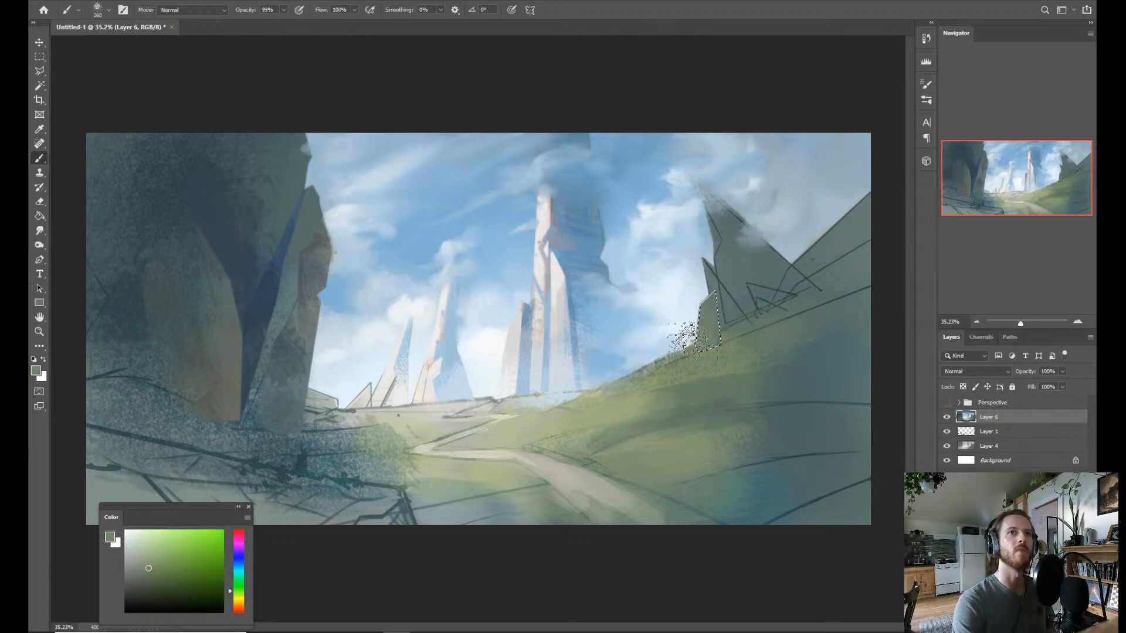
{"action": "key", "text": "ctrl+d"}
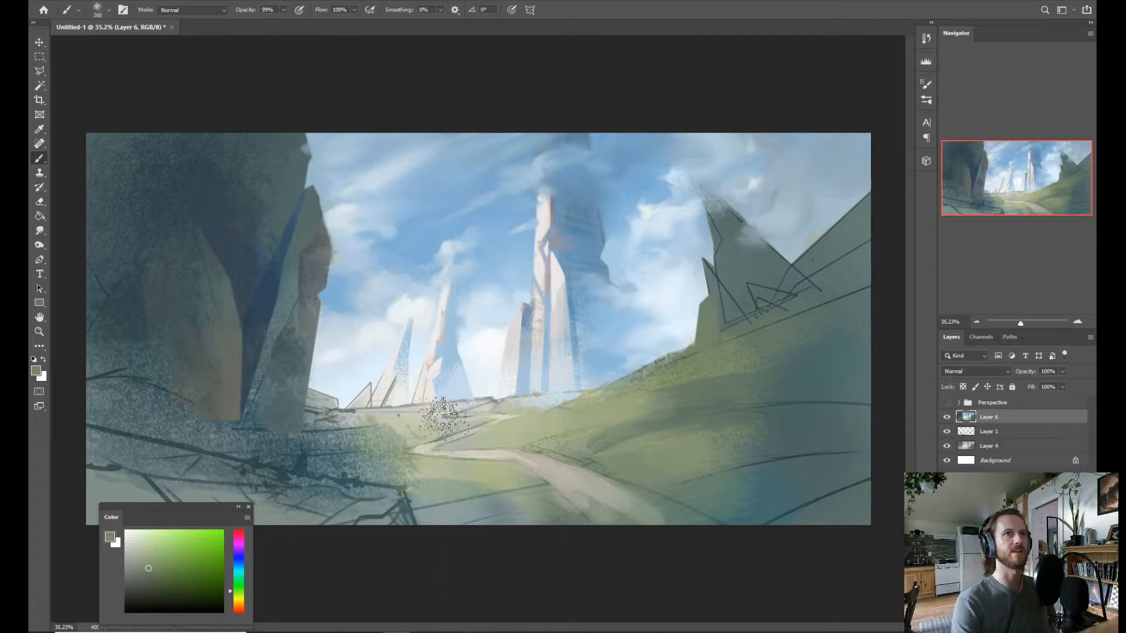
Outline the lower left face of the tallest spire with the Polygonal Lasso.
{"action": "key", "text": "z"}
{"action": "left_click_drag", "start_coordinate": [554, 333], "coordinate": [560, 341]}
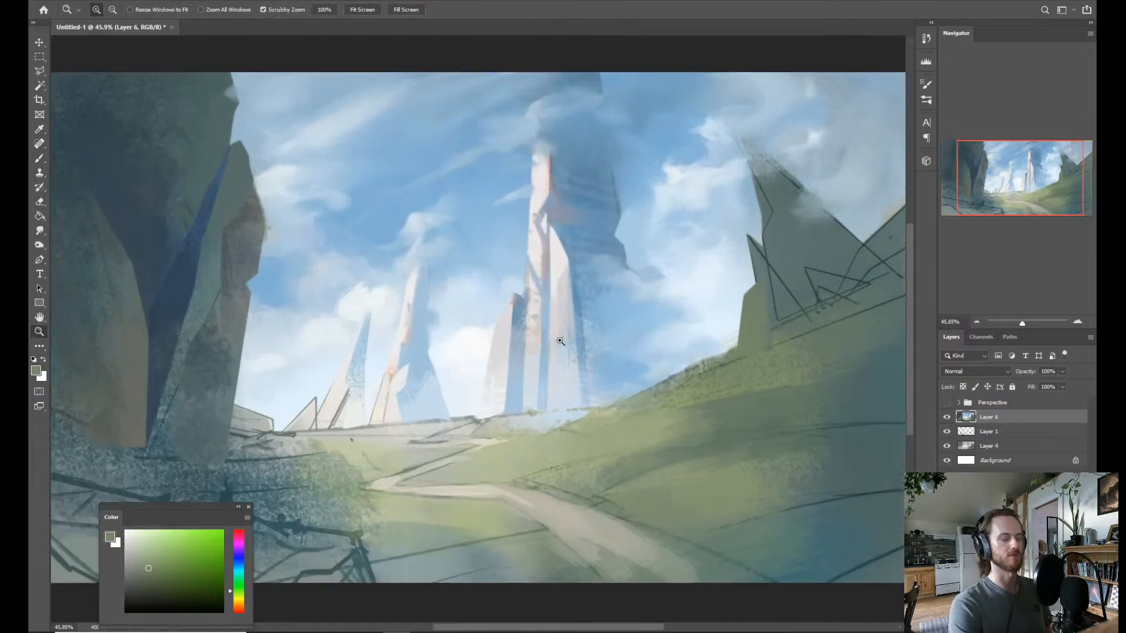
{"action": "key", "text": "l"}
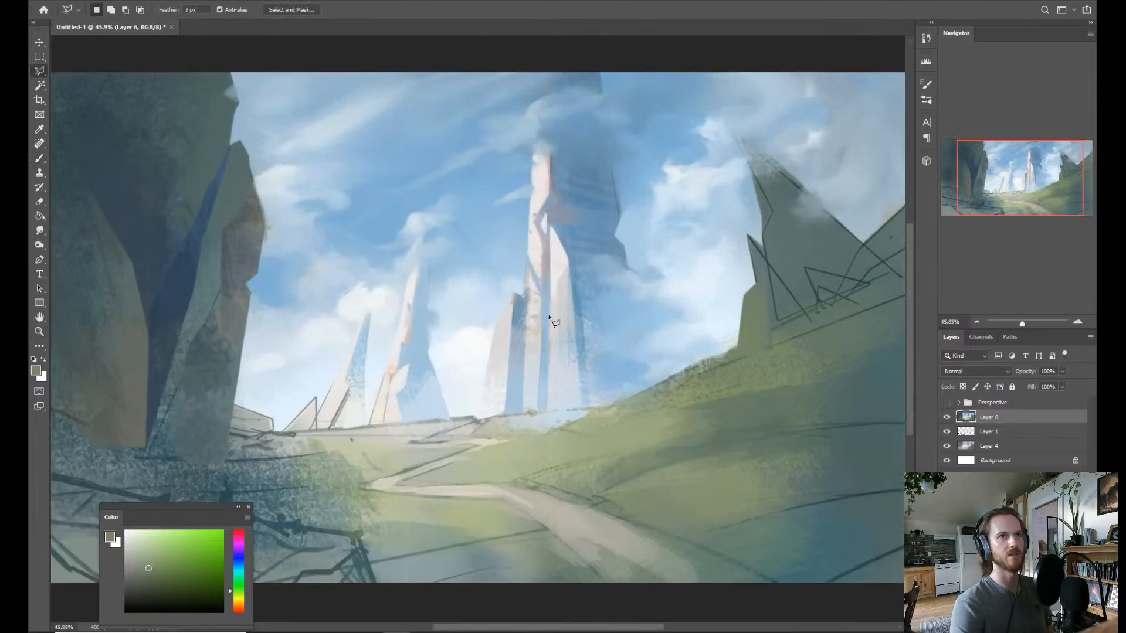
{"action": "left_click", "coordinate": [525, 268]}
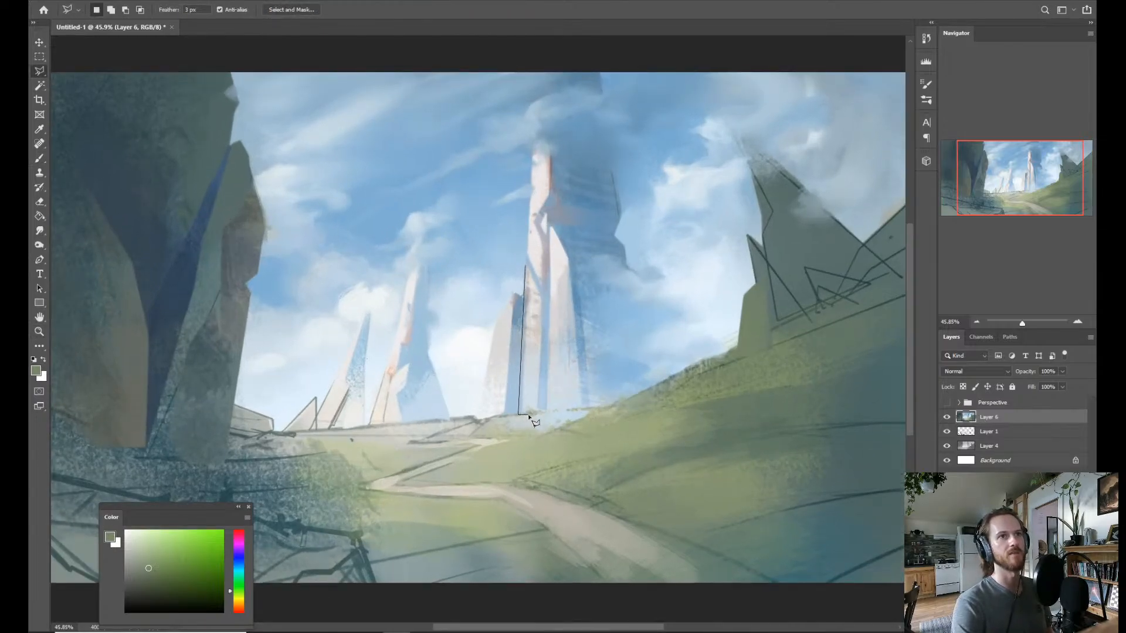
{"action": "left_click", "coordinate": [535, 413]}
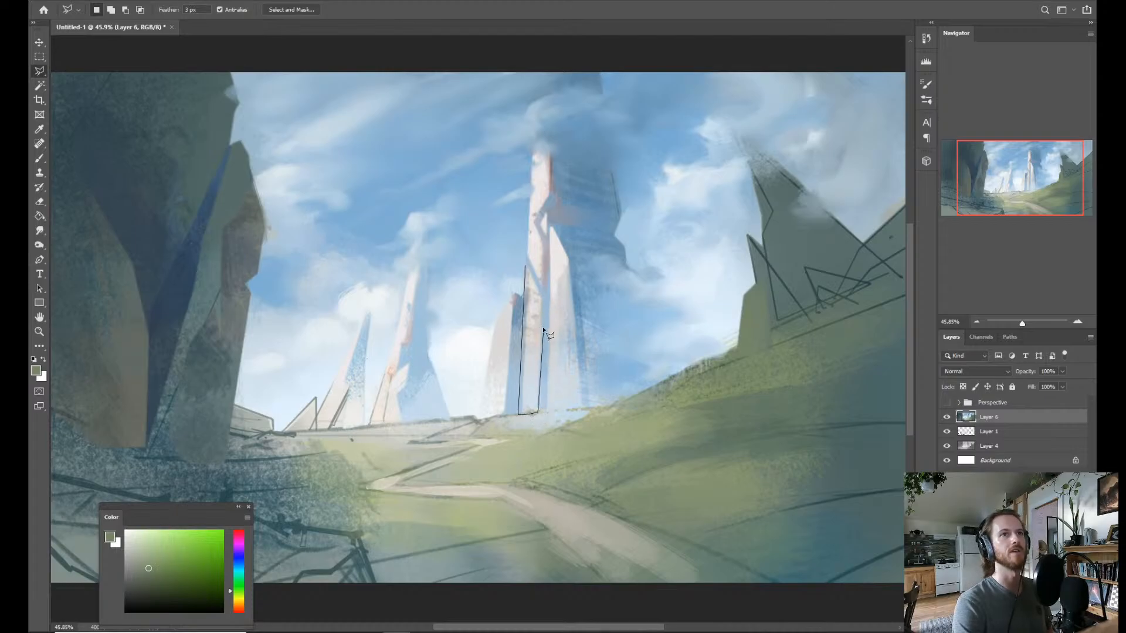
{"action": "left_click", "coordinate": [540, 301]}
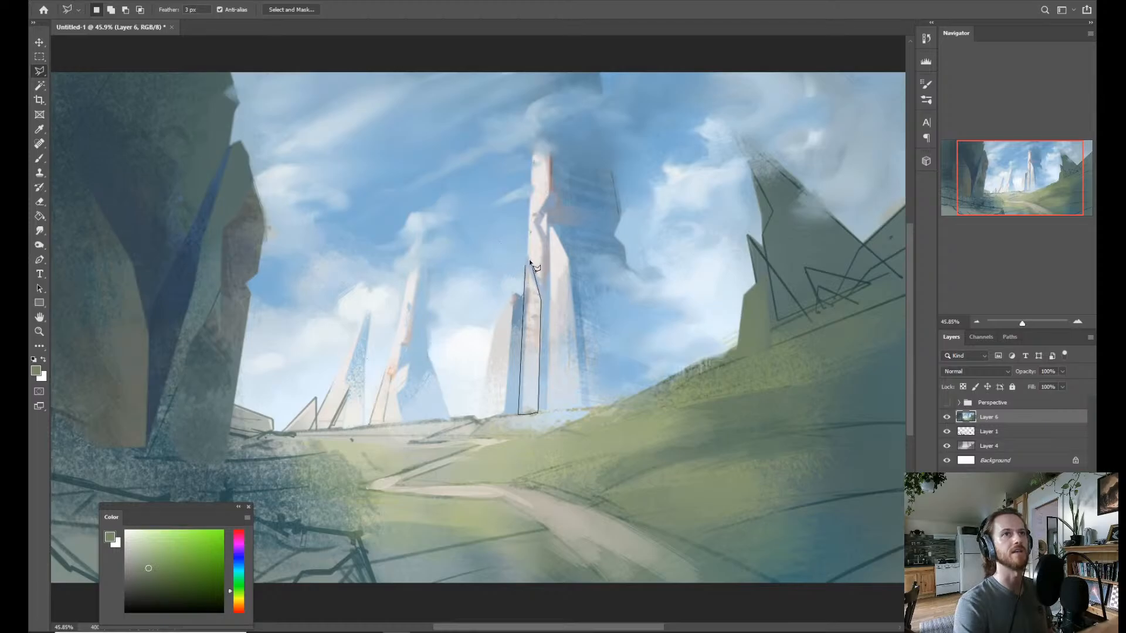
{"action": "left_click", "coordinate": [532, 267]}
Paint the selected spire face off-white with pale blue toward its base, and clear the selection.
{"action": "key", "text": "b"}
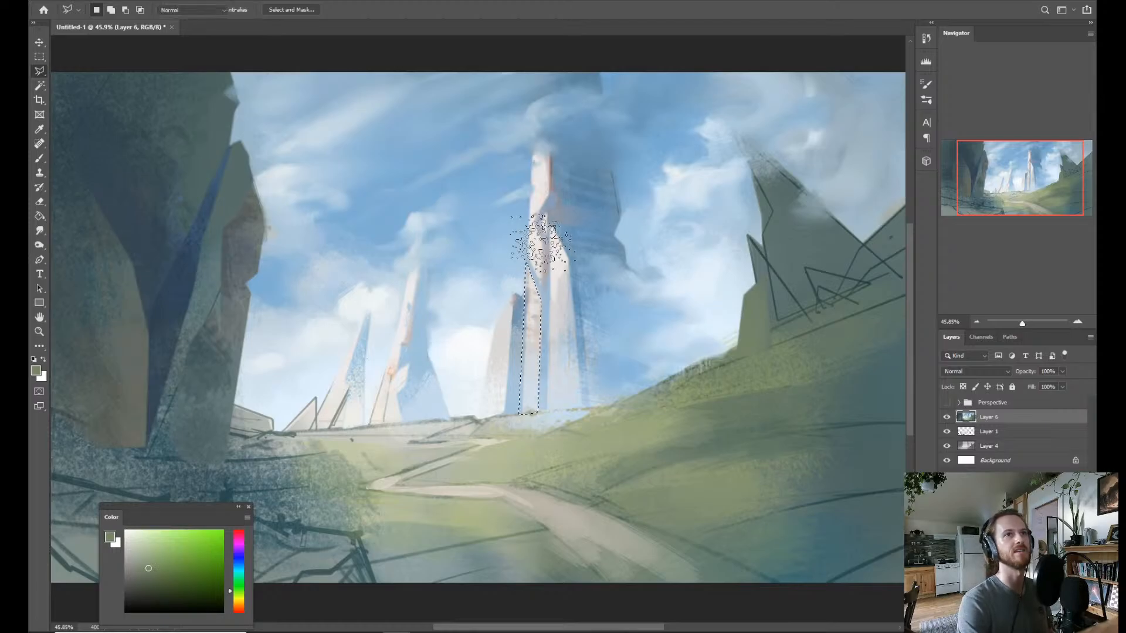
{"action": "left_click", "coordinate": [529, 263], "text": "alt"}
{"action": "mouse_move", "coordinate": [507, 288]}
{"action": "left_mouse_down"}
{"action": "mouse_move", "coordinate": [535, 293]}
{"action": "mouse_move", "coordinate": [541, 267]}
{"action": "mouse_move", "coordinate": [529, 263]}
{"action": "mouse_move", "coordinate": [503, 377]}
{"action": "left_mouse_up"}
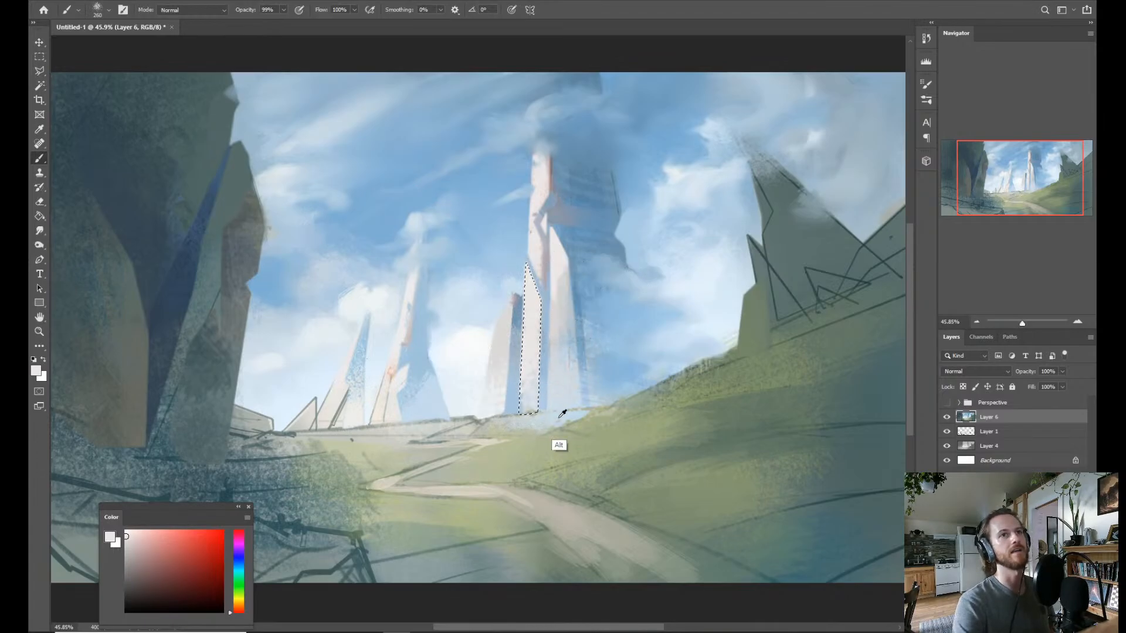
{"action": "left_click", "coordinate": [545, 398], "text": "alt"}
{"action": "left_click", "coordinate": [560, 398], "text": "alt"}
{"action": "mouse_move", "coordinate": [533, 403]}
{"action": "left_mouse_down"}
{"action": "mouse_move", "coordinate": [559, 388]}
{"action": "mouse_move", "coordinate": [533, 413]}
{"action": "mouse_move", "coordinate": [529, 354]}
{"action": "mouse_move", "coordinate": [536, 396]}
{"action": "mouse_move", "coordinate": [501, 399]}
{"action": "mouse_move", "coordinate": [569, 318]}
{"action": "mouse_move", "coordinate": [546, 343]}
{"action": "mouse_move", "coordinate": [537, 305]}
{"action": "left_mouse_up"}
{"action": "left_click", "coordinate": [560, 378], "text": "alt"}
{"action": "left_click", "coordinate": [519, 375], "text": "alt"}
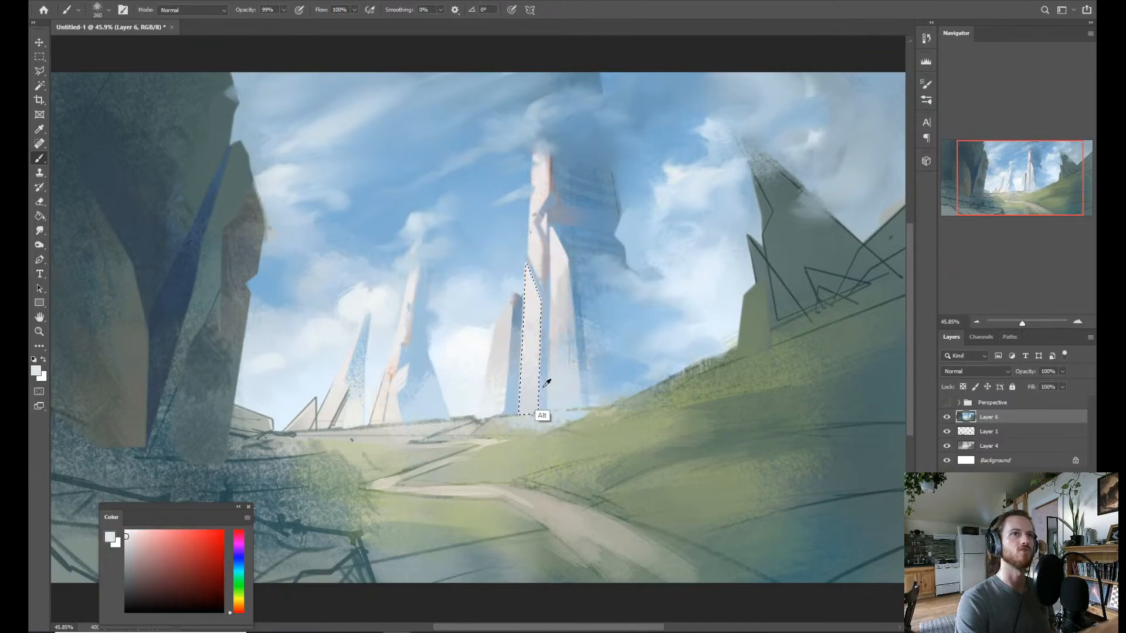
{"action": "left_click", "coordinate": [540, 384], "text": "alt"}
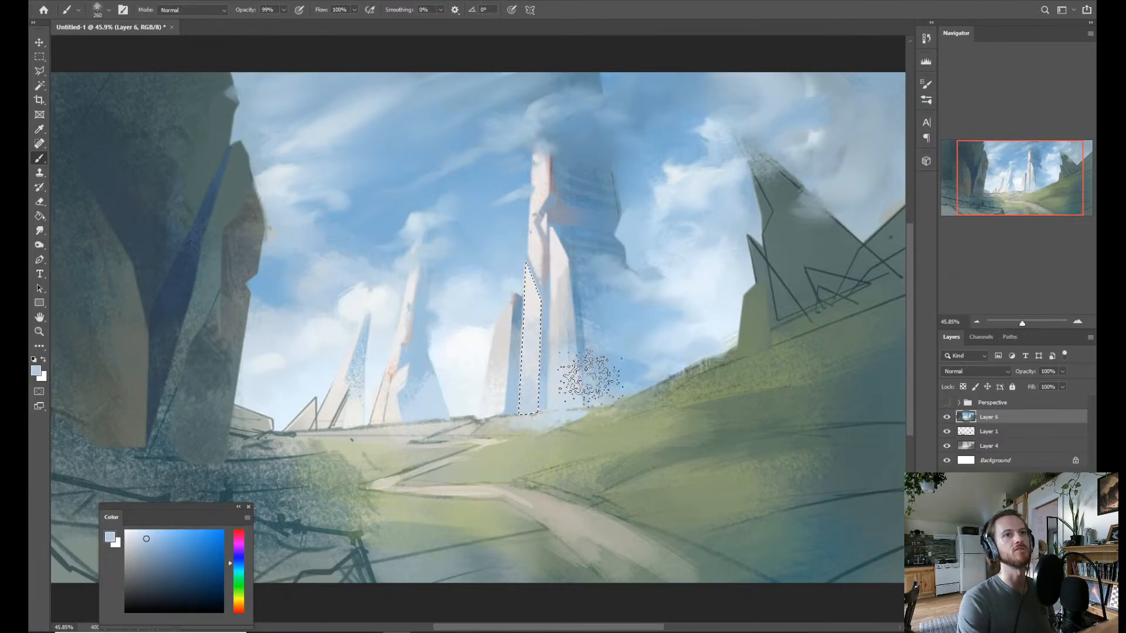
{"action": "key", "text": "ctrl+d"}
Select the upper lit face of the short spire beside the tallest one, paint it off-white and deselect.
{"action": "mouse_move", "coordinate": [585, 350]}
{"action": "left_mouse_down"}
{"action": "mouse_move", "coordinate": [559, 351]}
{"action": "mouse_move", "coordinate": [558, 307]}
{"action": "mouse_move", "coordinate": [564, 344]}
{"action": "mouse_move", "coordinate": [531, 347]}
{"action": "mouse_move", "coordinate": [561, 349]}
{"action": "mouse_move", "coordinate": [536, 357]}
{"action": "mouse_move", "coordinate": [554, 352]}
{"action": "left_mouse_up"}
{"action": "key", "text": "l"}
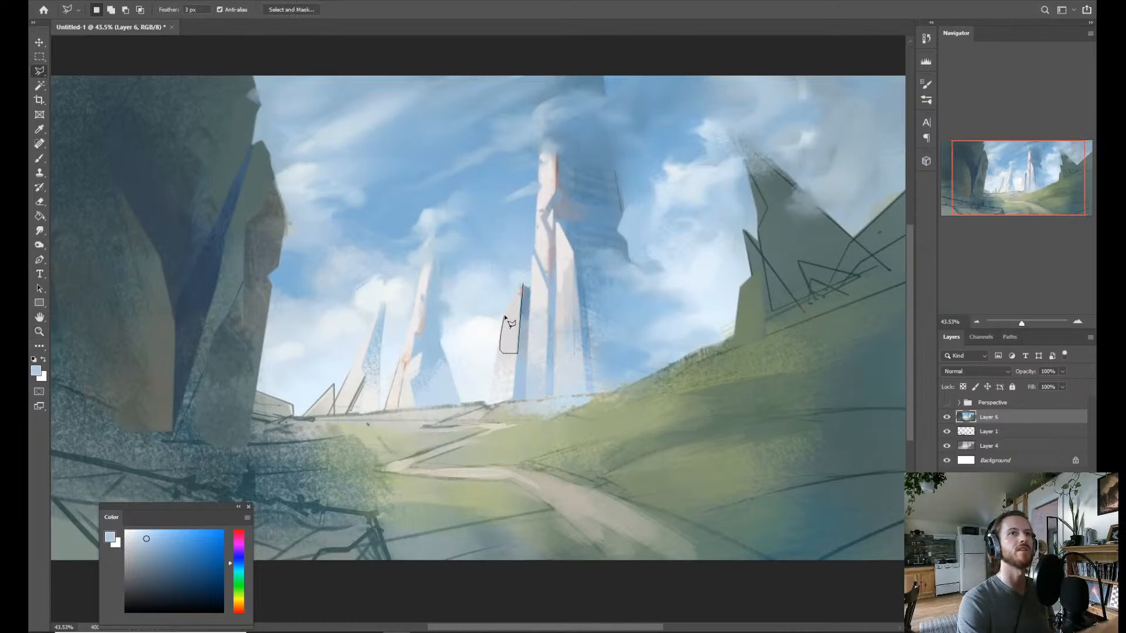
{"action": "left_click", "coordinate": [524, 285]}
{"action": "key", "text": "b"}
{"action": "left_click", "coordinate": [538, 286], "text": "alt"}
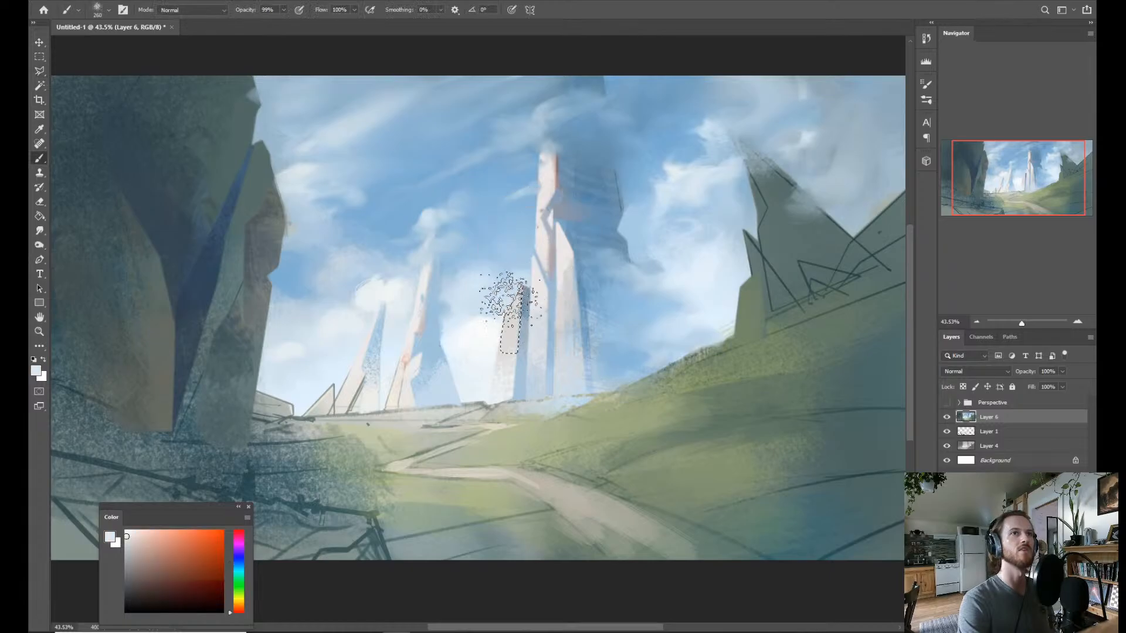
{"action": "left_click", "coordinate": [507, 295], "text": "alt"}
{"action": "mouse_move", "coordinate": [531, 268]}
{"action": "left_mouse_down"}
{"action": "mouse_move", "coordinate": [514, 321]}
{"action": "mouse_move", "coordinate": [522, 276]}
{"action": "mouse_move", "coordinate": [551, 264]}
{"action": "left_mouse_up"}
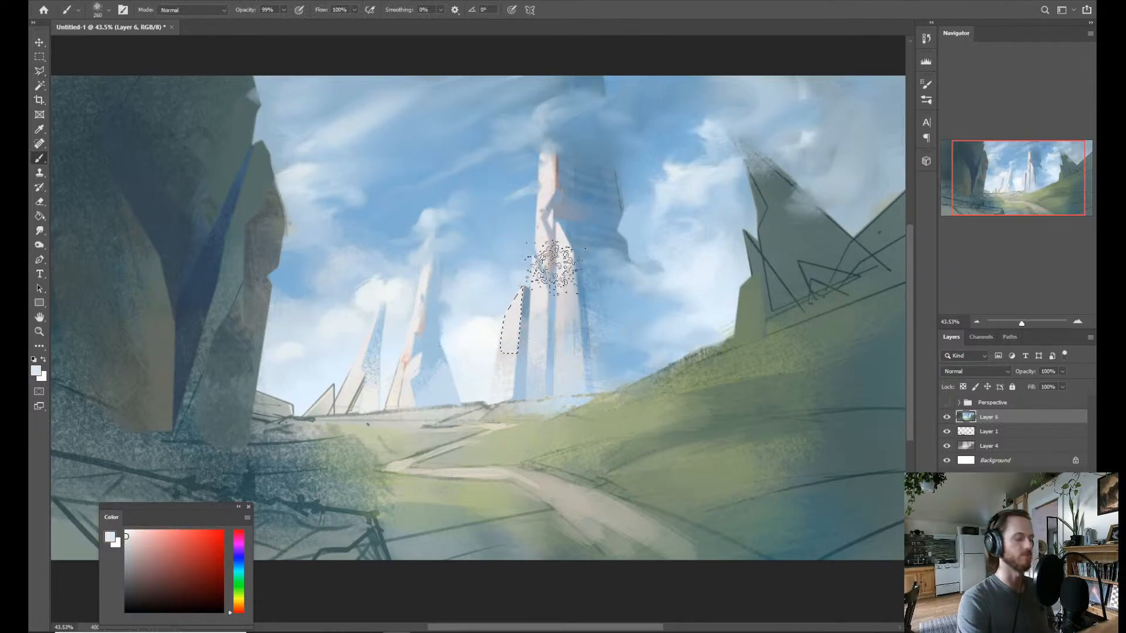
{"action": "key", "text": "ctrl+d"}
Stamp all visible layers into a new merged layer above Layer 6.
{"action": "key", "text": "z"}
{"action": "mouse_move", "coordinate": [505, 372]}
{"action": "left_mouse_down"}
{"action": "mouse_move", "coordinate": [481, 372]}
{"action": "mouse_move", "coordinate": [565, 356]}
{"action": "left_mouse_up"}
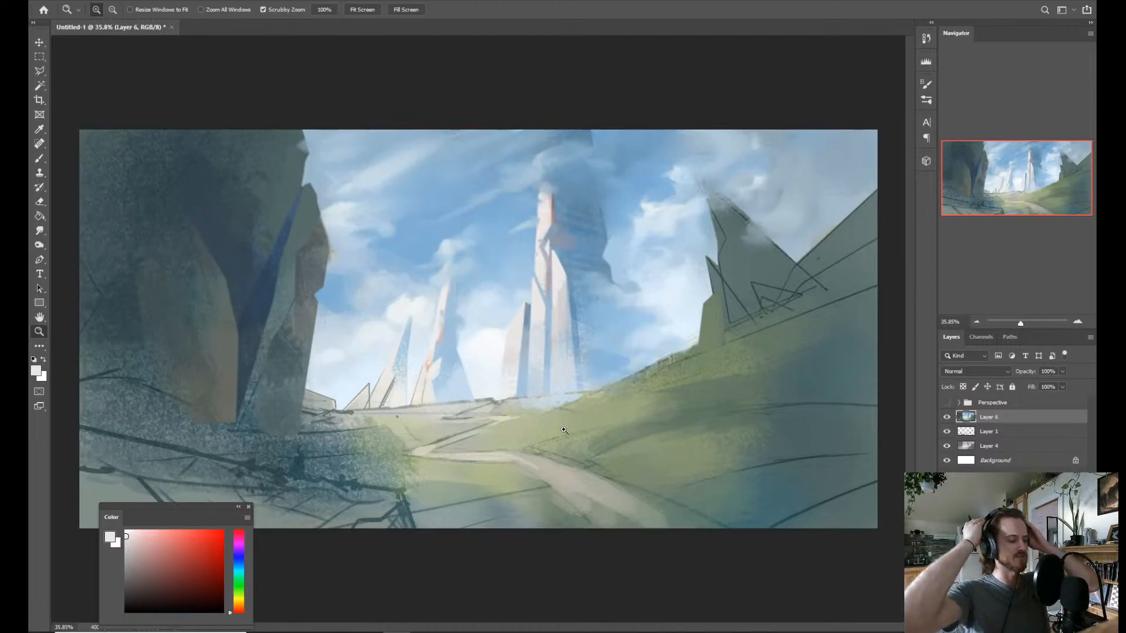
{"action": "key", "text": "b"}
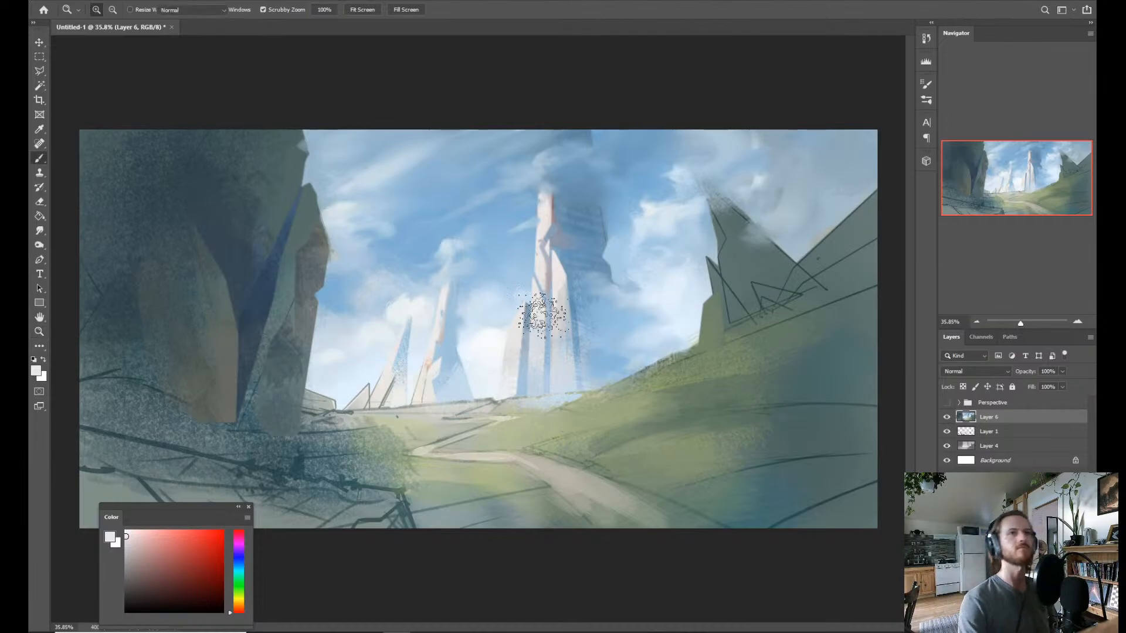
{"action": "scroll", "coordinate": [534, 352], "scroll_direction": "up", "scroll_amount": 3}
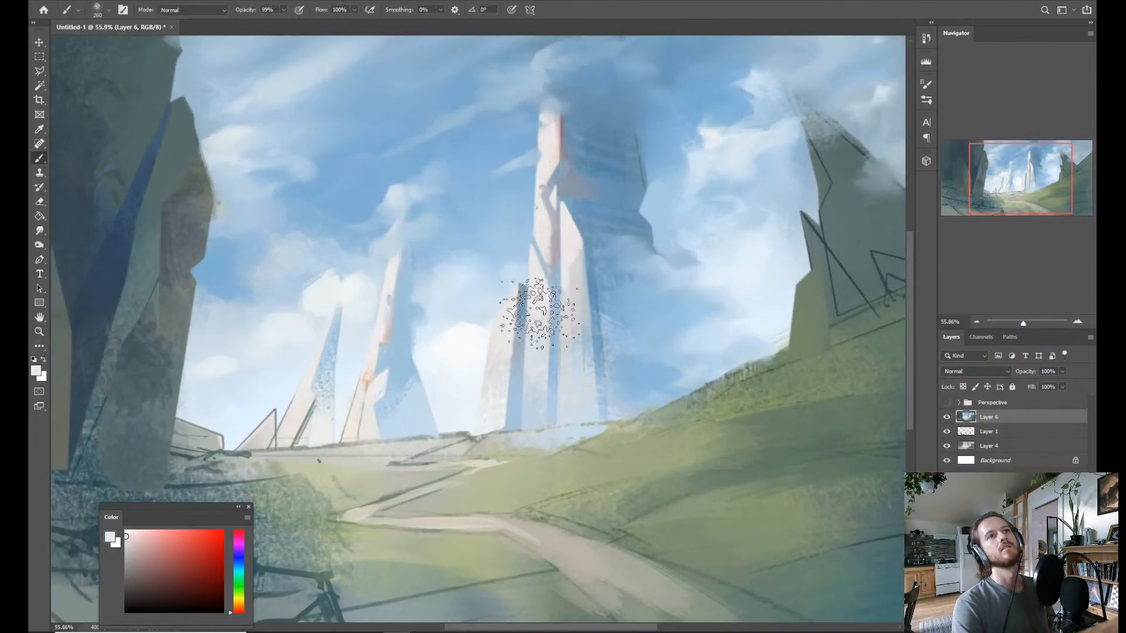
{"action": "key", "text": "z"}
{"action": "scroll", "coordinate": [542, 328], "scroll_direction": "down", "scroll_amount": 2}
{"action": "scroll", "coordinate": [545, 318], "scroll_direction": "down", "scroll_amount": 2}
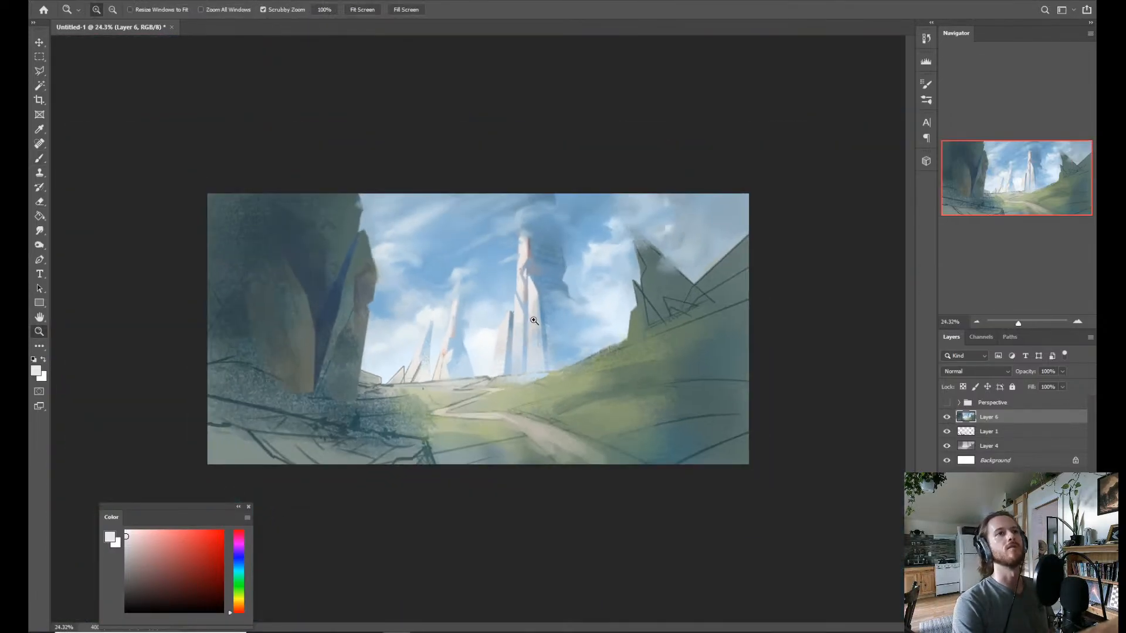
{"action": "scroll", "coordinate": [568, 291], "scroll_direction": "up", "scroll_amount": 1}
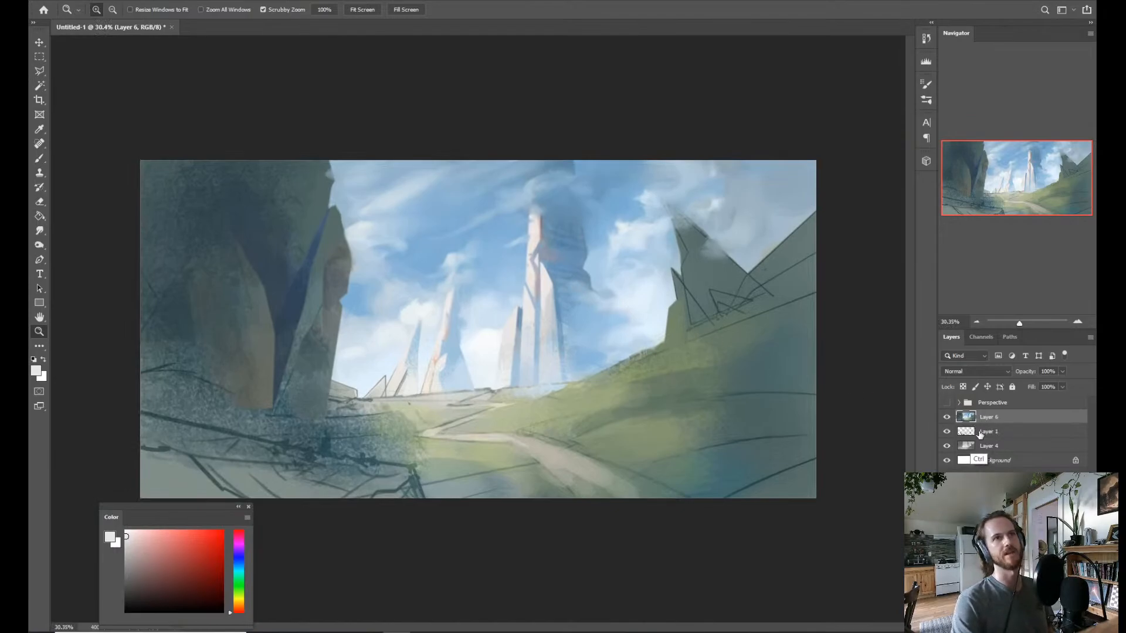
{"action": "key", "text": "ctrl+alt+shift+e"}
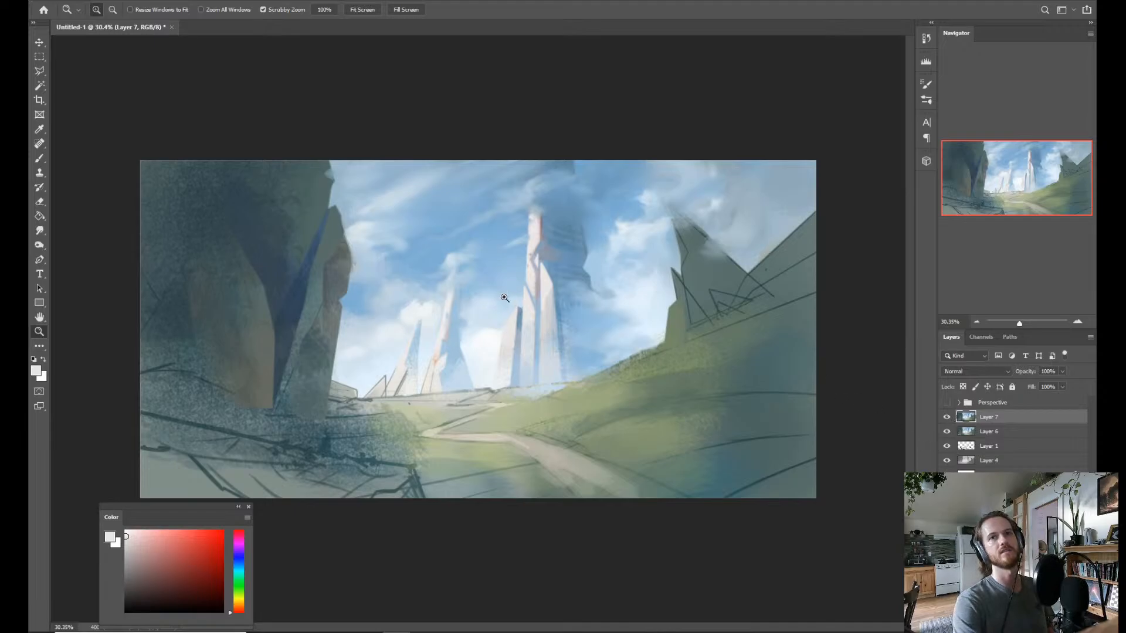
Select the shaded side of the short spire with the Magic Wand and pick a neutral grey for the brush.
{"action": "left_click_drag", "start_coordinate": [504, 298], "coordinate": [545, 335]}
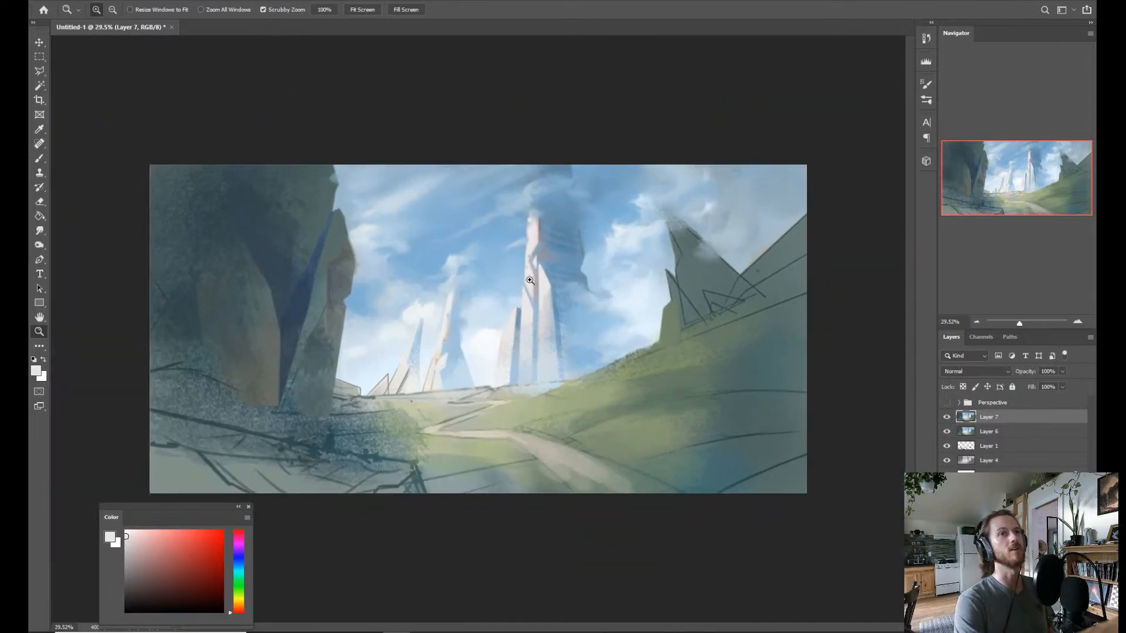
{"action": "left_click_drag", "start_coordinate": [529, 280], "coordinate": [538, 335]}
{"action": "key", "text": "w"}
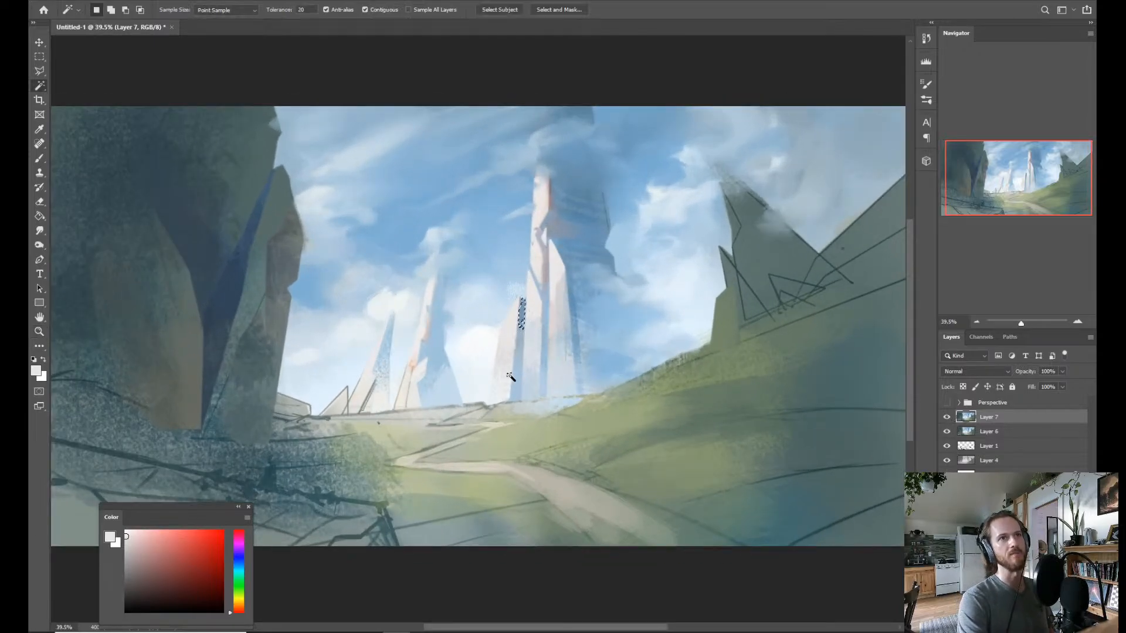
{"action": "key", "text": "b"}
{"action": "left_click", "coordinate": [541, 287], "text": "alt"}
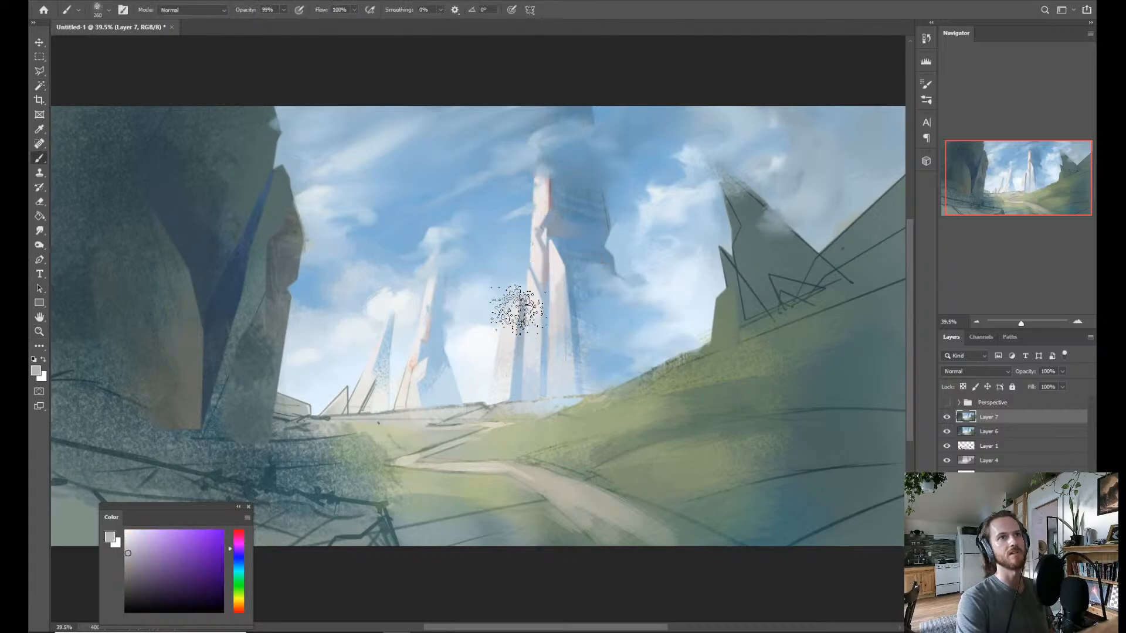
Paint soft off-white strokes over the tip of the tallest spire with a smaller brush, blending it into the cloud.
{"action": "key", "text": "z"}
{"action": "mouse_move", "coordinate": [603, 276]}
{"action": "left_mouse_down"}
{"action": "mouse_move", "coordinate": [557, 308]}
{"action": "mouse_move", "coordinate": [573, 302]}
{"action": "mouse_move", "coordinate": [505, 311]}
{"action": "mouse_move", "coordinate": [528, 329]}
{"action": "mouse_move", "coordinate": [521, 319]}
{"action": "left_mouse_up"}
{"action": "key", "text": "b"}
{"action": "key", "text": "z"}
{"action": "key", "text": "b"}
{"action": "key", "text": "z"}
{"action": "key", "text": "b"}
{"action": "left_click", "coordinate": [538, 222], "text": "alt"}
{"action": "mouse_move", "coordinate": [544, 204]}
{"action": "left_mouse_down"}
{"action": "mouse_move", "coordinate": [541, 223]}
{"action": "mouse_move", "coordinate": [518, 224]}
{"action": "left_mouse_up"}
{"action": "left_click_drag", "start_coordinate": [534, 170], "coordinate": [540, 173]}
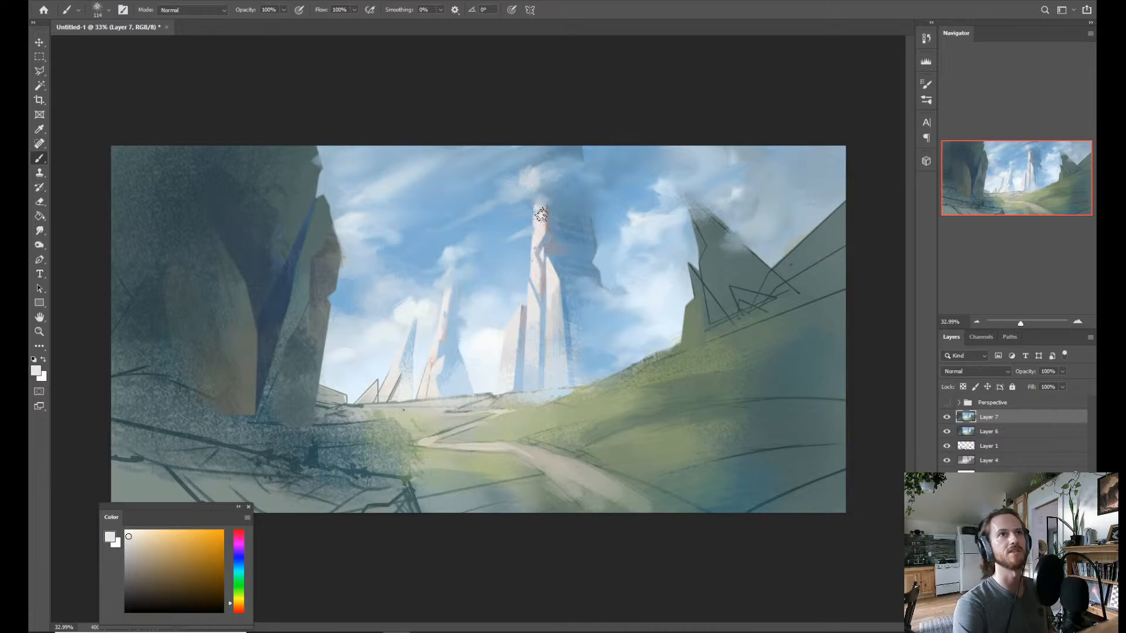
{"action": "left_click_drag", "start_coordinate": [543, 211], "coordinate": [570, 199]}
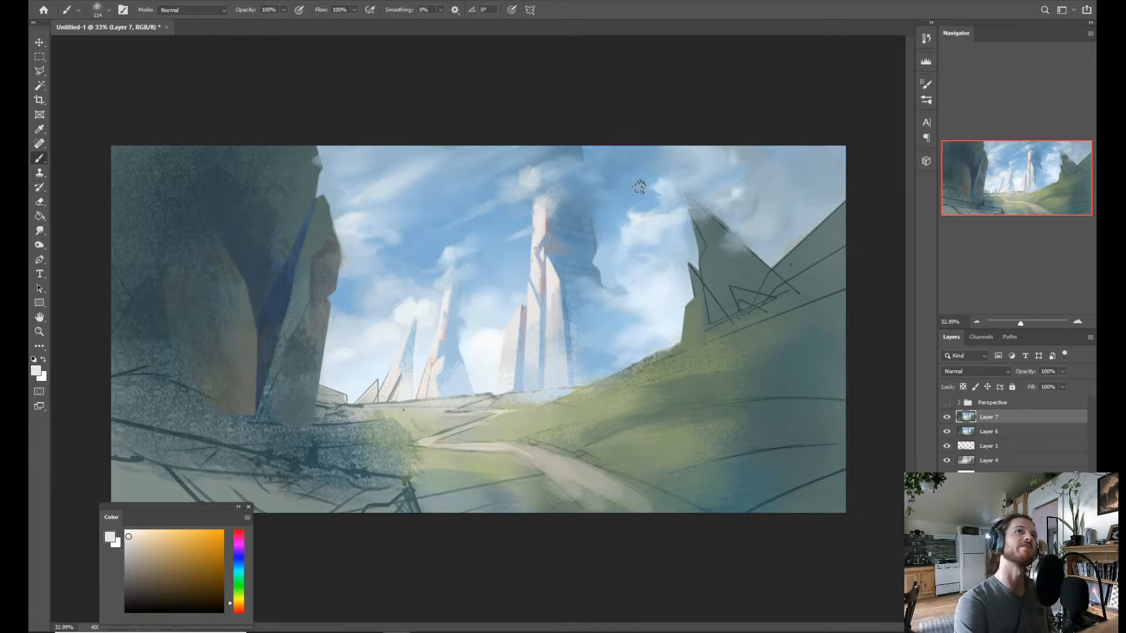
Touch up the upper edge of the tallest spire with sampled off-white and pick a light blue from the adjacent sky.
{"action": "left_click", "coordinate": [535, 228], "text": "alt"}
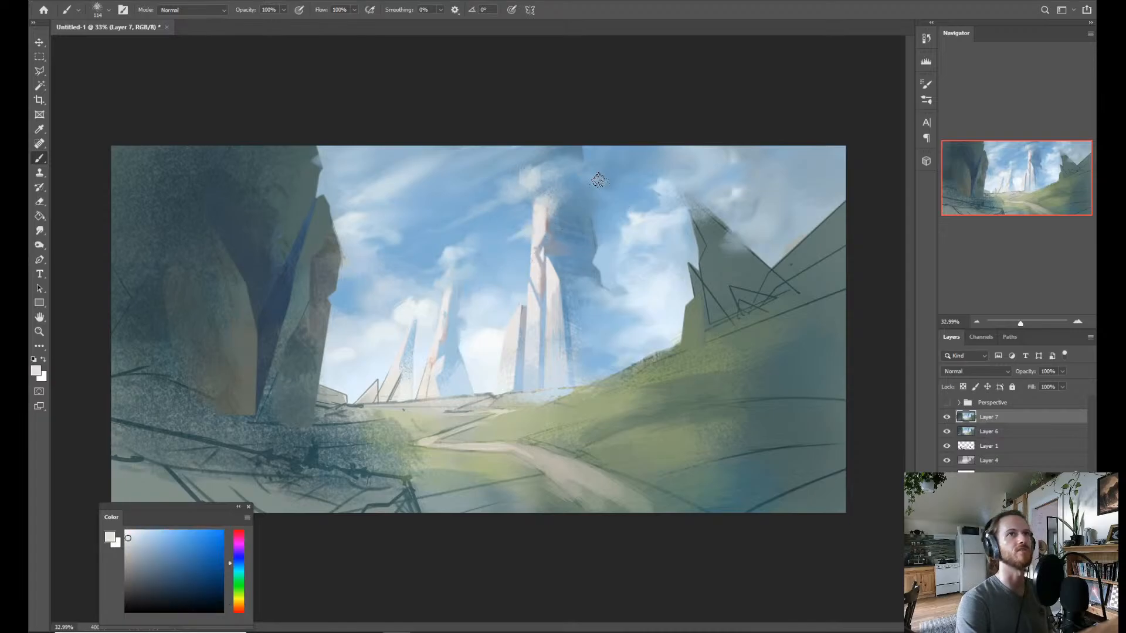
{"action": "left_click", "coordinate": [527, 232], "text": "alt"}
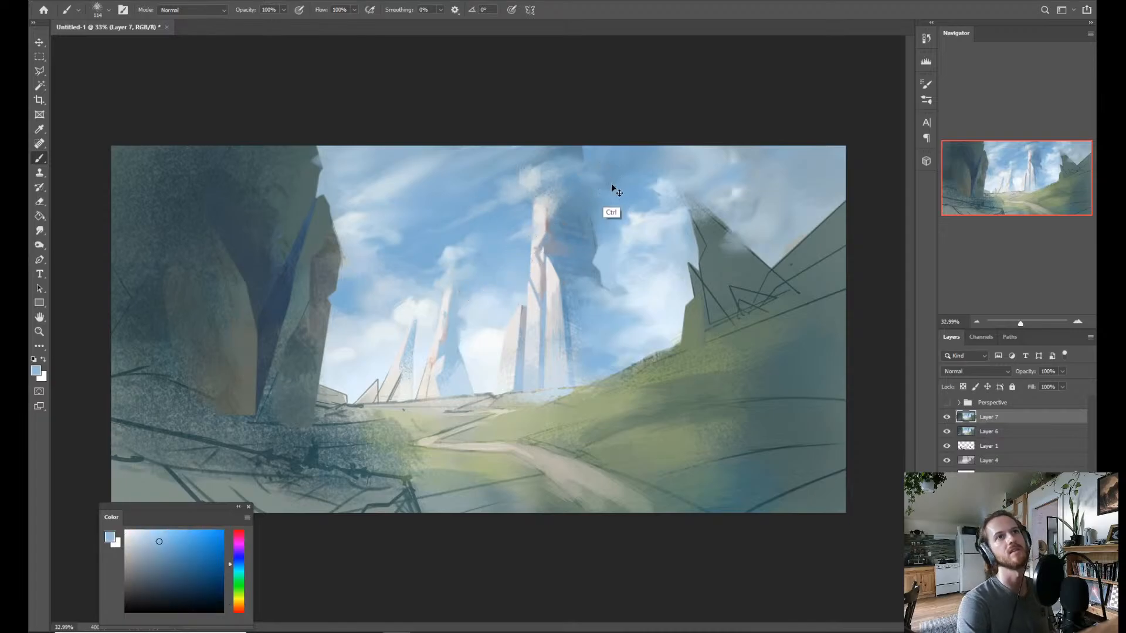
{"action": "key", "text": "z"}
{"action": "left_click_drag", "start_coordinate": [572, 262], "coordinate": [544, 301]}
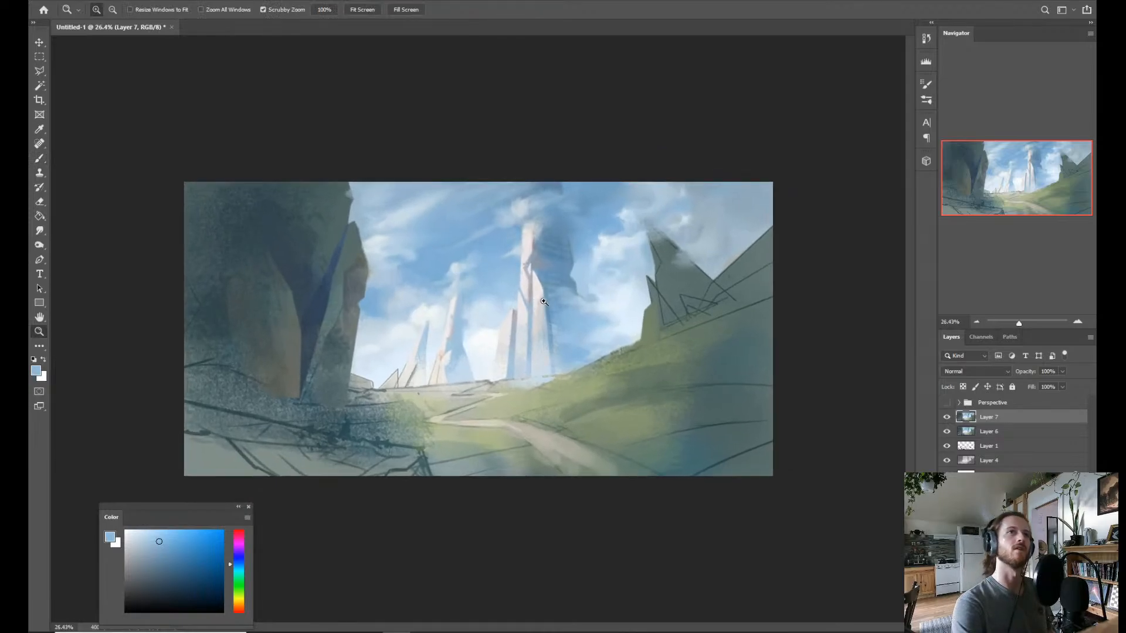
{"action": "left_click_drag", "start_coordinate": [487, 344], "coordinate": [522, 339]}
{"action": "key", "text": "l"}
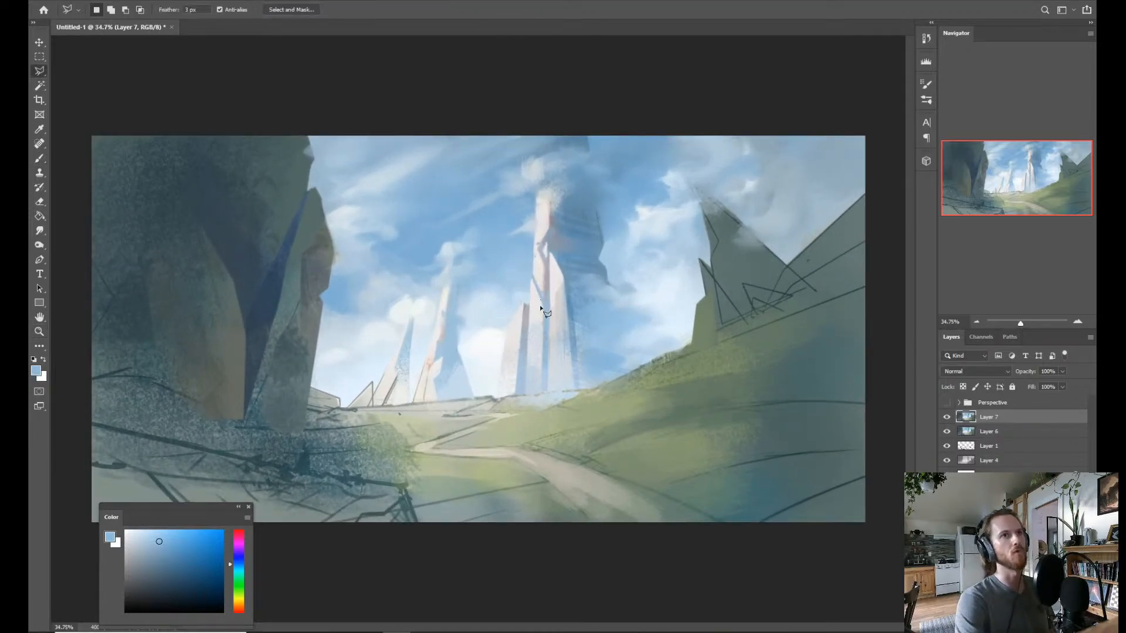
{"action": "key", "text": "z"}
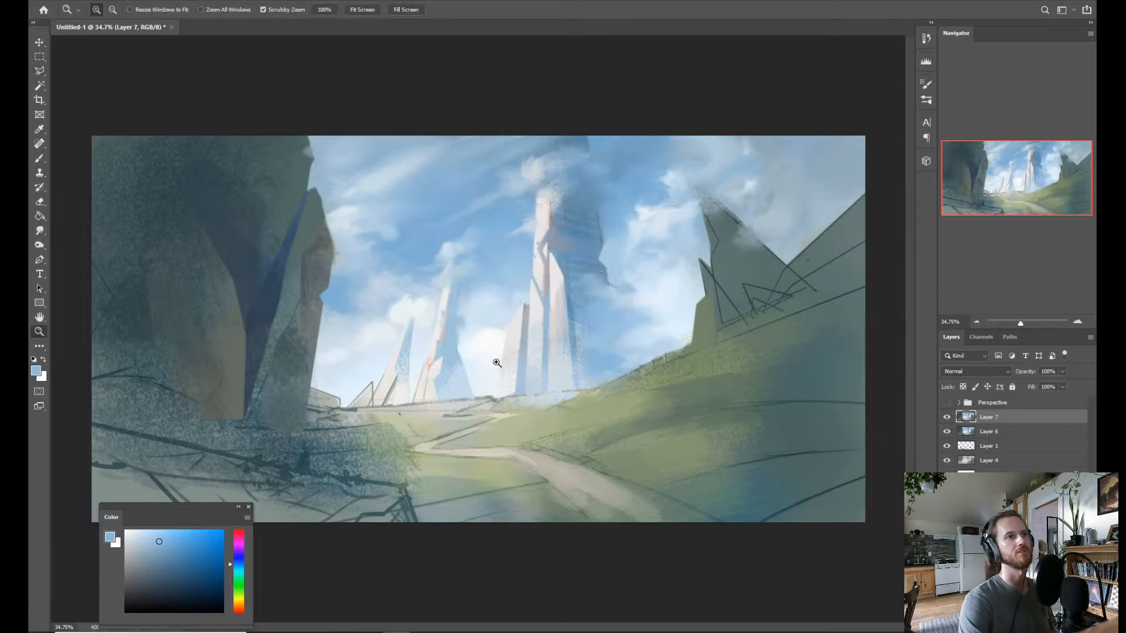
{"action": "mouse_move", "coordinate": [461, 417]}
{"action": "left_mouse_down"}
{"action": "mouse_move", "coordinate": [444, 433]}
{"action": "mouse_move", "coordinate": [456, 433]}
{"action": "left_mouse_up"}
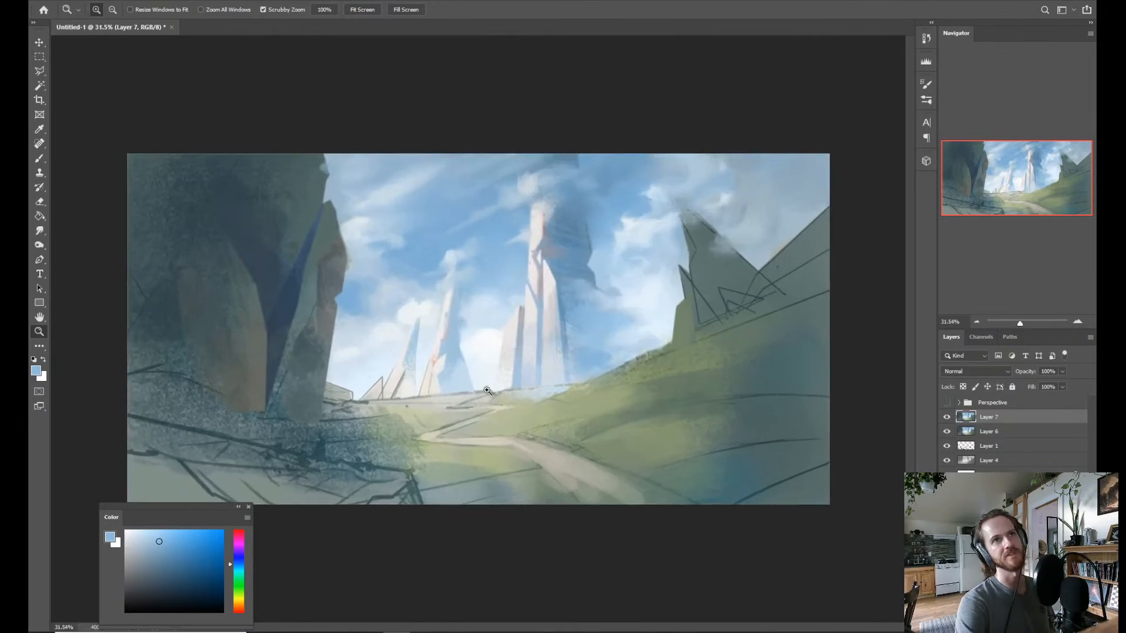
Paint sampled muted blue along the boundary between the lit and shaded sides of the tallest spire's tip, using a smaller brush.
{"action": "key", "text": "b"}
{"action": "left_click", "coordinate": [565, 212], "text": "alt"}
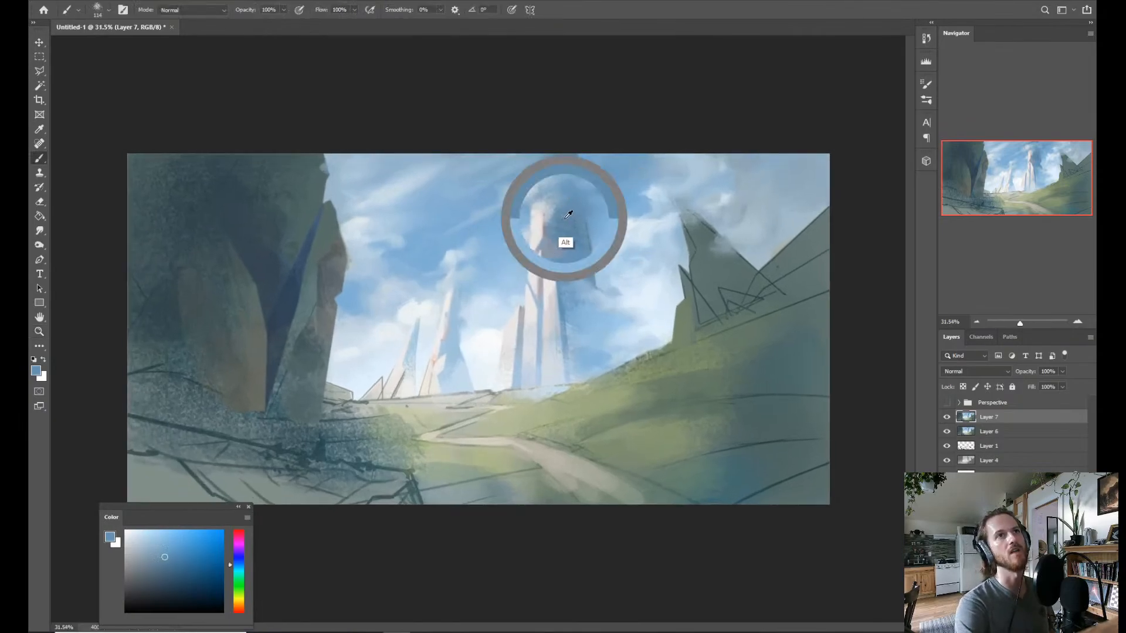
{"action": "left_click_drag", "start_coordinate": [544, 212], "coordinate": [541, 214]}
{"action": "left_click", "coordinate": [586, 189], "text": "alt"}
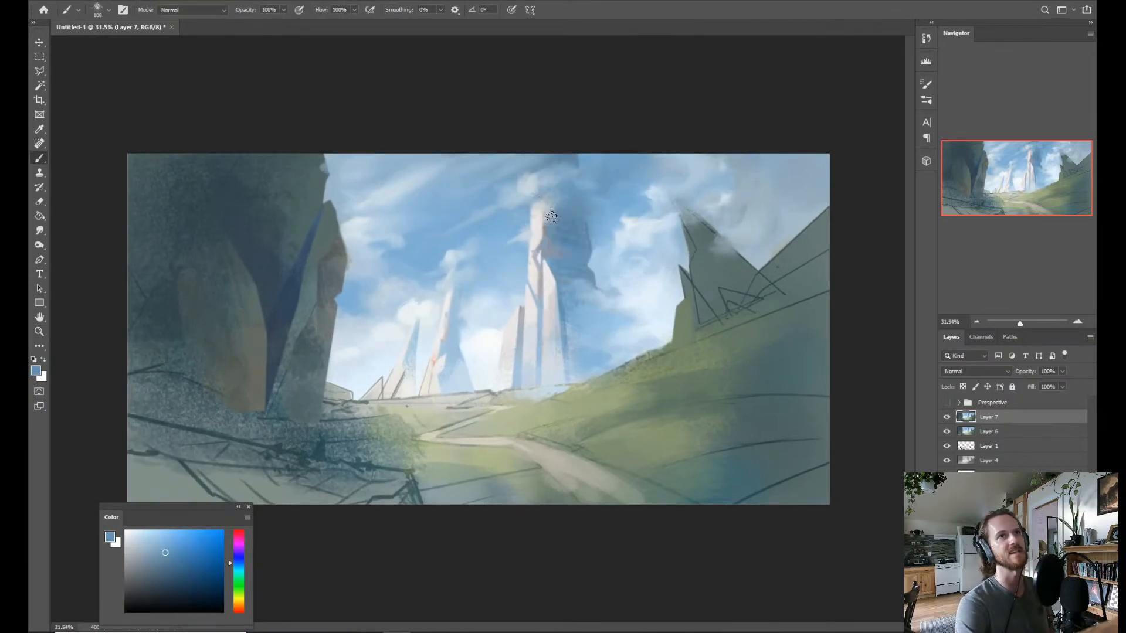
{"action": "left_click", "coordinate": [561, 216], "text": "alt"}
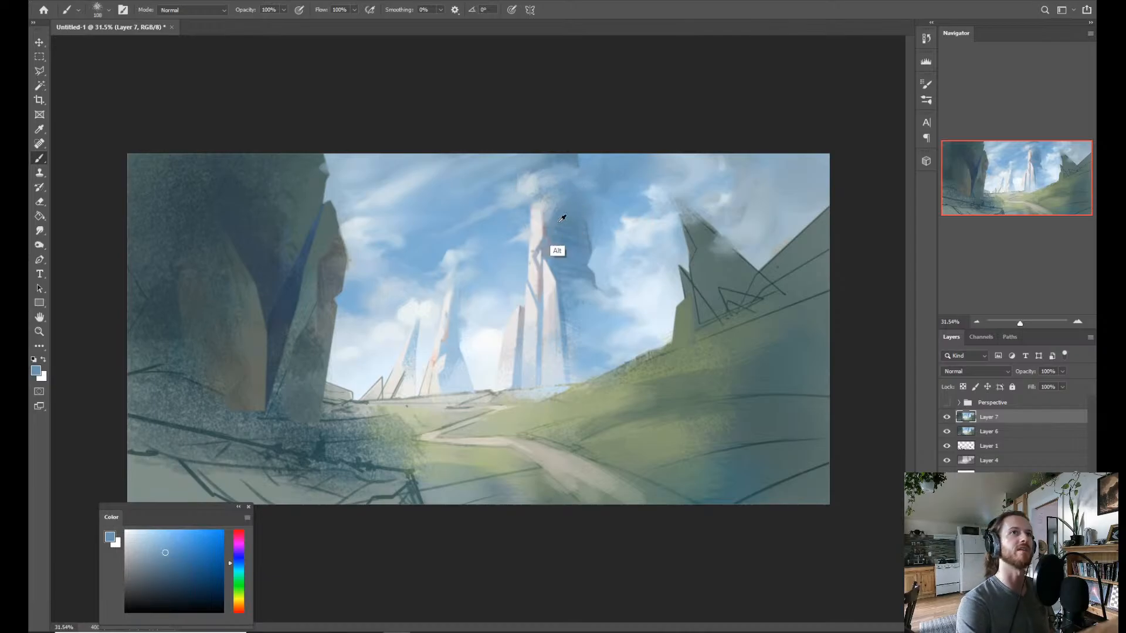
{"action": "left_click_drag", "start_coordinate": [557, 228], "coordinate": [555, 219]}
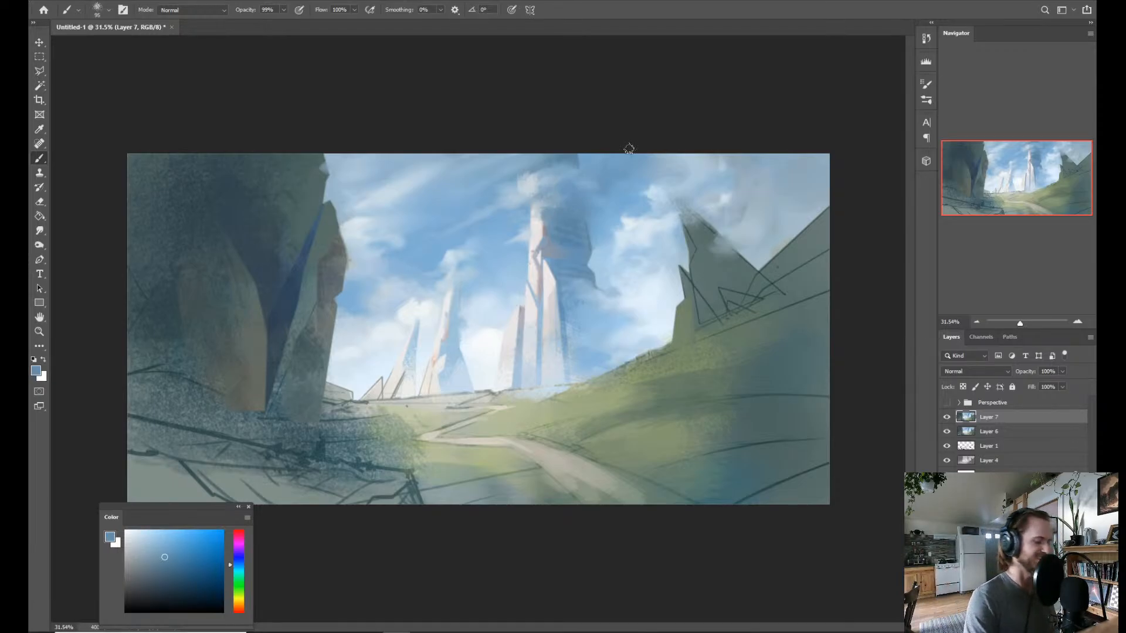
Sample off-white from the tallest spire and blend the cloud around its tip with the Mixer Brush.
{"action": "left_click", "coordinate": [536, 258], "text": "alt"}
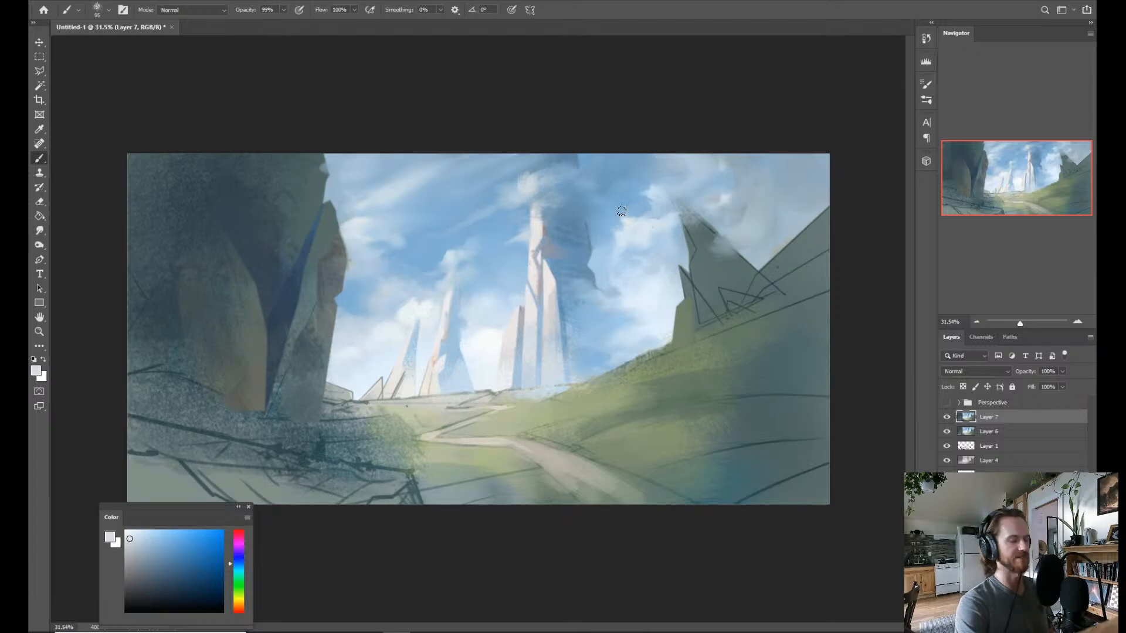
{"action": "key", "text": "shift+b"}
{"action": "left_click", "coordinate": [534, 233], "text": "alt"}
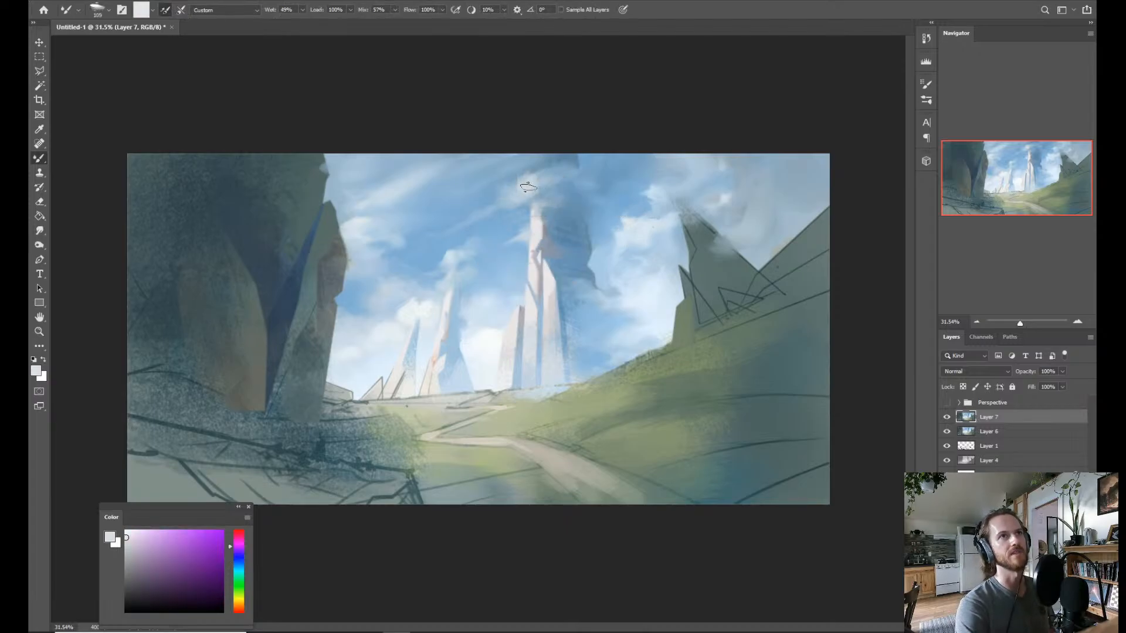
{"action": "left_click_drag", "start_coordinate": [557, 216], "coordinate": [550, 216], "text": "alt"}
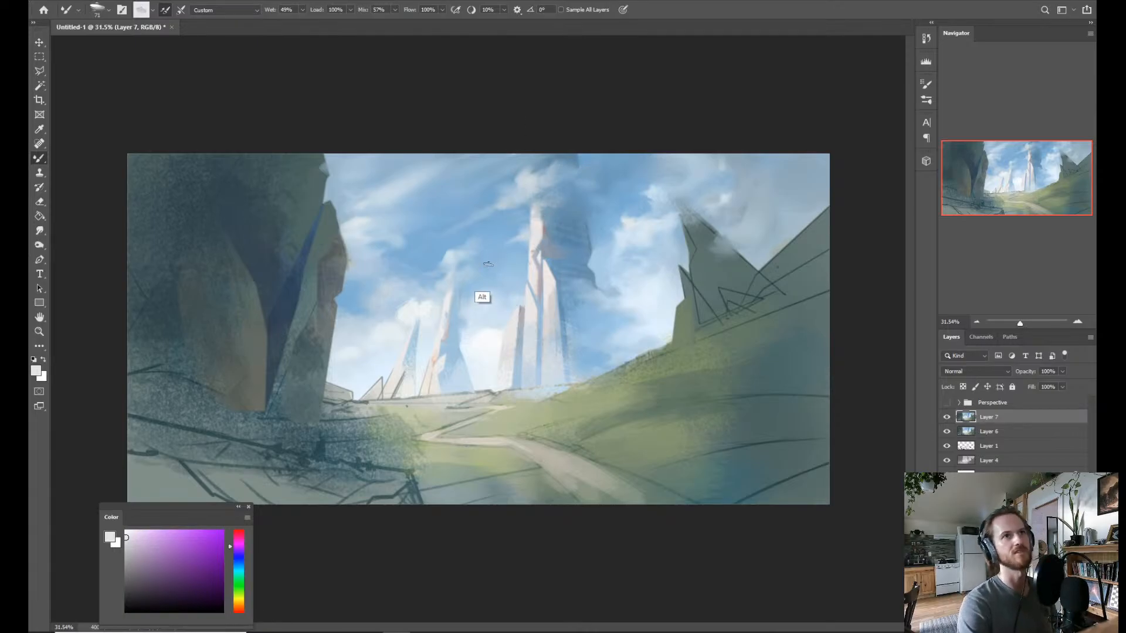
Blend sampled near-white tones into the clouds behind the short spires and between the tallest spire and the green hill.
{"action": "left_click", "coordinate": [447, 304], "text": "alt"}
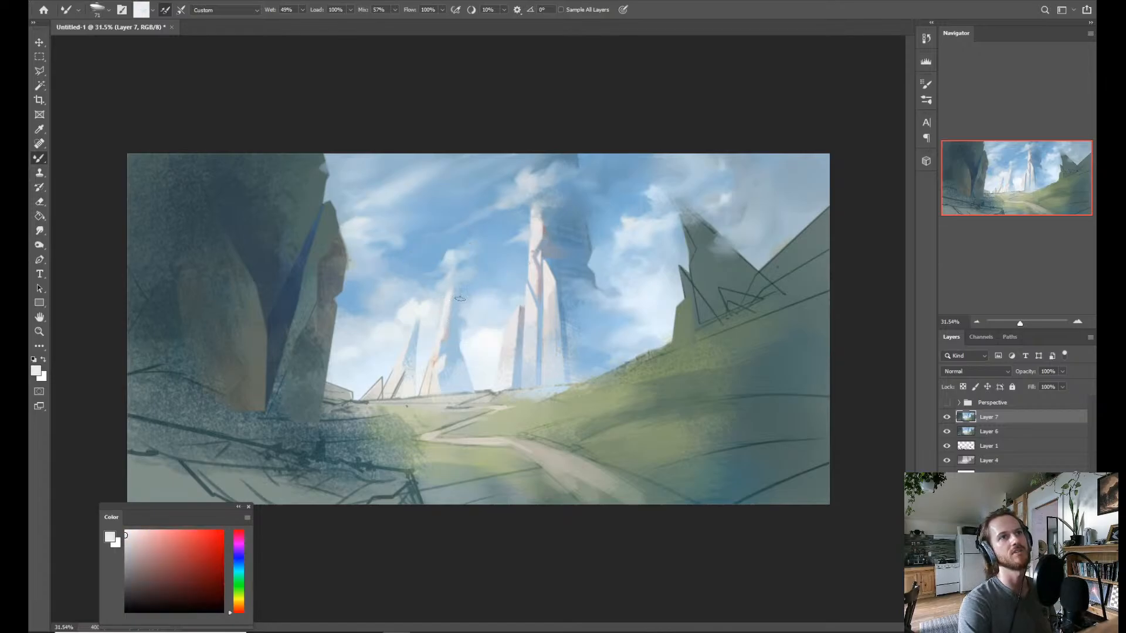
{"action": "left_click", "coordinate": [488, 366], "text": "alt"}
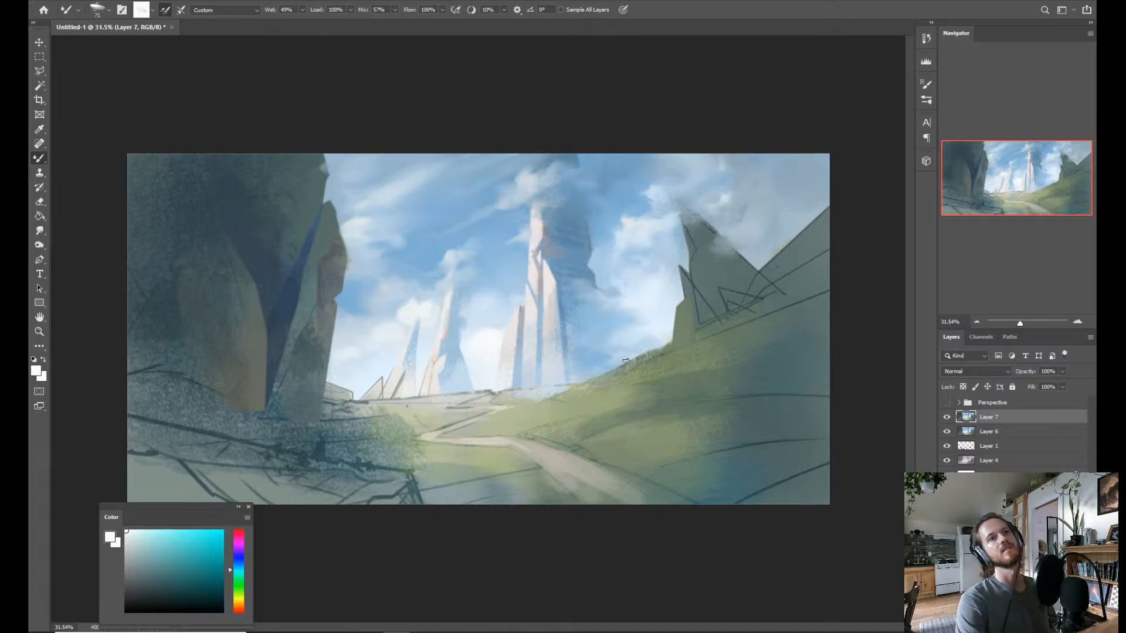
{"action": "left_click", "coordinate": [642, 339], "text": "alt"}
{"action": "left_click", "coordinate": [632, 225], "text": "alt"}
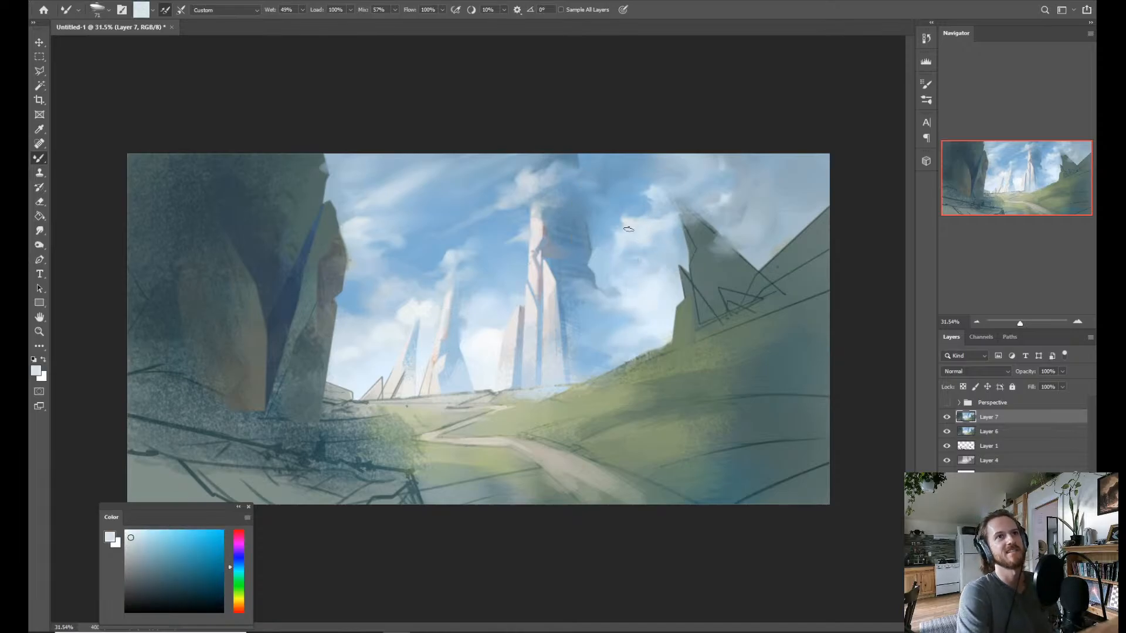
{"action": "left_click", "coordinate": [628, 228], "text": "alt"}
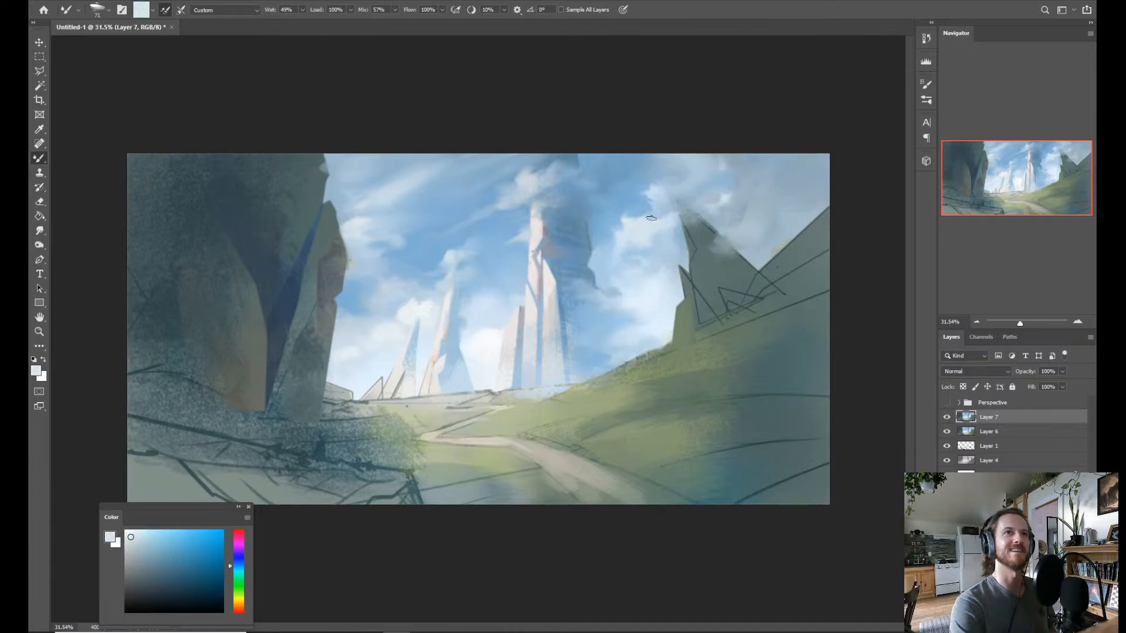
{"action": "left_click", "coordinate": [632, 223], "text": "alt"}
Sample pale tones from the tallest spire, the smallest spire's tip and the low cloud for further Mixer Brush blending.
{"action": "left_click", "coordinate": [536, 233], "text": "alt"}
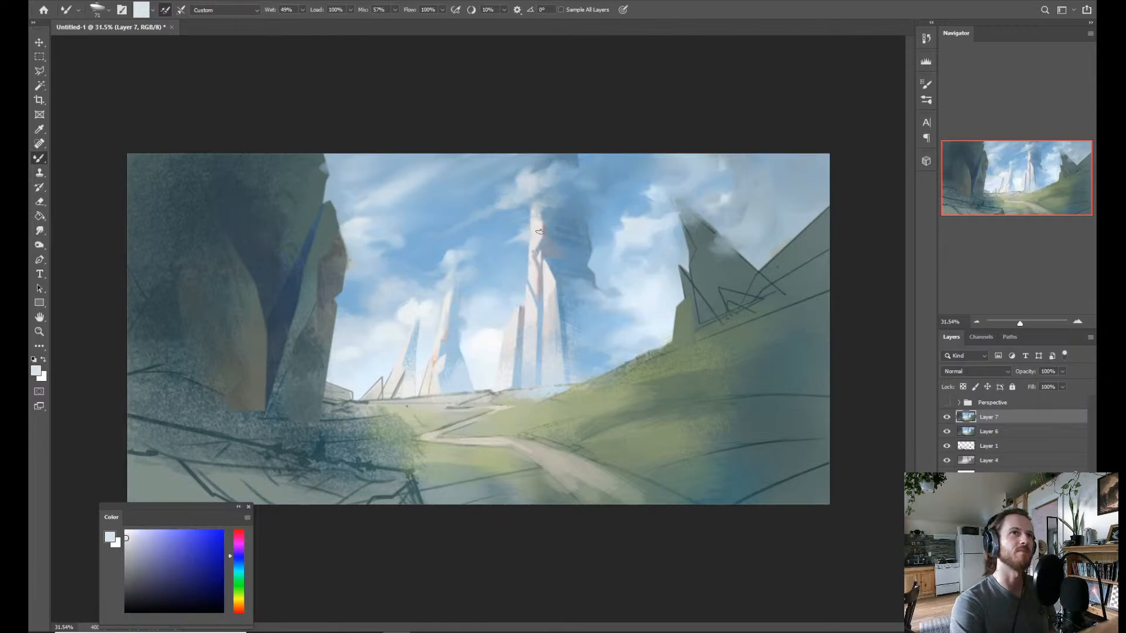
{"action": "left_click", "coordinate": [538, 237], "text": "alt"}
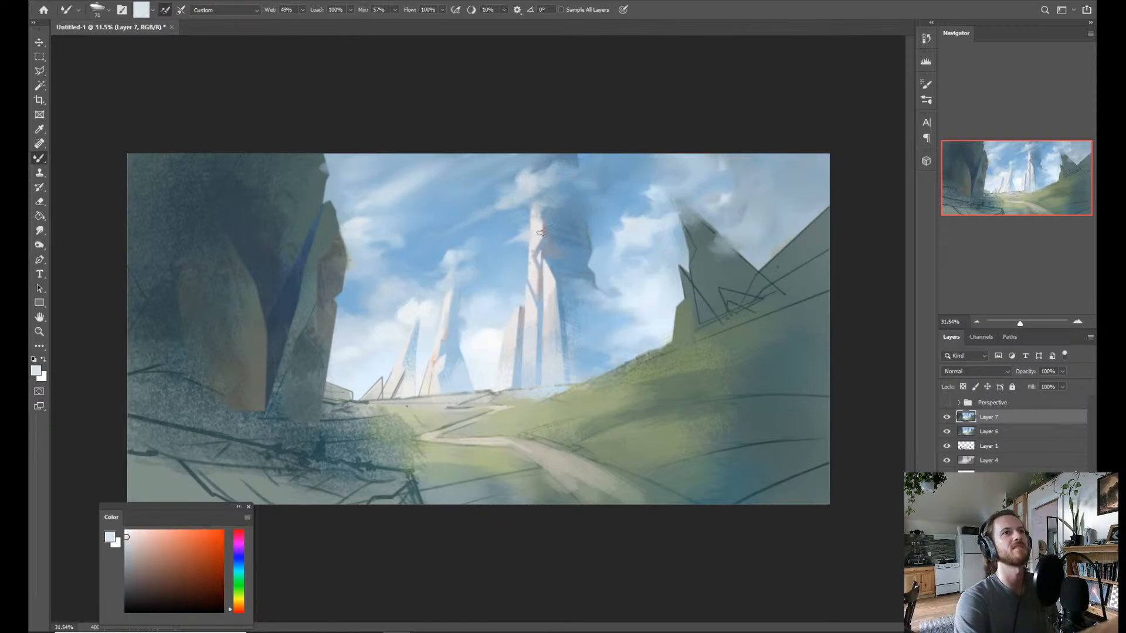
{"action": "left_click", "coordinate": [414, 314], "text": "alt"}
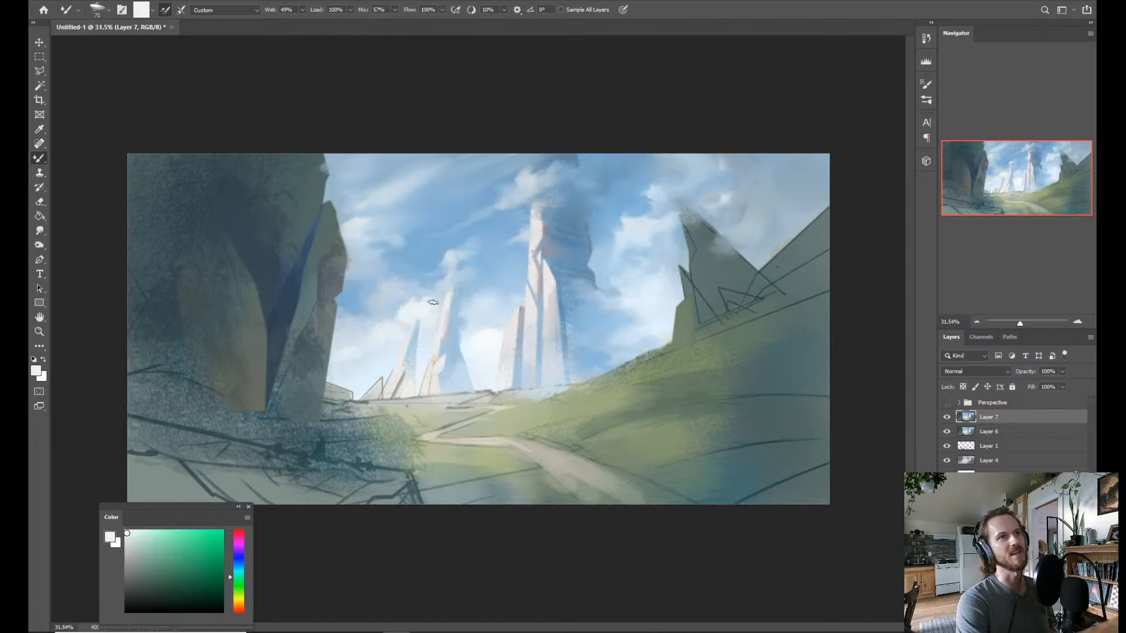
{"action": "left_click", "coordinate": [495, 345], "text": "alt"}
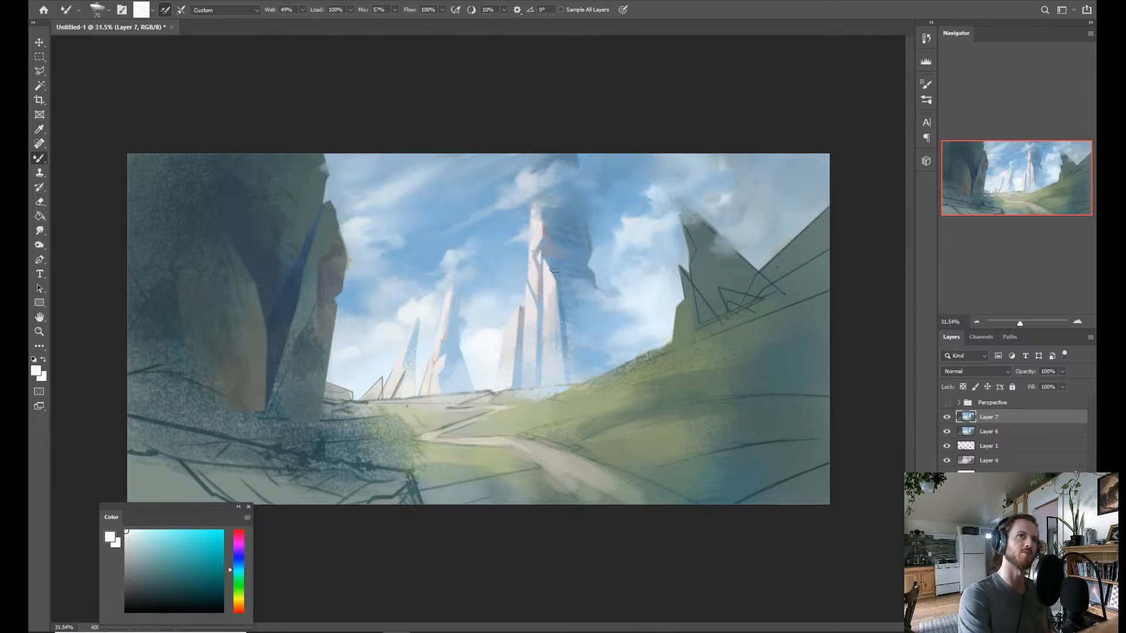
Select the lit face of the short spire with the Magic Wand and sample pale blue from the tallest spire's base.
{"action": "key", "text": "w"}
{"action": "key", "text": "alt+w"}
{"action": "left_click", "coordinate": [513, 335]}
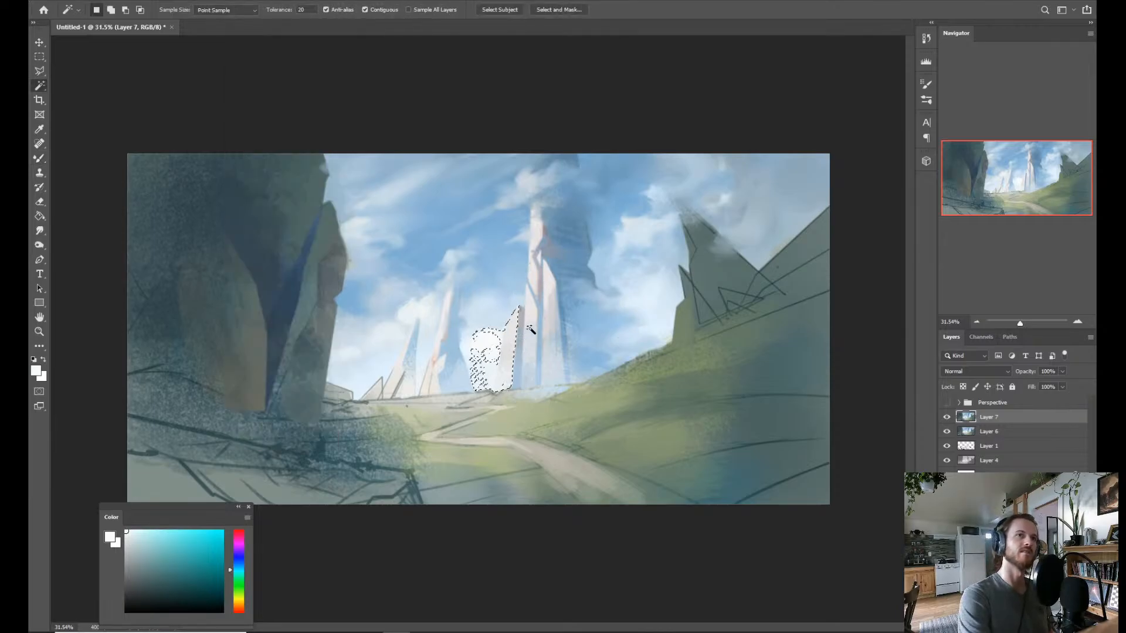
{"action": "key", "text": "b"}
{"action": "left_click", "coordinate": [534, 384], "text": "alt"}
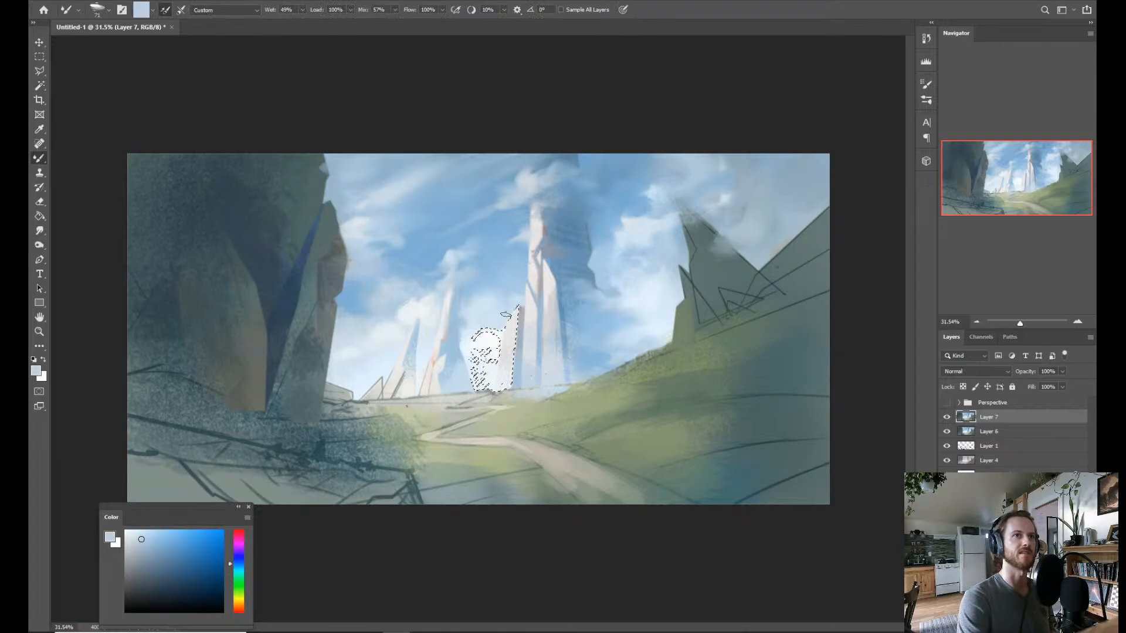
Try the Dry Brush Rough preset for the regular Brush on the selected spire face.
{"action": "key", "text": "shift+b"}
{"action": "right_click", "coordinate": [505, 320]}
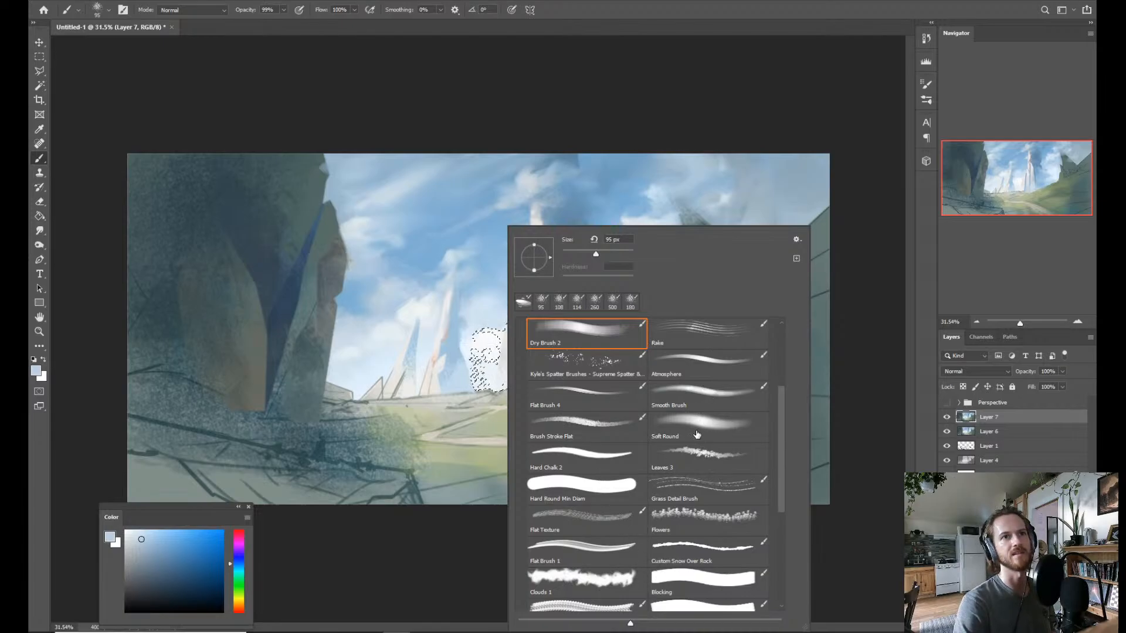
{"action": "scroll", "coordinate": [783, 405], "scroll_direction": "up", "scroll_amount": 3}
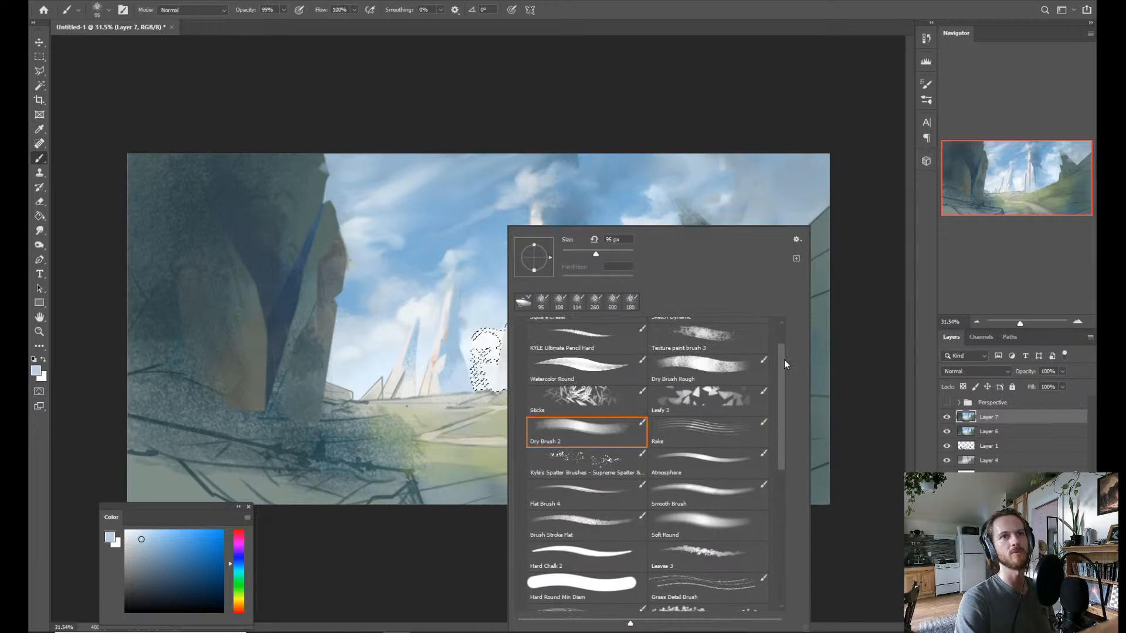
{"action": "scroll", "coordinate": [783, 360], "scroll_direction": "up", "scroll_amount": 2}
{"action": "left_click", "coordinate": [691, 405]}
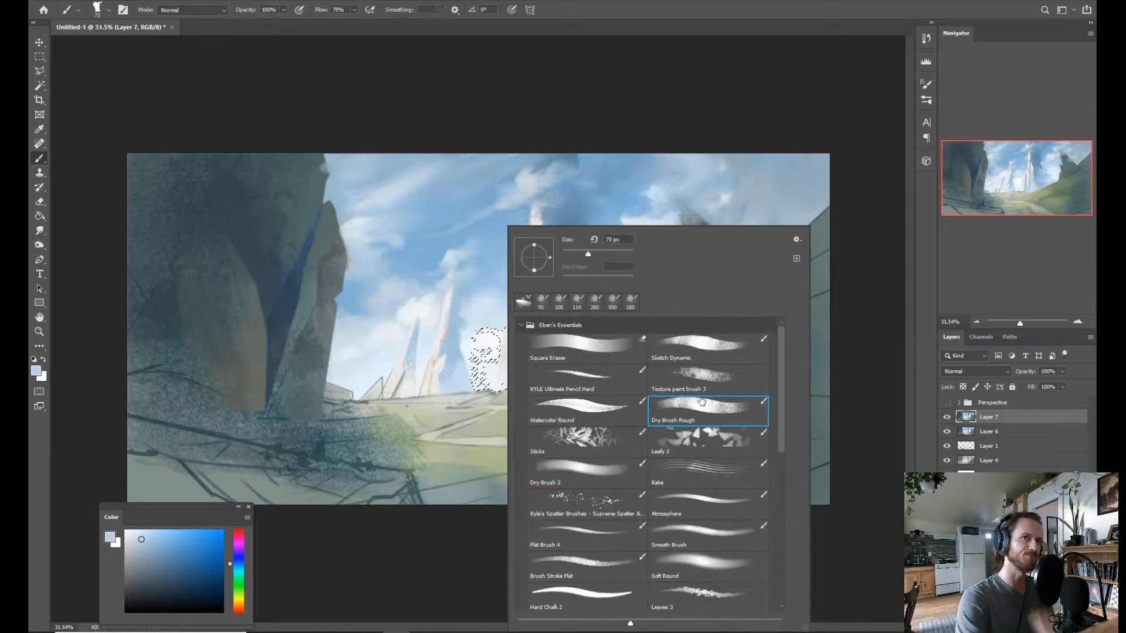
{"action": "left_click", "coordinate": [455, 400]}
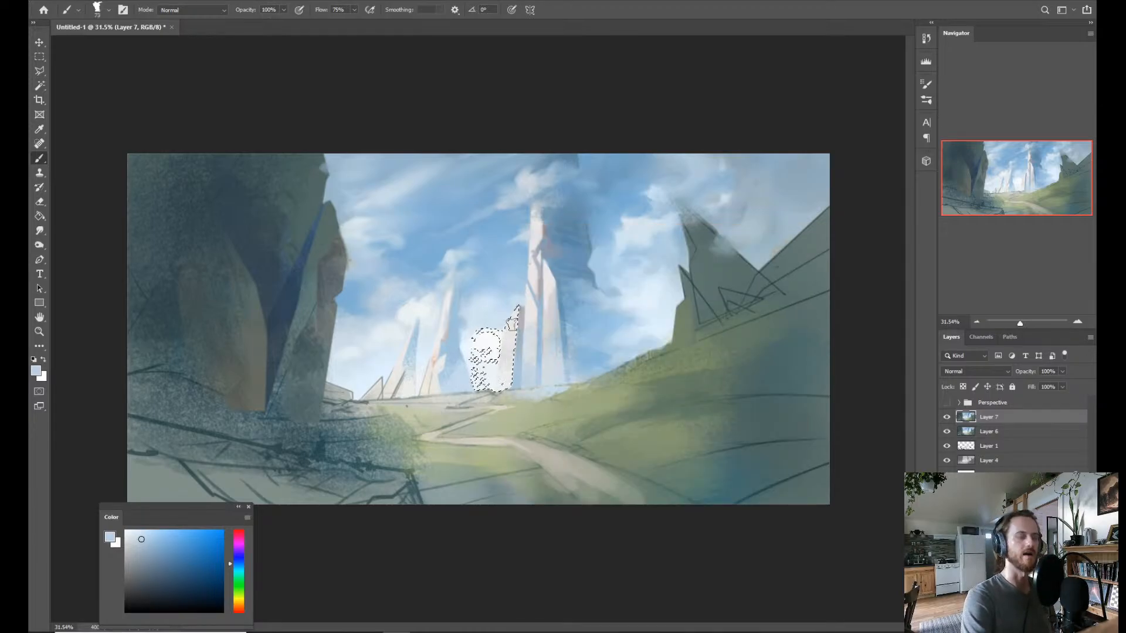
Compare other brush presets, including Rake, then load Dry Brush 2 and reduce its size.
{"action": "right_click", "coordinate": [529, 292]}
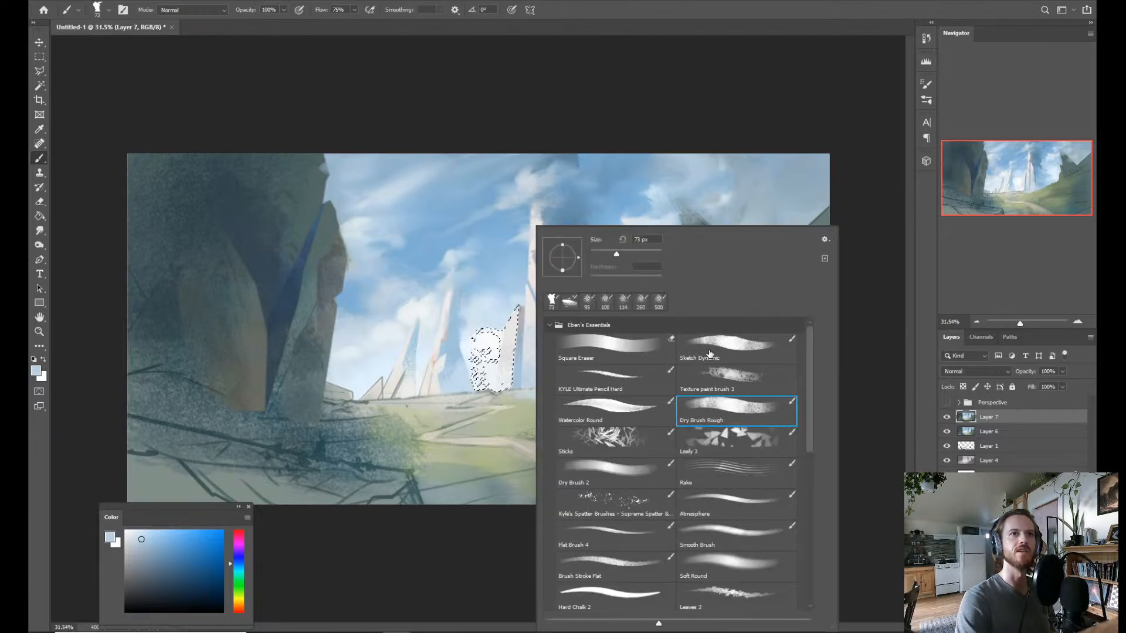
{"action": "left_click", "coordinate": [733, 359]}
{"action": "left_click", "coordinate": [746, 464]}
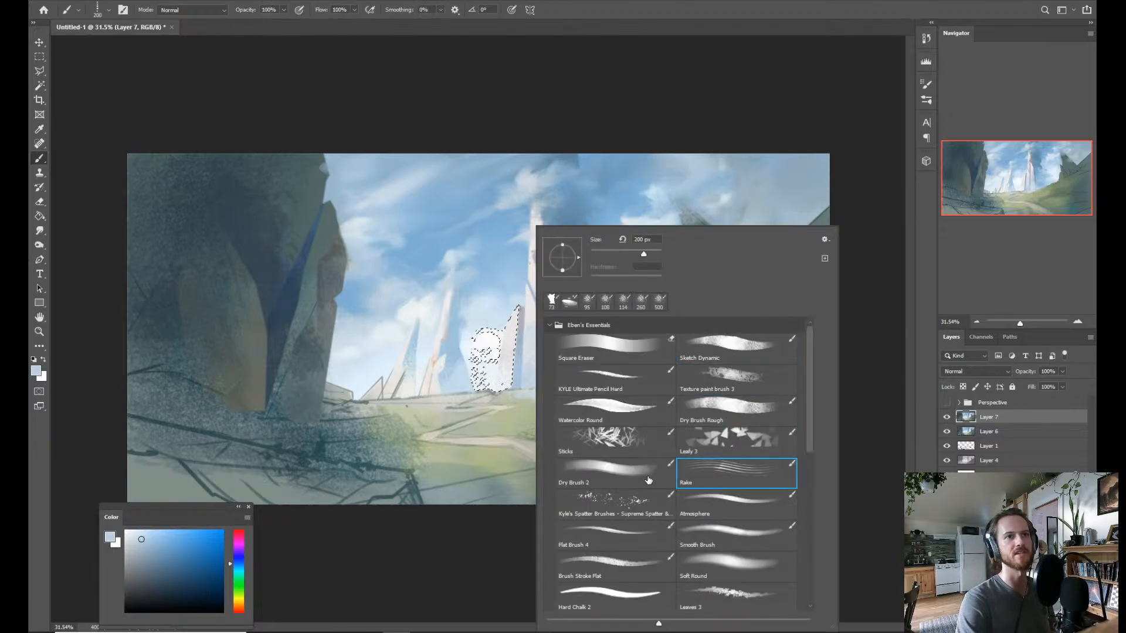
{"action": "left_click", "coordinate": [655, 470]}
{"action": "right_click", "coordinate": [499, 321], "text": "alt"}
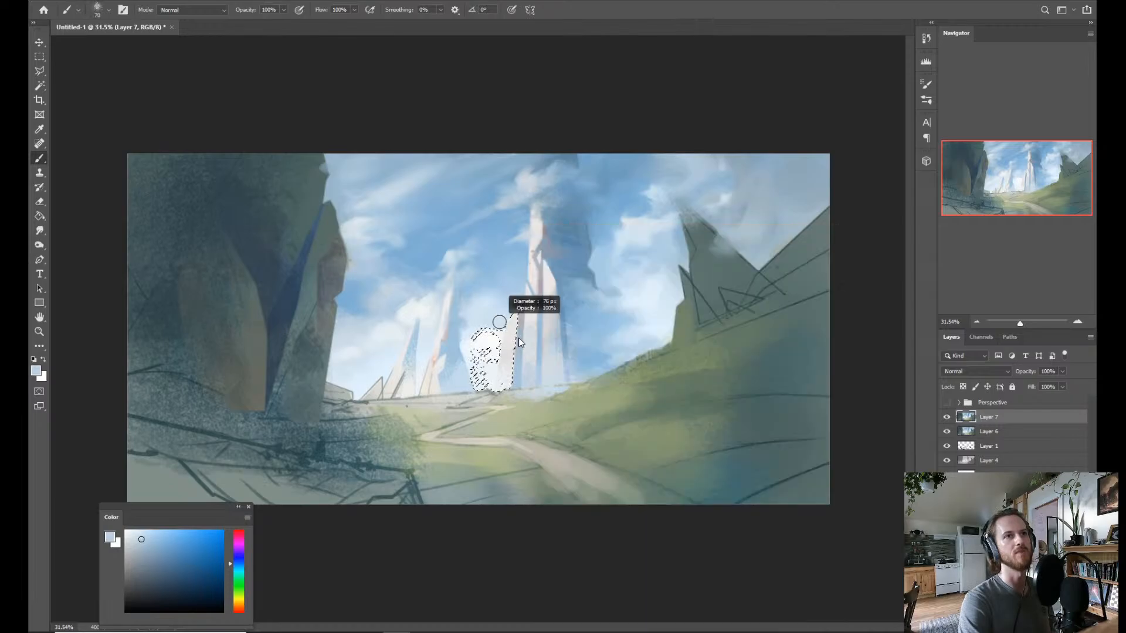
{"action": "key", "text": "shift+b"}
{"action": "key", "text": "shift+b"}
{"action": "key", "text": "shift+b"}
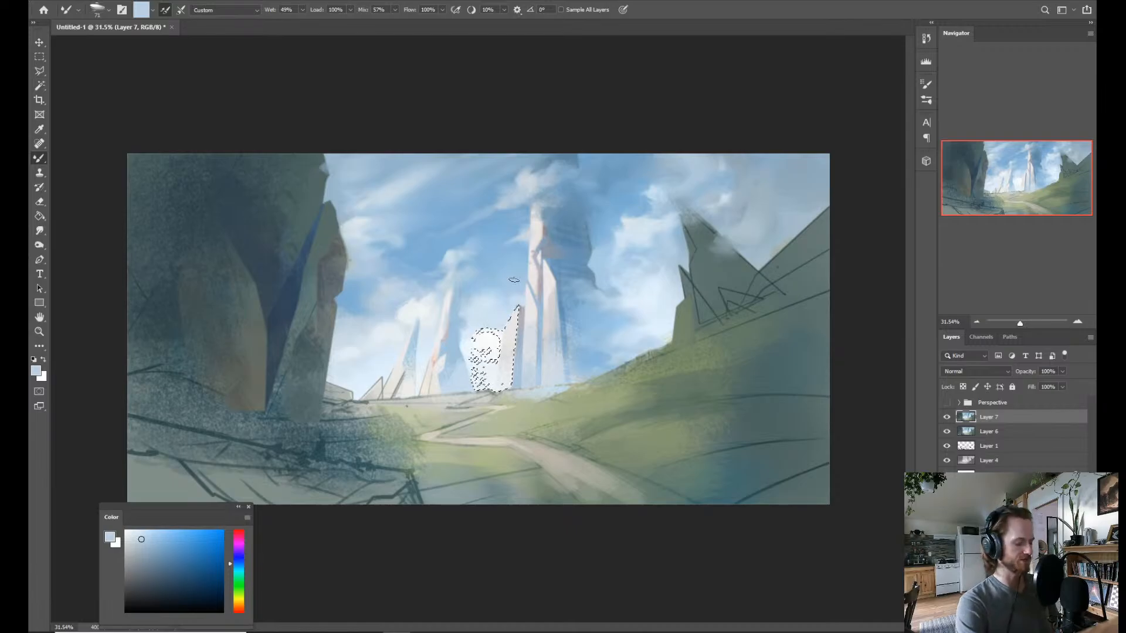
{"action": "key", "text": "s"}
{"action": "key", "text": "alt+s"}
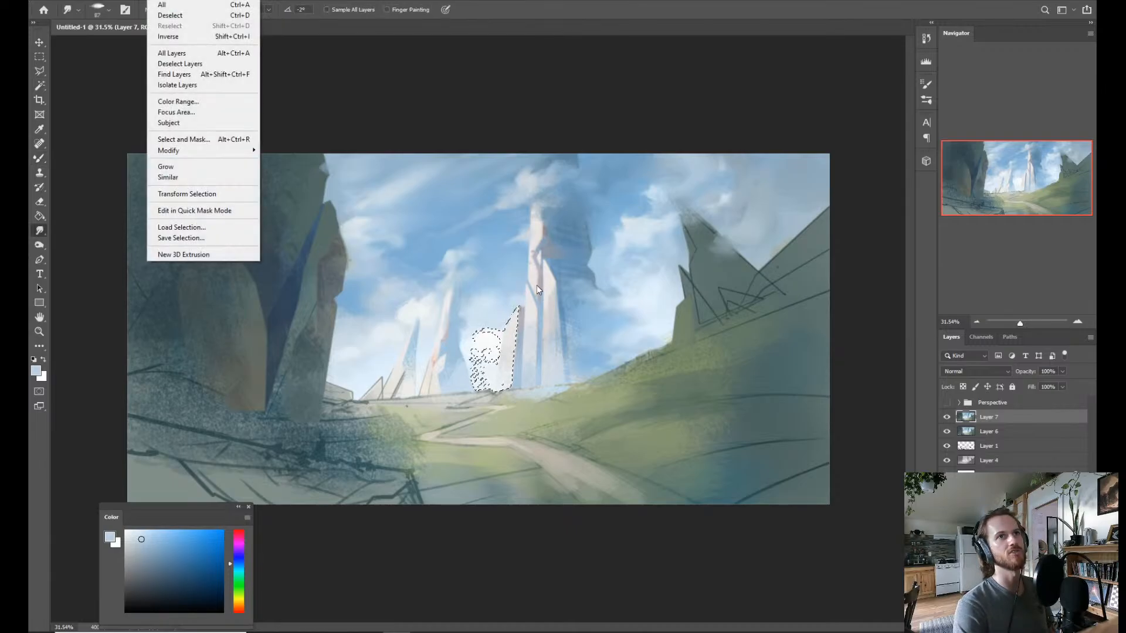
{"action": "key", "text": "Escape"}
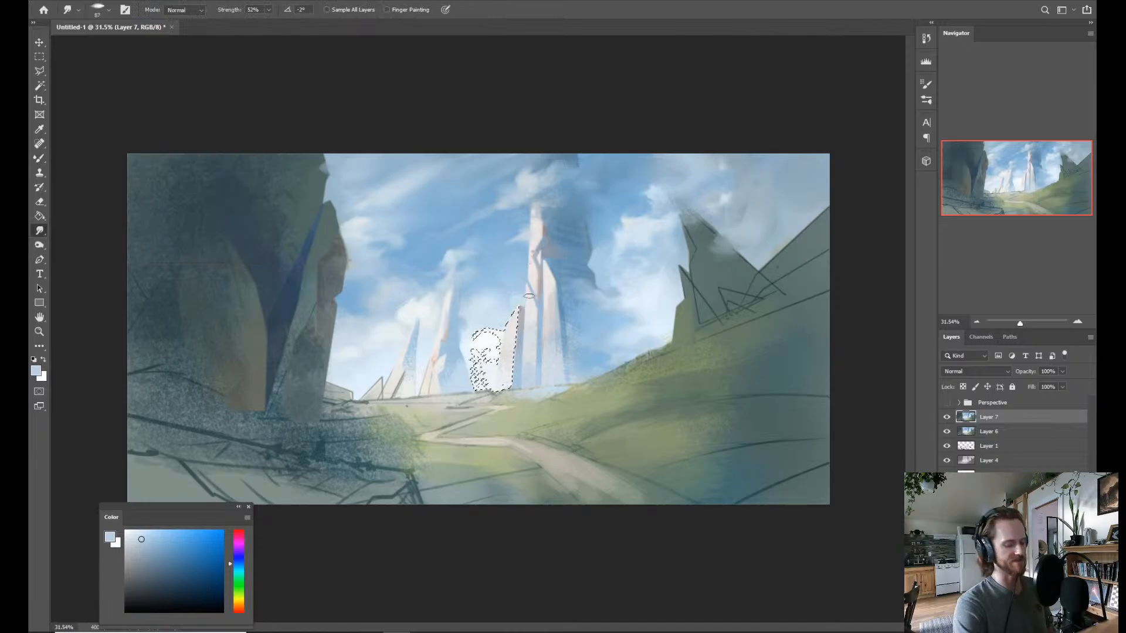
Reduce the regular Brush to 95 px and stroke pale blue down the selected short spire face, clearing the selection.
{"action": "key", "text": "b"}
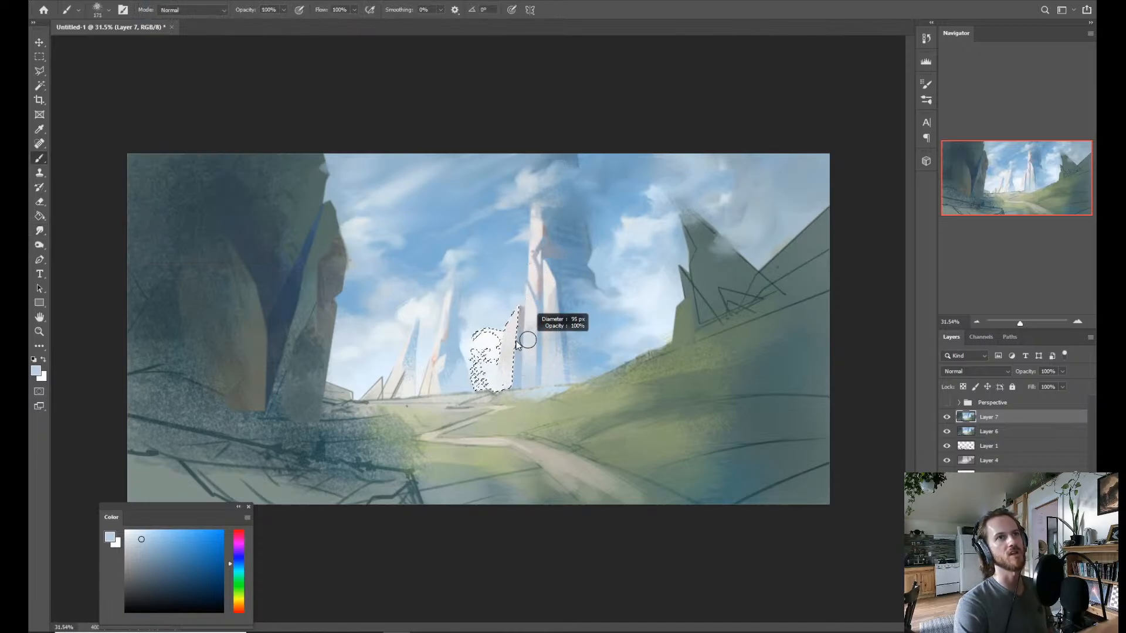
{"action": "left_click_drag", "start_coordinate": [528, 340], "coordinate": [517, 342]}
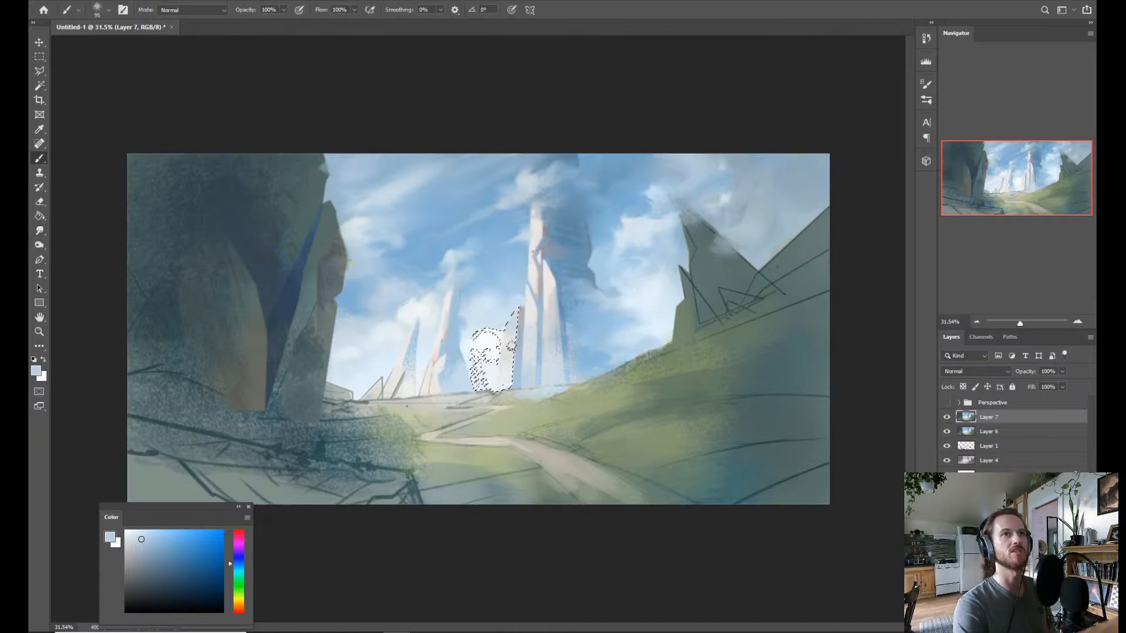
{"action": "left_click_drag", "start_coordinate": [517, 313], "coordinate": [511, 360]}
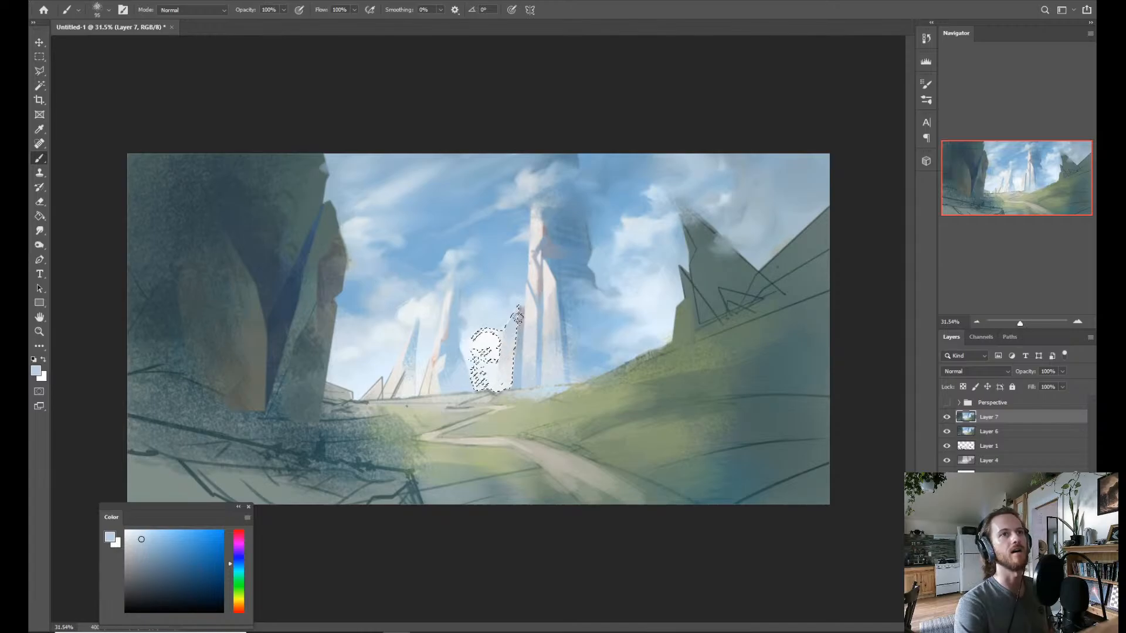
{"action": "key", "text": "ctrl+d"}
{"action": "key", "text": "z"}
{"action": "left_click_drag", "start_coordinate": [614, 272], "coordinate": [580, 271]}
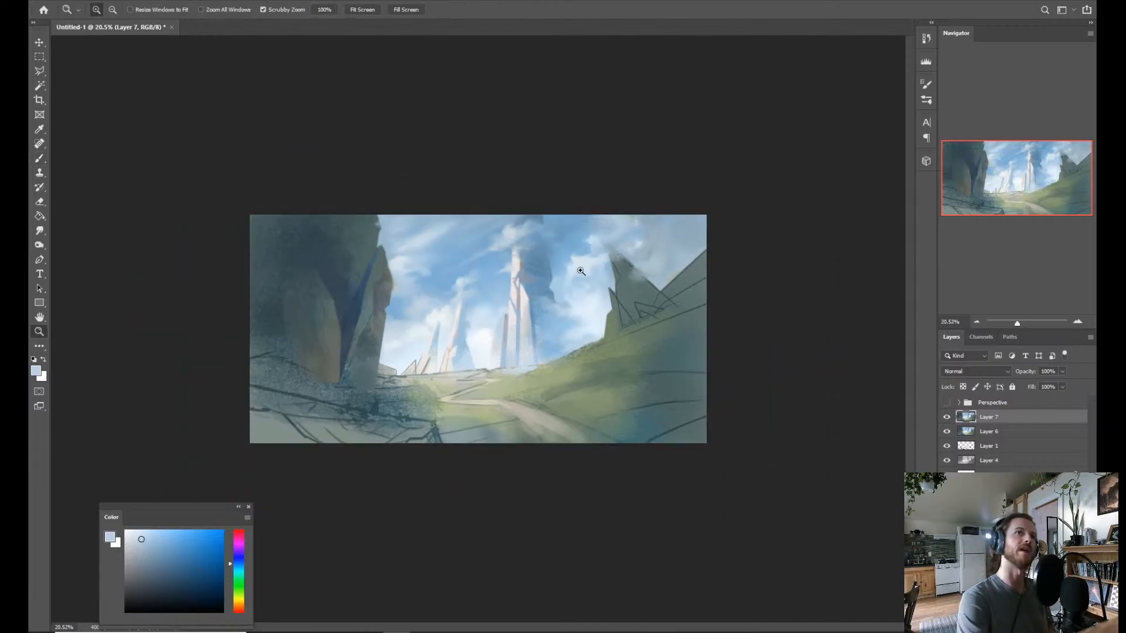
{"action": "key", "text": "ctrl+plus"}
{"action": "key", "text": "ctrl+plus"}
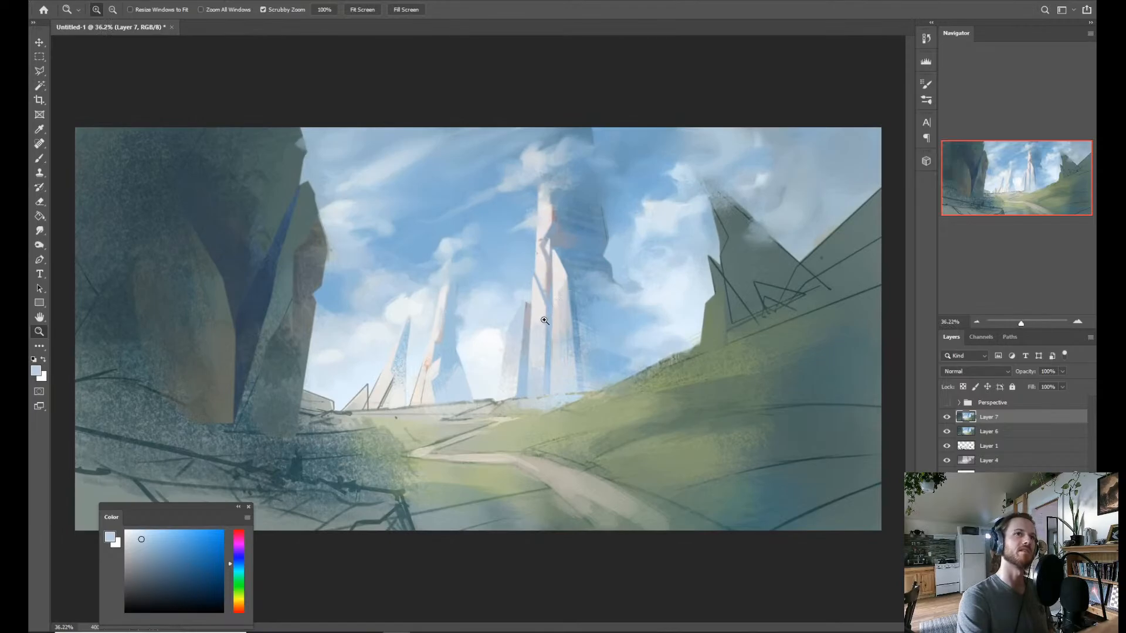
Try to isolate the lower faces of the tallest spire with the Magic Wand.
{"action": "key", "text": "w"}
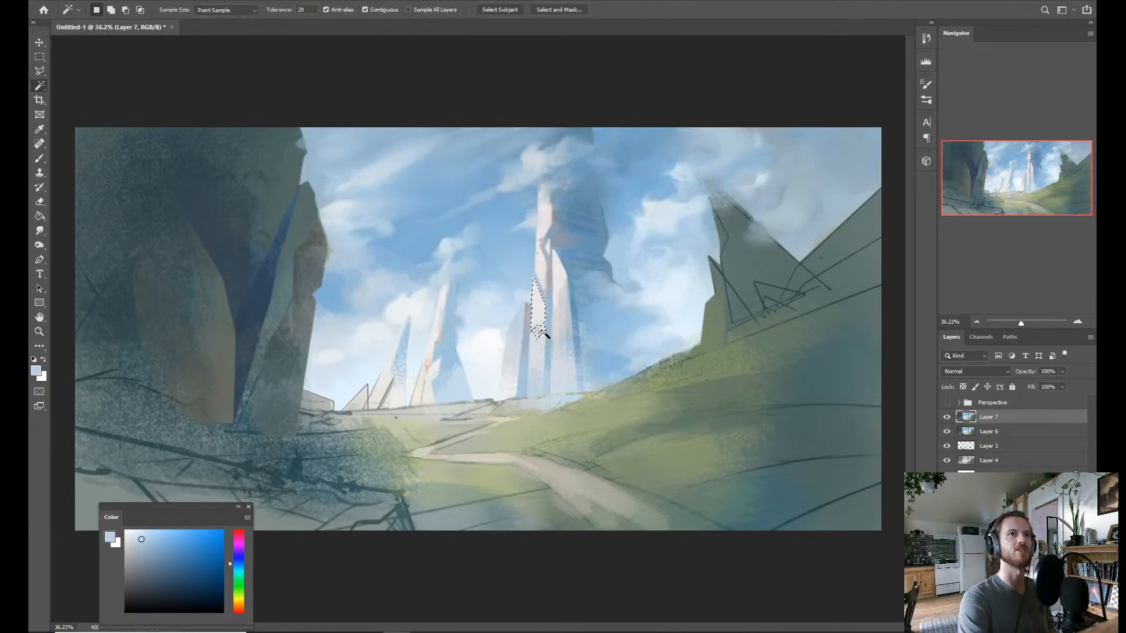
{"action": "key", "text": "b"}
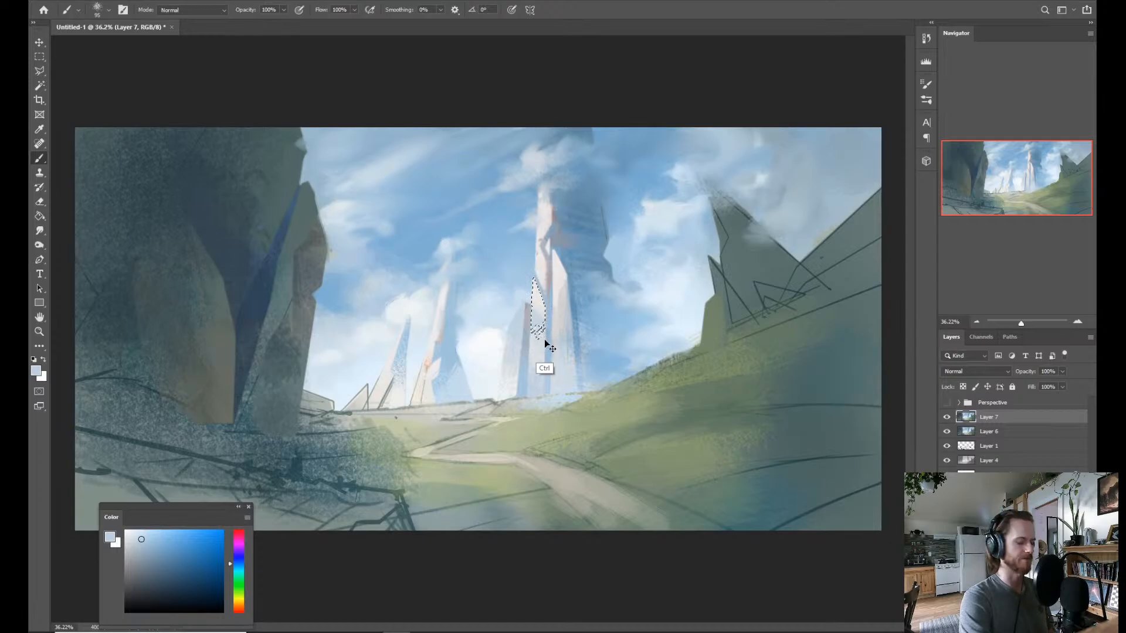
{"action": "key", "text": "ctrl+d"}
{"action": "key", "text": "z"}
{"action": "left_click_drag", "start_coordinate": [588, 329], "coordinate": [560, 307]}
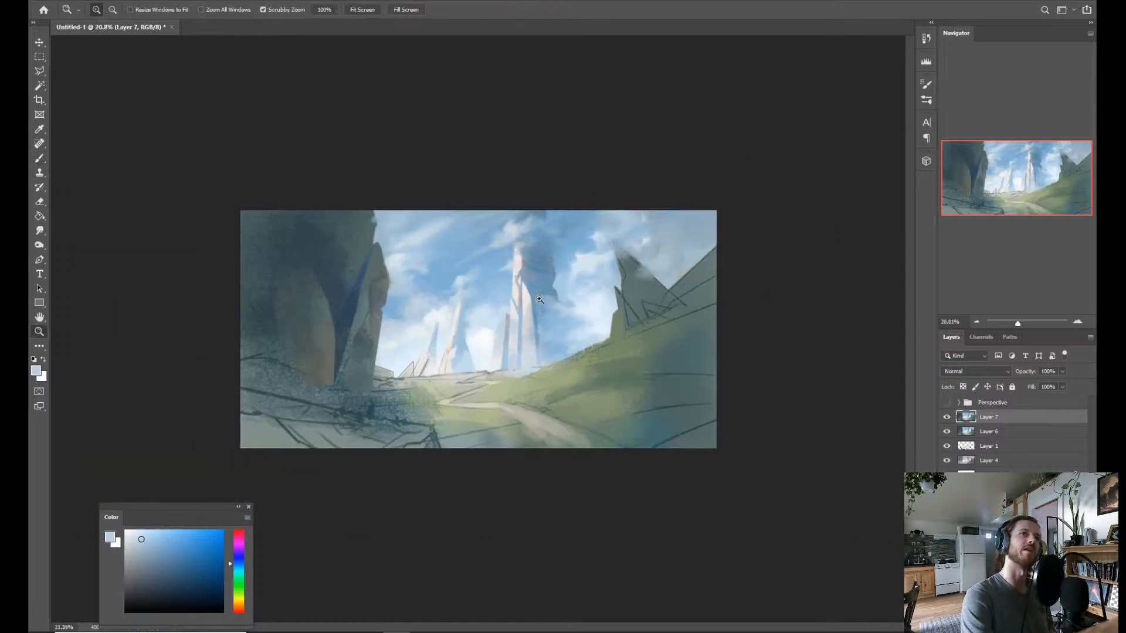
{"action": "left_click_drag", "start_coordinate": [477, 327], "coordinate": [554, 352]}
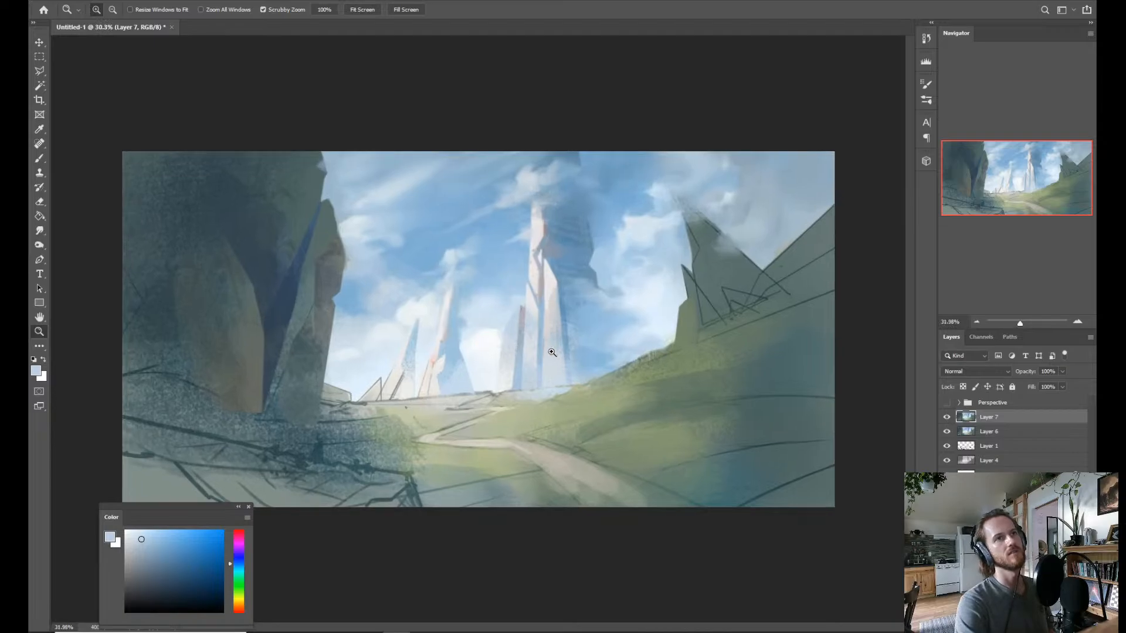
{"action": "key", "text": "w"}
{"action": "left_click", "coordinate": [520, 371]}
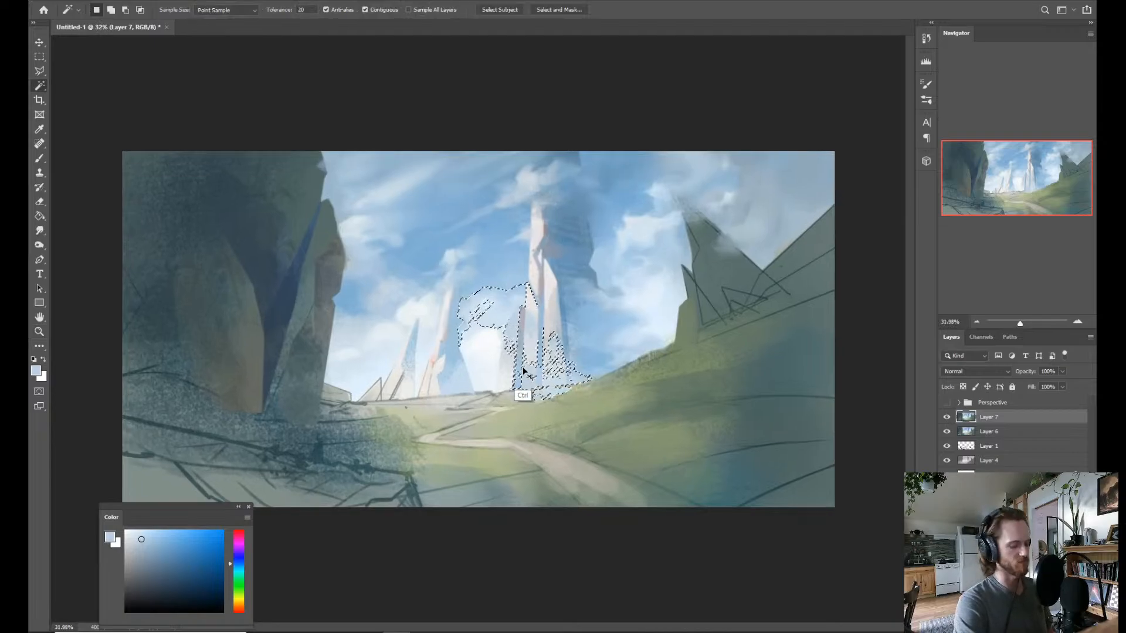
{"action": "key", "text": "ctrl+d"}
Outline the short spire's face with the Polygonal Lasso, brush a sampled light blue over it with a larger brush, and deselect.
{"action": "key", "text": "l"}
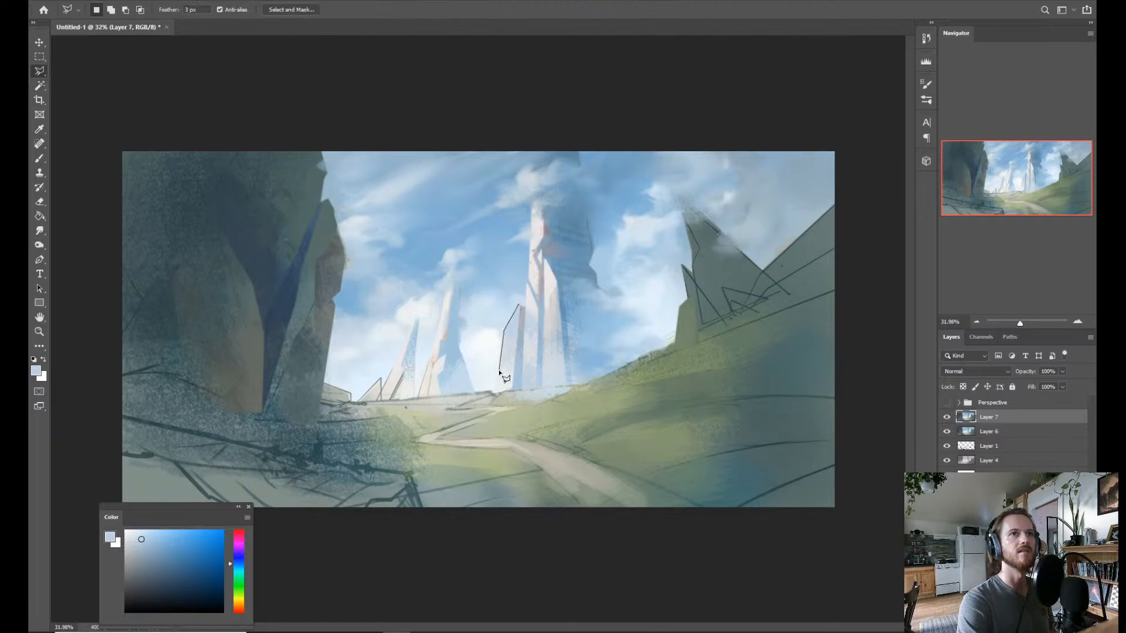
{"action": "left_click", "coordinate": [519, 305]}
{"action": "key", "text": "b"}
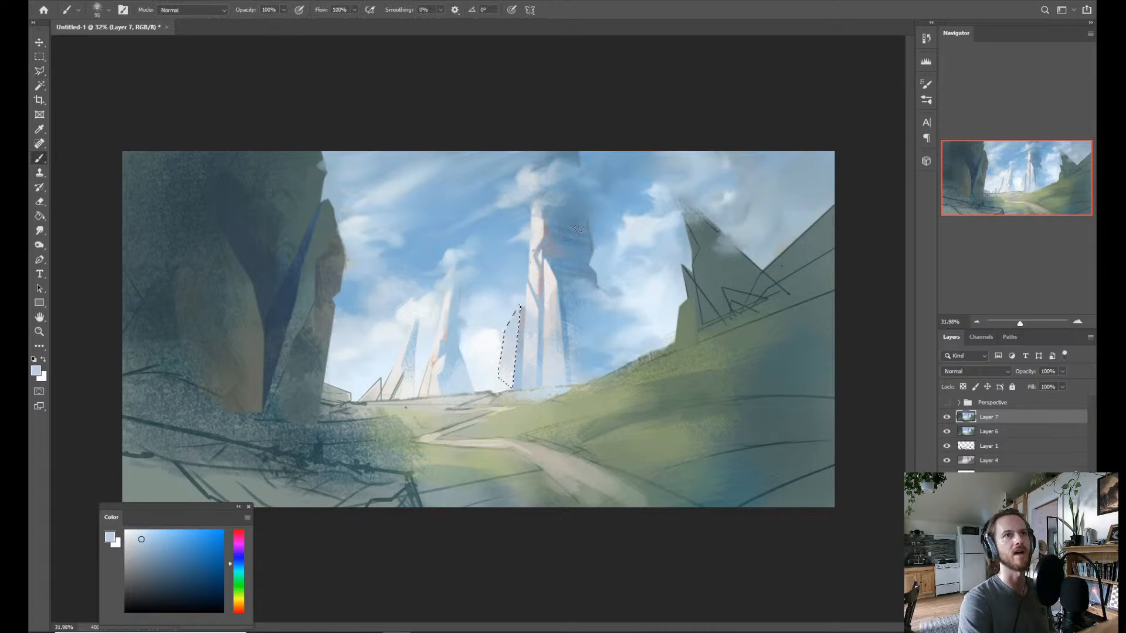
{"action": "key", "text": "alt"}
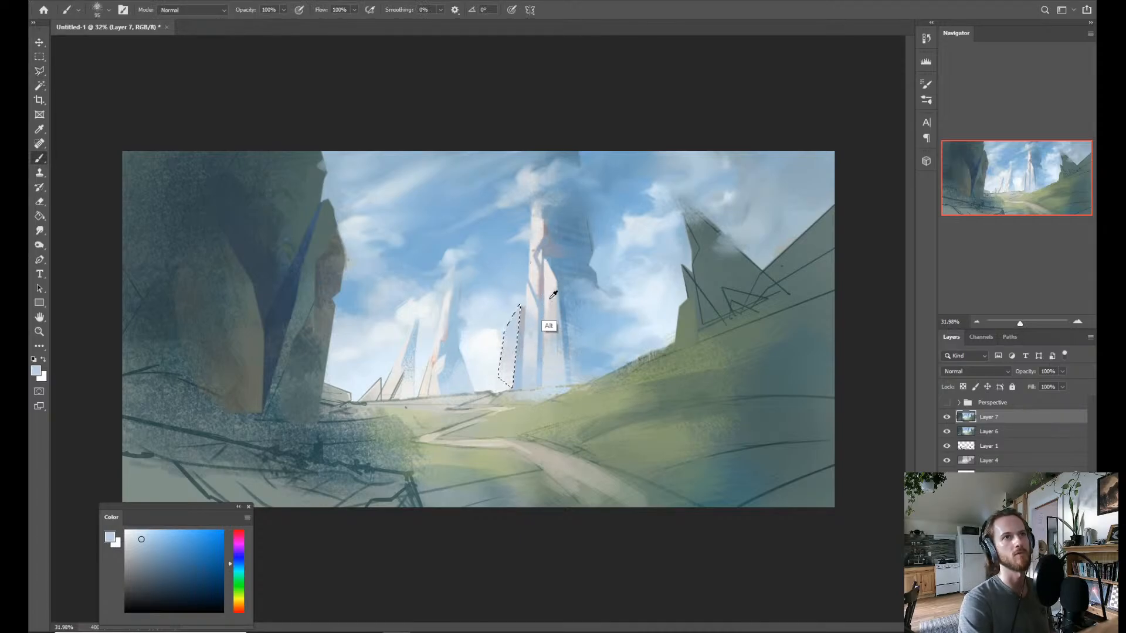
{"action": "left_click", "coordinate": [523, 322], "text": "alt"}
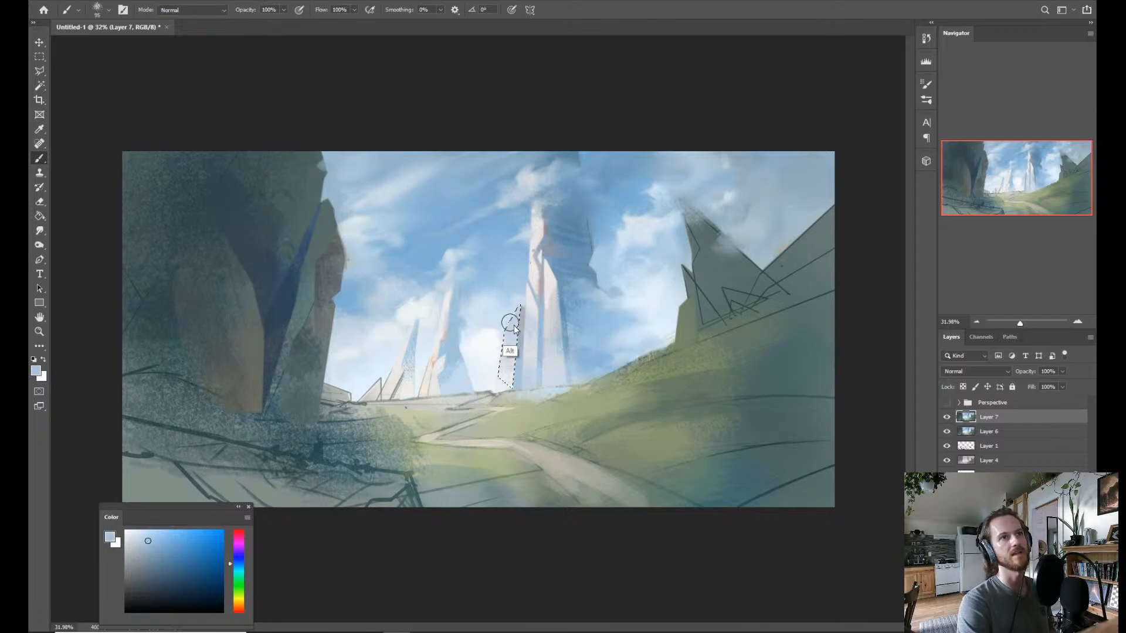
{"action": "mouse_move", "coordinate": [515, 301]}
{"action": "left_mouse_down"}
{"action": "mouse_move", "coordinate": [501, 341]}
{"action": "mouse_move", "coordinate": [518, 300]}
{"action": "mouse_move", "coordinate": [531, 346]}
{"action": "mouse_move", "coordinate": [497, 341]}
{"action": "mouse_move", "coordinate": [535, 326]}
{"action": "left_mouse_up"}
{"action": "key", "text": "ctrl+d"}
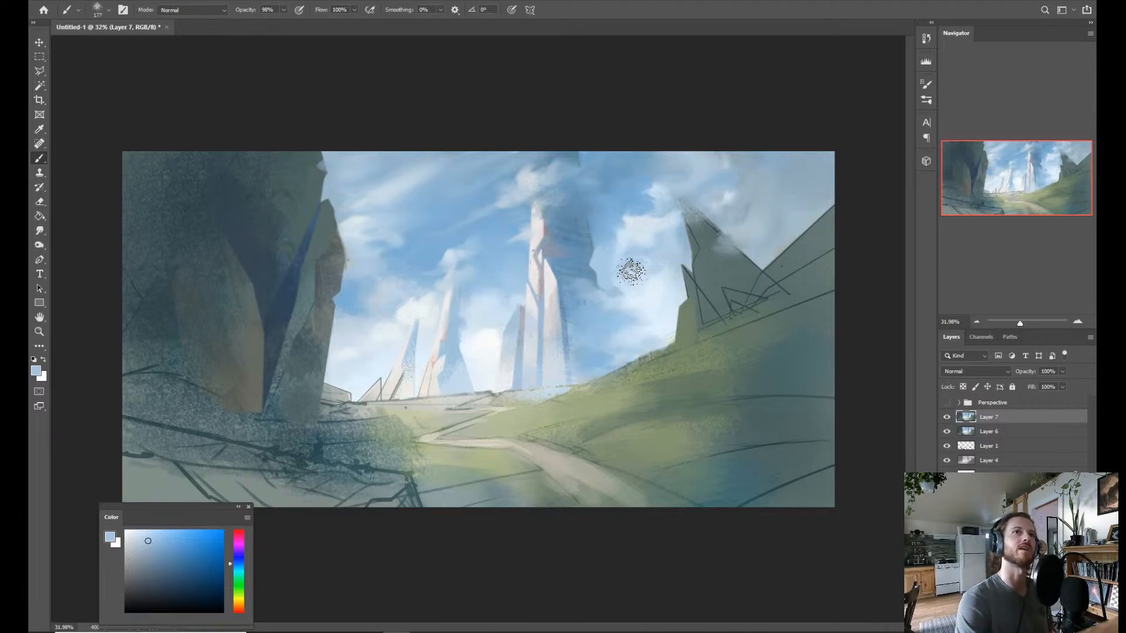
Outline the narrow lower face along the tallest spire with the Polygonal Lasso, brush light blue texture into it, and deselect.
{"action": "key", "text": "z"}
{"action": "left_click_drag", "start_coordinate": [630, 271], "coordinate": [569, 339]}
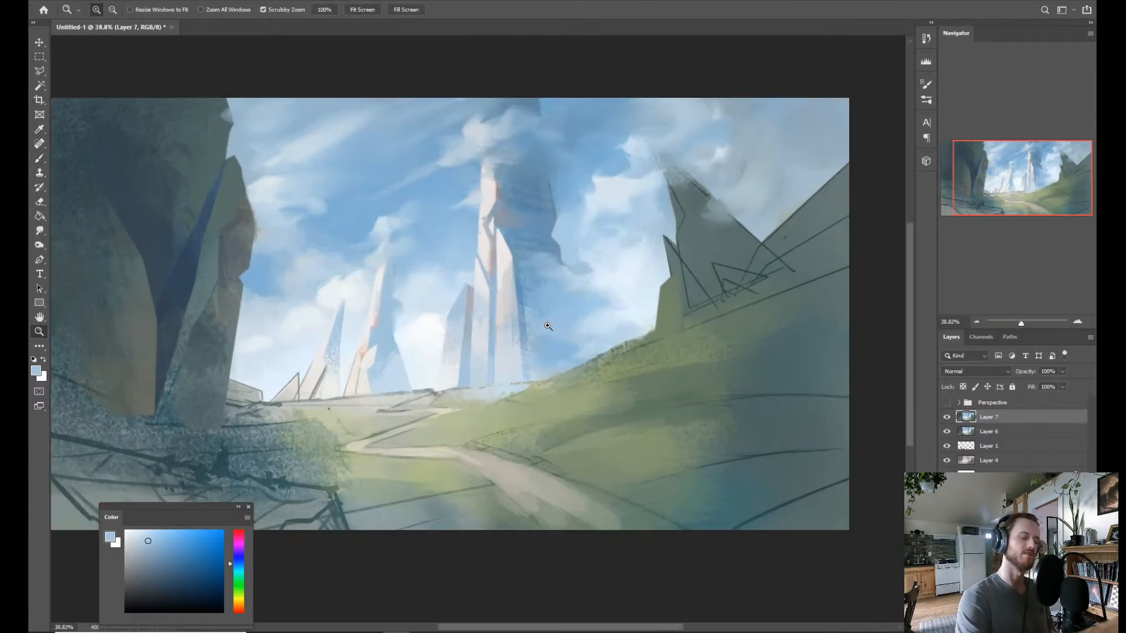
{"action": "key", "text": "l"}
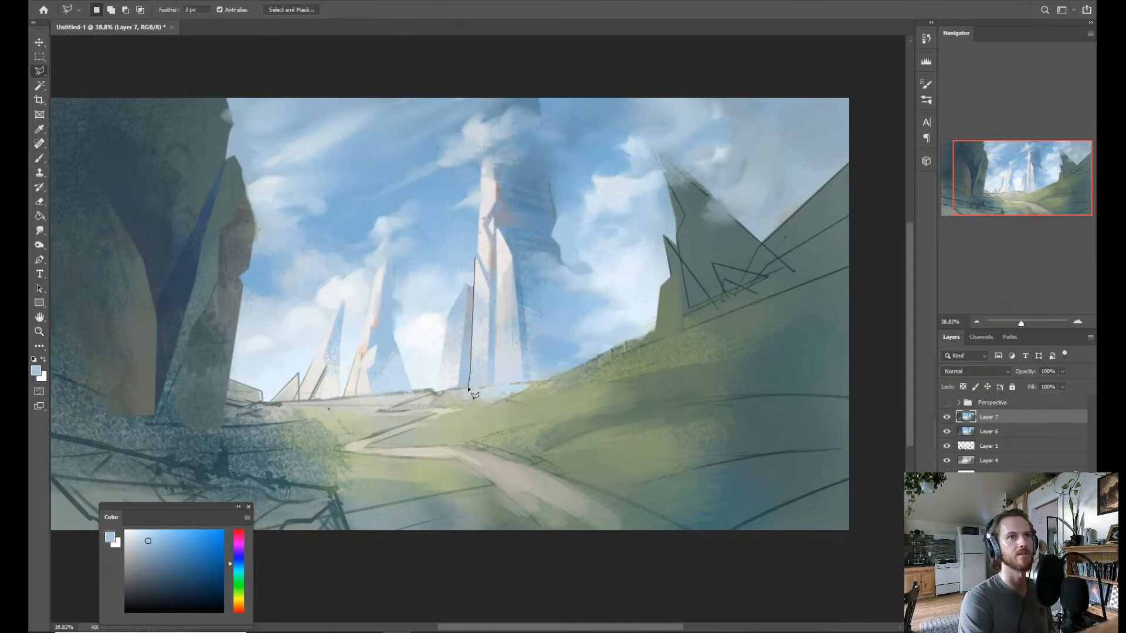
{"action": "left_click", "coordinate": [475, 258]}
{"action": "key", "text": "b"}
{"action": "mouse_move", "coordinate": [469, 320]}
{"action": "left_mouse_down"}
{"action": "mouse_move", "coordinate": [475, 308]}
{"action": "mouse_move", "coordinate": [476, 332]}
{"action": "mouse_move", "coordinate": [484, 305]}
{"action": "mouse_move", "coordinate": [487, 347]}
{"action": "mouse_move", "coordinate": [490, 337]}
{"action": "left_mouse_up"}
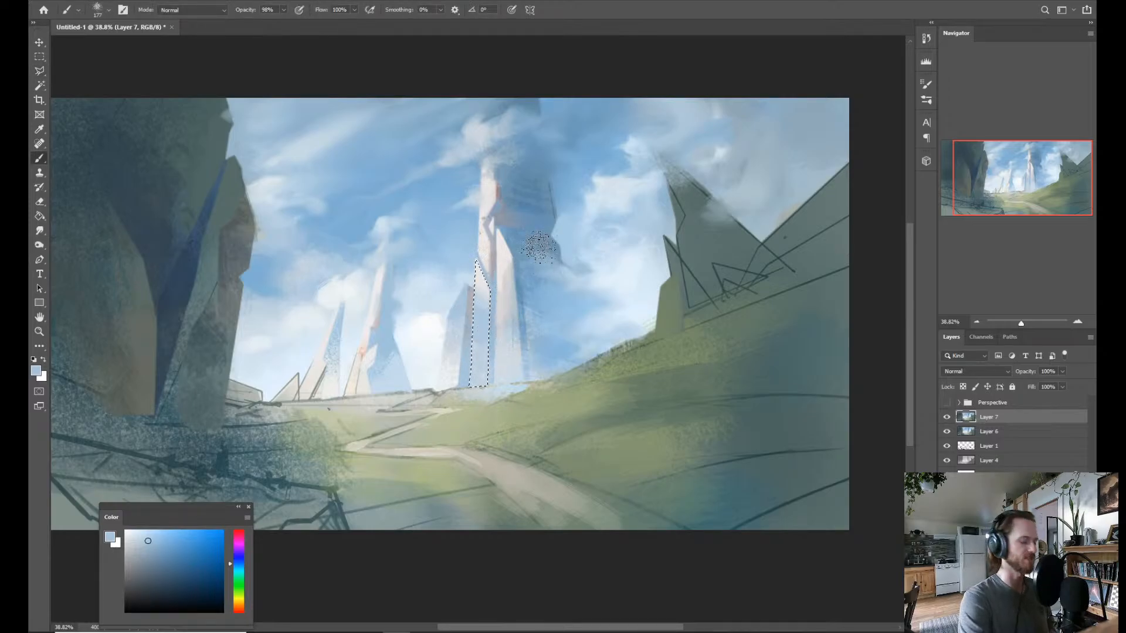
{"action": "key", "text": "ctrl+d"}
Lasso the short spire's thin reddish side face, paint it with a darker blue sampled beside the tallest spire, and deselect.
{"action": "key", "text": "z"}
{"action": "left_click_drag", "start_coordinate": [580, 290], "coordinate": [567, 301]}
{"action": "left_click_drag", "start_coordinate": [536, 337], "coordinate": [554, 323]}
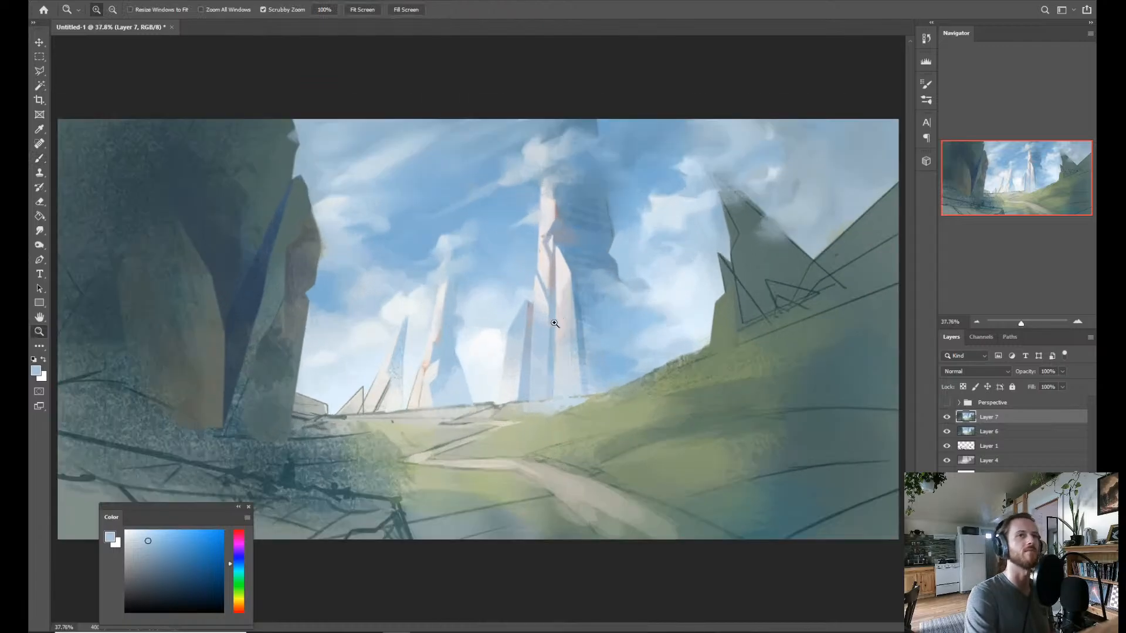
{"action": "key", "text": "l"}
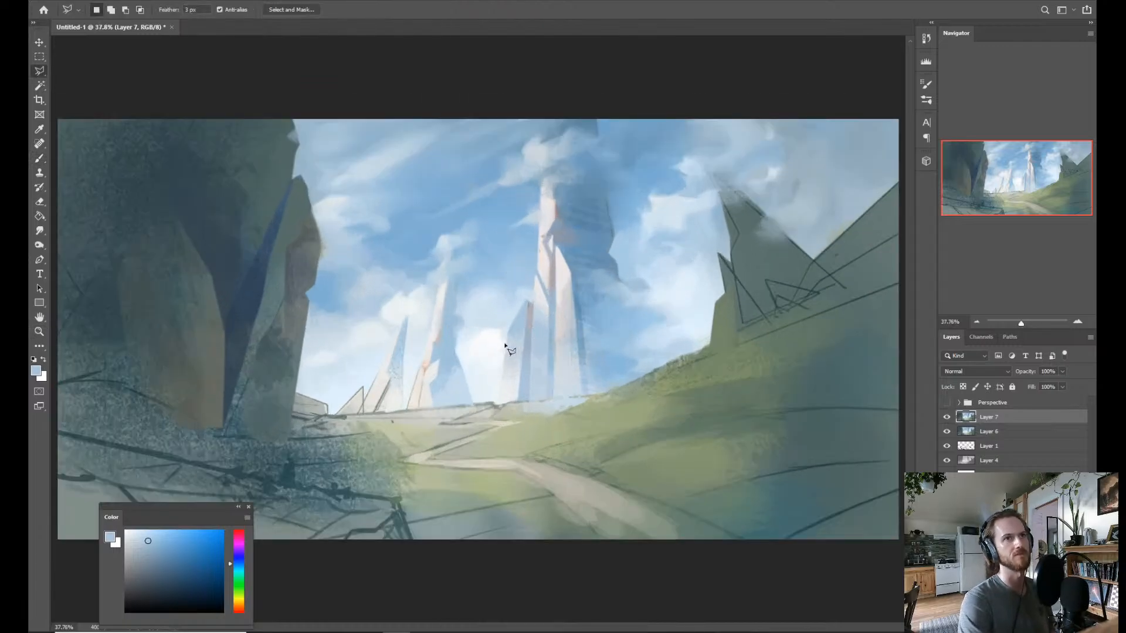
{"action": "left_click", "coordinate": [528, 304]}
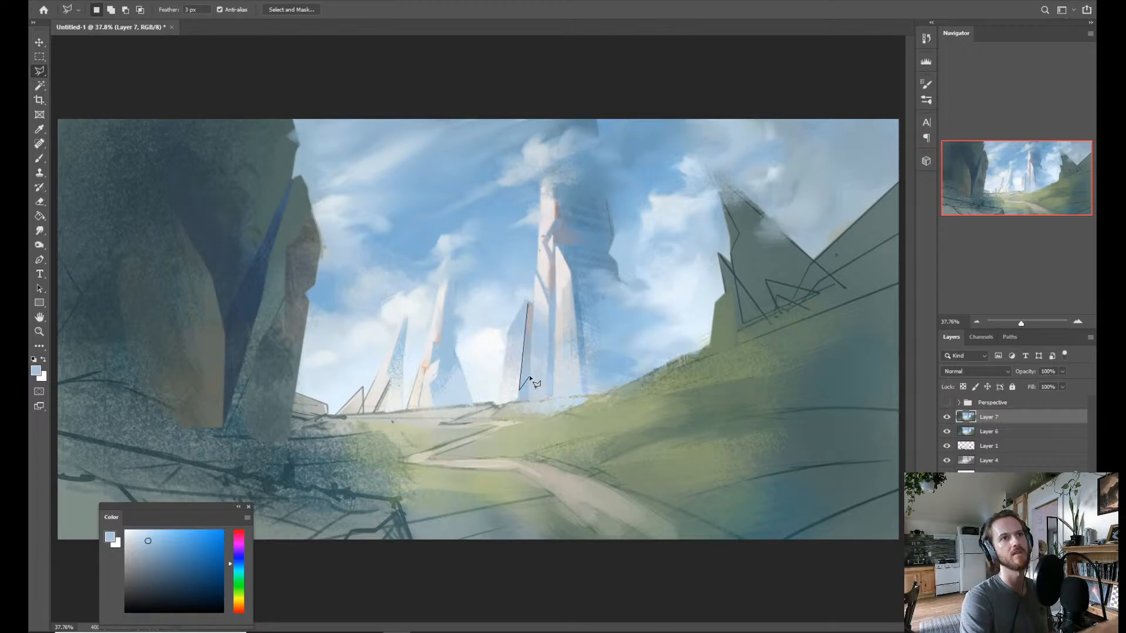
{"action": "left_click", "coordinate": [532, 305]}
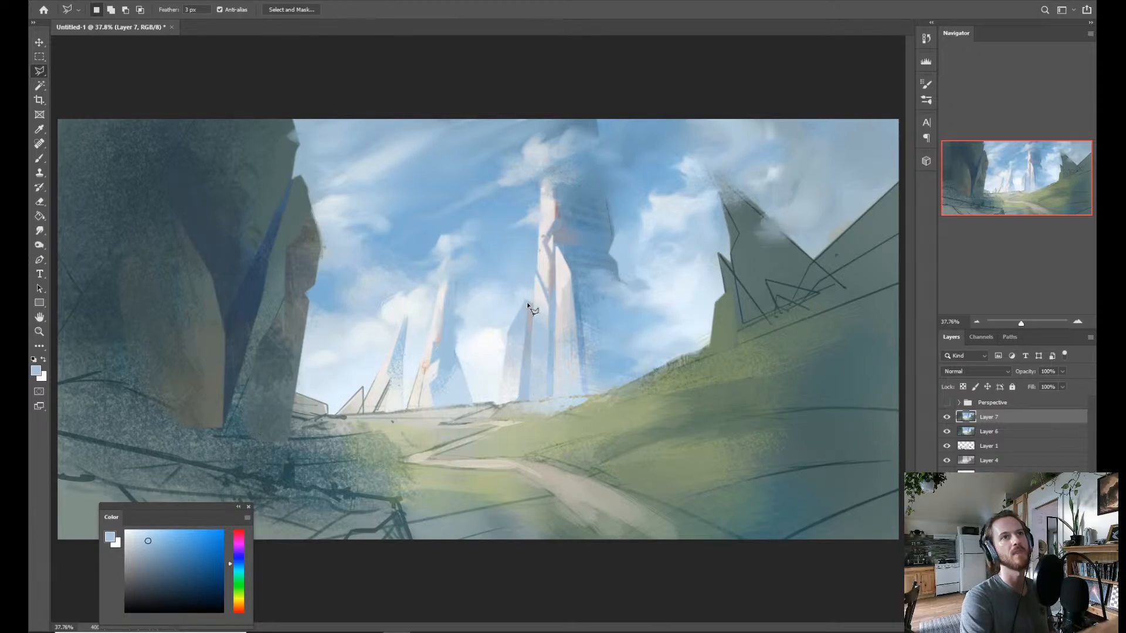
{"action": "key", "text": "b"}
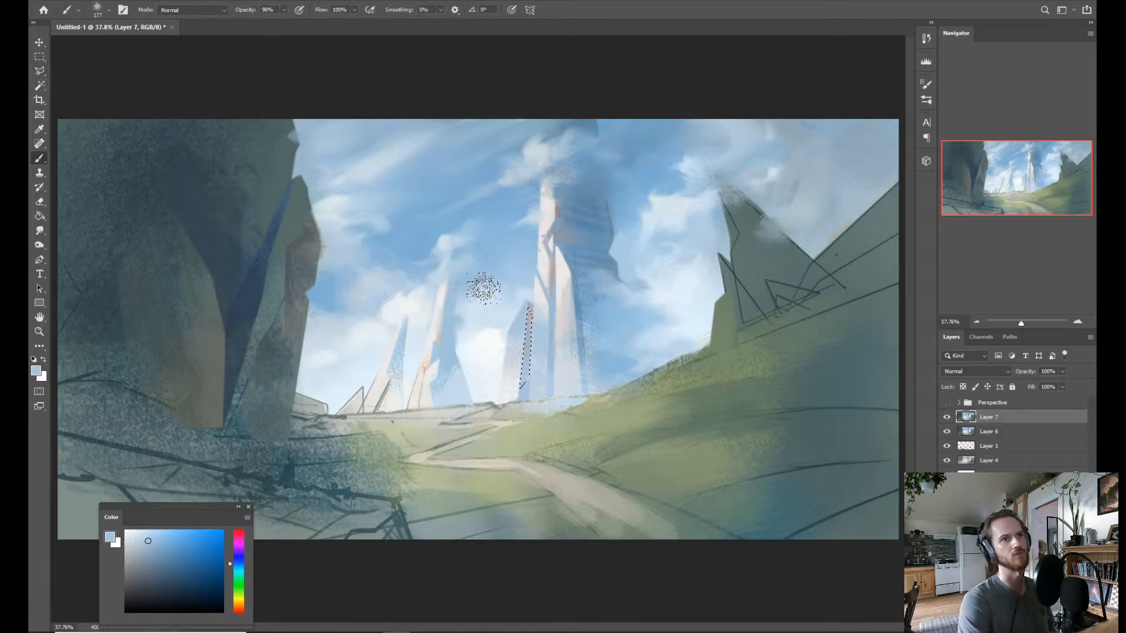
{"action": "left_click", "coordinate": [592, 289], "text": "alt"}
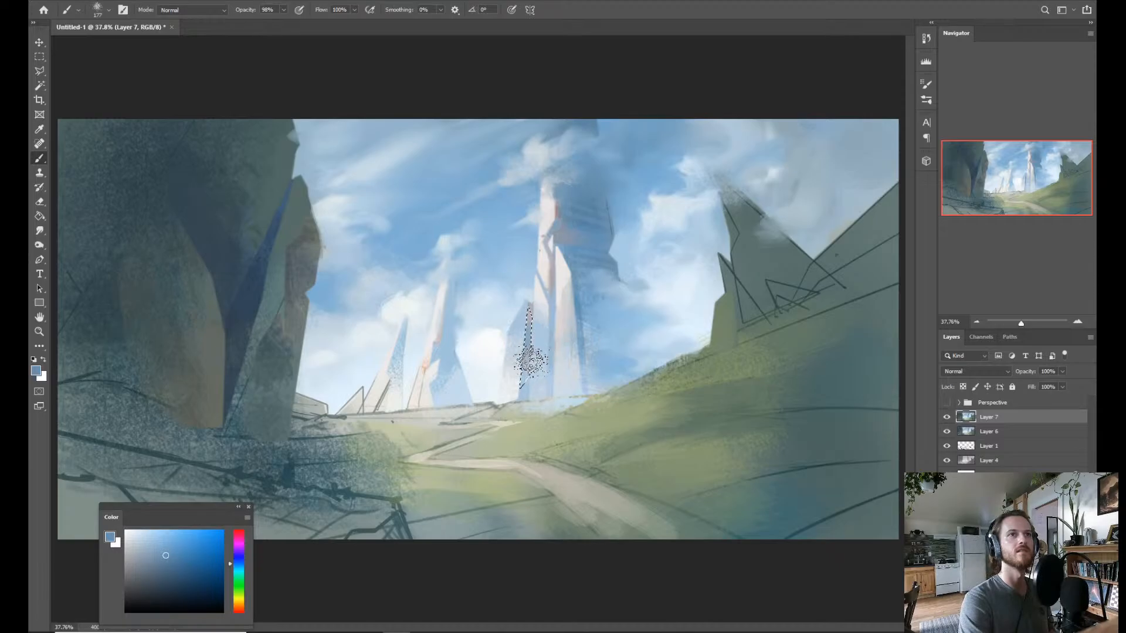
{"action": "key", "text": "ctrl+d"}
{"action": "left_click_drag", "start_coordinate": [616, 305], "coordinate": [575, 291]}
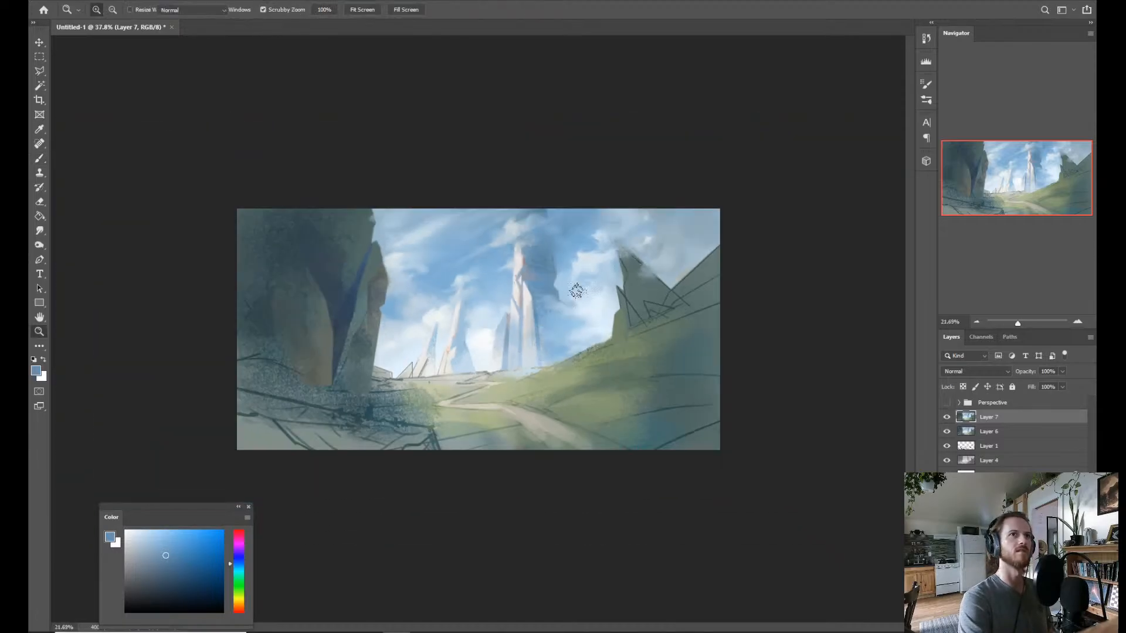
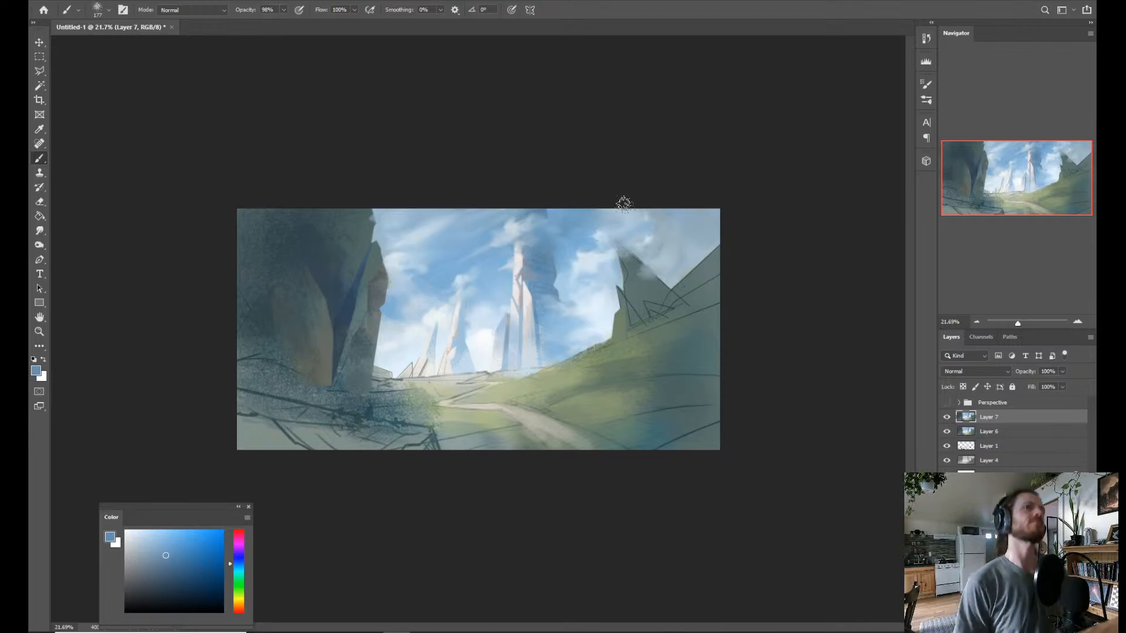
Outline a pointed tip above the short spire with the Polygonal Lasso, brush a sampled near-white into it, and deselect.
{"action": "key", "text": "z"}
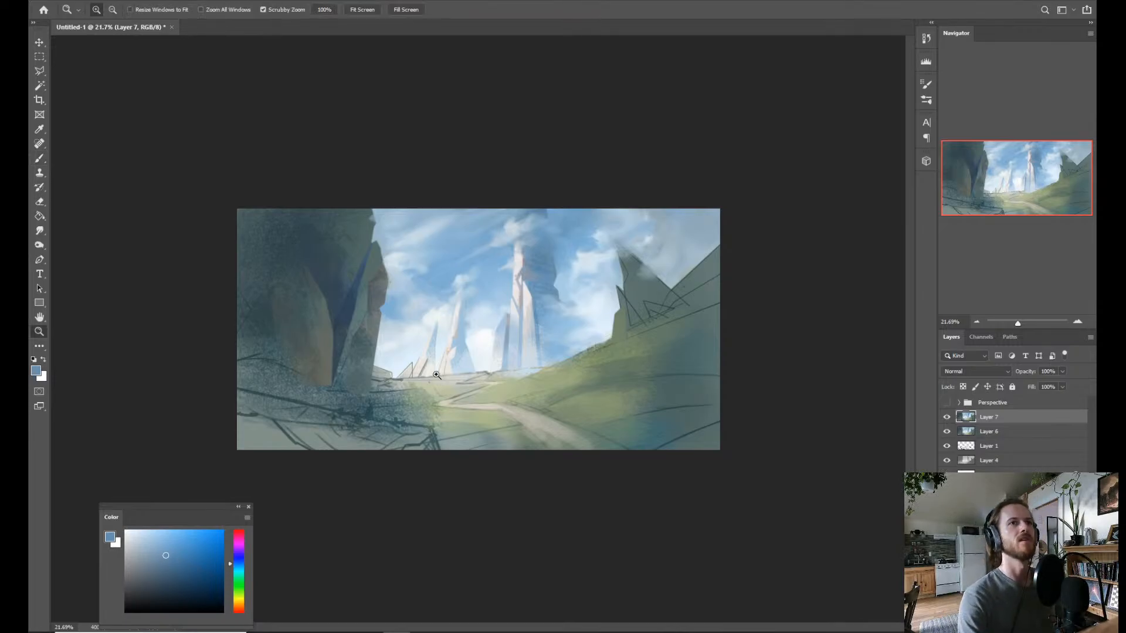
{"action": "left_click_drag", "start_coordinate": [482, 294], "coordinate": [508, 315]}
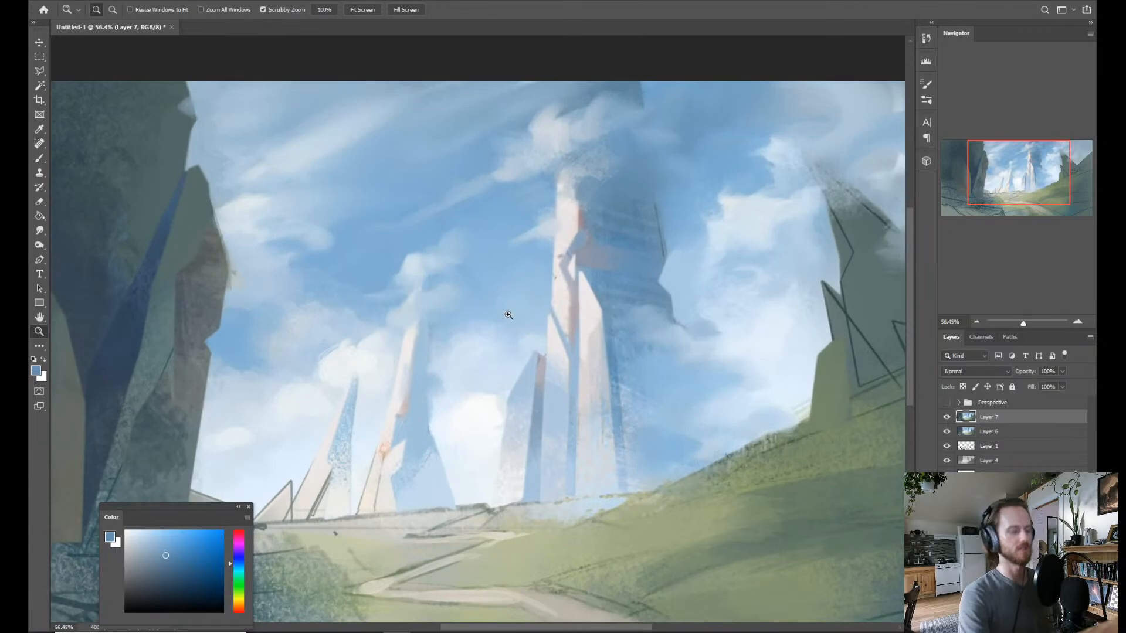
{"action": "key", "text": "l"}
{"action": "left_click", "coordinate": [541, 336]}
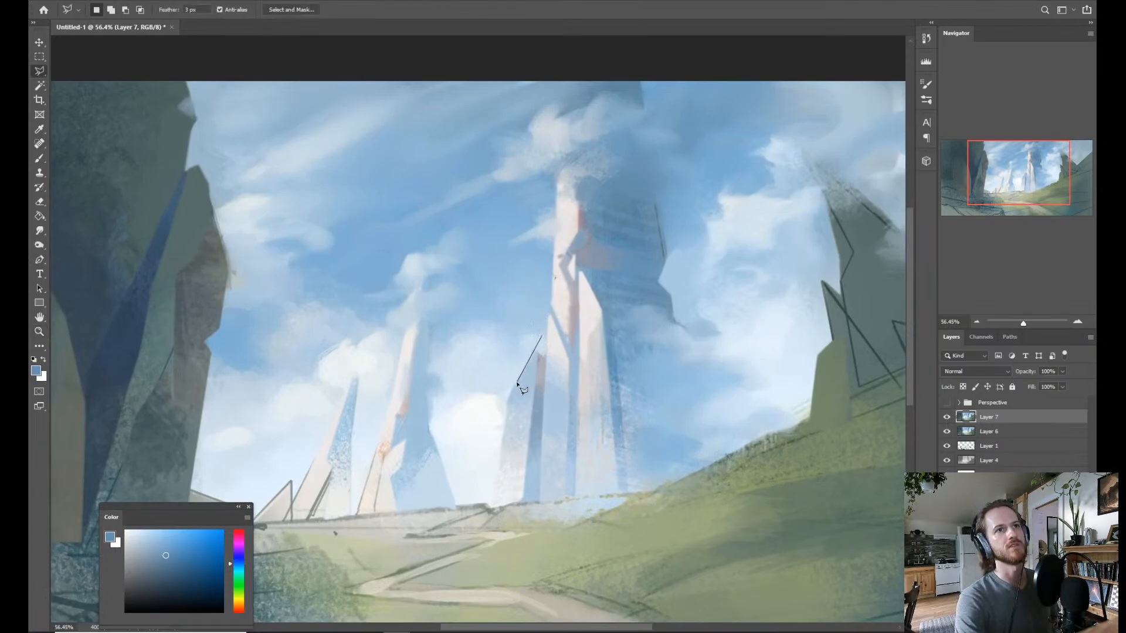
{"action": "left_click", "coordinate": [517, 384]}
{"action": "left_click", "coordinate": [535, 384]}
{"action": "left_click", "coordinate": [542, 337]}
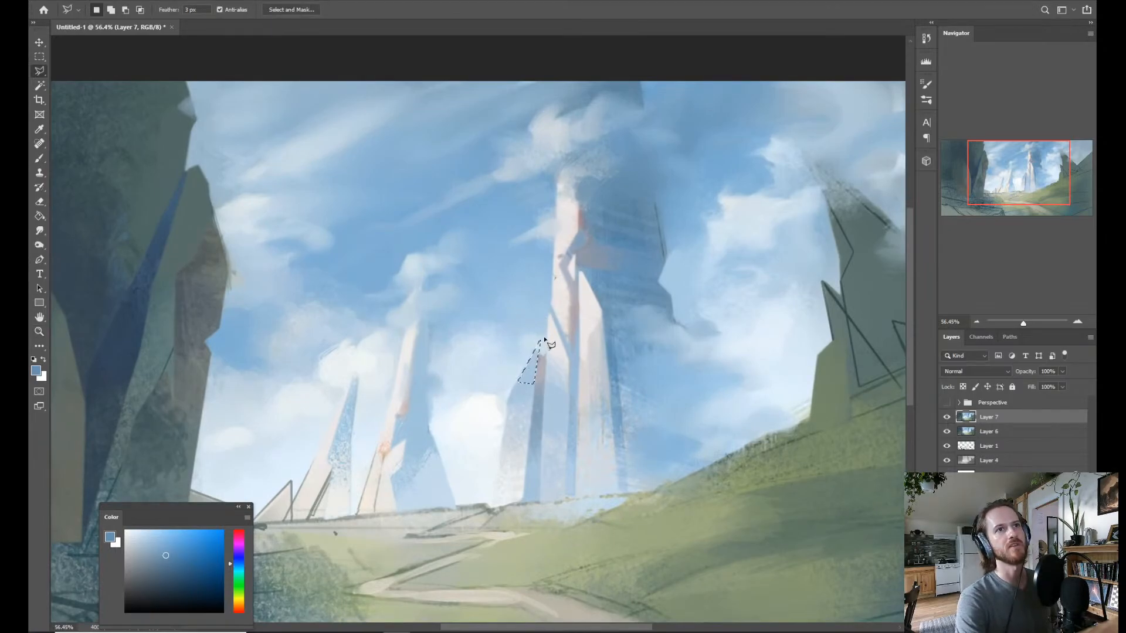
{"action": "key", "text": "b"}
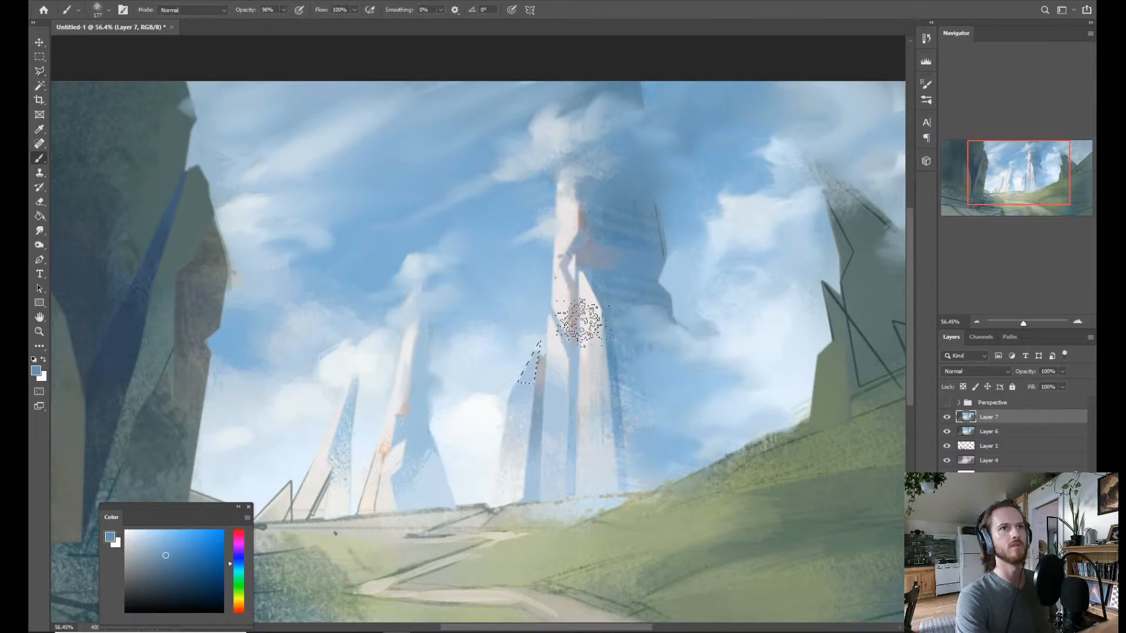
{"action": "left_click", "coordinate": [555, 330], "text": "alt"}
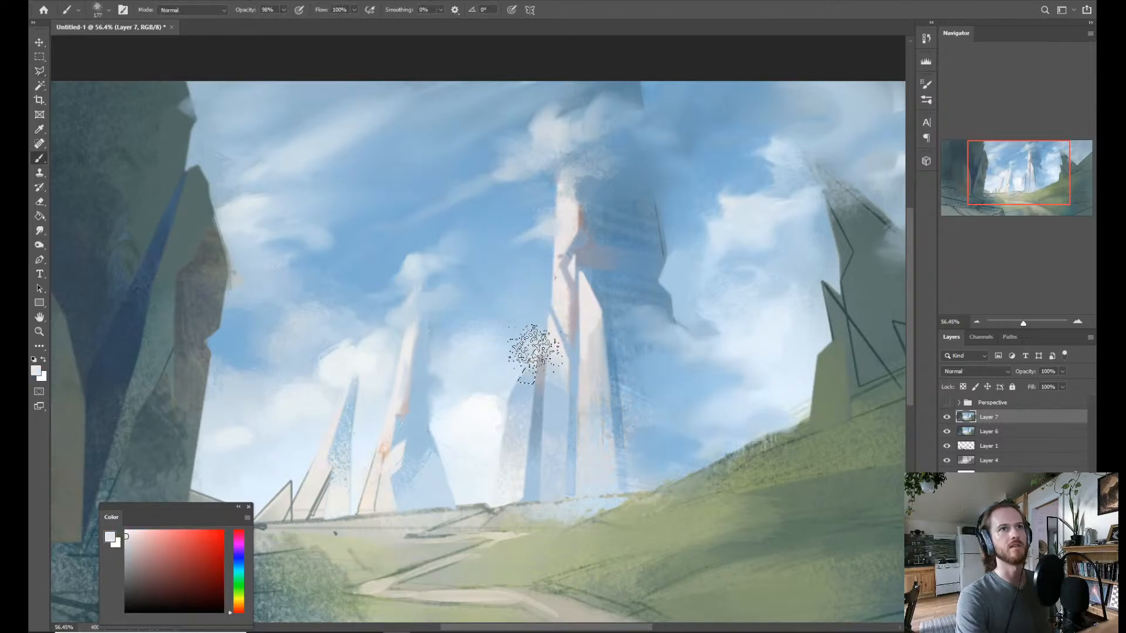
{"action": "left_click_drag", "start_coordinate": [534, 347], "coordinate": [546, 324]}
{"action": "key", "text": "ctrl+d"}
{"action": "key", "text": "ctrl+space"}
{"action": "left_click_drag", "start_coordinate": [707, 258], "coordinate": [674, 257]}
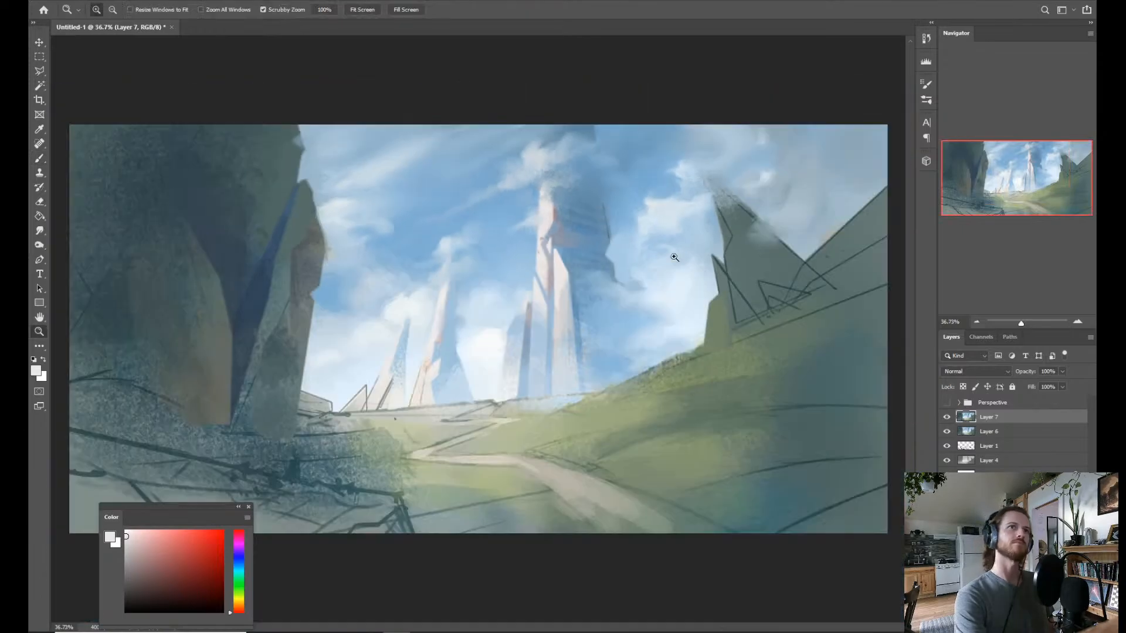
Lasso the thin upper side face of the short spire's new tip, paint it with a sampled pale grey-blue, and deselect.
{"action": "left_click_drag", "start_coordinate": [552, 313], "coordinate": [576, 293]}
{"action": "key", "text": "l"}
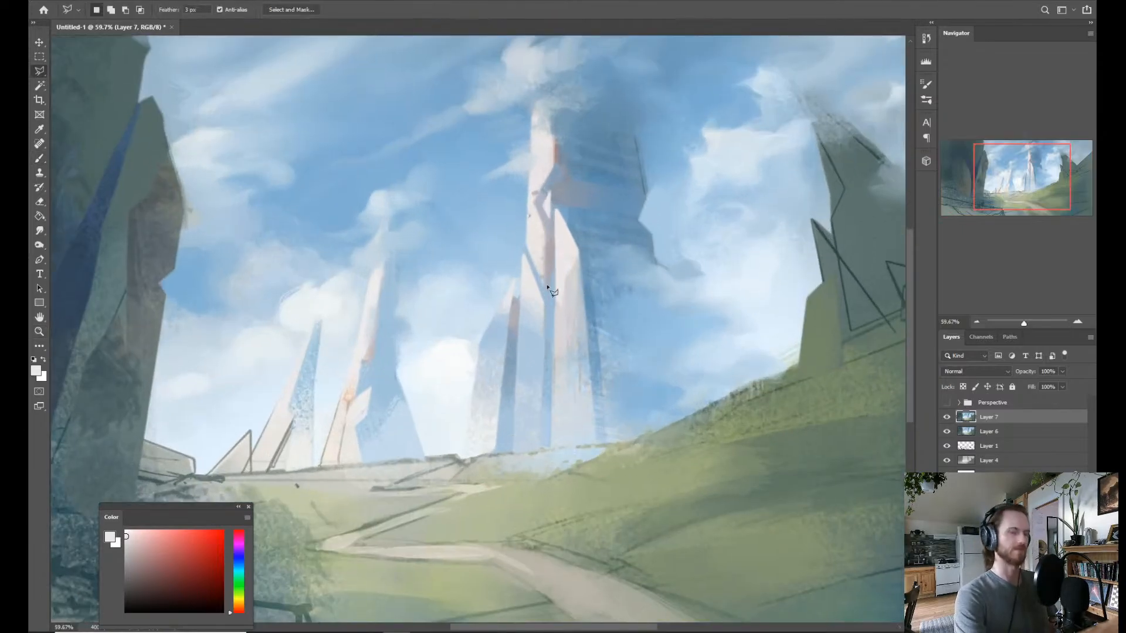
{"action": "left_click", "coordinate": [514, 281]}
{"action": "left_click", "coordinate": [509, 330]}
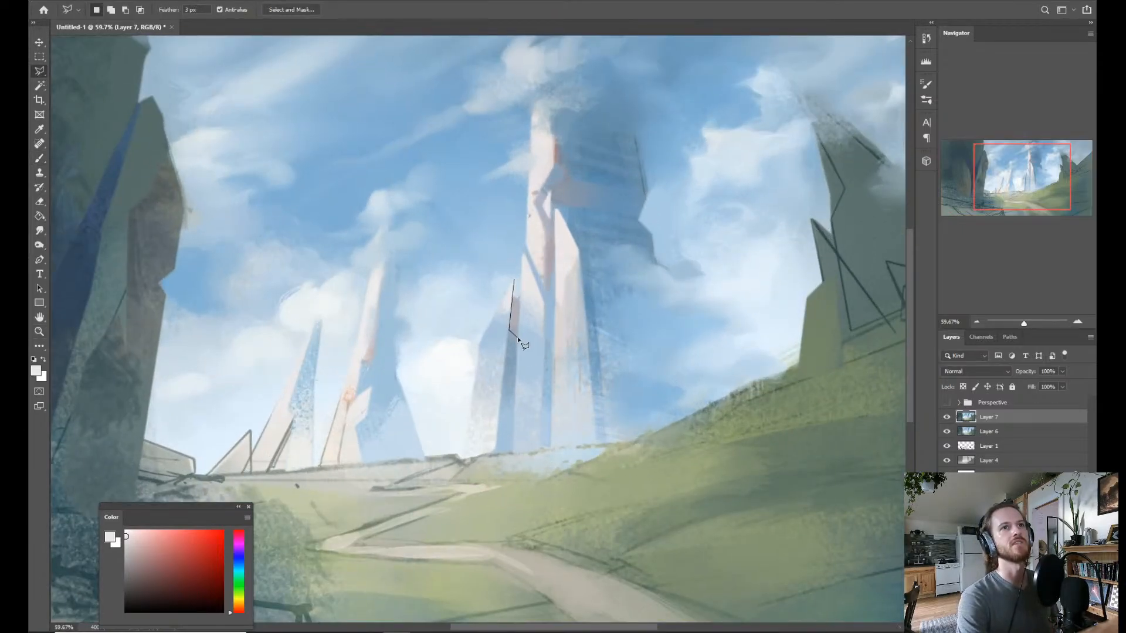
{"action": "left_click", "coordinate": [517, 337]}
{"action": "left_click", "coordinate": [520, 281]}
{"action": "key", "text": "b"}
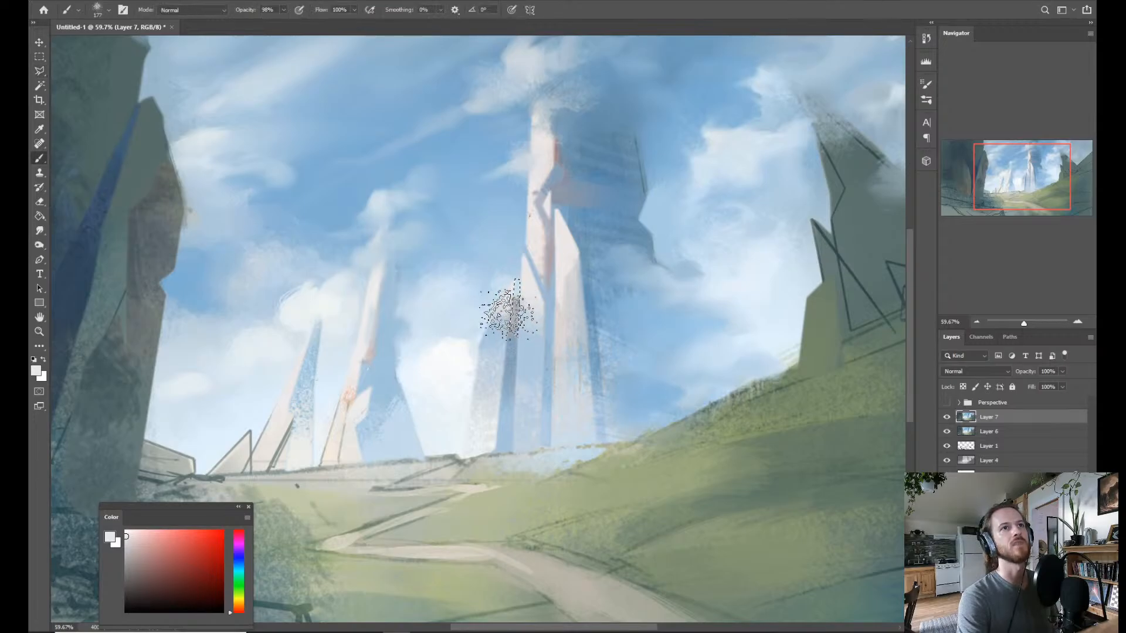
{"action": "left_click", "coordinate": [510, 315], "text": "alt"}
{"action": "left_click", "coordinate": [538, 276], "text": "alt"}
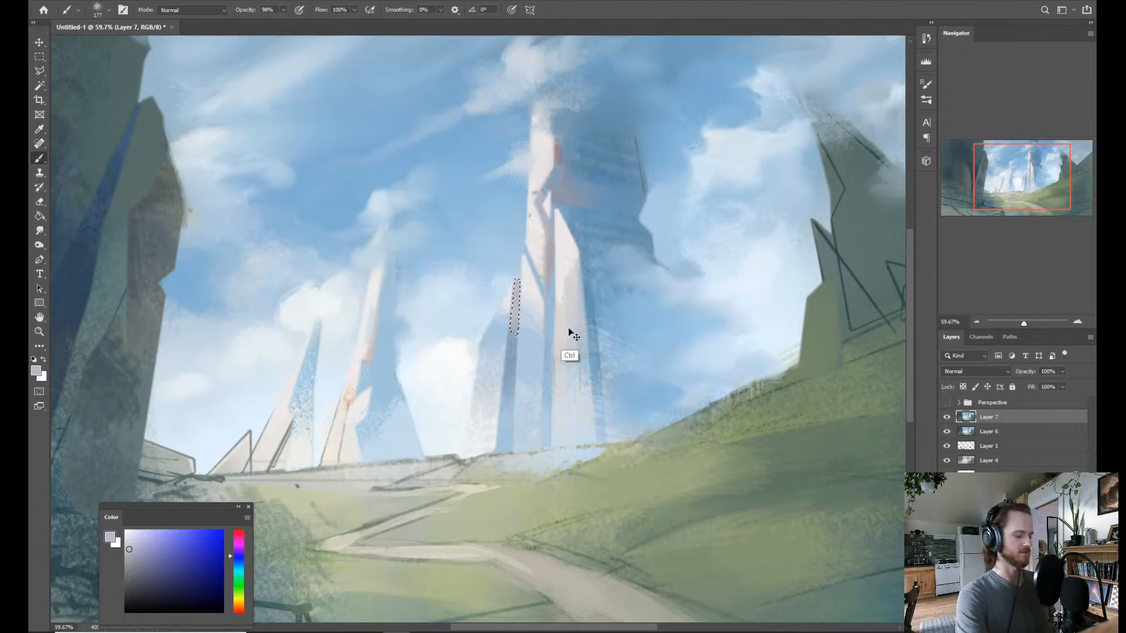
{"action": "key", "text": "ctrl+d"}
Examine the spires and the horizon within the whole composition at several magnifications.
{"action": "key", "text": "z"}
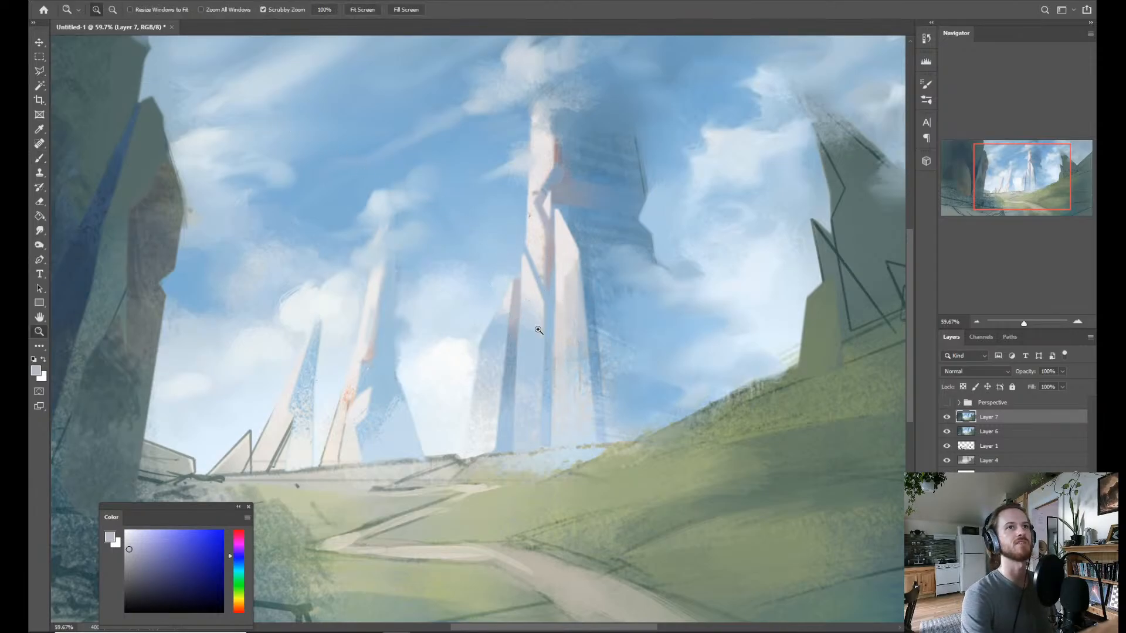
{"action": "left_click_drag", "start_coordinate": [545, 340], "coordinate": [506, 334]}
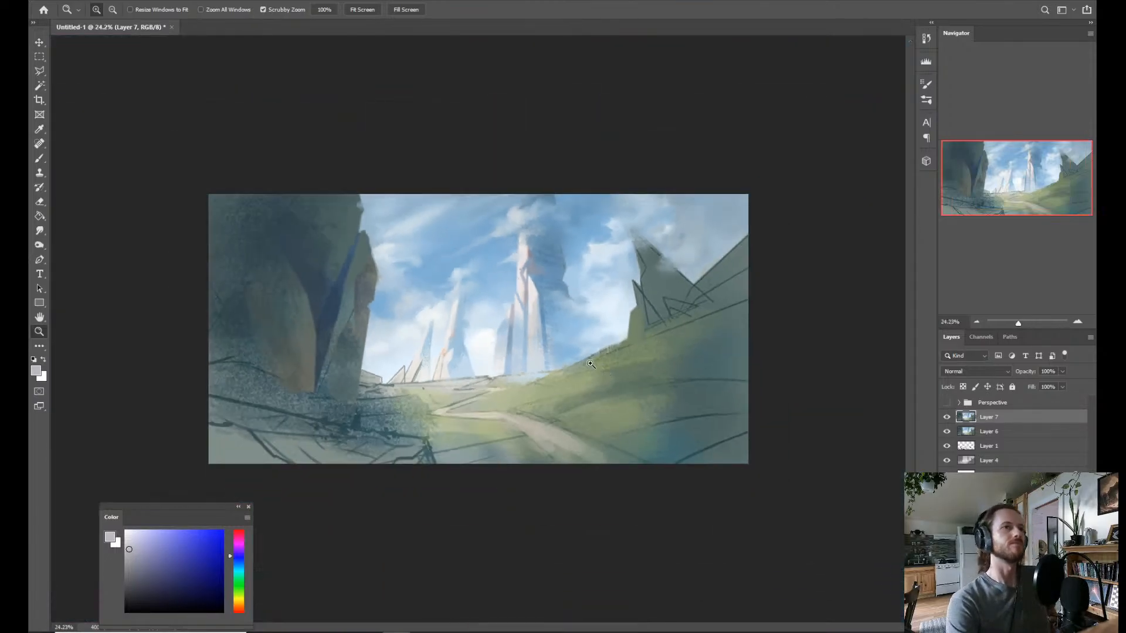
{"action": "left_click_drag", "start_coordinate": [570, 356], "coordinate": [558, 366]}
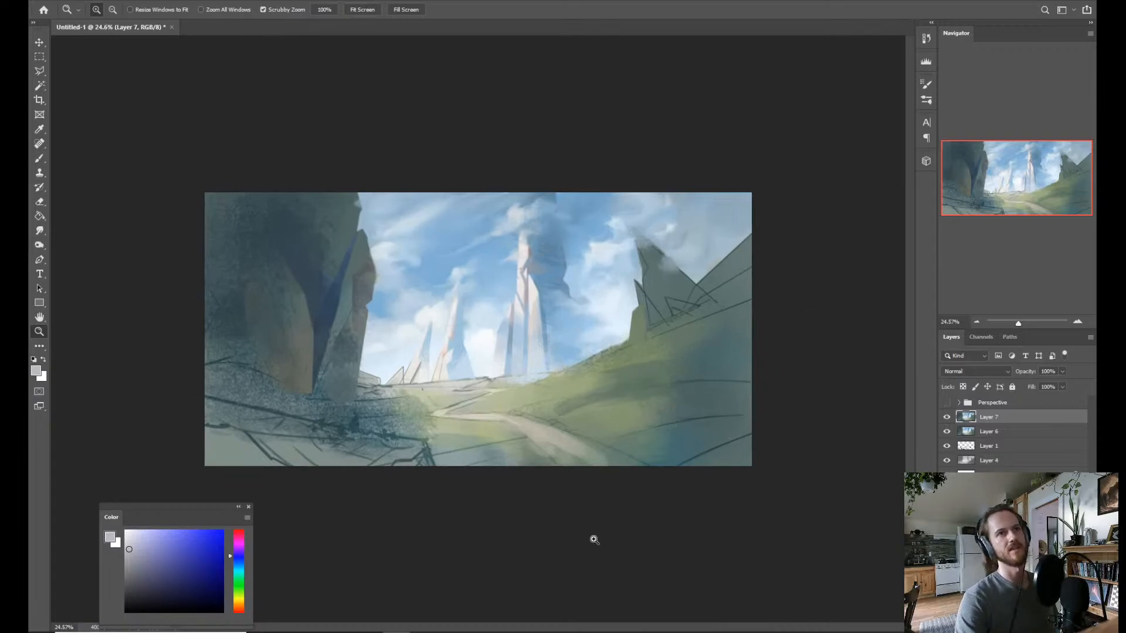
{"action": "key", "text": "ctrl+plus"}
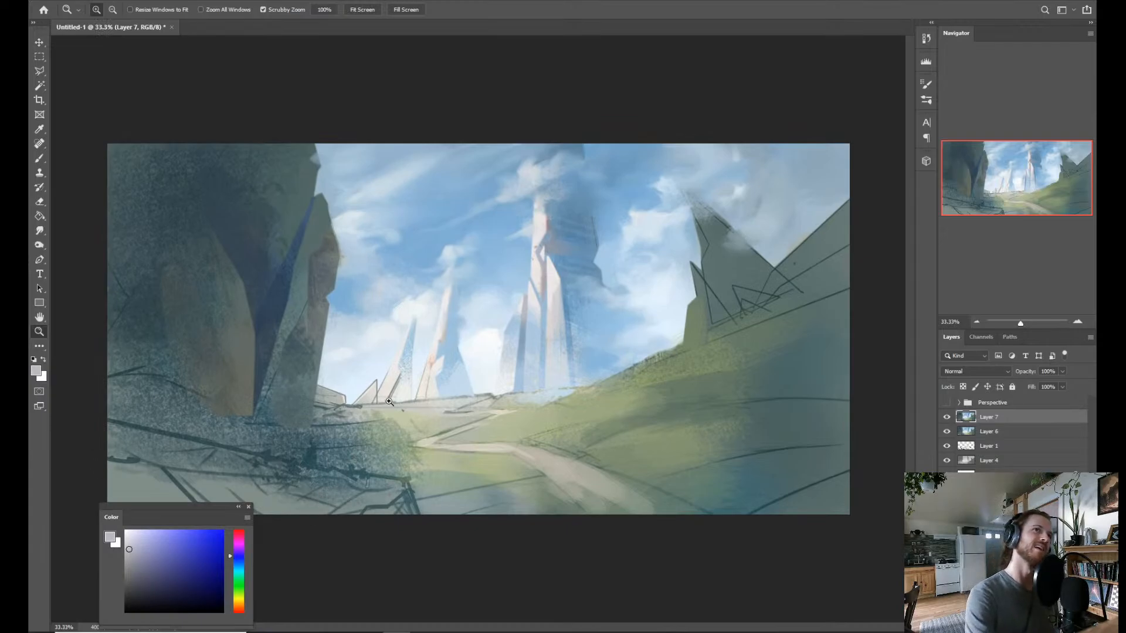
{"action": "key", "text": "ctrl+minus"}
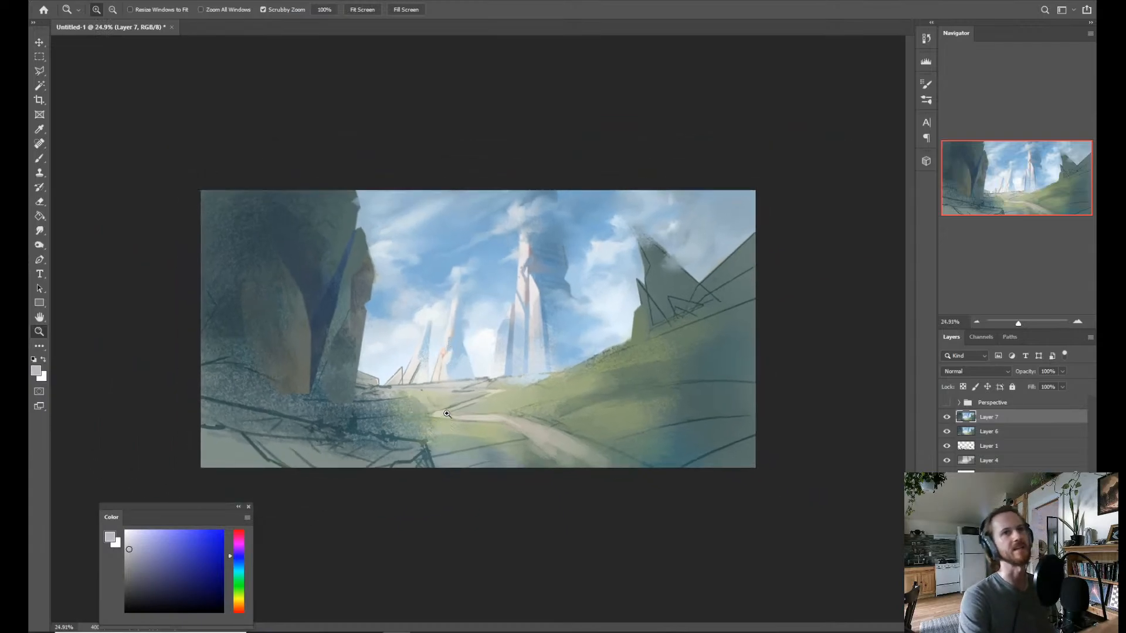
{"action": "left_click_drag", "start_coordinate": [434, 393], "coordinate": [453, 391]}
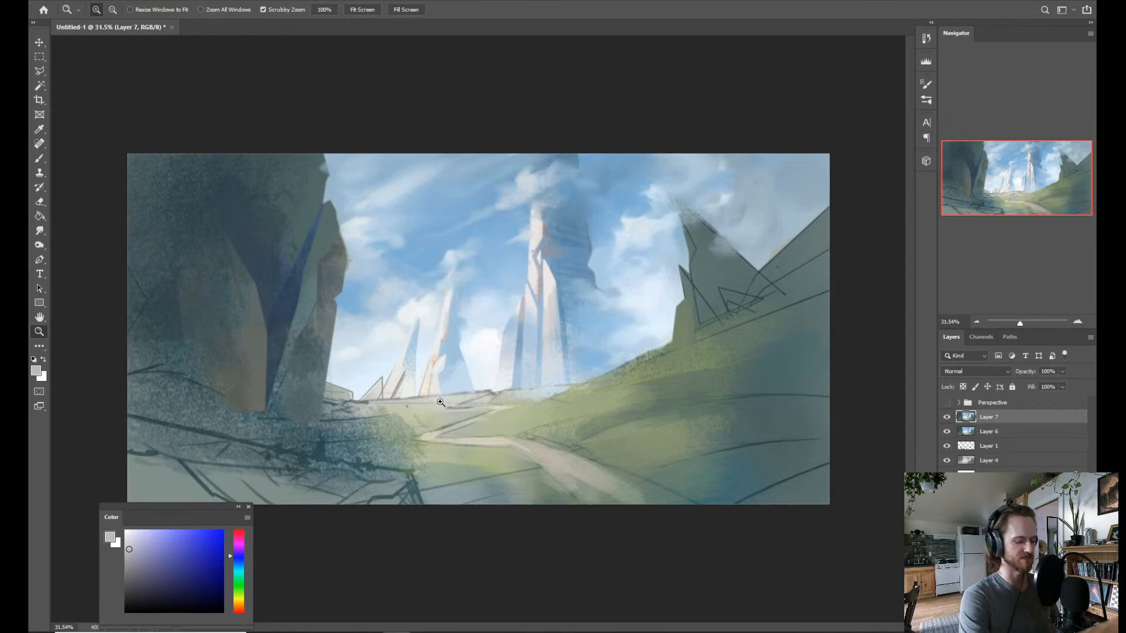
{"action": "key", "text": "l"}
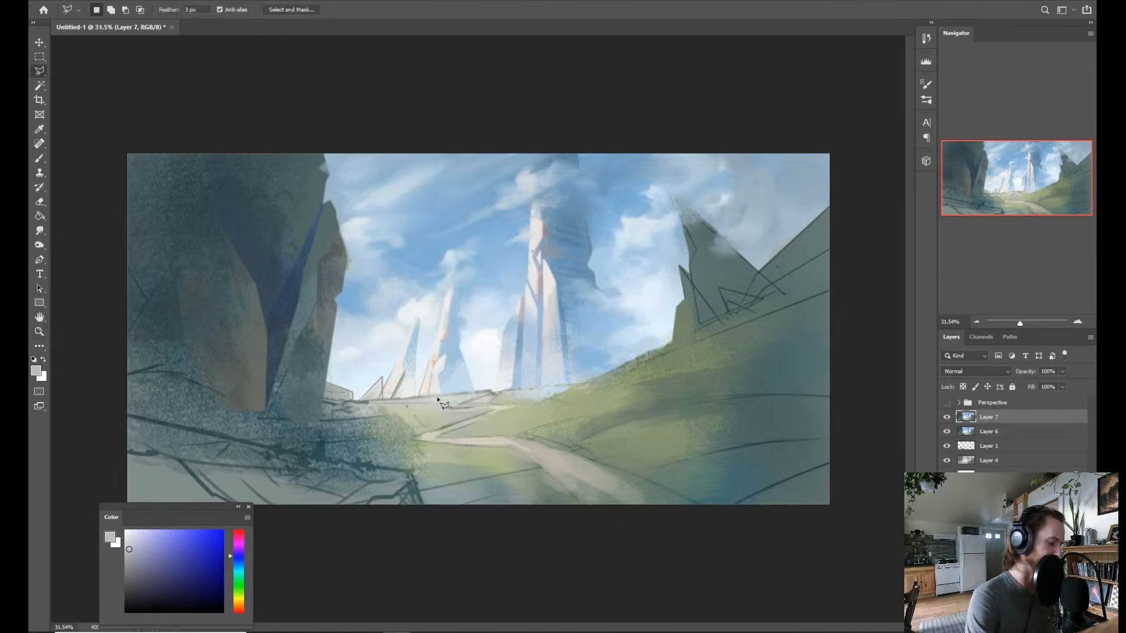
{"action": "key", "text": "z"}
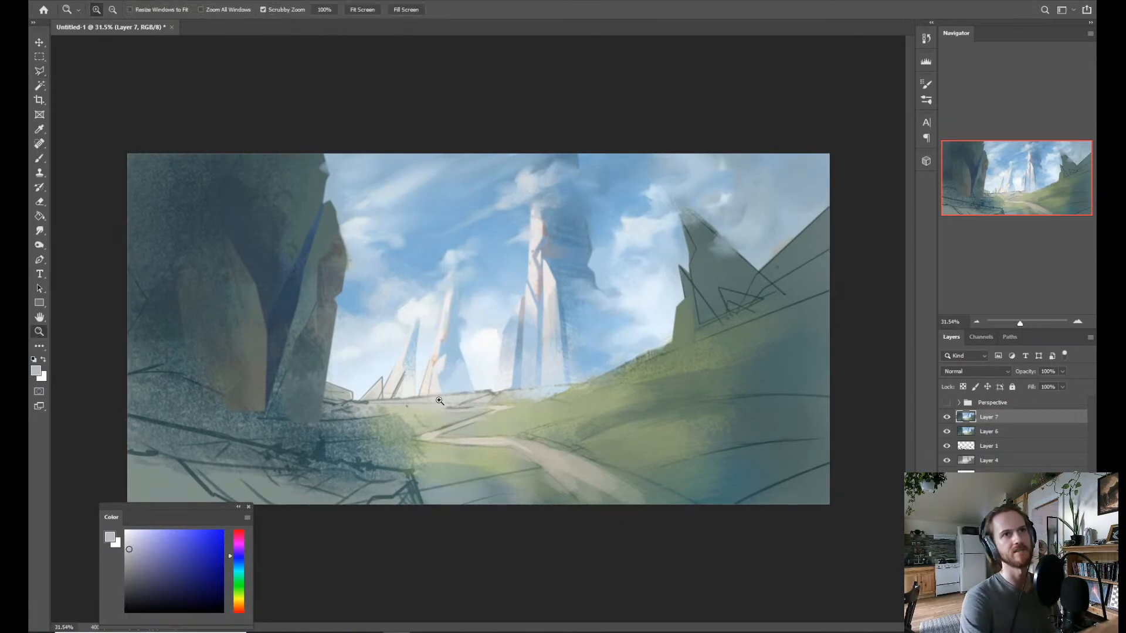
{"action": "mouse_move", "coordinate": [443, 399]}
{"action": "left_mouse_down"}
{"action": "mouse_move", "coordinate": [455, 399]}
{"action": "mouse_move", "coordinate": [428, 410]}
{"action": "mouse_move", "coordinate": [478, 417]}
{"action": "left_mouse_up"}
{"action": "left_click_drag", "start_coordinate": [498, 360], "coordinate": [473, 398]}
Lasso the sky area beside the tallest spire's lower shaded edge, paint over its stray texture with sampled sky blue, and deselect.
{"action": "key", "text": "l"}
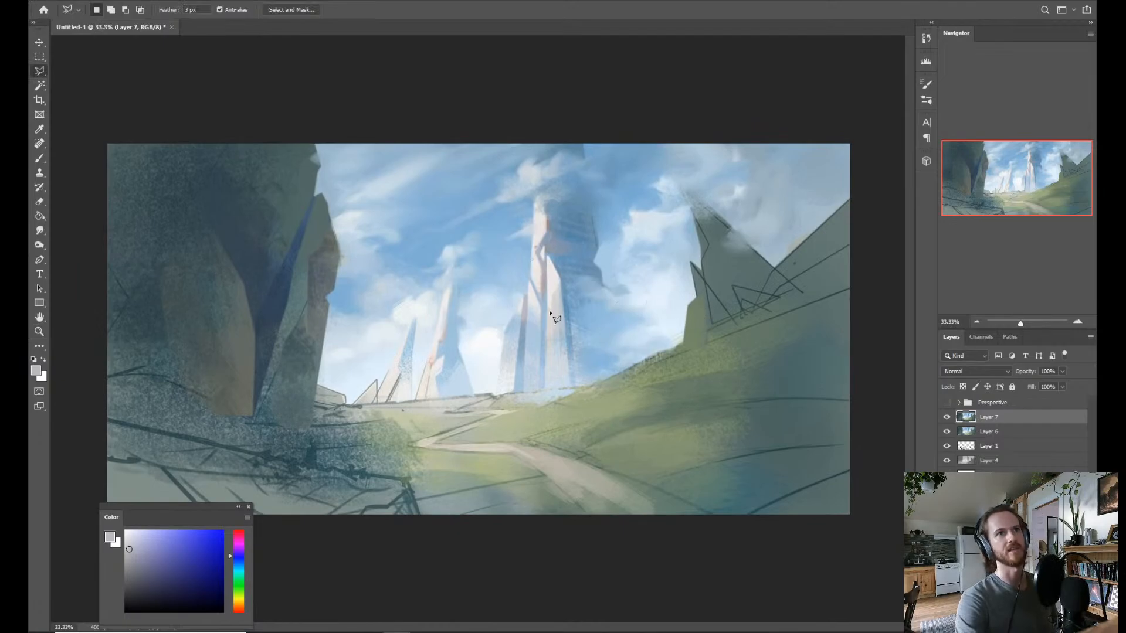
{"action": "left_click", "coordinate": [563, 287]}
{"action": "left_click", "coordinate": [569, 388]}
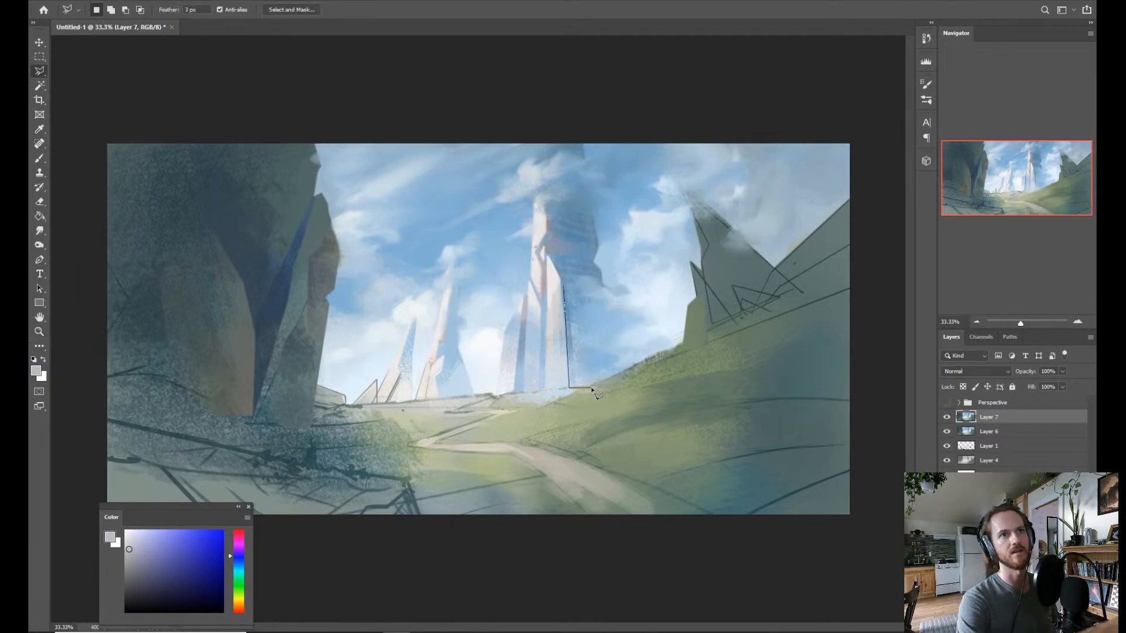
{"action": "left_click", "coordinate": [592, 387]}
{"action": "left_click", "coordinate": [627, 370]}
{"action": "left_click", "coordinate": [628, 354]}
{"action": "left_click", "coordinate": [613, 309]}
{"action": "left_click", "coordinate": [599, 284]}
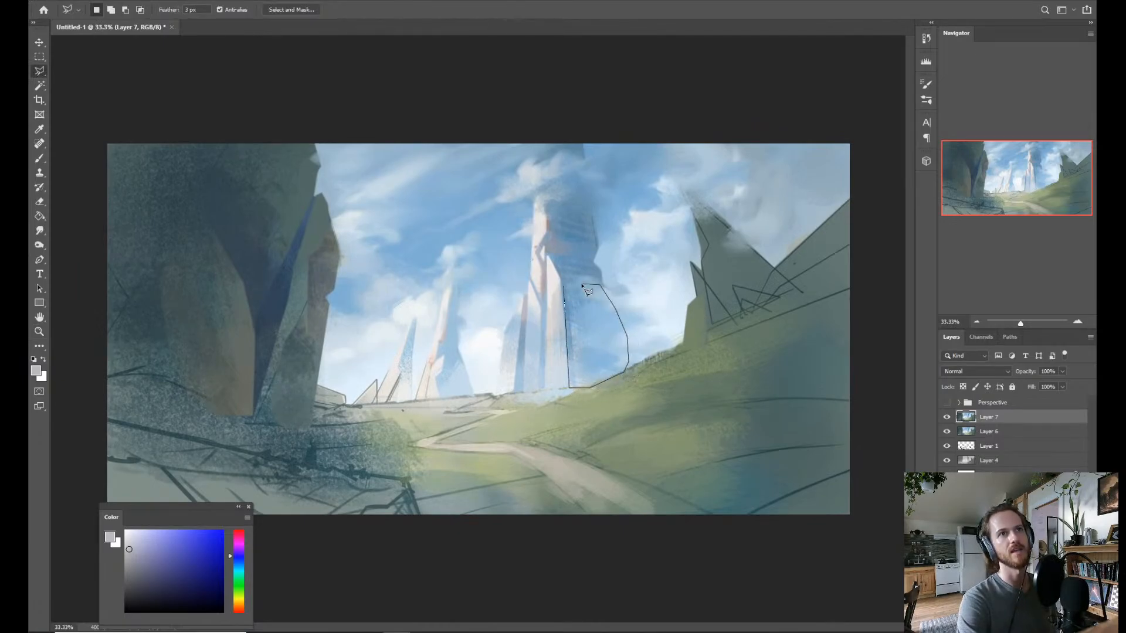
{"action": "left_click", "coordinate": [564, 288]}
{"action": "key", "text": "b"}
{"action": "left_click", "coordinate": [593, 369], "text": "alt"}
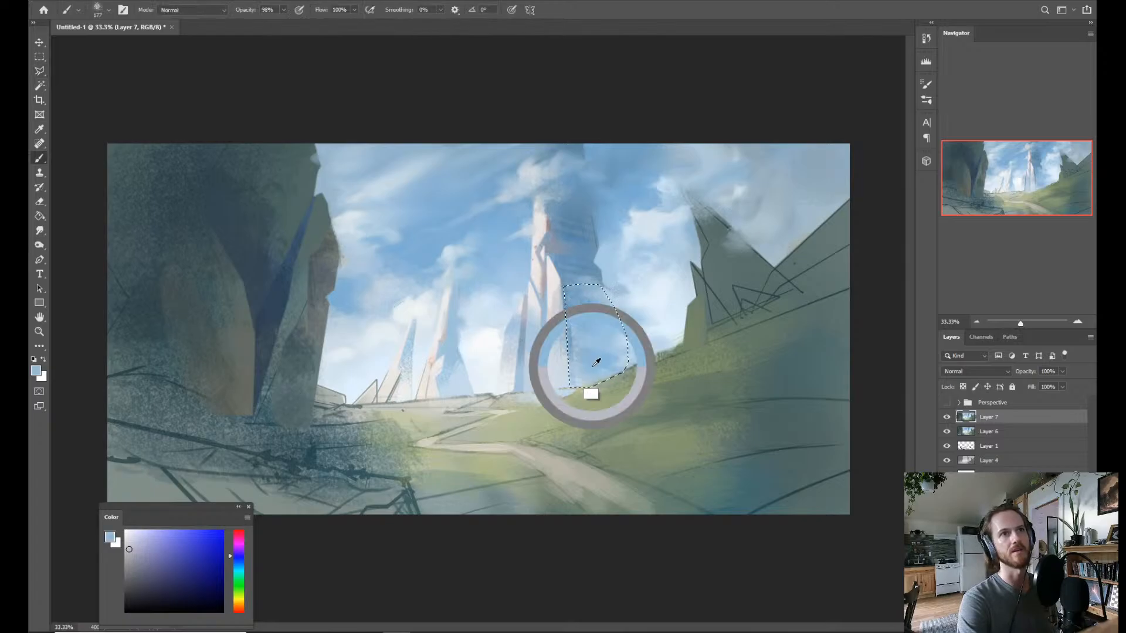
{"action": "mouse_move", "coordinate": [566, 322]}
{"action": "left_mouse_down"}
{"action": "mouse_move", "coordinate": [576, 355]}
{"action": "mouse_move", "coordinate": [580, 310]}
{"action": "mouse_move", "coordinate": [583, 390]}
{"action": "mouse_move", "coordinate": [611, 377]}
{"action": "mouse_move", "coordinate": [578, 381]}
{"action": "mouse_move", "coordinate": [617, 363]}
{"action": "mouse_move", "coordinate": [617, 328]}
{"action": "mouse_move", "coordinate": [609, 347]}
{"action": "mouse_move", "coordinate": [640, 365]}
{"action": "mouse_move", "coordinate": [657, 327]}
{"action": "left_mouse_up"}
{"action": "key", "text": "ctrl+d"}
Sample a lighter blue near the horizon and brush soft haze around the base of the tallest spire.
{"action": "key", "text": "z"}
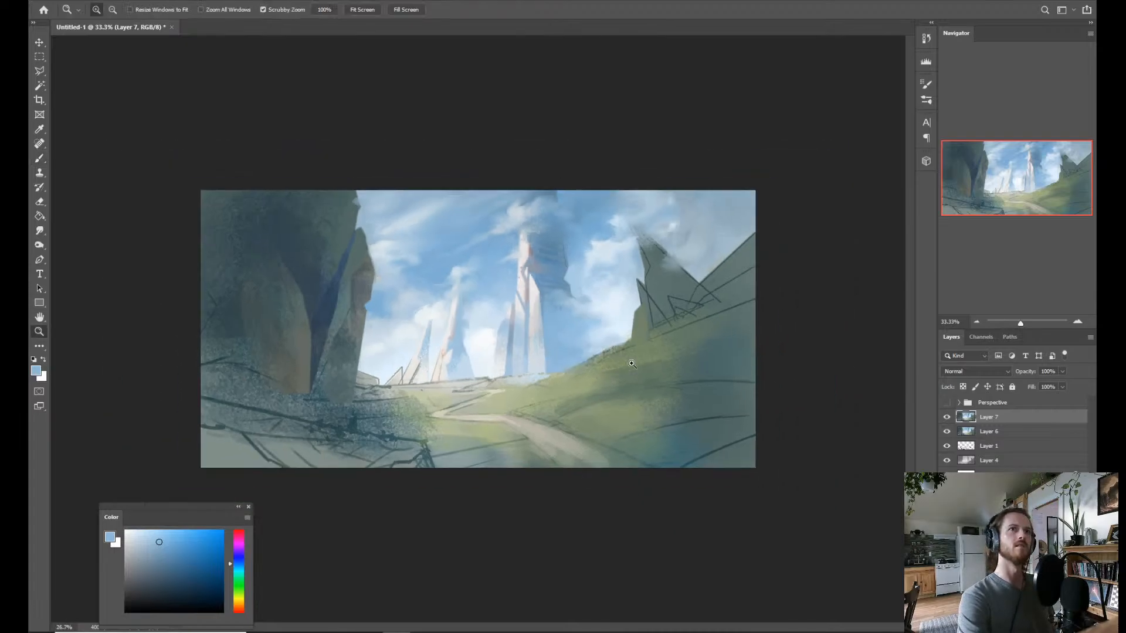
{"action": "left_click_drag", "start_coordinate": [602, 304], "coordinate": [619, 304]}
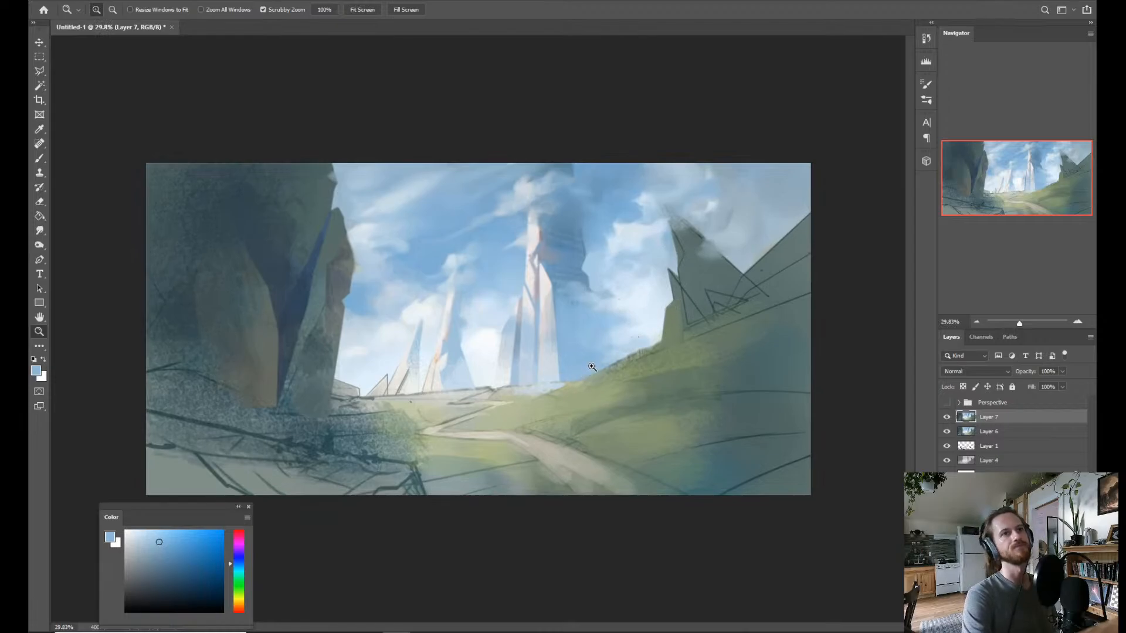
{"action": "key", "text": "b"}
{"action": "left_click", "coordinate": [573, 372], "text": "alt"}
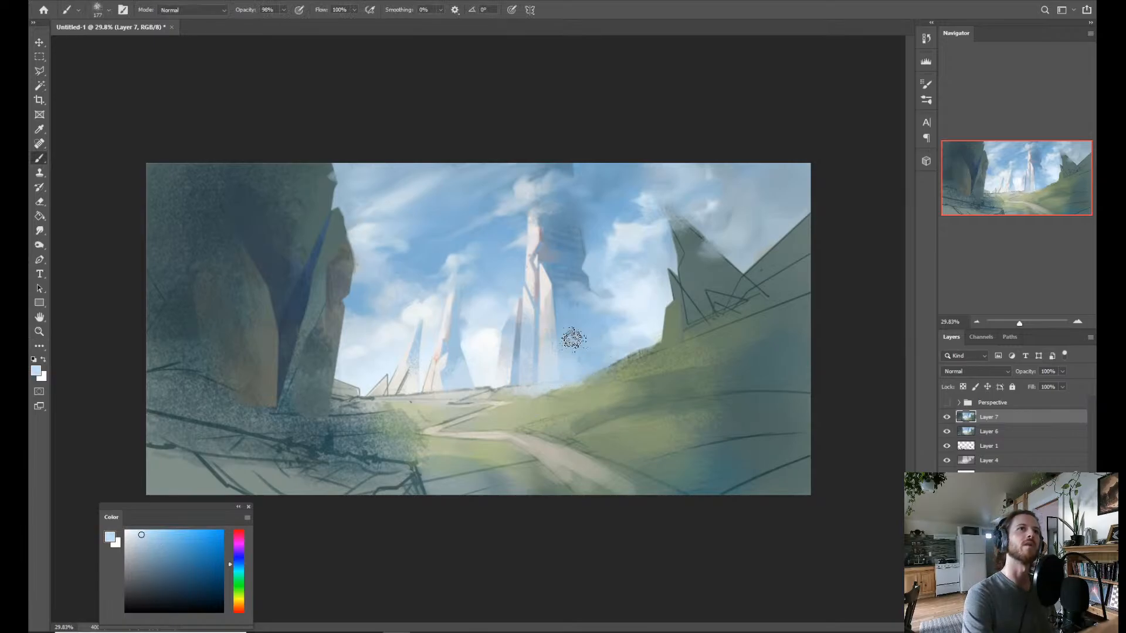
{"action": "key", "text": "z"}
{"action": "left_click_drag", "start_coordinate": [638, 241], "coordinate": [620, 241]}
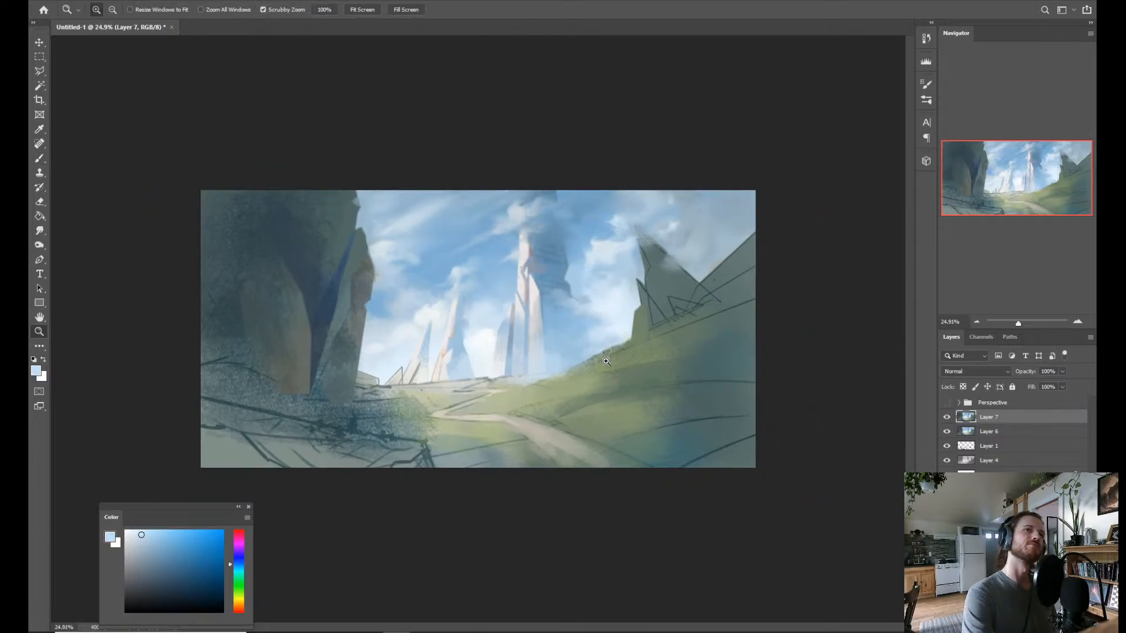
Brush a sampled grassy green along the hill's ridge with a smaller brush to clean up its rough edge against the sky.
{"action": "key", "text": "b"}
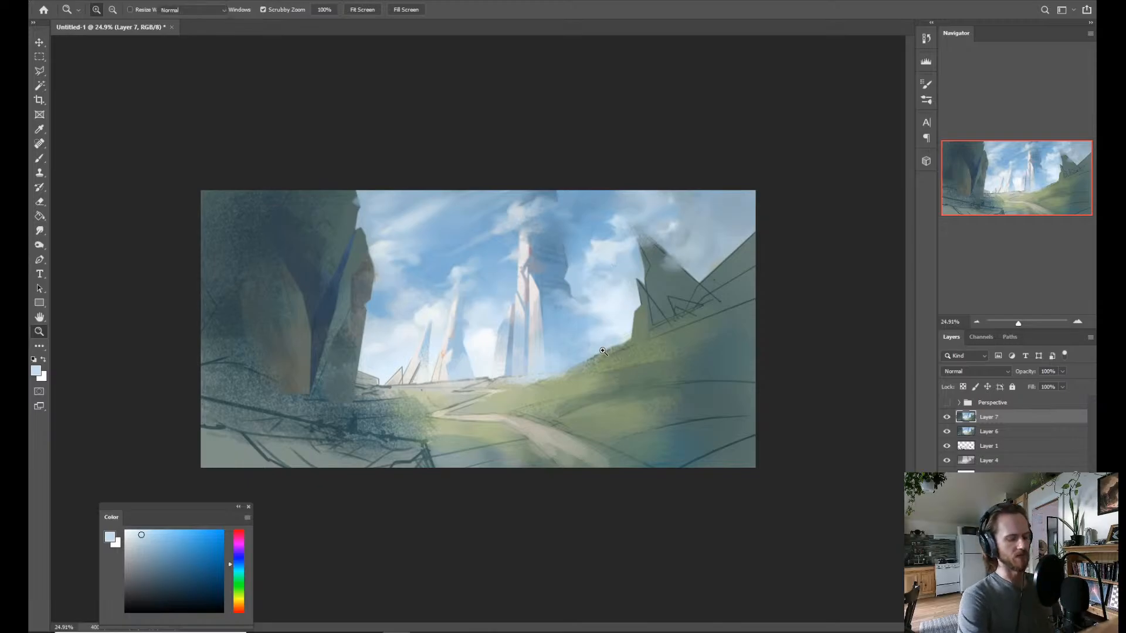
{"action": "left_click", "coordinate": [616, 385], "text": "alt"}
{"action": "mouse_move", "coordinate": [621, 358]}
{"action": "left_mouse_down"}
{"action": "mouse_move", "coordinate": [590, 369]}
{"action": "mouse_move", "coordinate": [639, 350]}
{"action": "left_mouse_up"}
{"action": "left_click", "coordinate": [574, 382], "text": "alt"}
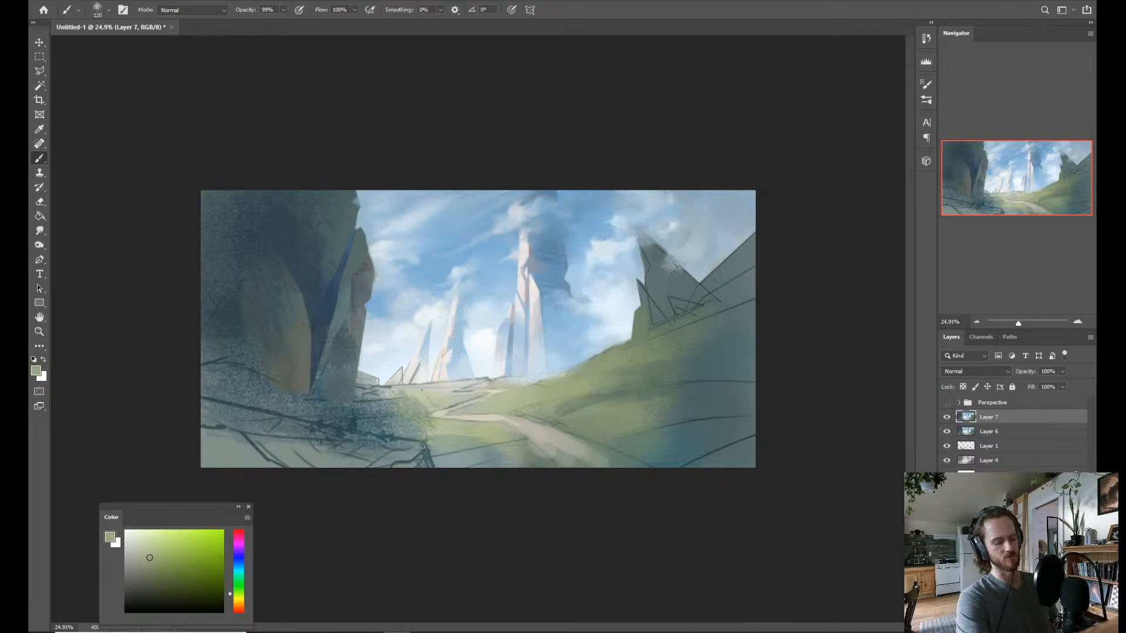
Lasso the pointed crag on the grassy hill, following its jagged sky edge, its base and its sloping far side.
{"action": "key", "text": "l"}
{"action": "key", "text": "alt+l"}
{"action": "key", "text": "Escape"}
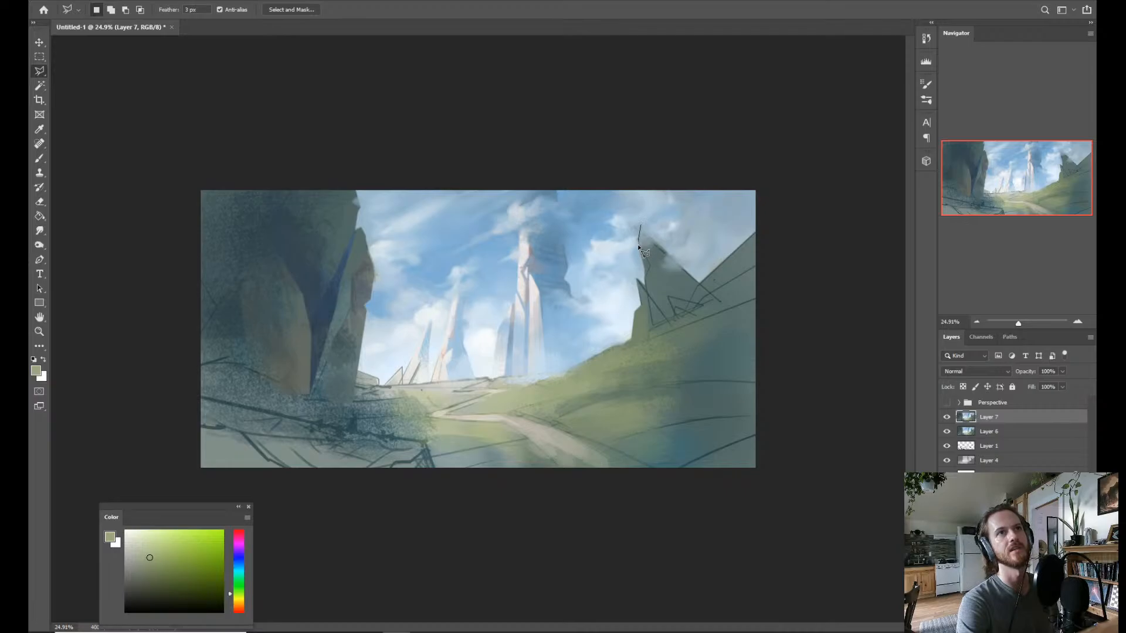
{"action": "left_click", "coordinate": [639, 282]}
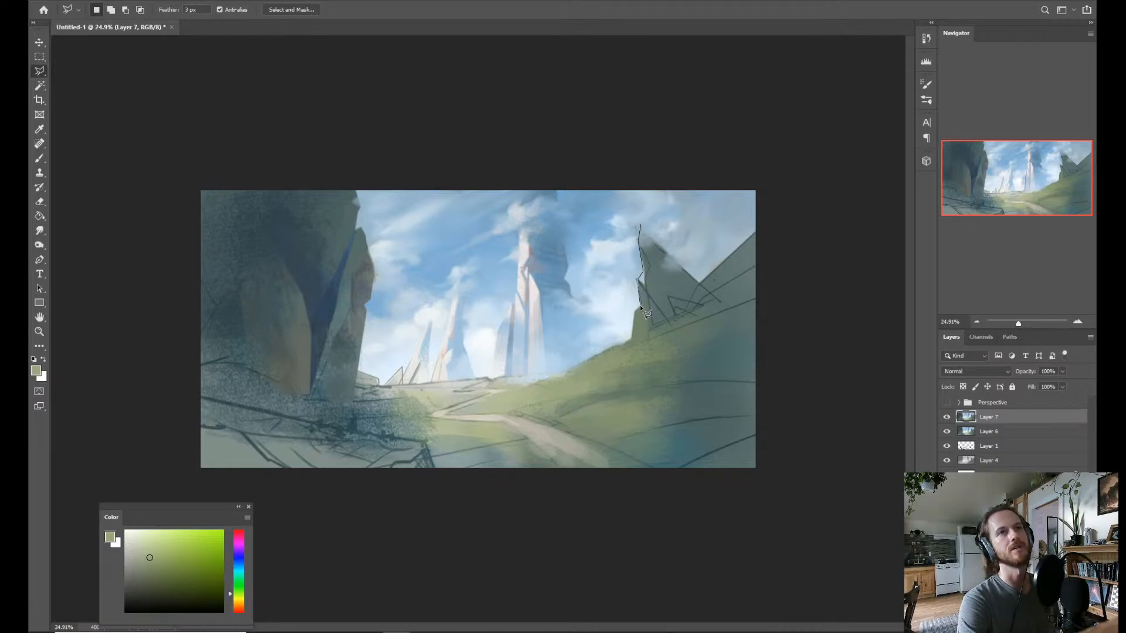
{"action": "left_click", "coordinate": [640, 309]}
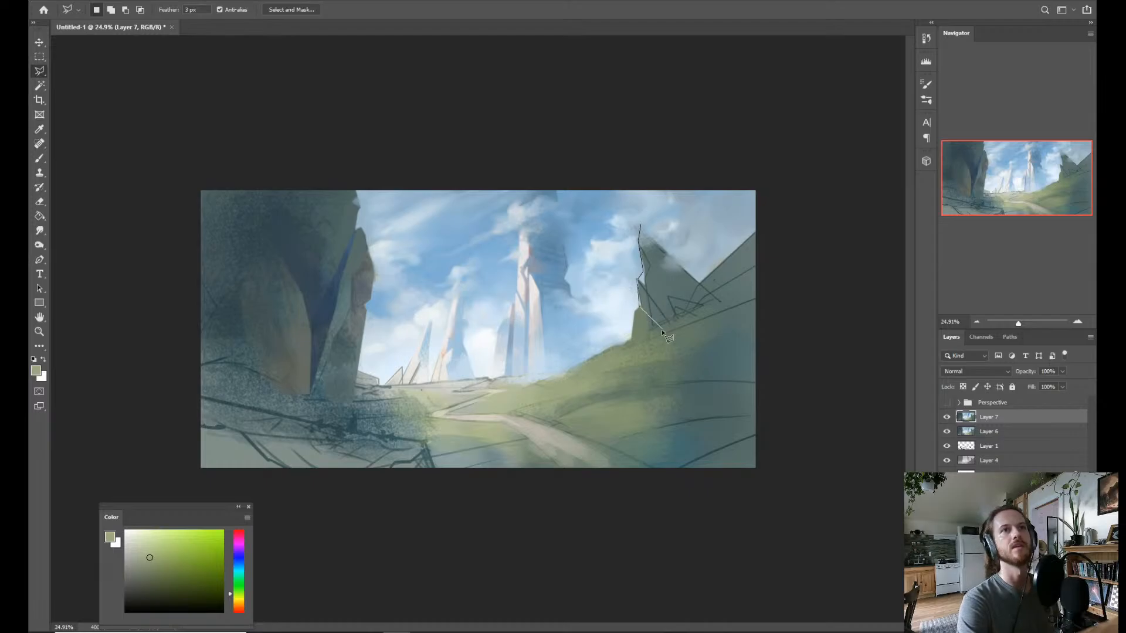
{"action": "left_click", "coordinate": [742, 298]}
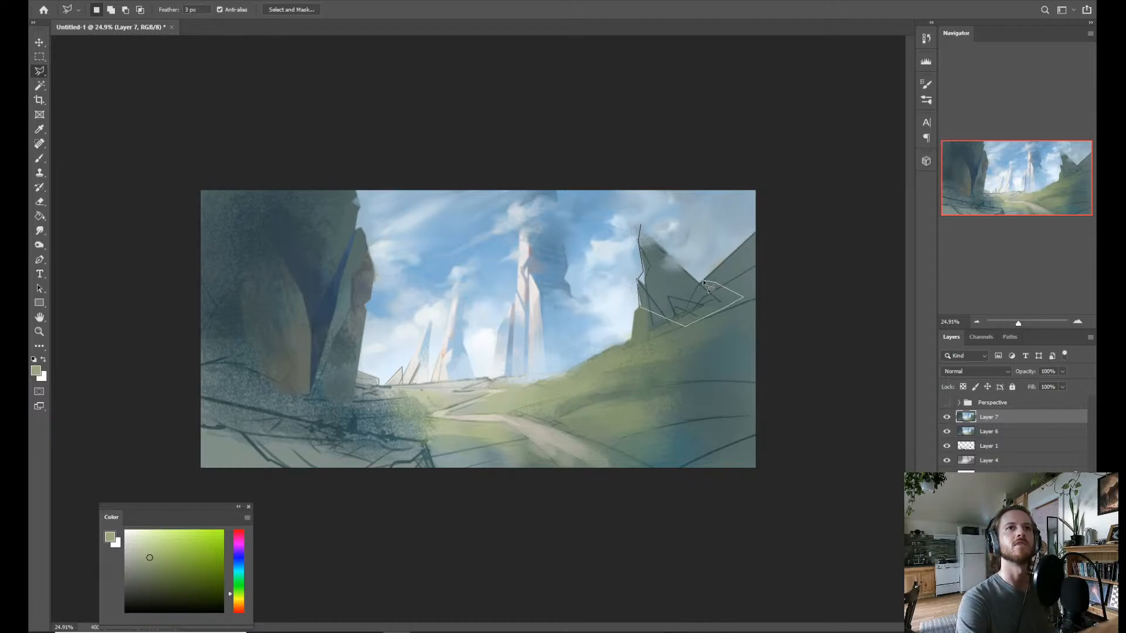
{"action": "left_click", "coordinate": [704, 280]}
{"action": "left_click", "coordinate": [641, 225]}
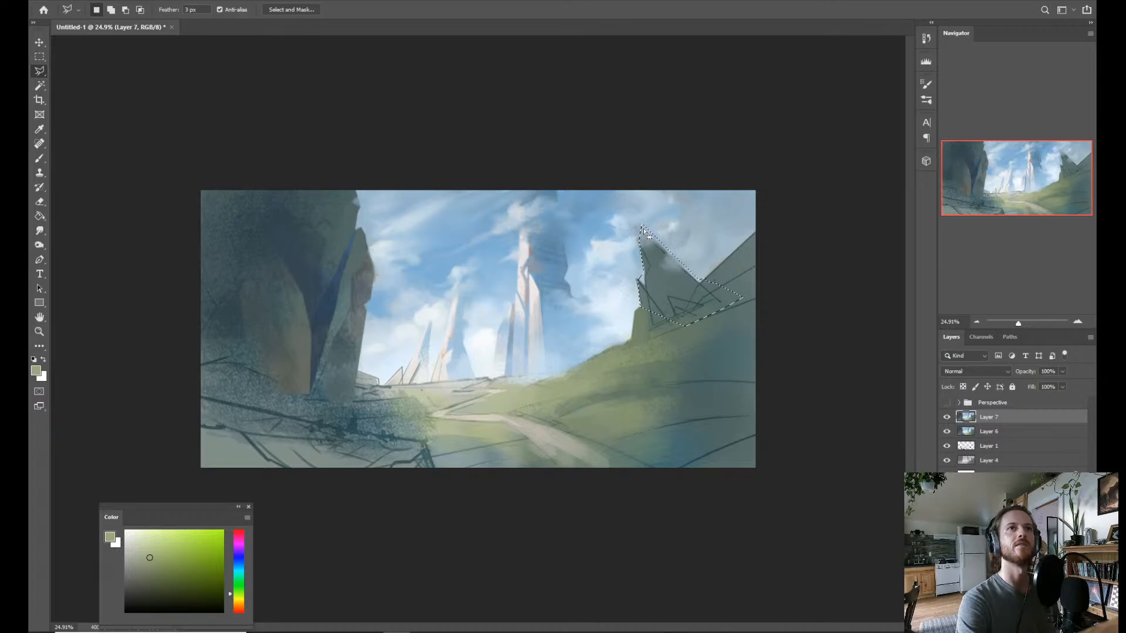
Fill the selected crag with a dark grey-green sampled from it, covering the sketch lines and stray cloud with a larger brush.
{"action": "key", "text": "b"}
{"action": "left_click", "coordinate": [654, 317], "text": "alt"}
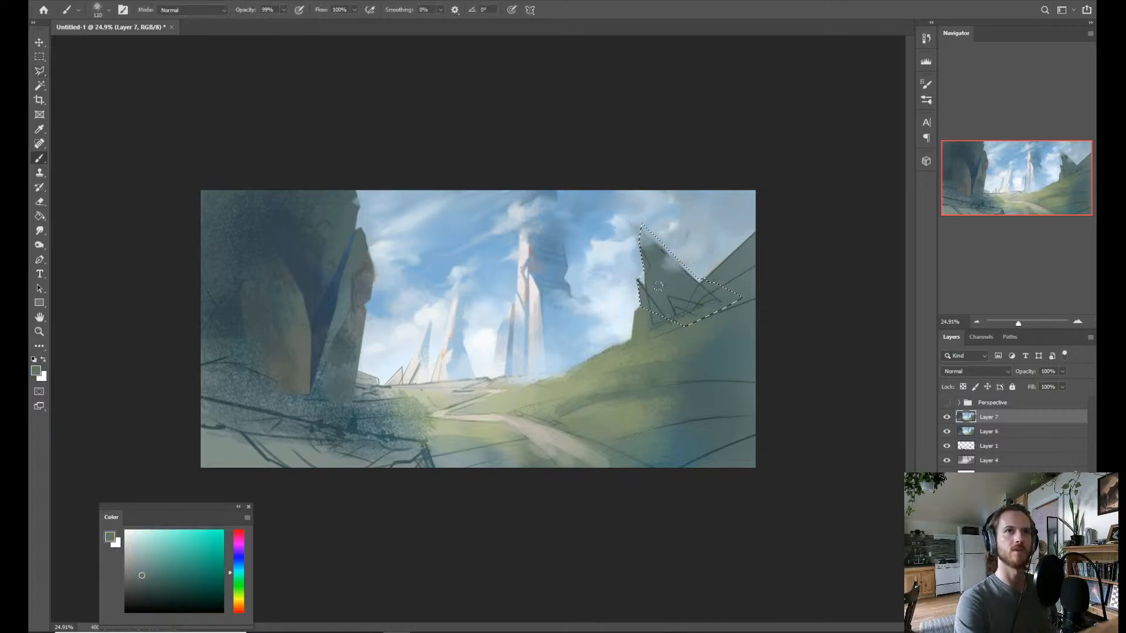
{"action": "mouse_move", "coordinate": [633, 249]}
{"action": "left_mouse_down"}
{"action": "mouse_move", "coordinate": [671, 244]}
{"action": "mouse_move", "coordinate": [677, 220]}
{"action": "mouse_move", "coordinate": [633, 269]}
{"action": "mouse_move", "coordinate": [668, 287]}
{"action": "mouse_move", "coordinate": [687, 237]}
{"action": "mouse_move", "coordinate": [674, 291]}
{"action": "mouse_move", "coordinate": [699, 295]}
{"action": "mouse_move", "coordinate": [726, 371]}
{"action": "mouse_move", "coordinate": [722, 284]}
{"action": "mouse_move", "coordinate": [684, 290]}
{"action": "mouse_move", "coordinate": [693, 267]}
{"action": "left_mouse_up"}
{"action": "left_click", "coordinate": [723, 372], "text": "alt"}
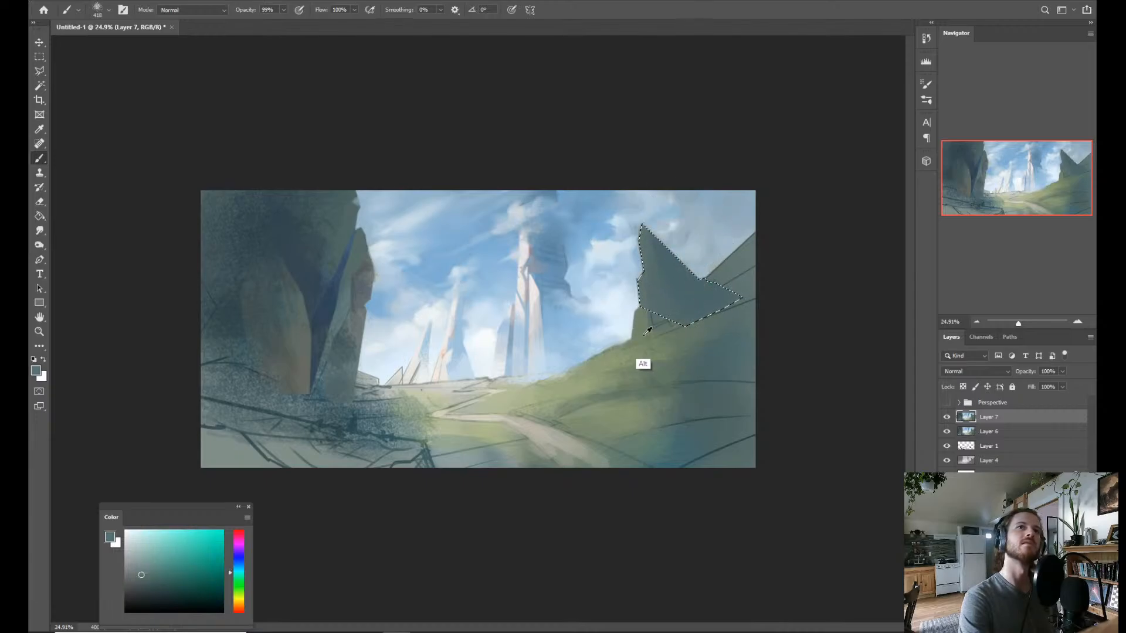
Streak the crag's selected face with a green sampled from the hill using the Rake brush, and deselect.
{"action": "left_click", "coordinate": [648, 378], "text": "alt"}
{"action": "right_click", "coordinate": [695, 247]}
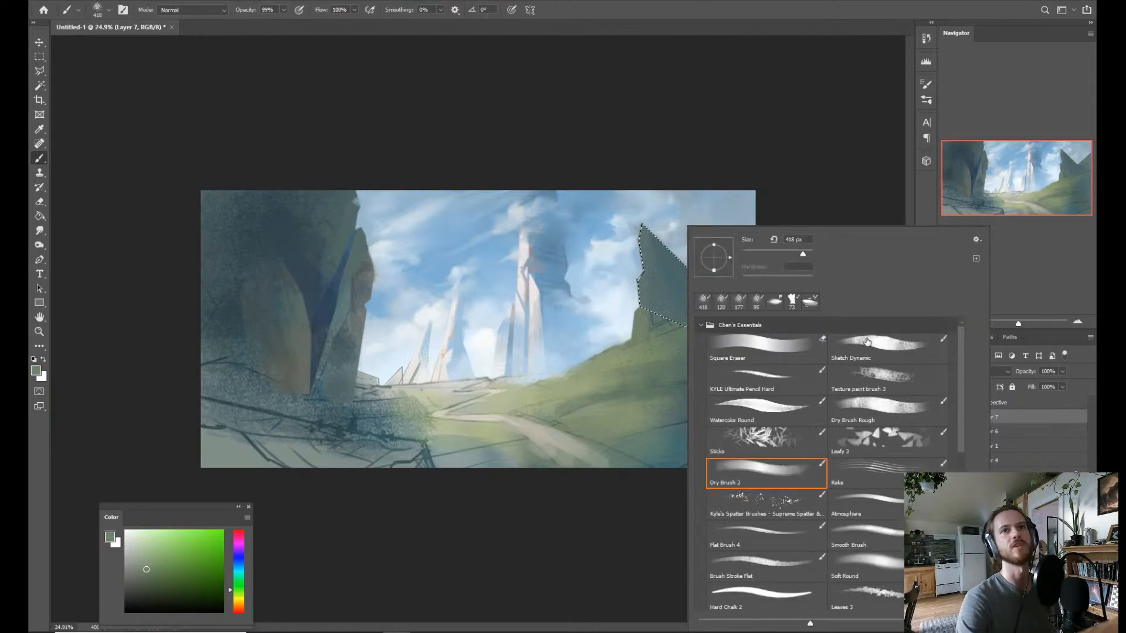
{"action": "left_click", "coordinate": [867, 476]}
{"action": "left_click", "coordinate": [611, 329]}
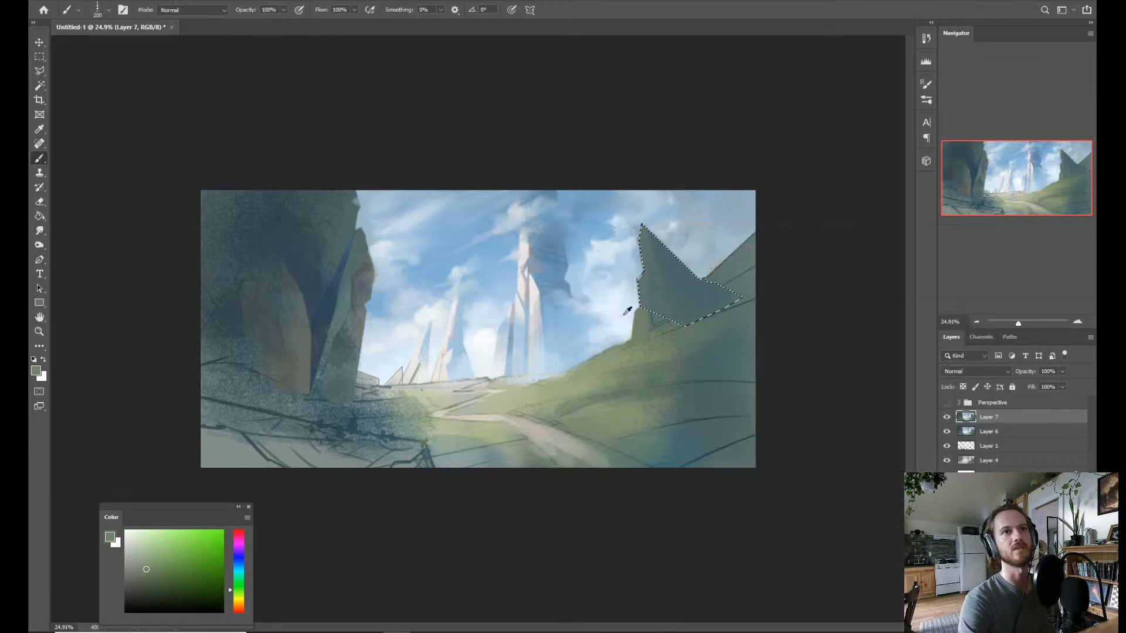
{"action": "left_click_drag", "start_coordinate": [665, 277], "coordinate": [637, 212]}
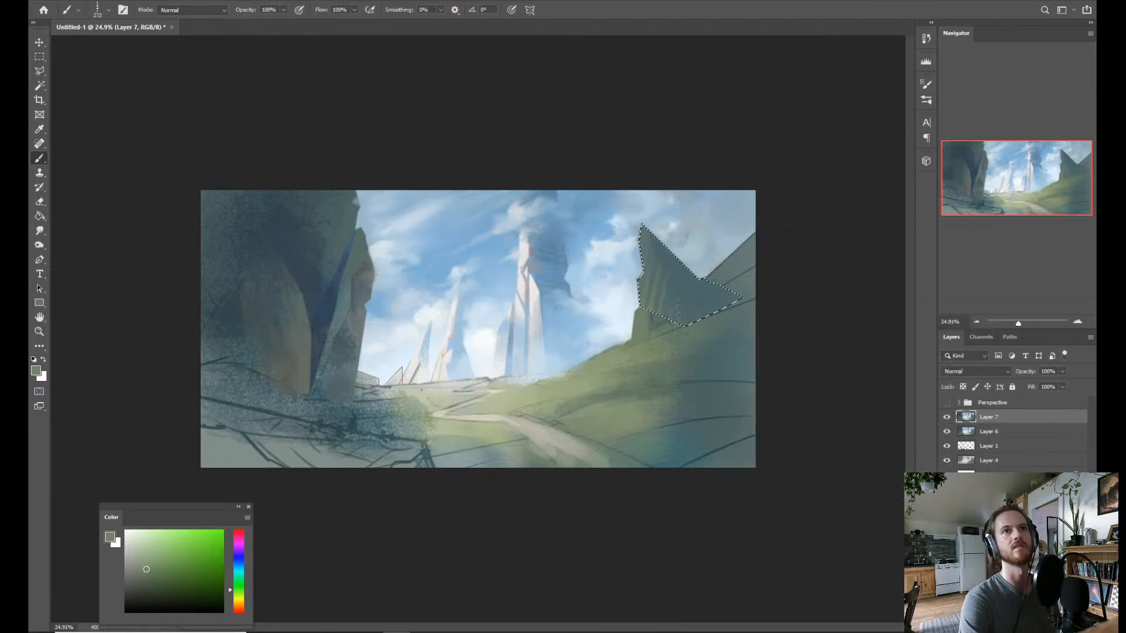
{"action": "left_click_drag", "start_coordinate": [688, 299], "coordinate": [717, 302]}
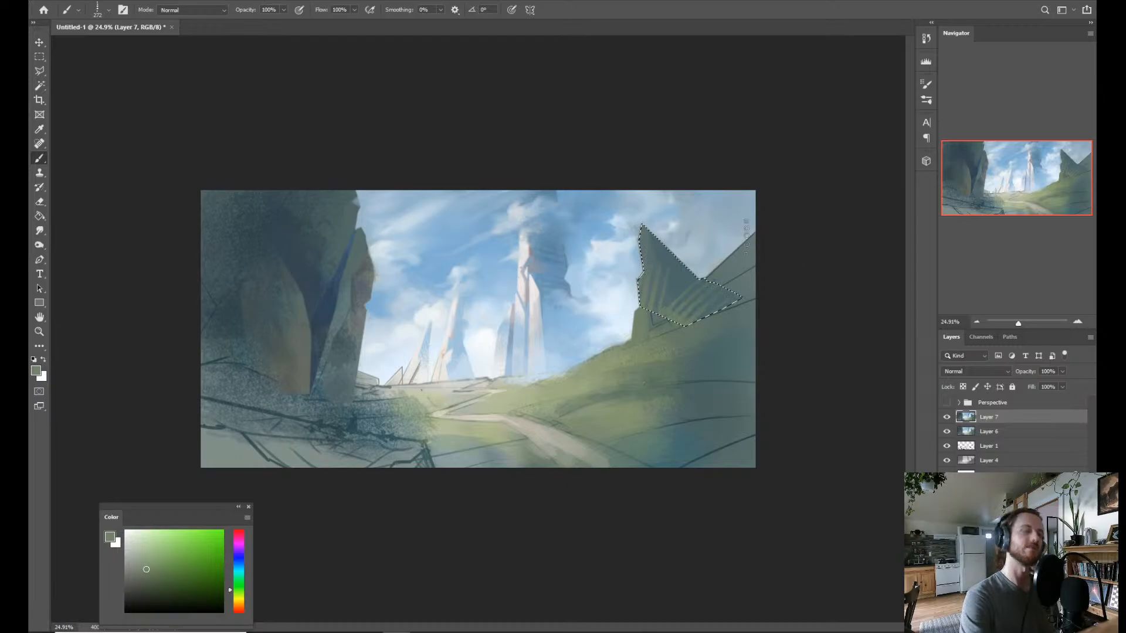
{"action": "key", "text": "ctrl+d"}
{"action": "key", "text": "z"}
{"action": "left_click_drag", "start_coordinate": [706, 354], "coordinate": [662, 352]}
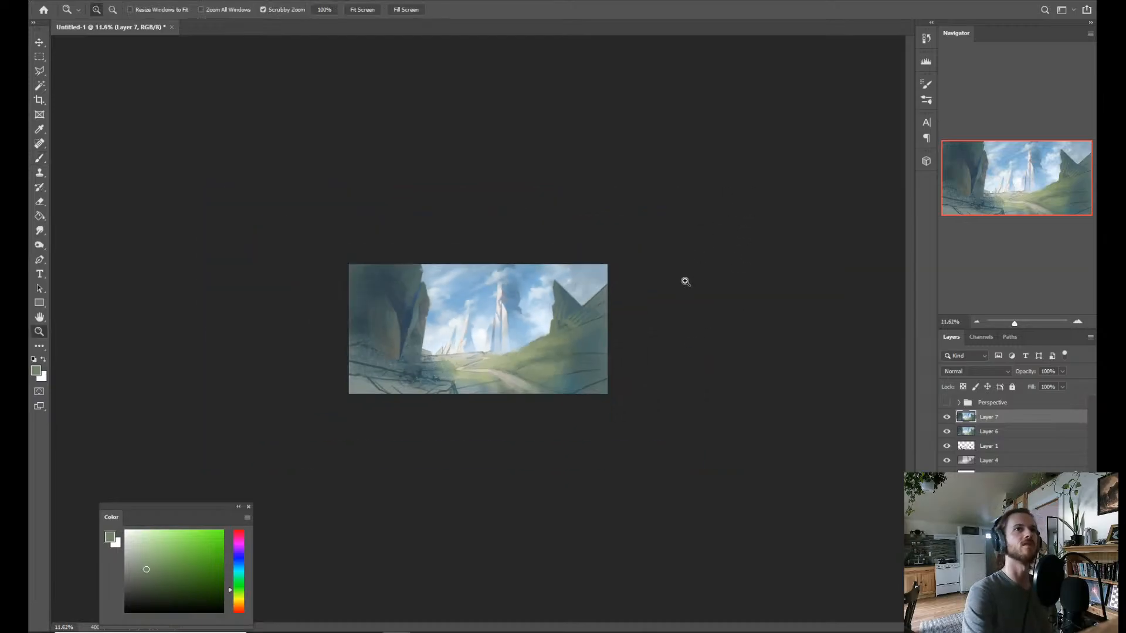
{"action": "left_click_drag", "start_coordinate": [596, 365], "coordinate": [636, 349]}
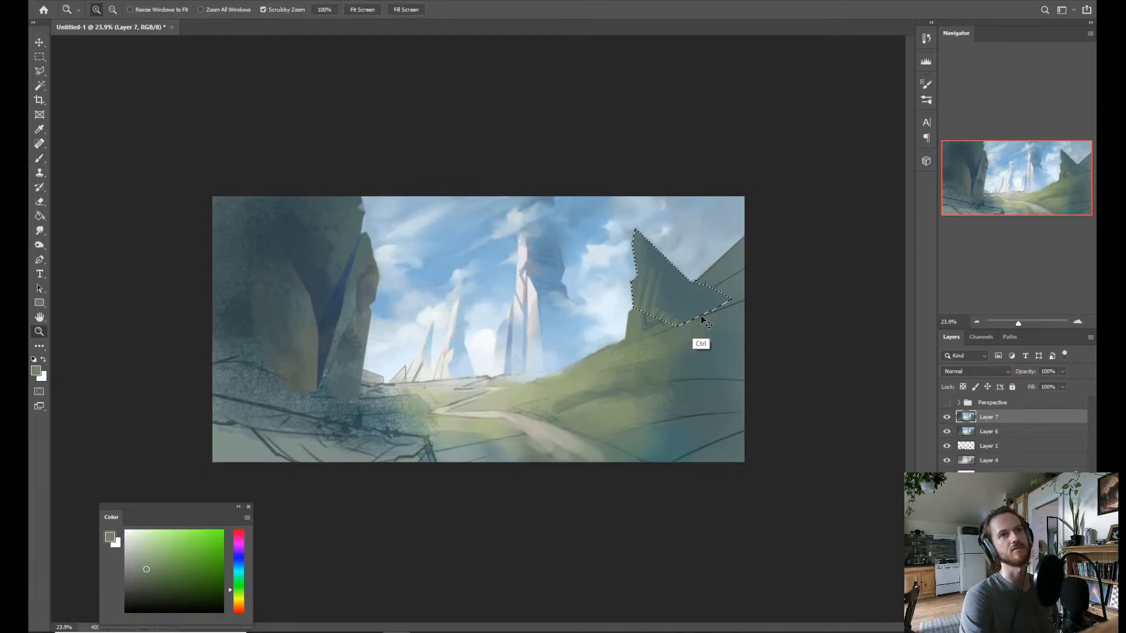
{"action": "key", "text": "ctrl+shift+d"}
{"action": "key", "text": "b"}
{"action": "key", "text": "ctrl+d"}
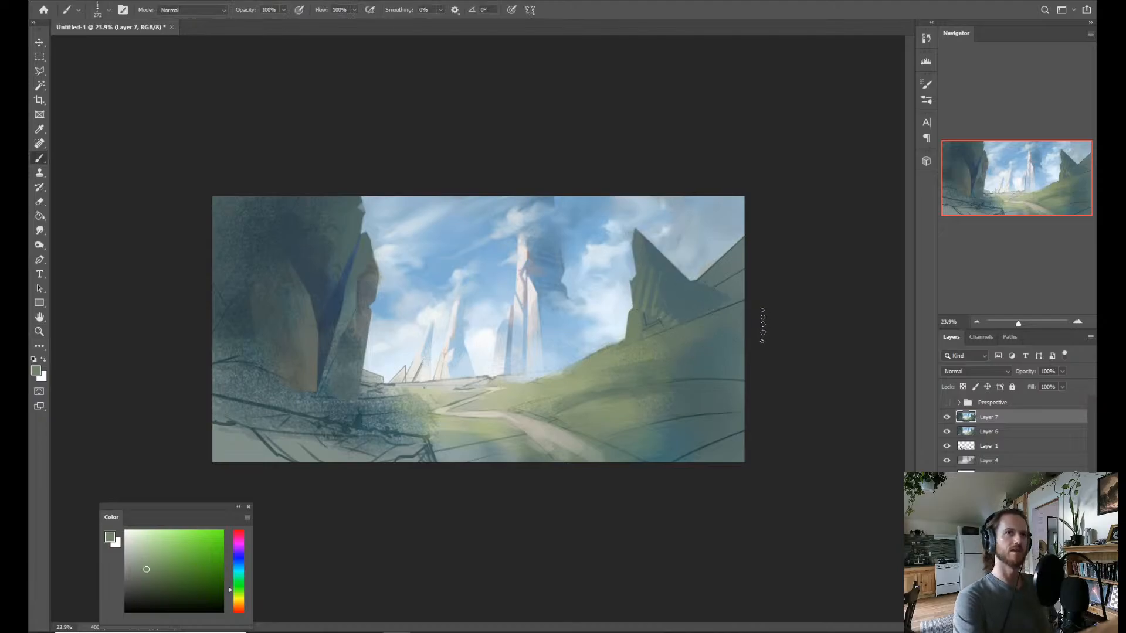
Sample a lighter grassy green and rake grass-like strokes across the hill's slope below the crag.
{"action": "key", "text": "alt"}
{"action": "left_click", "coordinate": [608, 361], "text": "alt"}
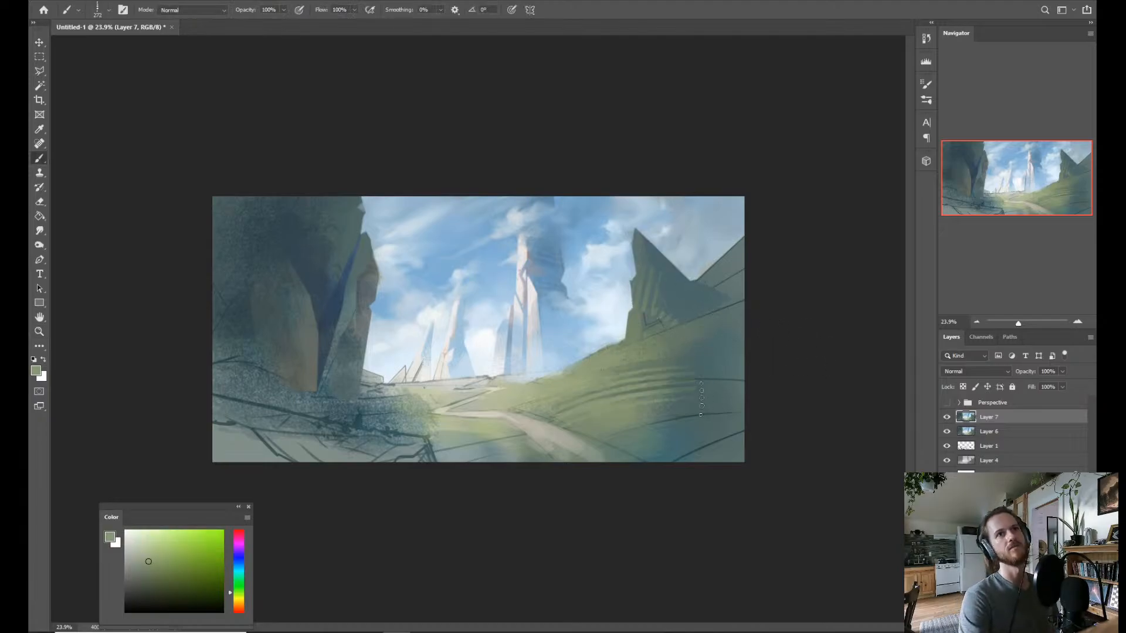
{"action": "left_click_drag", "start_coordinate": [610, 392], "coordinate": [699, 396]}
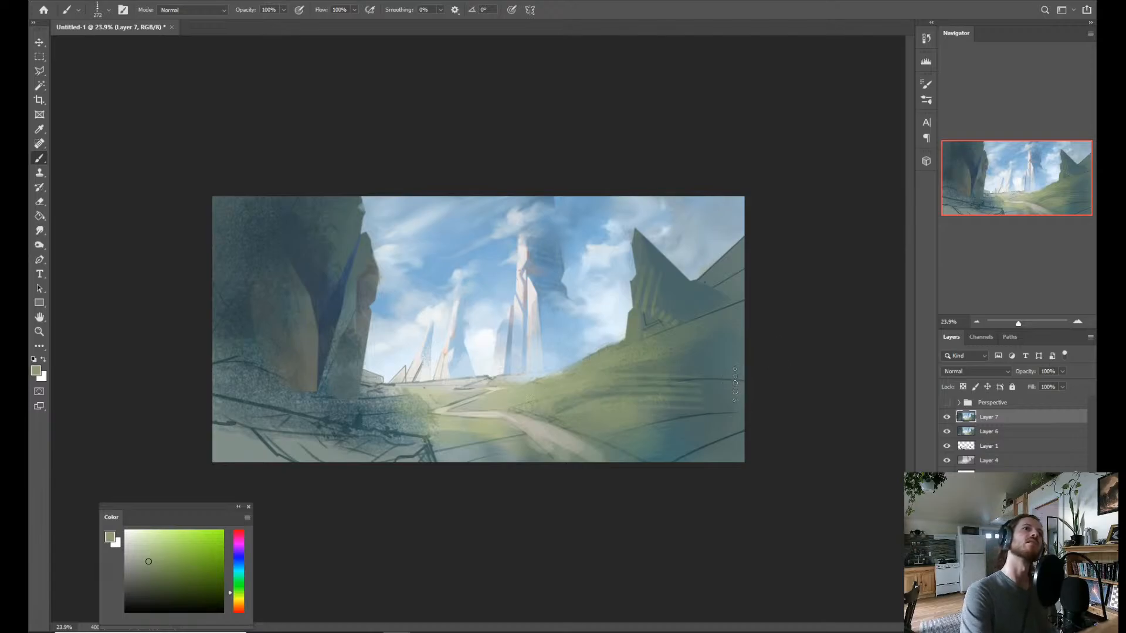
Rake streaked rock texture over the large shaded cliff's faces, using dark blue and grey-brown sampled from it.
{"action": "key", "text": "alt"}
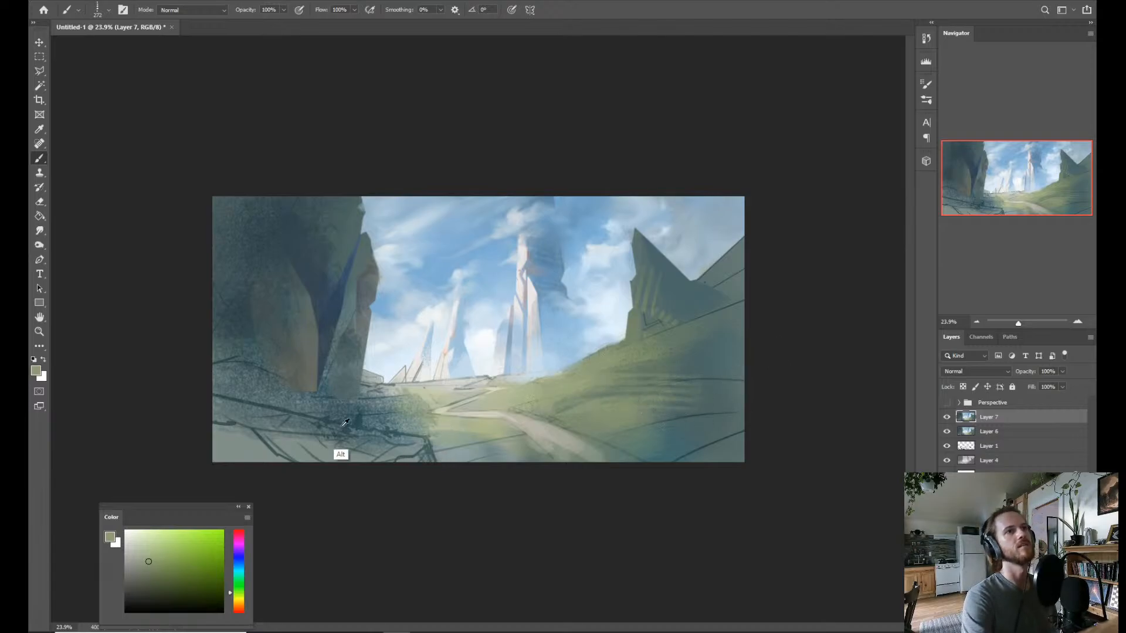
{"action": "left_click", "coordinate": [330, 337], "text": "alt"}
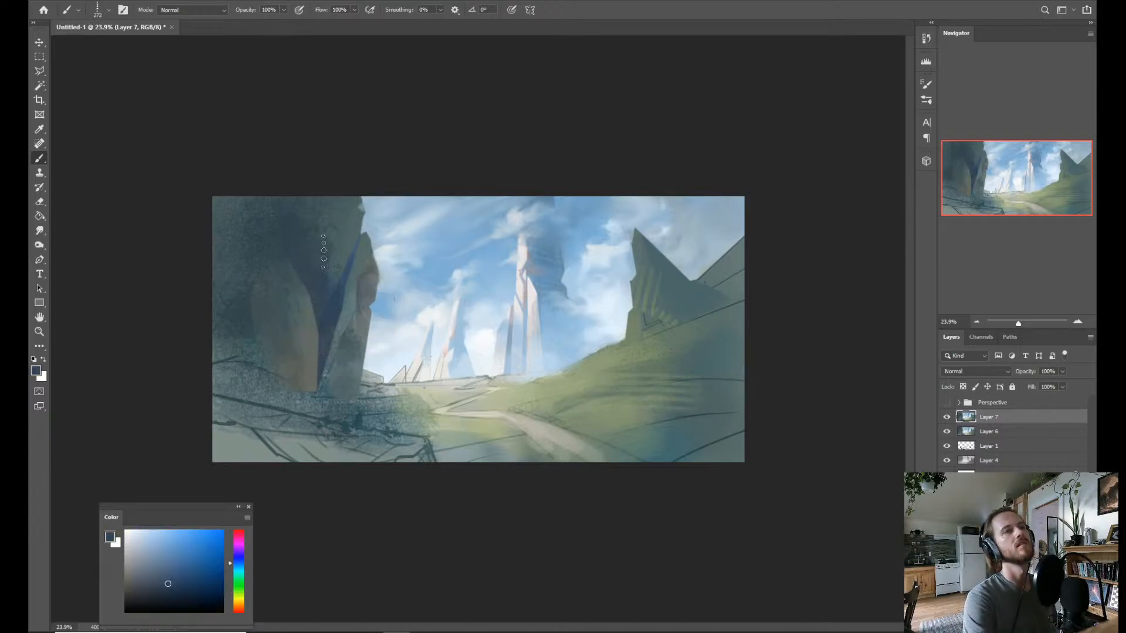
{"action": "left_click", "coordinate": [330, 339], "text": "alt"}
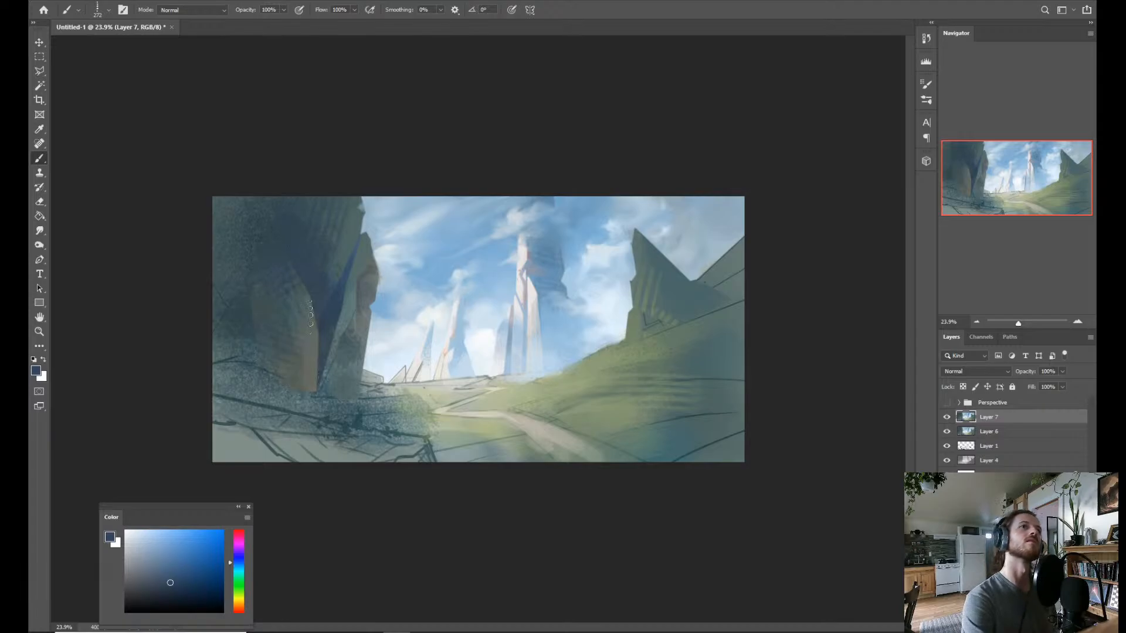
{"action": "left_click", "coordinate": [289, 398], "text": "alt"}
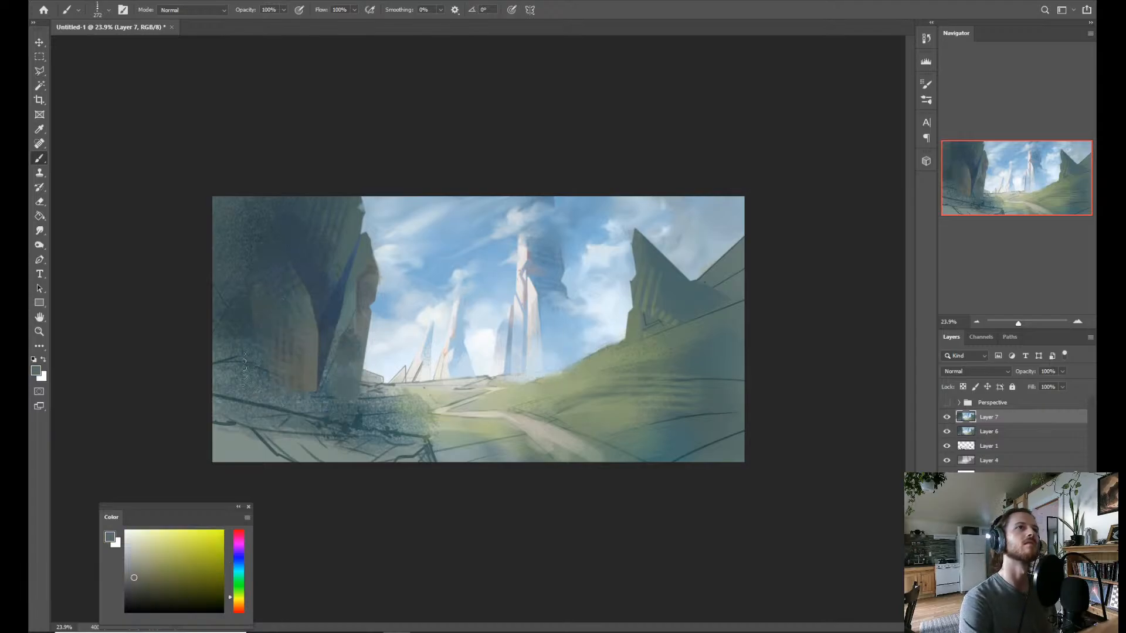
{"action": "left_click_drag", "start_coordinate": [211, 347], "coordinate": [313, 272]}
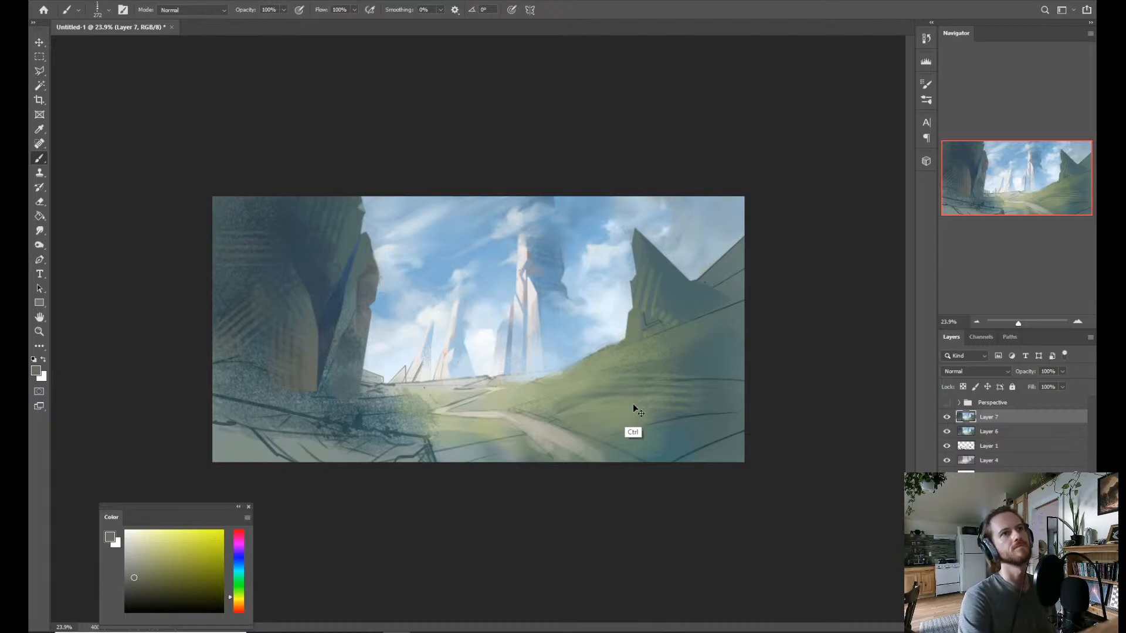
{"action": "key", "text": "z"}
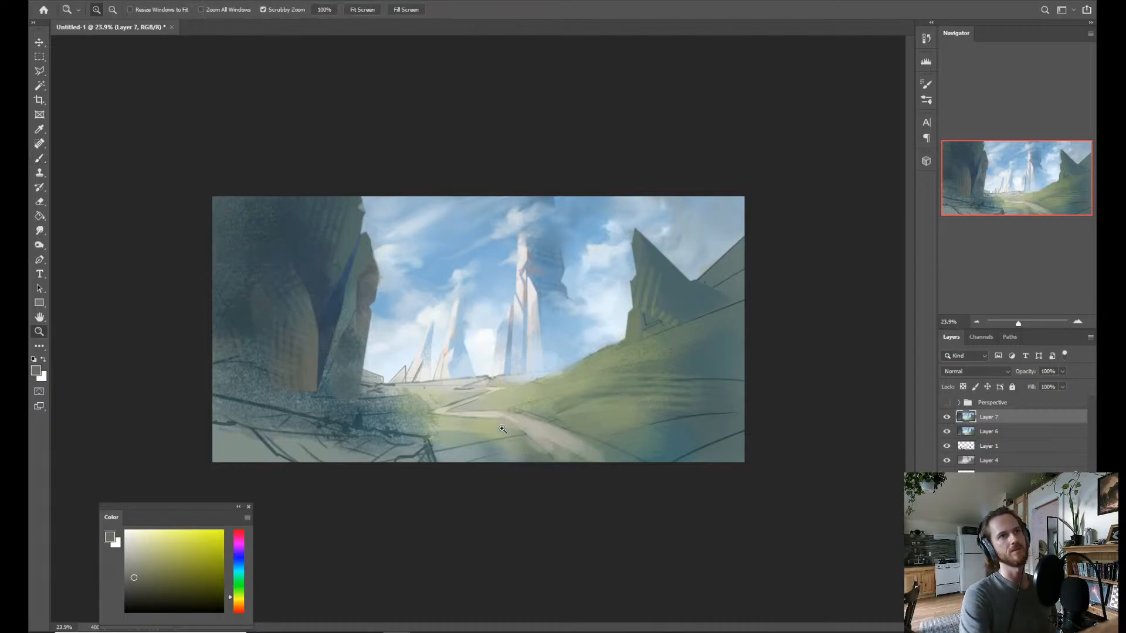
{"action": "left_click_drag", "start_coordinate": [497, 437], "coordinate": [493, 422]}
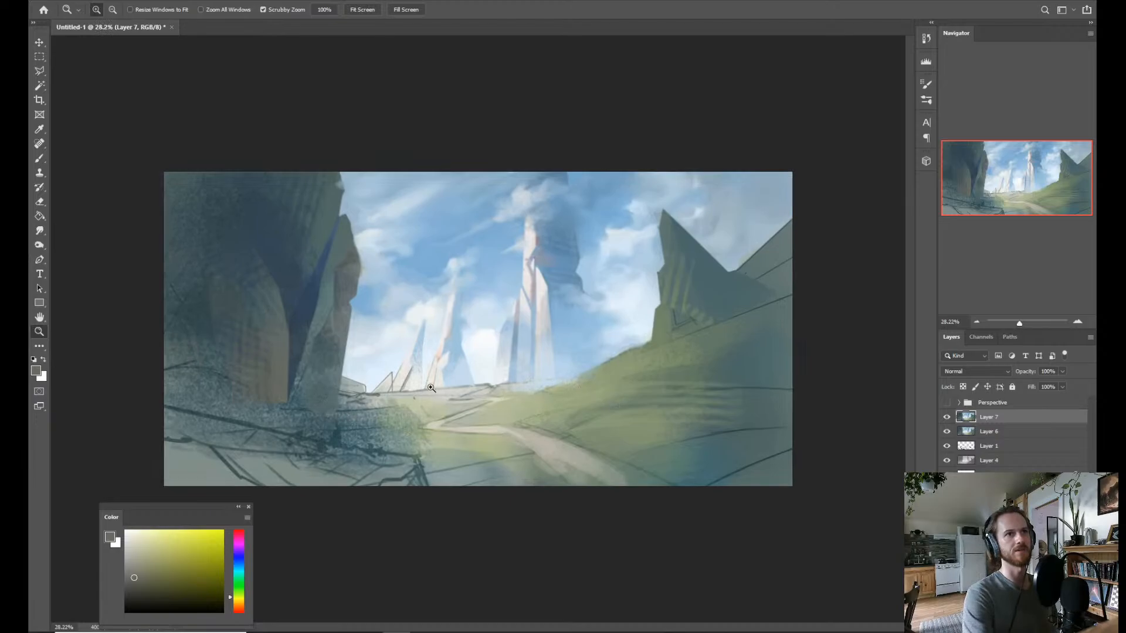
{"action": "key", "text": "l"}
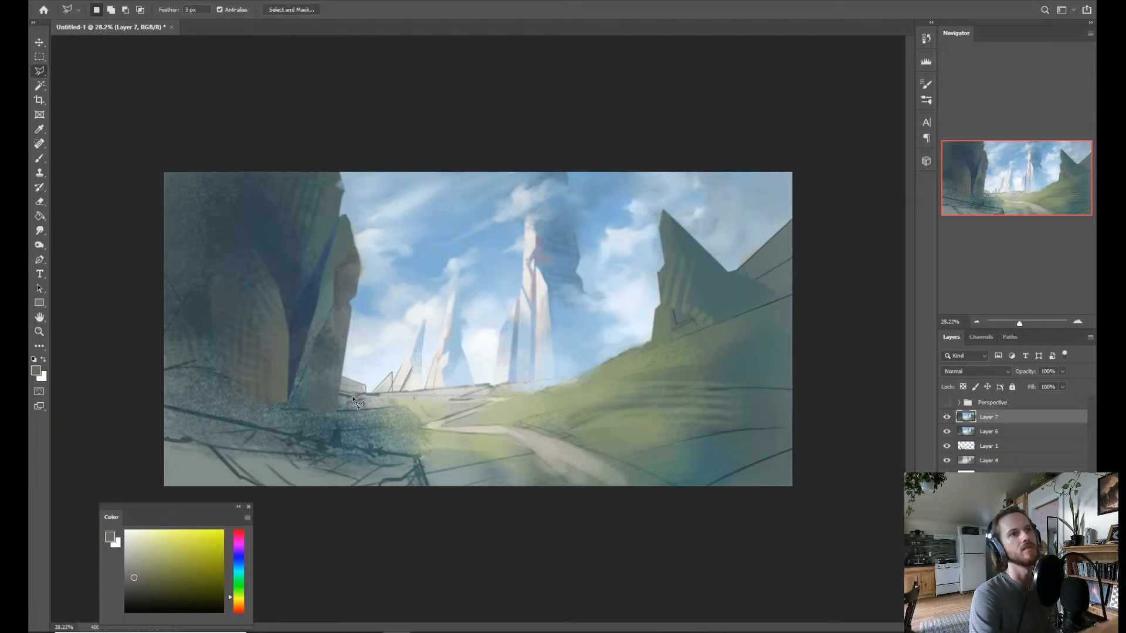
{"action": "left_click", "coordinate": [355, 396]}
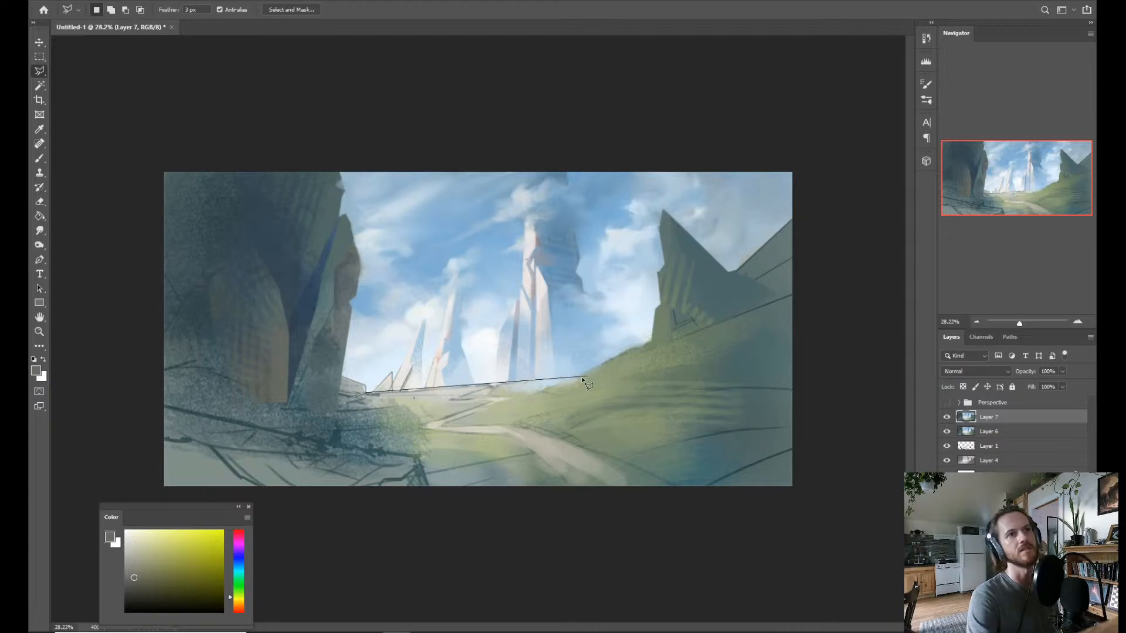
{"action": "left_click", "coordinate": [490, 385]}
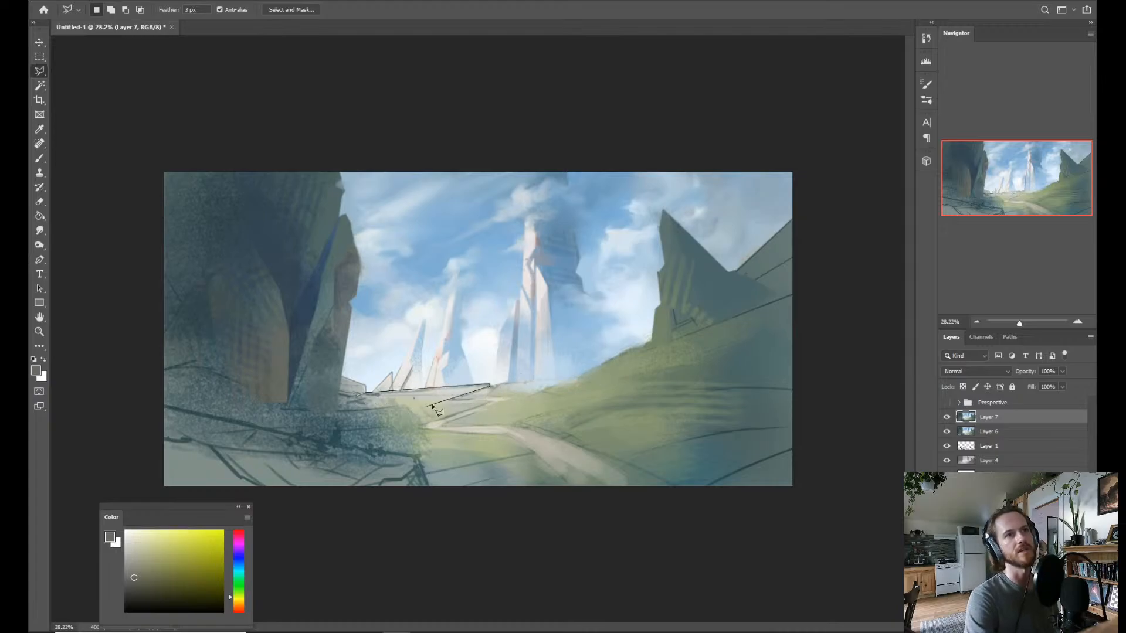
{"action": "left_click", "coordinate": [451, 399]}
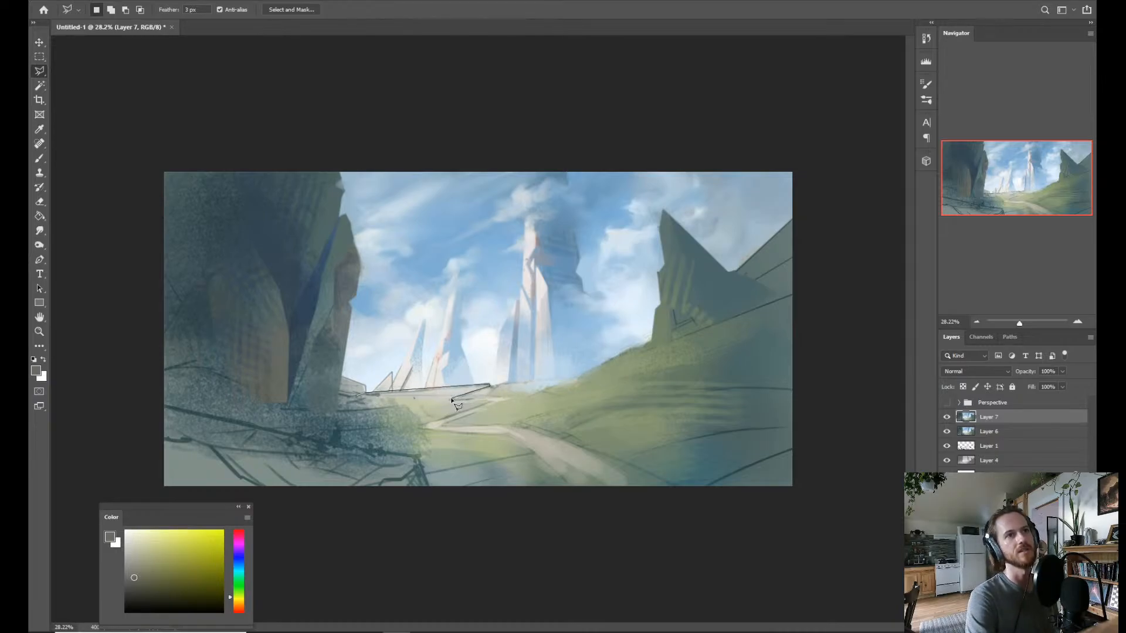
{"action": "double_click", "coordinate": [489, 403]}
{"action": "key", "text": "Escape"}
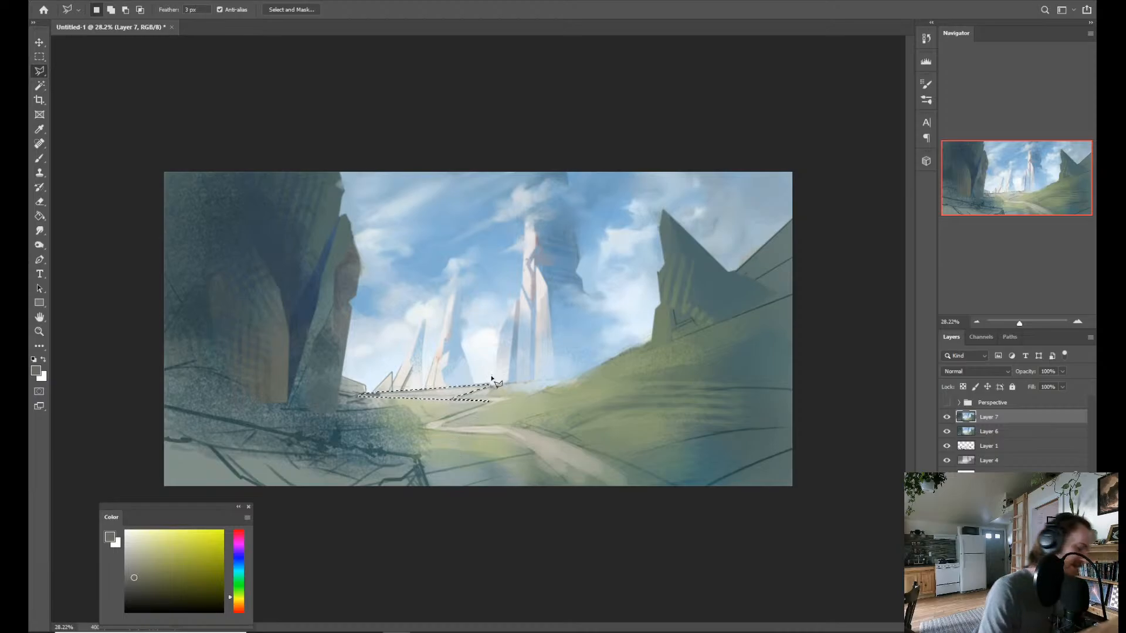
{"action": "key", "text": "z"}
{"action": "left_click_drag", "start_coordinate": [564, 378], "coordinate": [567, 405]}
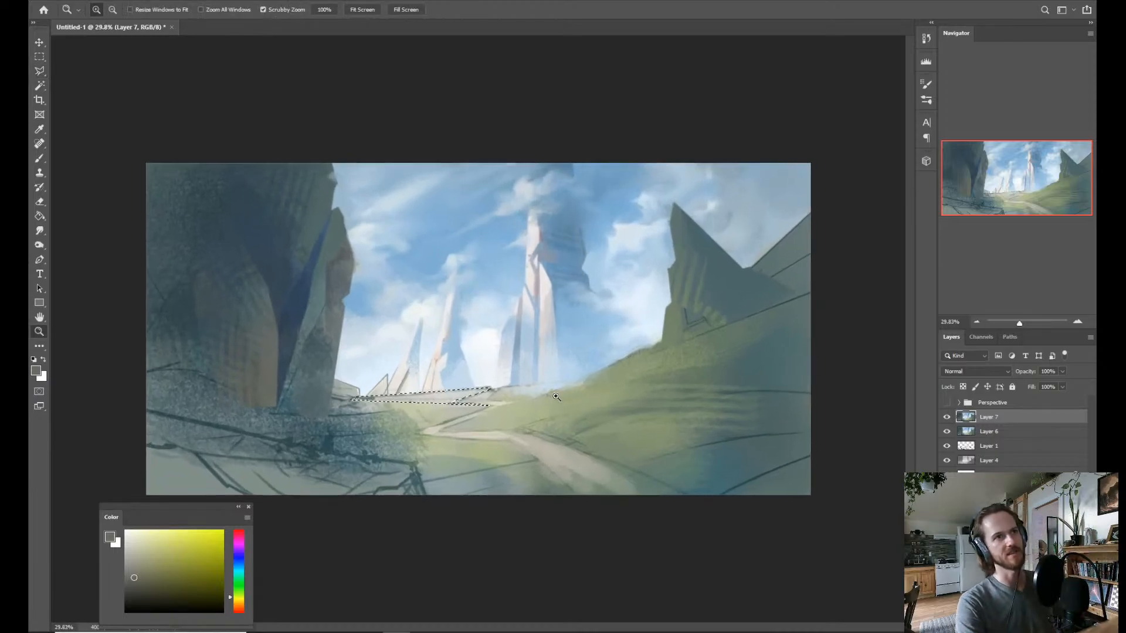
{"action": "key", "text": "ctrl+d"}
Lasso the meadow between the cliff base and the path, following the horizon line, the zigzag notch and the path's winding edge.
{"action": "key", "text": "l"}
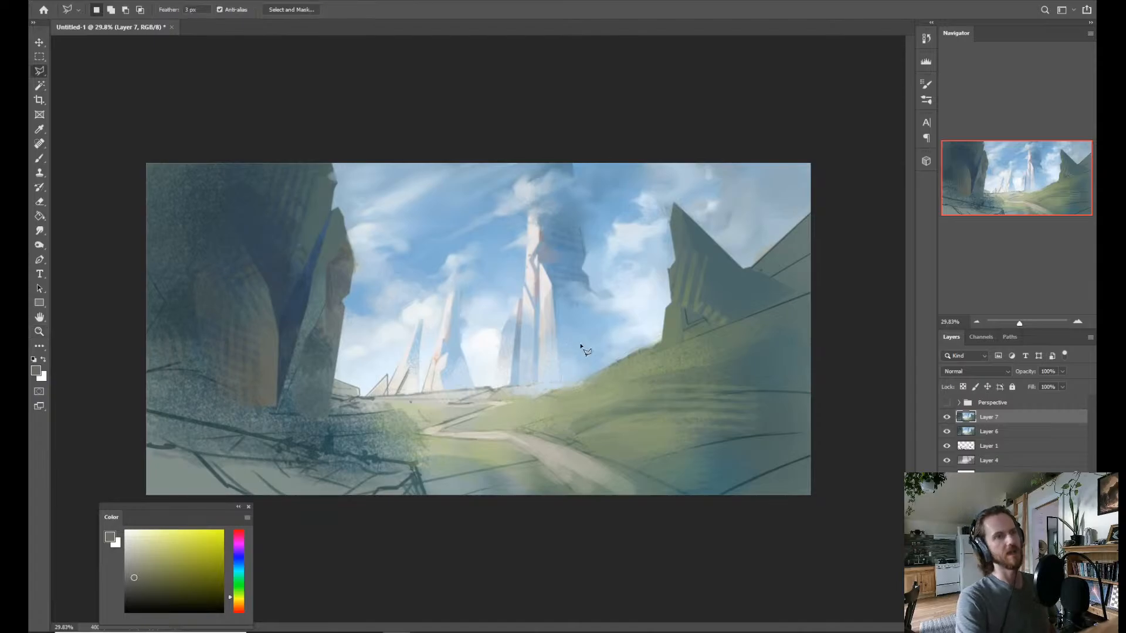
{"action": "left_click", "coordinate": [362, 399]}
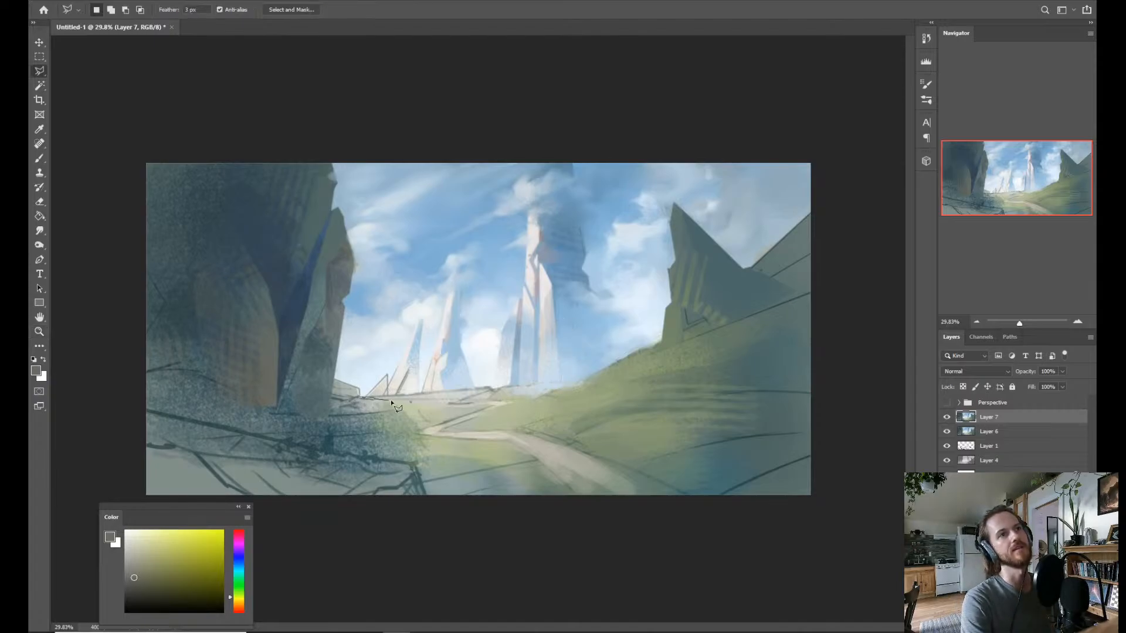
{"action": "left_click", "coordinate": [491, 388]}
{"action": "left_click", "coordinate": [451, 403]}
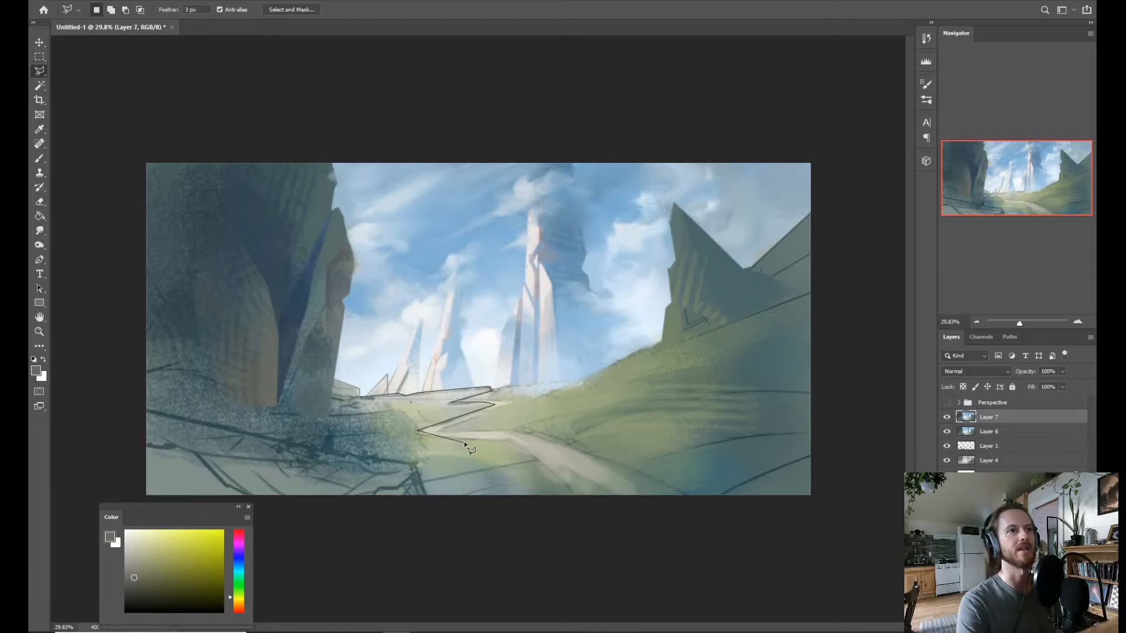
{"action": "left_click", "coordinate": [445, 437]}
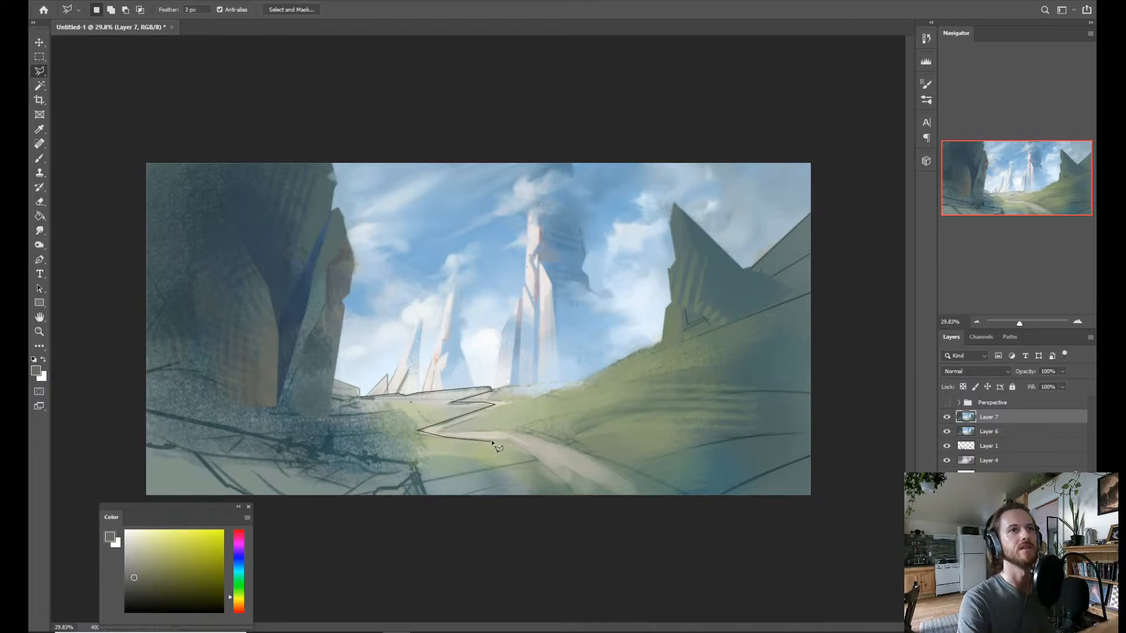
{"action": "left_click", "coordinate": [510, 438]}
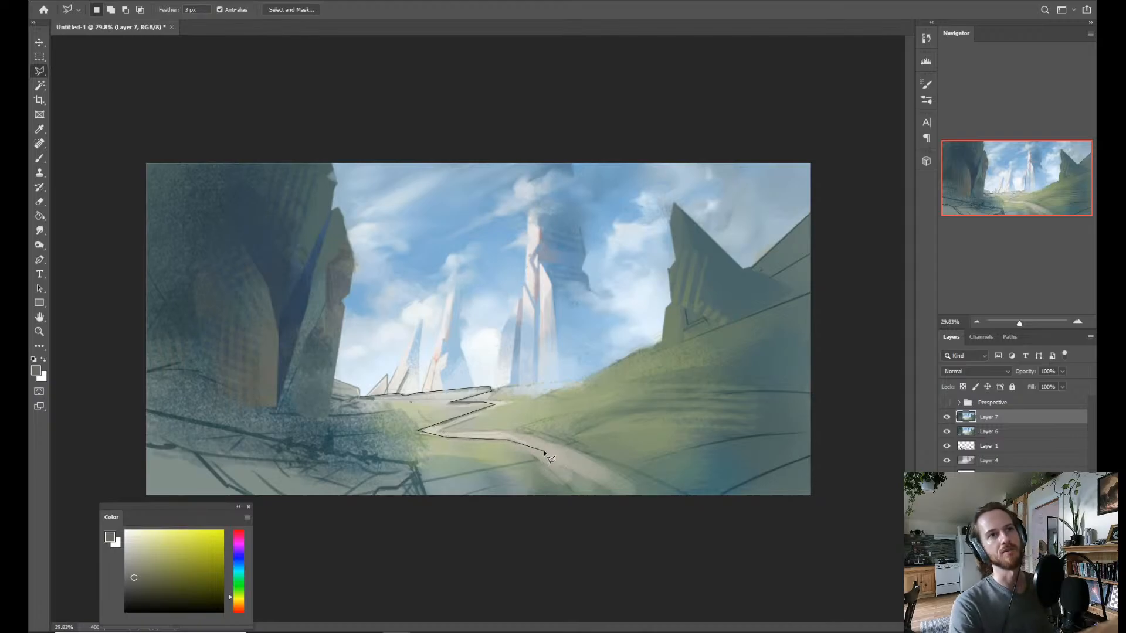
{"action": "left_click", "coordinate": [546, 457]}
{"action": "left_click", "coordinate": [622, 516]}
{"action": "left_click", "coordinate": [585, 557]}
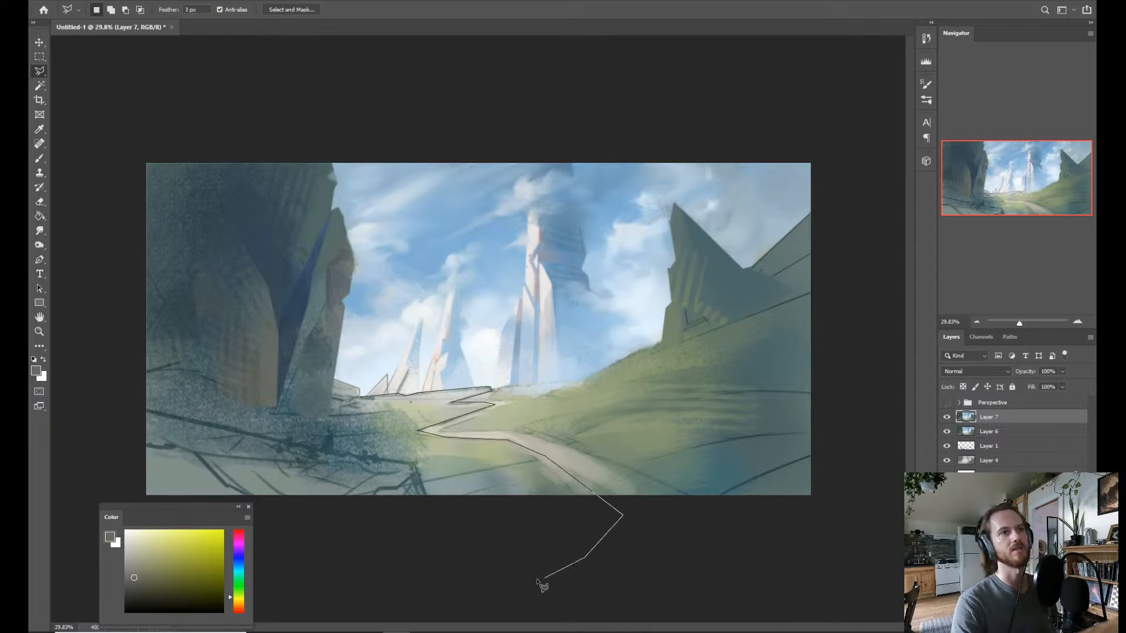
{"action": "left_click", "coordinate": [404, 524]}
{"action": "left_click", "coordinate": [279, 491]}
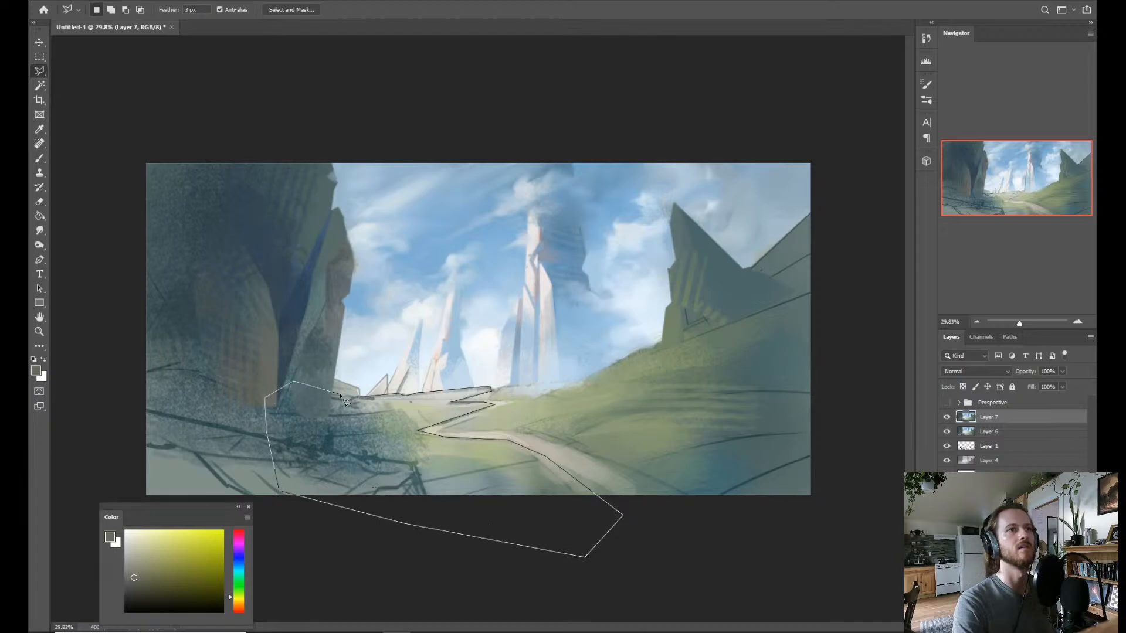
{"action": "left_click", "coordinate": [359, 398]}
Paint the selected far meadow strip bright yellow-green with the Dry Brush 2, starting from a pale green sampled from the ground.
{"action": "key", "text": "b"}
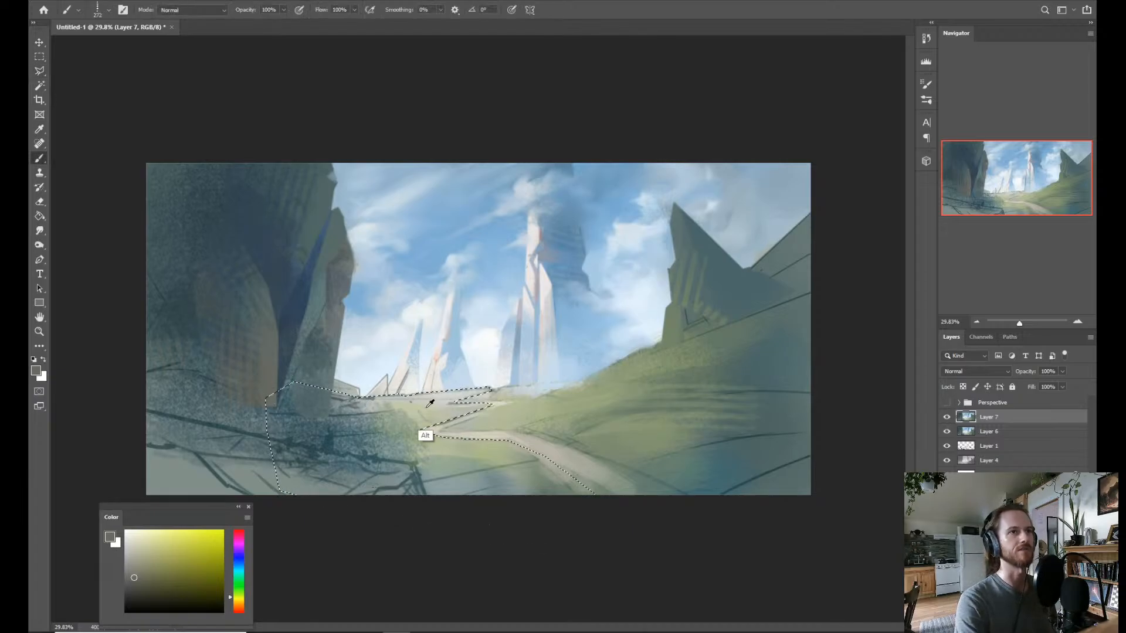
{"action": "left_click", "coordinate": [430, 403], "text": "alt"}
{"action": "right_click", "coordinate": [429, 402]}
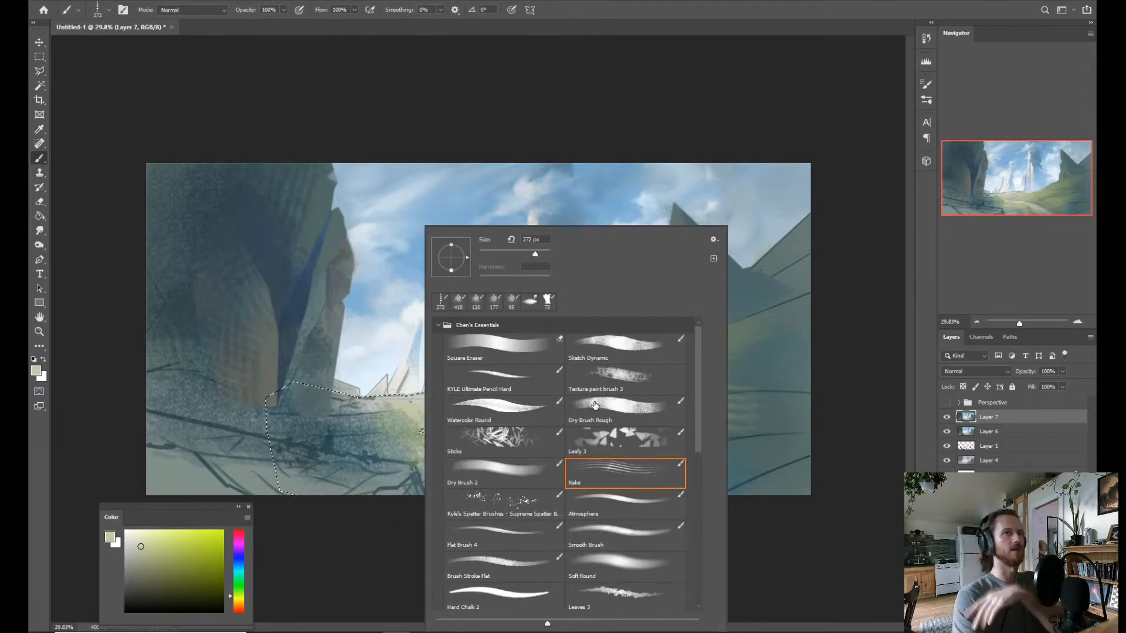
{"action": "left_click", "coordinate": [594, 405]}
{"action": "left_click", "coordinate": [489, 474]}
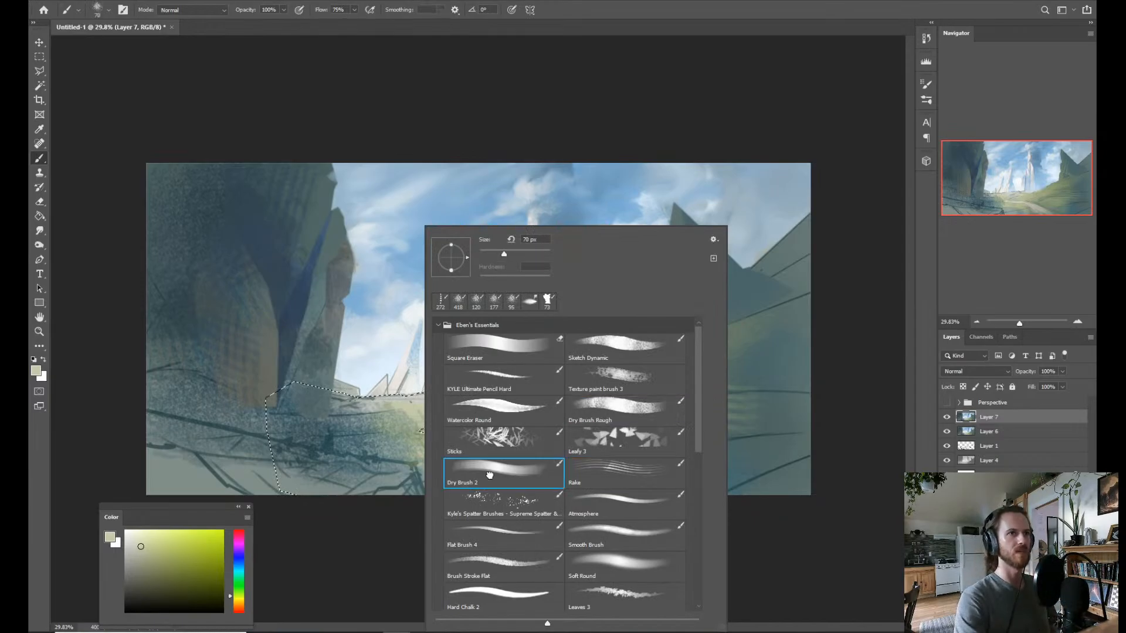
{"action": "left_click", "coordinate": [333, 528]}
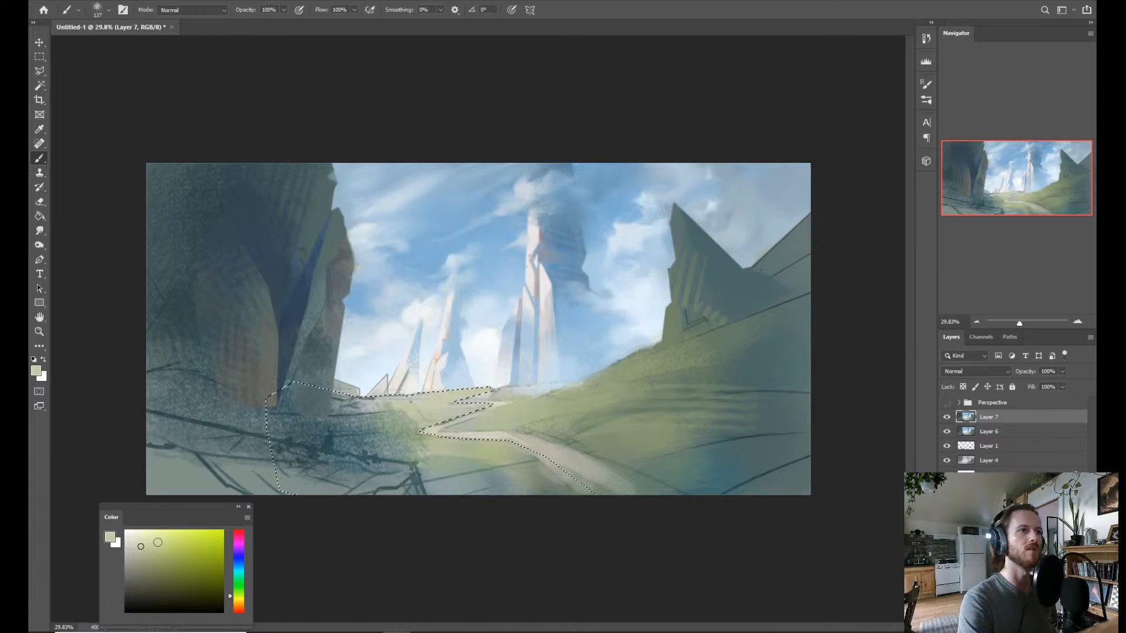
{"action": "left_click", "coordinate": [167, 538]}
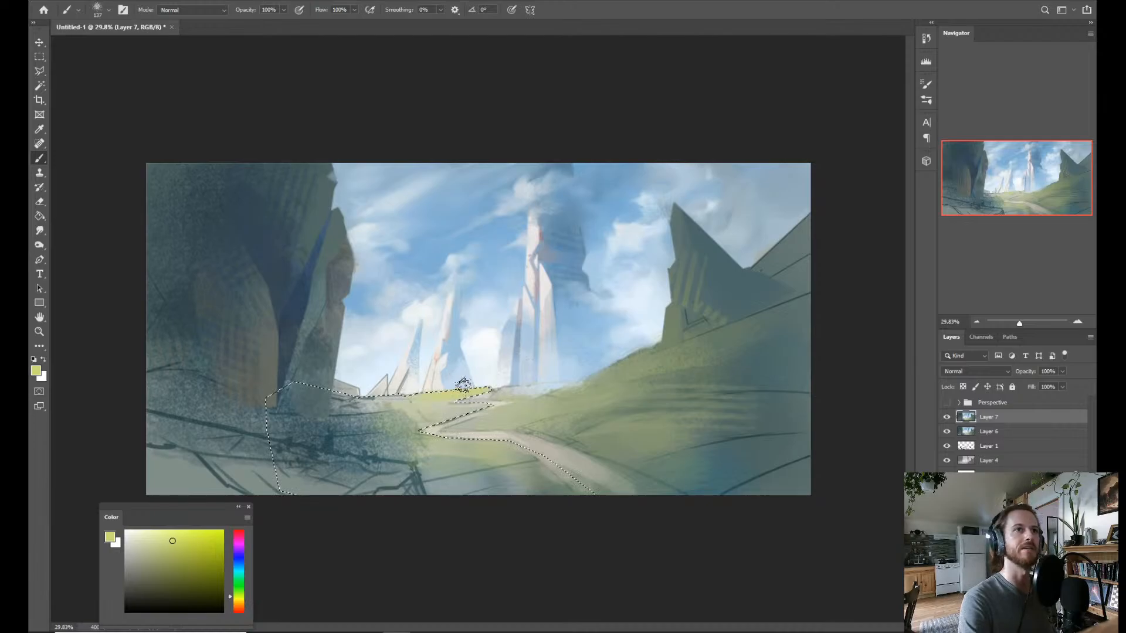
{"action": "key", "text": "ctrl"}
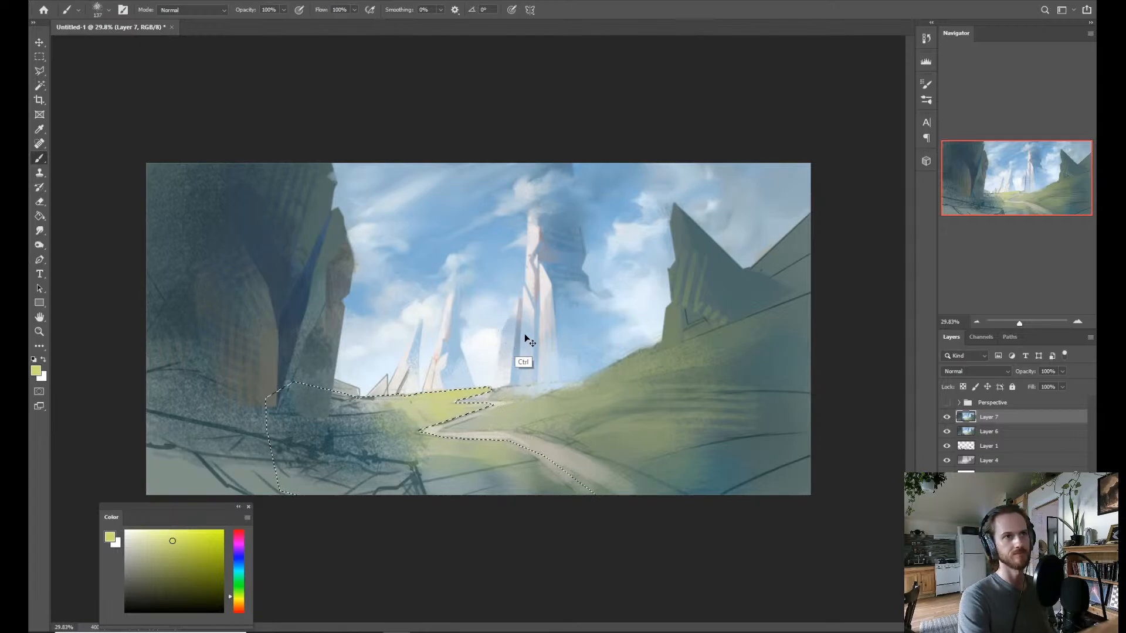
{"action": "key", "text": "ctrl+d"}
{"action": "key", "text": "z"}
{"action": "left_click_drag", "start_coordinate": [554, 348], "coordinate": [495, 370]}
Invert the selection and paint a light blue water patch in the meadow's notch using blue sampled near the spires, then deselect.
{"action": "key", "text": "ctrl+shift+i"}
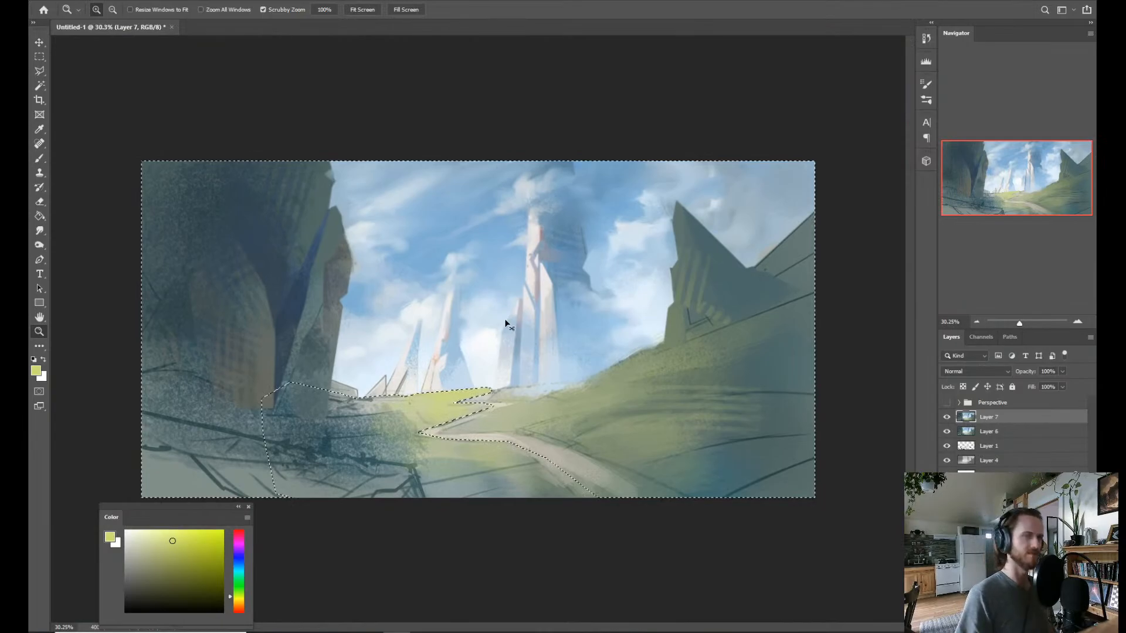
{"action": "key", "text": "b"}
{"action": "key", "text": "alt"}
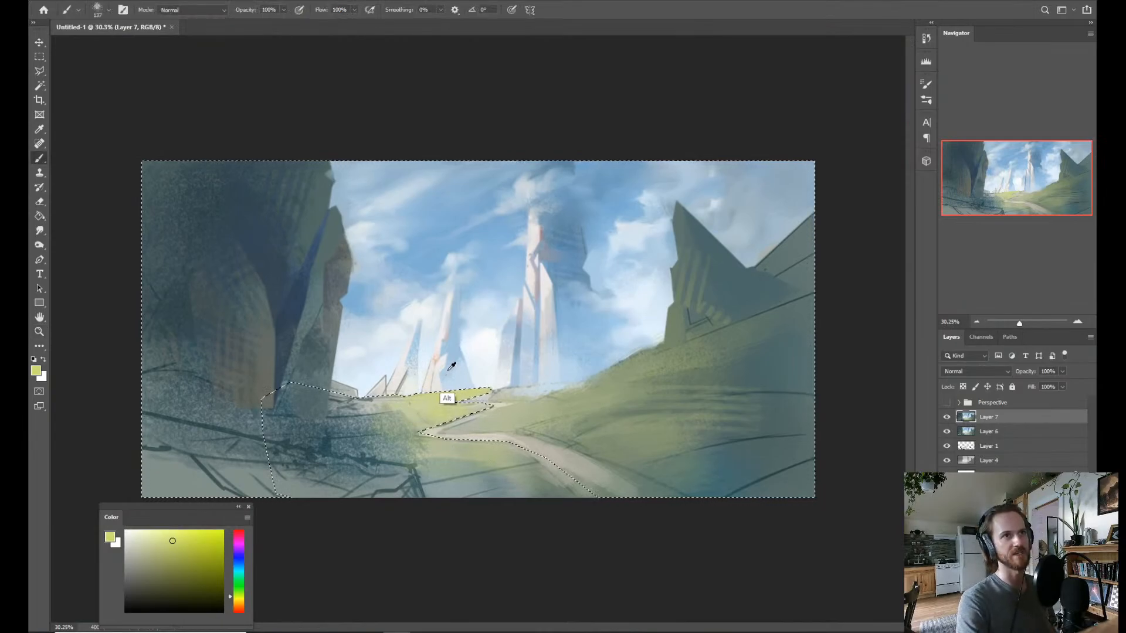
{"action": "left_click", "coordinate": [448, 375], "text": "alt"}
{"action": "left_click_drag", "start_coordinate": [462, 410], "coordinate": [462, 410]}
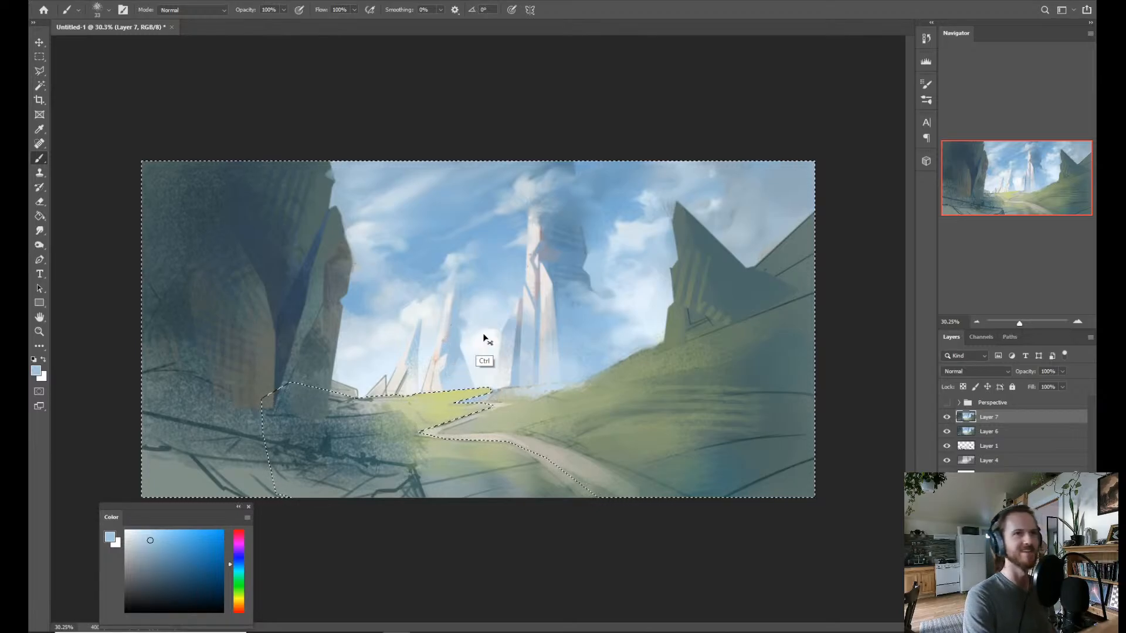
{"action": "key", "text": "ctrl+d"}
{"action": "key", "text": "ctrl+space"}
{"action": "left_click_drag", "start_coordinate": [546, 351], "coordinate": [541, 350]}
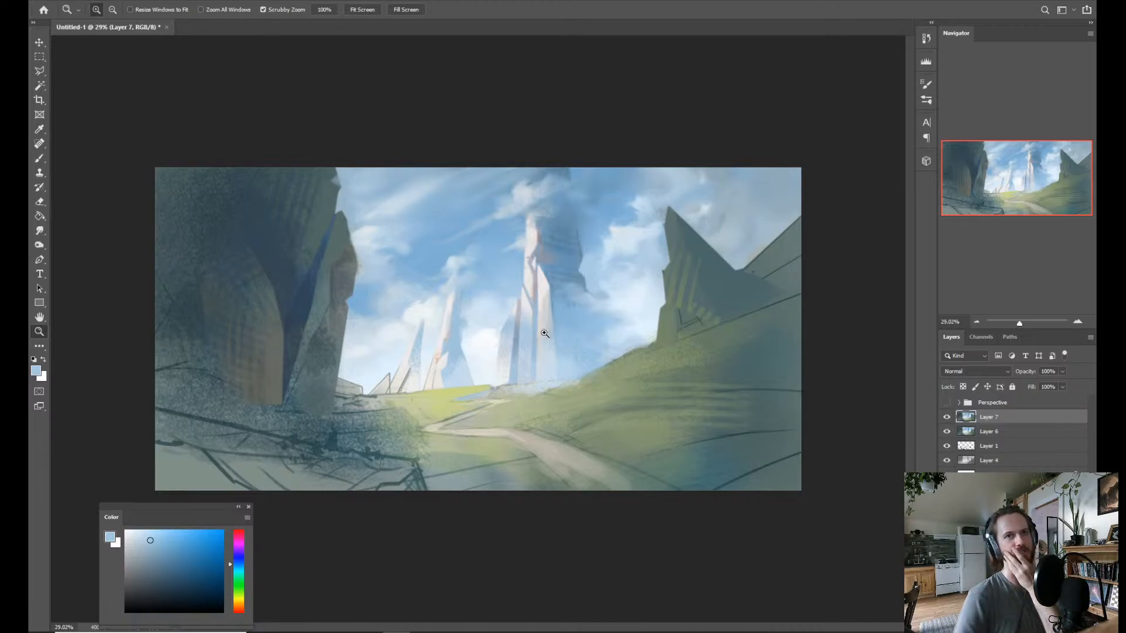
Move the Layer 1 line sketch above Layer 7, leaving only those two layers visible over the white background.
{"action": "left_click", "coordinate": [946, 431]}
{"action": "left_click", "coordinate": [946, 446]}
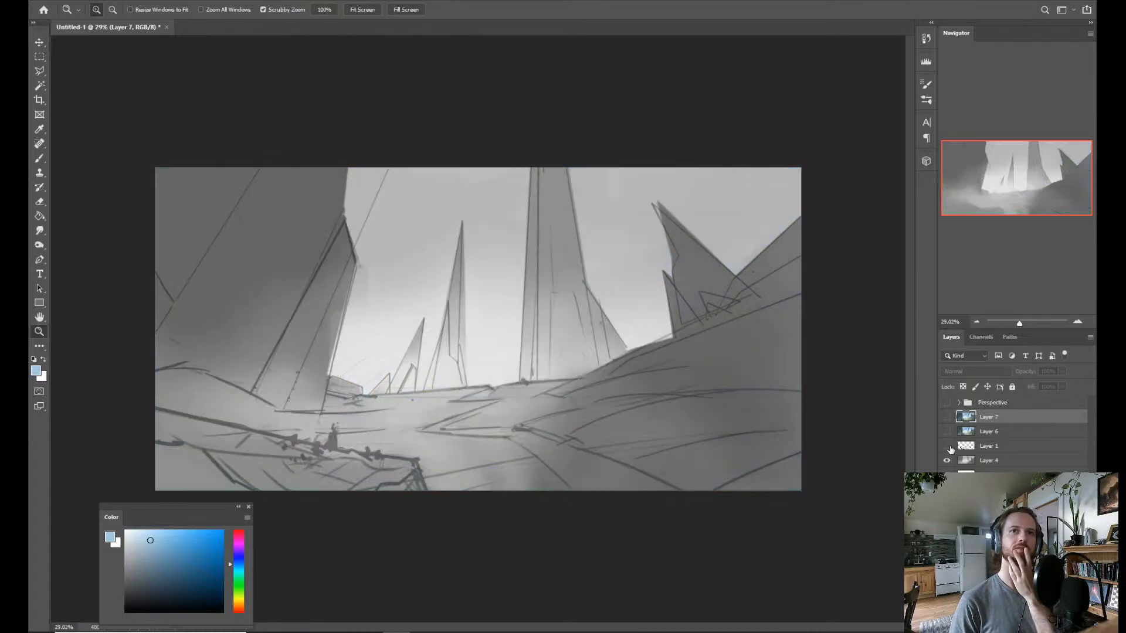
{"action": "left_click", "coordinate": [947, 460]}
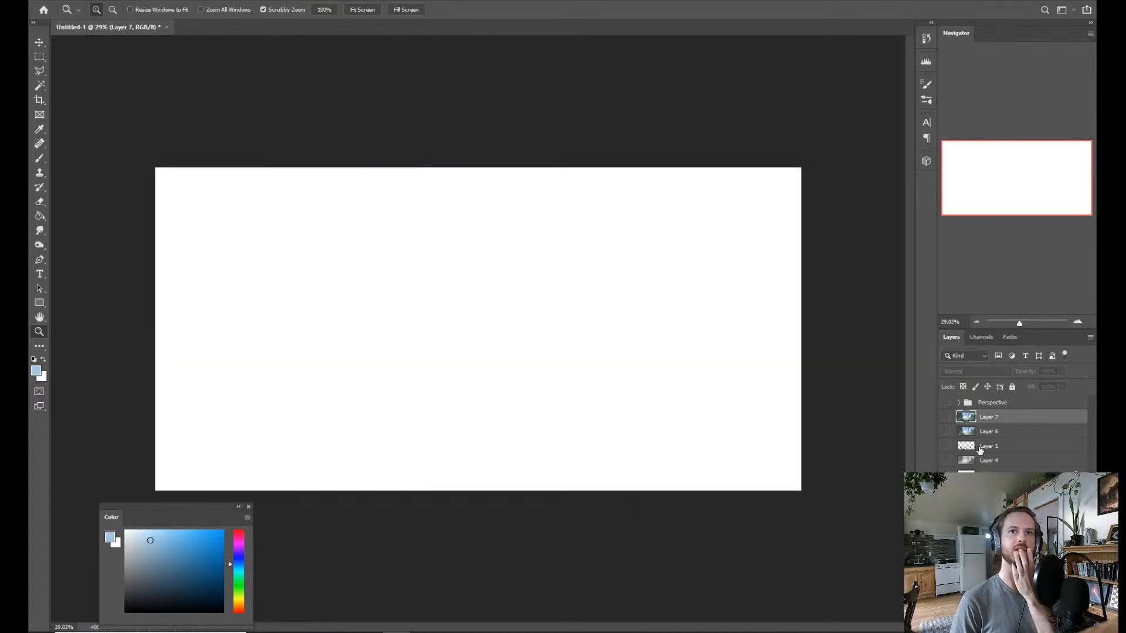
{"action": "left_click", "coordinate": [947, 446]}
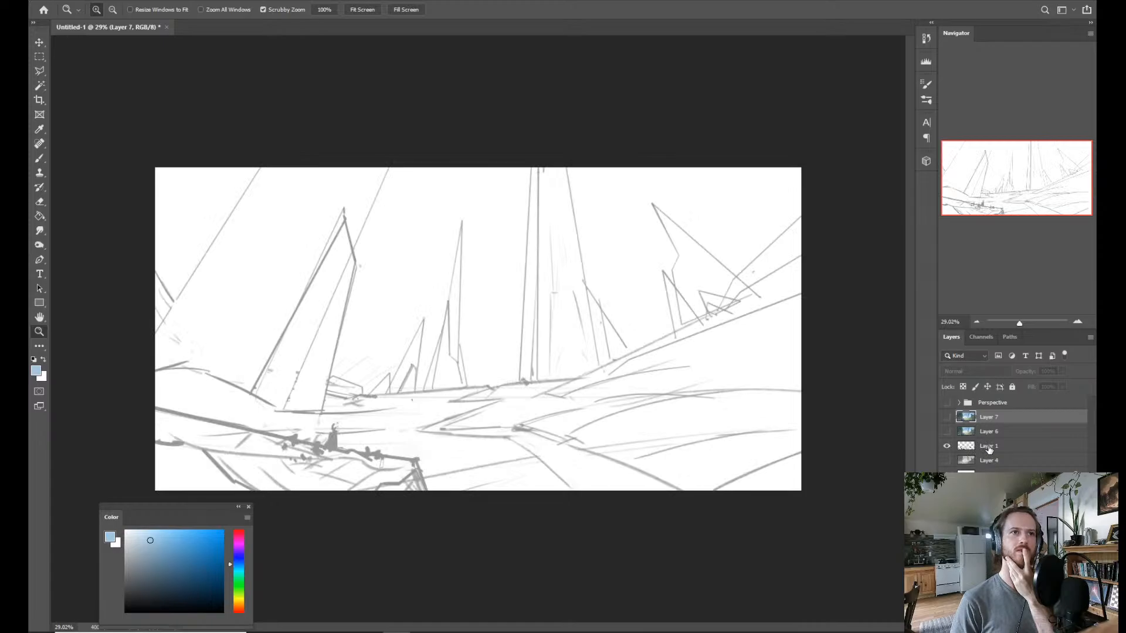
{"action": "left_click_drag", "start_coordinate": [990, 450], "coordinate": [989, 418]}
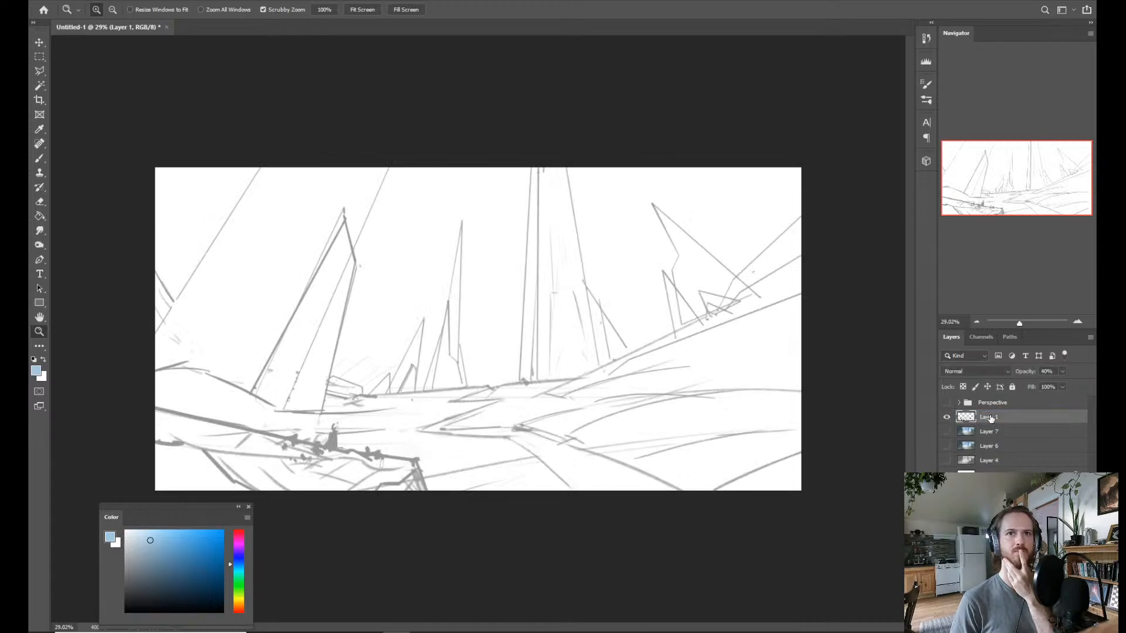
{"action": "left_click", "coordinate": [946, 432]}
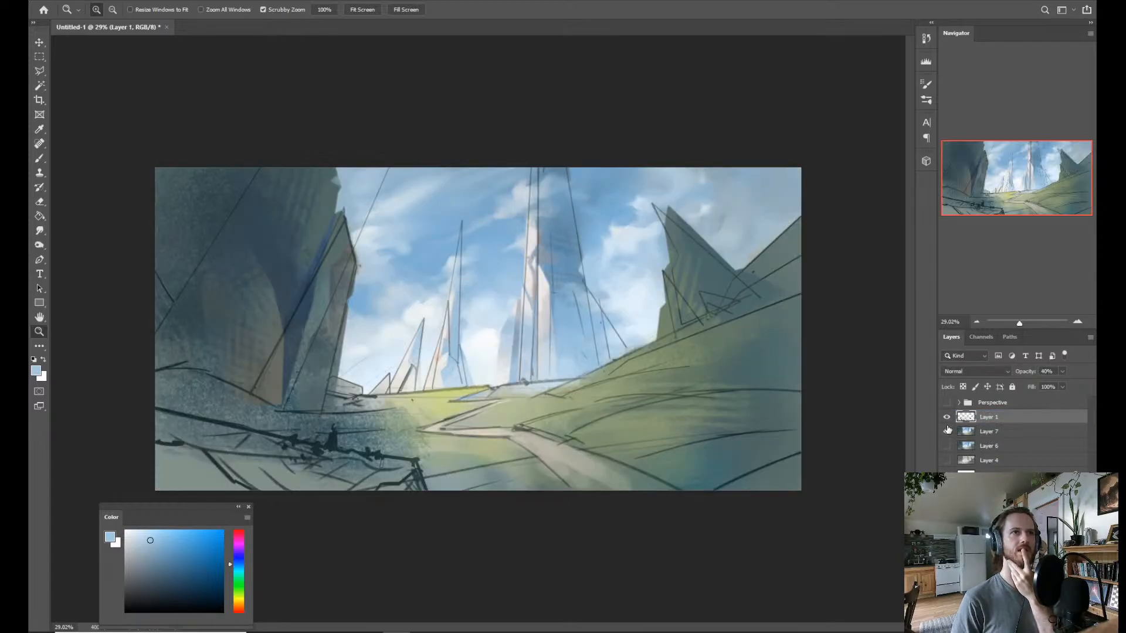
Compare the painting with and without the Layer 1 line sketch overlaid on it.
{"action": "left_click", "coordinate": [946, 417]}
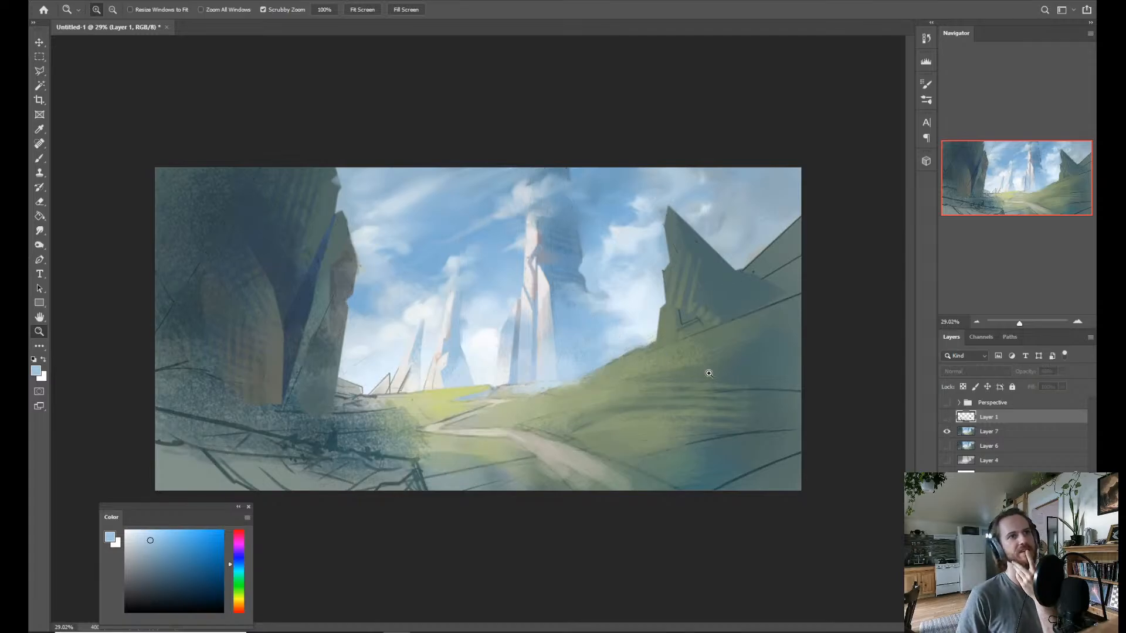
{"action": "left_click", "coordinate": [946, 418]}
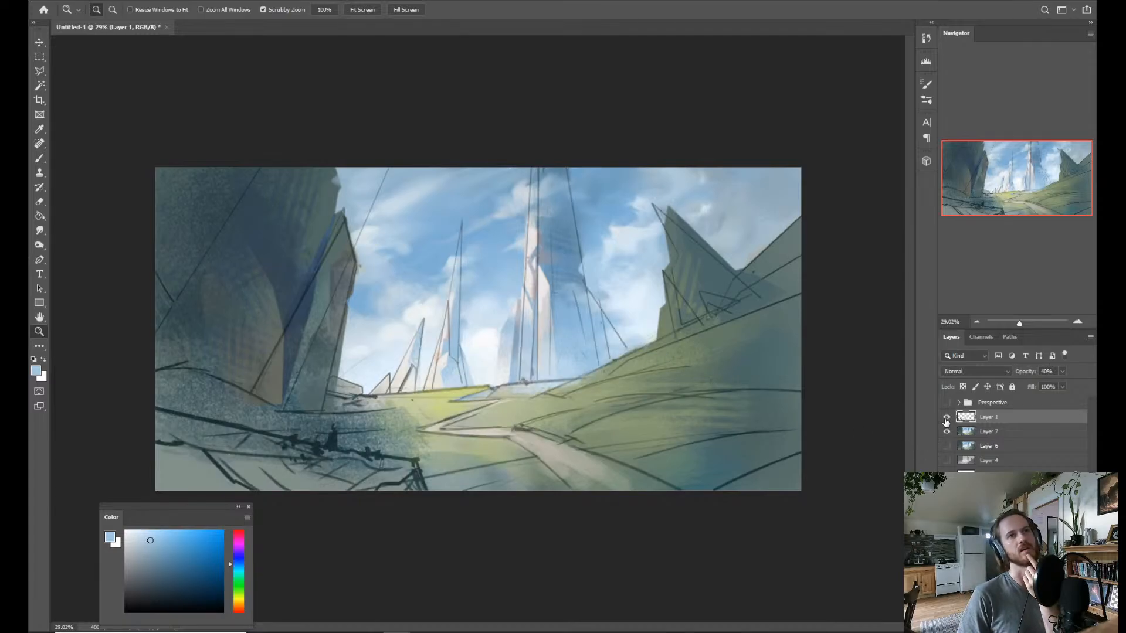
{"action": "left_click", "coordinate": [946, 417]}
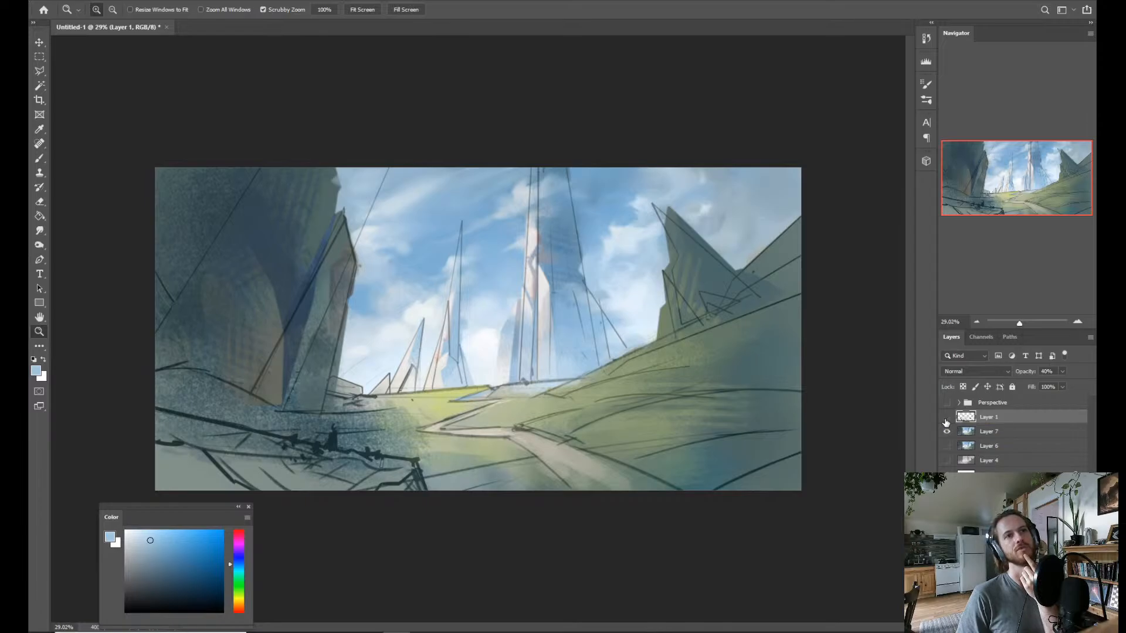
{"action": "left_click", "coordinate": [946, 418]}
{"action": "left_click", "coordinate": [946, 418]}
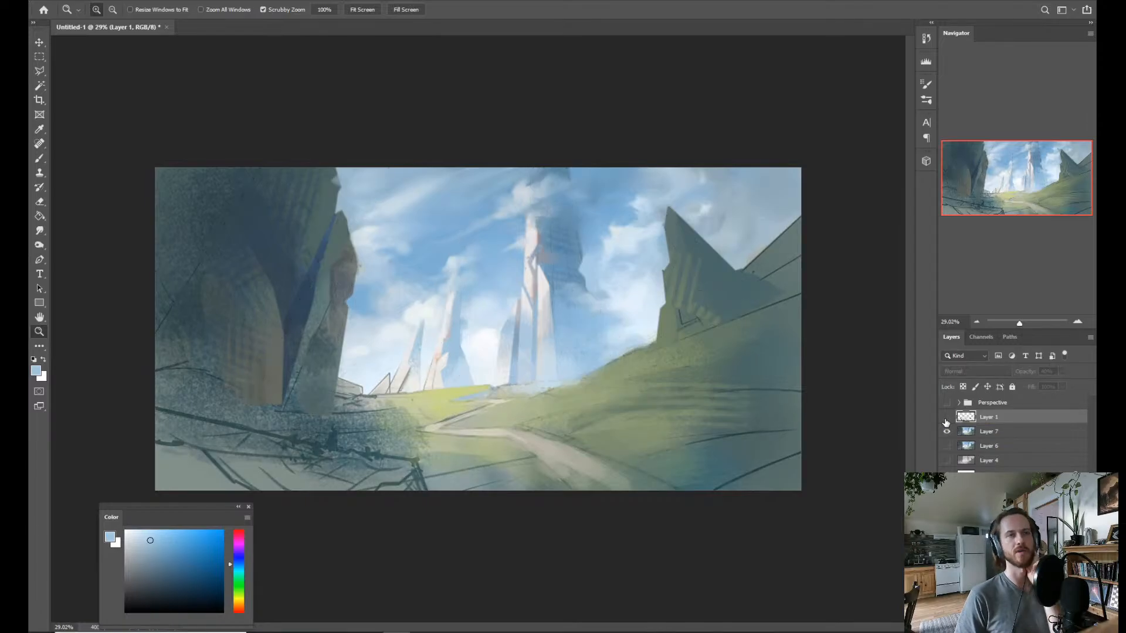
{"action": "left_click", "coordinate": [946, 417]}
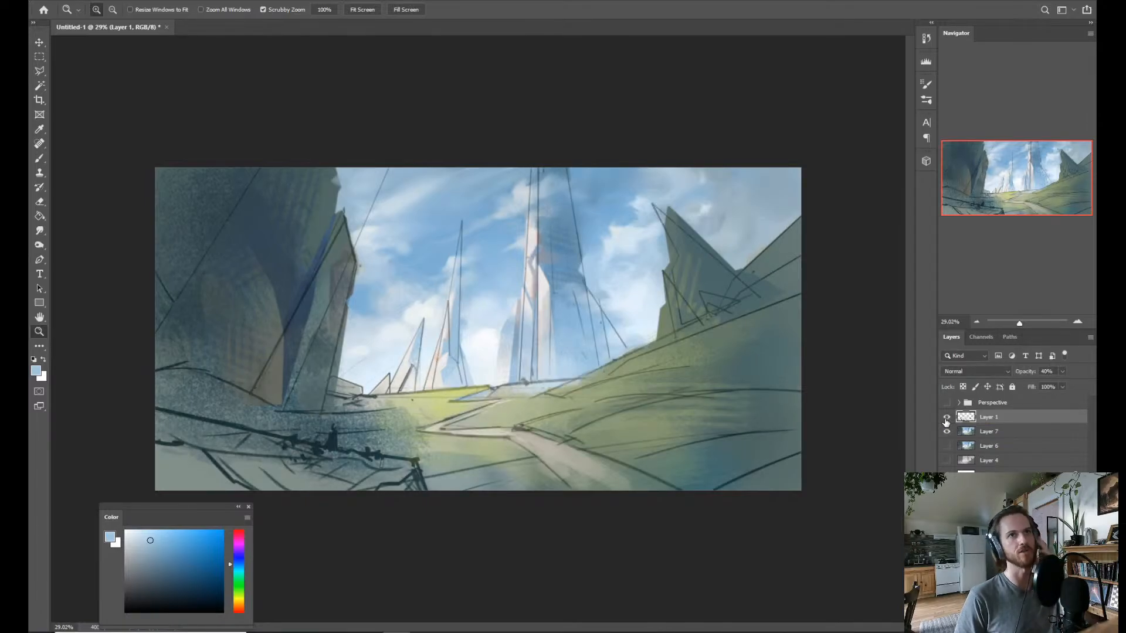
{"action": "left_click", "coordinate": [946, 417]}
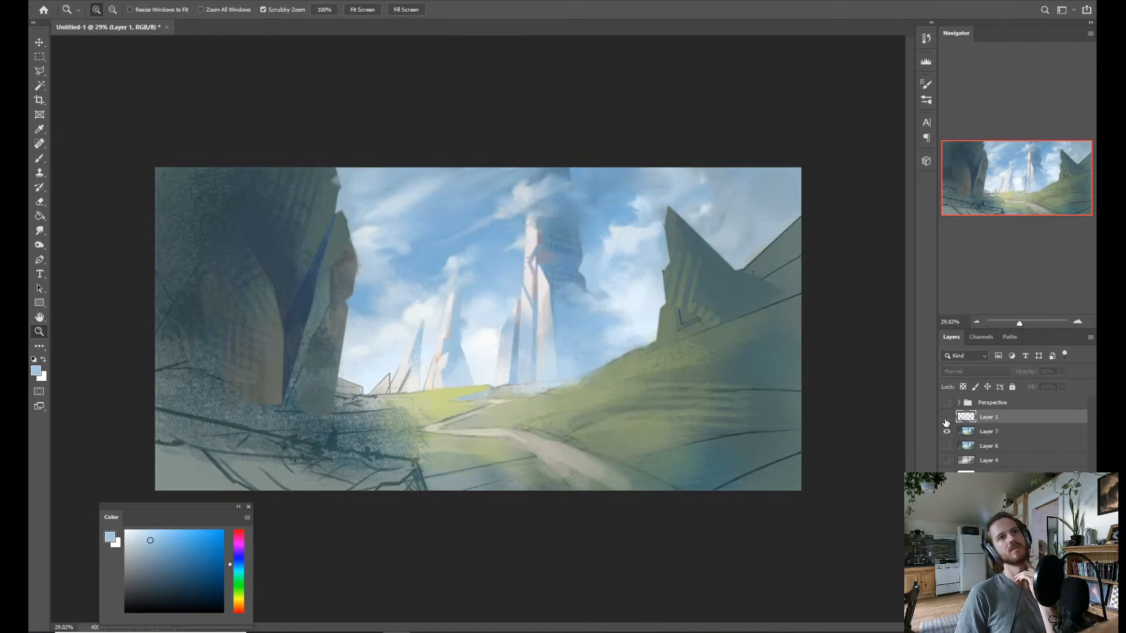
{"action": "left_click", "coordinate": [946, 418]}
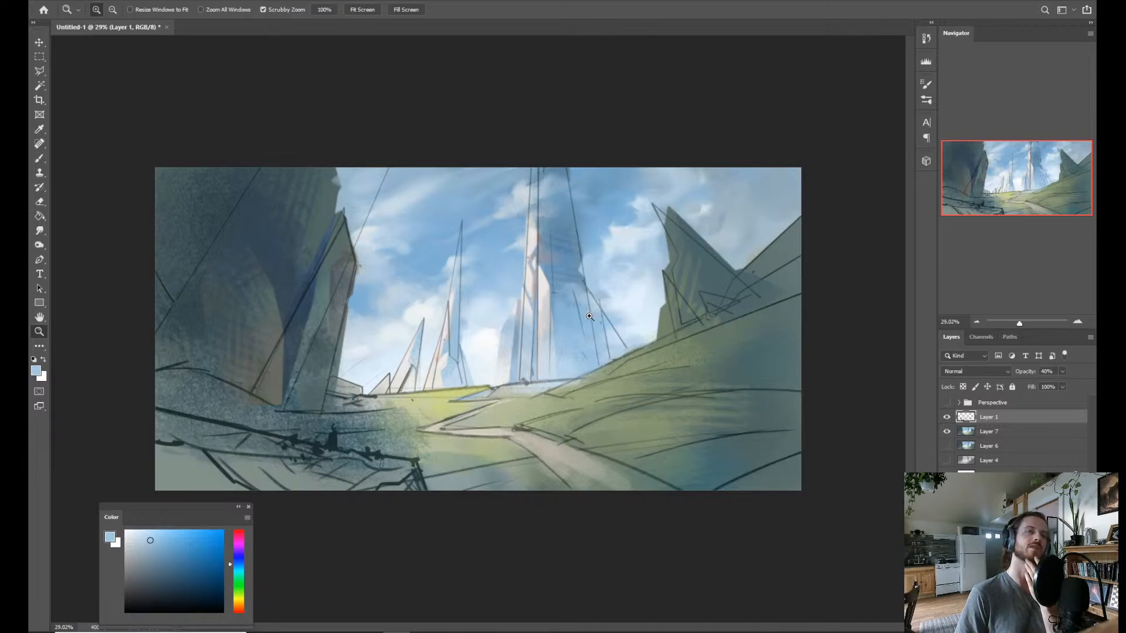
Hide the Layer 1 sketch and brush a pale blue sampled from the clouds beside the pointed crag on Layer 7.
{"action": "left_click", "coordinate": [944, 416]}
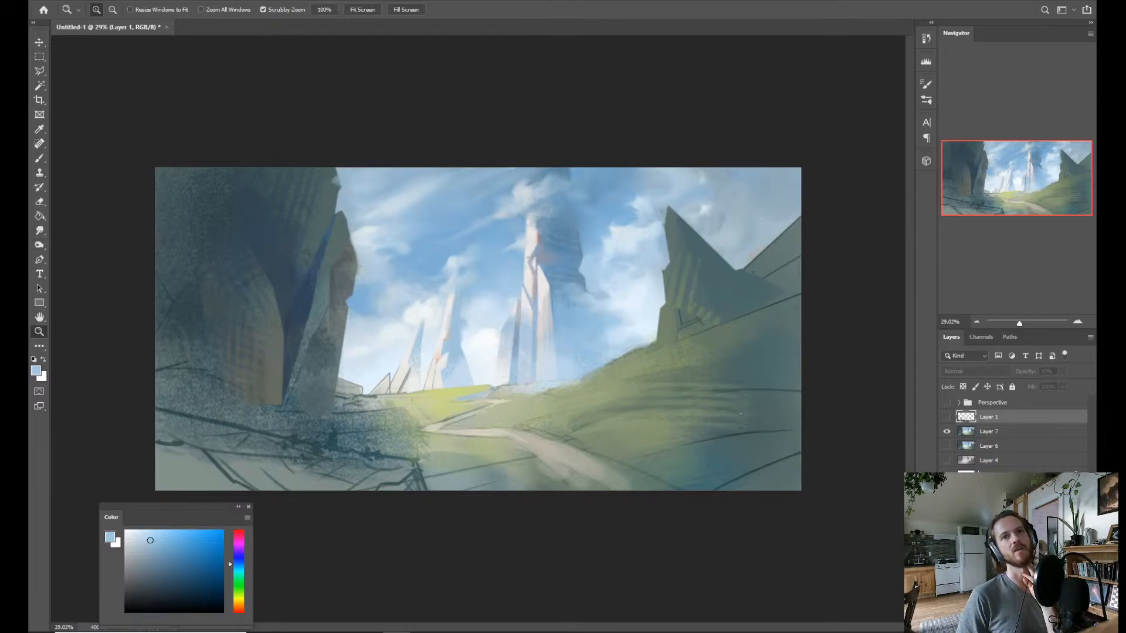
{"action": "left_click", "coordinate": [1002, 438]}
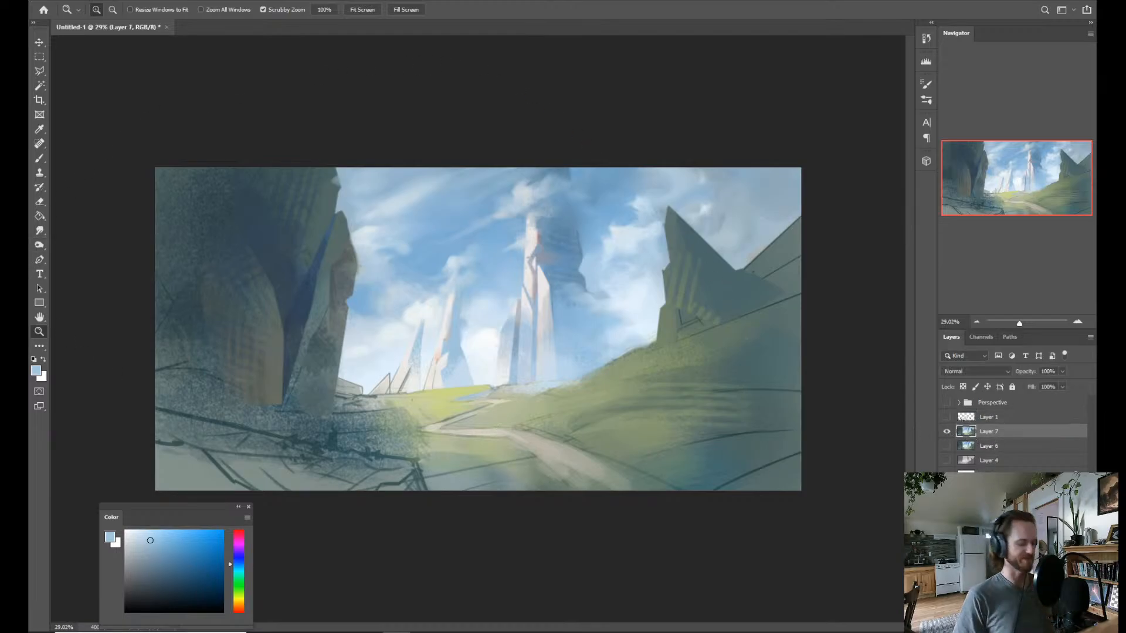
{"action": "key", "text": "b"}
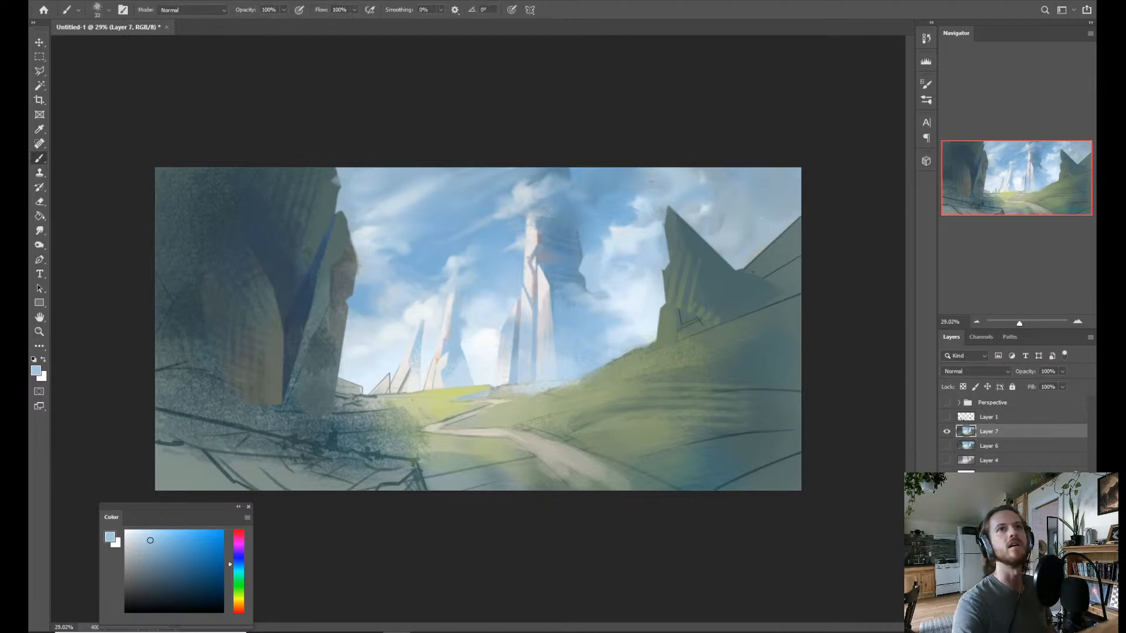
{"action": "left_click", "coordinate": [636, 236], "text": "alt"}
{"action": "left_click_drag", "start_coordinate": [643, 244], "coordinate": [647, 217]}
Blend and reshape the clouds around the pointed crag's peak with the Mixer Brush, using pale tones sampled from them.
{"action": "key", "text": "shift+b"}
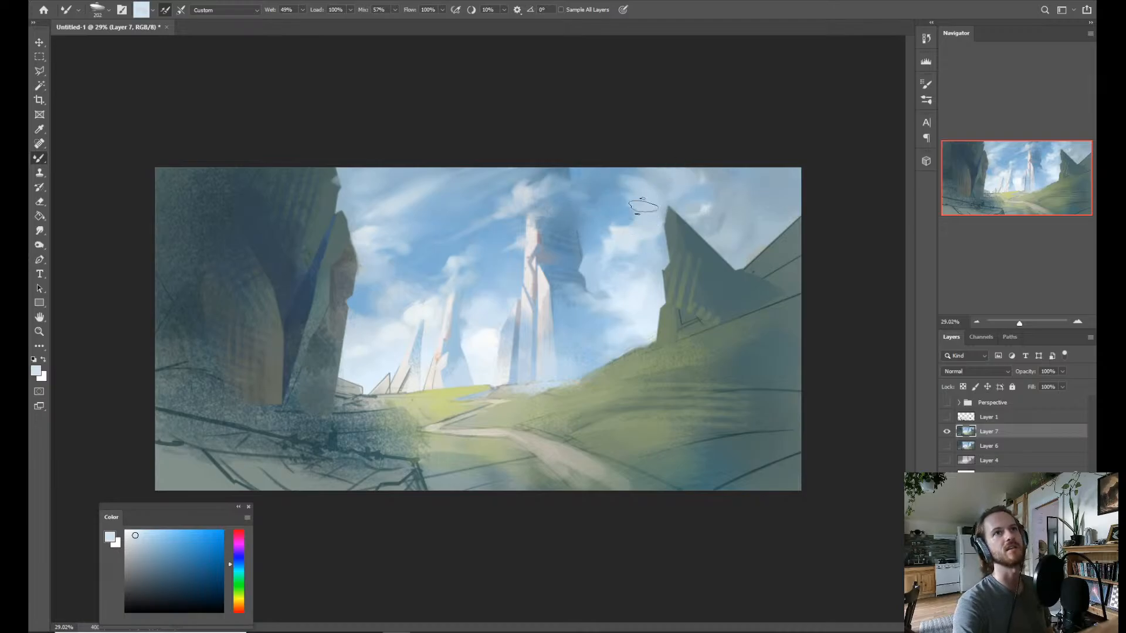
{"action": "left_click", "coordinate": [644, 286], "text": "alt"}
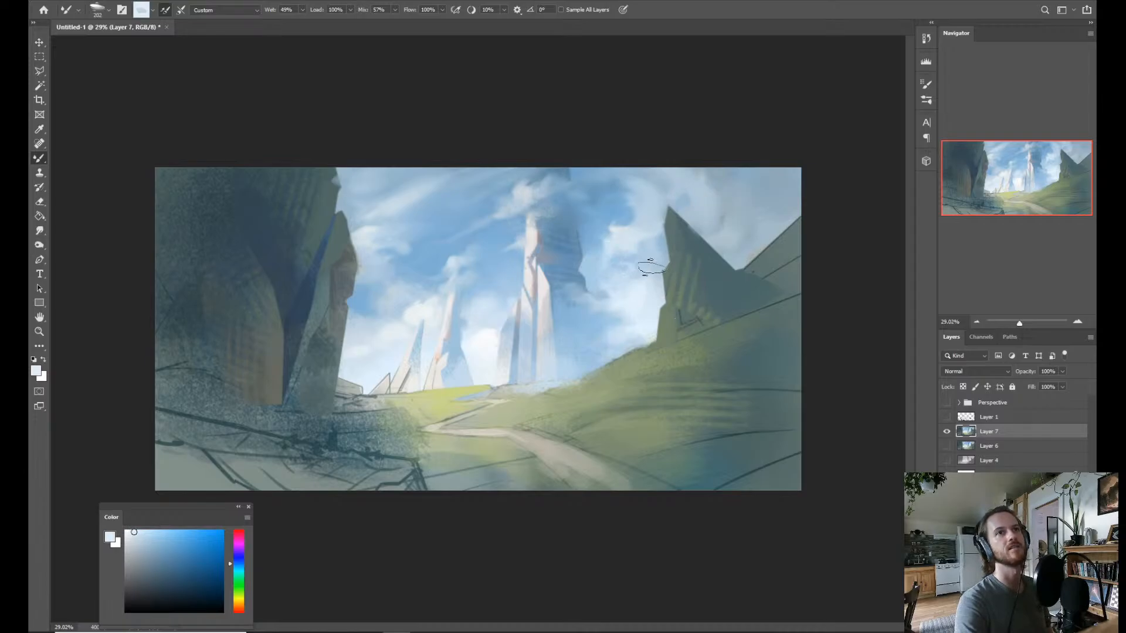
{"action": "left_click", "coordinate": [623, 235], "text": "alt"}
{"action": "left_click_drag", "start_coordinate": [635, 234], "coordinate": [621, 235]}
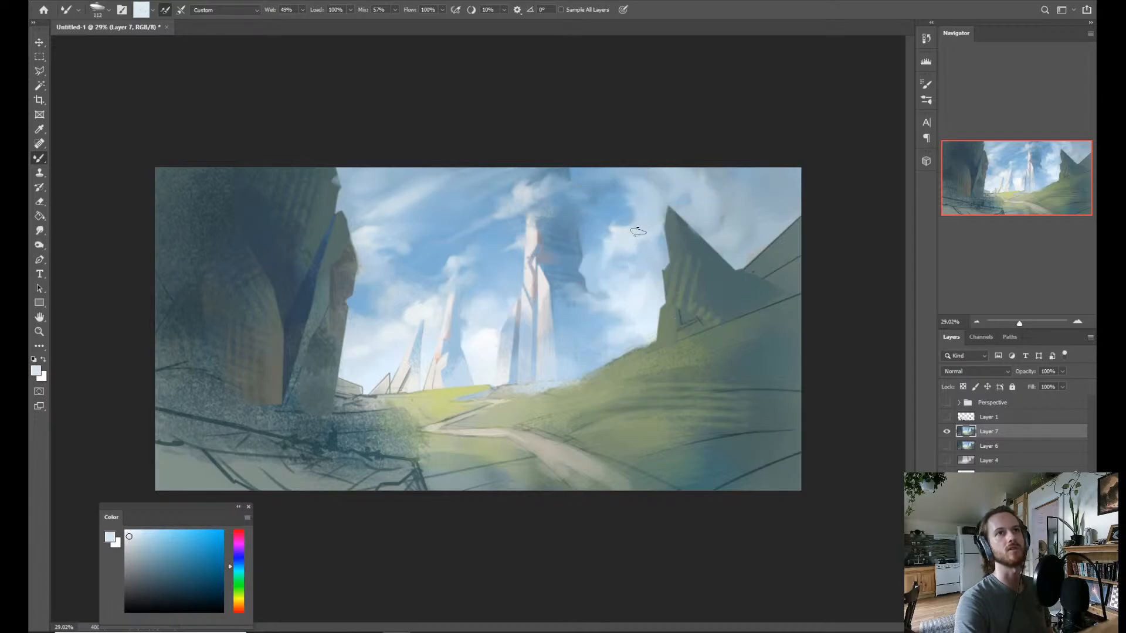
Lasso the upper part of the pointed crag on Layer 7, brush pale sky blue over it, and clear the selection.
{"action": "left_click", "coordinate": [623, 234], "text": "alt"}
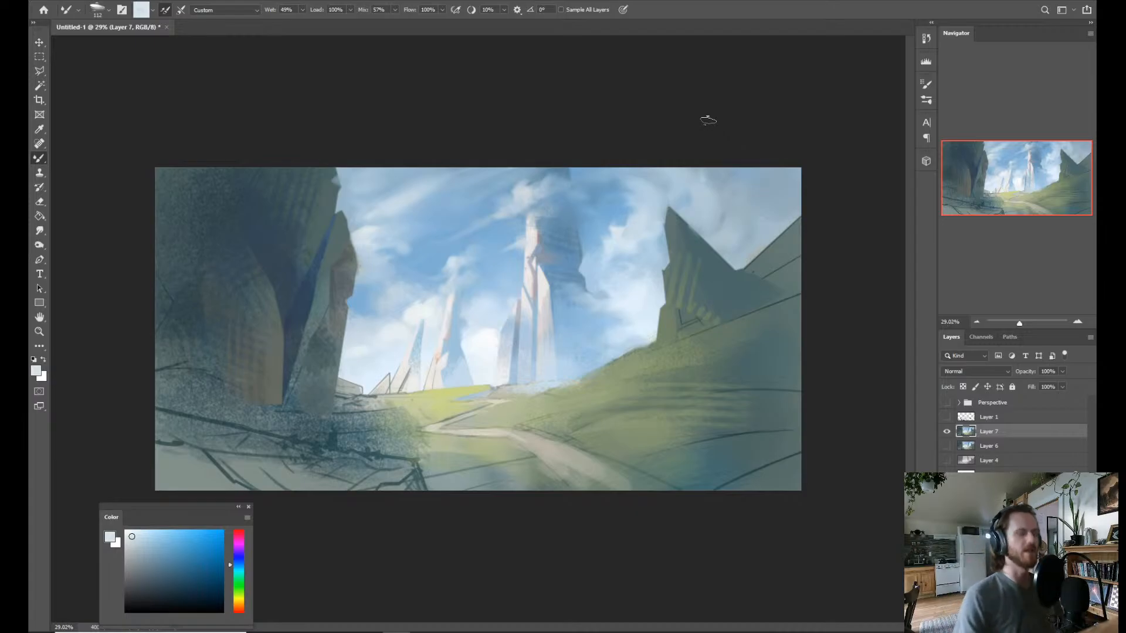
{"action": "key", "text": "shift+b"}
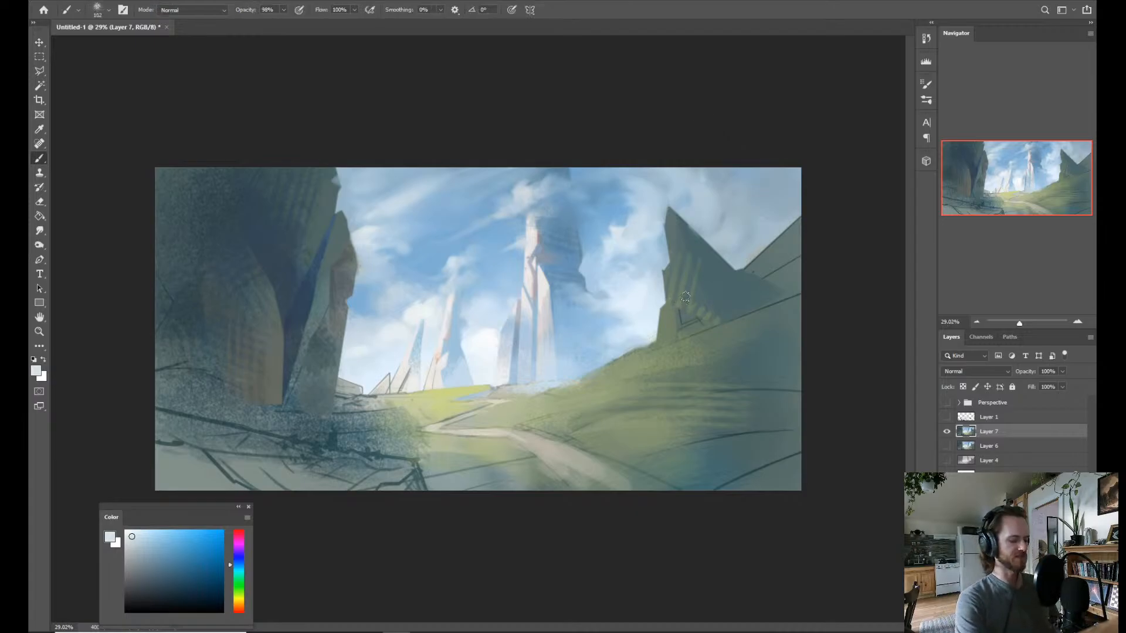
{"action": "key", "text": "alt"}
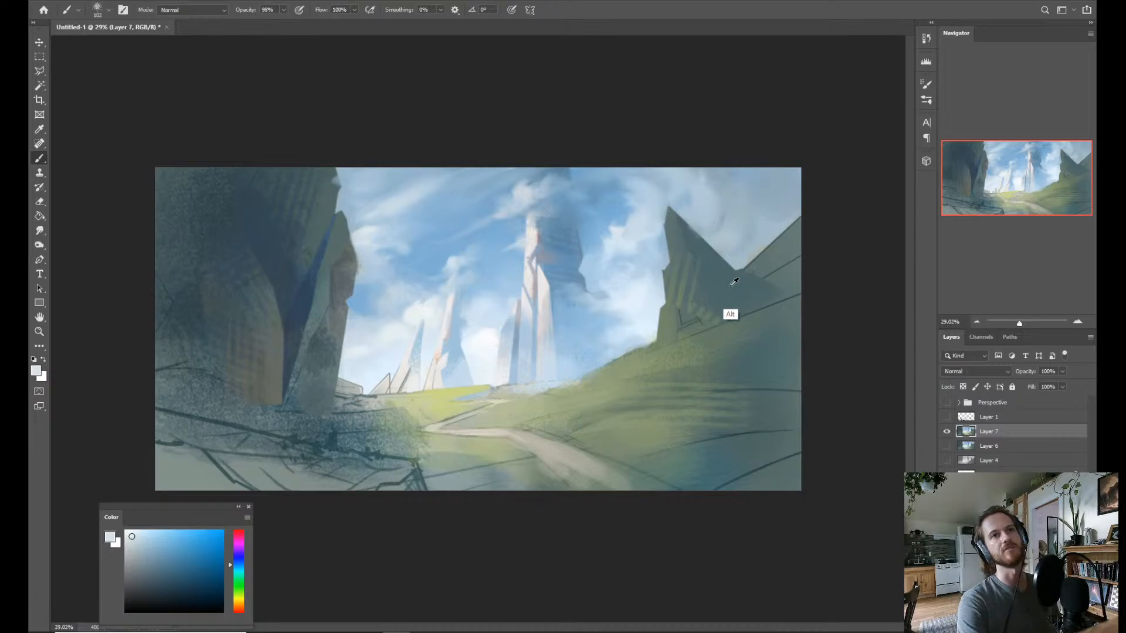
{"action": "key", "text": "l"}
{"action": "key", "text": "alt+l"}
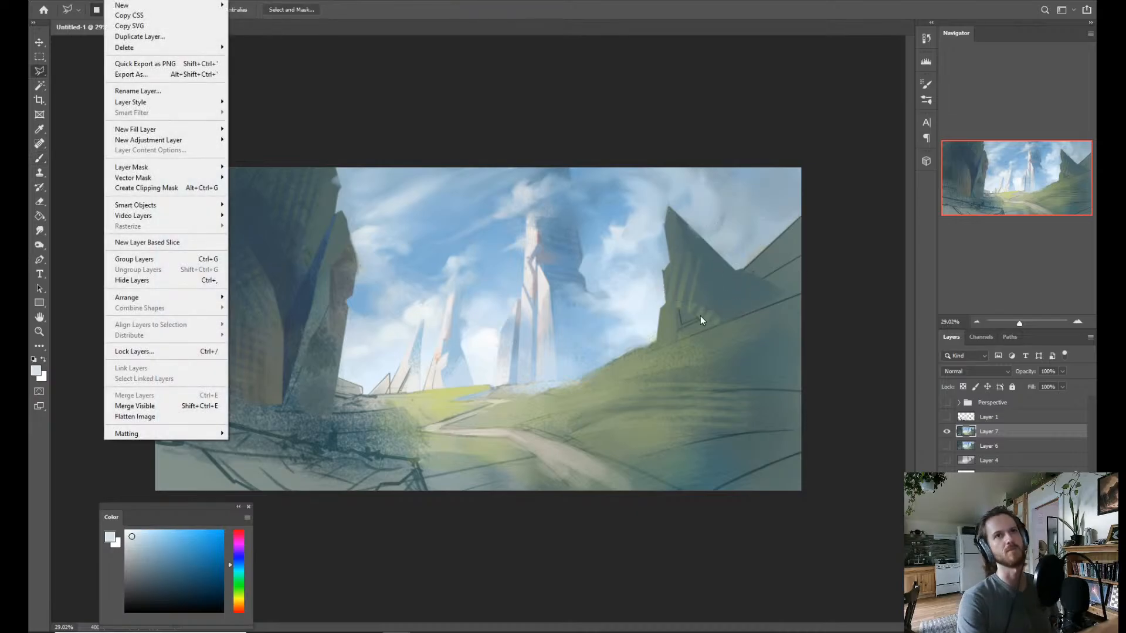
{"action": "key", "text": "Escape"}
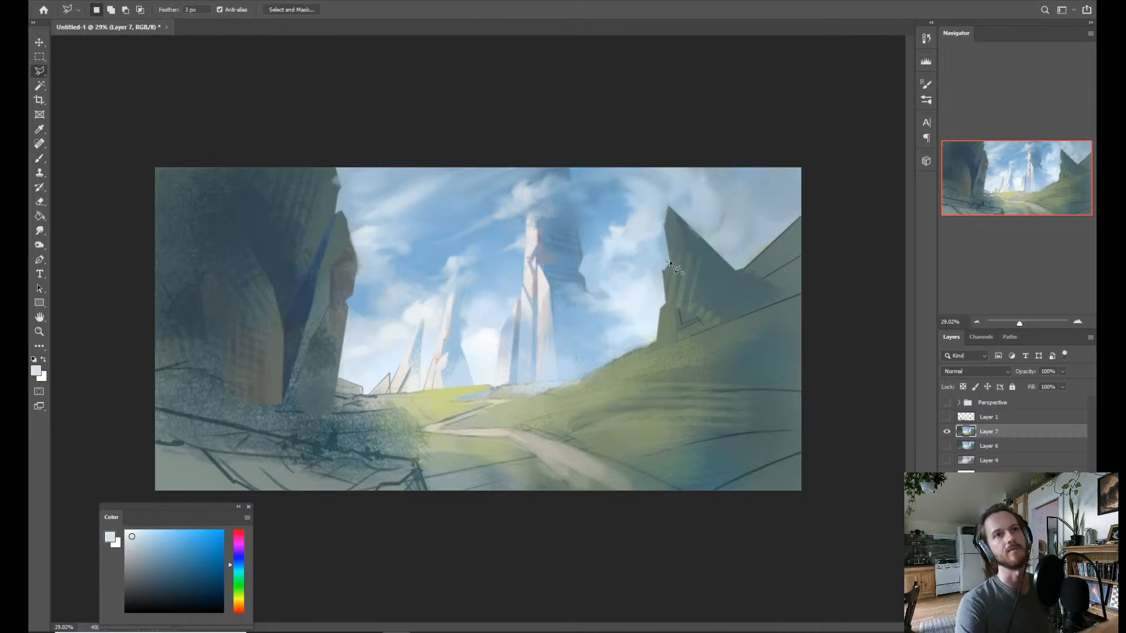
{"action": "left_click", "coordinate": [667, 262]}
{"action": "mouse_move", "coordinate": [739, 267]}
{"action": "left_mouse_down"}
{"action": "mouse_move", "coordinate": [727, 228]}
{"action": "mouse_move", "coordinate": [679, 200]}
{"action": "mouse_move", "coordinate": [658, 211]}
{"action": "mouse_move", "coordinate": [666, 263]}
{"action": "mouse_move", "coordinate": [664, 242]}
{"action": "mouse_move", "coordinate": [693, 267]}
{"action": "mouse_move", "coordinate": [709, 239]}
{"action": "mouse_move", "coordinate": [660, 220]}
{"action": "mouse_move", "coordinate": [713, 249]}
{"action": "left_mouse_up"}
{"action": "key", "text": "b"}
{"action": "left_click", "coordinate": [661, 267], "text": "alt"}
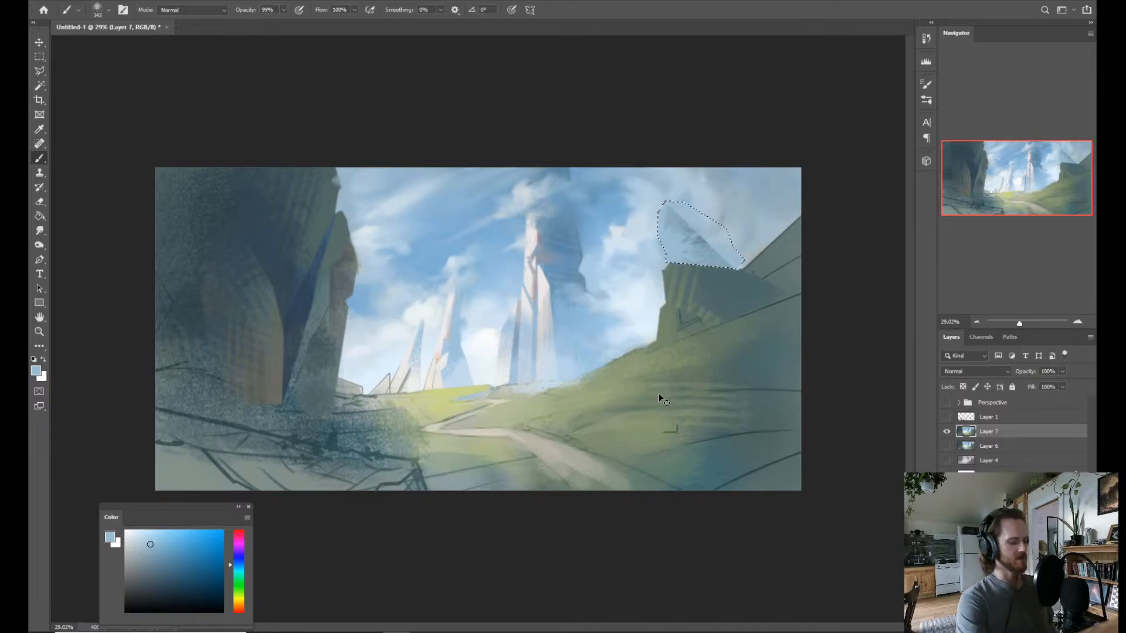
{"action": "key", "text": "ctrl+d"}
Flip the canvas horizontally to check the composition mirrored.
{"action": "key", "text": "z"}
{"action": "mouse_move", "coordinate": [695, 356]}
{"action": "left_mouse_down"}
{"action": "mouse_move", "coordinate": [664, 384]}
{"action": "mouse_move", "coordinate": [737, 275]}
{"action": "left_mouse_up"}
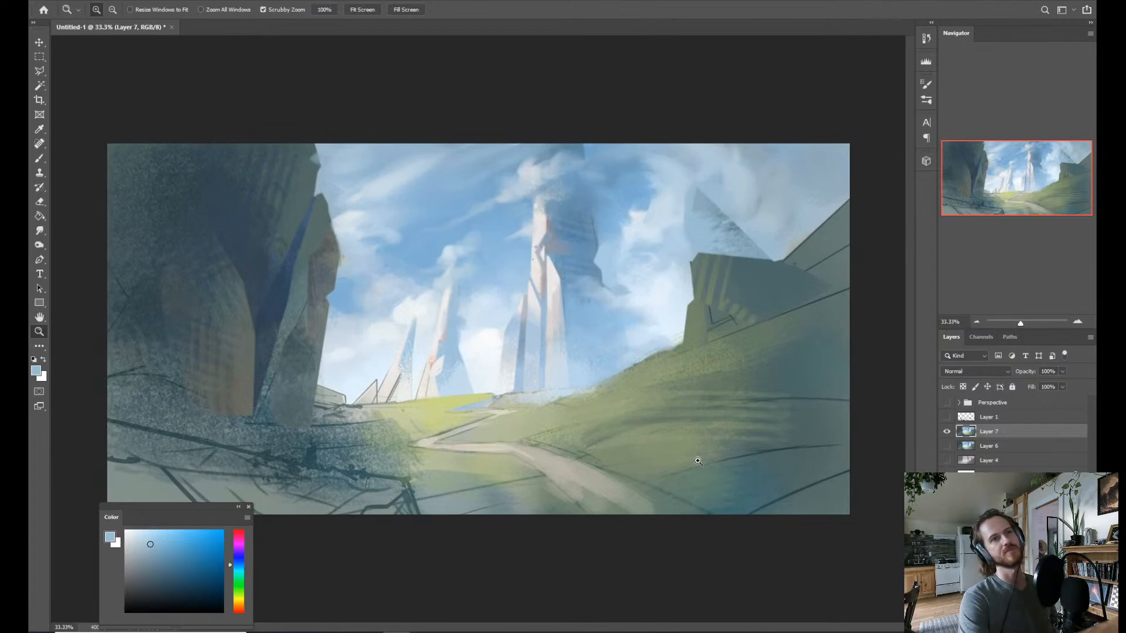
{"action": "left_click_drag", "start_coordinate": [688, 349], "coordinate": [624, 346]}
{"action": "left_click", "coordinate": [624, 347]}
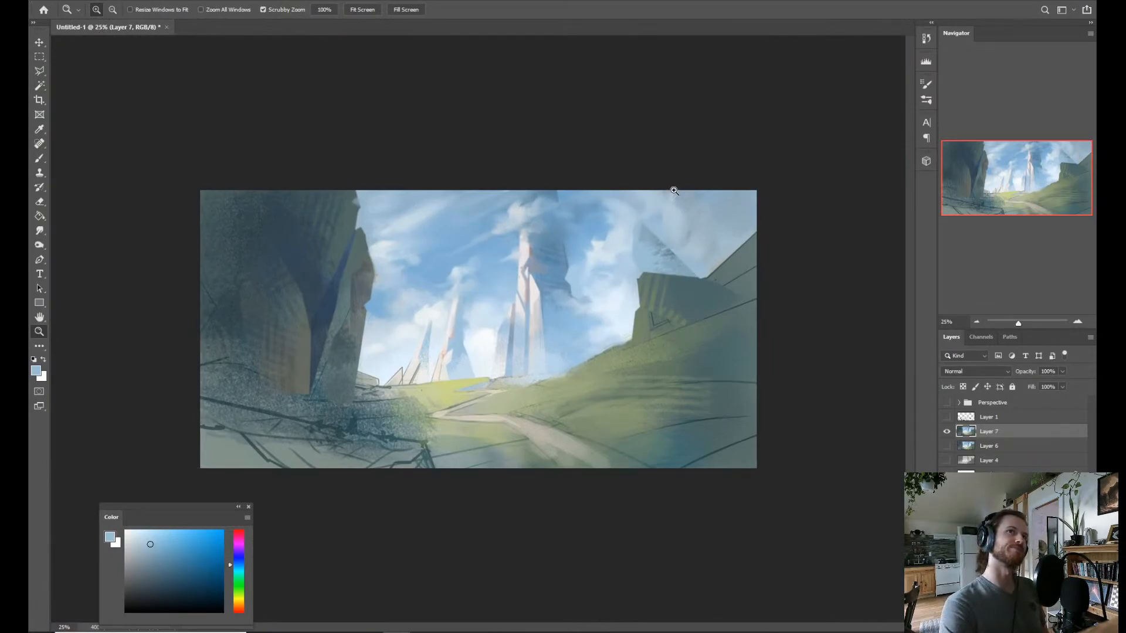
{"action": "key", "text": "ctrl+f"}
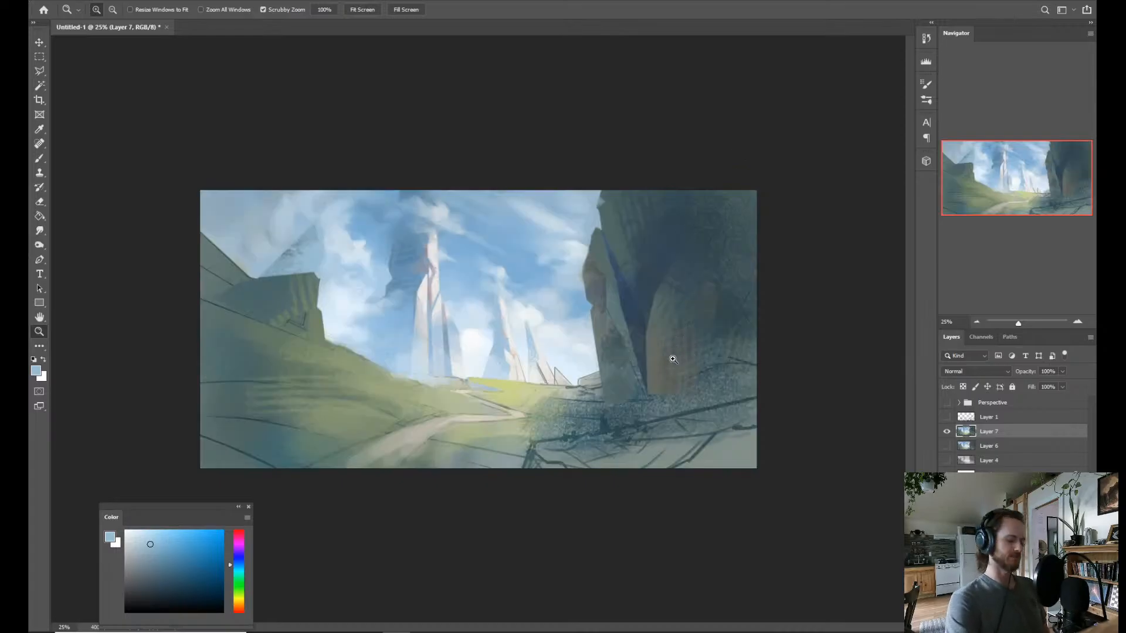
Lasso a tall, steep cliff shape above the grassy hill, reaching past the canvas's upper-left corner.
{"action": "key", "text": "l"}
{"action": "left_click", "coordinate": [302, 281]}
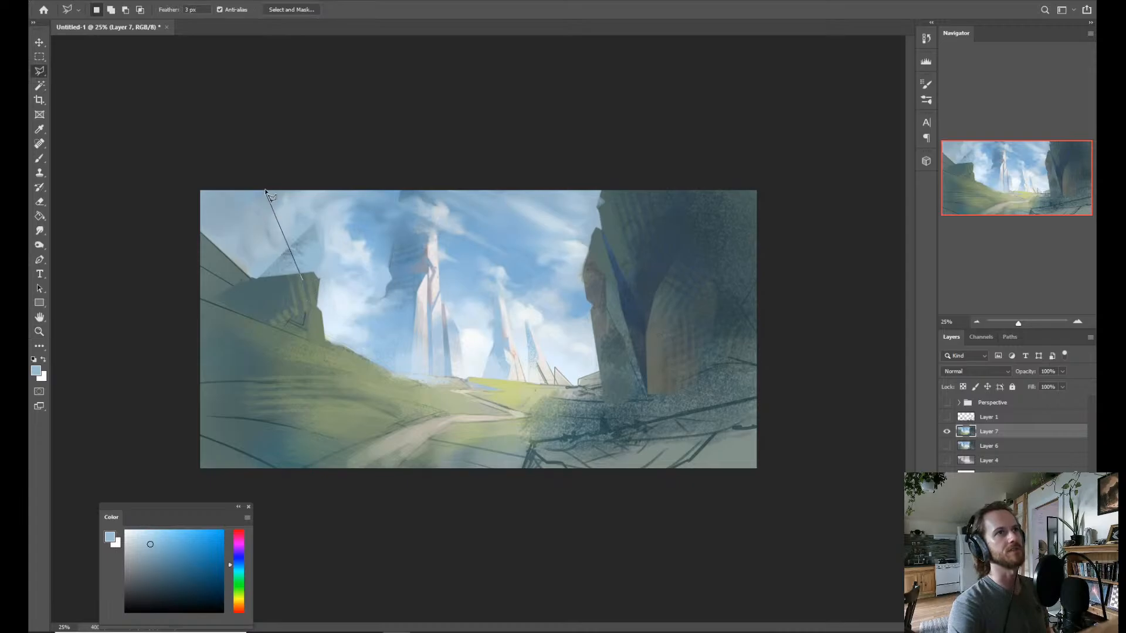
{"action": "left_click", "coordinate": [251, 141]}
{"action": "left_click", "coordinate": [194, 159]}
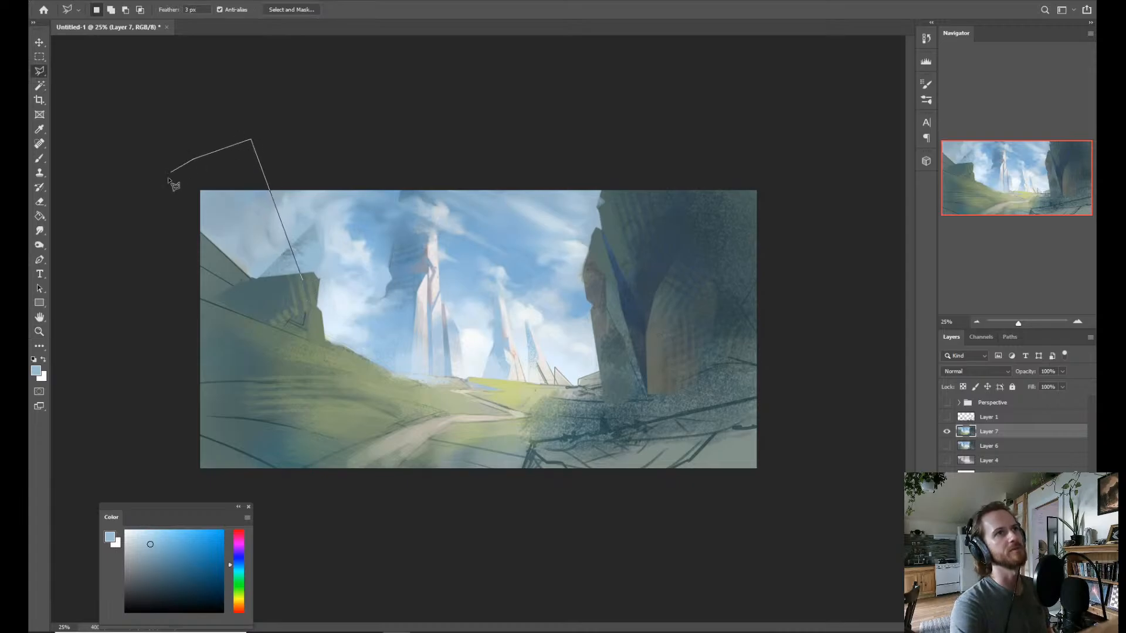
{"action": "left_click", "coordinate": [166, 187]}
{"action": "left_click", "coordinate": [173, 267]}
{"action": "left_click", "coordinate": [195, 293]}
{"action": "left_click", "coordinate": [303, 280]}
Brush dark teal tones sampled from the crag over the sky inside the cliff selection.
{"action": "key", "text": "b"}
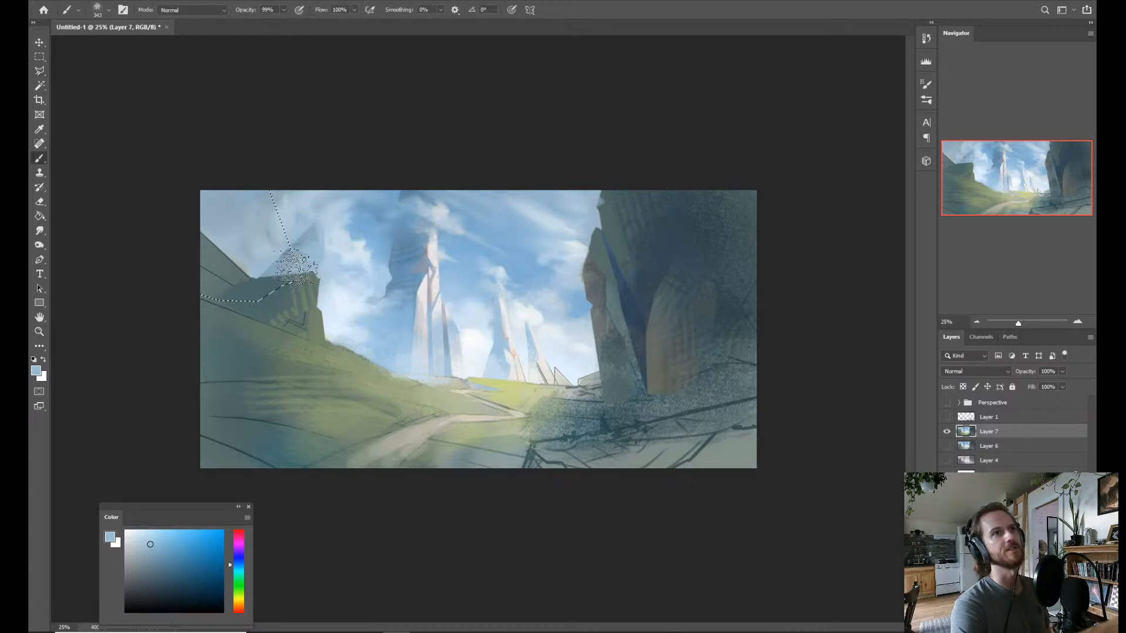
{"action": "left_click", "coordinate": [258, 282], "text": "alt"}
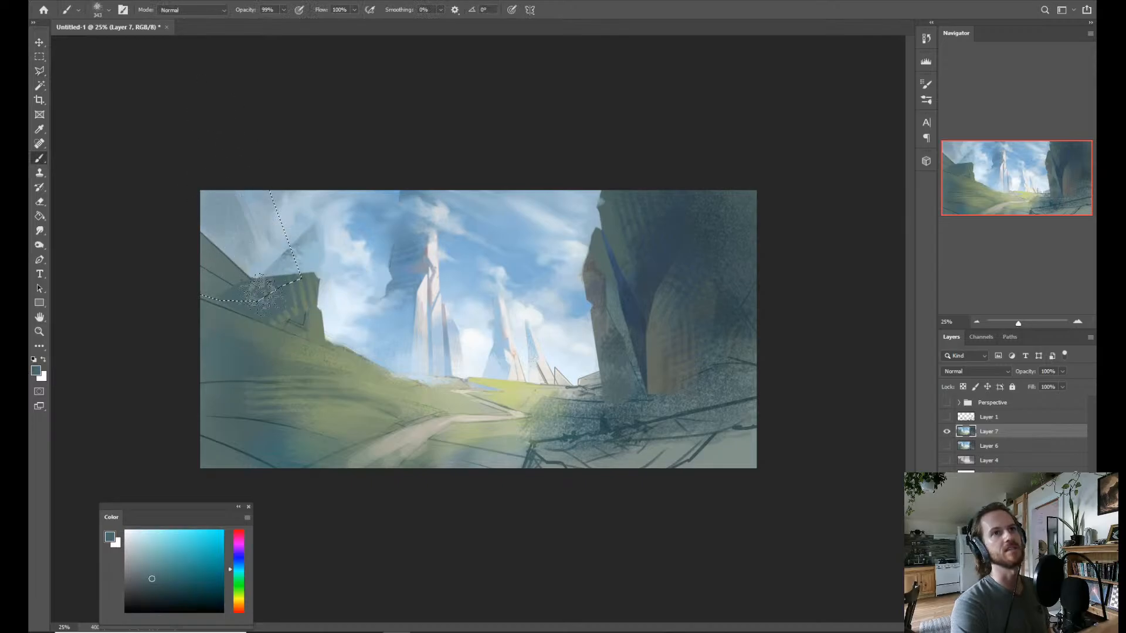
{"action": "left_click_drag", "start_coordinate": [243, 200], "coordinate": [273, 323]}
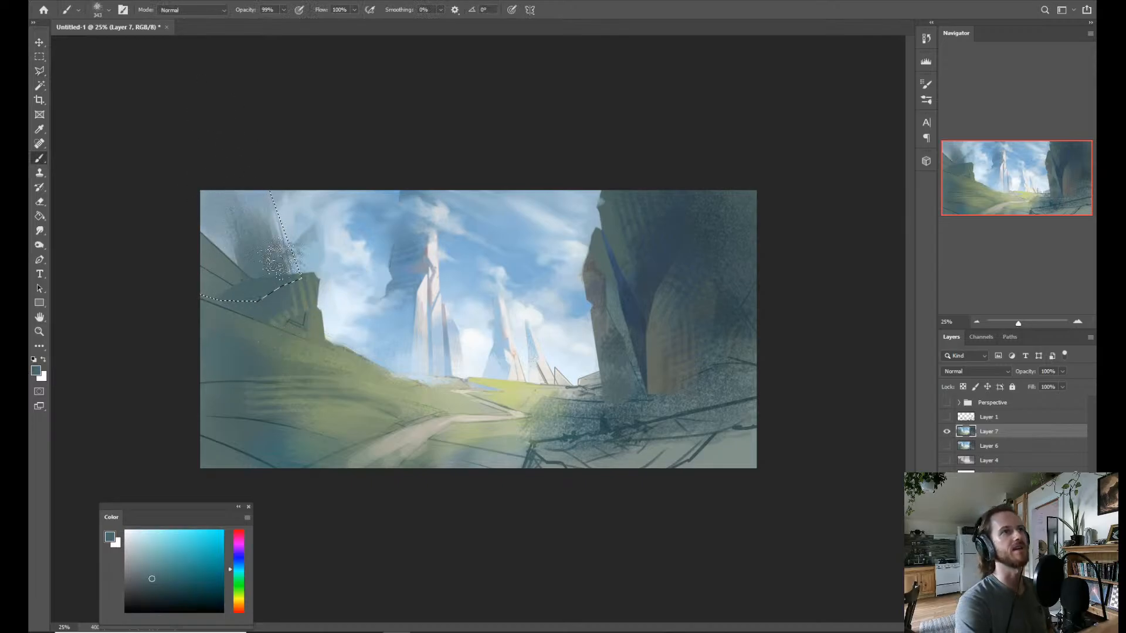
{"action": "left_click_drag", "start_coordinate": [273, 258], "coordinate": [292, 302]}
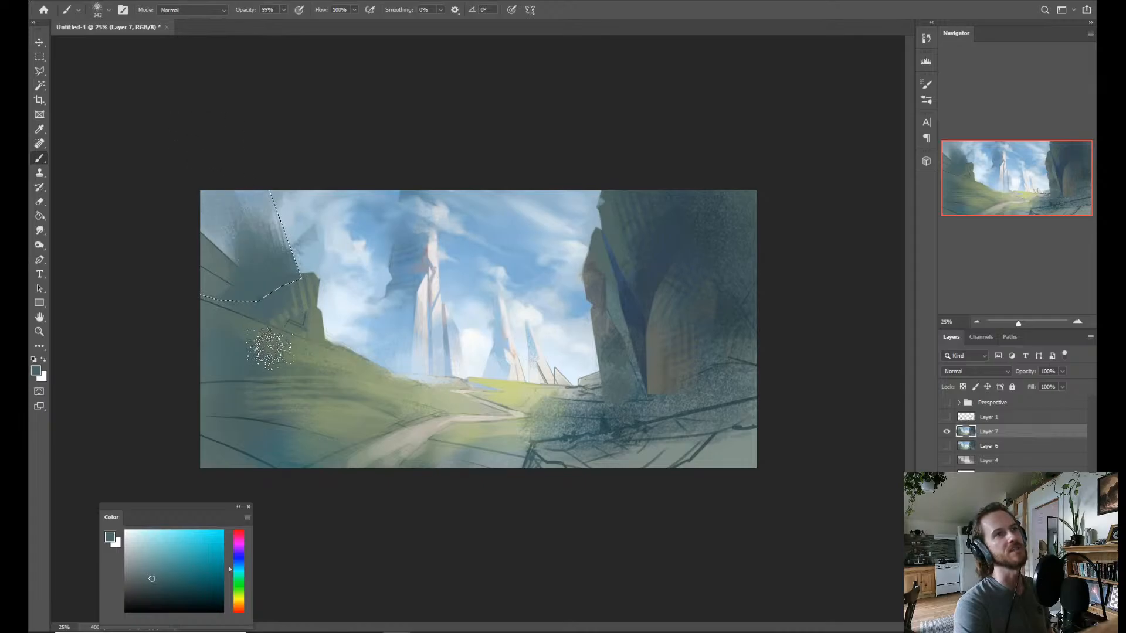
{"action": "left_click", "coordinate": [206, 222], "text": "alt"}
{"action": "left_click", "coordinate": [206, 221], "text": "alt"}
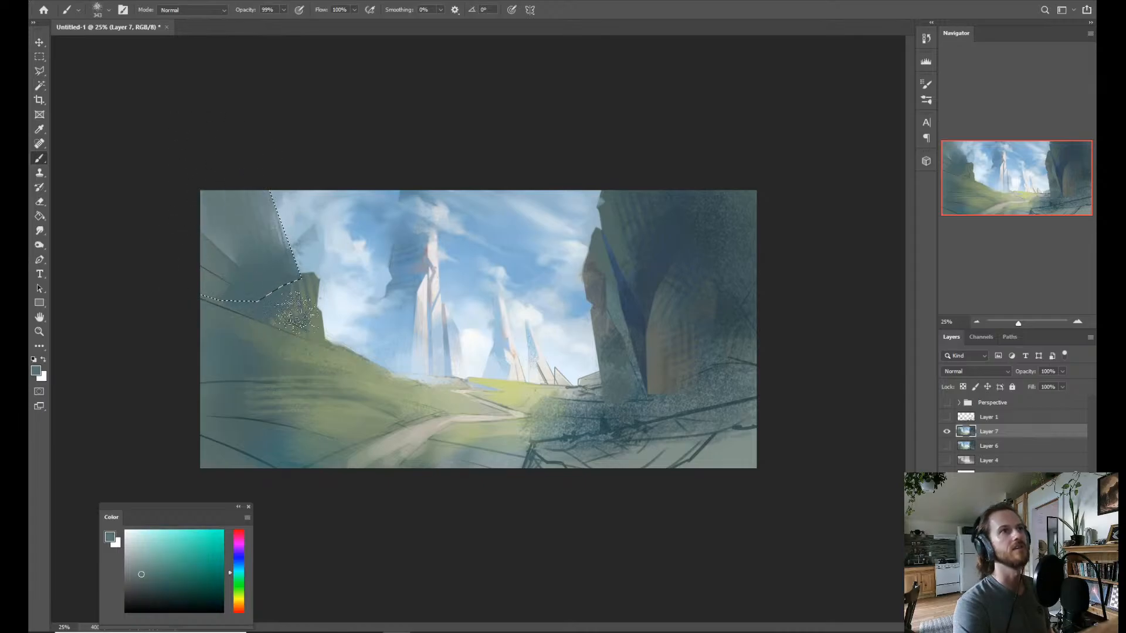
Layer muted green along the cliff's slanted edge and dark blue shadow over its inner face, then clear the selection.
{"action": "left_click", "coordinate": [312, 390], "text": "alt"}
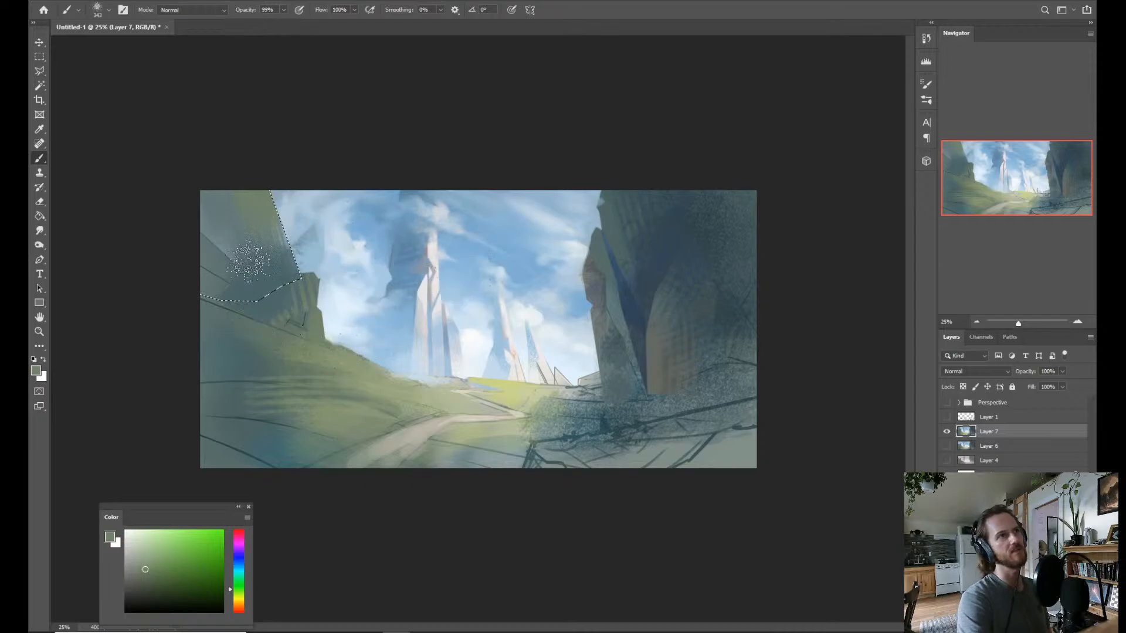
{"action": "left_click", "coordinate": [245, 287], "text": "alt"}
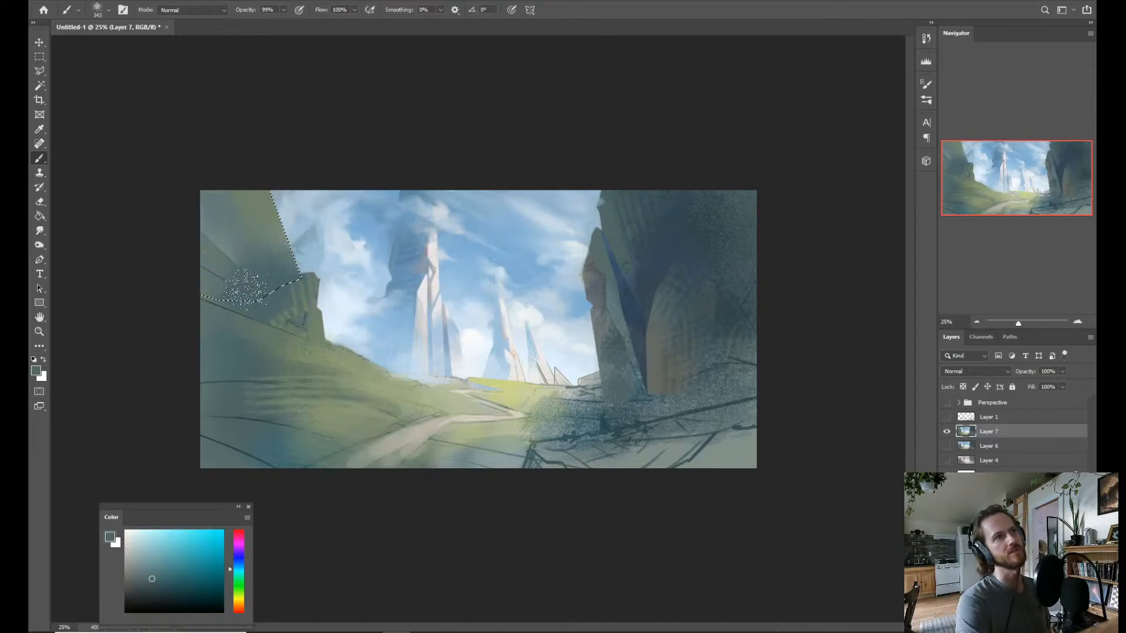
{"action": "left_click", "coordinate": [272, 443], "text": "alt"}
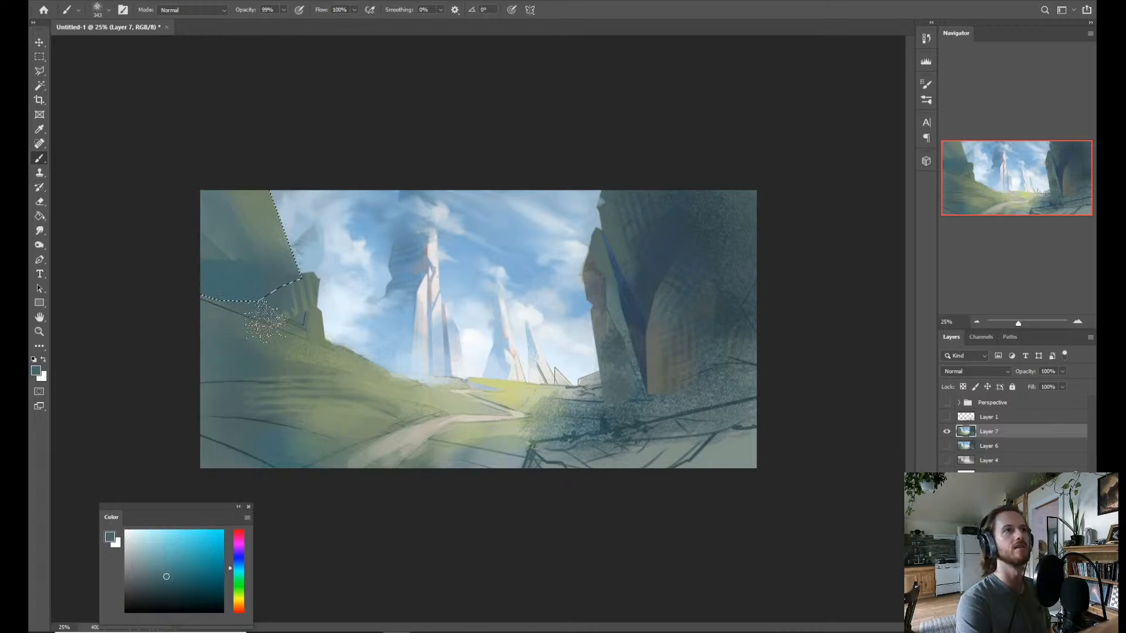
{"action": "left_click_drag", "start_coordinate": [612, 457], "coordinate": [632, 284]}
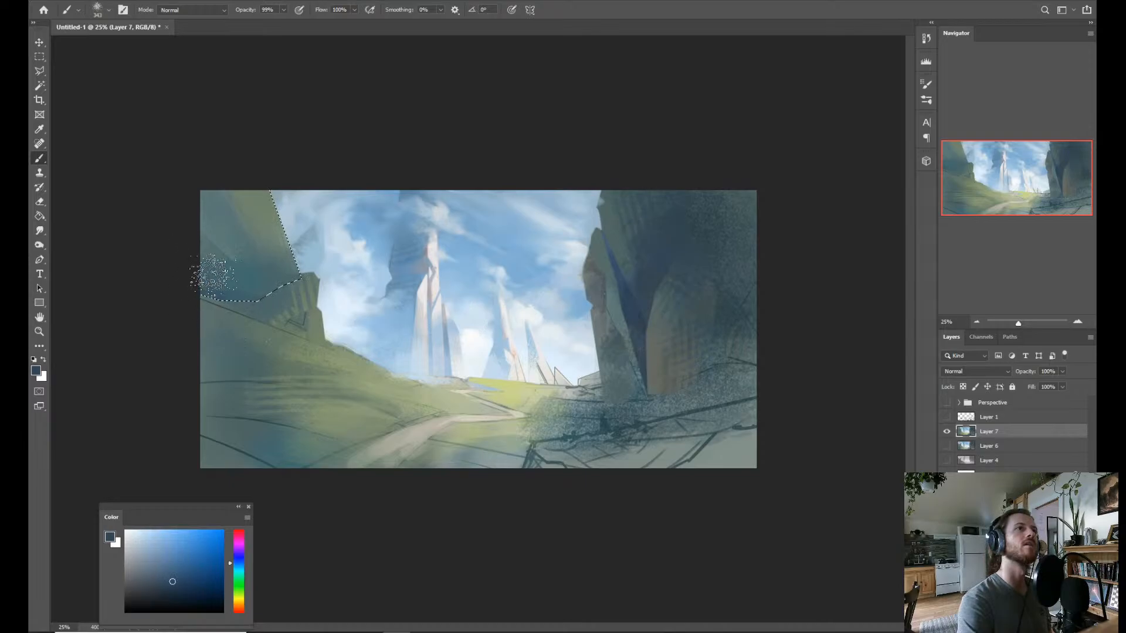
{"action": "left_click_drag", "start_coordinate": [188, 182], "coordinate": [231, 293]}
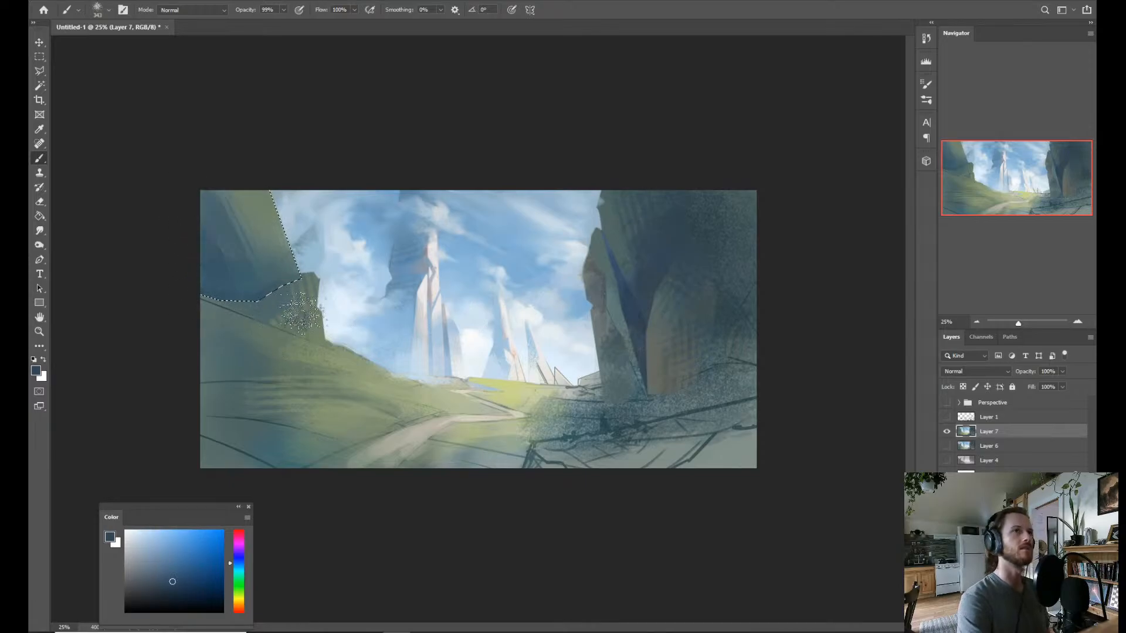
{"action": "key", "text": "ctrl+d"}
{"action": "key", "text": "z"}
{"action": "left_click_drag", "start_coordinate": [467, 359], "coordinate": [437, 322]}
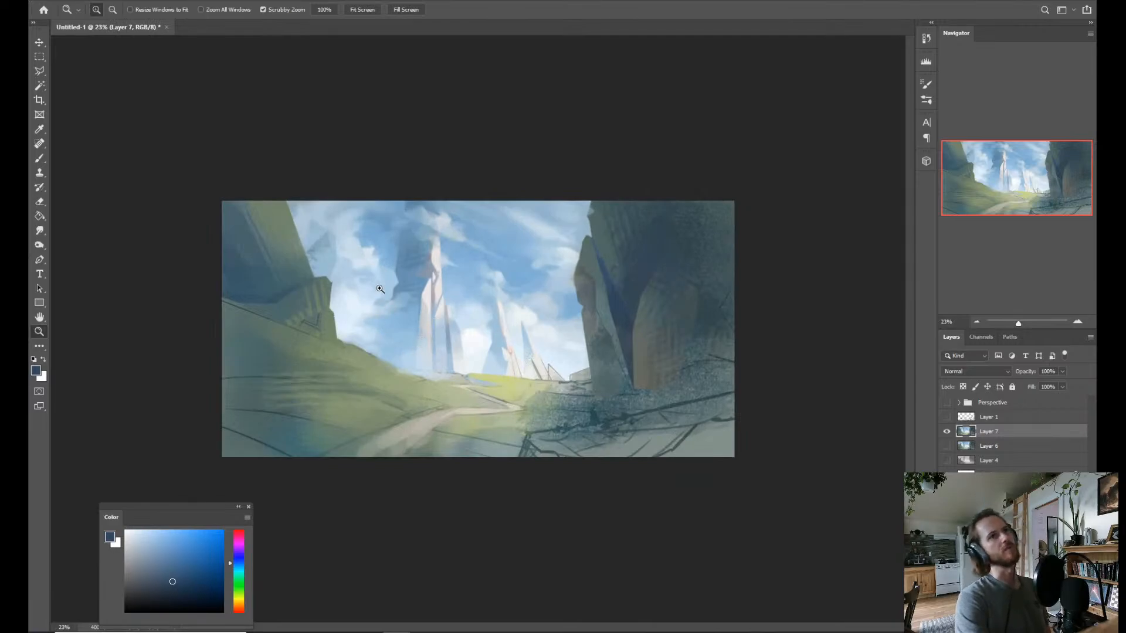
{"action": "left_click_drag", "start_coordinate": [328, 273], "coordinate": [331, 272]}
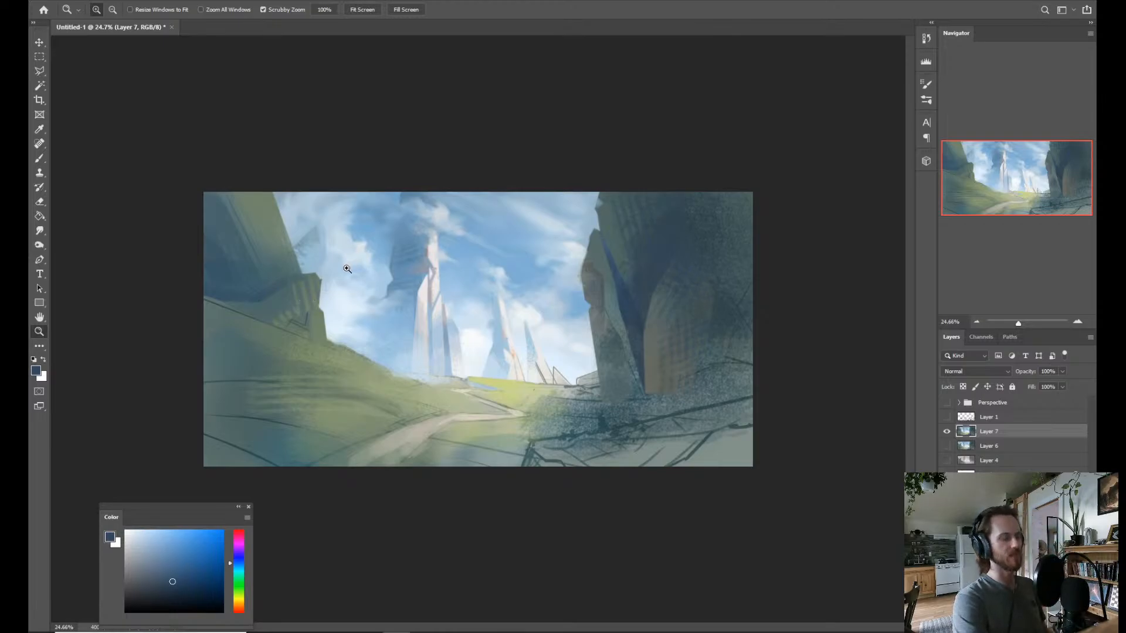
{"action": "key", "text": "l"}
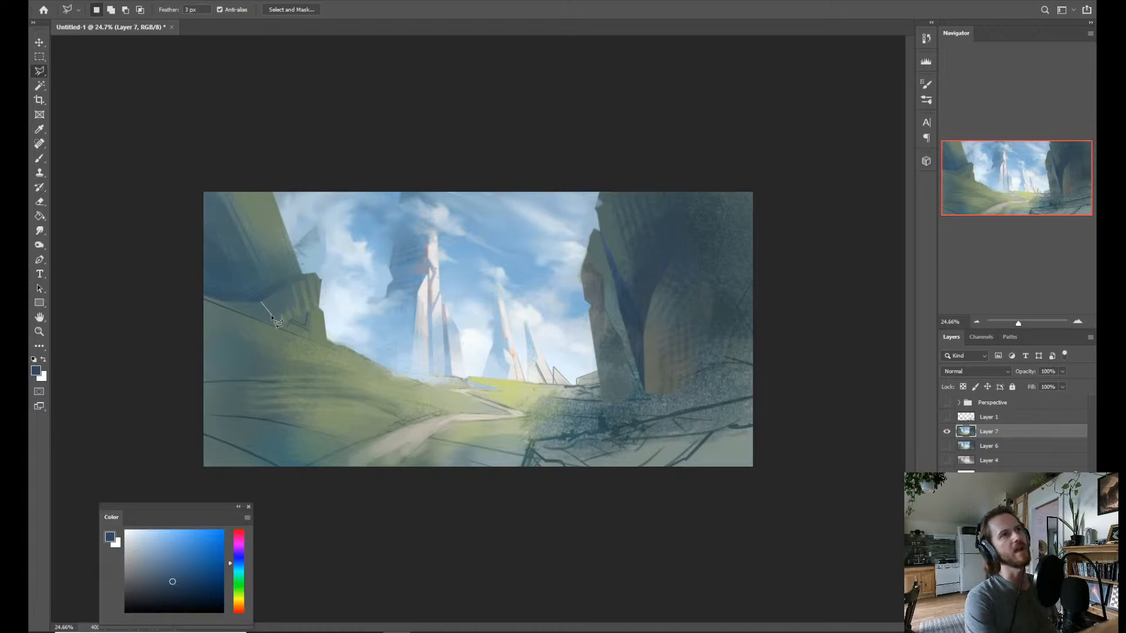
{"action": "left_click", "coordinate": [260, 302]}
{"action": "left_click", "coordinate": [297, 325]}
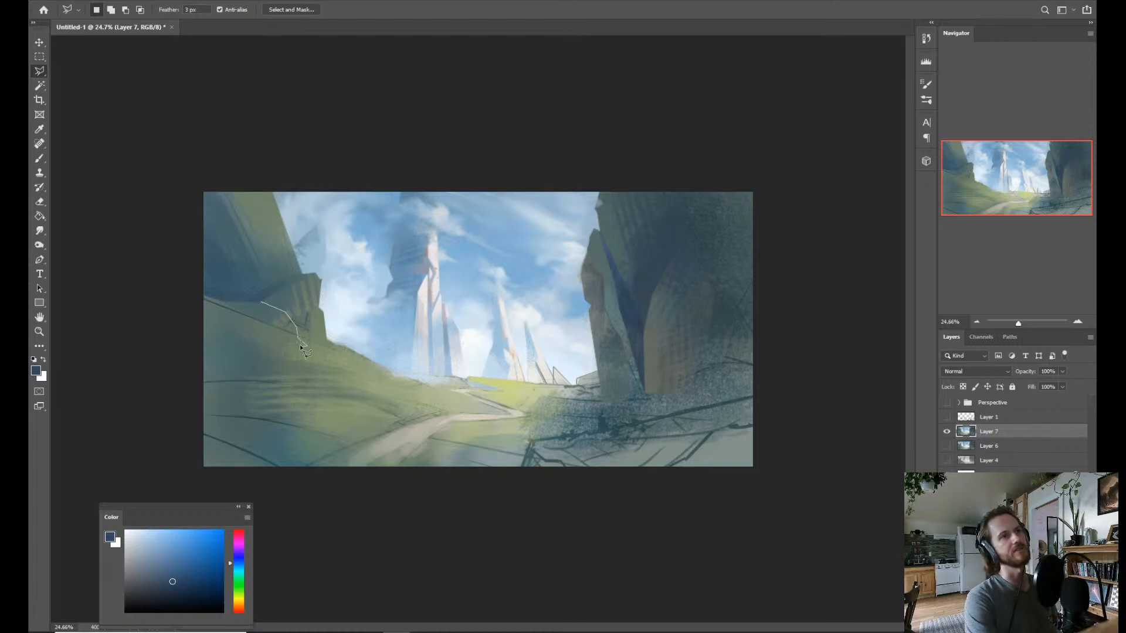
{"action": "key", "text": "Escape"}
Lasso a thin sliver along the small crag's base and add a second sliver angling down onto the grassy hill.
{"action": "left_click", "coordinate": [277, 310]}
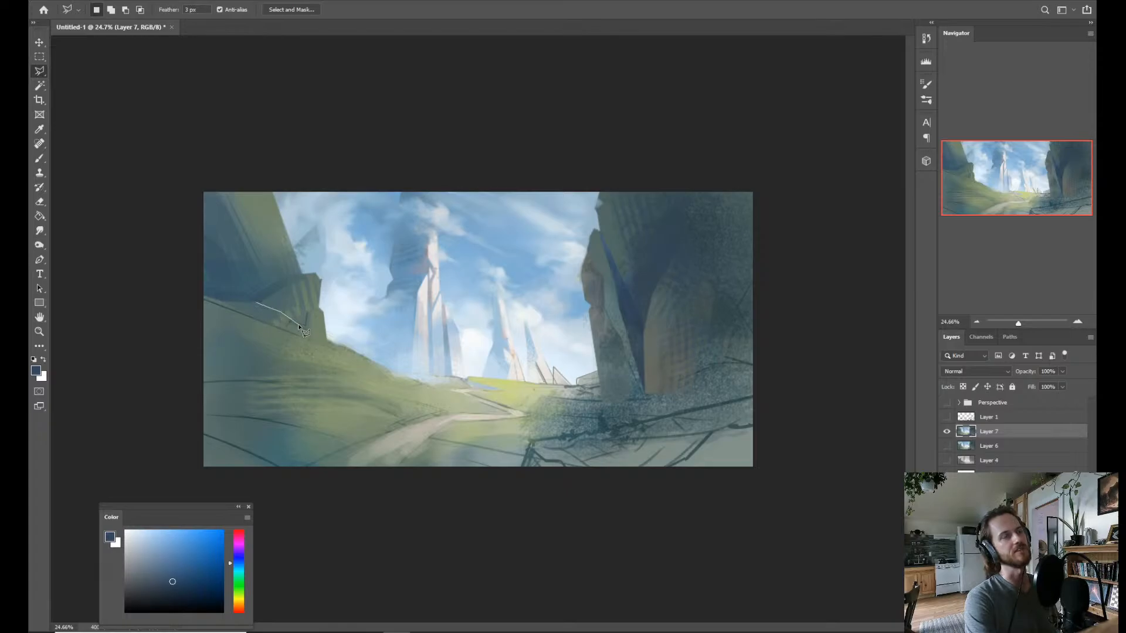
{"action": "left_click", "coordinate": [276, 335]}
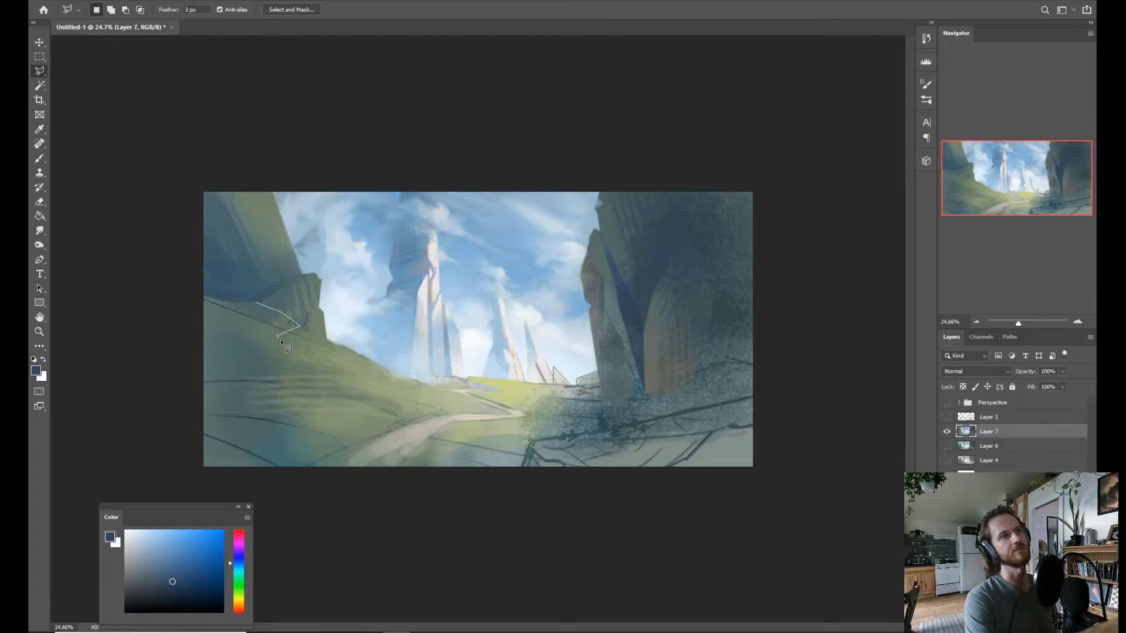
{"action": "left_click", "coordinate": [365, 377]}
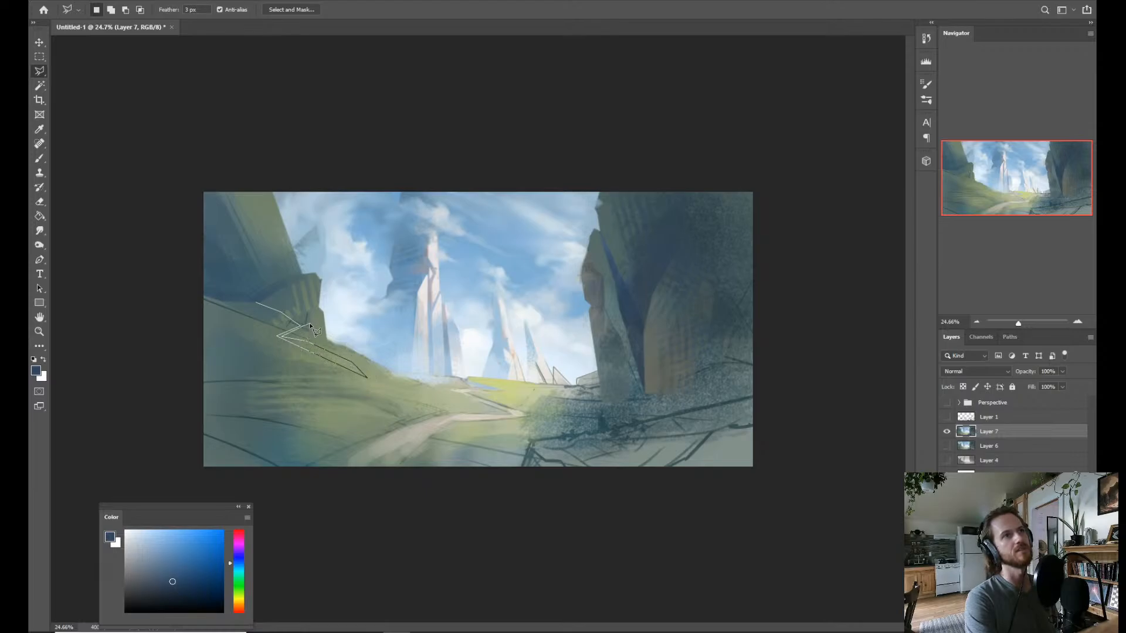
{"action": "left_click", "coordinate": [258, 300]}
{"action": "left_click", "coordinate": [302, 321]}
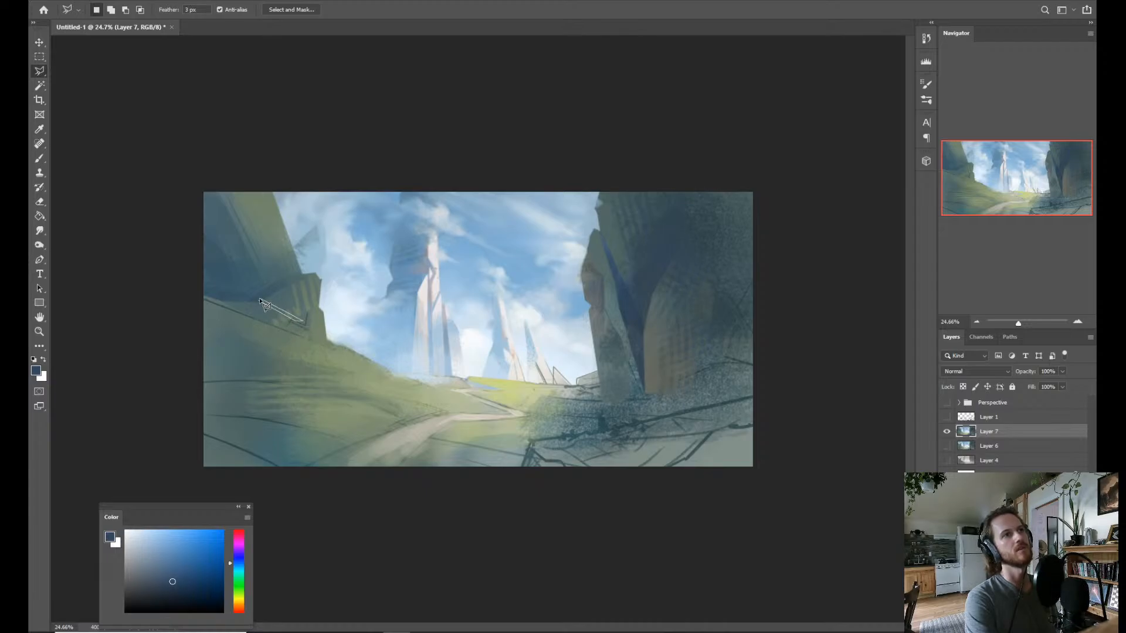
{"action": "key", "text": "shift"}
{"action": "left_click", "coordinate": [300, 322], "text": "shift"}
{"action": "left_click", "coordinate": [262, 335]}
{"action": "left_click", "coordinate": [281, 336]}
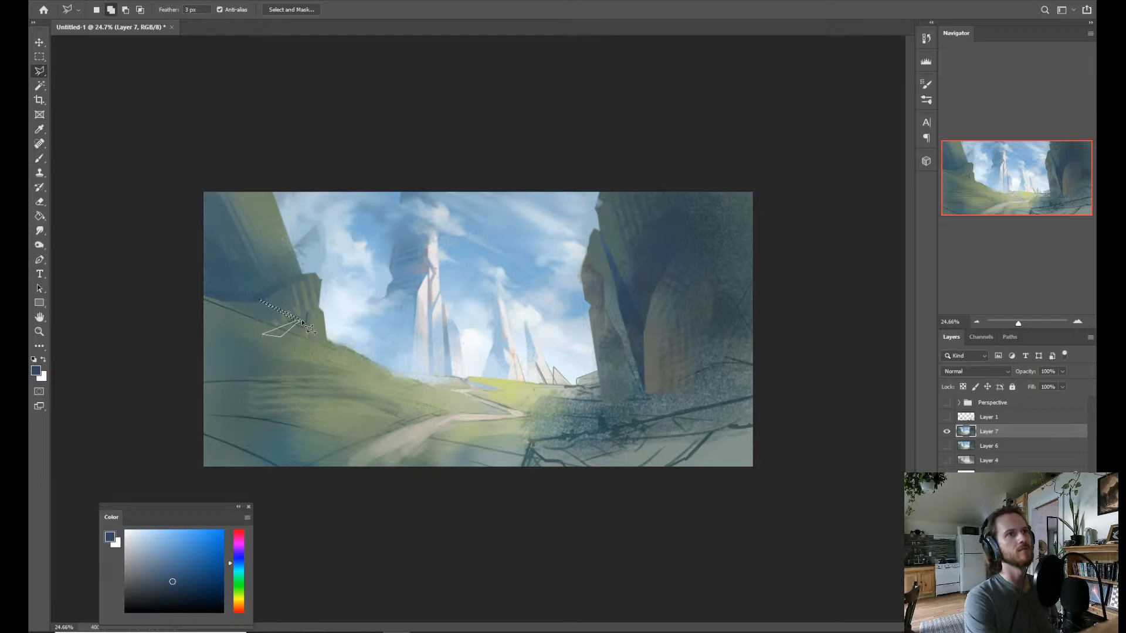
{"action": "left_click", "coordinate": [301, 321]}
{"action": "key", "text": "ctrl+d"}
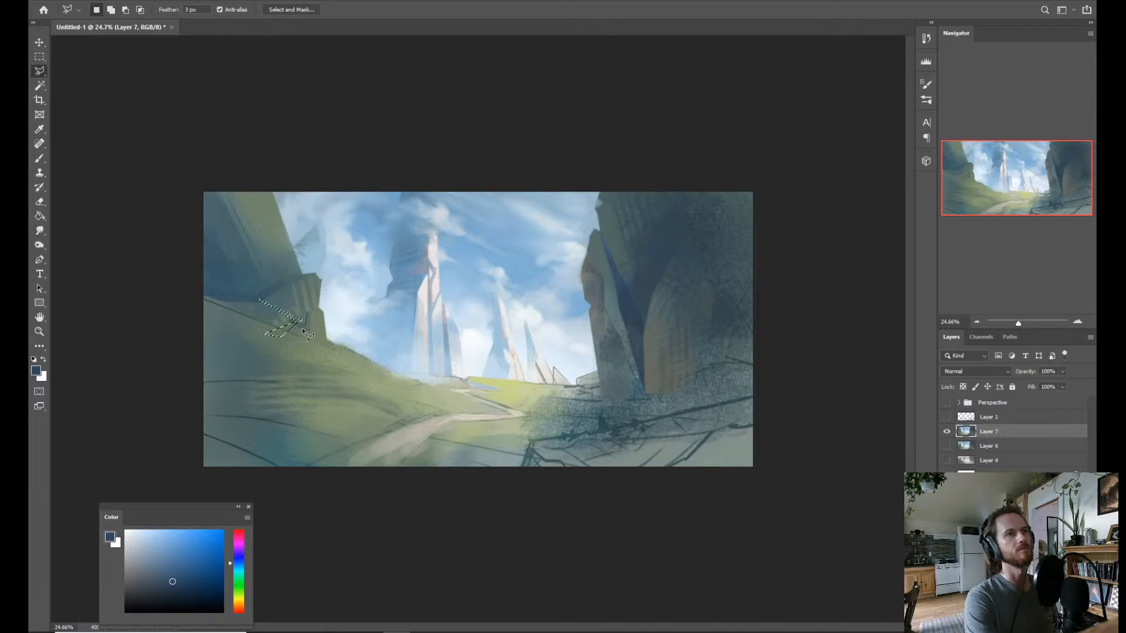
{"action": "key", "text": "ctrl+z"}
Brush sampled dark blue and muted green tones into the selected slivers at the crag's base, and clear the selection.
{"action": "key", "text": "b"}
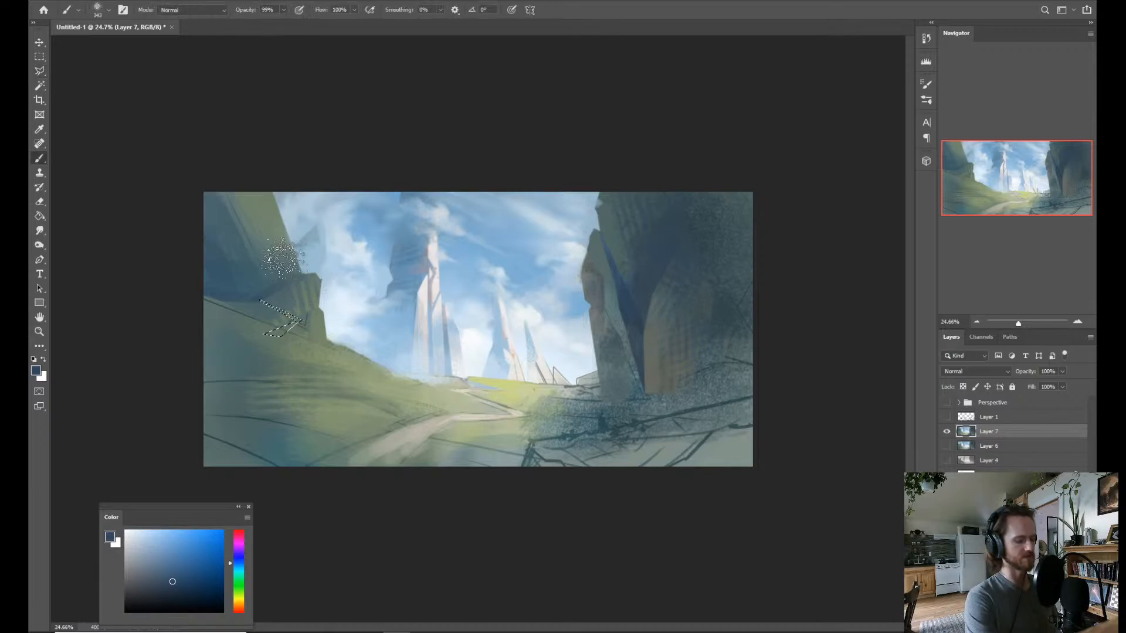
{"action": "left_click", "coordinate": [255, 301], "text": "alt"}
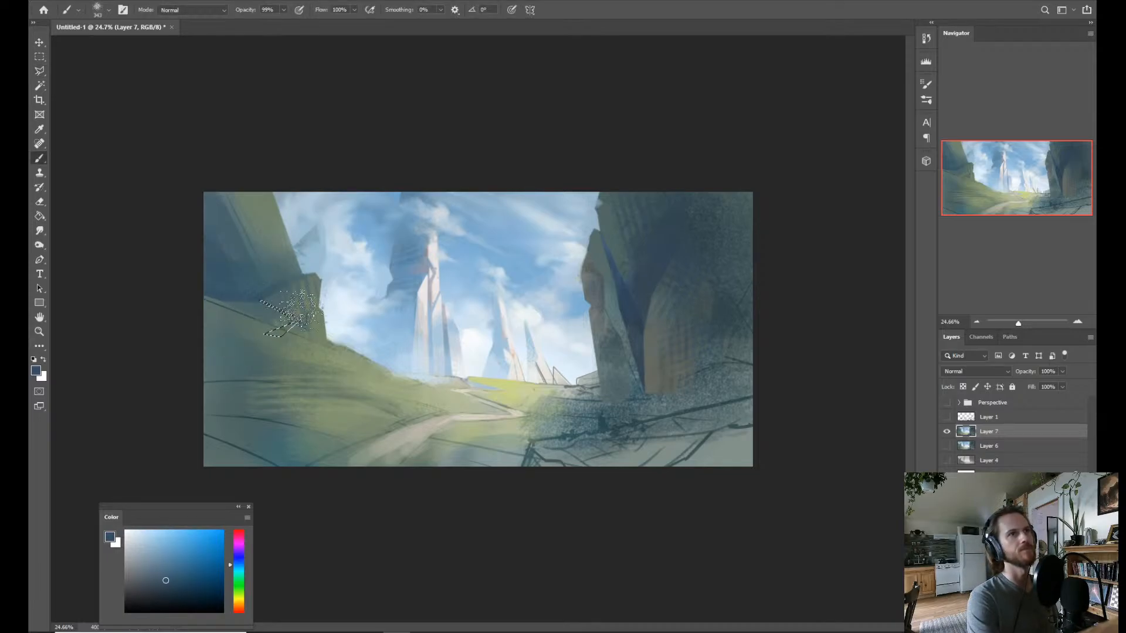
{"action": "left_click", "coordinate": [344, 387], "text": "alt"}
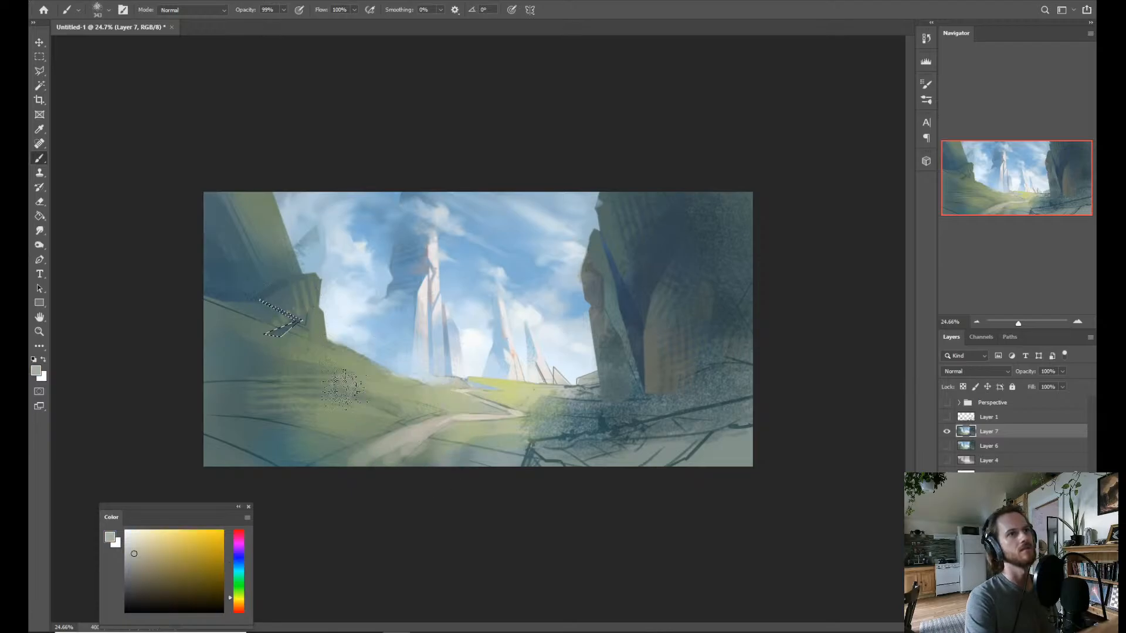
{"action": "left_click", "coordinate": [300, 330], "text": "alt"}
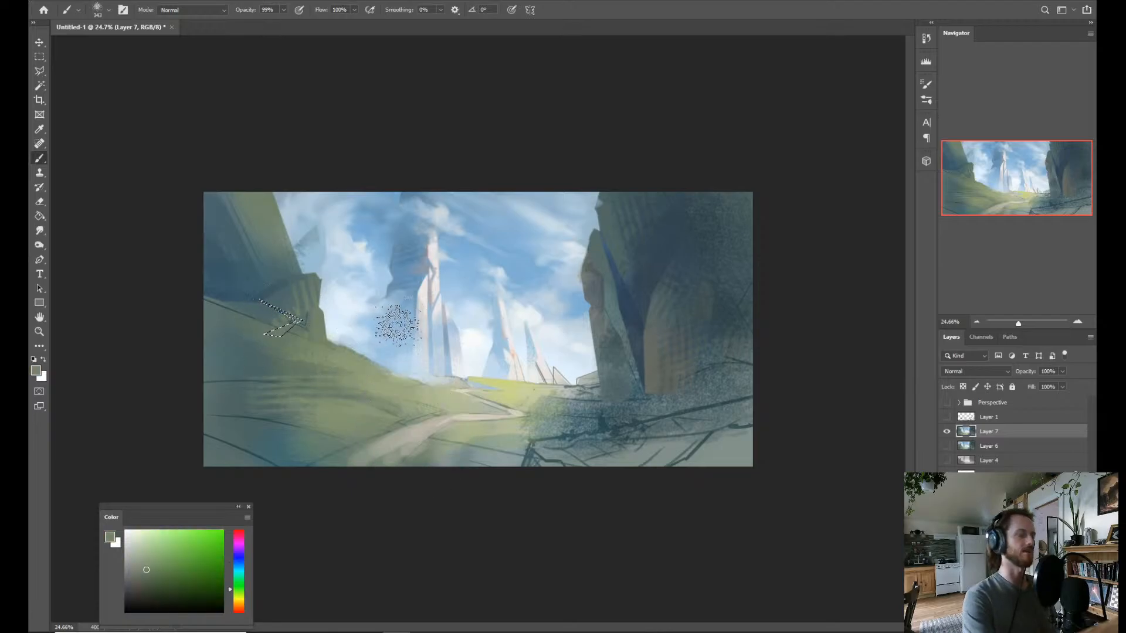
{"action": "key", "text": "ctrl+d"}
{"action": "key", "text": "ctrl+space"}
{"action": "left_click_drag", "start_coordinate": [440, 310], "coordinate": [429, 310]}
{"action": "left_click_drag", "start_coordinate": [347, 367], "coordinate": [357, 285]}
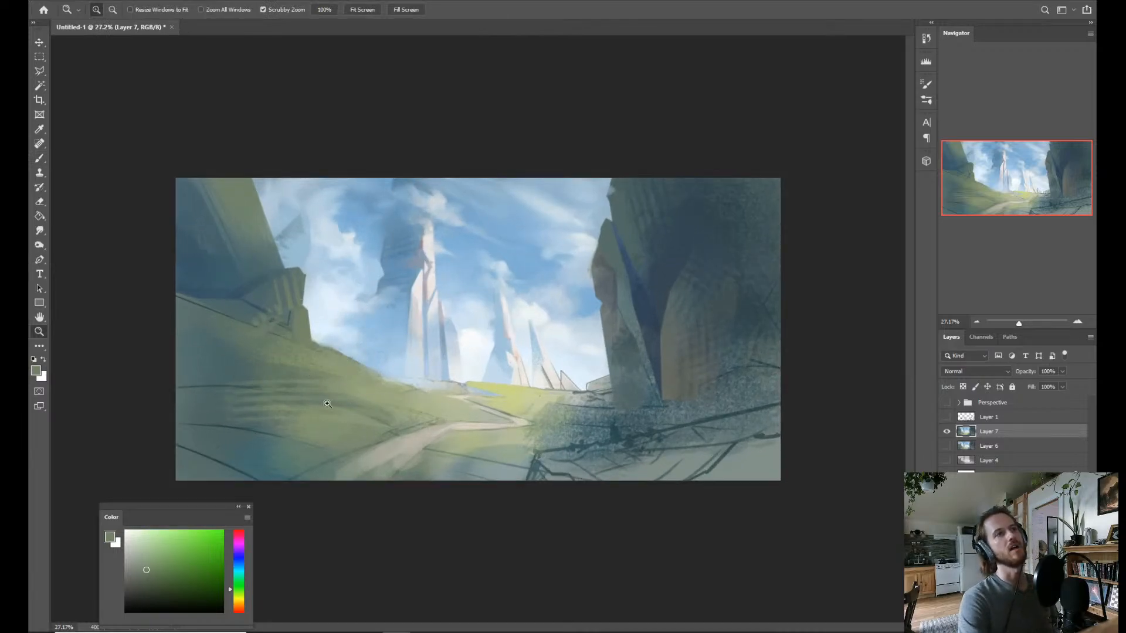
Try to edit the Polygonal Lasso's feather value.
{"action": "left_click_drag", "start_coordinate": [280, 245], "coordinate": [316, 301]}
{"action": "left_click_drag", "start_coordinate": [459, 380], "coordinate": [469, 378]}
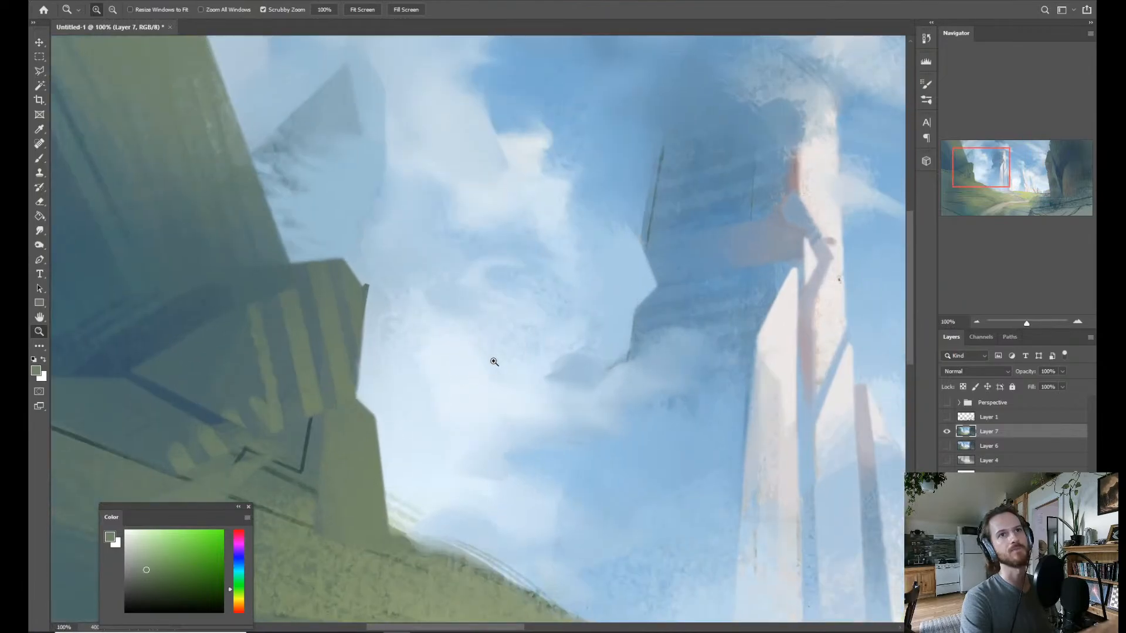
{"action": "left_click_drag", "start_coordinate": [523, 336], "coordinate": [500, 354]}
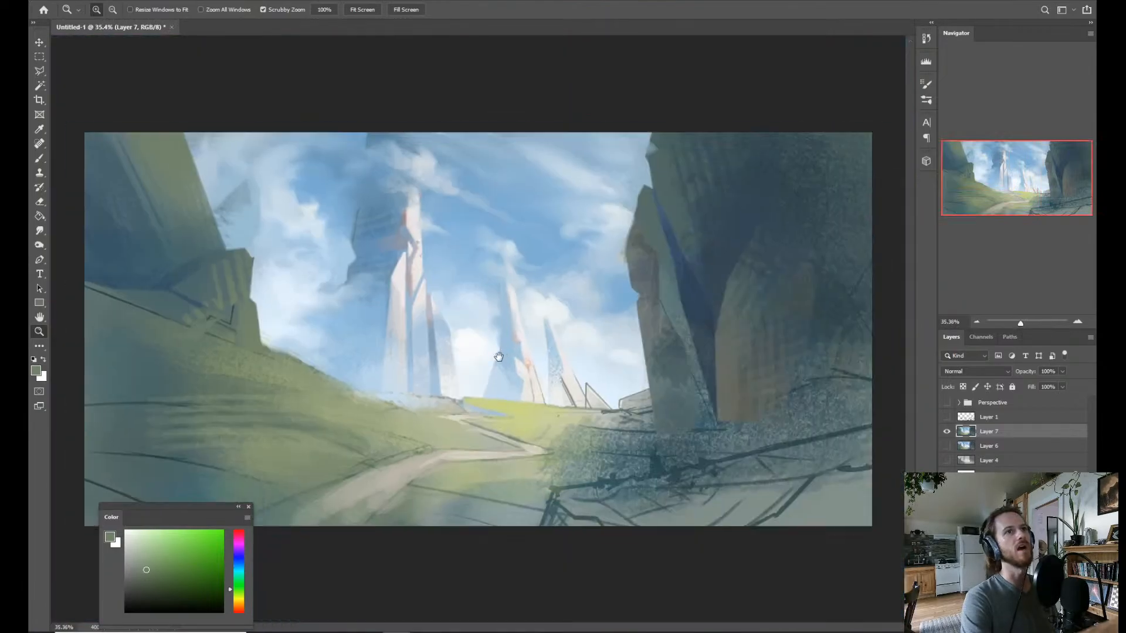
{"action": "key", "text": "l"}
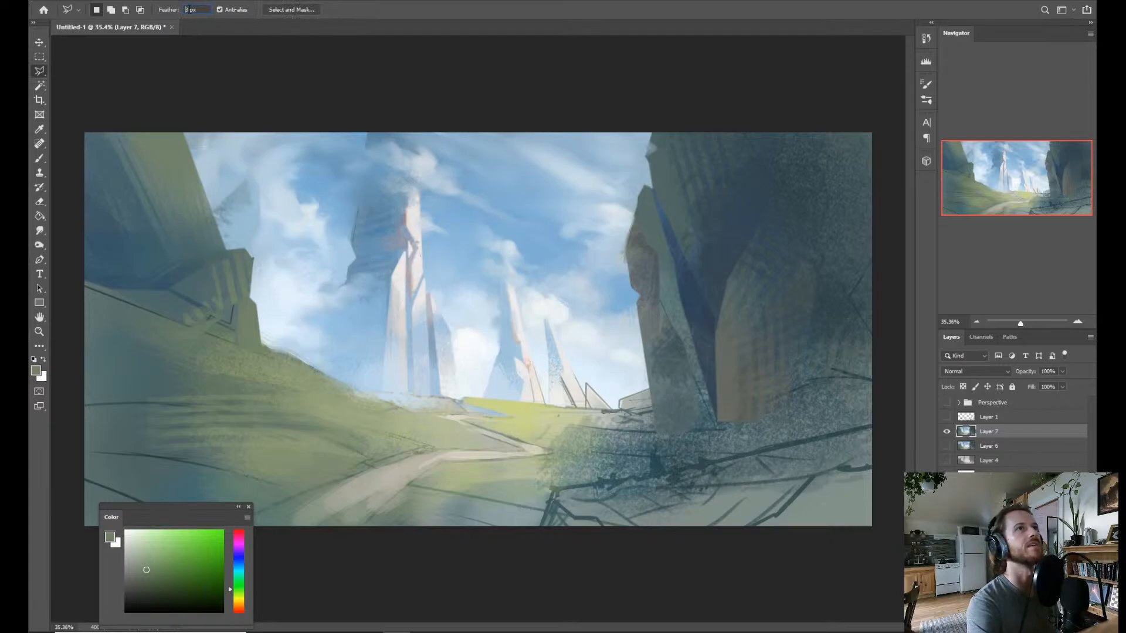
{"action": "left_click", "coordinate": [231, 240]}
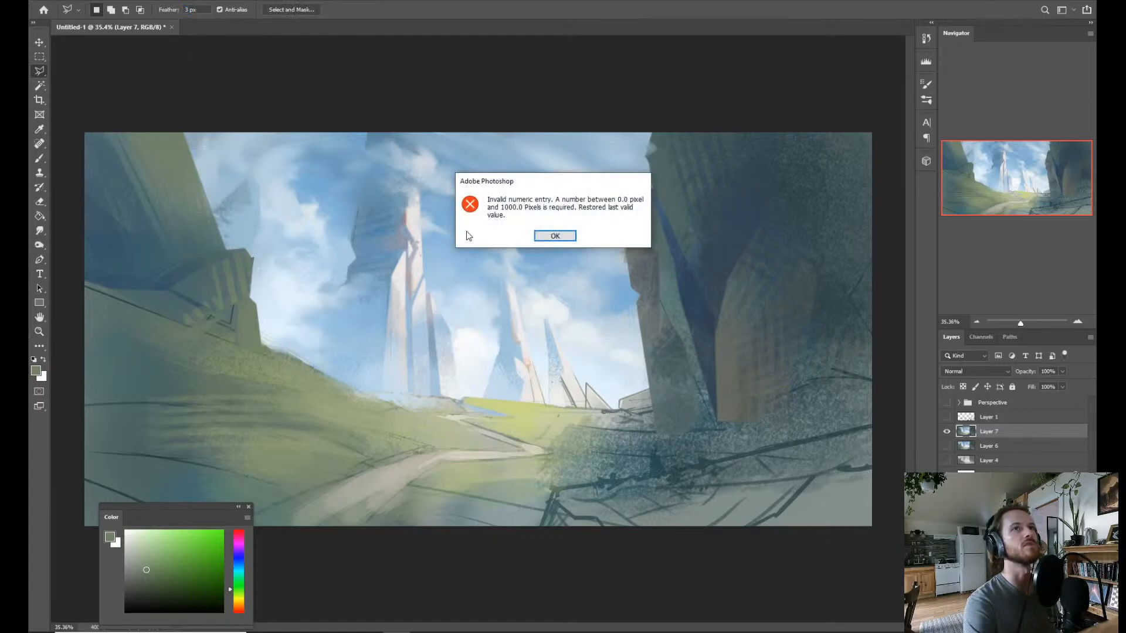
{"action": "left_click", "coordinate": [556, 237]}
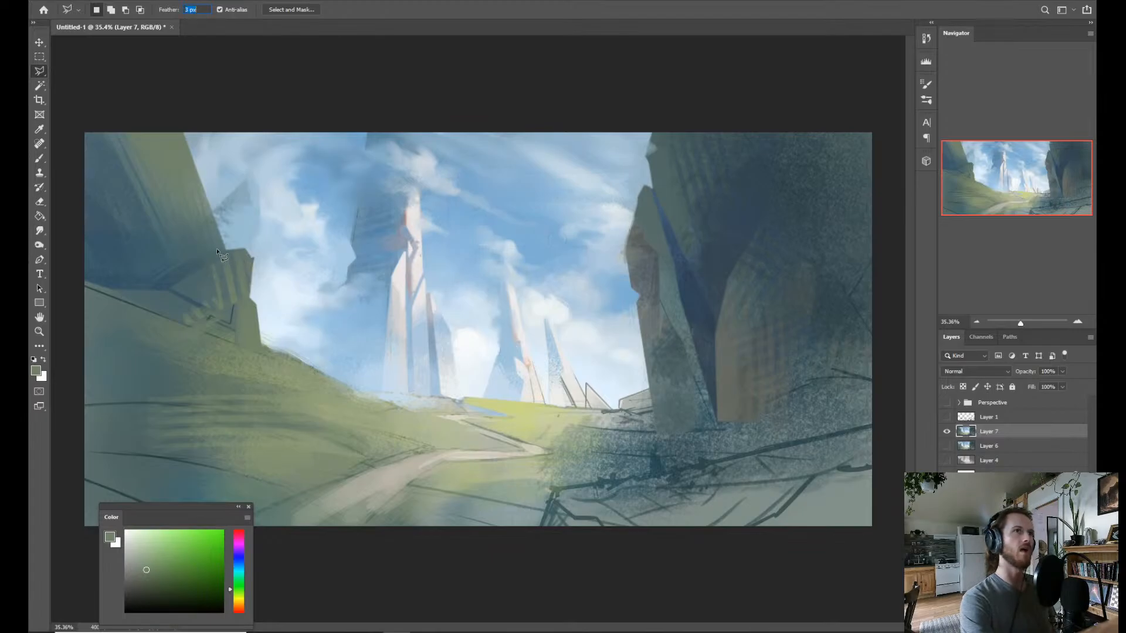
{"action": "left_click", "coordinate": [234, 254]}
{"action": "left_click", "coordinate": [554, 237]}
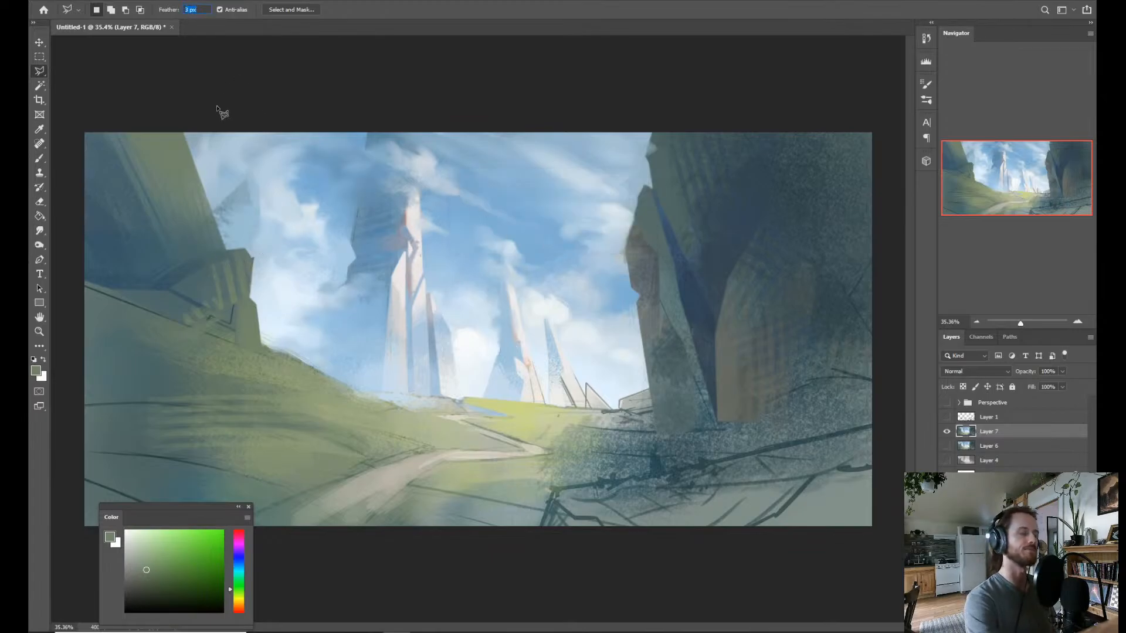
{"action": "key", "text": "z"}
{"action": "mouse_move", "coordinate": [202, 230]}
{"action": "left_mouse_down"}
{"action": "mouse_move", "coordinate": [298, 229]}
{"action": "mouse_move", "coordinate": [326, 269]}
{"action": "mouse_move", "coordinate": [344, 263]}
{"action": "mouse_move", "coordinate": [327, 276]}
{"action": "left_mouse_up"}
{"action": "key", "text": "l"}
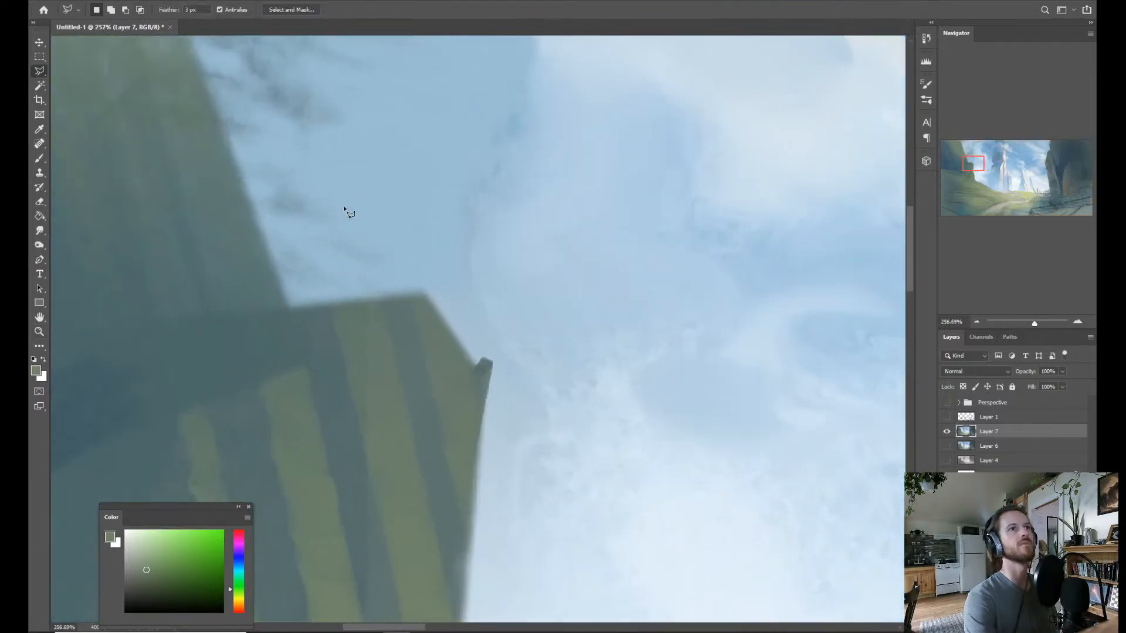
{"action": "left_click", "coordinate": [258, 304]}
{"action": "left_click", "coordinate": [447, 186]}
{"action": "left_click", "coordinate": [418, 249]}
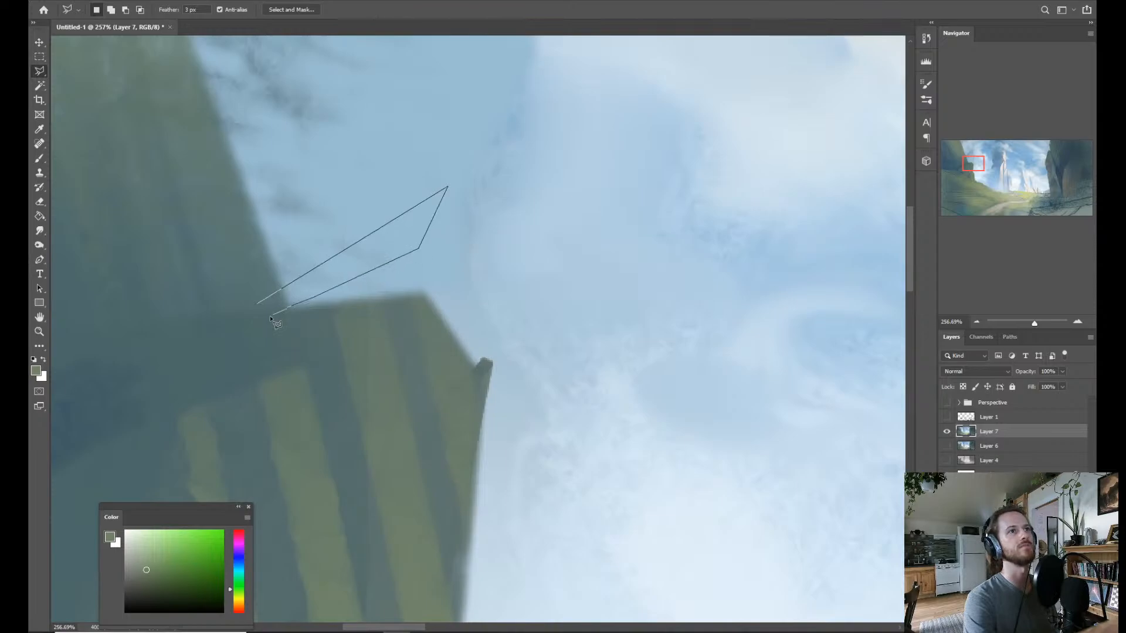
{"action": "left_click", "coordinate": [267, 316]}
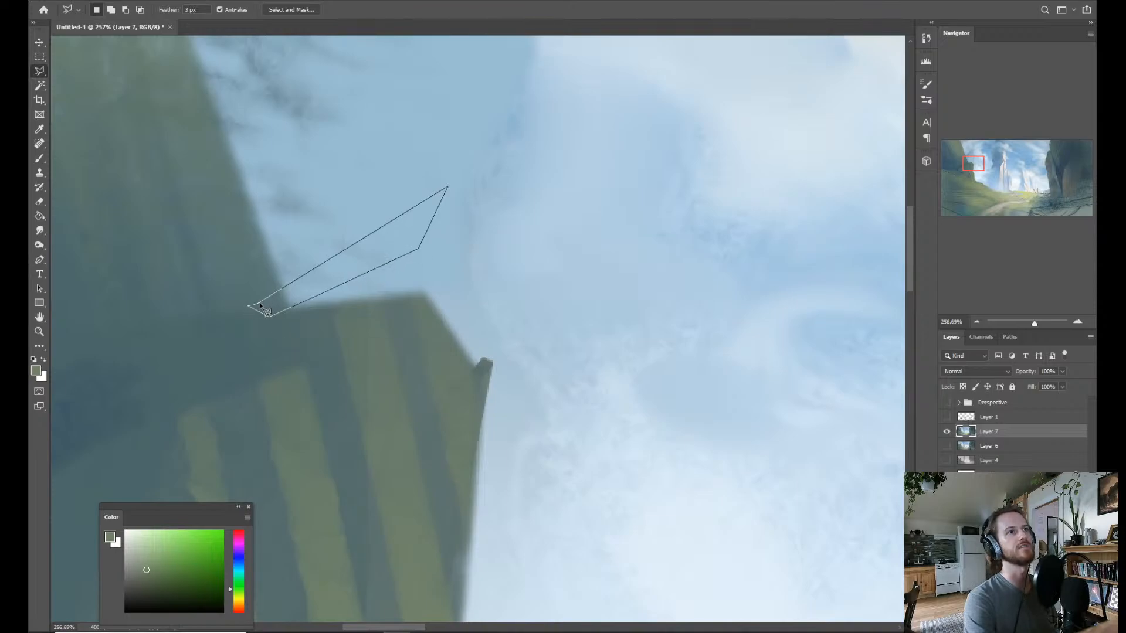
{"action": "key", "text": "Escape"}
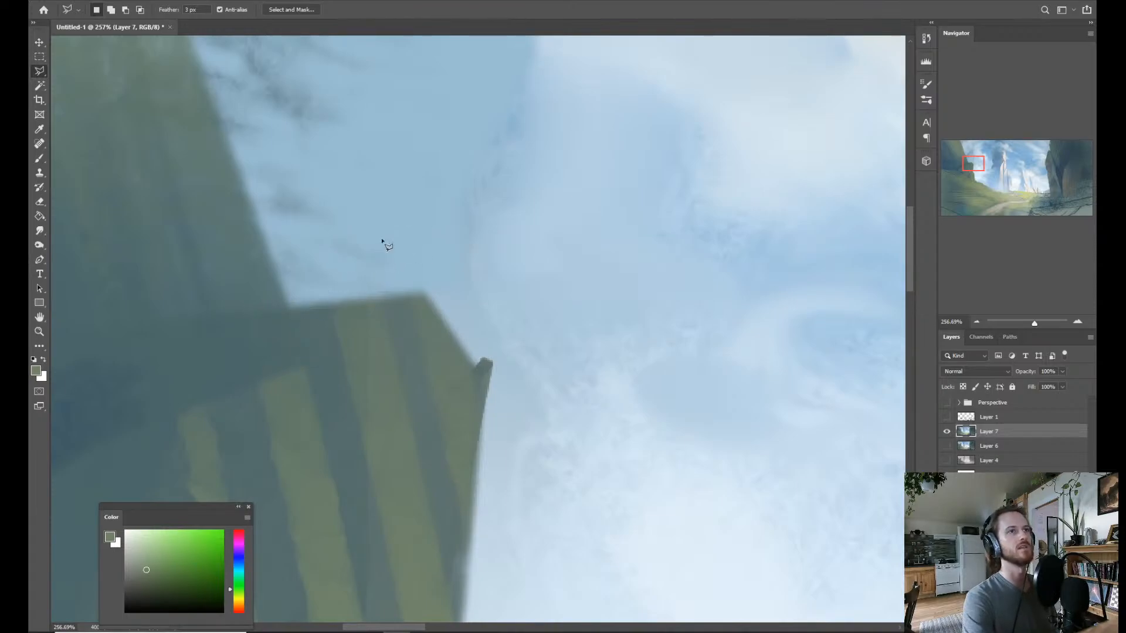
Lasso a four-sided area with a 3 px feather across the tall cliff's edge and the adjoining sky above the small crag.
{"action": "left_click", "coordinate": [155, 186]}
{"action": "left_click", "coordinate": [470, 178]}
{"action": "left_click", "coordinate": [424, 265]}
{"action": "left_click", "coordinate": [320, 264]}
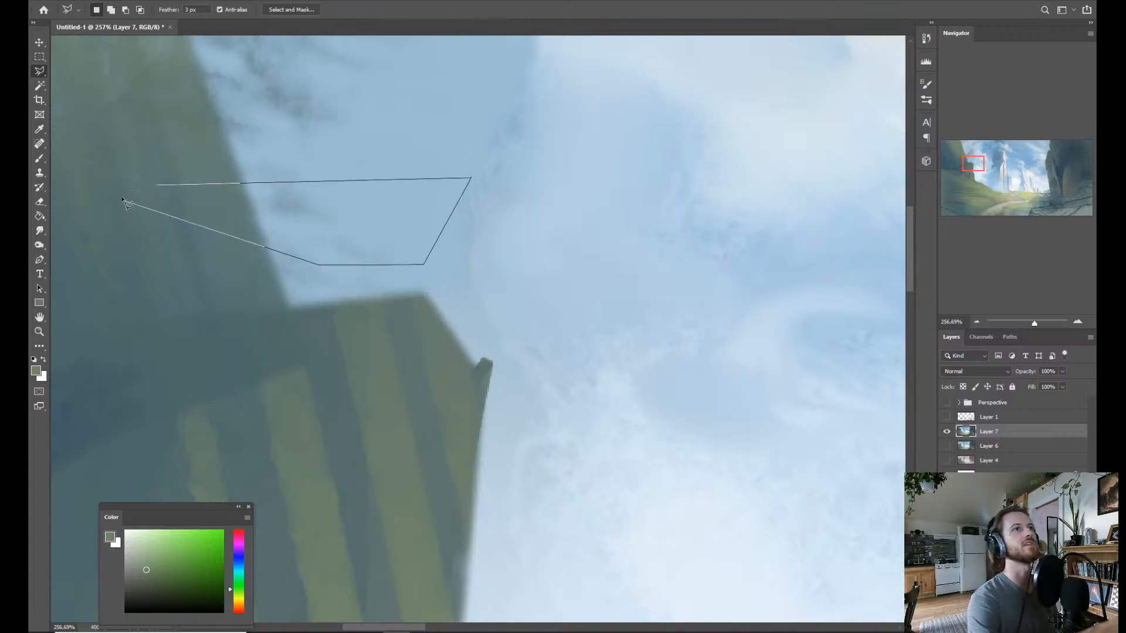
{"action": "left_click", "coordinate": [155, 187]}
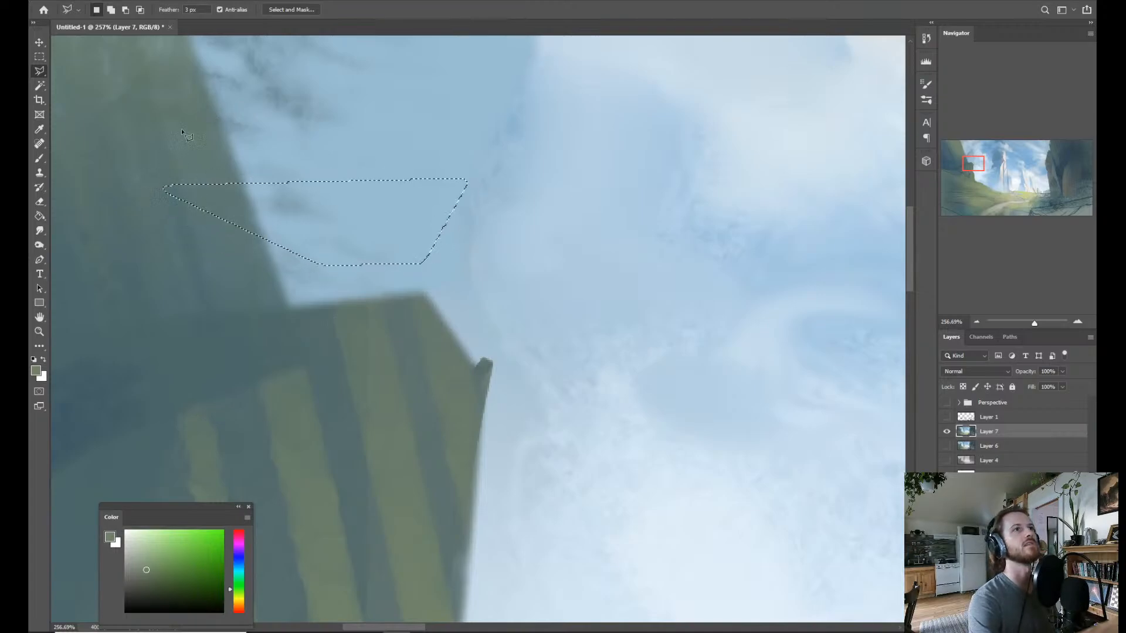
Set the lasso's feather to 0 px.
{"action": "left_click", "coordinate": [193, 9]}
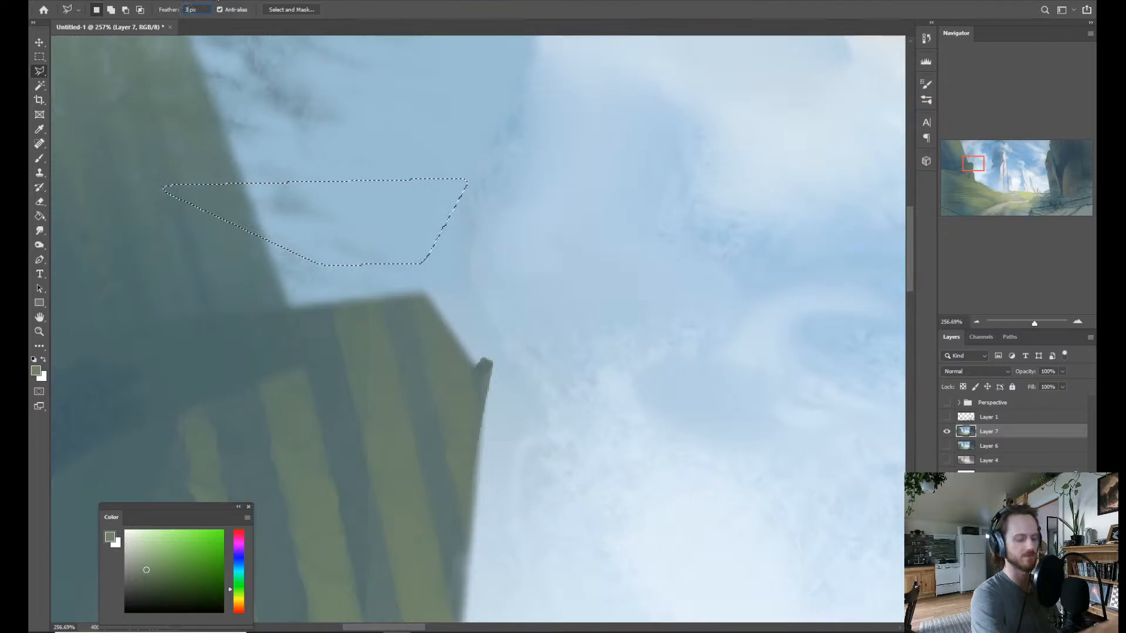
{"action": "type", "text": "0"}
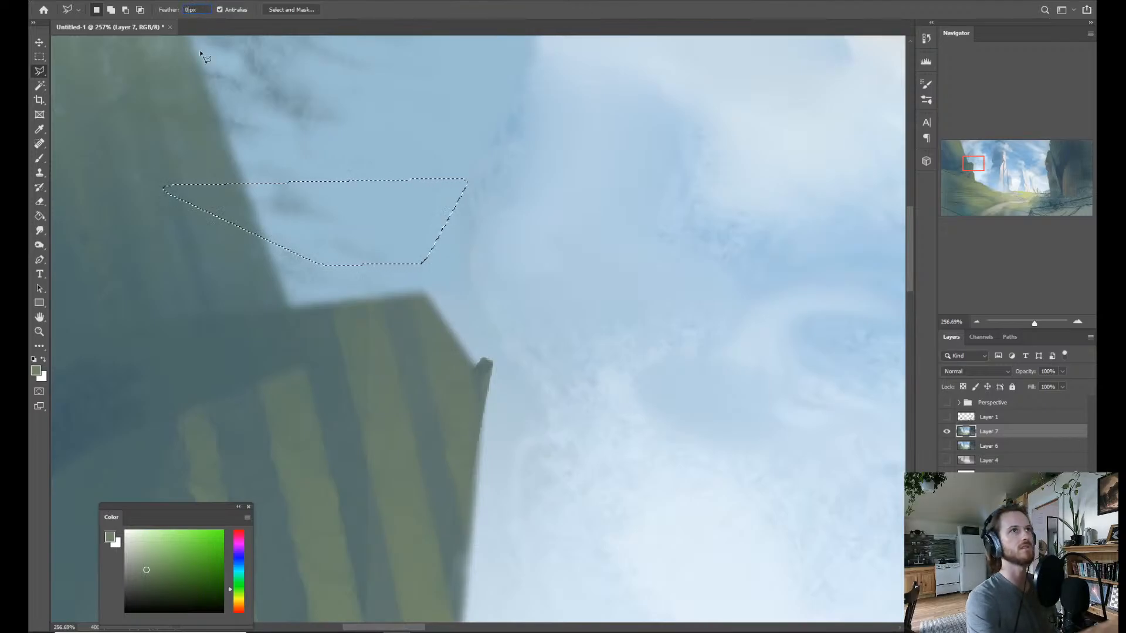
{"action": "key", "text": "Return"}
Lasso a hard-edged pointed shape off the small crag's upper corner, brush it solid muted green, and clear the selection.
{"action": "left_click", "coordinate": [355, 352]}
{"action": "left_click", "coordinate": [554, 219]}
{"action": "left_click", "coordinate": [546, 320]}
{"action": "left_click", "coordinate": [509, 384]}
{"action": "left_click", "coordinate": [439, 383]}
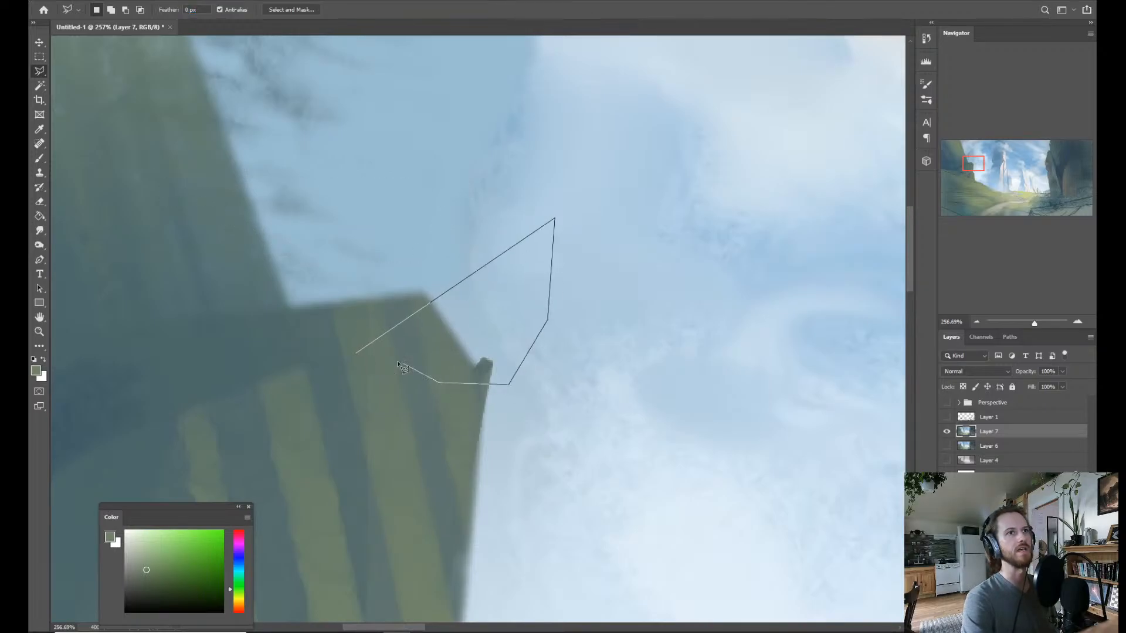
{"action": "left_click", "coordinate": [356, 354]}
{"action": "key", "text": "b"}
{"action": "left_click_drag", "start_coordinate": [452, 277], "coordinate": [478, 252]}
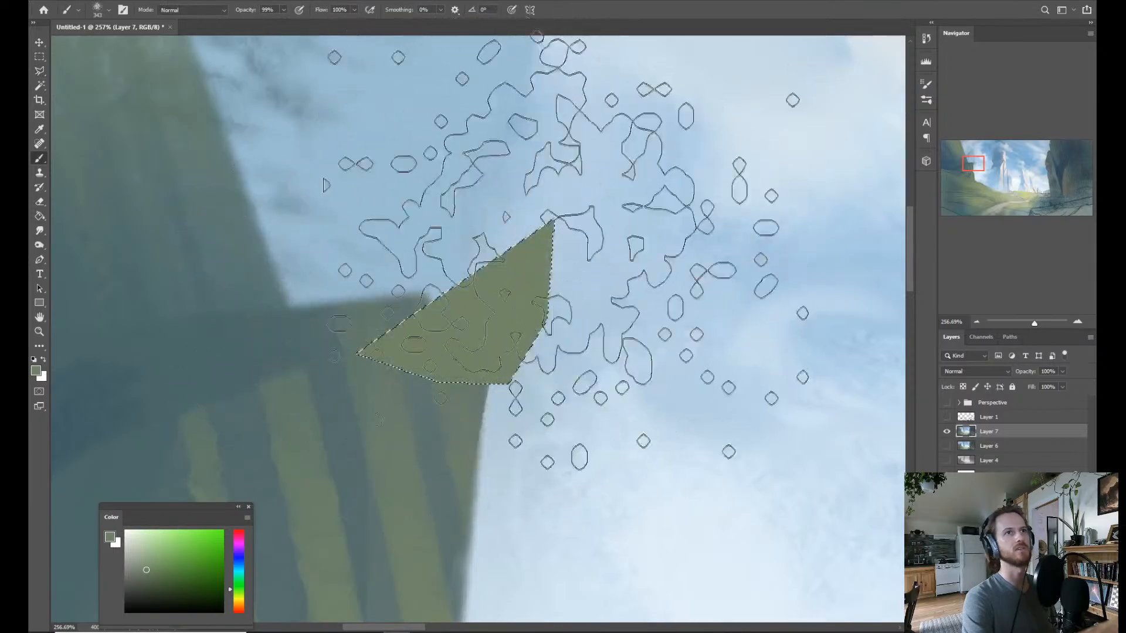
{"action": "key", "text": "ctrl+d"}
Undo the deselection and the green fill at the small crag's upper corner.
{"action": "key", "text": "z"}
{"action": "left_click_drag", "start_coordinate": [542, 386], "coordinate": [474, 388]}
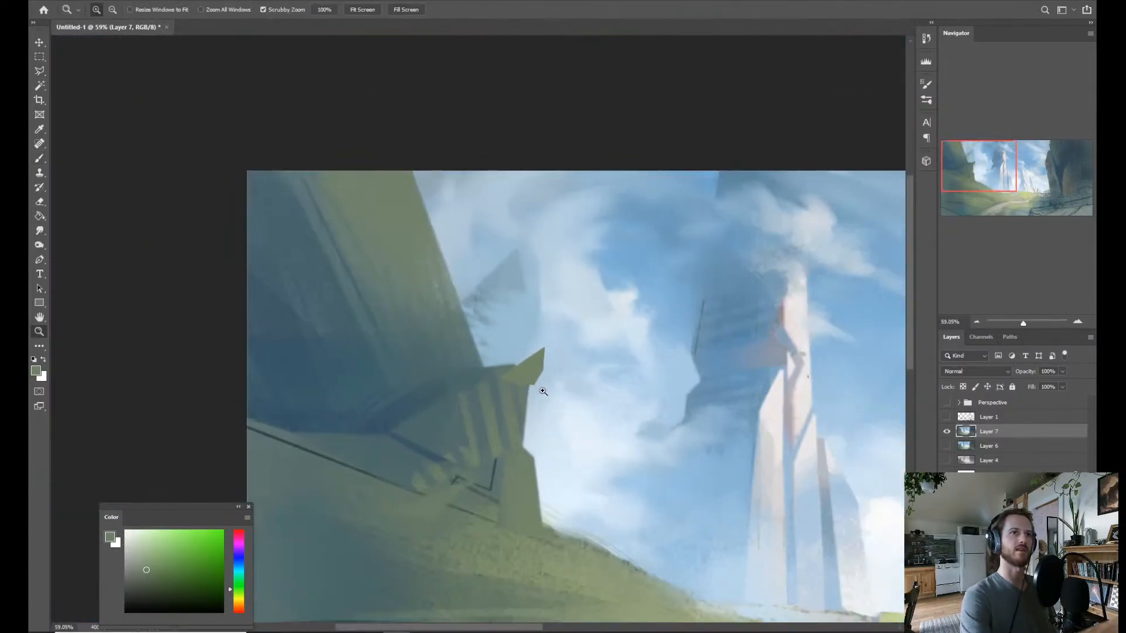
{"action": "key", "text": "ctrl+z"}
{"action": "key", "text": "ctrl+z"}
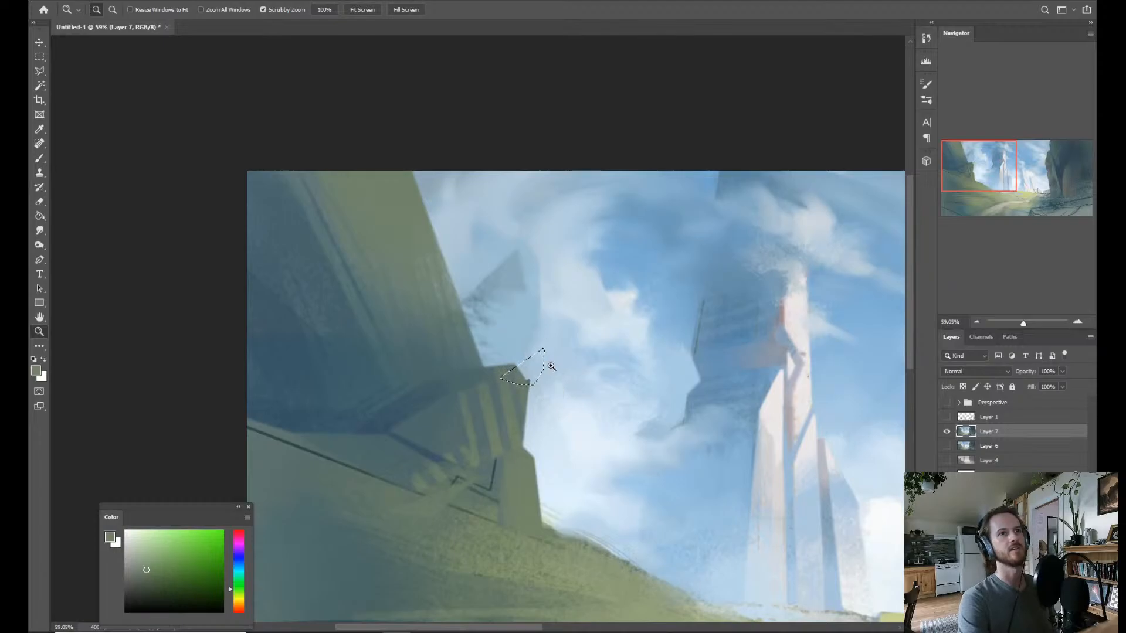
{"action": "mouse_move", "coordinate": [568, 392]}
{"action": "left_mouse_down"}
{"action": "mouse_move", "coordinate": [482, 413]}
{"action": "mouse_move", "coordinate": [550, 334]}
{"action": "left_mouse_up"}
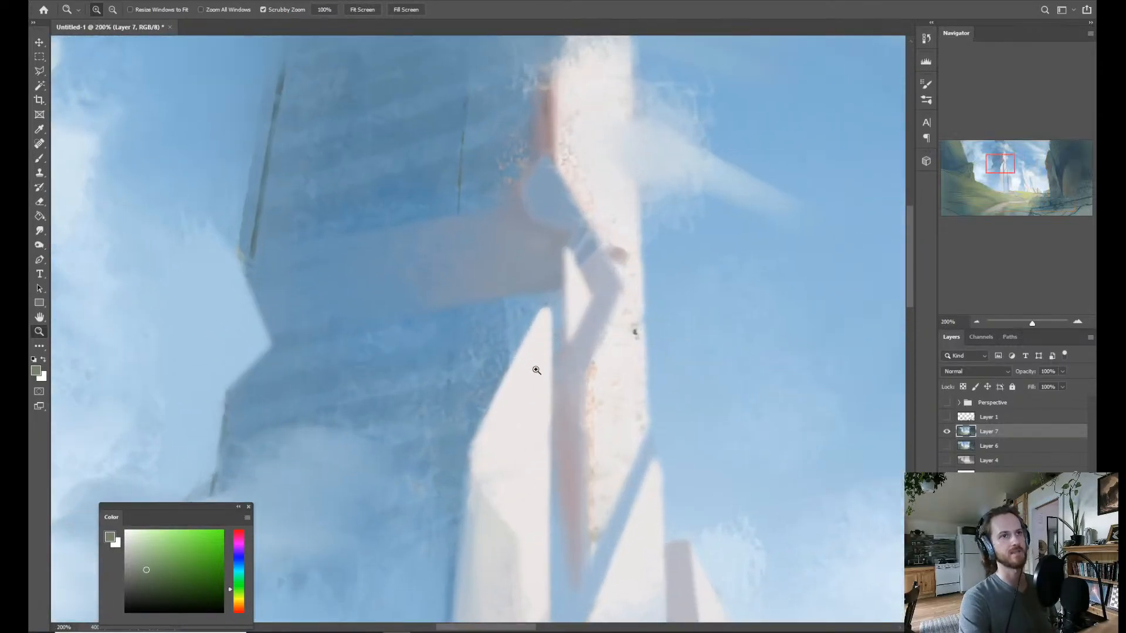
{"action": "mouse_move", "coordinate": [541, 402]}
{"action": "left_mouse_down"}
{"action": "mouse_move", "coordinate": [477, 427]}
{"action": "mouse_move", "coordinate": [468, 381]}
{"action": "mouse_move", "coordinate": [484, 376]}
{"action": "left_mouse_up"}
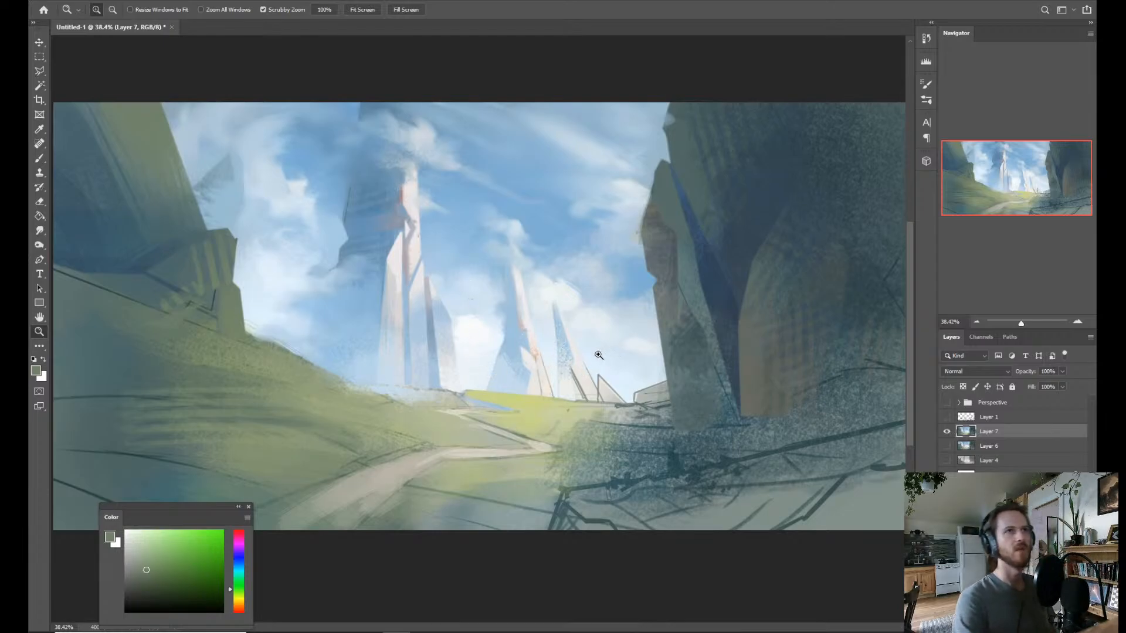
{"action": "left_click", "coordinate": [588, 360], "text": "alt"}
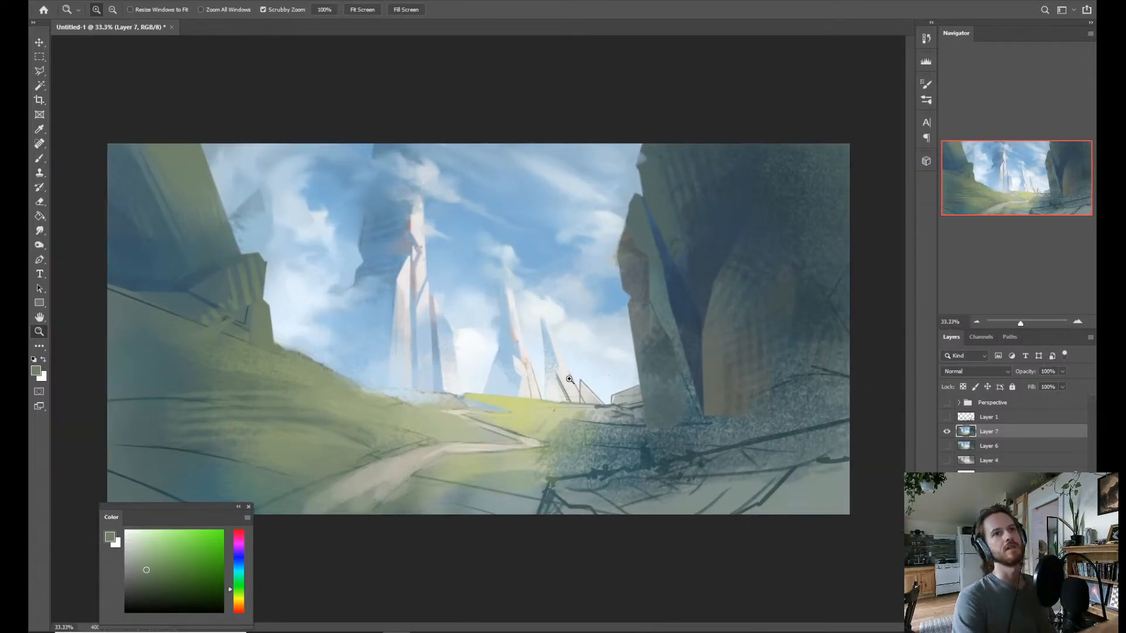
{"action": "mouse_move", "coordinate": [569, 379]}
{"action": "left_mouse_down"}
{"action": "mouse_move", "coordinate": [549, 382]}
{"action": "mouse_move", "coordinate": [556, 363]}
{"action": "left_mouse_up"}
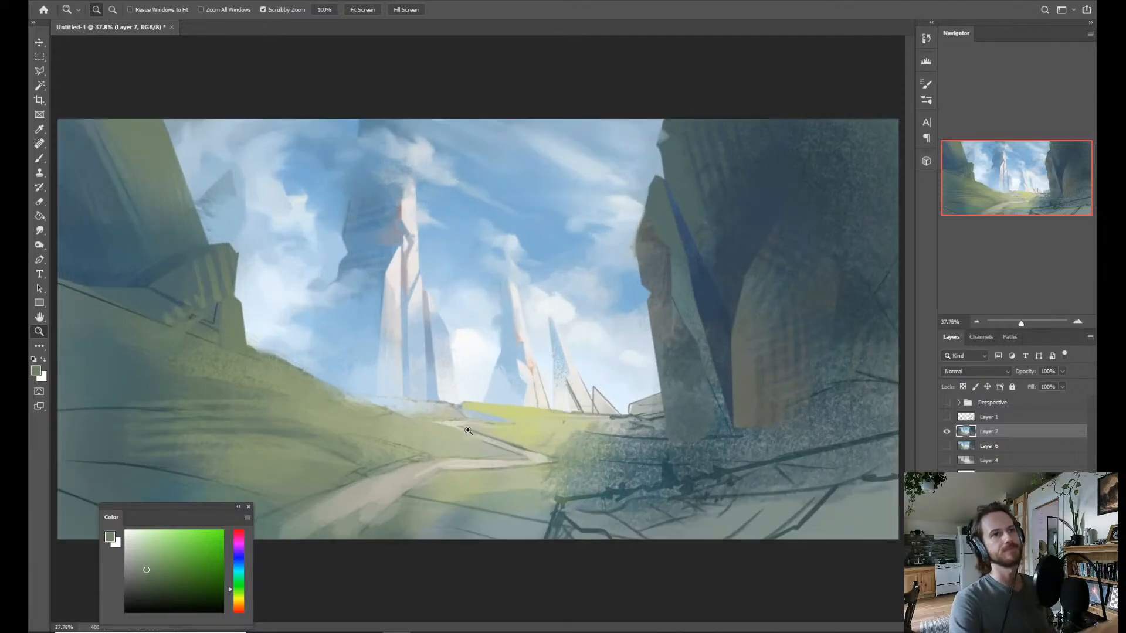
Lasso the small blue sliver at the far meadow's edge, brush a sampled tone into it, and clear the selection.
{"action": "key", "text": "l"}
{"action": "key", "text": "x"}
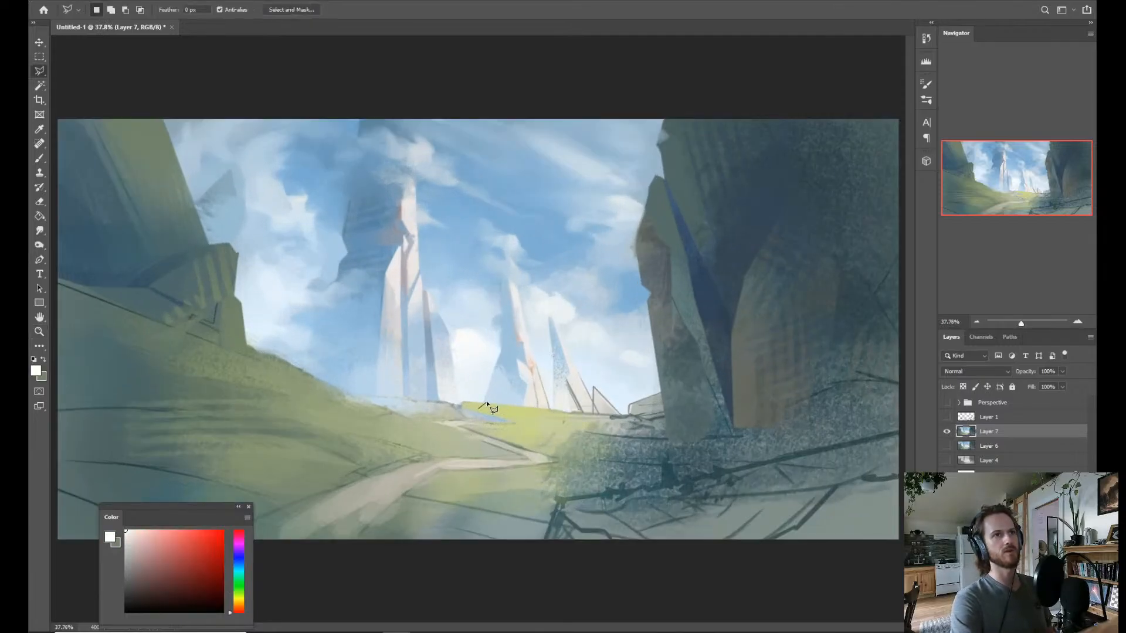
{"action": "left_click", "coordinate": [463, 401]}
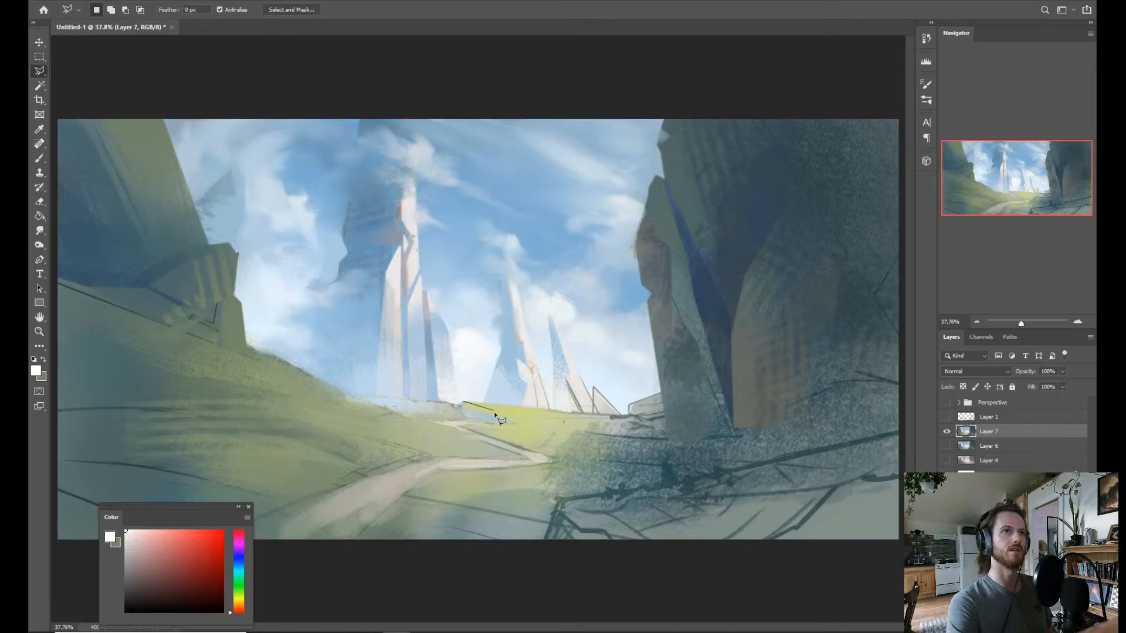
{"action": "left_click", "coordinate": [462, 402]}
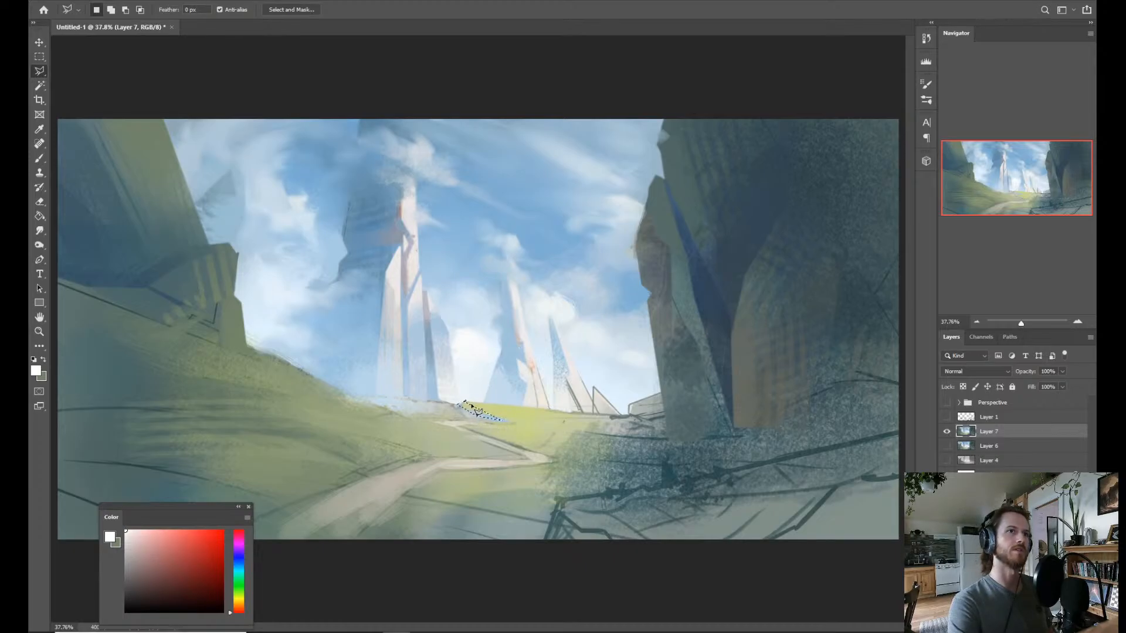
{"action": "key", "text": "b"}
{"action": "mouse_move", "coordinate": [454, 414]}
{"action": "left_mouse_down"}
{"action": "mouse_move", "coordinate": [488, 406]}
{"action": "mouse_move", "coordinate": [491, 380]}
{"action": "mouse_move", "coordinate": [435, 395]}
{"action": "mouse_move", "coordinate": [498, 413]}
{"action": "mouse_move", "coordinate": [481, 419]}
{"action": "mouse_move", "coordinate": [494, 331]}
{"action": "left_mouse_up"}
{"action": "left_click", "coordinate": [452, 395], "text": "alt"}
{"action": "key", "text": "ctrl+d"}
Sample the pale blue-white sky color just above the far meadow's edge for the brush.
{"action": "key", "text": "ctrl+space"}
{"action": "left_click_drag", "start_coordinate": [531, 404], "coordinate": [535, 419]}
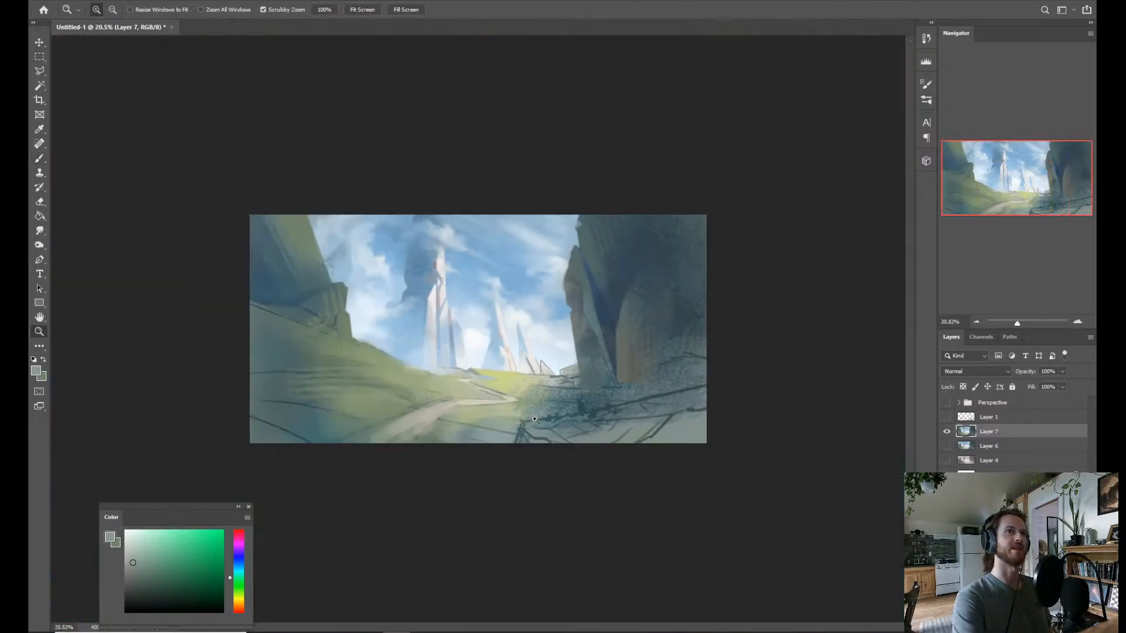
{"action": "mouse_move", "coordinate": [458, 379]}
{"action": "left_mouse_down"}
{"action": "mouse_move", "coordinate": [474, 388]}
{"action": "mouse_move", "coordinate": [467, 418]}
{"action": "mouse_move", "coordinate": [475, 395]}
{"action": "left_mouse_up"}
{"action": "key", "text": "b"}
{"action": "left_click", "coordinate": [473, 388], "text": "alt"}
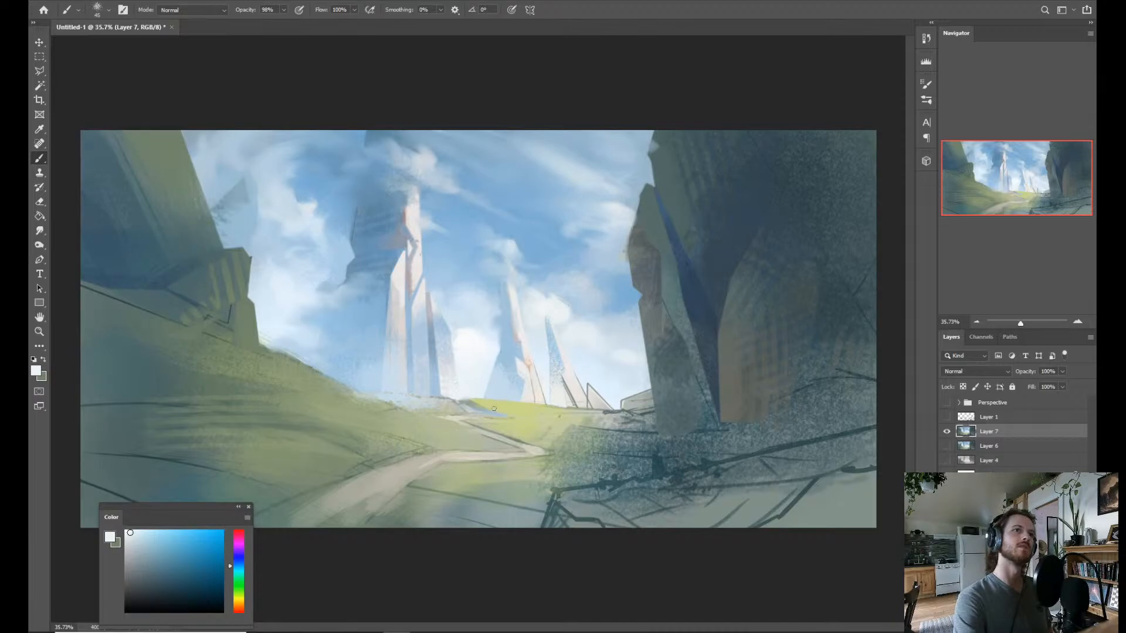
Lasso a thin strip of ground below the tall spires, running from the grassy hill's slope to the far meadow.
{"action": "key", "text": "l"}
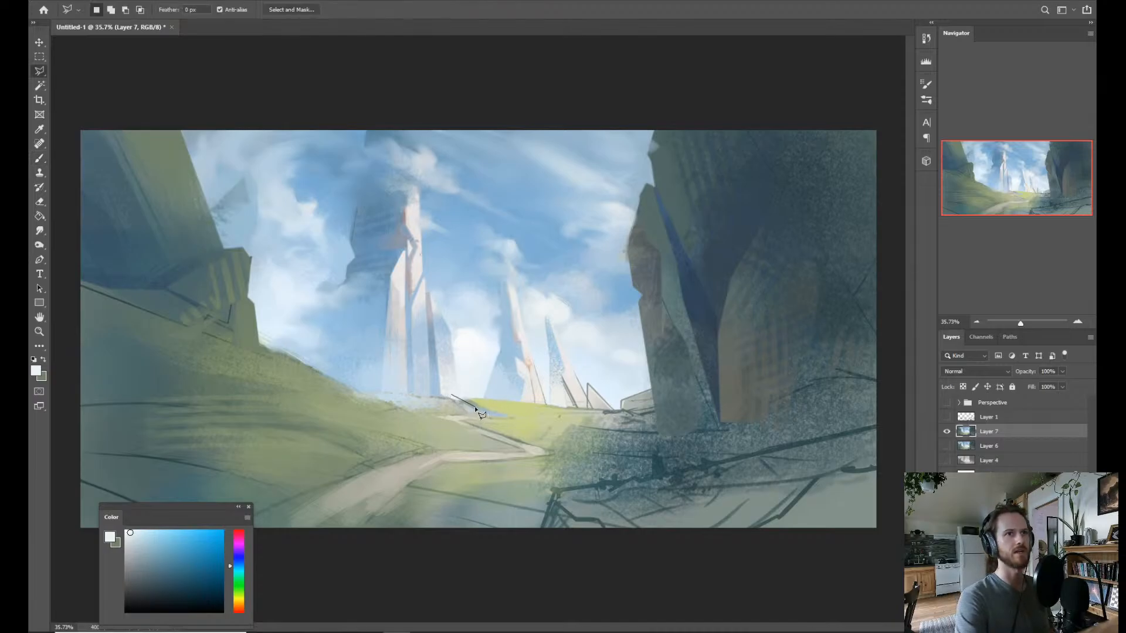
{"action": "left_click", "coordinate": [439, 417]}
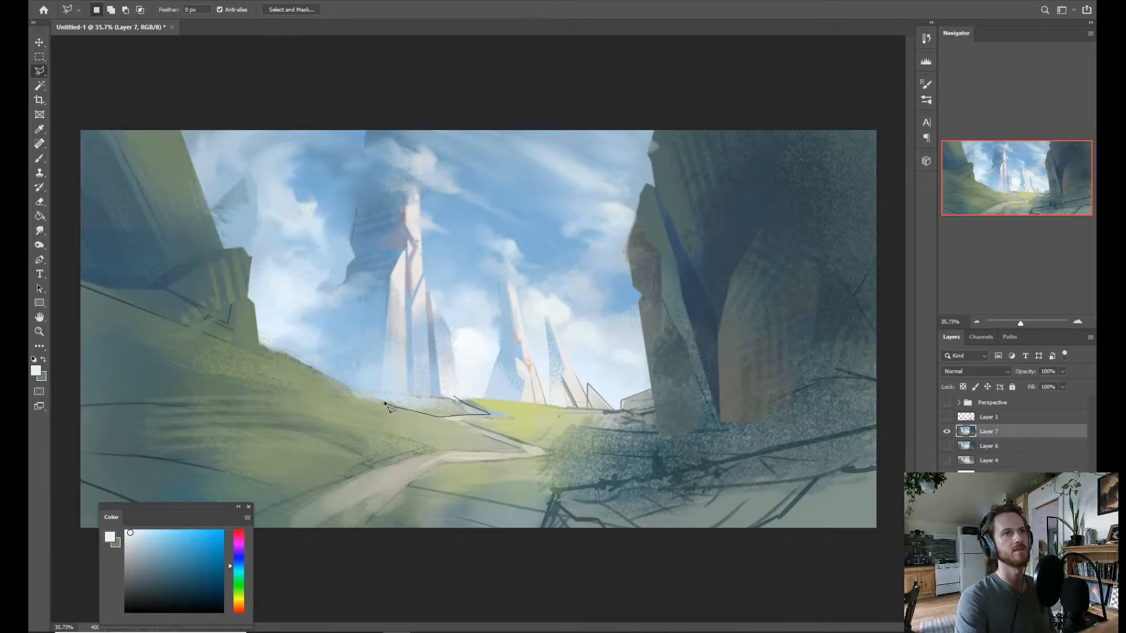
{"action": "left_click", "coordinate": [348, 387]}
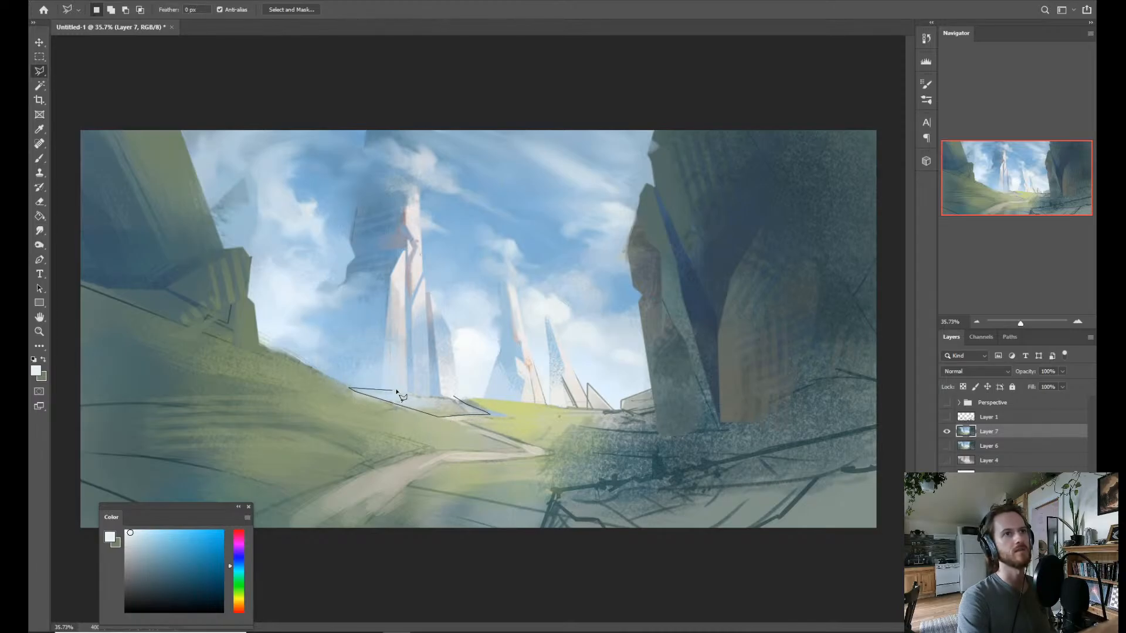
{"action": "left_click", "coordinate": [457, 402]}
Brush sampled yellow-green into the selected ground strip below the tall spires with the Rake brush.
{"action": "key", "text": "b"}
{"action": "left_click", "coordinate": [522, 402], "text": "alt"}
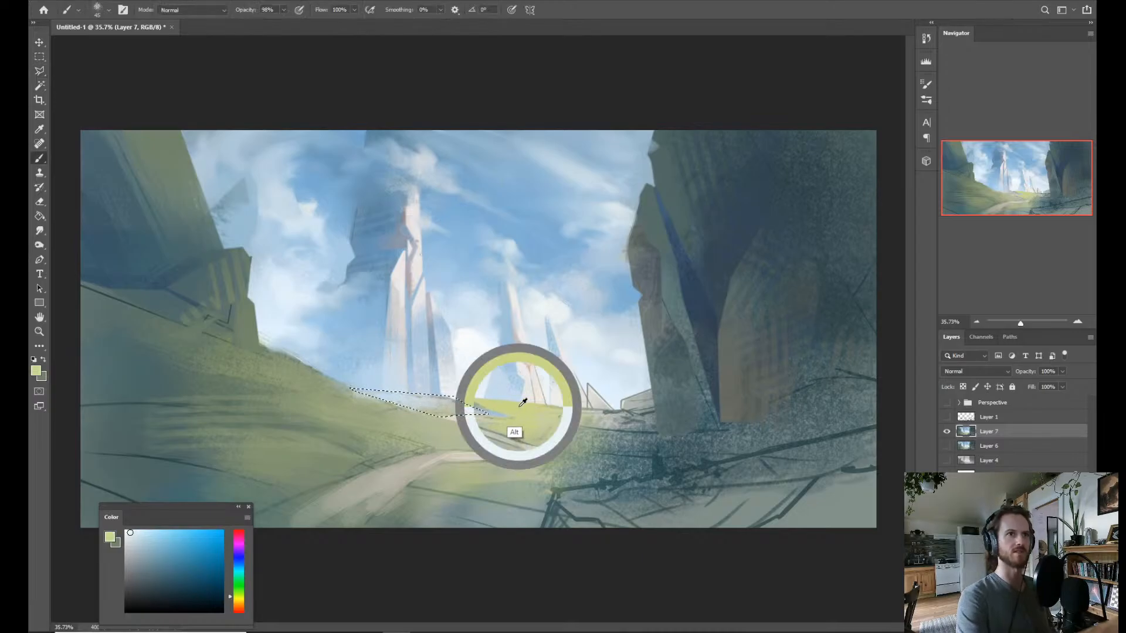
{"action": "right_click", "coordinate": [472, 373]}
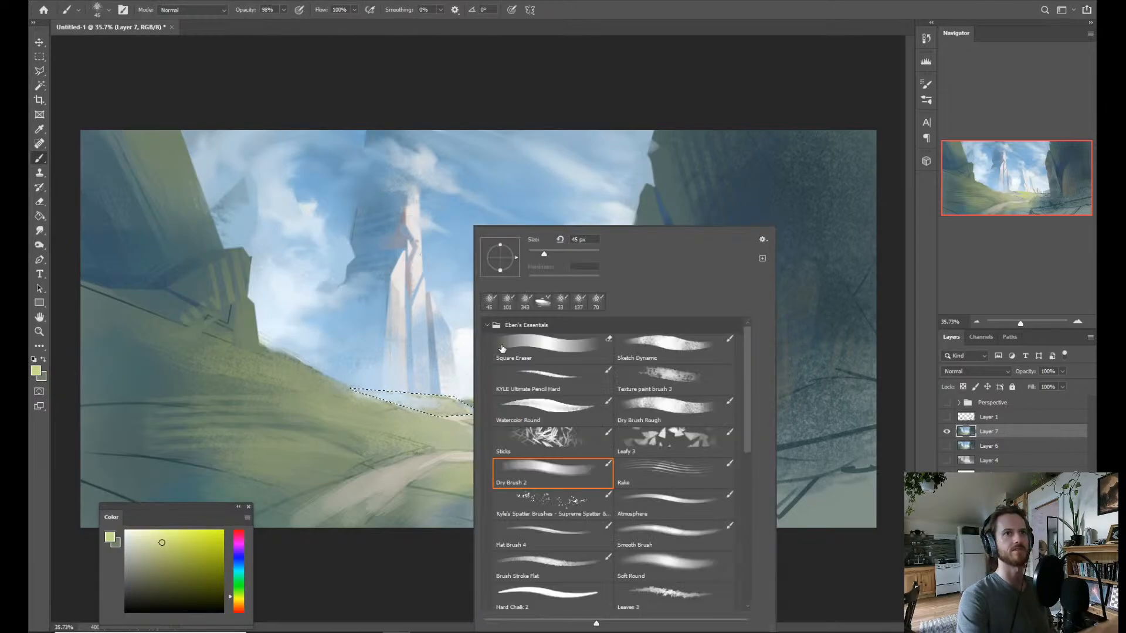
{"action": "left_click", "coordinate": [657, 479]}
{"action": "left_click_drag", "start_coordinate": [441, 404], "coordinate": [433, 418]}
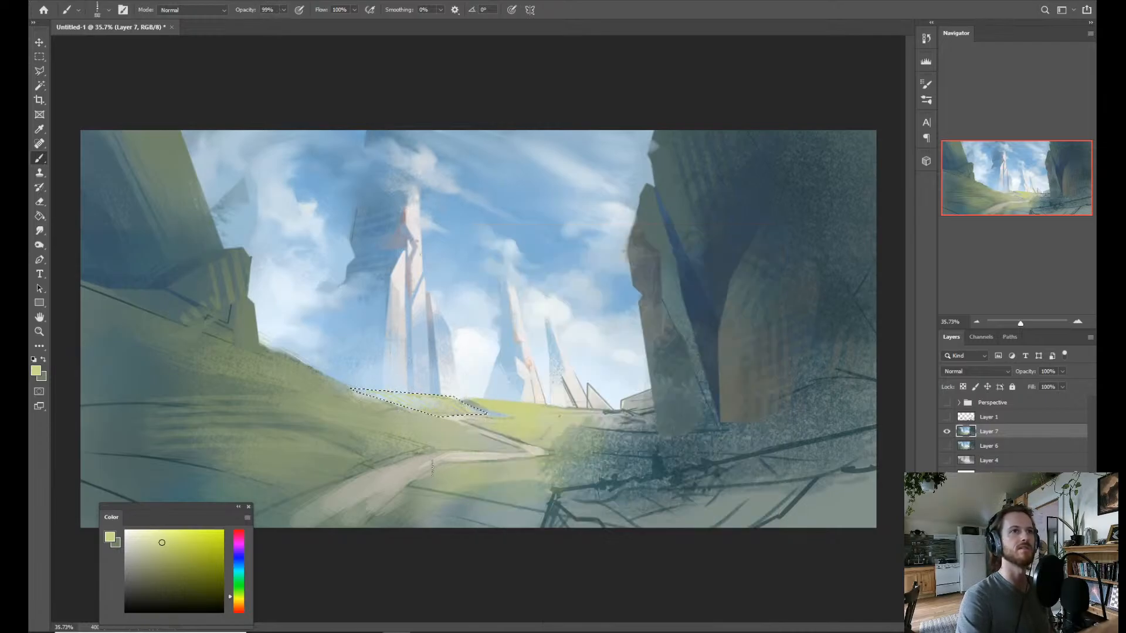
Streak sampled pale blue, grey-green and yellow-green tones through the ground strip below the tall spires, and clear the selection.
{"action": "left_click", "coordinate": [380, 384], "text": "alt"}
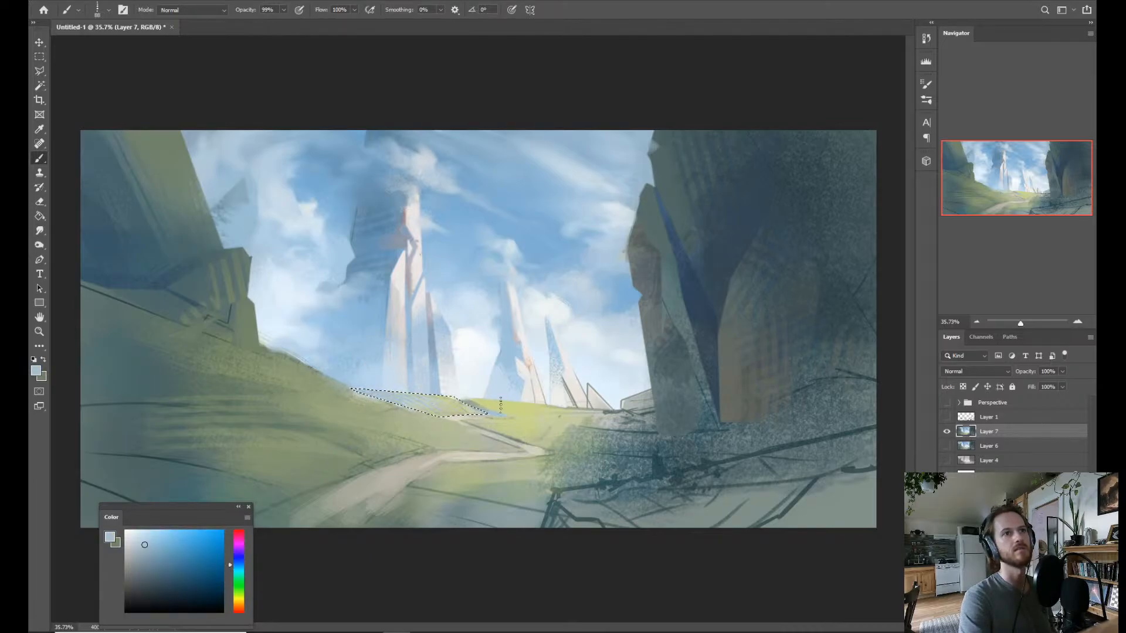
{"action": "left_click", "coordinate": [493, 397], "text": "alt"}
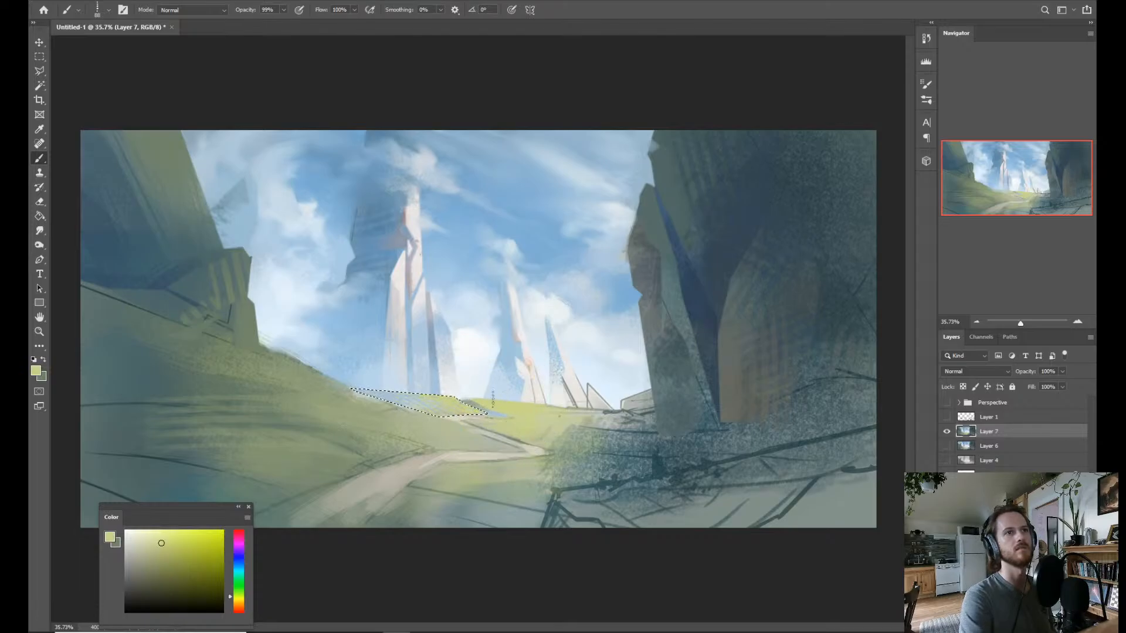
{"action": "left_click", "coordinate": [401, 397], "text": "alt"}
{"action": "left_click", "coordinate": [472, 398], "text": "alt"}
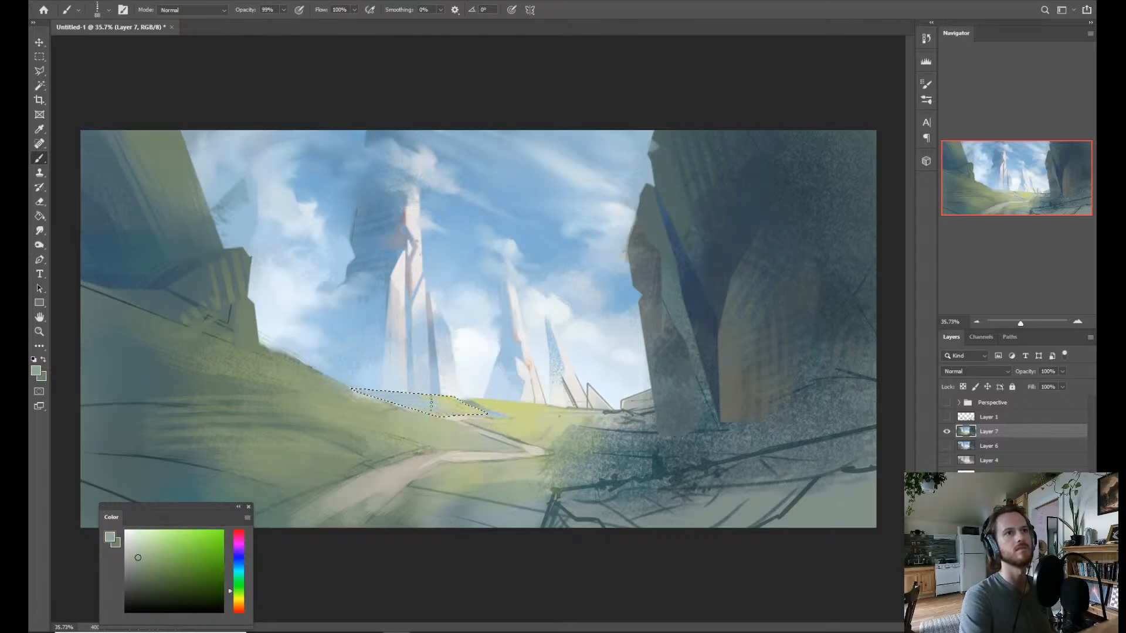
{"action": "left_click", "coordinate": [509, 411], "text": "alt"}
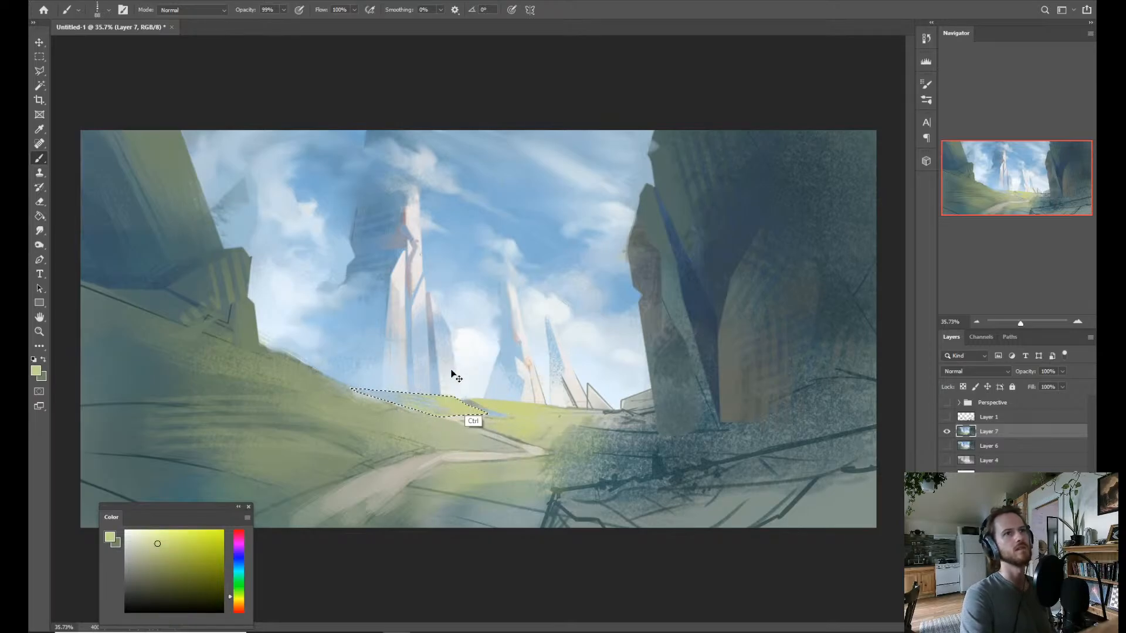
{"action": "left_click", "coordinate": [411, 391], "text": "alt"}
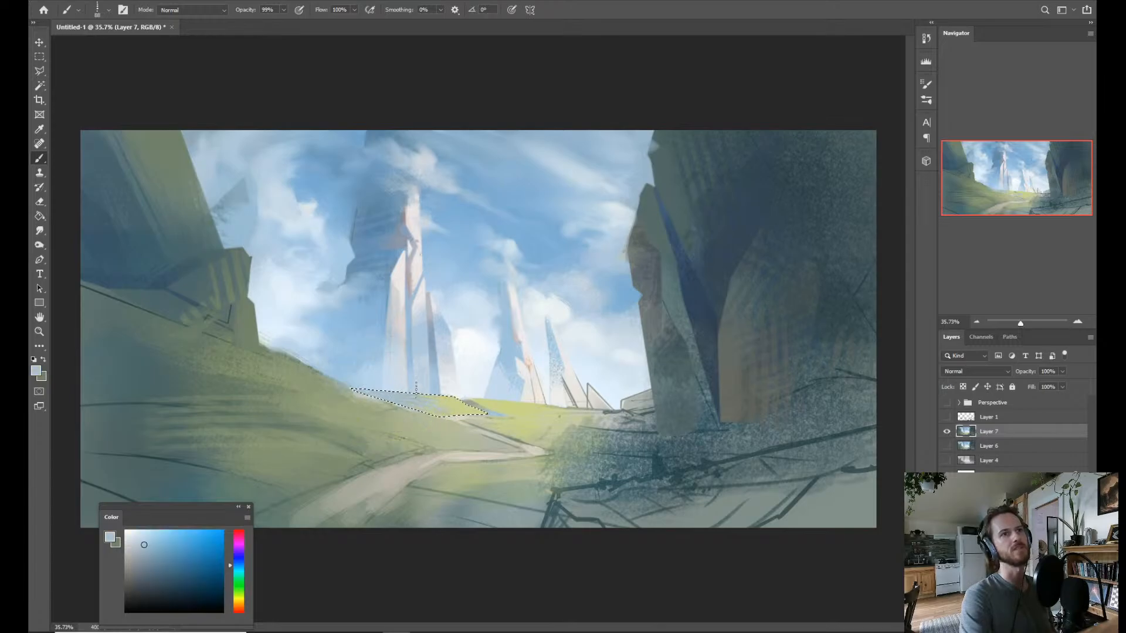
{"action": "left_click", "coordinate": [458, 406], "text": "alt"}
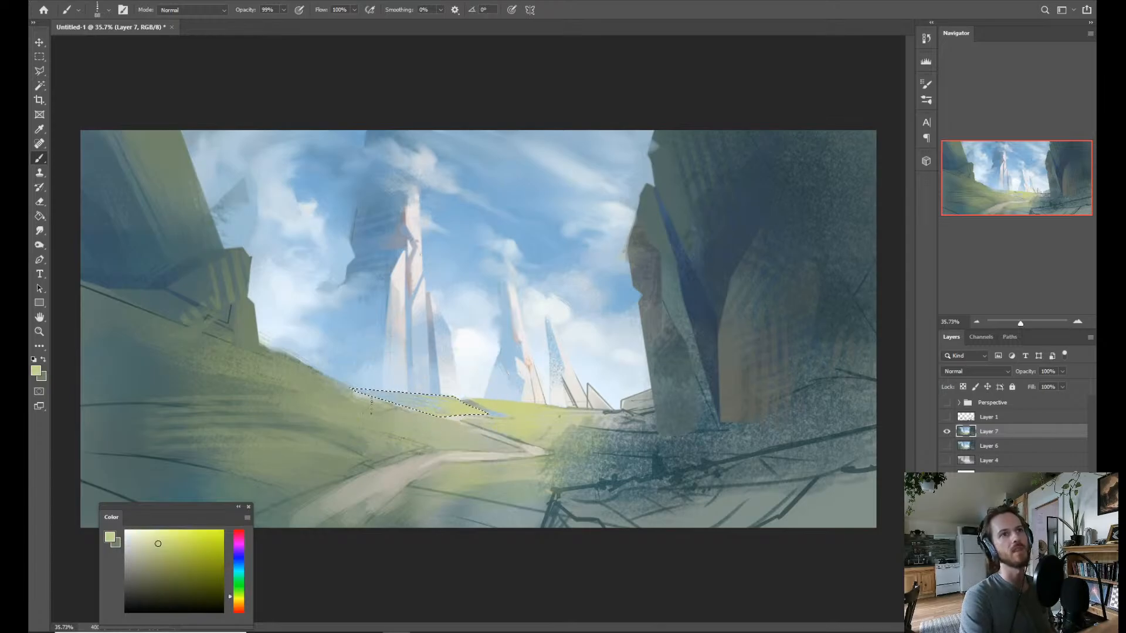
{"action": "left_click", "coordinate": [383, 393], "text": "alt"}
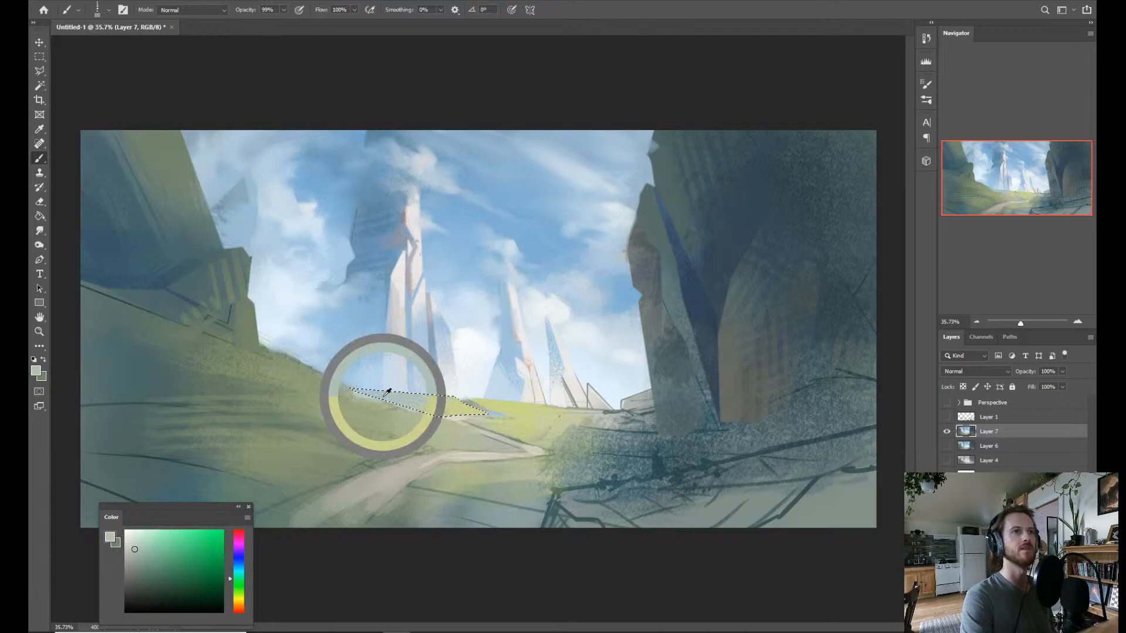
{"action": "key", "text": "ctrl+d"}
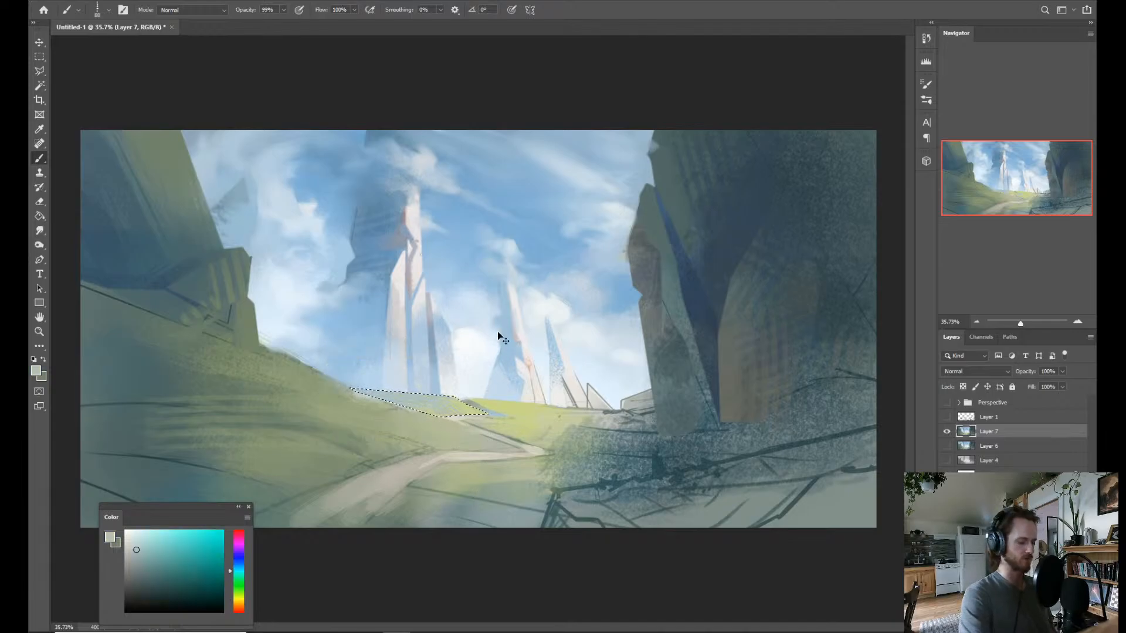
Brush a beige tone sampled from the far end of the path into the reselected ground strip.
{"action": "key", "text": "z"}
{"action": "mouse_move", "coordinate": [483, 414]}
{"action": "left_mouse_down"}
{"action": "mouse_move", "coordinate": [515, 407]}
{"action": "mouse_move", "coordinate": [446, 404]}
{"action": "mouse_move", "coordinate": [545, 387]}
{"action": "left_mouse_up"}
{"action": "key", "text": "b"}
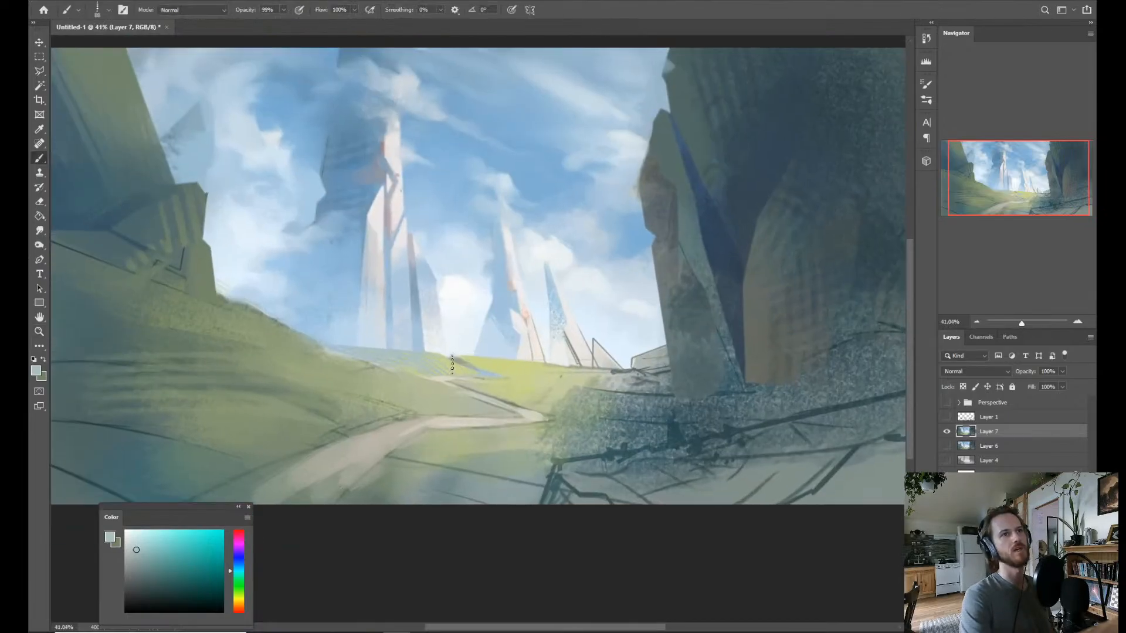
{"action": "left_click", "coordinate": [446, 375], "text": "alt"}
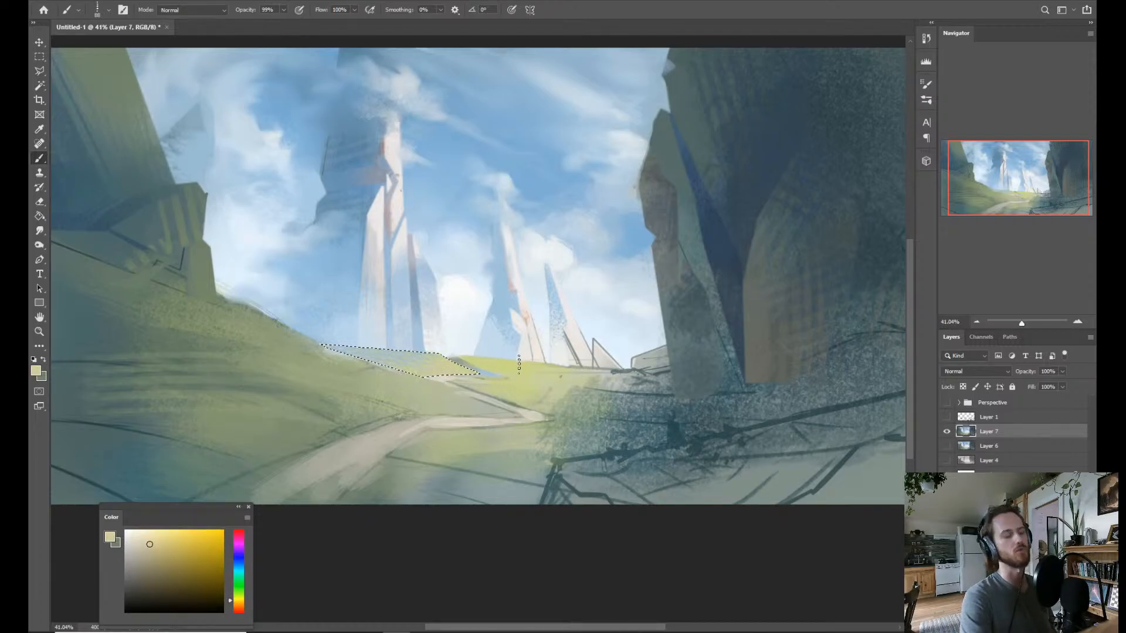
Select the far meadow's yellow-green patch with the Magic Wand, brush sampled pale blue-green into it, and clear the selection.
{"action": "key", "text": "w"}
{"action": "left_click", "coordinate": [497, 366]}
{"action": "key", "text": "b"}
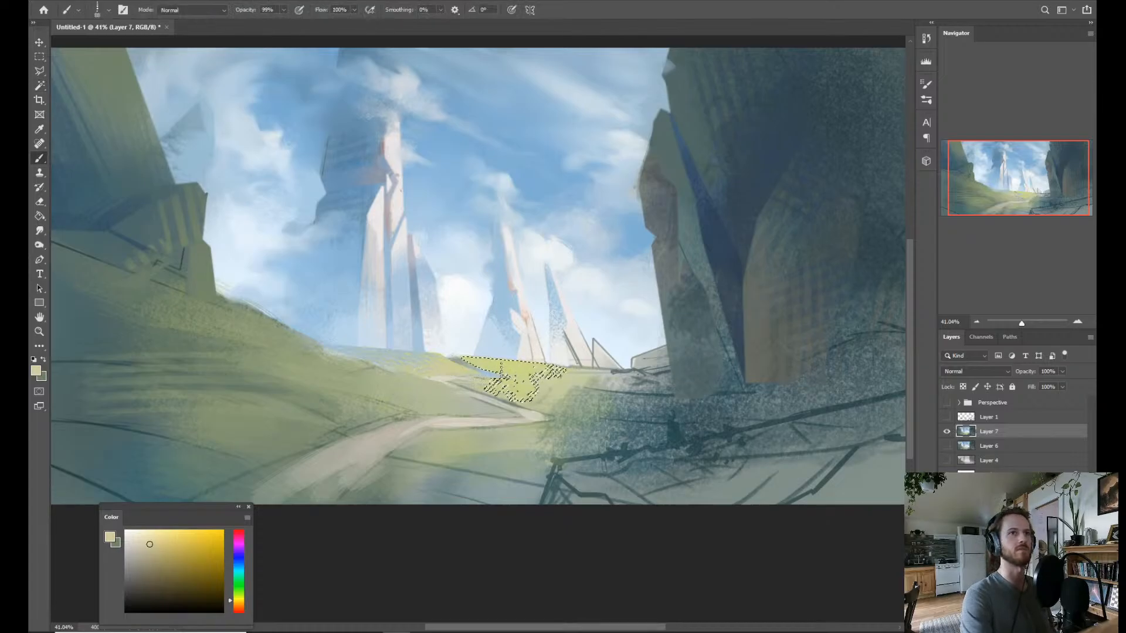
{"action": "left_click", "coordinate": [419, 351], "text": "alt"}
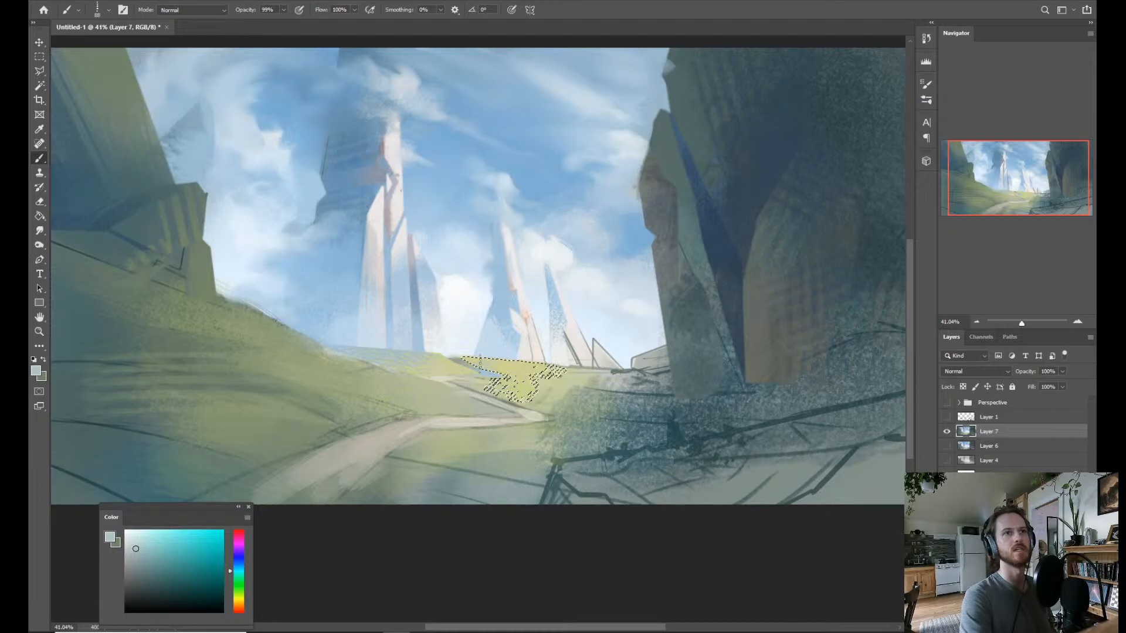
{"action": "key", "text": "ctrl+d"}
Lasso a narrow sliver across the far meadow beyond the path and sample the distant path's pale tone.
{"action": "key", "text": "z"}
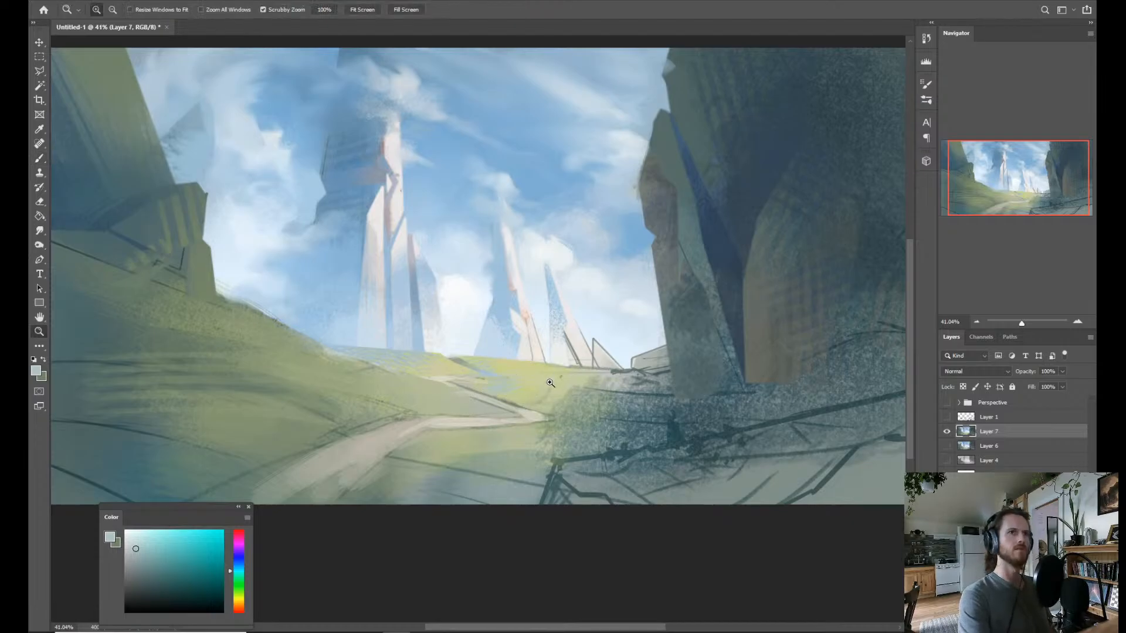
{"action": "mouse_move", "coordinate": [550, 382]}
{"action": "left_mouse_down"}
{"action": "mouse_move", "coordinate": [536, 396]}
{"action": "mouse_move", "coordinate": [508, 377]}
{"action": "left_mouse_up"}
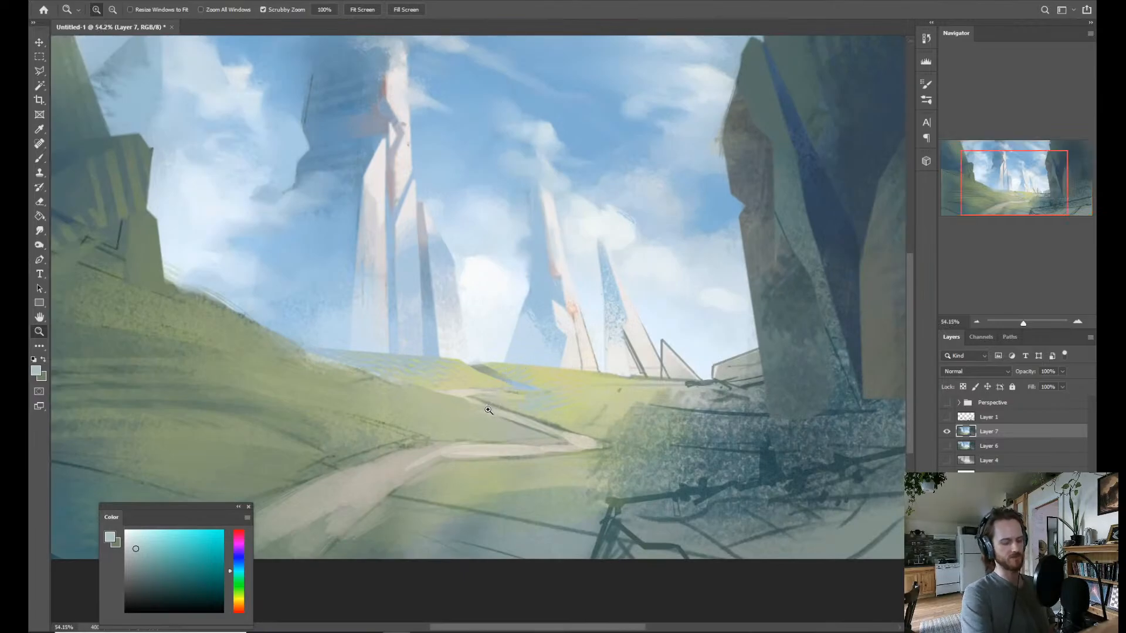
{"action": "key", "text": "l"}
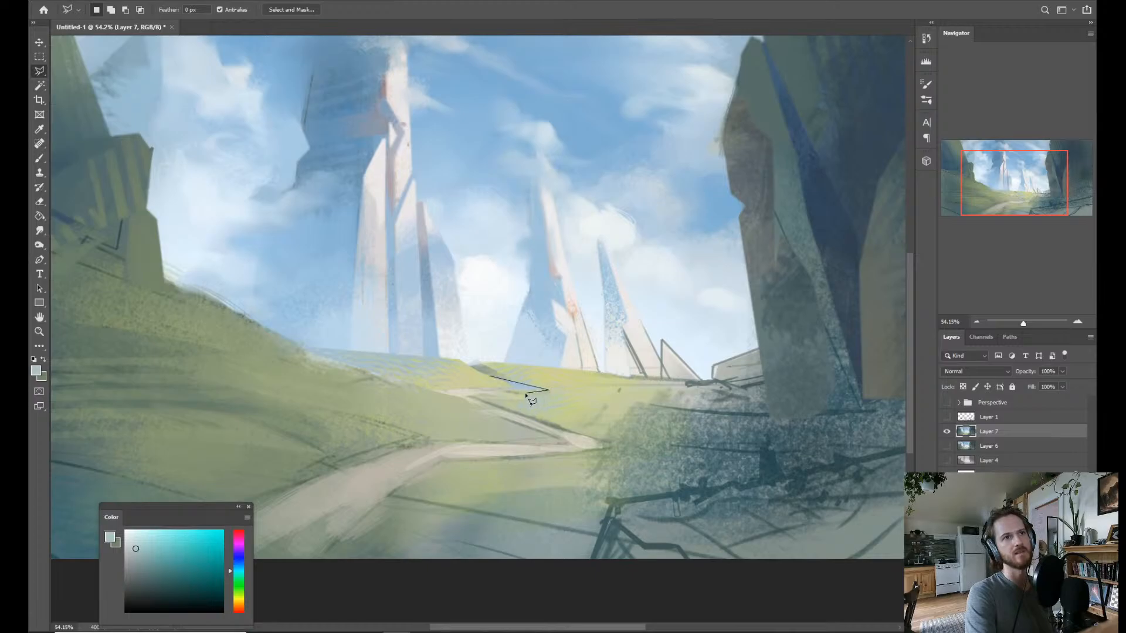
{"action": "left_click", "coordinate": [490, 377]}
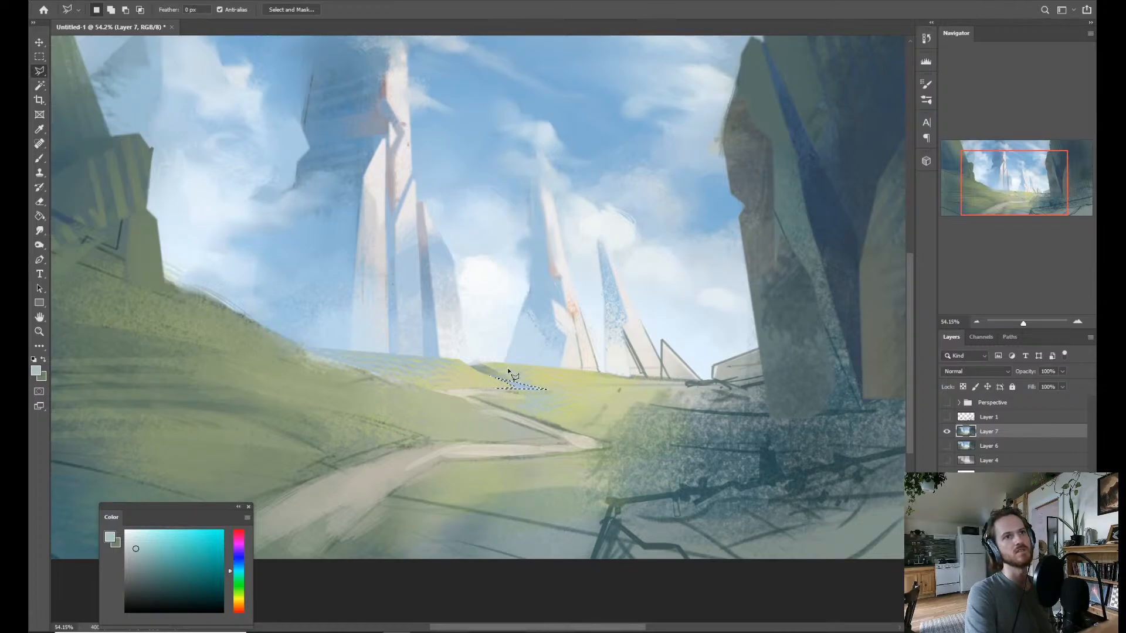
{"action": "key", "text": "b"}
{"action": "left_click", "coordinate": [462, 389], "text": "alt"}
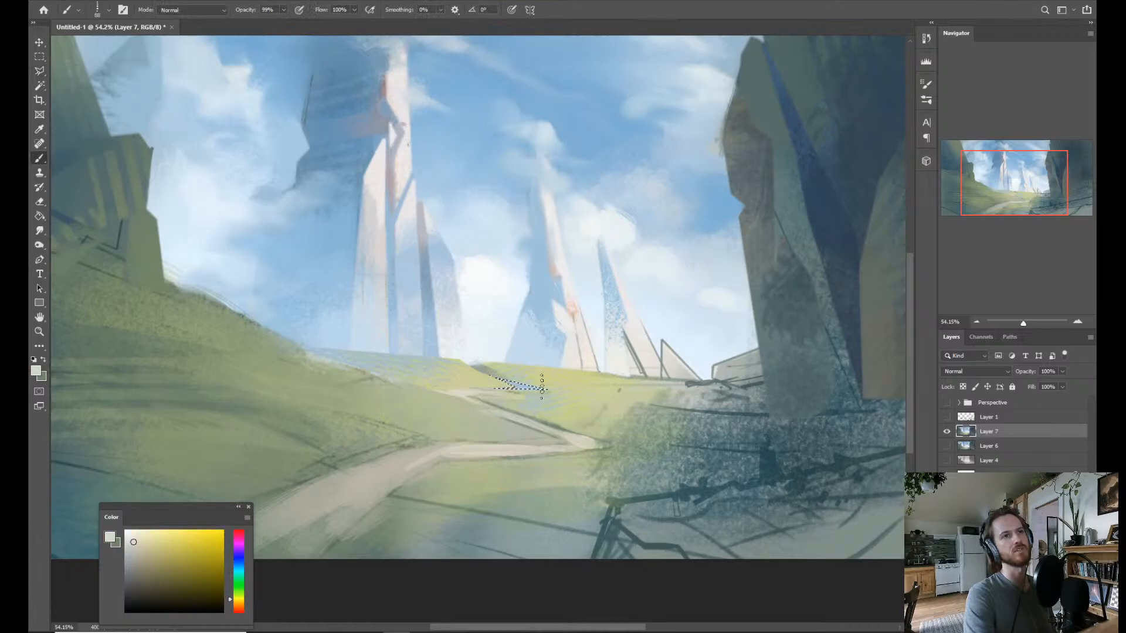
Switch to Dry Brush 2 and paint the selected far-meadow sliver pale cream as a distant stretch of path.
{"action": "right_click", "coordinate": [498, 386]}
{"action": "left_click", "coordinate": [545, 378]}
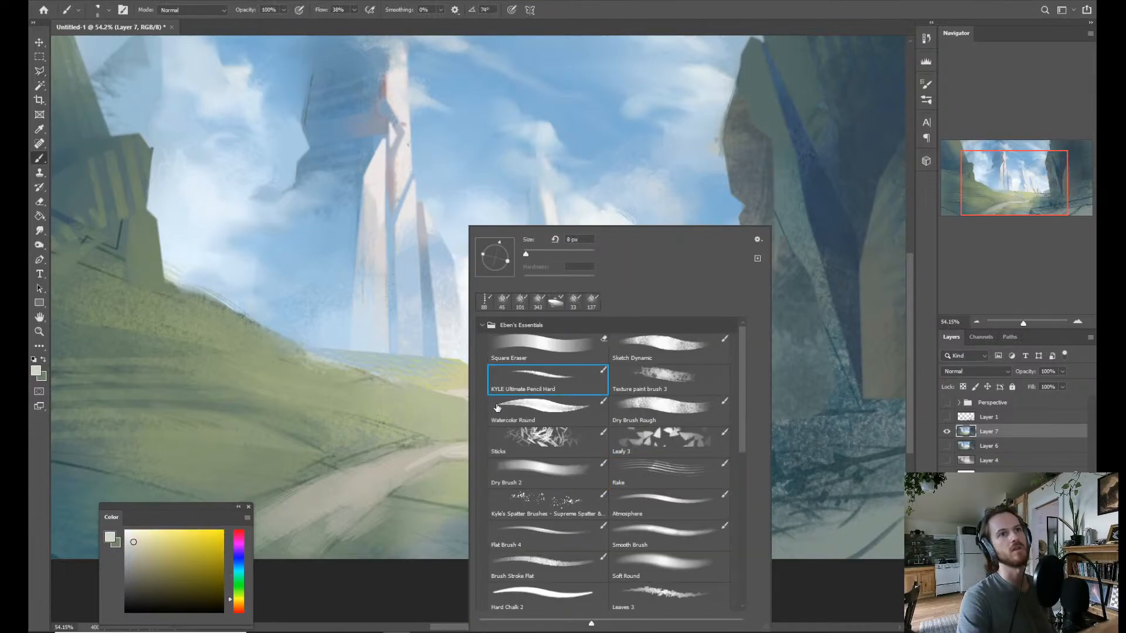
{"action": "left_click", "coordinate": [512, 411]}
{"action": "left_click", "coordinate": [409, 405]}
{"action": "right_click", "coordinate": [409, 404]}
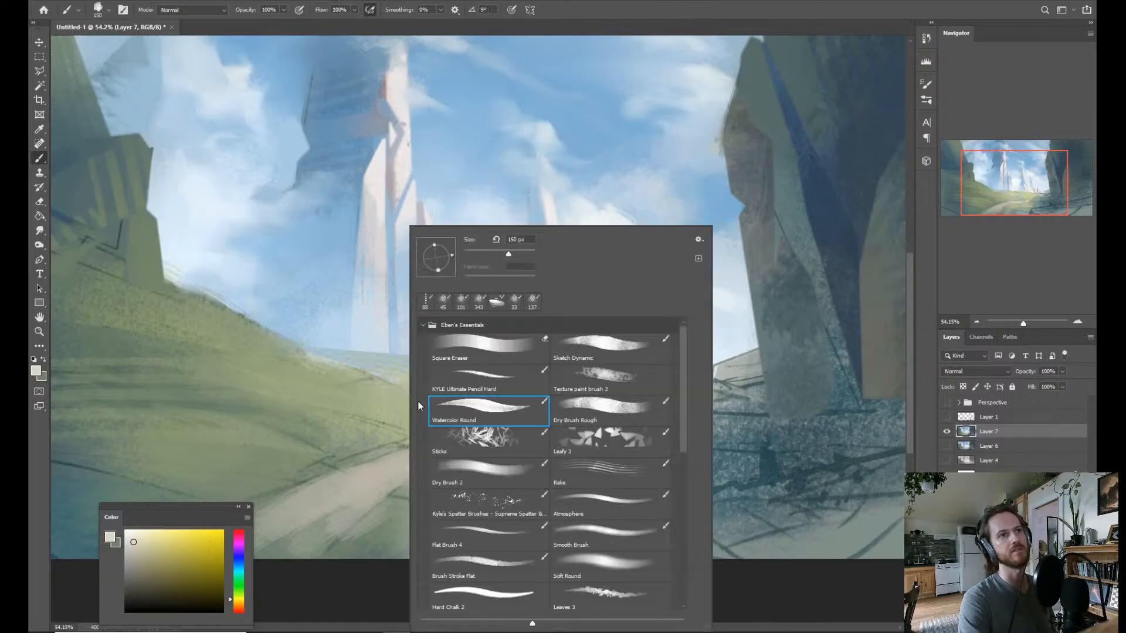
{"action": "left_click", "coordinate": [568, 405]}
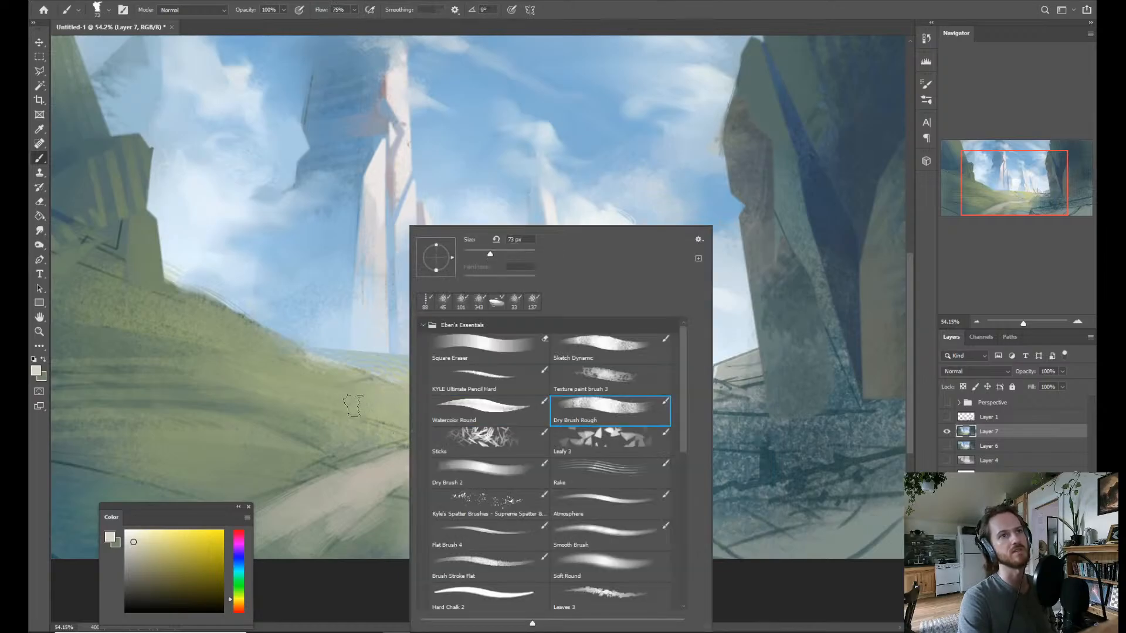
{"action": "left_click", "coordinate": [478, 447]}
{"action": "left_click", "coordinate": [410, 413]}
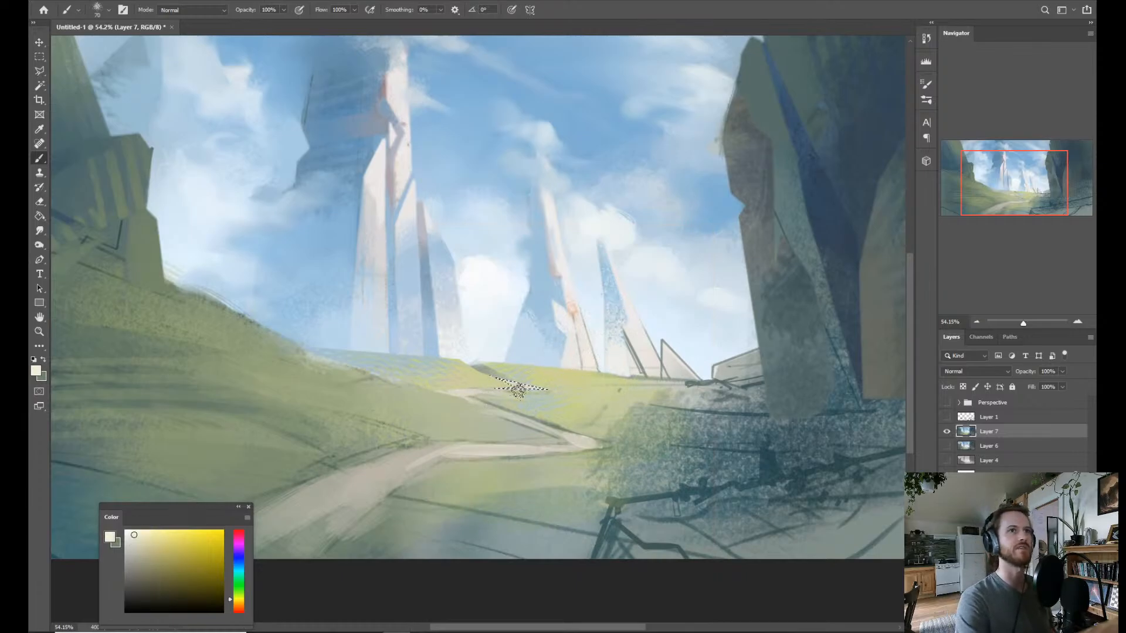
Select the path and far meadow patches with the Magic Wand, brush sampled sky blue around the distant path, and clear the selection.
{"action": "key", "text": "z"}
{"action": "left_click_drag", "start_coordinate": [575, 360], "coordinate": [507, 379]}
{"action": "left_click_drag", "start_coordinate": [546, 439], "coordinate": [507, 469]}
{"action": "key", "text": "w"}
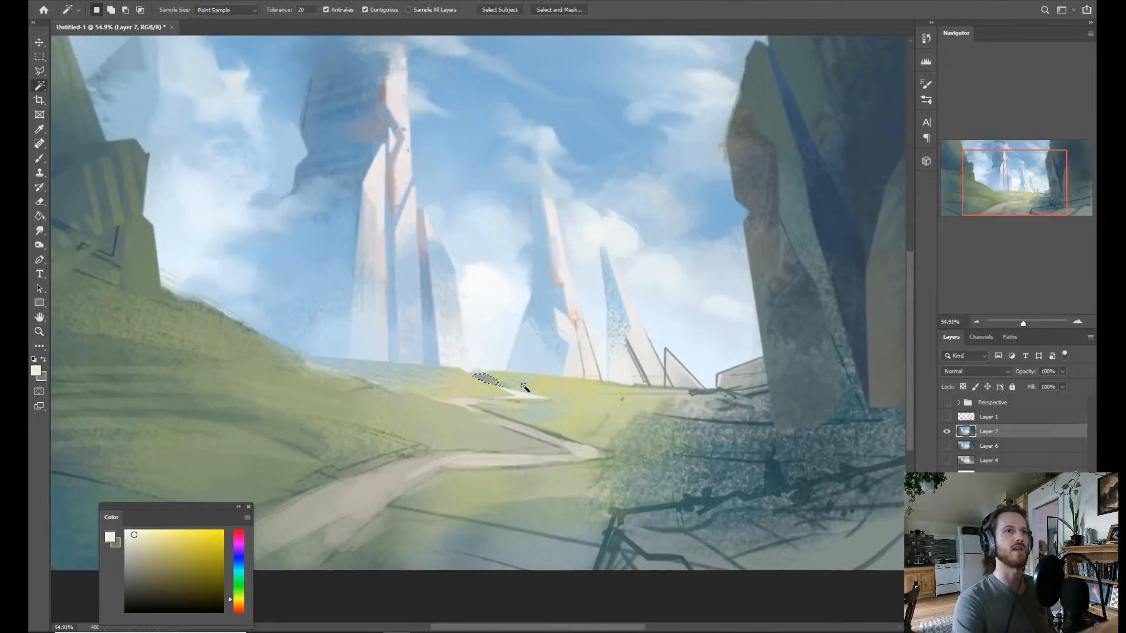
{"action": "left_click", "coordinate": [509, 405], "text": "shift"}
{"action": "key", "text": "b"}
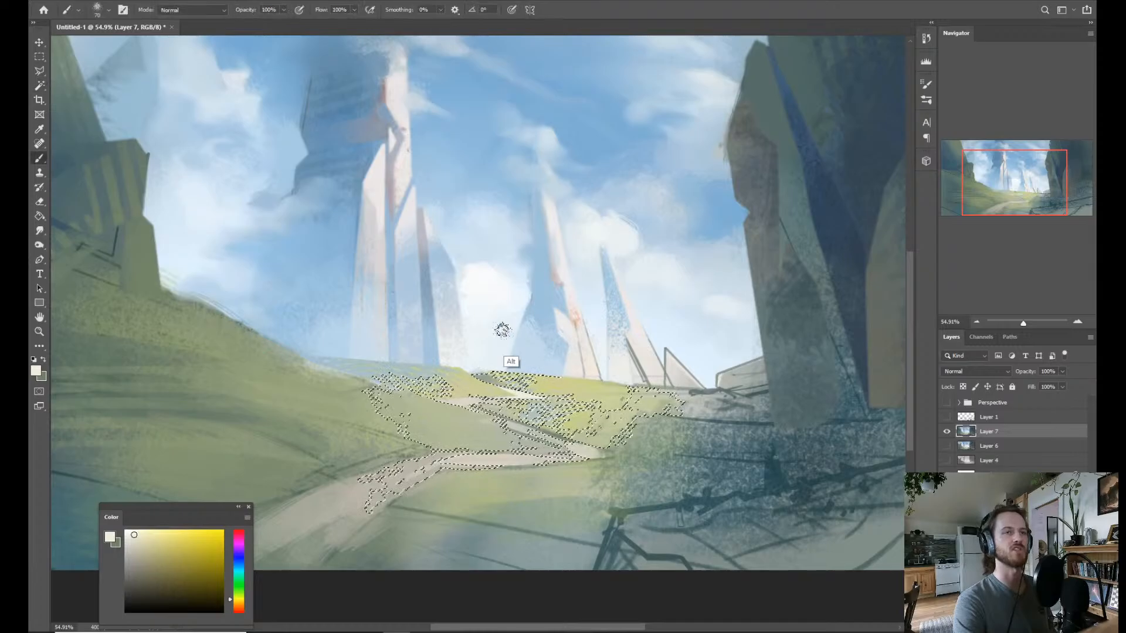
{"action": "left_click", "coordinate": [545, 314], "text": "alt"}
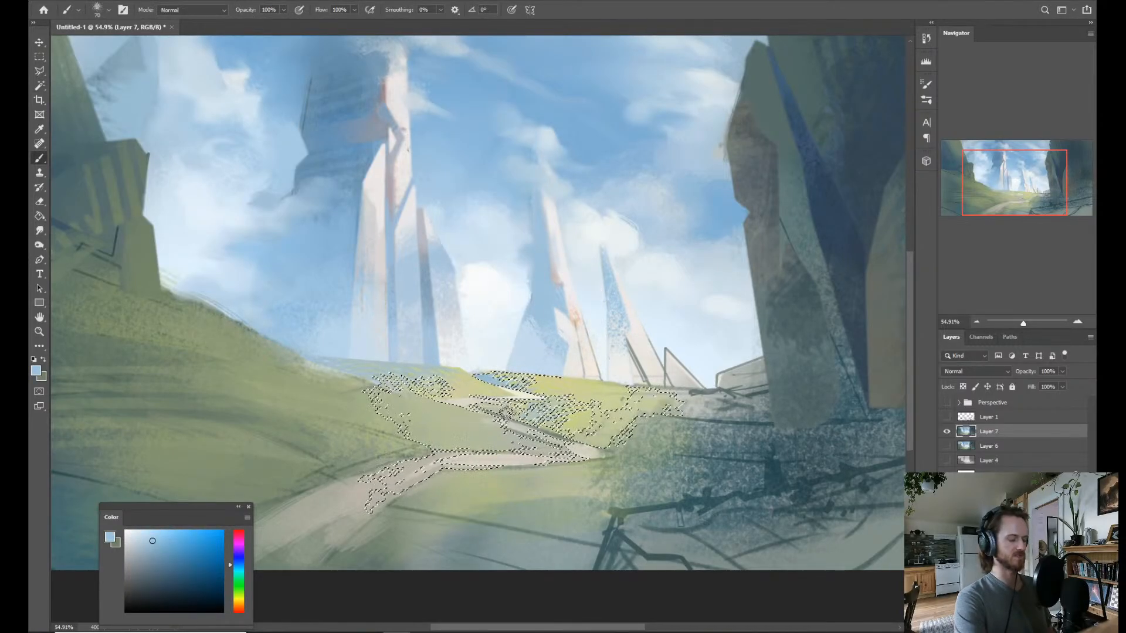
{"action": "left_click_drag", "start_coordinate": [491, 411], "coordinate": [556, 424]}
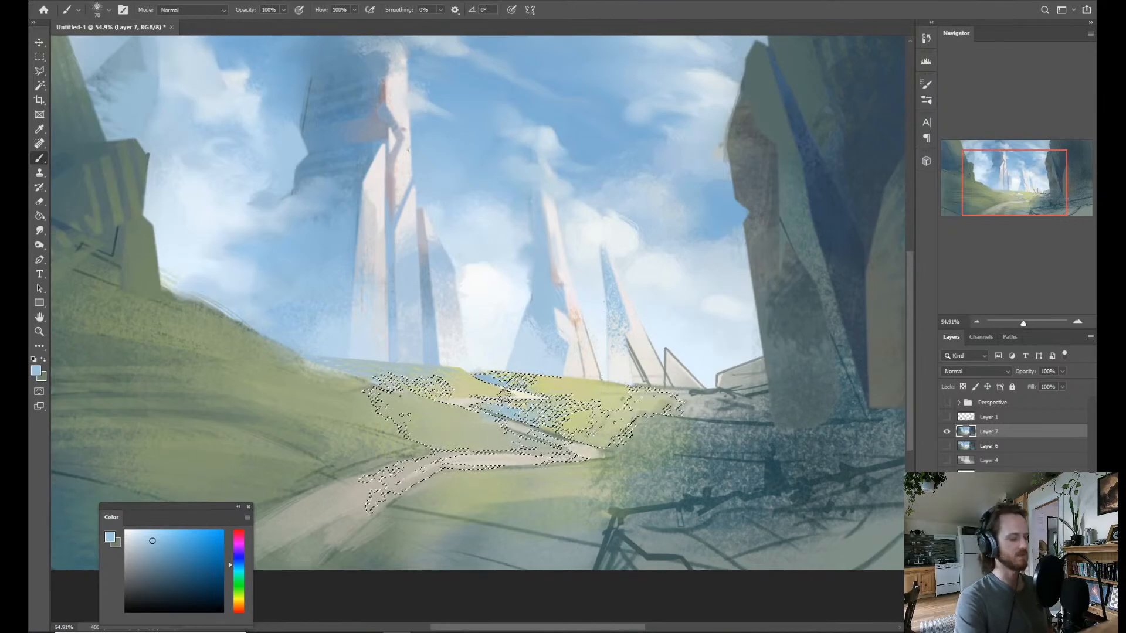
{"action": "key", "text": "ctrl+d"}
{"action": "key", "text": "z"}
{"action": "left_click_drag", "start_coordinate": [559, 368], "coordinate": [558, 350]}
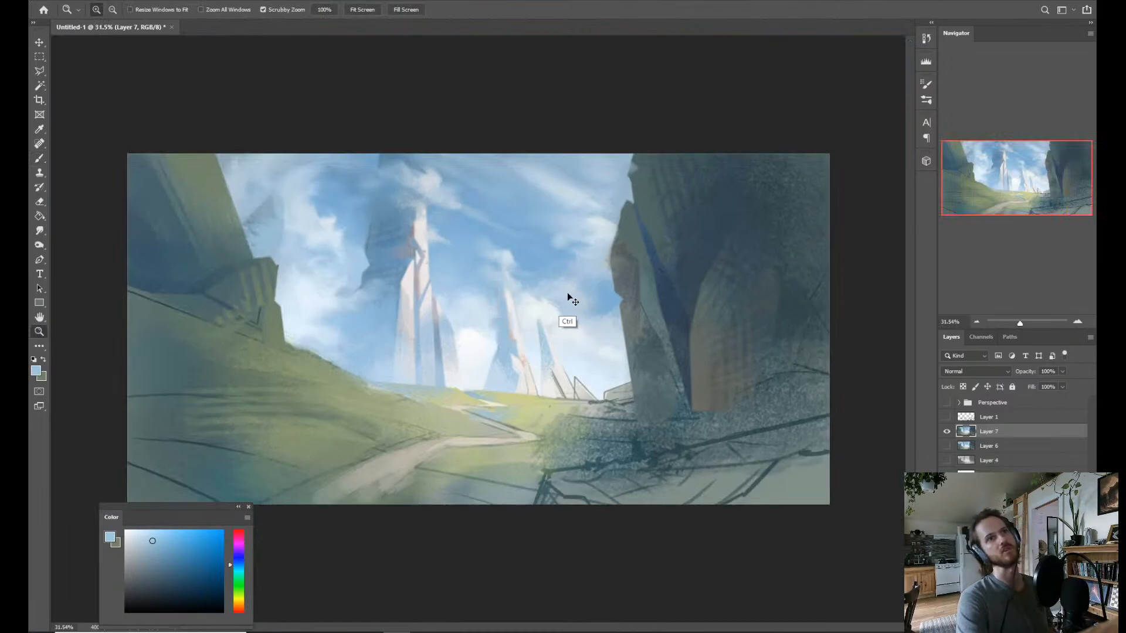
{"action": "key", "text": "ctrl+shift+d"}
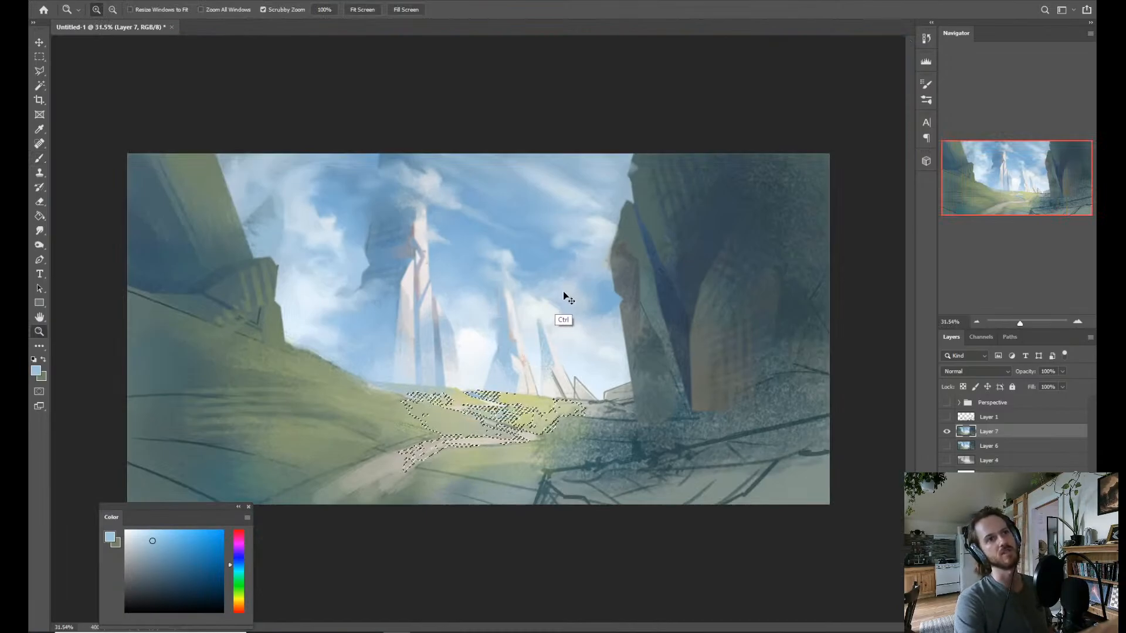
{"action": "key", "text": "ctrl+d"}
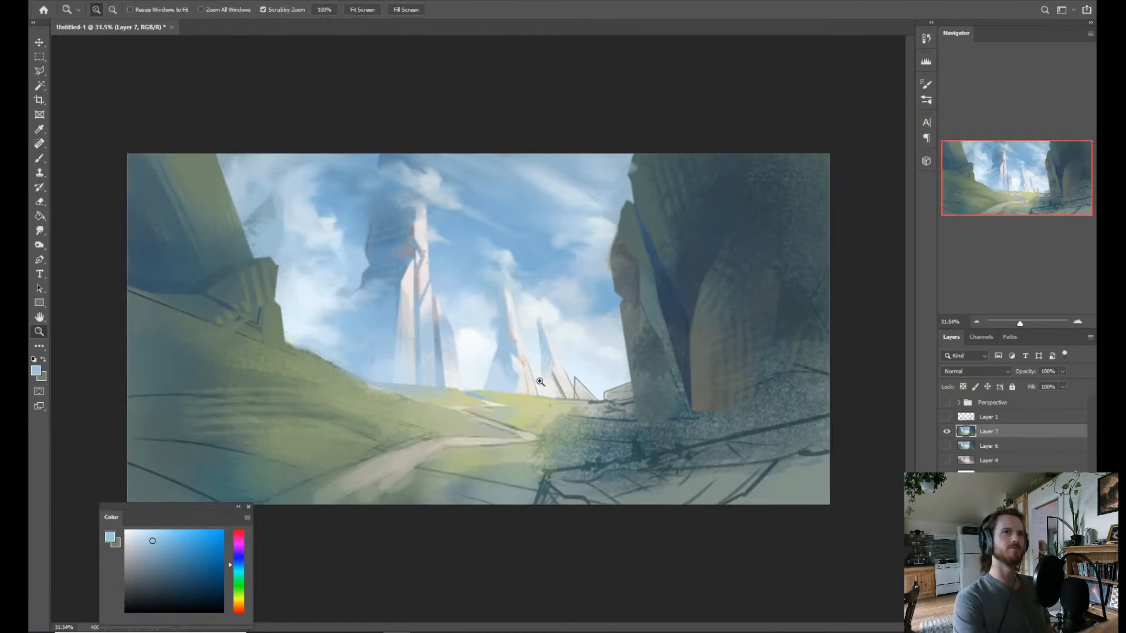
{"action": "left_click_drag", "start_coordinate": [492, 385], "coordinate": [493, 369]}
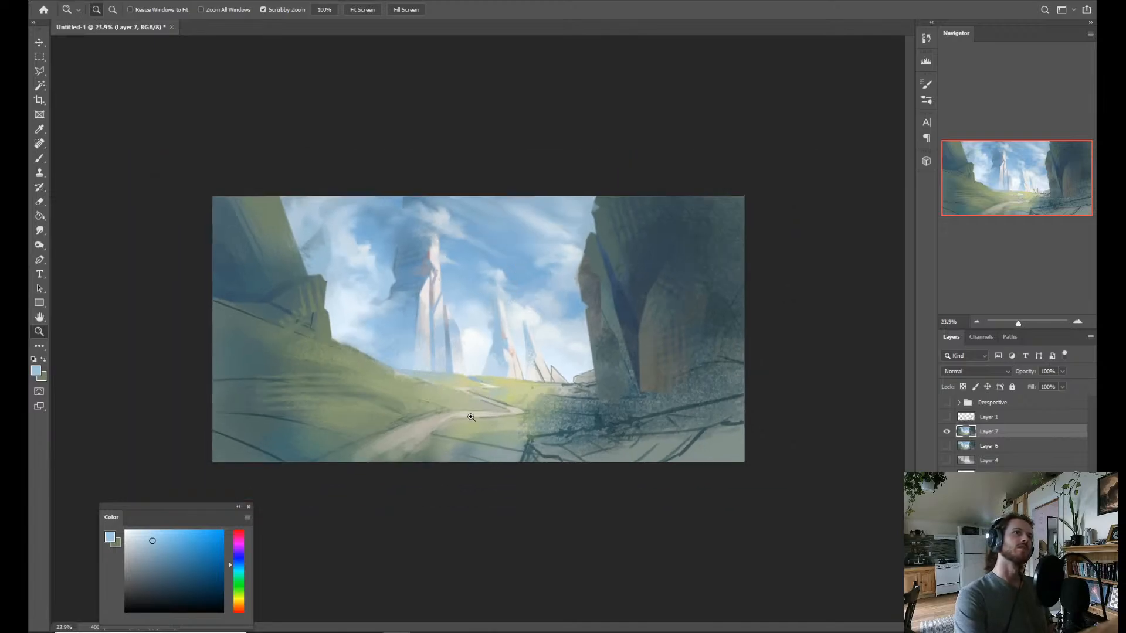
{"action": "left_click_drag", "start_coordinate": [471, 417], "coordinate": [466, 378]}
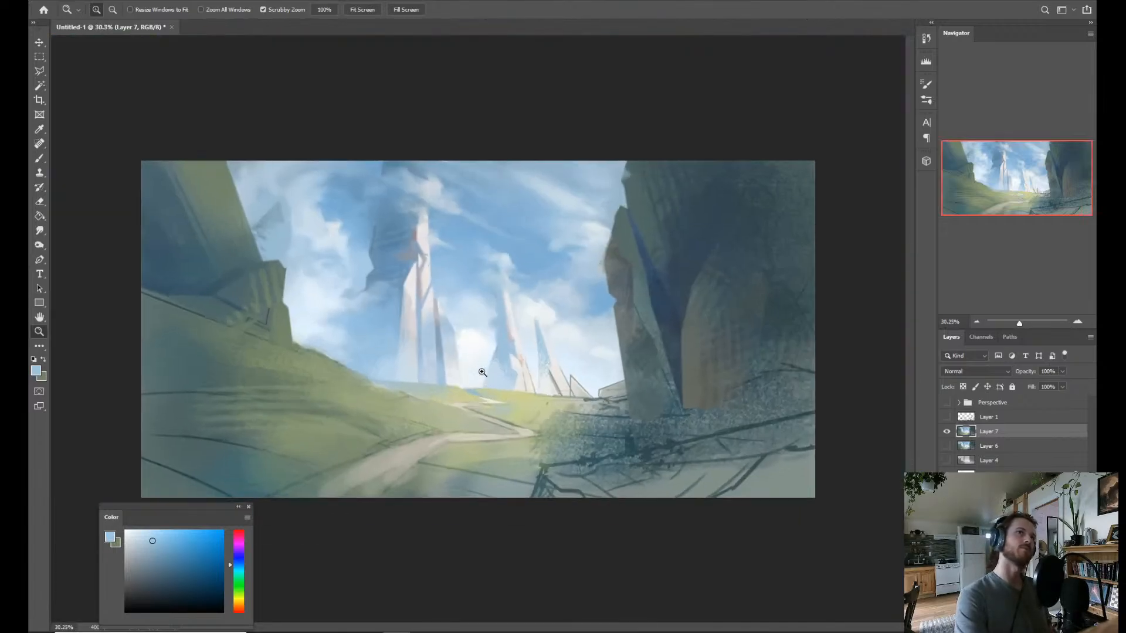
Switch to the Soft Round brush, enlarge it to 314 px, and set its blending mode to Linear Dodge (Add).
{"action": "key", "text": "b"}
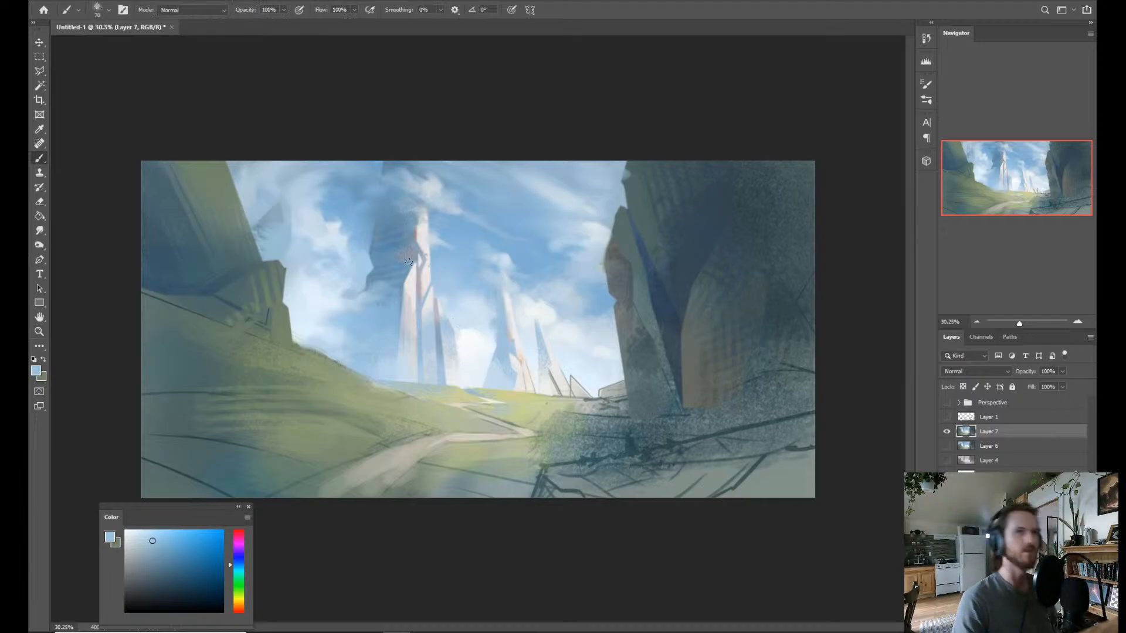
{"action": "right_click", "coordinate": [499, 302]}
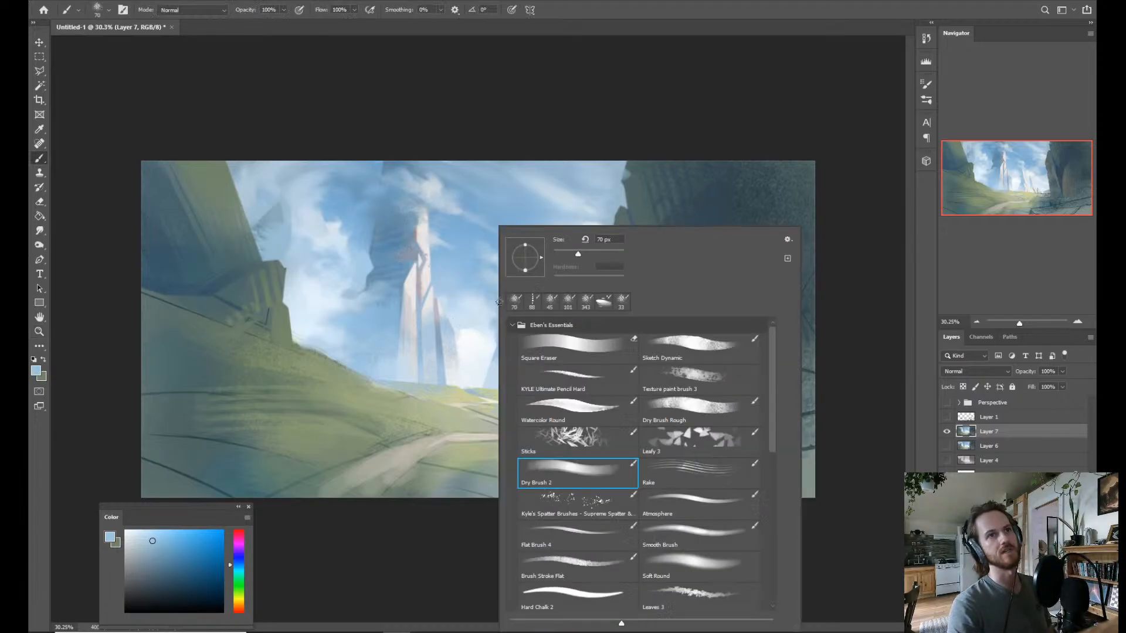
{"action": "left_click", "coordinate": [706, 574]}
{"action": "right_click", "coordinate": [412, 319], "text": "alt"}
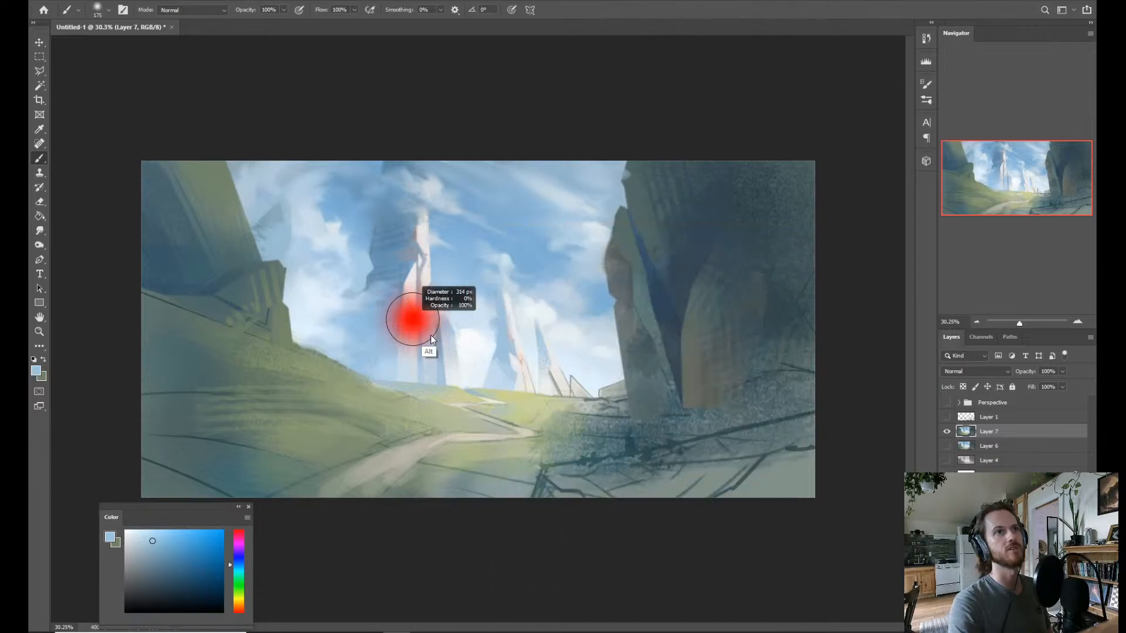
{"action": "right_click", "coordinate": [446, 267]}
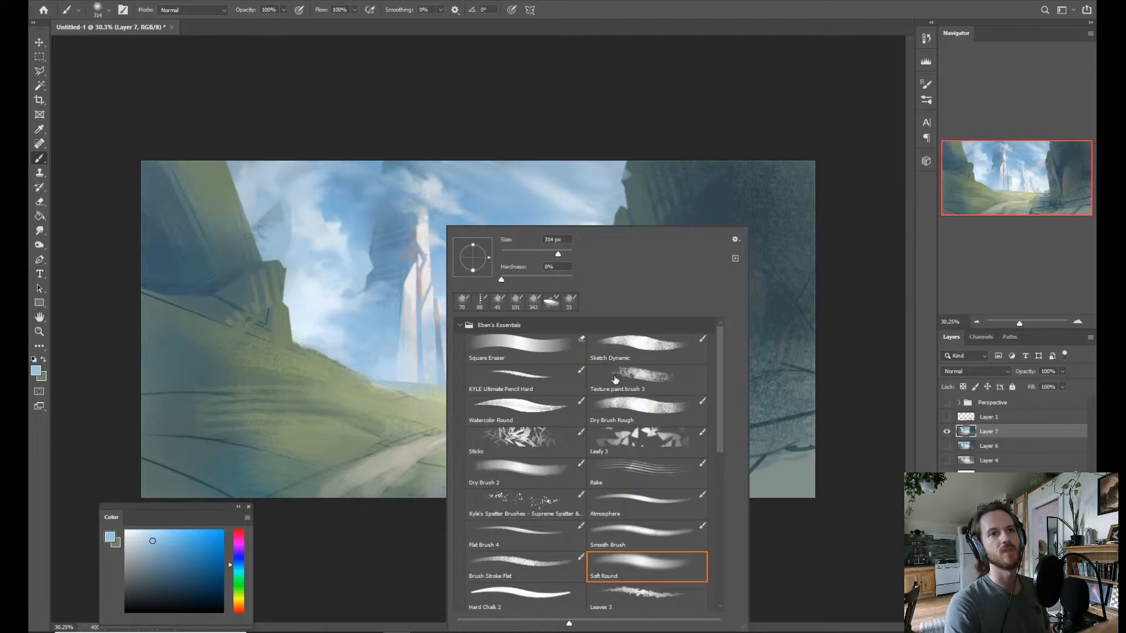
{"action": "left_click", "coordinate": [206, 14]}
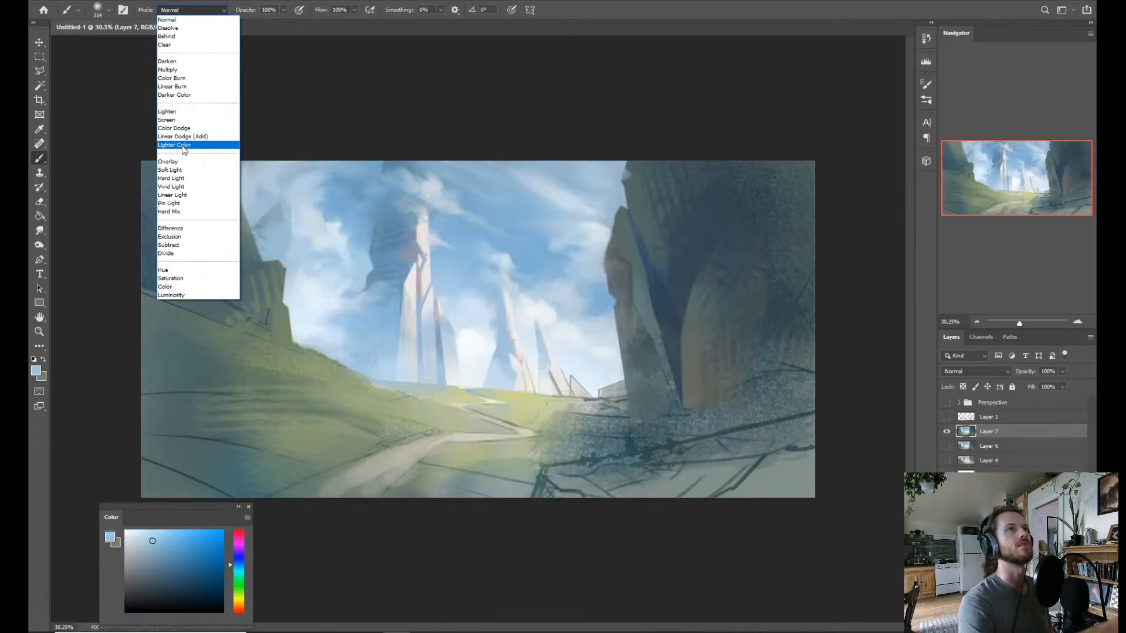
{"action": "left_click", "coordinate": [184, 136]}
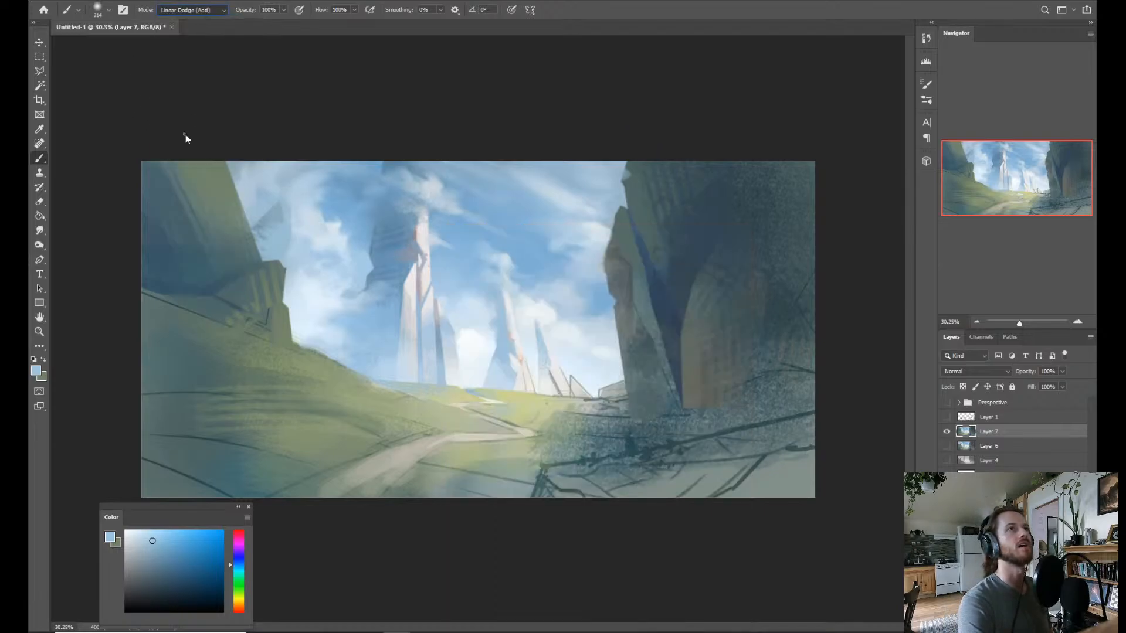
Try a golden-brown glow stroke down the tallest spire with an enlarged brush and undo it.
{"action": "left_click", "coordinate": [238, 609]}
{"action": "left_click_drag", "start_coordinate": [193, 578], "coordinate": [196, 574]}
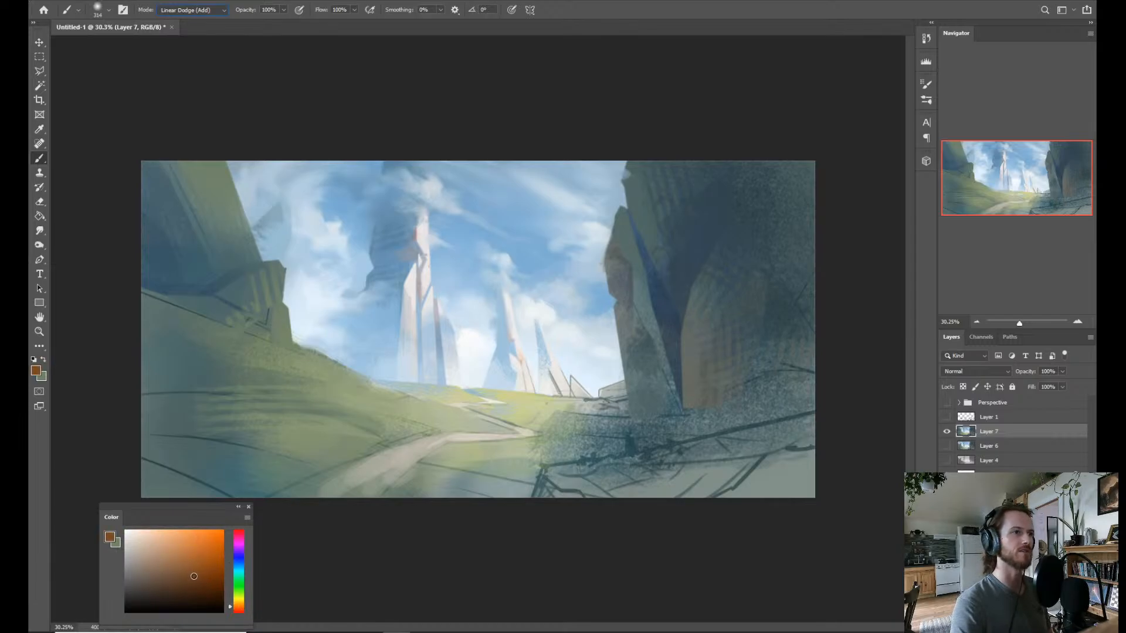
{"action": "left_click_drag", "start_coordinate": [241, 607], "coordinate": [240, 602]}
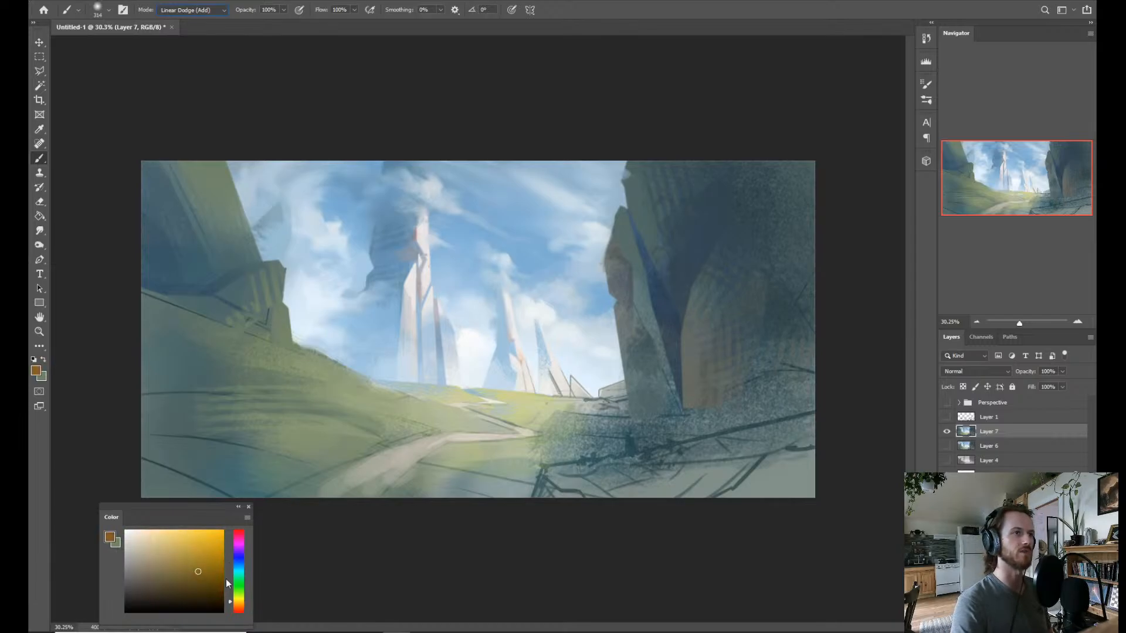
{"action": "mouse_move", "coordinate": [426, 235]}
{"action": "left_mouse_down"}
{"action": "mouse_move", "coordinate": [424, 329]}
{"action": "mouse_move", "coordinate": [431, 317]}
{"action": "left_mouse_up"}
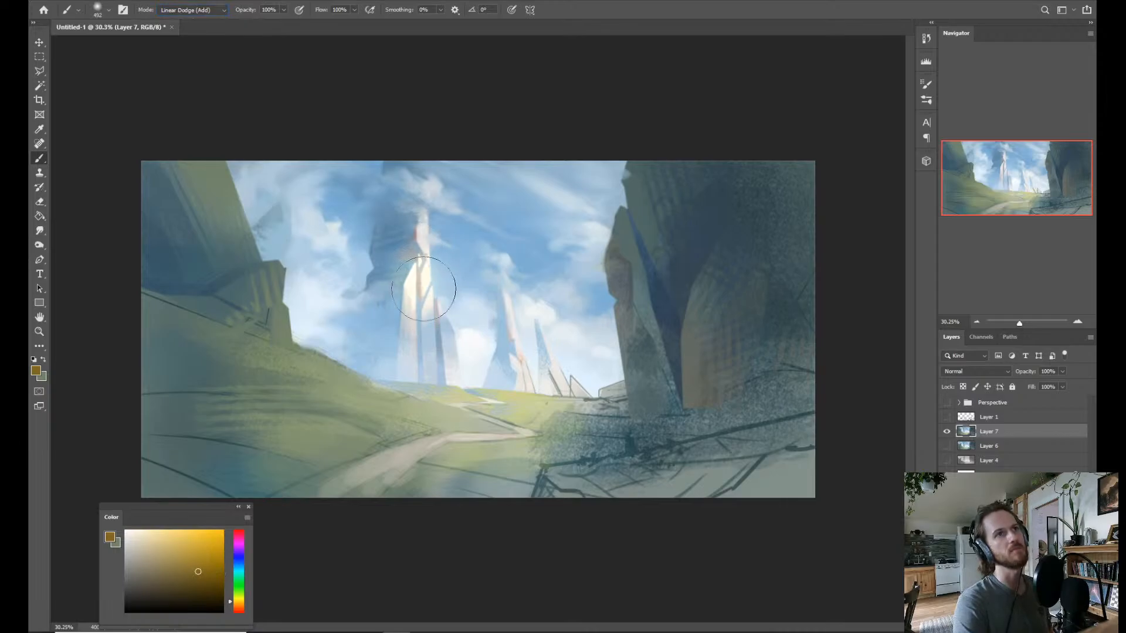
{"action": "key", "text": "ctrl+z"}
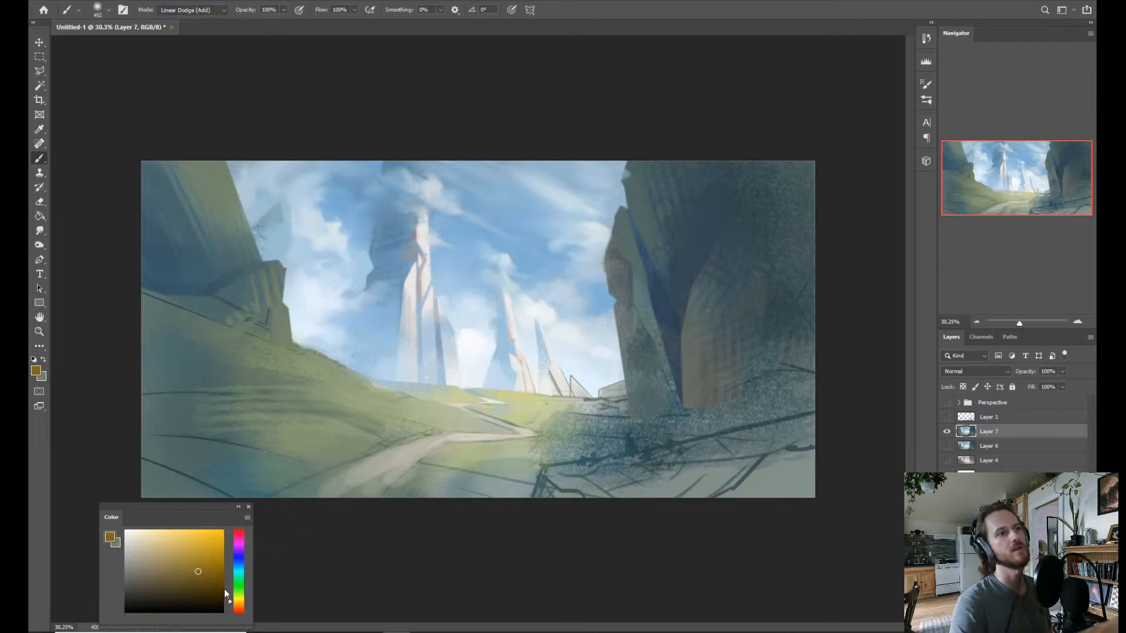
Choose a darker orange-brown, try a warm glow over the tallest spire's lower half, and undo the stroke.
{"action": "left_click_drag", "start_coordinate": [244, 610], "coordinate": [203, 578]}
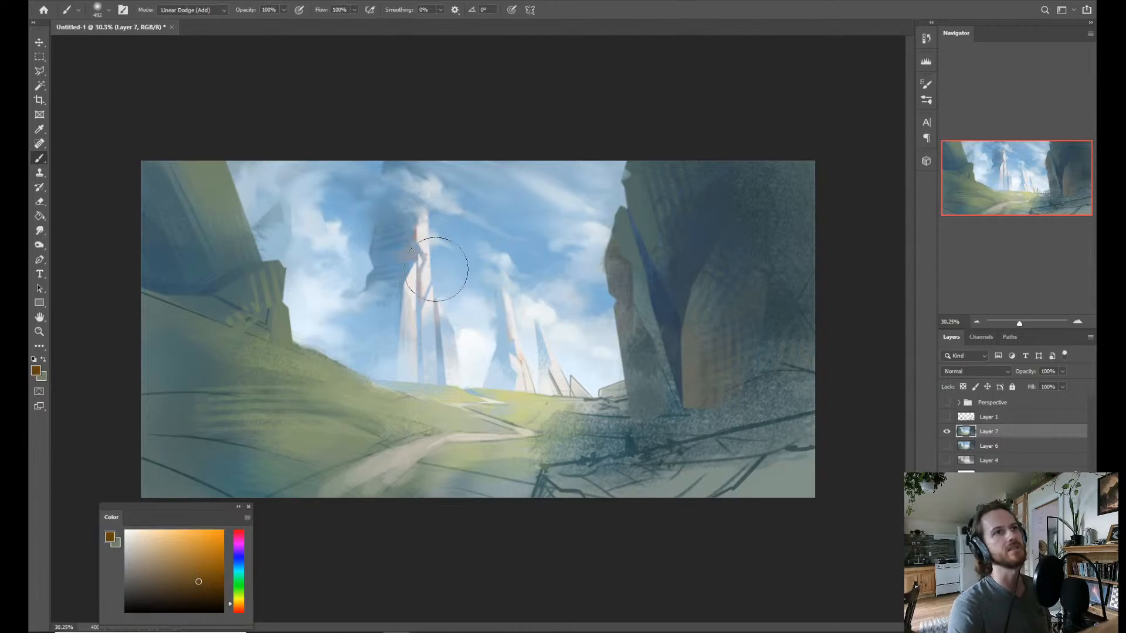
{"action": "key", "text": "z"}
{"action": "left_click_drag", "start_coordinate": [405, 278], "coordinate": [469, 269]}
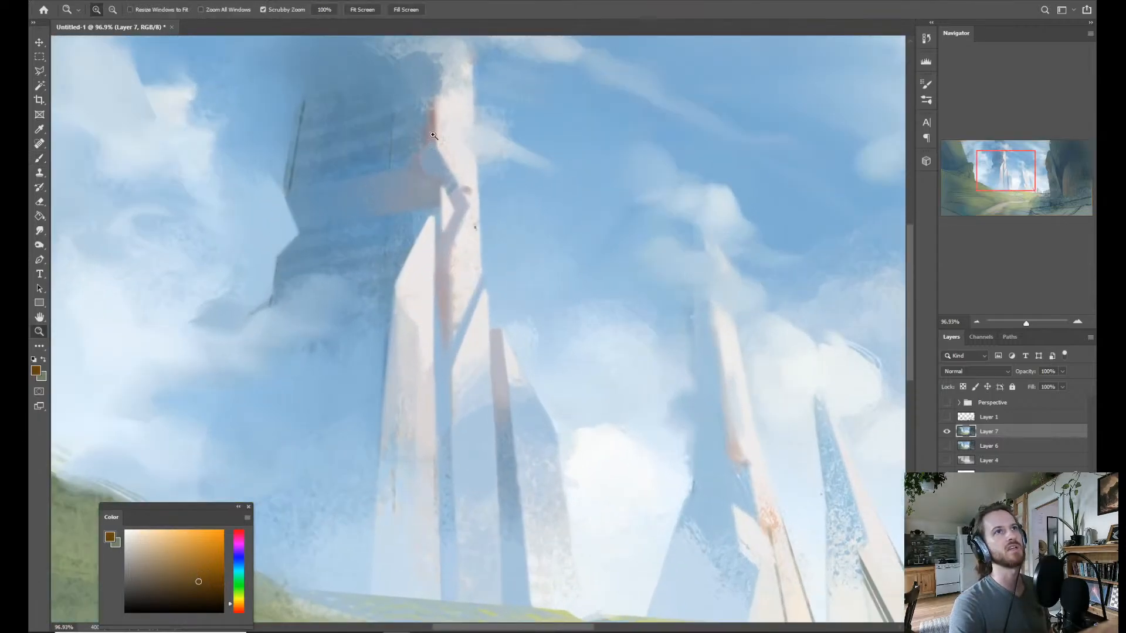
{"action": "left_click_drag", "start_coordinate": [445, 310], "coordinate": [438, 351]}
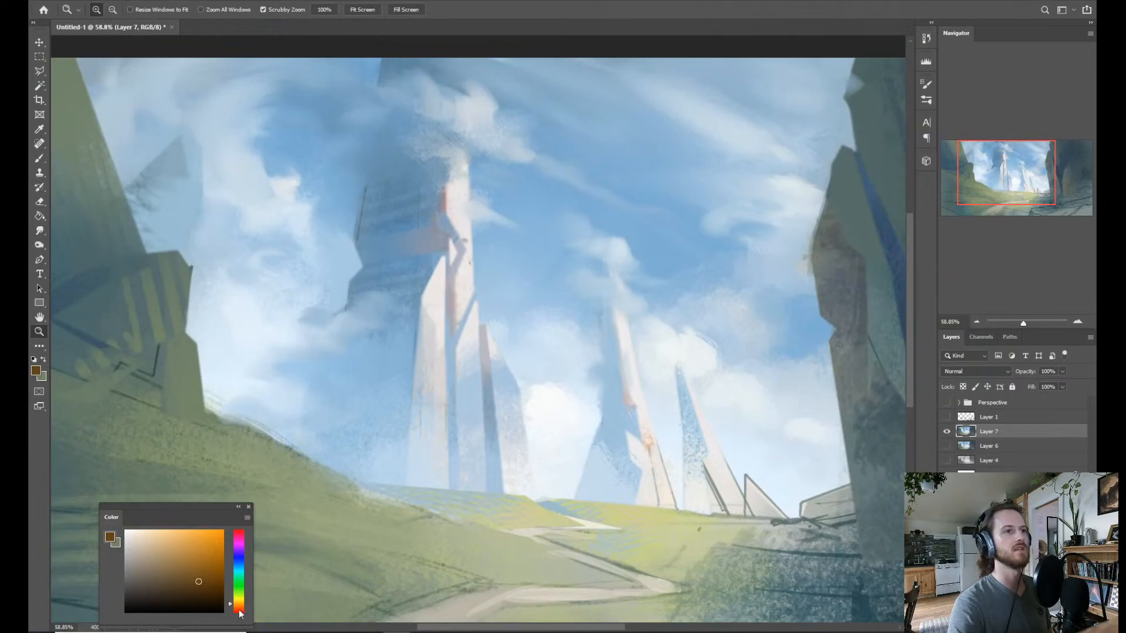
{"action": "left_click_drag", "start_coordinate": [239, 613], "coordinate": [243, 609]}
{"action": "key", "text": "ctrl+0"}
{"action": "key", "text": "b"}
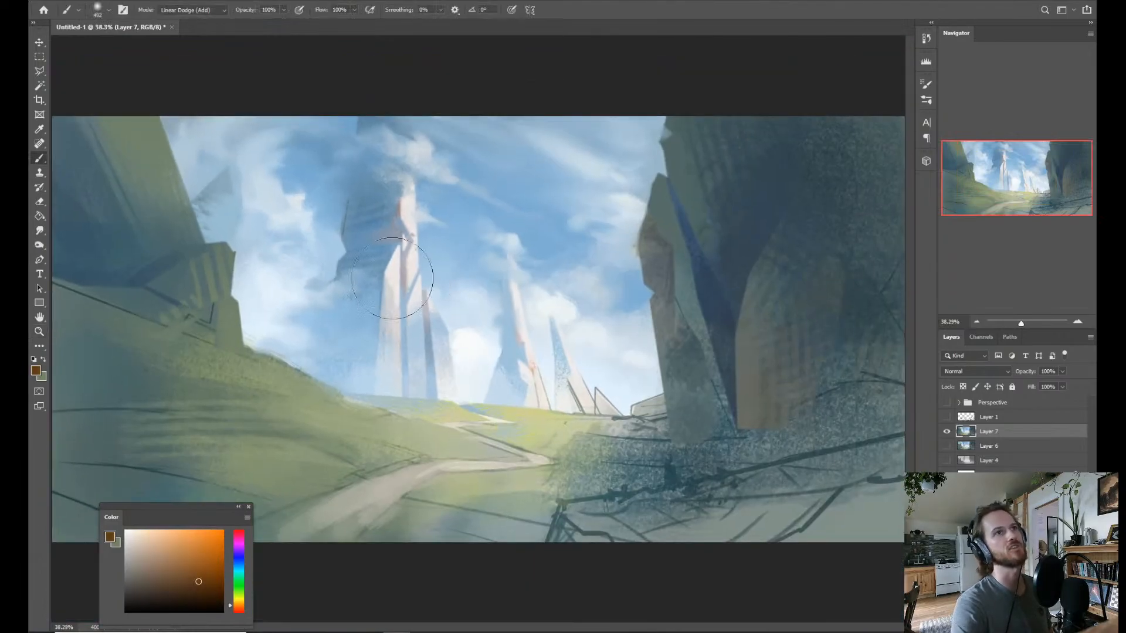
{"action": "left_click_drag", "start_coordinate": [388, 285], "coordinate": [391, 366]}
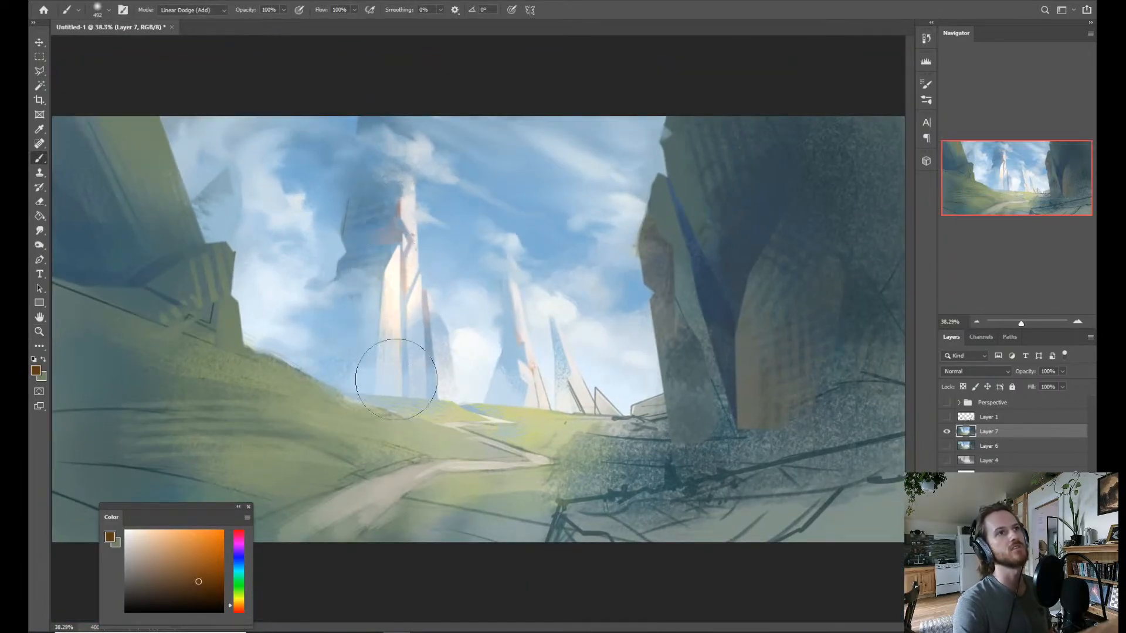
{"action": "key", "text": "ctrl+z"}
Try orange-brown glow strokes over the tallest spire and the smaller distant spires, and undo them.
{"action": "mouse_move", "coordinate": [409, 226]}
{"action": "left_mouse_down"}
{"action": "mouse_move", "coordinate": [413, 256]}
{"action": "mouse_move", "coordinate": [401, 185]}
{"action": "mouse_move", "coordinate": [436, 377]}
{"action": "left_mouse_up"}
{"action": "mouse_move", "coordinate": [532, 320]}
{"action": "left_mouse_down"}
{"action": "mouse_move", "coordinate": [539, 384]}
{"action": "mouse_move", "coordinate": [540, 364]}
{"action": "mouse_move", "coordinate": [566, 372]}
{"action": "mouse_move", "coordinate": [575, 393]}
{"action": "mouse_move", "coordinate": [528, 372]}
{"action": "mouse_move", "coordinate": [551, 392]}
{"action": "left_mouse_up"}
{"action": "key", "text": "ctrl+z"}
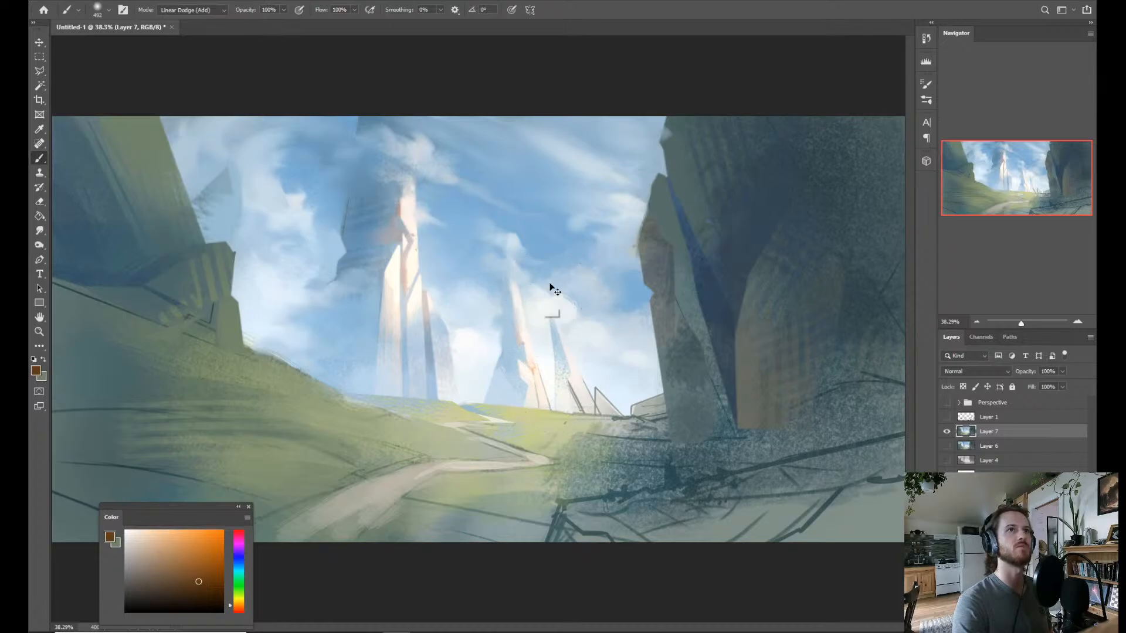
{"action": "key", "text": "ctrl+z"}
{"action": "left_click_drag", "start_coordinate": [528, 335], "coordinate": [502, 356]}
{"action": "left_click_drag", "start_coordinate": [468, 296], "coordinate": [485, 299]}
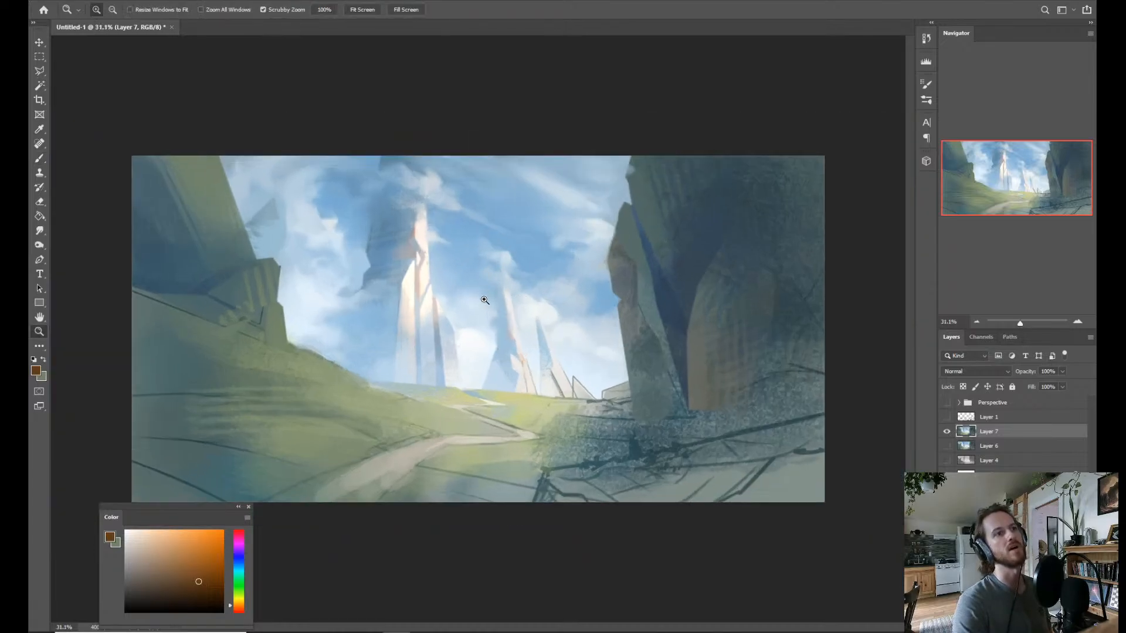
{"action": "left_click_drag", "start_coordinate": [417, 279], "coordinate": [413, 289]}
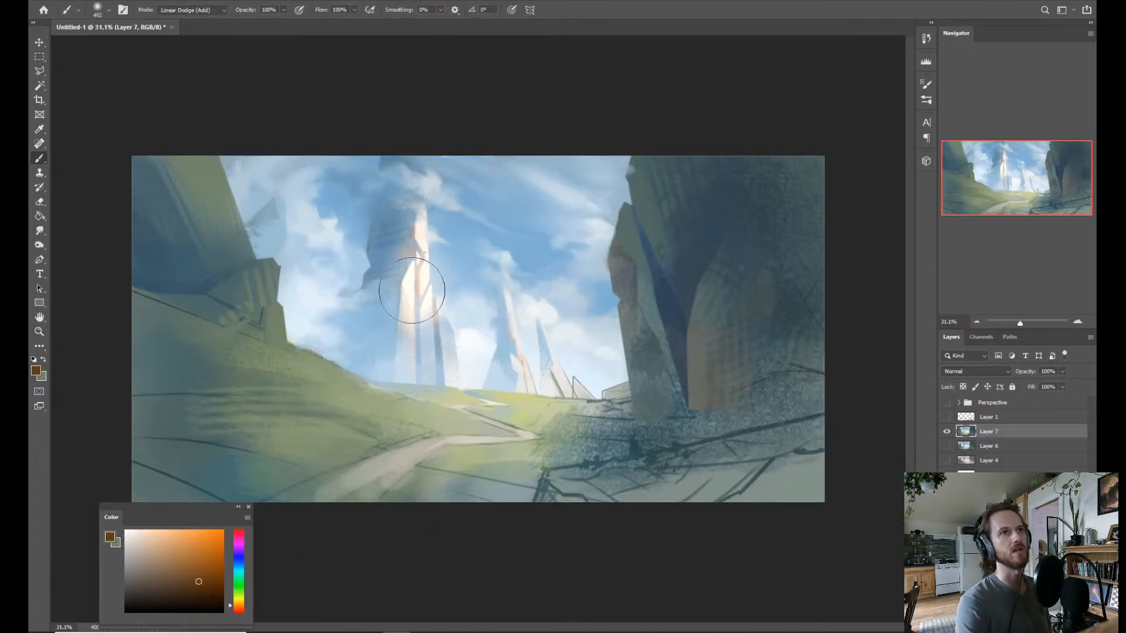
{"action": "key", "text": "ctrl+z"}
{"action": "key", "text": "ctrl+z"}
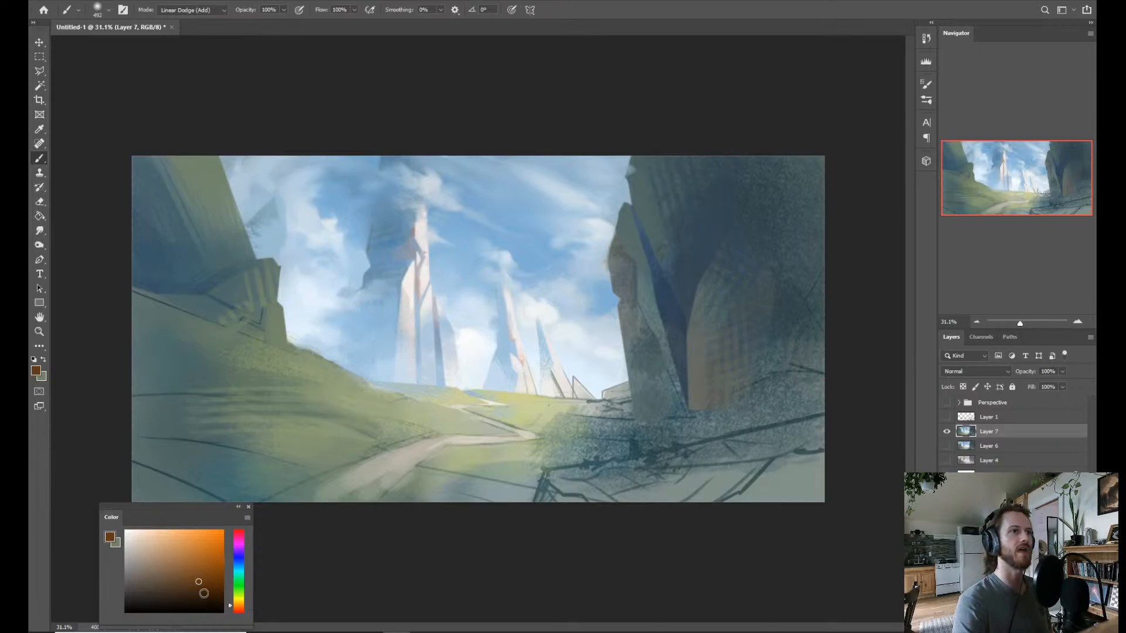
Choose a very dark reddish brown and brush a subtle warm glow over the tallest spire and its base.
{"action": "left_click_drag", "start_coordinate": [203, 593], "coordinate": [200, 601]}
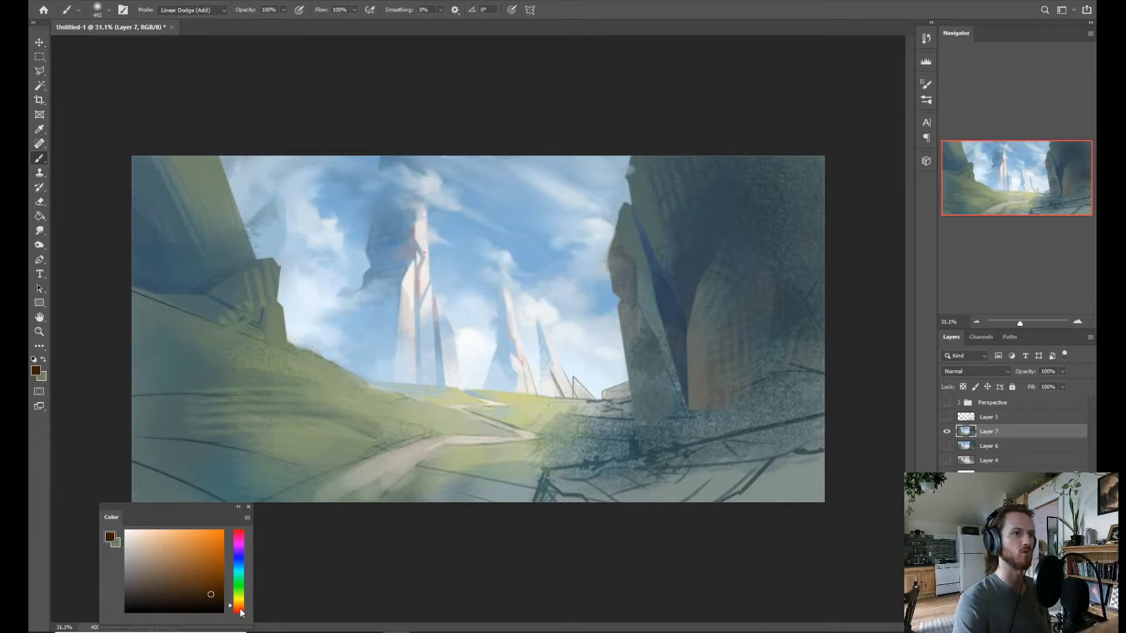
{"action": "left_click", "coordinate": [240, 609]}
{"action": "mouse_move", "coordinate": [415, 281]}
{"action": "left_mouse_down"}
{"action": "mouse_move", "coordinate": [404, 305]}
{"action": "mouse_move", "coordinate": [417, 286]}
{"action": "mouse_move", "coordinate": [419, 301]}
{"action": "mouse_move", "coordinate": [402, 302]}
{"action": "mouse_move", "coordinate": [416, 339]}
{"action": "mouse_move", "coordinate": [419, 211]}
{"action": "left_mouse_up"}
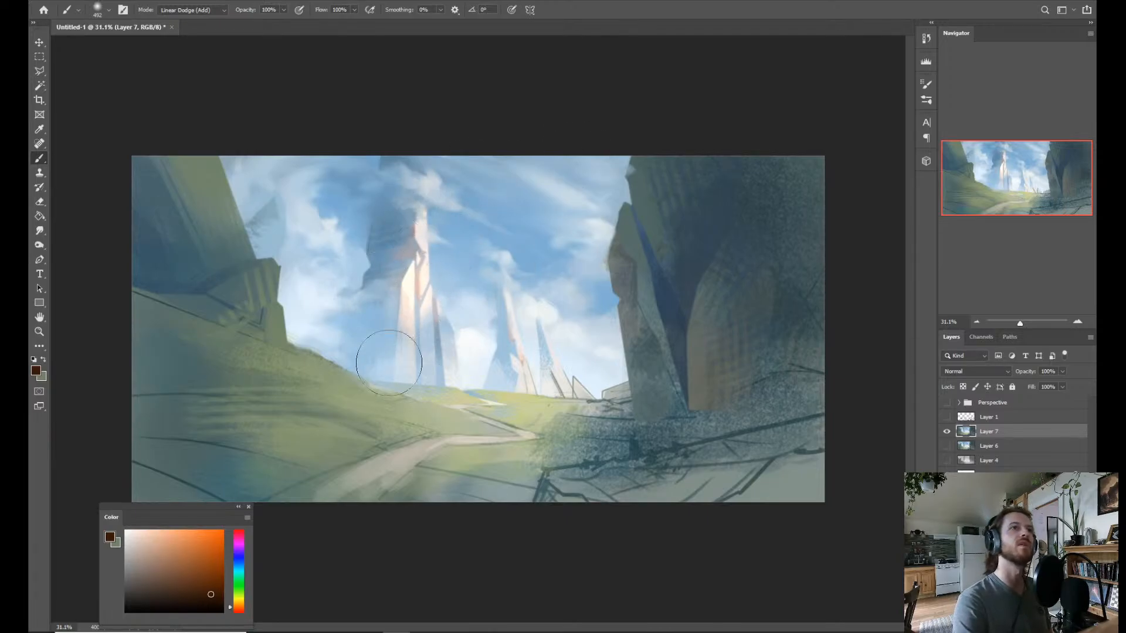
{"action": "left_click_drag", "start_coordinate": [389, 362], "coordinate": [469, 371]}
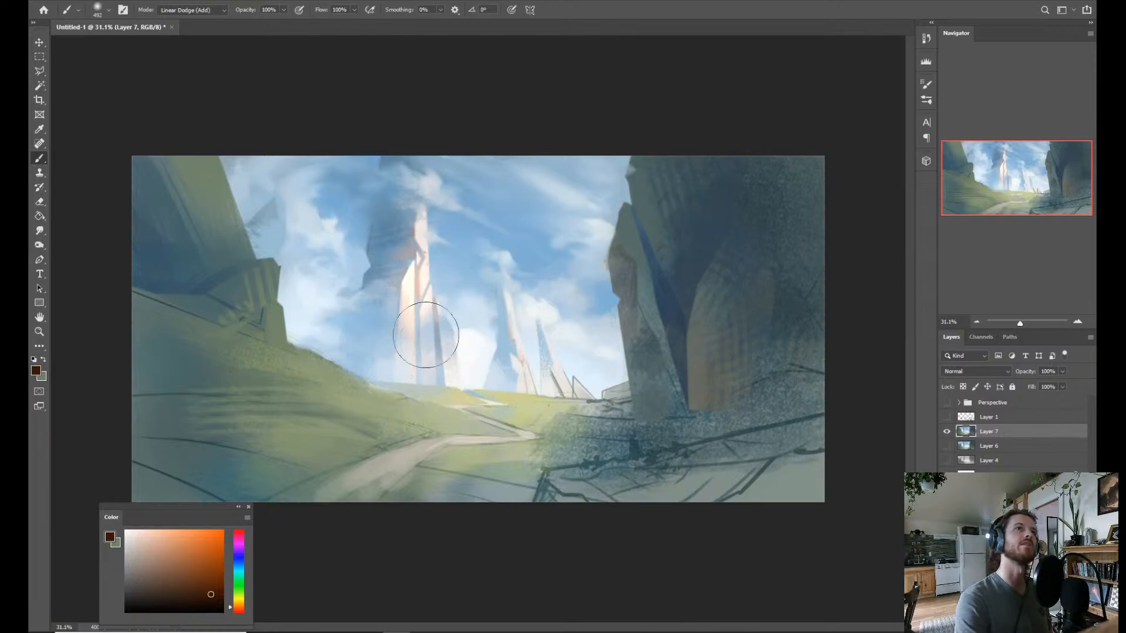
Flip the canvas horizontally to check the whole composition mirrored.
{"action": "key", "text": "z"}
{"action": "mouse_move", "coordinate": [659, 288]}
{"action": "left_mouse_down"}
{"action": "mouse_move", "coordinate": [532, 345]}
{"action": "mouse_move", "coordinate": [558, 330]}
{"action": "left_mouse_up"}
{"action": "key", "text": "ctrl+f"}
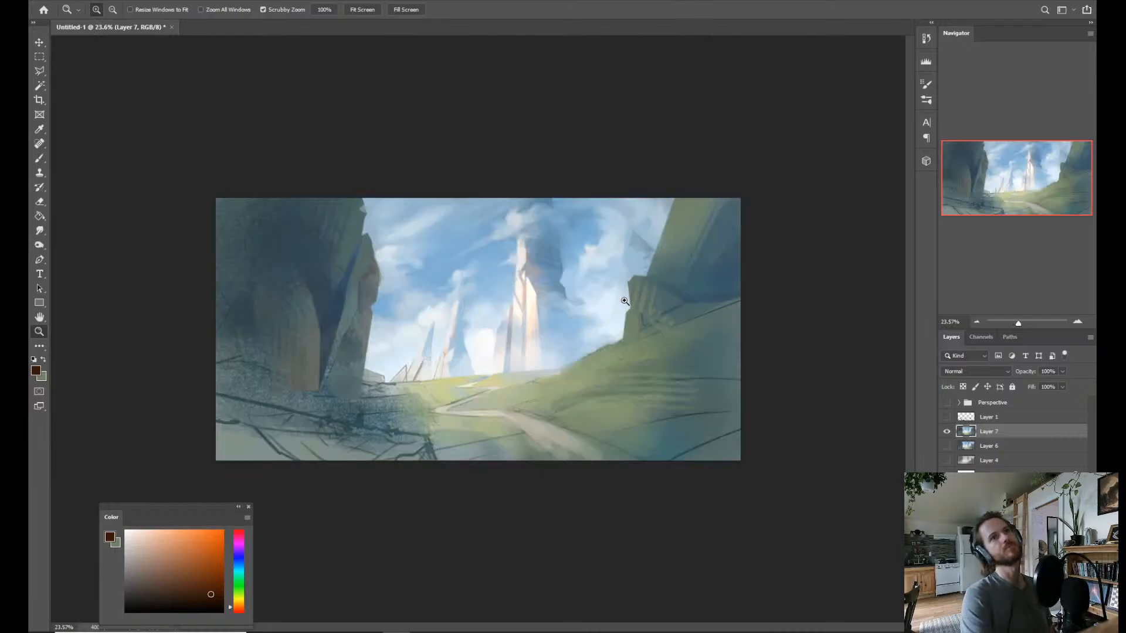
{"action": "left_click_drag", "start_coordinate": [537, 392], "coordinate": [566, 382]}
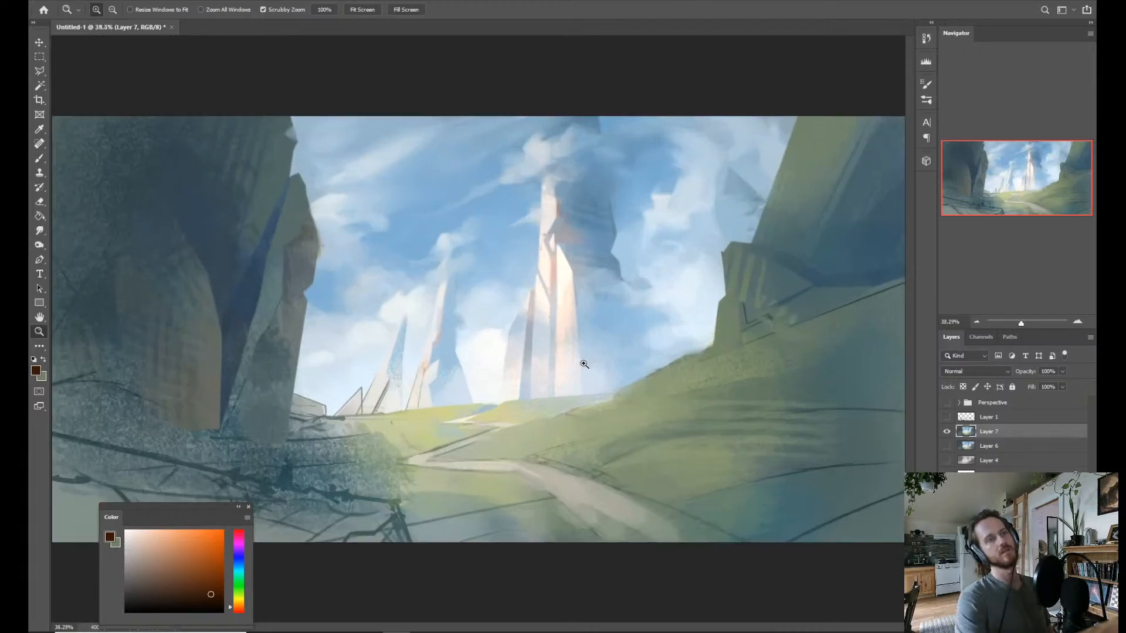
Lasso a thin wedge of meadow along the far edge of the path's zigzag, reaching into the shaded rocky ground.
{"action": "key", "text": "l"}
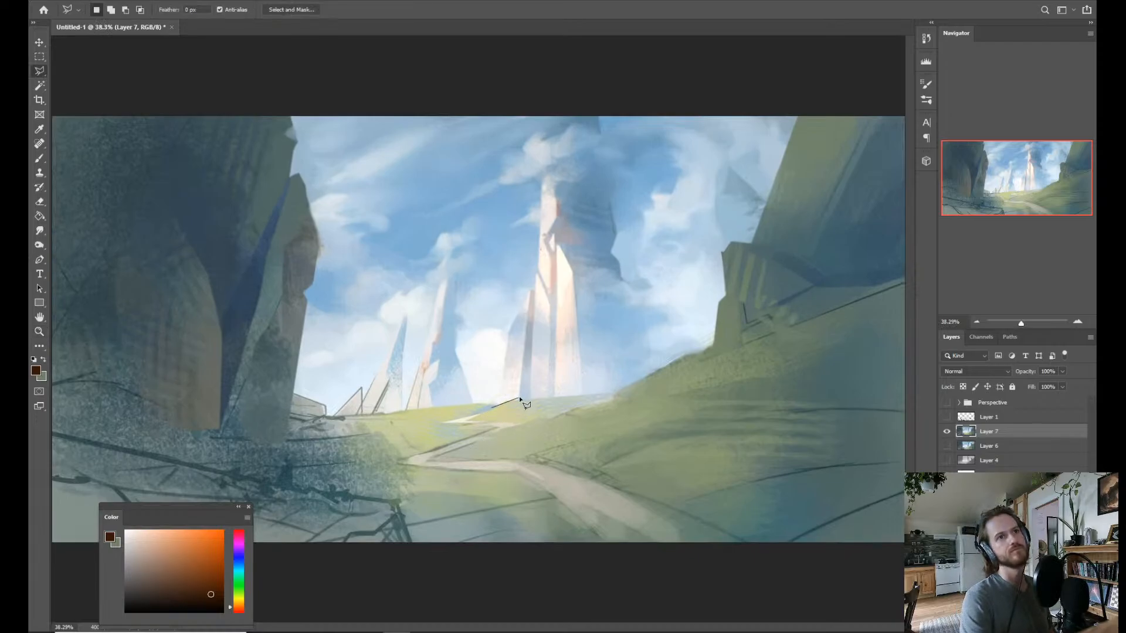
{"action": "key", "text": "Escape"}
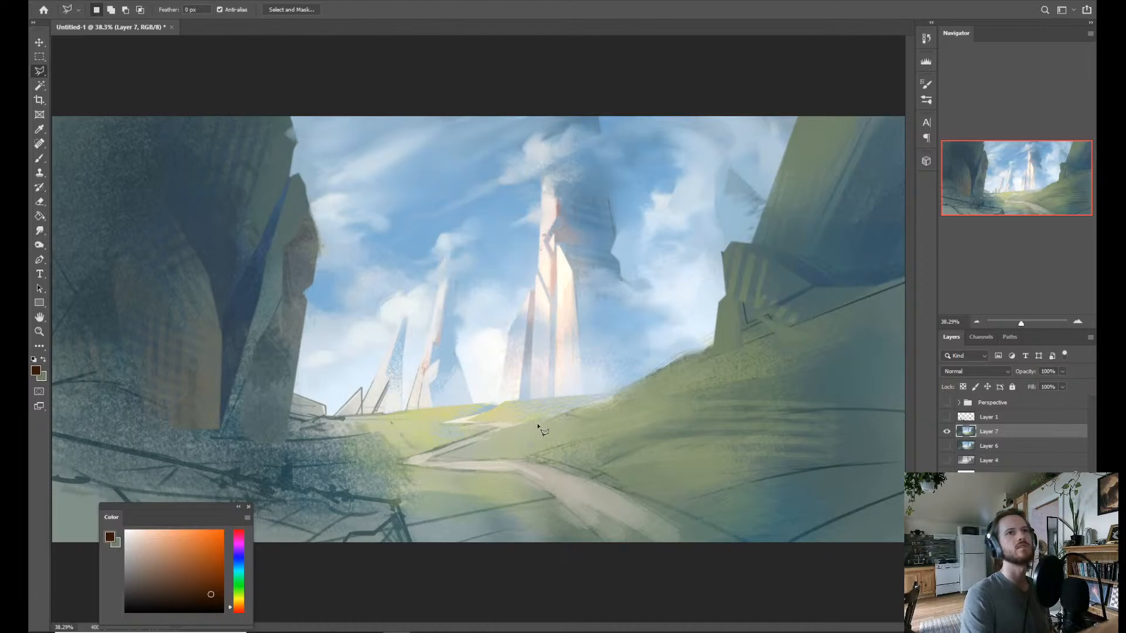
{"action": "key", "text": "z"}
{"action": "left_click_drag", "start_coordinate": [534, 420], "coordinate": [509, 418]}
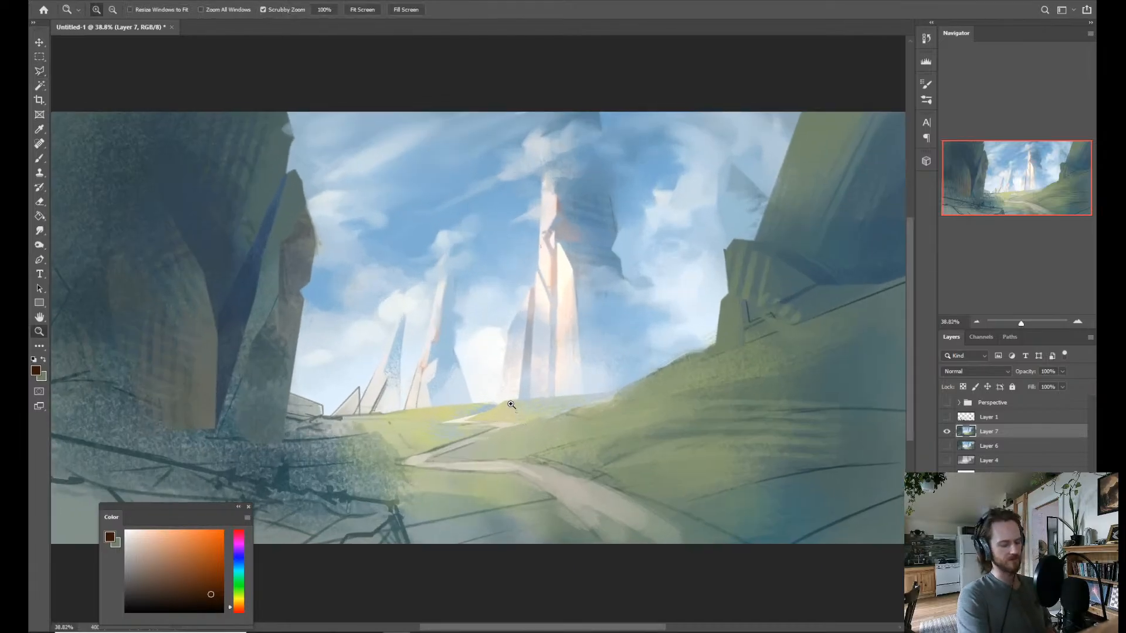
{"action": "key", "text": "l"}
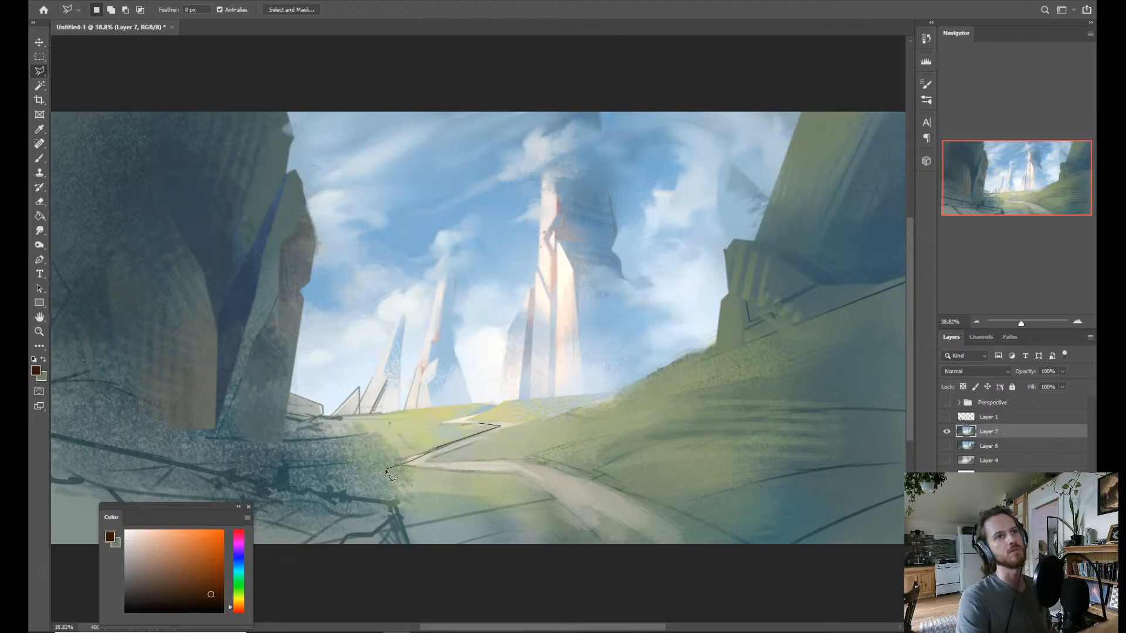
{"action": "left_click", "coordinate": [404, 443]}
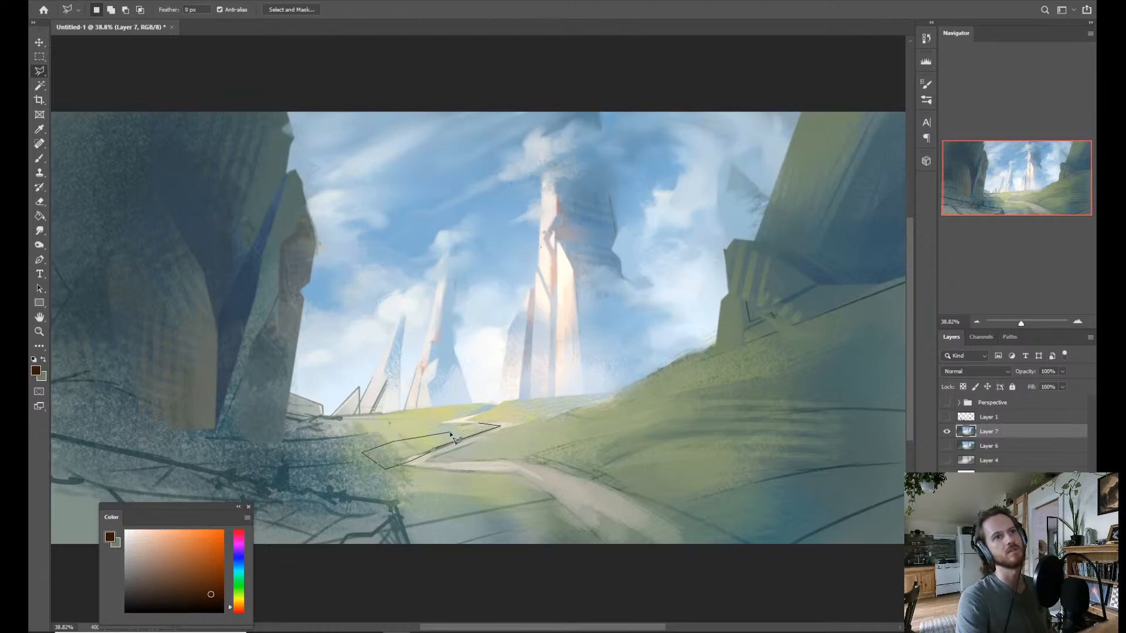
{"action": "double_click", "coordinate": [489, 433]}
Switch to the Rake brush in Normal mode and paint the selected meadow wedge with sampled dark teal and a lighter sampled grey-teal.
{"action": "key", "text": "b"}
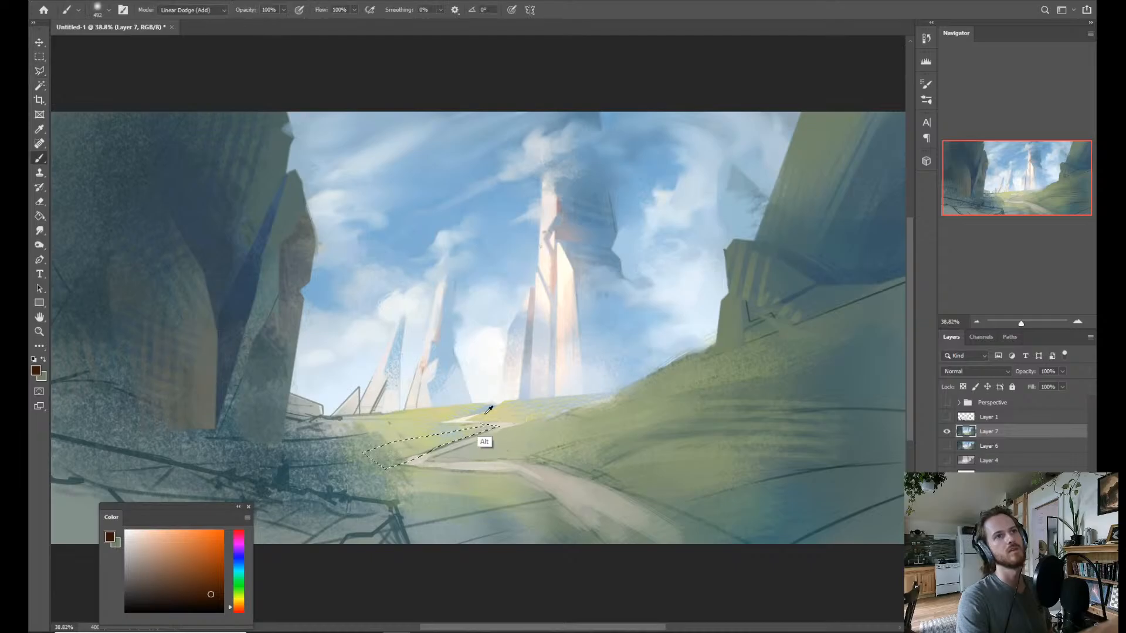
{"action": "left_click", "coordinate": [787, 295], "text": "alt"}
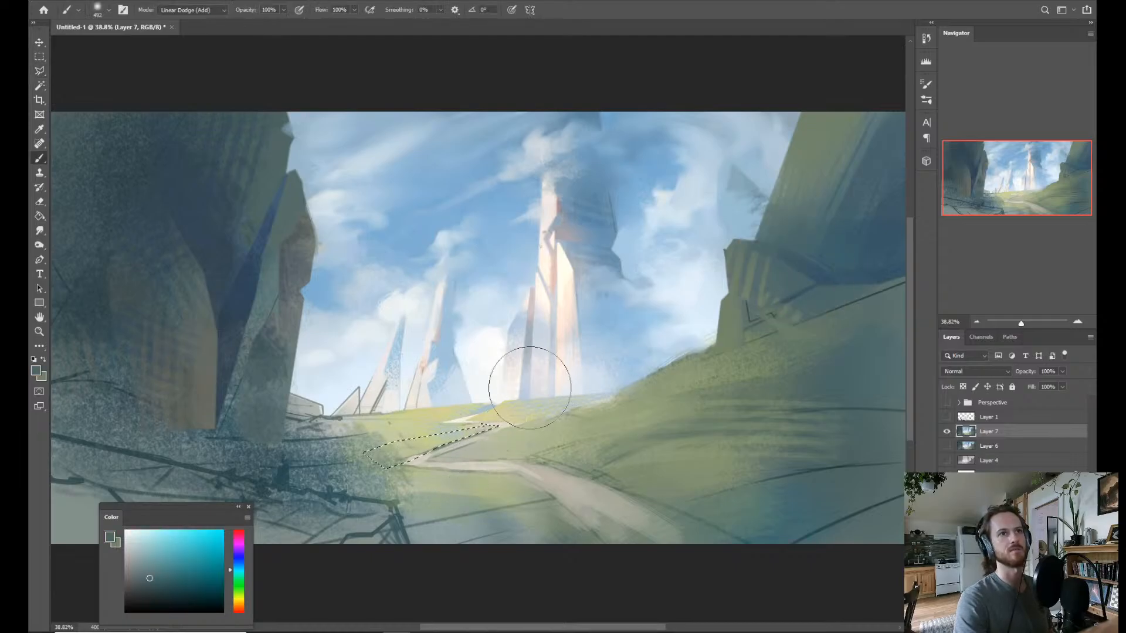
{"action": "right_click", "coordinate": [436, 388]}
{"action": "left_click", "coordinate": [616, 478]}
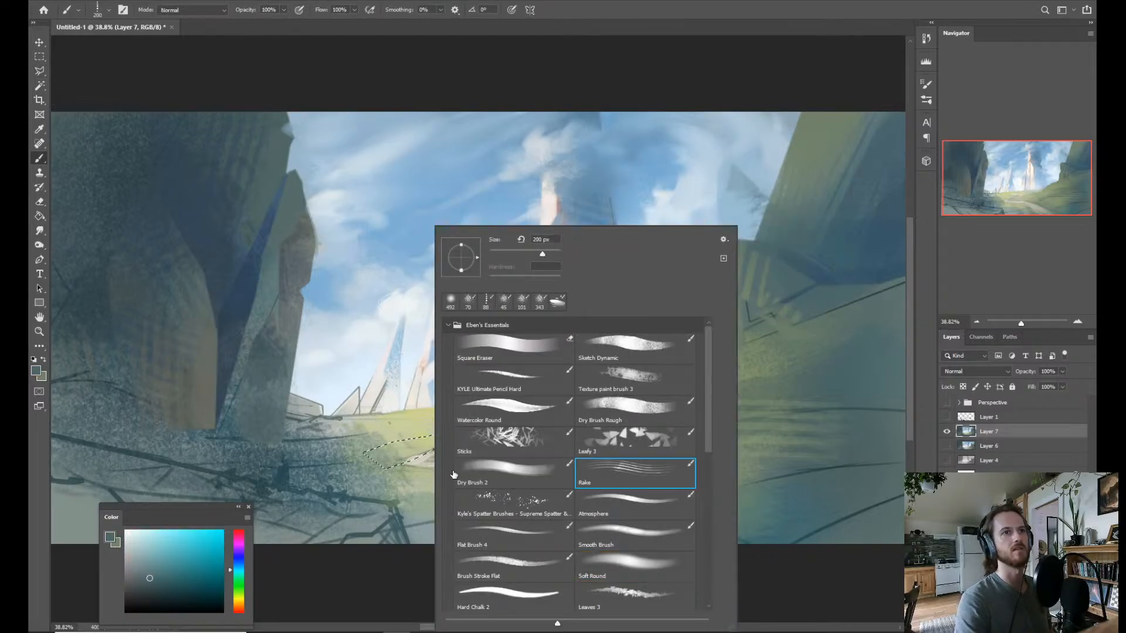
{"action": "mouse_move", "coordinate": [401, 450]}
{"action": "left_mouse_down"}
{"action": "mouse_move", "coordinate": [362, 467]}
{"action": "mouse_move", "coordinate": [350, 459]}
{"action": "mouse_move", "coordinate": [409, 470]}
{"action": "mouse_move", "coordinate": [391, 472]}
{"action": "left_mouse_up"}
{"action": "mouse_move", "coordinate": [454, 491]}
{"action": "left_mouse_down"}
{"action": "mouse_move", "coordinate": [423, 408]}
{"action": "mouse_move", "coordinate": [514, 447]}
{"action": "left_mouse_up"}
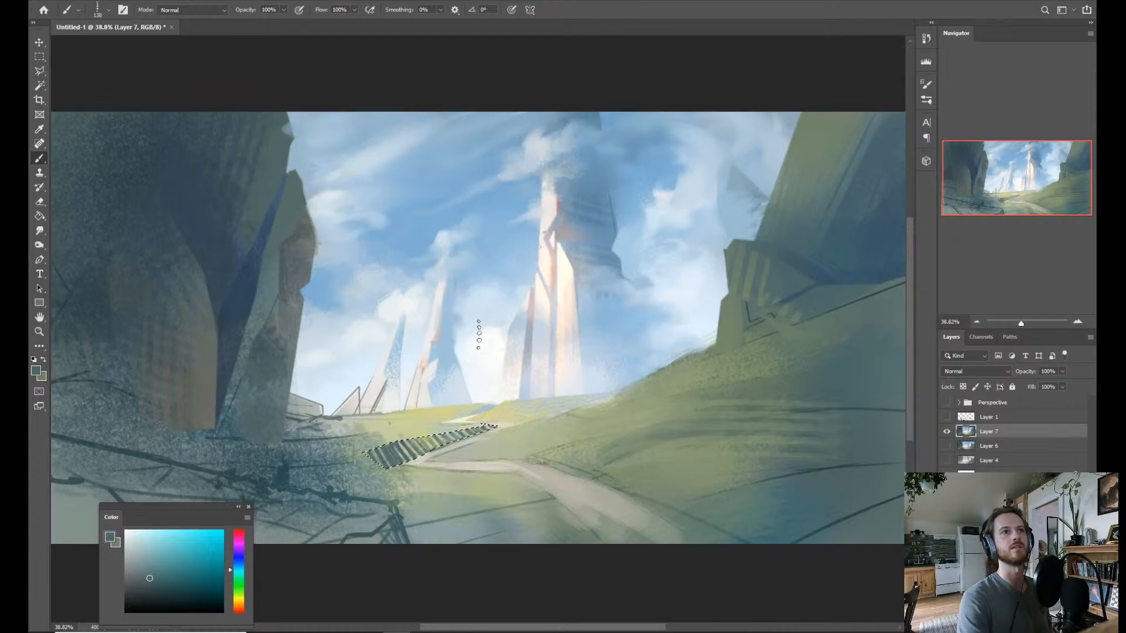
{"action": "left_click", "coordinate": [352, 484], "text": "alt"}
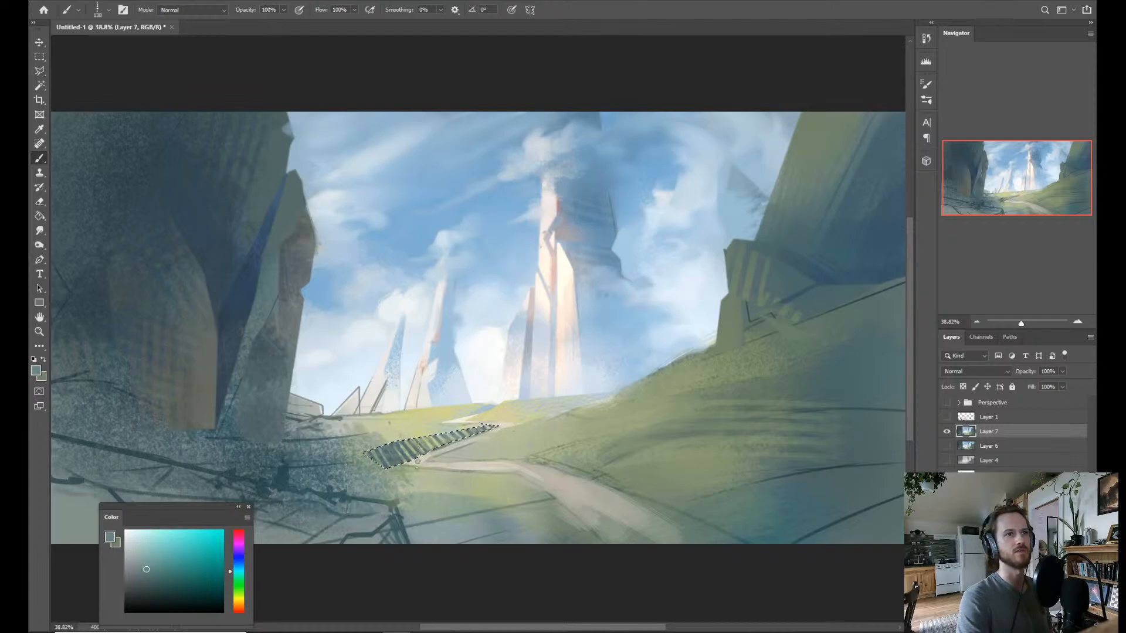
{"action": "left_click_drag", "start_coordinate": [456, 446], "coordinate": [480, 444]}
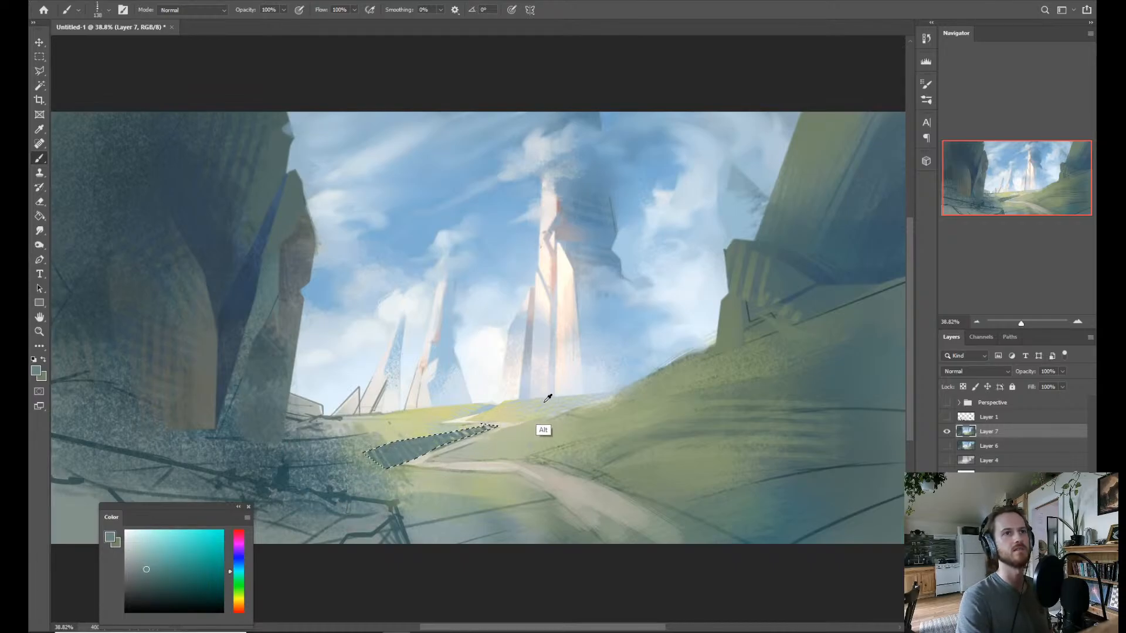
Sample light blue from the sky, brush it over the selected meadow wedge beside the path and clear the selection.
{"action": "left_click", "coordinate": [626, 324], "text": "alt"}
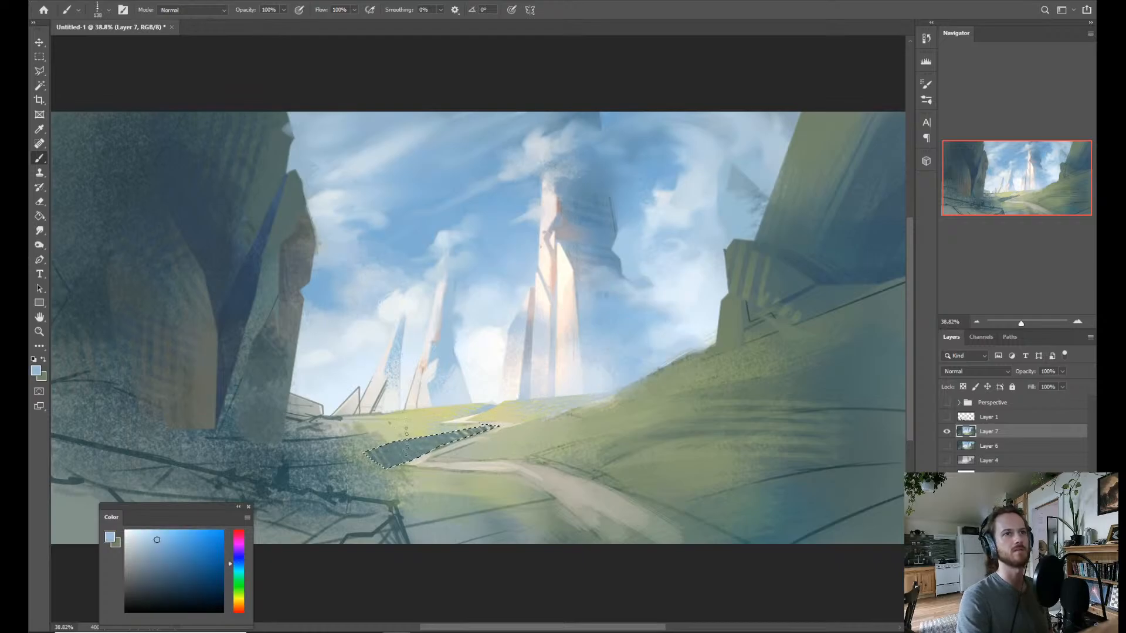
{"action": "mouse_move", "coordinate": [465, 413]}
{"action": "left_mouse_down"}
{"action": "mouse_move", "coordinate": [503, 429]}
{"action": "mouse_move", "coordinate": [447, 435]}
{"action": "mouse_move", "coordinate": [448, 450]}
{"action": "mouse_move", "coordinate": [380, 451]}
{"action": "left_mouse_up"}
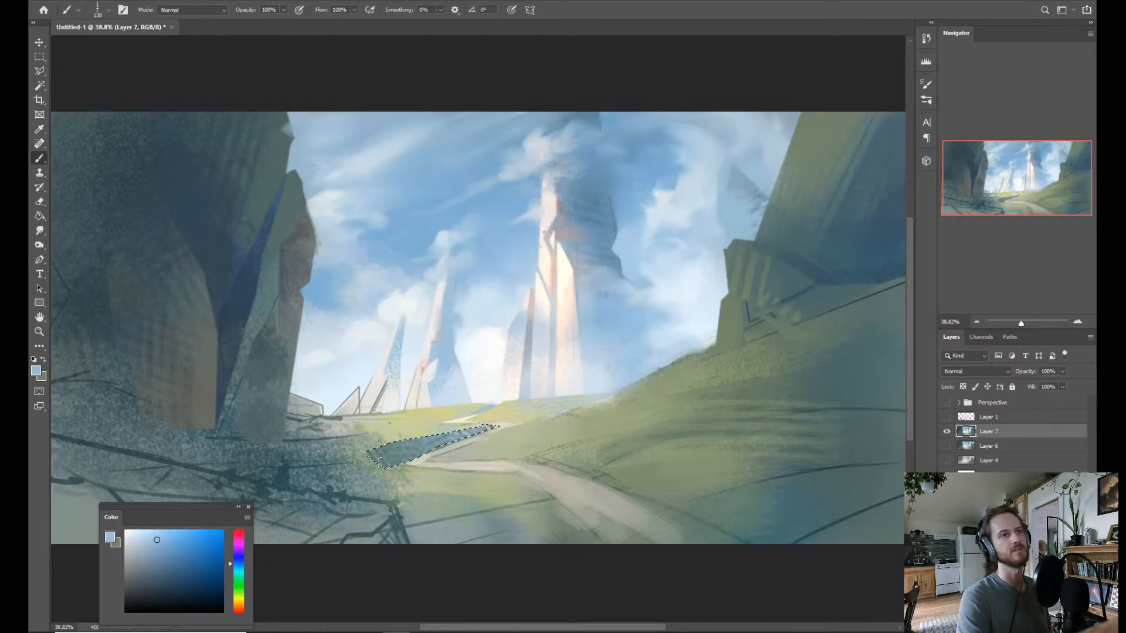
{"action": "key", "text": "ctrl+d"}
Lasso the shaded wedge beside the path's far bend and brush sampled light yellow-green grass strokes into it.
{"action": "mouse_move", "coordinate": [490, 415]}
{"action": "left_mouse_down"}
{"action": "mouse_move", "coordinate": [448, 387]}
{"action": "mouse_move", "coordinate": [515, 374]}
{"action": "left_mouse_up"}
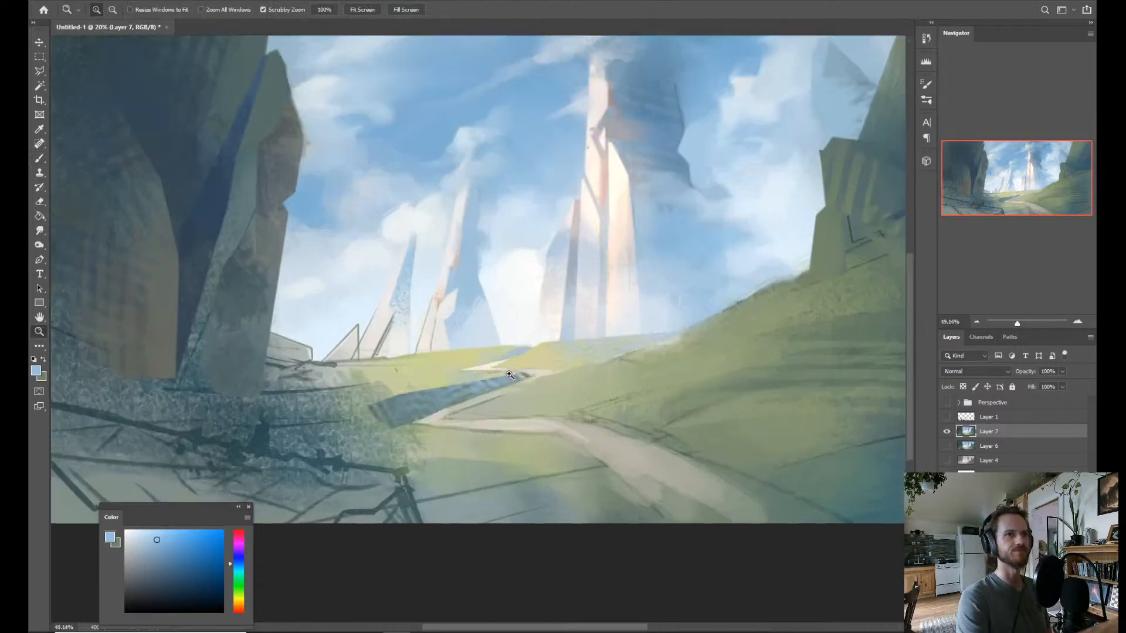
{"action": "left_click", "coordinate": [425, 385], "text": "alt"}
{"action": "left_click_drag", "start_coordinate": [419, 397], "coordinate": [404, 399]}
{"action": "mouse_move", "coordinate": [387, 402]}
{"action": "left_mouse_down"}
{"action": "mouse_move", "coordinate": [429, 400]}
{"action": "mouse_move", "coordinate": [376, 408]}
{"action": "mouse_move", "coordinate": [464, 393]}
{"action": "mouse_move", "coordinate": [413, 400]}
{"action": "left_mouse_up"}
{"action": "mouse_move", "coordinate": [524, 381]}
{"action": "left_mouse_down"}
{"action": "mouse_move", "coordinate": [414, 402]}
{"action": "mouse_move", "coordinate": [395, 419]}
{"action": "mouse_move", "coordinate": [392, 406]}
{"action": "mouse_move", "coordinate": [369, 424]}
{"action": "mouse_move", "coordinate": [441, 425]}
{"action": "mouse_move", "coordinate": [364, 455]}
{"action": "mouse_move", "coordinate": [422, 428]}
{"action": "mouse_move", "coordinate": [376, 430]}
{"action": "left_mouse_up"}
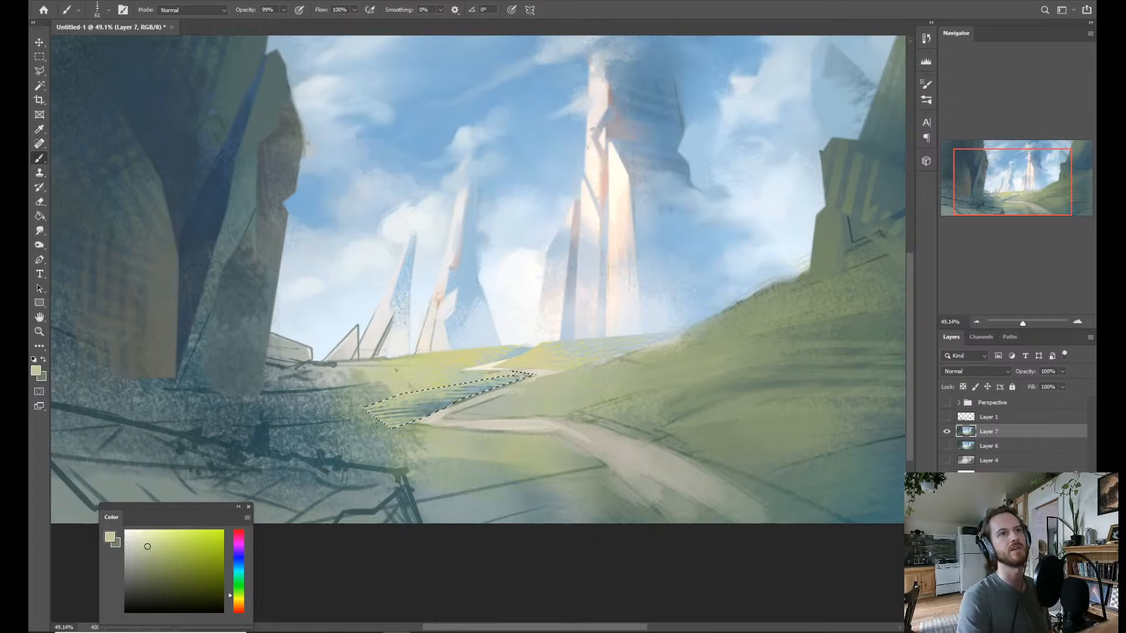
Sample a muted blue from the wedge, change to a flat textured brush, touch up the shadow and clear the selection.
{"action": "left_click", "coordinate": [442, 399], "text": "alt"}
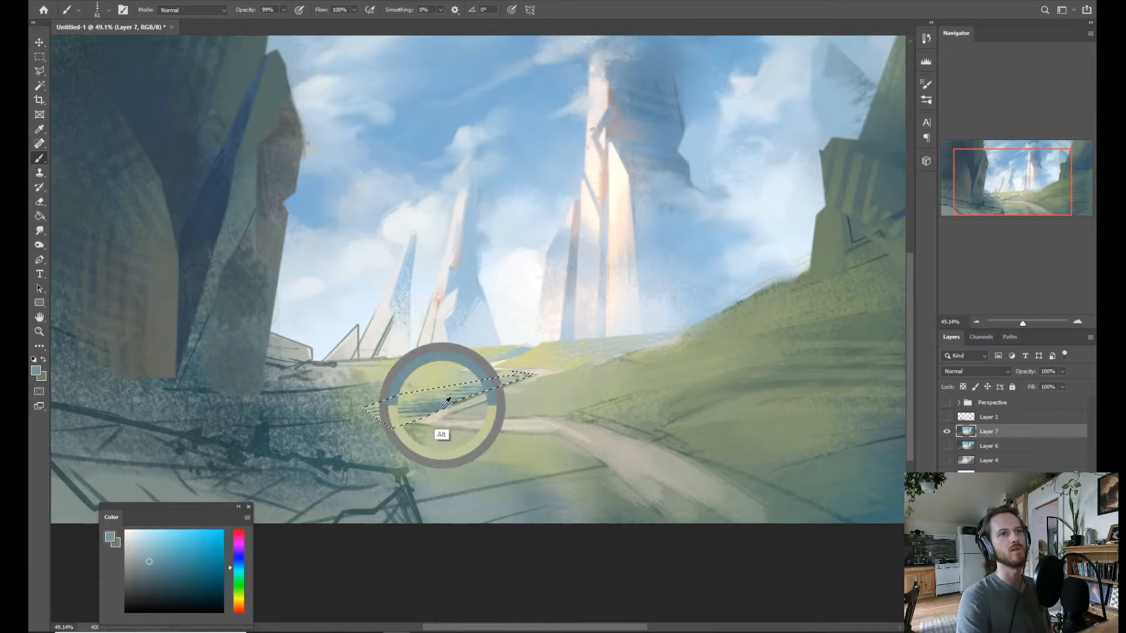
{"action": "right_click", "coordinate": [476, 398]}
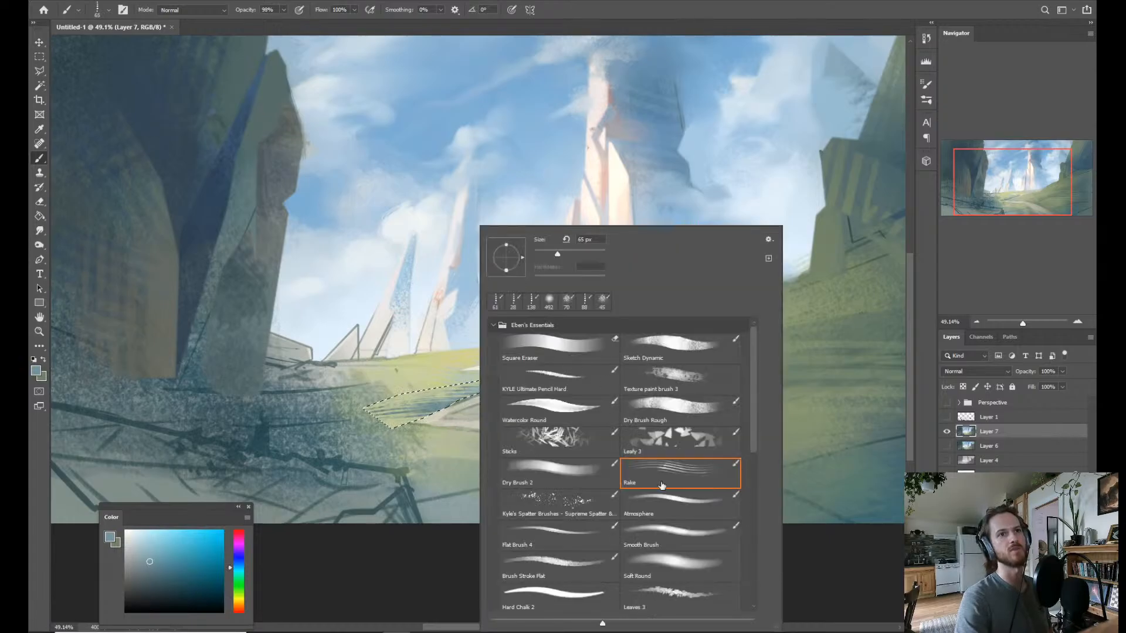
{"action": "left_click", "coordinate": [668, 565]}
{"action": "left_click", "coordinate": [446, 417]}
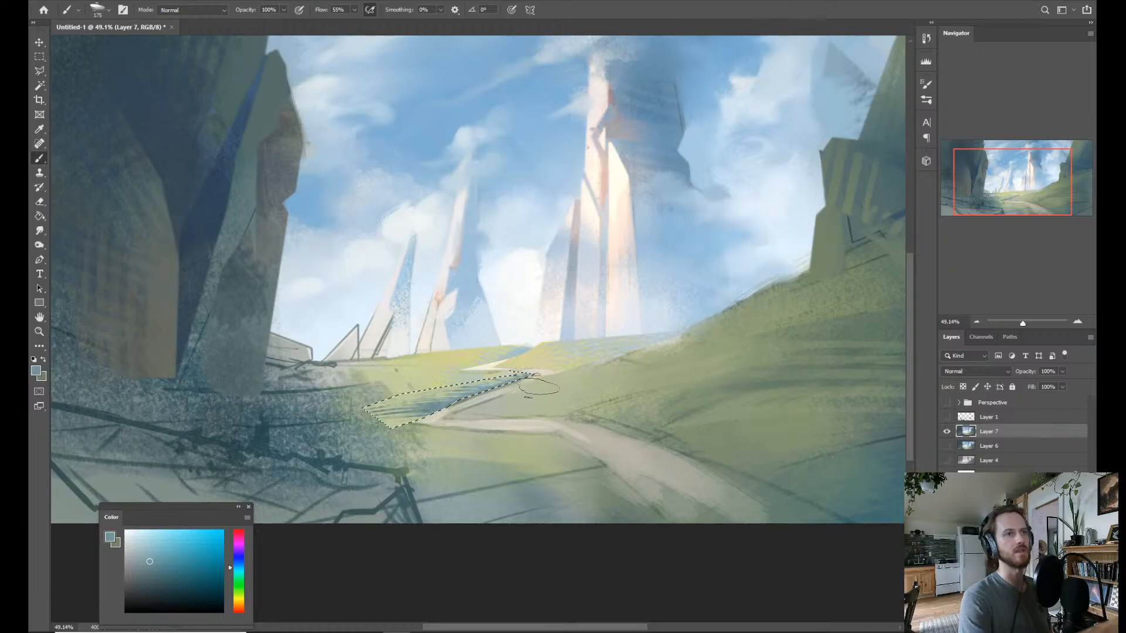
{"action": "key", "text": "ctrl+d"}
Sample light yellow-green from the meadow and brush small grass strokes to break up the edges of the wedge's blue shadow.
{"action": "key", "text": "z"}
{"action": "left_click_drag", "start_coordinate": [521, 375], "coordinate": [553, 324]}
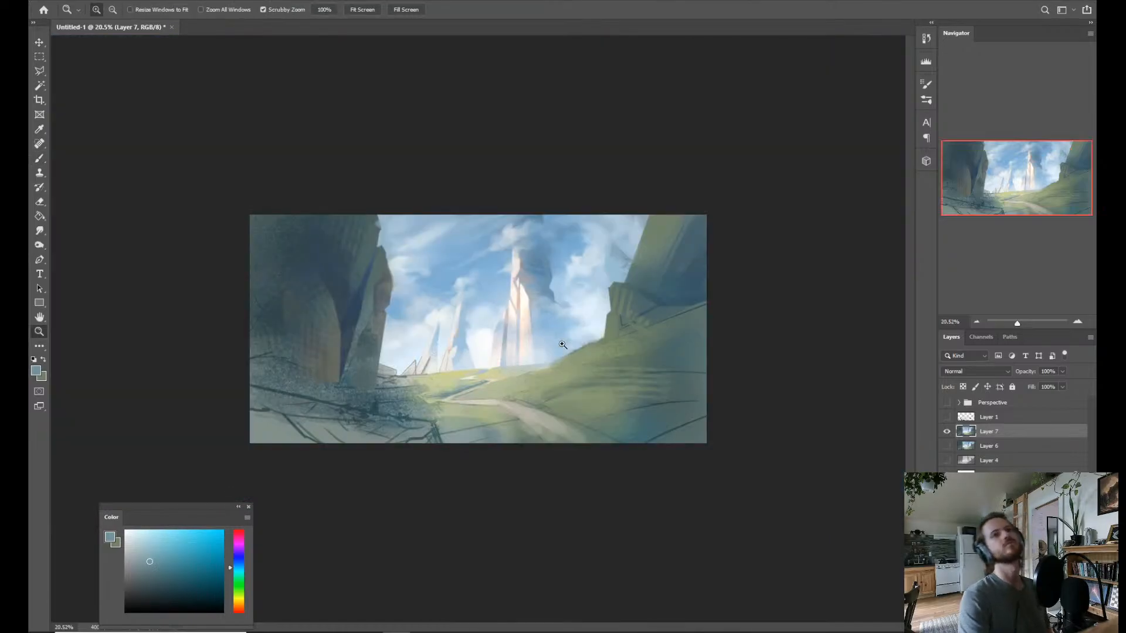
{"action": "left_click_drag", "start_coordinate": [528, 370], "coordinate": [540, 374]}
{"action": "left_click_drag", "start_coordinate": [446, 438], "coordinate": [481, 435]}
{"action": "key", "text": "b"}
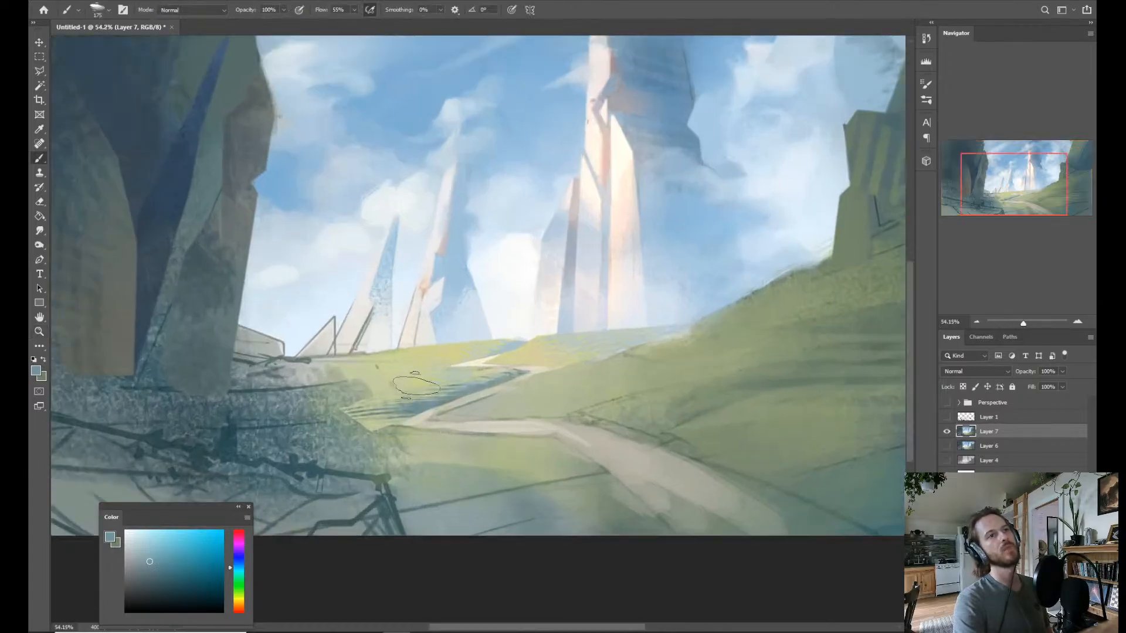
{"action": "left_click", "coordinate": [413, 387], "text": "alt"}
{"action": "left_click_drag", "start_coordinate": [418, 400], "coordinate": [412, 410]}
{"action": "left_click_drag", "start_coordinate": [478, 373], "coordinate": [420, 405]}
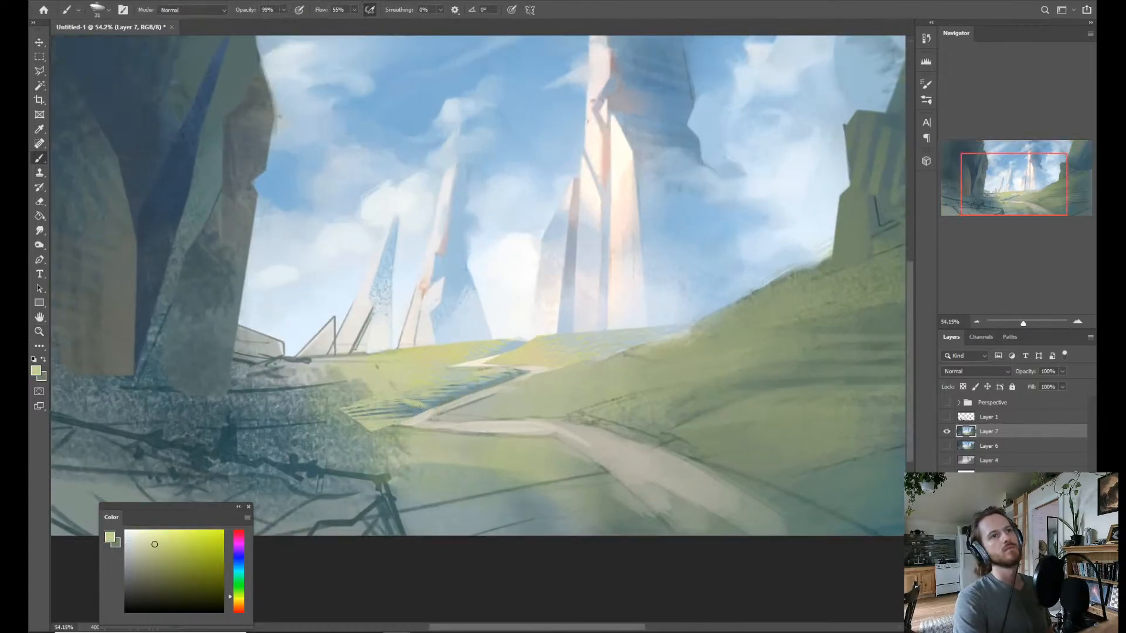
{"action": "mouse_move", "coordinate": [420, 401]}
{"action": "left_mouse_down"}
{"action": "mouse_move", "coordinate": [446, 392]}
{"action": "mouse_move", "coordinate": [431, 396]}
{"action": "left_mouse_up"}
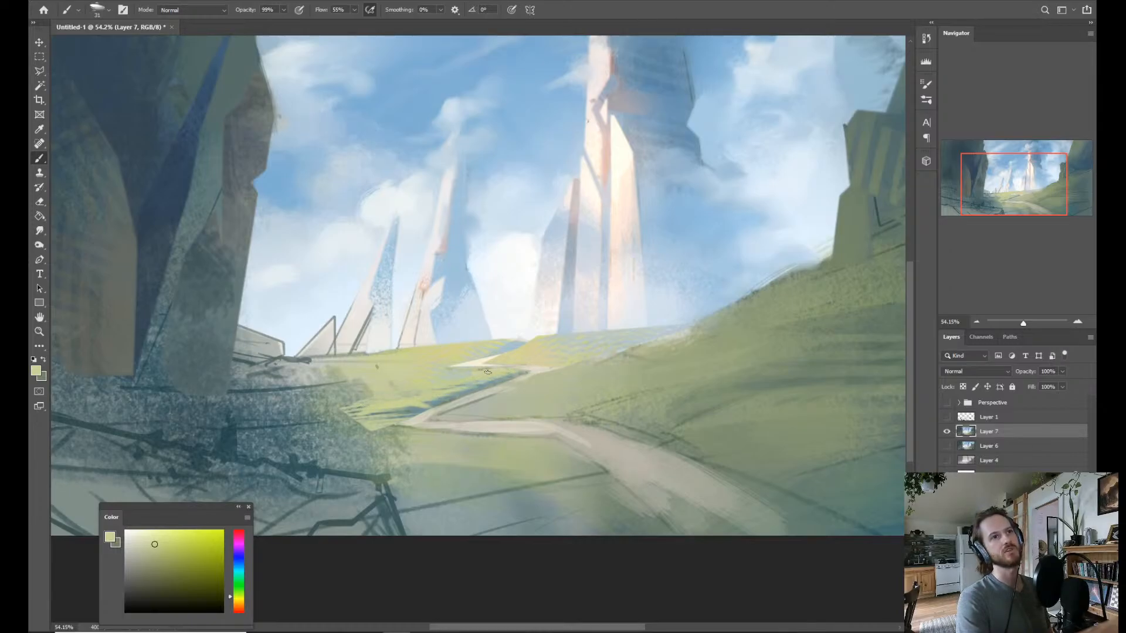
With the Mixer Brush, blend the meadow strokes beside the path, and soften the path's far bend with a light tan.
{"action": "key", "text": "z"}
{"action": "key", "text": "shift+b"}
{"action": "left_click_drag", "start_coordinate": [456, 385], "coordinate": [446, 385]}
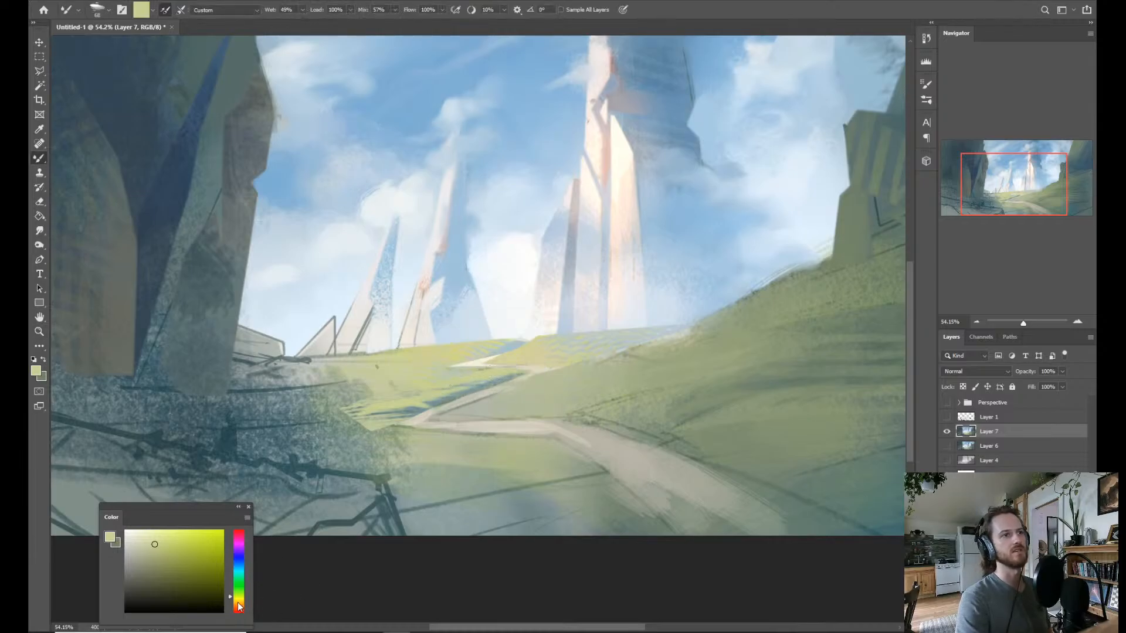
{"action": "left_click", "coordinate": [240, 603]}
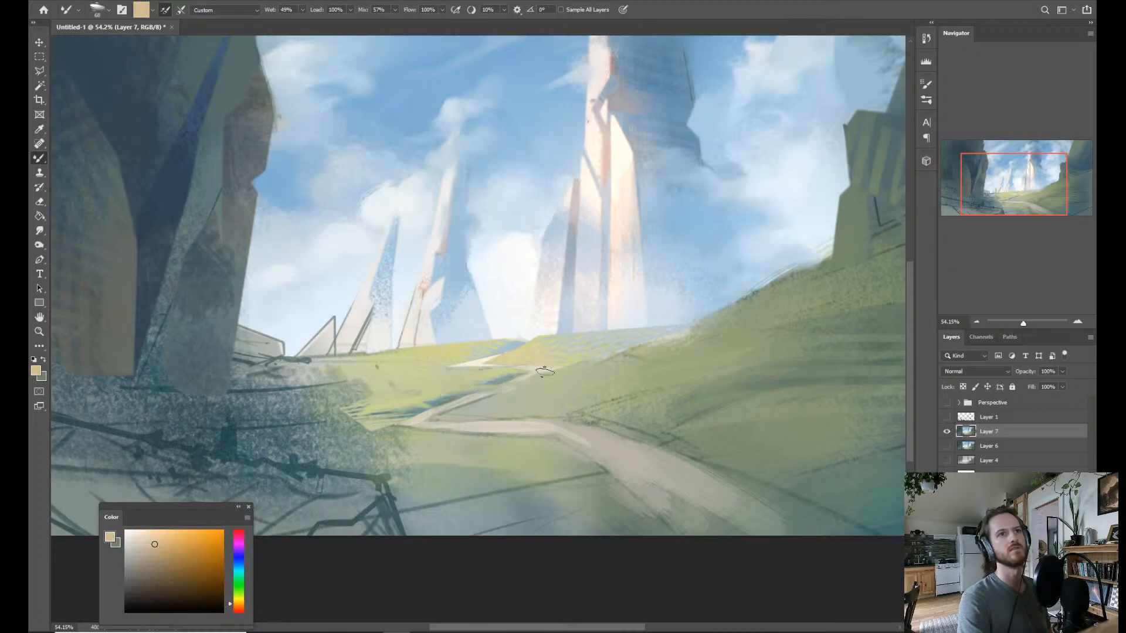
{"action": "key", "text": "alt"}
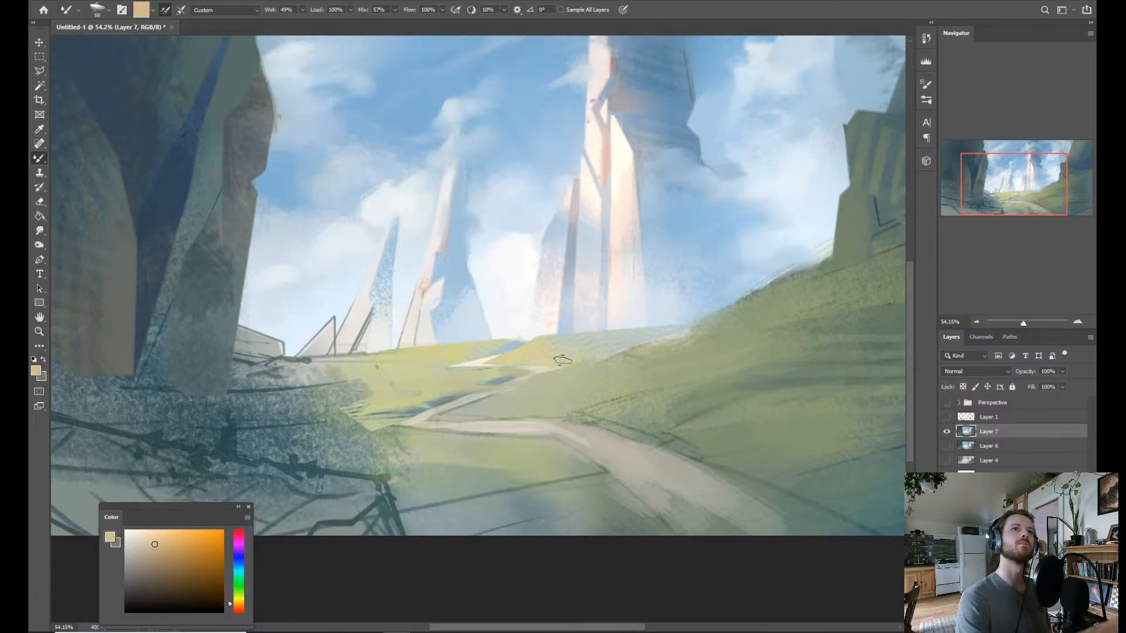
Blend the distant meadow below the tallest spire into haze using sampled pale grey-green, light sky blue and yellow-green.
{"action": "left_click", "coordinate": [540, 355], "text": "alt"}
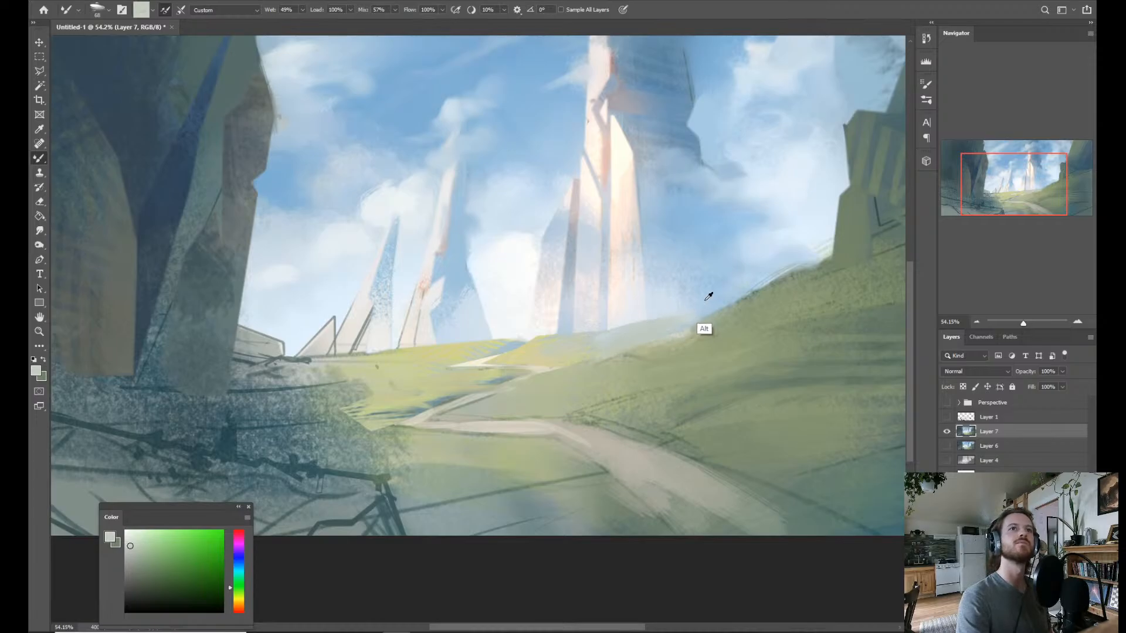
{"action": "left_click", "coordinate": [703, 325], "text": "alt"}
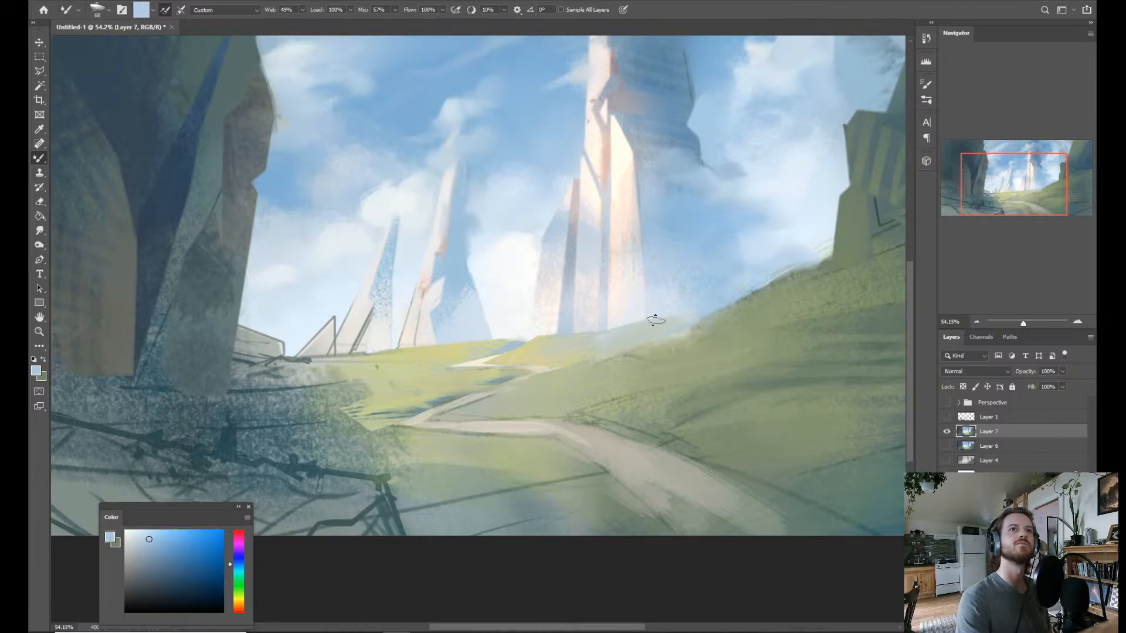
{"action": "left_click", "coordinate": [570, 360], "text": "alt"}
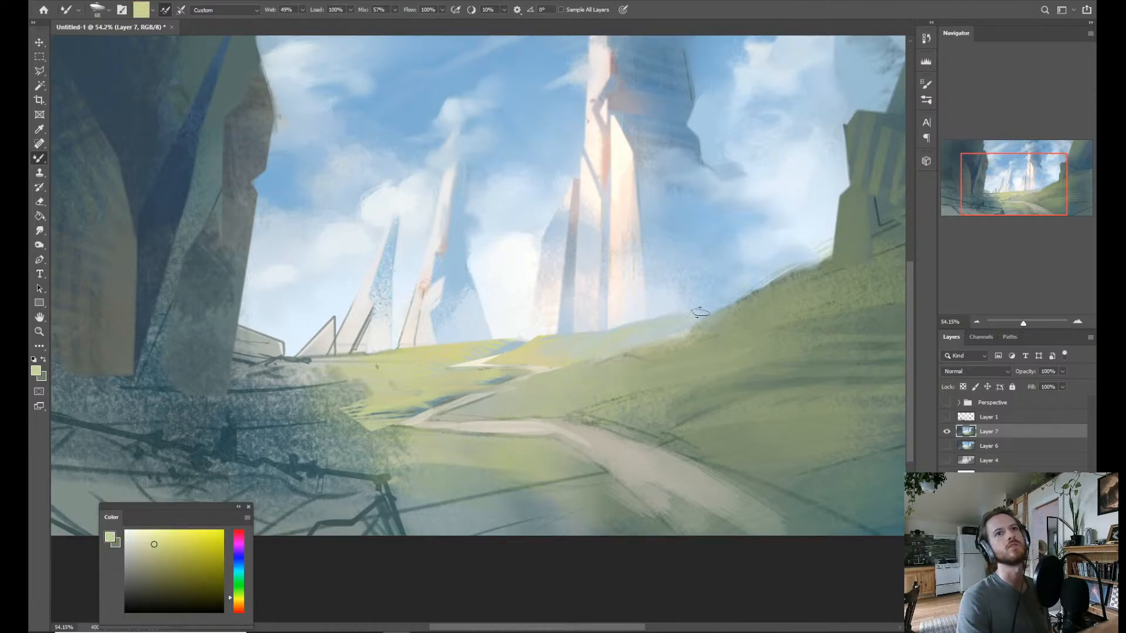
{"action": "mouse_move", "coordinate": [680, 324]}
{"action": "left_mouse_down"}
{"action": "mouse_move", "coordinate": [653, 319]}
{"action": "mouse_move", "coordinate": [664, 340]}
{"action": "left_mouse_up"}
Return to the regular Brush and paint sampled pale yellow sunlit strokes across the distant meadow.
{"action": "left_click_drag", "start_coordinate": [554, 384], "coordinate": [578, 362]}
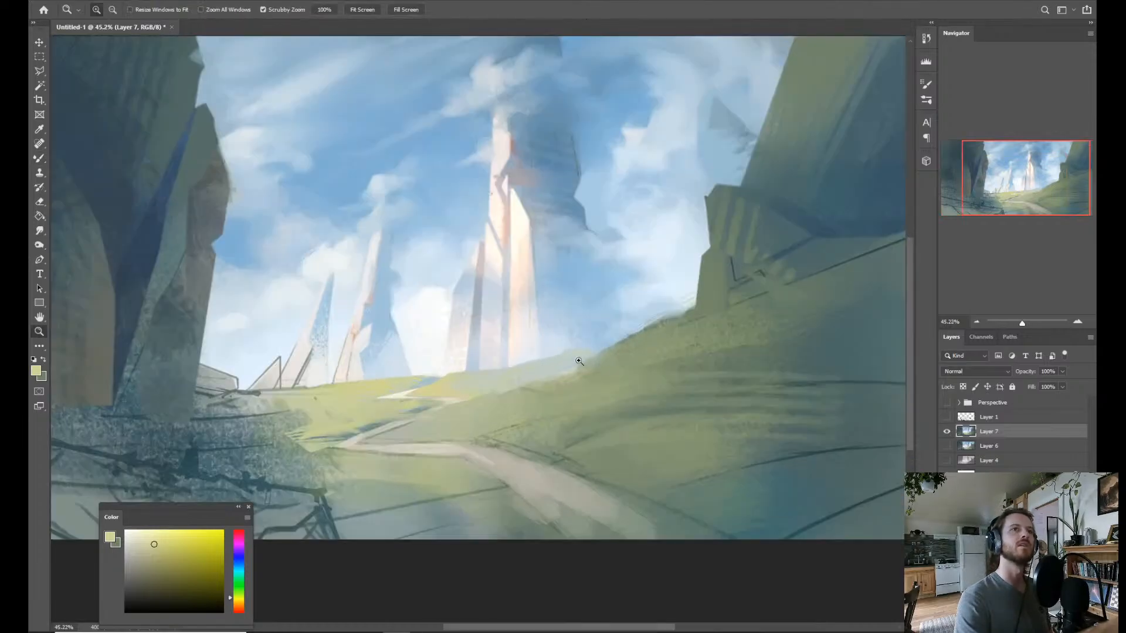
{"action": "key", "text": "shift+b"}
{"action": "left_click", "coordinate": [434, 394], "text": "alt"}
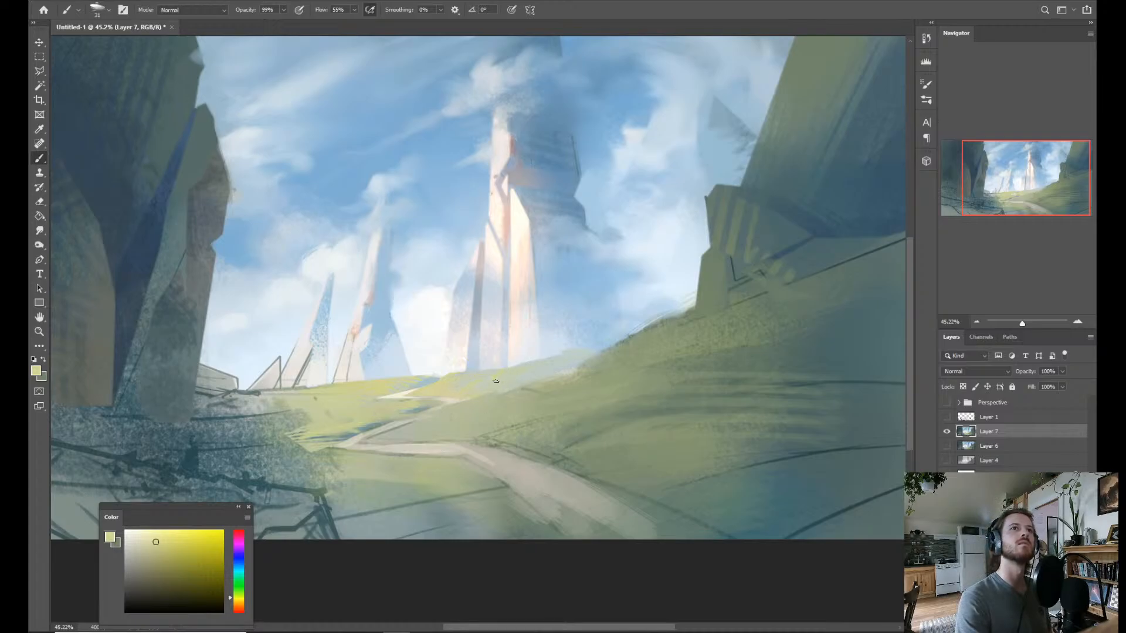
{"action": "mouse_move", "coordinate": [411, 380]}
{"action": "left_mouse_down"}
{"action": "mouse_move", "coordinate": [381, 376]}
{"action": "mouse_move", "coordinate": [481, 333]}
{"action": "left_mouse_up"}
Refine the grass and shadow patches around the path's far bend with sampled pale grey-green, light blue and yellow.
{"action": "left_click", "coordinate": [563, 386], "text": "alt"}
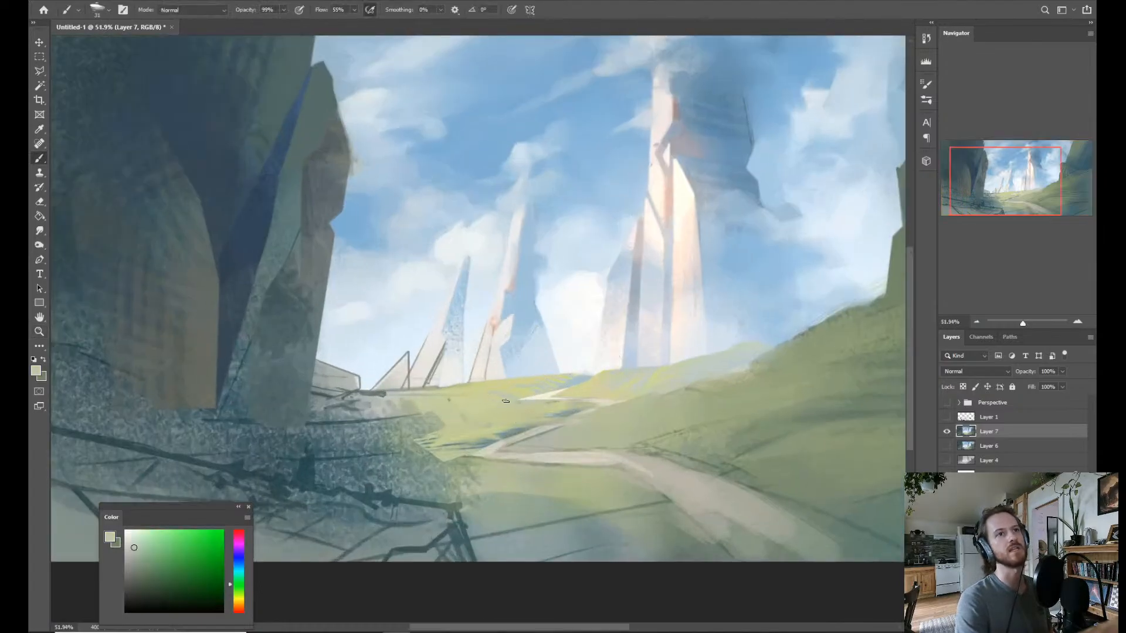
{"action": "left_click", "coordinate": [554, 387], "text": "alt"}
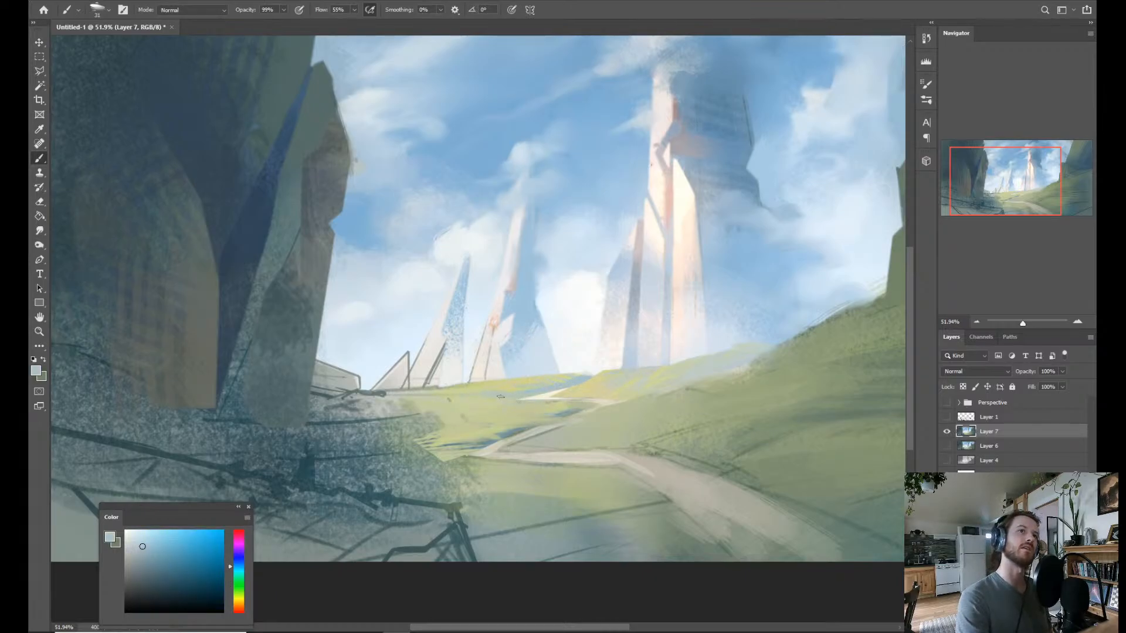
{"action": "left_click", "coordinate": [583, 403], "text": "alt"}
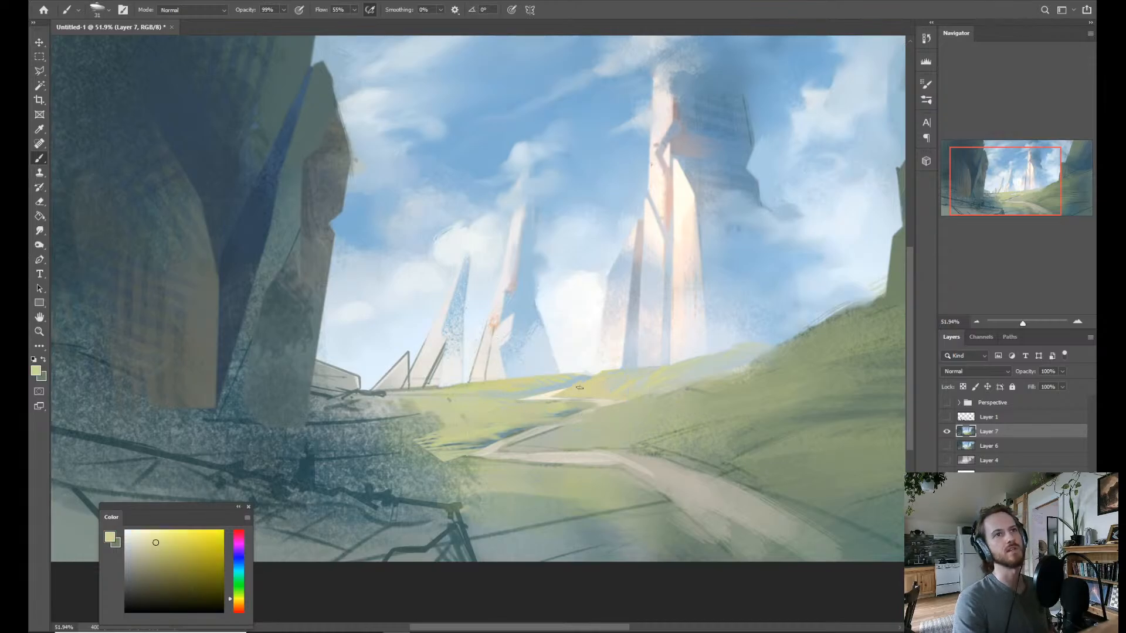
{"action": "left_click", "coordinate": [619, 412], "text": "alt"}
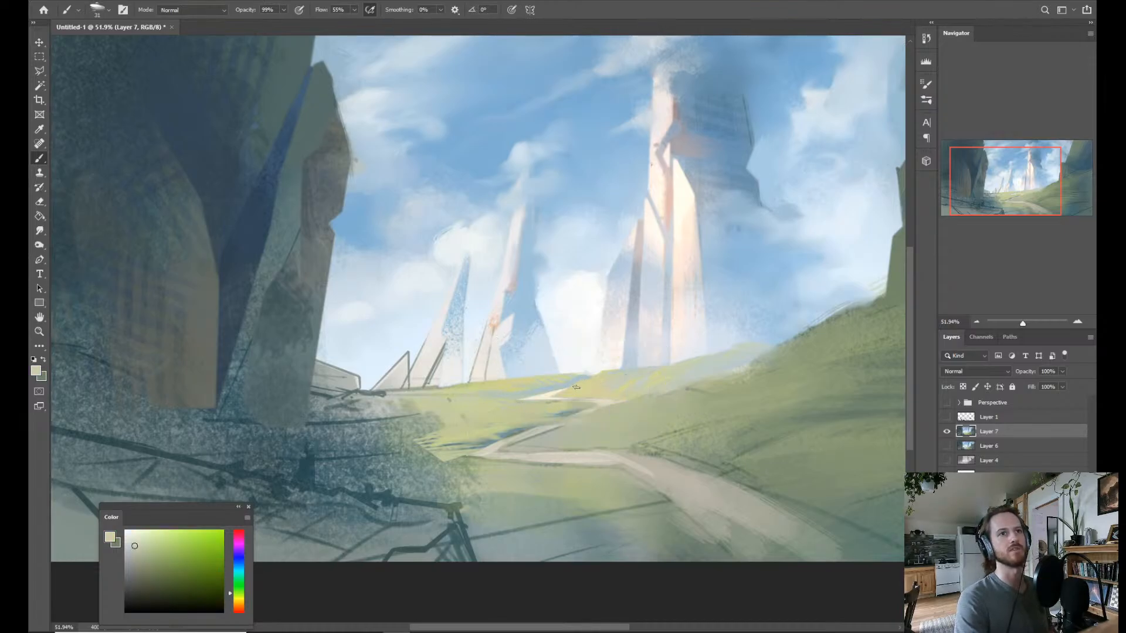
{"action": "left_click", "coordinate": [581, 408], "text": "alt"}
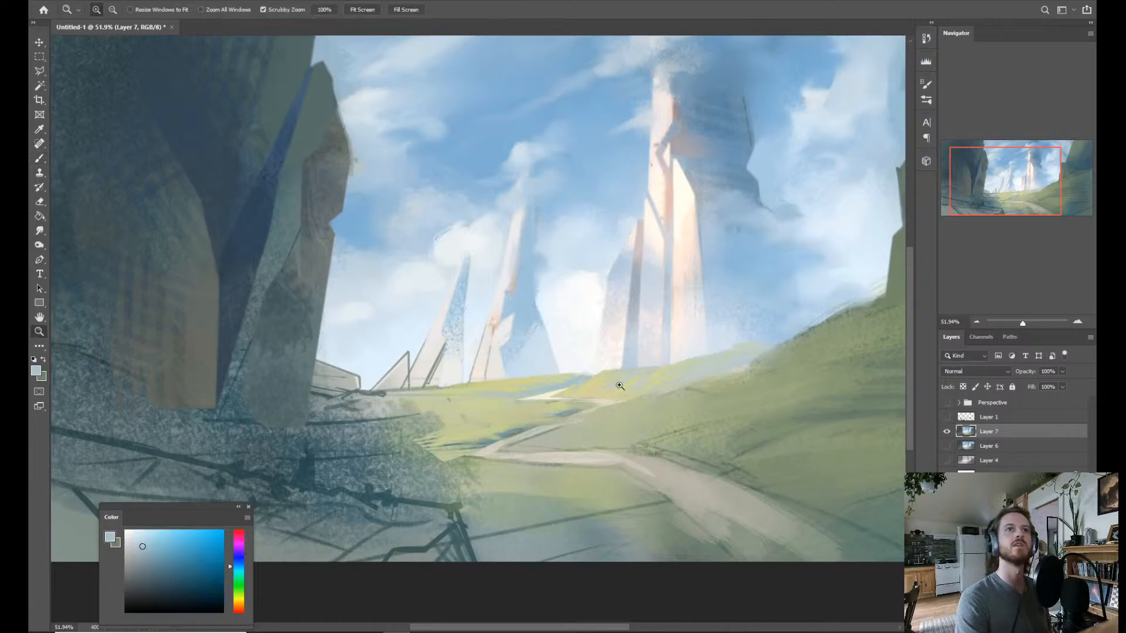
Choose a near-white cream and brush bright highlights along the farthest zigzags of the path.
{"action": "scroll", "coordinate": [615, 381], "scroll_direction": "down", "scroll_amount": 3}
{"action": "scroll", "coordinate": [565, 291], "scroll_direction": "up", "scroll_amount": 2}
{"action": "left_click", "coordinate": [444, 401], "text": "alt"}
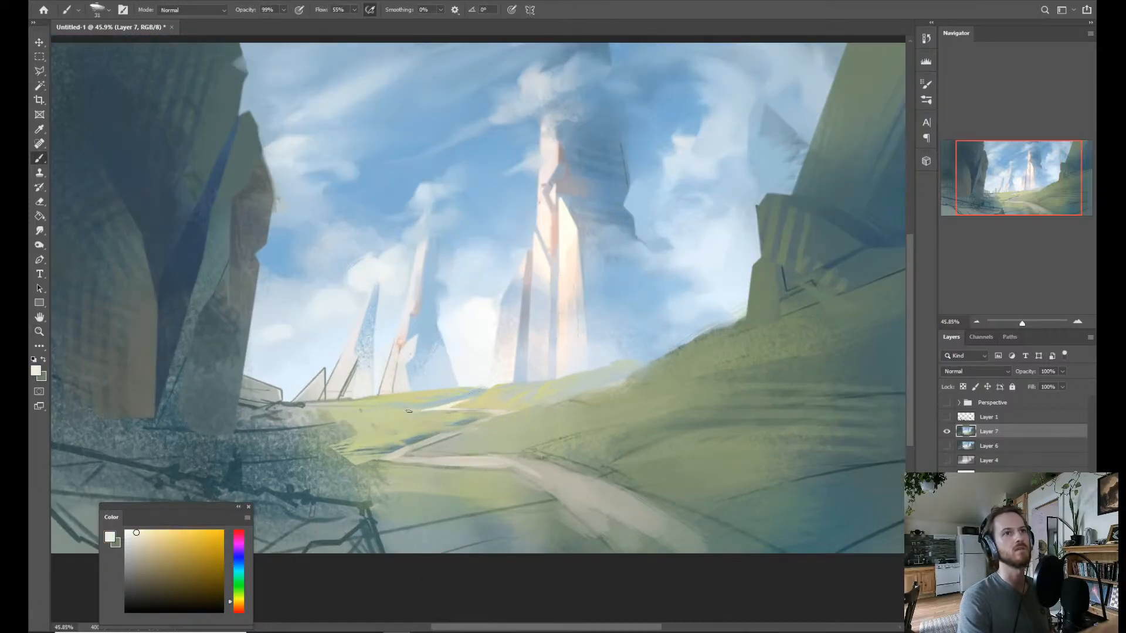
{"action": "left_click_drag", "start_coordinate": [441, 409], "coordinate": [539, 405]}
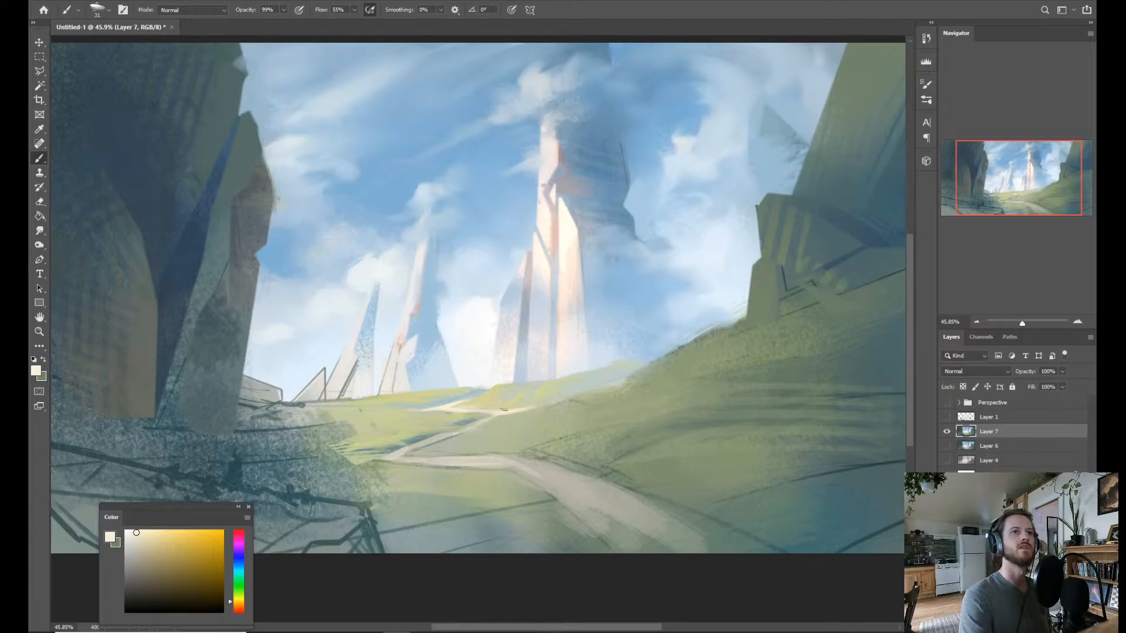
Sample the sky blue, shift it to a muted grey-blue and dab it on the crest of the distant hill.
{"action": "mouse_move", "coordinate": [465, 429]}
{"action": "left_mouse_down"}
{"action": "mouse_move", "coordinate": [534, 409]}
{"action": "mouse_move", "coordinate": [524, 311]}
{"action": "mouse_move", "coordinate": [553, 324]}
{"action": "left_mouse_up"}
{"action": "key", "text": "z"}
{"action": "key", "text": "b"}
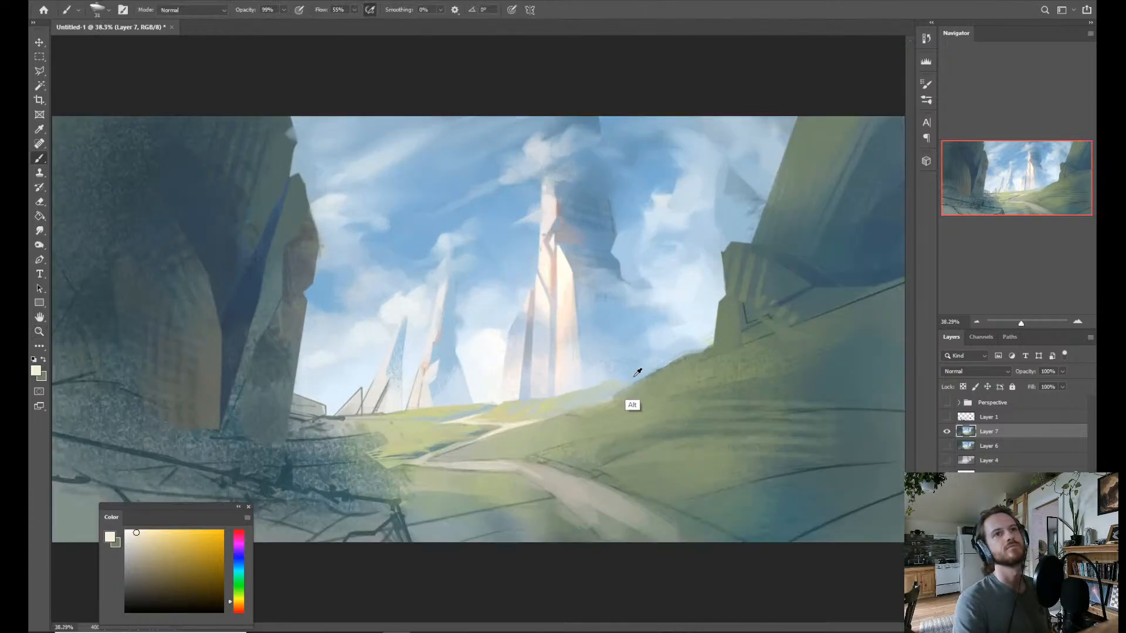
{"action": "left_click", "coordinate": [634, 375], "text": "alt"}
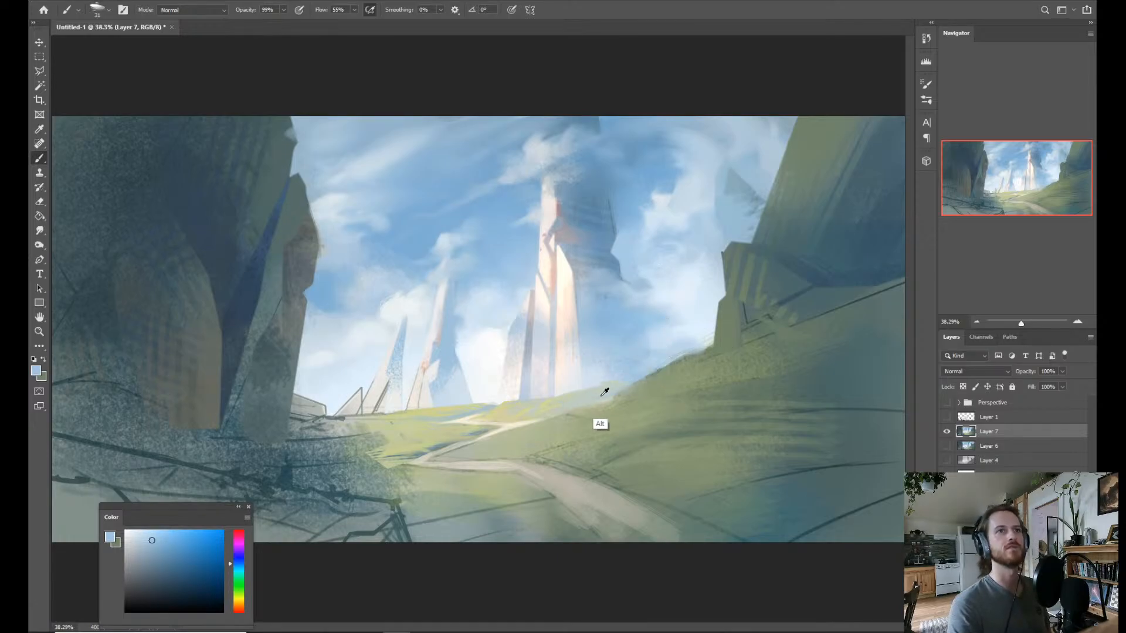
{"action": "left_click", "coordinate": [621, 383], "text": "alt"}
{"action": "left_click", "coordinate": [138, 556]}
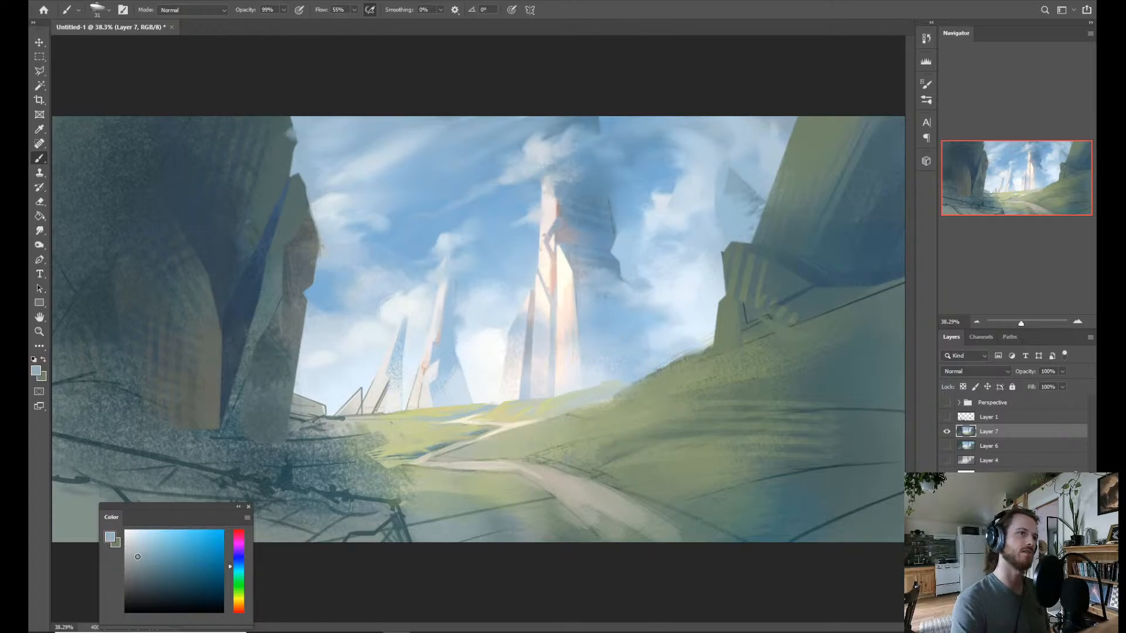
{"action": "left_click_drag", "start_coordinate": [138, 556], "coordinate": [136, 554]}
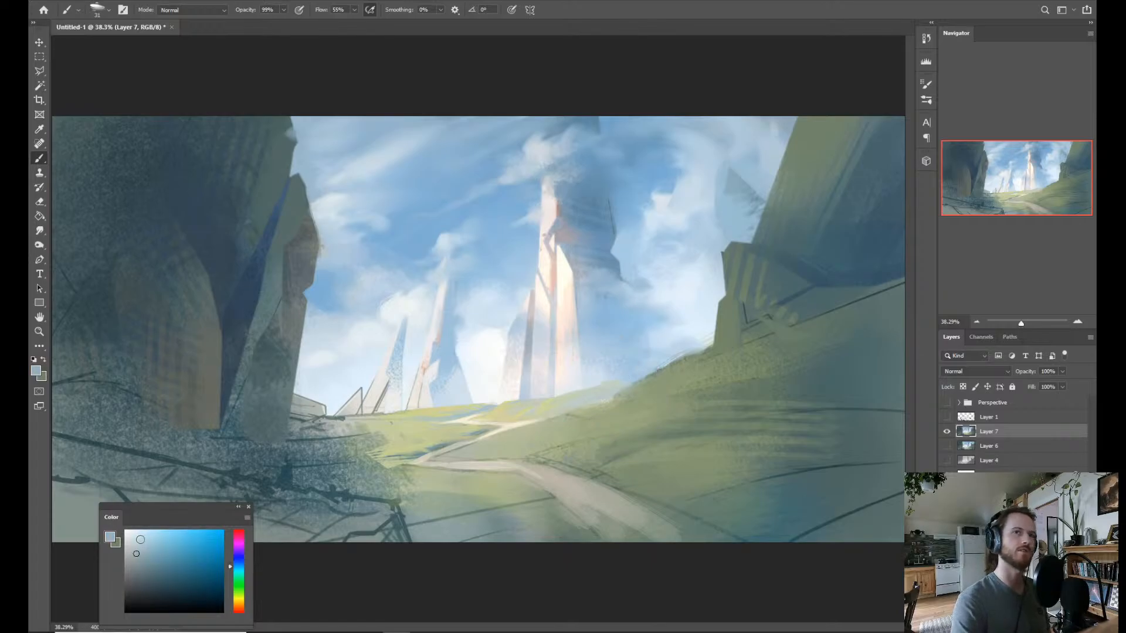
Sample paler sky blues and brush light haze where the distant hill meets the grassy slope.
{"action": "left_click", "coordinate": [620, 380], "text": "alt"}
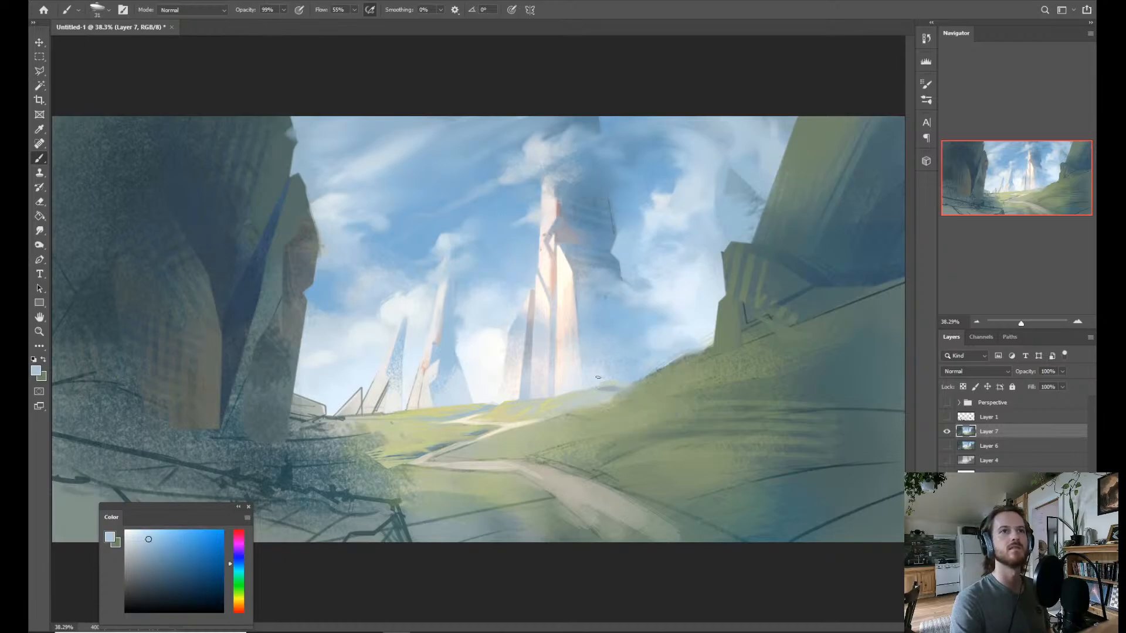
{"action": "left_click", "coordinate": [609, 375], "text": "alt"}
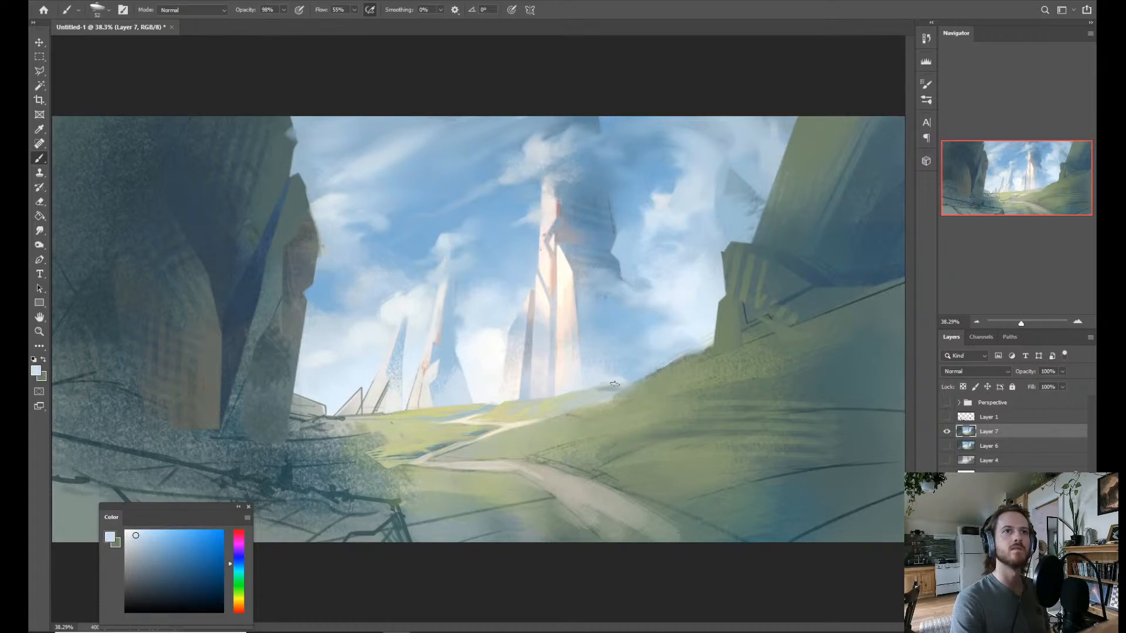
{"action": "left_click_drag", "start_coordinate": [615, 384], "coordinate": [632, 378]}
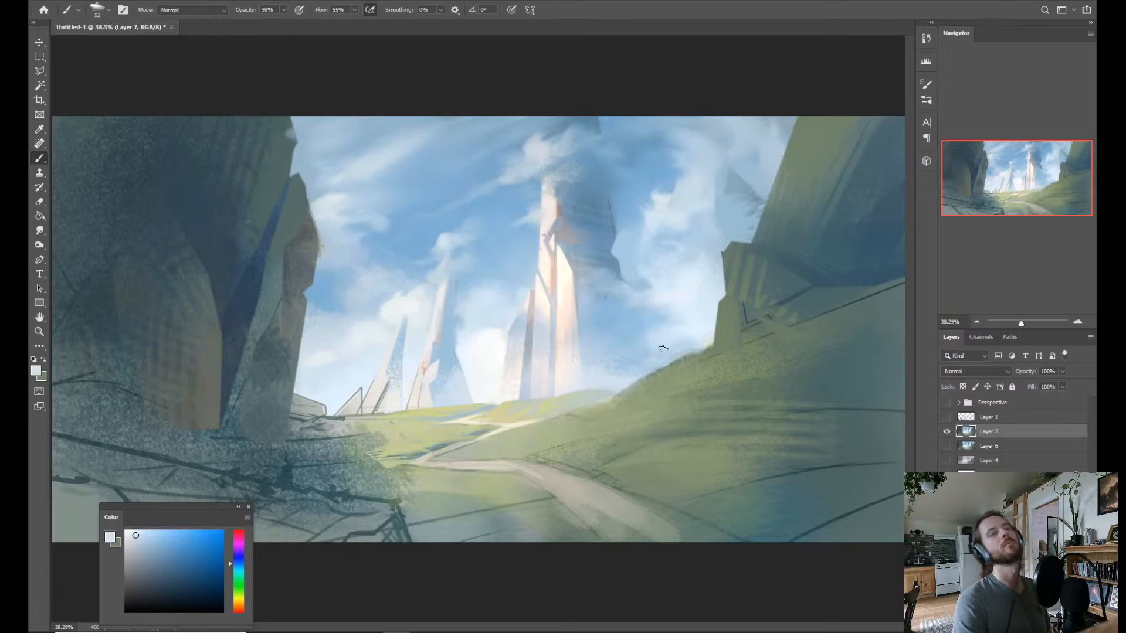
Brush a stronger sampled sky blue along the distant ridge between the tallest spire and the grassy slope.
{"action": "key", "text": "z"}
{"action": "mouse_move", "coordinate": [621, 371]}
{"action": "left_mouse_down"}
{"action": "mouse_move", "coordinate": [607, 320]}
{"action": "mouse_move", "coordinate": [632, 379]}
{"action": "left_mouse_up"}
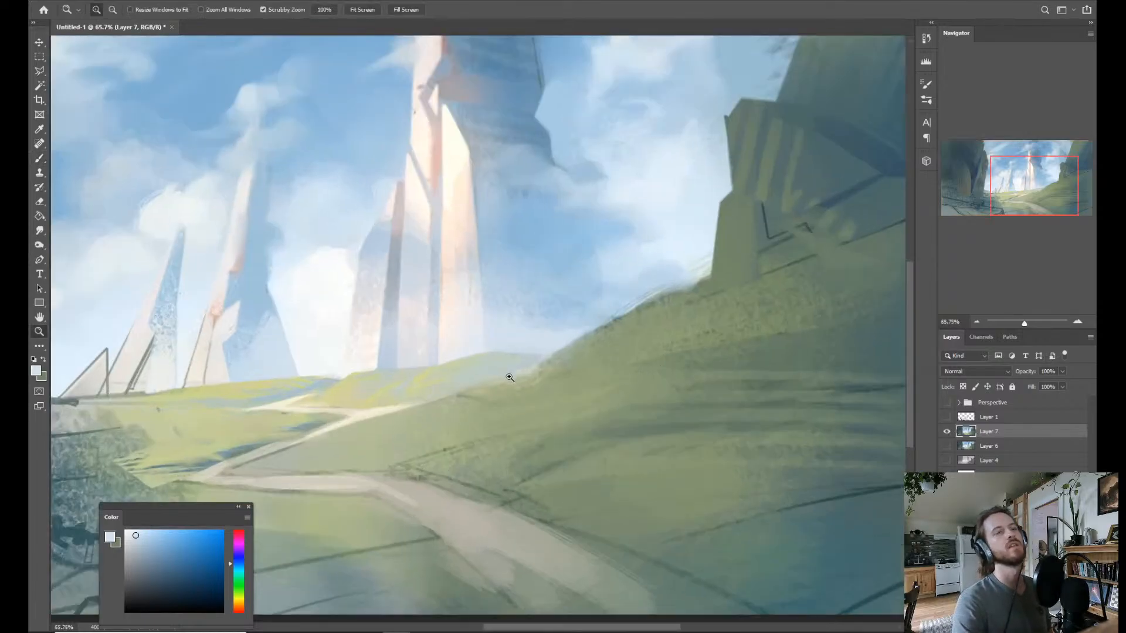
{"action": "left_click_drag", "start_coordinate": [510, 378], "coordinate": [489, 353]}
{"action": "left_click_drag", "start_coordinate": [544, 389], "coordinate": [564, 389]}
{"action": "key", "text": "b"}
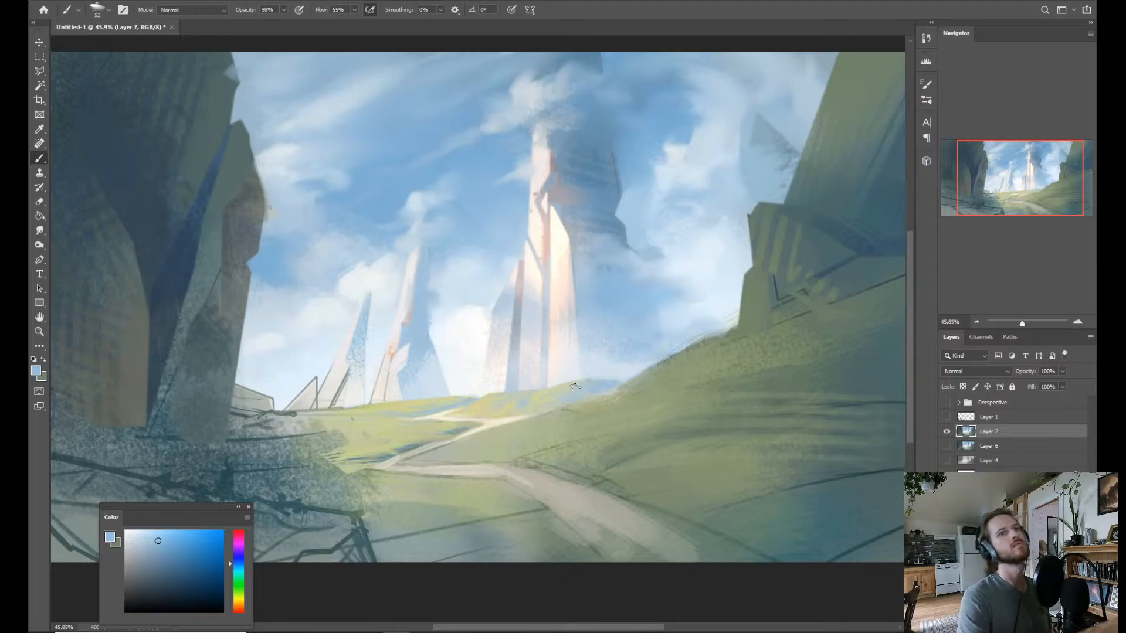
Sample pale, muted and dark greens from the landscape and brush grass and shadow strokes on the slope beside the path.
{"action": "mouse_move", "coordinate": [466, 408]}
{"action": "left_mouse_down"}
{"action": "mouse_move", "coordinate": [437, 403]}
{"action": "mouse_move", "coordinate": [446, 375]}
{"action": "left_mouse_up"}
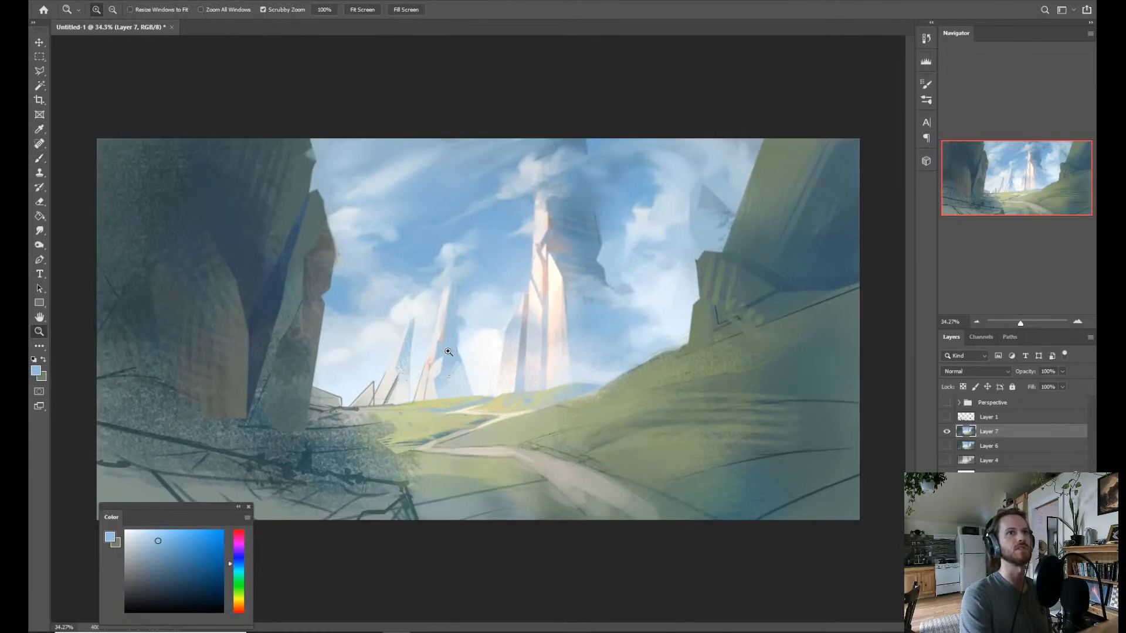
{"action": "left_click", "coordinate": [567, 412], "text": "alt"}
{"action": "left_click", "coordinate": [556, 407], "text": "alt"}
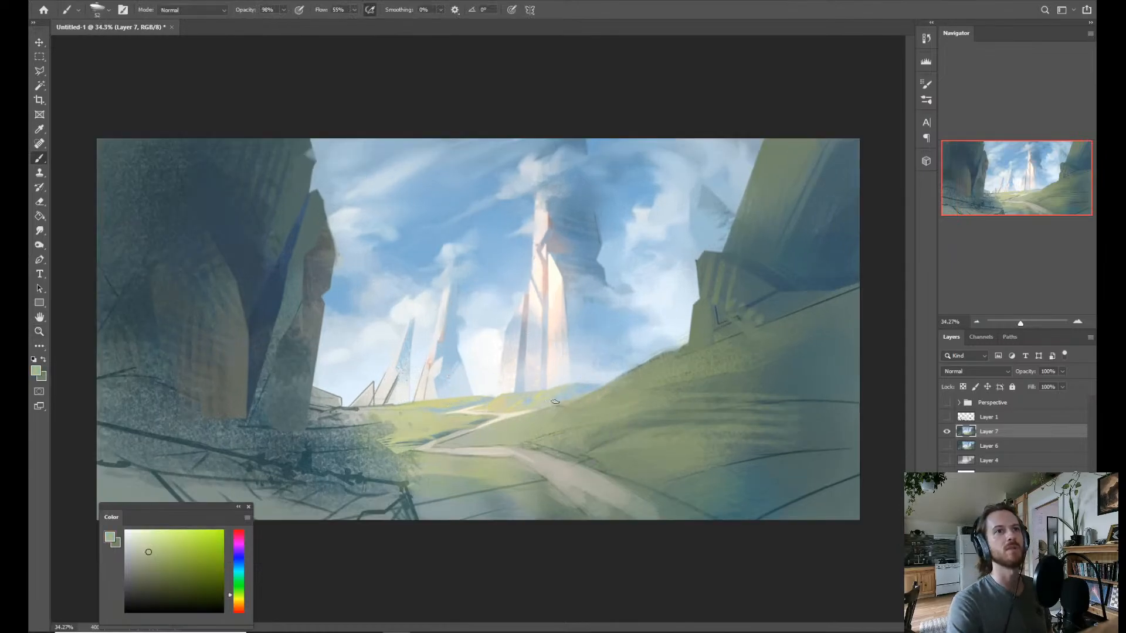
{"action": "left_click", "coordinate": [579, 435], "text": "alt"}
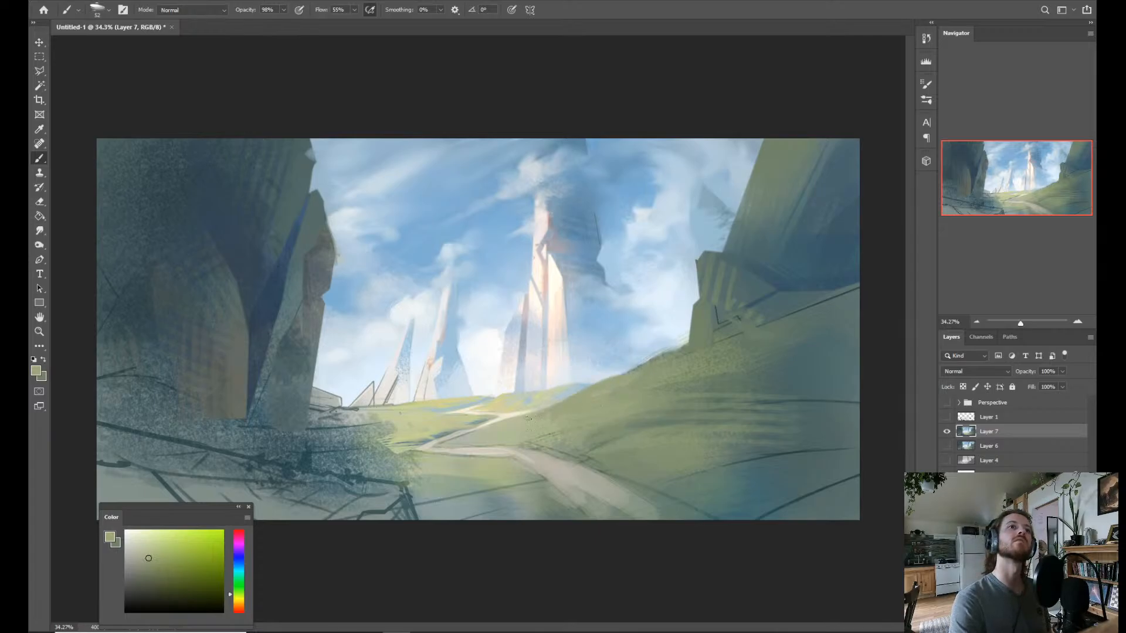
{"action": "left_click", "coordinate": [769, 414], "text": "alt"}
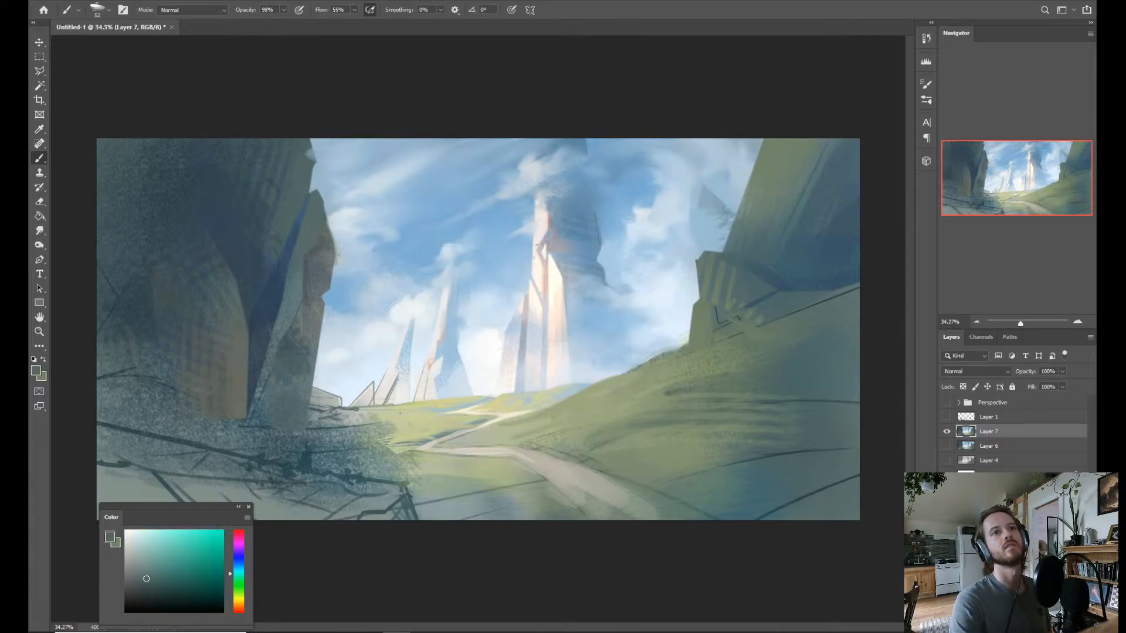
Show the Perspective group and, using it as a guide, brush sampled dark blues and greens over the green cliff and its slope.
{"action": "left_click", "coordinate": [946, 403]}
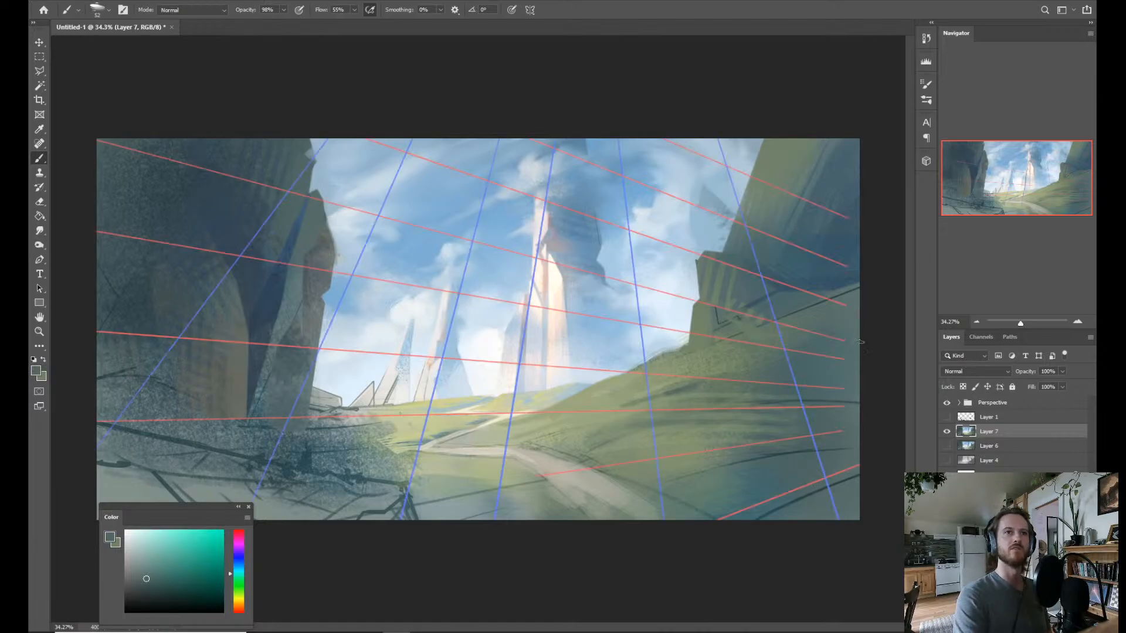
{"action": "left_click", "coordinate": [735, 266], "text": "alt"}
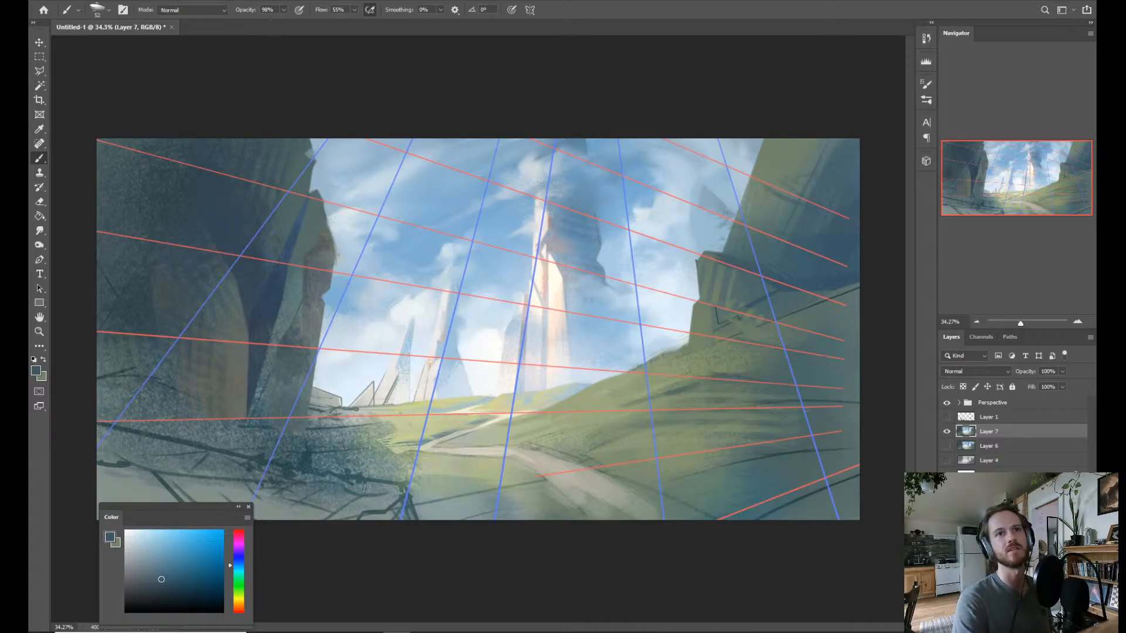
{"action": "left_click", "coordinate": [668, 467], "text": "alt"}
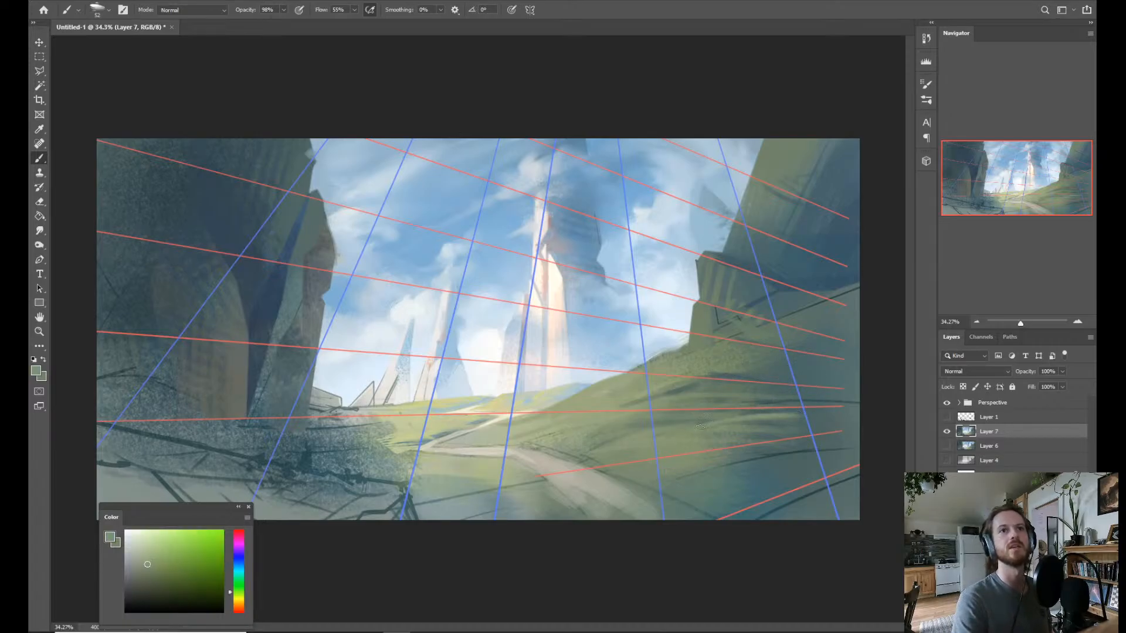
{"action": "left_click", "coordinate": [714, 491], "text": "alt"}
{"action": "left_click_drag", "start_coordinate": [670, 476], "coordinate": [778, 449]}
{"action": "right_click", "coordinate": [738, 473], "text": "alt"}
{"action": "left_click", "coordinate": [804, 455], "text": "alt"}
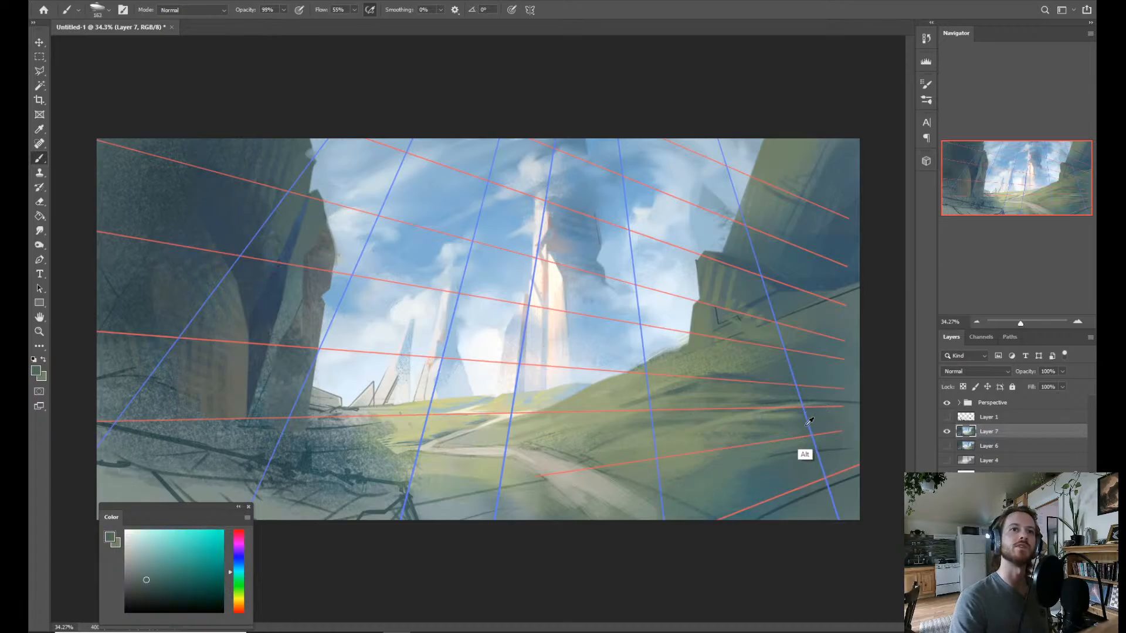
Brush dark teal-blue shadows and sampled muted green strokes across the shaded lower part of the grassy slope.
{"action": "left_click", "coordinate": [759, 538], "text": "alt"}
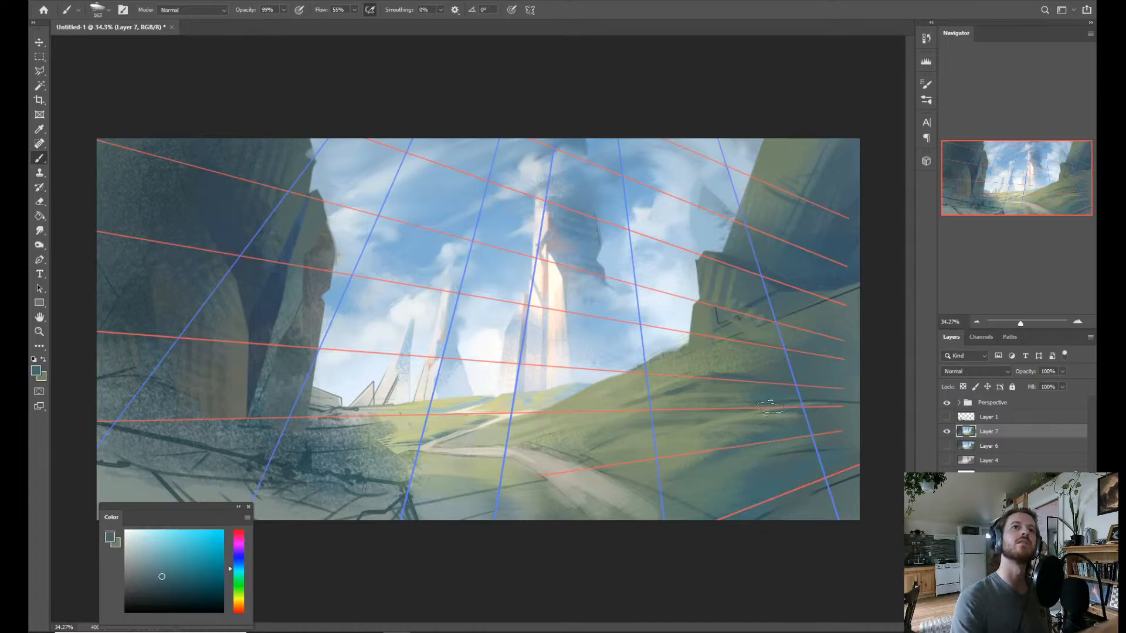
{"action": "left_click", "coordinate": [669, 436], "text": "alt"}
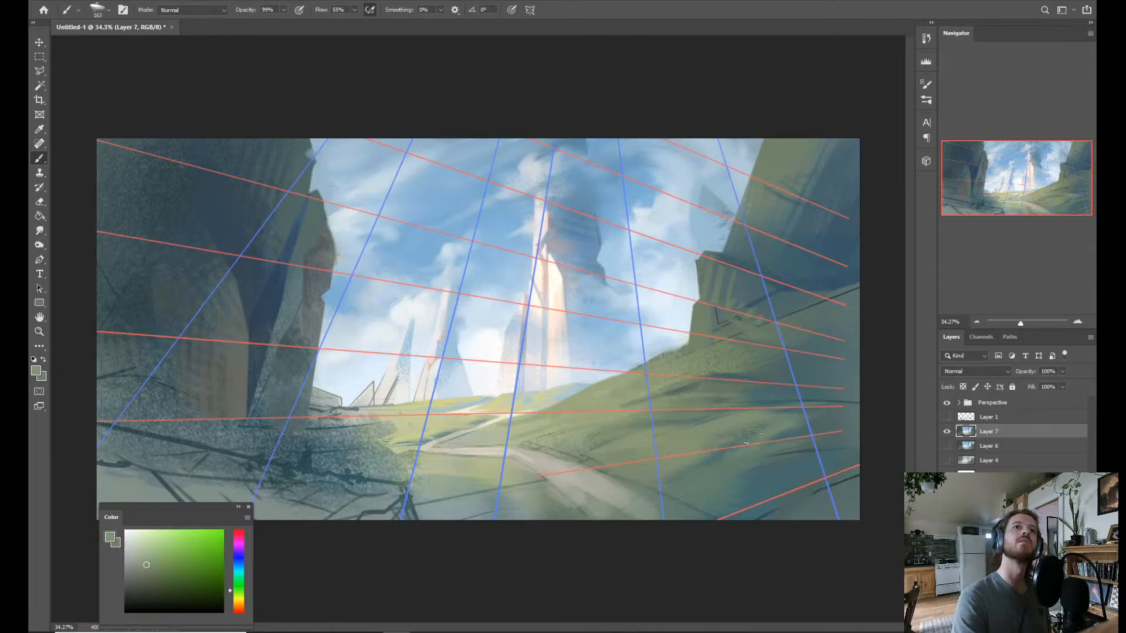
{"action": "left_click_drag", "start_coordinate": [752, 377], "coordinate": [762, 387]}
Sample a dark green from the slope, shift its hue to a muted brown and brush it broadly over the shaded hillside.
{"action": "left_click", "coordinate": [831, 414], "text": "alt"}
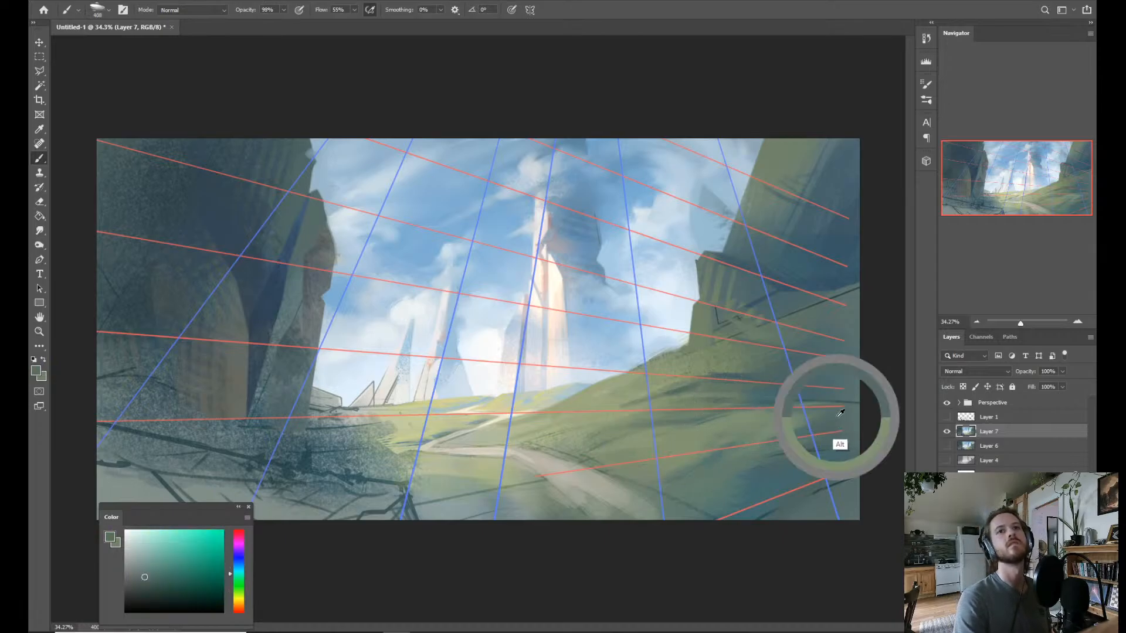
{"action": "left_click", "coordinate": [241, 604]}
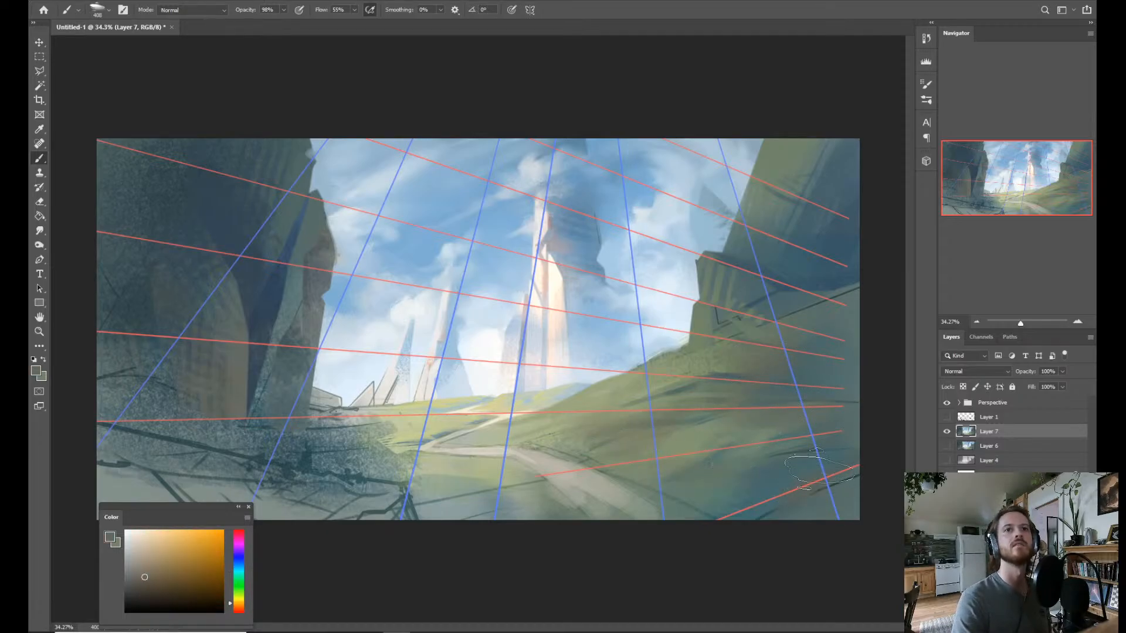
Hide the Perspective group and flip the view of the whole painting horizontally to check the composition.
{"action": "left_click", "coordinate": [946, 403]}
{"action": "key", "text": "z"}
{"action": "left_click_drag", "start_coordinate": [671, 296], "coordinate": [680, 322]}
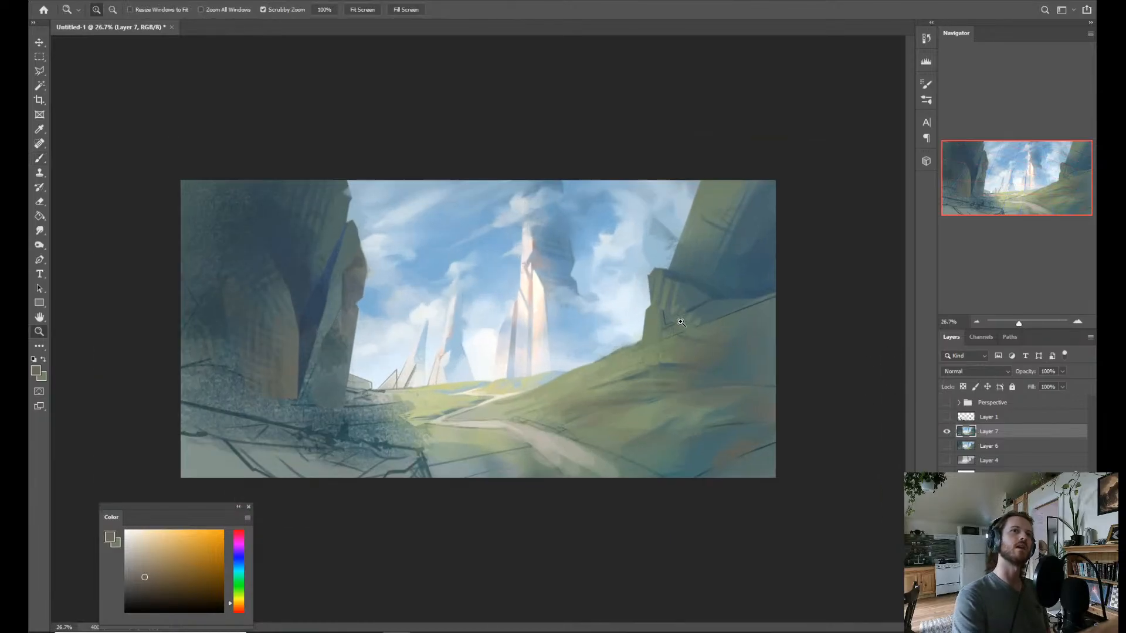
{"action": "key", "text": "h"}
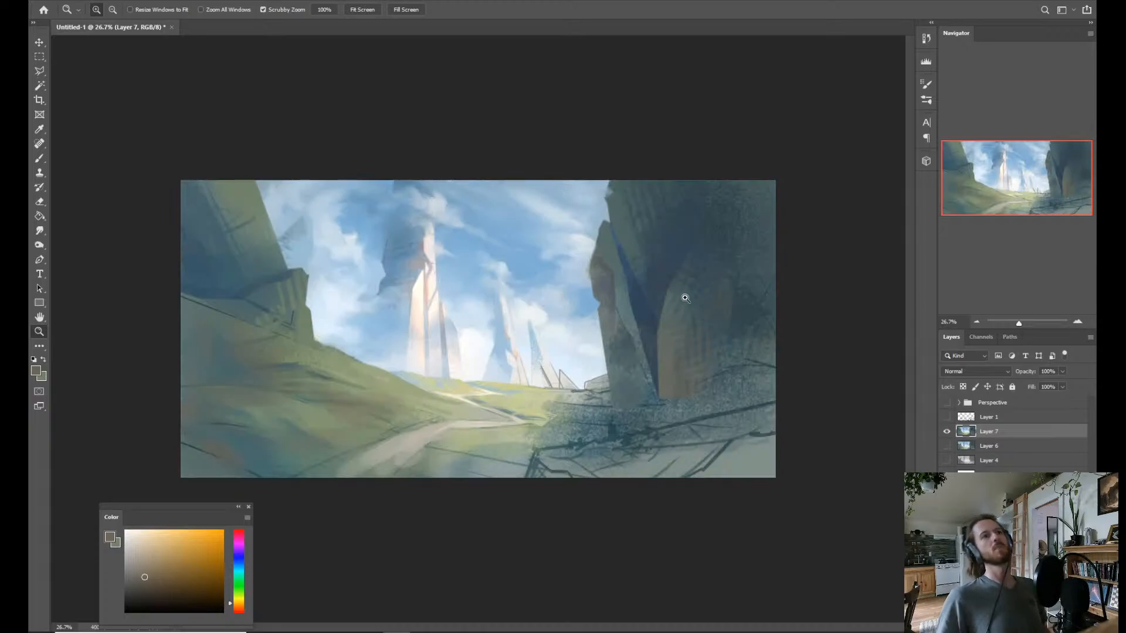
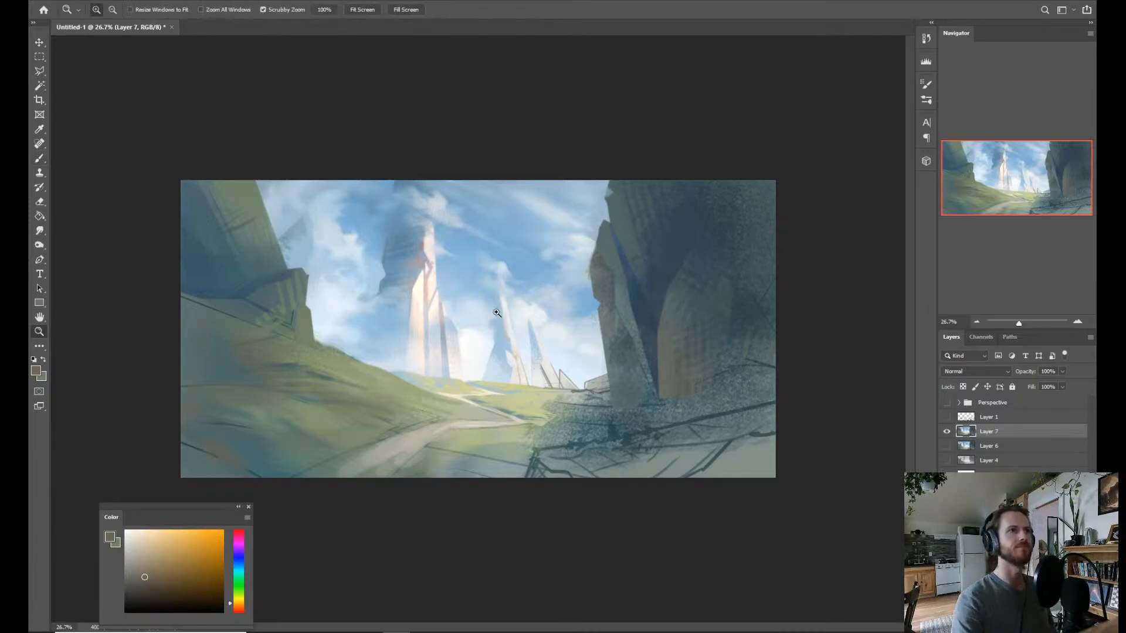
Sample dark blue from the green cliff's shadow and a teal from the lower slope, and brush them over the shaded hillside.
{"action": "key", "text": "b"}
{"action": "left_click", "coordinate": [253, 285], "text": "alt"}
{"action": "left_click_drag", "start_coordinate": [190, 384], "coordinate": [225, 377]}
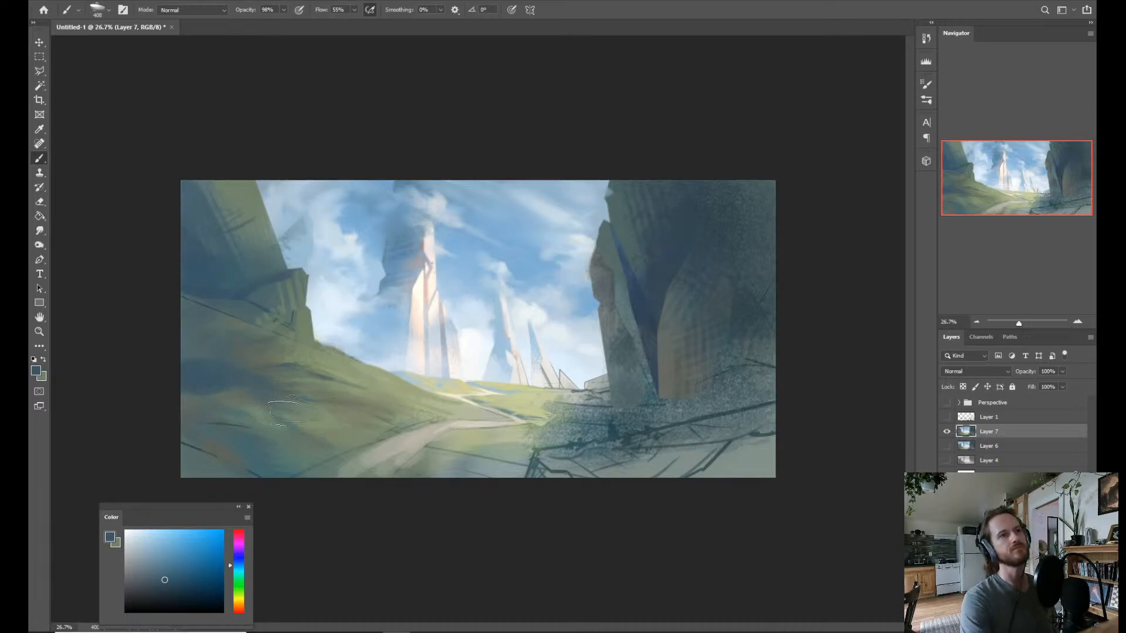
{"action": "left_click", "coordinate": [260, 472], "text": "alt"}
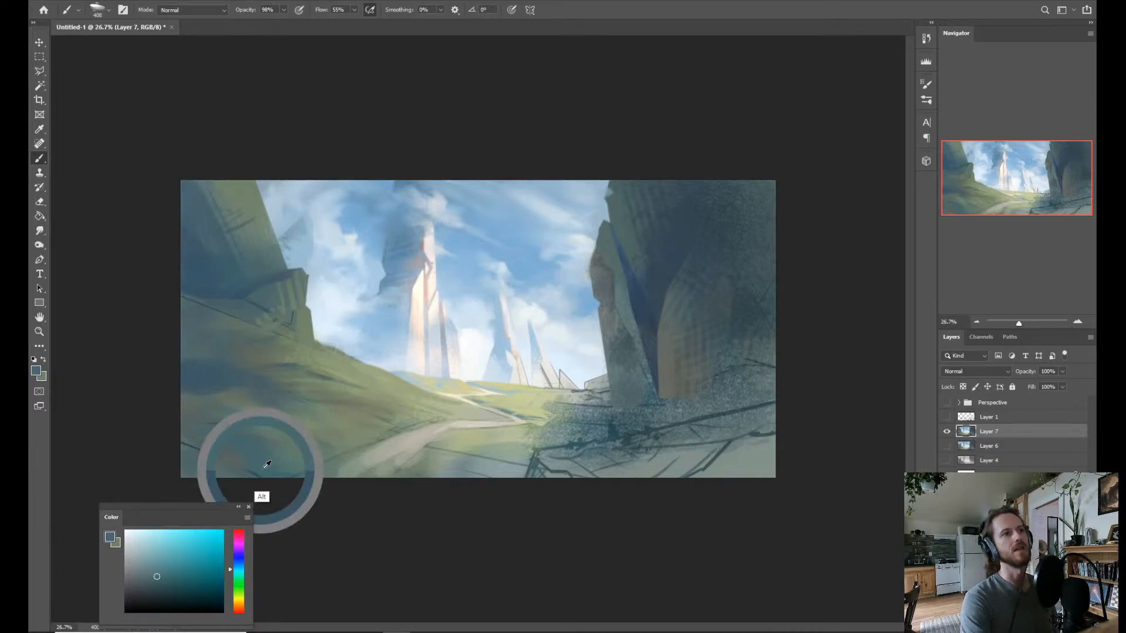
{"action": "left_click_drag", "start_coordinate": [244, 471], "coordinate": [254, 471]}
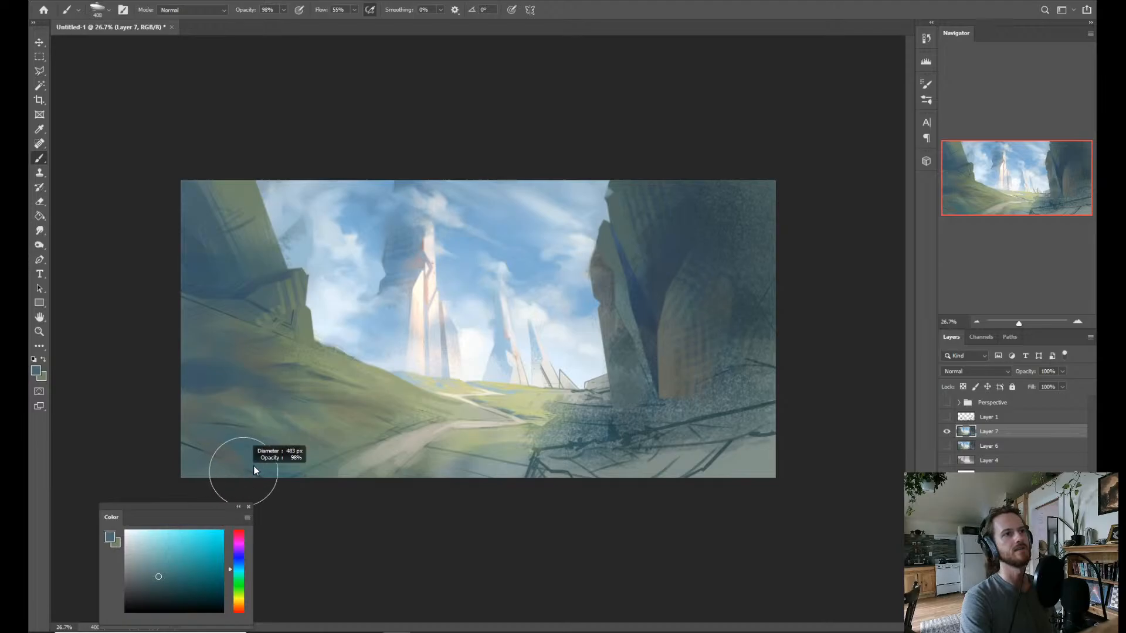
Try more saturated teal strokes on the shaded lower hillside, then undo them.
{"action": "left_click", "coordinate": [183, 567]}
{"action": "left_click", "coordinate": [239, 577]}
{"action": "left_click_drag", "start_coordinate": [240, 578], "coordinate": [239, 569]}
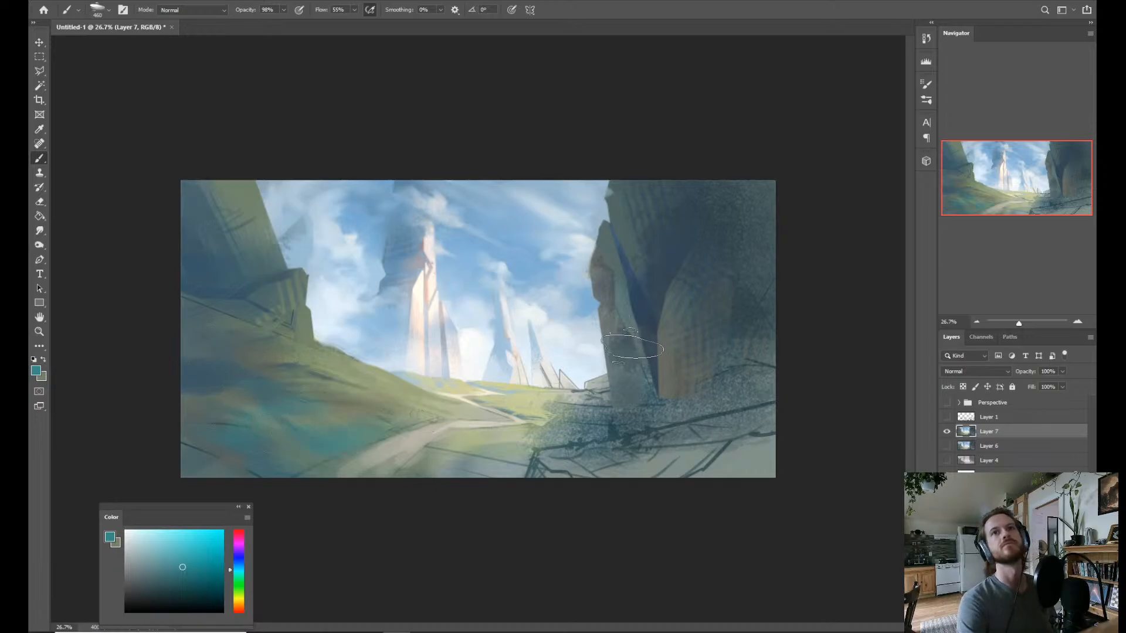
{"action": "key", "text": "alt"}
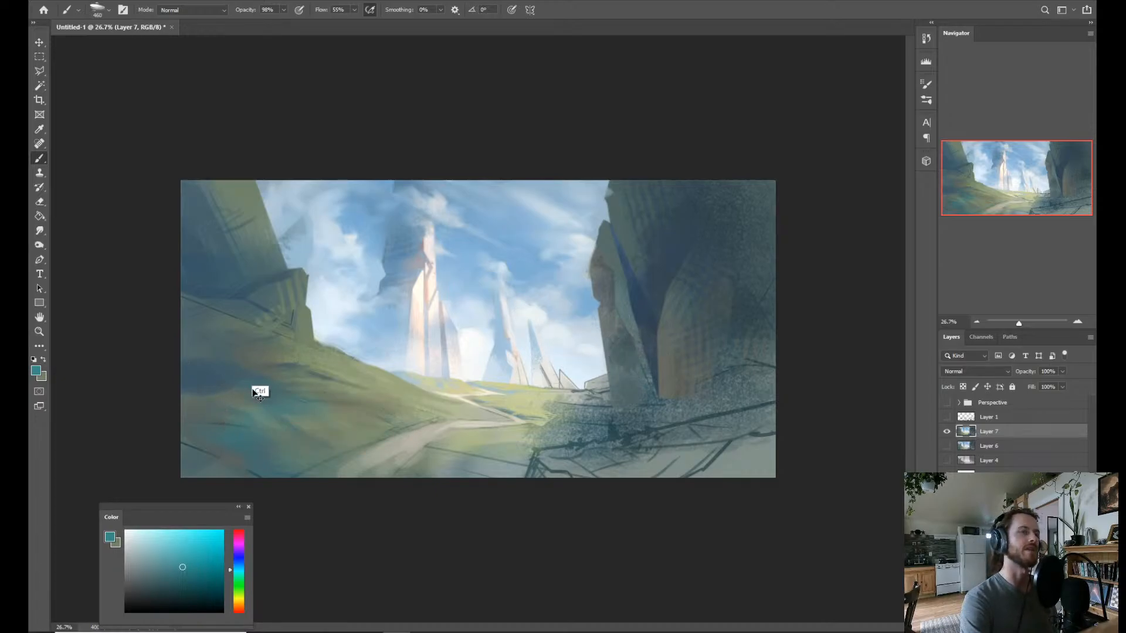
{"action": "left_click", "coordinate": [253, 443], "text": "alt"}
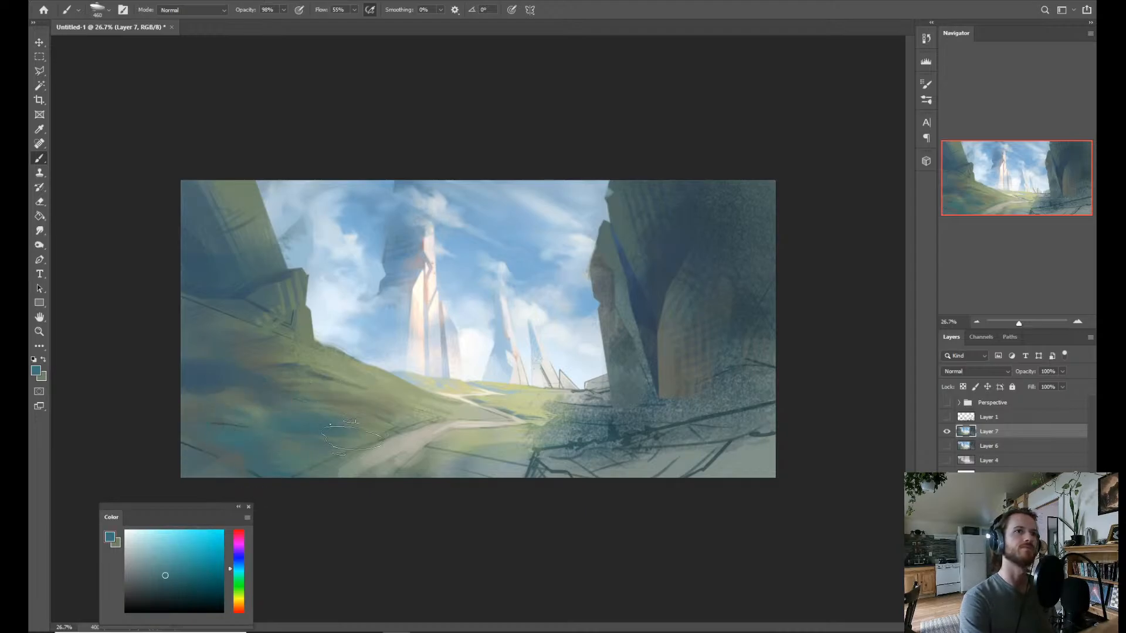
{"action": "key", "text": "ctrl"}
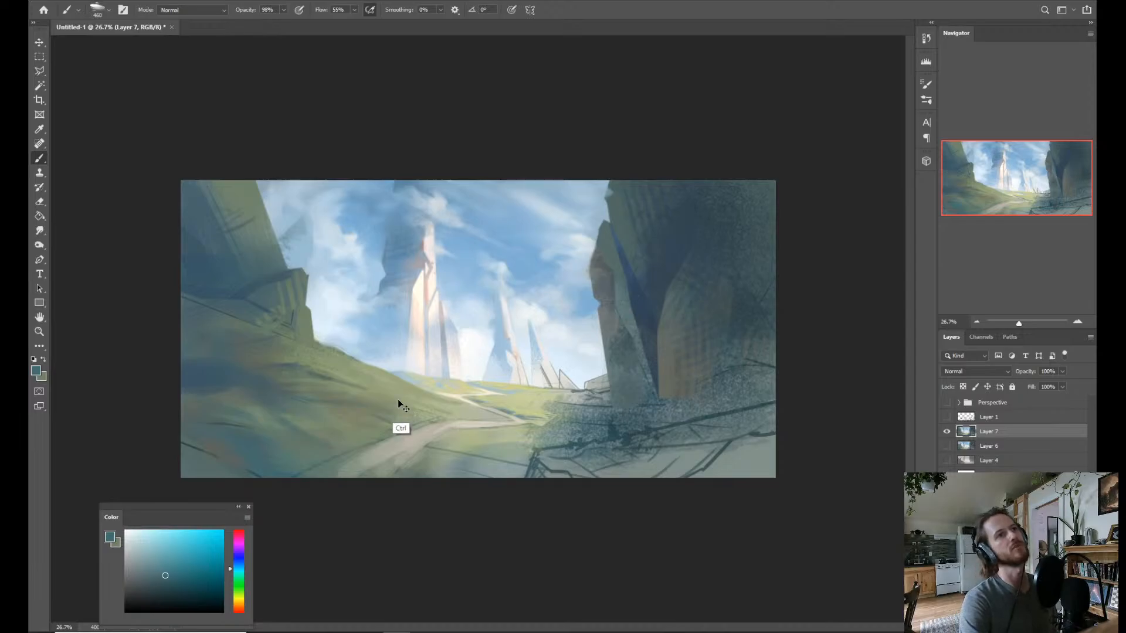
Sample dark blue from the hillside shadow and outline a polygonal selection around the slope band running from the canvas edge to the path.
{"action": "left_click", "coordinate": [211, 378], "text": "alt"}
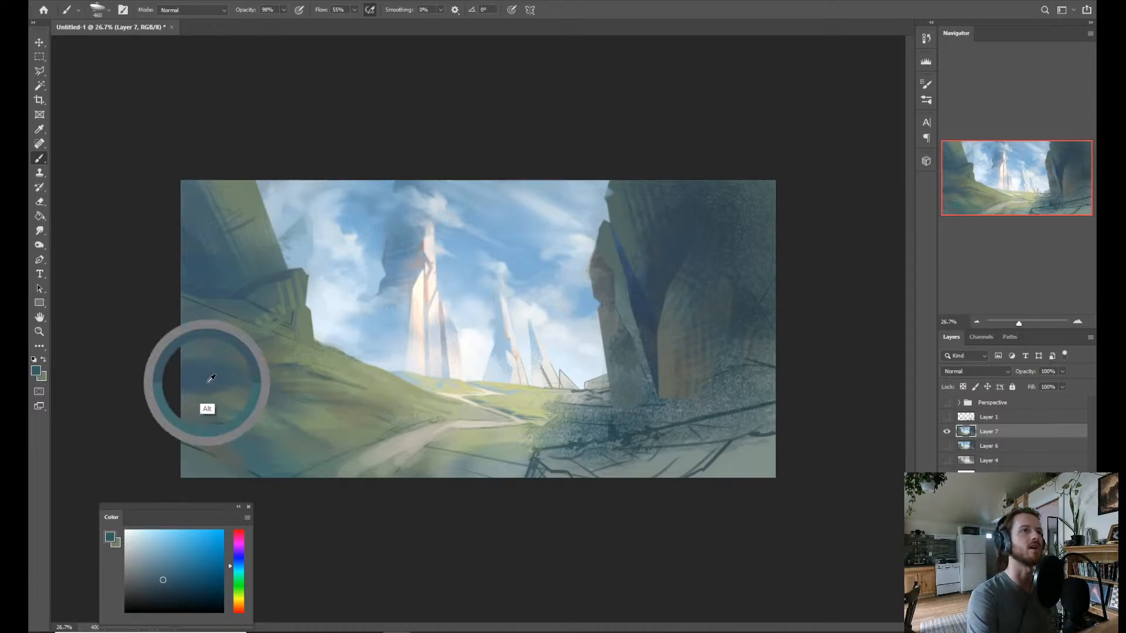
{"action": "key", "text": "l"}
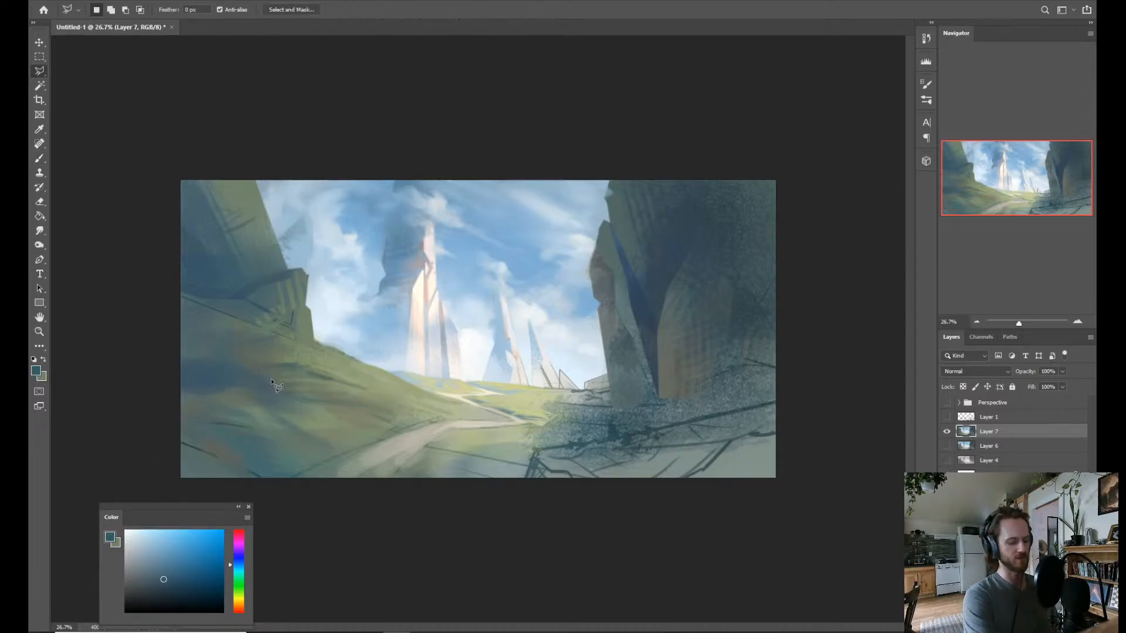
{"action": "left_click", "coordinate": [398, 426]}
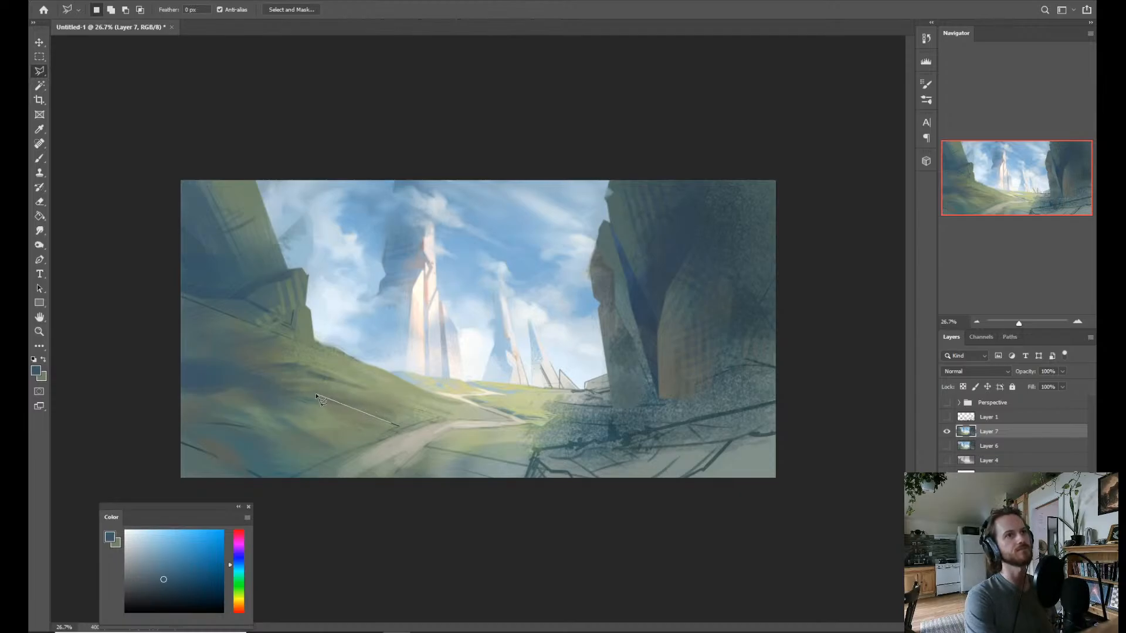
{"action": "left_click", "coordinate": [318, 395]}
{"action": "left_click", "coordinate": [125, 370]}
{"action": "left_click", "coordinate": [97, 442]}
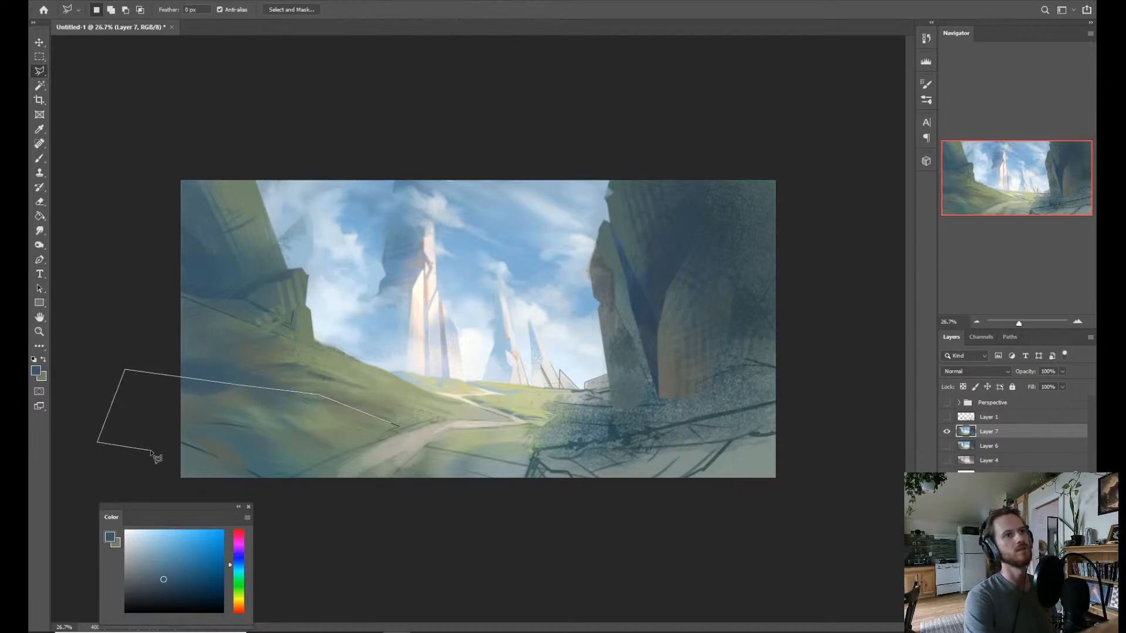
{"action": "left_click", "coordinate": [367, 446]}
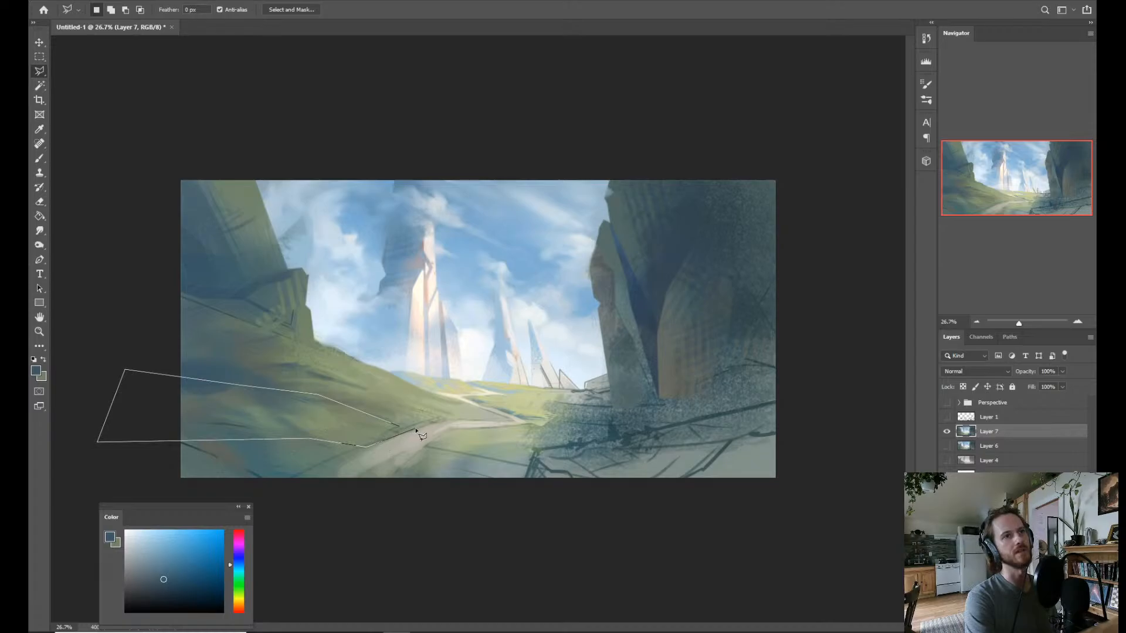
{"action": "left_click", "coordinate": [401, 432]}
{"action": "key", "text": "b"}
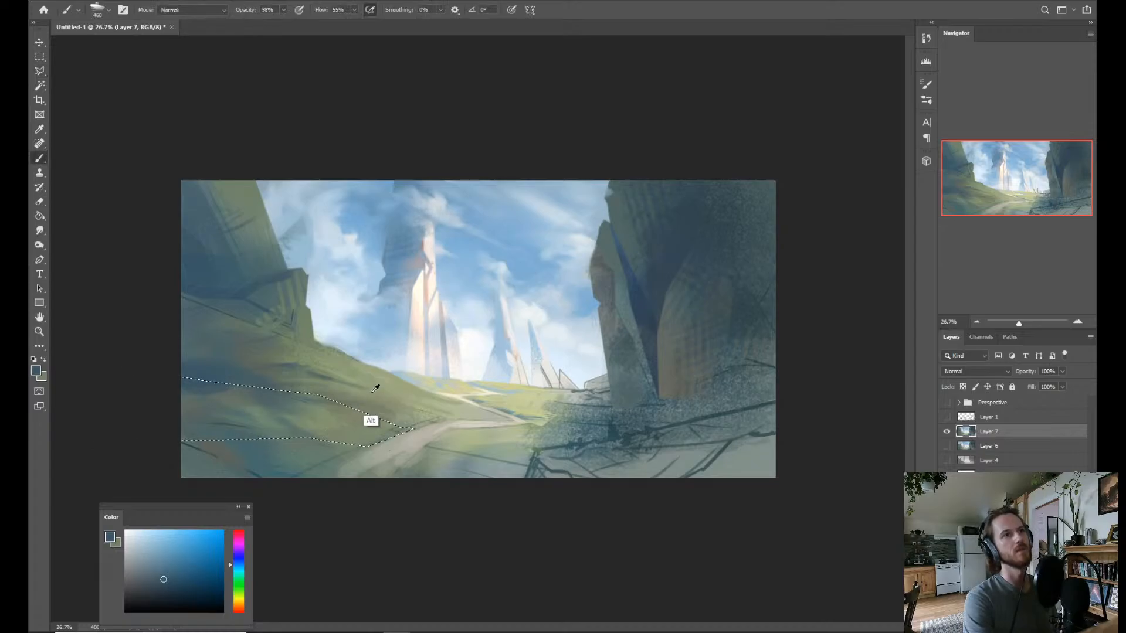
Sample a muted green from the slope, choose the Dry Brush 2 preset and brush the green across the selected slope band.
{"action": "left_click", "coordinate": [369, 417], "text": "alt"}
{"action": "right_click", "coordinate": [369, 417]}
{"action": "left_click", "coordinate": [515, 474]}
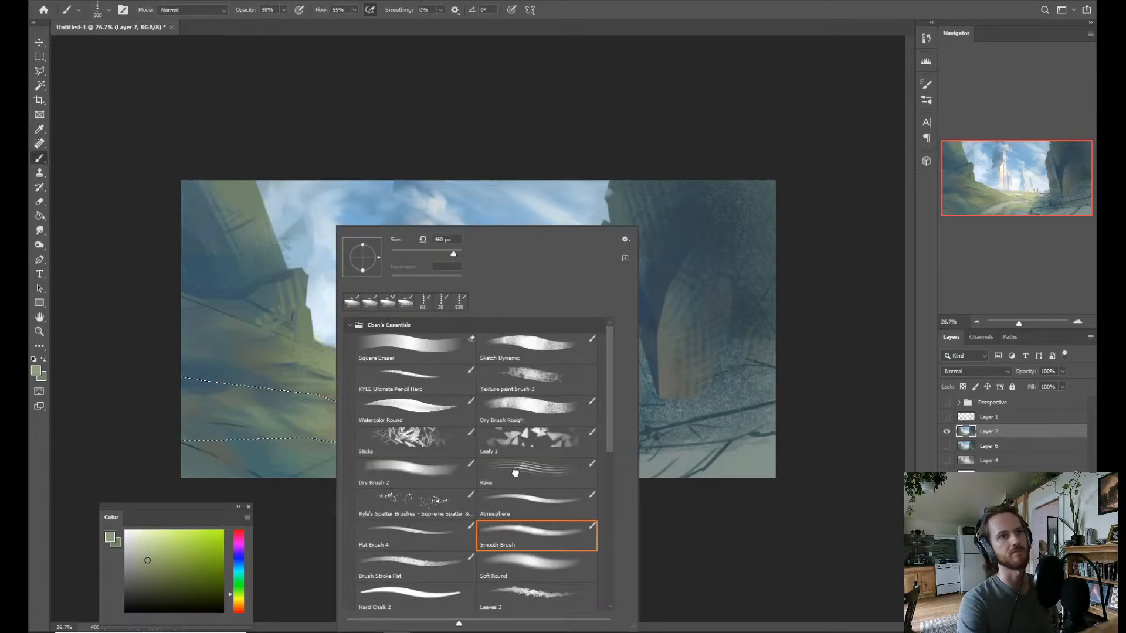
{"action": "left_click", "coordinate": [512, 414]}
{"action": "left_click", "coordinate": [411, 465]}
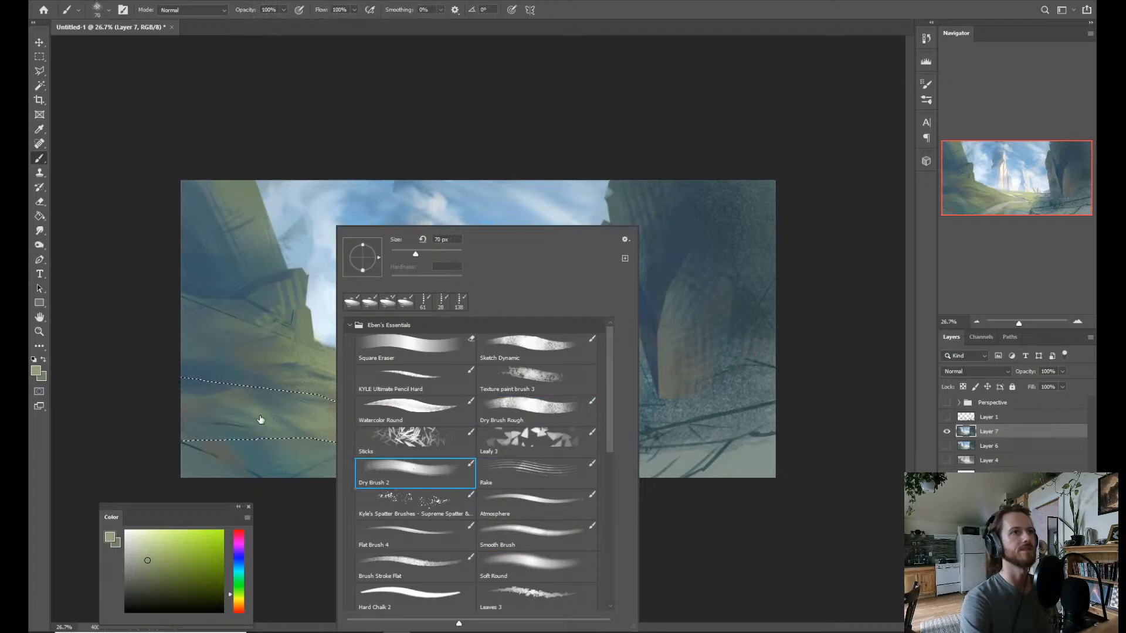
{"action": "left_click_drag", "start_coordinate": [259, 418], "coordinate": [318, 425]}
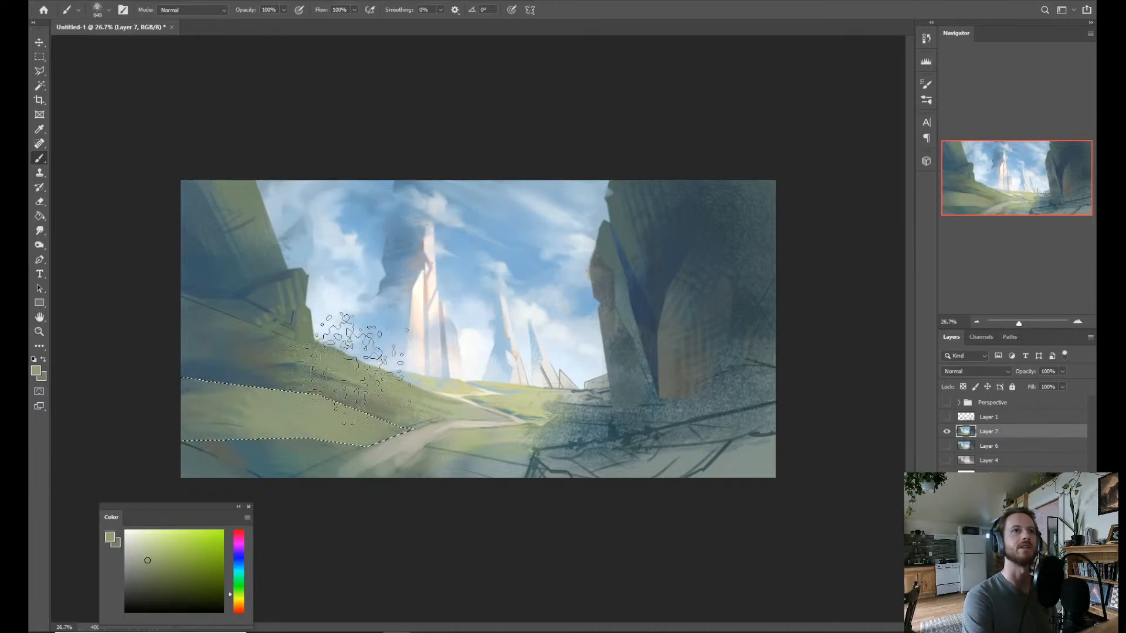
Darken the green and shift its hue cooler, sample a teal from the foreground, and brush these tones across the selected slope band.
{"action": "left_click", "coordinate": [137, 571]}
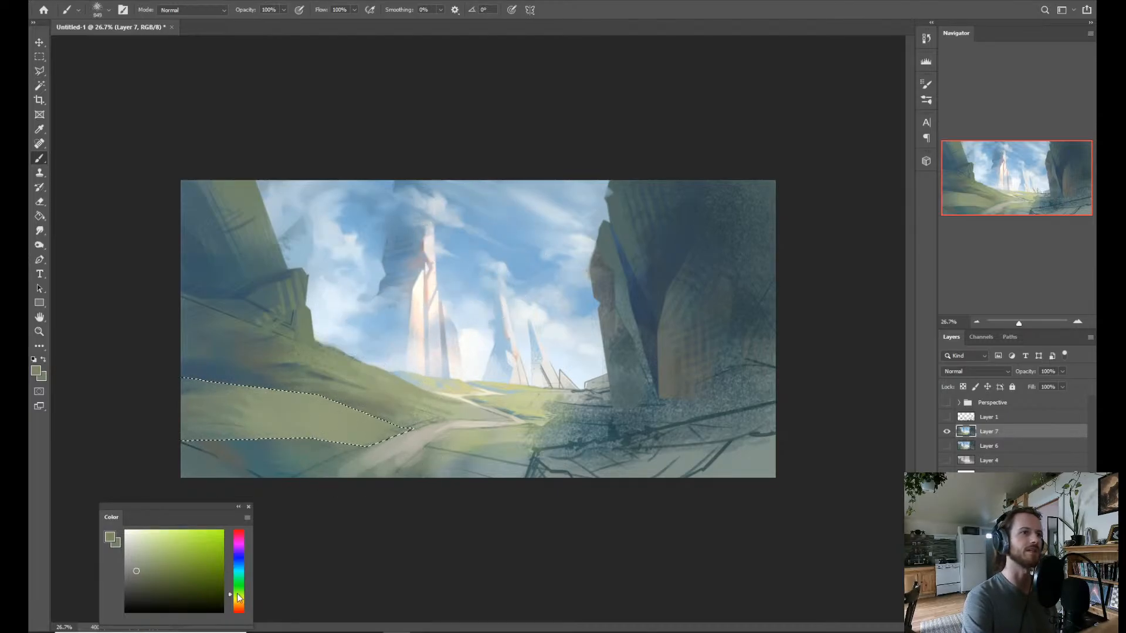
{"action": "left_click_drag", "start_coordinate": [239, 598], "coordinate": [242, 582]}
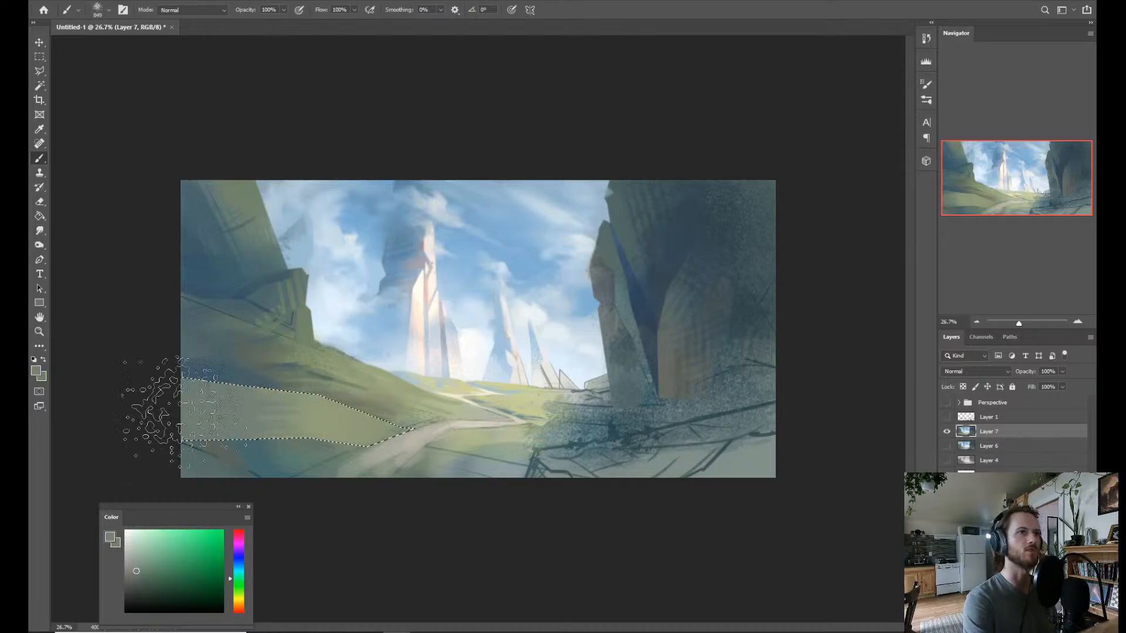
{"action": "left_click", "coordinate": [255, 469], "text": "alt"}
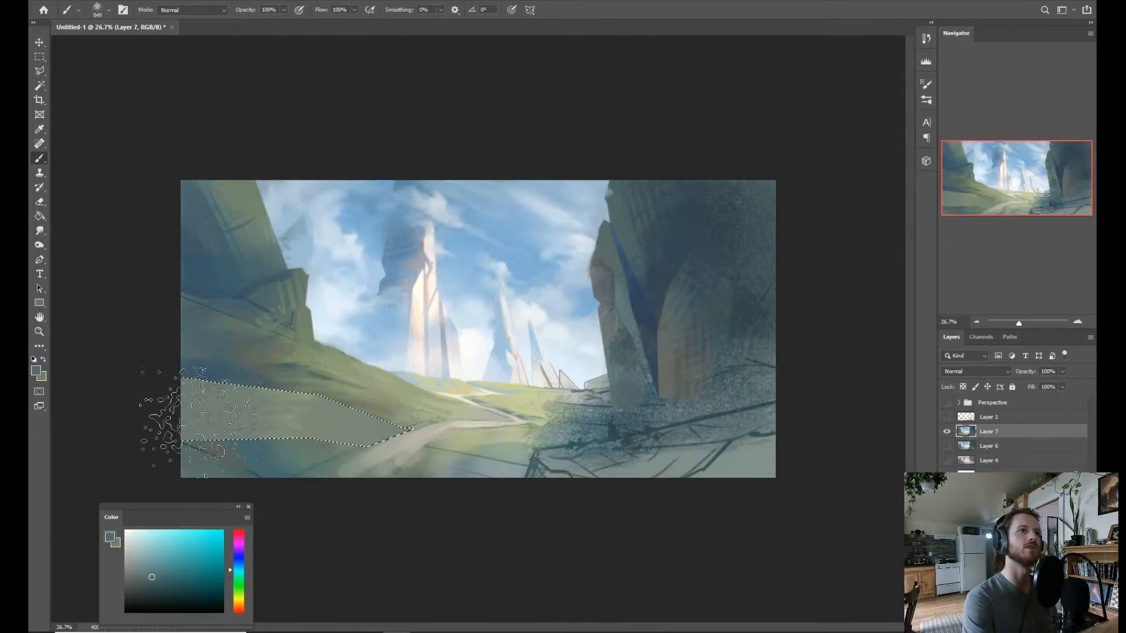
{"action": "mouse_move", "coordinate": [199, 421]}
{"action": "left_mouse_down"}
{"action": "mouse_move", "coordinate": [229, 386]}
{"action": "mouse_move", "coordinate": [213, 386]}
{"action": "mouse_move", "coordinate": [266, 388]}
{"action": "mouse_move", "coordinate": [299, 457]}
{"action": "mouse_move", "coordinate": [310, 441]}
{"action": "mouse_move", "coordinate": [374, 464]}
{"action": "mouse_move", "coordinate": [409, 439]}
{"action": "left_mouse_up"}
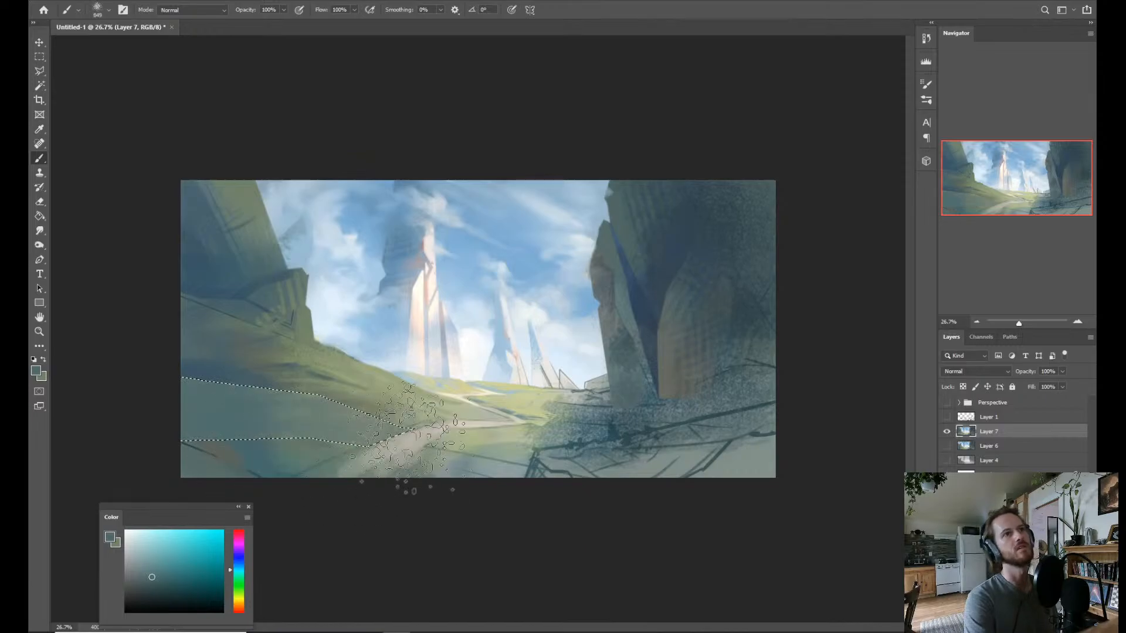
Sample muted greens near the path, blend them across the selected slope band and clear the selection.
{"action": "left_click", "coordinate": [384, 425], "text": "alt"}
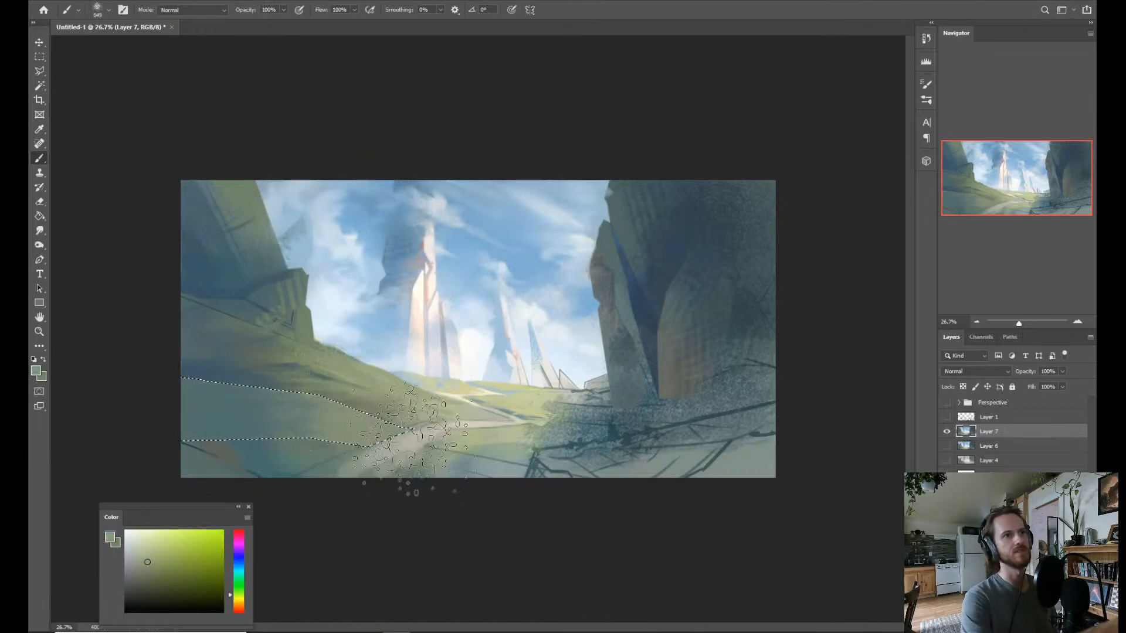
{"action": "left_click", "coordinate": [357, 423], "text": "alt"}
{"action": "mouse_move", "coordinate": [223, 413]}
{"action": "left_mouse_down"}
{"action": "mouse_move", "coordinate": [325, 431]}
{"action": "mouse_move", "coordinate": [376, 425]}
{"action": "left_mouse_up"}
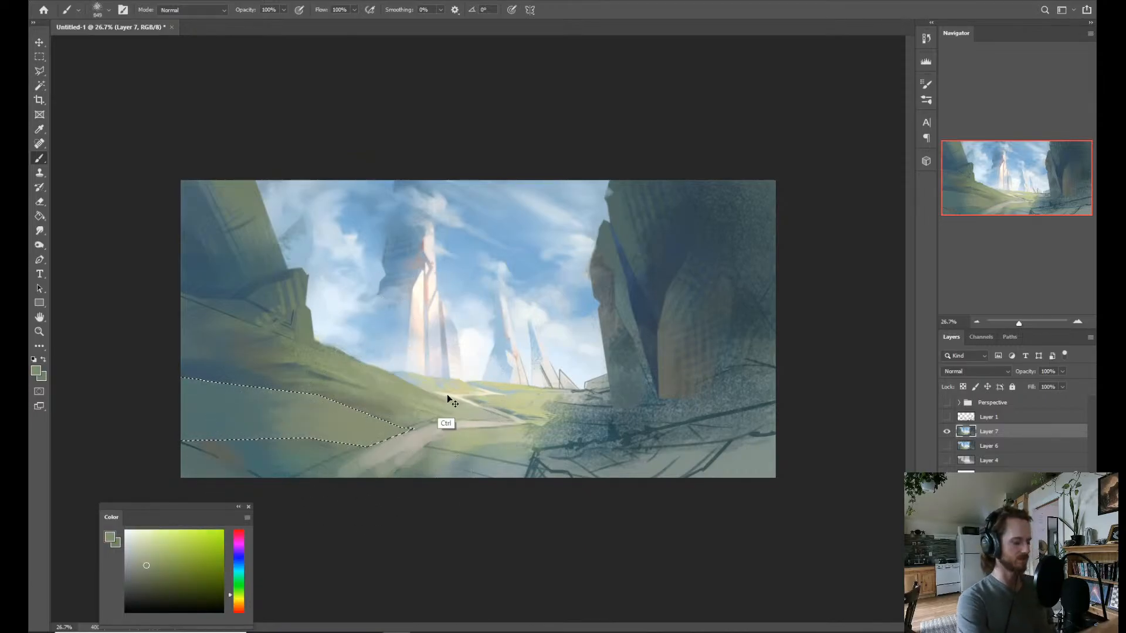
{"action": "key", "text": "ctrl+d"}
{"action": "key", "text": "z"}
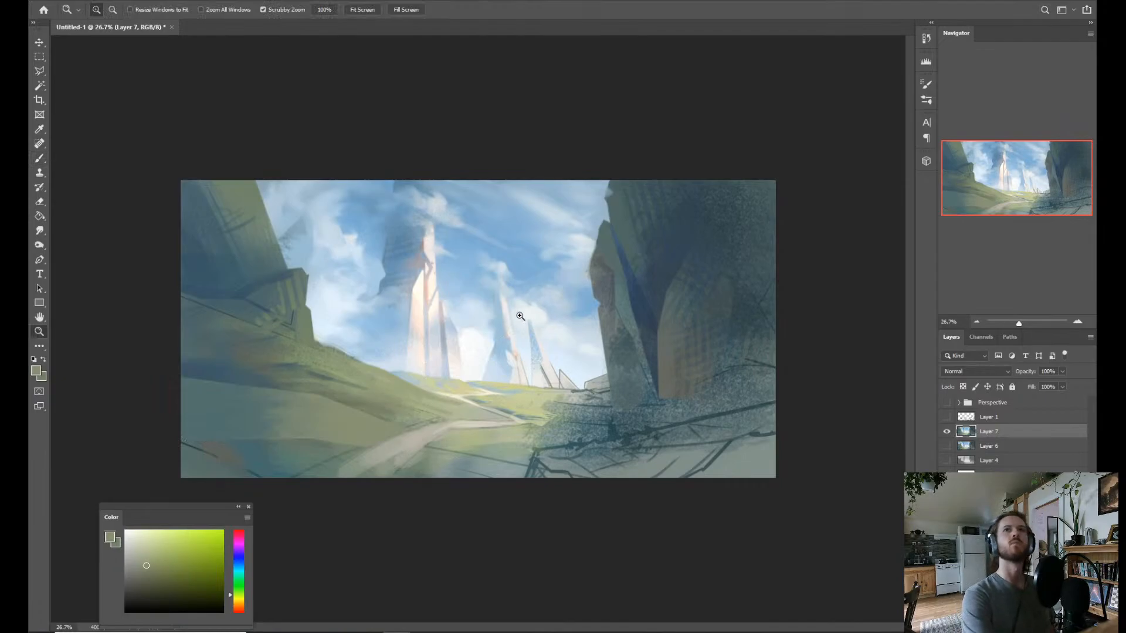
{"action": "key", "text": "l"}
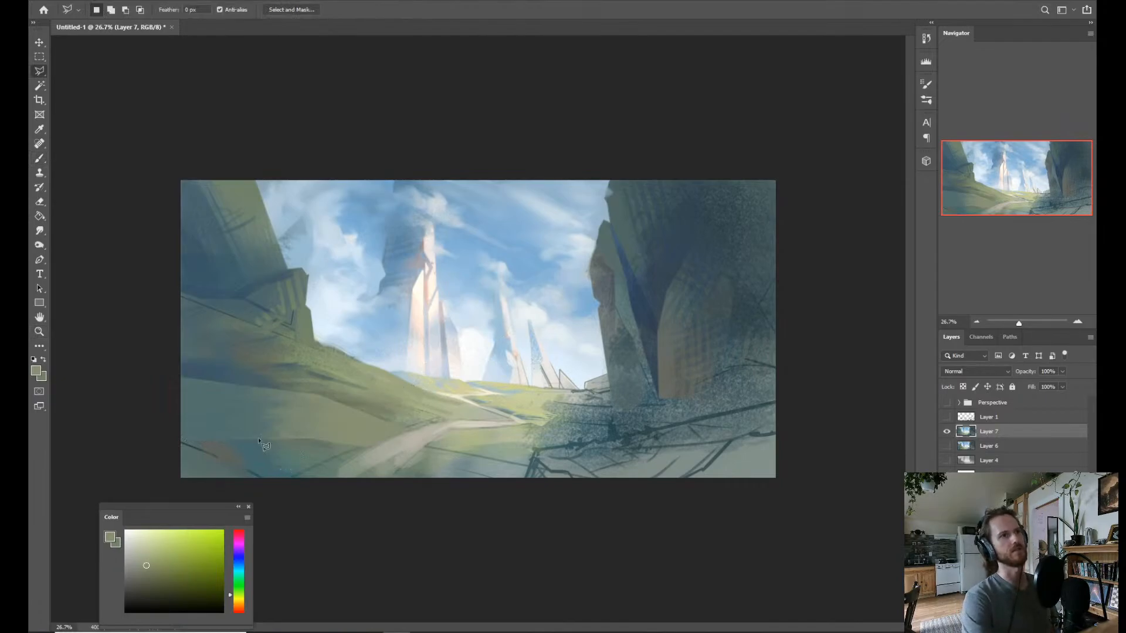
{"action": "left_click", "coordinate": [161, 398]}
{"action": "left_click", "coordinate": [353, 450]}
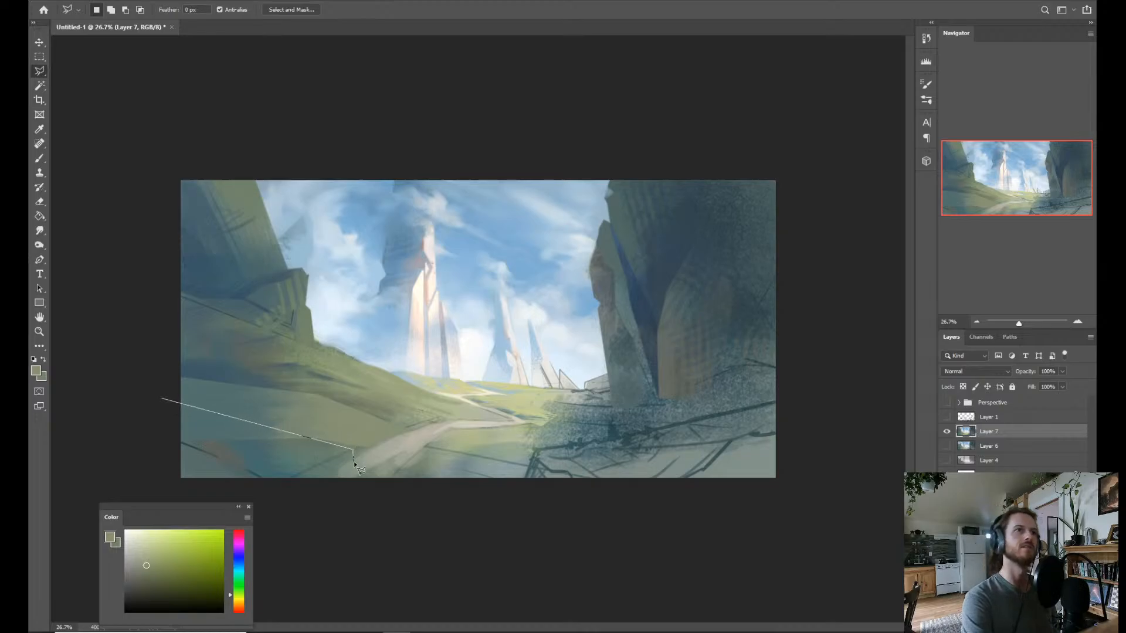
{"action": "key", "text": "Escape"}
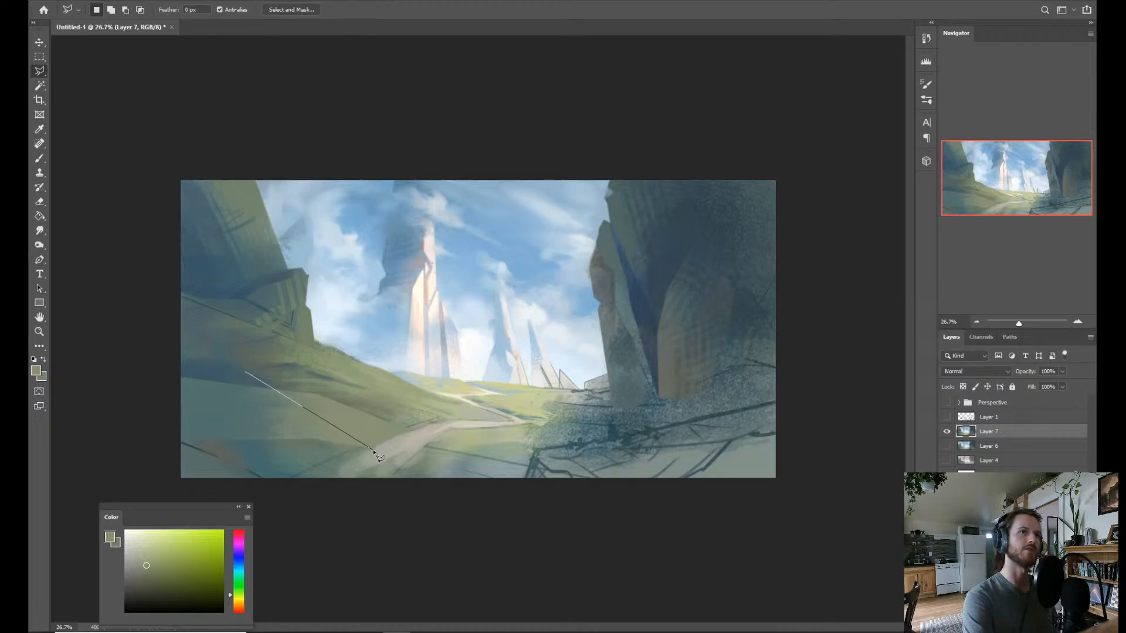
Outline a polygonal selection around the shadow strip above the slope band, tapering down to the path.
{"action": "left_click", "coordinate": [284, 354]}
{"action": "left_click", "coordinate": [158, 354]}
{"action": "left_click", "coordinate": [159, 365]}
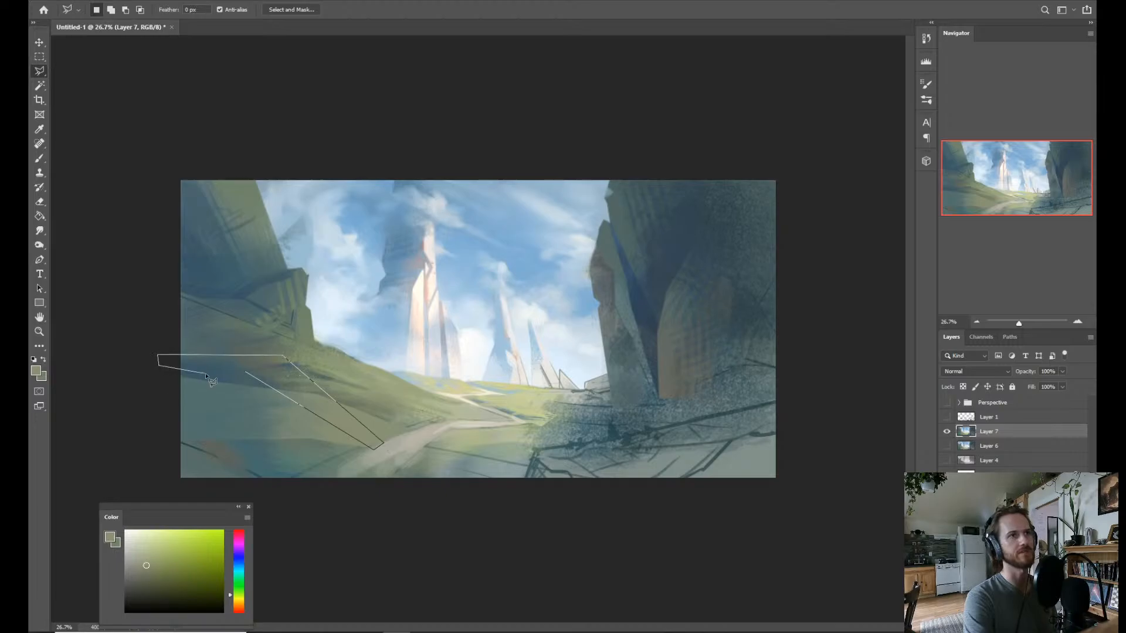
{"action": "double_click", "coordinate": [272, 387]}
Sample a dark teal and brush it into the selected strip, undo the excess strokes, and clear the selection.
{"action": "key", "text": "b"}
{"action": "left_click", "coordinate": [246, 376], "text": "alt"}
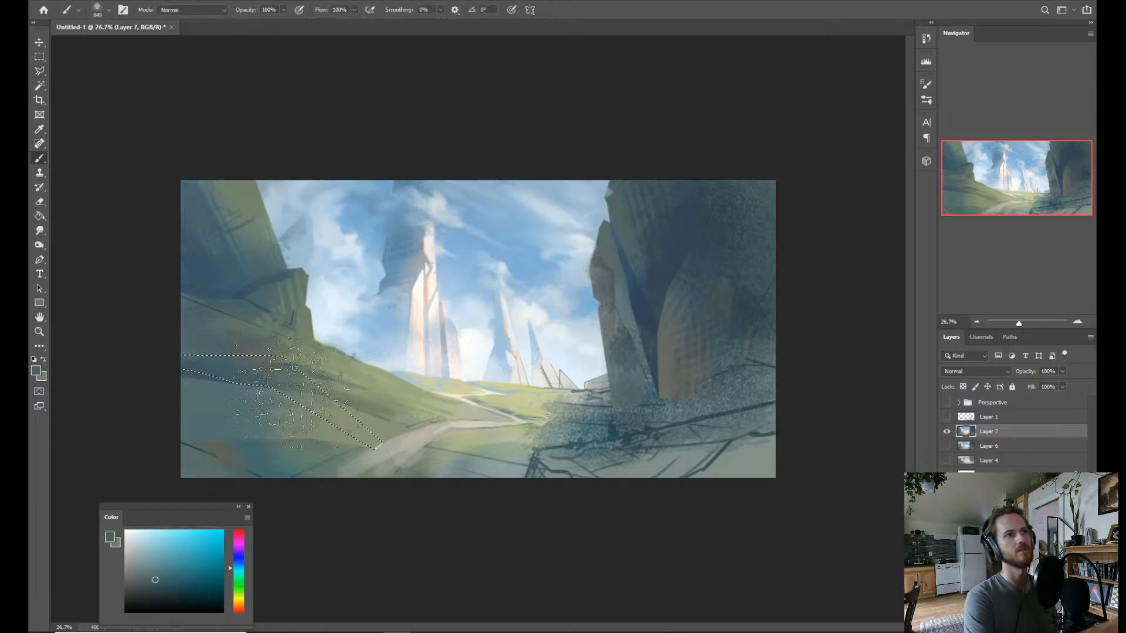
{"action": "mouse_move", "coordinate": [293, 393]}
{"action": "left_mouse_down"}
{"action": "mouse_move", "coordinate": [254, 383]}
{"action": "mouse_move", "coordinate": [303, 377]}
{"action": "mouse_move", "coordinate": [314, 406]}
{"action": "mouse_move", "coordinate": [298, 418]}
{"action": "mouse_move", "coordinate": [344, 400]}
{"action": "mouse_move", "coordinate": [266, 449]}
{"action": "left_mouse_up"}
{"action": "key", "text": "ctrl+z"}
{"action": "key", "text": "ctrl+z"}
{"action": "key", "text": "ctrl+z"}
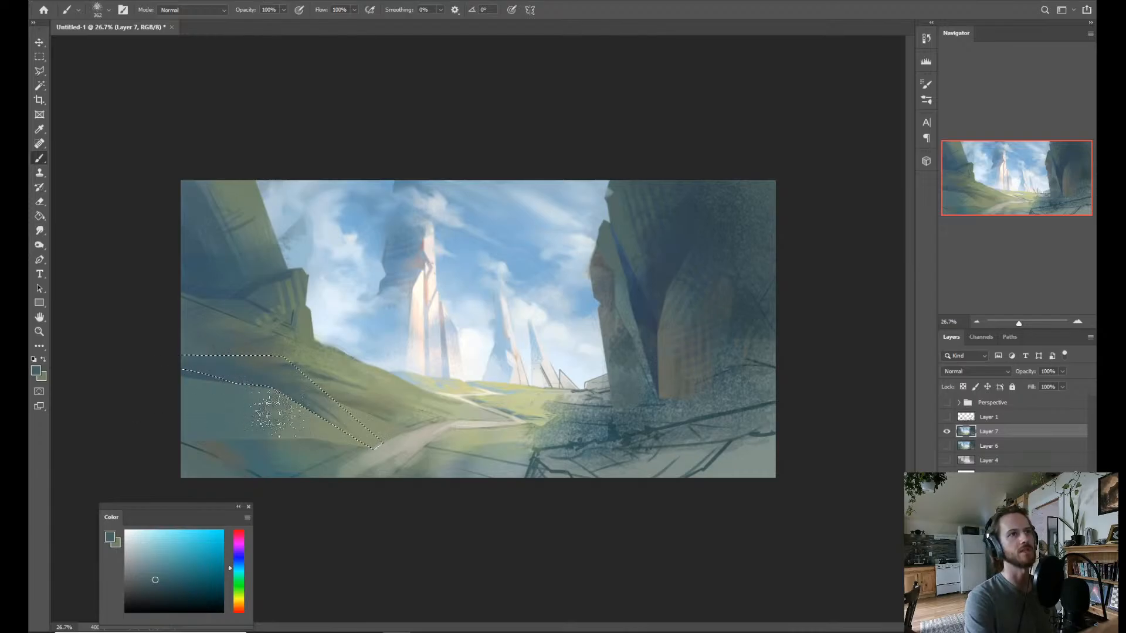
{"action": "key", "text": "ctrl+d"}
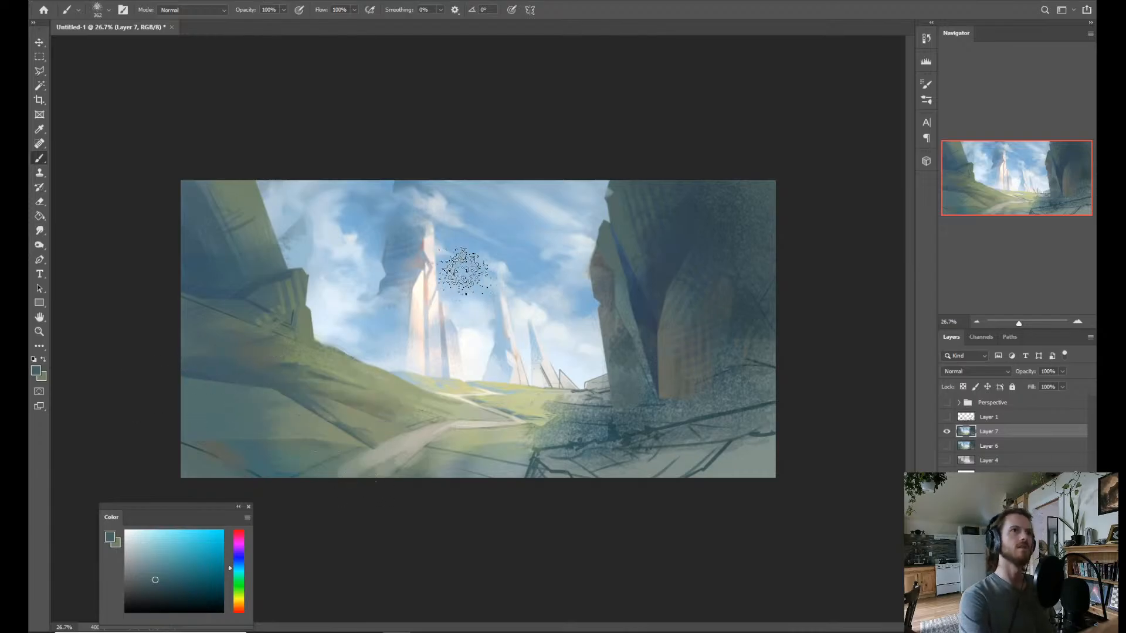
{"action": "key", "text": "l"}
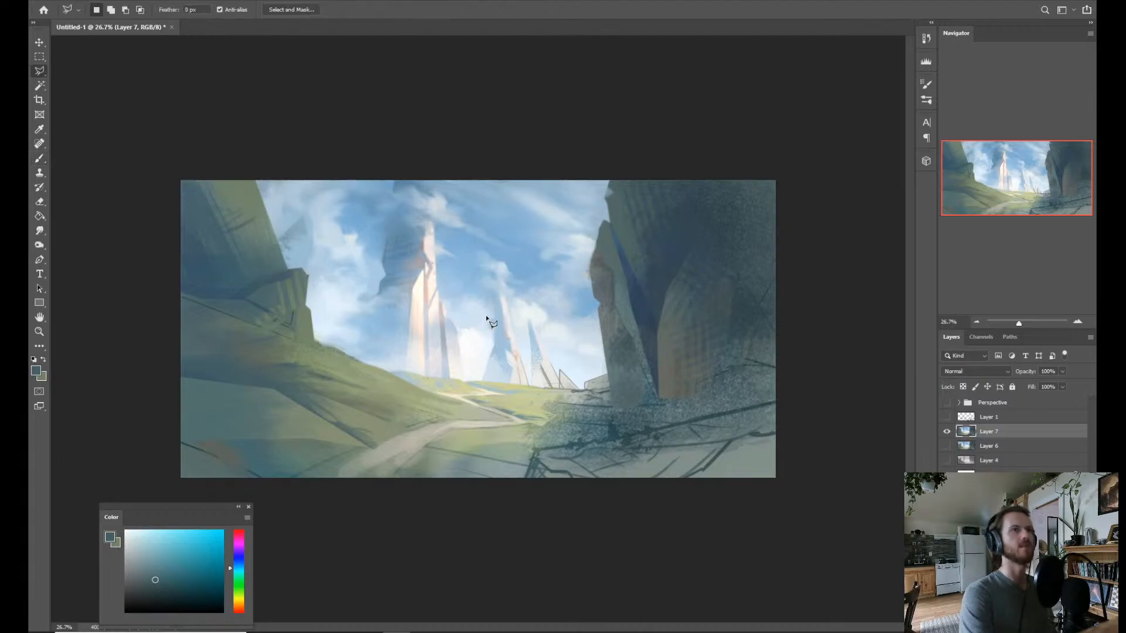
{"action": "left_click", "coordinate": [149, 406]}
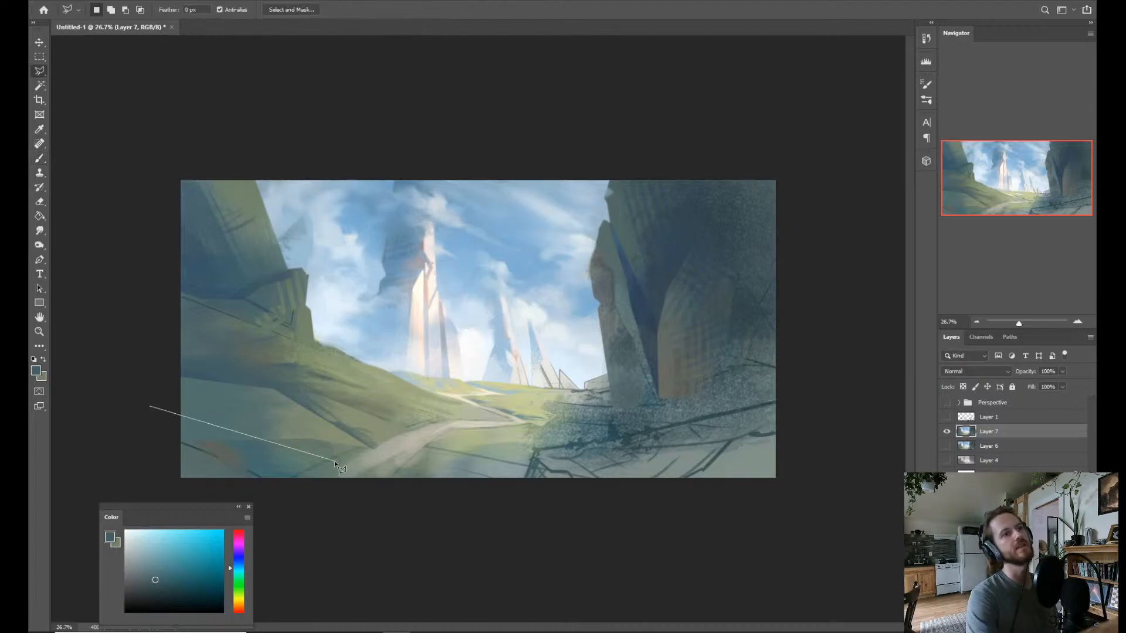
{"action": "key", "text": "Escape"}
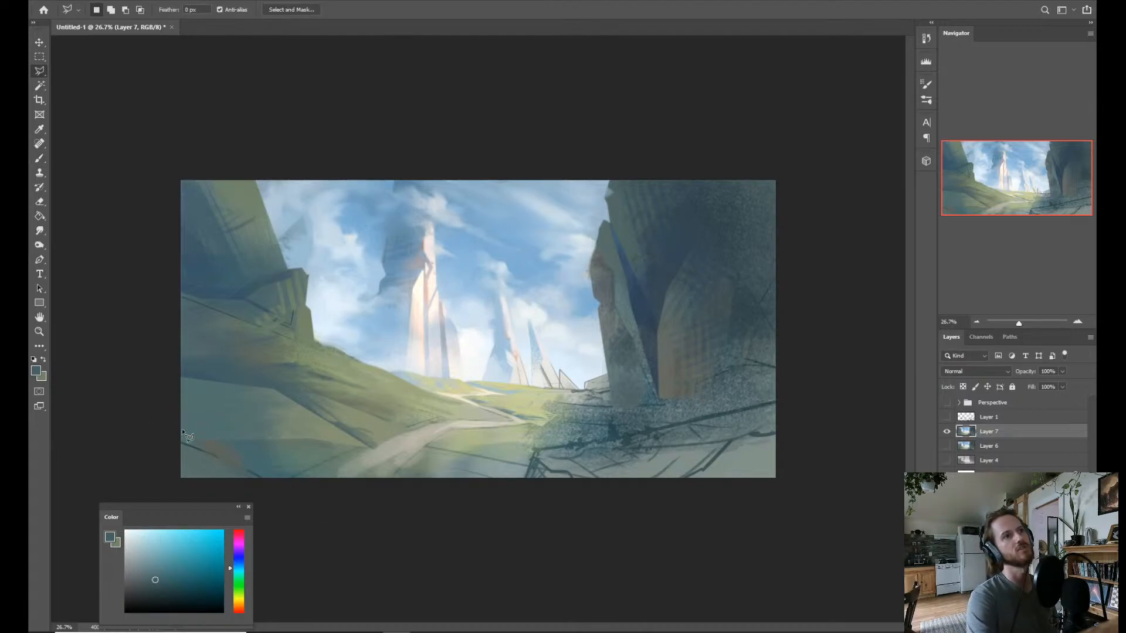
{"action": "left_click", "coordinate": [148, 394]}
{"action": "left_click", "coordinate": [252, 431]}
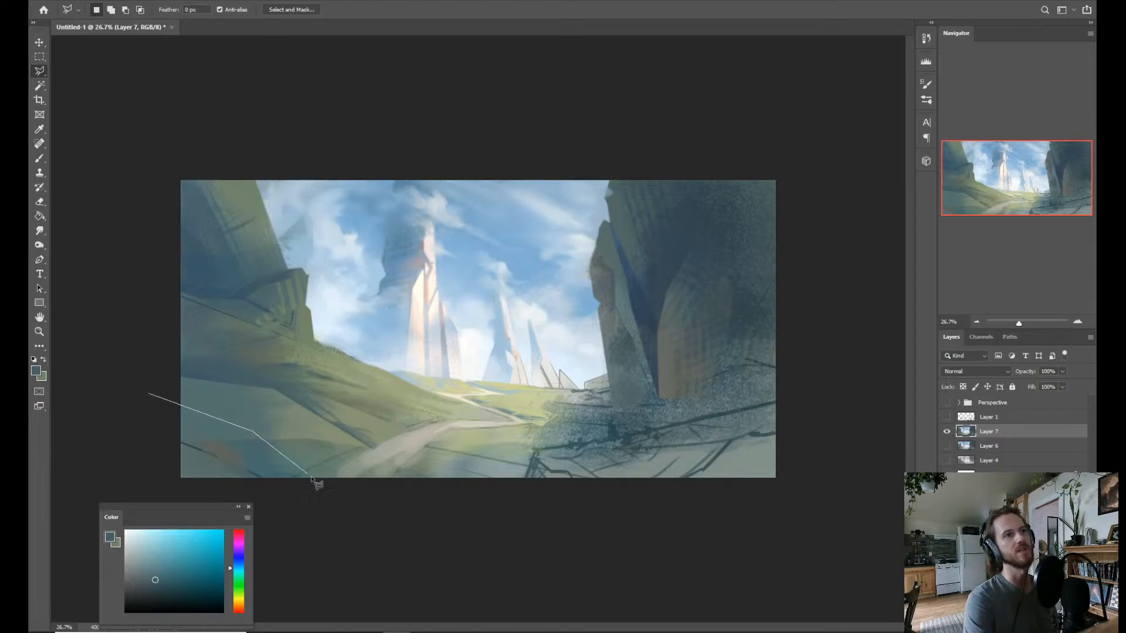
{"action": "left_click", "coordinate": [329, 498]}
{"action": "left_click", "coordinate": [341, 533]}
{"action": "left_click", "coordinate": [126, 491]}
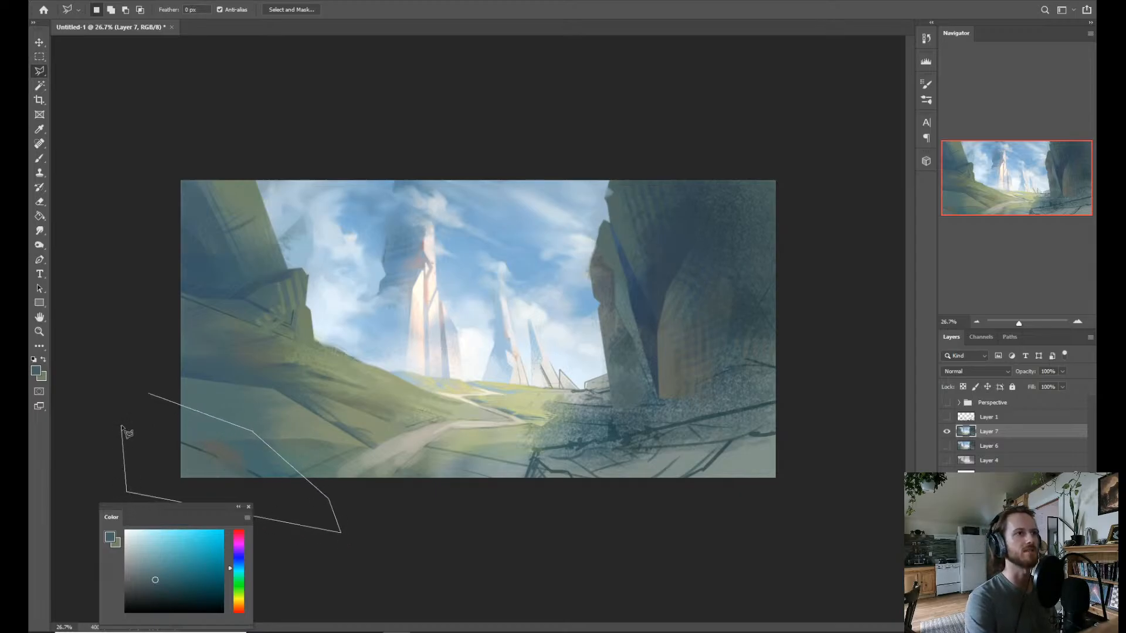
{"action": "left_click", "coordinate": [149, 393]}
{"action": "key", "text": "b"}
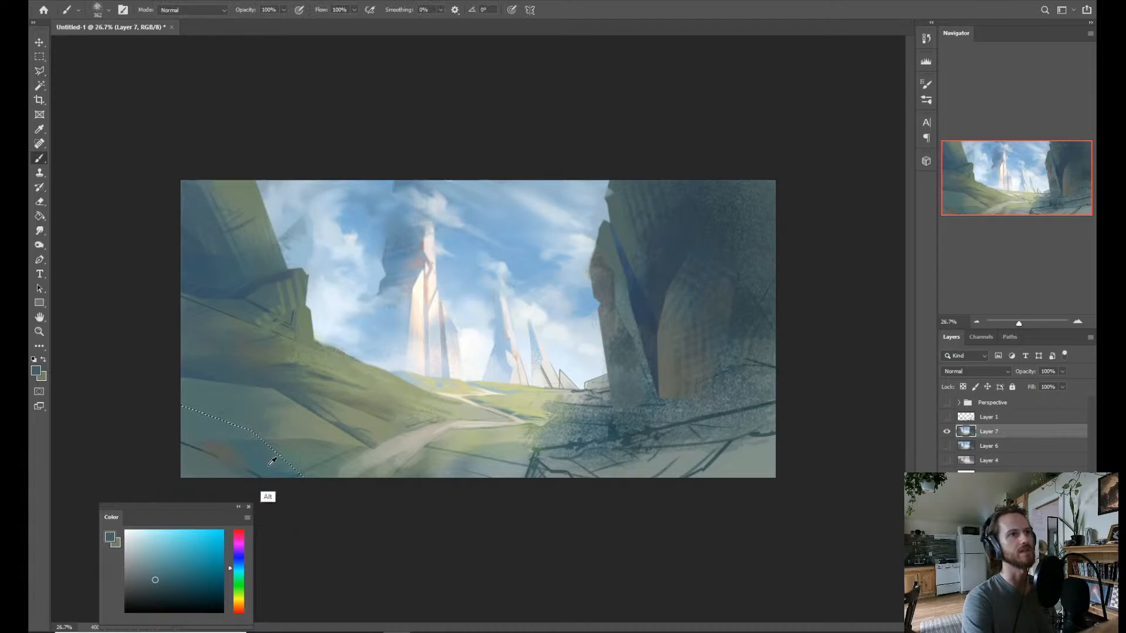
{"action": "left_click", "coordinate": [311, 357], "text": "alt"}
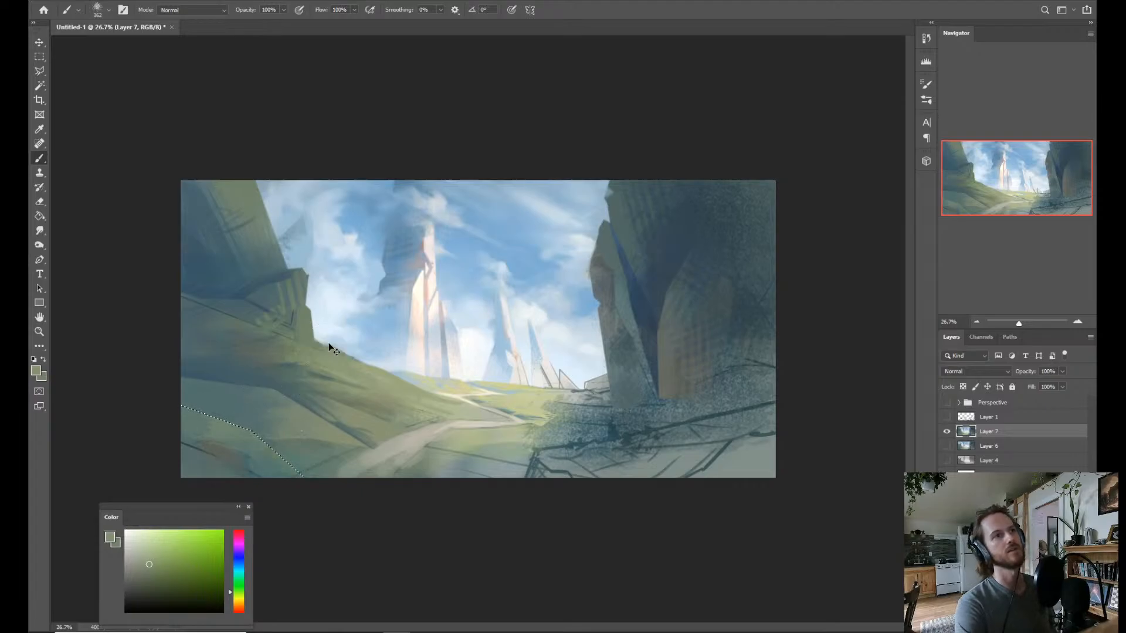
{"action": "key", "text": "ctrl+d"}
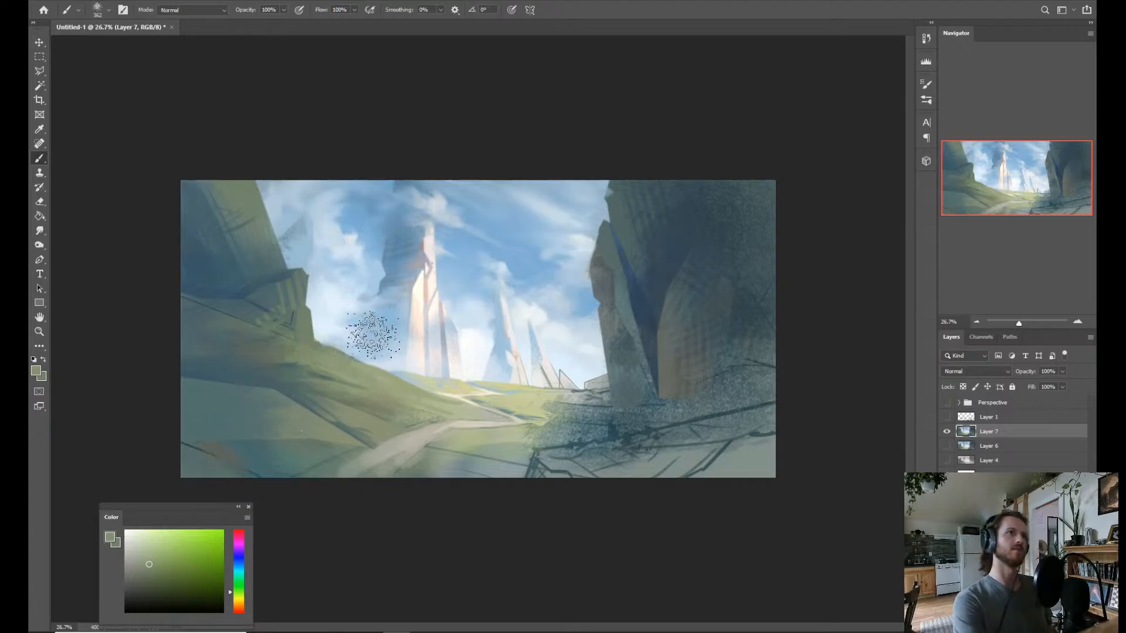
Outline a polygonal selection around the lower-left foreground corner of the painting, below the slope band.
{"action": "key", "text": "l"}
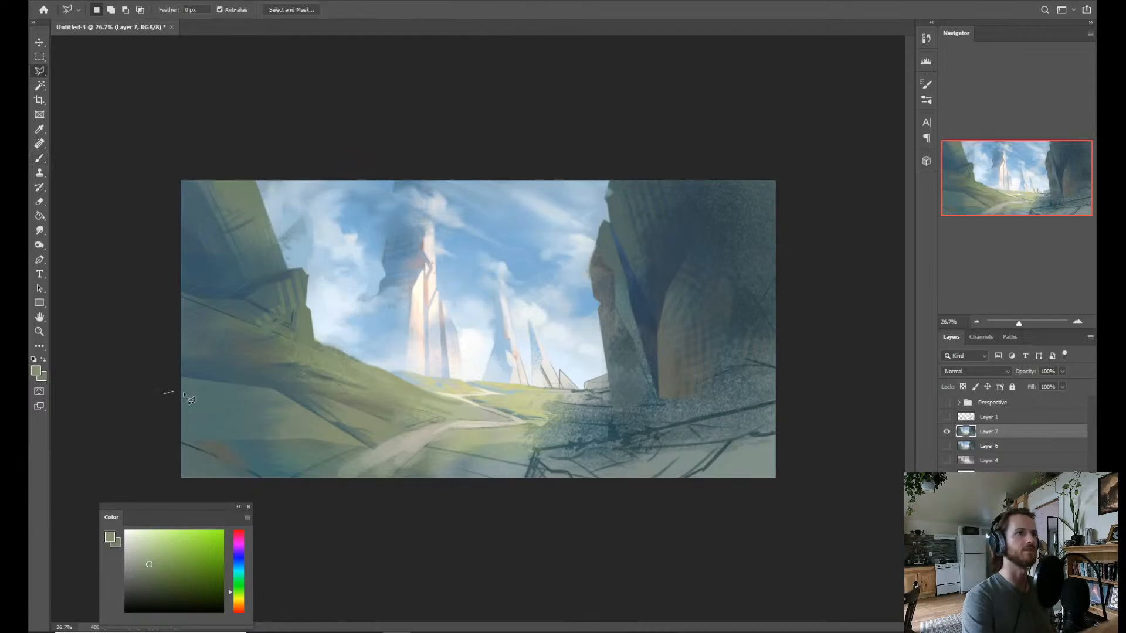
{"action": "left_click", "coordinate": [255, 432]}
{"action": "left_click", "coordinate": [337, 505]}
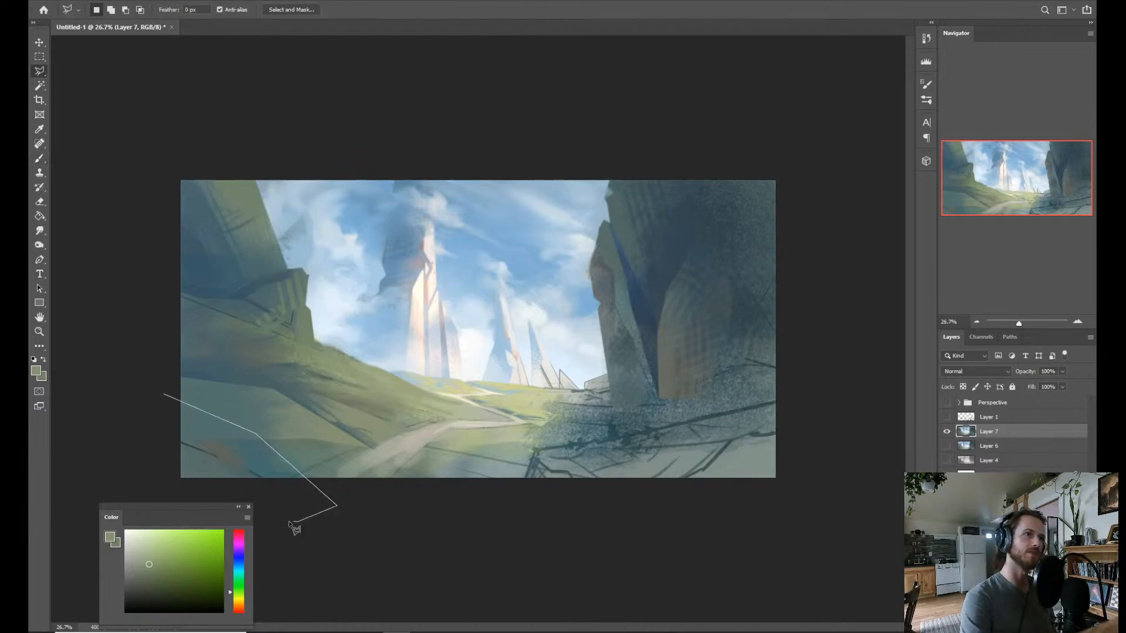
{"action": "left_click", "coordinate": [290, 524]}
{"action": "left_click", "coordinate": [135, 429]}
{"action": "left_click", "coordinate": [163, 395]}
Sample a dark blue from the hill shadow and brush it into the selected foreground corner, covering the reddish patch.
{"action": "key", "text": "b"}
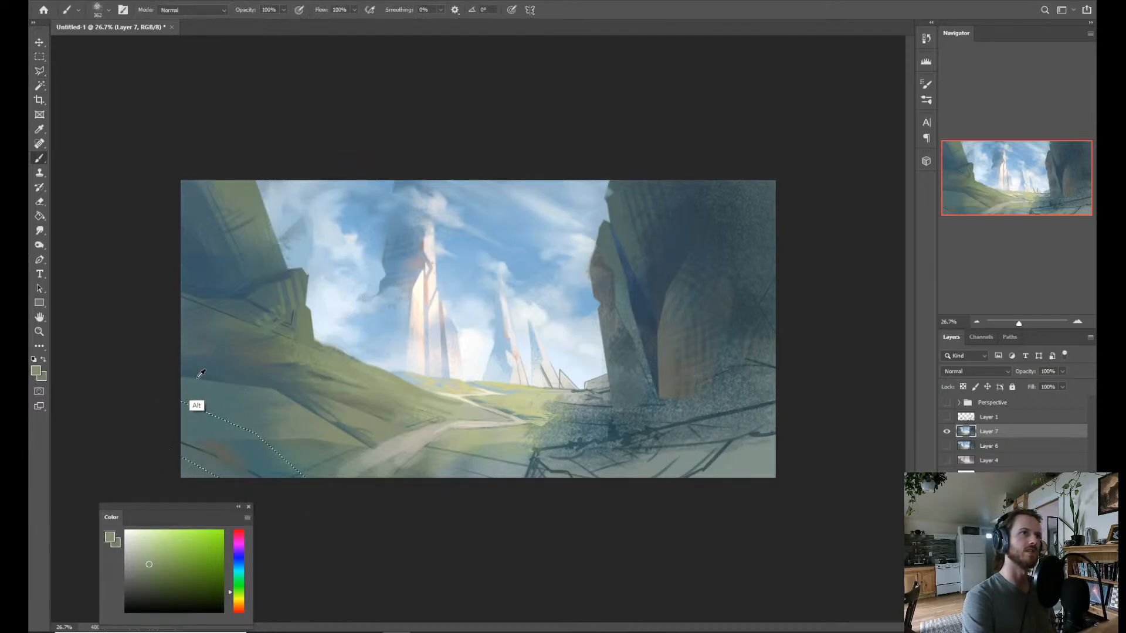
{"action": "left_click", "coordinate": [201, 374], "text": "alt"}
{"action": "mouse_move", "coordinate": [181, 399]}
{"action": "left_mouse_down"}
{"action": "mouse_move", "coordinate": [158, 440]}
{"action": "mouse_move", "coordinate": [214, 454]}
{"action": "left_mouse_up"}
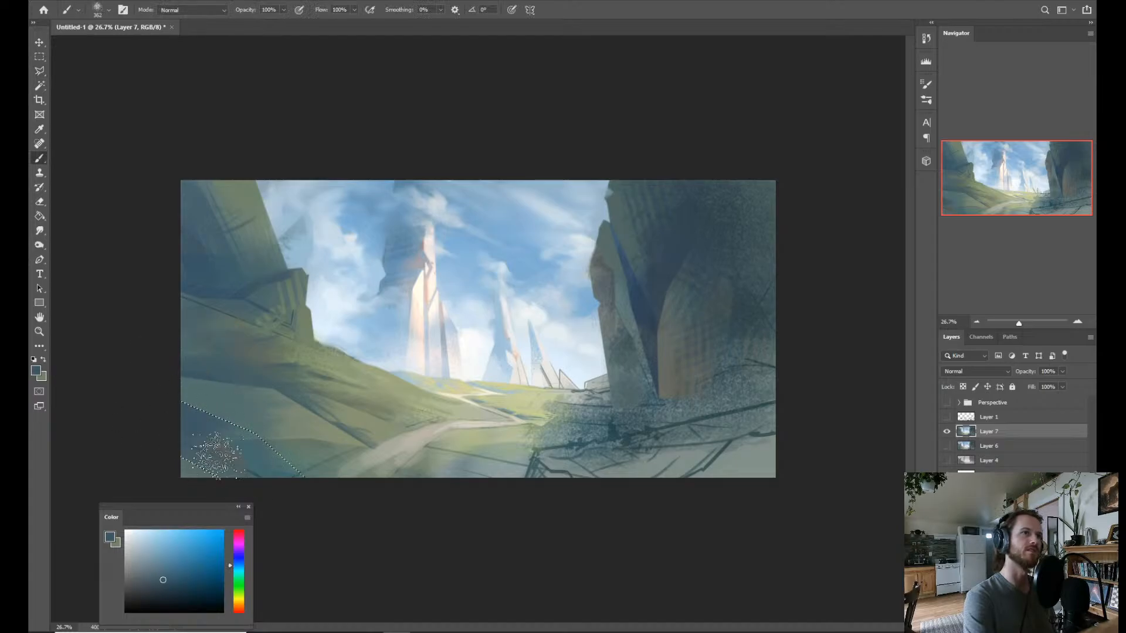
{"action": "key", "text": "z"}
{"action": "left_click", "coordinate": [420, 387], "text": "alt"}
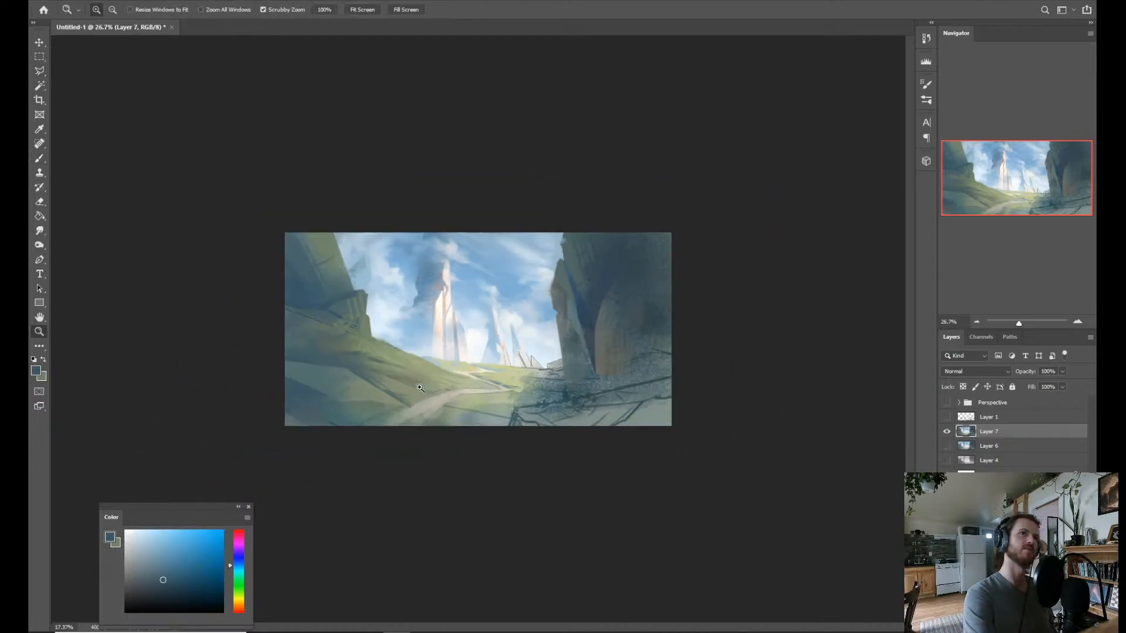
{"action": "left_click", "coordinate": [415, 387]}
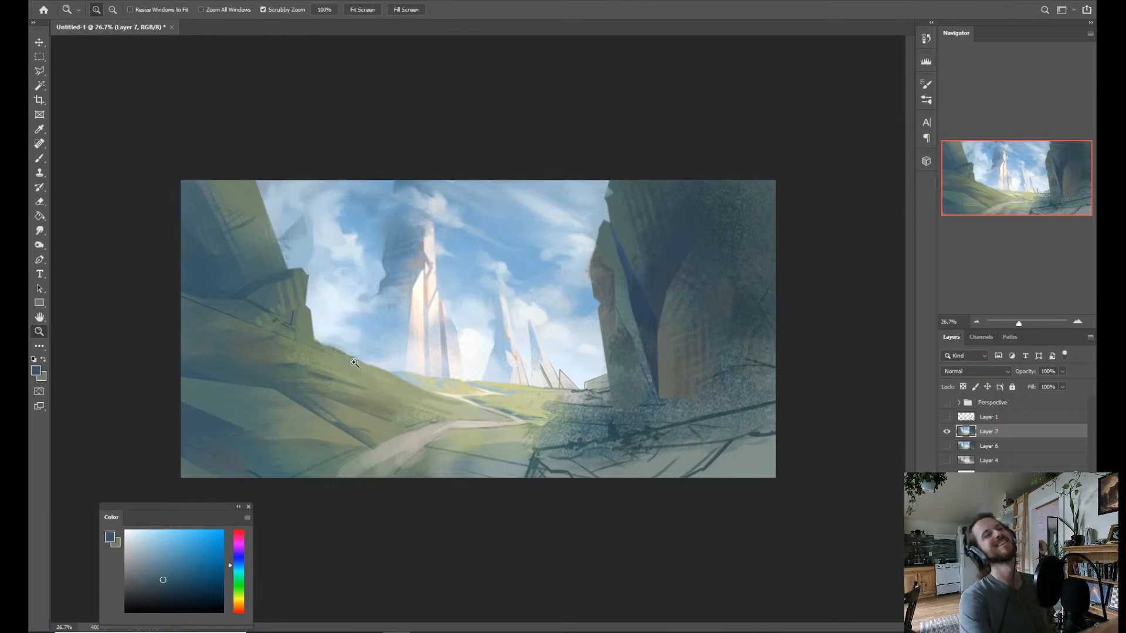
Outline a polygonal selection around the upper face of the rock outcrop at the left cliff's base.
{"action": "left_click_drag", "start_coordinate": [331, 339], "coordinate": [341, 331]}
{"action": "key", "text": "l"}
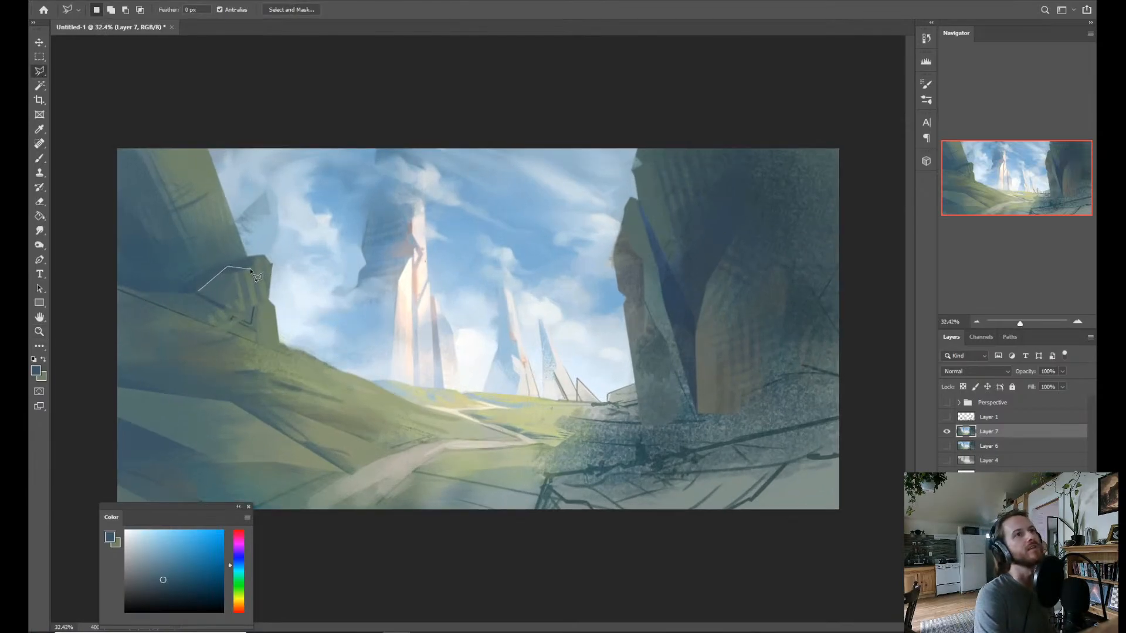
{"action": "left_click", "coordinate": [199, 293]}
Sample blue-teal and muted green tones, brush them into the selected outcrop face, and clear the selection.
{"action": "key", "text": "b"}
{"action": "left_click", "coordinate": [214, 279], "text": "alt"}
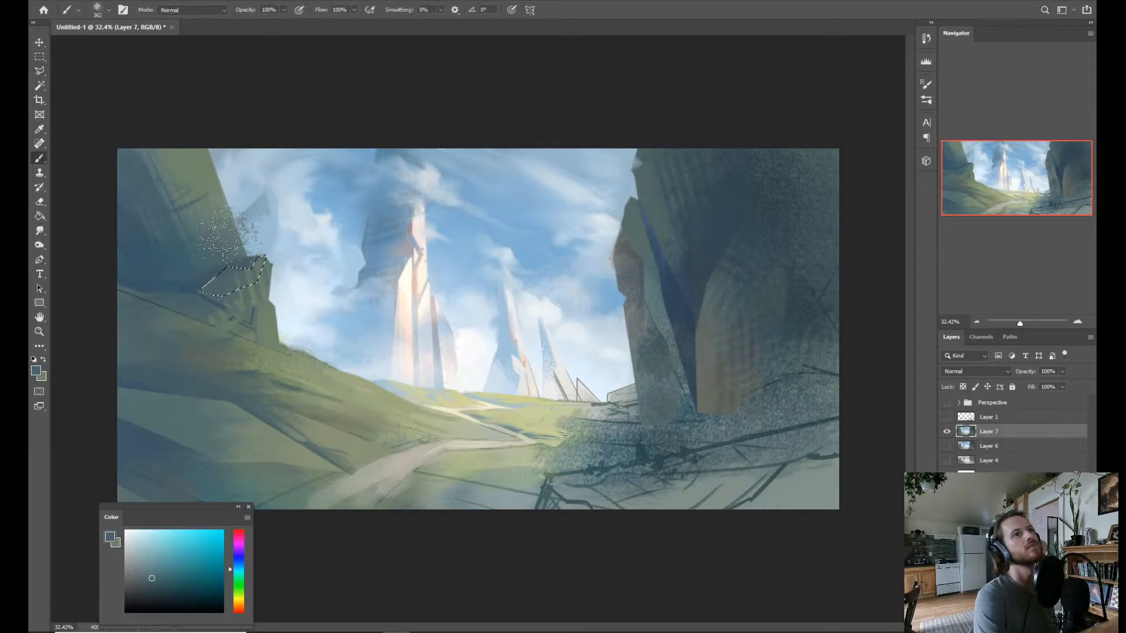
{"action": "left_click_drag", "start_coordinate": [223, 259], "coordinate": [216, 257]}
{"action": "left_click", "coordinate": [250, 281], "text": "alt"}
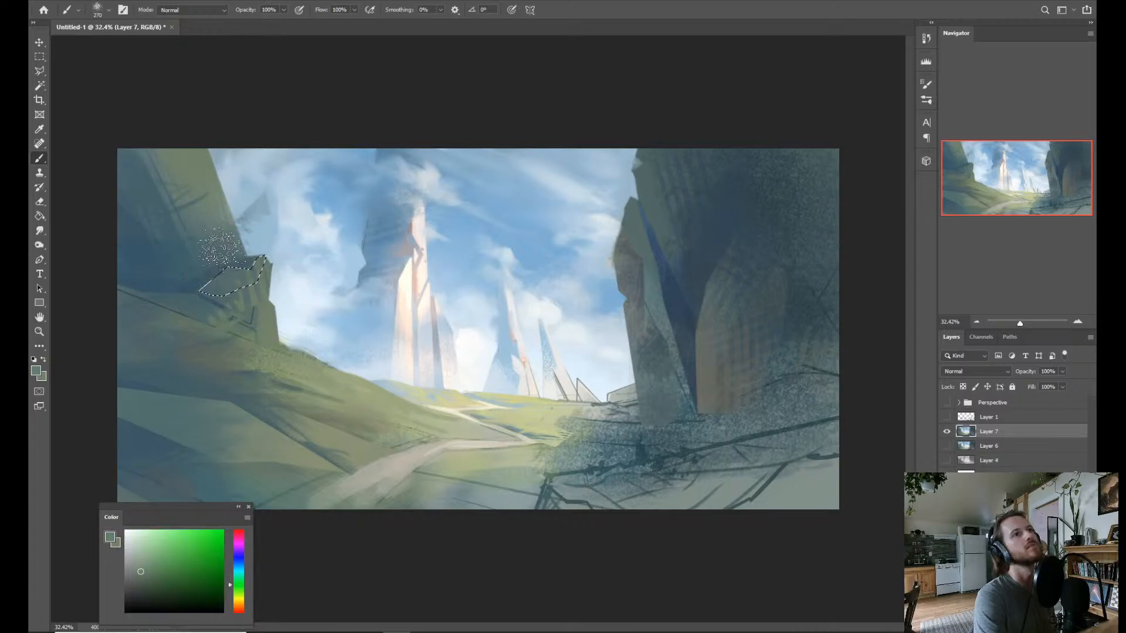
{"action": "key", "text": "ctrl+d"}
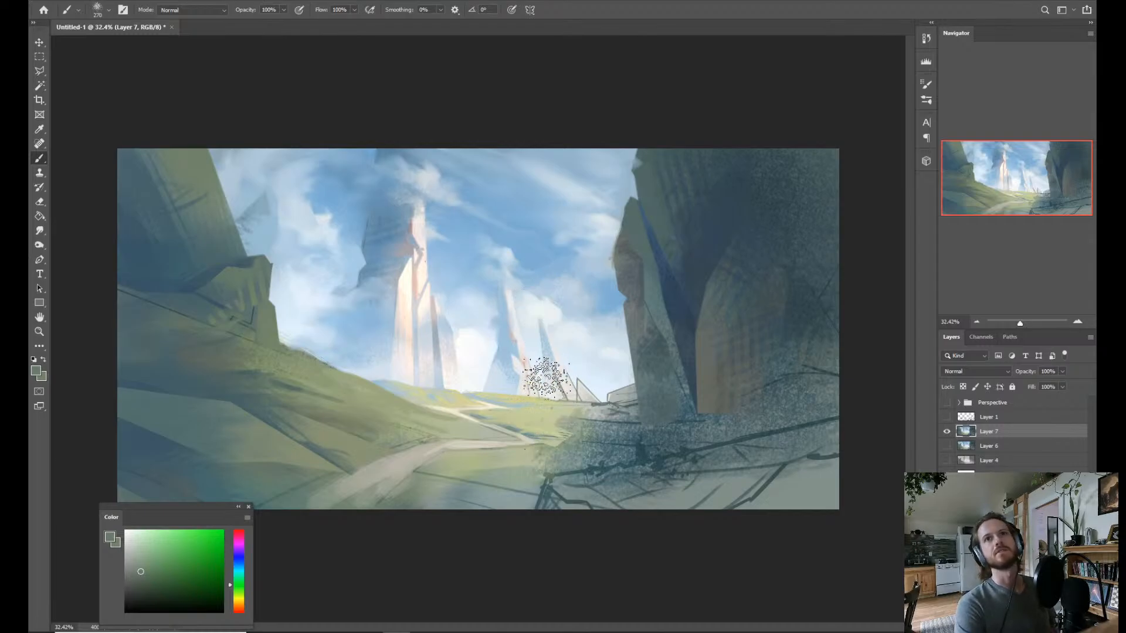
{"action": "key", "text": "ctrl+shift+d"}
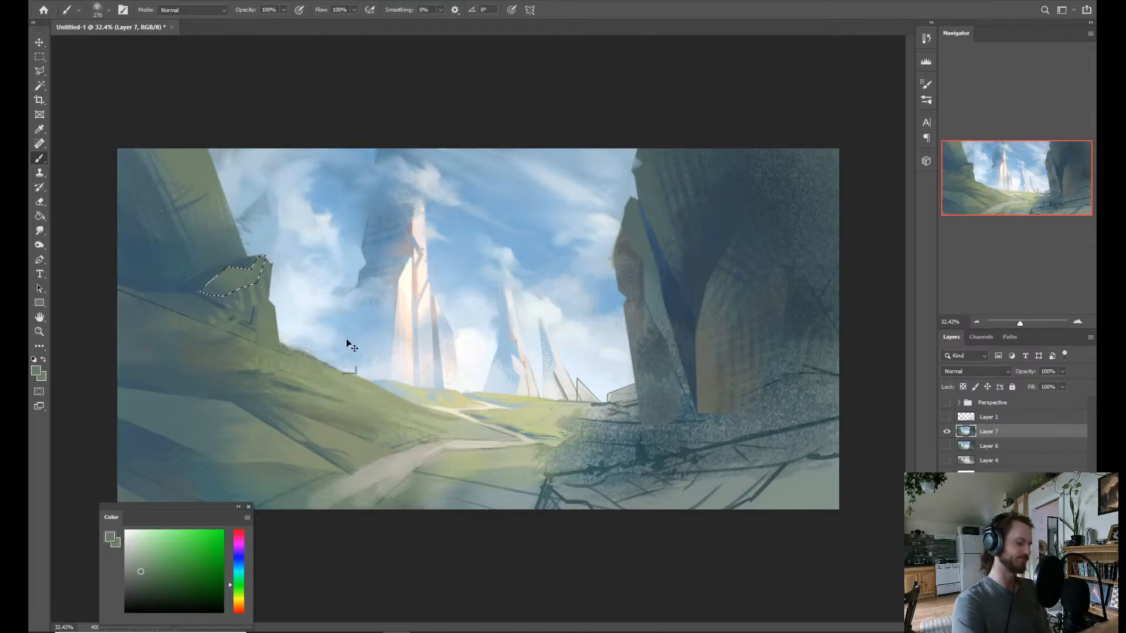
{"action": "key", "text": "ctrl+d"}
Outline a polygonal selection around the near section of the path, from the canvas's lower edge to the far bend.
{"action": "key", "text": "l"}
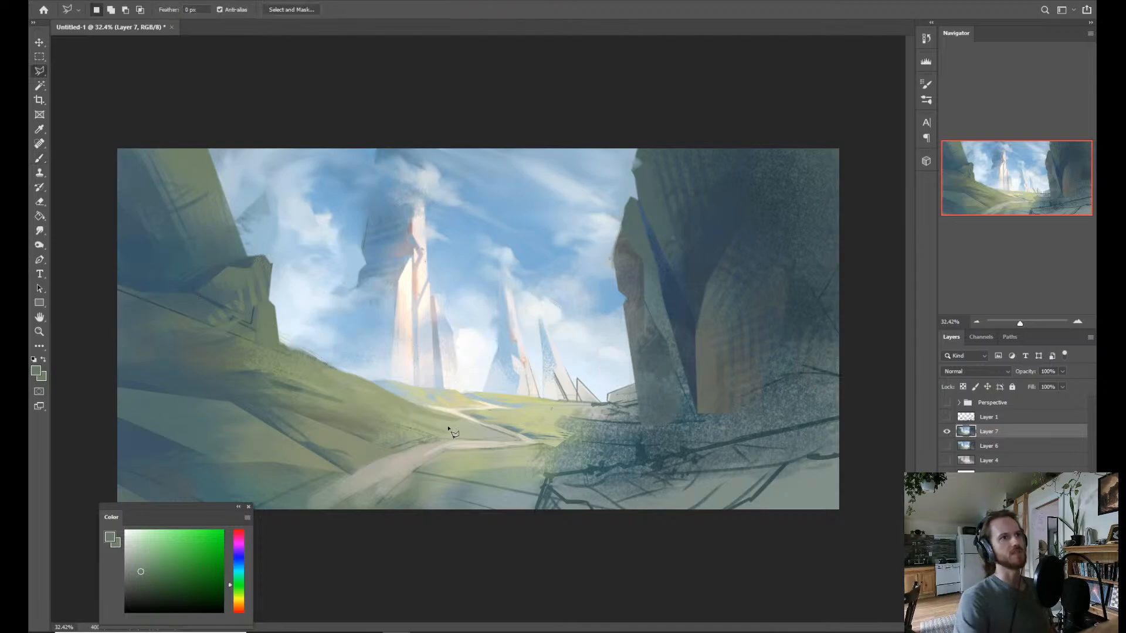
{"action": "key", "text": "z"}
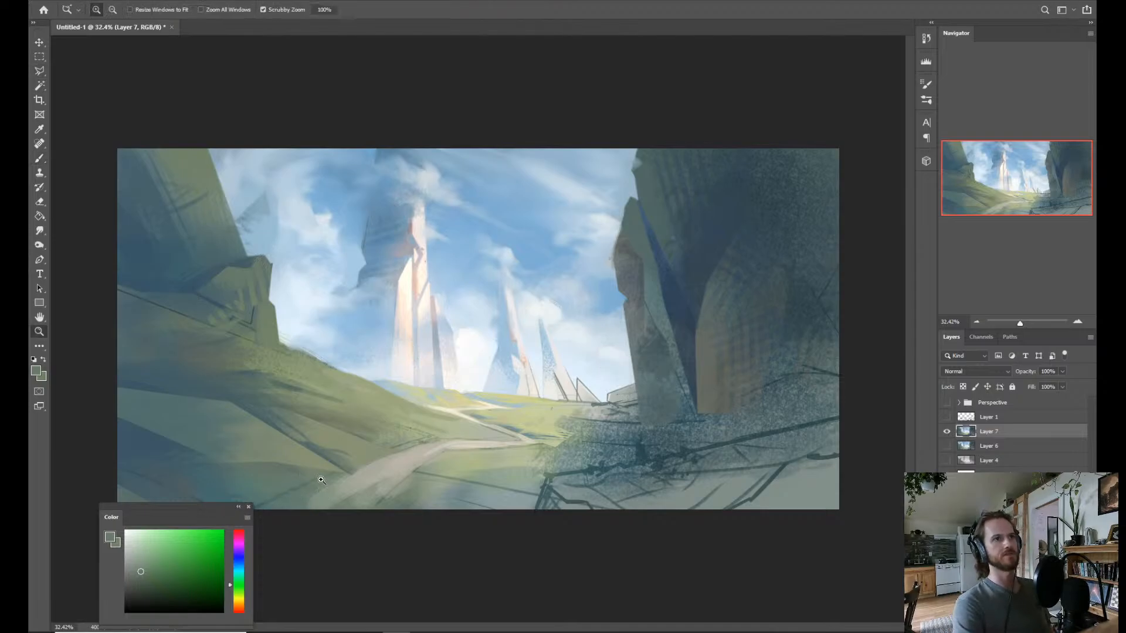
{"action": "left_click_drag", "start_coordinate": [346, 447], "coordinate": [303, 448]}
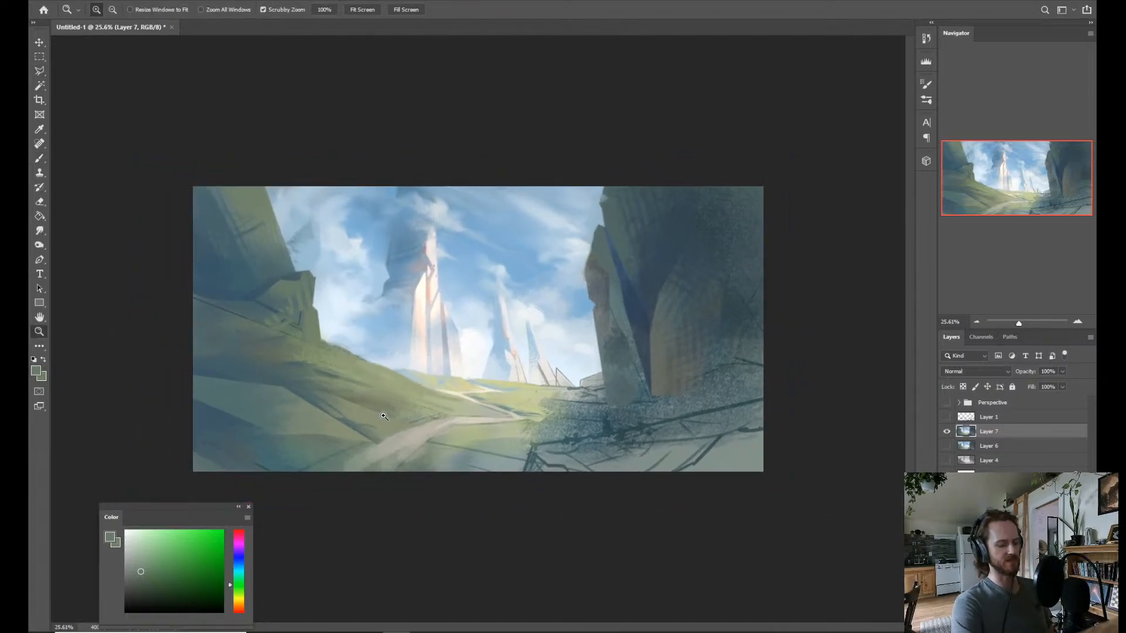
{"action": "key", "text": "l"}
{"action": "left_click", "coordinate": [285, 483]}
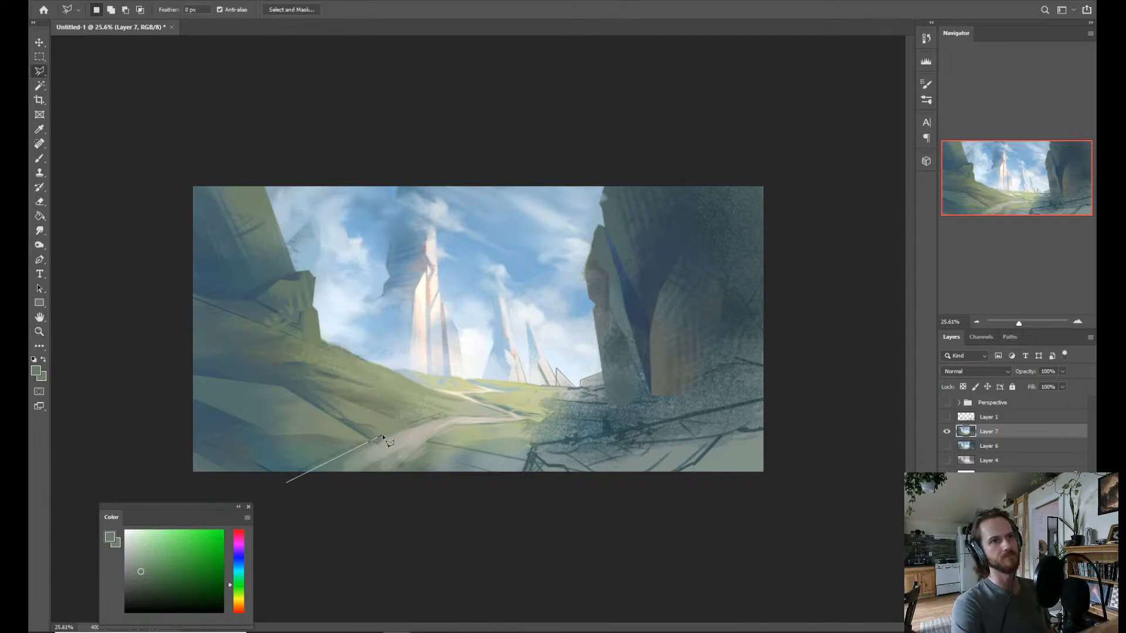
{"action": "key", "text": "Escape"}
{"action": "left_click", "coordinate": [308, 475]}
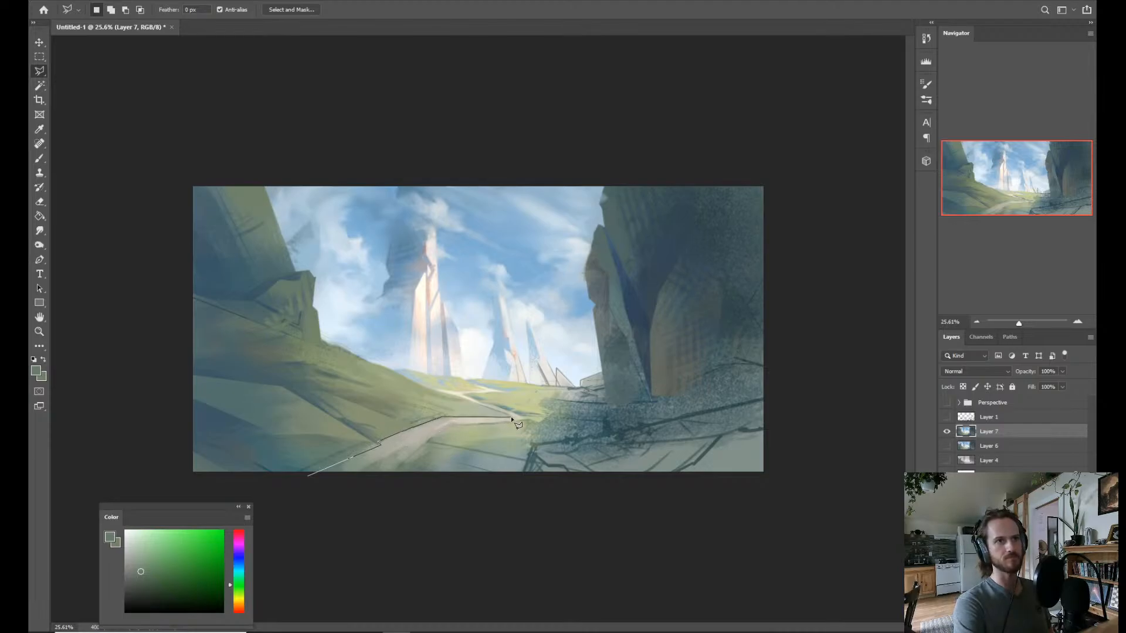
{"action": "left_click", "coordinate": [450, 425]}
{"action": "double_click", "coordinate": [398, 476]}
Sample a grey-teal, paint it over the selected path's foreground, and shift the hue toward blue with a larger brush.
{"action": "key", "text": "b"}
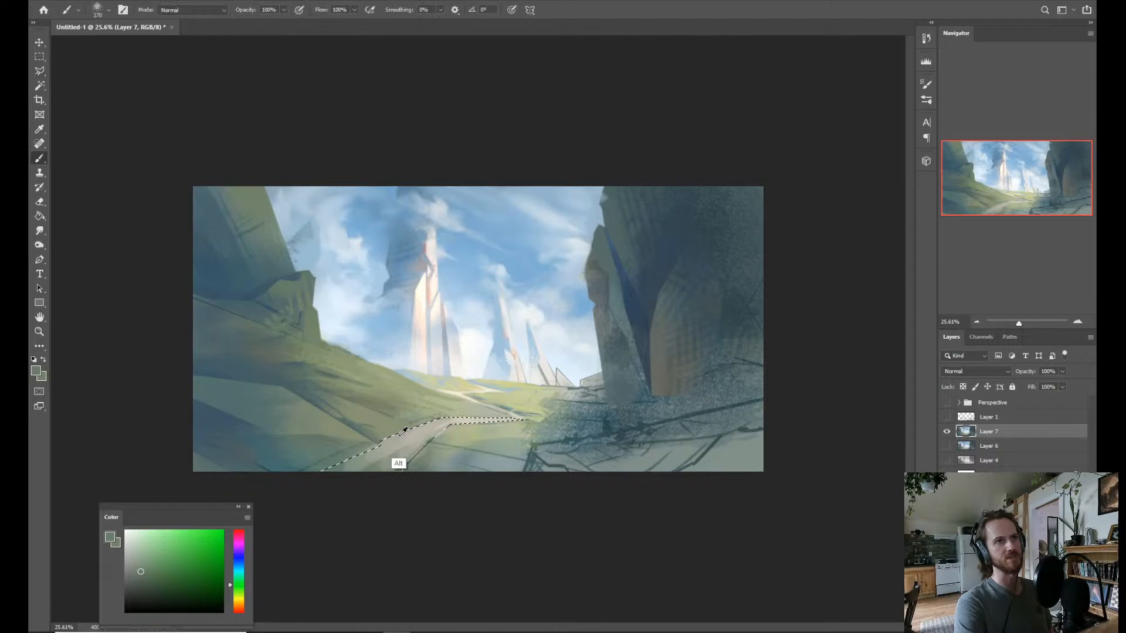
{"action": "left_click", "coordinate": [402, 432], "text": "alt"}
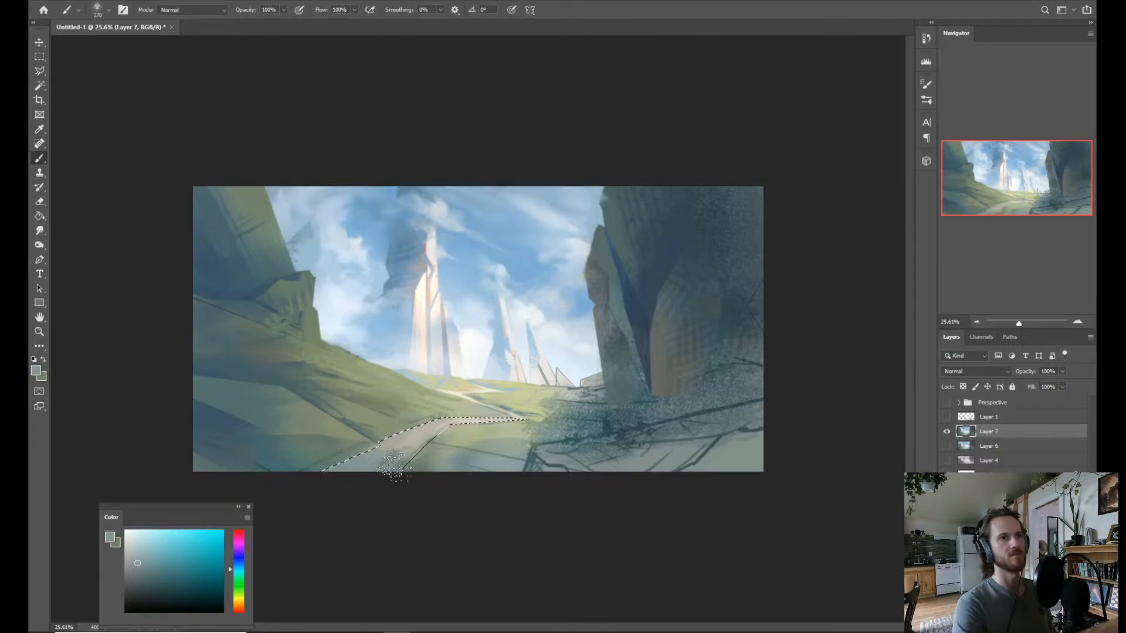
{"action": "mouse_move", "coordinate": [394, 464]}
{"action": "left_mouse_down"}
{"action": "mouse_move", "coordinate": [426, 439]}
{"action": "mouse_move", "coordinate": [411, 423]}
{"action": "mouse_move", "coordinate": [436, 427]}
{"action": "mouse_move", "coordinate": [382, 442]}
{"action": "mouse_move", "coordinate": [433, 419]}
{"action": "left_mouse_up"}
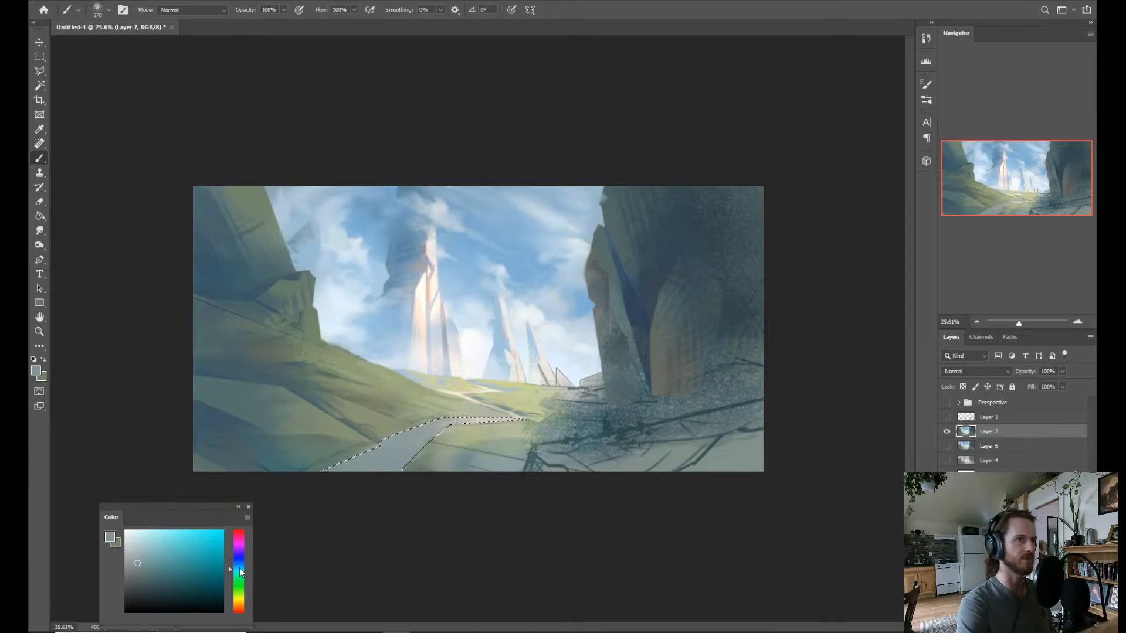
{"action": "left_click", "coordinate": [240, 566]}
{"action": "right_click", "coordinate": [347, 428], "text": "alt"}
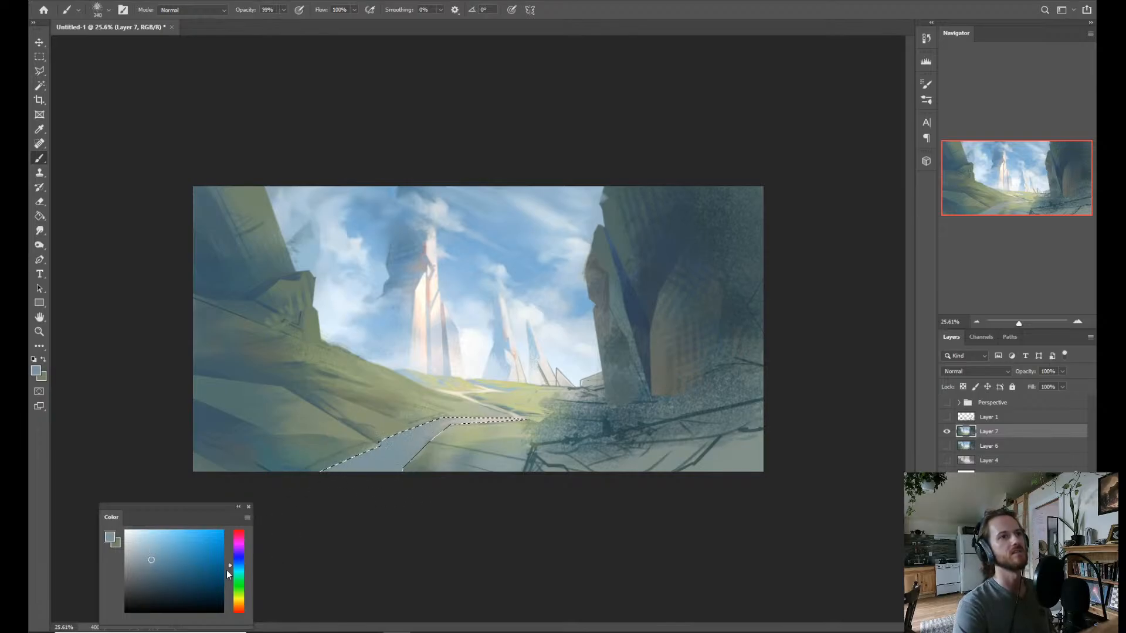
Try a violet-blue tint over the selected path and undo the strokes.
{"action": "left_click", "coordinate": [239, 555]}
{"action": "mouse_move", "coordinate": [352, 482]}
{"action": "left_mouse_down"}
{"action": "mouse_move", "coordinate": [401, 448]}
{"action": "mouse_move", "coordinate": [375, 457]}
{"action": "mouse_move", "coordinate": [426, 469]}
{"action": "left_mouse_up"}
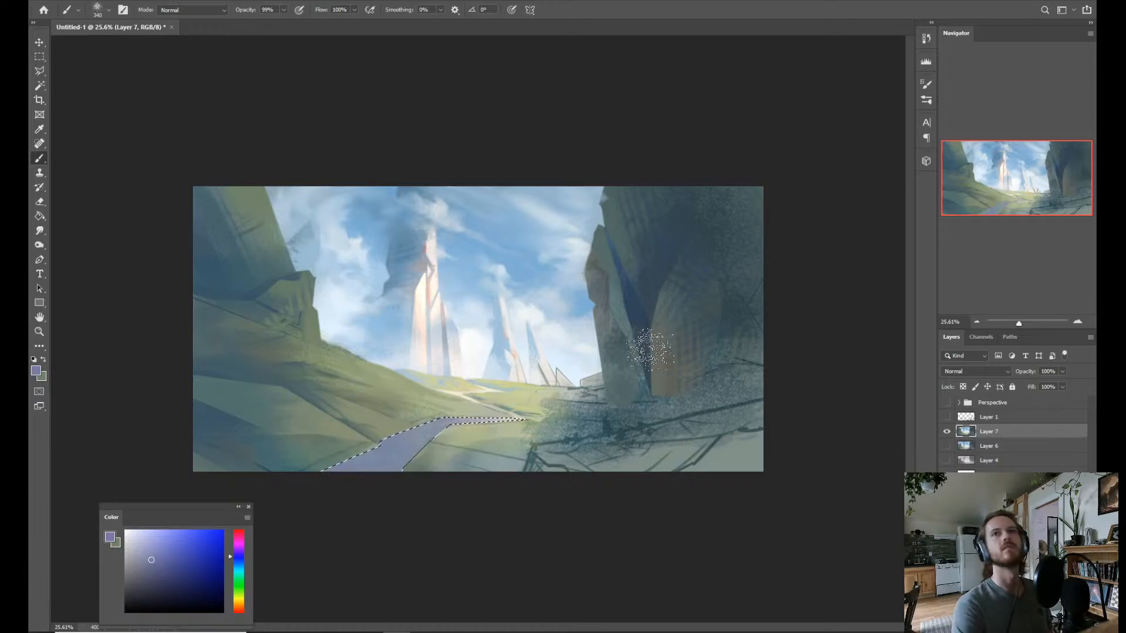
{"action": "key", "text": "ctrl+z"}
{"action": "key", "text": "ctrl+z"}
{"action": "key", "text": "ctrl+z"}
{"action": "key", "text": "ctrl+z"}
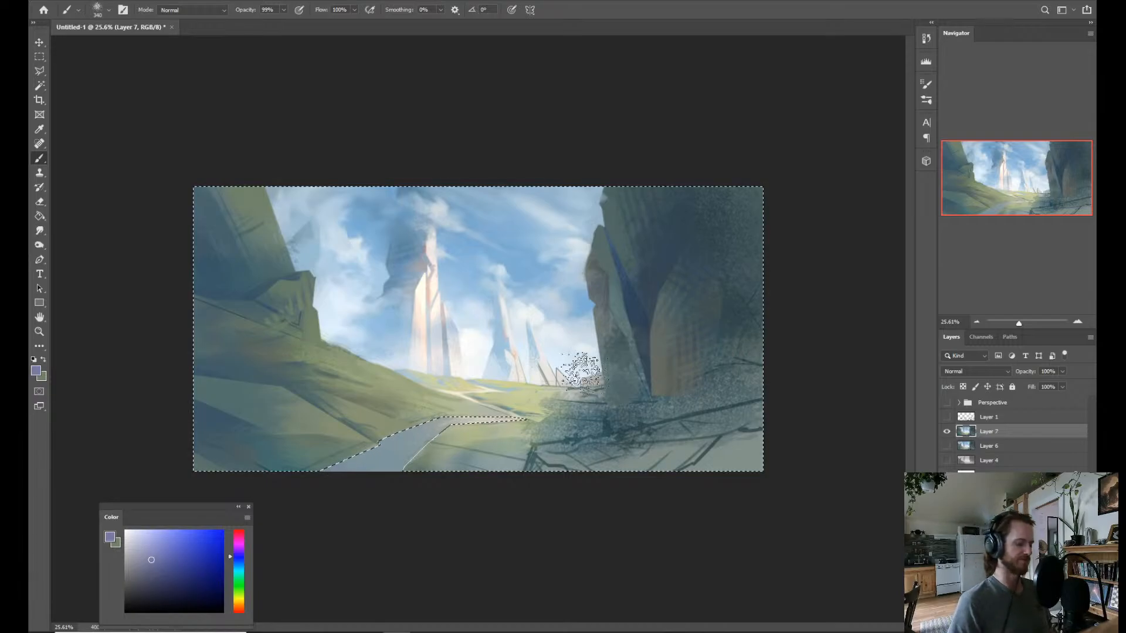
Invert the path selection and brush sampled dark blue-teal tones into the grass along the near path's left edge.
{"action": "key", "text": "ctrl+shift+i"}
{"action": "left_click", "coordinate": [334, 448], "text": "alt"}
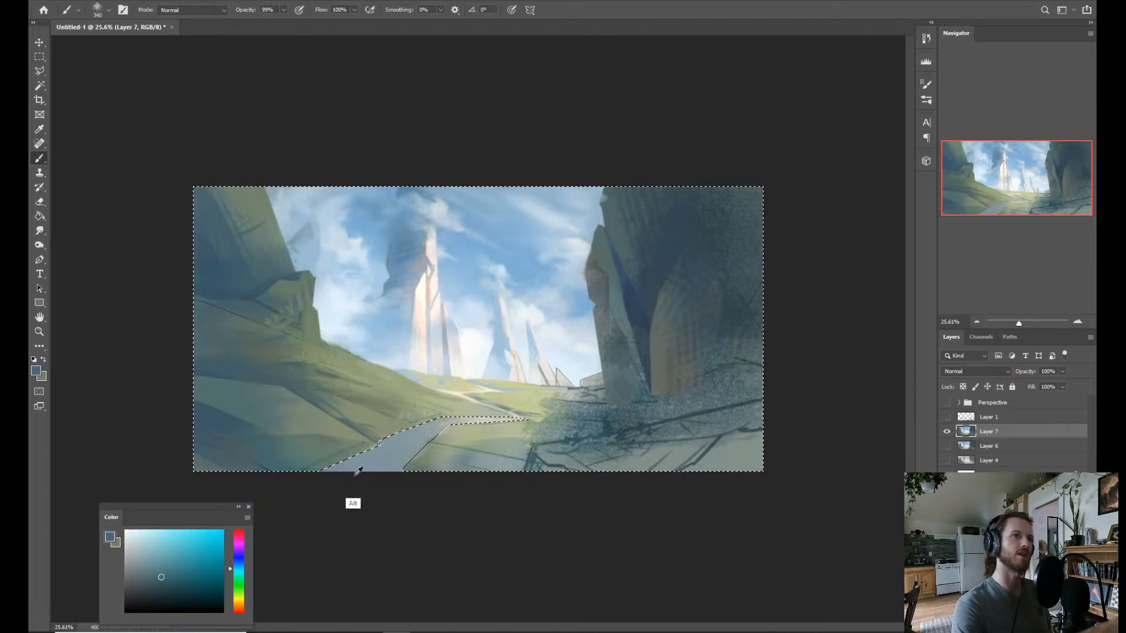
{"action": "mouse_move", "coordinate": [378, 443]}
{"action": "left_mouse_down"}
{"action": "mouse_move", "coordinate": [359, 441]}
{"action": "mouse_move", "coordinate": [332, 471]}
{"action": "left_mouse_up"}
{"action": "left_click", "coordinate": [363, 427], "text": "alt"}
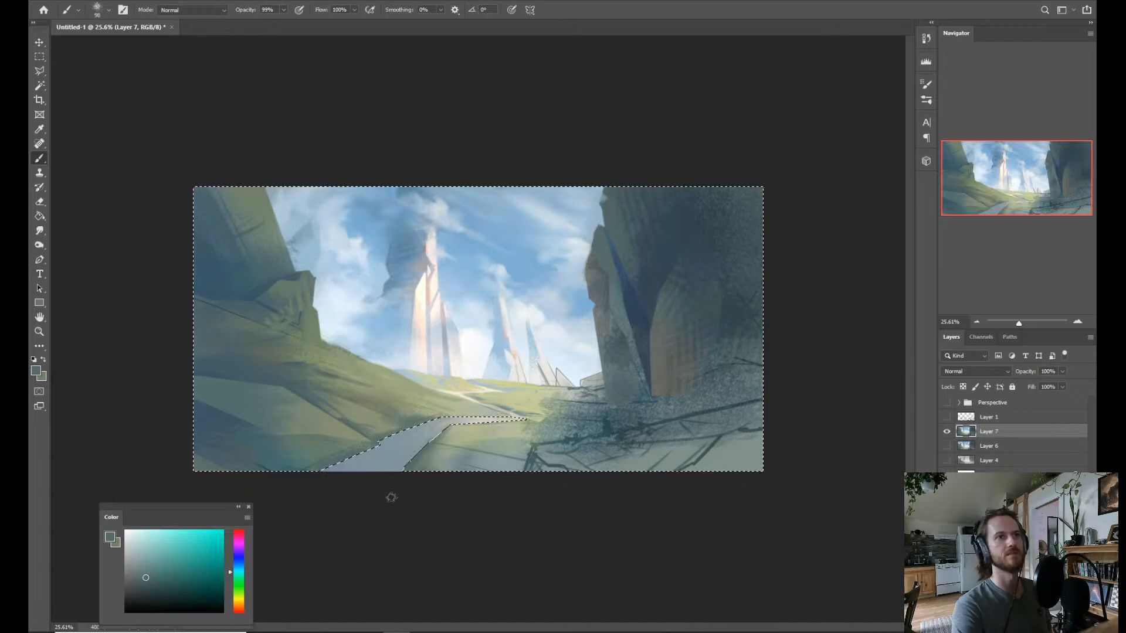
Darken the grass along the path's right edge with sampled teal tones and clear the selection.
{"action": "key", "text": "ctrl+shift+alt+e"}
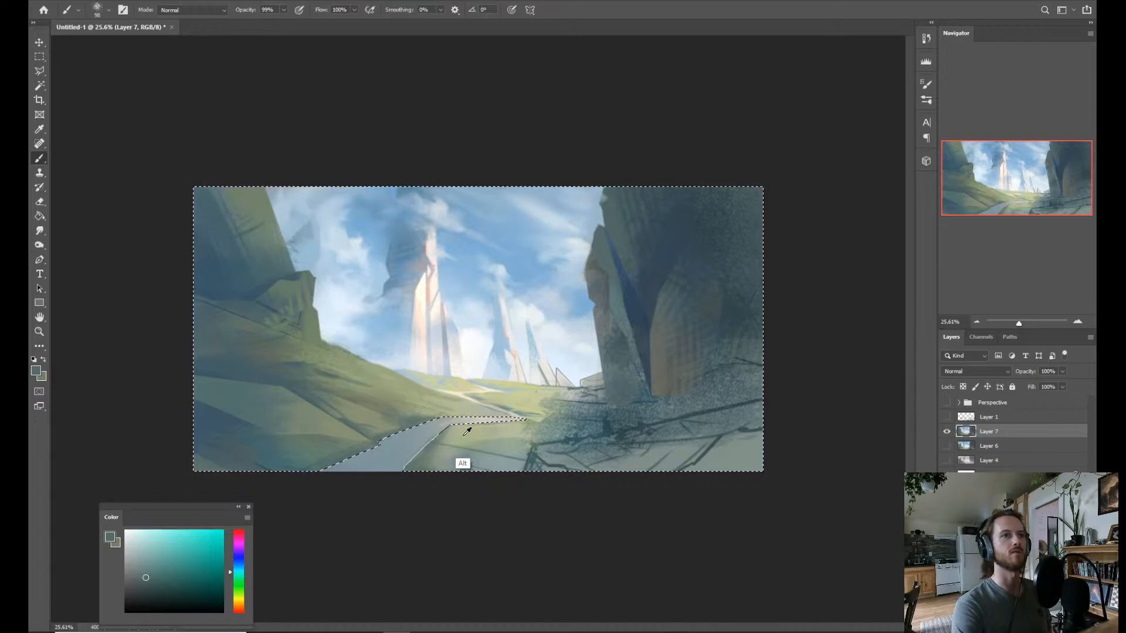
{"action": "left_click", "coordinate": [455, 431], "text": "alt"}
{"action": "left_click", "coordinate": [290, 464], "text": "alt"}
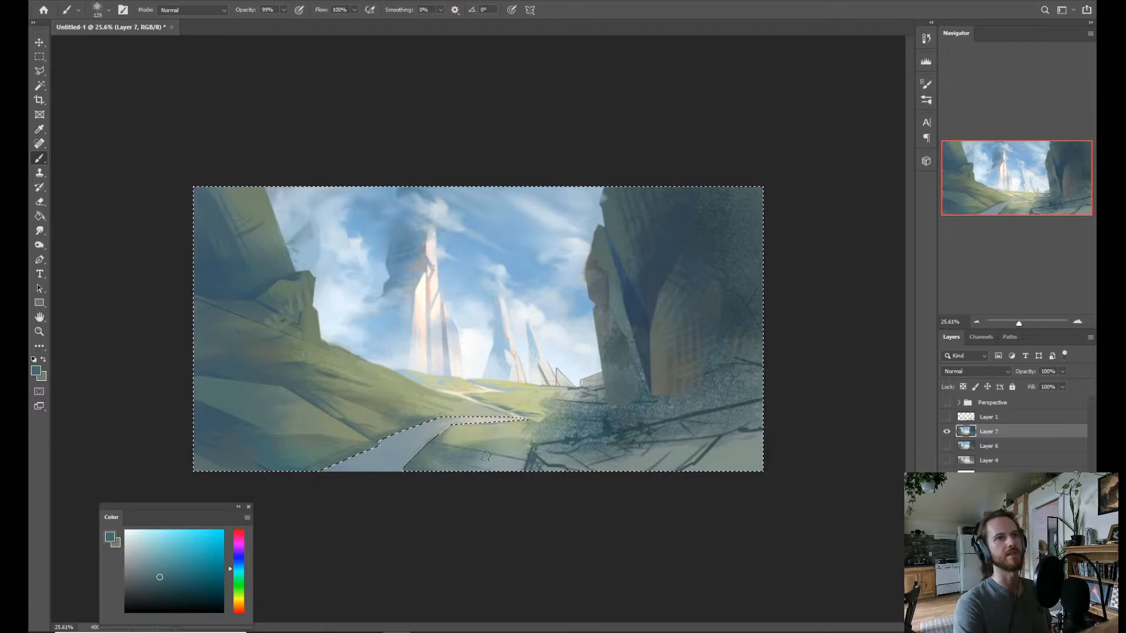
{"action": "key", "text": "ctrl+d"}
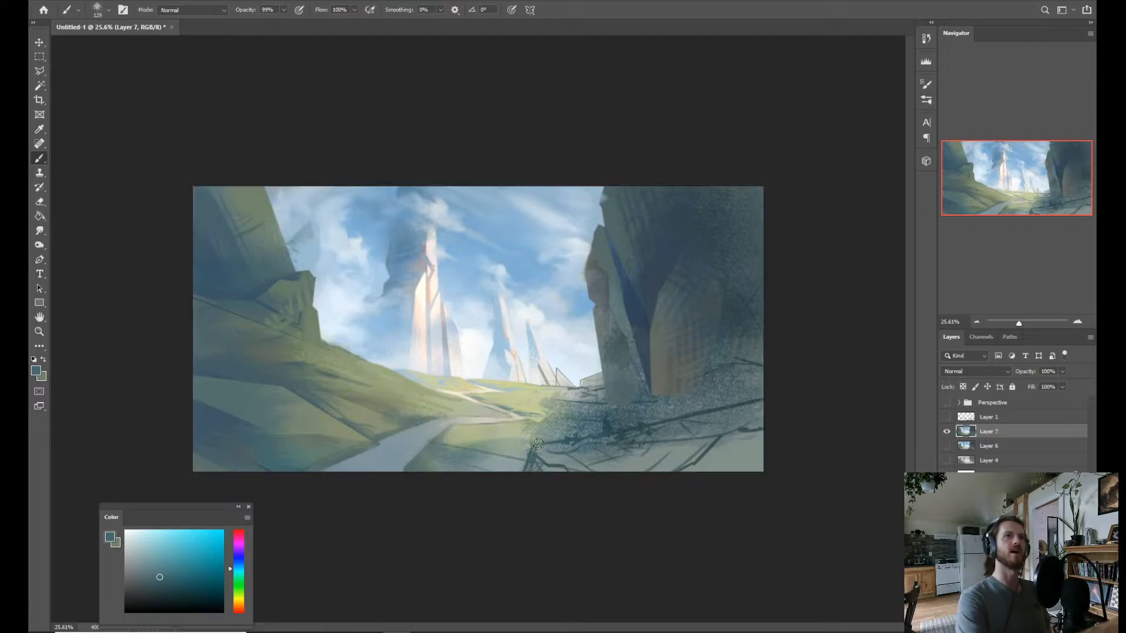
Lasso the midground right of the path, including the small distant peaks and the cliff base, along the foreground debris line.
{"action": "key", "text": "z"}
{"action": "left_click_drag", "start_coordinate": [504, 456], "coordinate": [448, 476]}
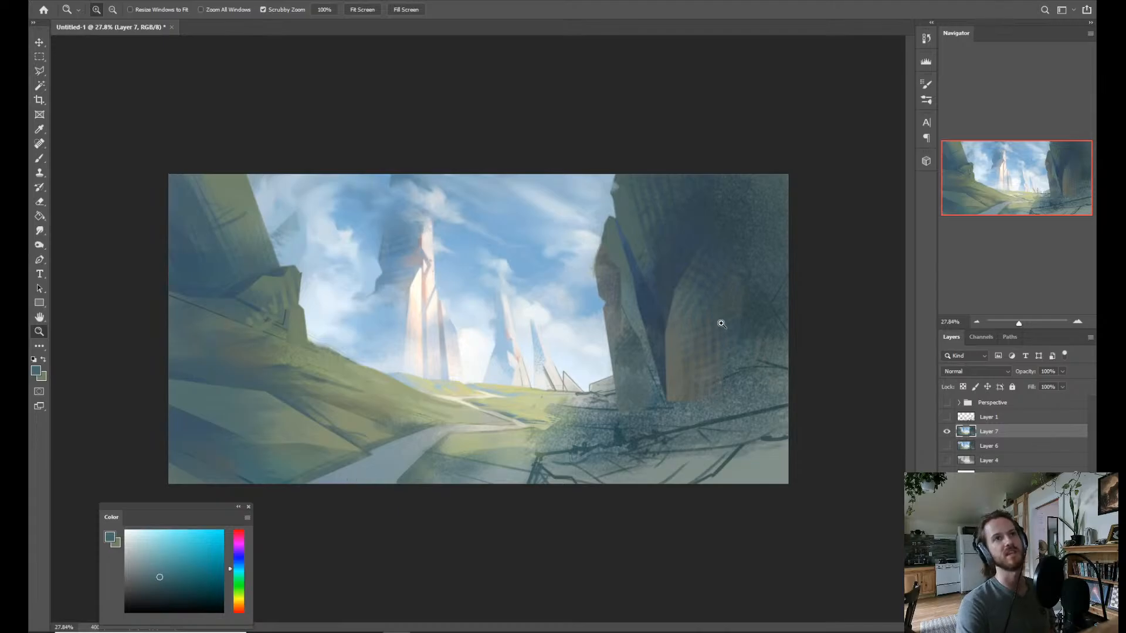
{"action": "key", "text": "l"}
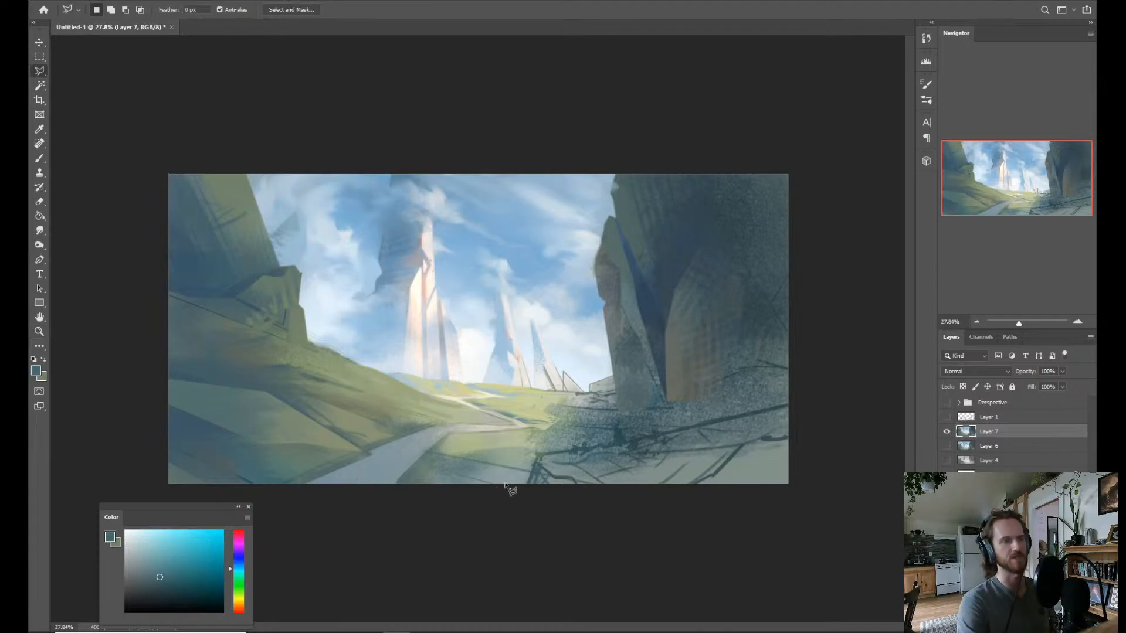
{"action": "left_click", "coordinate": [474, 449]}
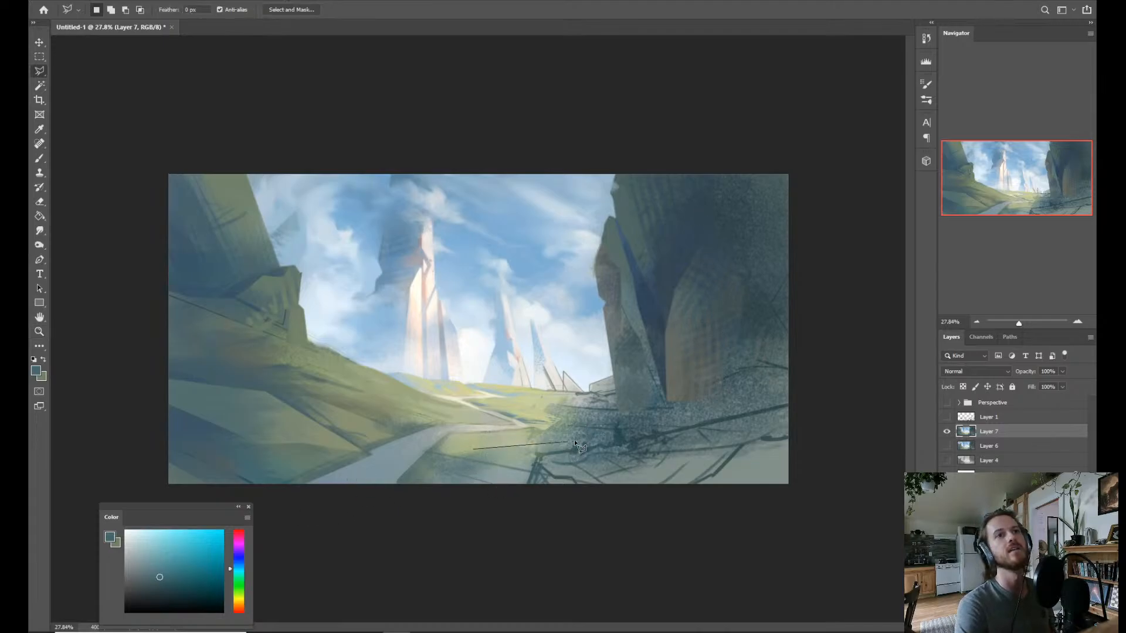
{"action": "left_click", "coordinate": [559, 443]}
{"action": "left_click", "coordinate": [601, 446]}
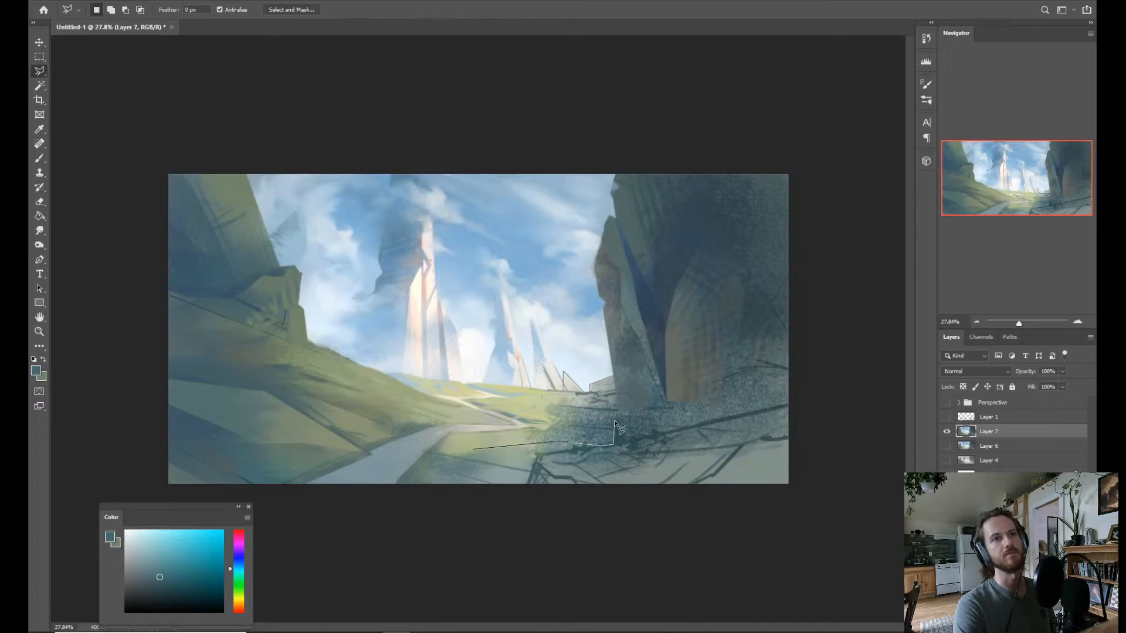
{"action": "left_click", "coordinate": [626, 444]}
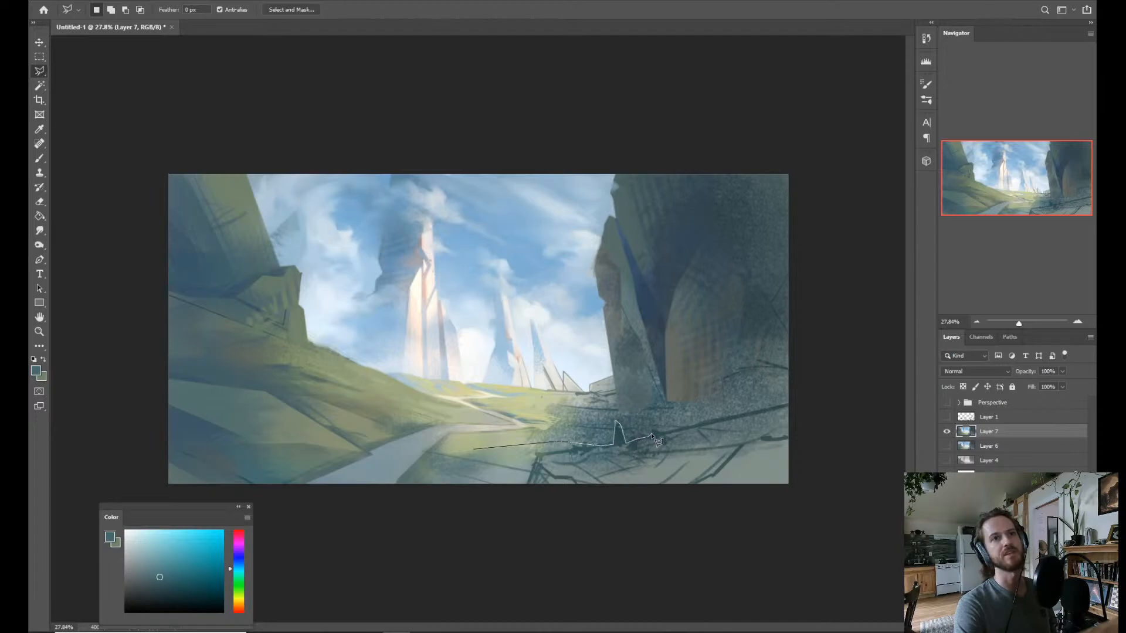
{"action": "mouse_move", "coordinate": [663, 433]}
{"action": "left_mouse_down"}
{"action": "mouse_move", "coordinate": [794, 401]}
{"action": "mouse_move", "coordinate": [808, 341]}
{"action": "mouse_move", "coordinate": [775, 305]}
{"action": "left_mouse_up"}
{"action": "left_click", "coordinate": [770, 300]}
{"action": "left_click", "coordinate": [695, 296]}
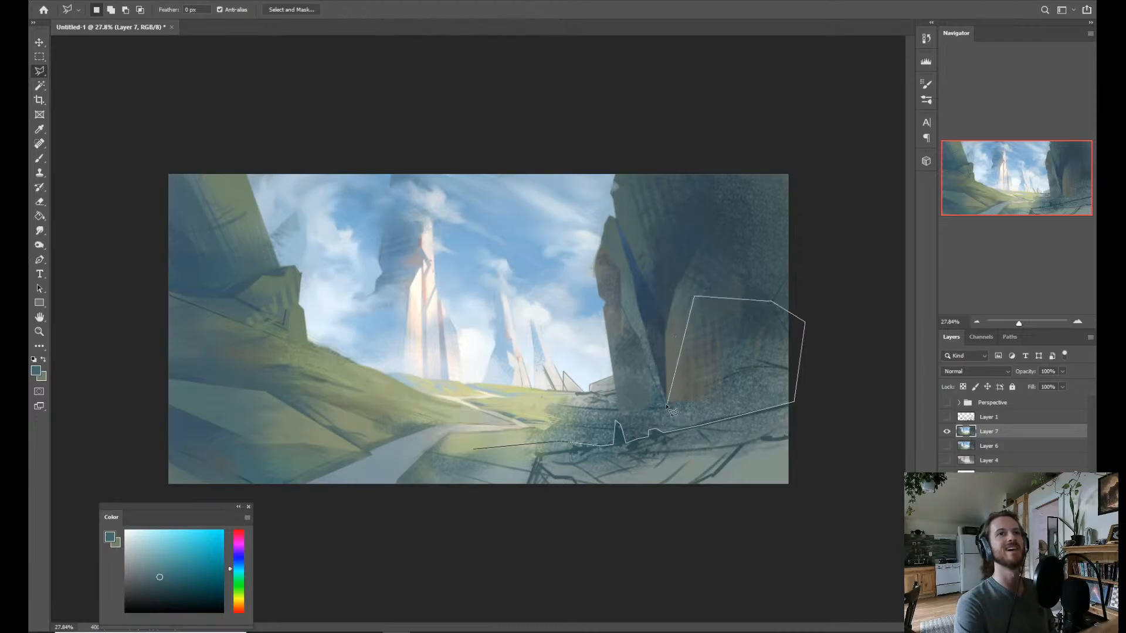
{"action": "left_click", "coordinate": [661, 399]}
{"action": "left_click", "coordinate": [616, 389]}
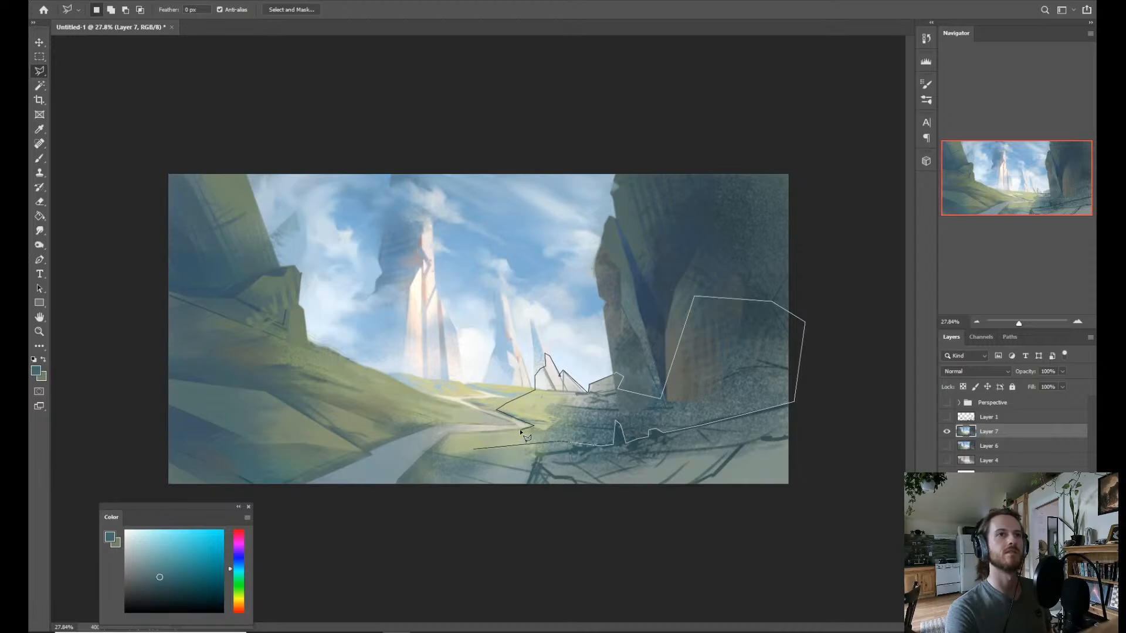
{"action": "left_click", "coordinate": [448, 433]}
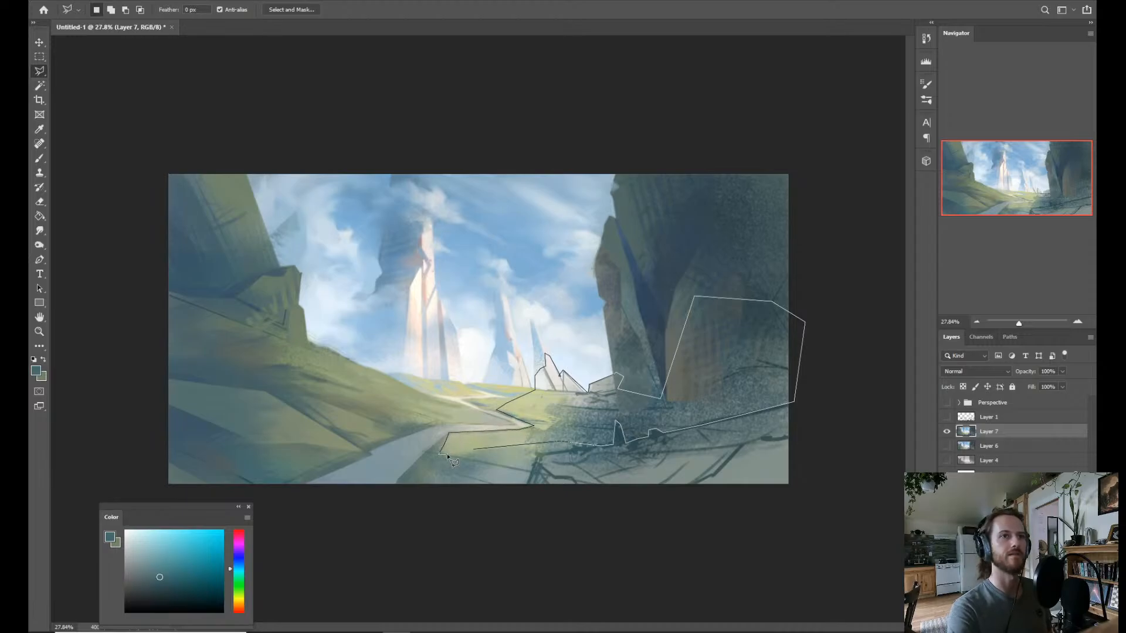
{"action": "double_click", "coordinate": [477, 457]}
Sample a pale green from the meadow, shift its hue toward yellow, and brush it over the selected grass beside the path.
{"action": "key", "text": "b"}
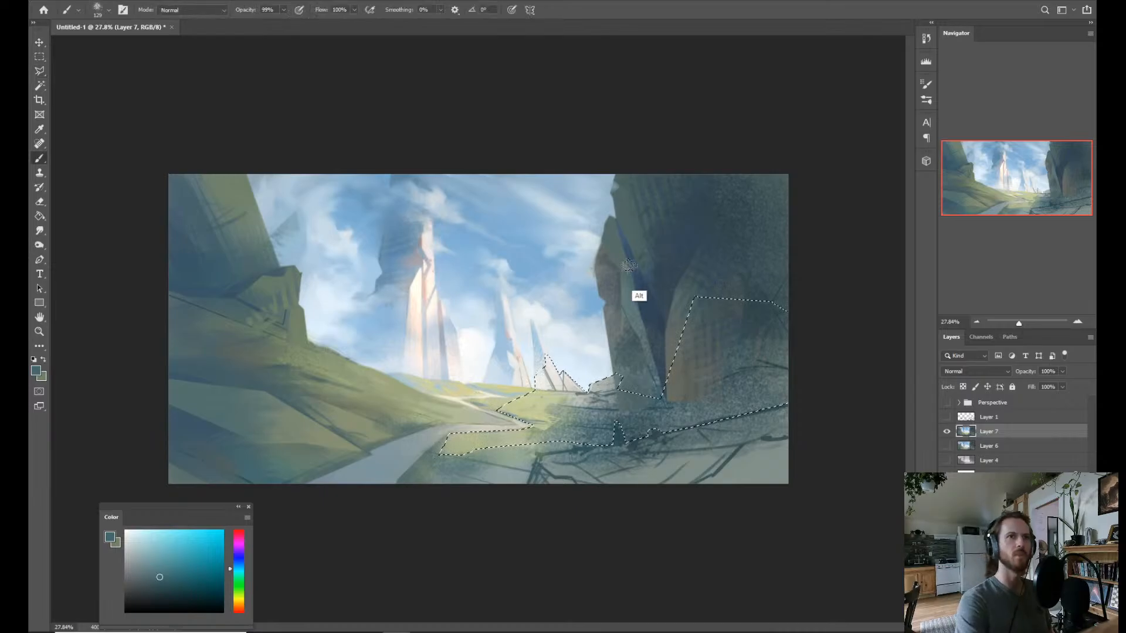
{"action": "key", "text": "alt"}
{"action": "left_click", "coordinate": [530, 397], "text": "alt"}
{"action": "right_click", "coordinate": [532, 405]}
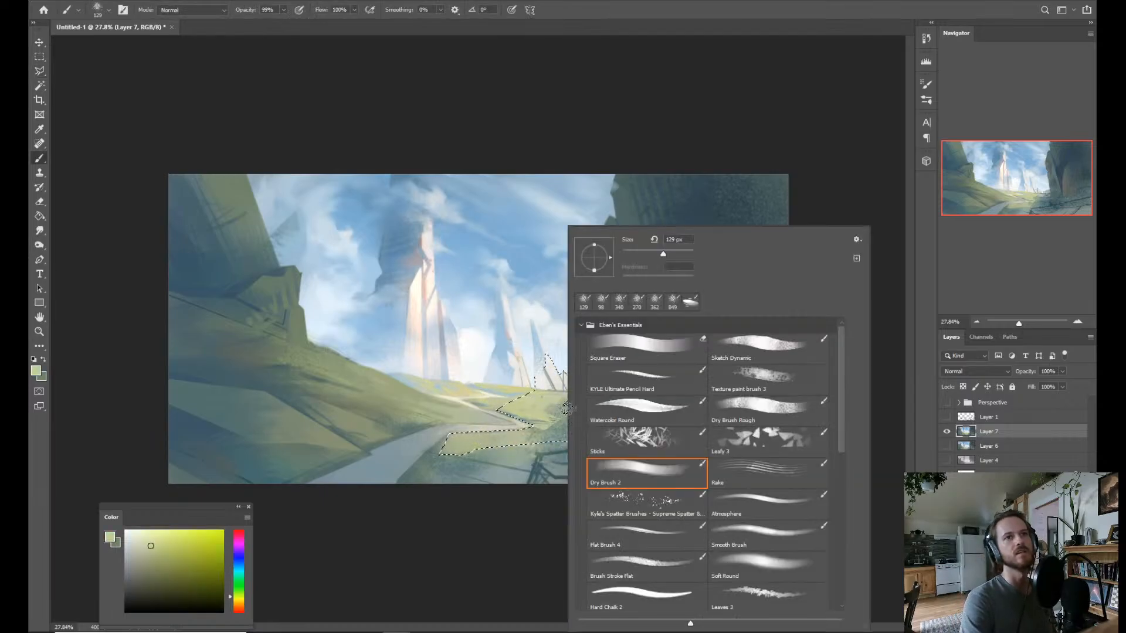
{"action": "left_click", "coordinate": [241, 598]}
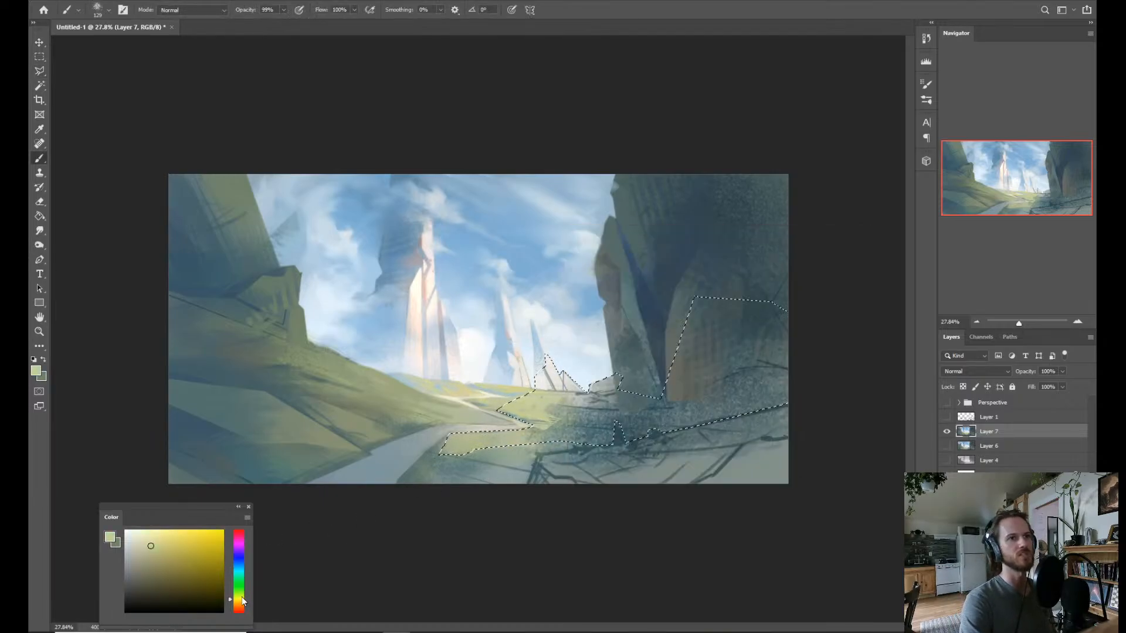
{"action": "mouse_move", "coordinate": [534, 434]}
{"action": "left_mouse_down"}
{"action": "mouse_move", "coordinate": [556, 445]}
{"action": "mouse_move", "coordinate": [511, 436]}
{"action": "mouse_move", "coordinate": [581, 417]}
{"action": "mouse_move", "coordinate": [567, 411]}
{"action": "mouse_move", "coordinate": [560, 424]}
{"action": "mouse_move", "coordinate": [559, 408]}
{"action": "left_mouse_up"}
Switch to the Rake brush at about 186 px and streak pale yellow across the selected grass toward the cliff.
{"action": "right_click", "coordinate": [559, 408]}
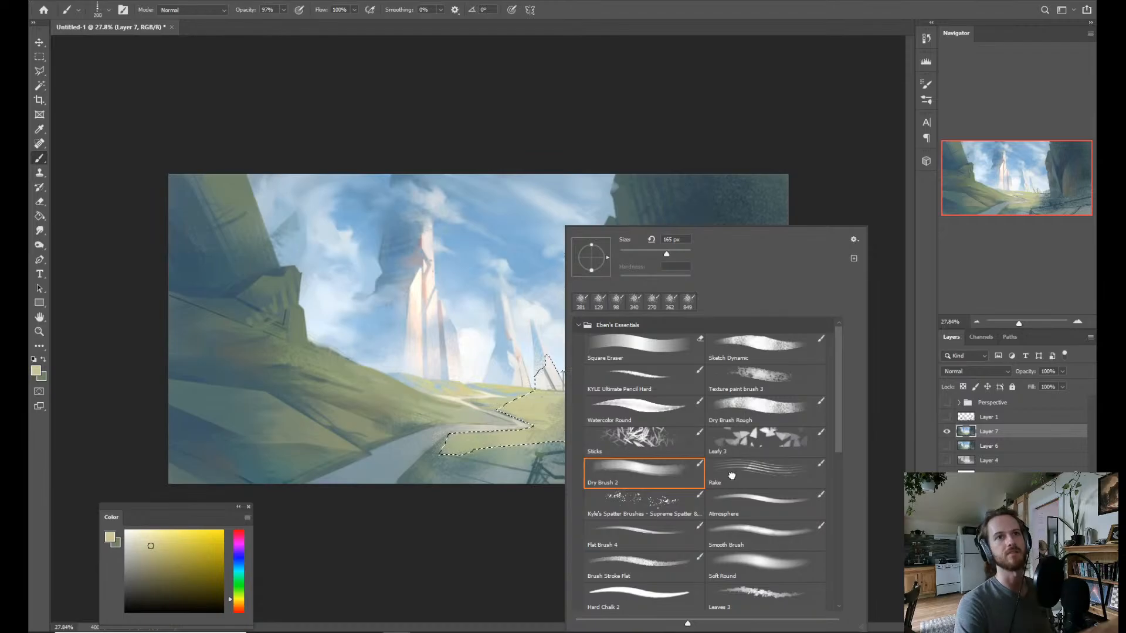
{"action": "left_click", "coordinate": [731, 476]}
{"action": "left_click_drag", "start_coordinate": [517, 438], "coordinate": [501, 448]}
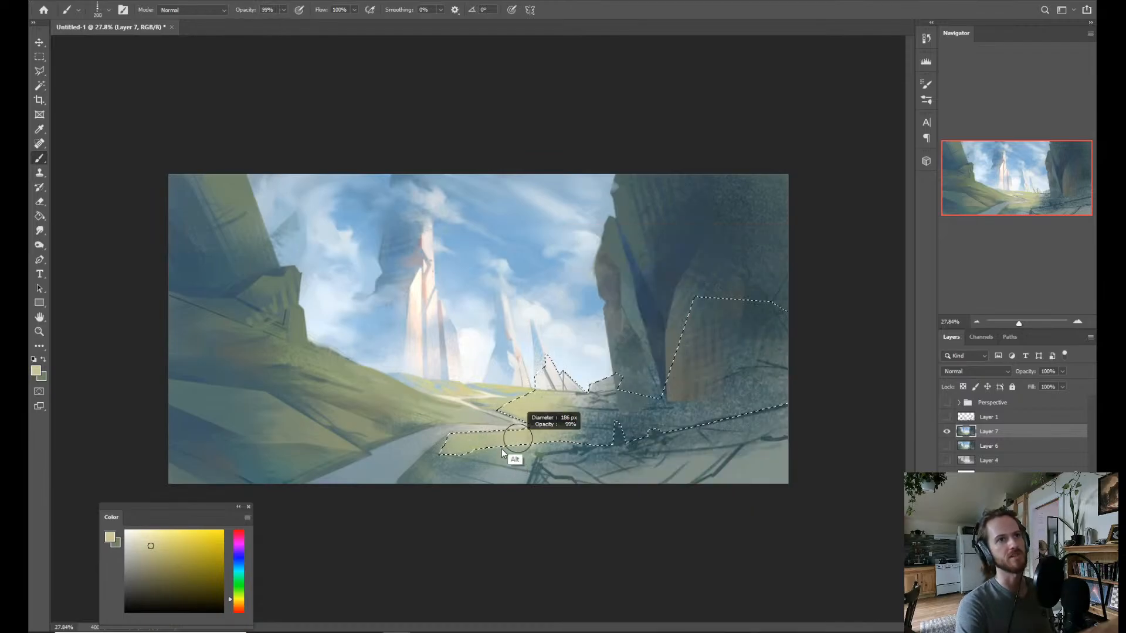
{"action": "left_click_drag", "start_coordinate": [614, 426], "coordinate": [569, 406]}
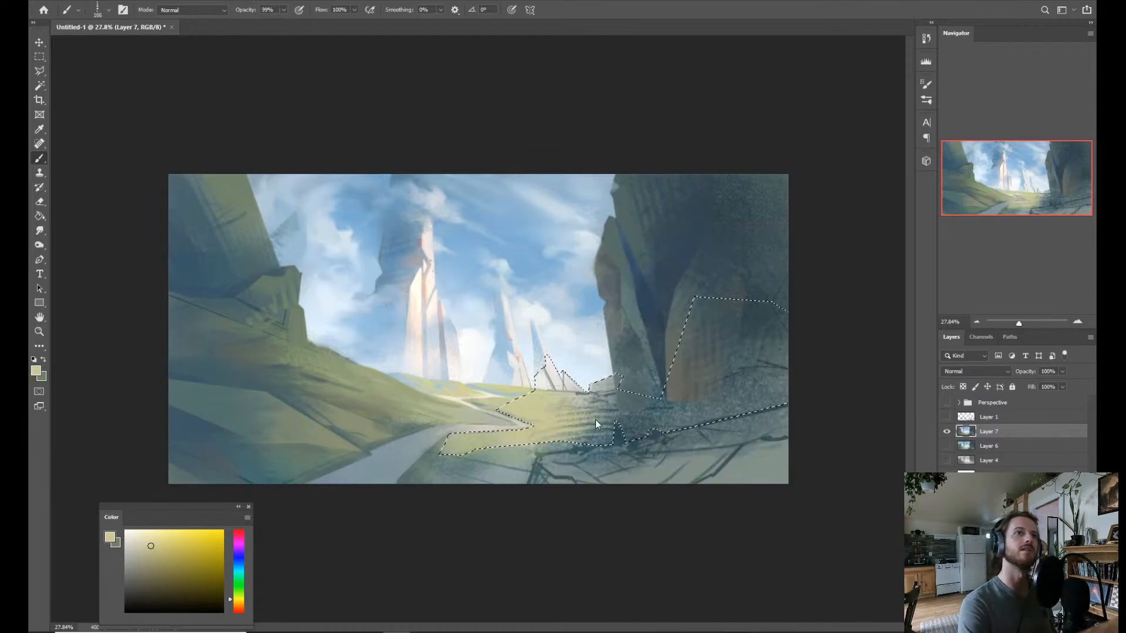
Add rake strokes in a greener tint and a sampled pale yellow, extending the lit grass to the cliff base.
{"action": "left_click_drag", "start_coordinate": [239, 599], "coordinate": [239, 591]}
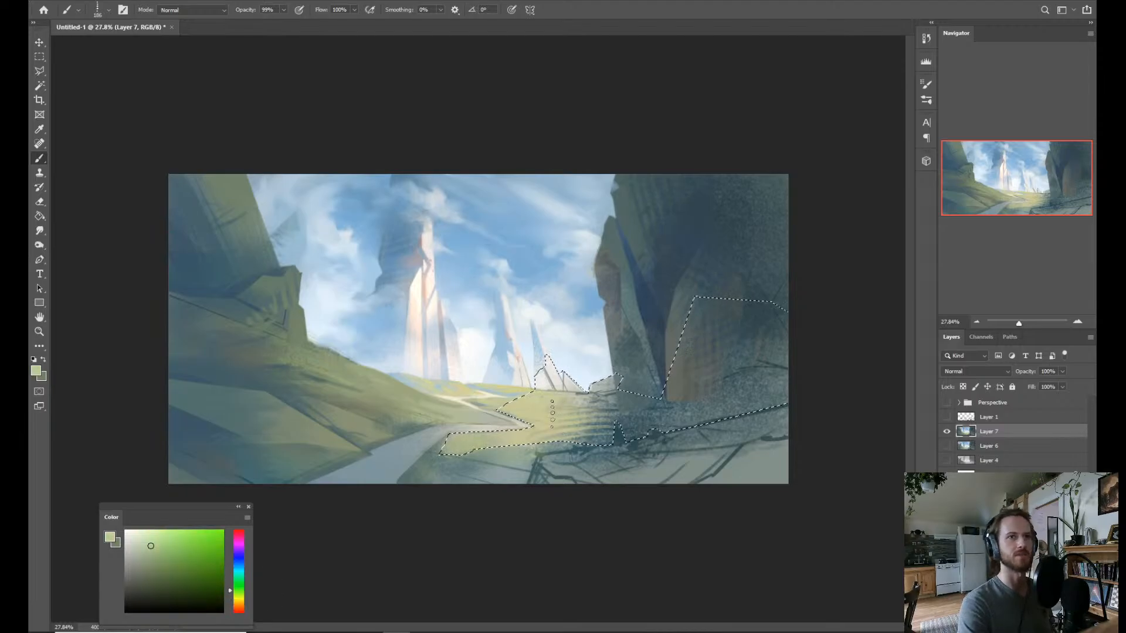
{"action": "left_click", "coordinate": [572, 446], "text": "alt"}
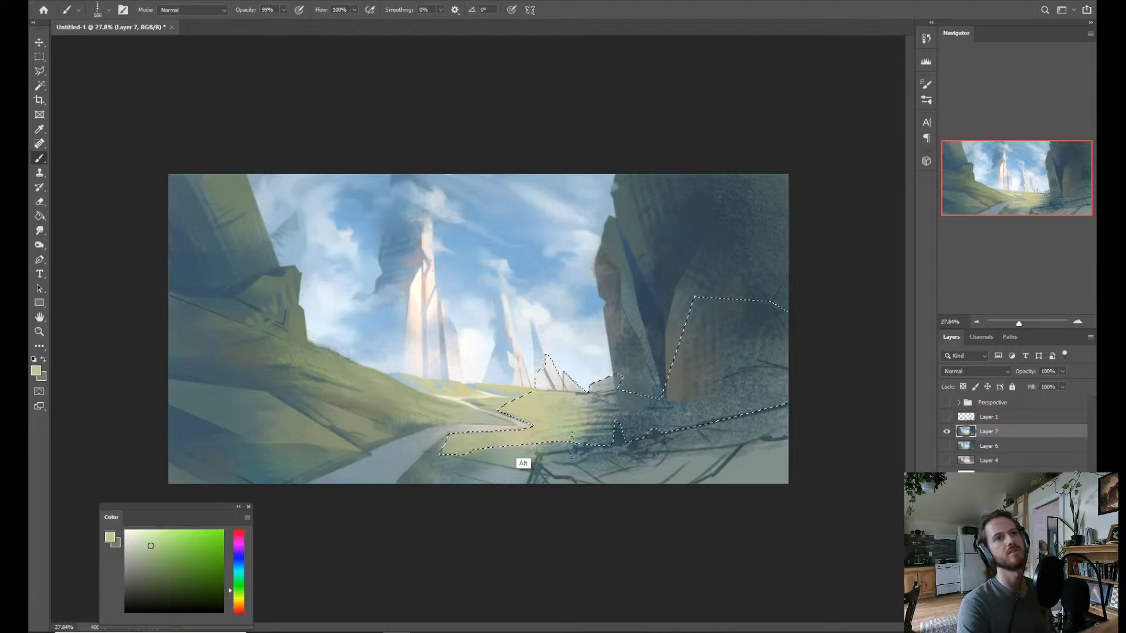
{"action": "left_click", "coordinate": [572, 438], "text": "alt"}
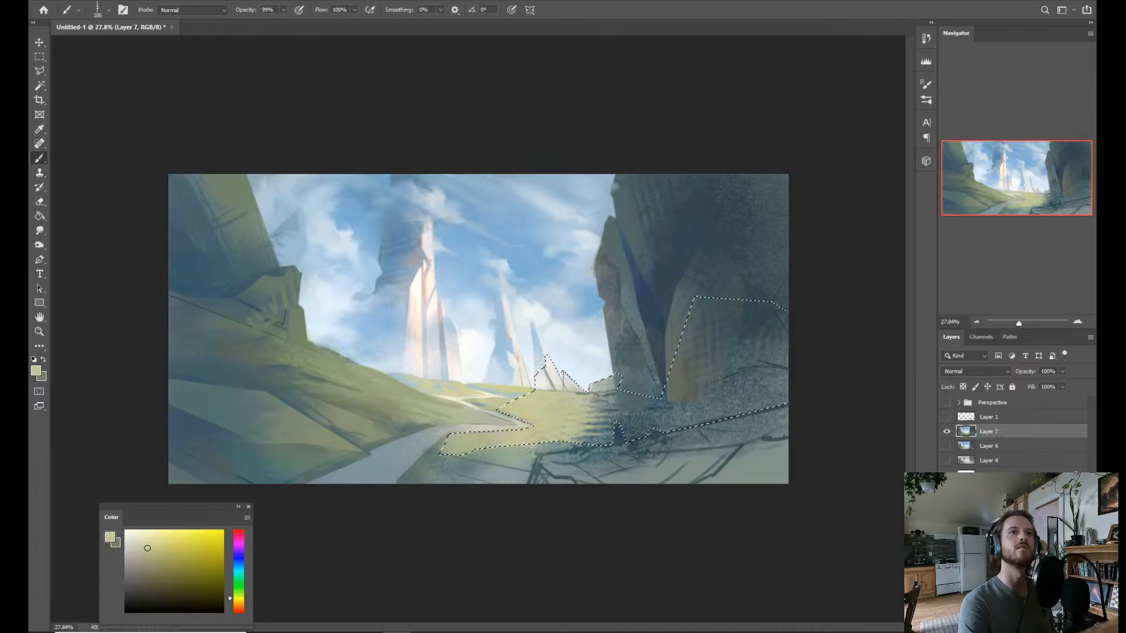
{"action": "mouse_move", "coordinate": [578, 432]}
{"action": "left_mouse_down"}
{"action": "mouse_move", "coordinate": [598, 405]}
{"action": "mouse_move", "coordinate": [612, 426]}
{"action": "mouse_move", "coordinate": [617, 411]}
{"action": "left_mouse_up"}
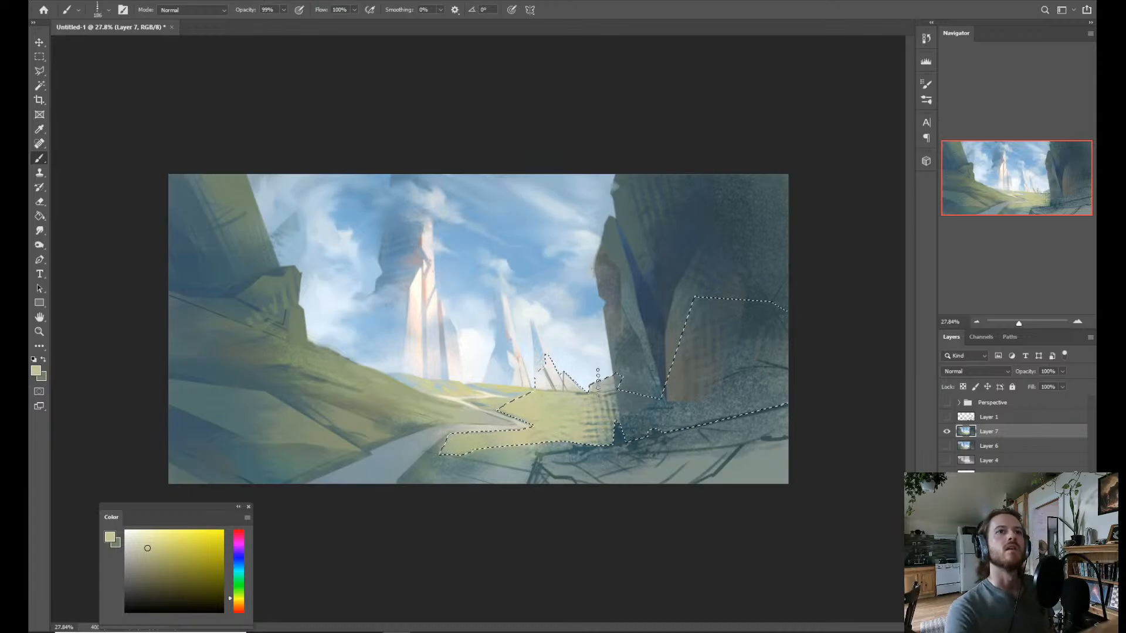
Sample a light sky blue and switch to Dry Brush 2 at about 171 px.
{"action": "left_click", "coordinate": [490, 362], "text": "alt"}
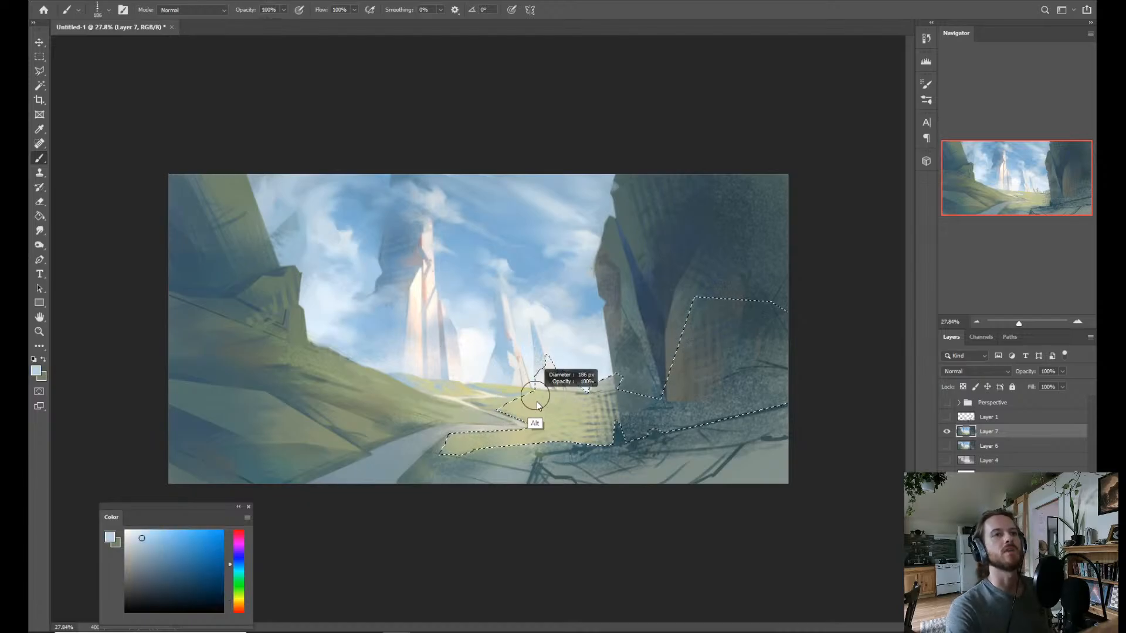
{"action": "right_click", "coordinate": [685, 432]}
{"action": "left_click", "coordinate": [712, 402]}
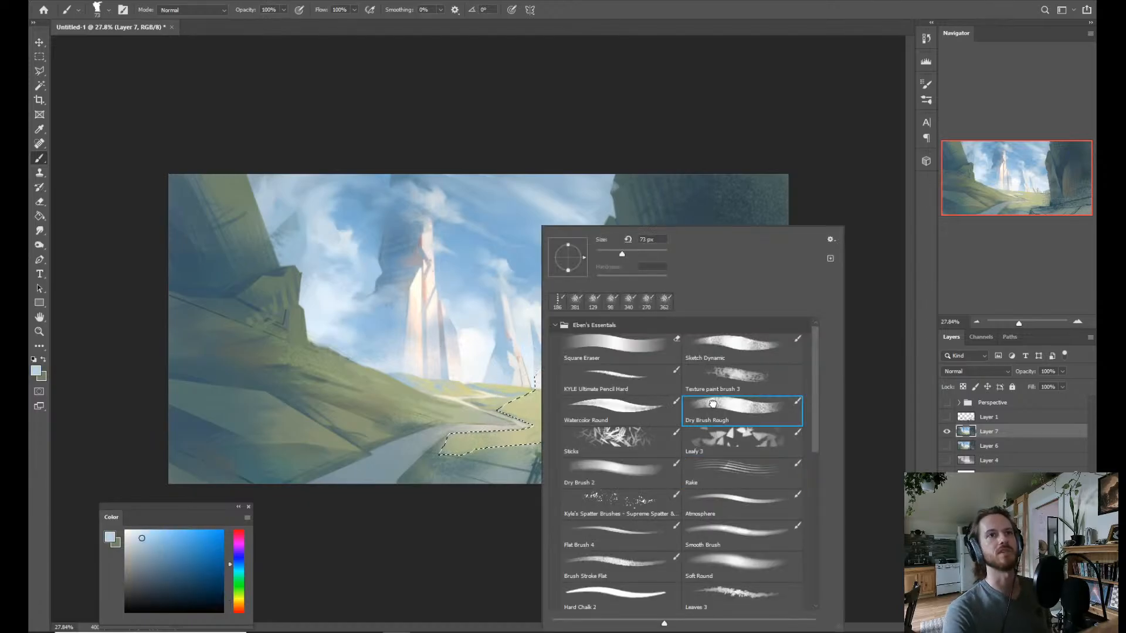
{"action": "left_click", "coordinate": [621, 416]}
{"action": "left_click", "coordinate": [734, 375]}
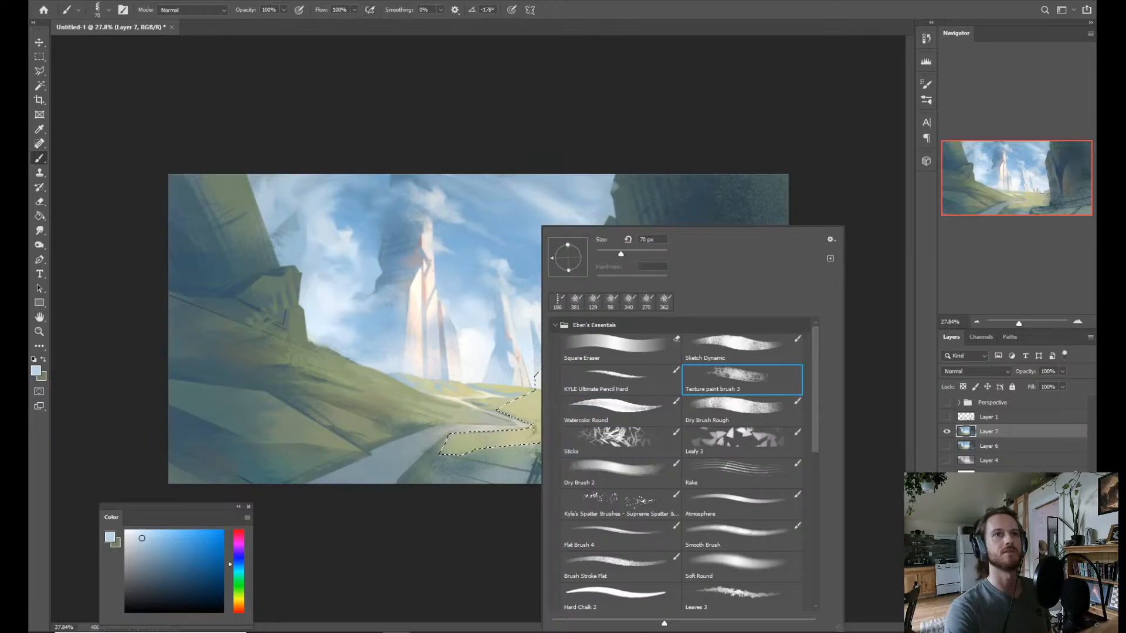
{"action": "left_click", "coordinate": [601, 469]}
{"action": "left_click_drag", "start_coordinate": [480, 402], "coordinate": [488, 408]}
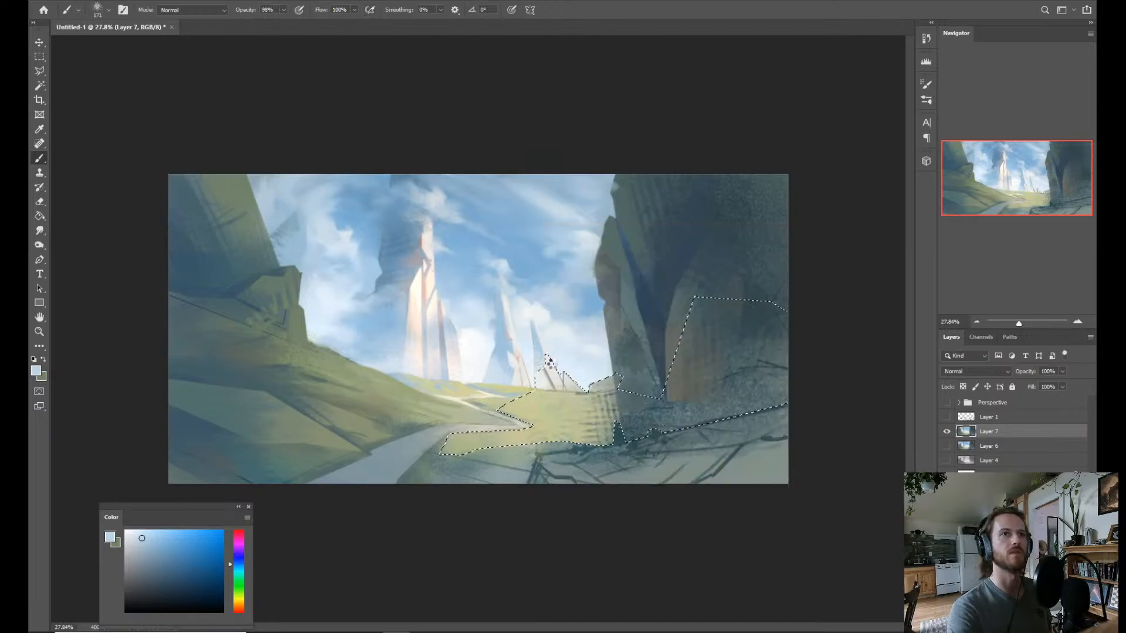
Paint the small distant peaks inside the selection with pale grey and light blue tones sampled from the sky.
{"action": "left_click", "coordinate": [541, 366], "text": "alt"}
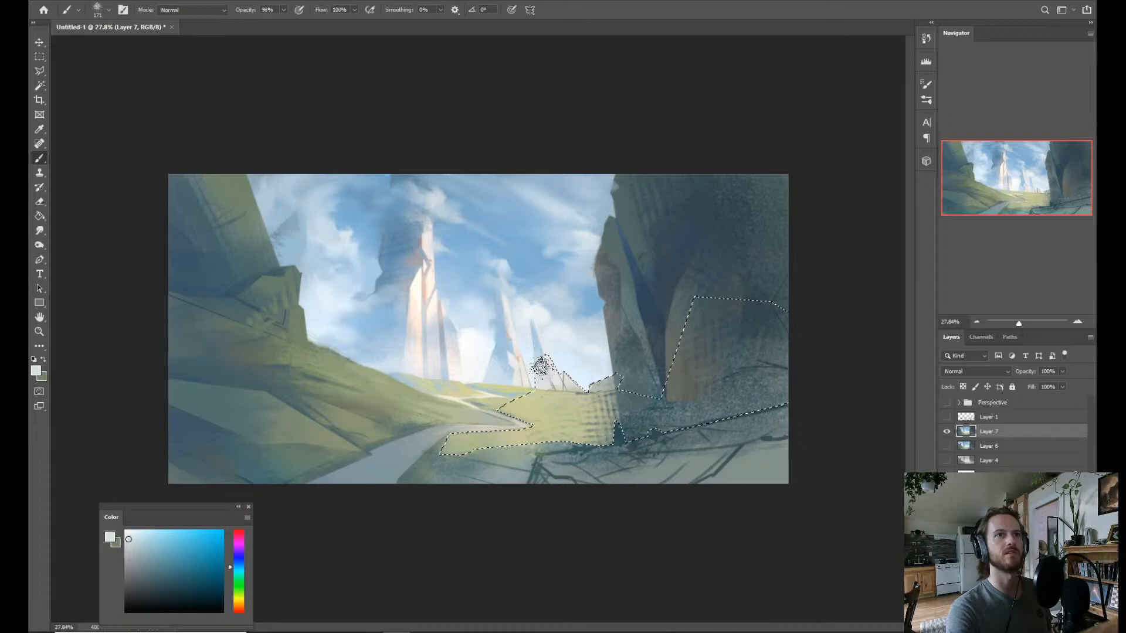
{"action": "left_click", "coordinate": [585, 366], "text": "alt"}
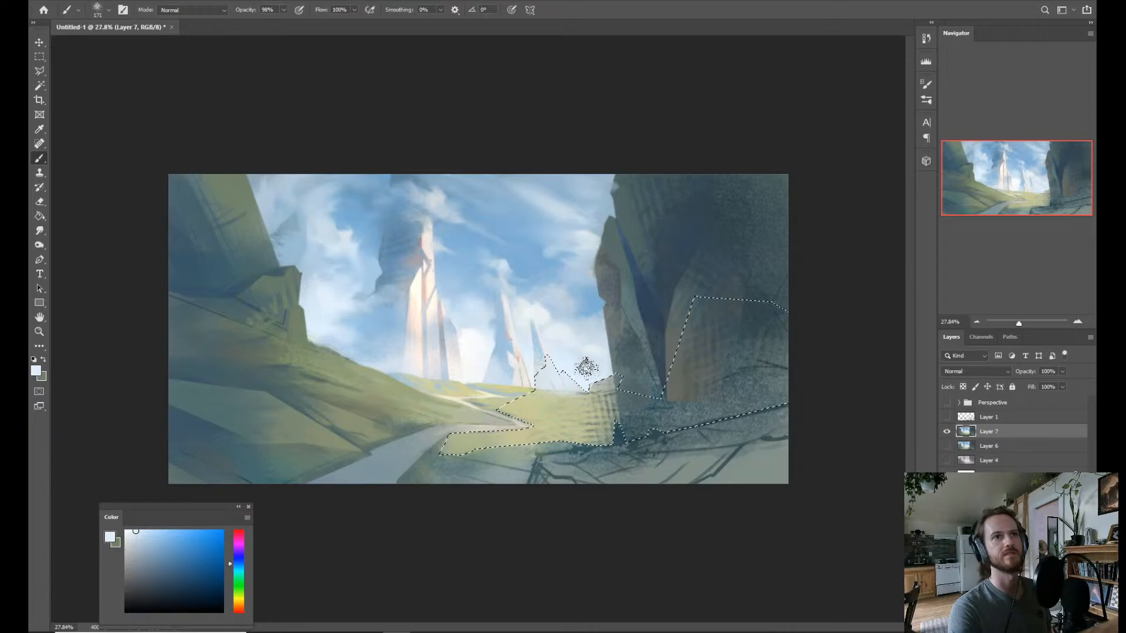
{"action": "left_click", "coordinate": [552, 364], "text": "alt"}
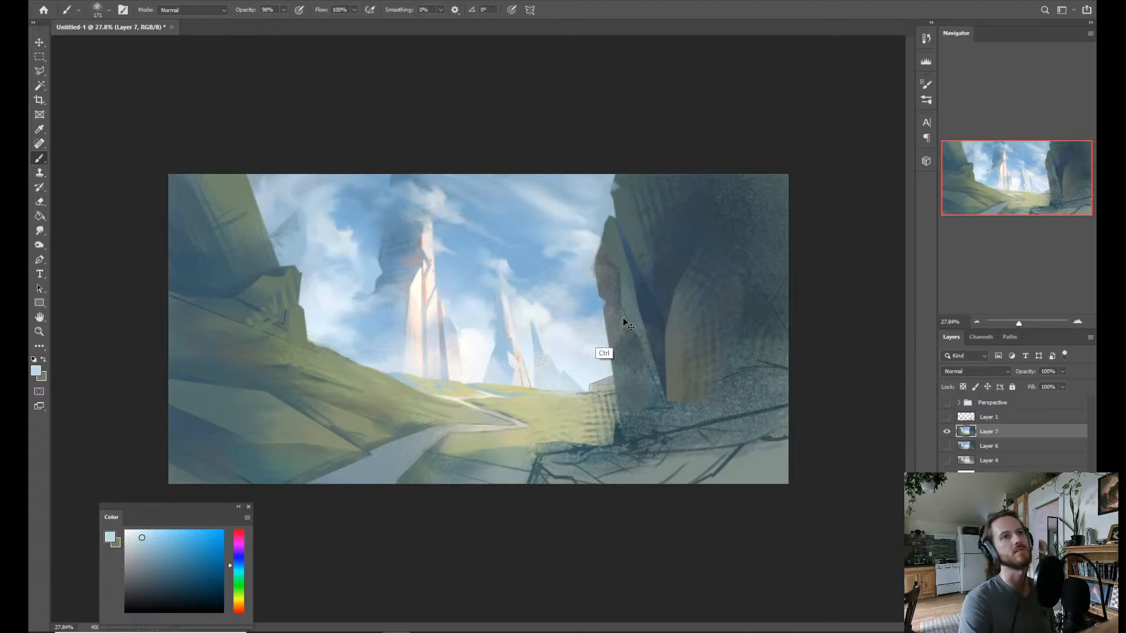
Brush sampled pale blue haze over the base of the small distant peaks along the meadow's horizon.
{"action": "key", "text": "z"}
{"action": "mouse_move", "coordinate": [579, 382]}
{"action": "left_mouse_down"}
{"action": "mouse_move", "coordinate": [610, 387]}
{"action": "mouse_move", "coordinate": [598, 435]}
{"action": "left_mouse_up"}
{"action": "key", "text": "b"}
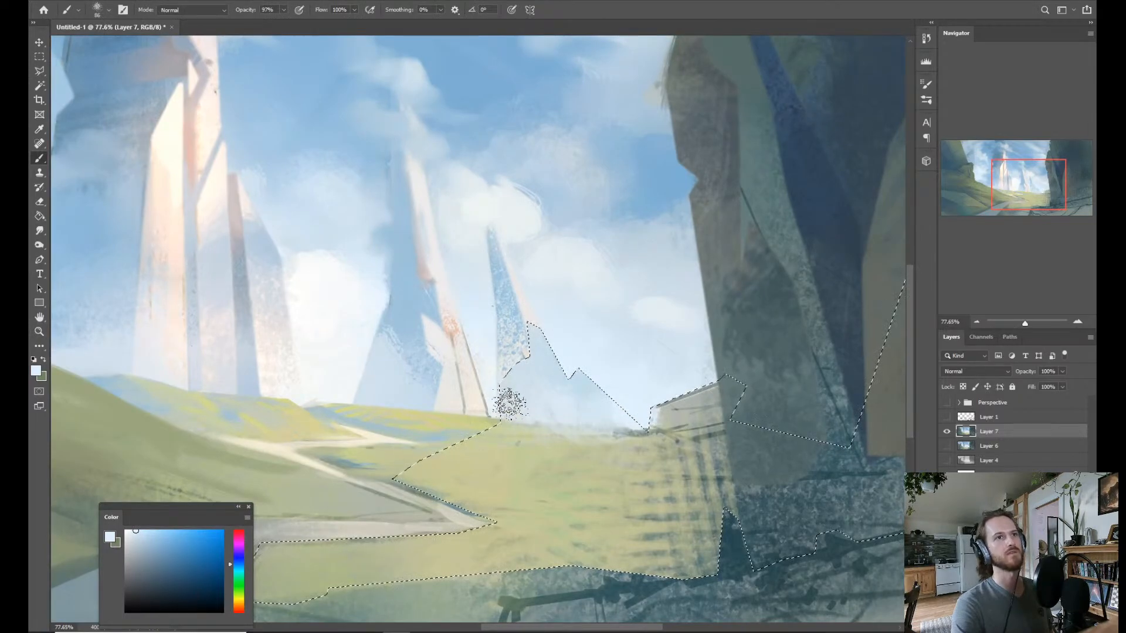
{"action": "left_click_drag", "start_coordinate": [504, 405], "coordinate": [528, 406]}
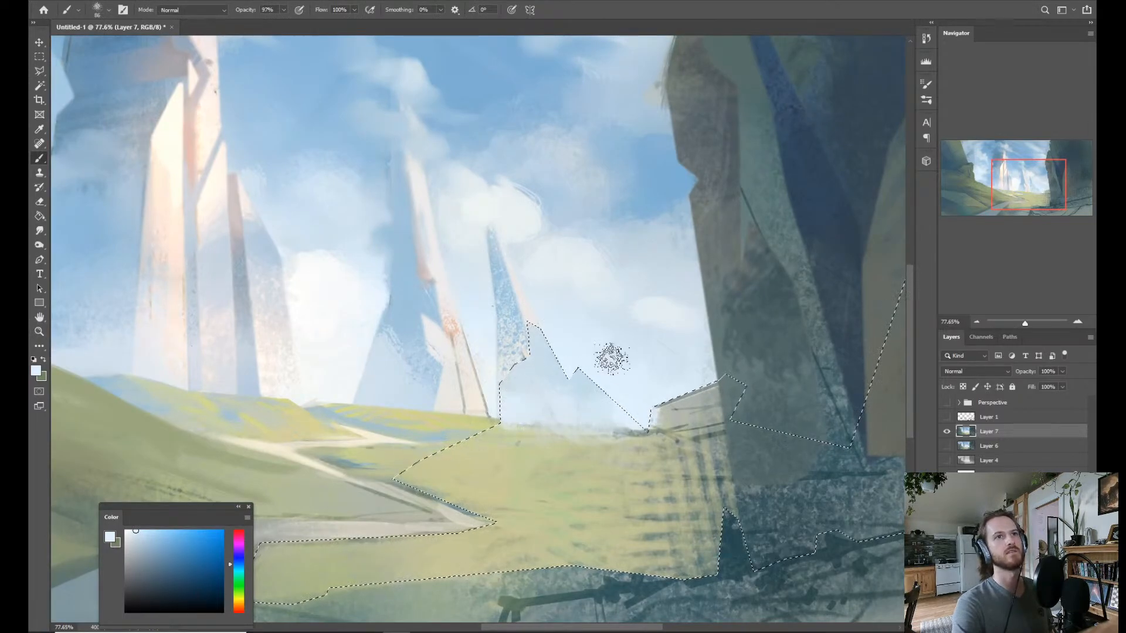
{"action": "left_click", "coordinate": [667, 370], "text": "alt"}
{"action": "left_click_drag", "start_coordinate": [602, 401], "coordinate": [561, 411]}
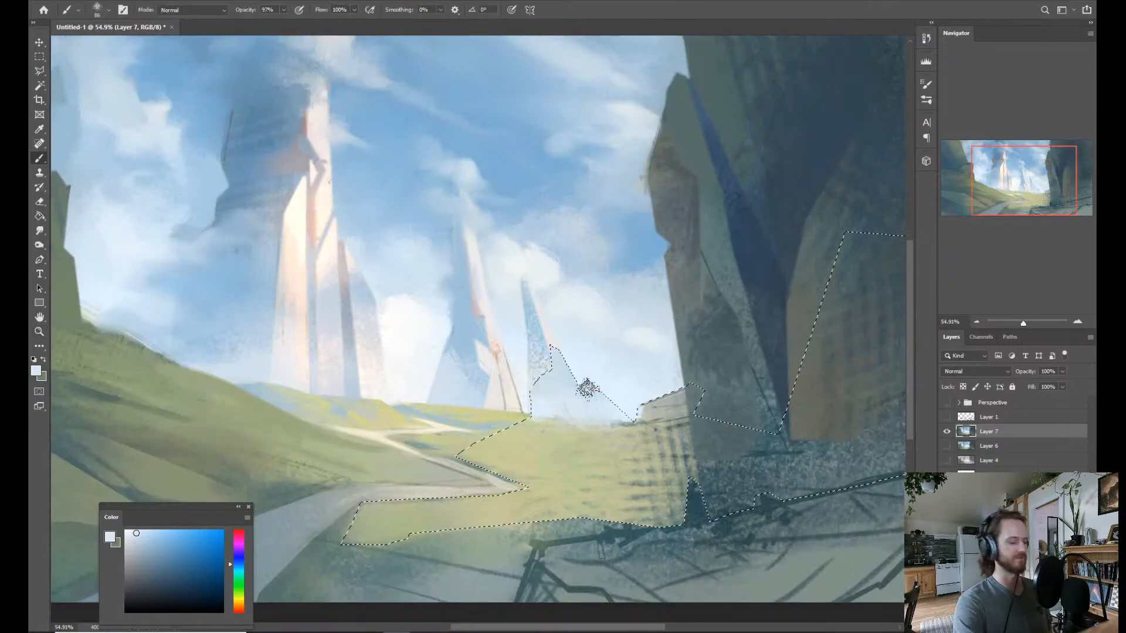
Clear the selection and lasso the small rock ledge where the meadow meets the right cliff.
{"action": "key", "text": "ctrl+d"}
{"action": "left_click_drag", "start_coordinate": [724, 290], "coordinate": [667, 289]}
{"action": "left_click_drag", "start_coordinate": [576, 401], "coordinate": [627, 404]}
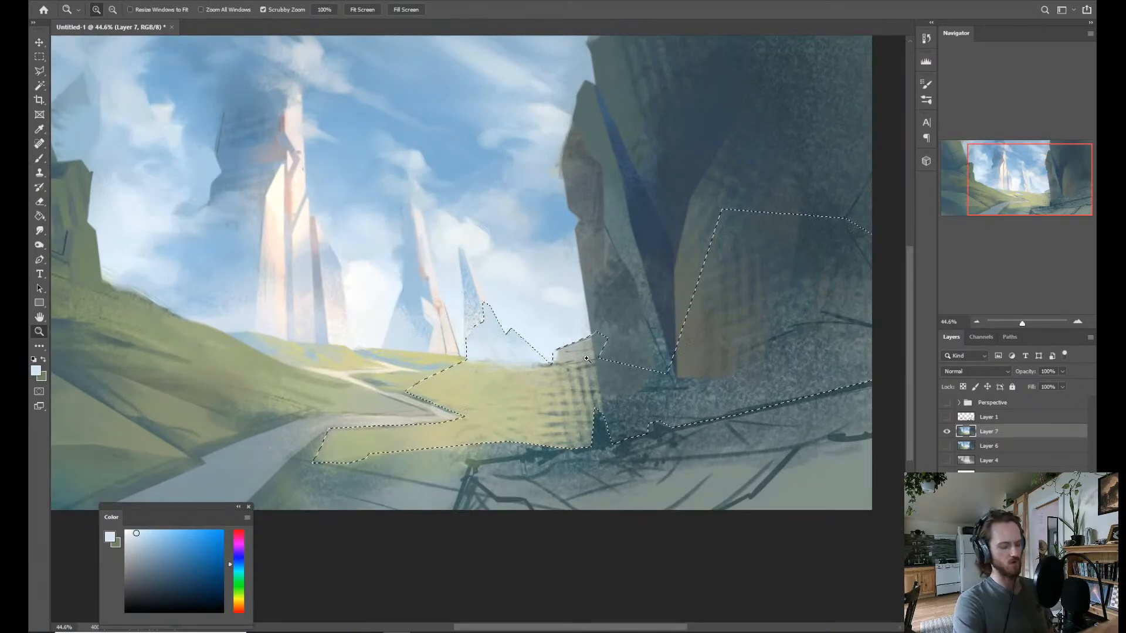
{"action": "key", "text": "l"}
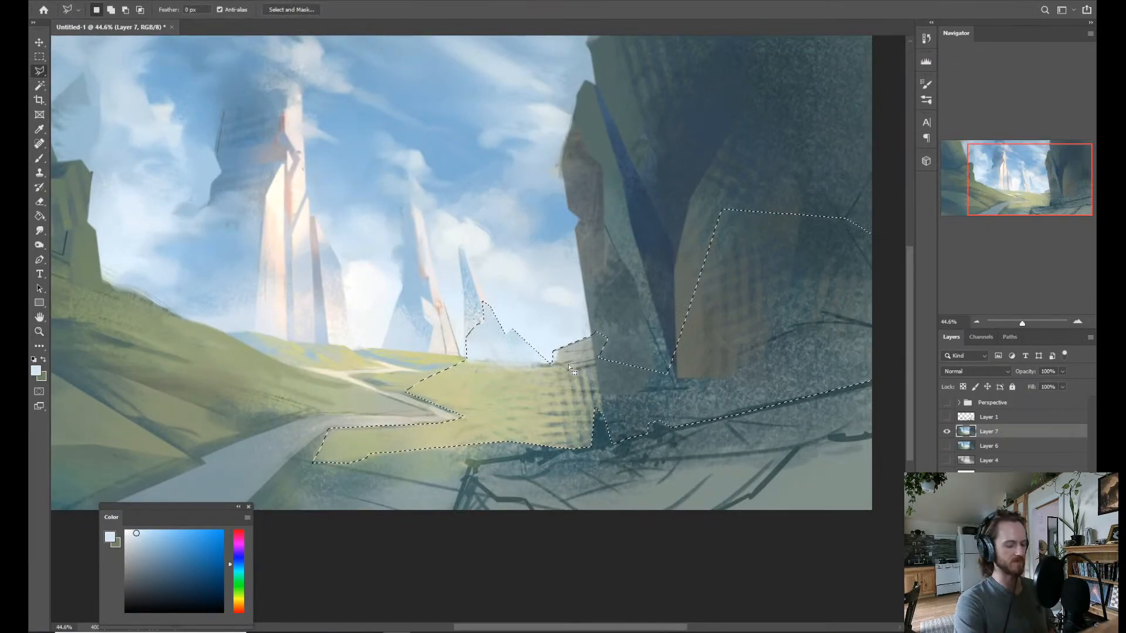
{"action": "left_click", "coordinate": [551, 349]}
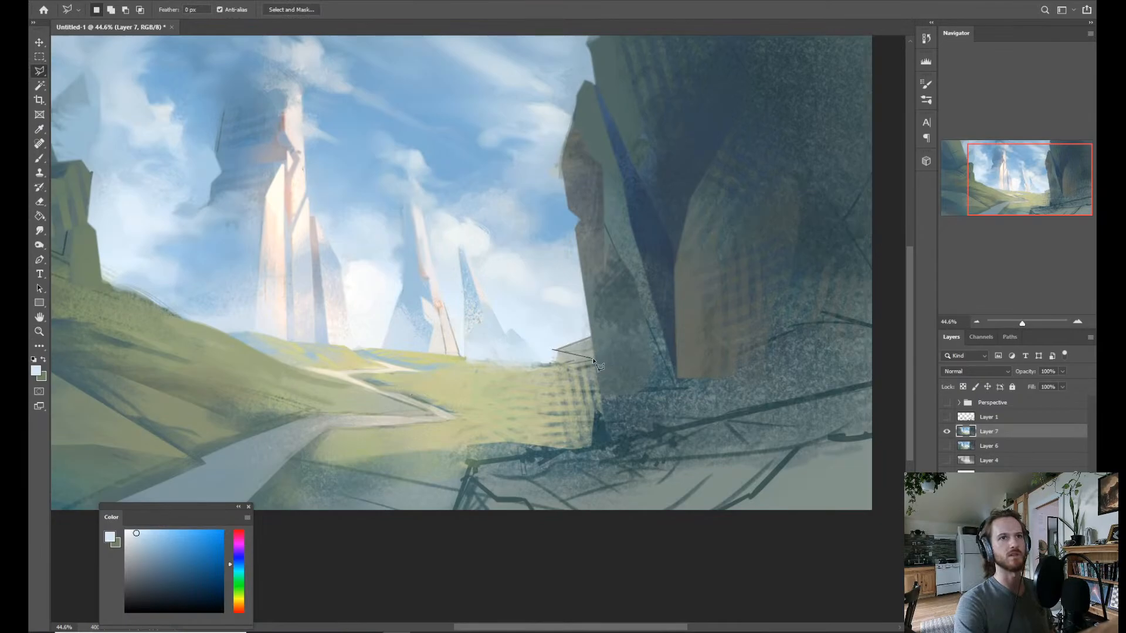
{"action": "left_click", "coordinate": [595, 354]}
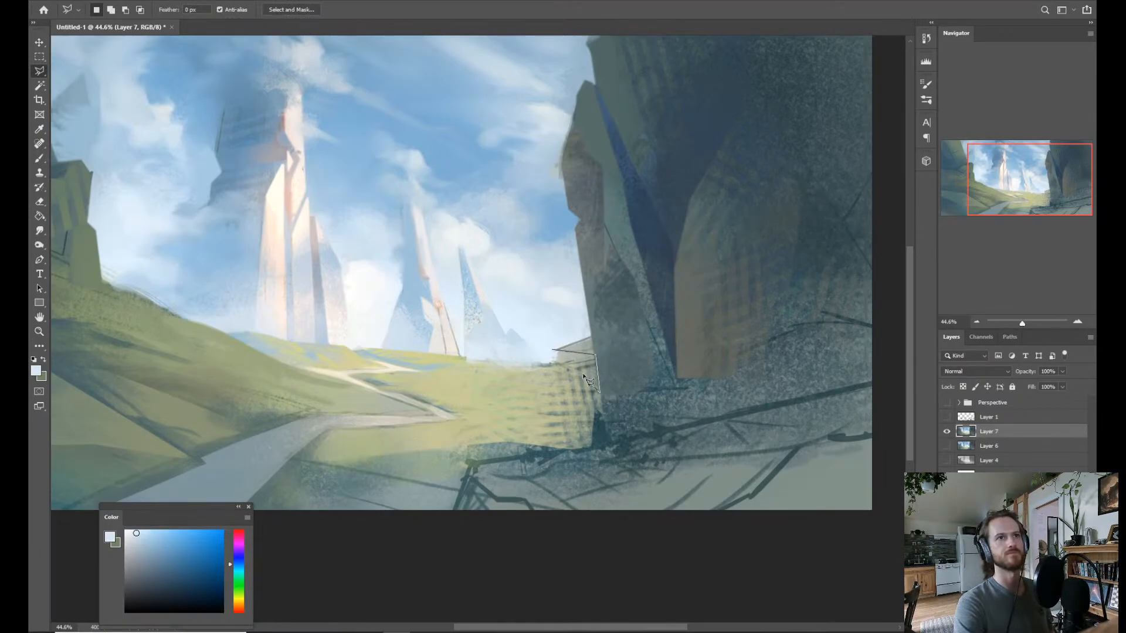
{"action": "left_click", "coordinate": [552, 350]}
Sample a dark blue-teal from the left cliff and brush it over the selected ledge at the right cliff's foot.
{"action": "key", "text": "b"}
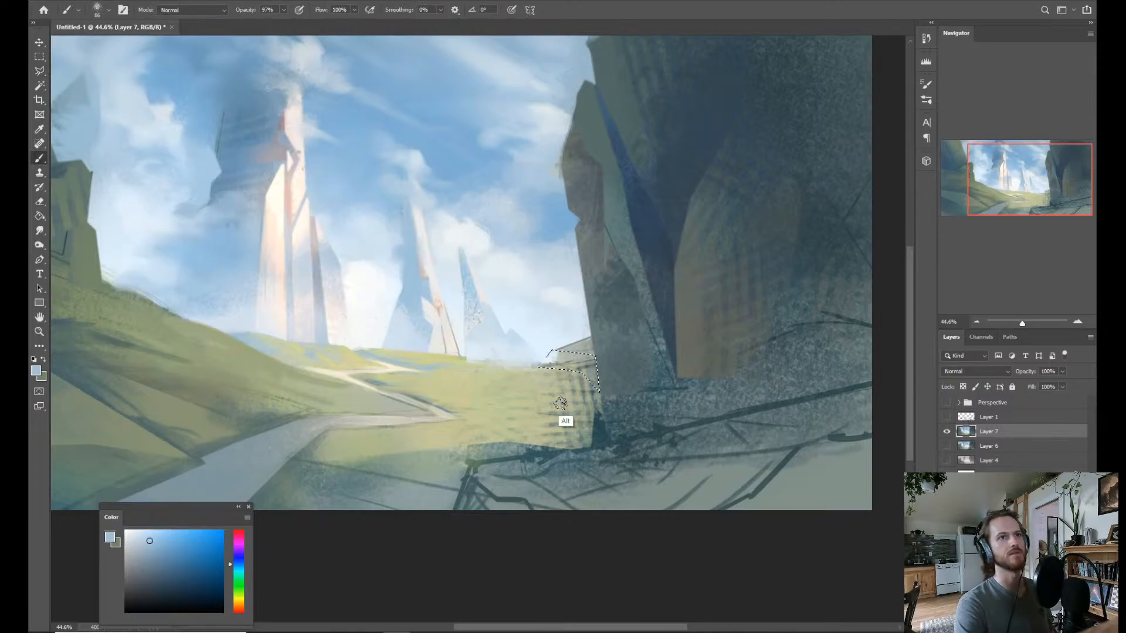
{"action": "left_click", "coordinate": [72, 250], "text": "alt"}
{"action": "left_click", "coordinate": [62, 176], "text": "alt"}
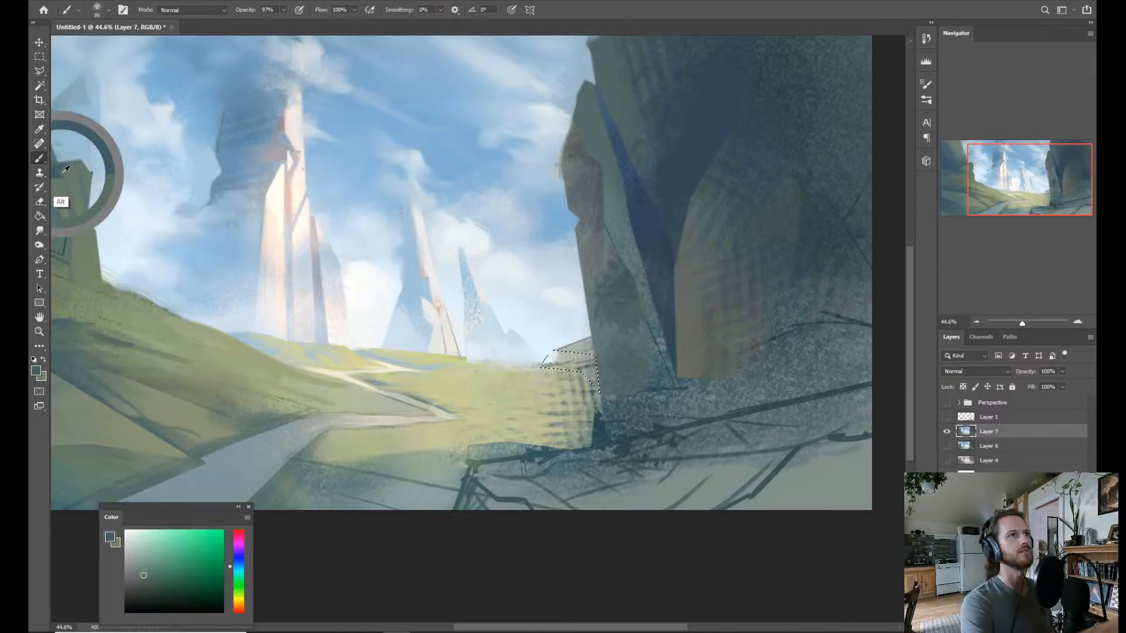
{"action": "left_click", "coordinate": [64, 207], "text": "alt"}
{"action": "mouse_move", "coordinate": [585, 363]}
{"action": "left_mouse_down"}
{"action": "mouse_move", "coordinate": [536, 368]}
{"action": "mouse_move", "coordinate": [556, 354]}
{"action": "mouse_move", "coordinate": [621, 370]}
{"action": "left_mouse_up"}
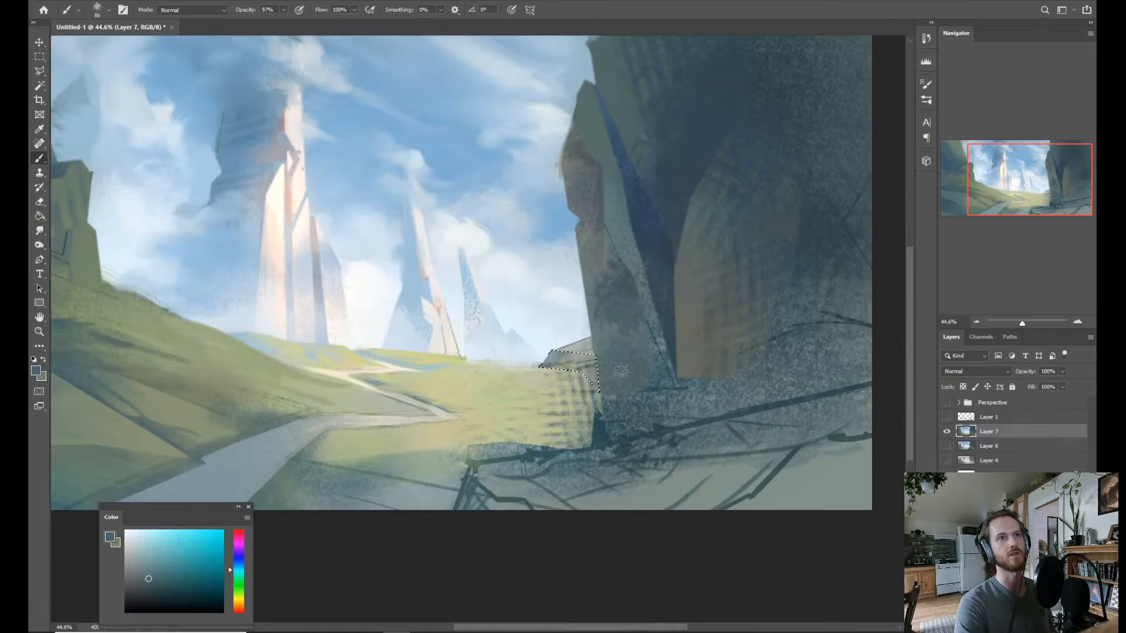
Mix a muted warm grey and brush it over the selected ledge at the right cliff's foot, and clear the selection.
{"action": "left_click_drag", "start_coordinate": [239, 568], "coordinate": [163, 573]}
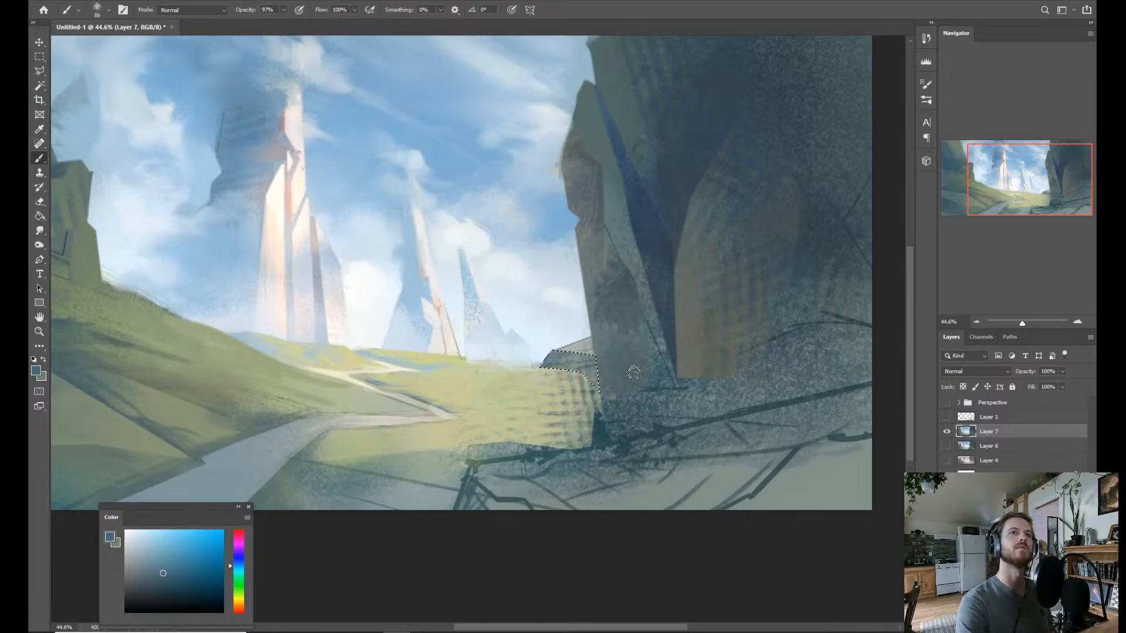
{"action": "left_click", "coordinate": [564, 376], "text": "alt"}
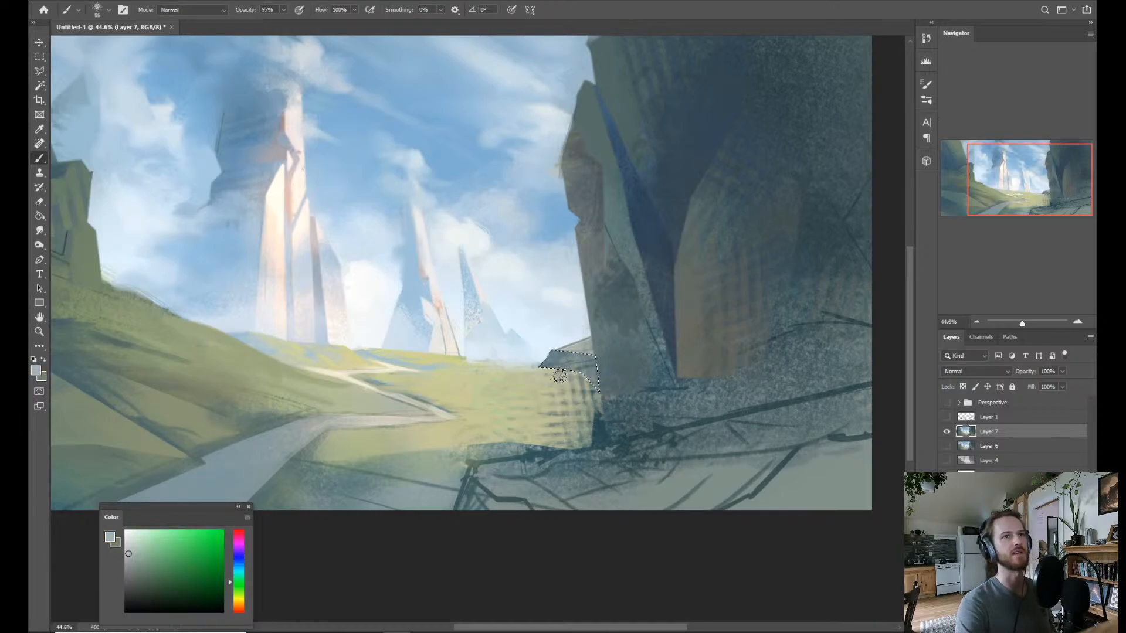
{"action": "left_click", "coordinate": [239, 602]}
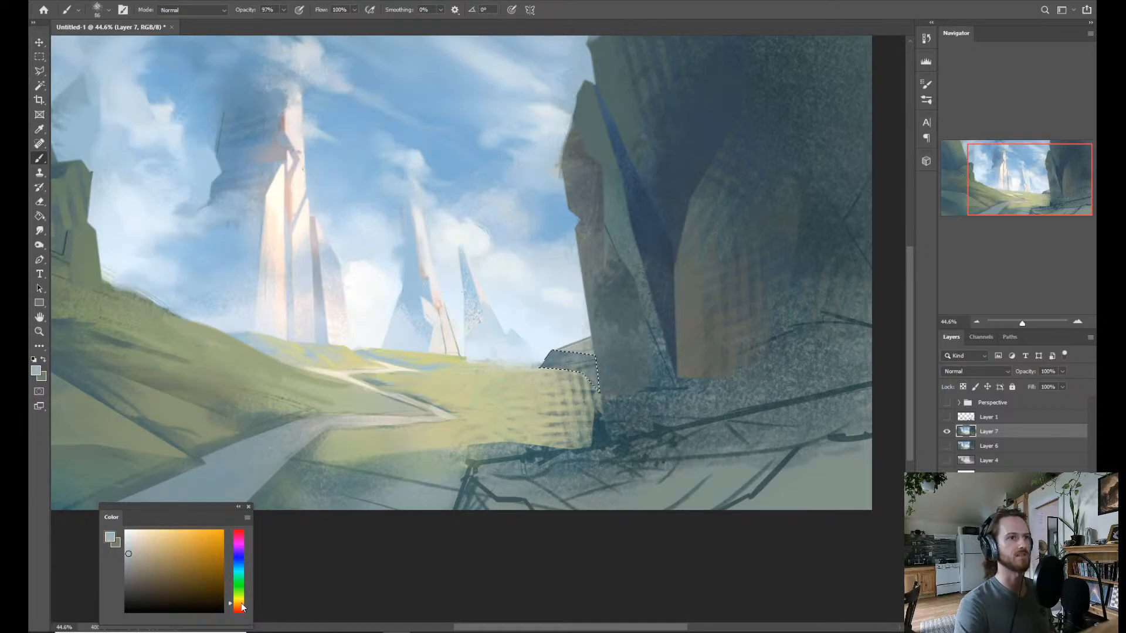
{"action": "left_click_drag", "start_coordinate": [129, 579], "coordinate": [144, 563]}
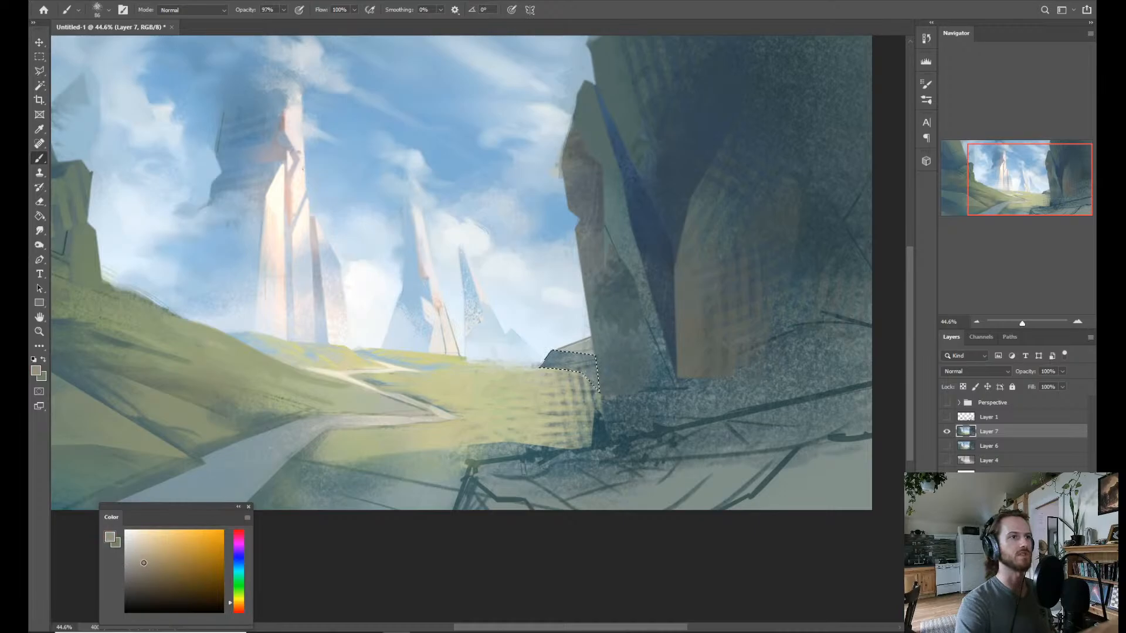
{"action": "left_click_drag", "start_coordinate": [580, 366], "coordinate": [582, 378]}
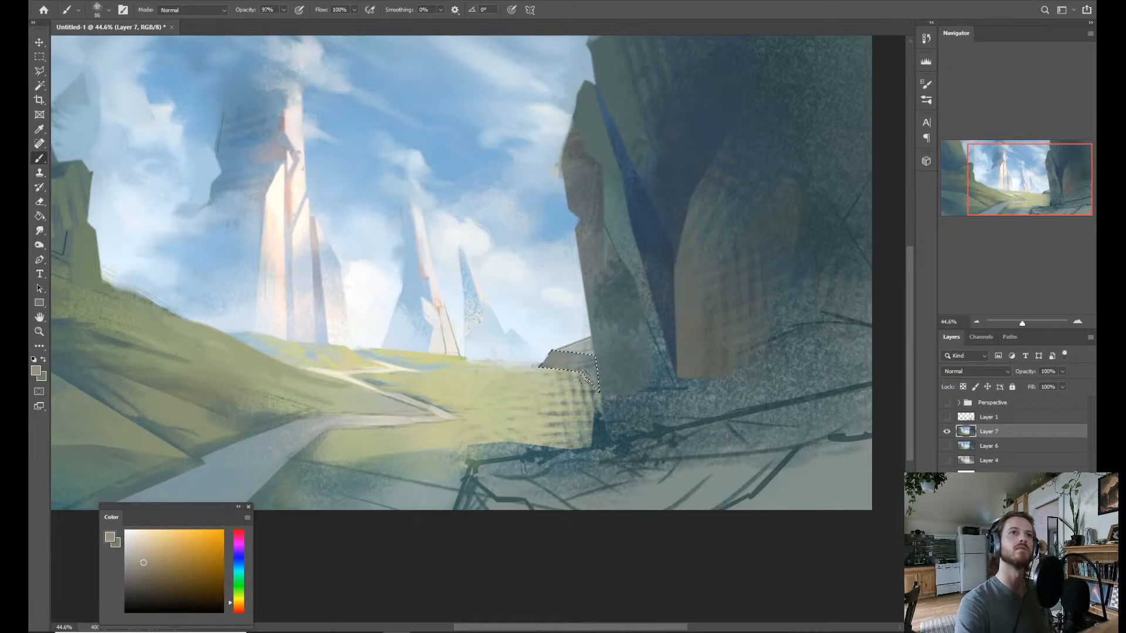
{"action": "key", "text": "ctrl+d"}
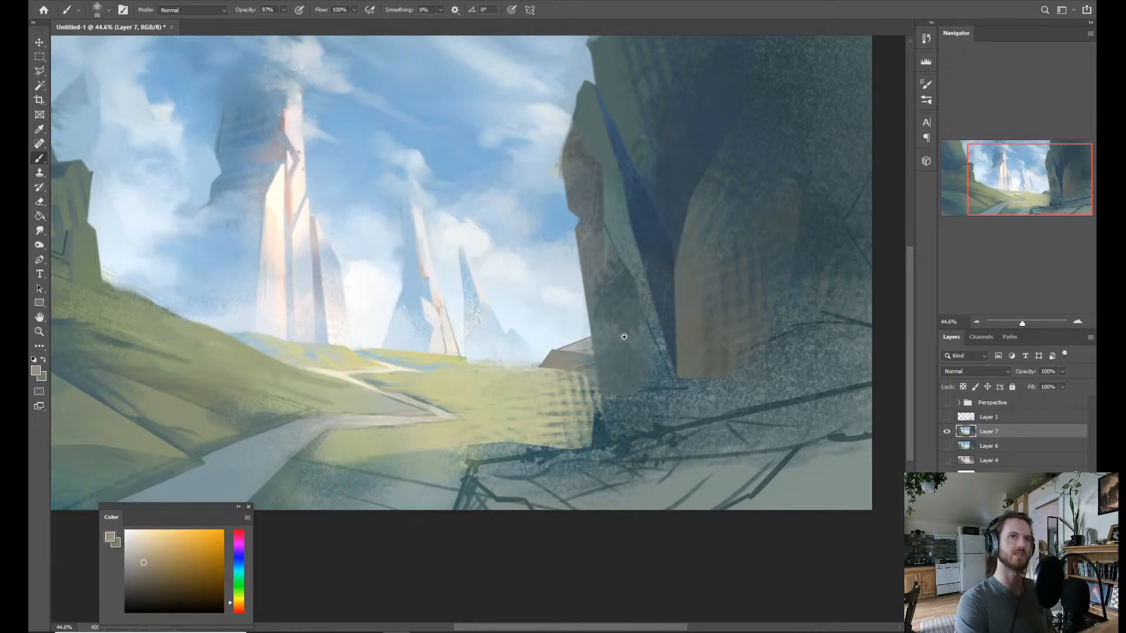
{"action": "mouse_move", "coordinate": [620, 331]}
{"action": "left_mouse_down"}
{"action": "mouse_move", "coordinate": [597, 335]}
{"action": "mouse_move", "coordinate": [623, 292]}
{"action": "left_mouse_up"}
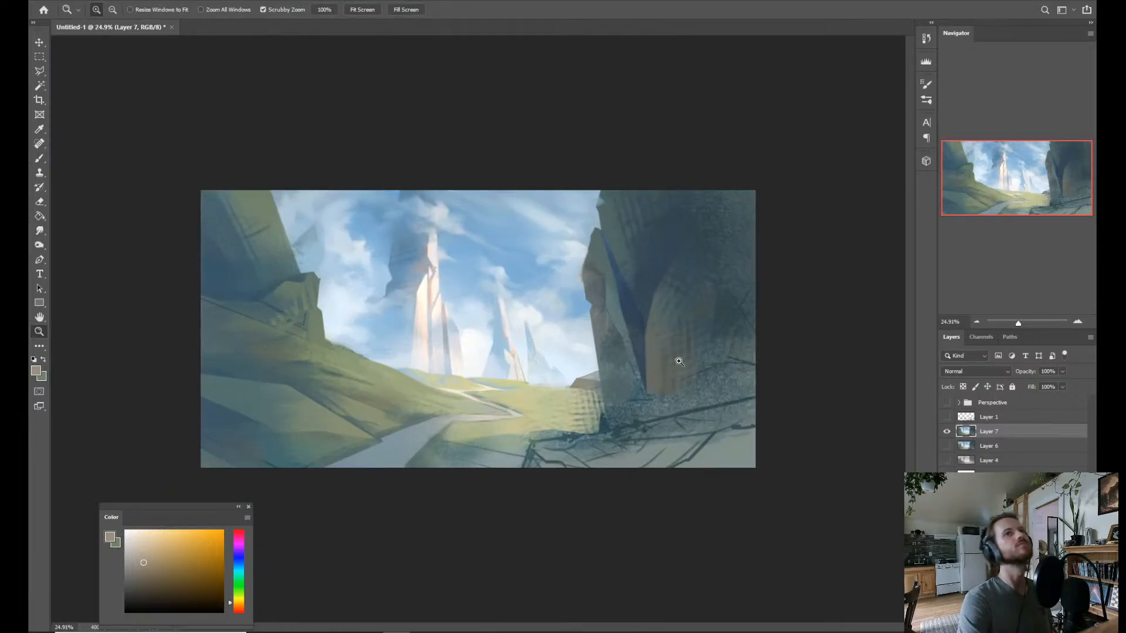
{"action": "left_click_drag", "start_coordinate": [603, 398], "coordinate": [642, 384]}
{"action": "key", "text": "ctrl+shift+d"}
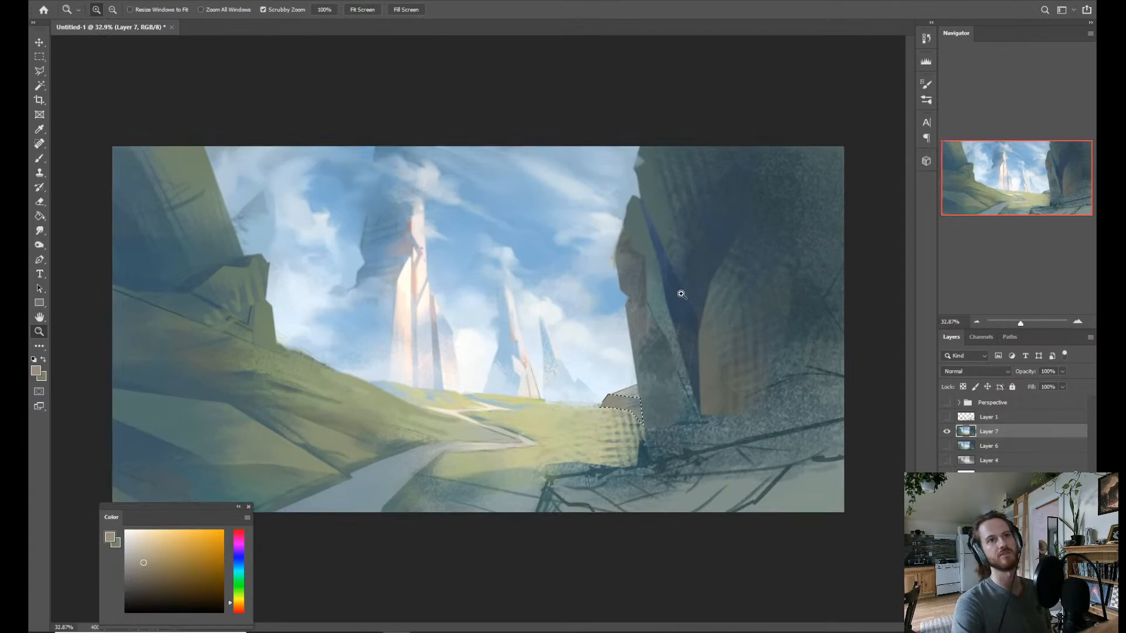
{"action": "key", "text": "ctrl+d"}
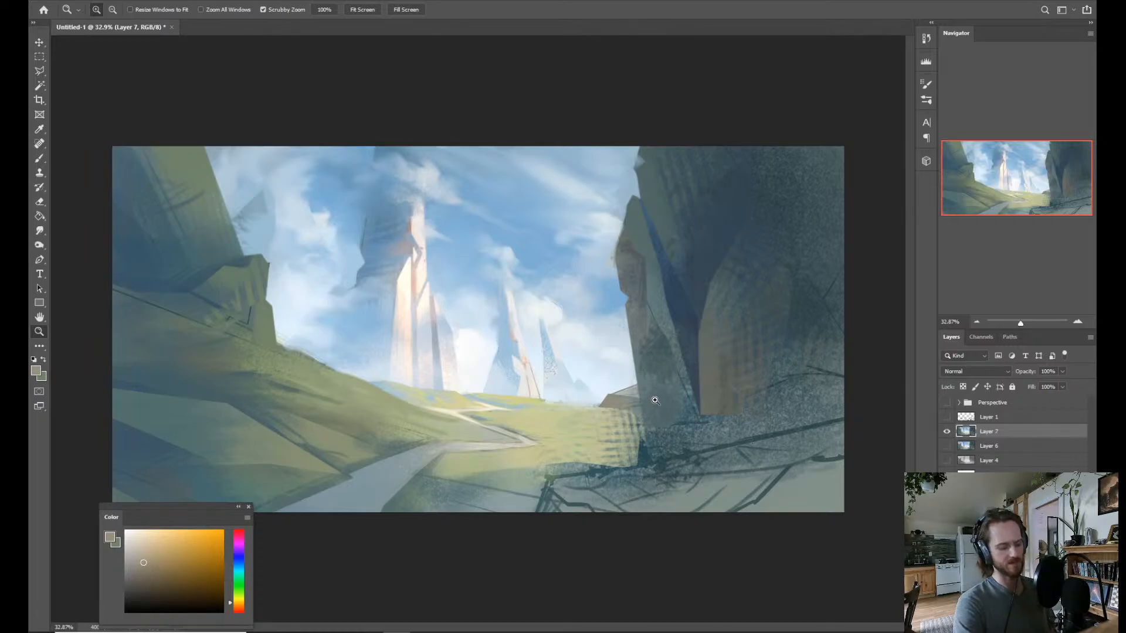
Lasso the meadow slope between the path's bend and the foot of the right cliff, including the small ledge.
{"action": "key", "text": "l"}
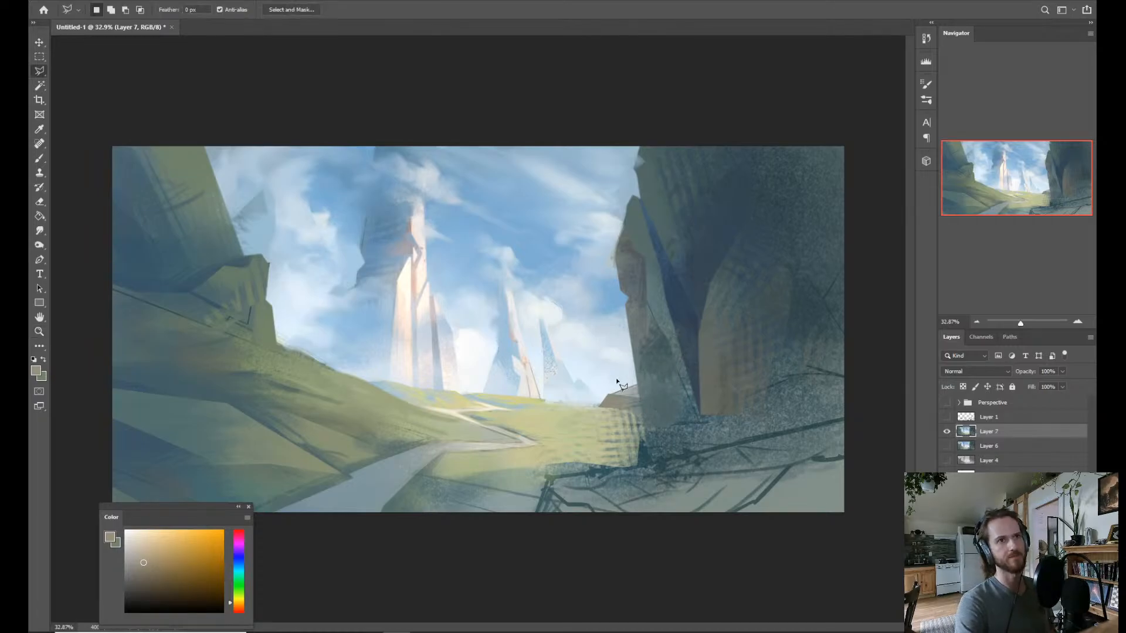
{"action": "left_click", "coordinate": [511, 409]}
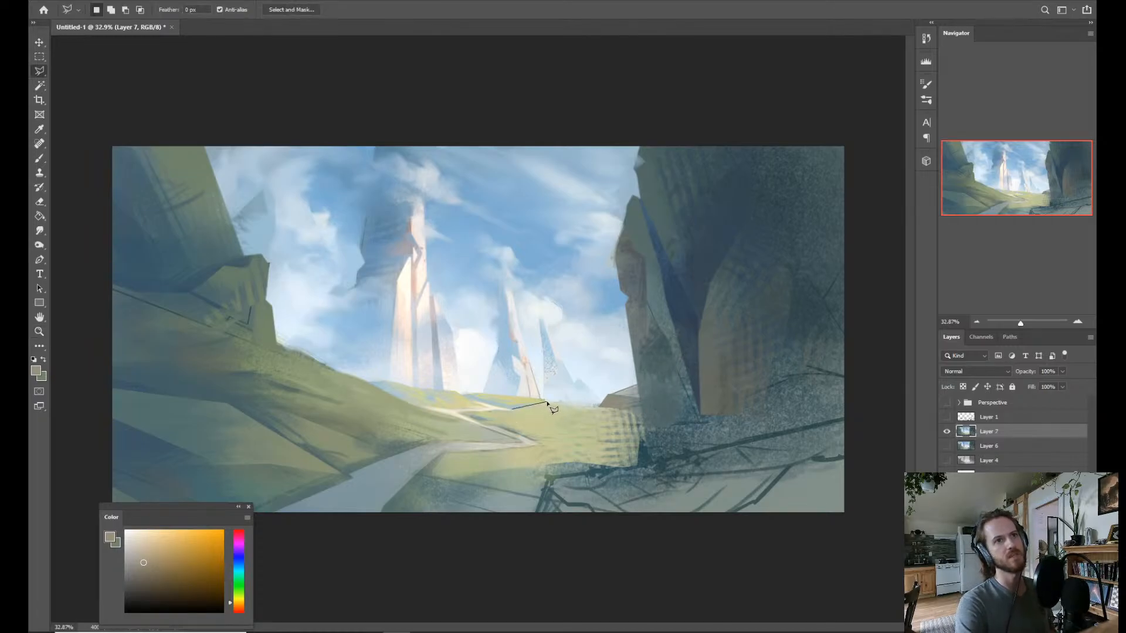
{"action": "left_click", "coordinate": [636, 385]}
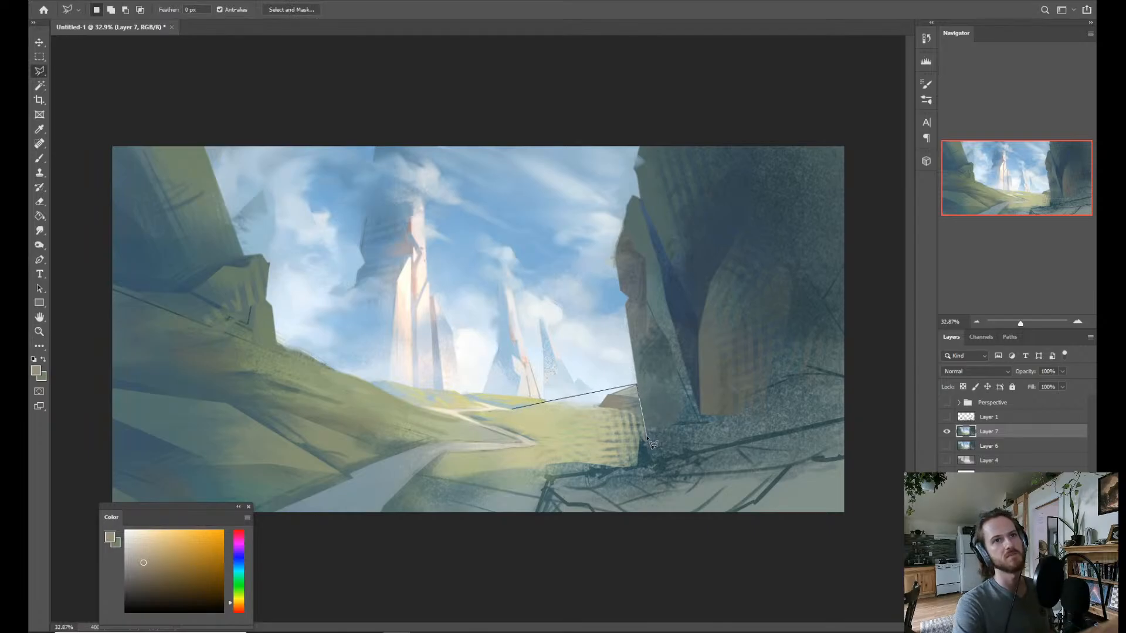
{"action": "left_click", "coordinate": [633, 467]}
{"action": "left_click", "coordinate": [554, 457]}
{"action": "left_click", "coordinate": [560, 428]}
{"action": "left_click", "coordinate": [501, 413]}
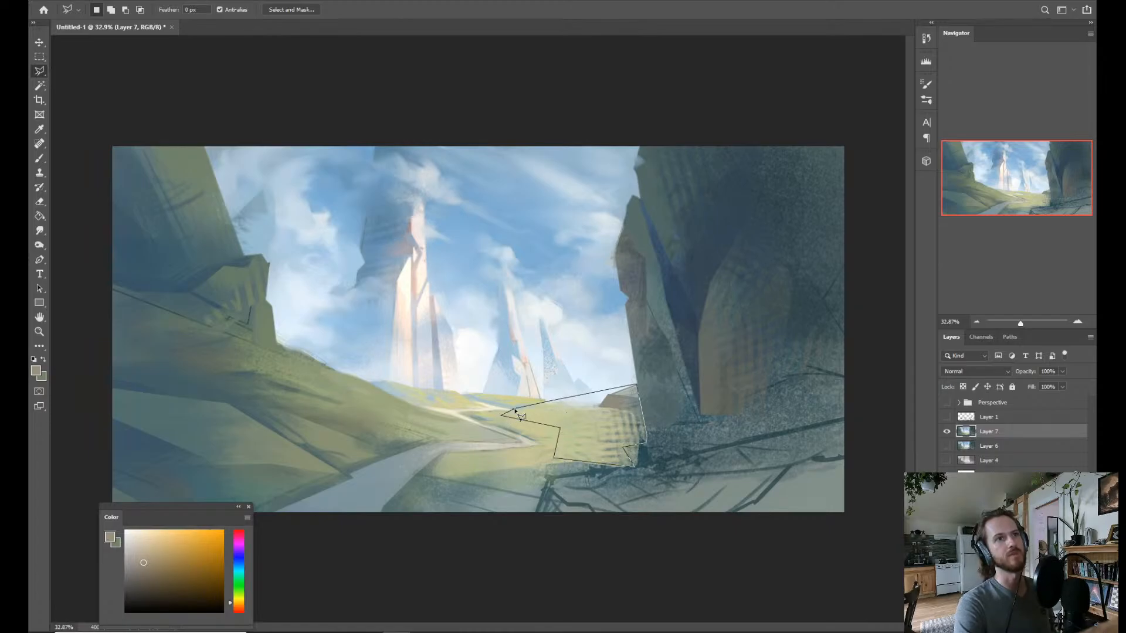
{"action": "left_click", "coordinate": [513, 412]}
Brush the selected meadow slope with sampled yellow-green, glaze it with pale cyan, and clear the selection.
{"action": "key", "text": "b"}
{"action": "left_click", "coordinate": [531, 389], "text": "alt"}
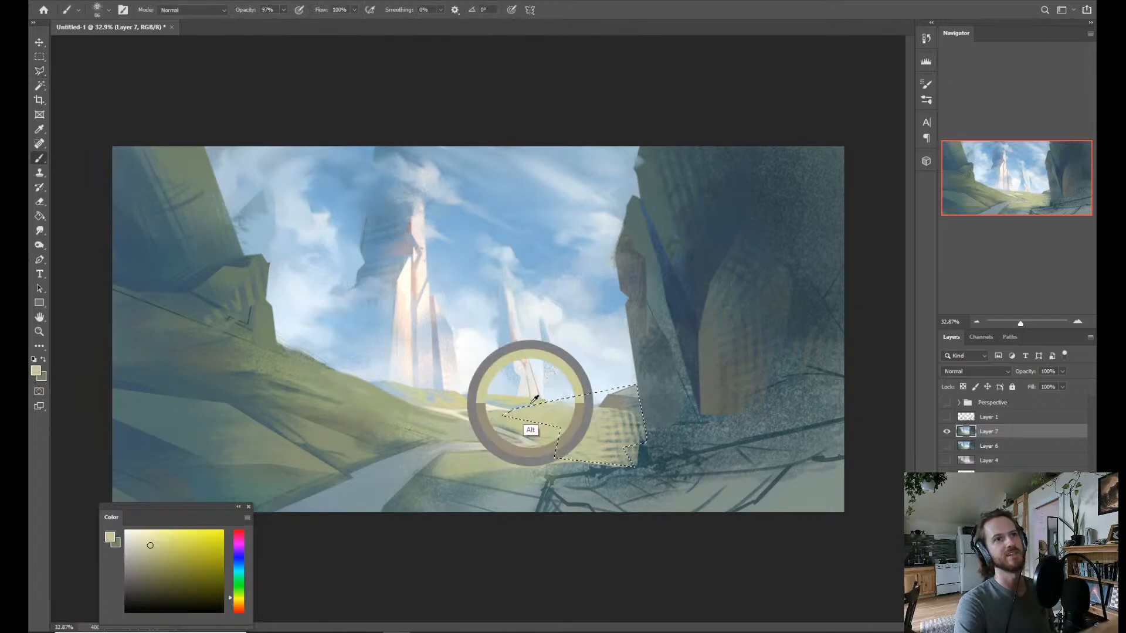
{"action": "mouse_move", "coordinate": [581, 386]}
{"action": "left_mouse_down"}
{"action": "mouse_move", "coordinate": [600, 411]}
{"action": "mouse_move", "coordinate": [550, 413]}
{"action": "mouse_move", "coordinate": [568, 408]}
{"action": "mouse_move", "coordinate": [601, 426]}
{"action": "mouse_move", "coordinate": [615, 422]}
{"action": "mouse_move", "coordinate": [591, 420]}
{"action": "mouse_move", "coordinate": [611, 384]}
{"action": "mouse_move", "coordinate": [670, 381]}
{"action": "mouse_move", "coordinate": [676, 399]}
{"action": "mouse_move", "coordinate": [635, 407]}
{"action": "mouse_move", "coordinate": [616, 457]}
{"action": "left_mouse_up"}
{"action": "left_click", "coordinate": [485, 478], "text": "alt"}
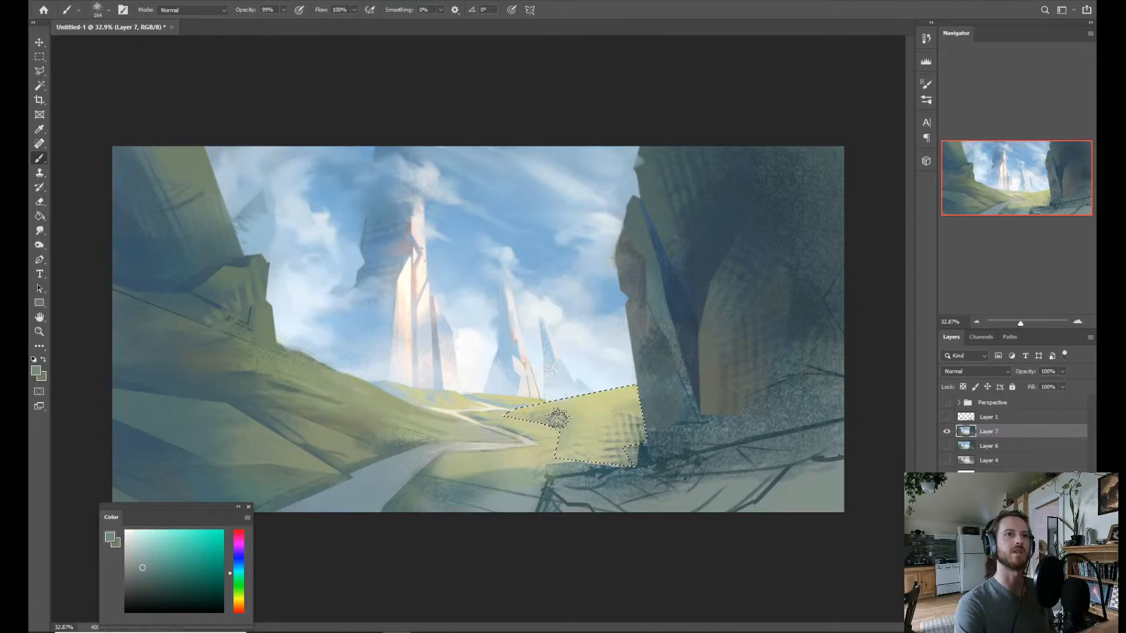
{"action": "left_click", "coordinate": [506, 349], "text": "alt"}
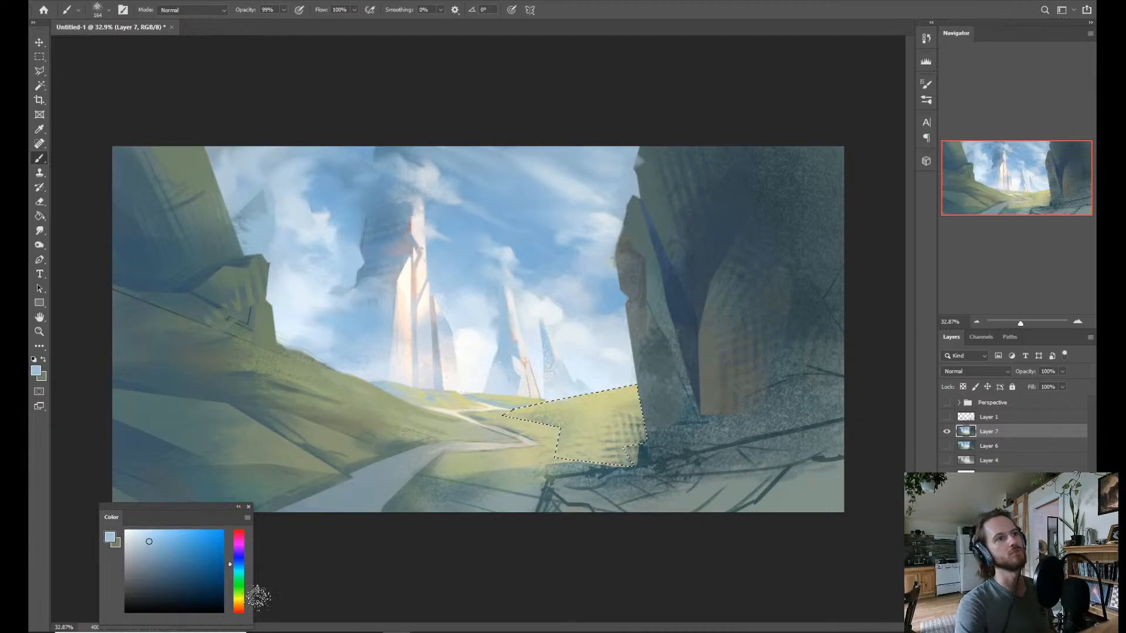
{"action": "left_click", "coordinate": [241, 570]}
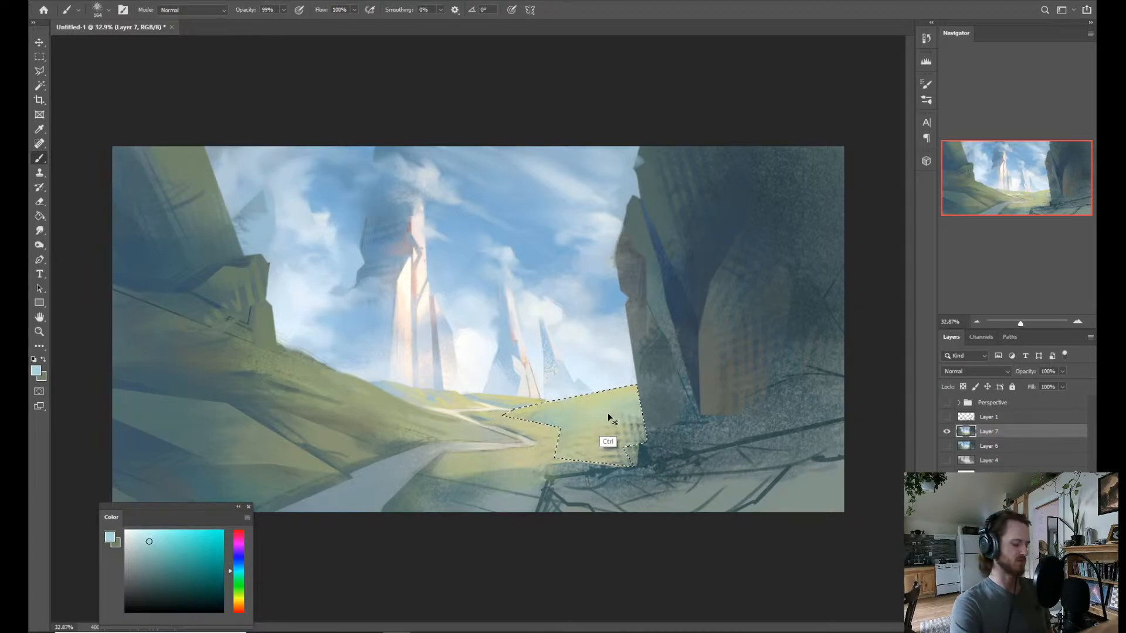
{"action": "key", "text": "ctrl+d"}
{"action": "mouse_move", "coordinate": [611, 428]}
{"action": "left_mouse_down"}
{"action": "mouse_move", "coordinate": [548, 430]}
{"action": "mouse_move", "coordinate": [608, 432]}
{"action": "left_mouse_up"}
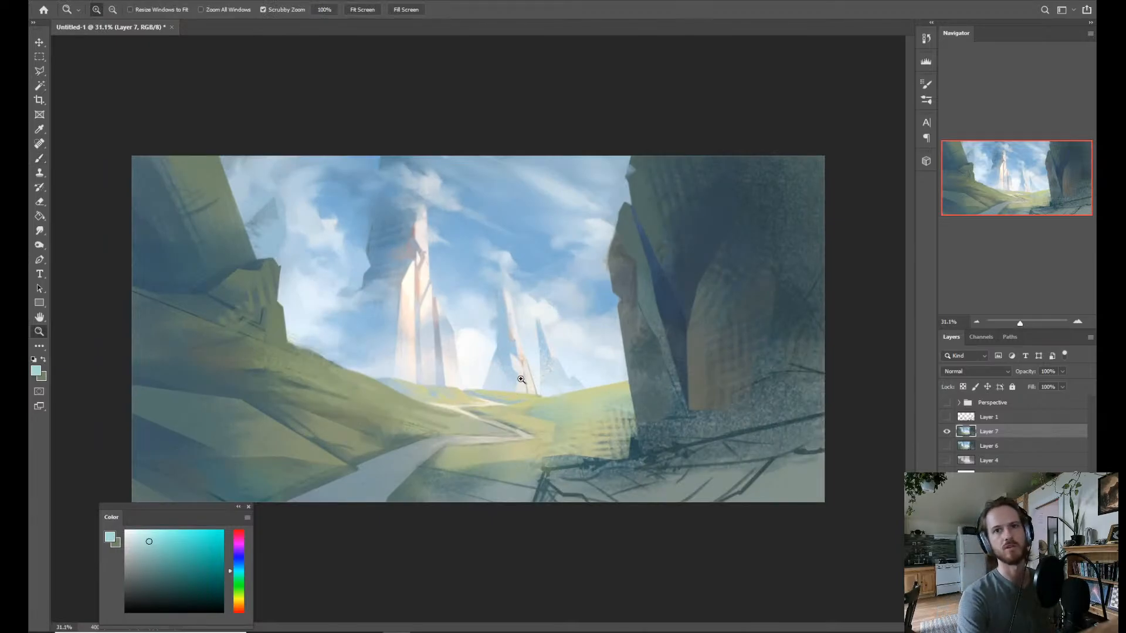
Cover the textured marks in the reselected meadow slope with light yellow-green beside the right cliff, and deselect.
{"action": "left_click_drag", "start_coordinate": [573, 371], "coordinate": [614, 432]}
{"action": "key", "text": "b"}
{"action": "left_click", "coordinate": [612, 441], "text": "alt"}
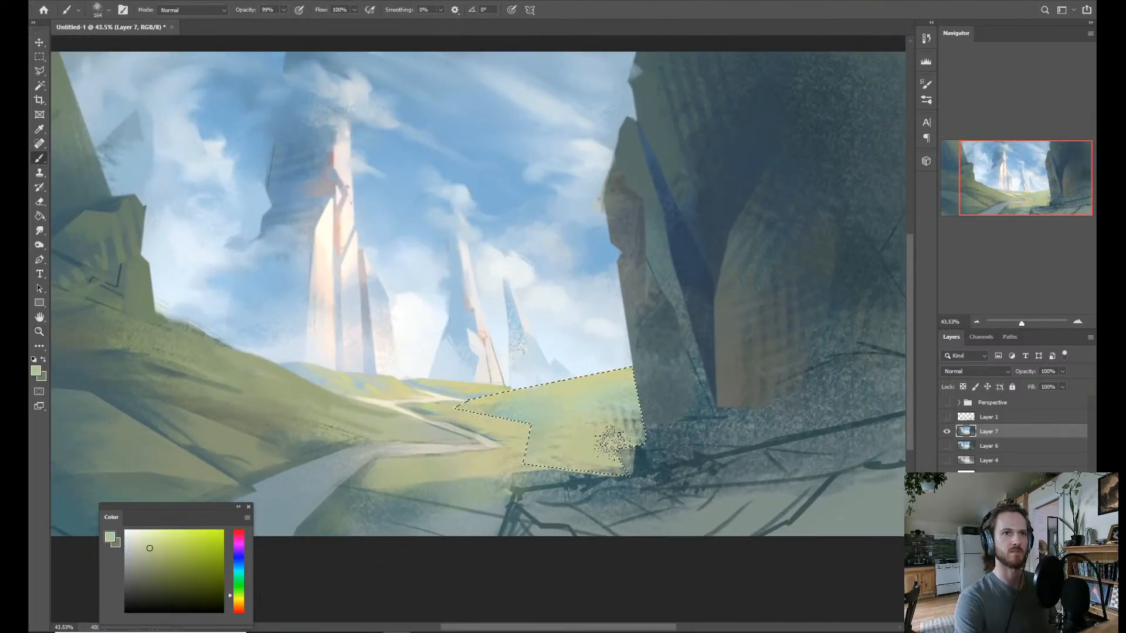
{"action": "left_click", "coordinate": [603, 372], "text": "alt"}
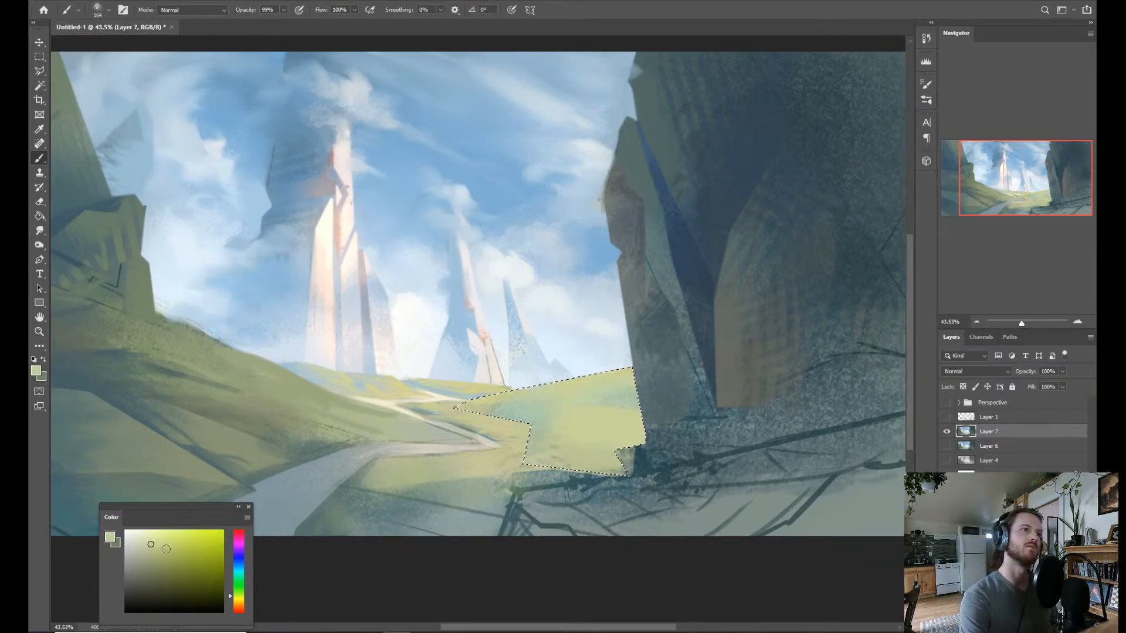
{"action": "left_click", "coordinate": [240, 598]}
{"action": "mouse_move", "coordinate": [578, 434]}
{"action": "left_mouse_down"}
{"action": "mouse_move", "coordinate": [631, 423]}
{"action": "mouse_move", "coordinate": [559, 419]}
{"action": "mouse_move", "coordinate": [532, 436]}
{"action": "mouse_move", "coordinate": [612, 453]}
{"action": "mouse_move", "coordinate": [637, 490]}
{"action": "mouse_move", "coordinate": [552, 473]}
{"action": "left_mouse_up"}
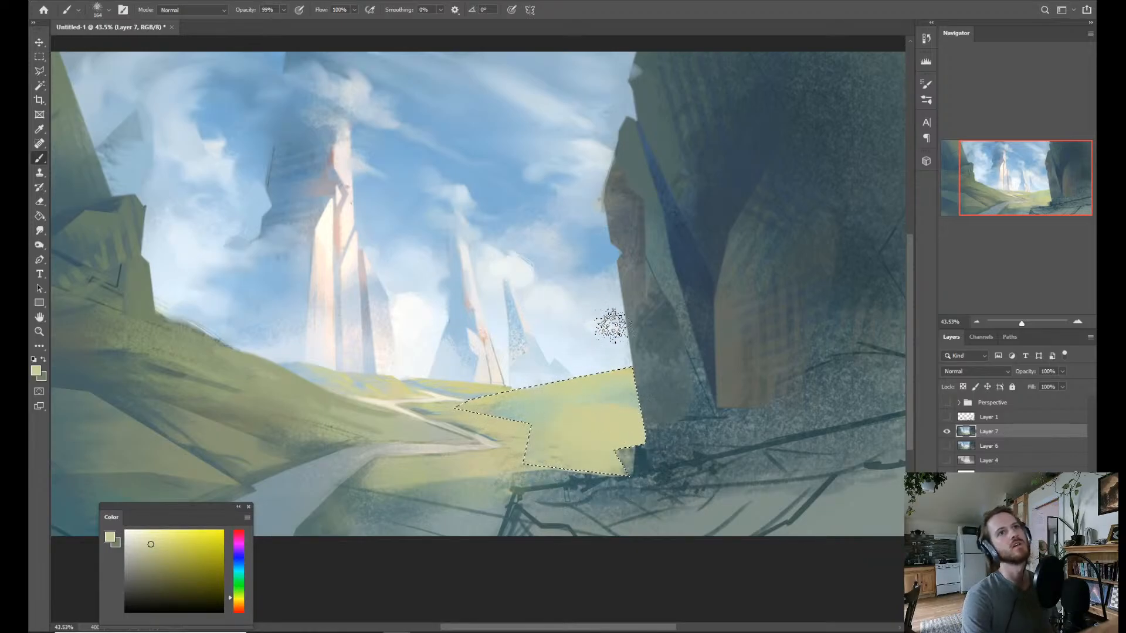
{"action": "key", "text": "z"}
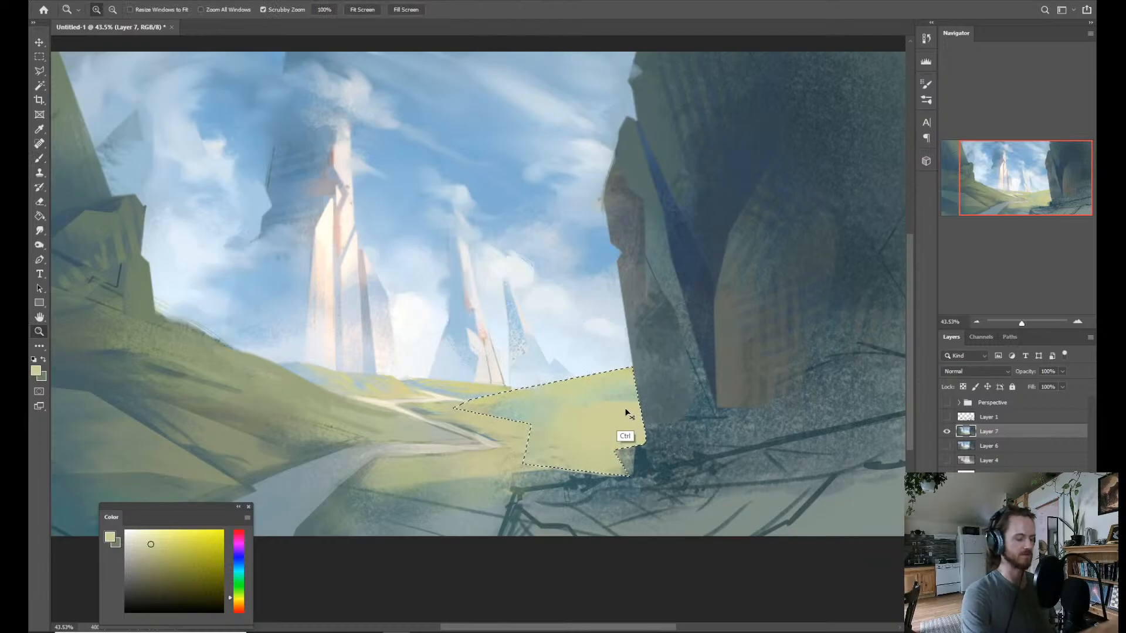
{"action": "key", "text": "ctrl+d"}
{"action": "mouse_move", "coordinate": [625, 412]}
{"action": "left_mouse_down"}
{"action": "mouse_move", "coordinate": [566, 404]}
{"action": "mouse_move", "coordinate": [639, 408]}
{"action": "left_mouse_up"}
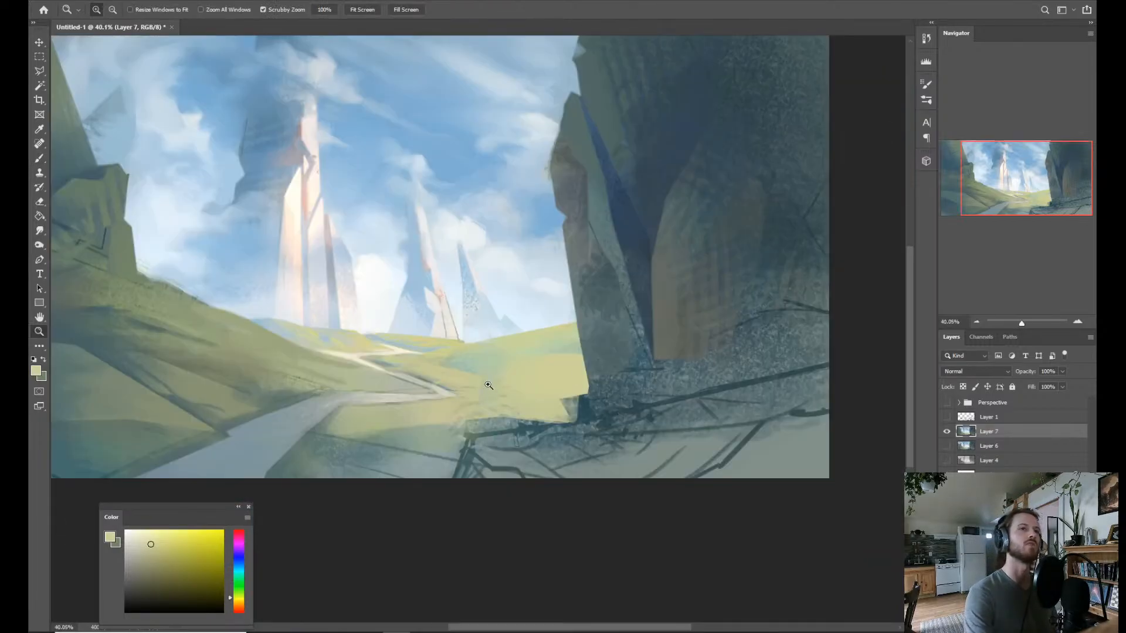
Select the dark strips along the far edge of the path's bend with the Magic Wand.
{"action": "left_click_drag", "start_coordinate": [489, 385], "coordinate": [429, 401]}
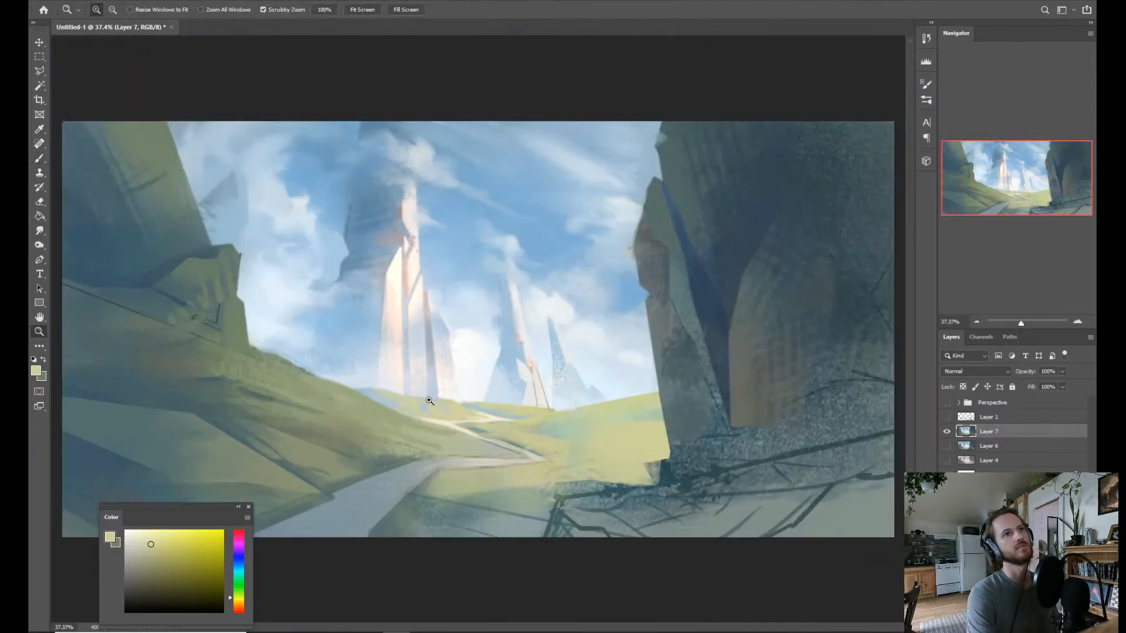
{"action": "left_click_drag", "start_coordinate": [537, 478], "coordinate": [577, 476]}
{"action": "key", "text": "w"}
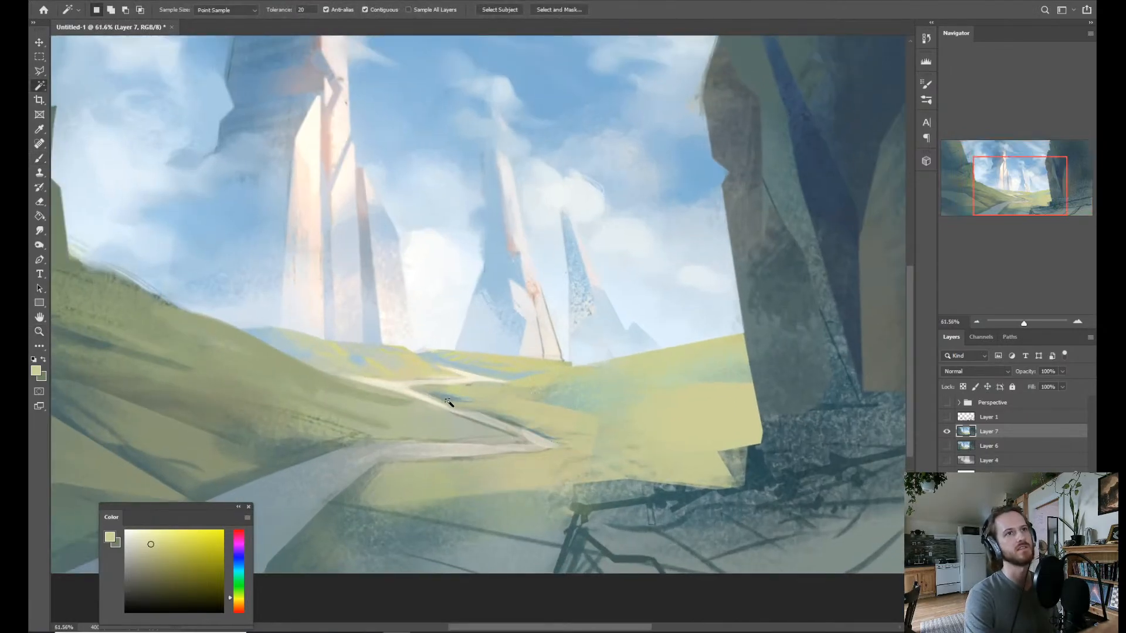
{"action": "left_click", "coordinate": [443, 400]}
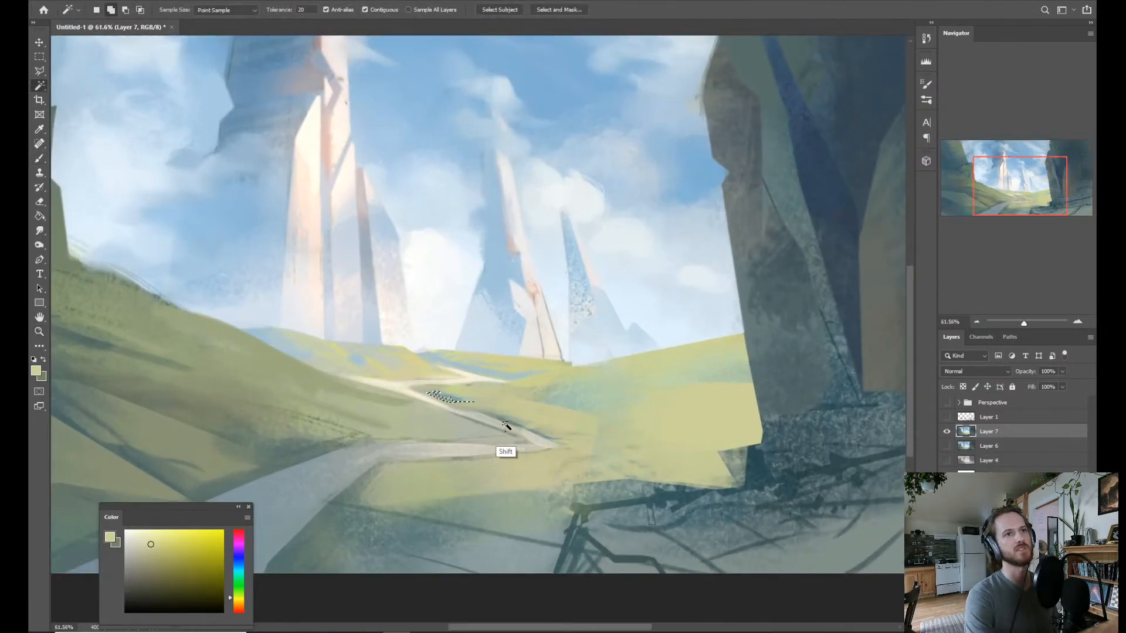
{"action": "left_click", "coordinate": [491, 421], "text": "shift"}
Brush pale green tones sampled from the meadow over the selected strips beside the path, and clear the selection.
{"action": "key", "text": "b"}
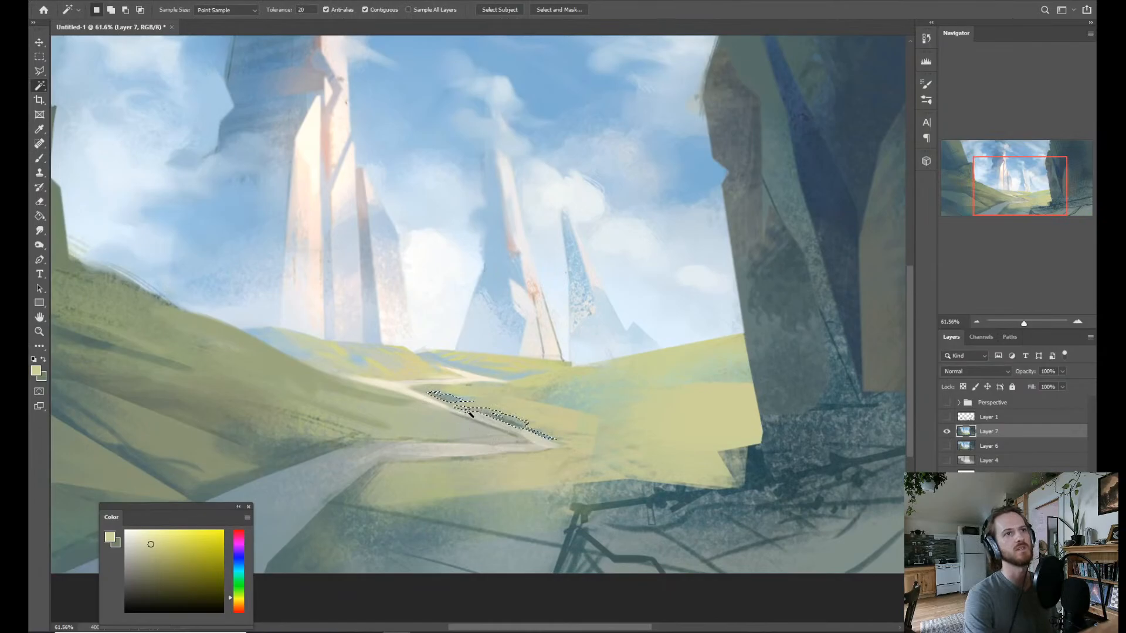
{"action": "left_click", "coordinate": [572, 402], "text": "alt"}
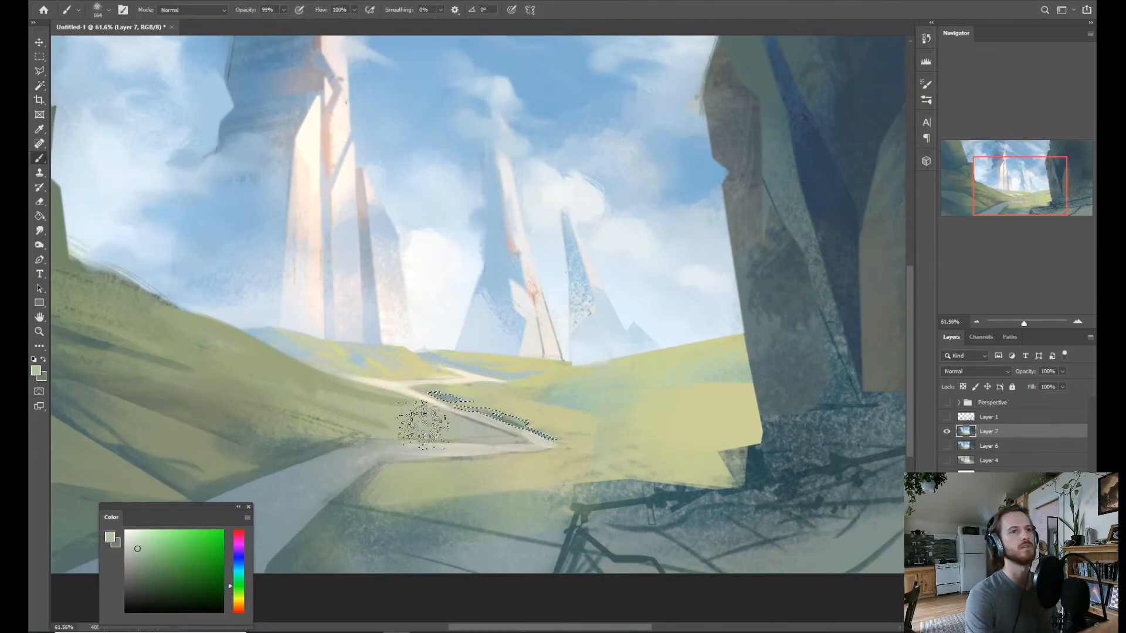
{"action": "left_click", "coordinate": [578, 404], "text": "alt"}
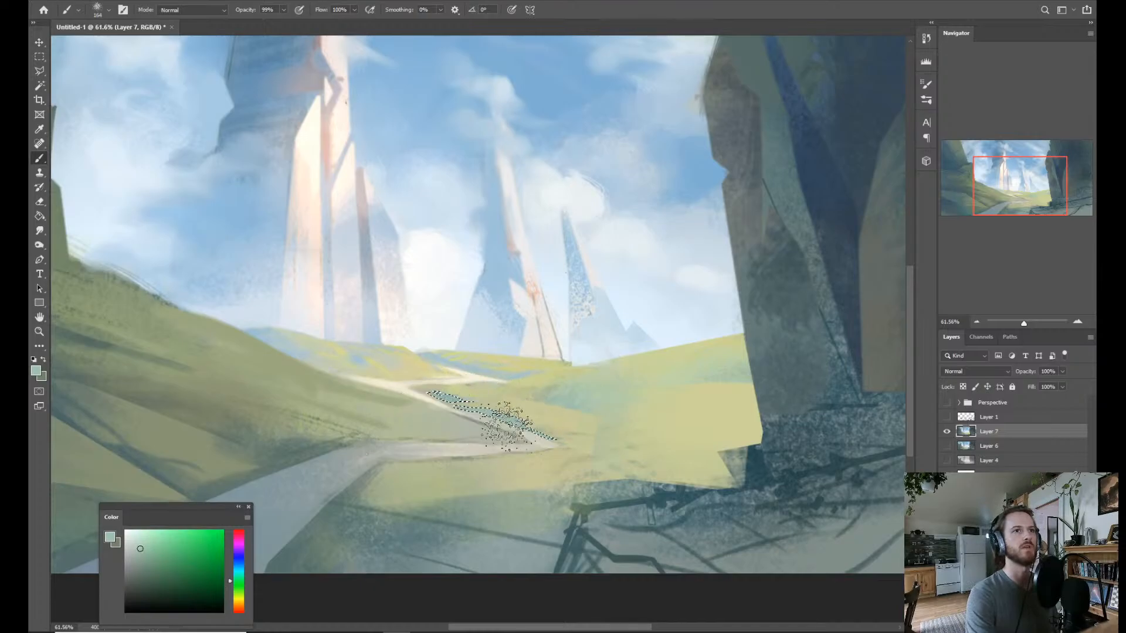
{"action": "key", "text": "ctrl+d"}
{"action": "left_click_drag", "start_coordinate": [651, 402], "coordinate": [596, 393]}
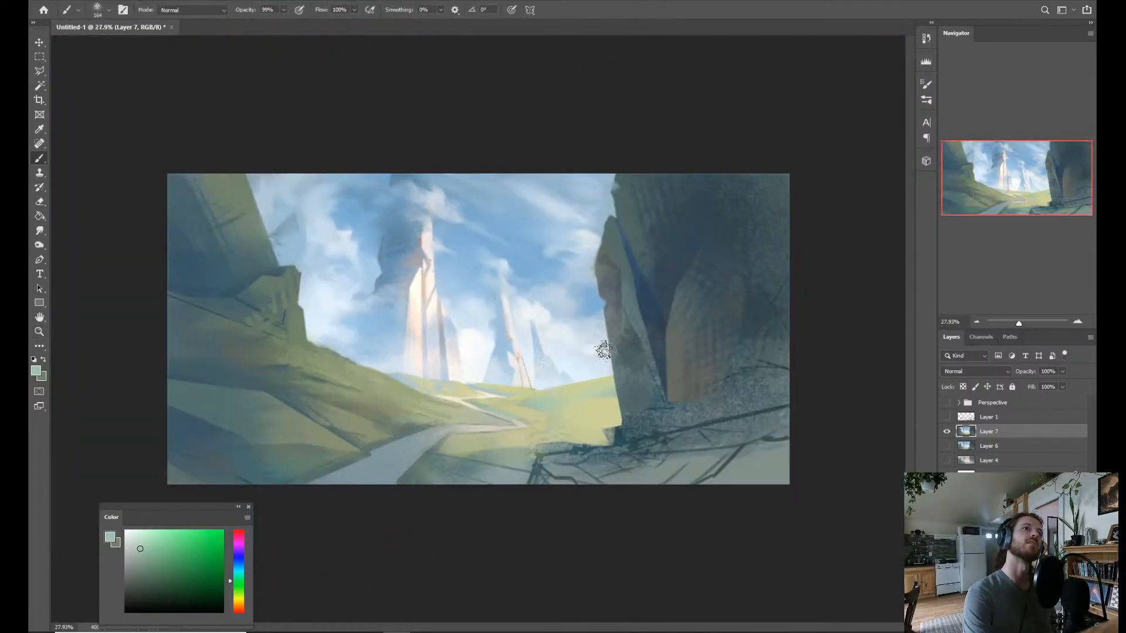
Outline the far zigzag bend of the path, including its pointed tip, with the Polygonal Lasso.
{"action": "left_click_drag", "start_coordinate": [559, 443], "coordinate": [583, 436]}
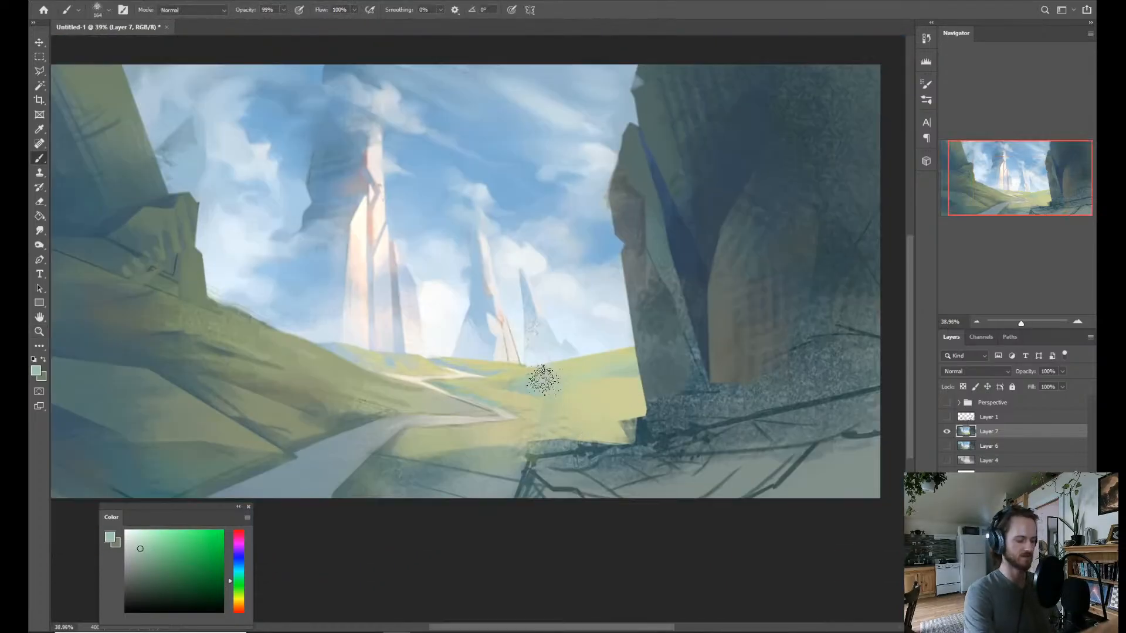
{"action": "key", "text": "l"}
{"action": "left_click", "coordinate": [452, 395]}
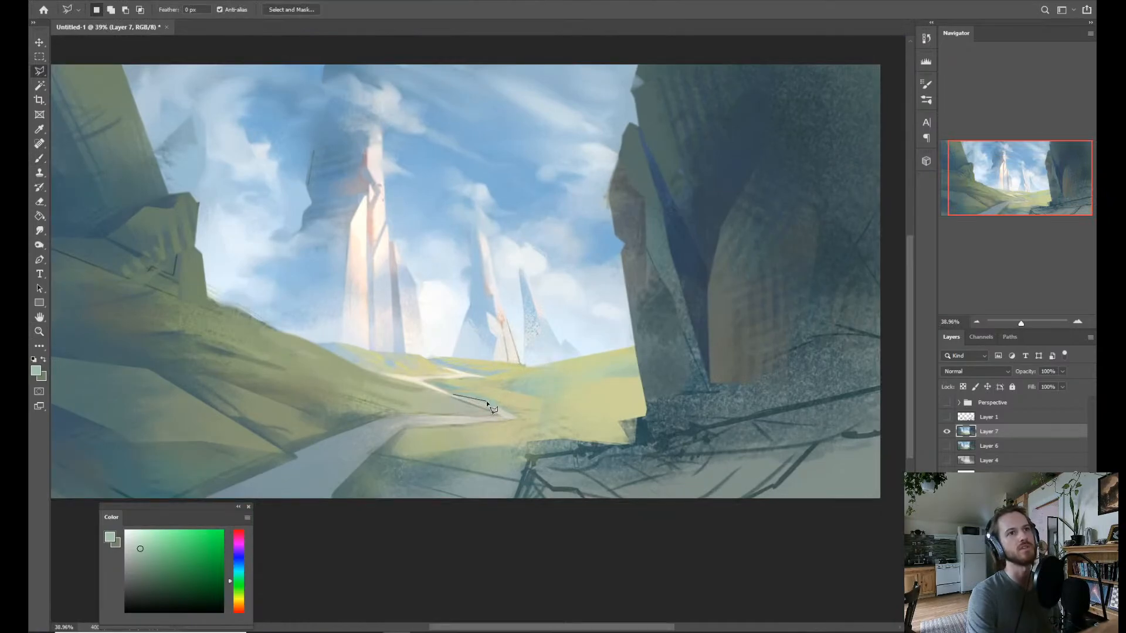
{"action": "left_click", "coordinate": [510, 412]}
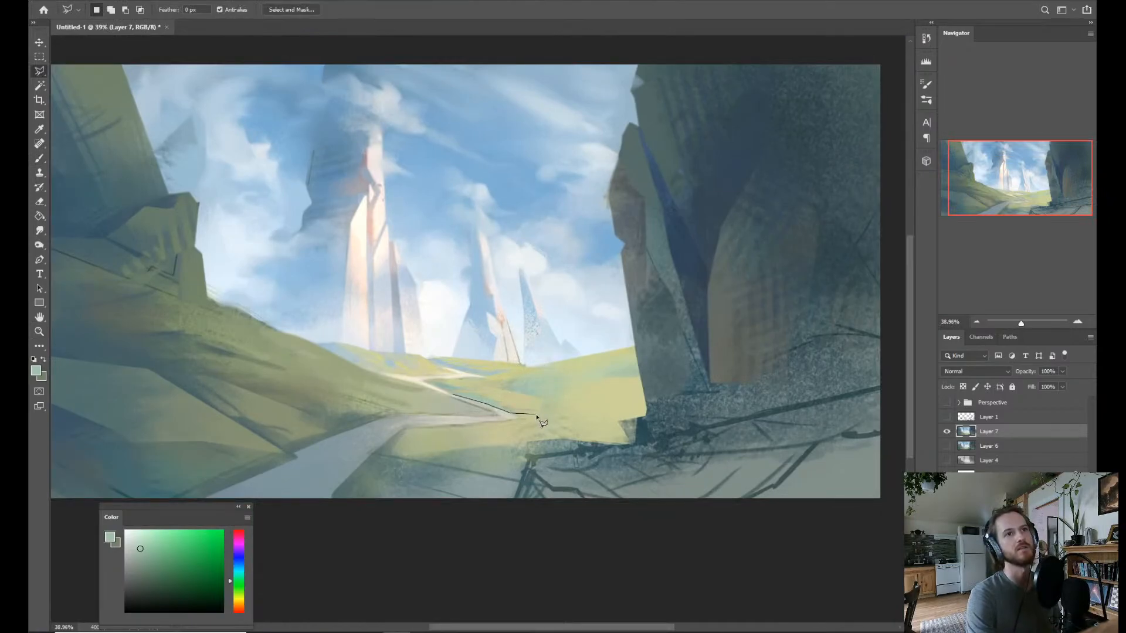
{"action": "left_click", "coordinate": [545, 414]}
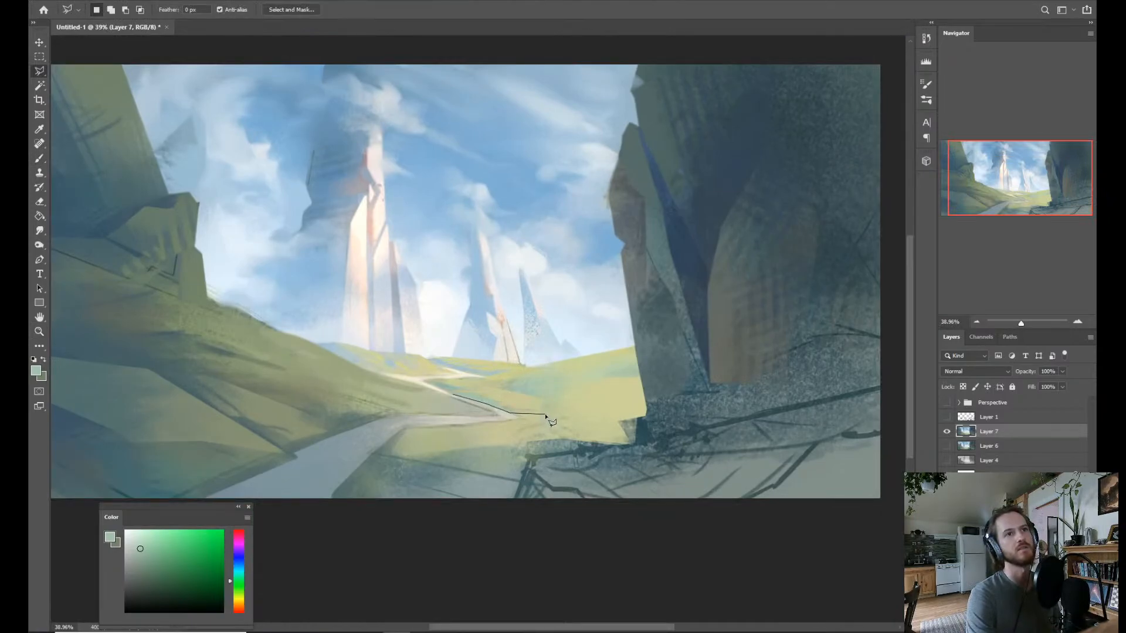
{"action": "left_click", "coordinate": [451, 424]}
{"action": "left_click", "coordinate": [396, 415]}
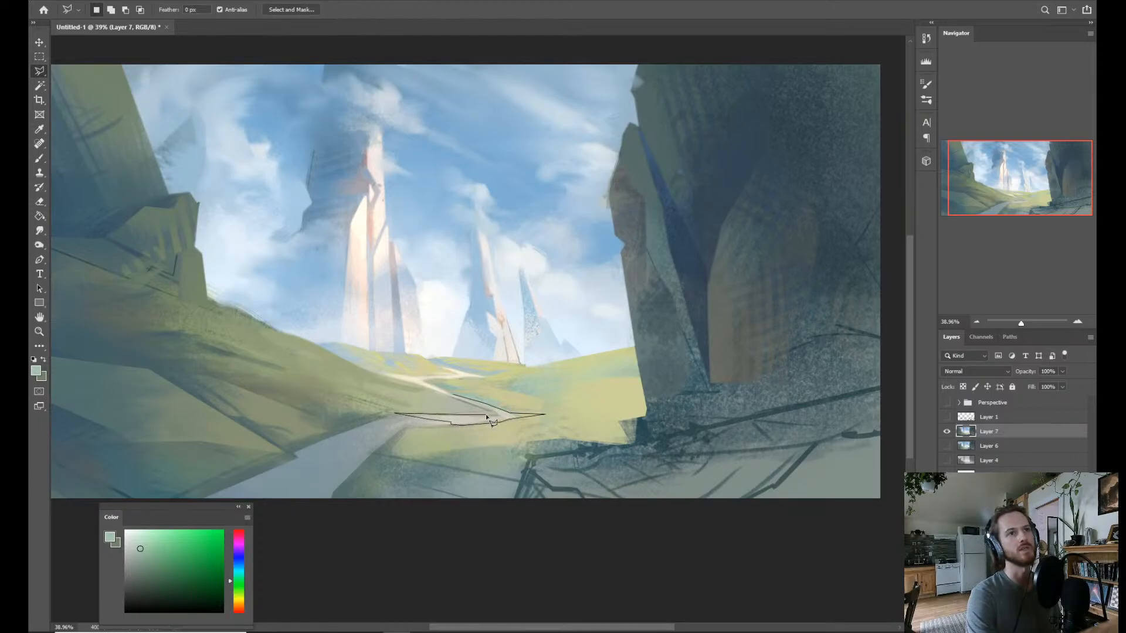
{"action": "left_click", "coordinate": [448, 396]}
Brush sampled pale cream over the selected path bend, tint its pointed tip with sampled sky blue, and clear the selection.
{"action": "key", "text": "b"}
{"action": "left_click", "coordinate": [421, 380], "text": "alt"}
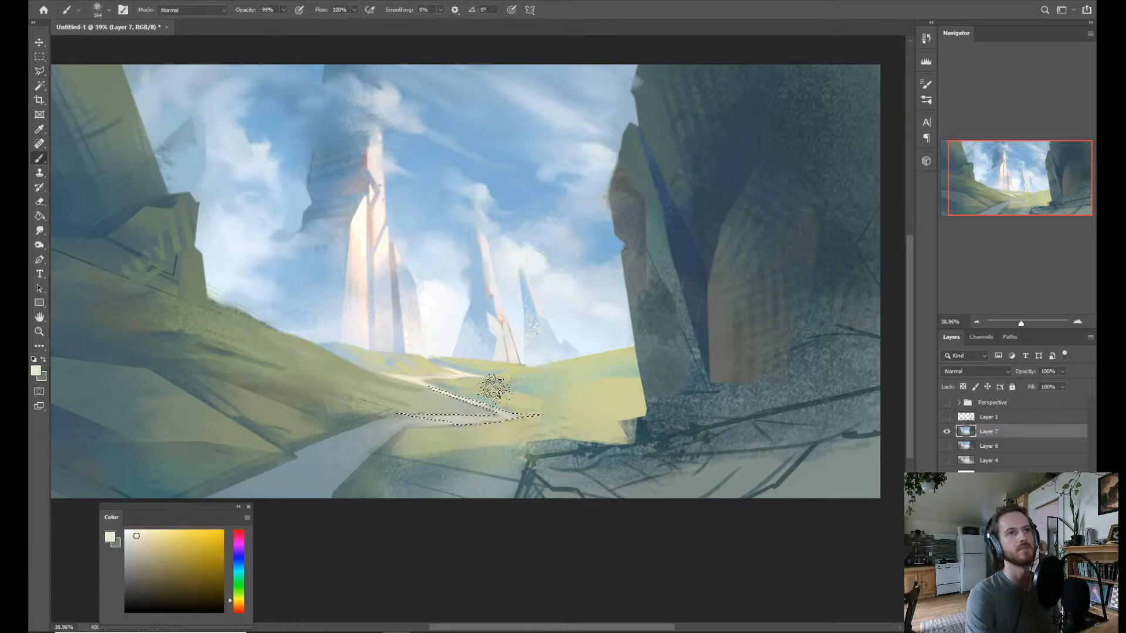
{"action": "mouse_move", "coordinate": [545, 408]}
{"action": "left_mouse_down"}
{"action": "mouse_move", "coordinate": [428, 402]}
{"action": "mouse_move", "coordinate": [485, 398]}
{"action": "left_mouse_up"}
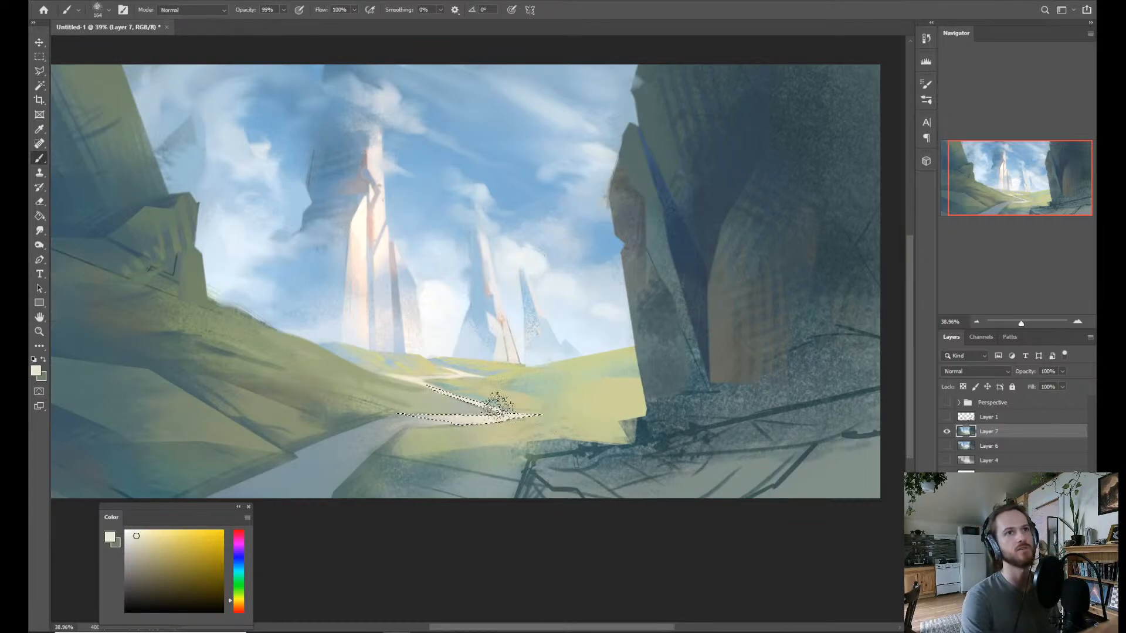
{"action": "left_click", "coordinate": [493, 399], "text": "alt"}
{"action": "left_click", "coordinate": [496, 371], "text": "alt"}
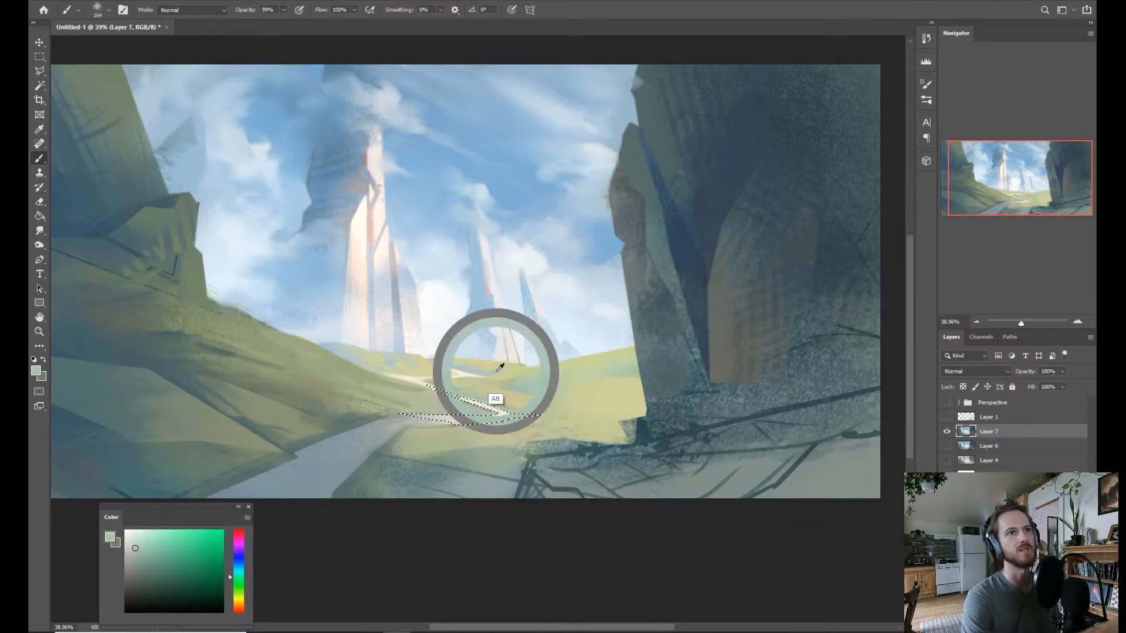
{"action": "left_click", "coordinate": [603, 245], "text": "alt"}
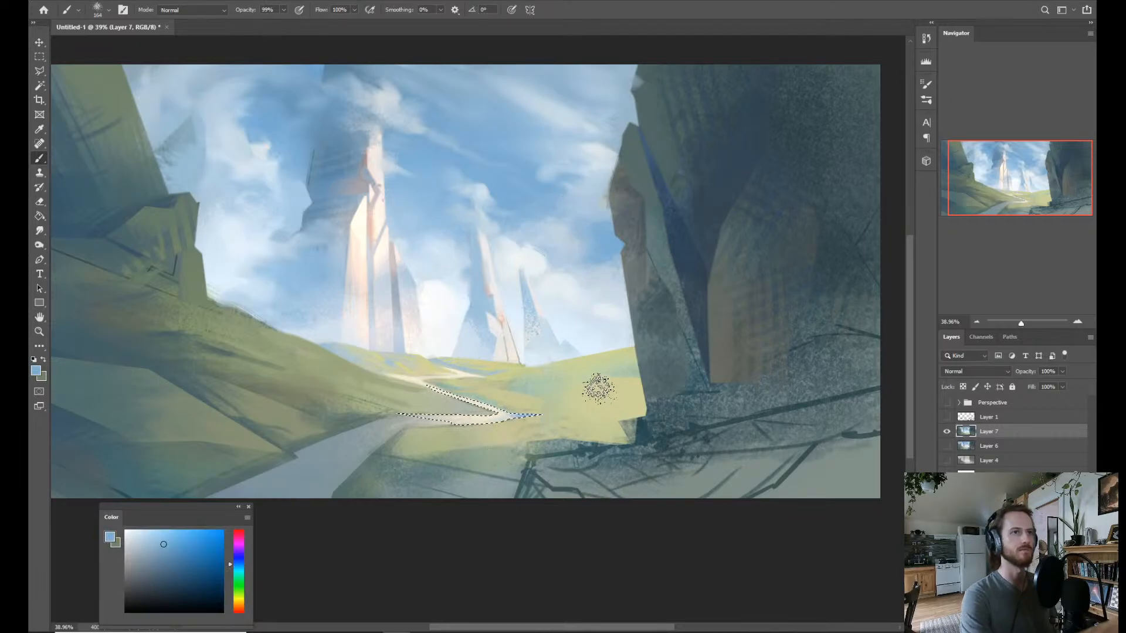
{"action": "key", "text": "ctrl+d"}
Sample light yellow-green from the sunlit meadow and switch to the Leafy 3 brush.
{"action": "key", "text": "z"}
{"action": "left_click_drag", "start_coordinate": [650, 347], "coordinate": [620, 328]}
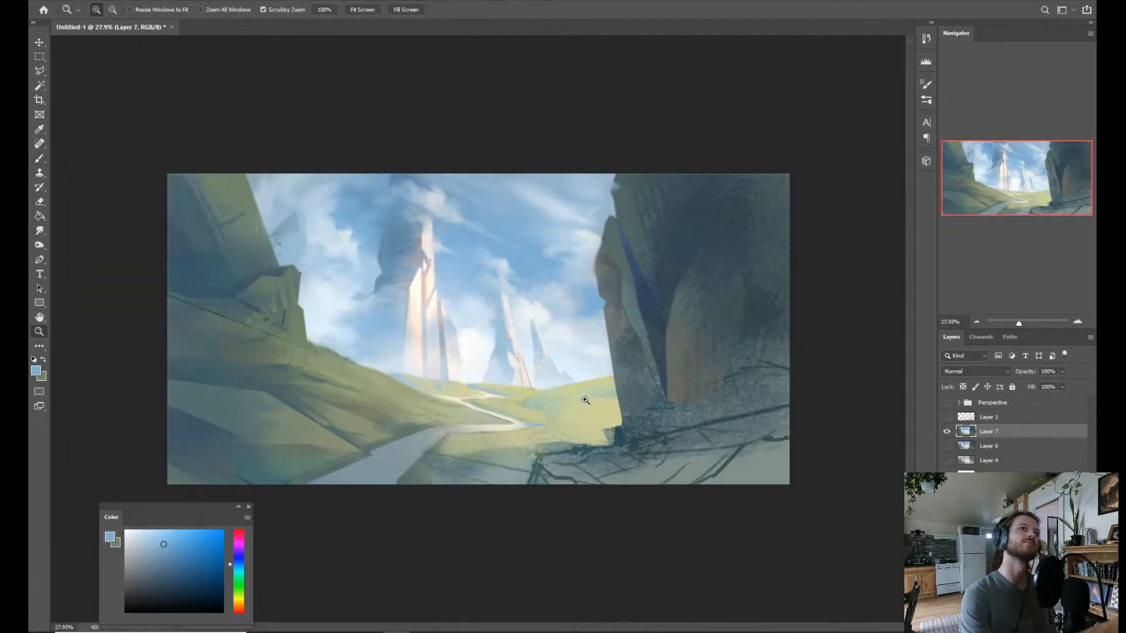
{"action": "left_click_drag", "start_coordinate": [559, 350], "coordinate": [591, 378]}
{"action": "key", "text": "b"}
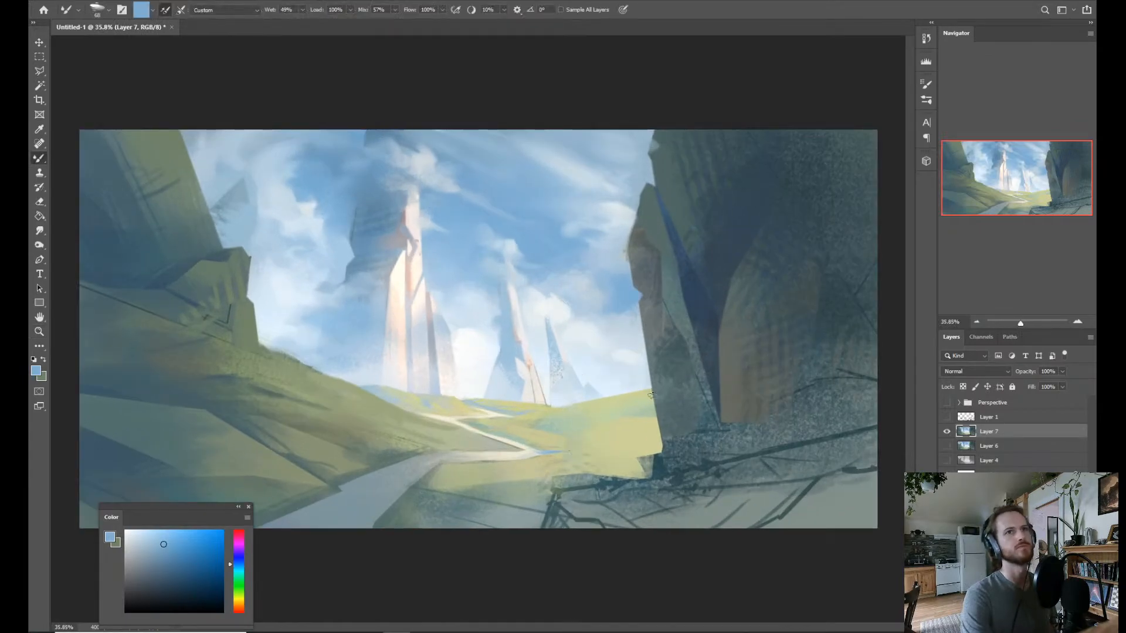
{"action": "key", "text": "z"}
{"action": "mouse_move", "coordinate": [601, 448]}
{"action": "left_mouse_down"}
{"action": "mouse_move", "coordinate": [566, 466]}
{"action": "mouse_move", "coordinate": [608, 425]}
{"action": "mouse_move", "coordinate": [589, 450]}
{"action": "mouse_move", "coordinate": [602, 436]}
{"action": "left_mouse_up"}
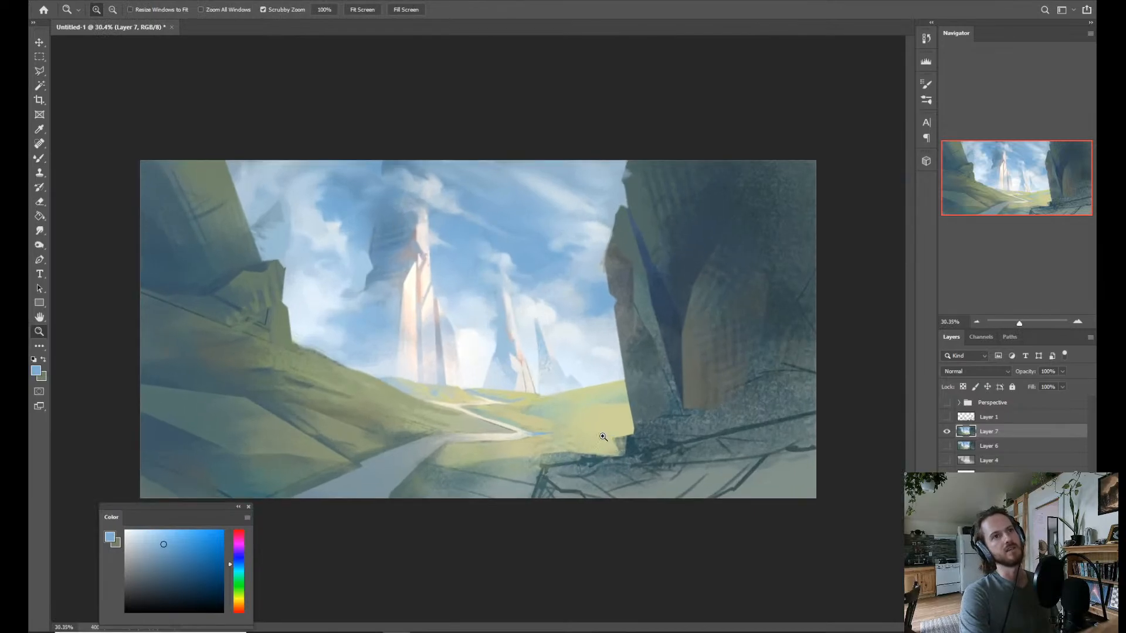
{"action": "key", "text": "b"}
{"action": "left_click", "coordinate": [582, 412], "text": "alt"}
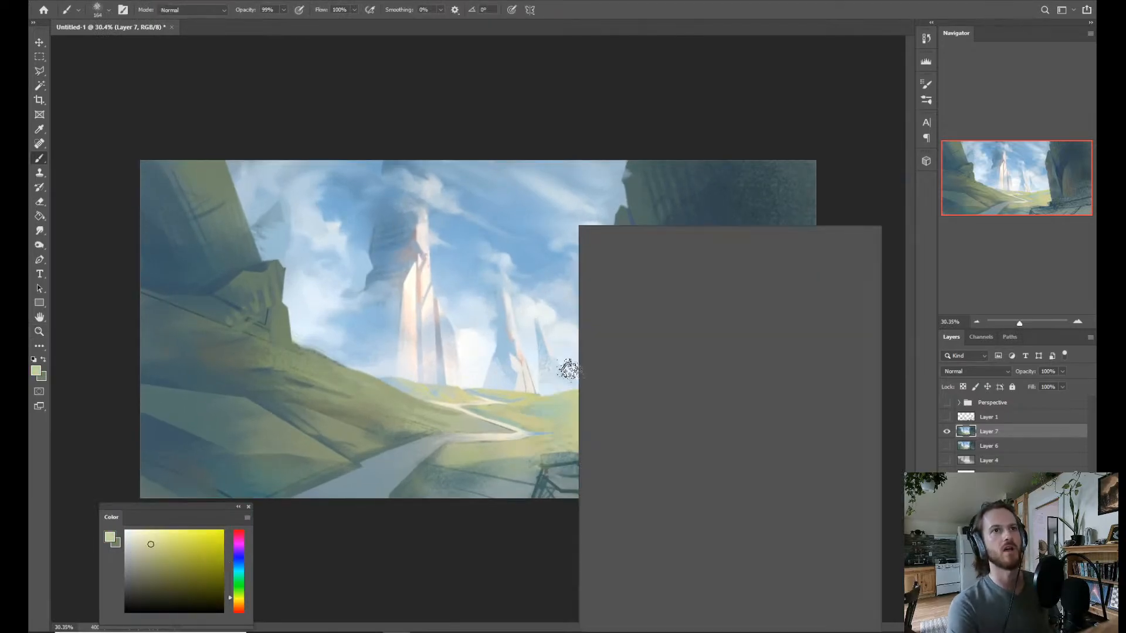
{"action": "left_click", "coordinate": [773, 445]}
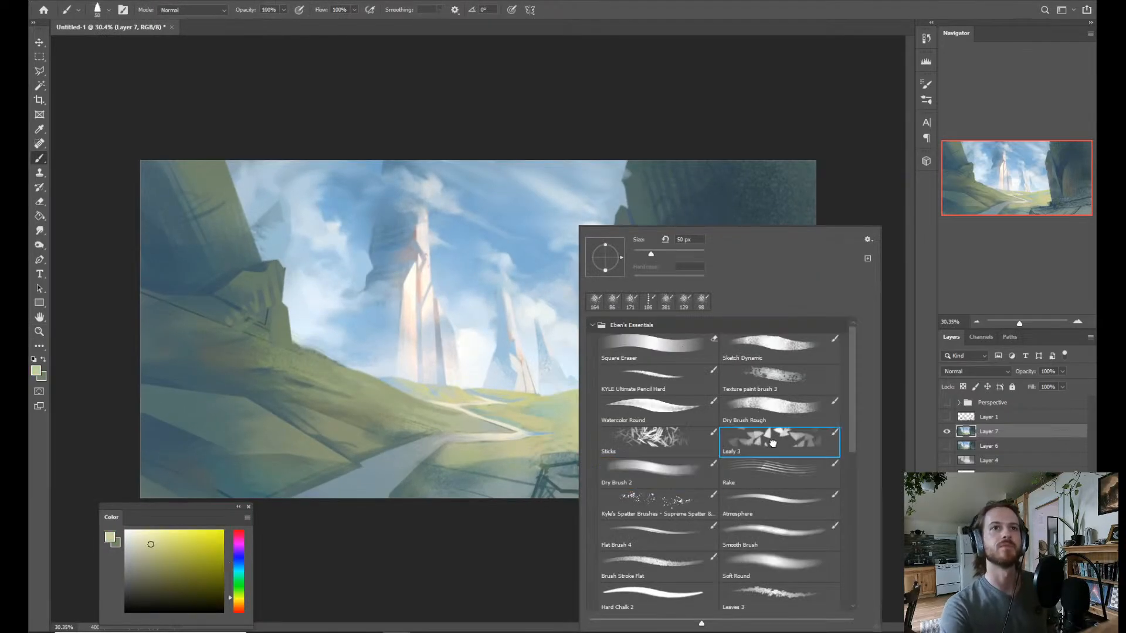
{"action": "left_click", "coordinate": [550, 421]}
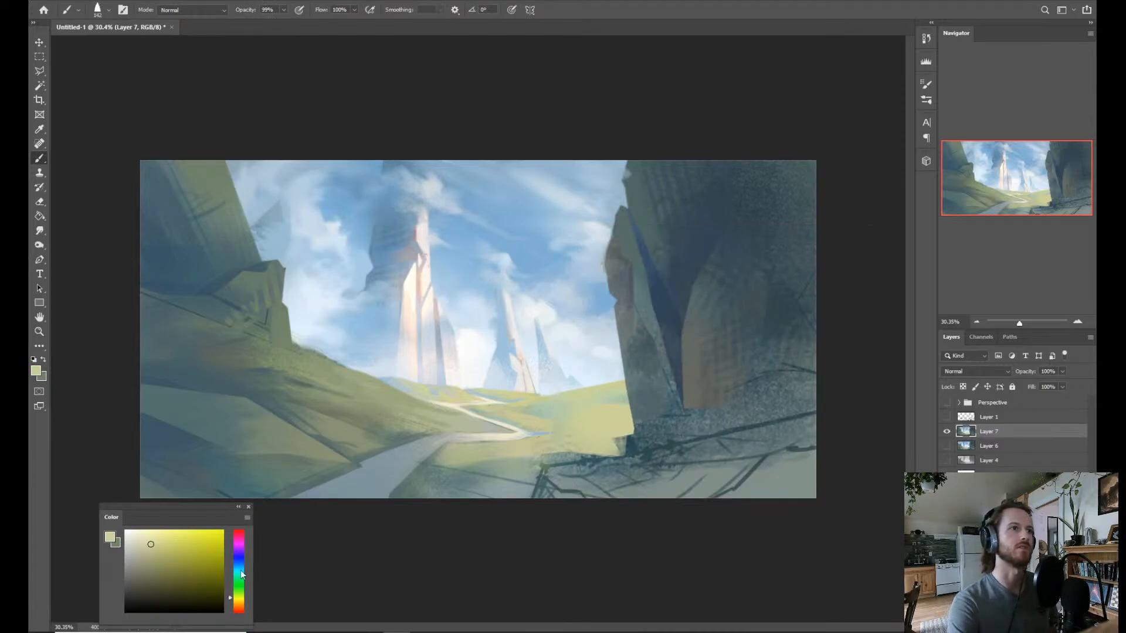
Choose a muted orange and dab leafy marks across the sunlit meadow beside the right cliff.
{"action": "left_click", "coordinate": [242, 610]}
{"action": "left_click", "coordinate": [176, 559]}
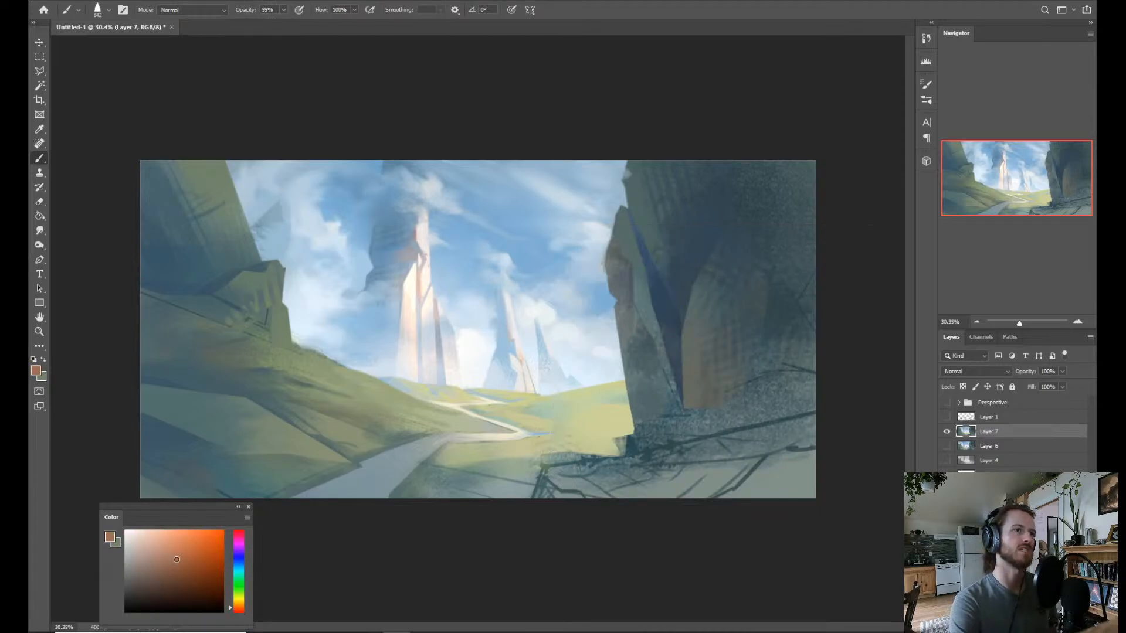
{"action": "left_click_drag", "start_coordinate": [577, 418], "coordinate": [547, 415]}
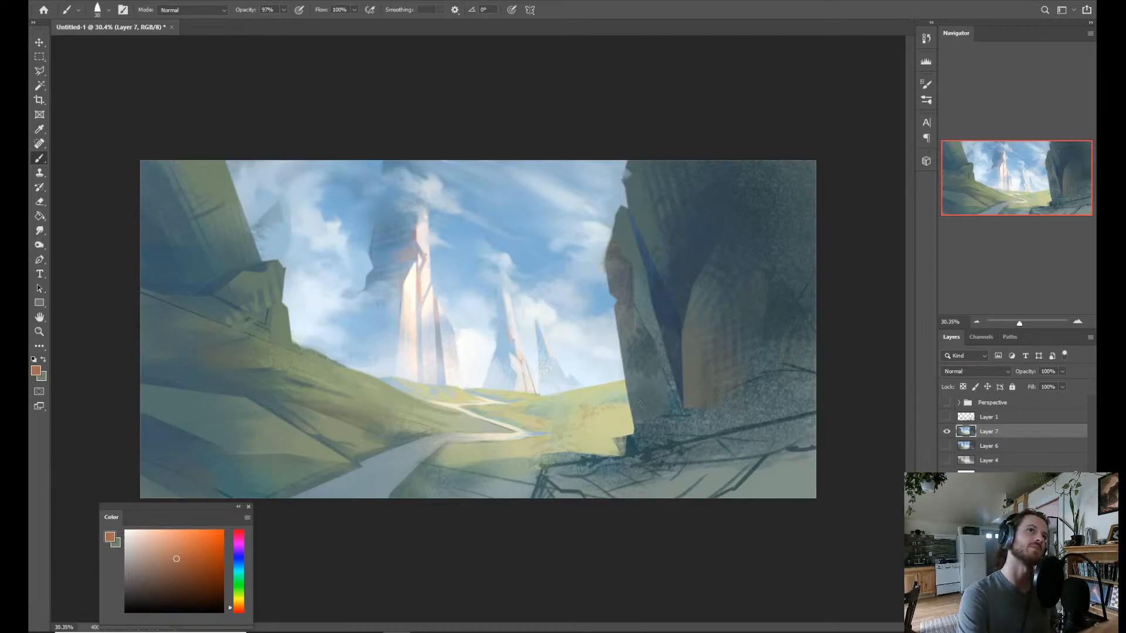
{"action": "key", "text": "ctrl"}
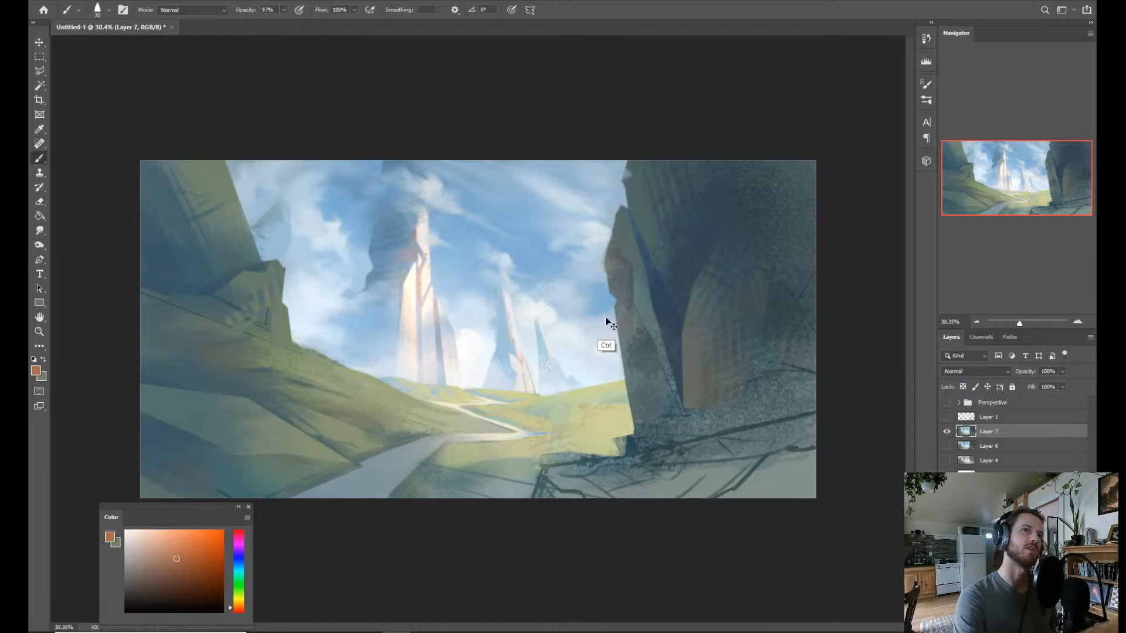
Dab cloud white and light blue sampled from the path's tip as small specks on the shaded grass beside the path.
{"action": "left_click", "coordinate": [568, 329], "text": "alt"}
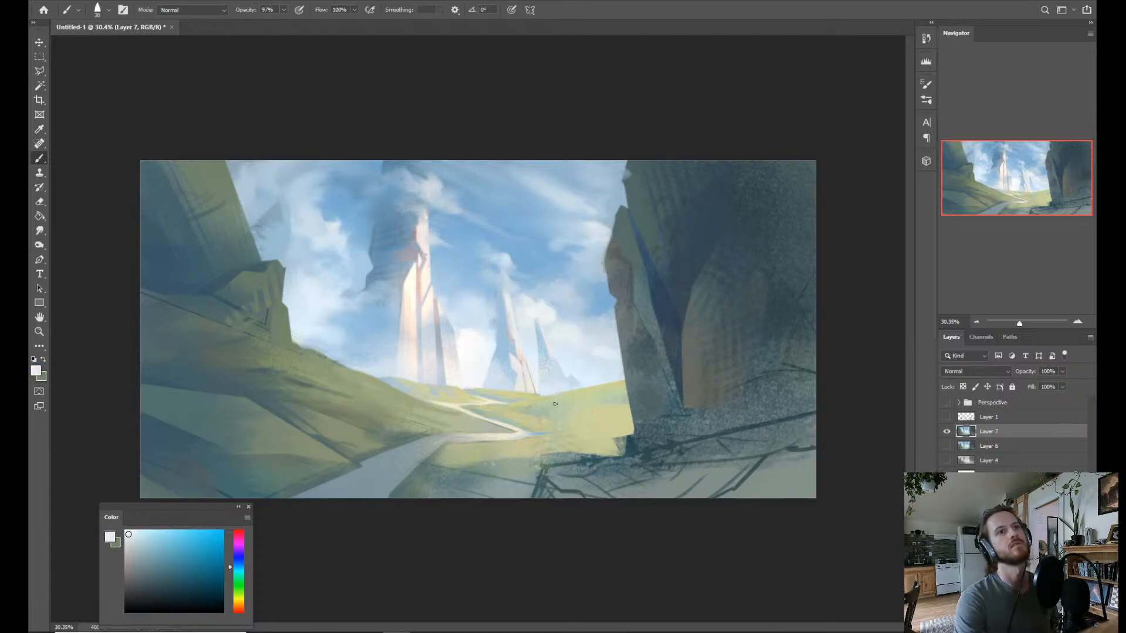
{"action": "left_click", "coordinate": [535, 432], "text": "alt"}
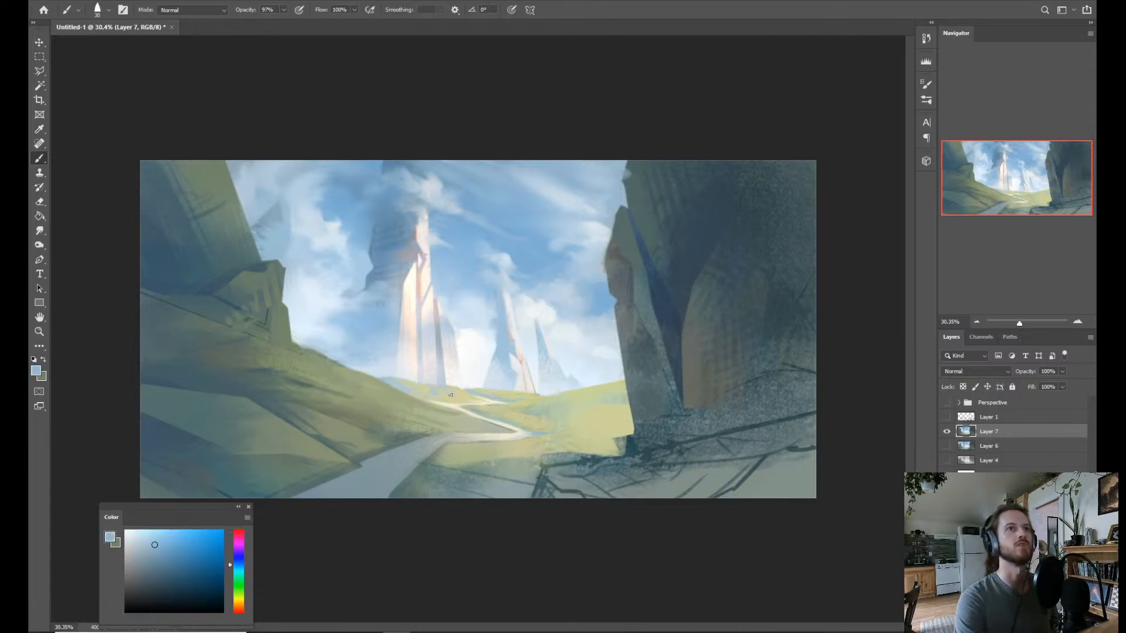
{"action": "left_click_drag", "start_coordinate": [422, 477], "coordinate": [441, 486]}
Scatter light blue leafy marks over the shaded lower-left hillside, undoing the first stroke and enlarging the brush.
{"action": "mouse_move", "coordinate": [219, 424]}
{"action": "left_mouse_down"}
{"action": "mouse_move", "coordinate": [203, 438]}
{"action": "mouse_move", "coordinate": [241, 435]}
{"action": "left_mouse_up"}
{"action": "key", "text": "ctrl+z"}
{"action": "mouse_move", "coordinate": [168, 432]}
{"action": "left_mouse_down"}
{"action": "mouse_move", "coordinate": [248, 428]}
{"action": "mouse_move", "coordinate": [250, 476]}
{"action": "left_mouse_up"}
{"action": "mouse_move", "coordinate": [256, 436]}
{"action": "left_mouse_down"}
{"action": "mouse_move", "coordinate": [219, 420]}
{"action": "mouse_move", "coordinate": [183, 429]}
{"action": "mouse_move", "coordinate": [227, 443]}
{"action": "mouse_move", "coordinate": [240, 417]}
{"action": "mouse_move", "coordinate": [224, 413]}
{"action": "left_mouse_up"}
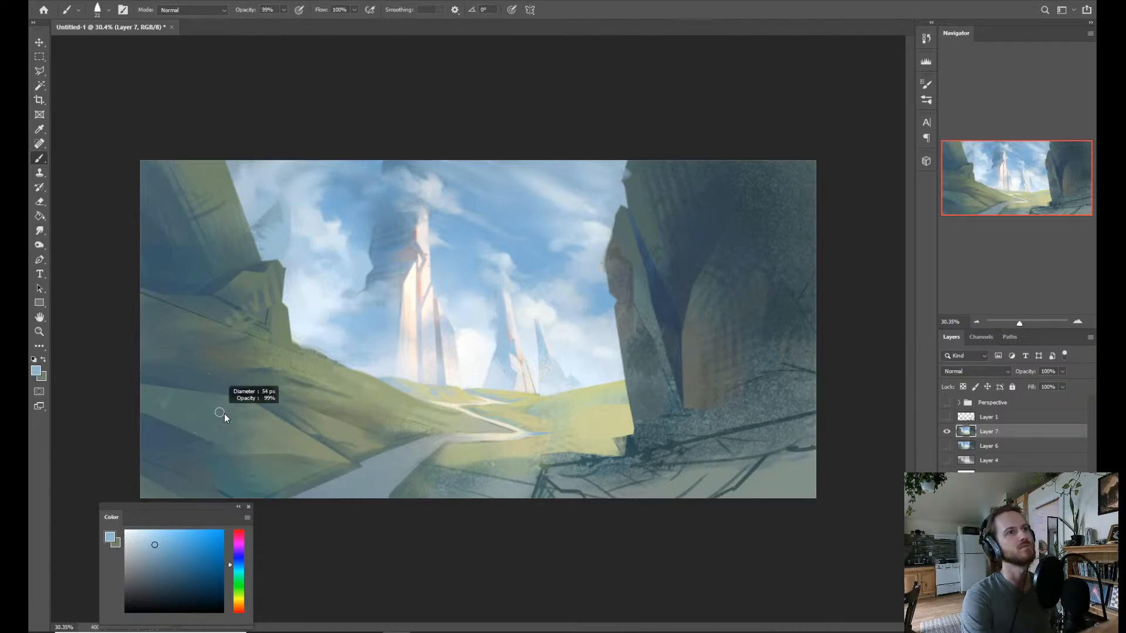
{"action": "left_click_drag", "start_coordinate": [159, 423], "coordinate": [205, 442]}
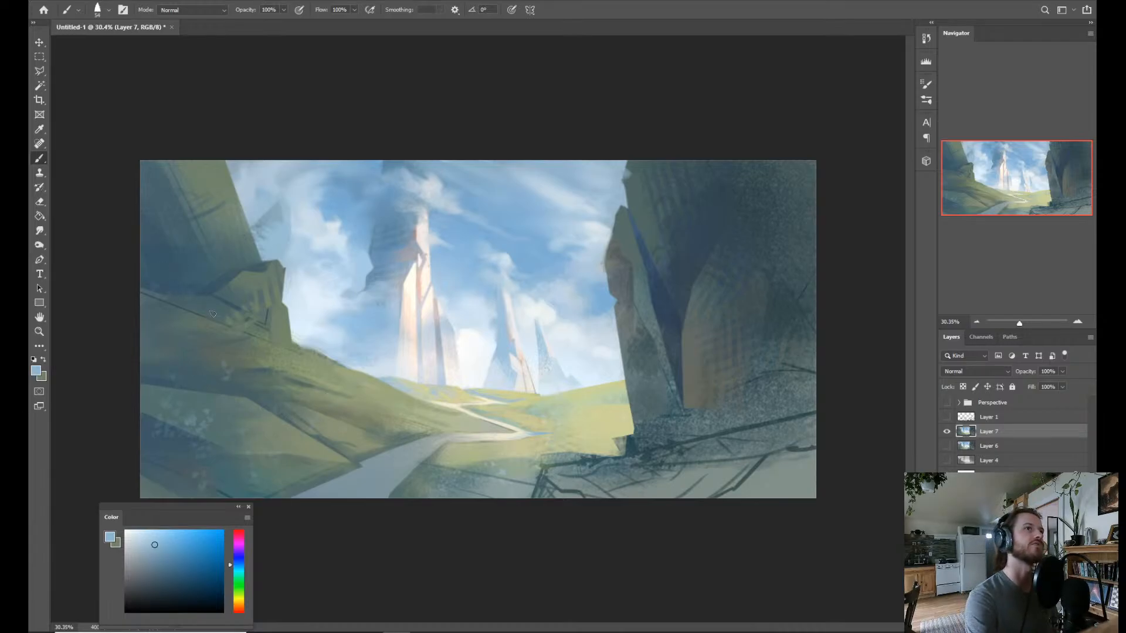
Dab leafy pale yellow sampled from the distant meadow along the left hill's crest and the rock outcrop's sunlit edge.
{"action": "left_click", "coordinate": [241, 280], "text": "alt"}
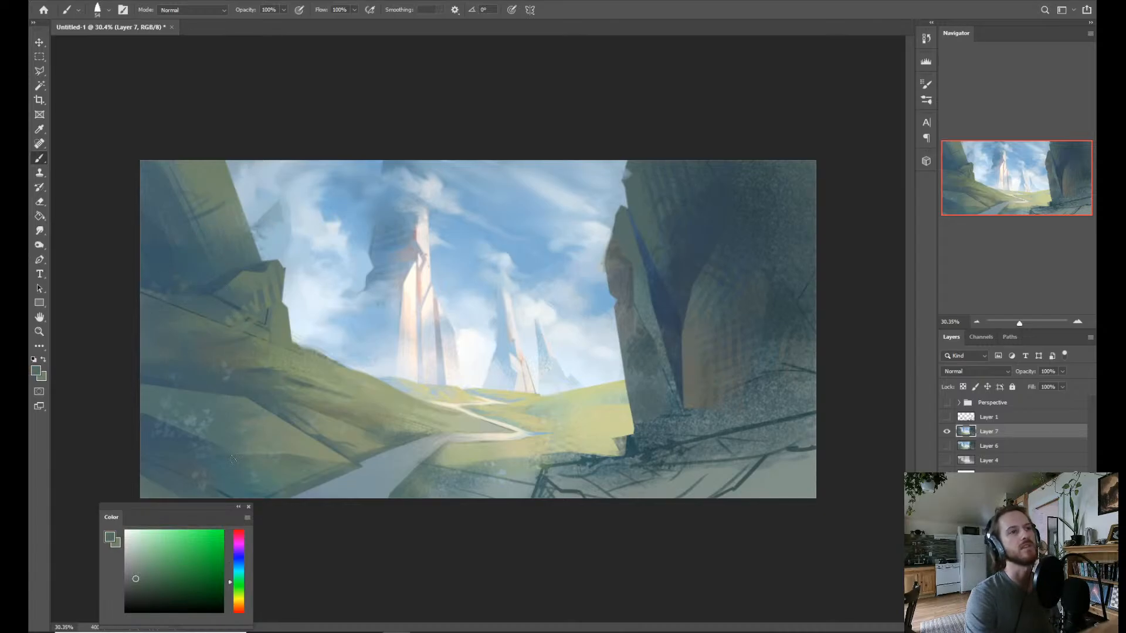
{"action": "key", "text": "z"}
{"action": "mouse_move", "coordinate": [678, 375]}
{"action": "left_mouse_down"}
{"action": "mouse_move", "coordinate": [665, 383]}
{"action": "mouse_move", "coordinate": [711, 397]}
{"action": "mouse_move", "coordinate": [693, 384]}
{"action": "left_mouse_up"}
{"action": "key", "text": "b"}
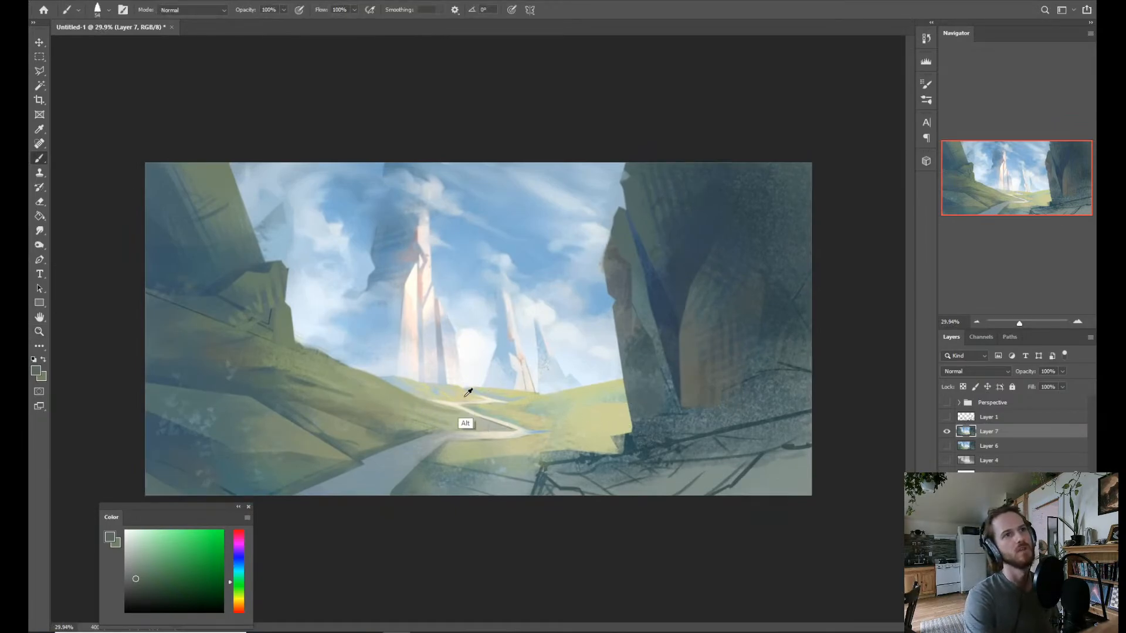
{"action": "left_click", "coordinate": [408, 401], "text": "alt"}
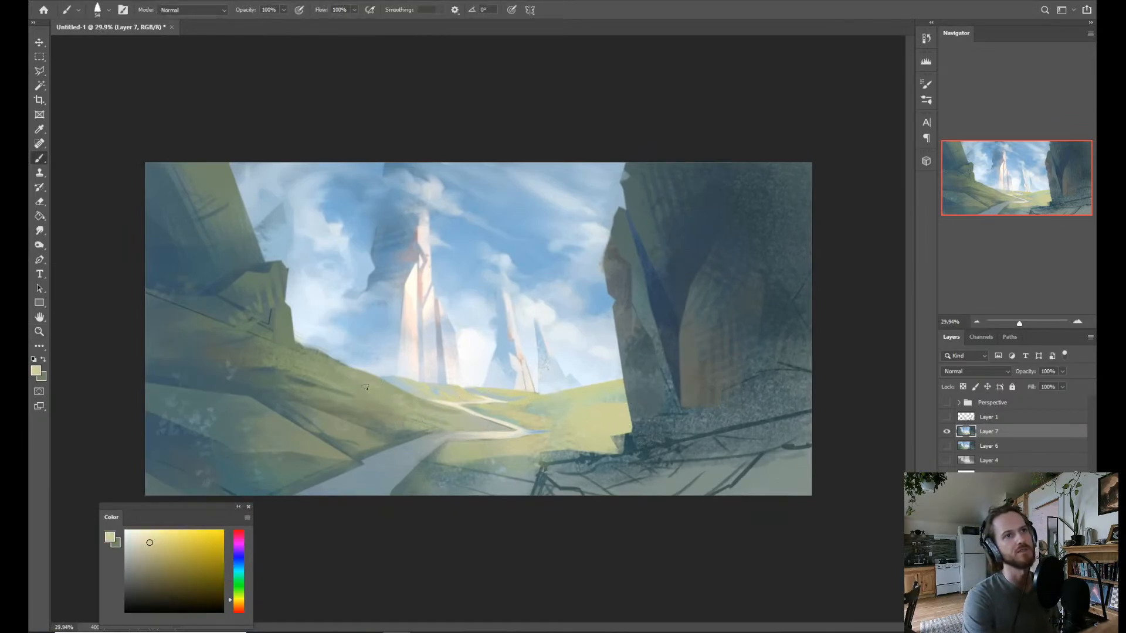
{"action": "left_click_drag", "start_coordinate": [401, 381], "coordinate": [397, 382]}
{"action": "left_click", "coordinate": [380, 397]}
{"action": "left_click", "coordinate": [392, 395]}
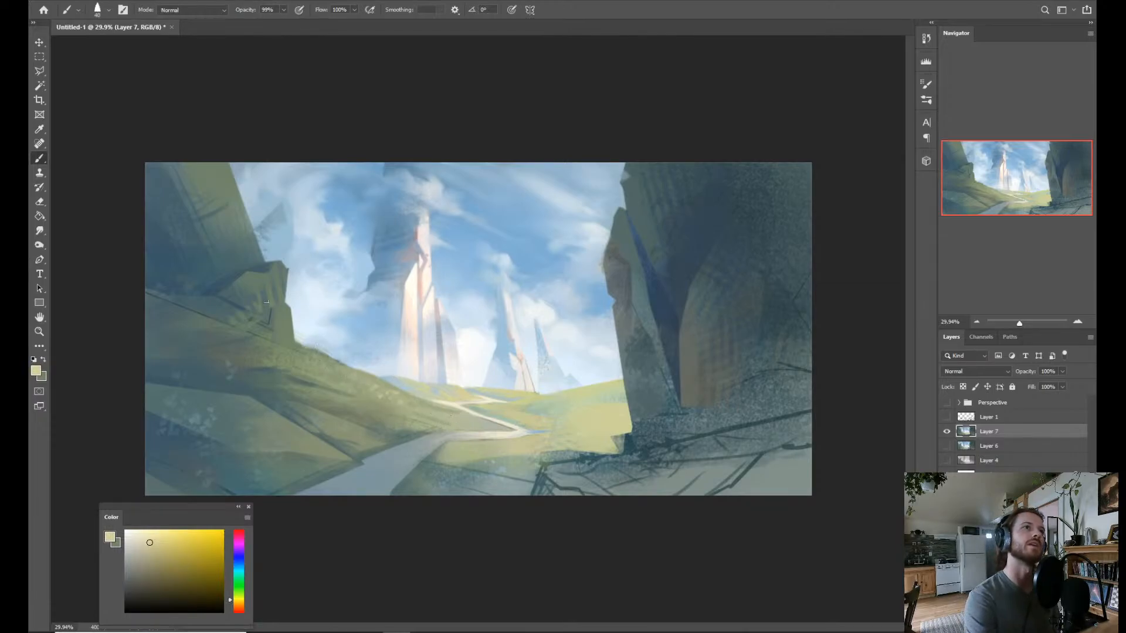
{"action": "left_click_drag", "start_coordinate": [285, 310], "coordinate": [278, 319]}
{"action": "left_click_drag", "start_coordinate": [291, 330], "coordinate": [285, 340]}
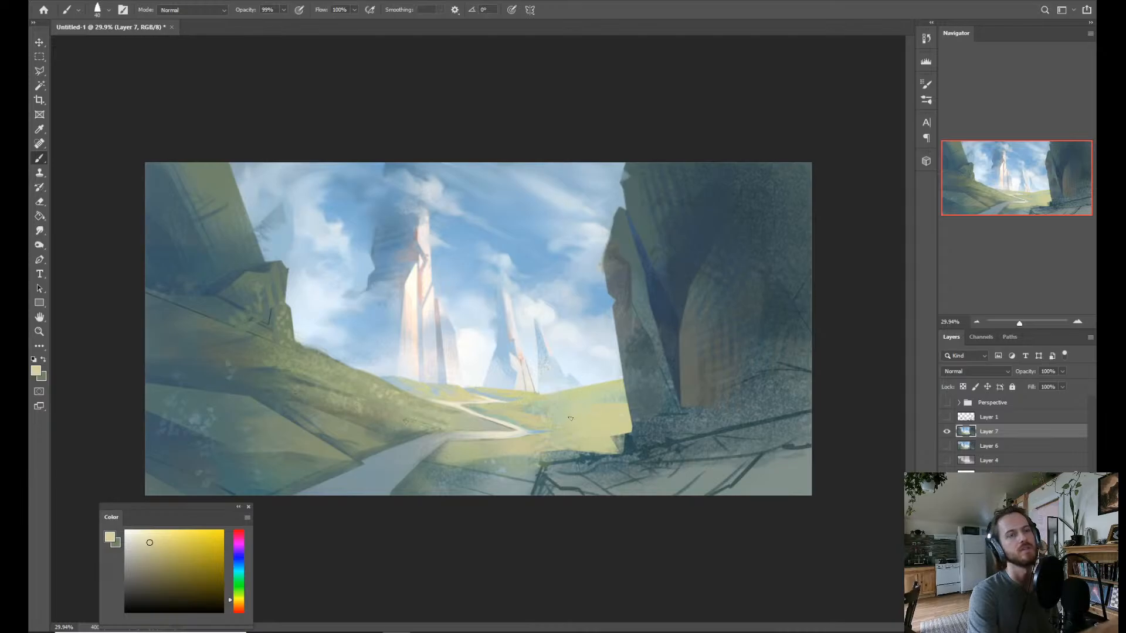
Dab sampled yellow-green over the meadow beside the right cliff, and gray-green and teal leaf marks on the shaded grass beside the path.
{"action": "left_click_drag", "start_coordinate": [587, 414], "coordinate": [539, 413]}
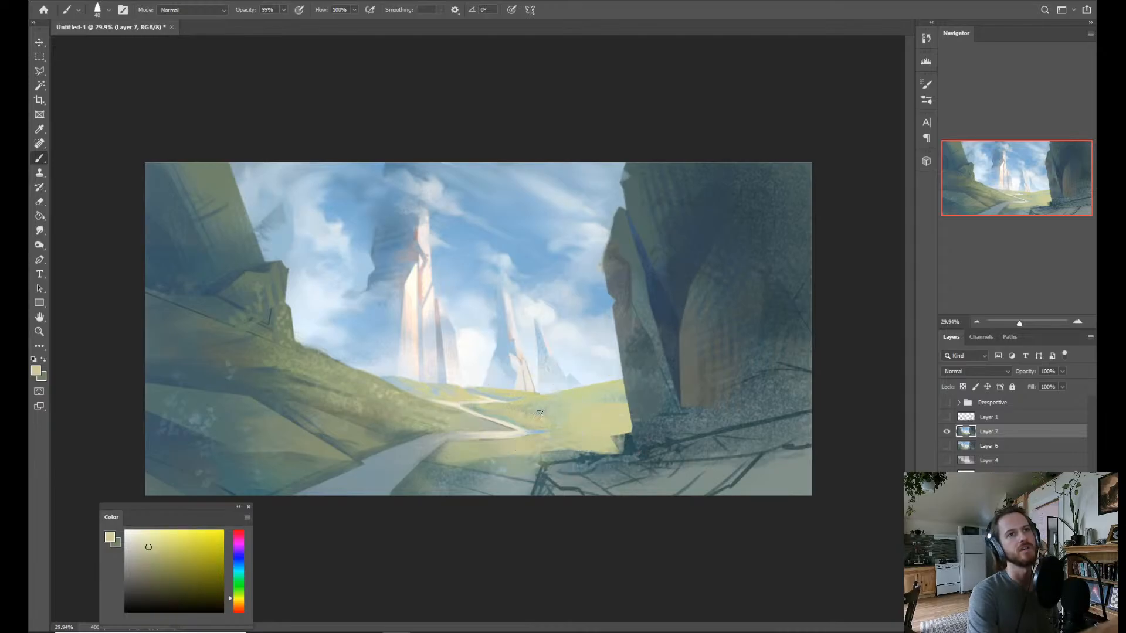
{"action": "left_click", "coordinate": [604, 418], "text": "alt"}
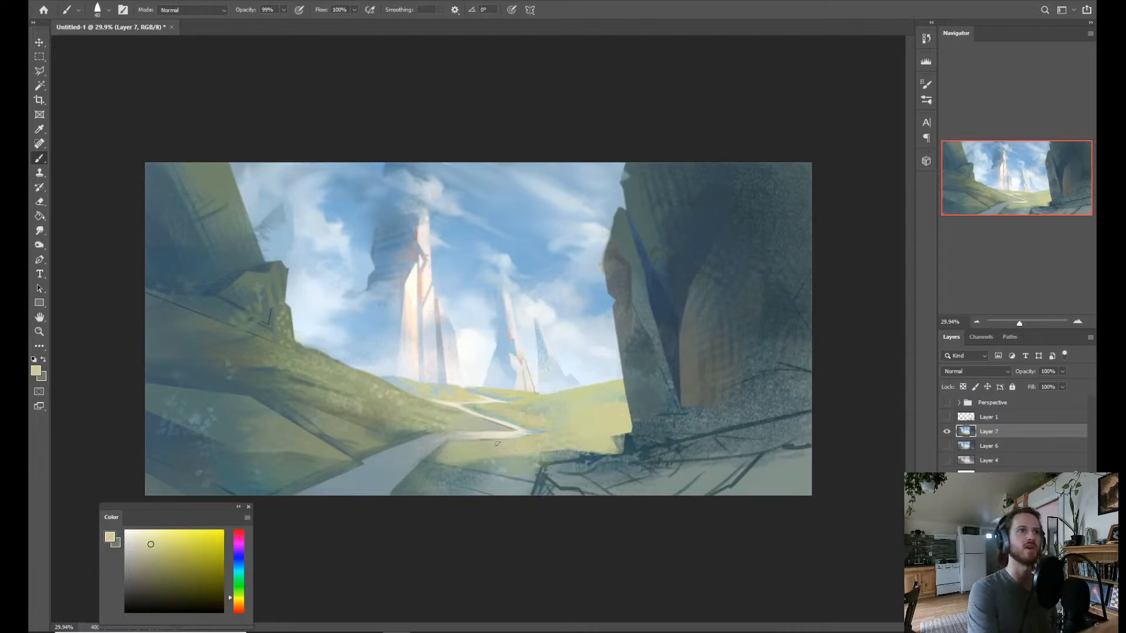
{"action": "left_click", "coordinate": [492, 464], "text": "alt"}
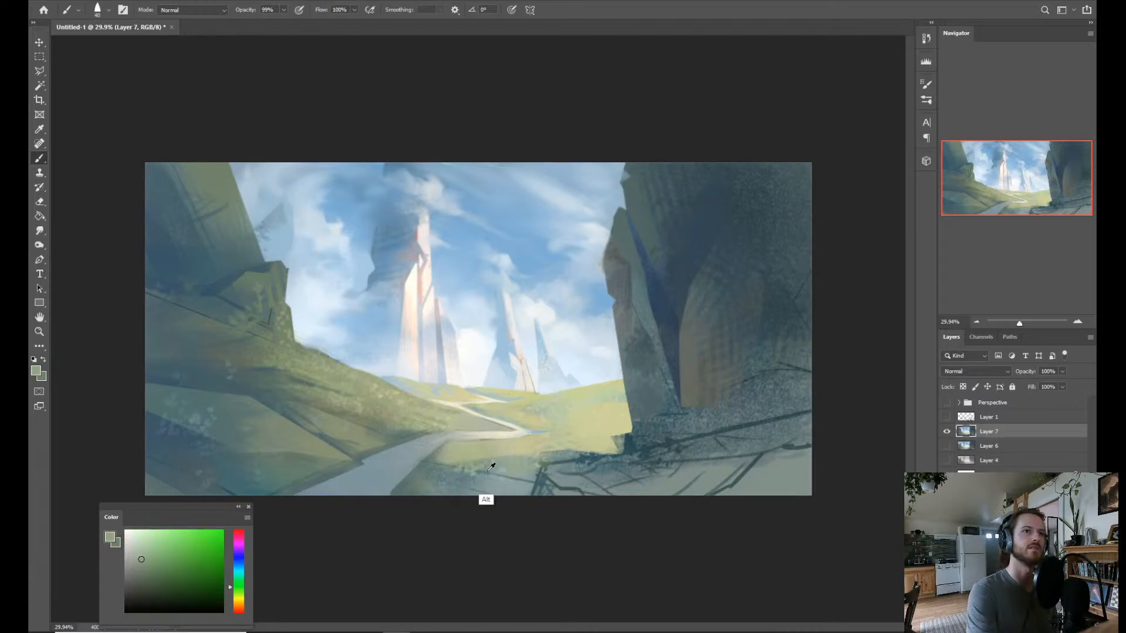
{"action": "left_click_drag", "start_coordinate": [490, 467], "coordinate": [479, 472]}
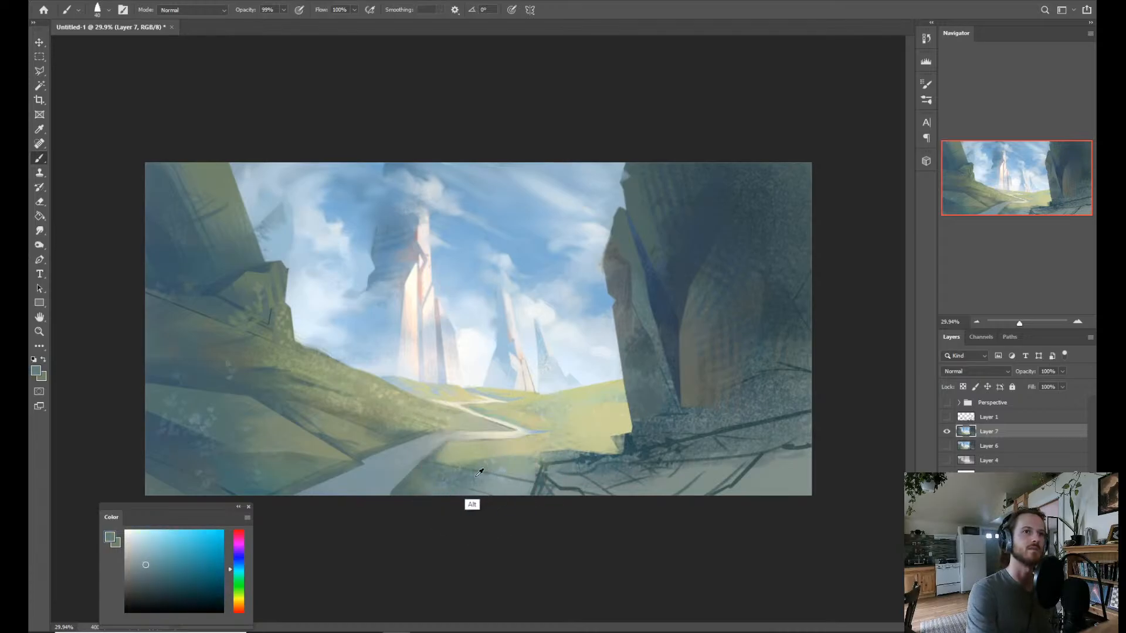
{"action": "left_click", "coordinate": [461, 465], "text": "alt"}
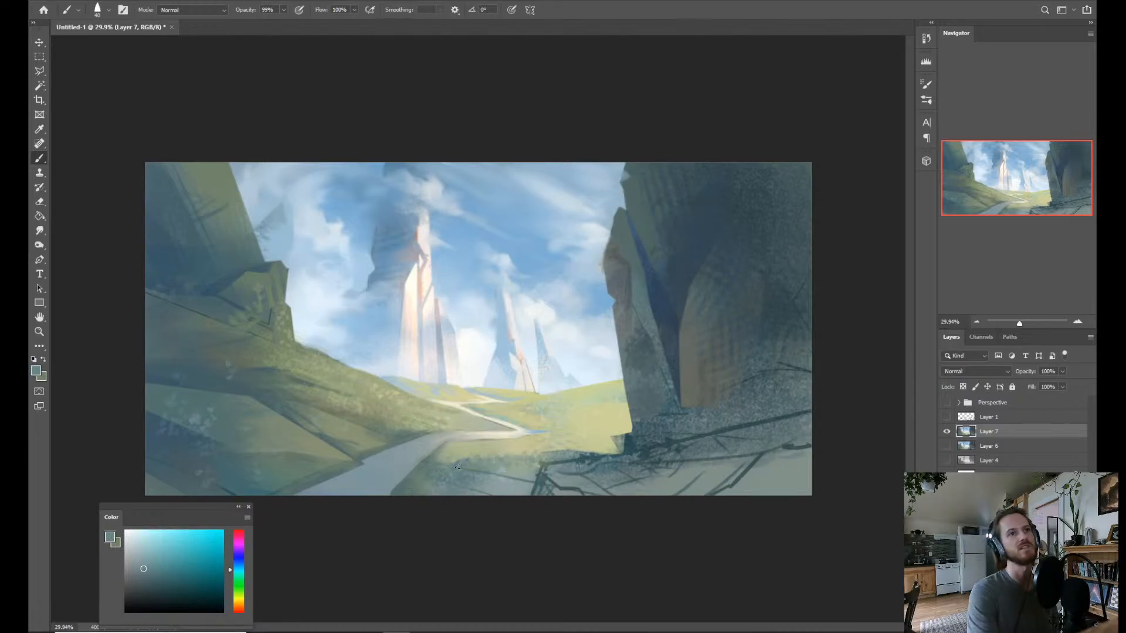
{"action": "left_click", "coordinate": [485, 466], "text": "alt"}
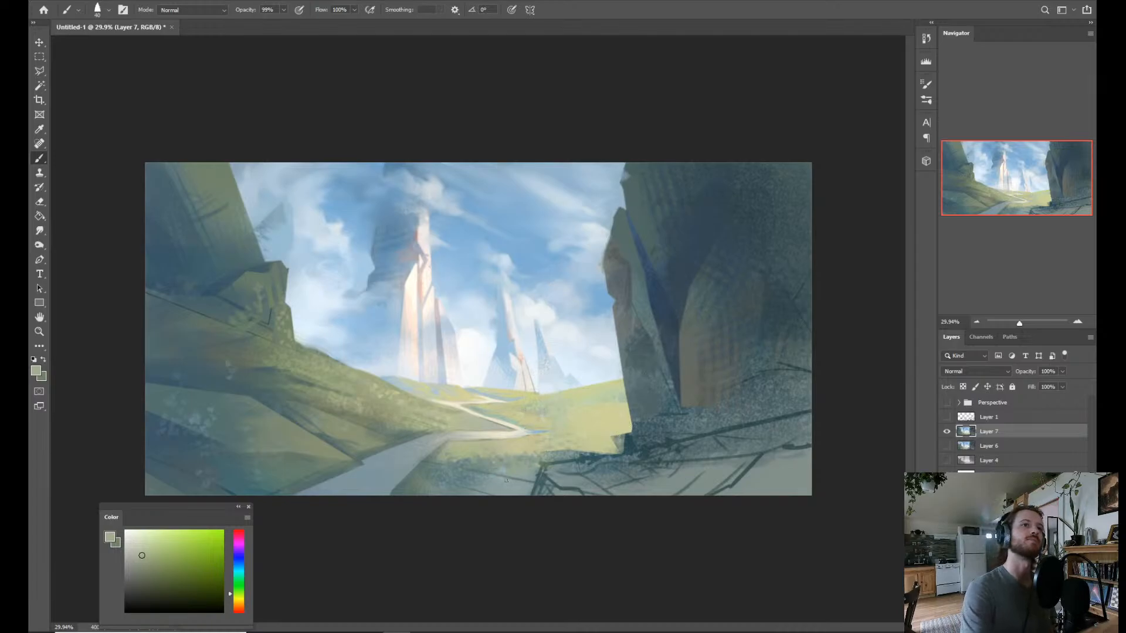
Texture the shaded grass beside the path with medium blue using Texture paint brush 3.
{"action": "key", "text": "alt"}
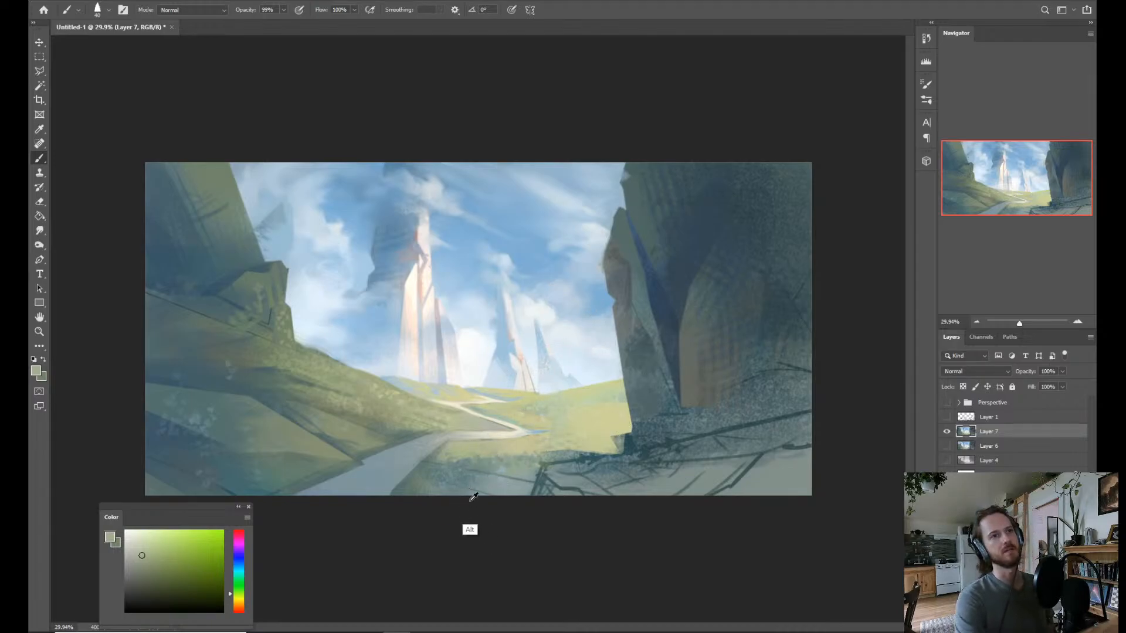
{"action": "left_click", "coordinate": [459, 482], "text": "alt"}
{"action": "right_click", "coordinate": [484, 480]}
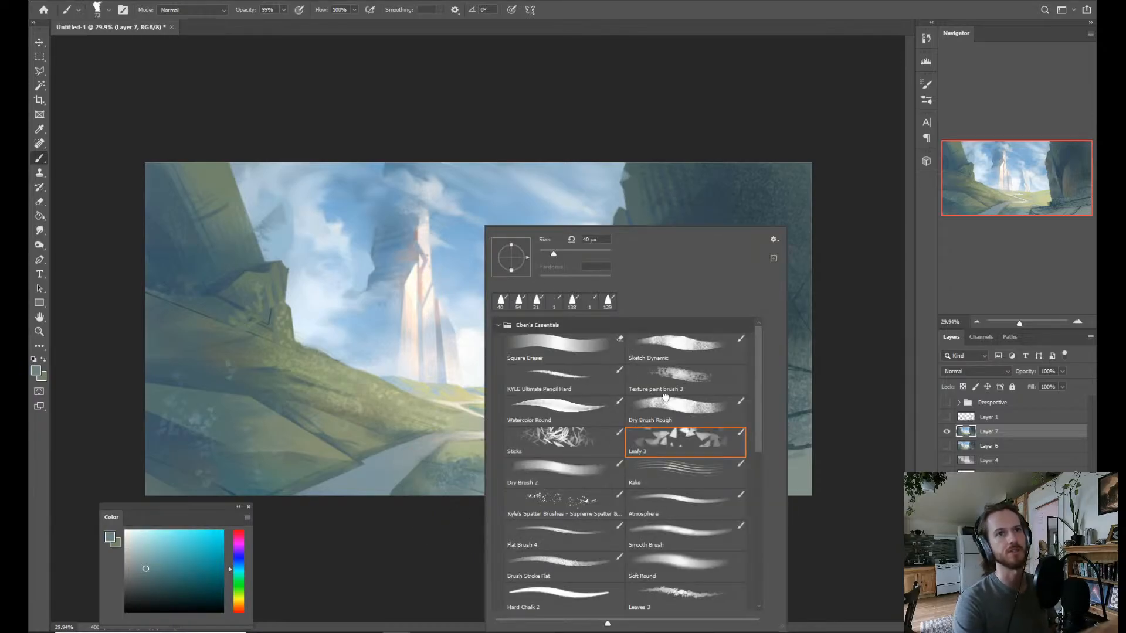
{"action": "left_click", "coordinate": [665, 403]}
{"action": "left_click", "coordinate": [671, 377]}
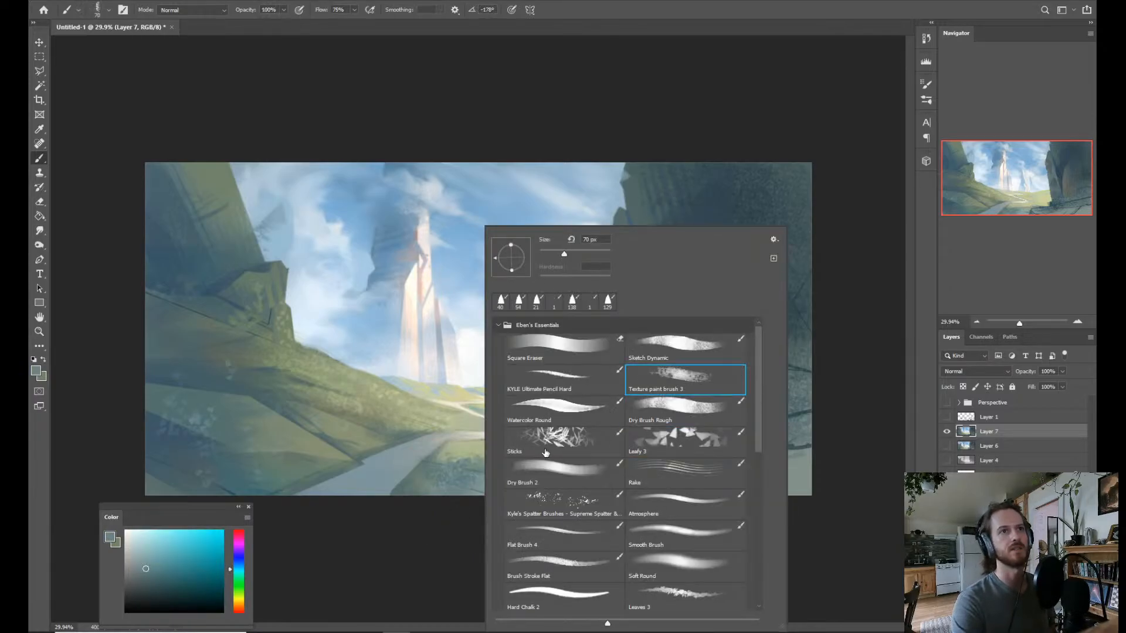
{"action": "left_click", "coordinate": [169, 568]}
{"action": "left_click", "coordinate": [174, 560]}
{"action": "left_click", "coordinate": [238, 564]}
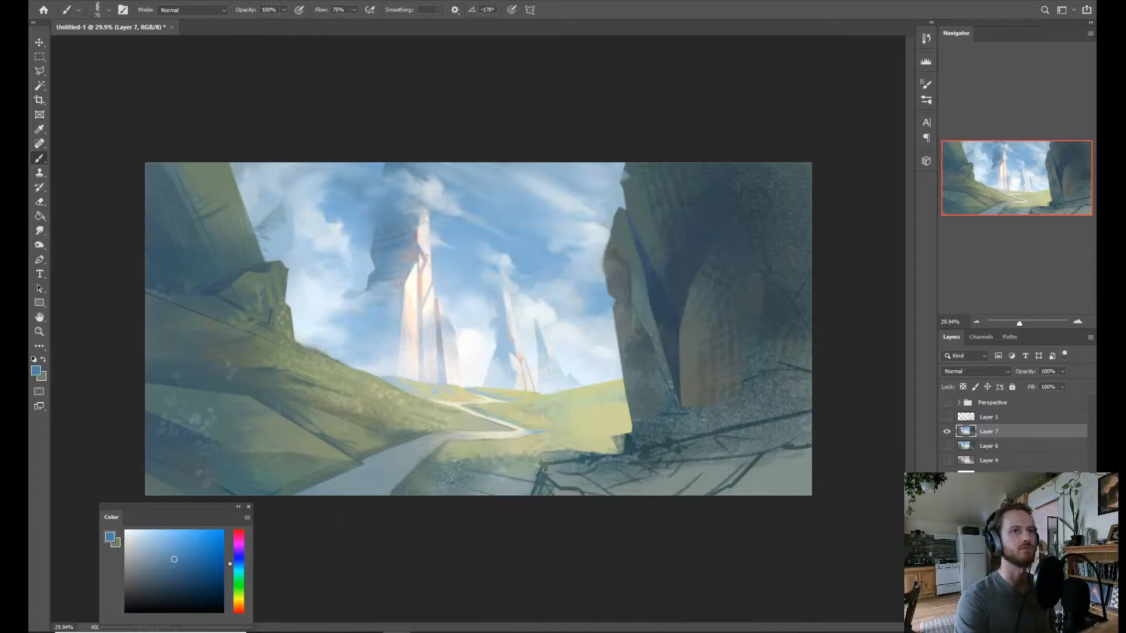
{"action": "mouse_move", "coordinate": [482, 460]}
{"action": "left_mouse_down"}
{"action": "mouse_move", "coordinate": [507, 471]}
{"action": "mouse_move", "coordinate": [497, 490]}
{"action": "mouse_move", "coordinate": [507, 491]}
{"action": "mouse_move", "coordinate": [618, 461]}
{"action": "left_mouse_up"}
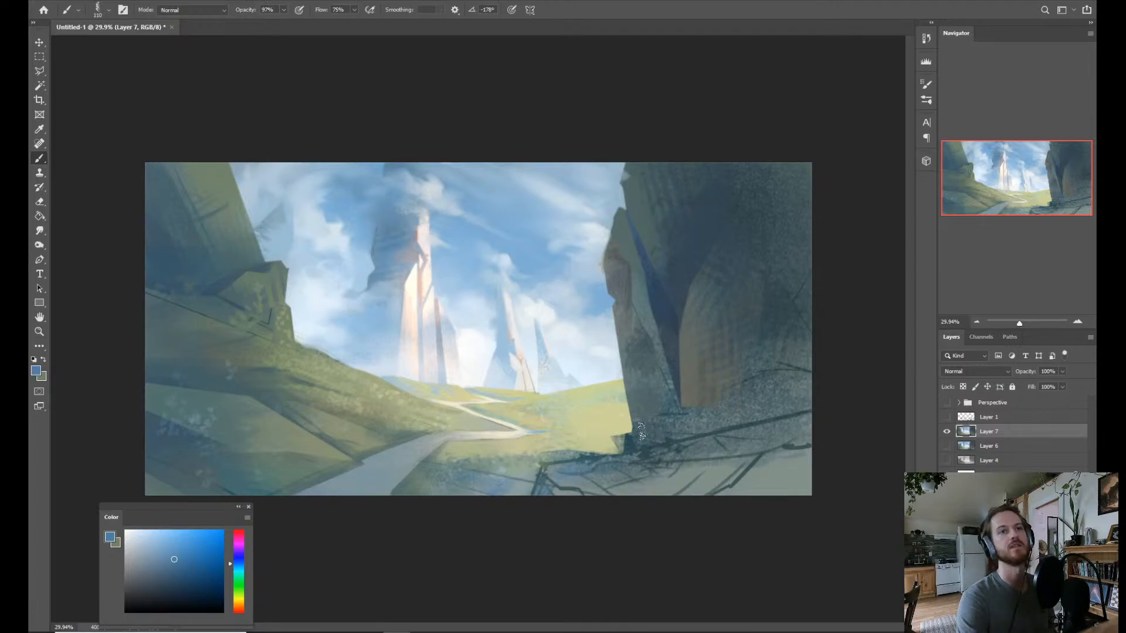
Try blue textured dabs along the base of the right cliff and undo them.
{"action": "left_click", "coordinate": [743, 396]}
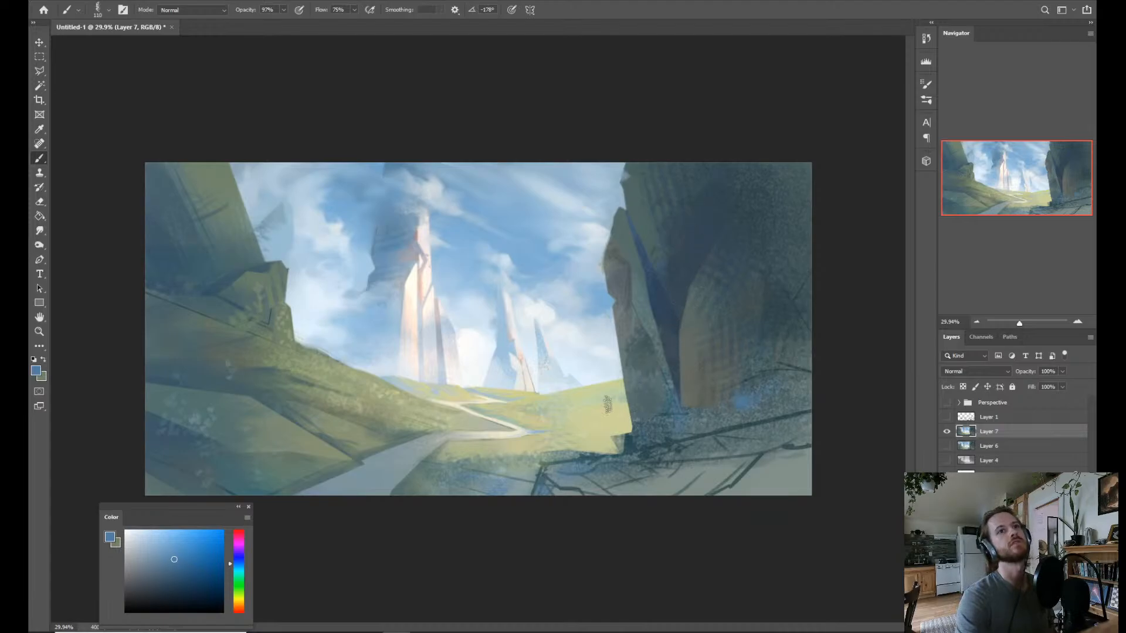
{"action": "key", "text": "ctrl"}
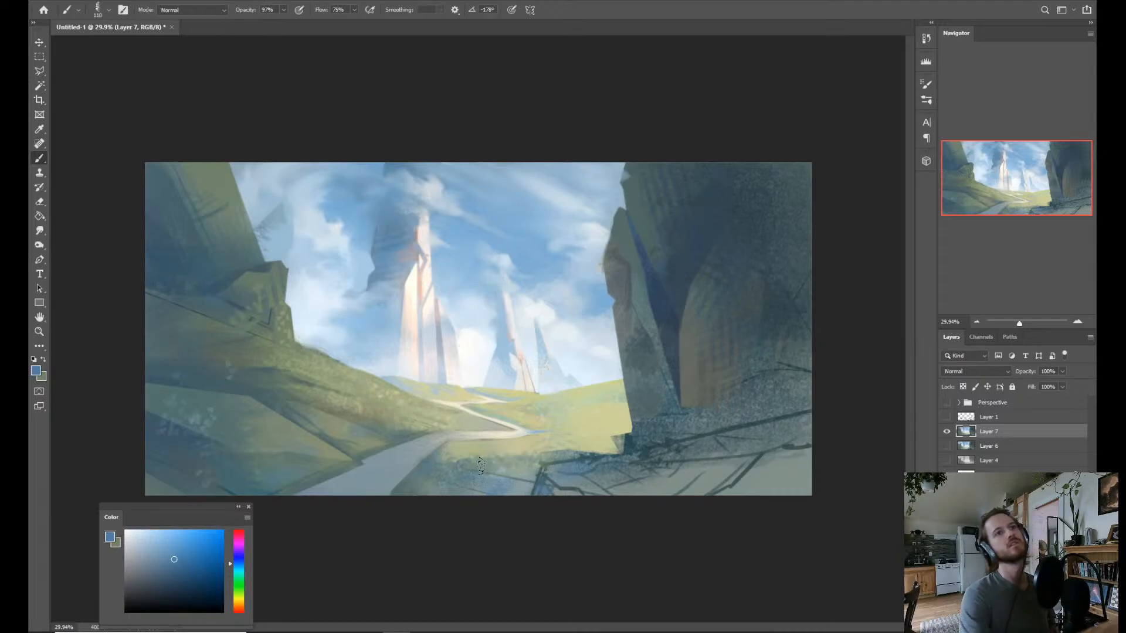
{"action": "key", "text": "alt"}
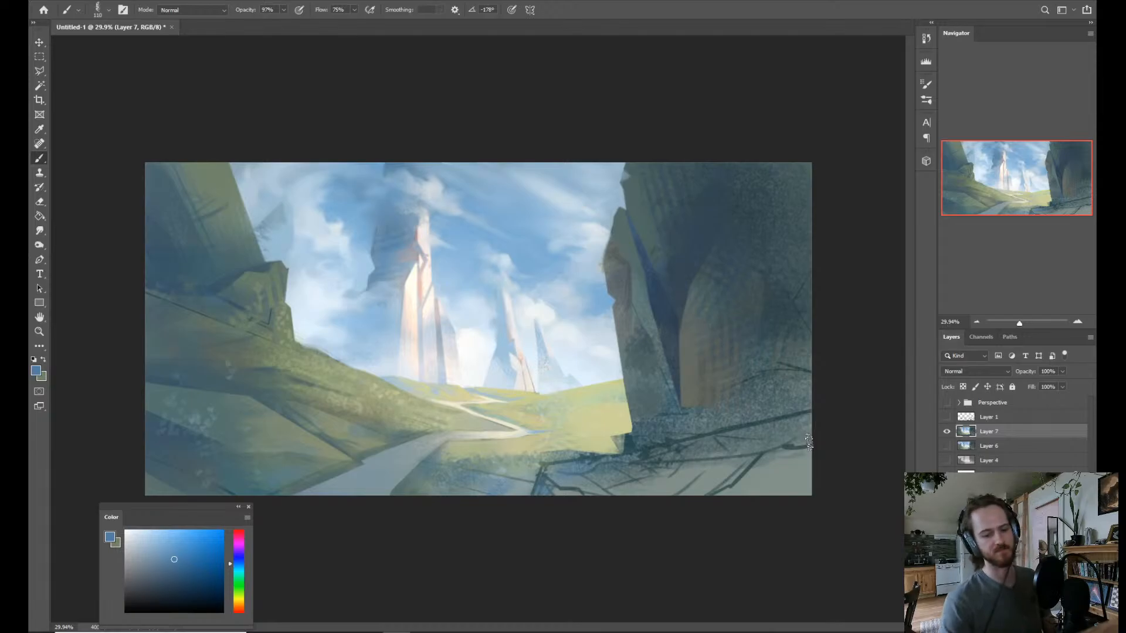
Dab a brightened yellow sampled from the meadow as small Leafy 3 marks over the sunlit meadow, reducing the brush to 23 px.
{"action": "right_click", "coordinate": [552, 390]}
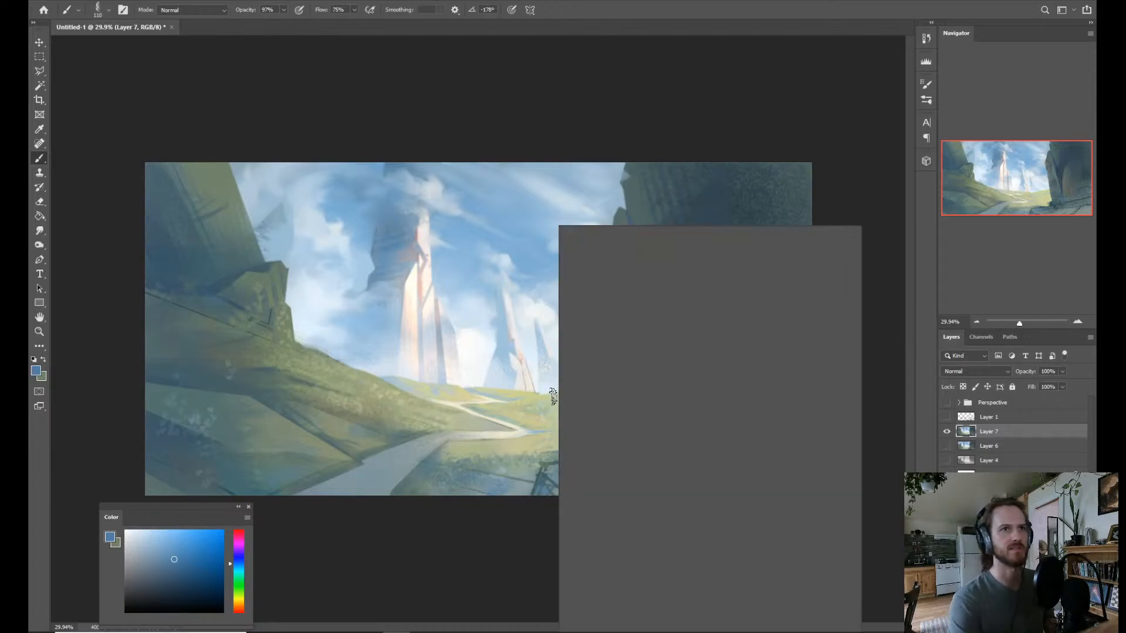
{"action": "left_click", "coordinate": [728, 440]}
{"action": "left_click", "coordinate": [543, 425], "text": "alt"}
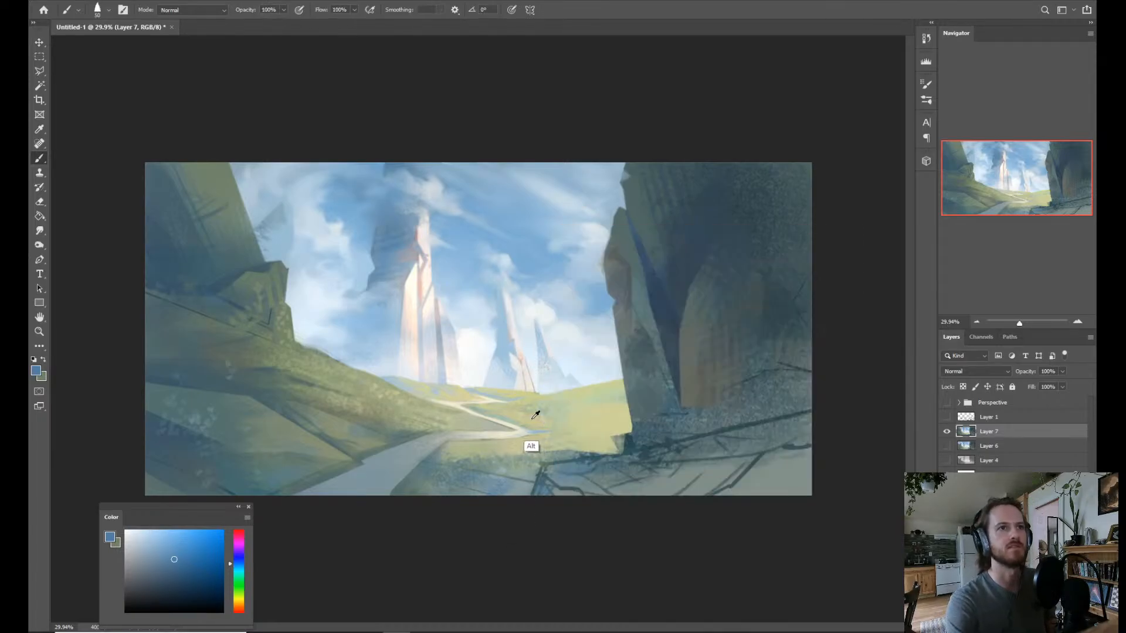
{"action": "left_click", "coordinate": [538, 401], "text": "alt"}
{"action": "mouse_move", "coordinate": [530, 395]}
{"action": "left_mouse_down"}
{"action": "mouse_move", "coordinate": [621, 450]}
{"action": "mouse_move", "coordinate": [564, 357]}
{"action": "left_mouse_up"}
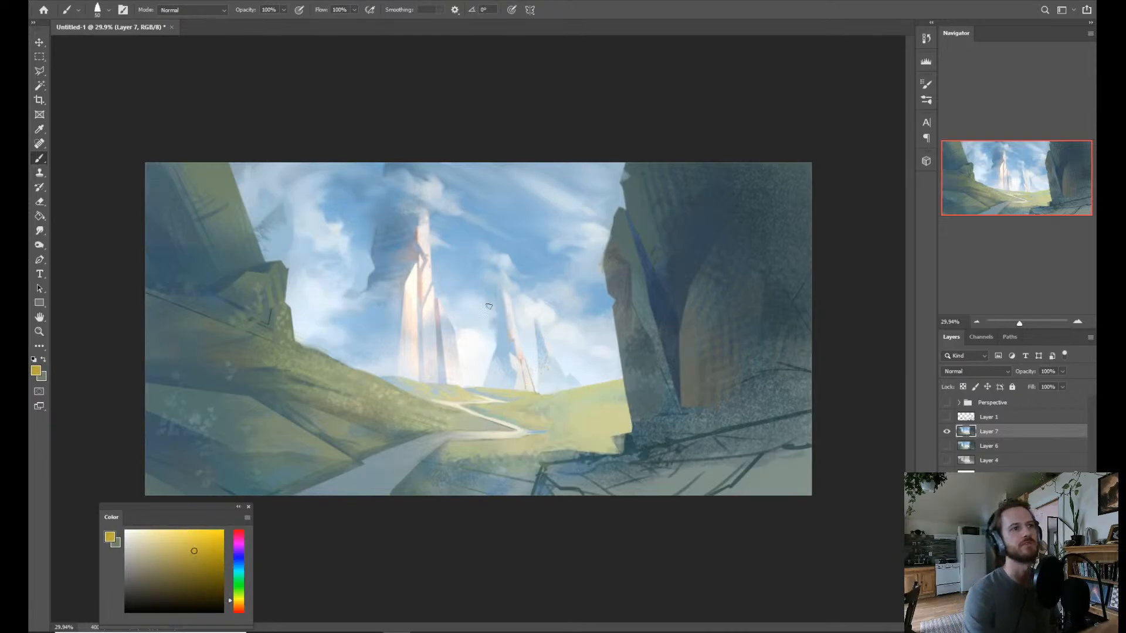
{"action": "left_click_drag", "start_coordinate": [187, 544], "coordinate": [176, 534]}
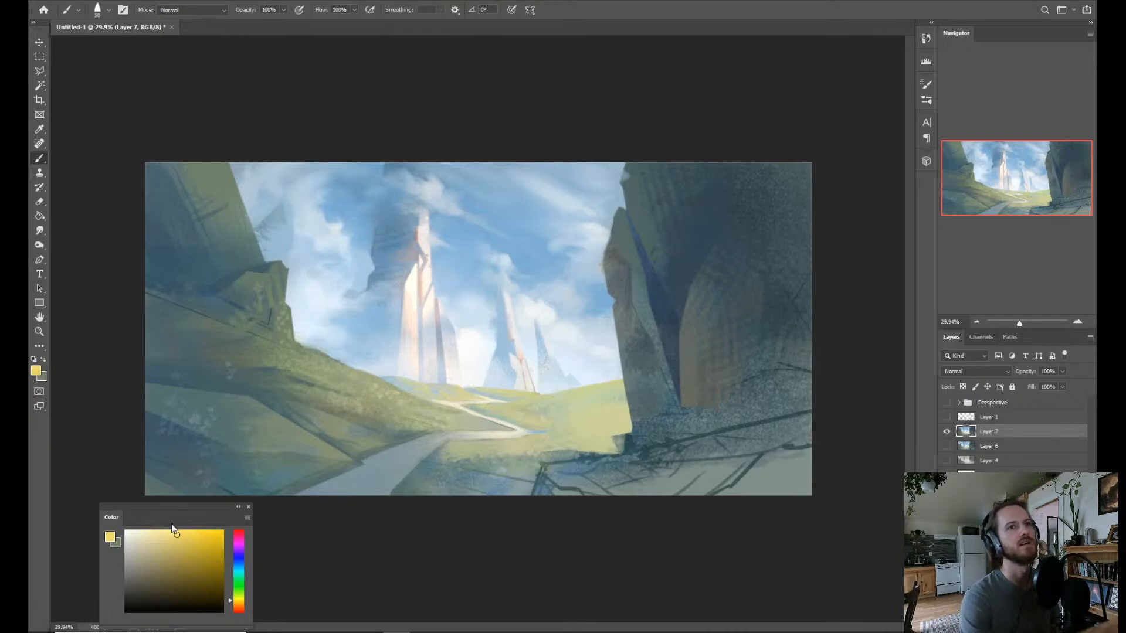
{"action": "right_click", "coordinate": [558, 417], "text": "alt"}
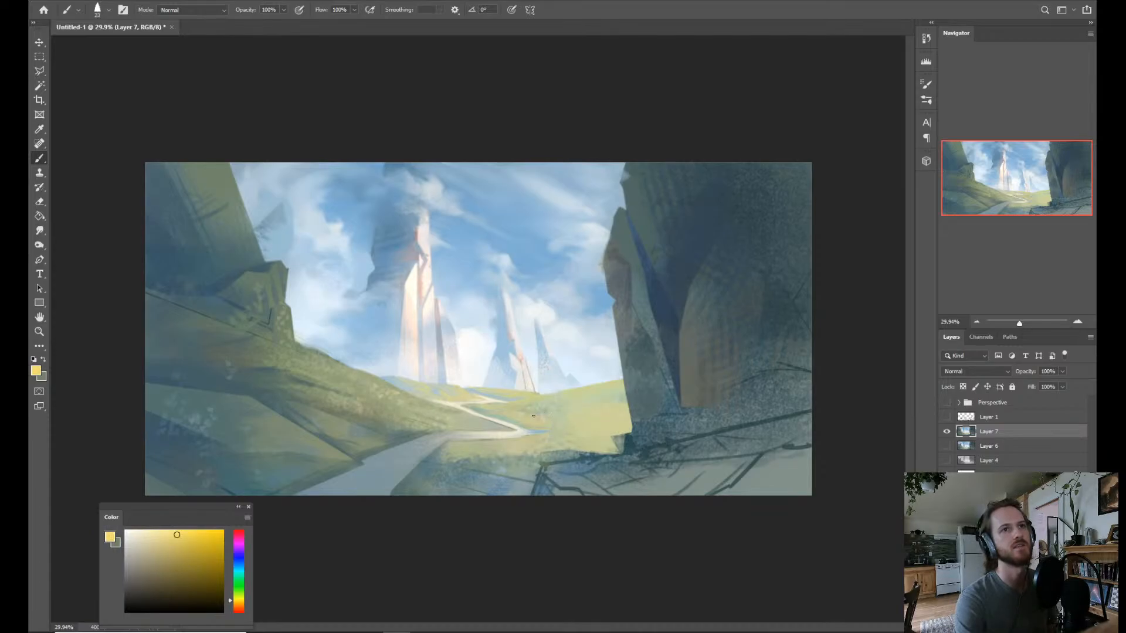
{"action": "right_click", "coordinate": [566, 413], "text": "alt"}
Scatter cream and sampled pale yellow-green leafy specks over the sunlit meadow, beside the path and at the left hill's foot, enlarging the brush to 63 px.
{"action": "left_click", "coordinate": [154, 529]}
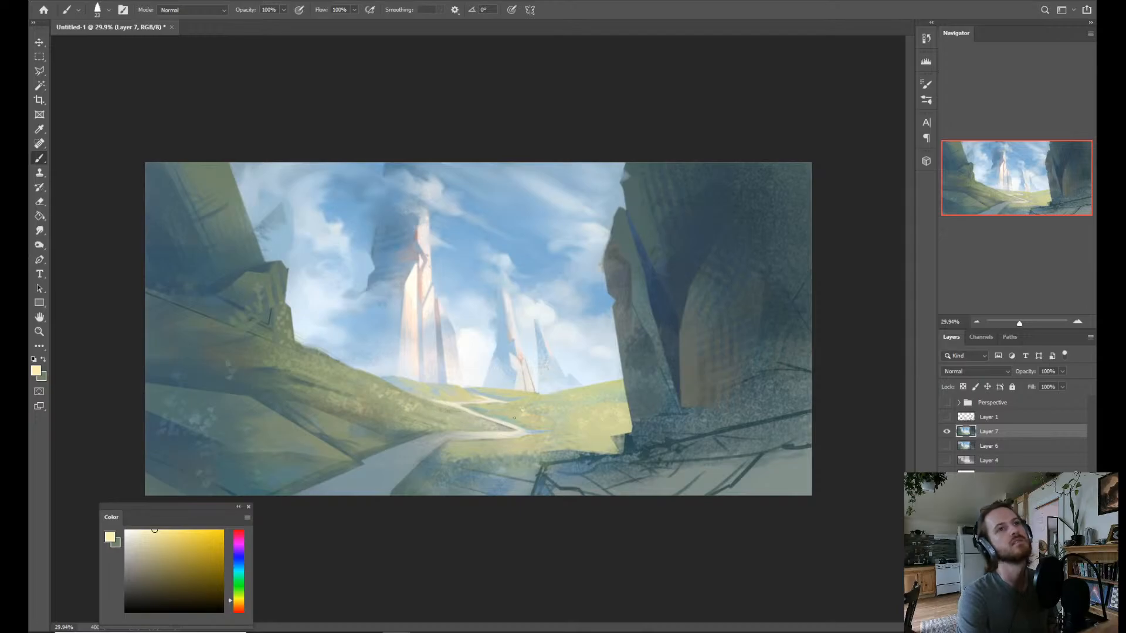
{"action": "left_click", "coordinate": [546, 396], "text": "alt"}
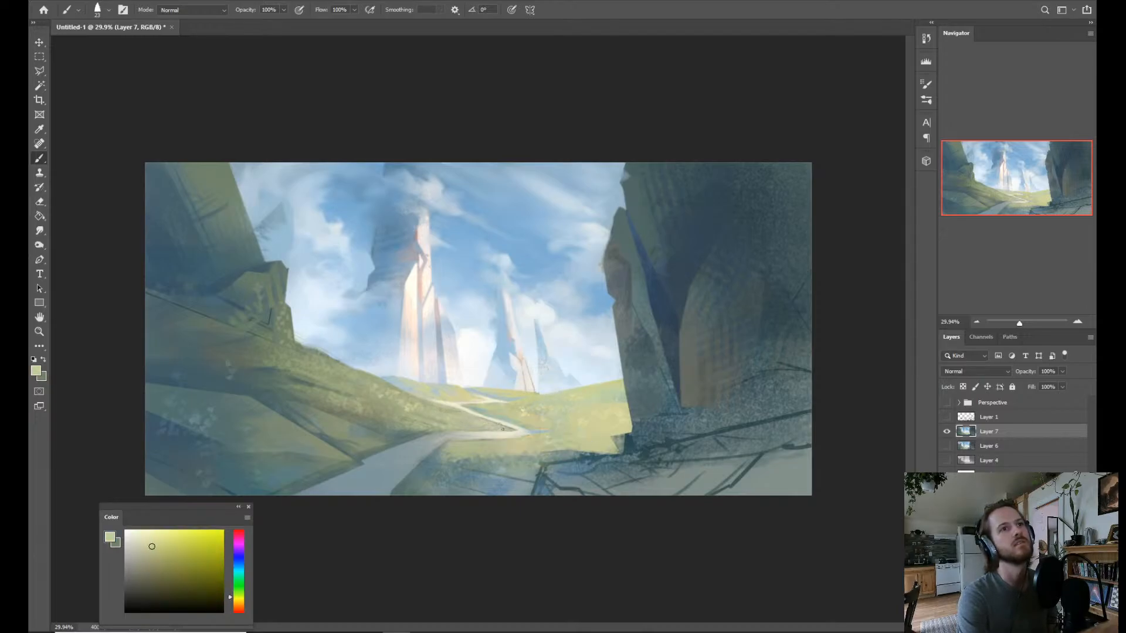
{"action": "left_click", "coordinate": [602, 414], "text": "alt"}
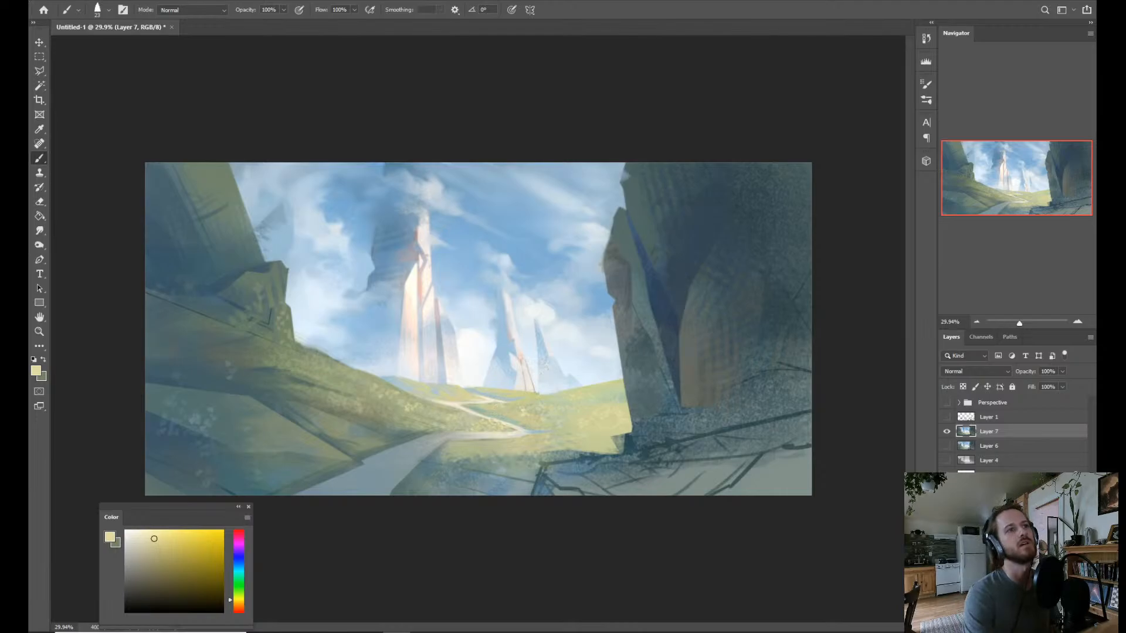
{"action": "left_click_drag", "start_coordinate": [145, 533], "coordinate": [152, 528]}
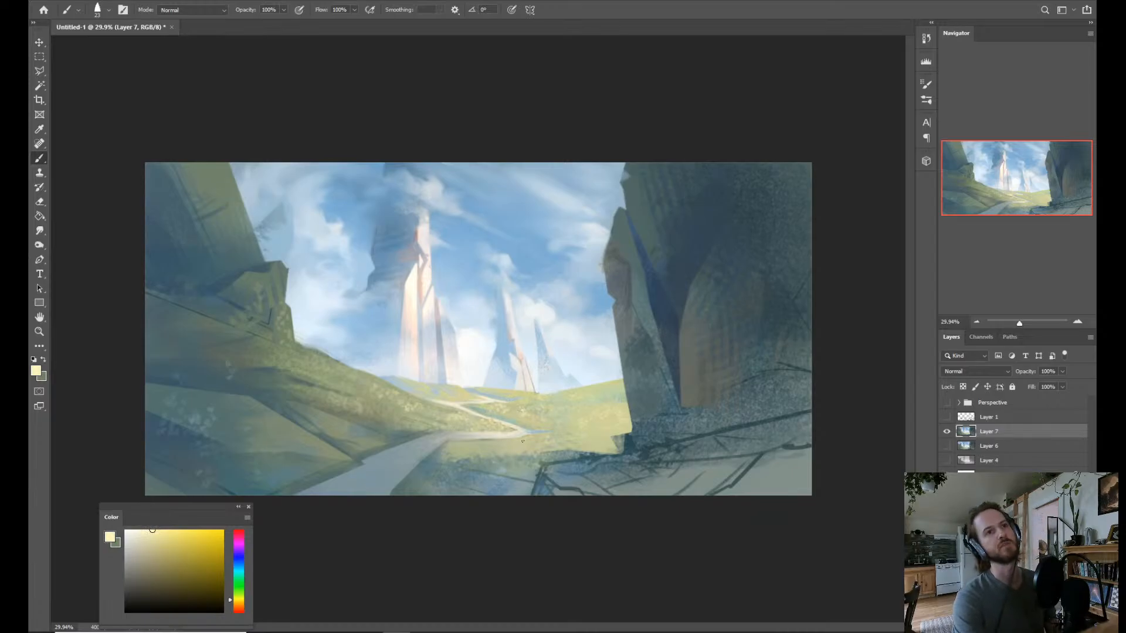
{"action": "left_click_drag", "start_coordinate": [500, 432], "coordinate": [506, 414]}
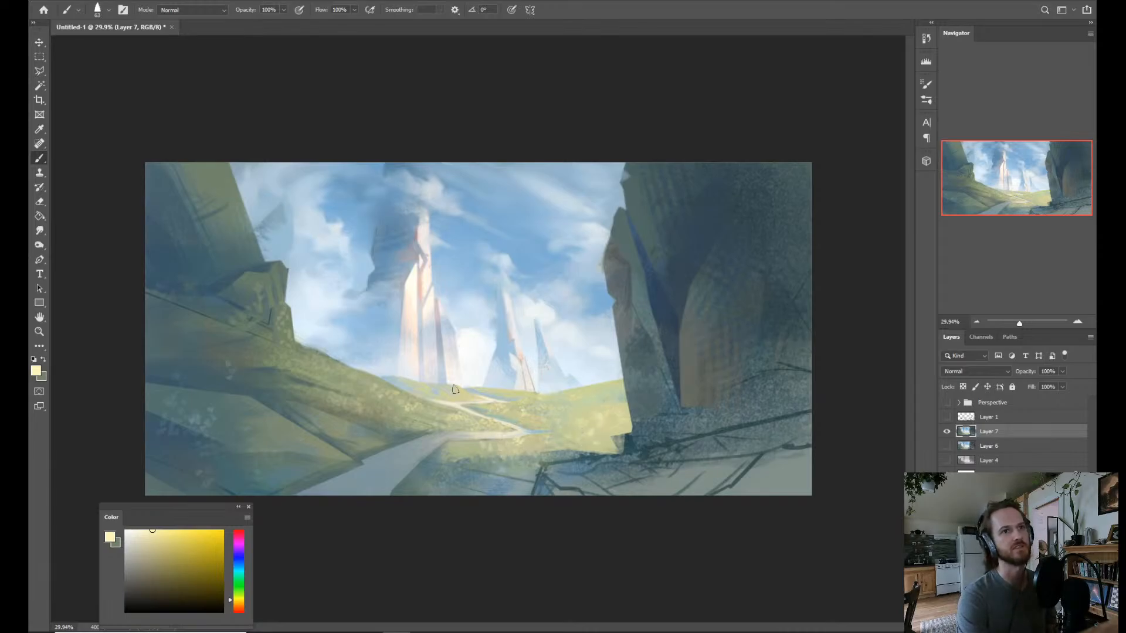
{"action": "left_click_drag", "start_coordinate": [369, 436], "coordinate": [378, 437]}
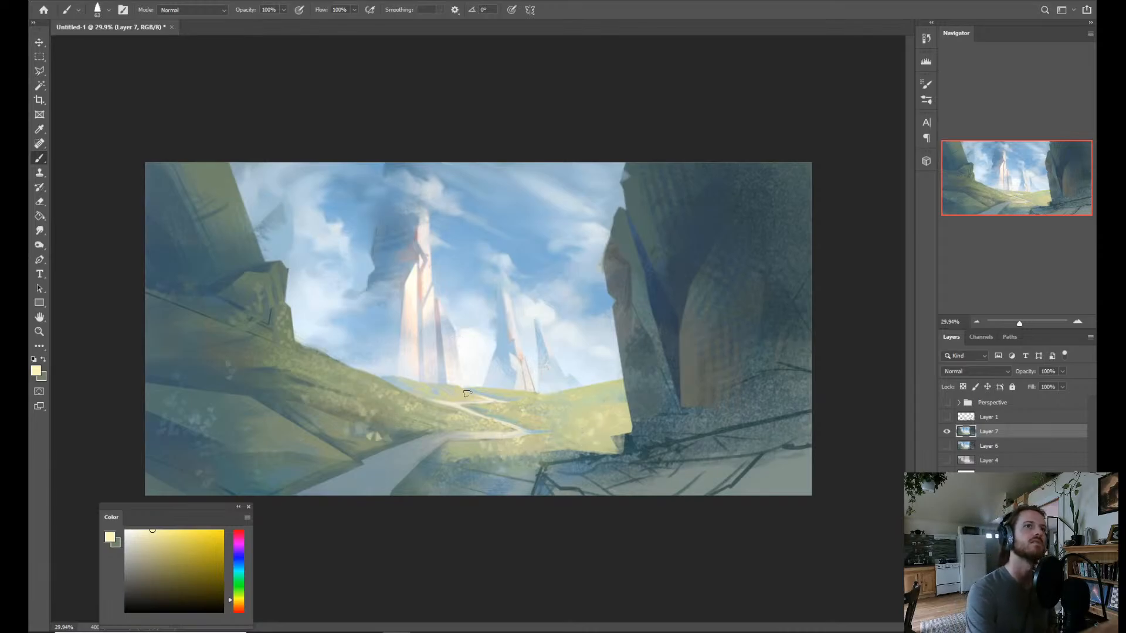
Flip the canvas horizontally to check the composition.
{"action": "key", "text": "ctrl+minus"}
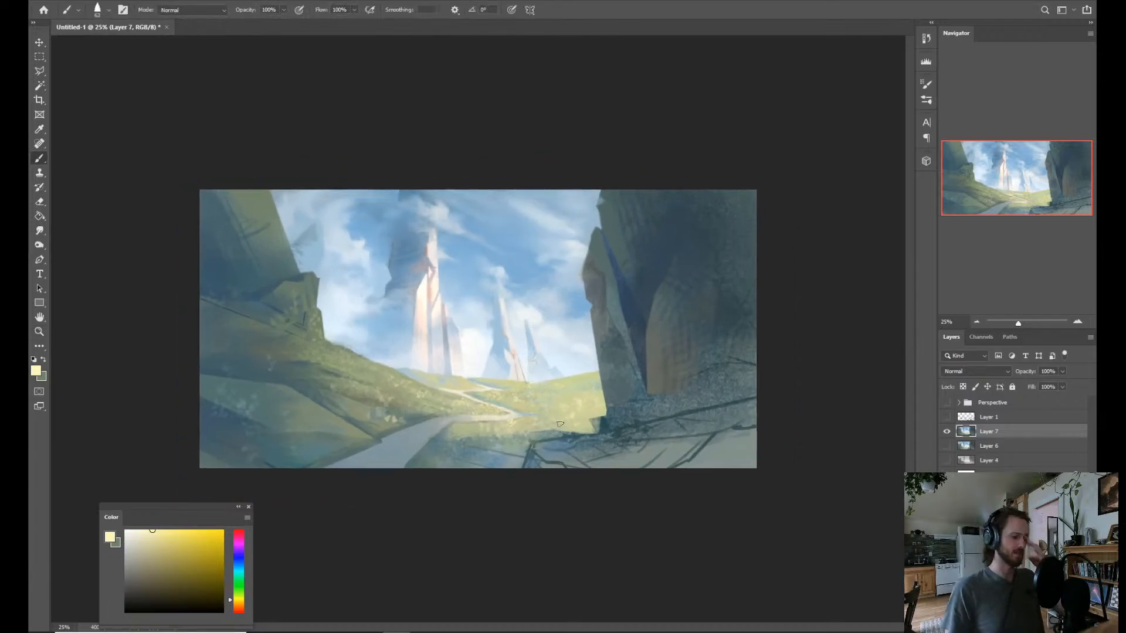
{"action": "key", "text": "ctrl+shift+h"}
{"action": "key", "text": "z"}
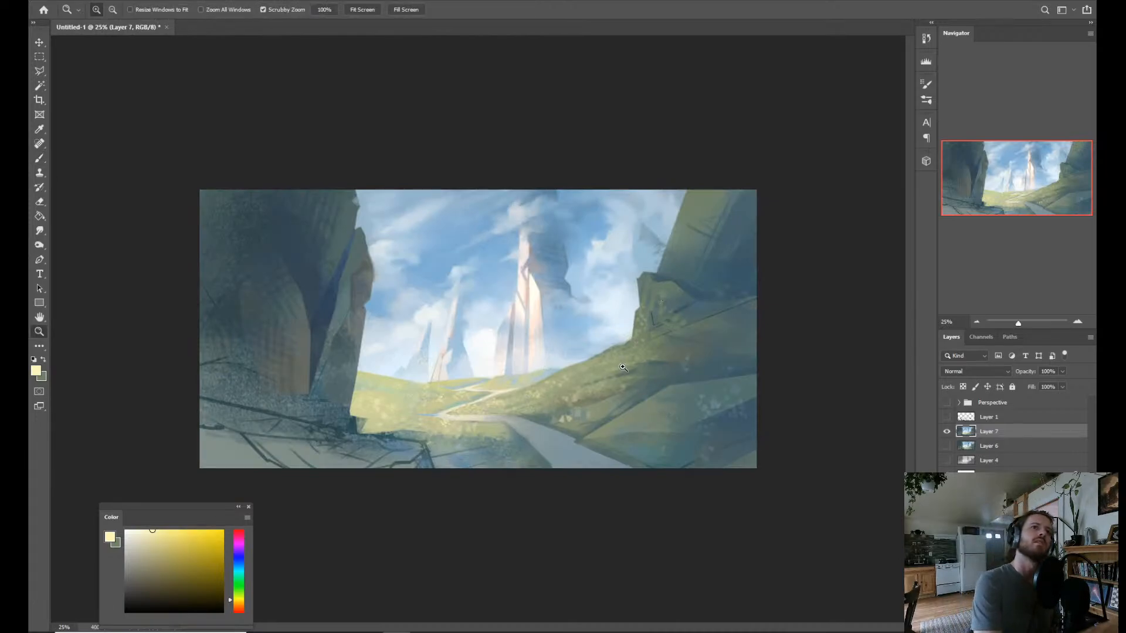
{"action": "scroll", "coordinate": [434, 426], "scroll_direction": "up", "scroll_amount": 1}
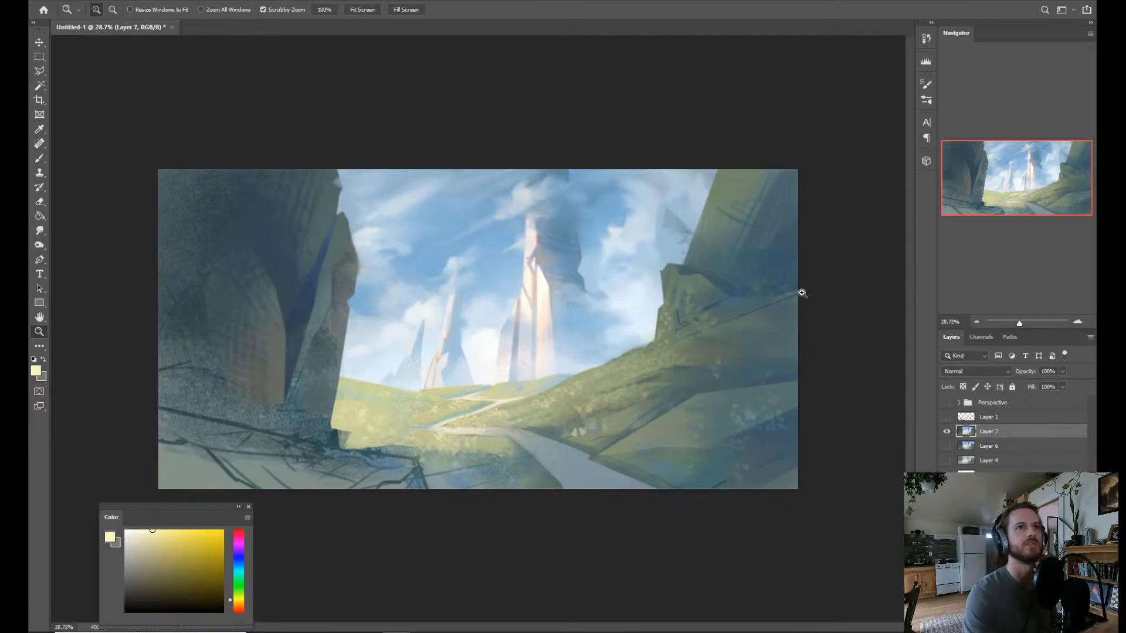
Blend sampled pale green and light blue into the meadow around the distant path bend with the Mixer Brush.
{"action": "key", "text": "b"}
{"action": "left_click", "coordinate": [441, 419], "text": "alt"}
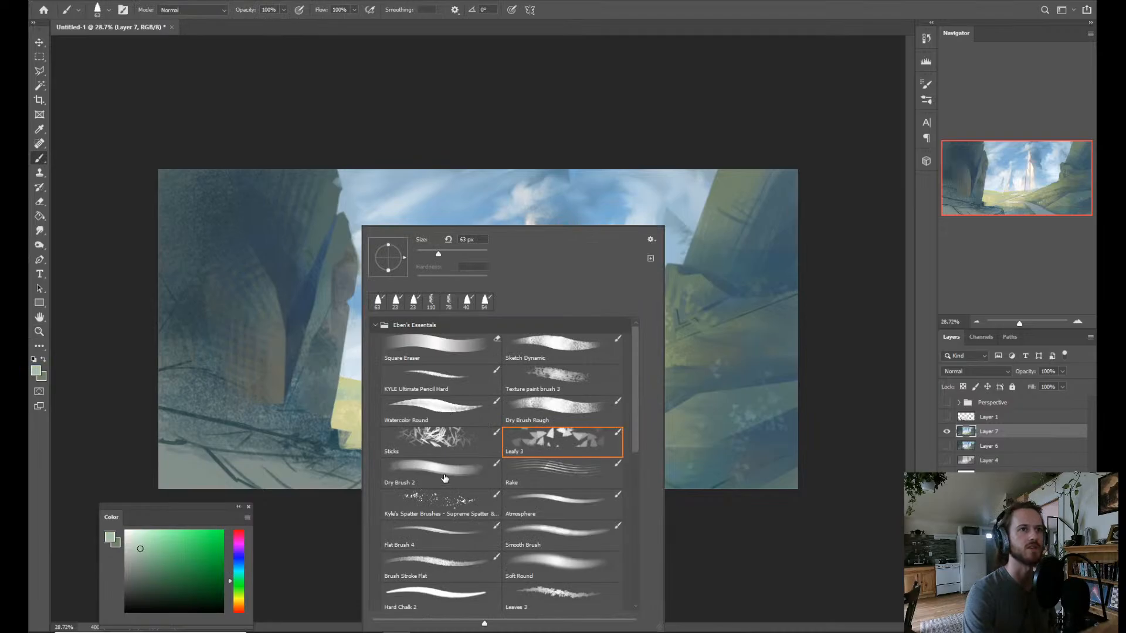
{"action": "left_click", "coordinate": [329, 525]}
{"action": "key", "text": "shift+b"}
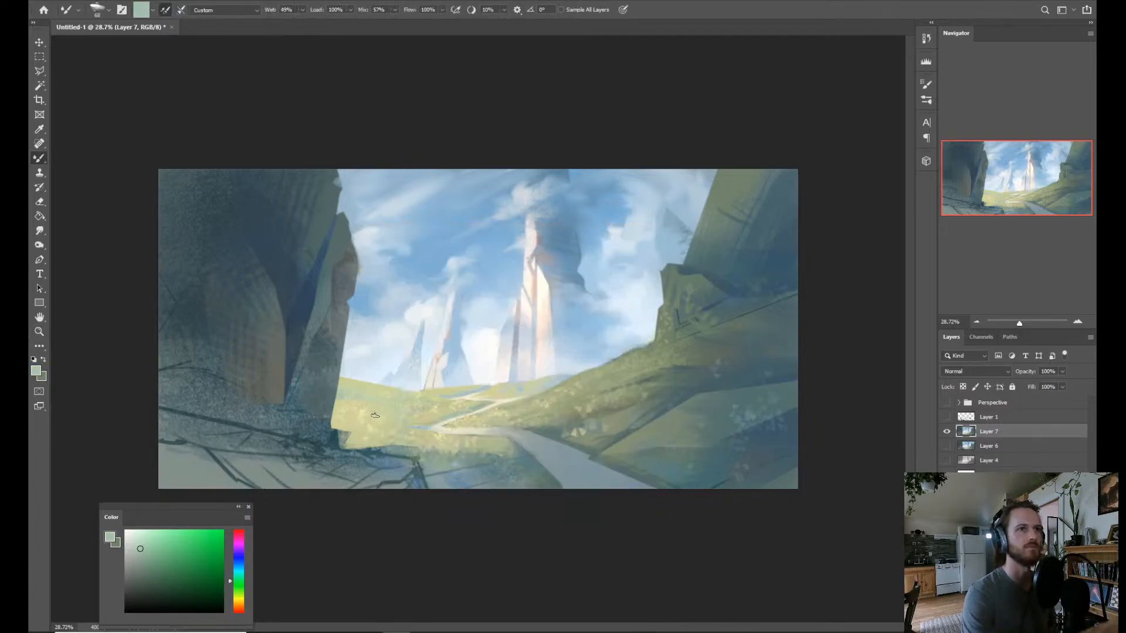
{"action": "left_click", "coordinate": [428, 423], "text": "alt"}
{"action": "left_click", "coordinate": [459, 412], "text": "alt"}
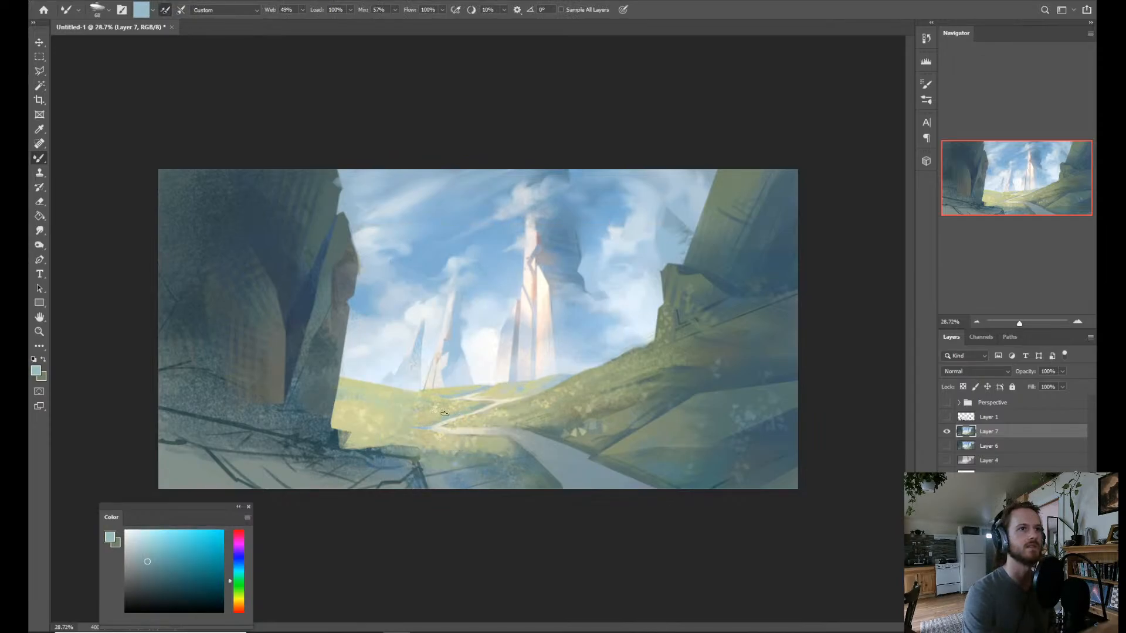
{"action": "left_click", "coordinate": [454, 416], "text": "alt"}
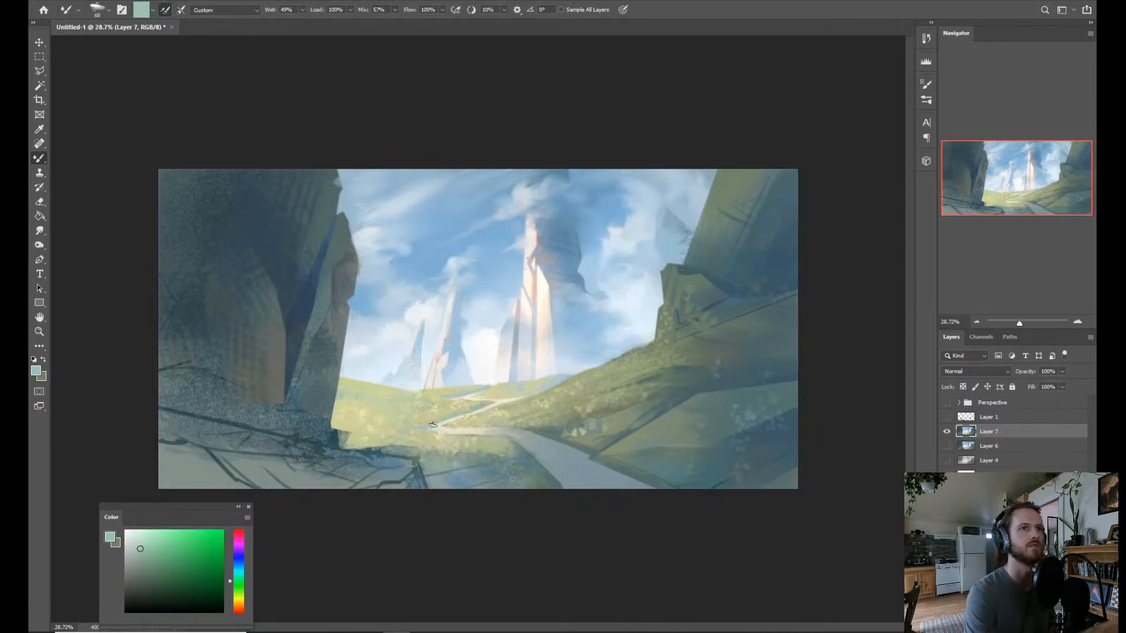
Paint muted green and teal Mixer Brush strokes on the meadow near its crest beside the large cliff.
{"action": "left_click", "coordinate": [146, 559]}
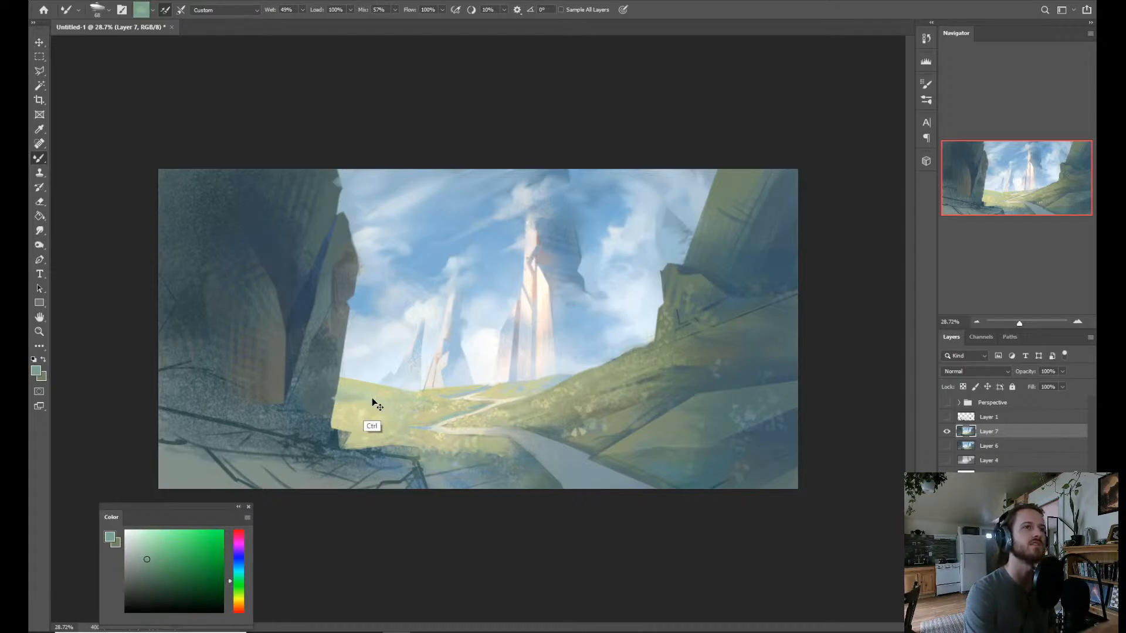
{"action": "left_click", "coordinate": [344, 398], "text": "alt"}
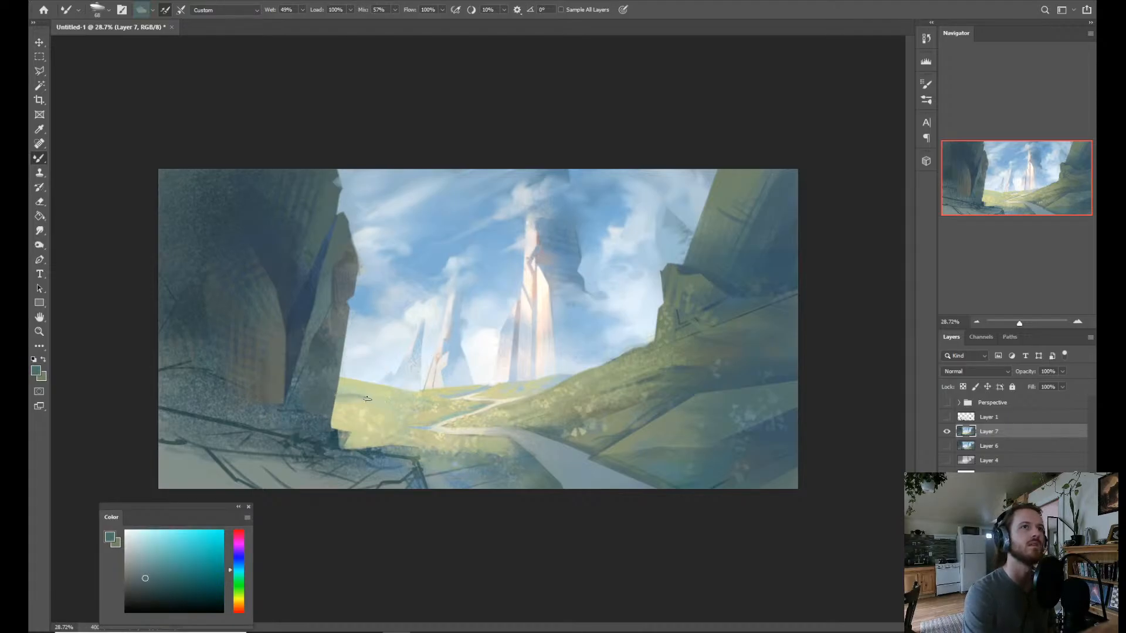
{"action": "left_click", "coordinate": [449, 412], "text": "alt"}
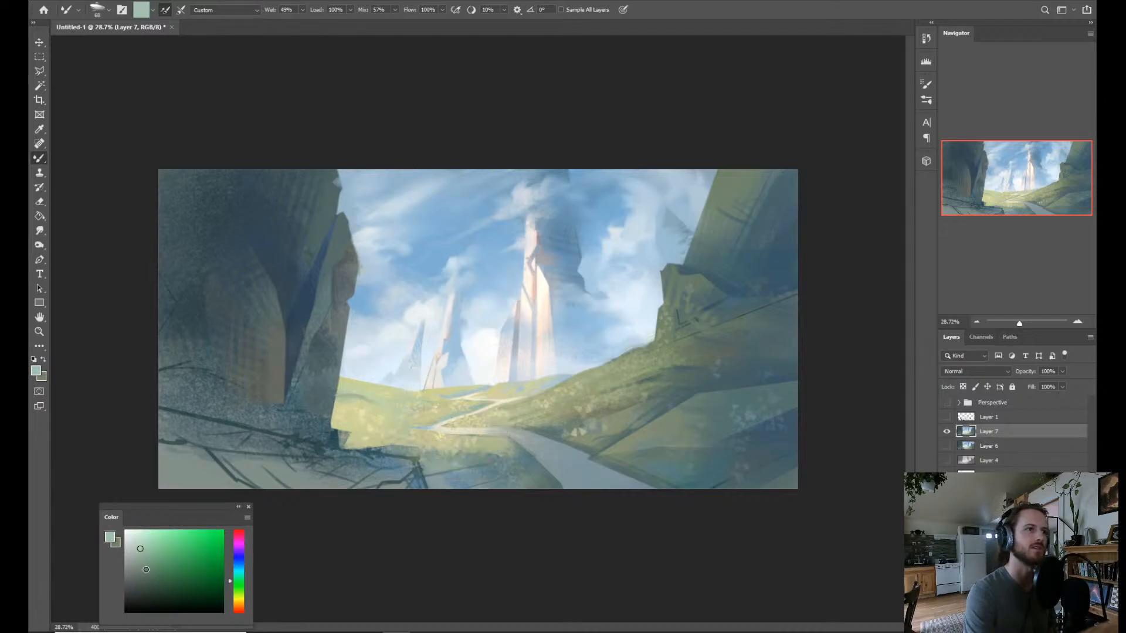
{"action": "left_click", "coordinate": [156, 565]}
{"action": "key", "text": "e"}
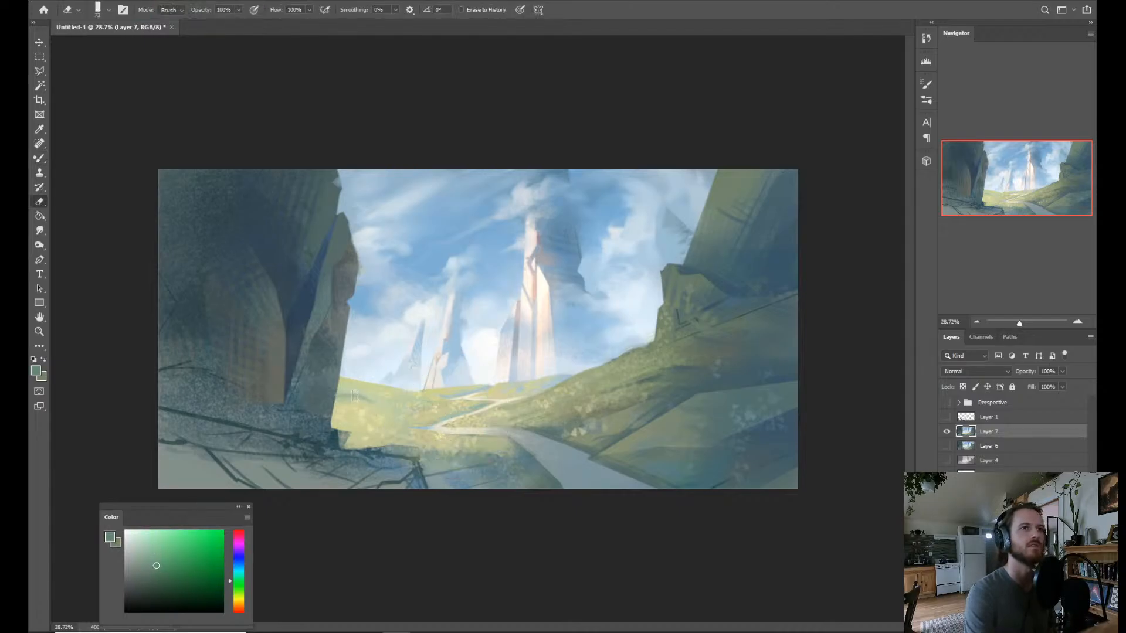
{"action": "key", "text": "b"}
{"action": "left_click_drag", "start_coordinate": [344, 394], "coordinate": [375, 401]}
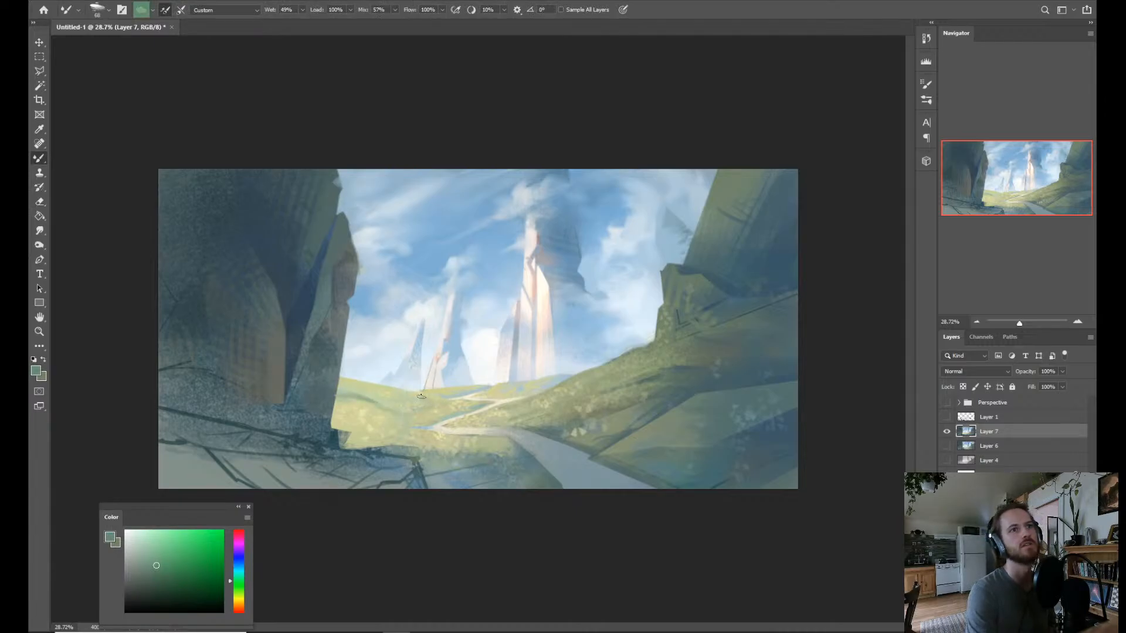
Soften the meadow between the large cliff and the path with sampled light yellow-green and pale green.
{"action": "left_click", "coordinate": [349, 391], "text": "alt"}
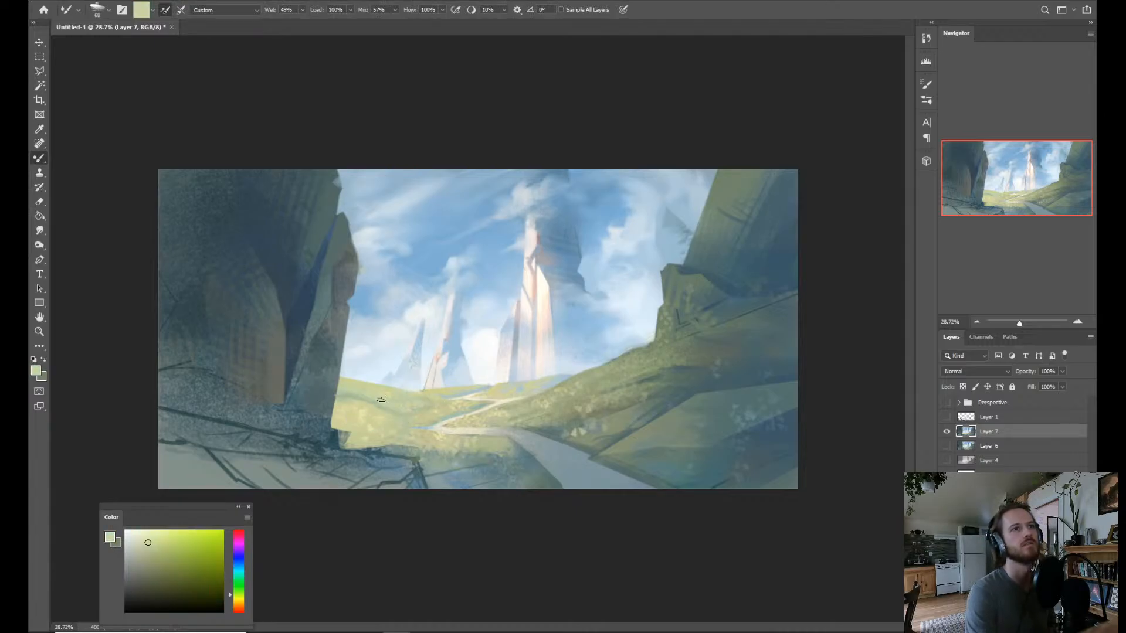
{"action": "left_click", "coordinate": [451, 413], "text": "alt"}
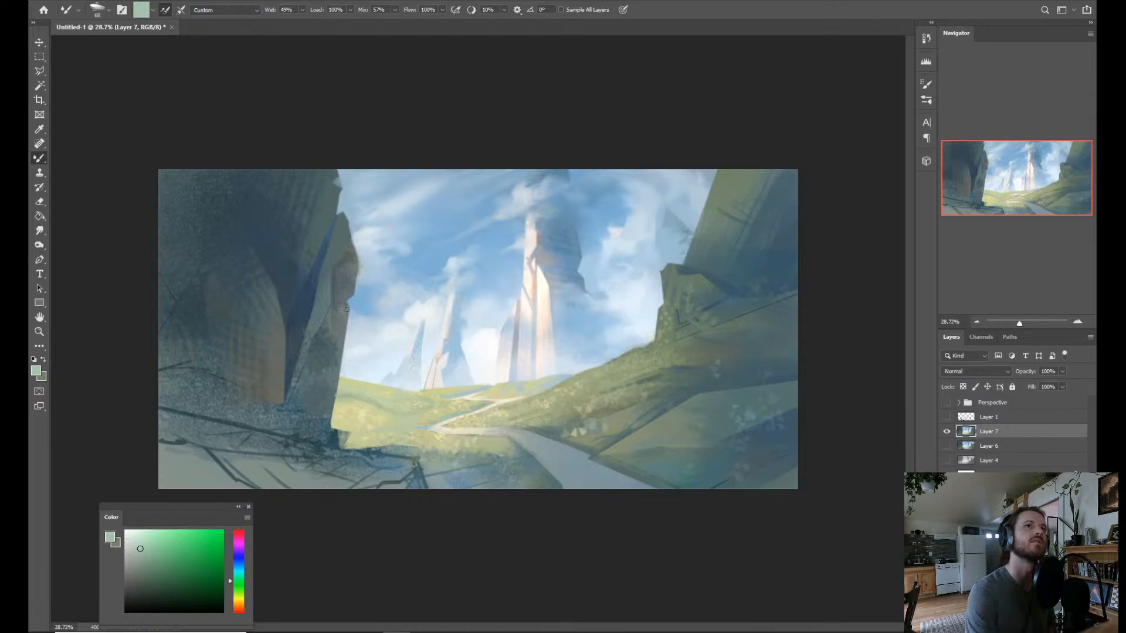
{"action": "left_click", "coordinate": [459, 410], "text": "alt"}
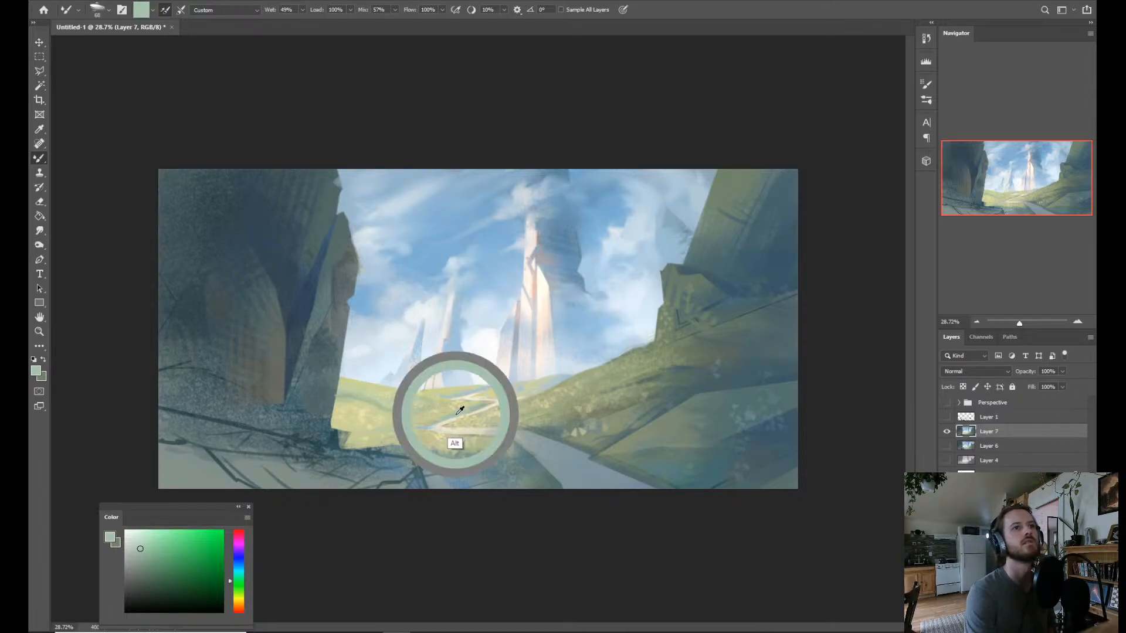
Paint sampled pale yellow-green strokes on the meadow beside the large cliff with the Sketch Dynamic brush.
{"action": "key", "text": "shift+b"}
{"action": "right_click", "coordinate": [390, 417]}
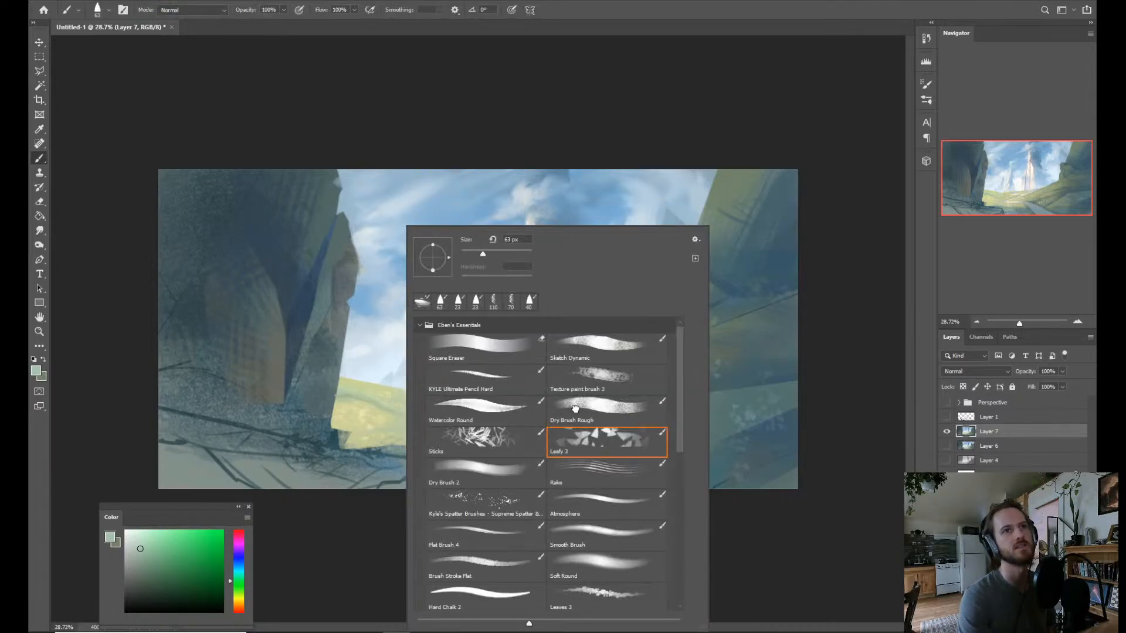
{"action": "left_click", "coordinate": [576, 409]}
{"action": "left_click", "coordinate": [506, 387]}
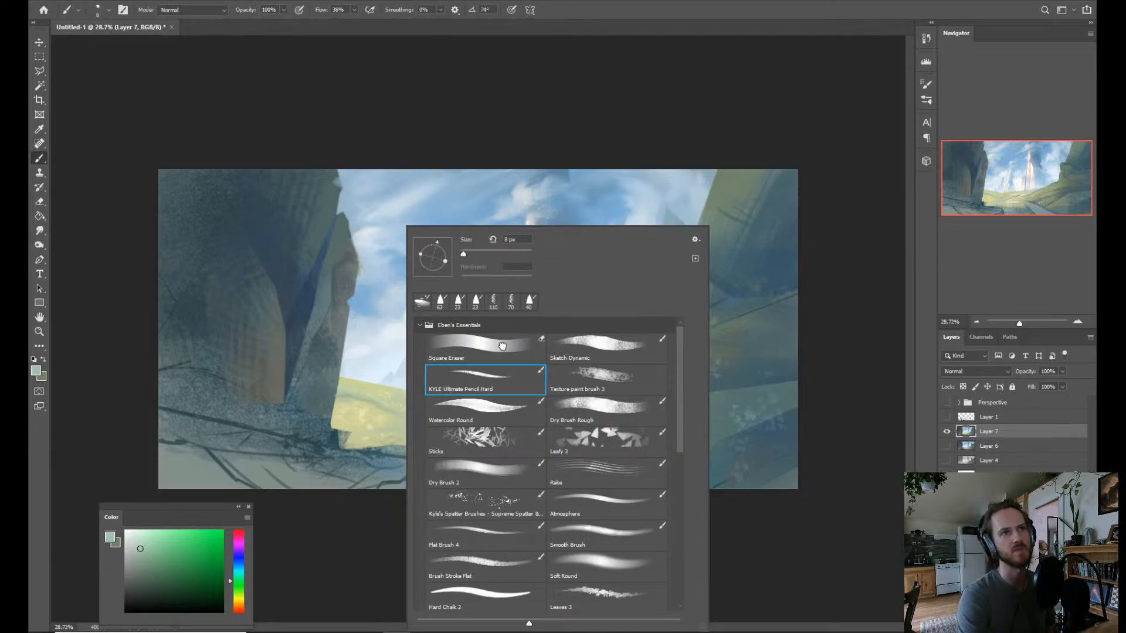
{"action": "left_click", "coordinate": [502, 345]}
{"action": "left_click", "coordinate": [517, 376]}
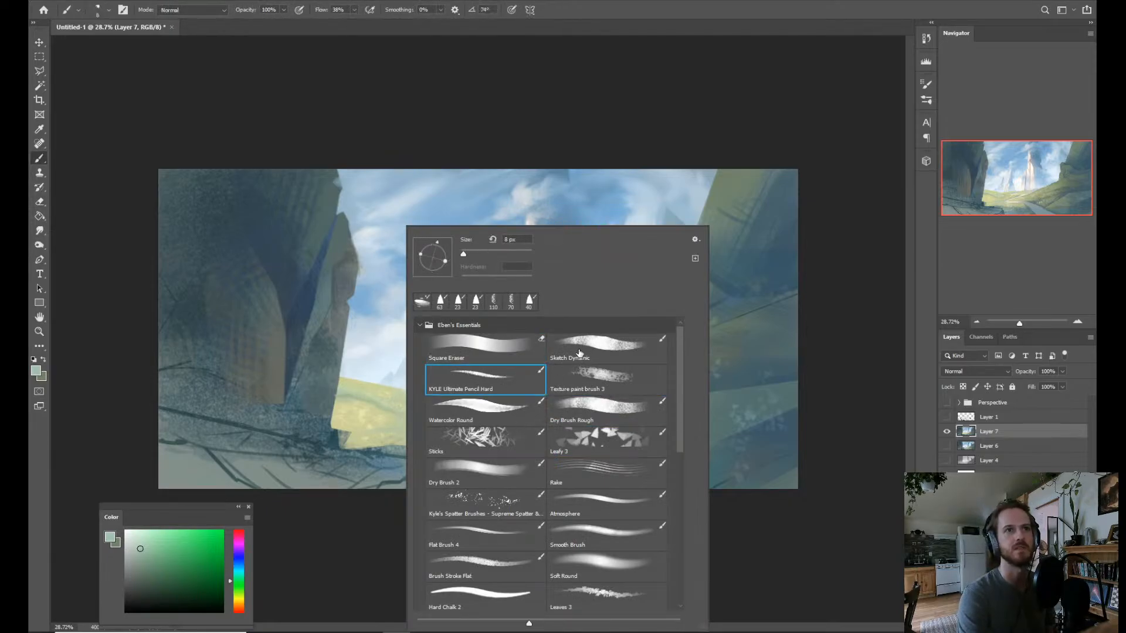
{"action": "left_click", "coordinate": [604, 350]}
{"action": "left_click", "coordinate": [381, 391], "text": "alt"}
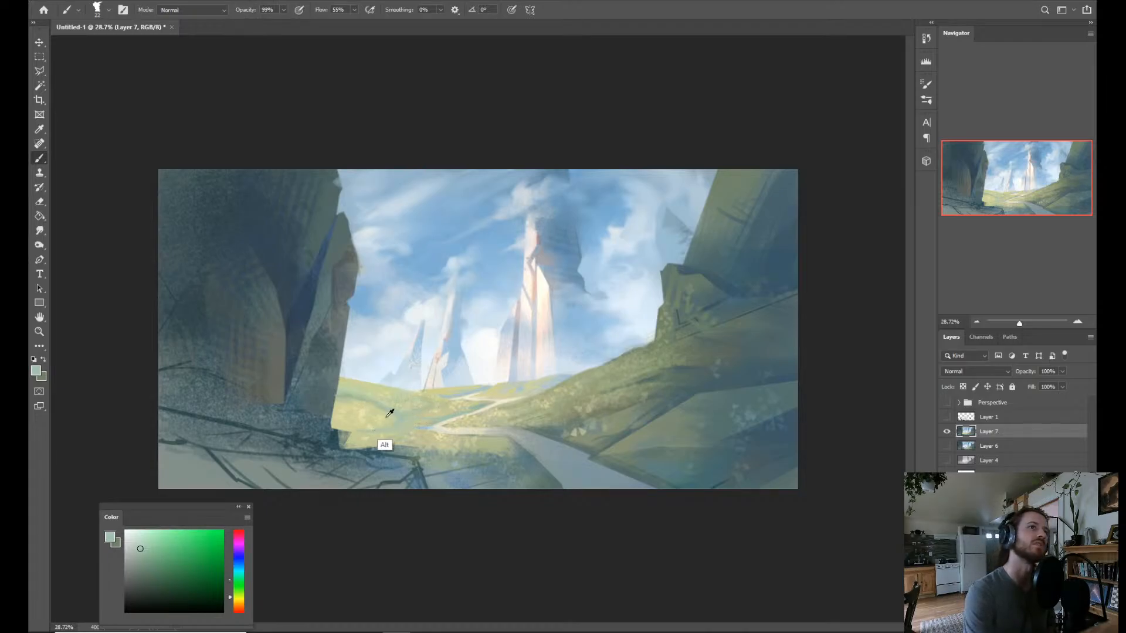
{"action": "left_click", "coordinate": [399, 424], "text": "alt"}
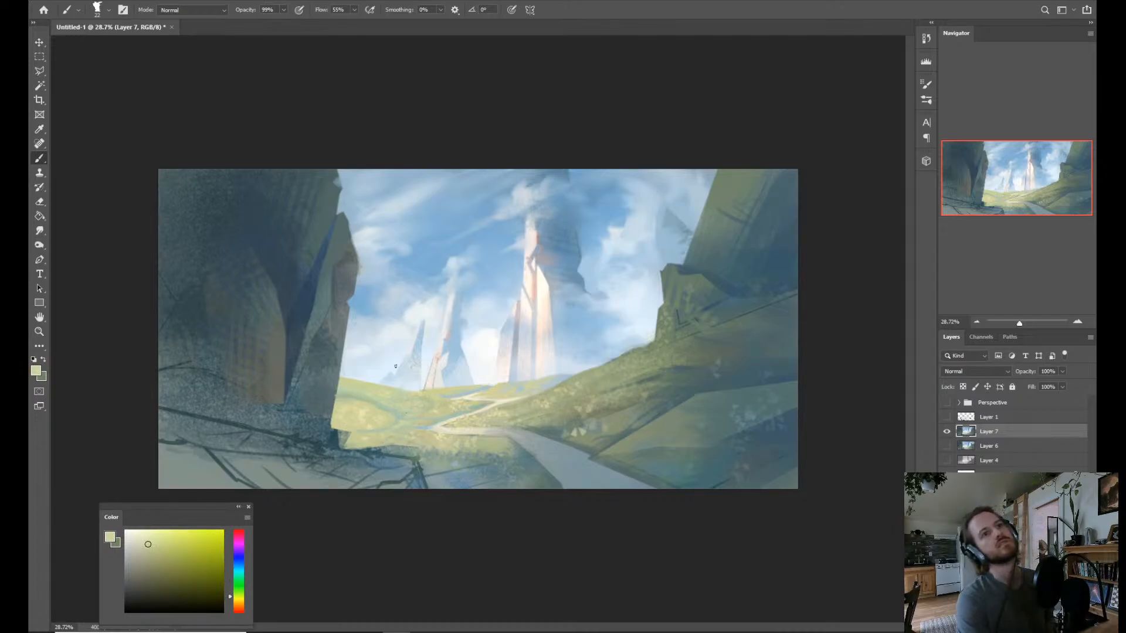
{"action": "left_click", "coordinate": [350, 391], "text": "alt"}
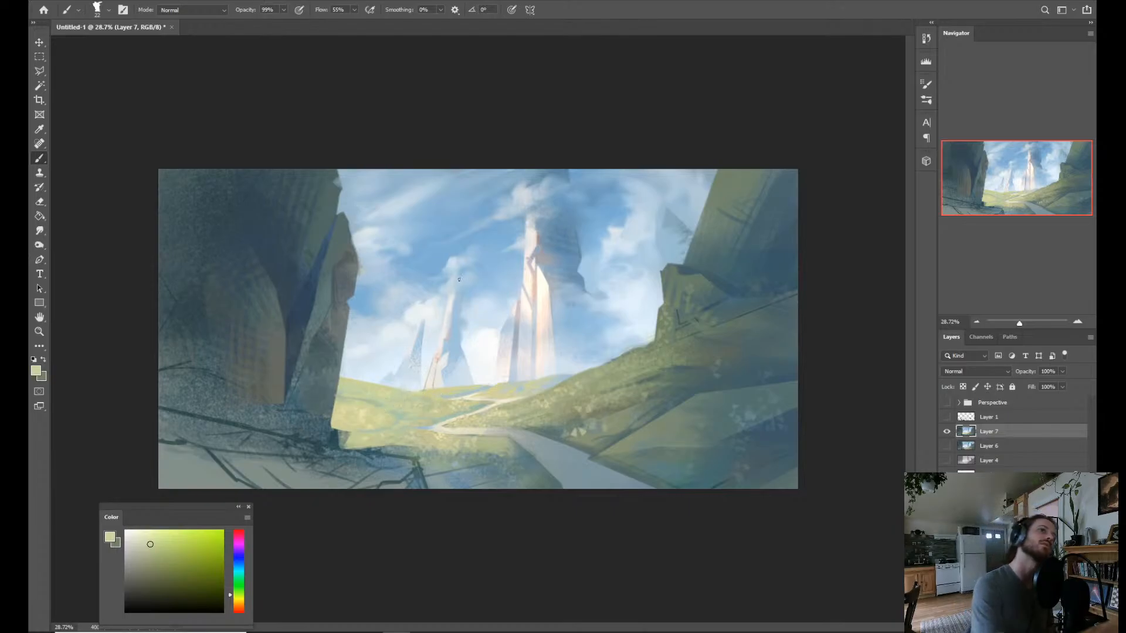
Dab alternating sampled pale green and yellow-green into the meadow between the large cliff and the distant path bend.
{"action": "left_click", "coordinate": [386, 411], "text": "alt"}
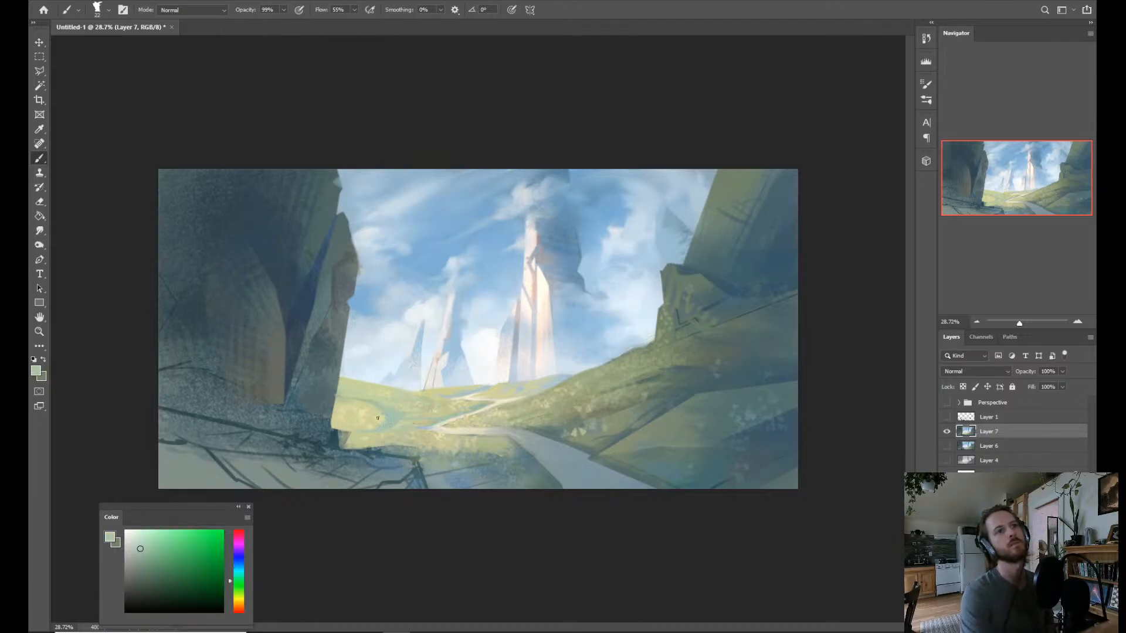
{"action": "left_click", "coordinate": [363, 431], "text": "alt"}
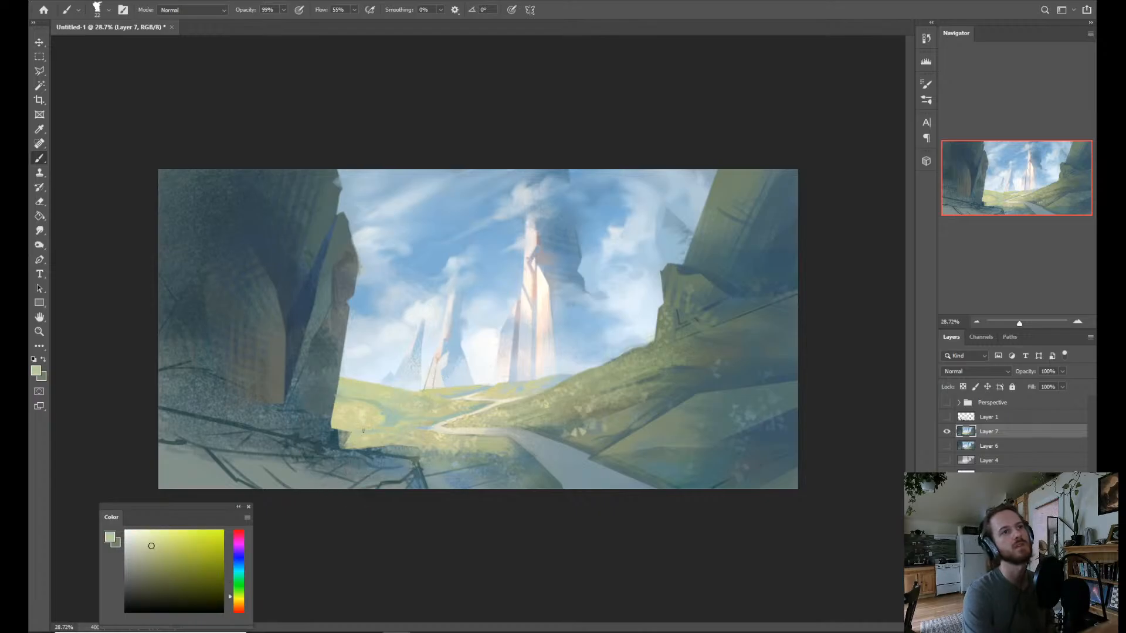
{"action": "left_click", "coordinate": [394, 423], "text": "alt"}
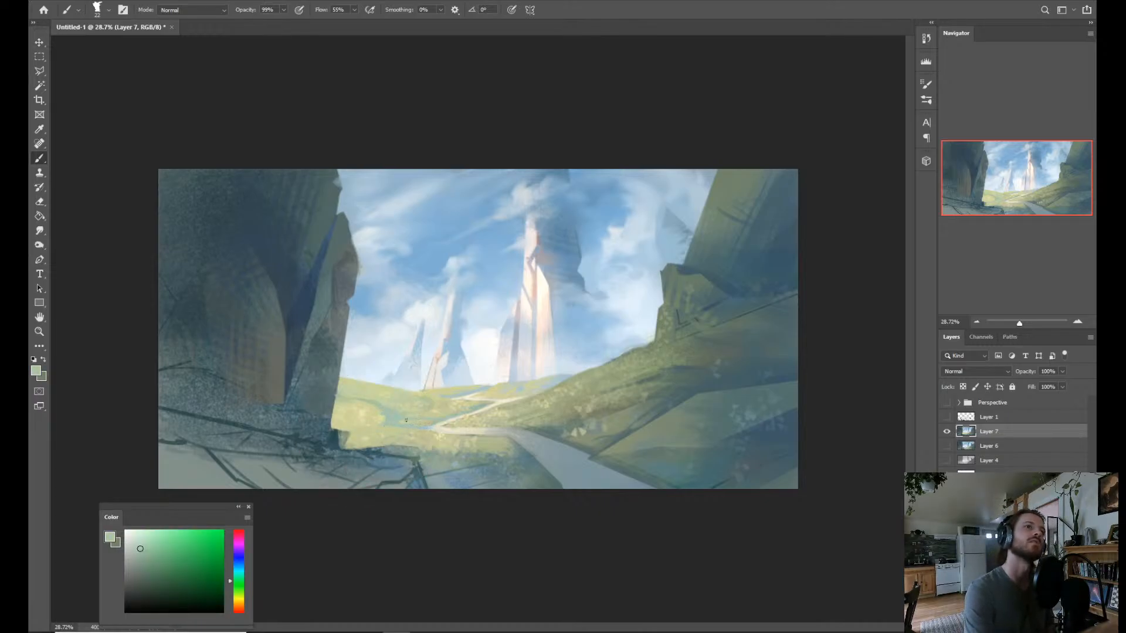
{"action": "left_click", "coordinate": [395, 411], "text": "alt"}
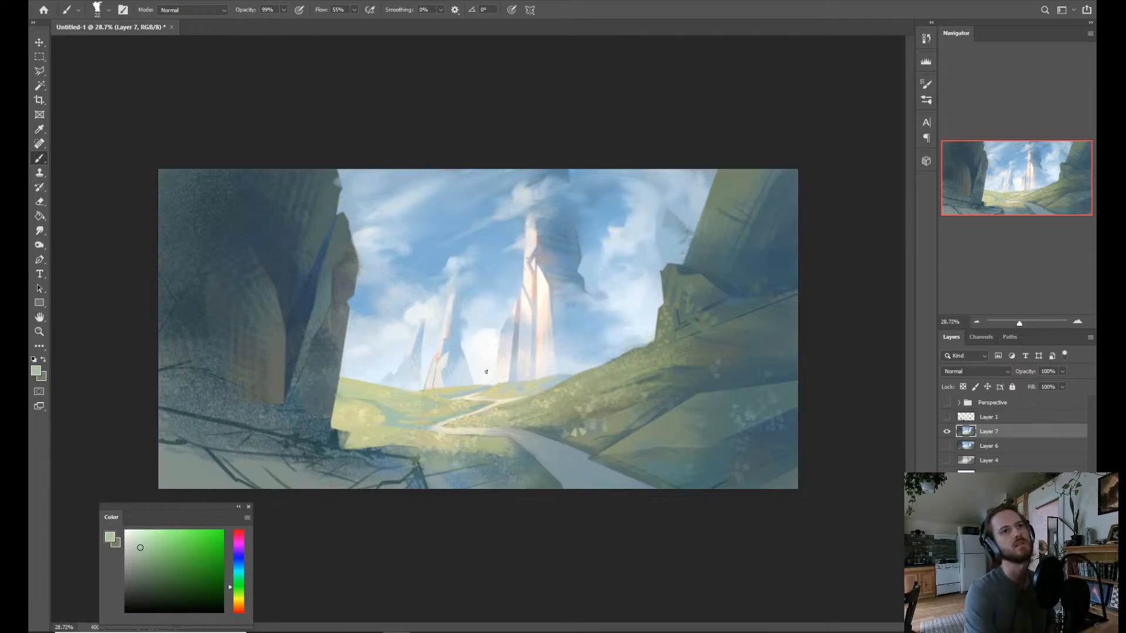
Paint sampled pale yellow strokes on the grass along the distant path and up the adjoining sunlit hillside.
{"action": "left_click", "coordinate": [488, 415], "text": "alt"}
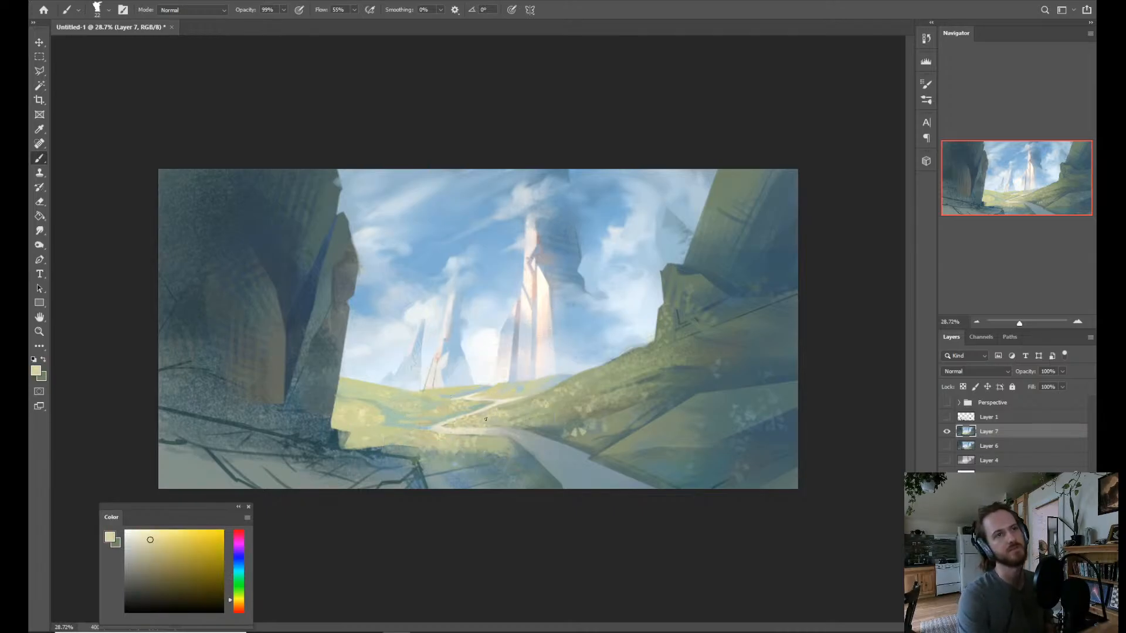
{"action": "left_click", "coordinate": [431, 391], "text": "alt"}
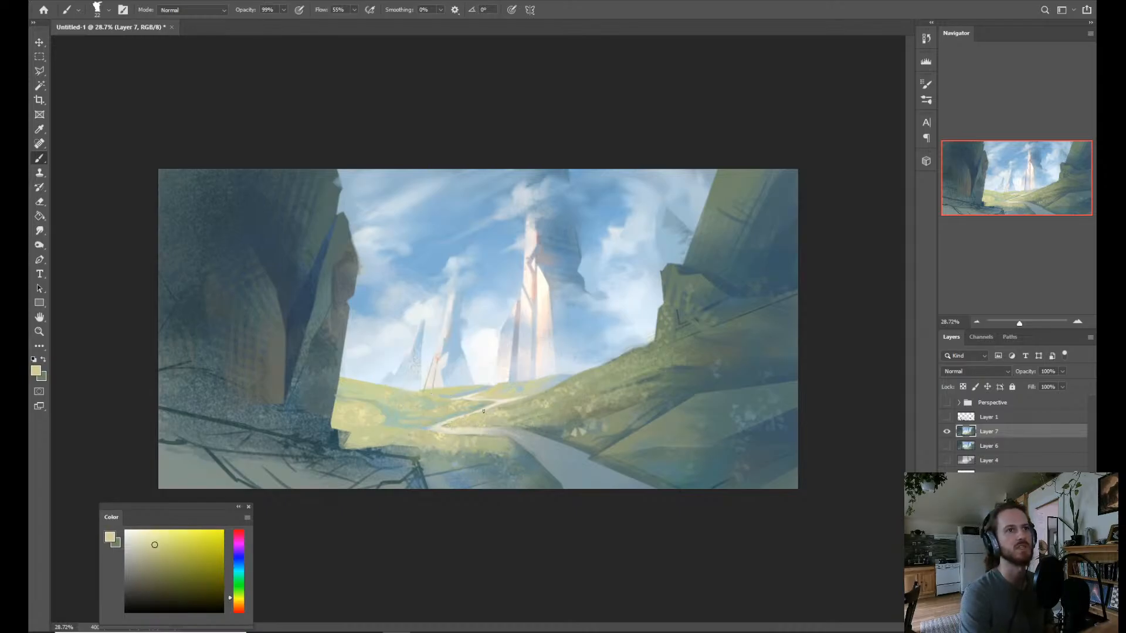
{"action": "left_click_drag", "start_coordinate": [527, 401], "coordinate": [502, 413]}
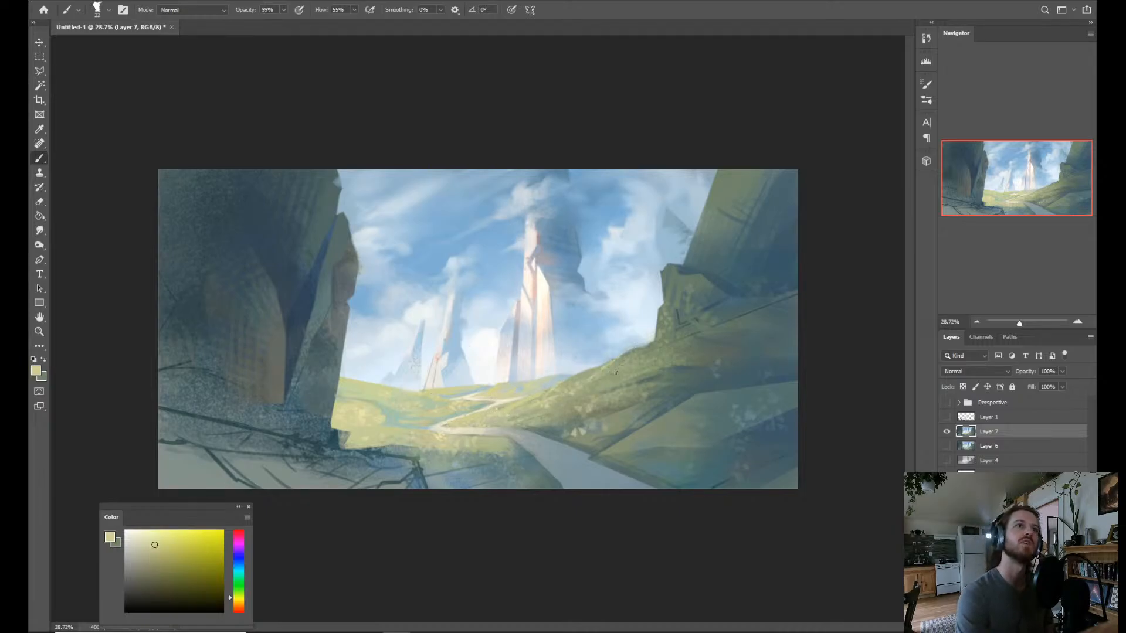
{"action": "left_click_drag", "start_coordinate": [605, 371], "coordinate": [610, 378]}
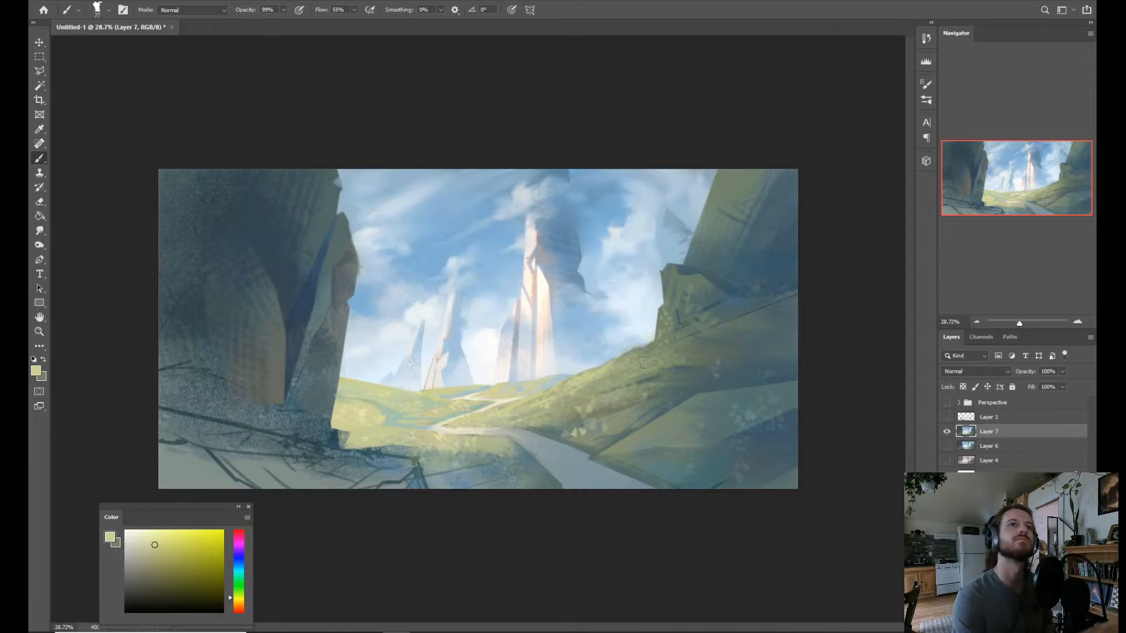
{"action": "key", "text": "shift+b"}
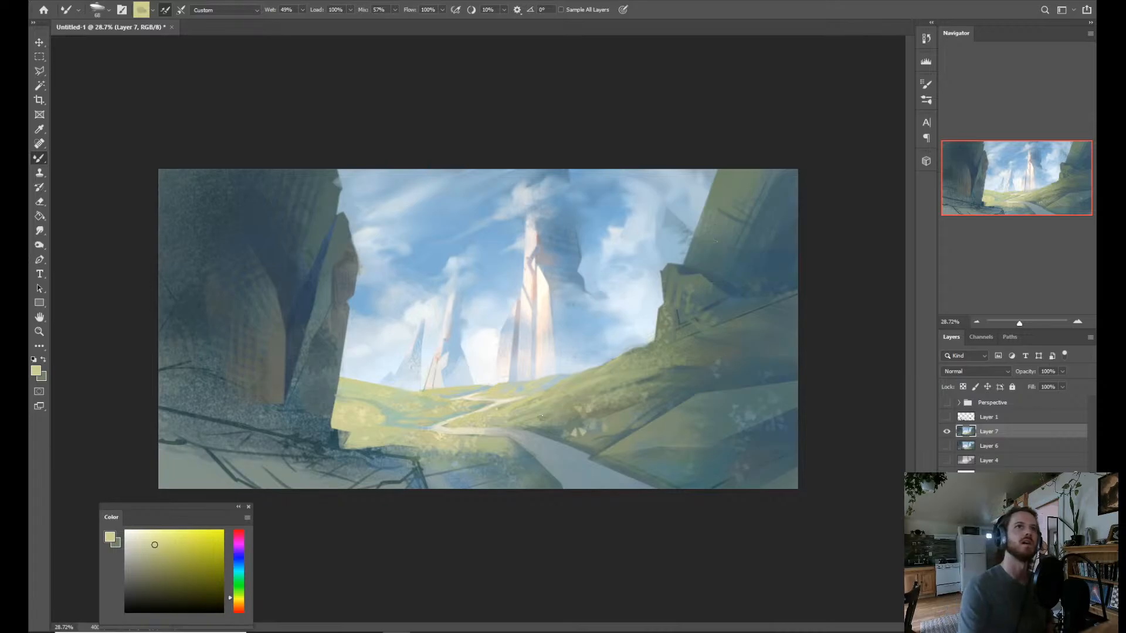
{"action": "key", "text": "shift+b"}
{"action": "left_click", "coordinate": [673, 298], "text": "alt"}
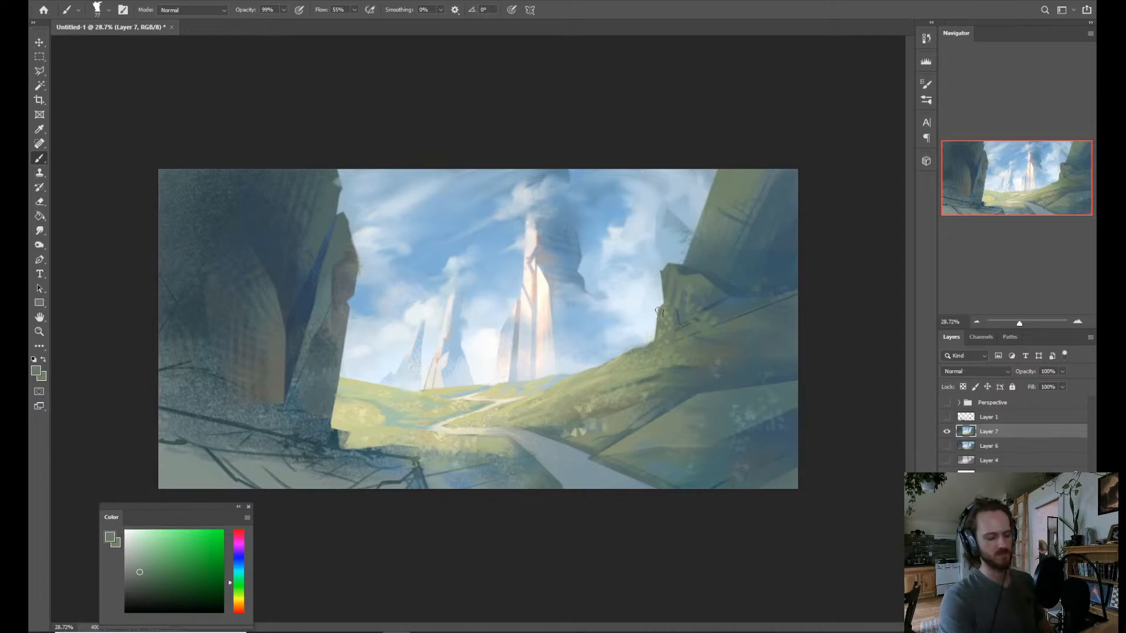
{"action": "key", "text": "l"}
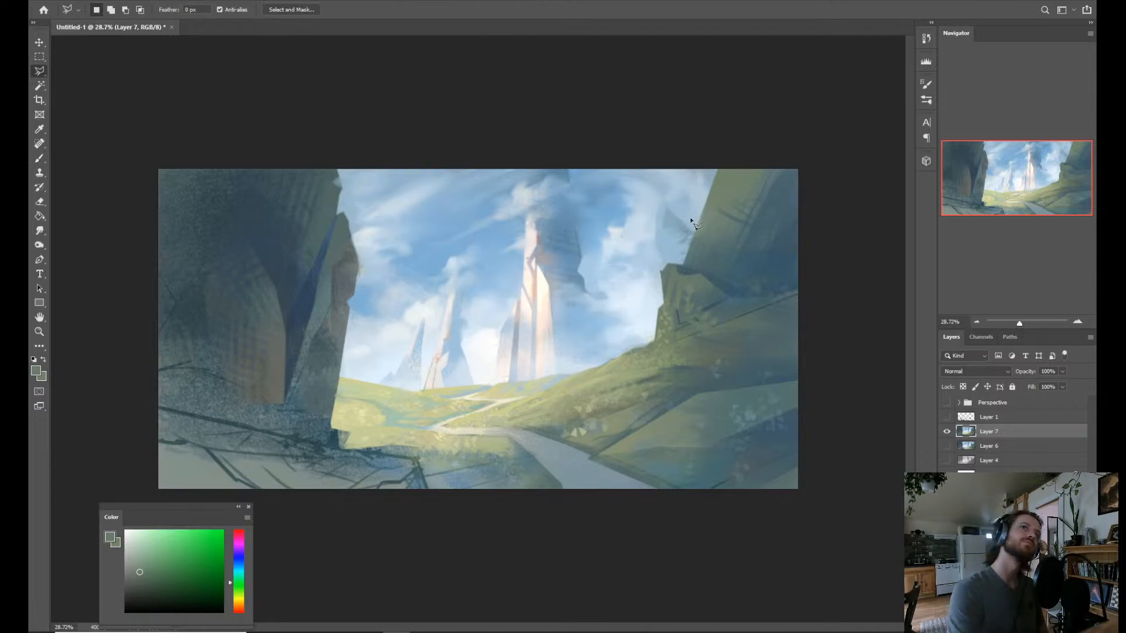
{"action": "left_click", "coordinate": [693, 219]}
{"action": "left_click", "coordinate": [826, 226]}
{"action": "left_click", "coordinate": [840, 119]}
{"action": "left_click", "coordinate": [758, 110]}
{"action": "left_click", "coordinate": [727, 128]}
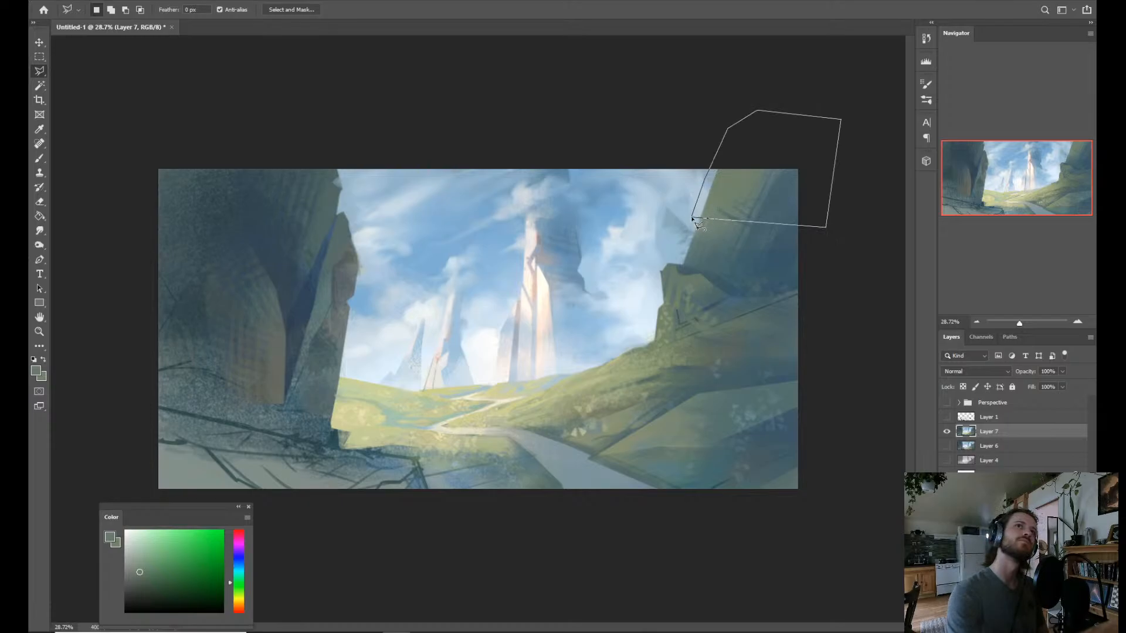
{"action": "left_click", "coordinate": [694, 219]}
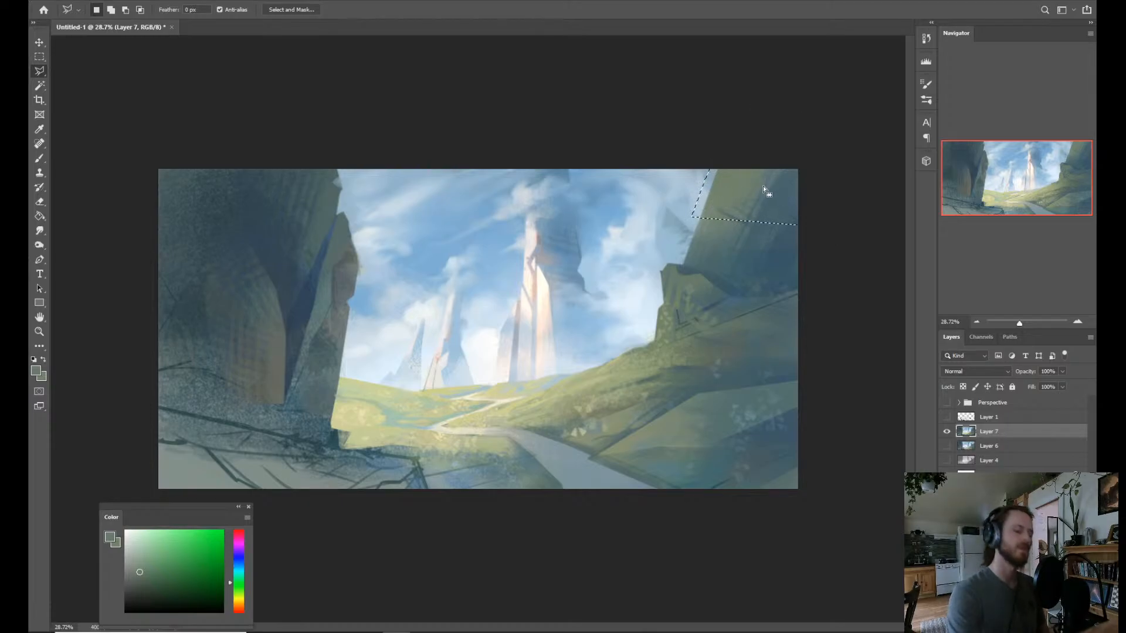
{"action": "key", "text": "ctrl+d"}
Select the shaded area of the right-hand cliff and slope with the Magic Wand and sample a muted gray-green.
{"action": "key", "text": "b"}
{"action": "key", "text": "w"}
{"action": "key", "text": "alt+w"}
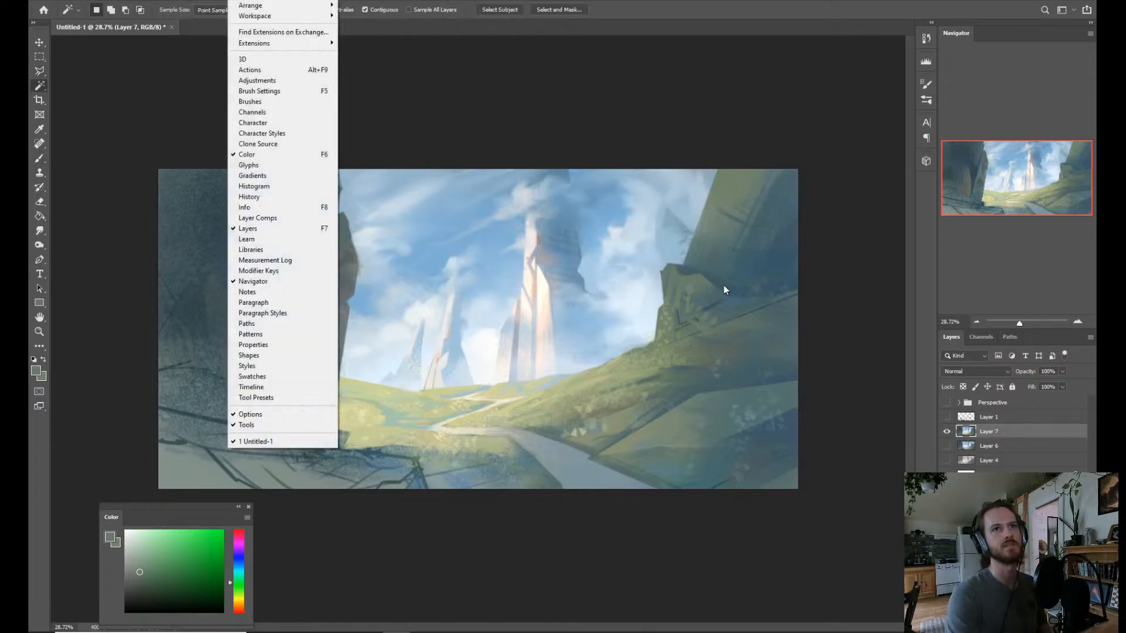
{"action": "key", "text": "Escape"}
{"action": "left_click", "coordinate": [726, 282]}
{"action": "key", "text": "b"}
{"action": "key", "text": "alt"}
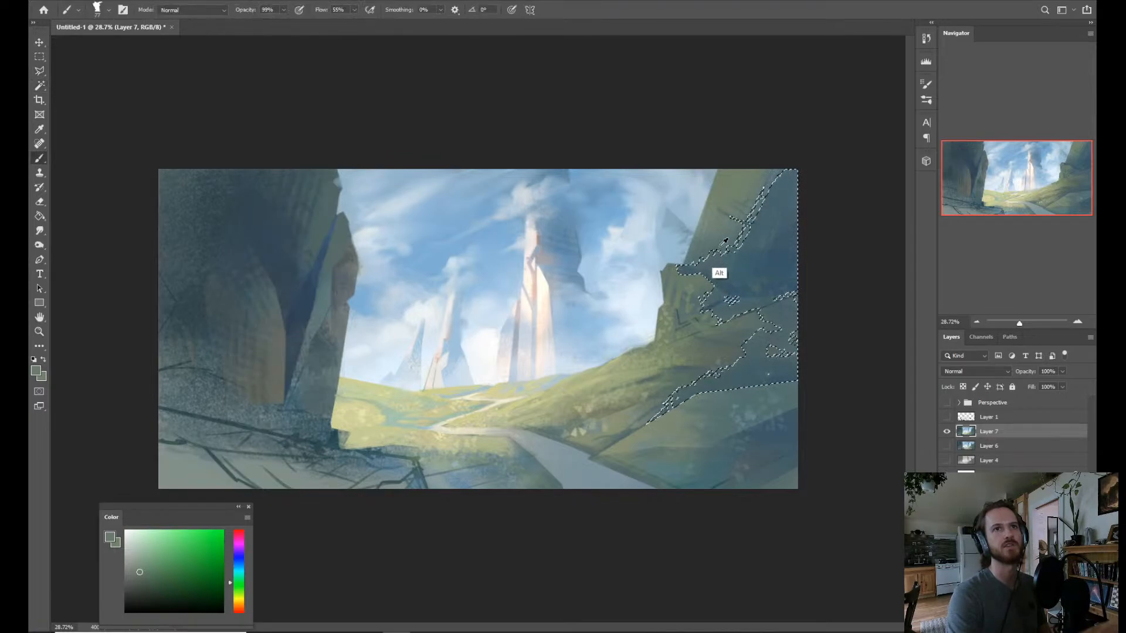
{"action": "left_click", "coordinate": [719, 217], "text": "alt"}
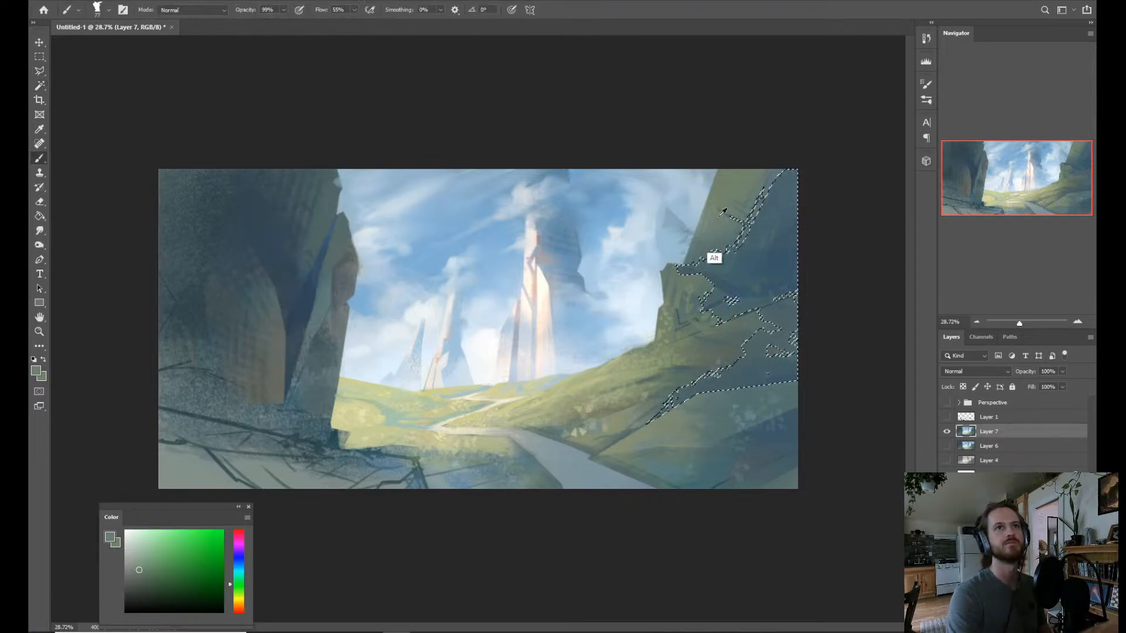
Brush muted gray-green and teal texture onto the selected cliff base with Dry Brush 2 and clear the selection.
{"action": "left_click_drag", "start_coordinate": [709, 271], "coordinate": [717, 272]}
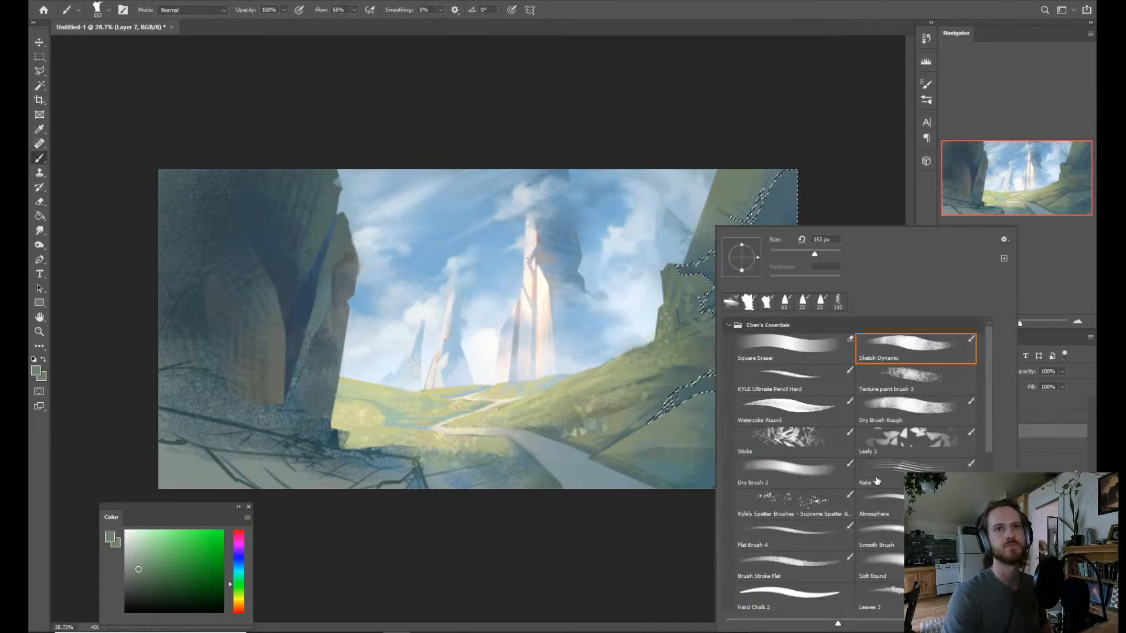
{"action": "left_click", "coordinate": [812, 439]}
{"action": "left_click", "coordinate": [886, 418]}
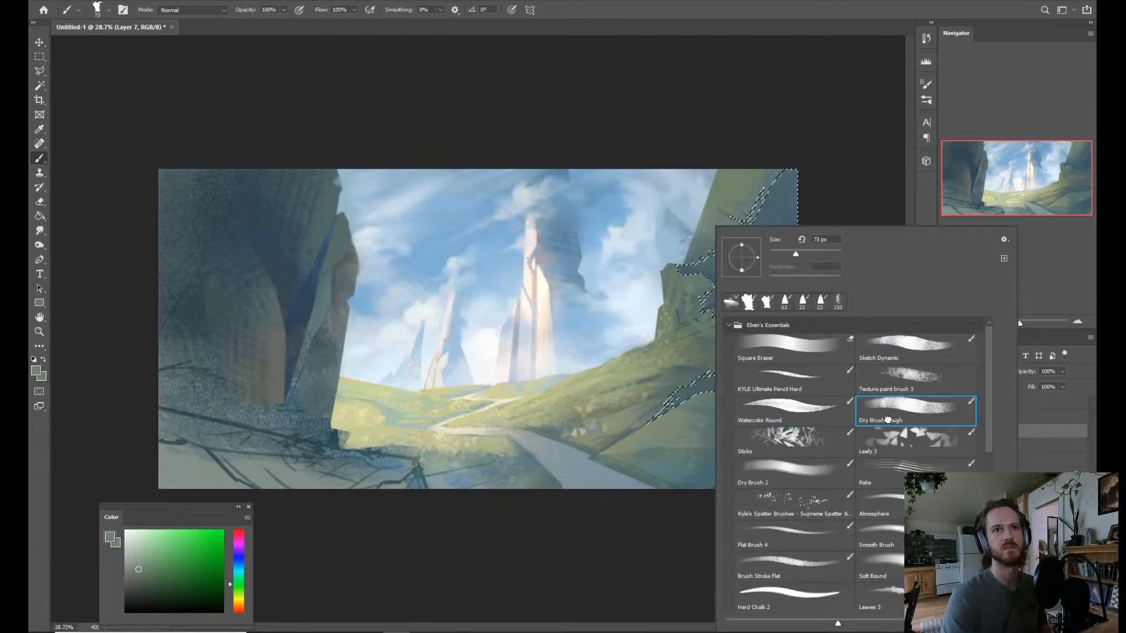
{"action": "left_click", "coordinate": [812, 472]}
{"action": "left_click", "coordinate": [666, 357]}
{"action": "left_click_drag", "start_coordinate": [666, 322], "coordinate": [691, 341]}
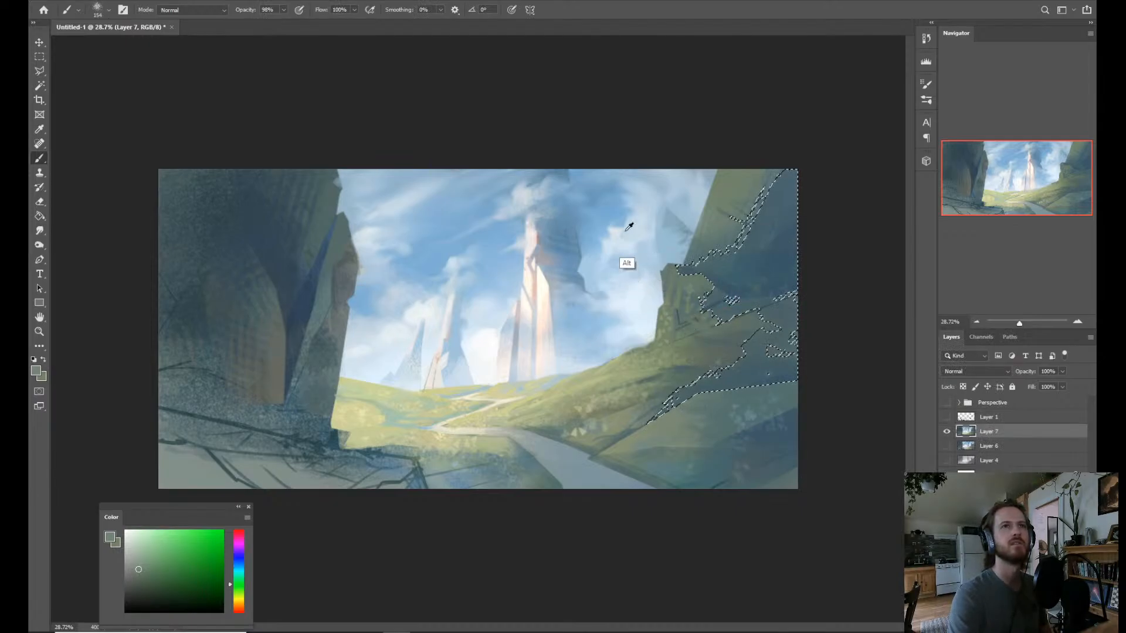
{"action": "left_click_drag", "start_coordinate": [604, 228], "coordinate": [583, 236]}
{"action": "mouse_move", "coordinate": [692, 274]}
{"action": "left_mouse_down"}
{"action": "mouse_move", "coordinate": [713, 264]}
{"action": "mouse_move", "coordinate": [704, 282]}
{"action": "mouse_move", "coordinate": [729, 295]}
{"action": "mouse_move", "coordinate": [720, 300]}
{"action": "mouse_move", "coordinate": [746, 300]}
{"action": "left_mouse_up"}
{"action": "left_click", "coordinate": [693, 281], "text": "alt"}
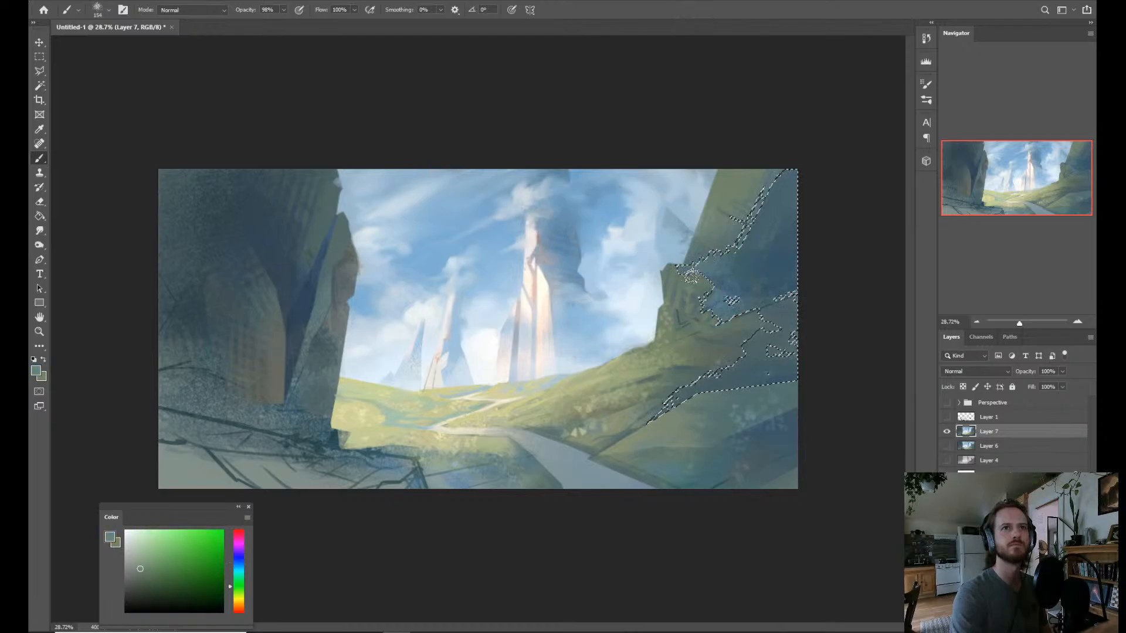
{"action": "key", "text": "ctrl+d"}
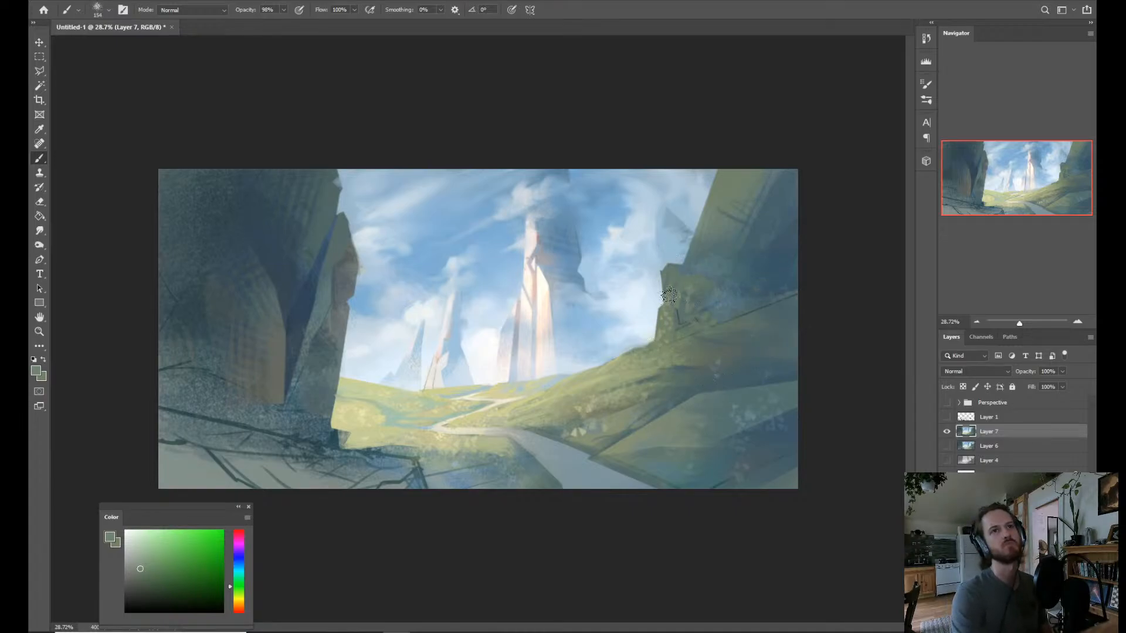
{"action": "key", "text": "ctrl+shift+d"}
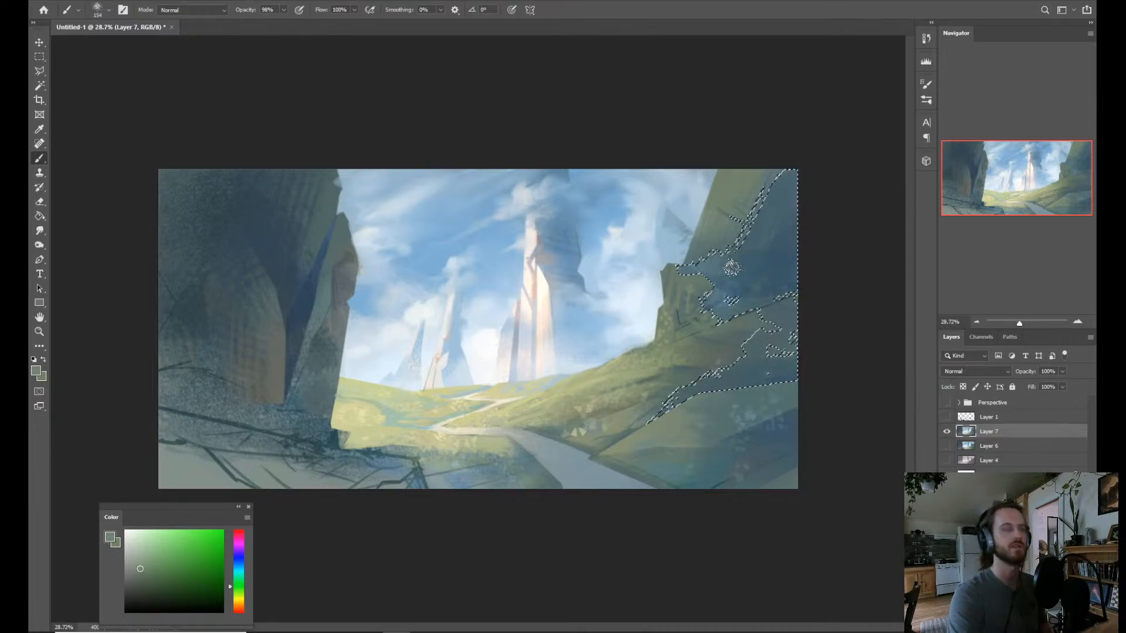
{"action": "key", "text": "ctrl+d"}
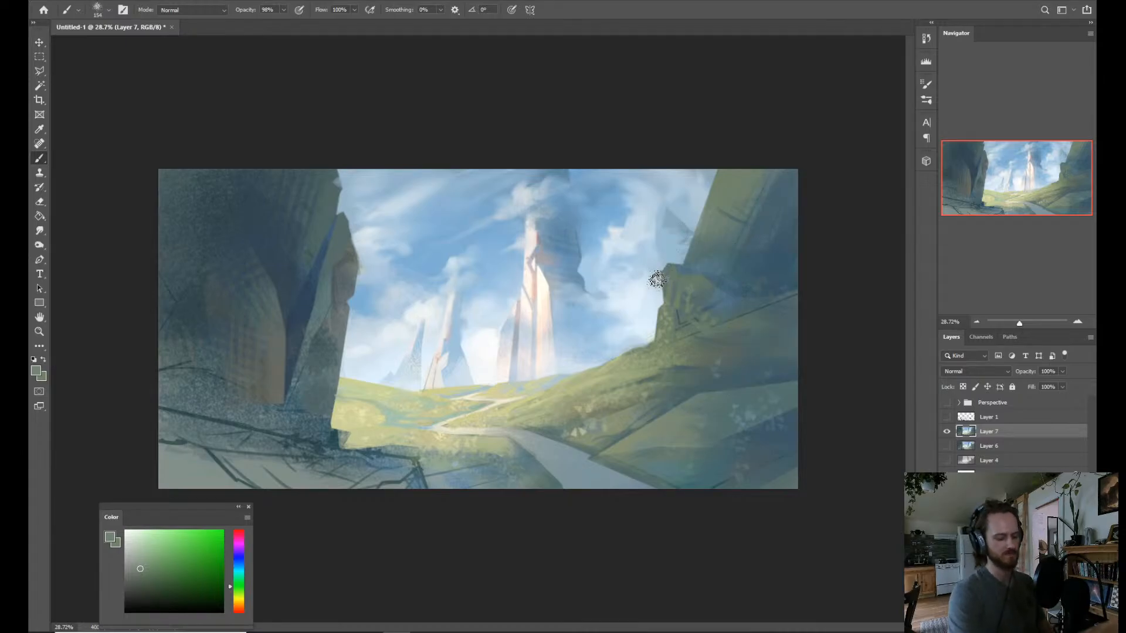
Outline the rocky outcrop's protruding tip beside the right-hand cliff with a polygonal lasso selection.
{"action": "key", "text": "l"}
{"action": "left_click", "coordinate": [683, 253]}
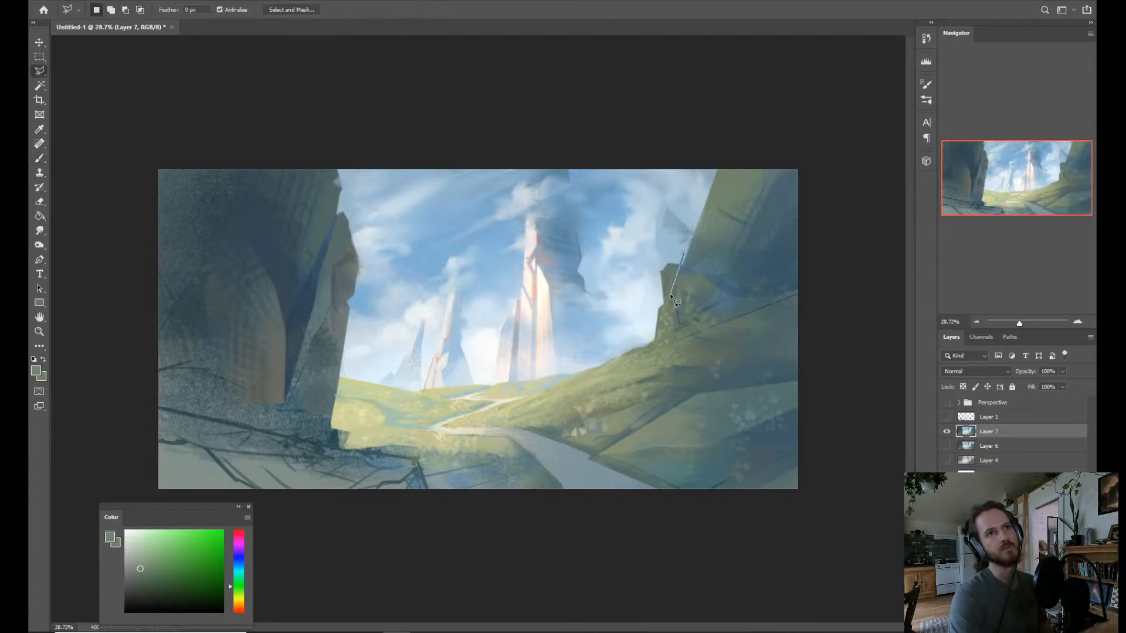
{"action": "left_click", "coordinate": [688, 242]}
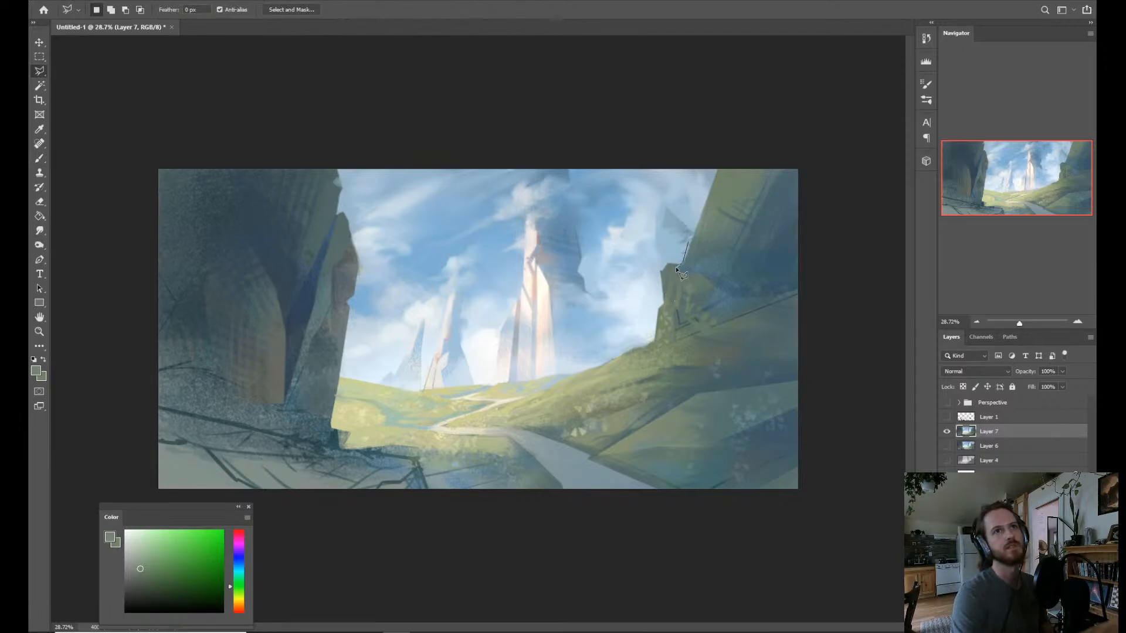
{"action": "left_click", "coordinate": [664, 303]}
{"action": "left_click", "coordinate": [650, 290]}
{"action": "left_click", "coordinate": [653, 256]}
{"action": "left_click", "coordinate": [691, 243]}
Paint over the selected outcrop tip with sampled light sky blue and clear the selection.
{"action": "key", "text": "b"}
{"action": "left_click", "coordinate": [673, 286], "text": "alt"}
{"action": "mouse_move", "coordinate": [673, 286]}
{"action": "left_mouse_down"}
{"action": "mouse_move", "coordinate": [662, 264]}
{"action": "mouse_move", "coordinate": [669, 276]}
{"action": "left_mouse_up"}
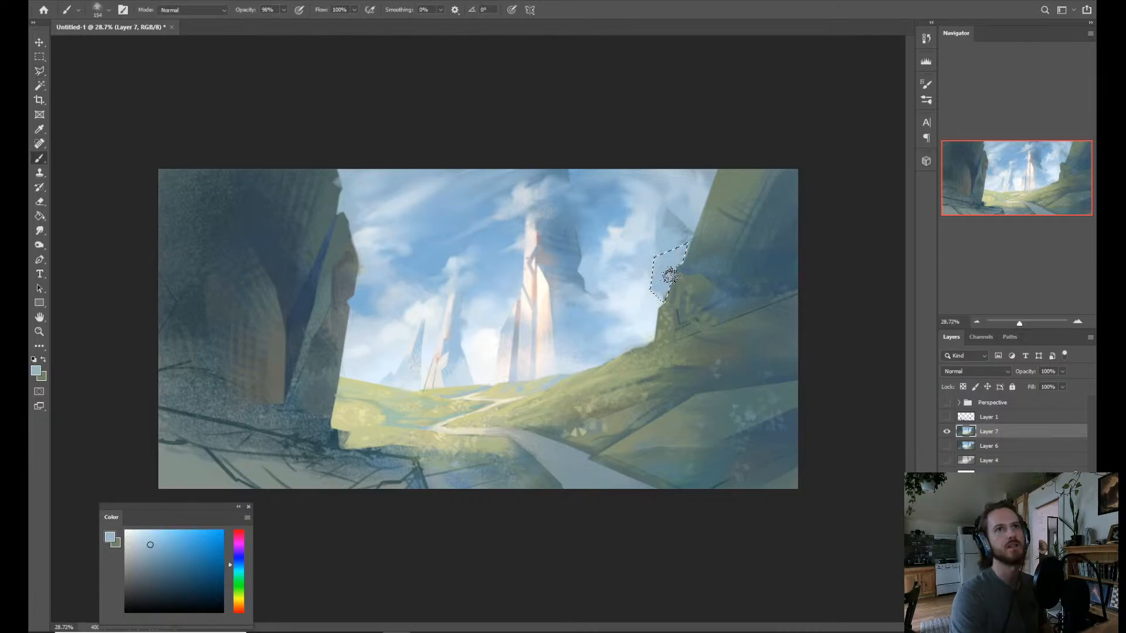
{"action": "key", "text": "ctrl+z"}
{"action": "left_click", "coordinate": [590, 229], "text": "alt"}
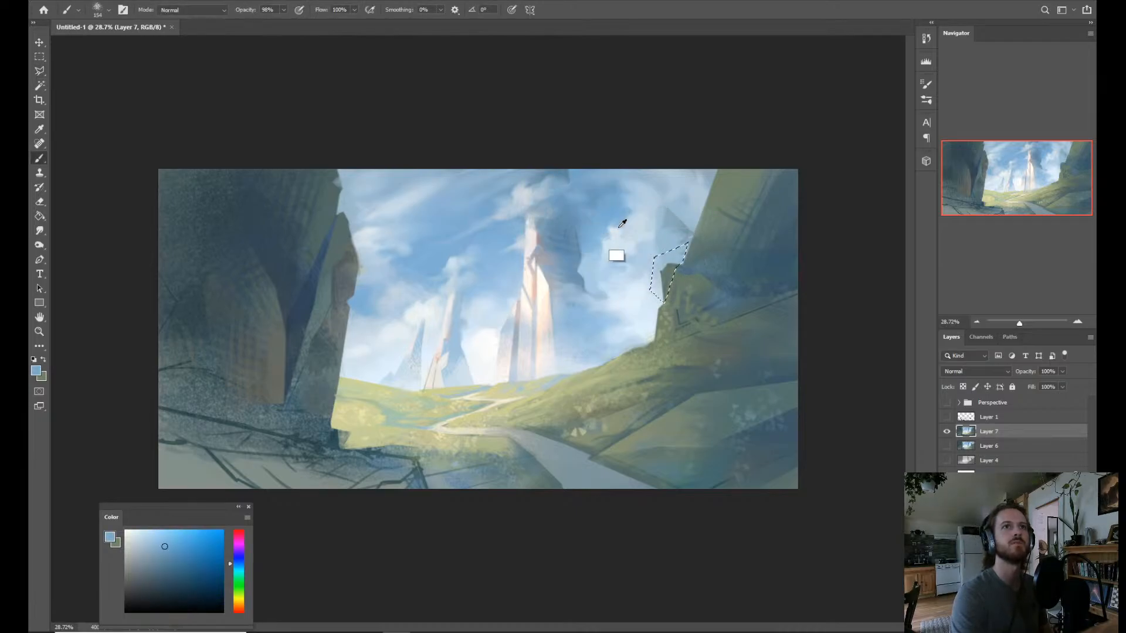
{"action": "left_click", "coordinate": [659, 271], "text": "alt"}
{"action": "left_click_drag", "start_coordinate": [674, 261], "coordinate": [661, 285]}
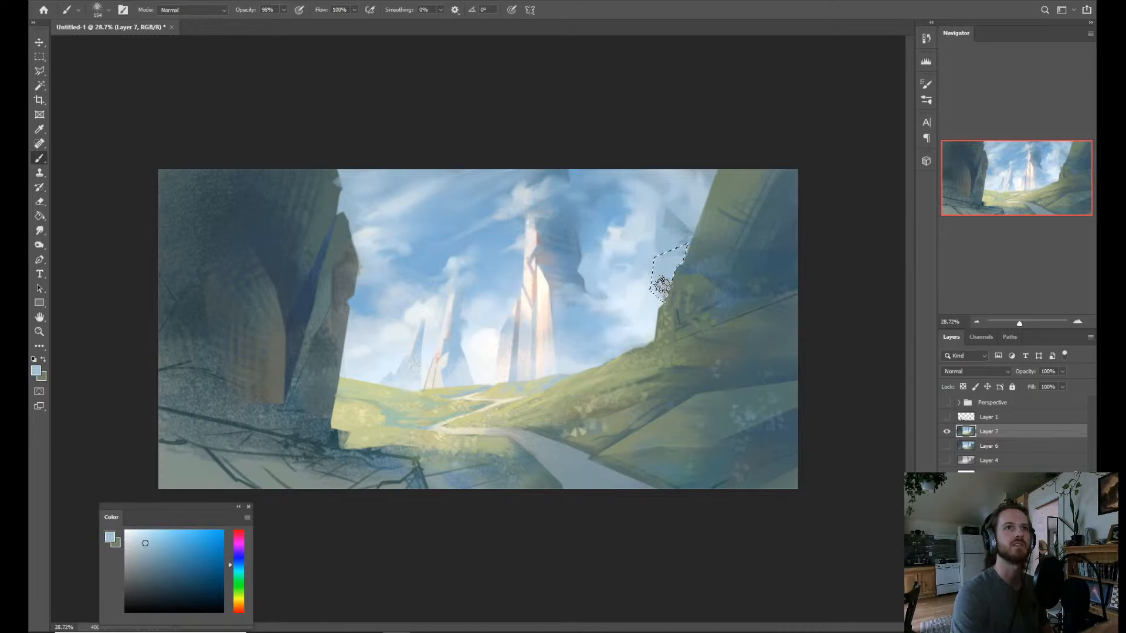
{"action": "key", "text": "ctrl+d"}
{"action": "key", "text": "ctrl+space"}
{"action": "left_click_drag", "start_coordinate": [735, 330], "coordinate": [721, 330]}
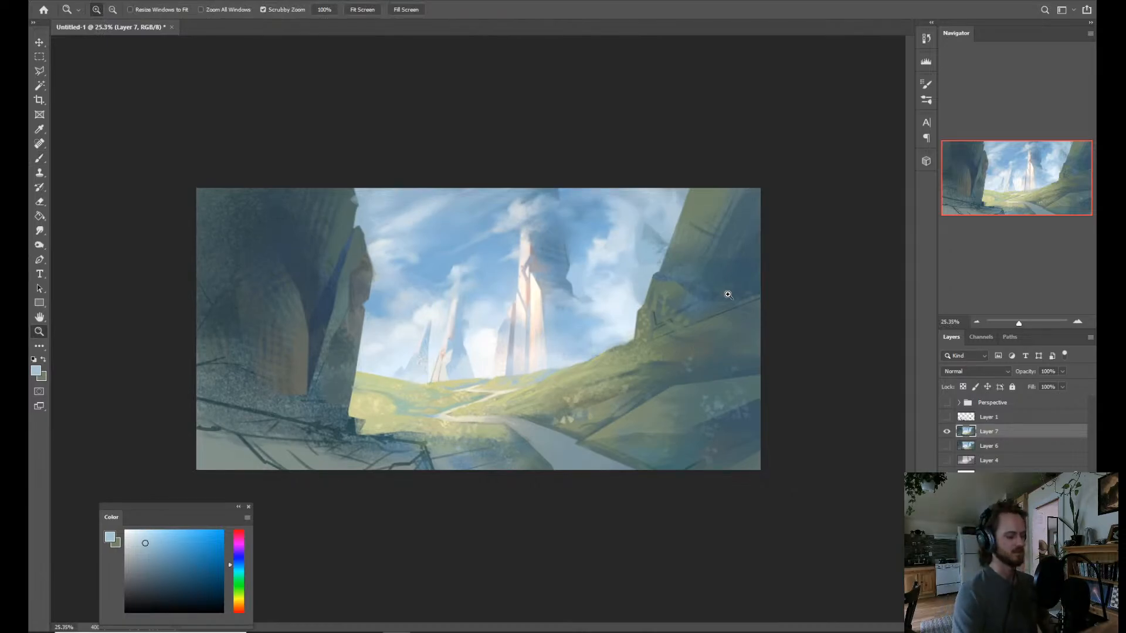
Outline the upper face of the rocky outcrop at the right-hand cliff's base with a polygonal lasso selection.
{"action": "key", "text": "l"}
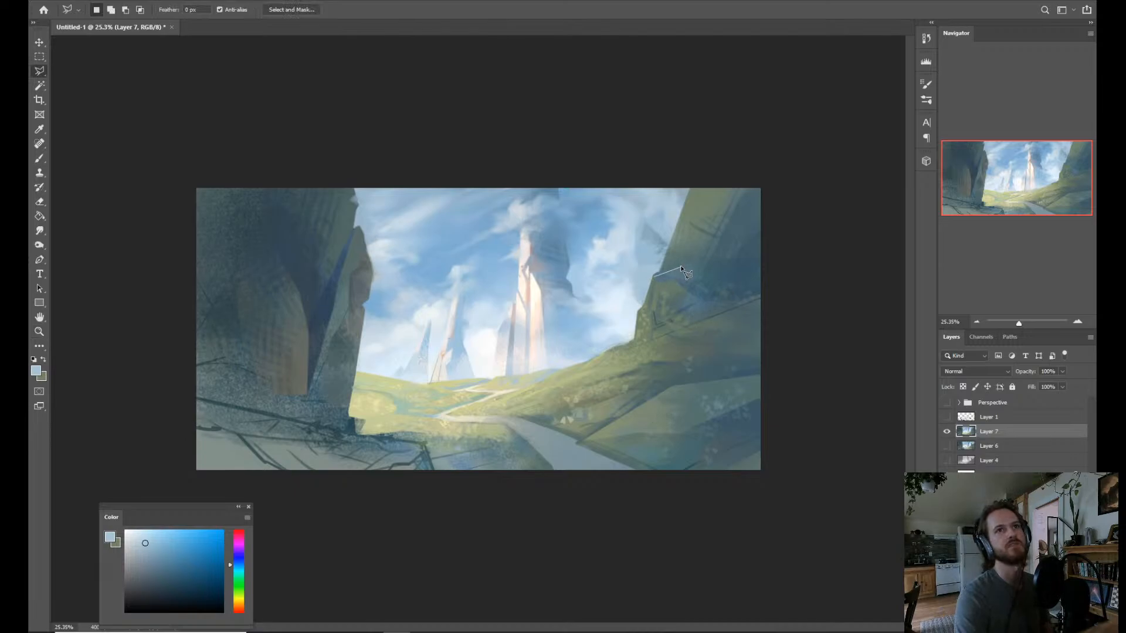
{"action": "left_click", "coordinate": [656, 273]}
{"action": "left_click", "coordinate": [681, 268]}
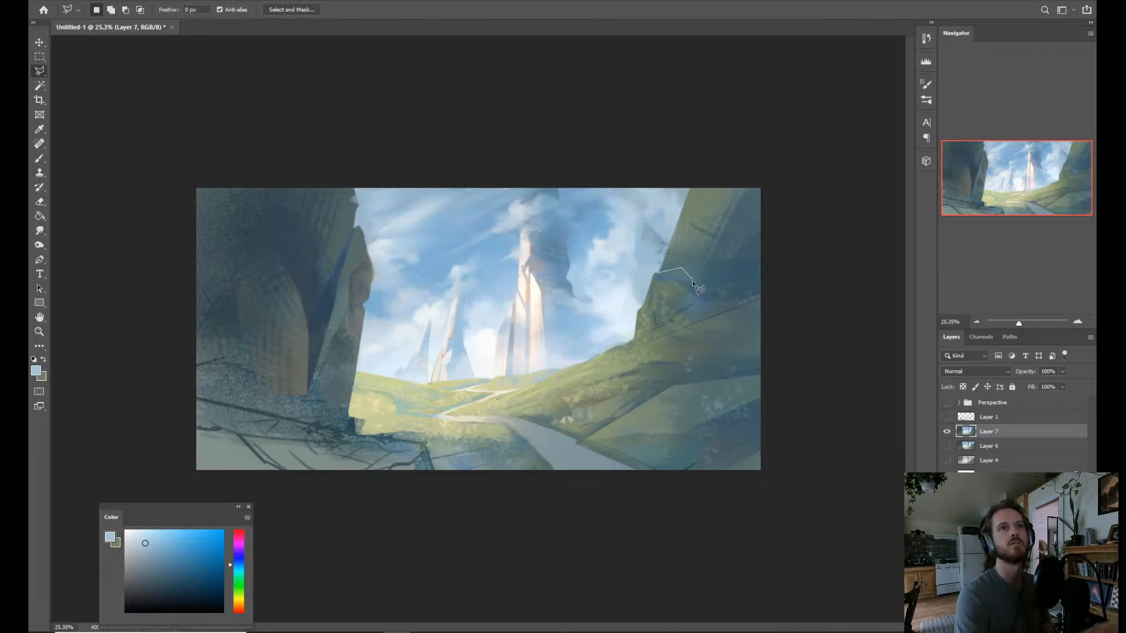
{"action": "left_click", "coordinate": [691, 287]}
{"action": "left_click", "coordinate": [704, 298]}
{"action": "left_click", "coordinate": [698, 304]}
{"action": "key", "text": "Escape"}
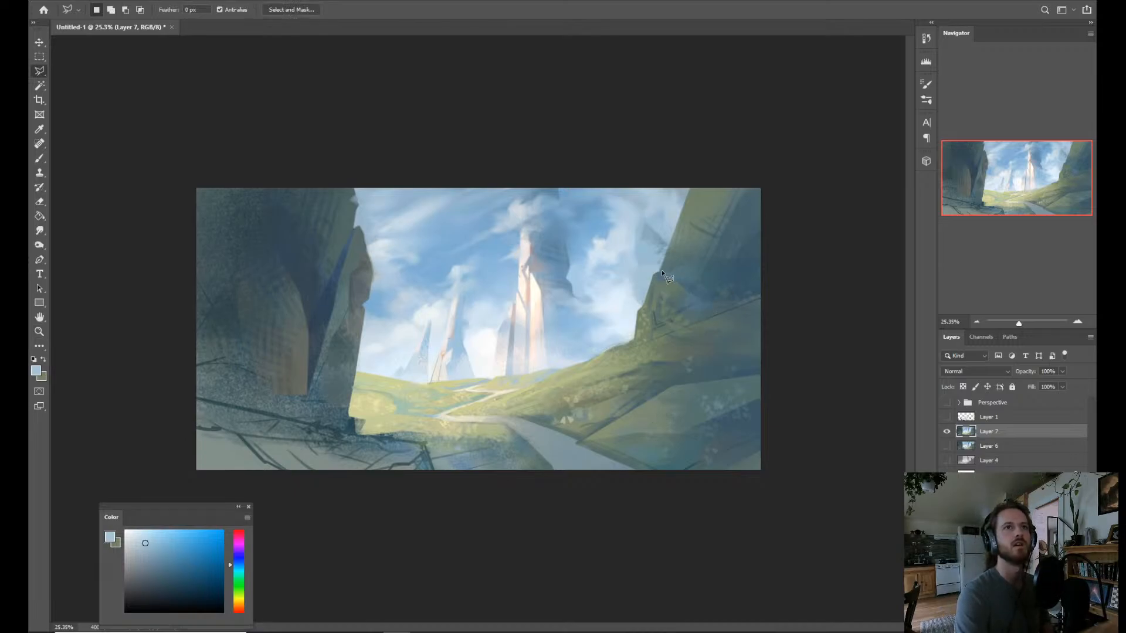
Paint the selected outcrop face with muted gray-green sampled from the surrounding rock and clear the selection.
{"action": "key", "text": "b"}
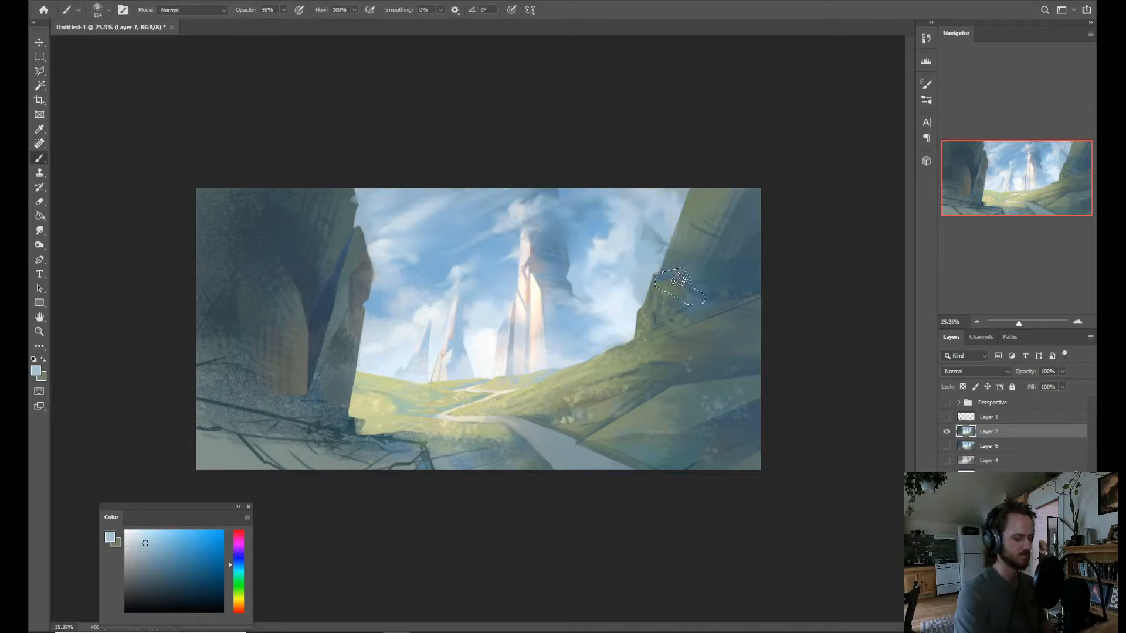
{"action": "key", "text": "alt"}
{"action": "left_click", "coordinate": [667, 285], "text": "alt"}
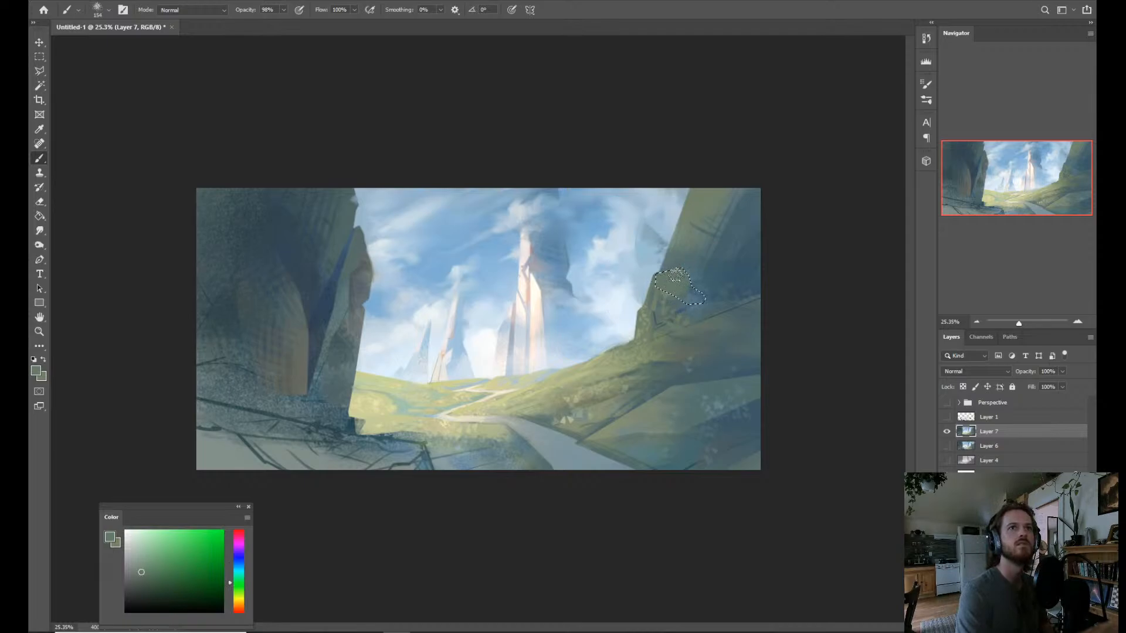
{"action": "left_click", "coordinate": [642, 338], "text": "alt"}
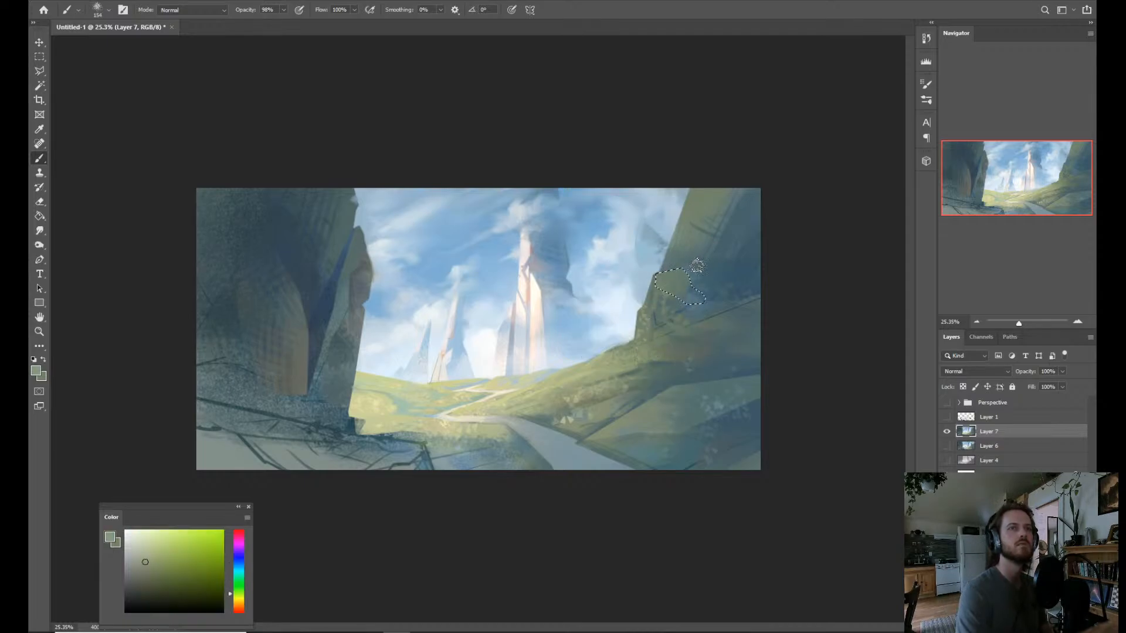
{"action": "key", "text": "ctrl"}
{"action": "key", "text": "ctrl+d"}
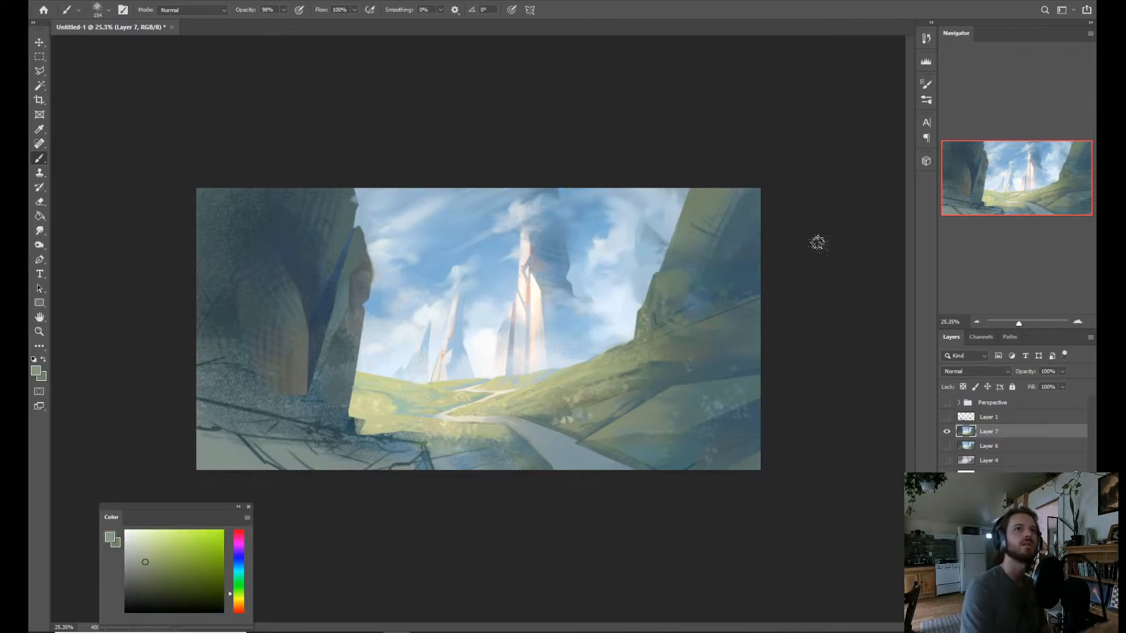
{"action": "key", "text": "ctrl+z"}
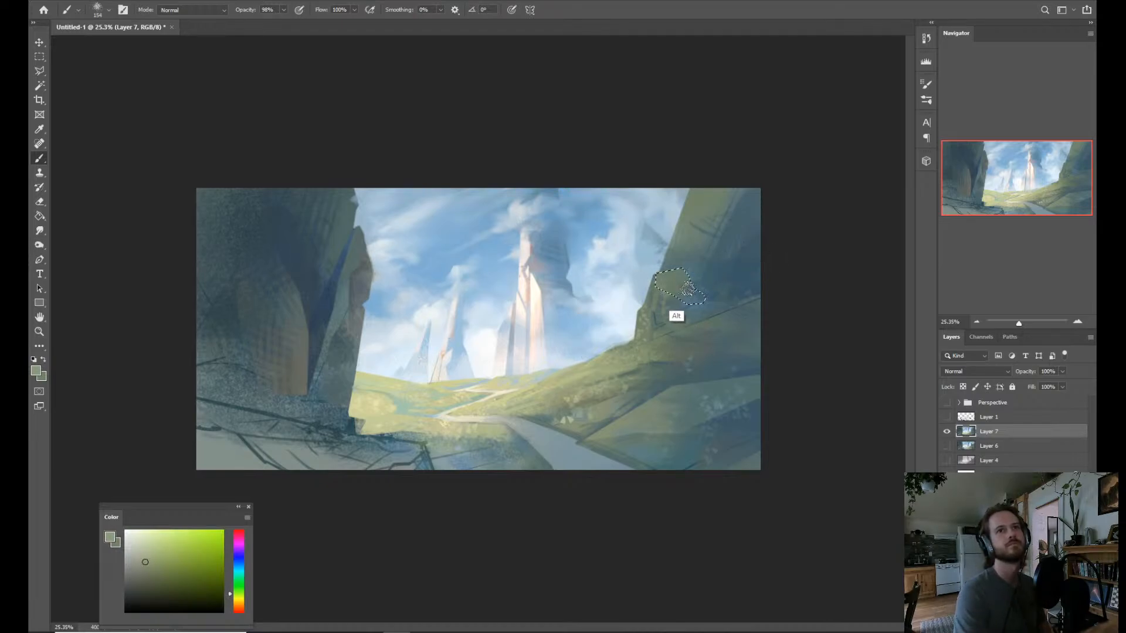
{"action": "left_click", "coordinate": [672, 287], "text": "alt"}
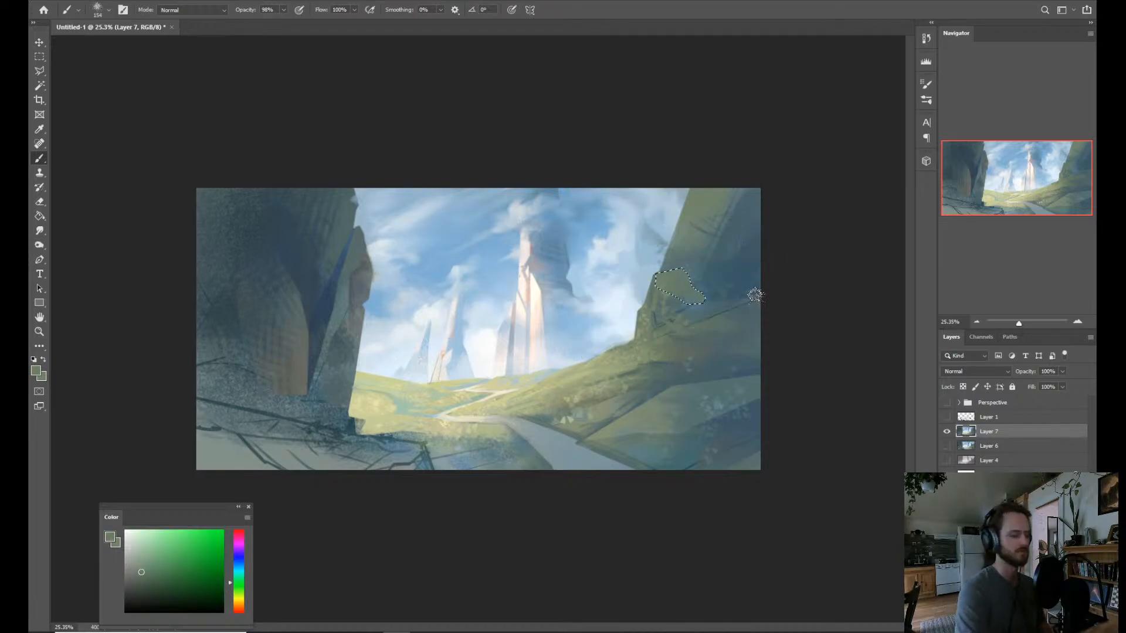
{"action": "key", "text": "ctrl+d"}
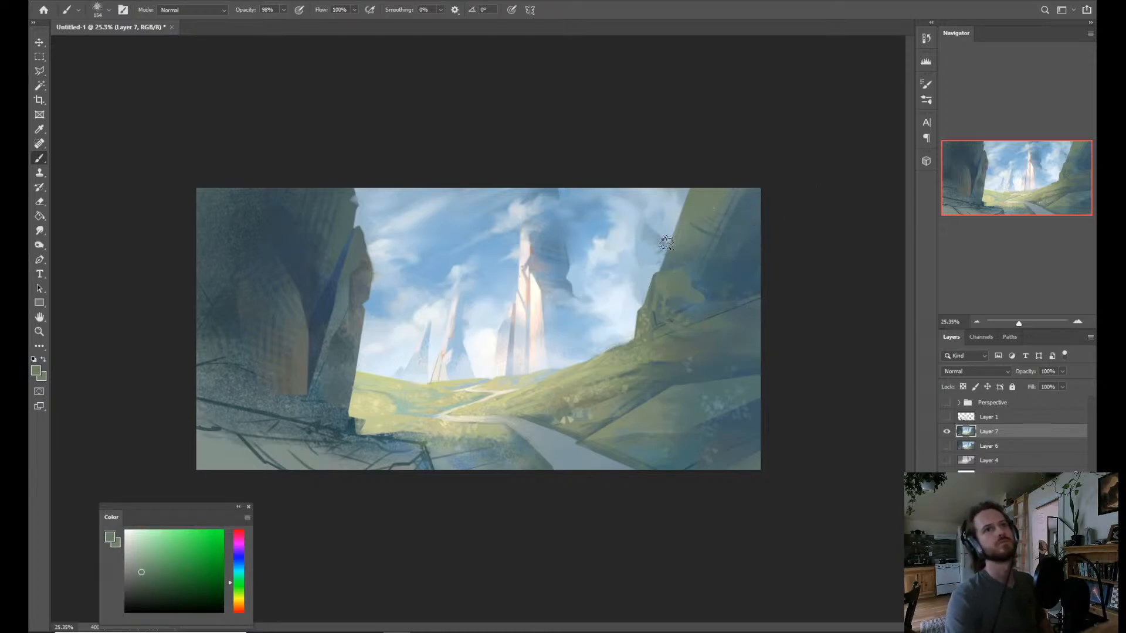
Blend muted green over the right-hand cliff and its base with the Mixer Brush, then smudge the transitions around the outcrop.
{"action": "key", "text": "shift+b"}
{"action": "right_click", "coordinate": [699, 292], "text": "alt"}
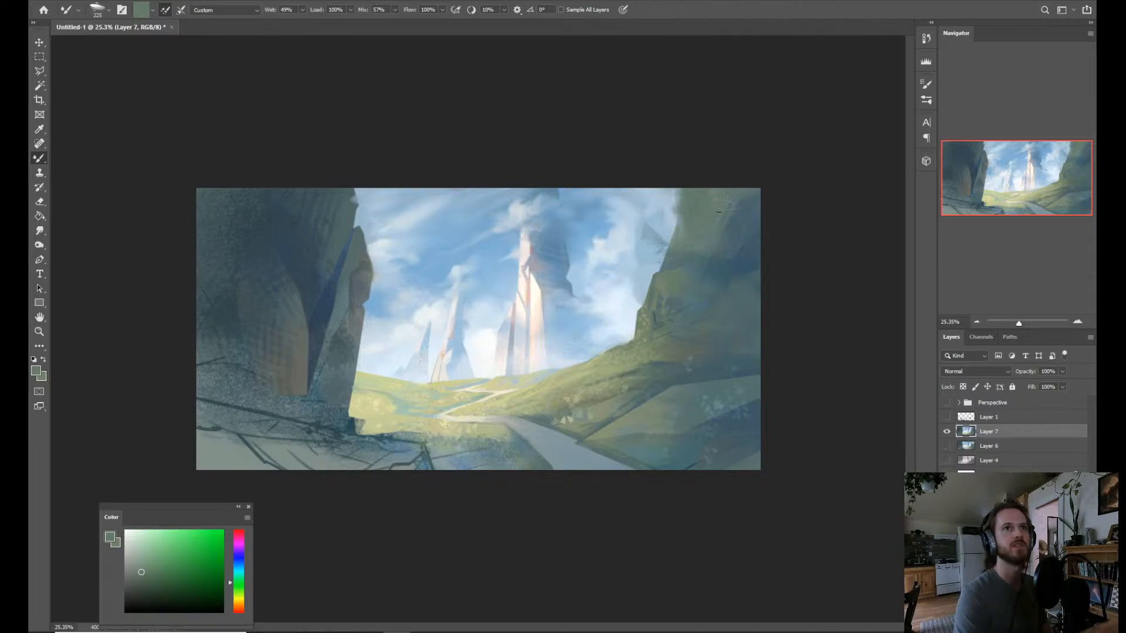
{"action": "left_click_drag", "start_coordinate": [680, 322], "coordinate": [659, 319]}
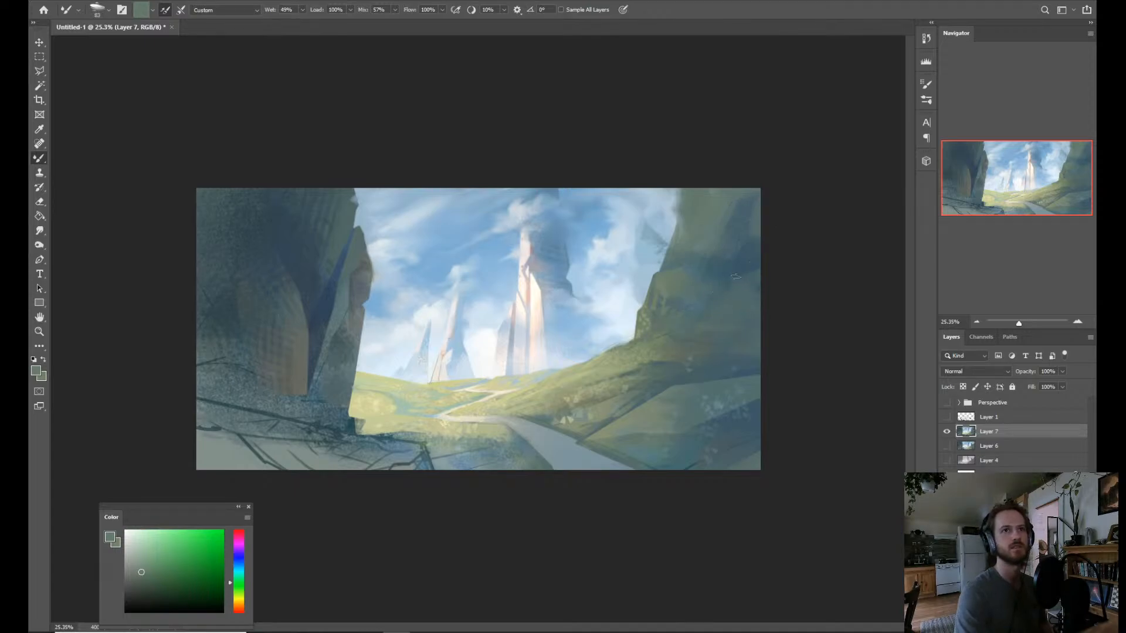
{"action": "key", "text": "r"}
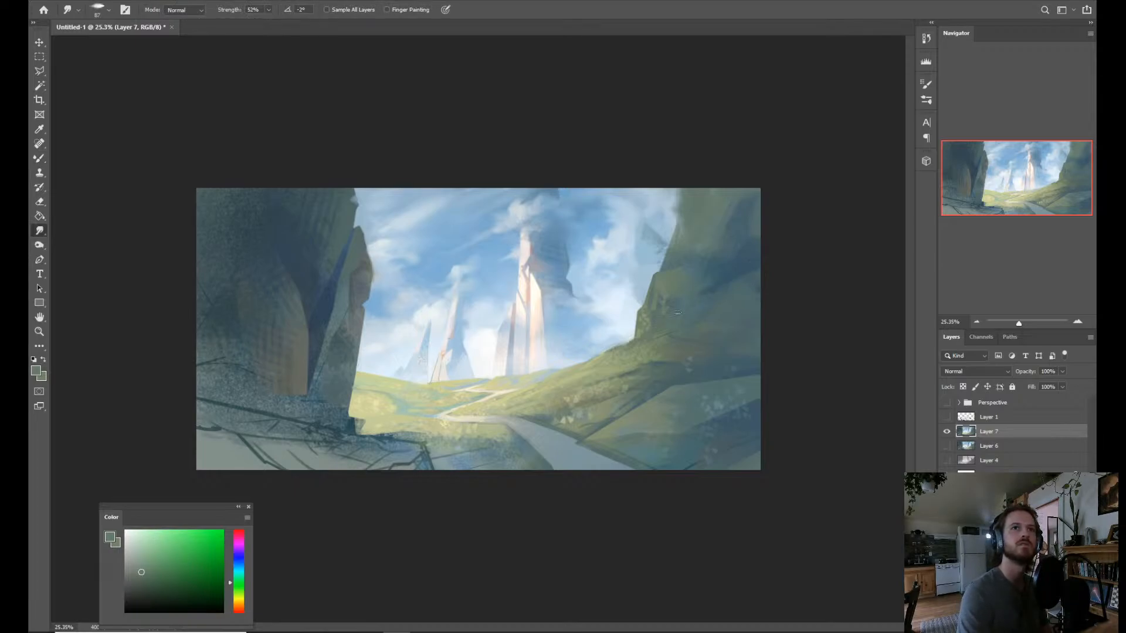
Blend dark blue sampled from the cliff's shadow across the right-hand slope with the Mixer Brush.
{"action": "key", "text": "b"}
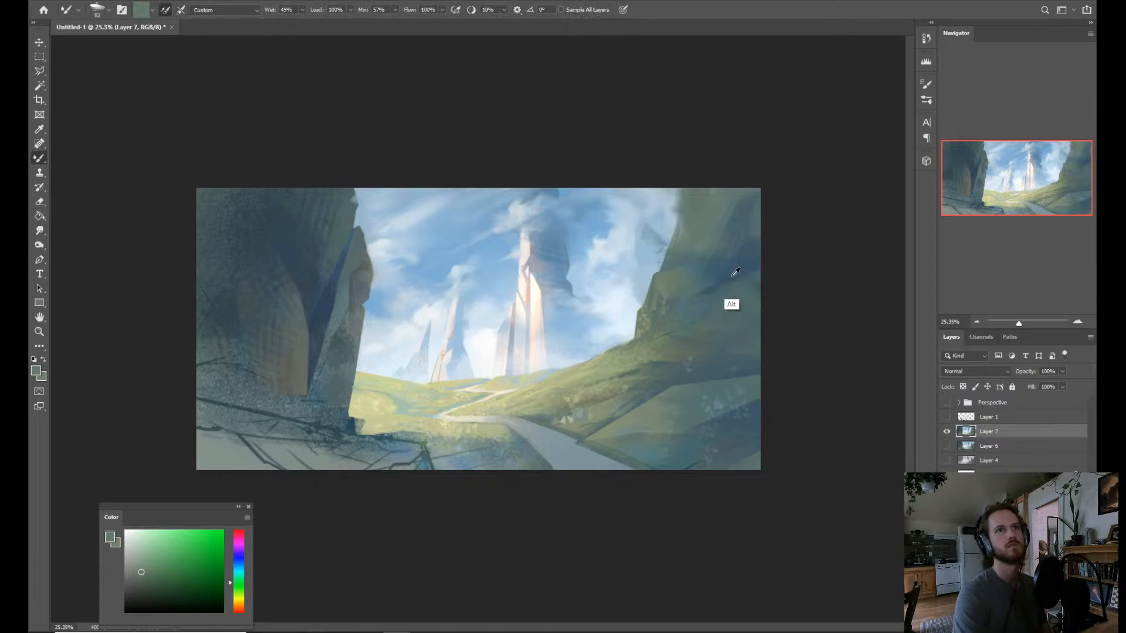
{"action": "left_click", "coordinate": [737, 272], "text": "alt"}
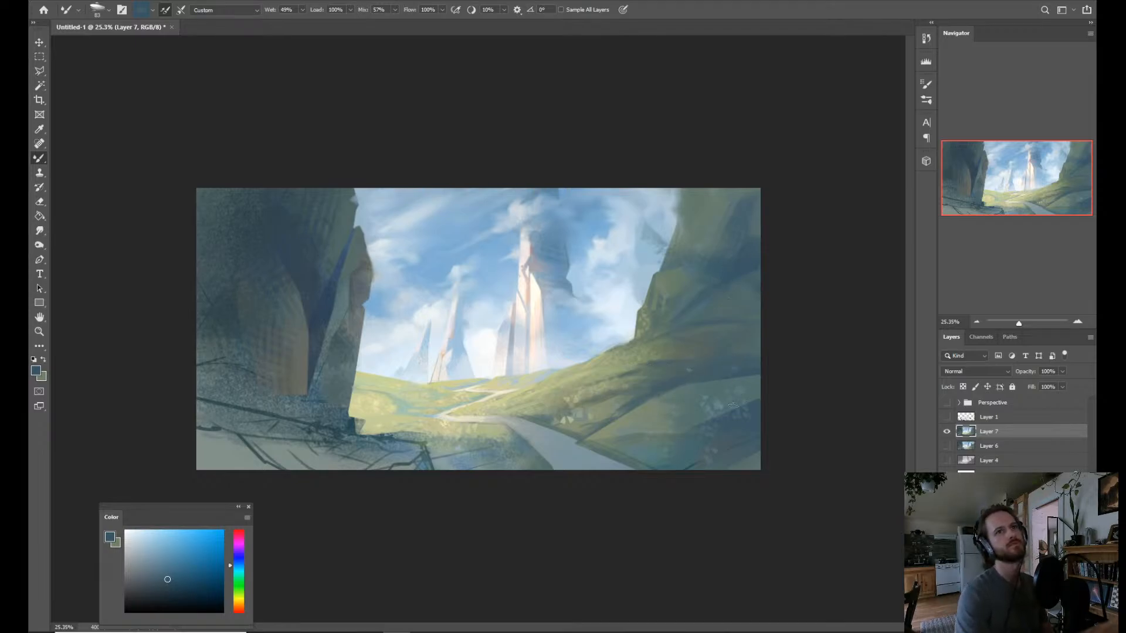
{"action": "left_click_drag", "start_coordinate": [758, 380], "coordinate": [753, 388]}
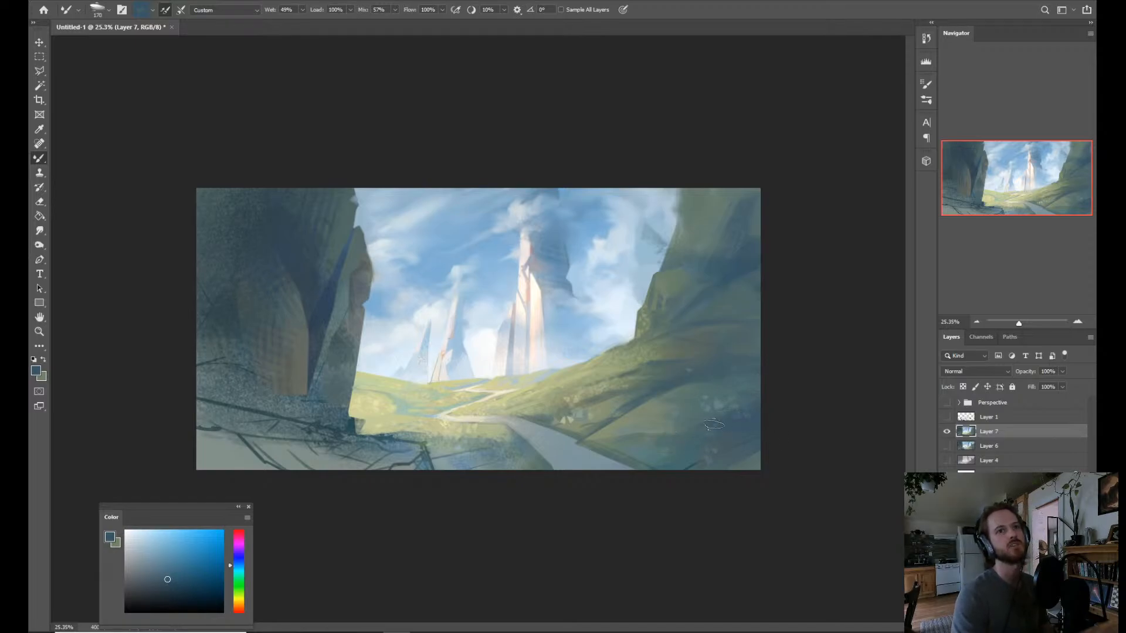
Blend sampled dark blue, teal and muted green into the shaded foreground below the right-hand slope and smudge the strokes.
{"action": "key", "text": "alt"}
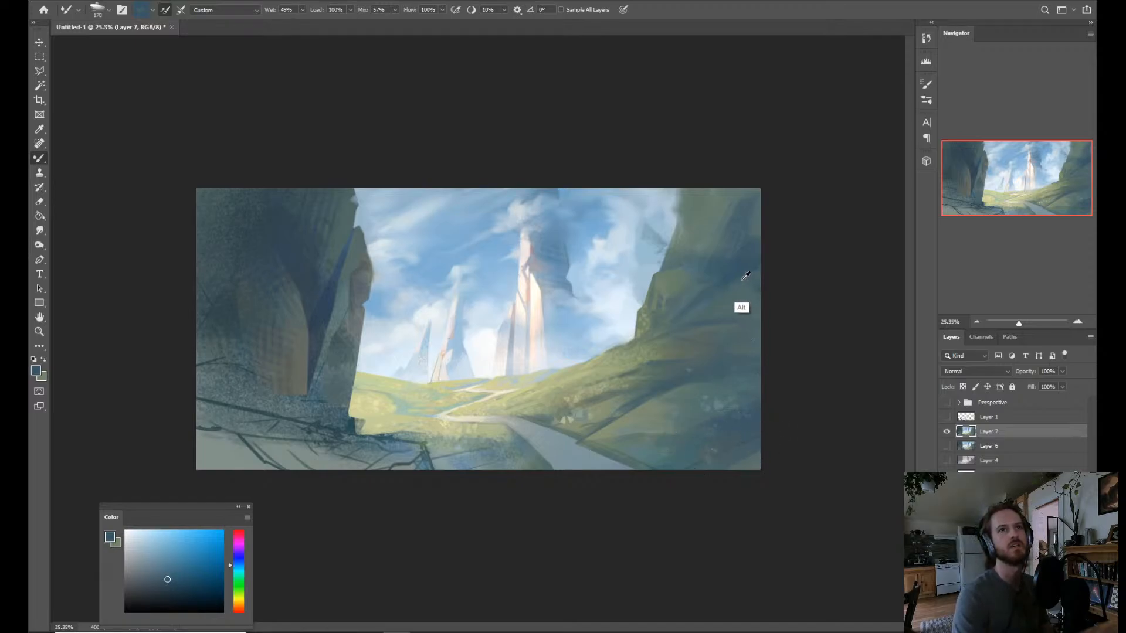
{"action": "left_click", "coordinate": [737, 278], "text": "alt"}
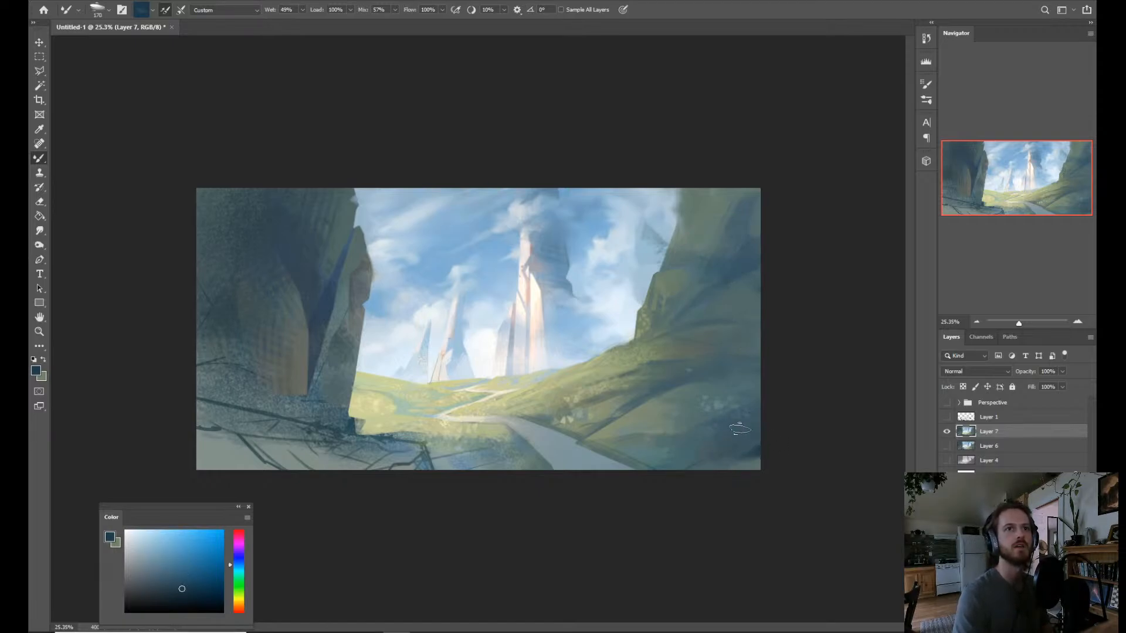
{"action": "left_click", "coordinate": [739, 464], "text": "alt"}
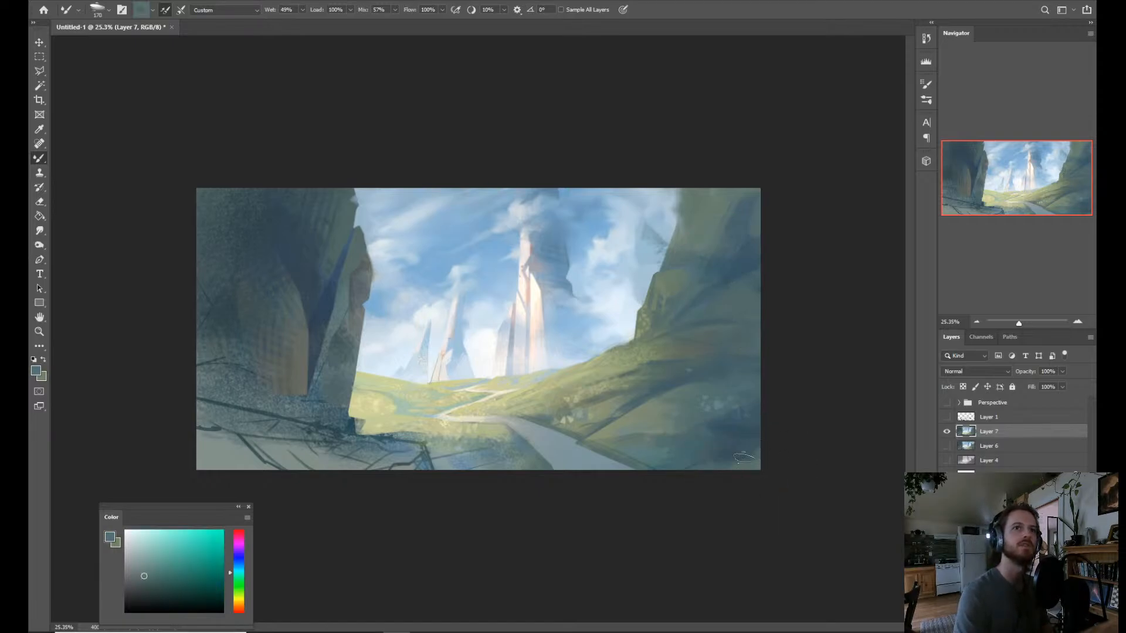
{"action": "left_click", "coordinate": [745, 462], "text": "alt"}
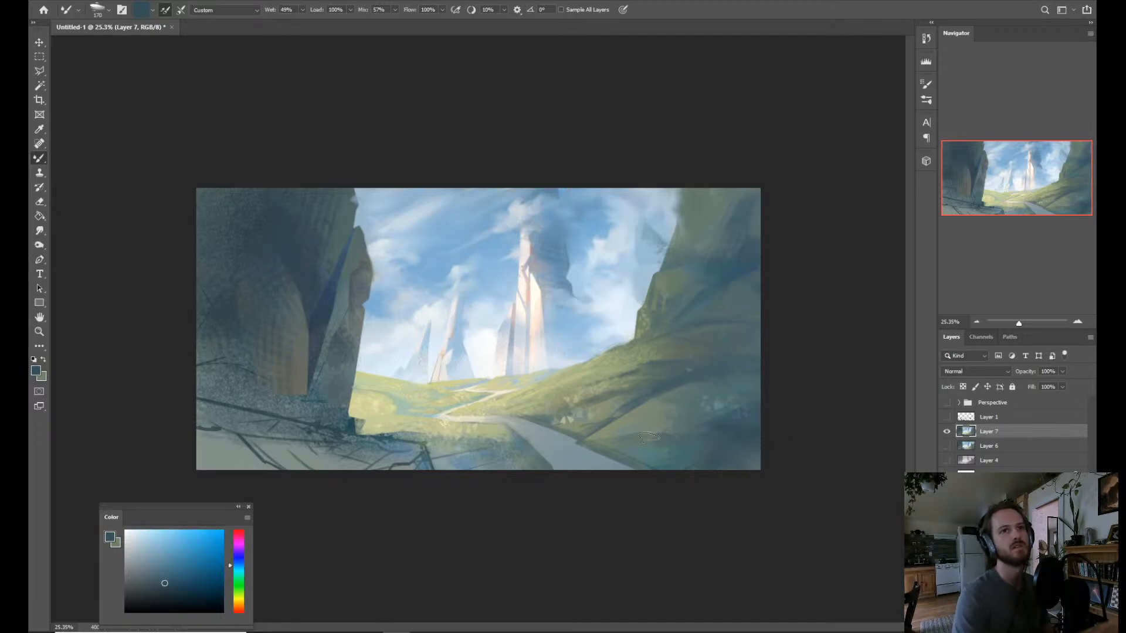
{"action": "left_click", "coordinate": [652, 433], "text": "alt"}
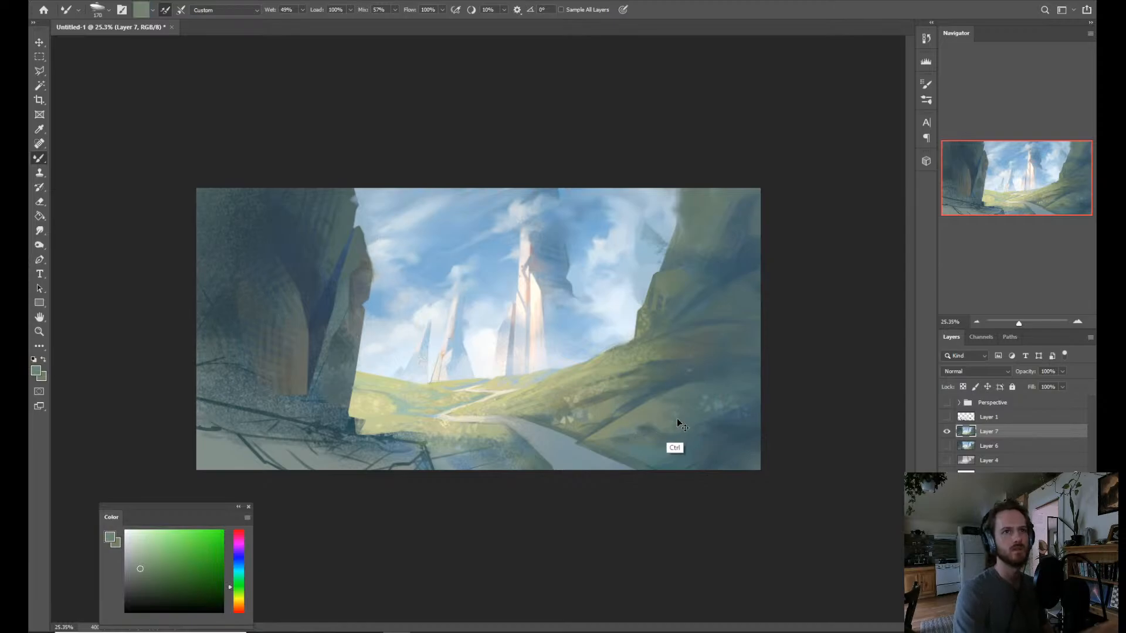
{"action": "key", "text": "r"}
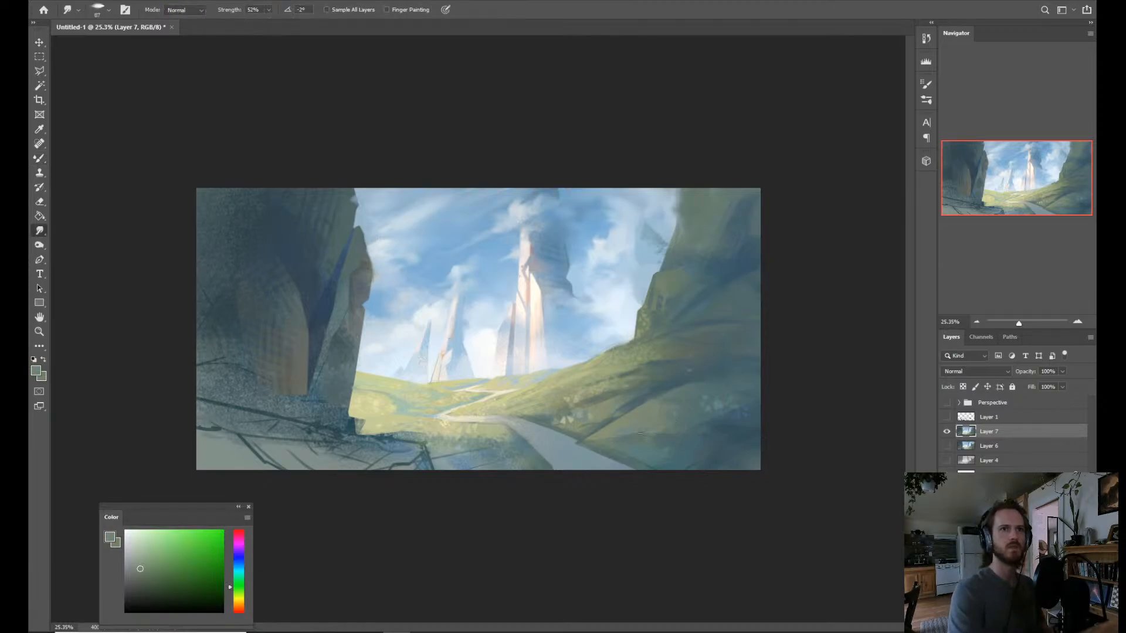
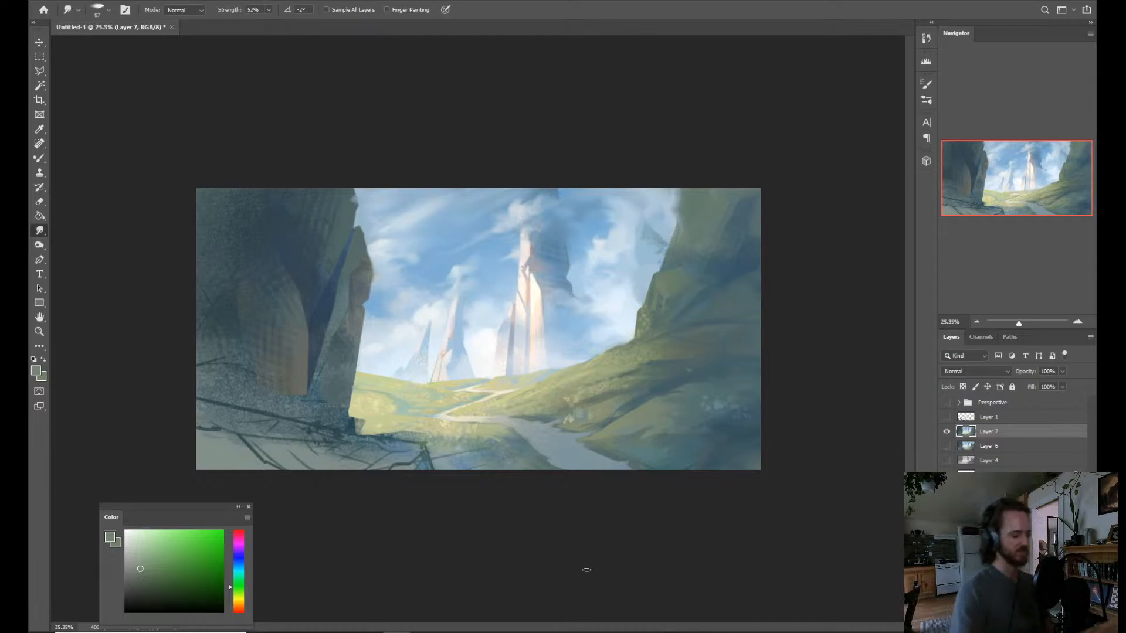
Blend gray-blue and pale green sampled from the path and its grassy edge into the winding path's foreground bend with the Mixer Brush.
{"action": "key", "text": "b"}
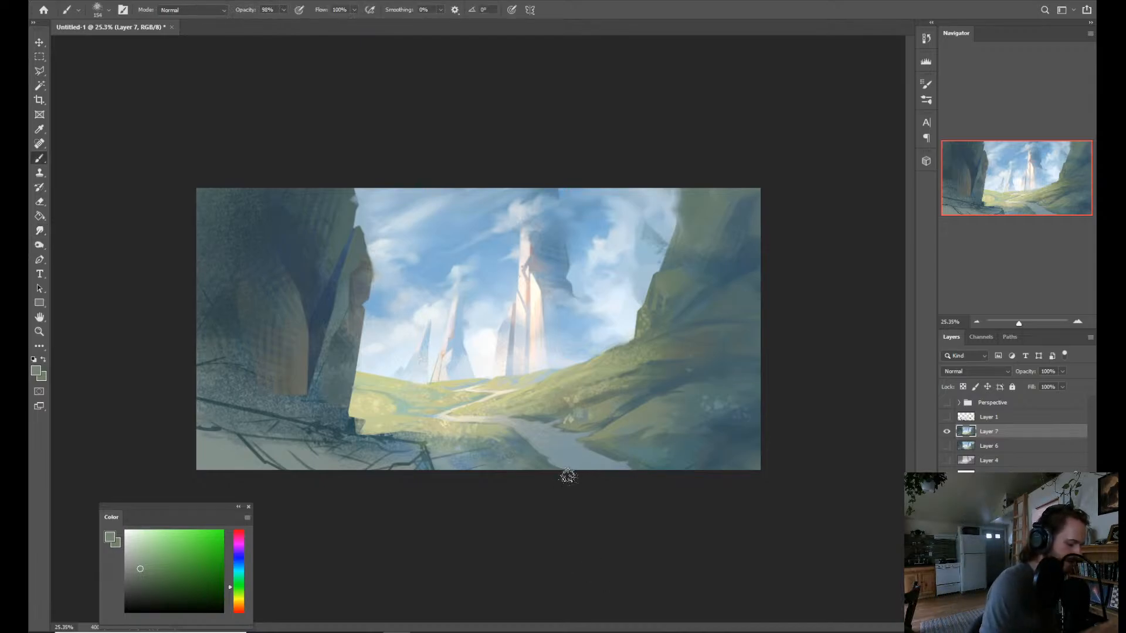
{"action": "key", "text": "shift+b"}
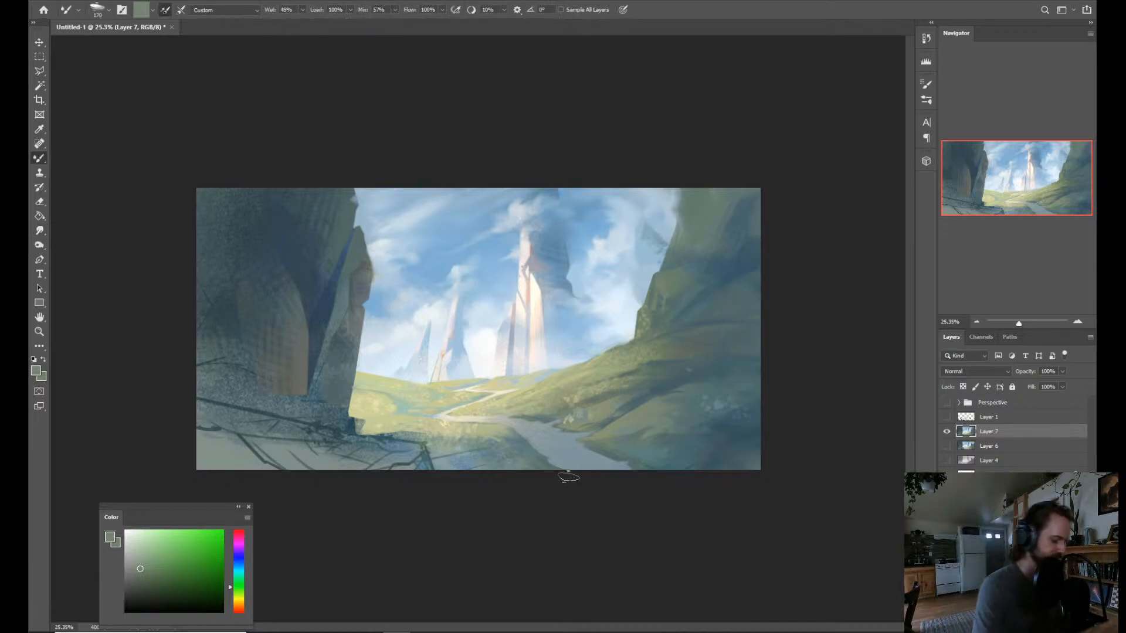
{"action": "key", "text": "alt"}
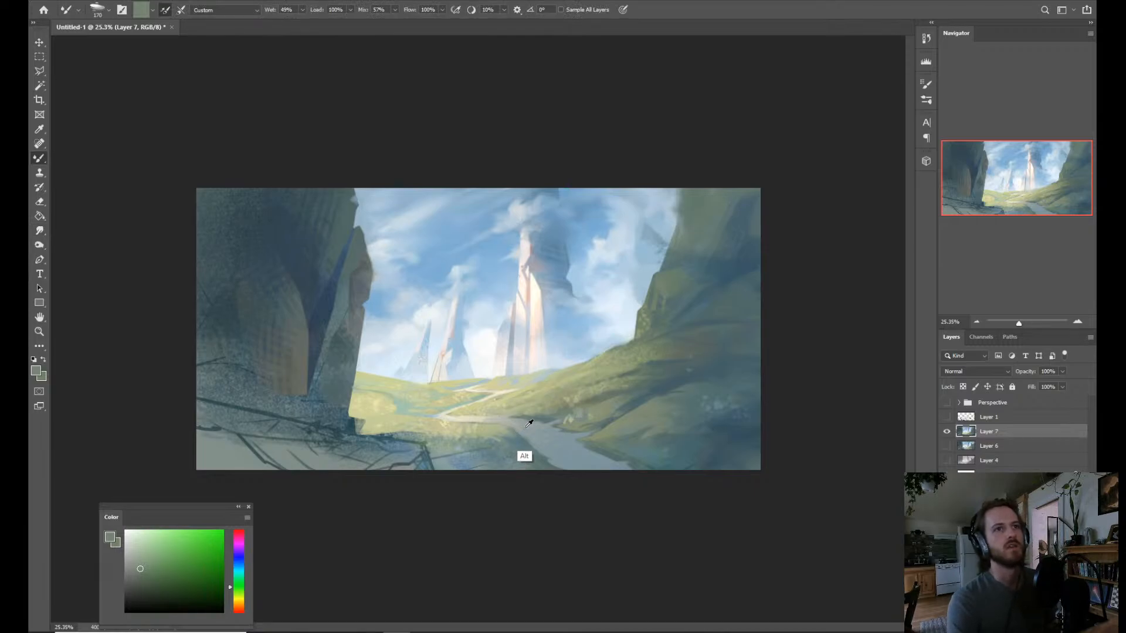
{"action": "left_click", "coordinate": [555, 457], "text": "alt"}
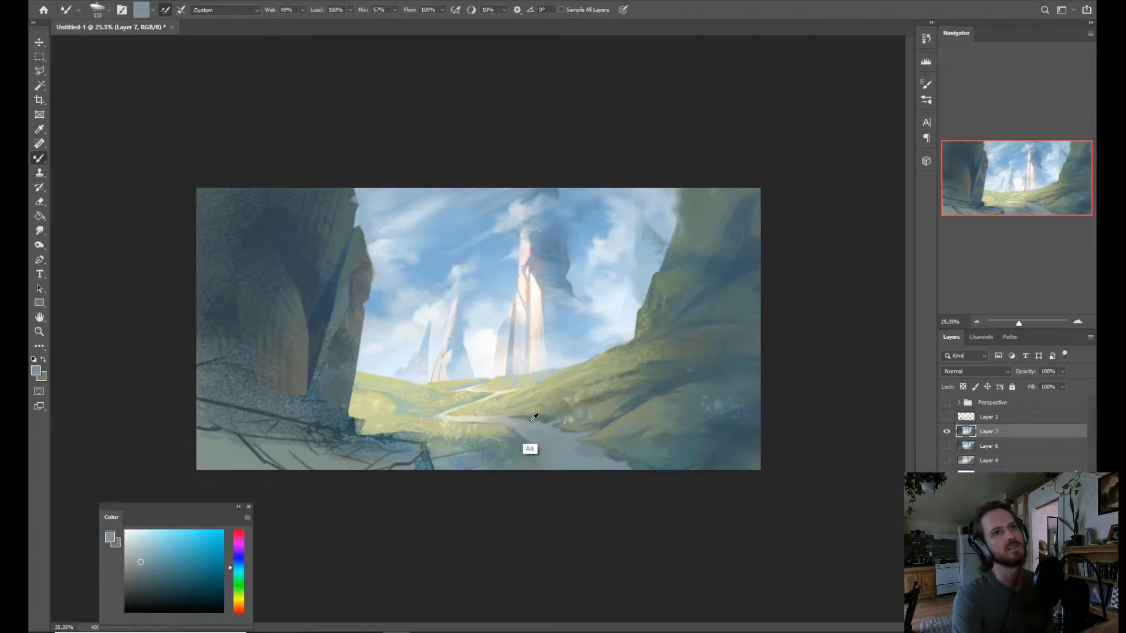
{"action": "left_click", "coordinate": [532, 415], "text": "alt"}
{"action": "left_click", "coordinate": [510, 410], "text": "alt"}
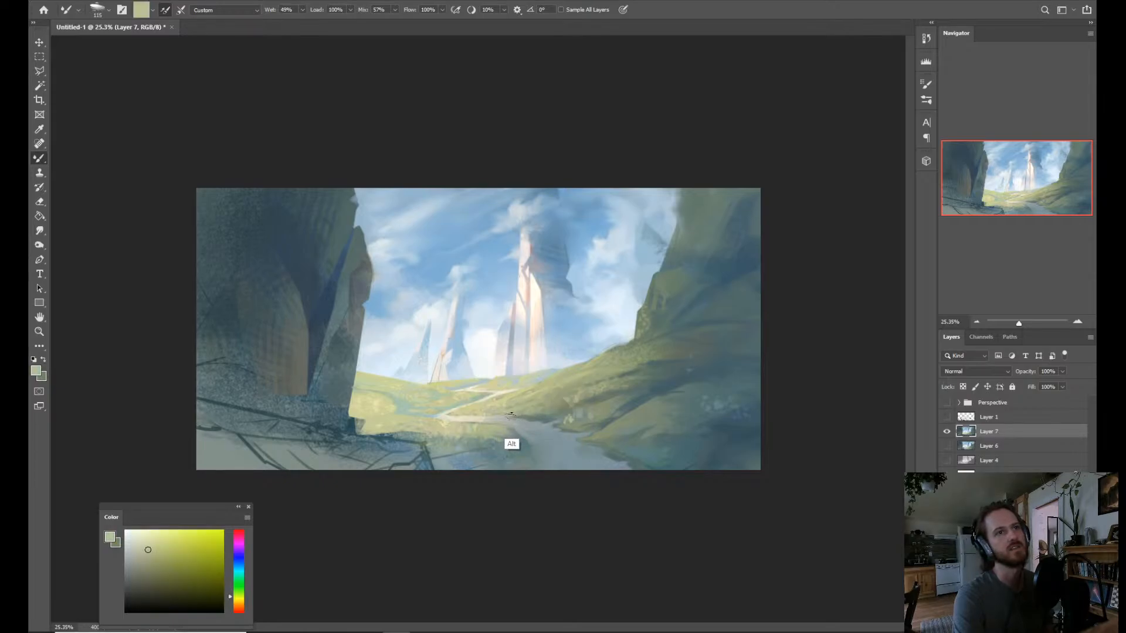
{"action": "left_click", "coordinate": [518, 425], "text": "alt"}
{"action": "left_click_drag", "start_coordinate": [496, 432], "coordinate": [493, 440]}
Touch up the path's bend with pale blue sampled from the base of the tall spire and undo the last stroke.
{"action": "left_click", "coordinate": [544, 380], "text": "alt"}
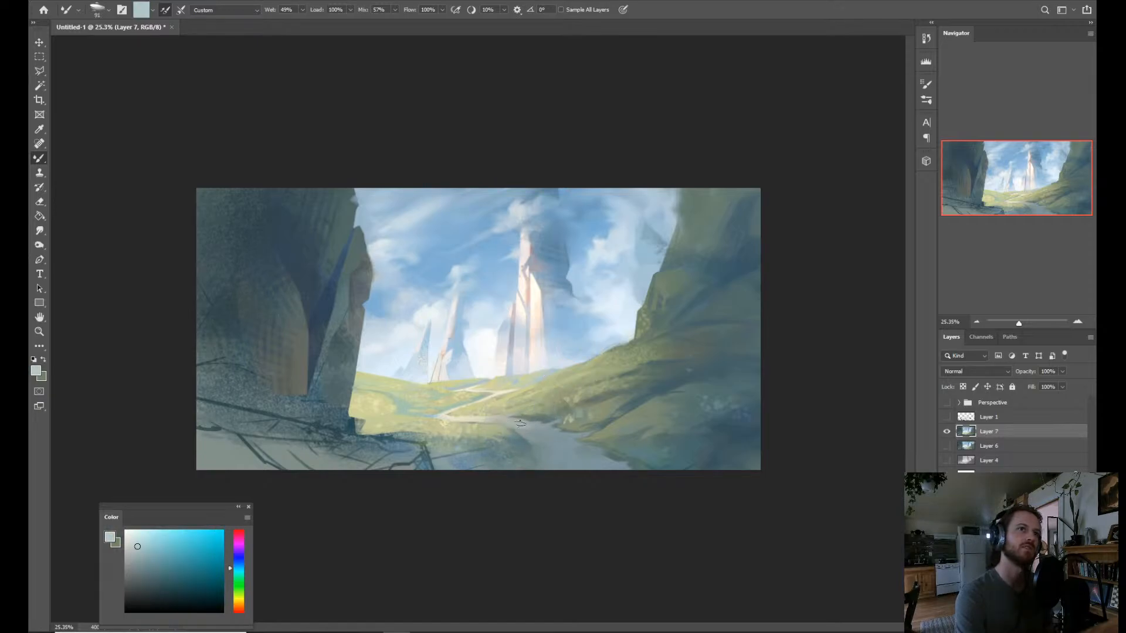
{"action": "left_click", "coordinate": [550, 374], "text": "alt"}
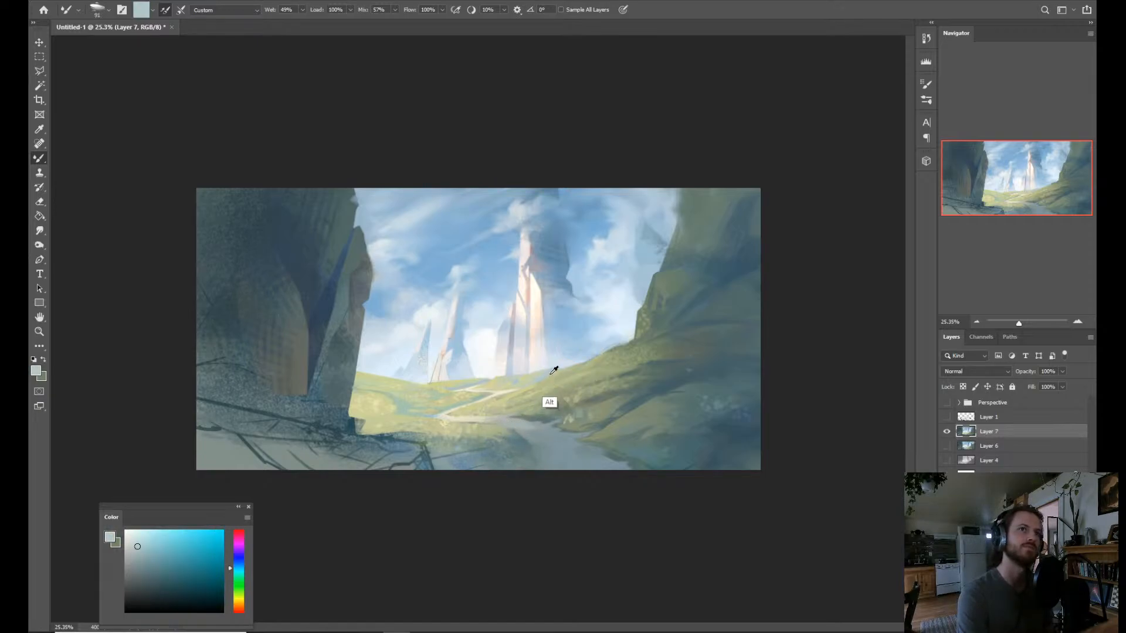
{"action": "right_click", "coordinate": [520, 409]}
{"action": "left_click", "coordinate": [505, 419]}
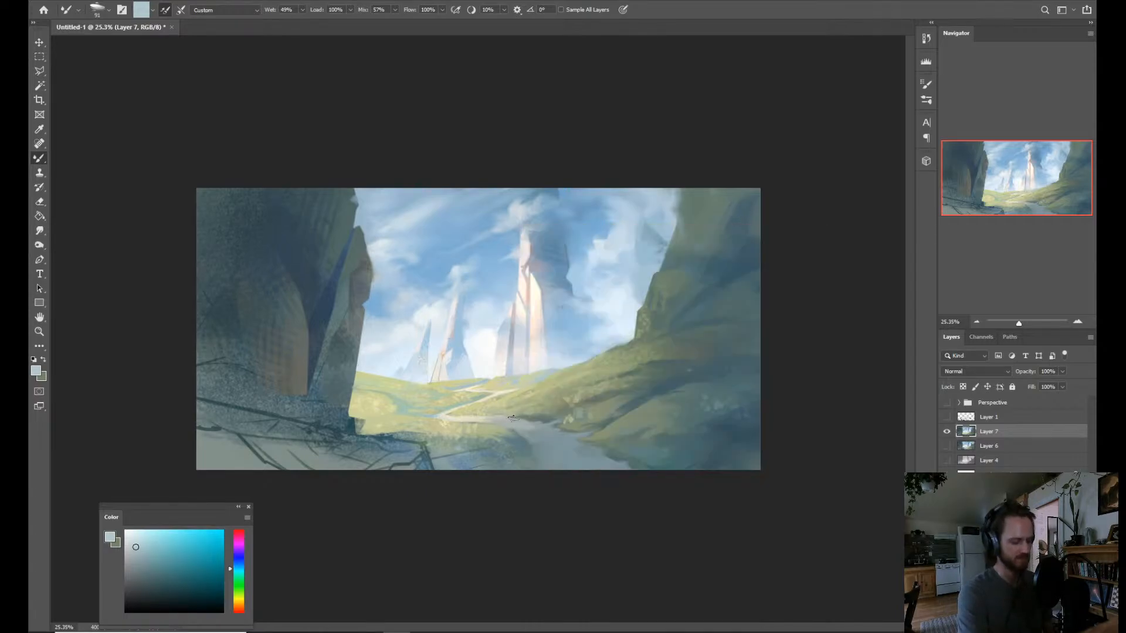
{"action": "key", "text": "shift+b"}
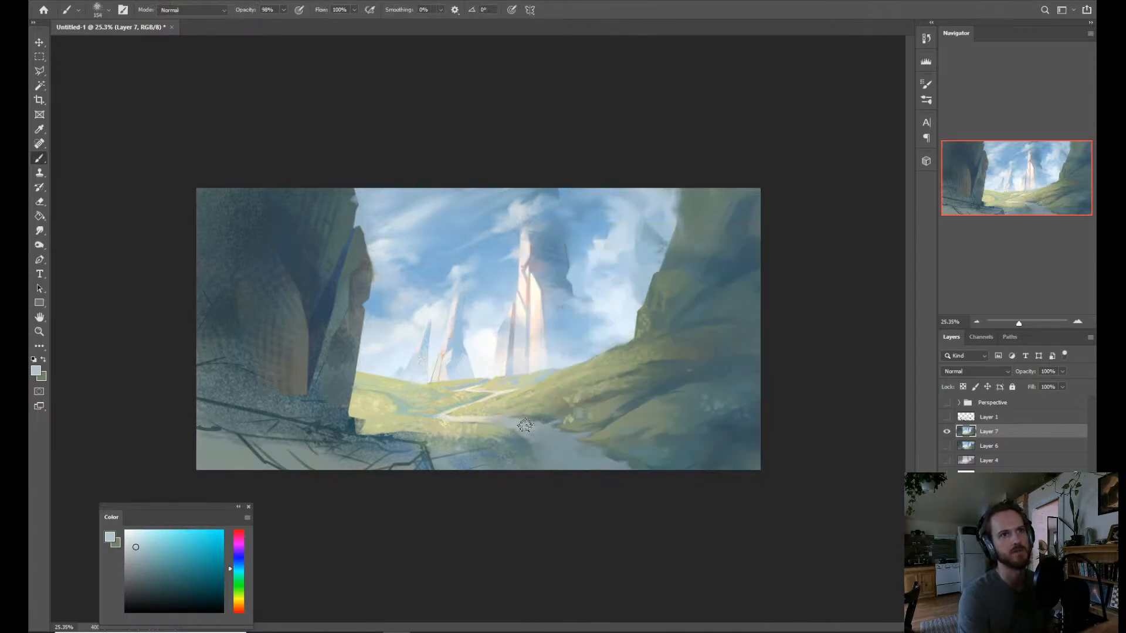
{"action": "key", "text": "ctrl+z"}
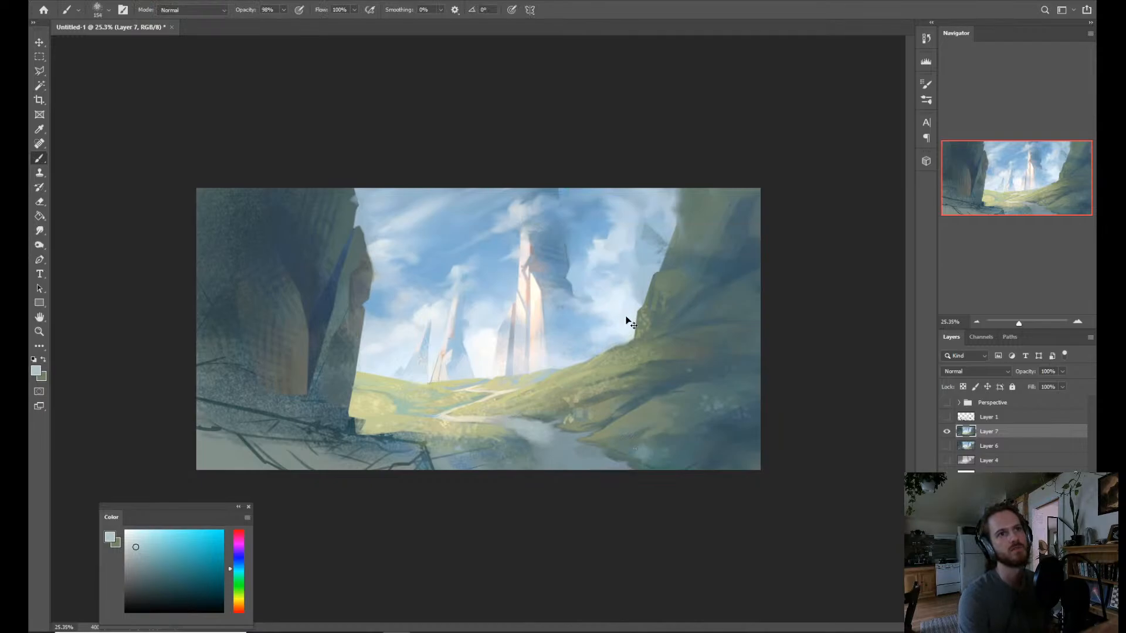
Sample blues from the sky and spire shadow, then brush dark blue from the shaded slope across the foreground path and its bank.
{"action": "left_click", "coordinate": [578, 339], "text": "alt"}
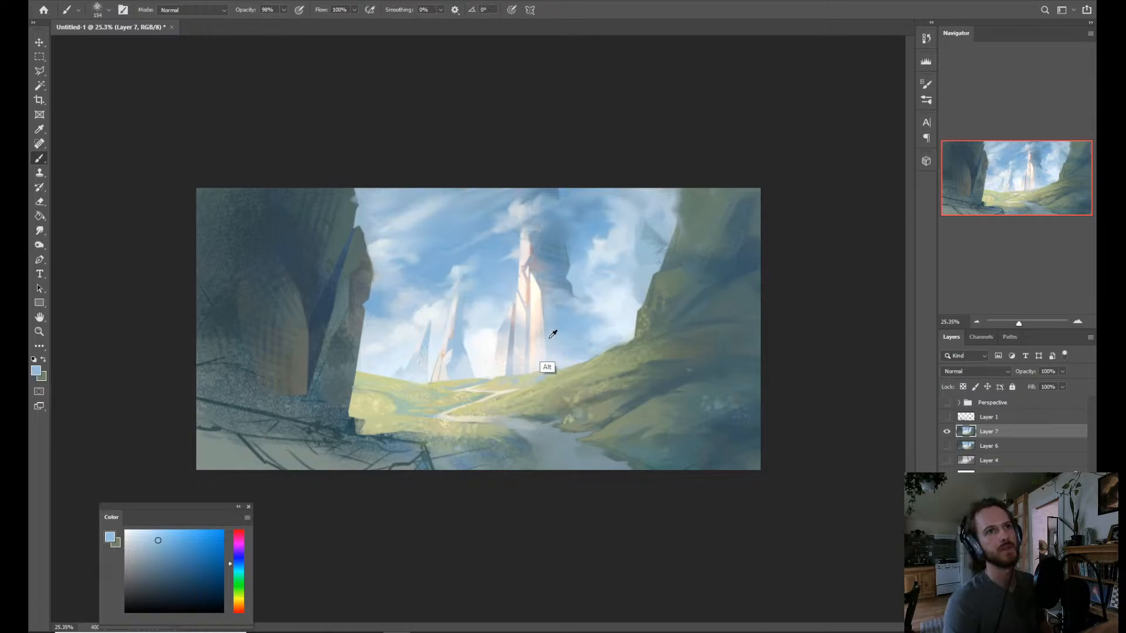
{"action": "left_click", "coordinate": [554, 271], "text": "alt"}
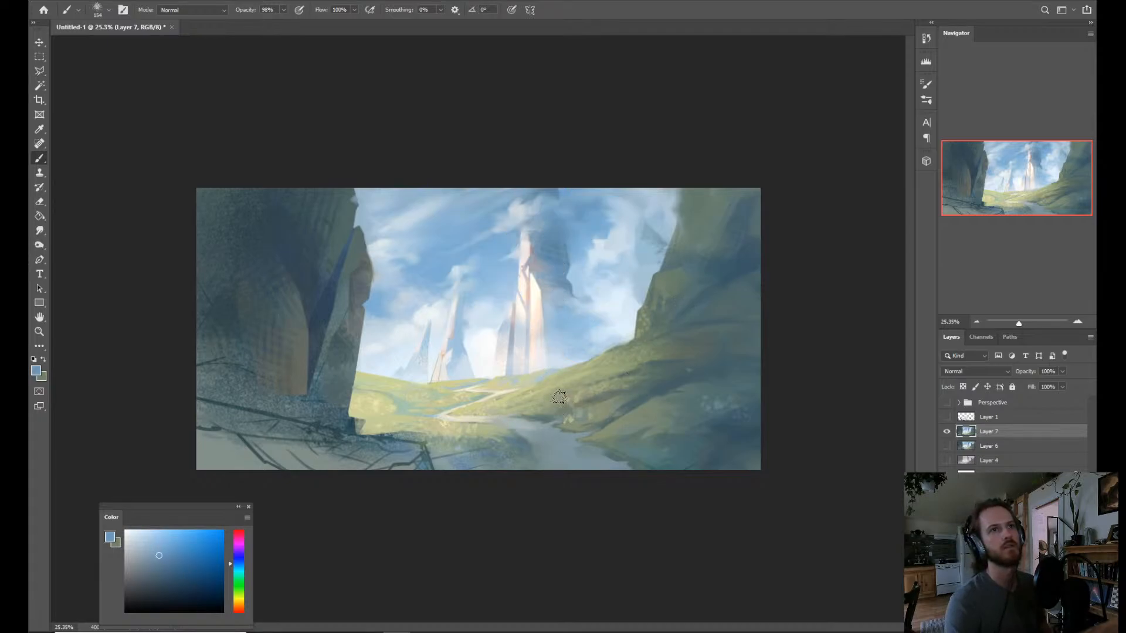
{"action": "left_click", "coordinate": [558, 268], "text": "alt"}
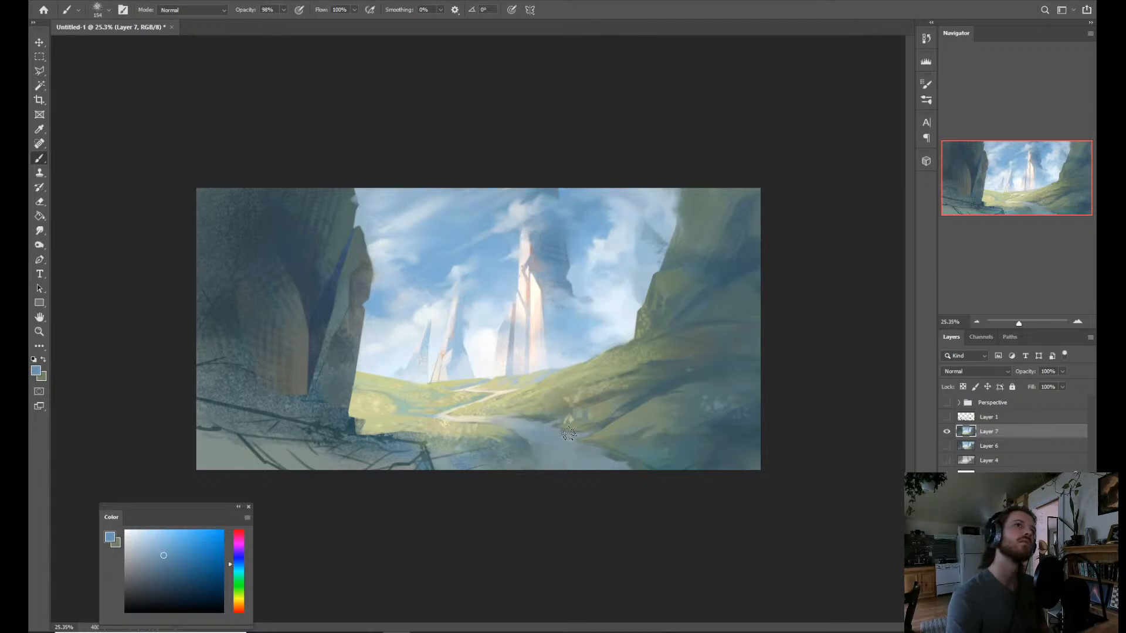
{"action": "left_click", "coordinate": [707, 450], "text": "alt"}
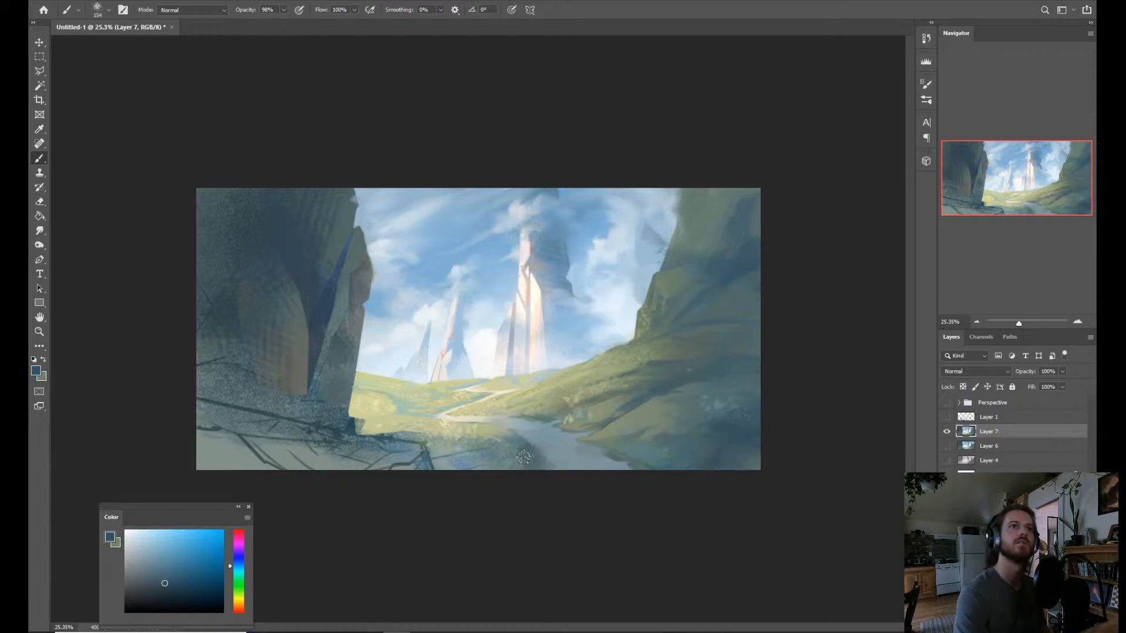
{"action": "mouse_move", "coordinate": [495, 458]}
{"action": "left_mouse_down"}
{"action": "mouse_move", "coordinate": [518, 477]}
{"action": "mouse_move", "coordinate": [547, 468]}
{"action": "left_mouse_up"}
{"action": "mouse_move", "coordinate": [632, 456]}
{"action": "left_mouse_down"}
{"action": "mouse_move", "coordinate": [603, 466]}
{"action": "mouse_move", "coordinate": [524, 448]}
{"action": "left_mouse_up"}
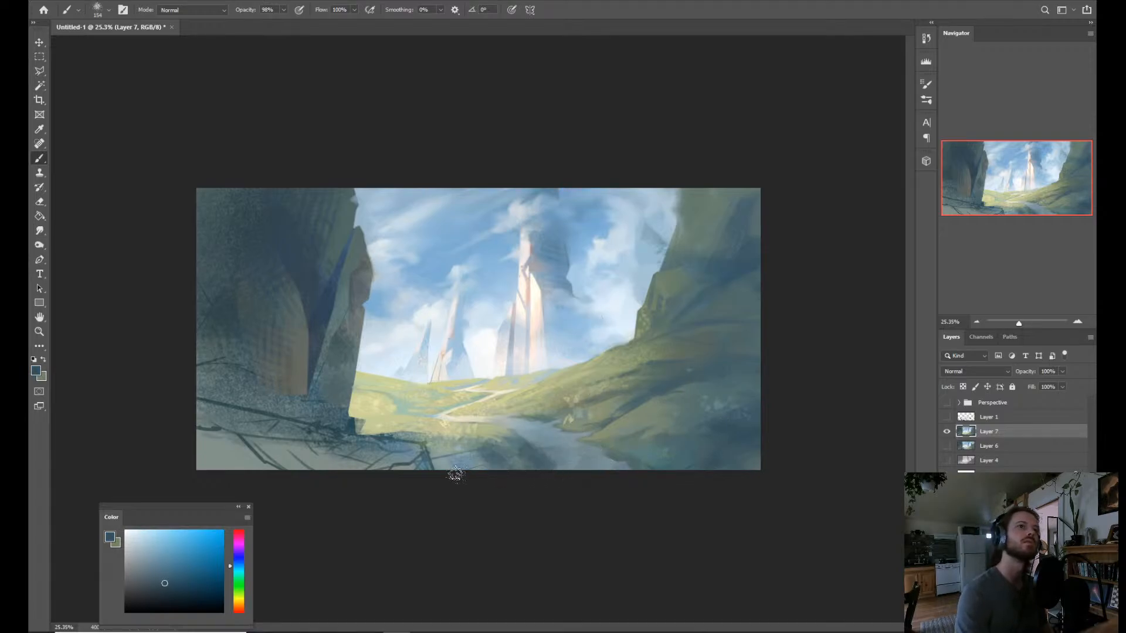
Paint the grassy bank beside the foreground path with sampled gray-green, pale green and muted blue, covering the sketchy marks.
{"action": "left_click", "coordinate": [449, 453], "text": "alt"}
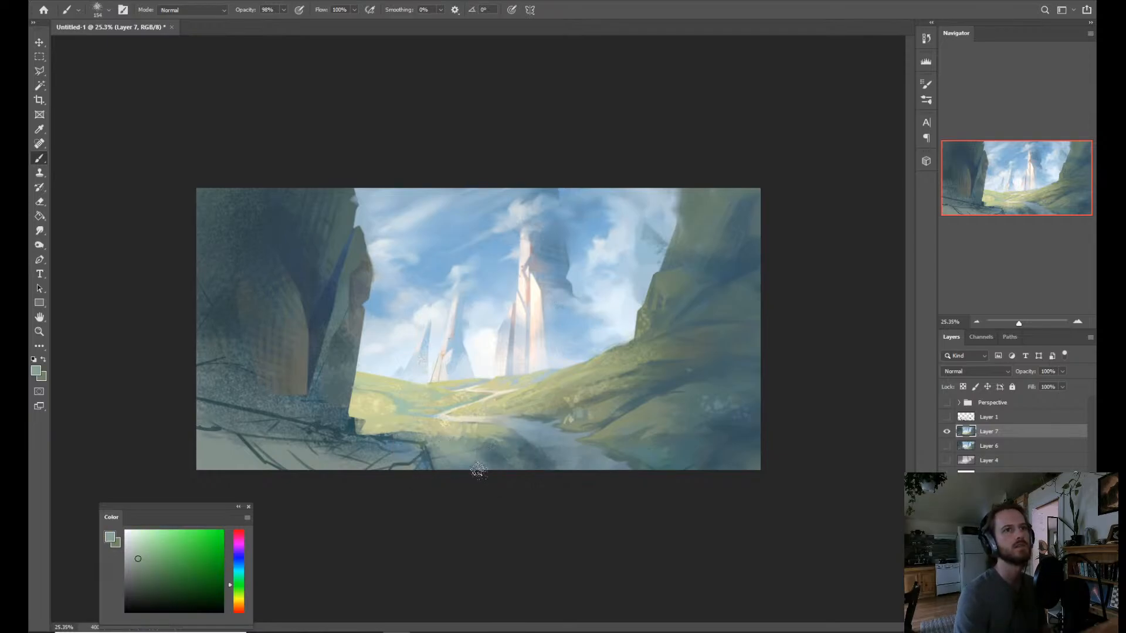
{"action": "left_click", "coordinate": [525, 456], "text": "alt"}
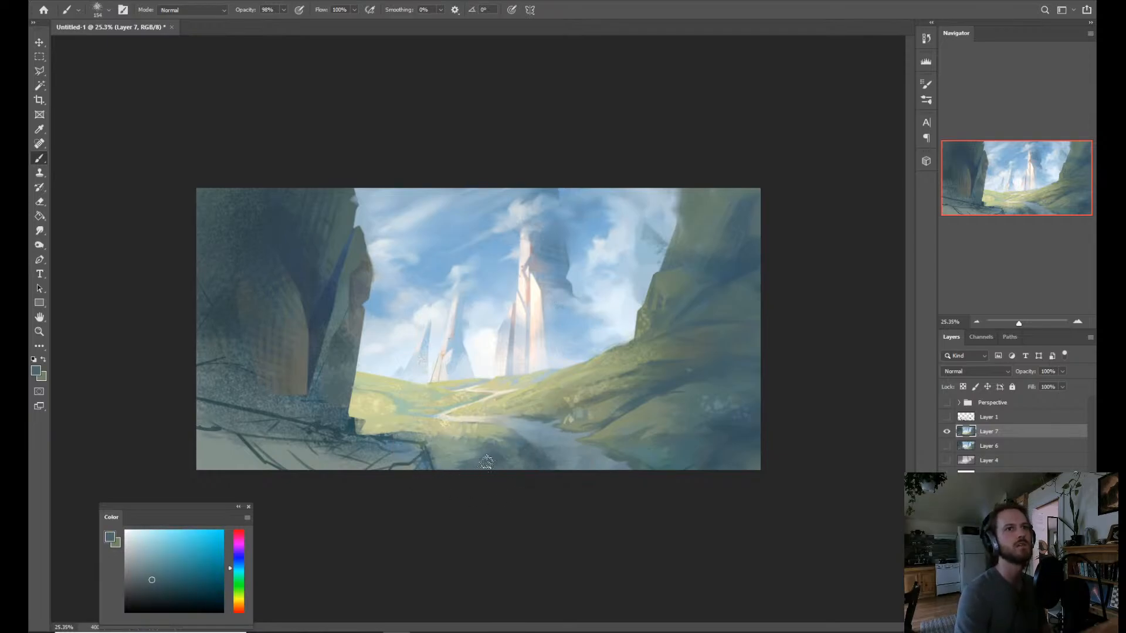
{"action": "left_click", "coordinate": [478, 451], "text": "alt"}
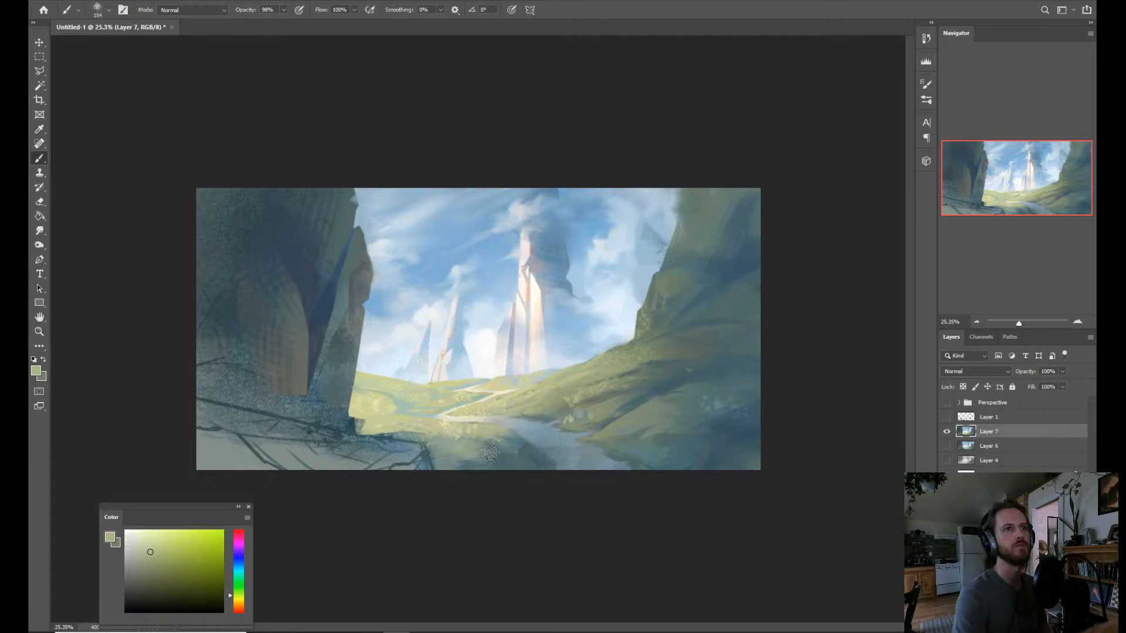
{"action": "left_click", "coordinate": [446, 440], "text": "alt"}
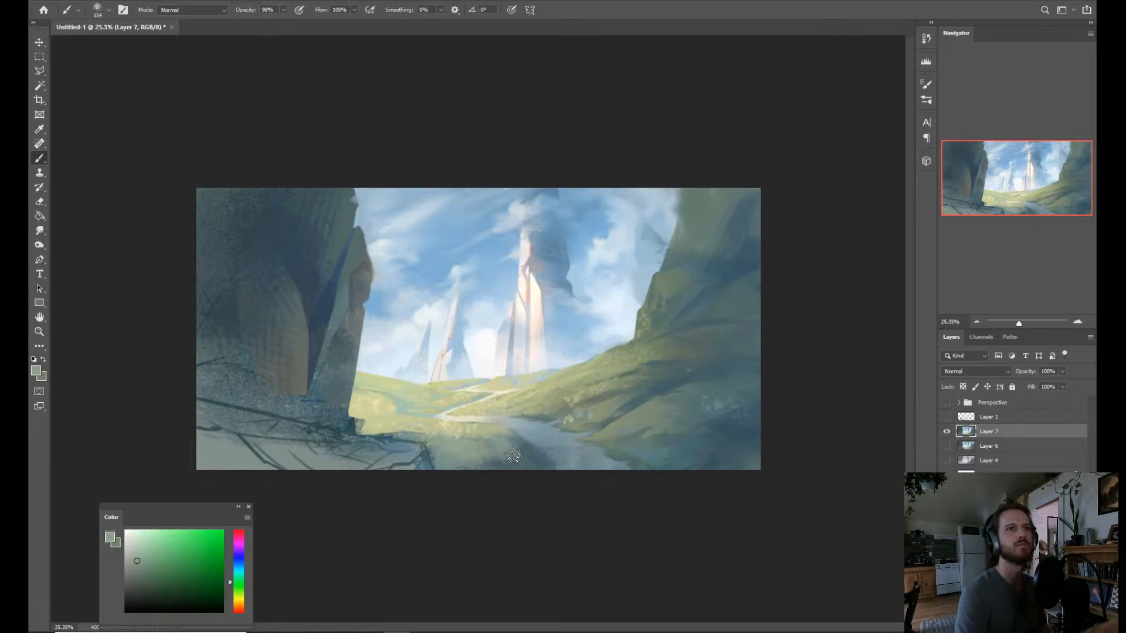
{"action": "left_click", "coordinate": [649, 444], "text": "alt"}
{"action": "left_click", "coordinate": [461, 456], "text": "alt"}
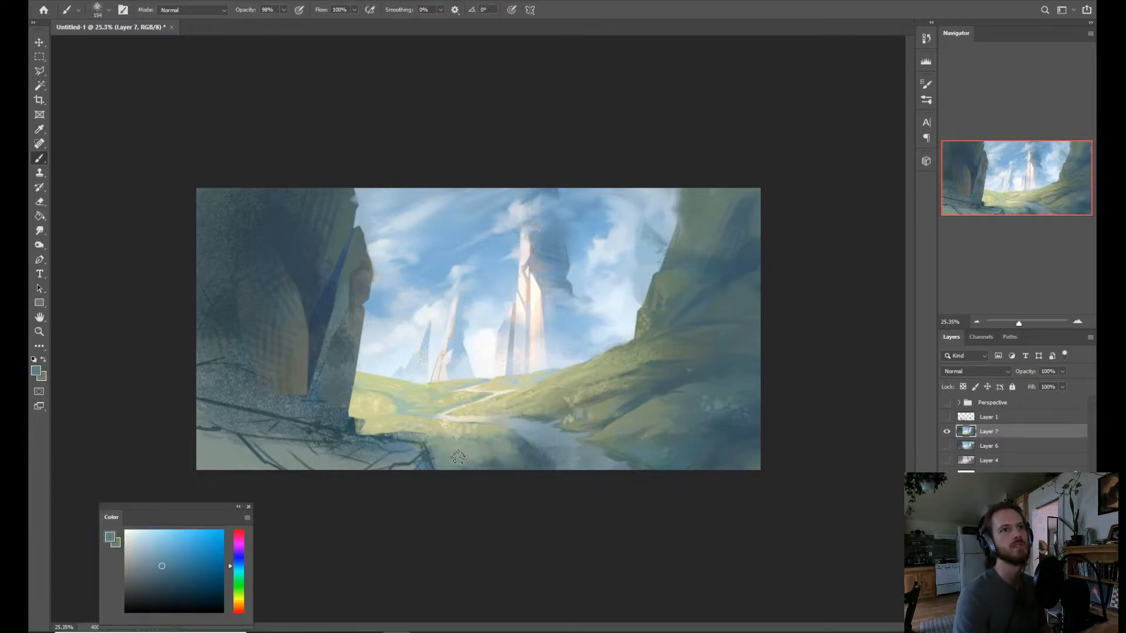
{"action": "left_click_drag", "start_coordinate": [458, 450], "coordinate": [467, 461]}
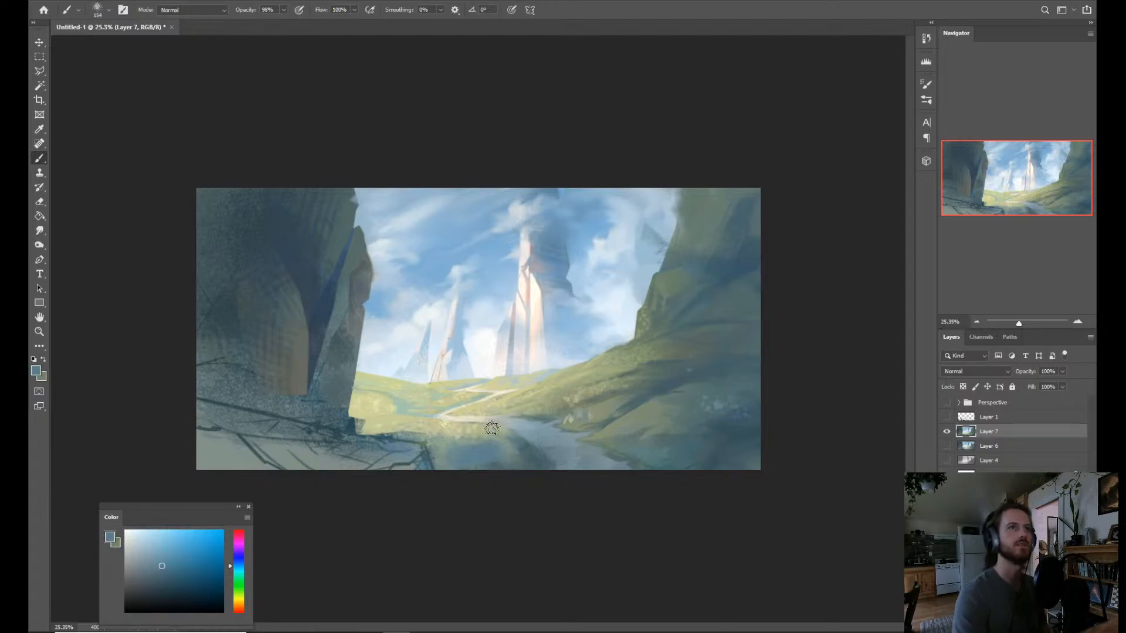
Shift the brush color to a desaturated teal and paint it over the shaded bank and the path's near edge.
{"action": "key", "text": "z"}
{"action": "left_click", "coordinate": [238, 574]}
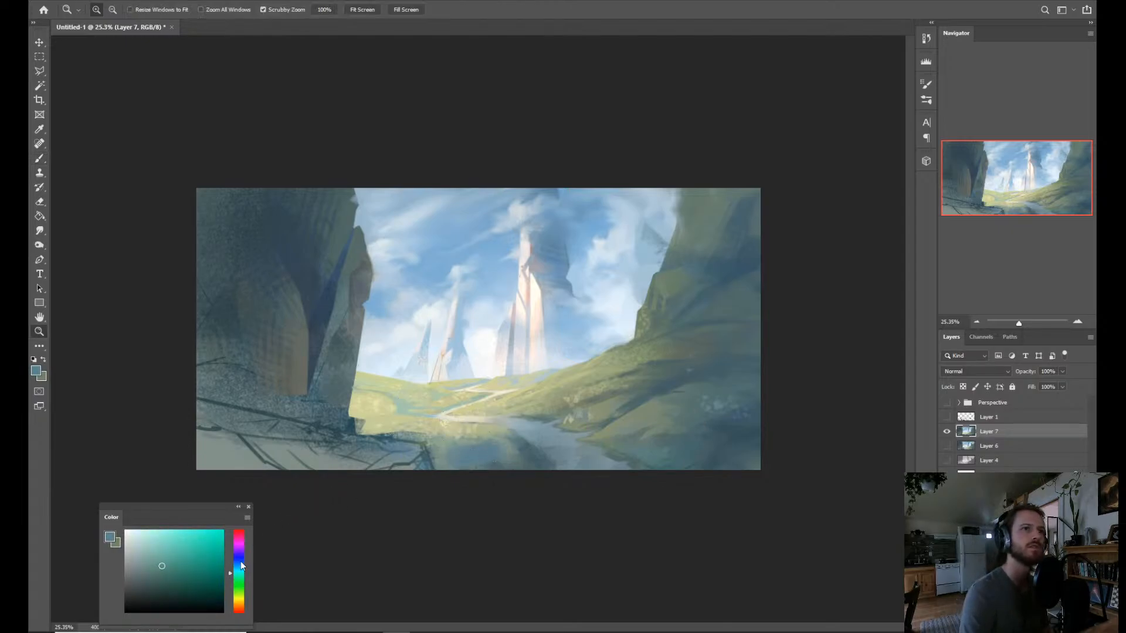
{"action": "left_click", "coordinate": [442, 460]}
{"action": "key", "text": "b"}
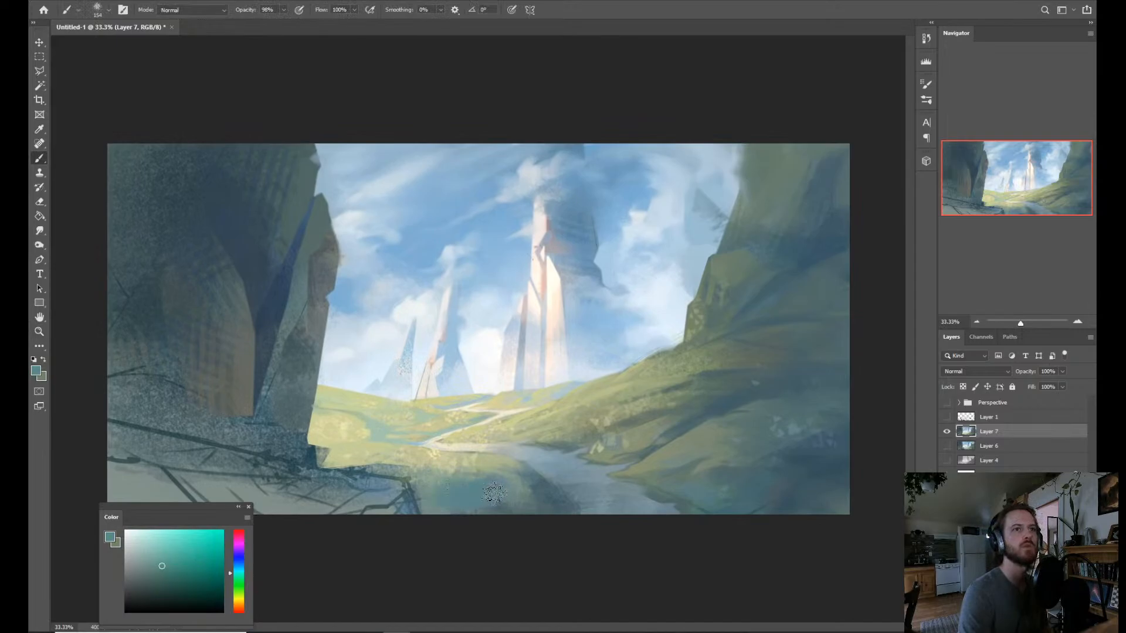
{"action": "left_click", "coordinate": [142, 561]}
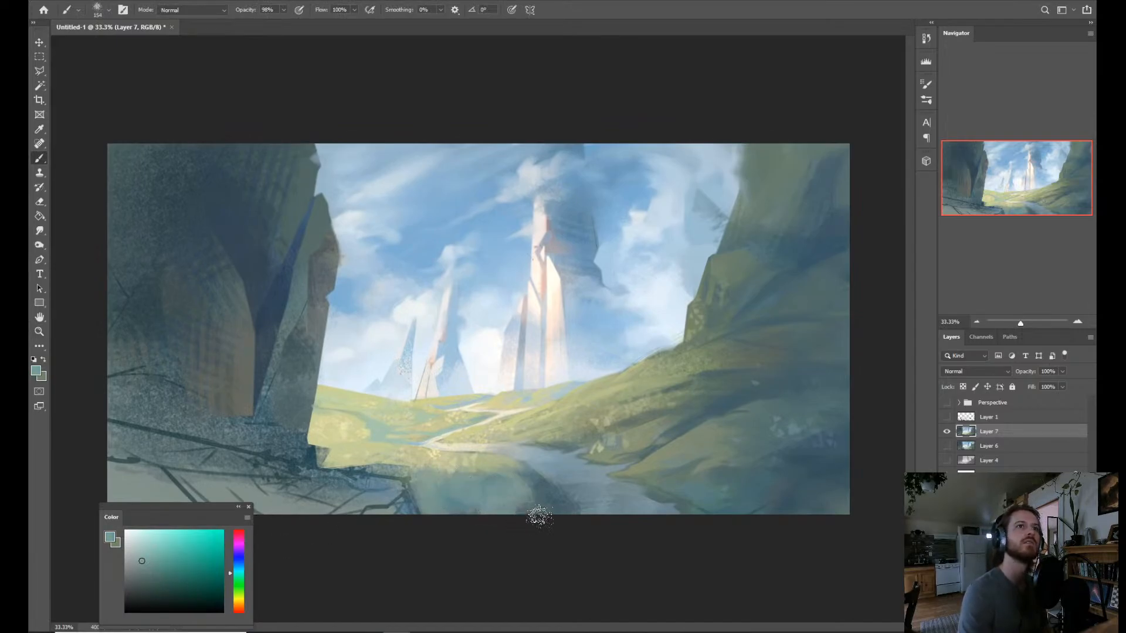
{"action": "left_click", "coordinate": [530, 505], "text": "alt"}
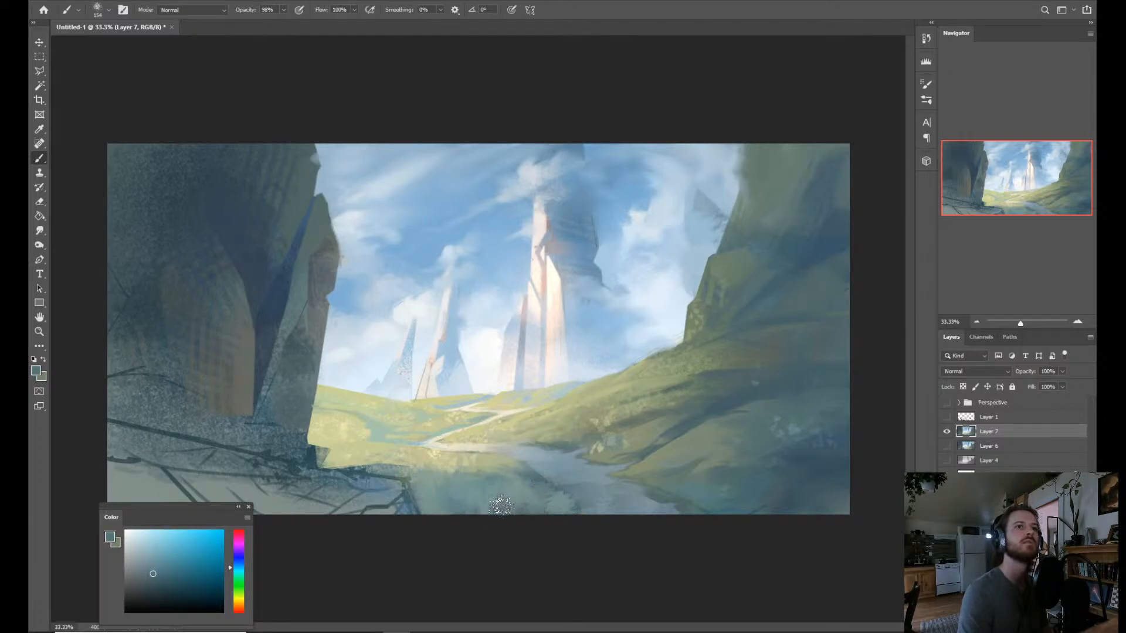
Blend pale yellow-green sampled from the sunlit ground along the far side of the path with the Mixer Brush.
{"action": "key", "text": "z"}
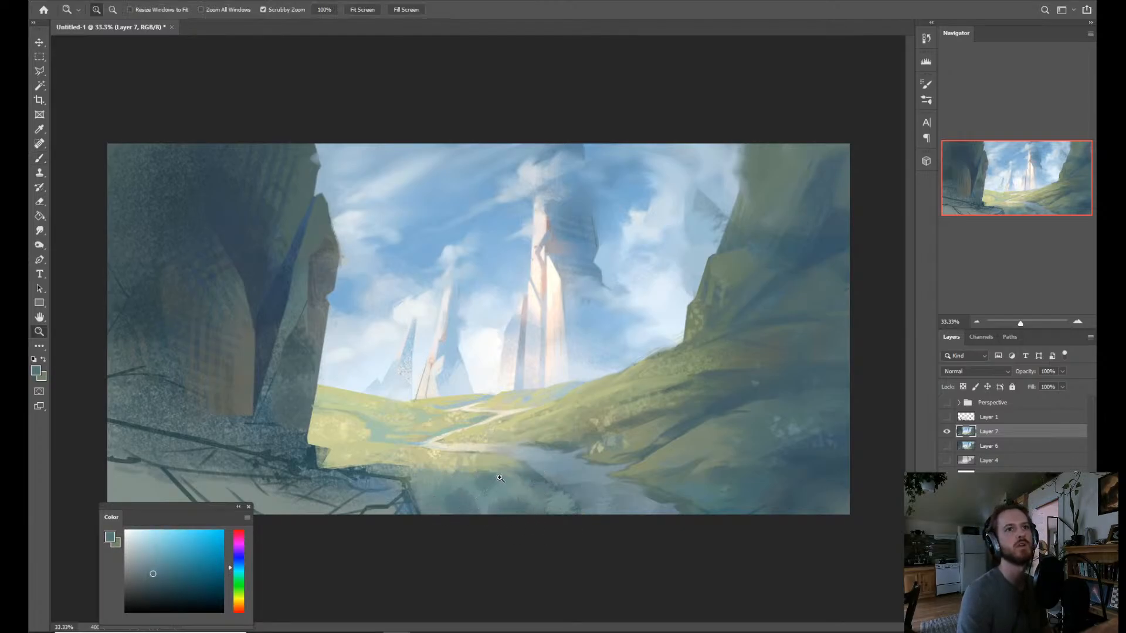
{"action": "left_click_drag", "start_coordinate": [500, 478], "coordinate": [481, 476]}
{"action": "key", "text": "b"}
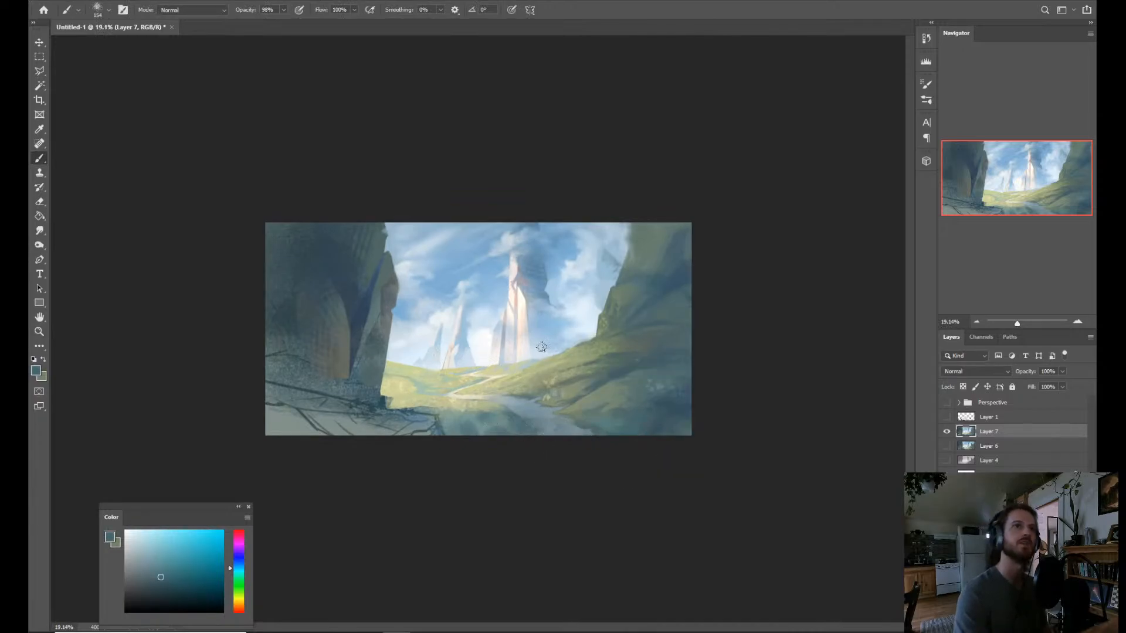
{"action": "key", "text": "z"}
{"action": "left_click_drag", "start_coordinate": [473, 435], "coordinate": [481, 426]}
{"action": "key", "text": "b"}
{"action": "key", "text": "shift+b"}
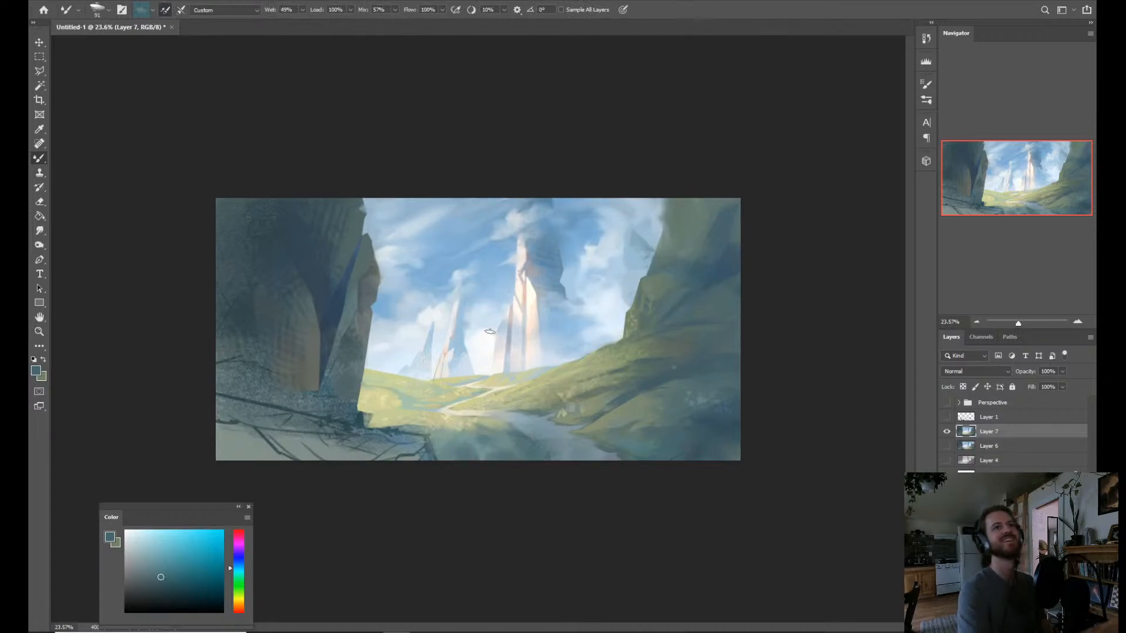
{"action": "left_click", "coordinate": [445, 417], "text": "alt"}
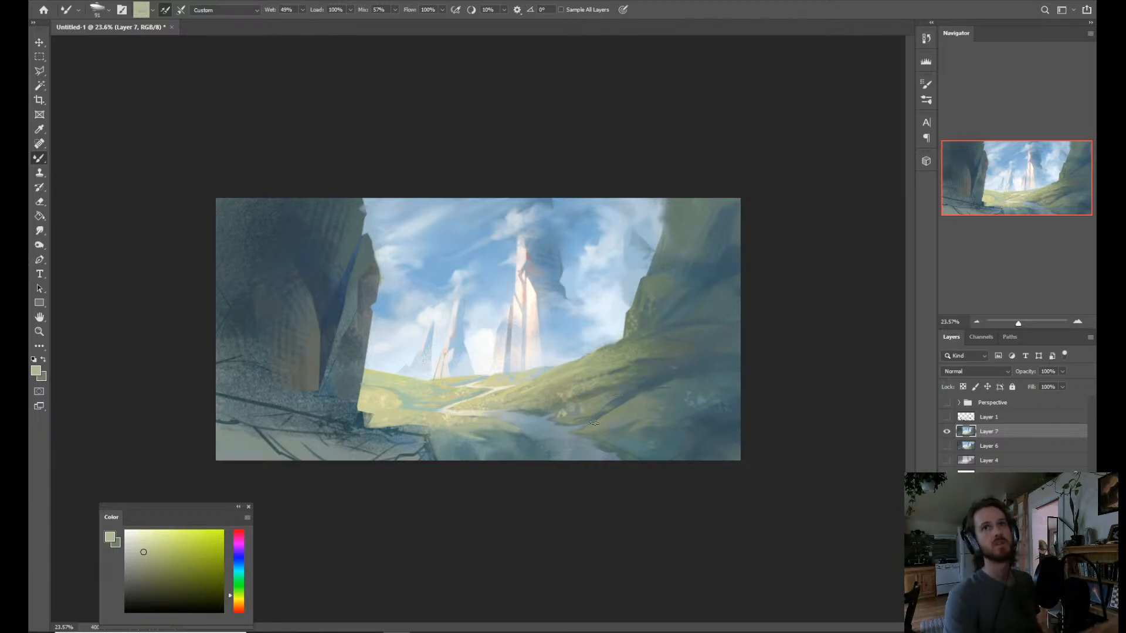
Flip the canvas horizontally and outline the cracked rock ledge below the dark cliff with the Polygonal Lasso.
{"action": "key", "text": "ctrl+shift+h"}
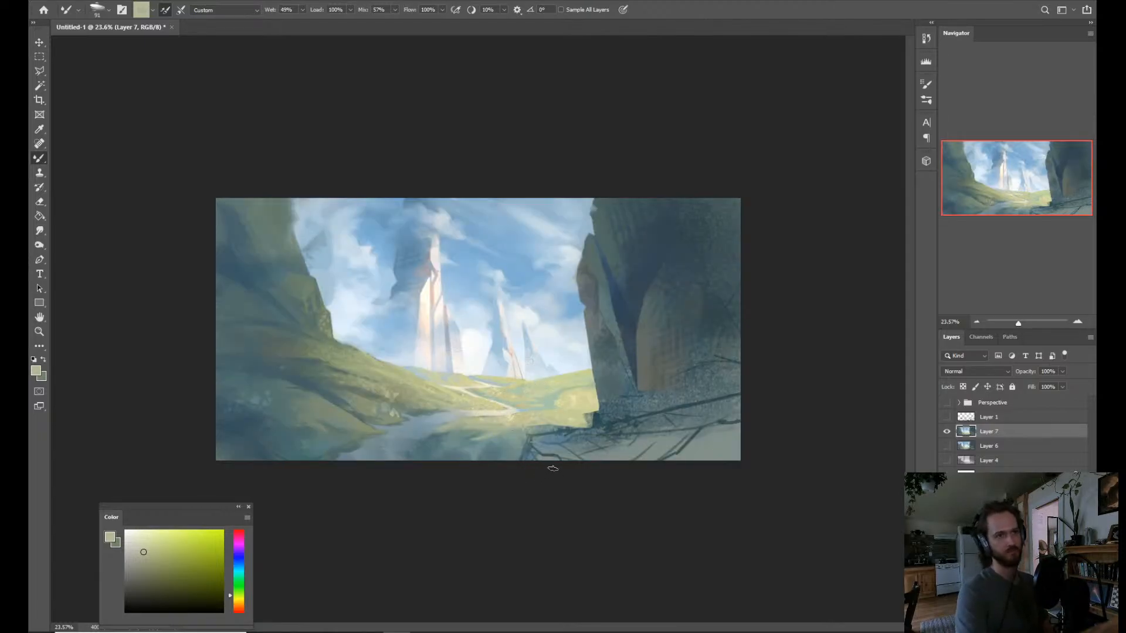
{"action": "key", "text": "l"}
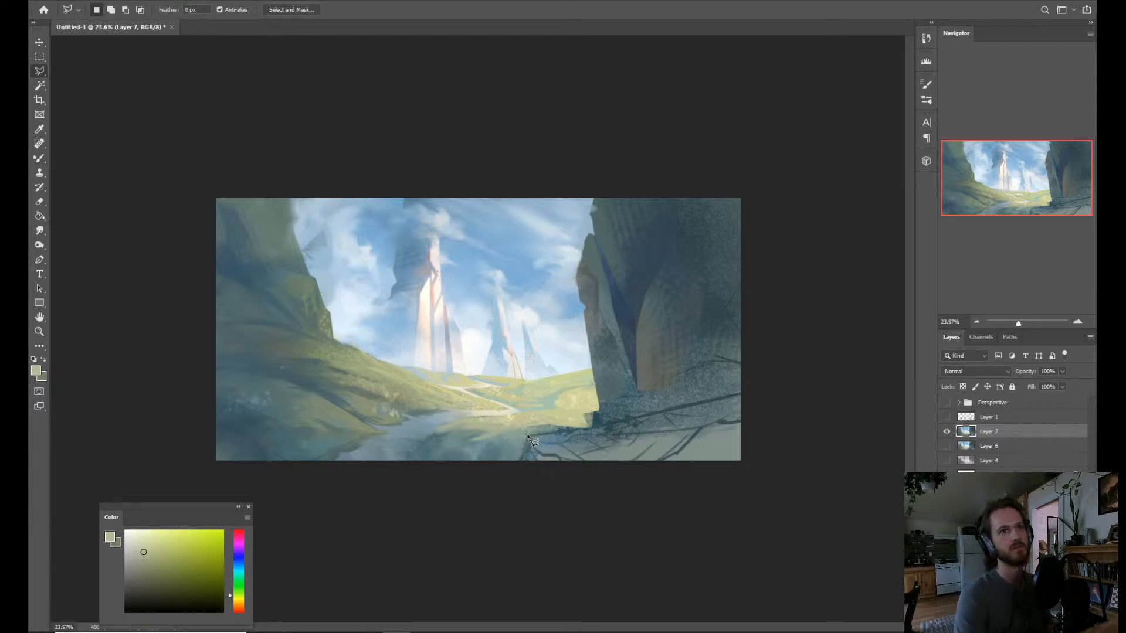
{"action": "left_click", "coordinate": [511, 469]}
{"action": "left_click", "coordinate": [534, 487]}
{"action": "left_click", "coordinate": [579, 505]}
{"action": "left_click", "coordinate": [741, 505]}
{"action": "left_click", "coordinate": [826, 450]}
{"action": "left_click", "coordinate": [828, 364]}
{"action": "left_click", "coordinate": [762, 389]}
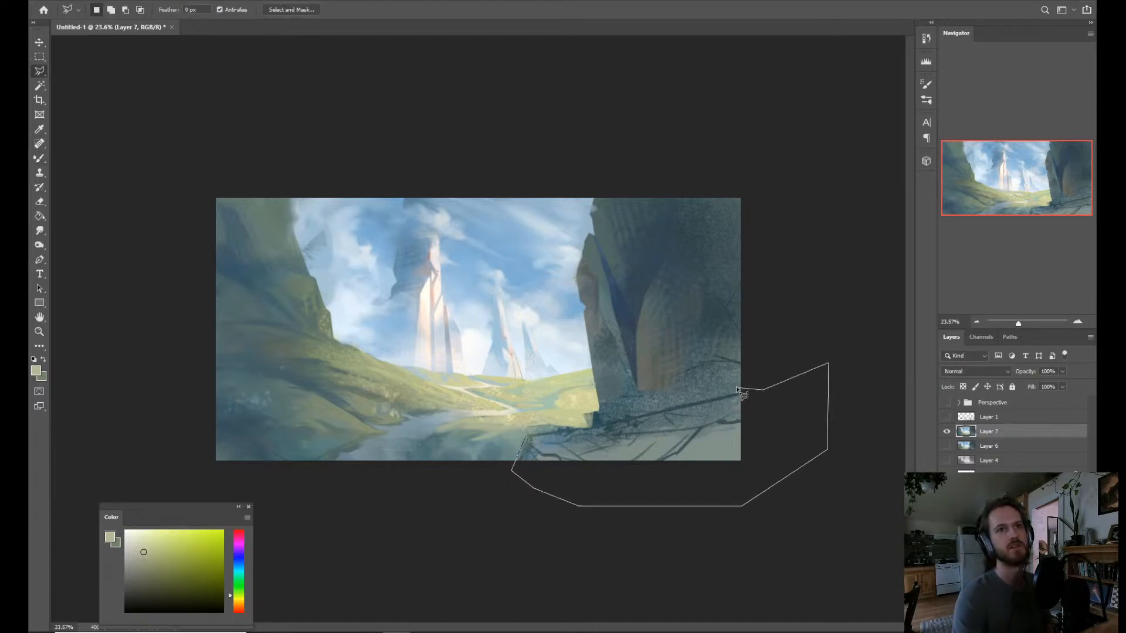
{"action": "left_click", "coordinate": [738, 386]}
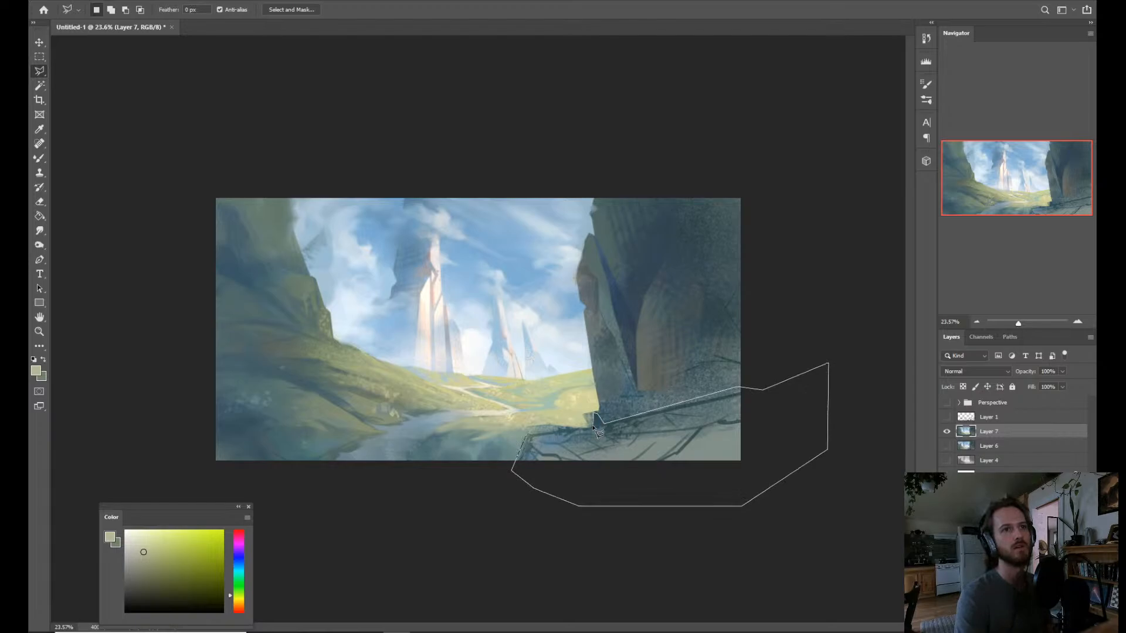
{"action": "left_click", "coordinate": [525, 437]}
Brush dark blue sampled from the foot of the cliff over the selected rock ledge, covering its sketched crack lines.
{"action": "key", "text": "b"}
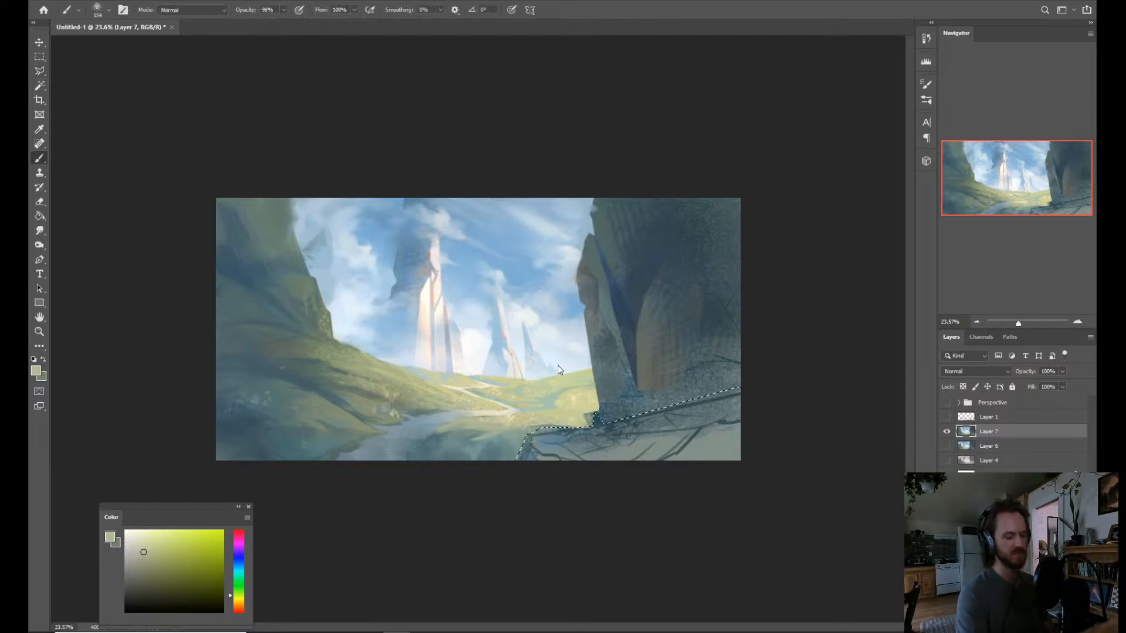
{"action": "left_click", "coordinate": [594, 420], "text": "alt"}
{"action": "left_click_drag", "start_coordinate": [612, 404], "coordinate": [625, 403]}
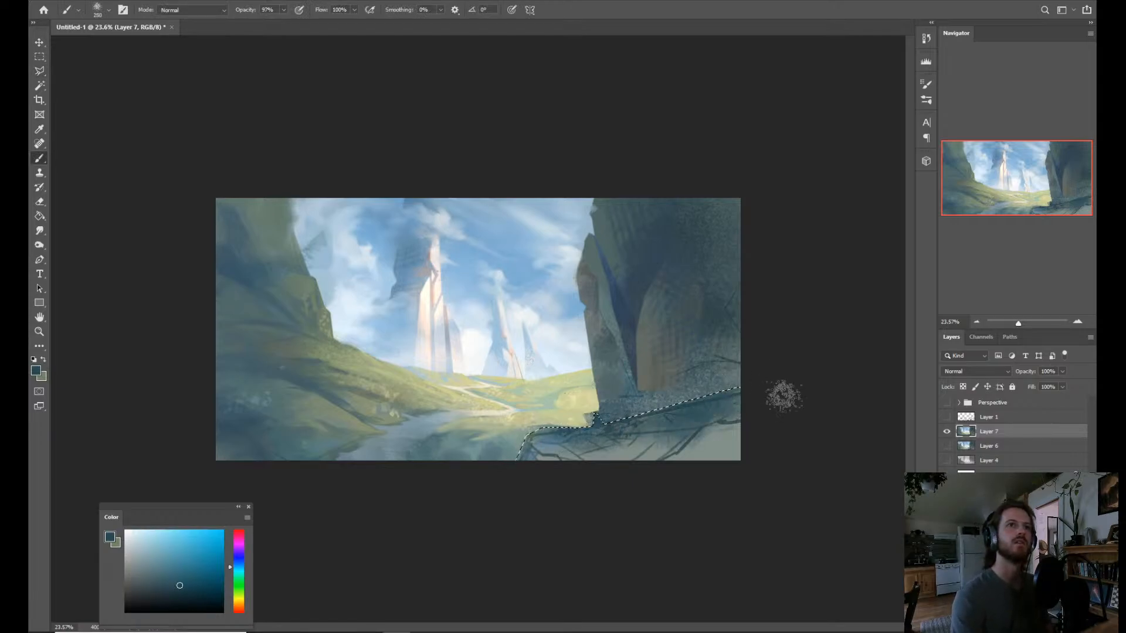
{"action": "left_click_drag", "start_coordinate": [746, 414], "coordinate": [731, 402]}
{"action": "key", "text": "]"}
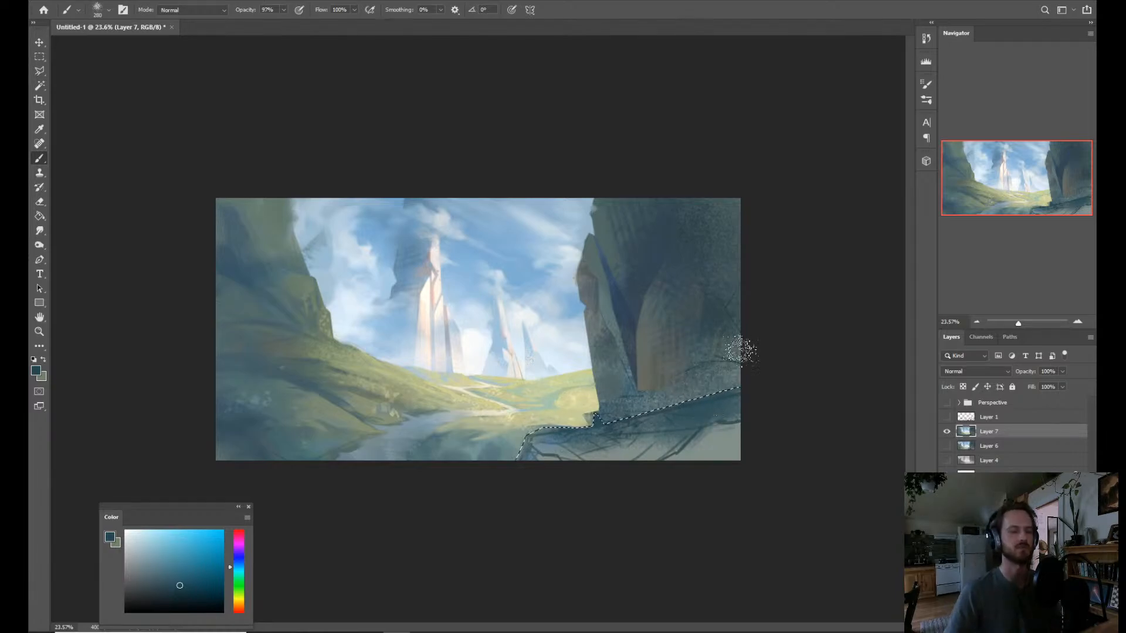
Invert the selection and brush misty teal, violet-blue and soft blue over the base of the dark cliff above the ledge.
{"action": "key", "text": "ctrl+shift+i"}
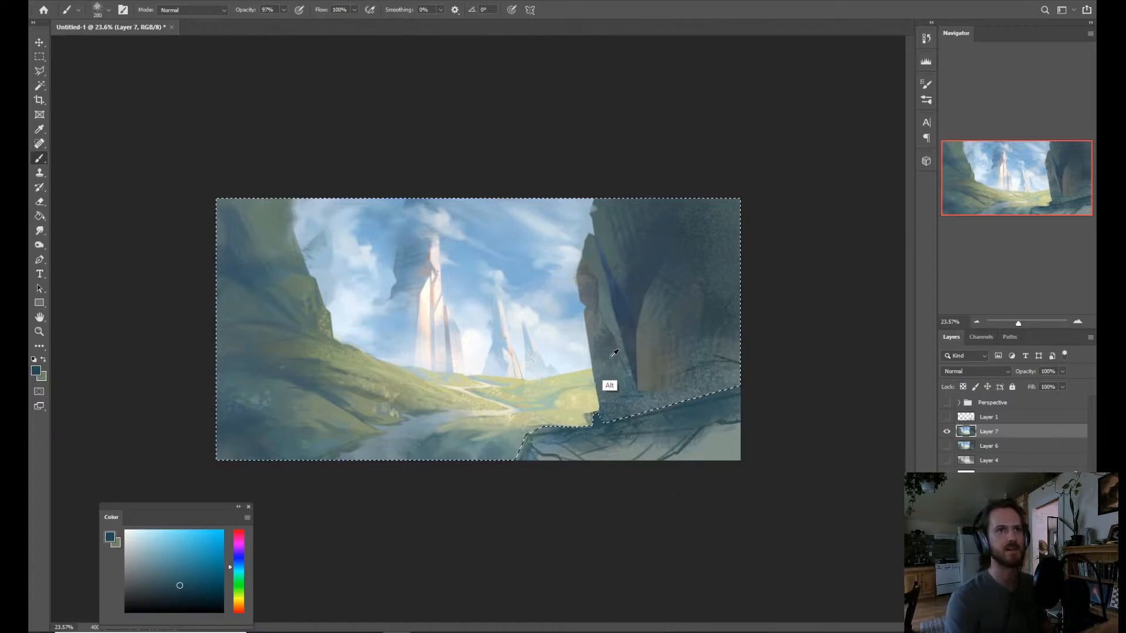
{"action": "left_click", "coordinate": [575, 305], "text": "alt"}
{"action": "left_click", "coordinate": [633, 388], "text": "alt"}
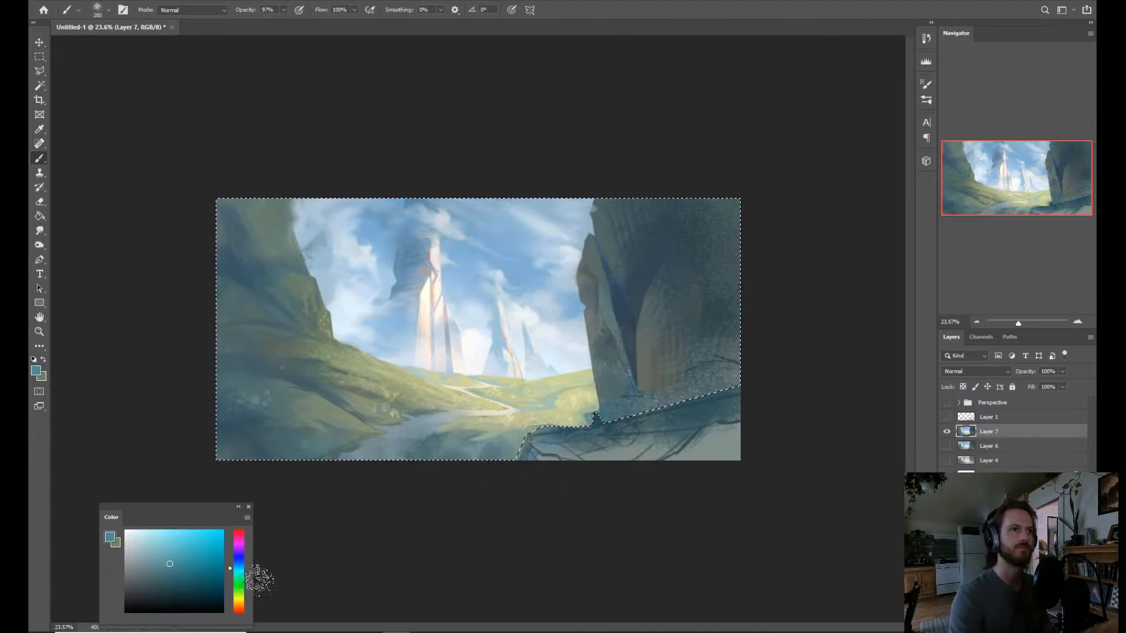
{"action": "left_click_drag", "start_coordinate": [239, 566], "coordinate": [239, 551]}
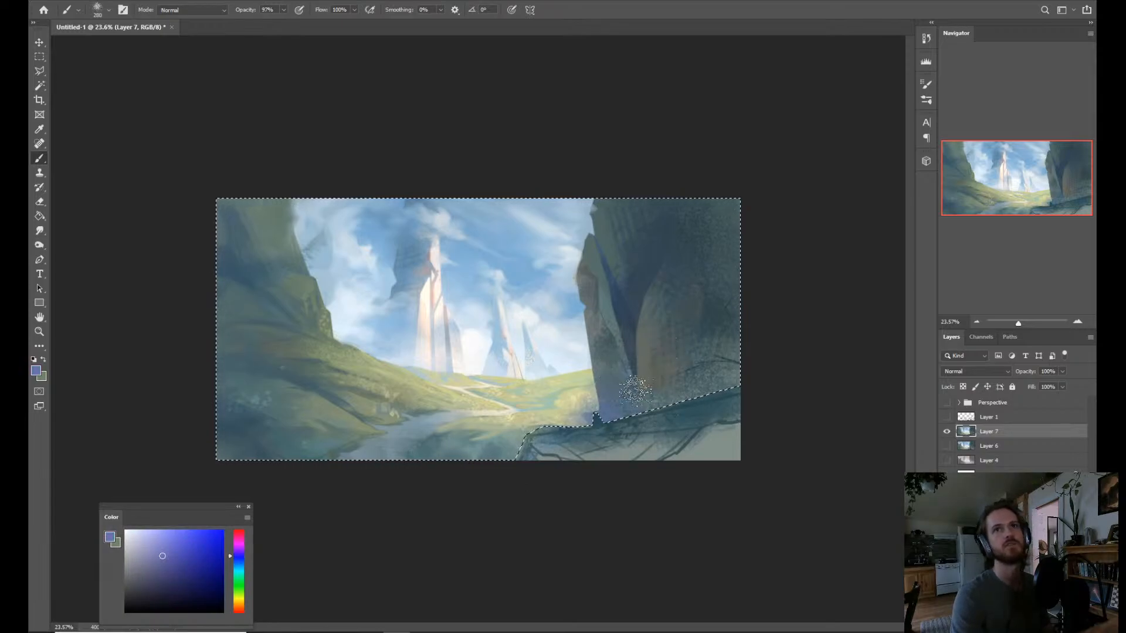
{"action": "left_click", "coordinate": [241, 563]}
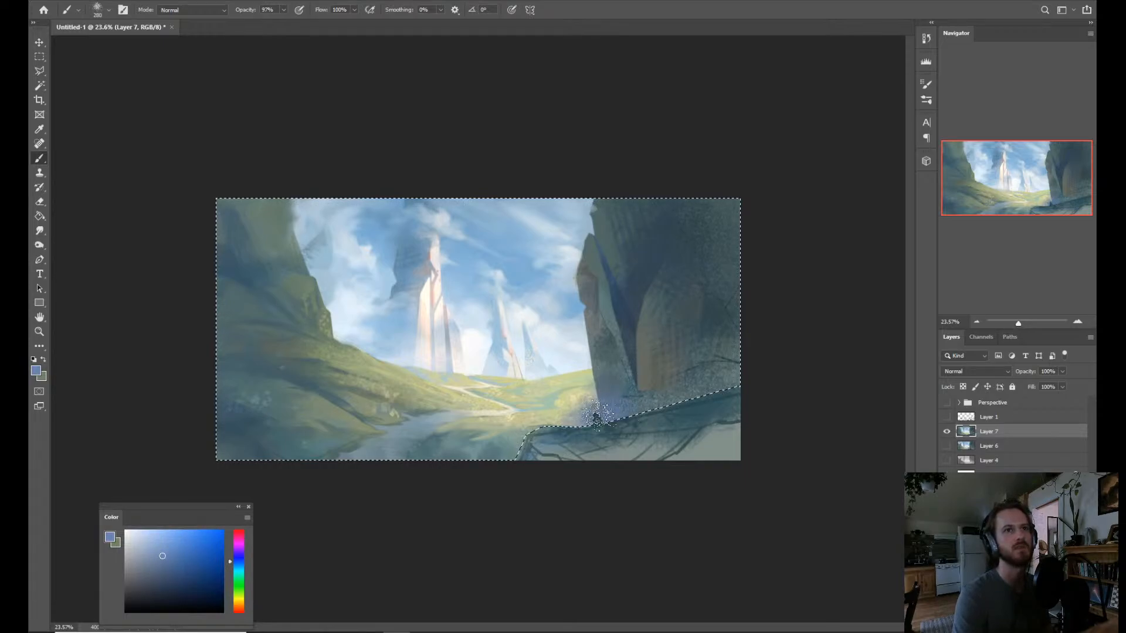
{"action": "left_click", "coordinate": [241, 566]}
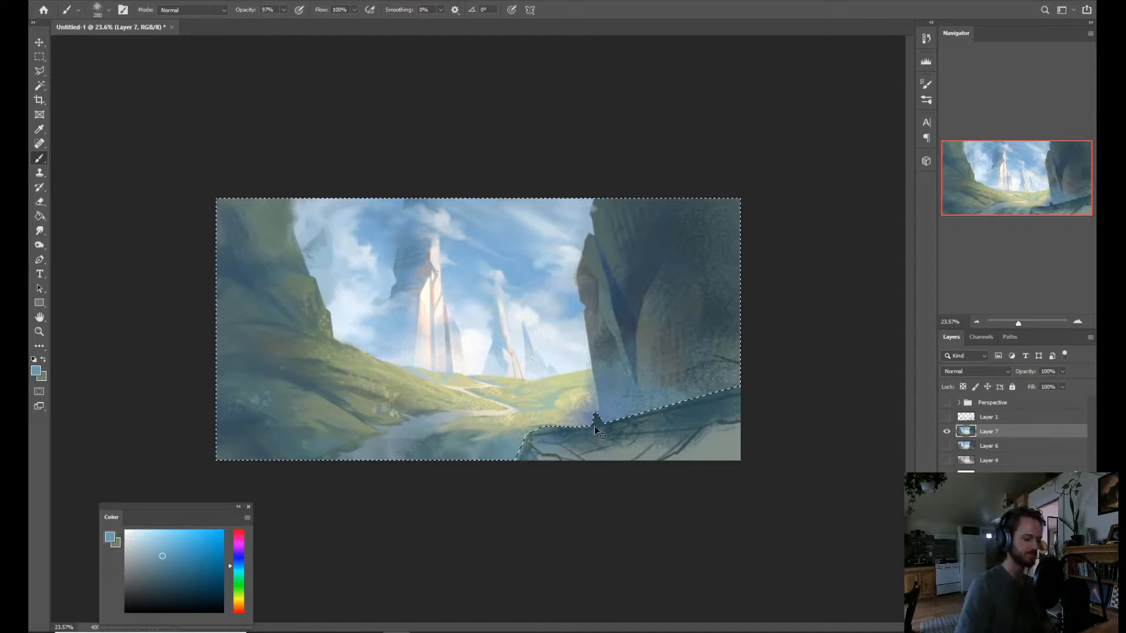
Invert the selection back to the rock ledge and paint its surface with sampled dark blue and muted gray-green.
{"action": "key", "text": "ctrl+shift+i"}
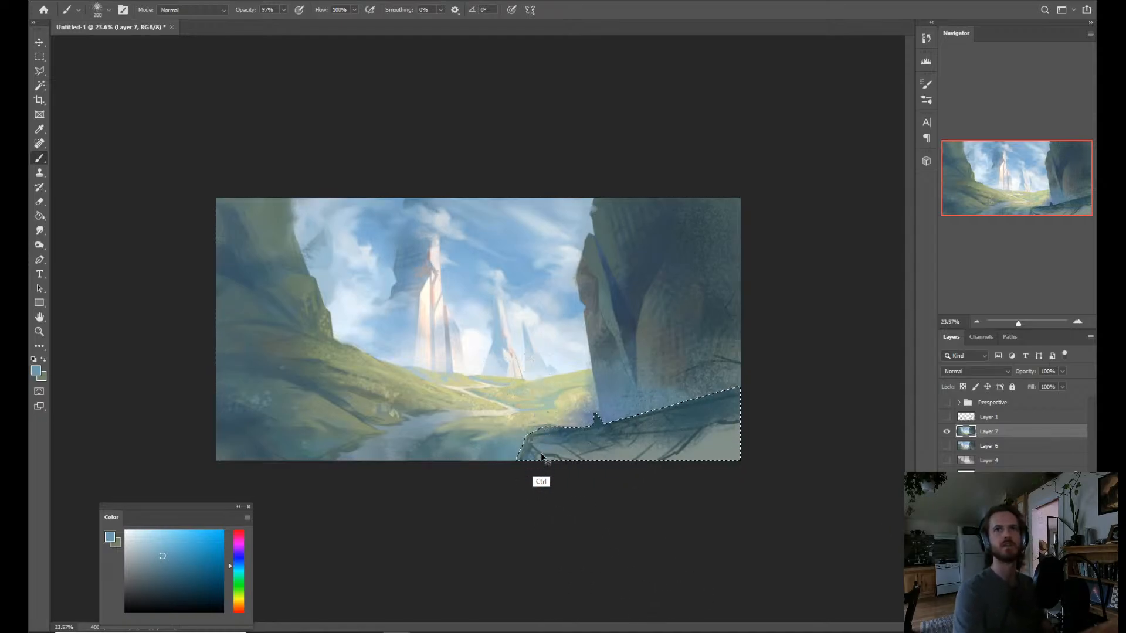
{"action": "key", "text": "ctrl+space"}
{"action": "mouse_move", "coordinate": [633, 419]}
{"action": "left_mouse_down"}
{"action": "mouse_move", "coordinate": [650, 424]}
{"action": "mouse_move", "coordinate": [640, 424]}
{"action": "mouse_move", "coordinate": [636, 460]}
{"action": "mouse_move", "coordinate": [652, 487]}
{"action": "mouse_move", "coordinate": [631, 478]}
{"action": "mouse_move", "coordinate": [666, 449]}
{"action": "mouse_move", "coordinate": [683, 296]}
{"action": "mouse_move", "coordinate": [648, 484]}
{"action": "mouse_move", "coordinate": [691, 466]}
{"action": "mouse_move", "coordinate": [695, 489]}
{"action": "left_mouse_up"}
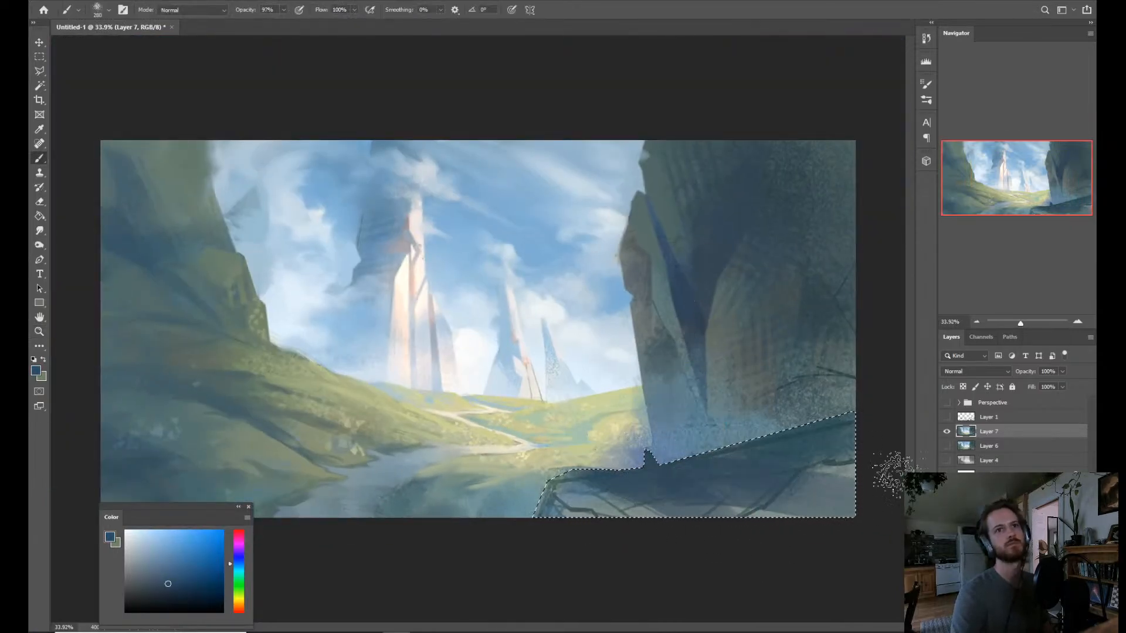
{"action": "left_click", "coordinate": [633, 513], "text": "alt"}
{"action": "left_click_drag", "start_coordinate": [627, 463], "coordinate": [617, 497]}
{"action": "mouse_move", "coordinate": [668, 530]}
{"action": "left_mouse_down"}
{"action": "mouse_move", "coordinate": [617, 517]}
{"action": "mouse_move", "coordinate": [690, 521]}
{"action": "mouse_move", "coordinate": [690, 507]}
{"action": "mouse_move", "coordinate": [715, 507]}
{"action": "mouse_move", "coordinate": [753, 519]}
{"action": "mouse_move", "coordinate": [693, 528]}
{"action": "mouse_move", "coordinate": [535, 478]}
{"action": "mouse_move", "coordinate": [571, 564]}
{"action": "mouse_move", "coordinate": [680, 531]}
{"action": "left_mouse_up"}
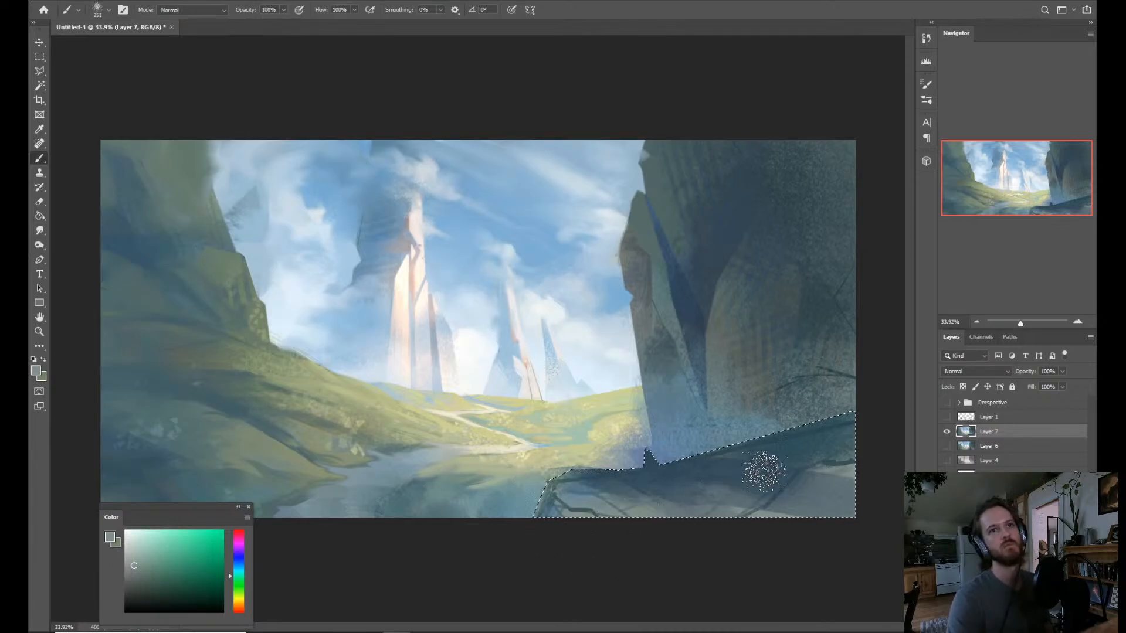
{"action": "key", "text": "alt"}
{"action": "left_click_drag", "start_coordinate": [689, 481], "coordinate": [678, 482]}
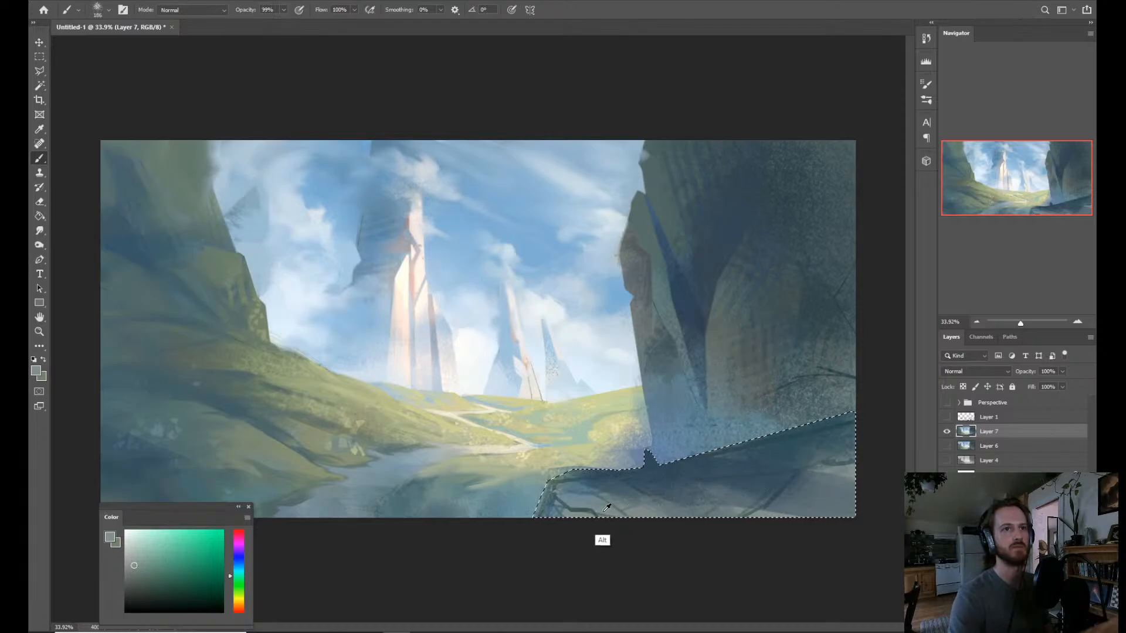
Try warm ochre, tan and orange-brown tones on the shaded rock ledge.
{"action": "left_click", "coordinate": [238, 607]}
{"action": "left_click", "coordinate": [172, 563]}
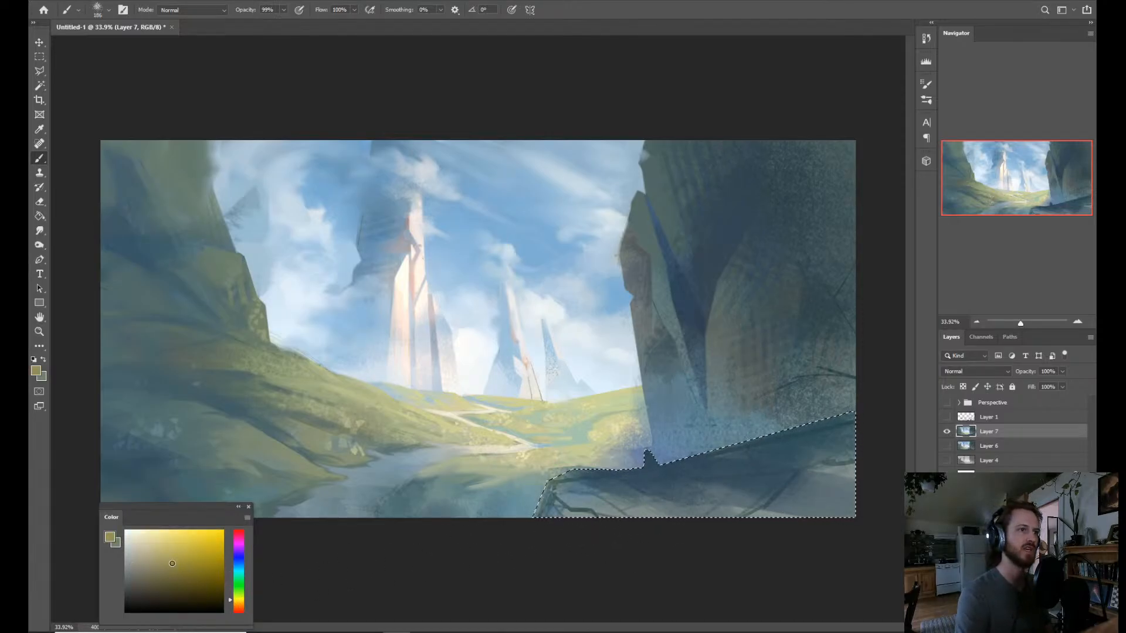
{"action": "left_click", "coordinate": [237, 602]}
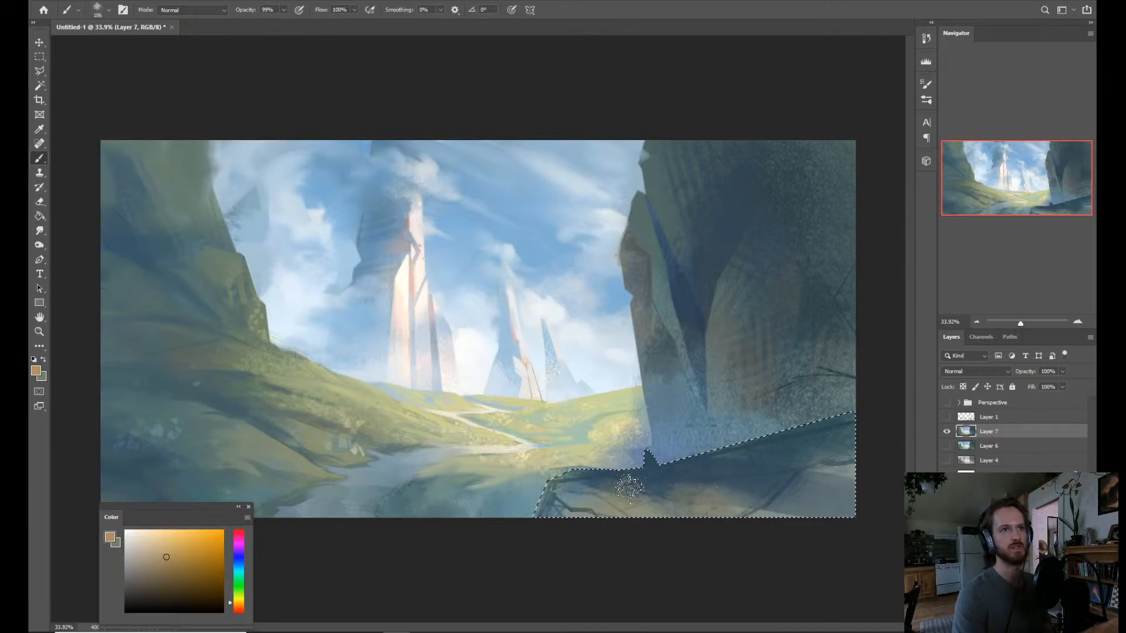
{"action": "left_click", "coordinate": [238, 608]}
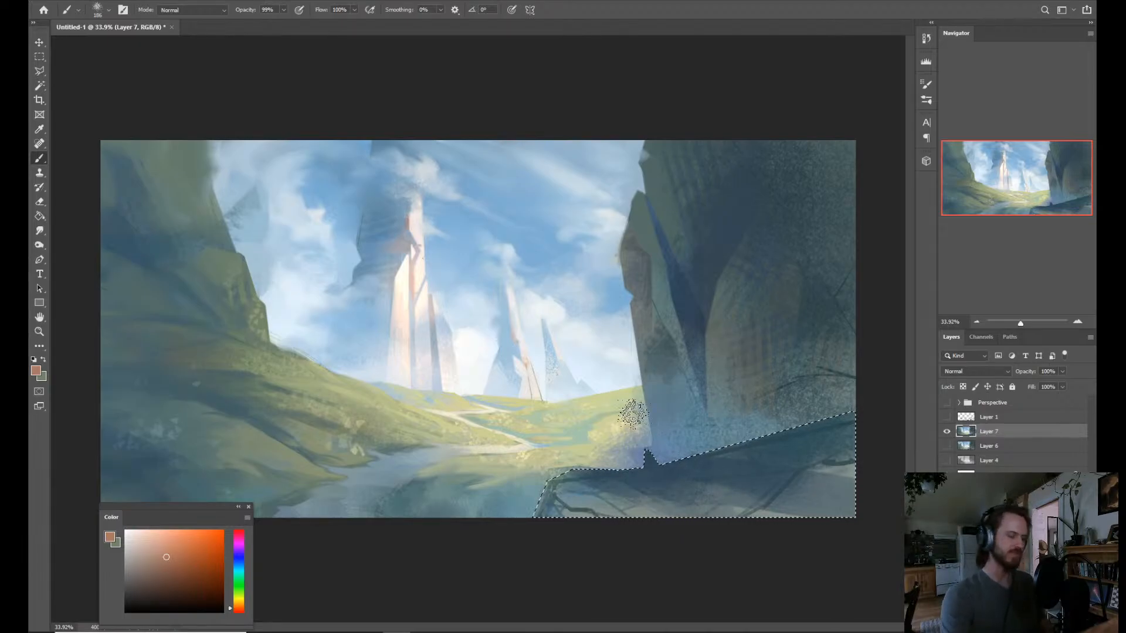
Brush cool reflected light onto the middle of the rock ledge with mid blue and light blue sampled from the painting.
{"action": "key", "text": "alt"}
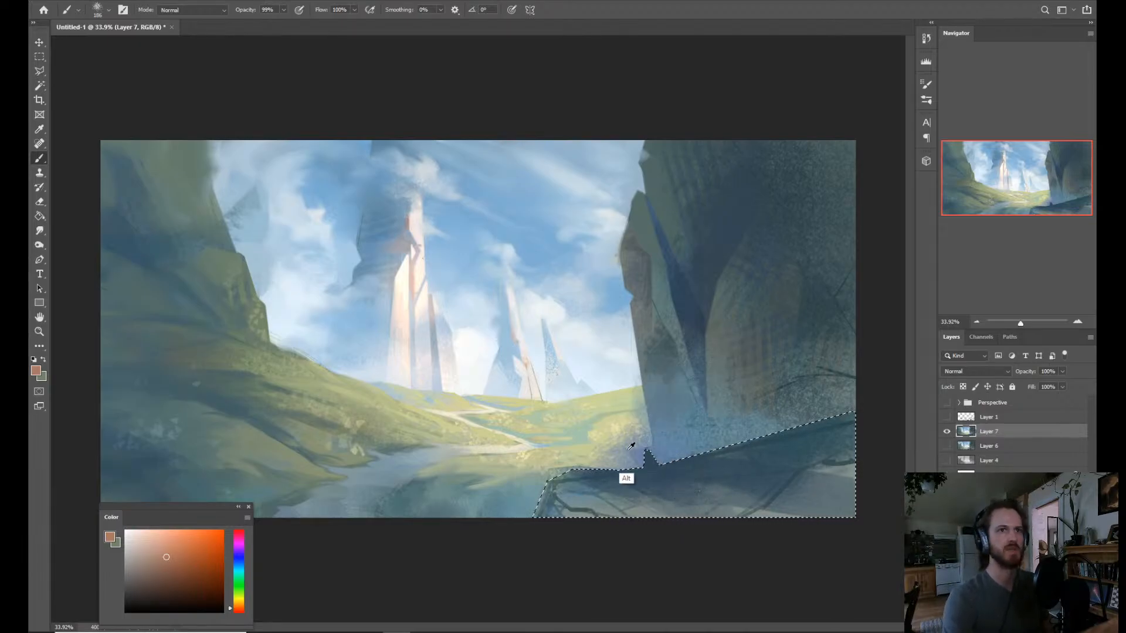
{"action": "left_click", "coordinate": [557, 513], "text": "alt"}
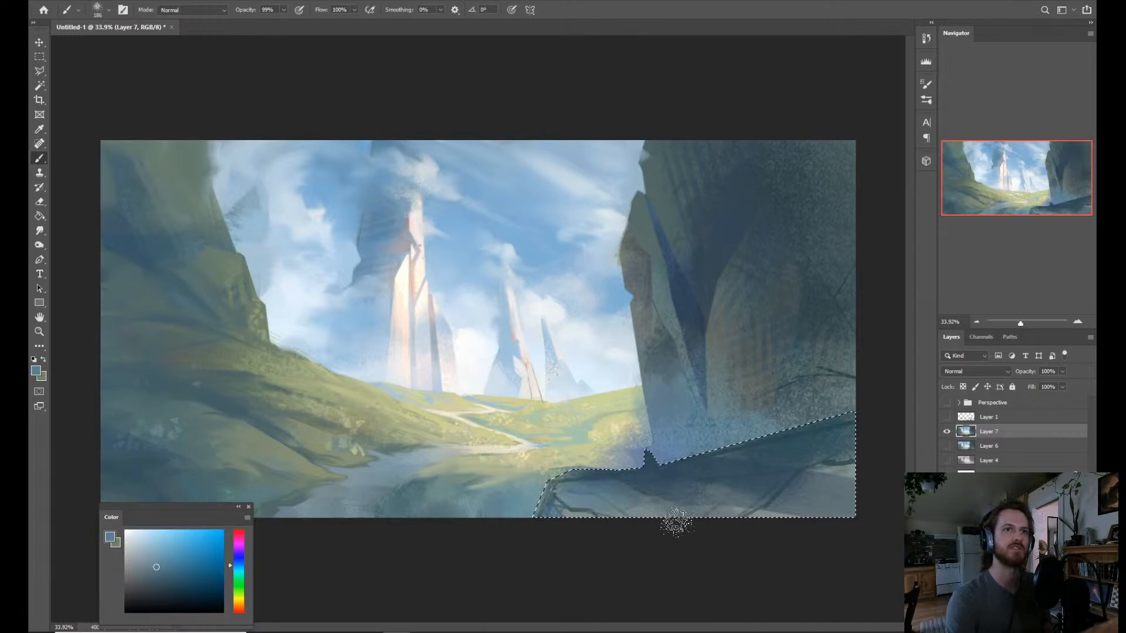
{"action": "left_click", "coordinate": [472, 192], "text": "alt"}
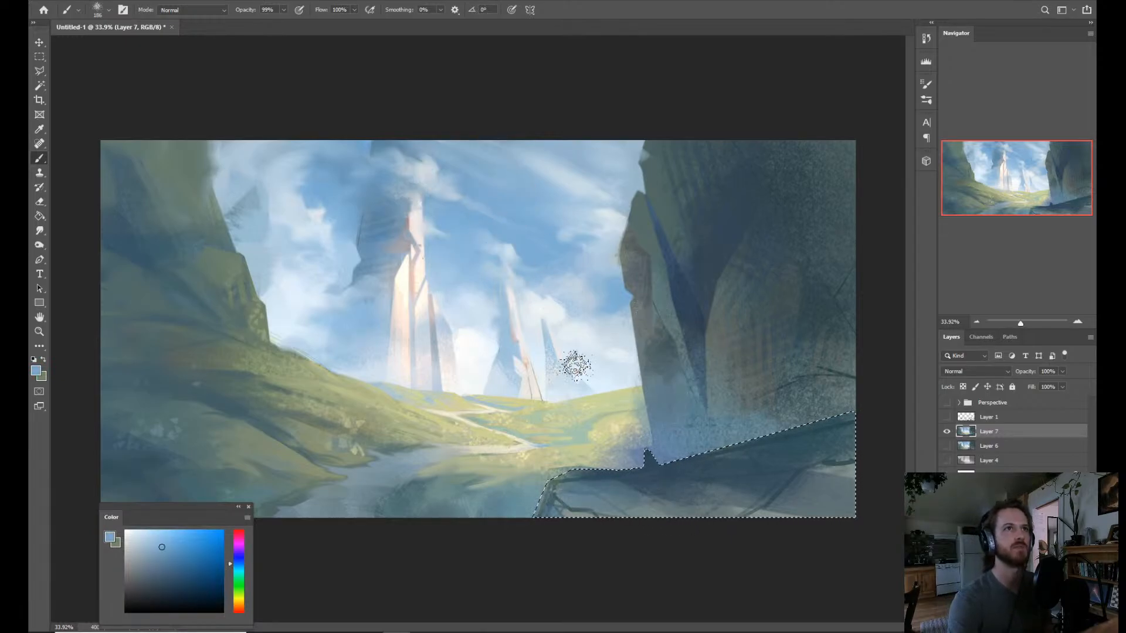
{"action": "key", "text": "alt"}
{"action": "left_click", "coordinate": [314, 185], "text": "alt"}
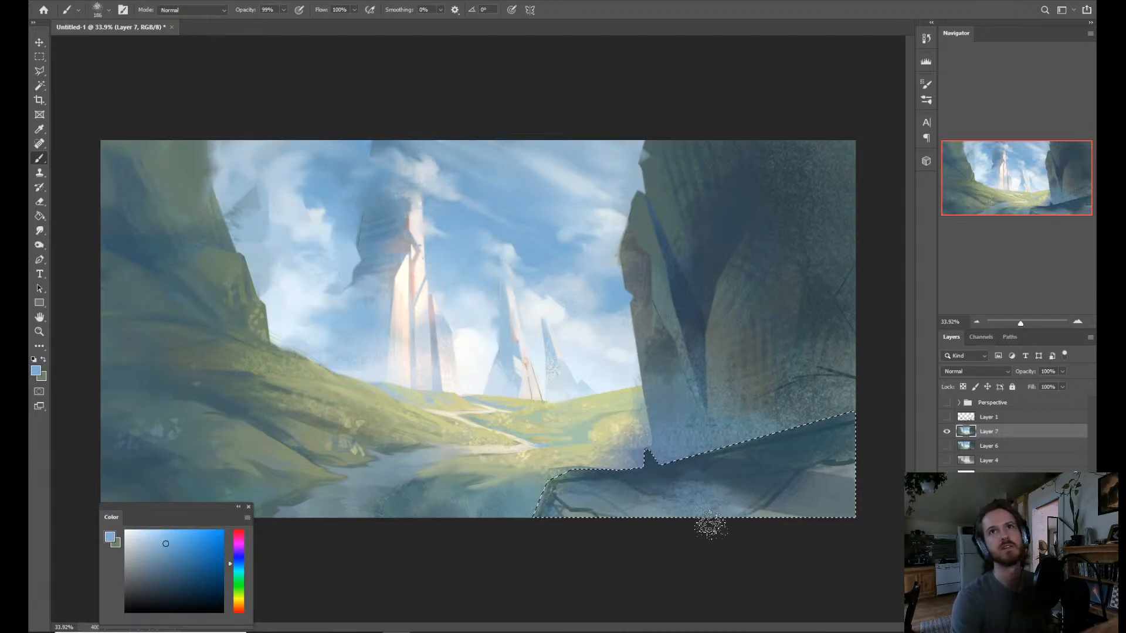
Darken the ledge's path-side corner and its upper shaded band with dark blue shifted toward violet.
{"action": "left_click", "coordinate": [667, 469], "text": "alt"}
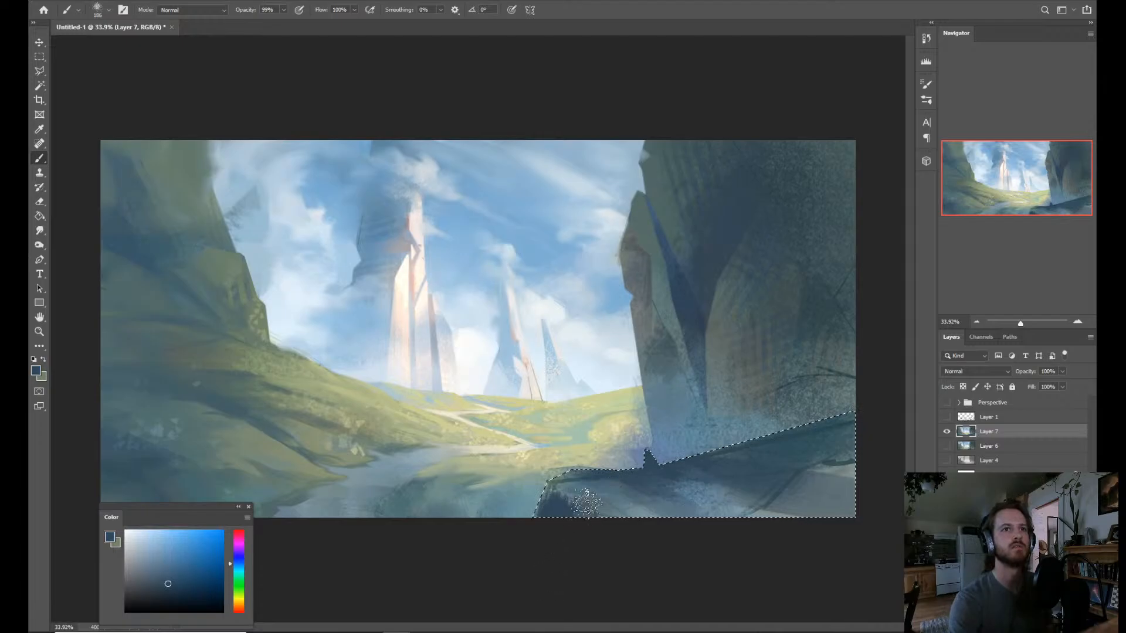
{"action": "left_click_drag", "start_coordinate": [241, 560], "coordinate": [241, 552]}
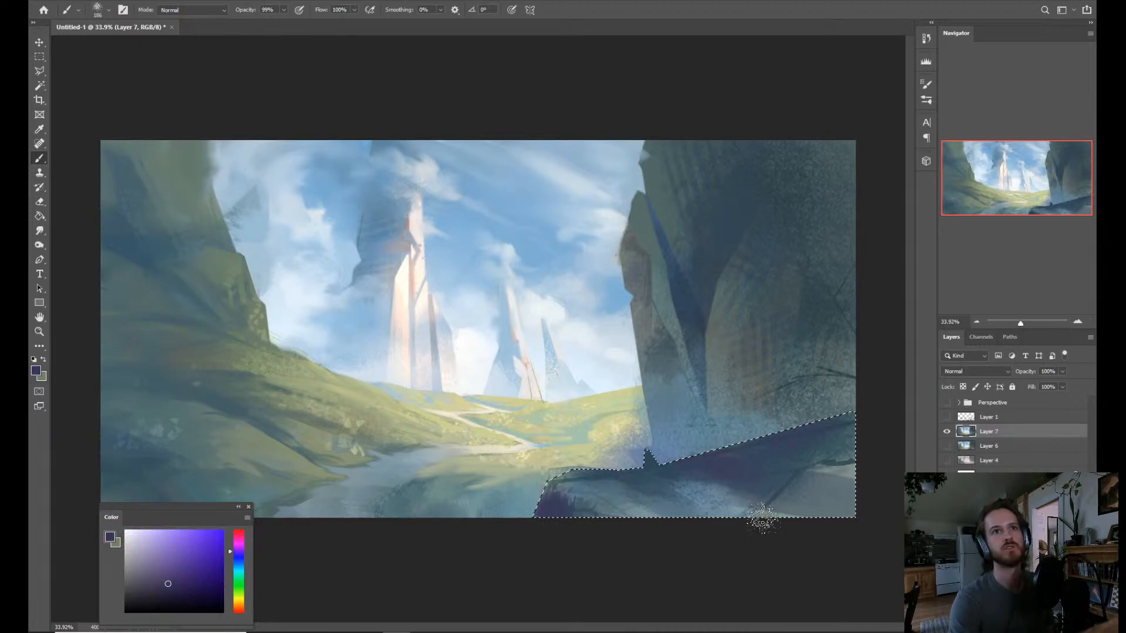
{"action": "left_click", "coordinate": [699, 498], "text": "alt"}
{"action": "left_click_drag", "start_coordinate": [688, 479], "coordinate": [752, 474]}
Blend the ledge's dark band into its lighter surface with sampled dark teal, indigo, muted blue and gray-teal strokes.
{"action": "left_click", "coordinate": [834, 495], "text": "alt"}
{"action": "left_click", "coordinate": [846, 466], "text": "alt"}
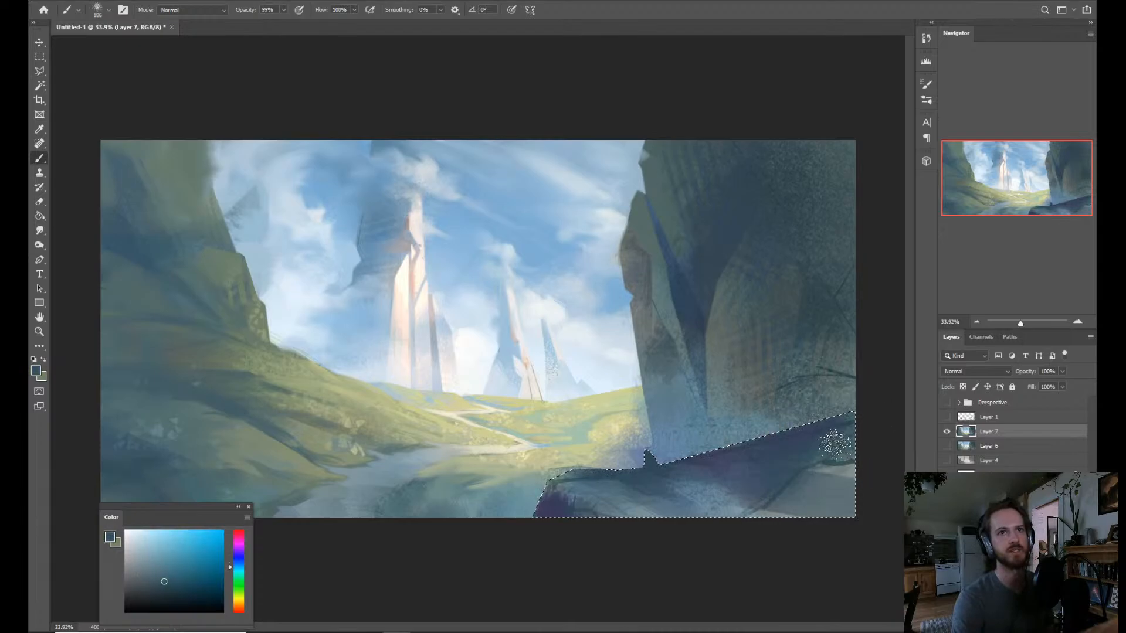
{"action": "mouse_move", "coordinate": [840, 469]}
{"action": "left_mouse_down"}
{"action": "mouse_move", "coordinate": [723, 480]}
{"action": "mouse_move", "coordinate": [771, 476]}
{"action": "mouse_move", "coordinate": [766, 502]}
{"action": "mouse_move", "coordinate": [691, 503]}
{"action": "mouse_move", "coordinate": [708, 475]}
{"action": "left_mouse_up"}
{"action": "left_click", "coordinate": [551, 505], "text": "alt"}
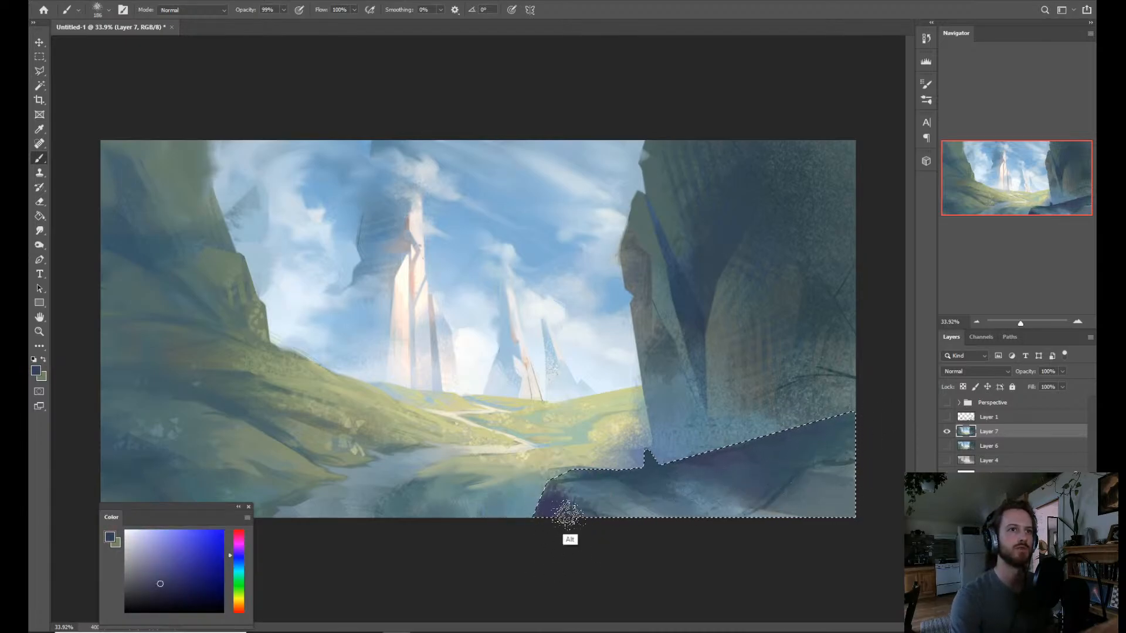
{"action": "left_click", "coordinate": [561, 502], "text": "alt"}
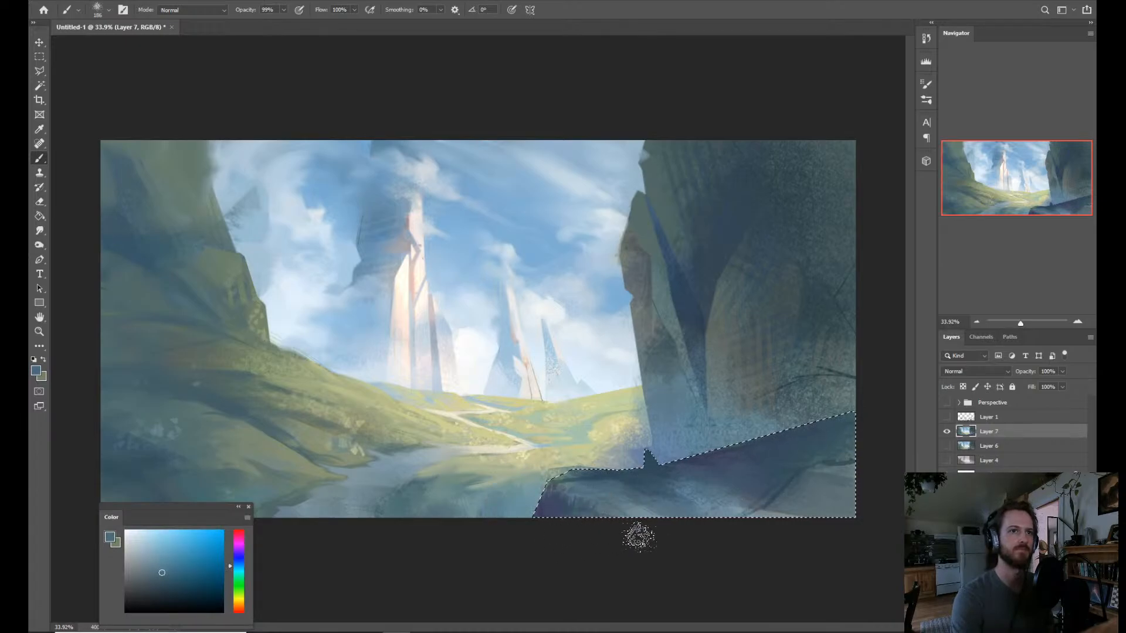
{"action": "left_click", "coordinate": [761, 510], "text": "alt"}
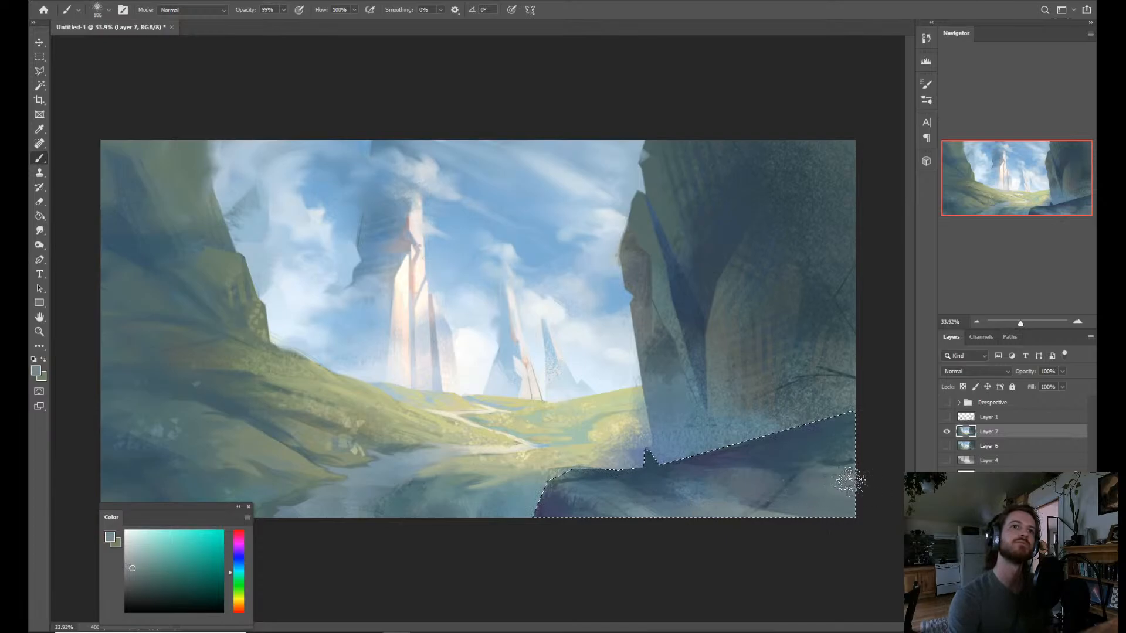
{"action": "mouse_move", "coordinate": [678, 509]}
{"action": "left_mouse_down"}
{"action": "mouse_move", "coordinate": [683, 482]}
{"action": "mouse_move", "coordinate": [669, 494]}
{"action": "mouse_move", "coordinate": [722, 504]}
{"action": "left_mouse_up"}
{"action": "left_click", "coordinate": [642, 499], "text": "alt"}
Add dark blue streaks across the rock ledge with the Rake brush and clear the selection.
{"action": "right_click", "coordinate": [759, 517]}
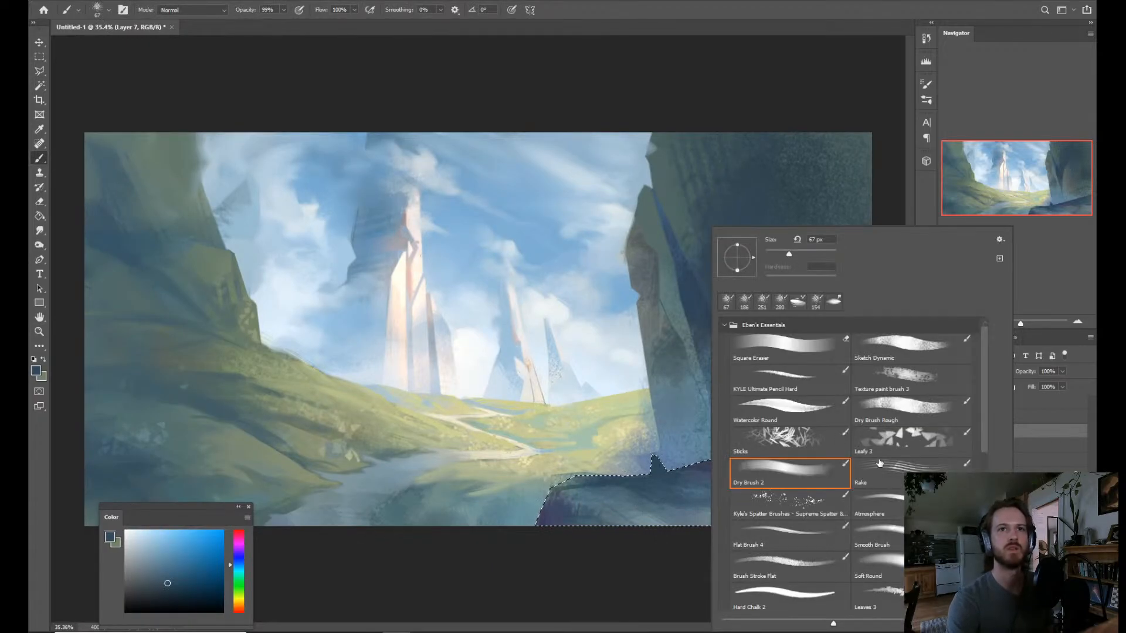
{"action": "double_click", "coordinate": [894, 469]}
{"action": "left_click_drag", "start_coordinate": [648, 509], "coordinate": [696, 512]}
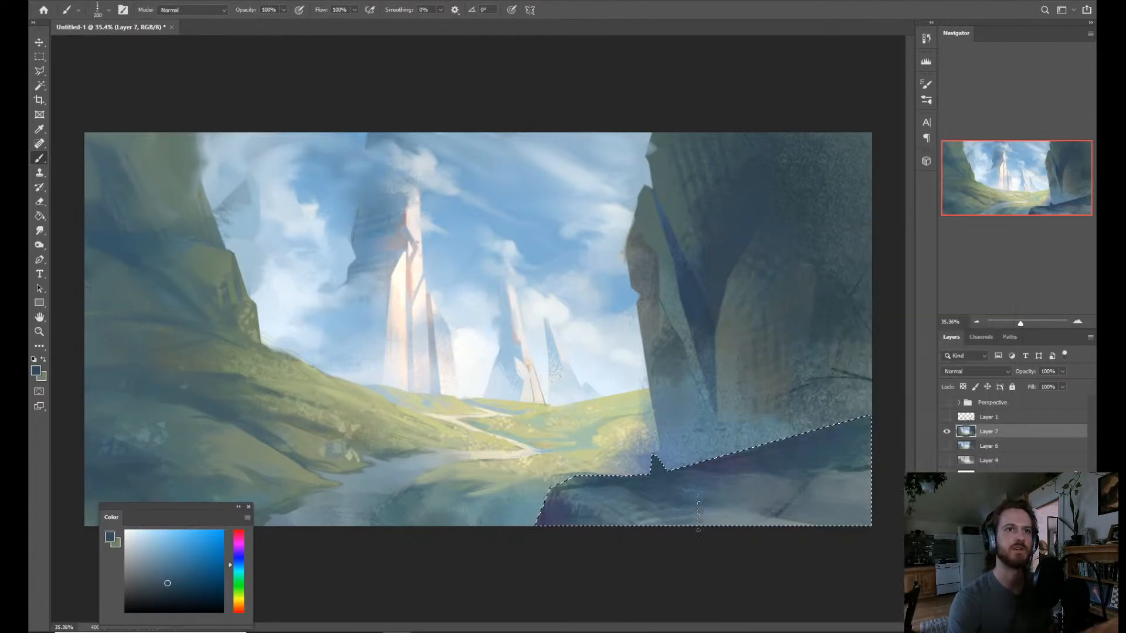
{"action": "left_click_drag", "start_coordinate": [593, 519], "coordinate": [683, 502]}
{"action": "left_click_drag", "start_coordinate": [793, 472], "coordinate": [852, 433]}
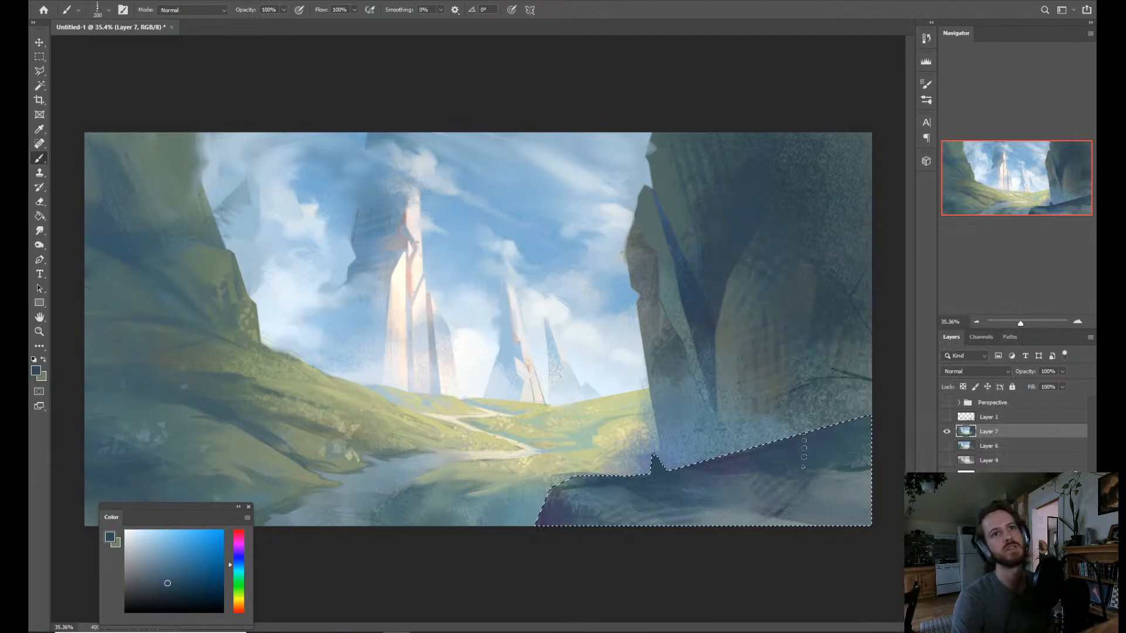
{"action": "key", "text": "z"}
{"action": "mouse_move", "coordinate": [732, 508]}
{"action": "left_mouse_down"}
{"action": "mouse_move", "coordinate": [742, 508]}
{"action": "mouse_move", "coordinate": [709, 502]}
{"action": "left_mouse_up"}
{"action": "key", "text": "b"}
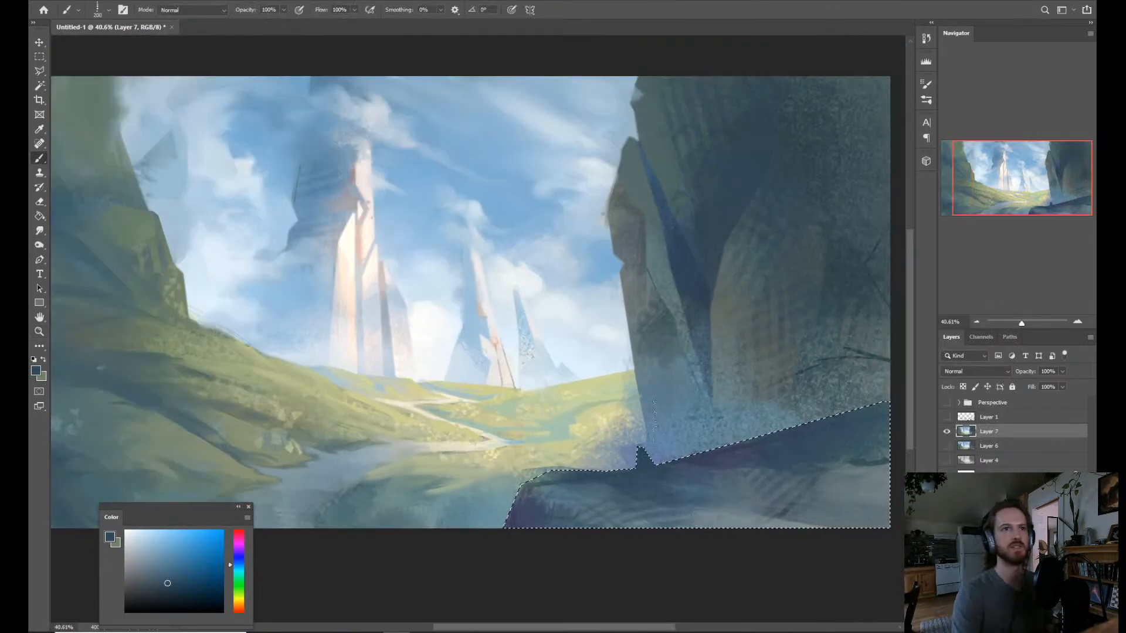
{"action": "key", "text": "z"}
{"action": "left_click_drag", "start_coordinate": [654, 419], "coordinate": [645, 420]}
{"action": "key", "text": "b"}
{"action": "key", "text": "ctrl+d"}
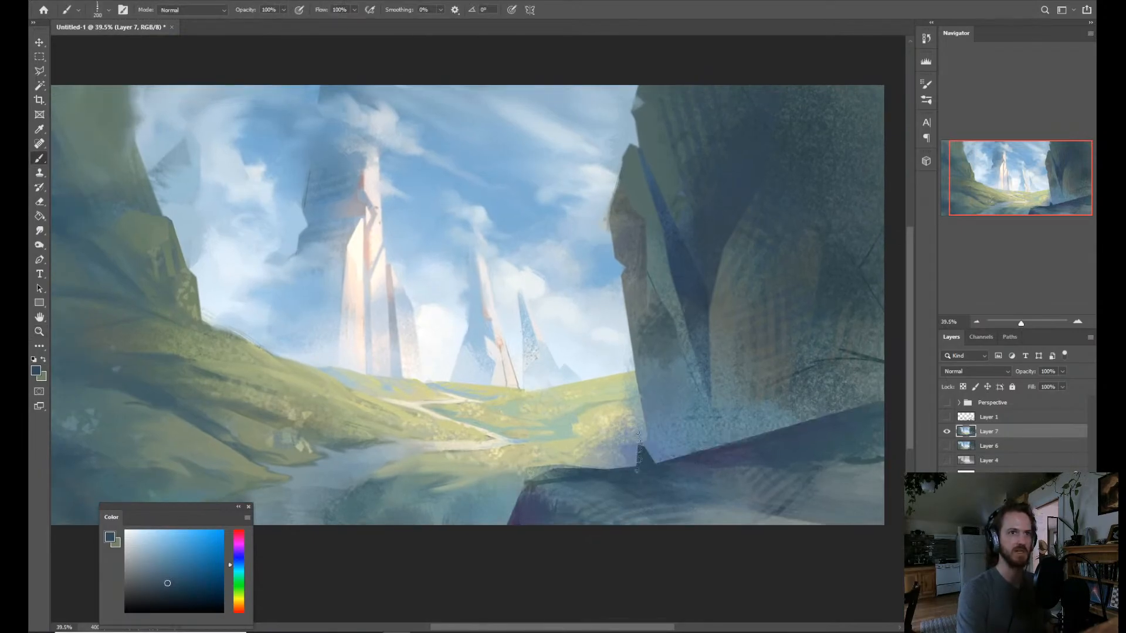
Outline a narrow strip along the ledge's path-side corner and upper rim with the Polygonal Lasso.
{"action": "key", "text": "l"}
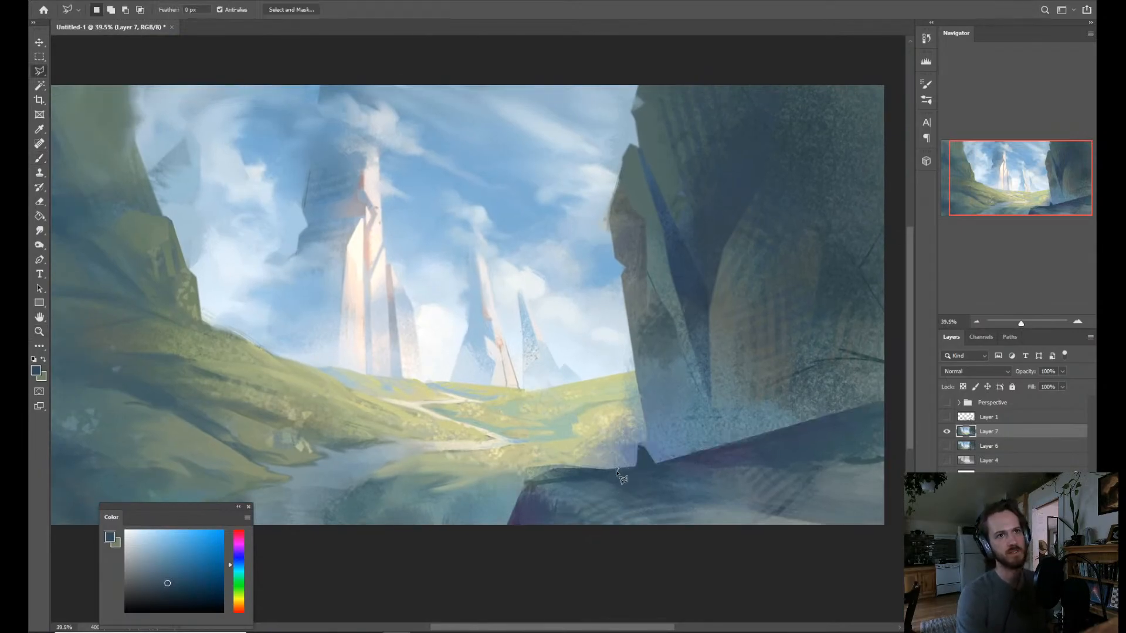
{"action": "left_click", "coordinate": [509, 504]}
{"action": "left_click", "coordinate": [488, 539]}
{"action": "left_click", "coordinate": [500, 486]}
{"action": "left_click", "coordinate": [574, 458]}
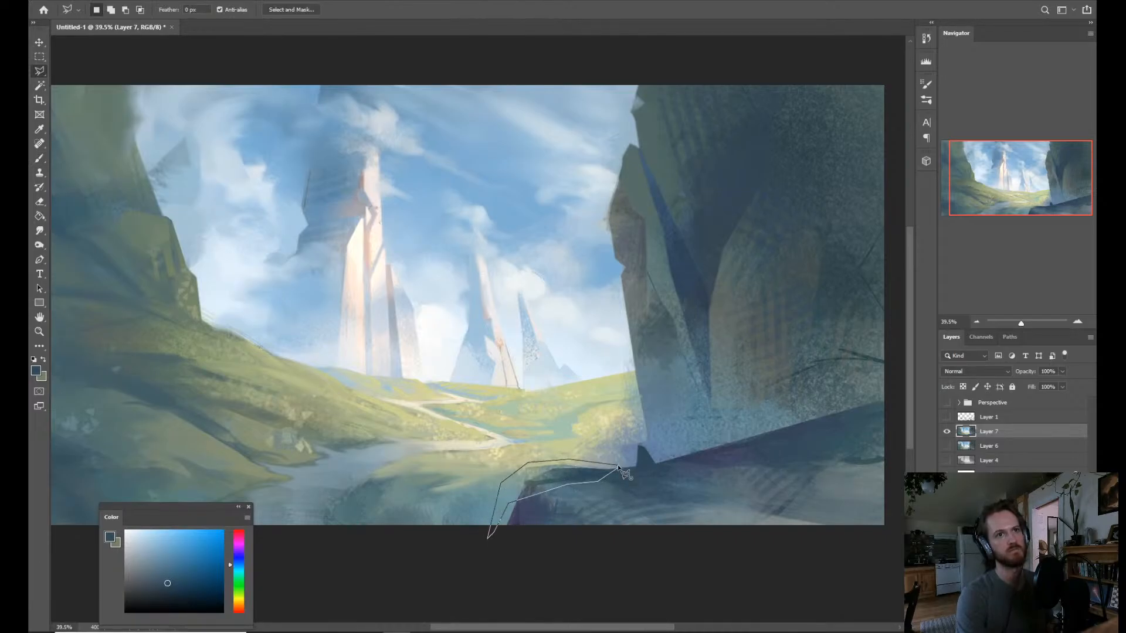
{"action": "left_click", "coordinate": [617, 468]}
Choose the Dry Brush 2 brush for painting inside the narrow selection along the rock ledge's rim.
{"action": "key", "text": "b"}
{"action": "key", "text": "ctrl+d"}
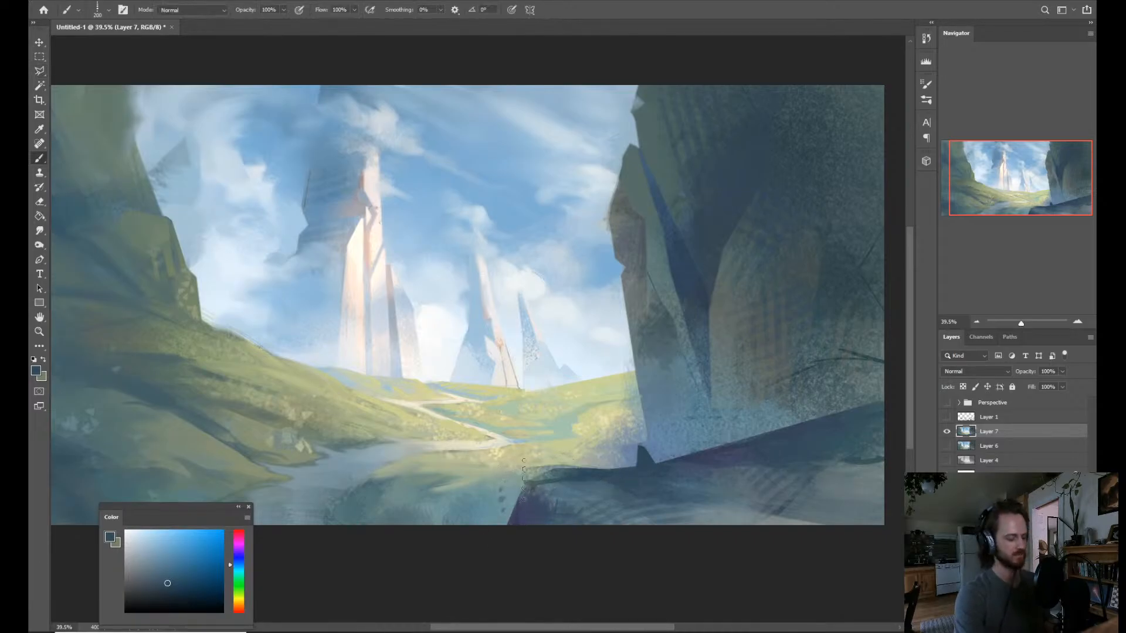
{"action": "key", "text": "super"}
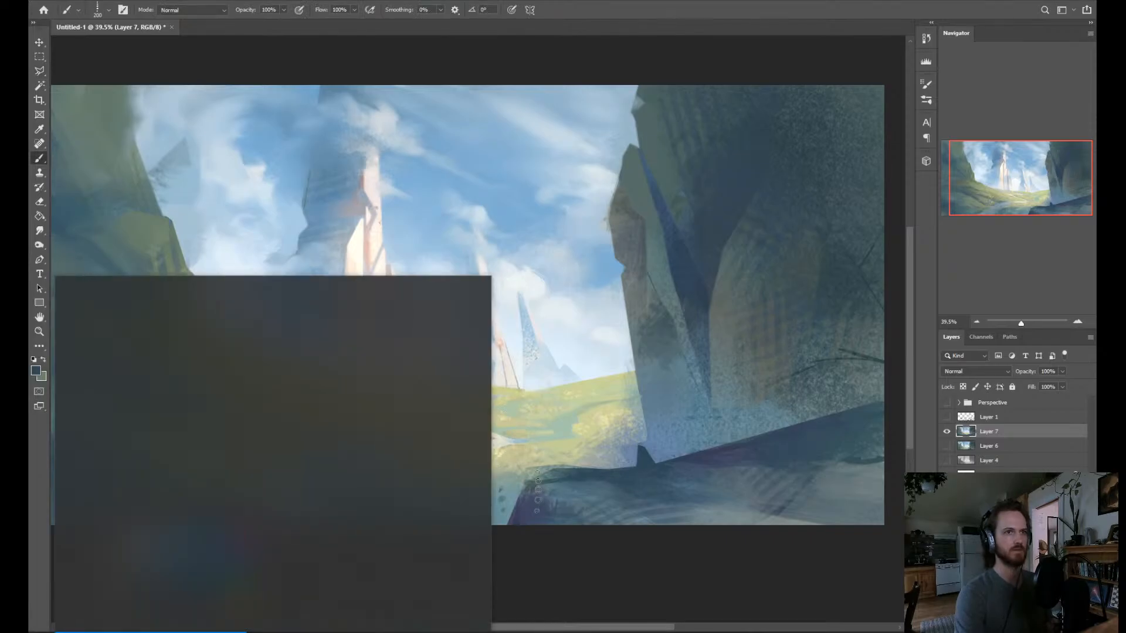
{"action": "key", "text": "super"}
{"action": "left_click", "coordinate": [518, 488], "text": "alt"}
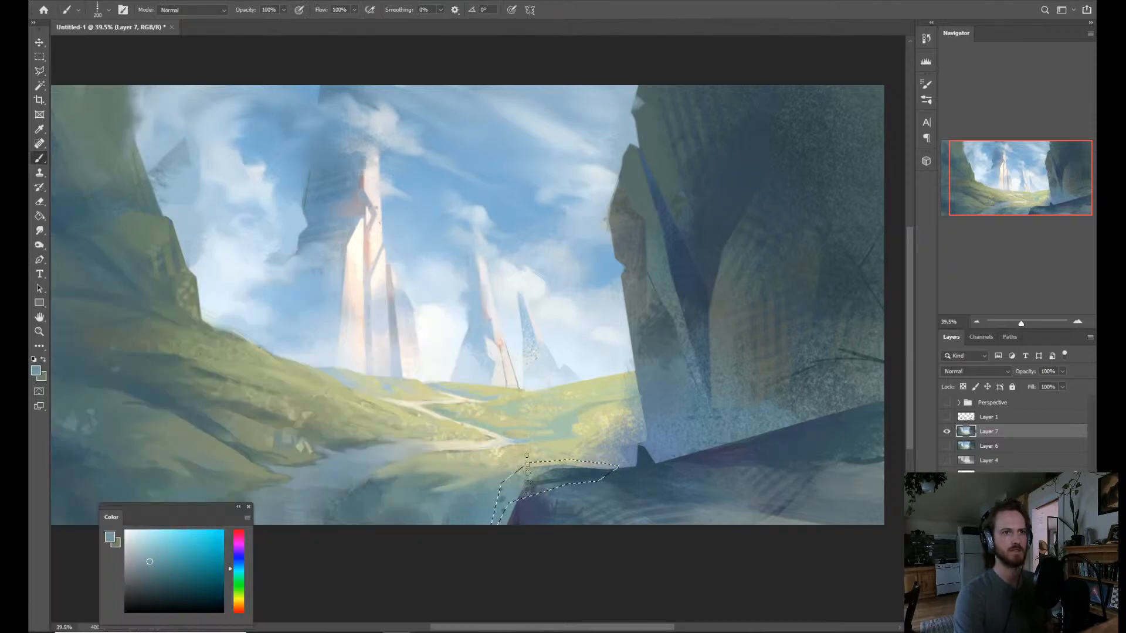
{"action": "right_click", "coordinate": [519, 489]}
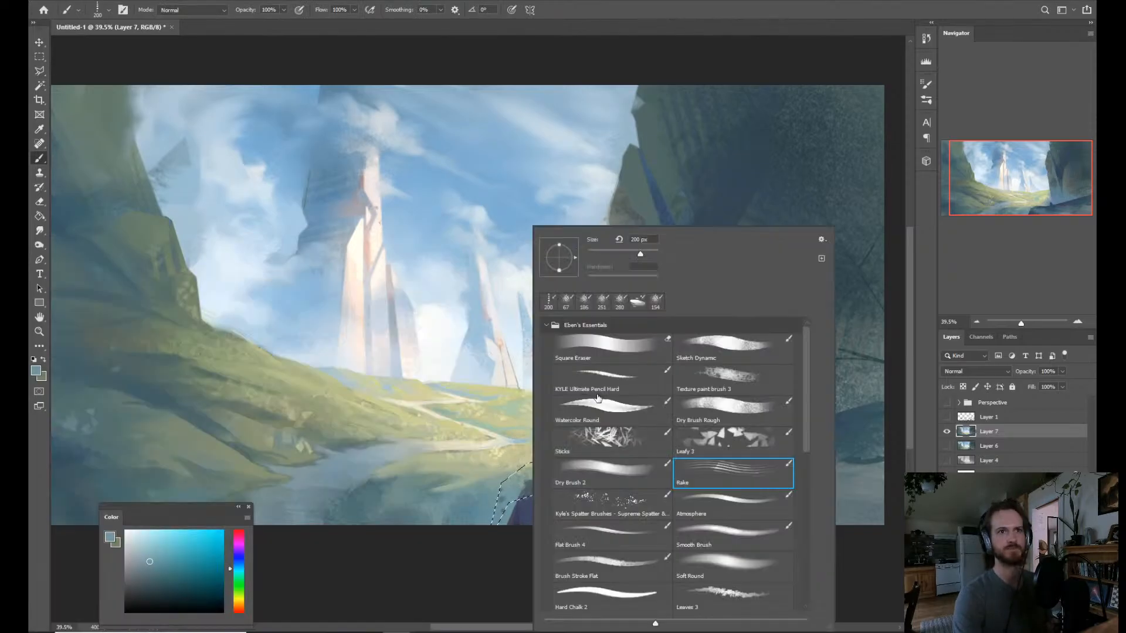
{"action": "left_click", "coordinate": [615, 476]}
Try filling the selected strip beside the ledge with sampled light green, and undo the last strokes.
{"action": "mouse_move", "coordinate": [489, 495]}
{"action": "left_mouse_down"}
{"action": "mouse_move", "coordinate": [509, 494]}
{"action": "mouse_move", "coordinate": [543, 454]}
{"action": "mouse_move", "coordinate": [557, 472]}
{"action": "mouse_move", "coordinate": [587, 476]}
{"action": "mouse_move", "coordinate": [521, 486]}
{"action": "mouse_move", "coordinate": [610, 490]}
{"action": "left_mouse_up"}
{"action": "left_click", "coordinate": [553, 481], "text": "alt"}
{"action": "left_click", "coordinate": [560, 451], "text": "alt"}
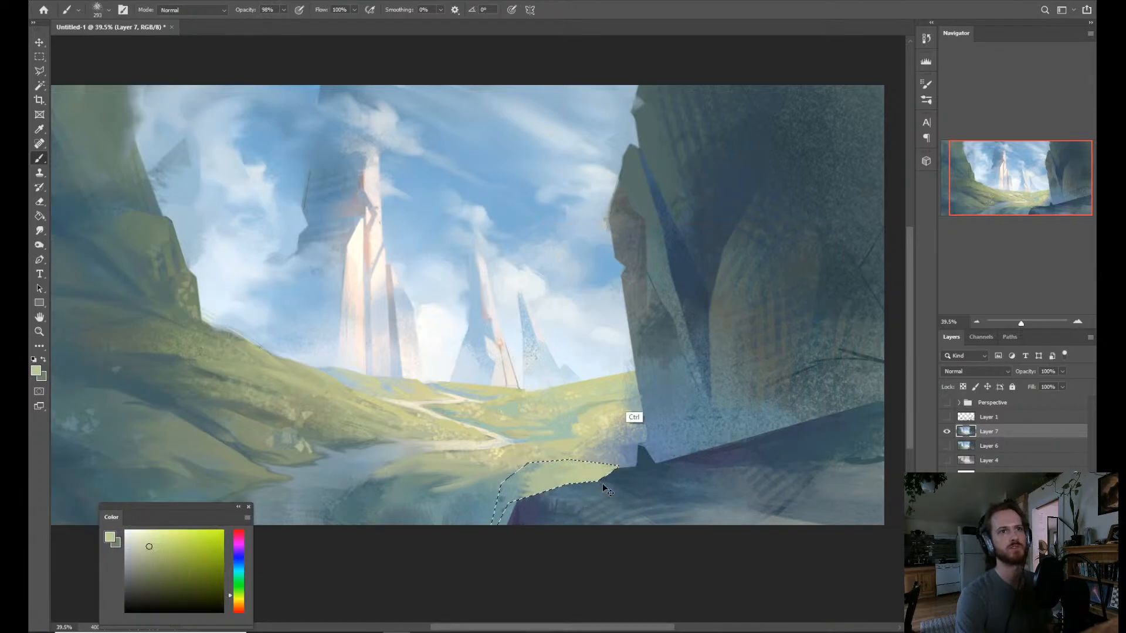
{"action": "key", "text": "ctrl+z"}
{"action": "key", "text": "ctrl+z"}
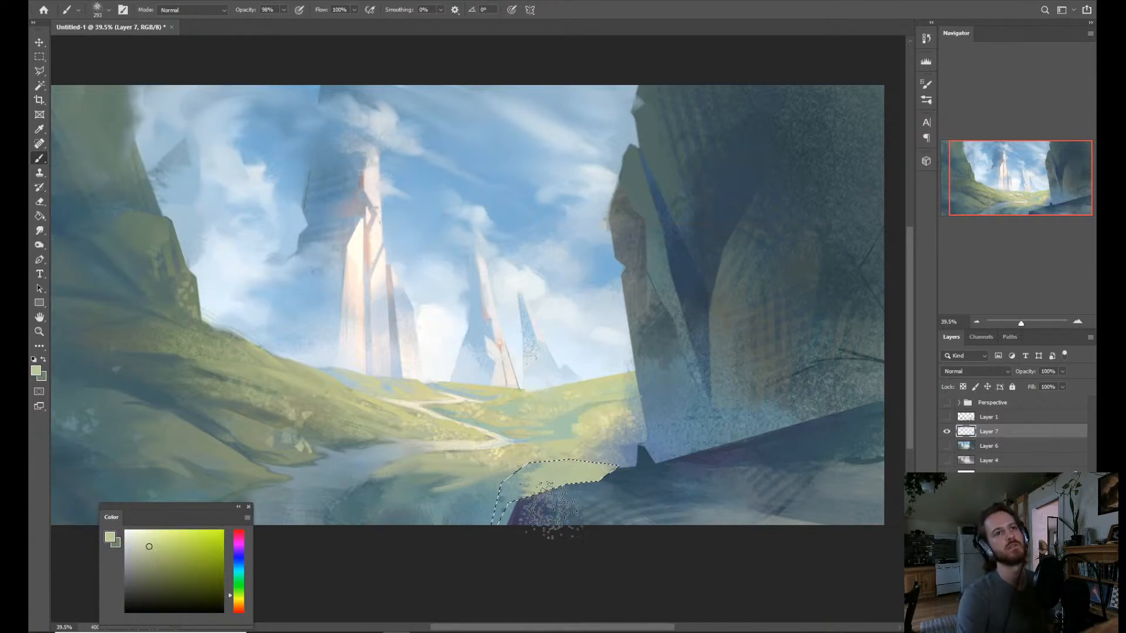
Fill the selected strip along the ledge's rim with sampled muted teal-blue and clear the selection.
{"action": "left_click", "coordinate": [559, 472], "text": "alt"}
{"action": "left_click_drag", "start_coordinate": [523, 490], "coordinate": [630, 489]}
{"action": "left_click", "coordinate": [470, 540], "text": "alt"}
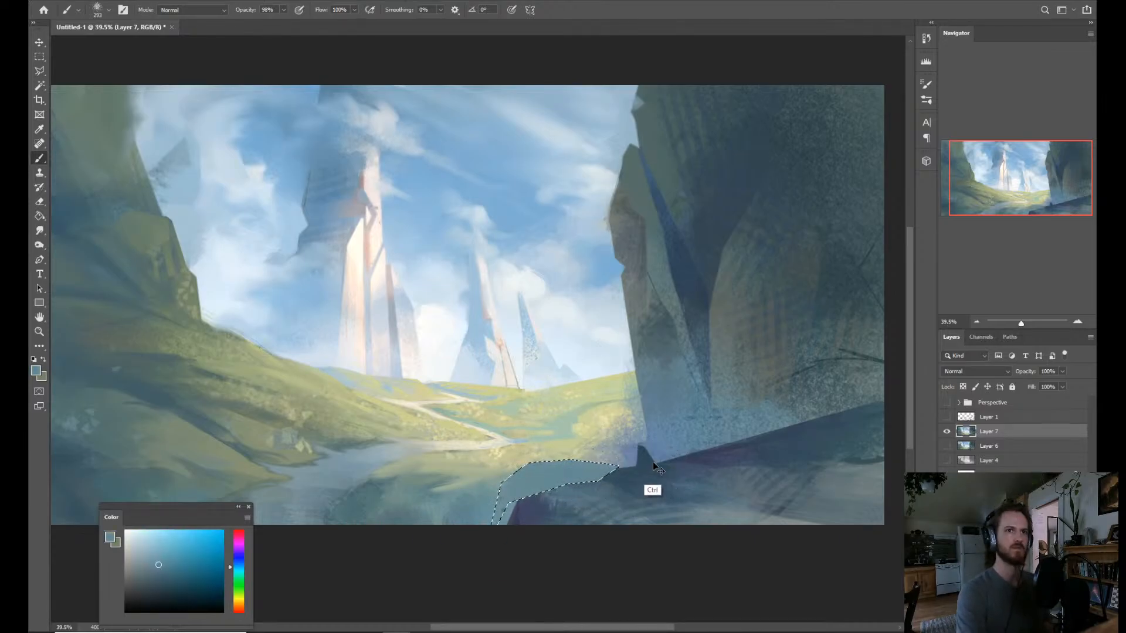
{"action": "key", "text": "z"}
{"action": "left_click", "coordinate": [669, 421], "text": "alt"}
{"action": "left_click", "coordinate": [669, 420], "text": "alt"}
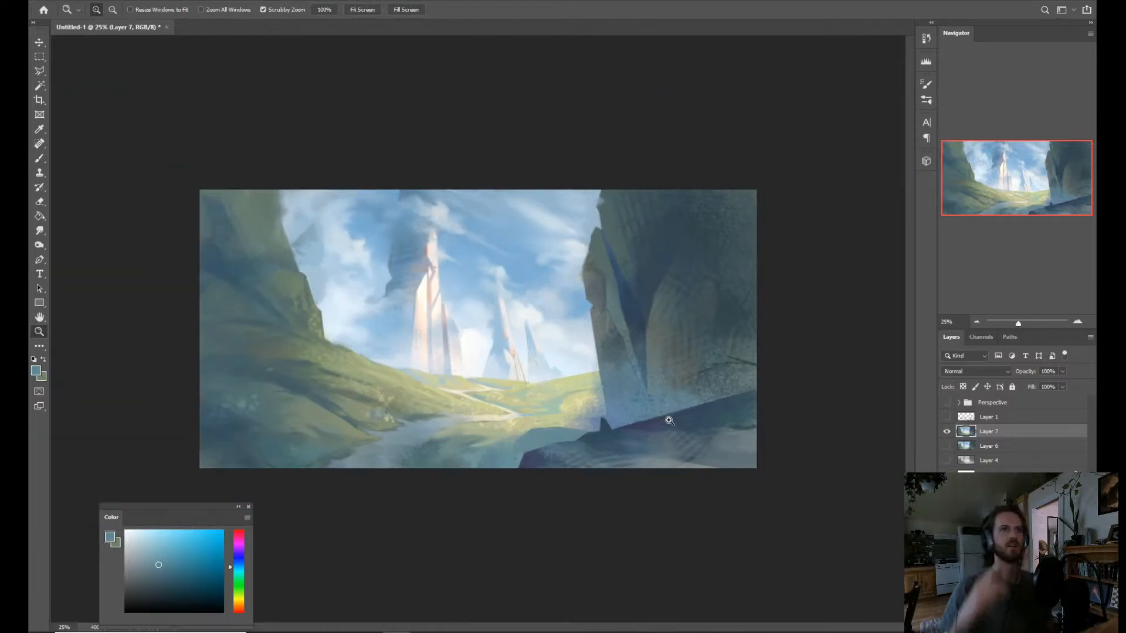
Outline an angular rock shape behind the ledge's small peak at the cliff base, fill it with sampled slate blue, and deselect.
{"action": "left_click_drag", "start_coordinate": [438, 460], "coordinate": [450, 442]}
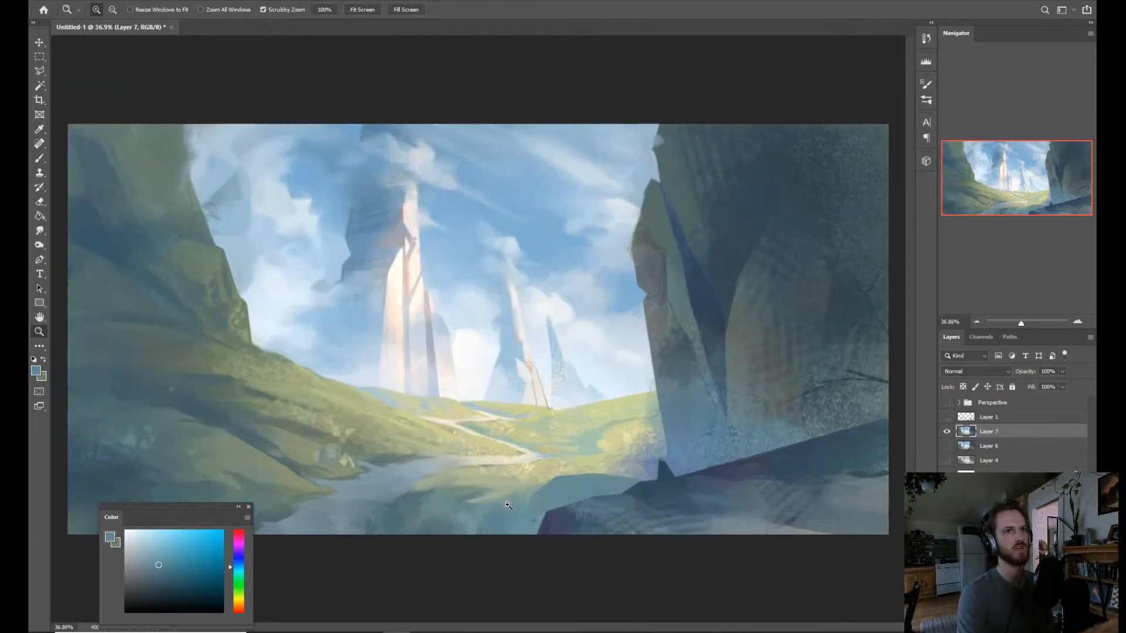
{"action": "key", "text": "l"}
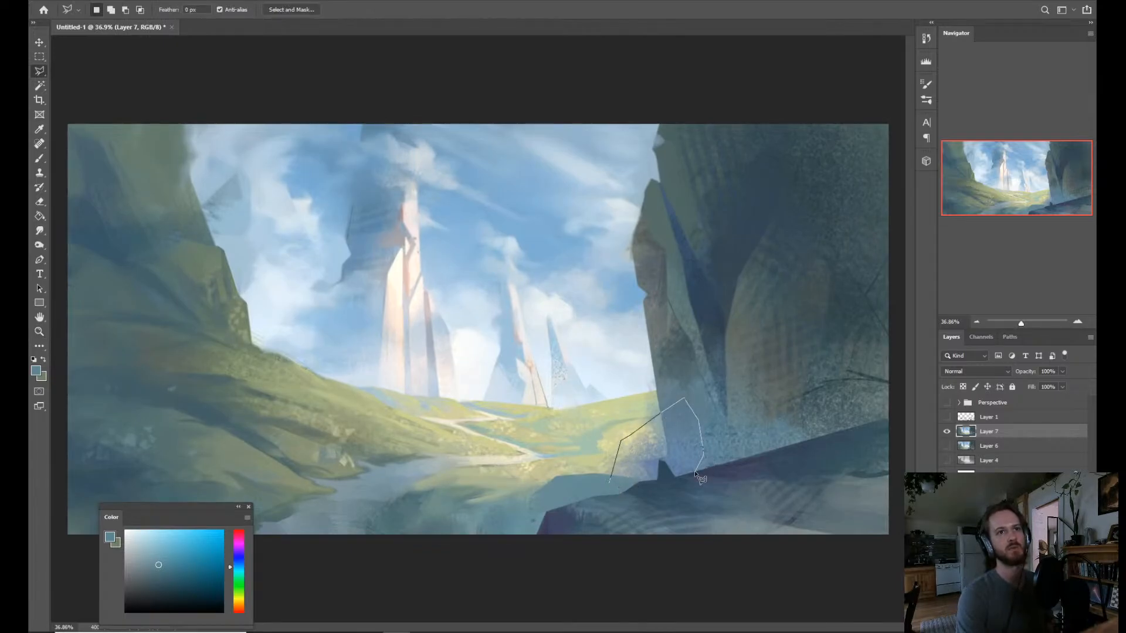
{"action": "left_click", "coordinate": [609, 485]}
{"action": "key", "text": "b"}
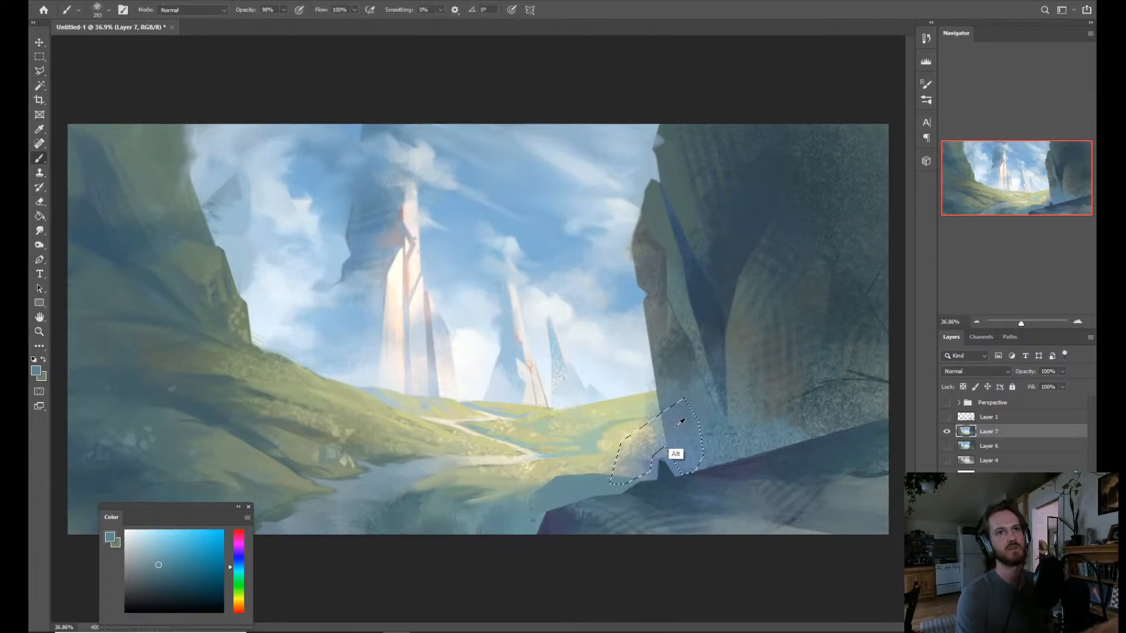
{"action": "left_click", "coordinate": [680, 425], "text": "alt"}
{"action": "mouse_move", "coordinate": [674, 428]}
{"action": "left_mouse_down"}
{"action": "mouse_move", "coordinate": [642, 448]}
{"action": "mouse_move", "coordinate": [622, 446]}
{"action": "left_mouse_up"}
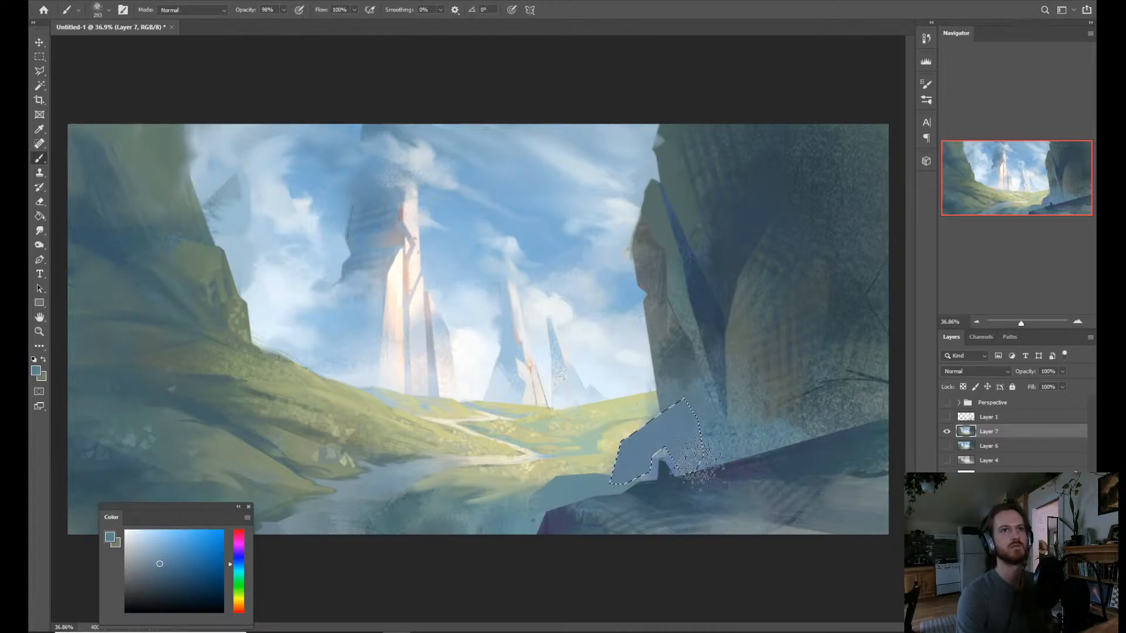
{"action": "key", "text": "ctrl+d"}
Blend the slate blue rock shape into the cliff base with strokes of sampled neighboring blues.
{"action": "key", "text": "z"}
{"action": "left_click_drag", "start_coordinate": [812, 376], "coordinate": [761, 372]}
{"action": "left_click_drag", "start_coordinate": [669, 415], "coordinate": [692, 419]}
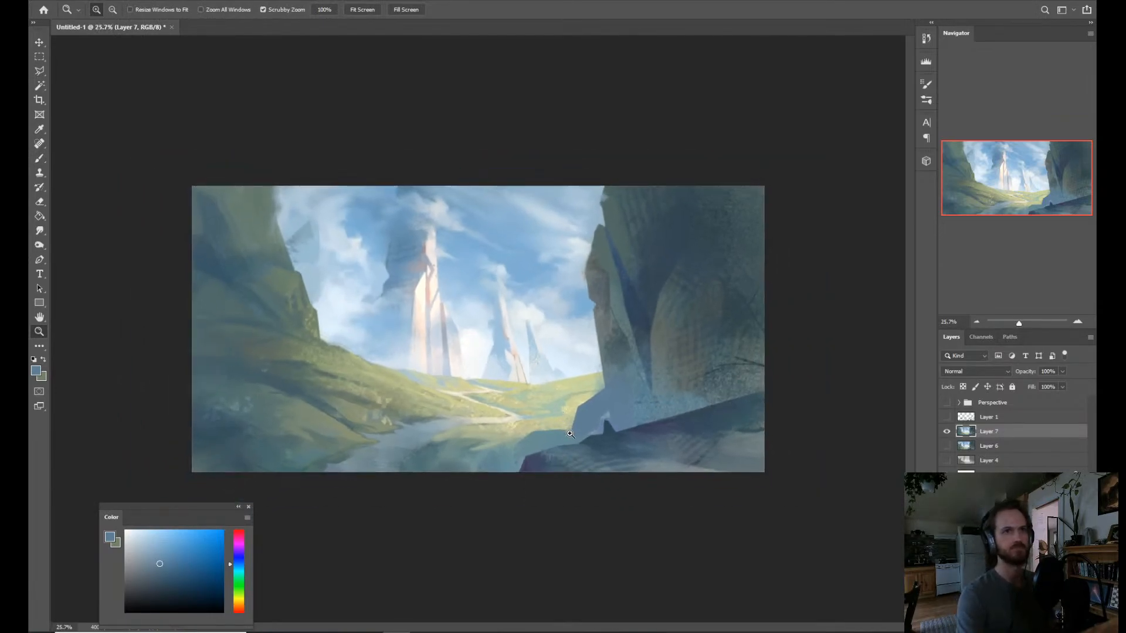
{"action": "left_click_drag", "start_coordinate": [570, 434], "coordinate": [605, 425]}
{"action": "key", "text": "l"}
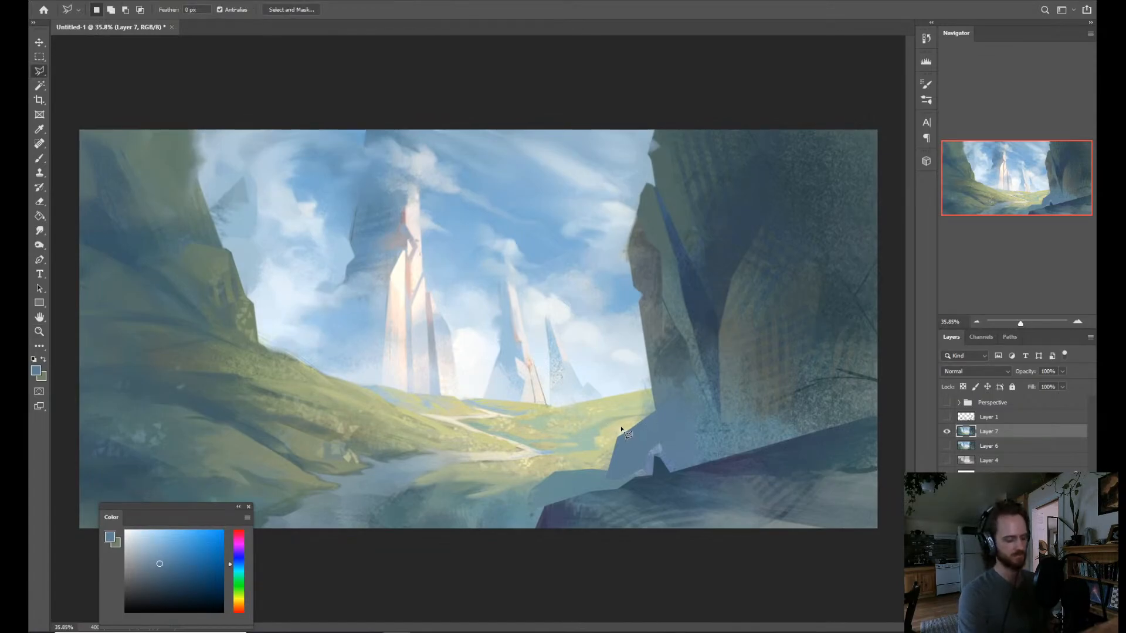
{"action": "key", "text": "b"}
{"action": "left_click", "coordinate": [708, 427], "text": "alt"}
{"action": "mouse_move", "coordinate": [673, 413]}
{"action": "left_mouse_down"}
{"action": "mouse_move", "coordinate": [661, 420]}
{"action": "mouse_move", "coordinate": [701, 406]}
{"action": "left_mouse_up"}
{"action": "left_click", "coordinate": [729, 441], "text": "alt"}
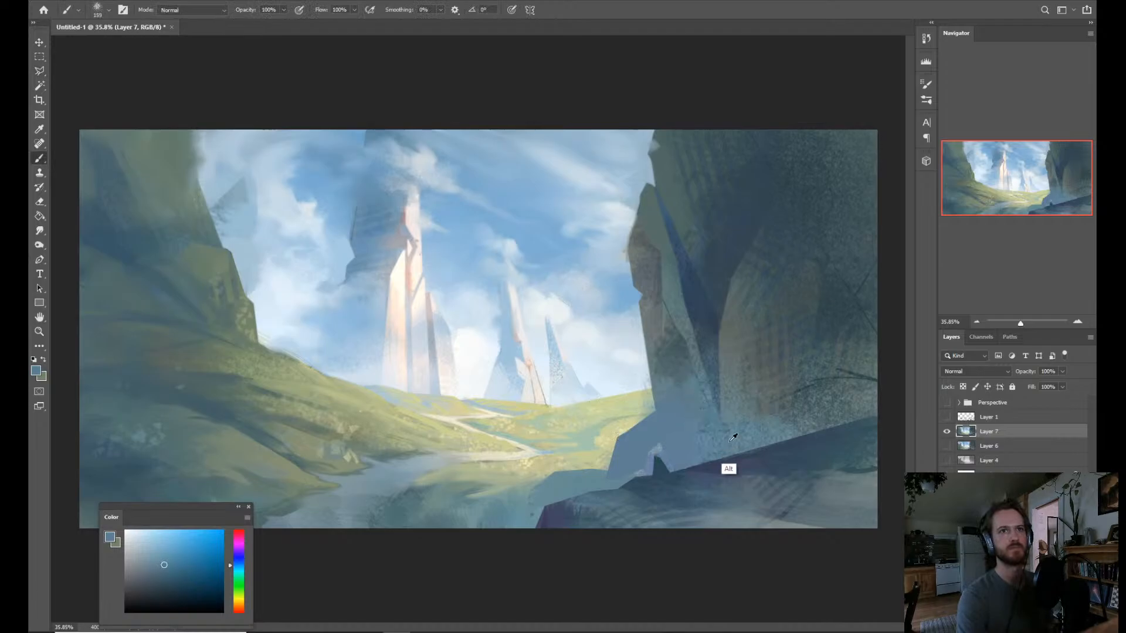
{"action": "left_click", "coordinate": [733, 438], "text": "alt"}
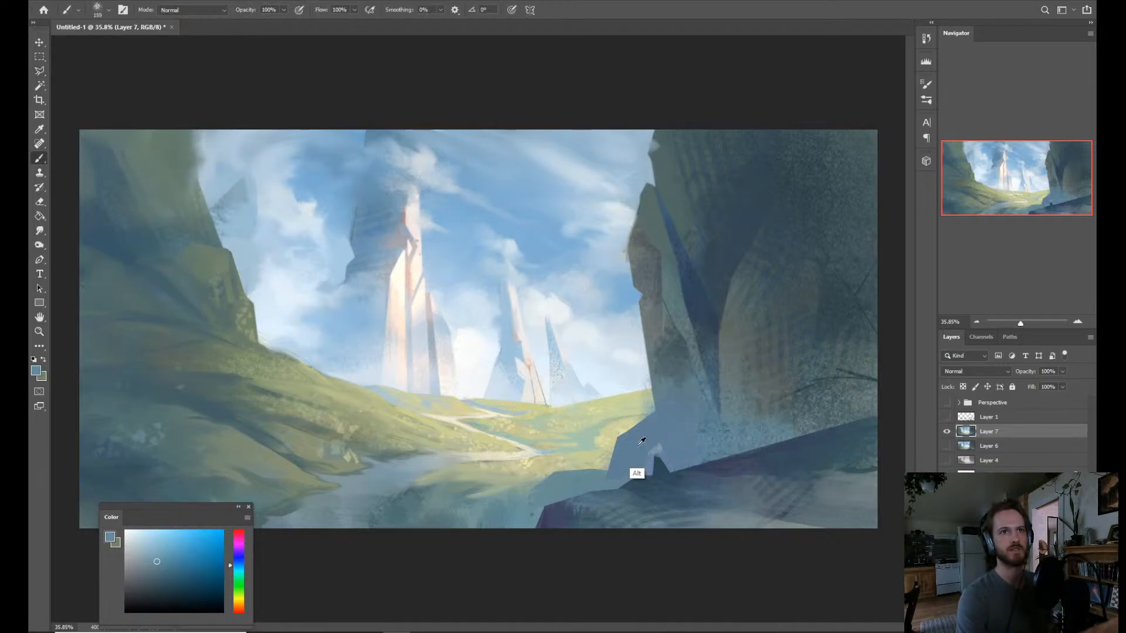
{"action": "left_click_drag", "start_coordinate": [666, 417], "coordinate": [658, 427]}
Brush a lighter gray-teal over the upper edge of the slate blue rock shape, redoing the first stroke.
{"action": "left_click", "coordinate": [677, 319], "text": "alt"}
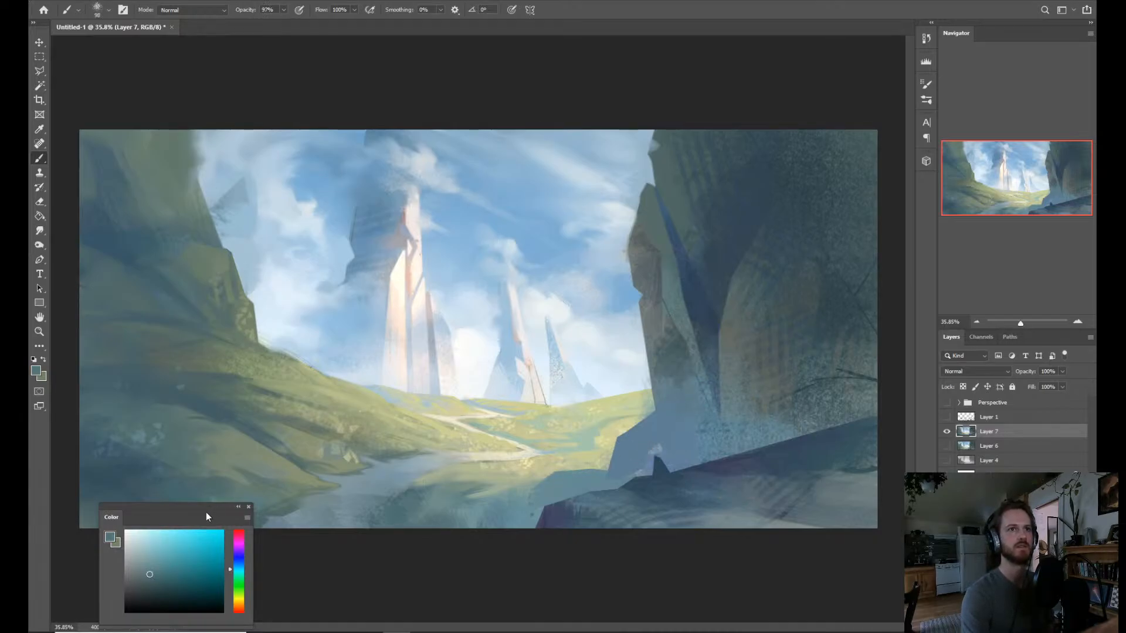
{"action": "left_click", "coordinate": [147, 561]}
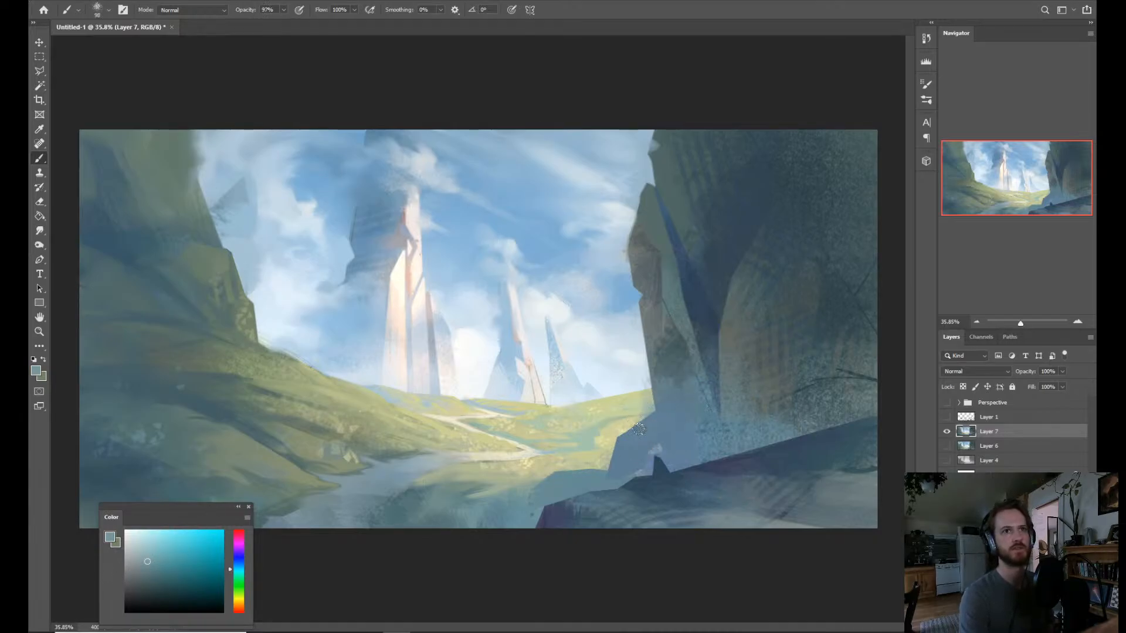
{"action": "left_click_drag", "start_coordinate": [624, 433], "coordinate": [654, 425]}
{"action": "key", "text": "ctrl+z"}
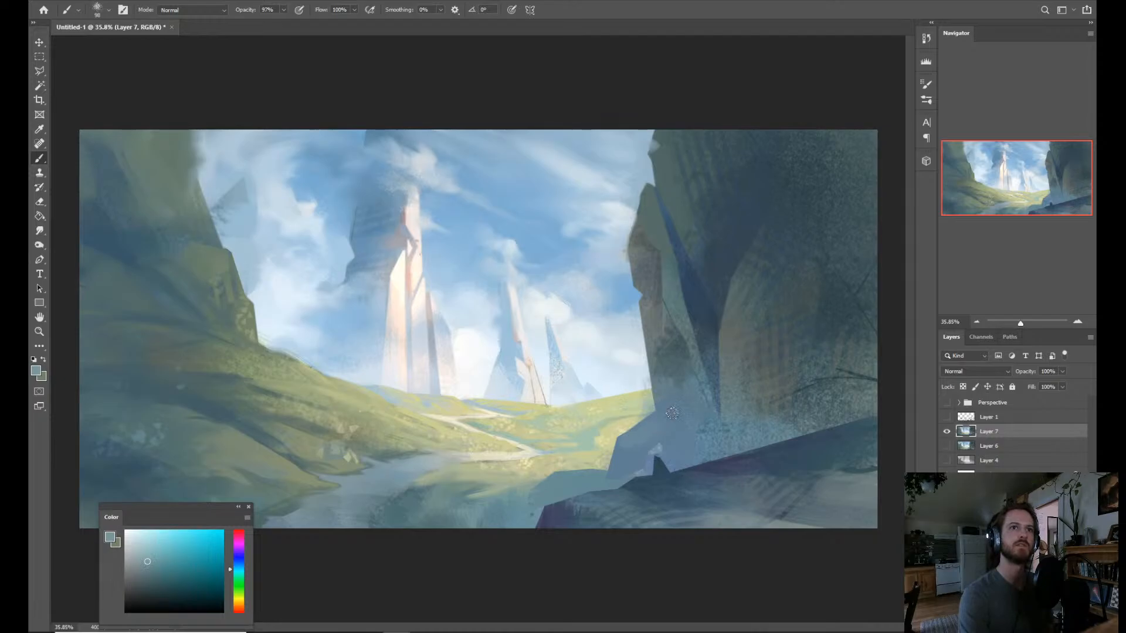
{"action": "left_click_drag", "start_coordinate": [633, 425], "coordinate": [671, 410]}
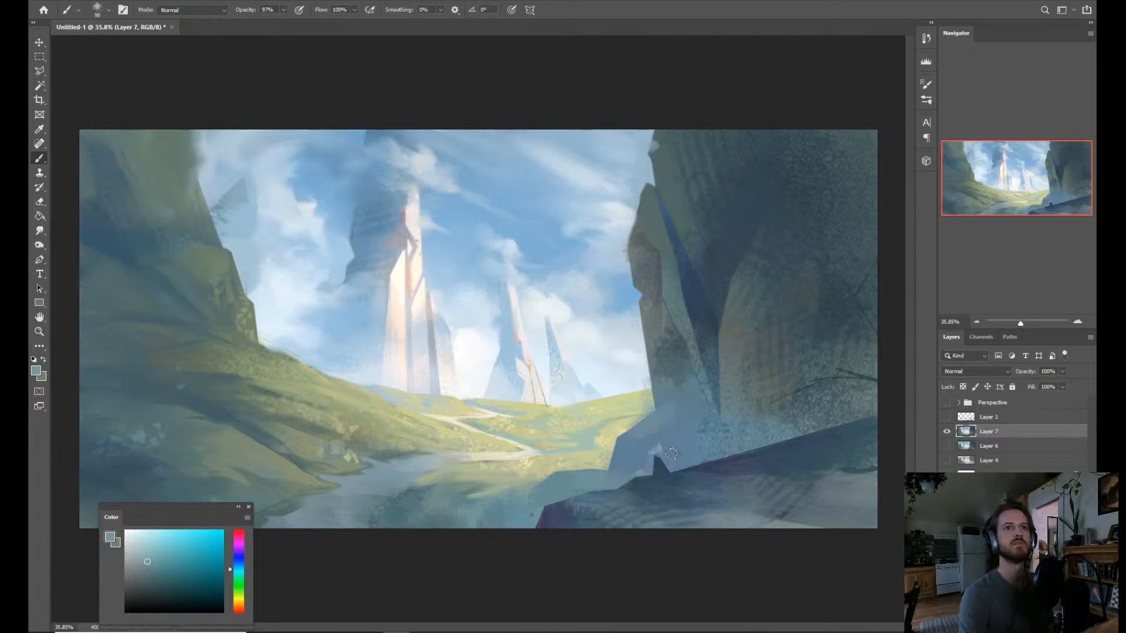
Extend the cliff's dark crevice down to the rock shape and shade its top edge with sampled dark blues.
{"action": "left_click", "coordinate": [716, 324], "text": "alt"}
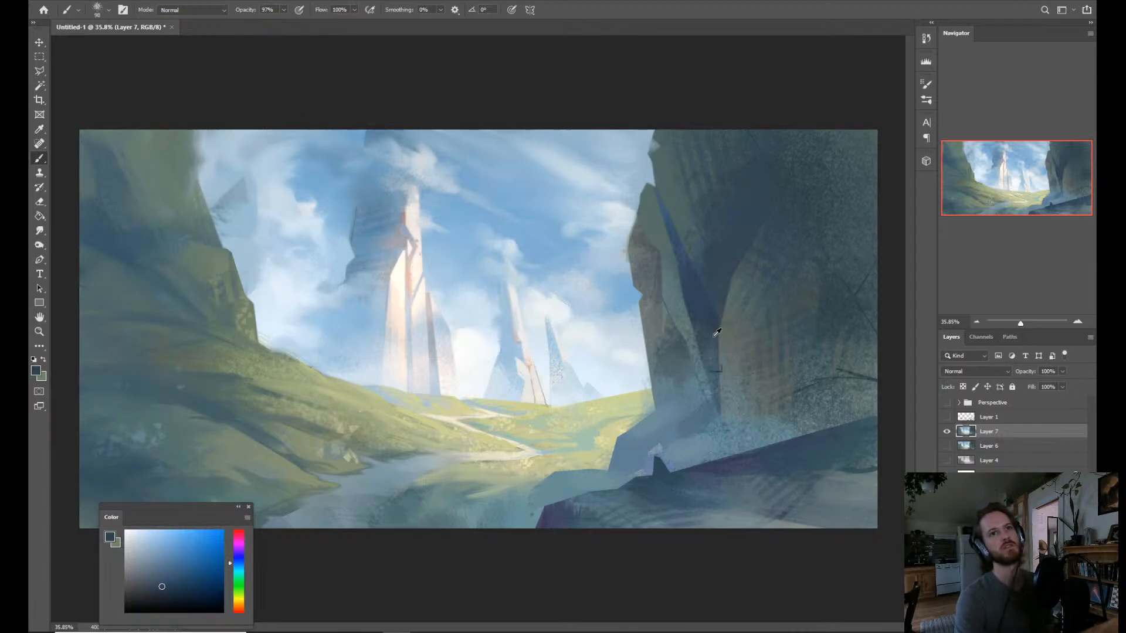
{"action": "left_click", "coordinate": [701, 342], "text": "alt"}
{"action": "left_click_drag", "start_coordinate": [706, 352], "coordinate": [713, 399]}
{"action": "left_click_drag", "start_coordinate": [712, 403], "coordinate": [676, 396]}
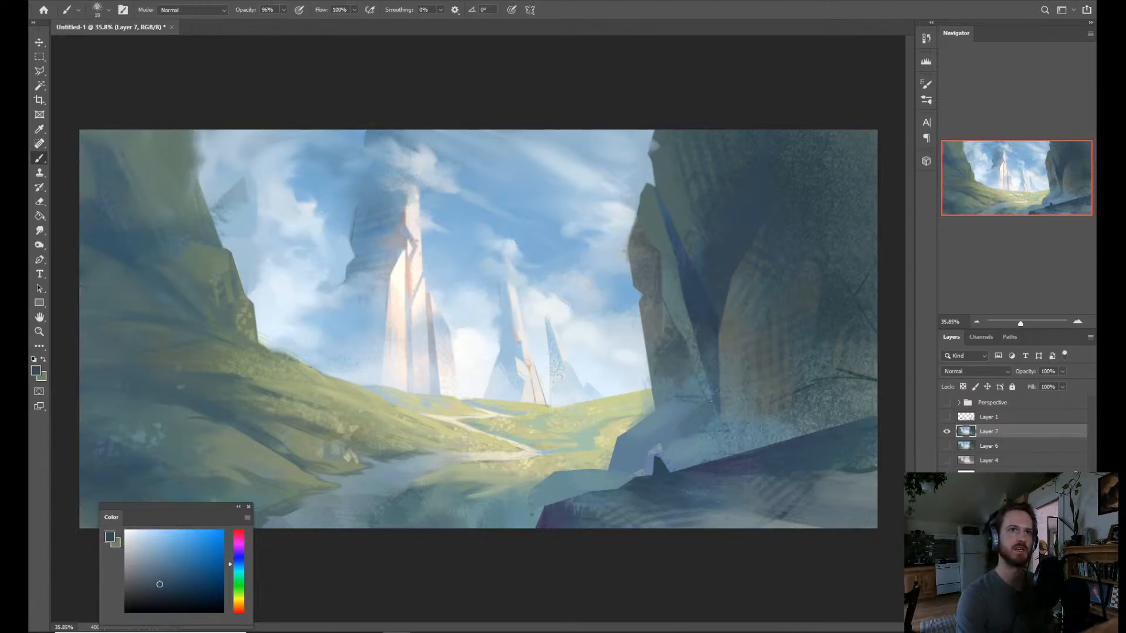
{"action": "left_click", "coordinate": [693, 283], "text": "alt"}
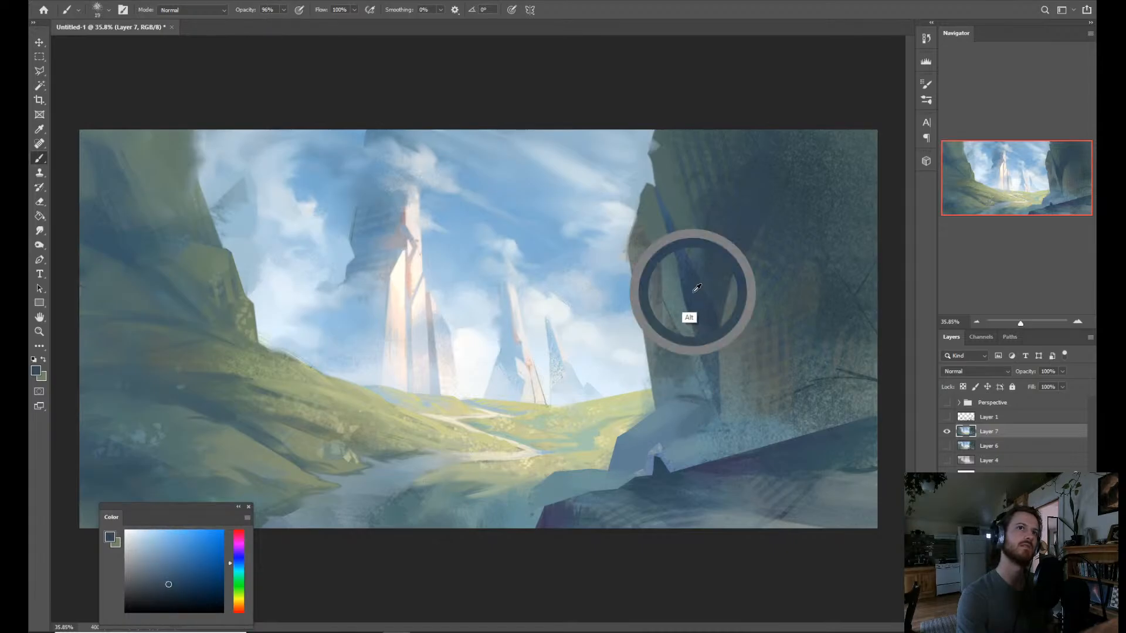
{"action": "left_click", "coordinate": [668, 213], "text": "alt"}
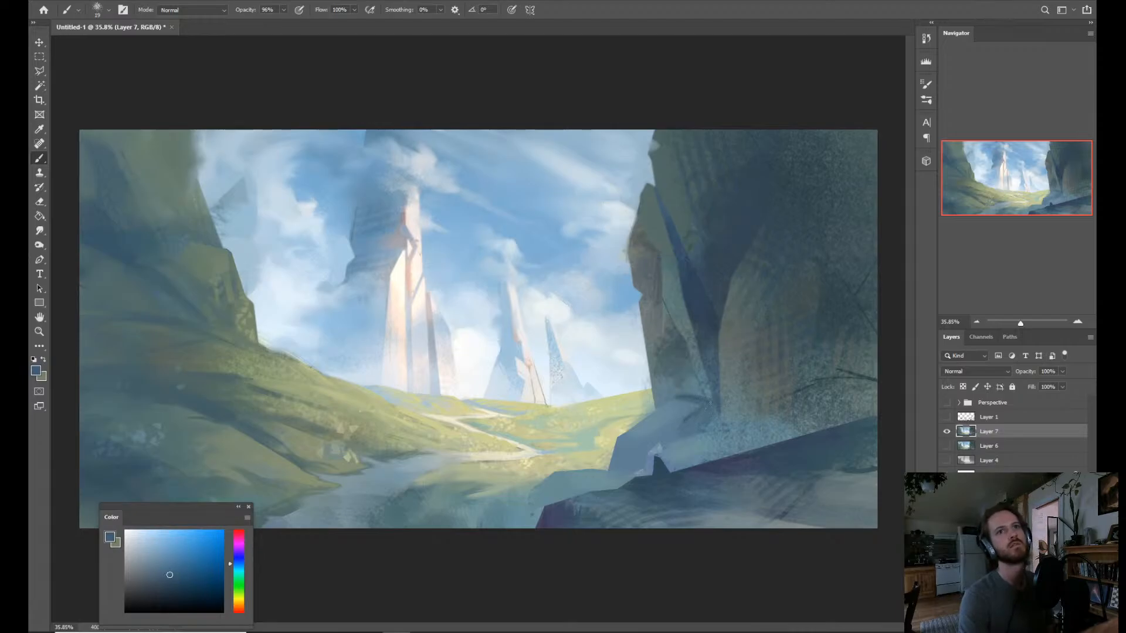
{"action": "left_click", "coordinate": [683, 402], "text": "alt"}
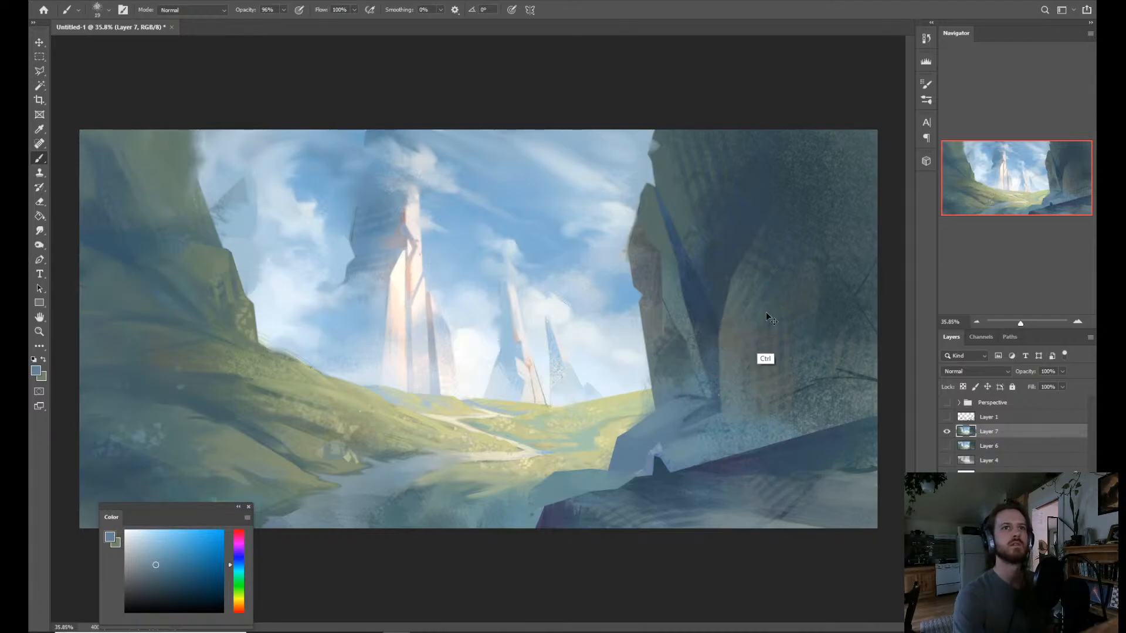
Soften the transition between the rock shape, crevice and cliff face with sampled mid and dark blue strokes.
{"action": "key", "text": "ctrl+space"}
{"action": "left_click_drag", "start_coordinate": [752, 389], "coordinate": [719, 410]}
{"action": "left_click", "coordinate": [626, 421], "text": "alt"}
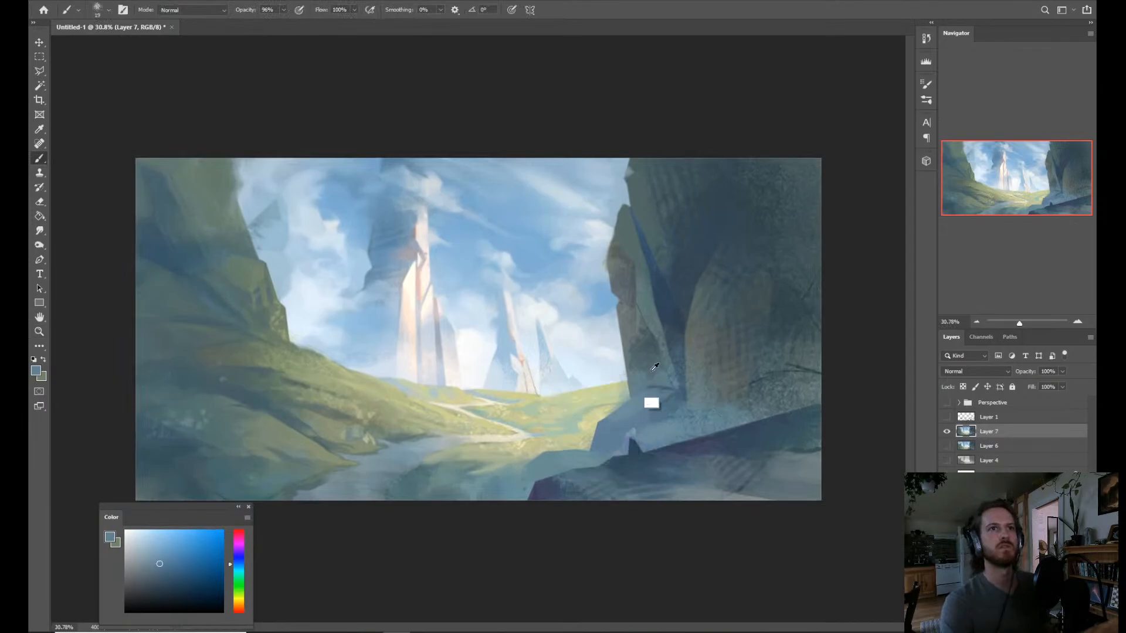
{"action": "left_click", "coordinate": [639, 236], "text": "alt"}
{"action": "left_click", "coordinate": [645, 415], "text": "alt"}
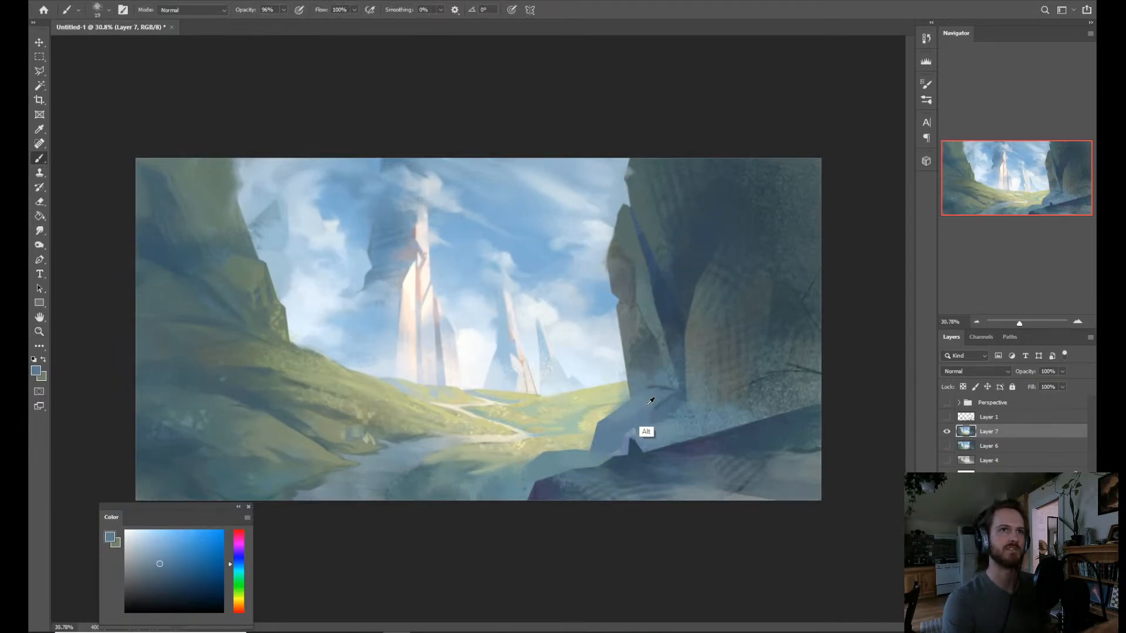
{"action": "left_click_drag", "start_coordinate": [646, 411], "coordinate": [653, 410]}
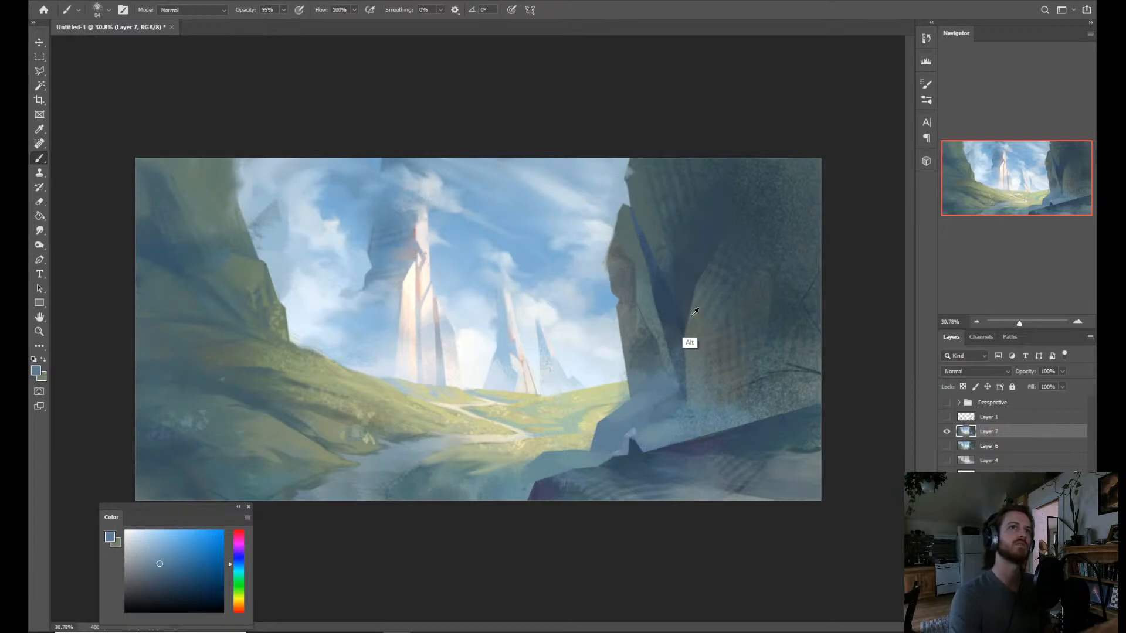
{"action": "left_click", "coordinate": [667, 379], "text": "alt"}
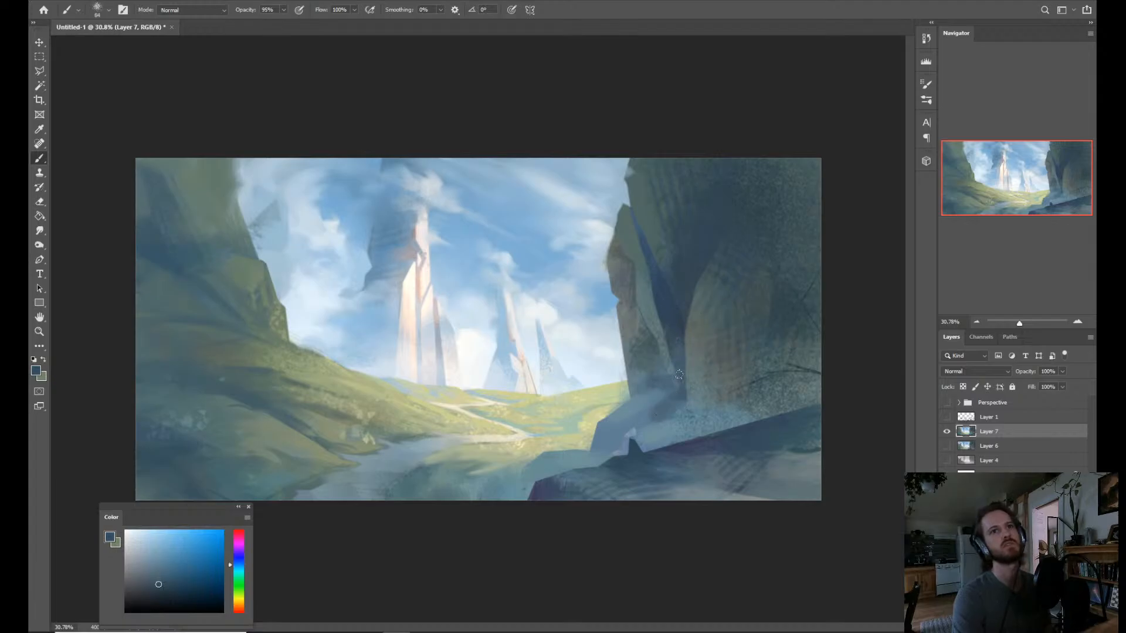
{"action": "left_click", "coordinate": [673, 416], "text": "alt"}
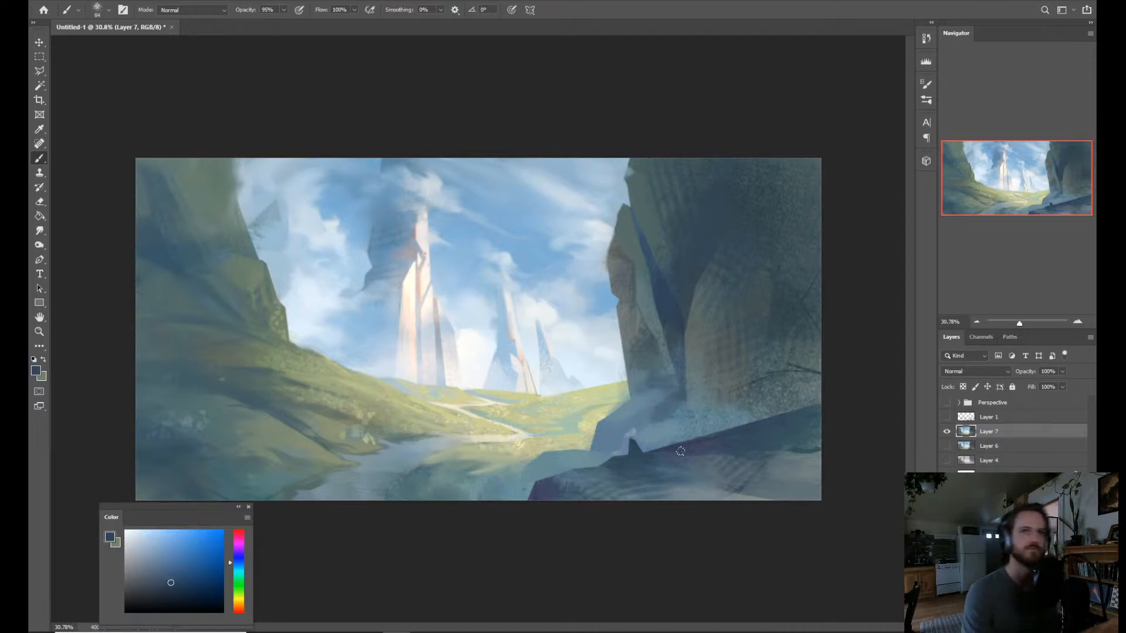
Select the slate blue area at the cliff base with the Magic Wand and choose a brighter, more saturated blue for the brush.
{"action": "key", "text": "w"}
{"action": "left_click", "coordinate": [613, 435]}
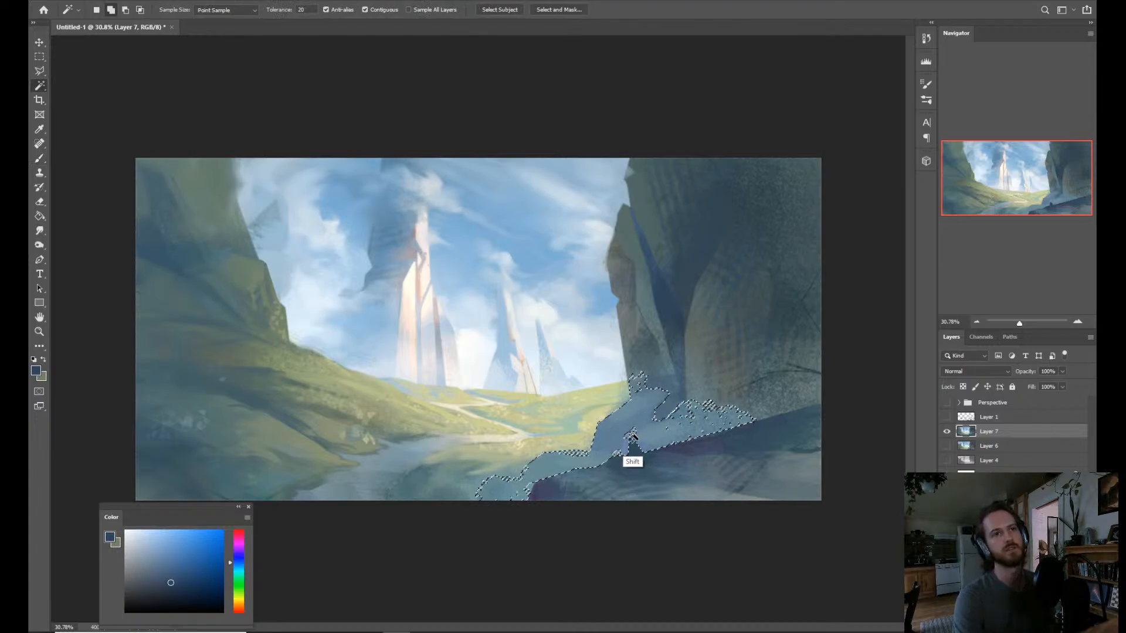
{"action": "key", "text": "b"}
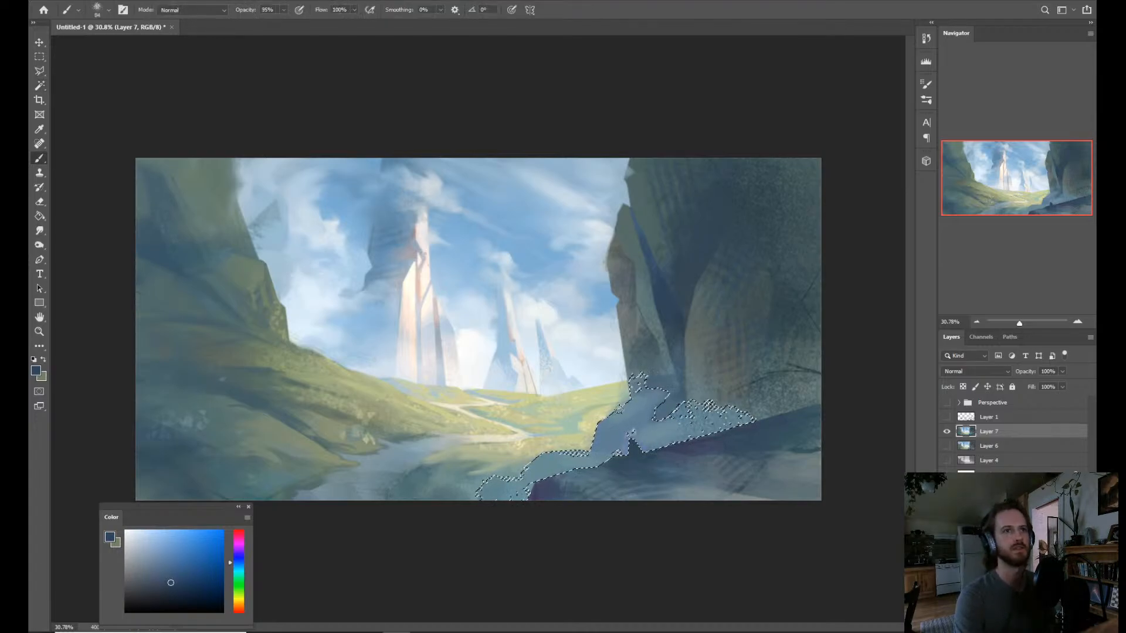
{"action": "left_click_drag", "start_coordinate": [626, 443], "coordinate": [629, 443]}
{"action": "left_click", "coordinate": [612, 435], "text": "alt"}
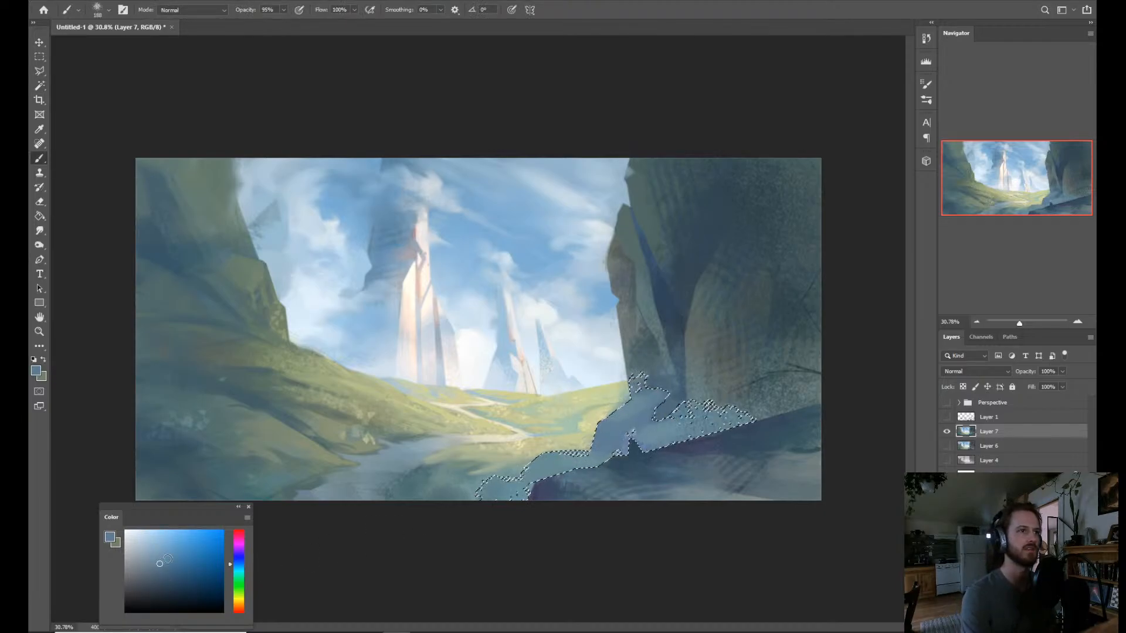
{"action": "left_click", "coordinate": [182, 565]}
{"action": "left_click_drag", "start_coordinate": [181, 565], "coordinate": [184, 565]}
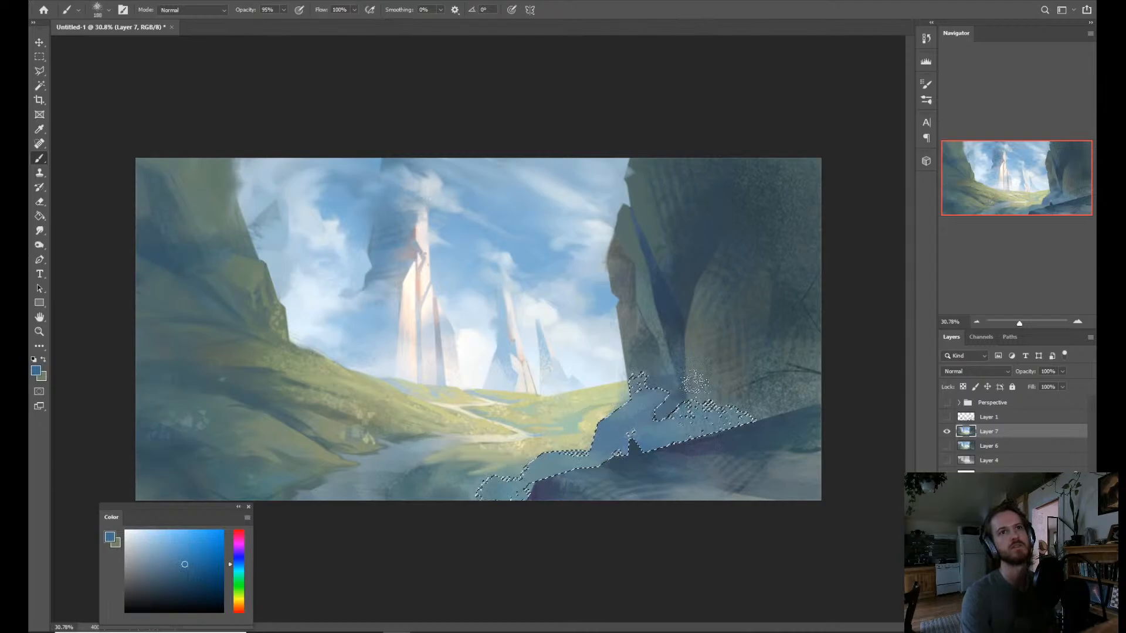
{"action": "left_click", "coordinate": [184, 549]}
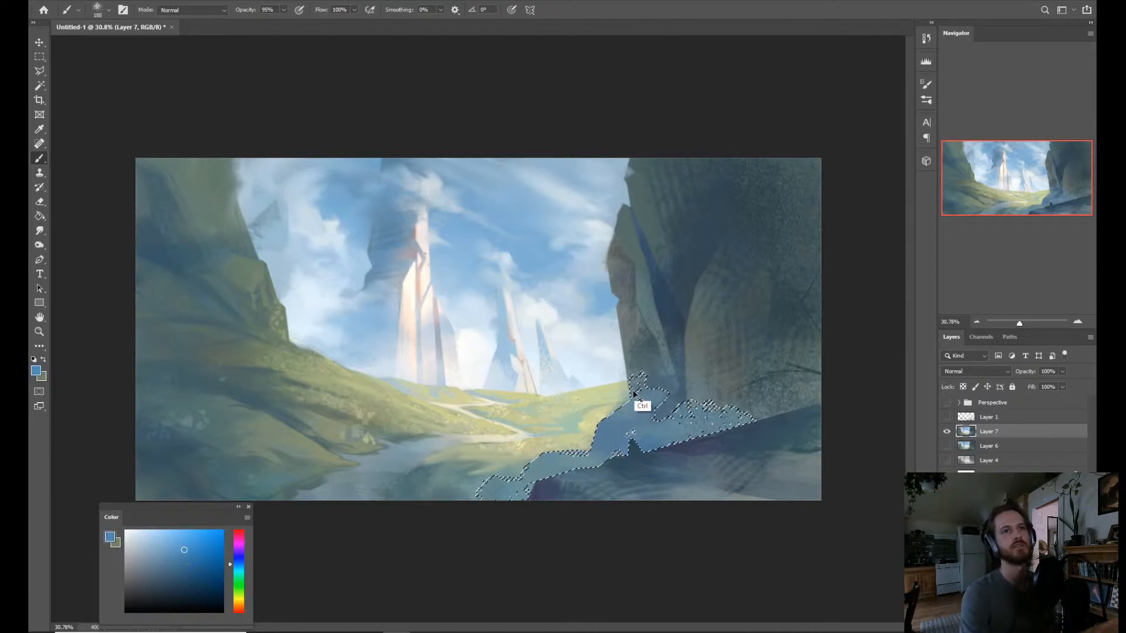
Try to lighten the selected cliff base area with Hue/Saturation, undo the adjustment and clear the selection.
{"action": "key", "text": "z"}
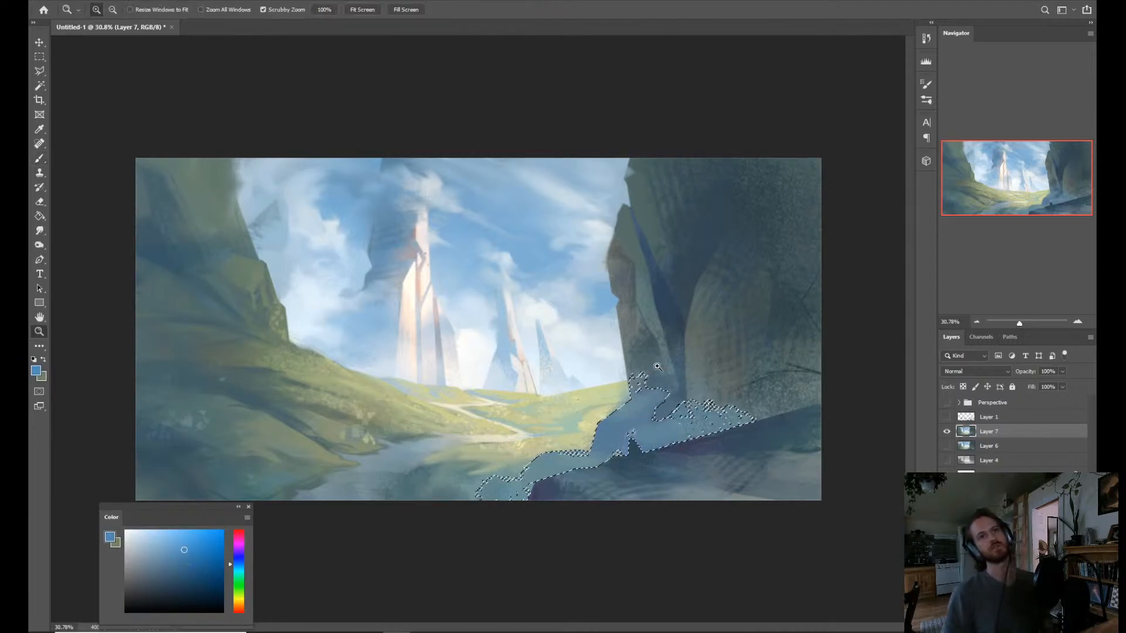
{"action": "key", "text": "ctrl+u"}
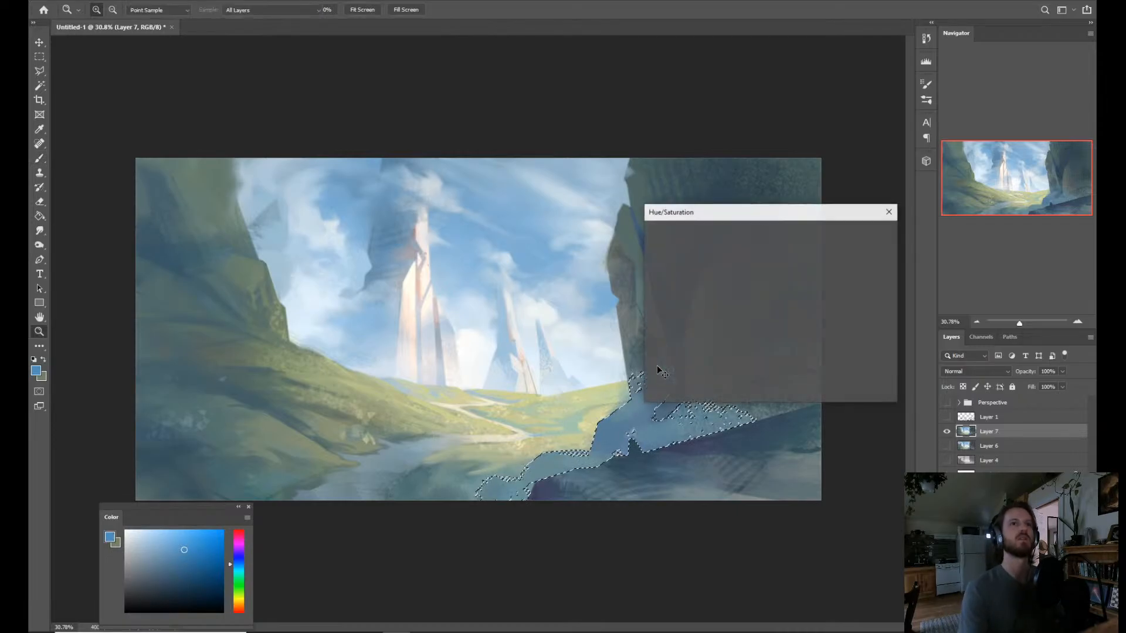
{"action": "left_click_drag", "start_coordinate": [744, 317], "coordinate": [753, 346]}
{"action": "left_click", "coordinate": [870, 233]}
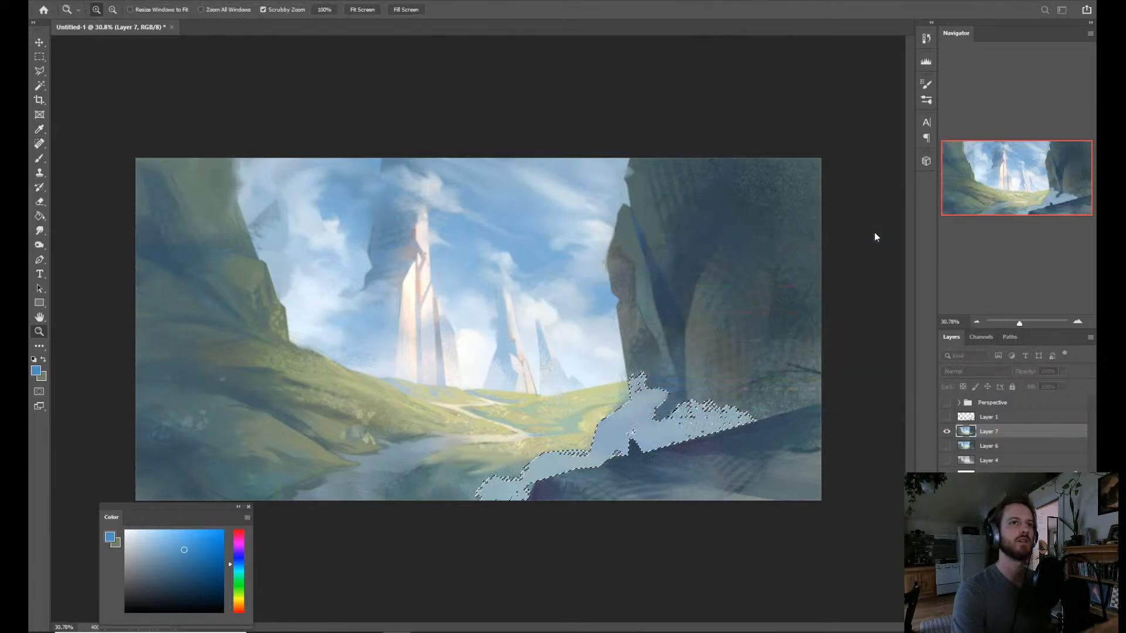
{"action": "key", "text": "ctrl+z"}
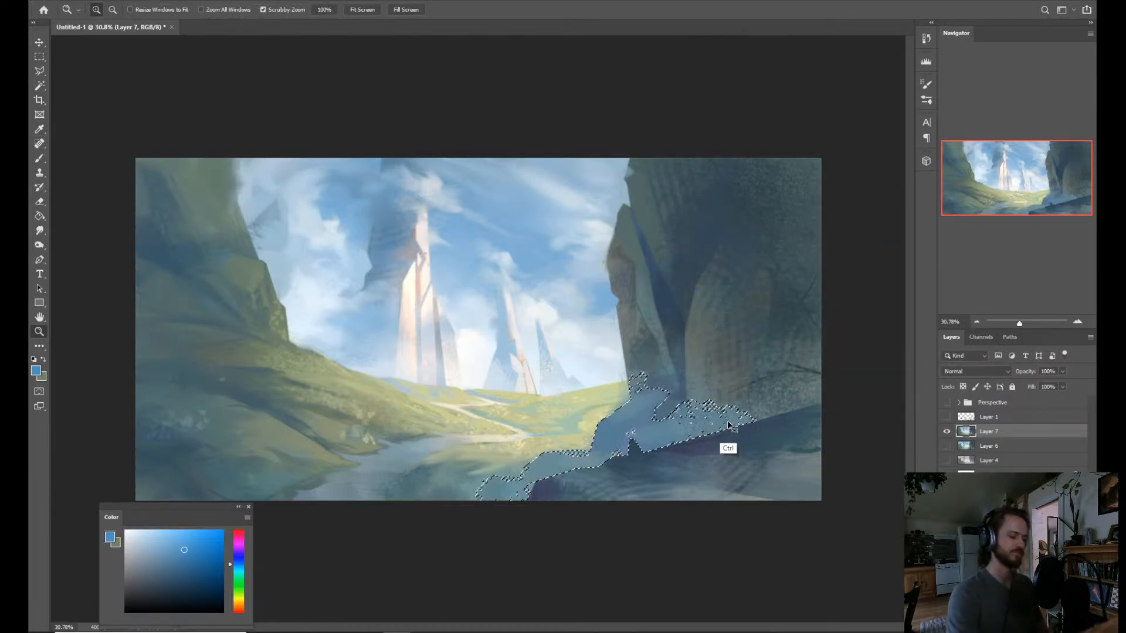
{"action": "key", "text": "ctrl+d"}
Rework the crevice and adjoining cliff face using the Mixer Brush with sampled dark blues.
{"action": "left_click_drag", "start_coordinate": [751, 382], "coordinate": [743, 354]}
{"action": "left_click_drag", "start_coordinate": [671, 445], "coordinate": [659, 385]}
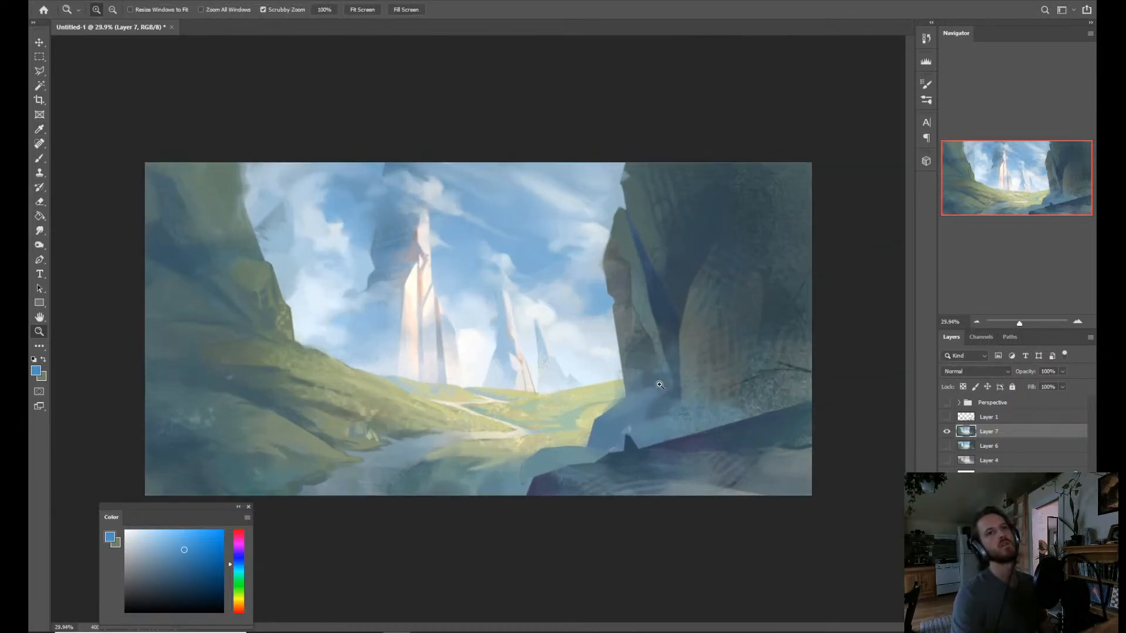
{"action": "left_click_drag", "start_coordinate": [696, 481], "coordinate": [690, 456]}
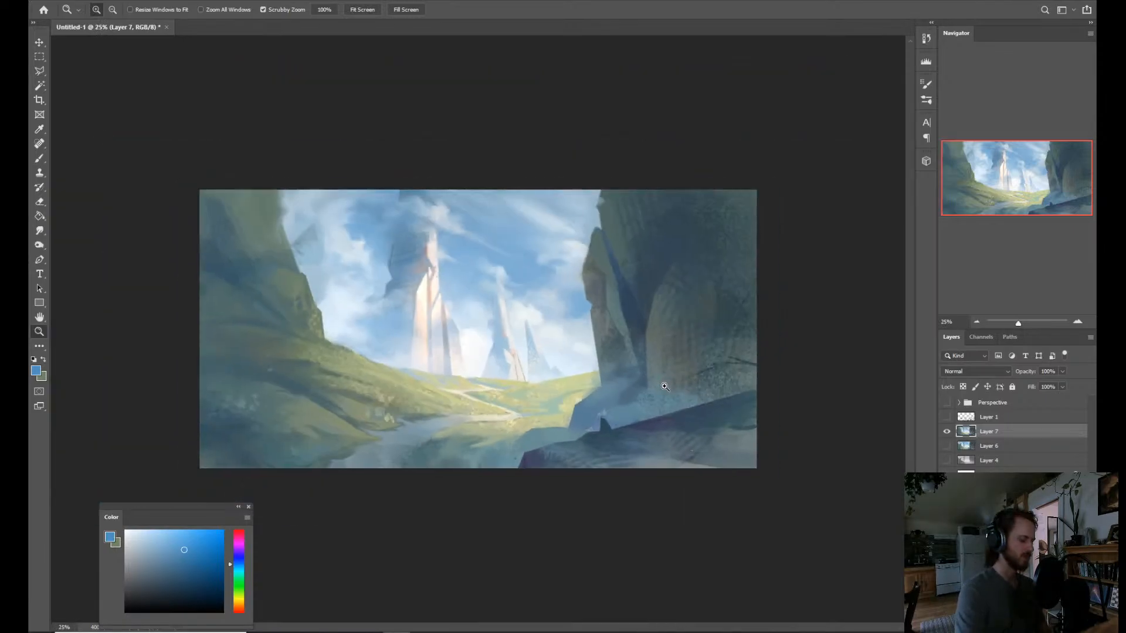
{"action": "key", "text": "r"}
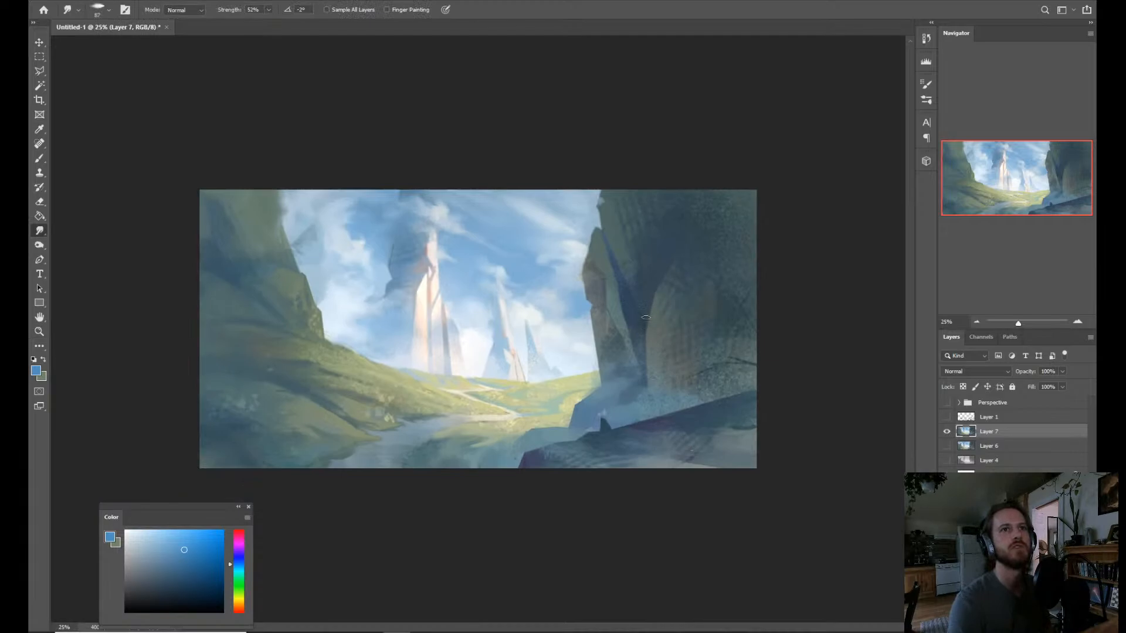
{"action": "key", "text": "b"}
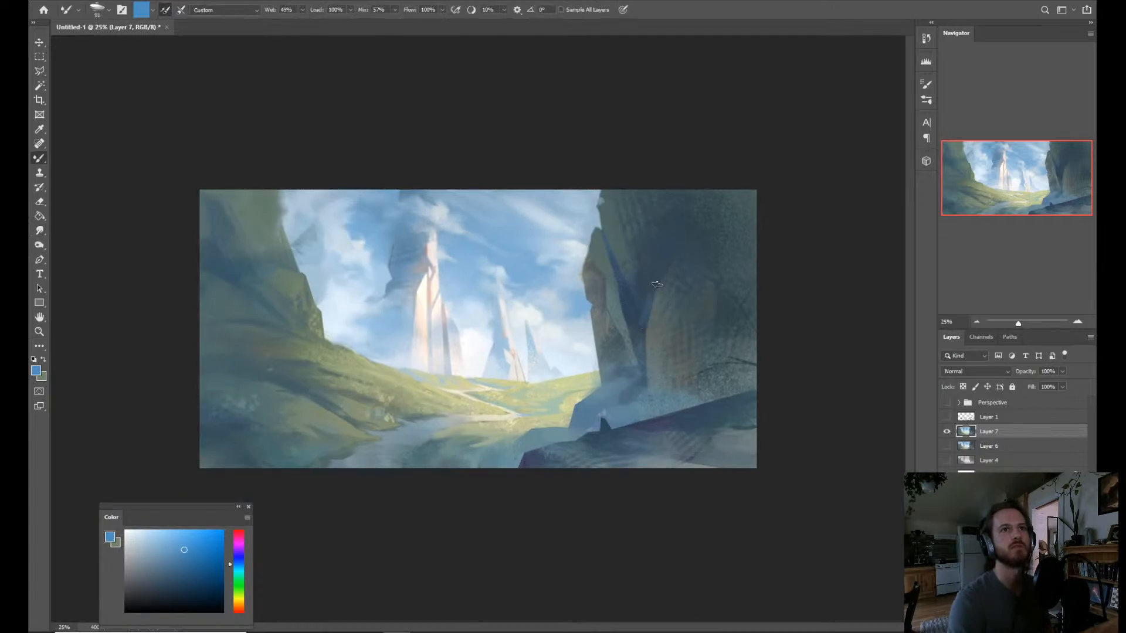
{"action": "left_click", "coordinate": [636, 326], "text": "alt"}
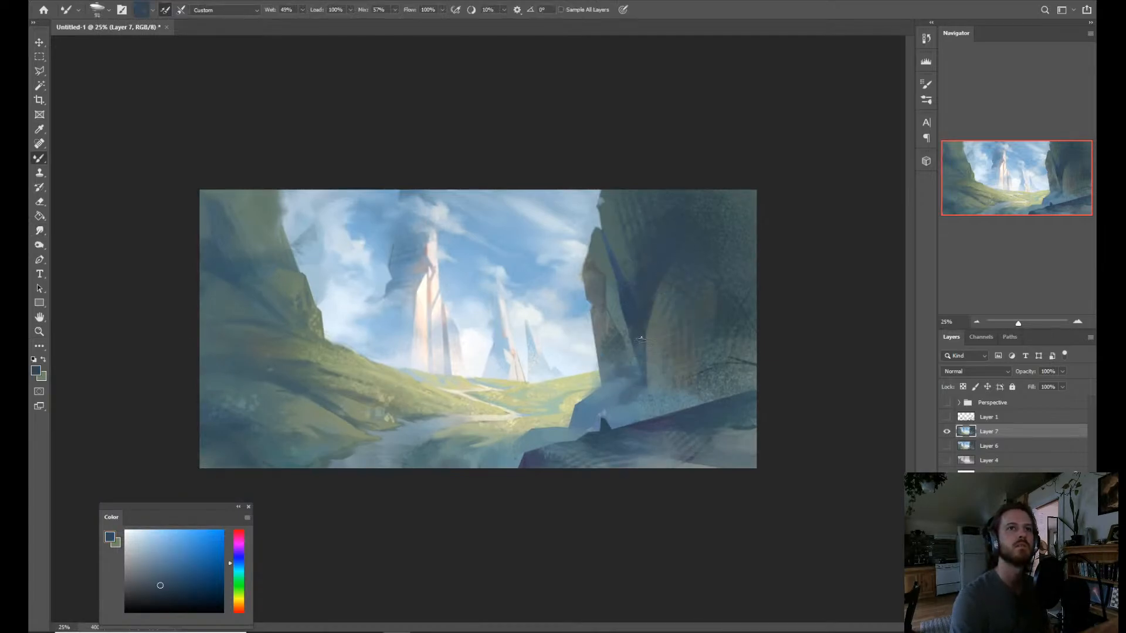
{"action": "left_click", "coordinate": [726, 342], "text": "alt"}
{"action": "key", "text": "r"}
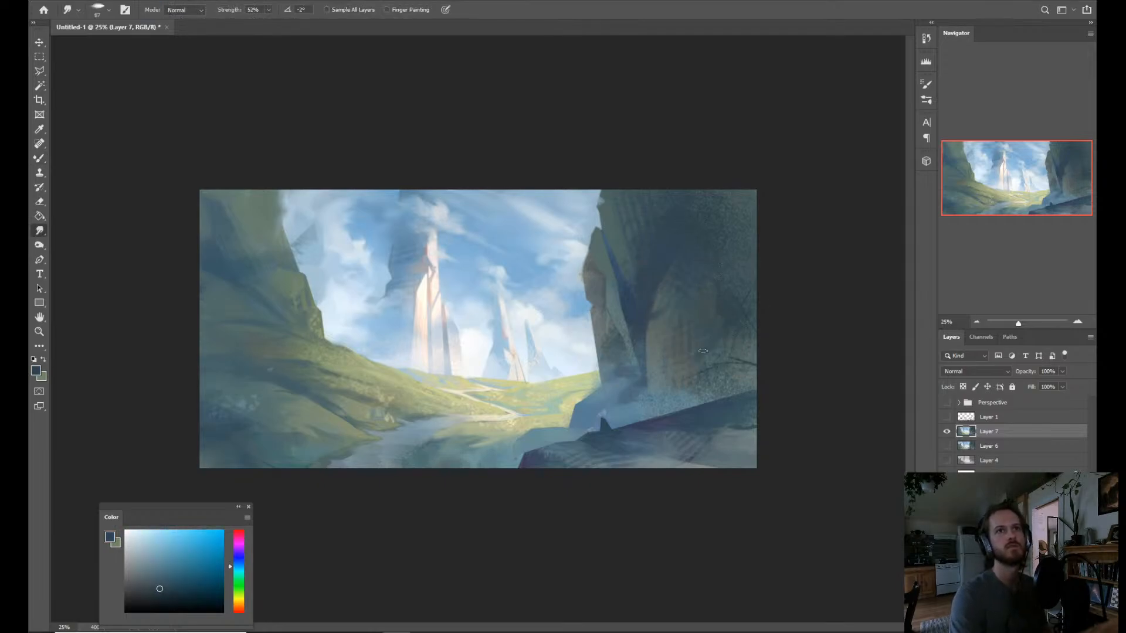
{"action": "key", "text": "b"}
{"action": "left_click", "coordinate": [628, 308], "text": "alt"}
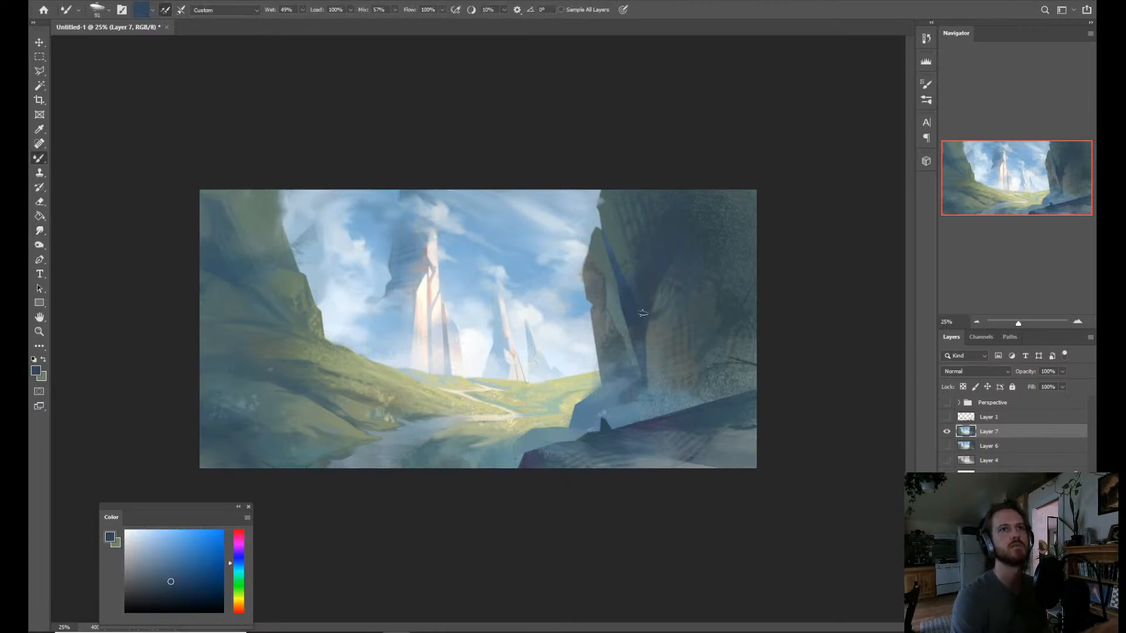
Refine the edges of the dark crevice with Mixer Brush strokes of sampled gray-teal, green-gray and dark blue.
{"action": "left_click", "coordinate": [603, 218], "text": "alt"}
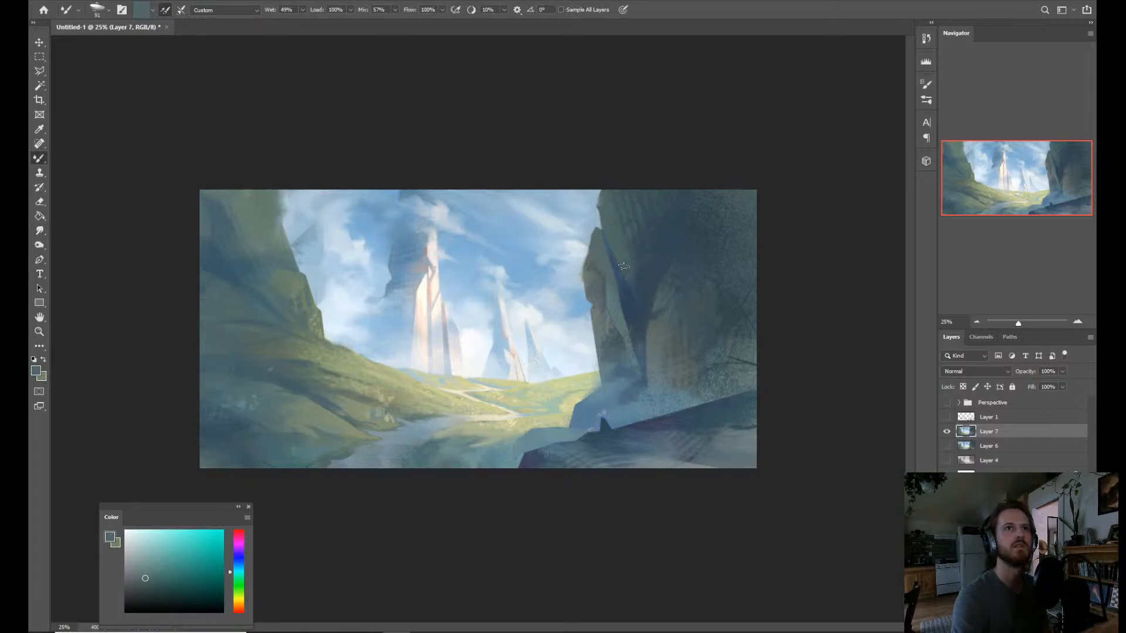
{"action": "left_click", "coordinate": [658, 336], "text": "alt"}
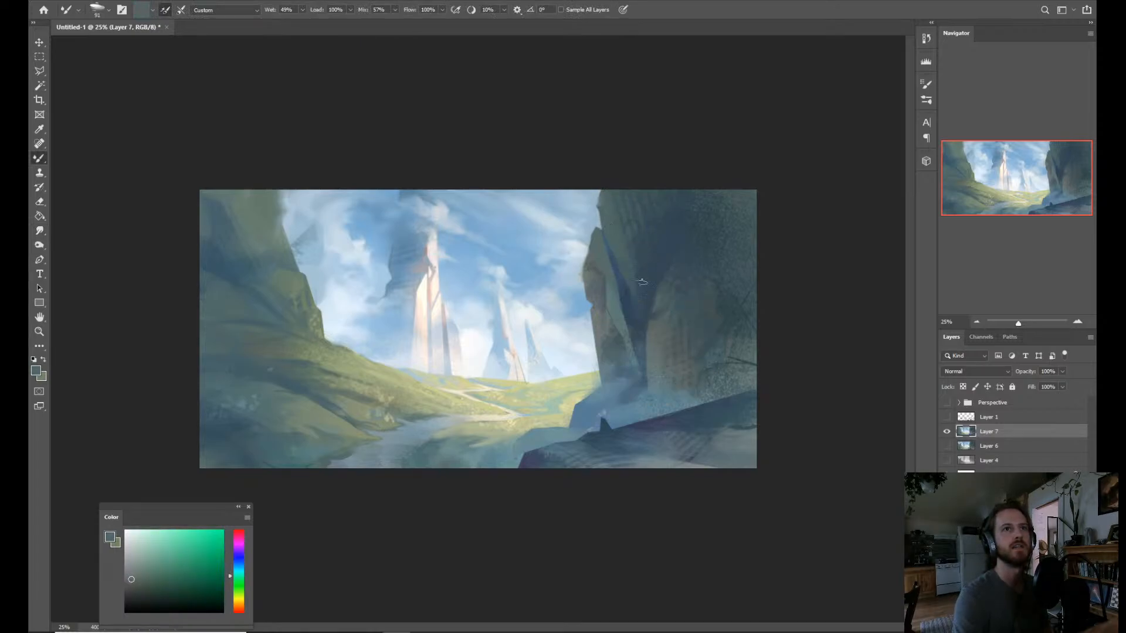
{"action": "left_click", "coordinate": [631, 314], "text": "alt"}
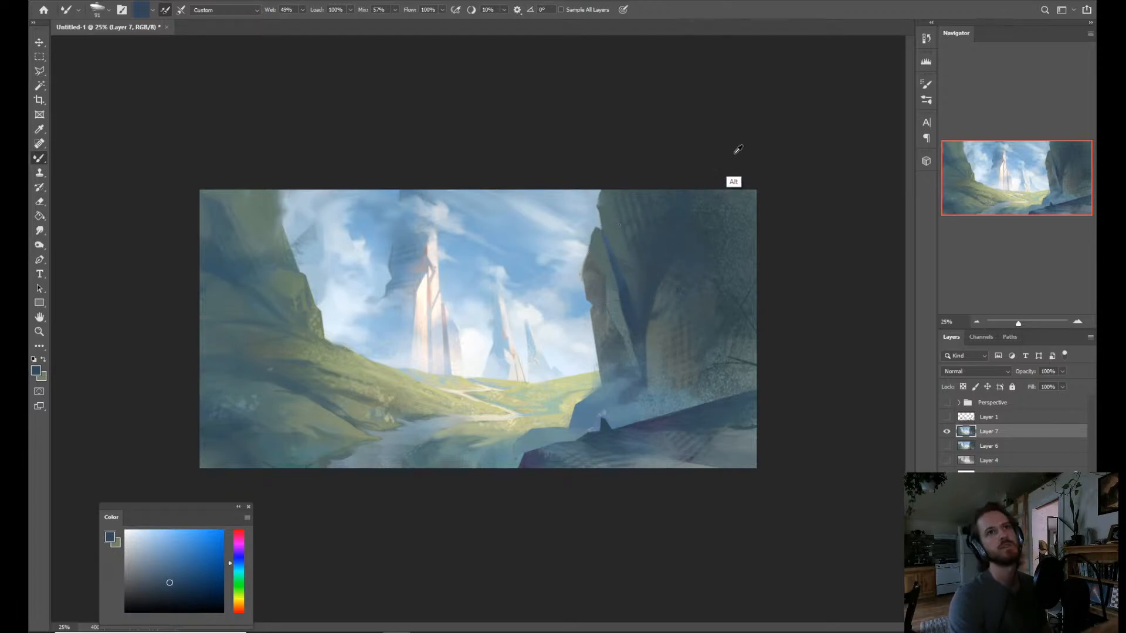
{"action": "left_click", "coordinate": [626, 308], "text": "alt"}
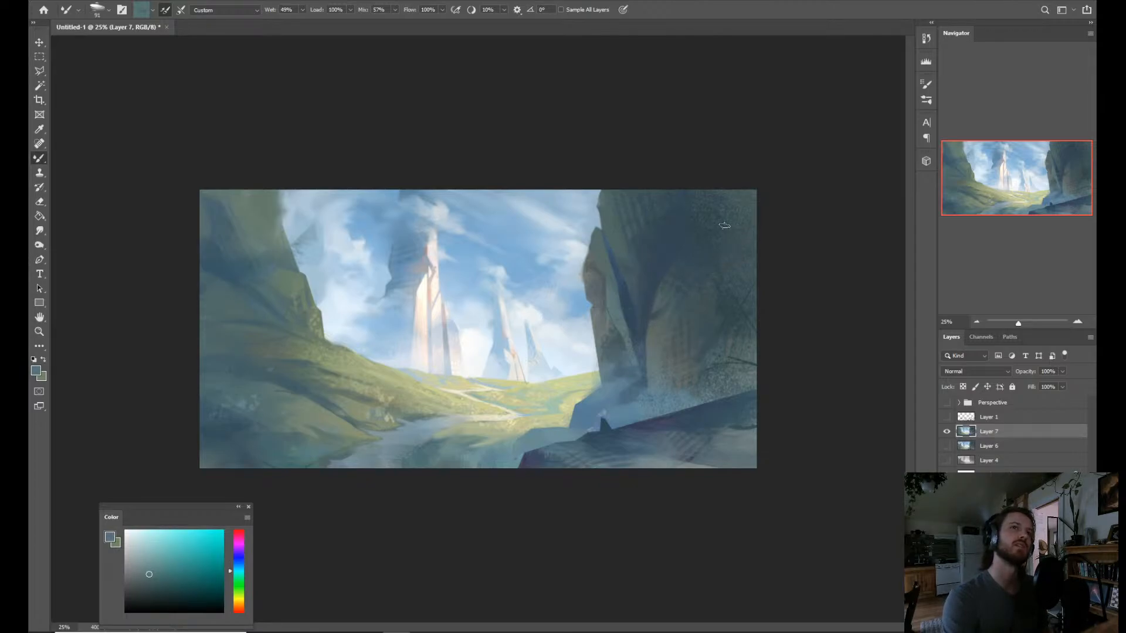
Smooth the speckled texture on the upper right cliff face with a larger Mixer Brush and sampled dark teal and blue.
{"action": "left_click", "coordinate": [663, 298], "text": "alt"}
{"action": "left_click_drag", "start_coordinate": [673, 264], "coordinate": [683, 265]}
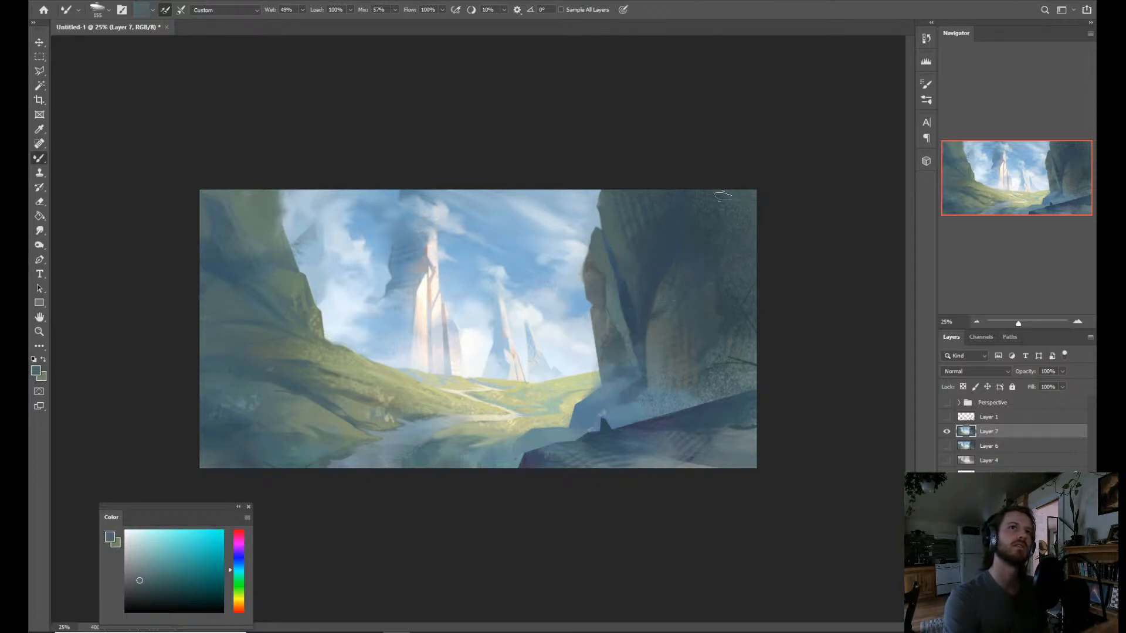
{"action": "left_click_drag", "start_coordinate": [703, 210], "coordinate": [690, 254]}
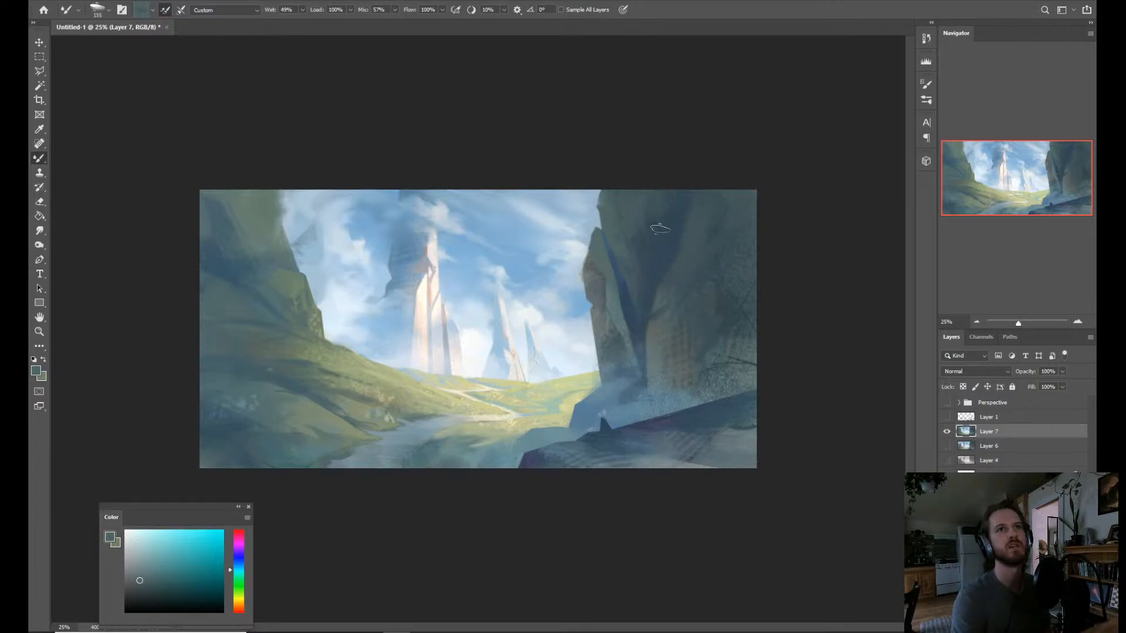
{"action": "left_click", "coordinate": [658, 261], "text": "alt"}
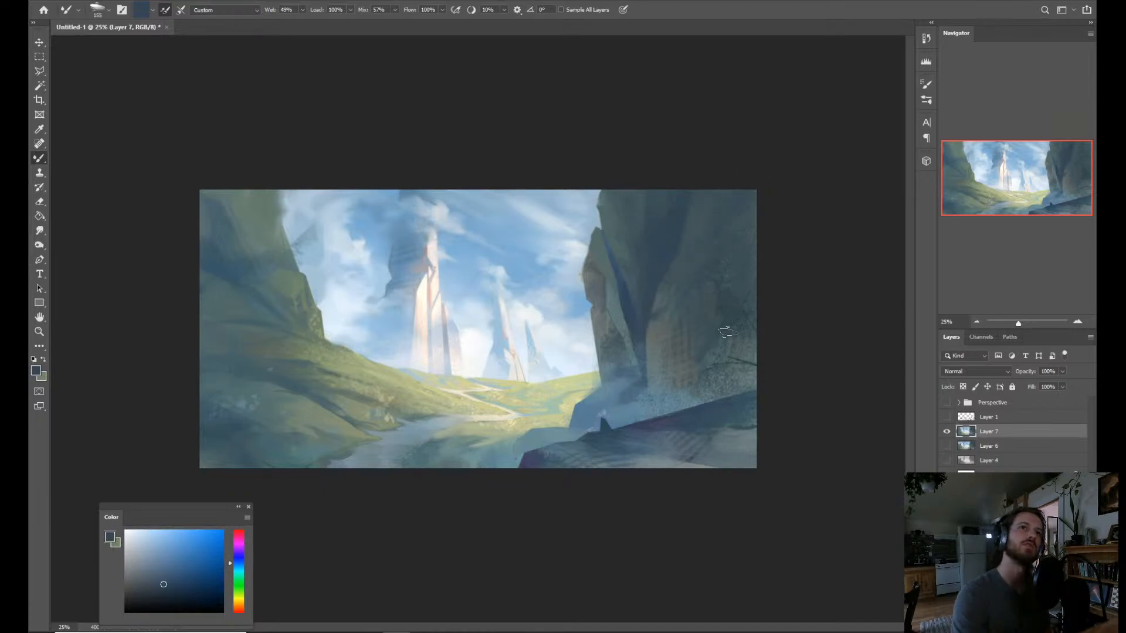
Paint soft blue mist over the base of the right cliff and the crevice's lower end with sampled light blues.
{"action": "left_click", "coordinate": [633, 440], "text": "alt"}
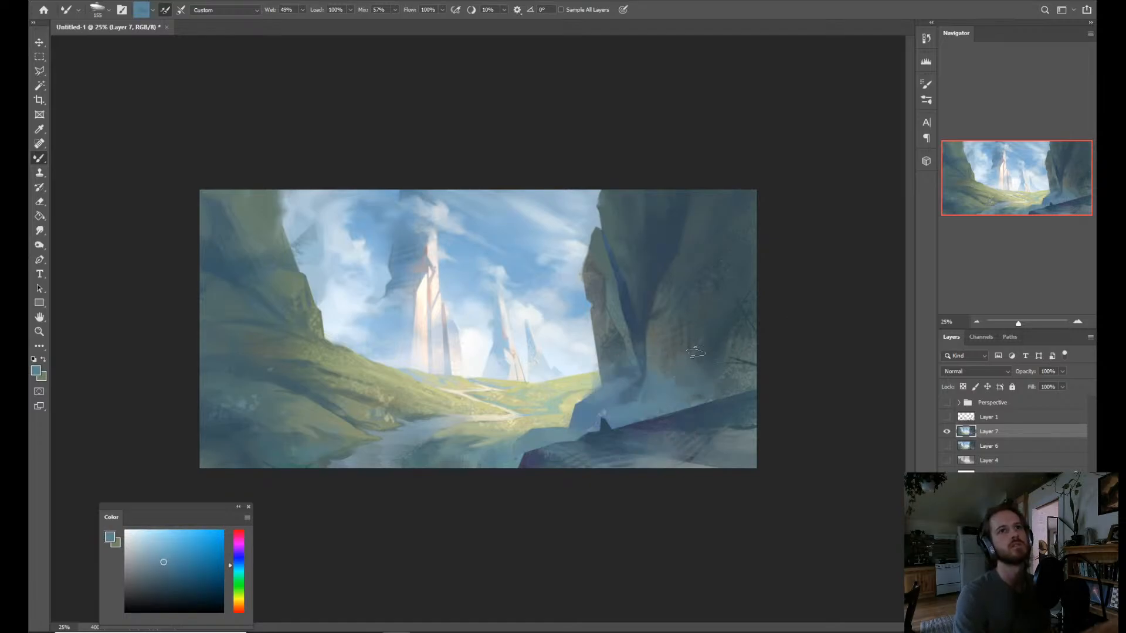
{"action": "left_click", "coordinate": [652, 442], "text": "alt"}
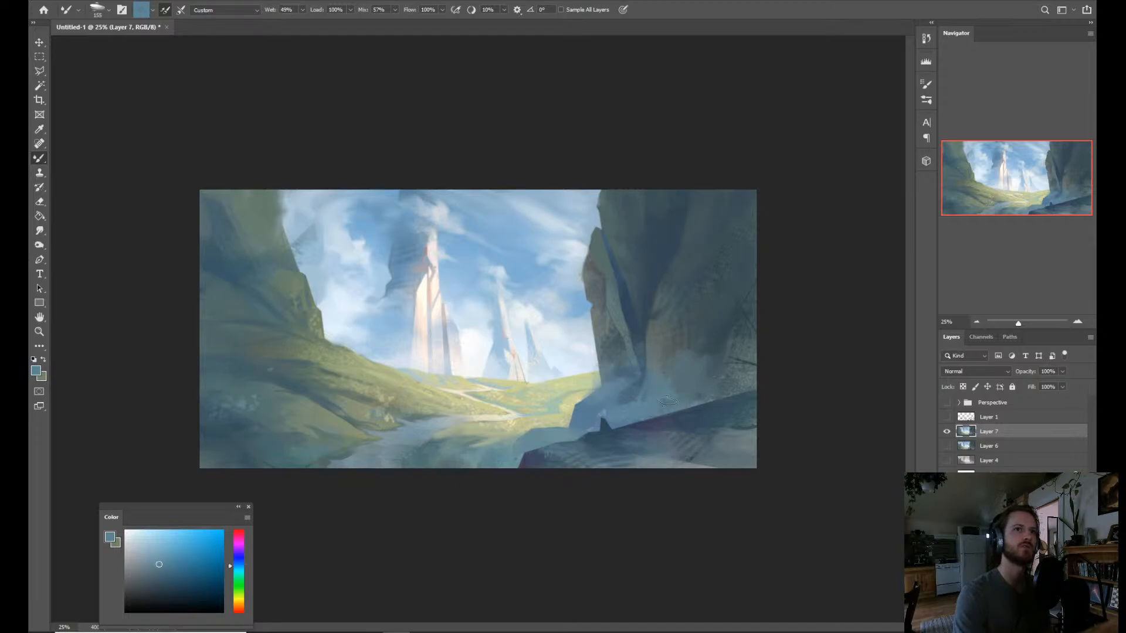
{"action": "left_click_drag", "start_coordinate": [706, 352], "coordinate": [720, 360], "text": "alt"}
{"action": "left_click_drag", "start_coordinate": [711, 351], "coordinate": [743, 376]}
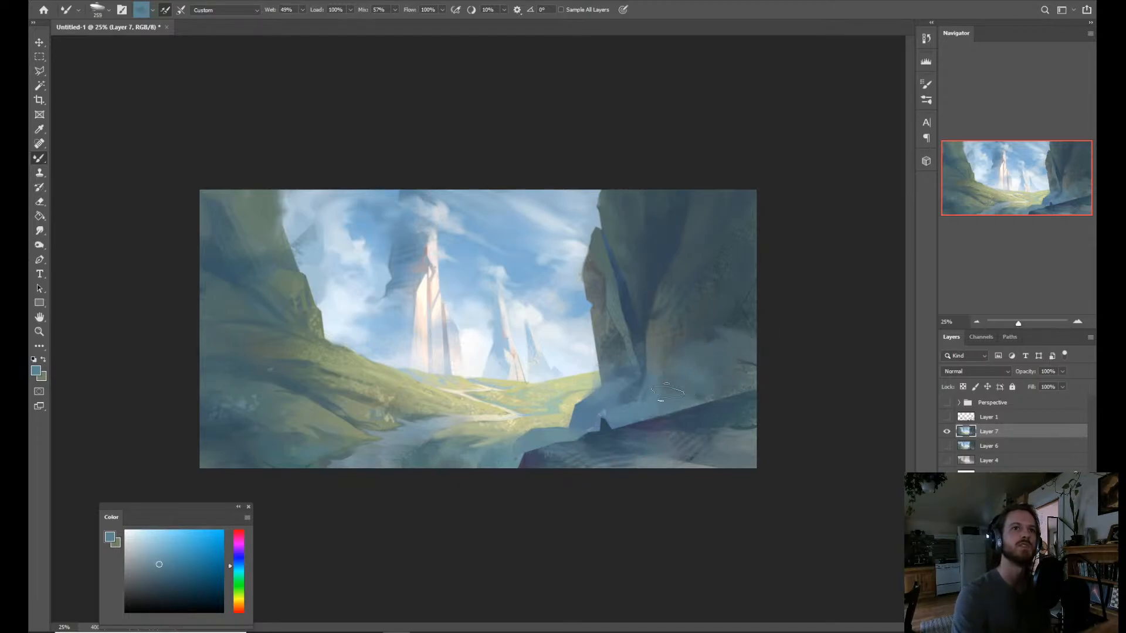
{"action": "left_click", "coordinate": [627, 413], "text": "alt"}
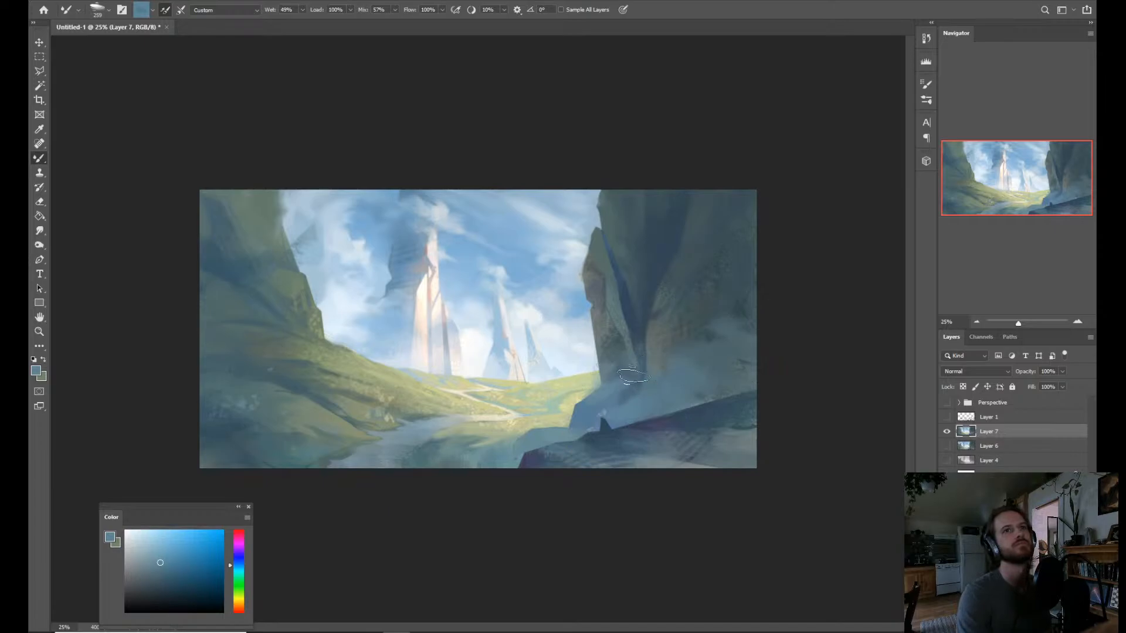
{"action": "left_click", "coordinate": [616, 413], "text": "alt"}
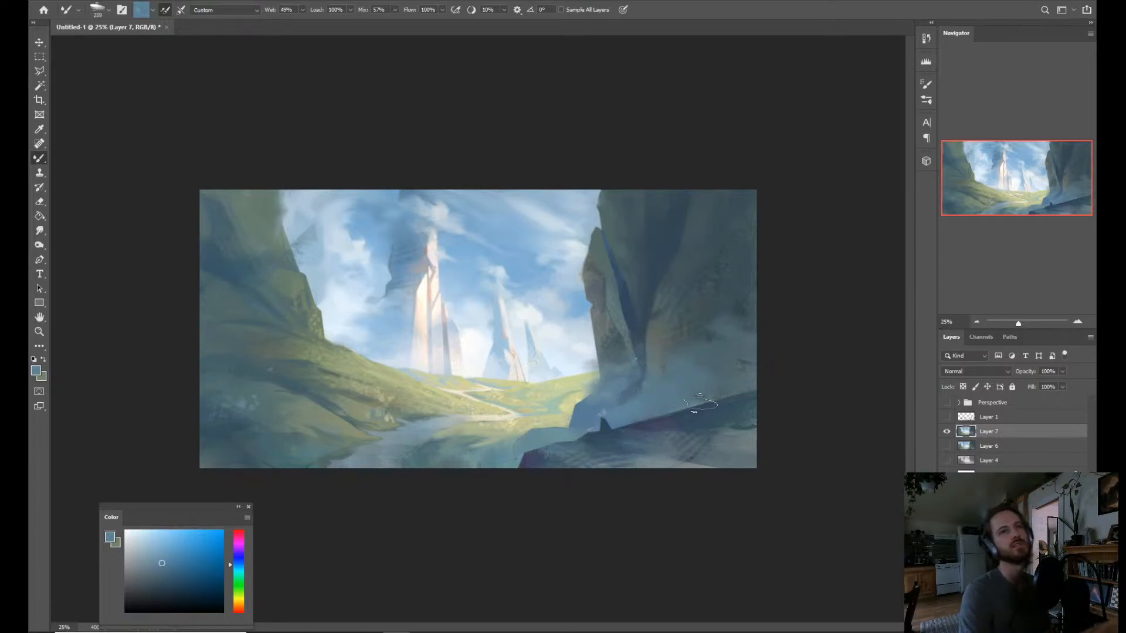
Extend the mist across the right cliff's lower face and the dark ridge, shifting the color to a lighter gray-teal.
{"action": "left_click", "coordinate": [730, 377], "text": "alt"}
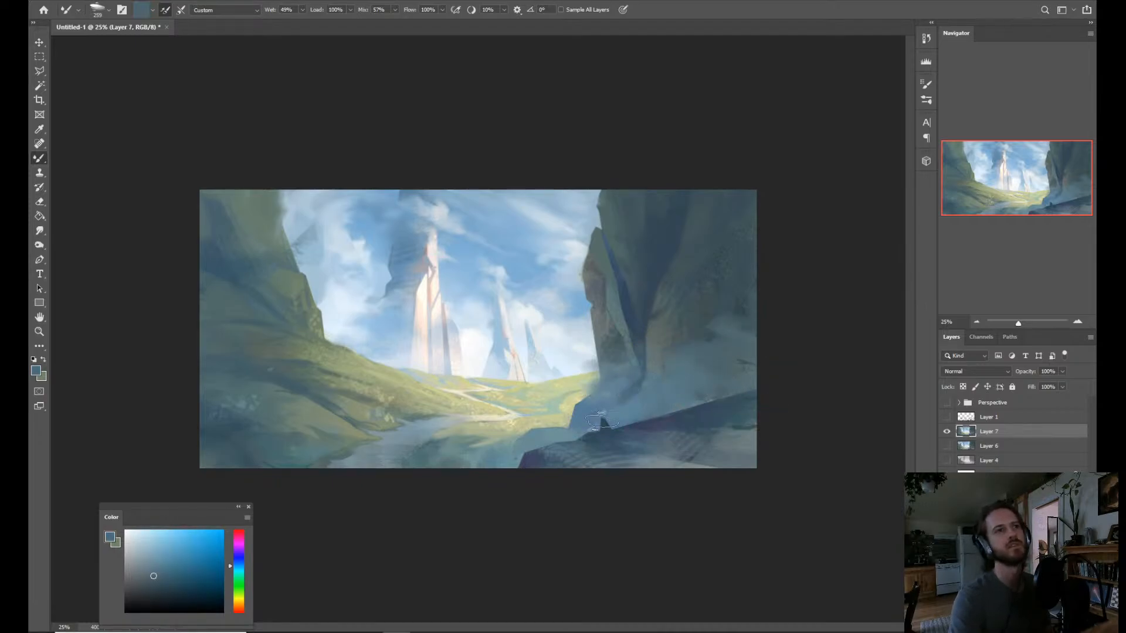
{"action": "left_click_drag", "start_coordinate": [154, 580], "coordinate": [140, 575]}
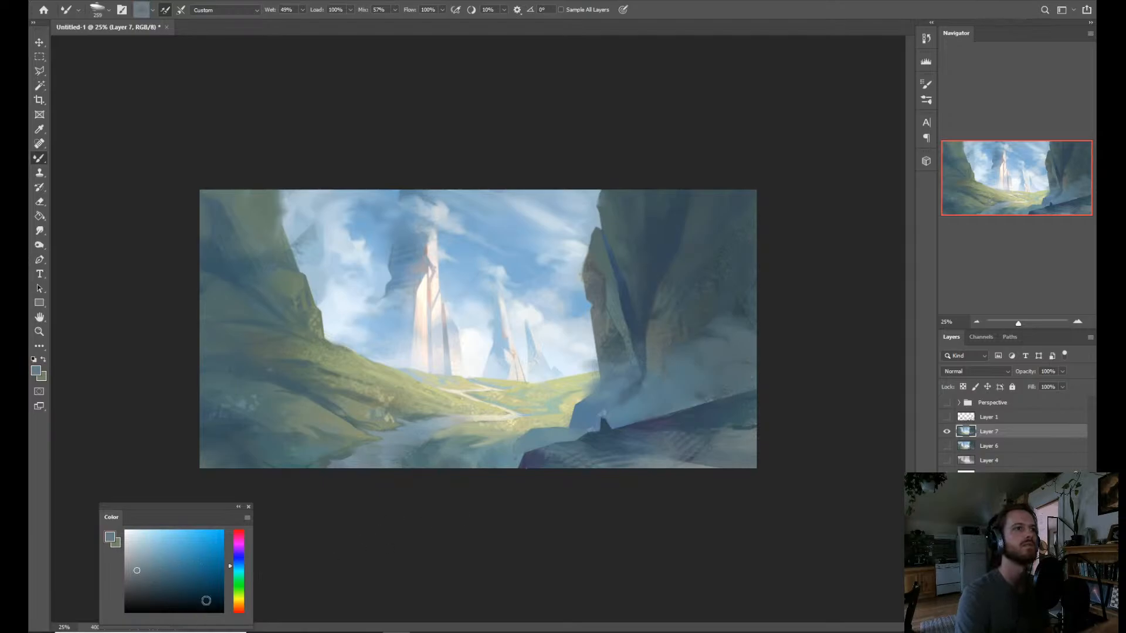
{"action": "left_click", "coordinate": [231, 572]}
{"action": "left_click", "coordinate": [148, 559]}
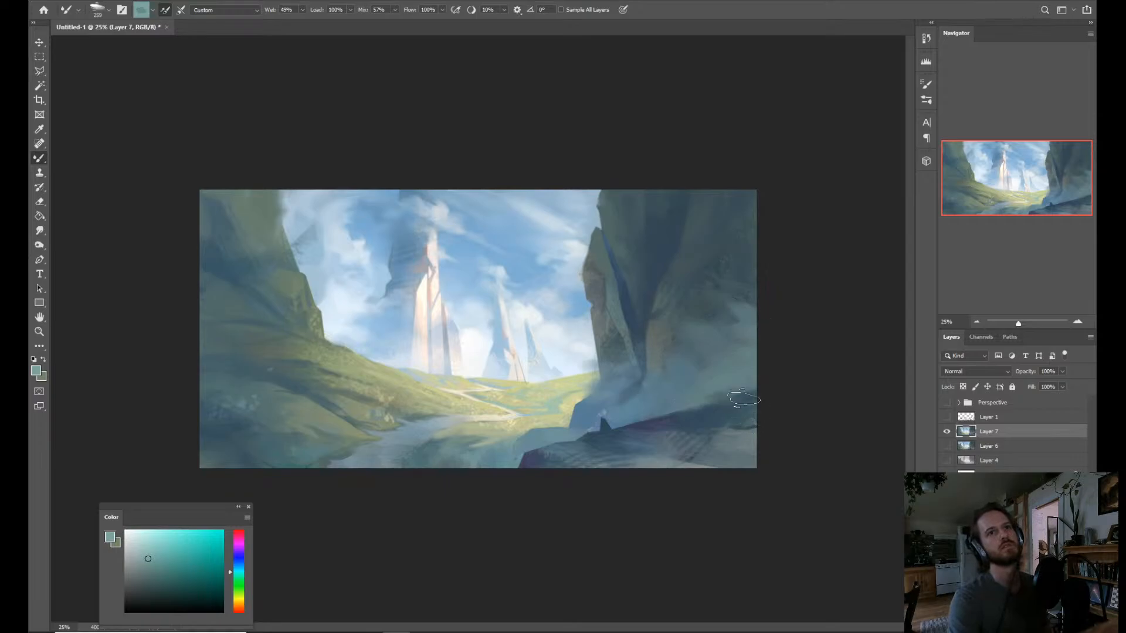
Deepen the lower part of the cliff crevice with a dark blue sampled from it.
{"action": "key", "text": "z"}
{"action": "mouse_move", "coordinate": [700, 426]}
{"action": "left_mouse_down"}
{"action": "mouse_move", "coordinate": [708, 447]}
{"action": "mouse_move", "coordinate": [663, 463]}
{"action": "mouse_move", "coordinate": [691, 456]}
{"action": "left_mouse_up"}
{"action": "key", "text": "b"}
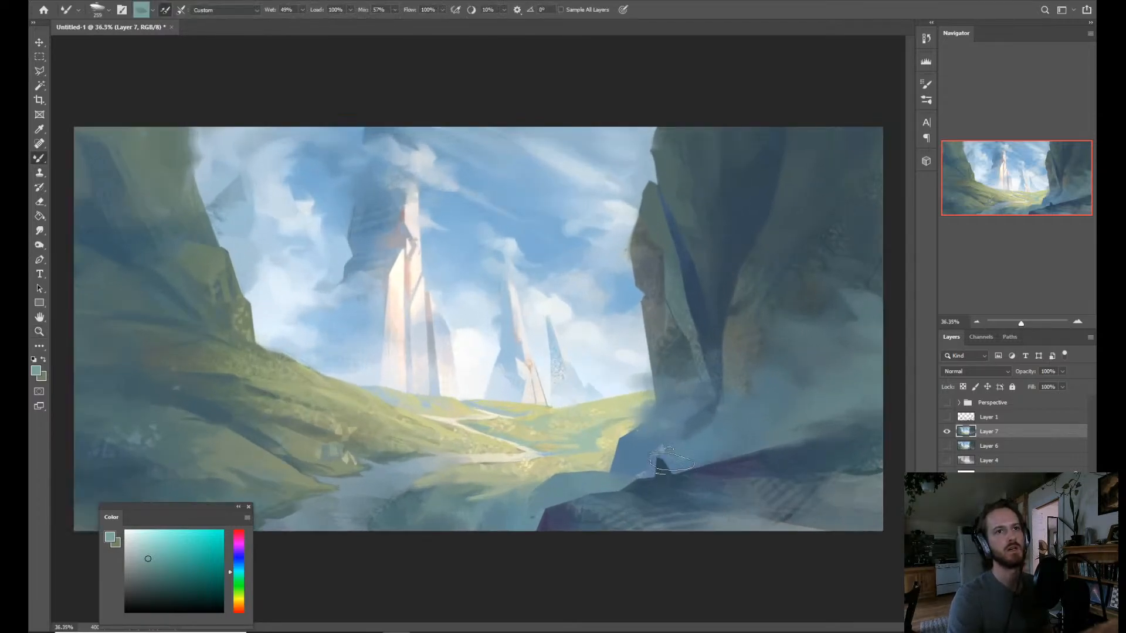
{"action": "key", "text": "r"}
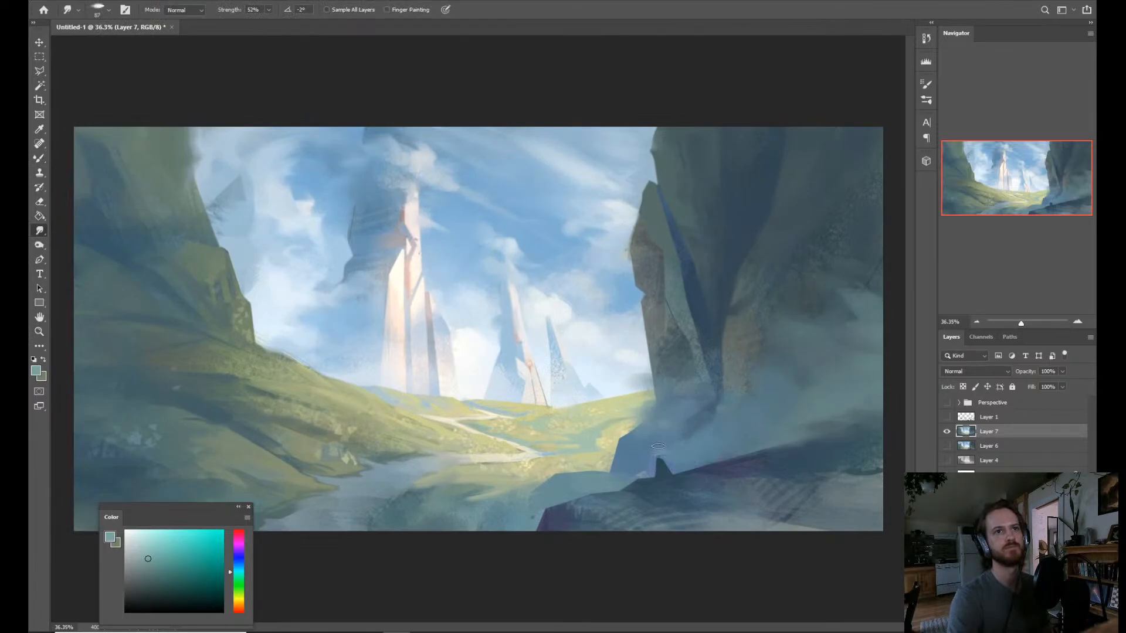
{"action": "key", "text": "b"}
{"action": "left_click", "coordinate": [708, 336], "text": "alt"}
{"action": "key", "text": "z"}
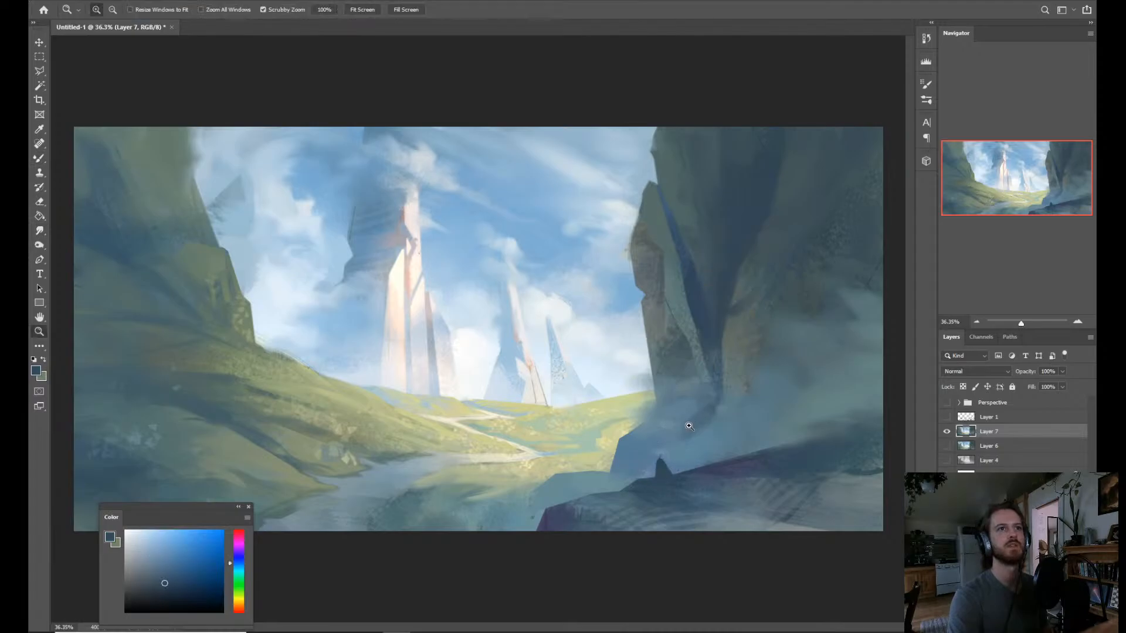
{"action": "mouse_move", "coordinate": [688, 428]}
{"action": "left_mouse_down"}
{"action": "mouse_move", "coordinate": [651, 426]}
{"action": "mouse_move", "coordinate": [689, 386]}
{"action": "left_mouse_up"}
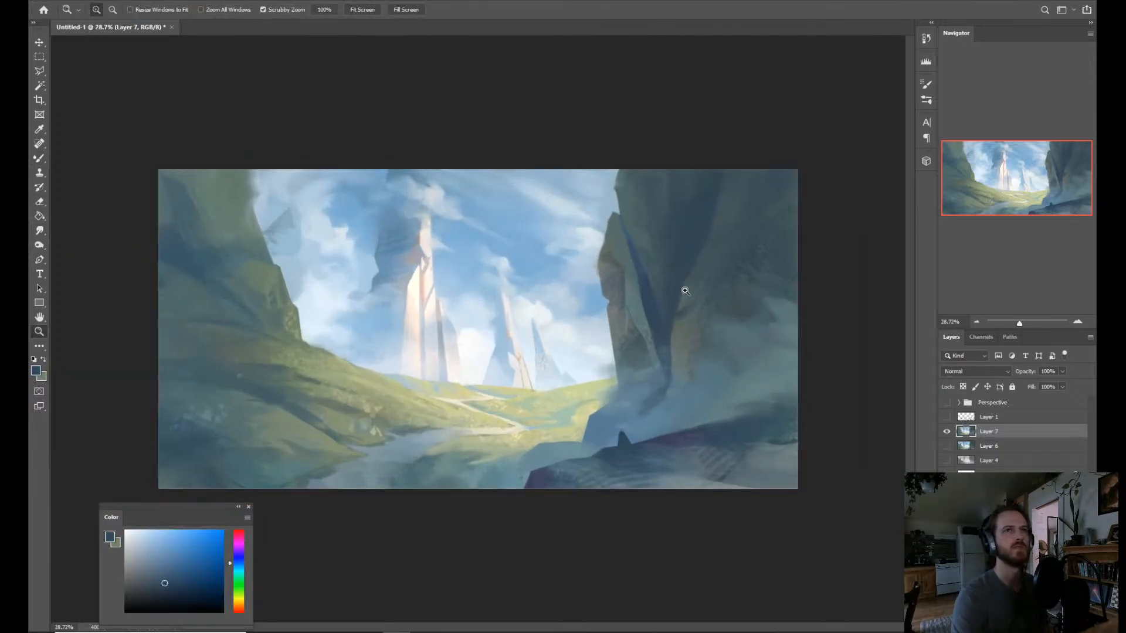
Outline a tall tapering section of the right cliff beside the crevice with the Polygonal Lasso, extending past the canvas's upper edge.
{"action": "key", "text": "l"}
{"action": "left_click", "coordinate": [671, 202]}
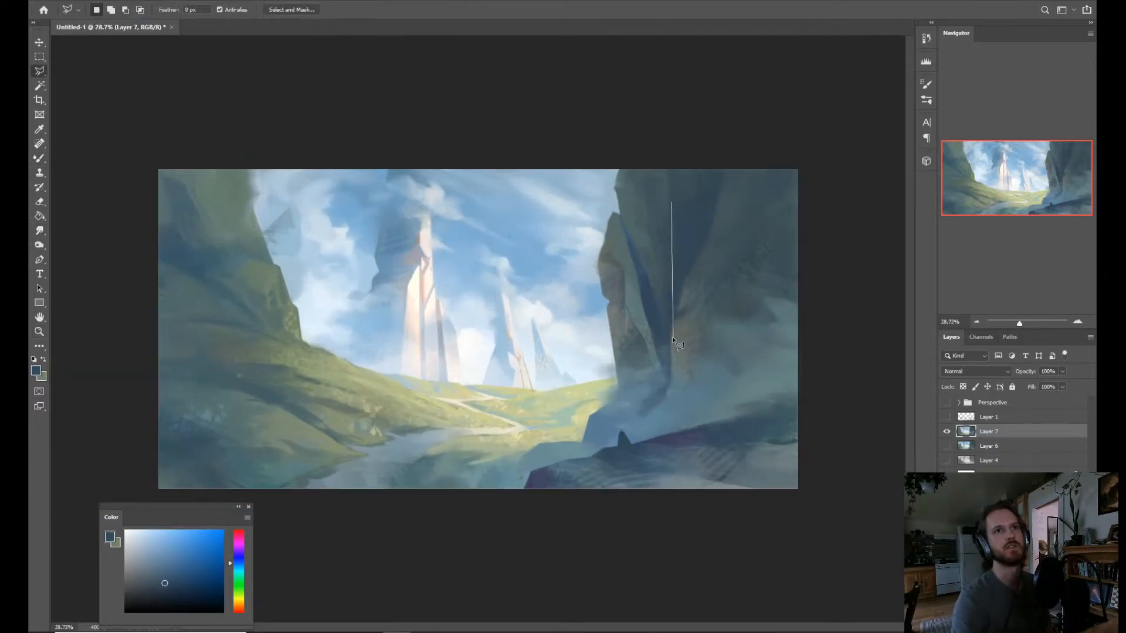
{"action": "left_click", "coordinate": [670, 350]}
{"action": "left_click", "coordinate": [749, 112]}
{"action": "left_click", "coordinate": [707, 105]}
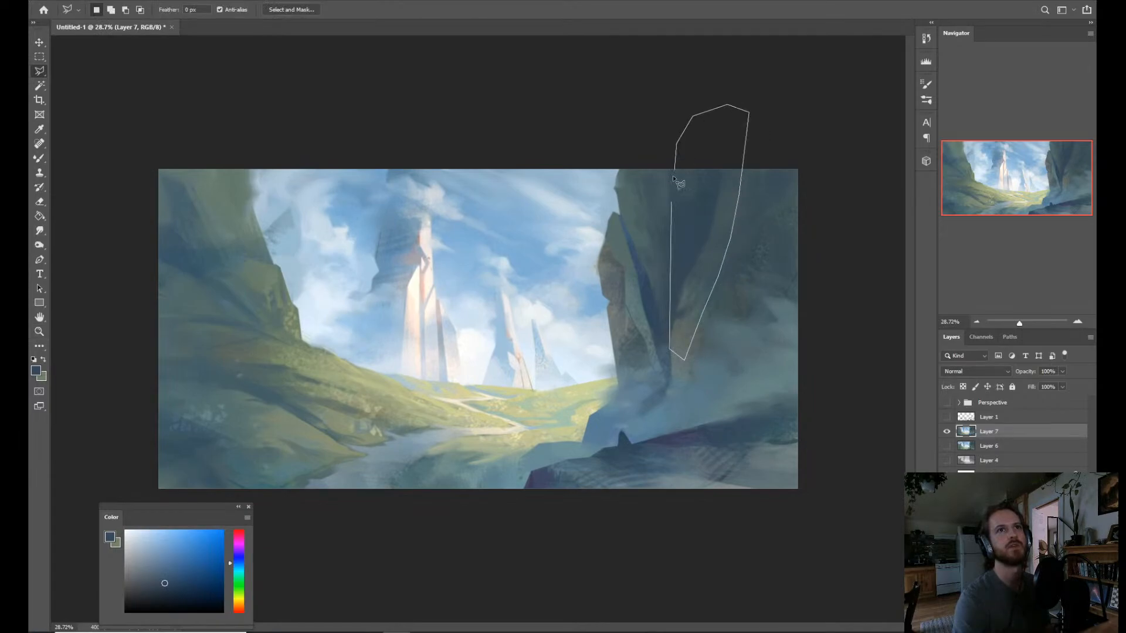
{"action": "left_click", "coordinate": [672, 202]}
Switch the Brush tool to the Dry Brush 2 preset.
{"action": "key", "text": "b"}
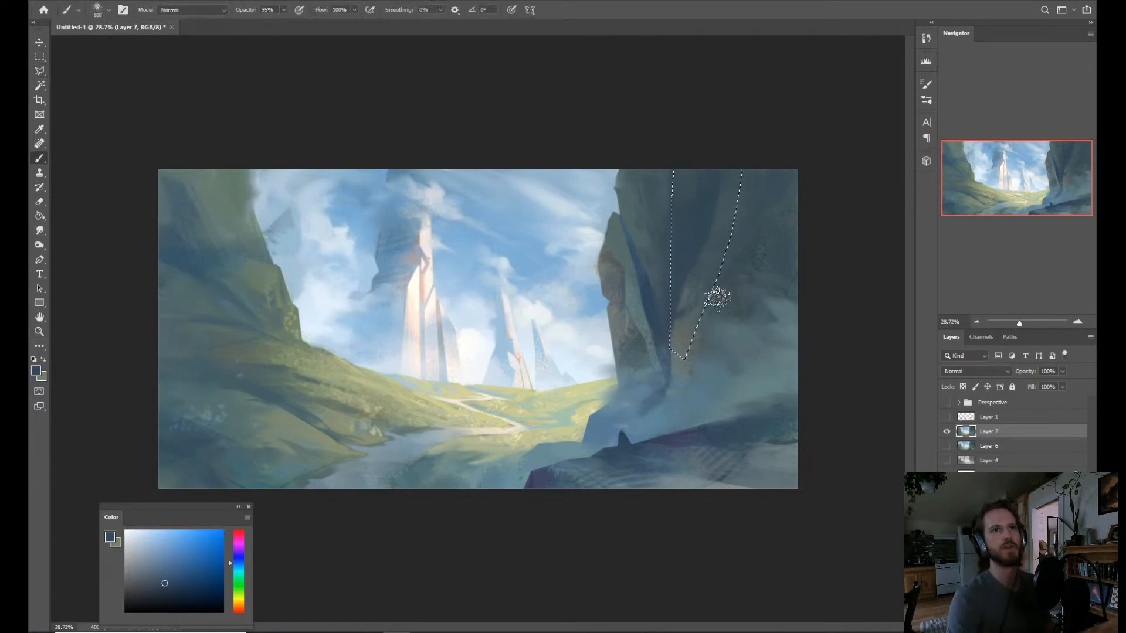
{"action": "right_click", "coordinate": [717, 296]}
{"action": "left_click", "coordinate": [899, 408]}
{"action": "left_click", "coordinate": [812, 453]}
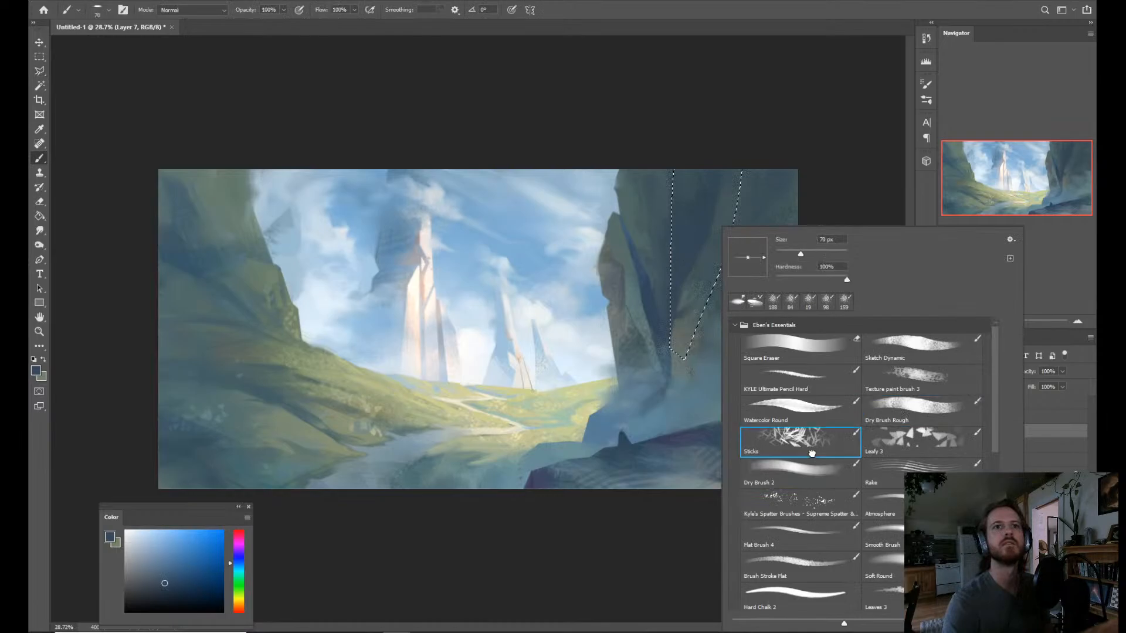
{"action": "left_click", "coordinate": [793, 470]}
Cover the dark blue patch inside the selected cliff section with sampled gray-green and dark blue-gray, and clear the selection.
{"action": "left_click_drag", "start_coordinate": [666, 356], "coordinate": [685, 354]}
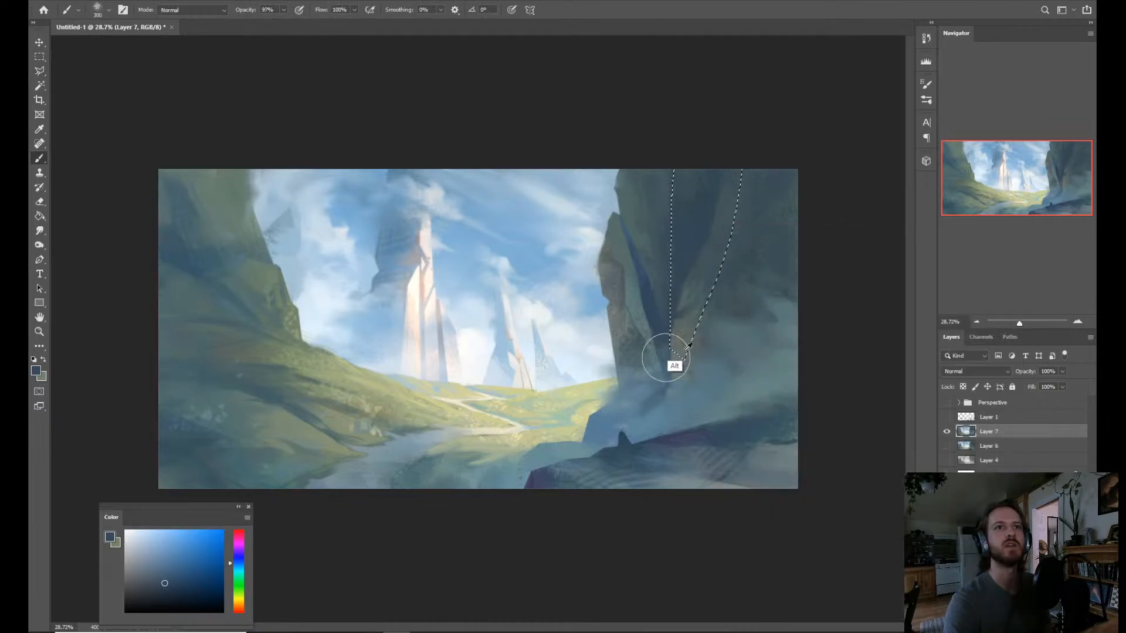
{"action": "left_click", "coordinate": [683, 334], "text": "alt"}
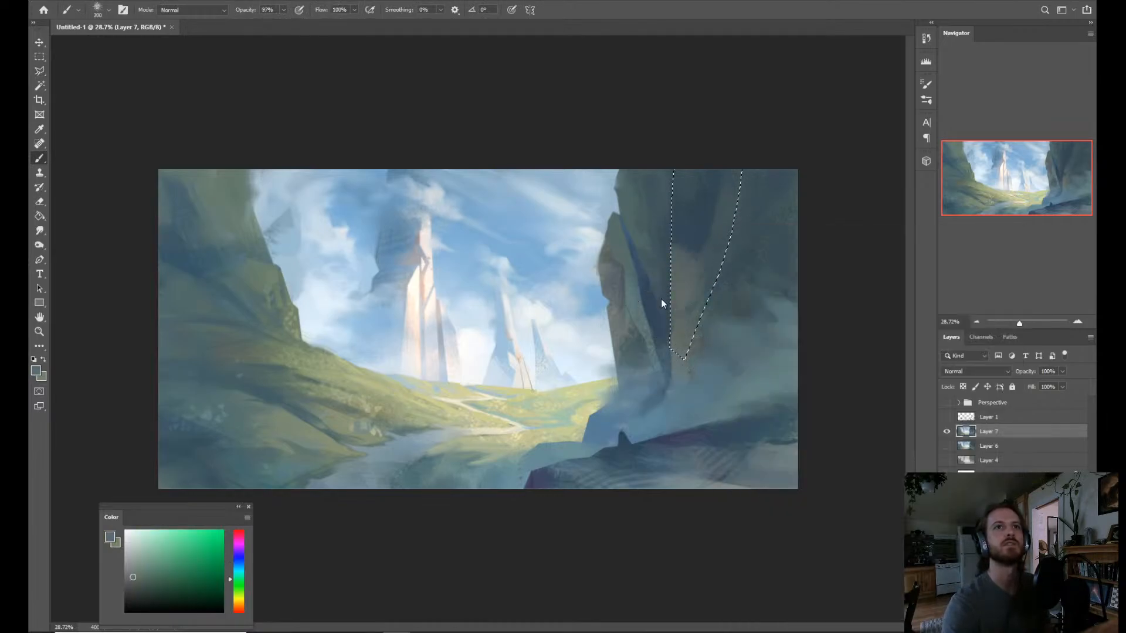
{"action": "mouse_move", "coordinate": [676, 236]}
{"action": "left_mouse_down"}
{"action": "mouse_move", "coordinate": [725, 227]}
{"action": "mouse_move", "coordinate": [707, 276]}
{"action": "left_mouse_up"}
{"action": "left_click", "coordinate": [709, 263], "text": "alt"}
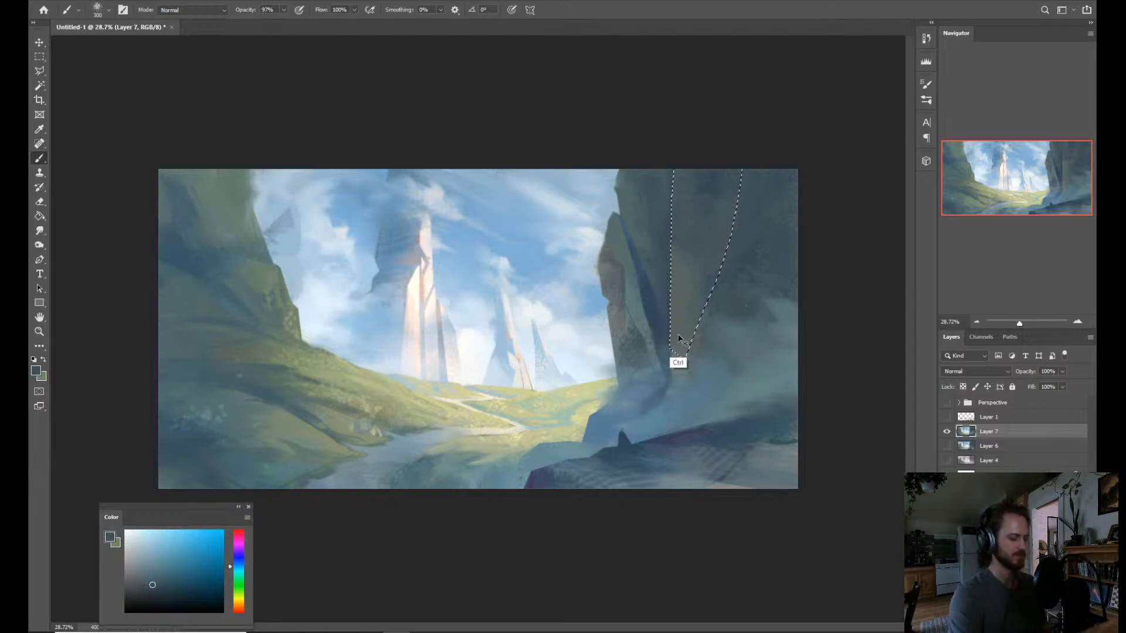
{"action": "key", "text": "ctrl+d"}
Select the narrow cliff face between the crevice's dark line and the newly painted vertical edge, undoing the accidental shift of the outline.
{"action": "key", "text": "l"}
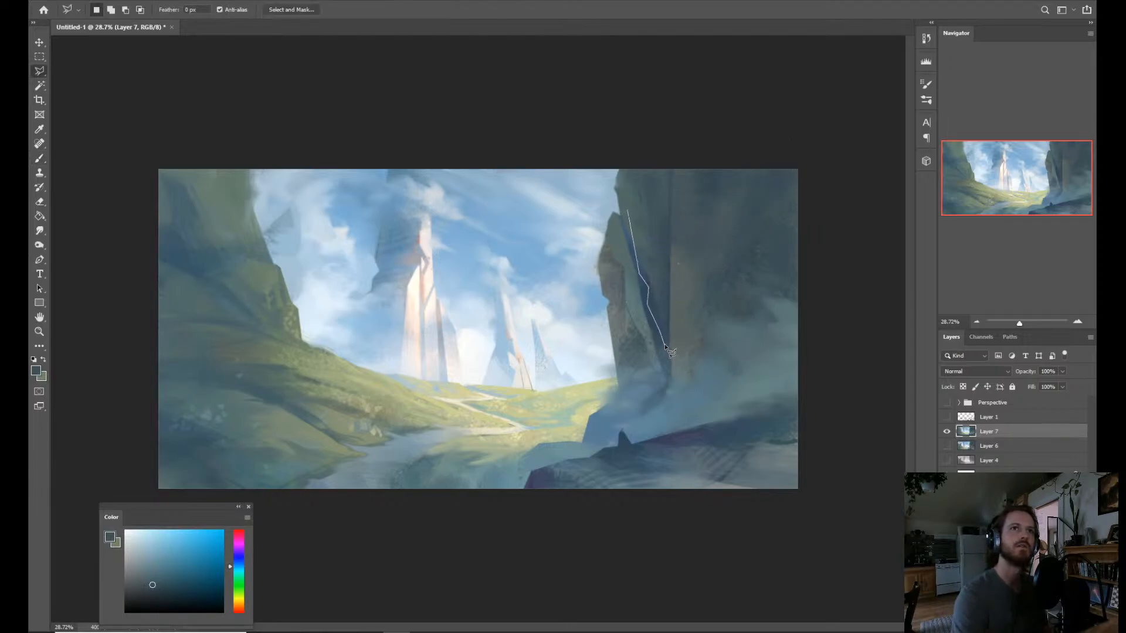
{"action": "left_click", "coordinate": [665, 229]}
{"action": "left_click", "coordinate": [652, 204]}
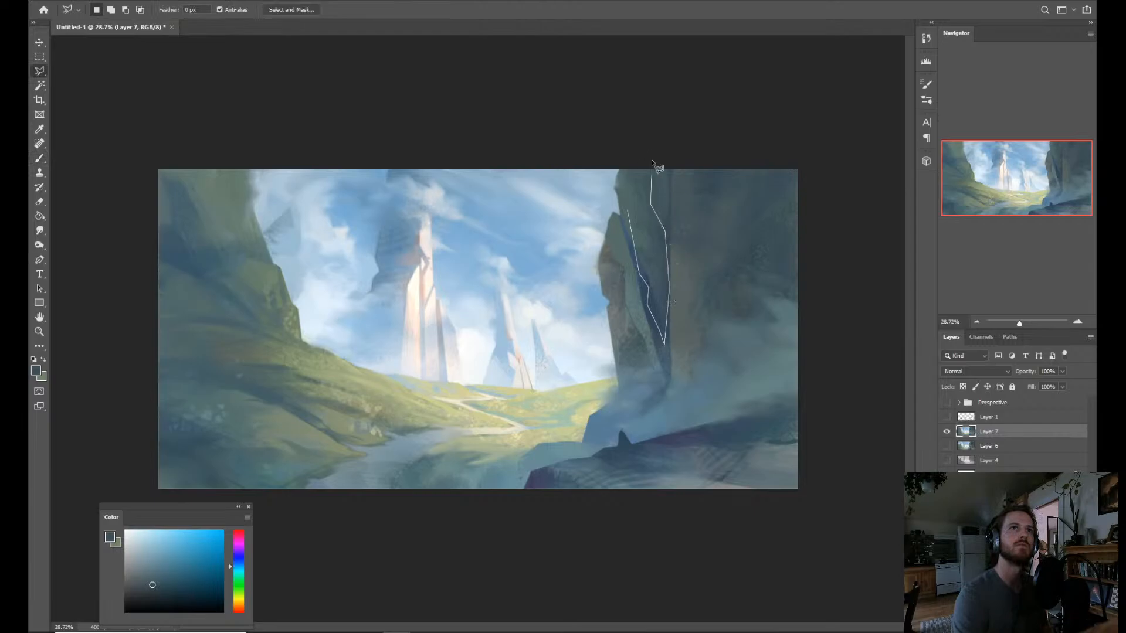
{"action": "double_click", "coordinate": [629, 206]}
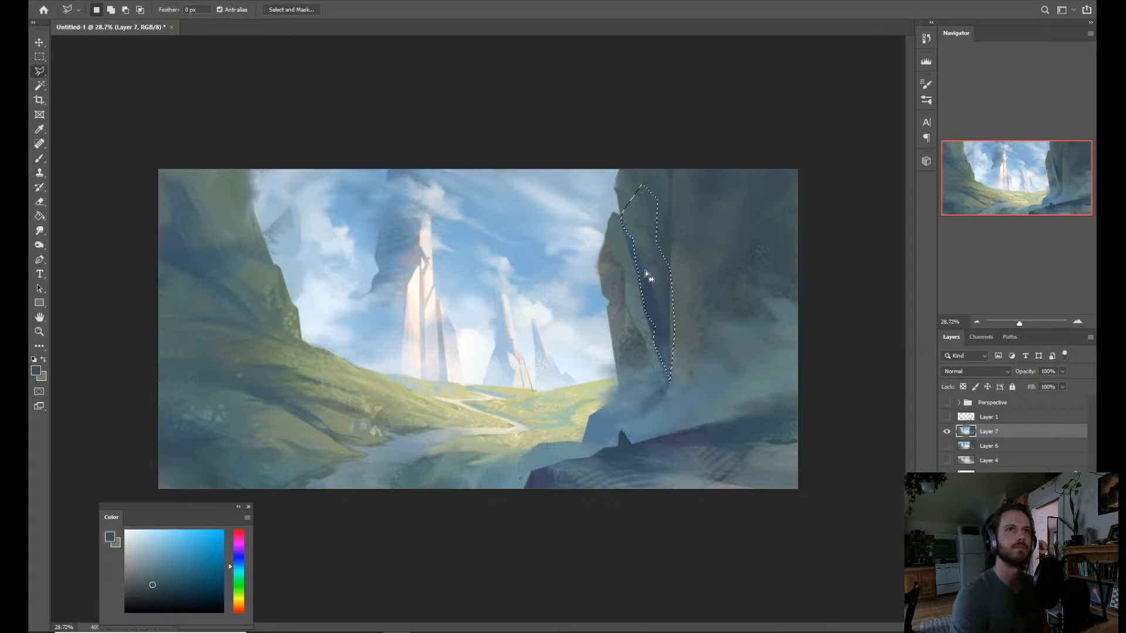
{"action": "key", "text": "ctrl+z"}
Paint the selected face with a gray-teal sampled from the neighbouring cliff, narrowing the dark crevice, and deselect.
{"action": "key", "text": "b"}
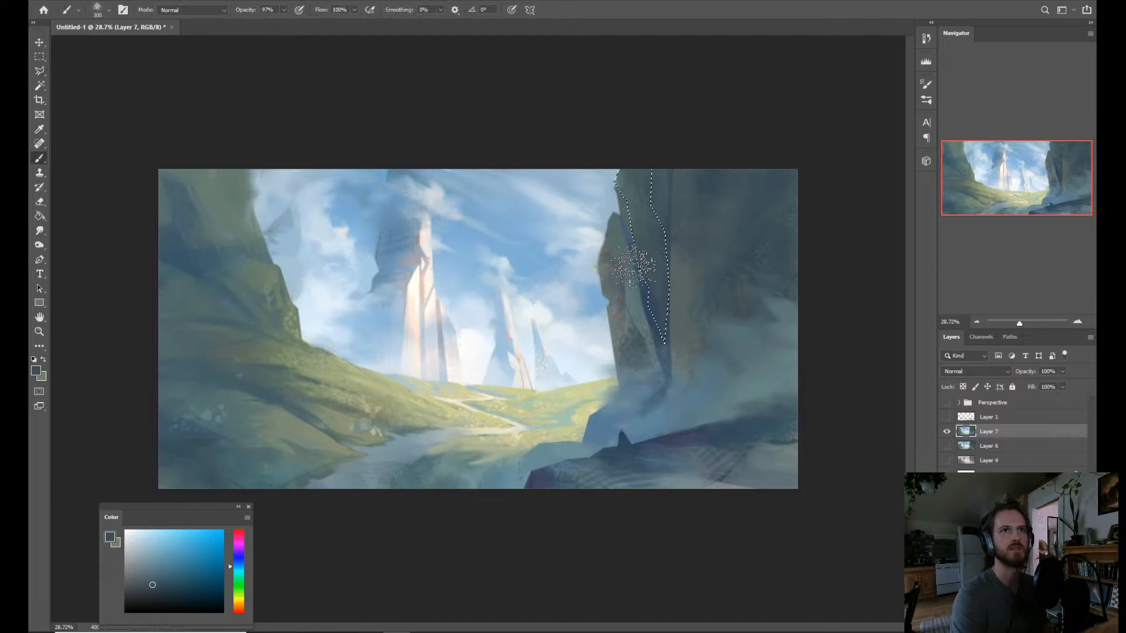
{"action": "left_click", "coordinate": [680, 299], "text": "alt"}
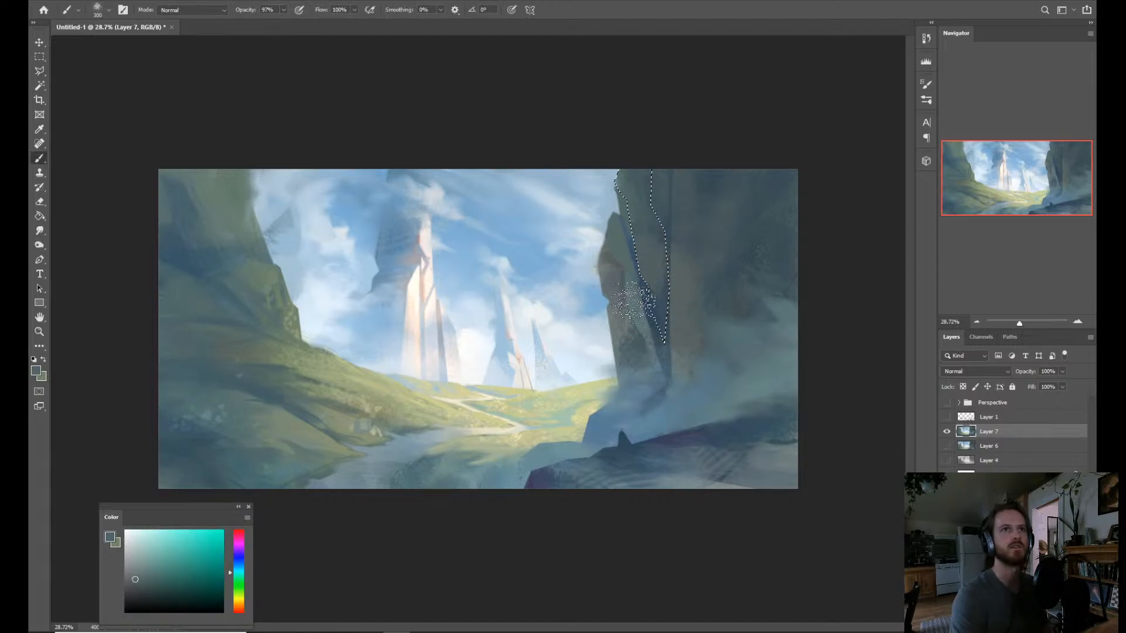
{"action": "mouse_move", "coordinate": [635, 326]}
{"action": "left_mouse_down"}
{"action": "mouse_move", "coordinate": [648, 302]}
{"action": "mouse_move", "coordinate": [636, 203]}
{"action": "left_mouse_up"}
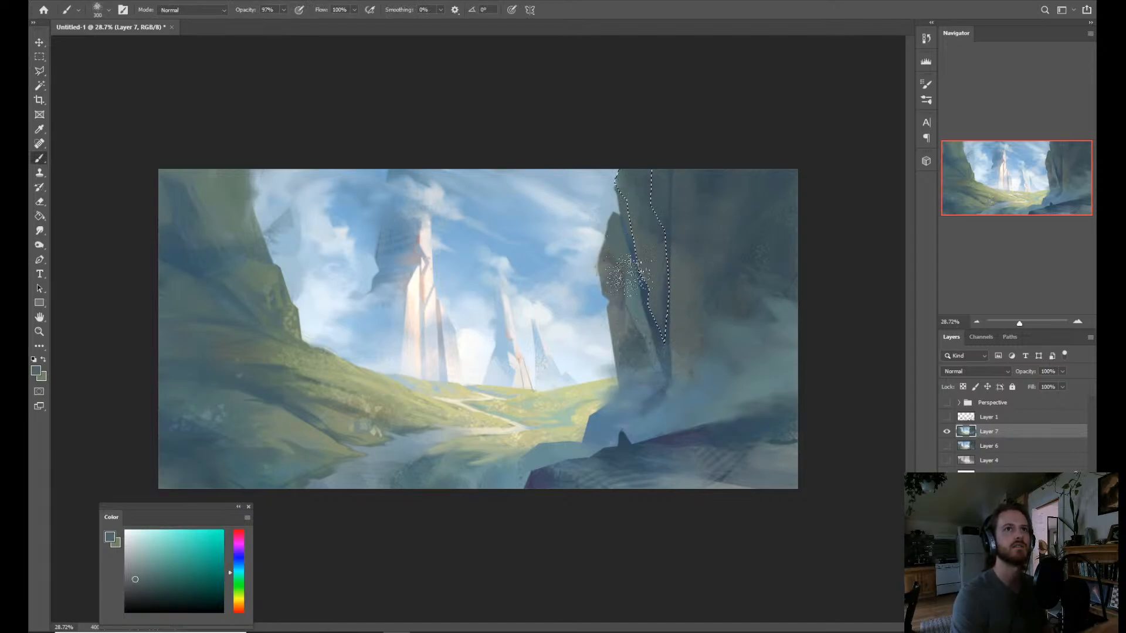
{"action": "key", "text": "ctrl+d"}
Select the small rock slab at the right cliff's sky-facing edge with the Magic Wand.
{"action": "key", "text": "z"}
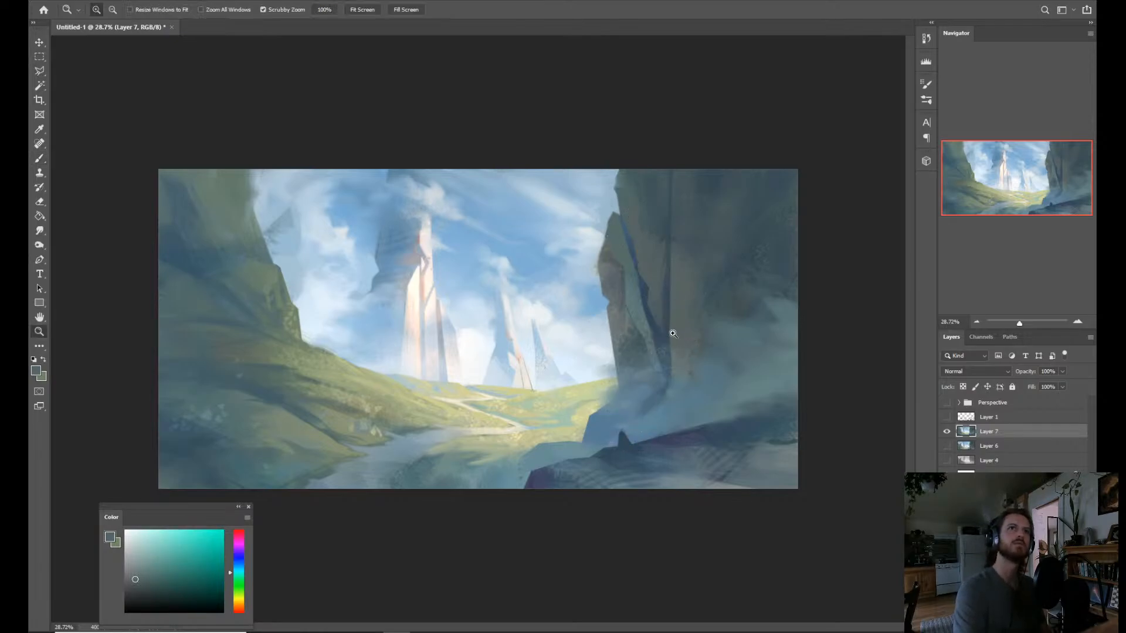
{"action": "left_click_drag", "start_coordinate": [701, 319], "coordinate": [680, 305]}
{"action": "left_click_drag", "start_coordinate": [616, 320], "coordinate": [636, 308]}
{"action": "key", "text": "l"}
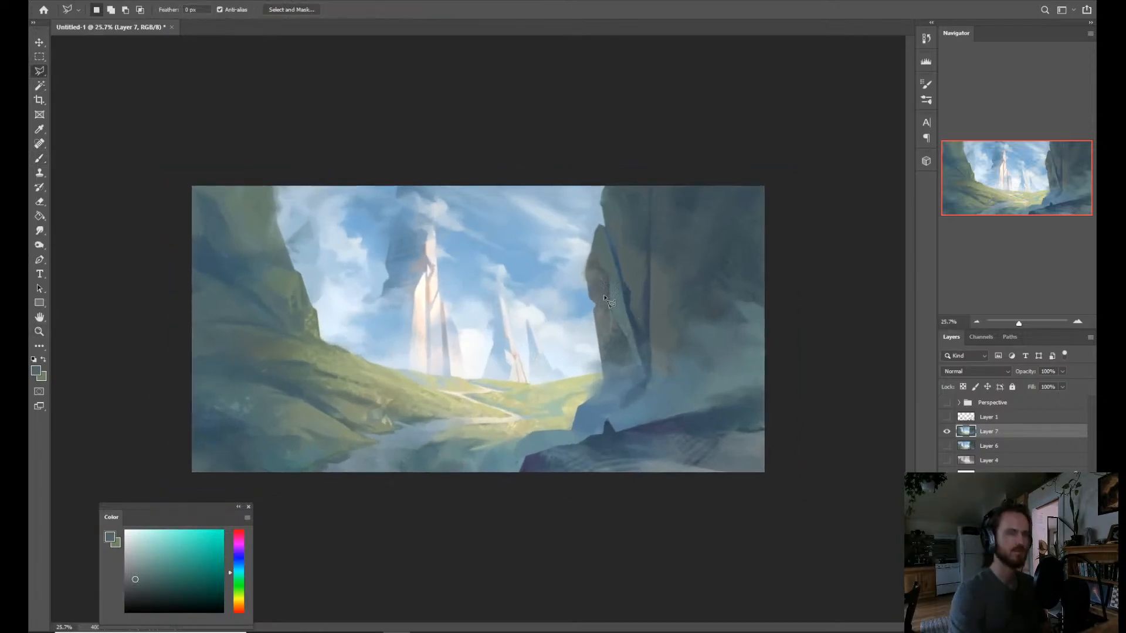
{"action": "key", "text": "w"}
{"action": "left_click", "coordinate": [603, 294]}
{"action": "left_click", "coordinate": [599, 289], "text": "shift"}
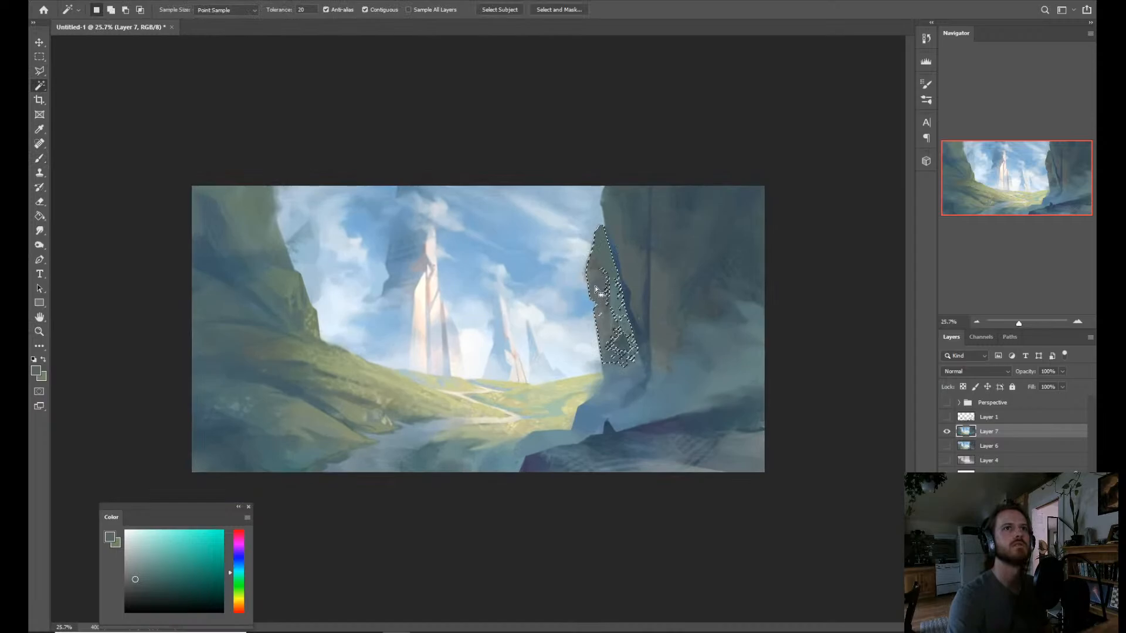
Paint the selected rock slab with a lighter, more neutral gray adjusted from a sampled cliff color, and deselect.
{"action": "key", "text": "b"}
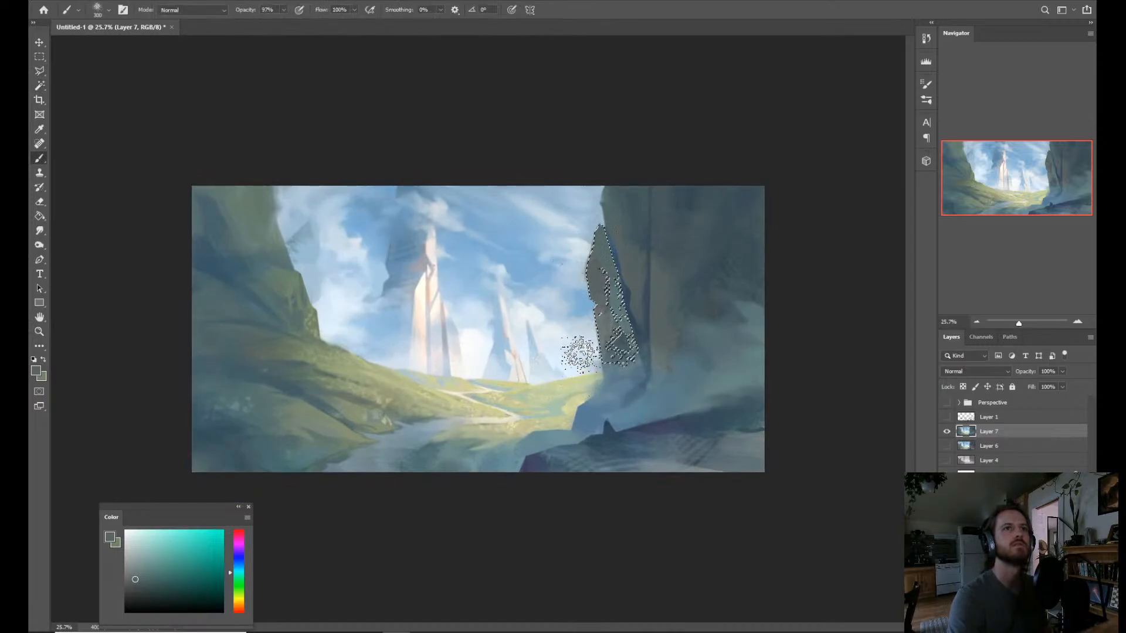
{"action": "key", "text": "alt"}
{"action": "left_click", "coordinate": [624, 276], "text": "alt"}
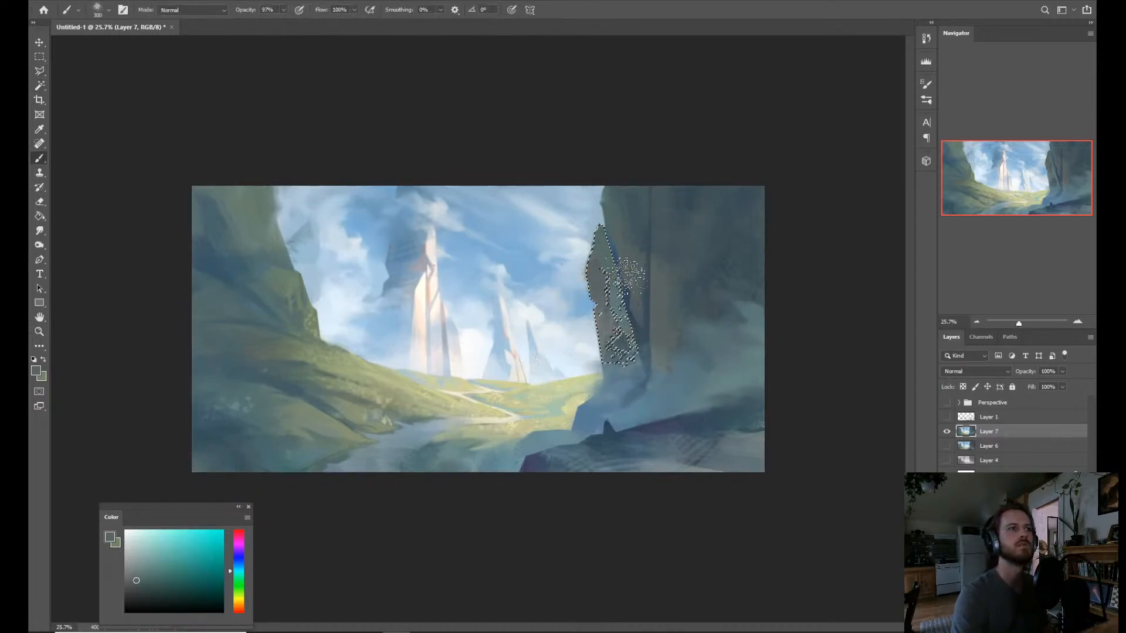
{"action": "left_click_drag", "start_coordinate": [133, 572], "coordinate": [128, 572]}
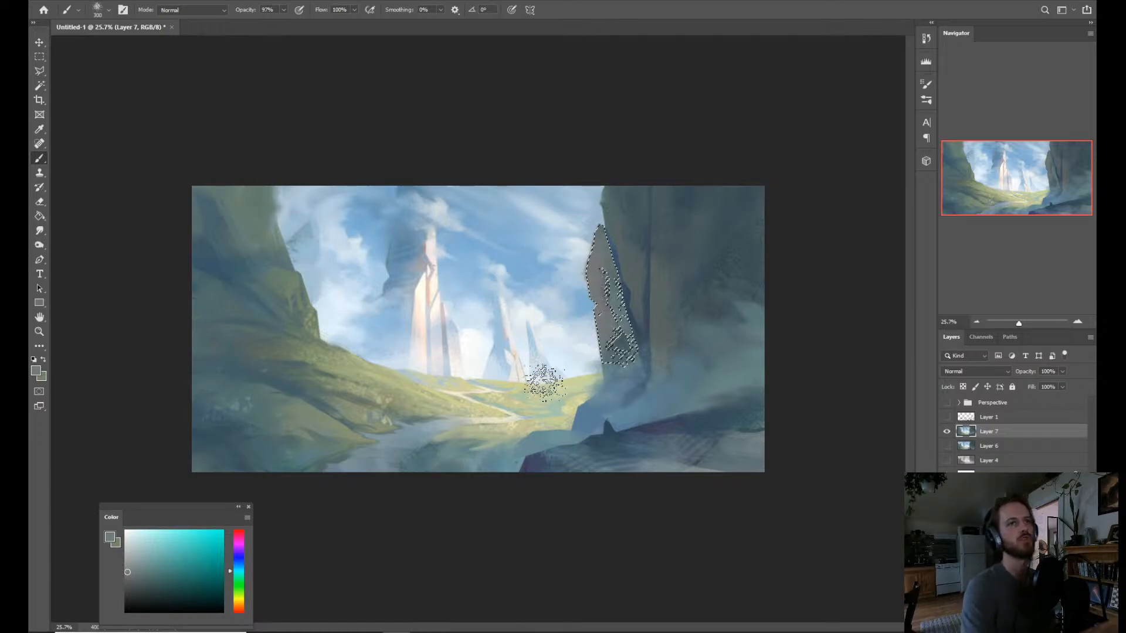
{"action": "key", "text": "ctrl+d"}
{"action": "key", "text": "z"}
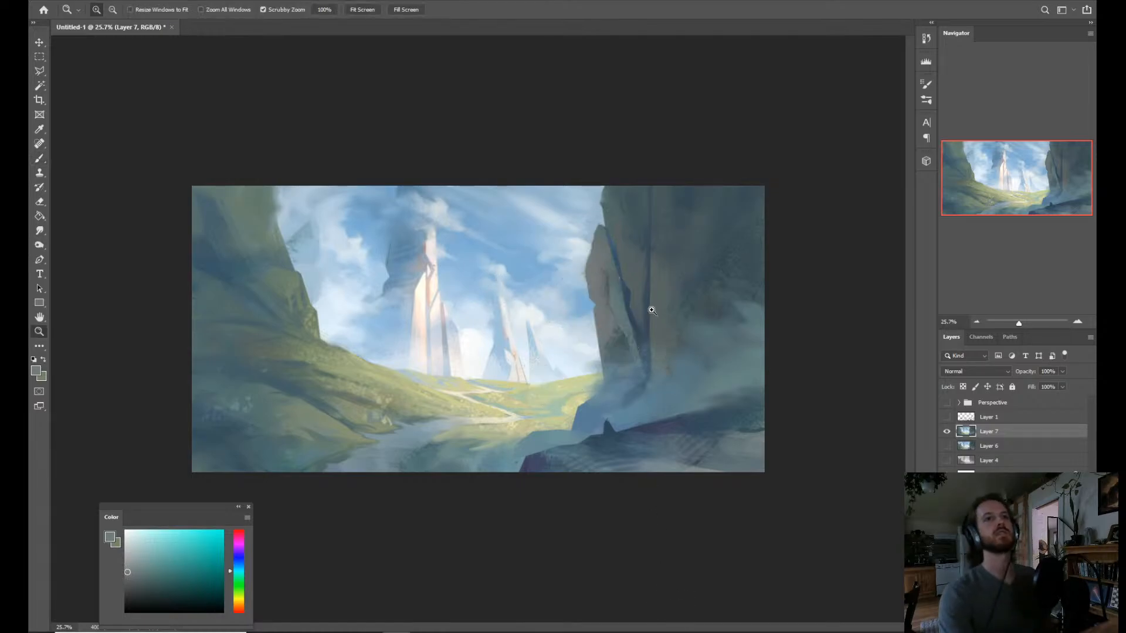
{"action": "left_click_drag", "start_coordinate": [661, 347], "coordinate": [673, 353]}
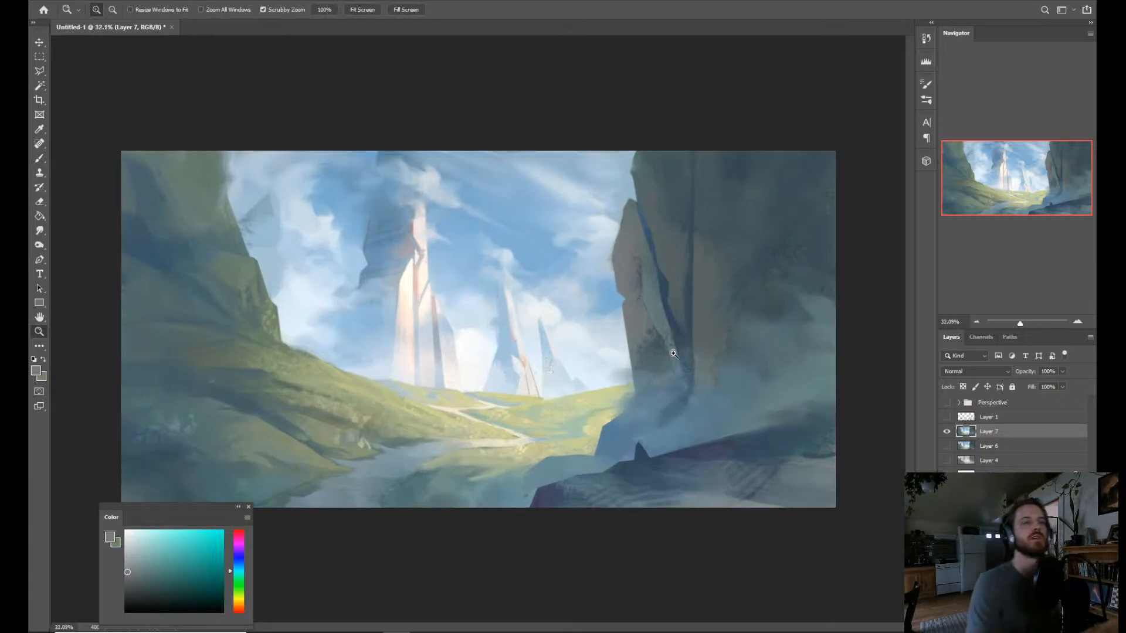
Restore the rock slab selection and extend it with the Magic Wand across the broad face of the right cliff.
{"action": "key", "text": "ctrl+z"}
{"action": "key", "text": "b"}
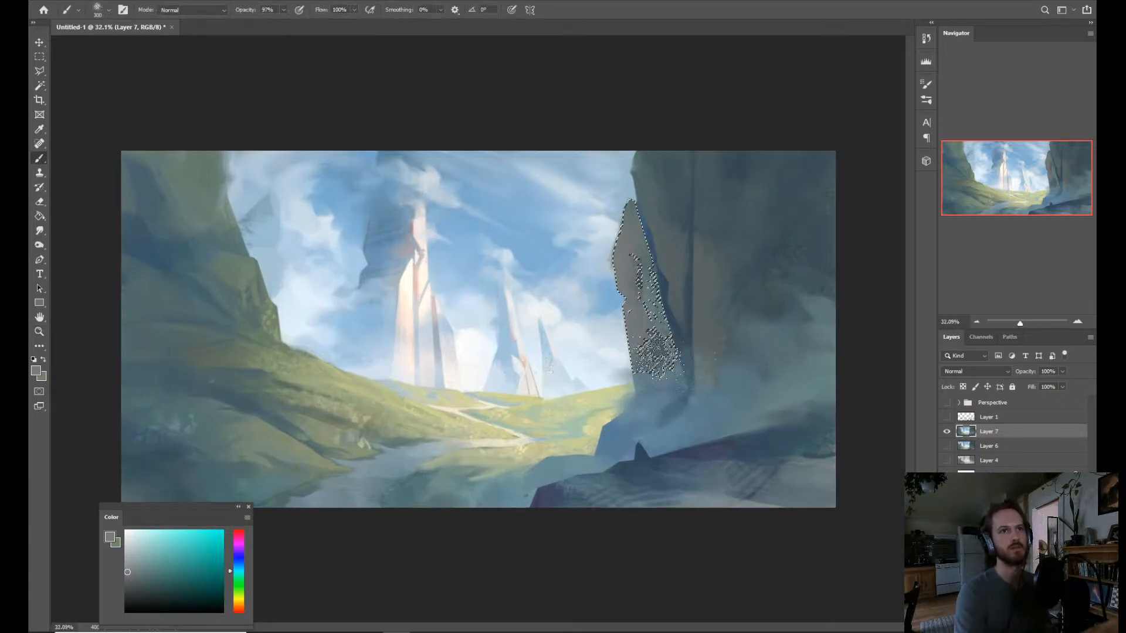
{"action": "key", "text": "w"}
{"action": "left_click", "coordinate": [667, 364], "text": "shift"}
{"action": "key", "text": "b"}
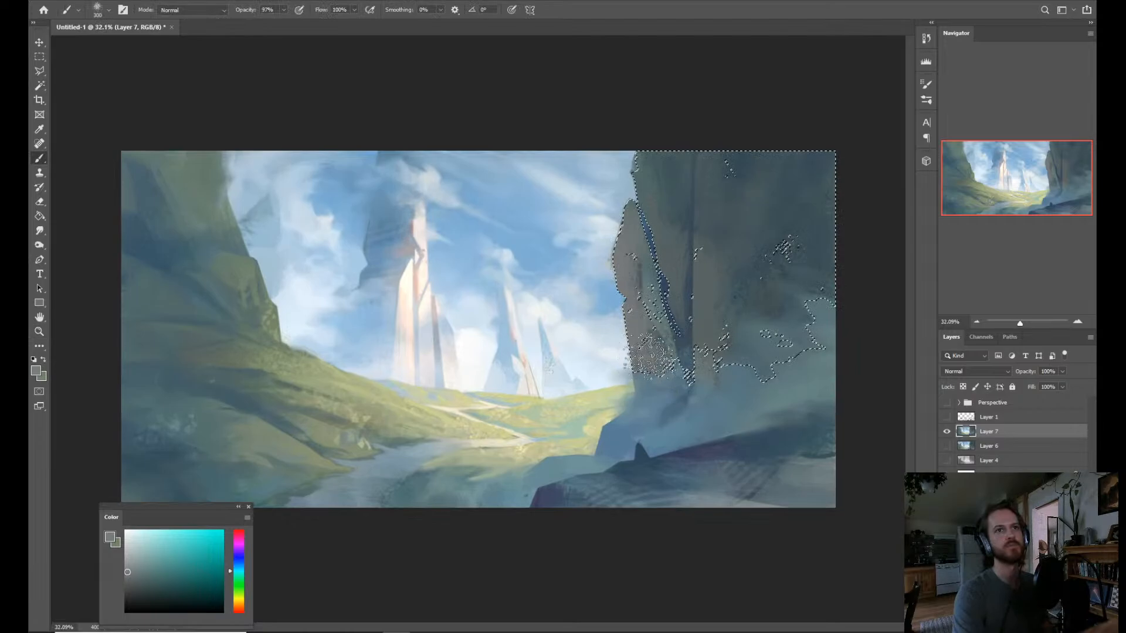
Brush gray over the selected slab and cliff face, shifting the color to a warm yellowish gray, and clear the selection.
{"action": "mouse_move", "coordinate": [765, 308]}
{"action": "left_mouse_down"}
{"action": "mouse_move", "coordinate": [785, 281]}
{"action": "mouse_move", "coordinate": [744, 300]}
{"action": "left_mouse_up"}
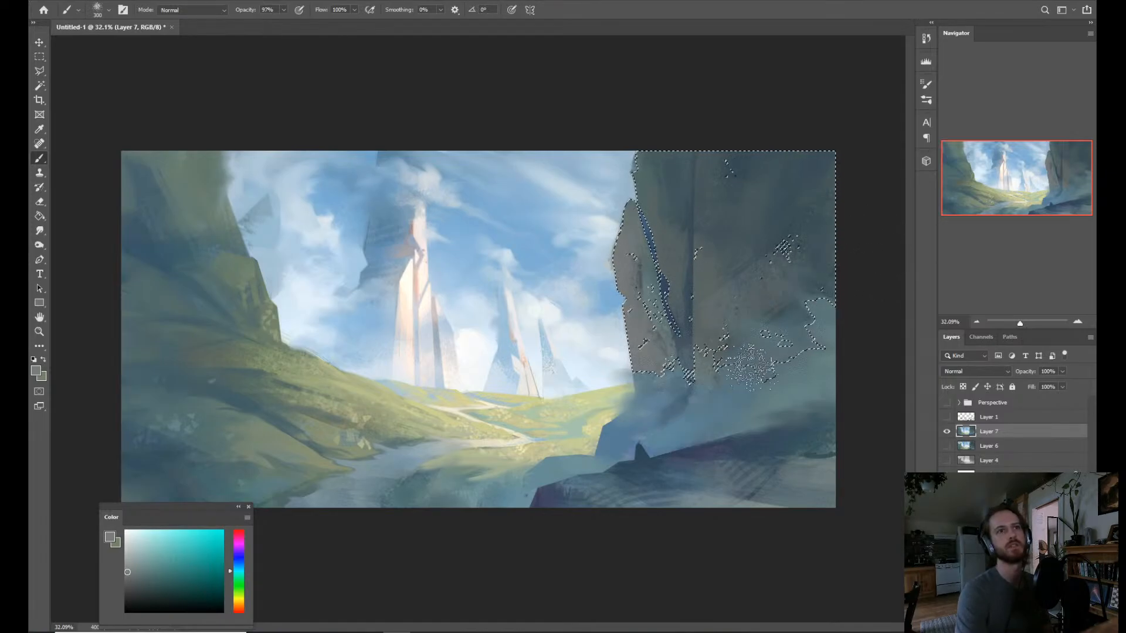
{"action": "left_click", "coordinate": [239, 598]}
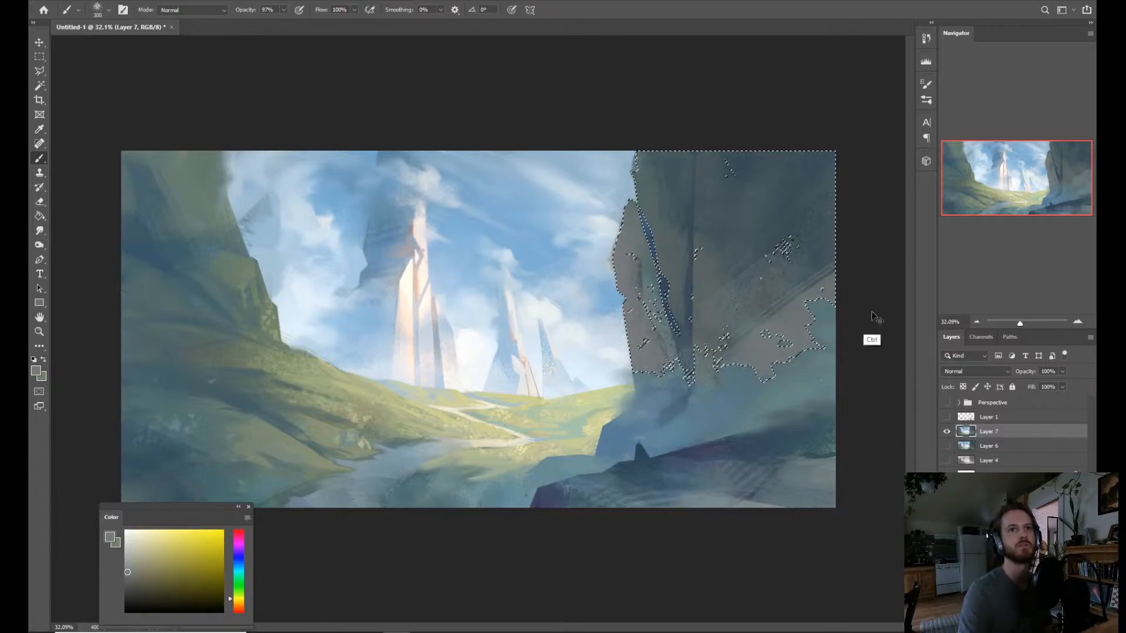
{"action": "left_click", "coordinate": [240, 603]}
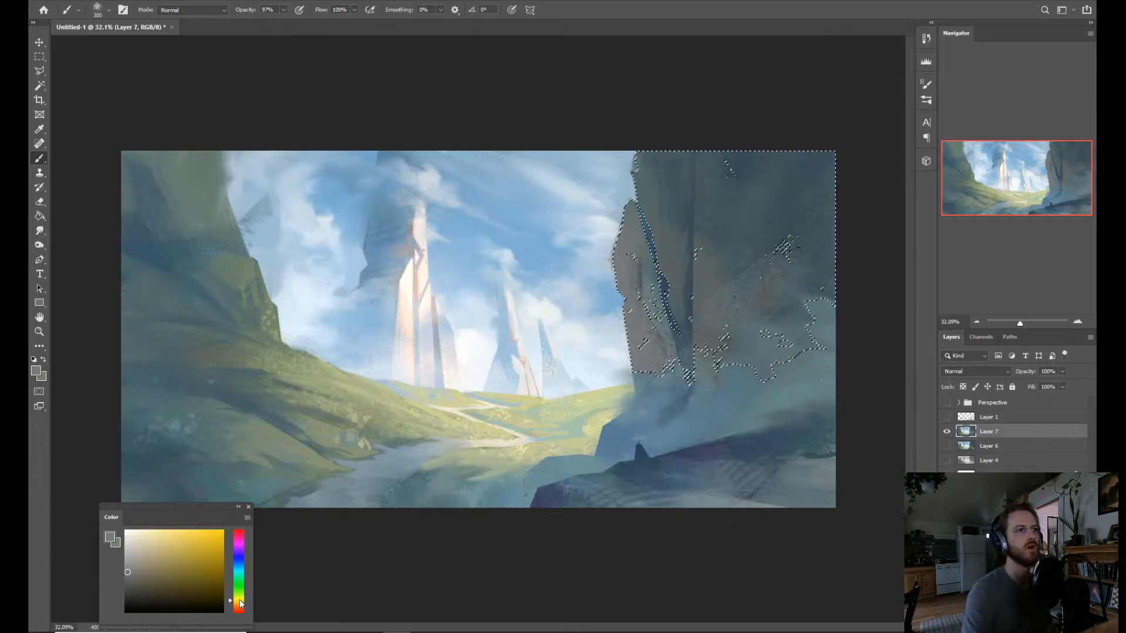
{"action": "left_click", "coordinate": [143, 565]}
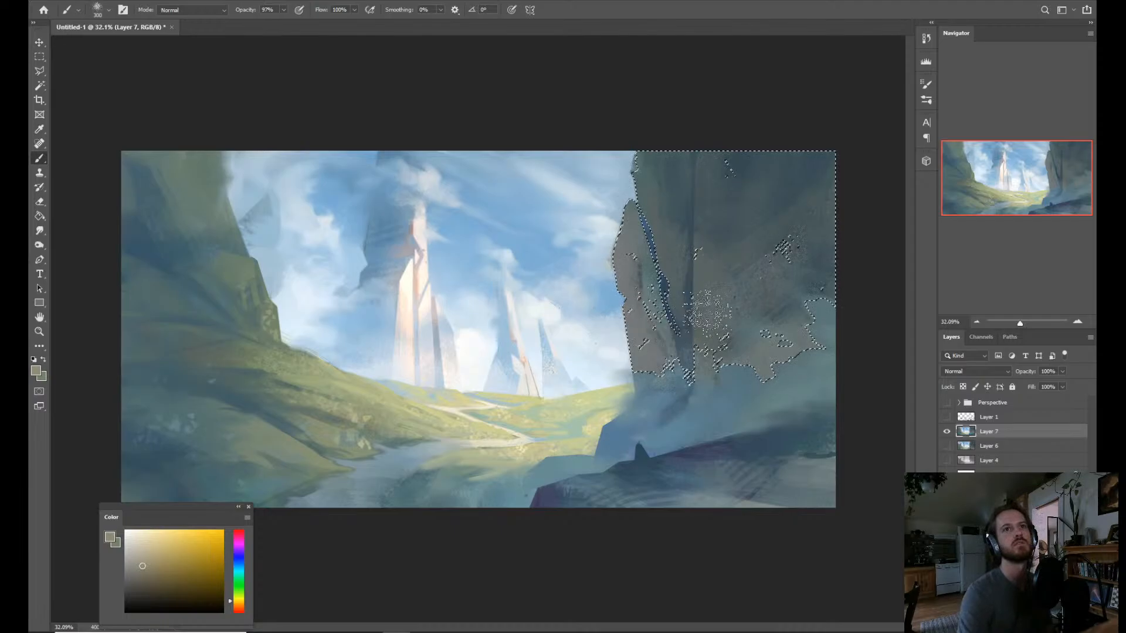
{"action": "key", "text": "ctrl+d"}
Undo the latest warm strokes on the right cliff's broad face and clear the restored selection.
{"action": "key", "text": "z"}
{"action": "left_click_drag", "start_coordinate": [752, 402], "coordinate": [731, 348]}
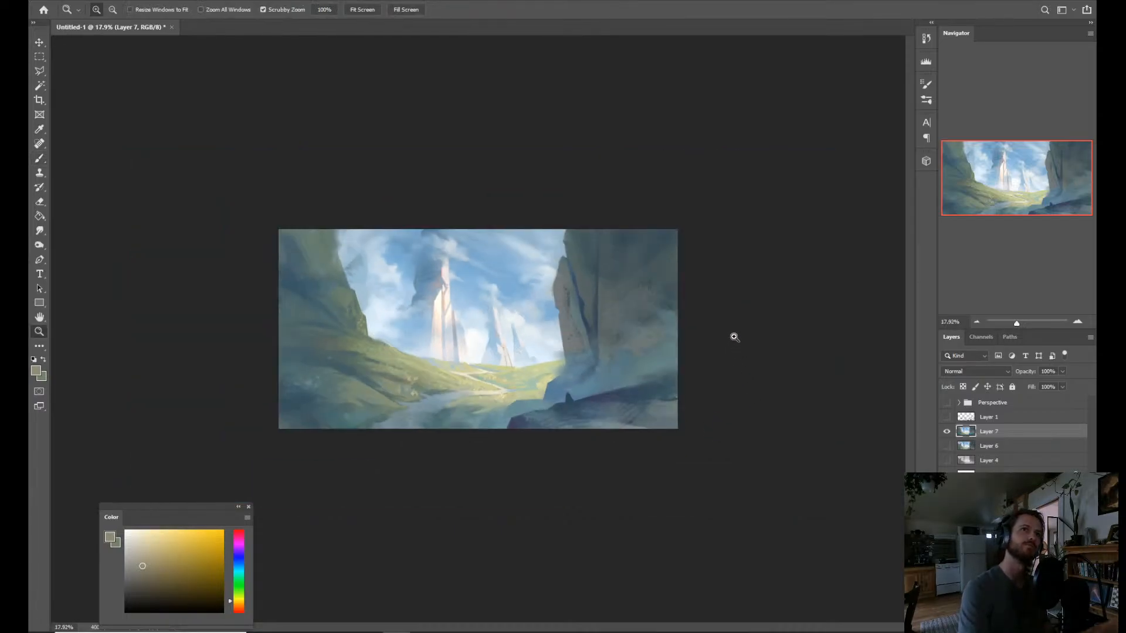
{"action": "left_click_drag", "start_coordinate": [688, 422], "coordinate": [731, 406]}
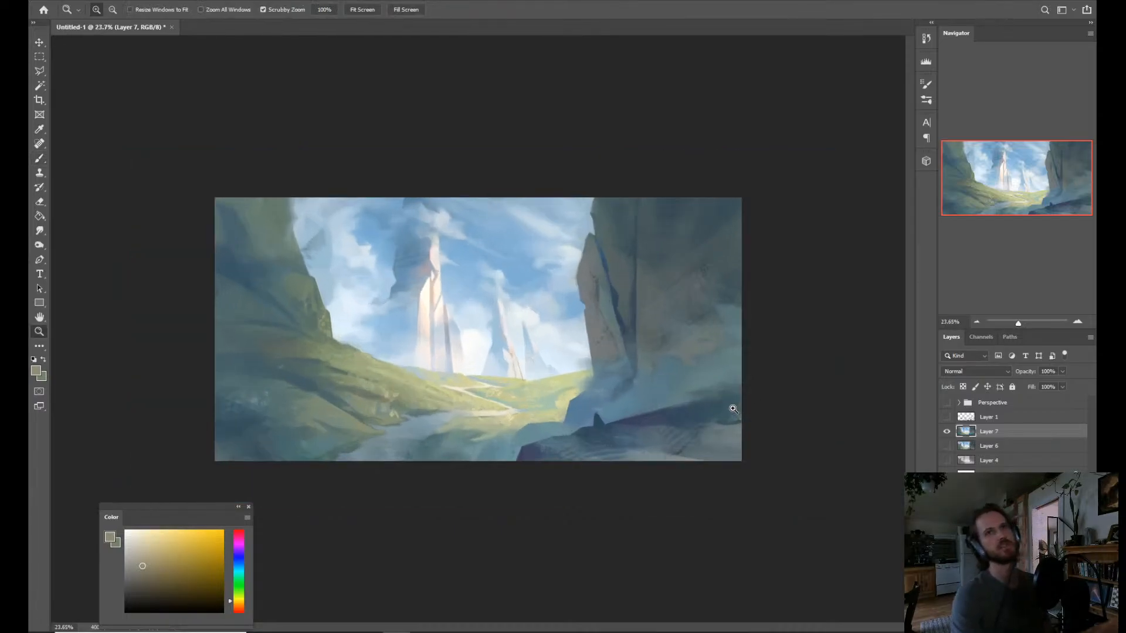
{"action": "key", "text": "ctrl+shift+d"}
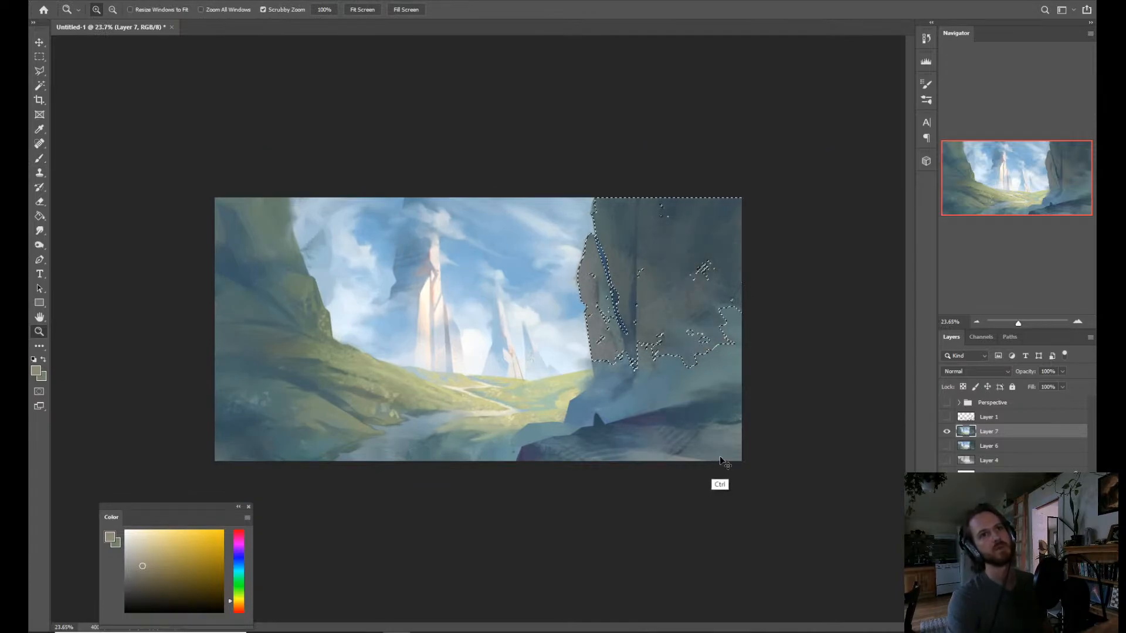
{"action": "key", "text": "ctrl+d"}
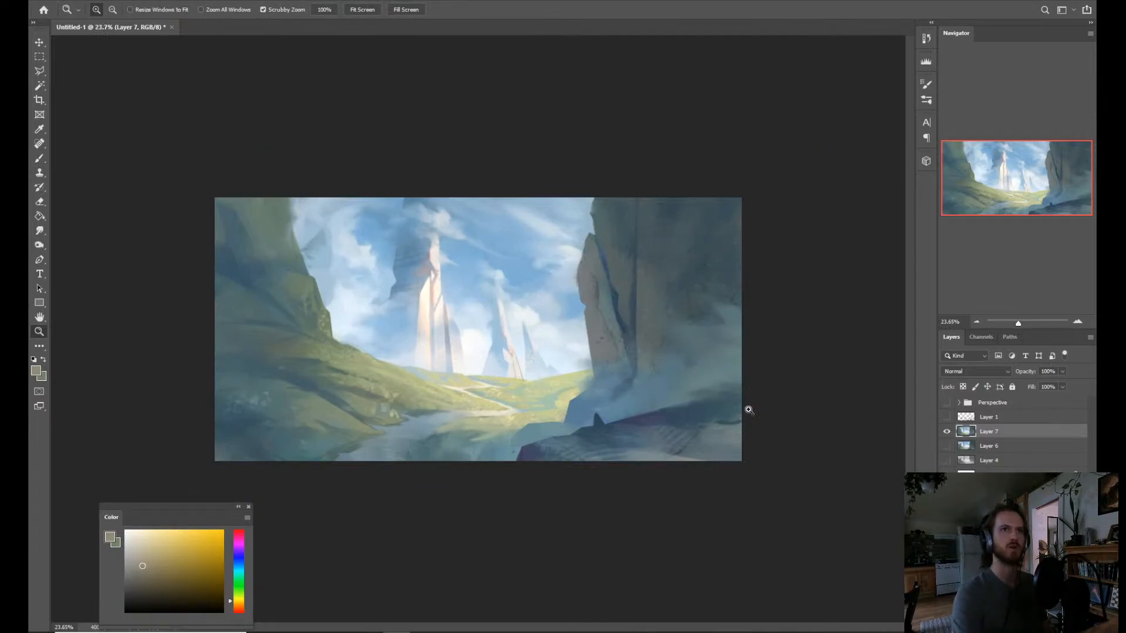
{"action": "left_click_drag", "start_coordinate": [732, 416], "coordinate": [748, 405]}
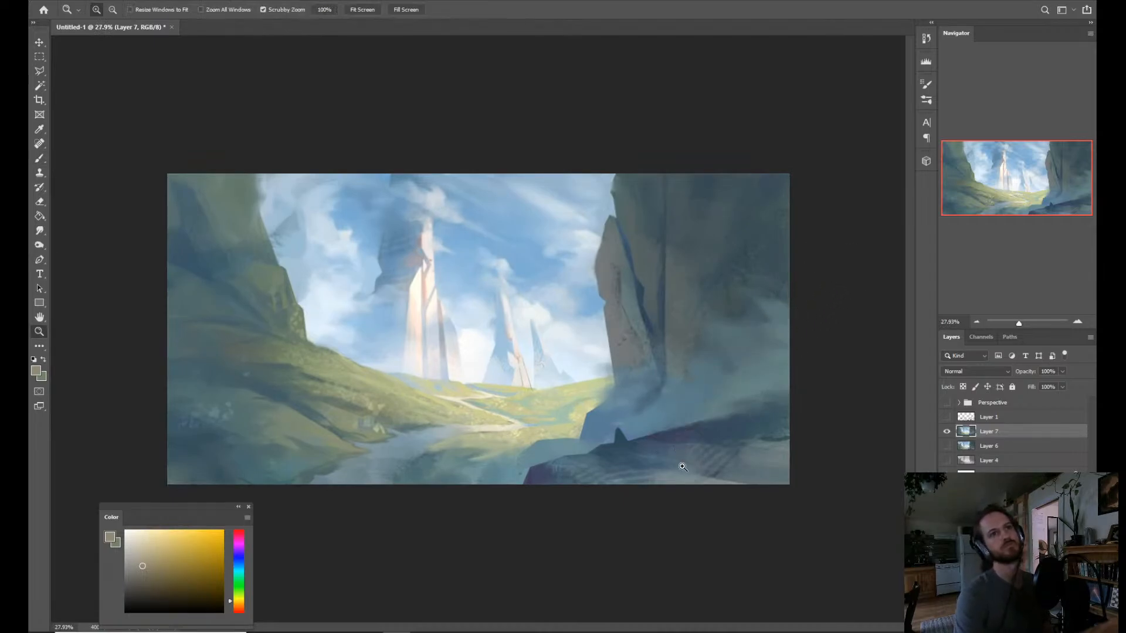
Lasso a curved area of the right cliff face above the mist and darken it with dark blue sampled from the crevice.
{"action": "left_click_drag", "start_coordinate": [683, 467], "coordinate": [703, 458]}
{"action": "key", "text": "l"}
{"action": "left_click_drag", "start_coordinate": [668, 363], "coordinate": [678, 368]}
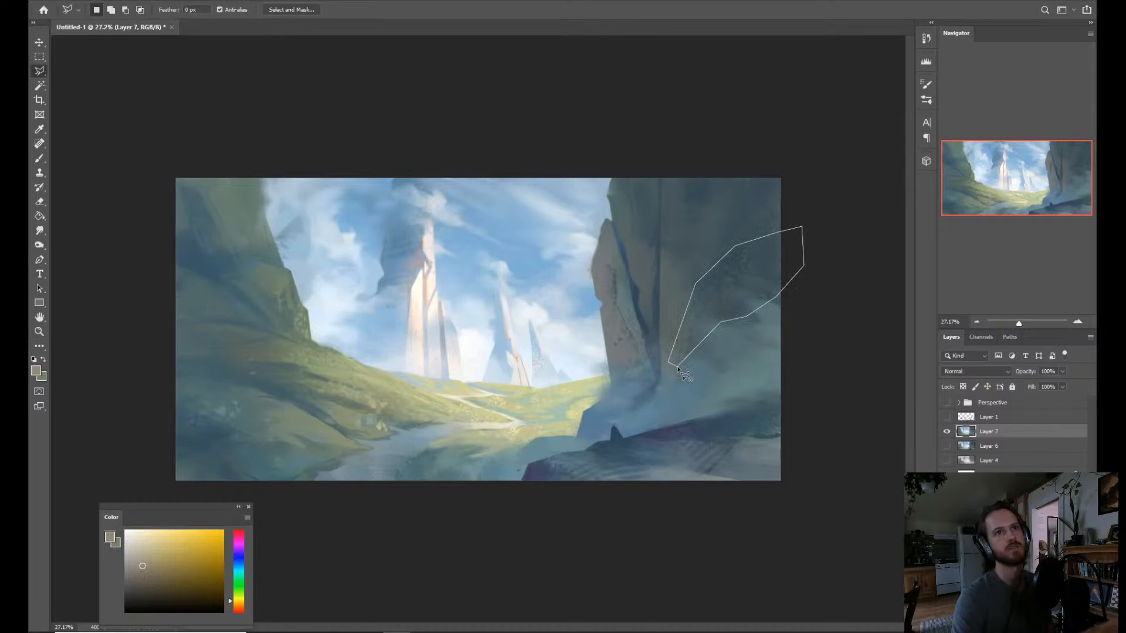
{"action": "left_click", "coordinate": [678, 368]}
{"action": "key", "text": "b"}
{"action": "left_click", "coordinate": [642, 295], "text": "alt"}
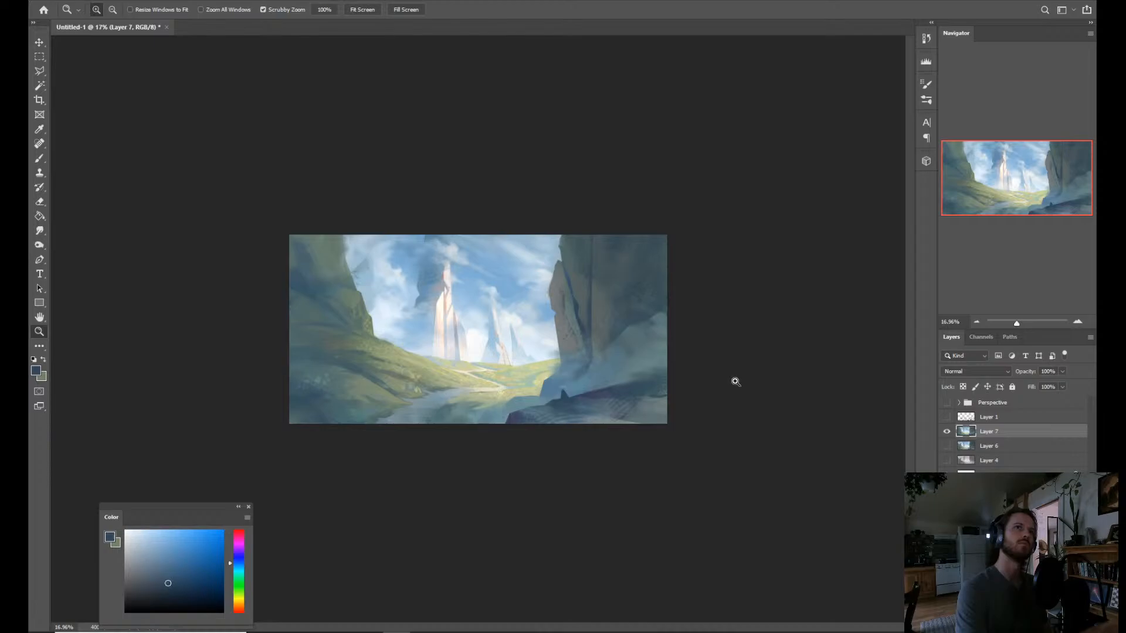
{"action": "scroll", "coordinate": [735, 382], "scroll_direction": "up", "scroll_amount": 2}
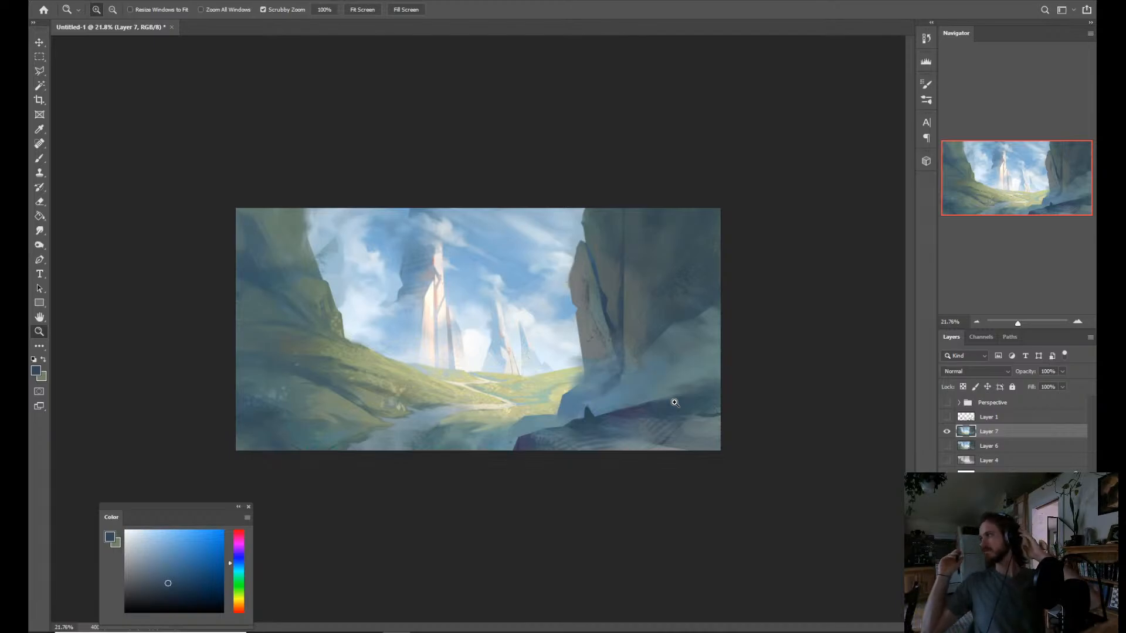
Lasso a wavy band across the foreground rock, darken it with dark blue sampled from the rock, undo the last stroke and clear the selection.
{"action": "key", "text": "b"}
{"action": "key", "text": "z"}
{"action": "mouse_move", "coordinate": [661, 400]}
{"action": "left_mouse_down"}
{"action": "mouse_move", "coordinate": [671, 399]}
{"action": "mouse_move", "coordinate": [654, 420]}
{"action": "mouse_move", "coordinate": [655, 463]}
{"action": "mouse_move", "coordinate": [665, 469]}
{"action": "mouse_move", "coordinate": [652, 477]}
{"action": "left_mouse_up"}
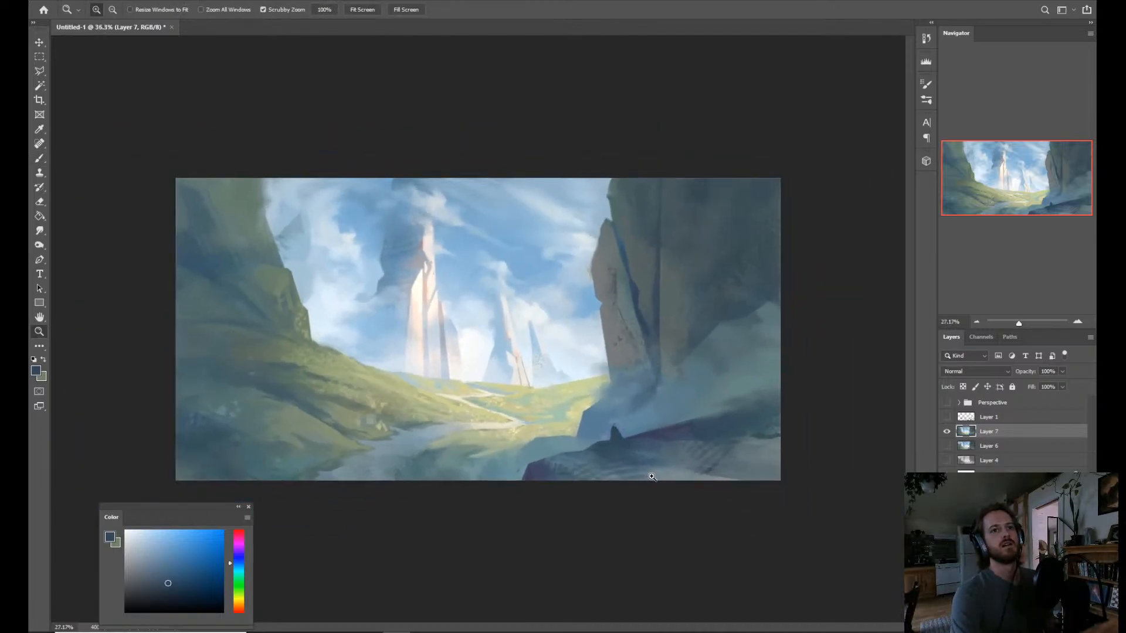
{"action": "key", "text": "l"}
{"action": "left_click", "coordinate": [586, 447]}
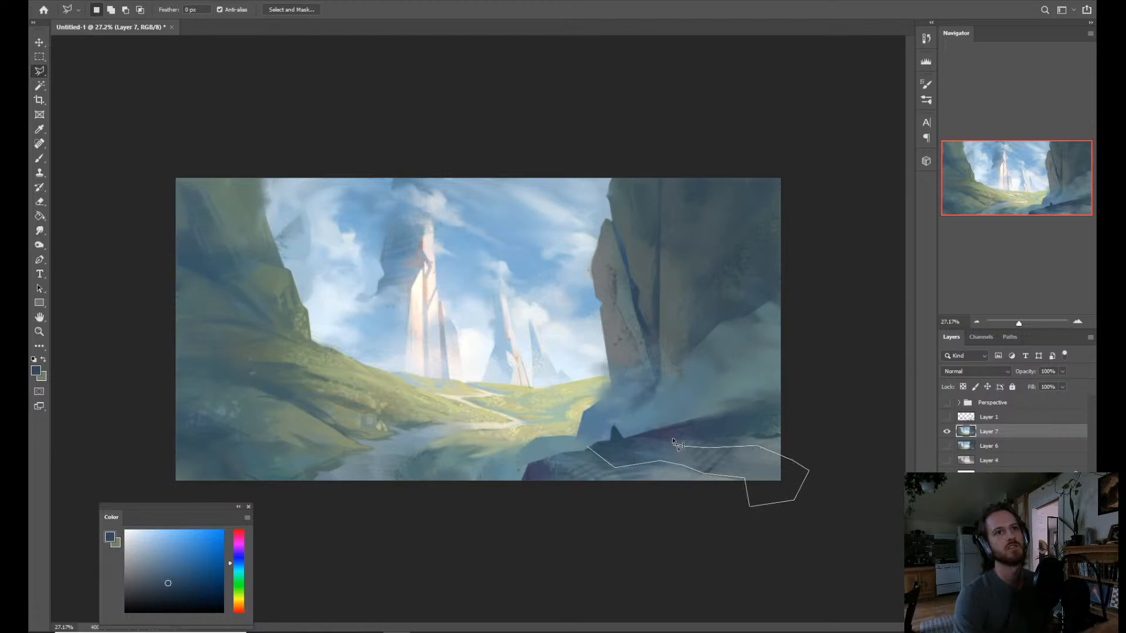
{"action": "left_click", "coordinate": [595, 446]}
{"action": "key", "text": "b"}
{"action": "key", "text": "alt"}
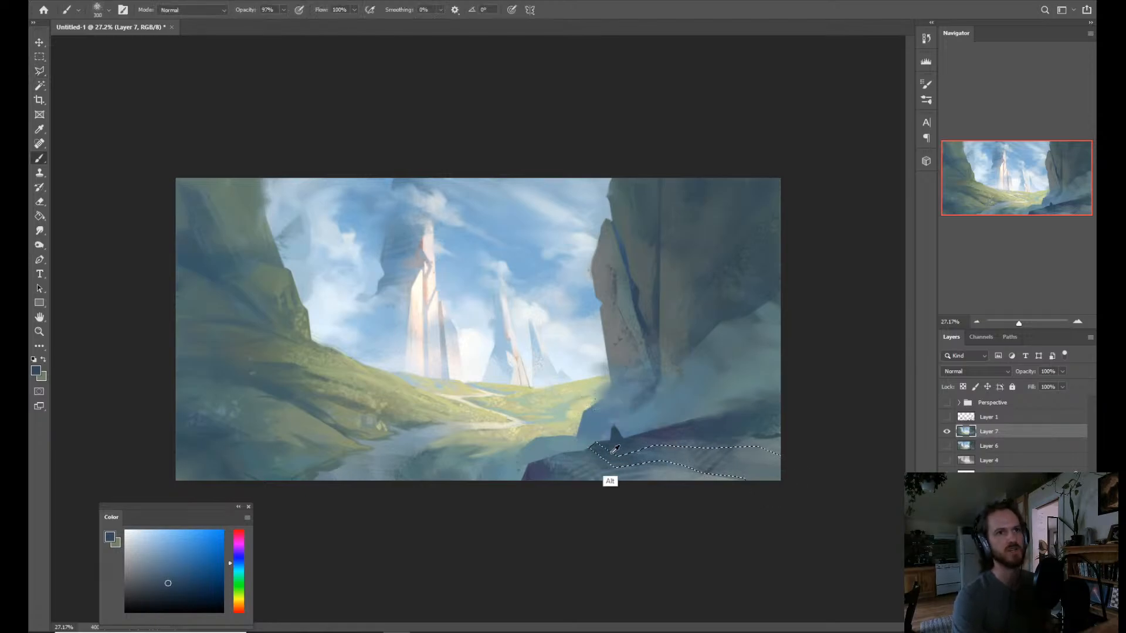
{"action": "left_click", "coordinate": [615, 448], "text": "alt"}
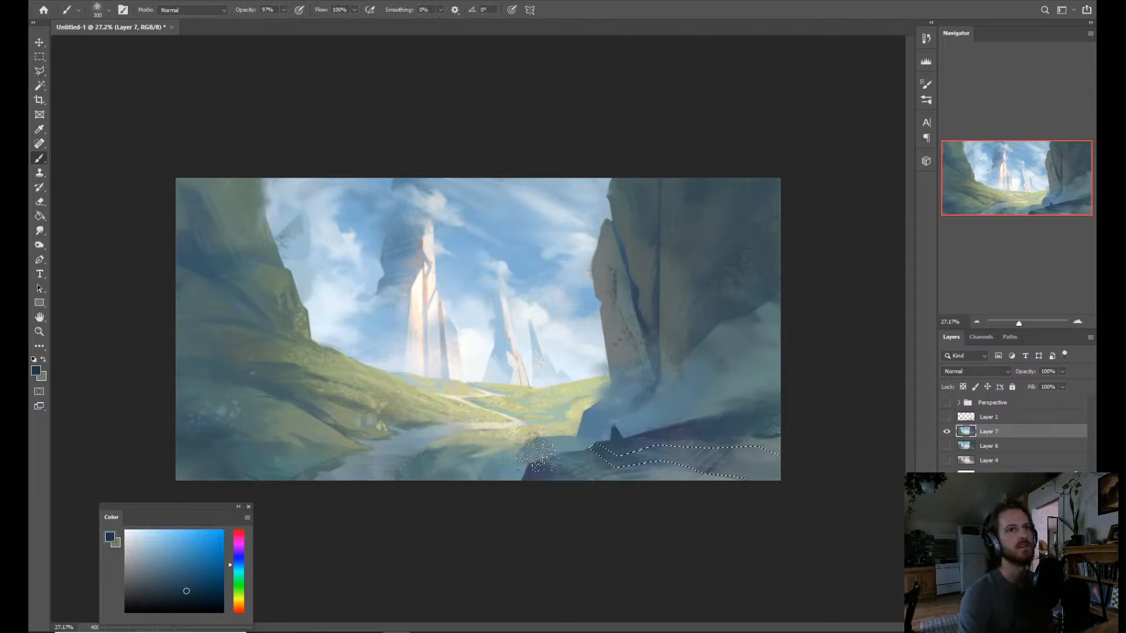
{"action": "mouse_move", "coordinate": [534, 451]}
{"action": "left_mouse_down"}
{"action": "mouse_move", "coordinate": [604, 449]}
{"action": "mouse_move", "coordinate": [642, 463]}
{"action": "mouse_move", "coordinate": [651, 448]}
{"action": "mouse_move", "coordinate": [720, 447]}
{"action": "mouse_move", "coordinate": [701, 478]}
{"action": "mouse_move", "coordinate": [748, 497]}
{"action": "left_mouse_up"}
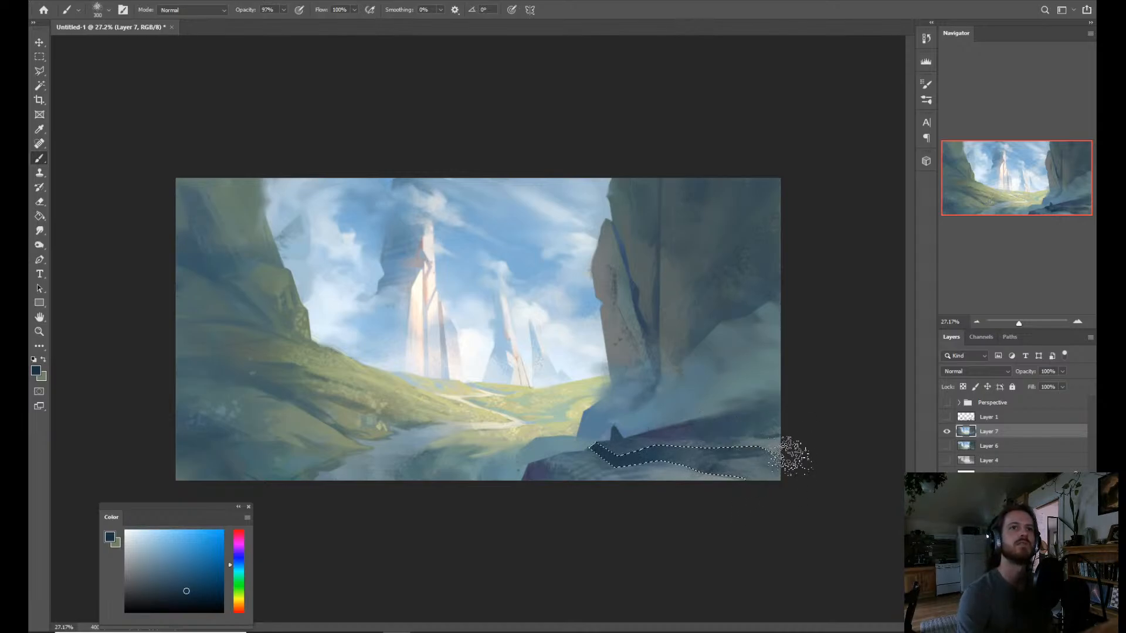
{"action": "key", "text": "ctrl+z"}
{"action": "key", "text": "ctrl+d"}
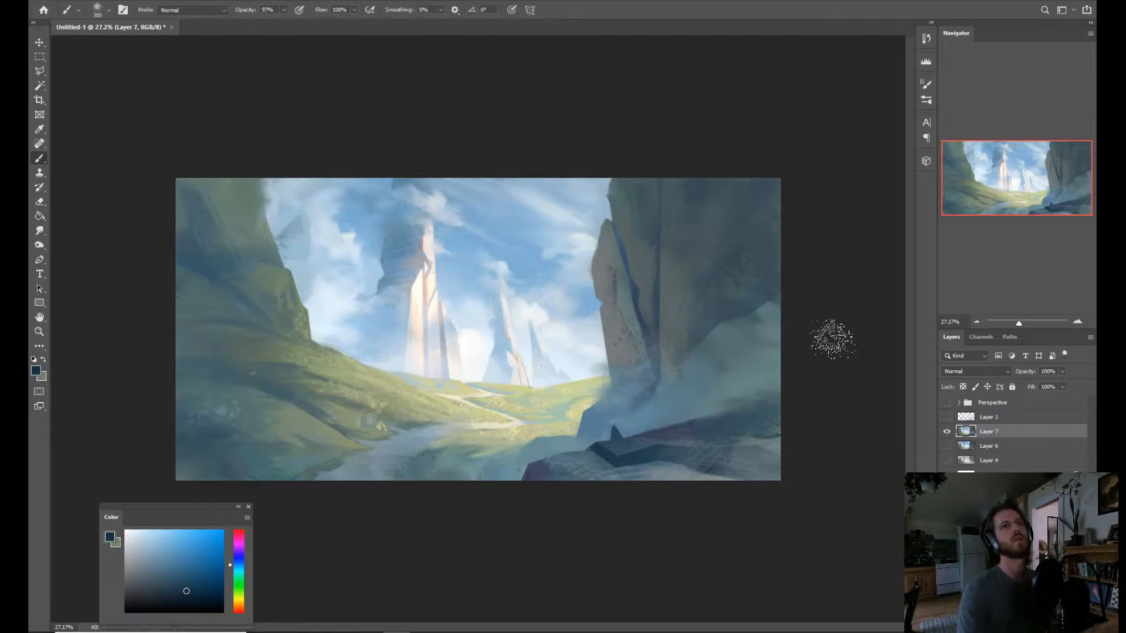
Smudge the edges of the dark band on the foreground rock to soften them into the surrounding stone.
{"action": "key", "text": "z"}
{"action": "left_click_drag", "start_coordinate": [586, 381], "coordinate": [655, 360]}
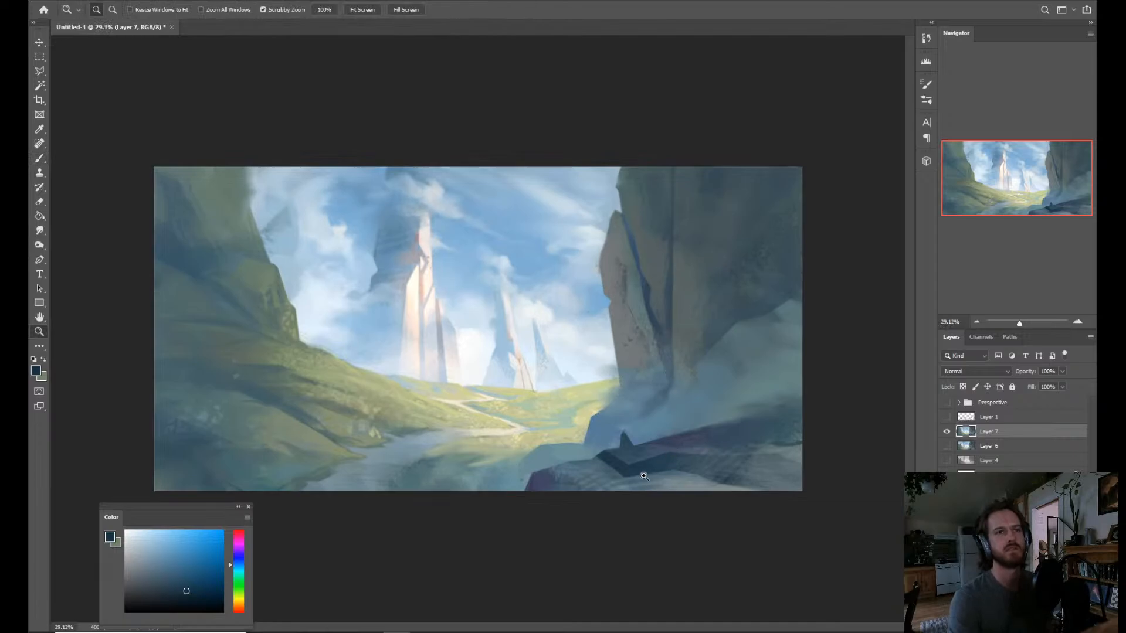
{"action": "left_click_drag", "start_coordinate": [644, 476], "coordinate": [666, 472]}
{"action": "key", "text": "r"}
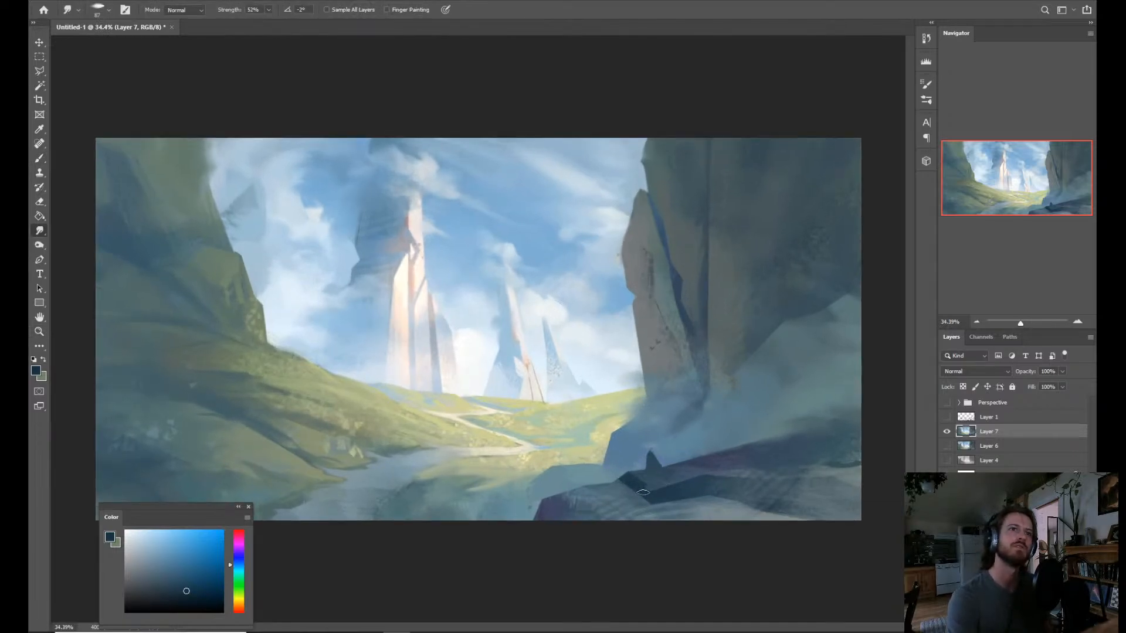
{"action": "left_click_drag", "start_coordinate": [640, 476], "coordinate": [637, 482]}
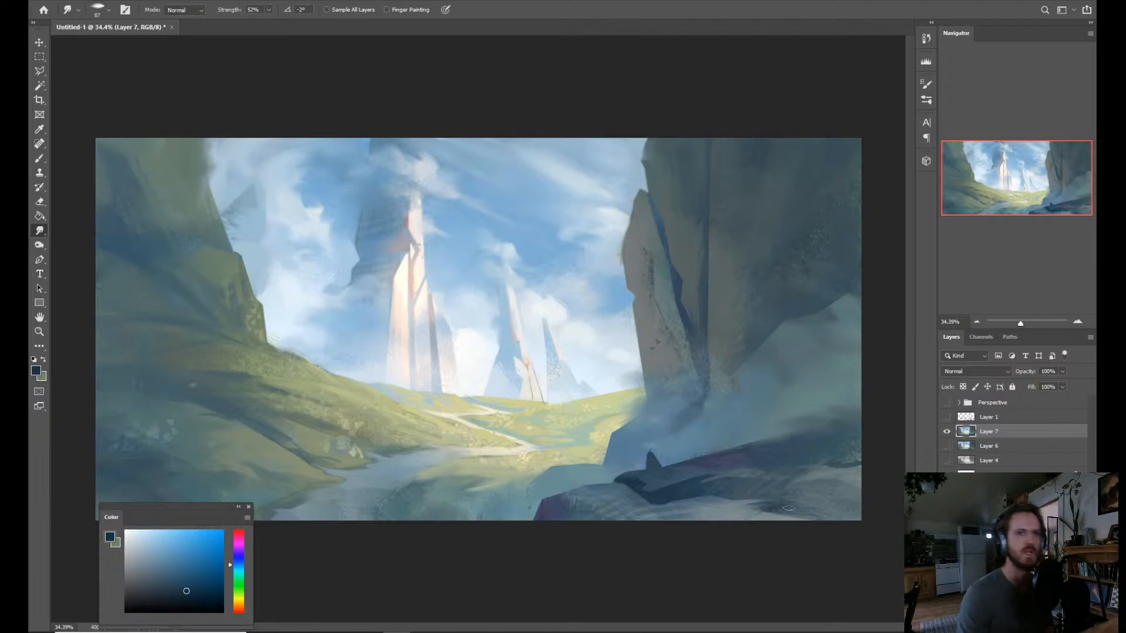
{"action": "key", "text": "alt"}
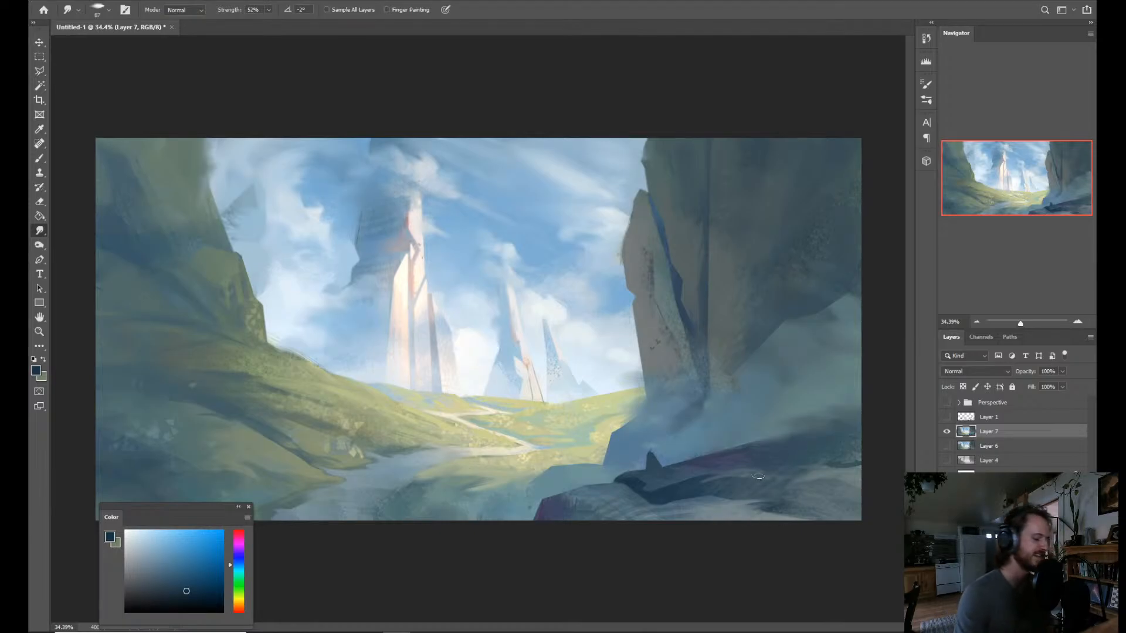
Blend gray-blue and dark blue sampled from the foreground rock along its lower surface with the Mixer Brush.
{"action": "key", "text": "e"}
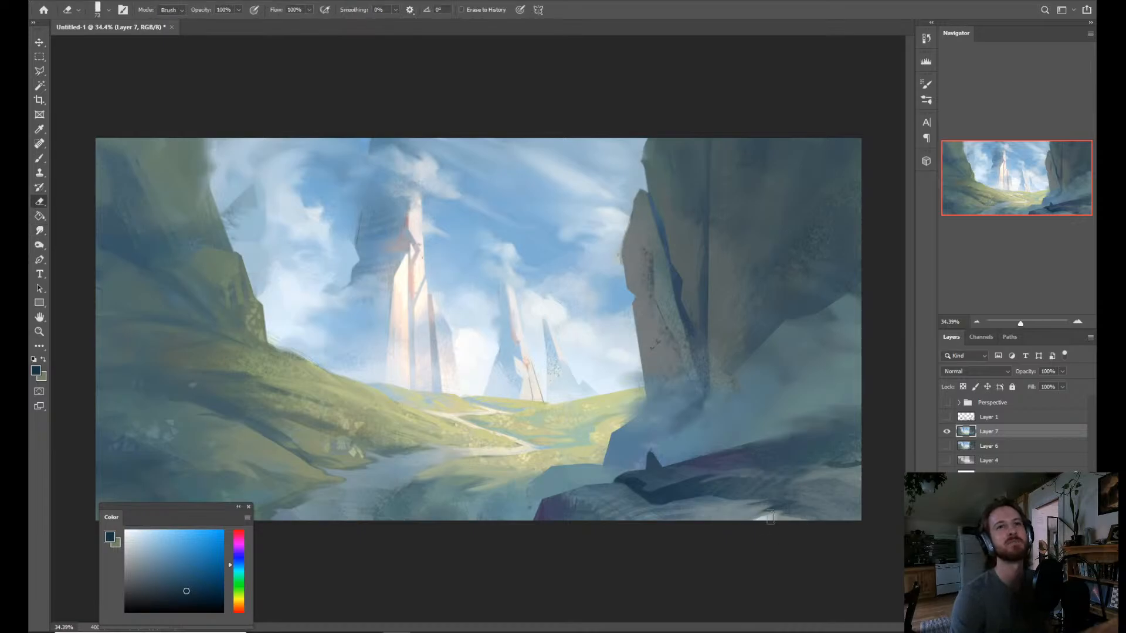
{"action": "key", "text": "b"}
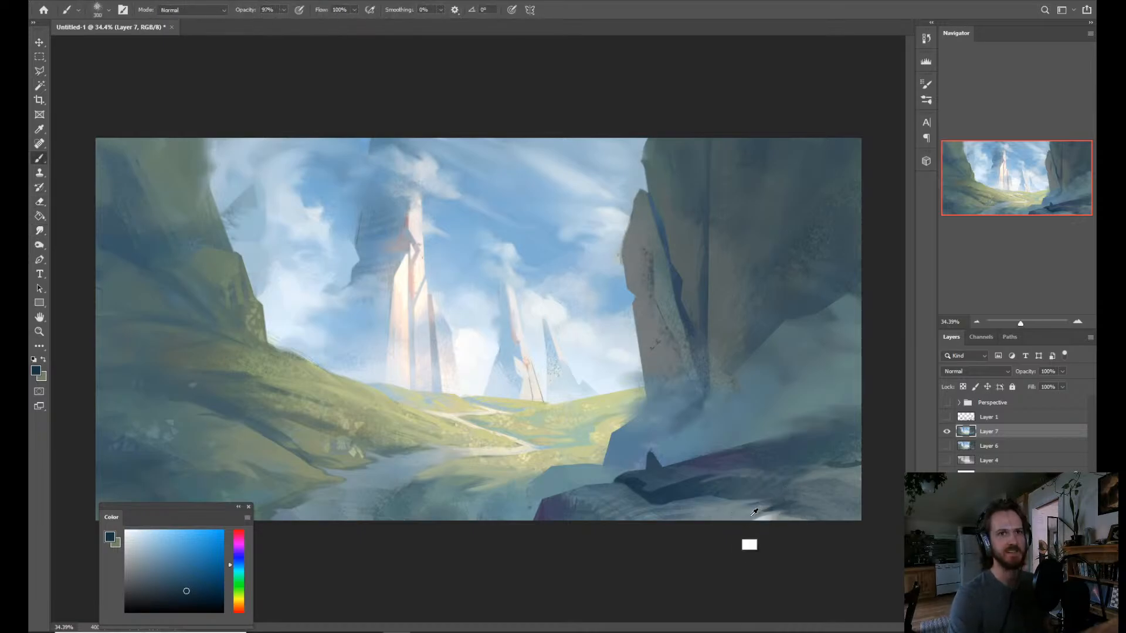
{"action": "left_click", "coordinate": [756, 527], "text": "alt"}
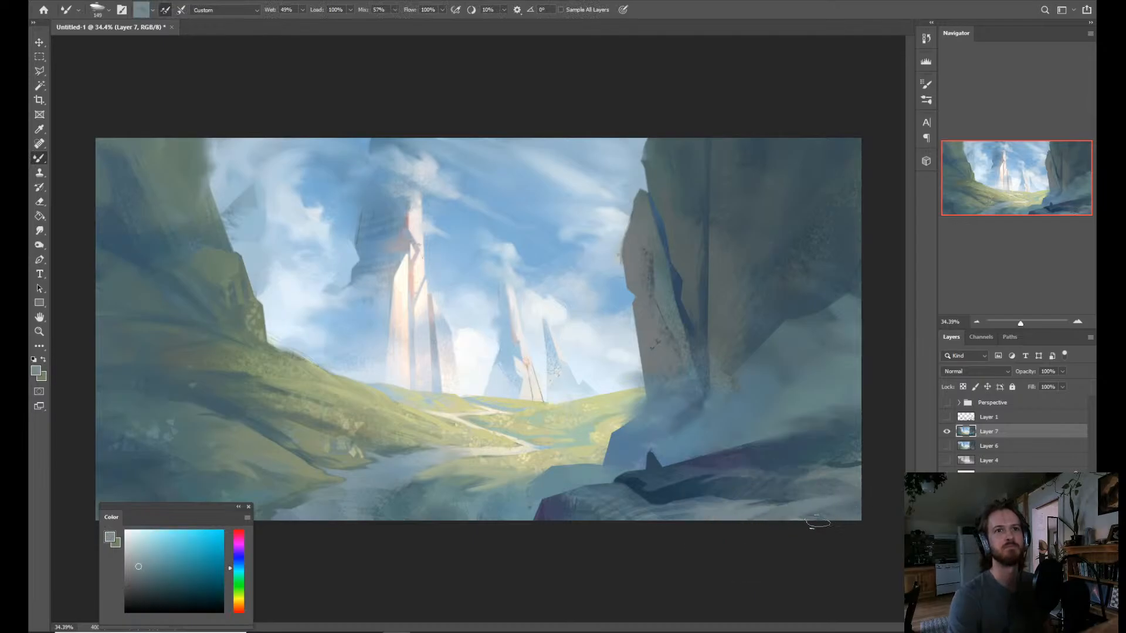
{"action": "left_click", "coordinate": [667, 509], "text": "alt"}
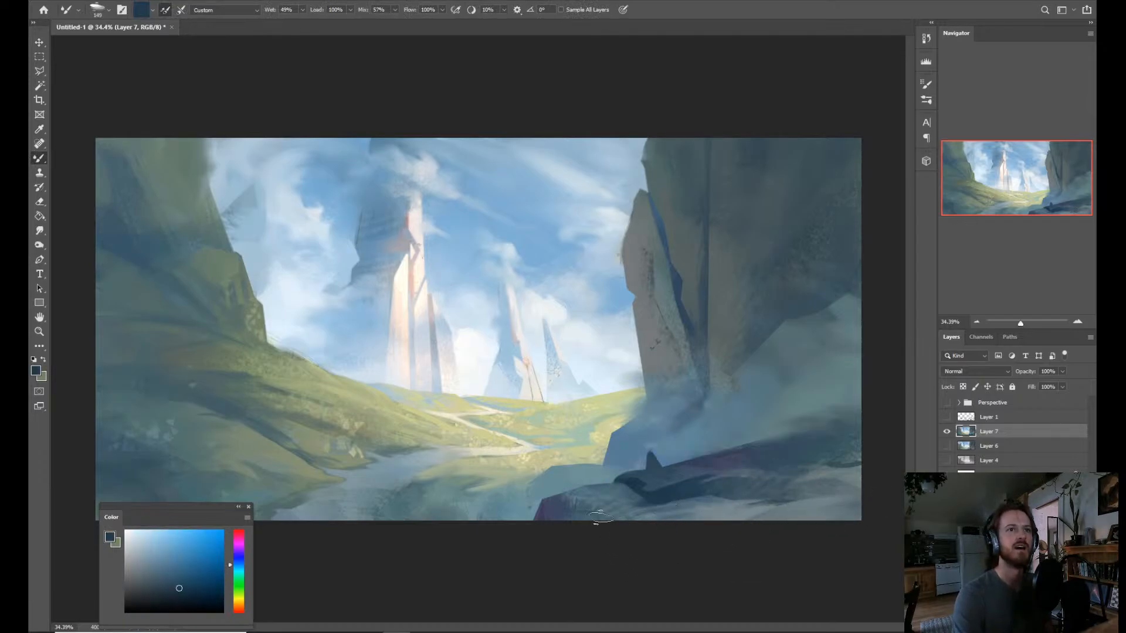
{"action": "left_click", "coordinate": [698, 514], "text": "alt"}
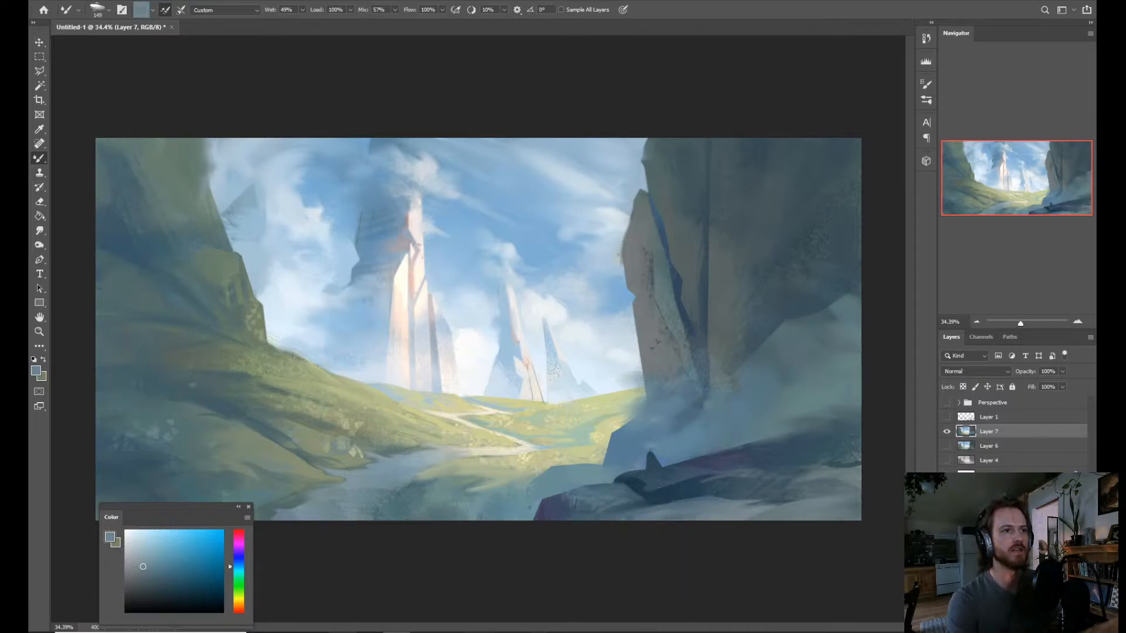
Blend sampled dark blue and purplish blue into the dark band and purple ridge of the foreground rock with the Mixer Brush.
{"action": "right_click", "coordinate": [566, 390]}
{"action": "left_click", "coordinate": [608, 310]}
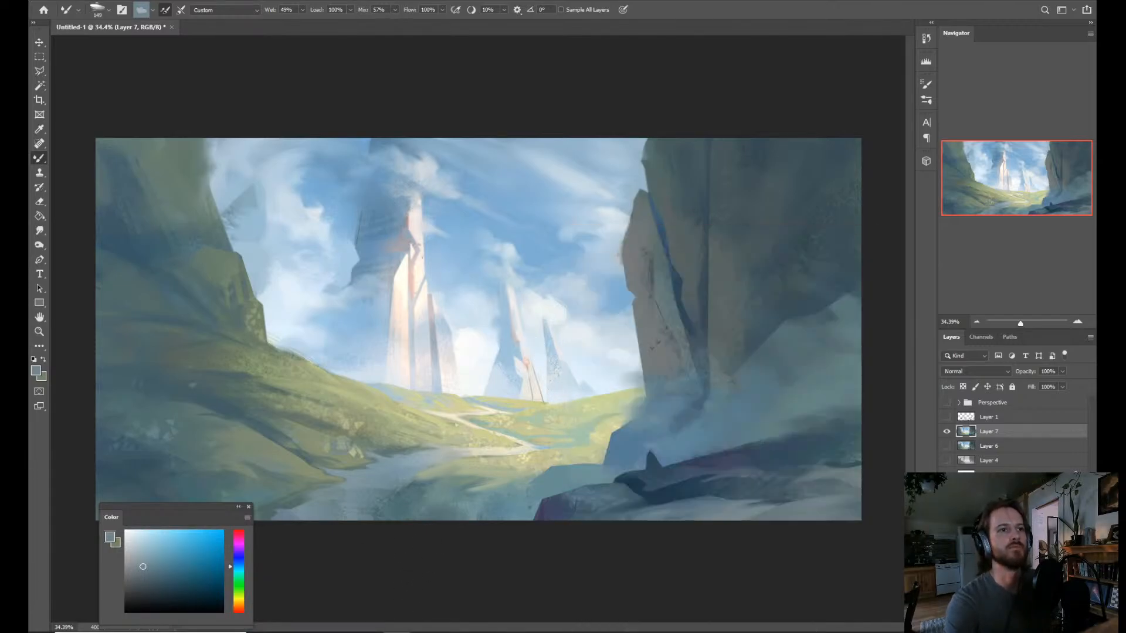
{"action": "mouse_move", "coordinate": [341, 632]}
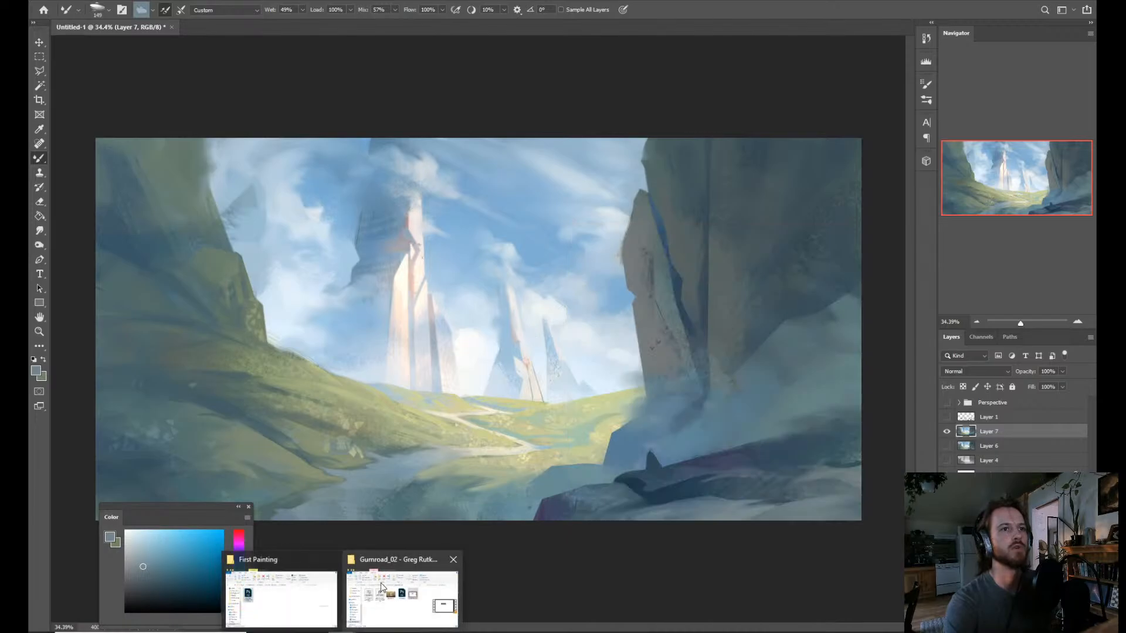
{"action": "key", "text": "alt"}
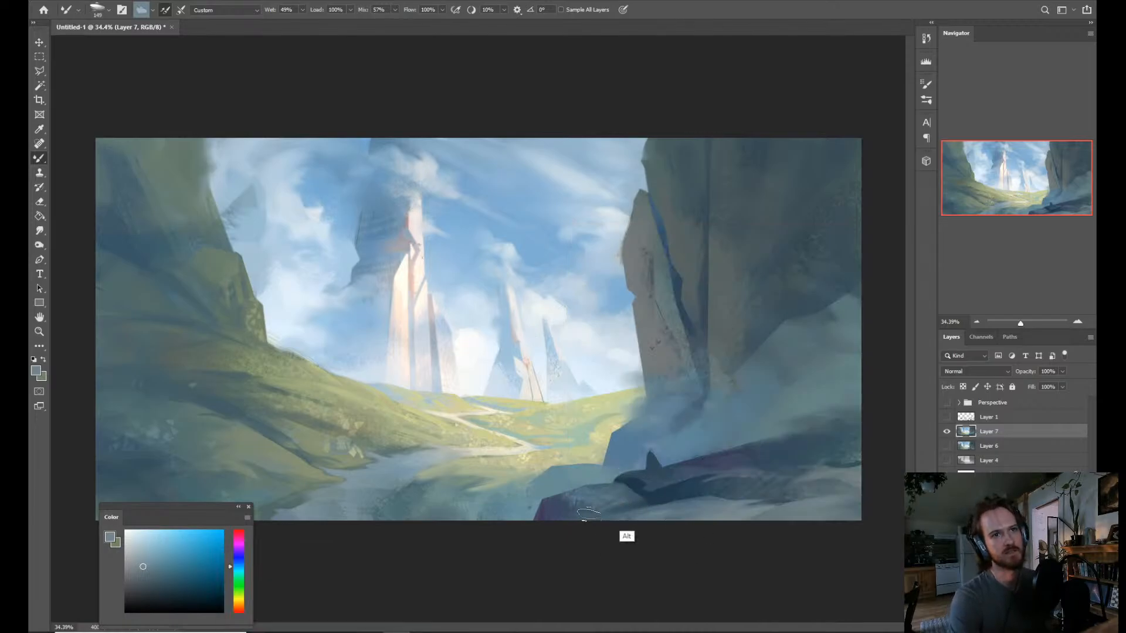
{"action": "left_click", "coordinate": [665, 495], "text": "alt"}
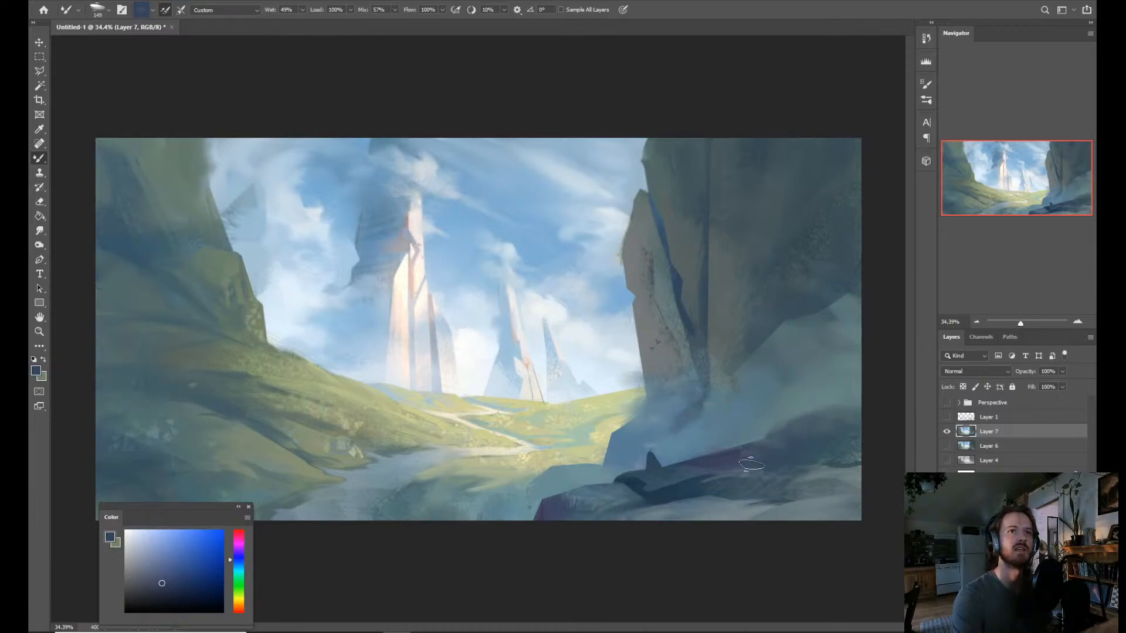
{"action": "left_click", "coordinate": [738, 456], "text": "alt"}
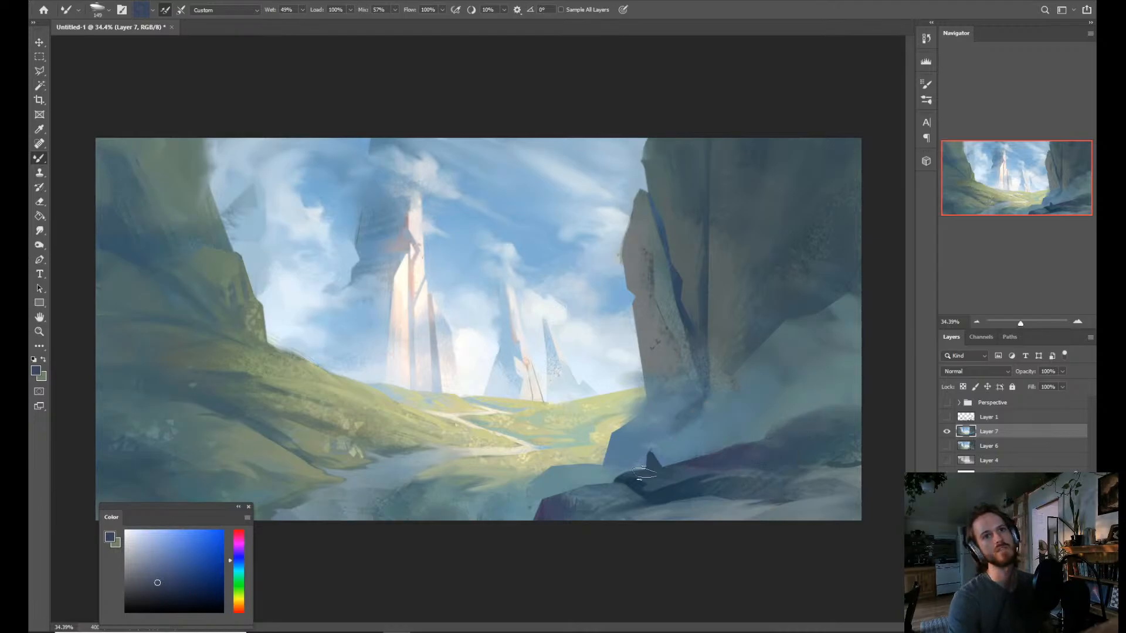
Sample a muted blue beside the foreground rock's purple tip and soften the tip's upper edge with the Smudge tool.
{"action": "left_click", "coordinate": [642, 496]}
{"action": "left_click", "coordinate": [638, 499]}
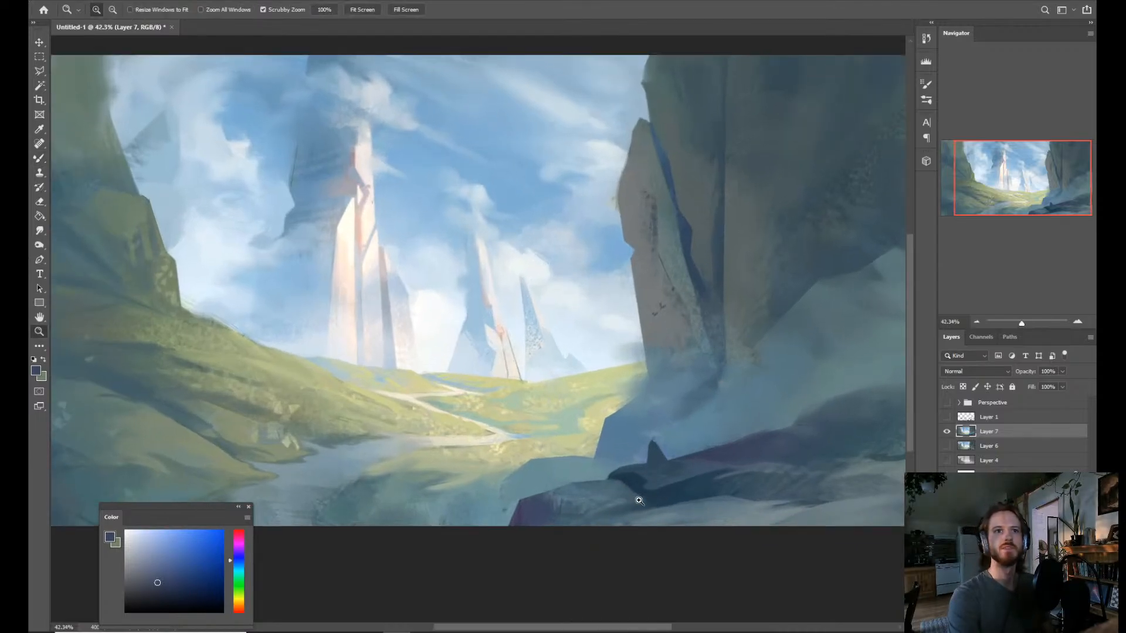
{"action": "left_click", "coordinate": [639, 500]}
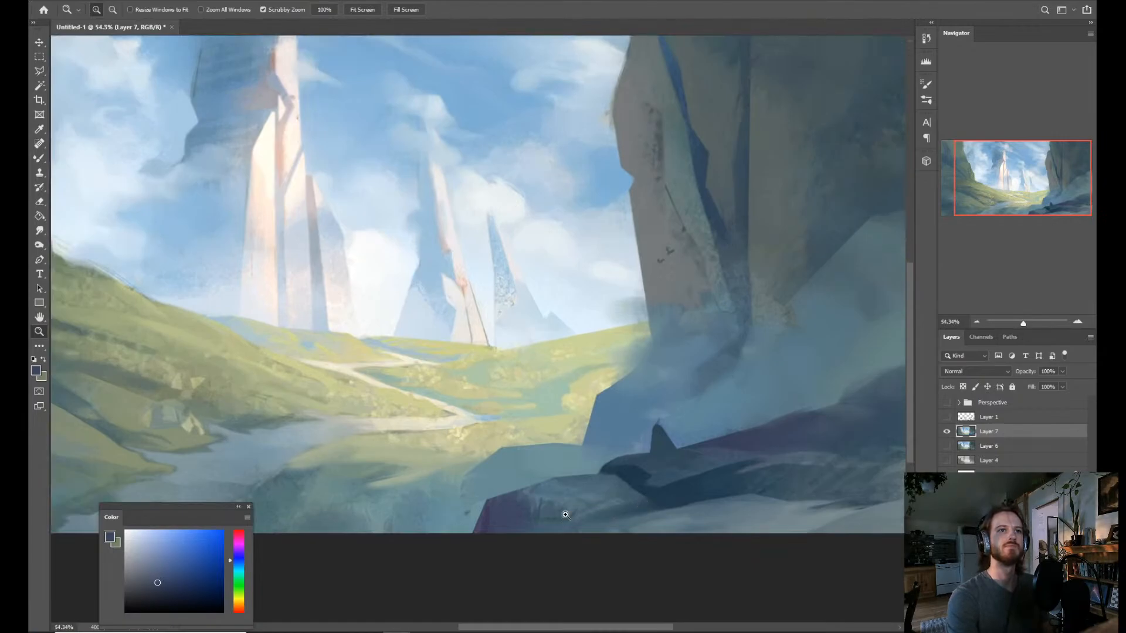
{"action": "left_click", "coordinate": [604, 427], "text": "alt"}
{"action": "key", "text": "b"}
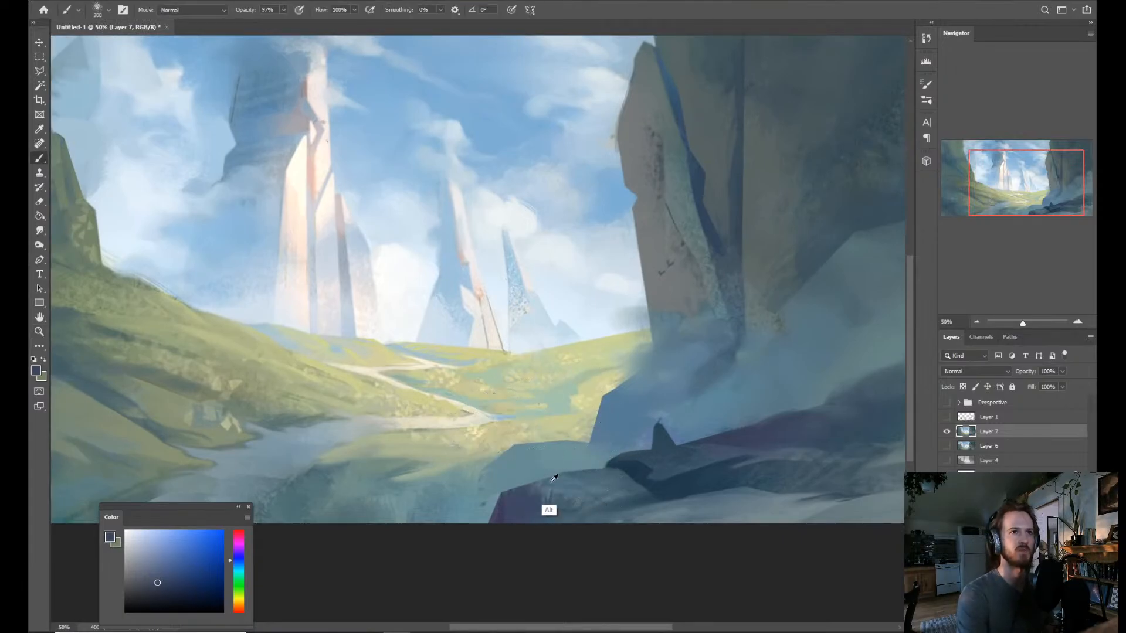
{"action": "left_click", "coordinate": [516, 476], "text": "alt"}
{"action": "key", "text": "r"}
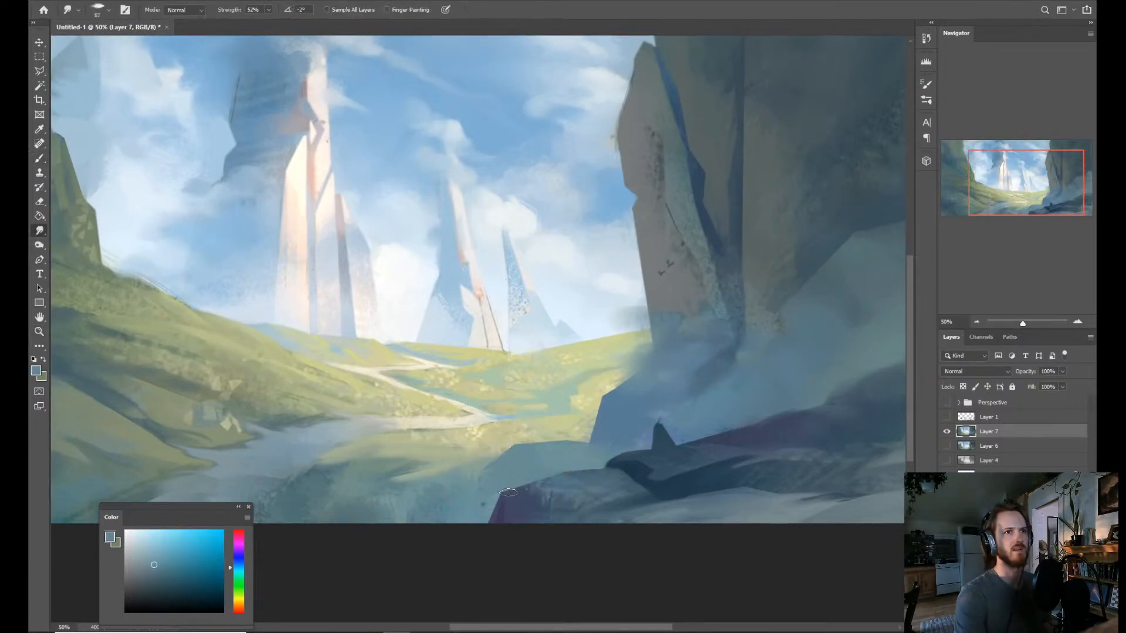
{"action": "left_click_drag", "start_coordinate": [508, 492], "coordinate": [538, 481]}
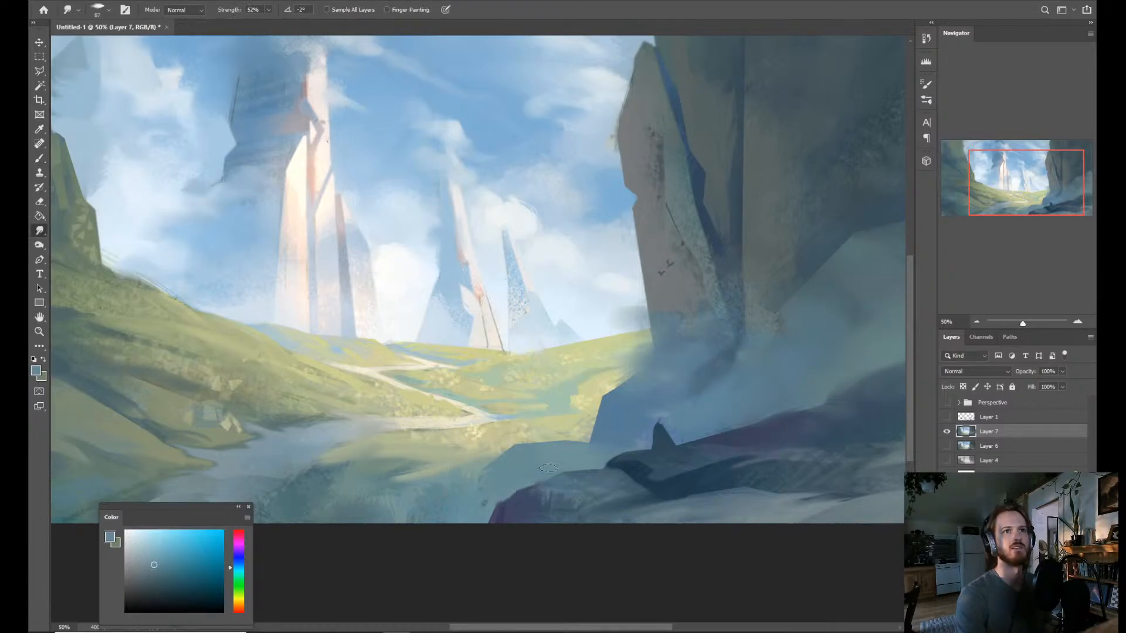
Sample dark blue from the small standing silhouette on the foreground rock and choose the Sketch Dynamic brush.
{"action": "key", "text": "z"}
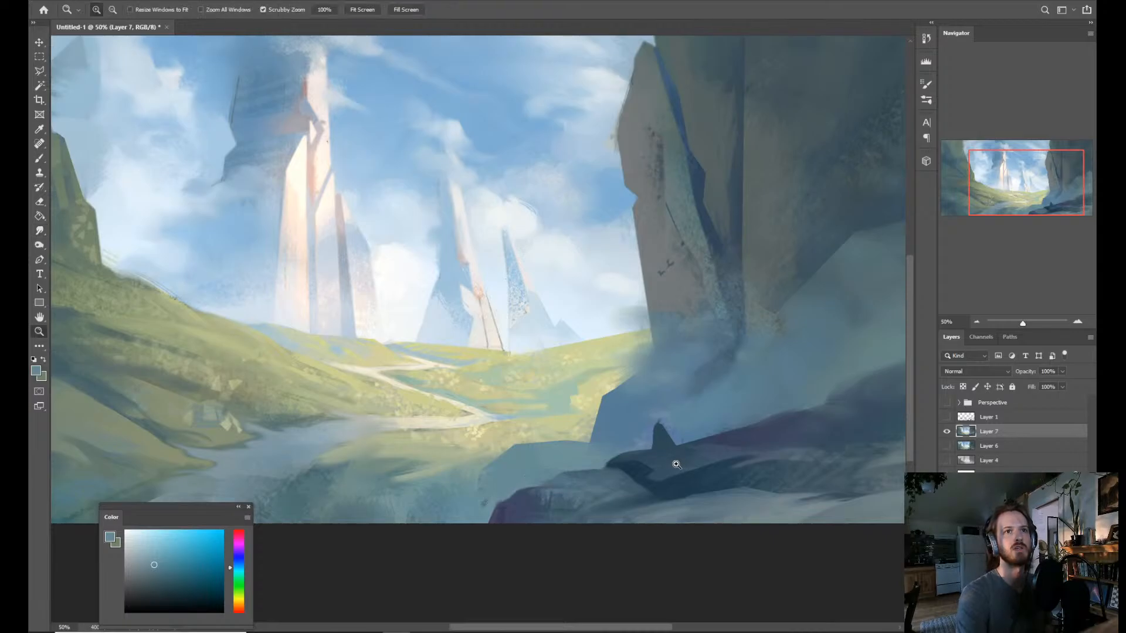
{"action": "scroll", "coordinate": [667, 465], "scroll_direction": "down", "scroll_amount": 3}
{"action": "scroll", "coordinate": [666, 466], "scroll_direction": "up", "scroll_amount": 1}
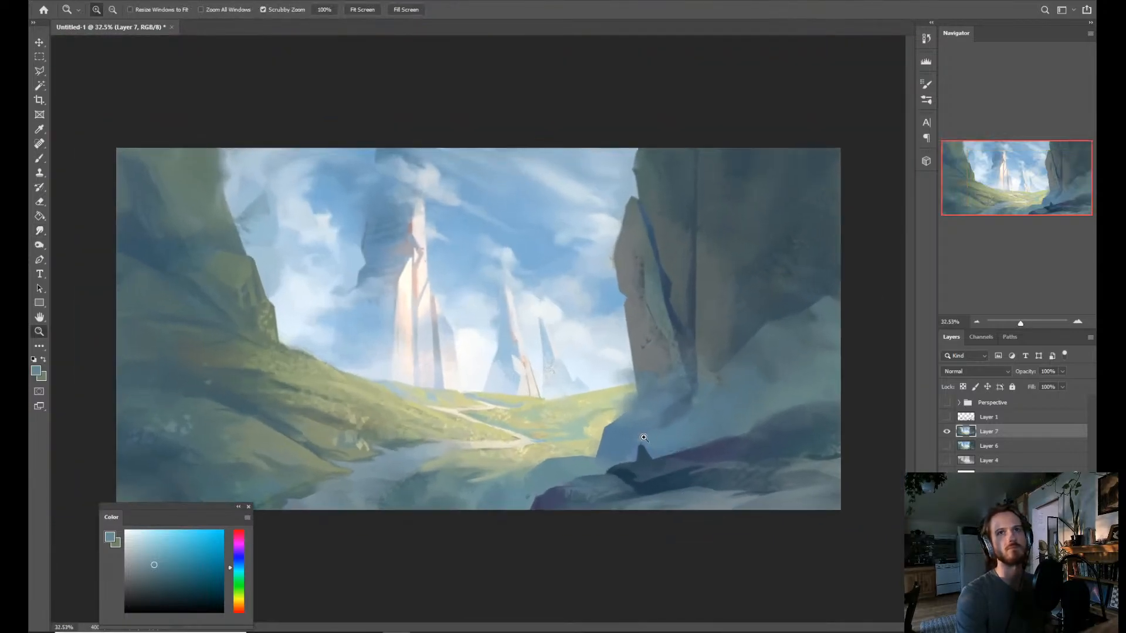
{"action": "scroll", "coordinate": [652, 462], "scroll_direction": "up", "scroll_amount": 2}
{"action": "scroll", "coordinate": [703, 472], "scroll_direction": "up", "scroll_amount": 1}
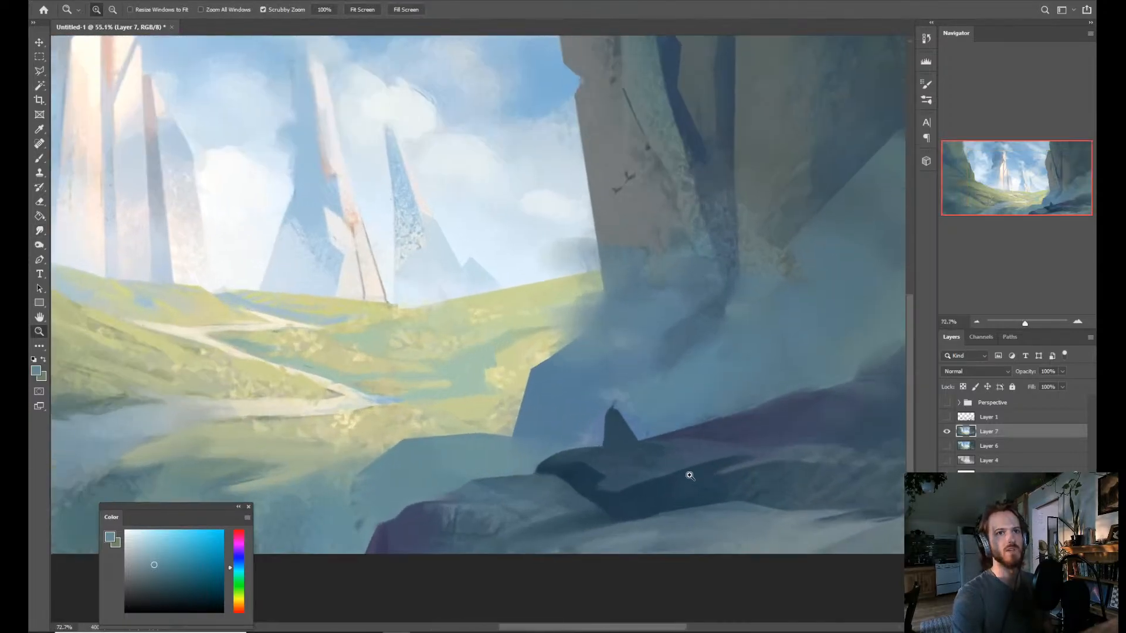
{"action": "key", "text": "b"}
{"action": "left_click", "coordinate": [617, 429], "text": "alt"}
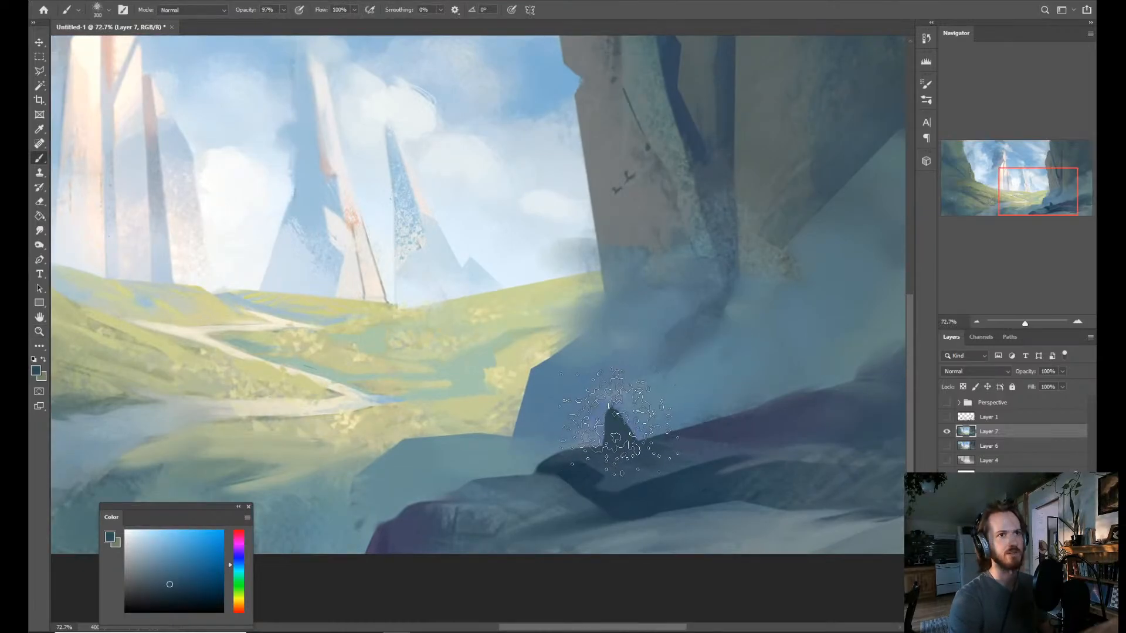
{"action": "right_click", "coordinate": [615, 421]}
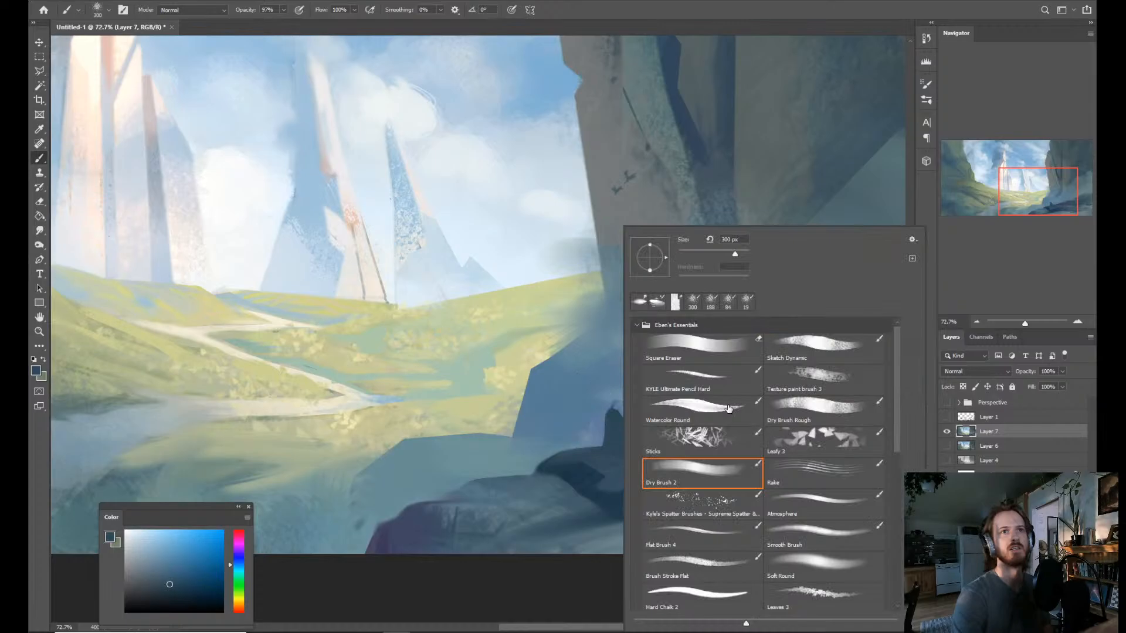
{"action": "left_click", "coordinate": [698, 533]}
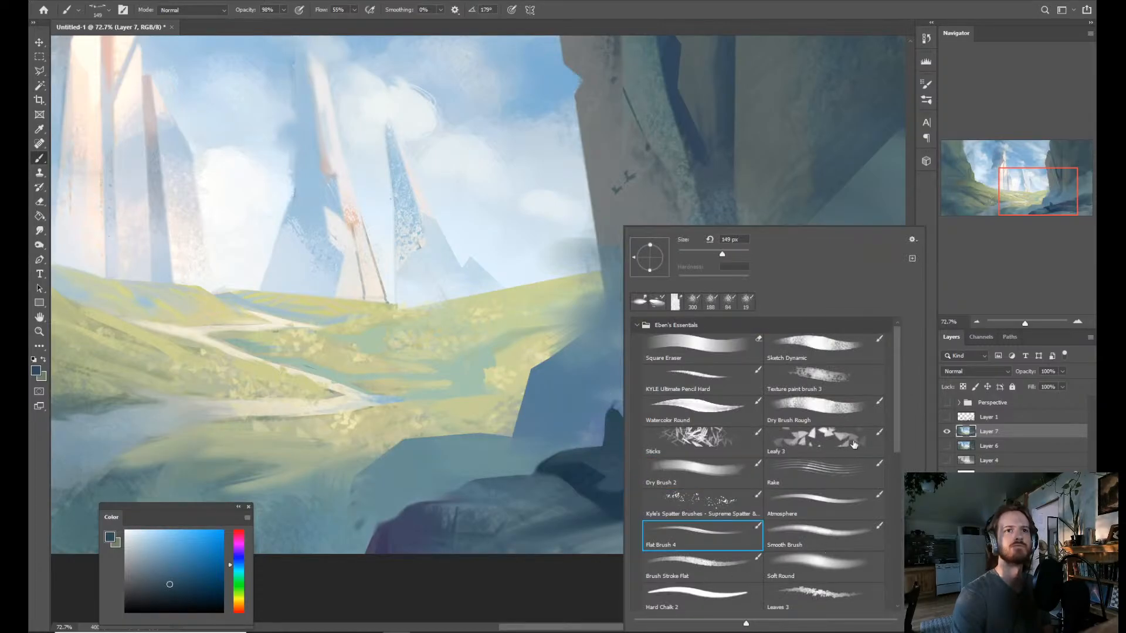
{"action": "left_click", "coordinate": [809, 352]}
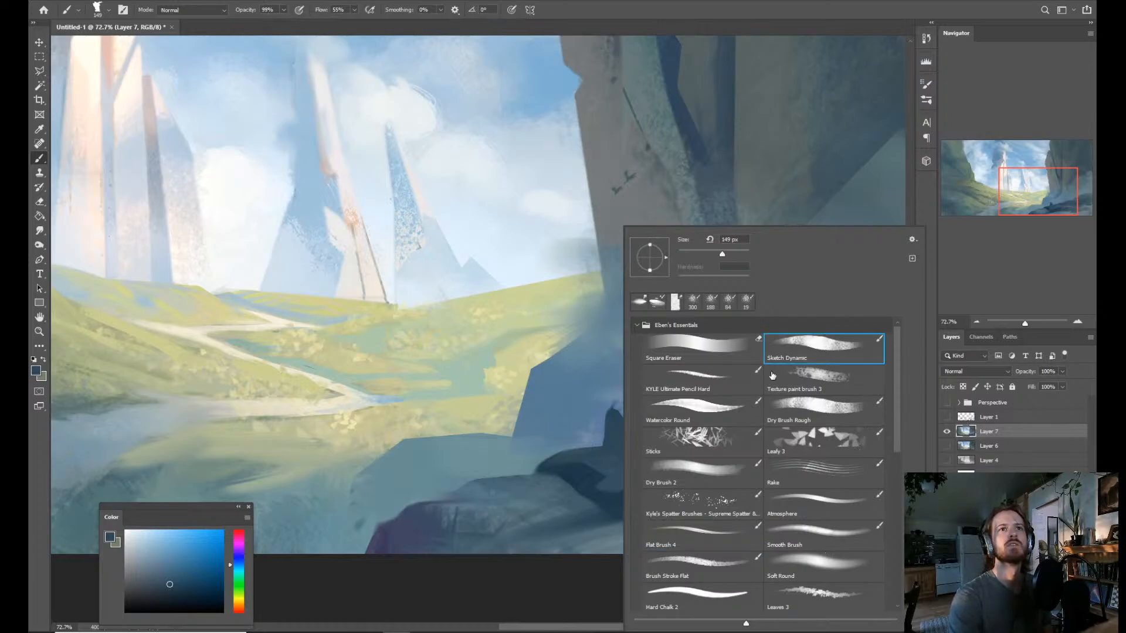
Reduce the Sketch Dynamic brush to 17 px and shape the dark blue silhouette on the foreground rock into a tall cloaked figure.
{"action": "right_click", "coordinate": [574, 464], "text": "alt"}
{"action": "left_click_drag", "start_coordinate": [574, 462], "coordinate": [542, 469]}
{"action": "left_click_drag", "start_coordinate": [608, 413], "coordinate": [619, 413]}
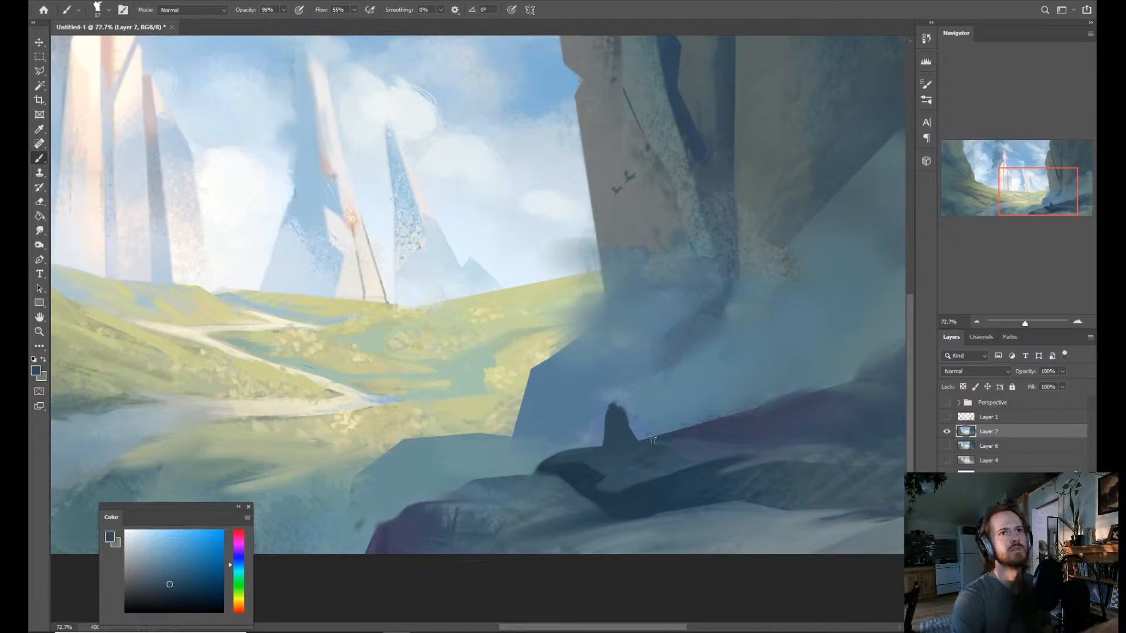
Paint a smaller dark blue figure beside the tall one and join the two silhouettes at the arm.
{"action": "mouse_move", "coordinate": [594, 437]}
{"action": "left_mouse_down"}
{"action": "mouse_move", "coordinate": [599, 446]}
{"action": "mouse_move", "coordinate": [594, 427]}
{"action": "mouse_move", "coordinate": [635, 345]}
{"action": "left_mouse_up"}
{"action": "key", "text": "z"}
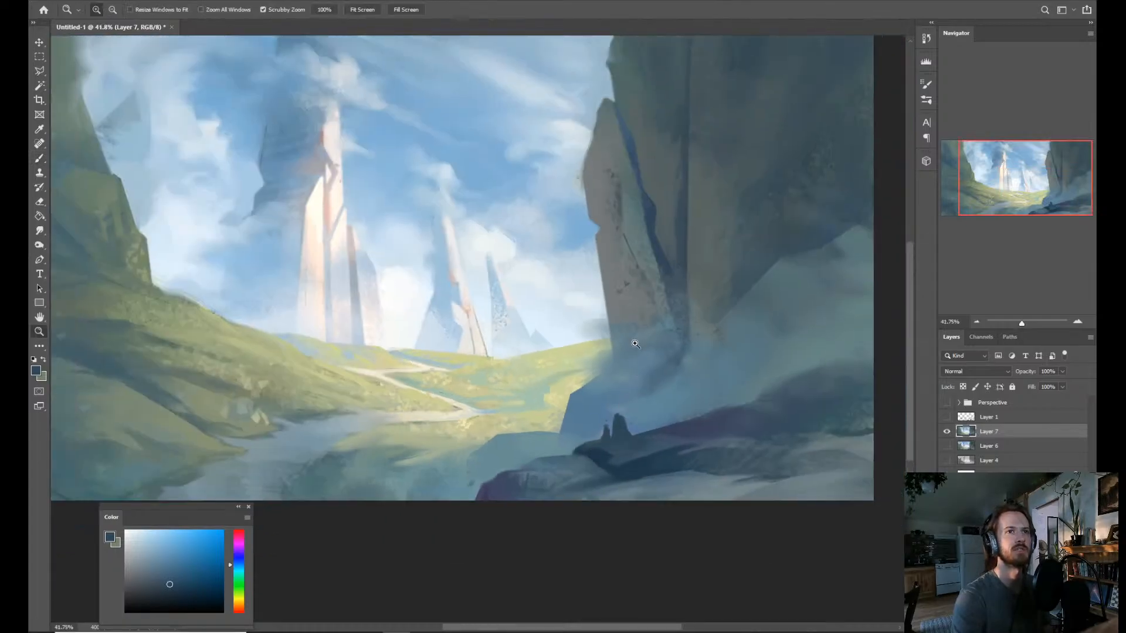
{"action": "left_click_drag", "start_coordinate": [614, 412], "coordinate": [612, 419]}
{"action": "key", "text": "b"}
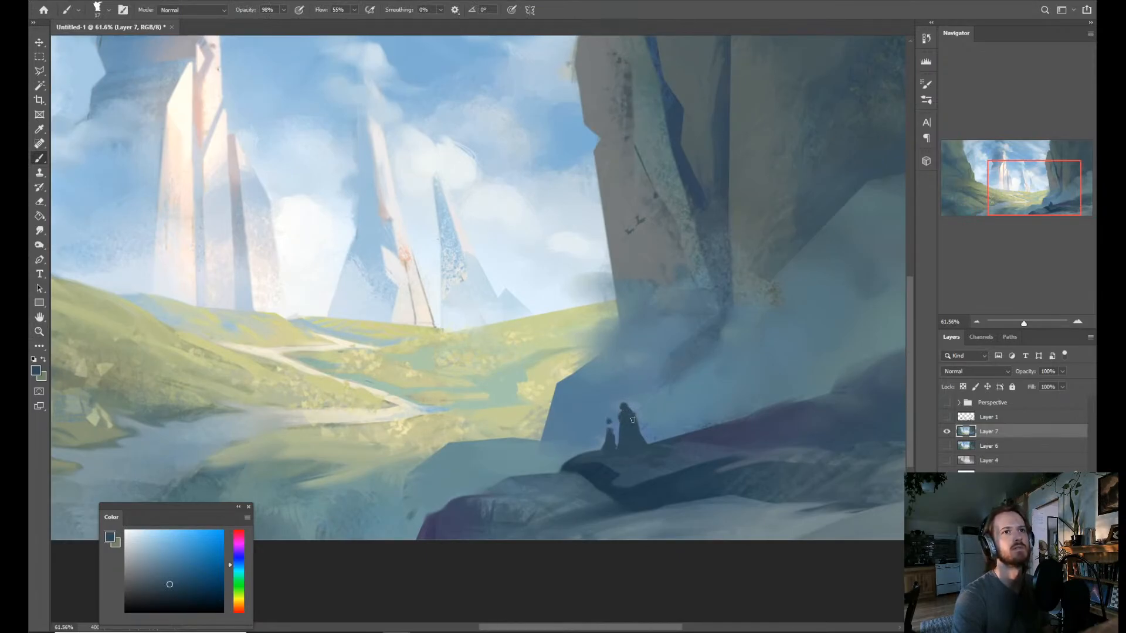
{"action": "left_click_drag", "start_coordinate": [610, 438], "coordinate": [622, 418]}
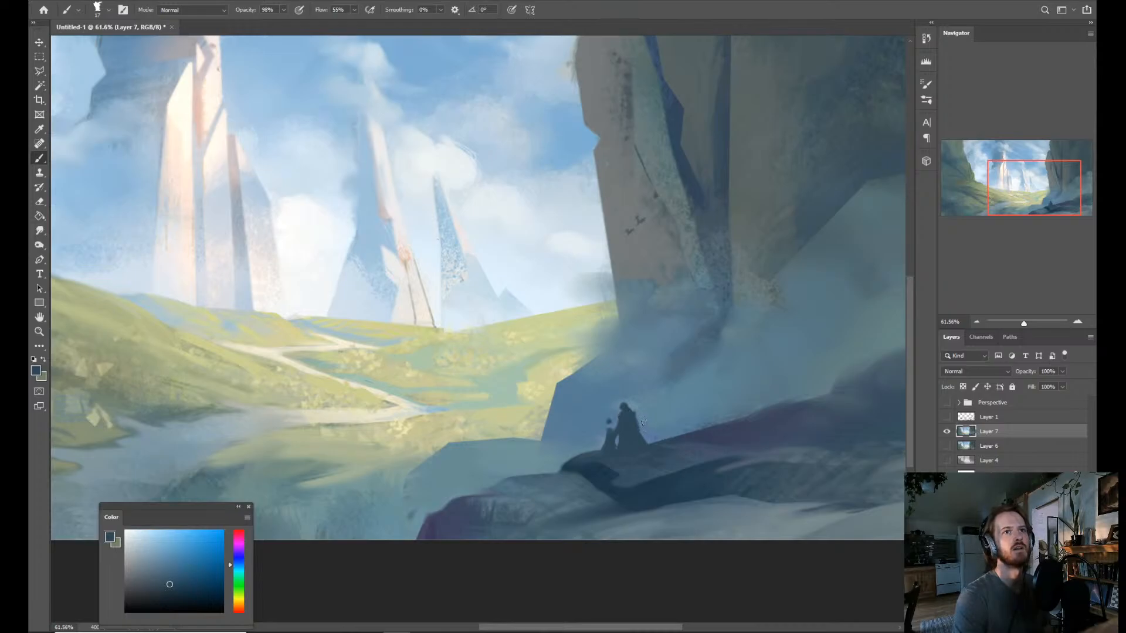
Refine the outlines of both figures by alternating background blue and dark blue sampled around them.
{"action": "scroll", "coordinate": [643, 423], "scroll_direction": "up", "scroll_amount": 1}
{"action": "left_click", "coordinate": [638, 405], "text": "alt"}
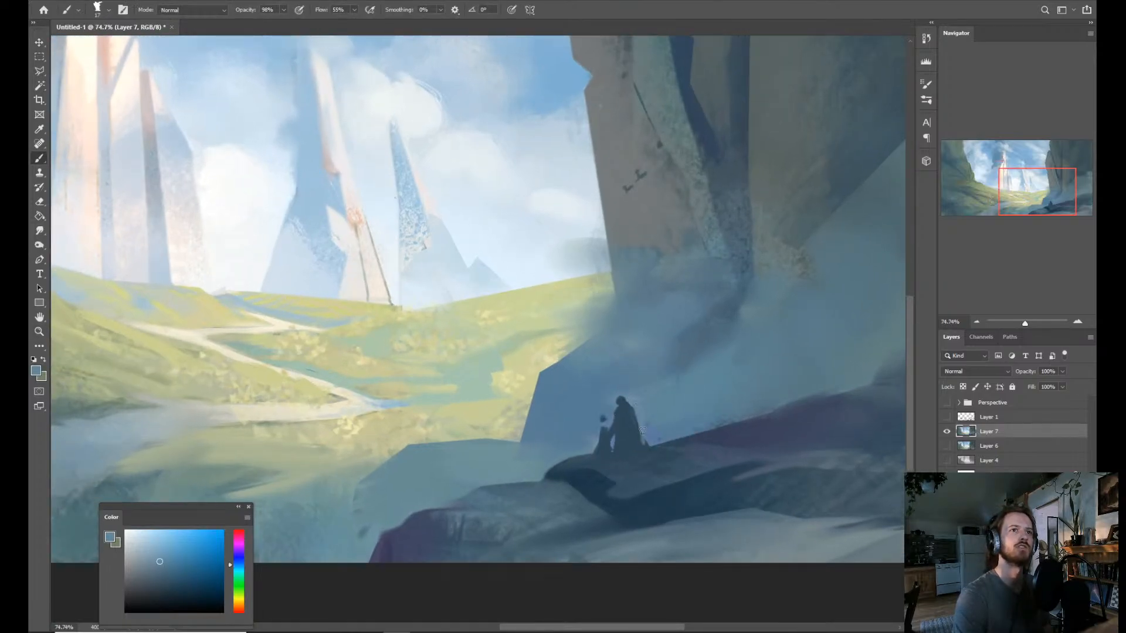
{"action": "left_click", "coordinate": [623, 463], "text": "alt"}
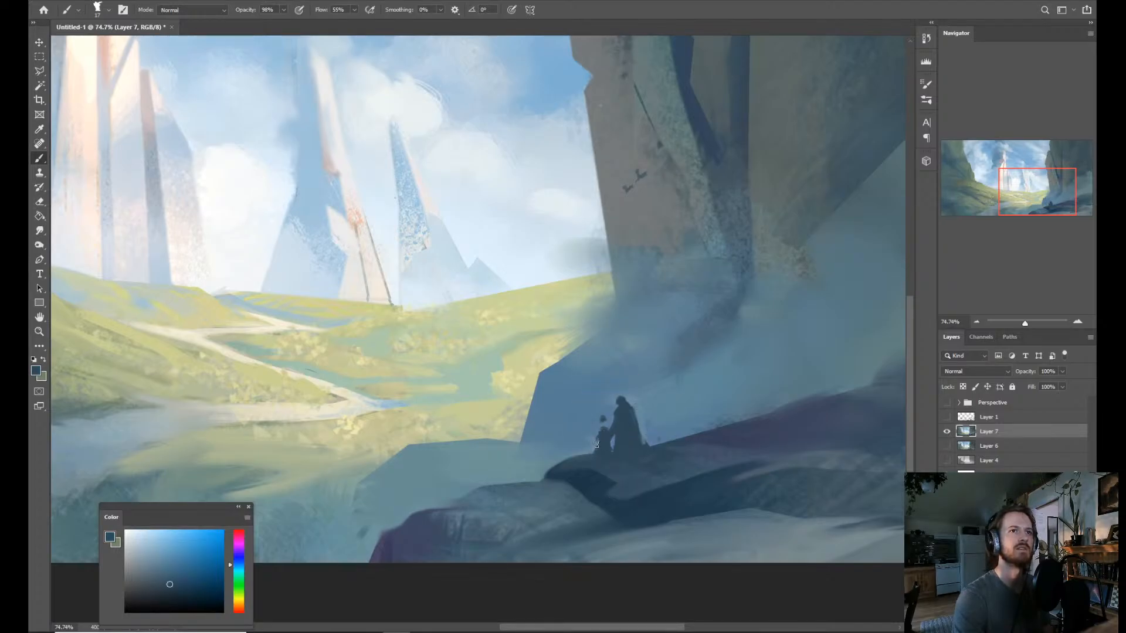
{"action": "left_click", "coordinate": [598, 456], "text": "alt"}
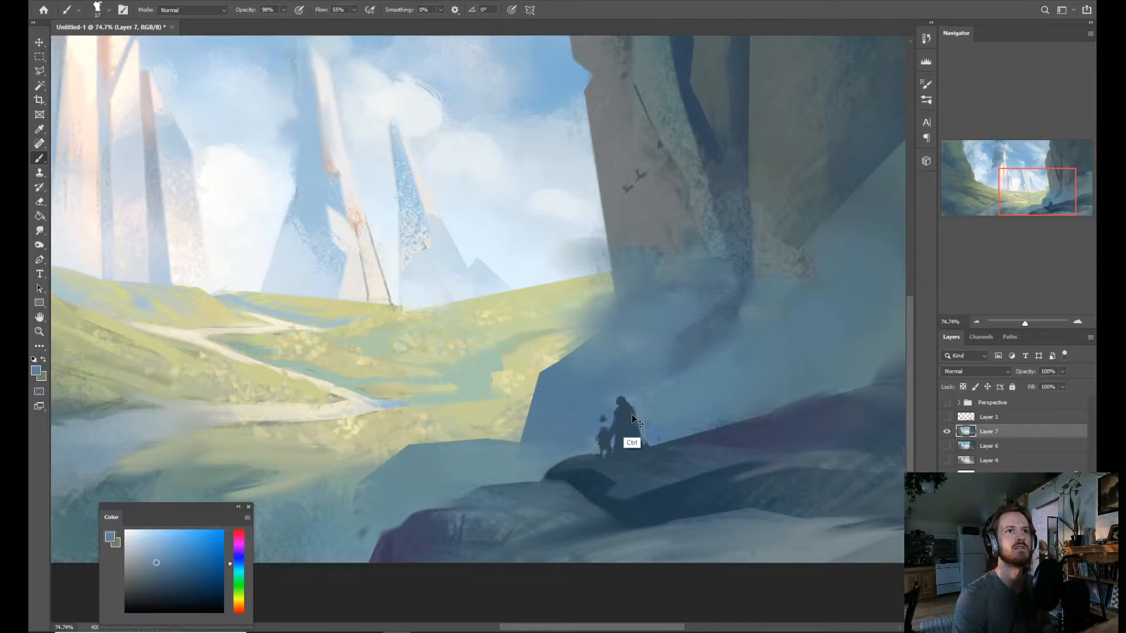
{"action": "left_click", "coordinate": [606, 439], "text": "alt"}
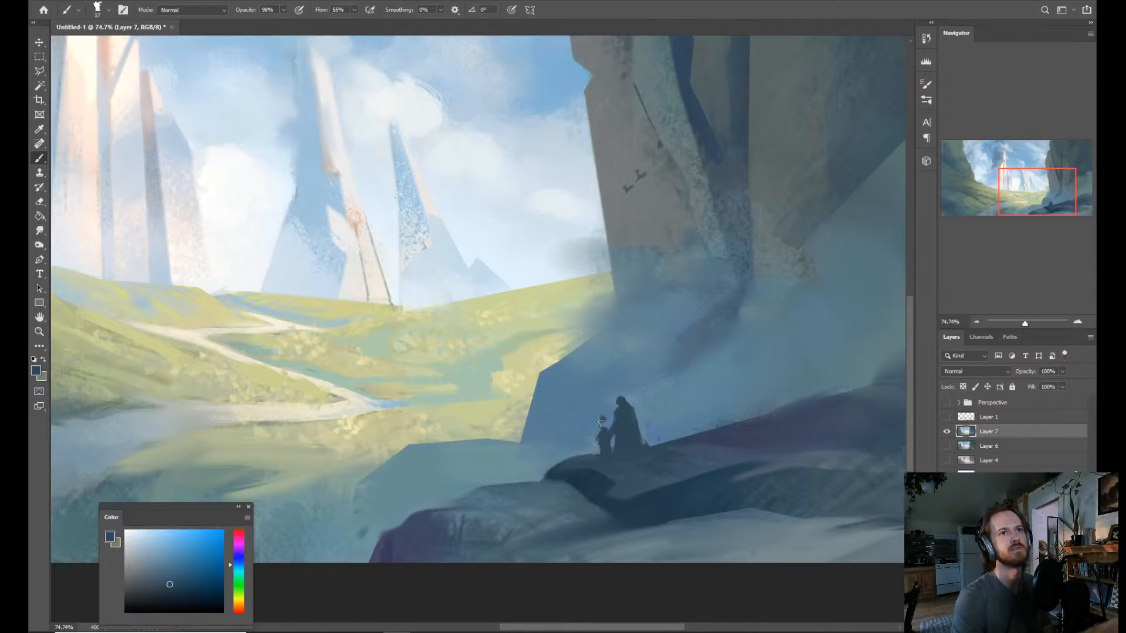
{"action": "left_click", "coordinate": [604, 415], "text": "alt"}
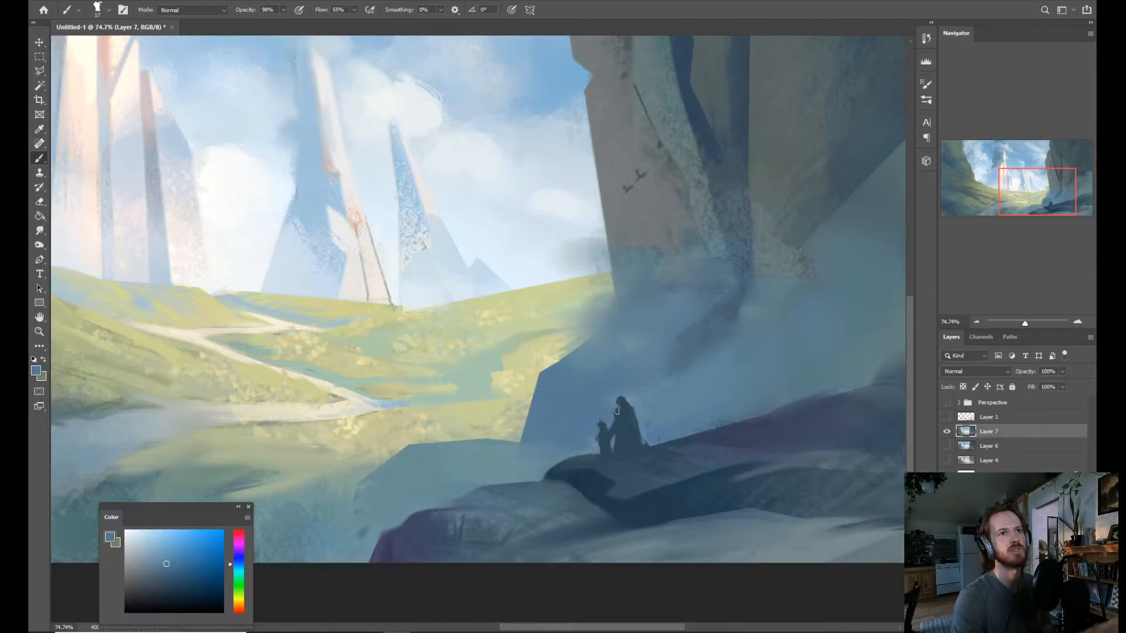
Mix a muted orange and paint an accent across the tall figure's shoulders.
{"action": "left_click_drag", "start_coordinate": [636, 363], "coordinate": [592, 340]}
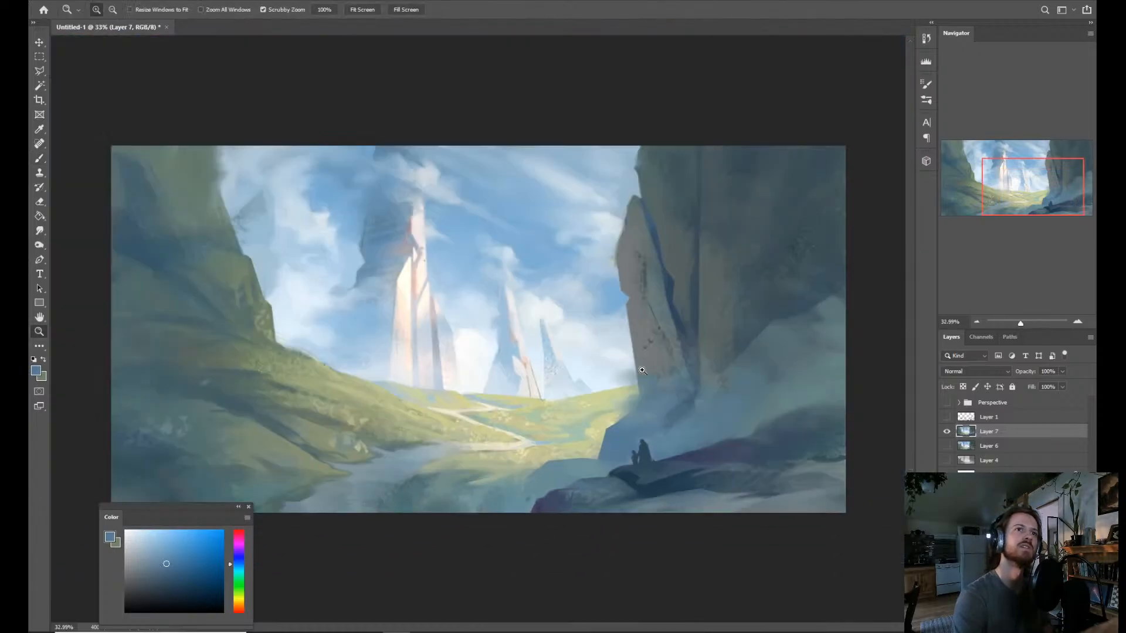
{"action": "left_click_drag", "start_coordinate": [665, 424], "coordinate": [698, 425]}
{"action": "mouse_move", "coordinate": [630, 477]}
{"action": "left_mouse_down"}
{"action": "mouse_move", "coordinate": [657, 472]}
{"action": "mouse_move", "coordinate": [643, 454]}
{"action": "mouse_move", "coordinate": [665, 425]}
{"action": "mouse_move", "coordinate": [636, 445]}
{"action": "left_mouse_up"}
{"action": "left_click", "coordinate": [679, 204], "text": "alt"}
{"action": "key", "text": "ctrl+minus"}
{"action": "key", "text": "ctrl+minus"}
{"action": "key", "text": "ctrl+minus"}
{"action": "key", "text": "z"}
{"action": "key", "text": "z"}
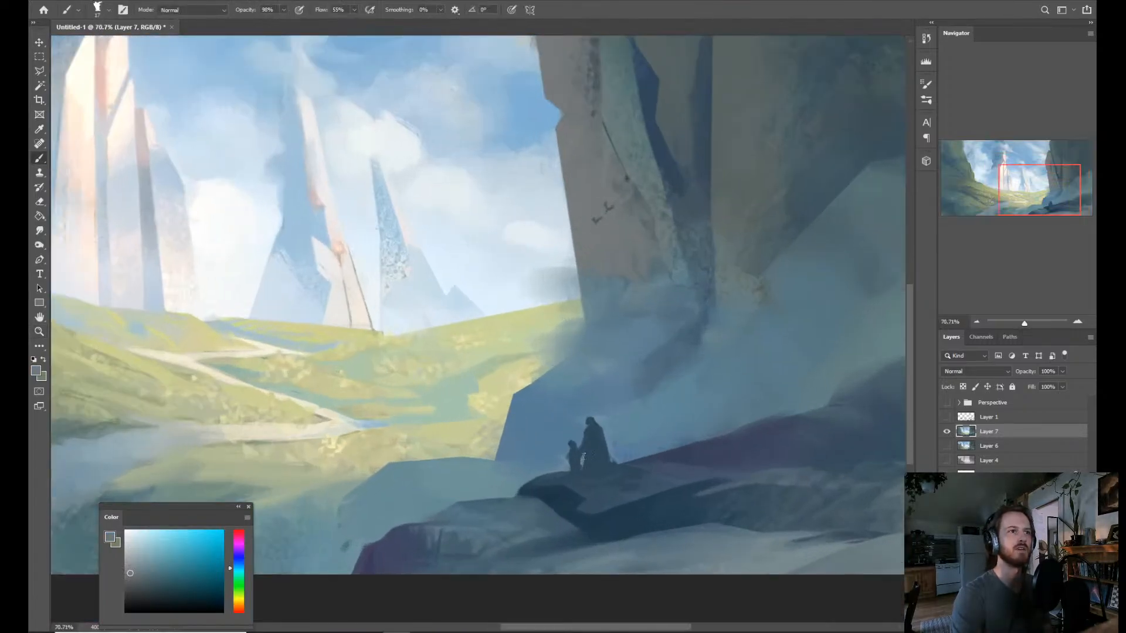
{"action": "left_click_drag", "start_coordinate": [241, 603], "coordinate": [238, 607]}
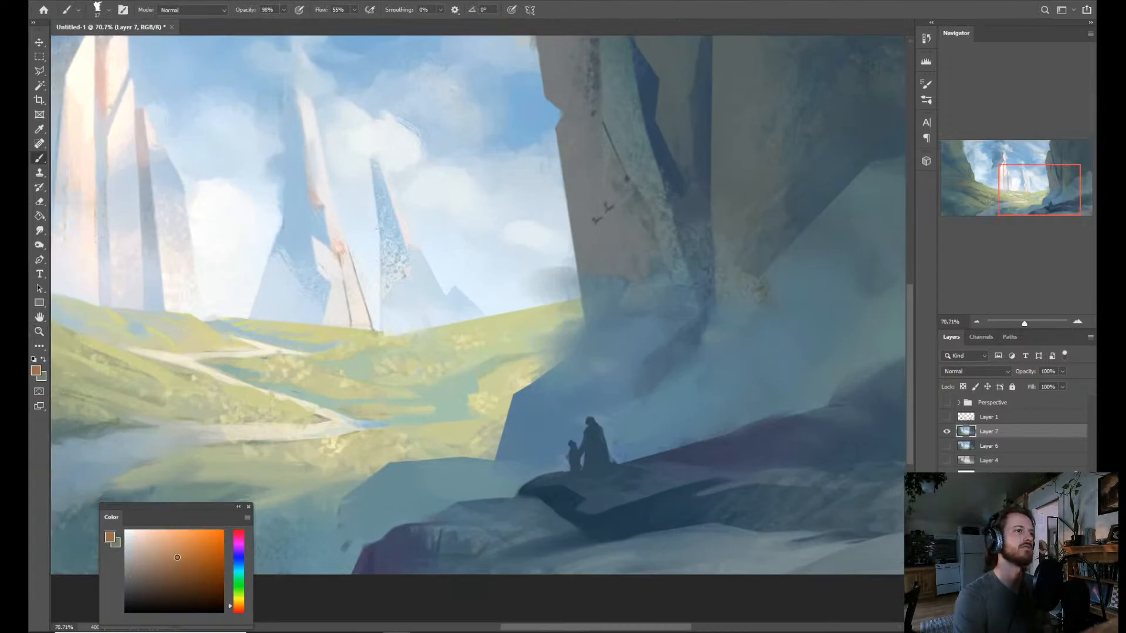
{"action": "left_click_drag", "start_coordinate": [177, 557], "coordinate": [185, 559]}
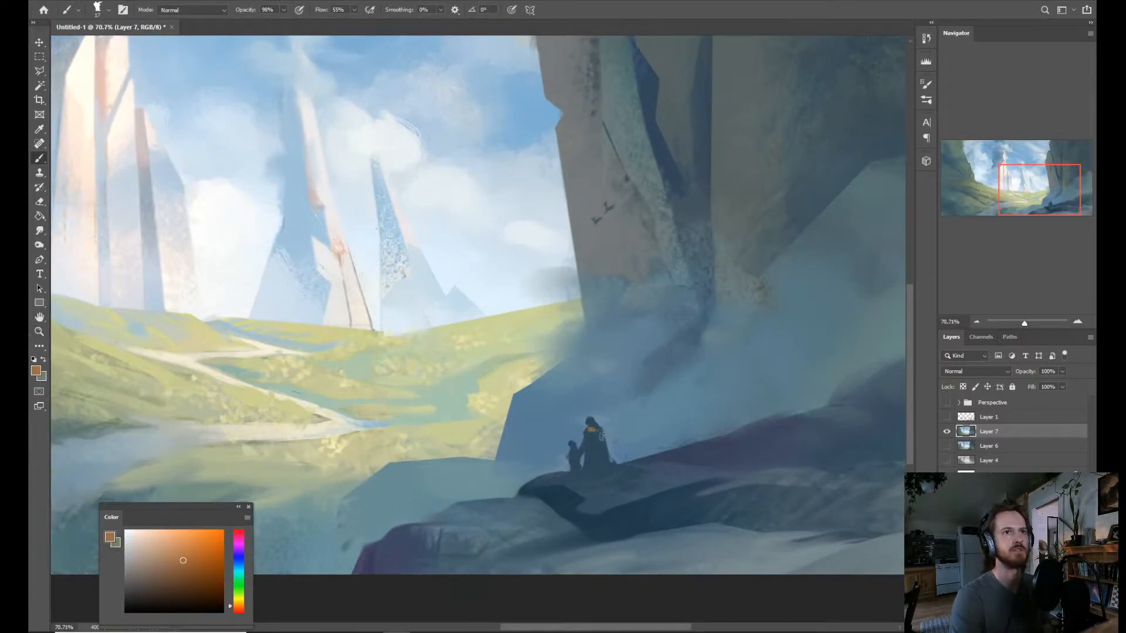
{"action": "mouse_move", "coordinate": [674, 409]}
{"action": "left_mouse_down"}
{"action": "mouse_move", "coordinate": [640, 407]}
{"action": "mouse_move", "coordinate": [673, 402]}
{"action": "left_mouse_up"}
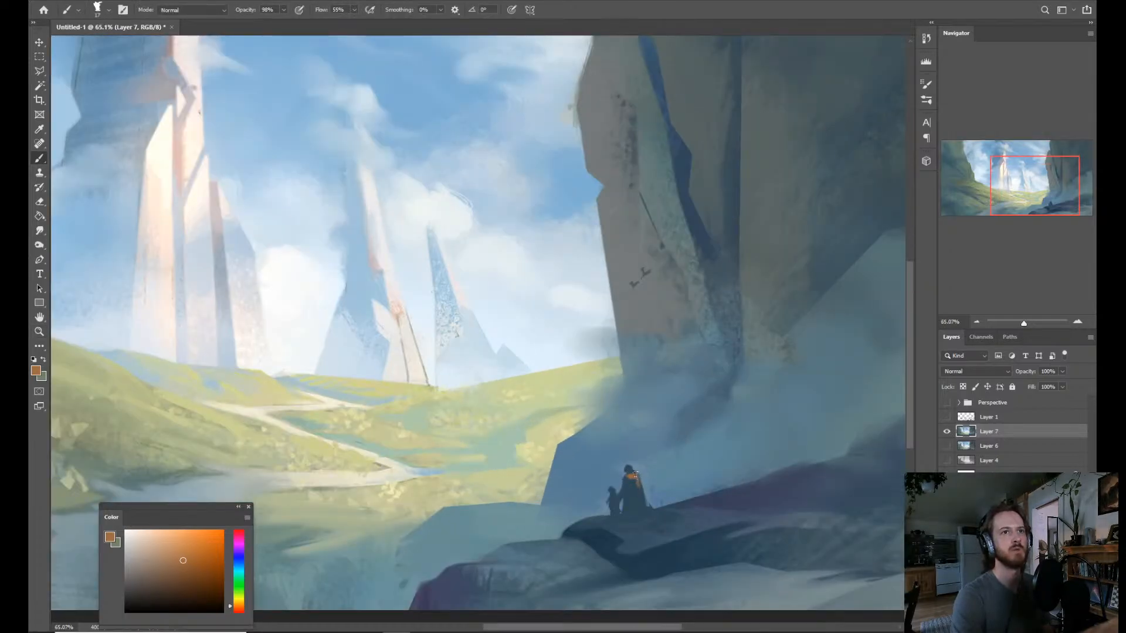
Extend the orange down the edge of the tall figure's cloak and add a paler tan highlight over it.
{"action": "key", "text": "z"}
{"action": "left_click_drag", "start_coordinate": [674, 325], "coordinate": [647, 322]}
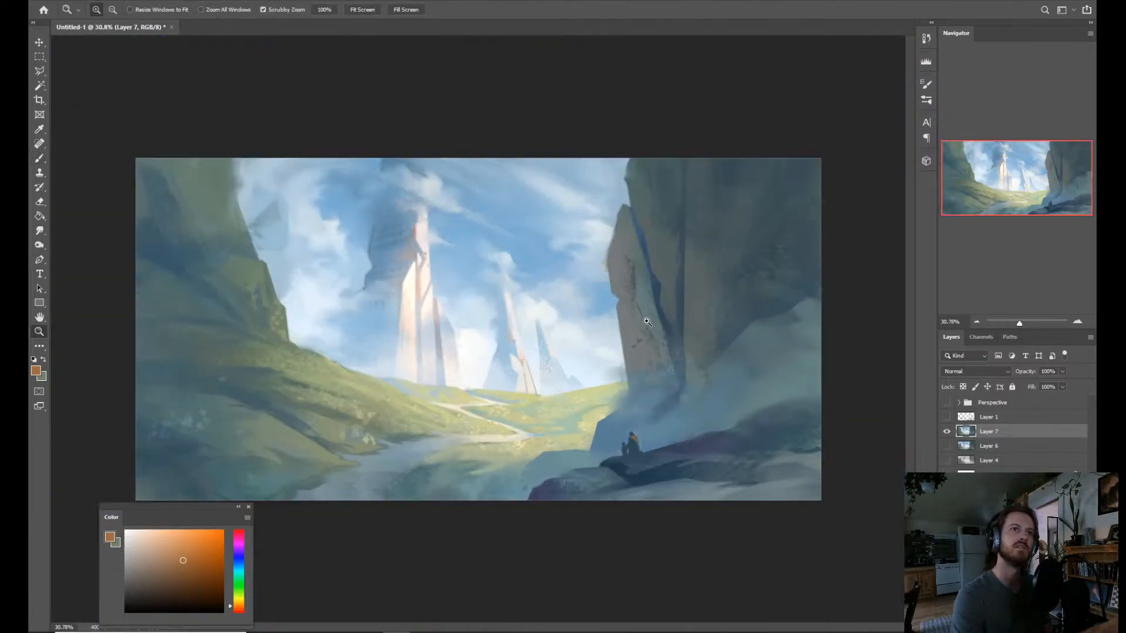
{"action": "left_click_drag", "start_coordinate": [660, 436], "coordinate": [709, 422]}
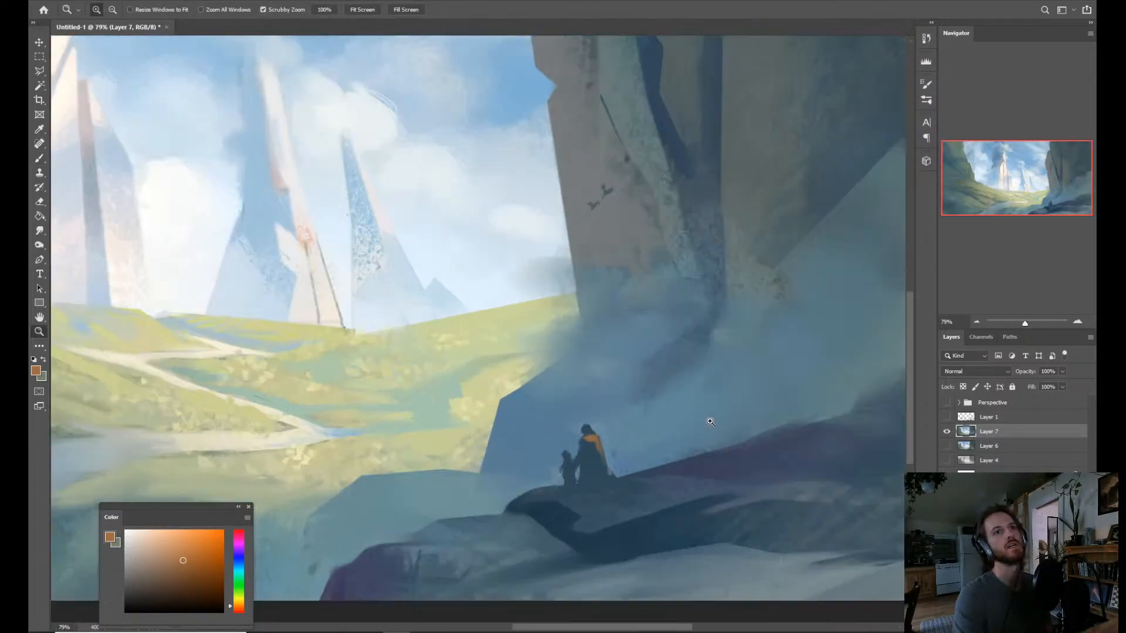
{"action": "left_click_drag", "start_coordinate": [656, 452], "coordinate": [663, 451]}
{"action": "key", "text": "b"}
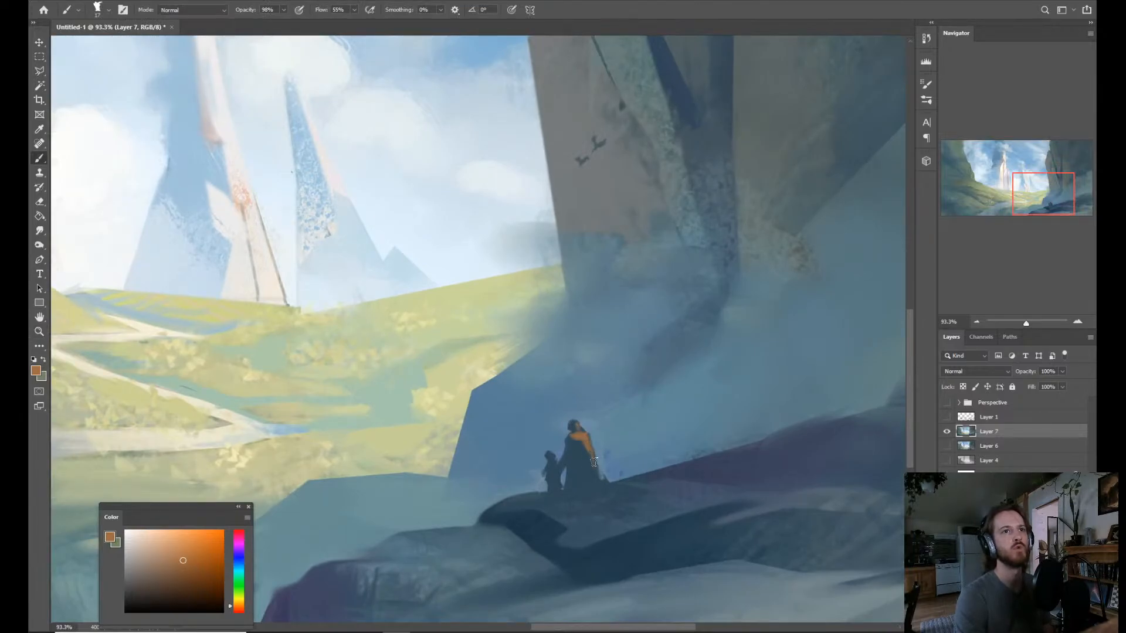
{"action": "left_click", "coordinate": [156, 552]}
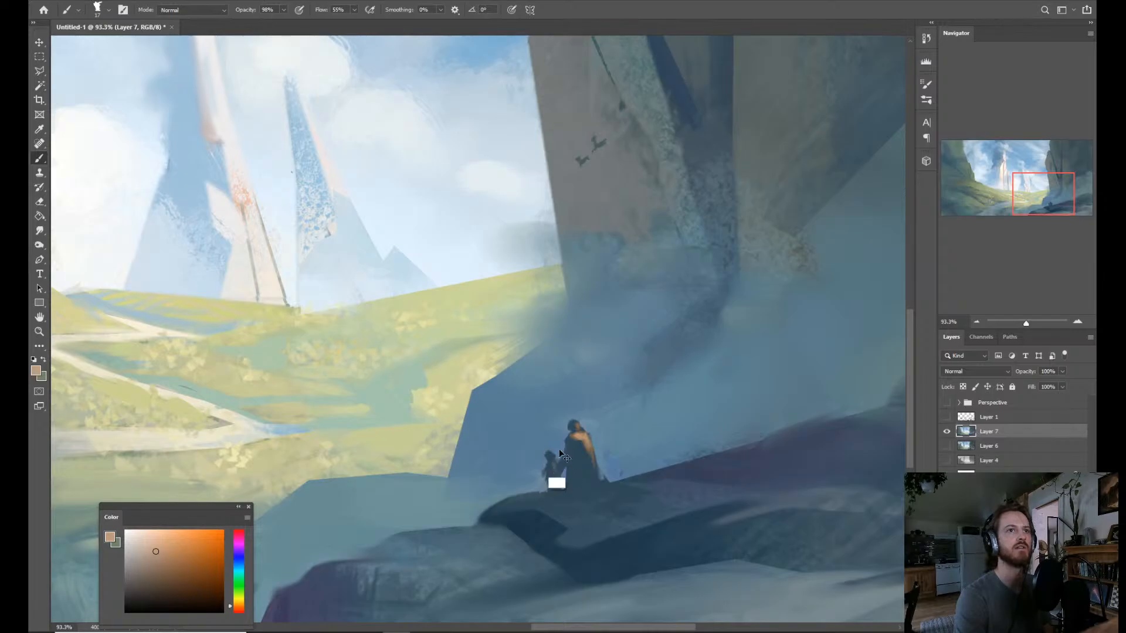
{"action": "key", "text": "z"}
{"action": "left_click_drag", "start_coordinate": [655, 311], "coordinate": [576, 308]}
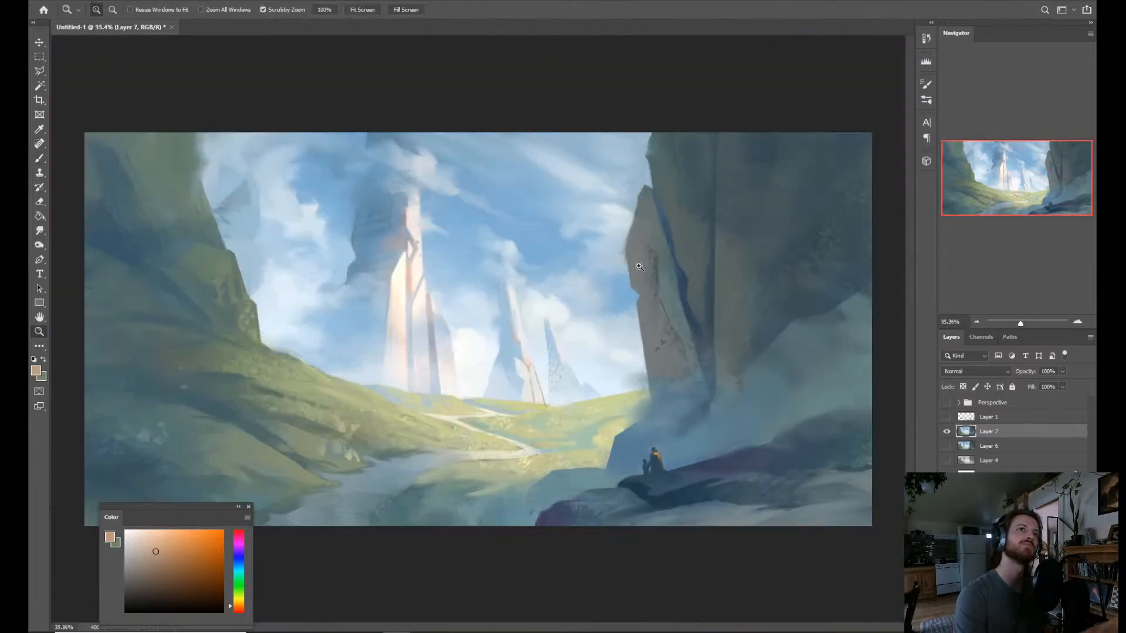
{"action": "left_click_drag", "start_coordinate": [652, 369], "coordinate": [631, 371]}
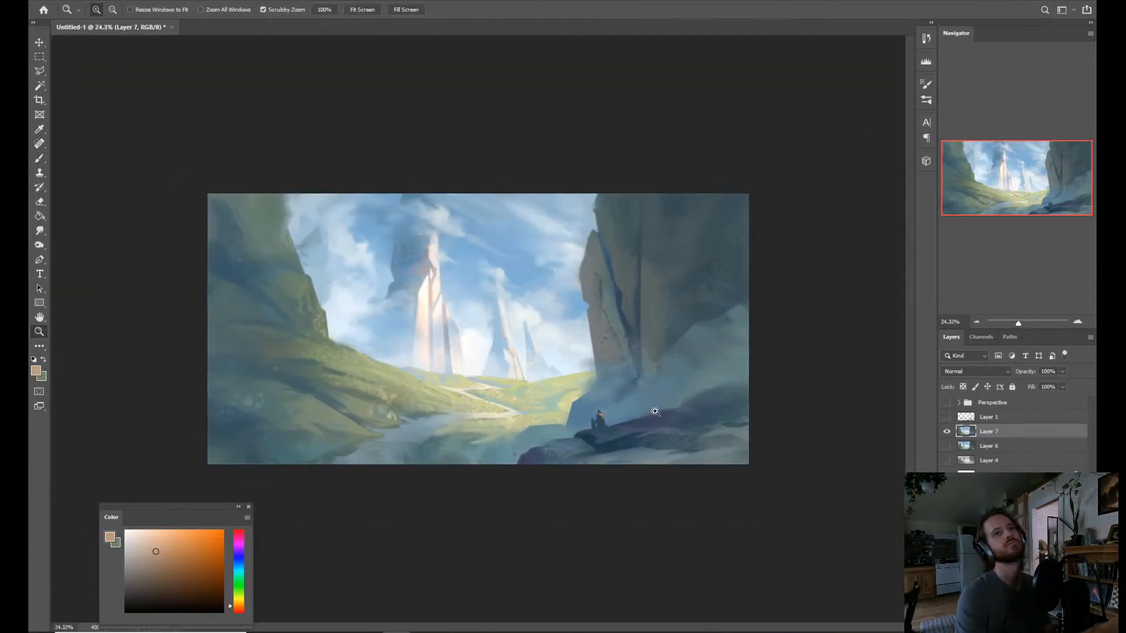
{"action": "left_click_drag", "start_coordinate": [650, 414], "coordinate": [680, 414]}
{"action": "left_click", "coordinate": [621, 455]}
{"action": "key", "text": "b"}
{"action": "key", "text": "w"}
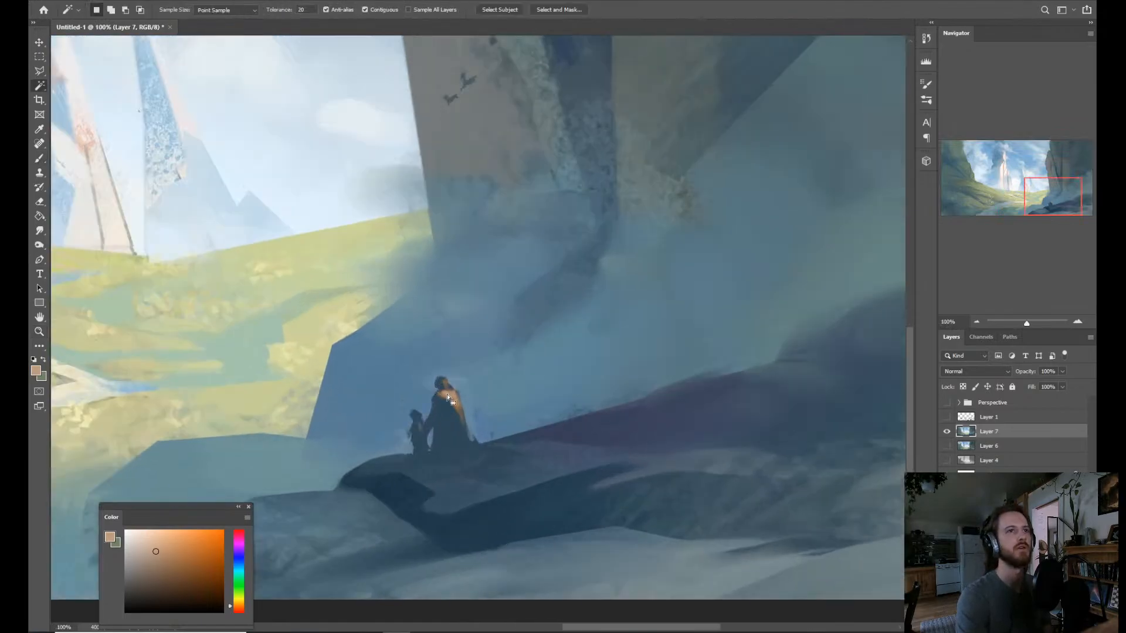
{"action": "left_click", "coordinate": [450, 398], "text": "shift"}
{"action": "key", "text": "ctrl+z"}
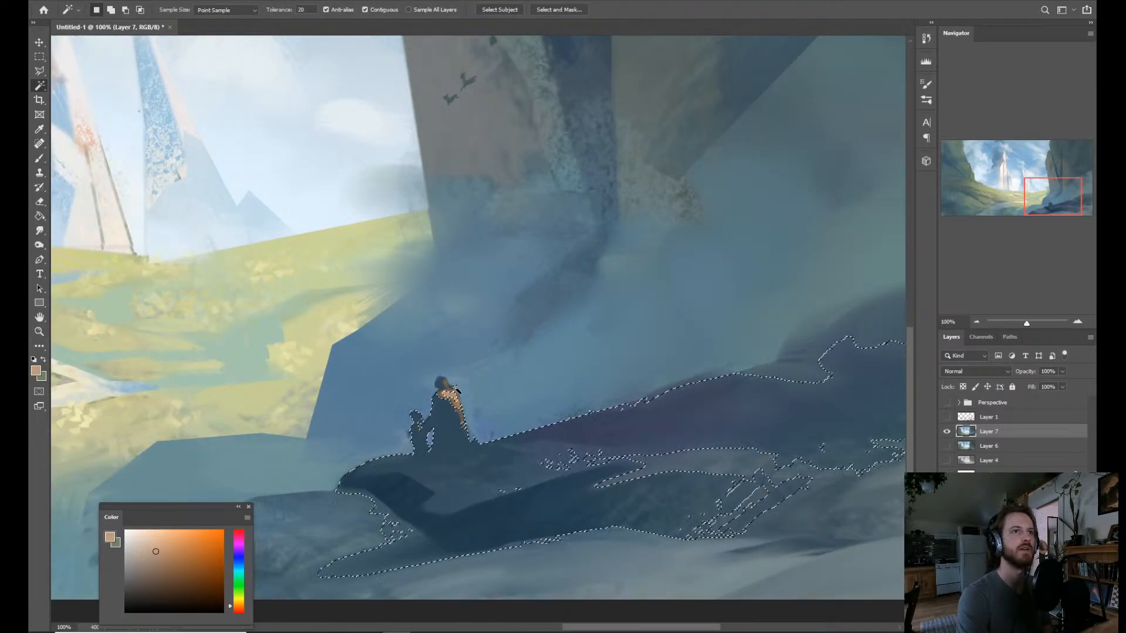
{"action": "left_click", "coordinate": [456, 401], "text": "shift"}
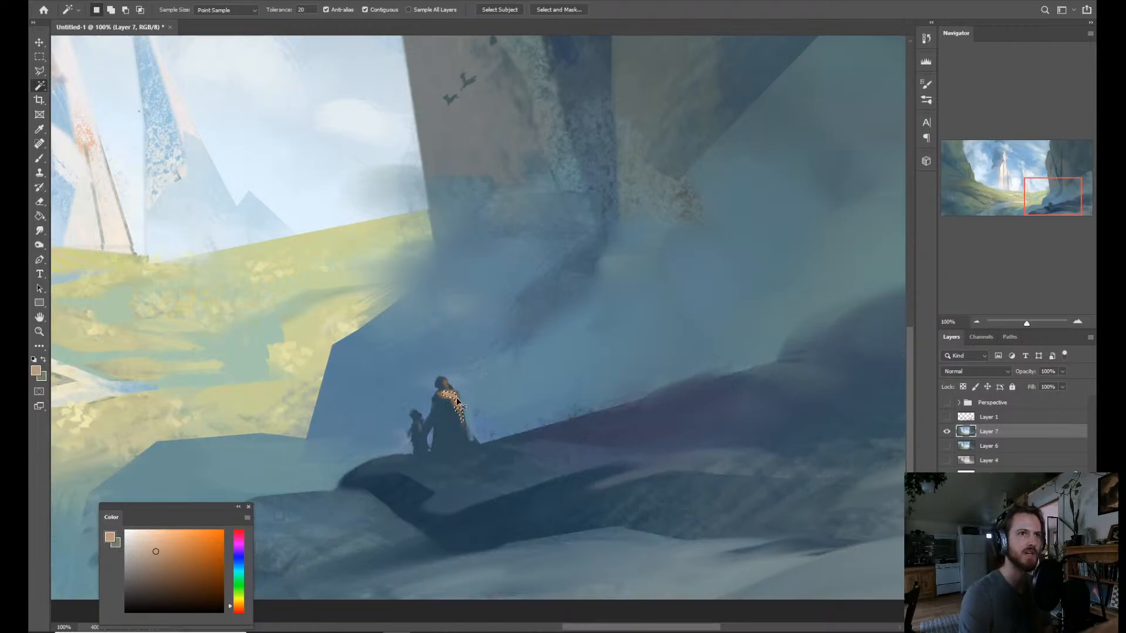
{"action": "key", "text": "ctrl+d"}
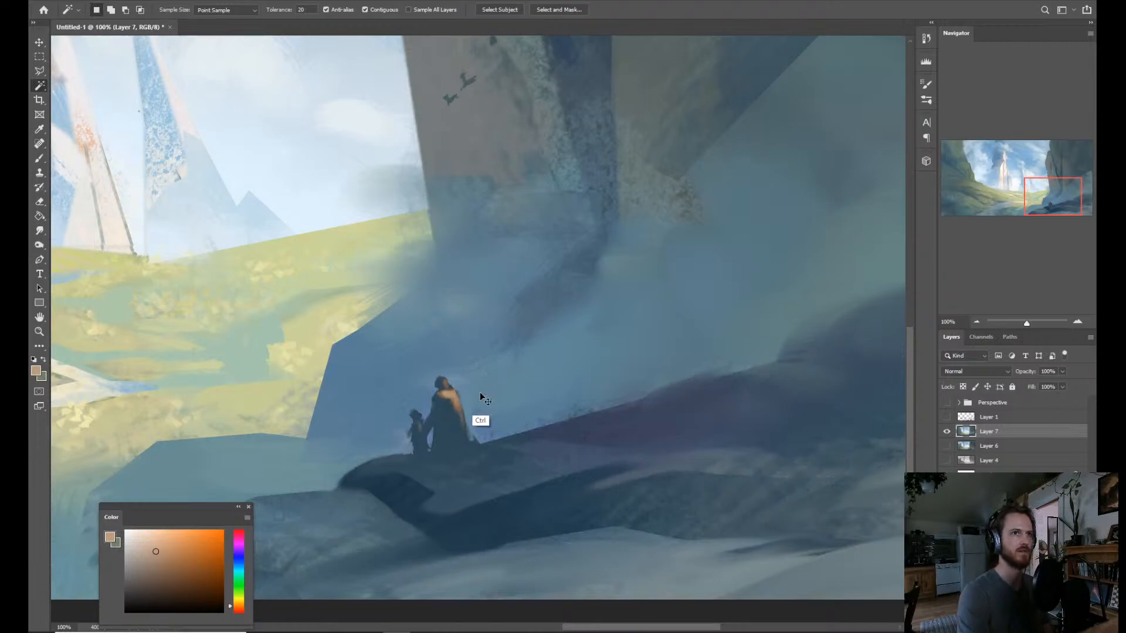
Paint a light purple highlight on the back of the tall figure's cloak and sample dark blue to touch up its lower edge.
{"action": "key", "text": "b"}
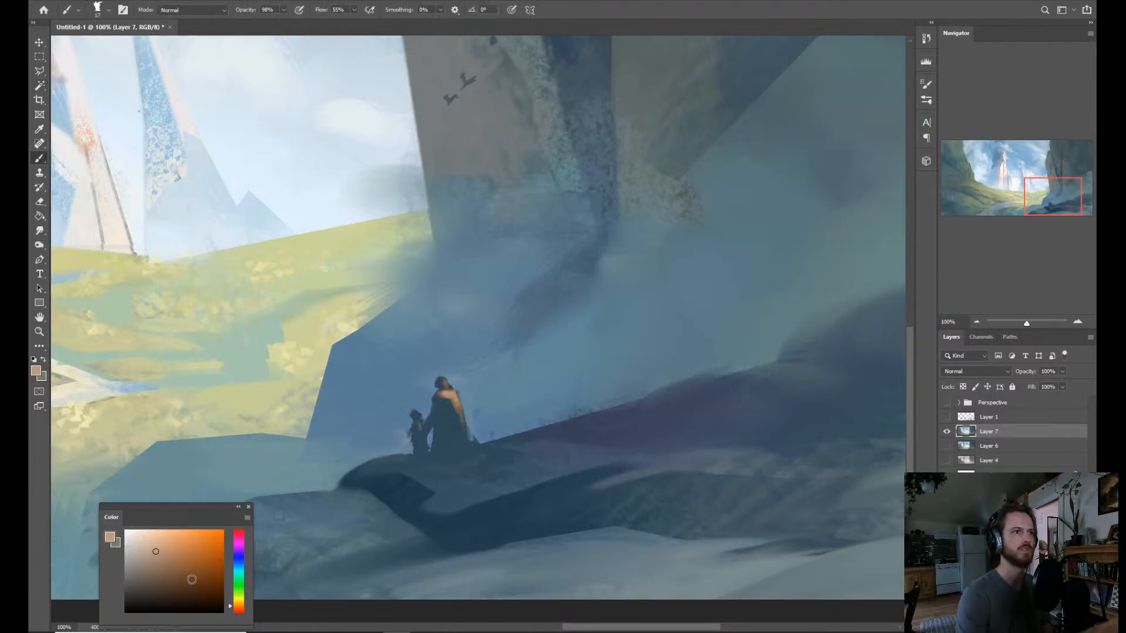
{"action": "left_click", "coordinate": [234, 545]}
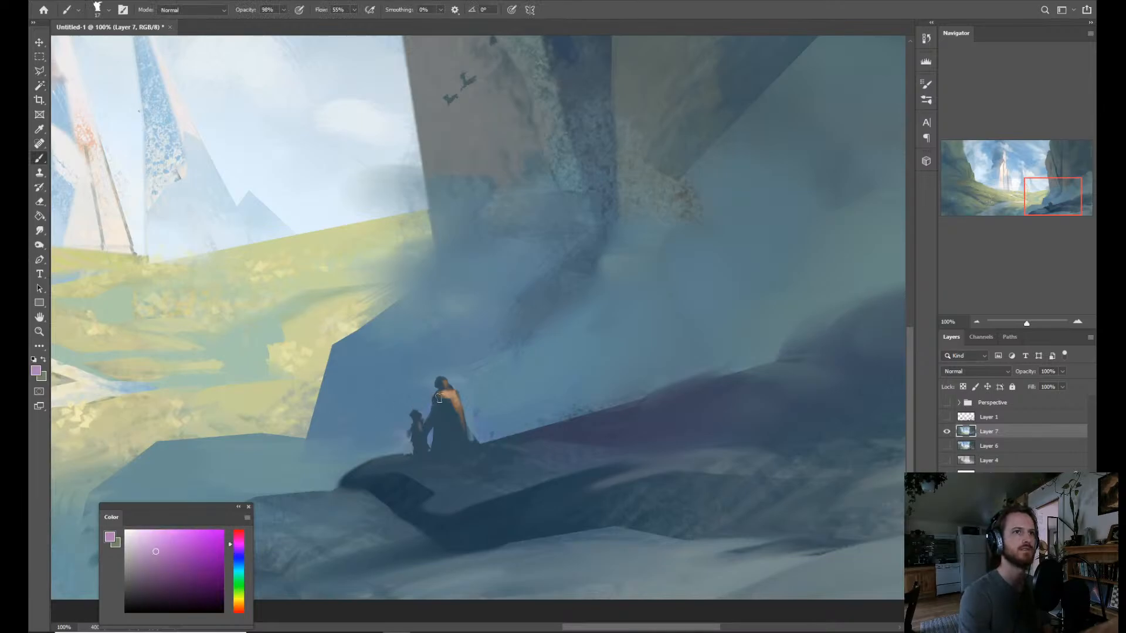
{"action": "left_click", "coordinate": [461, 459], "text": "alt"}
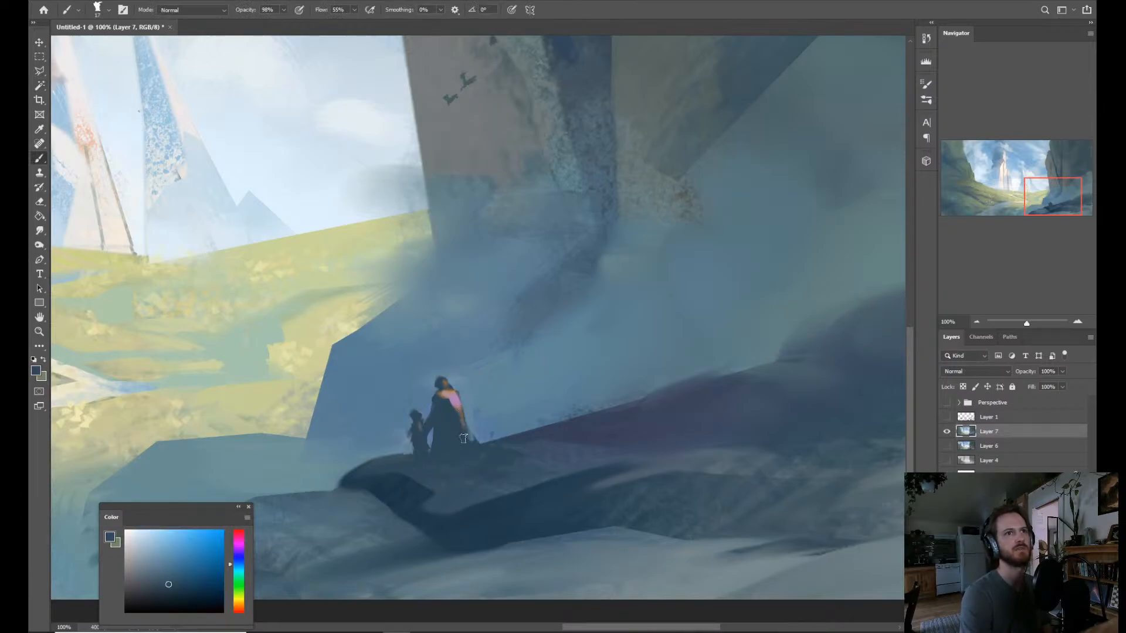
Mix a saturated blue and, with the brush reduced to 11 px, paint a small highlight on top of the tall figure's head.
{"action": "left_click", "coordinate": [490, 411], "text": "alt"}
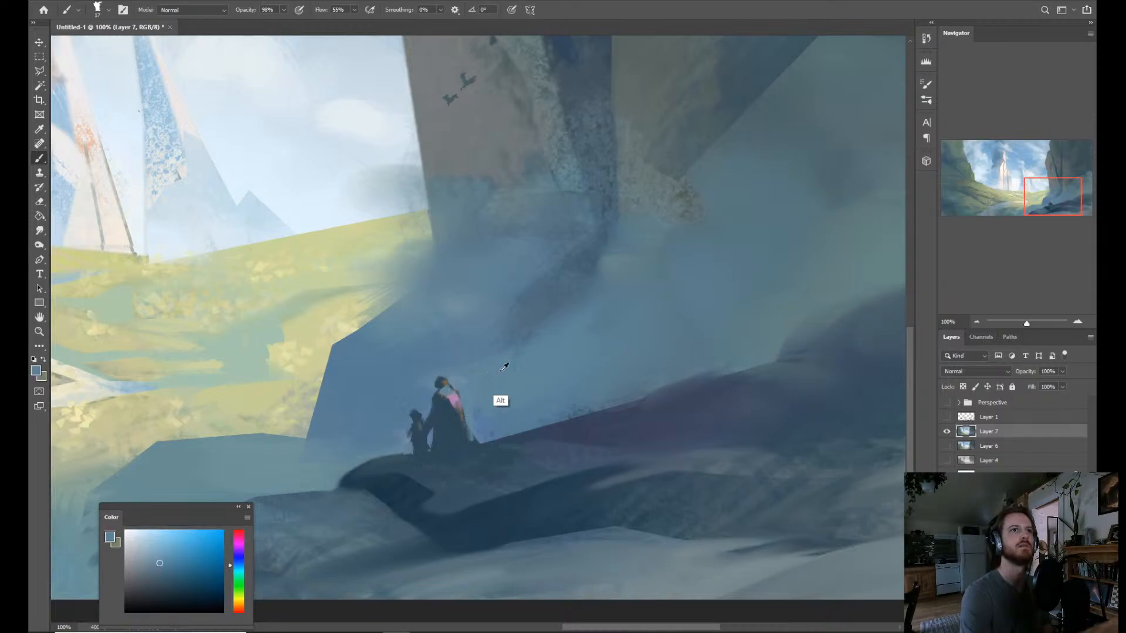
{"action": "left_click", "coordinate": [239, 561]}
{"action": "left_click", "coordinate": [183, 553]}
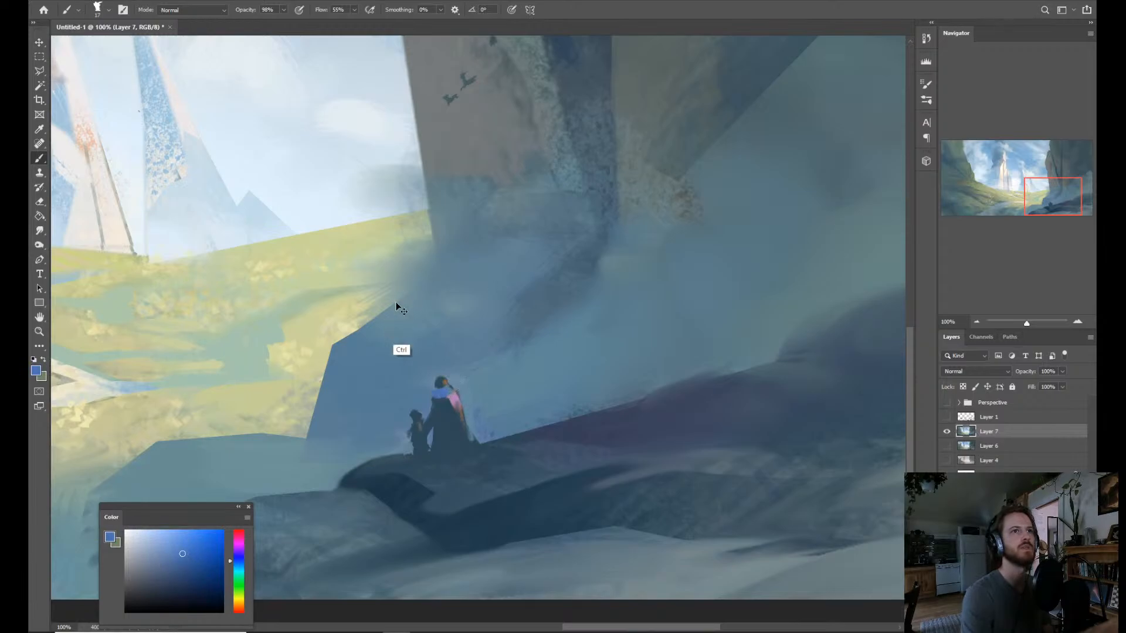
{"action": "key", "text": "ctrl+z"}
{"action": "left_click_drag", "start_coordinate": [438, 376], "coordinate": [435, 376]}
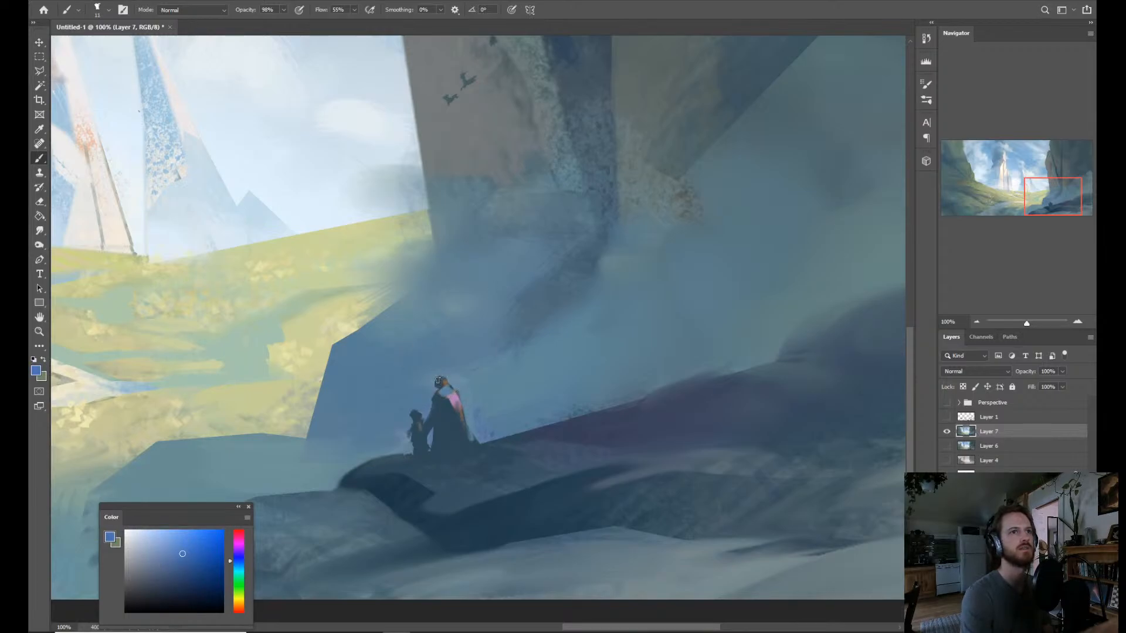
{"action": "key", "text": "e"}
{"action": "key", "text": "b"}
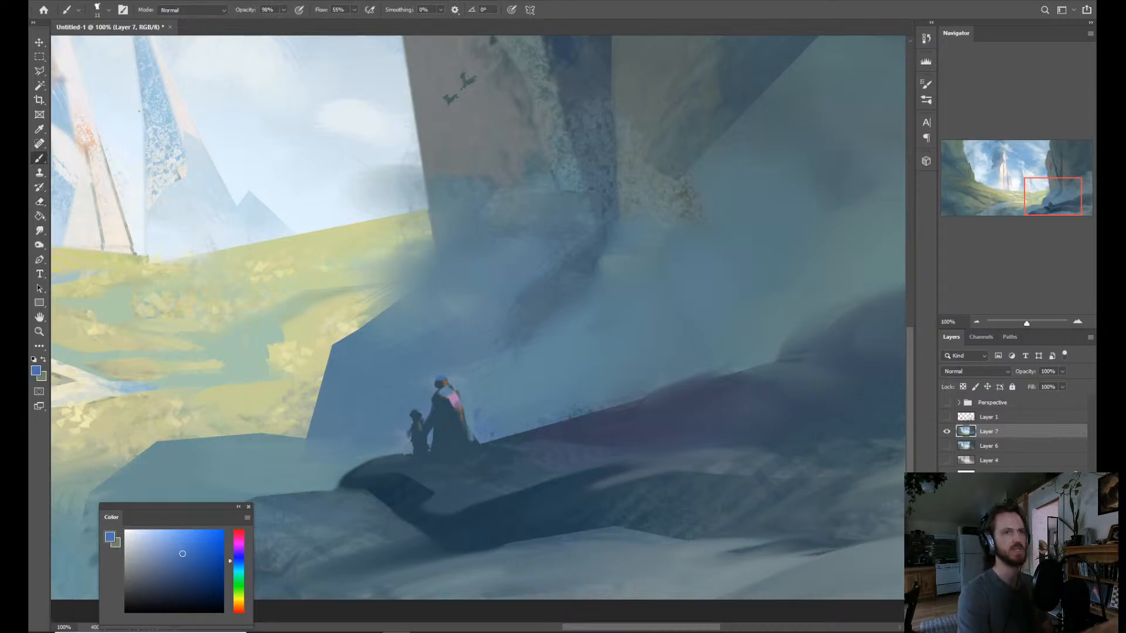
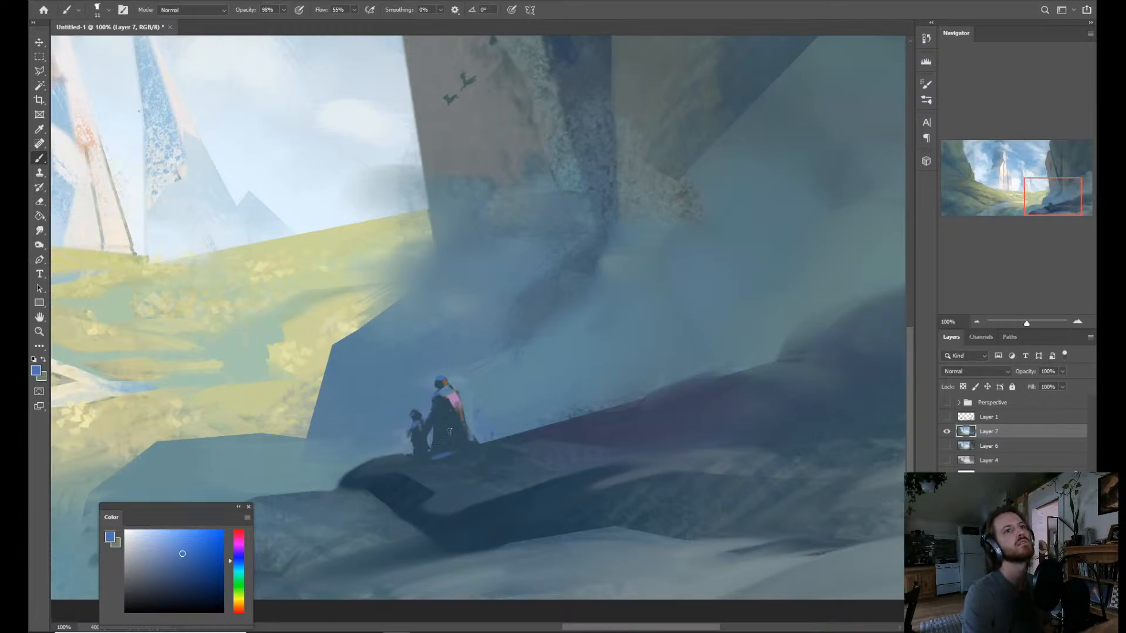
Sample the dark blue of the foreground rock, select the dark silhouette shapes with the Magic Wand, and even out the larger figure's cloak.
{"action": "left_click", "coordinate": [414, 495], "text": "alt"}
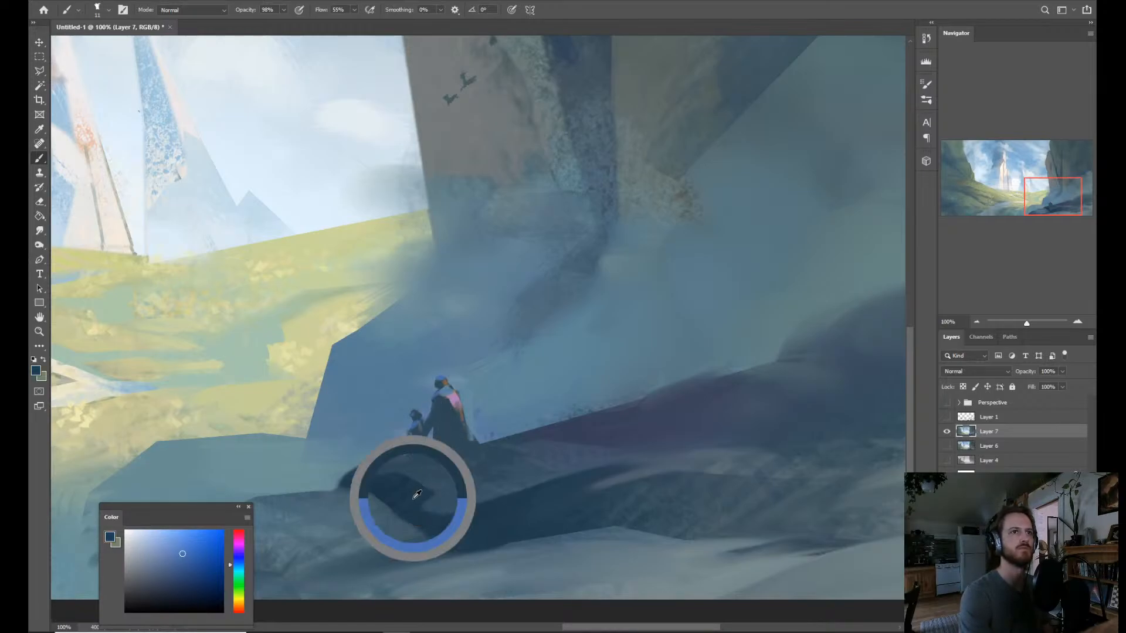
{"action": "key", "text": "w"}
{"action": "left_click", "coordinate": [450, 466]}
{"action": "key", "text": "b"}
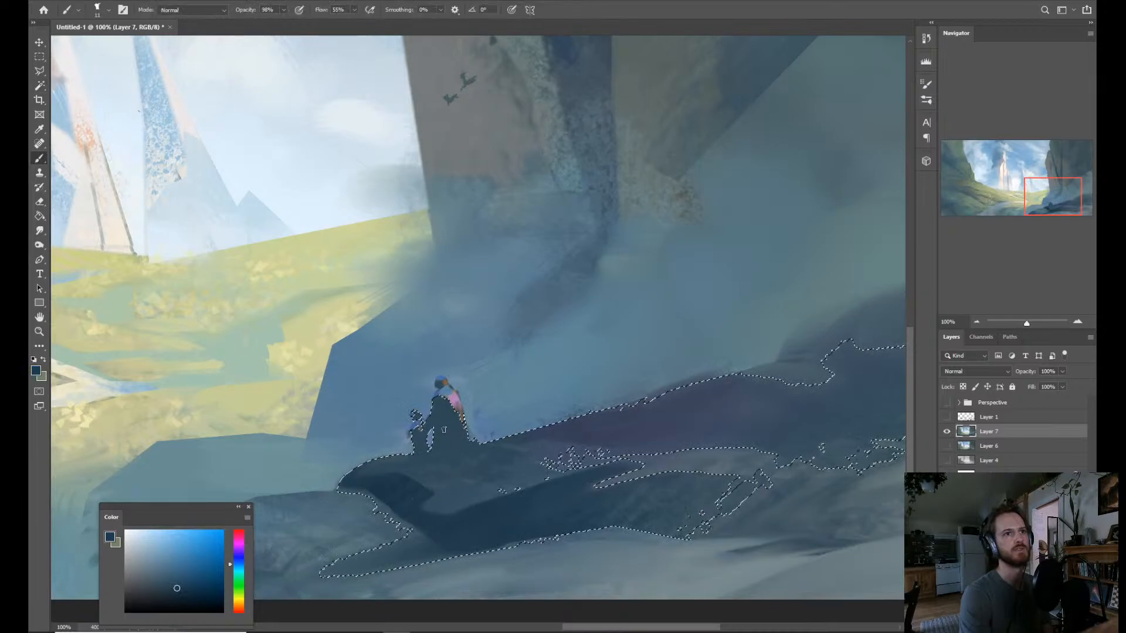
{"action": "mouse_move", "coordinate": [442, 418]}
{"action": "left_mouse_down", "text": "alt"}
{"action": "mouse_move", "coordinate": [449, 480]}
{"action": "mouse_move", "coordinate": [437, 416]}
{"action": "mouse_move", "coordinate": [428, 468]}
{"action": "mouse_move", "coordinate": [419, 456]}
{"action": "mouse_move", "coordinate": [437, 452]}
{"action": "mouse_move", "coordinate": [417, 456]}
{"action": "mouse_move", "coordinate": [405, 403]}
{"action": "mouse_move", "coordinate": [417, 449]}
{"action": "mouse_move", "coordinate": [440, 464]}
{"action": "mouse_move", "coordinate": [469, 454]}
{"action": "left_mouse_up", "text": "alt"}
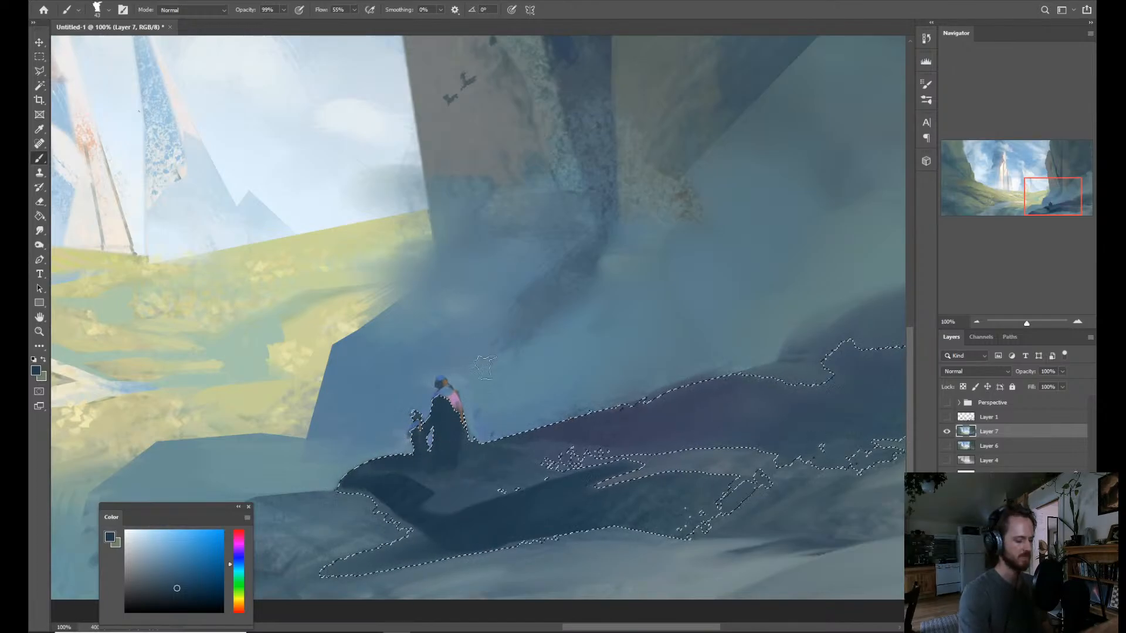
{"action": "key", "text": "ctrl+d"}
Select the pink patch on the larger figure's cloak together with its head using the Magic Wand.
{"action": "mouse_move", "coordinate": [516, 354]}
{"action": "left_mouse_down"}
{"action": "mouse_move", "coordinate": [469, 302]}
{"action": "mouse_move", "coordinate": [535, 372]}
{"action": "mouse_move", "coordinate": [388, 356]}
{"action": "left_mouse_up"}
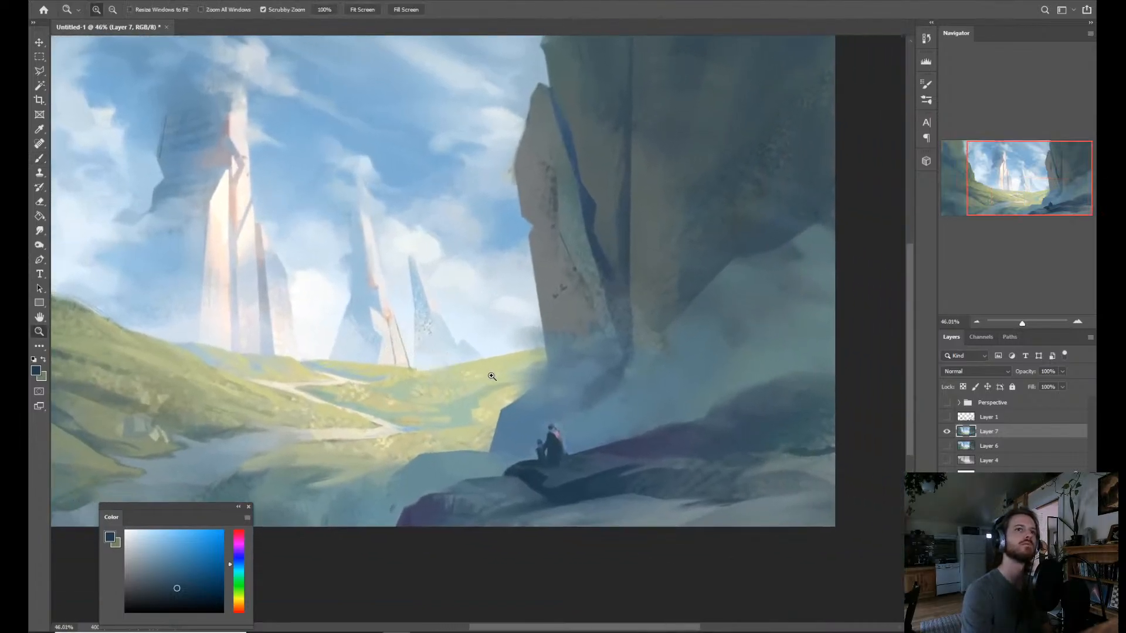
{"action": "left_click", "coordinate": [461, 414]}
{"action": "left_click", "coordinate": [499, 409]}
{"action": "left_click", "coordinate": [557, 419]}
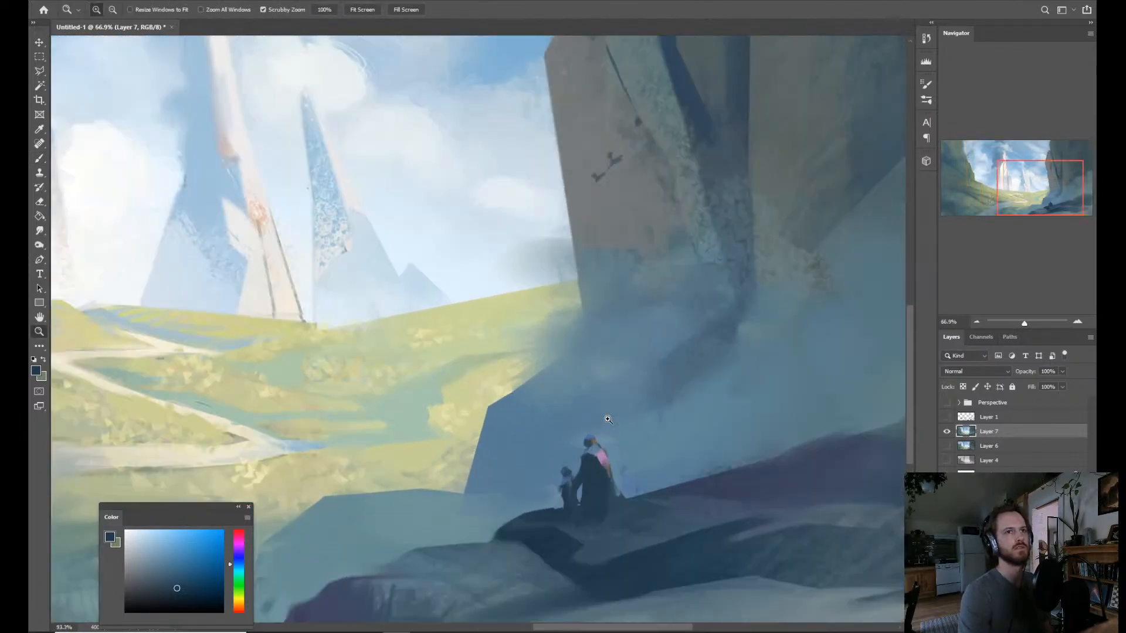
{"action": "left_click", "coordinate": [605, 469], "text": "shift"}
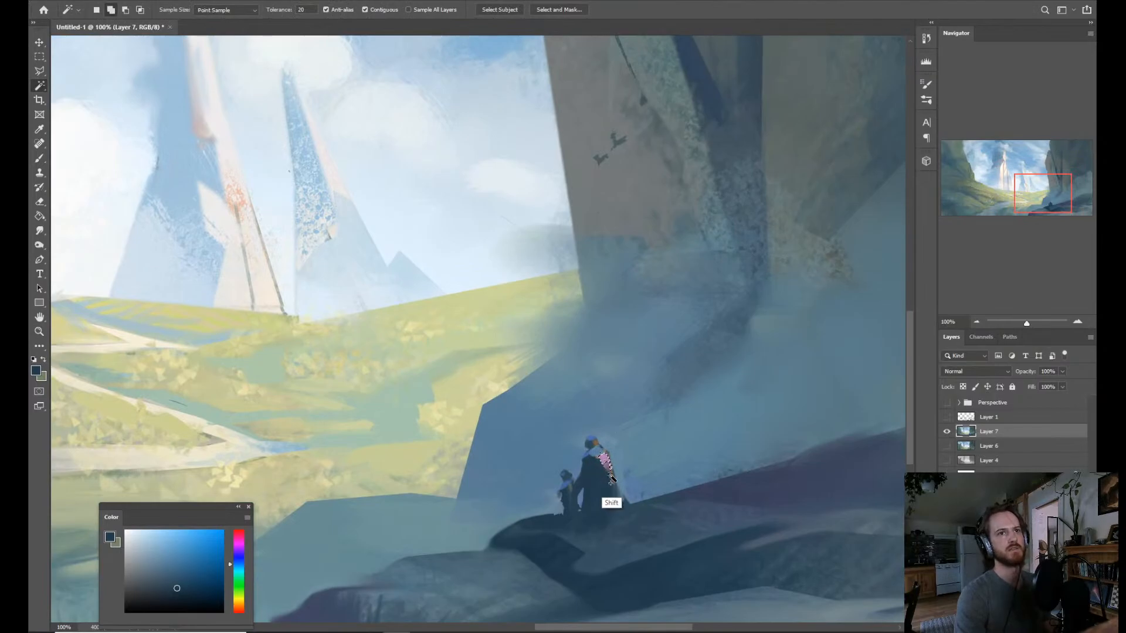
{"action": "left_click", "coordinate": [594, 441], "text": "shift"}
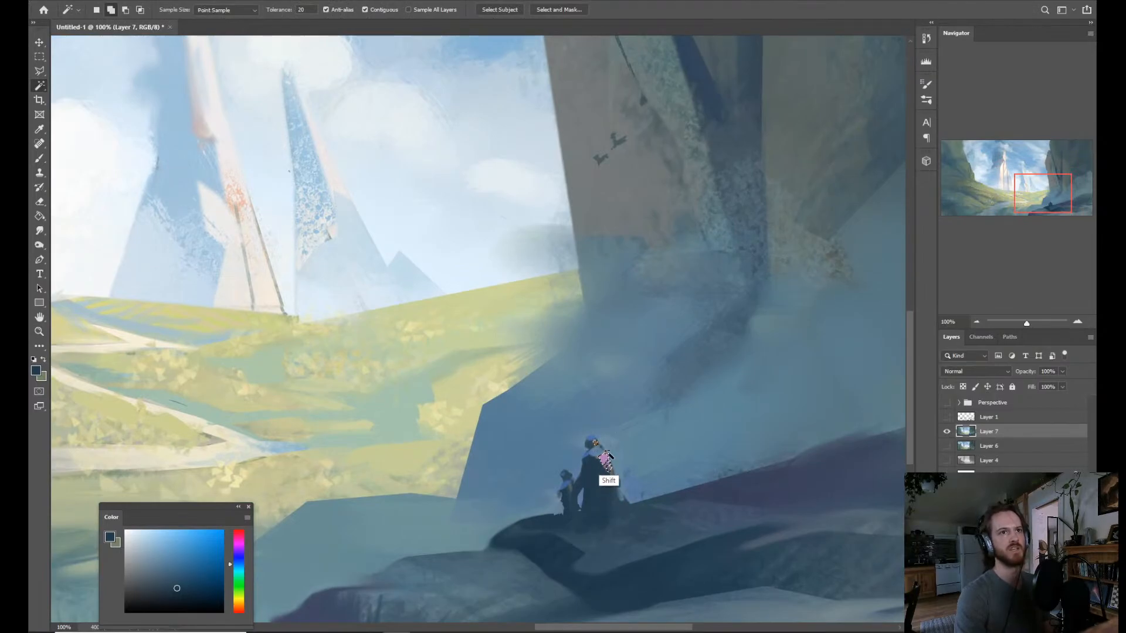
Paint the selected head and cloak patch in a warm light tan and clear the selection.
{"action": "key", "text": "b"}
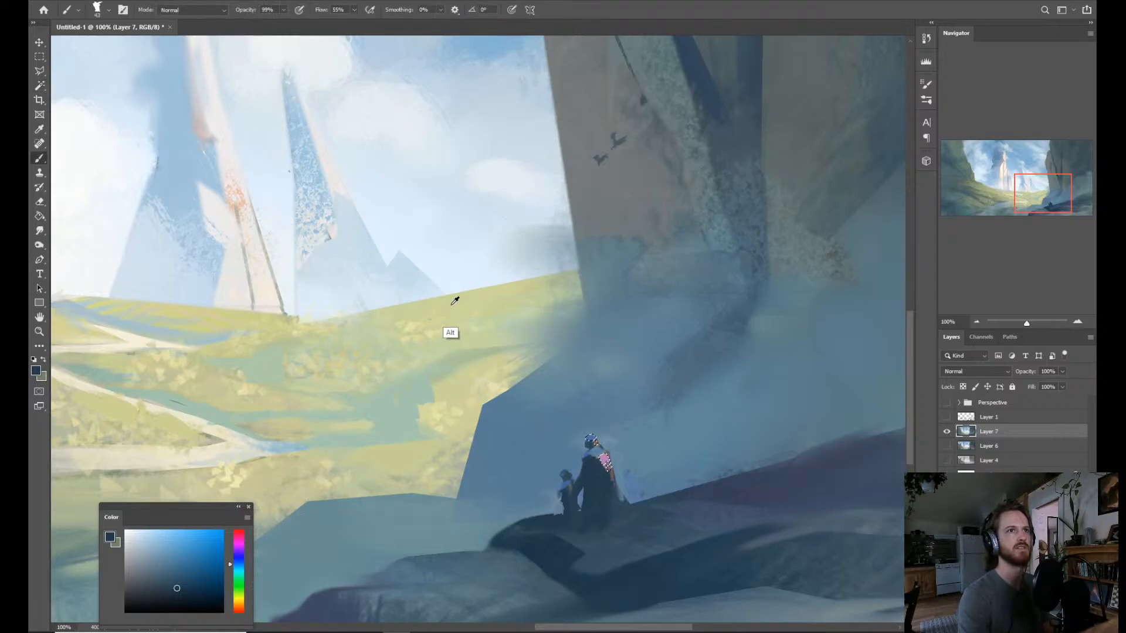
{"action": "left_click", "coordinate": [449, 330], "text": "alt"}
{"action": "left_click", "coordinate": [244, 602]}
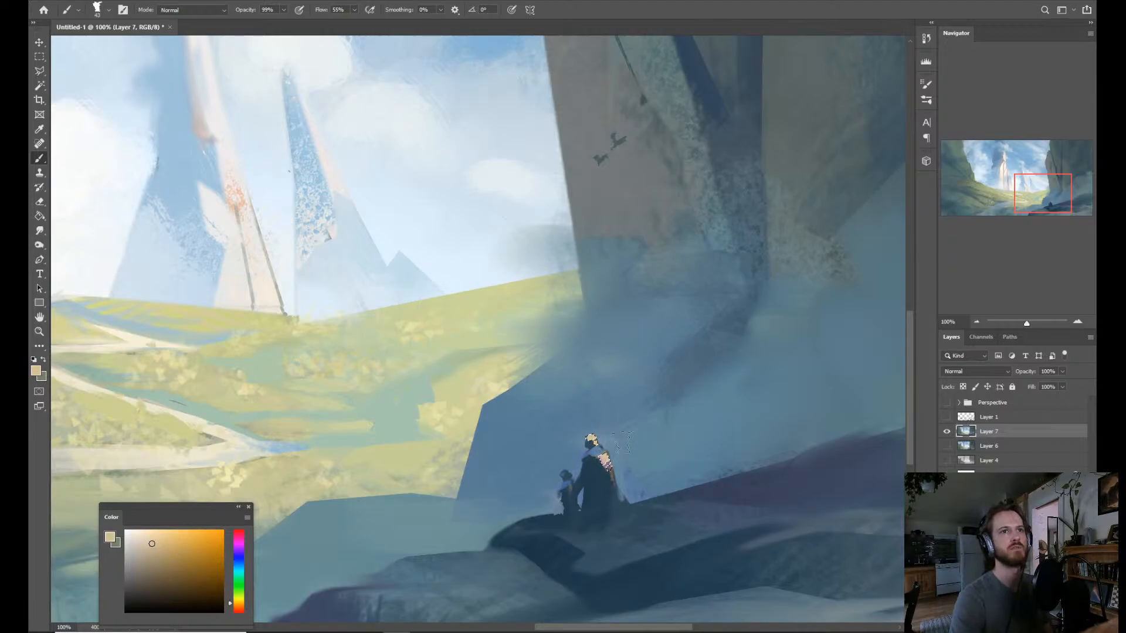
{"action": "key", "text": "ctrl+d"}
{"action": "key", "text": "ctrl+space"}
{"action": "left_click_drag", "start_coordinate": [643, 431], "coordinate": [592, 413]}
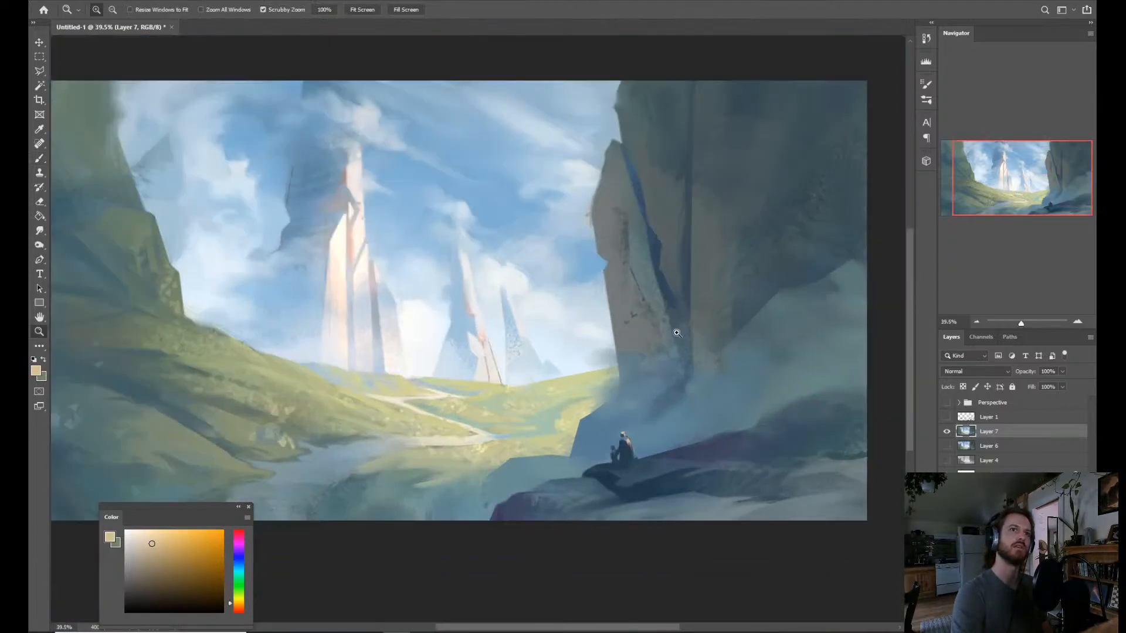
Recolor the larger figure's selected head and cloak patch with a more muted greyish tan.
{"action": "left_click_drag", "start_coordinate": [660, 408], "coordinate": [686, 395]}
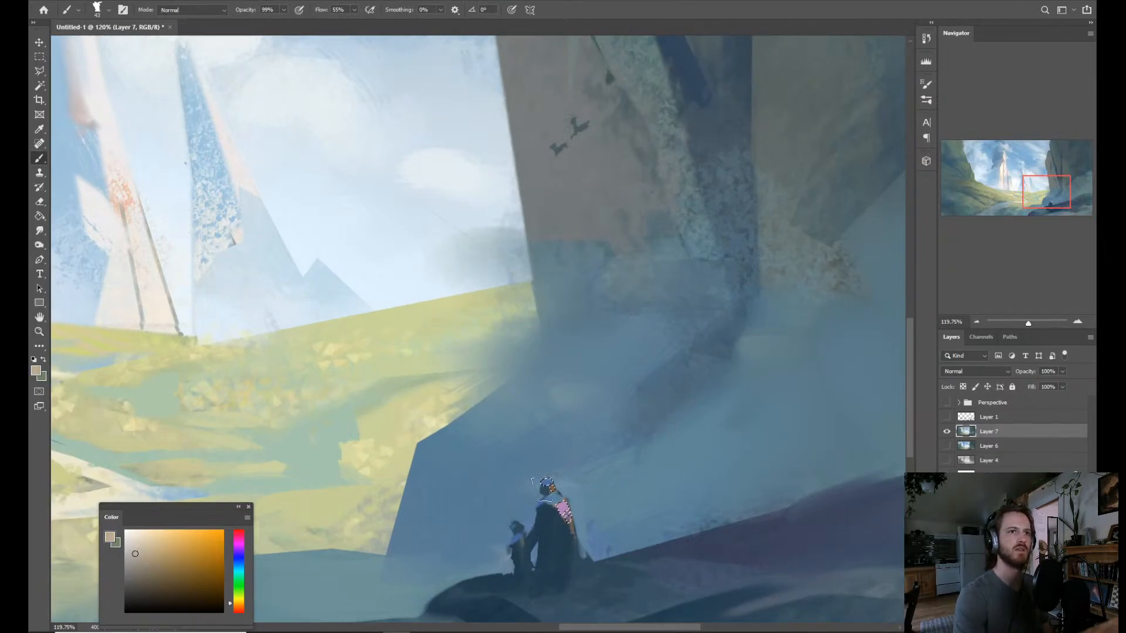
{"action": "left_click_drag", "start_coordinate": [546, 485], "coordinate": [566, 479]}
{"action": "key", "text": "ctrl+d"}
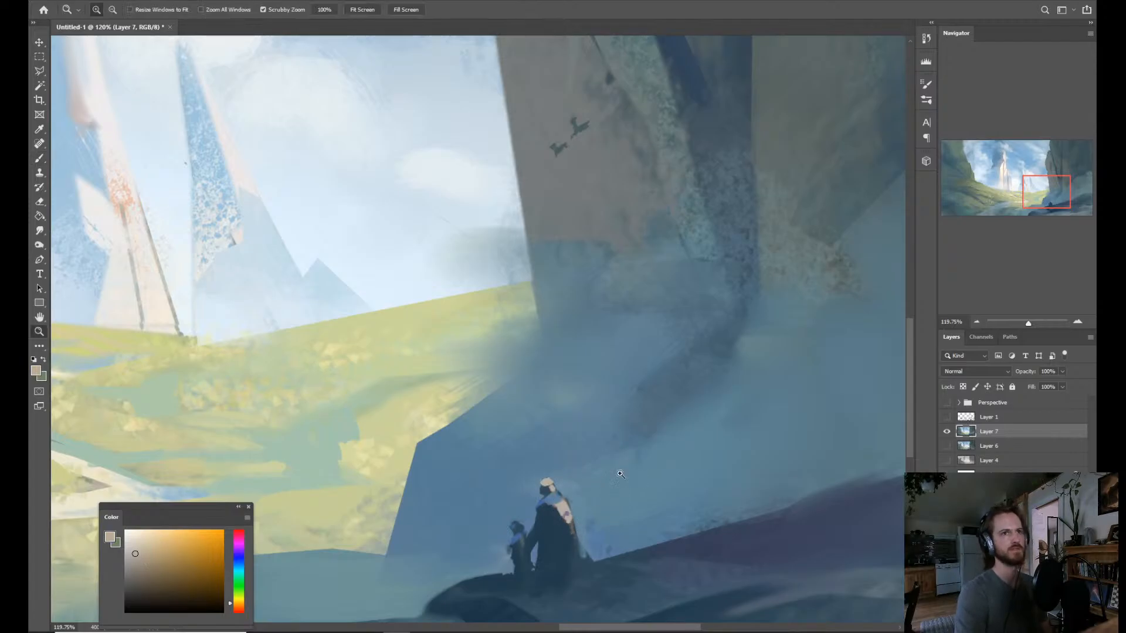
{"action": "mouse_move", "coordinate": [652, 450]}
{"action": "left_mouse_down"}
{"action": "mouse_move", "coordinate": [633, 442]}
{"action": "mouse_move", "coordinate": [643, 454]}
{"action": "left_mouse_up"}
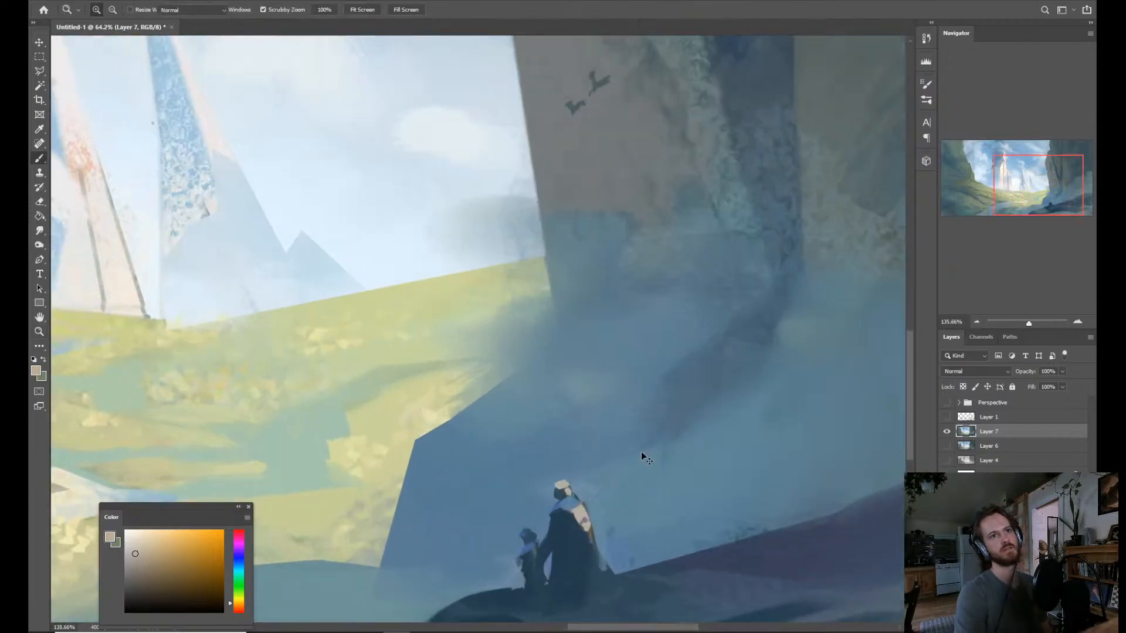
Bring back the figure's selection and repaint the head with a smaller brush, limiting the light to its right side.
{"action": "key", "text": "ctrl+z"}
{"action": "right_click", "coordinate": [589, 490], "text": "alt"}
{"action": "left_click_drag", "start_coordinate": [588, 490], "coordinate": [578, 492]}
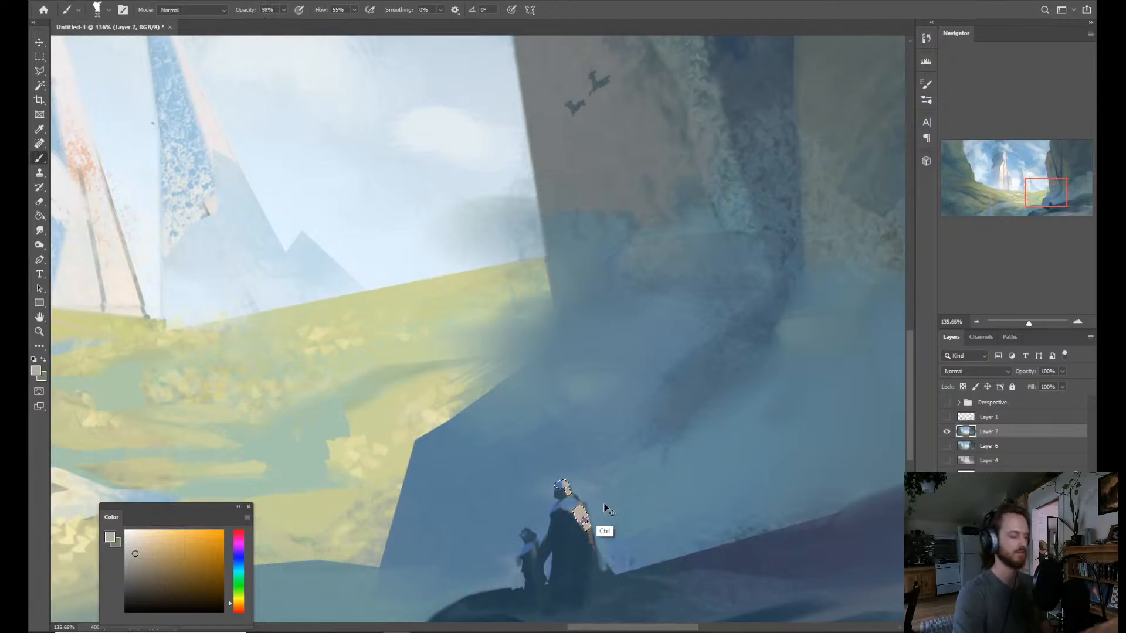
{"action": "key", "text": "ctrl+d"}
Outline a small angular patch on the rock just right of the figures with the Polygonal Lasso.
{"action": "left_click_drag", "start_coordinate": [611, 489], "coordinate": [578, 463]}
{"action": "mouse_move", "coordinate": [636, 428]}
{"action": "left_mouse_down"}
{"action": "mouse_move", "coordinate": [630, 368]}
{"action": "mouse_move", "coordinate": [683, 416]}
{"action": "left_mouse_up"}
{"action": "left_click_drag", "start_coordinate": [651, 459], "coordinate": [684, 445]}
{"action": "left_click_drag", "start_coordinate": [697, 521], "coordinate": [597, 475]}
{"action": "left_click", "coordinate": [597, 474], "text": "ctrl"}
{"action": "key", "text": "l"}
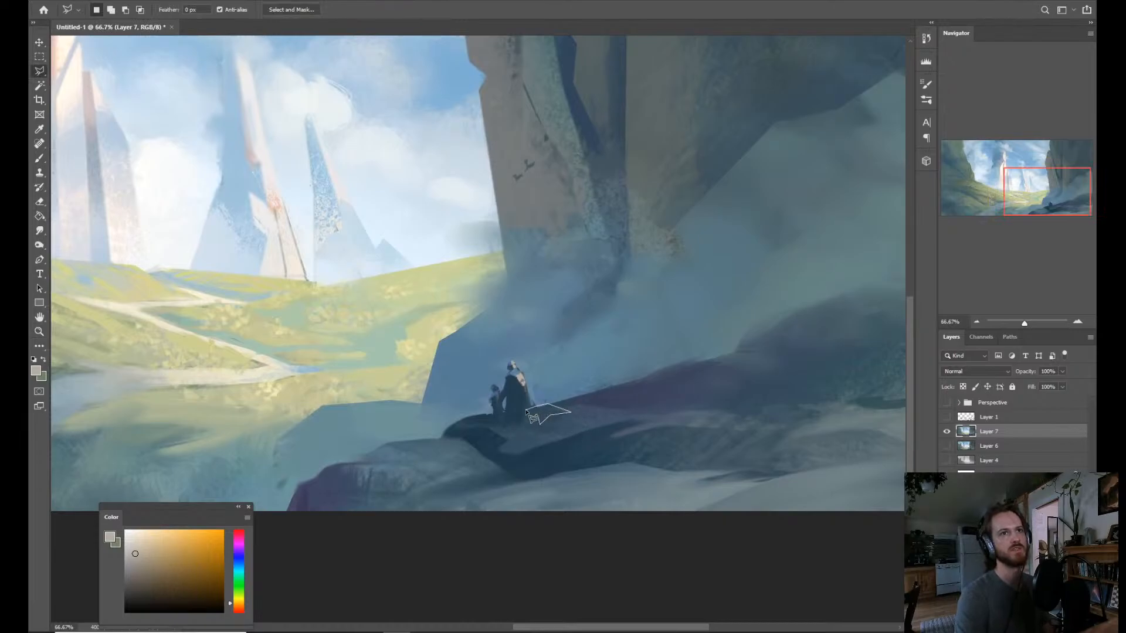
{"action": "left_click_drag", "start_coordinate": [541, 418], "coordinate": [538, 426]}
{"action": "key", "text": "b"}
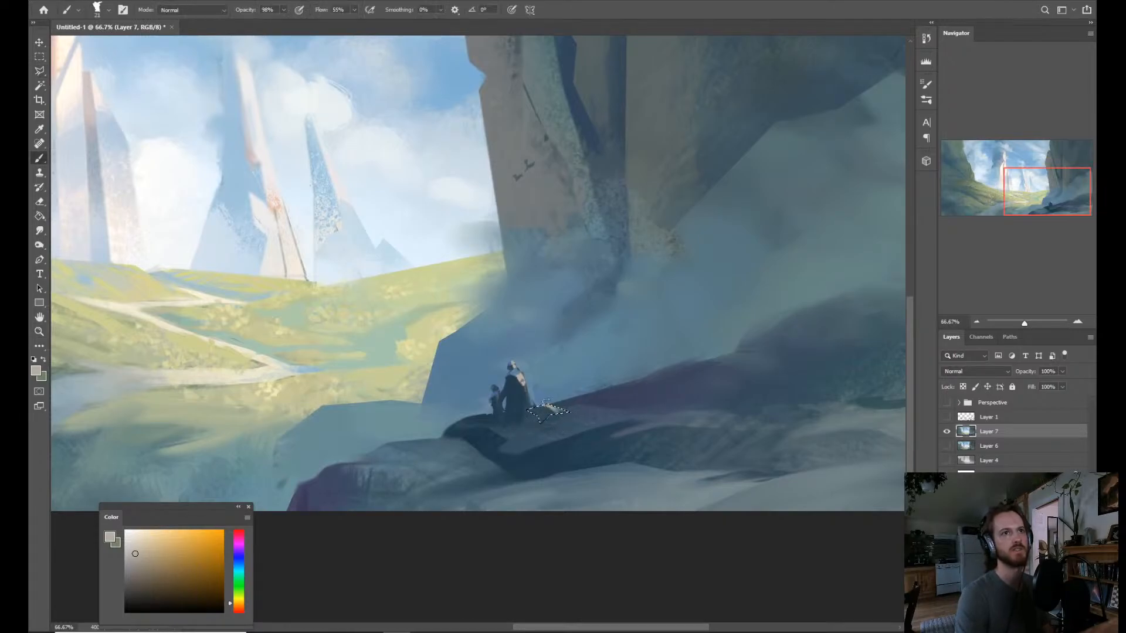
Fill the outlined rock patch with light grey texture using the Texture paint brush 3 preset at a larger size.
{"action": "right_click", "coordinate": [565, 394]}
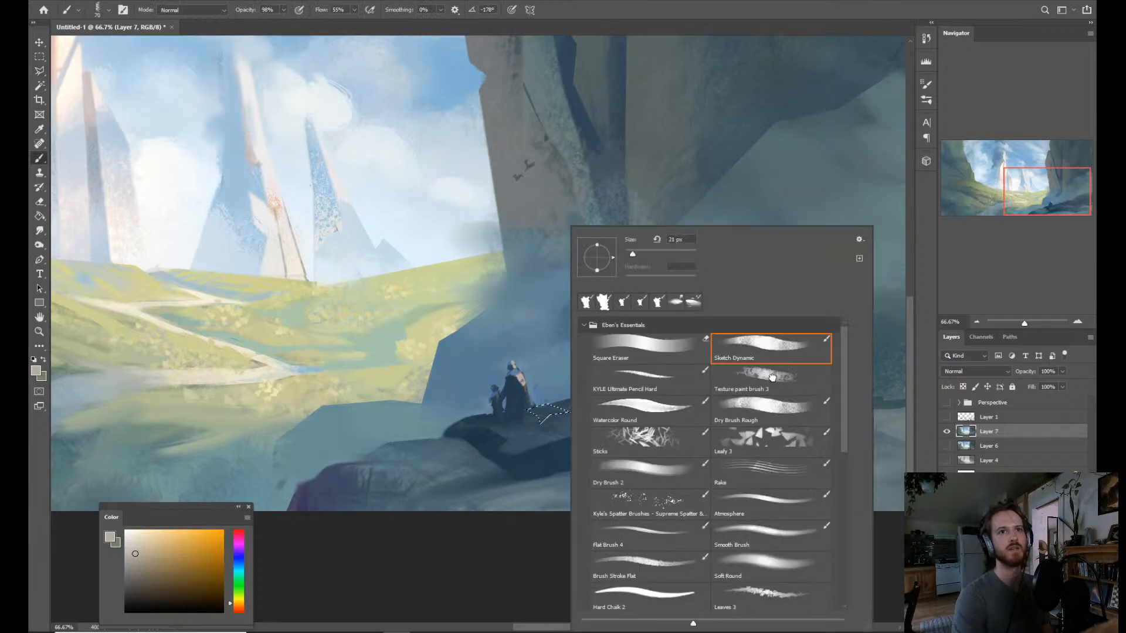
{"action": "left_click", "coordinate": [772, 377]}
{"action": "left_click", "coordinate": [531, 410]}
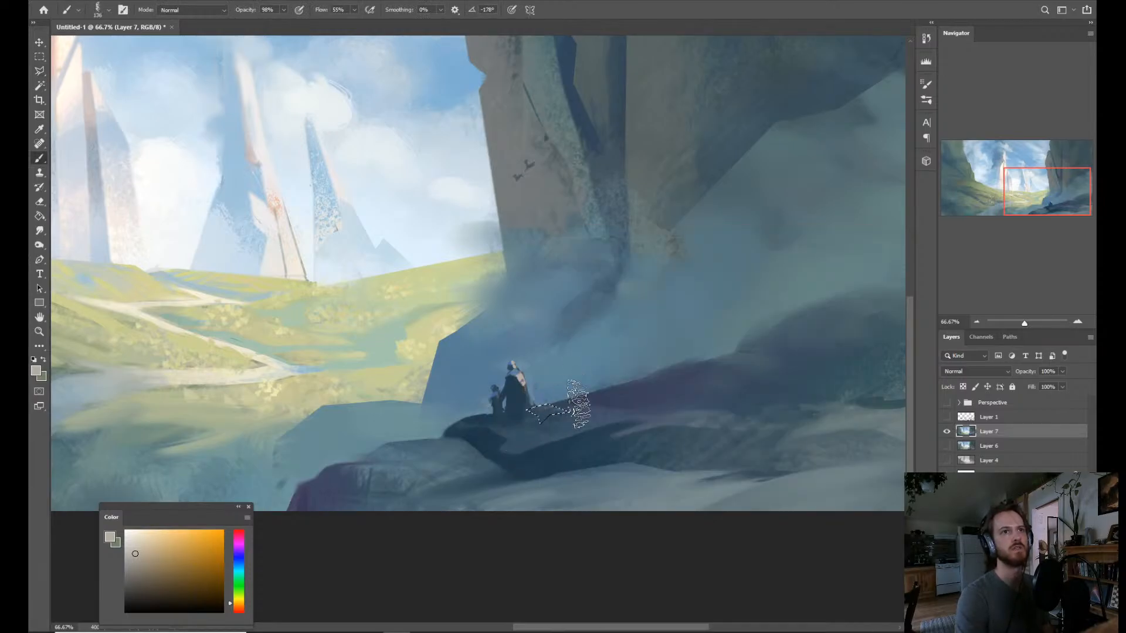
{"action": "mouse_move", "coordinate": [577, 405]}
{"action": "left_mouse_down"}
{"action": "mouse_move", "coordinate": [603, 402]}
{"action": "mouse_move", "coordinate": [590, 402]}
{"action": "mouse_move", "coordinate": [596, 437]}
{"action": "left_mouse_up"}
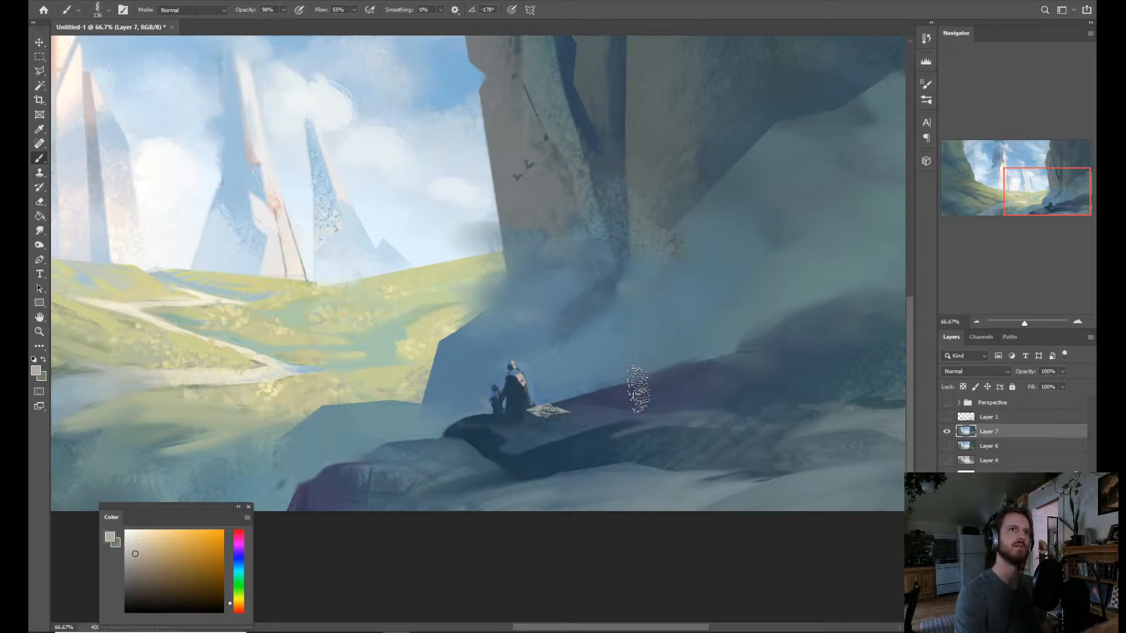
Outline further patches on the rock to the right of and below the figures and paint them with light grey texture.
{"action": "key", "text": "l"}
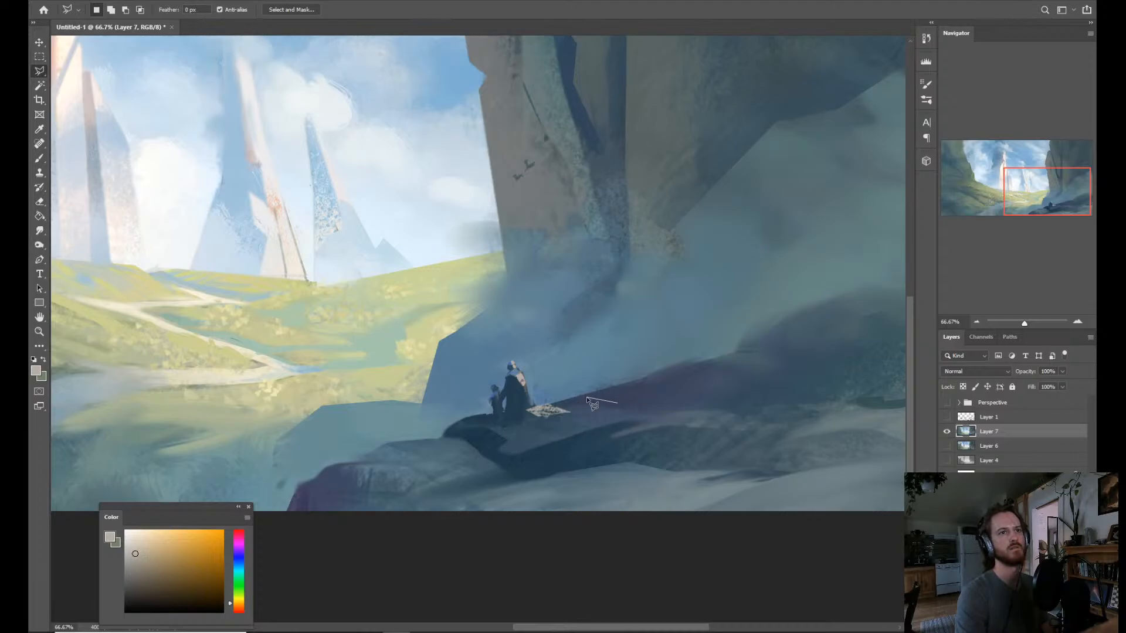
{"action": "key", "text": "Escape"}
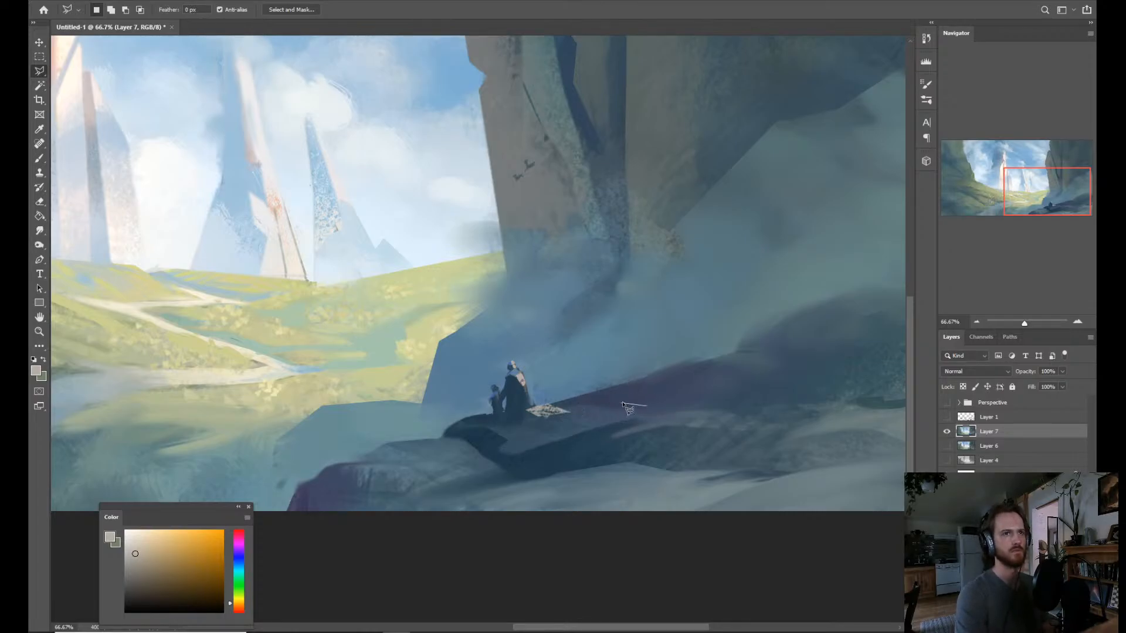
{"action": "mouse_move", "coordinate": [669, 416]}
{"action": "left_mouse_down"}
{"action": "mouse_move", "coordinate": [607, 419]}
{"action": "mouse_move", "coordinate": [613, 398]}
{"action": "mouse_move", "coordinate": [658, 410]}
{"action": "mouse_move", "coordinate": [580, 423]}
{"action": "mouse_move", "coordinate": [538, 463]}
{"action": "mouse_move", "coordinate": [516, 431]}
{"action": "left_mouse_up"}
{"action": "key", "text": "b"}
{"action": "key", "text": "ctrl+d"}
{"action": "key", "text": "z"}
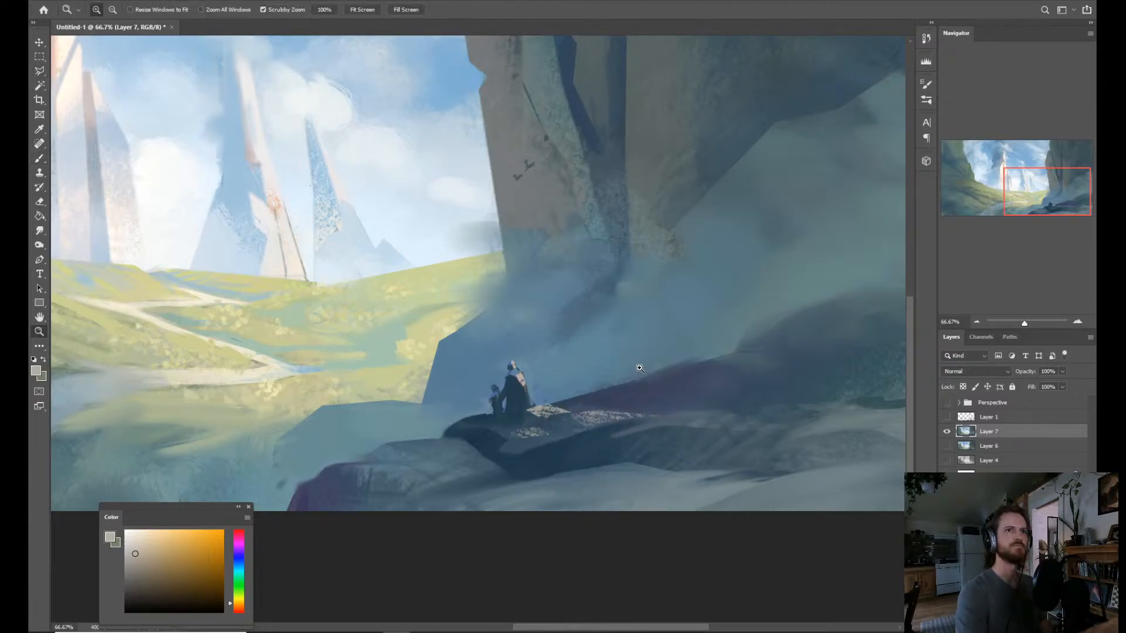
{"action": "mouse_move", "coordinate": [638, 367]}
{"action": "left_mouse_down"}
{"action": "mouse_move", "coordinate": [601, 314]}
{"action": "mouse_move", "coordinate": [633, 387]}
{"action": "left_mouse_up"}
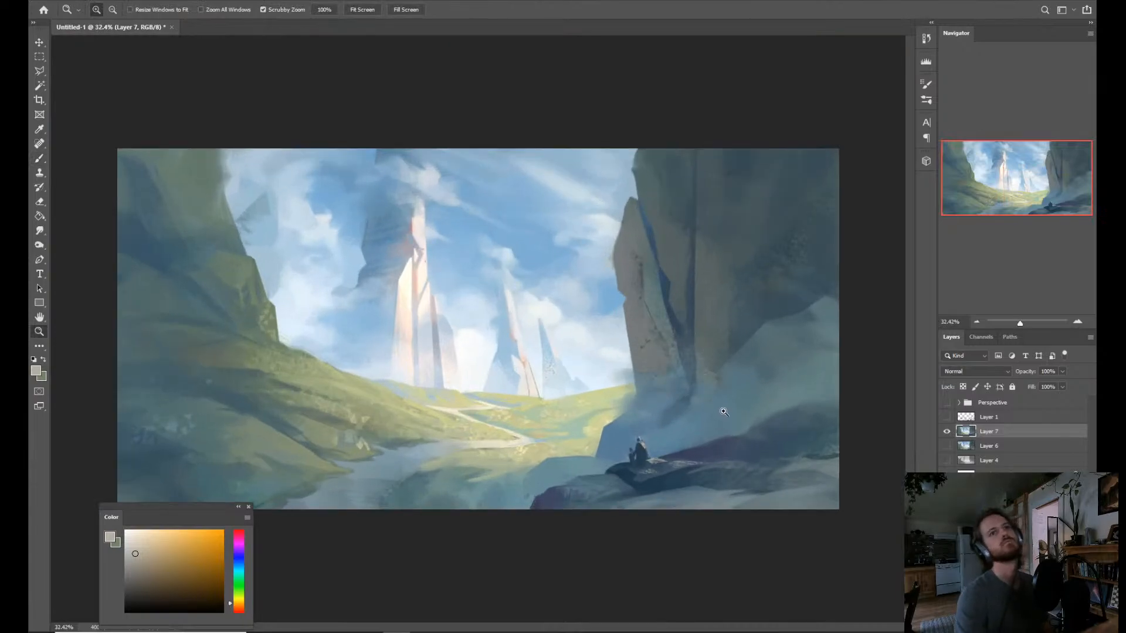
Undo the light textured patches on the rock beside the figures and clear the selection.
{"action": "key", "text": "b"}
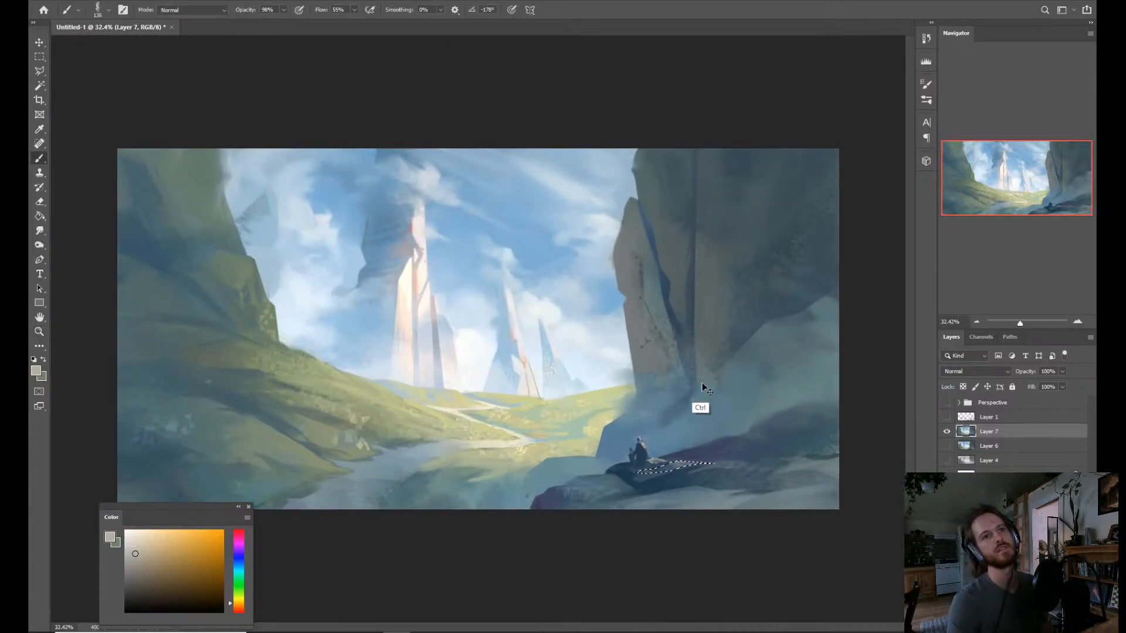
{"action": "key", "text": "ctrl+d"}
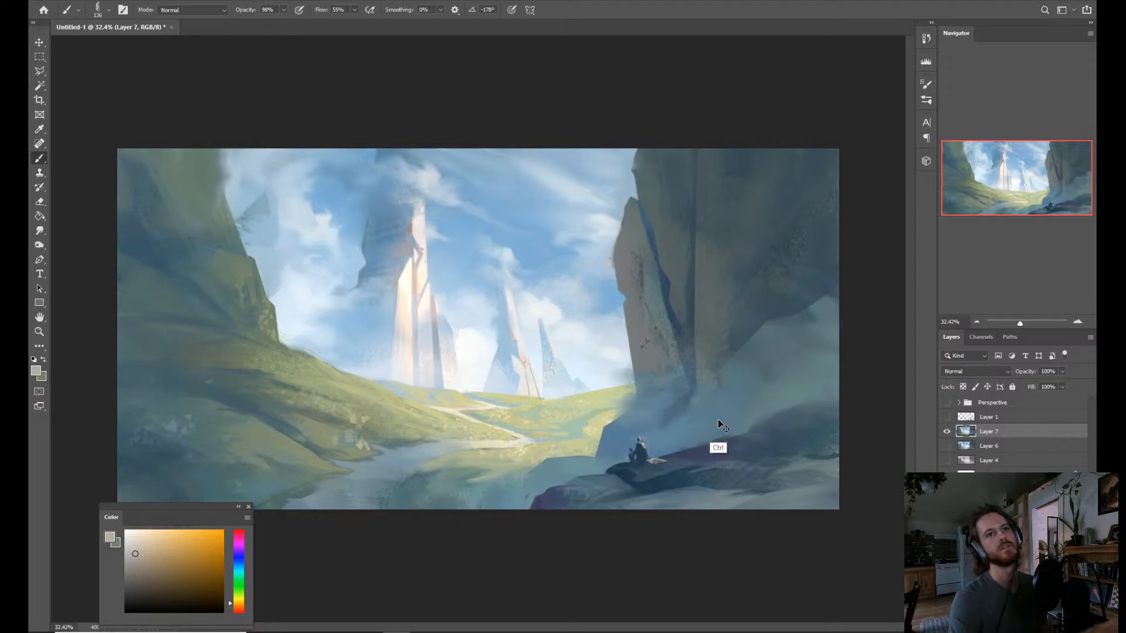
{"action": "key", "text": "ctrl+shift+d"}
{"action": "key", "text": "z"}
{"action": "mouse_move", "coordinate": [693, 478]}
{"action": "left_mouse_down"}
{"action": "mouse_move", "coordinate": [717, 456]}
{"action": "mouse_move", "coordinate": [683, 445]}
{"action": "mouse_move", "coordinate": [714, 447]}
{"action": "mouse_move", "coordinate": [688, 469]}
{"action": "mouse_move", "coordinate": [633, 445]}
{"action": "left_mouse_up"}
{"action": "key", "text": "ctrl+d"}
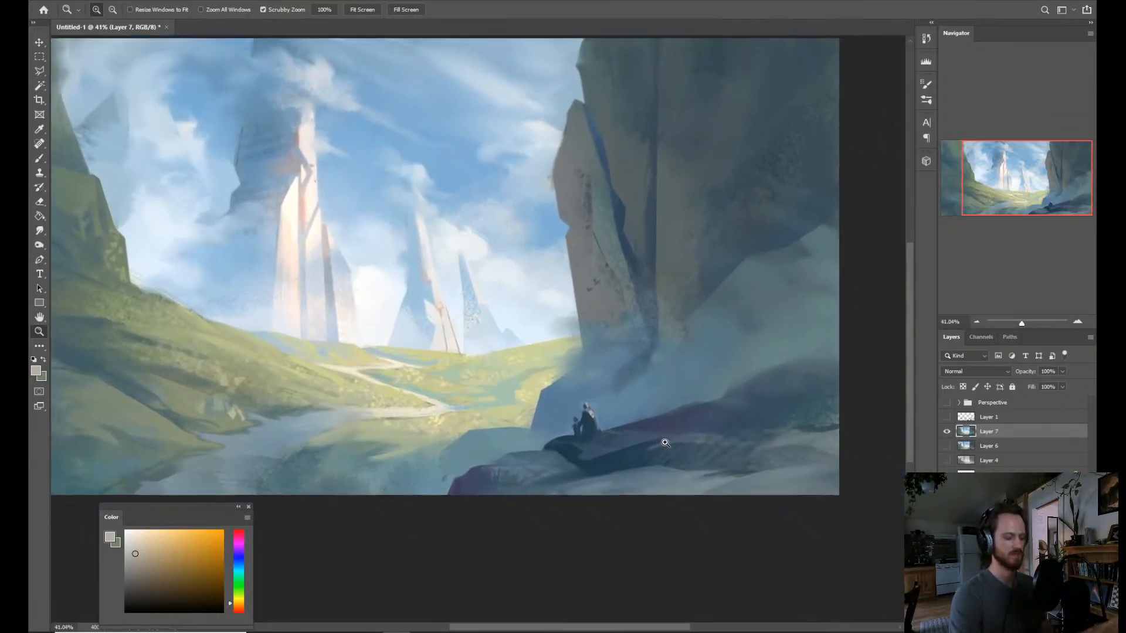
Outline a sloping plane on the dark ridge right of the figures and brush warm grey-brown texture along its upper left edge.
{"action": "key", "text": "l"}
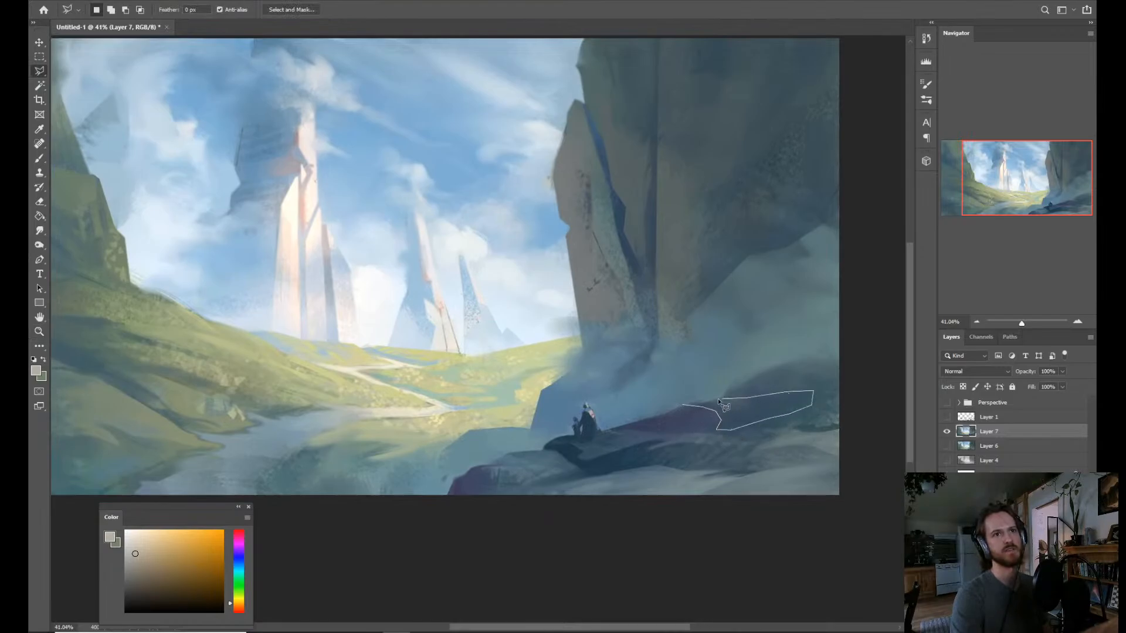
{"action": "left_click", "coordinate": [686, 406]}
{"action": "key", "text": "b"}
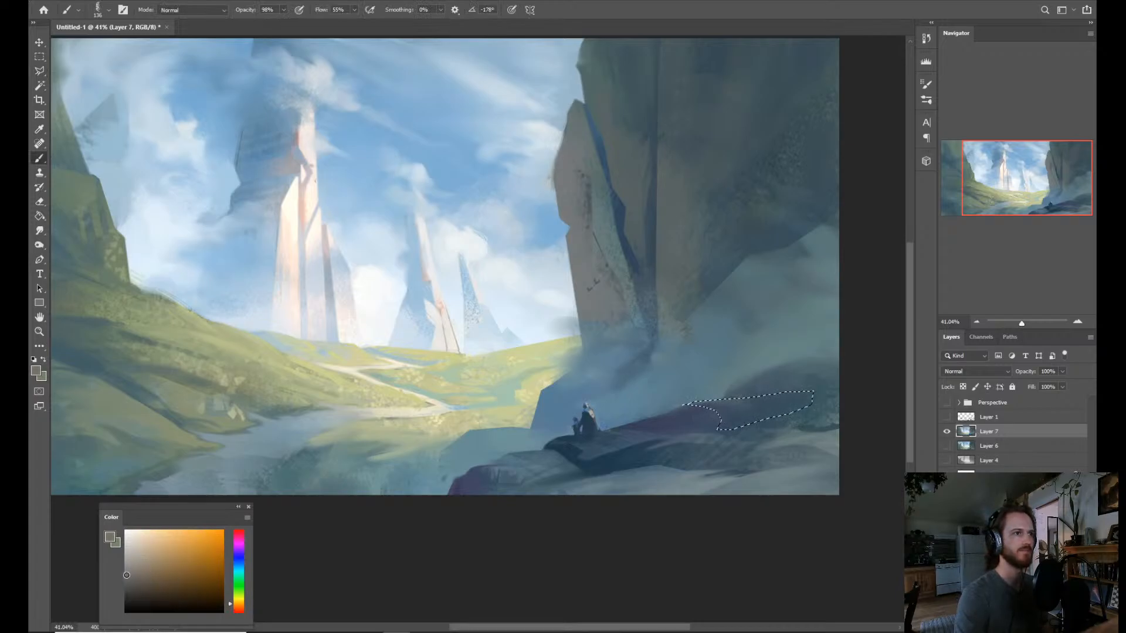
{"action": "mouse_move", "coordinate": [698, 398]}
{"action": "left_mouse_down"}
{"action": "mouse_move", "coordinate": [722, 402]}
{"action": "mouse_move", "coordinate": [726, 422]}
{"action": "mouse_move", "coordinate": [744, 388]}
{"action": "mouse_move", "coordinate": [746, 399]}
{"action": "mouse_move", "coordinate": [718, 416]}
{"action": "mouse_move", "coordinate": [747, 450]}
{"action": "mouse_move", "coordinate": [812, 395]}
{"action": "mouse_move", "coordinate": [705, 405]}
{"action": "left_mouse_up"}
{"action": "key", "text": "ctrl+d"}
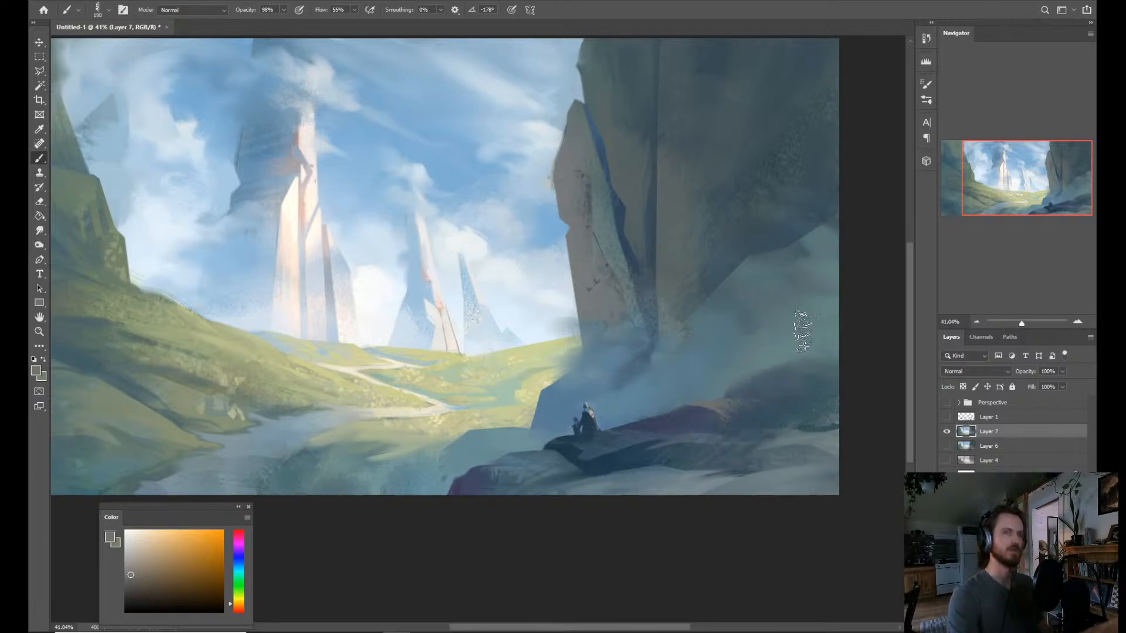
Outline the rounded rock at the painting's right edge and brush the same grey-brown texture along its top.
{"action": "key", "text": "l"}
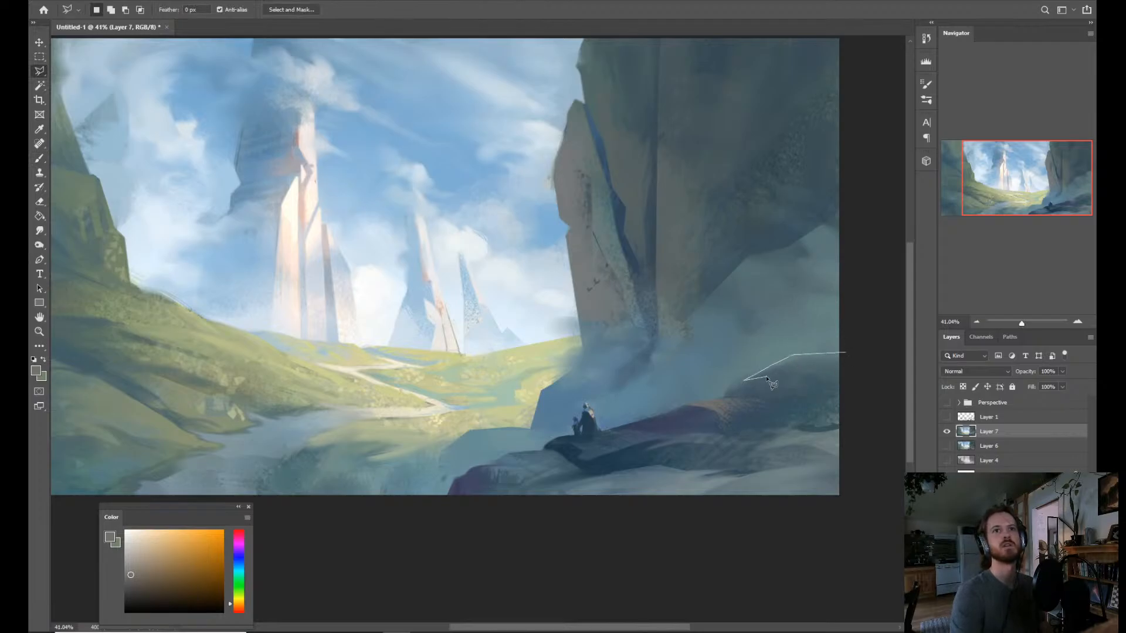
{"action": "left_click", "coordinate": [845, 355]}
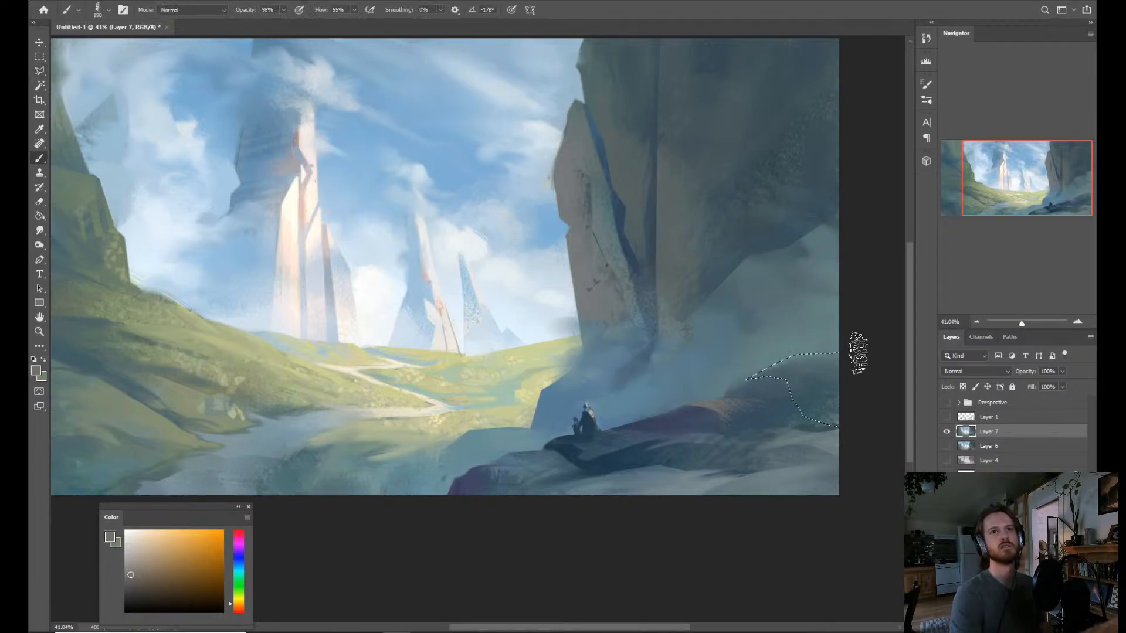
{"action": "key", "text": "b"}
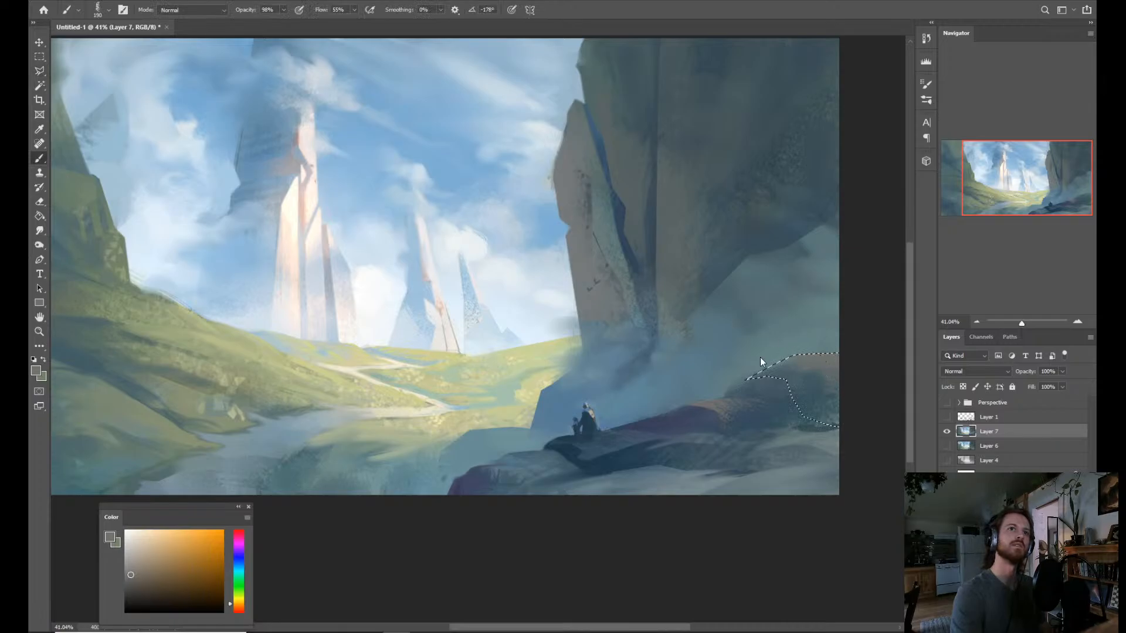
{"action": "key", "text": "z"}
{"action": "left_click_drag", "start_coordinate": [844, 354], "coordinate": [755, 468]}
Select the dark foreground rocks by colour, brush warm grey-brown texture over the slopes right of the figures, and clear the selection.
{"action": "key", "text": "w"}
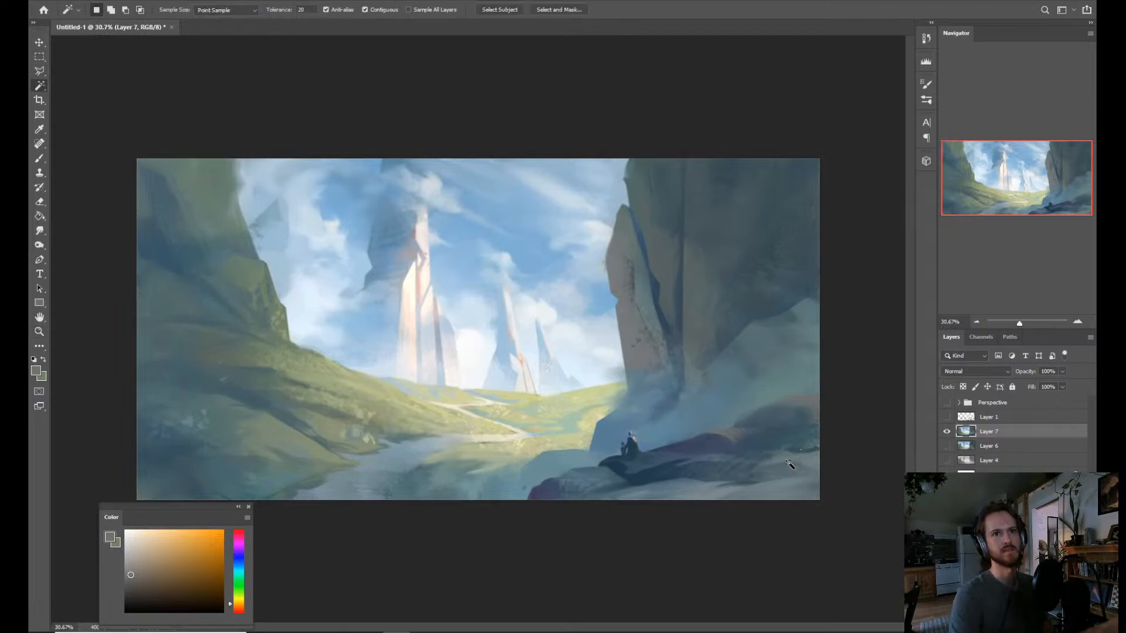
{"action": "left_click", "coordinate": [788, 466]}
{"action": "left_click", "coordinate": [731, 463], "text": "shift"}
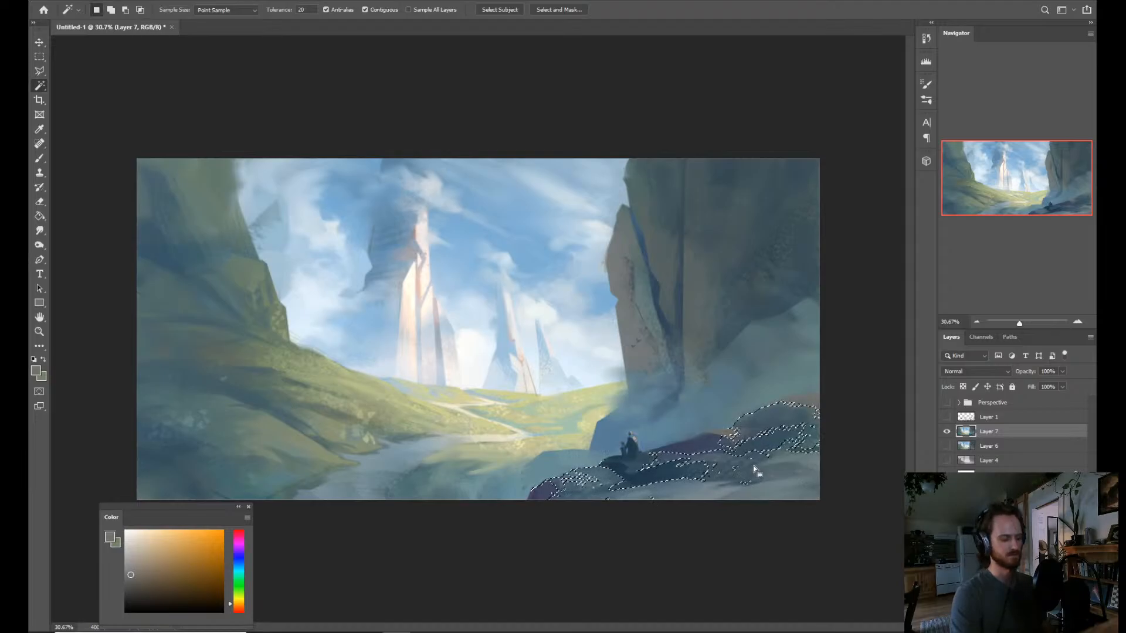
{"action": "key", "text": "b"}
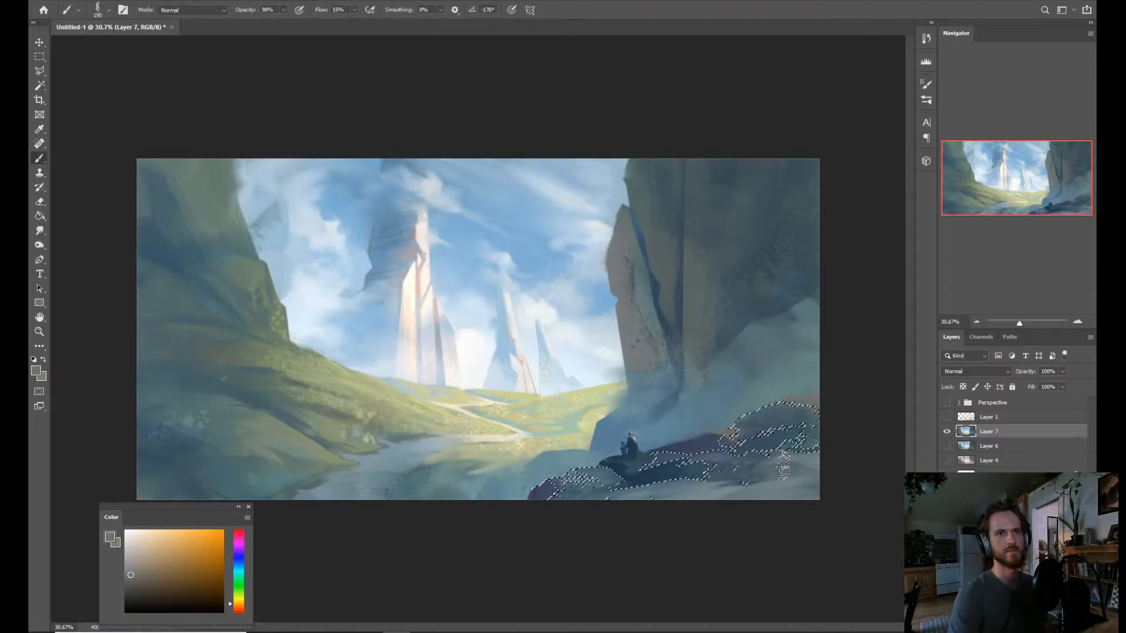
{"action": "mouse_move", "coordinate": [763, 457]}
{"action": "left_mouse_down"}
{"action": "mouse_move", "coordinate": [832, 453]}
{"action": "mouse_move", "coordinate": [760, 442]}
{"action": "mouse_move", "coordinate": [682, 468]}
{"action": "mouse_move", "coordinate": [760, 472]}
{"action": "left_mouse_up"}
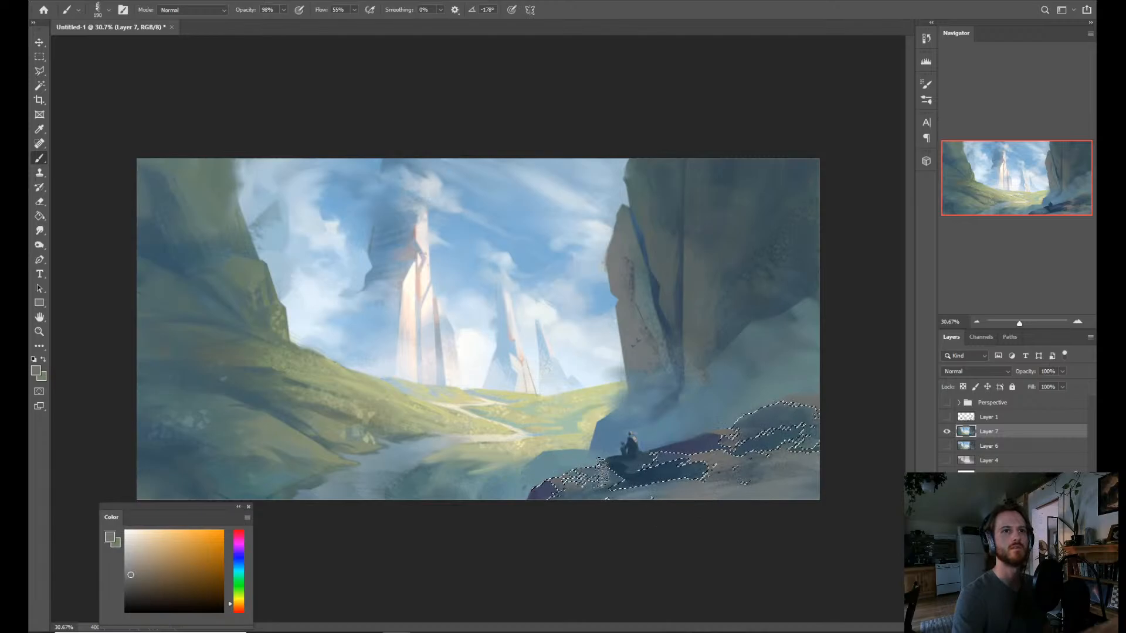
{"action": "key", "text": "ctrl+d"}
{"action": "key", "text": "z"}
{"action": "mouse_move", "coordinate": [700, 423]}
{"action": "left_mouse_down"}
{"action": "mouse_move", "coordinate": [714, 401]}
{"action": "mouse_move", "coordinate": [691, 429]}
{"action": "mouse_move", "coordinate": [680, 470]}
{"action": "mouse_move", "coordinate": [702, 469]}
{"action": "left_mouse_up"}
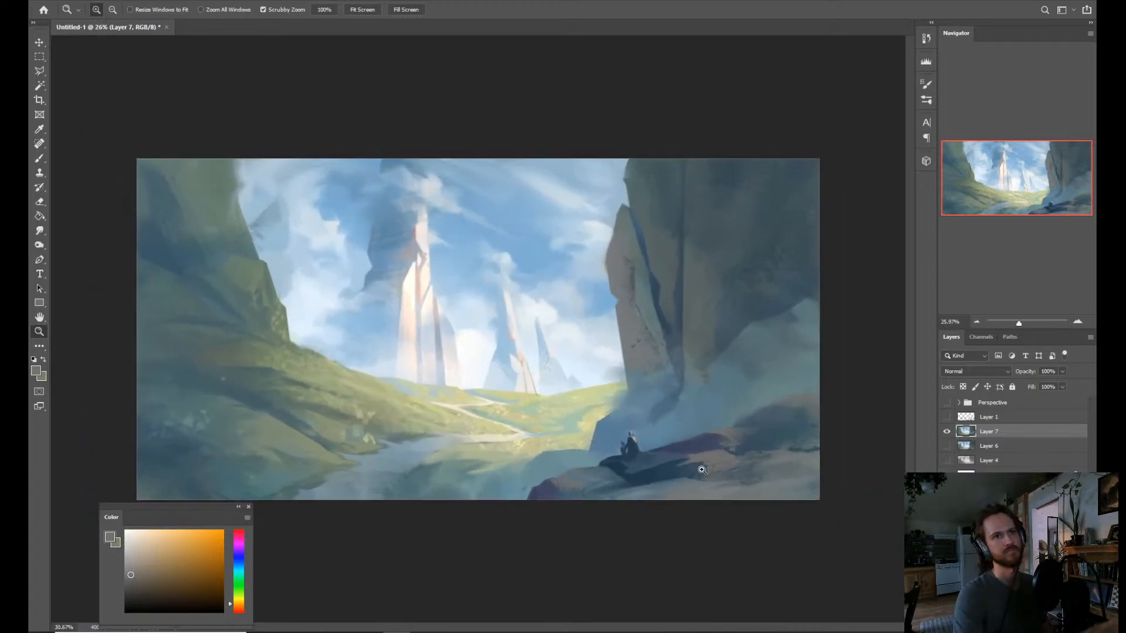
Build up a Magic Wand selection covering the whole foreground rock mass, from beside the figures to the painting's right edge.
{"action": "key", "text": "b"}
{"action": "key", "text": "shift+w"}
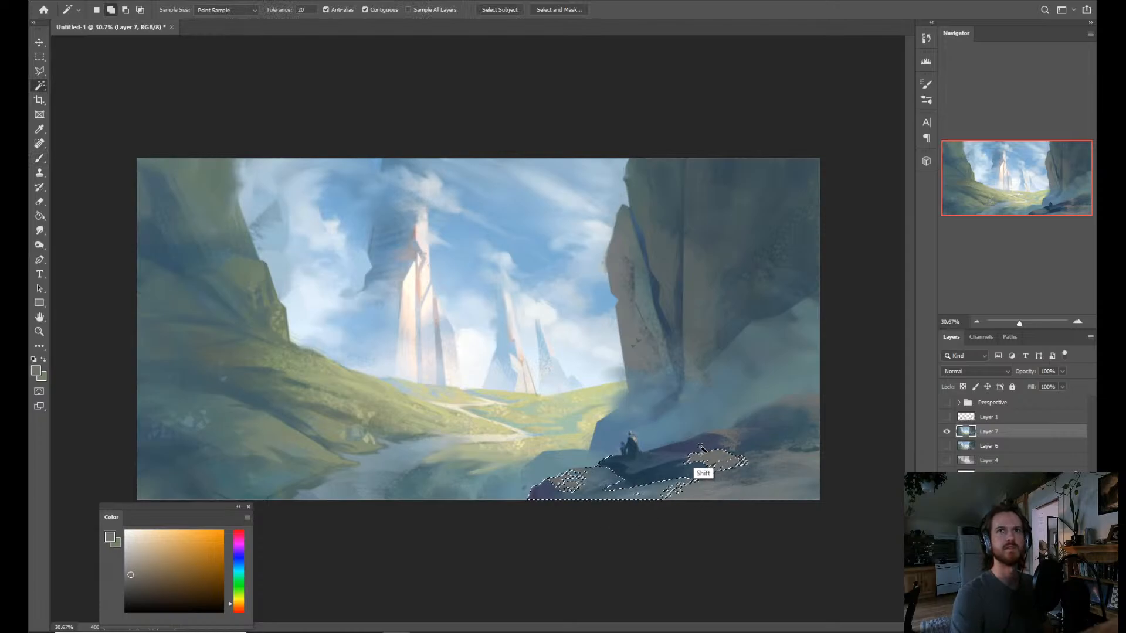
{"action": "left_click", "coordinate": [765, 476], "text": "shift"}
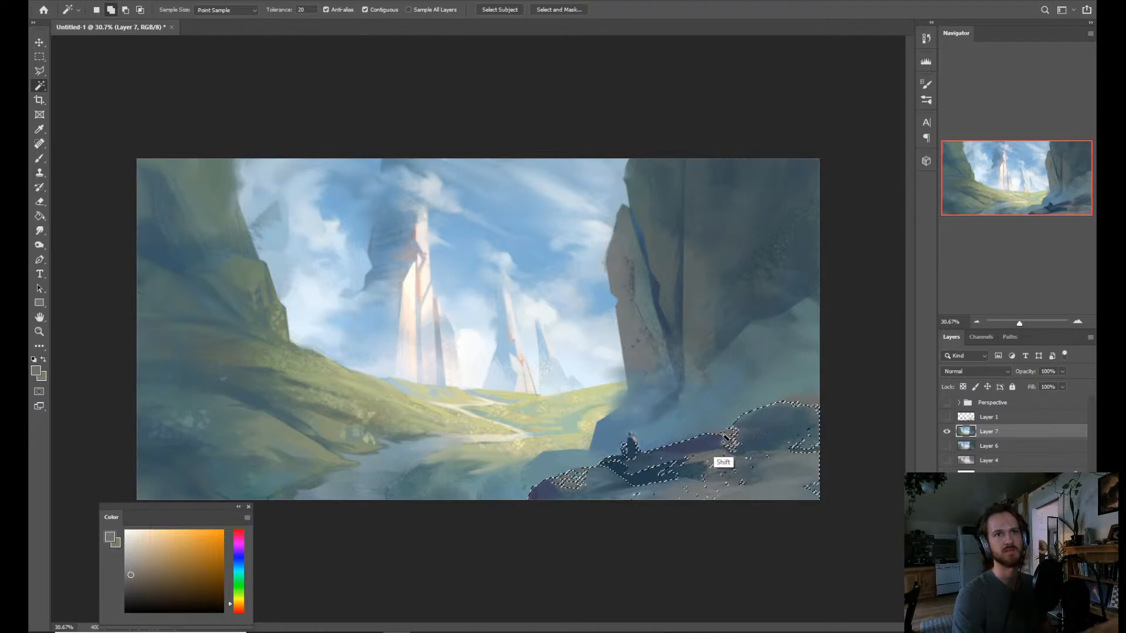
{"action": "left_click", "coordinate": [808, 410], "text": "shift"}
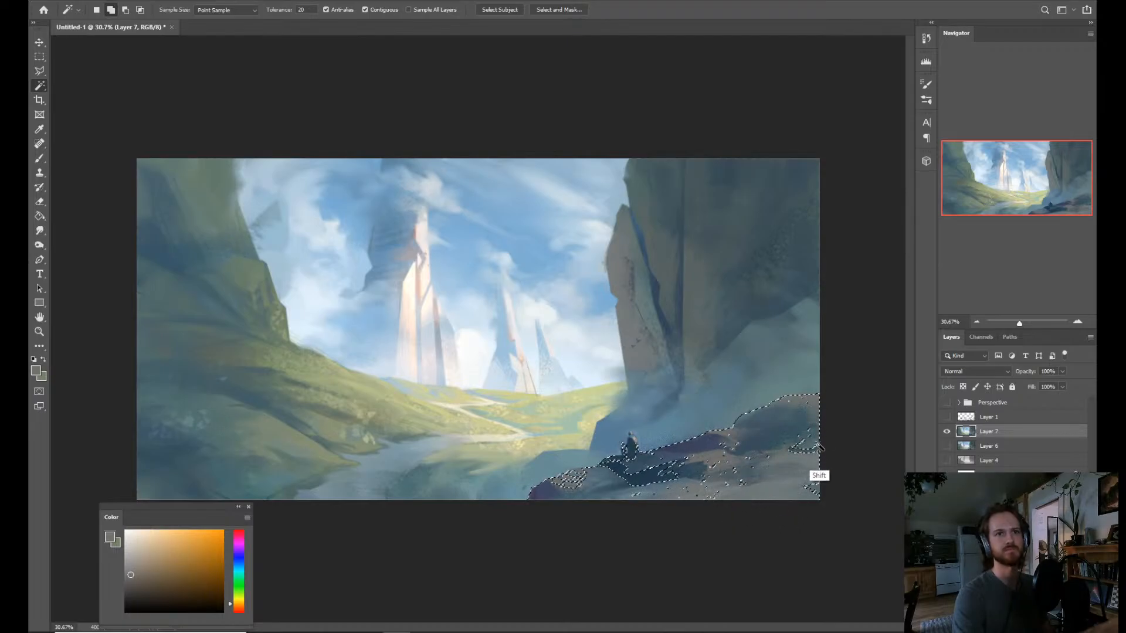
{"action": "key", "text": "b"}
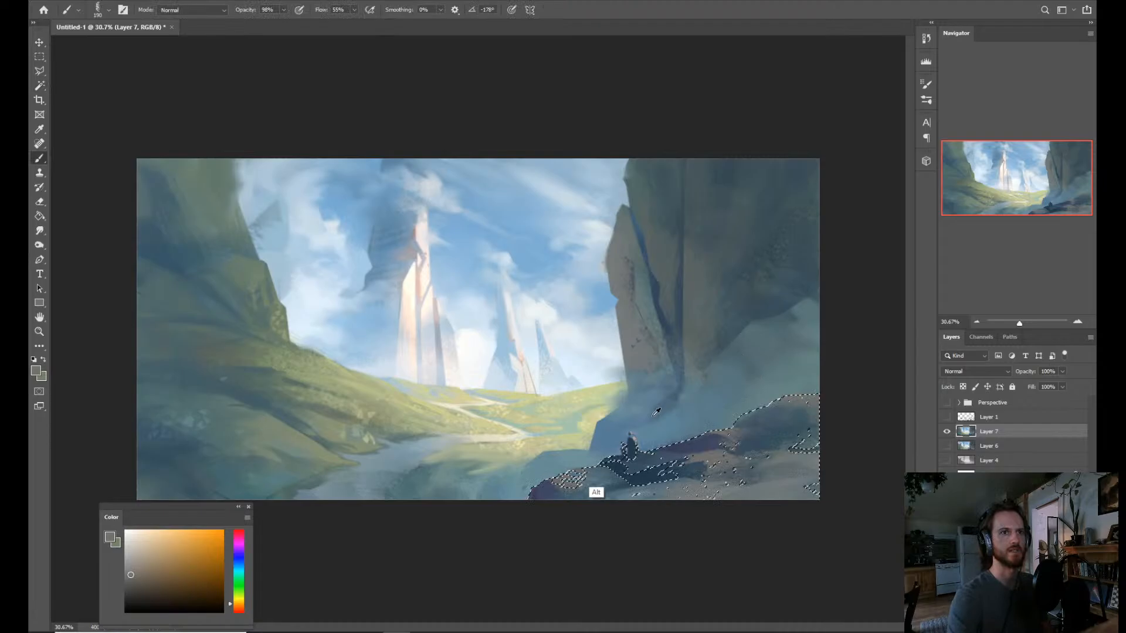
Sample a dark blue from the rock, darken the selected foreground rocks with the Soft Round brush, and clear the selection.
{"action": "left_click", "coordinate": [648, 472], "text": "alt"}
{"action": "mouse_move", "coordinate": [571, 478]}
{"action": "left_mouse_down"}
{"action": "mouse_move", "coordinate": [588, 457]}
{"action": "mouse_move", "coordinate": [596, 468]}
{"action": "mouse_move", "coordinate": [574, 480]}
{"action": "mouse_move", "coordinate": [605, 465]}
{"action": "mouse_move", "coordinate": [599, 486]}
{"action": "mouse_move", "coordinate": [627, 472]}
{"action": "mouse_move", "coordinate": [605, 471]}
{"action": "mouse_move", "coordinate": [658, 464]}
{"action": "left_mouse_up"}
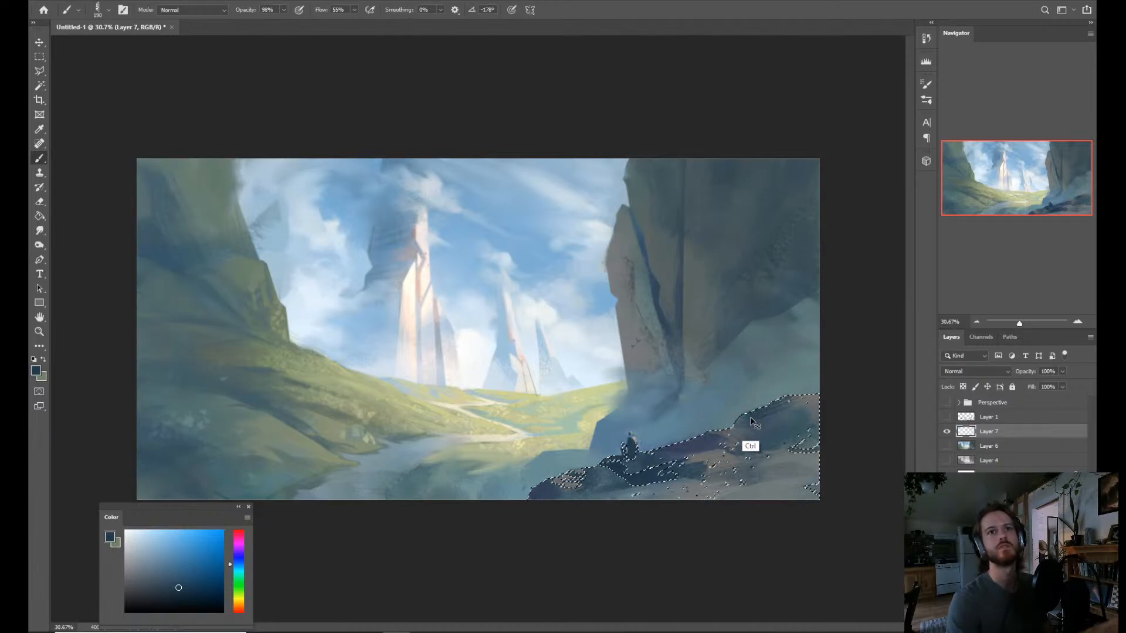
{"action": "right_click", "coordinate": [718, 452]}
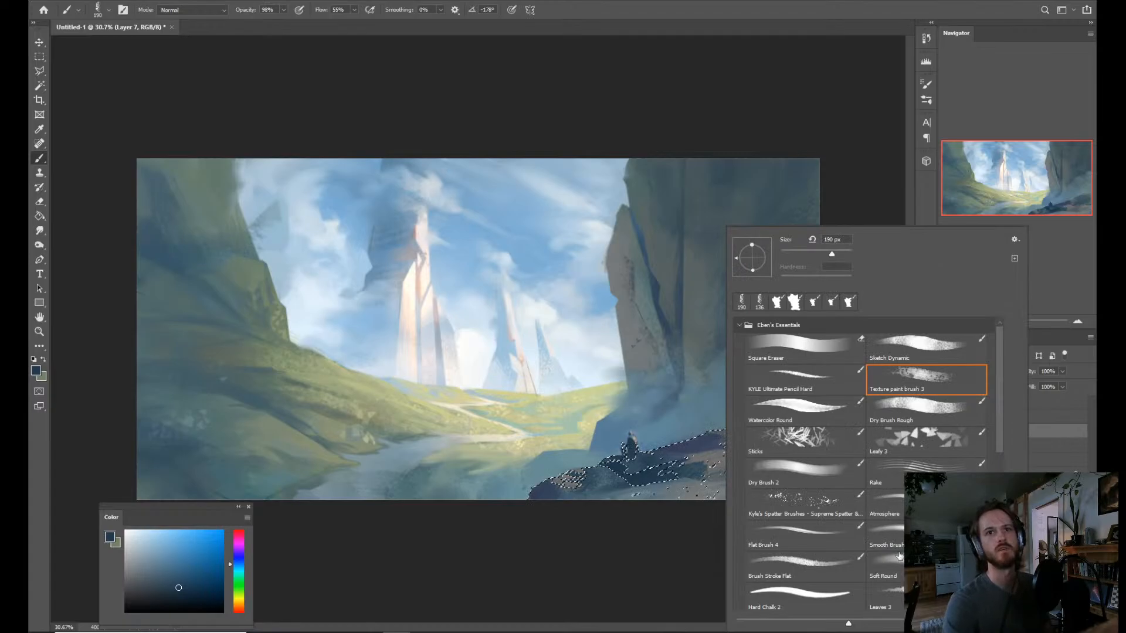
{"action": "left_click", "coordinate": [885, 567]}
{"action": "left_click", "coordinate": [619, 516]}
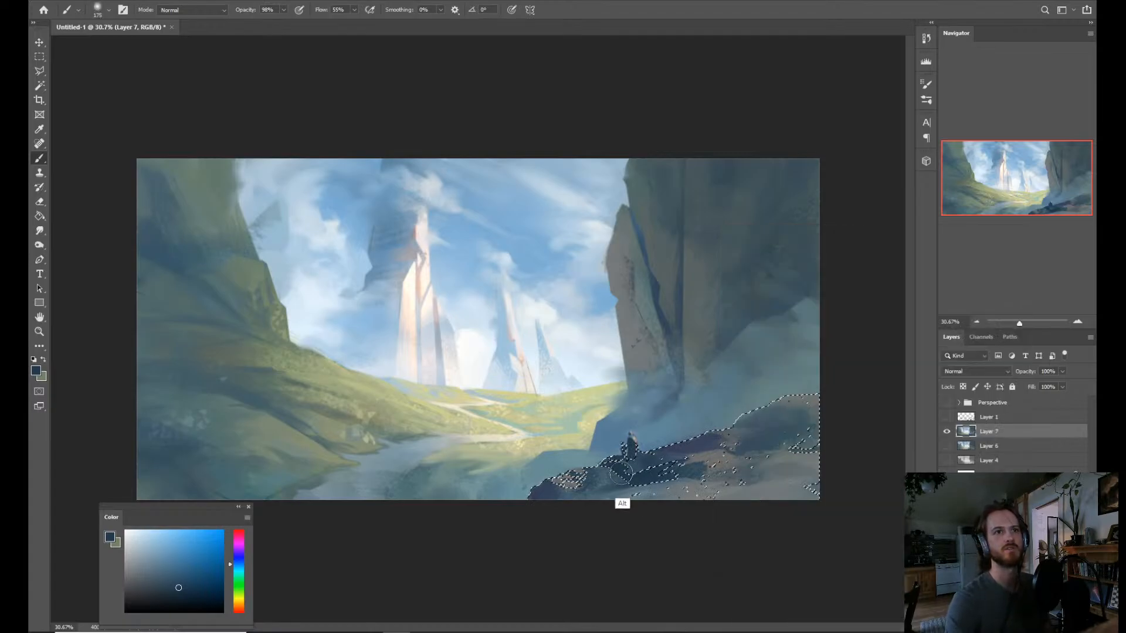
{"action": "mouse_move", "coordinate": [623, 478]}
{"action": "left_mouse_down"}
{"action": "mouse_move", "coordinate": [648, 484]}
{"action": "mouse_move", "coordinate": [569, 500]}
{"action": "mouse_move", "coordinate": [604, 487]}
{"action": "mouse_move", "coordinate": [695, 490]}
{"action": "mouse_move", "coordinate": [713, 418]}
{"action": "mouse_move", "coordinate": [787, 412]}
{"action": "mouse_move", "coordinate": [778, 382]}
{"action": "mouse_move", "coordinate": [807, 384]}
{"action": "mouse_move", "coordinate": [808, 432]}
{"action": "mouse_move", "coordinate": [832, 451]}
{"action": "mouse_move", "coordinate": [812, 480]}
{"action": "left_mouse_up"}
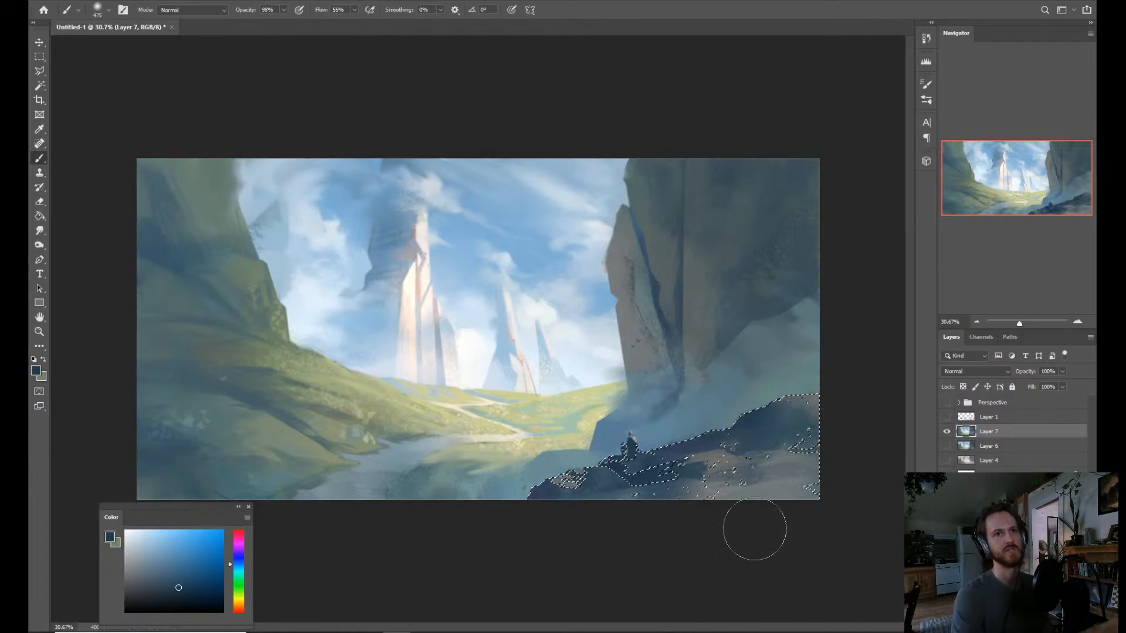
{"action": "key", "text": "ctrl+d"}
{"action": "key", "text": "z"}
{"action": "scroll", "coordinate": [732, 411], "scroll_direction": "down", "scroll_amount": 2}
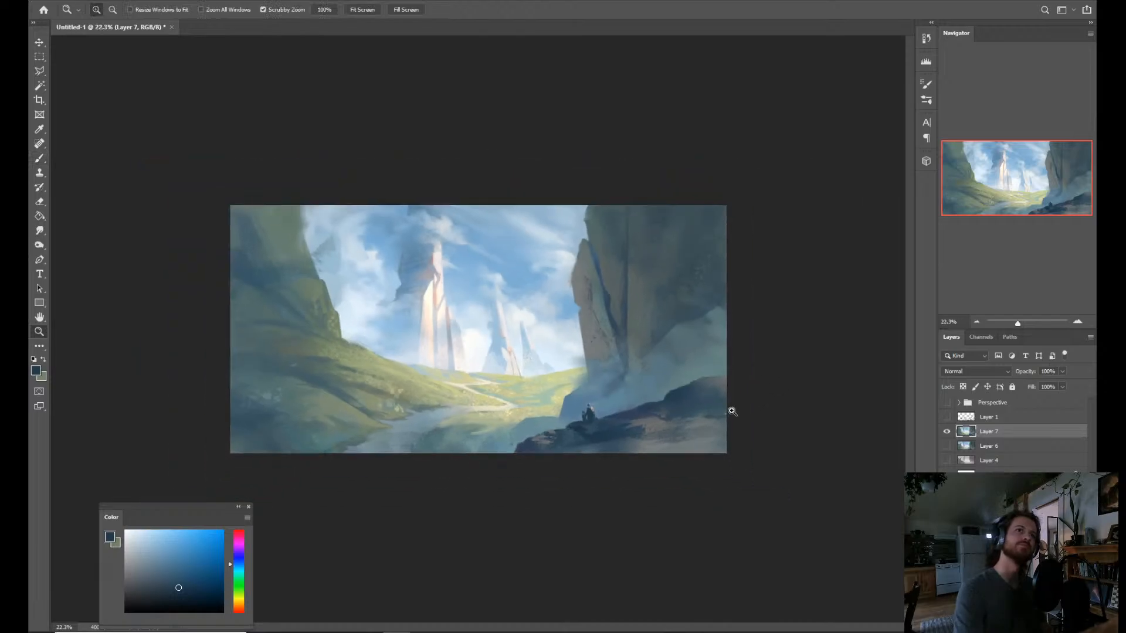
Restore the foreground rock selection and add the unselected lighter patches on the rock left of the figures.
{"action": "key", "text": "ctrl+shift+d"}
{"action": "scroll", "coordinate": [575, 485], "scroll_direction": "up", "scroll_amount": 4}
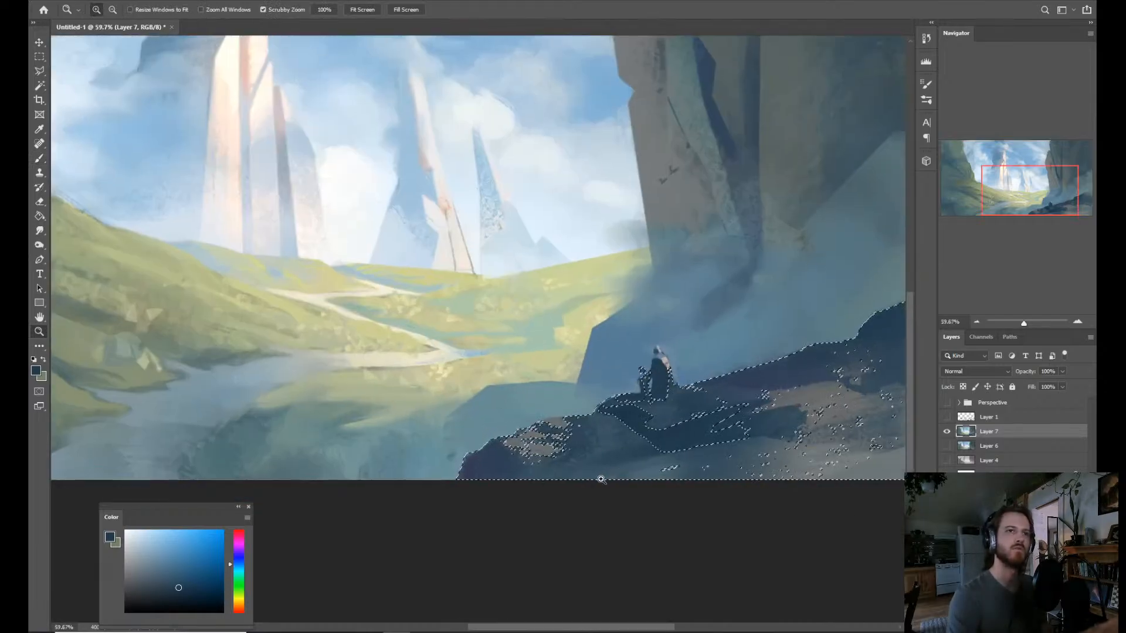
{"action": "key", "text": "w"}
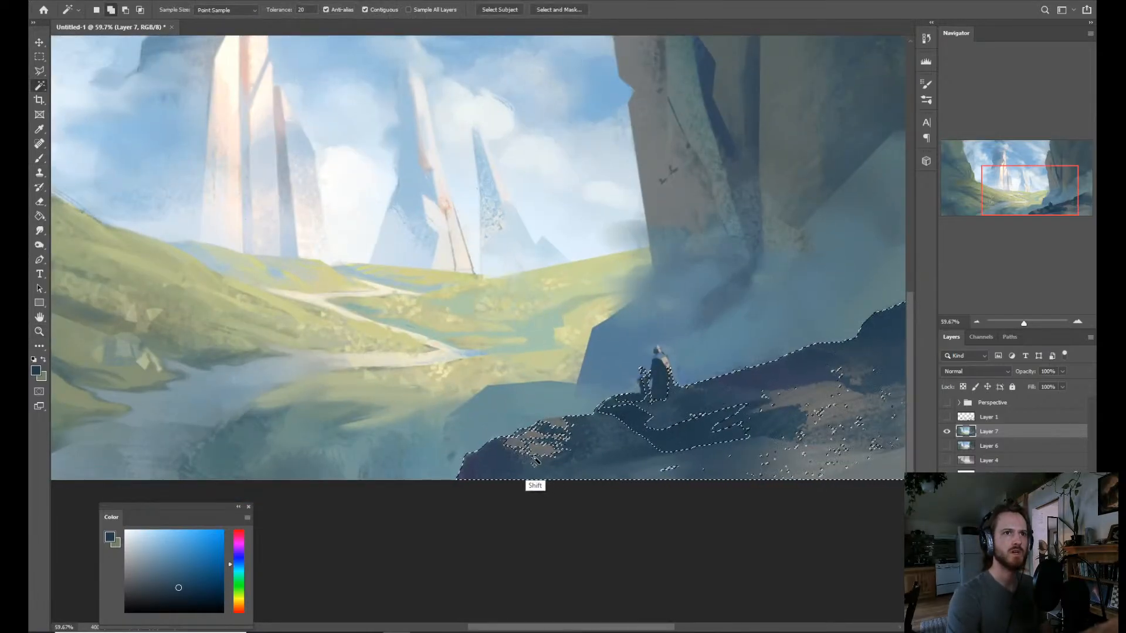
{"action": "left_click", "coordinate": [543, 431], "text": "shift"}
{"action": "left_click", "coordinate": [550, 444], "text": "shift"}
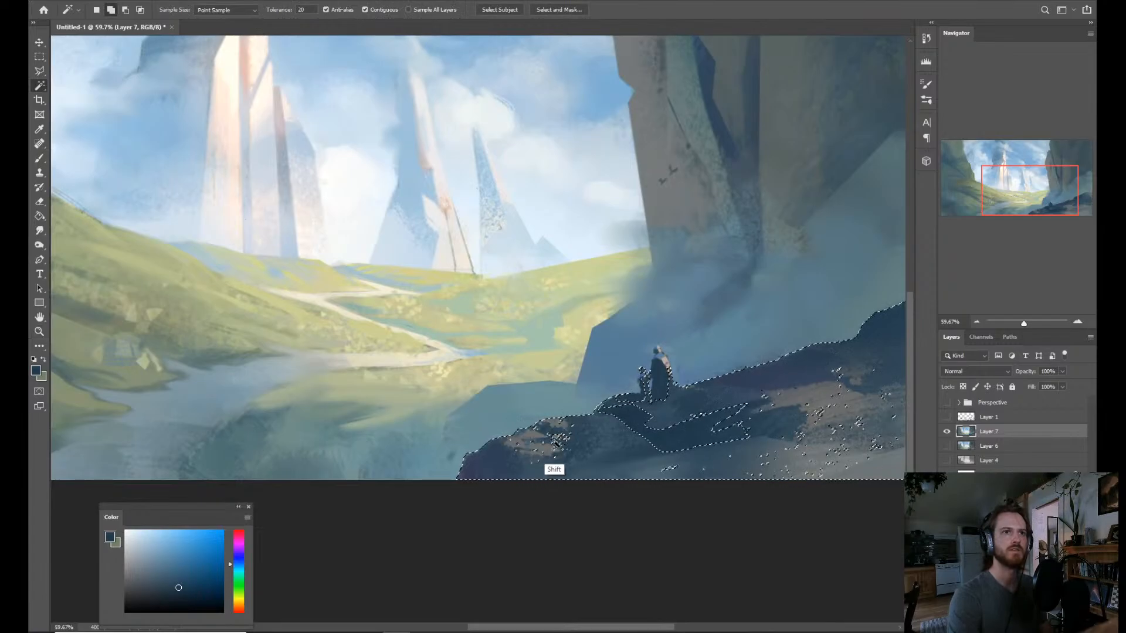
{"action": "key", "text": "b"}
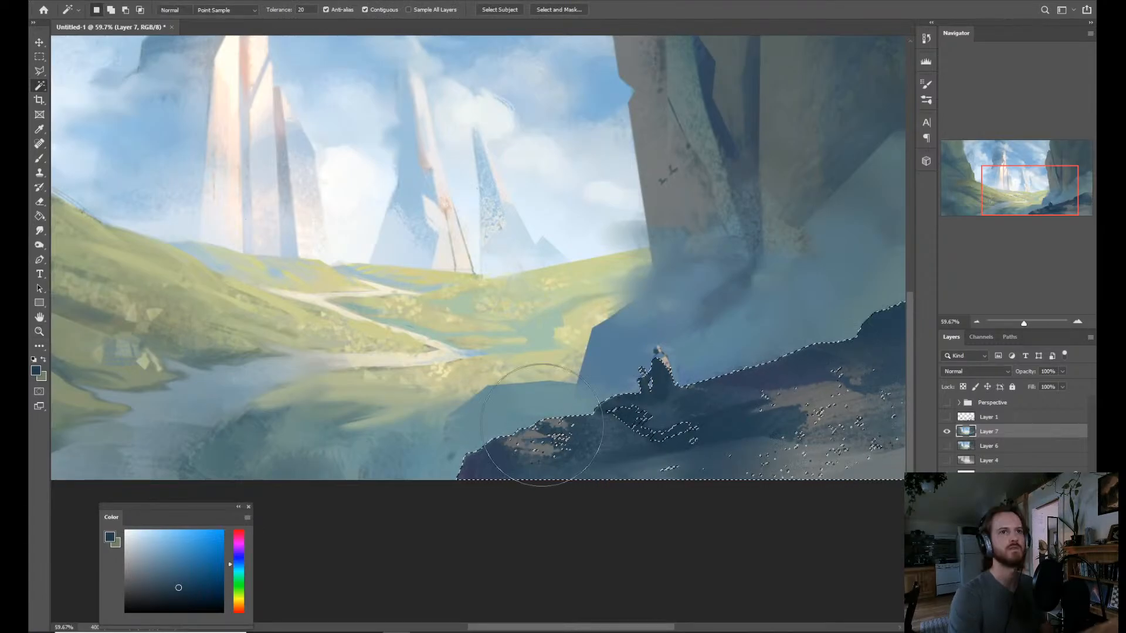
{"action": "left_click", "coordinate": [531, 432]}
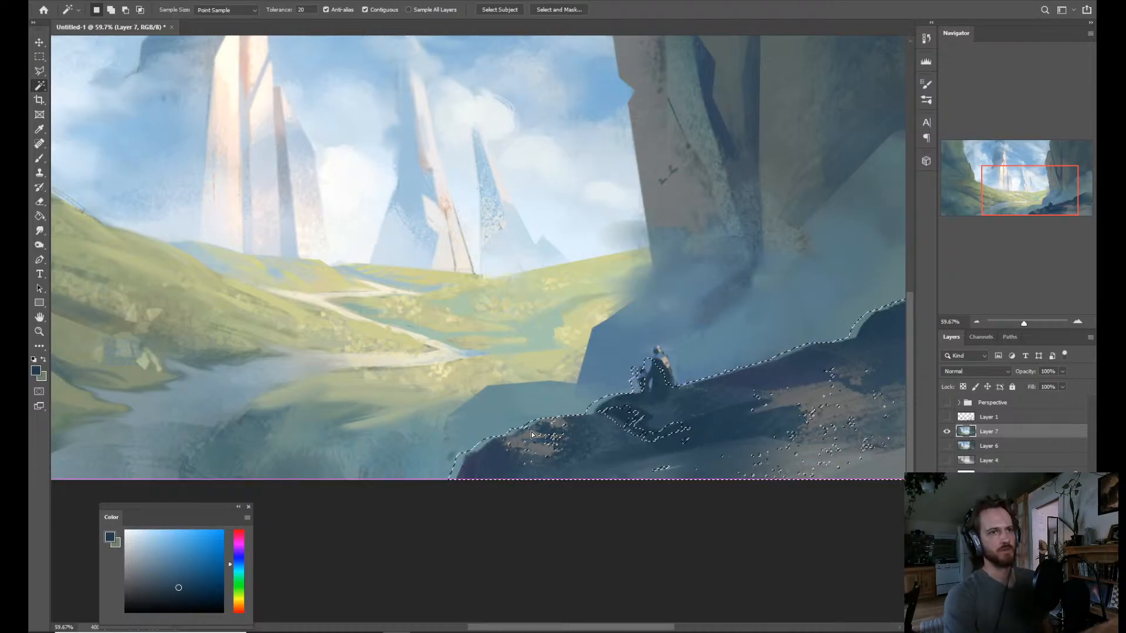
{"action": "key", "text": "b"}
{"action": "key", "text": "w"}
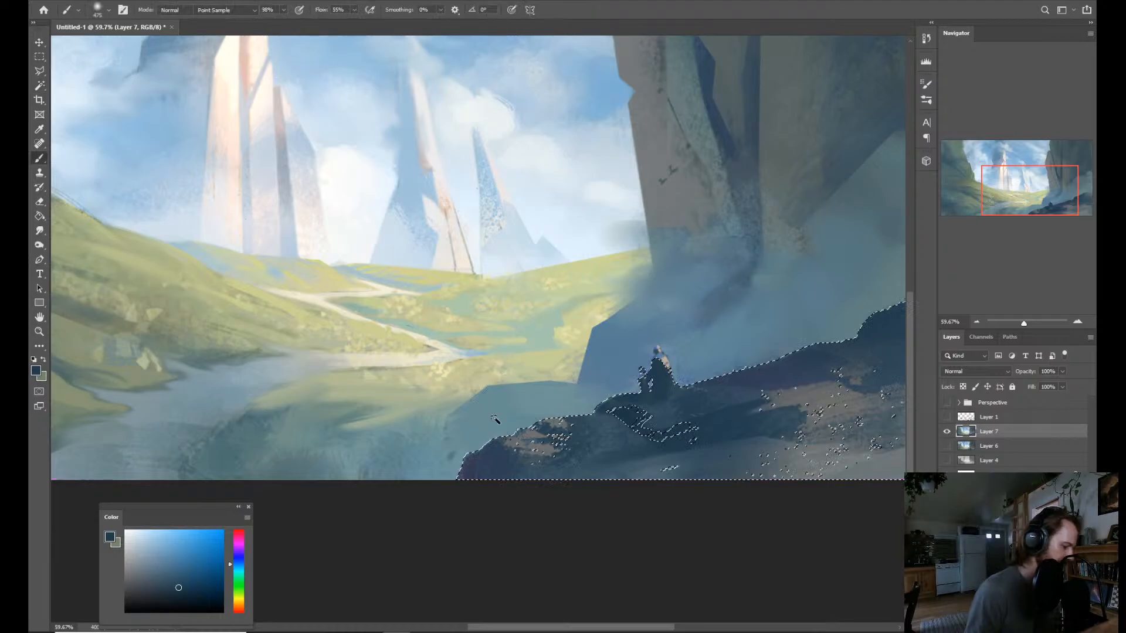
{"action": "key", "text": "z"}
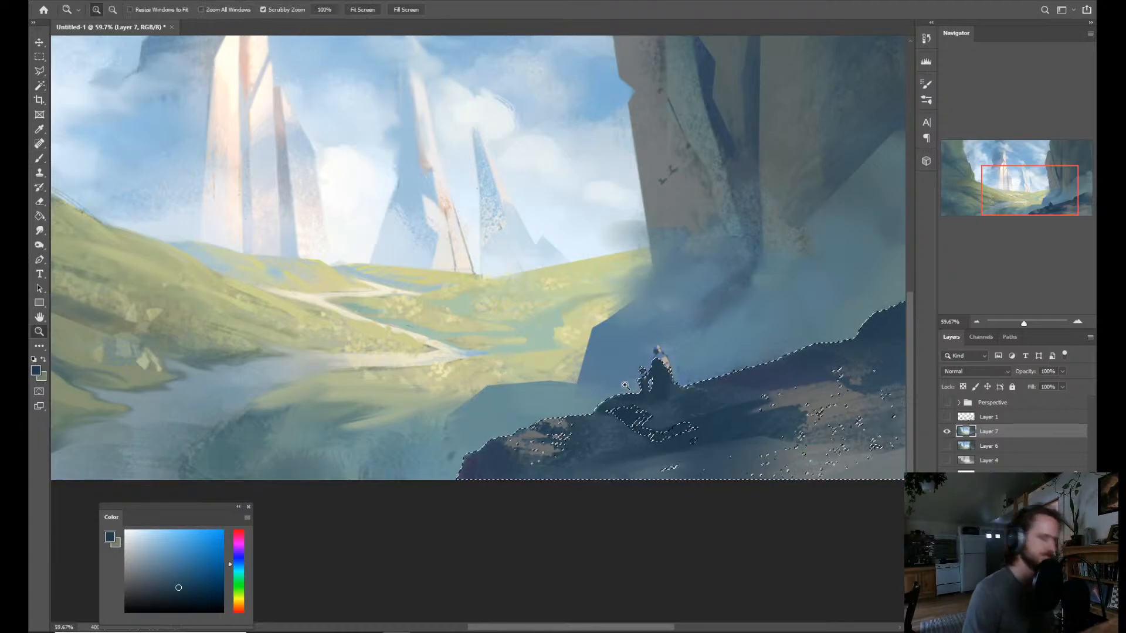
Brush soft dark blue over the lighter patches on the rock left of the figures and clear the selection.
{"action": "key", "text": "b"}
{"action": "mouse_move", "coordinate": [535, 449]}
{"action": "left_mouse_down"}
{"action": "mouse_move", "coordinate": [530, 420]}
{"action": "mouse_move", "coordinate": [542, 429]}
{"action": "mouse_move", "coordinate": [519, 435]}
{"action": "left_mouse_up"}
{"action": "key", "text": "z"}
{"action": "key", "text": "b"}
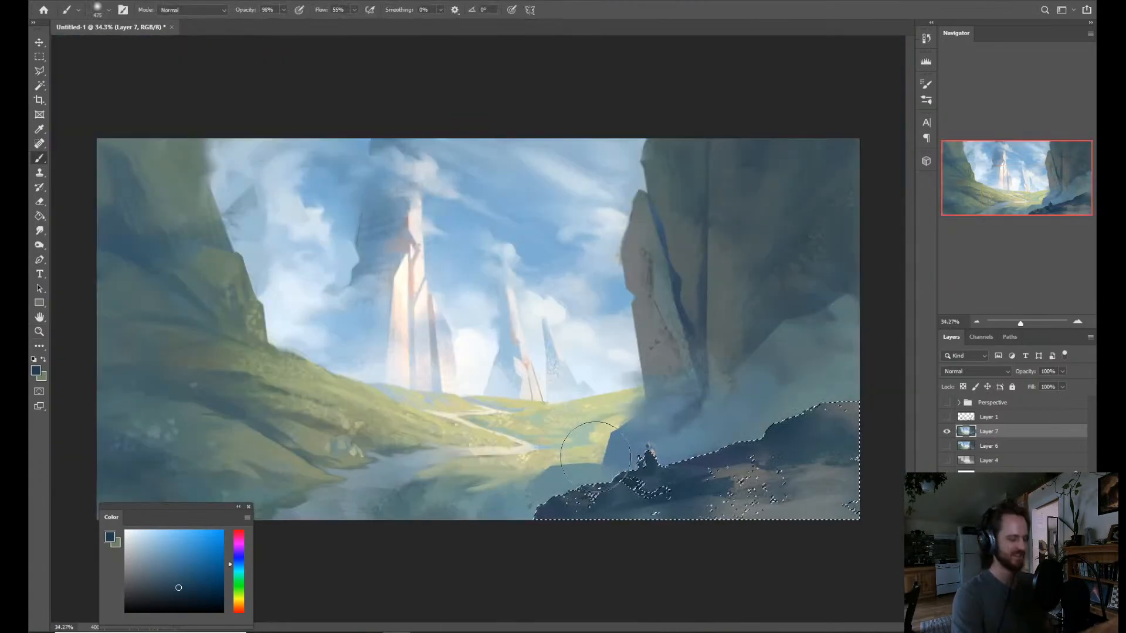
{"action": "key", "text": "ctrl+d"}
{"action": "key", "text": "z"}
{"action": "left_click_drag", "start_coordinate": [625, 435], "coordinate": [610, 433]}
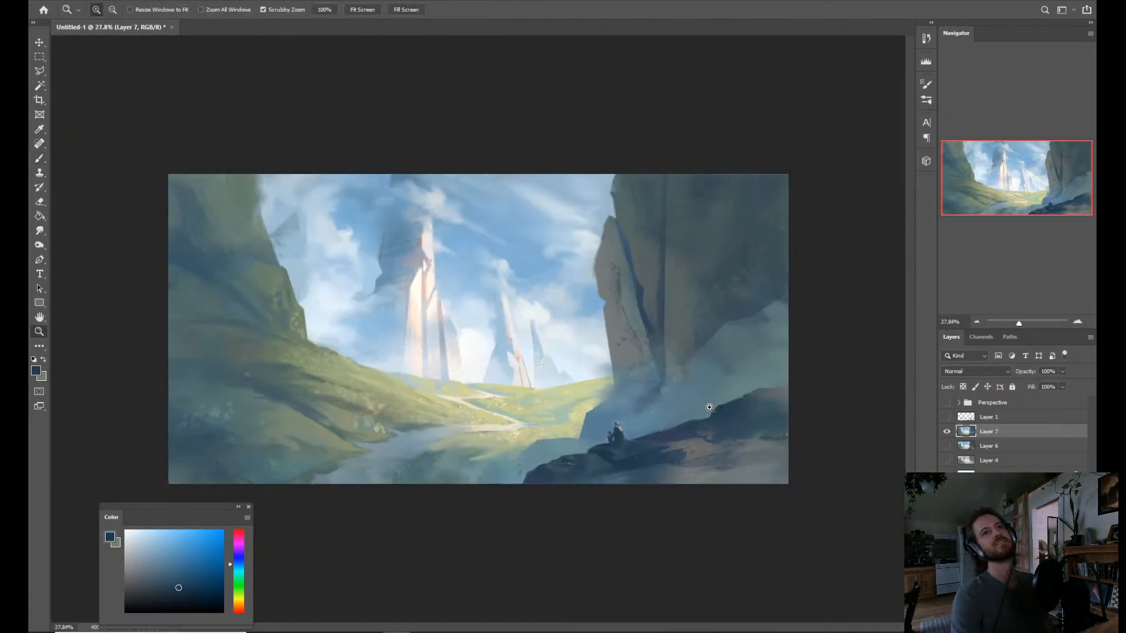
Restore the foreground rock selection and brush soft dark blue over the rock just below the figures.
{"action": "left_click_drag", "start_coordinate": [709, 406], "coordinate": [704, 513]}
{"action": "key", "text": "b"}
{"action": "key", "text": "ctrl+shift+d"}
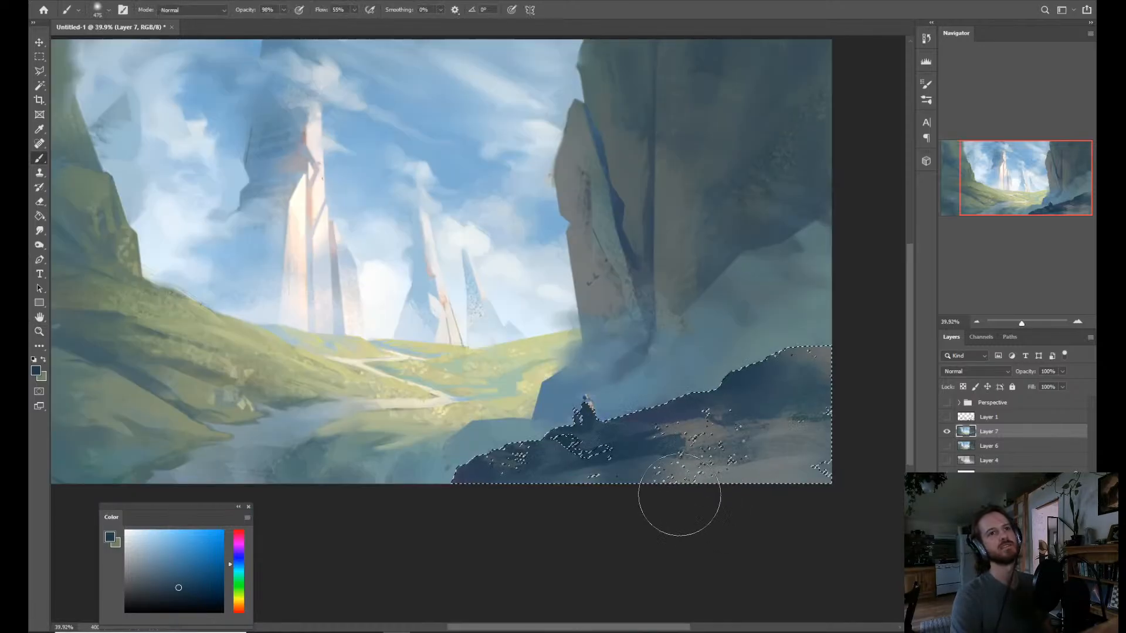
{"action": "mouse_move", "coordinate": [616, 442]}
{"action": "left_mouse_down"}
{"action": "mouse_move", "coordinate": [657, 461]}
{"action": "mouse_move", "coordinate": [613, 435]}
{"action": "mouse_move", "coordinate": [677, 431]}
{"action": "mouse_move", "coordinate": [655, 459]}
{"action": "left_mouse_up"}
Hide the selection outline, choose a brighter, more saturated blue and brush it softly over the shadowed foreground rocks.
{"action": "key", "text": "ctrl+space"}
{"action": "key", "text": "ctrl+h"}
{"action": "key", "text": "ctrl+space"}
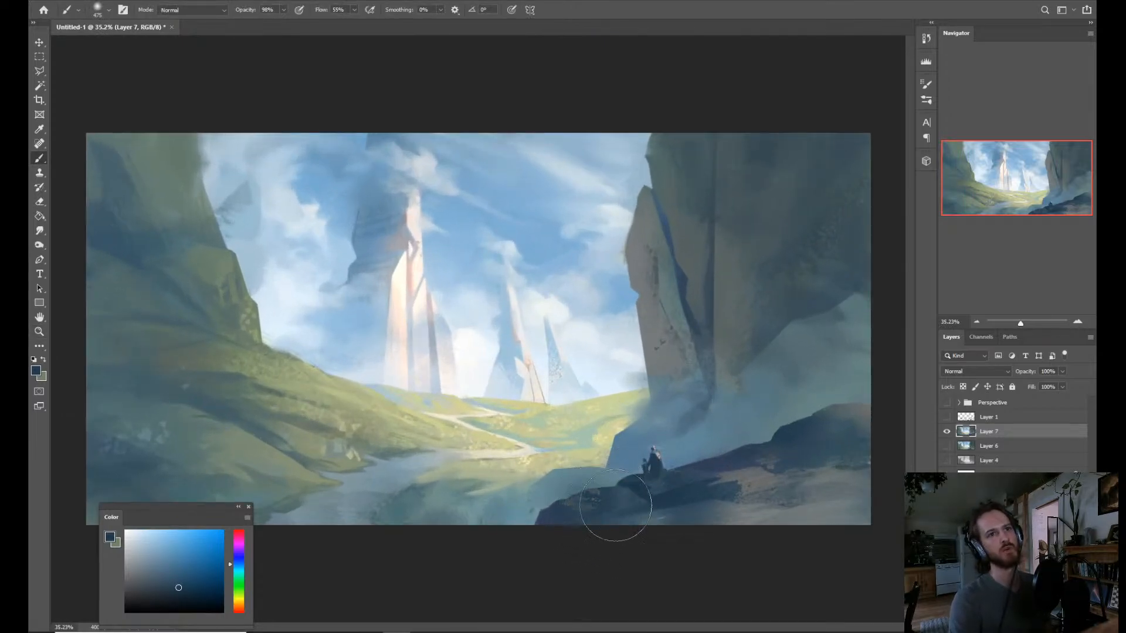
{"action": "left_click", "coordinate": [194, 566]}
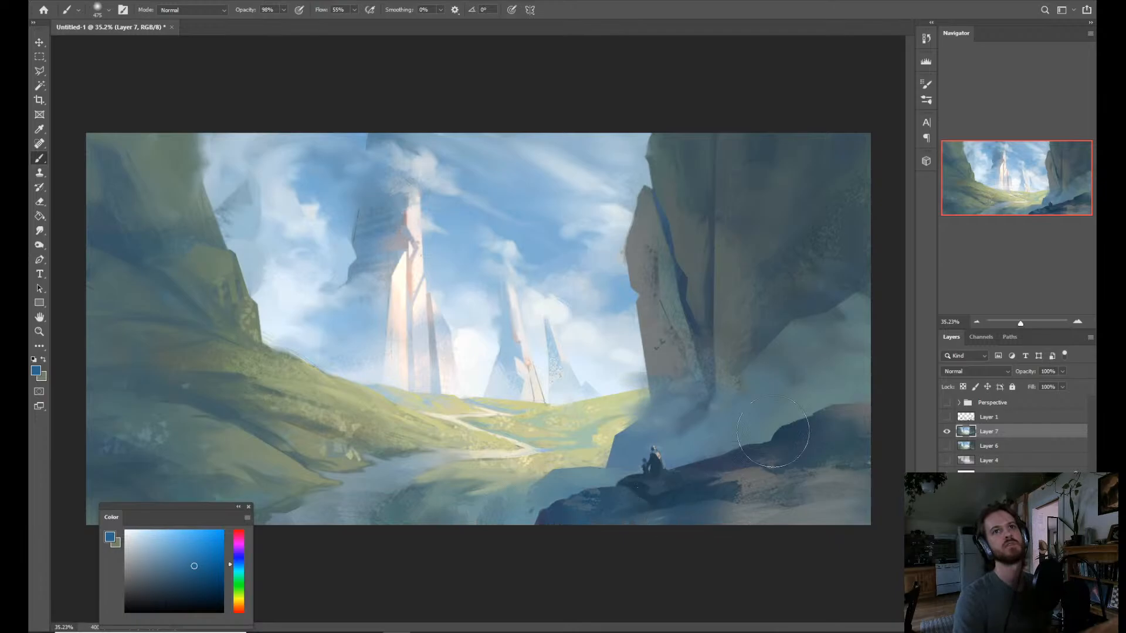
{"action": "mouse_move", "coordinate": [847, 452]}
{"action": "left_mouse_down"}
{"action": "mouse_move", "coordinate": [789, 407]}
{"action": "mouse_move", "coordinate": [780, 454]}
{"action": "mouse_move", "coordinate": [628, 339]}
{"action": "left_mouse_up"}
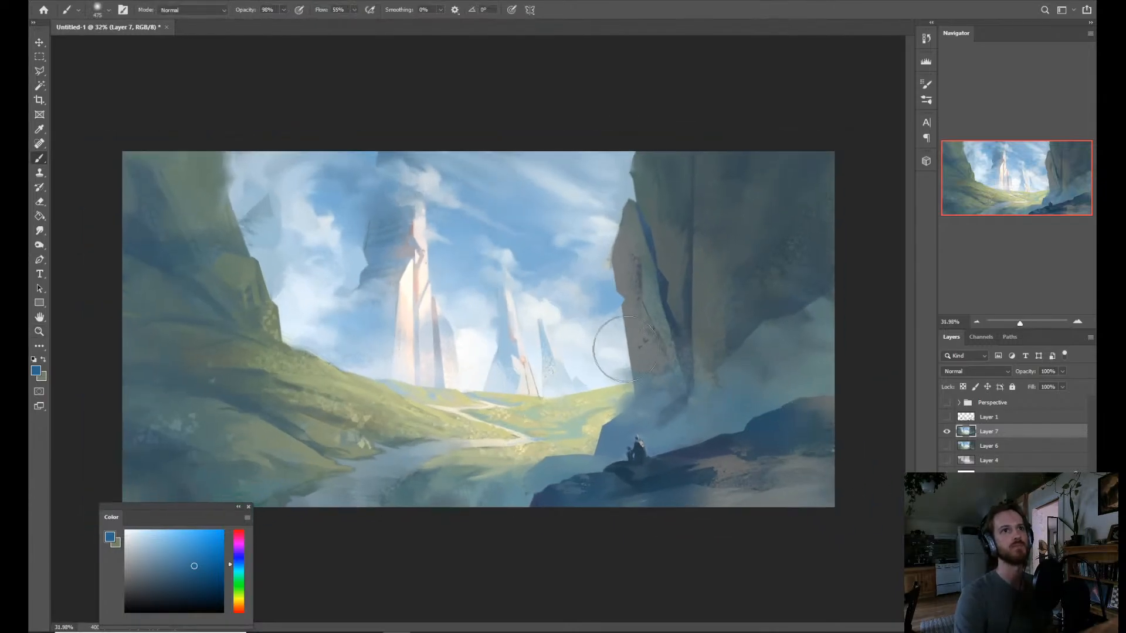
Set the brush blending mode to Linear Dodge (Add) and change the paint colour to orange-brown.
{"action": "left_click", "coordinate": [192, 10]}
{"action": "left_click", "coordinate": [199, 136]}
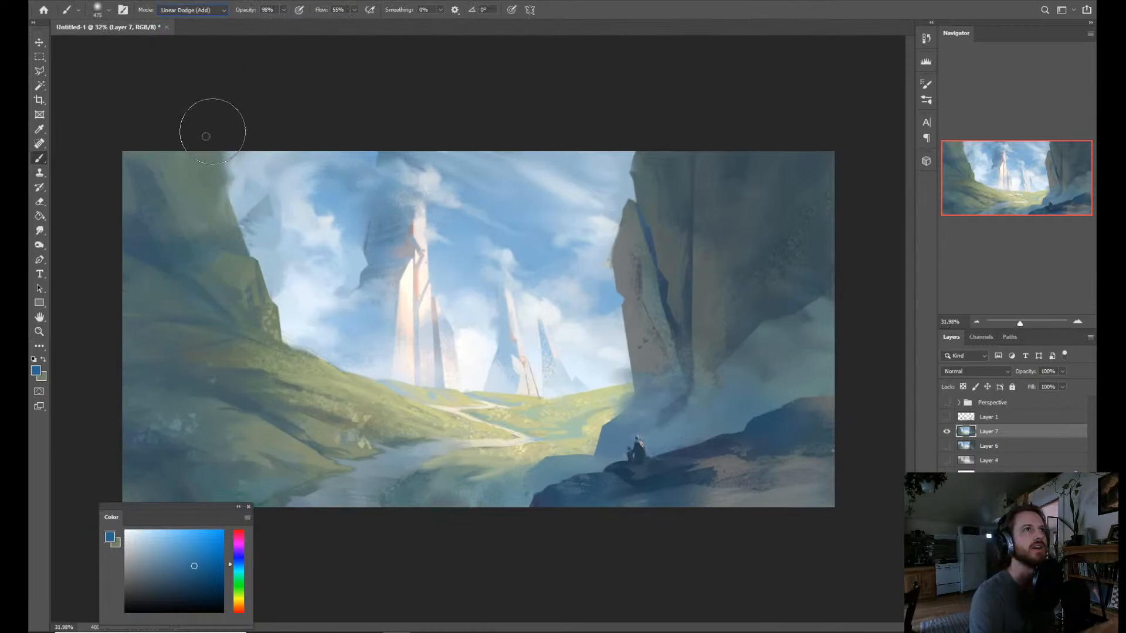
{"action": "left_click", "coordinate": [239, 606]}
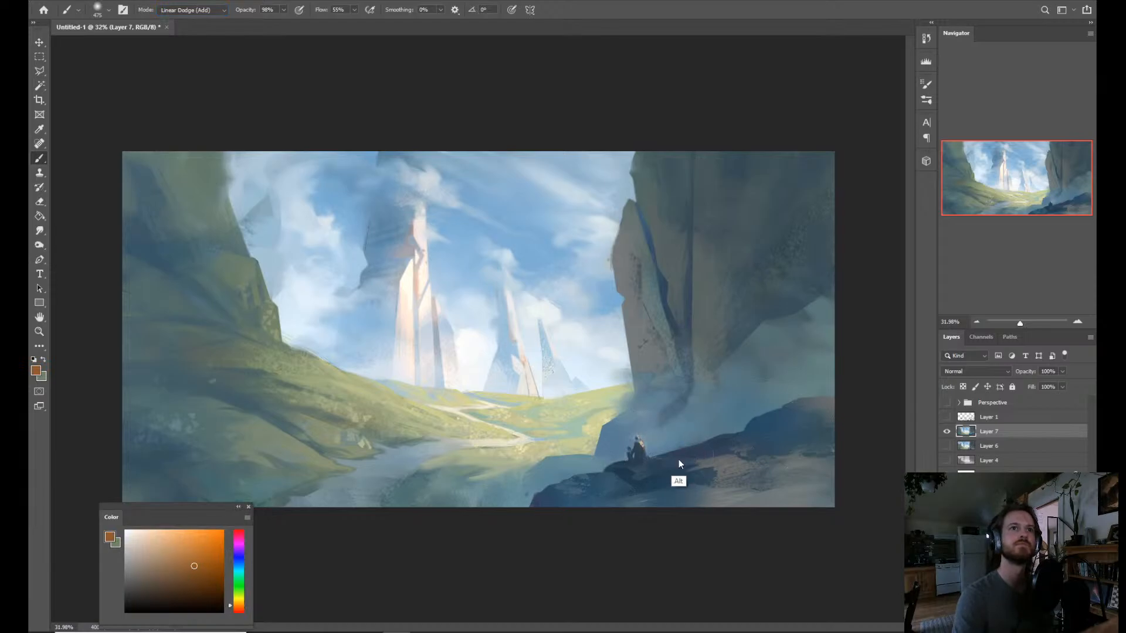
Try brushing a warm orange glow over the rock around and right of the figures.
{"action": "left_click_drag", "start_coordinate": [678, 459], "coordinate": [667, 466]}
{"action": "mouse_move", "coordinate": [645, 463]}
{"action": "left_mouse_down"}
{"action": "mouse_move", "coordinate": [687, 469]}
{"action": "mouse_move", "coordinate": [734, 471]}
{"action": "left_mouse_up"}
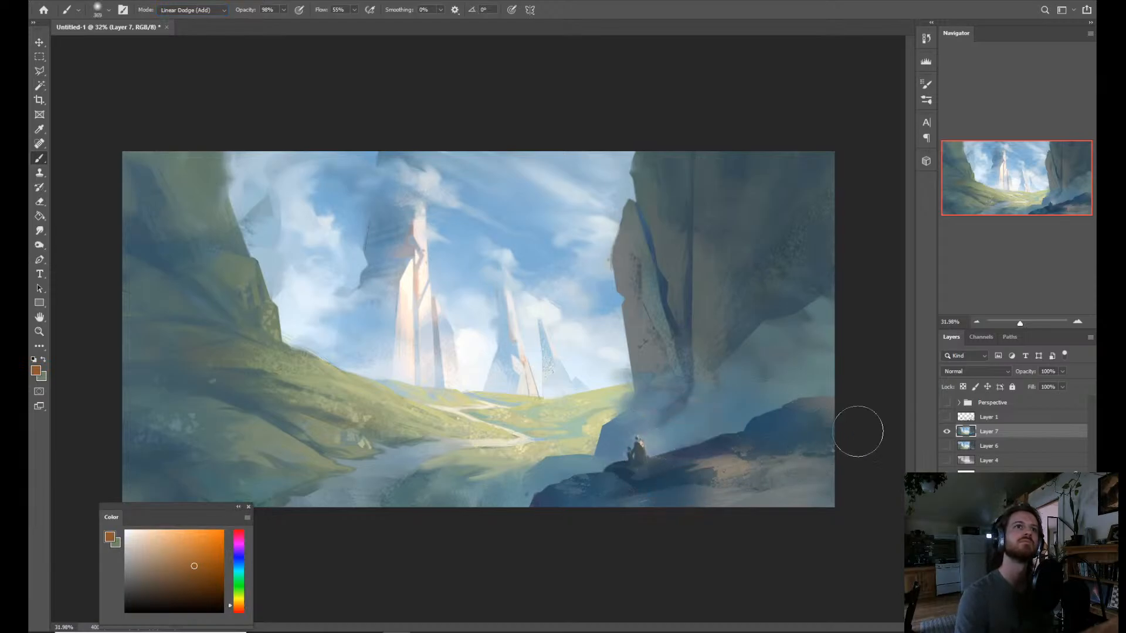
{"action": "key", "text": "ctrl+z"}
{"action": "key", "text": "ctrl+z"}
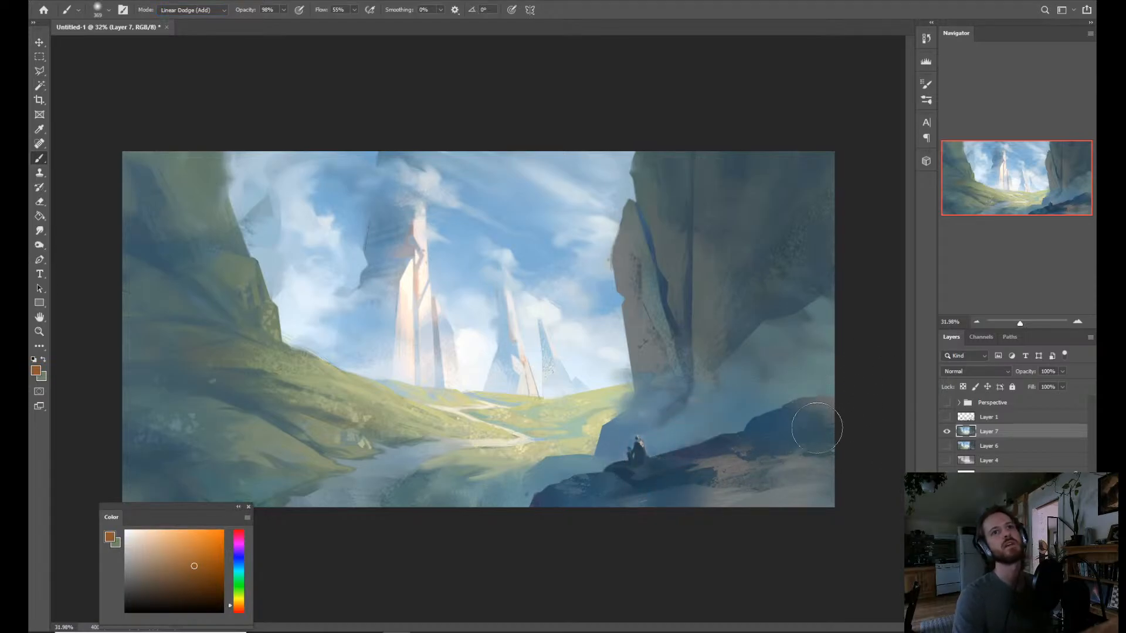
Try brushing a soft light glow into the mist above the ridge right of the figures.
{"action": "key", "text": "z"}
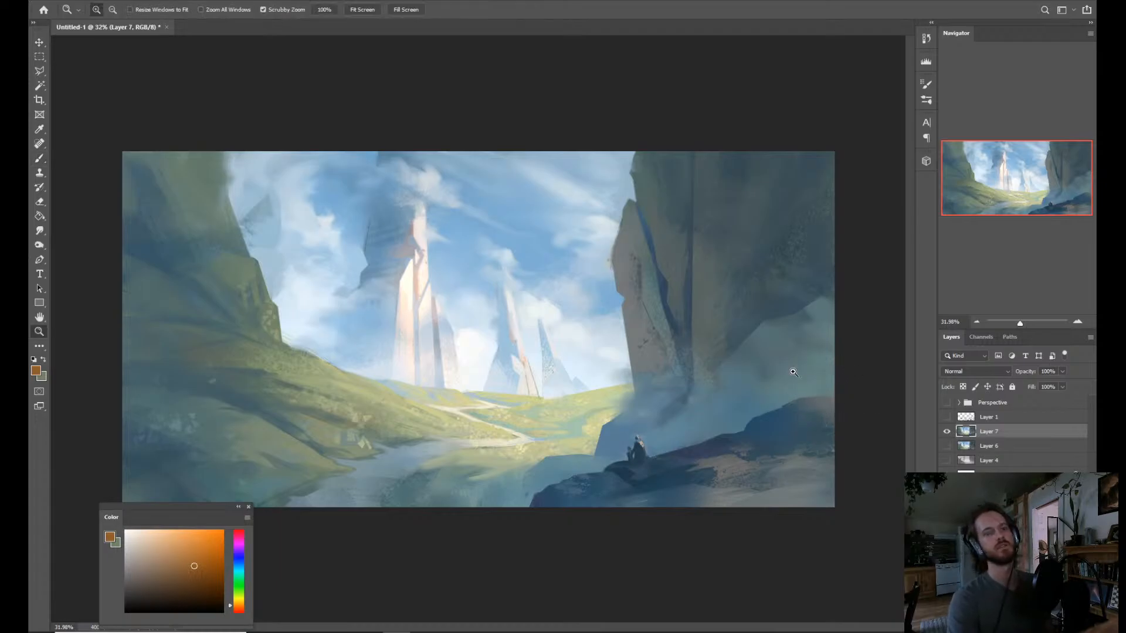
{"action": "key", "text": "b"}
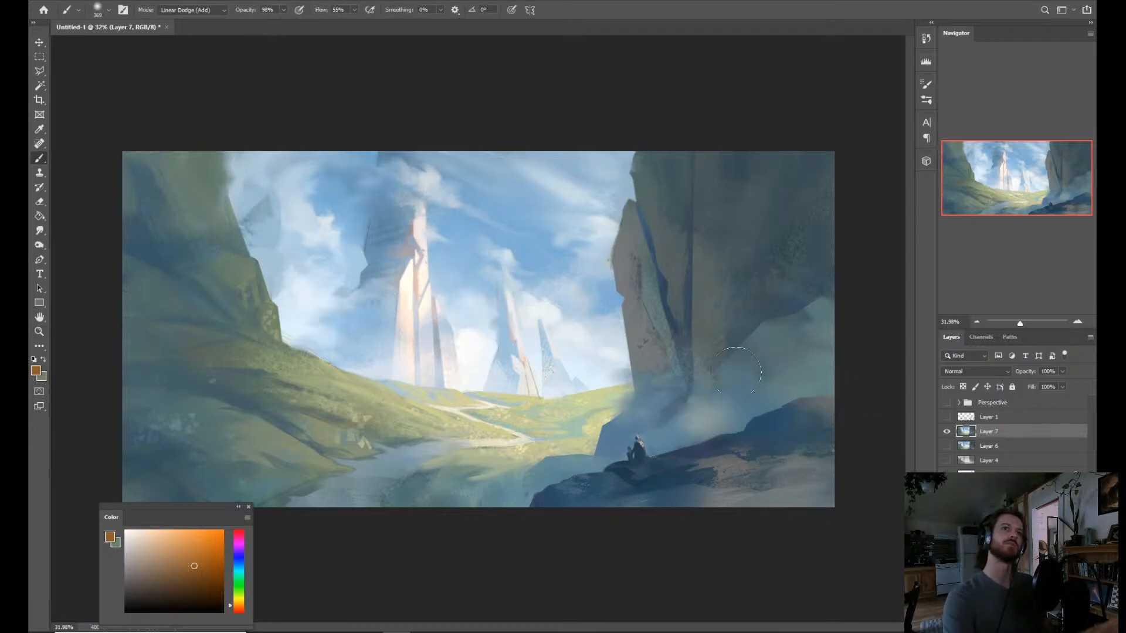
{"action": "key", "text": "ctrl+z"}
{"action": "key", "text": "z"}
{"action": "mouse_move", "coordinate": [731, 393]}
{"action": "left_mouse_down"}
{"action": "mouse_move", "coordinate": [711, 399]}
{"action": "mouse_move", "coordinate": [743, 399]}
{"action": "left_mouse_up"}
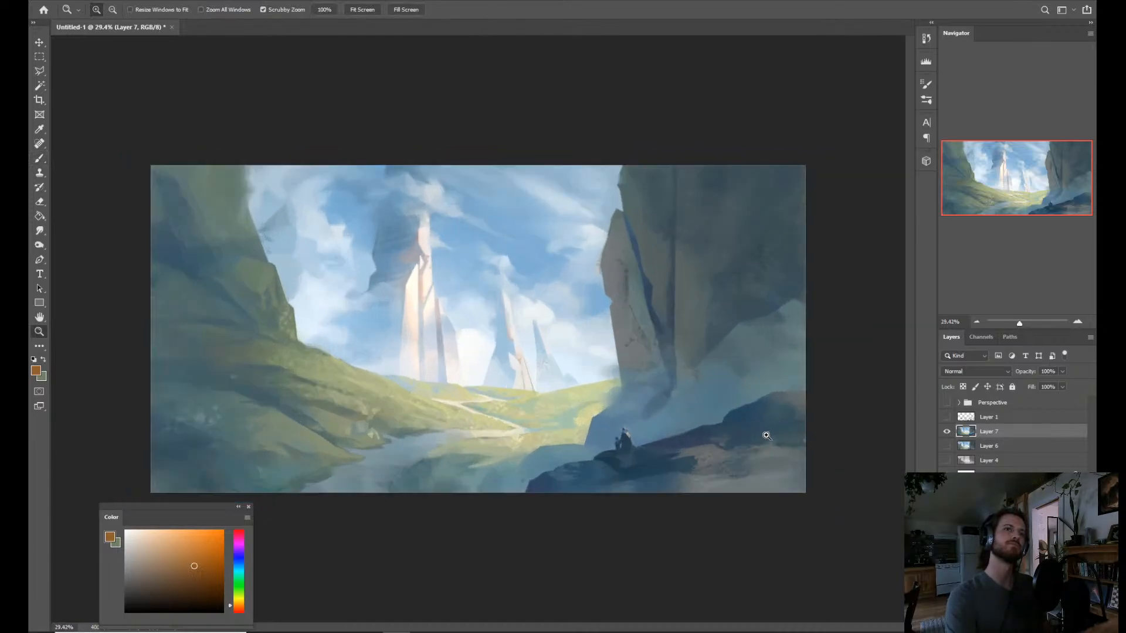
{"action": "key", "text": "b"}
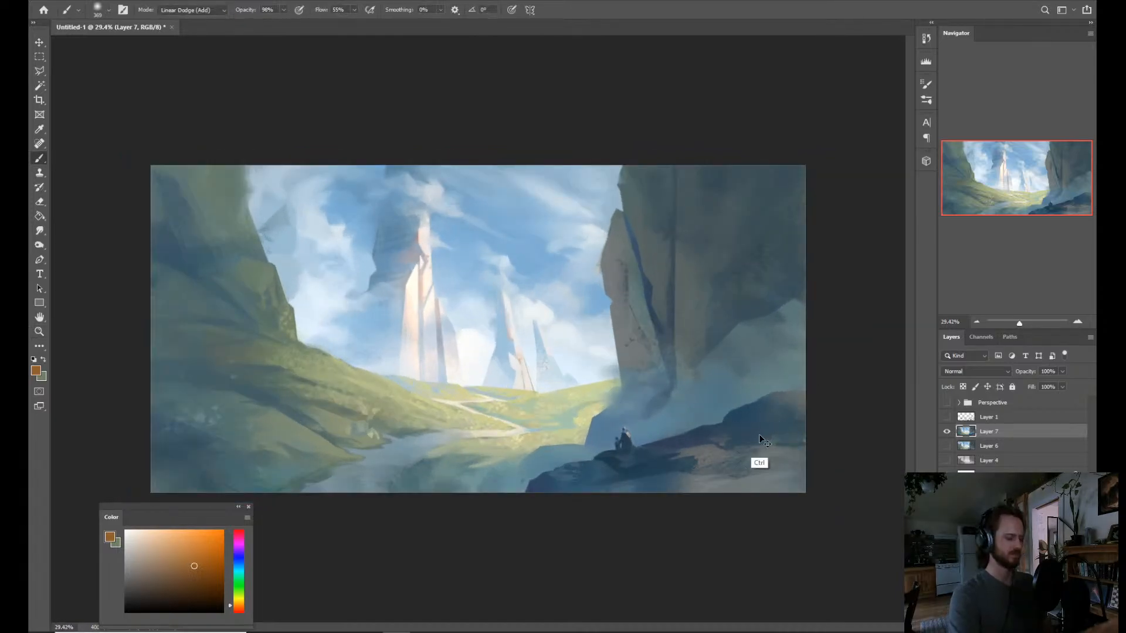
Flip the canvas horizontally and review the overall composition.
{"action": "key", "text": "ctrl+f"}
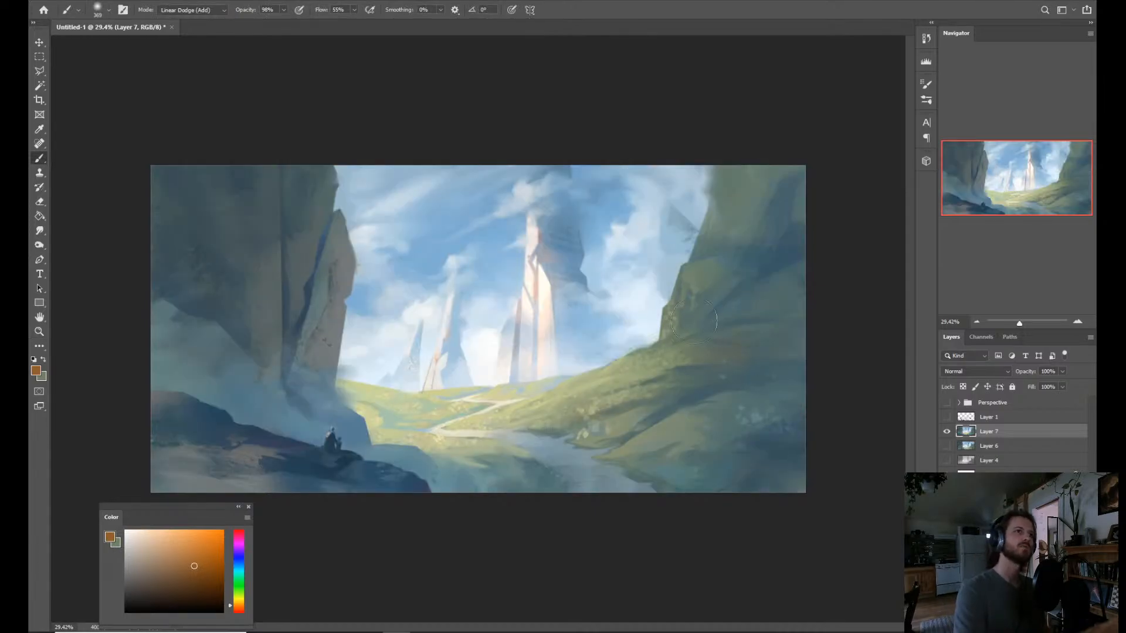
{"action": "key", "text": "z"}
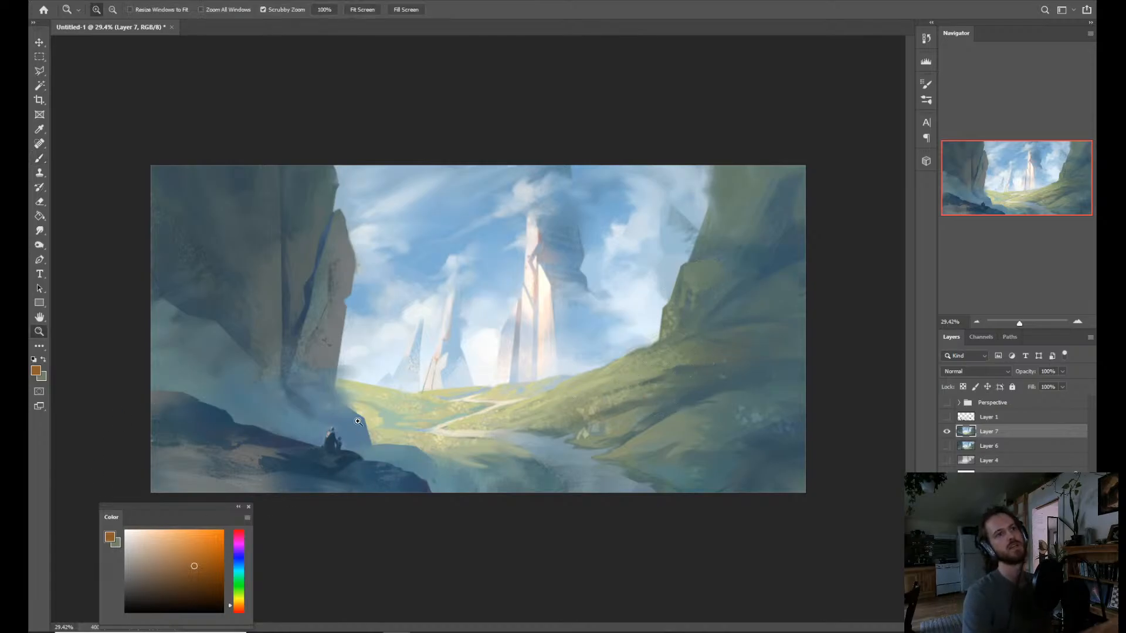
{"action": "left_click_drag", "start_coordinate": [376, 451], "coordinate": [409, 437]}
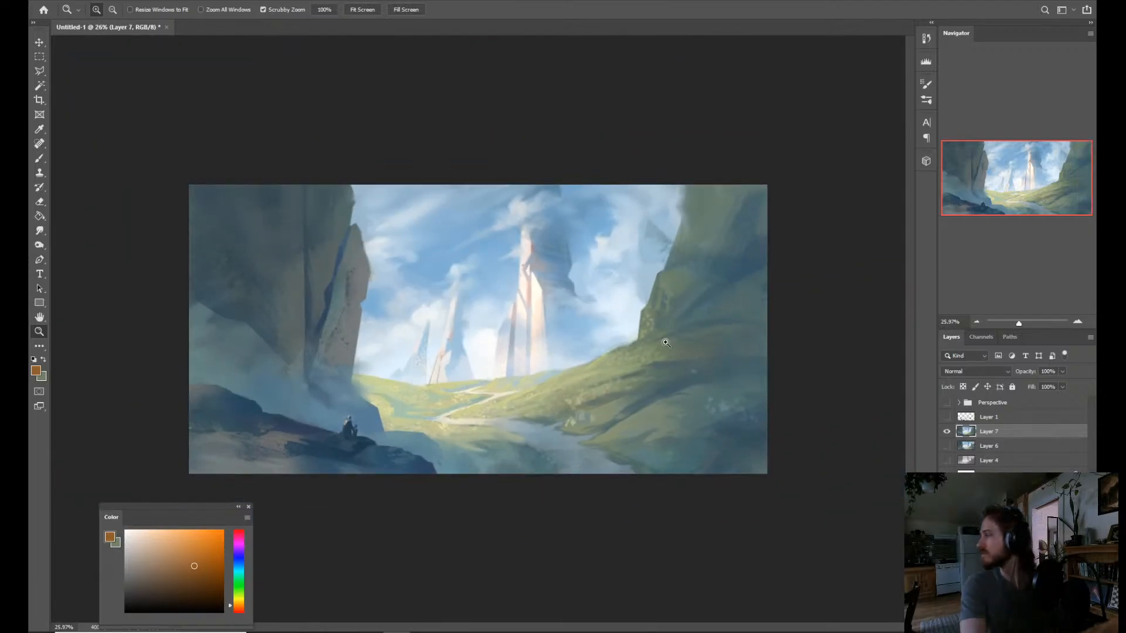
{"action": "left_click_drag", "start_coordinate": [539, 368], "coordinate": [544, 374]}
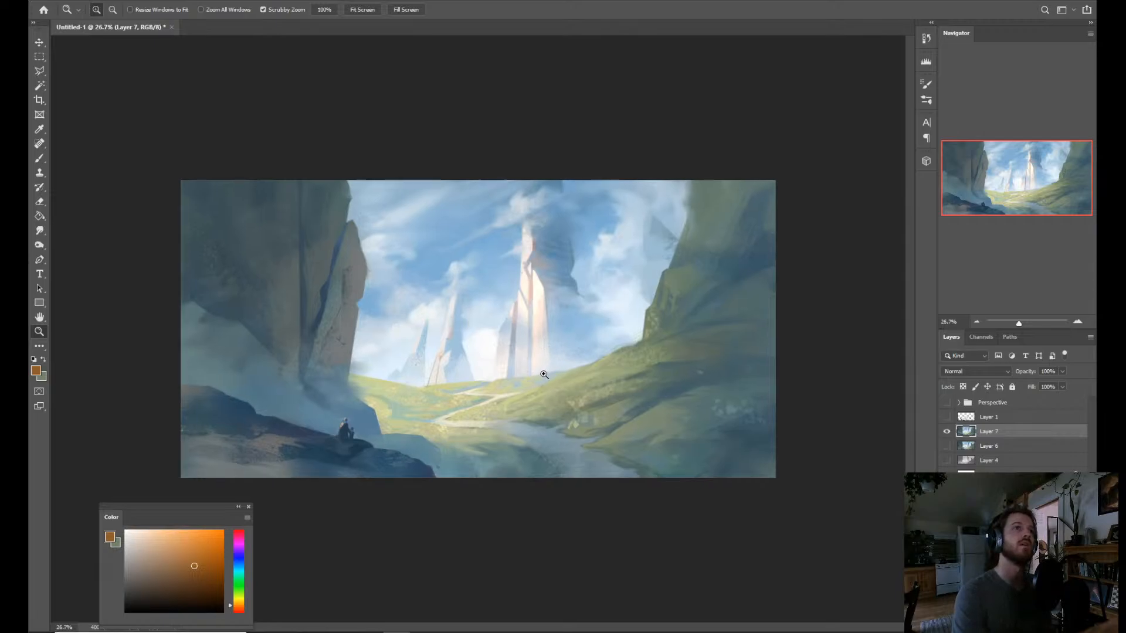
Select a curved band of mist along the base of the shadowed cliff, above the foreground ridge, with the Polygonal Lasso.
{"action": "key", "text": "l"}
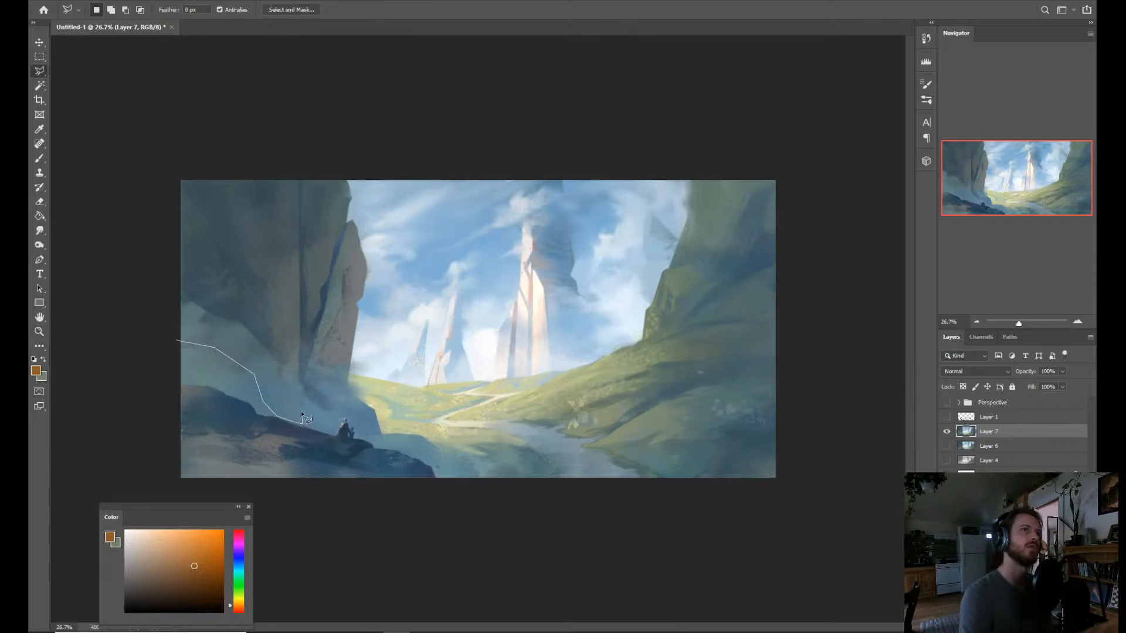
{"action": "left_click", "coordinate": [187, 311]}
{"action": "left_click", "coordinate": [168, 322]}
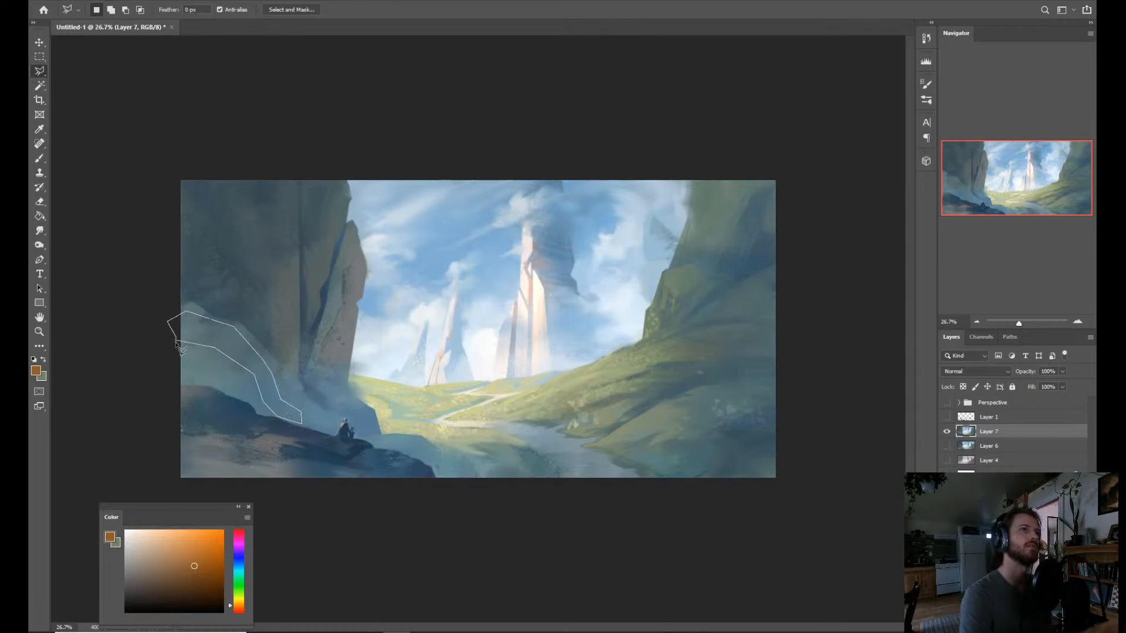
{"action": "left_click", "coordinate": [175, 342]}
Brush a sampled dark blue into the selected mist band in Normal mode and clear the selection.
{"action": "key", "text": "b"}
{"action": "left_click", "coordinate": [218, 322], "text": "alt"}
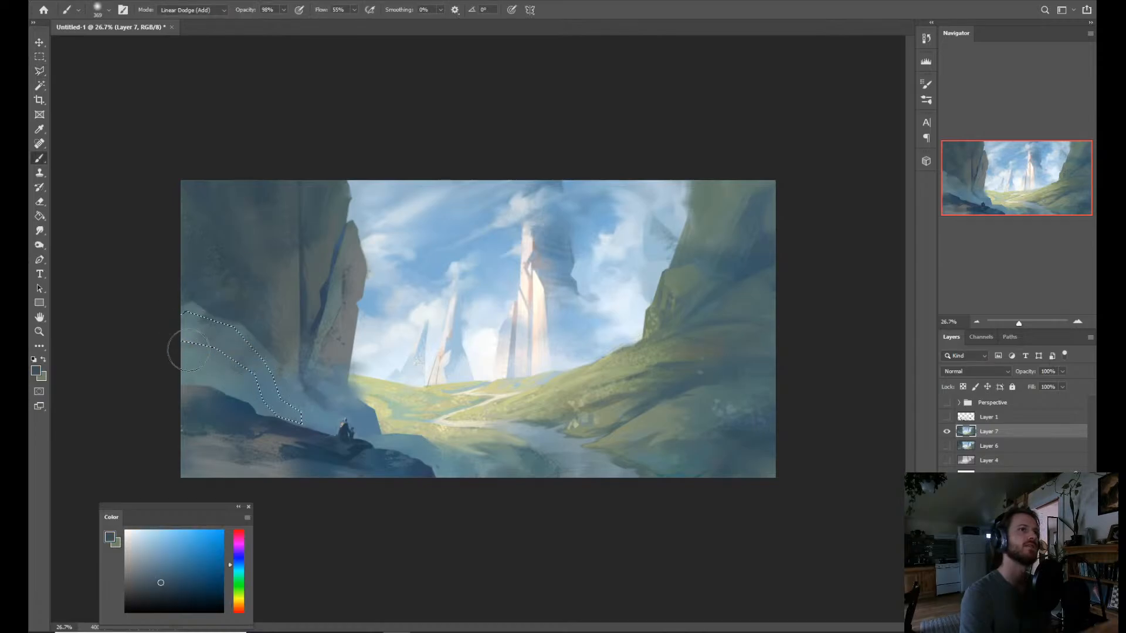
{"action": "left_click", "coordinate": [210, 11]}
{"action": "left_click", "coordinate": [205, 22]}
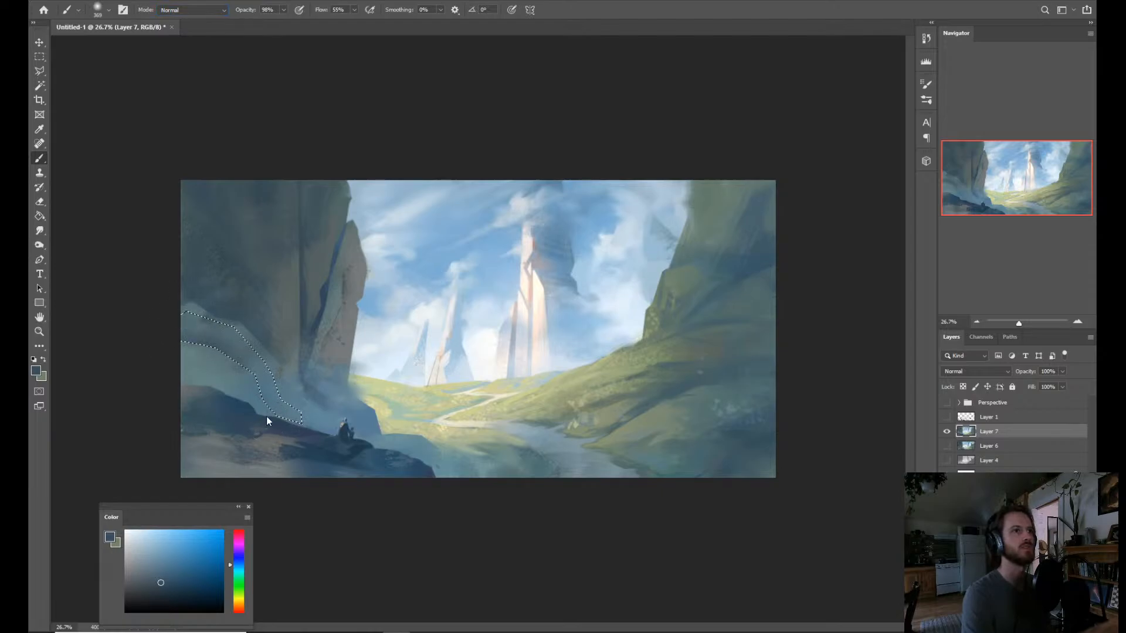
{"action": "key", "text": "ctrl+d"}
Blend the upper edge of the mist into the shadowed cliff base with the Mixer Brush, using a sampled muted blue.
{"action": "key", "text": "z"}
{"action": "left_click_drag", "start_coordinate": [502, 365], "coordinate": [483, 350]}
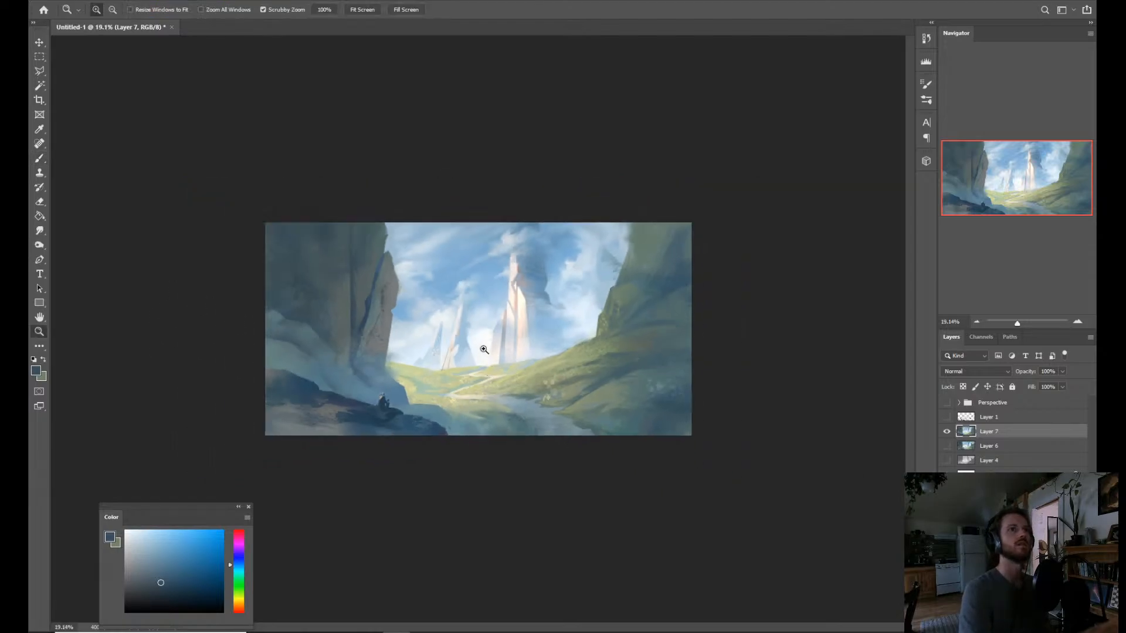
{"action": "left_click_drag", "start_coordinate": [456, 419], "coordinate": [469, 423]}
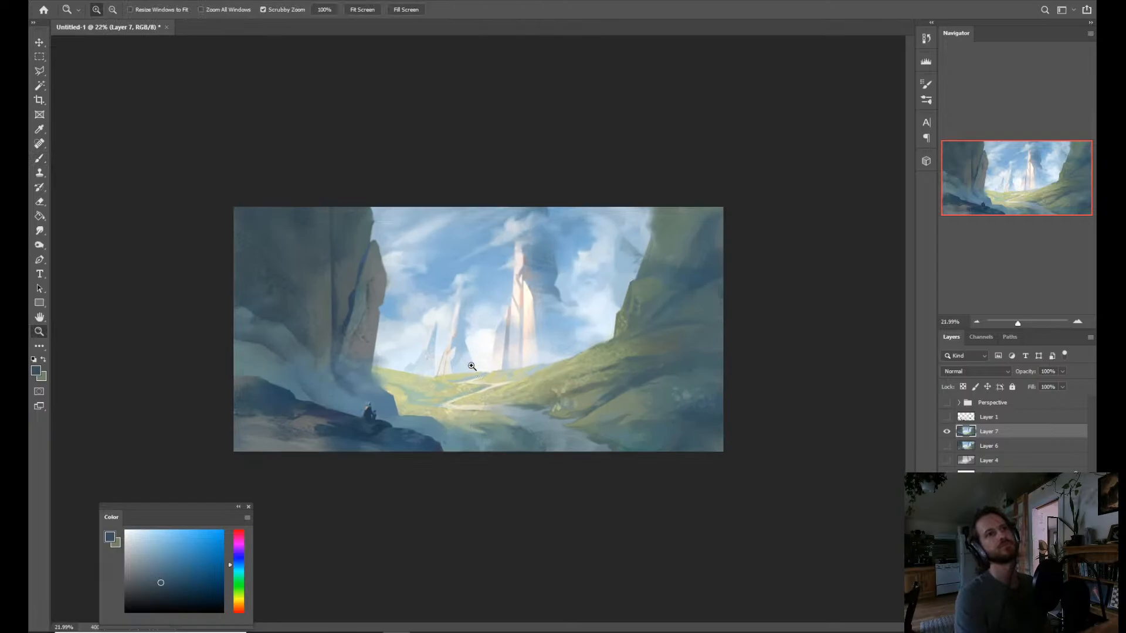
{"action": "left_click_drag", "start_coordinate": [399, 411], "coordinate": [413, 422]}
{"action": "key", "text": "r"}
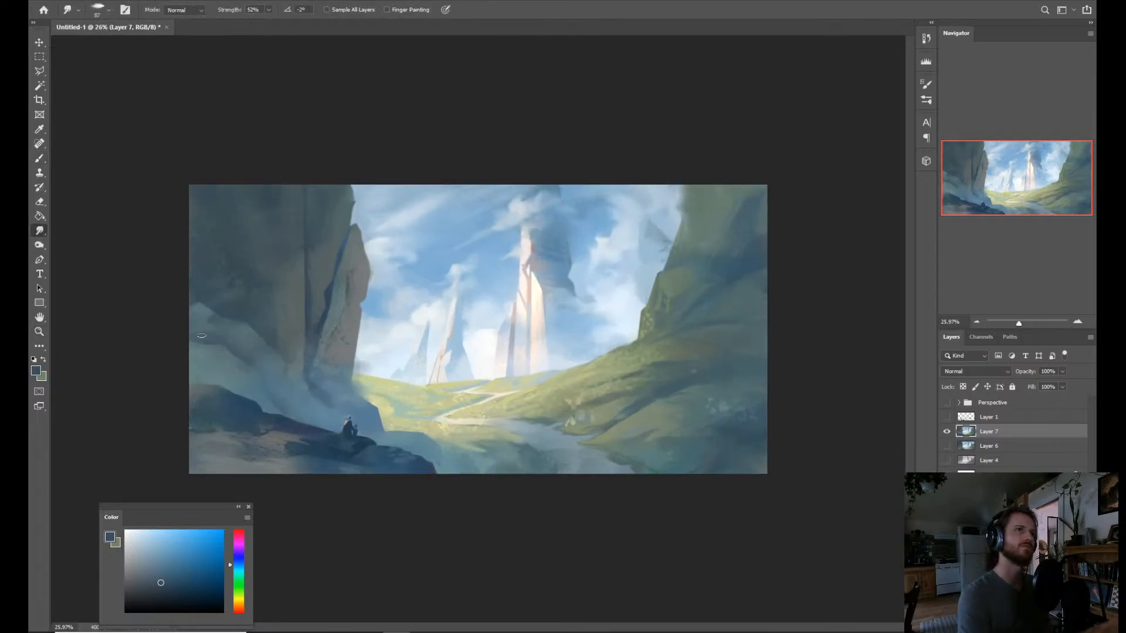
{"action": "key", "text": "b"}
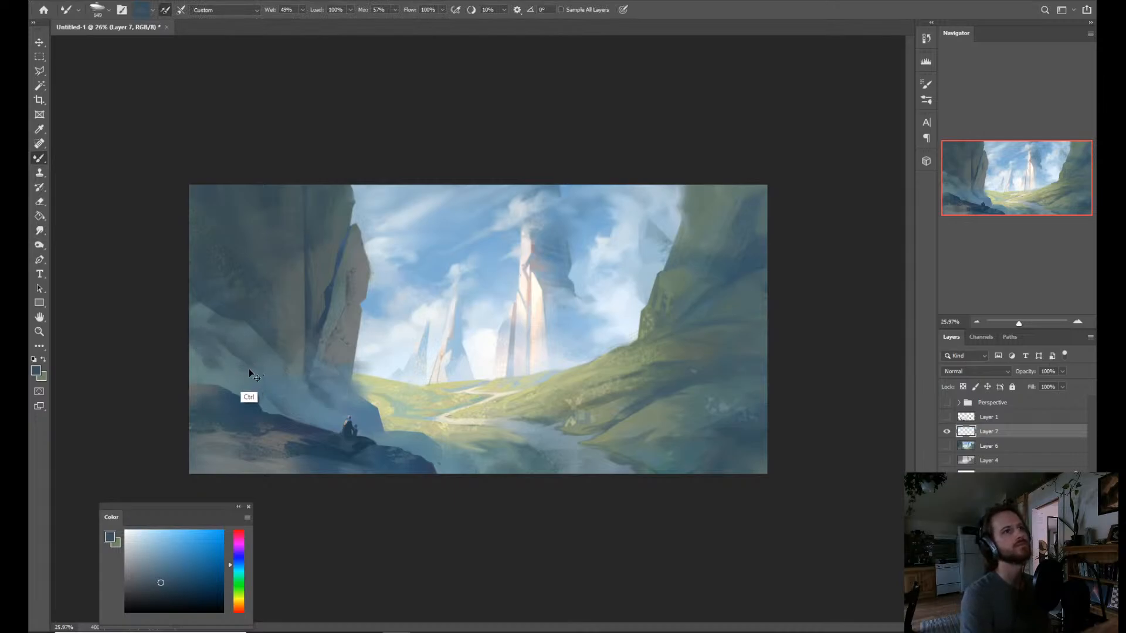
{"action": "key", "text": "super"}
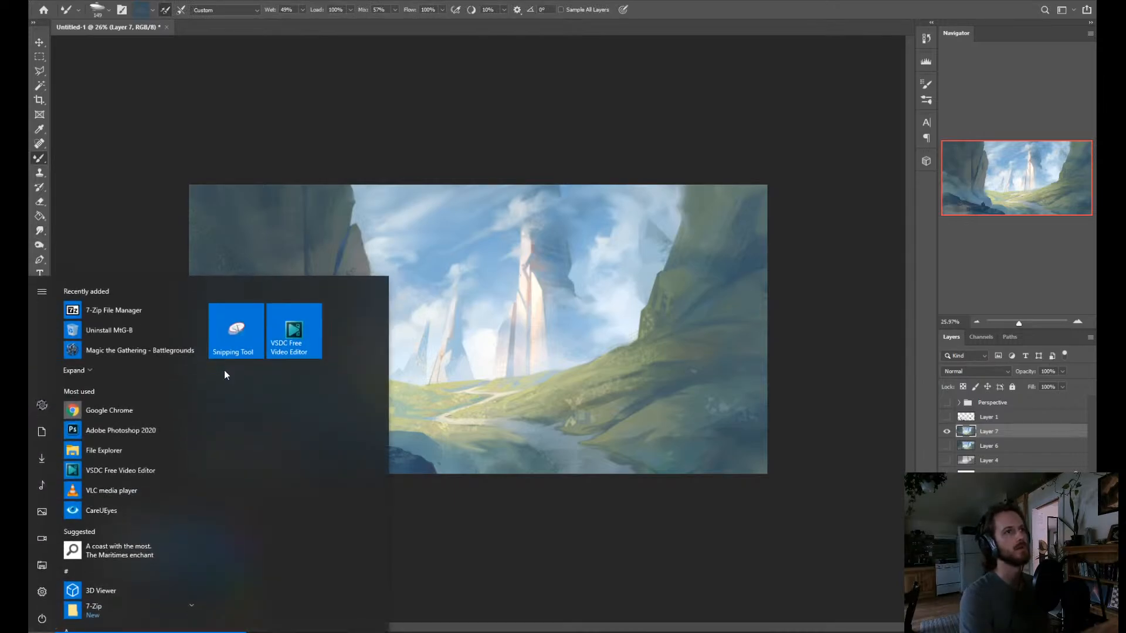
{"action": "key", "text": "super"}
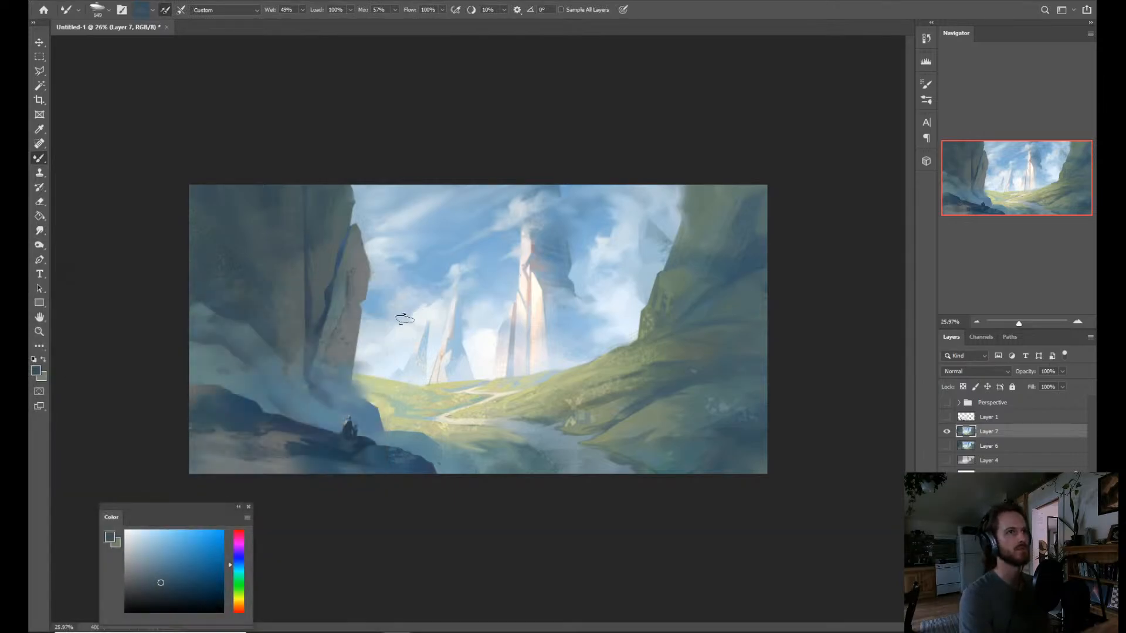
{"action": "left_click", "coordinate": [212, 356], "text": "alt"}
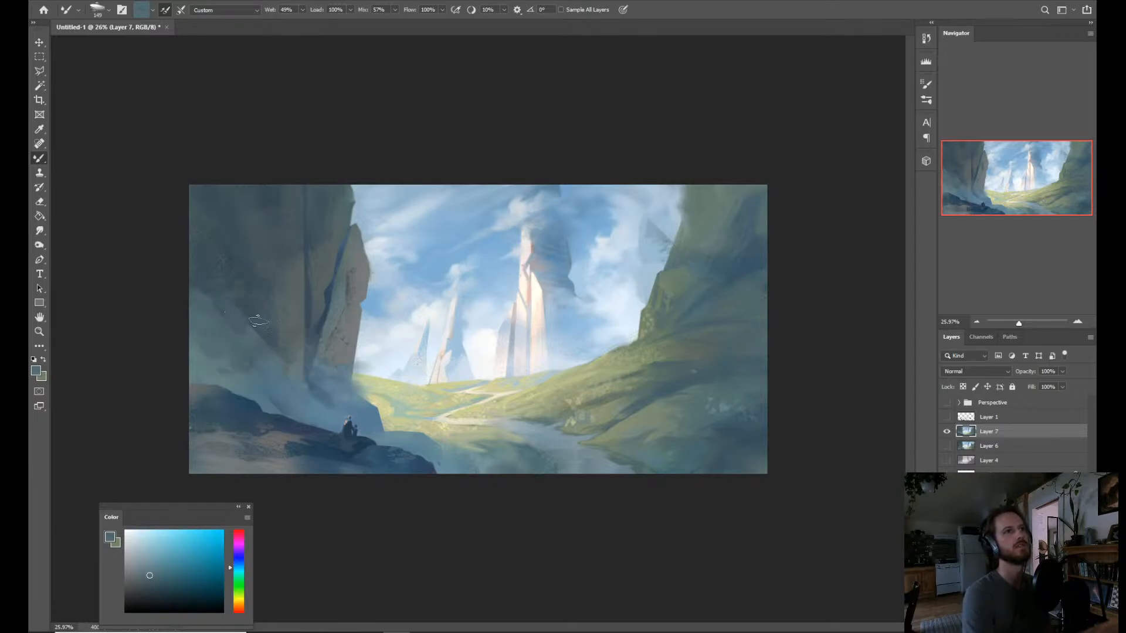
Soften the shadowed cliff face above the mist with further Mixer Brush strokes, checking the painting at a smaller size.
{"action": "key", "text": "z"}
{"action": "left_click_drag", "start_coordinate": [315, 340], "coordinate": [520, 334]}
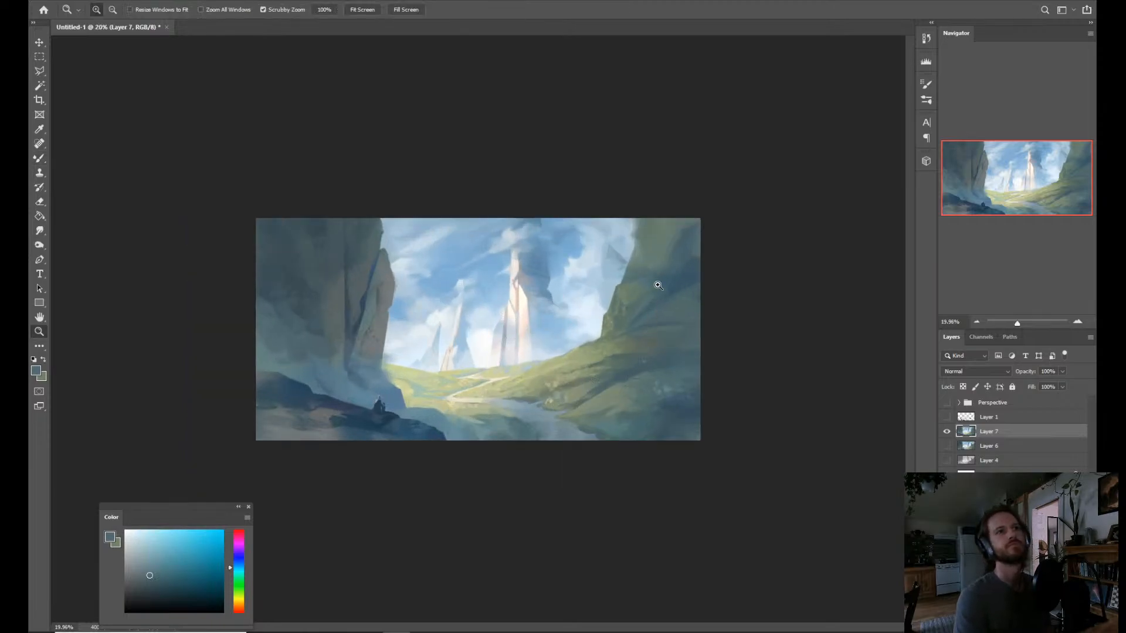
{"action": "key", "text": "b"}
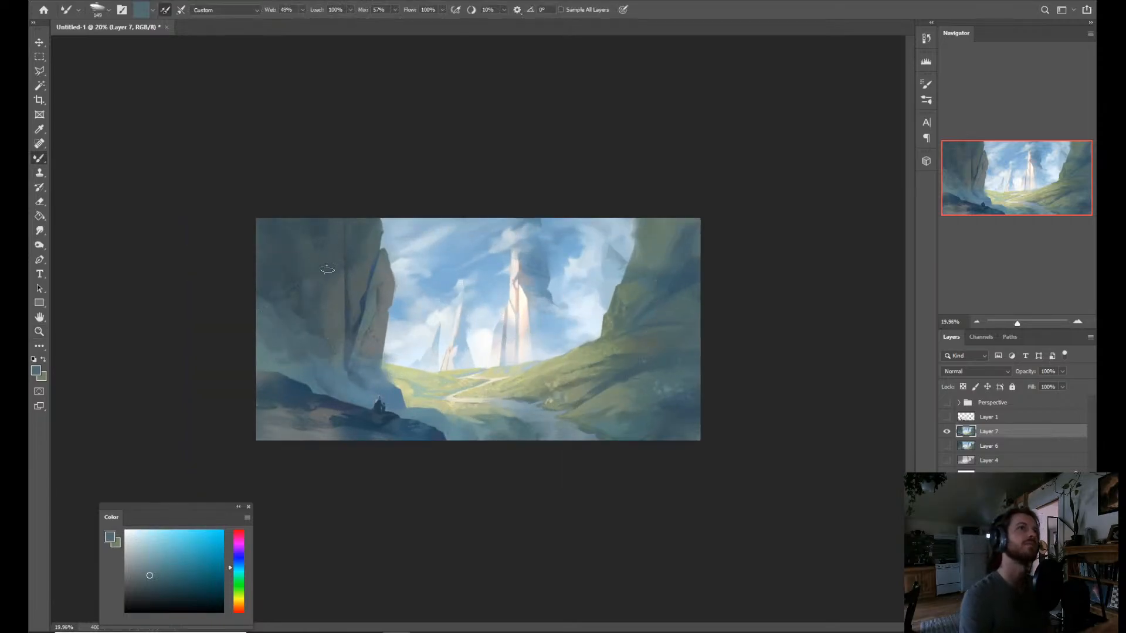
{"action": "key", "text": "z"}
{"action": "left_click_drag", "start_coordinate": [600, 438], "coordinate": [602, 436]}
{"action": "key", "text": "b"}
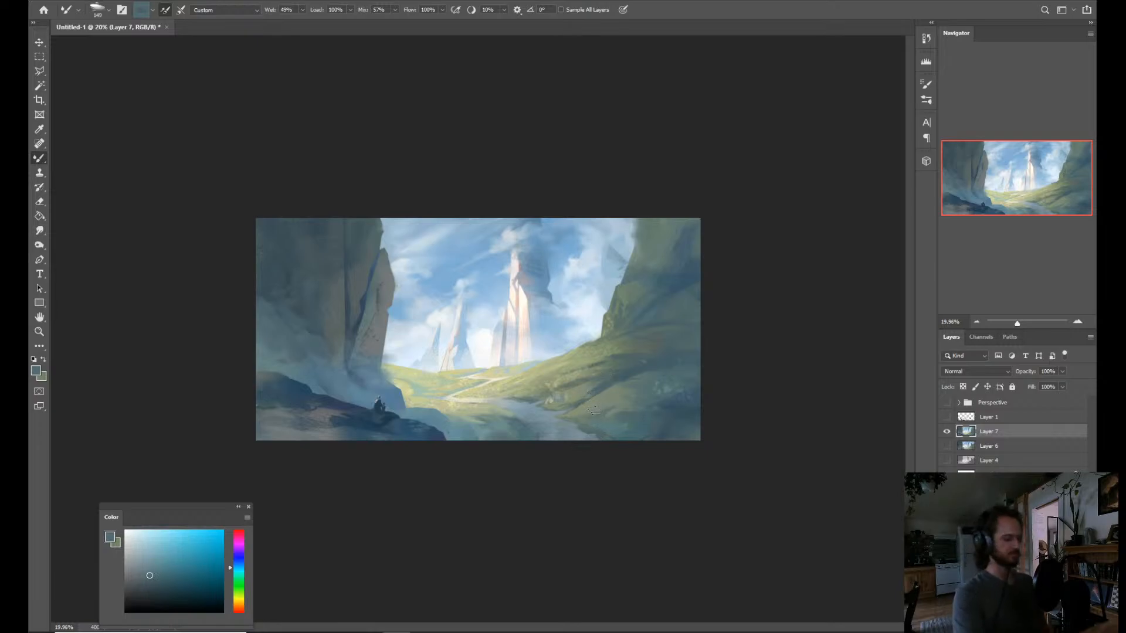
Sample a dark blue from the shadowed hillside and brush it softly over the lower river and foreground meadow.
{"action": "key", "text": "z"}
{"action": "left_click_drag", "start_coordinate": [613, 404], "coordinate": [623, 413]}
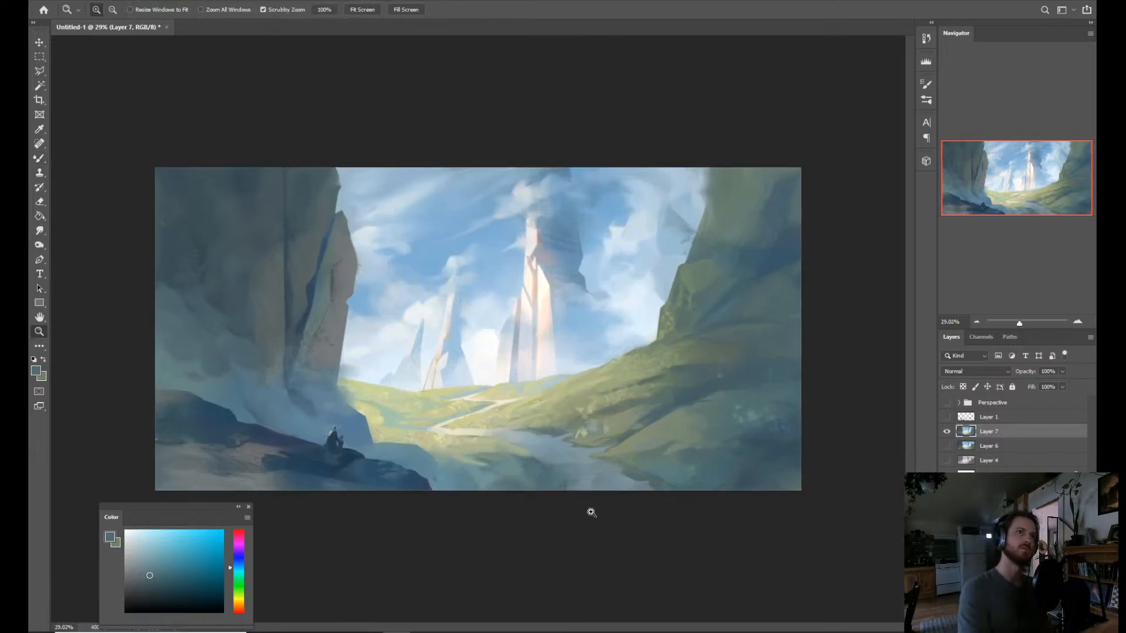
{"action": "key", "text": "b"}
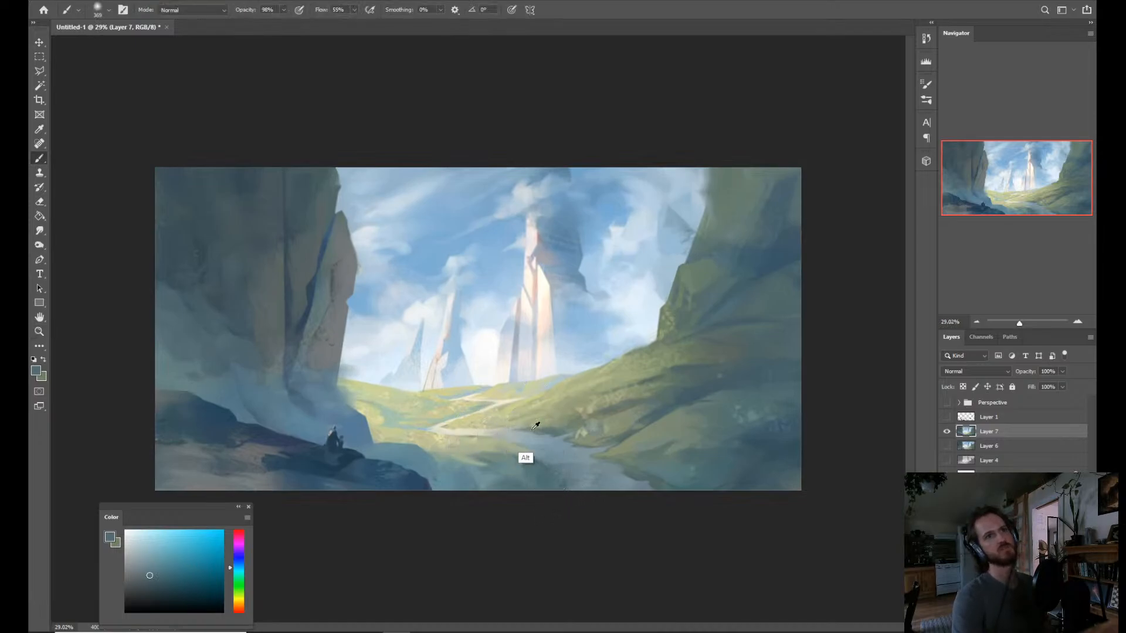
{"action": "left_click", "coordinate": [775, 440], "text": "alt"}
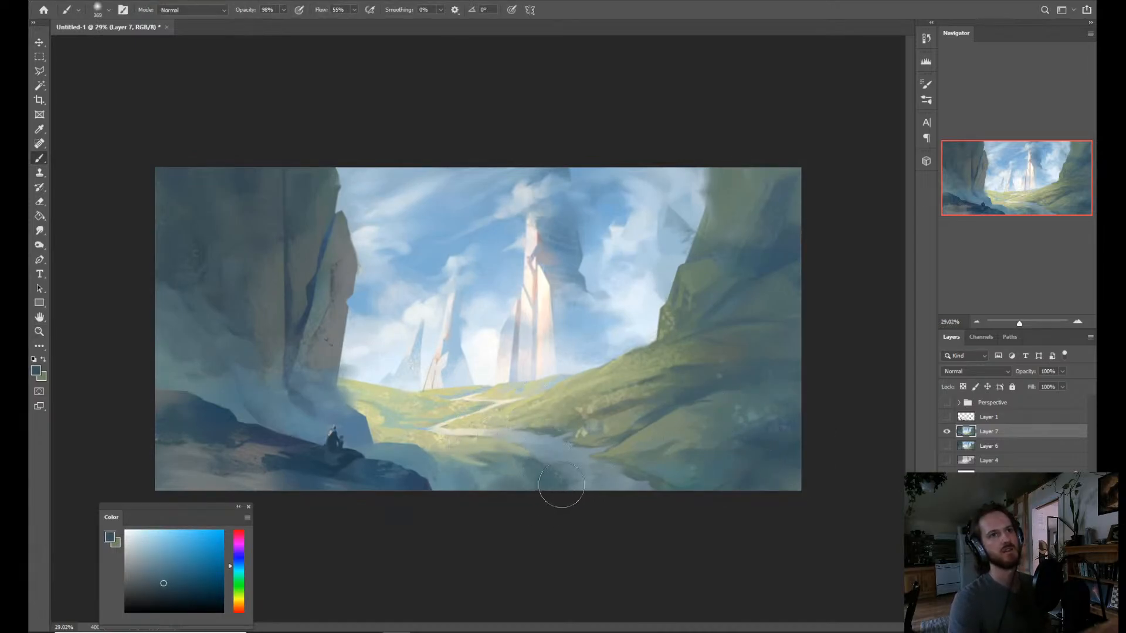
{"action": "left_click_drag", "start_coordinate": [528, 472], "coordinate": [540, 480]}
{"action": "mouse_move", "coordinate": [452, 493]}
{"action": "left_mouse_down"}
{"action": "mouse_move", "coordinate": [428, 463]}
{"action": "mouse_move", "coordinate": [523, 491]}
{"action": "mouse_move", "coordinate": [562, 475]}
{"action": "mouse_move", "coordinate": [645, 490]}
{"action": "mouse_move", "coordinate": [737, 440]}
{"action": "mouse_move", "coordinate": [748, 487]}
{"action": "mouse_move", "coordinate": [788, 470]}
{"action": "mouse_move", "coordinate": [673, 468]}
{"action": "mouse_move", "coordinate": [816, 355]}
{"action": "mouse_move", "coordinate": [704, 461]}
{"action": "mouse_move", "coordinate": [706, 409]}
{"action": "left_mouse_up"}
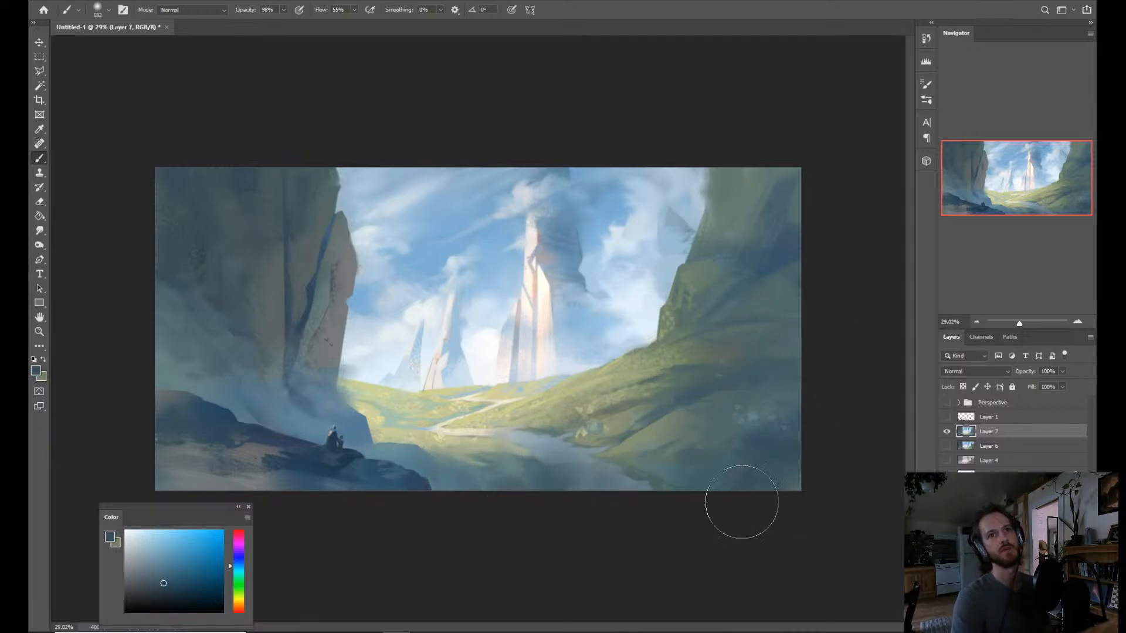
Choose a more saturated teal blue and brush it softly over the lower slope of the grassy hillside.
{"action": "left_click", "coordinate": [681, 484], "text": "alt"}
{"action": "left_click", "coordinate": [627, 417], "text": "alt"}
{"action": "left_click_drag", "start_coordinate": [626, 416], "coordinate": [620, 416]}
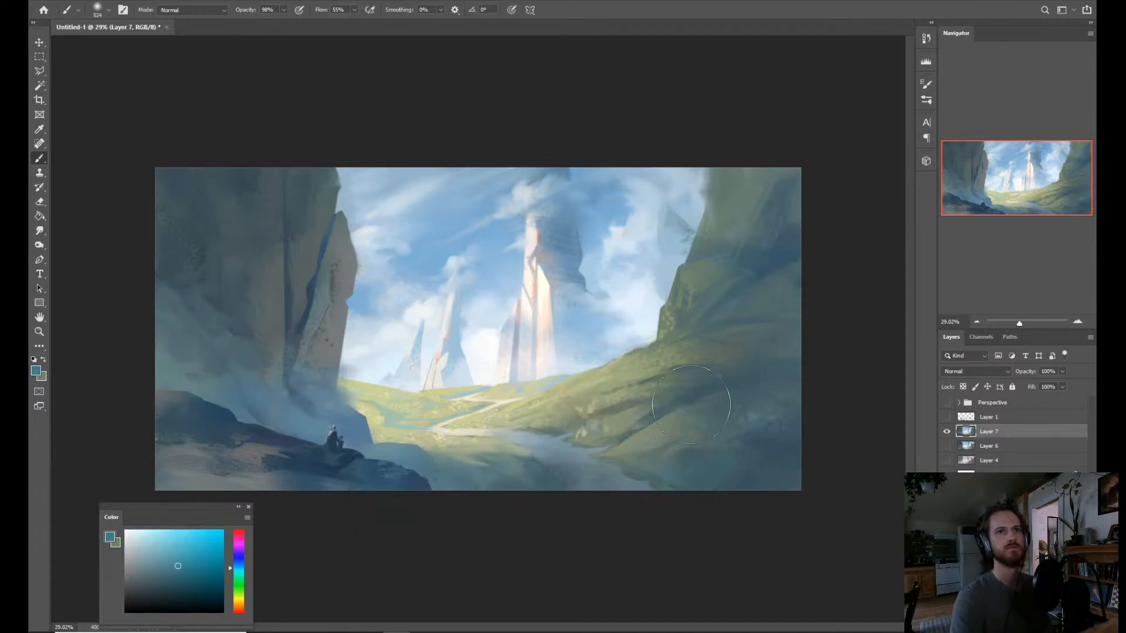
{"action": "mouse_move", "coordinate": [689, 405]}
{"action": "left_mouse_down"}
{"action": "mouse_move", "coordinate": [794, 382]}
{"action": "mouse_move", "coordinate": [724, 385]}
{"action": "mouse_move", "coordinate": [777, 476]}
{"action": "left_mouse_up"}
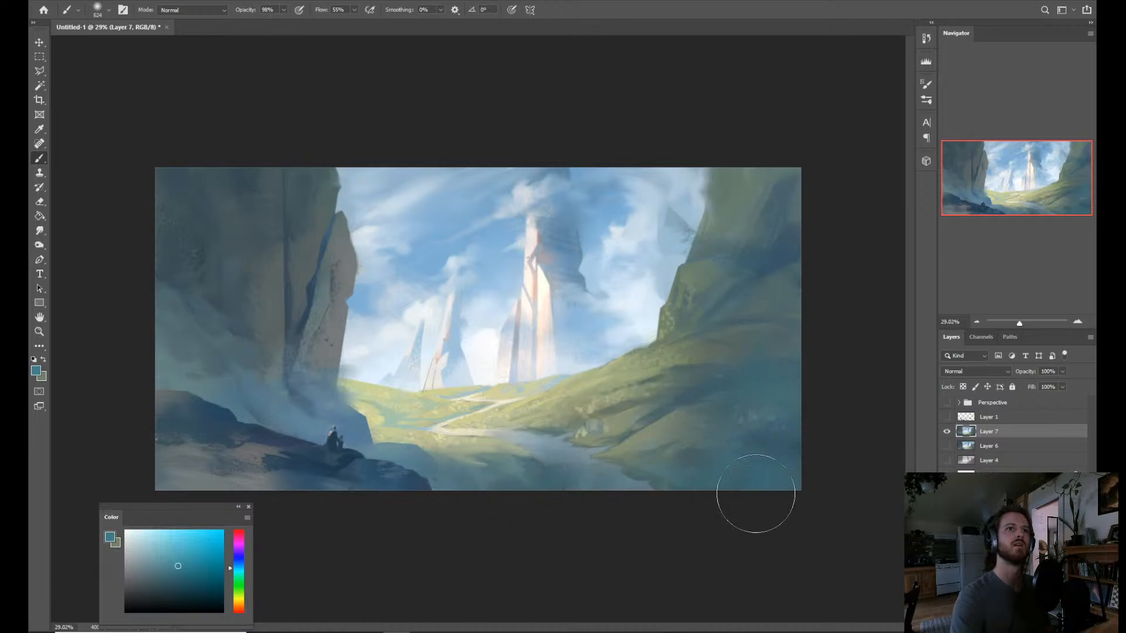
Switch to progressively darker blues and brush soft shadow over the outer edge and upper slope of the grassy hillside.
{"action": "left_click", "coordinate": [668, 434], "text": "alt"}
{"action": "left_click", "coordinate": [759, 347], "text": "alt"}
{"action": "mouse_move", "coordinate": [805, 373]}
{"action": "left_mouse_down"}
{"action": "mouse_move", "coordinate": [759, 418]}
{"action": "mouse_move", "coordinate": [776, 467]}
{"action": "left_mouse_up"}
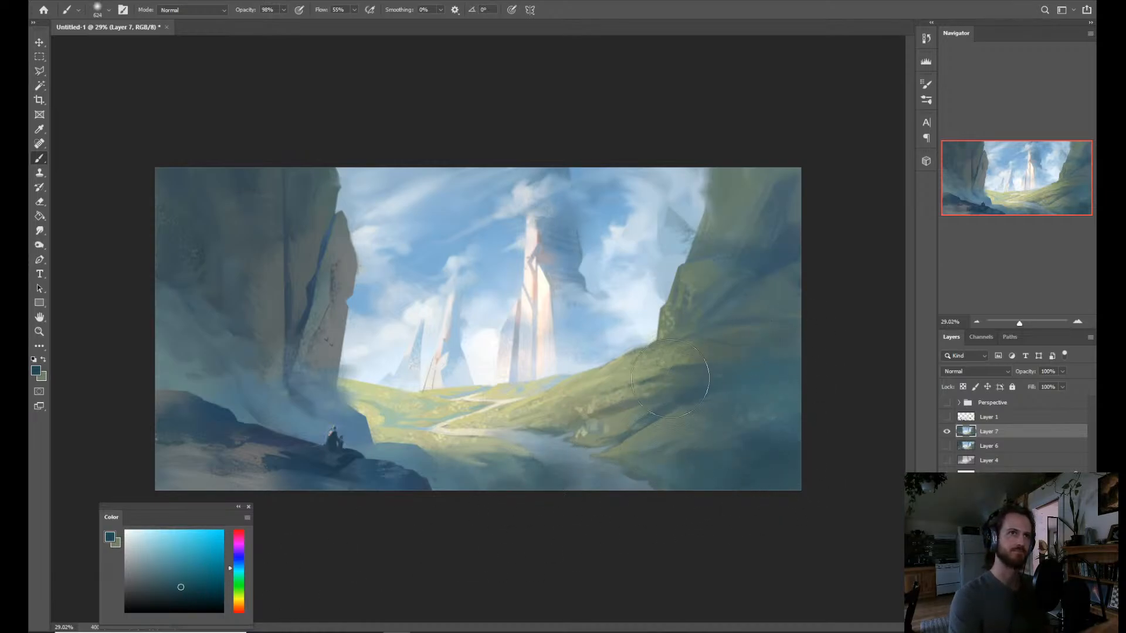
{"action": "left_click", "coordinate": [164, 597]}
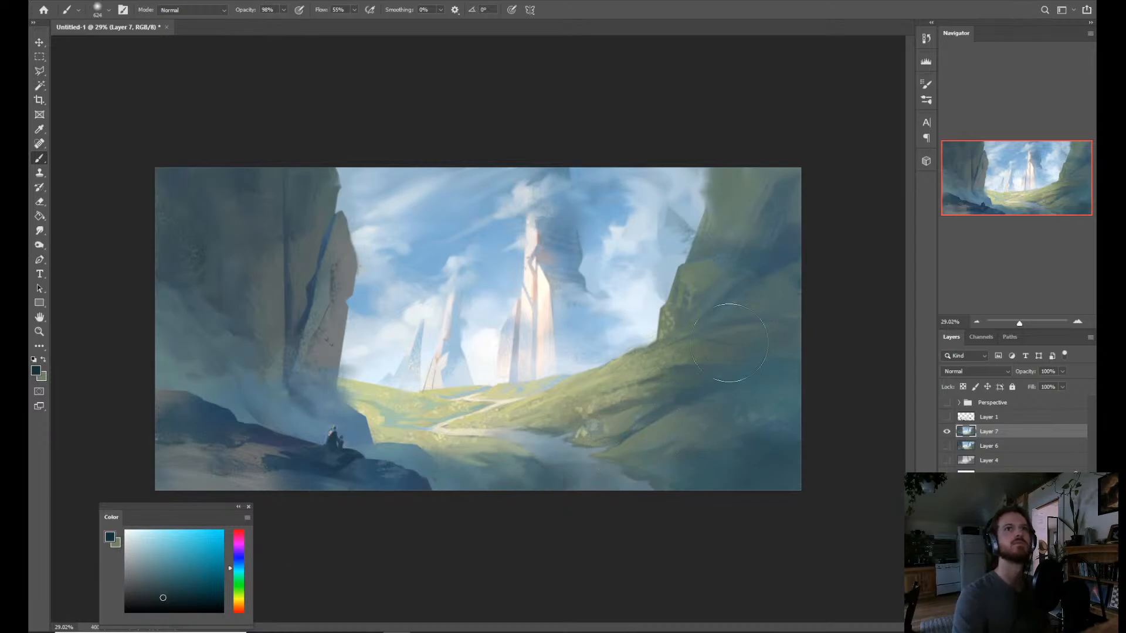
{"action": "mouse_move", "coordinate": [817, 234]}
{"action": "left_mouse_down"}
{"action": "mouse_move", "coordinate": [809, 322]}
{"action": "mouse_move", "coordinate": [724, 330]}
{"action": "left_mouse_up"}
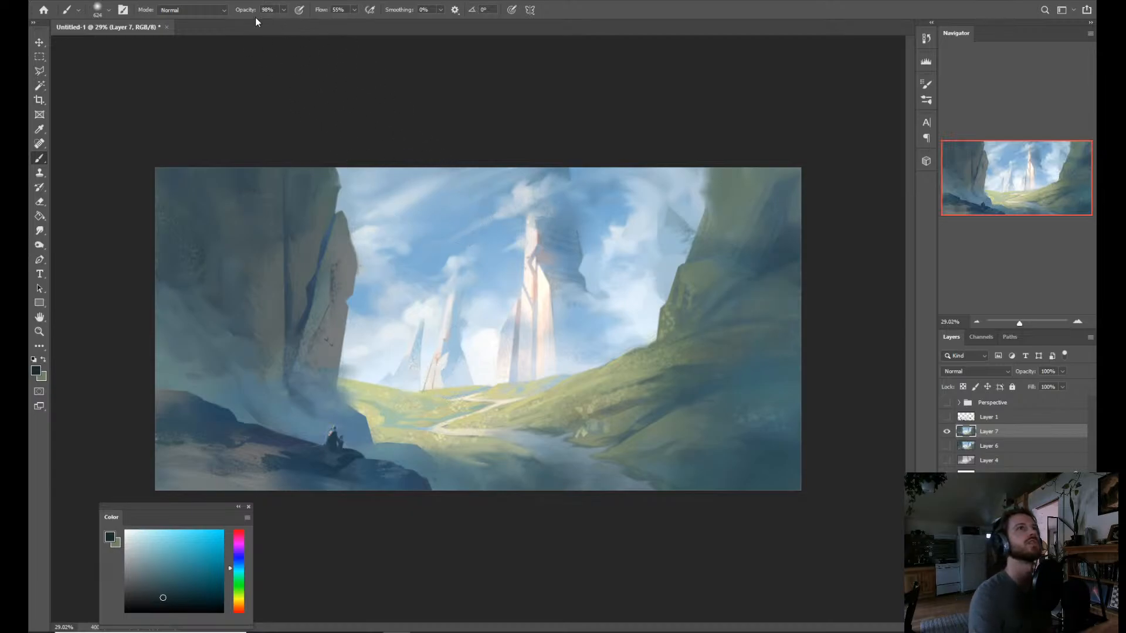
Set the brush blending mode to Multiply and flip the canvas horizontally.
{"action": "left_click", "coordinate": [204, 11]}
{"action": "left_click", "coordinate": [198, 61]}
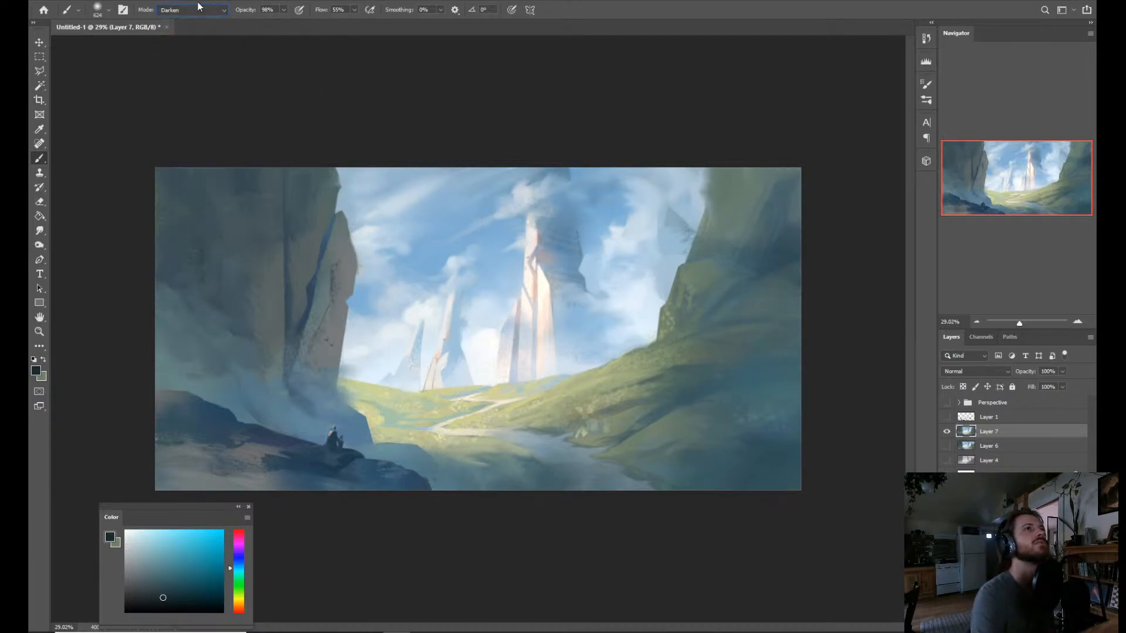
{"action": "left_click", "coordinate": [200, 11]}
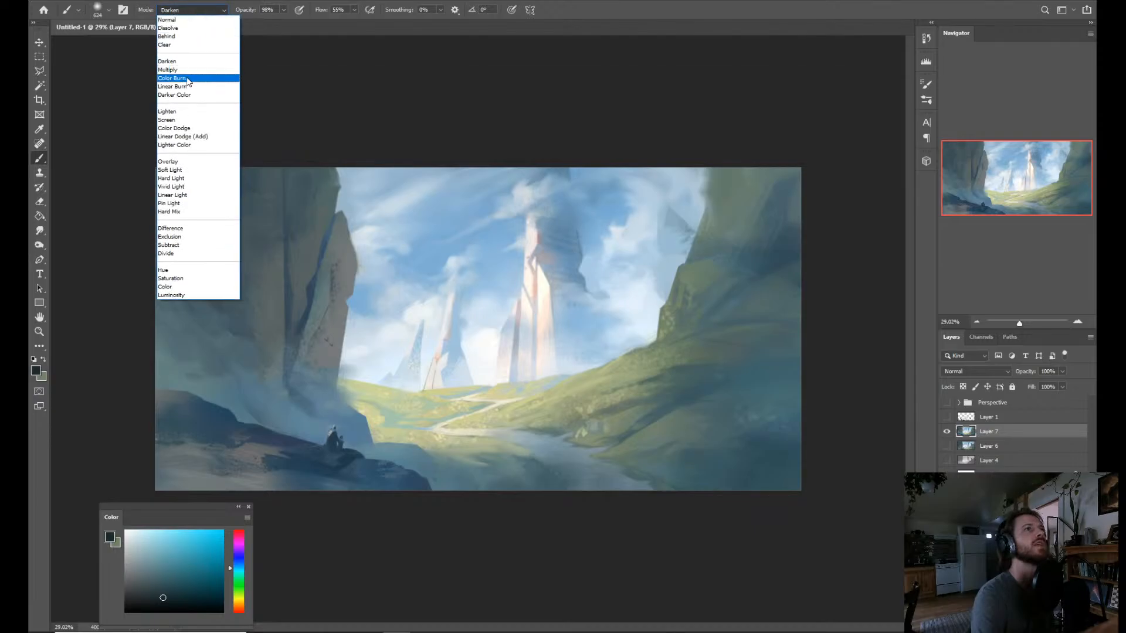
{"action": "left_click", "coordinate": [186, 71]}
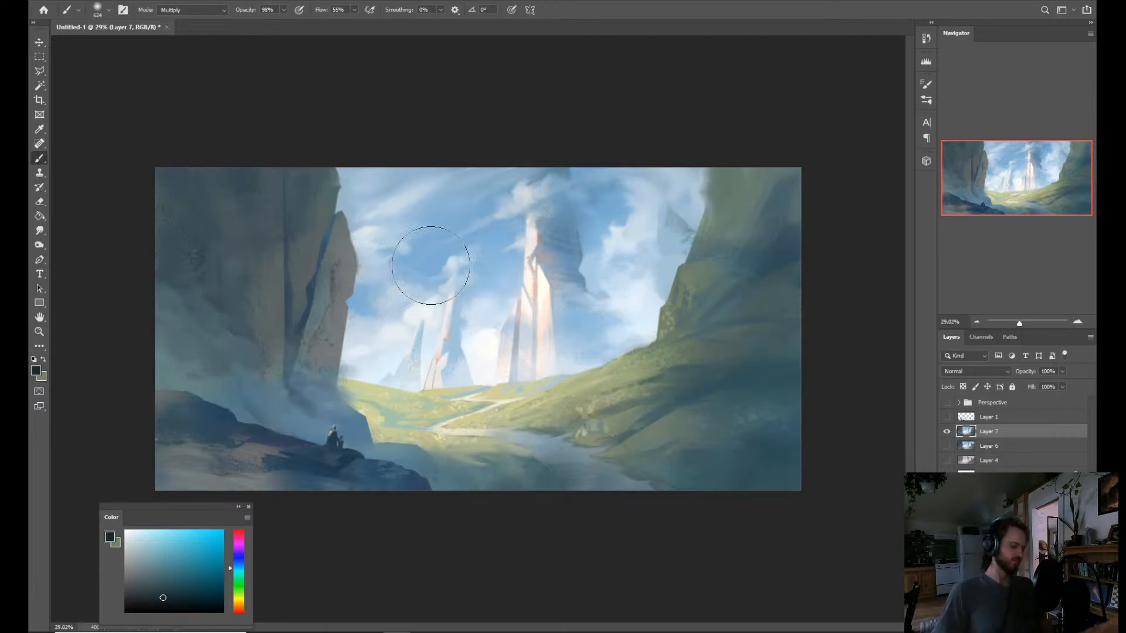
{"action": "key", "text": "ctrl+shift+h"}
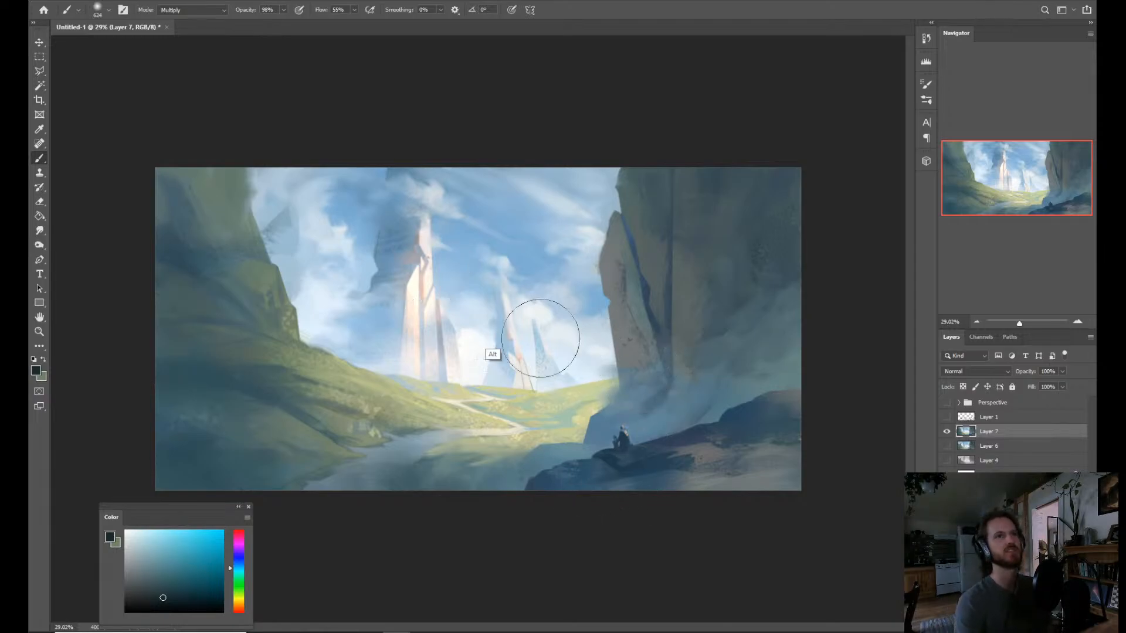
Choose the Birds brush from the Evenant-Concept-Art-Brush-Pack (1) brush set.
{"action": "right_click", "coordinate": [493, 311]}
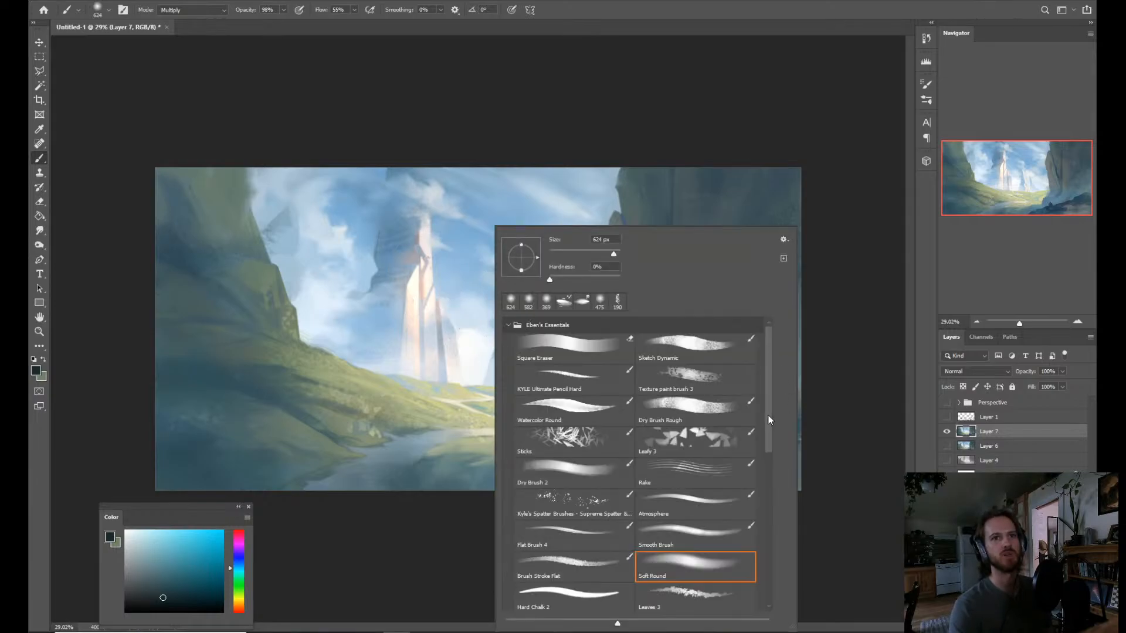
{"action": "left_click_drag", "start_coordinate": [769, 416], "coordinate": [765, 597]}
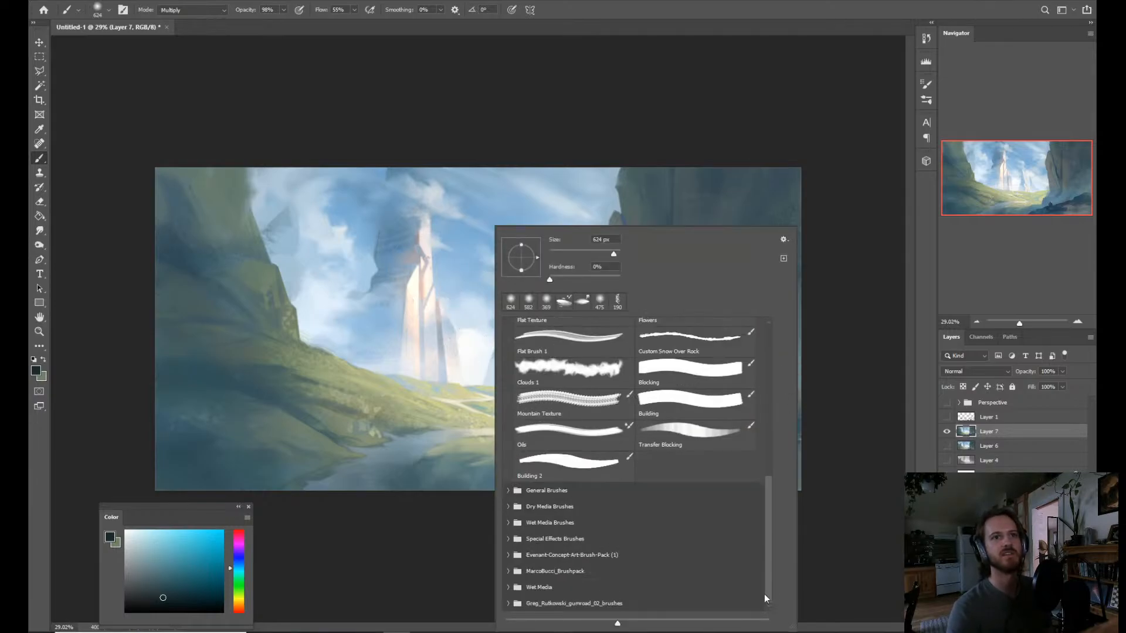
{"action": "left_click", "coordinate": [508, 555]}
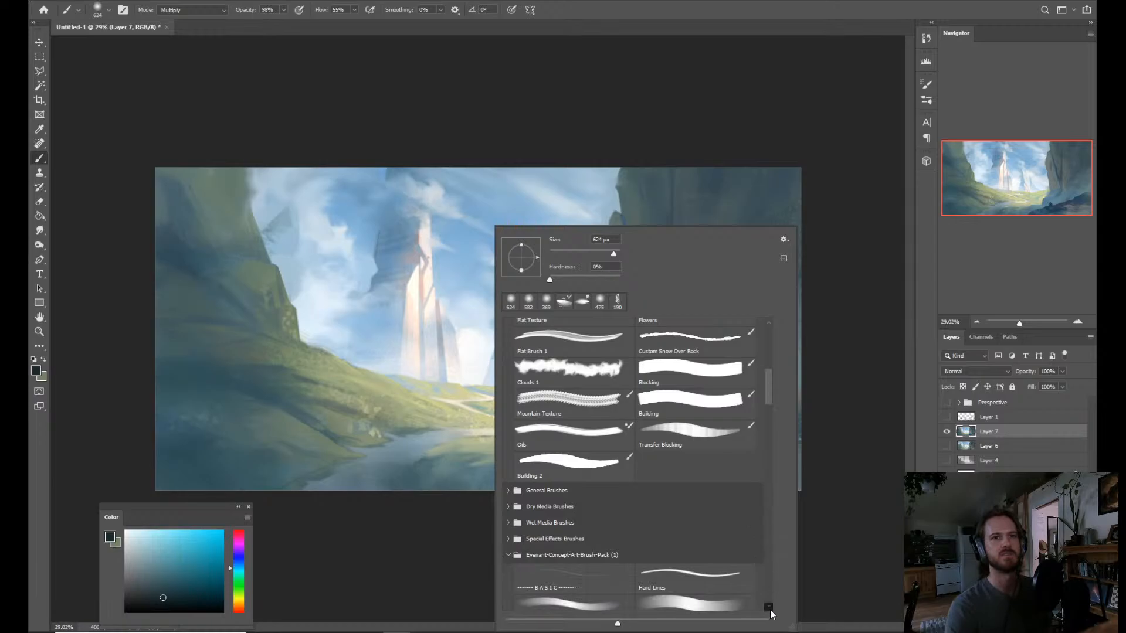
{"action": "left_click", "coordinate": [769, 607]}
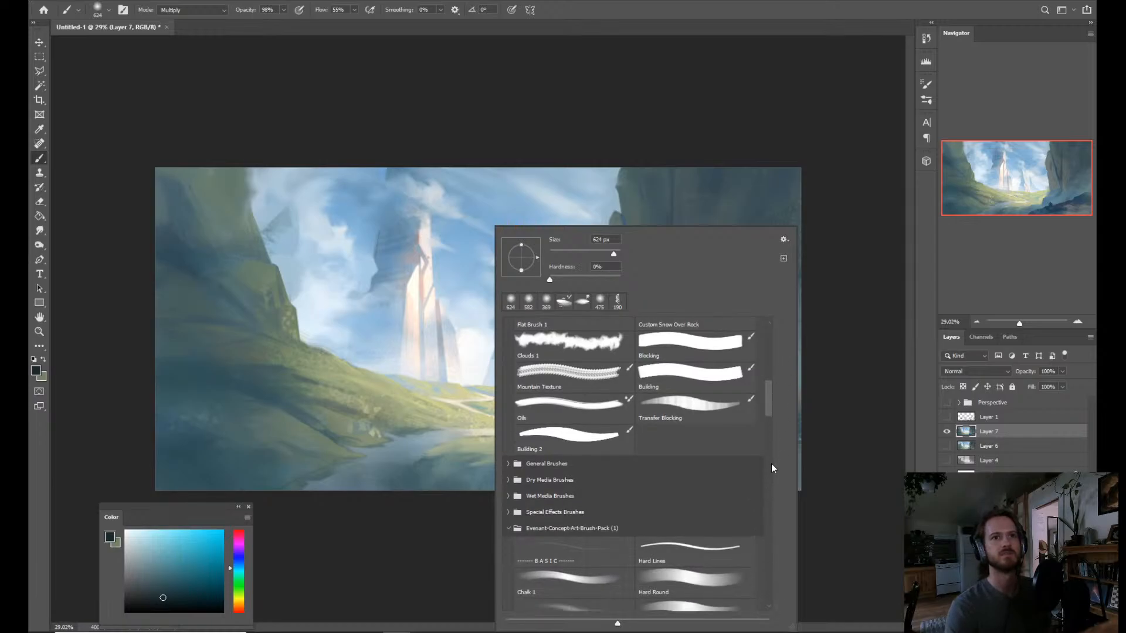
{"action": "left_click_drag", "start_coordinate": [769, 407], "coordinate": [763, 587]}
{"action": "scroll", "coordinate": [769, 578], "scroll_direction": "down", "scroll_amount": 3}
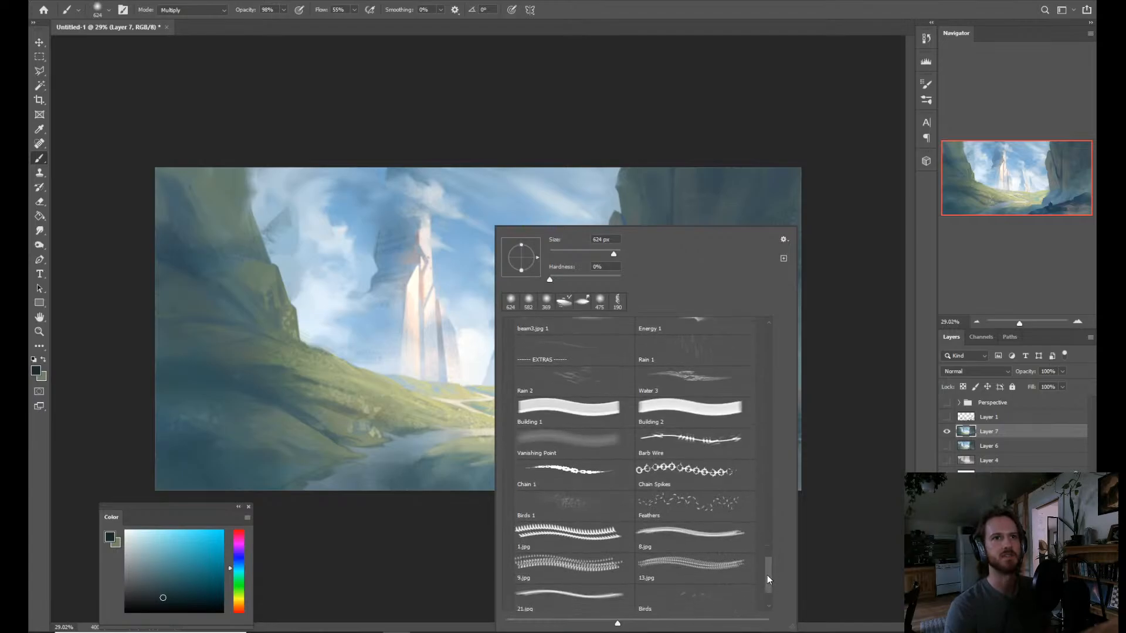
{"action": "left_click", "coordinate": [698, 603]}
Sample white from the bright clouds as the painting color and set the brush blending mode to Normal.
{"action": "left_click", "coordinate": [457, 350], "text": "alt"}
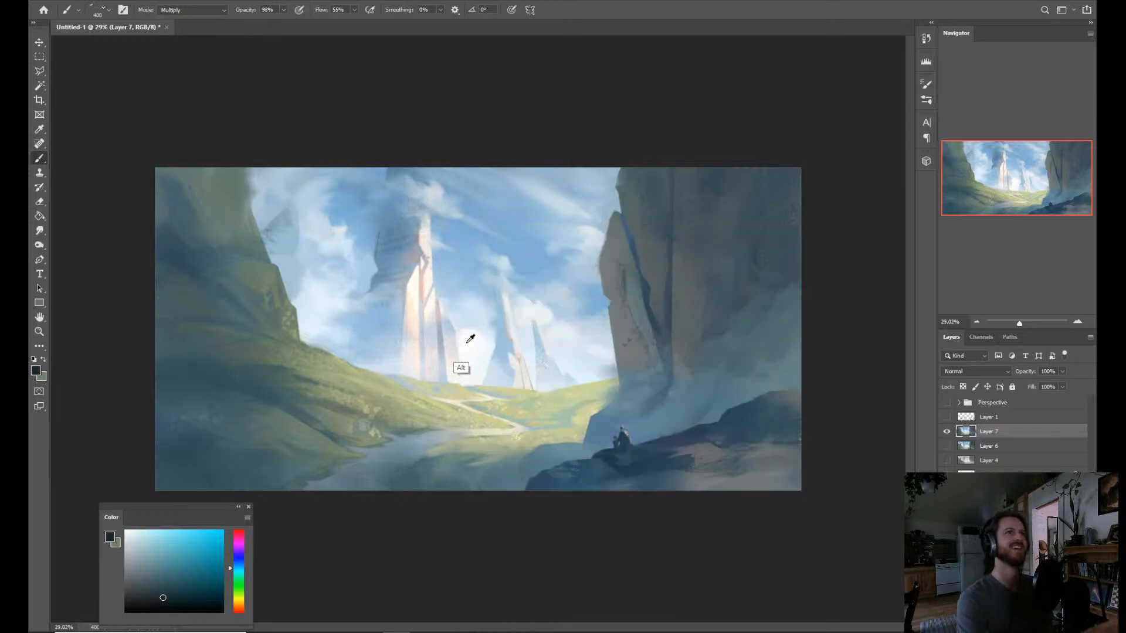
{"action": "left_click", "coordinate": [465, 345], "text": "alt"}
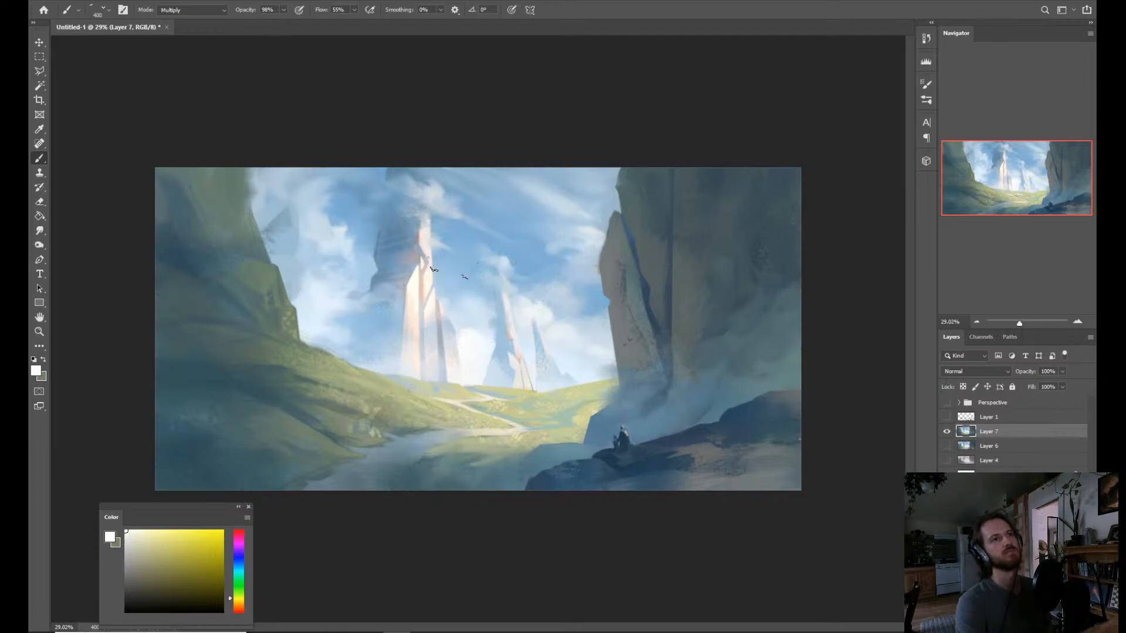
{"action": "left_click", "coordinate": [468, 345], "text": "alt"}
{"action": "left_click", "coordinate": [472, 341], "text": "alt"}
{"action": "key", "text": "ctrl+f"}
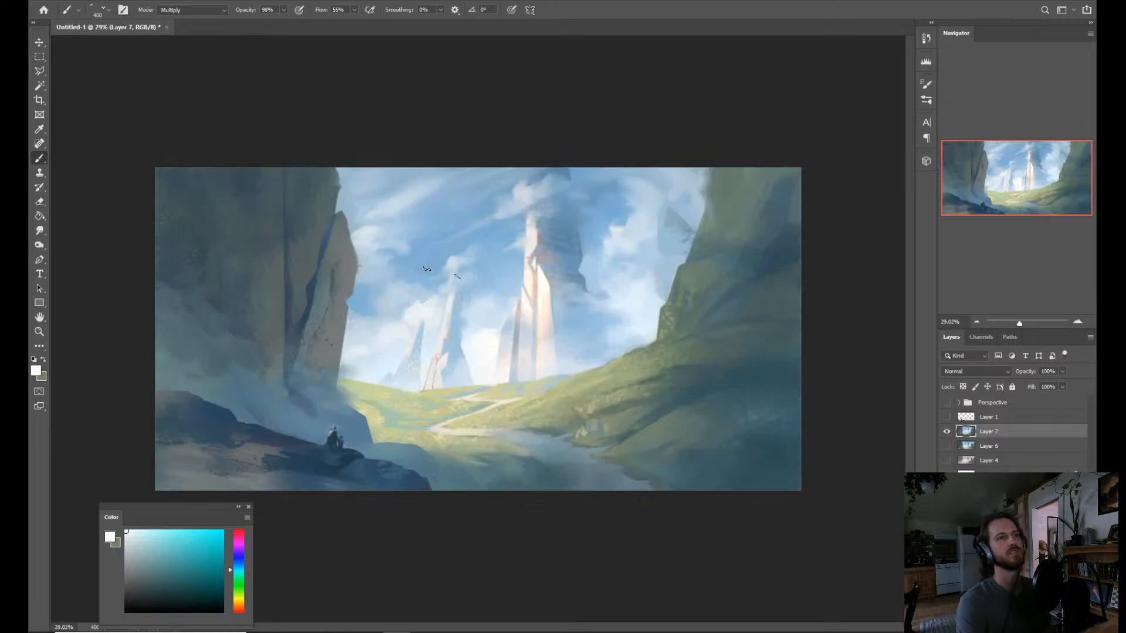
{"action": "key", "text": "ctrl+f"}
{"action": "left_click", "coordinate": [190, 10]}
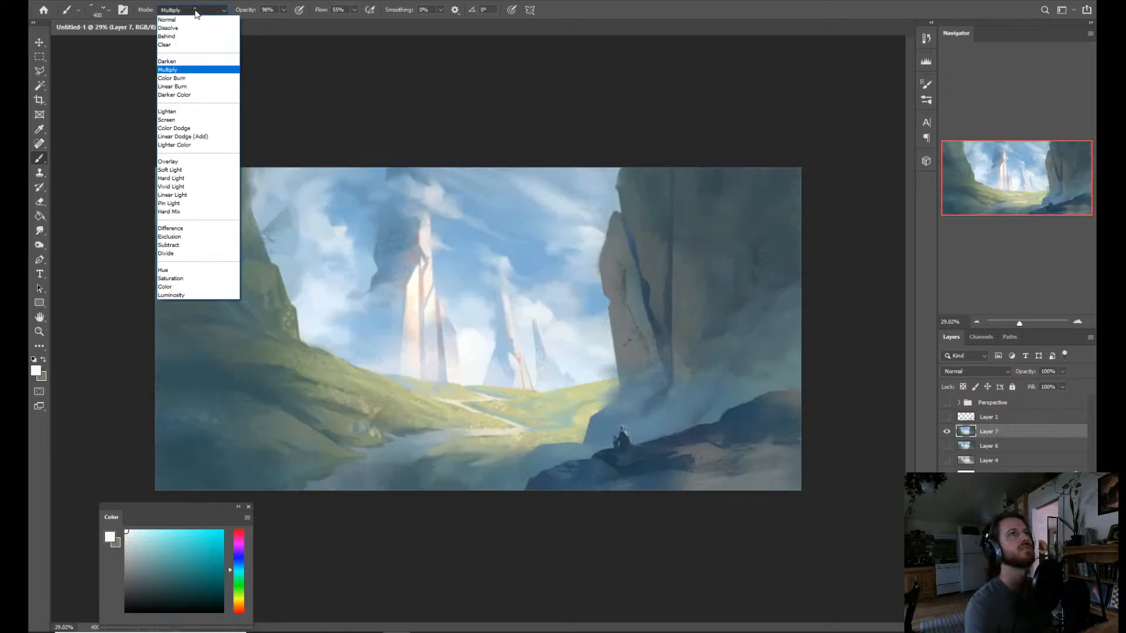
{"action": "left_click", "coordinate": [188, 14]}
Try to paint a flock of white birds across the upper part of the tall rock spire.
{"action": "left_click_drag", "start_coordinate": [401, 240], "coordinate": [450, 245]}
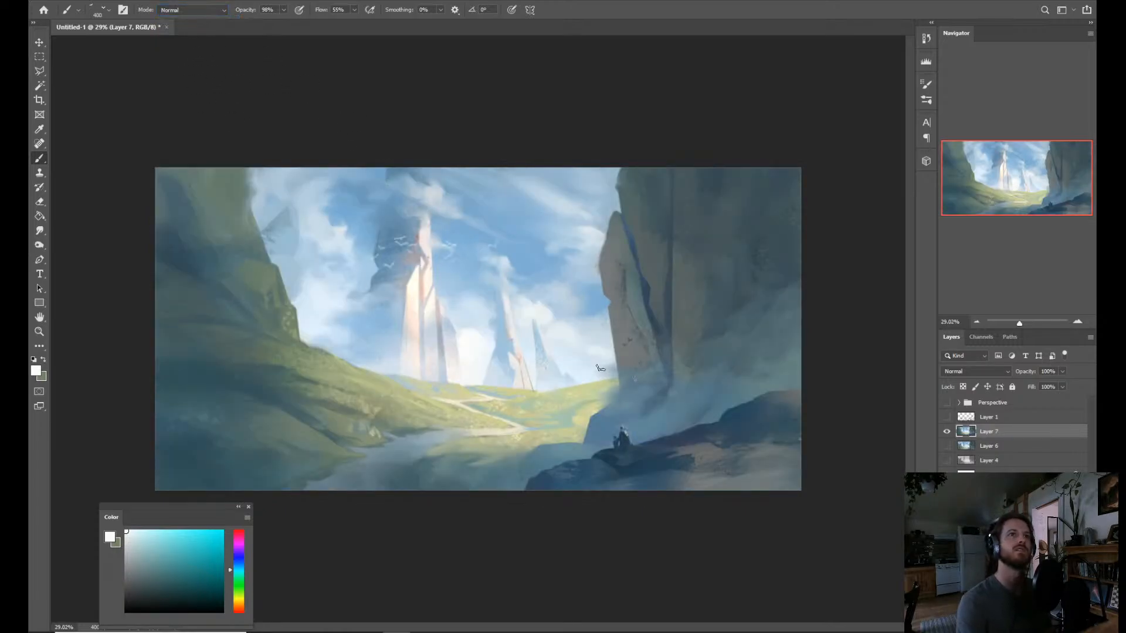
{"action": "key", "text": "ctrl+z"}
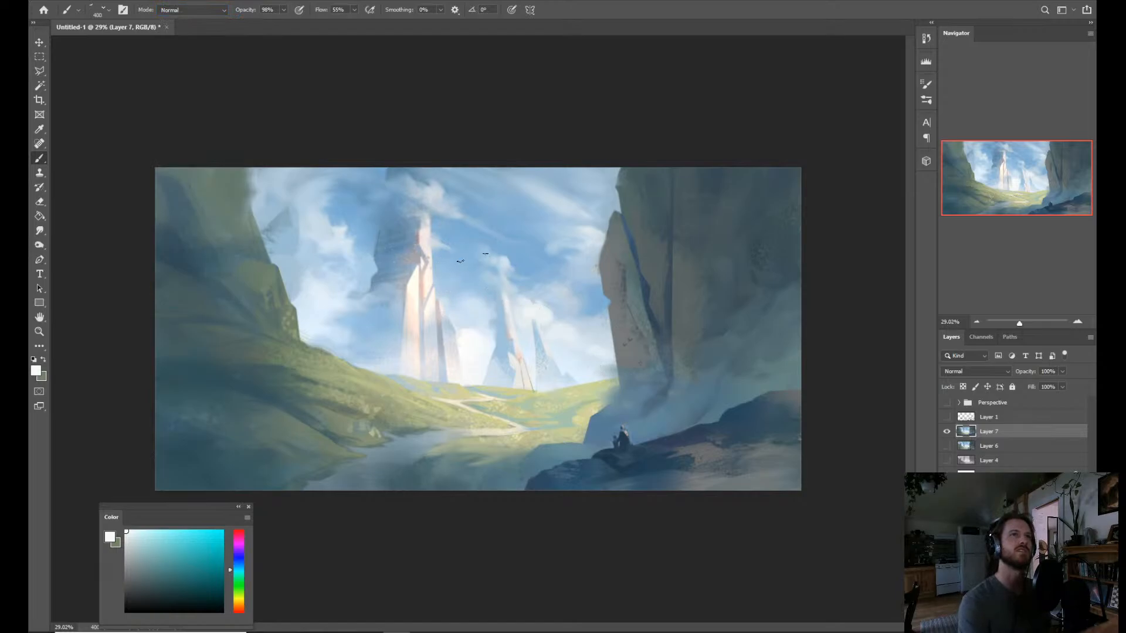
{"action": "right_click", "coordinate": [453, 293]}
{"action": "left_click", "coordinate": [360, 223]}
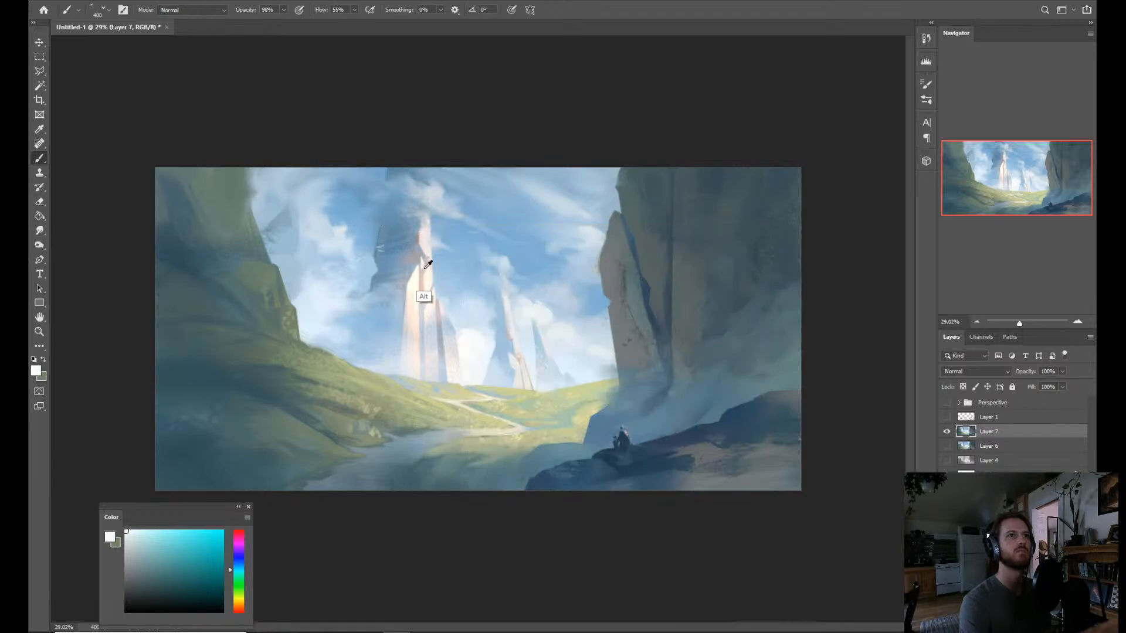
Reduce the bird brush size and paint small flocks of white birds in the sky beside the tall rock spire.
{"action": "left_click_drag", "start_coordinate": [423, 275], "coordinate": [399, 271]}
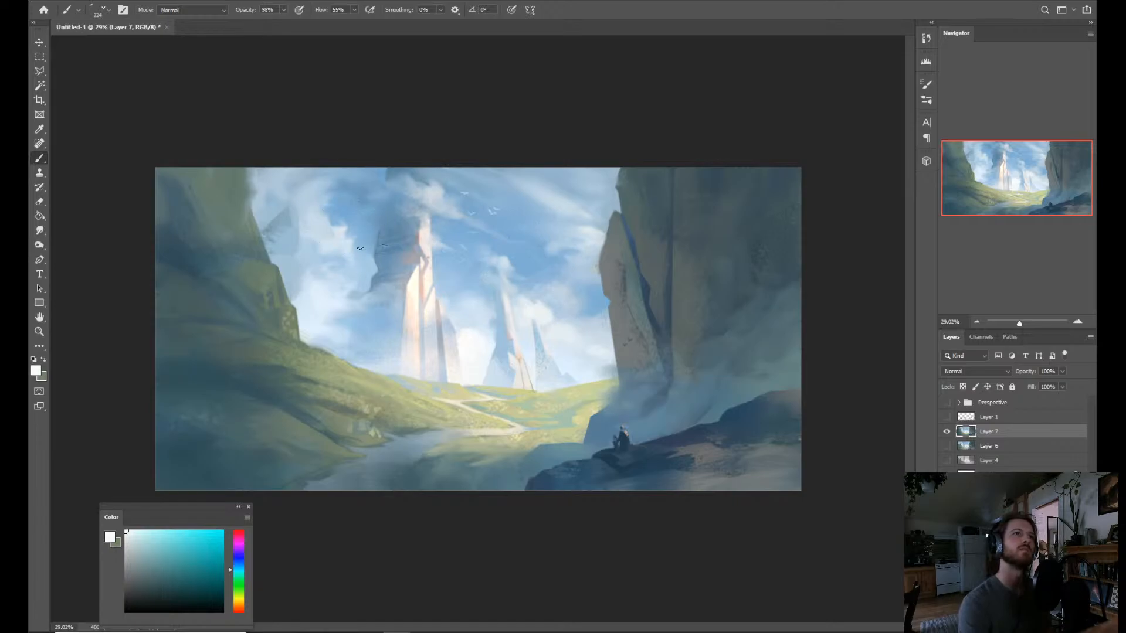
{"action": "left_click_drag", "start_coordinate": [362, 264], "coordinate": [349, 268]}
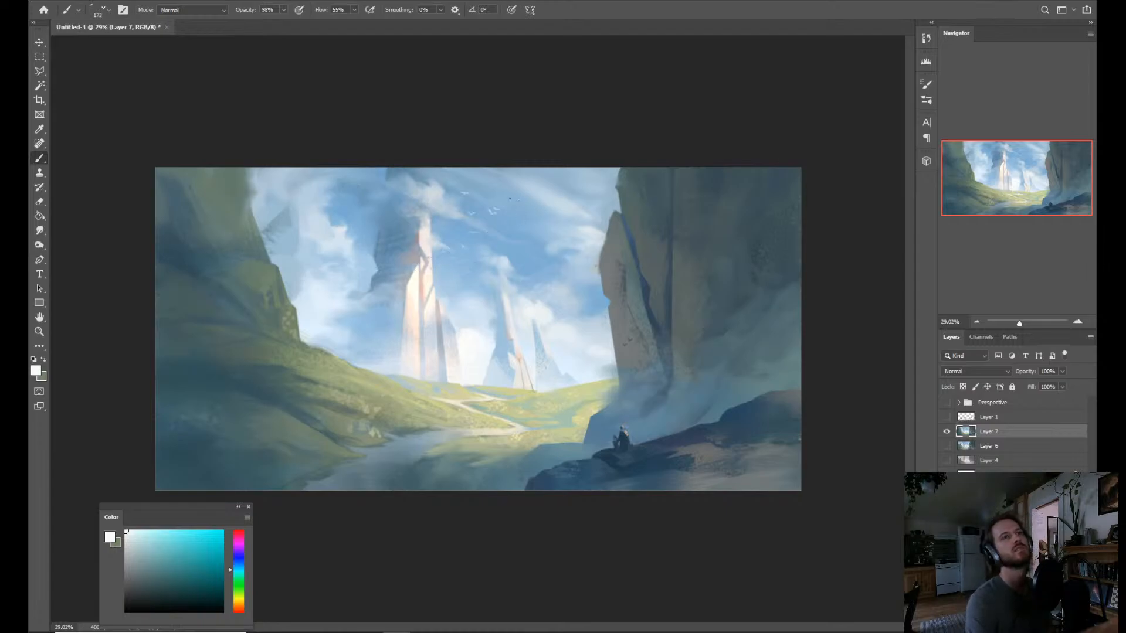
{"action": "left_click_drag", "start_coordinate": [500, 192], "coordinate": [503, 192]}
{"action": "left_click_drag", "start_coordinate": [525, 273], "coordinate": [581, 317]}
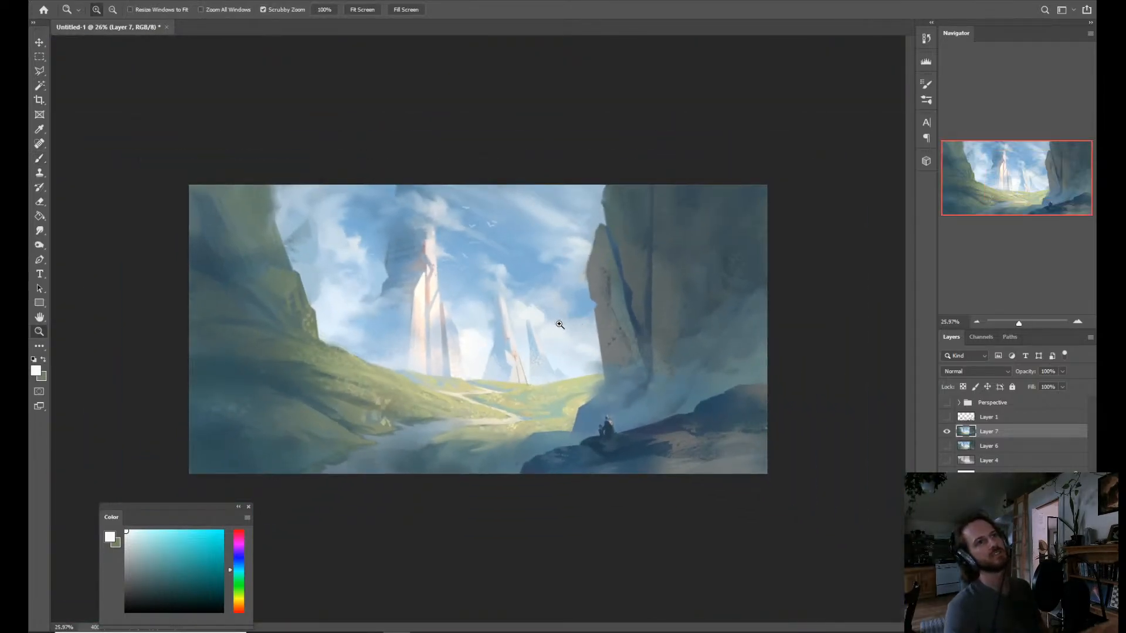
{"action": "key", "text": "b"}
{"action": "left_click_drag", "start_coordinate": [521, 352], "coordinate": [537, 350]}
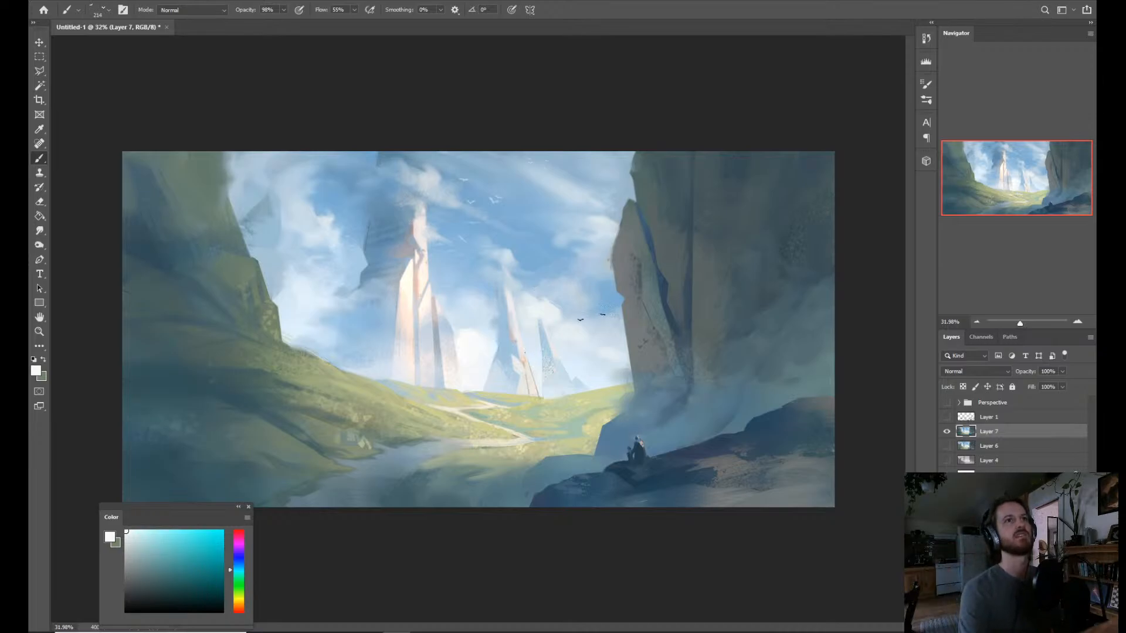
Open Color Balance for the painting and shift the shadows to -8 cyan-red and +11 yellow-blue.
{"action": "key", "text": "z"}
{"action": "left_click_drag", "start_coordinate": [595, 343], "coordinate": [549, 380]}
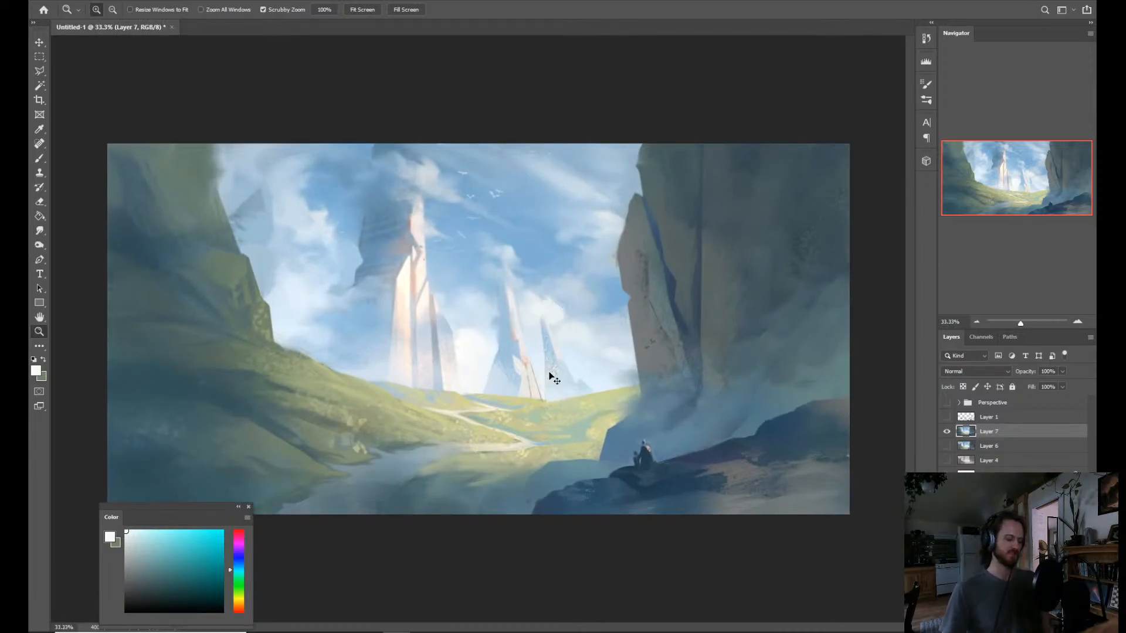
{"action": "key", "text": "ctrl+b"}
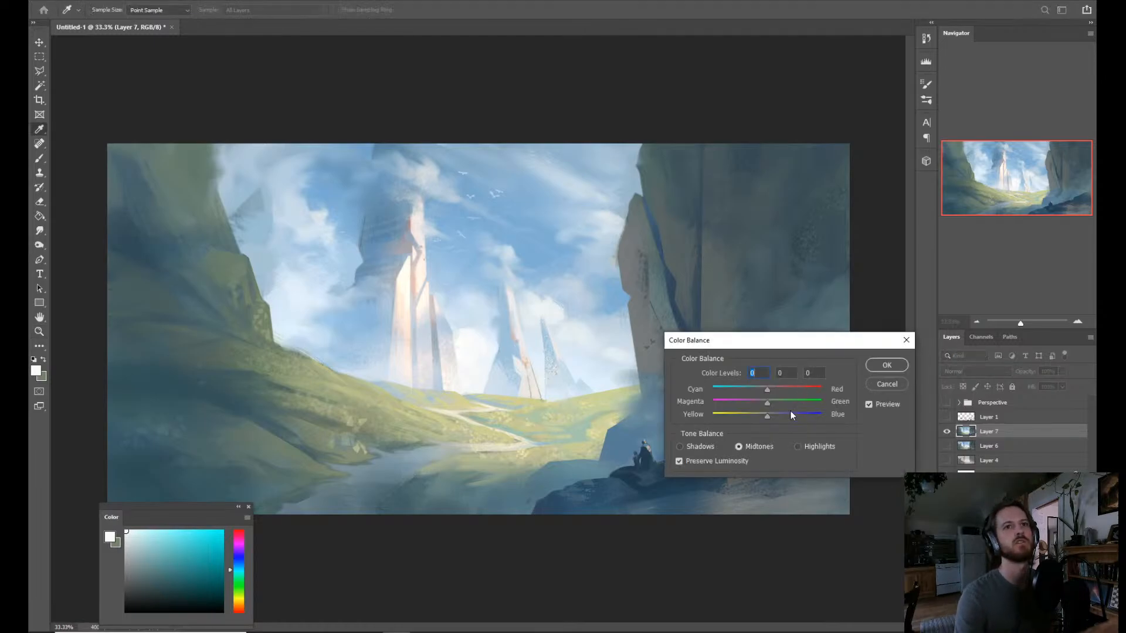
{"action": "left_click", "coordinate": [777, 415]}
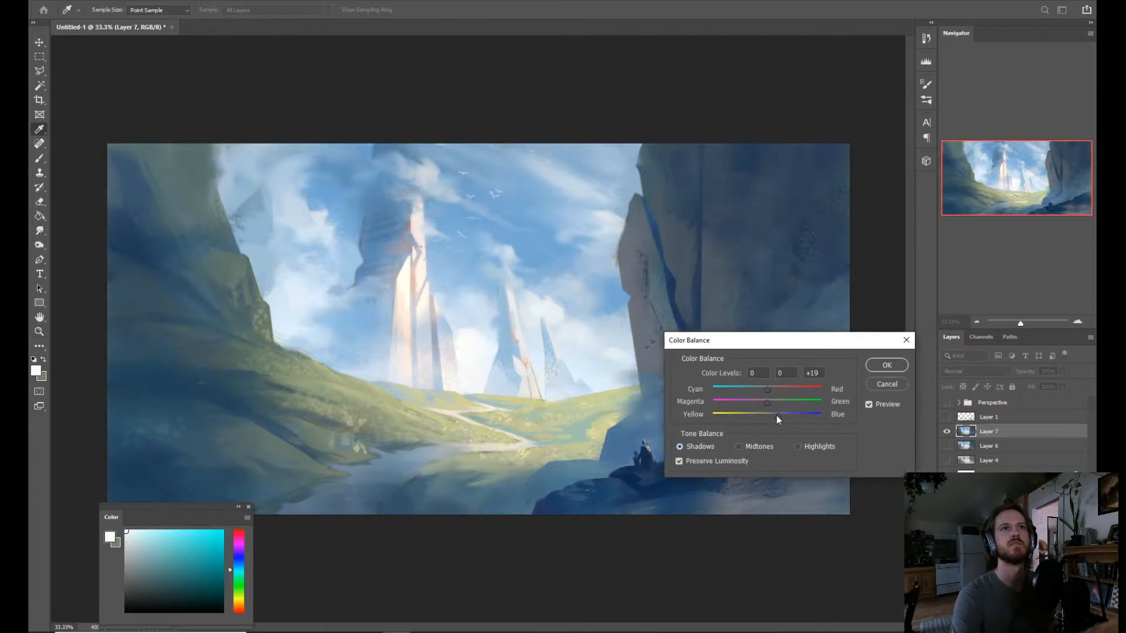
{"action": "left_click_drag", "start_coordinate": [776, 415], "coordinate": [775, 415]}
{"action": "left_click", "coordinate": [765, 387]}
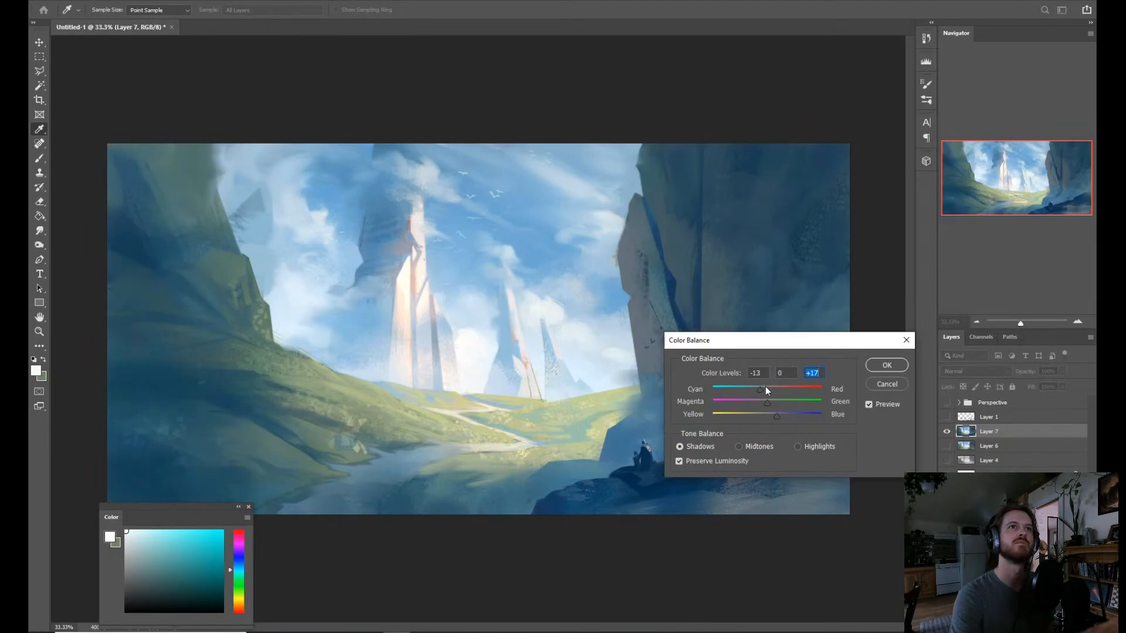
{"action": "left_click", "coordinate": [765, 387]}
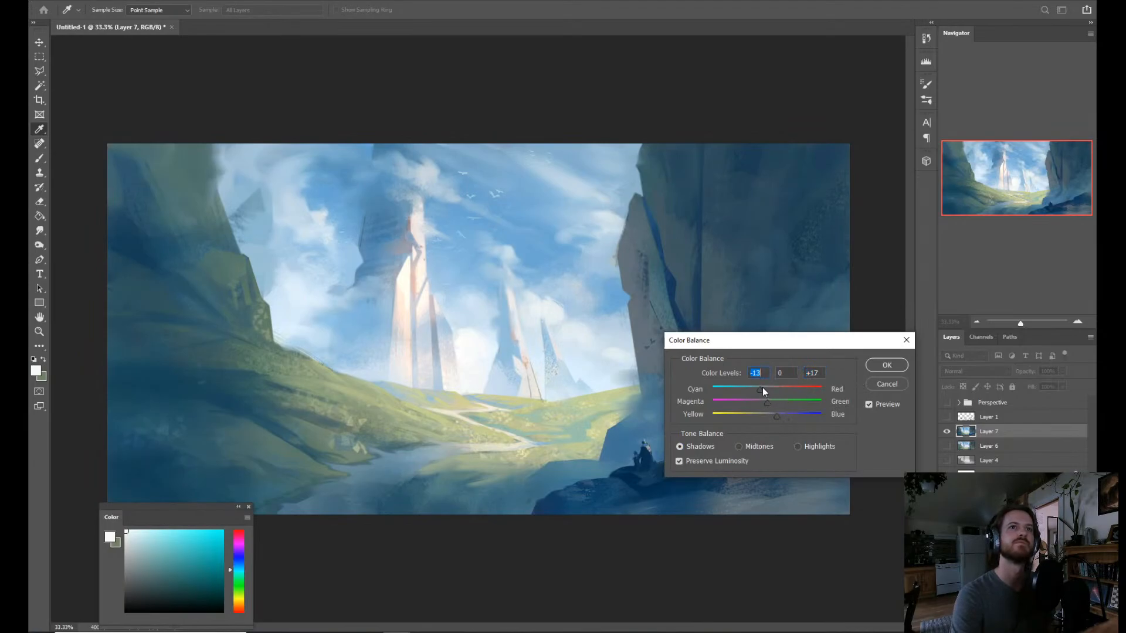
{"action": "left_click", "coordinate": [775, 415]}
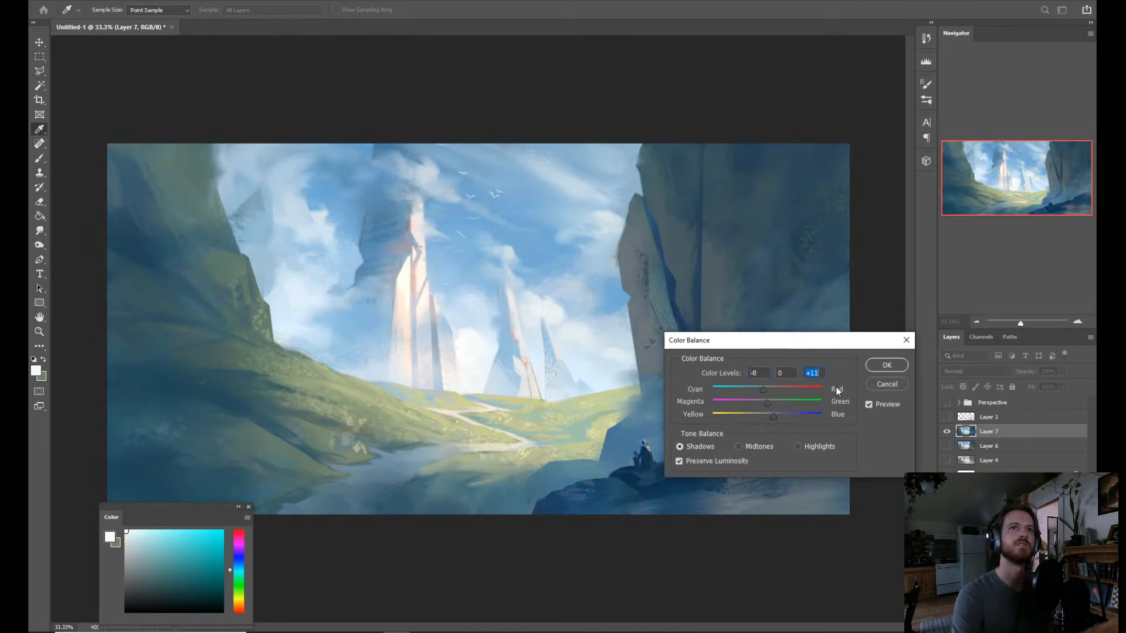
Shift the Color Balance highlights to +2 cyan-red and -9 yellow-blue, and apply the adjustment.
{"action": "left_click", "coordinate": [798, 446]}
{"action": "left_click", "coordinate": [761, 417]}
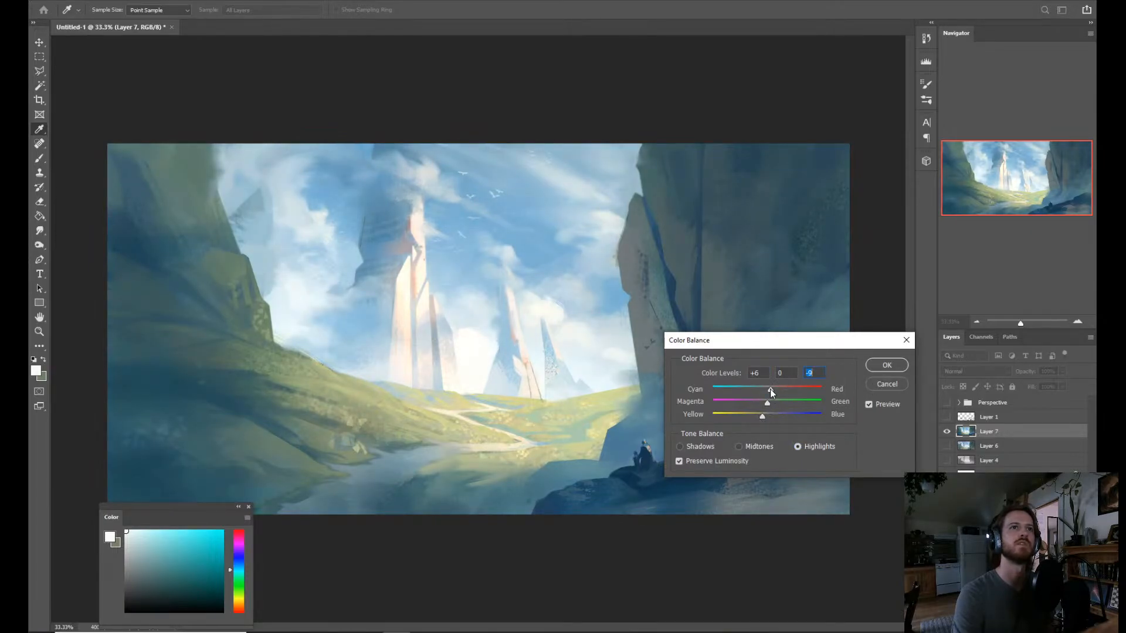
{"action": "left_click", "coordinate": [769, 389]}
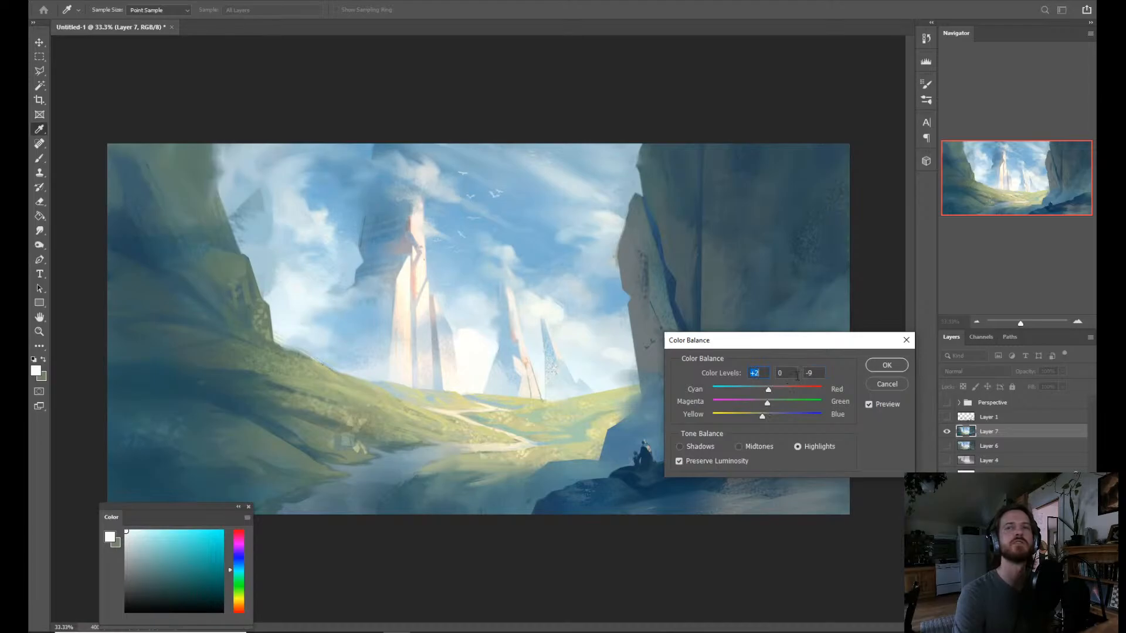
{"action": "left_click", "coordinate": [887, 365]}
{"action": "key", "text": "z"}
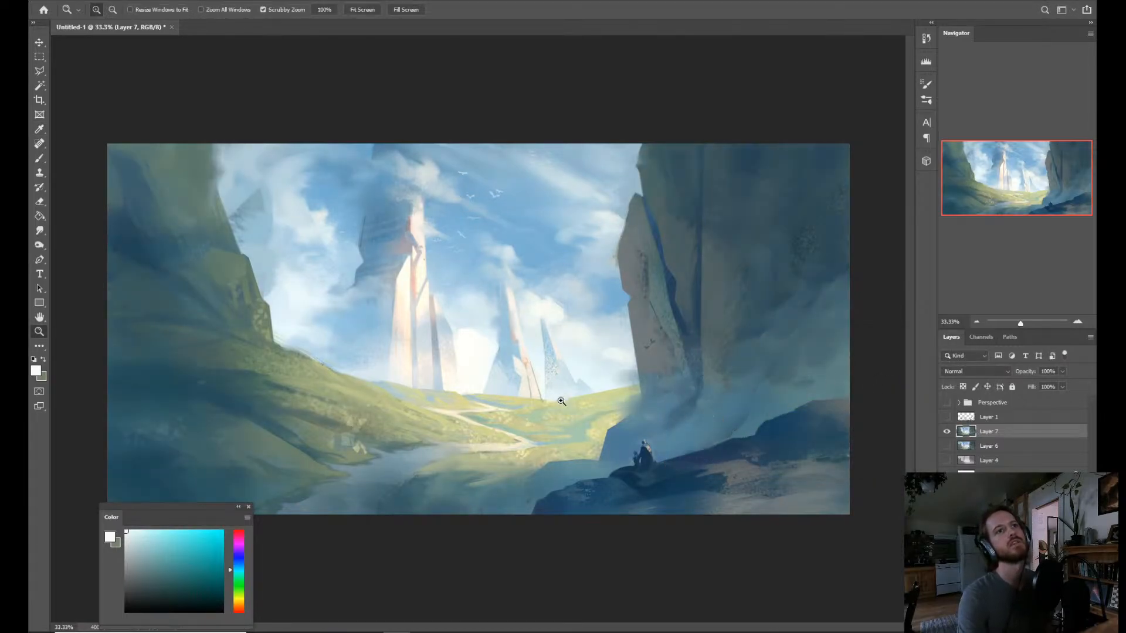
Deepen the painting's darks with a Levels adjustment, setting the black input level to 14.
{"action": "key", "text": "ctrl+l"}
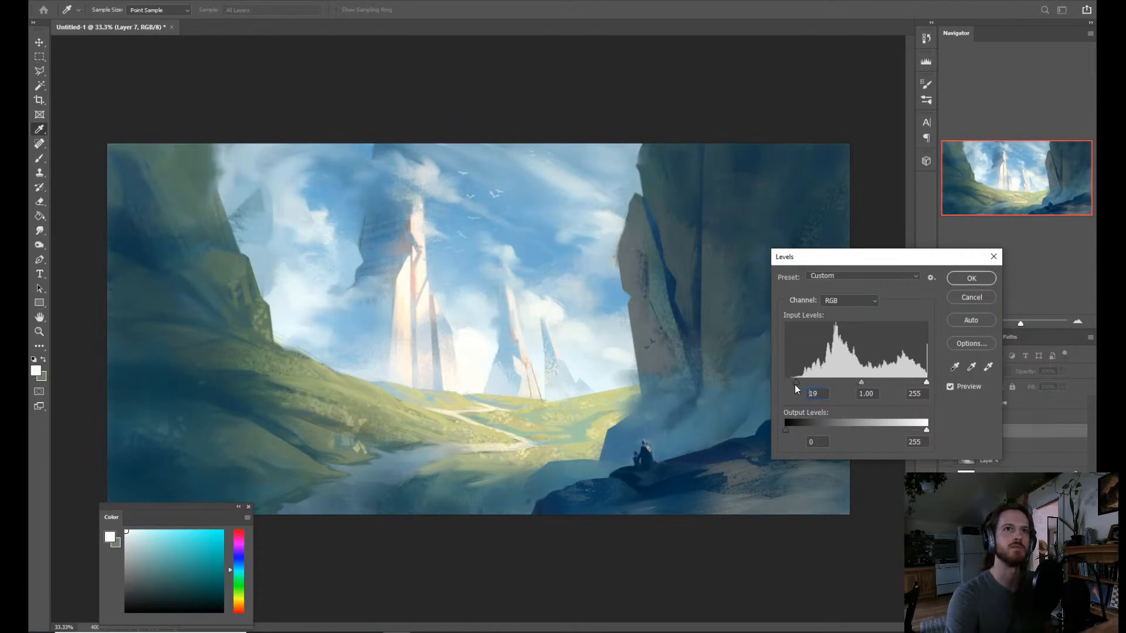
{"action": "left_click_drag", "start_coordinate": [795, 381], "coordinate": [795, 381]}
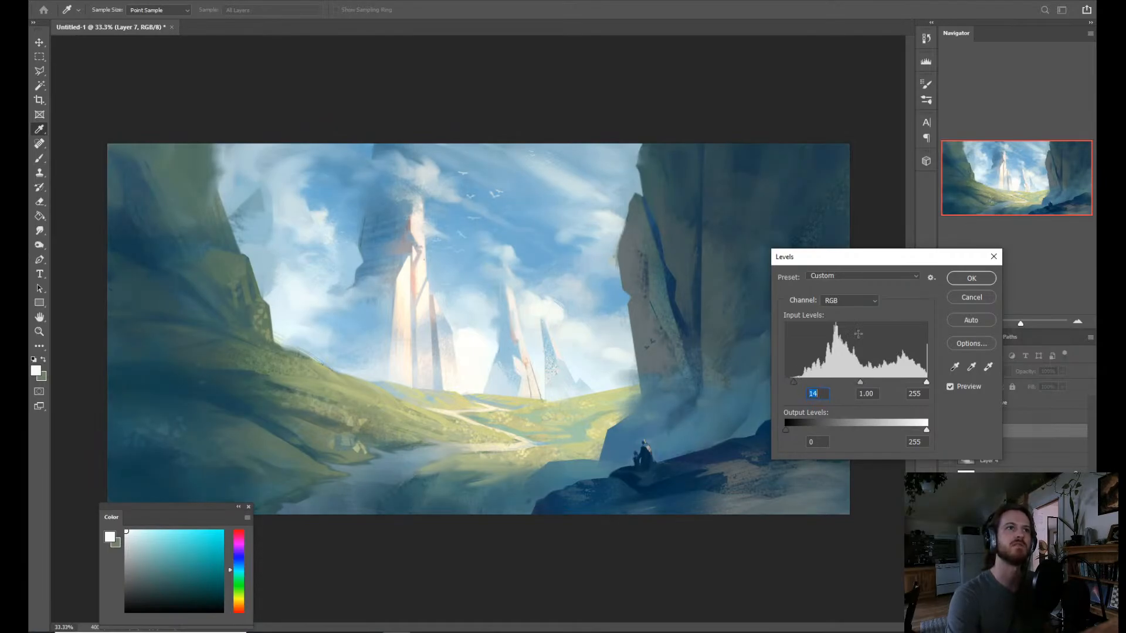
{"action": "left_click", "coordinate": [961, 277]}
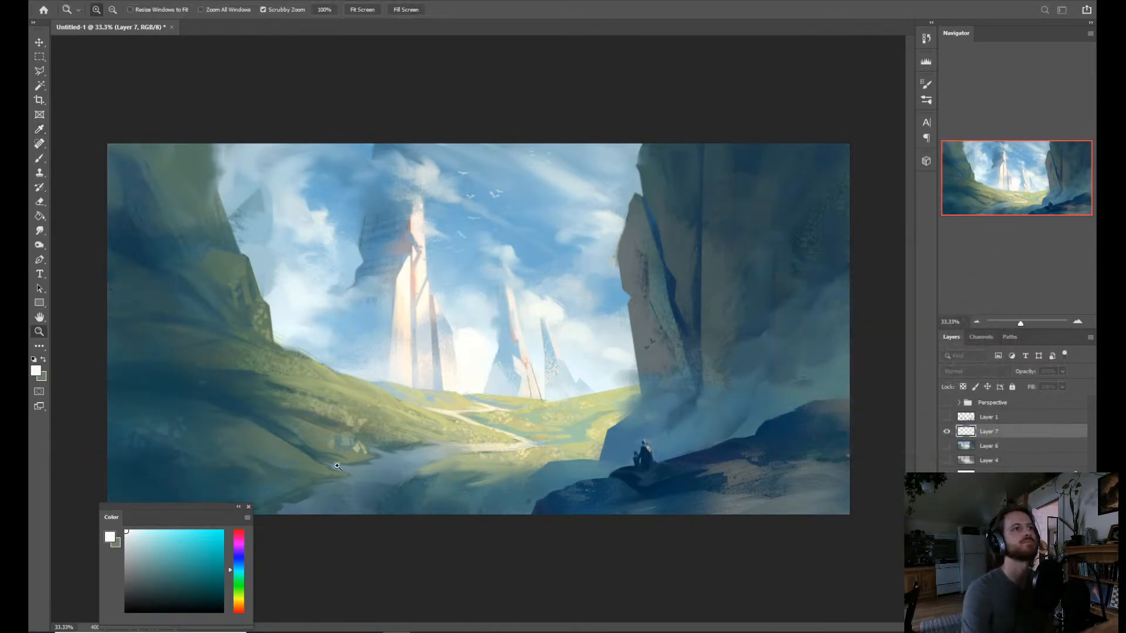
{"action": "scroll", "coordinate": [328, 459], "scroll_direction": "up", "scroll_amount": 1}
{"action": "scroll", "coordinate": [329, 459], "scroll_direction": "down", "scroll_amount": 2}
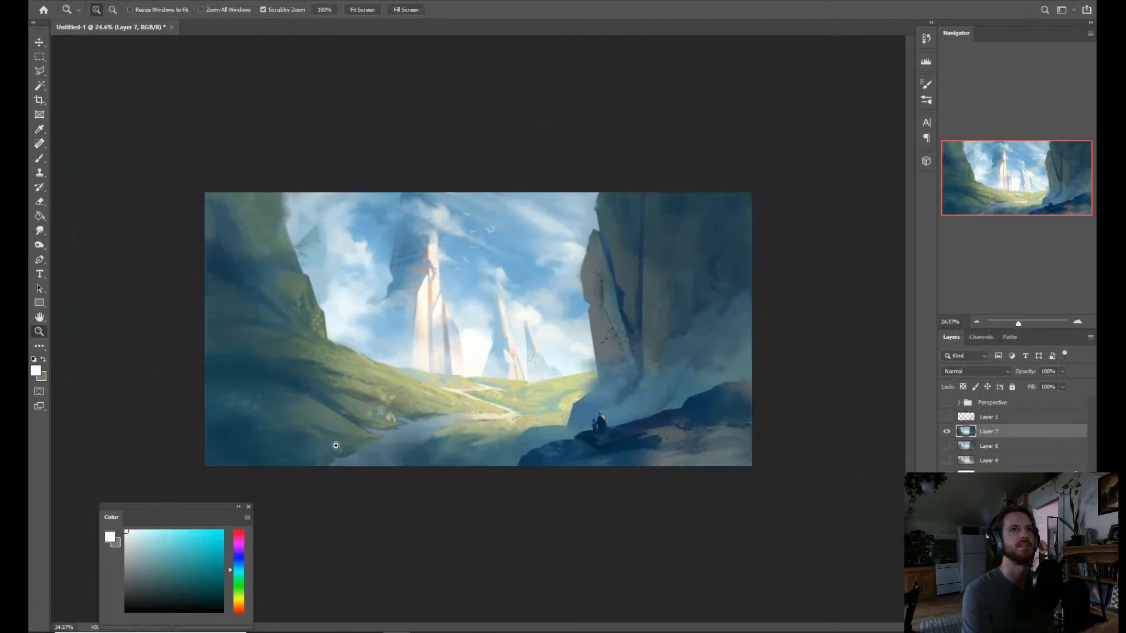
Outline the shadowed foreground slope below the grassy hillside with a polygonal lasso selection.
{"action": "key", "text": "l"}
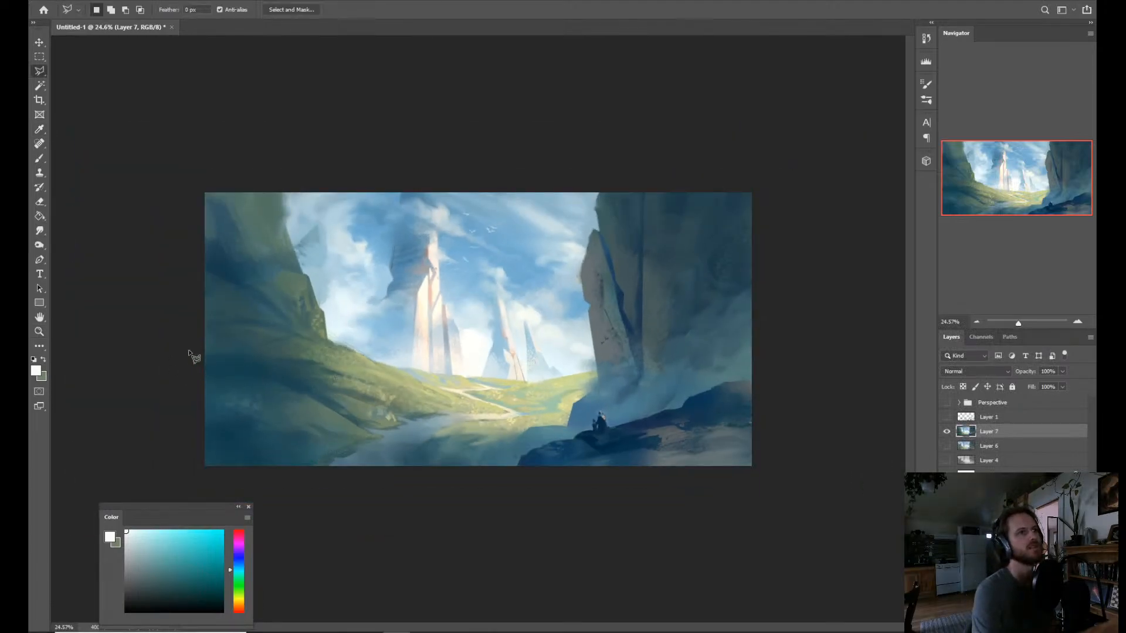
{"action": "left_click", "coordinate": [194, 350]}
{"action": "left_click", "coordinate": [293, 382]}
{"action": "left_click", "coordinate": [347, 435]}
{"action": "left_click", "coordinate": [368, 449]}
{"action": "left_click", "coordinate": [314, 467]}
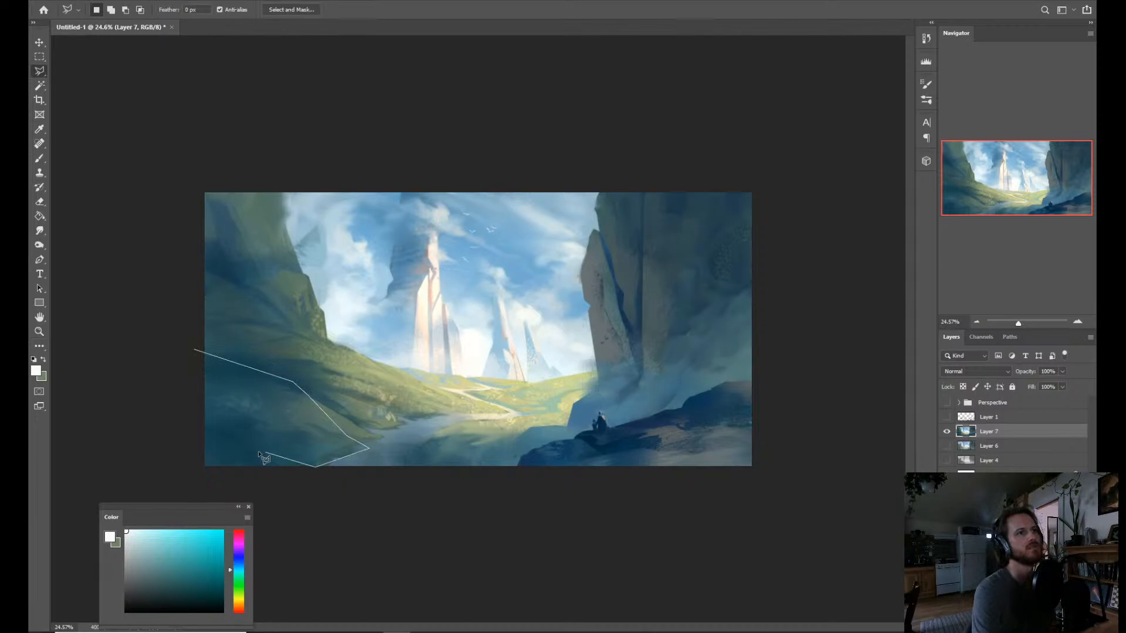
{"action": "left_click", "coordinate": [207, 437]}
{"action": "left_click", "coordinate": [170, 418]}
{"action": "left_click", "coordinate": [180, 371]}
{"action": "left_click", "coordinate": [196, 350]}
Sample a muted green-teal and paint it over the selected foreground slope's upper edge with the Dry Brush 2 brush.
{"action": "key", "text": "b"}
{"action": "left_click", "coordinate": [308, 441], "text": "alt"}
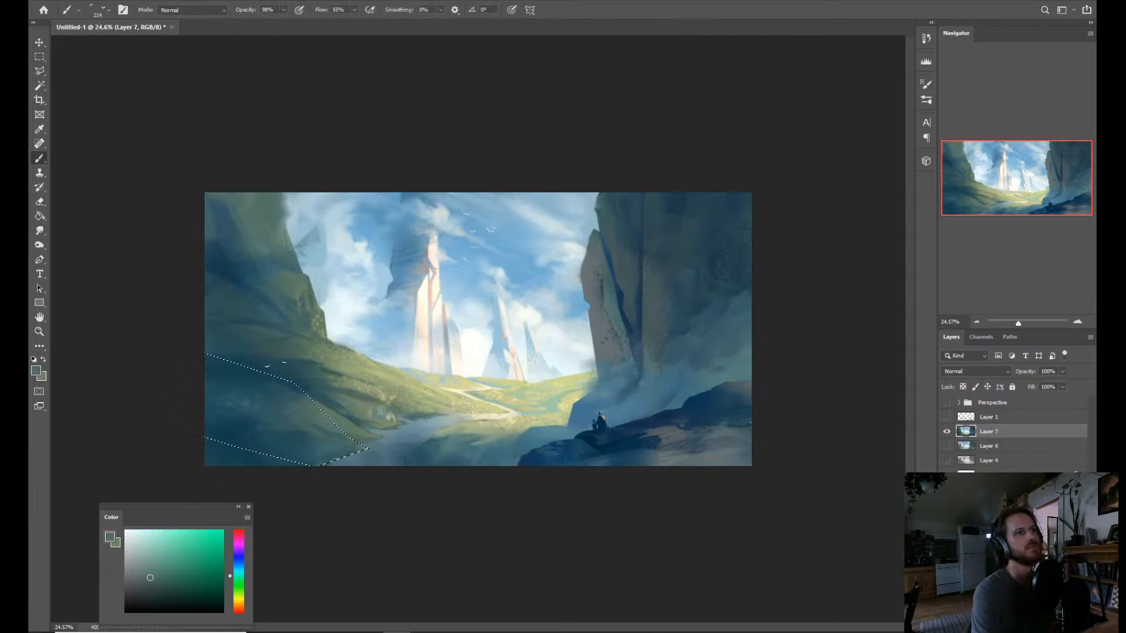
{"action": "right_click", "coordinate": [308, 441]}
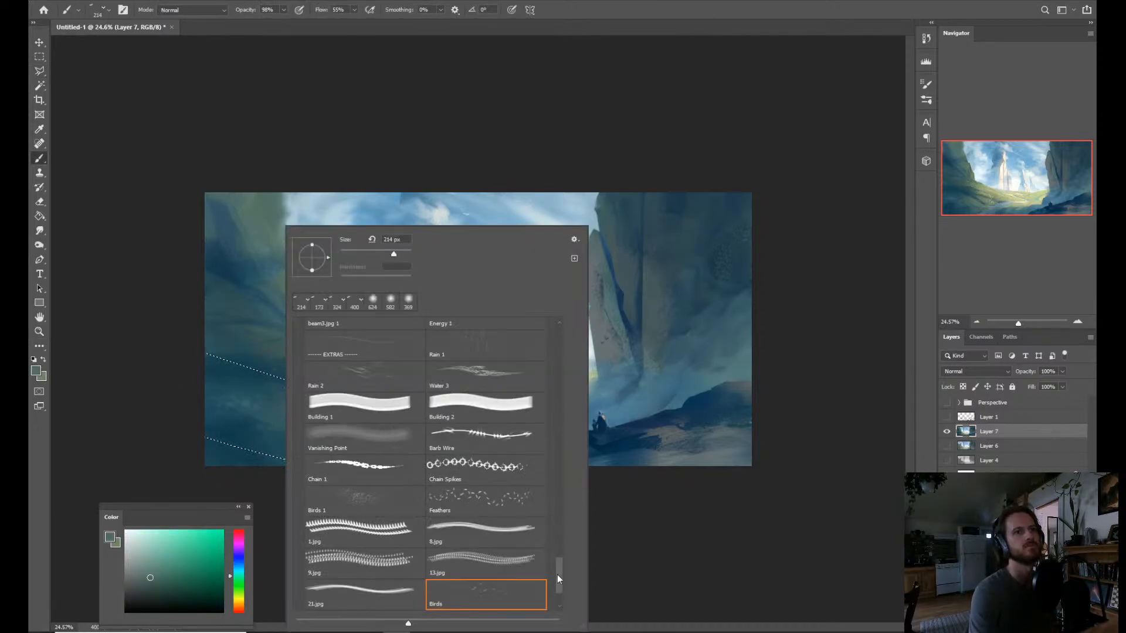
{"action": "left_click_drag", "start_coordinate": [557, 574], "coordinate": [561, 351]}
{"action": "left_click", "coordinate": [474, 407]}
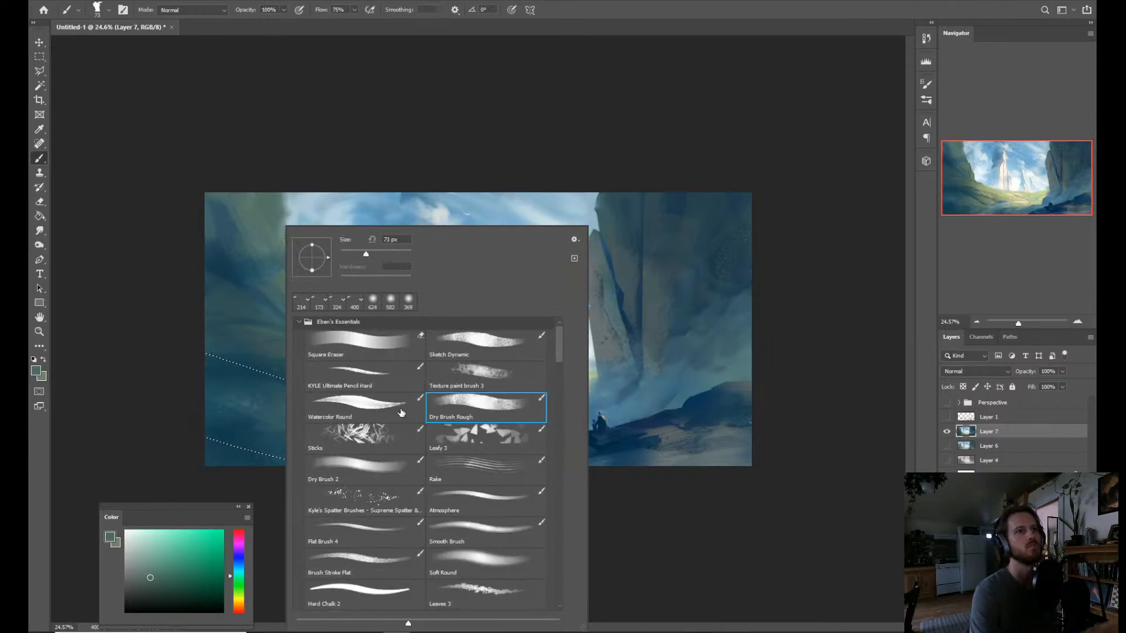
{"action": "left_click", "coordinate": [359, 466]}
{"action": "left_click", "coordinate": [191, 404]}
{"action": "left_click_drag", "start_coordinate": [221, 364], "coordinate": [233, 372]}
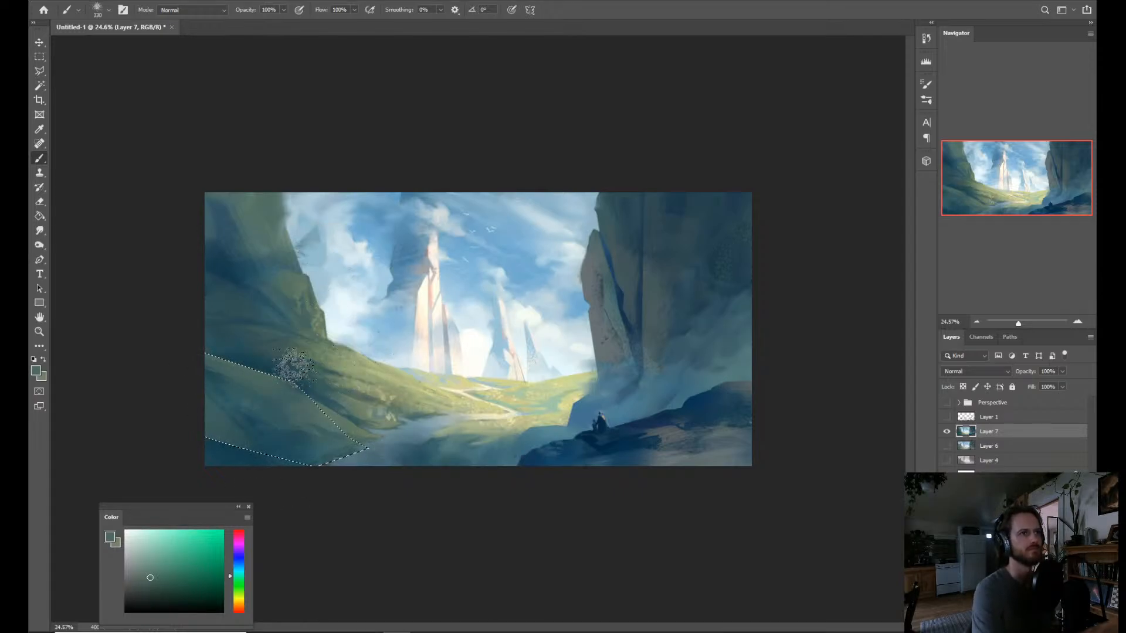
Deselect the slope and blend its upper edge into the grassy hillside with the Mixer Brush, using sampled greens and dark blues.
{"action": "key", "text": "ctrl+d"}
{"action": "key", "text": "shift+b"}
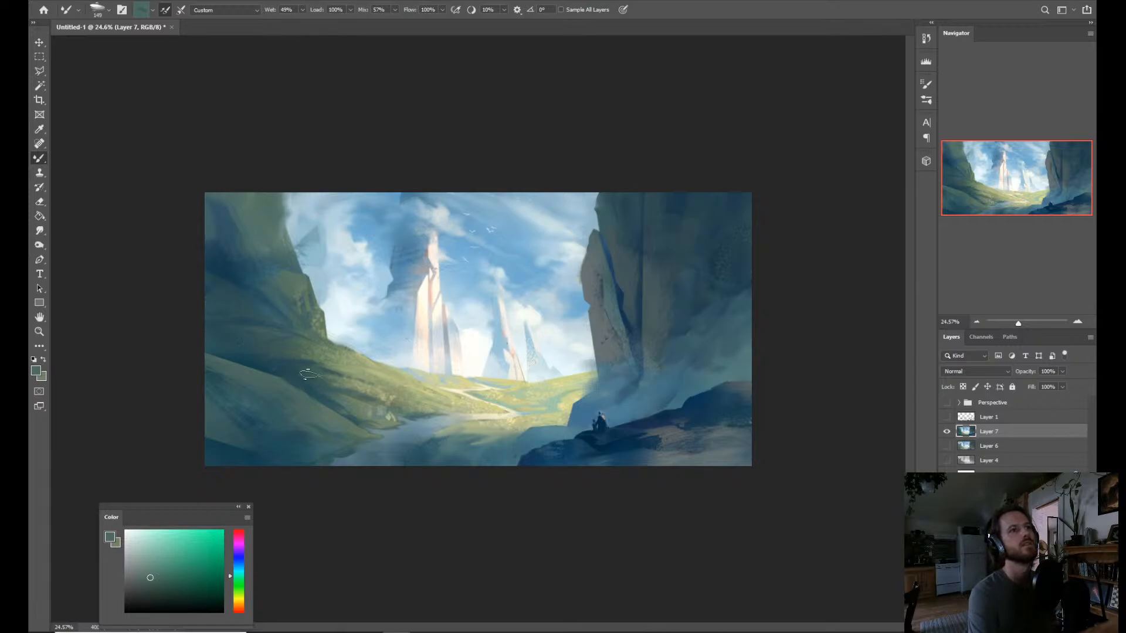
{"action": "key", "text": "alt"}
{"action": "left_click", "coordinate": [264, 376], "text": "alt"}
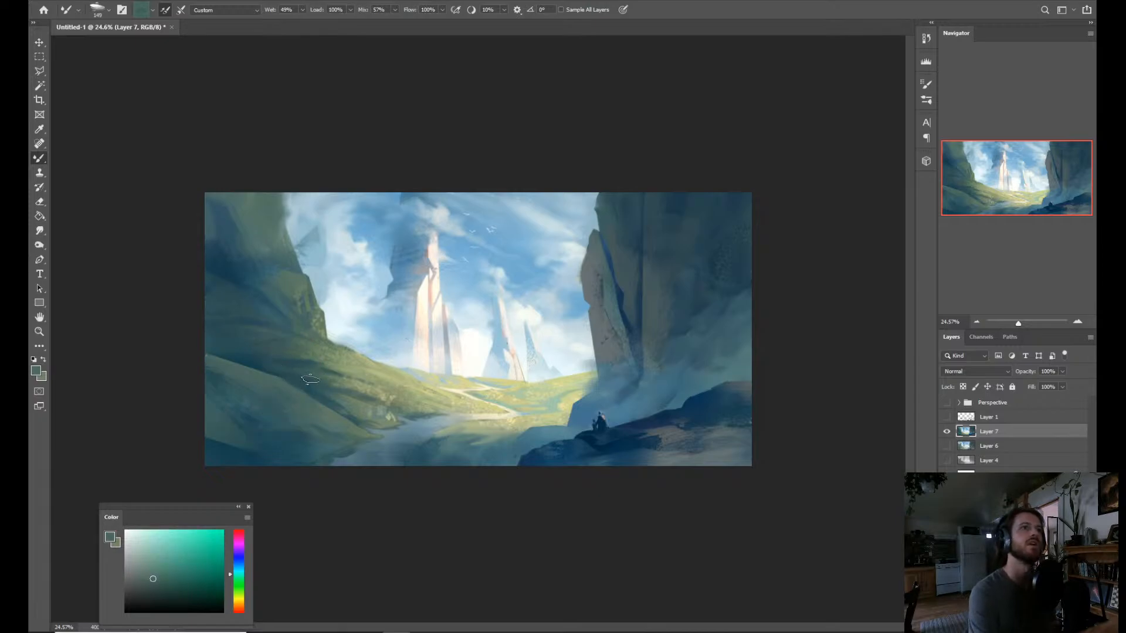
{"action": "left_click", "coordinate": [349, 384], "text": "alt"}
{"action": "left_click_drag", "start_coordinate": [340, 380], "coordinate": [250, 359]}
{"action": "mouse_move", "coordinate": [317, 364]}
{"action": "left_mouse_down"}
{"action": "mouse_move", "coordinate": [293, 368]}
{"action": "mouse_move", "coordinate": [330, 363]}
{"action": "left_mouse_up"}
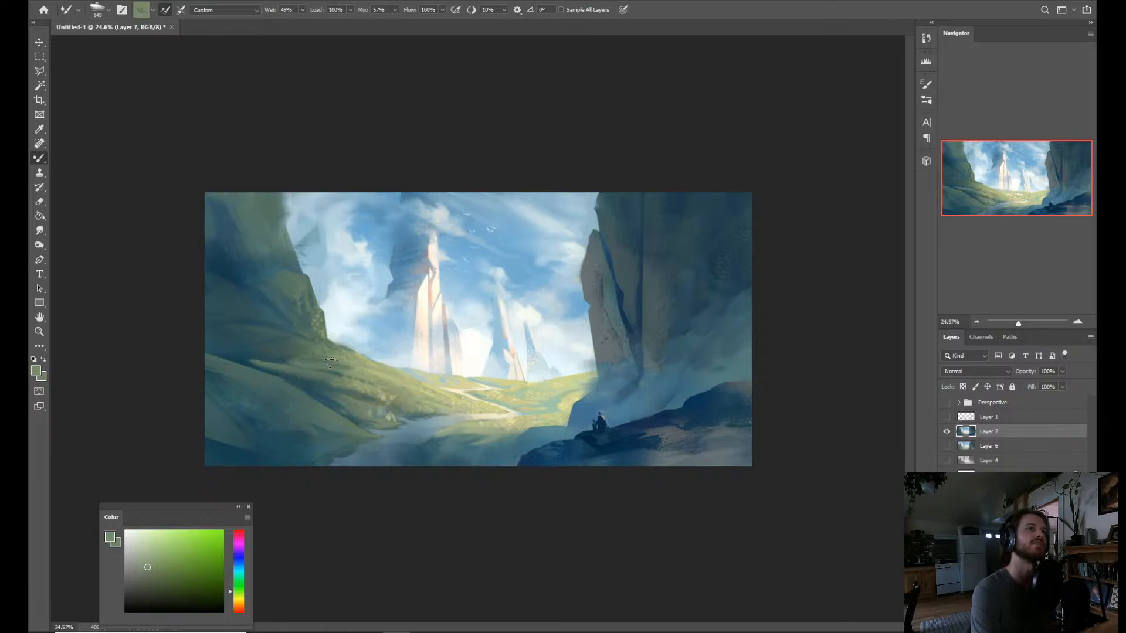
{"action": "left_click", "coordinate": [234, 384], "text": "alt"}
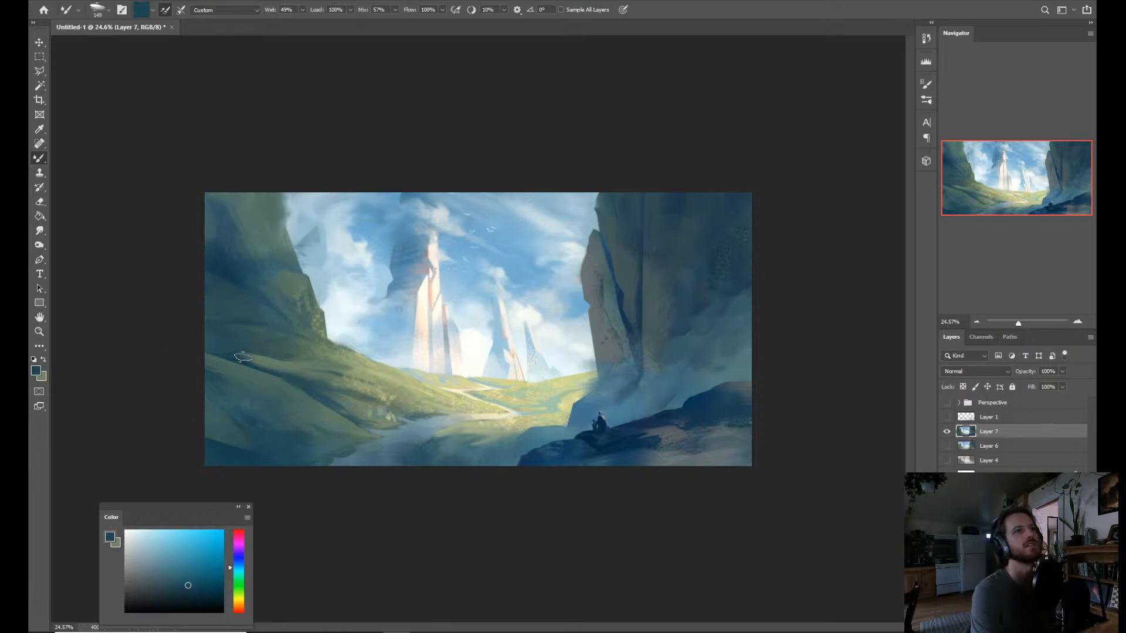
{"action": "left_click", "coordinate": [271, 331], "text": "alt"}
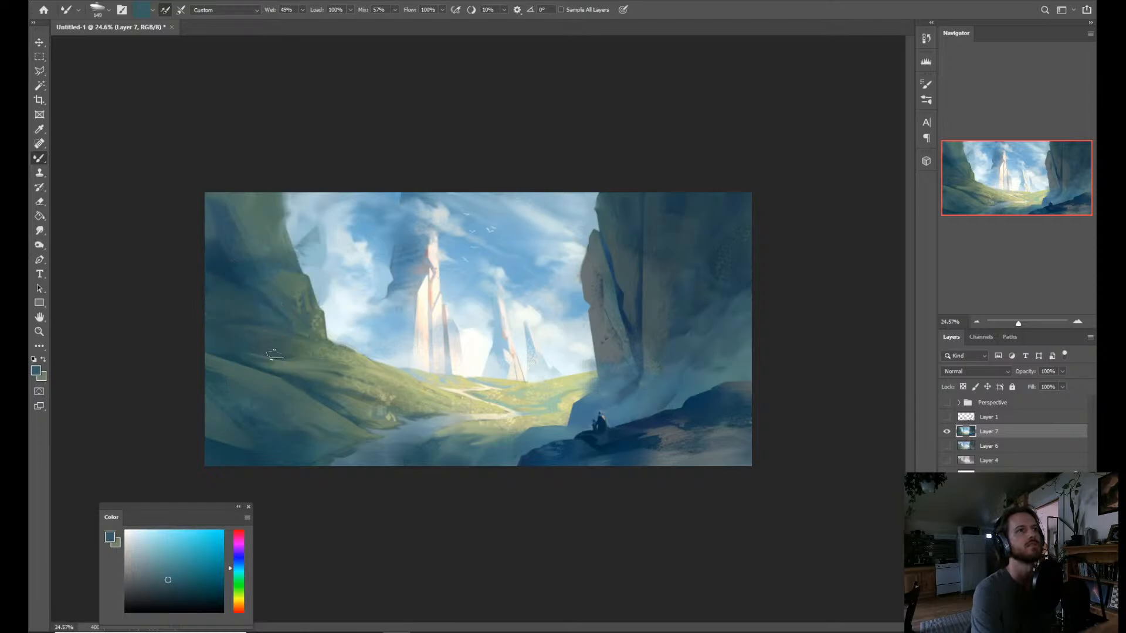
{"action": "key", "text": "e"}
{"action": "left_click_drag", "start_coordinate": [276, 373], "coordinate": [310, 384]}
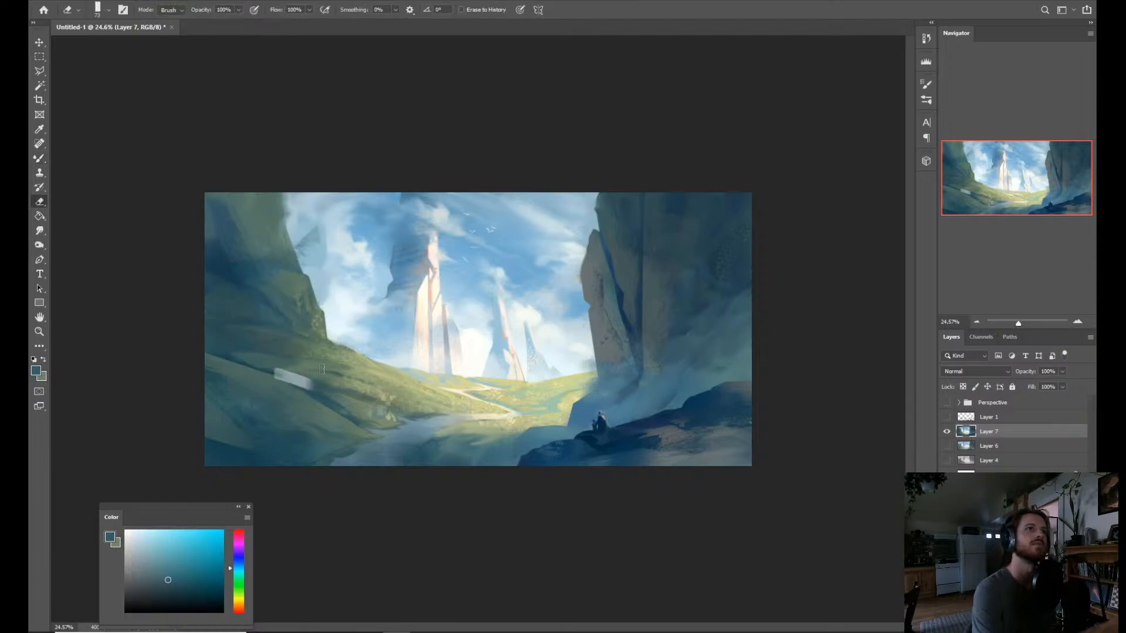
{"action": "key", "text": "ctrl+z"}
{"action": "key", "text": "b"}
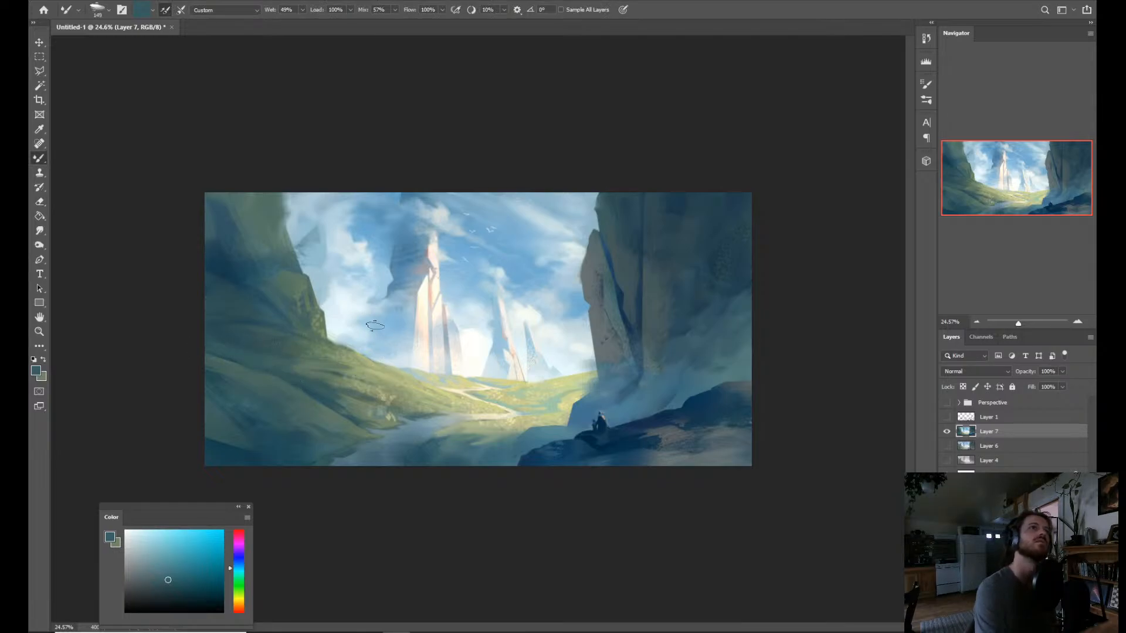
Sample teals from the cliff and slope, and blend them over the shadowed left cliff and lower foreground slope with the Mixer Brush.
{"action": "left_click", "coordinate": [284, 280], "text": "alt"}
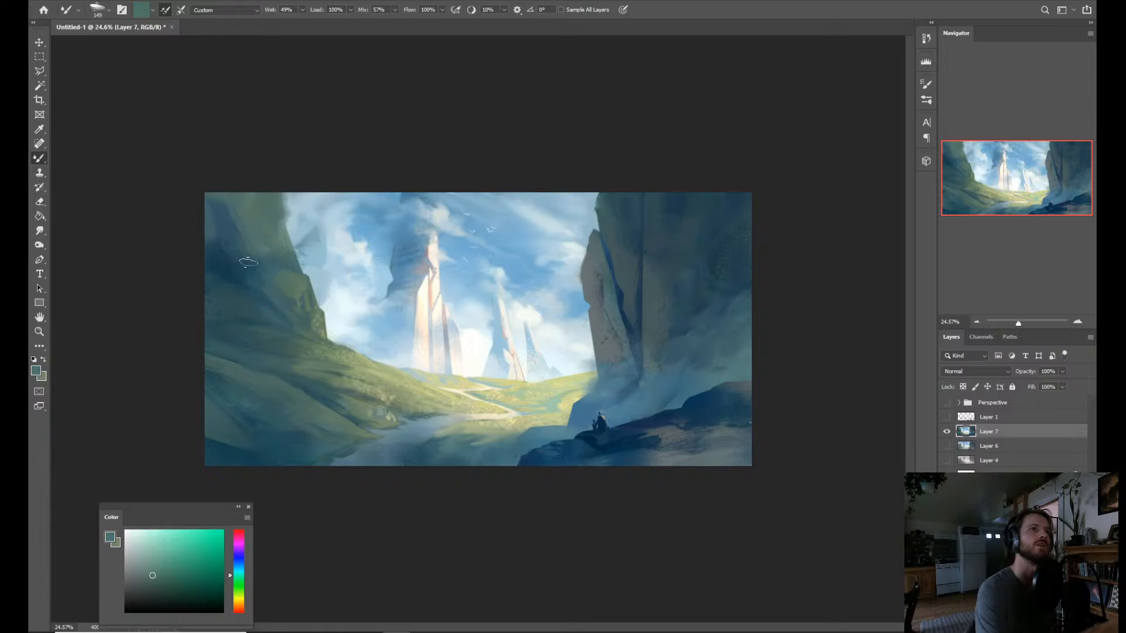
{"action": "left_click", "coordinate": [223, 460], "text": "alt"}
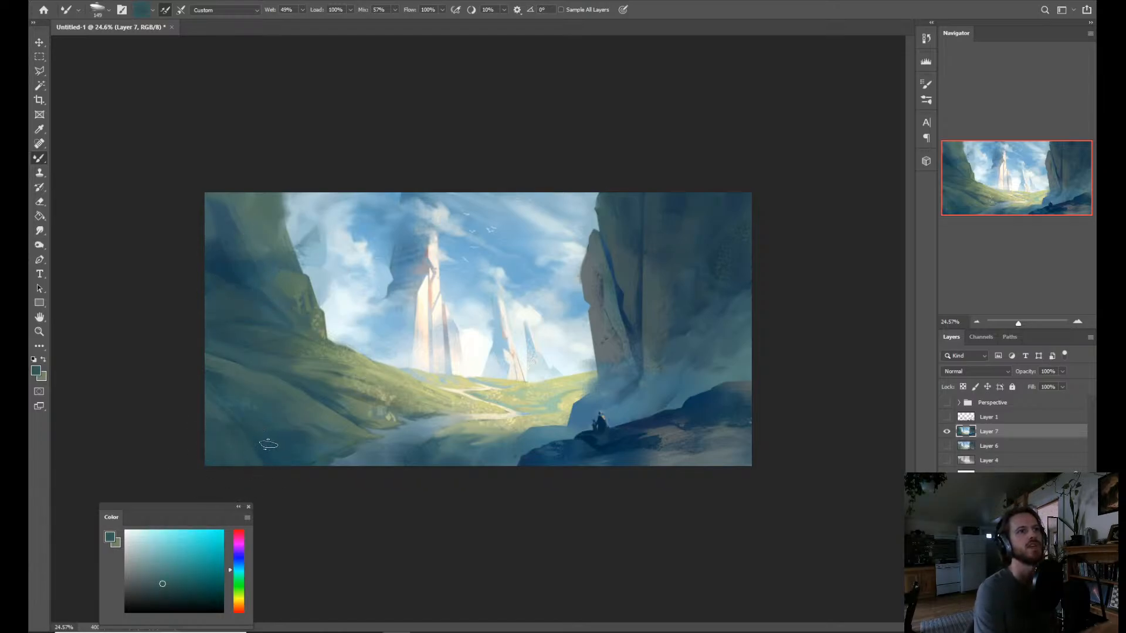
{"action": "left_click", "coordinate": [308, 441], "text": "alt"}
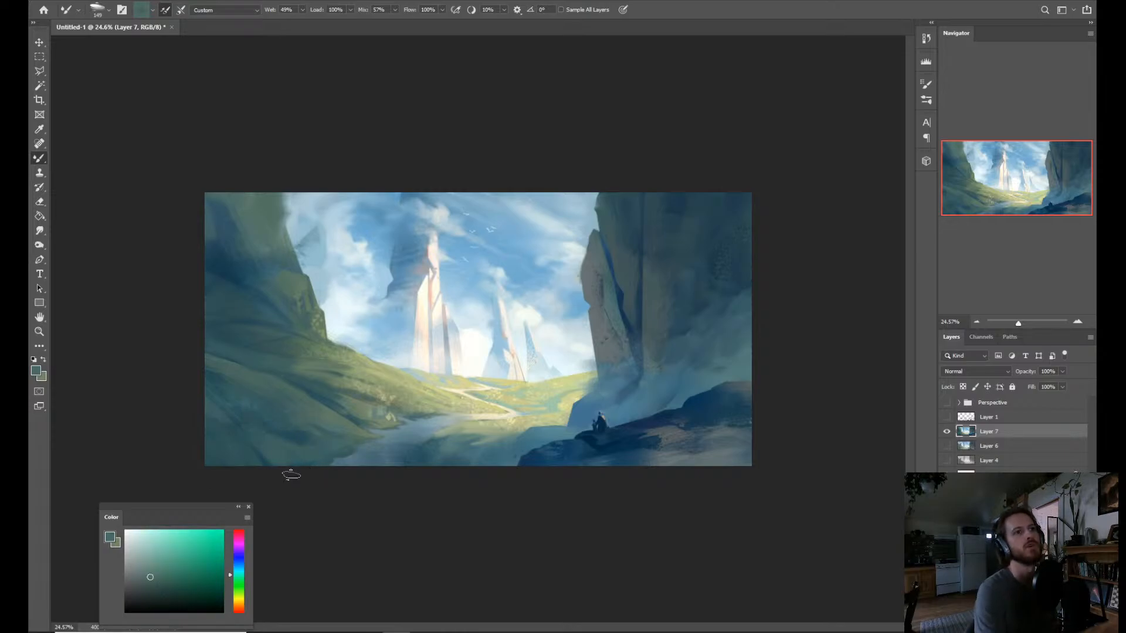
{"action": "right_click", "coordinate": [287, 436]}
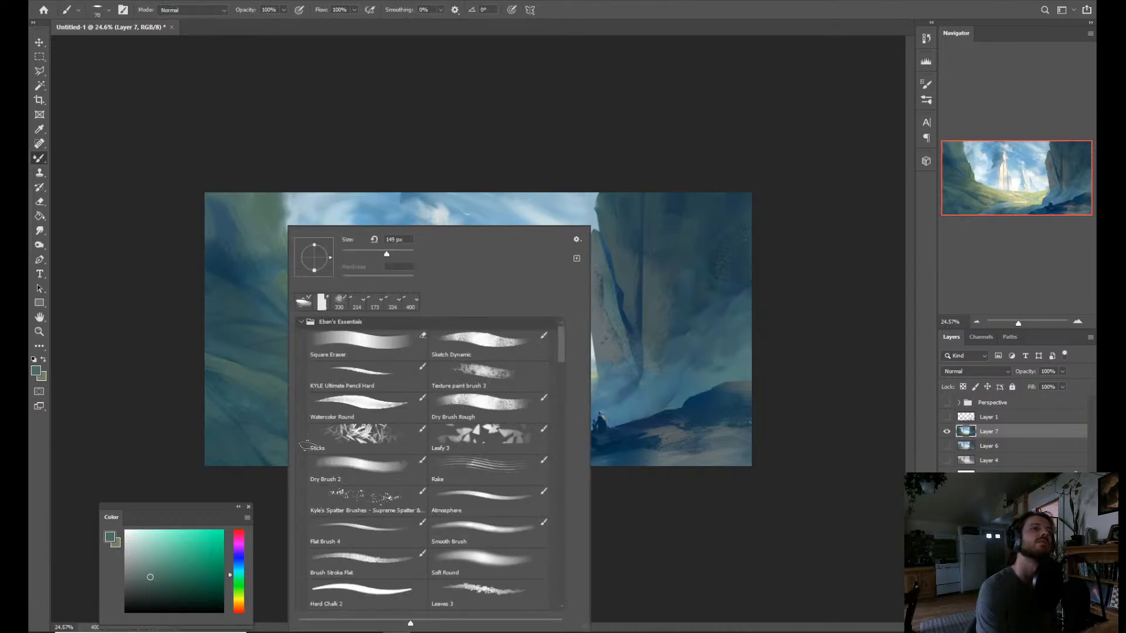
{"action": "key", "text": "e"}
{"action": "left_click", "coordinate": [270, 441]}
{"action": "left_click_drag", "start_coordinate": [280, 434], "coordinate": [319, 444]}
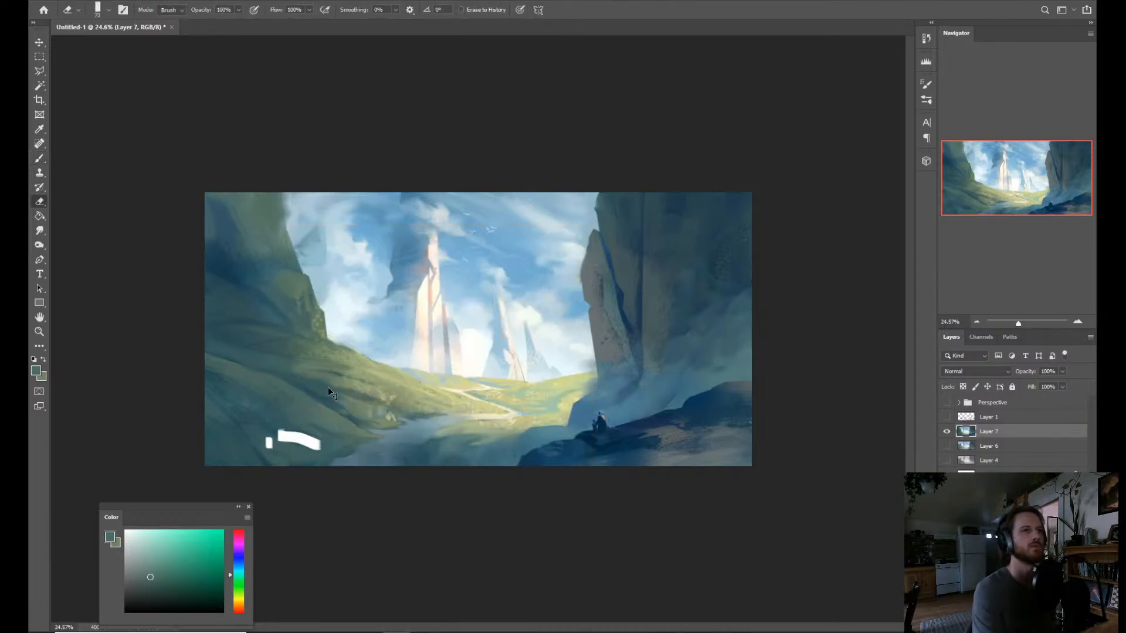
{"action": "key", "text": "ctrl+z"}
{"action": "key", "text": "b"}
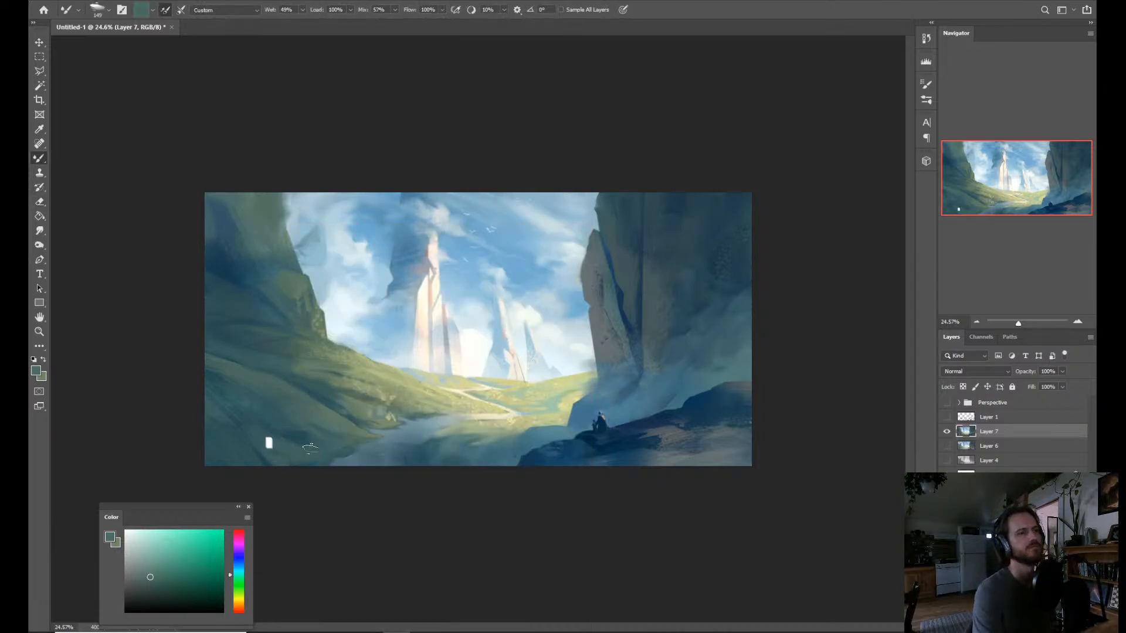
Blend over the erased spot on the lower foreground slope with the Mixer Brush, using the sampled muted teal.
{"action": "left_click_drag", "start_coordinate": [267, 441], "coordinate": [295, 446]}
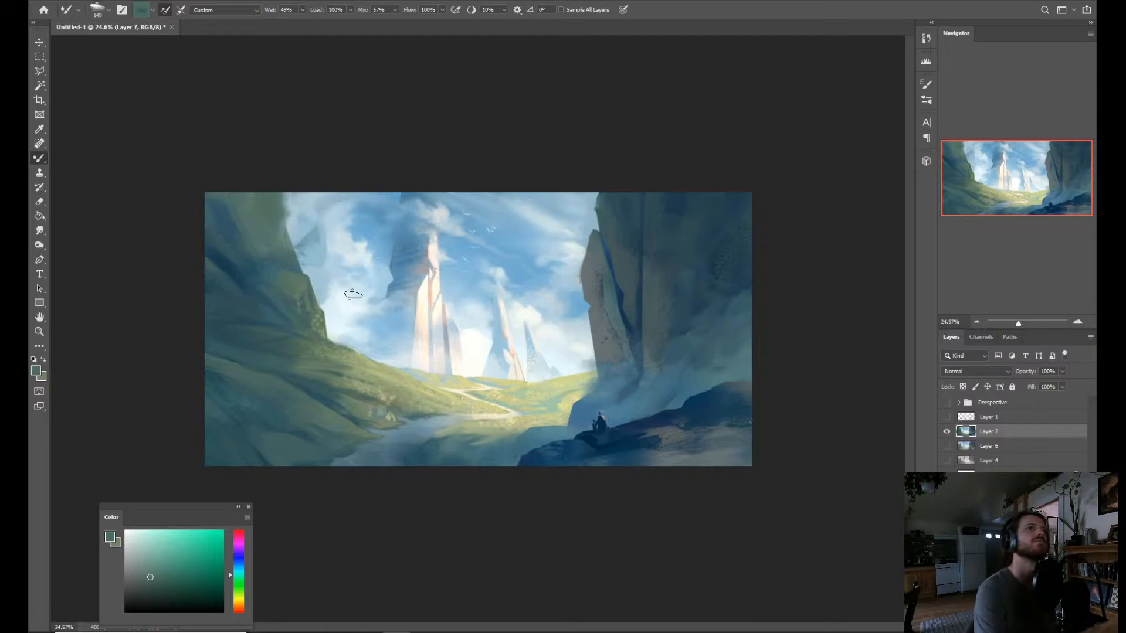
{"action": "key", "text": "z"}
{"action": "key", "text": "ctrl+minus"}
{"action": "left_click_drag", "start_coordinate": [510, 374], "coordinate": [535, 364]}
{"action": "key", "text": "b"}
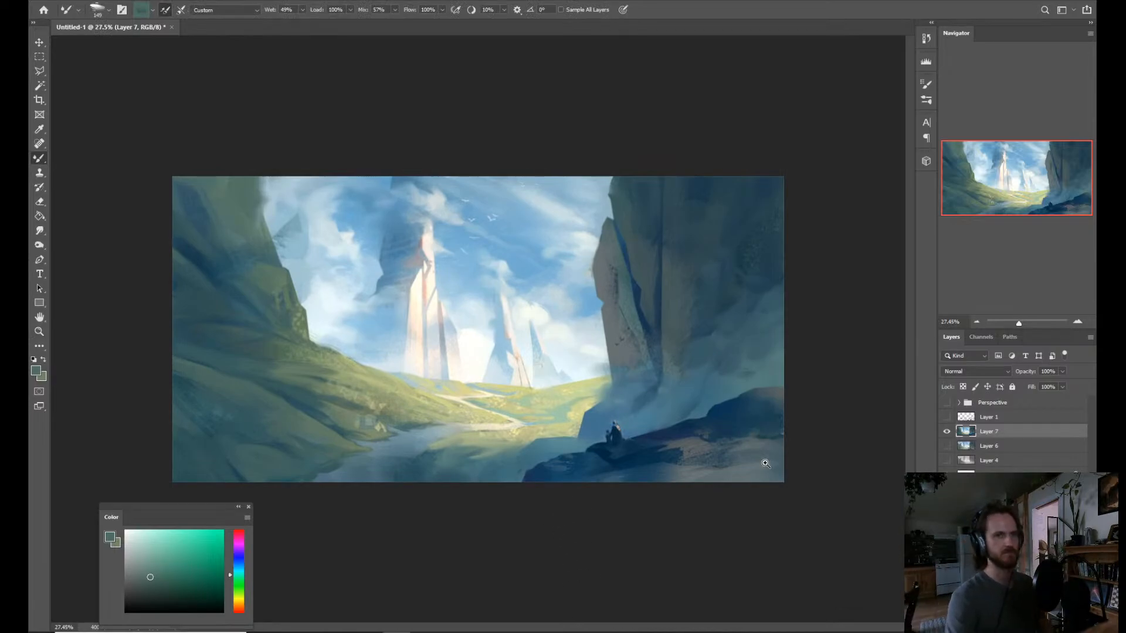
Add a new layer above the painting and flip the canvas horizontally.
{"action": "key", "text": "z"}
{"action": "key", "text": "ctrl+plus"}
{"action": "key", "text": "ctrl+shift+n"}
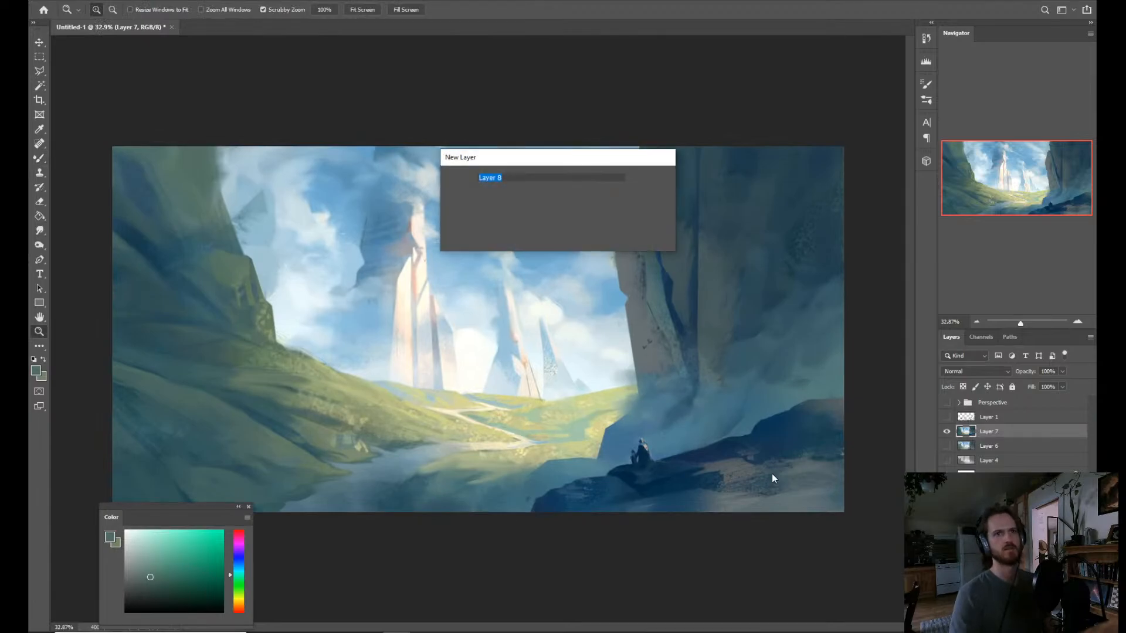
{"action": "key", "text": "Return"}
{"action": "mouse_move", "coordinate": [772, 491]}
{"action": "left_mouse_down"}
{"action": "mouse_move", "coordinate": [809, 490]}
{"action": "mouse_move", "coordinate": [777, 502]}
{"action": "left_mouse_up"}
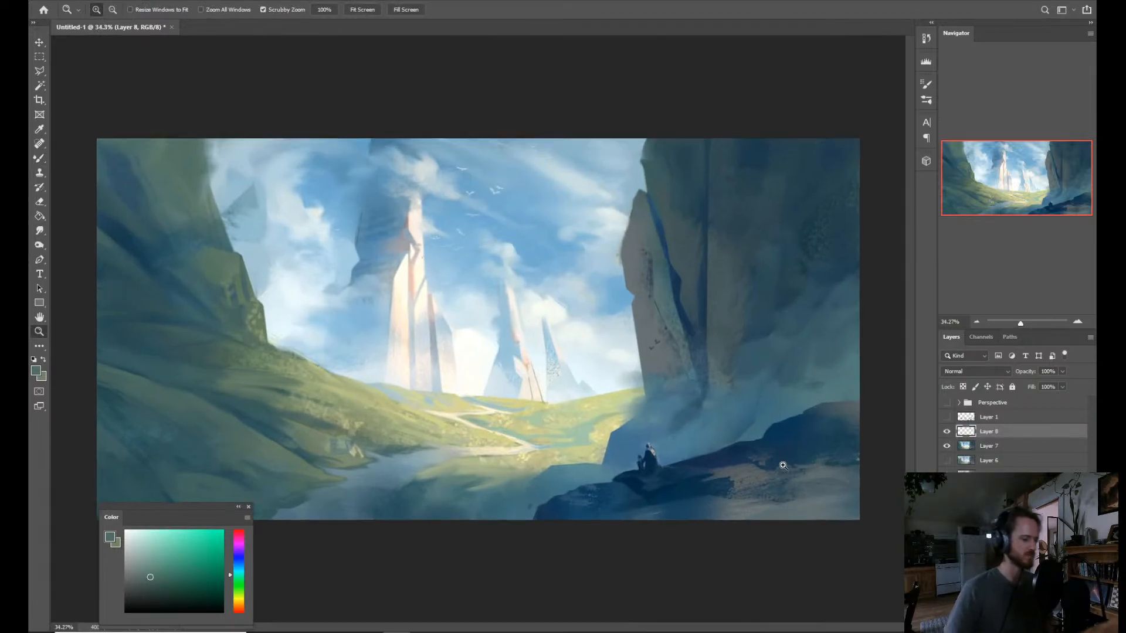
{"action": "key", "text": "h"}
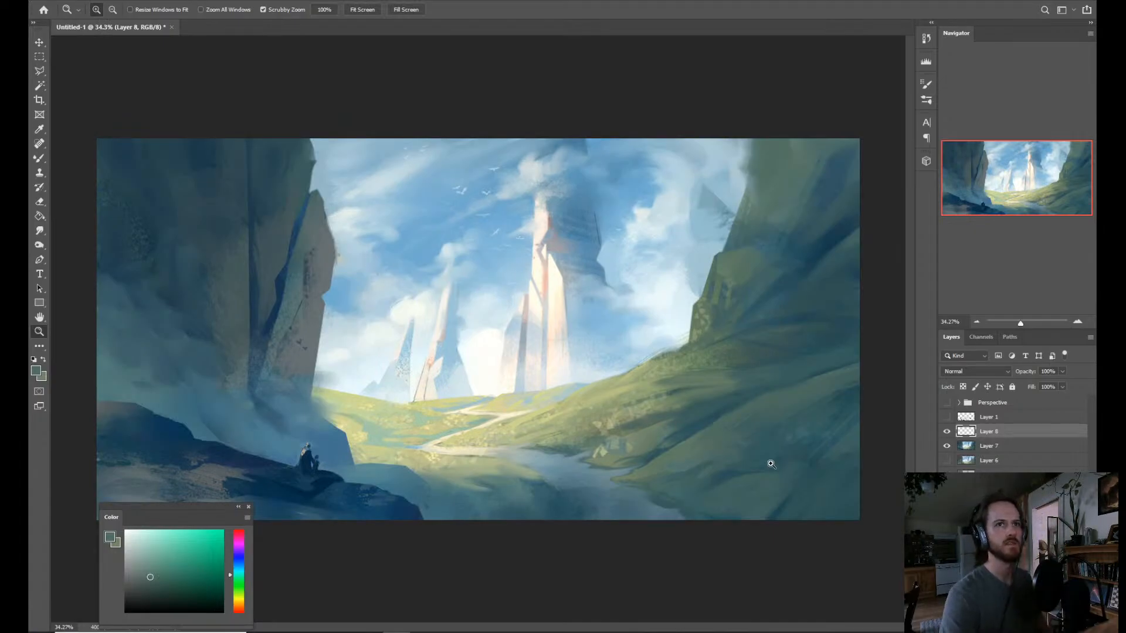
Choose the Hard Round Min Diam brush from Eben's Essentials for work on the foreground slope's lower right corner.
{"action": "left_click_drag", "start_coordinate": [782, 545], "coordinate": [728, 527]}
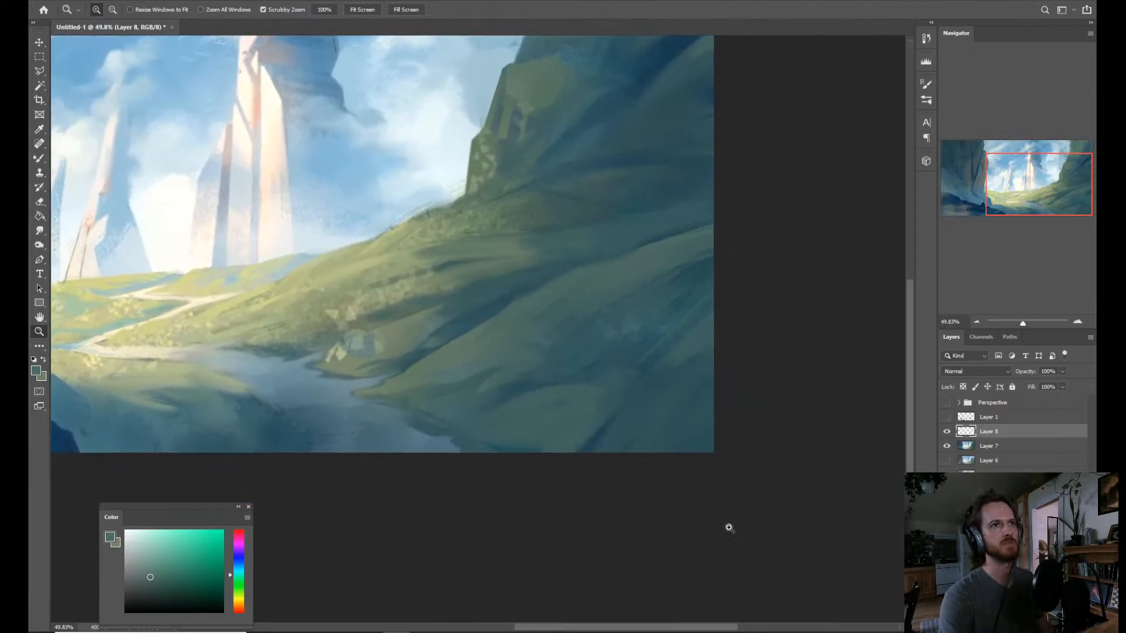
{"action": "left_click_drag", "start_coordinate": [609, 429], "coordinate": [663, 425]}
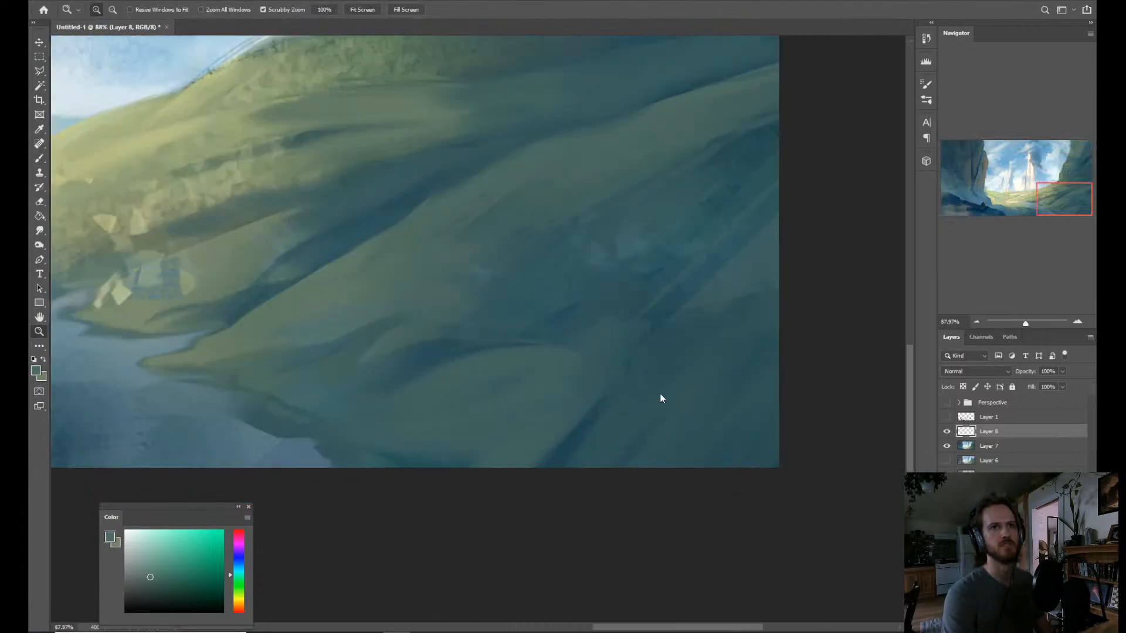
{"action": "right_click", "coordinate": [661, 395]}
{"action": "left_click", "coordinate": [680, 445]}
{"action": "key", "text": "b"}
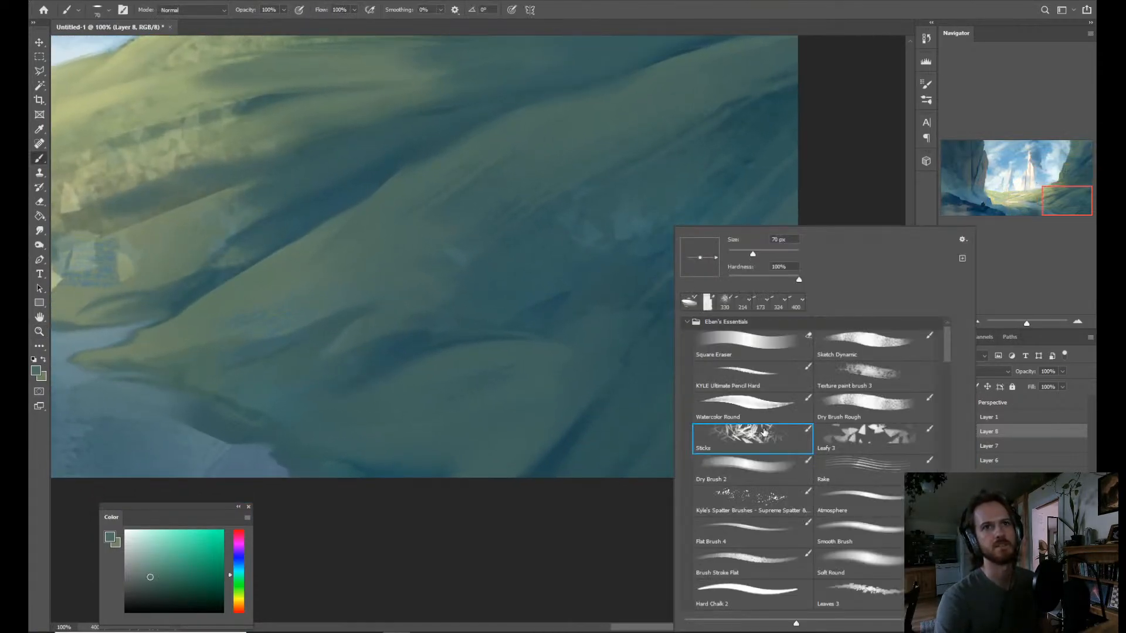
{"action": "left_click", "coordinate": [764, 534]}
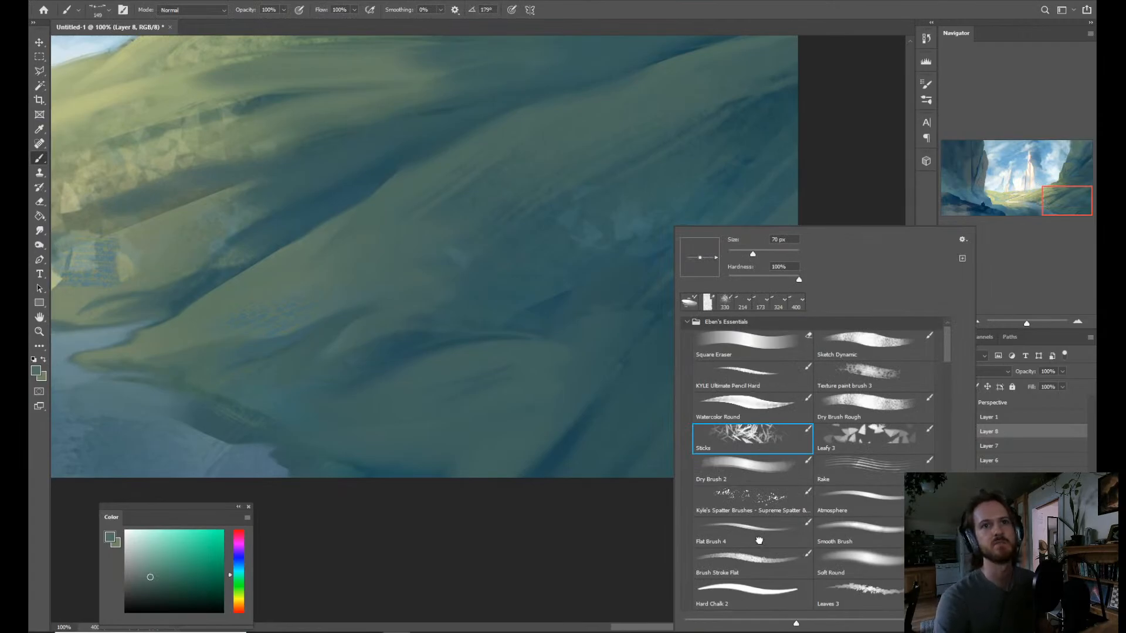
{"action": "left_click_drag", "start_coordinate": [945, 368], "coordinate": [944, 396]}
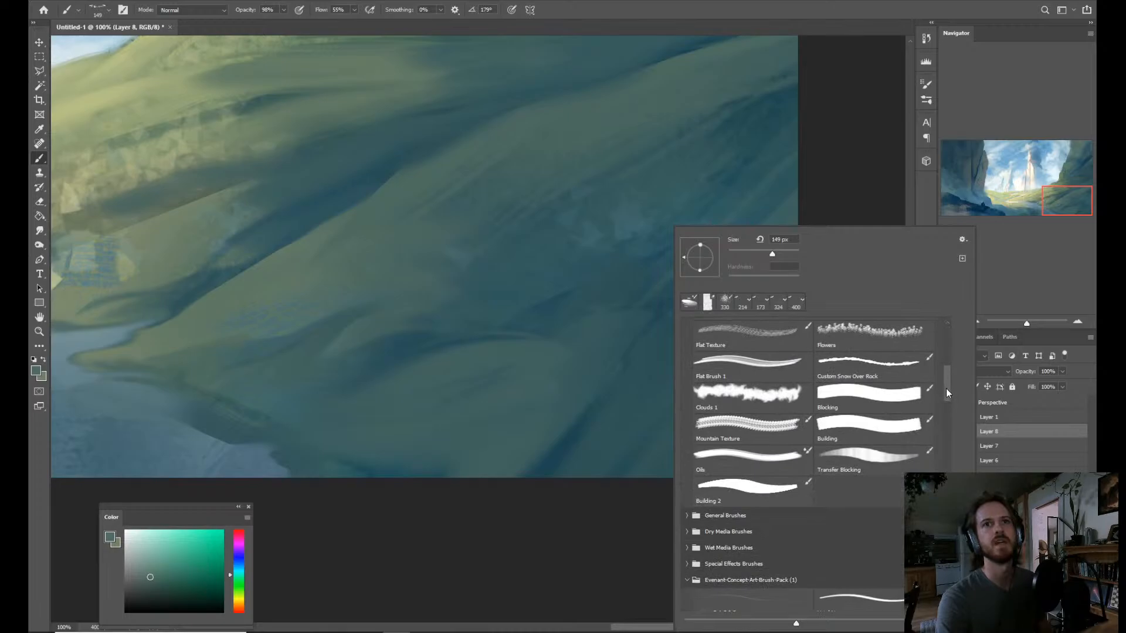
{"action": "left_click_drag", "start_coordinate": [945, 388], "coordinate": [945, 376]}
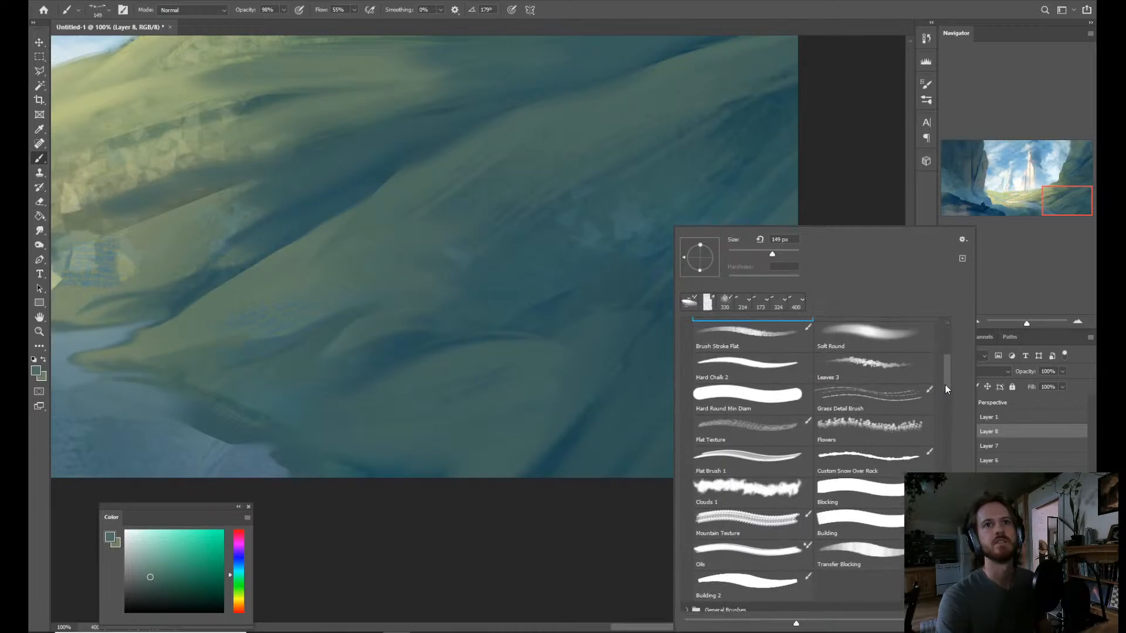
{"action": "left_click", "coordinate": [772, 407]}
{"action": "left_click", "coordinate": [586, 417]}
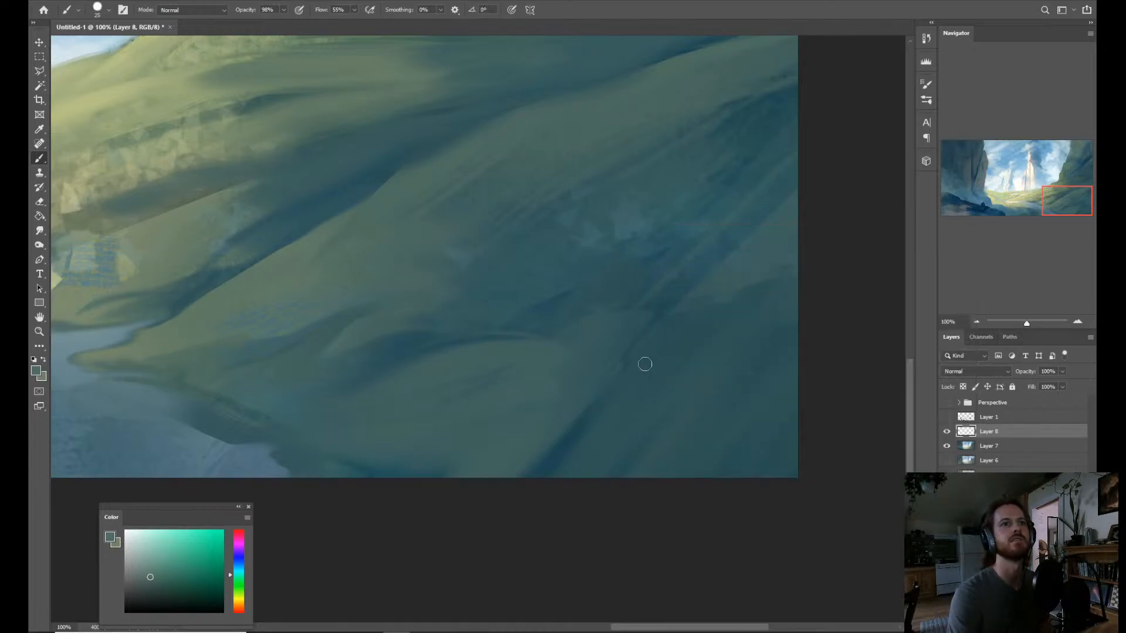
Pick a light grey and handwrite a looping monogram signature on the slope in the painting's lower right corner.
{"action": "left_click_drag", "start_coordinate": [145, 550], "coordinate": [125, 553]}
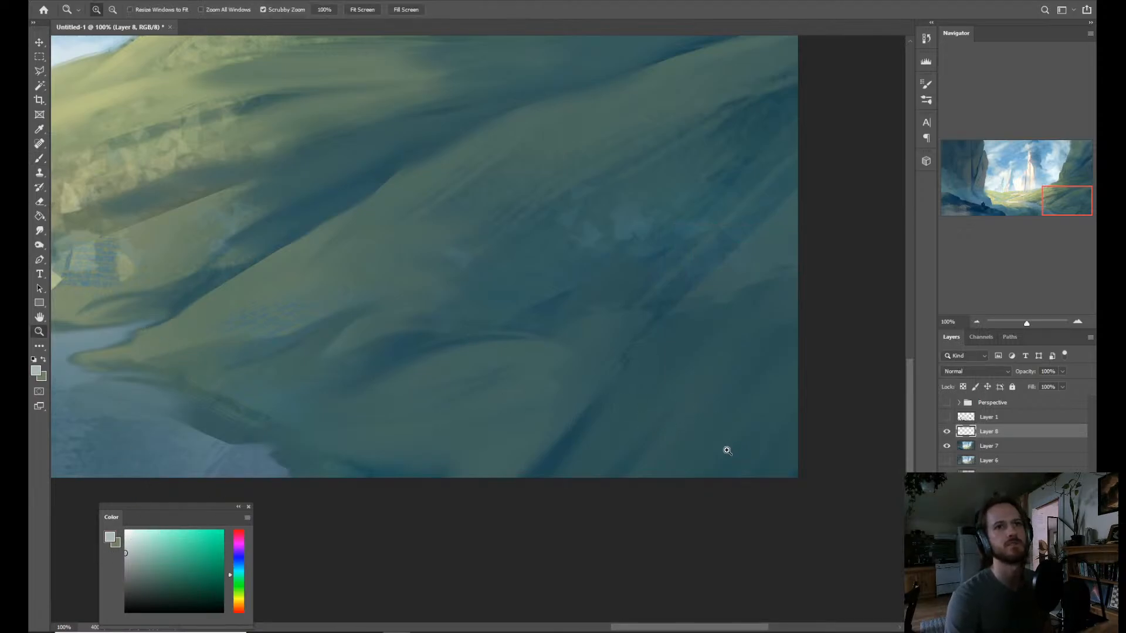
{"action": "left_click_drag", "start_coordinate": [724, 452], "coordinate": [754, 444]}
{"action": "mouse_move", "coordinate": [670, 406]}
{"action": "left_mouse_down"}
{"action": "mouse_move", "coordinate": [700, 398]}
{"action": "mouse_move", "coordinate": [678, 434]}
{"action": "mouse_move", "coordinate": [782, 384]}
{"action": "left_mouse_up"}
{"action": "left_click_drag", "start_coordinate": [607, 460], "coordinate": [807, 446]}
{"action": "key", "text": "z"}
{"action": "mouse_move", "coordinate": [659, 398]}
{"action": "left_mouse_down"}
{"action": "mouse_move", "coordinate": [592, 420]}
{"action": "mouse_move", "coordinate": [721, 414]}
{"action": "left_mouse_up"}
{"action": "key", "text": "ctrl+z"}
Draw a sweeping curved stroke across the lower part of the signature, undoing and redrawing it until the curve fits.
{"action": "left_click_drag", "start_coordinate": [614, 417], "coordinate": [787, 401]}
{"action": "key", "text": "ctrl+z"}
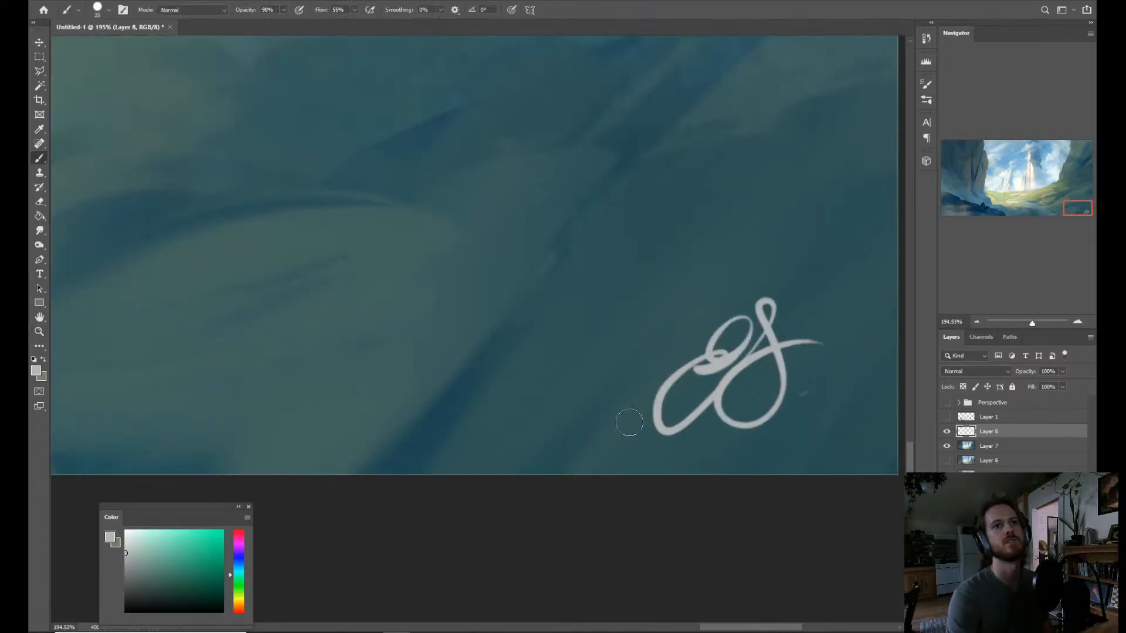
{"action": "left_click_drag", "start_coordinate": [625, 422], "coordinate": [880, 410]}
{"action": "key", "text": "ctrl+z"}
{"action": "left_click_drag", "start_coordinate": [629, 425], "coordinate": [823, 411]}
Scale the signature down slightly with Free Transform, keeping it in the painting's lower right corner, and apply the change.
{"action": "key", "text": "z"}
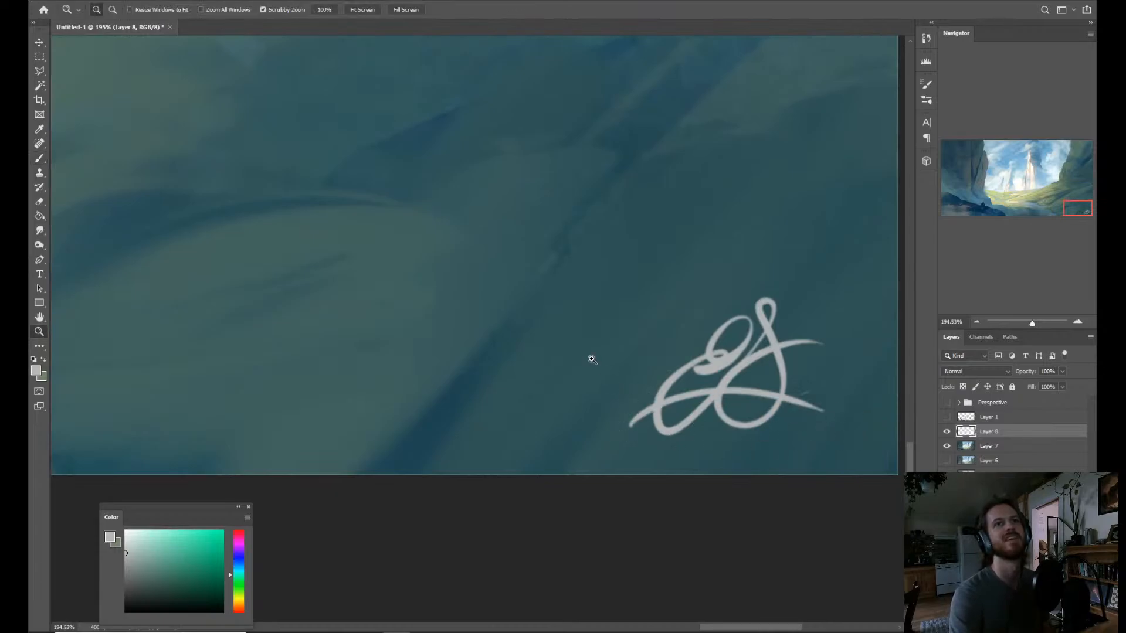
{"action": "left_click_drag", "start_coordinate": [591, 357], "coordinate": [548, 353]}
{"action": "key", "text": "ctrl+space"}
{"action": "left_click_drag", "start_coordinate": [606, 405], "coordinate": [578, 419]}
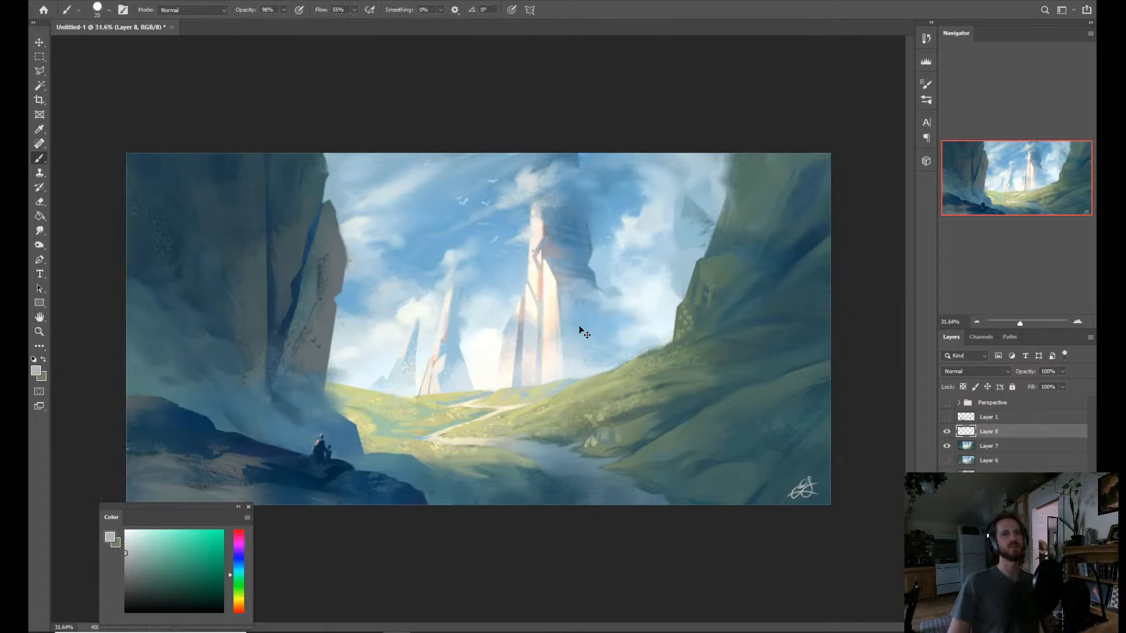
{"action": "key", "text": "ctrl+t"}
{"action": "left_click_drag", "start_coordinate": [764, 476], "coordinate": [772, 478]}
{"action": "key", "text": "Return"}
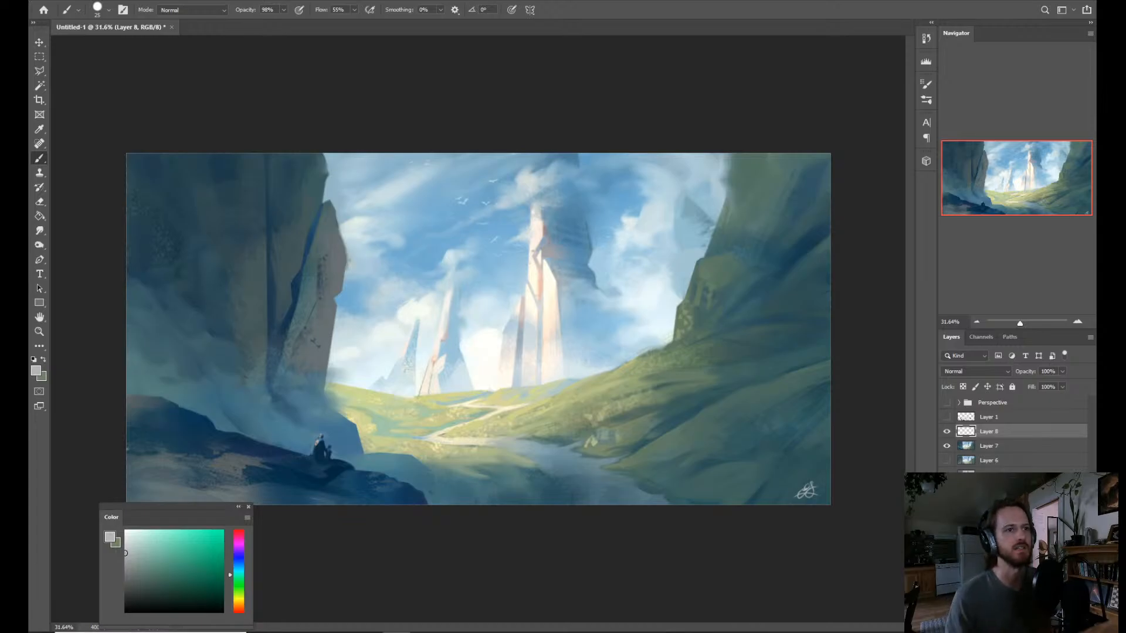
Switch to the YouTube live stream page to check the chat, and return to the painting in Photoshop.
{"action": "left_click", "coordinate": [314, 632]}
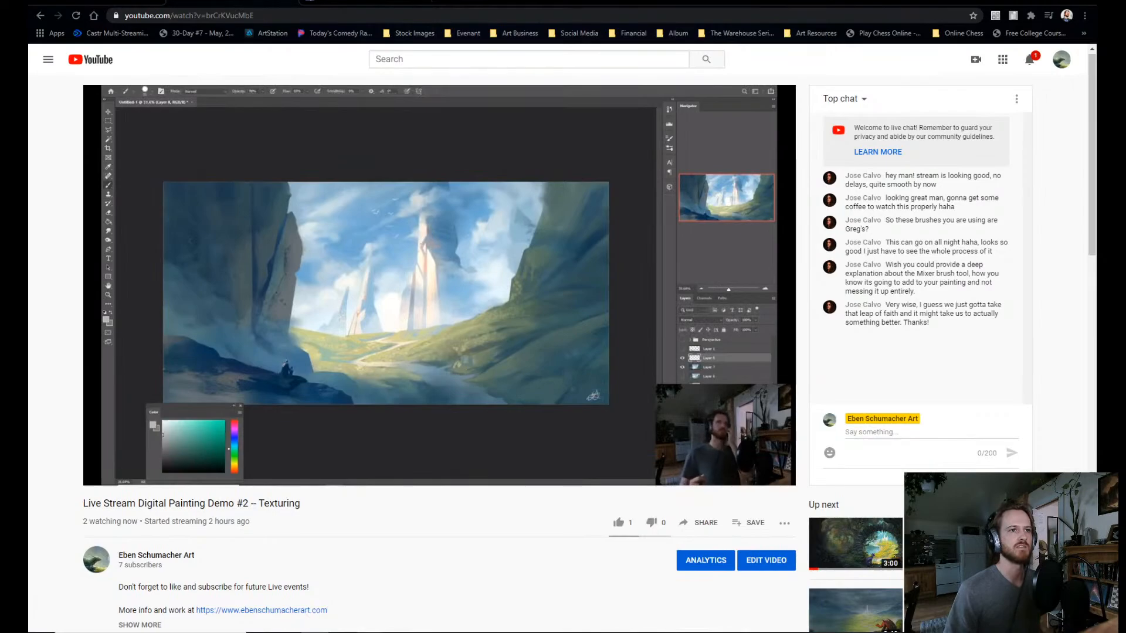
{"action": "key", "text": "alt+Tab"}
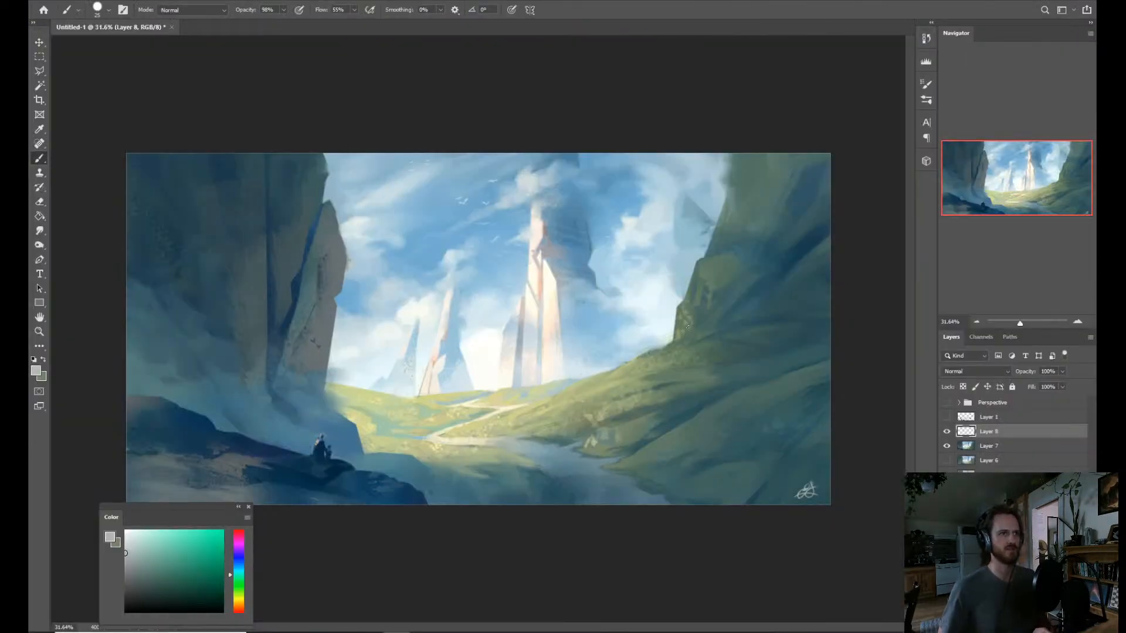